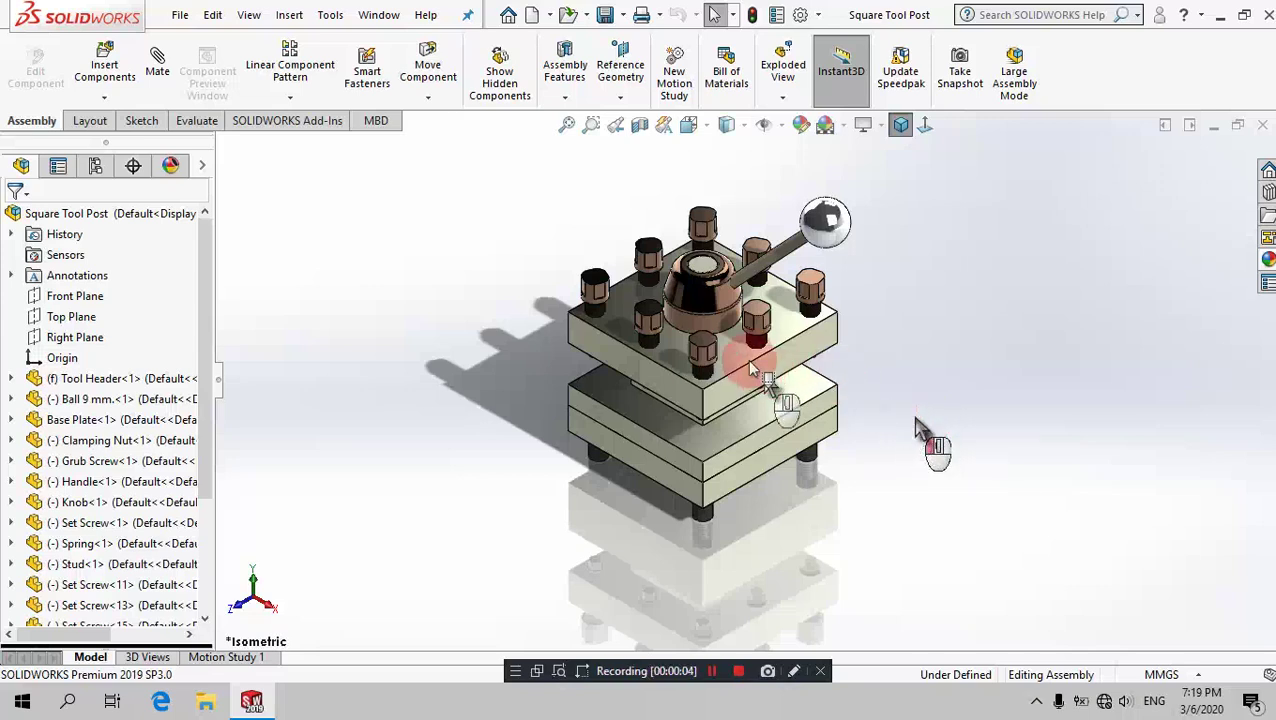
Step: Inspect the Square Tool Post's set screw and tree, then select the Exploded View1 configuration
left_click(770, 292)
scroll(770, 291, "down", 2)
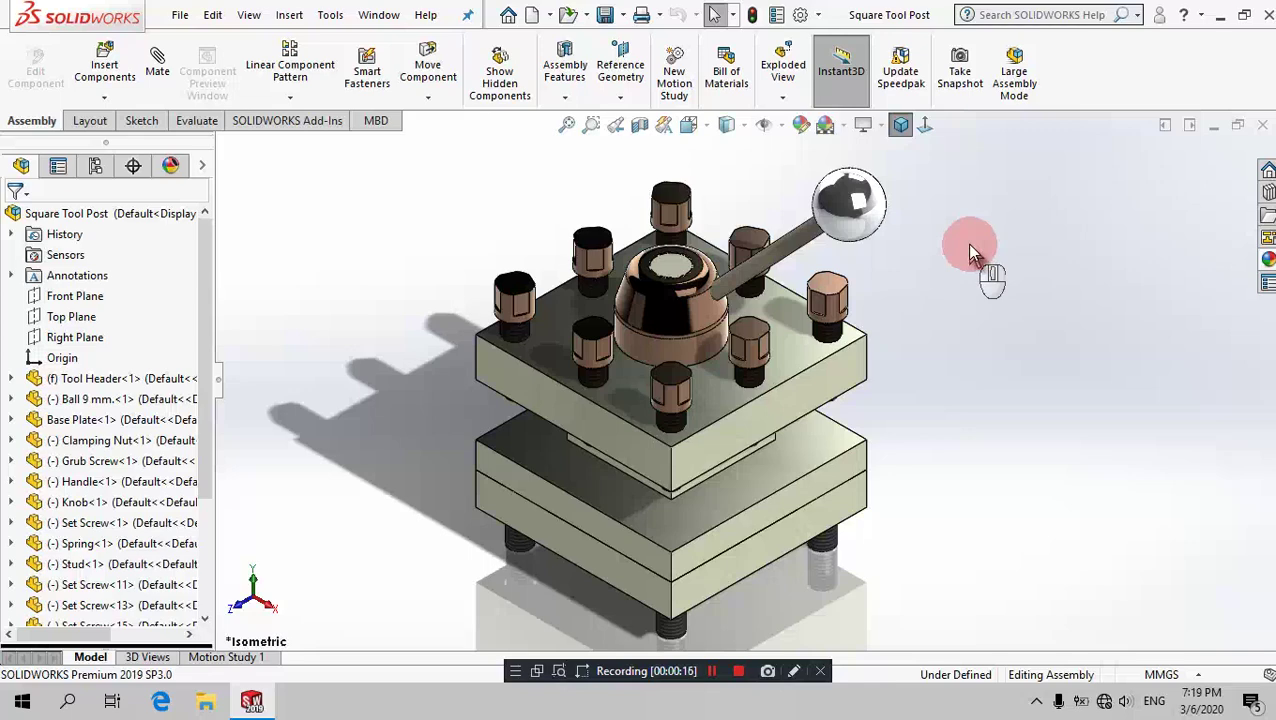
scroll(970, 250, "up", 2)
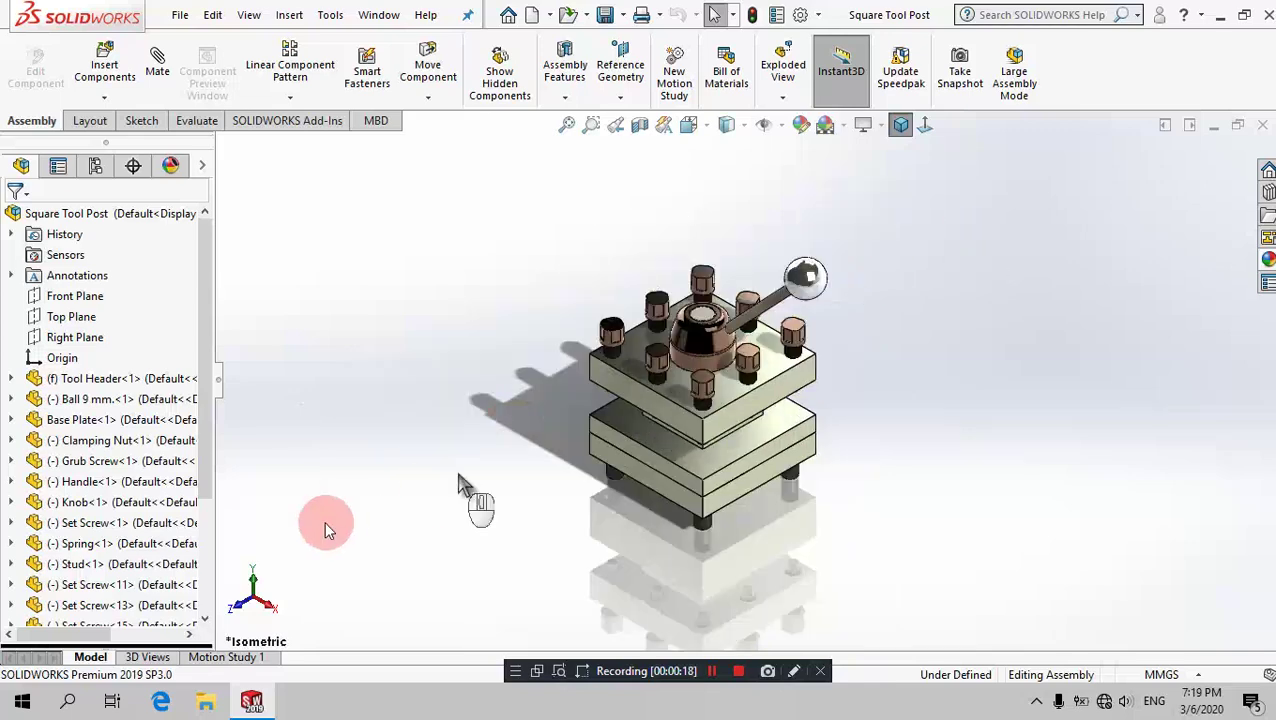
scroll(160, 530, "down", 1)
scroll(155, 543, "down", 2)
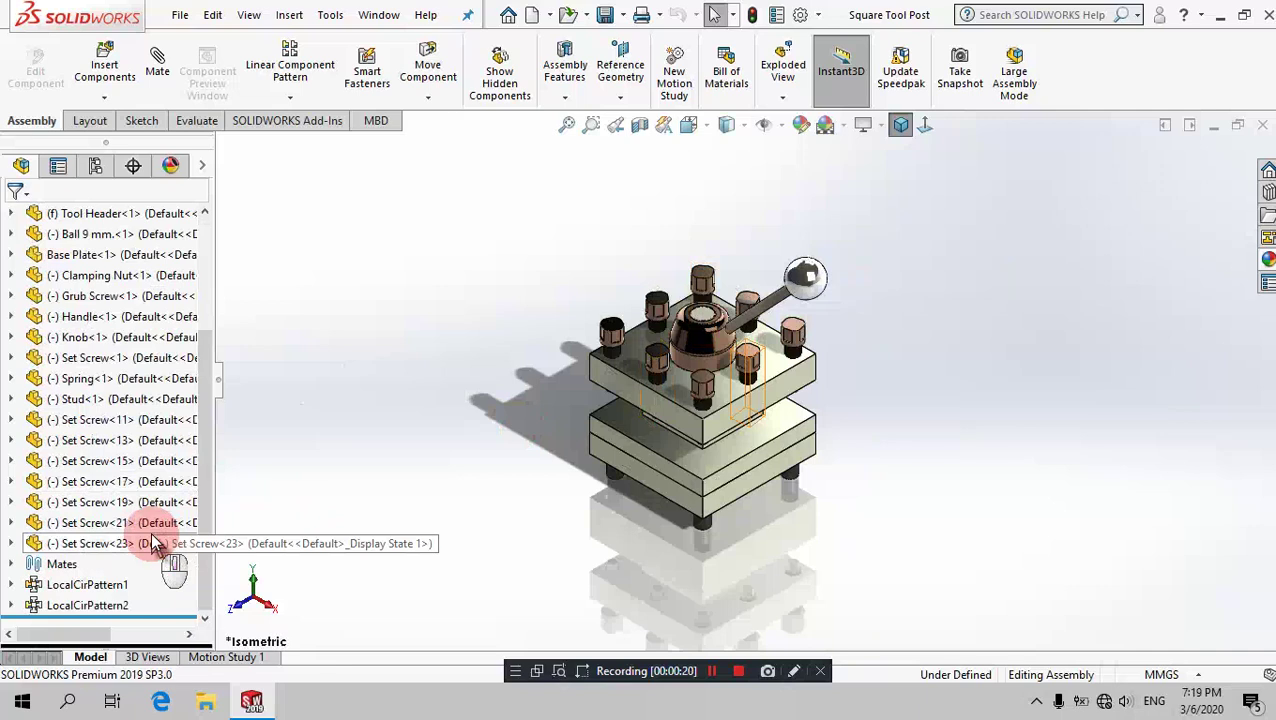
scroll(155, 543, "up", 1)
scroll(155, 543, "up", 1)
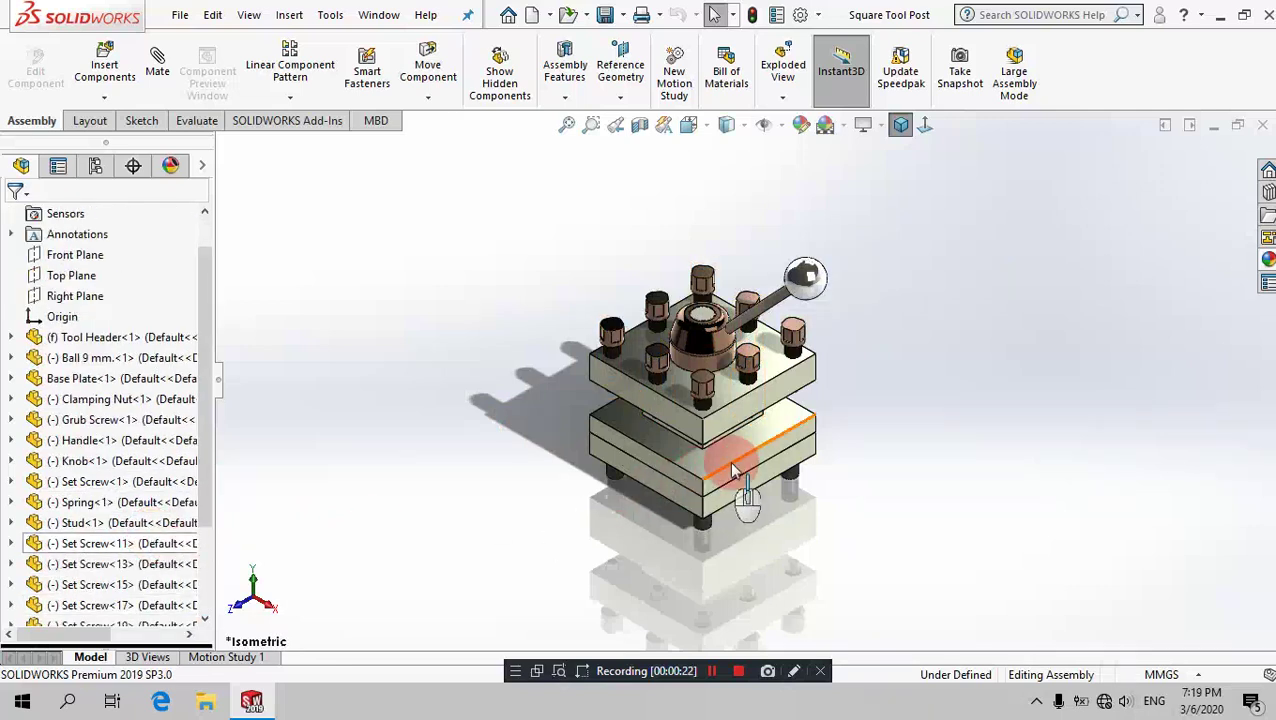
left_click(95, 170)
left_click(73, 279)
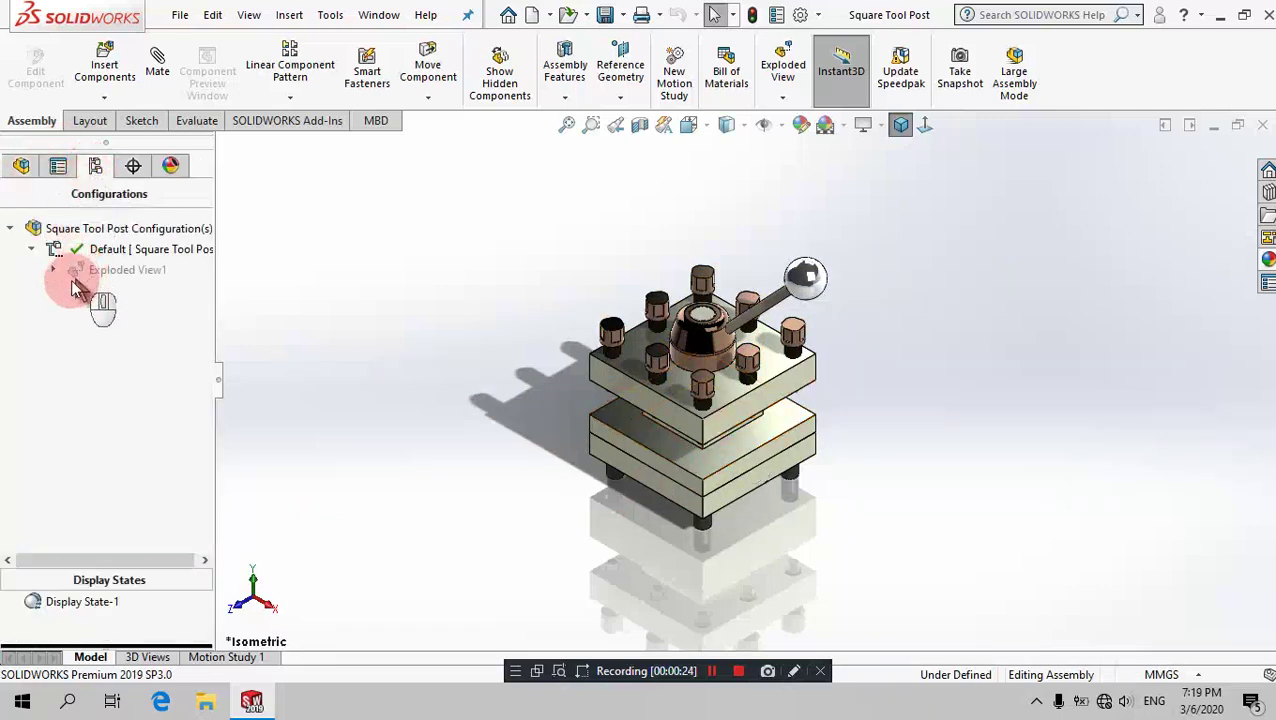
Step: Explode the assembly with Exploded View1, then fit and orbit the view
right_click(78, 274)
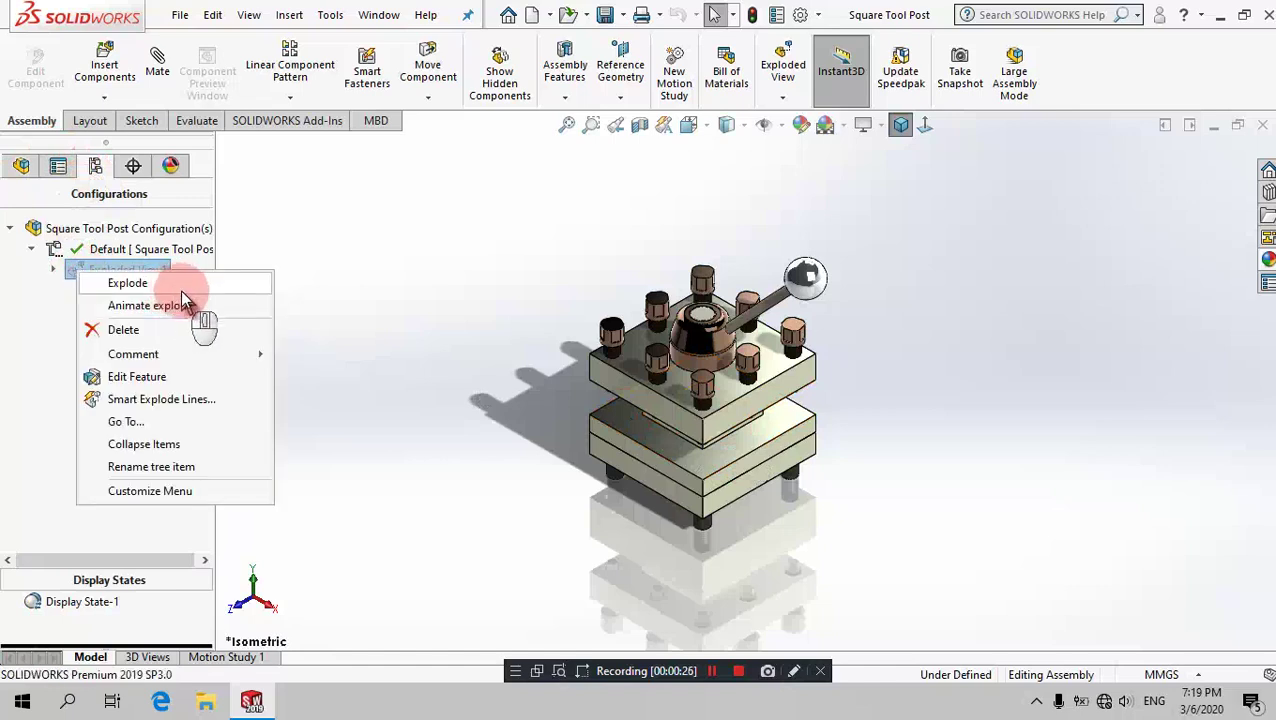
left_click(175, 285)
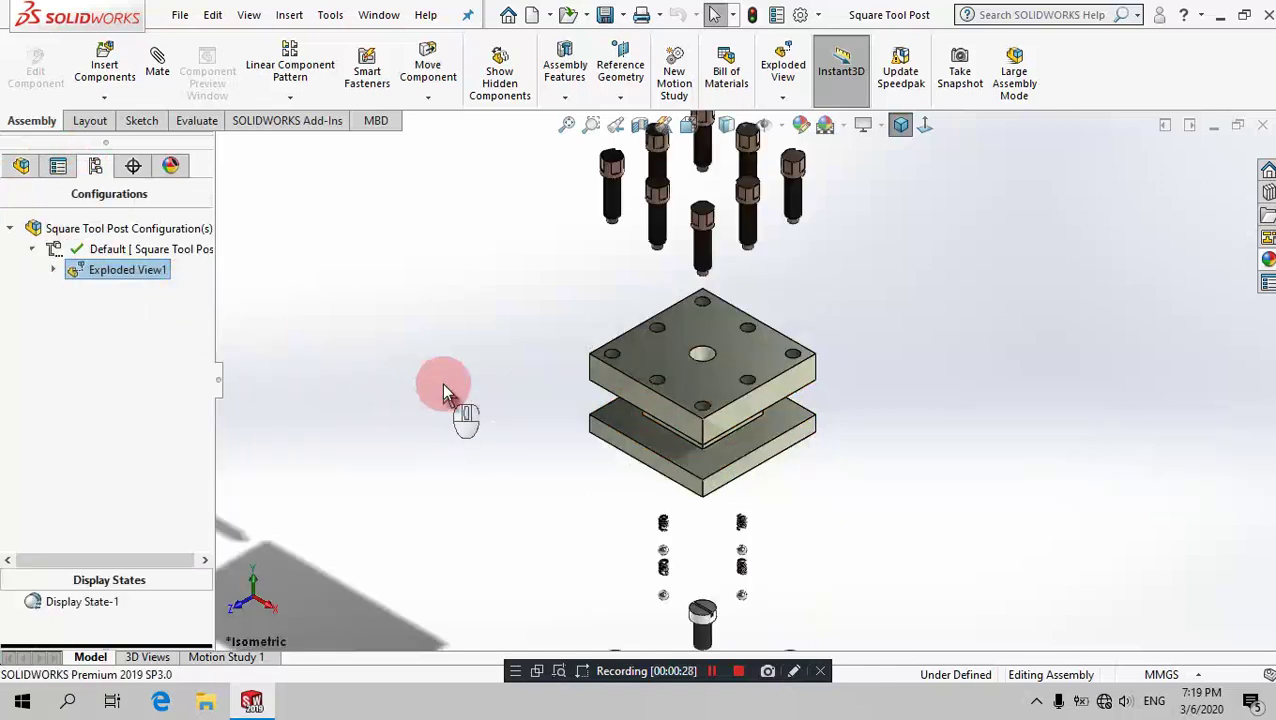
middle_click(441, 383)
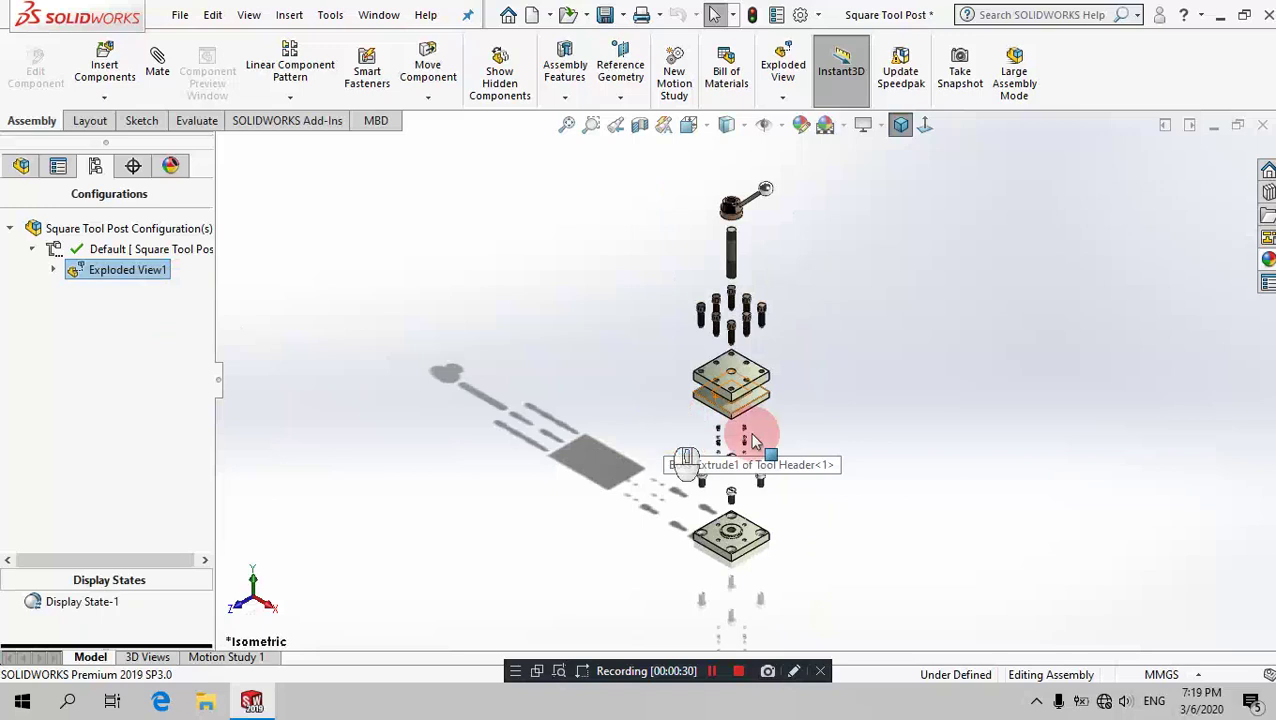
scroll(790, 390, "down", 1)
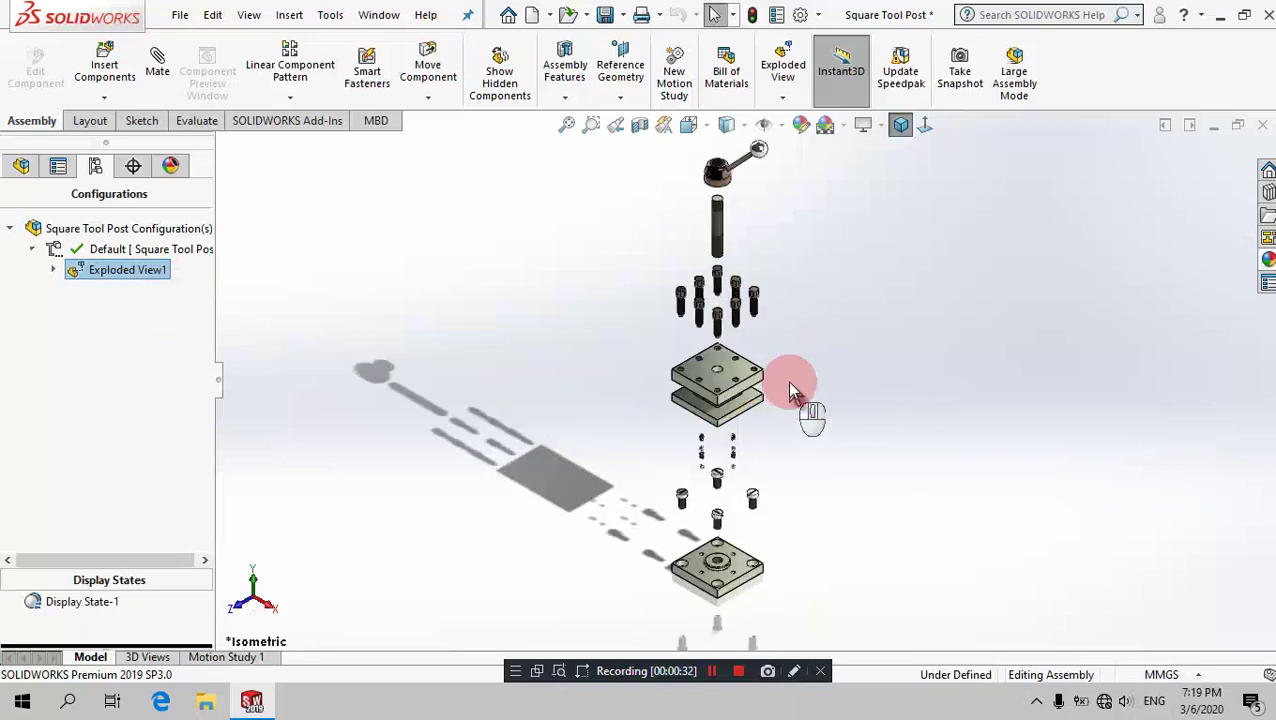
mouse_move(843, 328)
middle_mouse_down()
mouse_move(874, 137)
mouse_move(877, 256)
mouse_move(814, 259)
mouse_move(843, 148)
mouse_move(875, 180)
middle_mouse_up()
Step: Return to Isometric view, save the assembly and close it
left_click(899, 130)
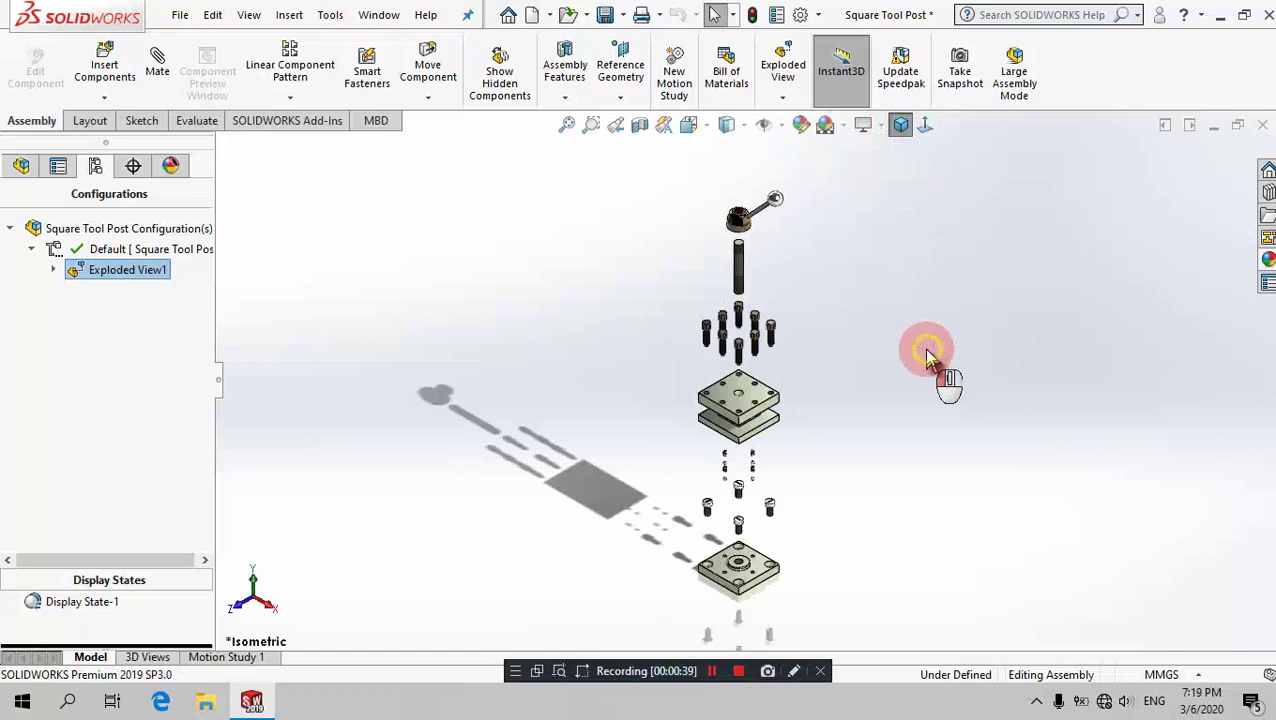
left_click(605, 14)
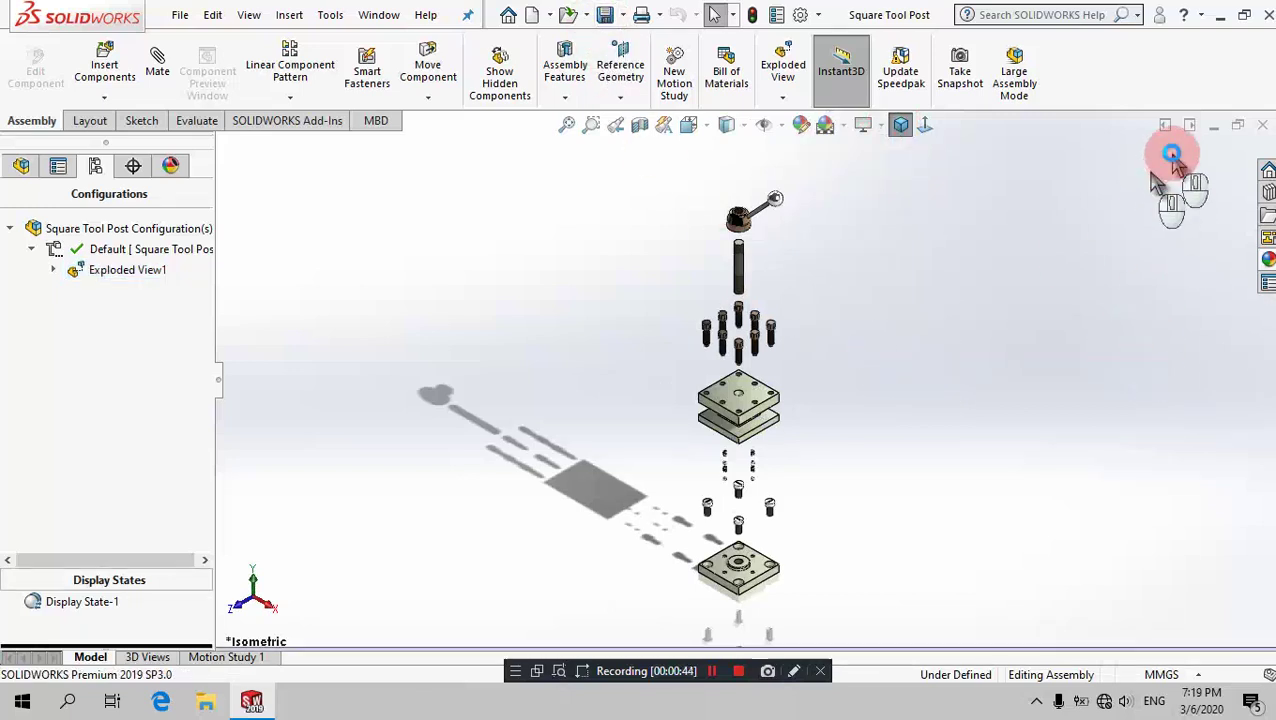
left_click(1262, 126)
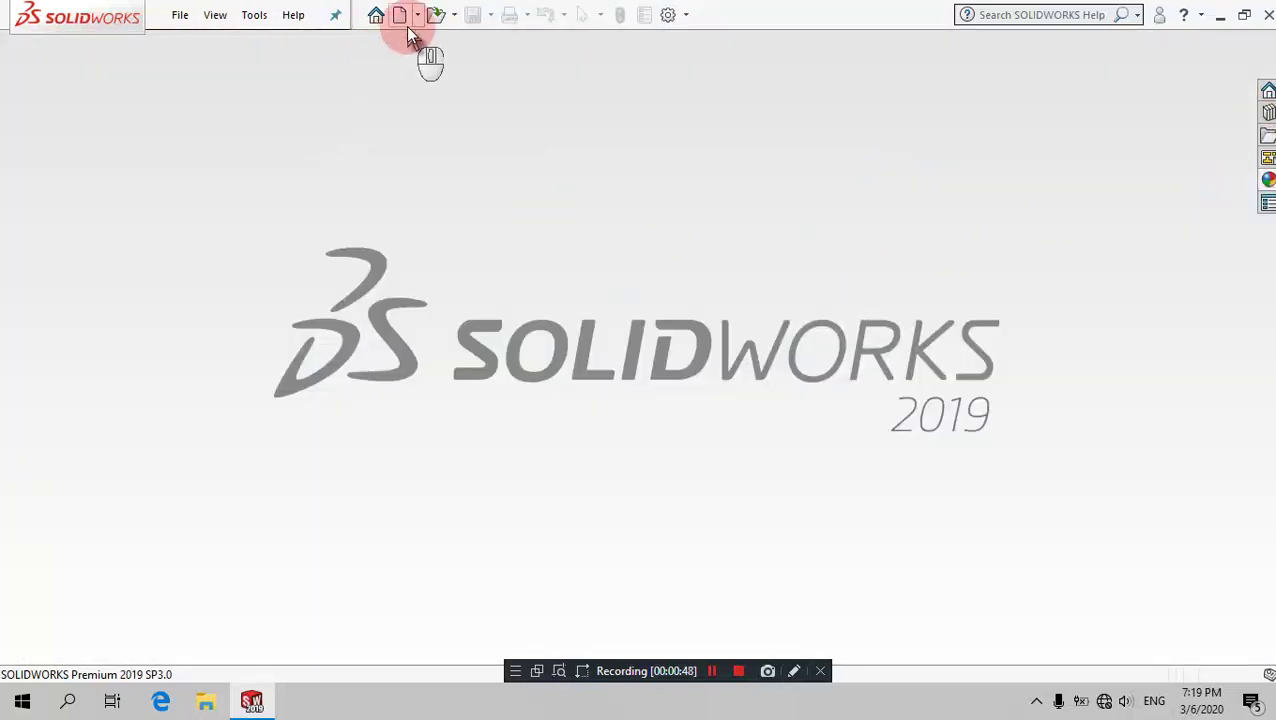
Step: Create a new part from the Part MM template
left_click(408, 32)
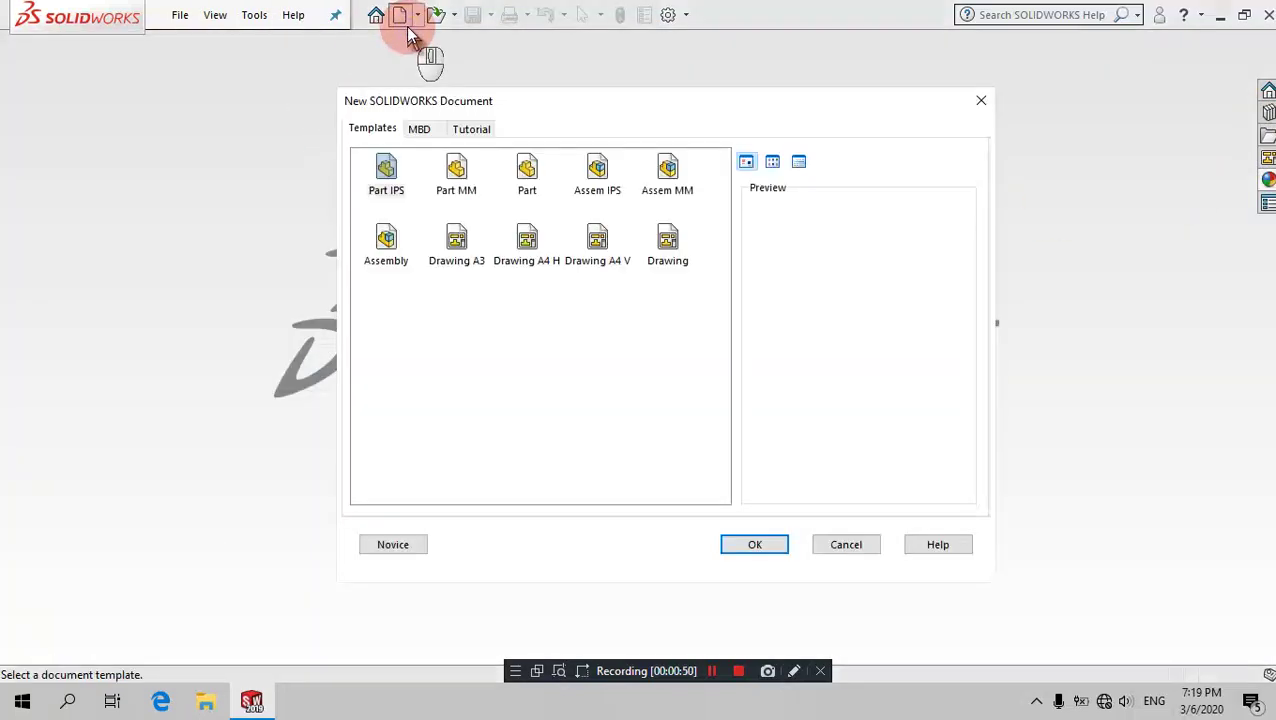
left_click(456, 172)
left_click(770, 546)
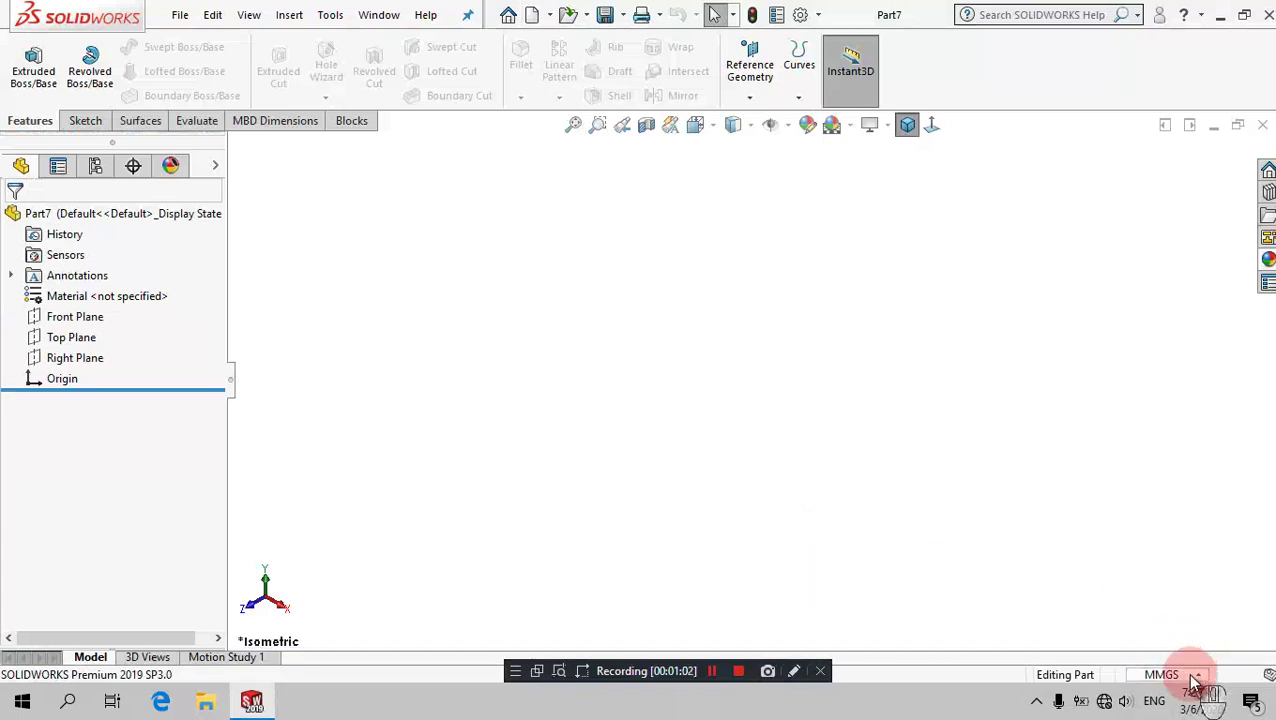
Step: Keep MMGS units and start a new sketch
left_click(1193, 677)
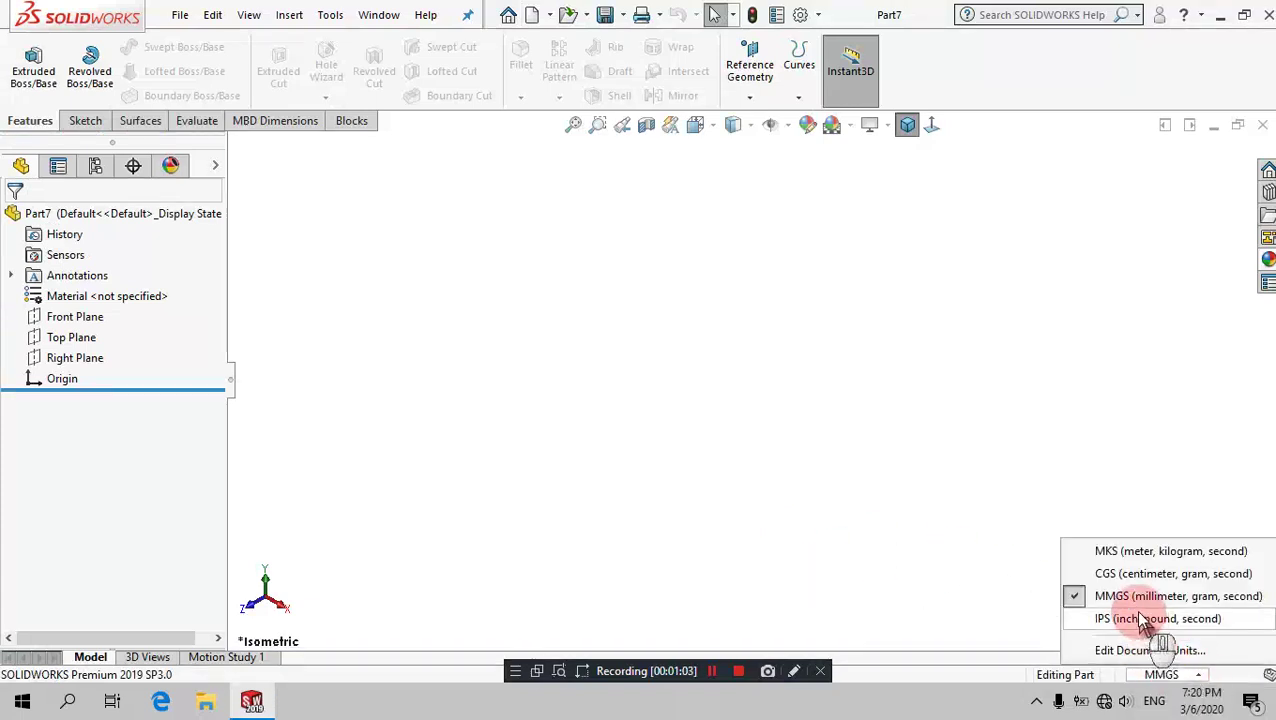
left_click(548, 398)
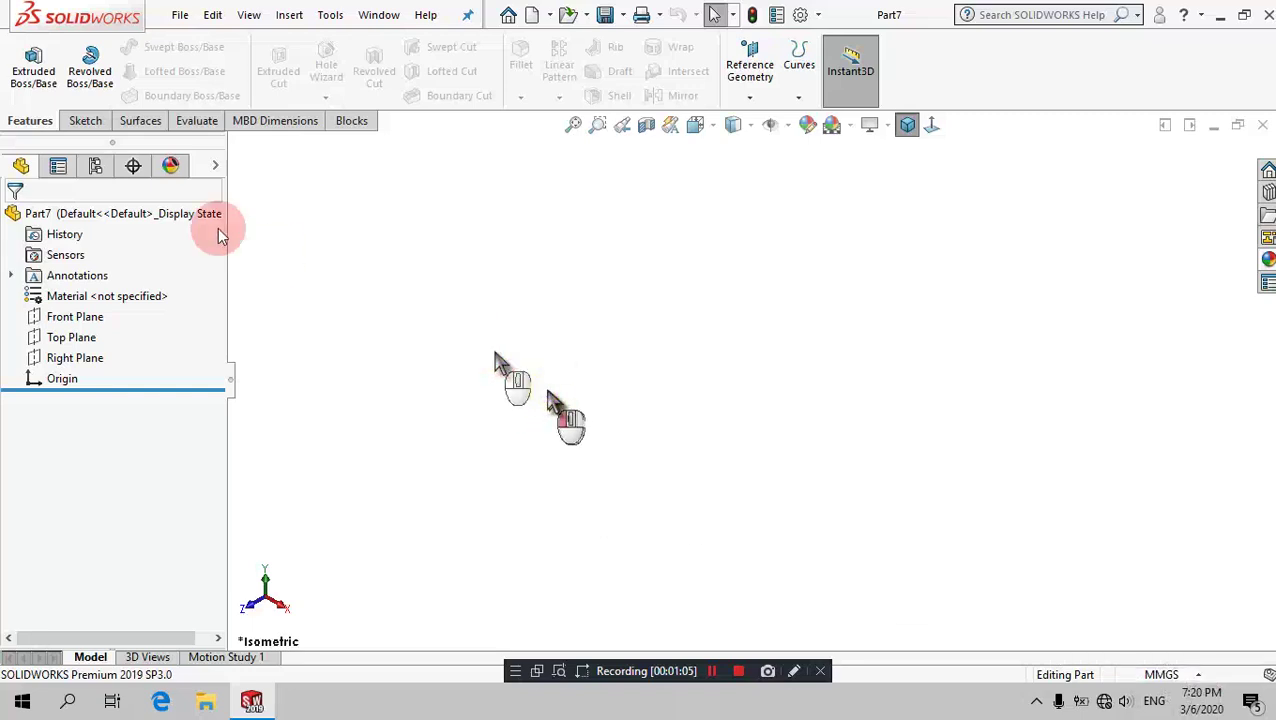
left_click(110, 124)
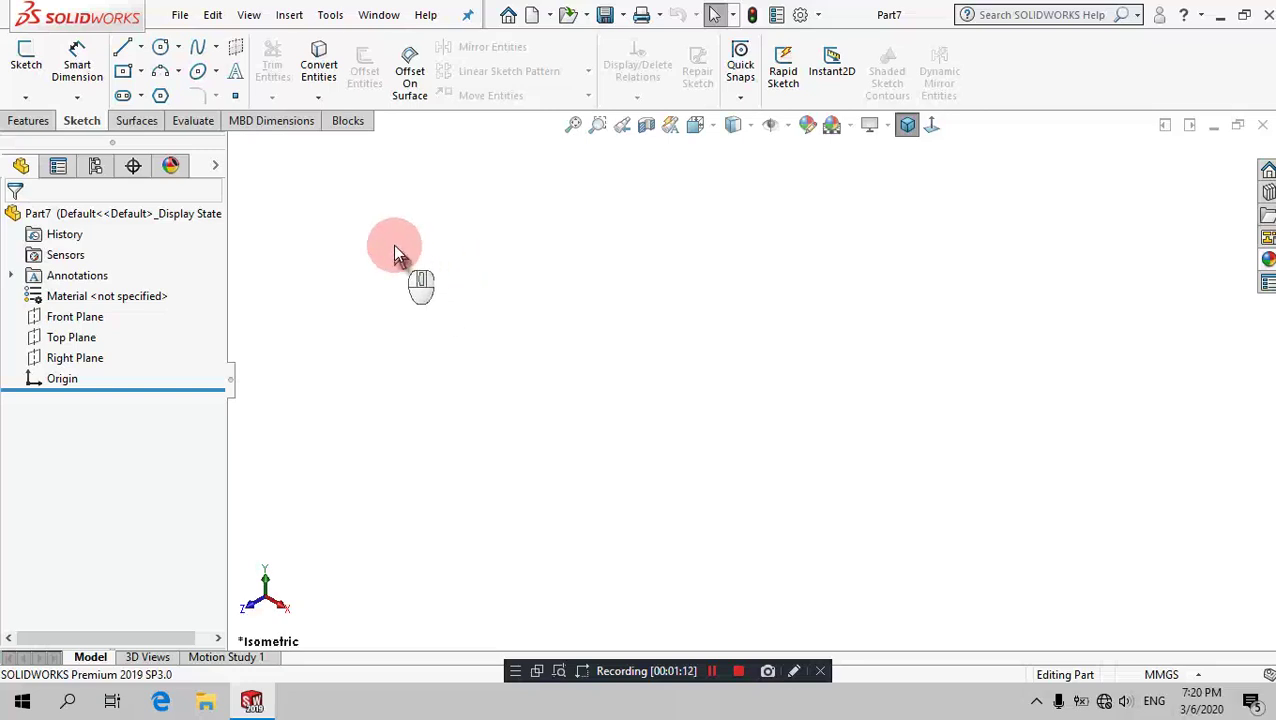
left_click(24, 70)
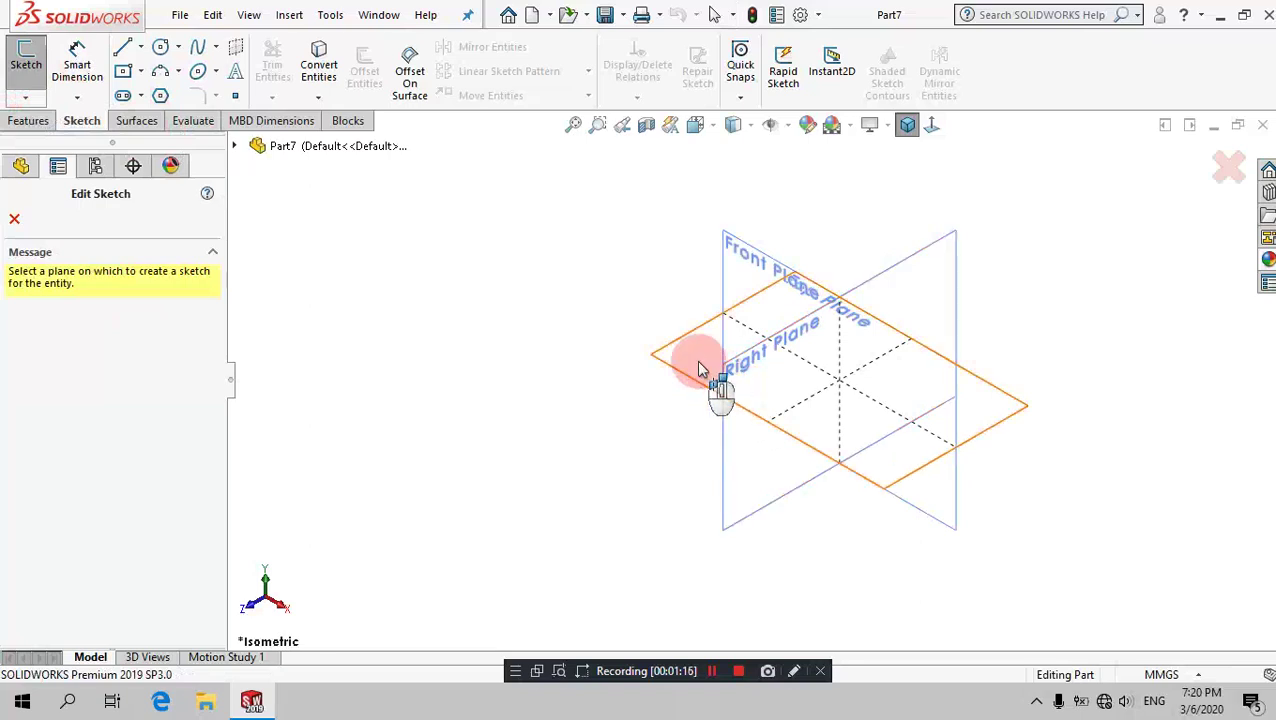
Step: Draw a centre rectangle at the origin on the Top Plane
left_click(699, 363)
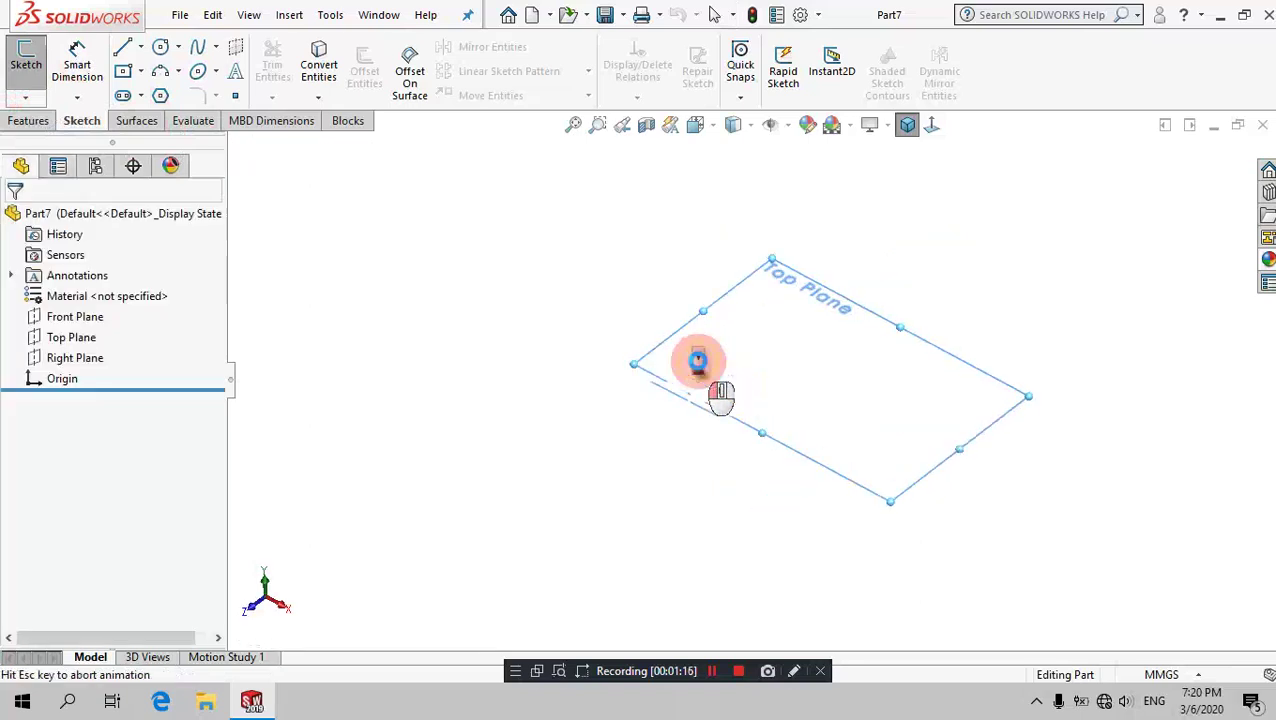
left_click(143, 78)
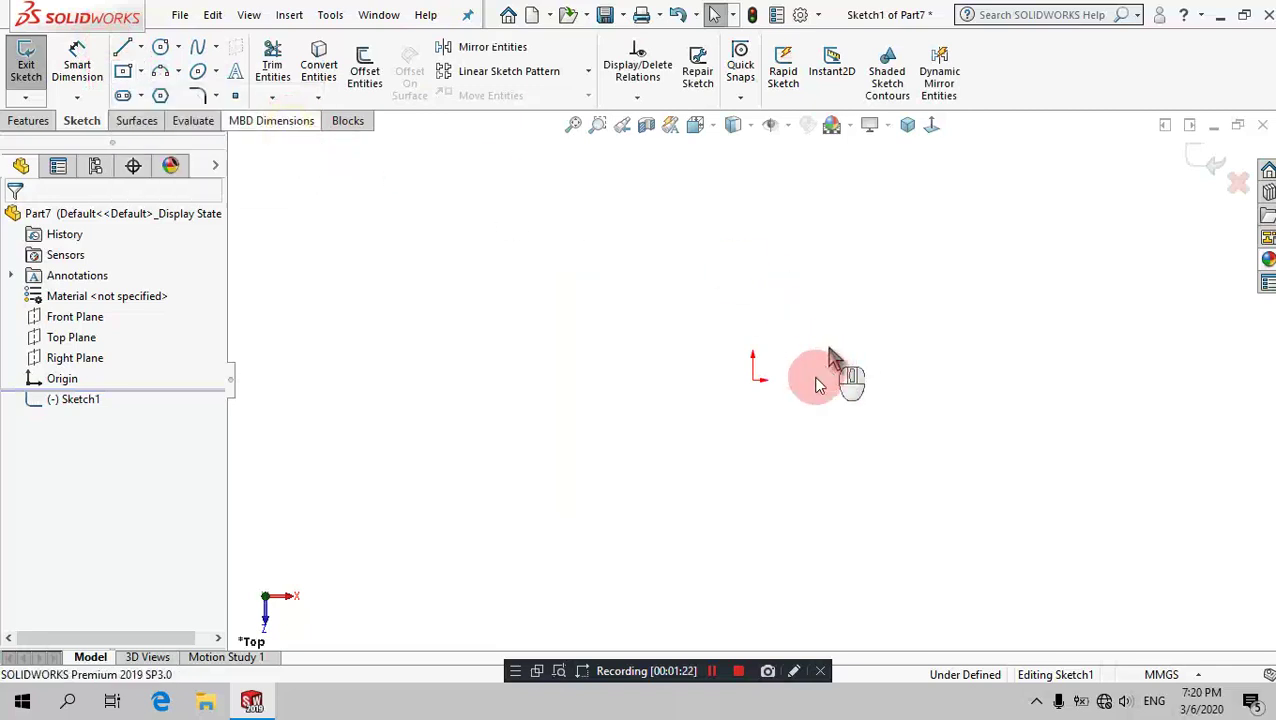
left_click(757, 378)
left_click(980, 232)
scroll(970, 390, "down", 2)
scroll(997, 356, "down", 2)
Step: Dimension the rectangle's right edge to 150 mm
left_click(77, 68)
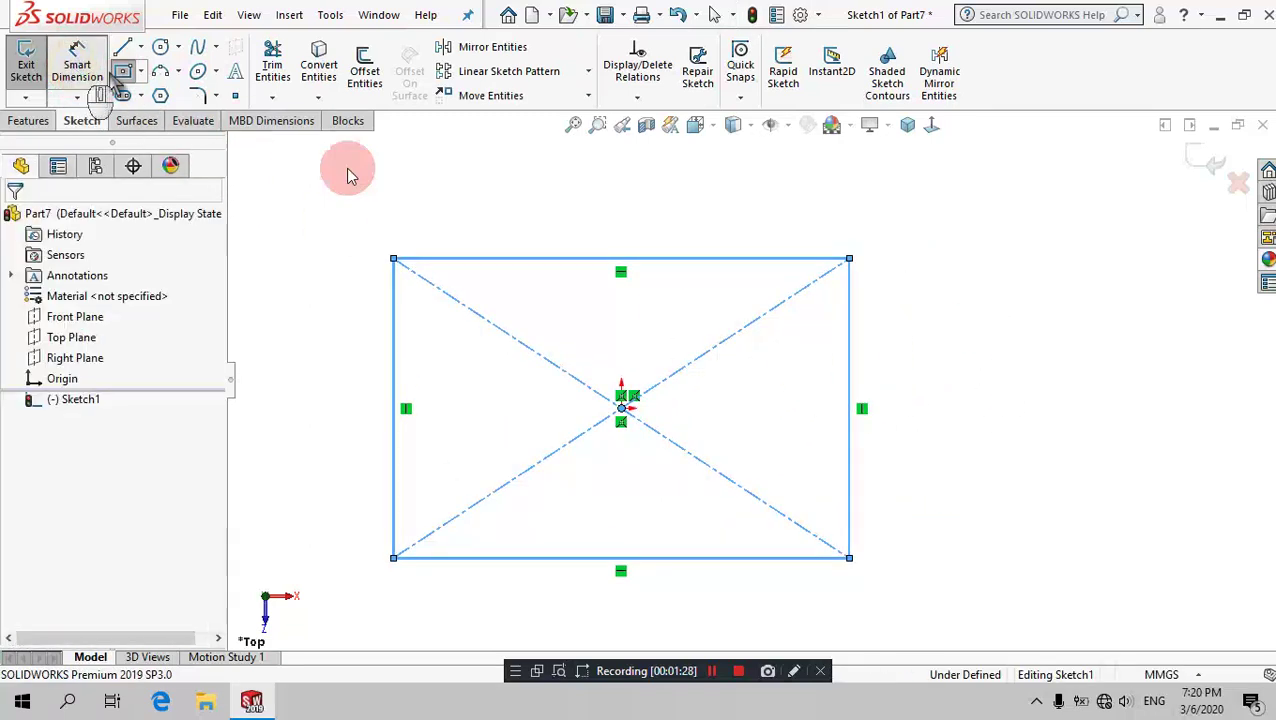
left_click(876, 372)
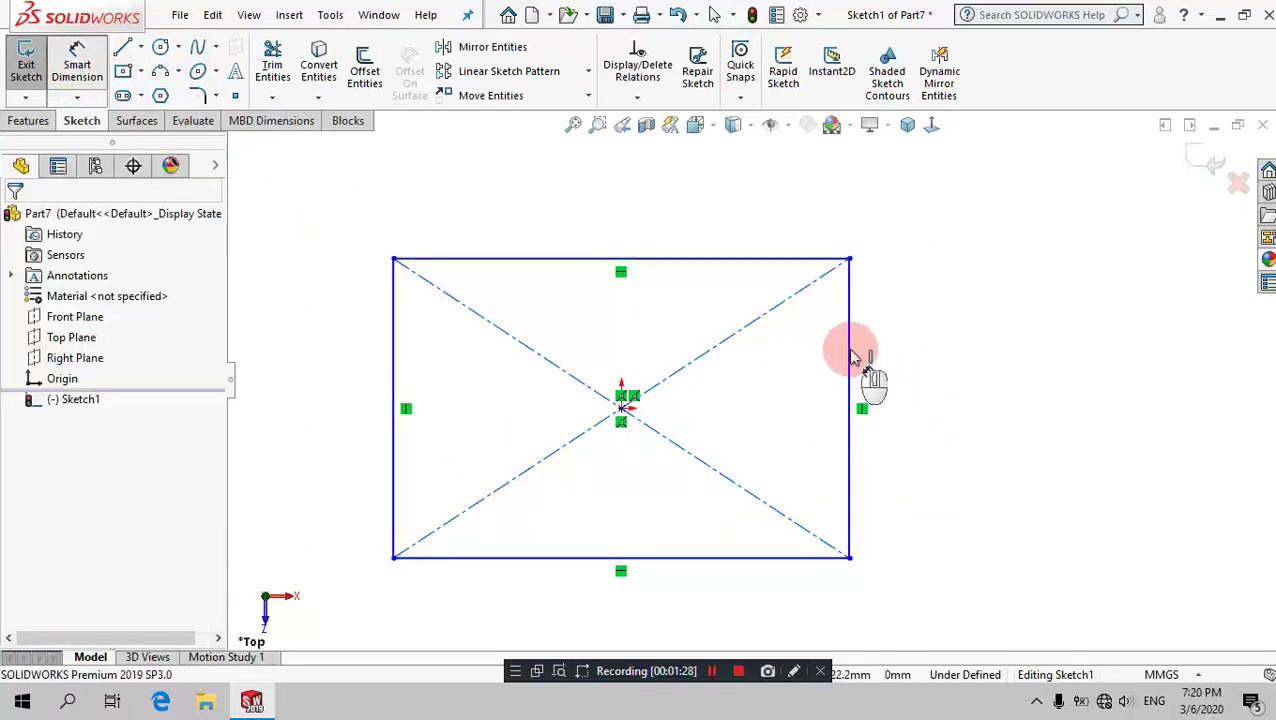
left_click(985, 368)
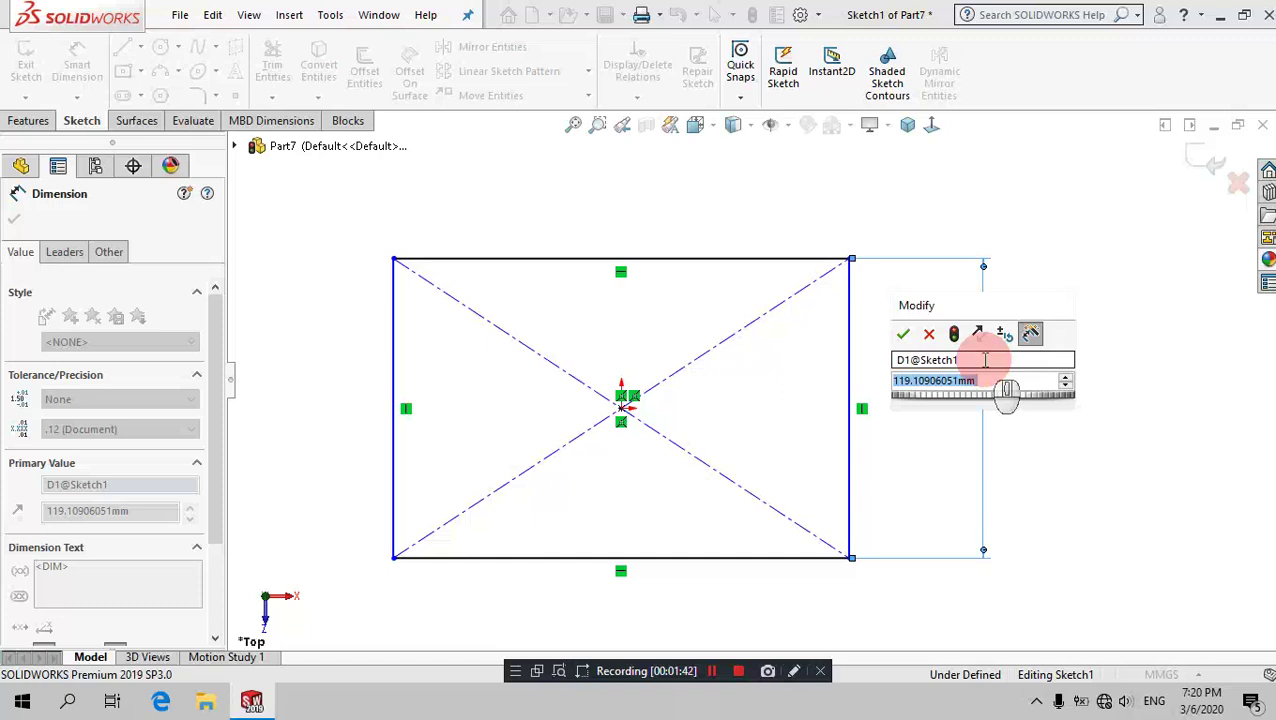
type("1")
key("BackSpace")
type("50")
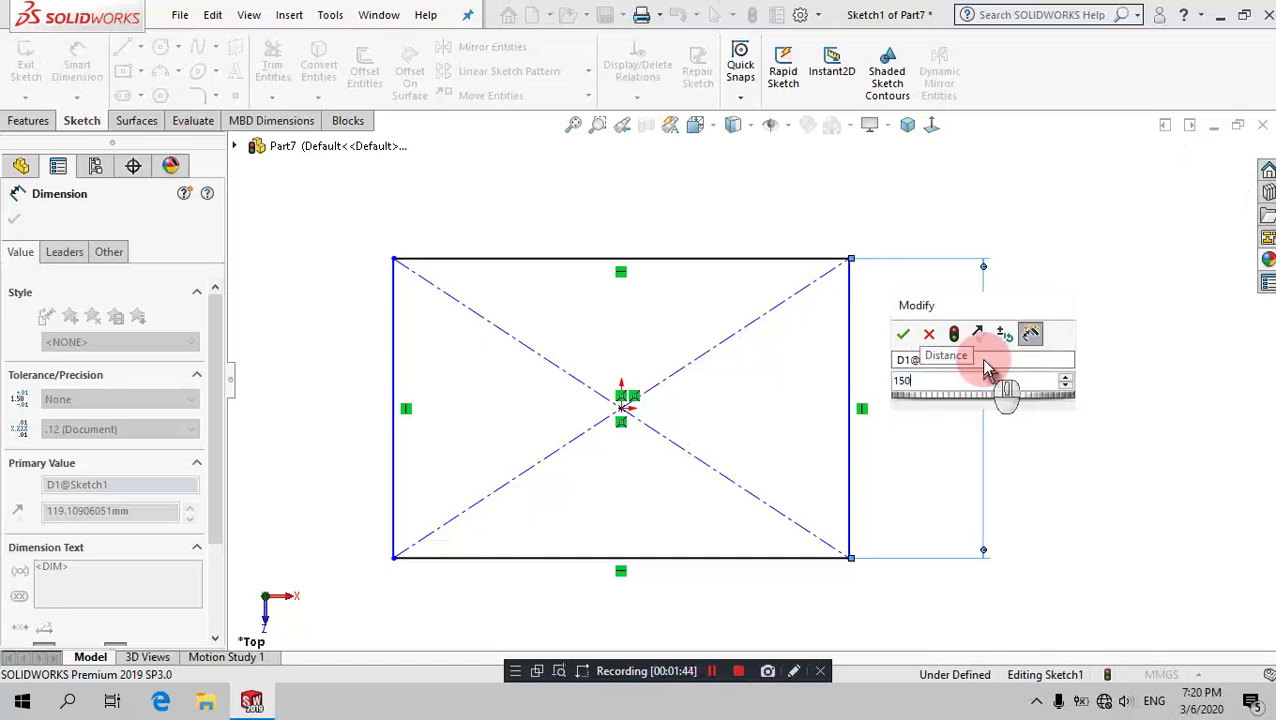
key("Return")
key("Escape")
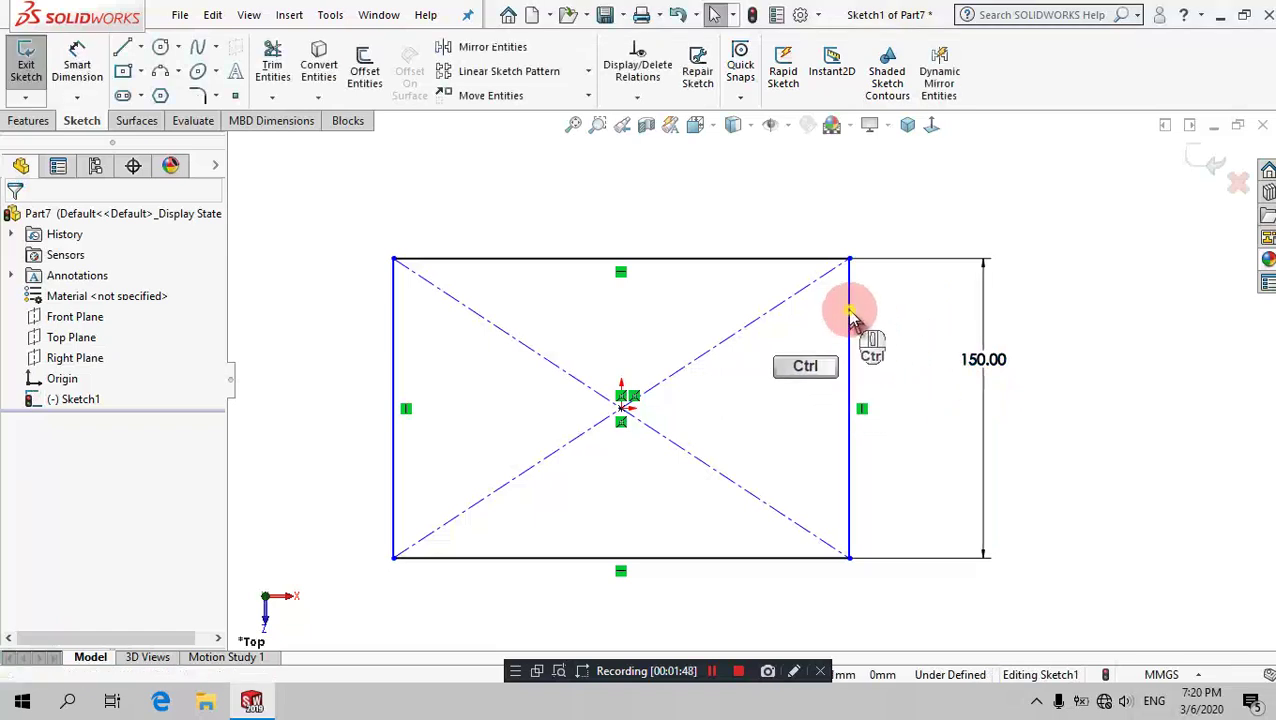
Step: Make the right and top edges Equal to fully define the square
left_click(815, 266, "ctrl")
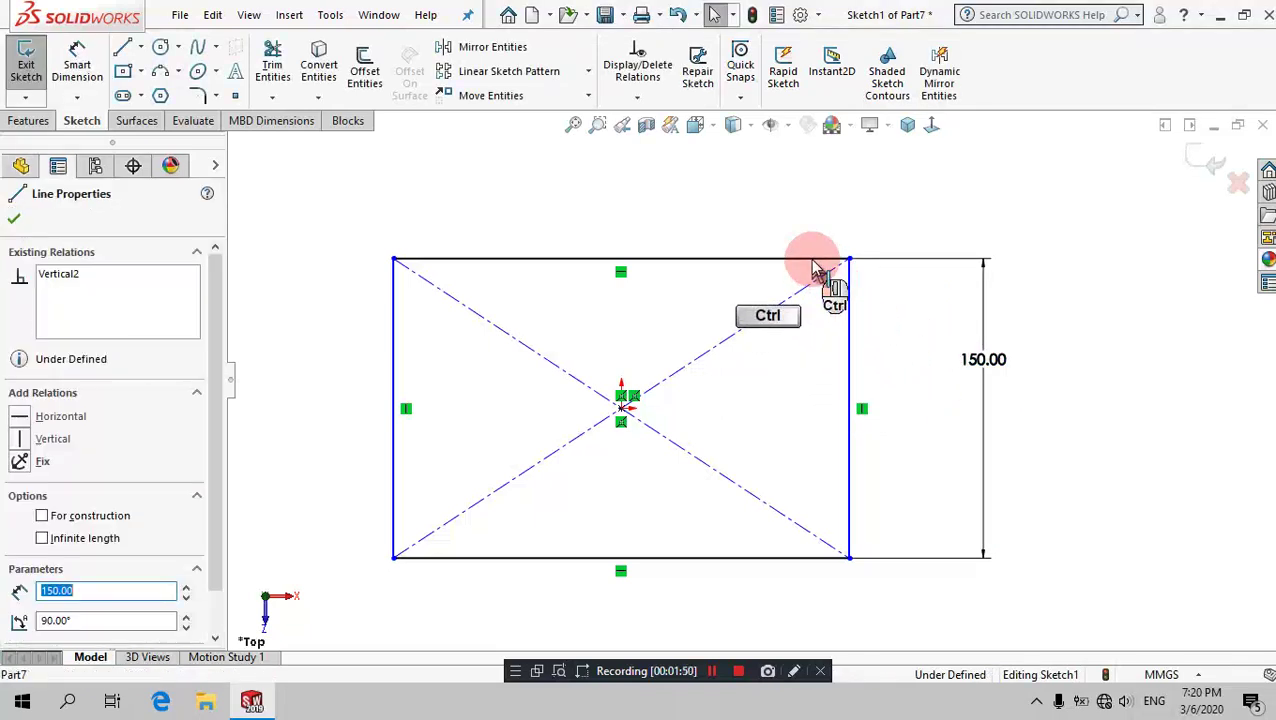
left_click(815, 262, "ctrl")
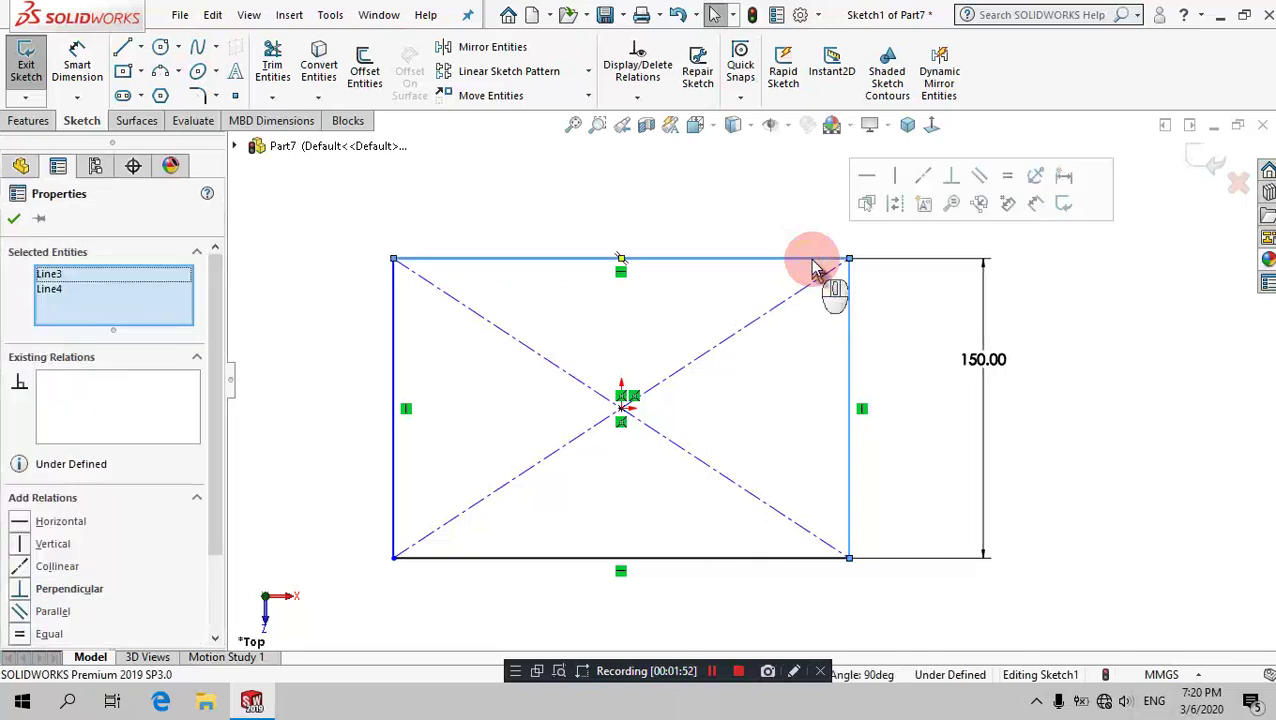
left_click(1007, 178)
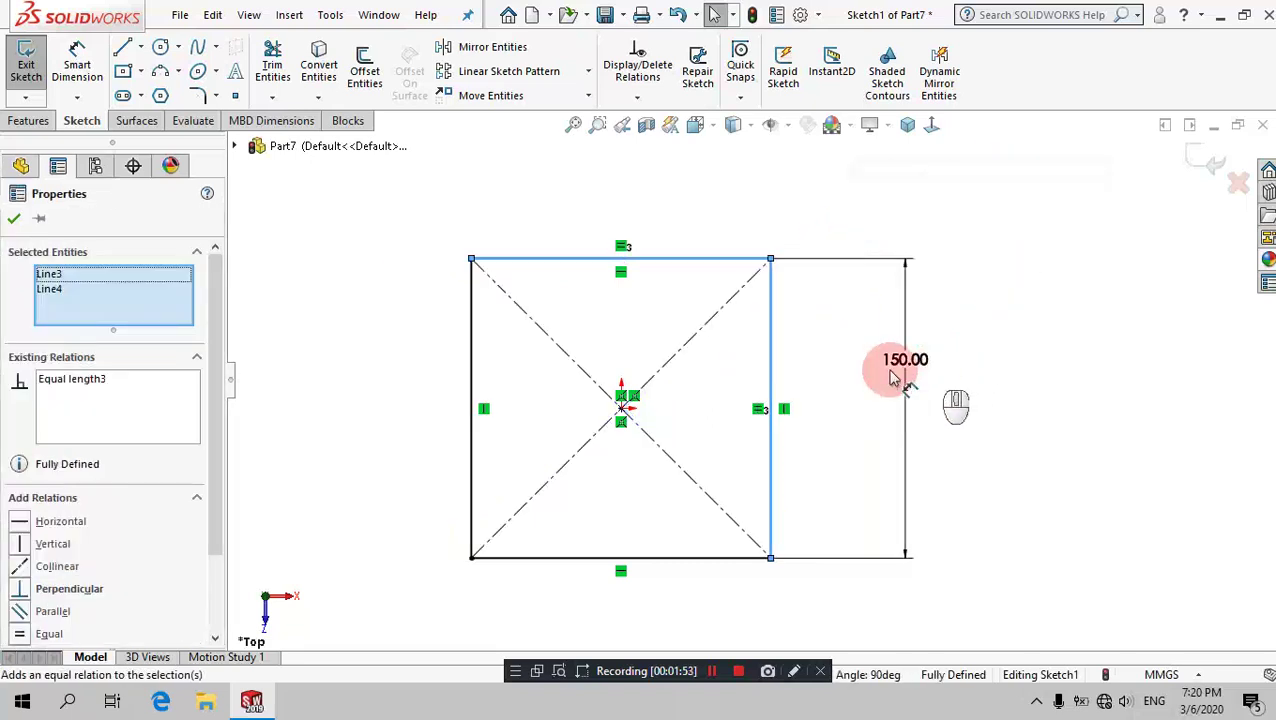
left_click(857, 385)
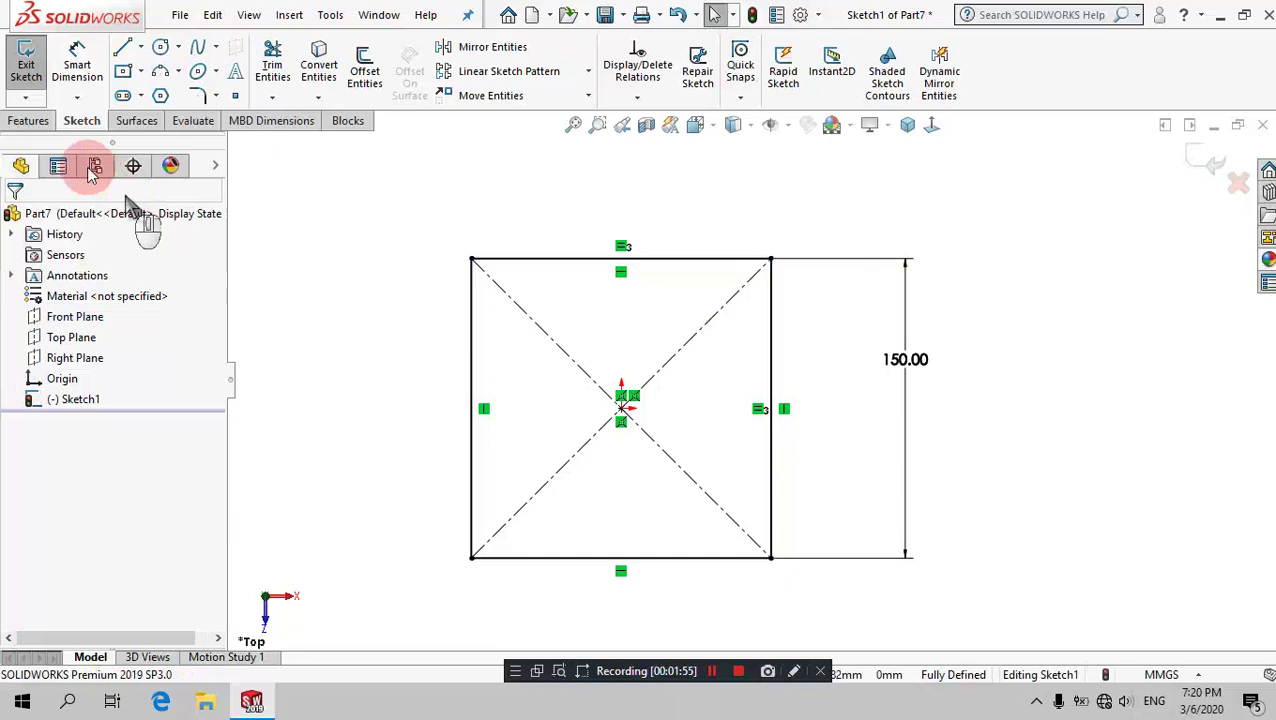
left_click(25, 120)
left_click(33, 78)
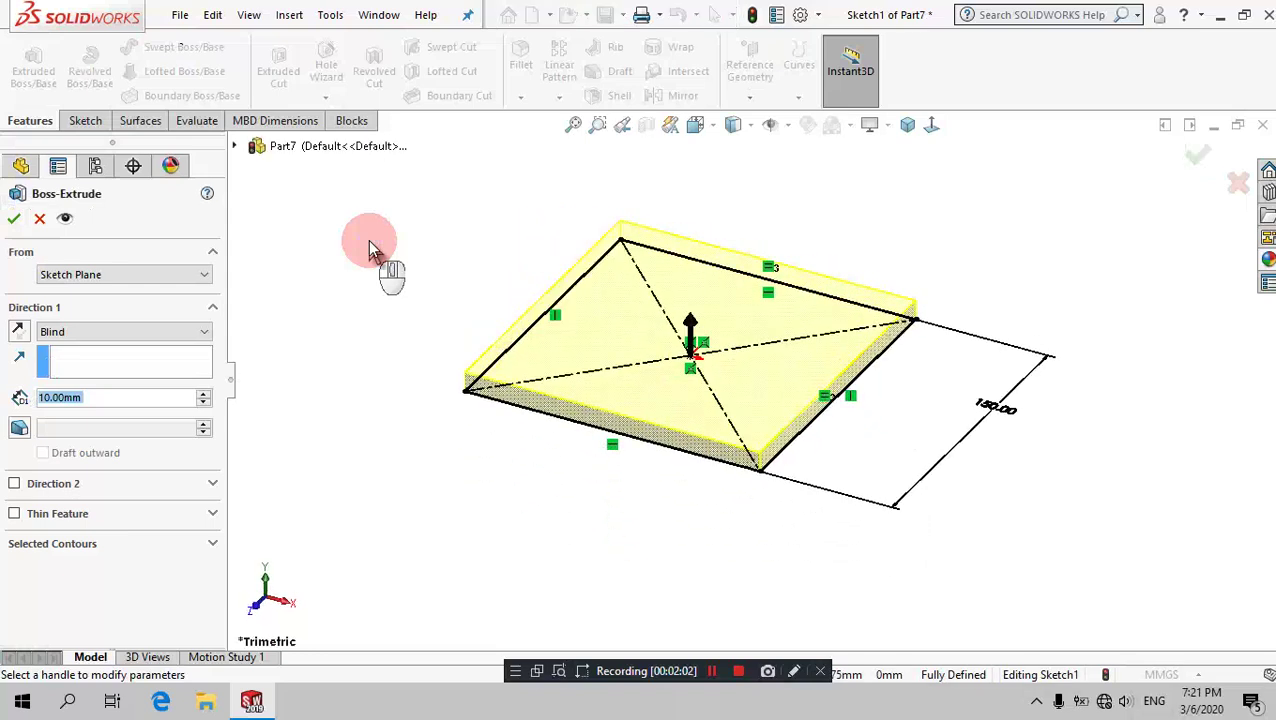
Step: Extrude the 150 mm square 20 mm Blind into the base plate
type("20")
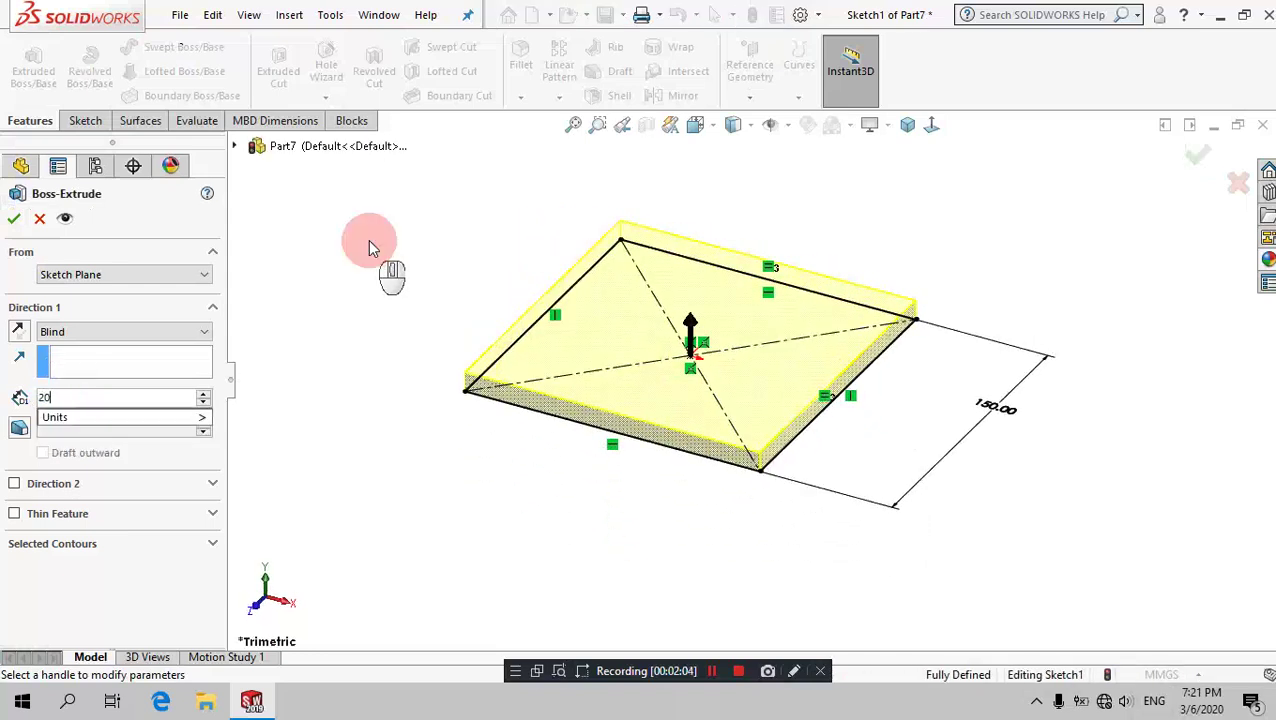
key("Return")
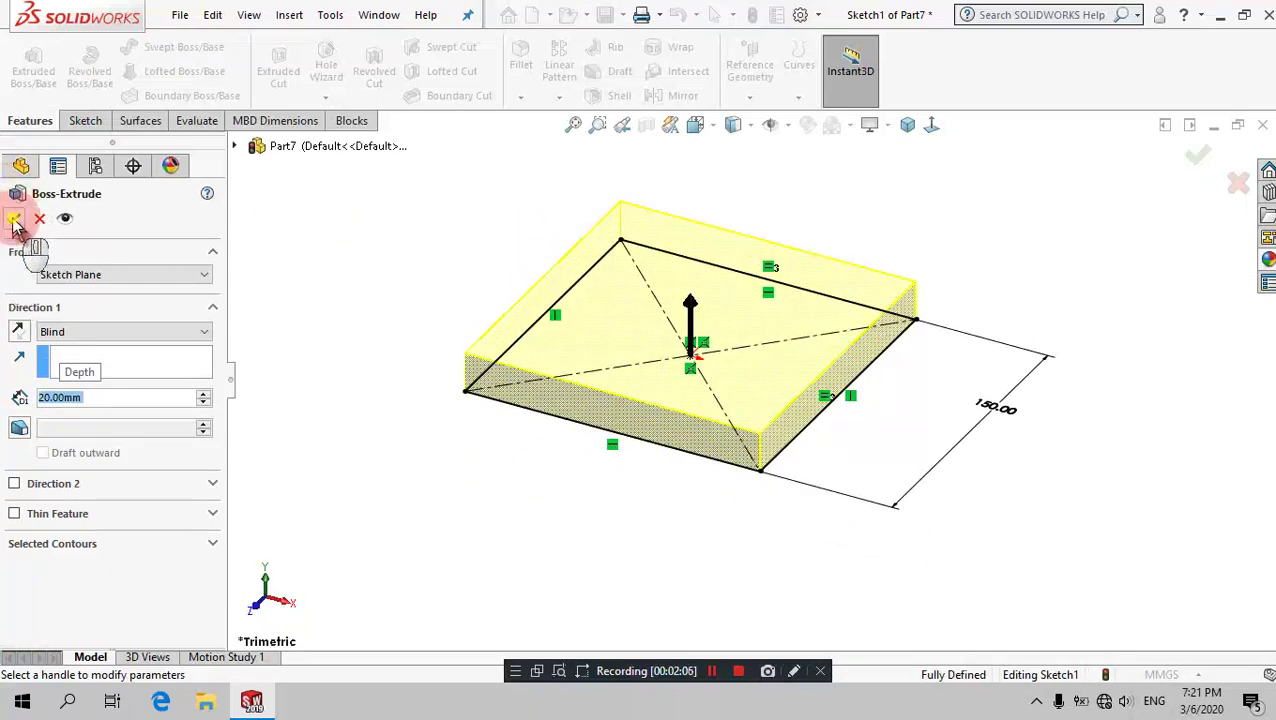
left_click(405, 286)
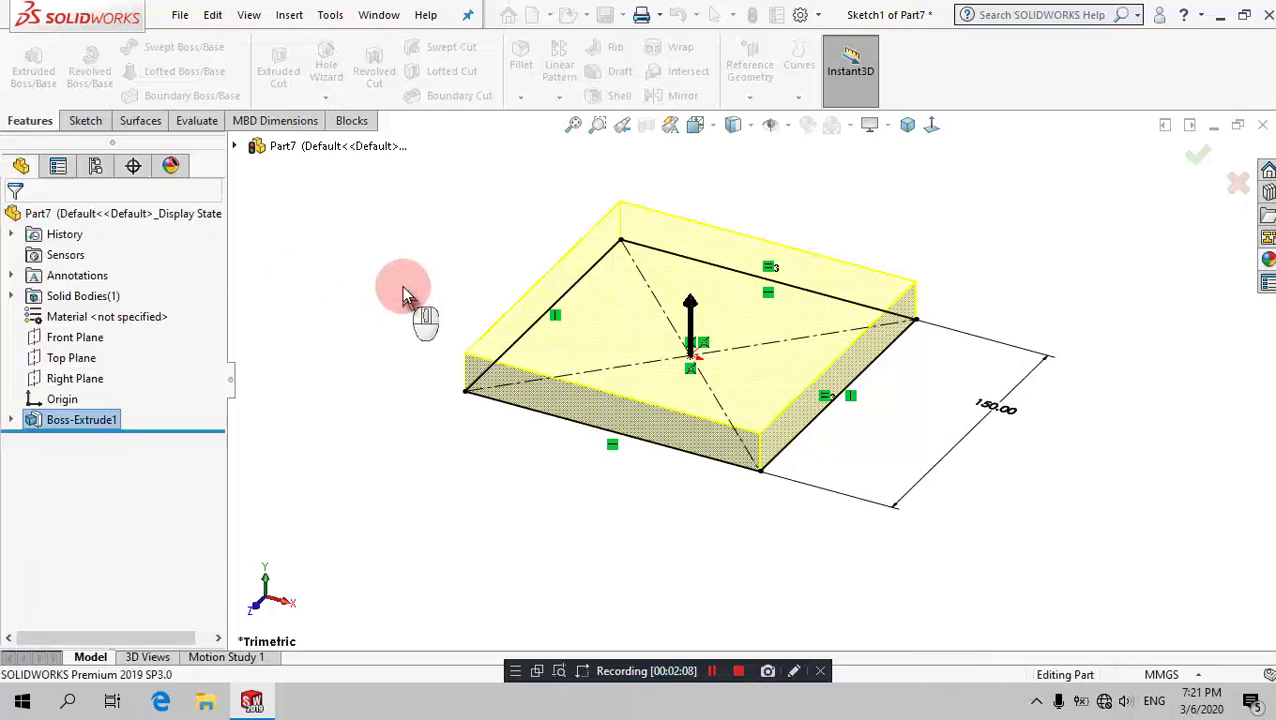
left_click(585, 220)
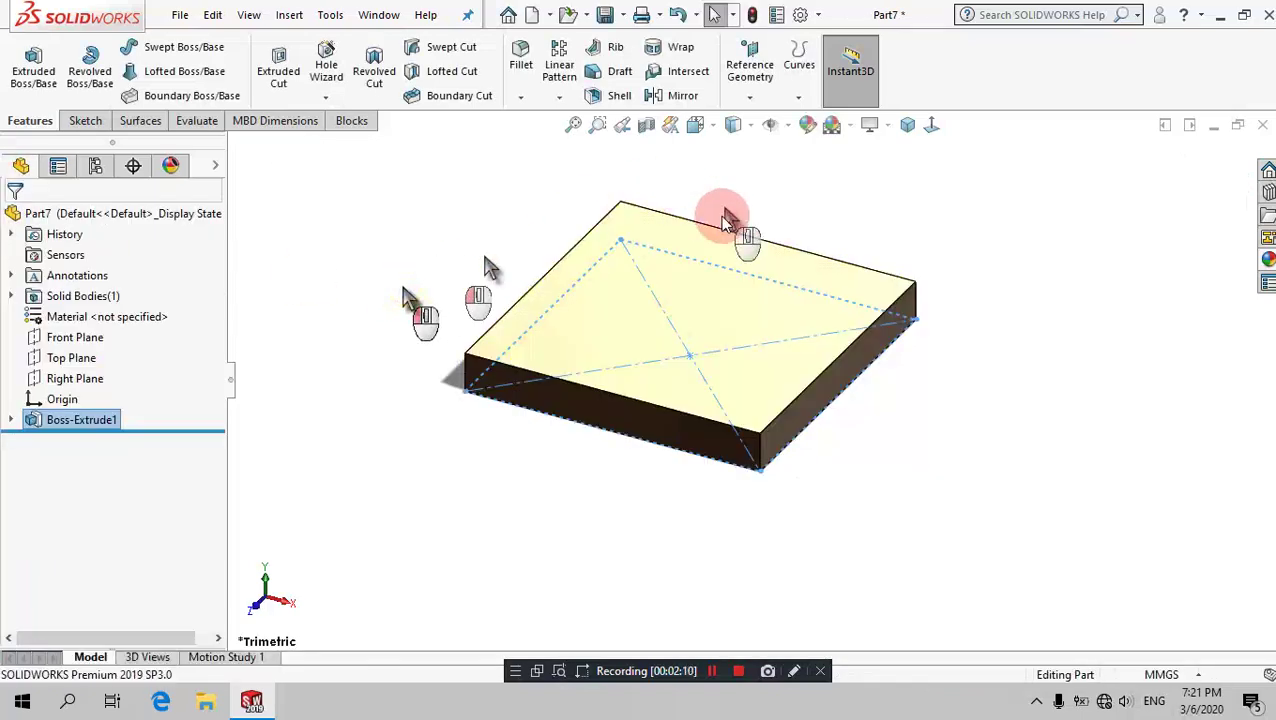
left_click(725, 248)
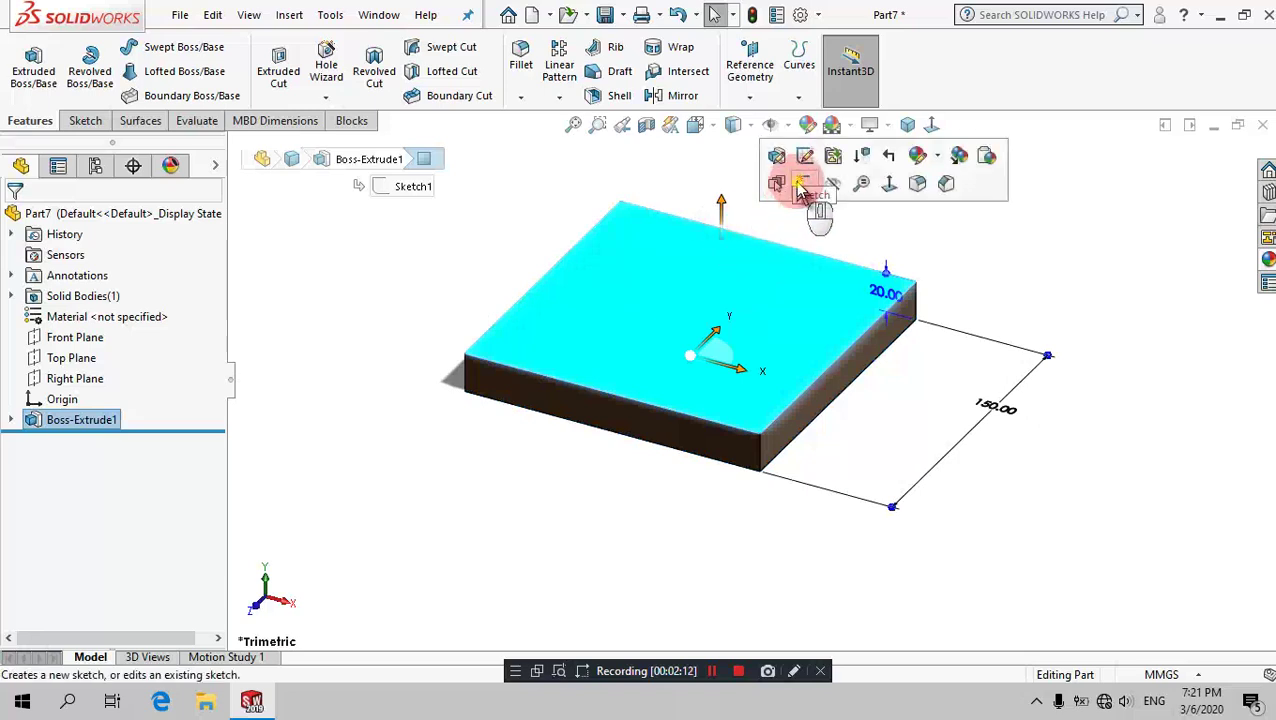
Step: Sketch a centre rectangle on the plate's top face with its right and top sides Equal
left_click(797, 180)
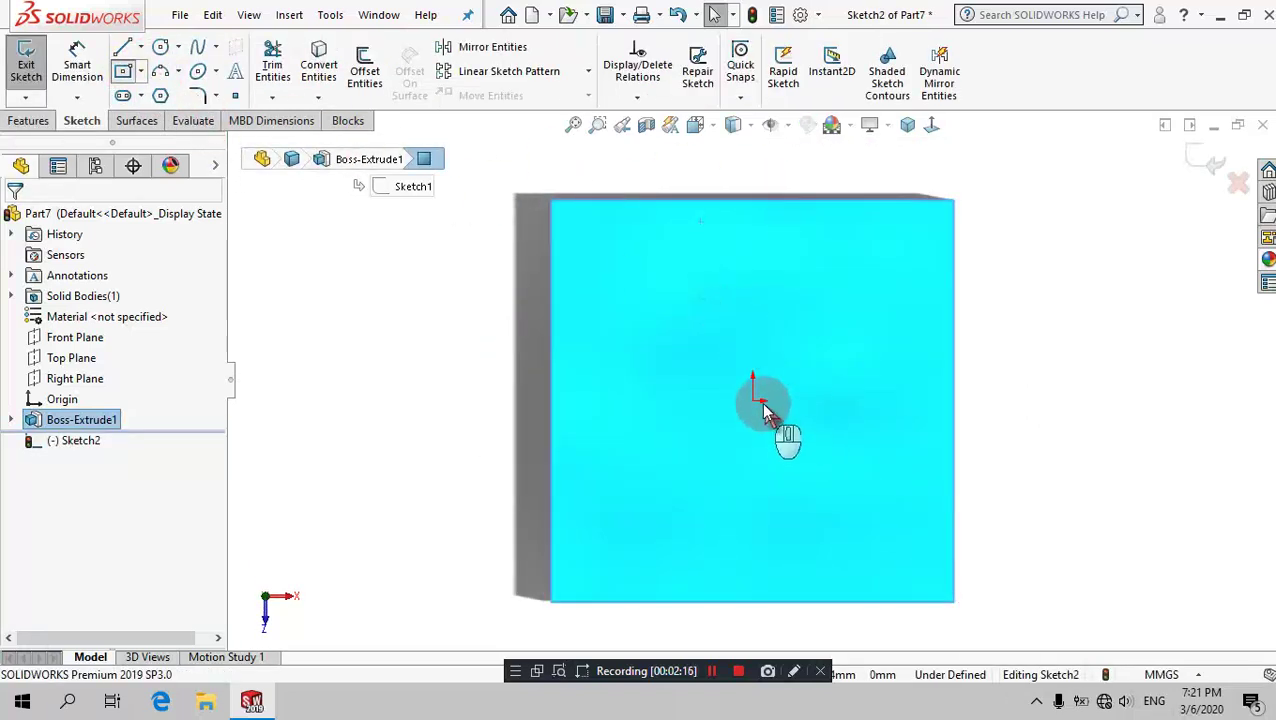
left_click(754, 400)
left_click(922, 233)
key("Escape")
left_click(921, 325, "ctrl")
left_click(839, 252, "ctrl")
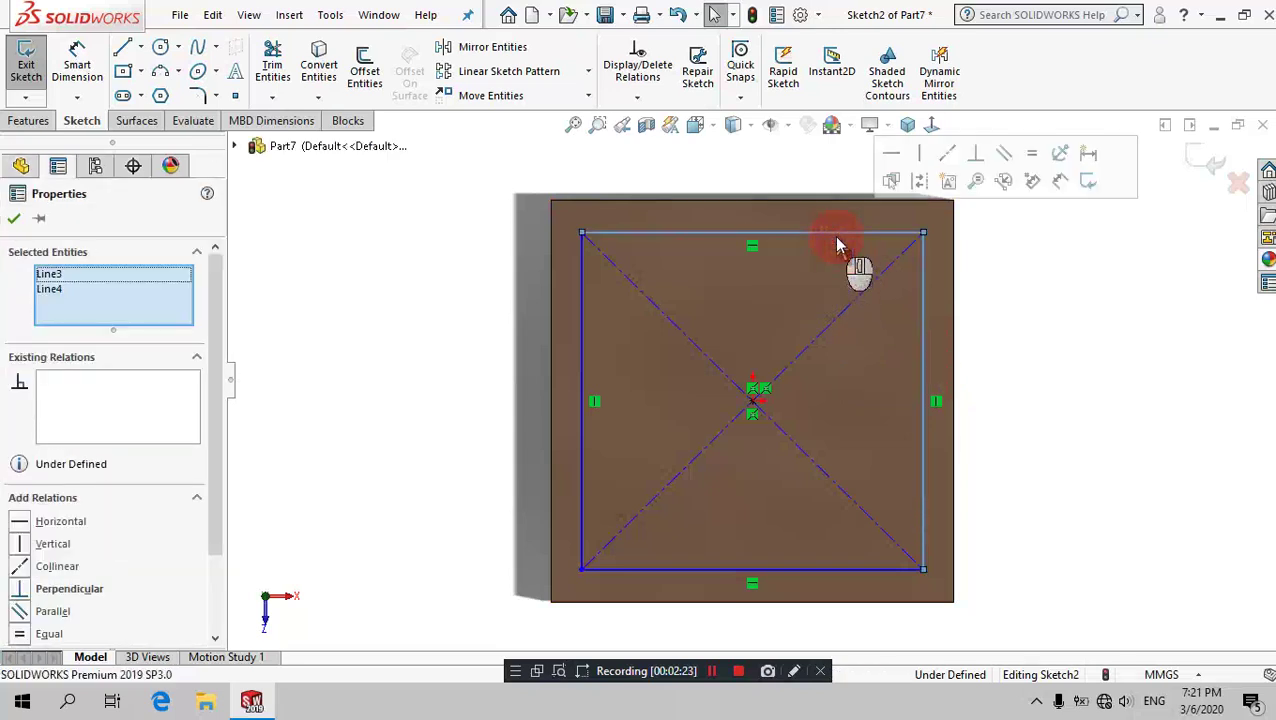
left_click(1032, 155)
left_click(1015, 376)
Step: Dimension the square's right side to 80 mm
left_click(77, 62)
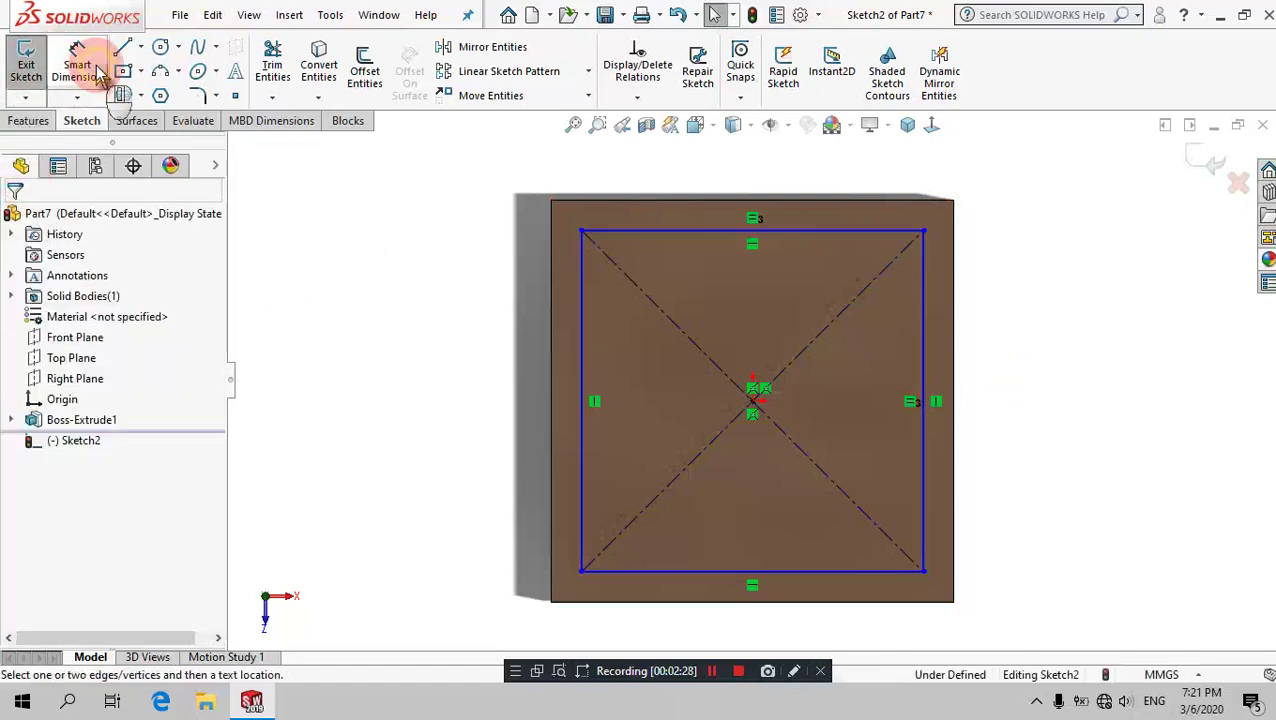
left_click(920, 320)
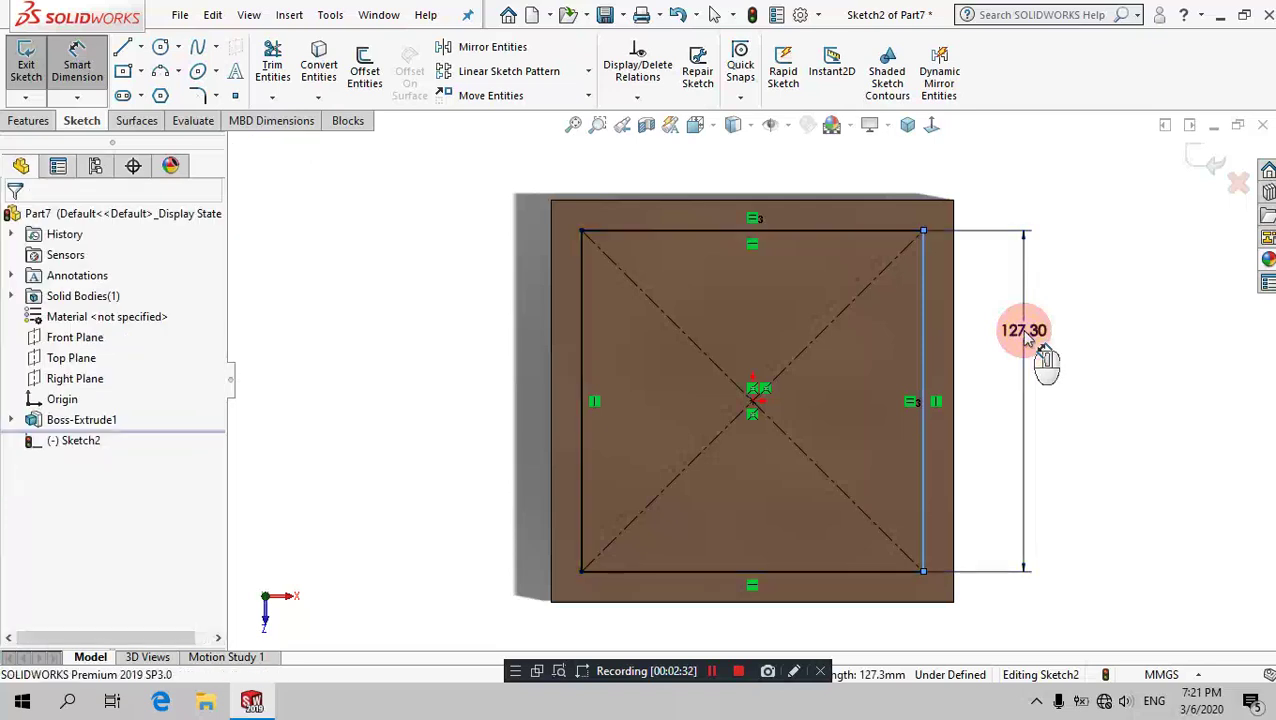
left_click(1027, 339)
type("80")
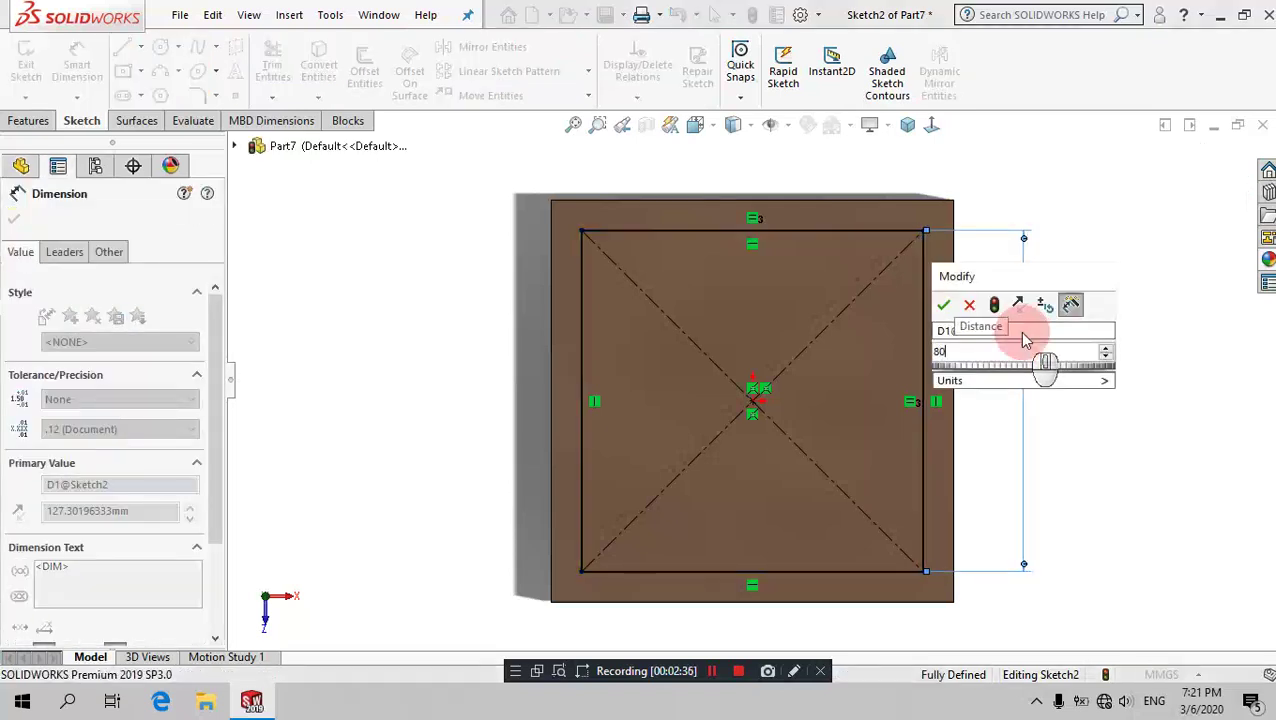
key("Return")
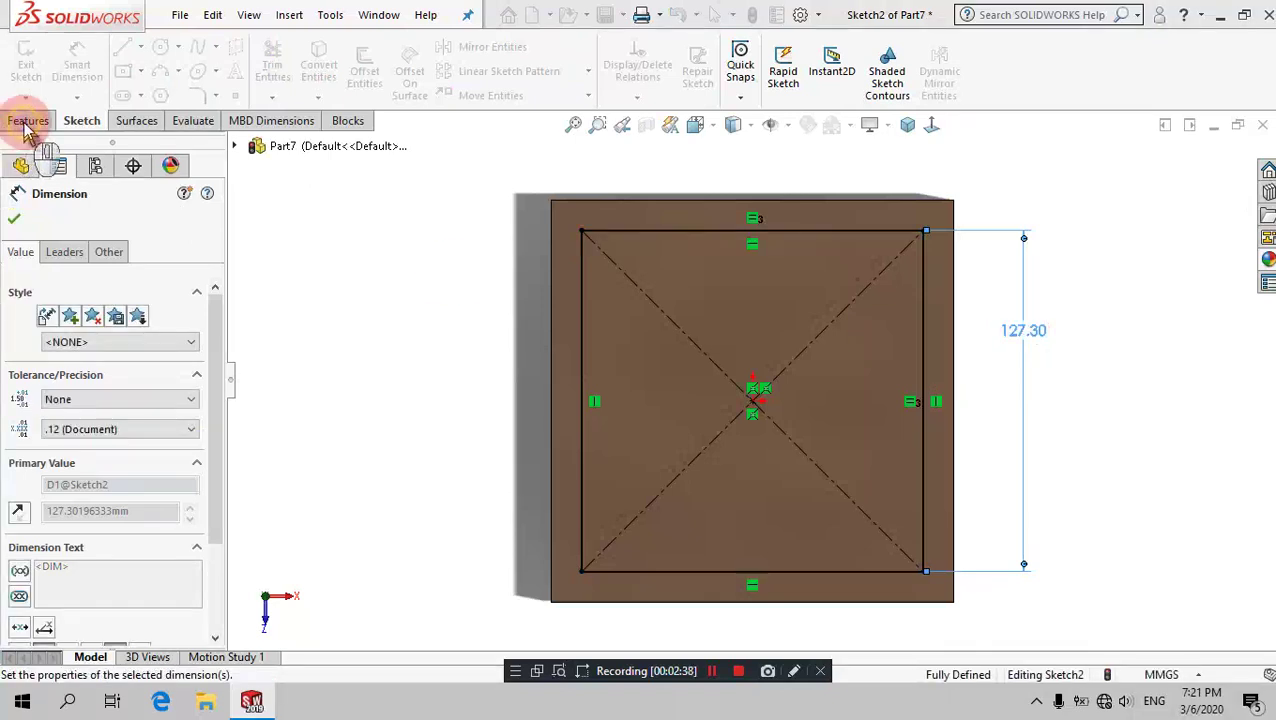
left_click(28, 128)
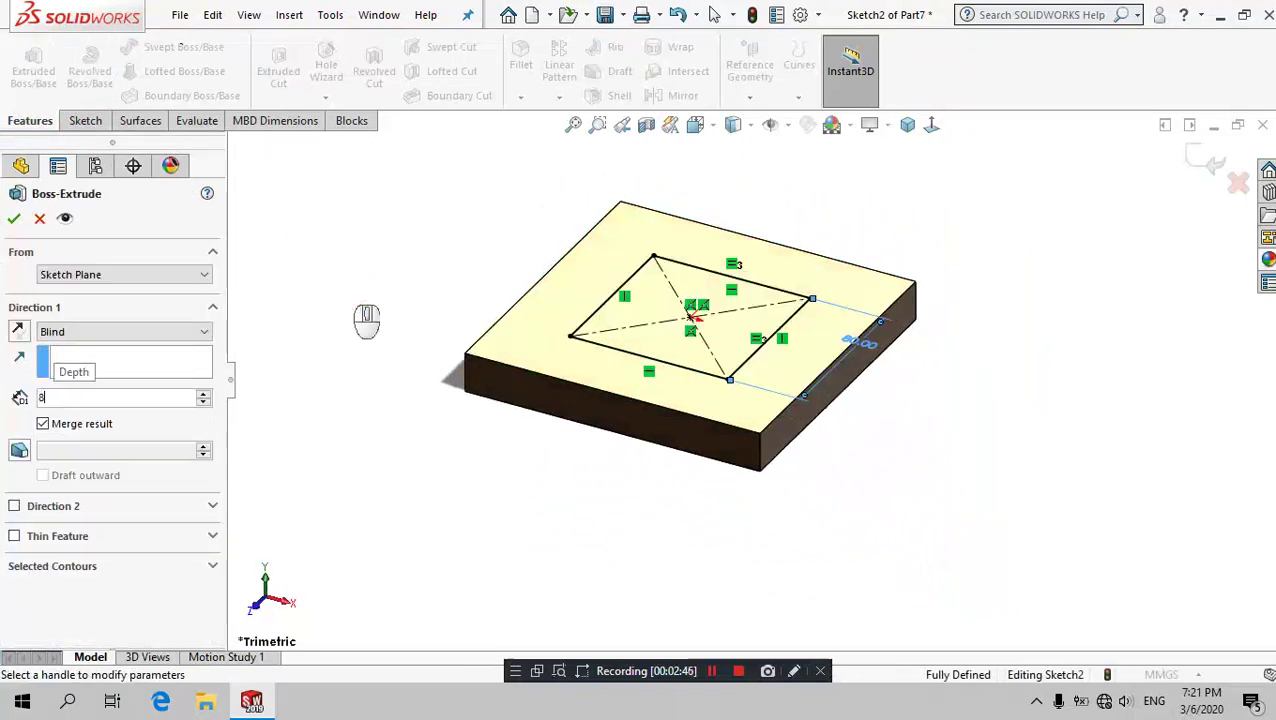
Step: Extrude the 80 mm square 80 mm Blind, merged with the base plate
type("80")
left_click(345, 293)
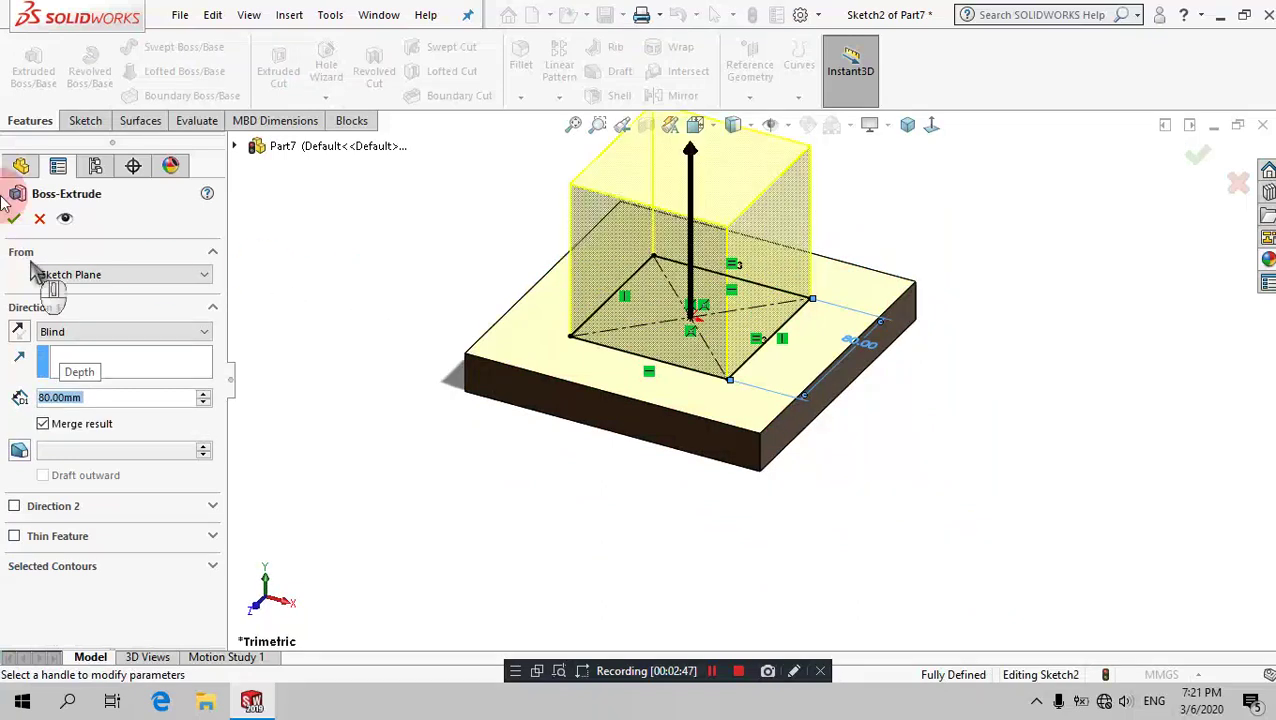
left_click(14, 220)
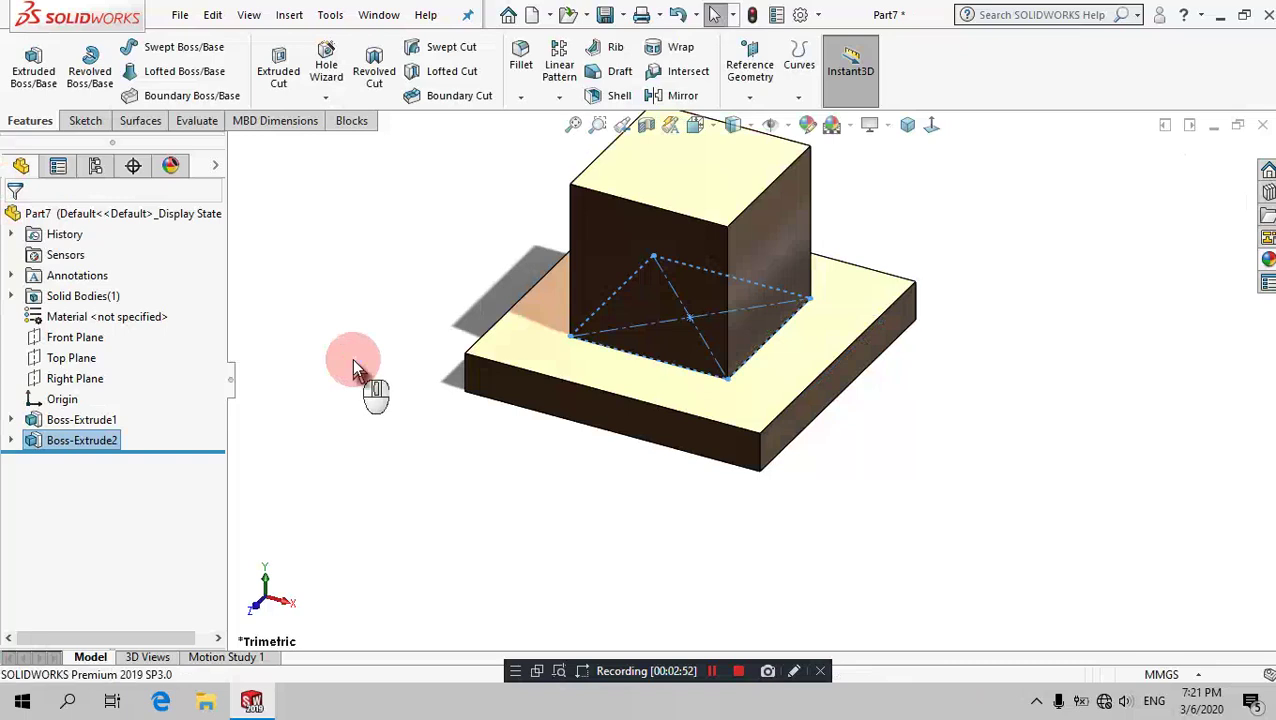
Step: Start a sketch on the block's top face, discard it, and return to isometric view
left_click(454, 390)
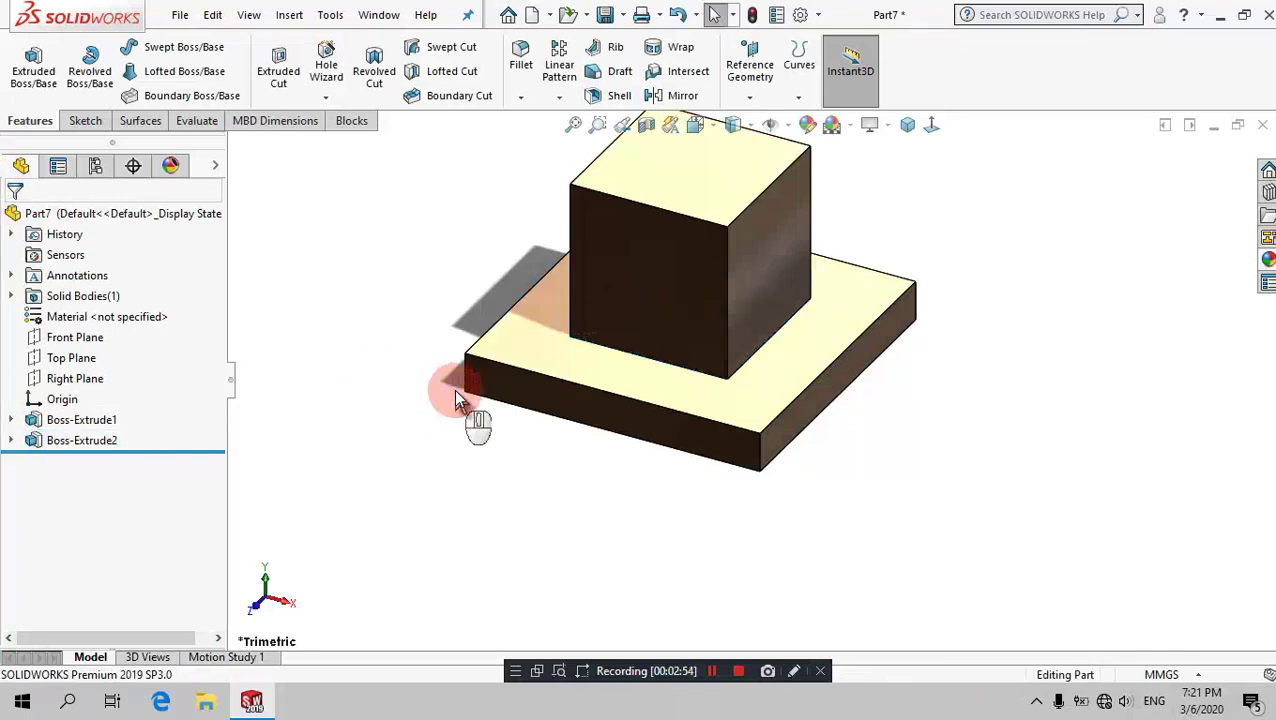
left_click(665, 205)
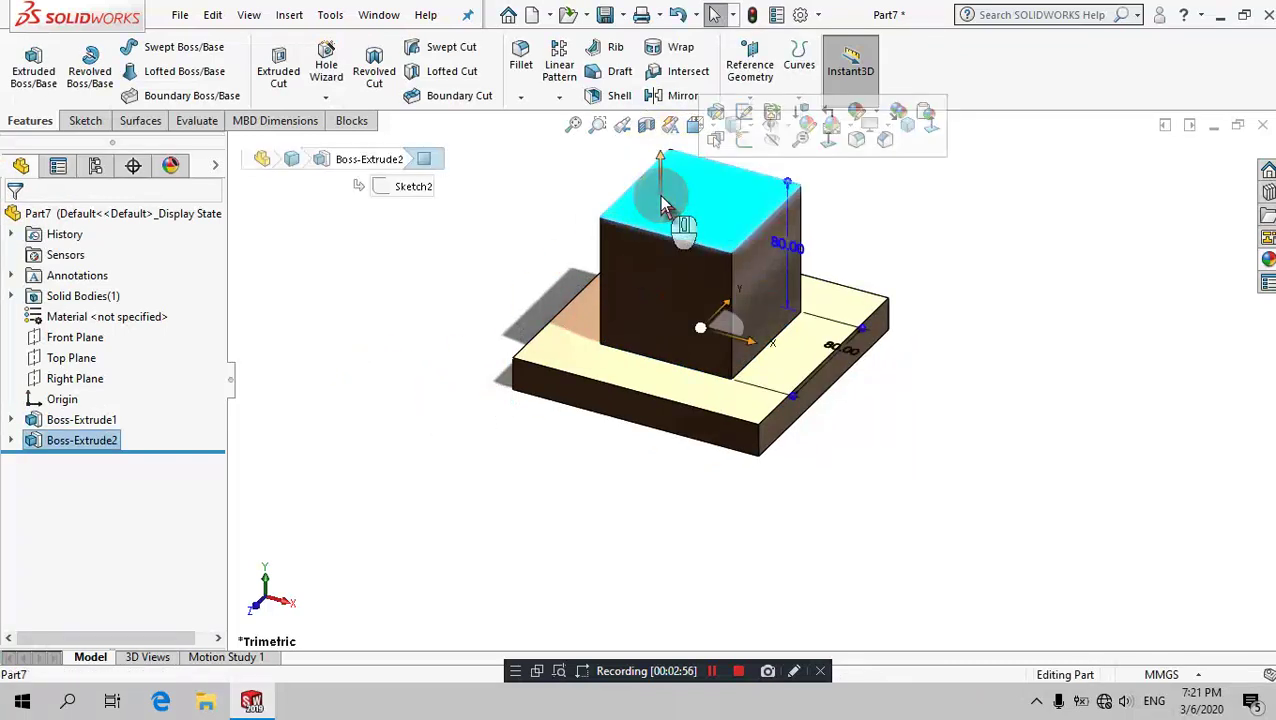
left_click(745, 141)
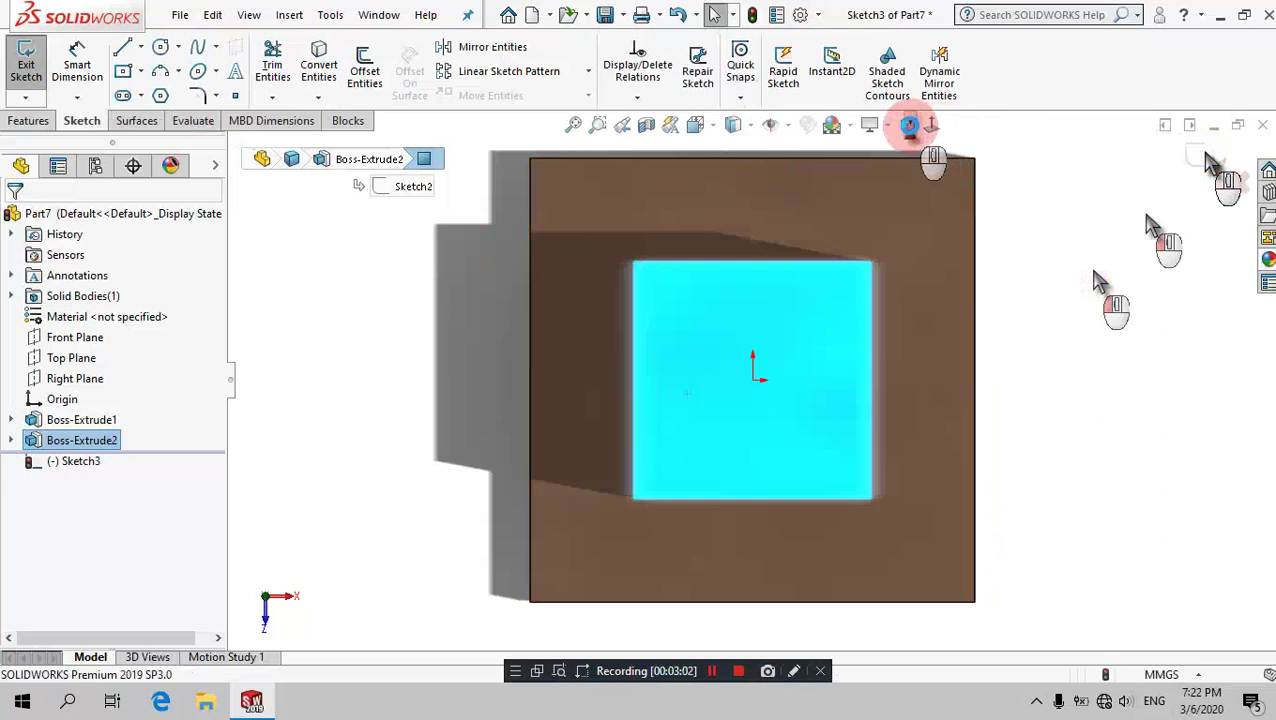
left_click(907, 127)
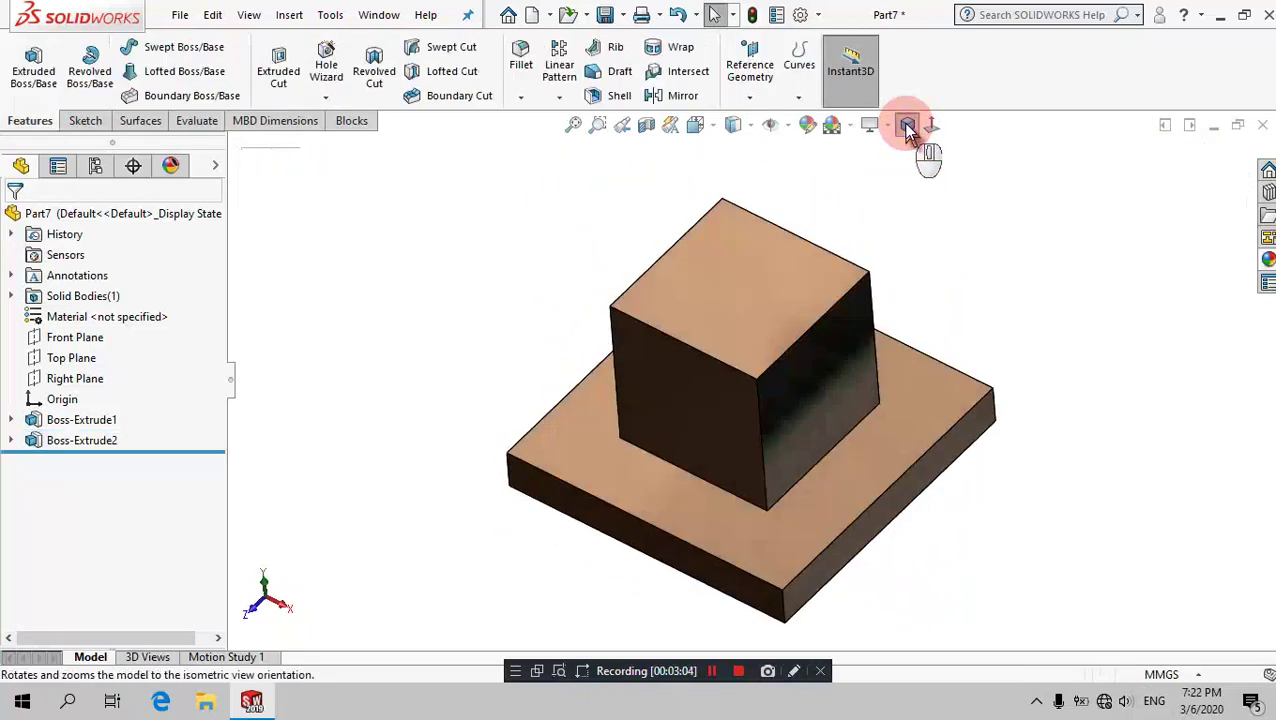
left_click(30, 428)
Step: Change Boss-Extrude2's height dimension from 80 to 40 mm and rebuild
left_click(45, 444)
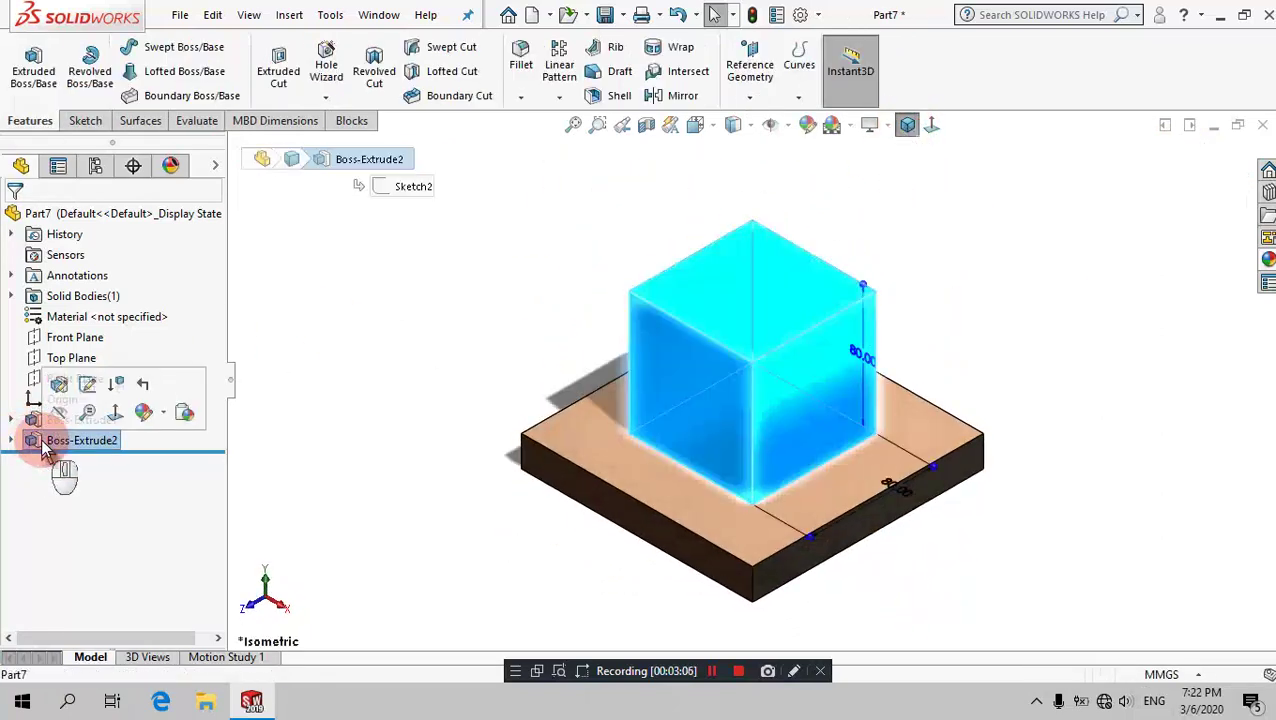
left_click(876, 369)
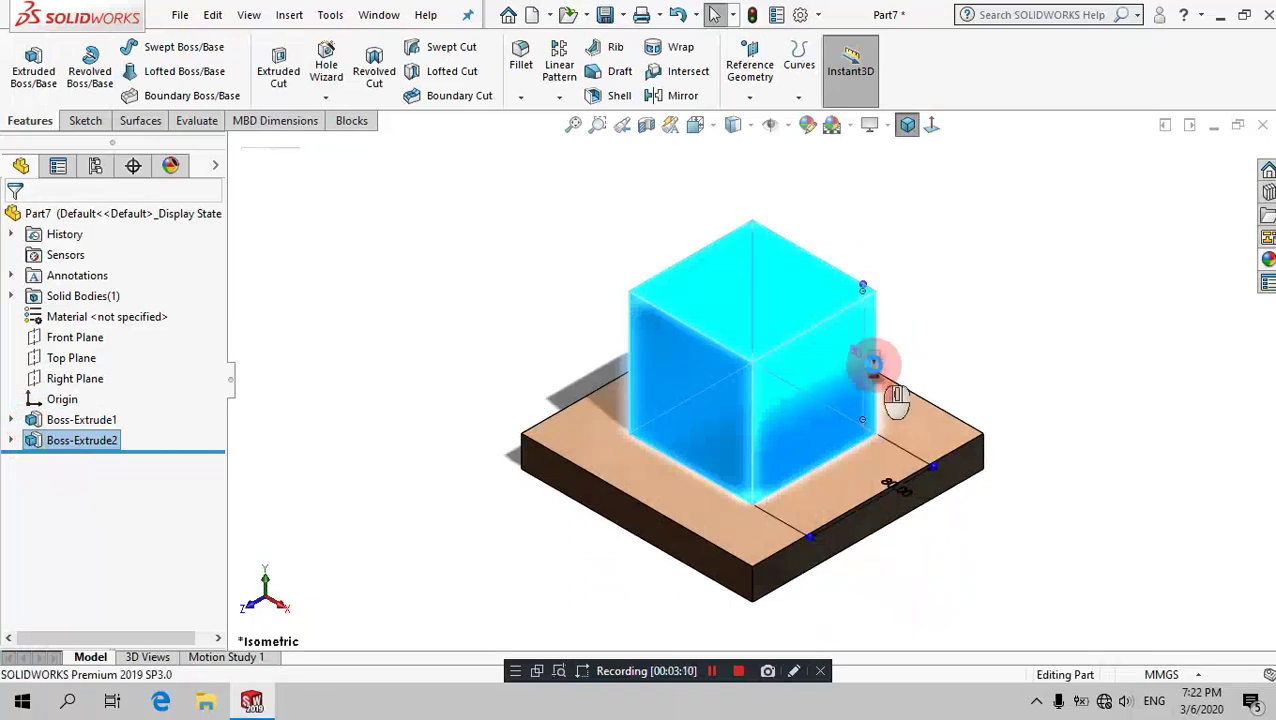
double_click(871, 364)
type("40")
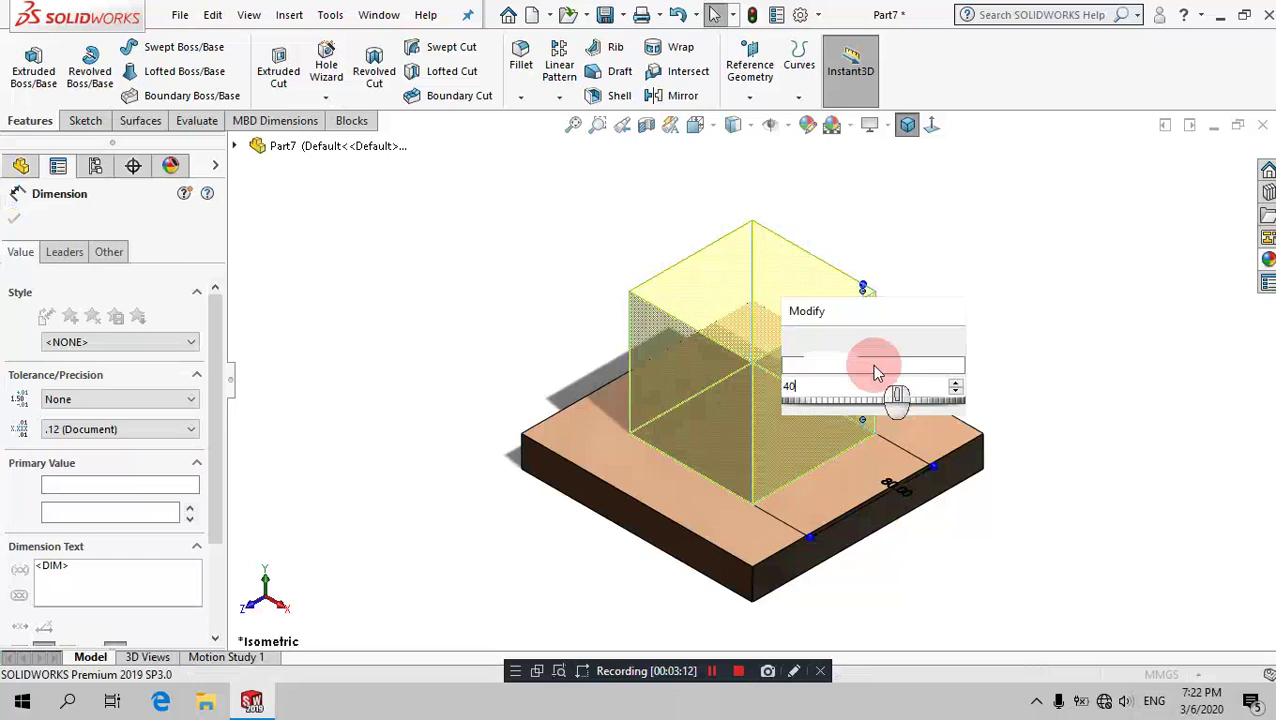
key("Return")
left_click(752, 20)
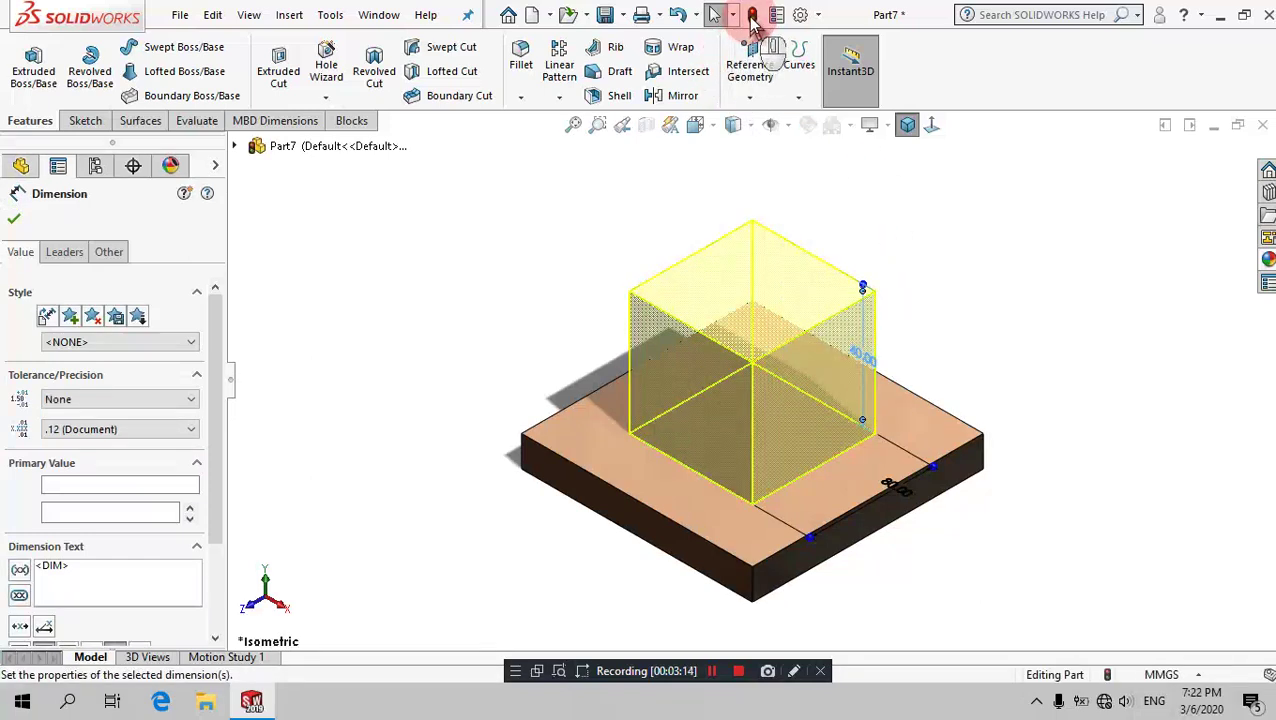
left_click(752, 17)
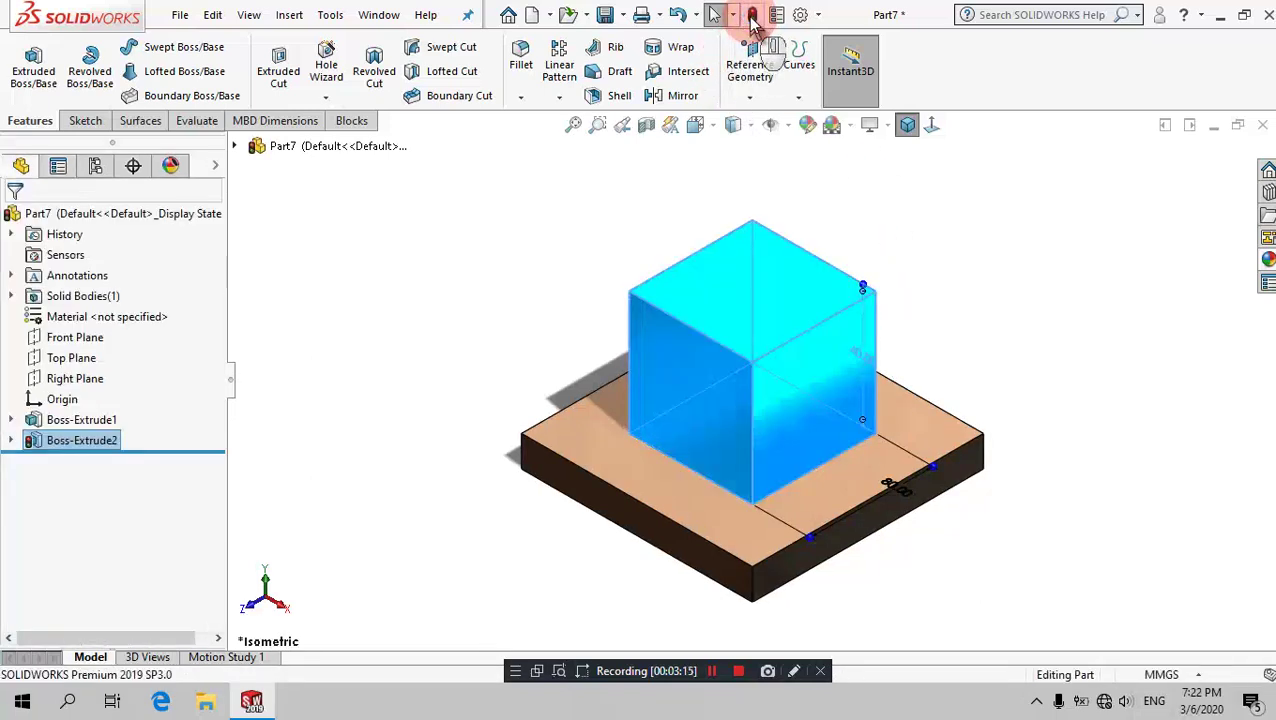
left_click(515, 199)
left_click(758, 338)
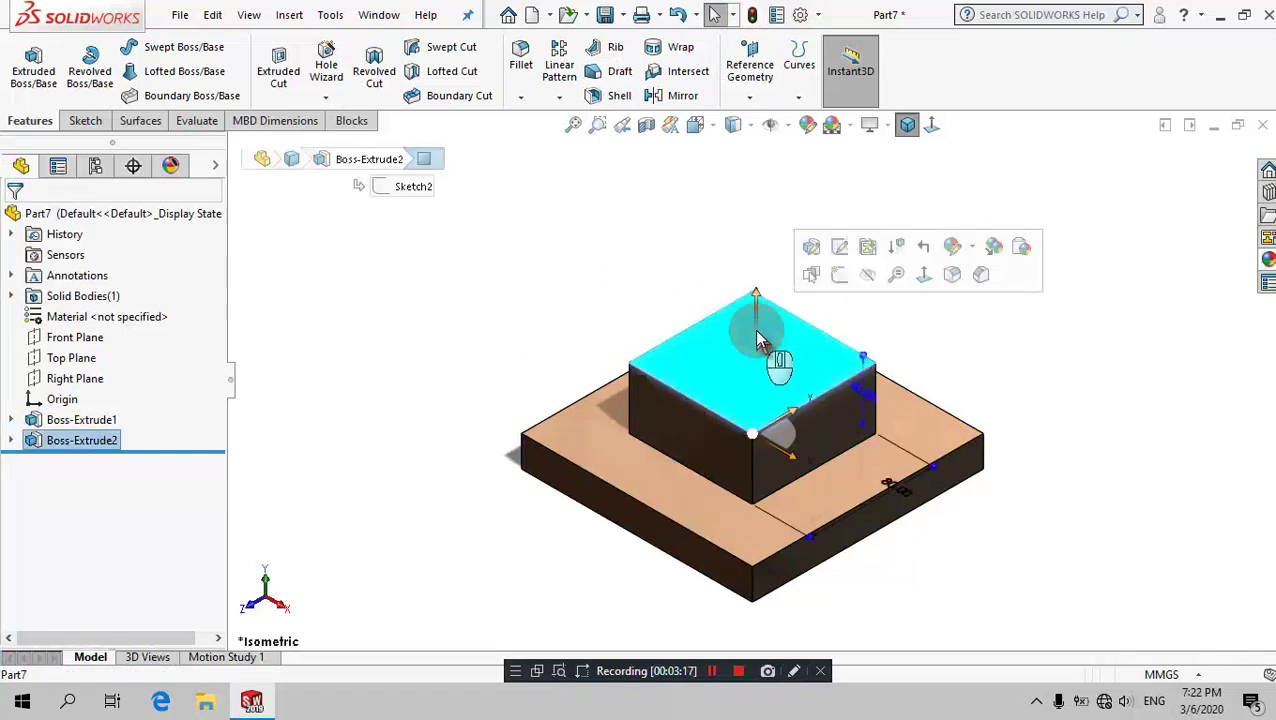
Step: Sketch on the block's top face by converting the plate's top-face outline
left_click(842, 273)
left_click(847, 265)
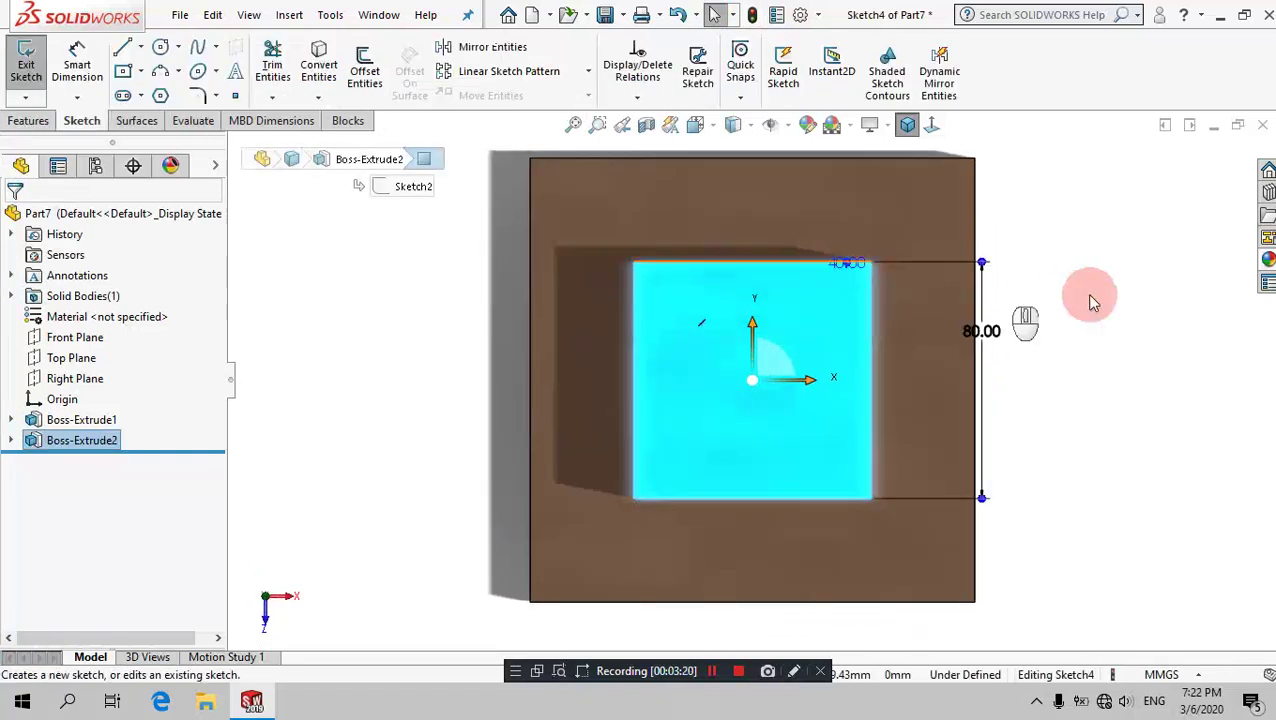
left_click(319, 65)
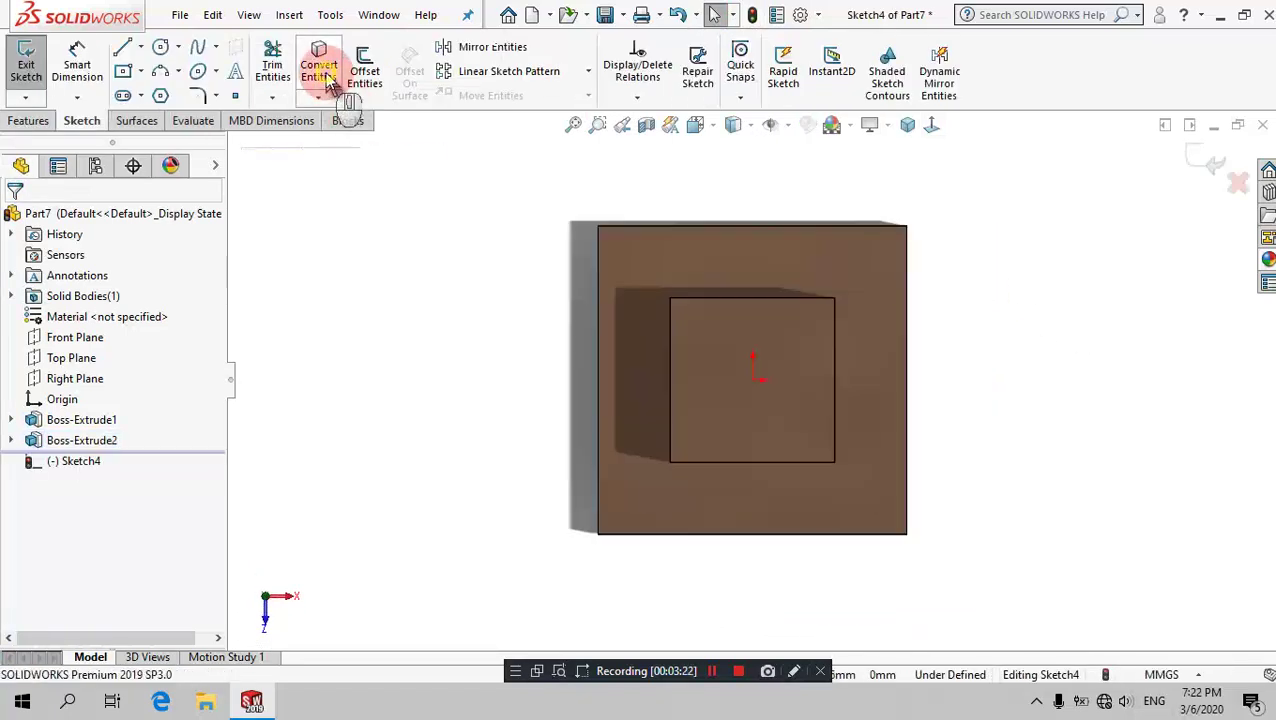
left_click(795, 258)
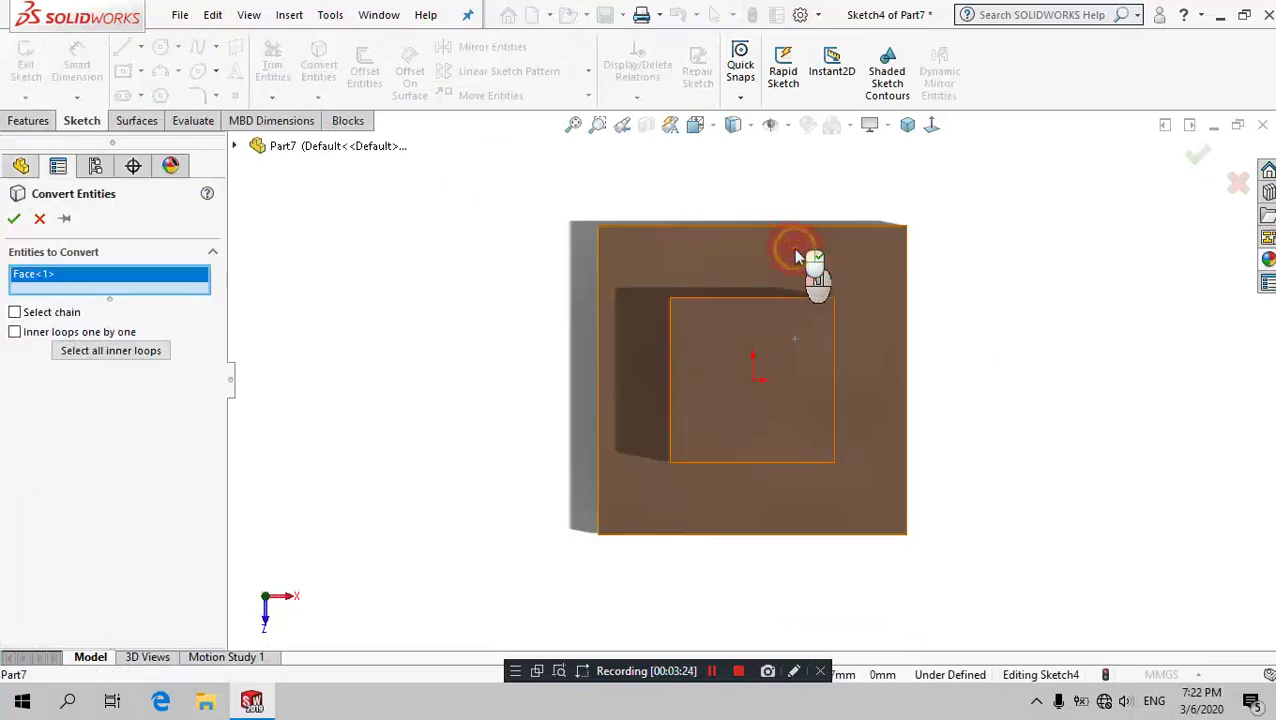
left_click(12, 216)
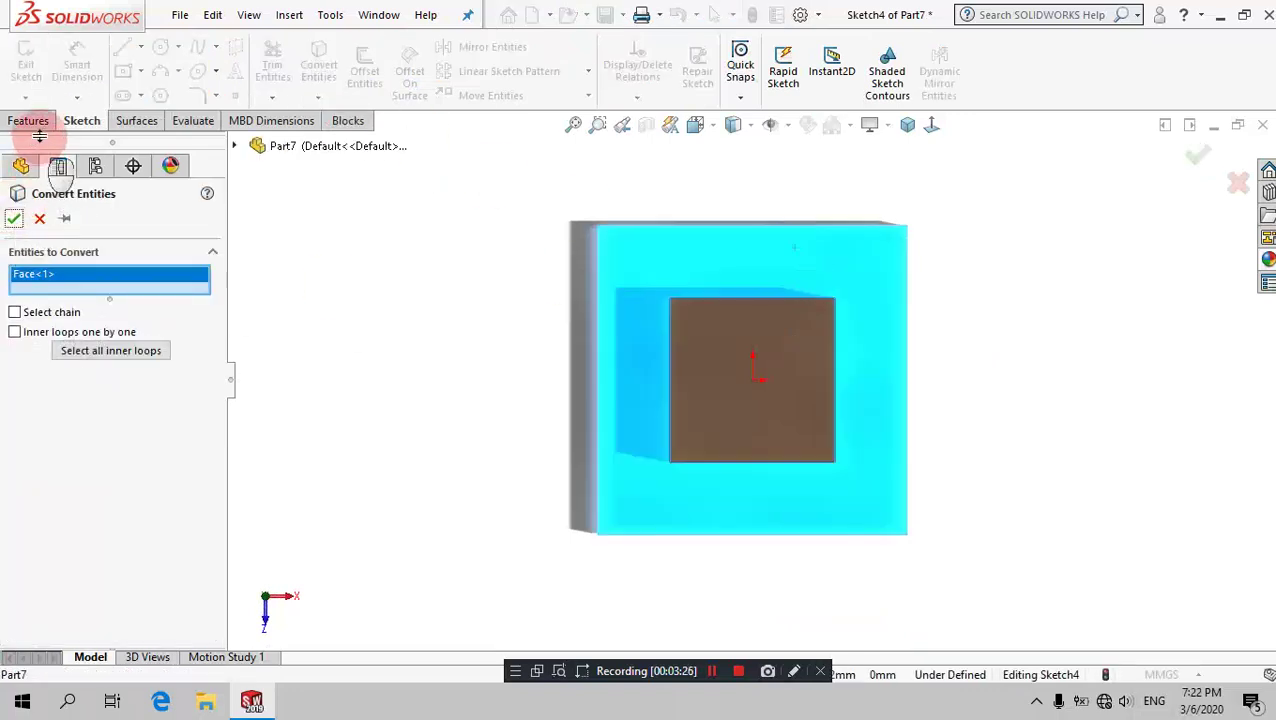
Step: Extrude the converted outline 30 mm in isometric view to create Boss-Extrude3
left_click(14, 218)
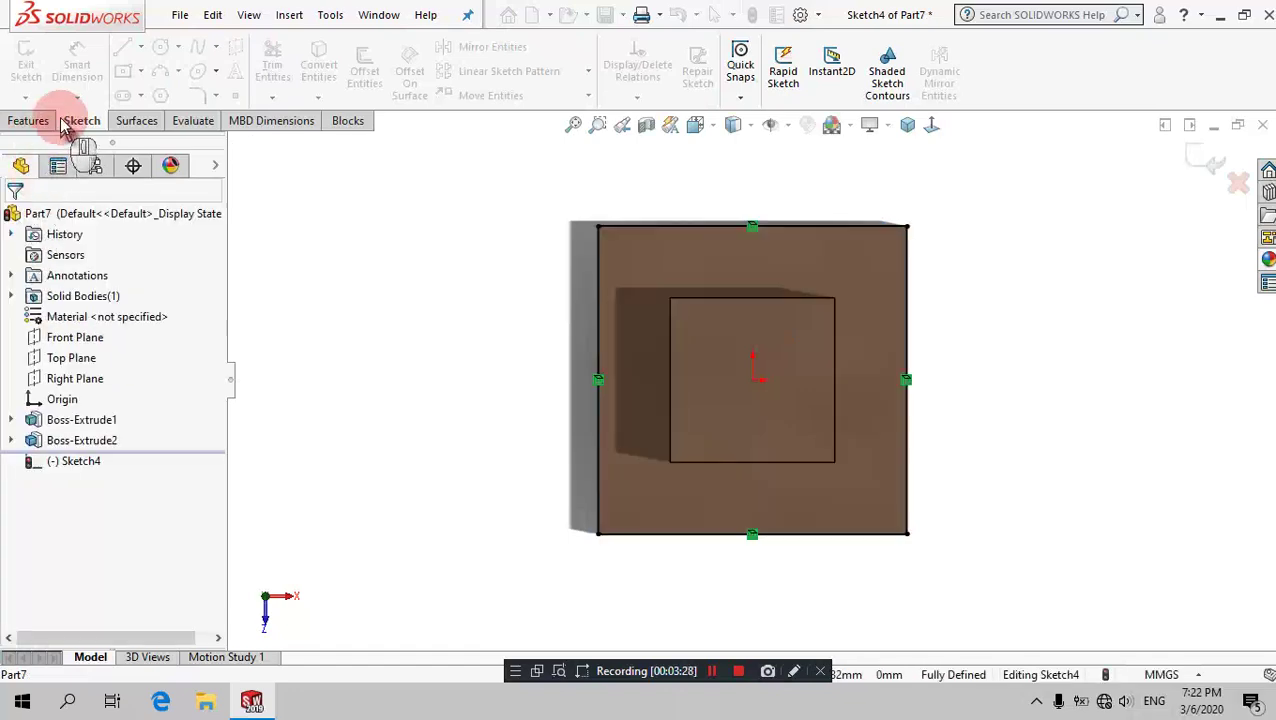
left_click(28, 120)
left_click(373, 270)
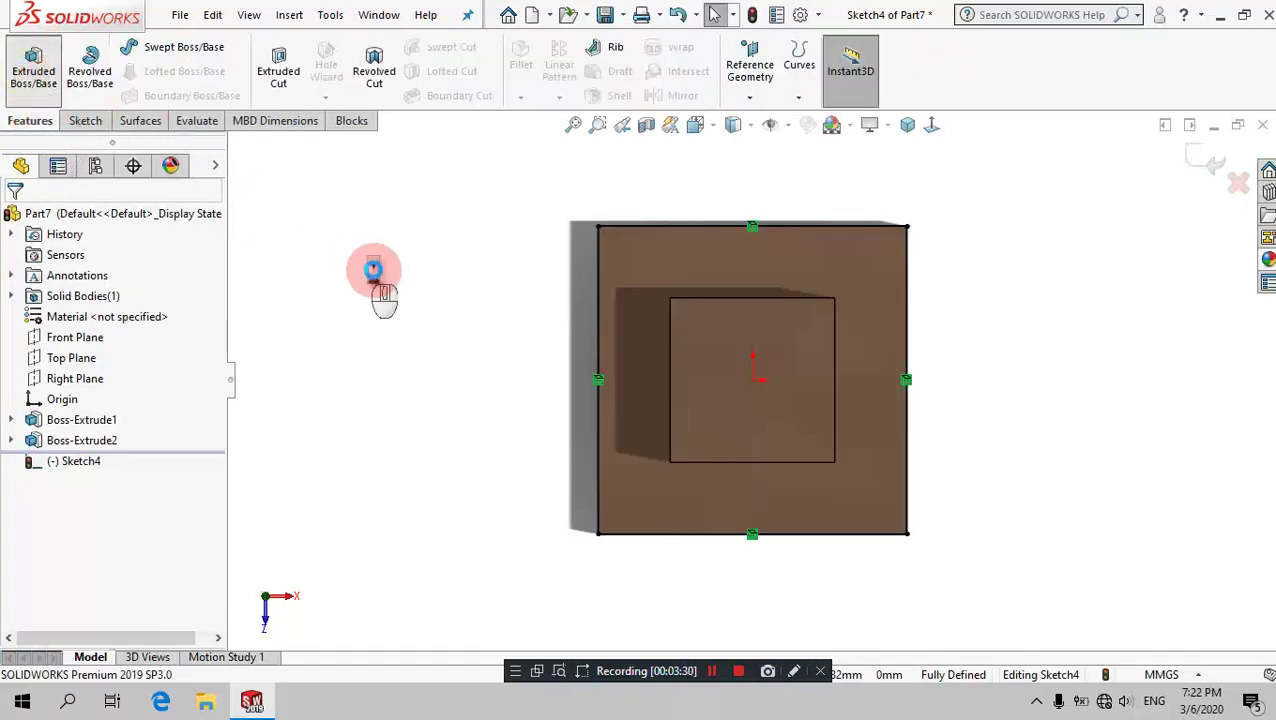
key("ctrl+7")
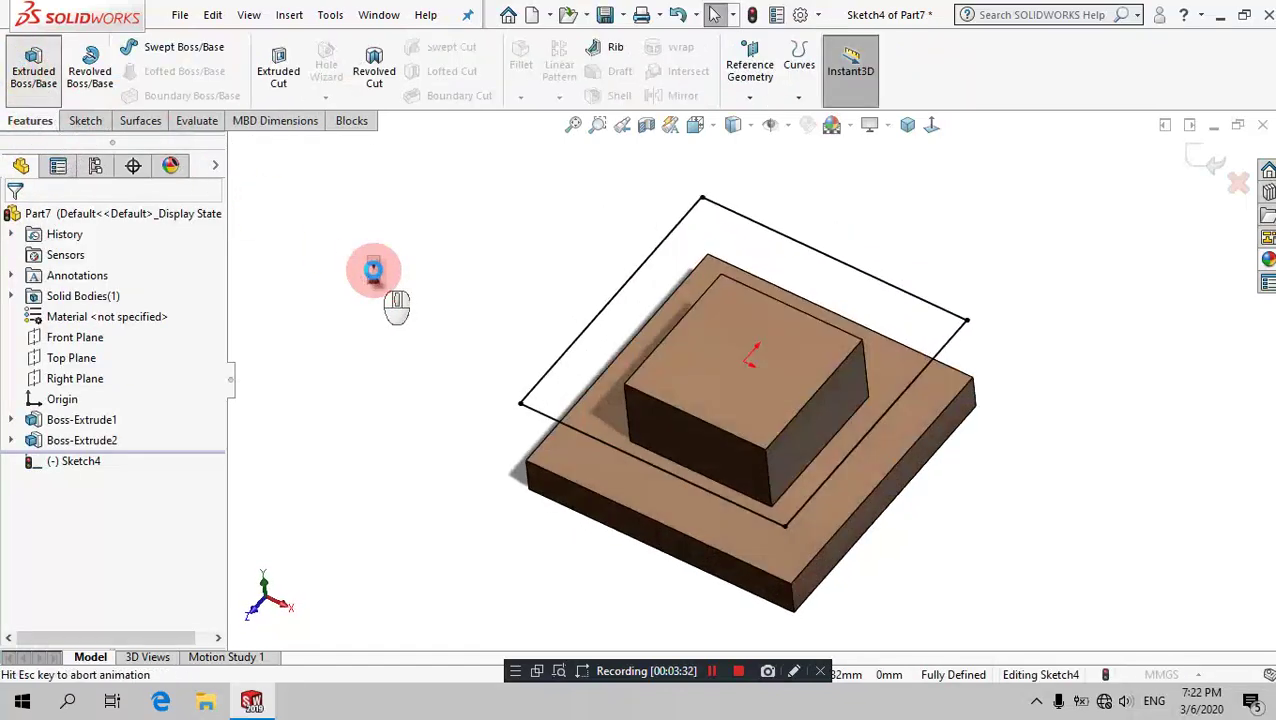
type("30")
key("Return")
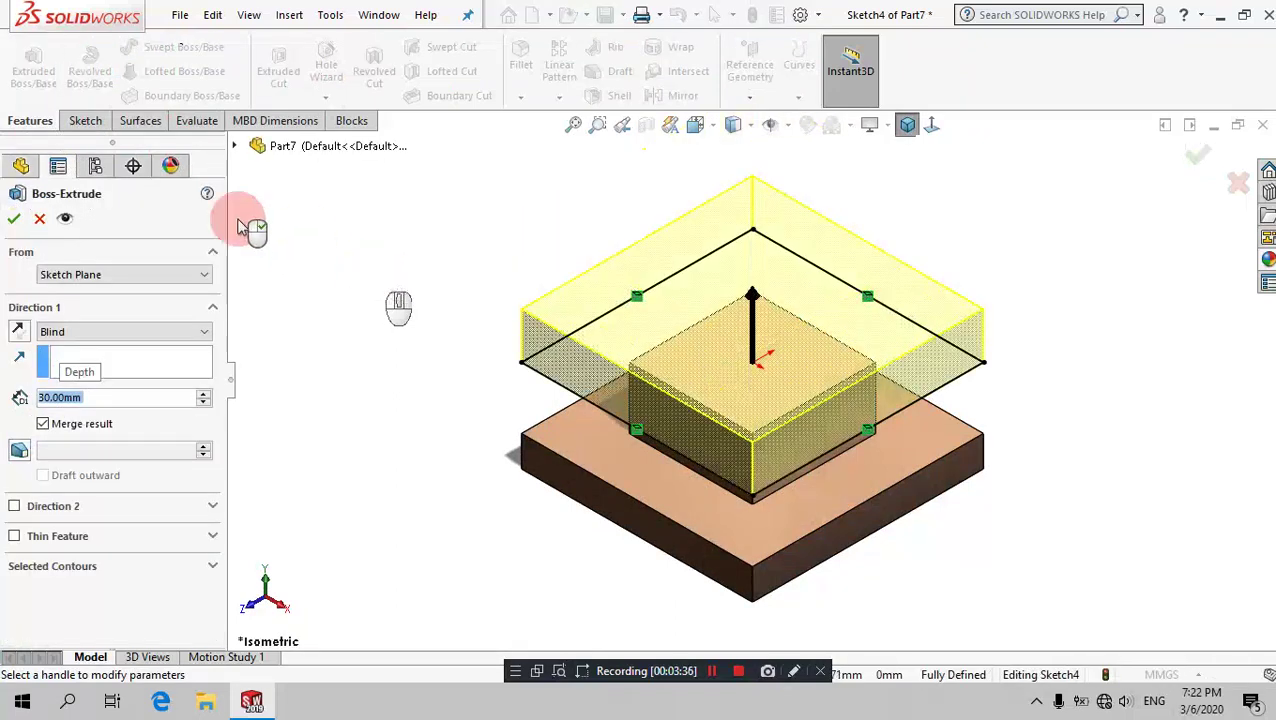
left_click(12, 220)
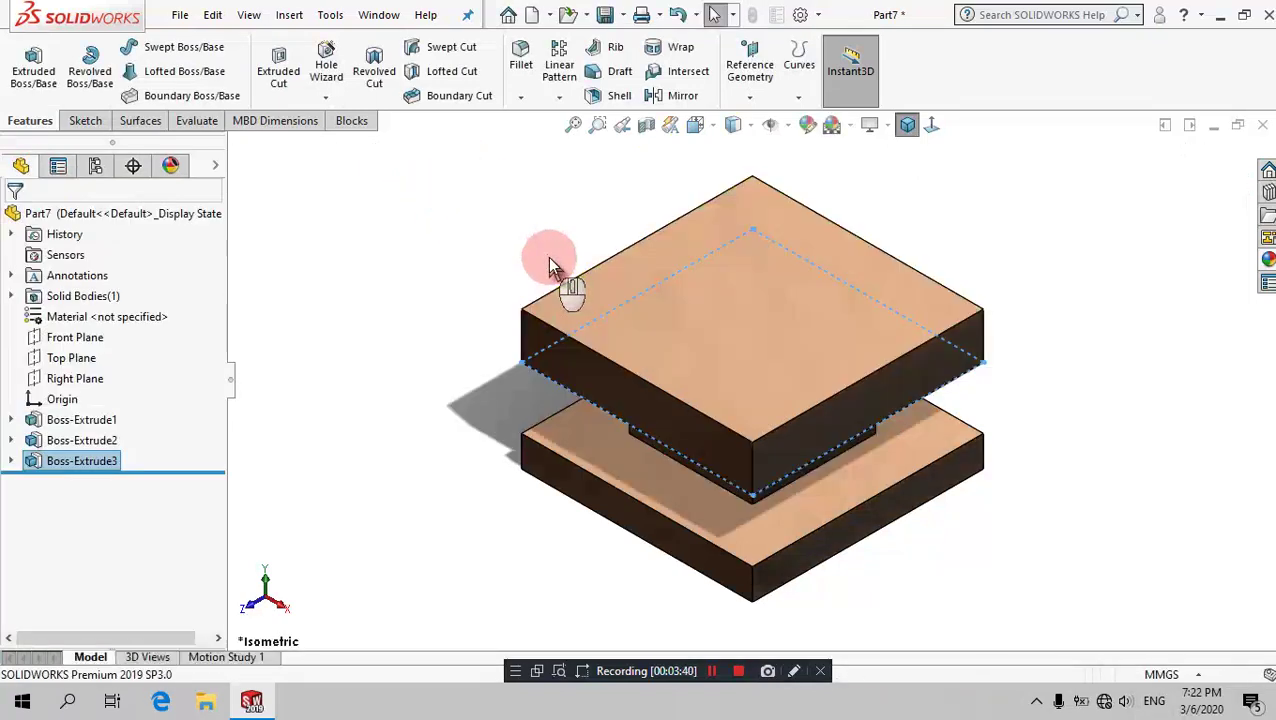
left_click(75, 337)
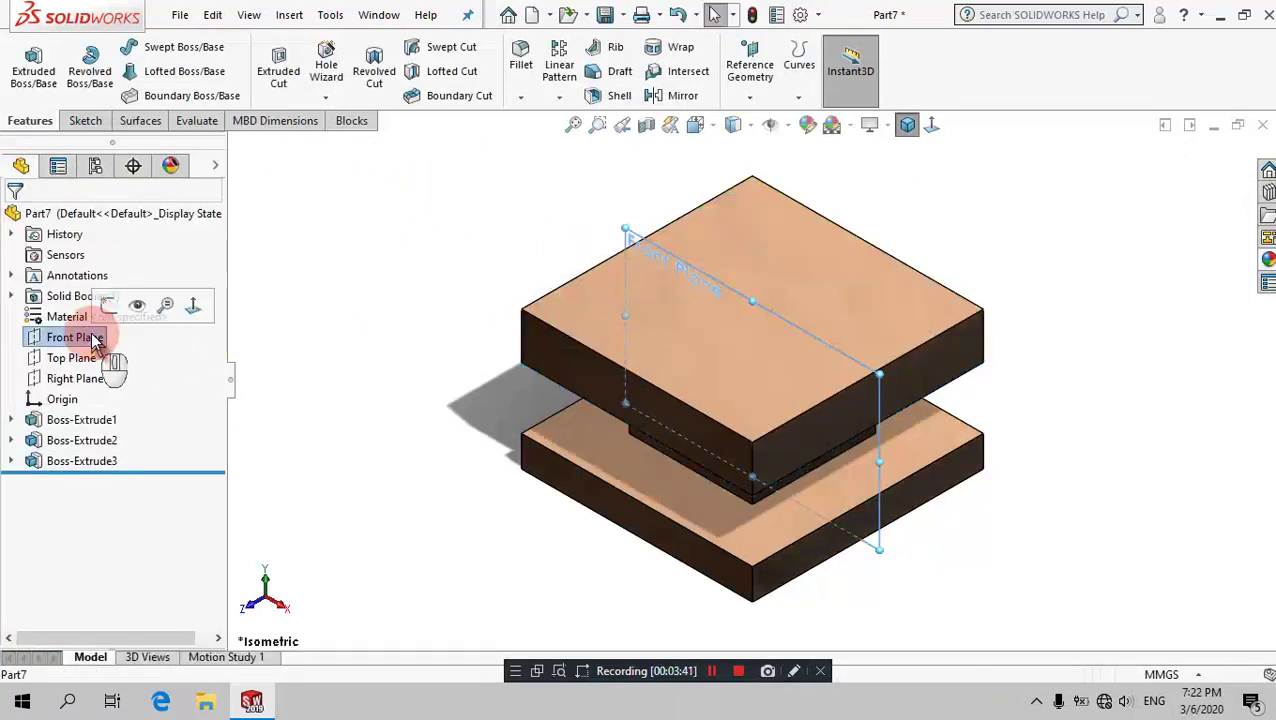
Step: On the Front Plane, draw a vertical line from the origin to the part's top edge
left_click(108, 308)
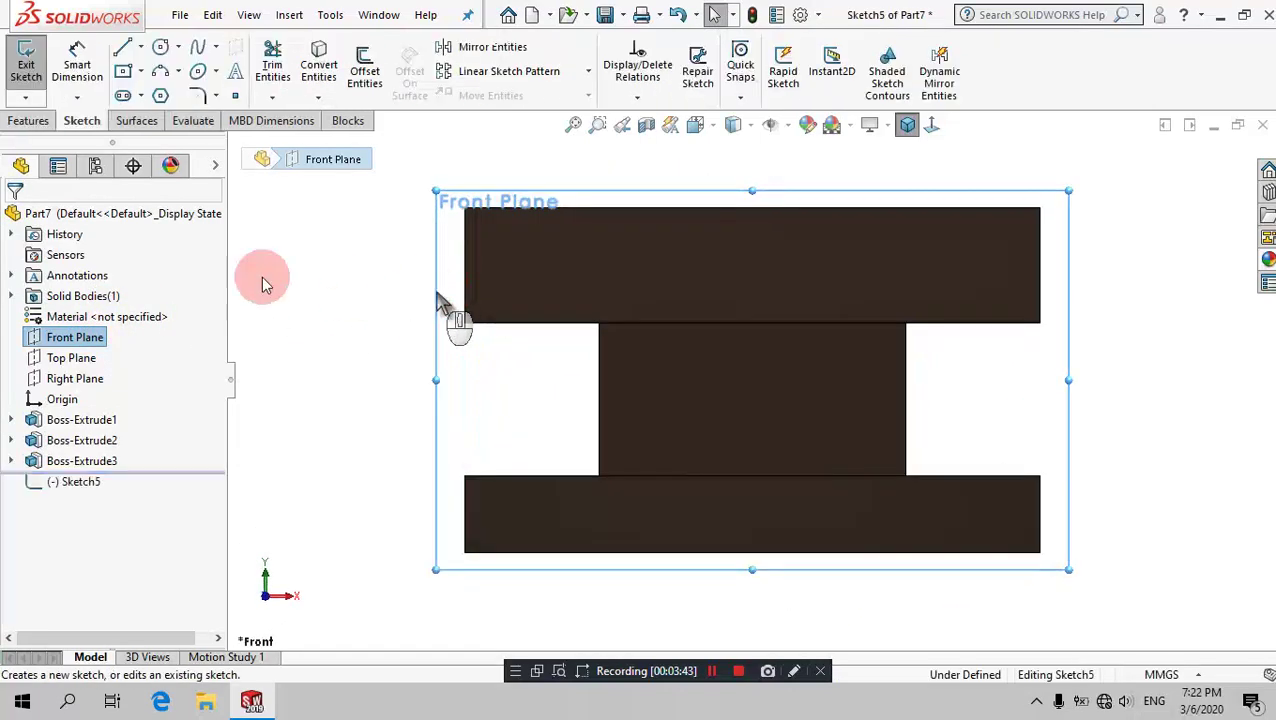
left_click(122, 47)
left_click(722, 230)
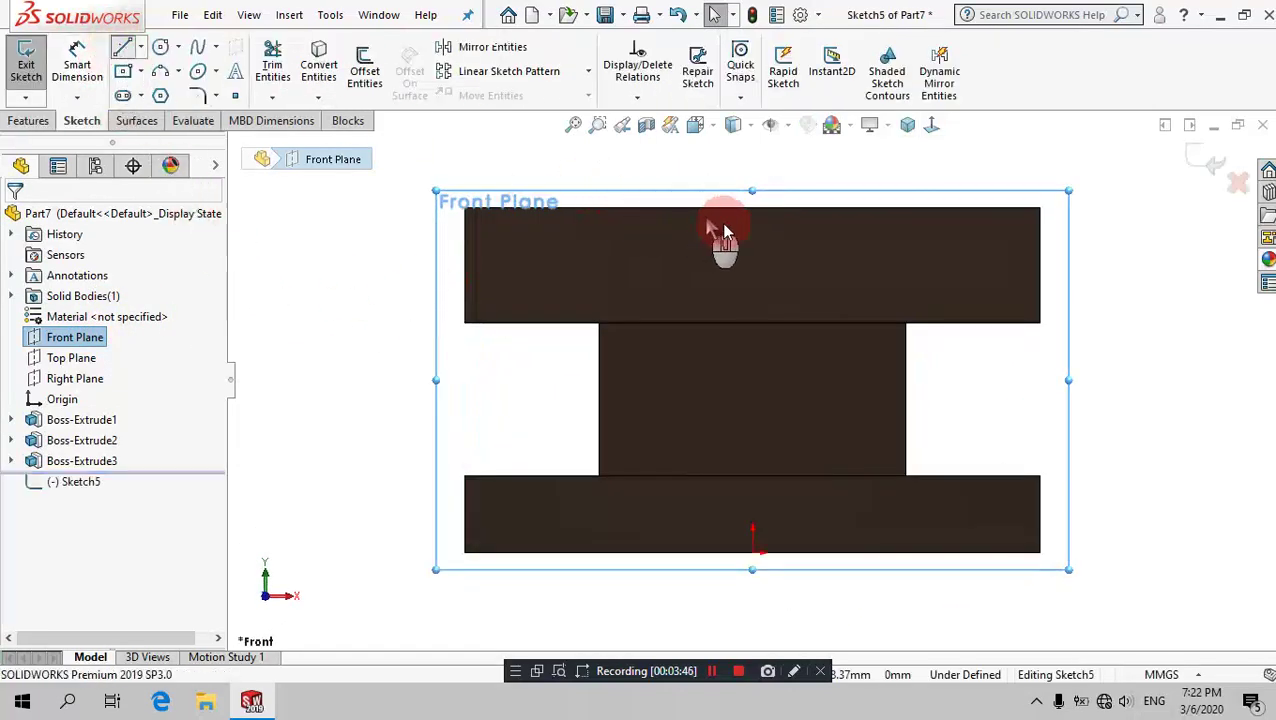
left_click(752, 550)
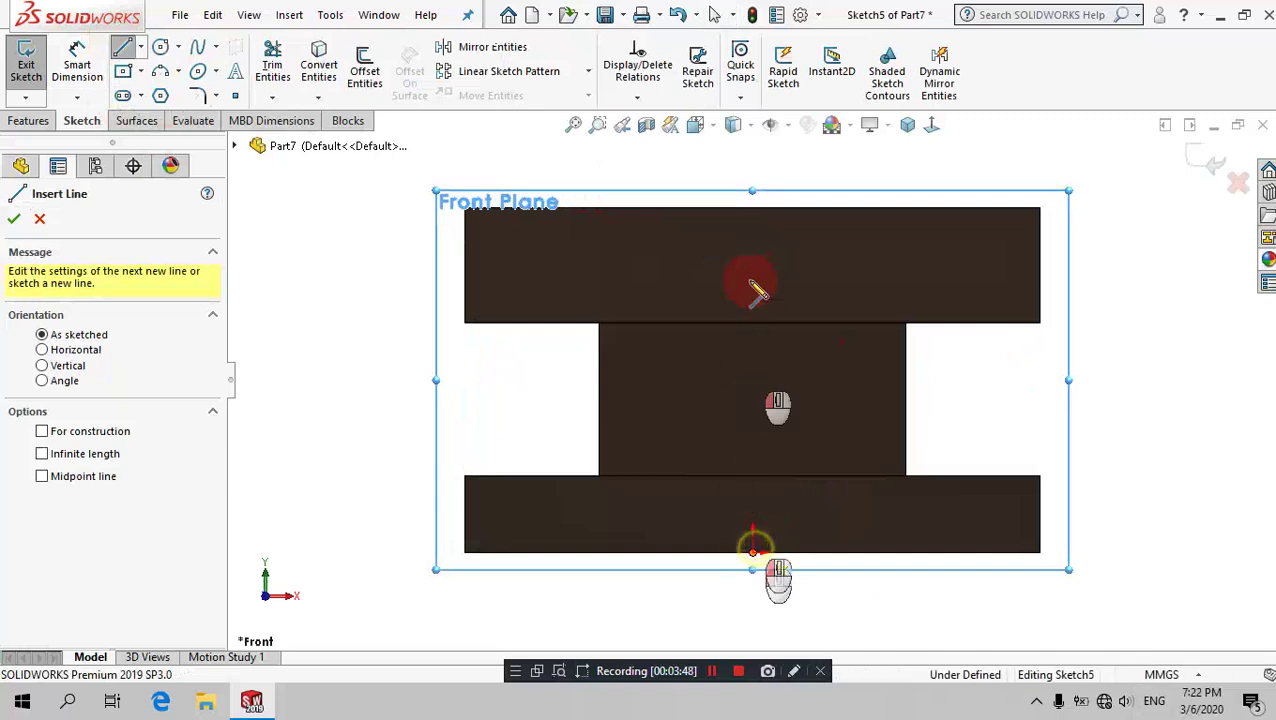
left_click(752, 234)
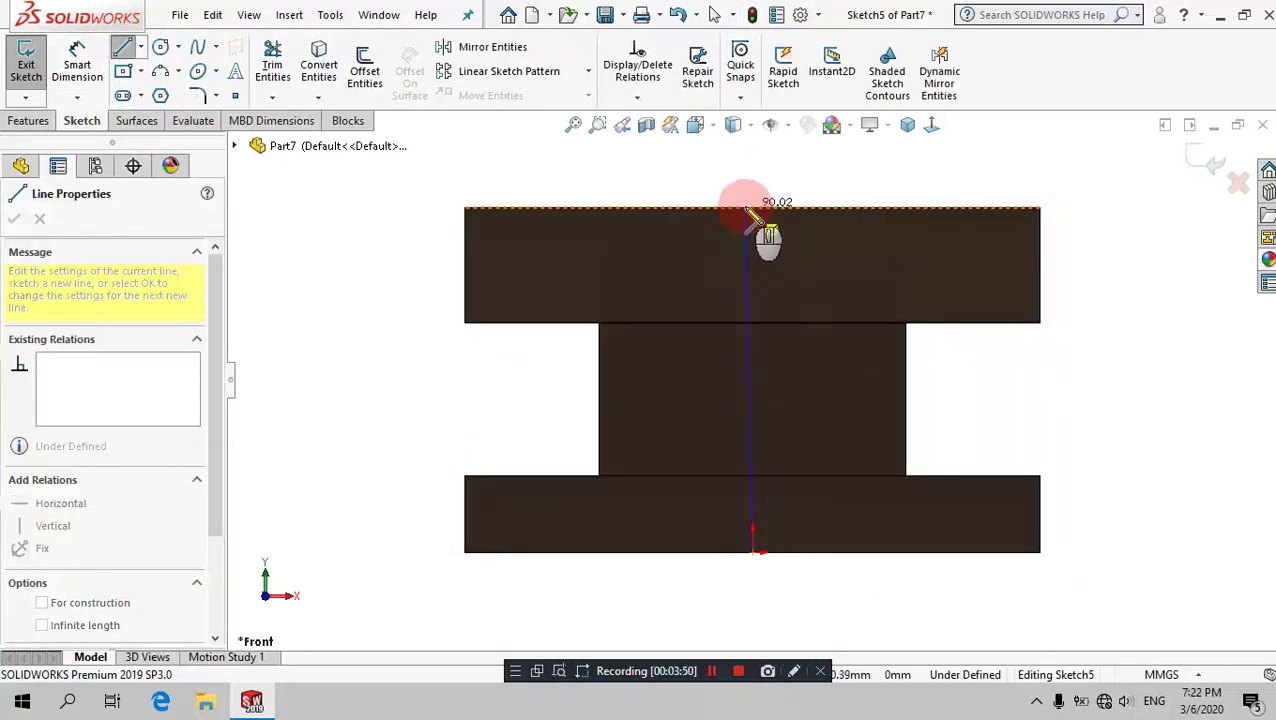
left_click(752, 208)
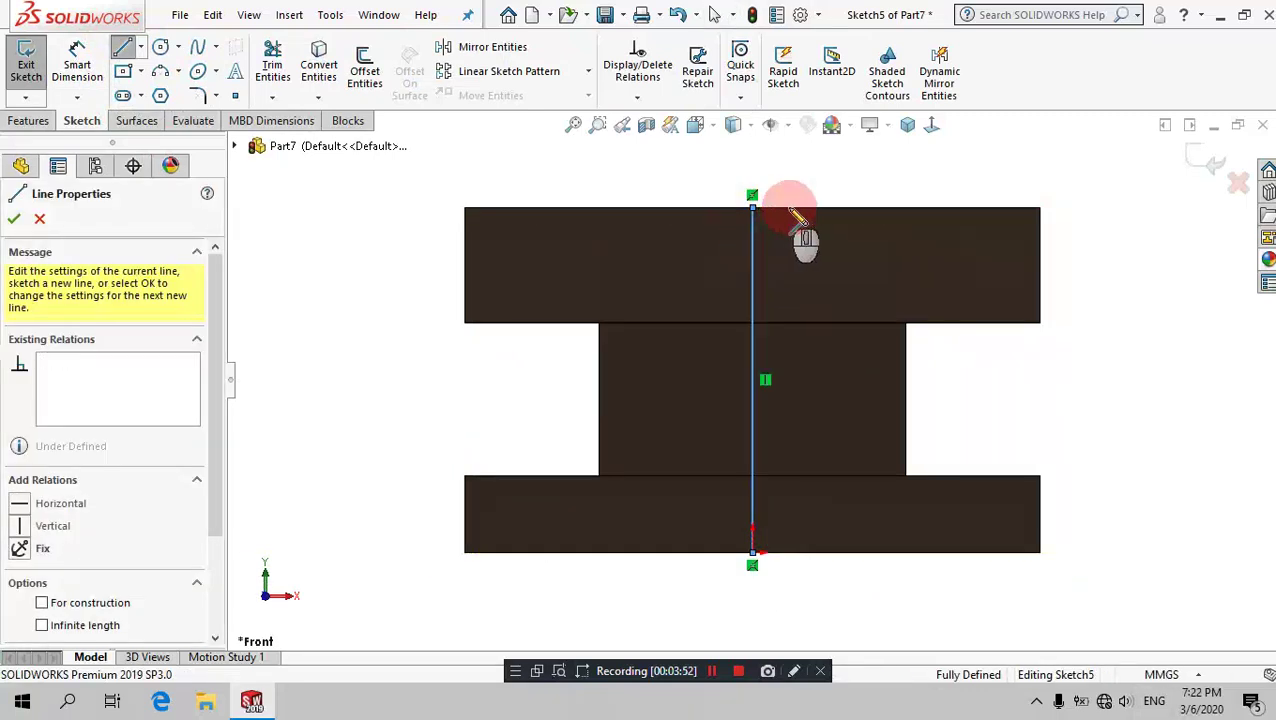
Step: Draw the stepped closed profile beside the line, down into the base and back along the bottom
left_click(805, 208)
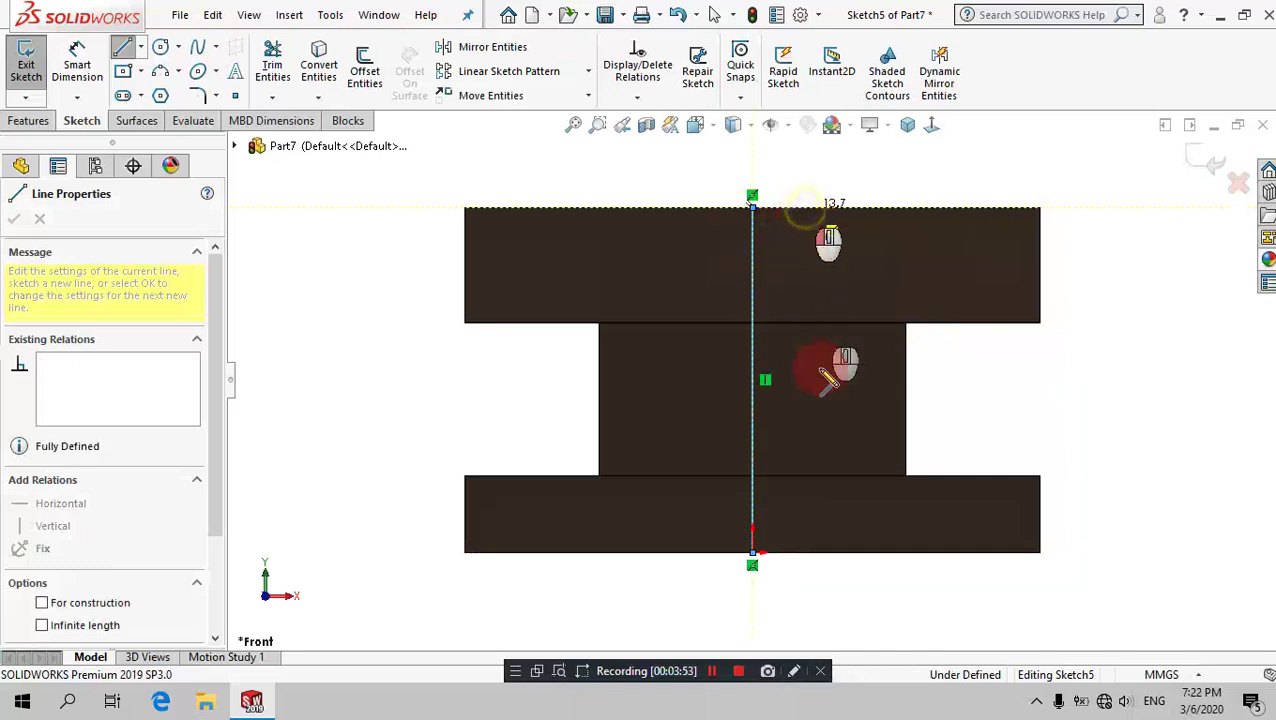
left_click(806, 505)
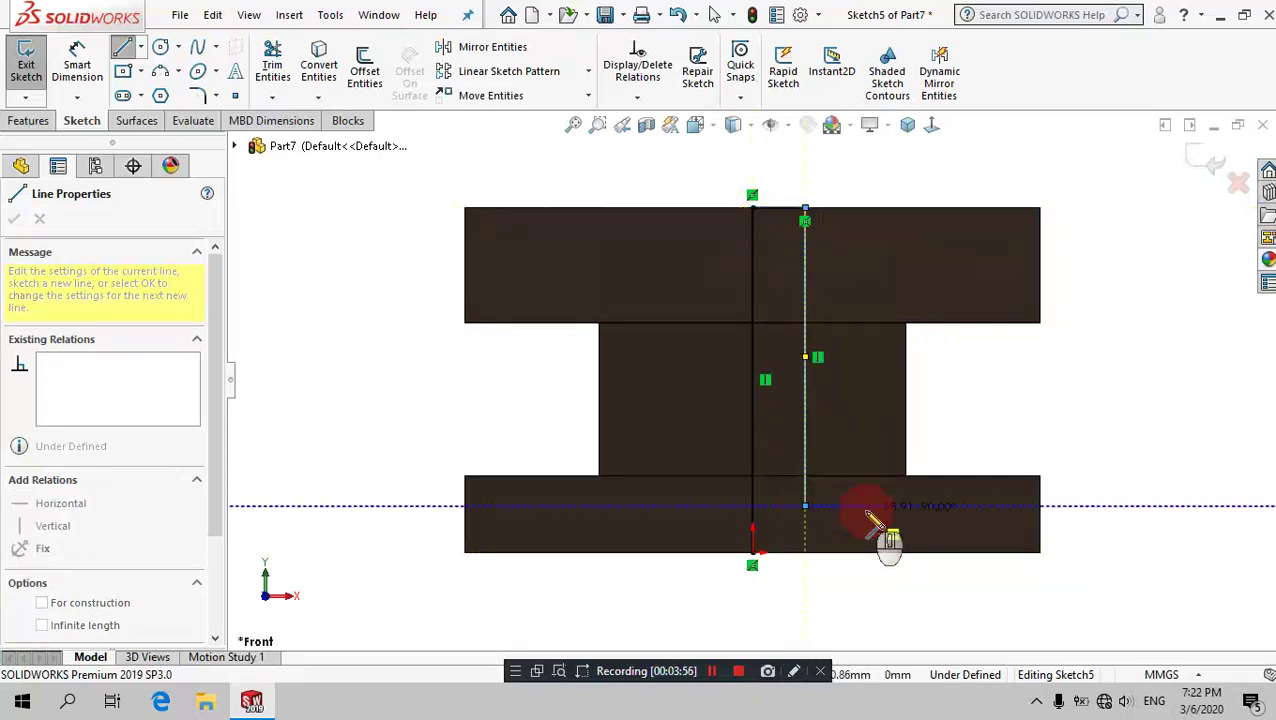
left_click(866, 506)
left_click(866, 551)
left_click(752, 551)
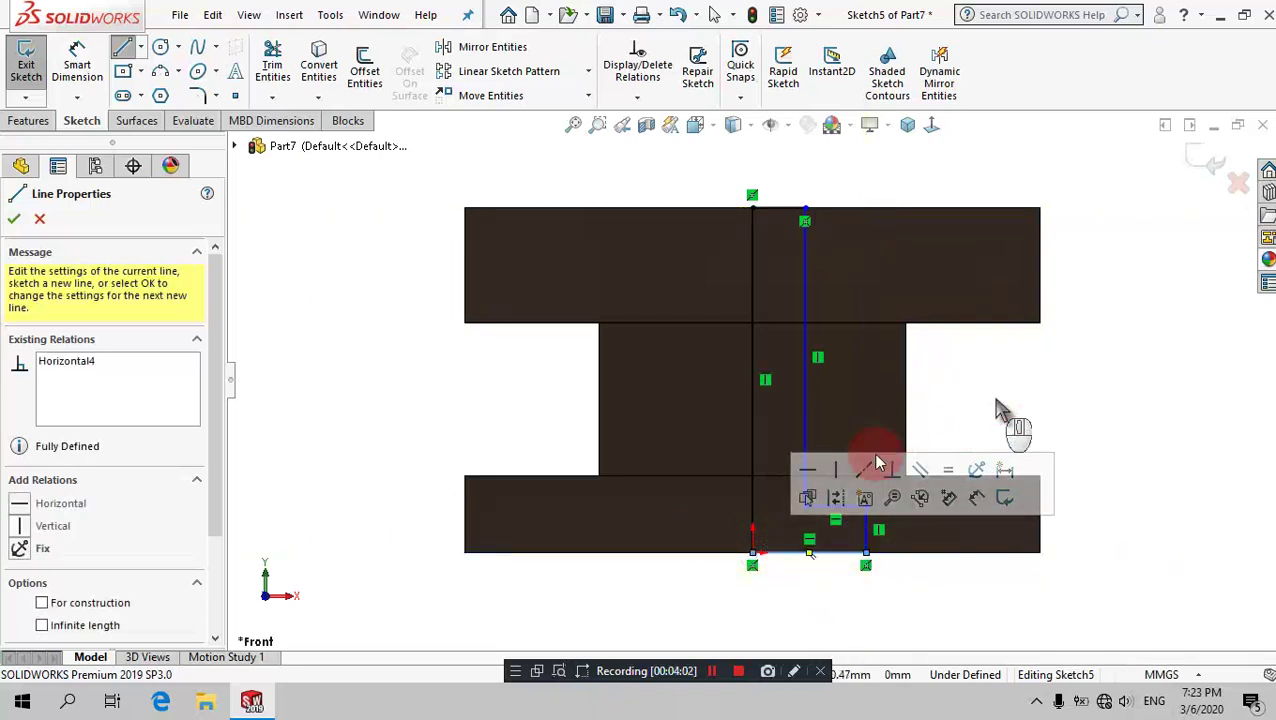
left_click(970, 500)
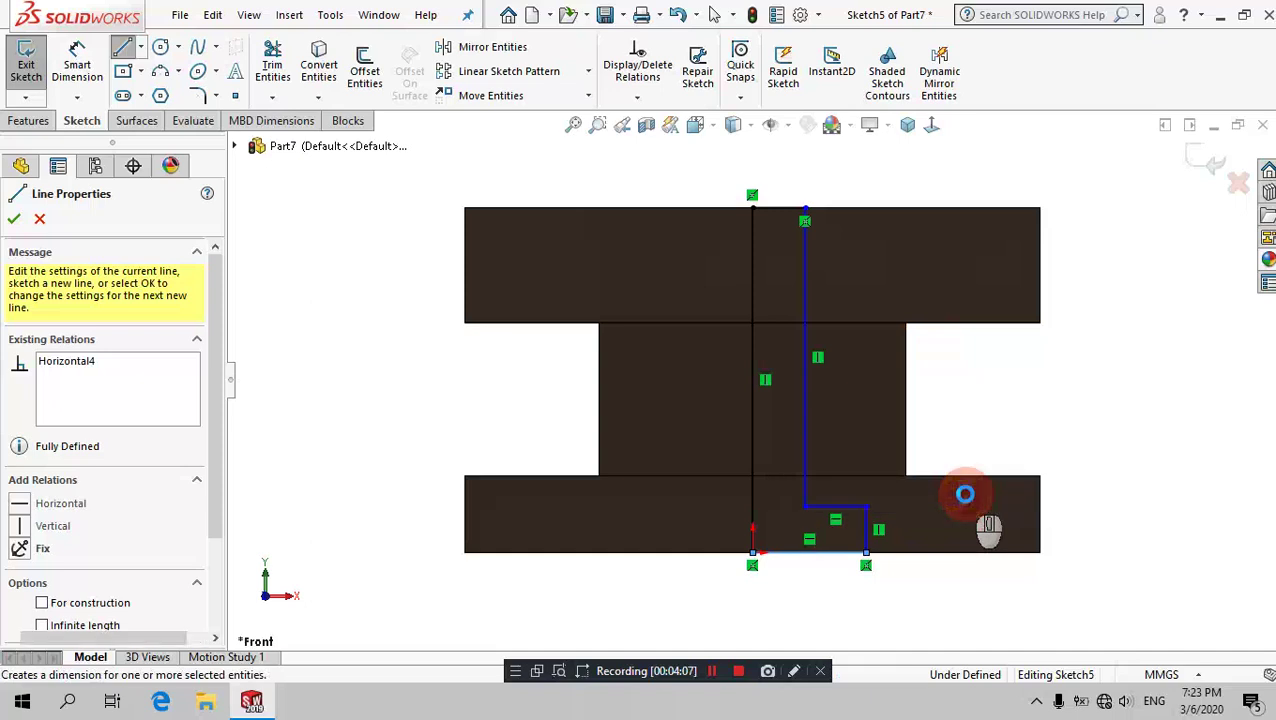
Step: Dimension the step height to 10 mm and the bottom line width to 30 mm
left_click(866, 510)
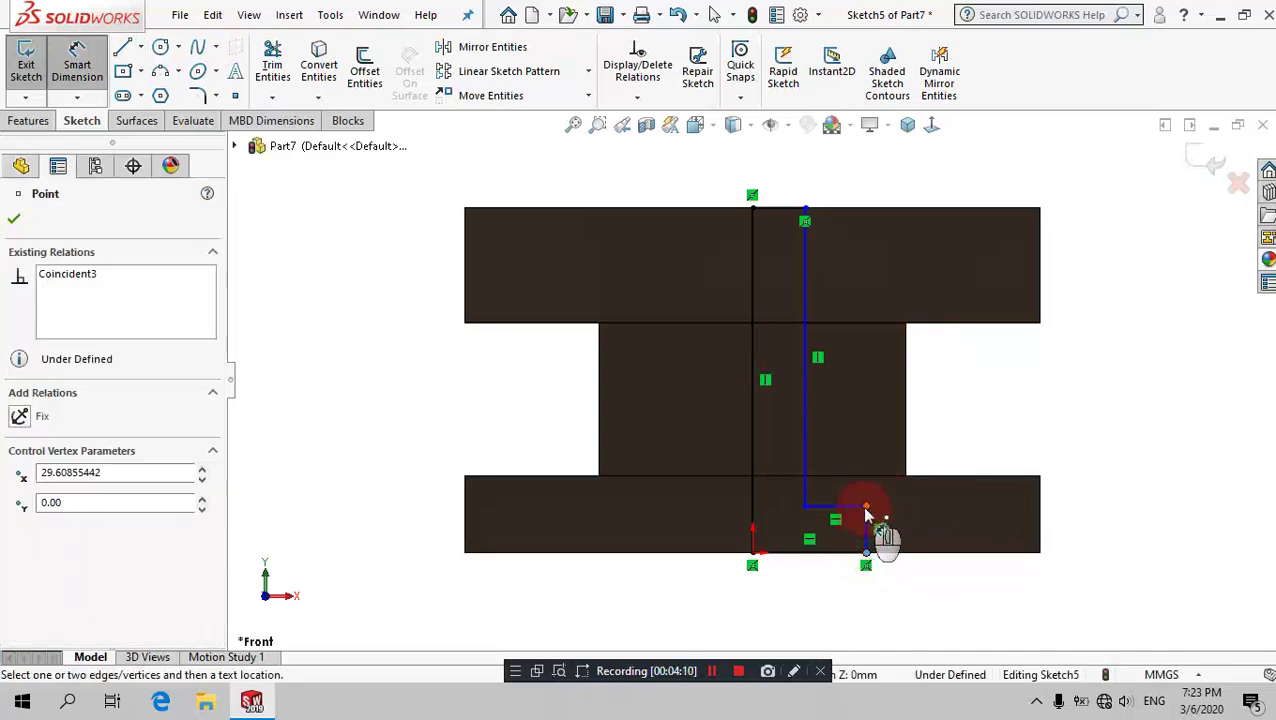
left_click(975, 430)
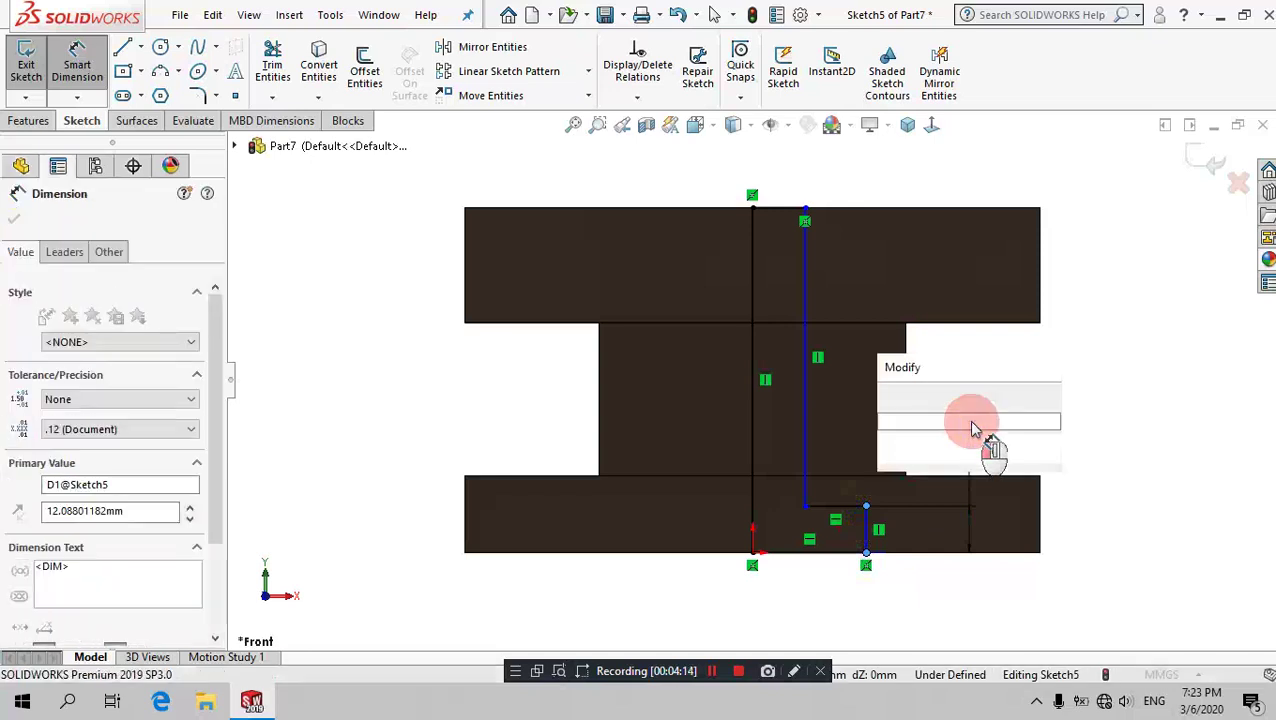
type("10")
key("Return")
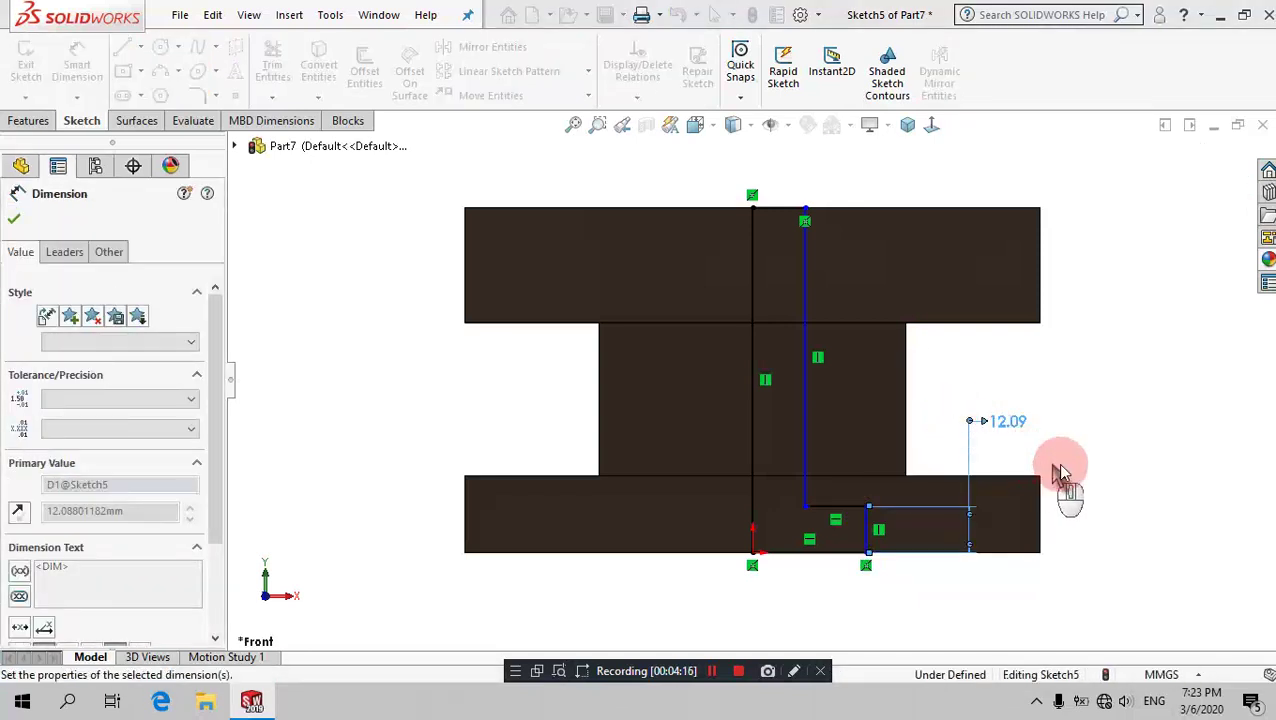
left_click(805, 568)
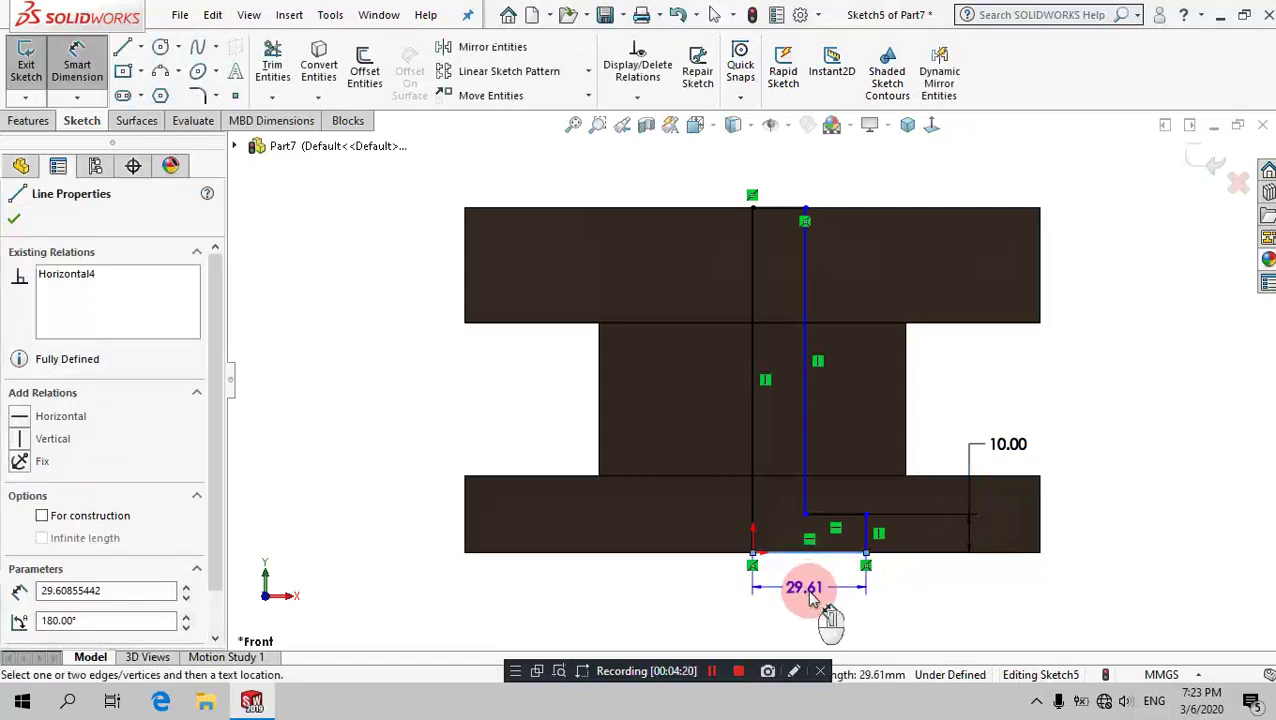
left_click(810, 600)
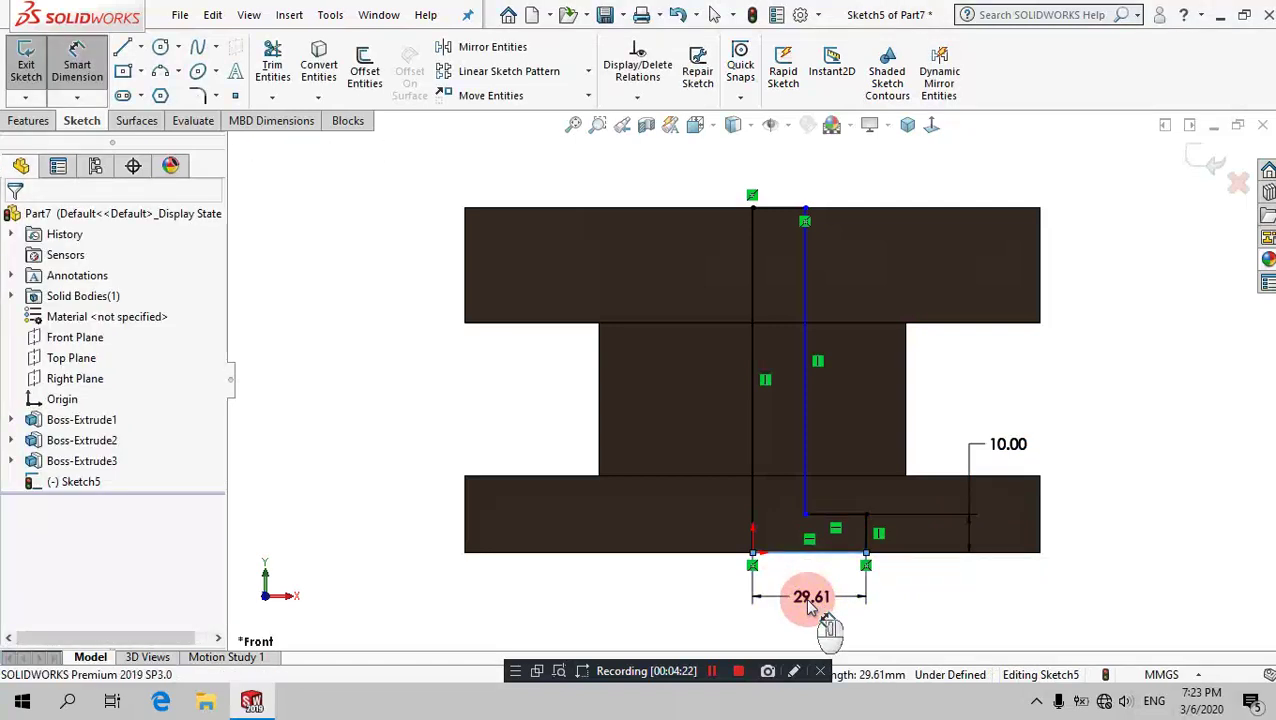
double_click(810, 600)
type("30")
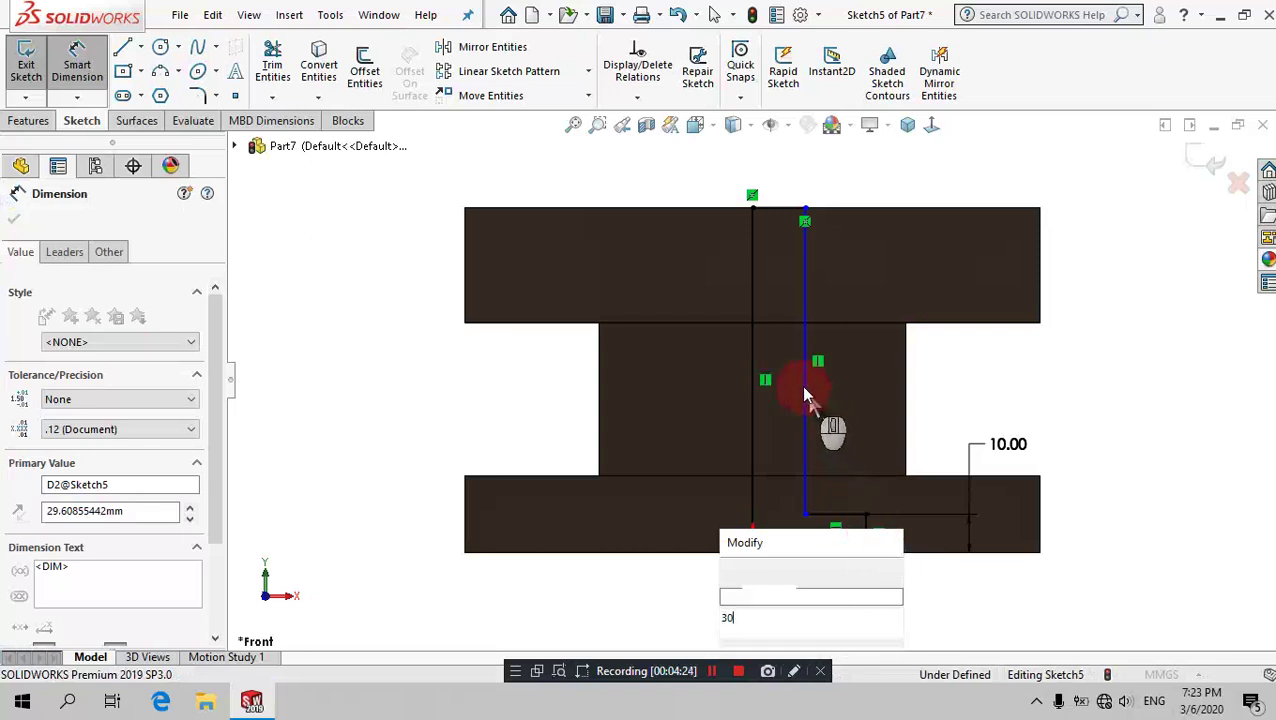
key("Return")
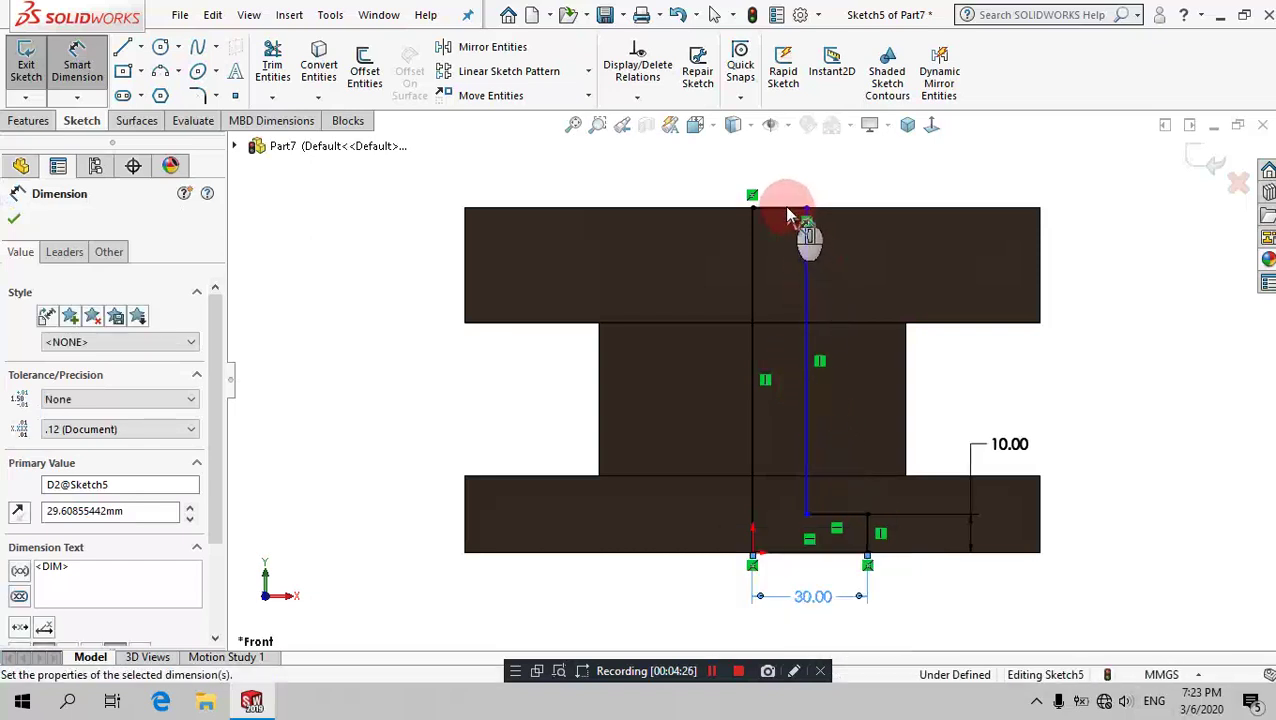
Step: Dimension the short top line to 13 mm so the profile is fully defined
left_click(787, 209)
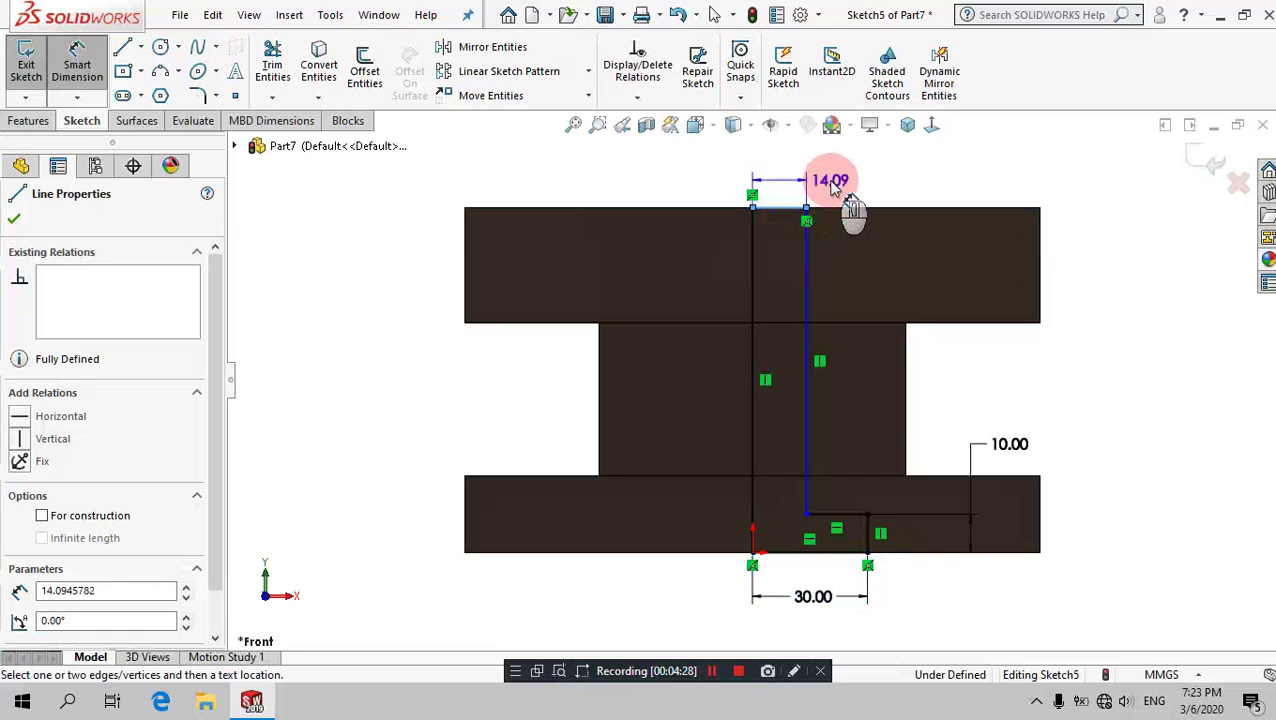
left_click(835, 190)
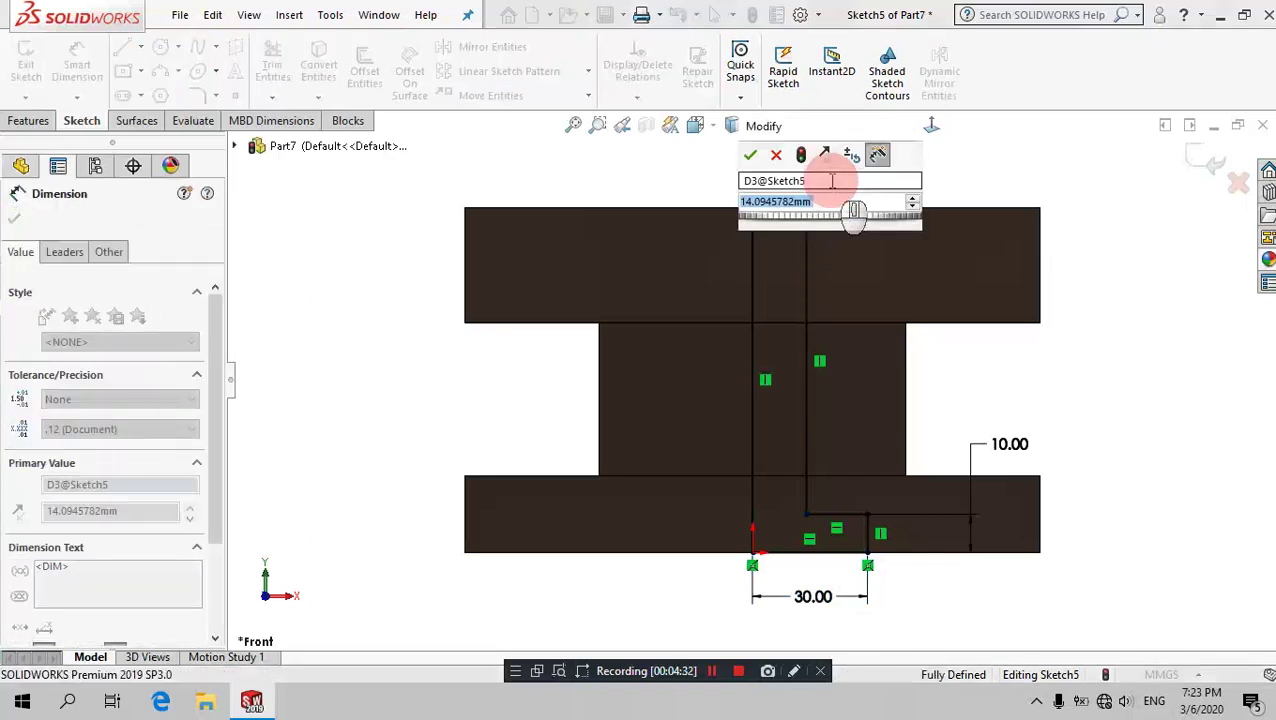
type("13")
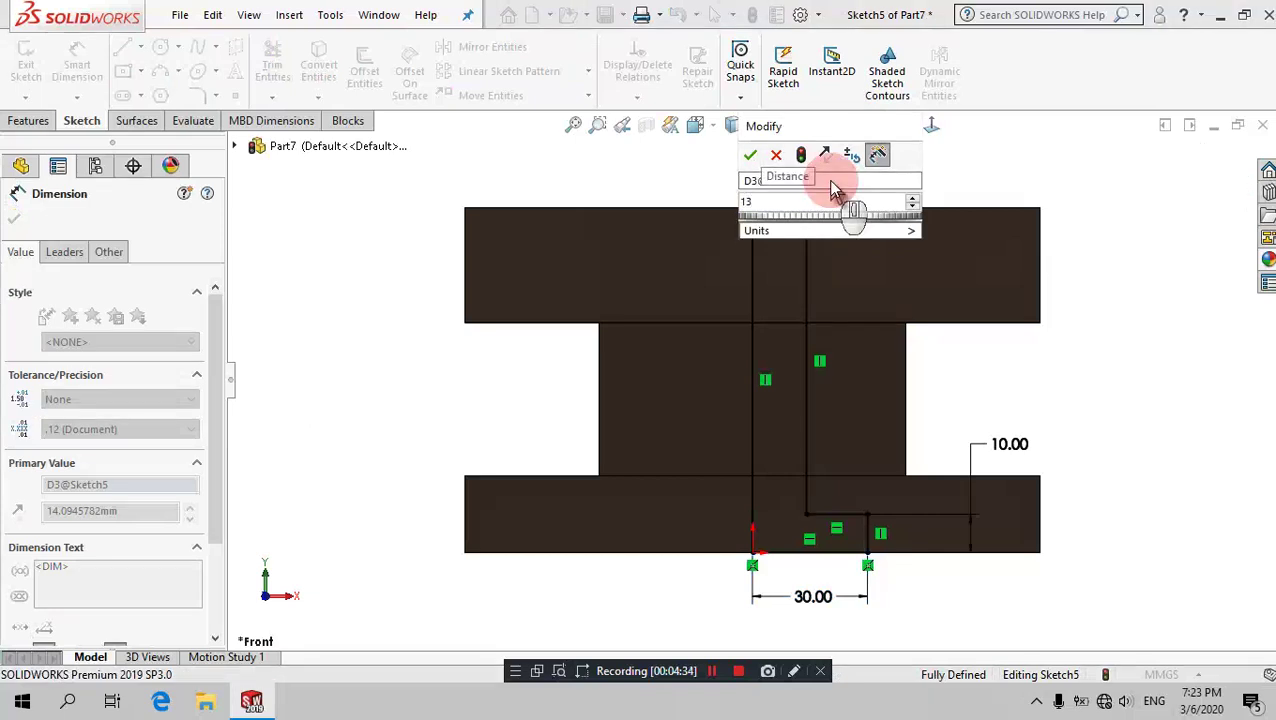
key("Escape")
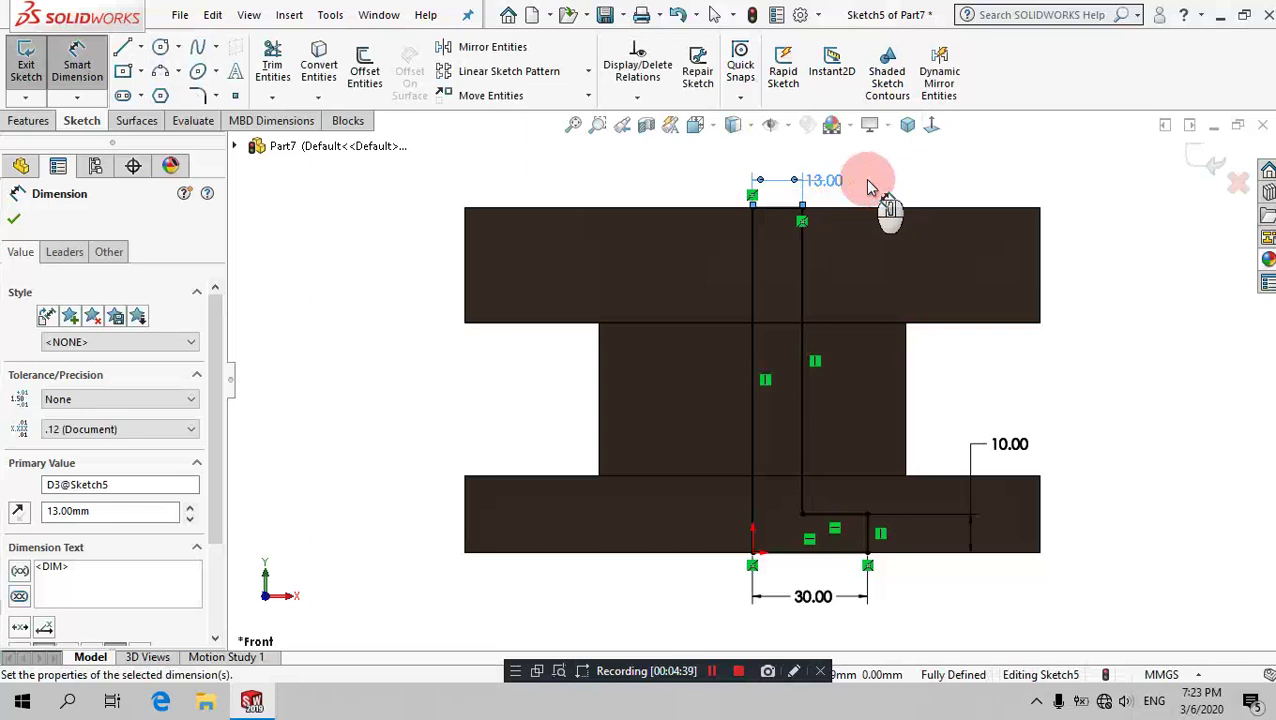
left_click(28, 122)
Step: Revolve-cut the stepped profile a full 360° about the vertical line Line1
left_click(374, 65)
left_click(753, 275)
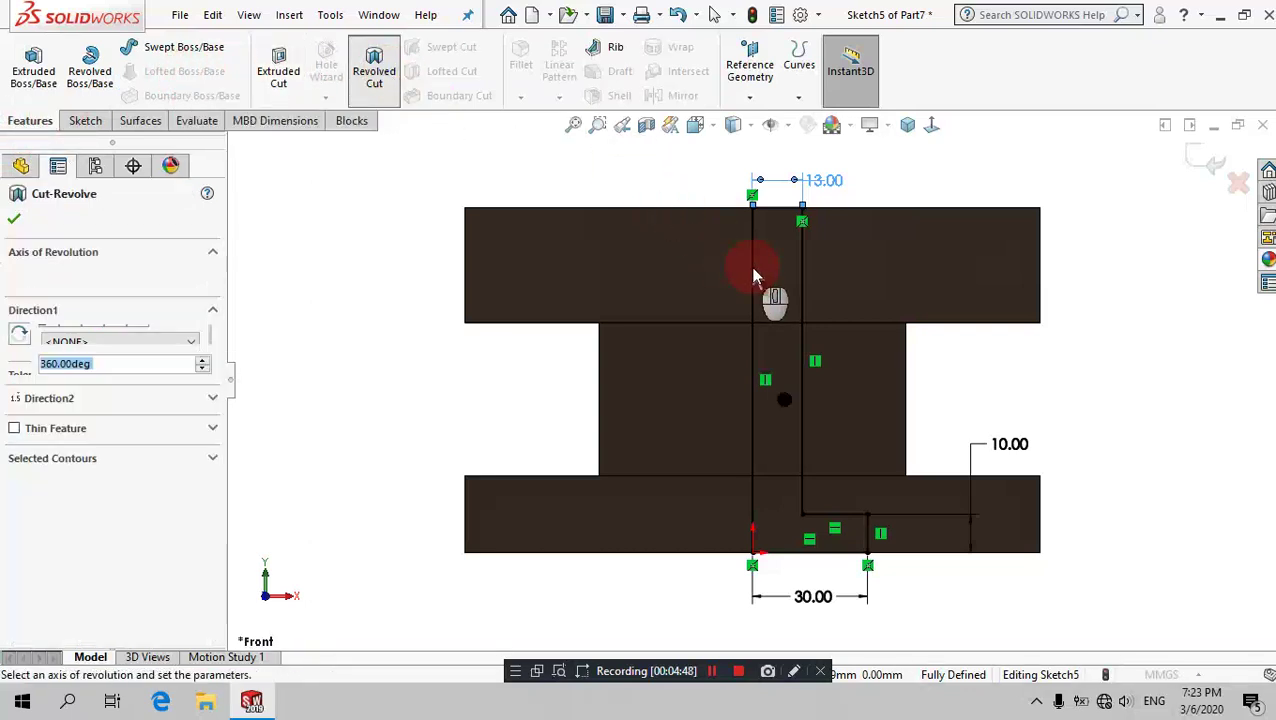
left_click(77, 272)
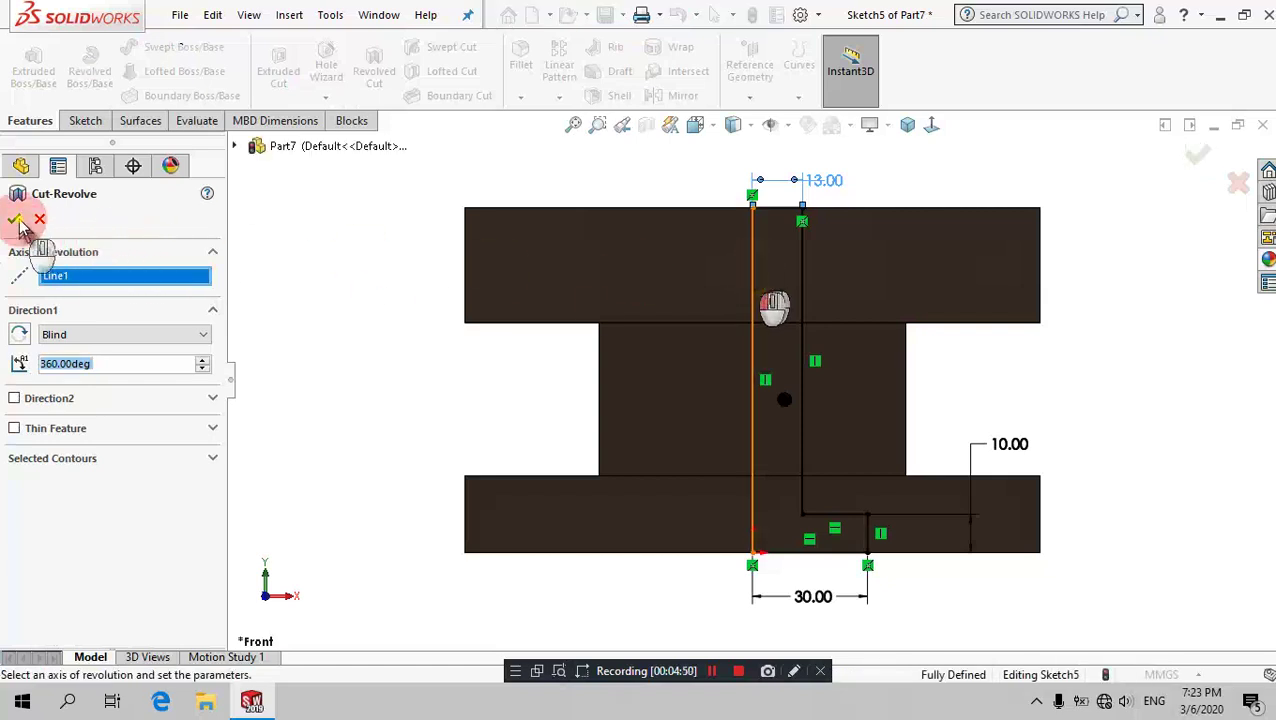
left_click(415, 235)
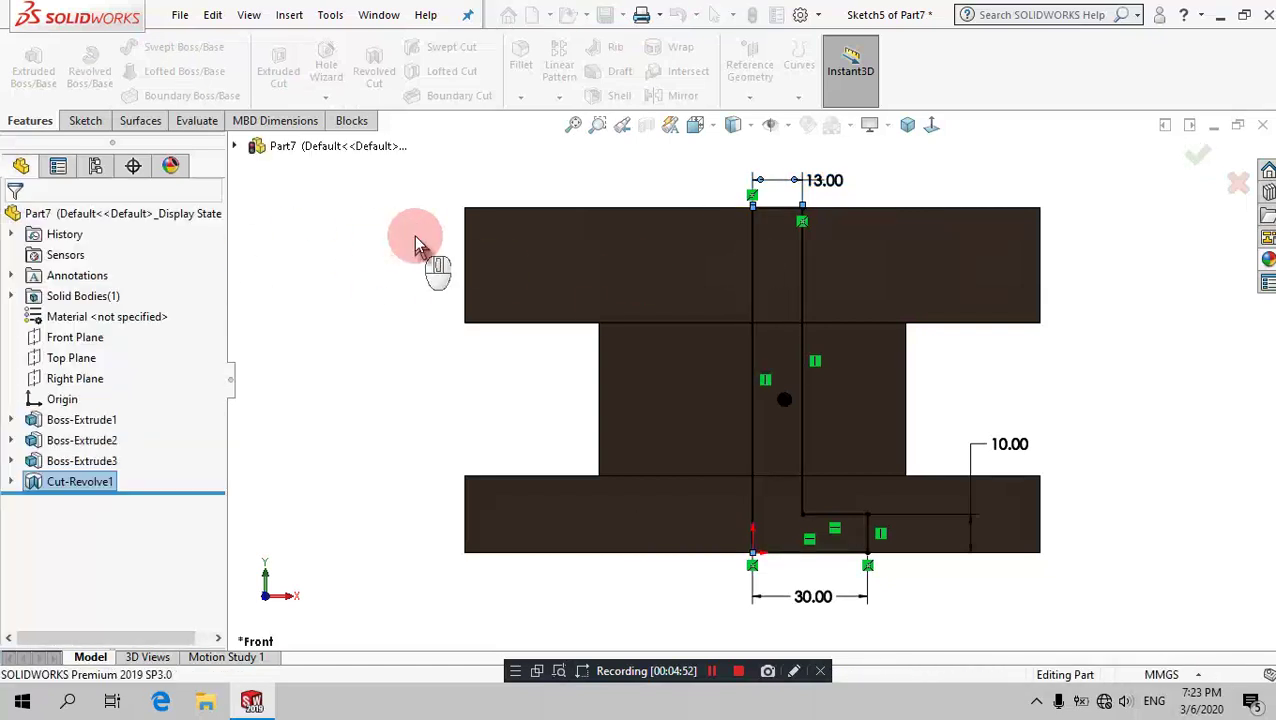
left_click(414, 235)
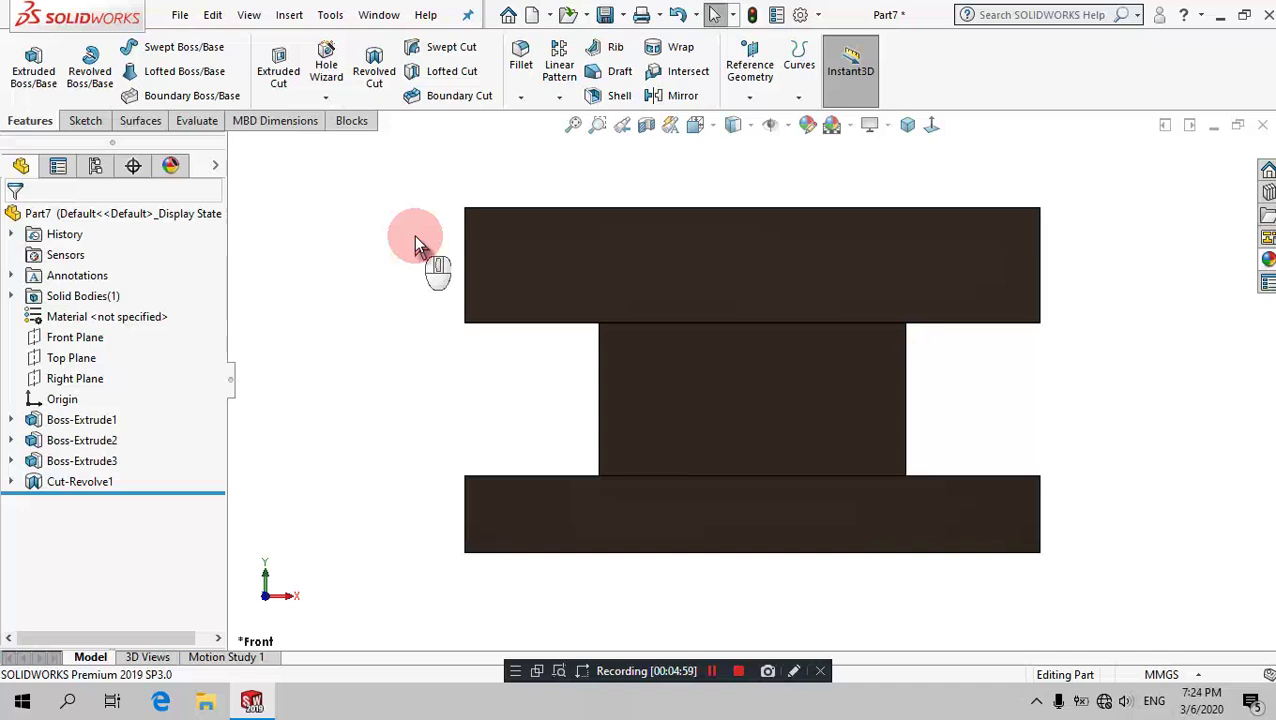
Step: Sketch on the plate's front face and draw a centre rectangle from the origin
mouse_move(642, 190)
middle_mouse_down()
mouse_move(638, 252)
mouse_move(600, 245)
middle_mouse_up()
left_click(598, 240)
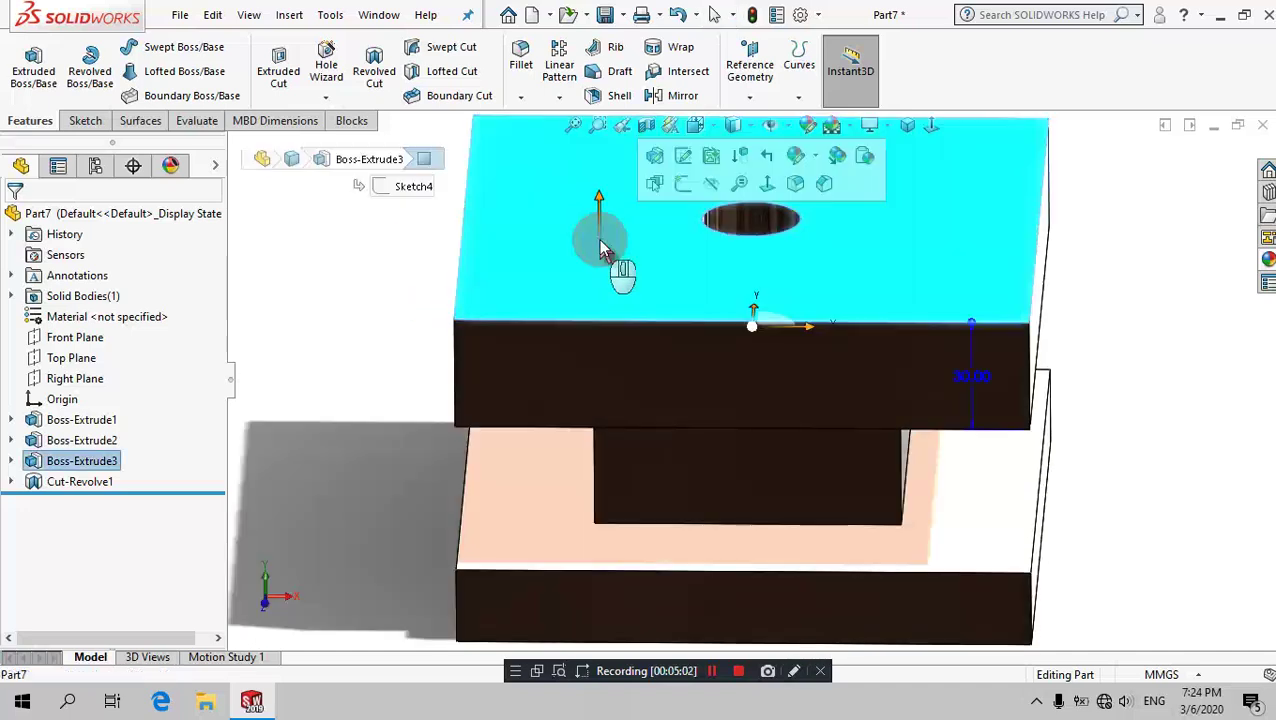
left_click(681, 187)
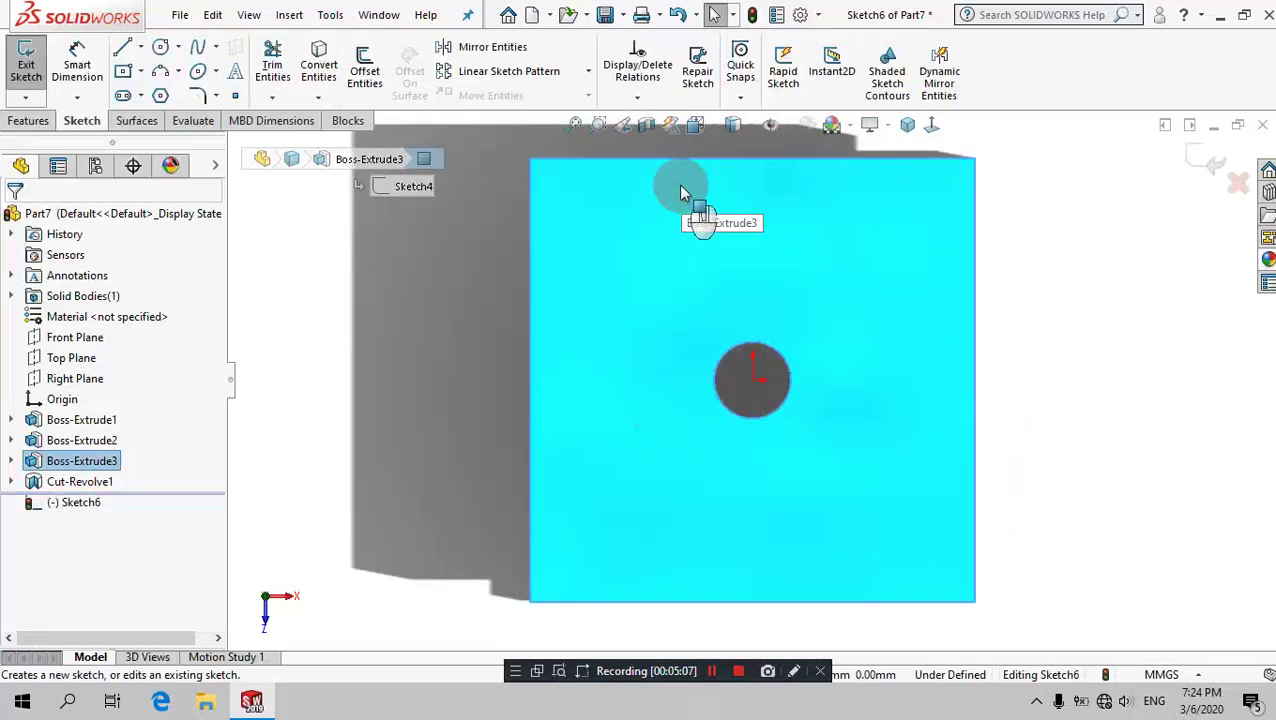
left_click(260, 152)
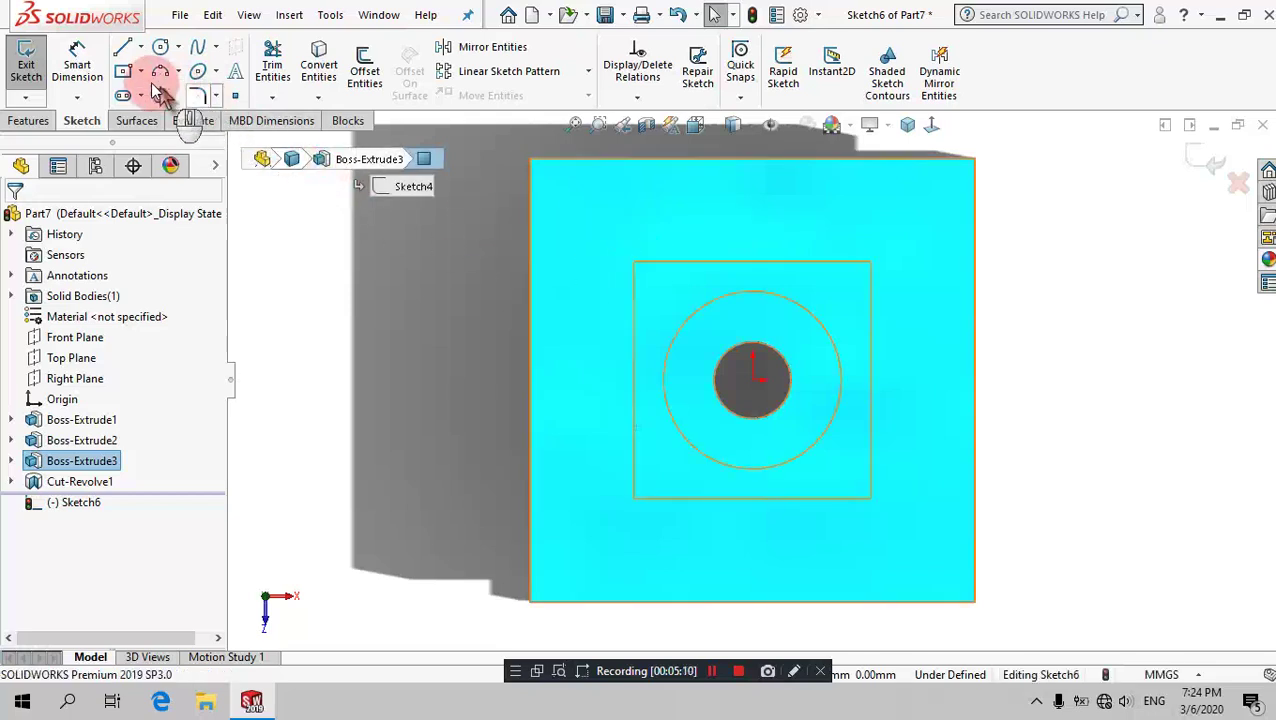
left_click(531, 262)
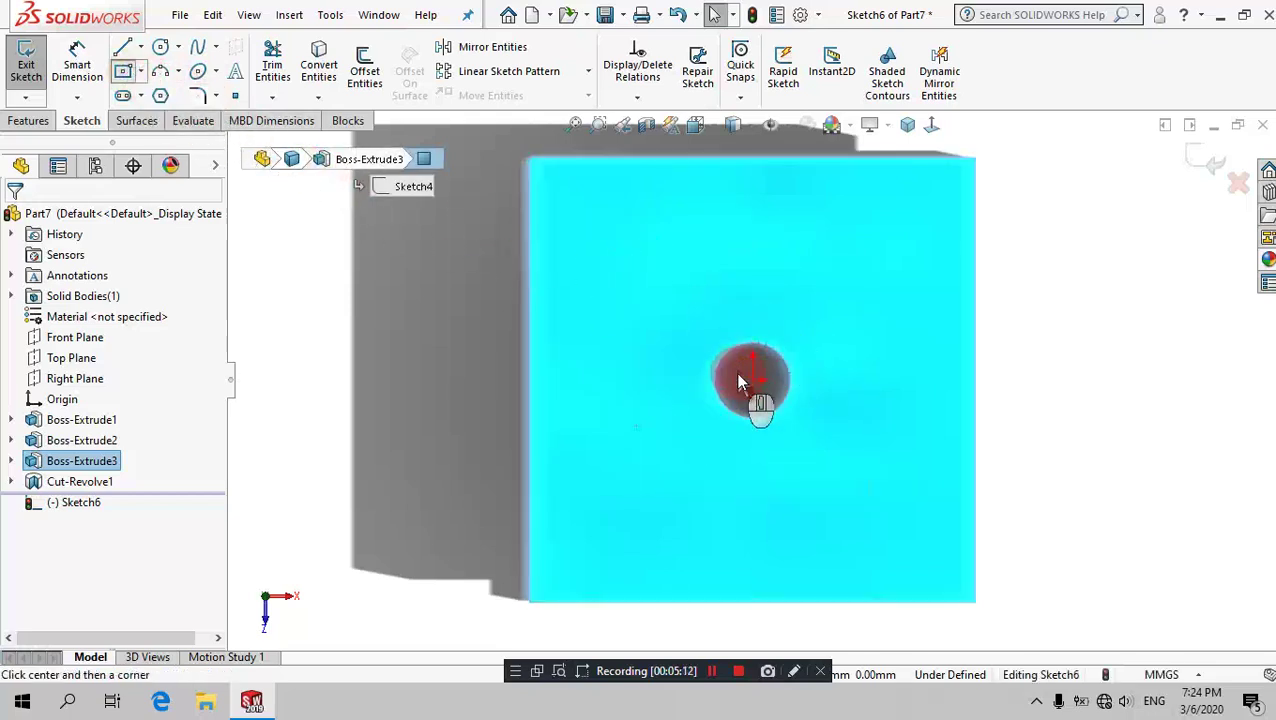
left_click(900, 216)
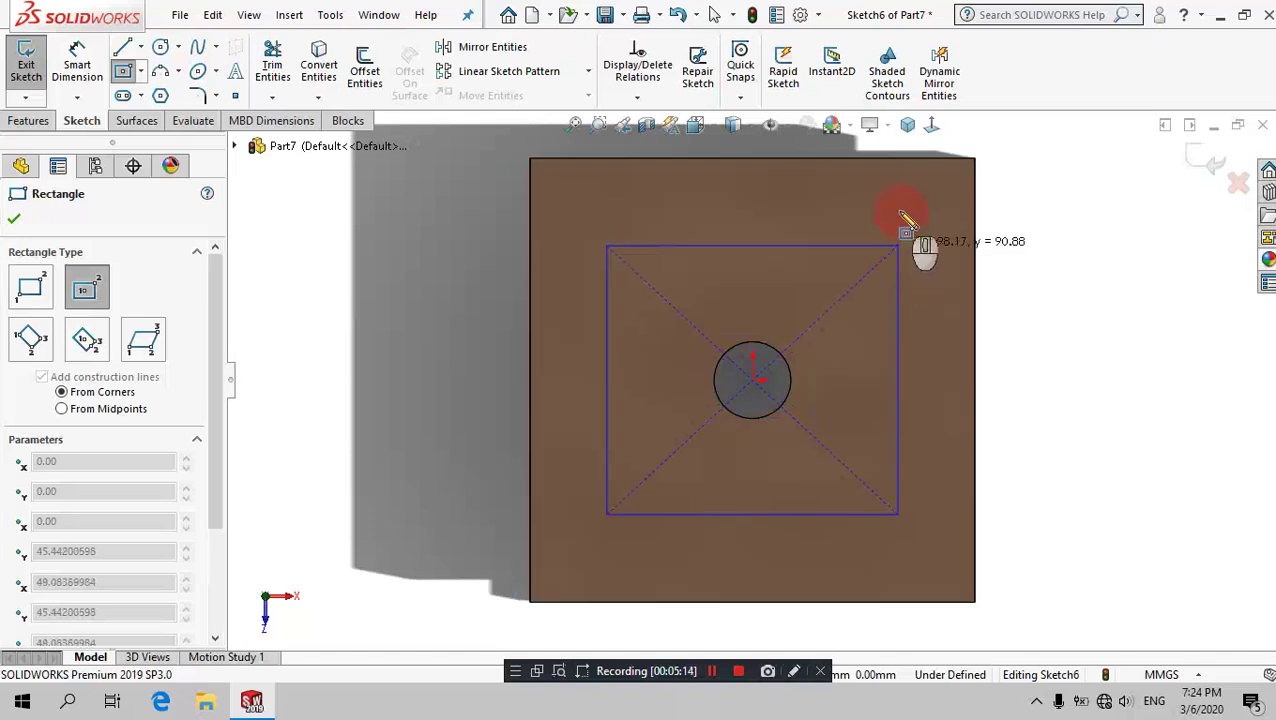
left_click(938, 202)
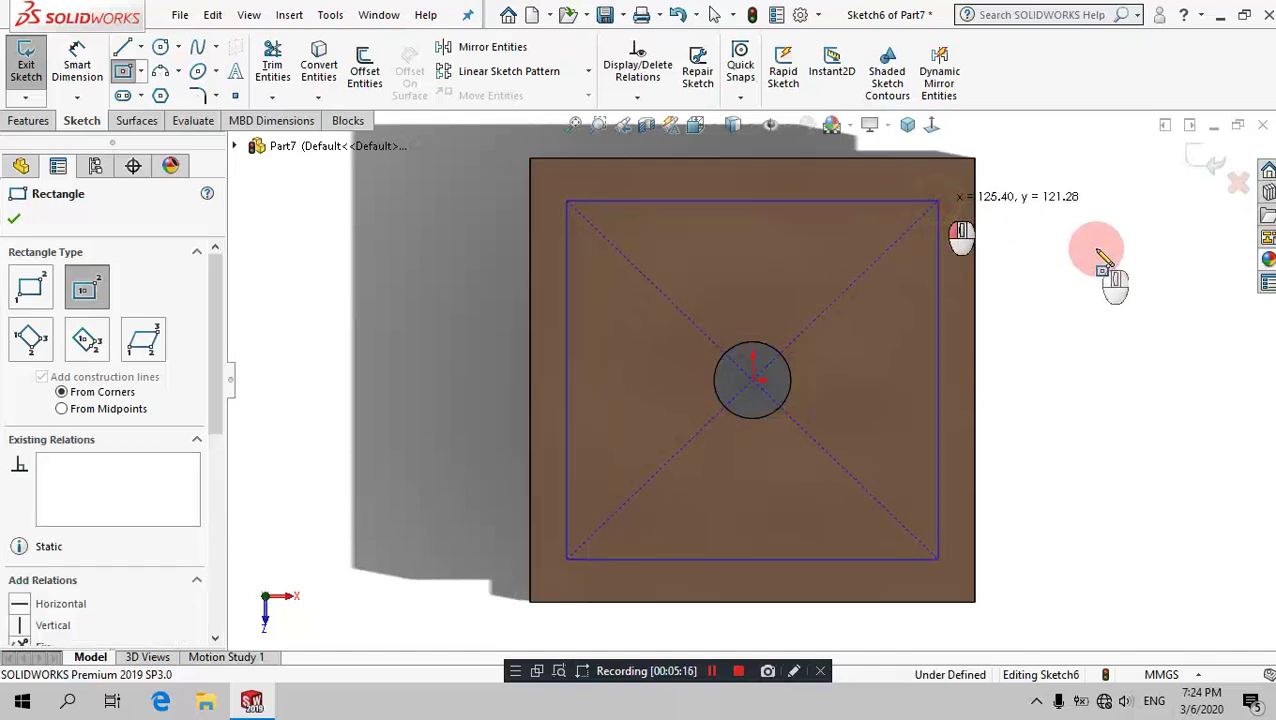
key("Escape")
Step: Make the rectangle's right and top edges equal so it becomes a square
left_click(940, 258, "ctrl")
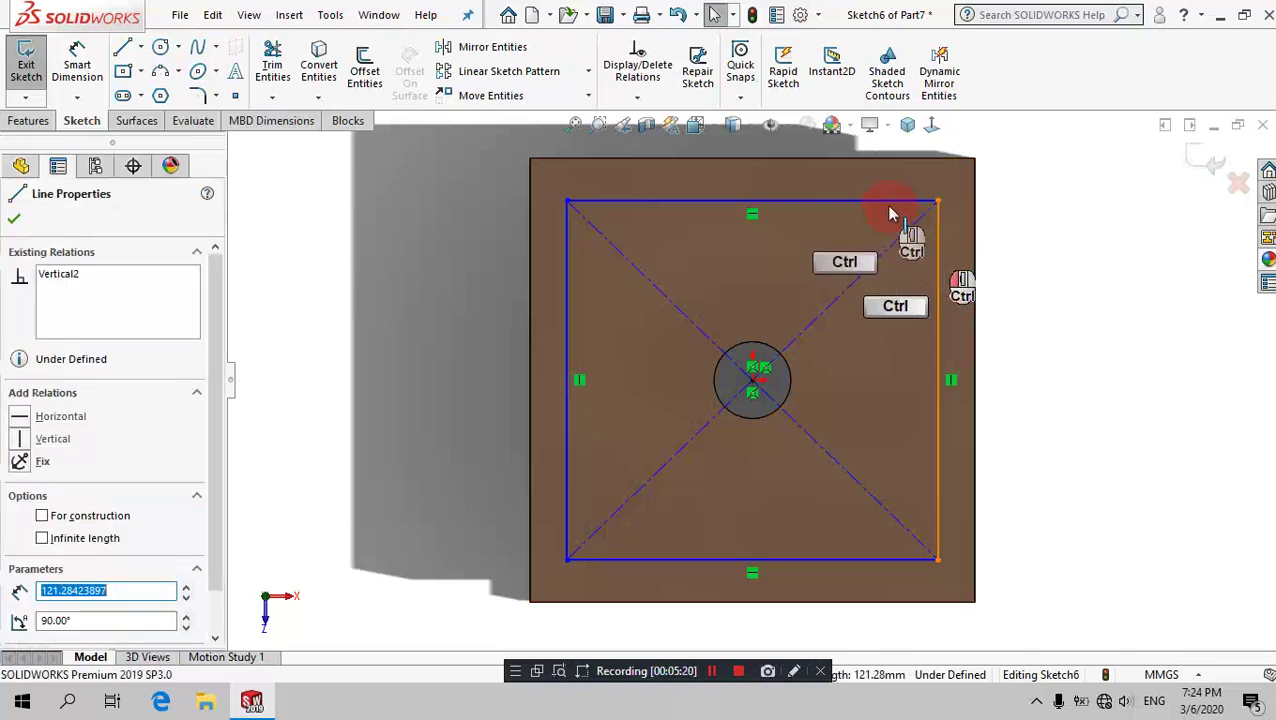
left_click(890, 204, "ctrl")
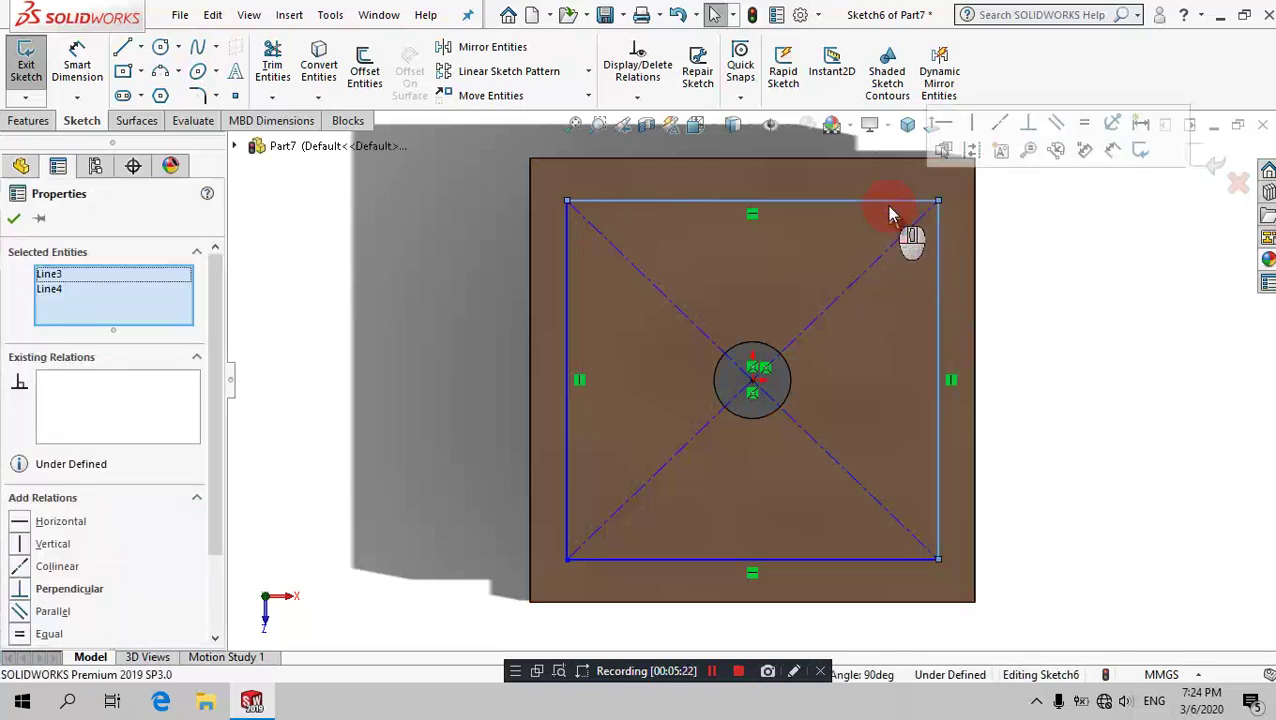
left_click(1084, 122)
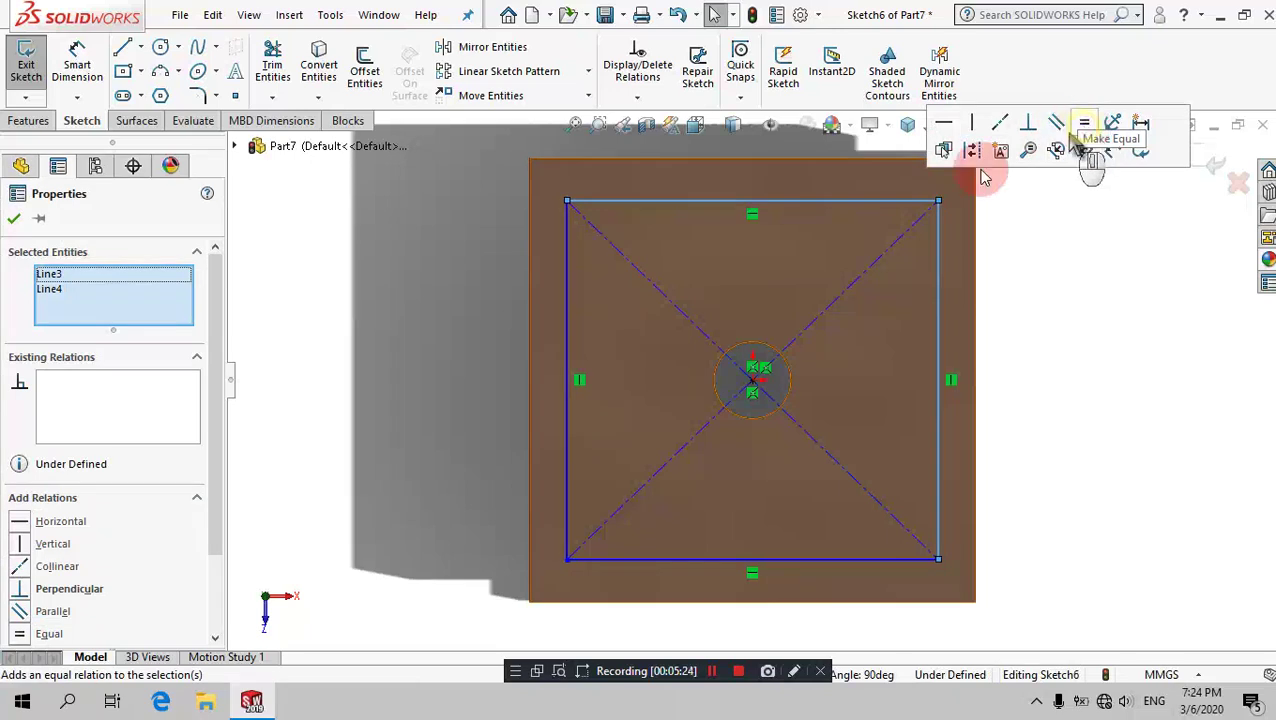
left_click(77, 60)
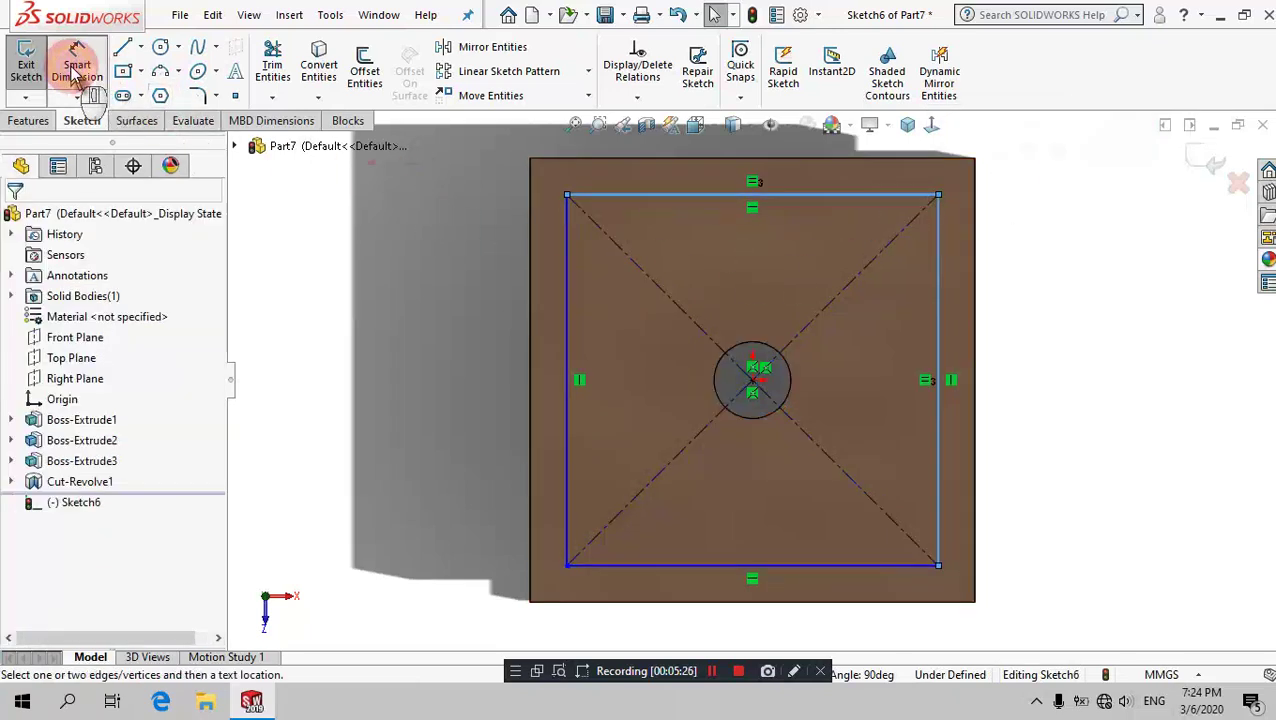
Step: Dimension the square's right edge, changing 125.40 to a 120 mm side length
left_click(938, 278)
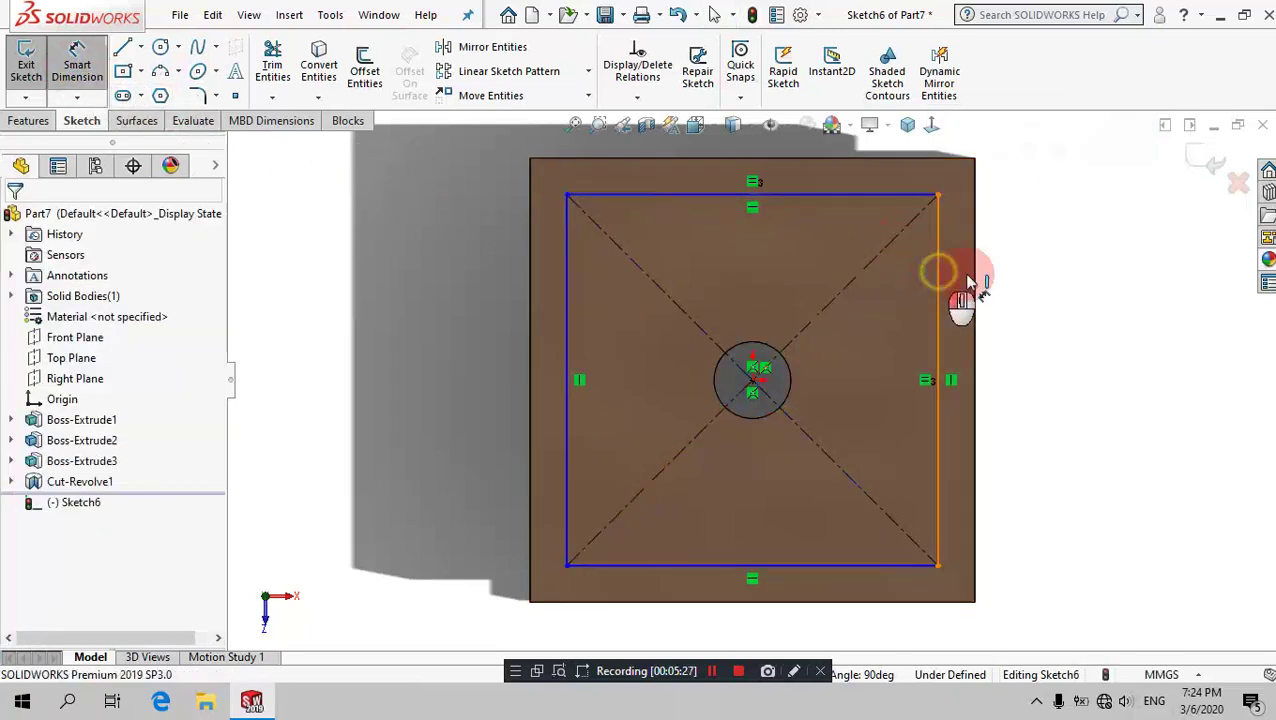
left_click(1043, 285)
key("Escape")
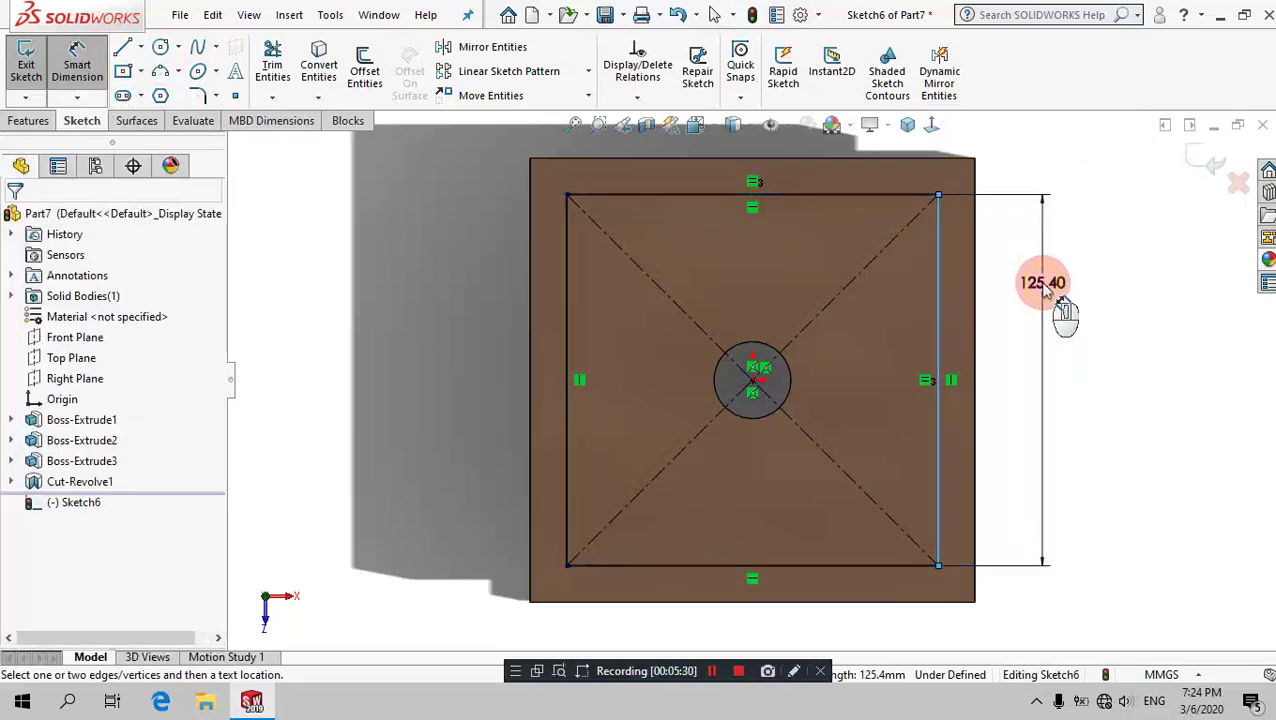
double_click(1043, 285)
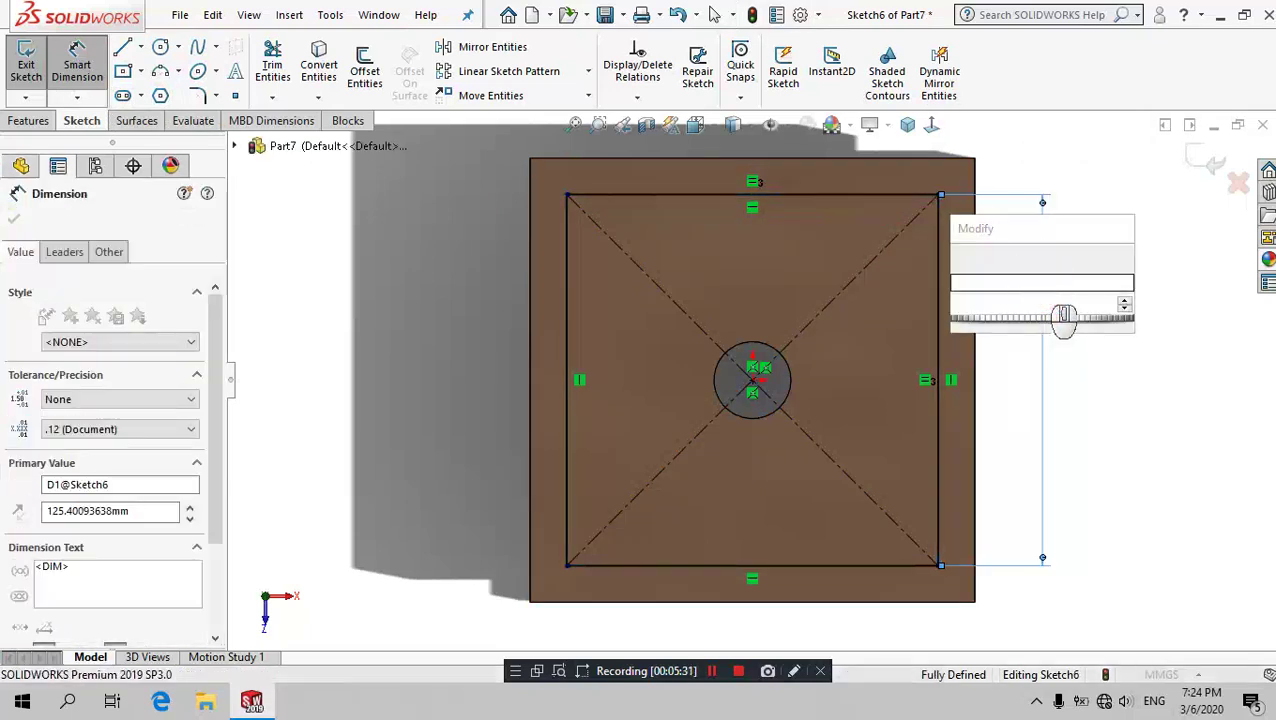
type("12")
key("Return")
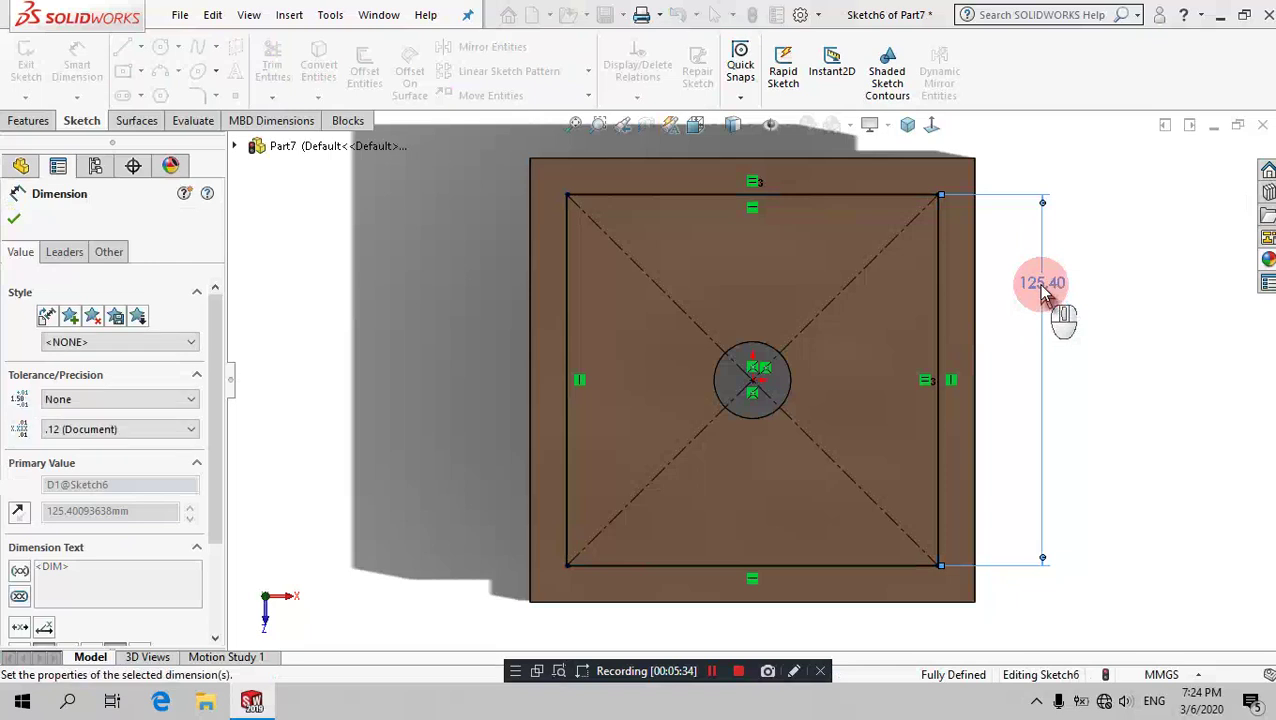
left_click(1108, 320)
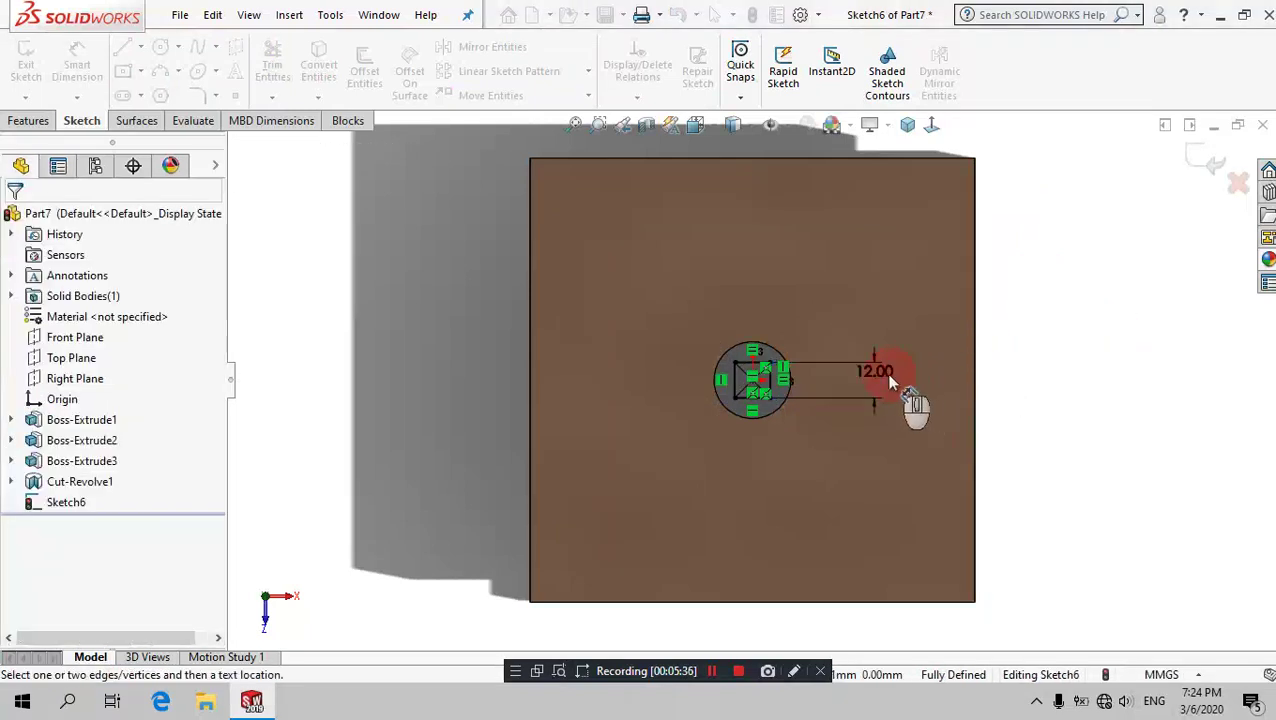
double_click(886, 371)
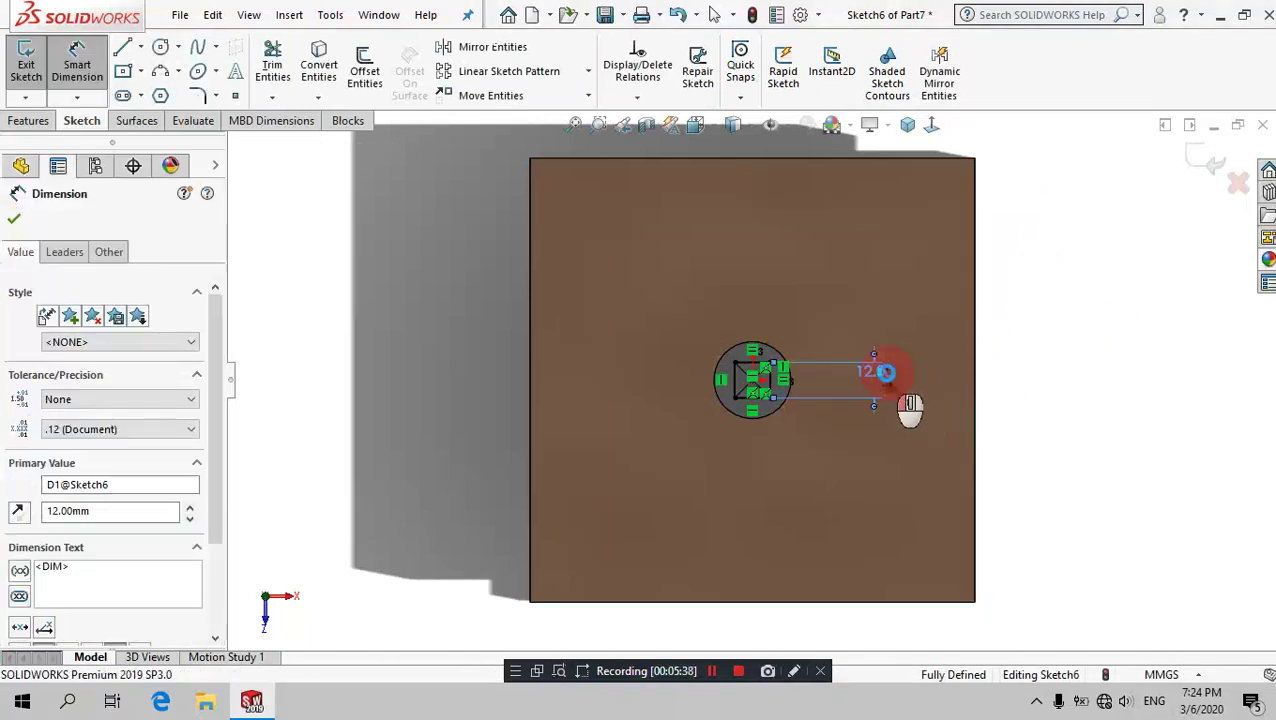
type("120")
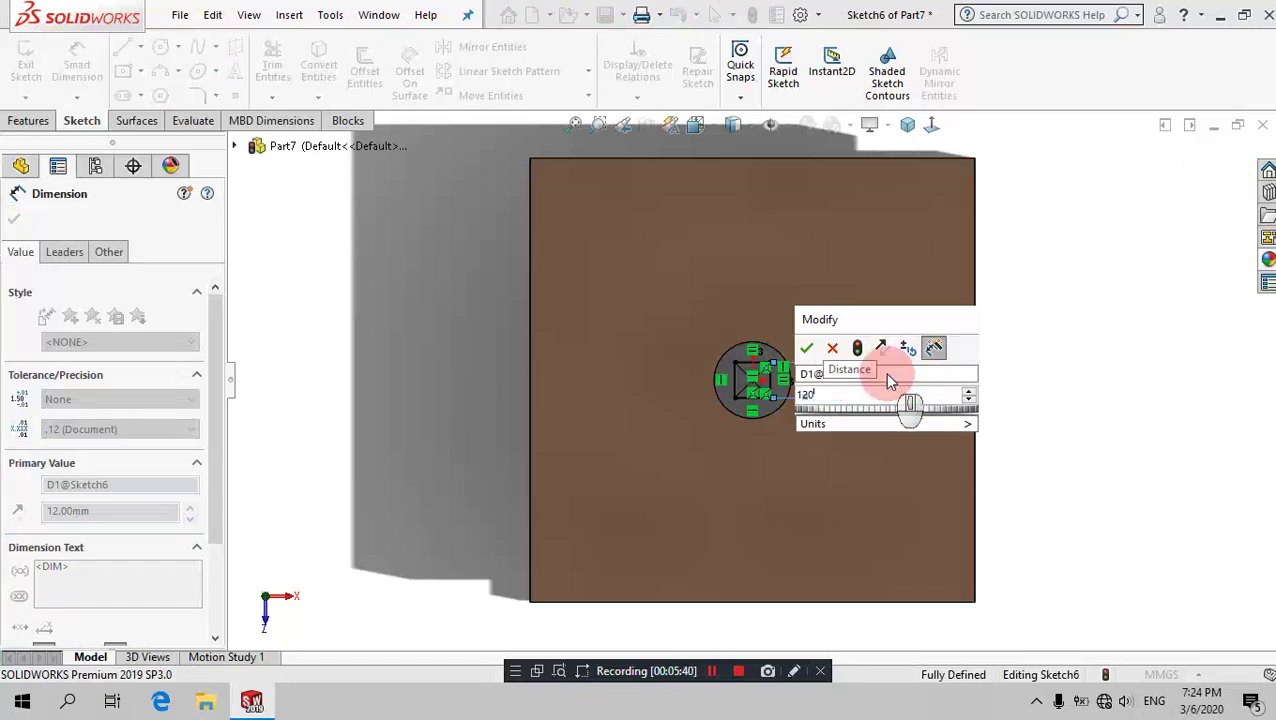
key("Return")
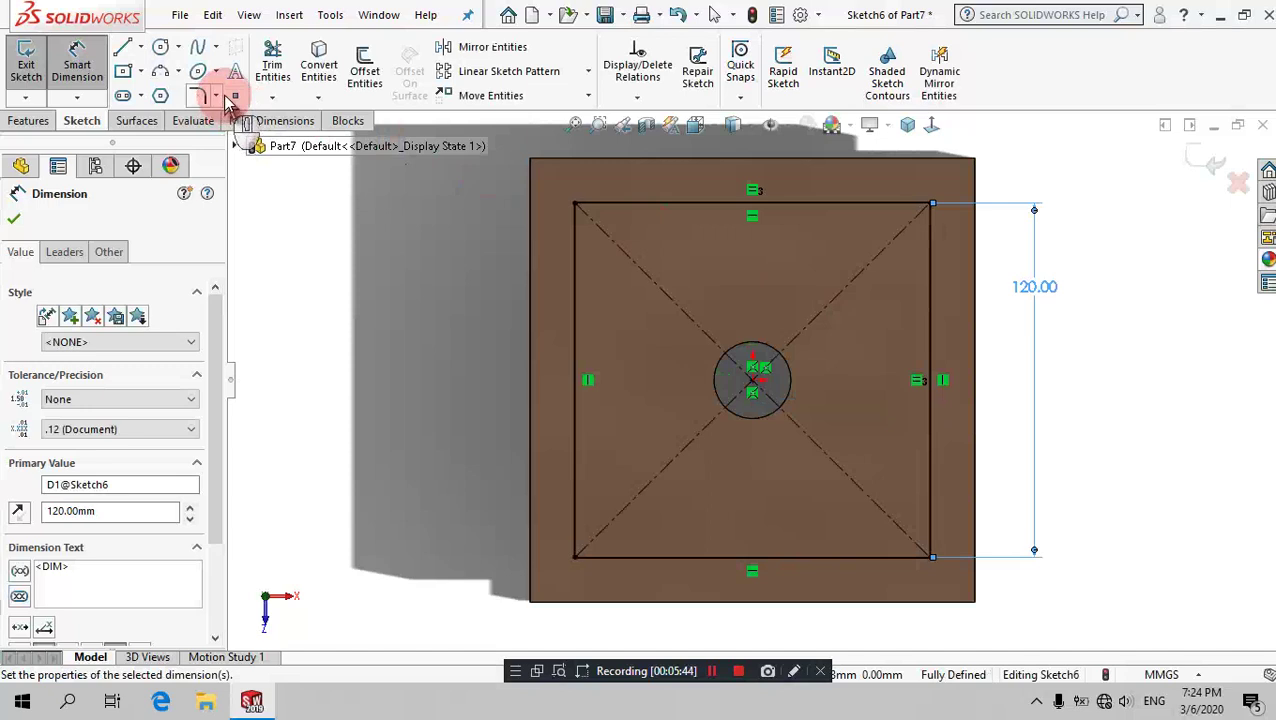
left_click(235, 96)
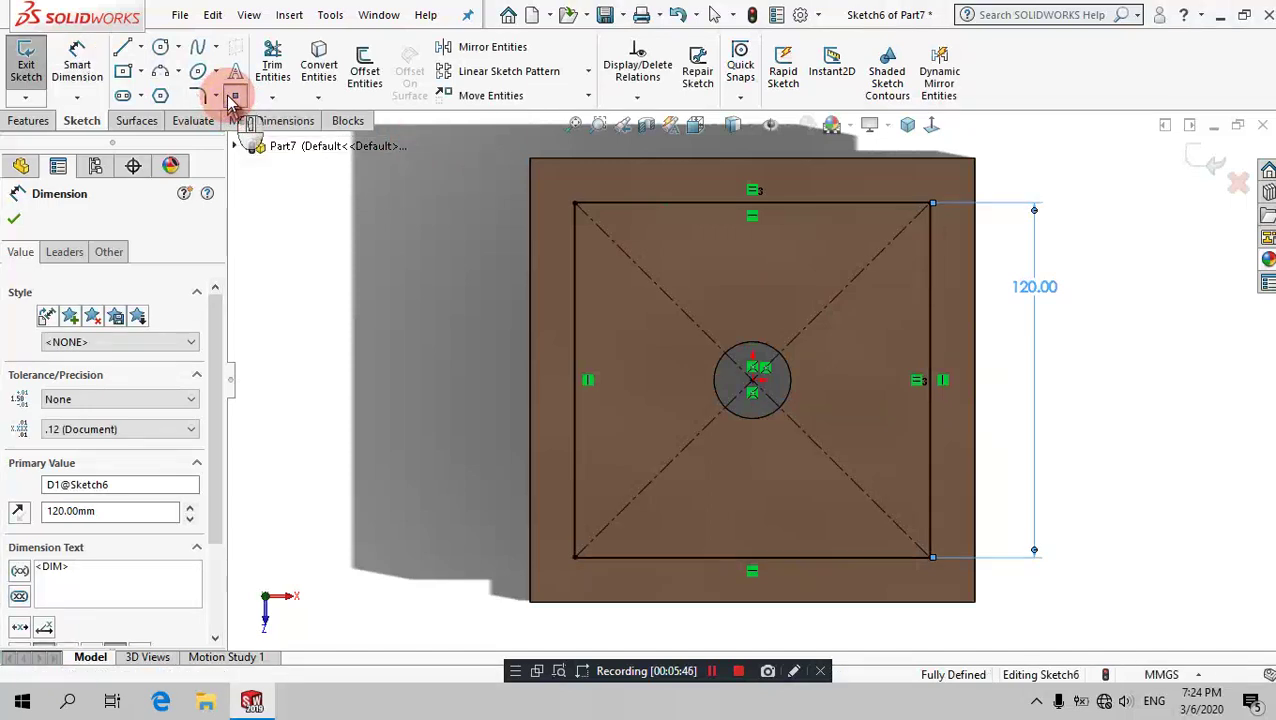
Step: Place points at the top, bottom, right and left edge midpoints, then exit the sketch
left_click(757, 205)
left_click(752, 558)
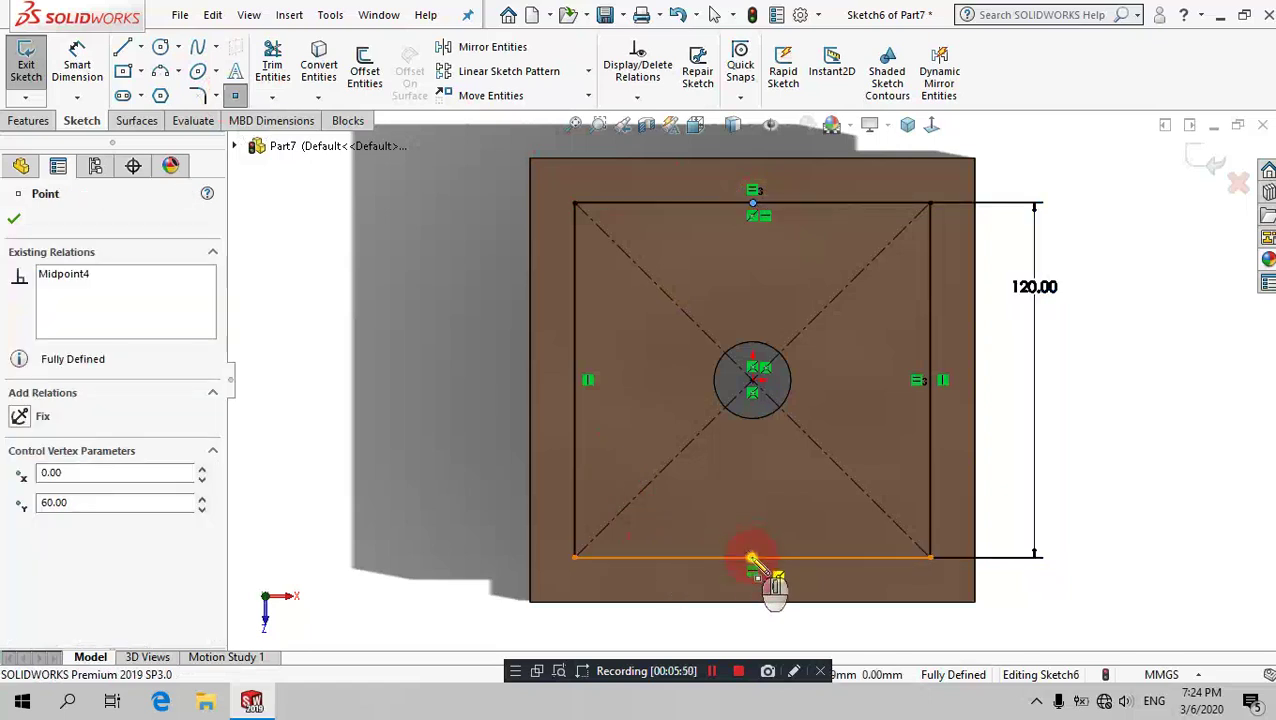
left_click(933, 381)
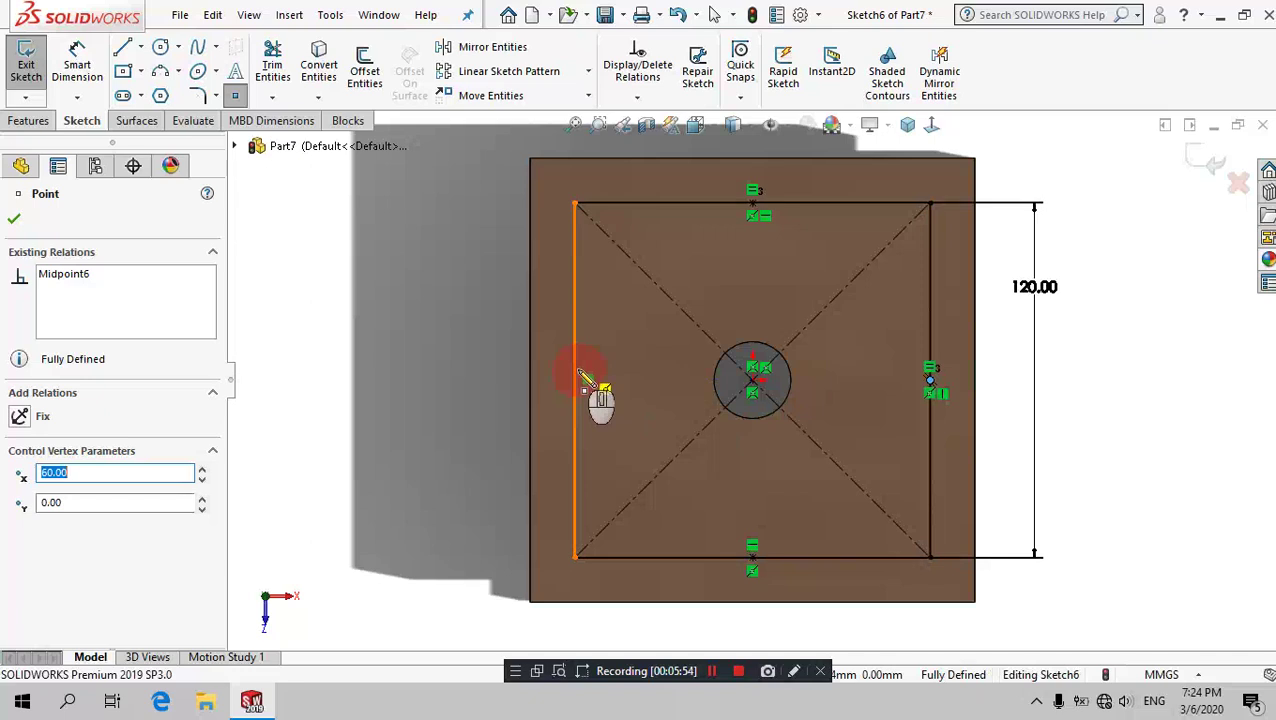
left_click(575, 381)
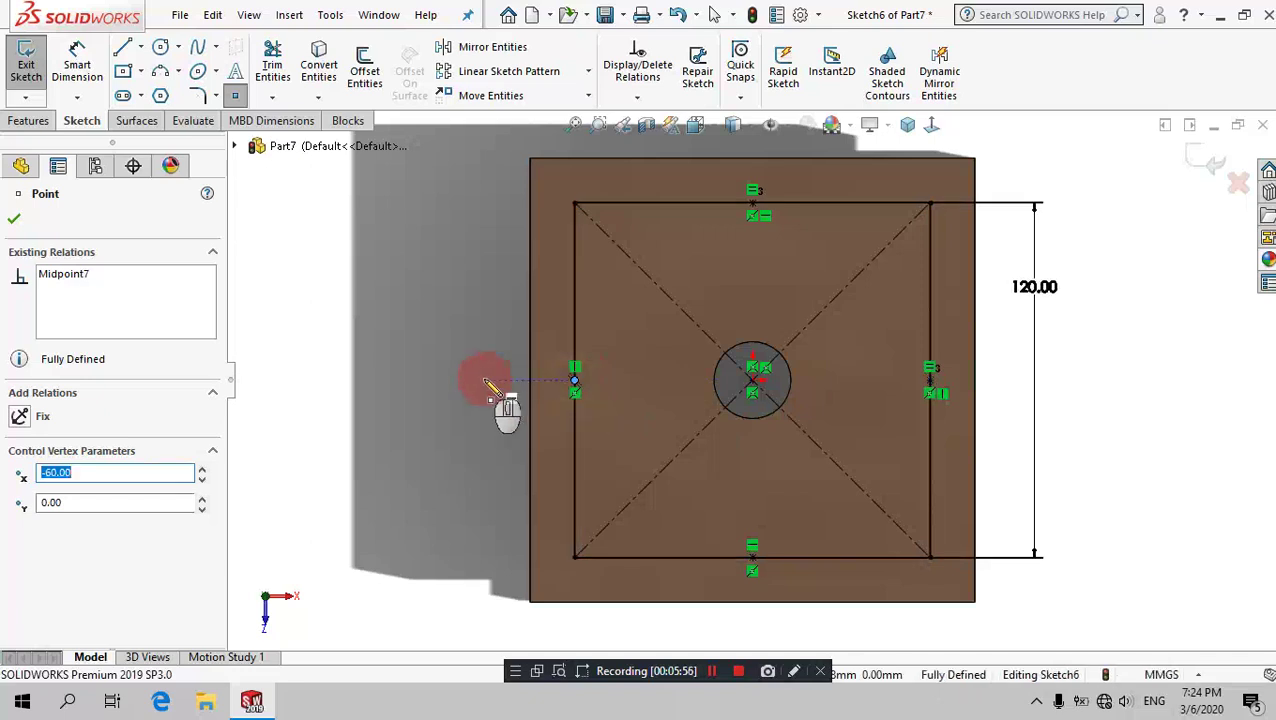
left_click(28, 72)
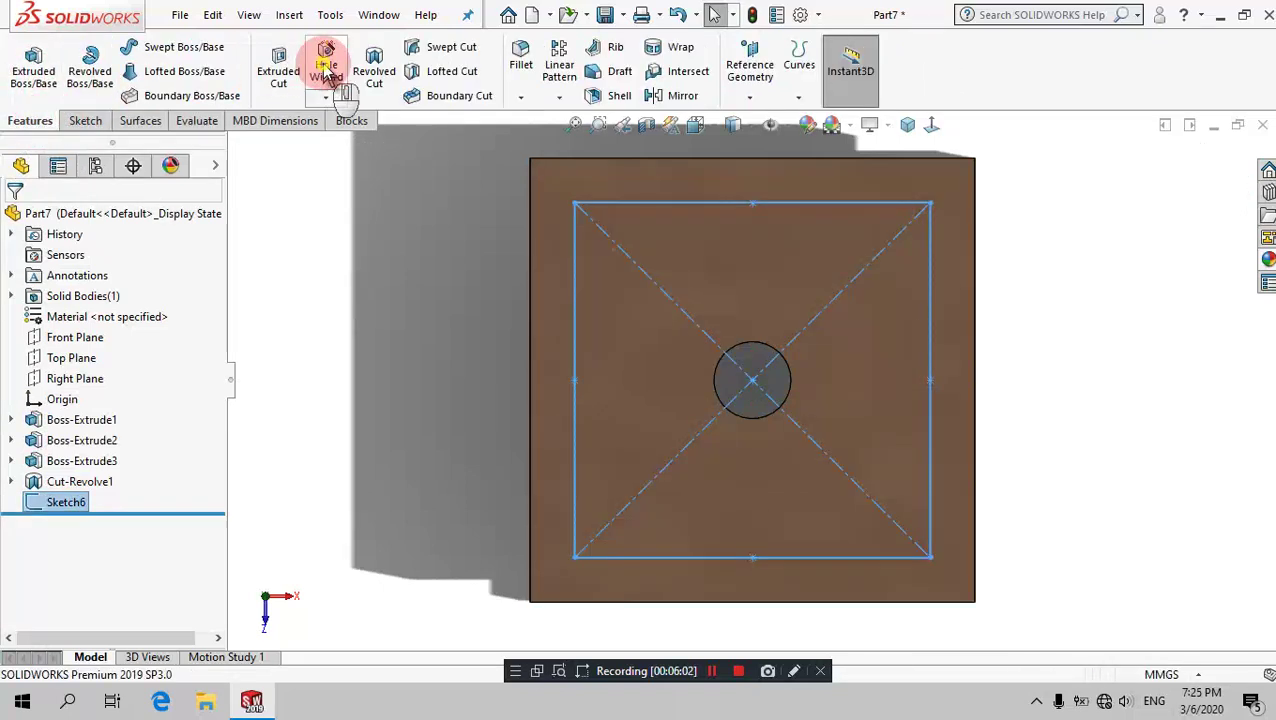
Step: Start a Hole Wizard bottoming tapped hole using the ANSI Metric standard
left_click(326, 63)
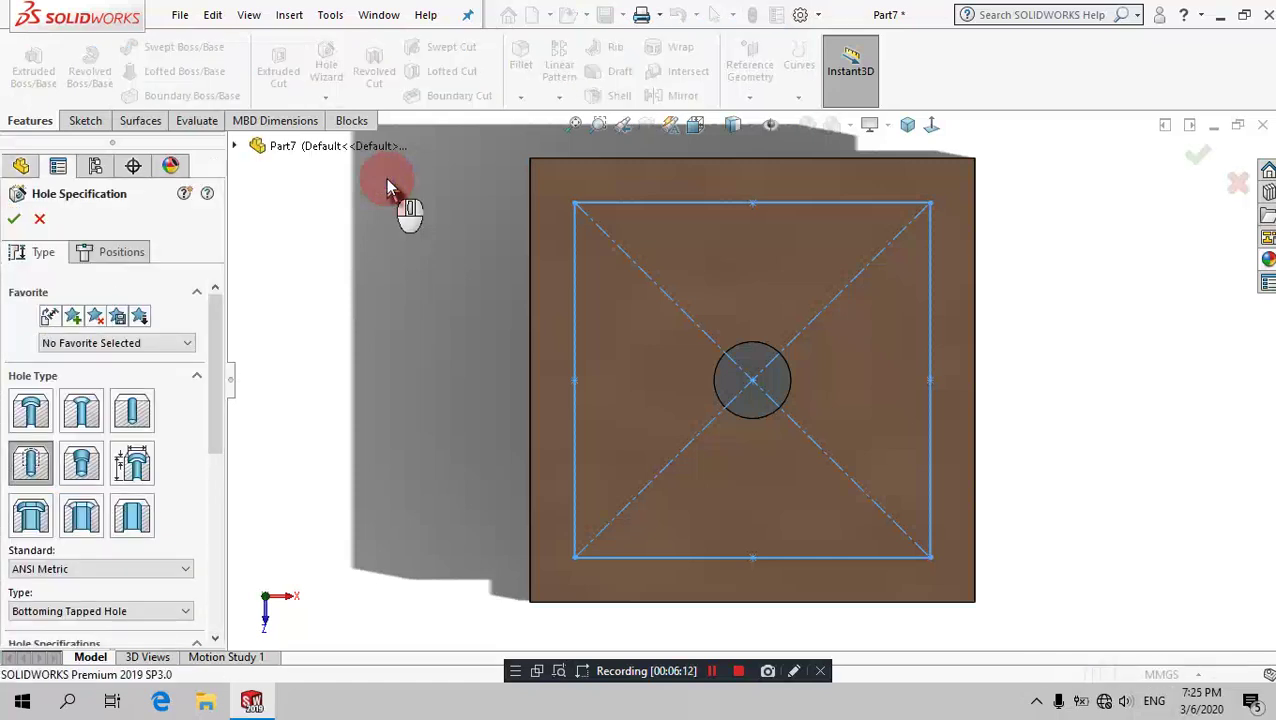
scroll(394, 234, "up", 2)
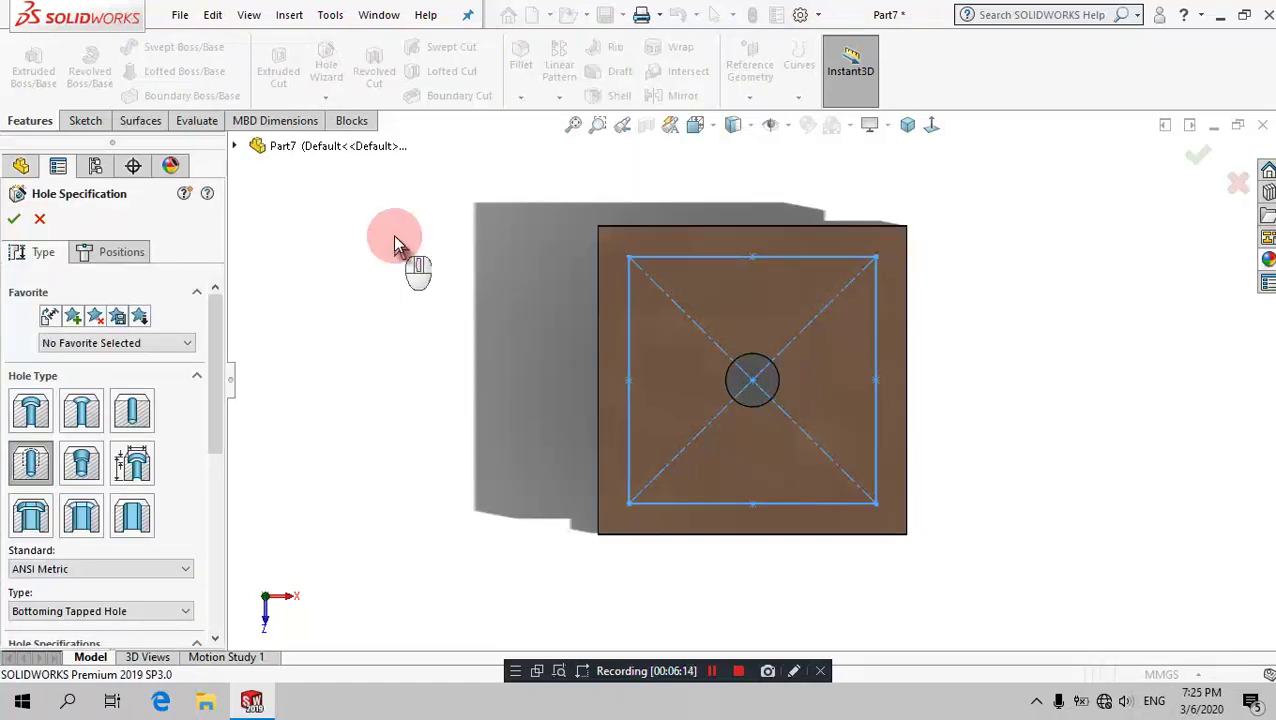
left_click_drag(215, 340, 212, 385)
left_click(33, 366)
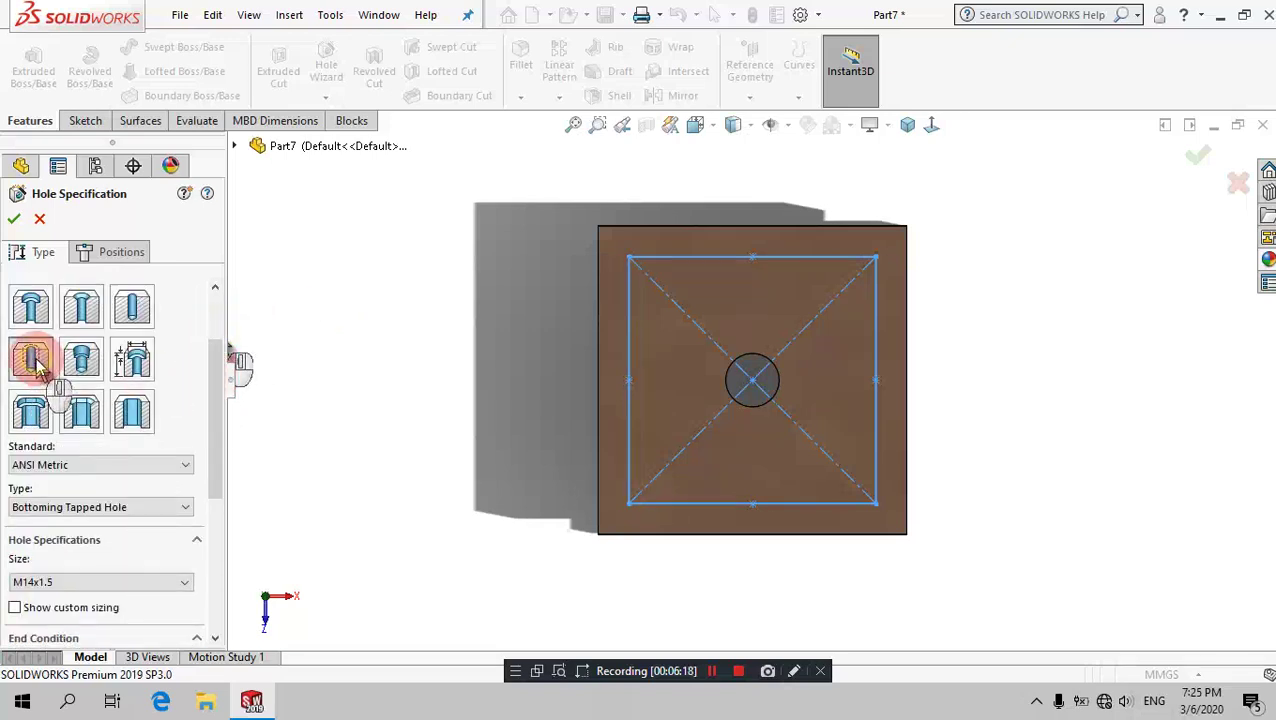
left_click_drag(216, 355, 225, 395)
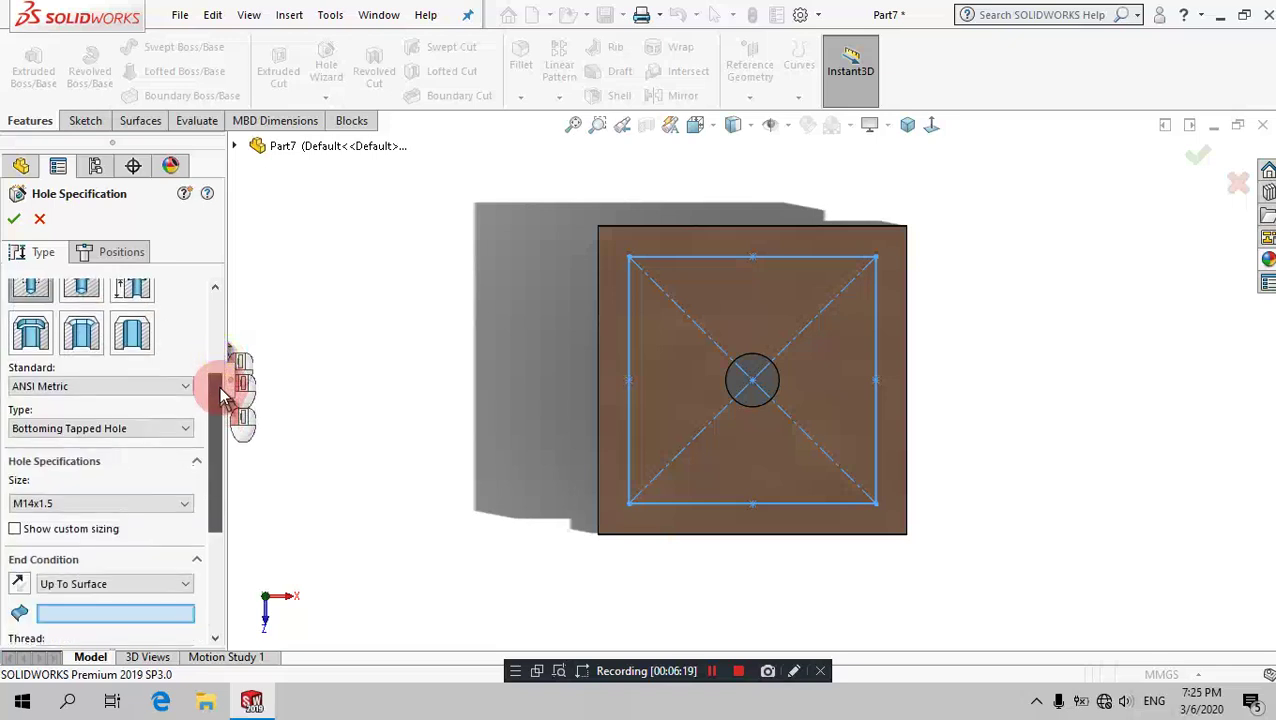
left_click(140, 385)
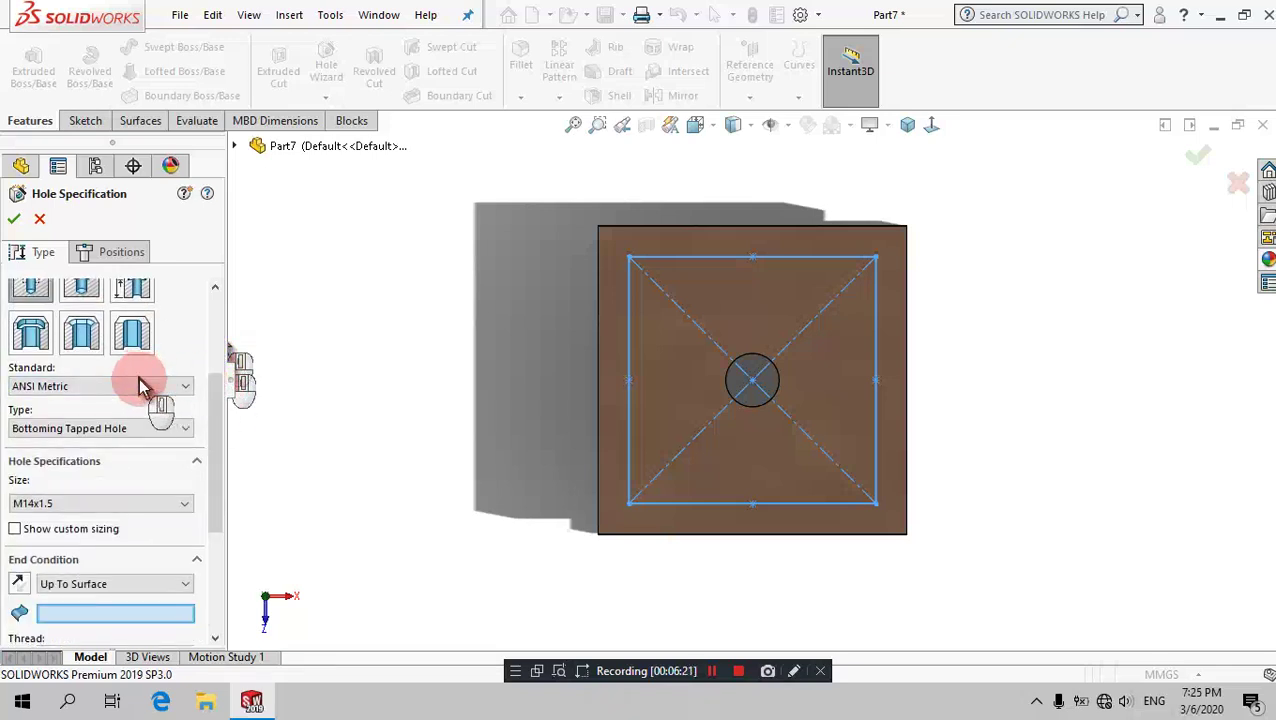
left_click(140, 385)
scroll(121, 403, "up", 1)
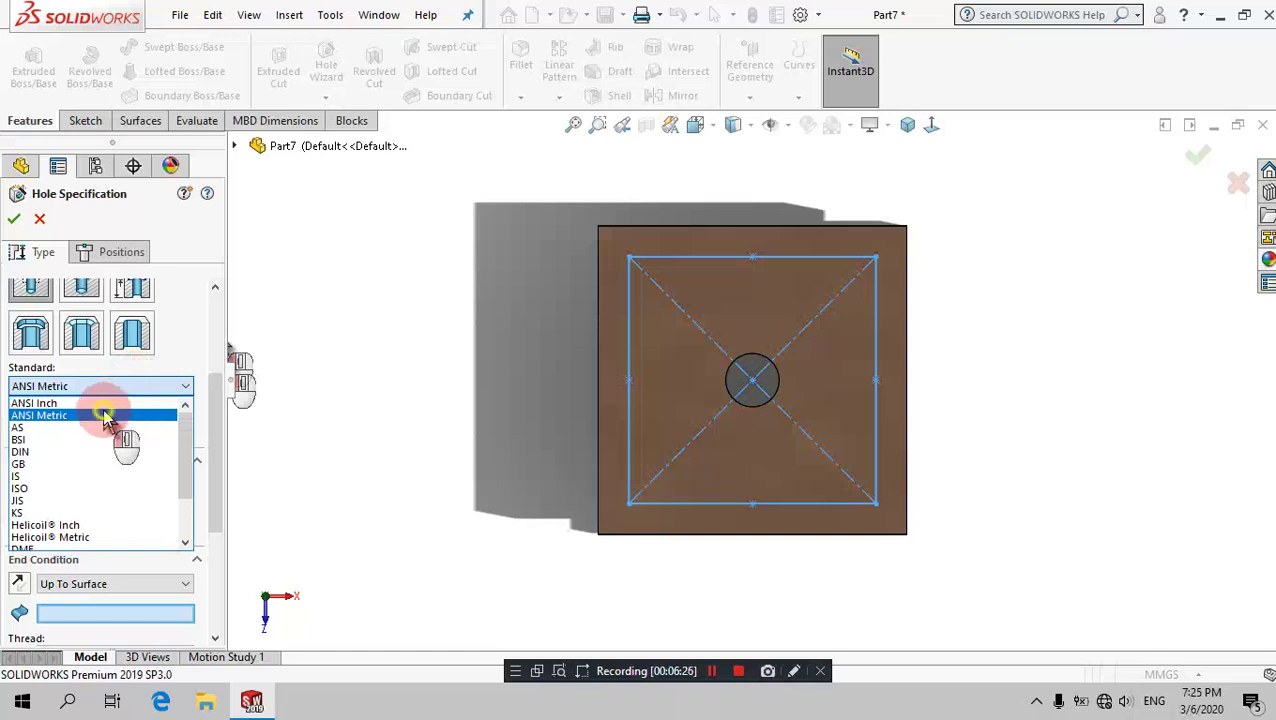
left_click(103, 413)
Step: Set the hole size to M16x1.5, ending Up To Surface at the upper block face
left_click(100, 508)
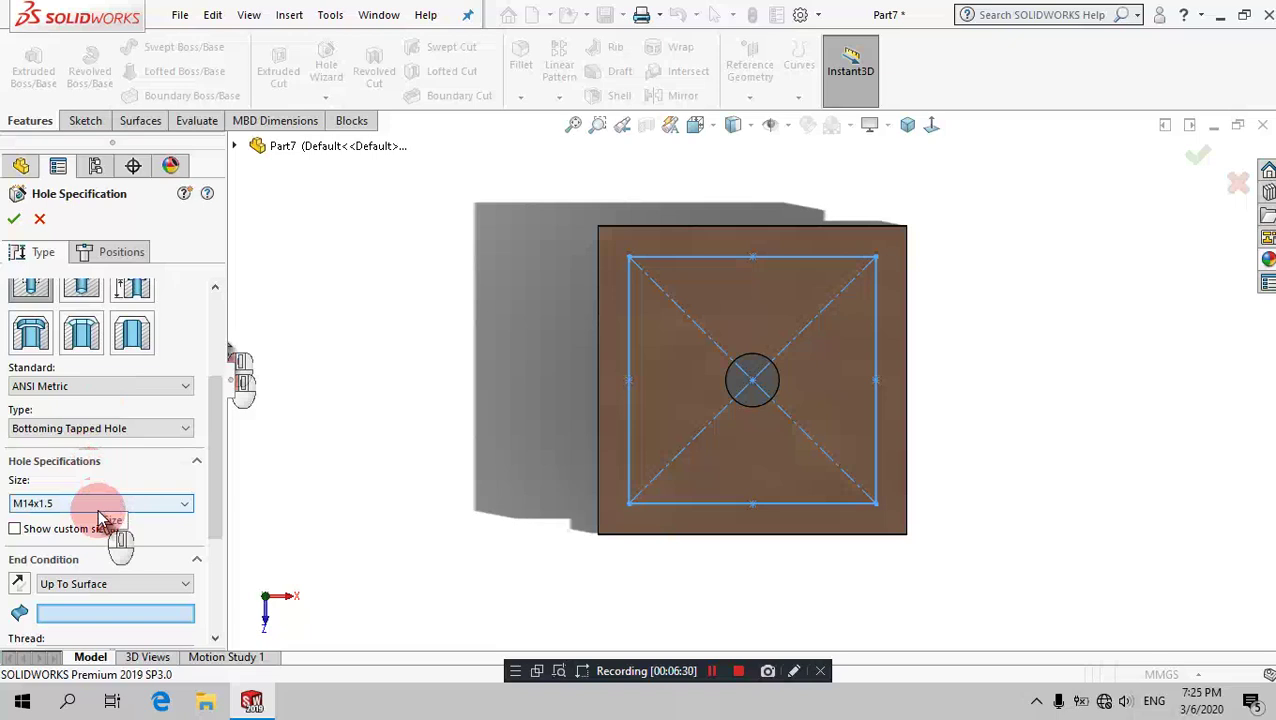
left_click(100, 517)
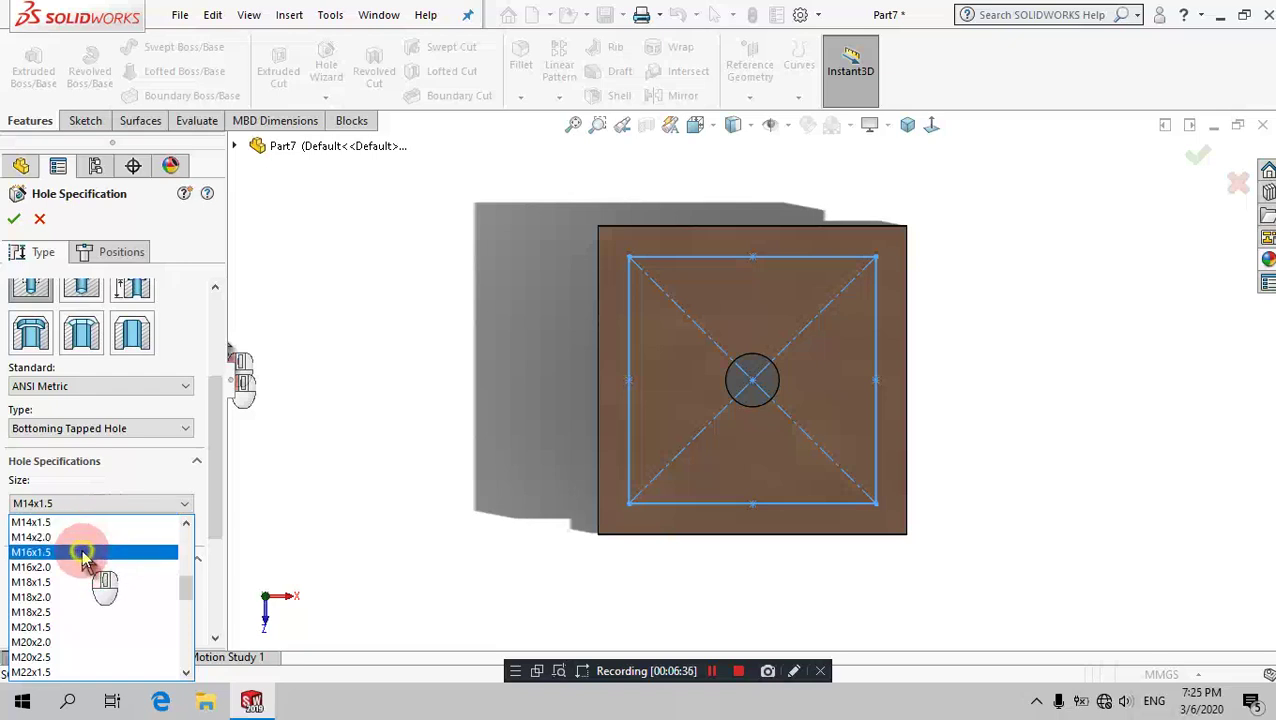
left_click(84, 553)
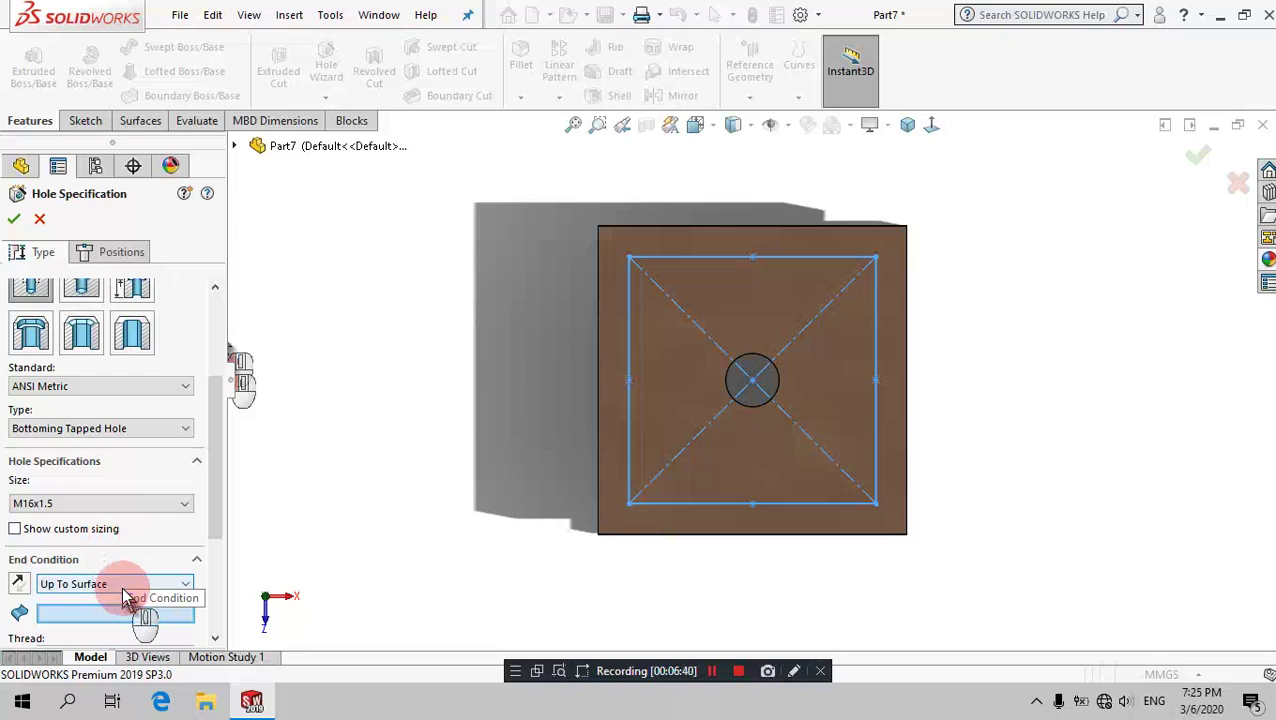
left_click(711, 671)
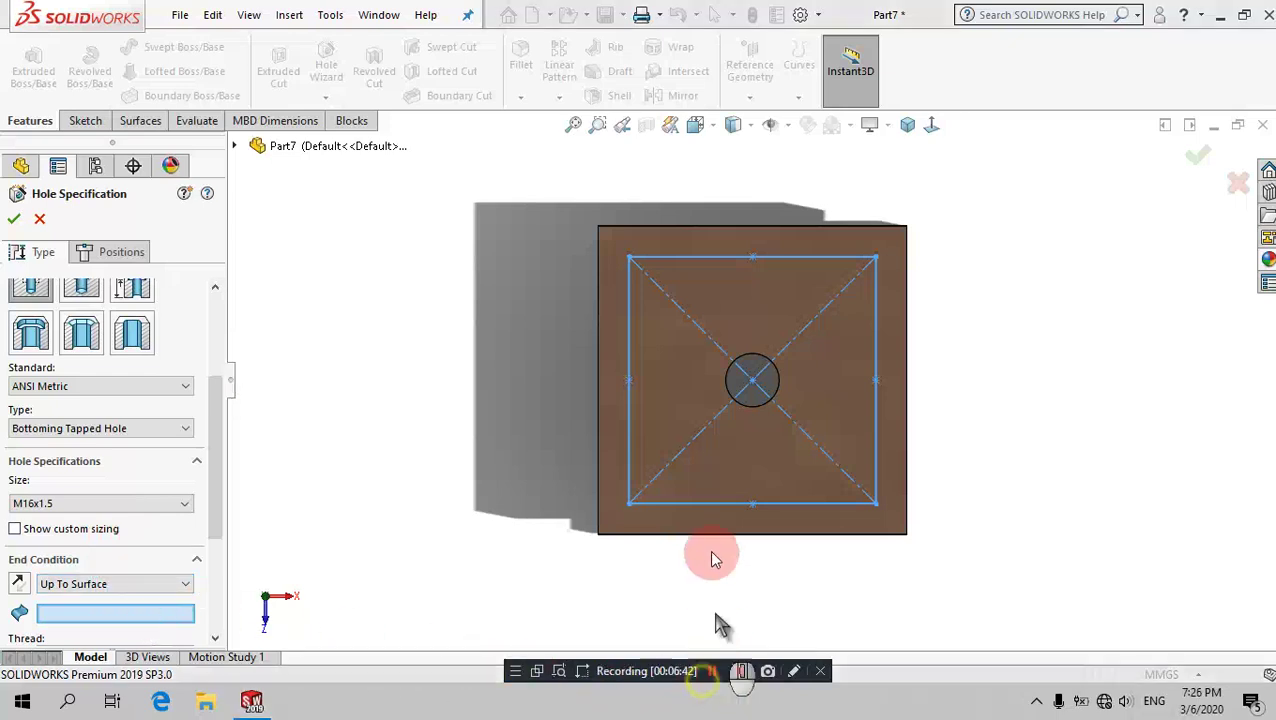
left_click(92, 584)
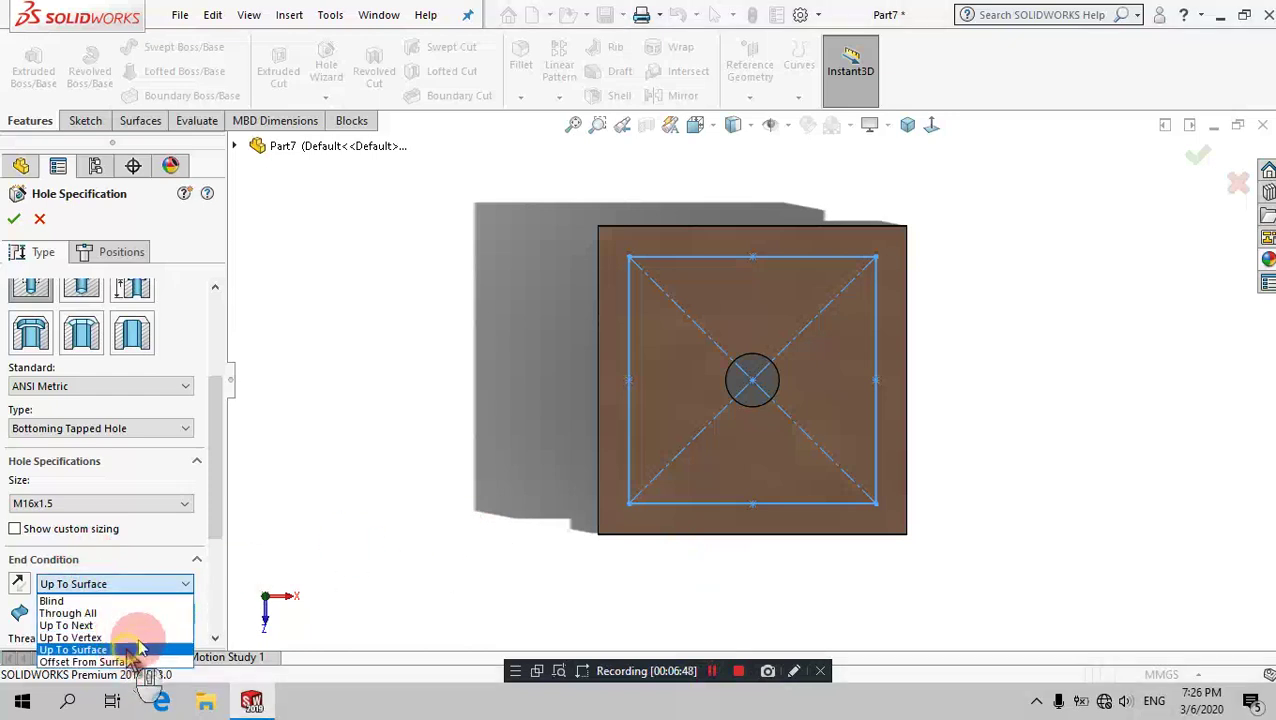
left_click(137, 648)
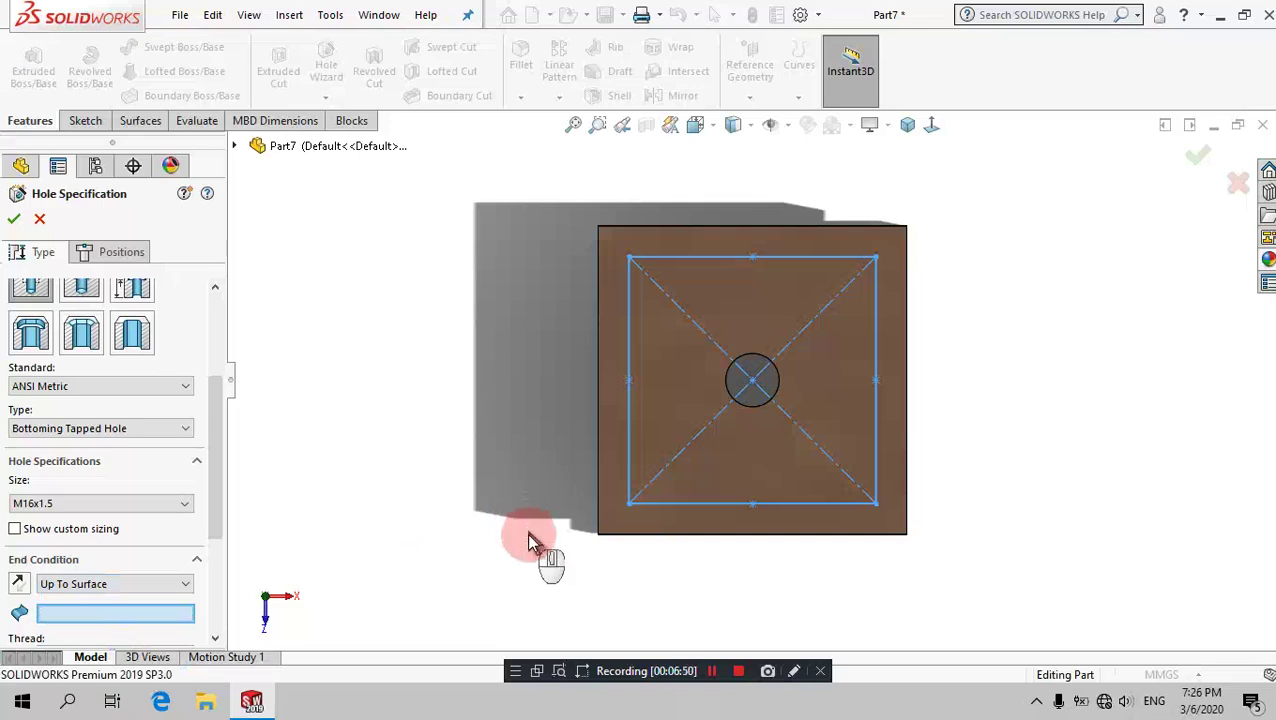
mouse_move(530, 532)
middle_mouse_down()
mouse_move(573, 387)
mouse_move(555, 370)
mouse_move(649, 134)
mouse_move(598, 222)
mouse_move(612, 294)
middle_mouse_up()
left_click(612, 294)
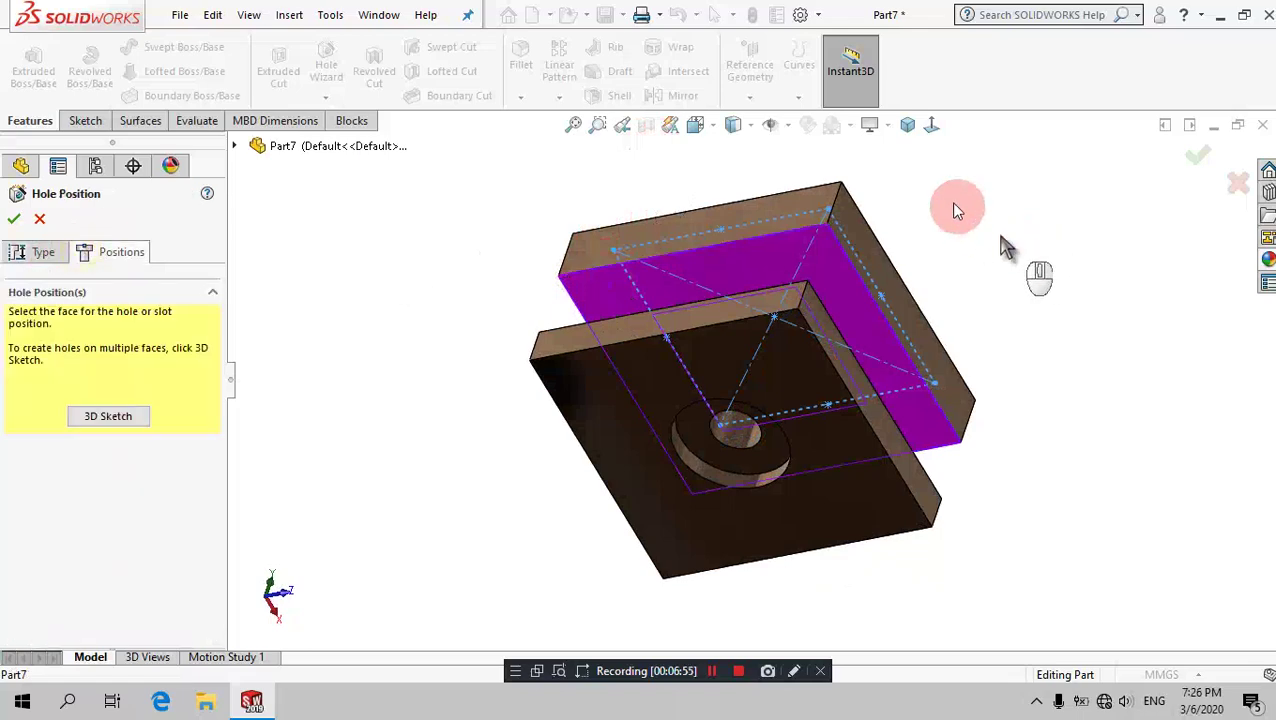
Step: Place eight tapped hole points at the top face's corners and edge midpoints
left_click(908, 126)
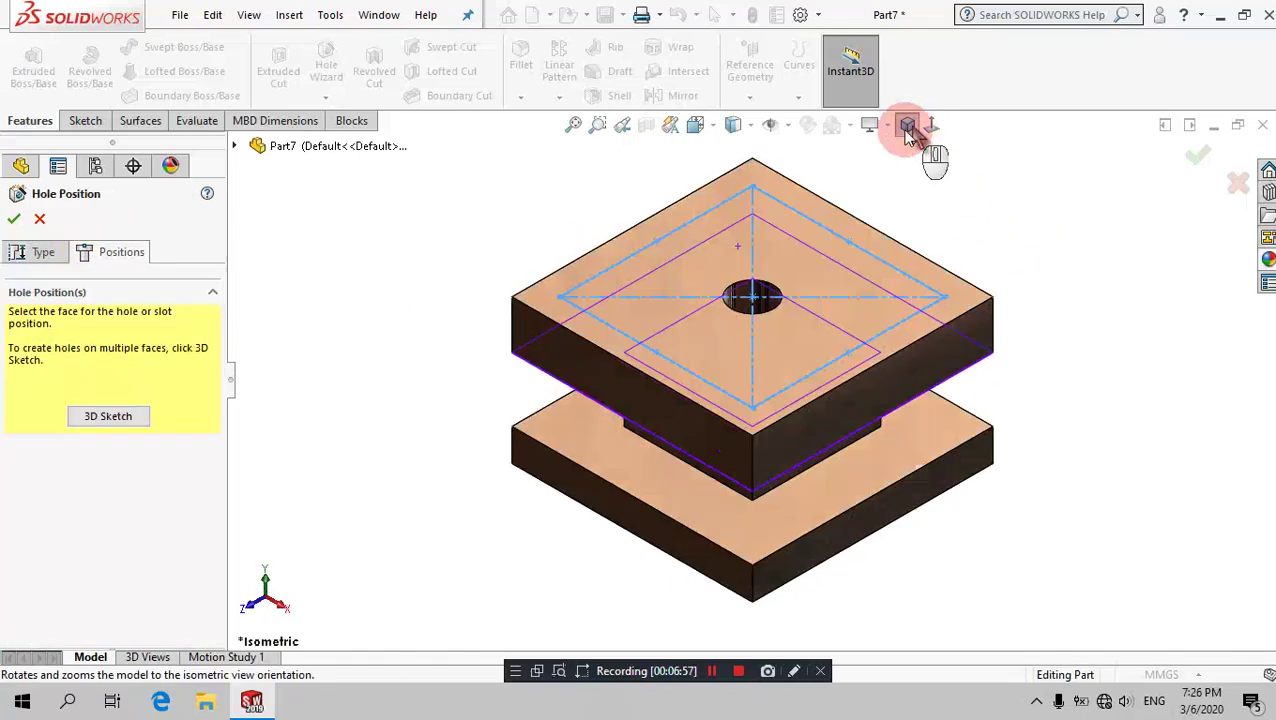
left_click(105, 420)
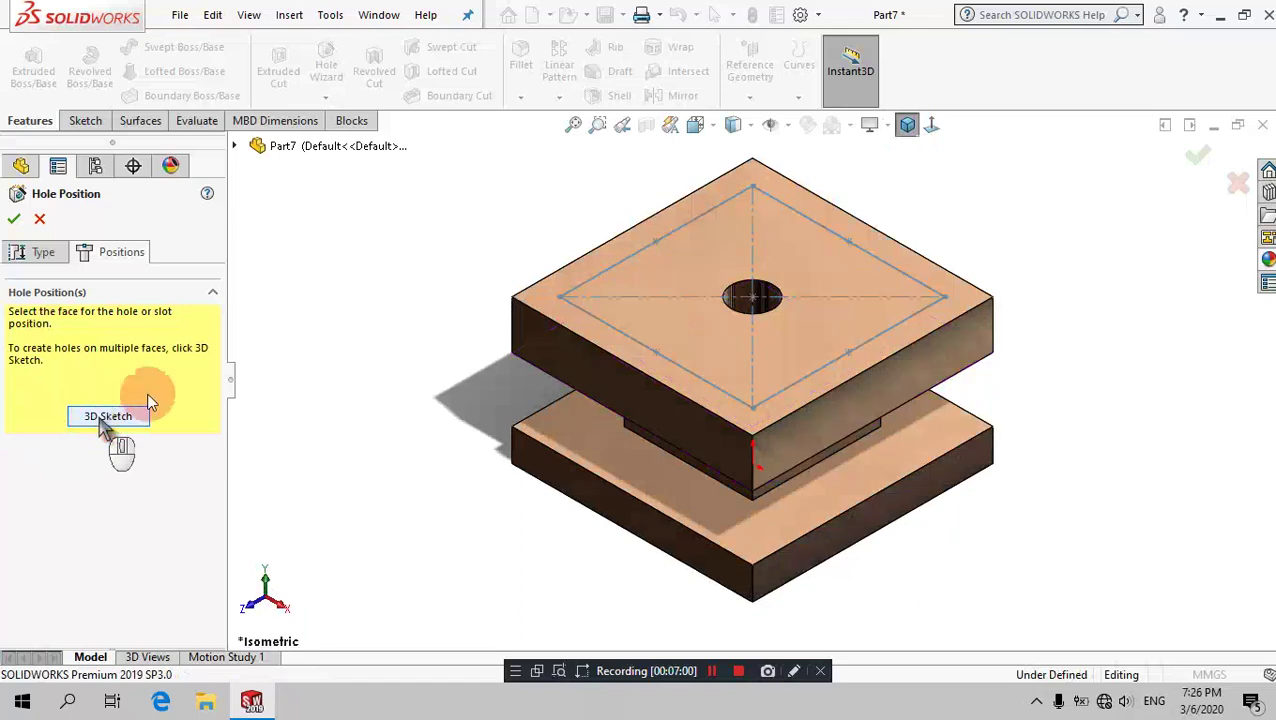
left_click(655, 352)
left_click(560, 296)
left_click(666, 222)
left_click(757, 188)
left_click(848, 242)
left_click(945, 296)
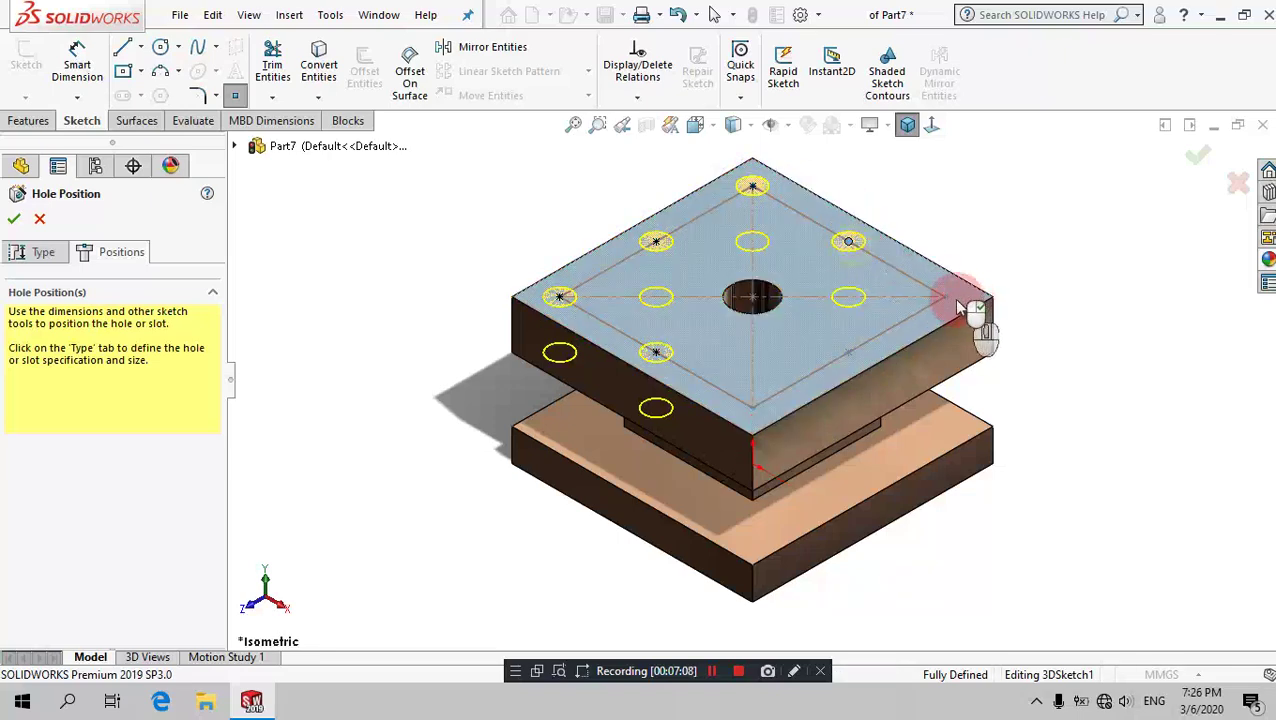
left_click(843, 352)
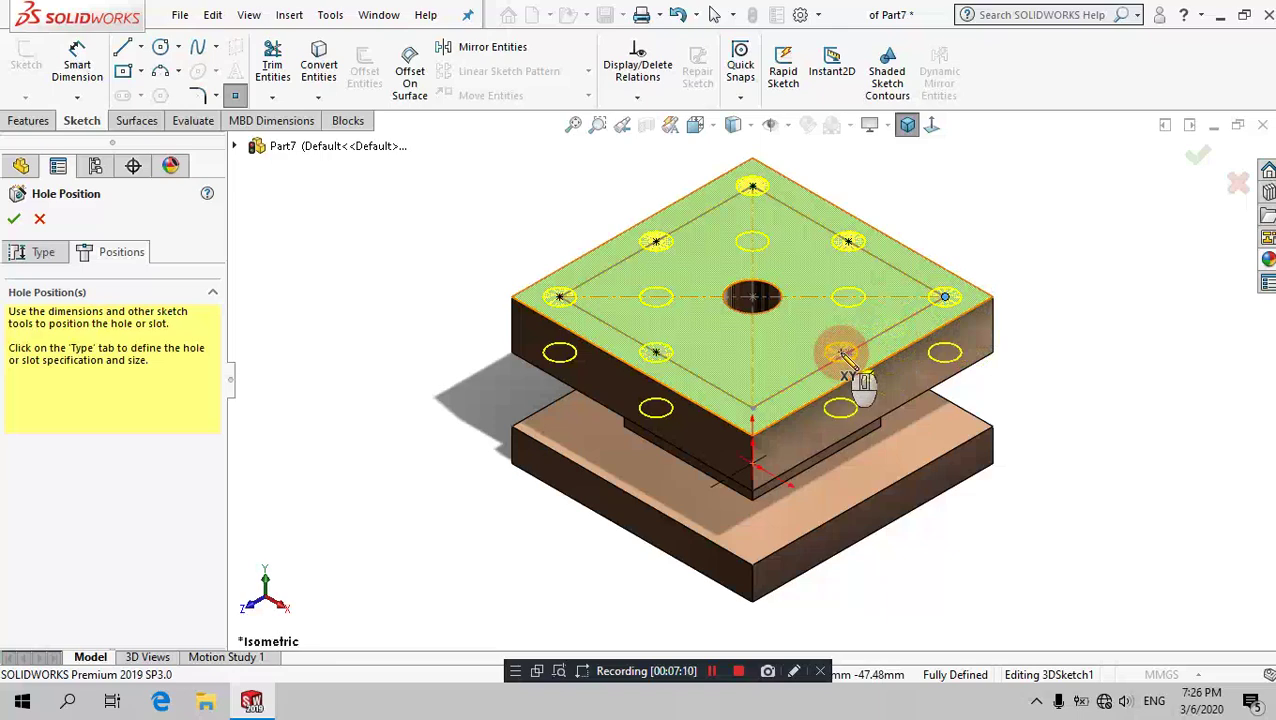
left_click(752, 408)
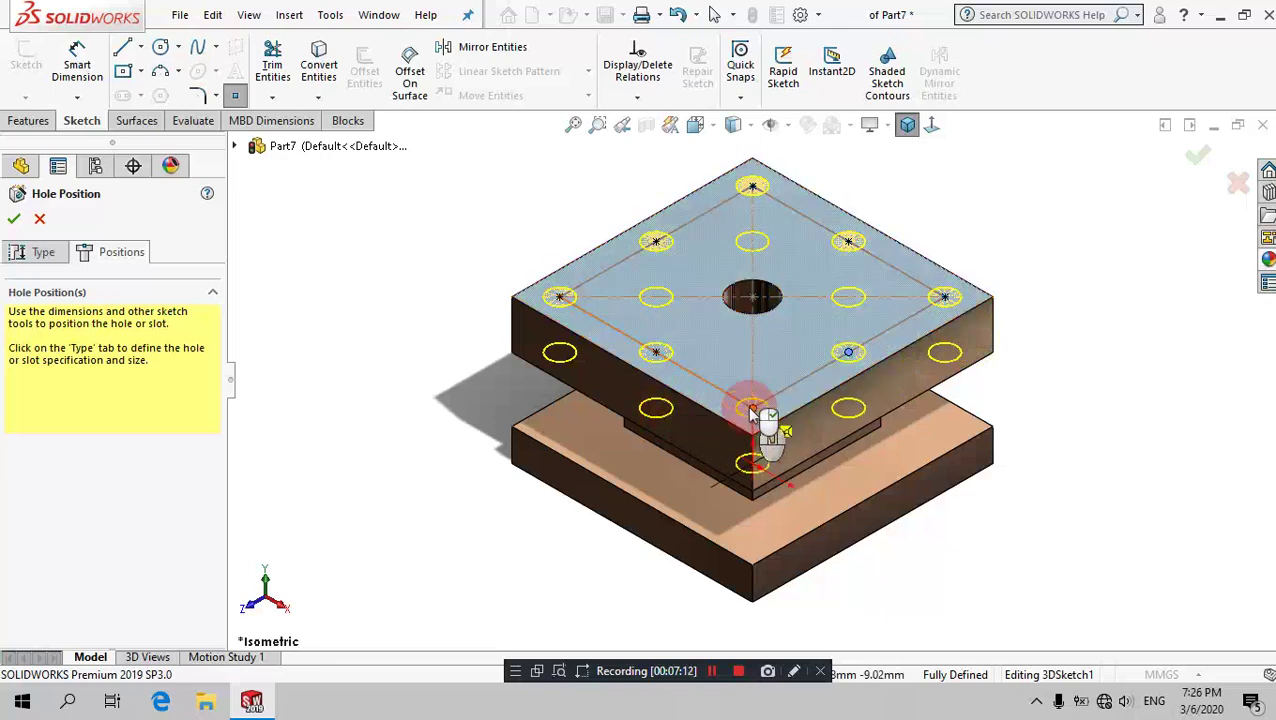
left_click(26, 224)
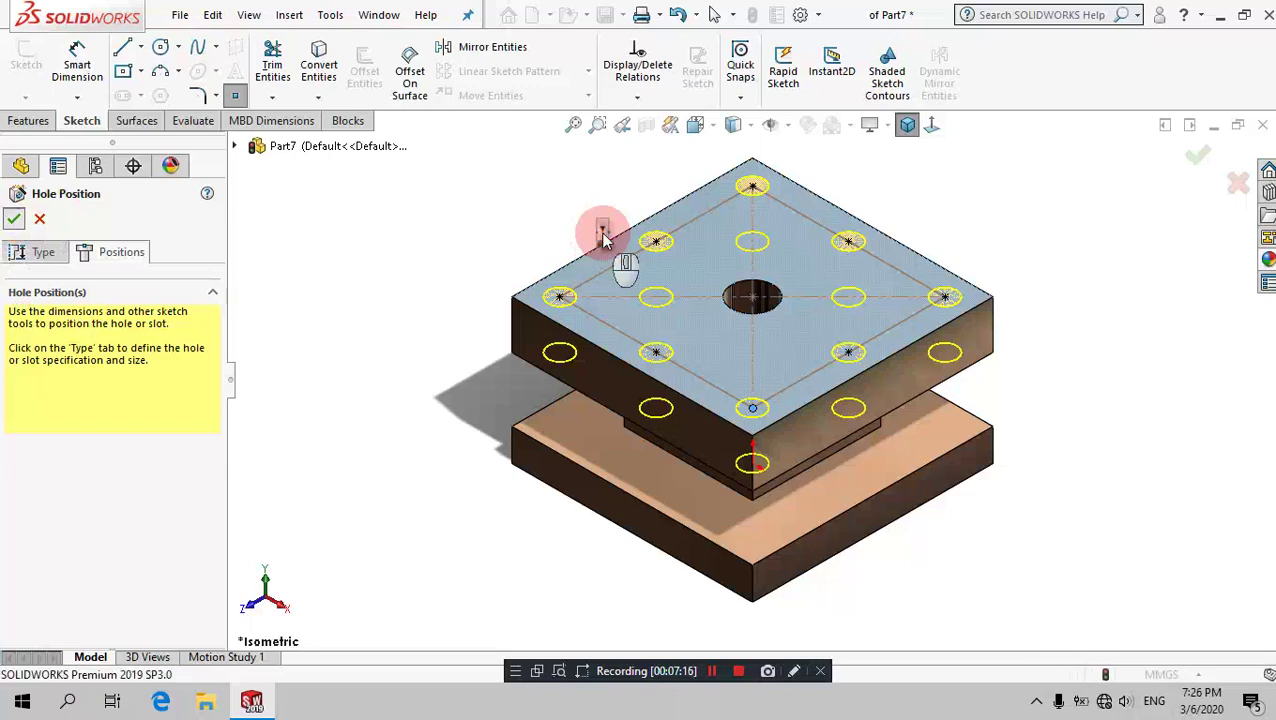
Step: Hide Sketch6 and select the base plate's bottom face from below
left_click(459, 187)
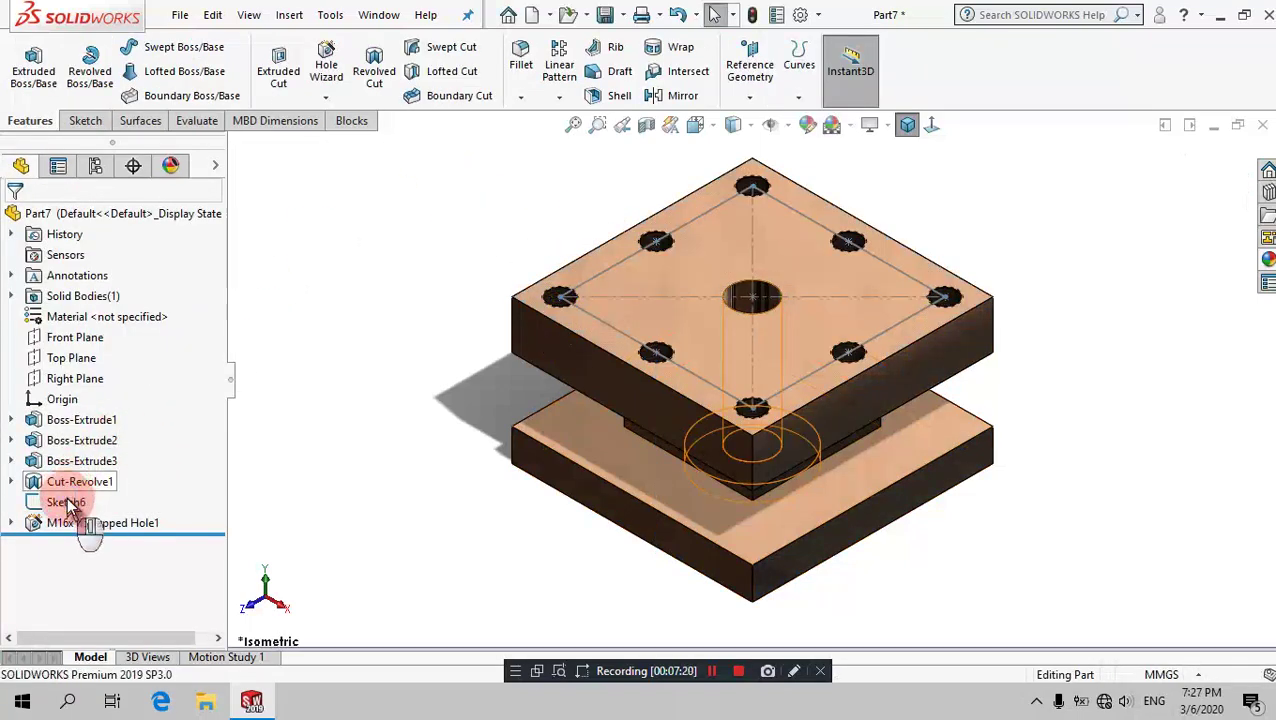
left_click(68, 503)
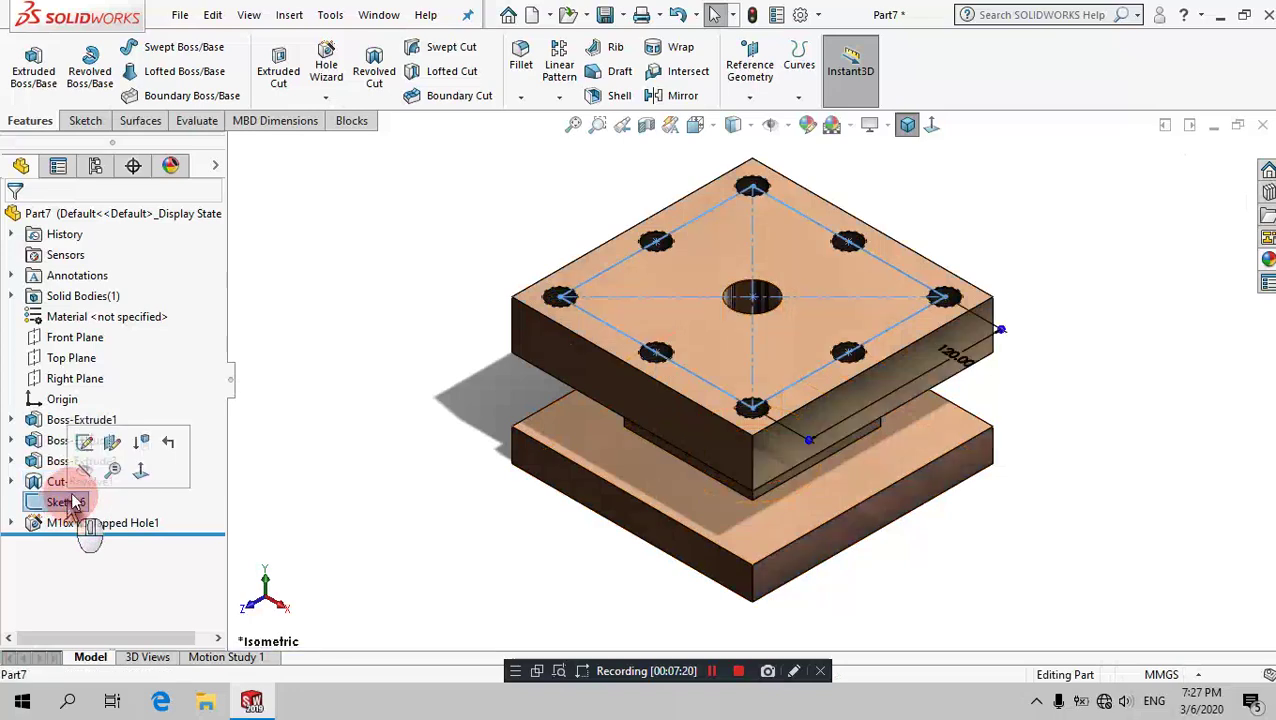
left_click(391, 338)
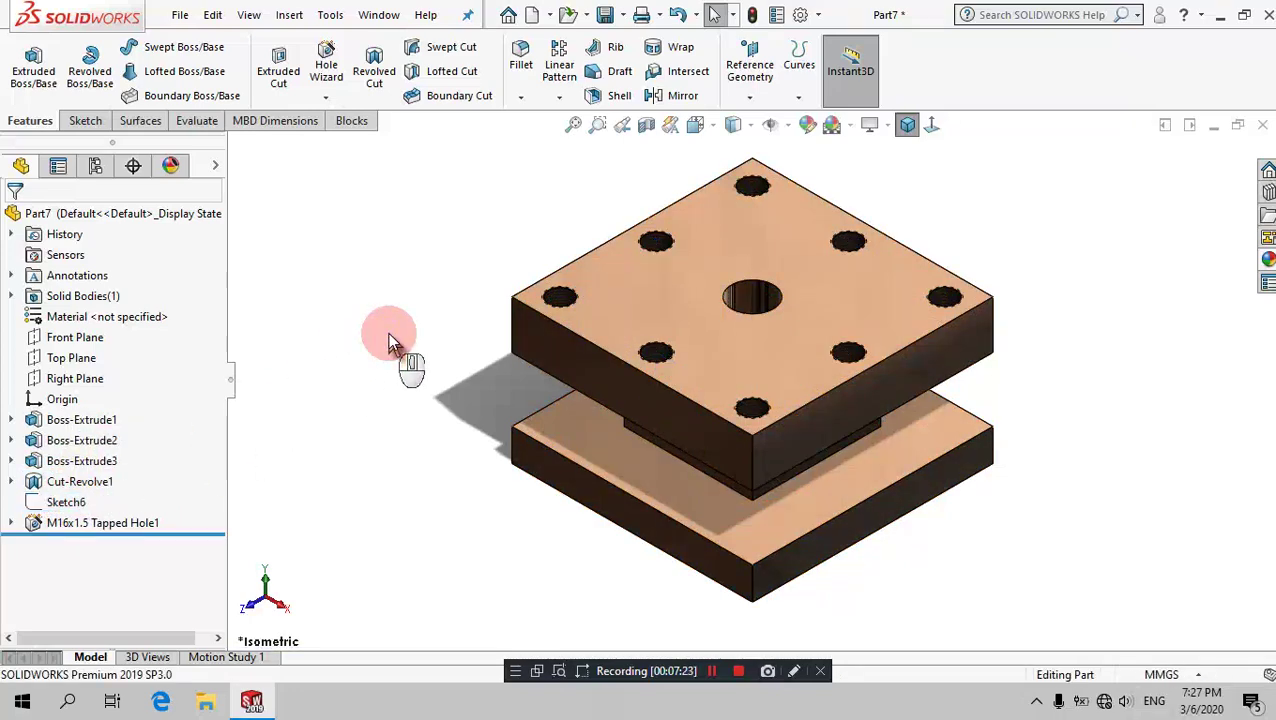
mouse_move(395, 345)
middle_mouse_down()
mouse_move(483, 103)
mouse_move(498, 256)
mouse_move(607, 362)
middle_mouse_up()
left_click(632, 390)
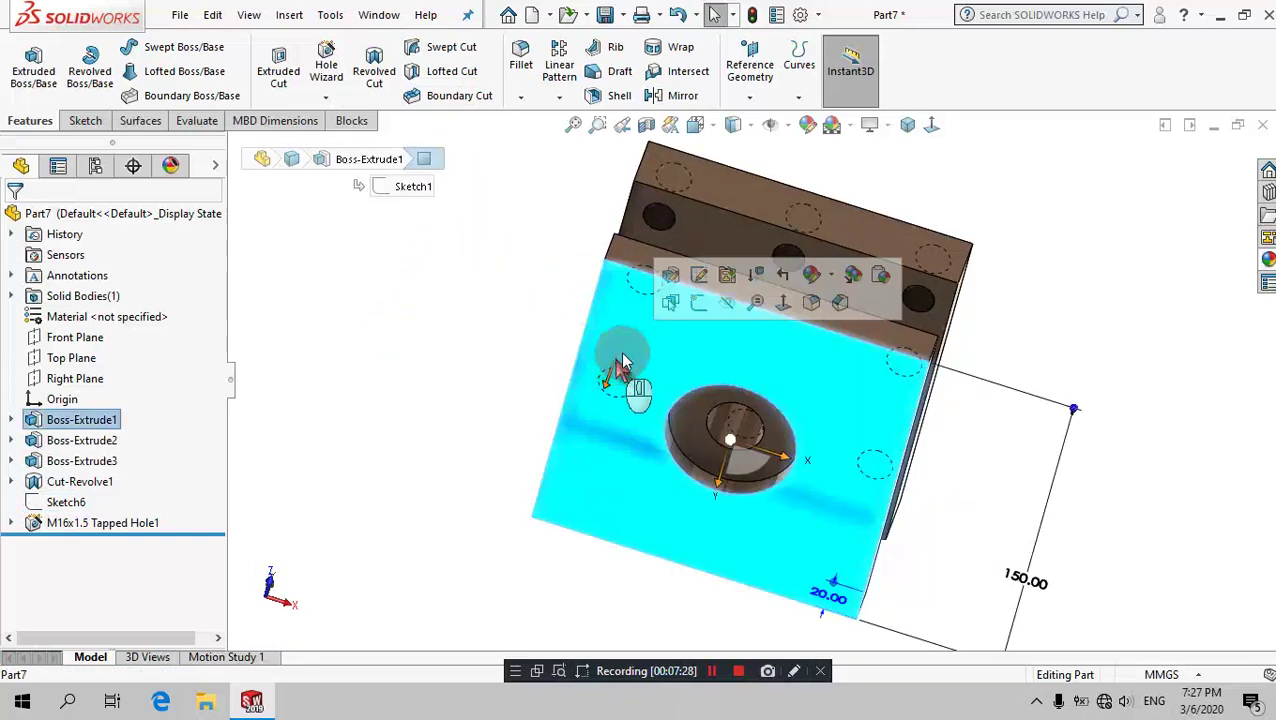
Step: Sketch a construction circle at the bottom face's origin with a point at its top
left_click(699, 303)
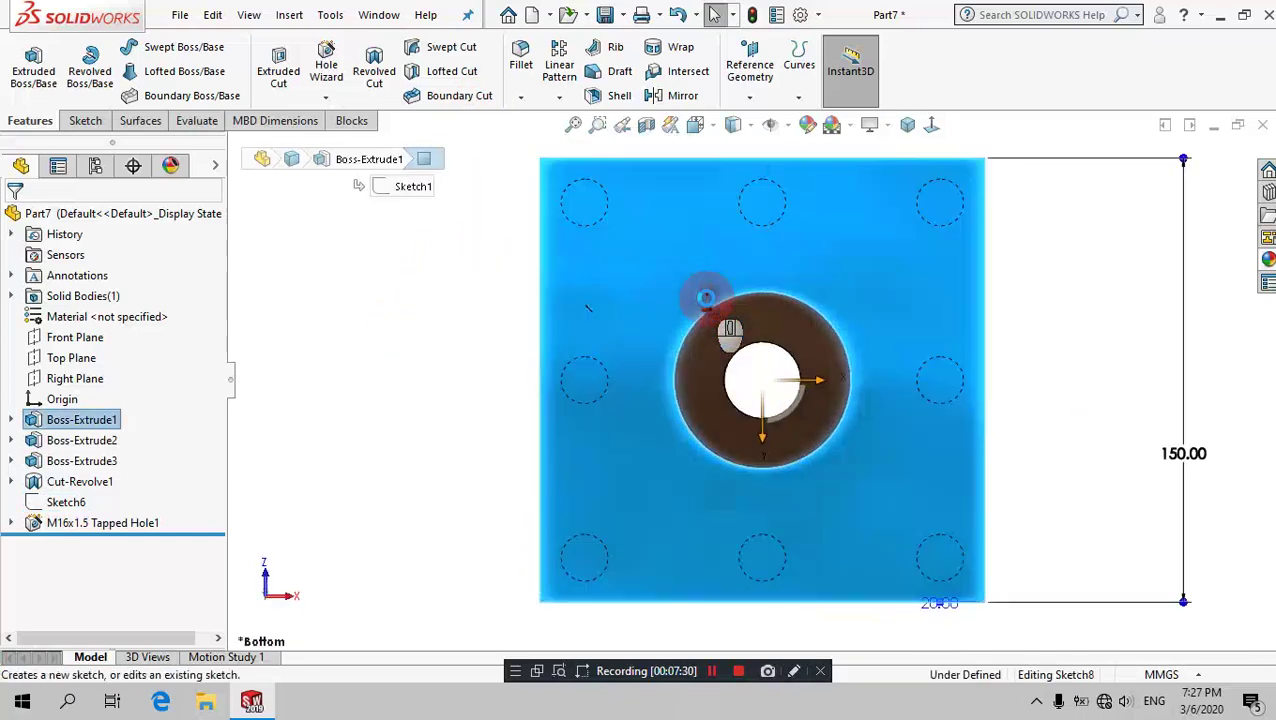
left_click(166, 53)
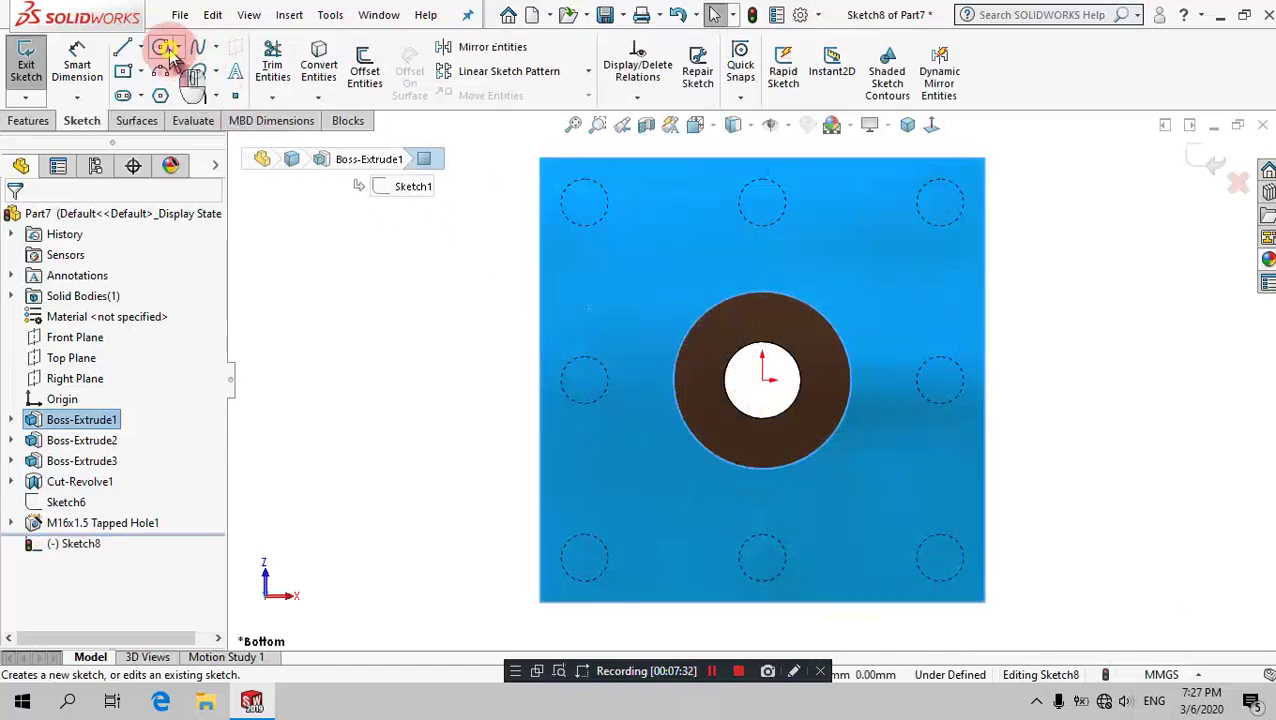
left_click(166, 53)
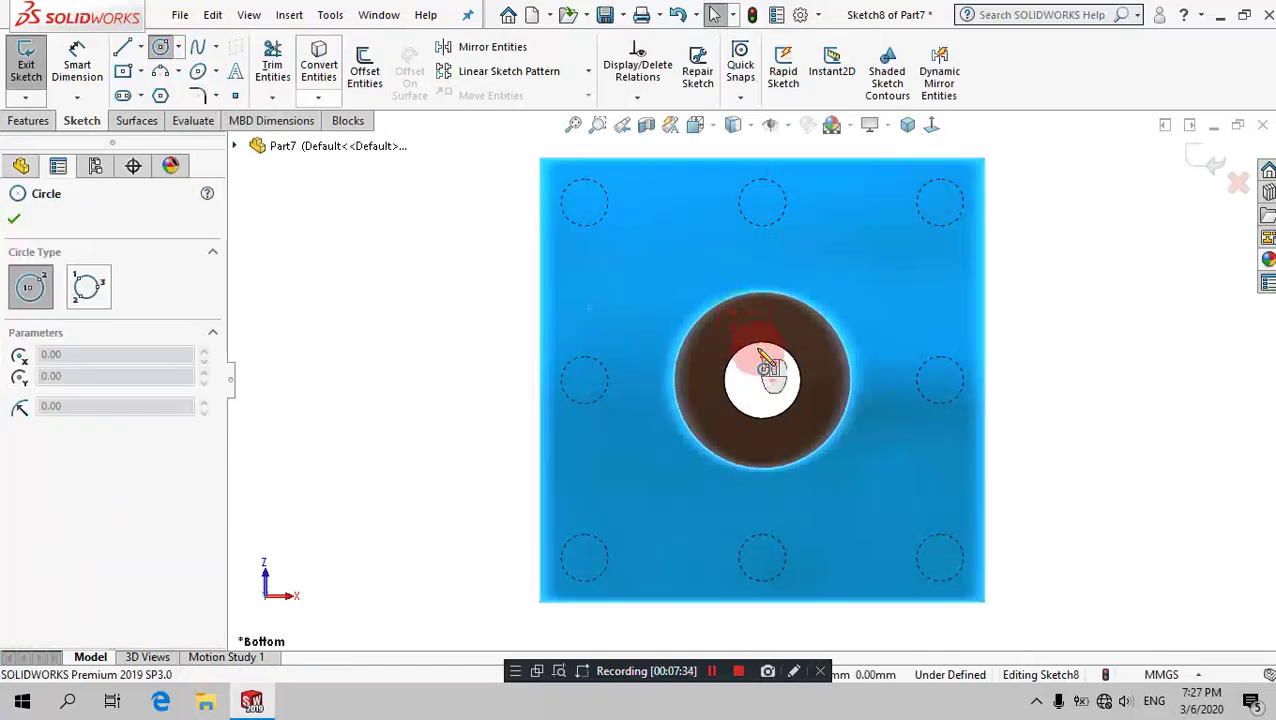
left_click(763, 380)
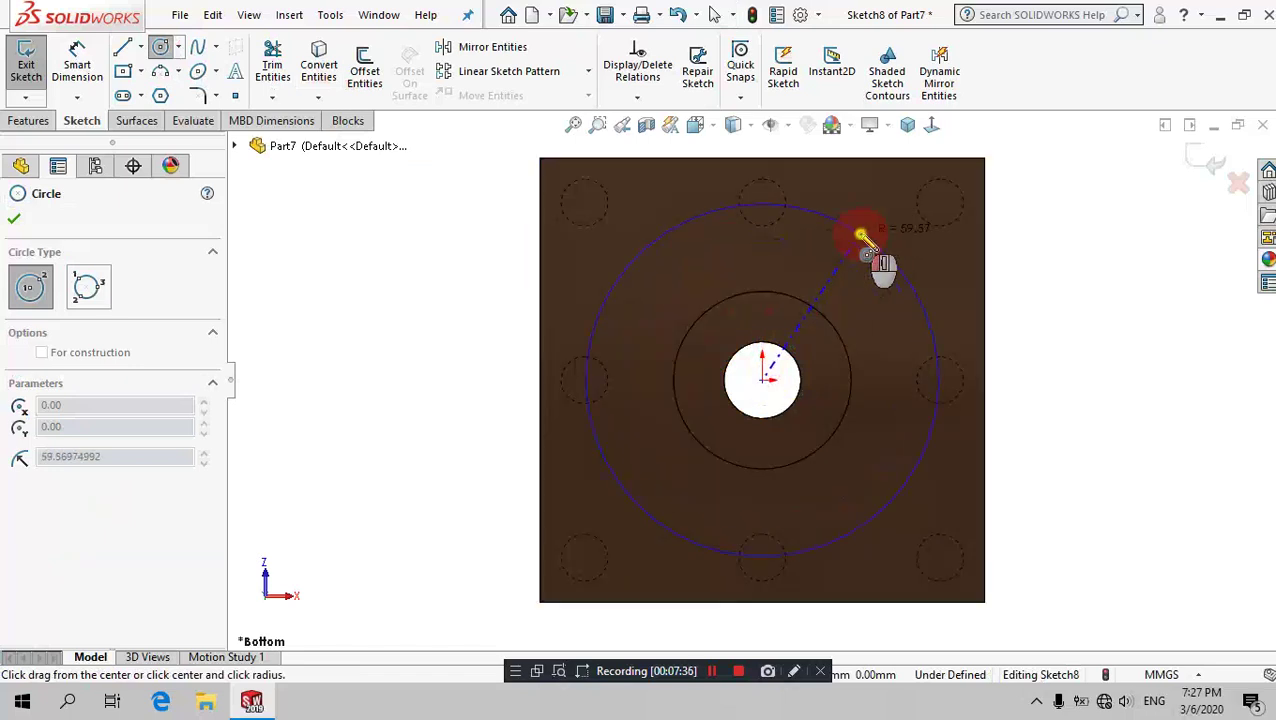
left_click(863, 238)
right_click(866, 242)
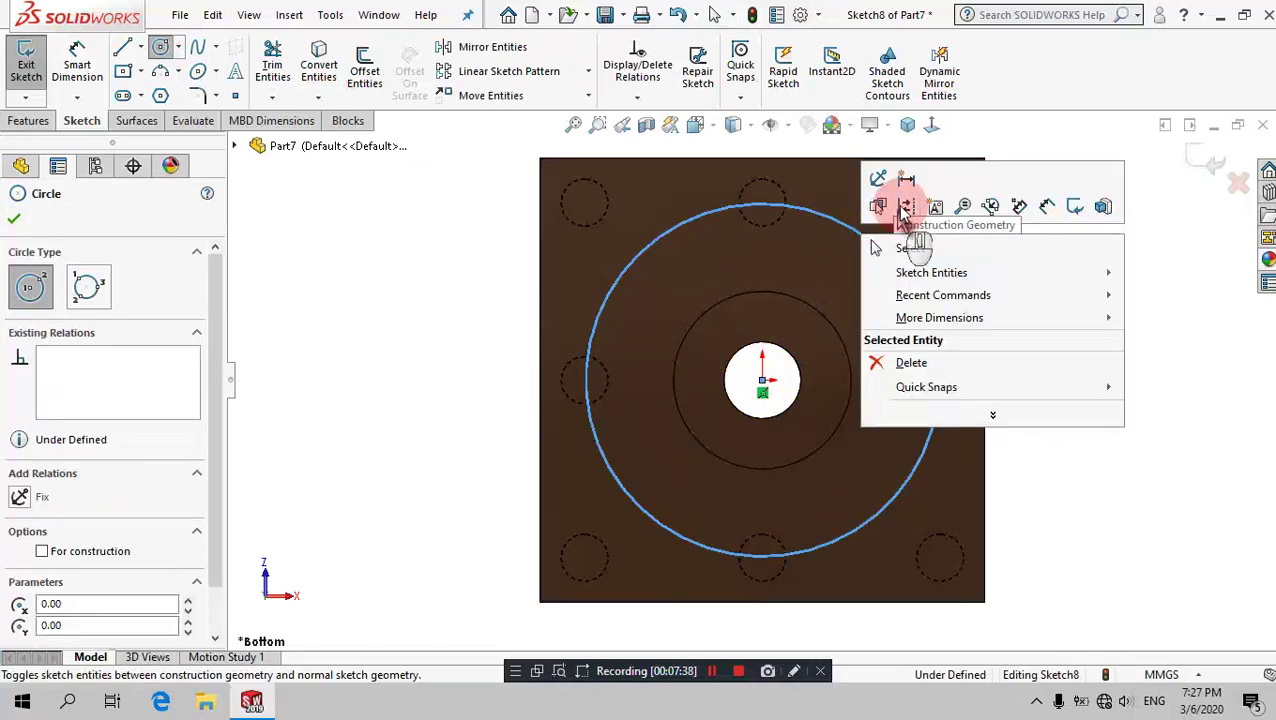
left_click(903, 208)
left_click(235, 96)
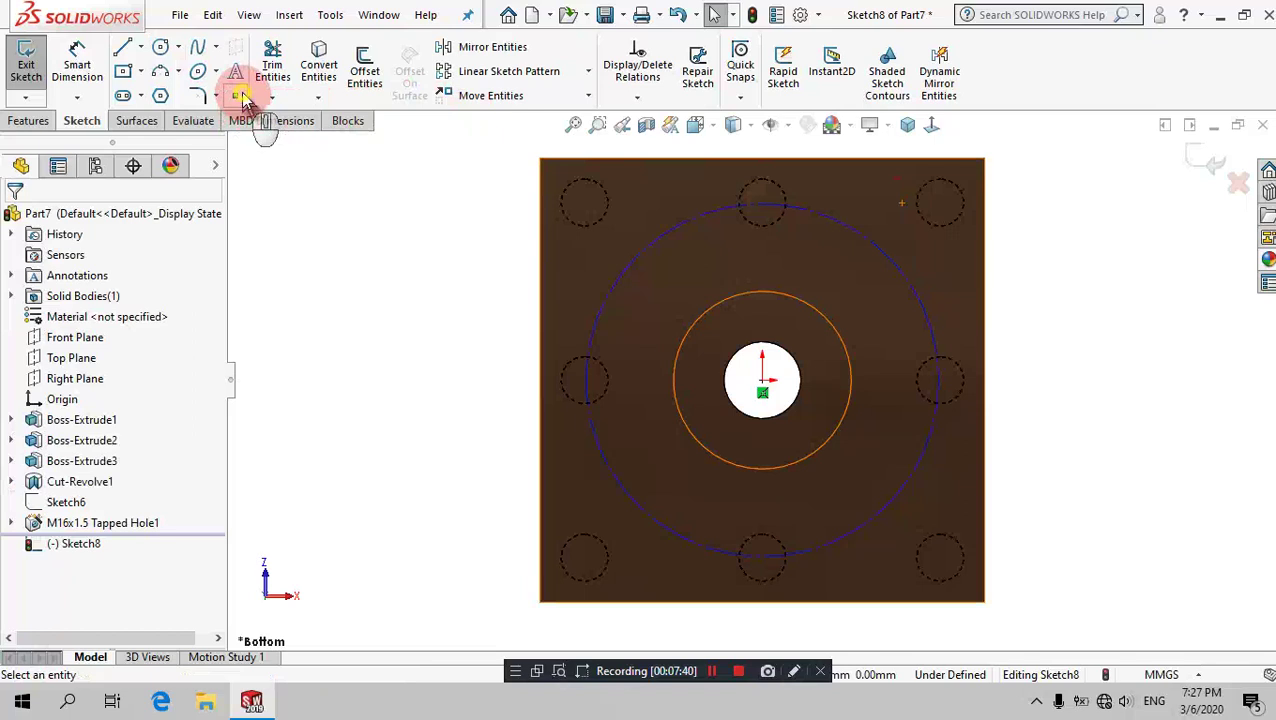
left_click(765, 206)
Step: Dimension the construction circle to 104 mm diameter and exit the sketch
left_click(77, 65)
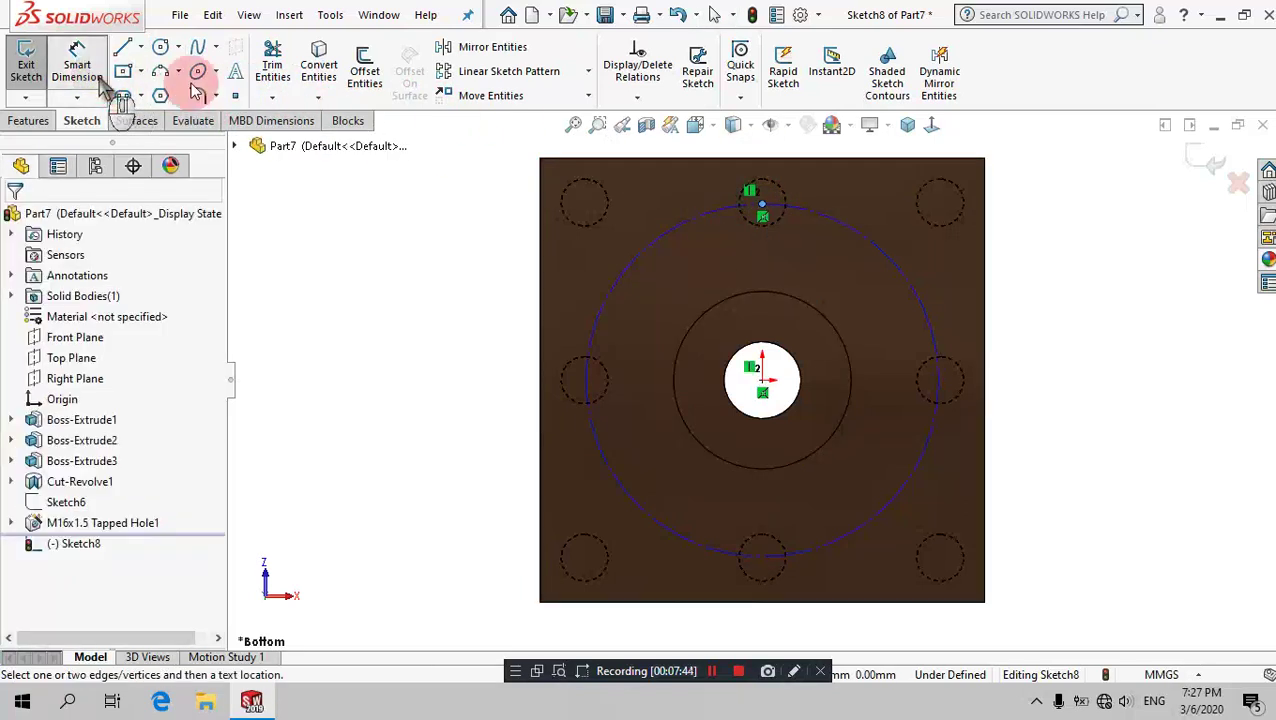
left_click(890, 254)
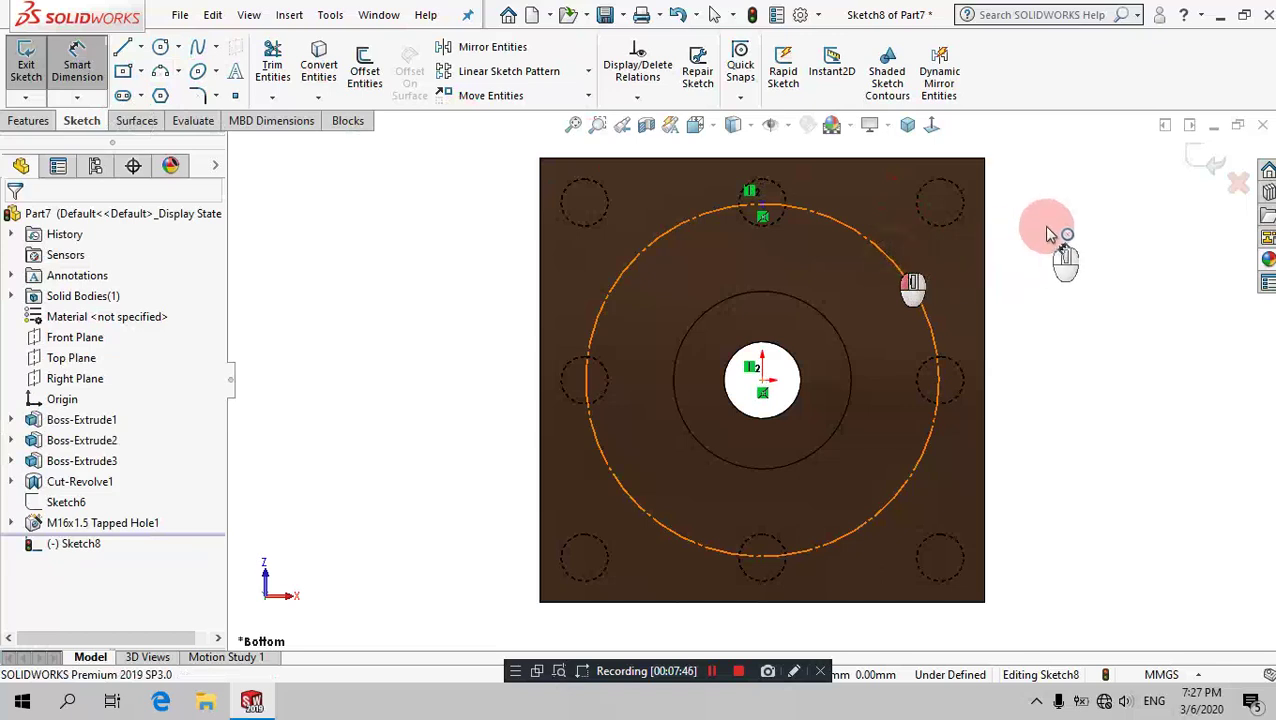
left_click(1044, 225)
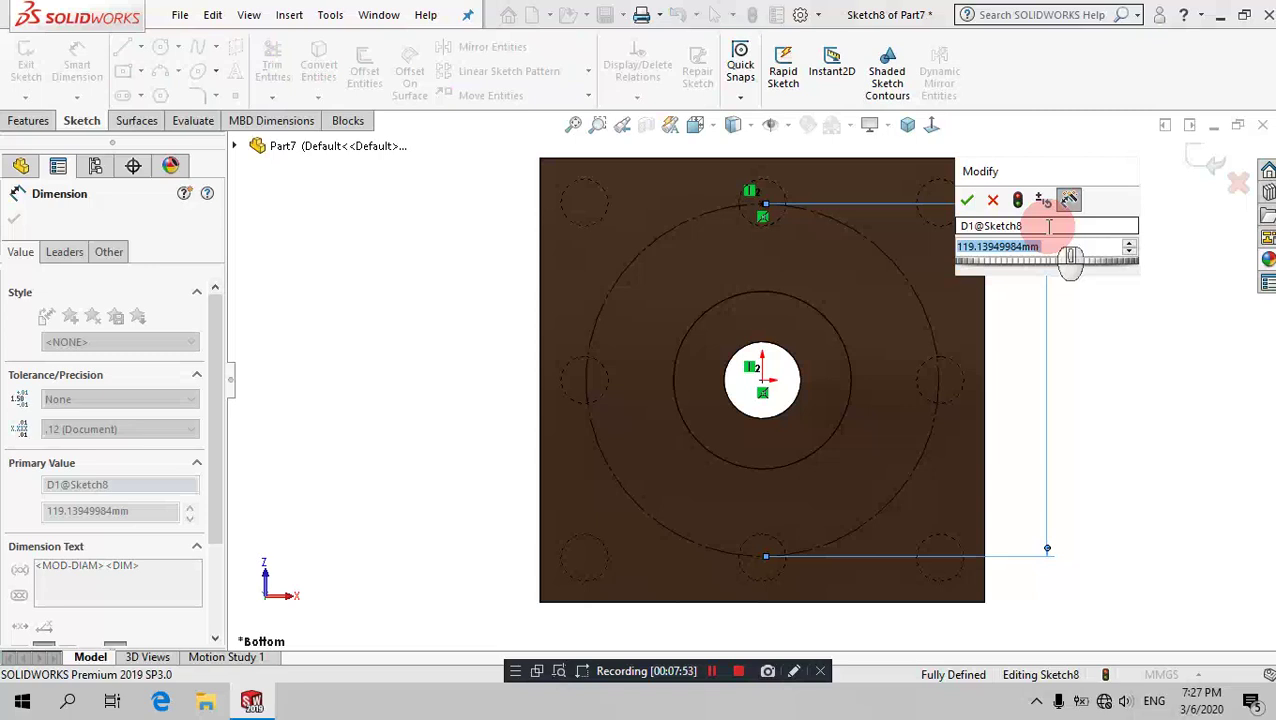
type("104")
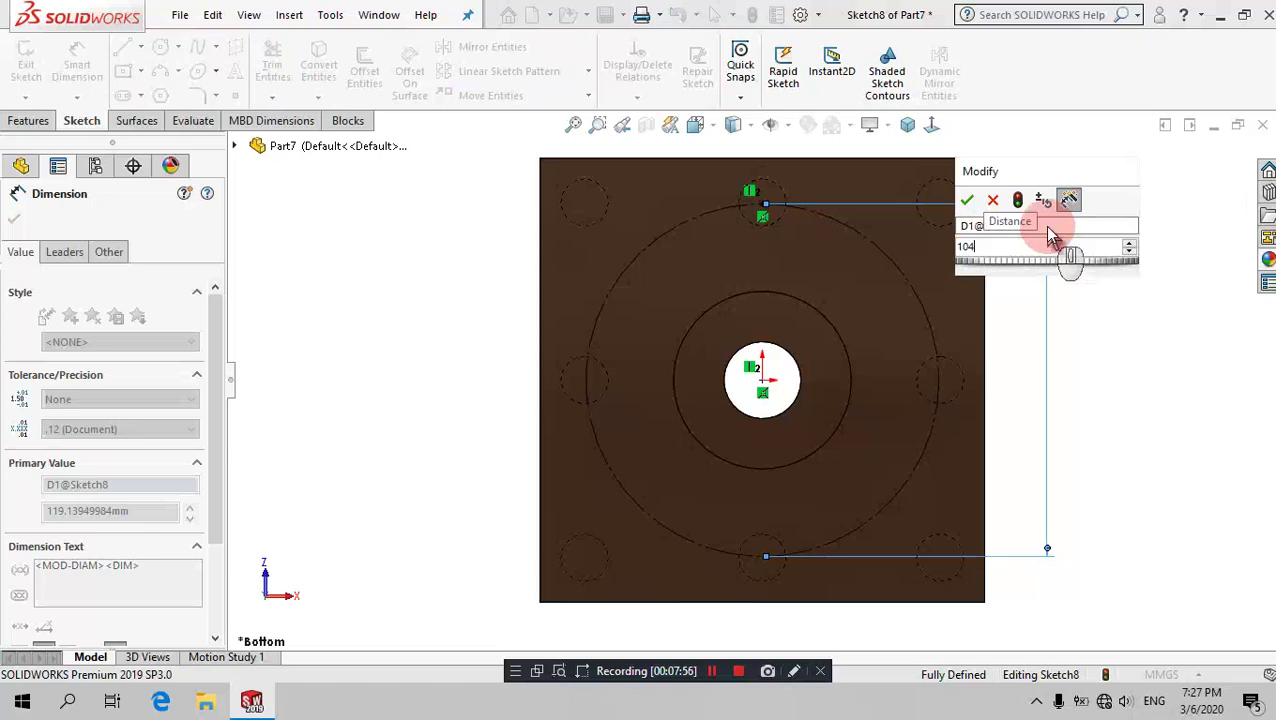
key("Return")
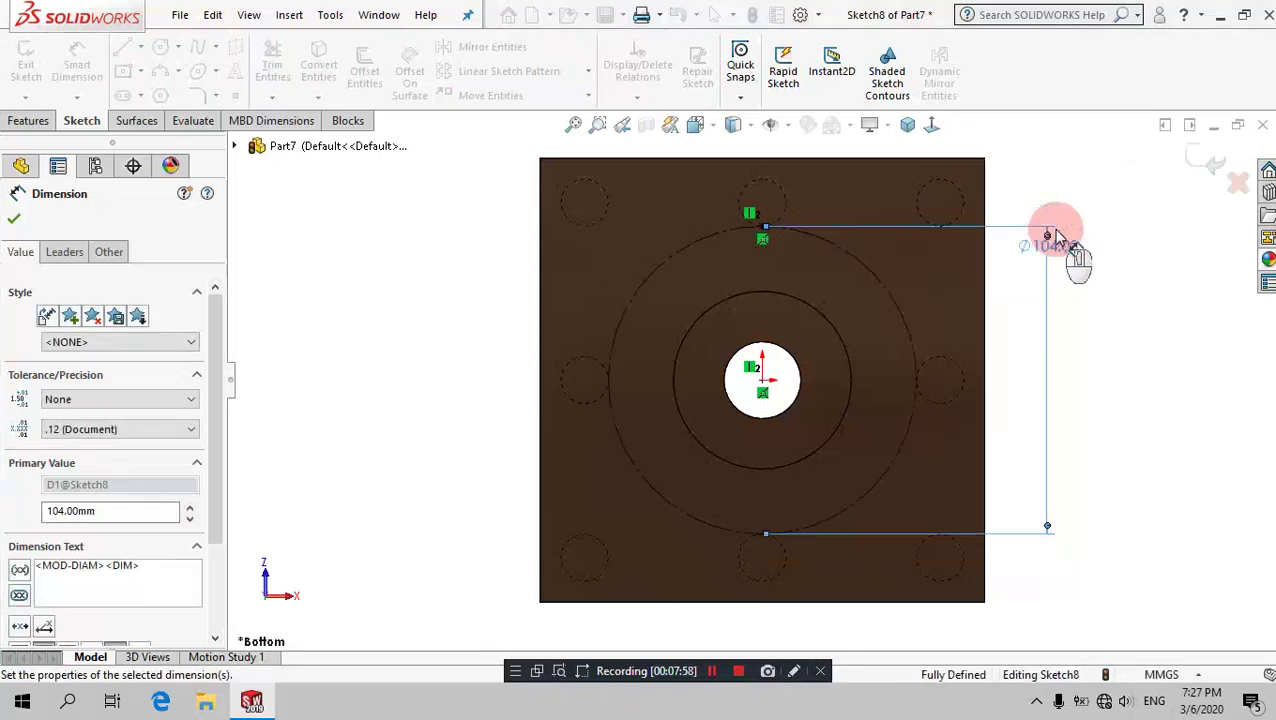
left_click(26, 55)
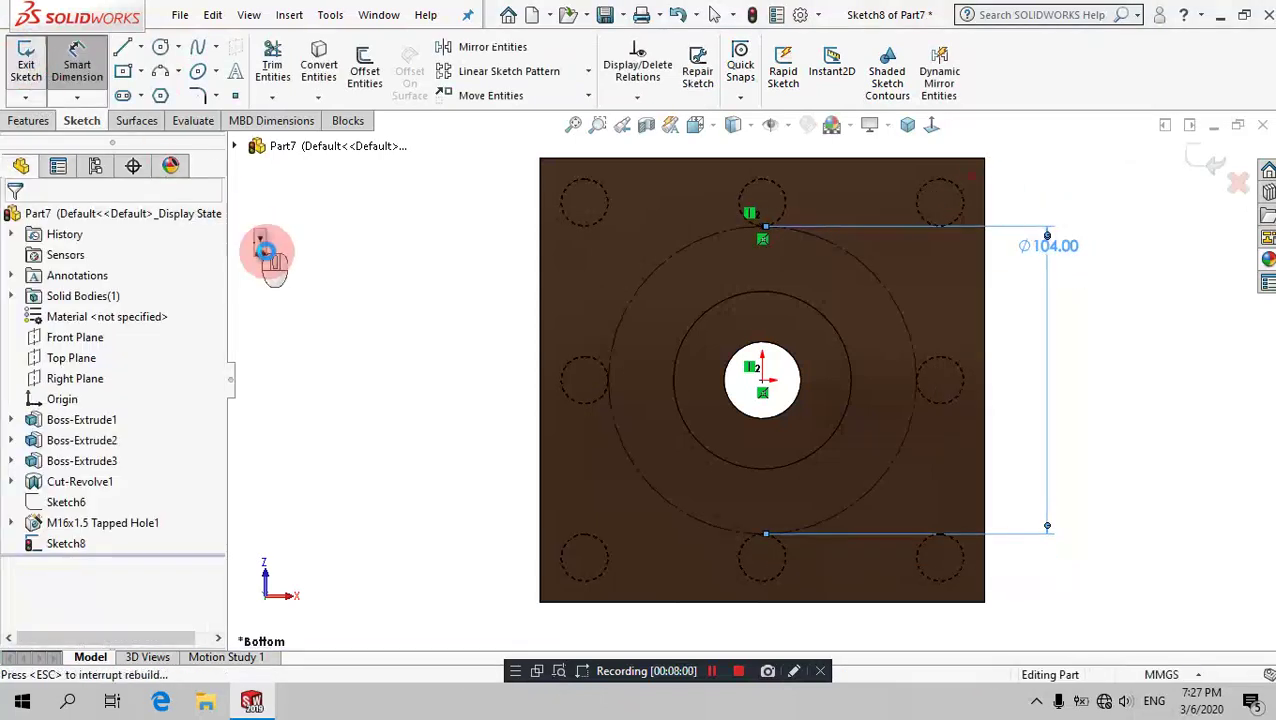
left_click(343, 280)
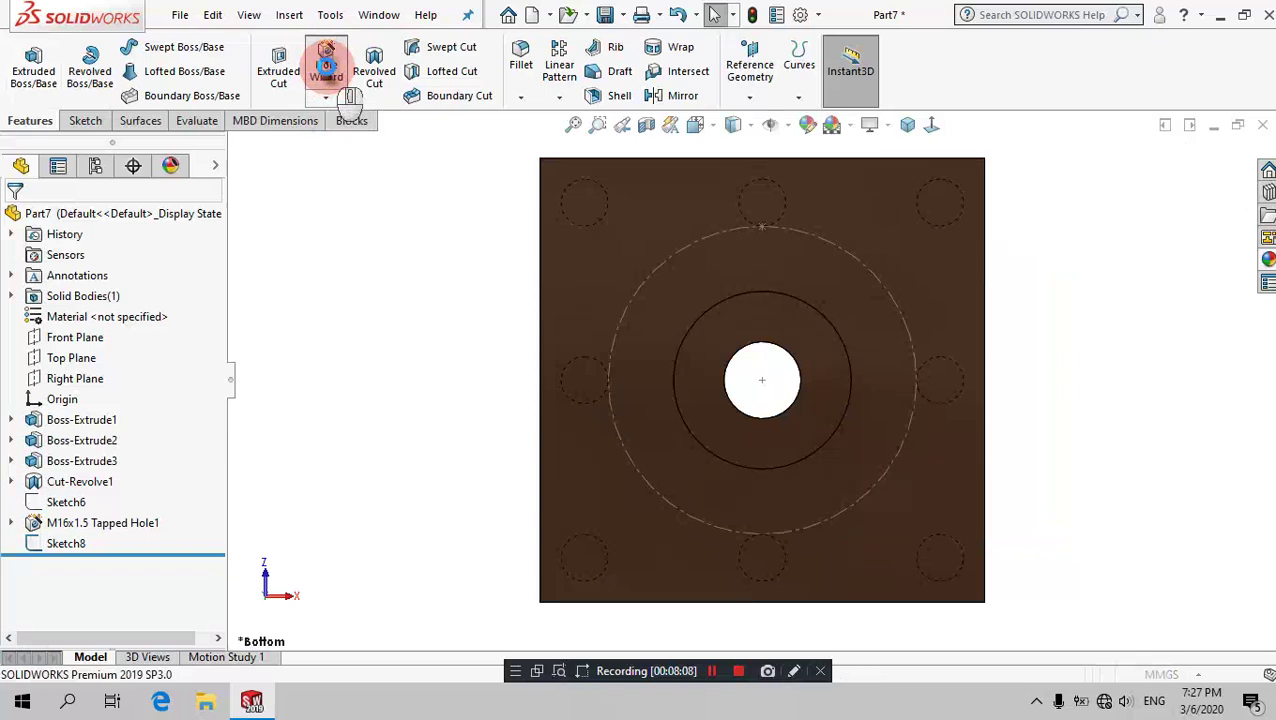
Step: Set up a Ø10.0 dowel hole with a Blind end condition 16 mm deep
left_click(326, 66)
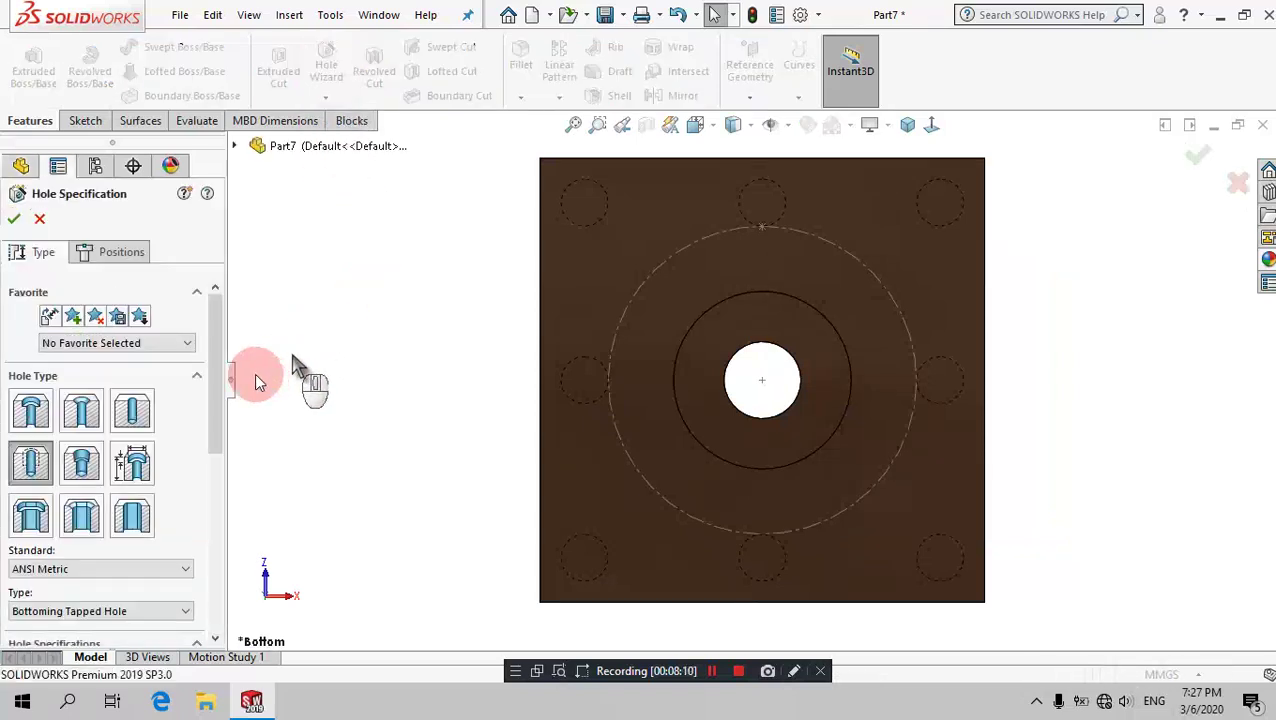
left_click(145, 413)
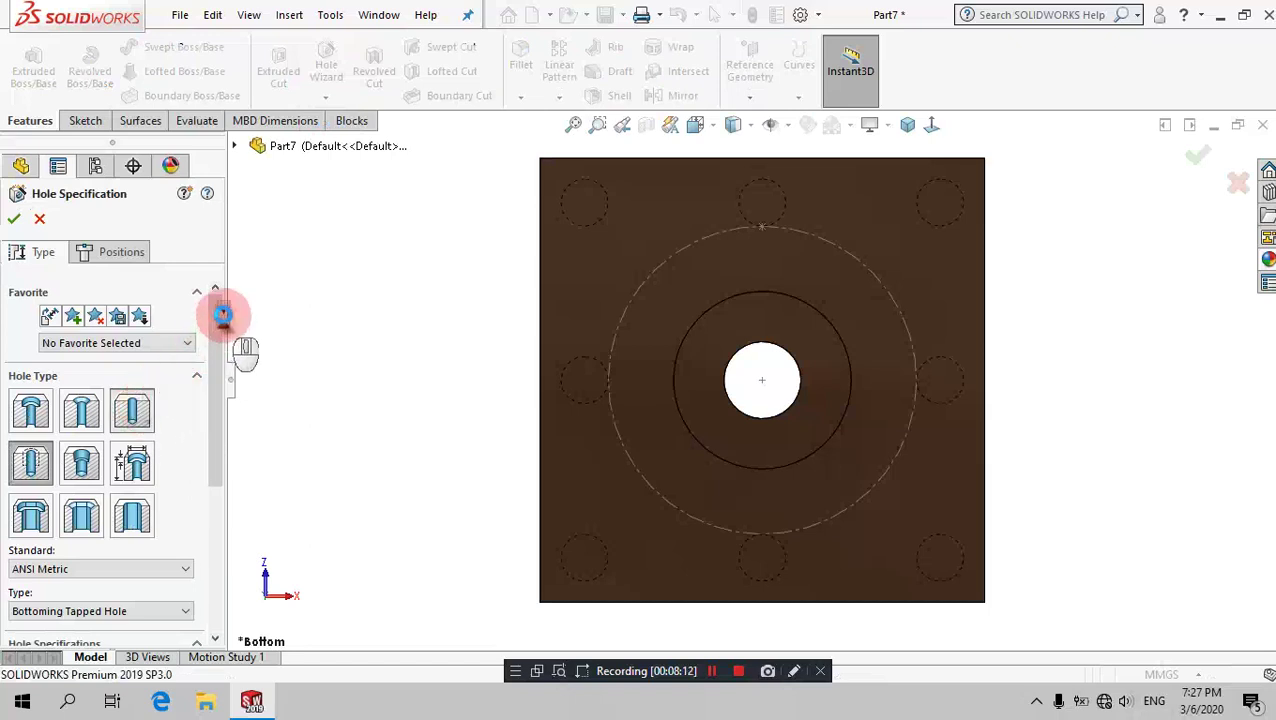
left_click_drag(222, 316, 222, 436)
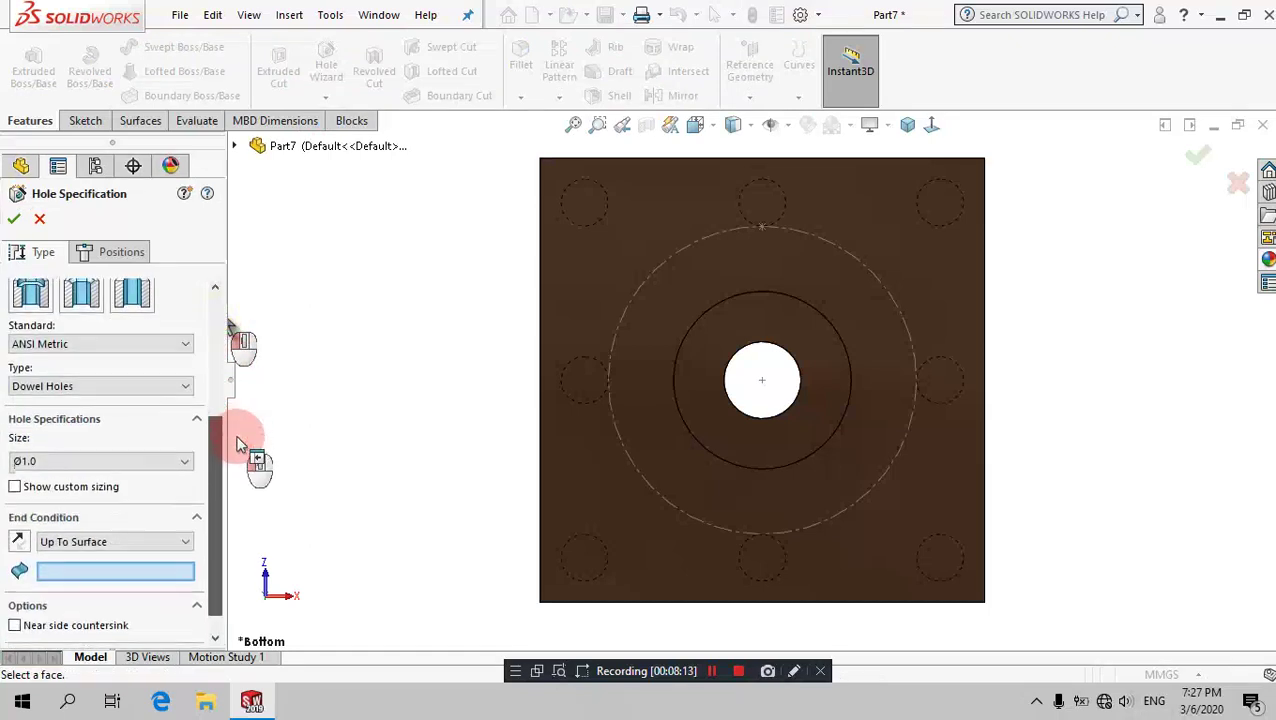
left_click(72, 462)
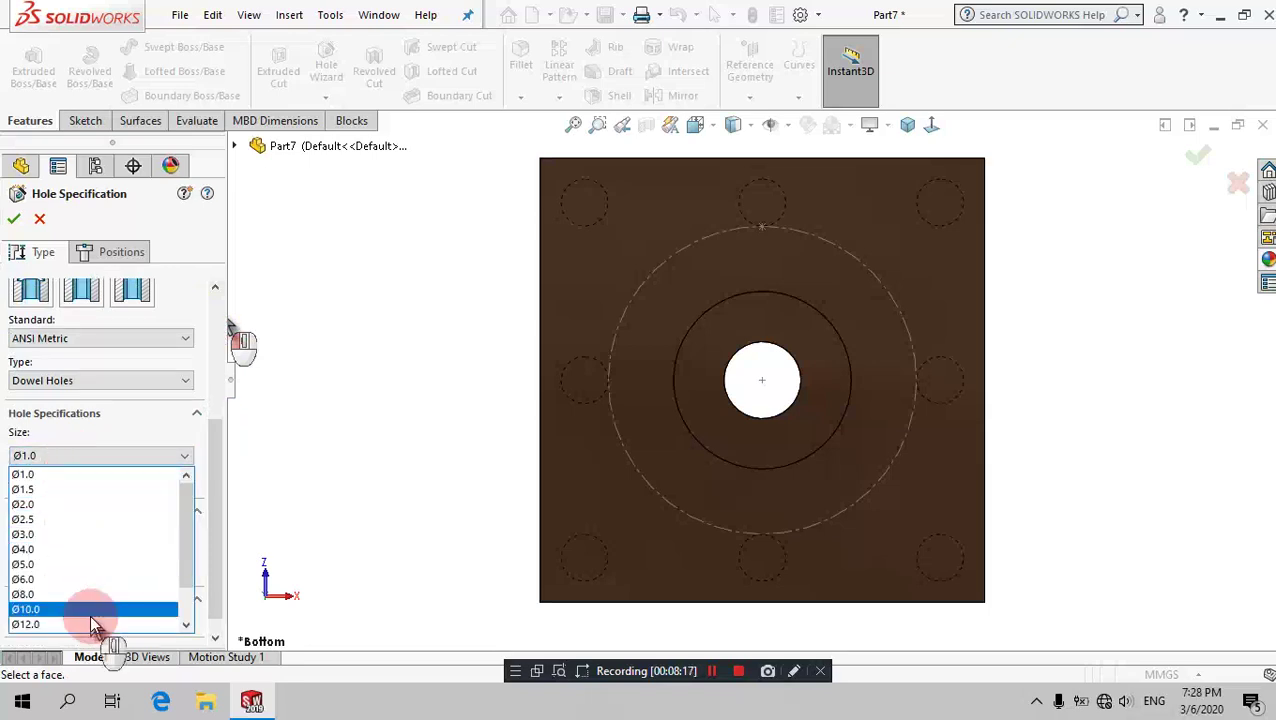
left_click(90, 614)
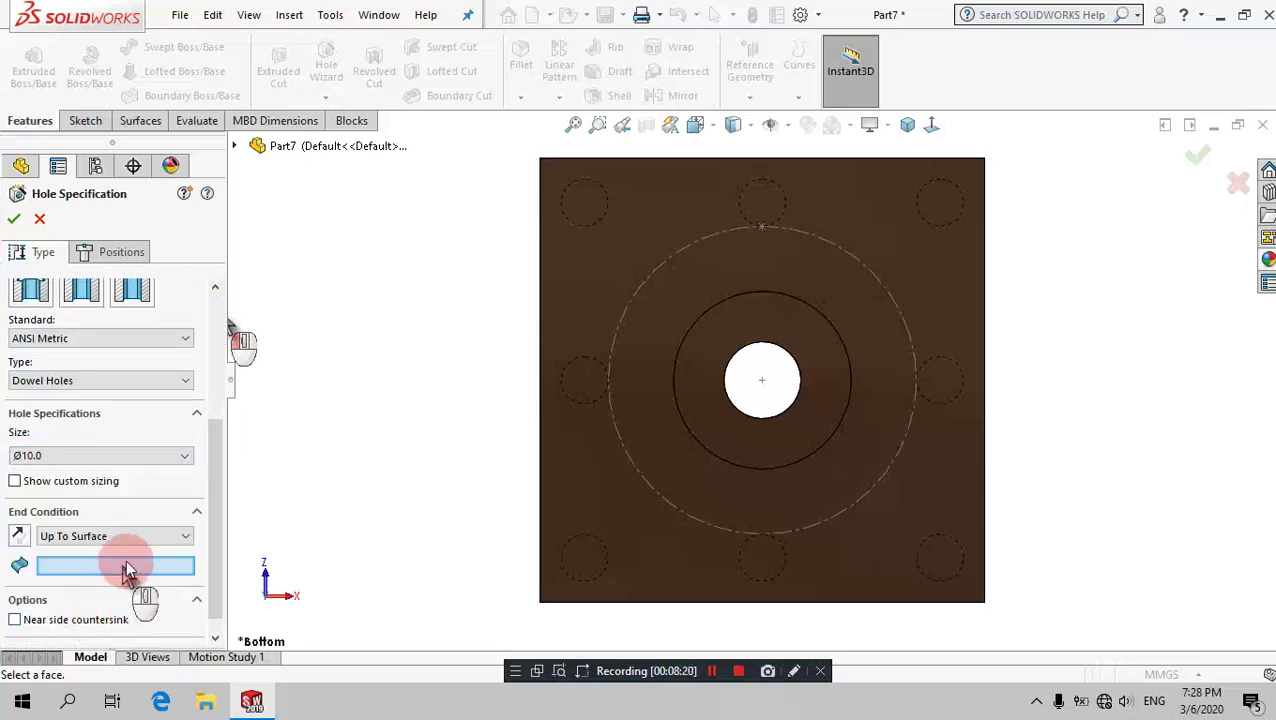
left_click(524, 286)
left_click(125, 535)
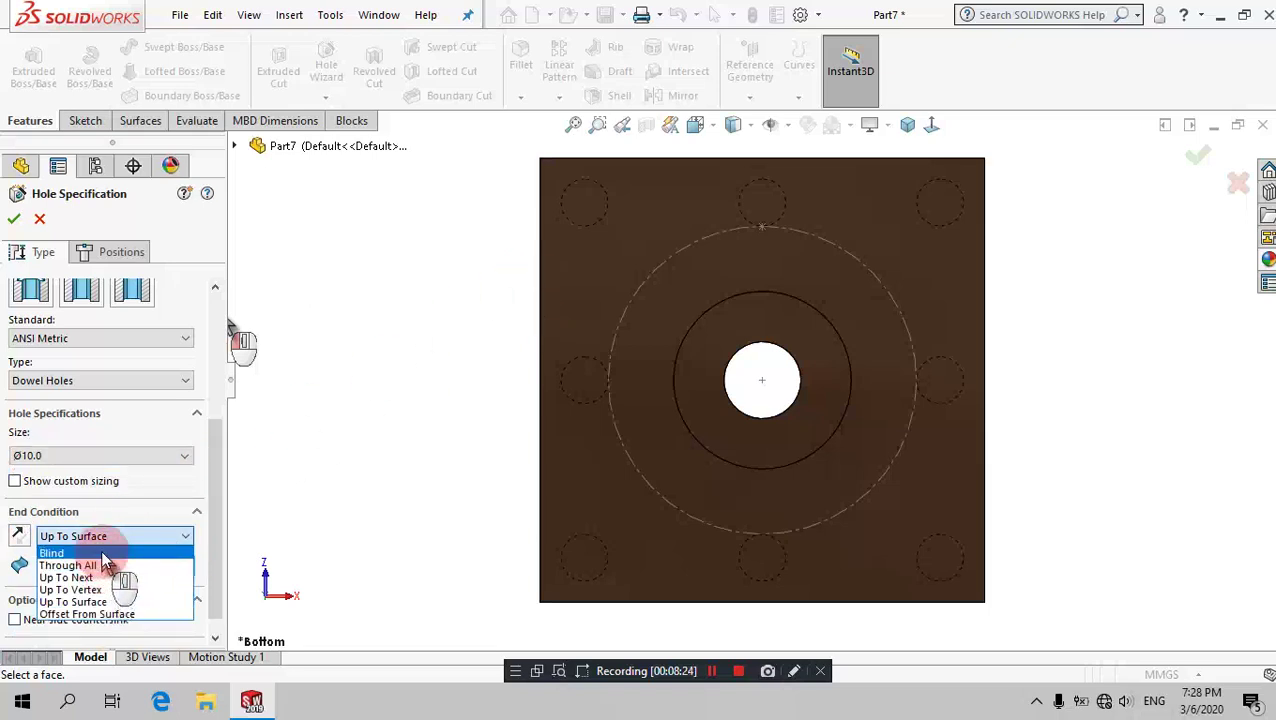
left_click(101, 552)
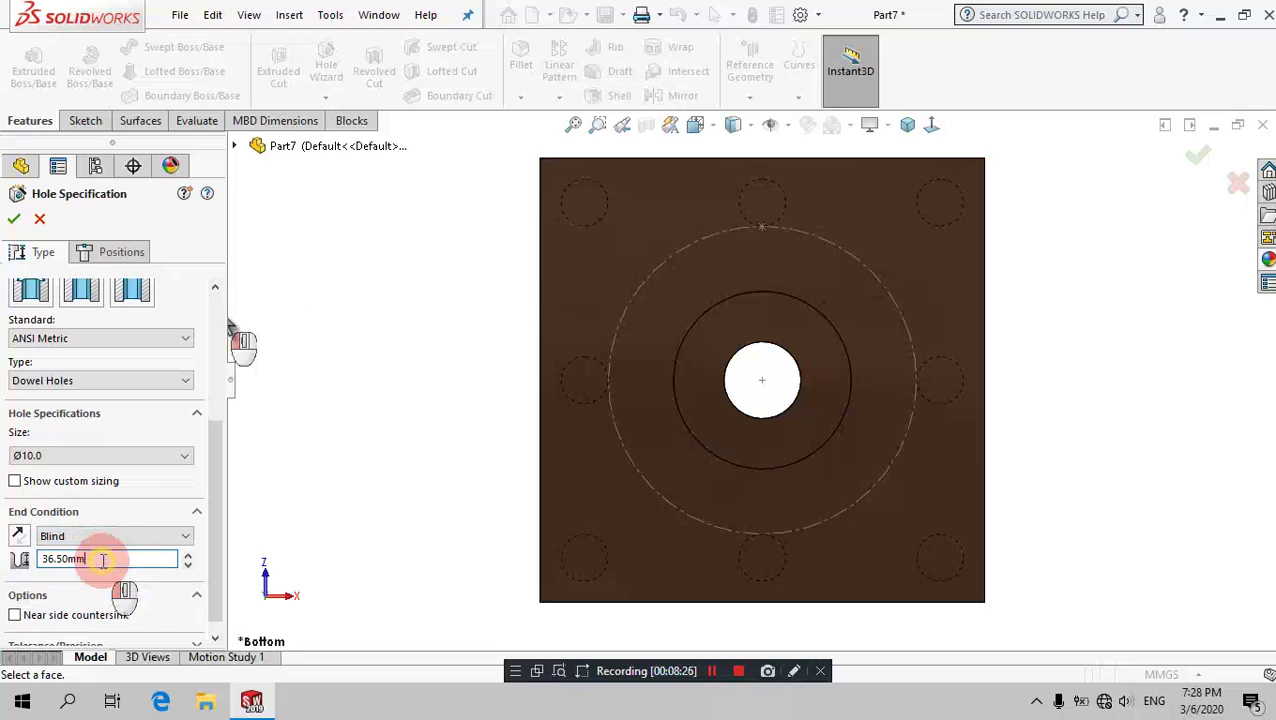
left_click_drag(102, 560, 5, 578)
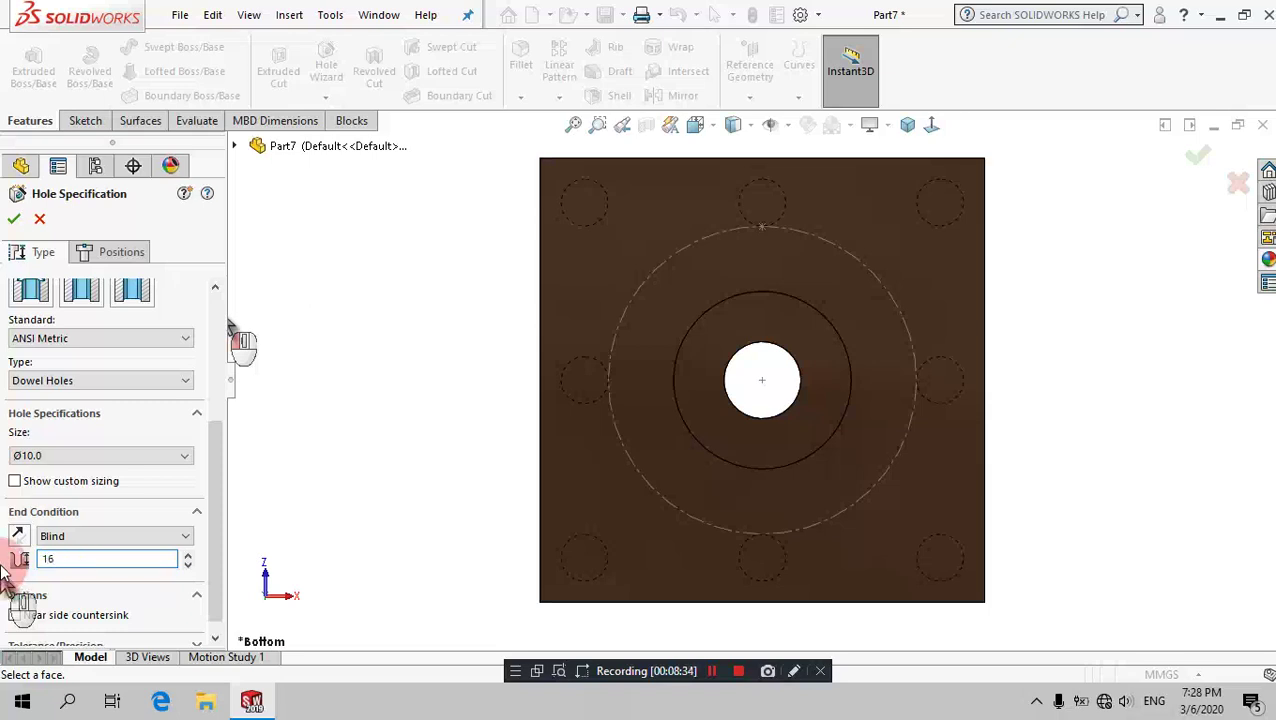
left_click(341, 545)
Step: Position the dowel hole at the point atop the Ø104 construction circle
left_click(88, 232)
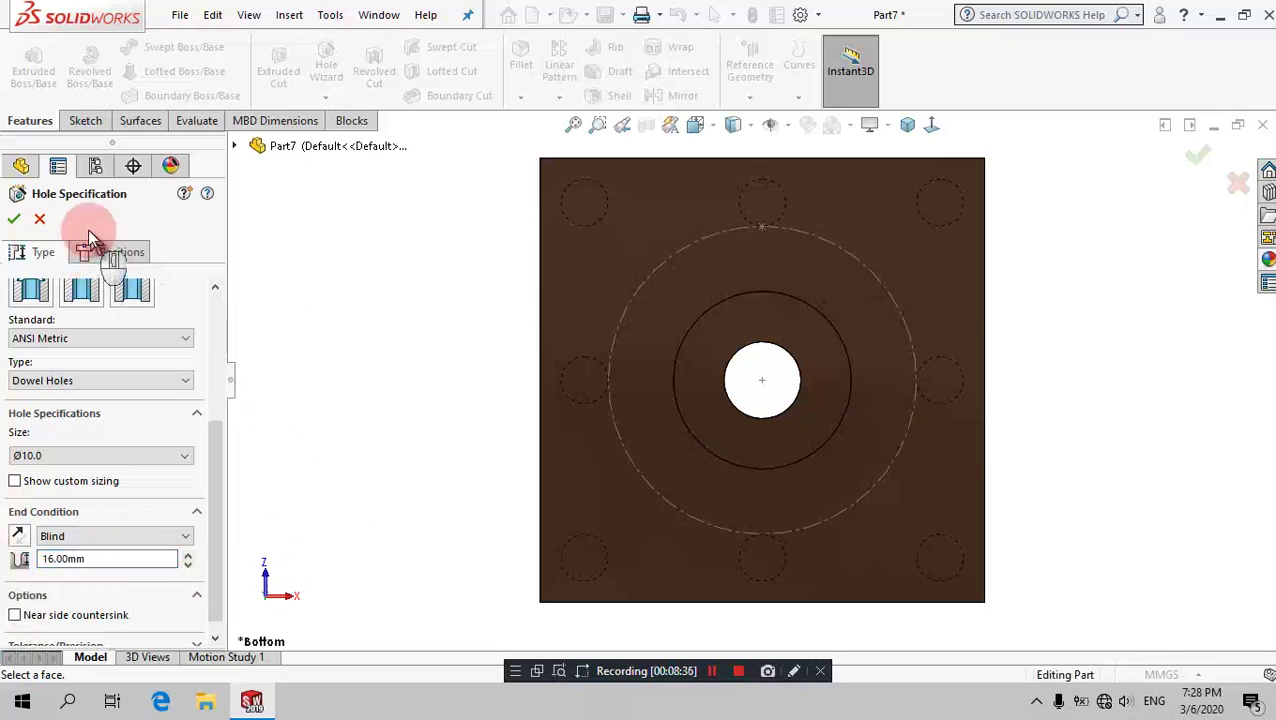
left_click(133, 422)
left_click(698, 240)
left_click(762, 228)
left_click(13, 219)
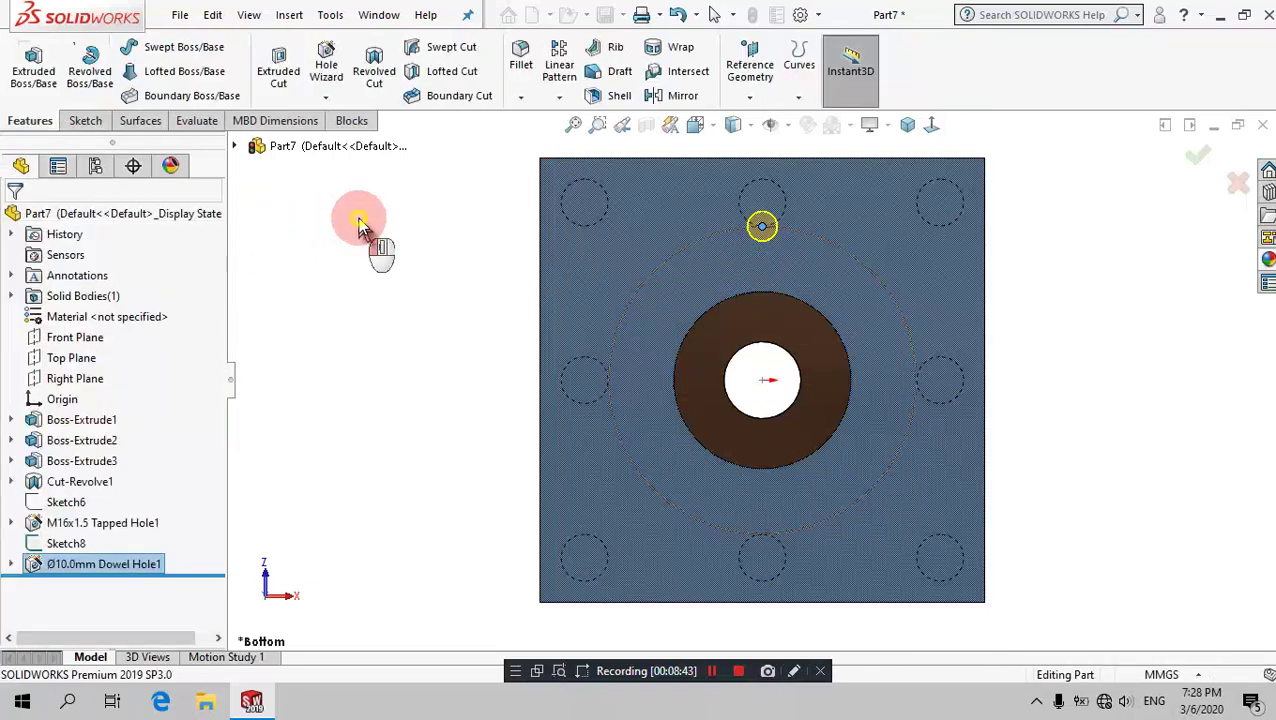
Step: Hide Sketch8 containing the Ø104 construction circle
left_click(42, 524)
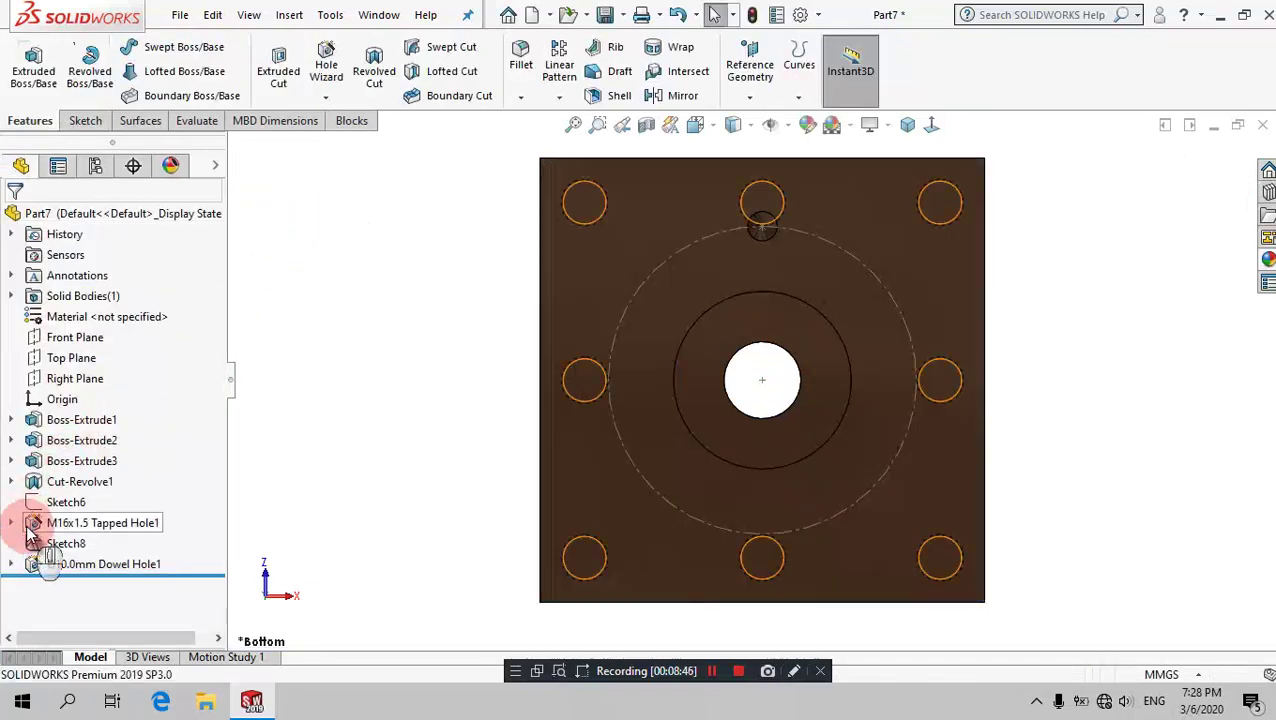
left_click(45, 548)
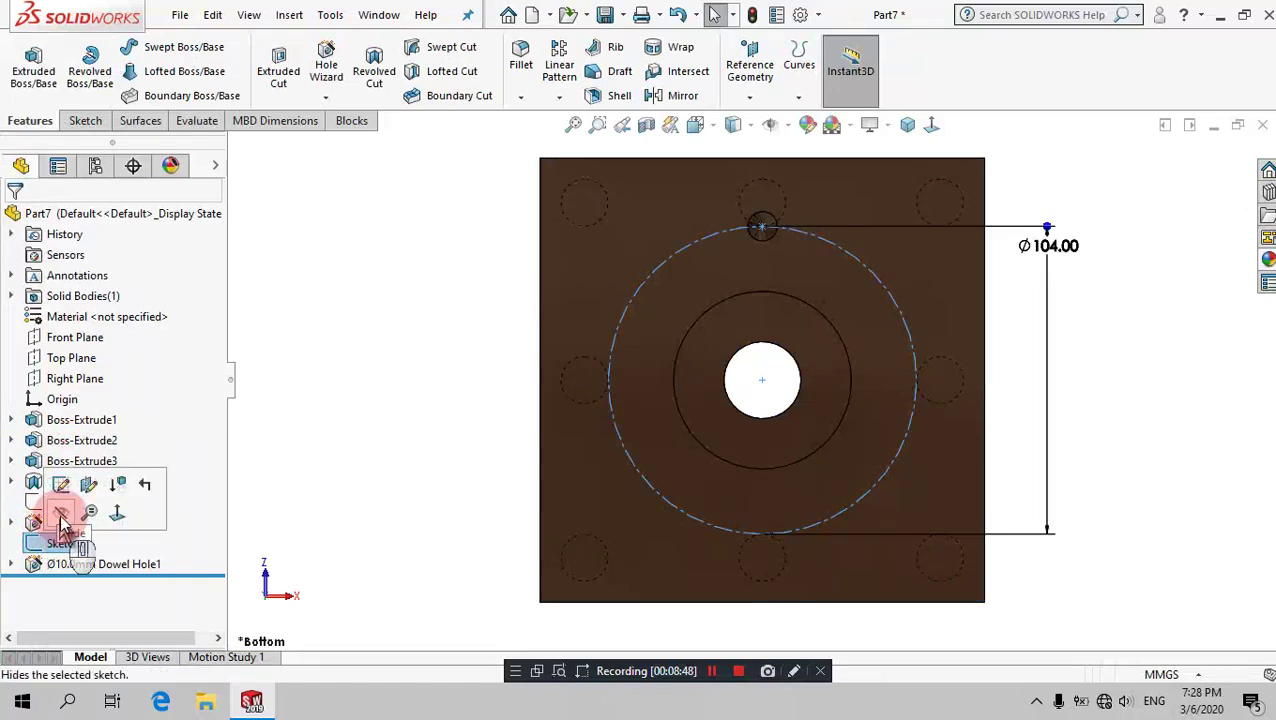
left_click(329, 412)
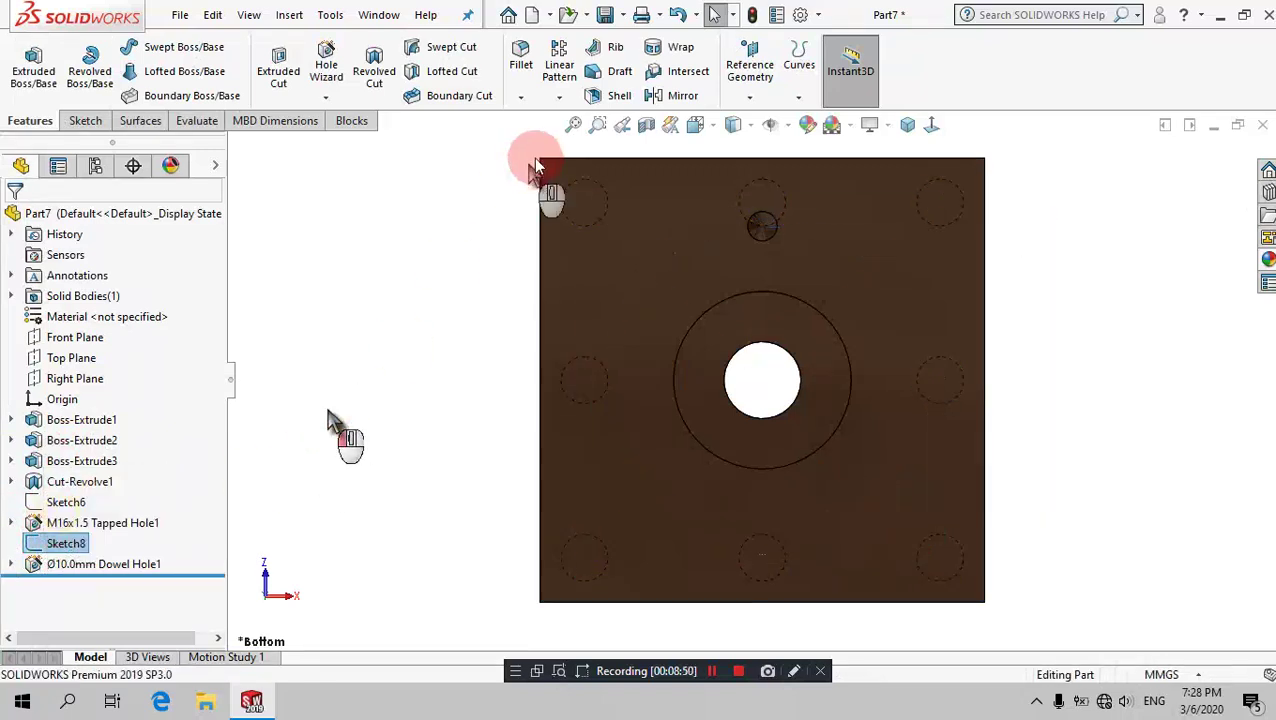
left_click(561, 100)
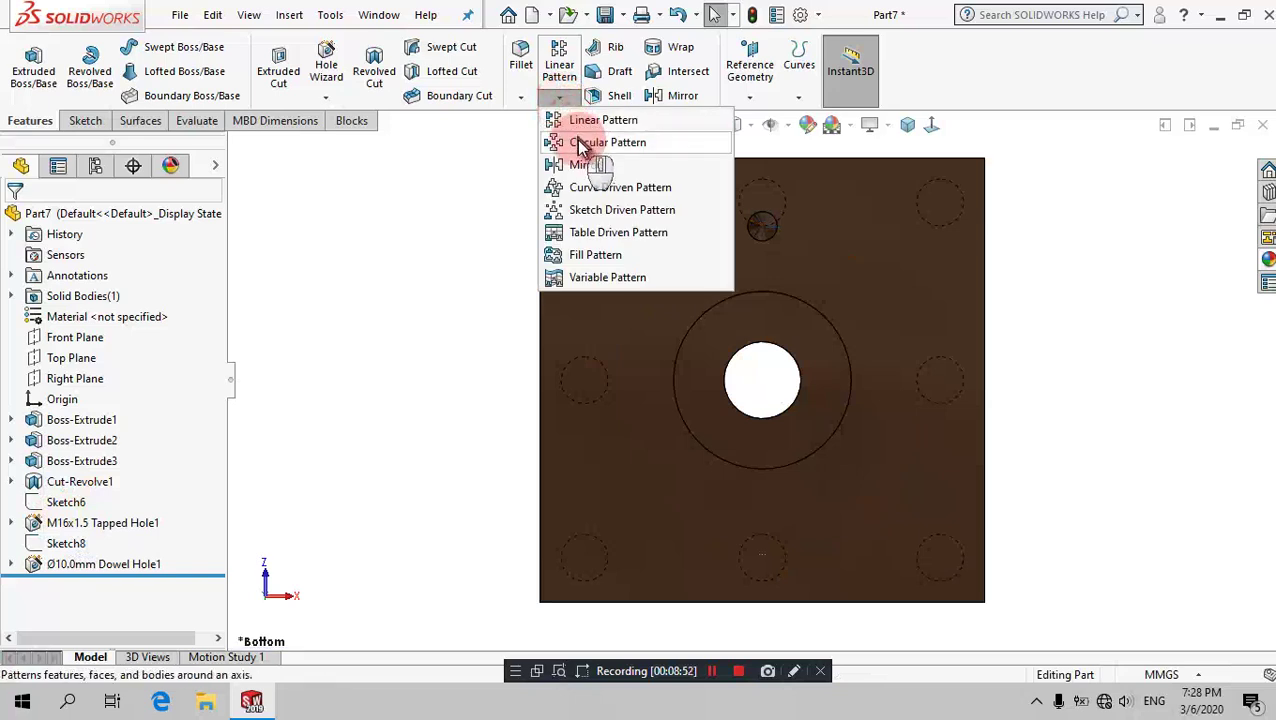
Step: Circular-pattern Ø10.0mm Dowel Hole1 into 4 instances over 360° around the boss edge
left_click(580, 143)
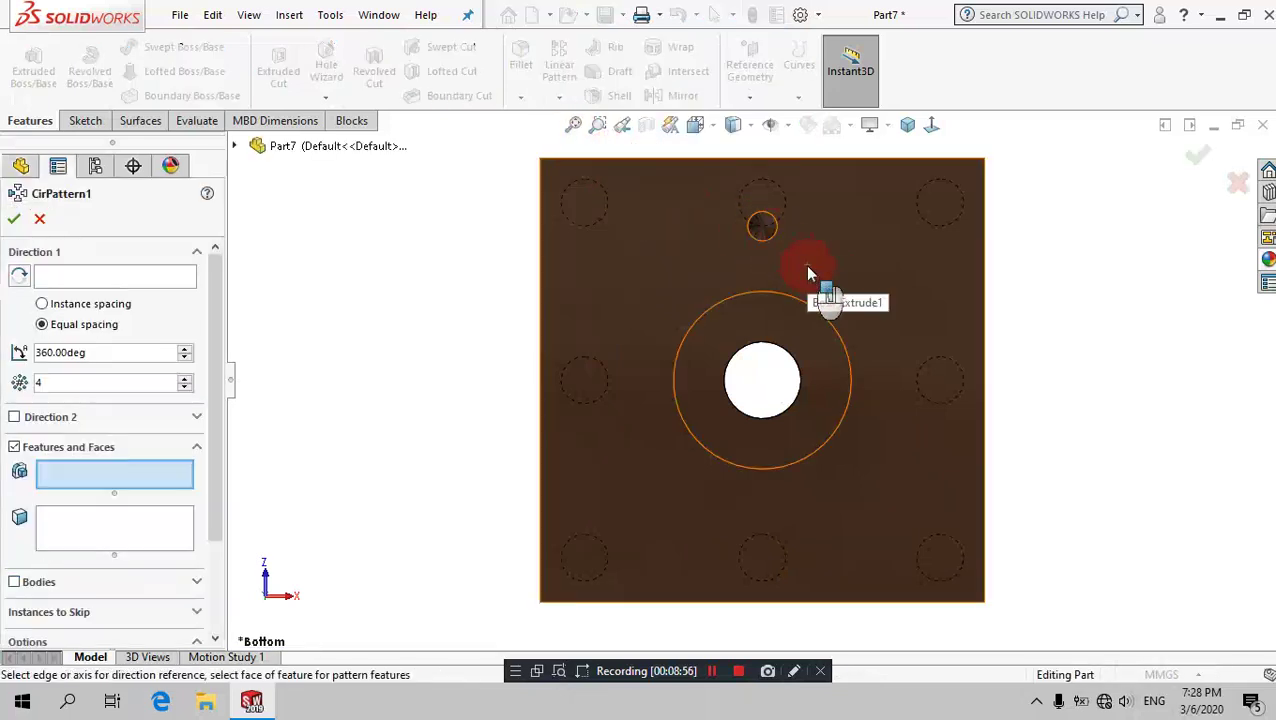
middle_click_drag(820, 198, 840, 195)
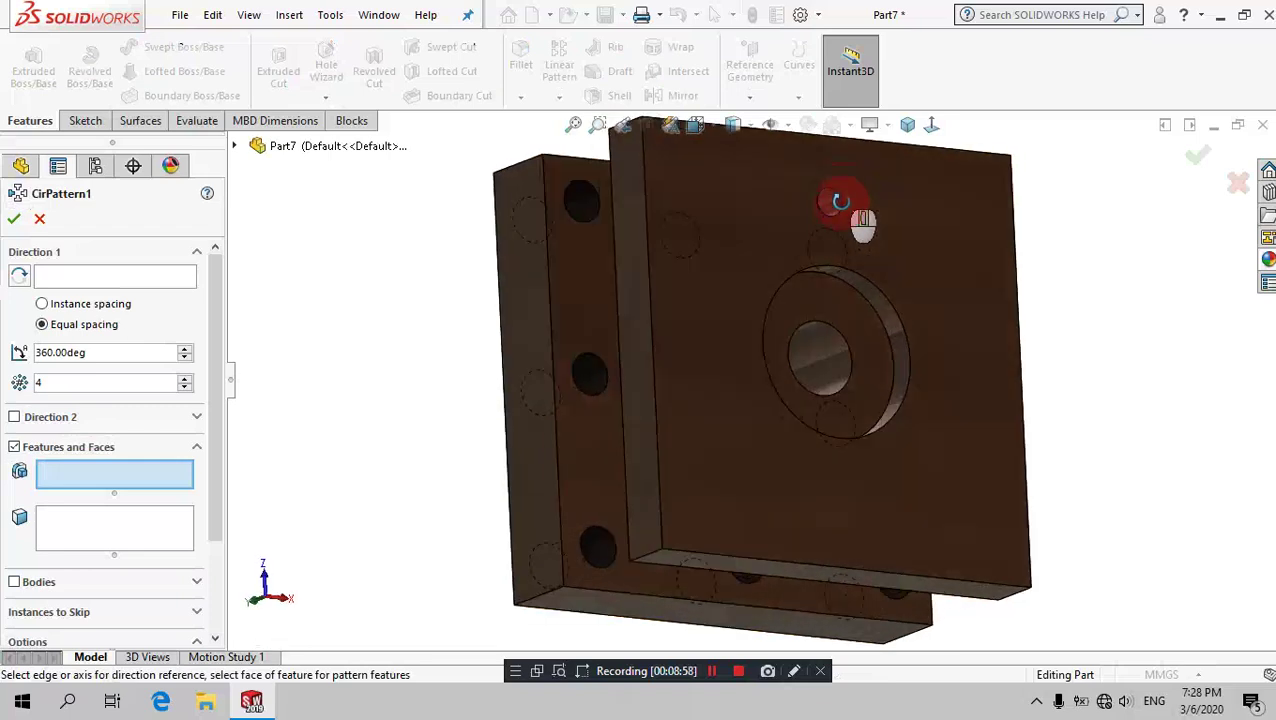
left_click(834, 204)
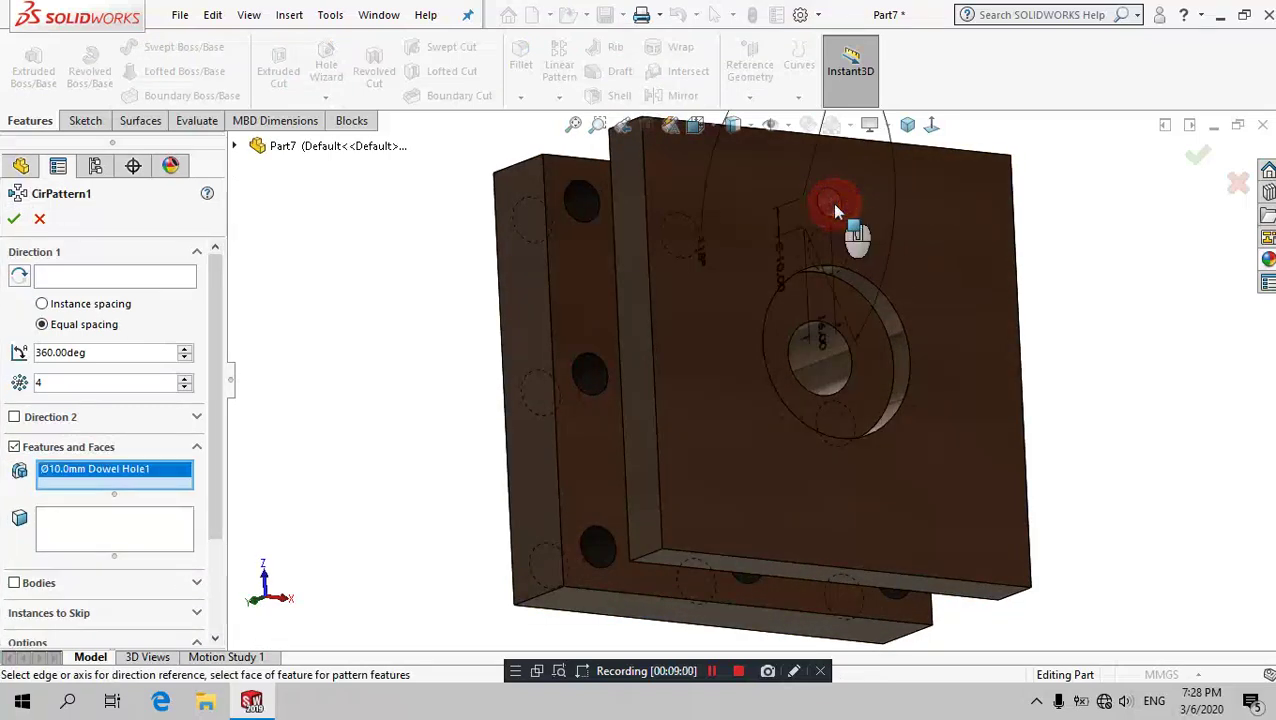
left_click(165, 277)
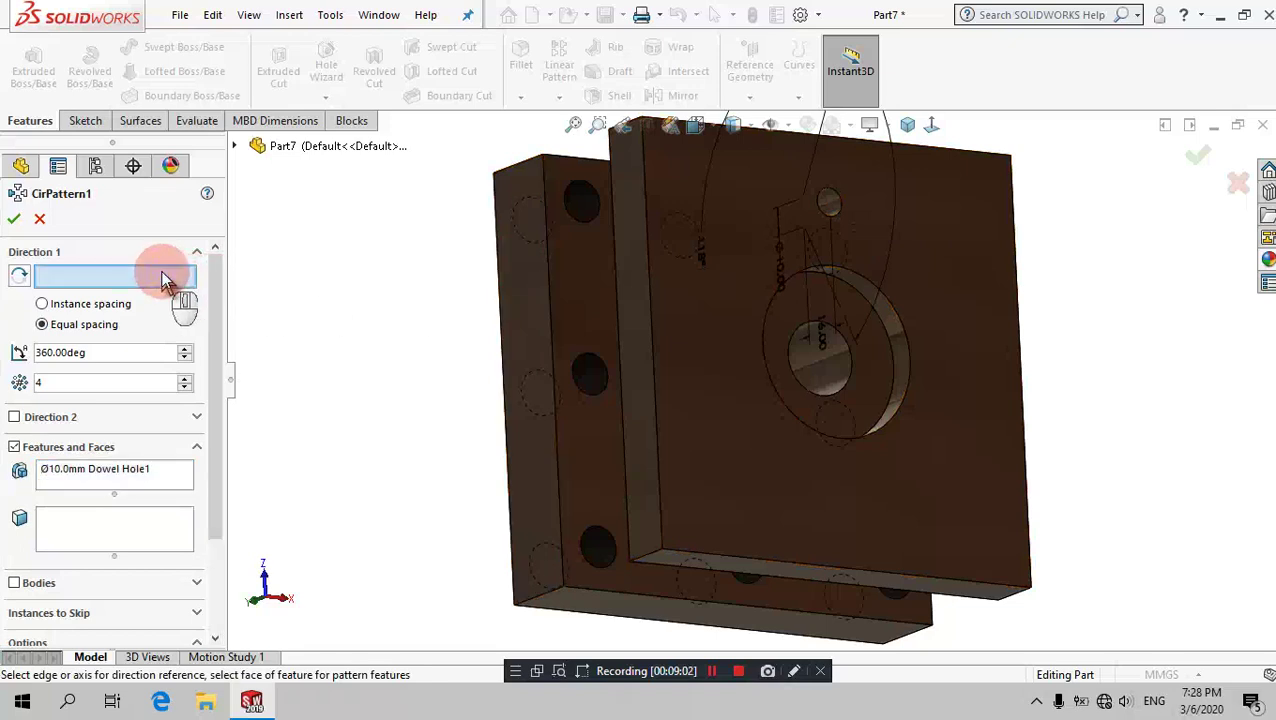
left_click(906, 338)
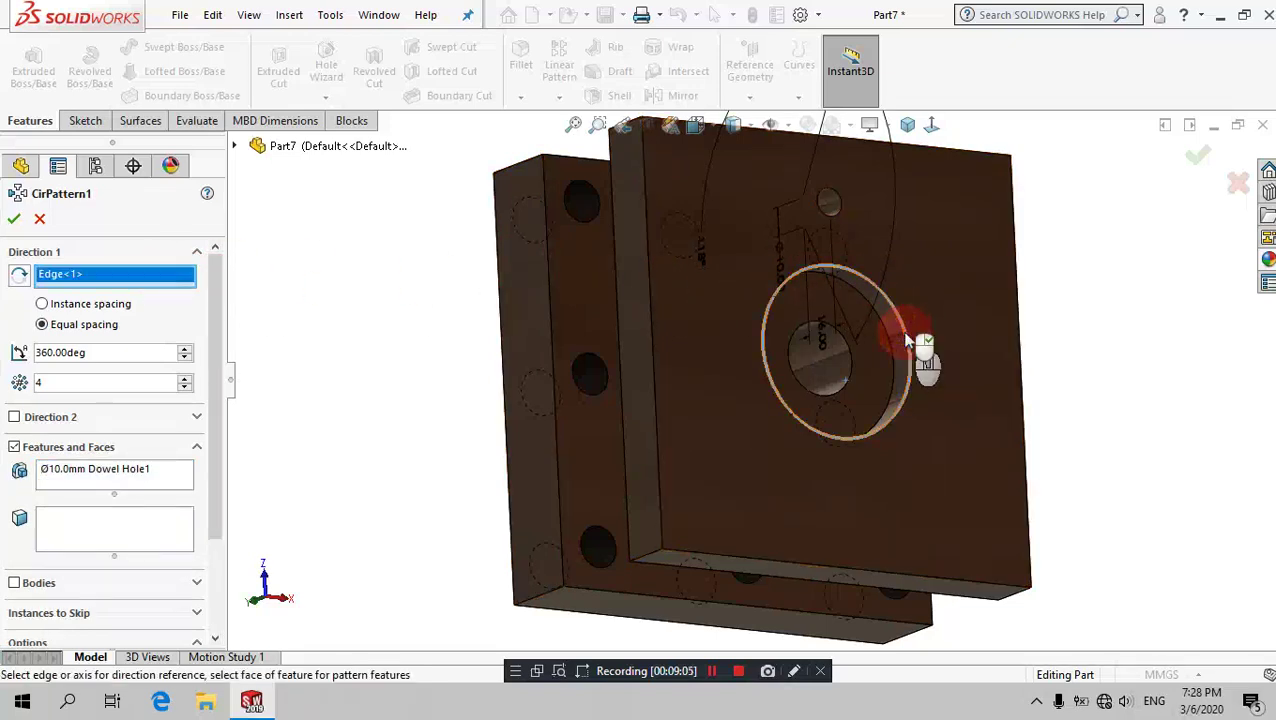
left_click(60, 382)
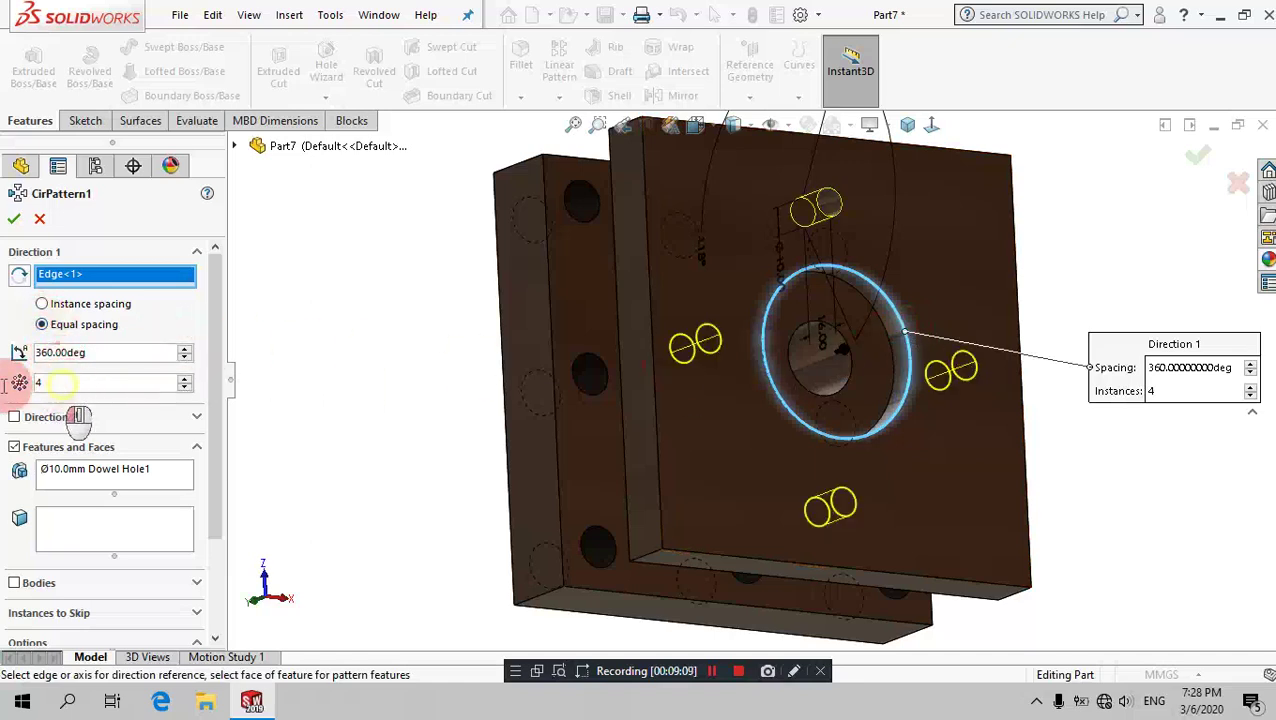
left_click(381, 279)
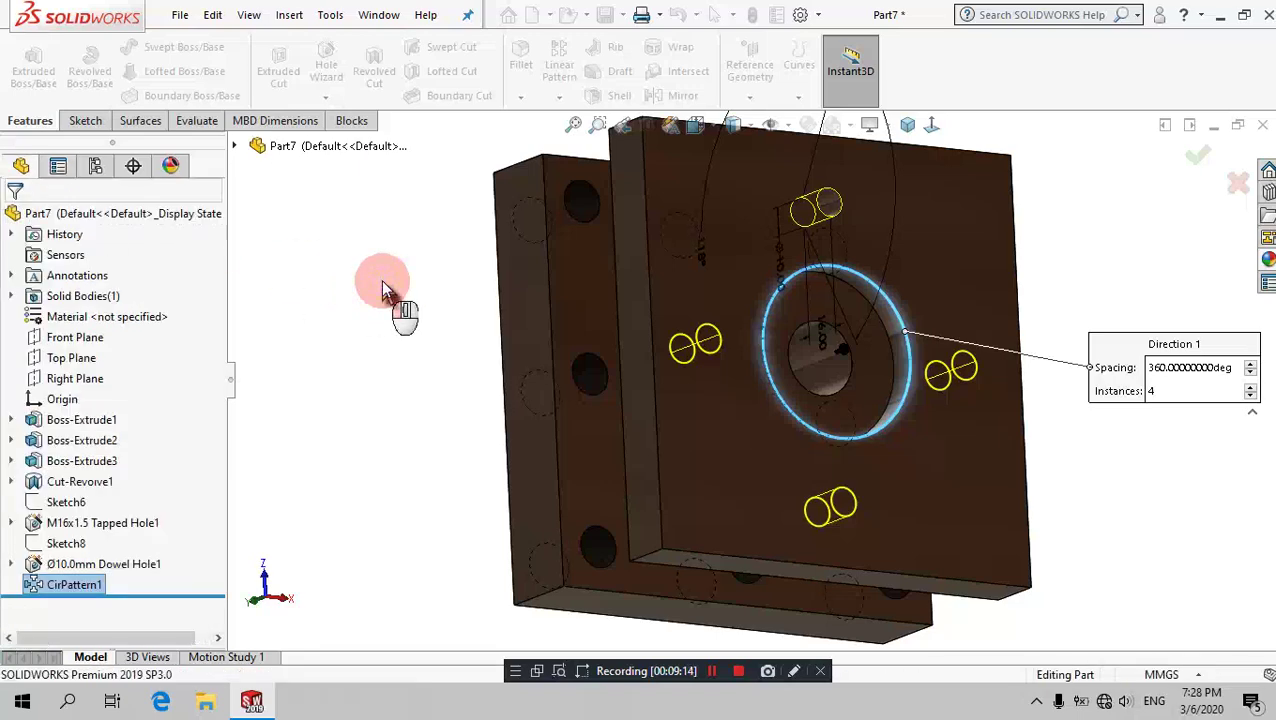
left_click(907, 125)
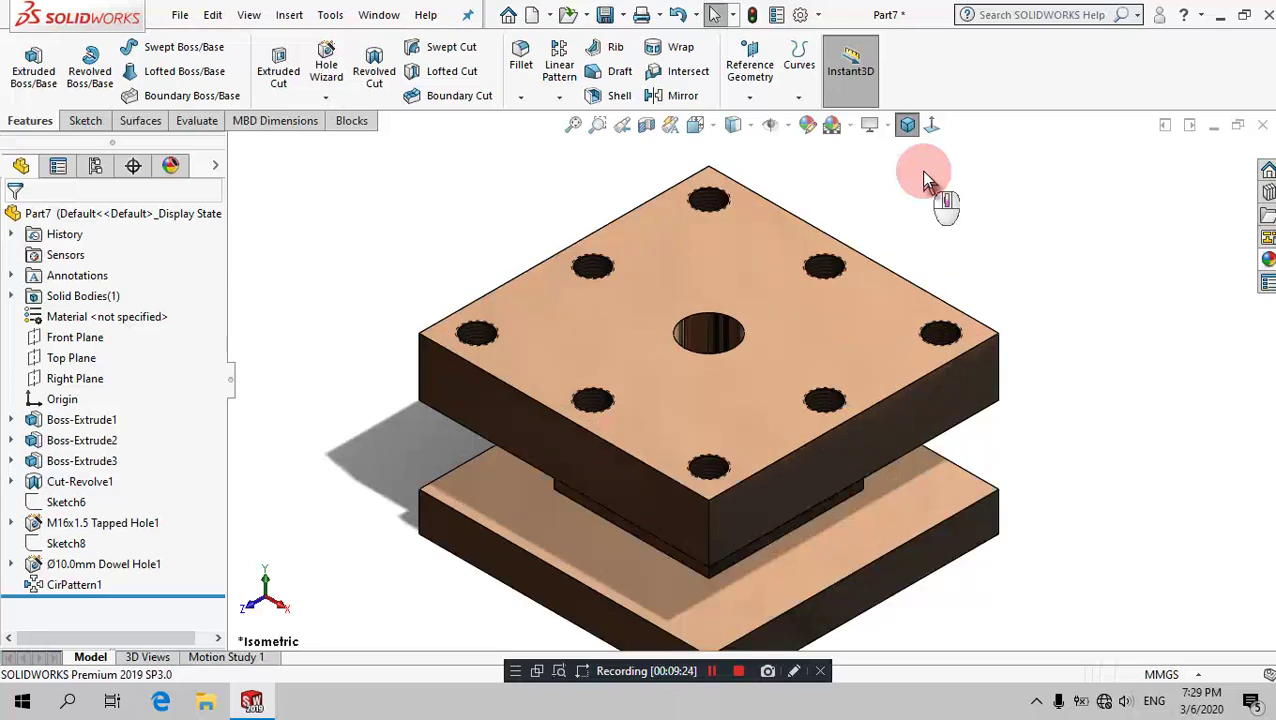
Step: Chamfer the round recess edge on the plate's underside by 2 mm at 45°
middle_click_drag(889, 322, 828, 255)
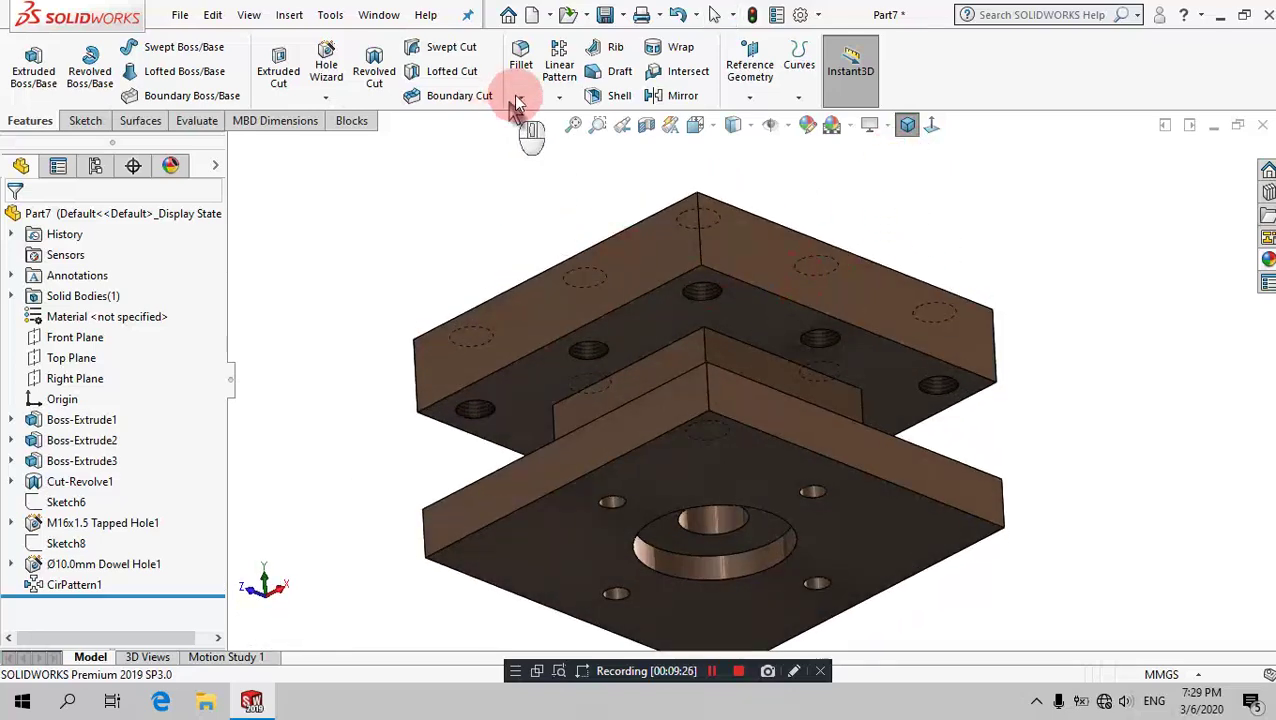
left_click(520, 96)
left_click(535, 138)
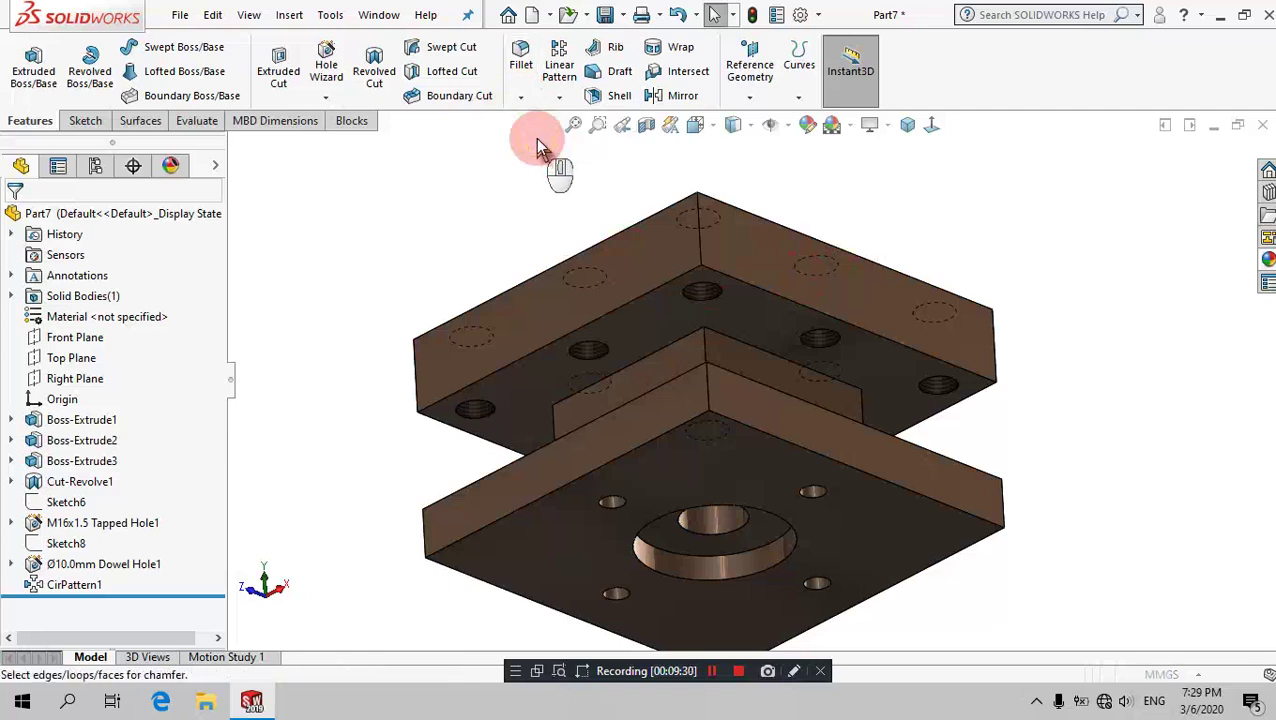
type("2")
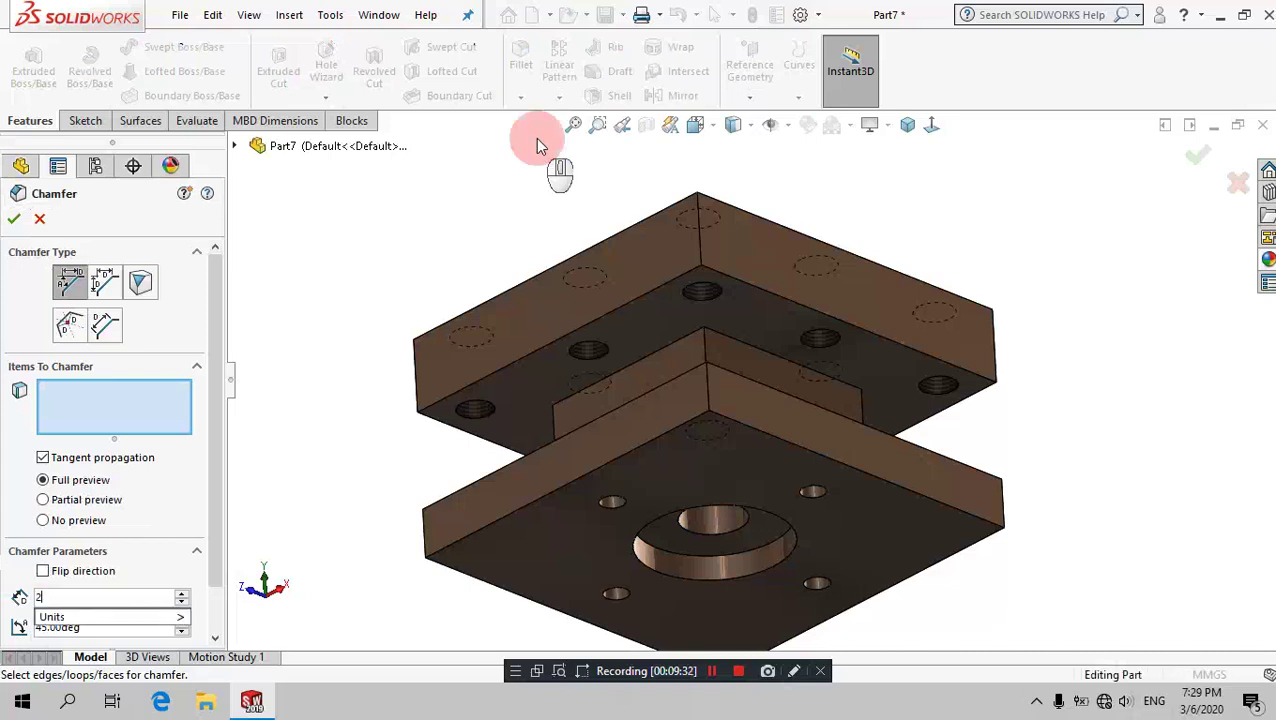
left_click(535, 170)
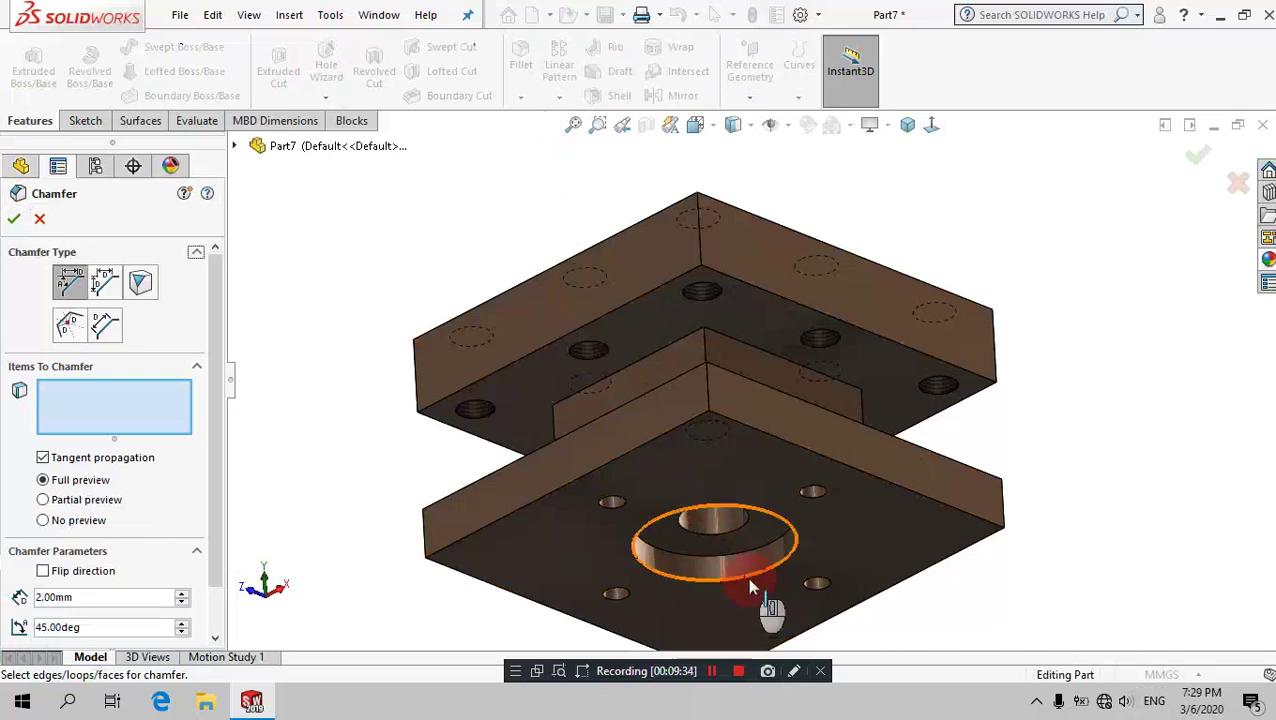
left_click(672, 582)
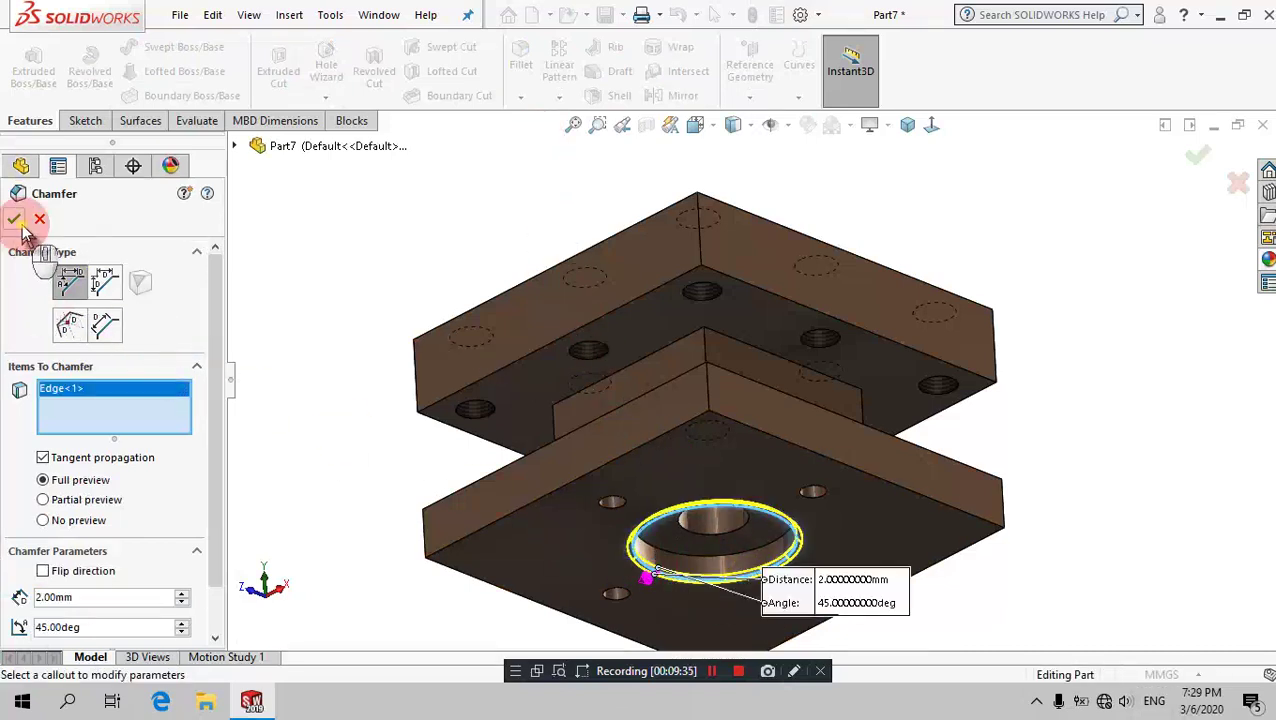
right_click(355, 240)
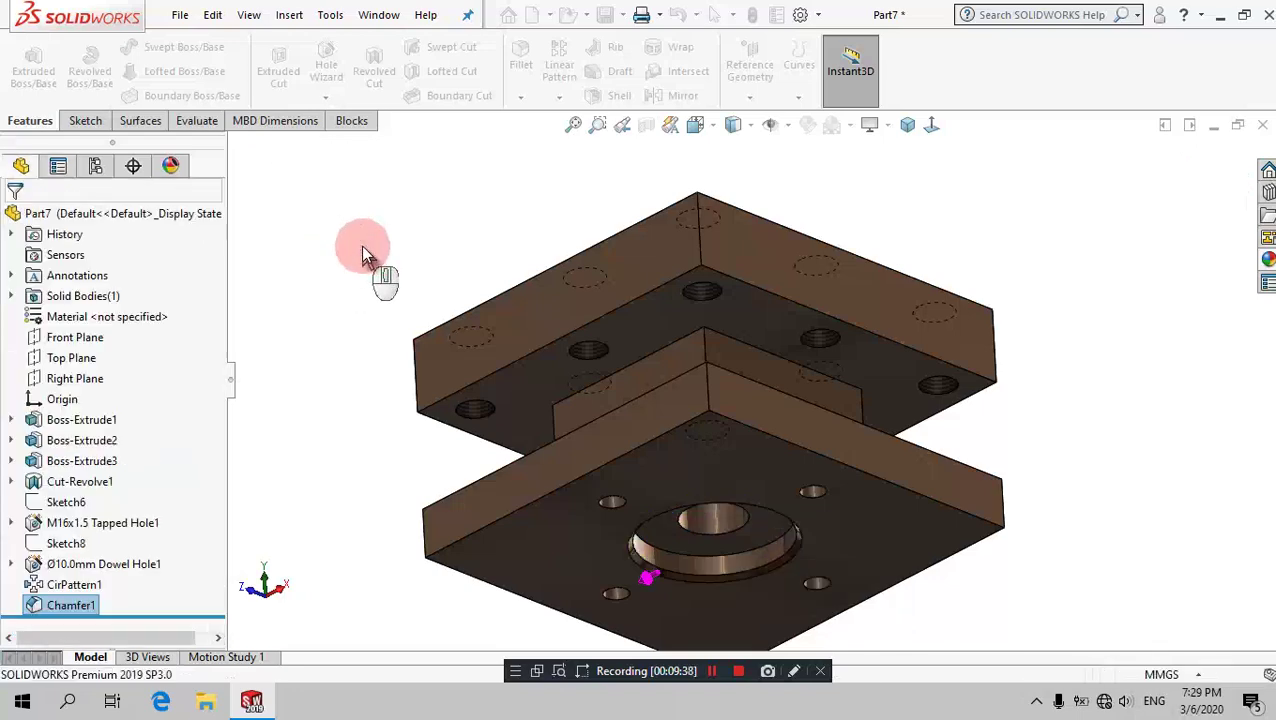
left_click(907, 134)
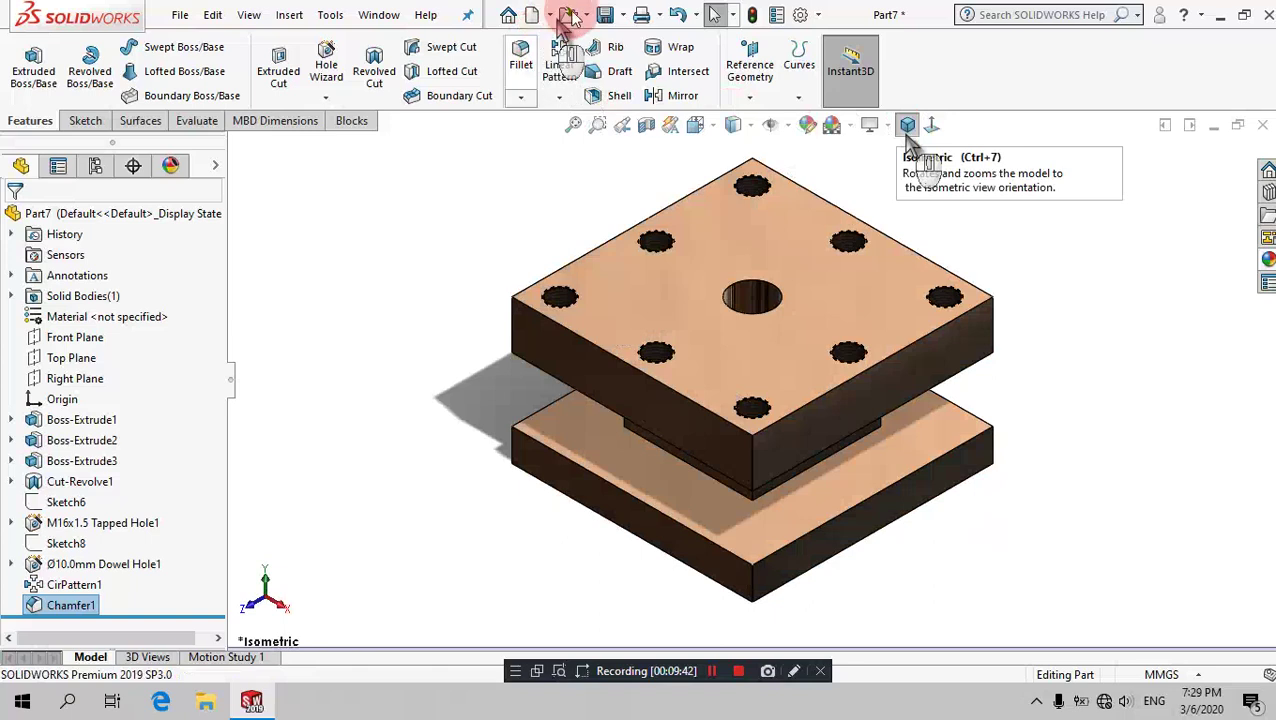
Step: From Save As, create a new Desktop folder named 'Square Tool Post'
left_click(478, 203)
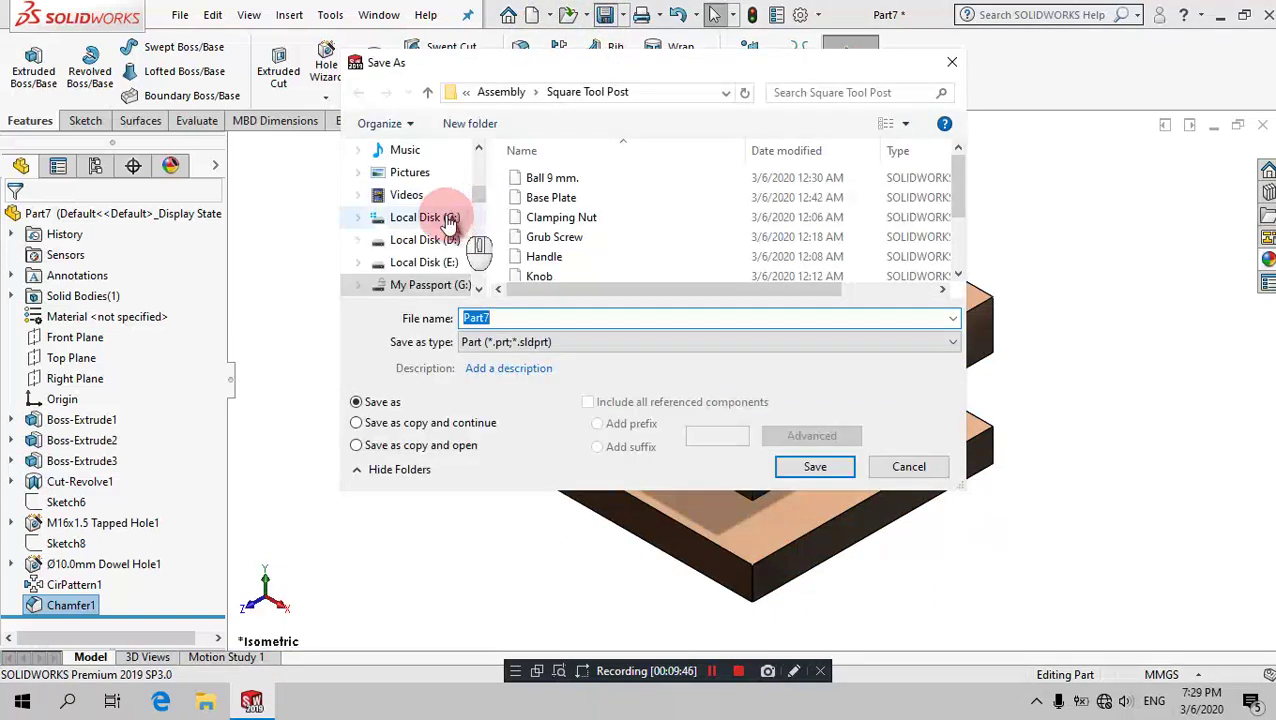
scroll(440, 200, "up", 3)
left_click(418, 202)
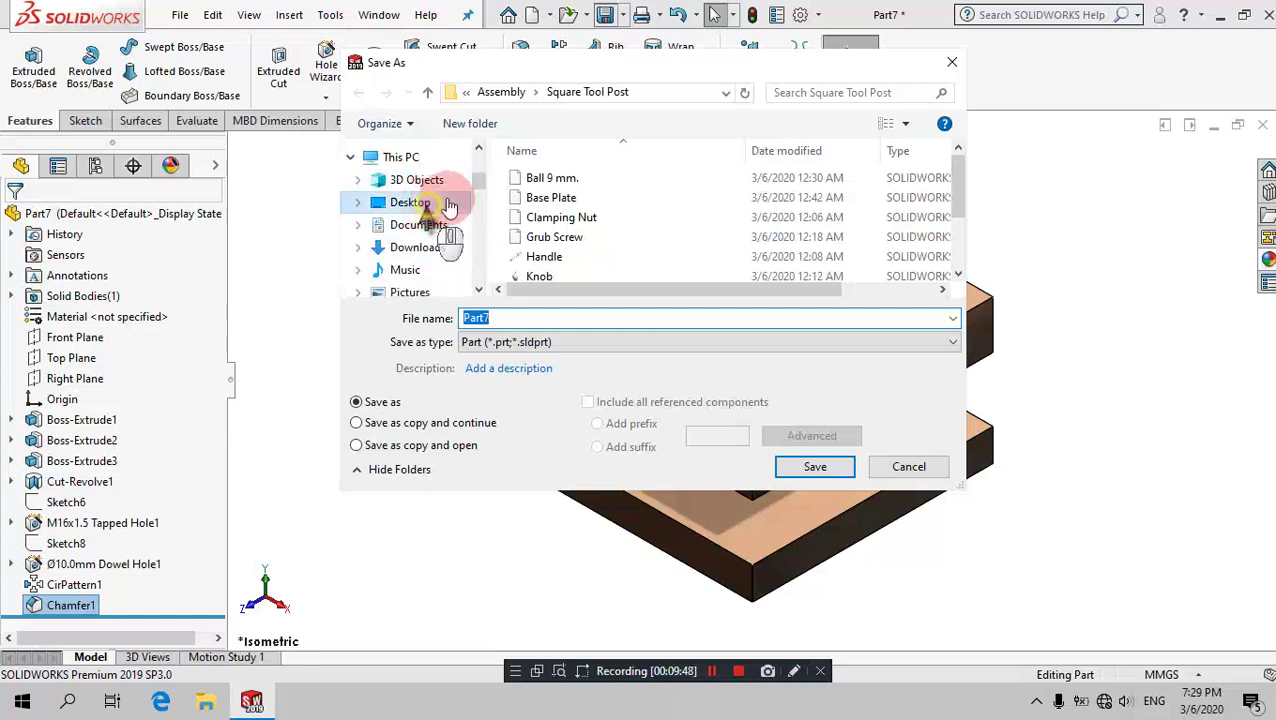
left_click(468, 123)
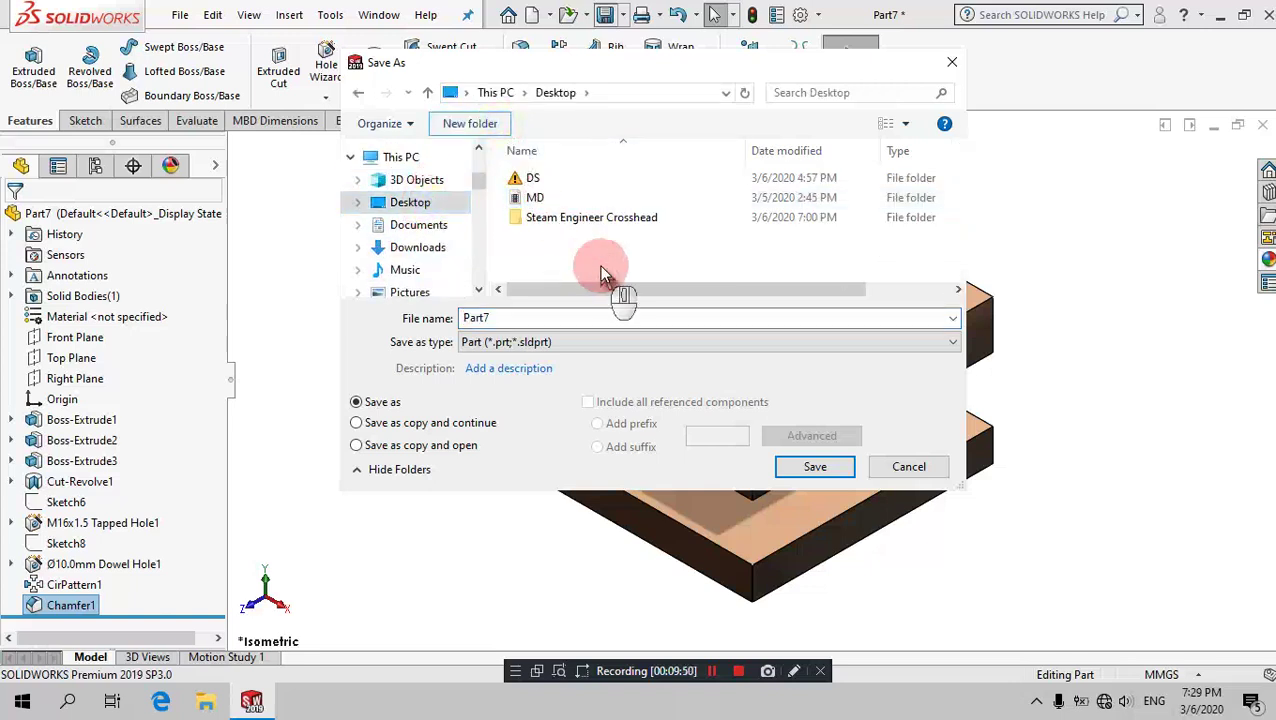
type("S")
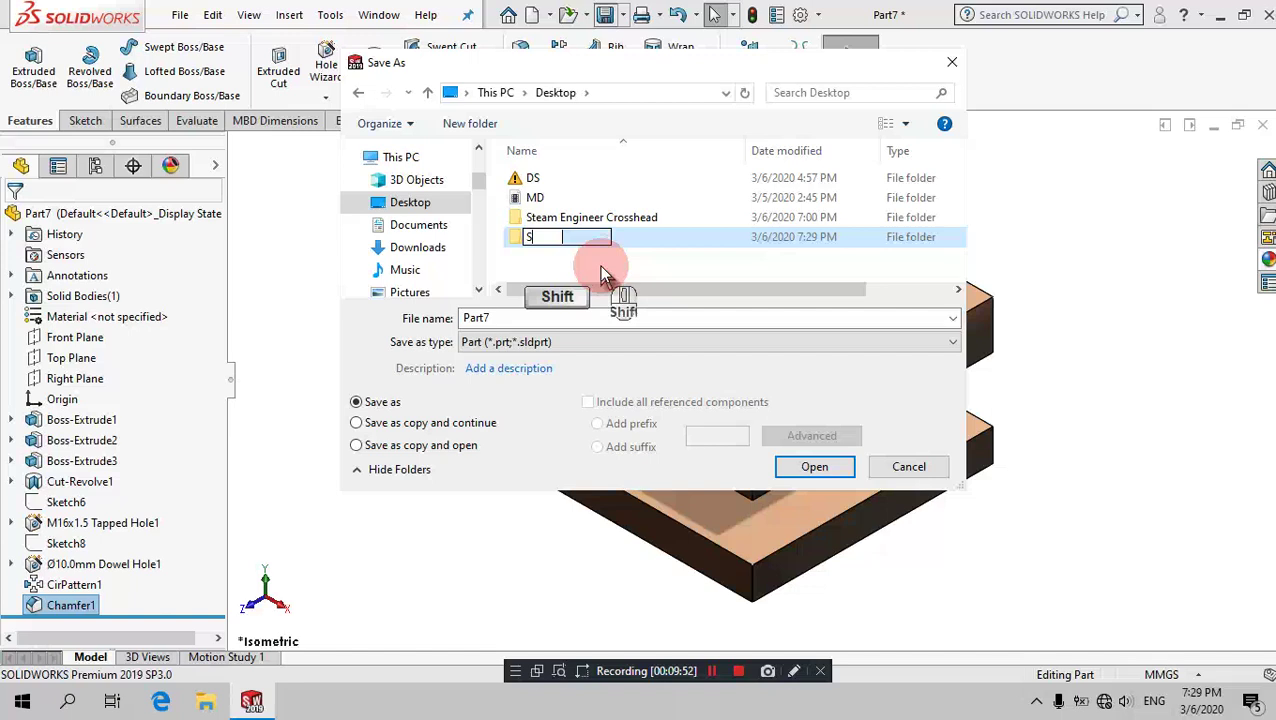
type("qua")
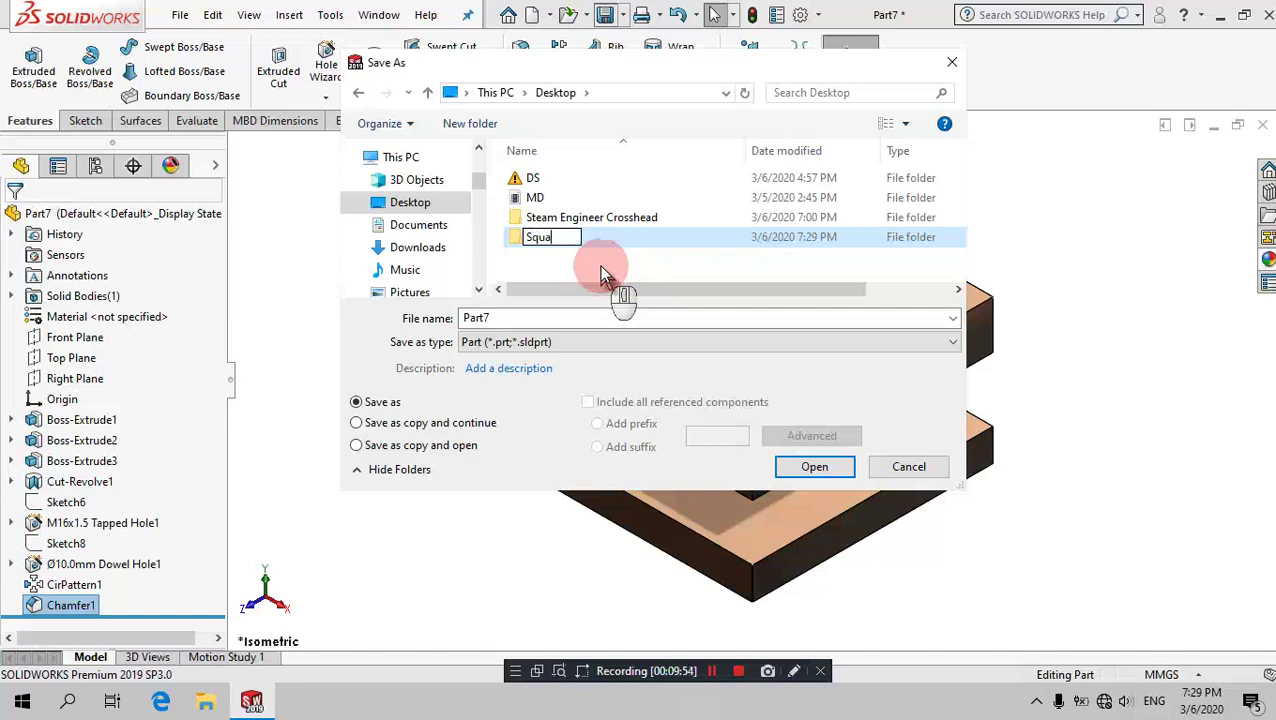
type("re Too")
type("l Post")
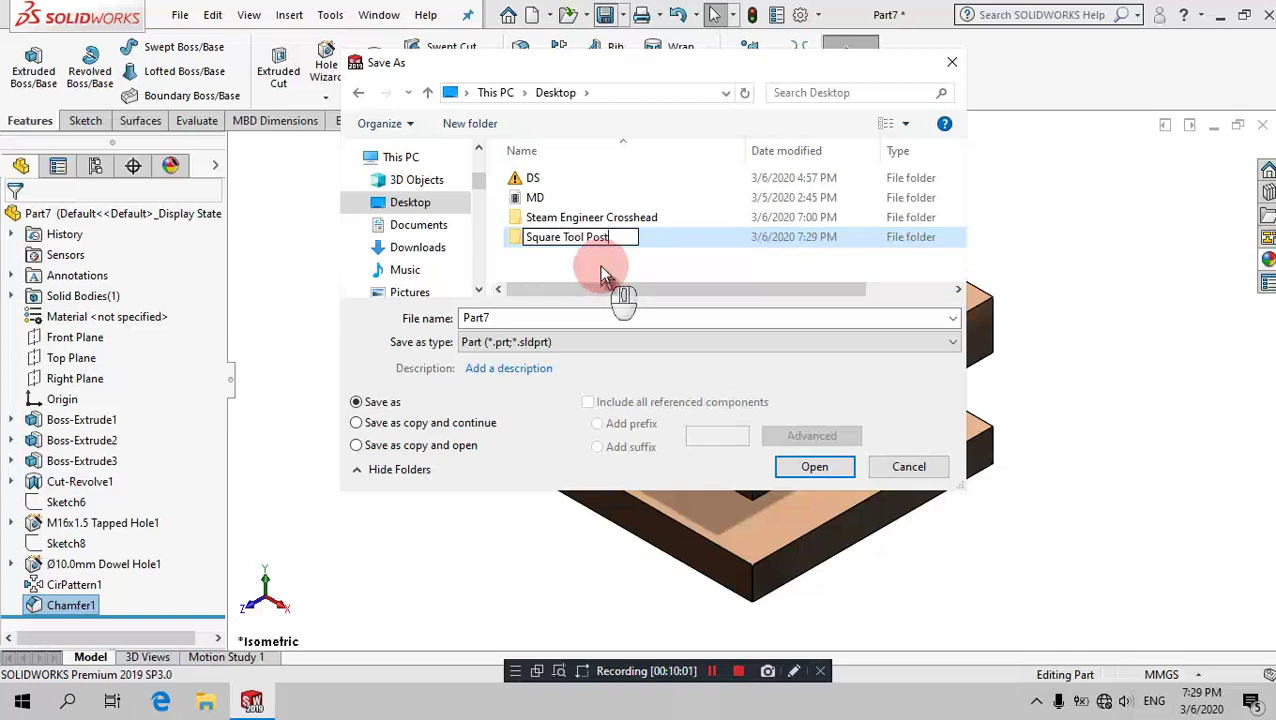
left_click(827, 472)
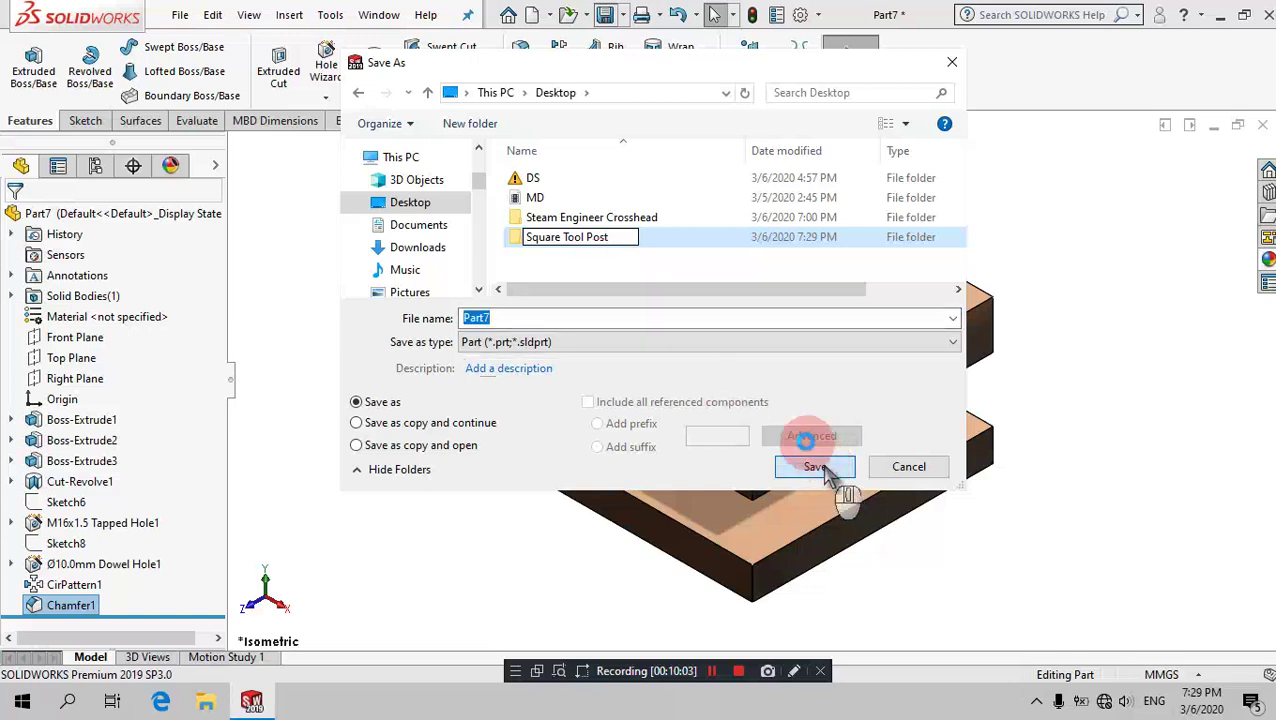
Step: Save the part as 'Tool Header' inside the Square Tool Post folder
left_click(644, 242)
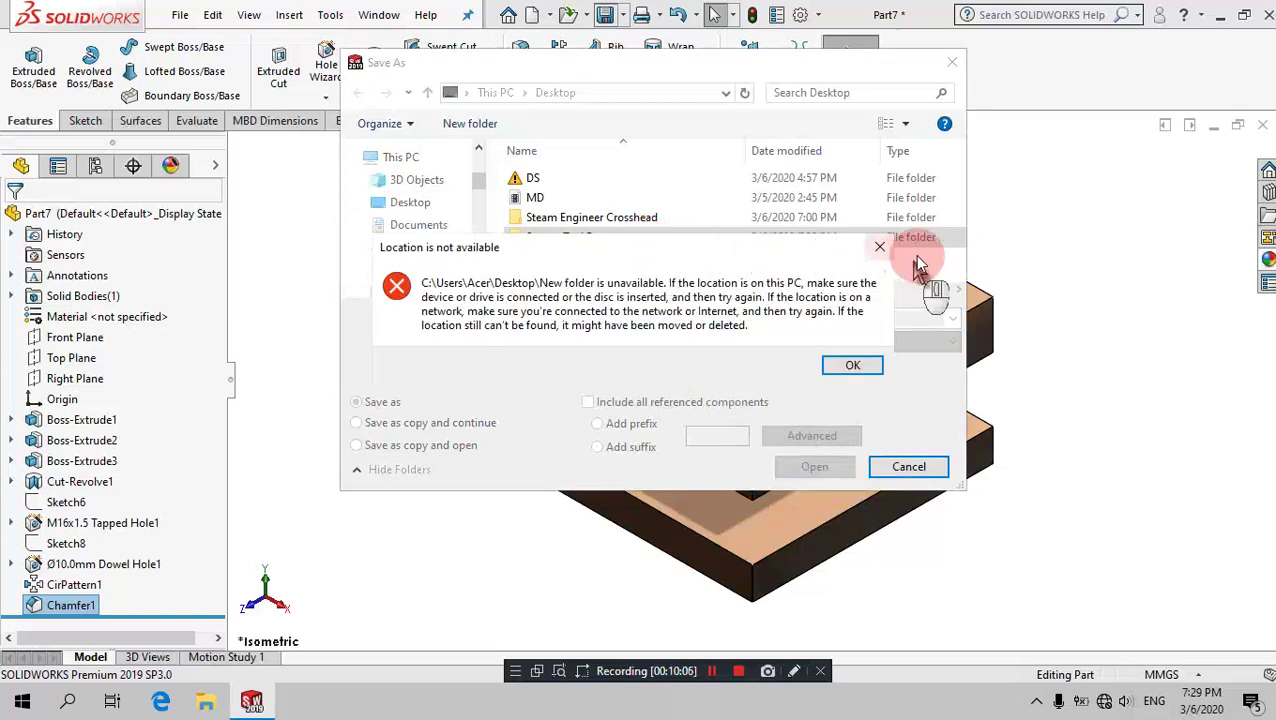
left_click(880, 247)
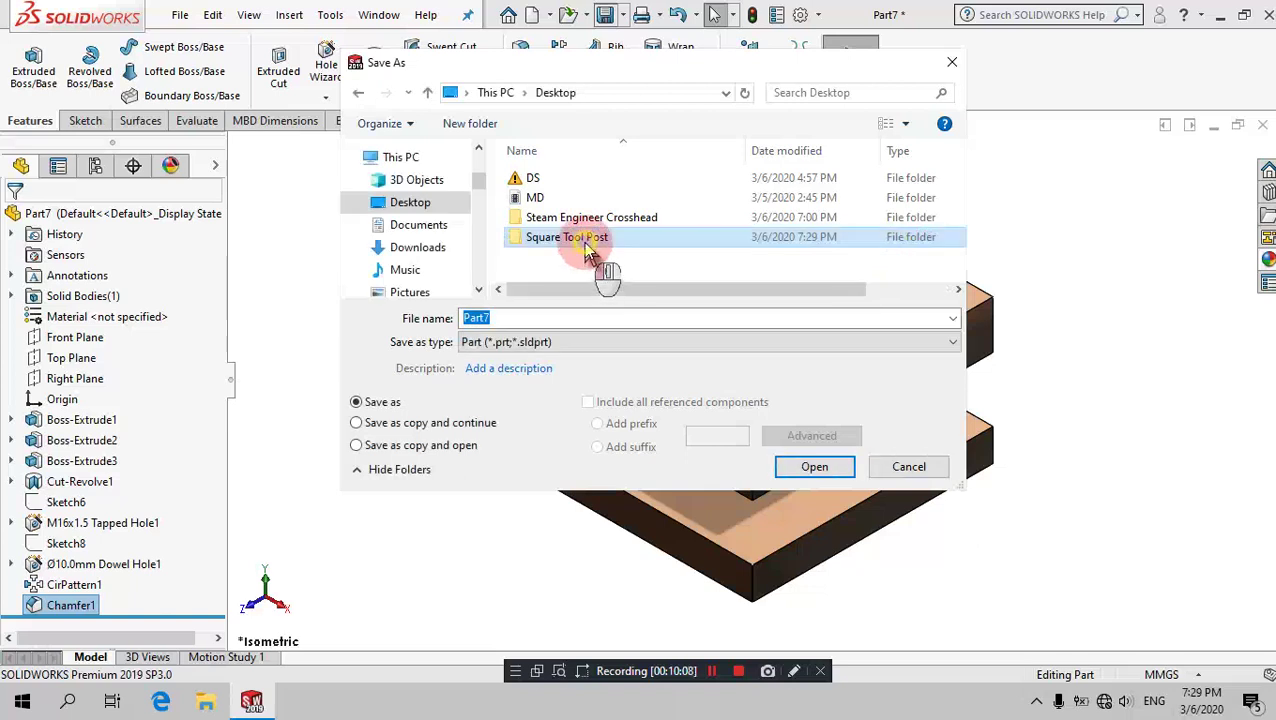
double_click(590, 245)
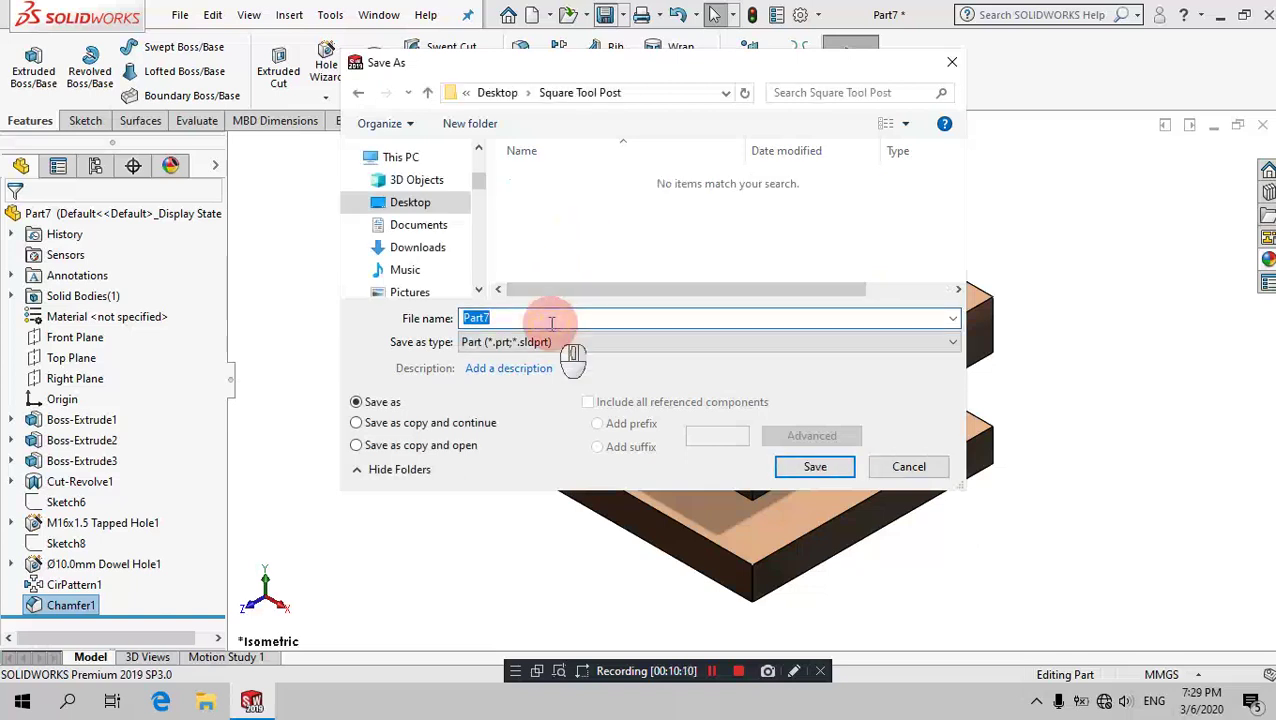
type("Tool Hea")
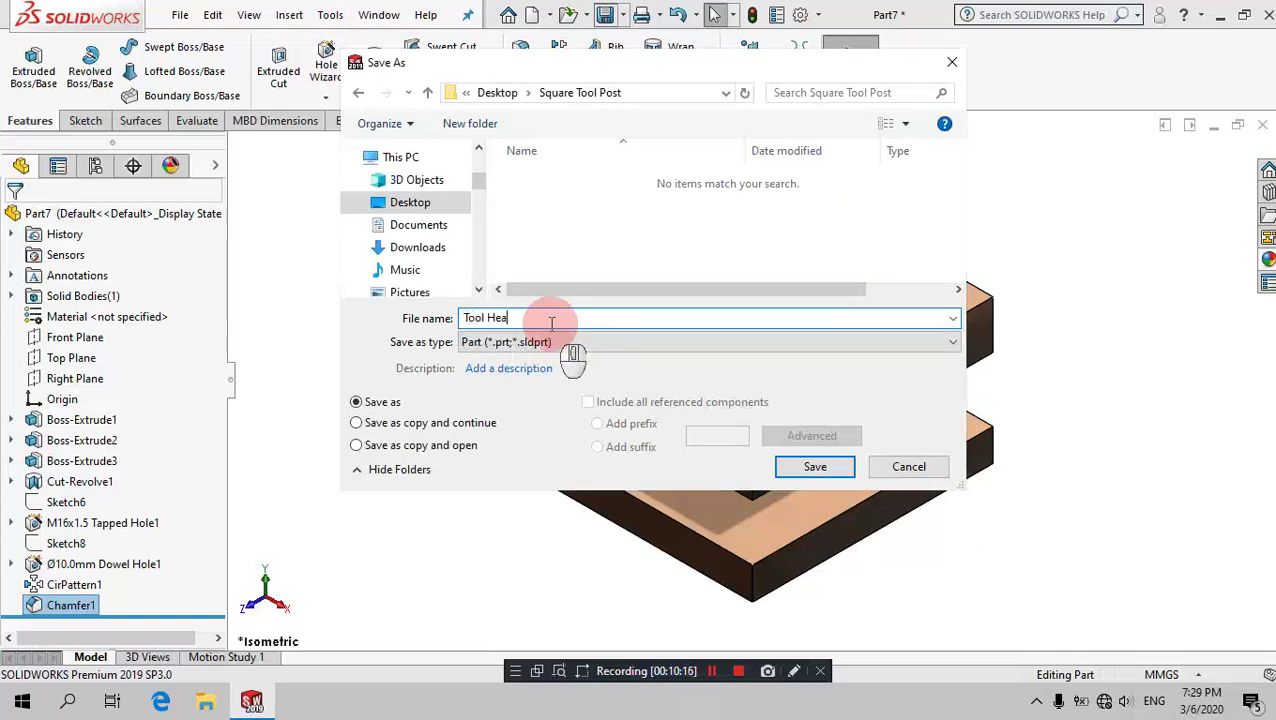
left_click(815, 466)
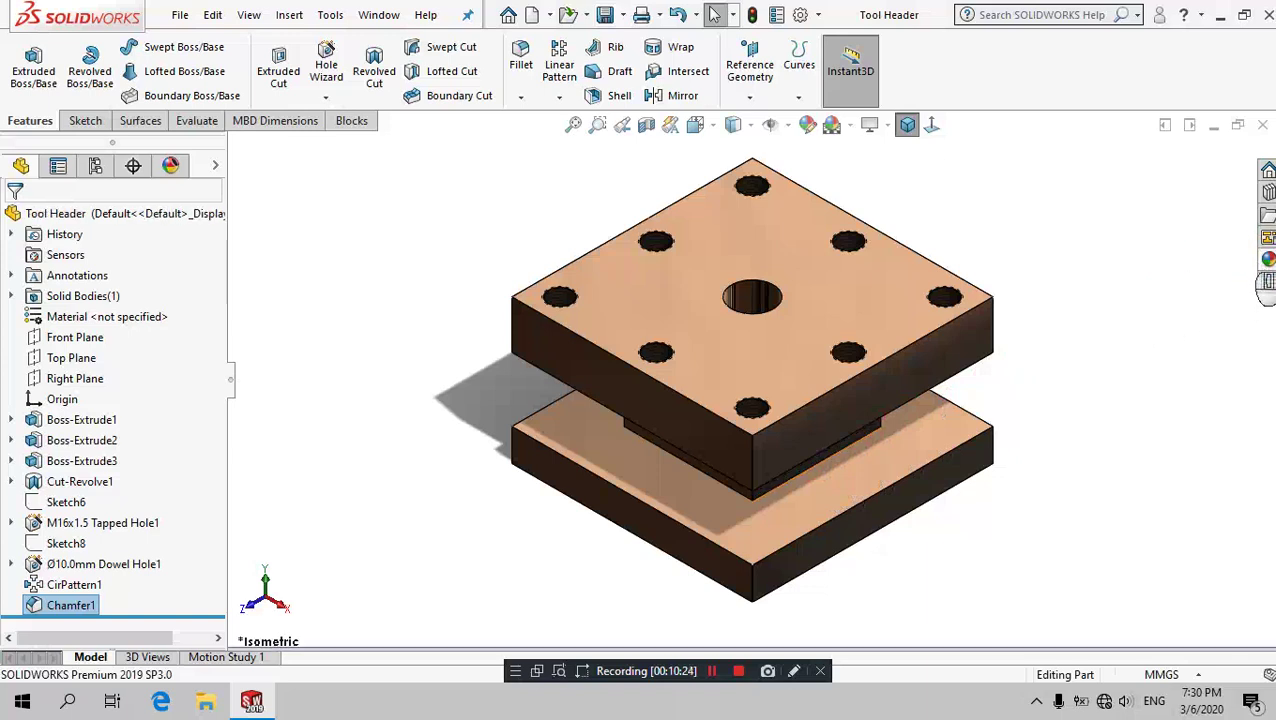
Step: Apply the Metal > Chrome appearance to the entire Tool Header part
left_click(1267, 258)
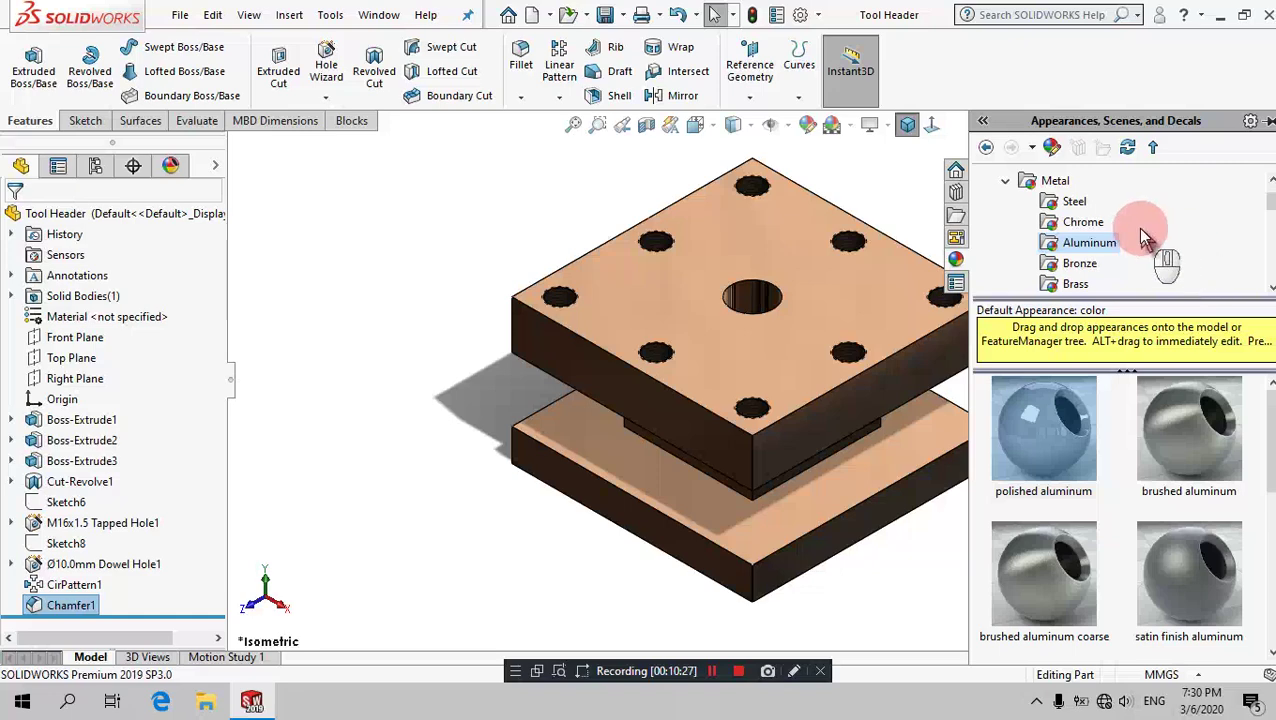
scroll(1003, 210, "up", 1)
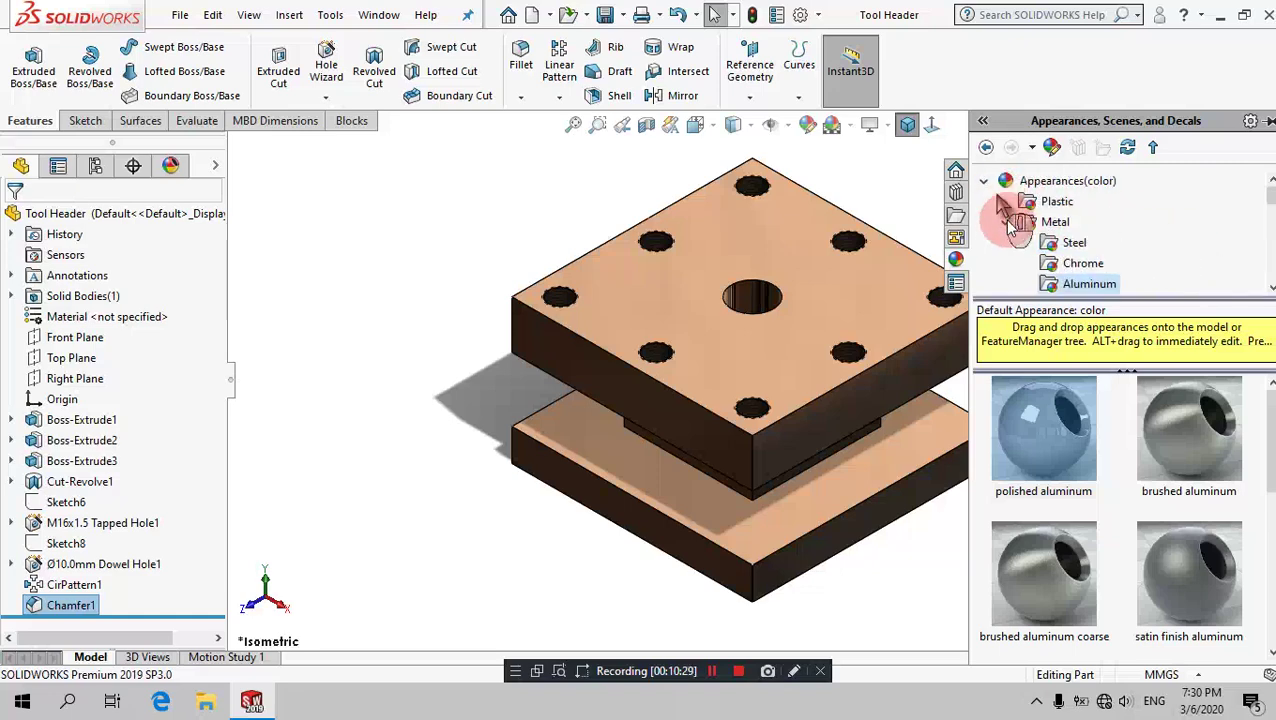
left_click(1020, 228)
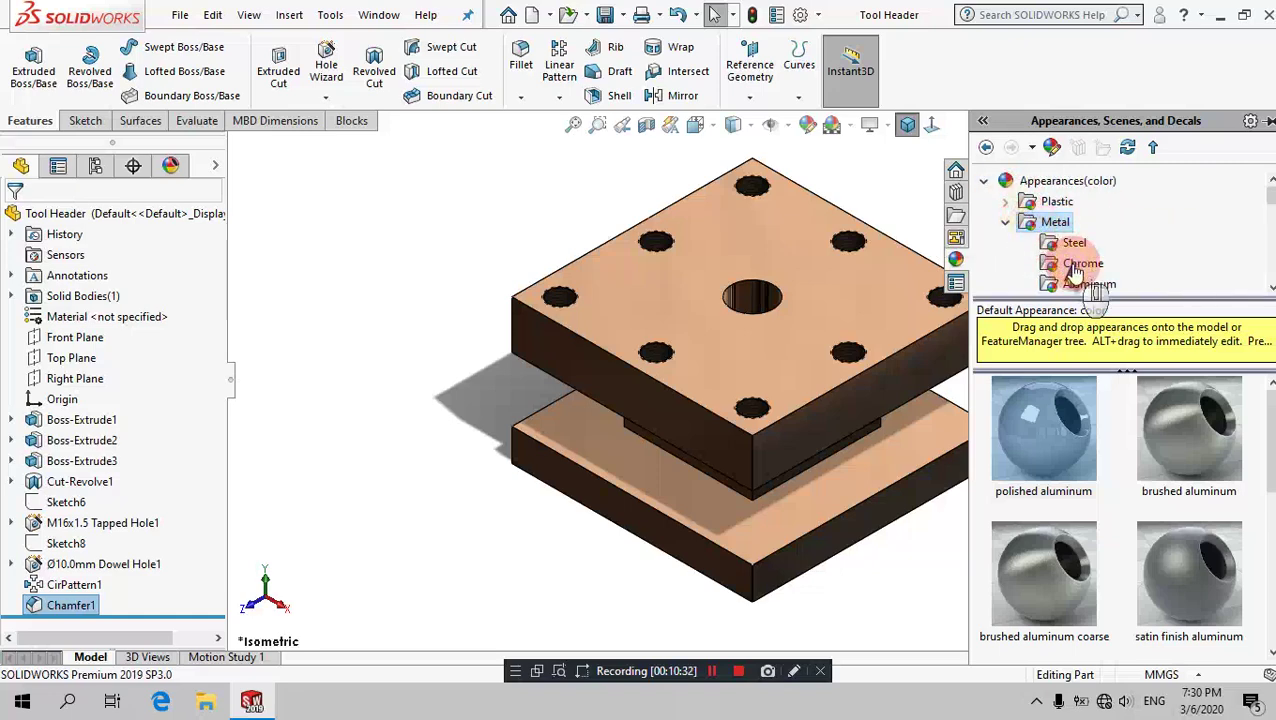
left_click(1080, 264)
left_click_drag(1035, 455, 808, 375)
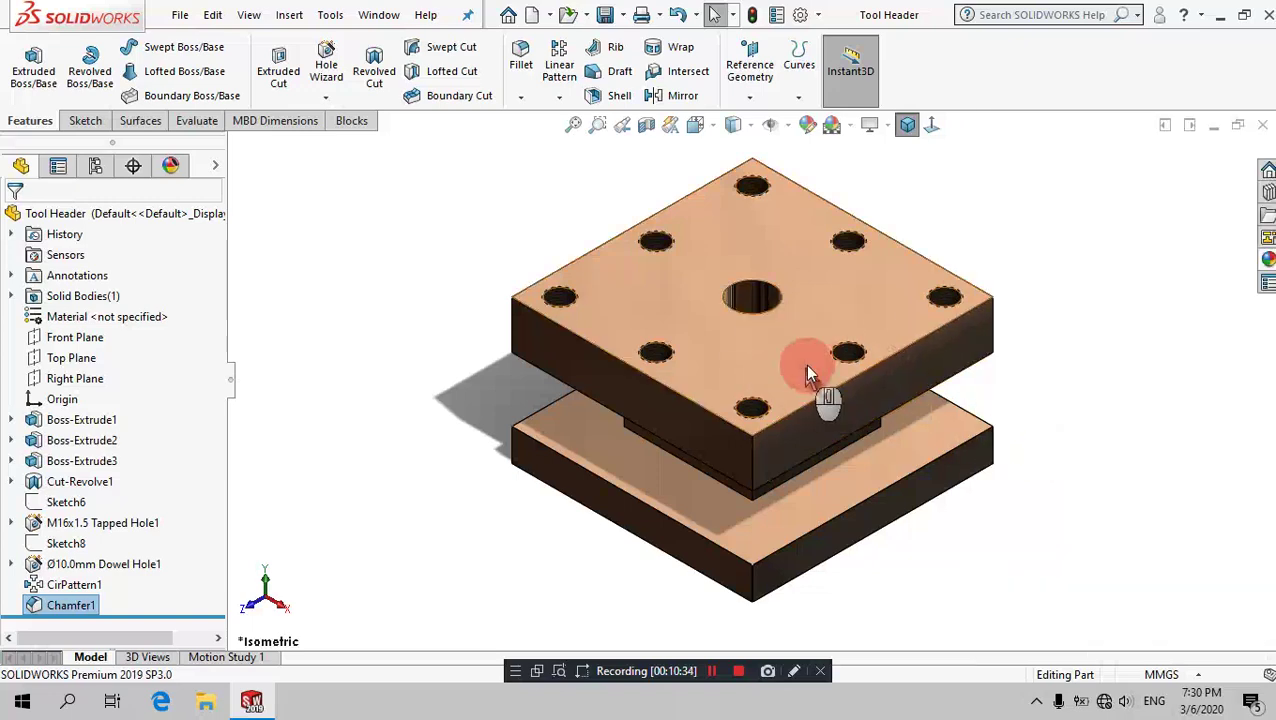
left_click(832, 375)
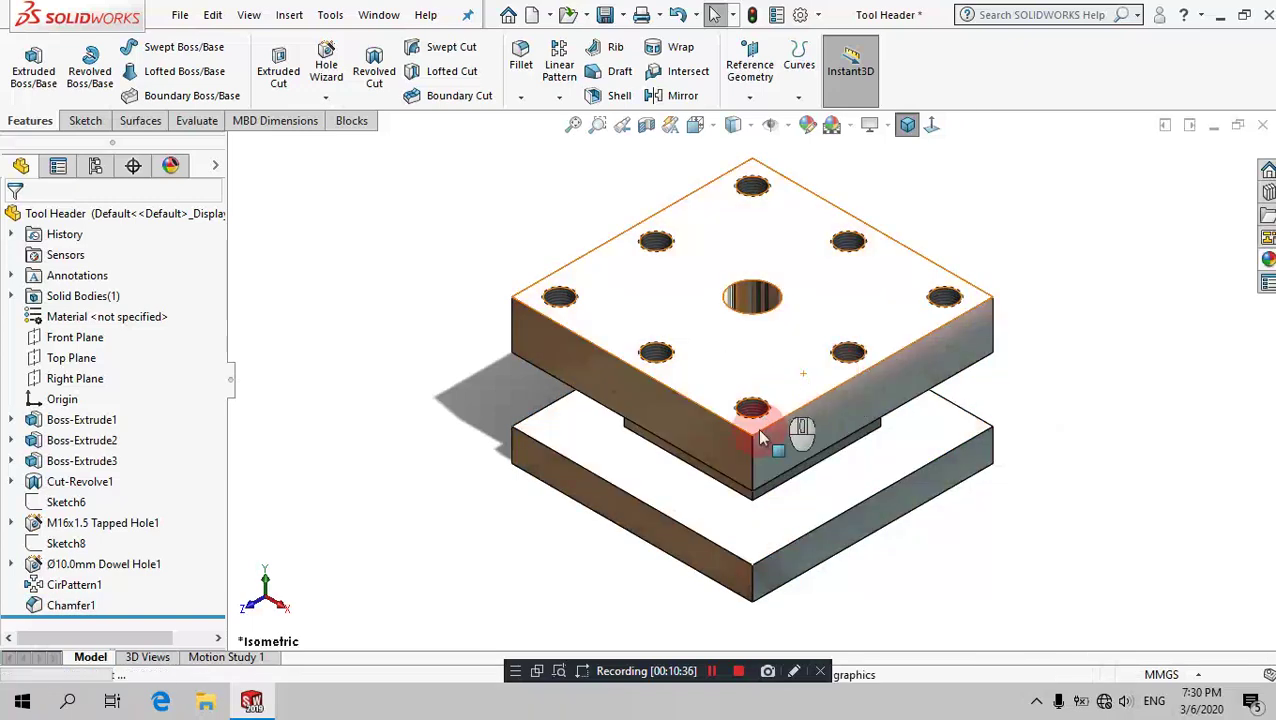
scroll(762, 458, "down", 2)
key("ctrl")
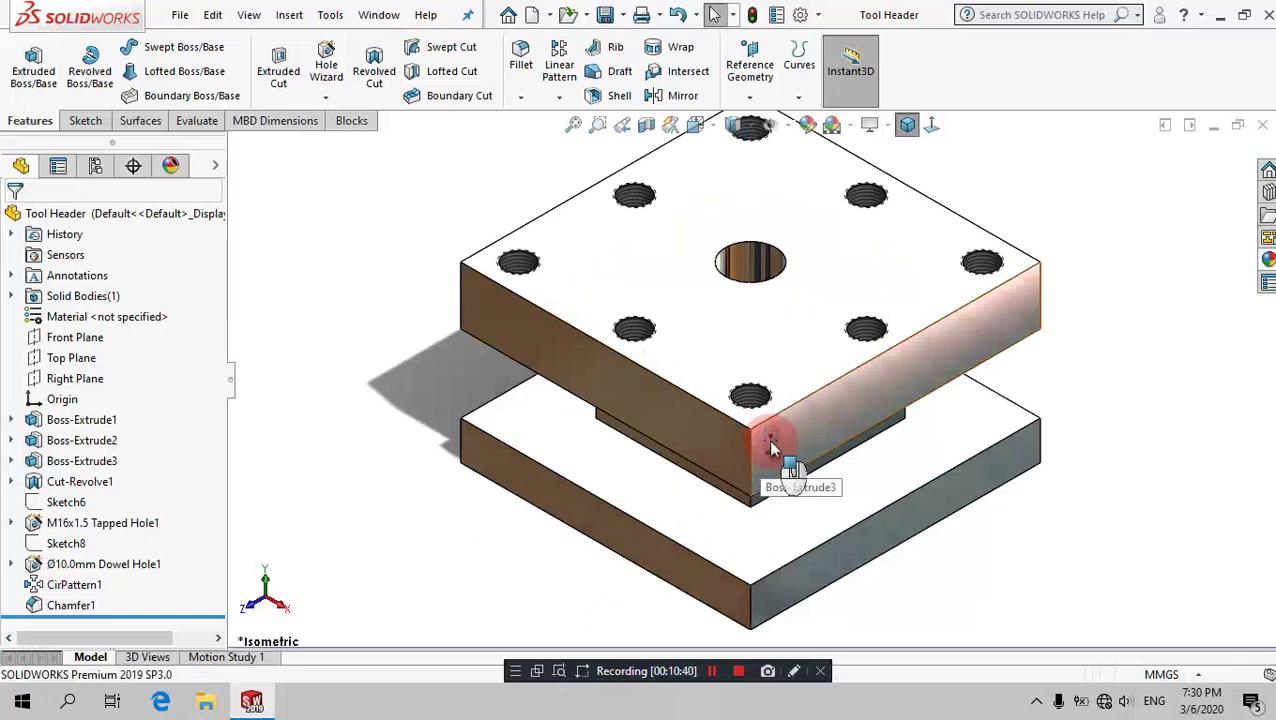
left_click(892, 262)
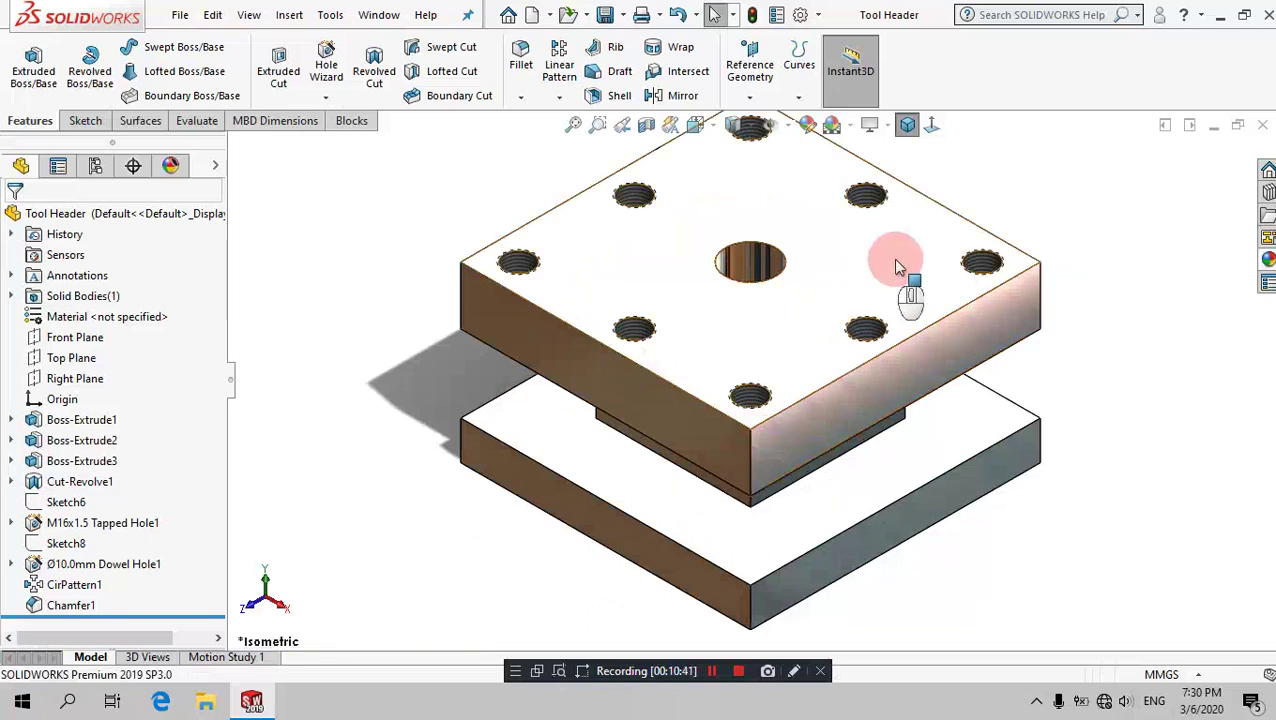
Step: Create a new part, Part8, from the Part MM template
left_click(531, 22)
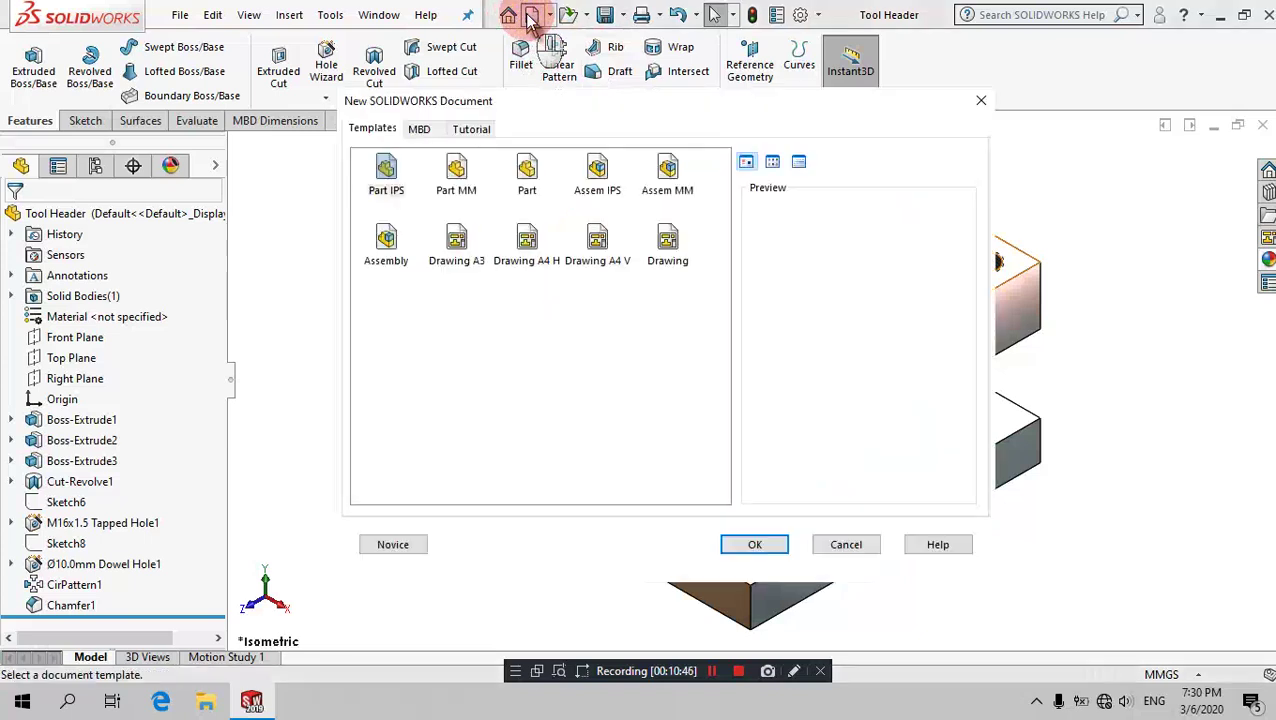
left_click(465, 178)
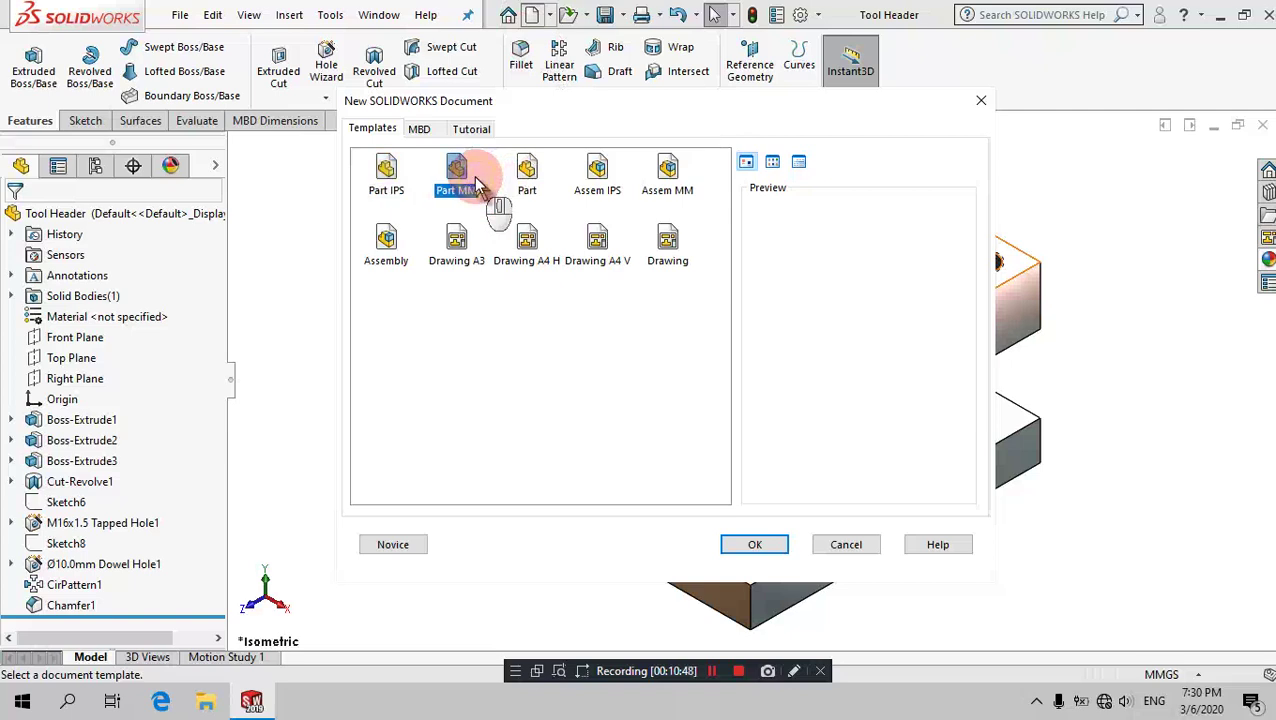
left_click(753, 548)
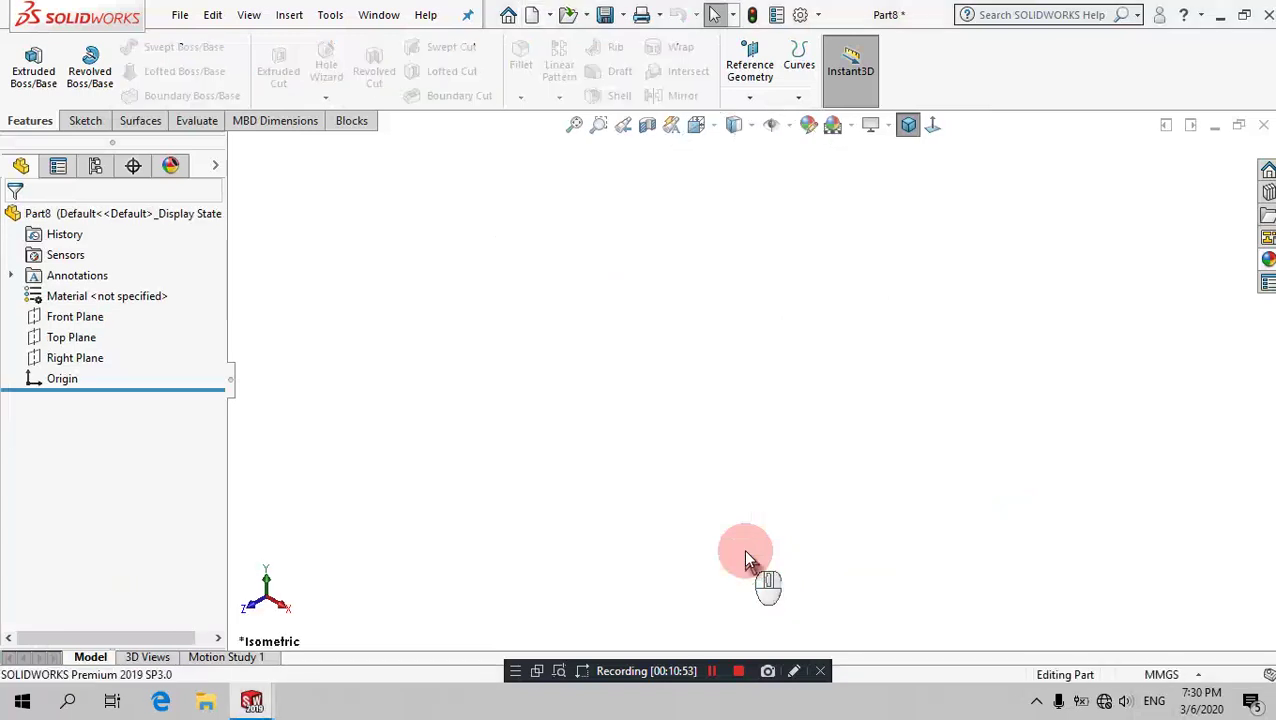
Step: Start Sketch1 on the Top Plane
left_click(85, 120)
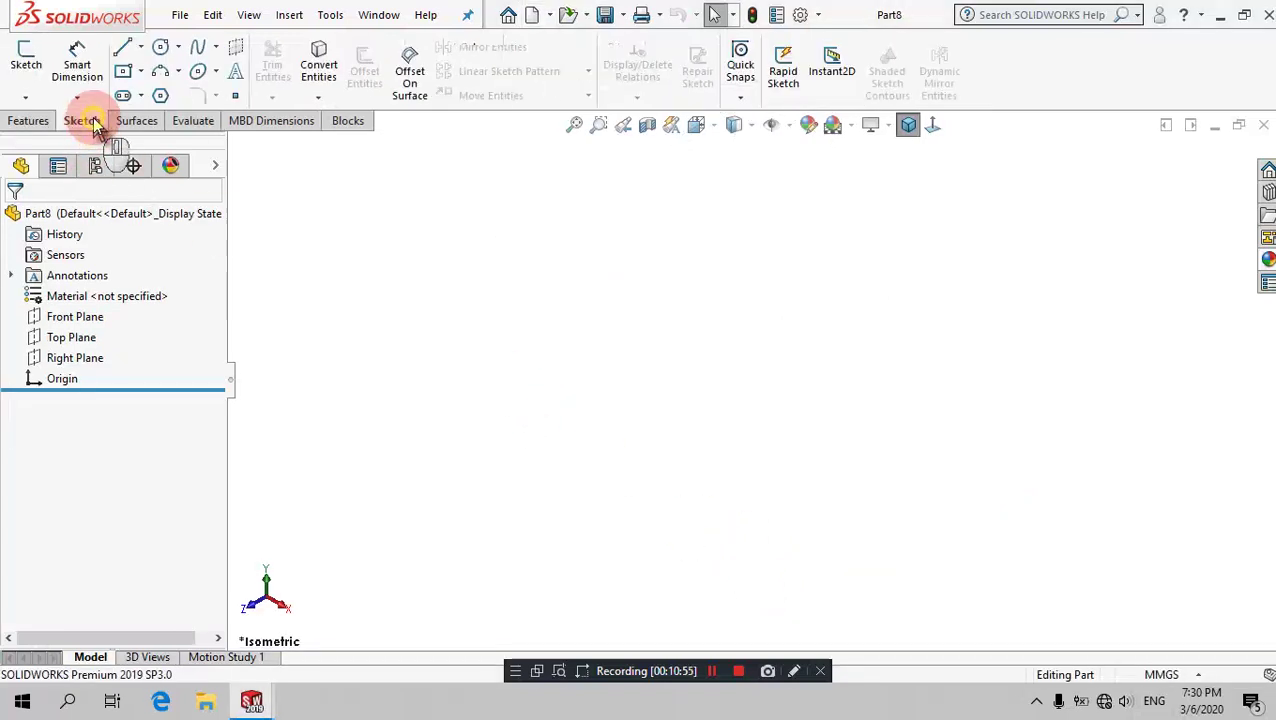
left_click(26, 58)
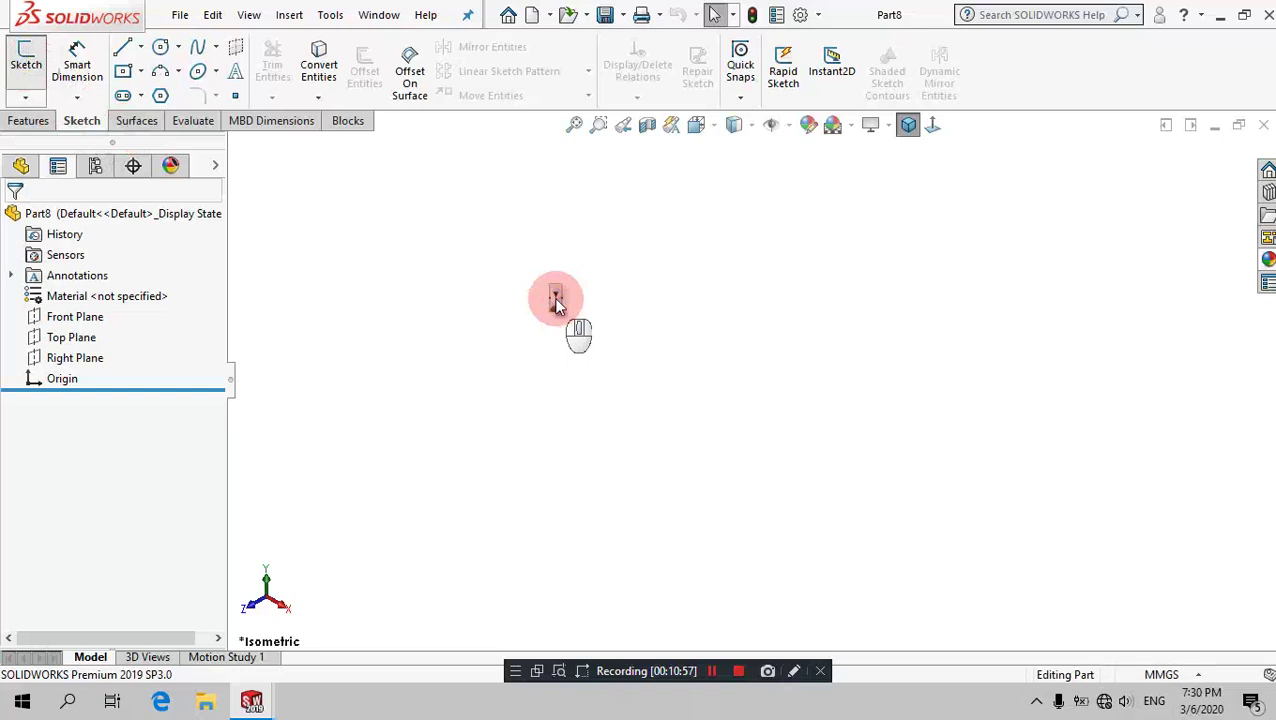
left_click(665, 354)
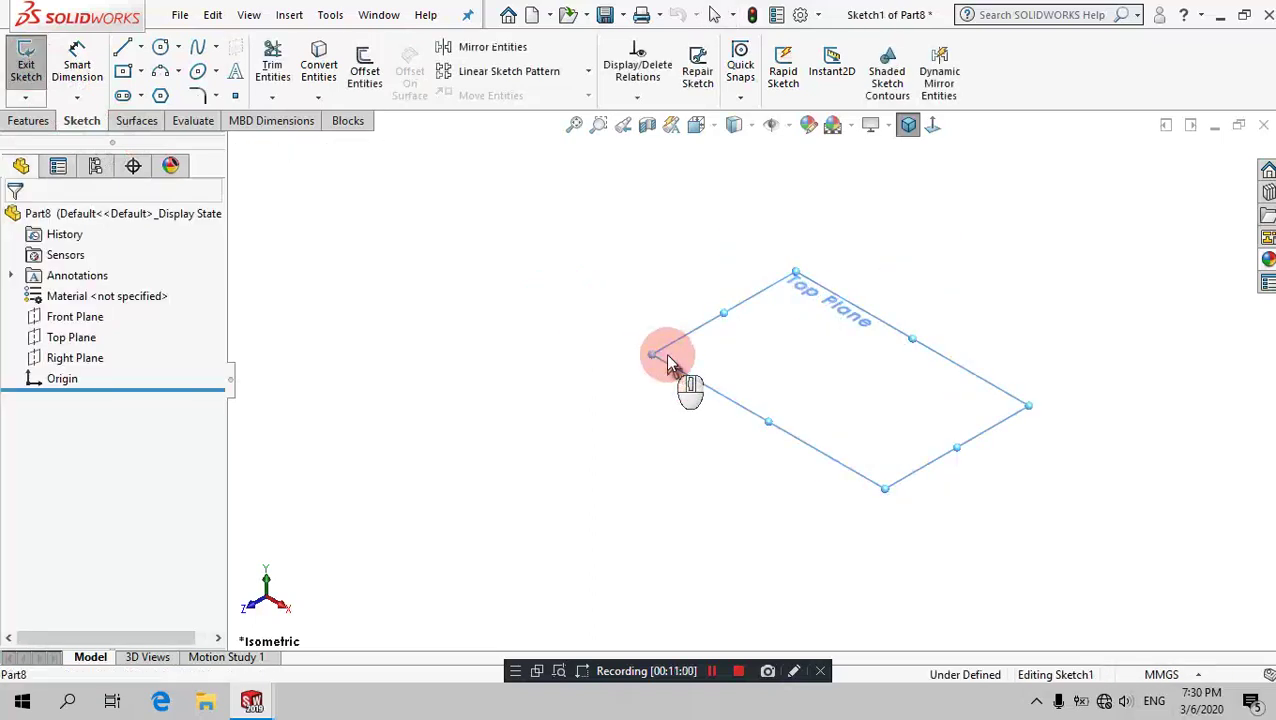
Step: Draw a rectangle centred on the origin and make its right and top edges equal, forming a square
left_click(123, 71)
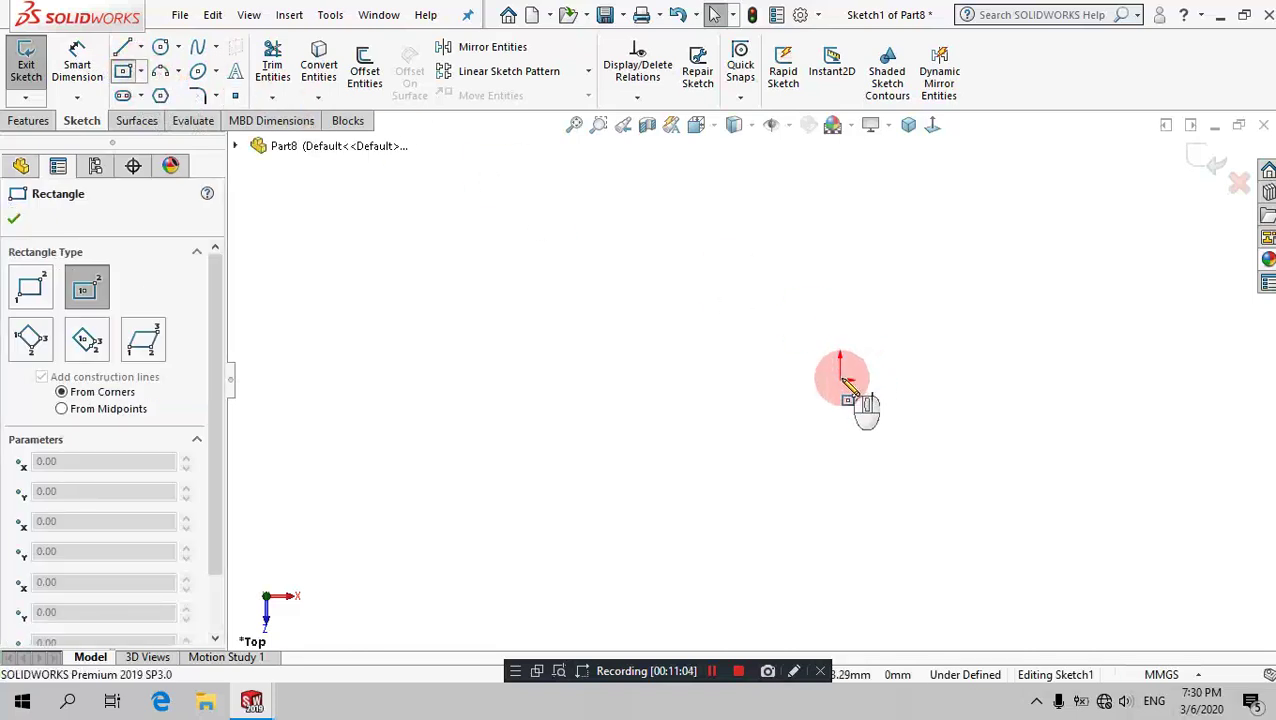
left_click_drag(841, 379, 1035, 208)
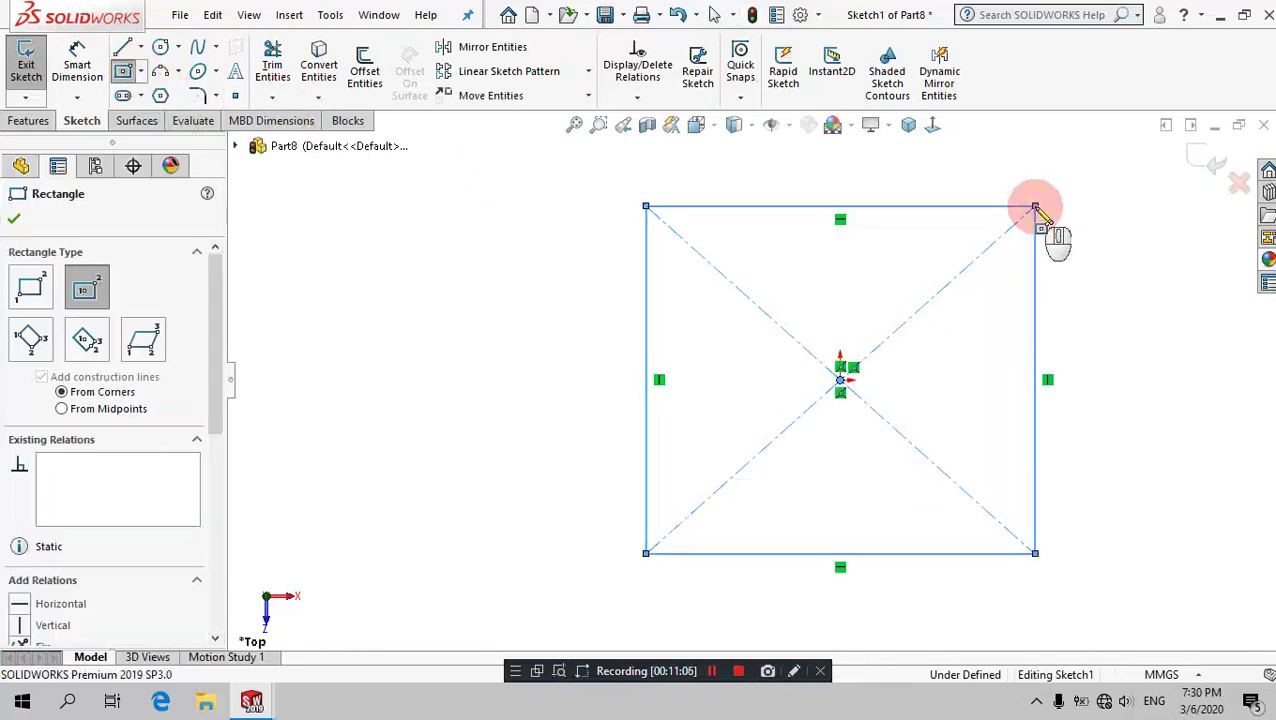
key("Escape")
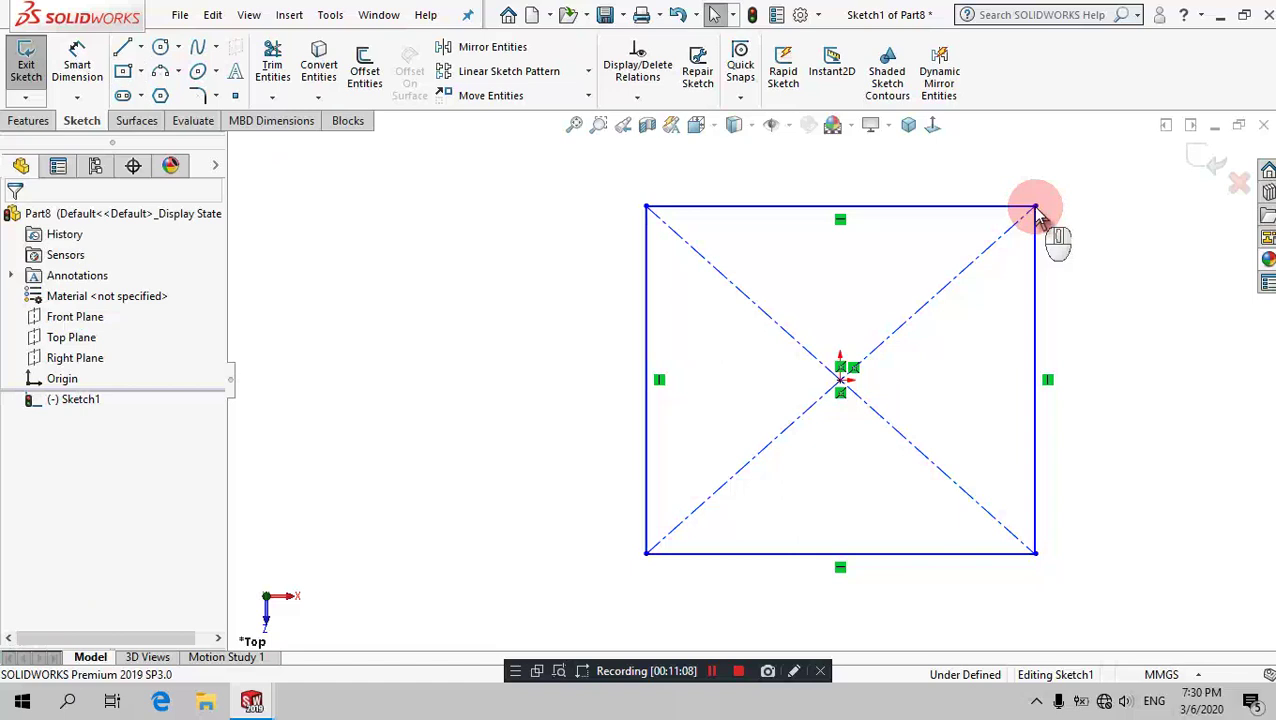
left_click(1033, 232)
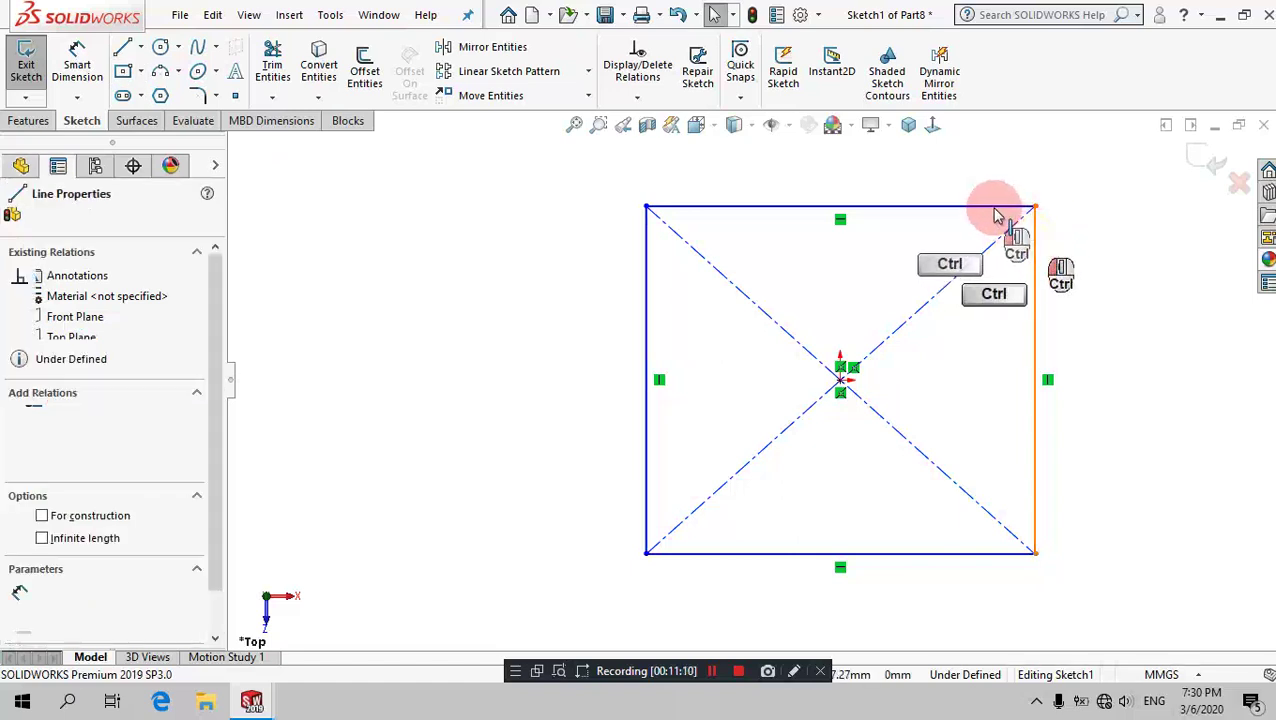
left_click(995, 207)
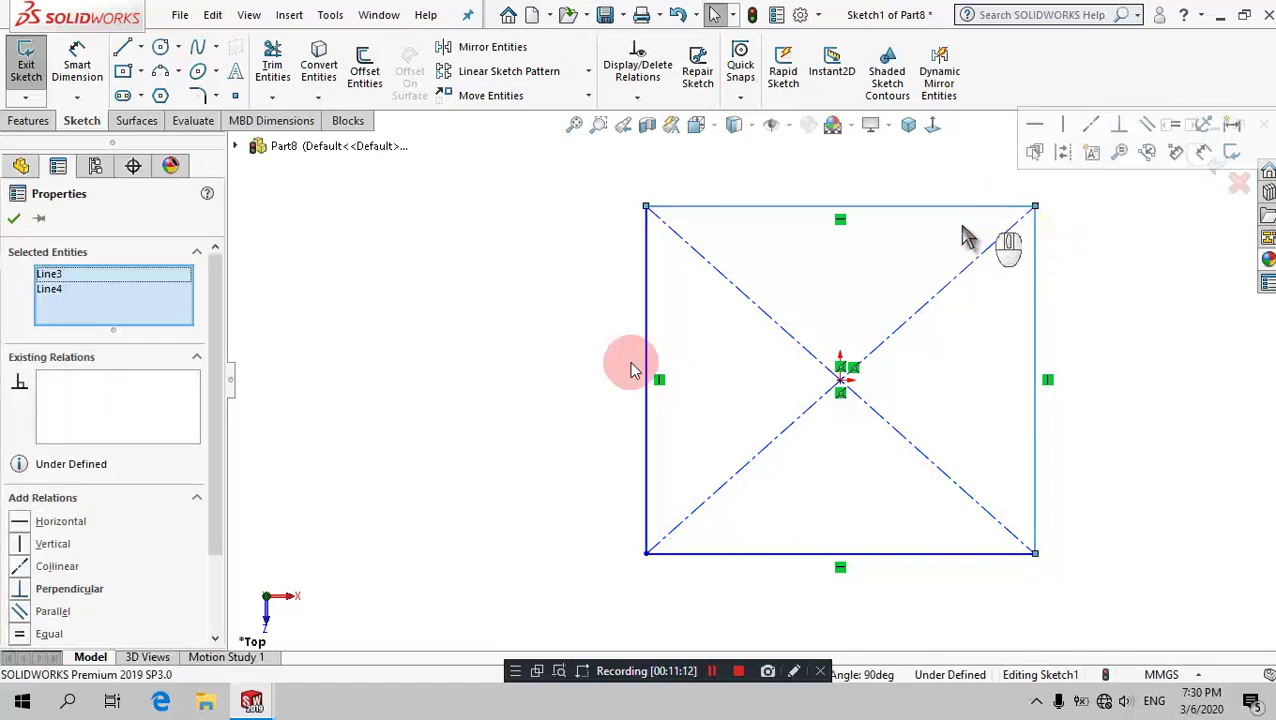
left_click(926, 397)
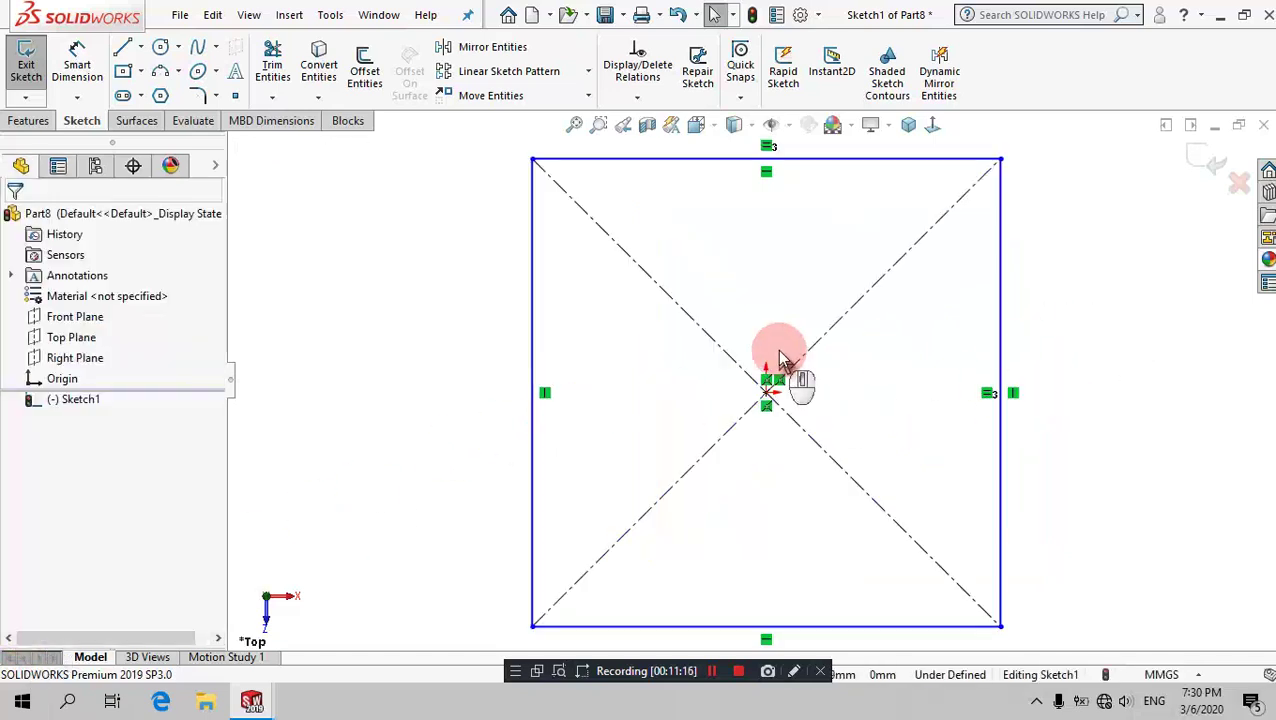
Step: Dimension the square's side to 150 mm so the sketch is fully defined
scroll(780, 360, "up", 2)
left_click(77, 65)
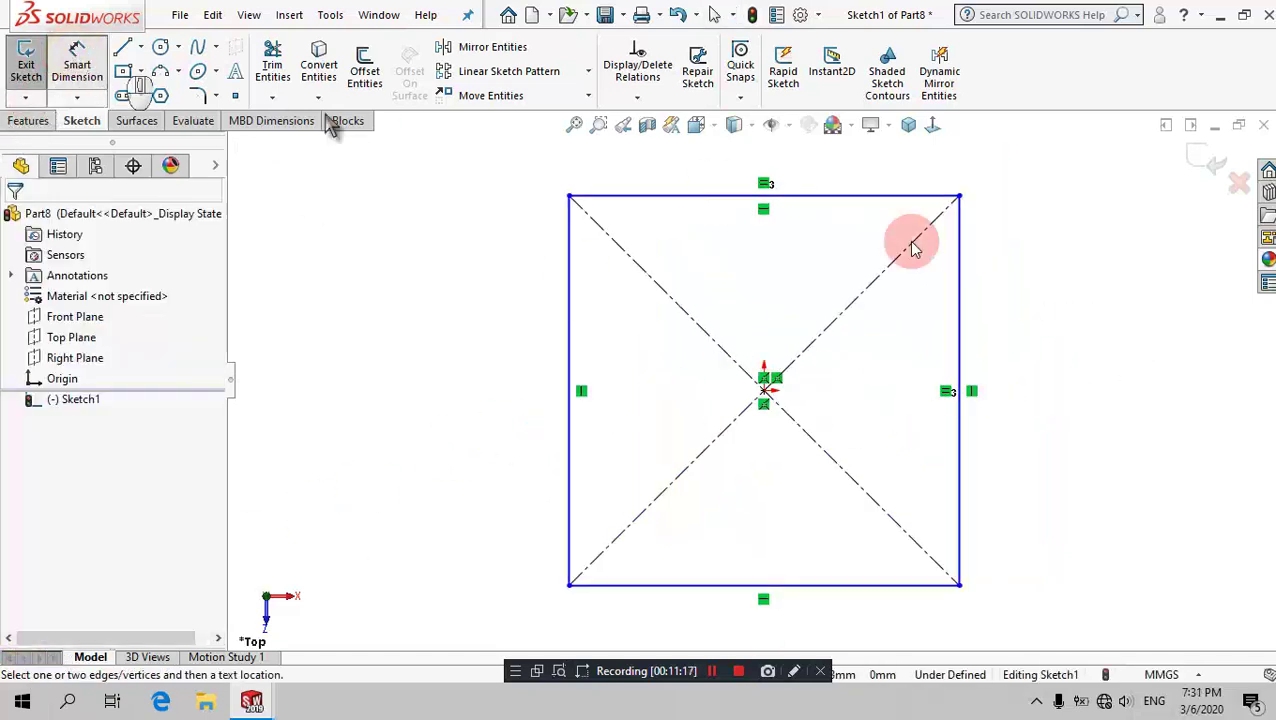
left_click(957, 310)
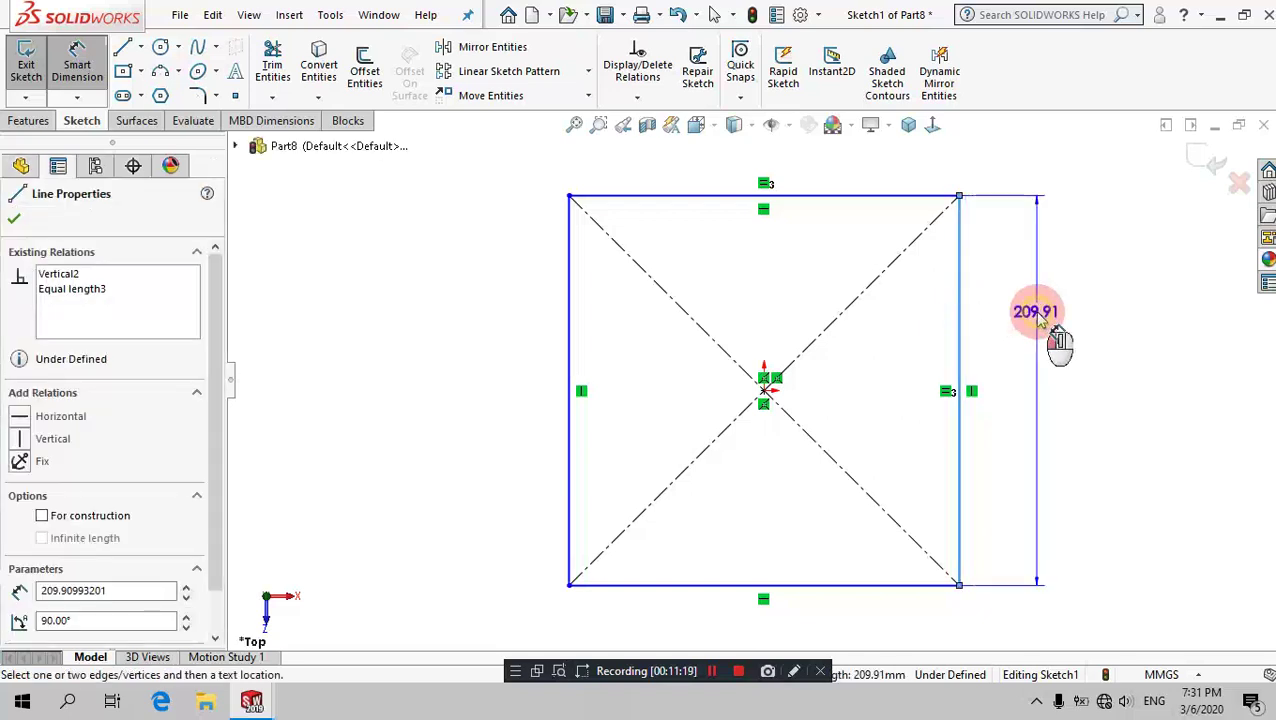
left_click(1036, 313)
type("150")
key("Return")
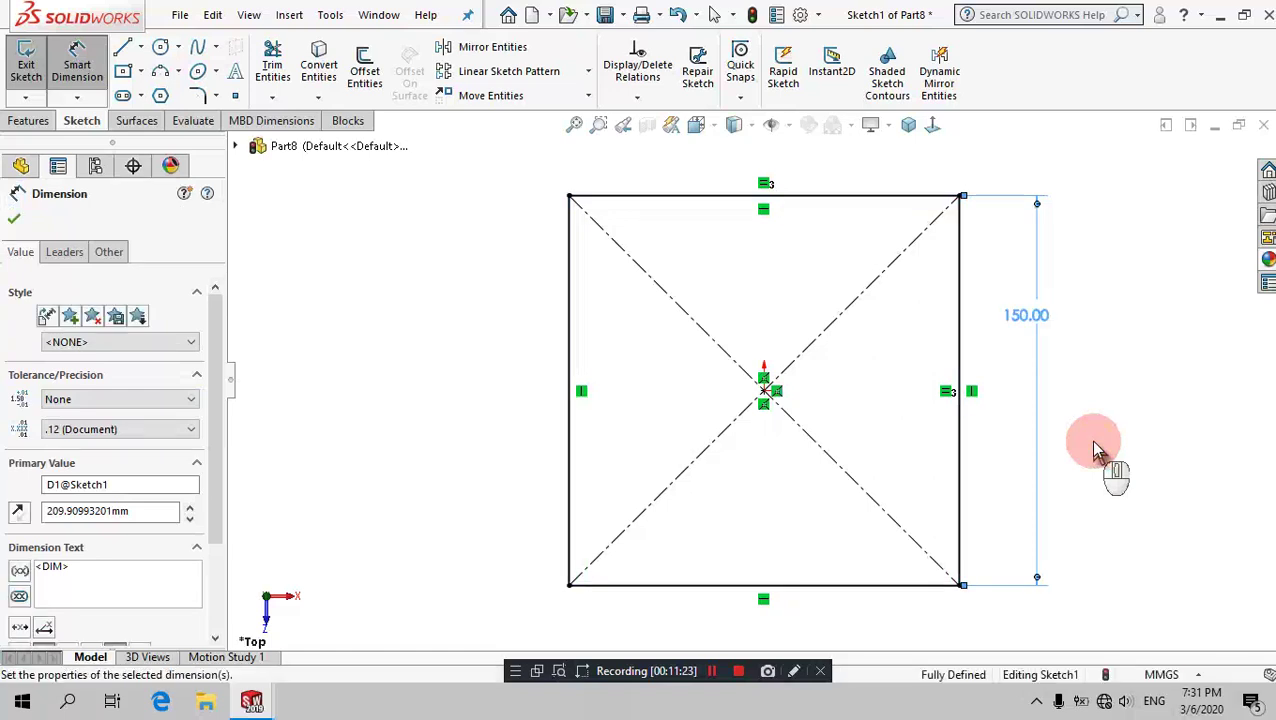
left_click(1097, 449)
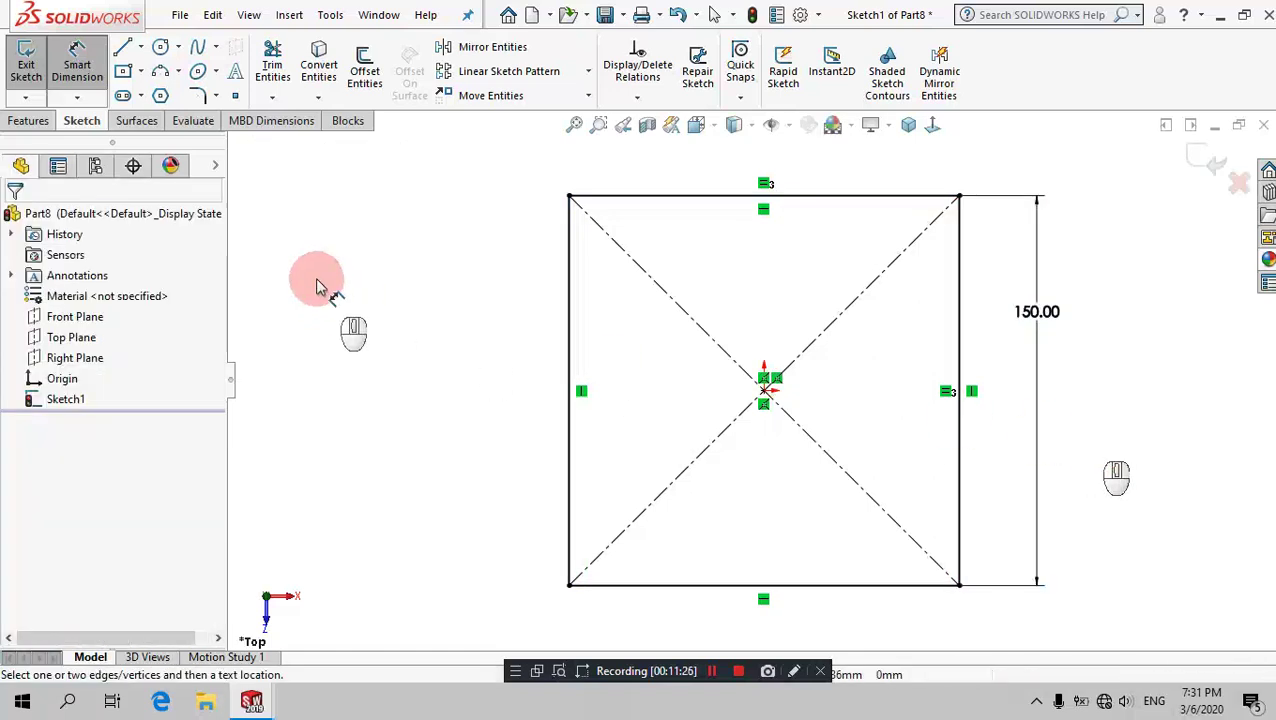
left_click(30, 121)
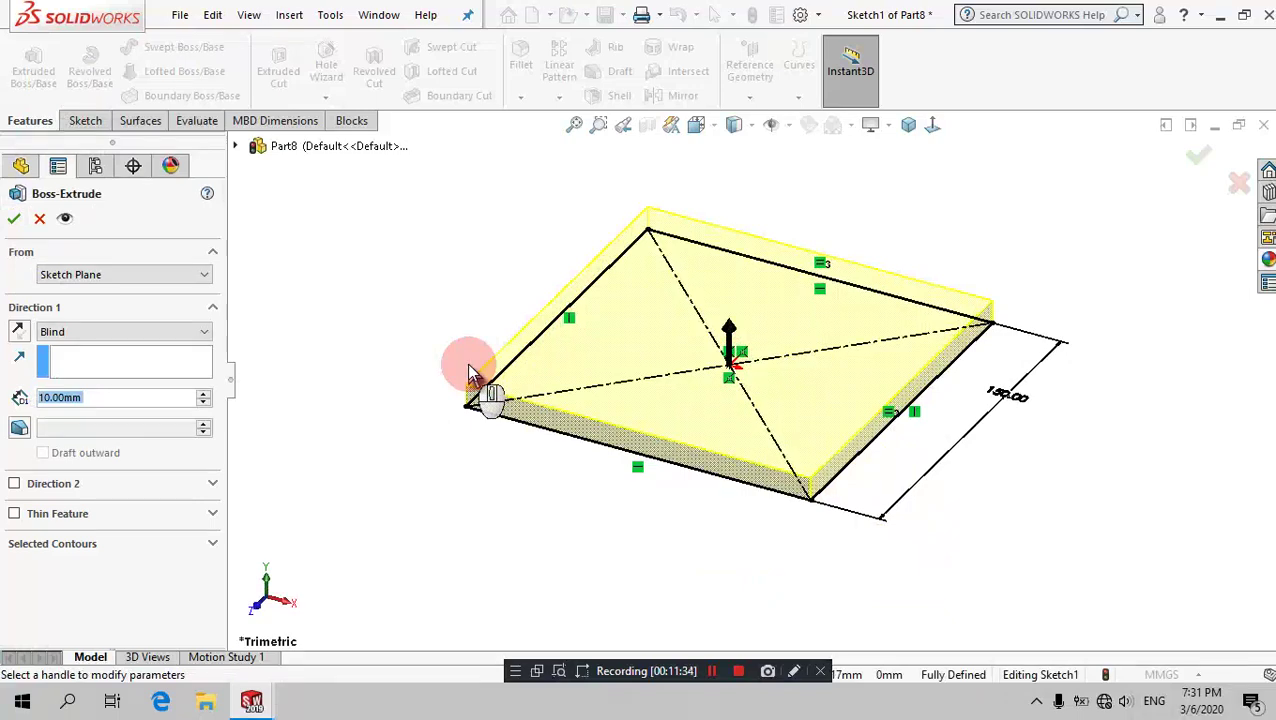
Step: Extrude the 150 mm square sketch 25 mm into a solid plate
type("2")
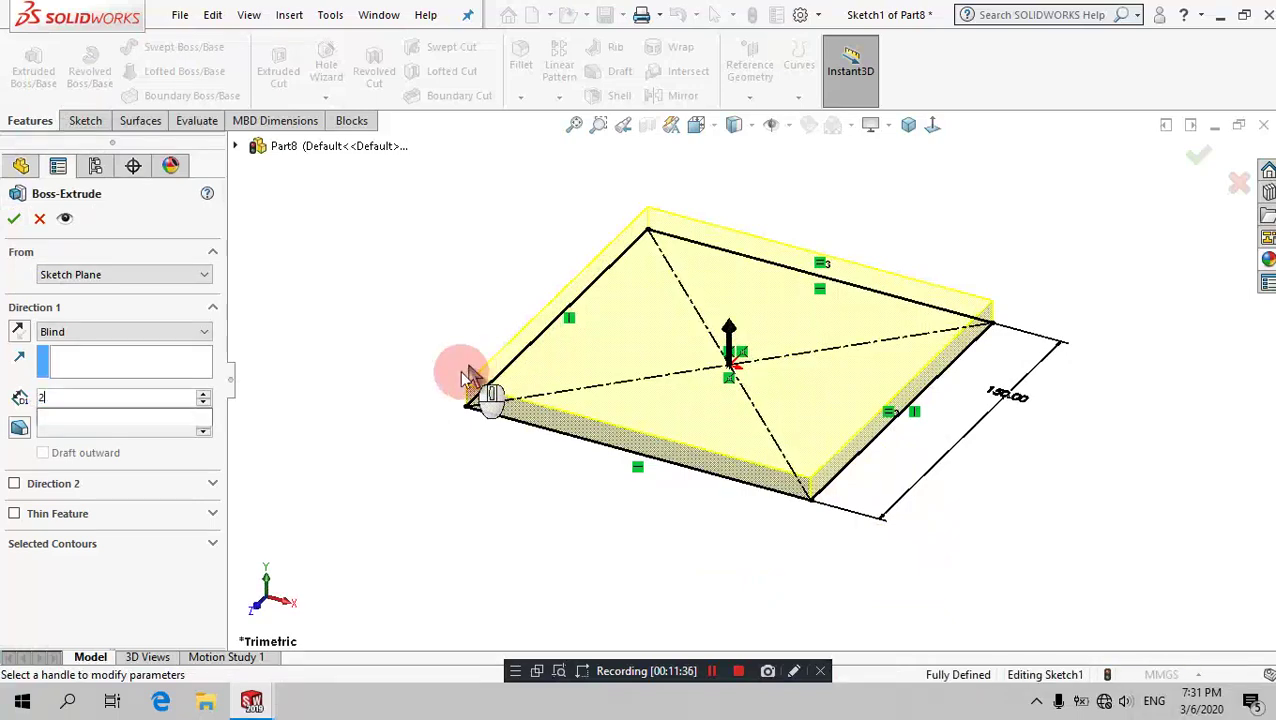
type("5")
key("Return")
left_click(14, 218)
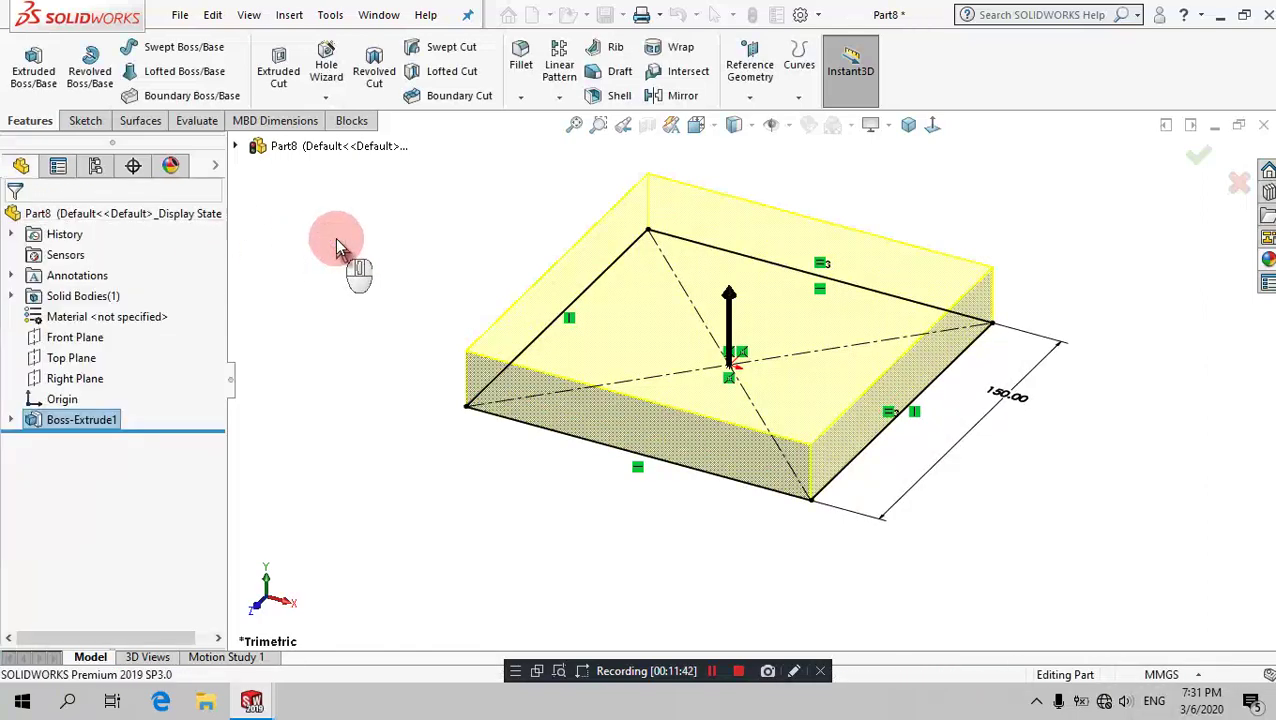
left_click(808, 234)
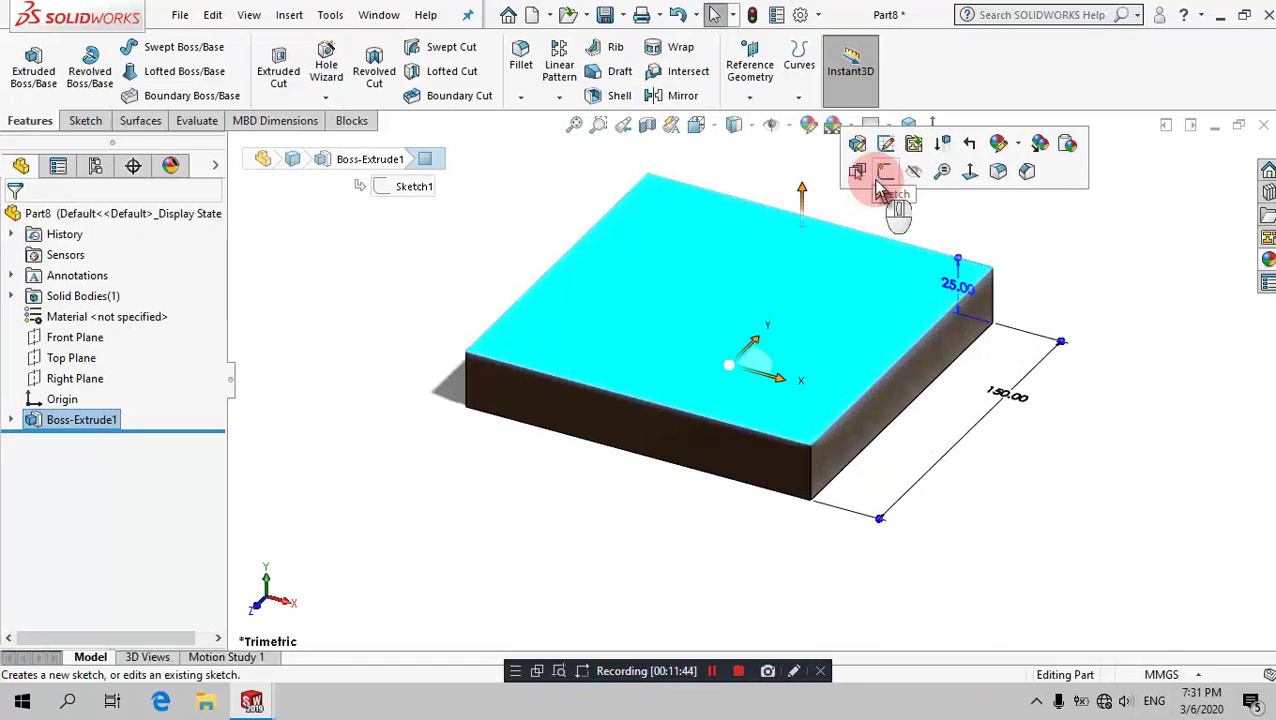
Step: On the plate's top face, sketch an origin-centred circle and dimension it to Ø60 mm
left_click(891, 184)
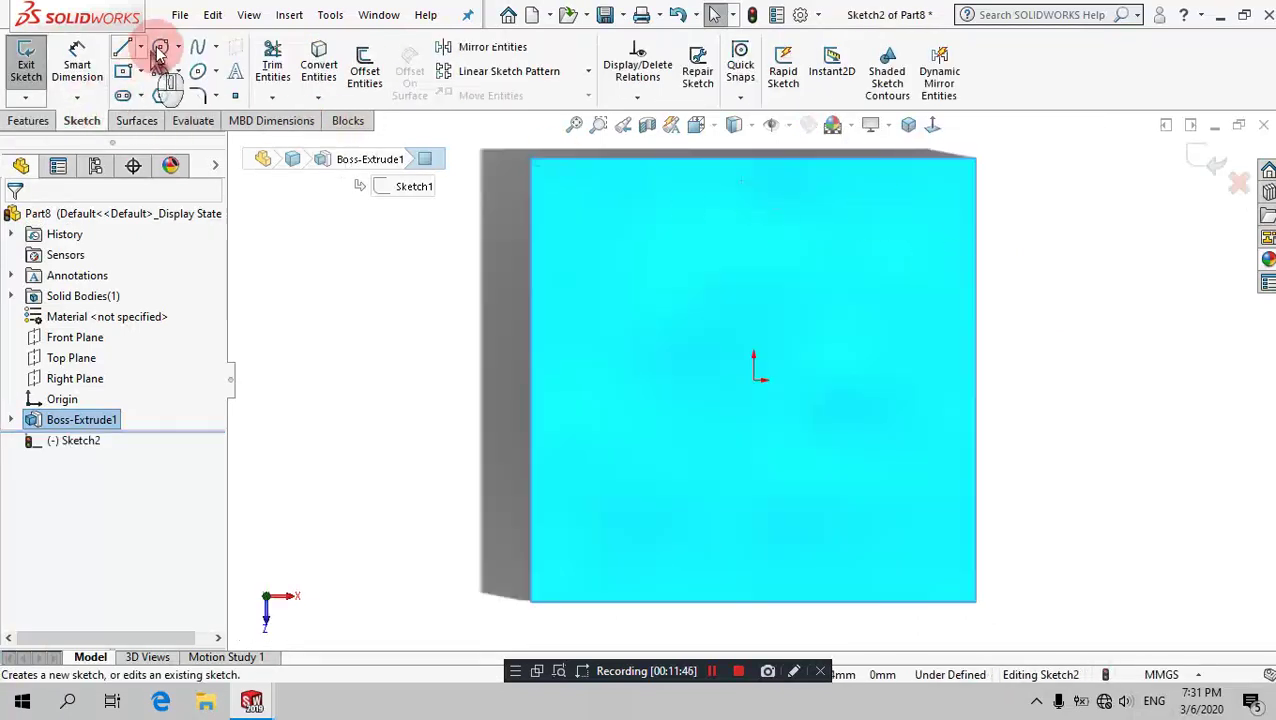
left_click(159, 52)
left_click_drag(755, 381, 764, 399)
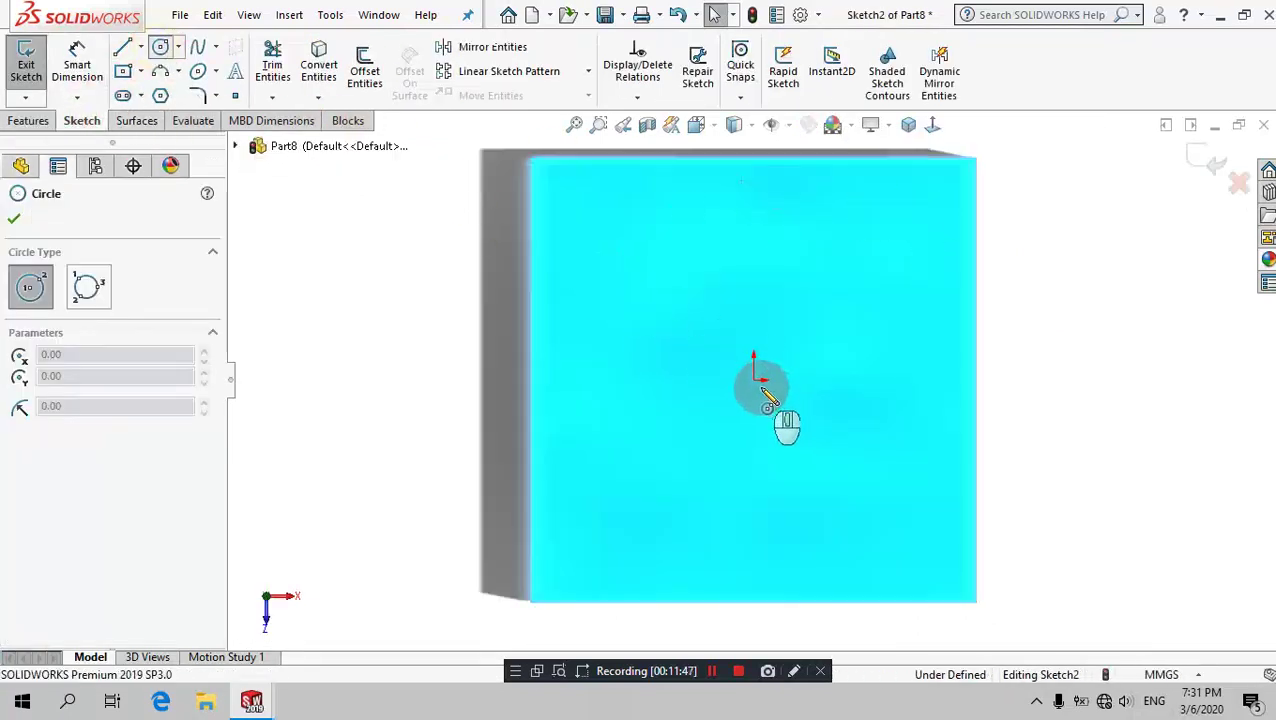
left_click(888, 332)
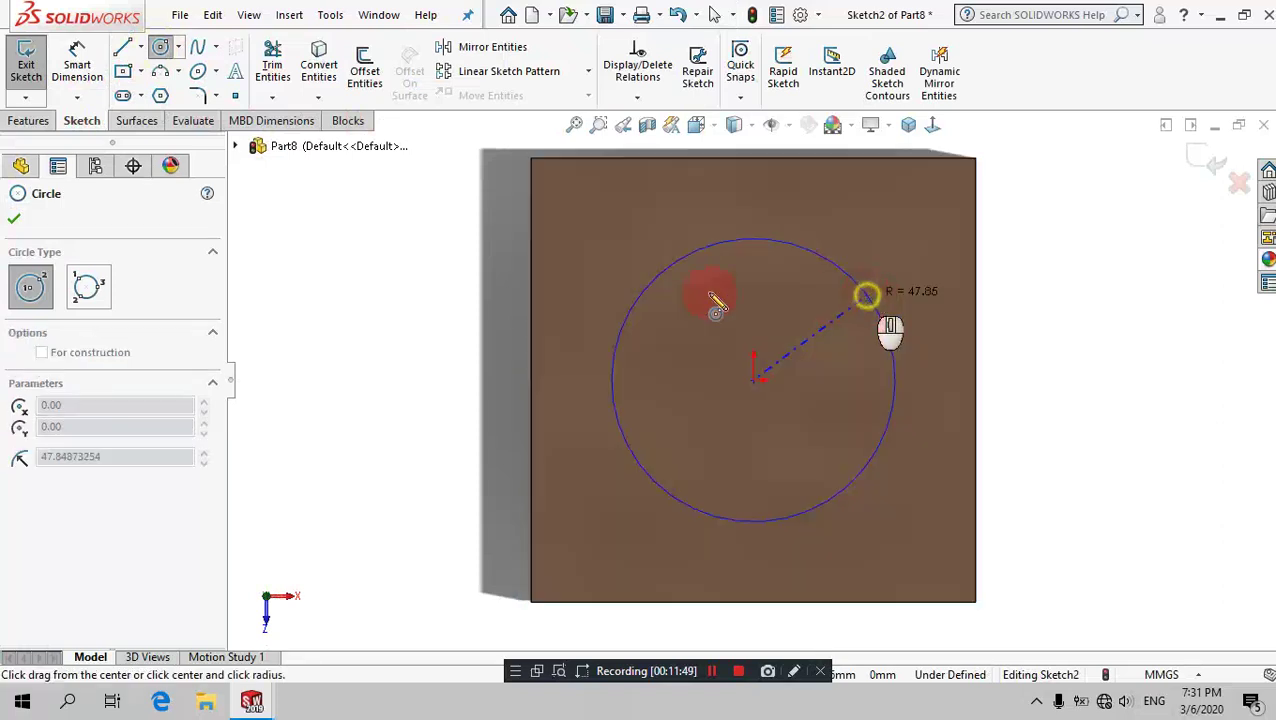
left_click(80, 55)
left_click_drag(811, 244, 988, 252)
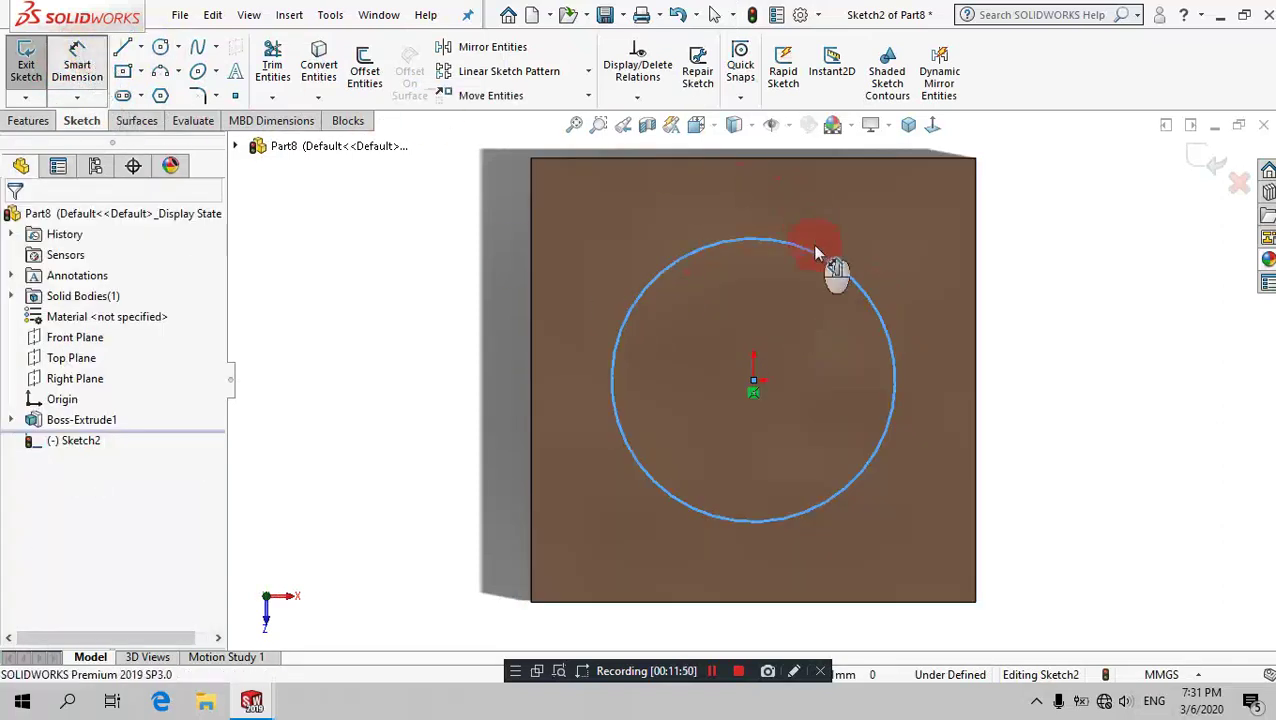
left_click(988, 248)
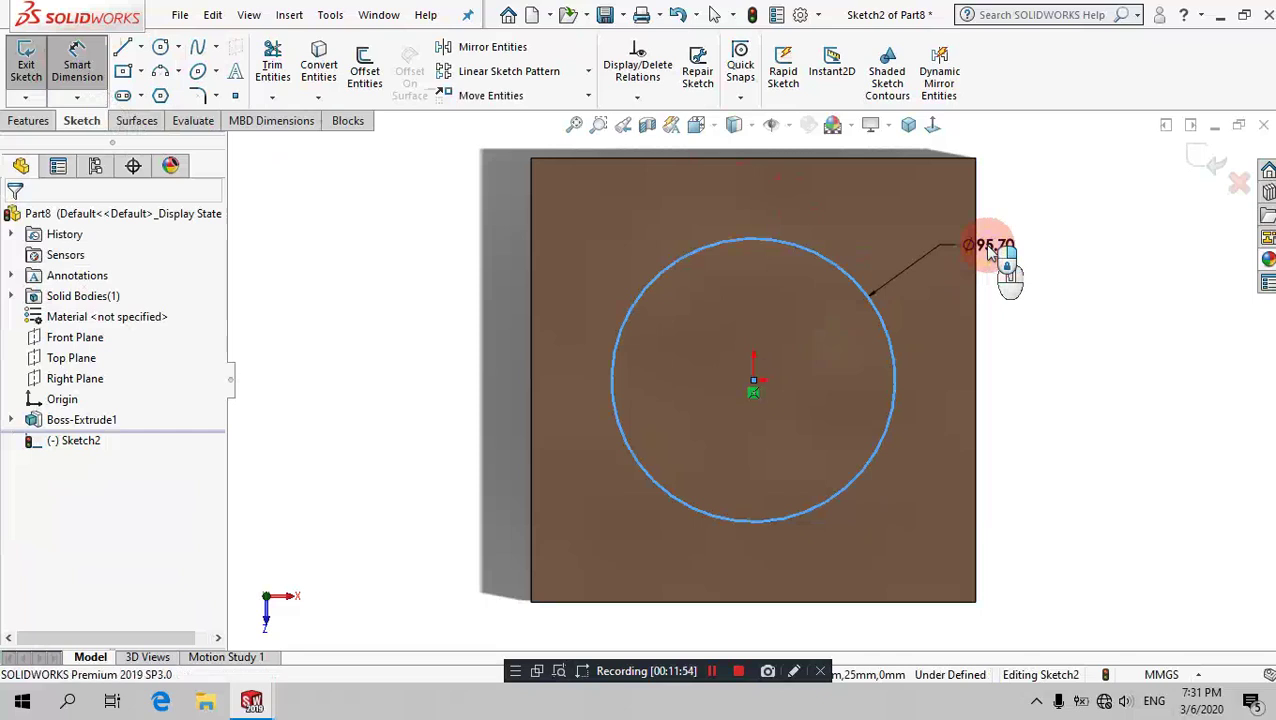
type("6")
key("Return")
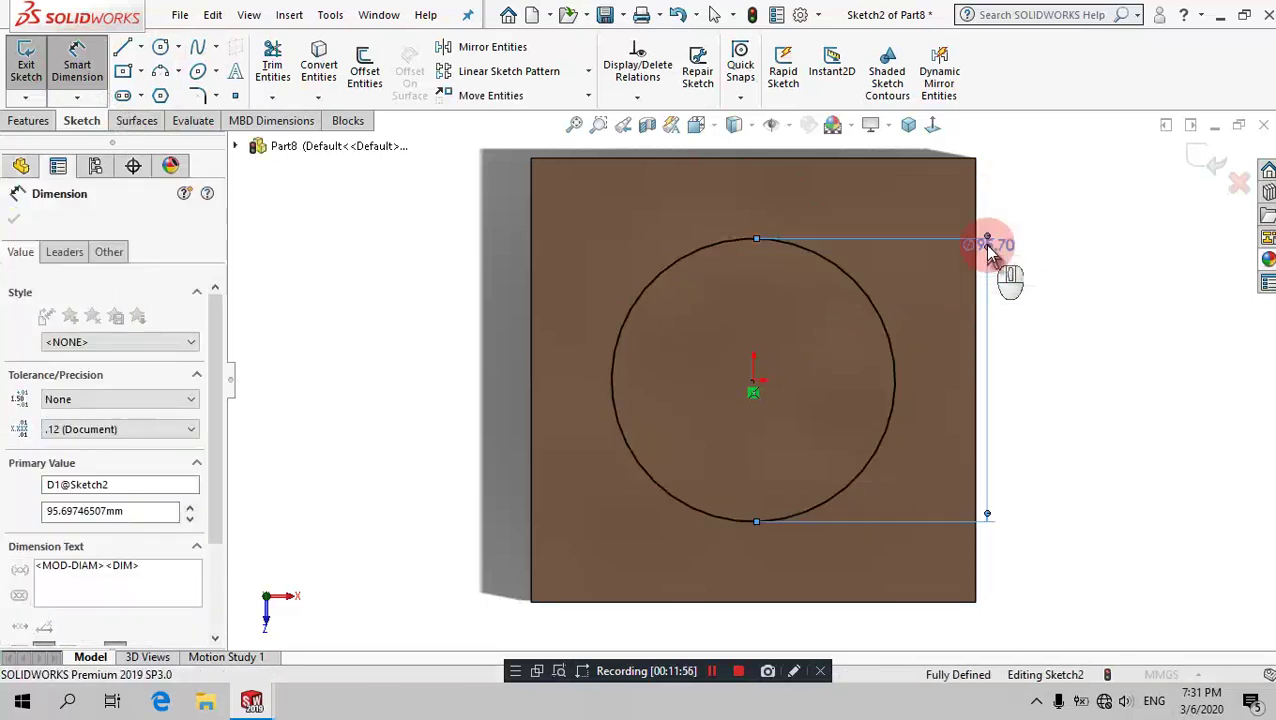
left_click(1065, 340)
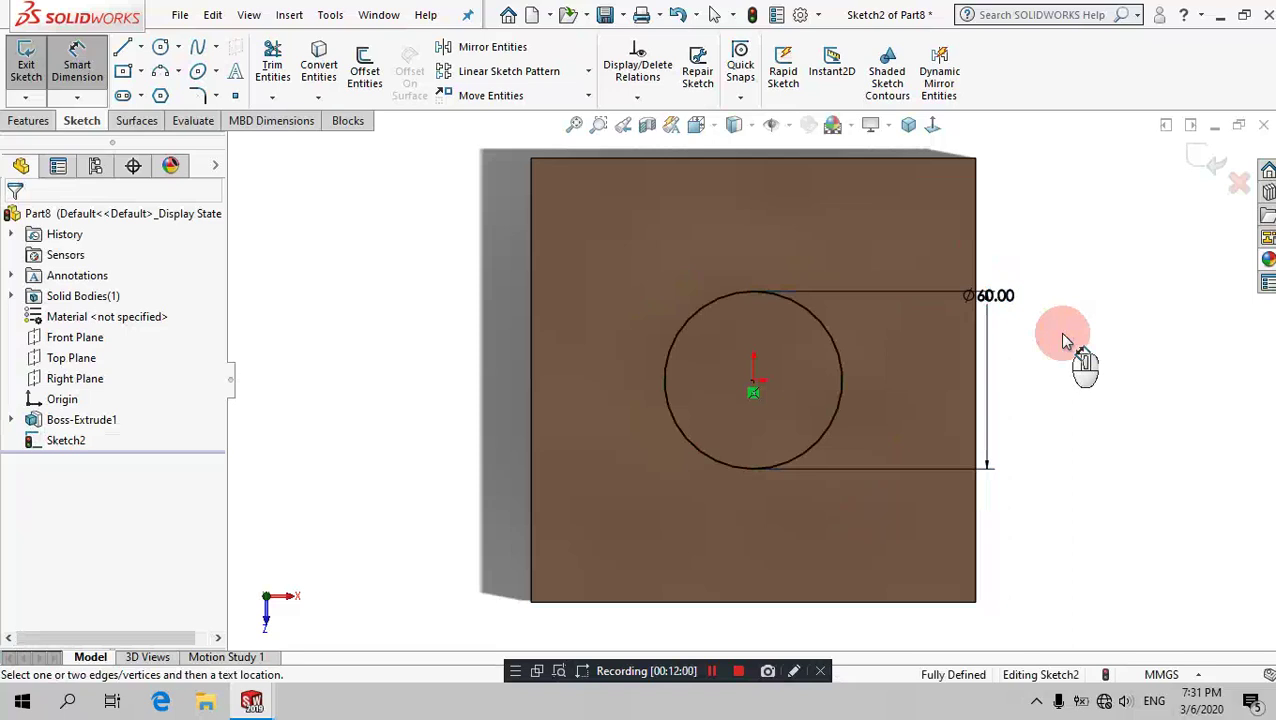
left_click(28, 120)
left_click(40, 68)
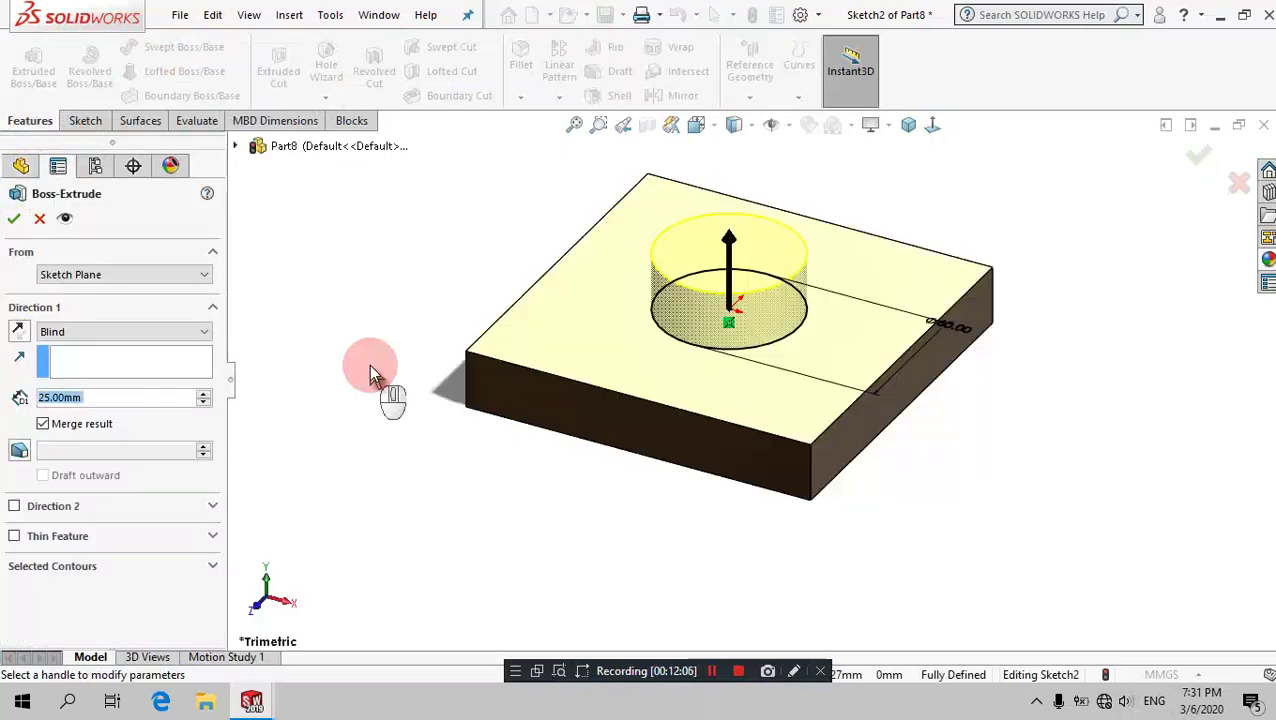
Step: Extrude the Ø60 mm circle 9 mm into a round boss
type("9")
key("Return")
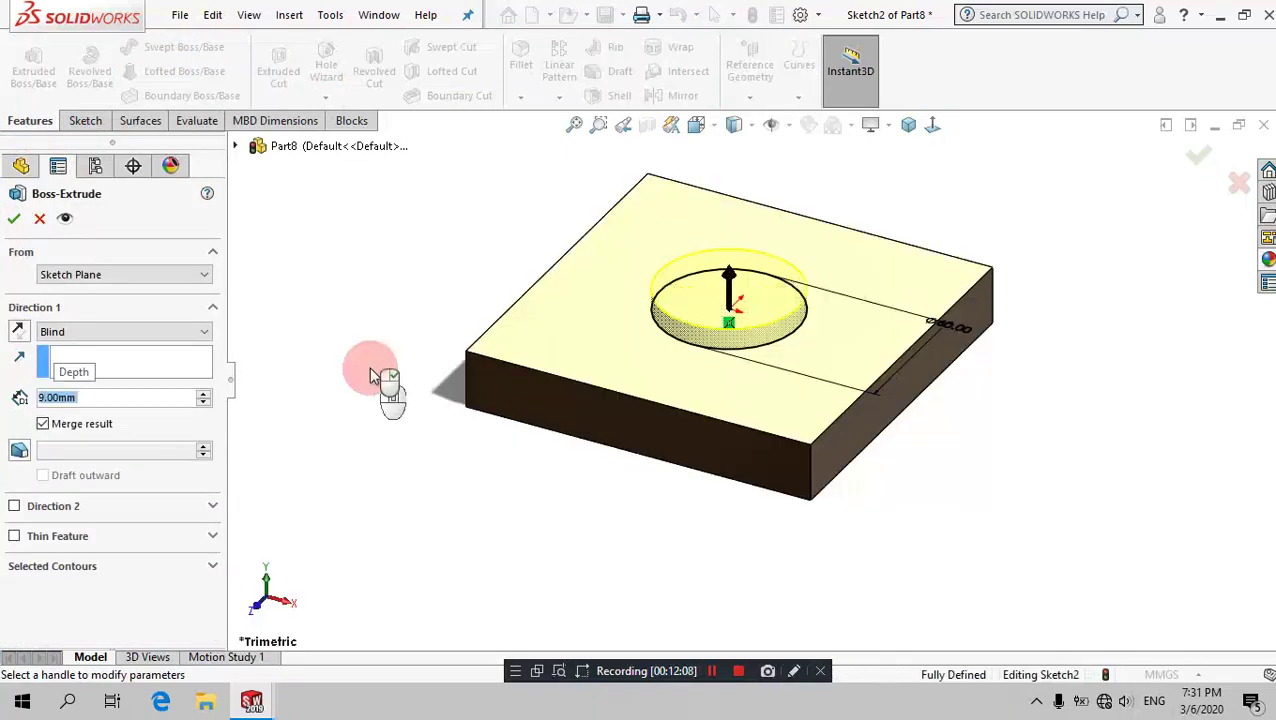
left_click(13, 218)
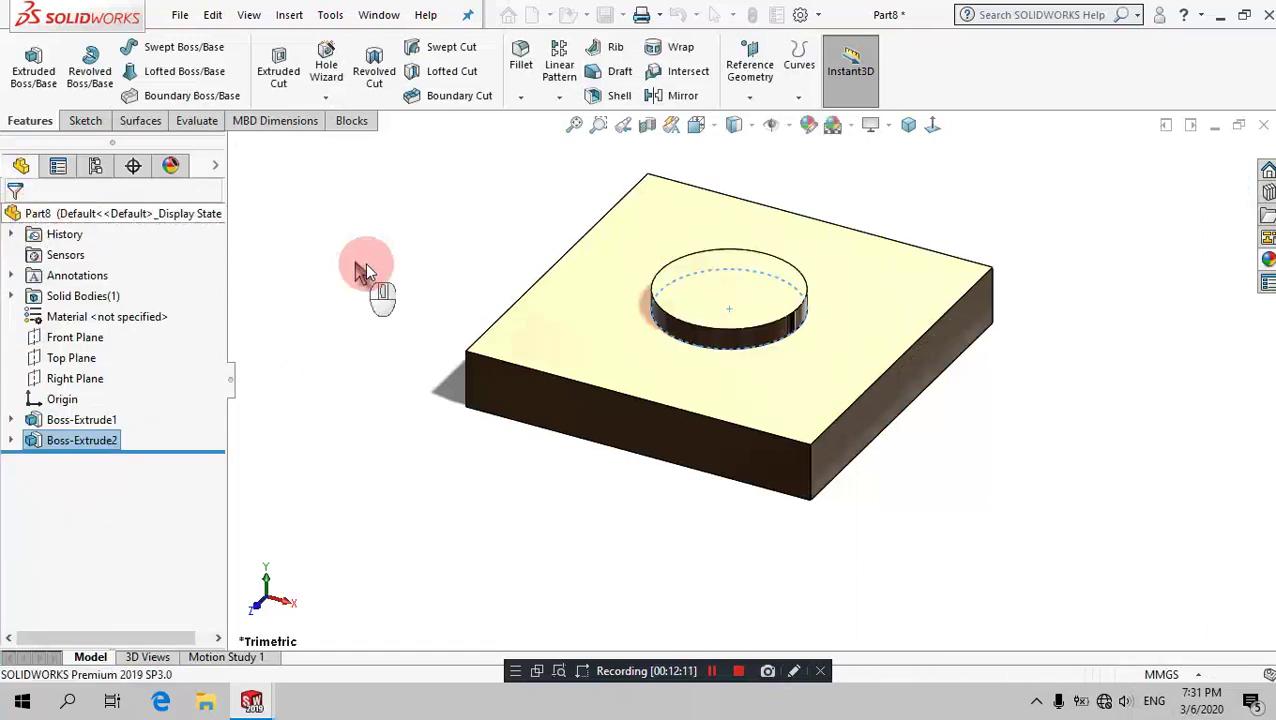
left_click(390, 235)
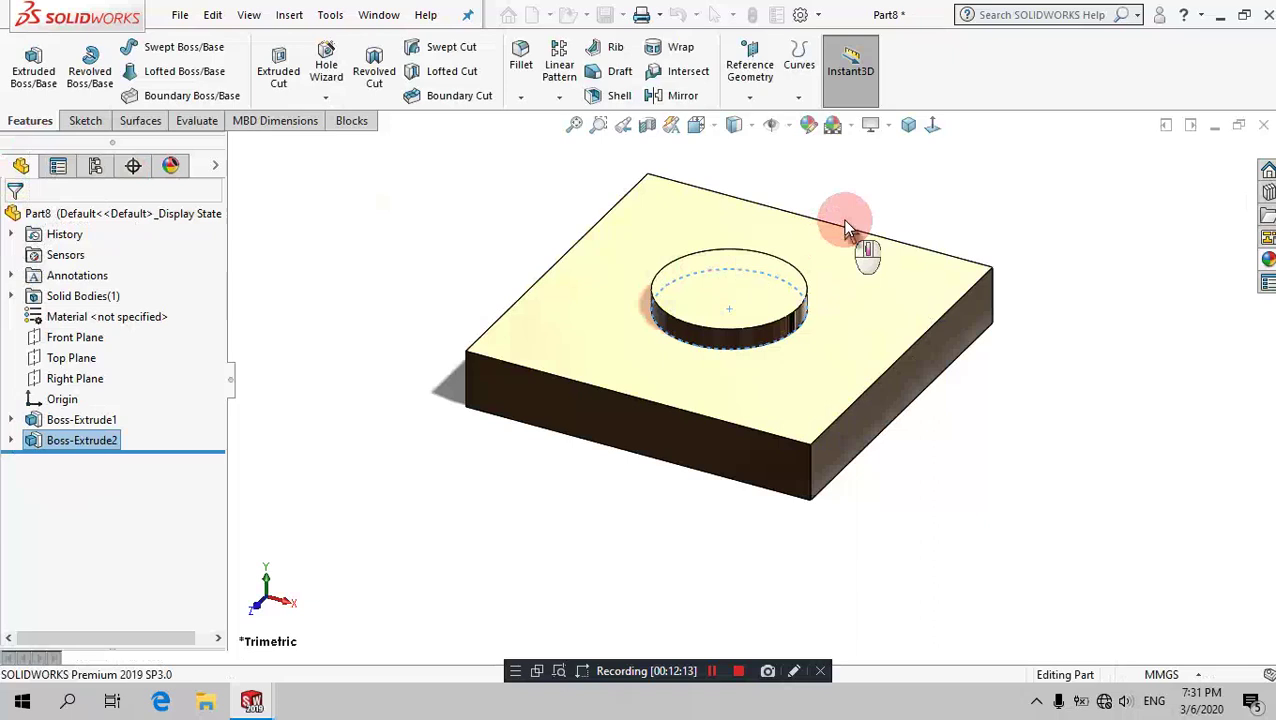
Step: Chamfer the boss's top circular edge at 2 mm, 45°
scroll(849, 222, "down", 2)
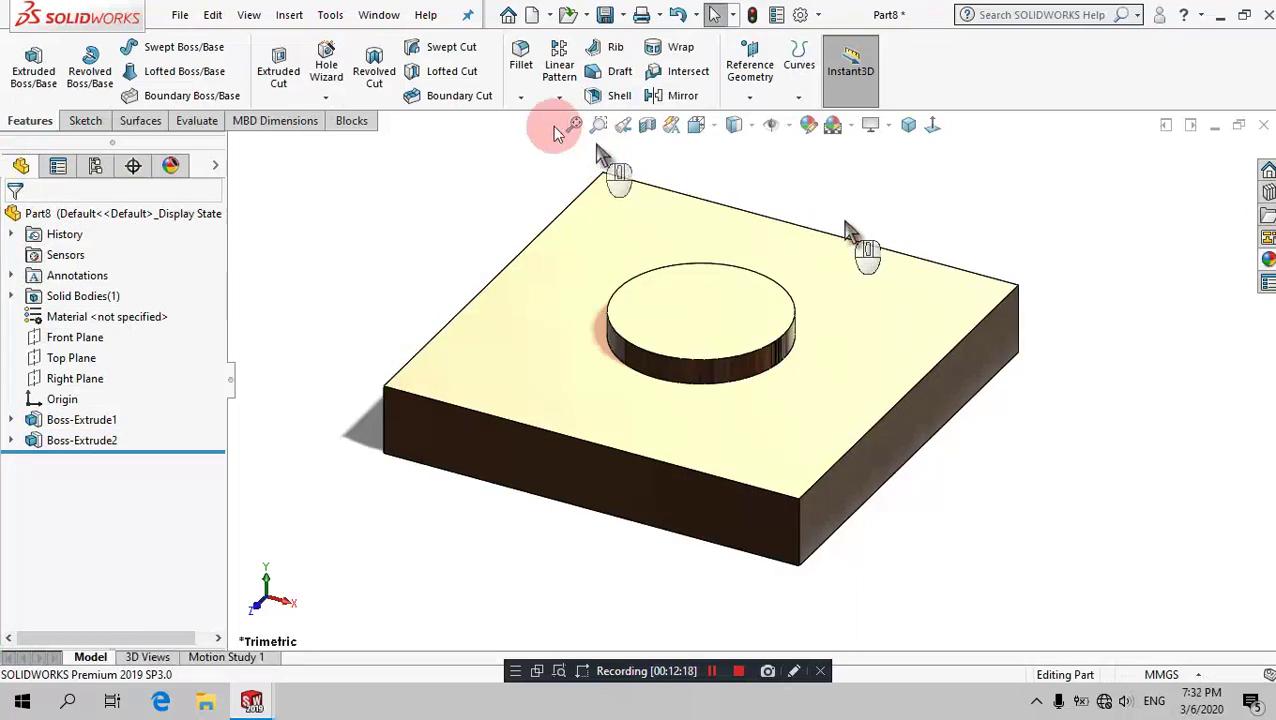
left_click(520, 97)
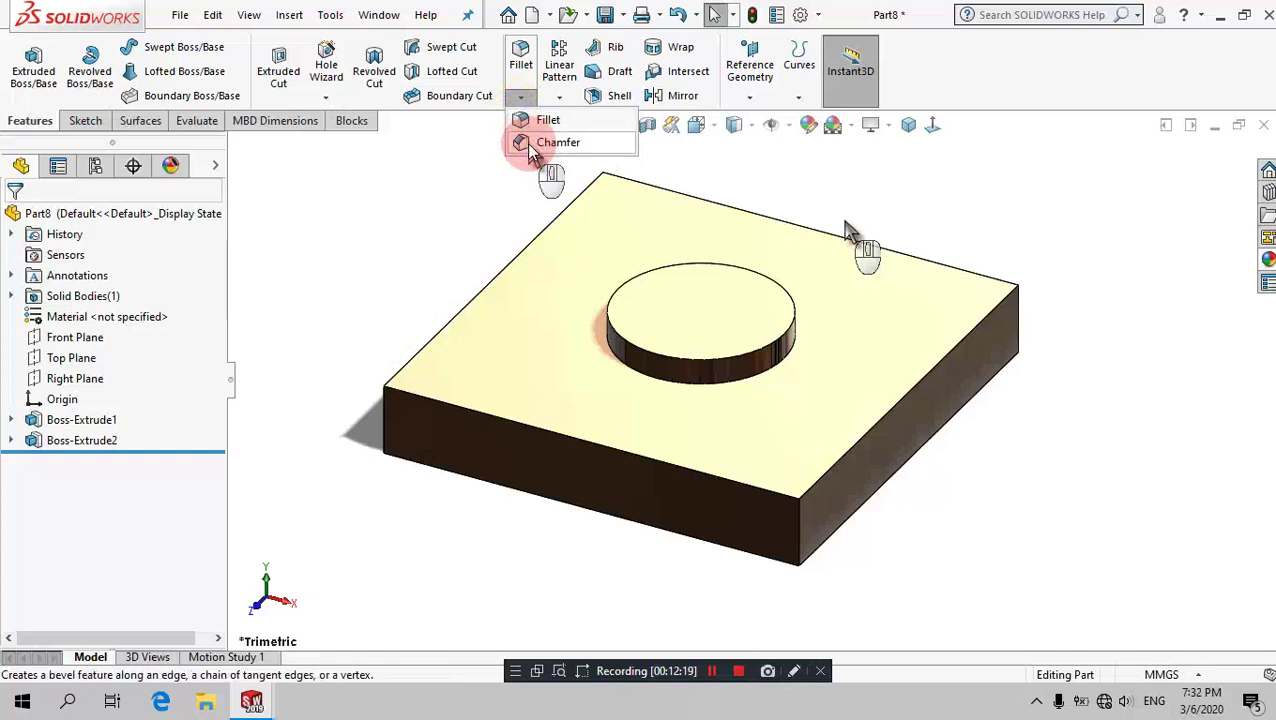
left_click(639, 274)
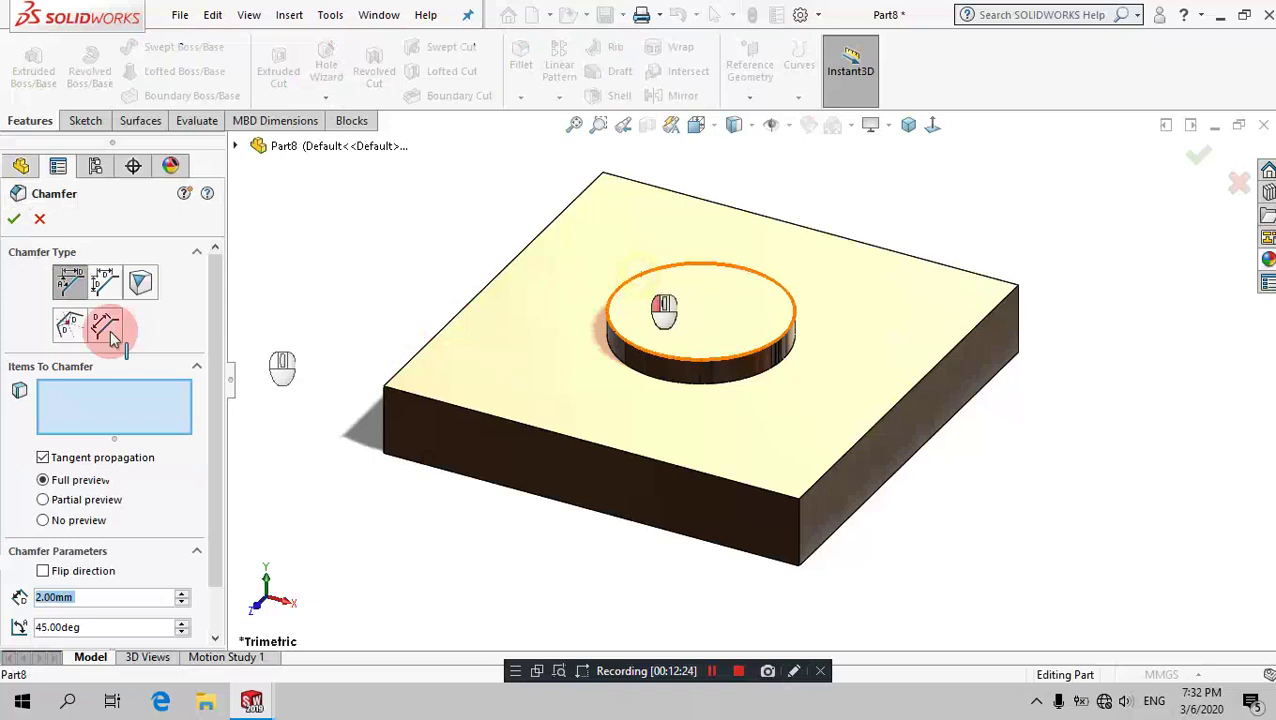
left_click(283, 262)
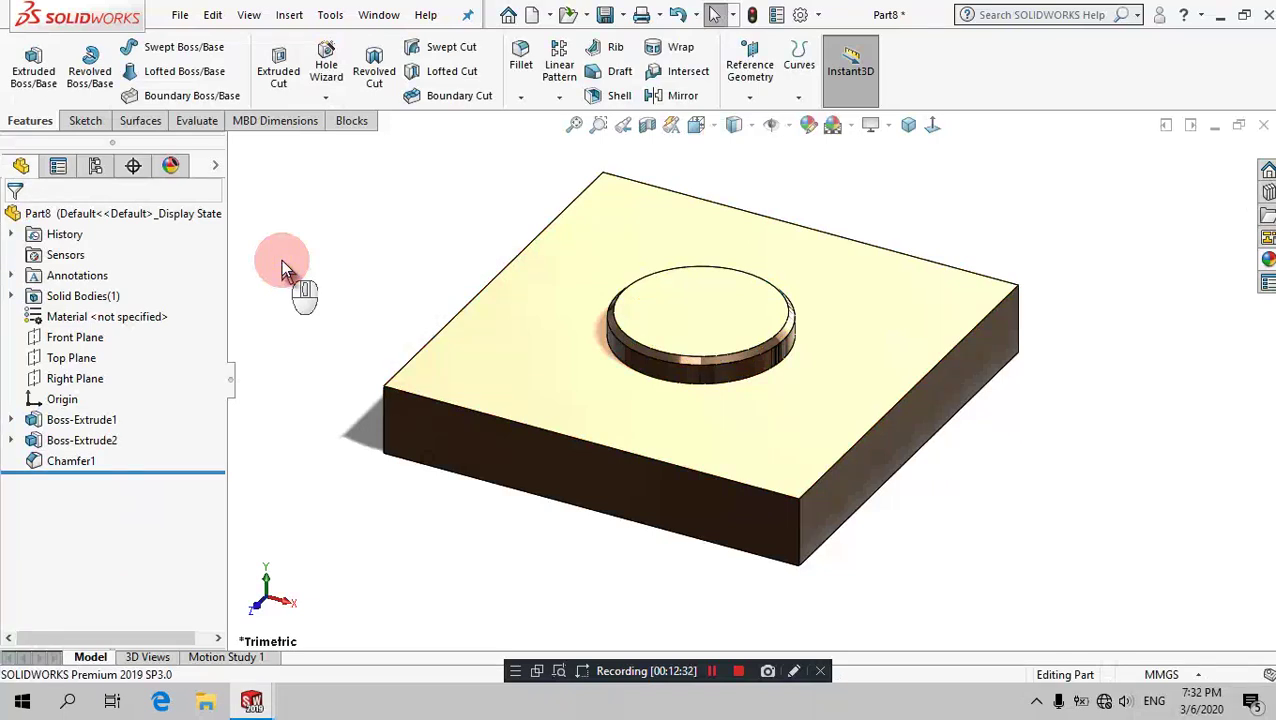
Step: Sketch a centre rectangle about the origin on the plate's top face
left_click(477, 355)
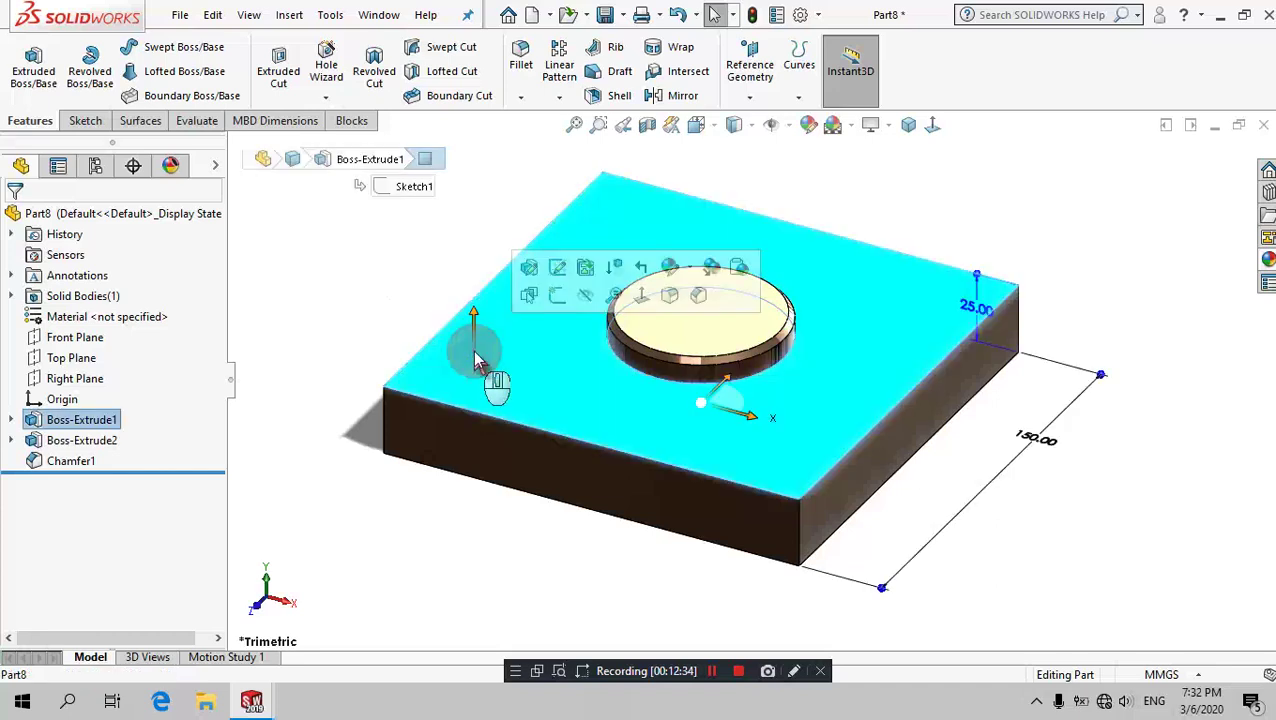
left_click(562, 300)
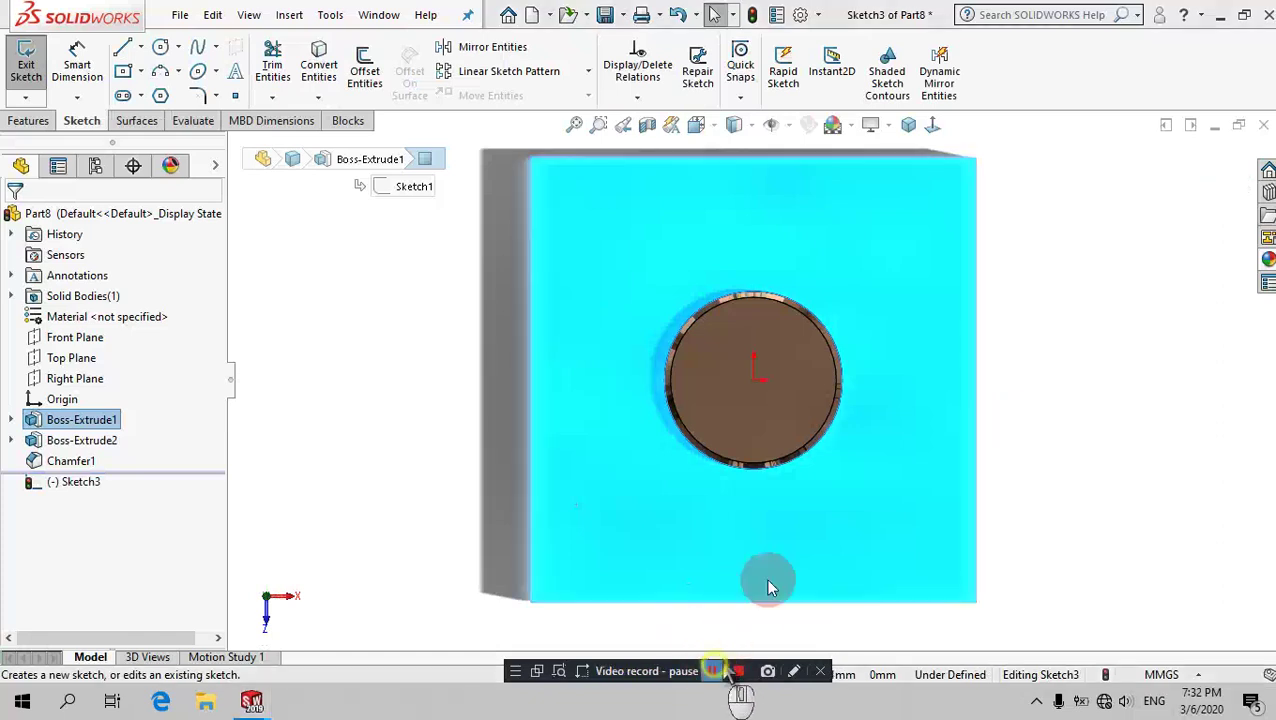
left_click(130, 75)
left_click(768, 368)
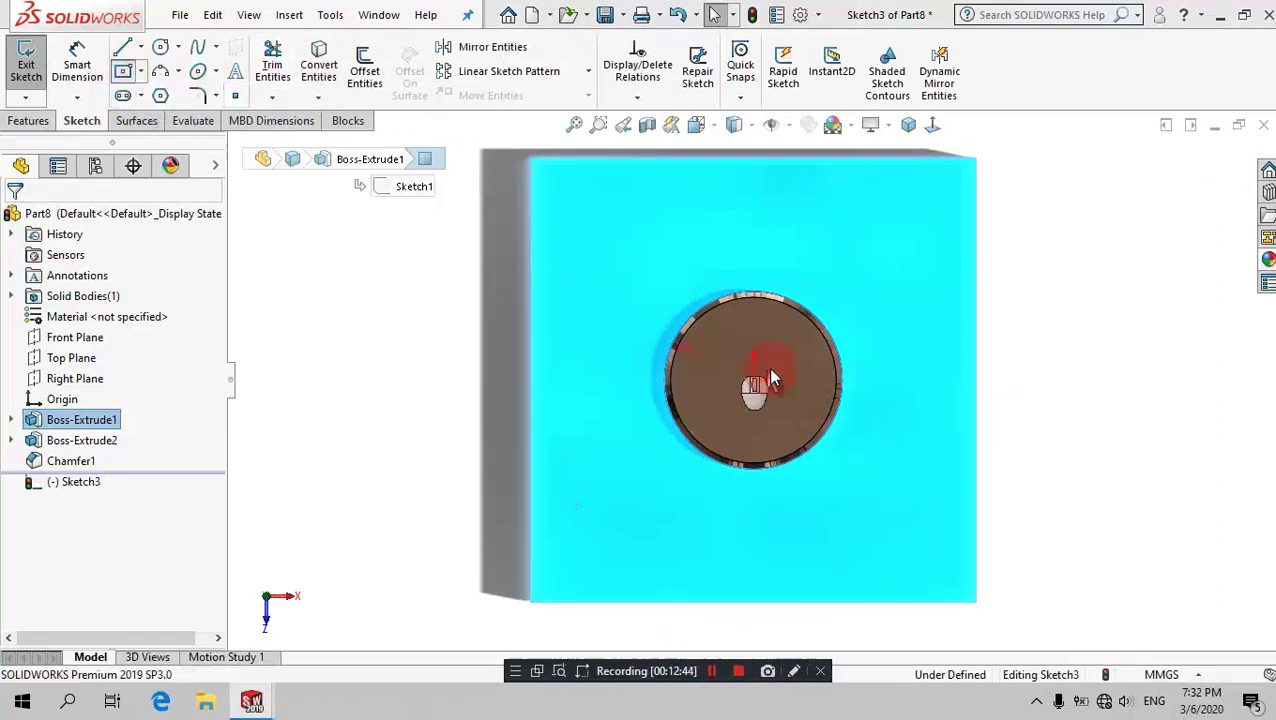
left_click_drag(769, 383, 916, 200)
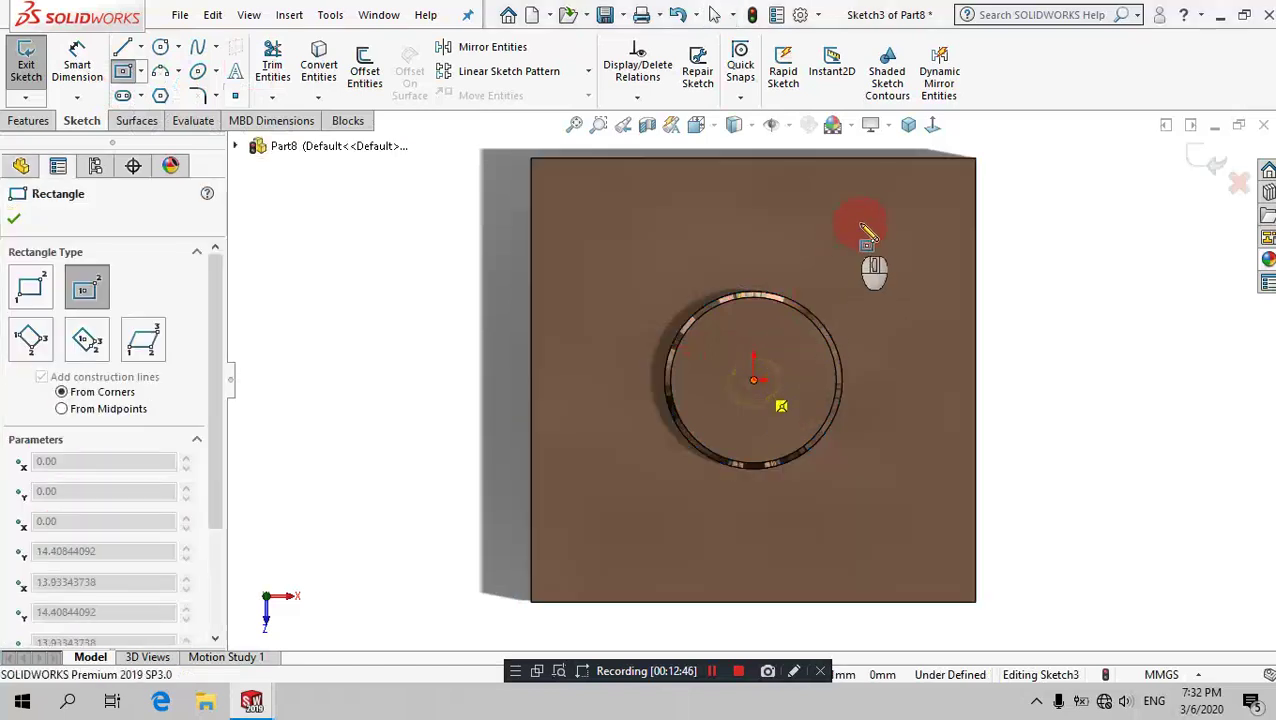
left_click(922, 198)
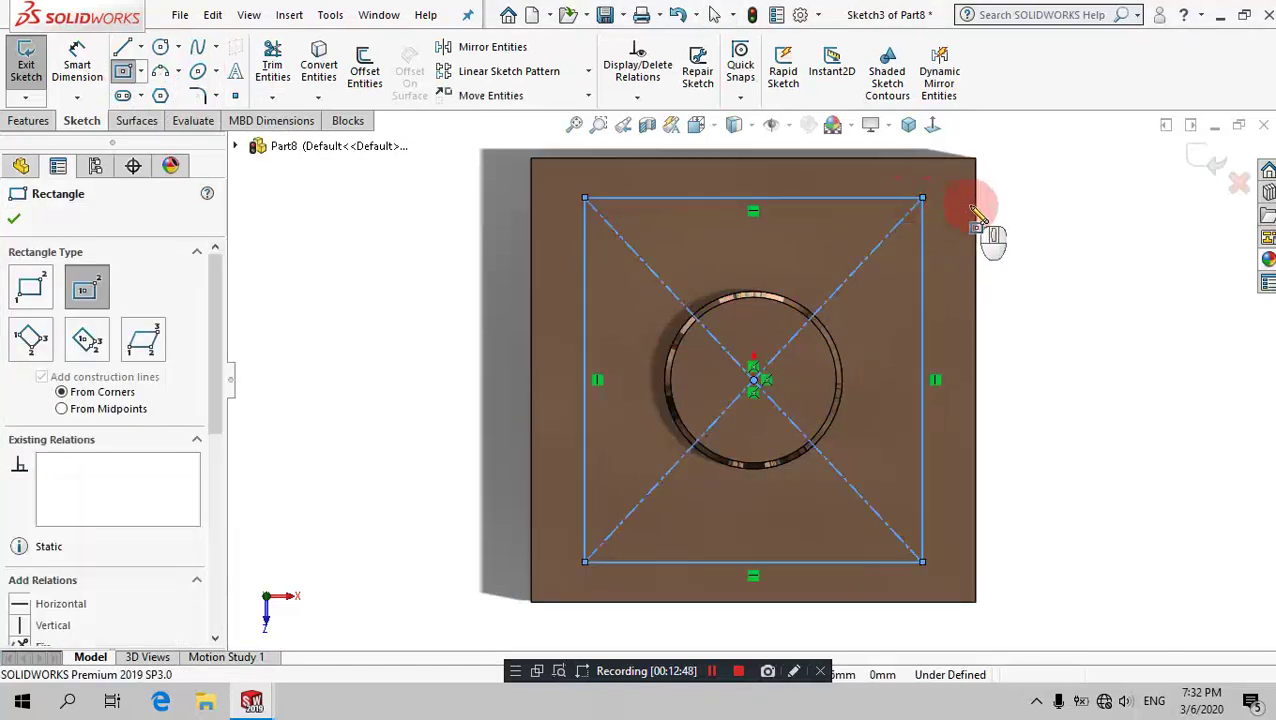
right_click(1032, 258)
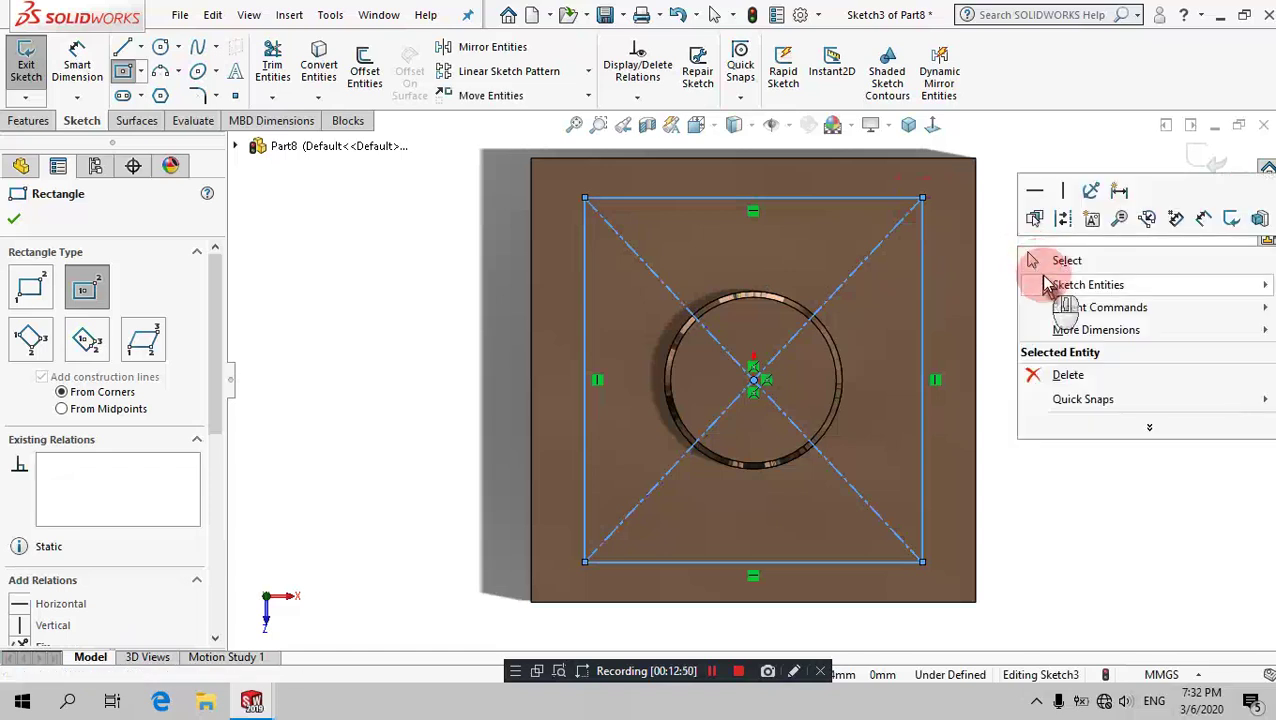
left_click(1050, 264)
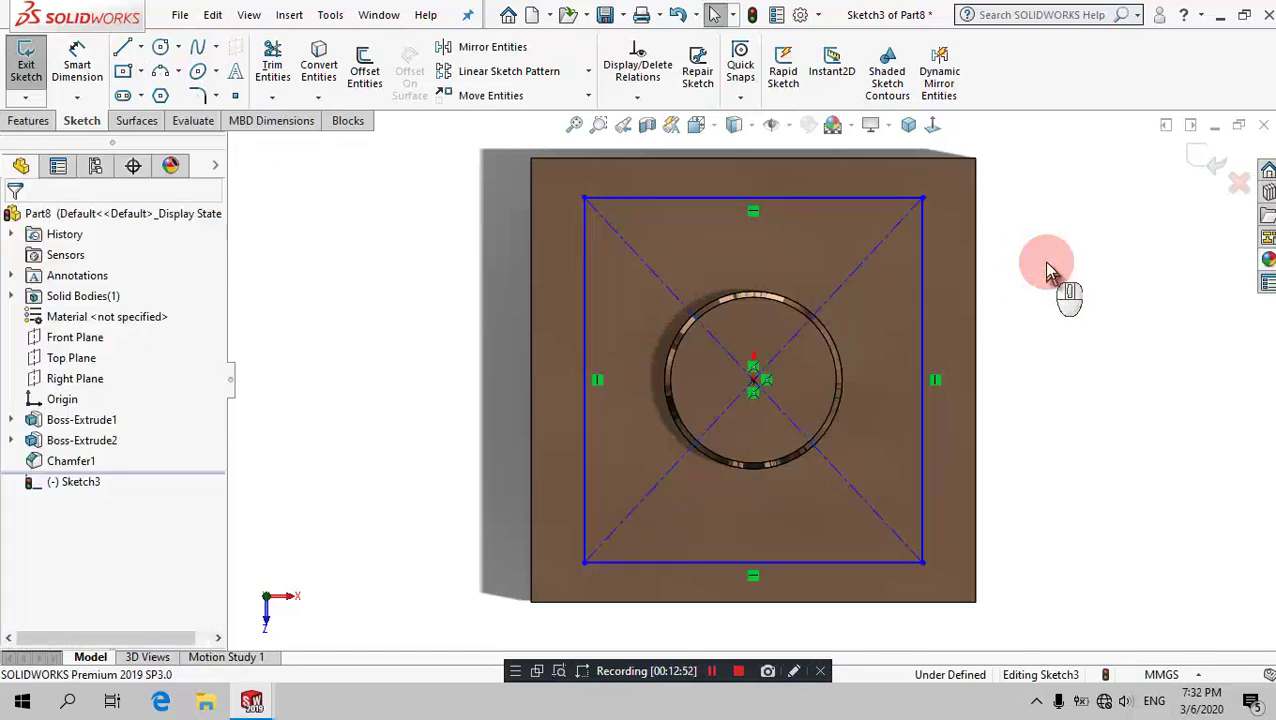
Step: Add an Equal relation between the rectangle's right and top sides to make it square
left_click(920, 268, "ctrl")
left_click(870, 202, "ctrl")
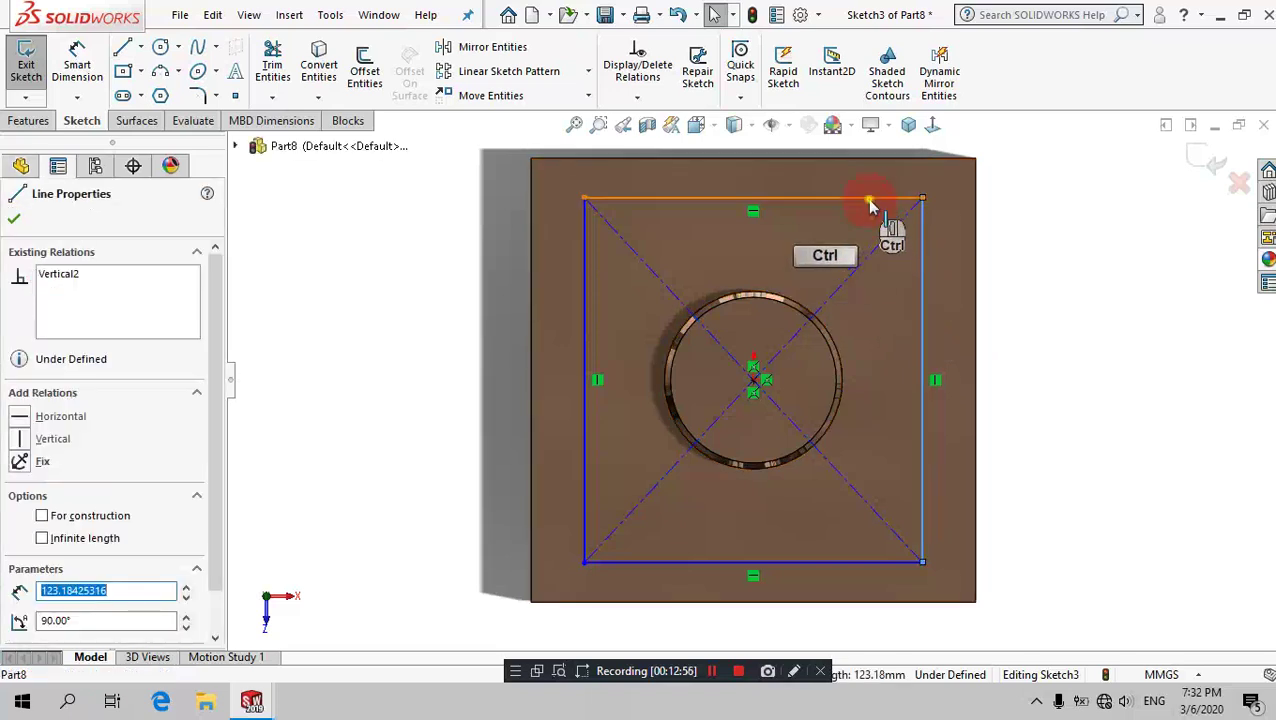
left_click(870, 204, "ctrl")
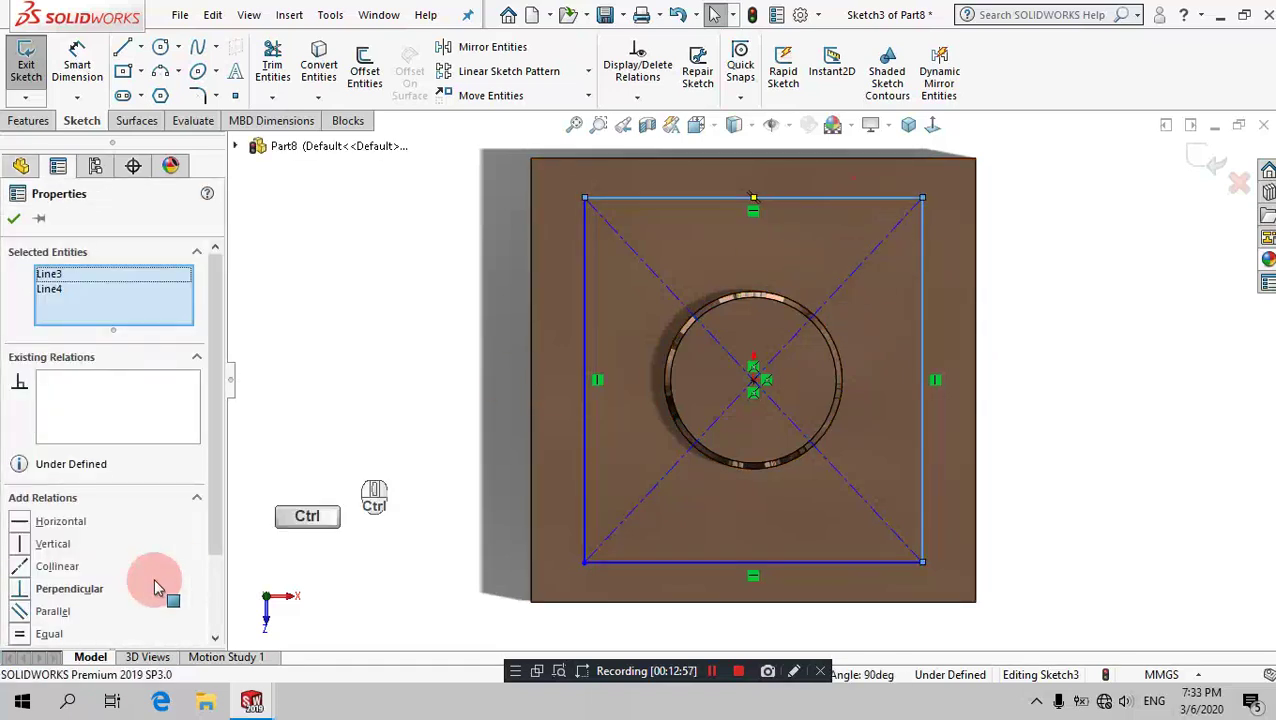
left_click(22, 634)
left_click(296, 447)
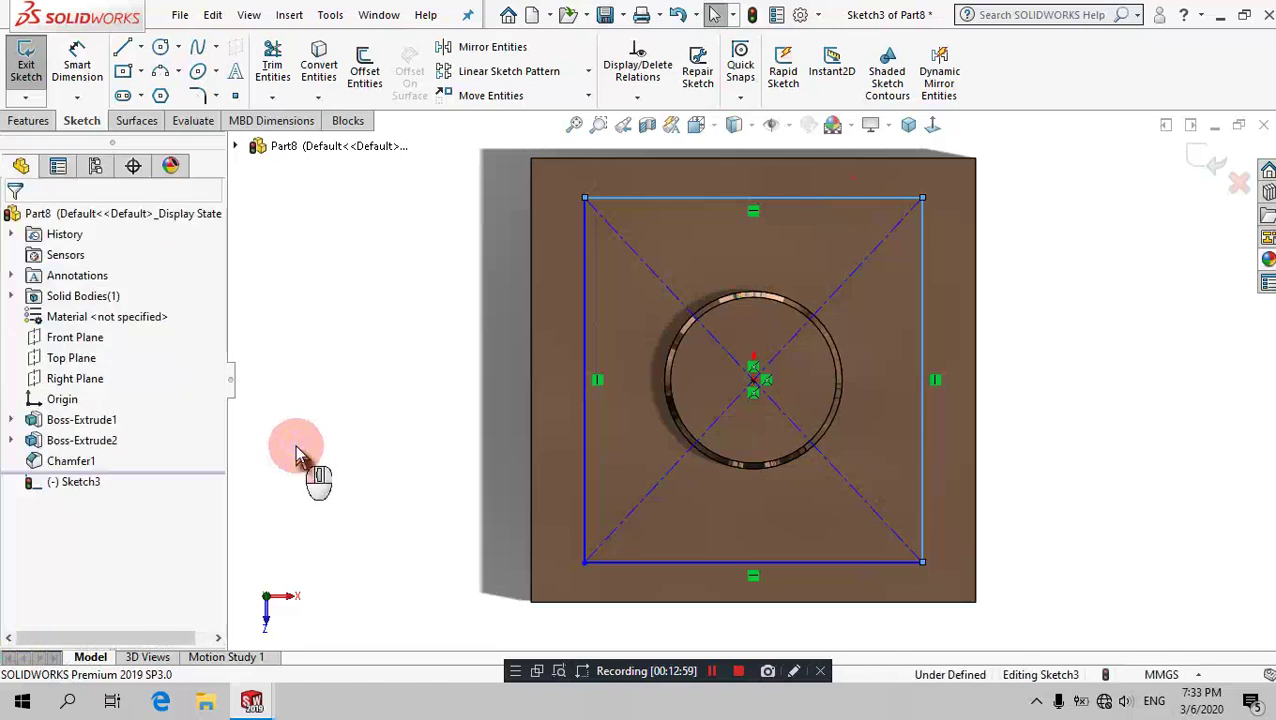
Step: Dimension the square's left side to 116 mm and close the sketch
left_click(95, 60)
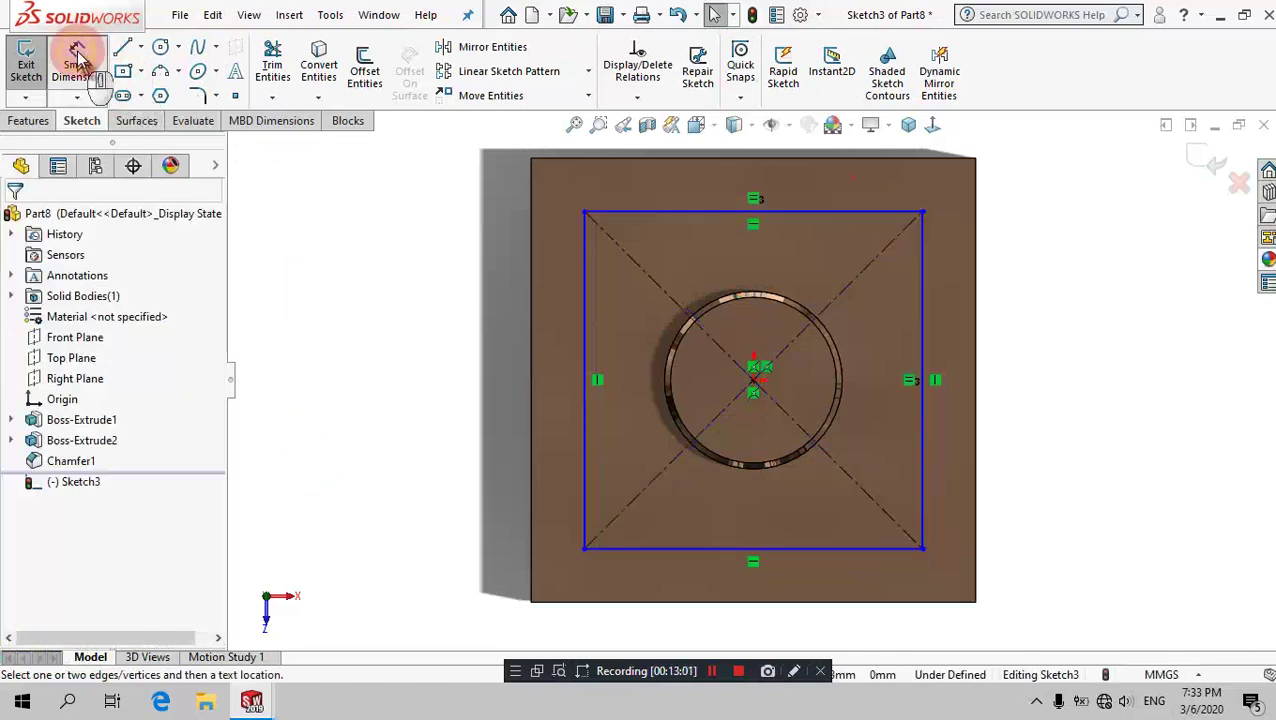
left_click(586, 250)
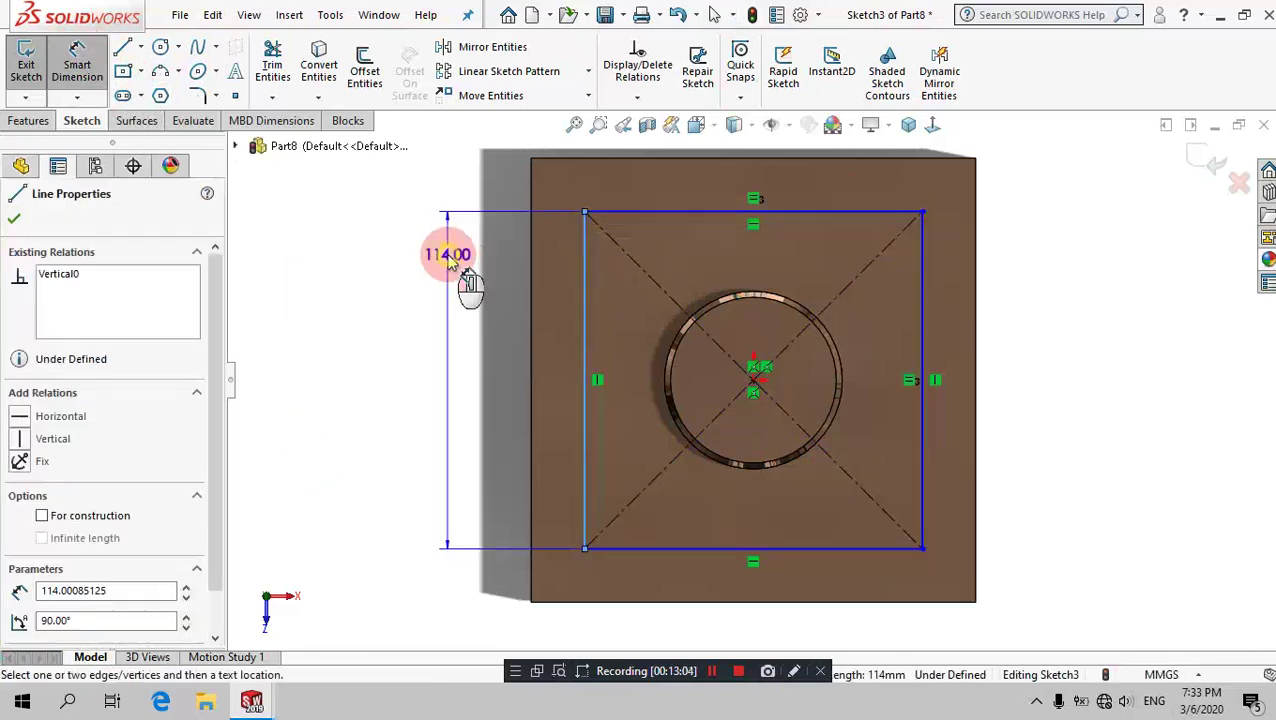
left_click(449, 258)
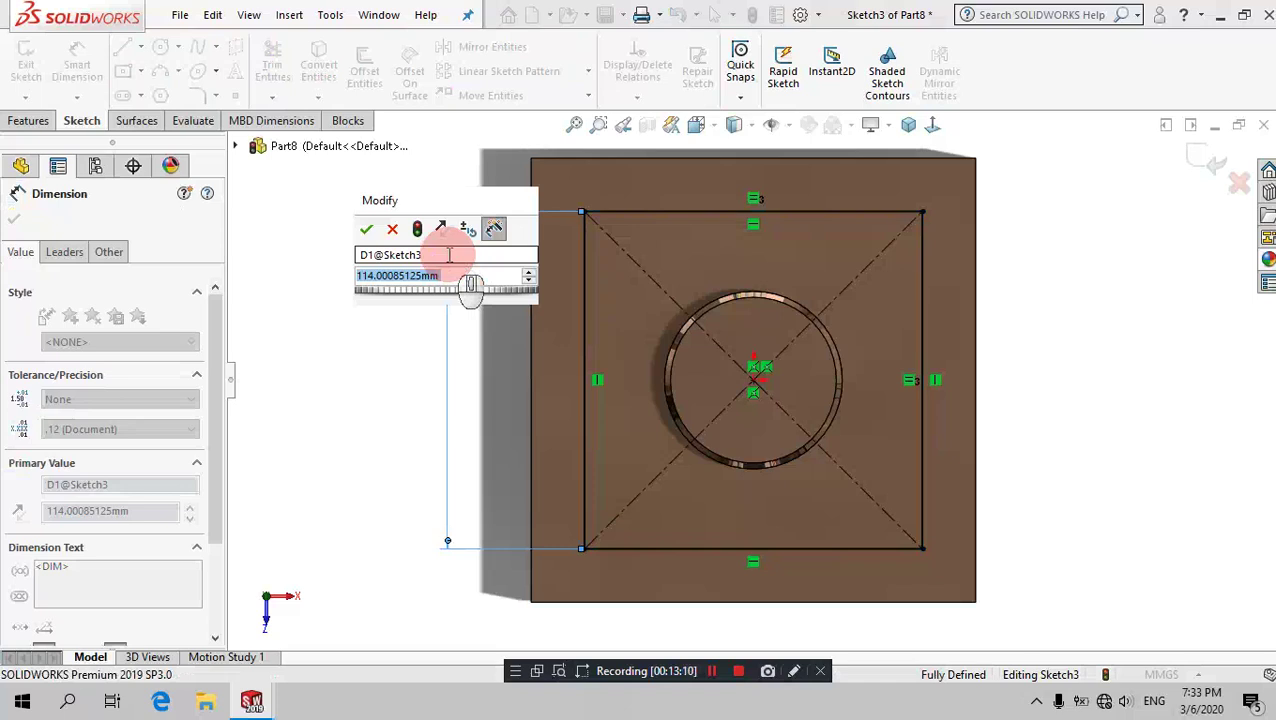
type("114")
key("Return")
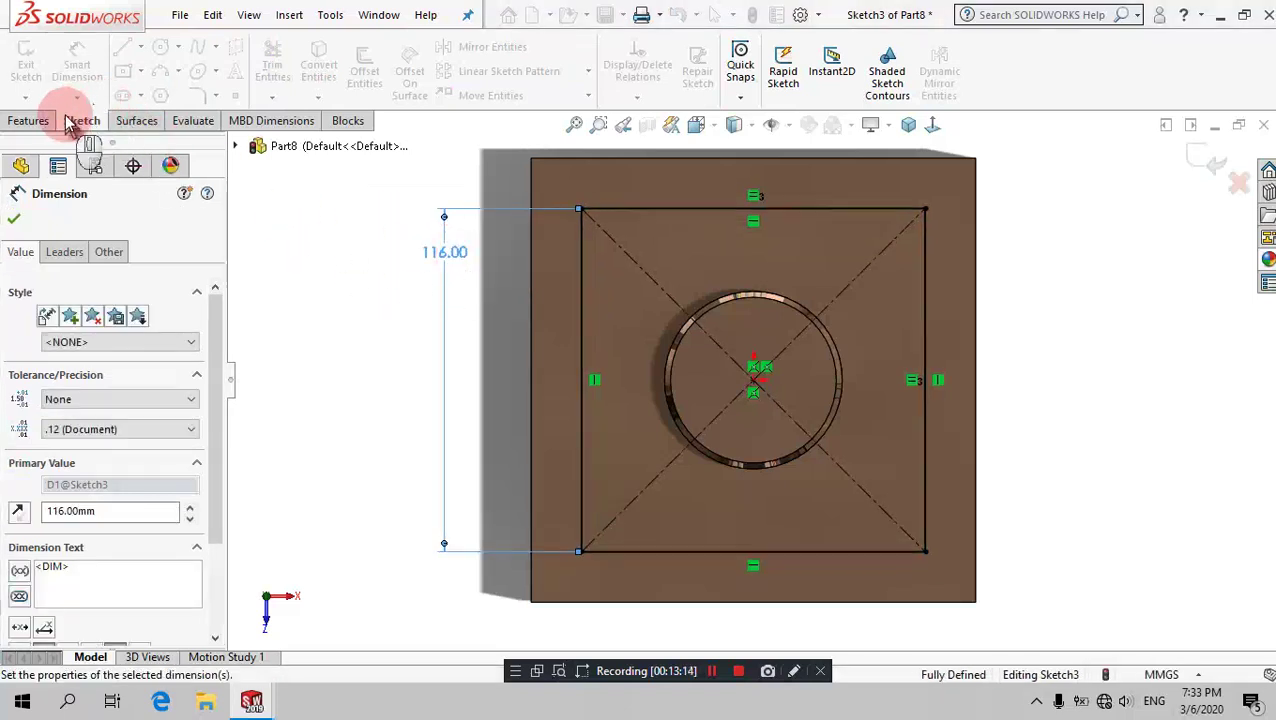
left_click(72, 62)
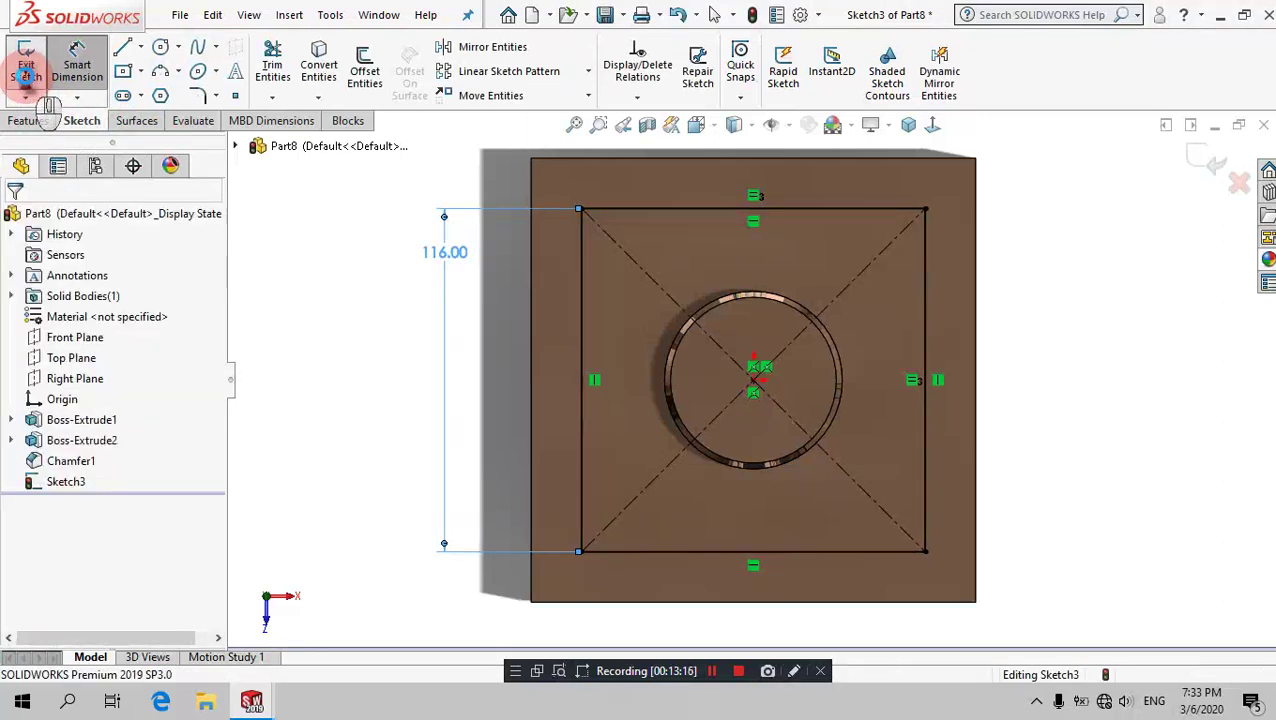
key("ctrl+b")
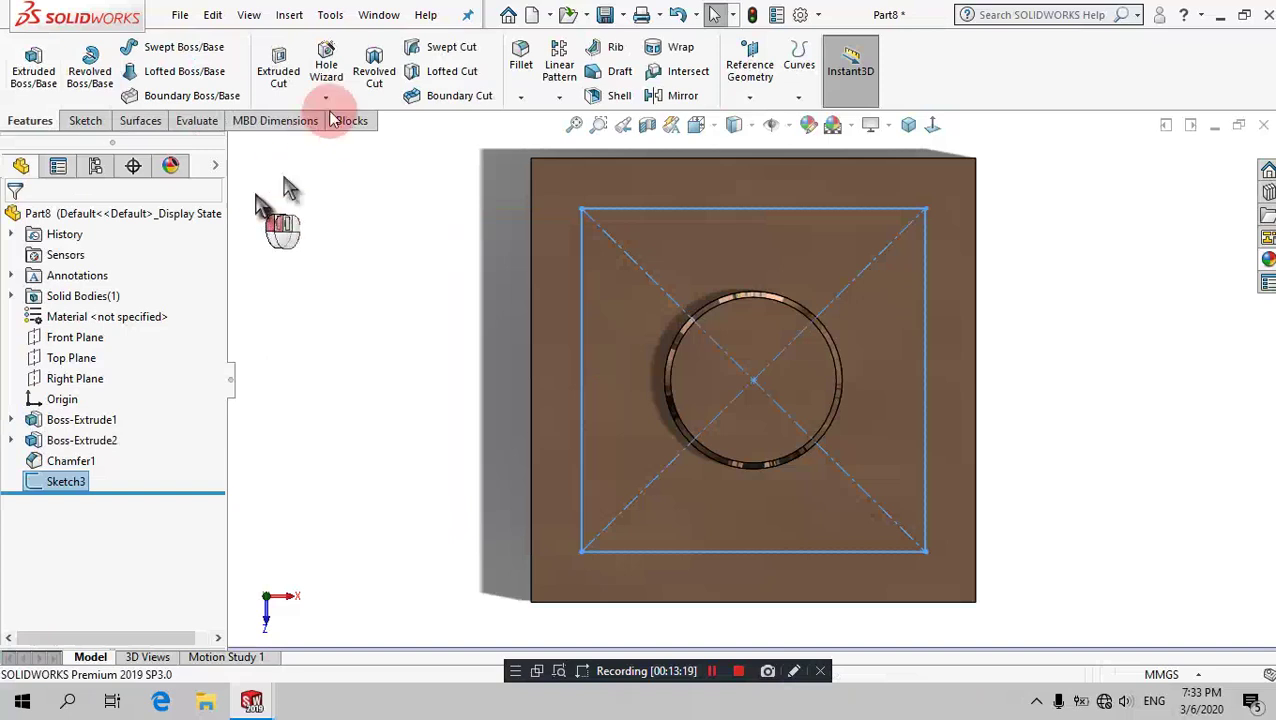
Step: Configure an M5 hex bolt counterbore in Hole Wizard with custom size 17 and Through All depth
left_click(329, 66)
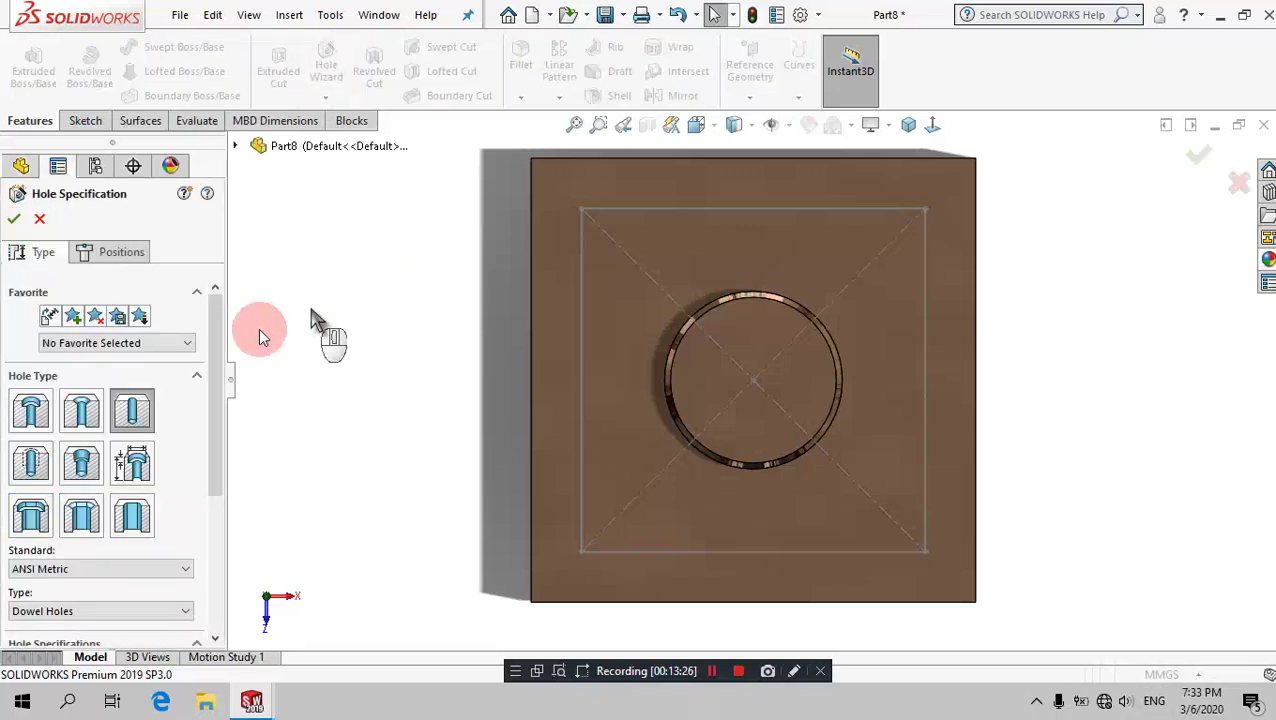
left_click(28, 410)
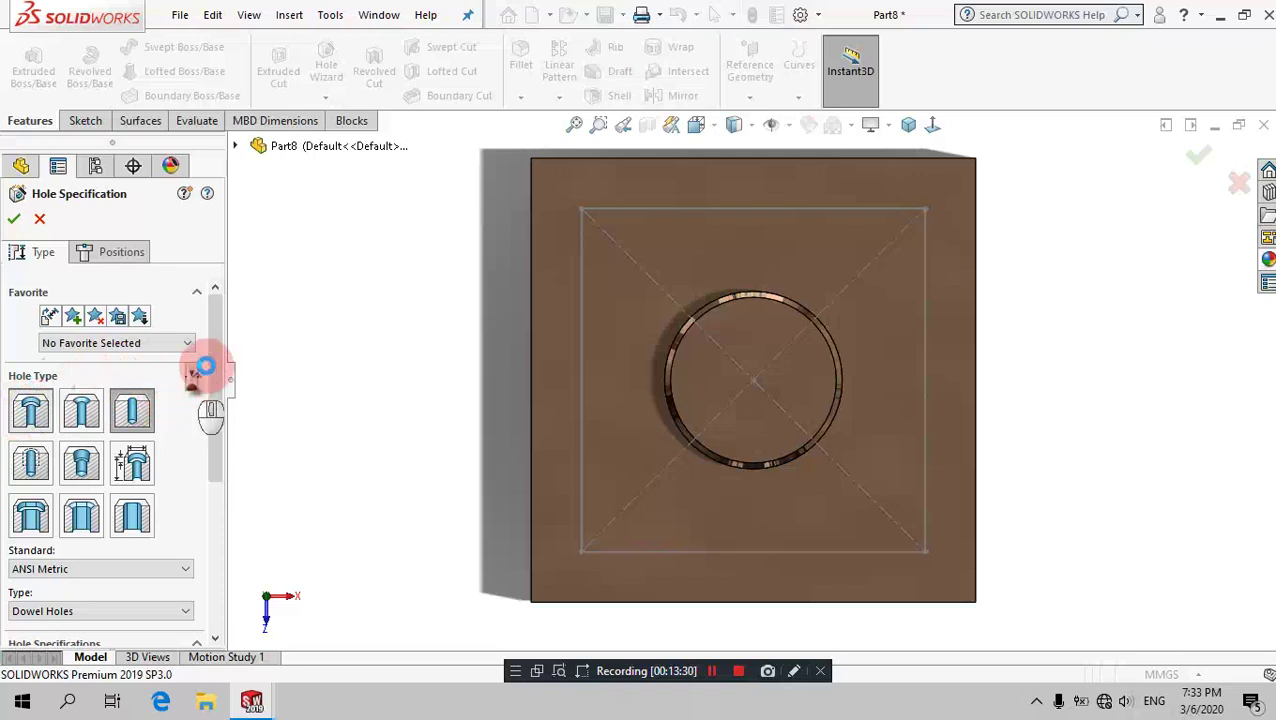
left_click_drag(216, 385, 226, 493)
scroll(86, 490, "down", 1)
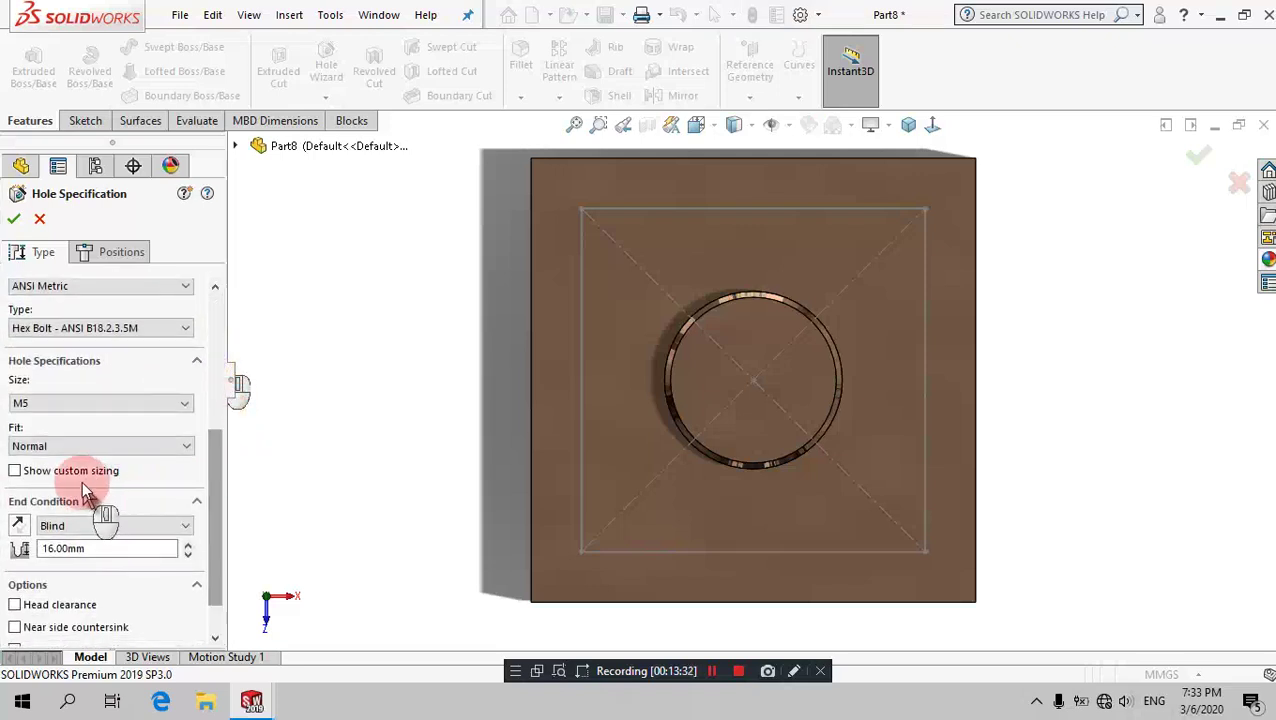
left_click(84, 472)
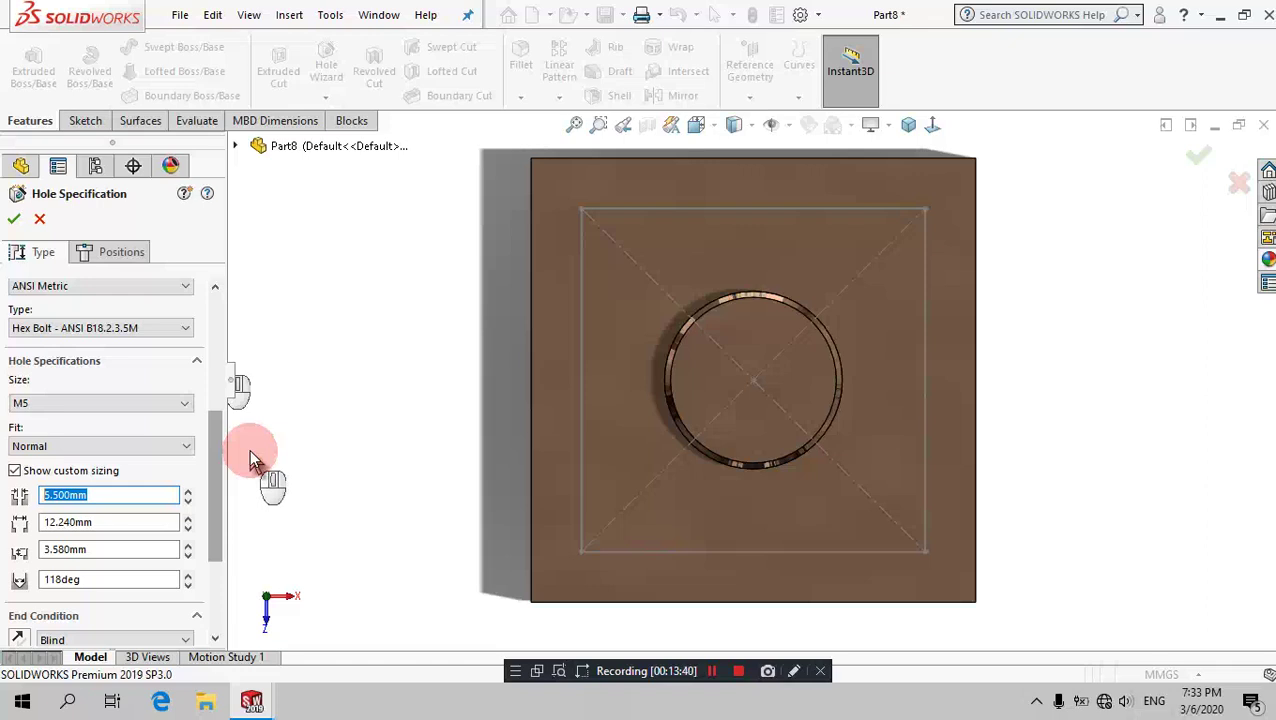
type("17")
left_click_drag(143, 521, 45, 480)
type("28.000")
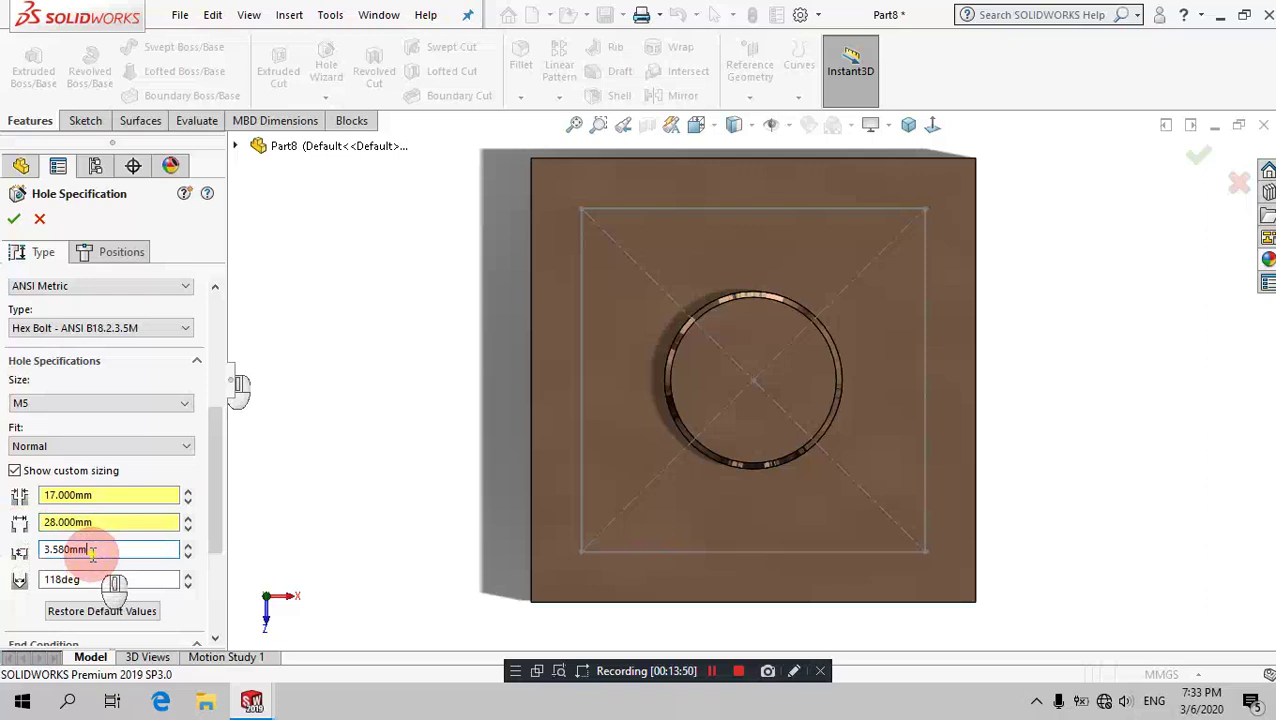
left_click_drag(91, 549, 20, 550)
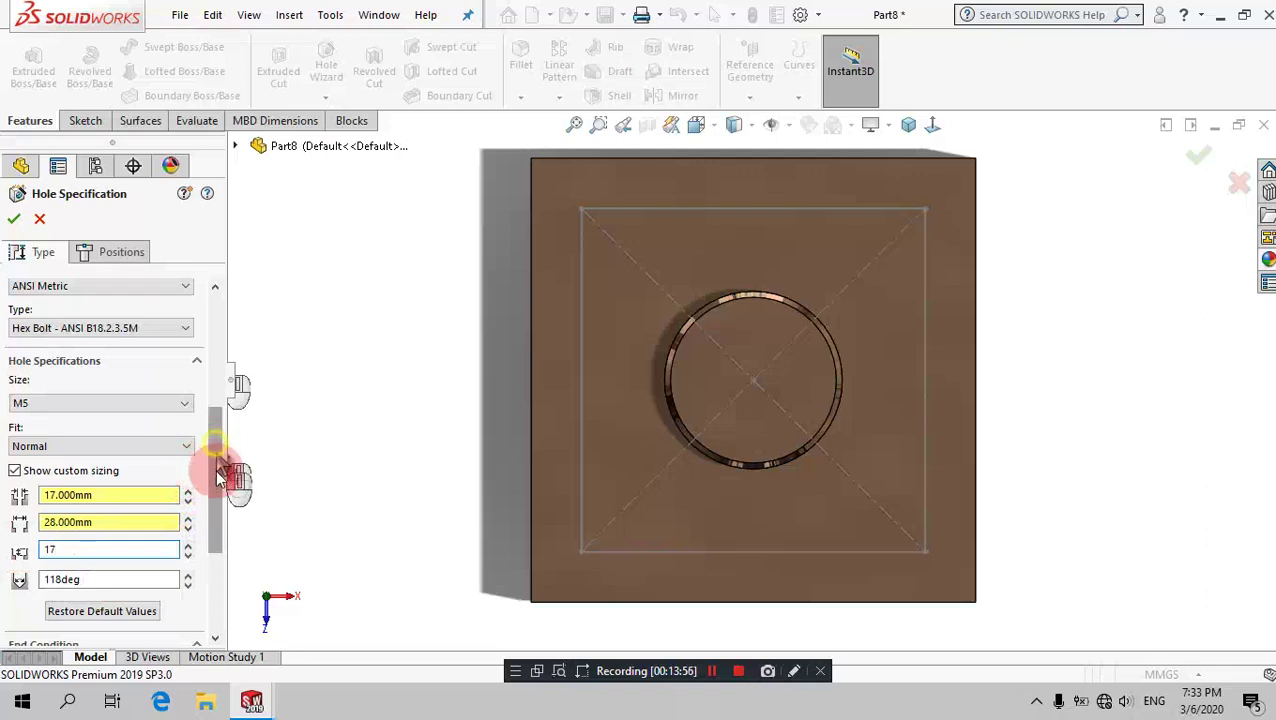
left_click_drag(213, 444, 217, 486)
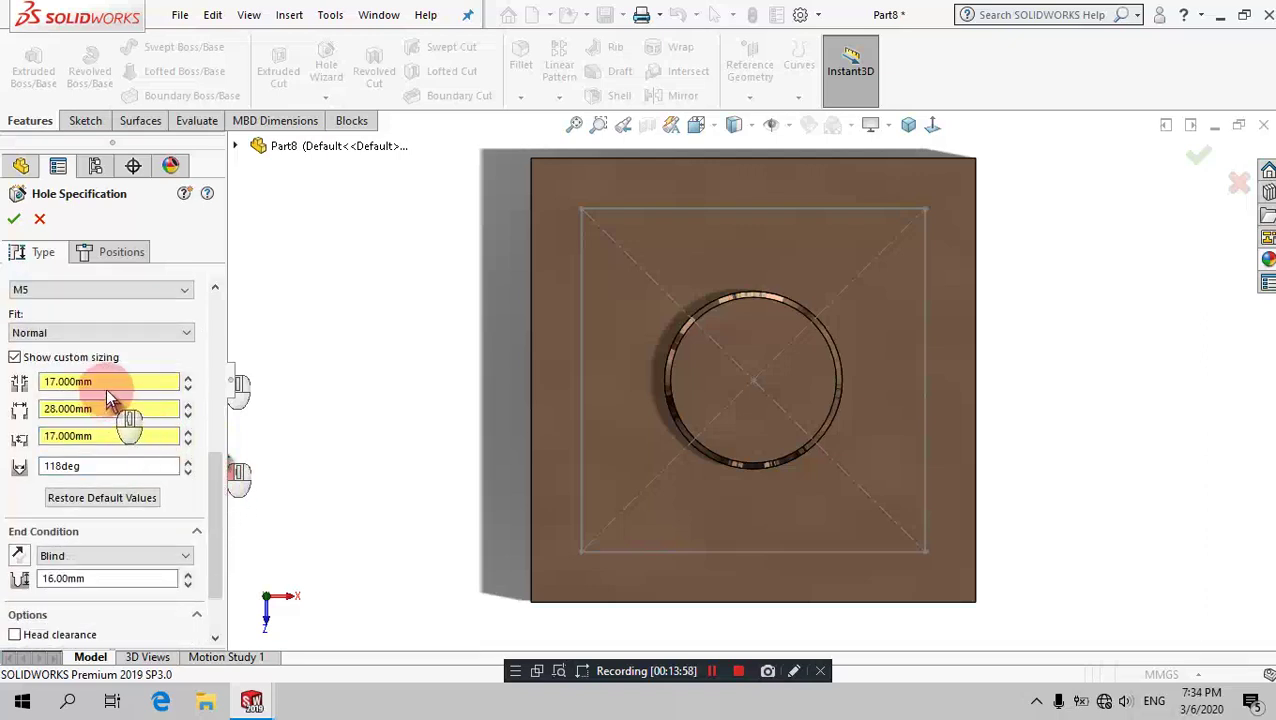
left_click(80, 557)
left_click(70, 585)
Step: Place the holes at the square sketch's four corners and create them
left_click(83, 255)
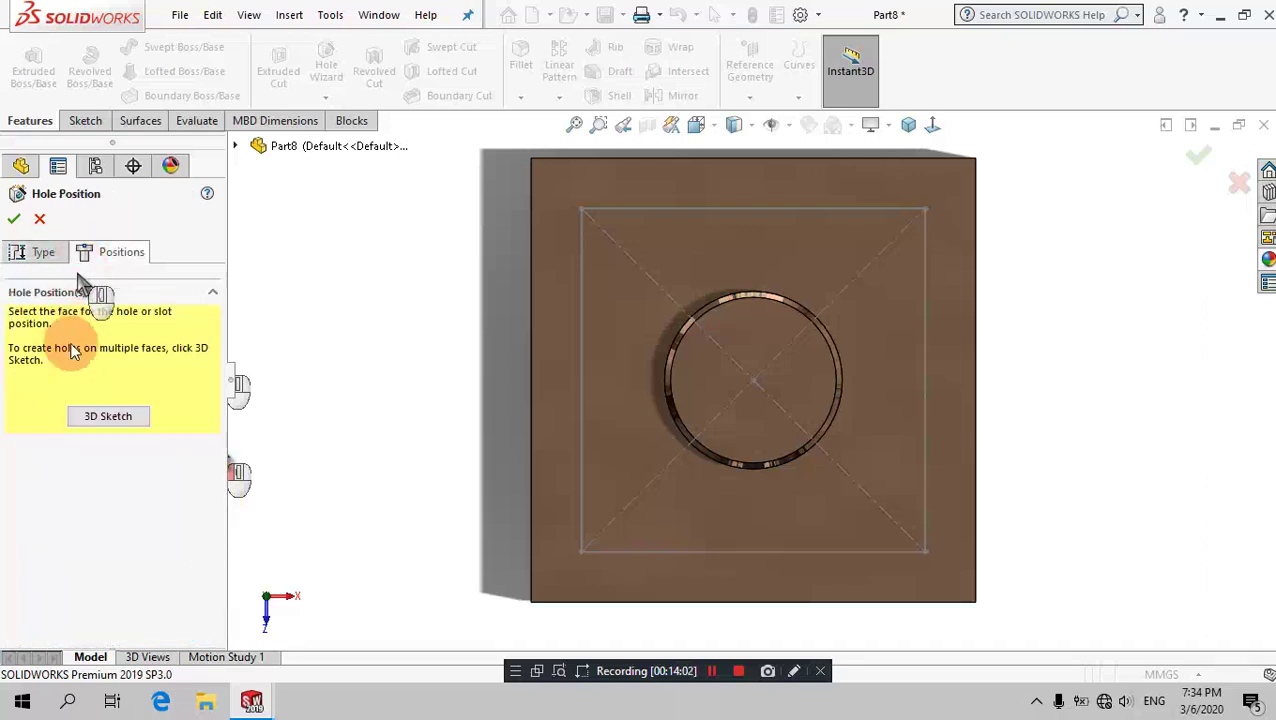
left_click(108, 416)
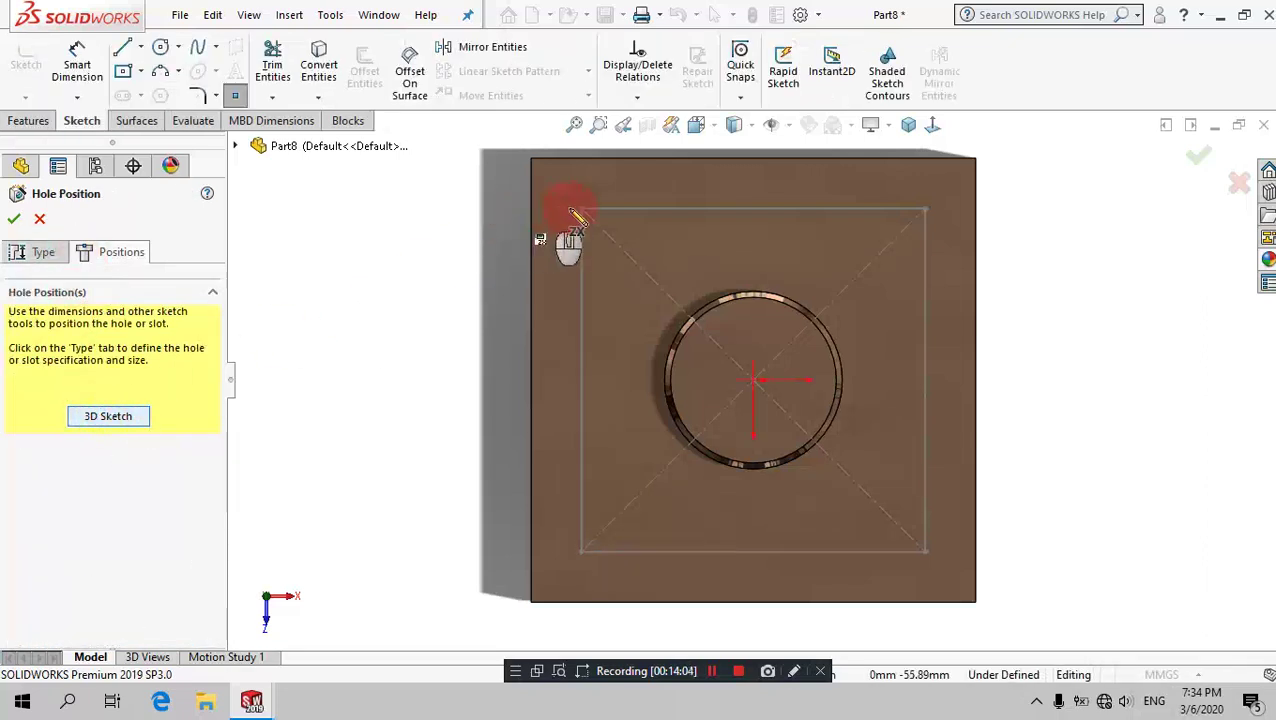
left_click(581, 209)
left_click(925, 209)
left_click(925, 532)
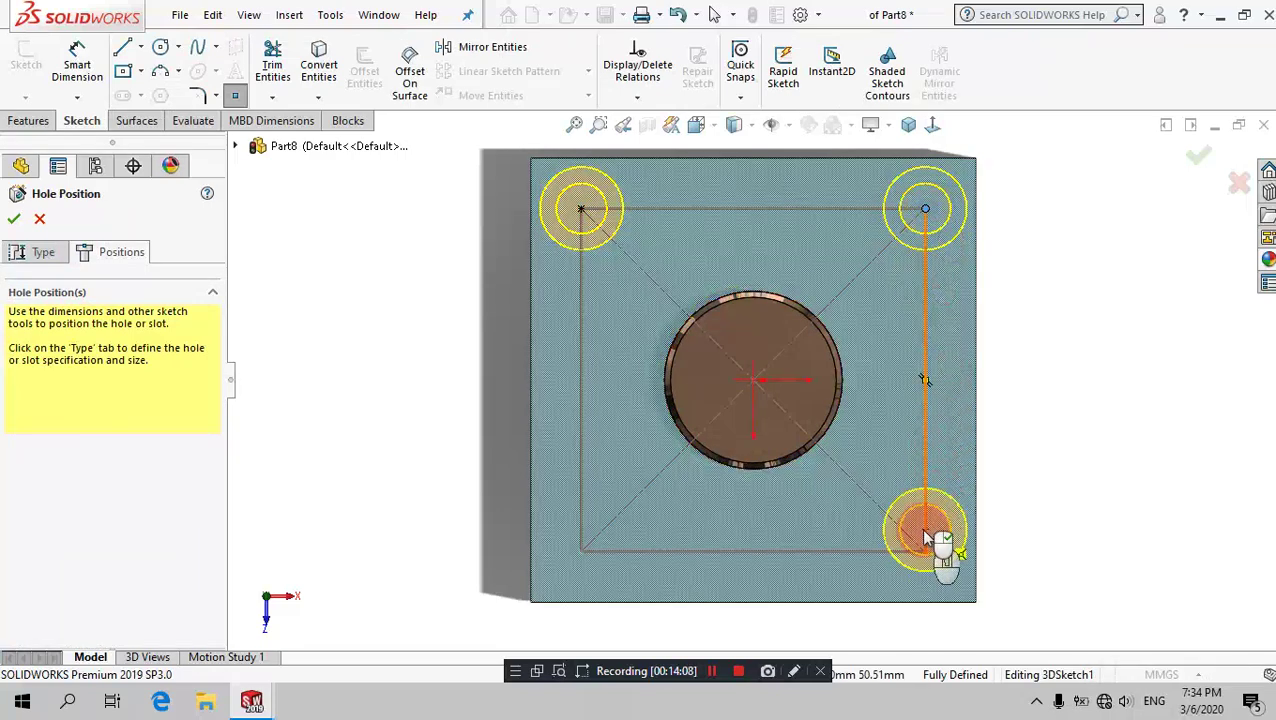
left_click(925, 551)
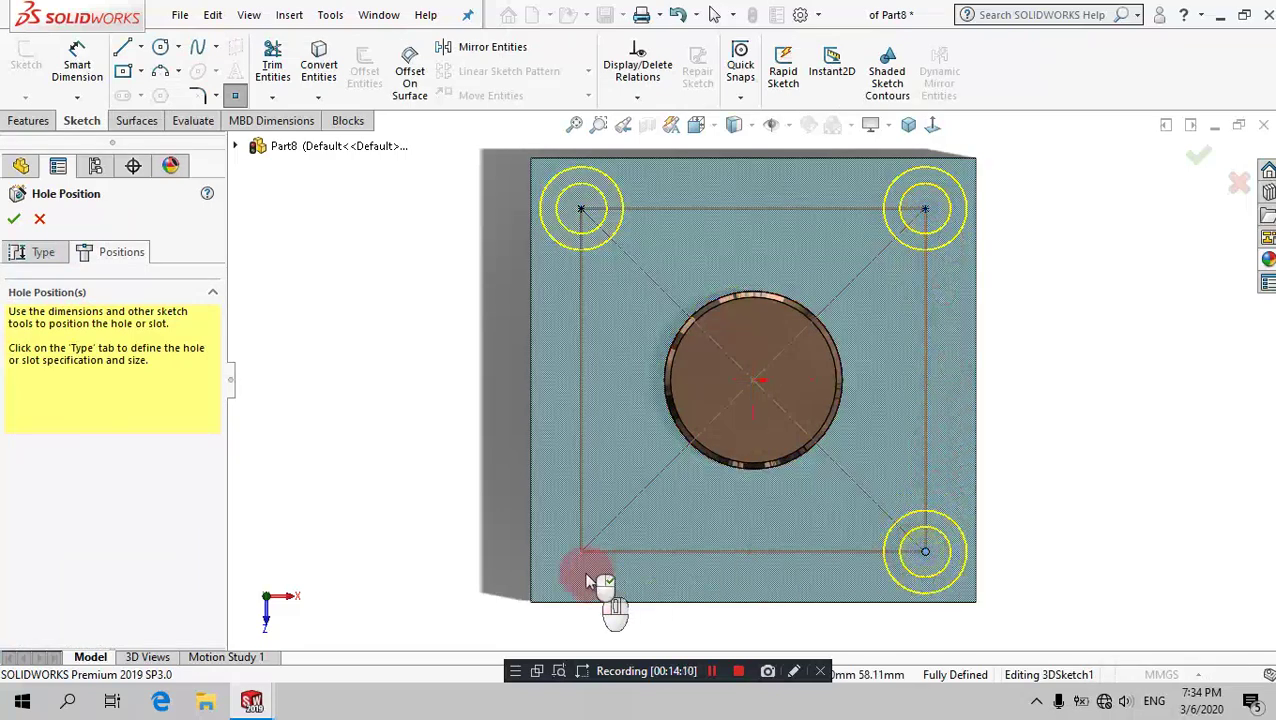
left_click(579, 552)
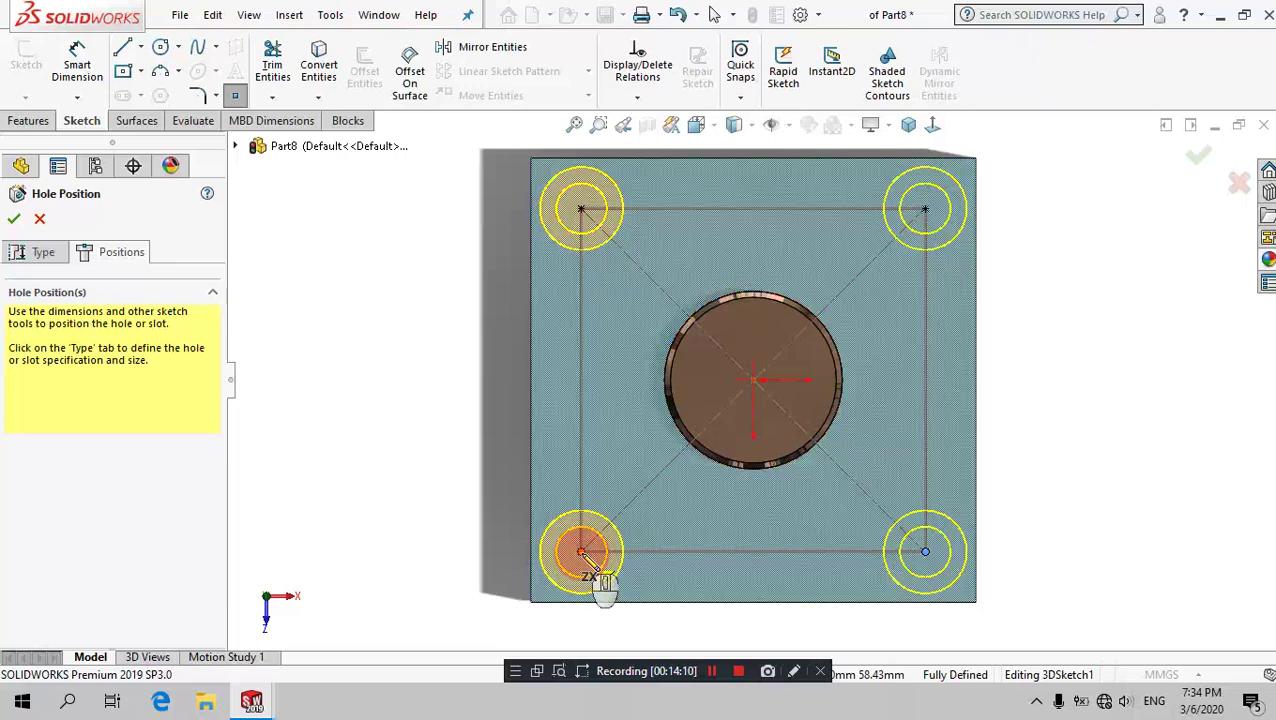
left_click(13, 219)
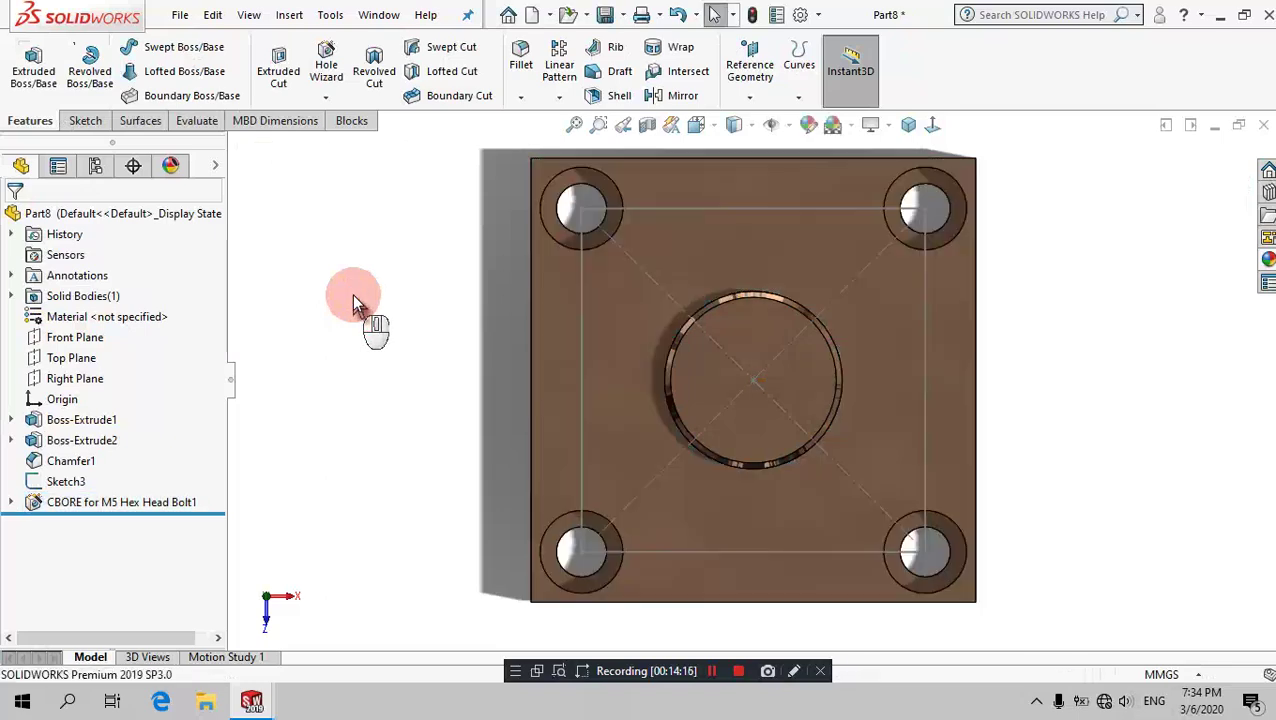
Step: Hide Sketch3 and view Part8's plate, boss and counterbored holes in isometric
left_click(68, 481)
left_click(112, 440)
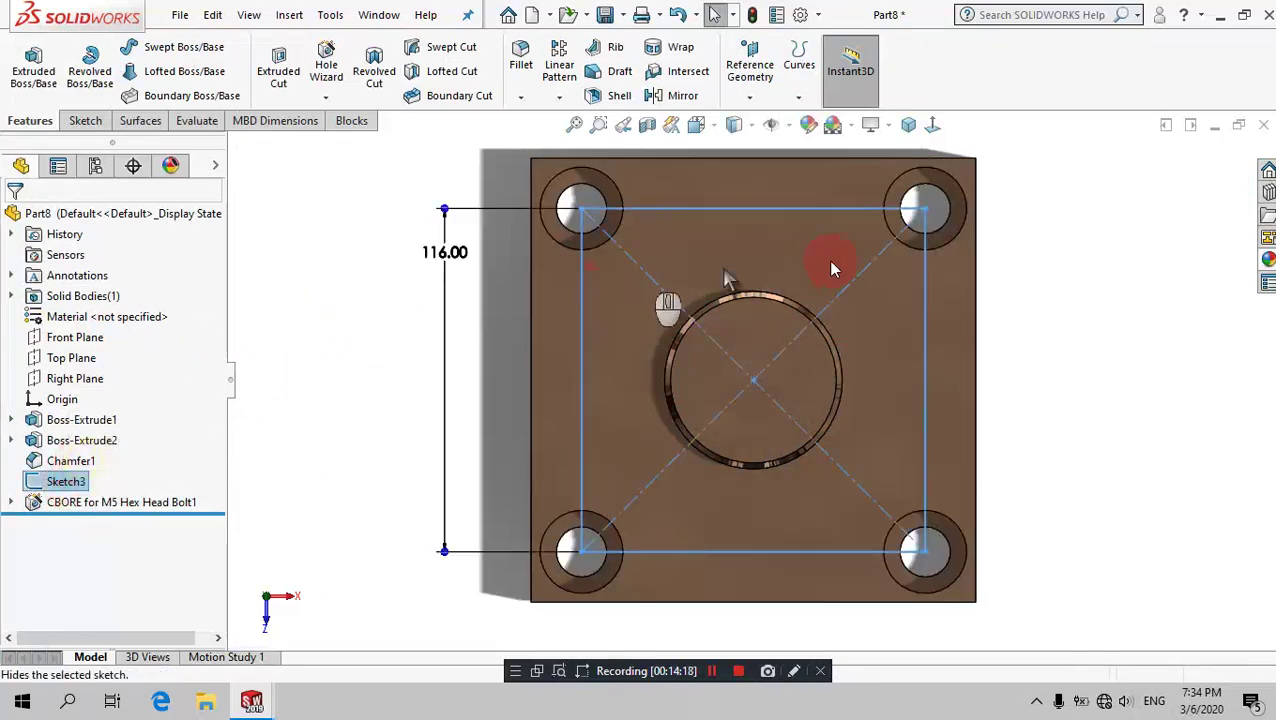
left_click(910, 128)
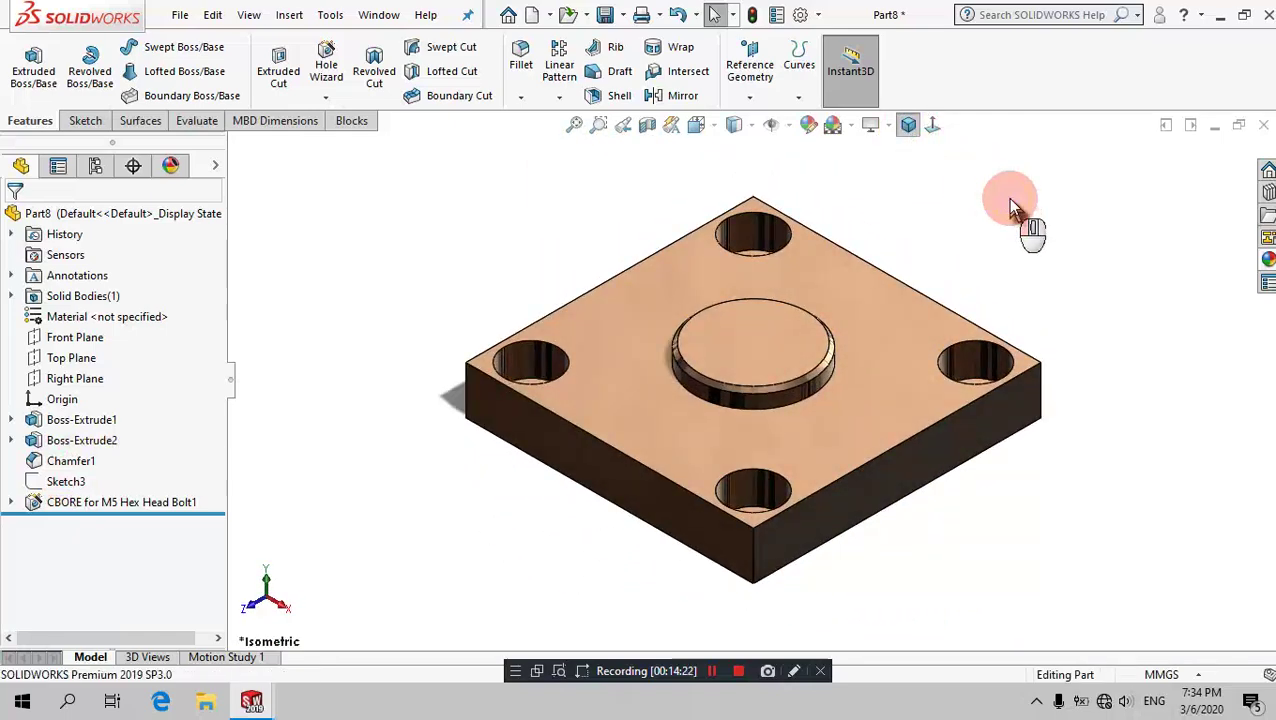
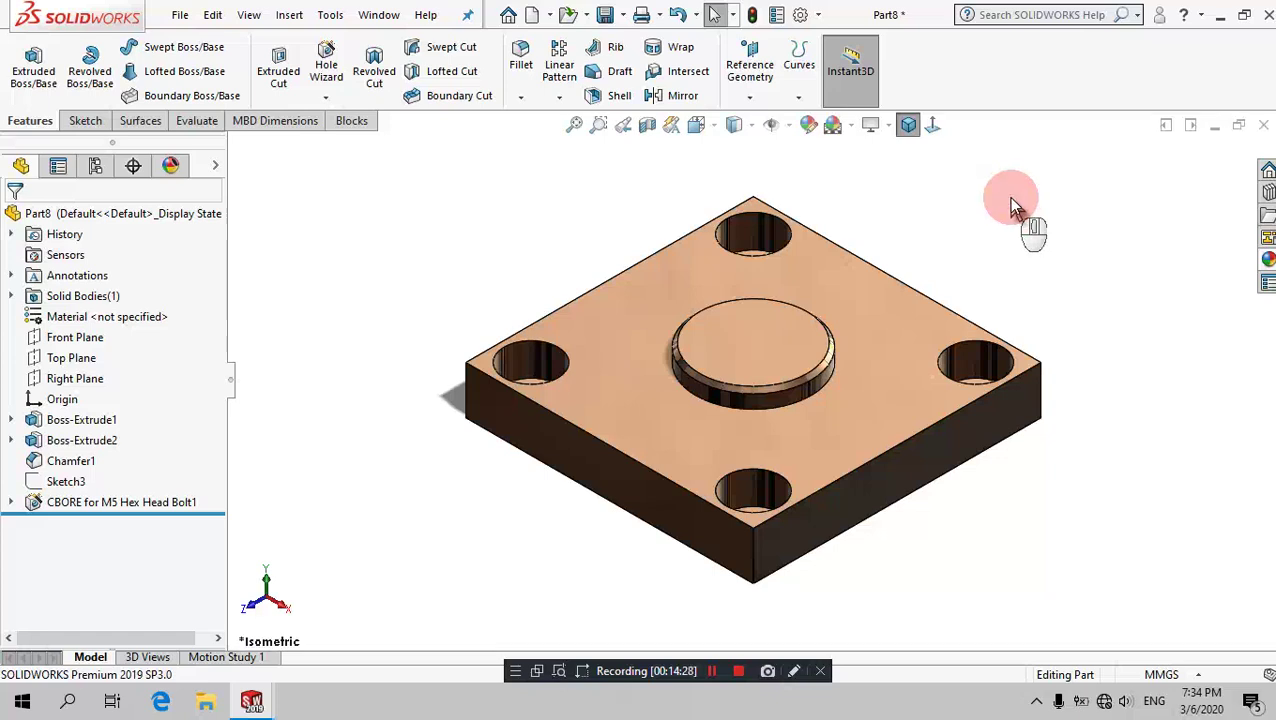
Step: Sketch a small triangular profile on the Front Plane at the plate's top edge
left_click(97, 340)
left_click(108, 316)
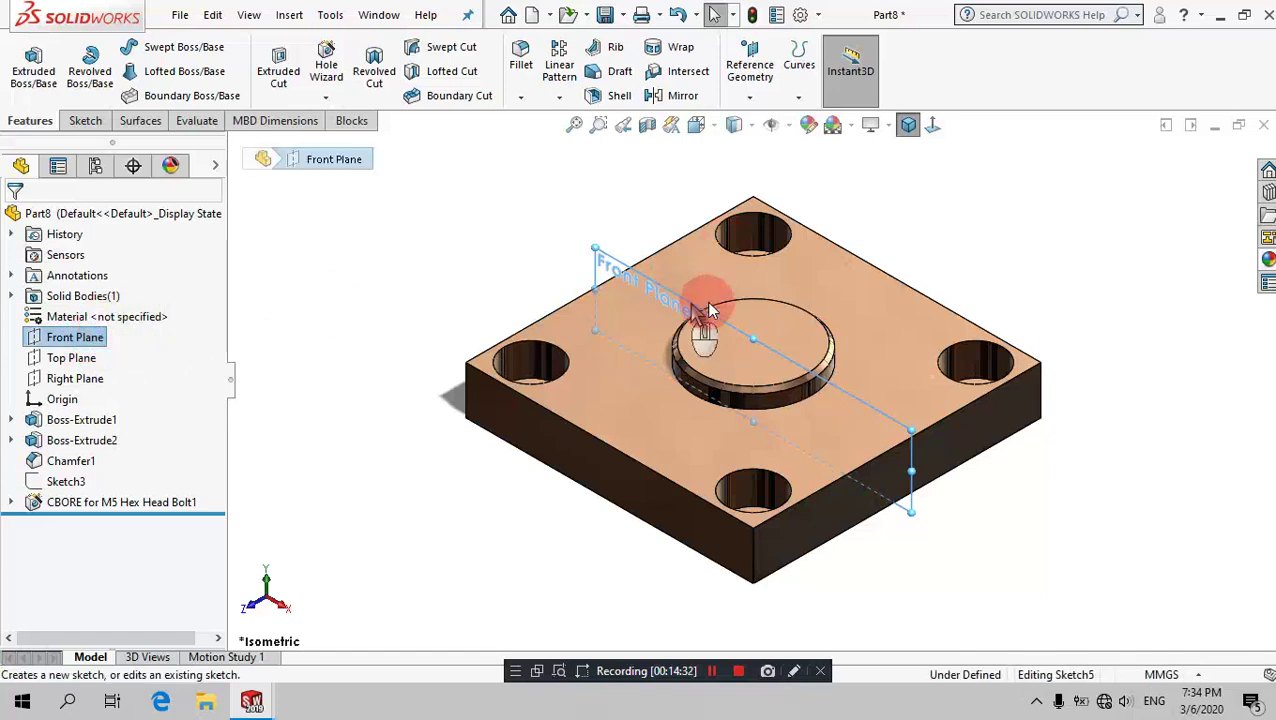
scroll(983, 313, "down", 2)
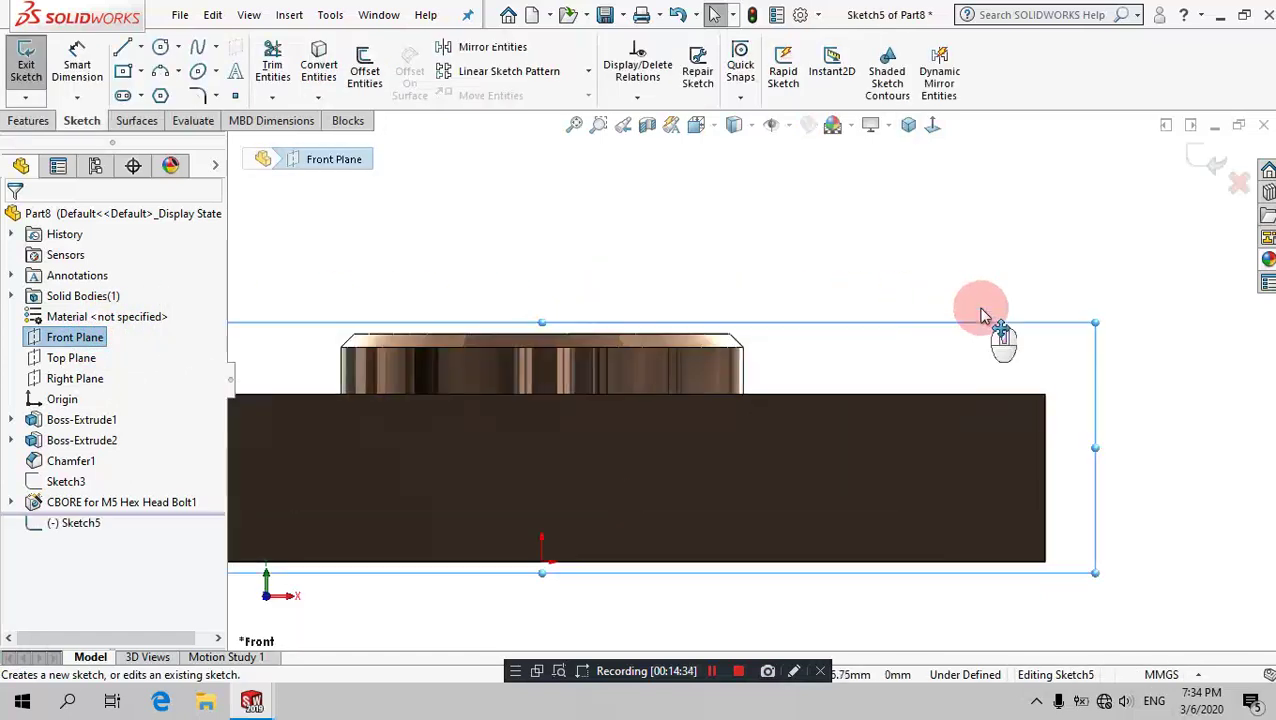
scroll(983, 313, "down", 2)
left_click(122, 47)
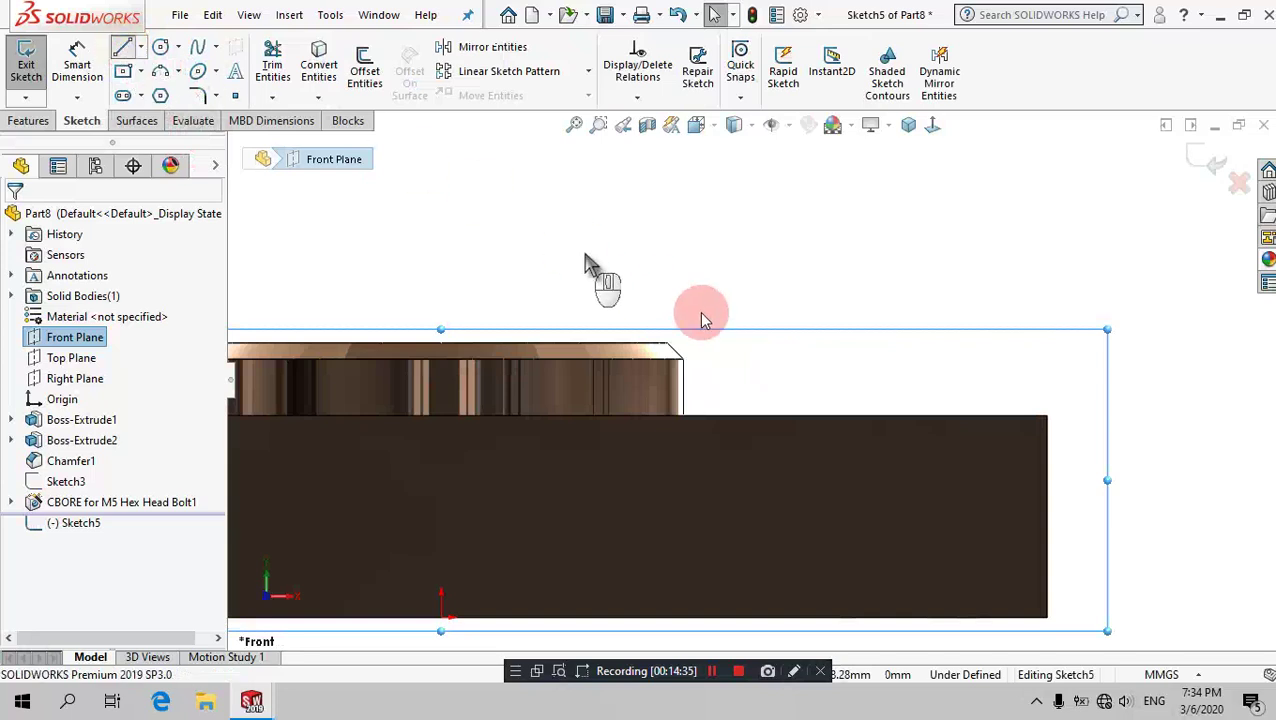
left_click(833, 415)
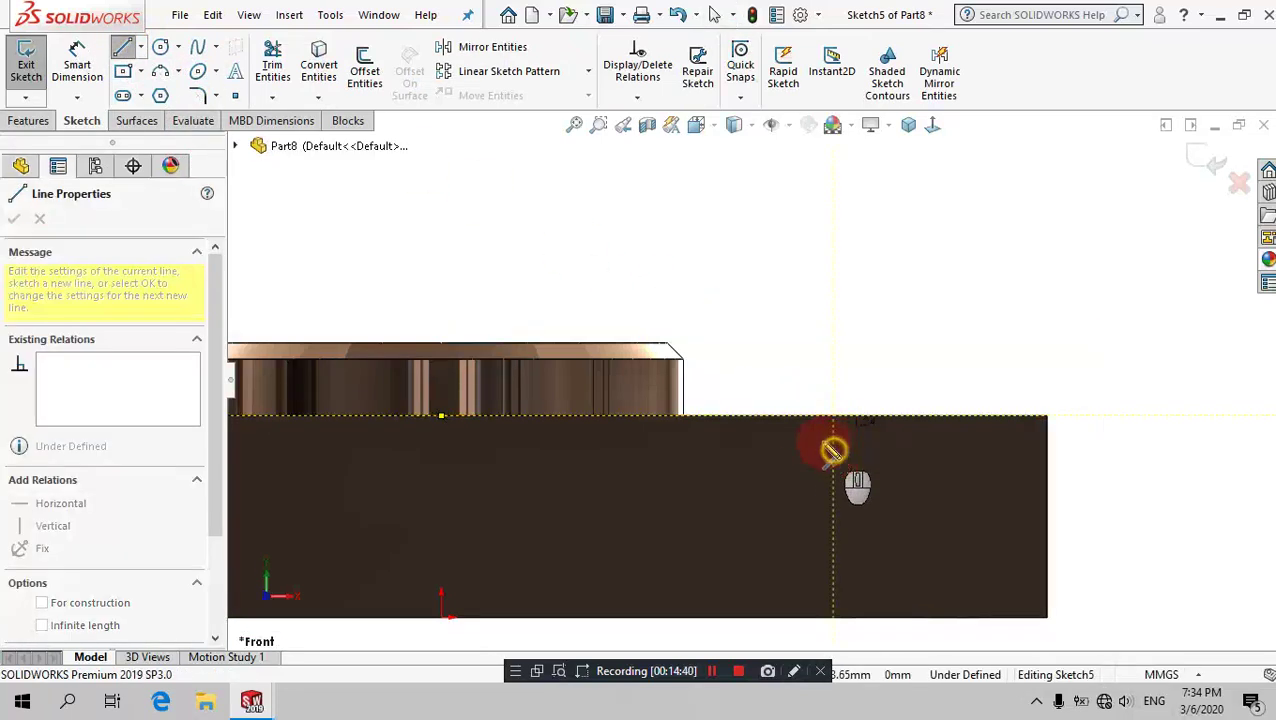
left_click(795, 419)
left_click(833, 415)
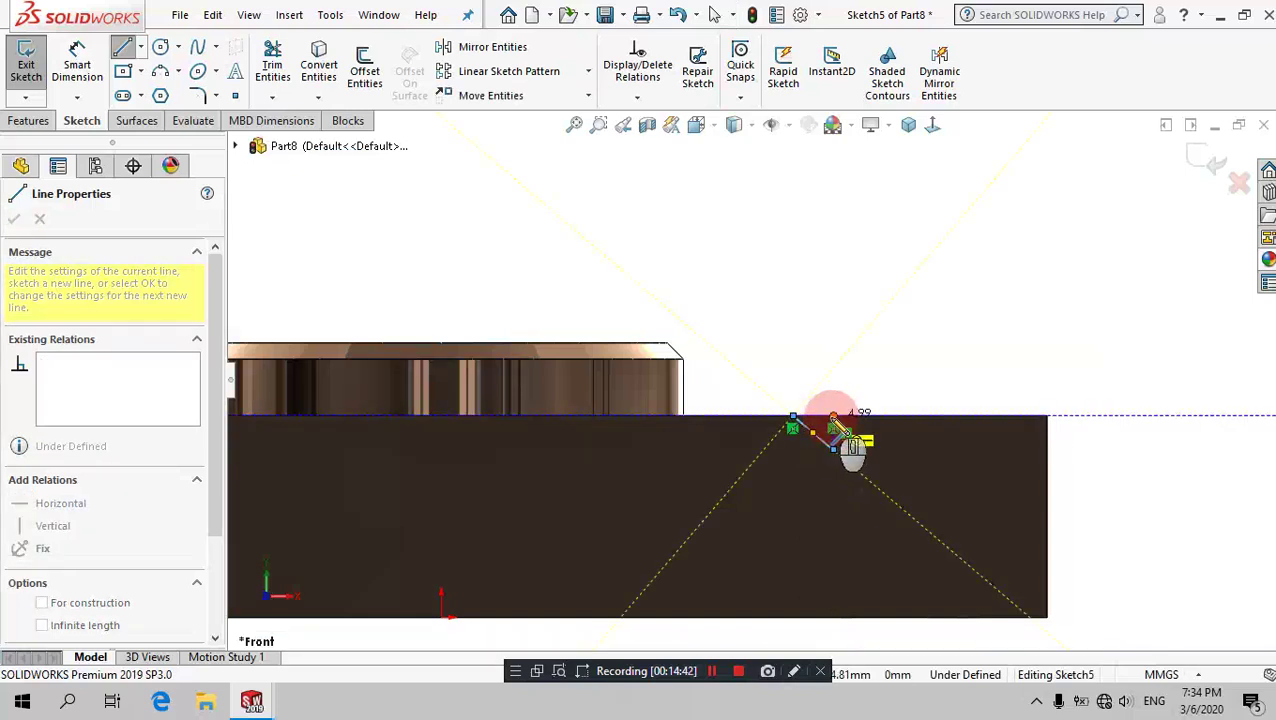
key("Escape")
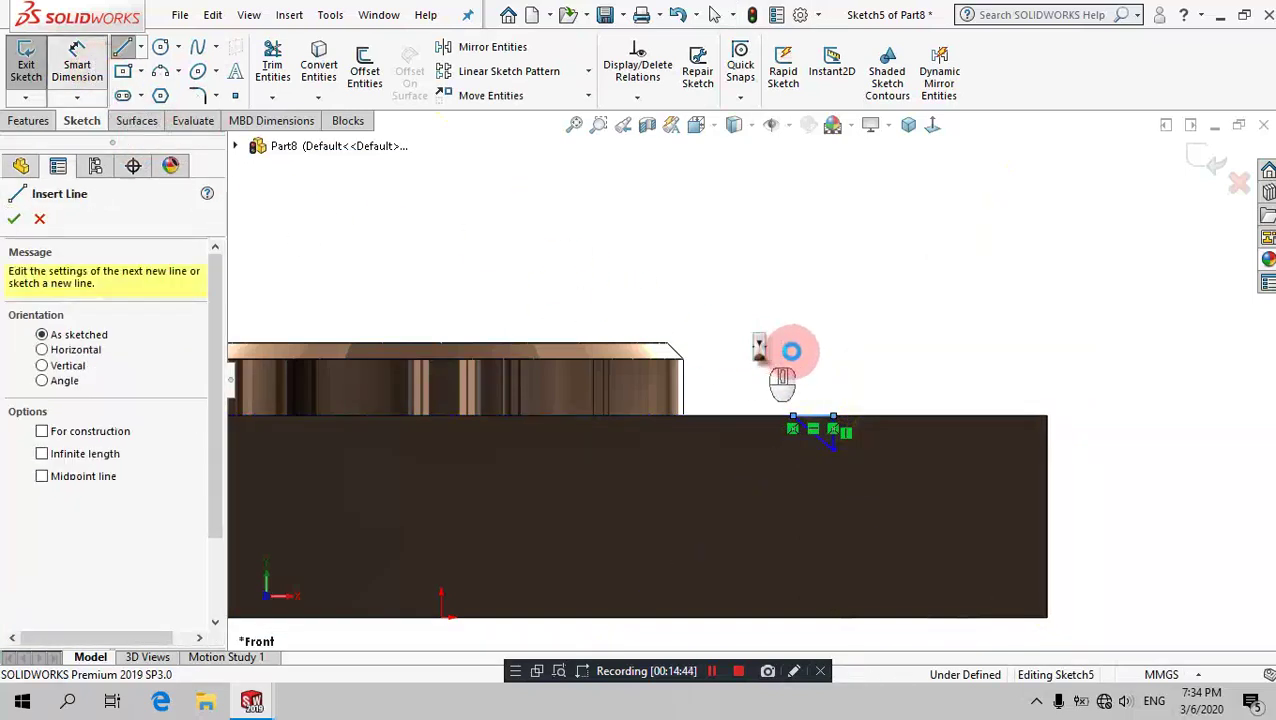
key("Escape")
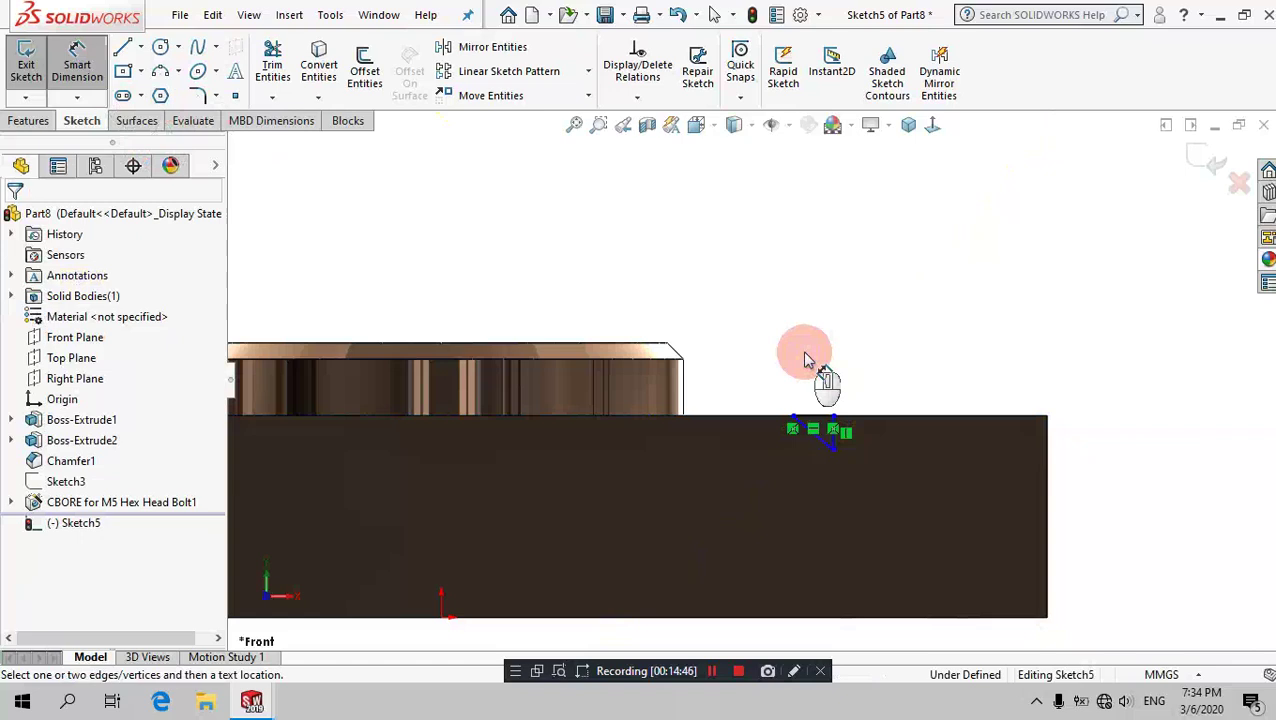
Step: Dimension the profile's corner 52 mm horizontally from the origin
left_click(853, 460)
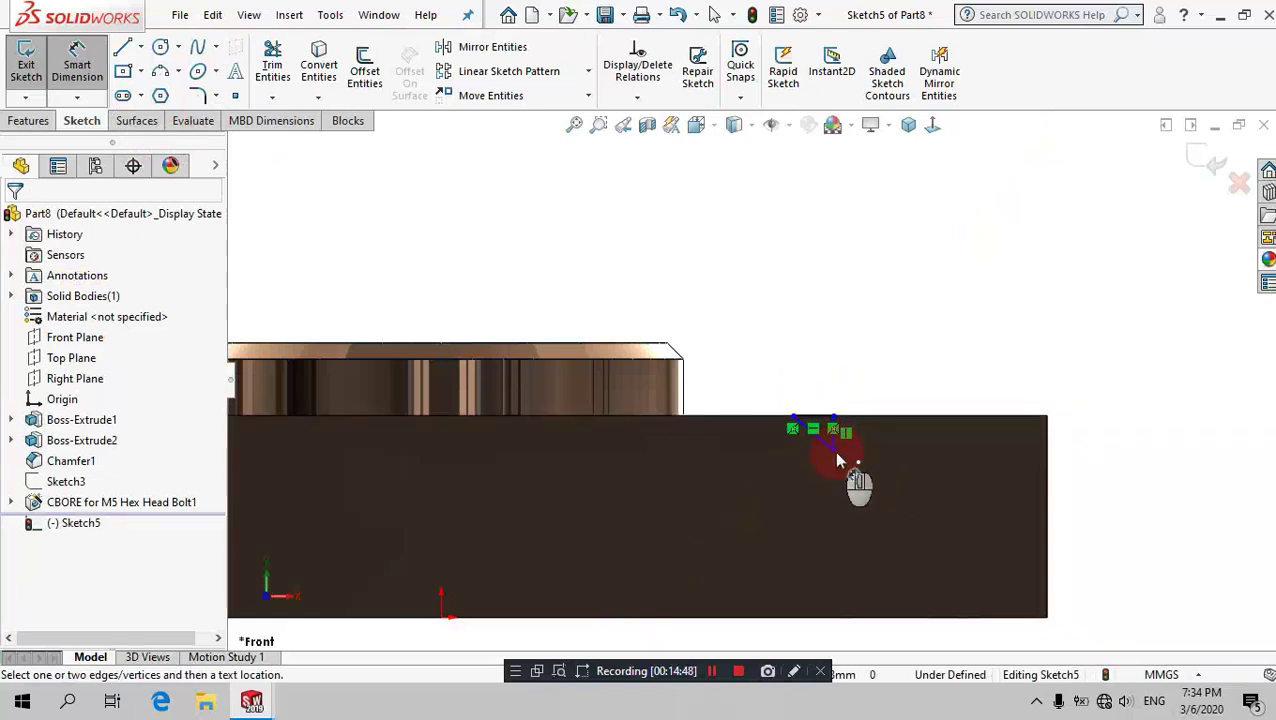
left_click(570, 432)
left_click(441, 614)
left_click(520, 453)
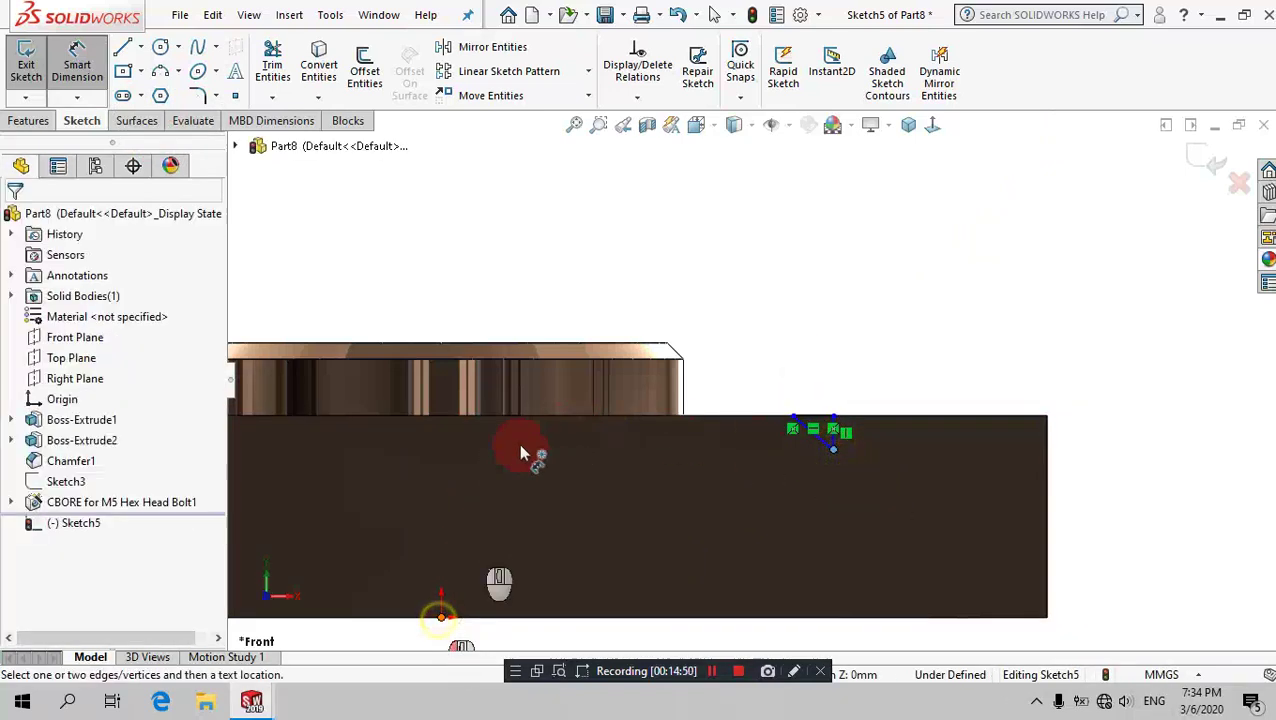
left_click(545, 298)
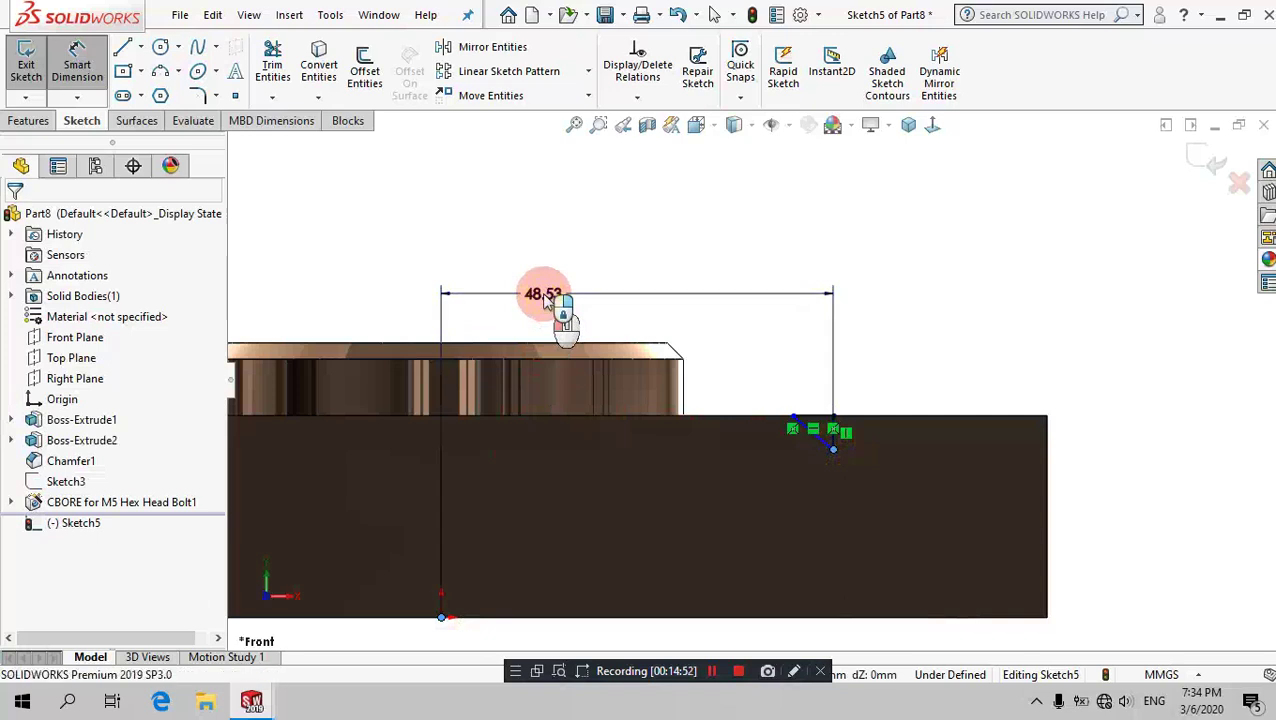
type("52")
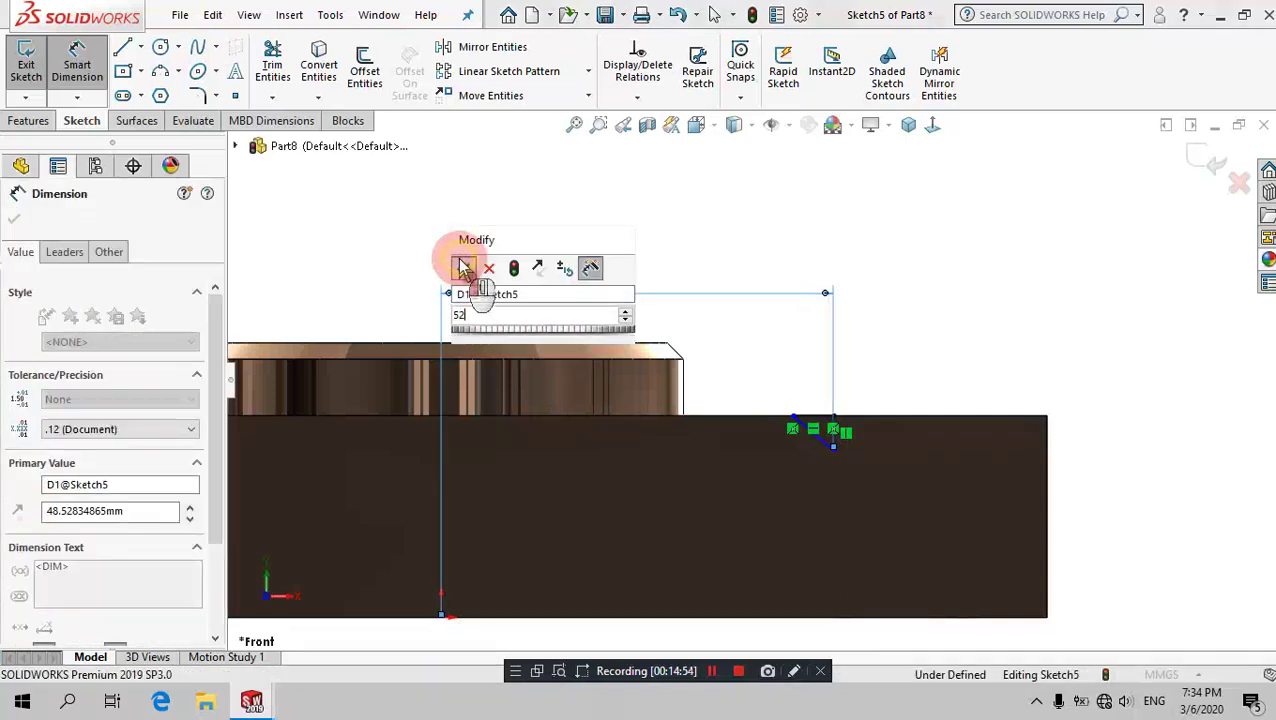
left_click(463, 267)
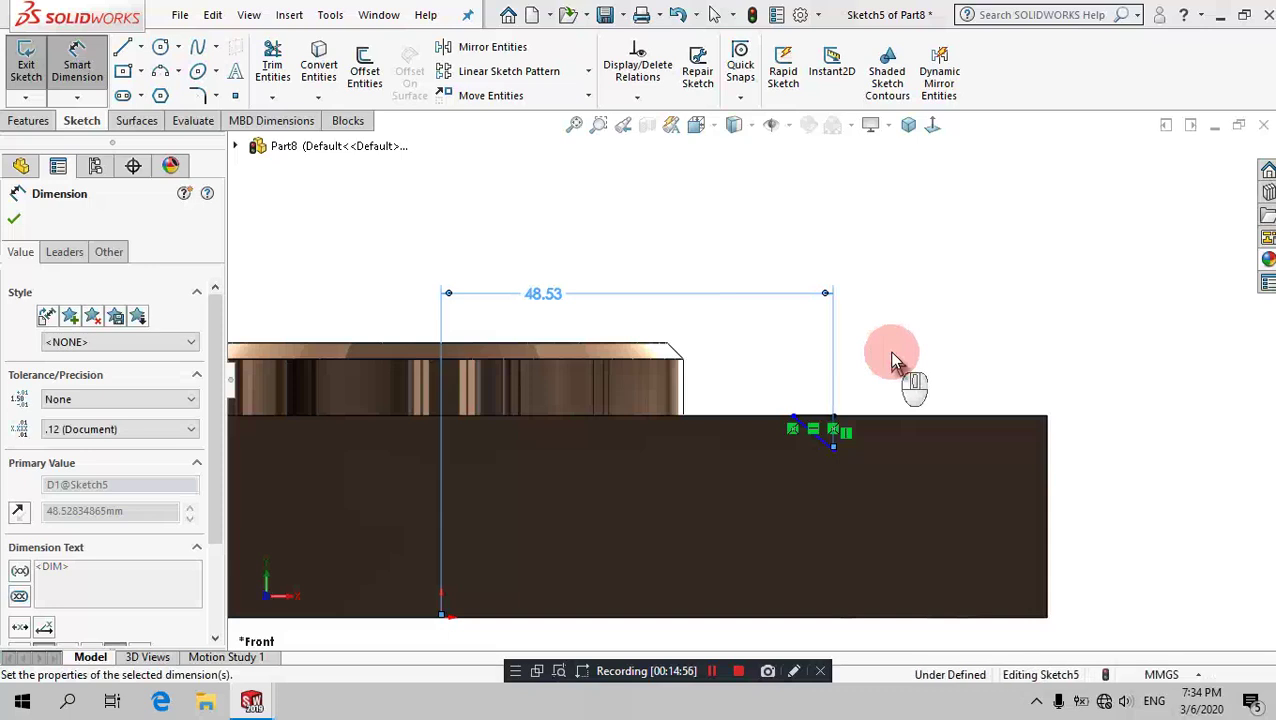
Step: Dimension the profile's top edge to 5 mm and its slanted side at 45°
scroll(872, 364, "down", 2)
left_click(835, 445)
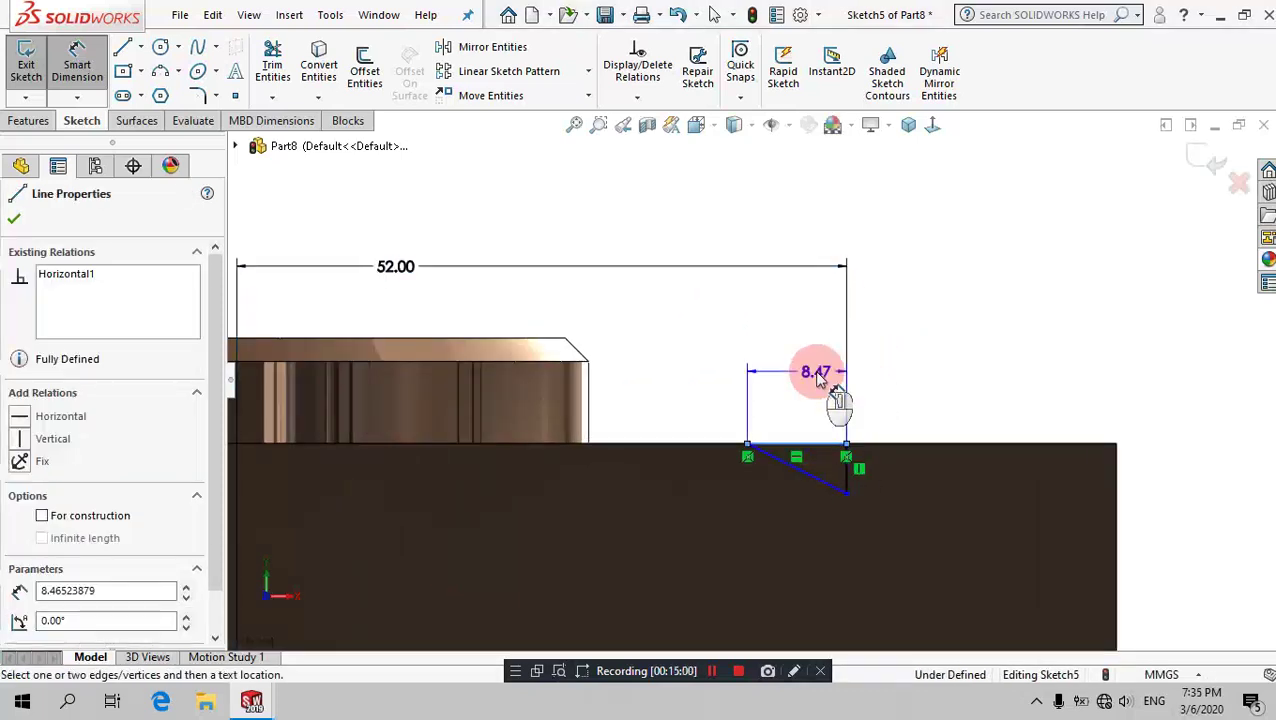
left_click(818, 377)
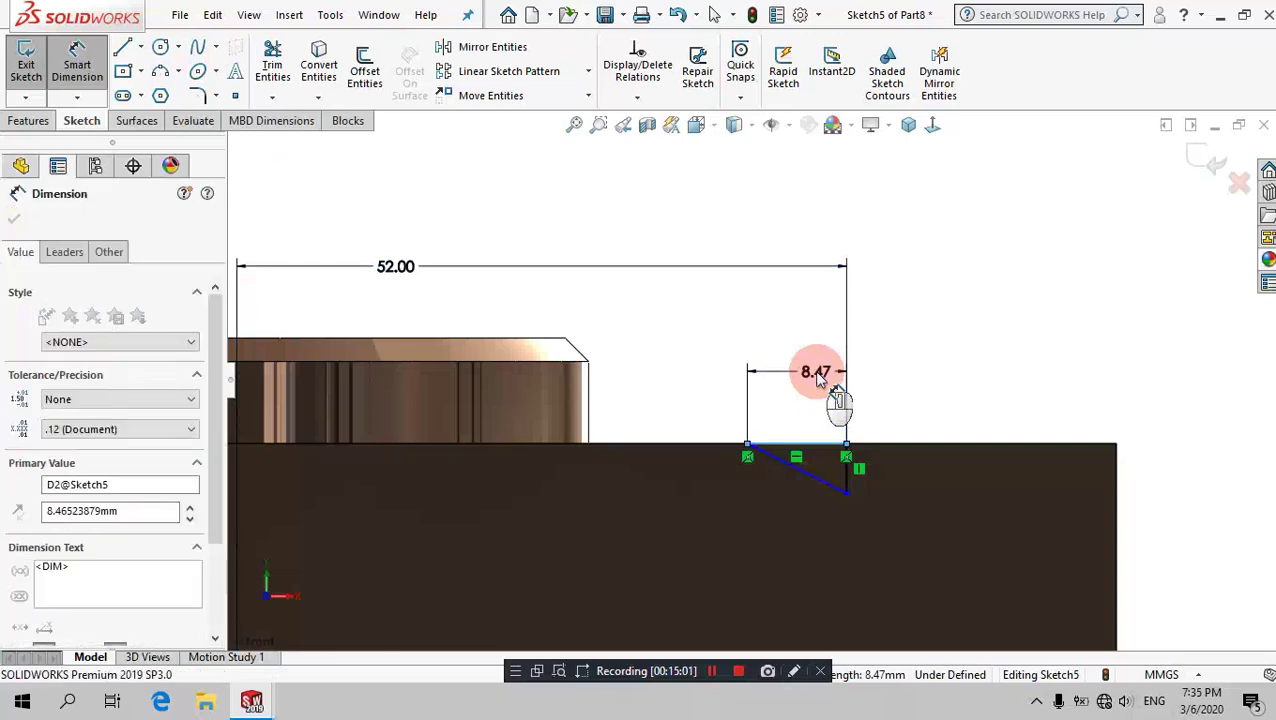
type("5")
key("Return")
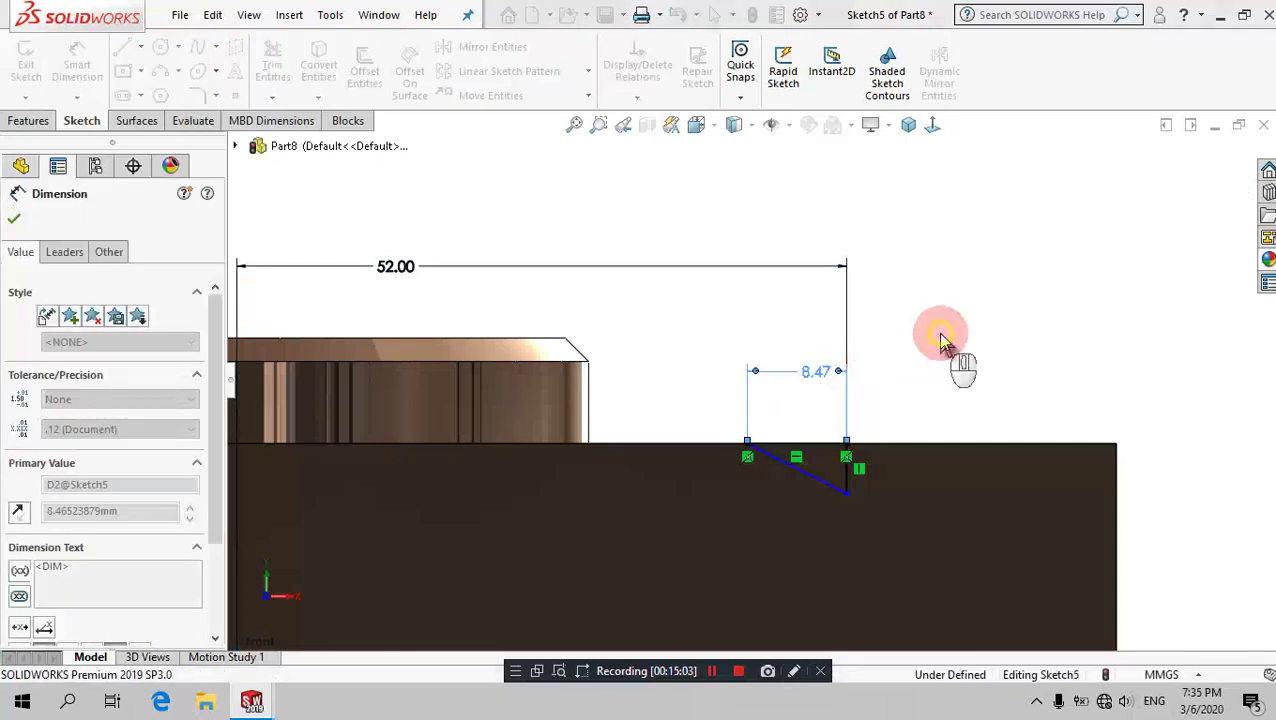
left_click(914, 401)
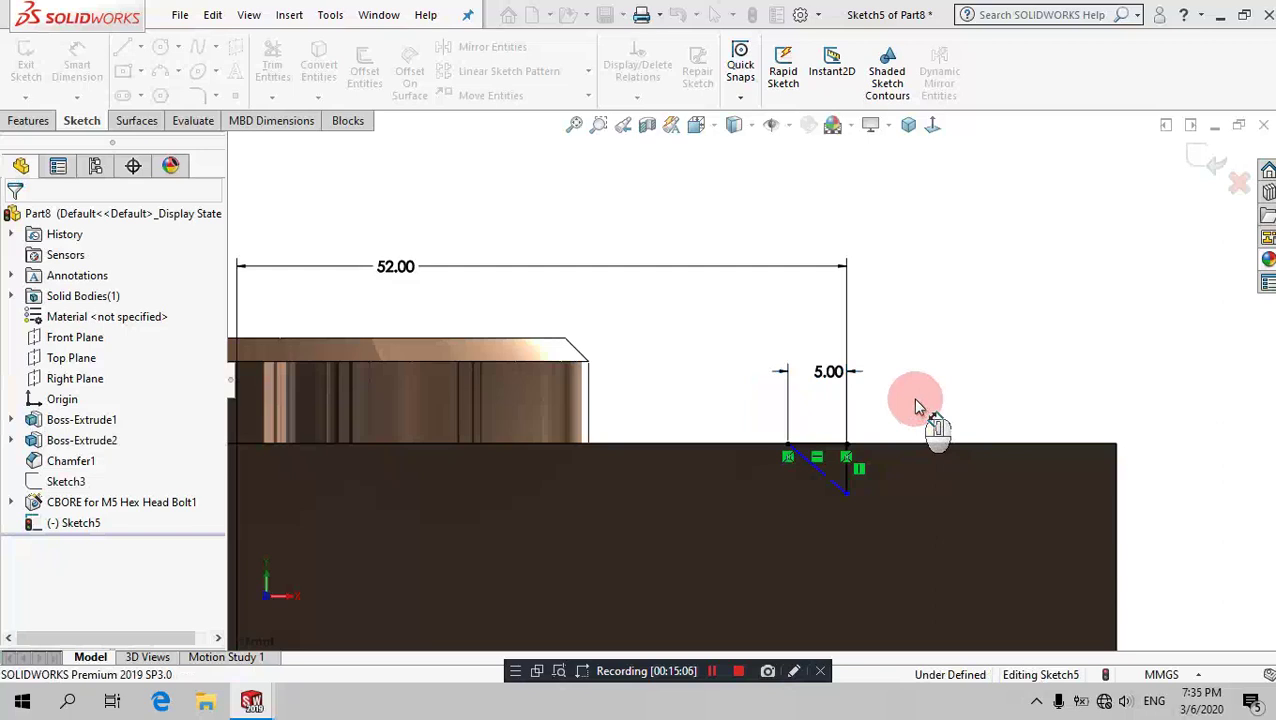
left_click(833, 486)
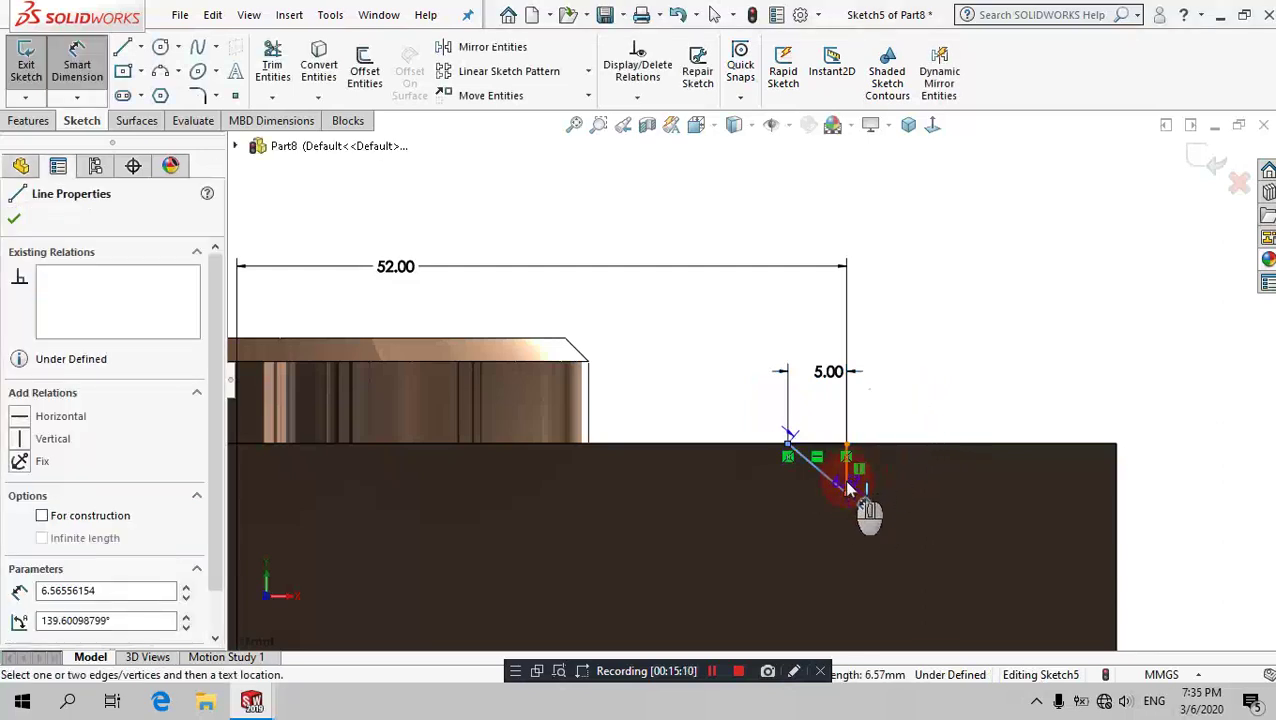
left_click(818, 425)
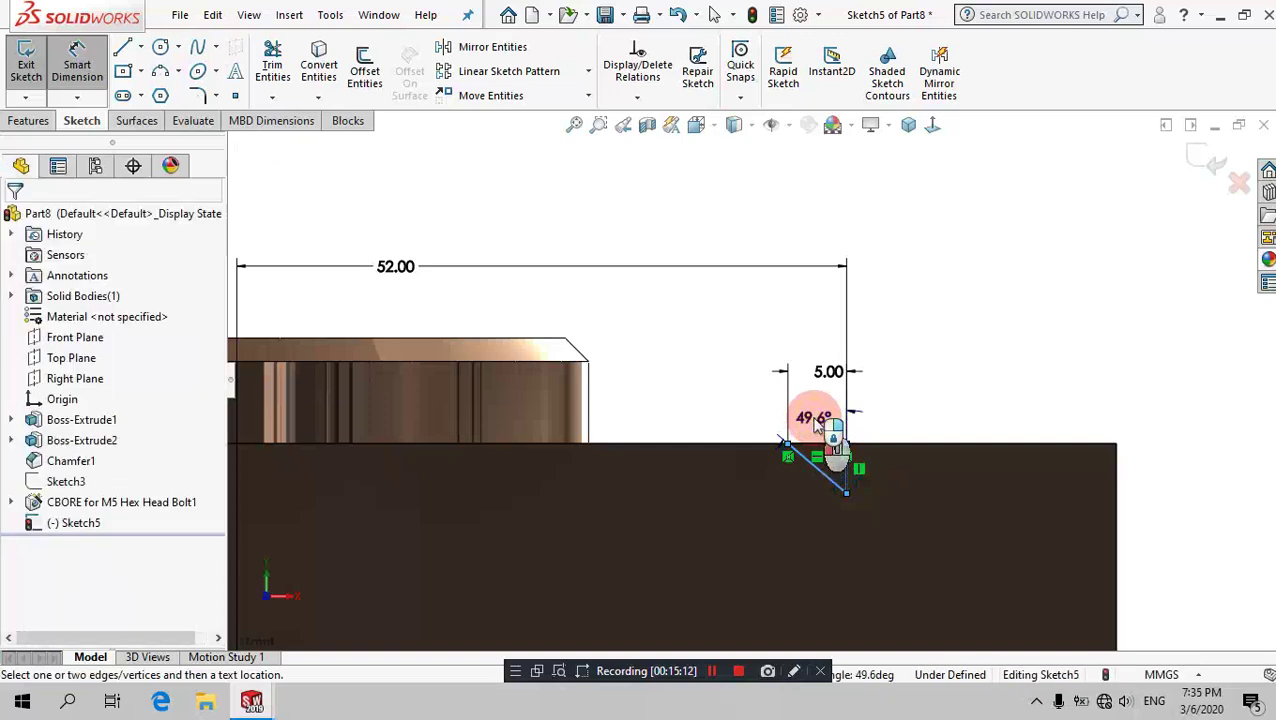
left_click(818, 425)
type("45")
left_click(733, 393)
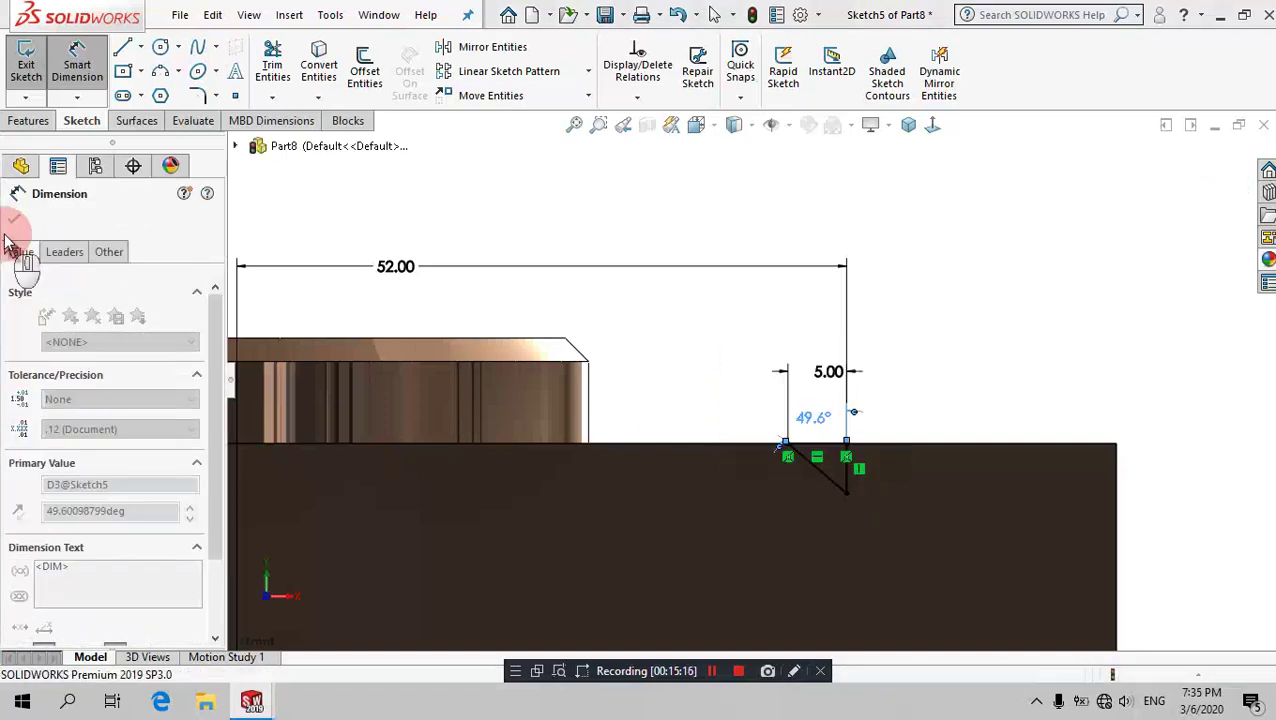
left_click(26, 121)
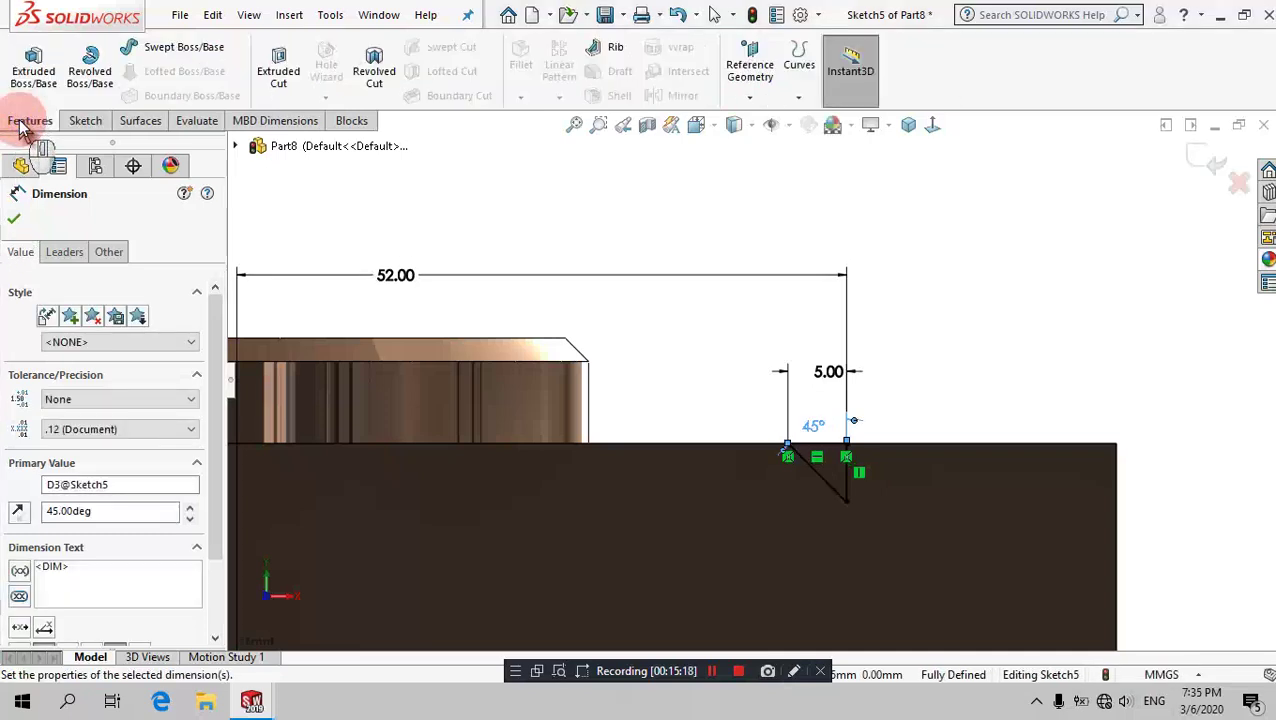
Step: Revolve-cut the triangle about its vertical line to form a countersink, then view isometric
left_click(374, 82)
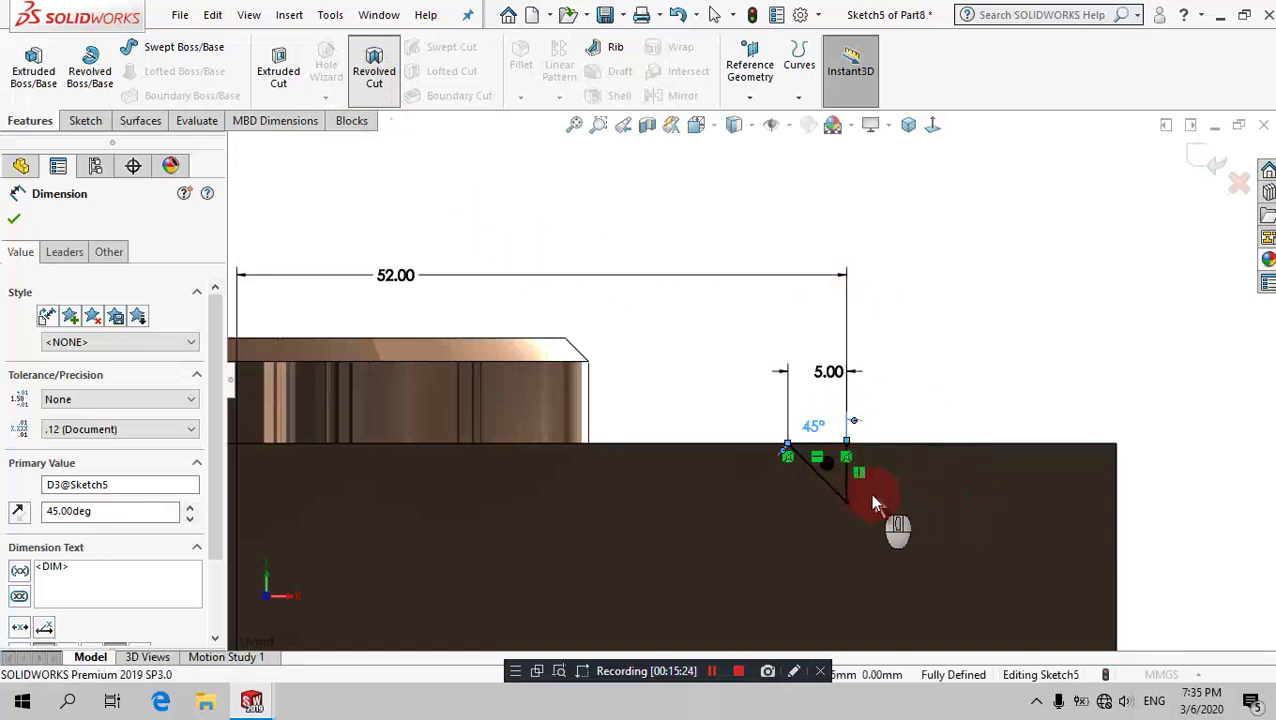
left_click(847, 478)
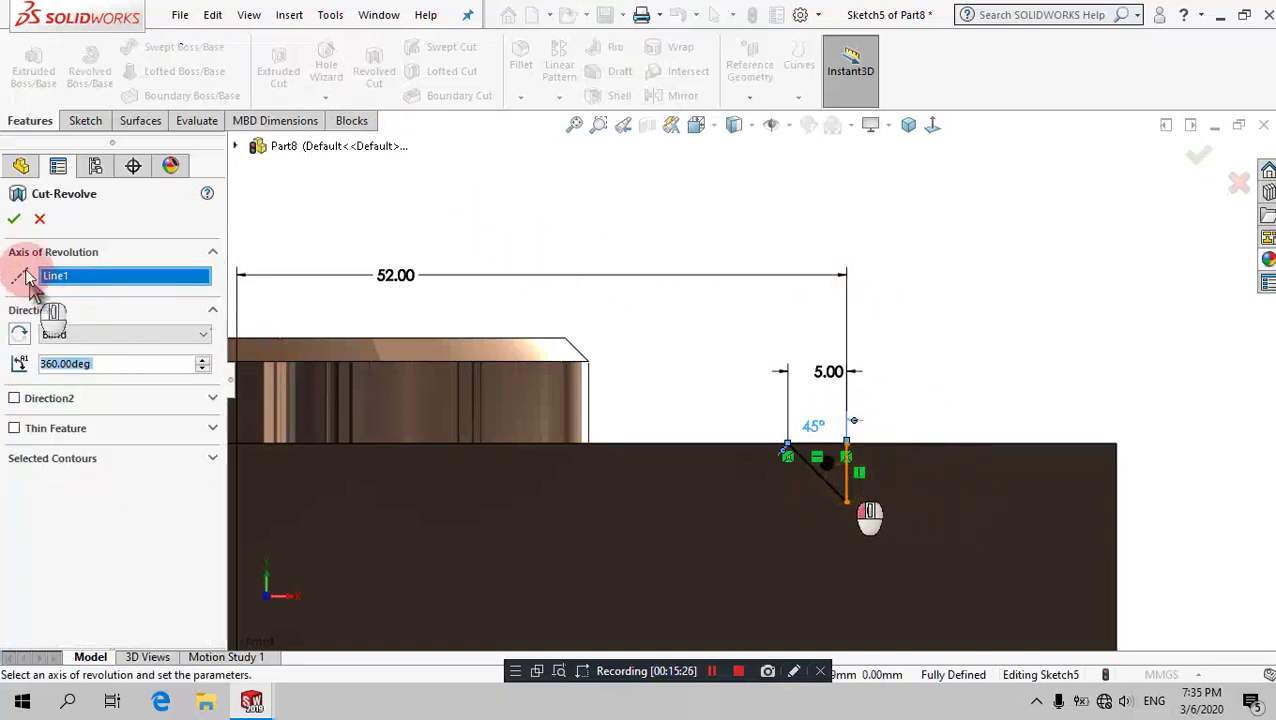
left_click(14, 218)
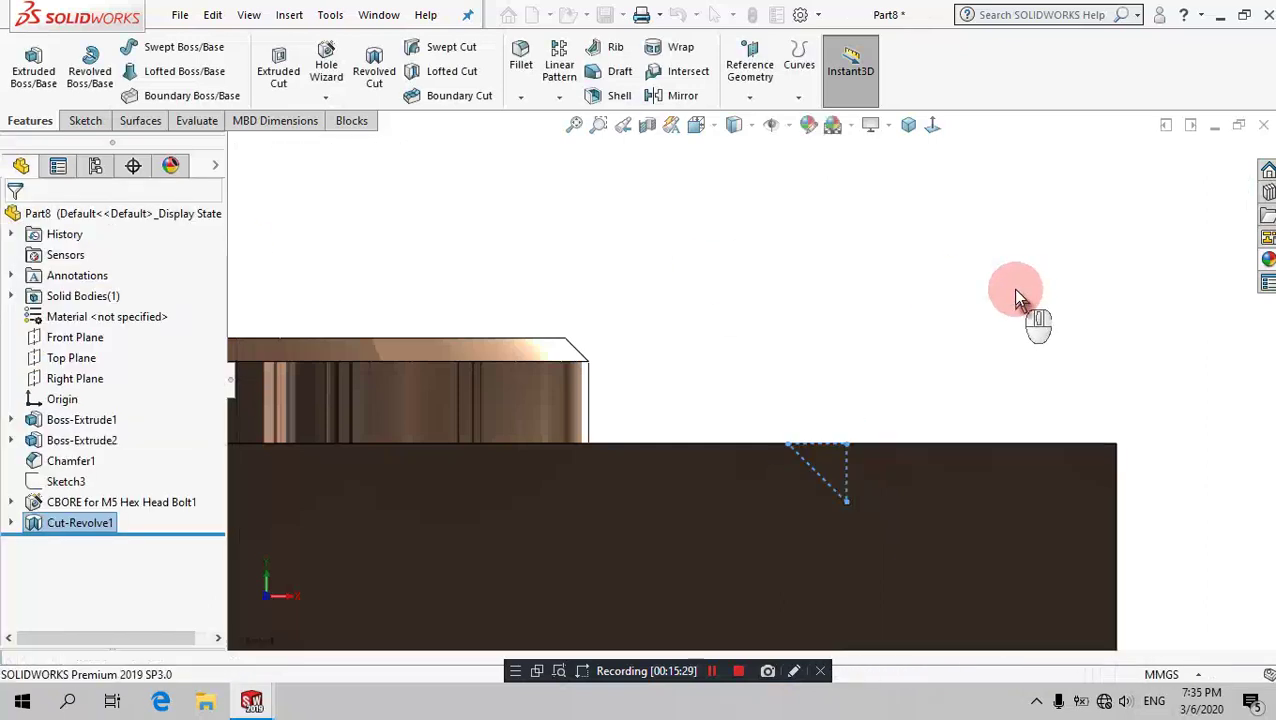
left_click(912, 128)
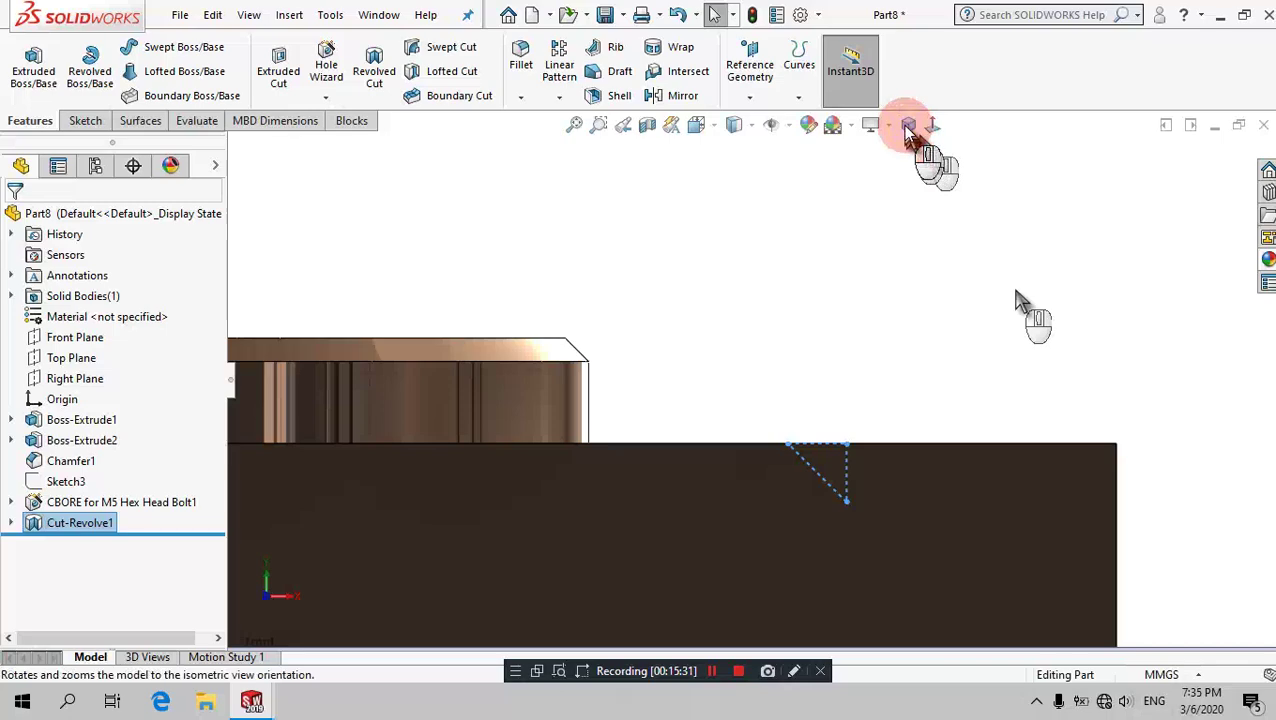
left_click(908, 130)
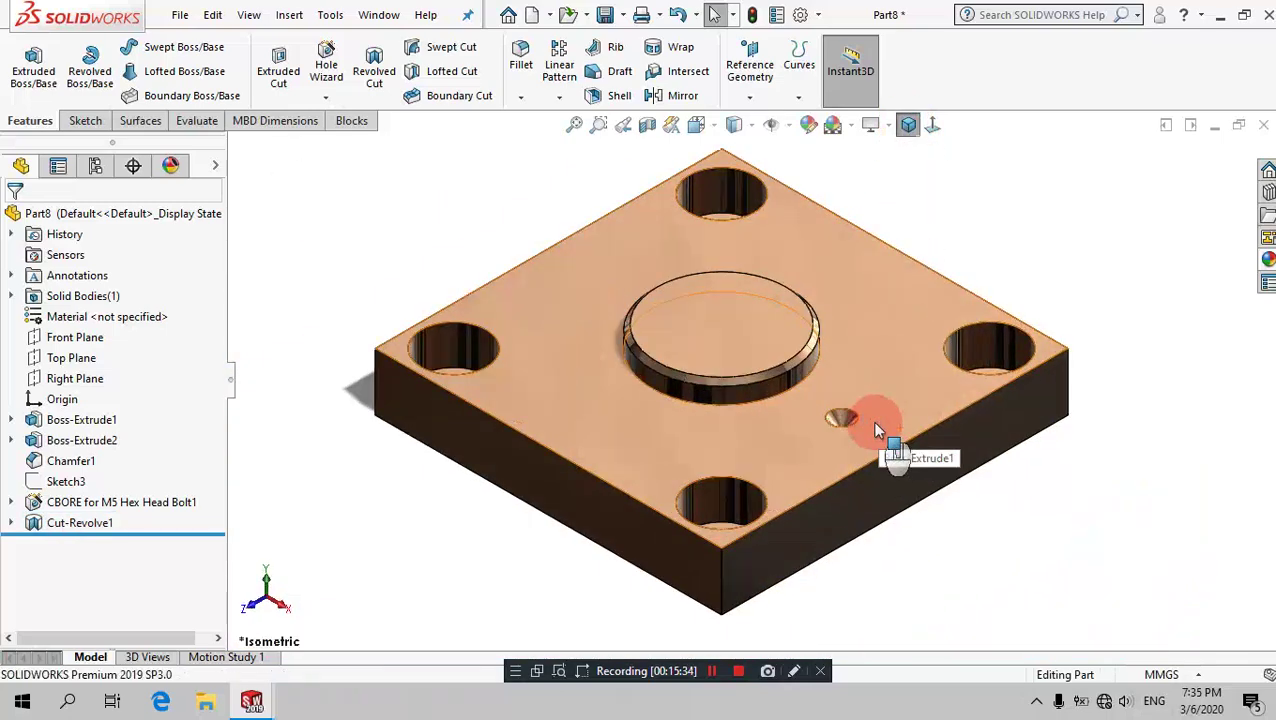
left_click(560, 98)
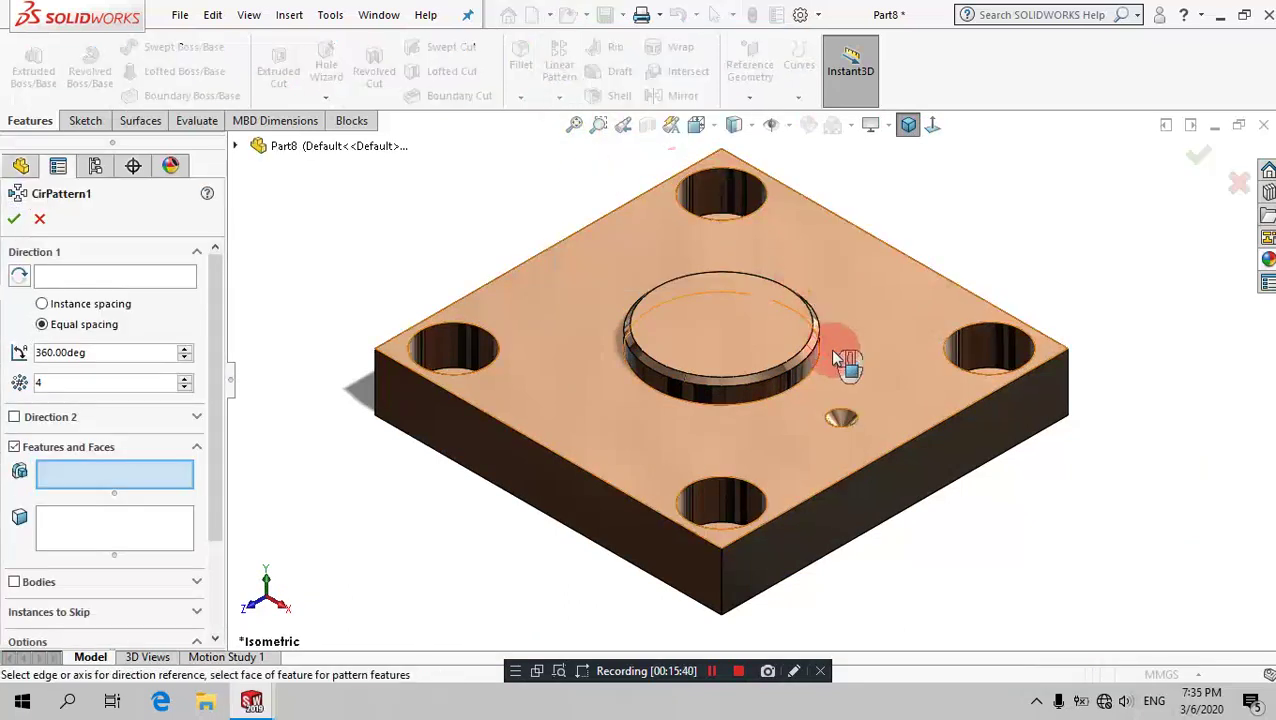
Step: Circular-pattern Cut-Revolve1 into 4 instances over 360° around the boss's circular edge
left_click(841, 418)
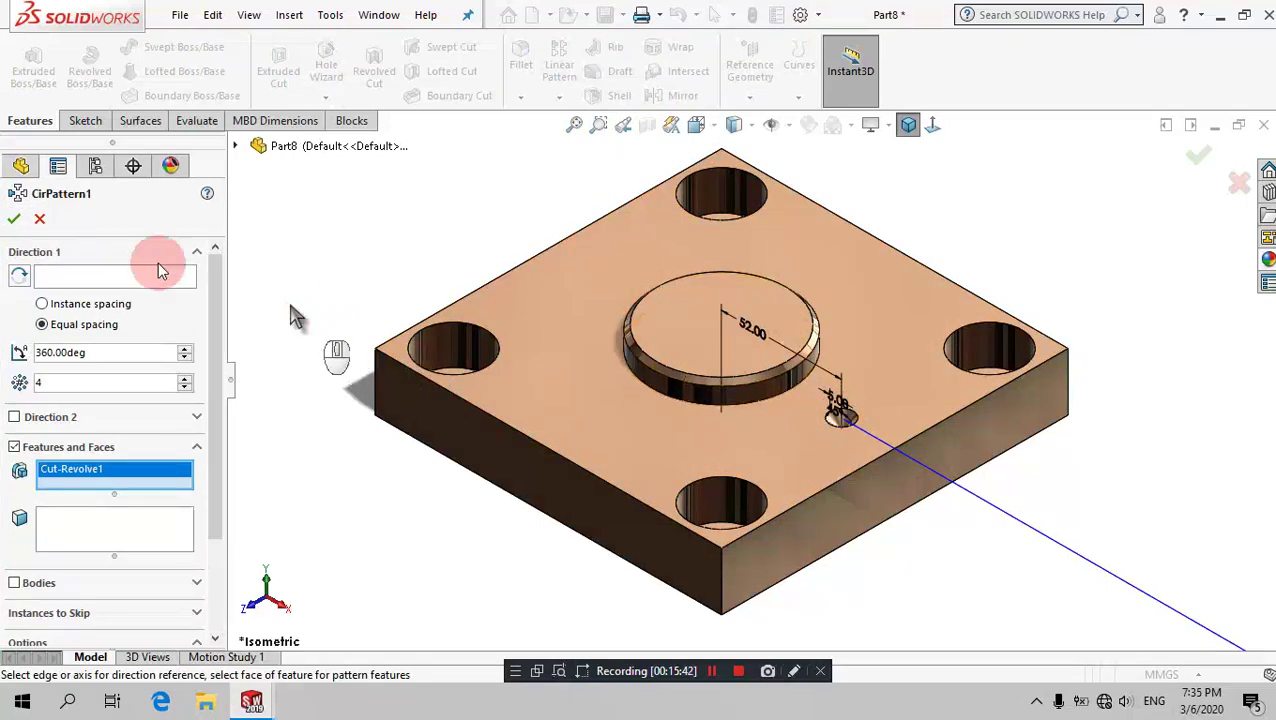
left_click(110, 278)
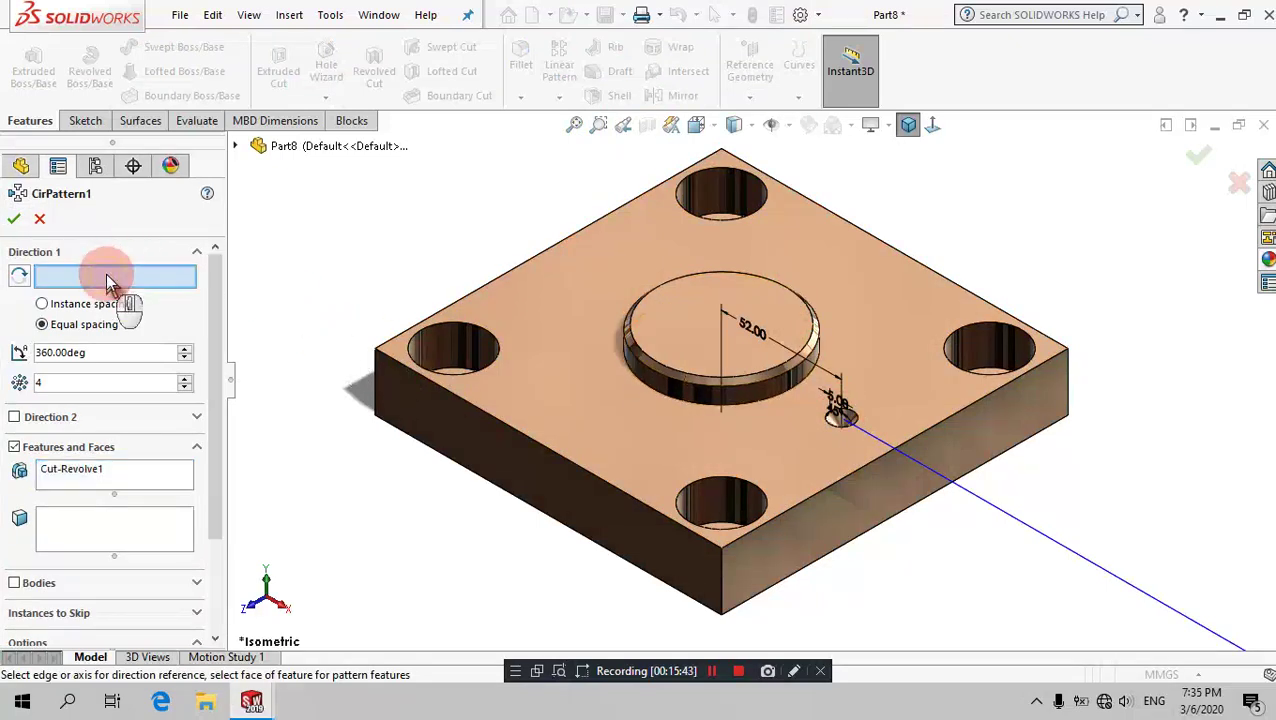
left_click(641, 348)
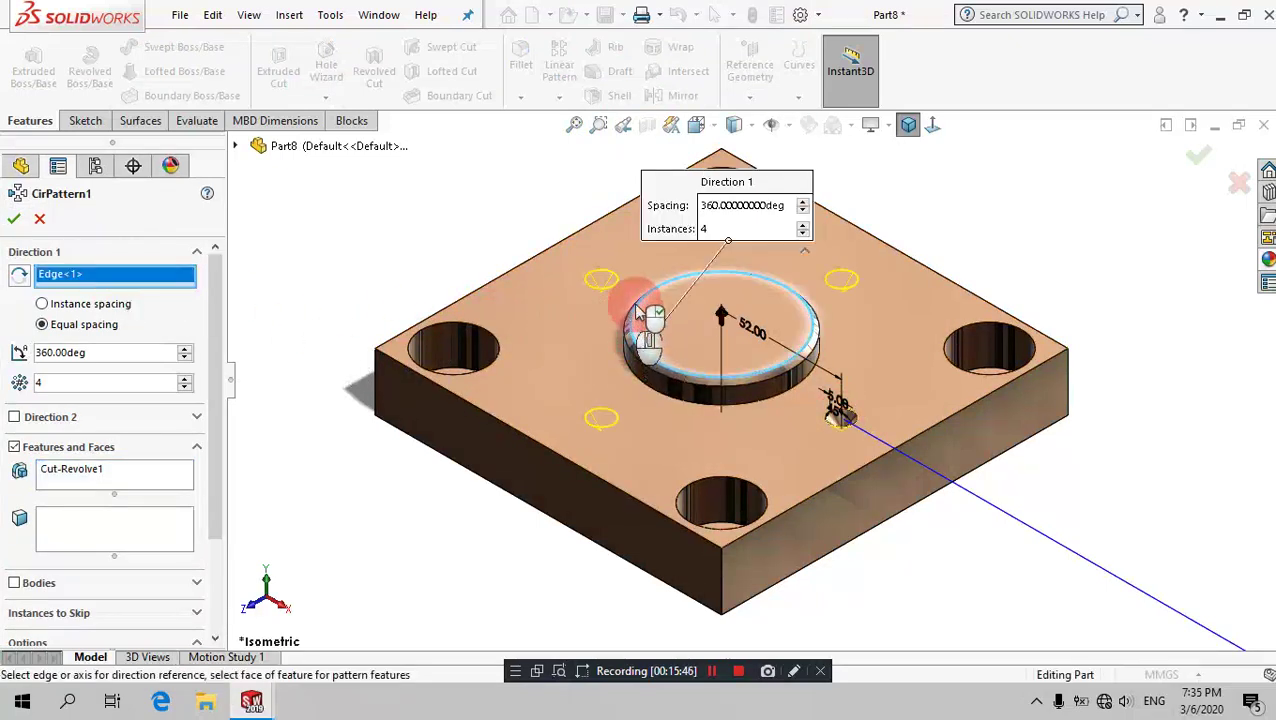
left_click(12, 219)
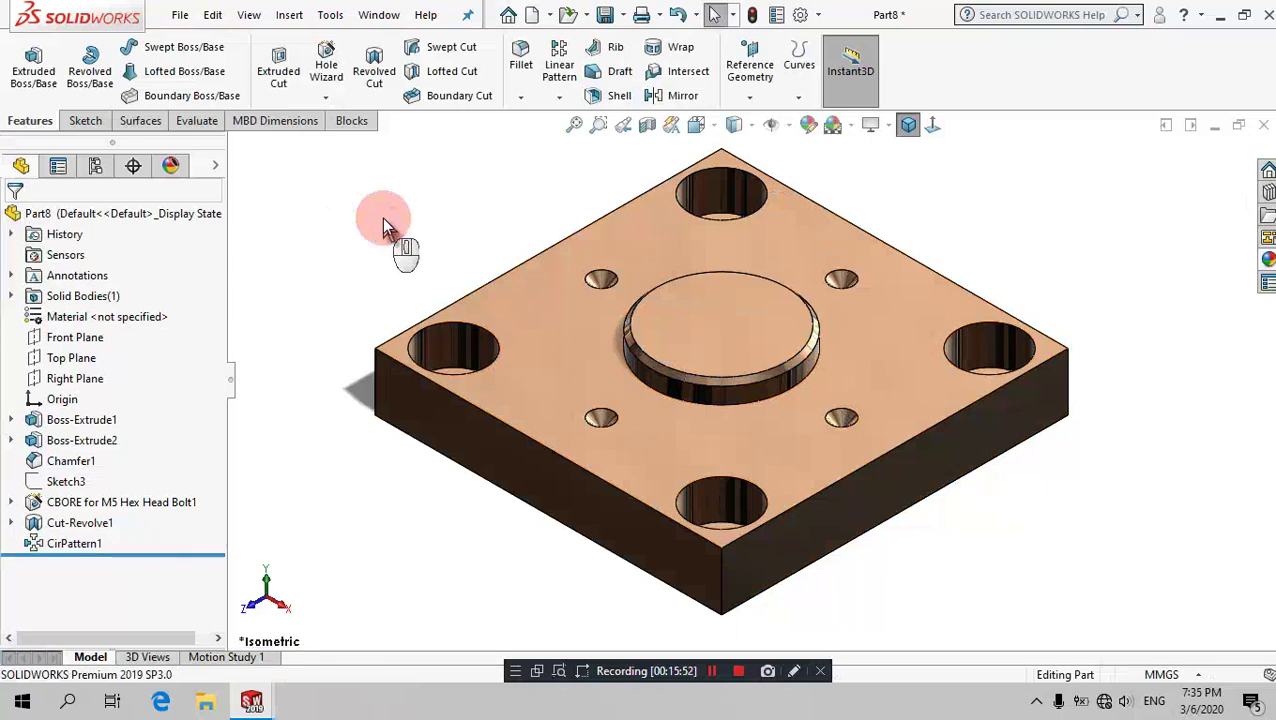
Step: Sketch a 23 mm diameter circle at the origin on the boss's top face
left_click(742, 332)
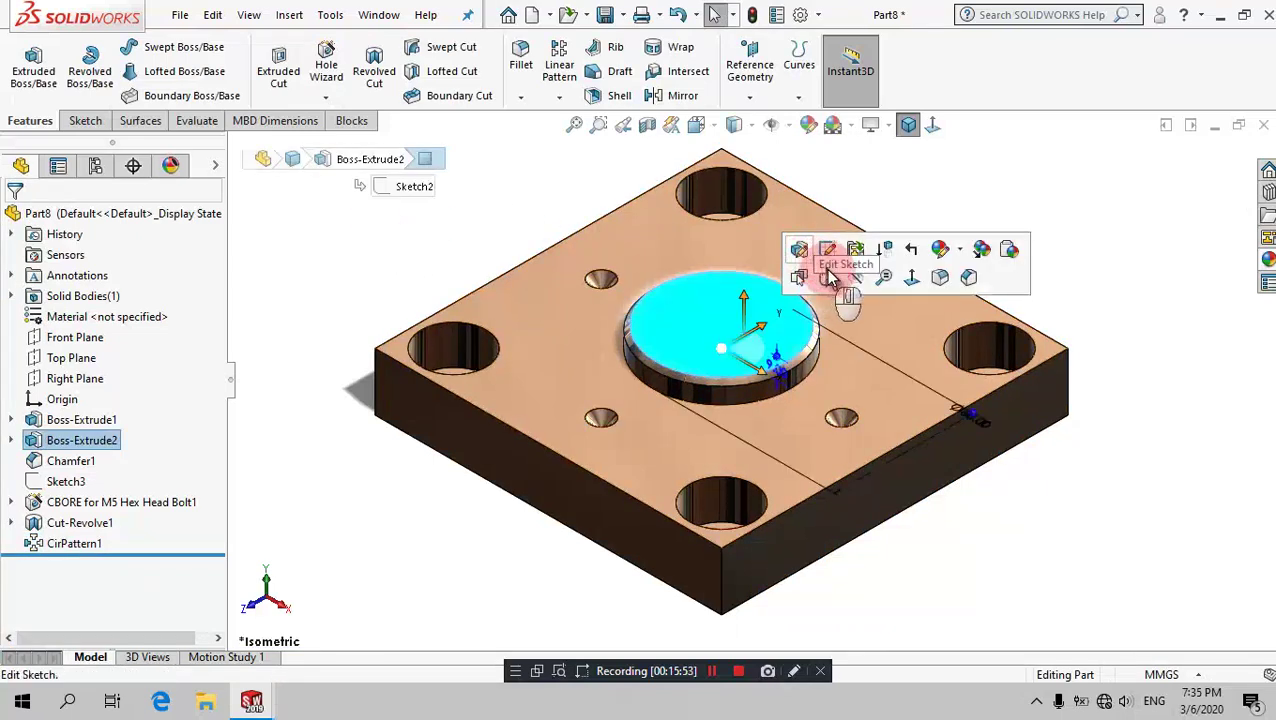
left_click(826, 277)
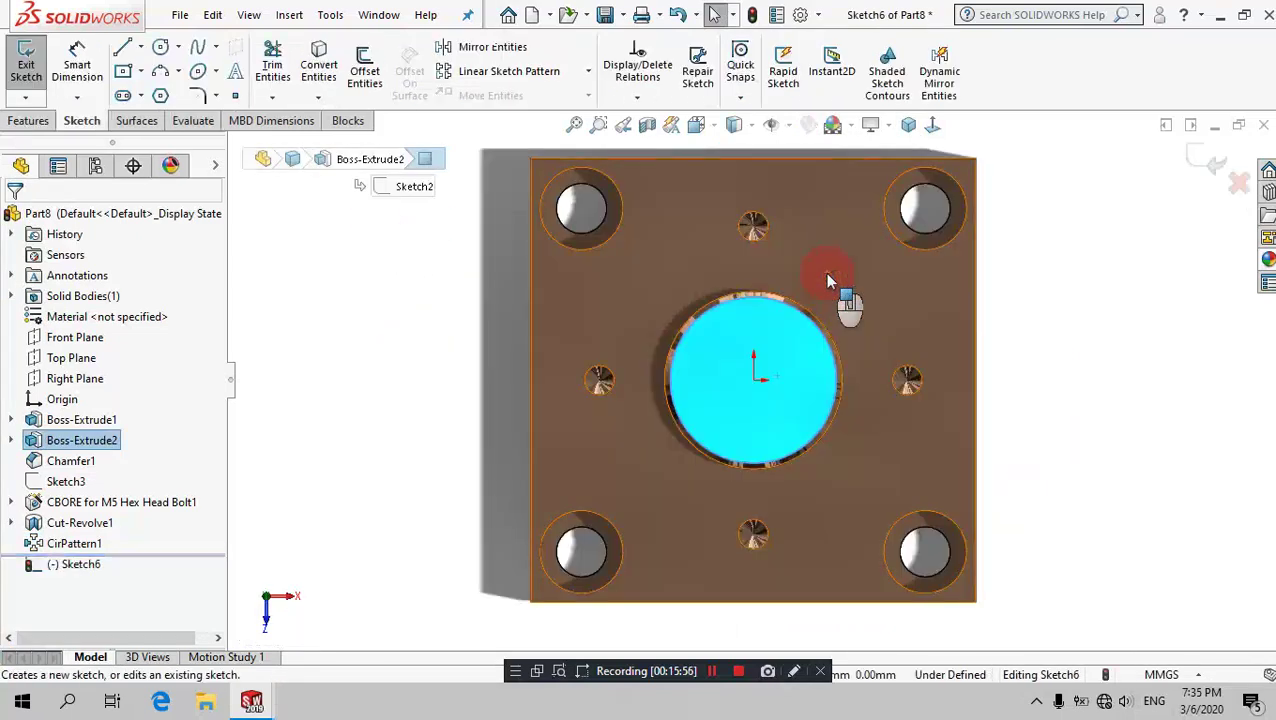
left_click(160, 47)
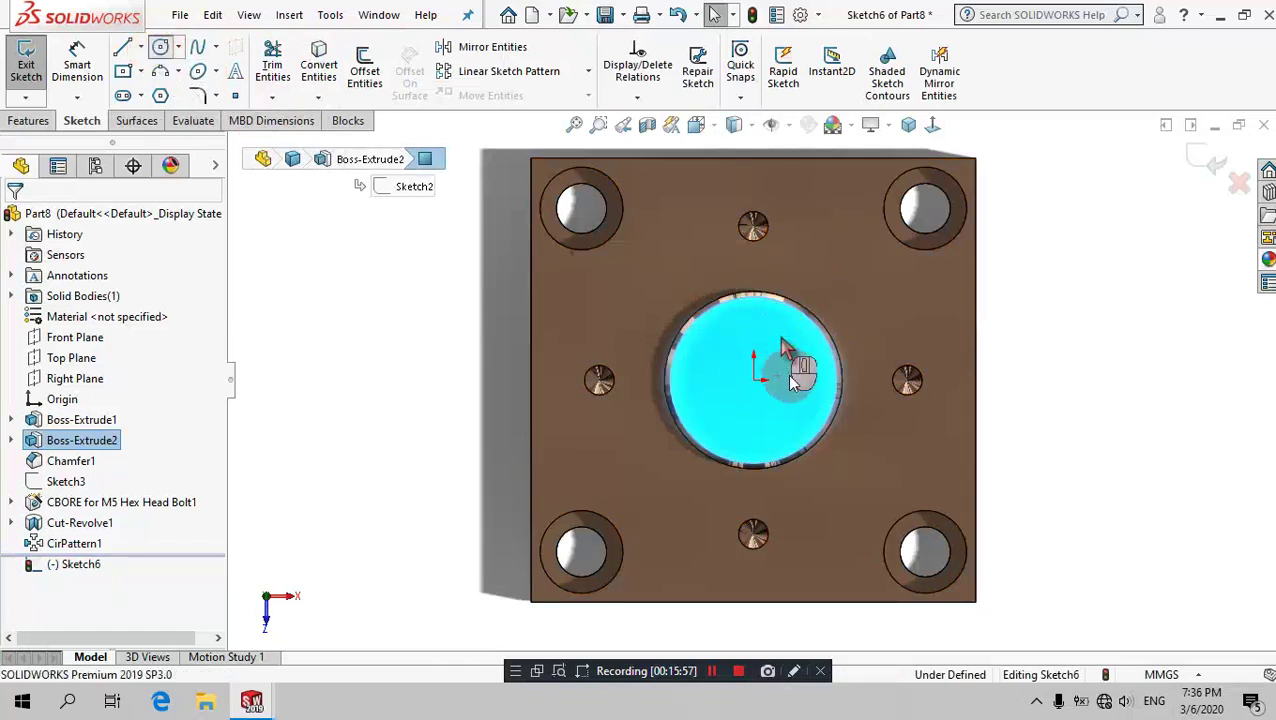
left_click(753, 380)
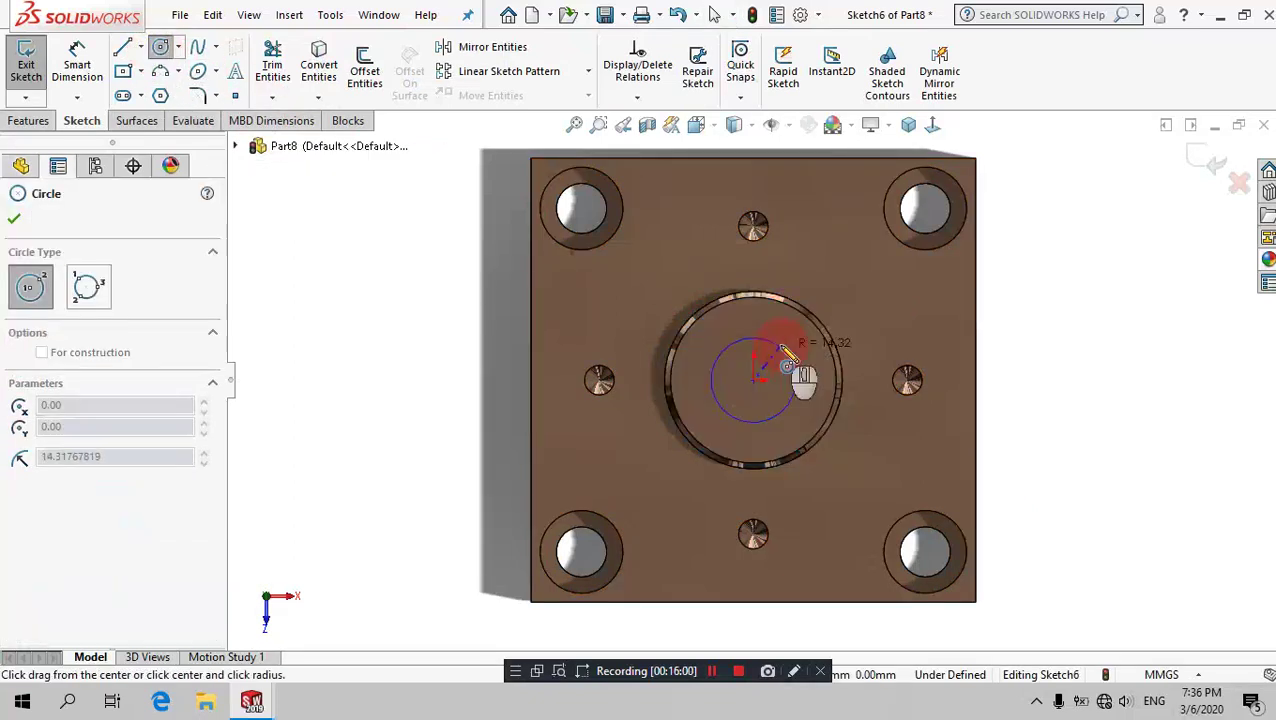
left_click(798, 380)
left_click(74, 92)
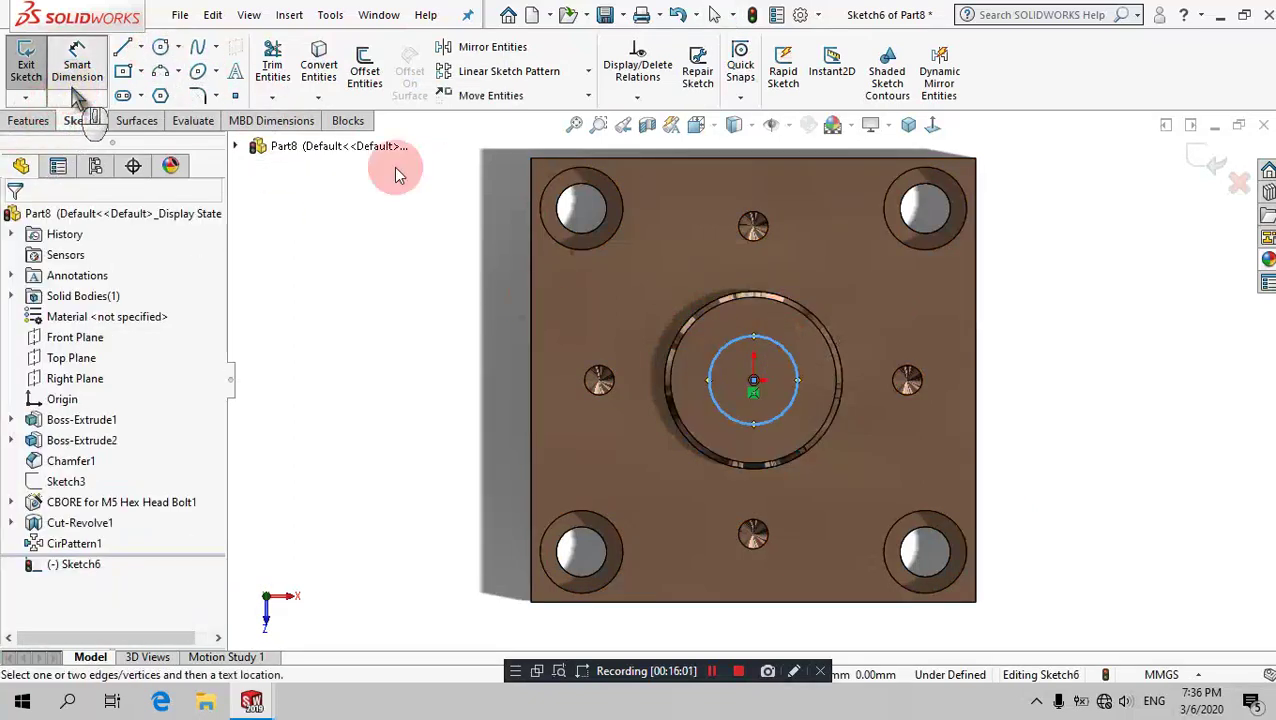
left_click(745, 342)
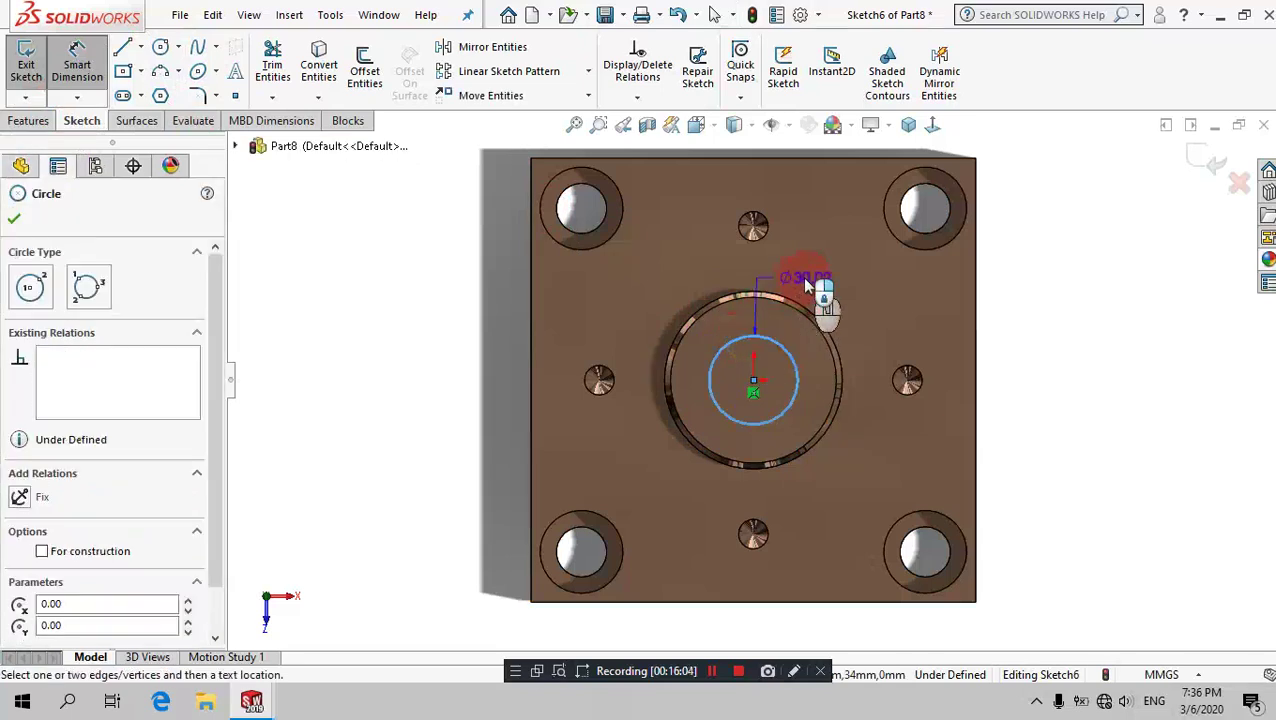
left_click(805, 279)
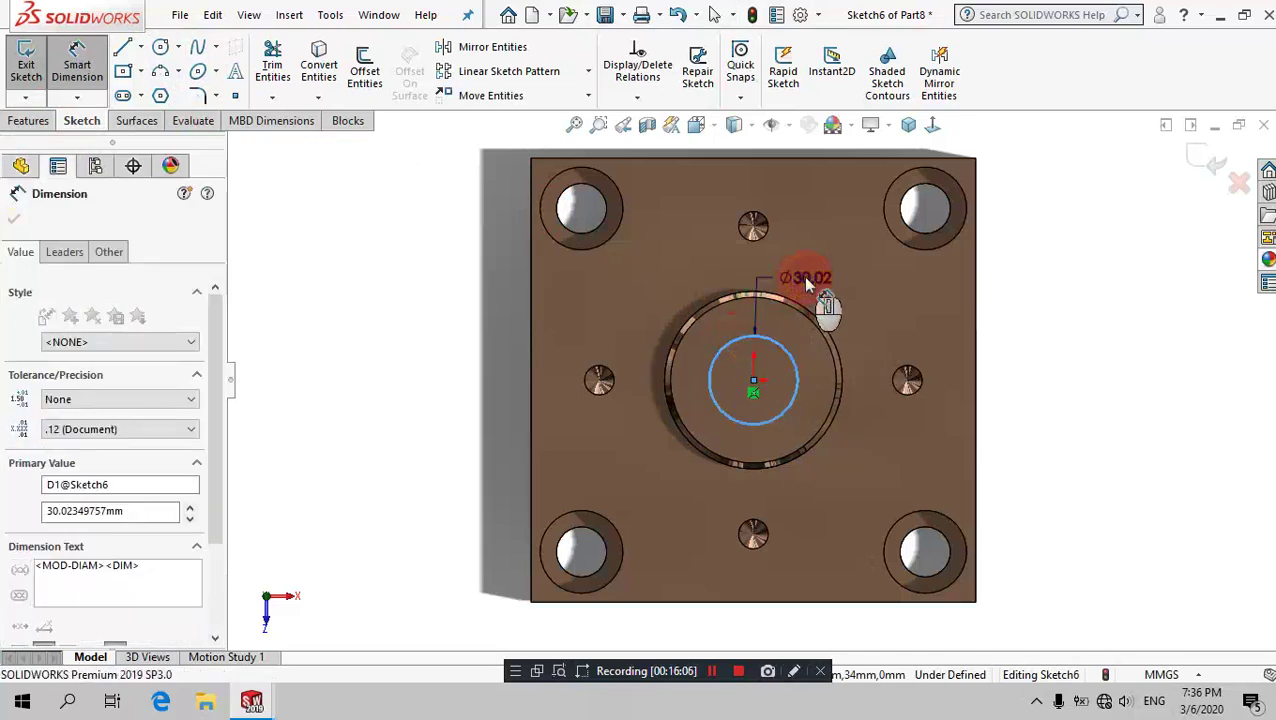
type("23")
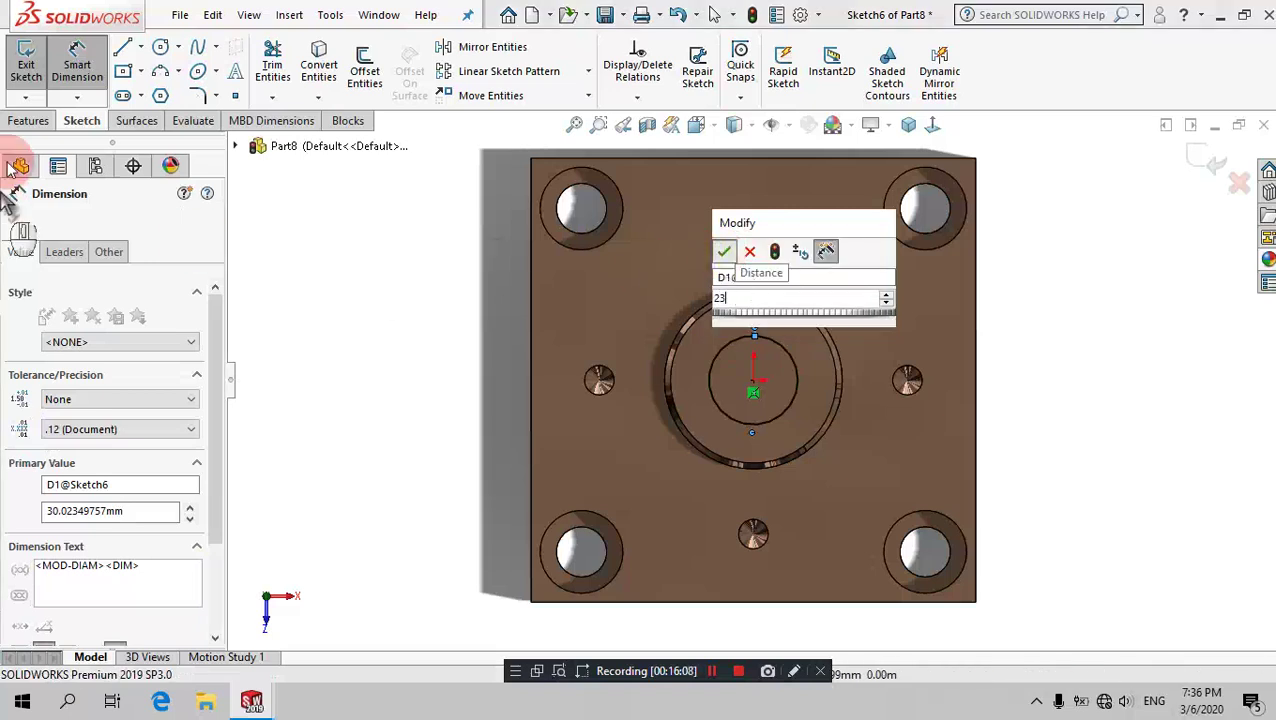
key("Escape")
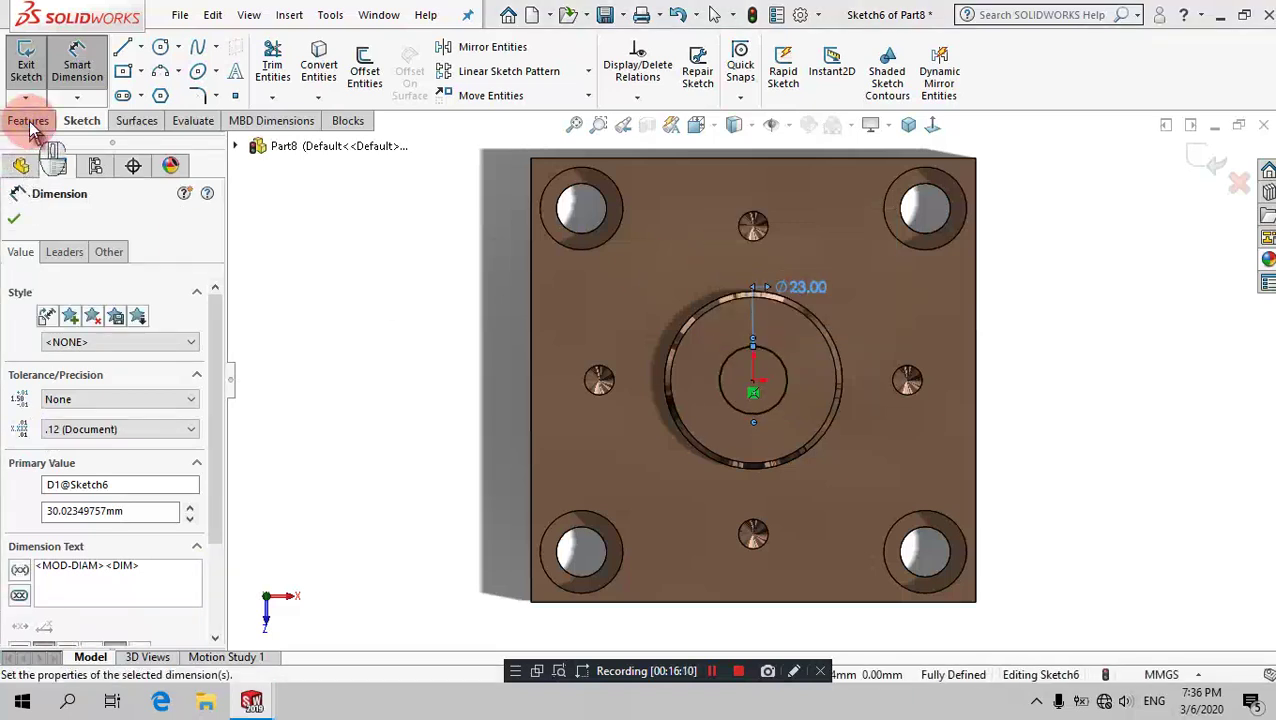
Step: Extrude-cut the circle Through All to make the central bore
left_click(28, 122)
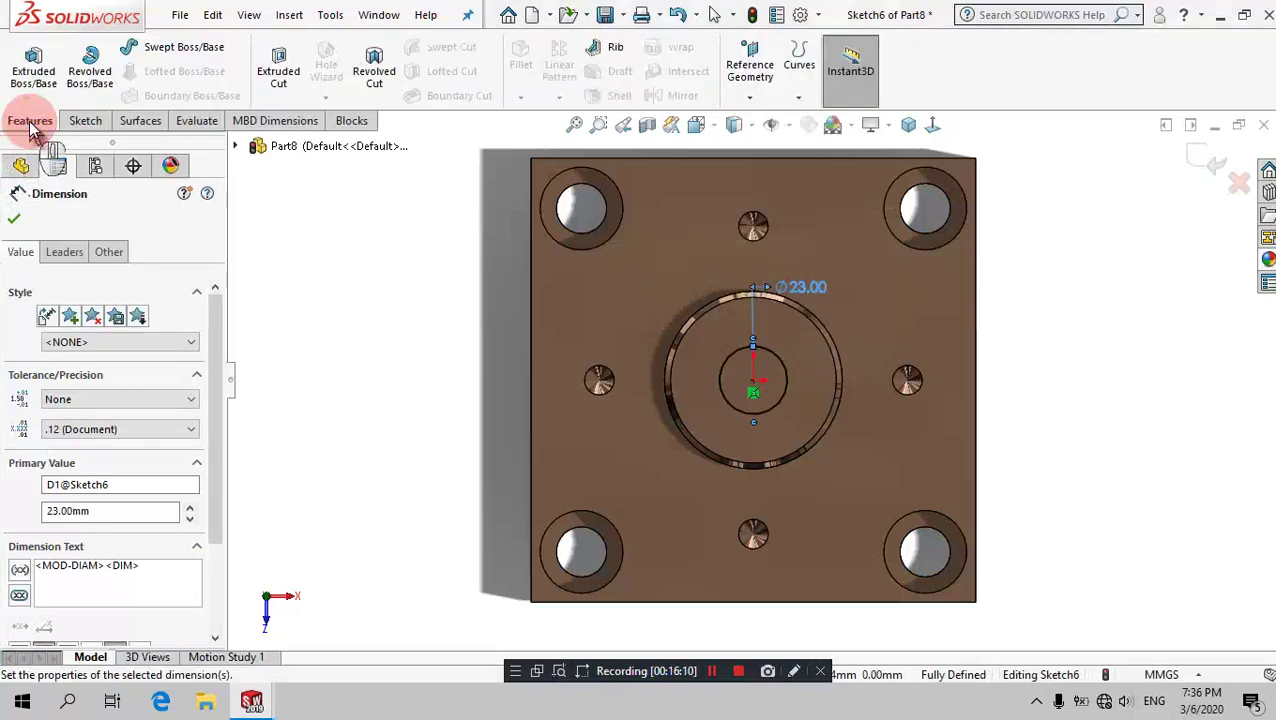
left_click(277, 70)
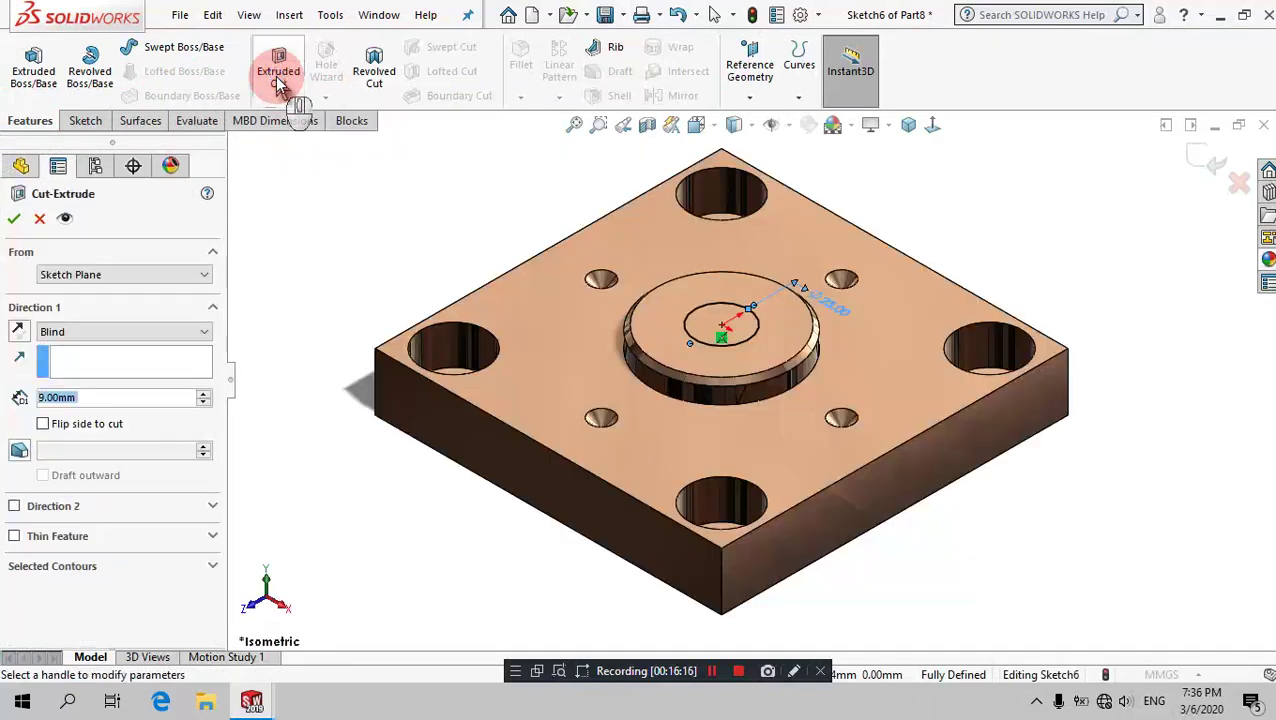
left_click(104, 332)
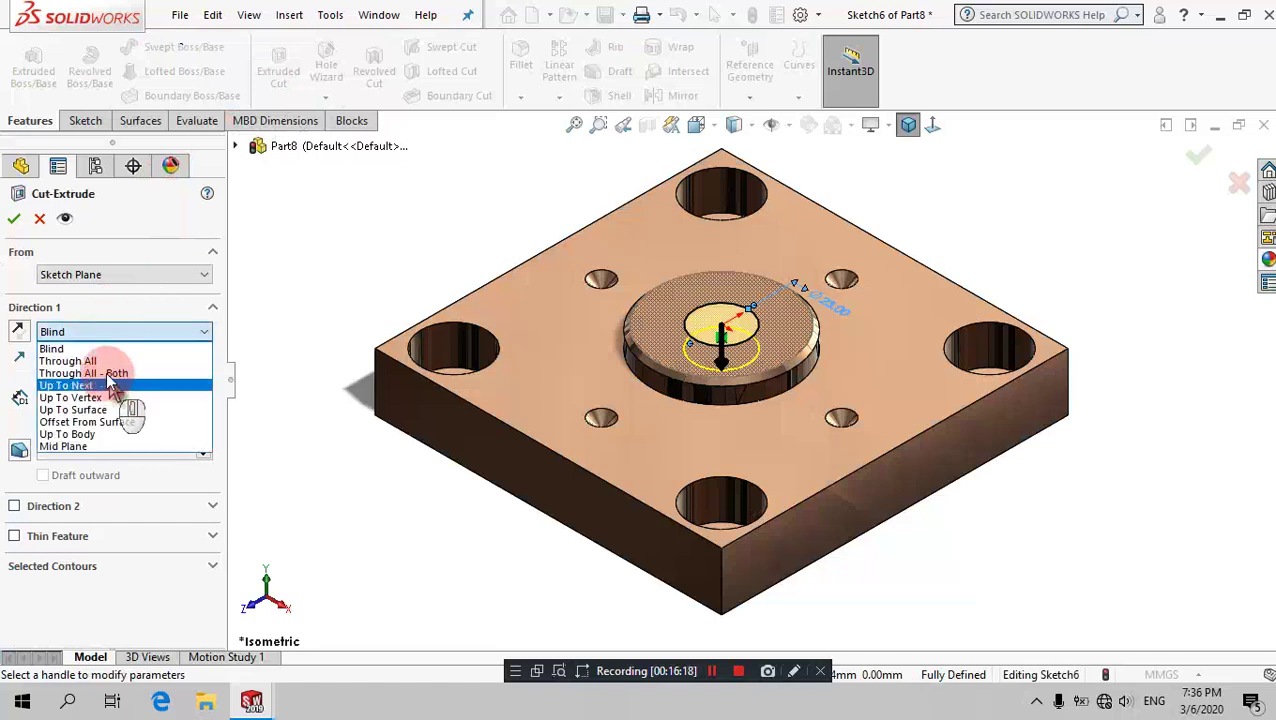
left_click(68, 361)
left_click(14, 219)
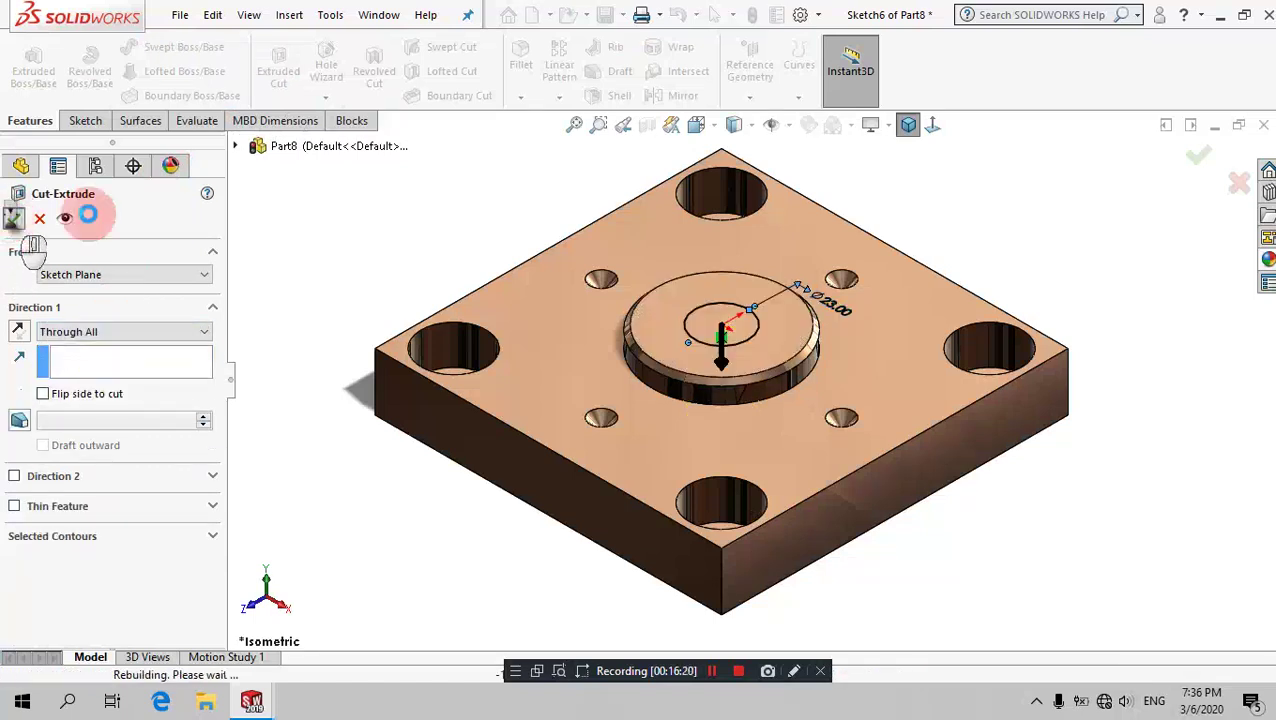
left_click(382, 213)
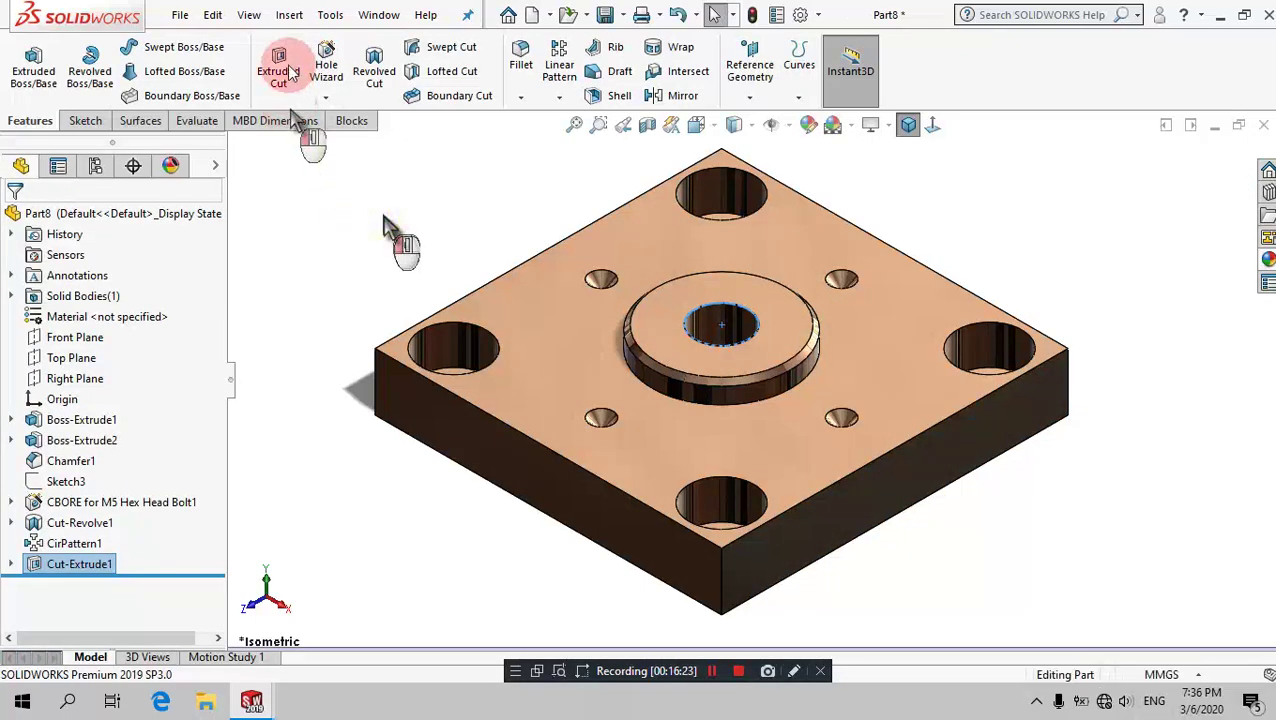
left_click(290, 16)
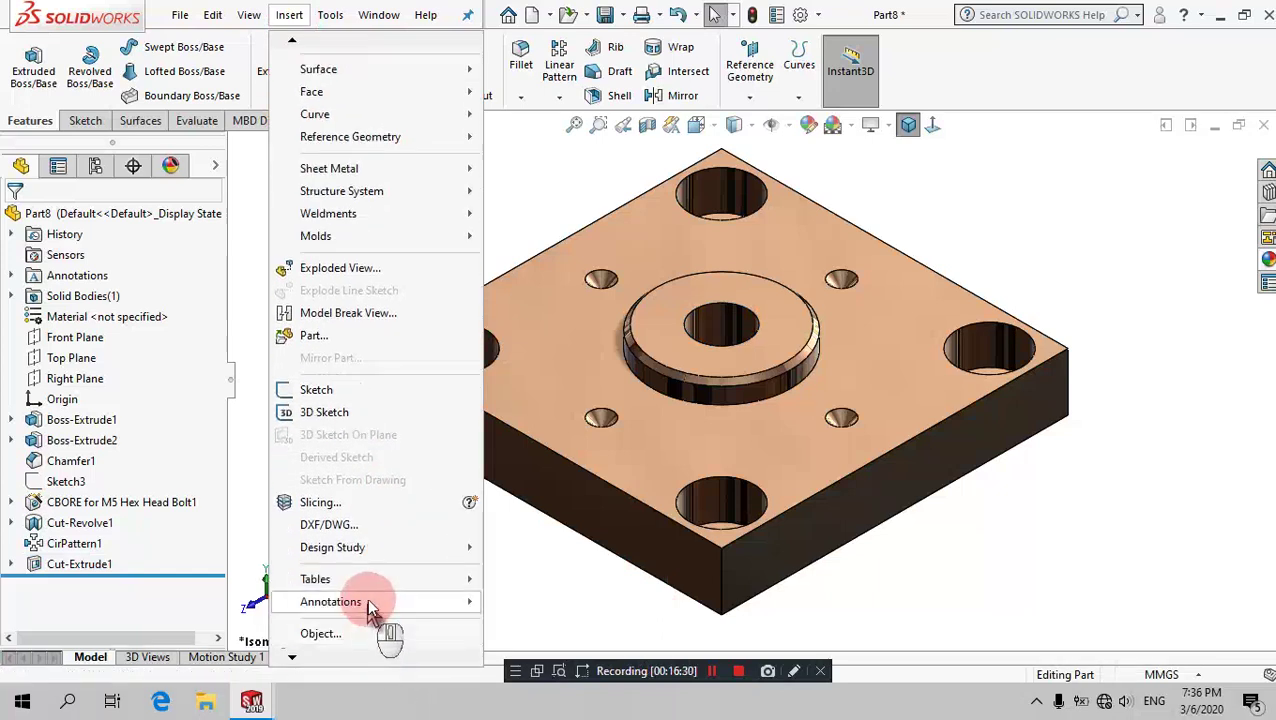
Step: Add a cosmetic thread on the centre hole edge: standard None, Ø25 mm, Through
mouse_move(331, 601)
left_click(509, 516)
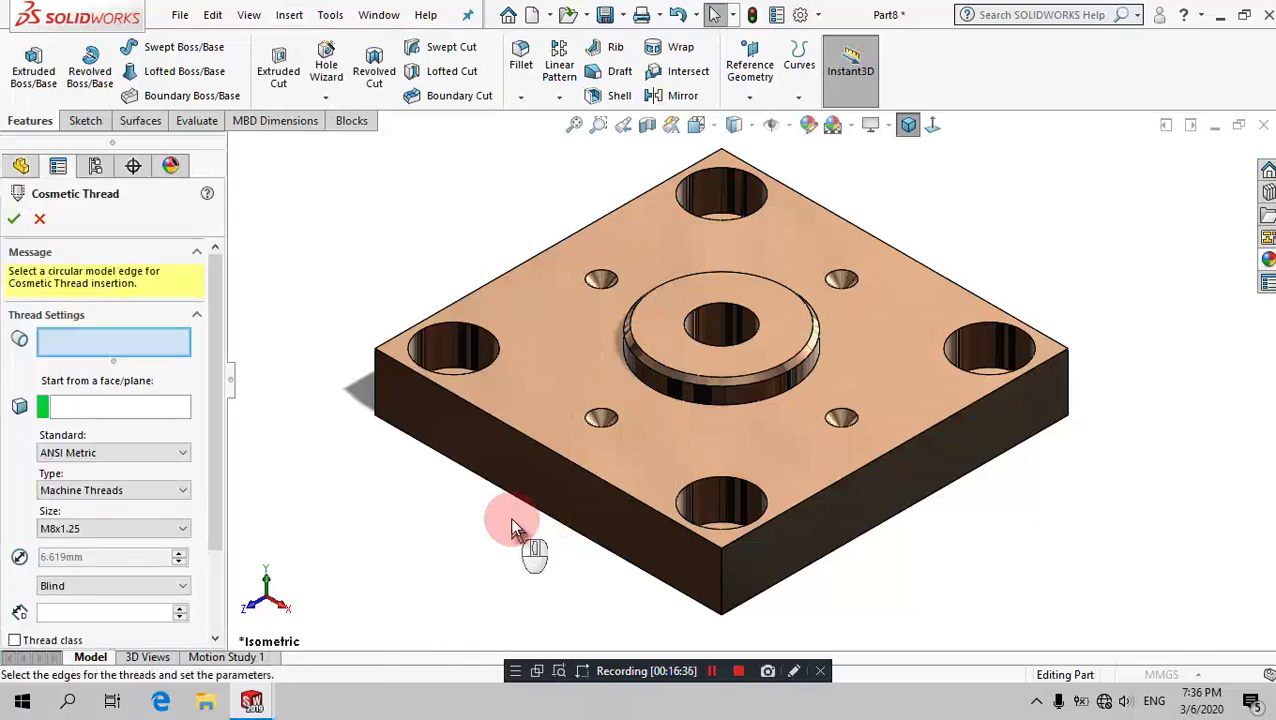
left_click(698, 320)
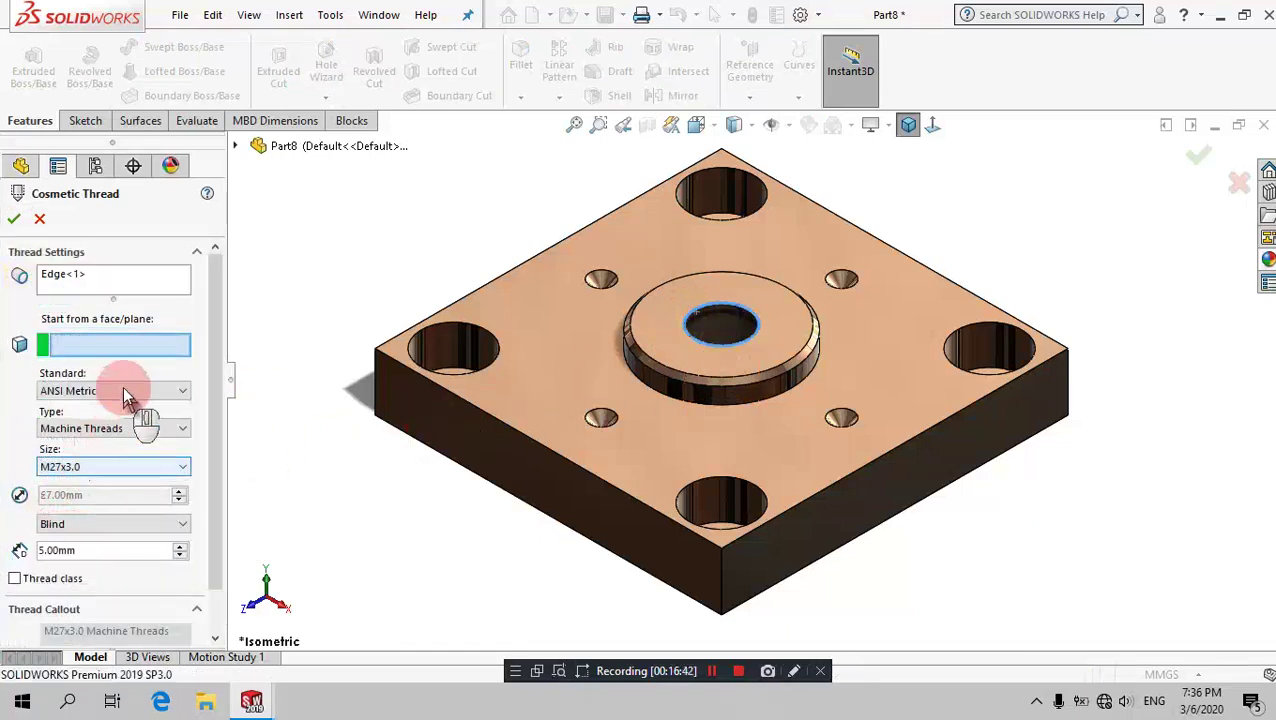
left_click(120, 390)
left_click(103, 409)
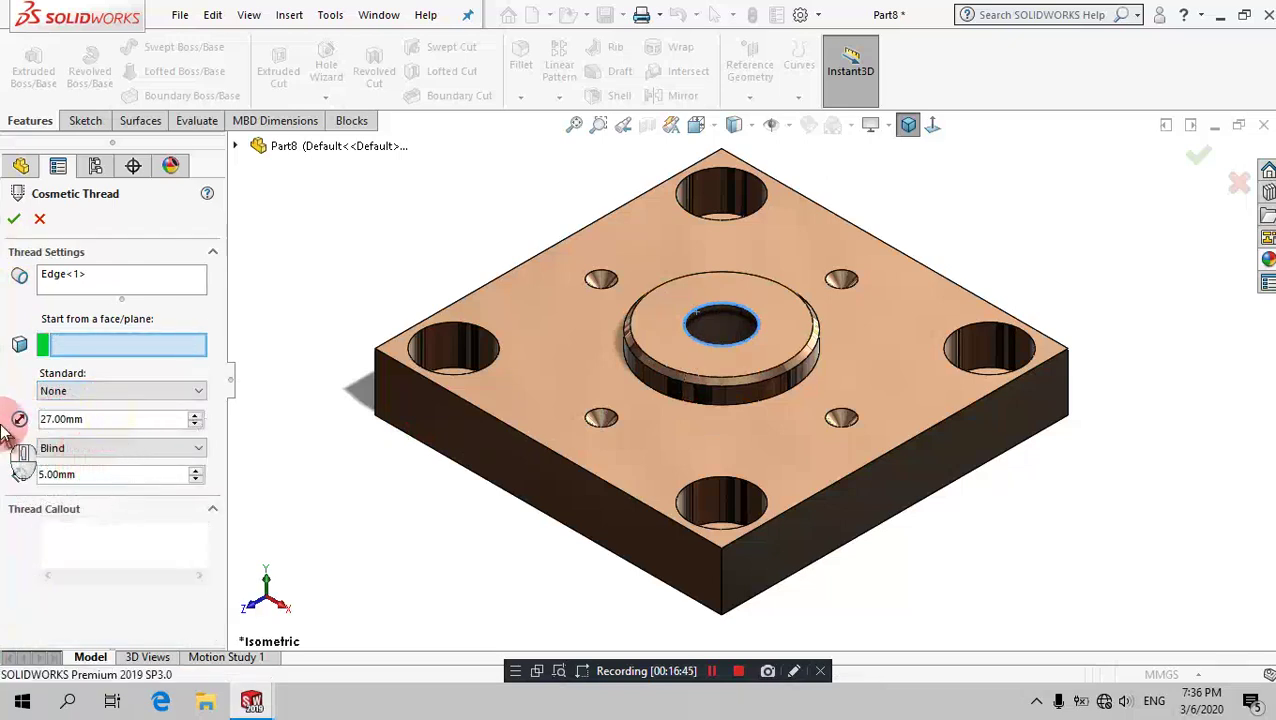
double_click(105, 419)
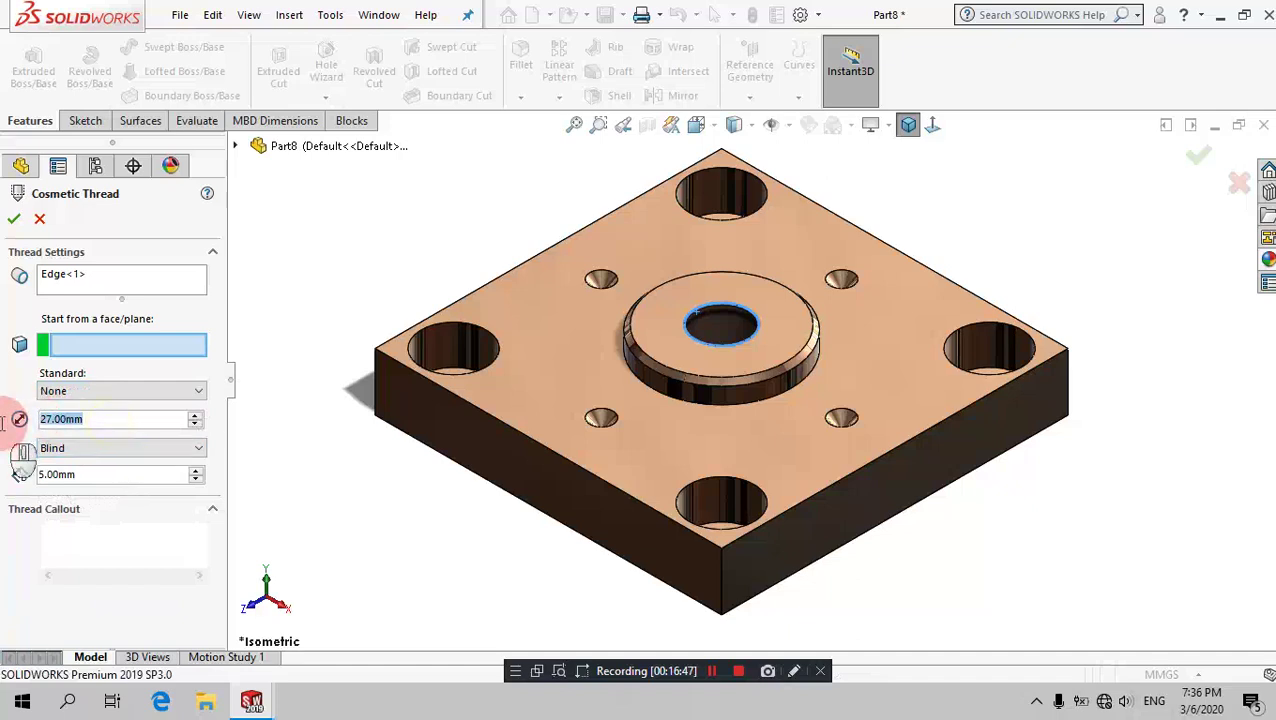
type("25")
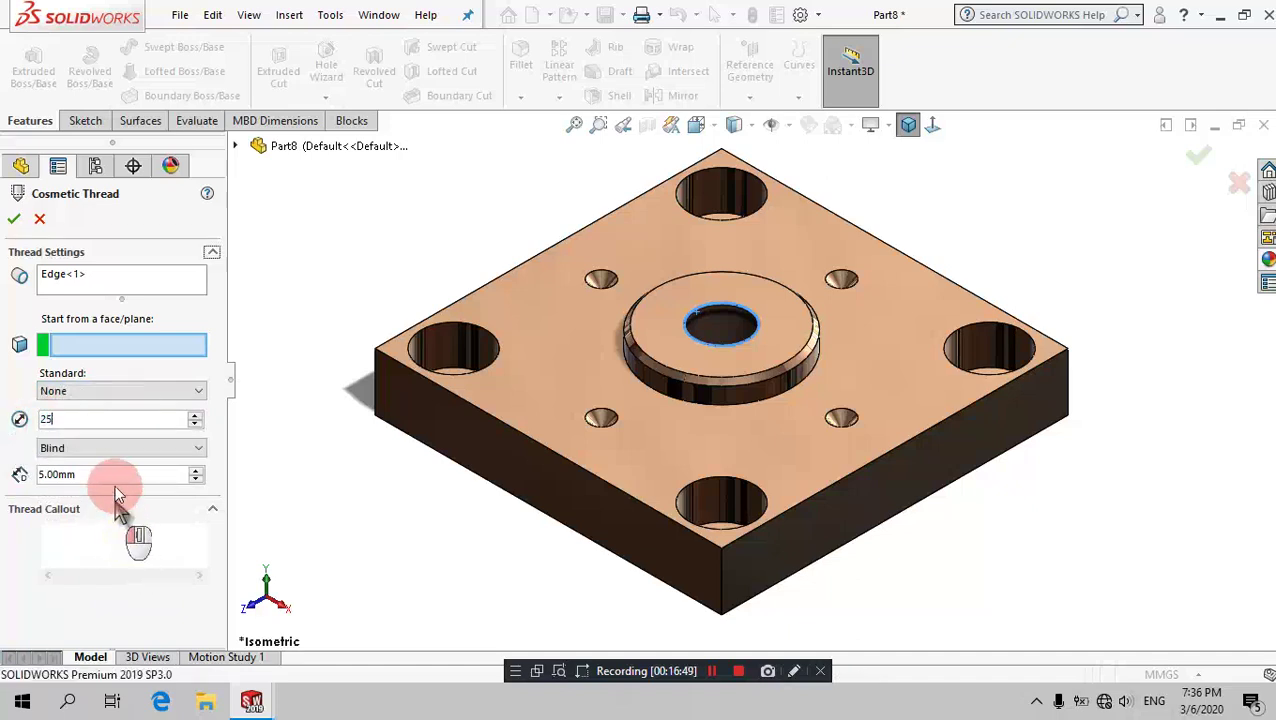
left_click(117, 455)
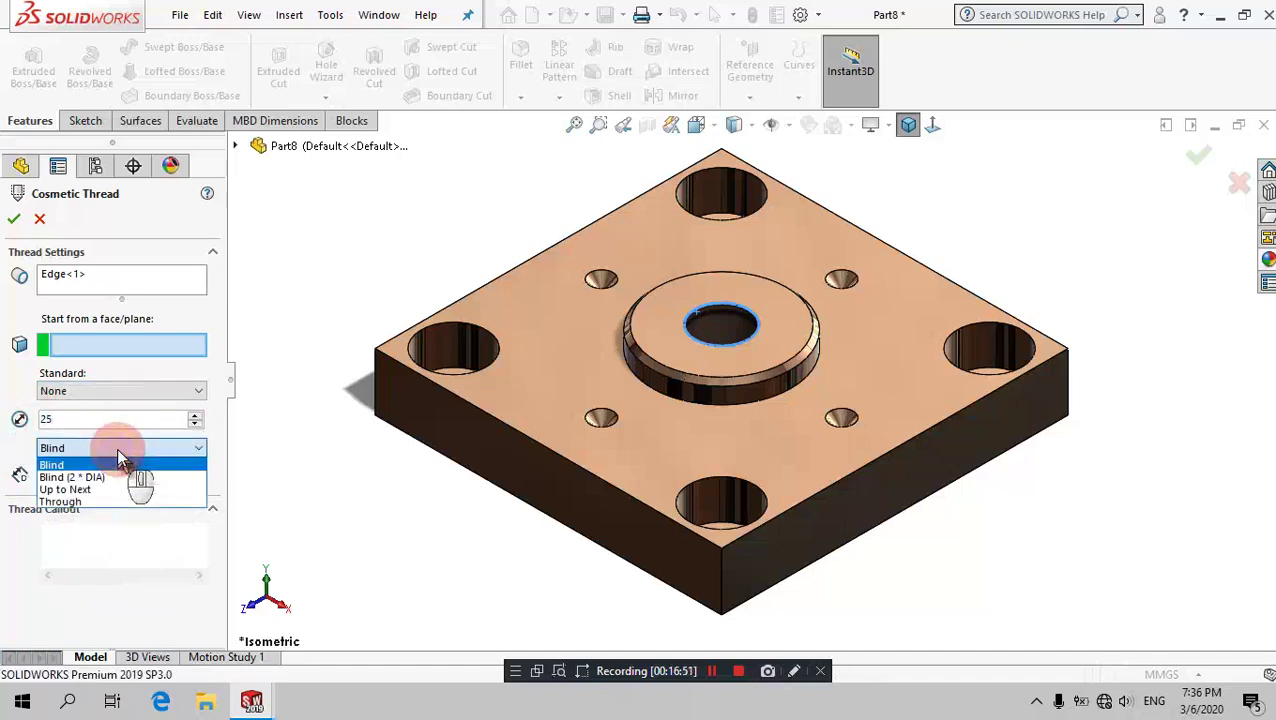
left_click(117, 502)
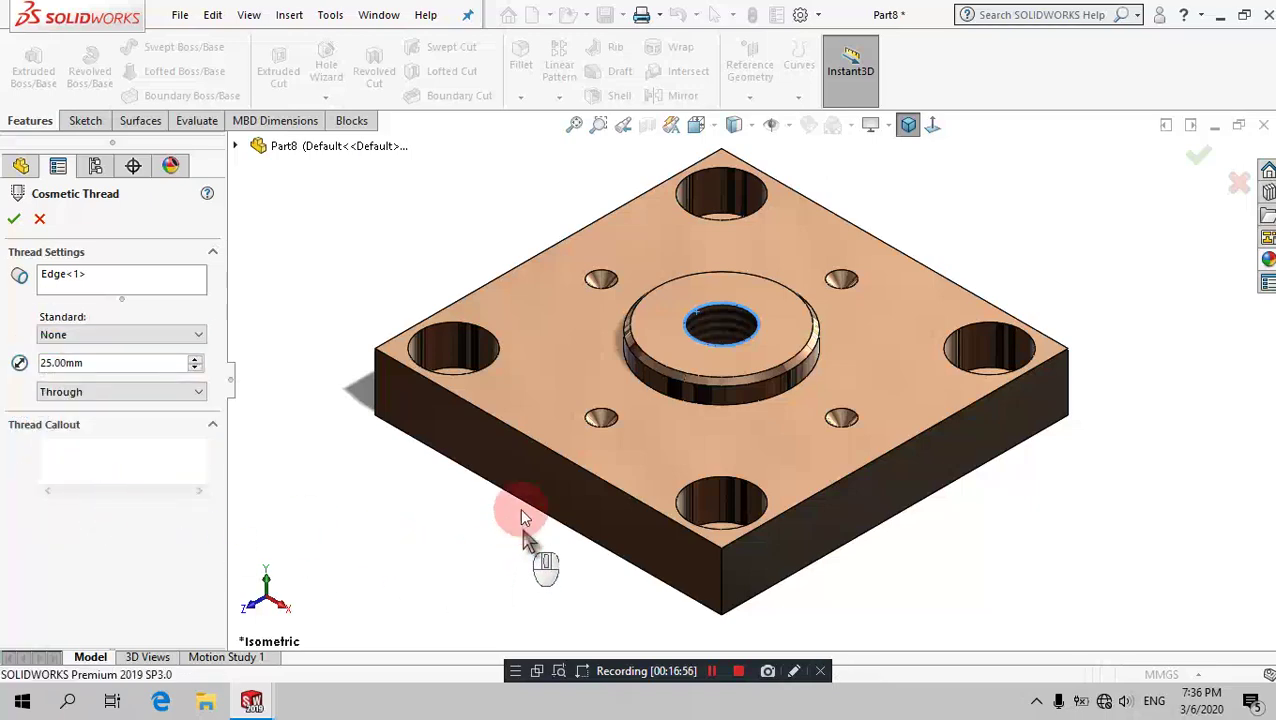
middle_click_drag(590, 333, 464, 484)
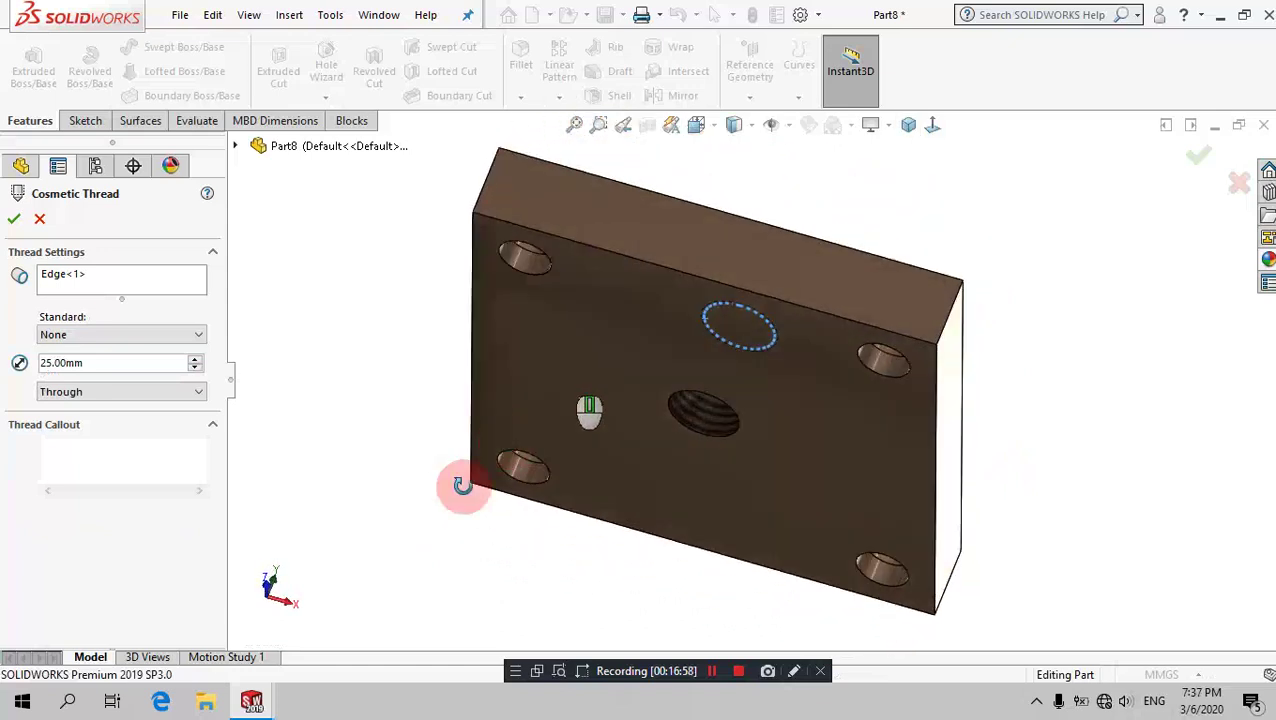
left_click(18, 220)
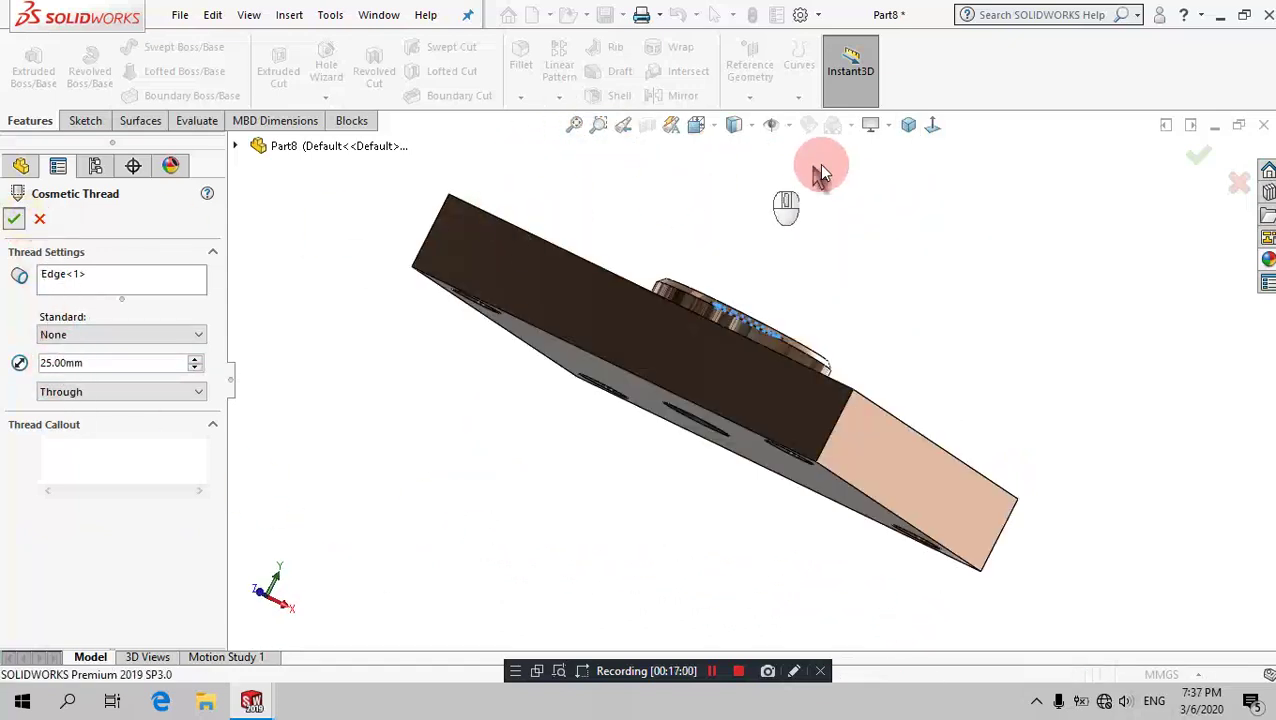
Step: Apply the chromium plate appearance to the whole part in isometric view
left_click(907, 128)
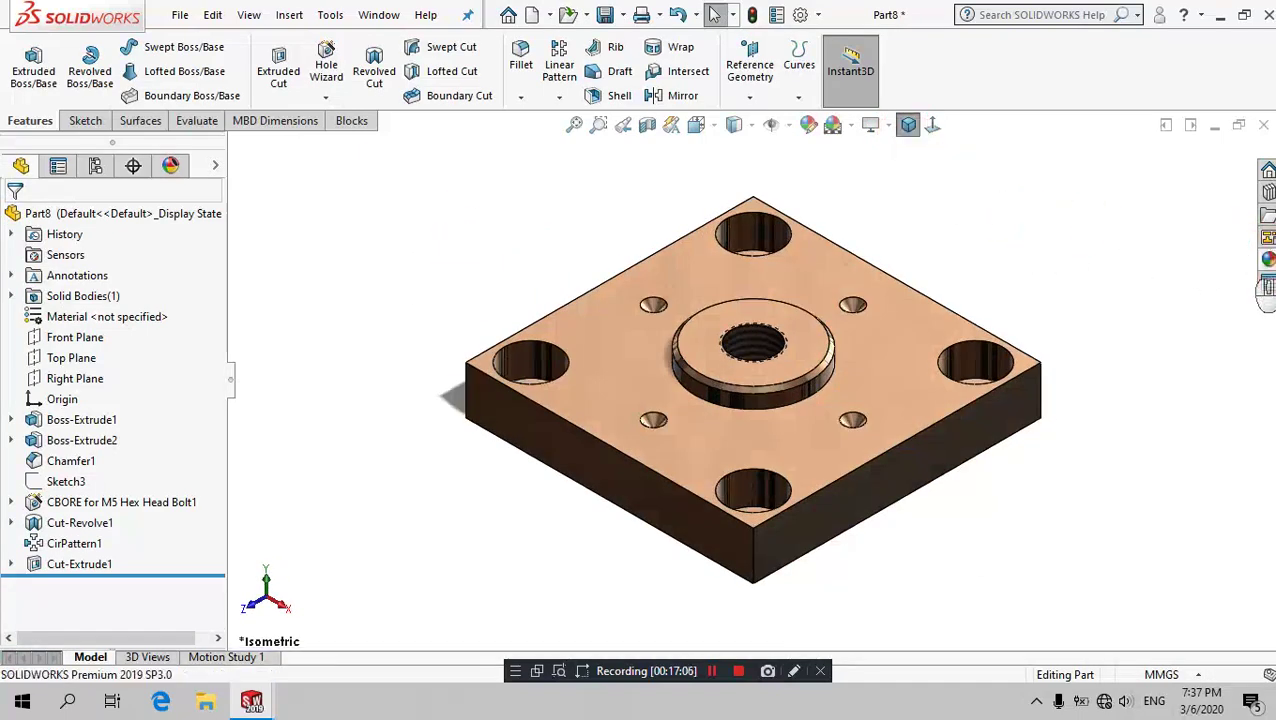
left_click(1267, 259)
left_click_drag(1044, 435, 838, 388)
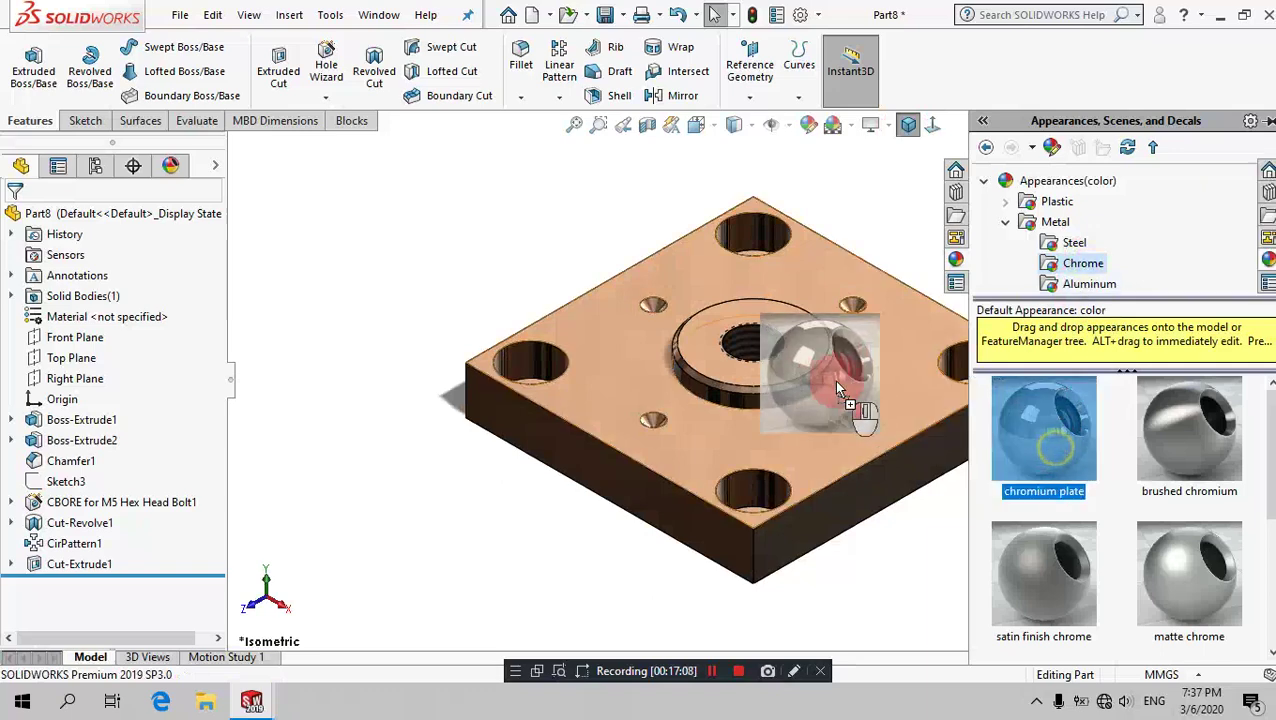
left_click(860, 382)
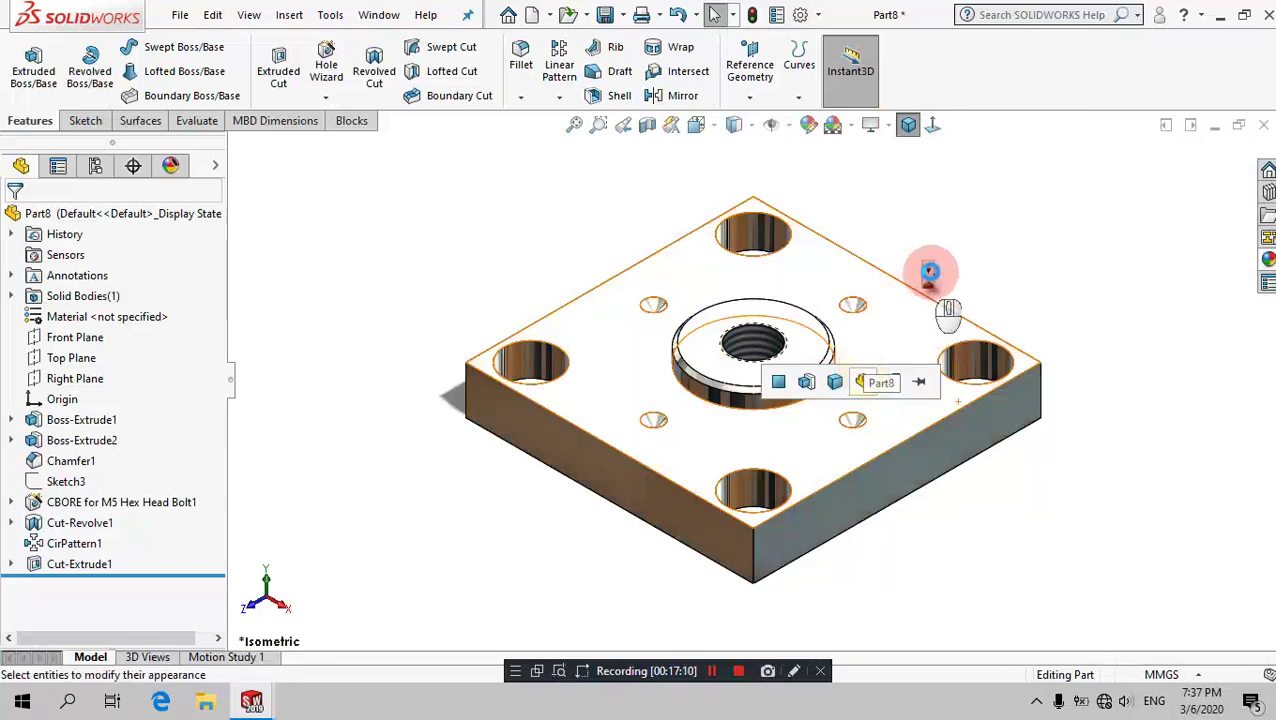
key("ctrl")
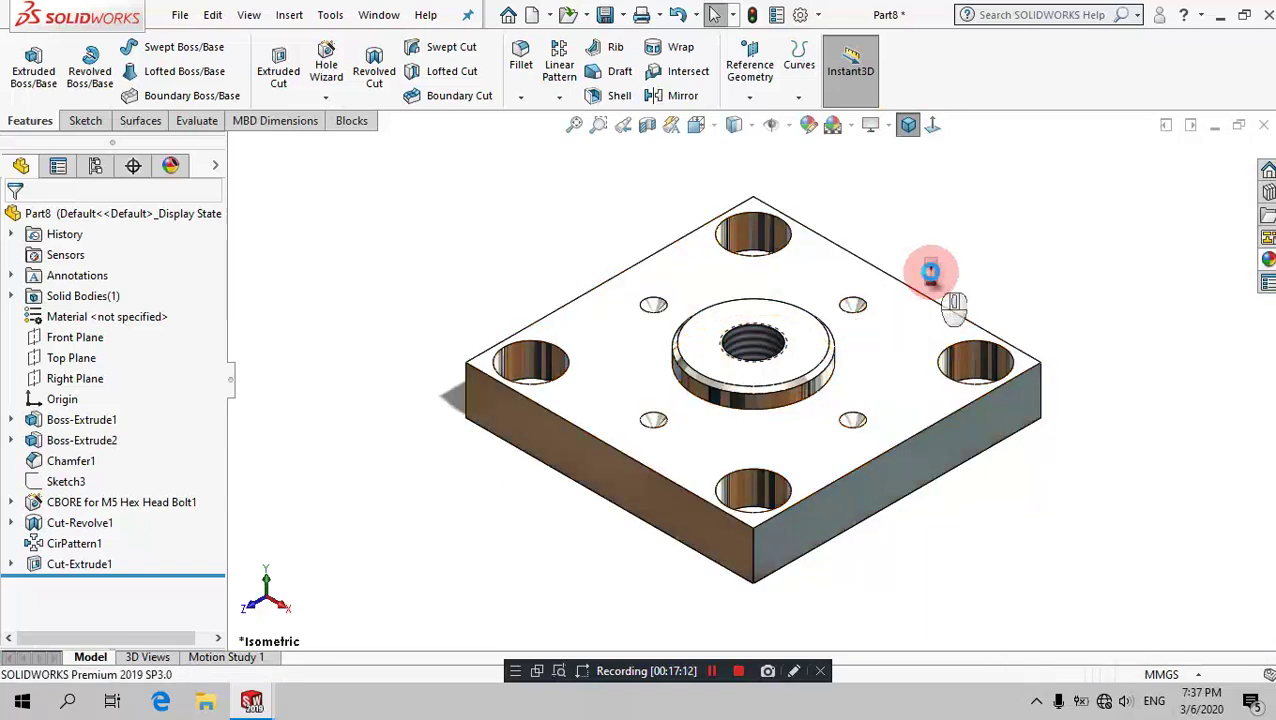
Step: Save the part as Base Plate
key("ctrl+s")
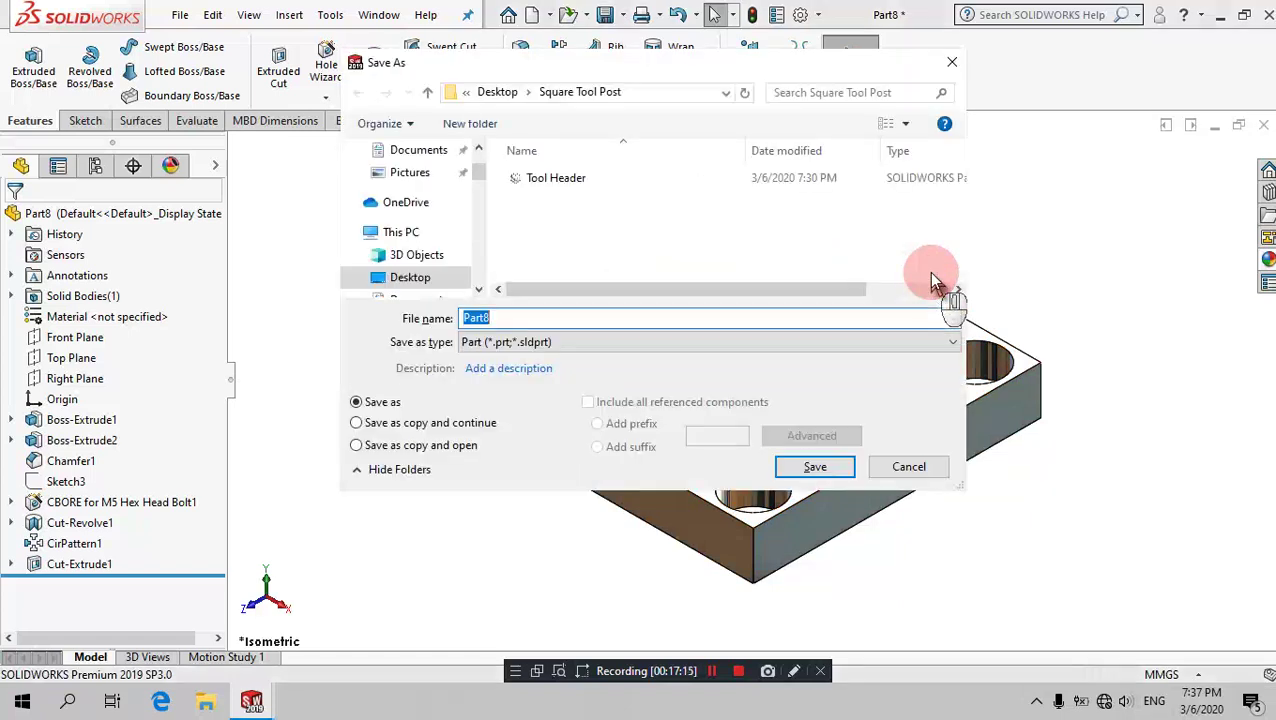
key("shift")
type("Ba")
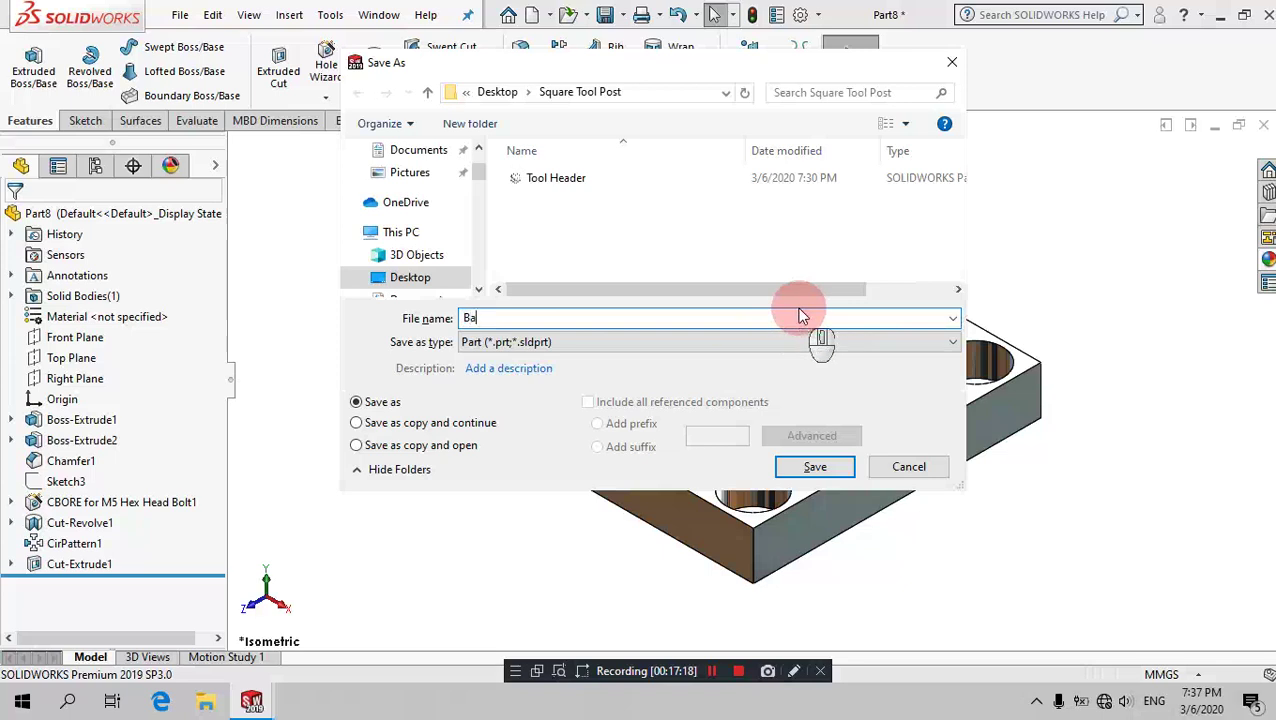
type("se Plate")
key("Return")
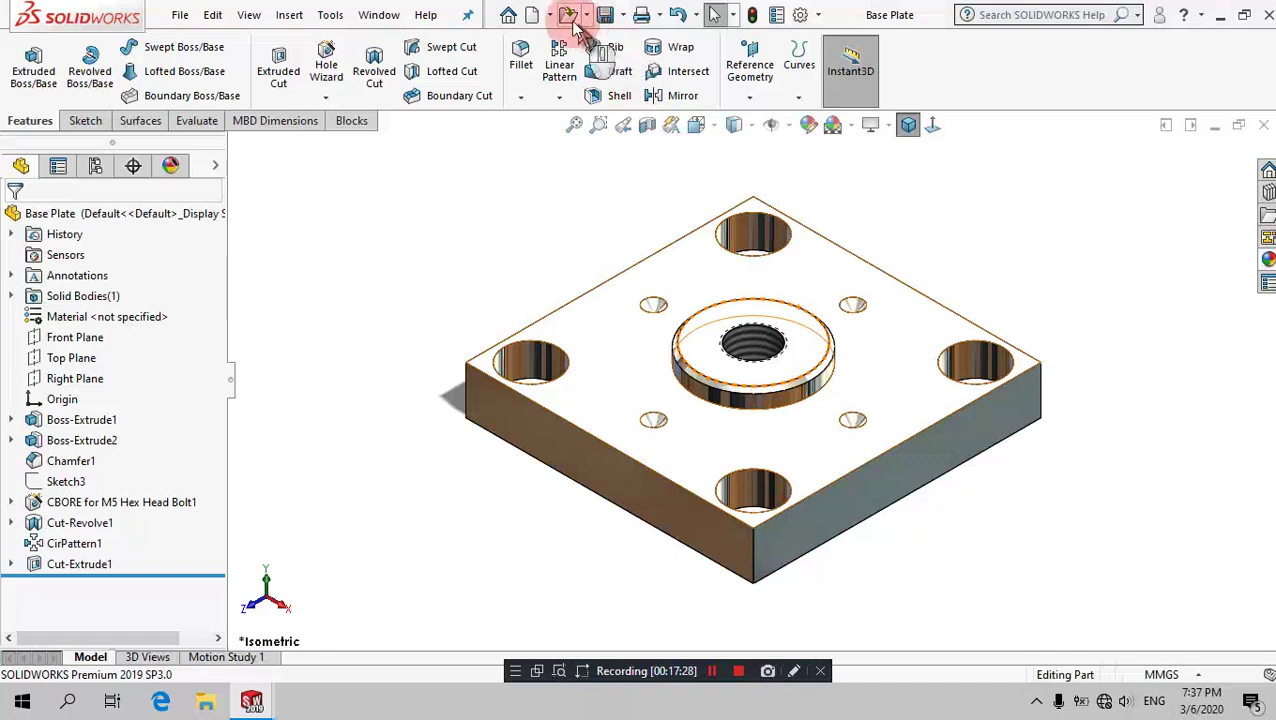
left_click(532, 22)
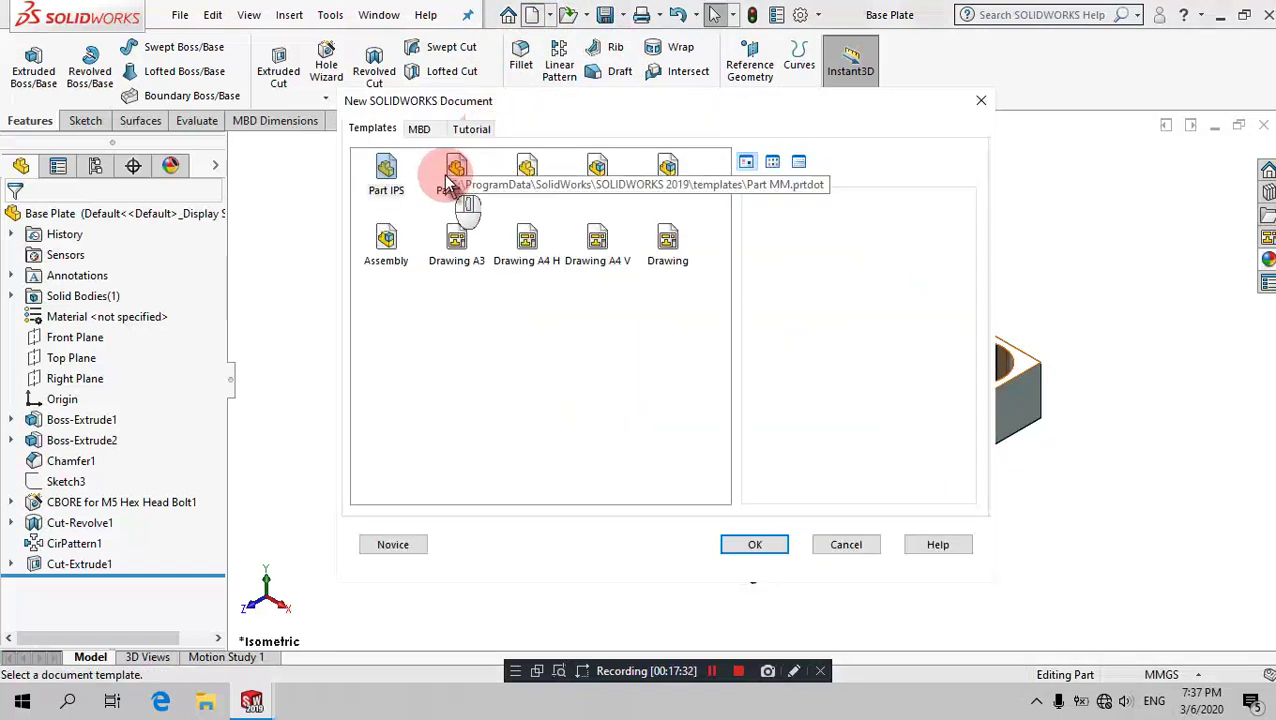
Step: Create a new part from the Part MM template and begin Sketch1 on its Front Plane
left_click(449, 182)
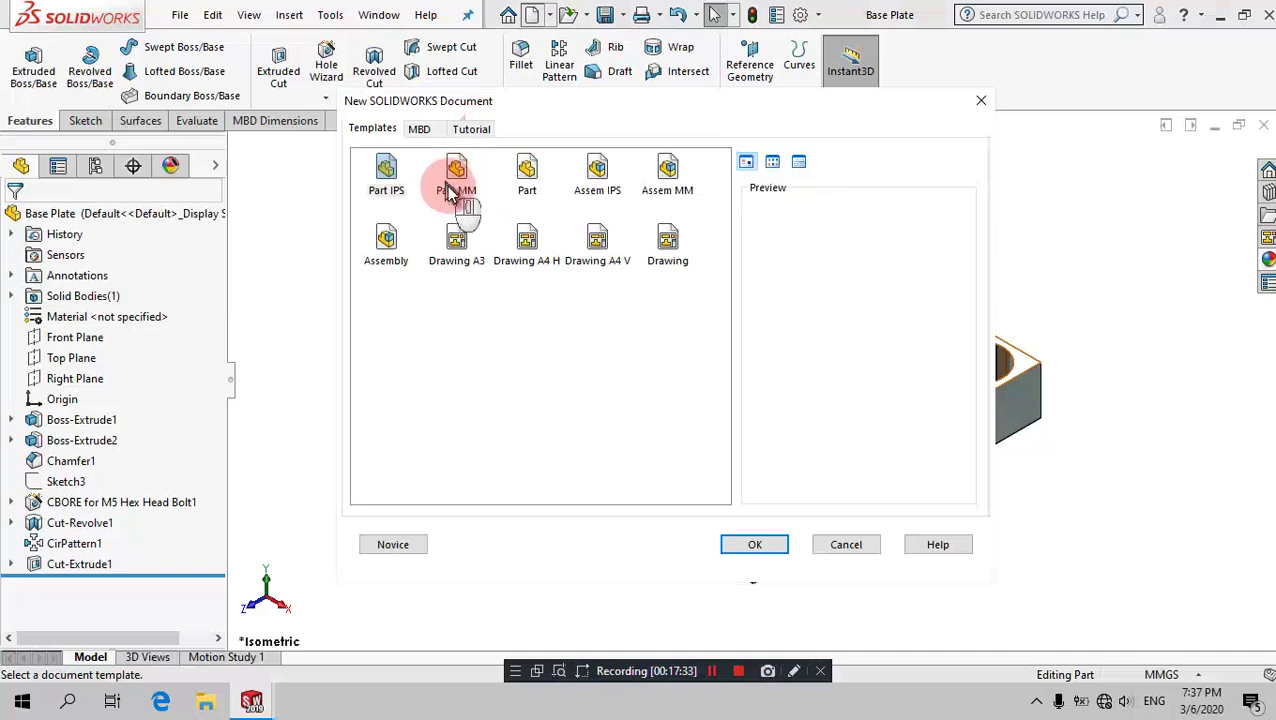
left_click(748, 541)
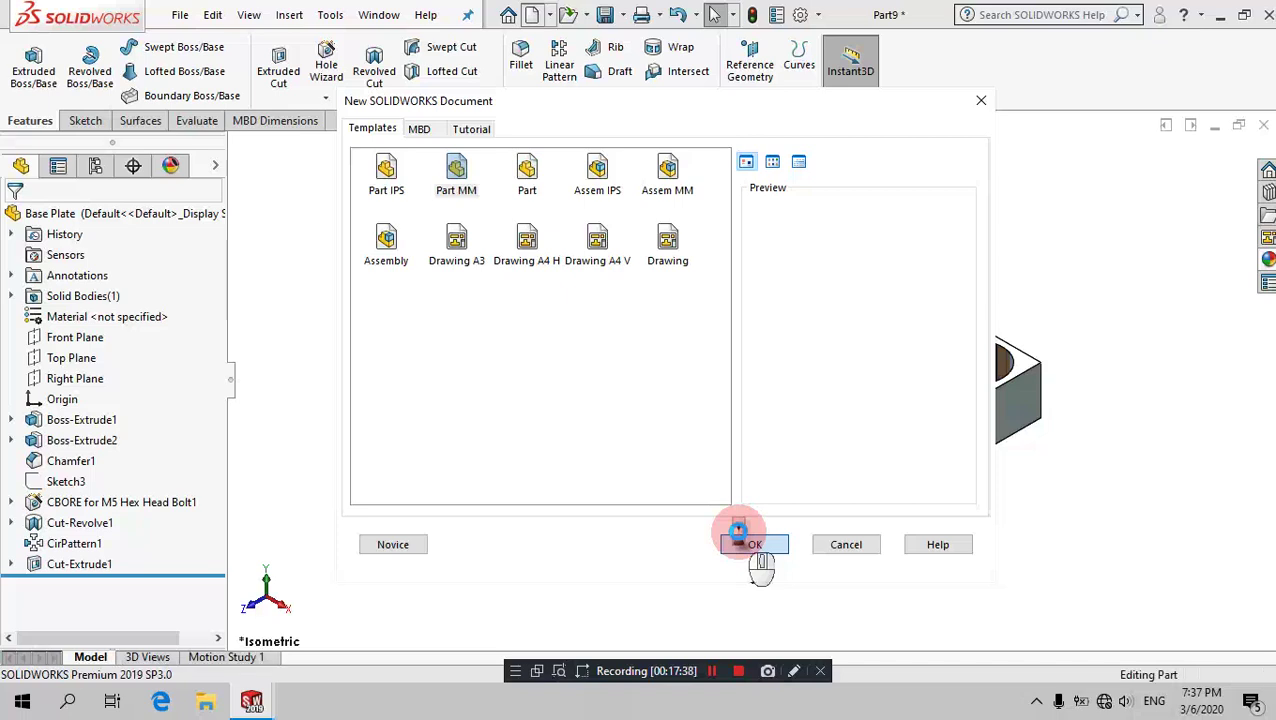
left_click(740, 538)
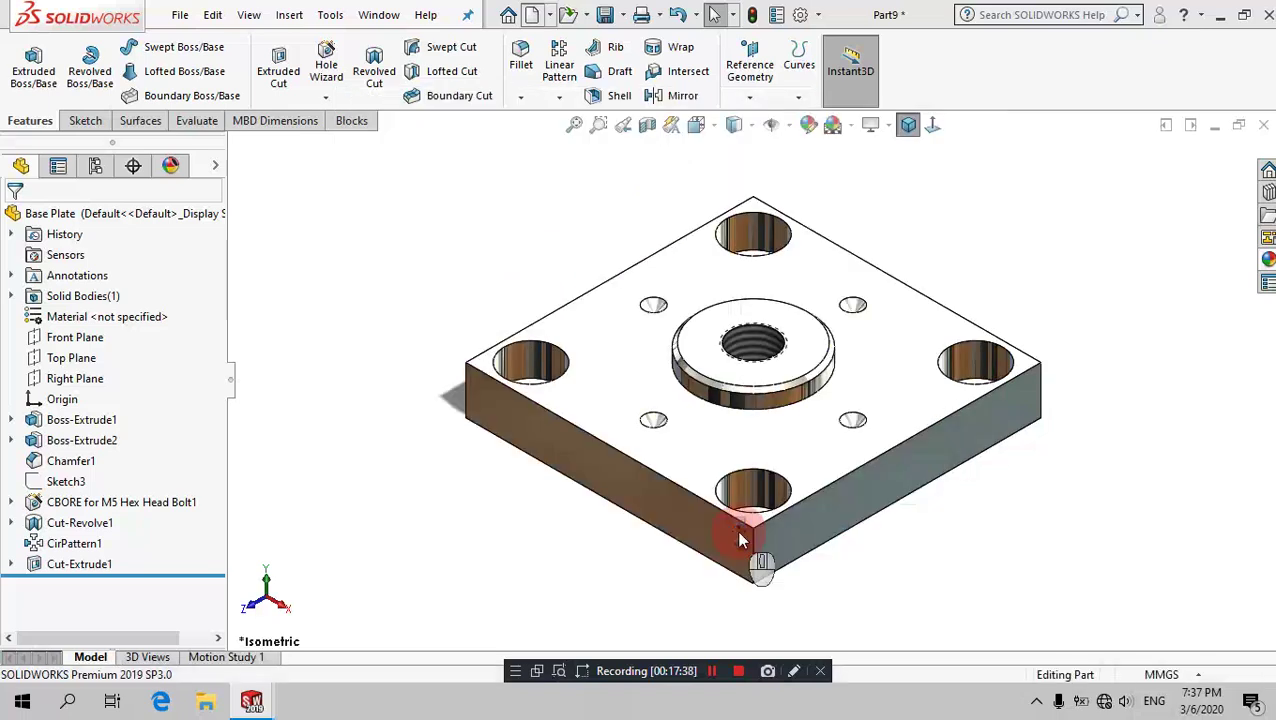
left_click(94, 120)
left_click(26, 60)
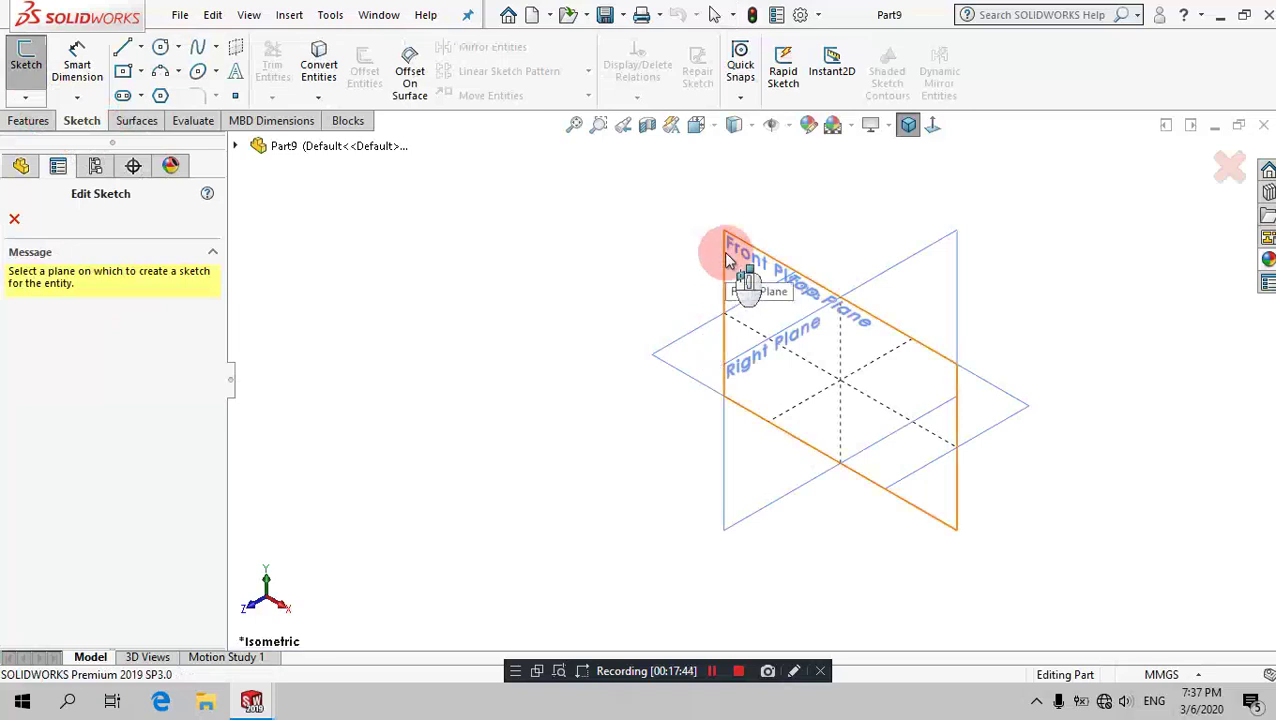
left_click(727, 257)
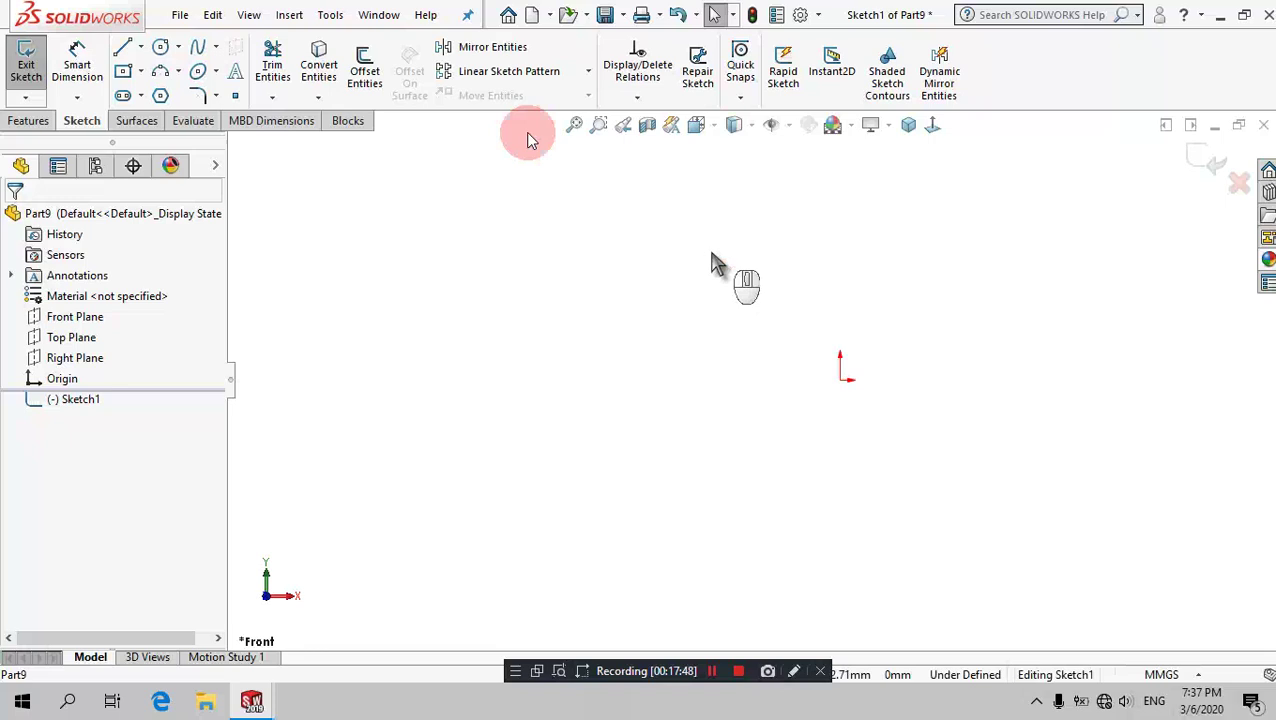
Step: Draw a left vertical line, short top line and right vertical, then a tangent arc to the origin
left_click(125, 48)
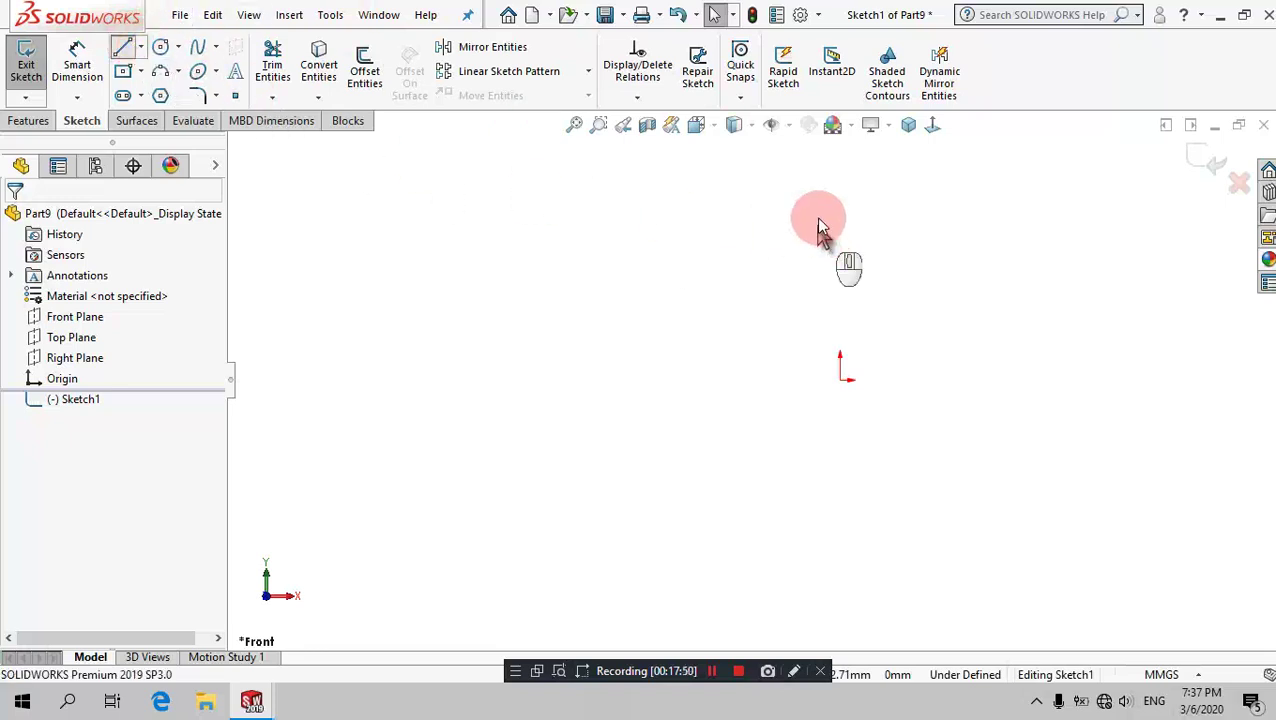
mouse_move(848, 383)
left_mouse_down()
mouse_move(856, 181)
mouse_move(840, 163)
left_mouse_up()
left_click(889, 163)
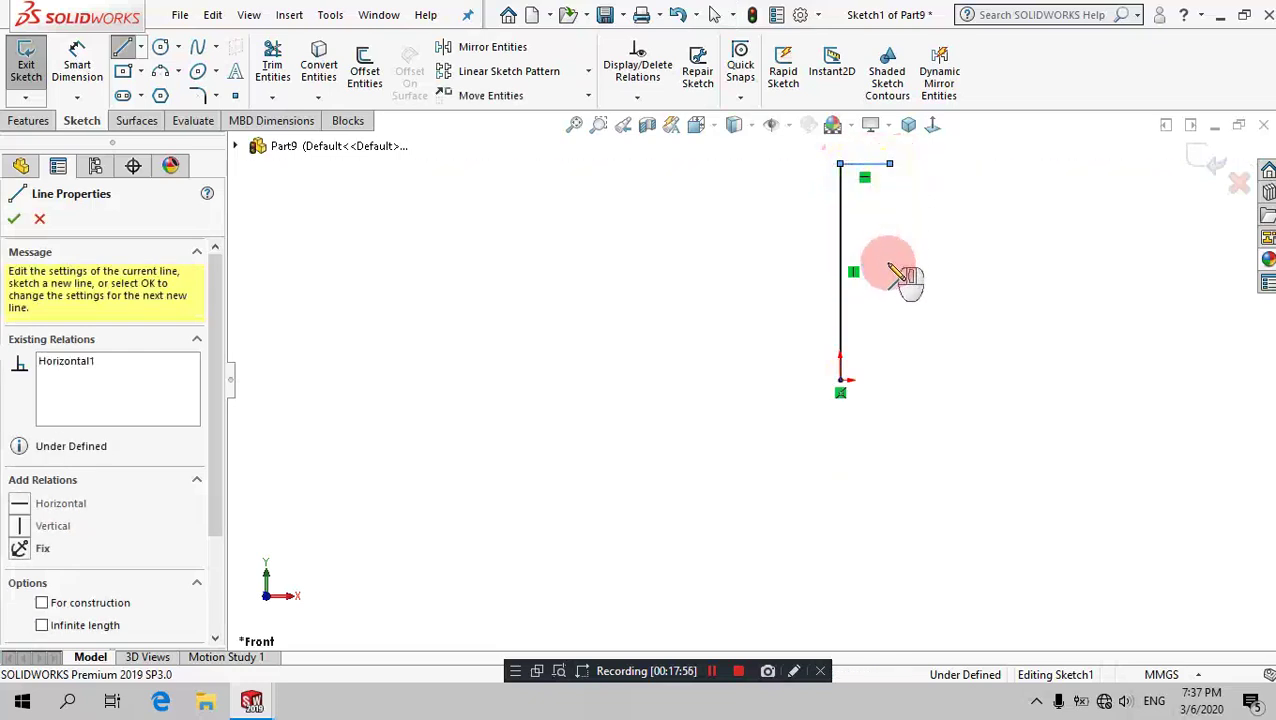
scroll(898, 368, "down", 2)
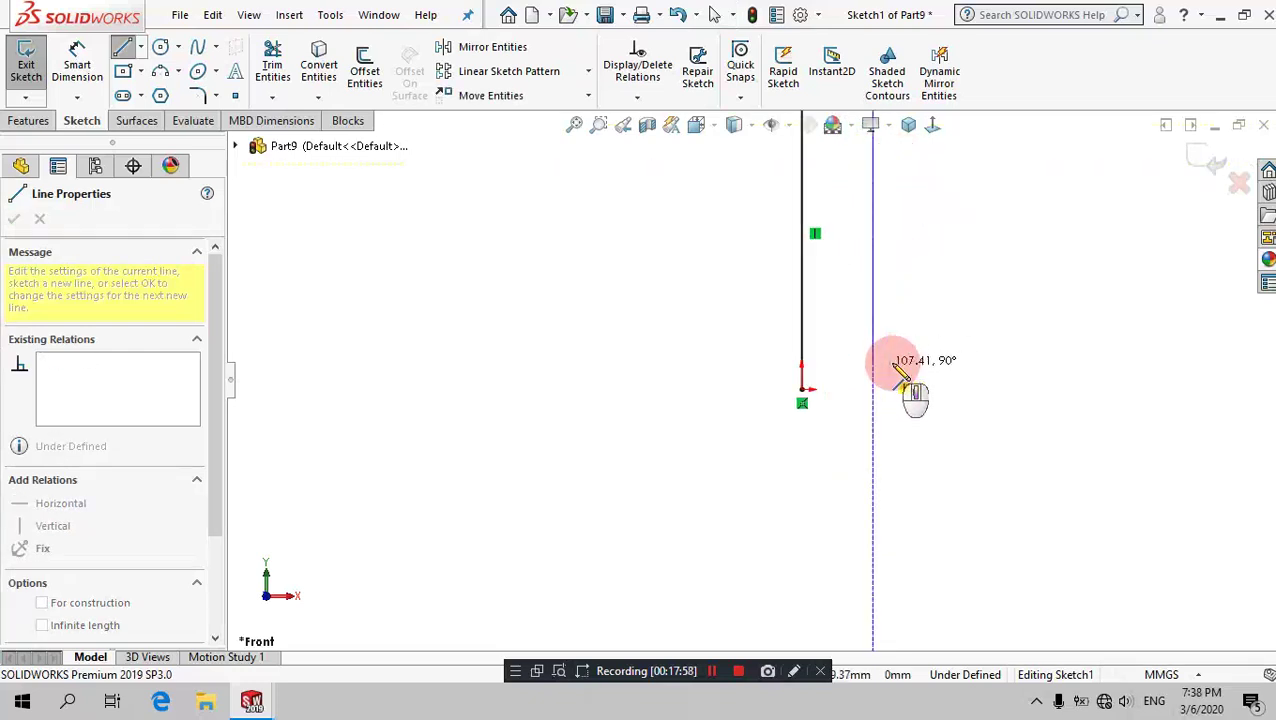
scroll(898, 372, "down", 2)
left_click(832, 378)
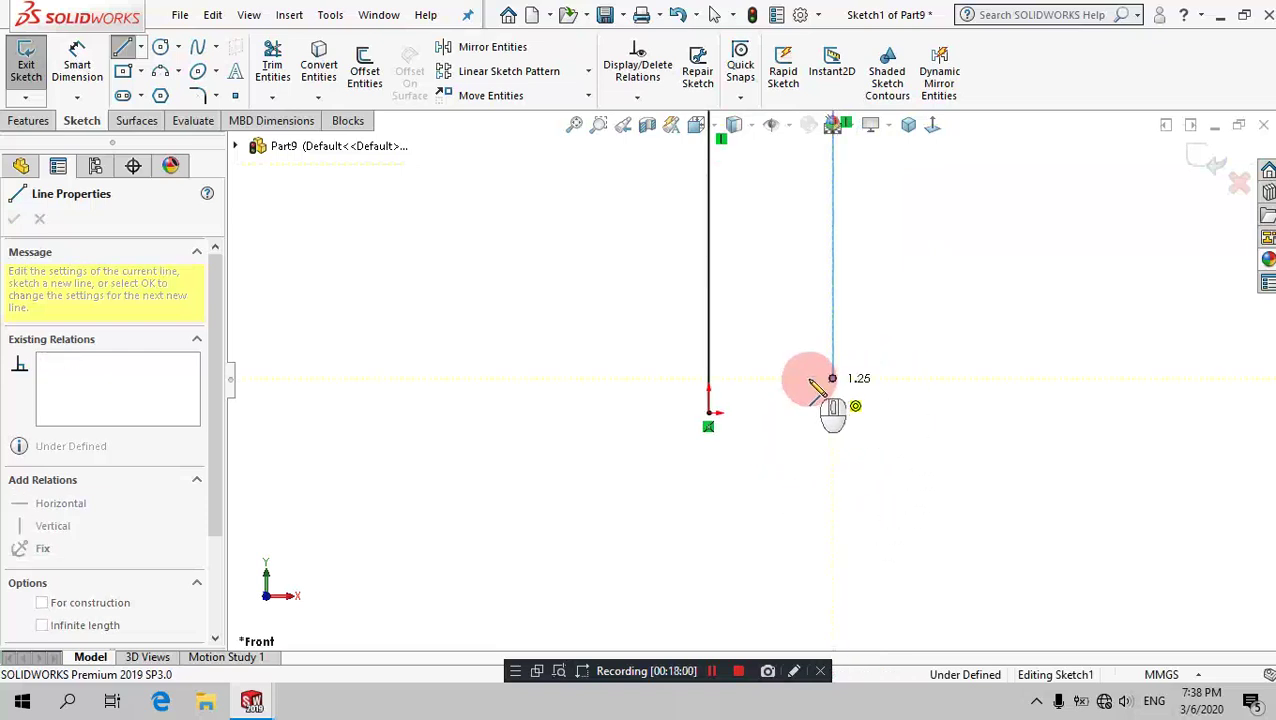
left_click(829, 376)
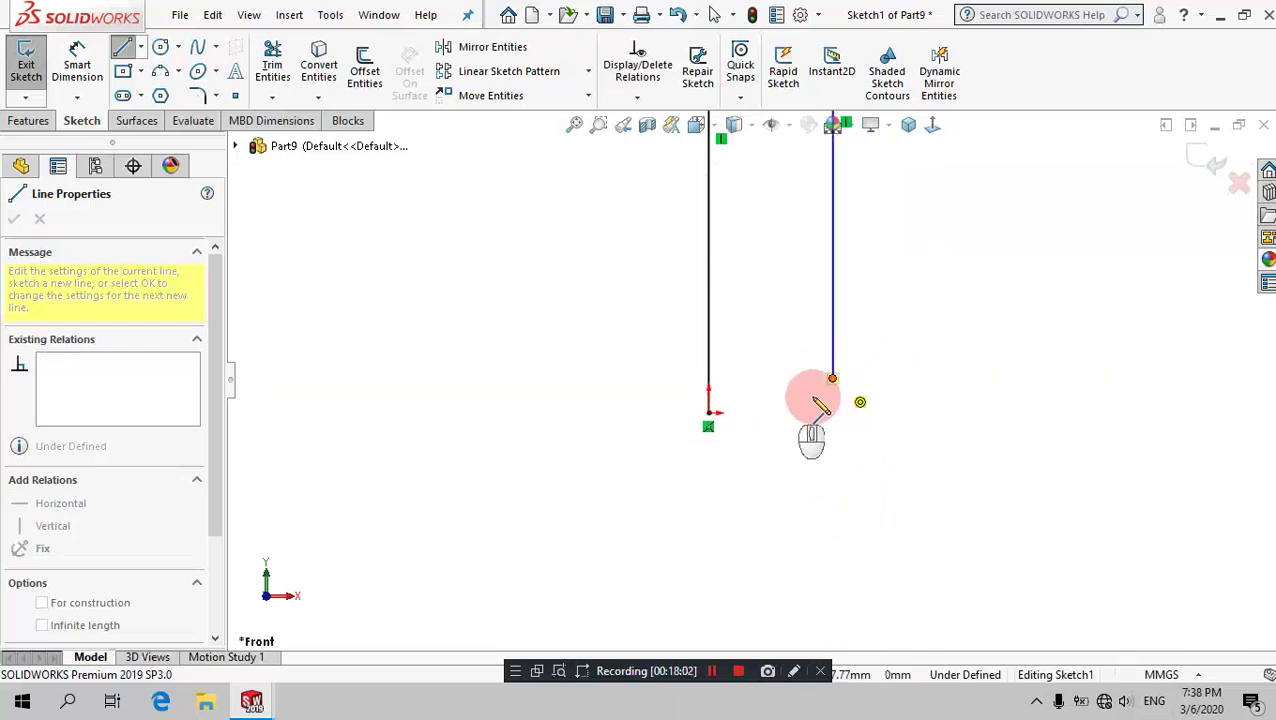
key("a")
left_click_drag(827, 385, 710, 414)
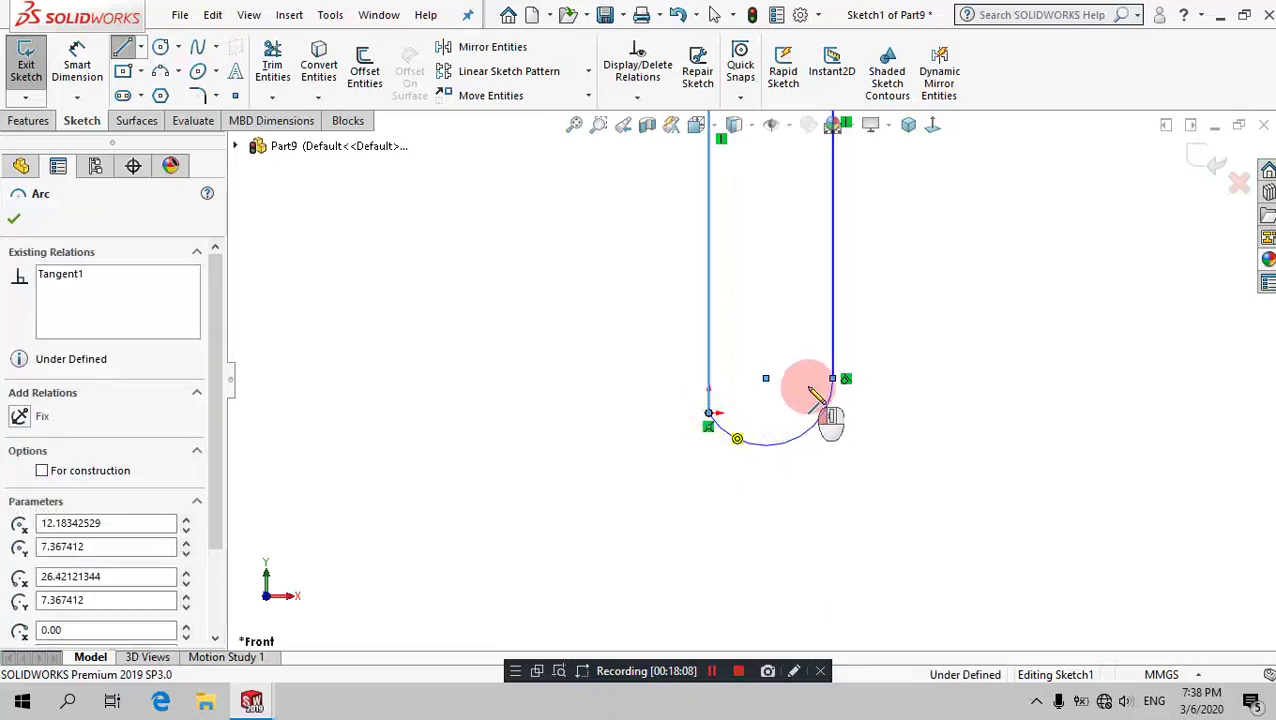
left_click(816, 393)
right_click(1020, 388)
left_click(955, 408)
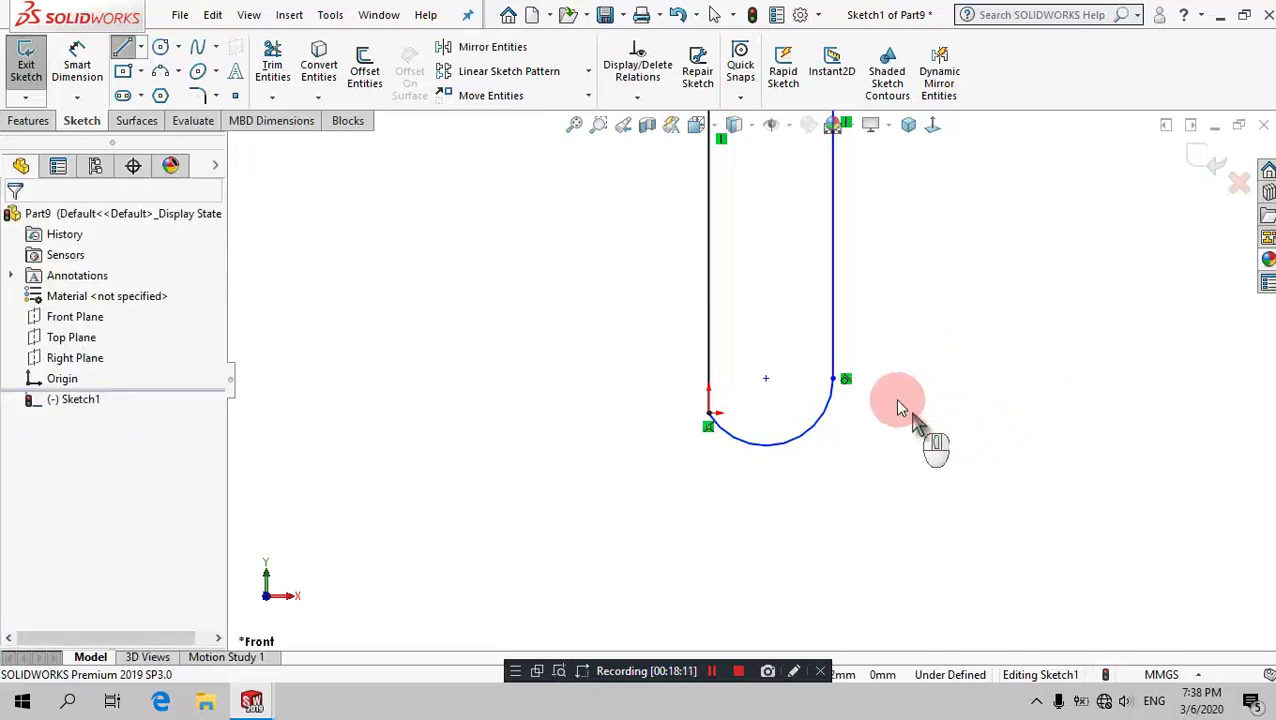
Step: Make the arc's centre point coincident with the left vertical line
left_click(846, 382)
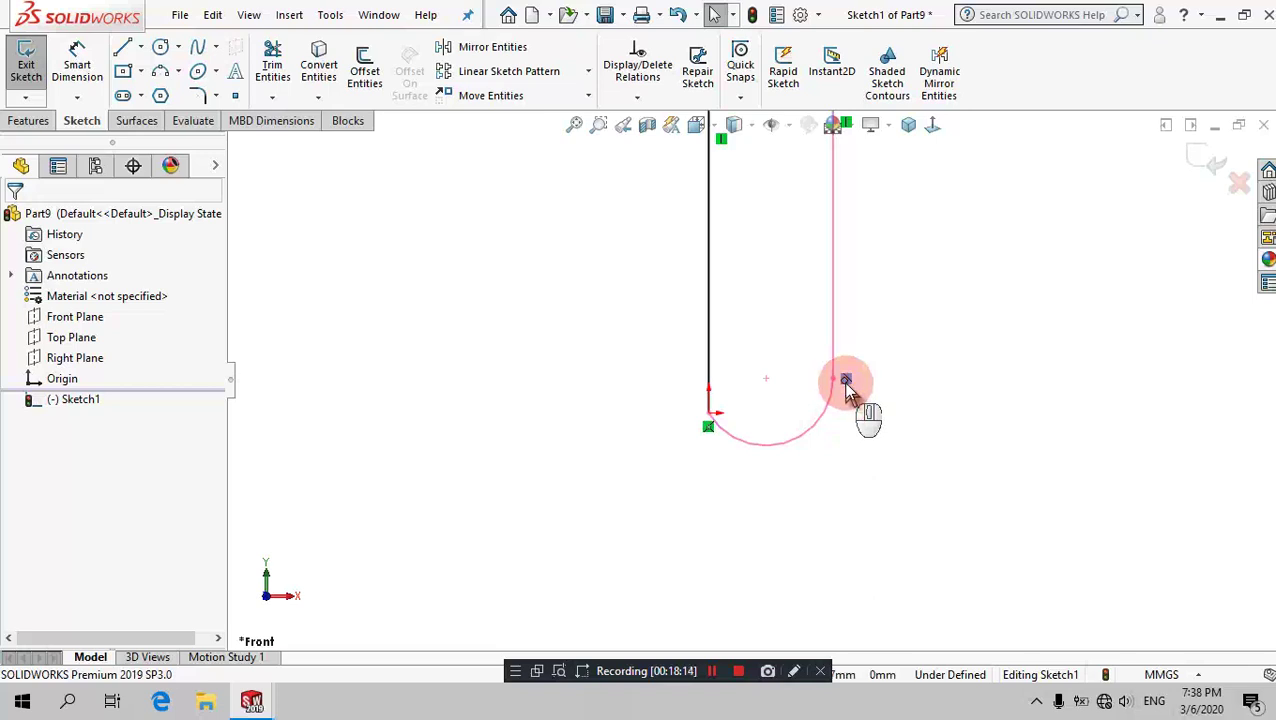
left_click(765, 378, "ctrl")
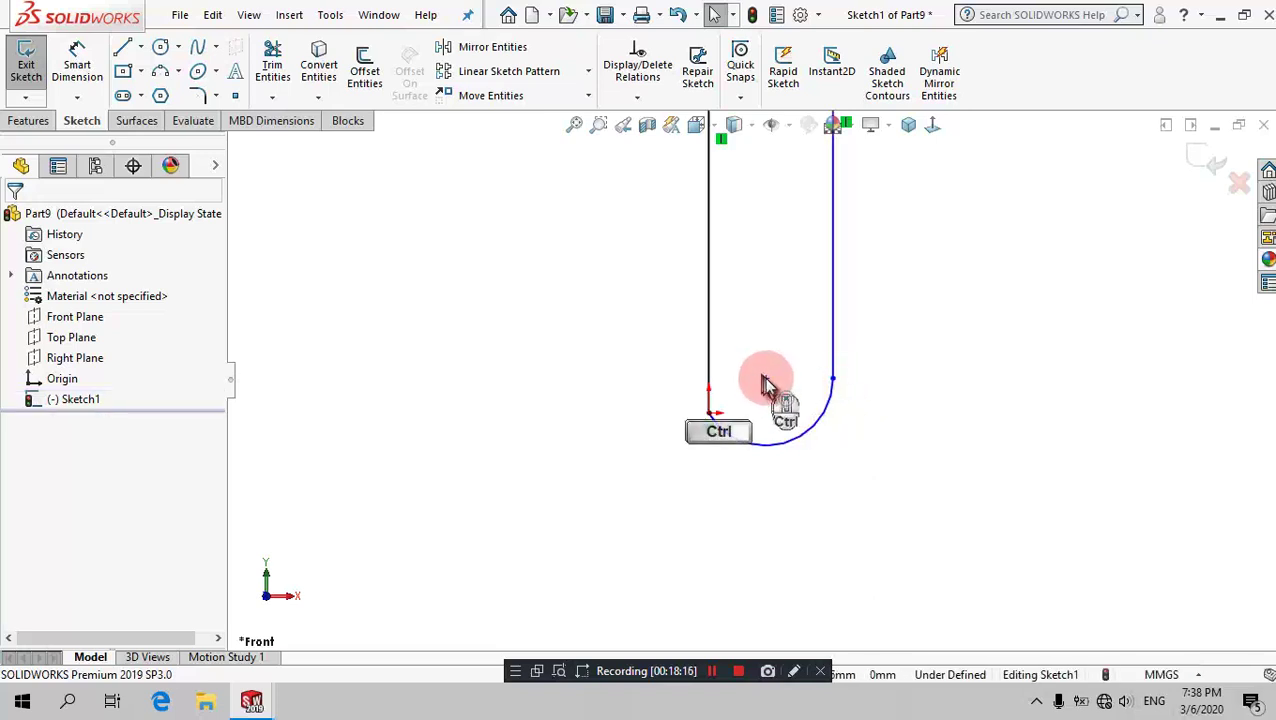
left_click(715, 323, "ctrl")
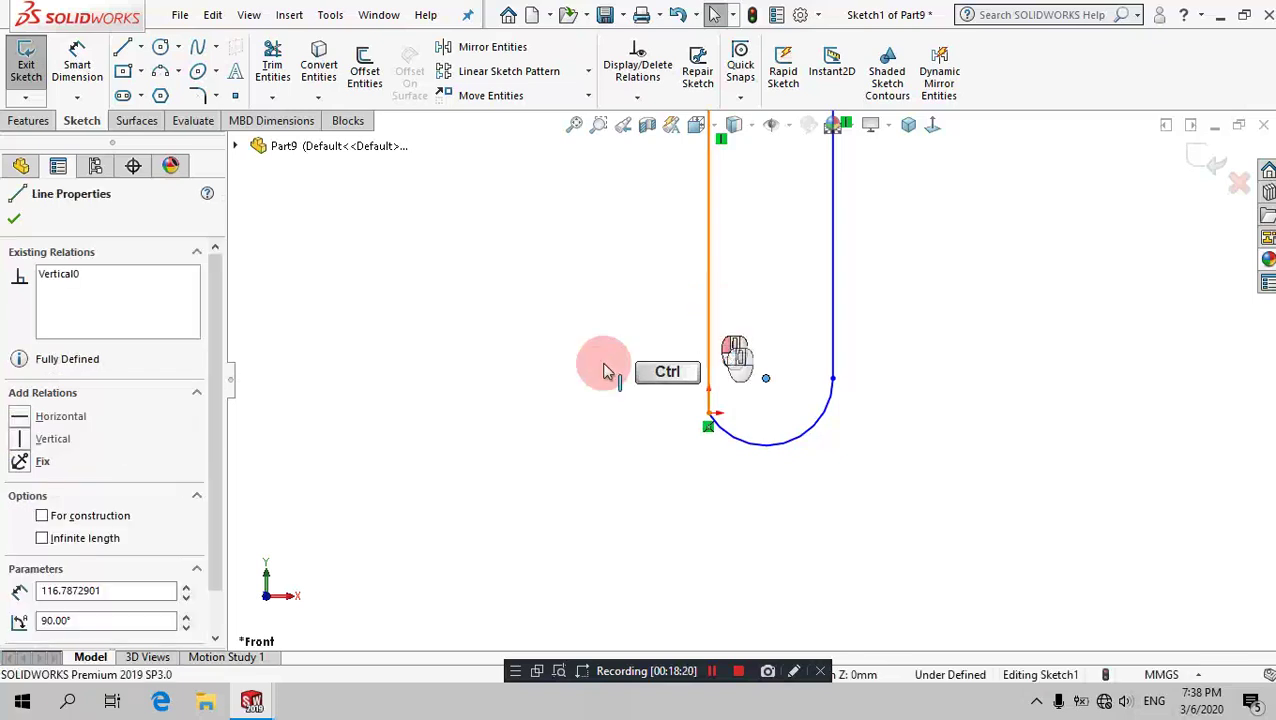
left_click(30, 541)
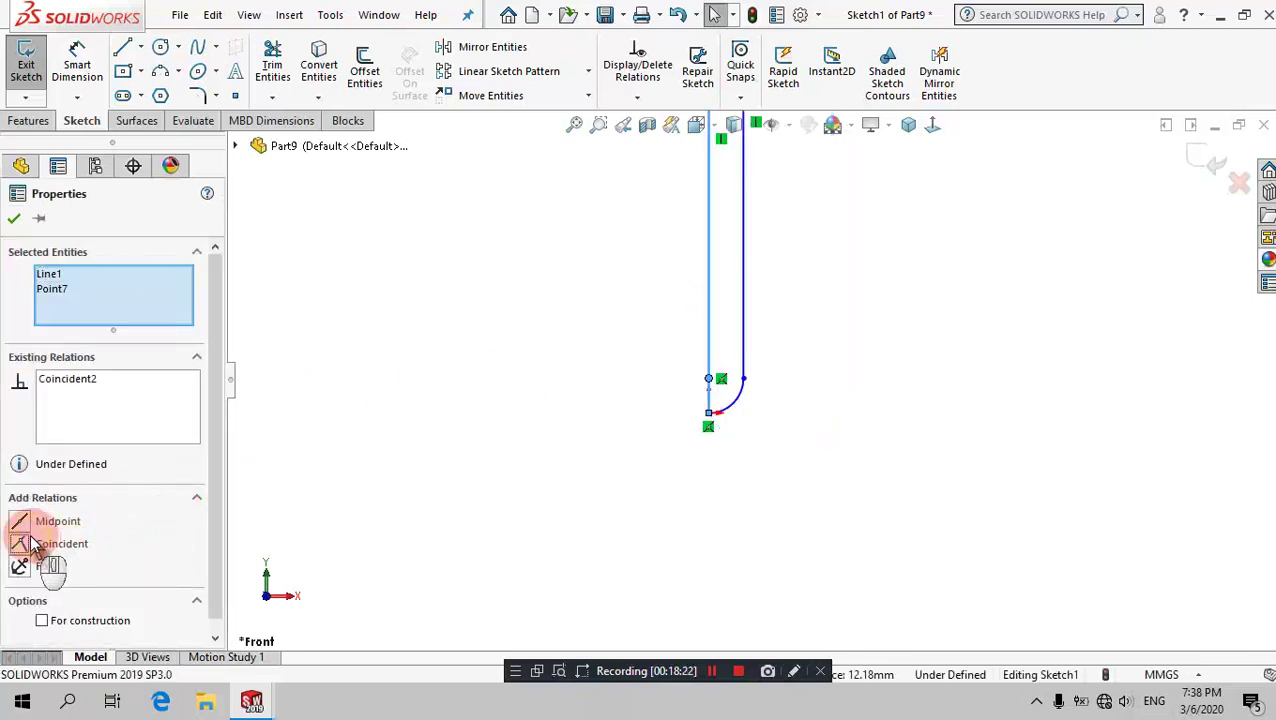
left_click(757, 392)
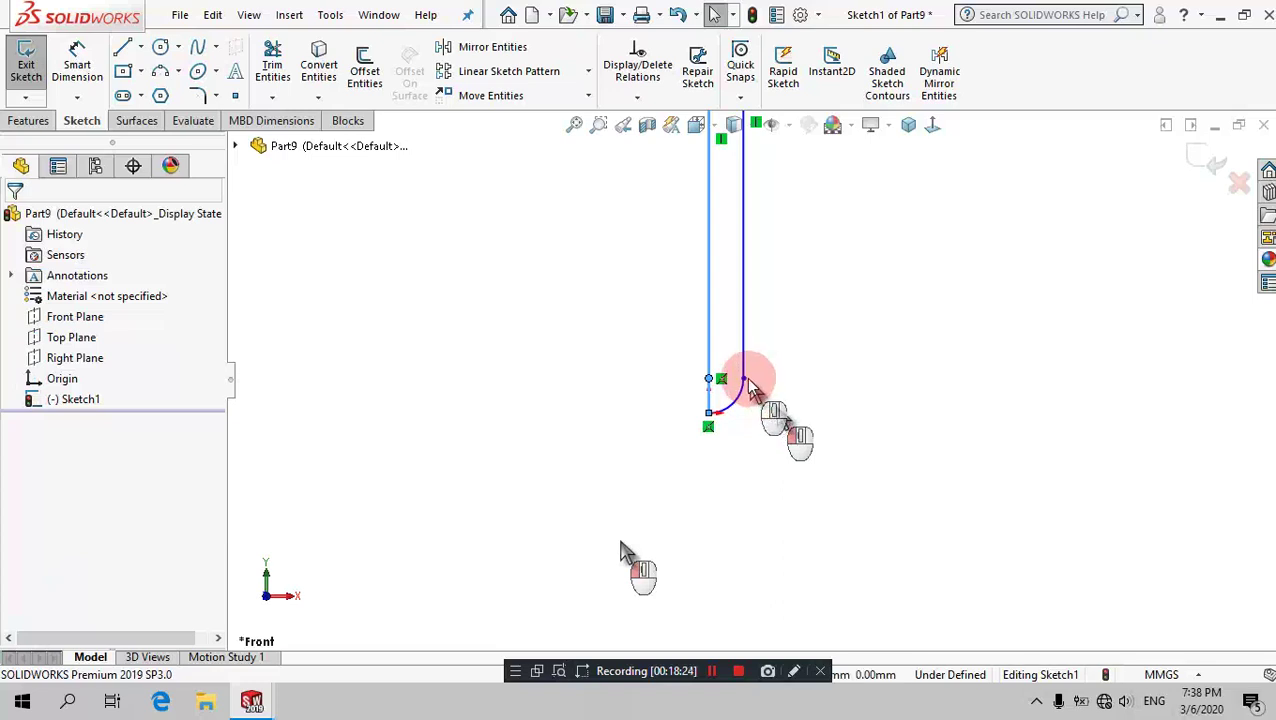
left_click(259, 294)
left_click(90, 60)
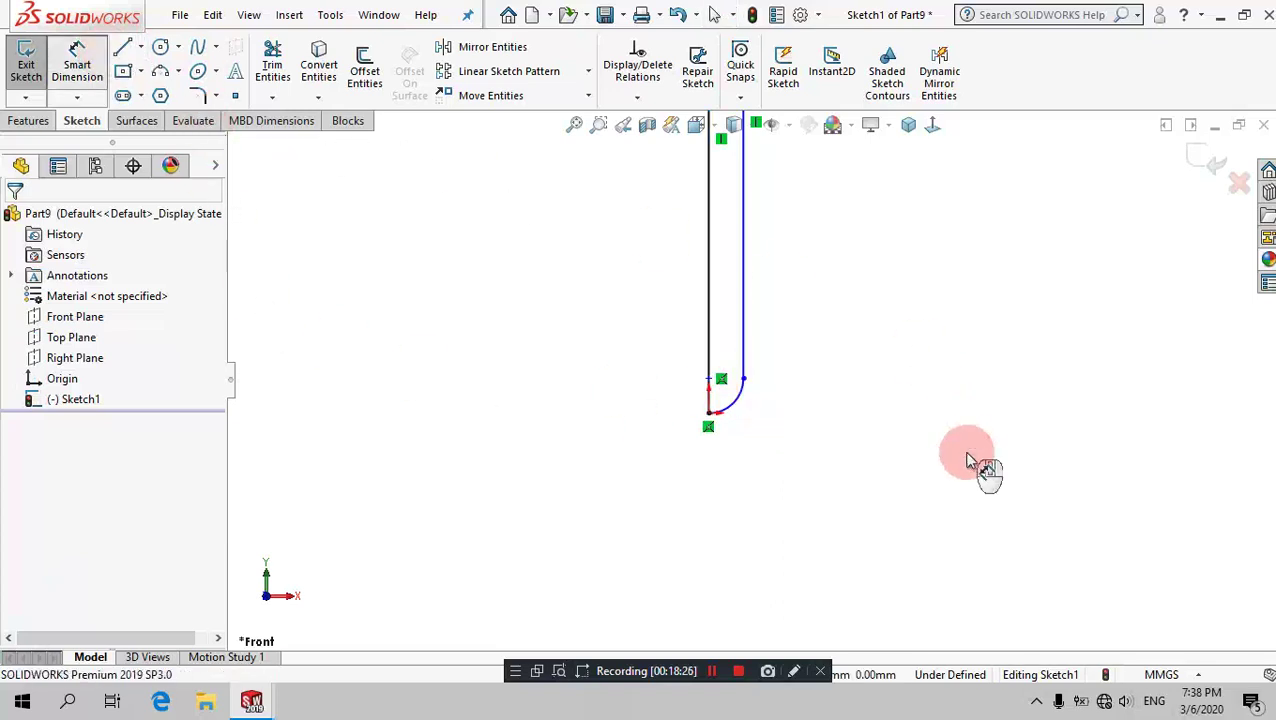
Step: Dimension the arc height between its endpoints to 1.50 mm
scroll(822, 340, "down", 2)
scroll(822, 340, "down", 2)
left_click(616, 478)
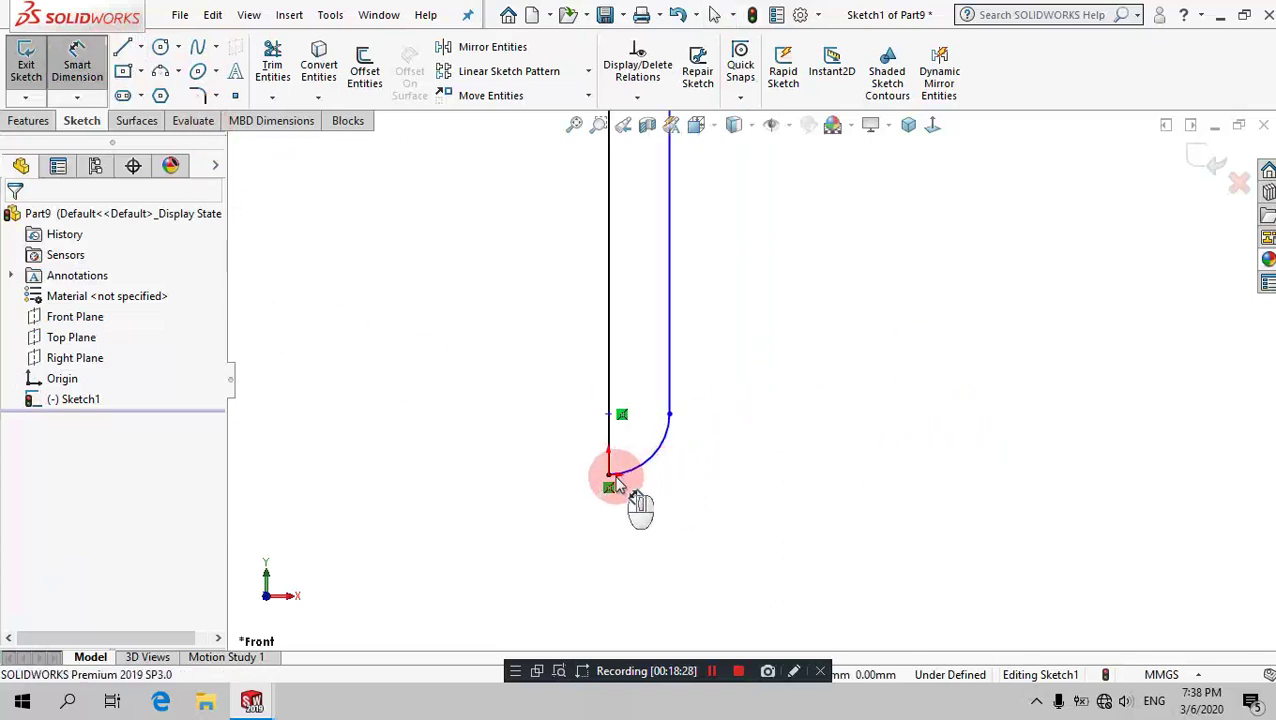
left_click(669, 414)
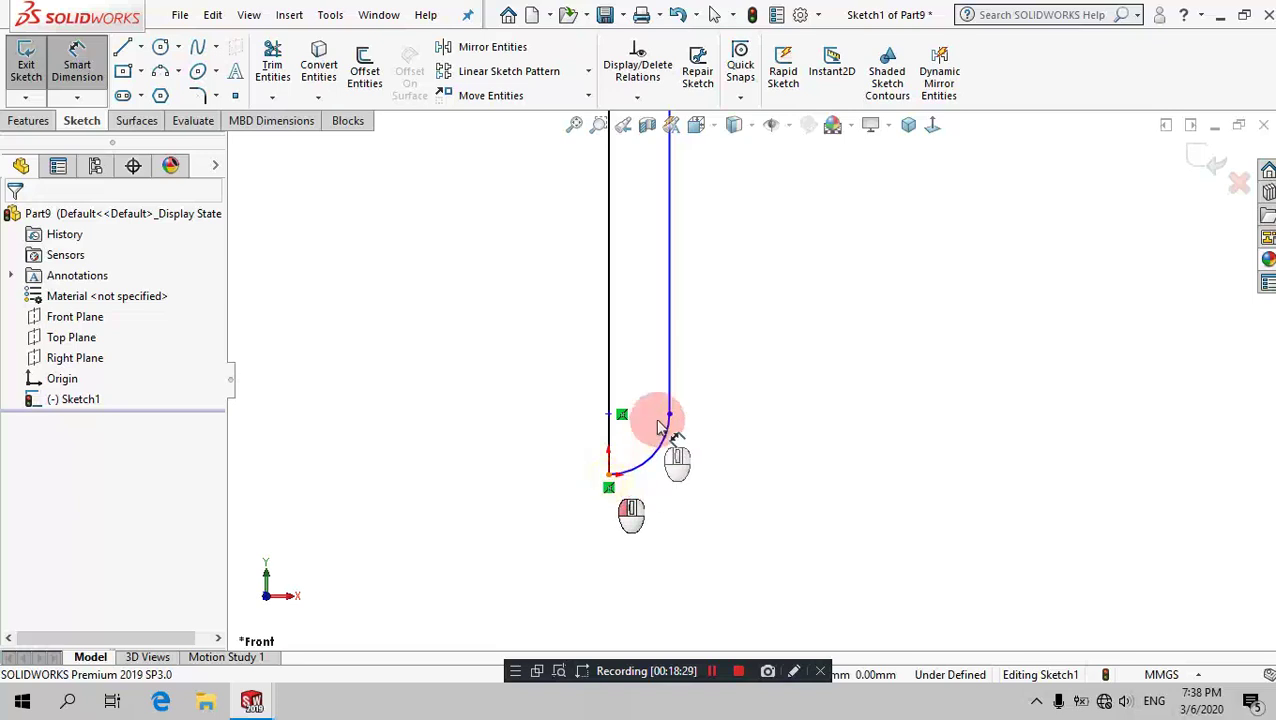
left_click(782, 453)
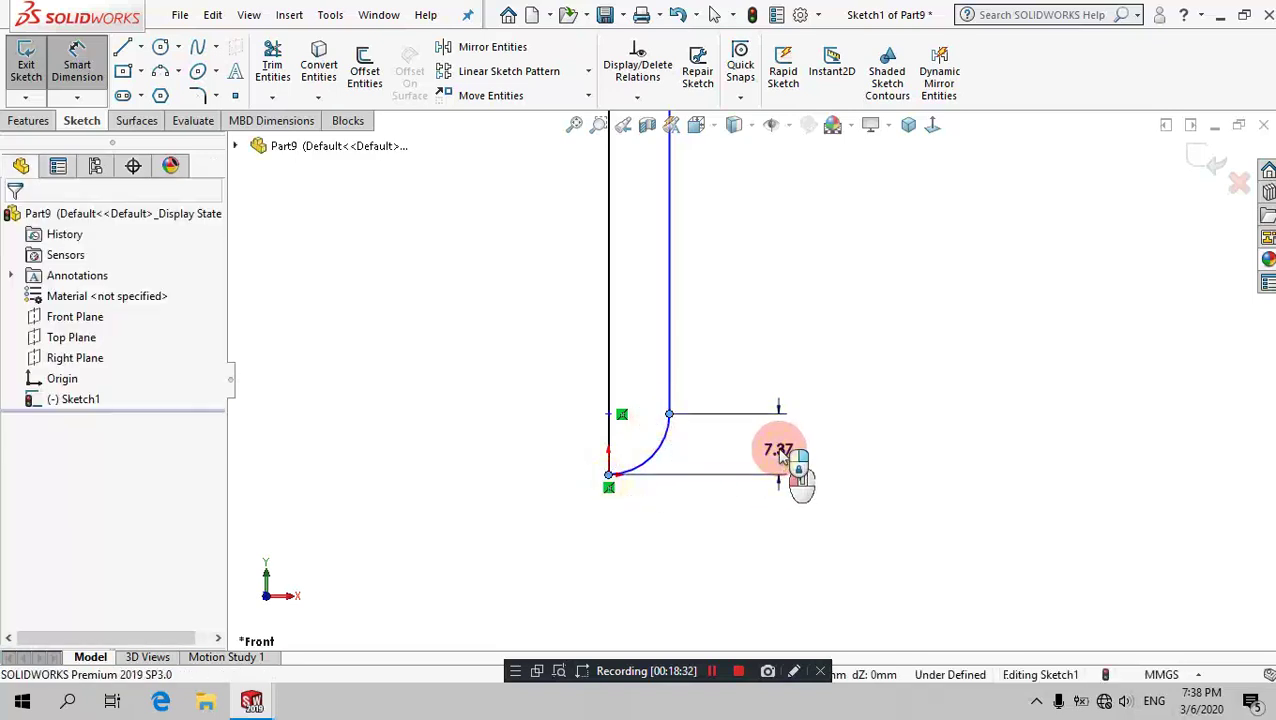
type("1.5")
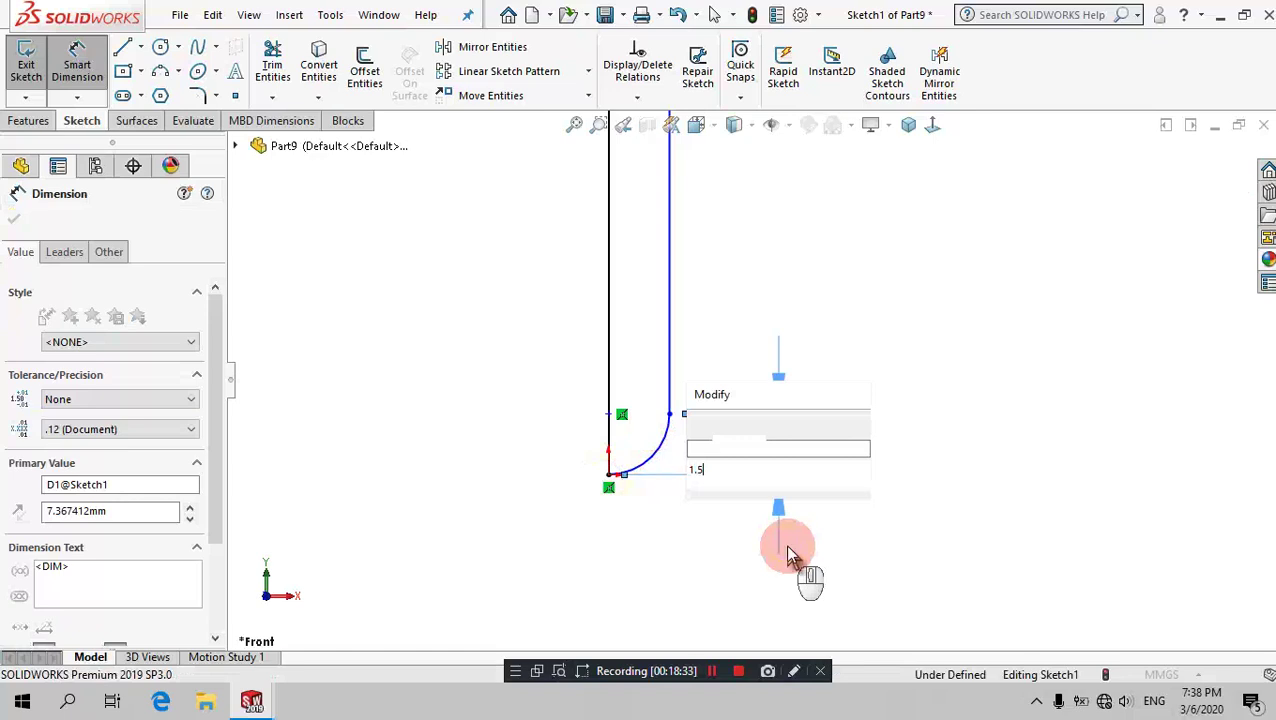
key("Return")
left_click(728, 450)
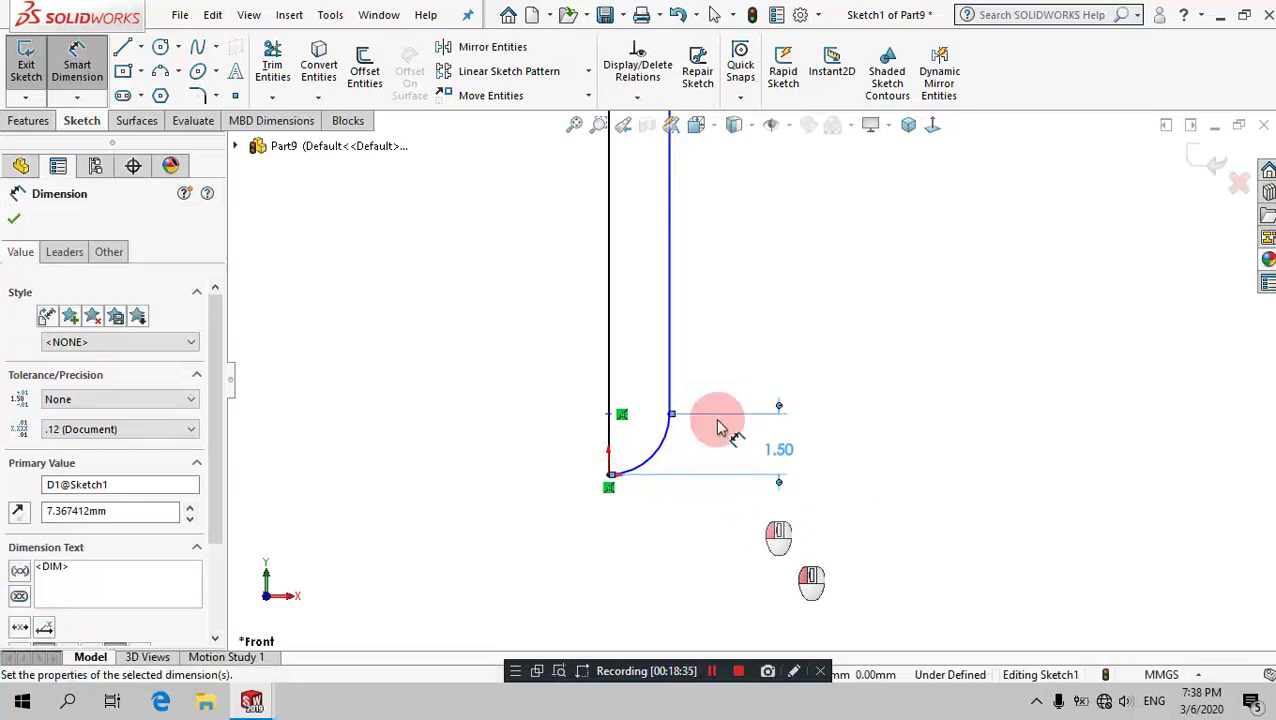
Step: Dimension the right line's length to 160.00 and the spacing between the lines to 12.50
left_click(671, 348)
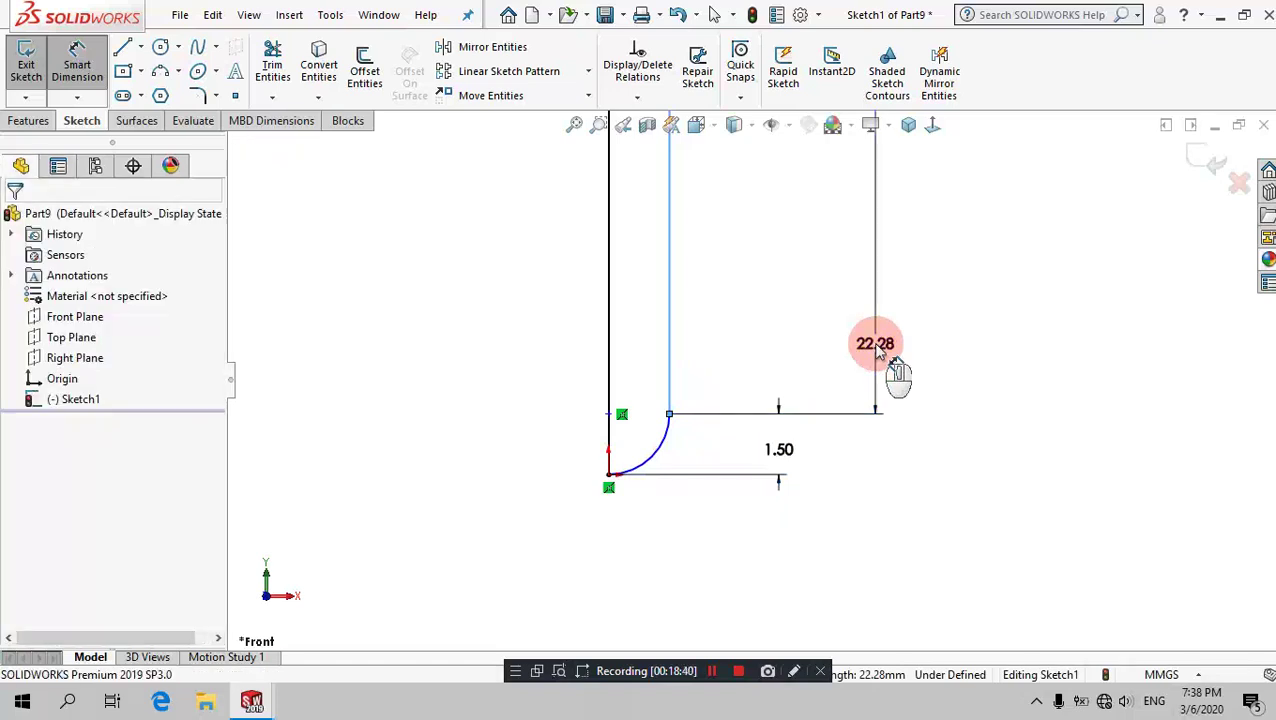
left_click(876, 349)
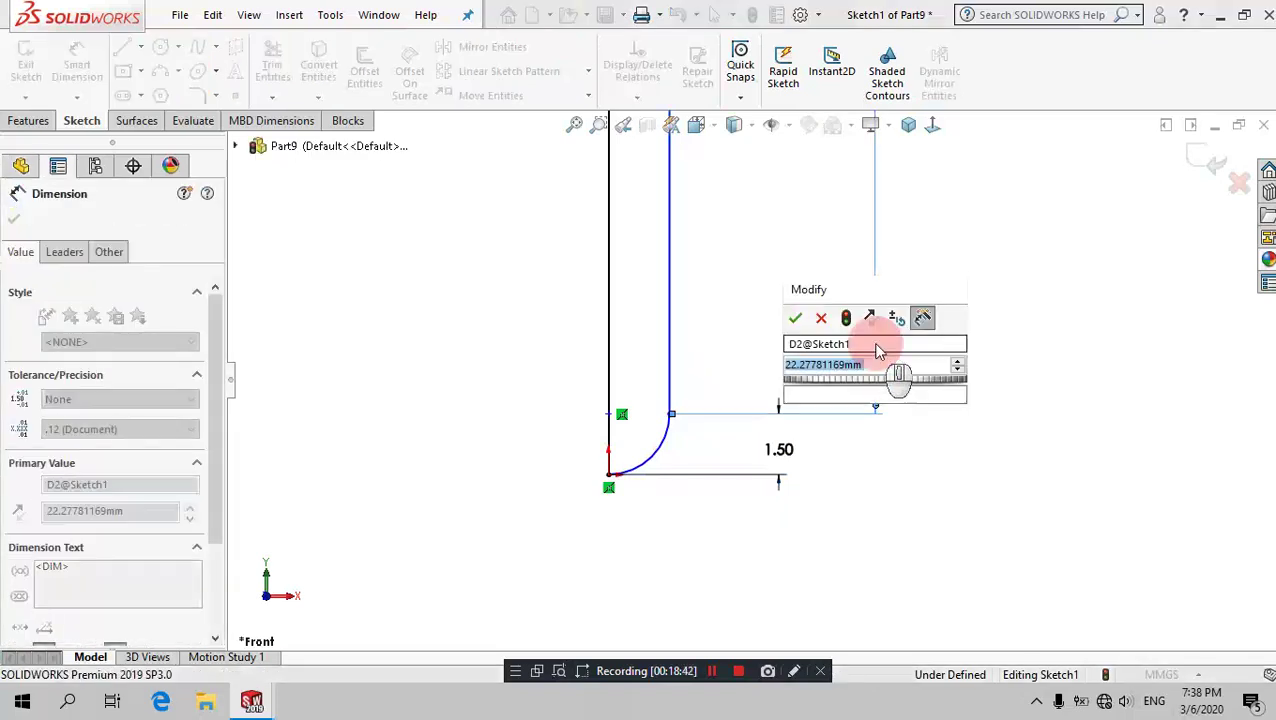
left_click(741, 300)
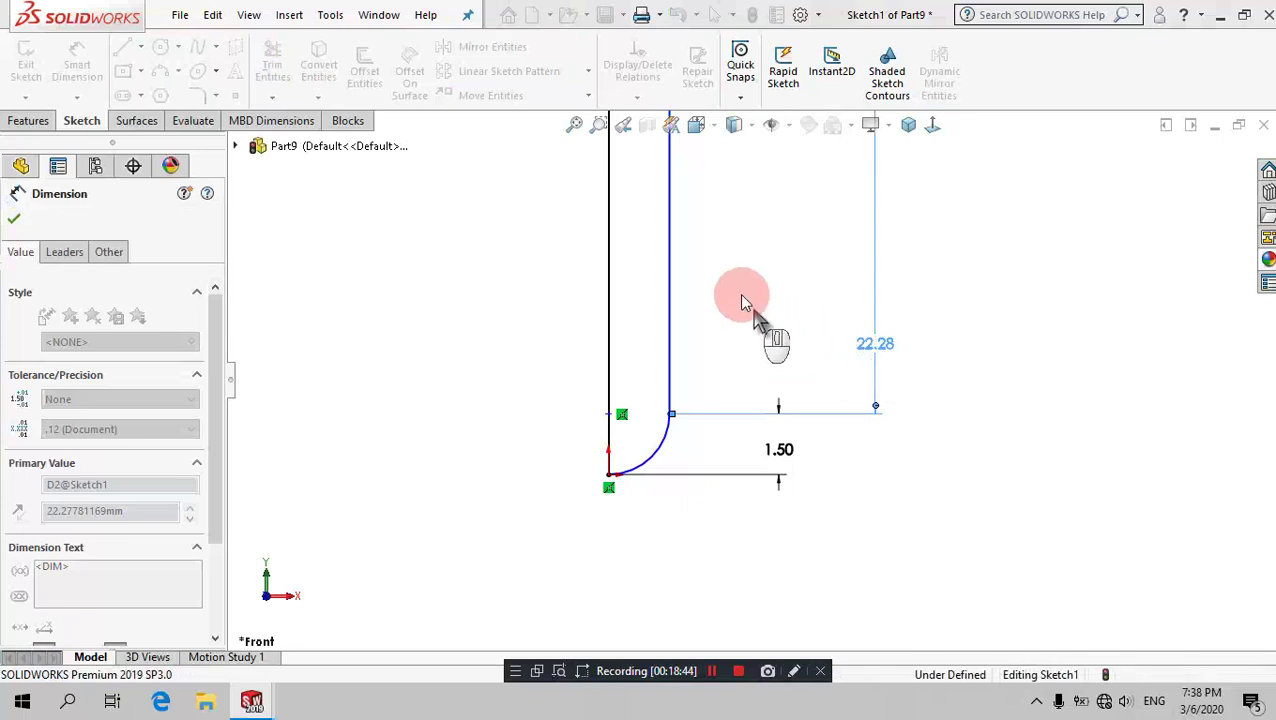
left_click(674, 262)
left_click(616, 241)
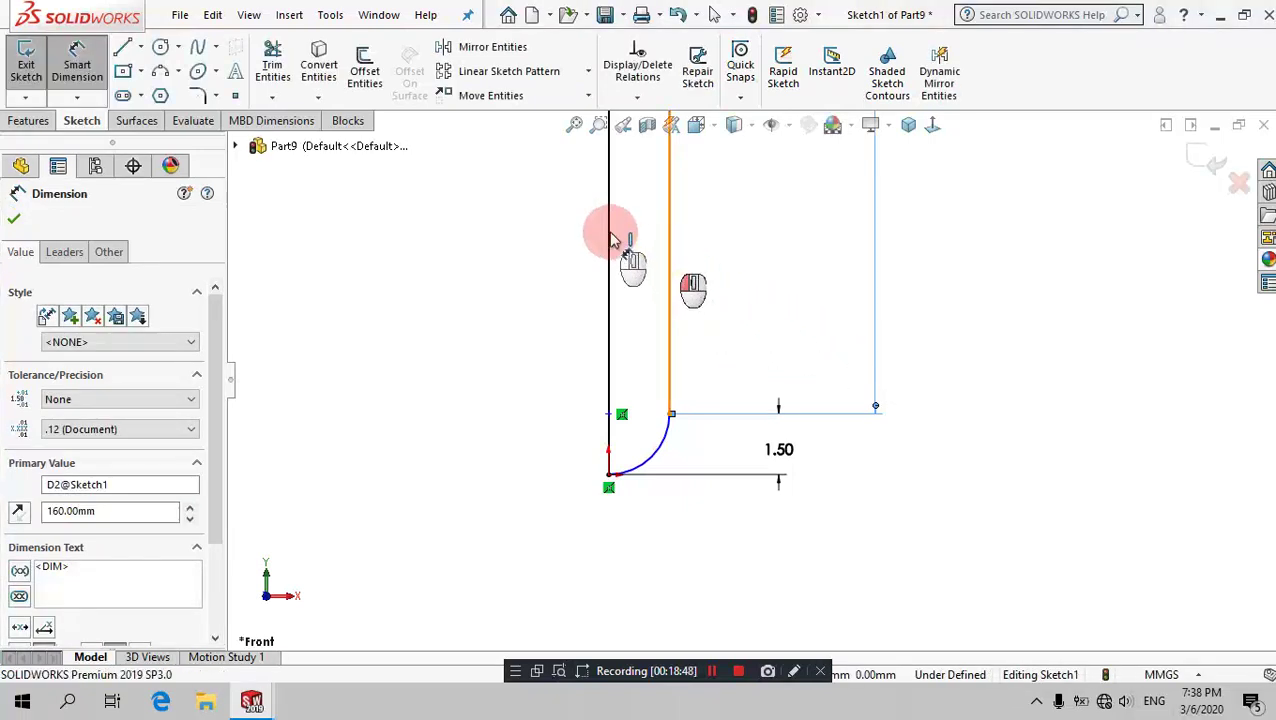
left_click_drag(613, 238, 745, 263)
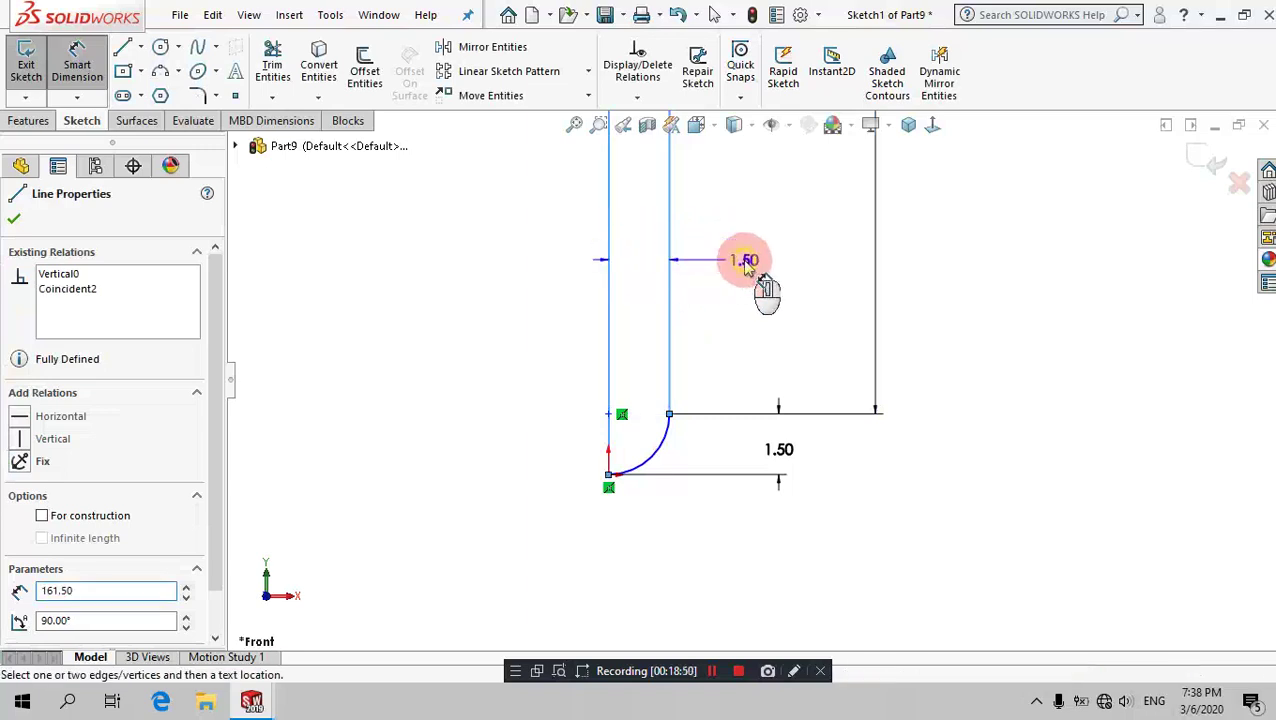
left_click(745, 265)
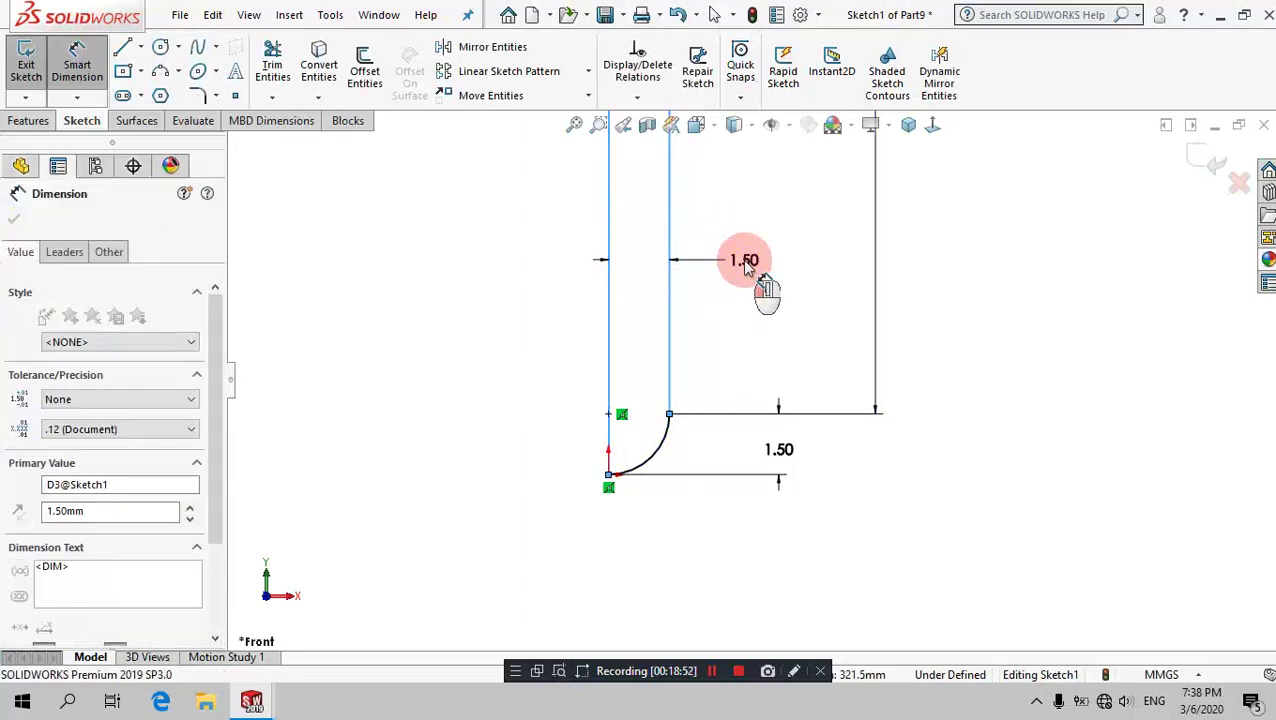
type("12.5")
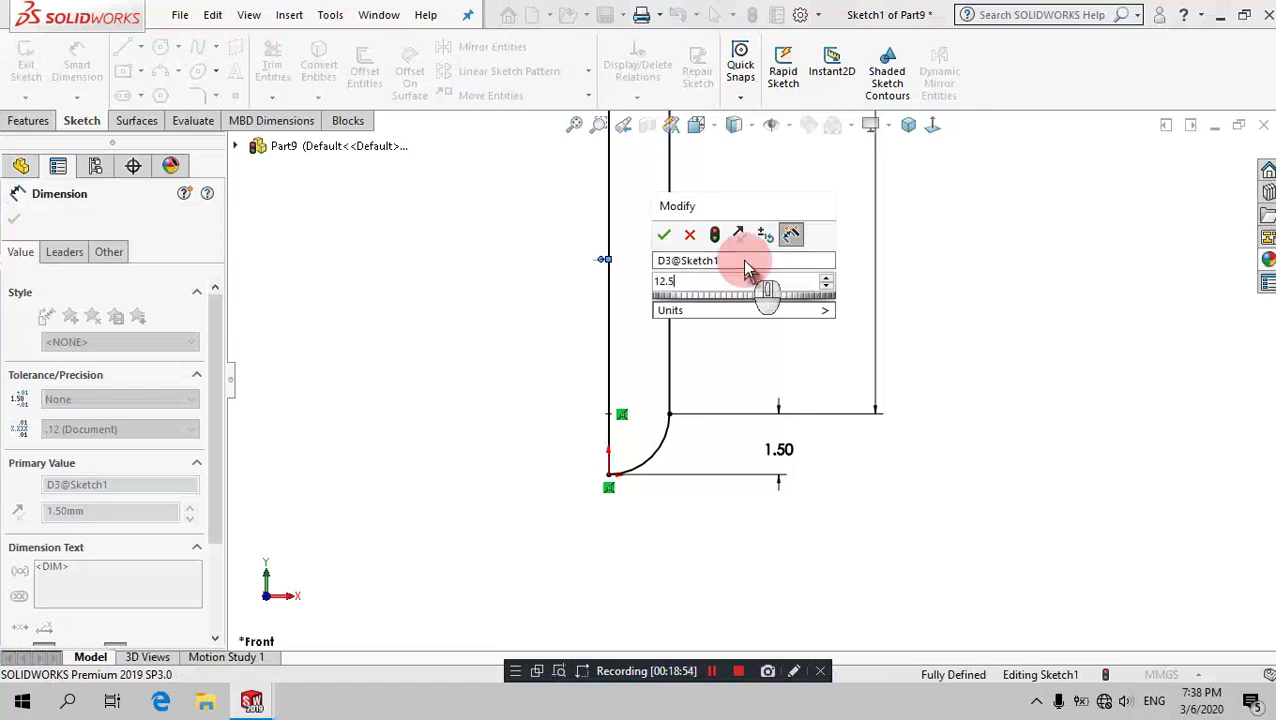
key("Return")
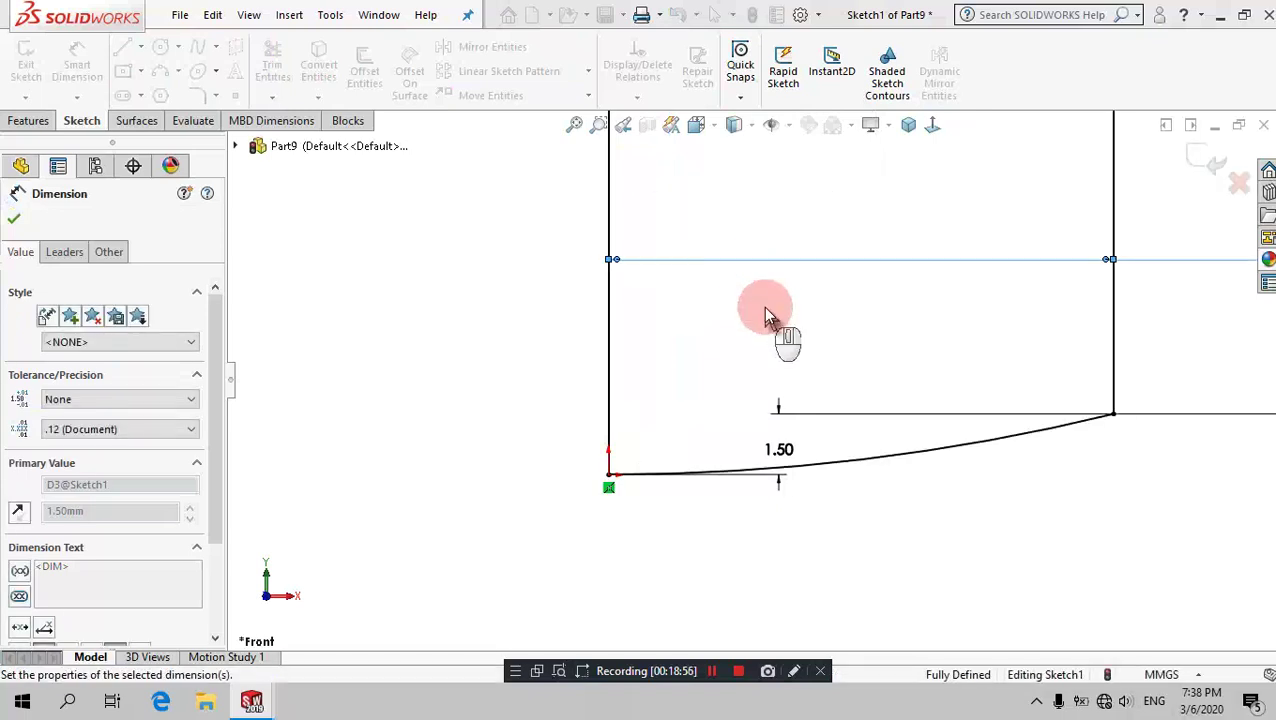
Step: Start a Revolved Boss/Base of the sketch about Line1
scroll(762, 315, "up", 3)
scroll(762, 320, "up", 3)
scroll(765, 325, "up", 2)
scroll(790, 290, "up", 2)
scroll(825, 210, "up", 2)
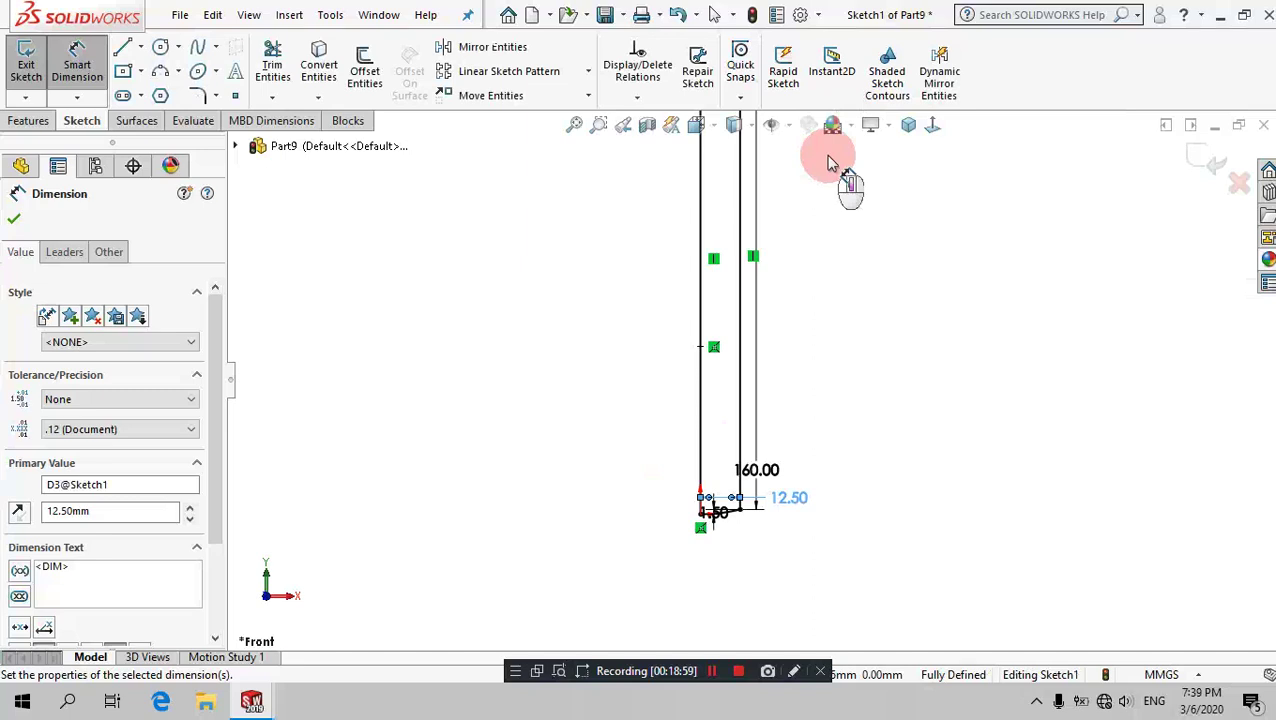
left_click(28, 120)
left_click(97, 88)
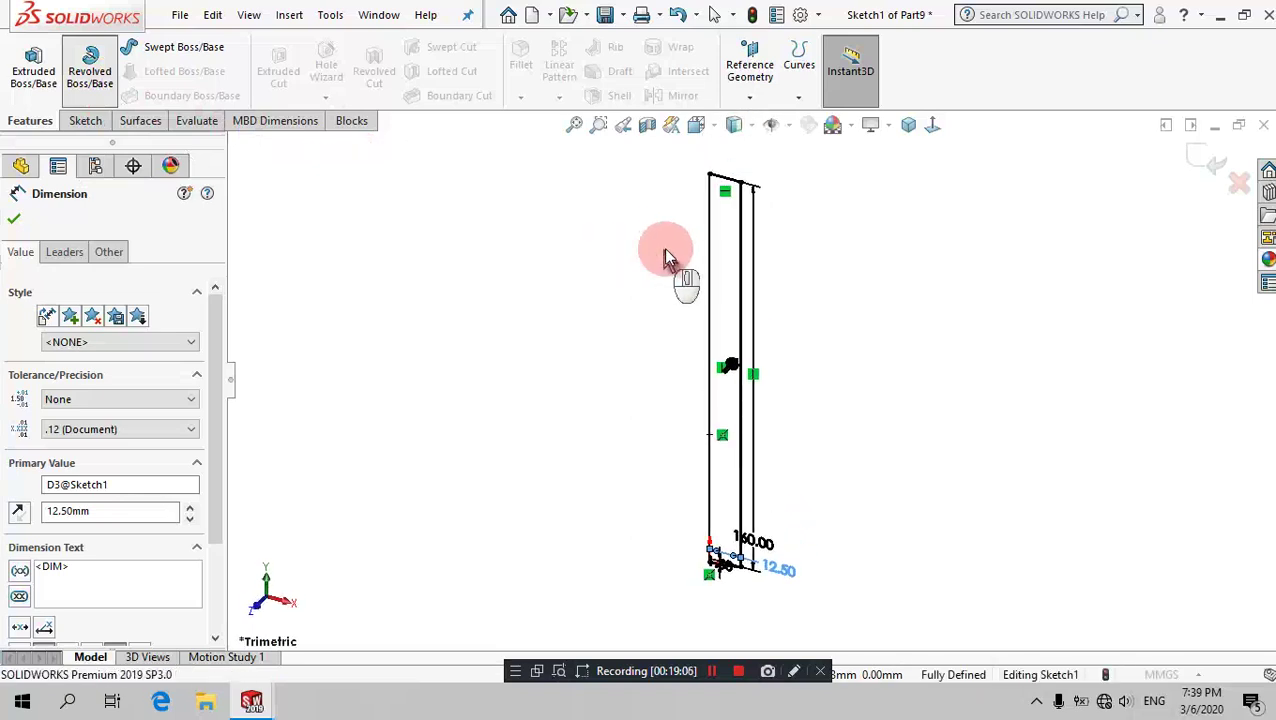
left_click(712, 255)
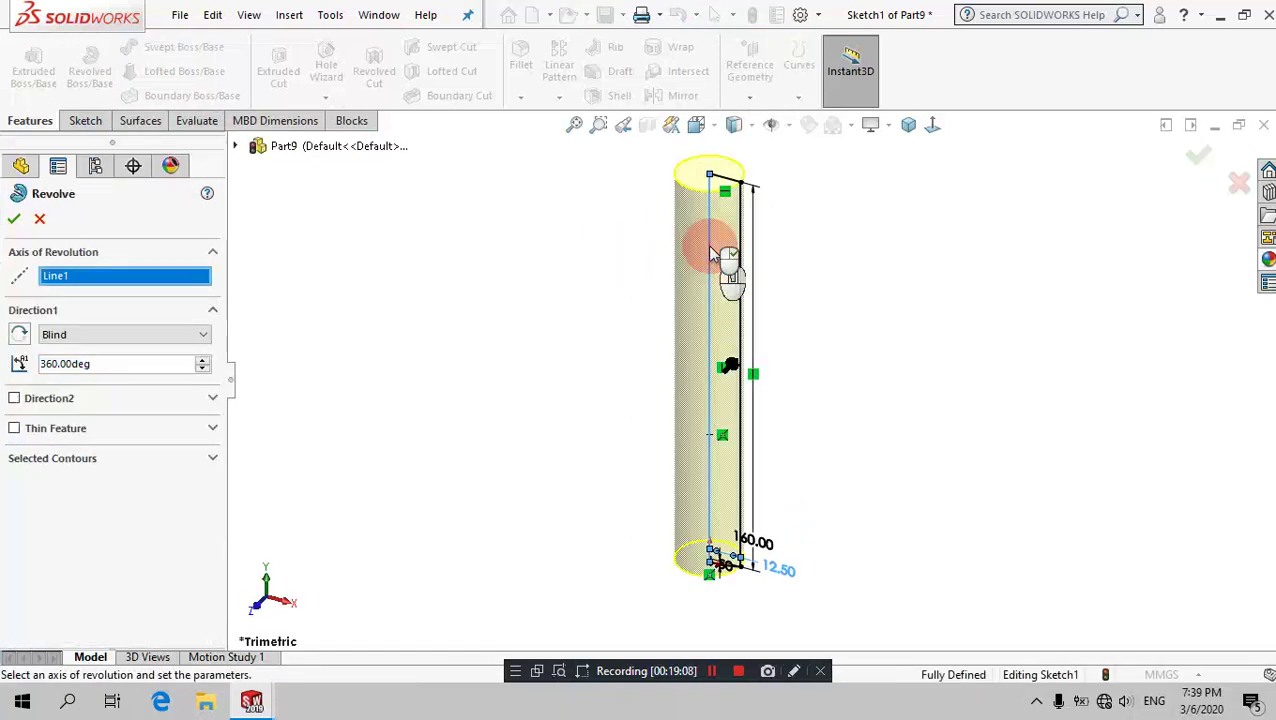
Step: Confirm the revolve to create the 25 mm rod
left_click(14, 218)
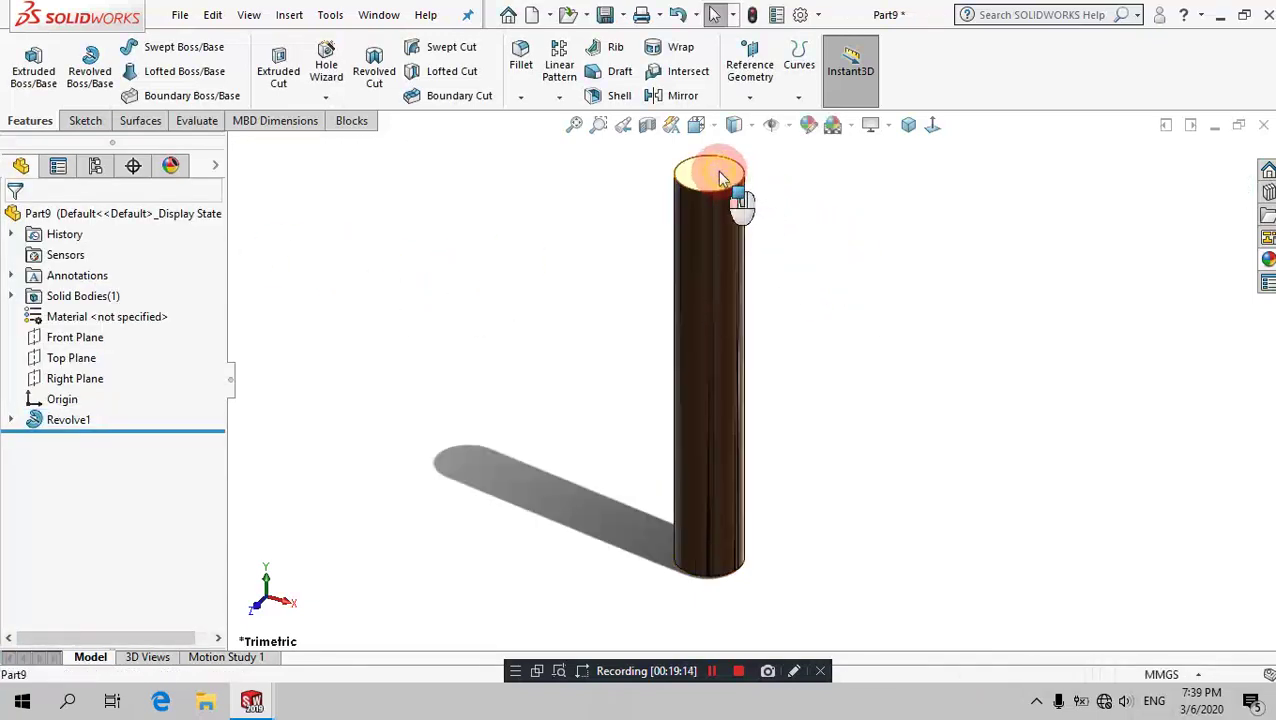
left_click(722, 178)
left_click(865, 325)
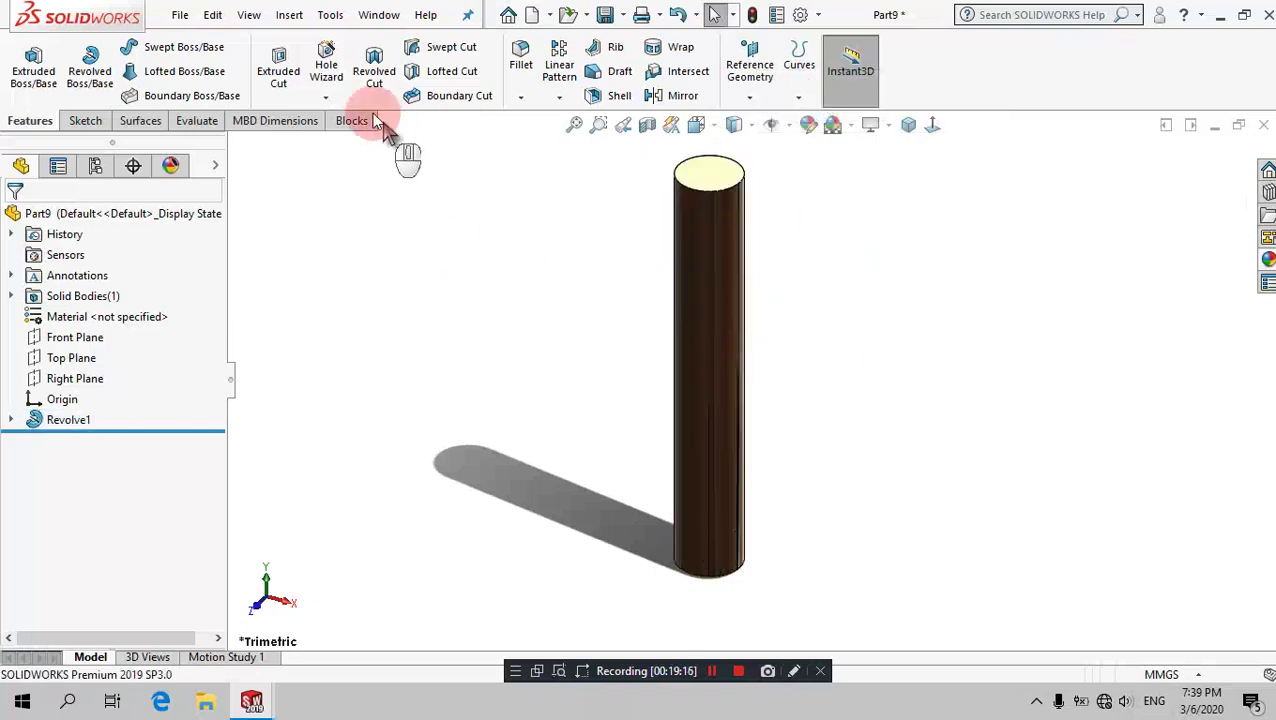
Step: Start a cosmetic thread on the rod's top circular edge with 23 mm diameter and Blind end condition
left_click(290, 16)
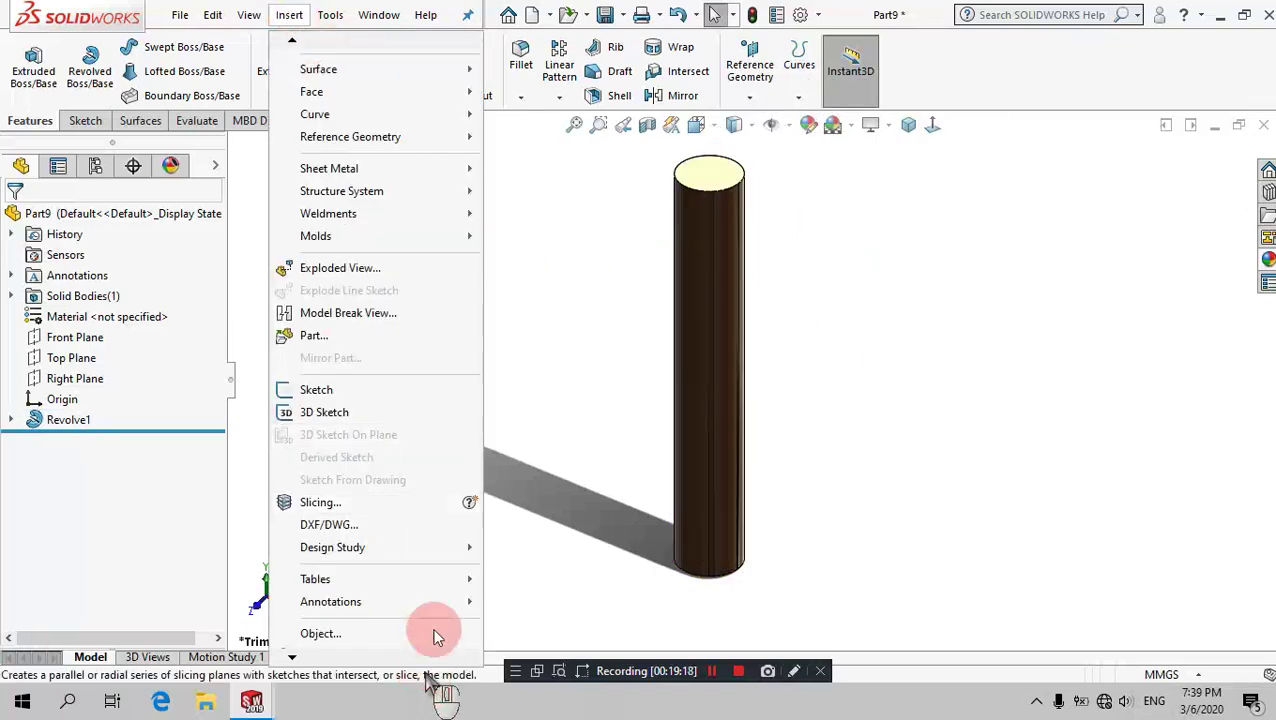
scroll(434, 628, "down", 1)
mouse_move(330, 569)
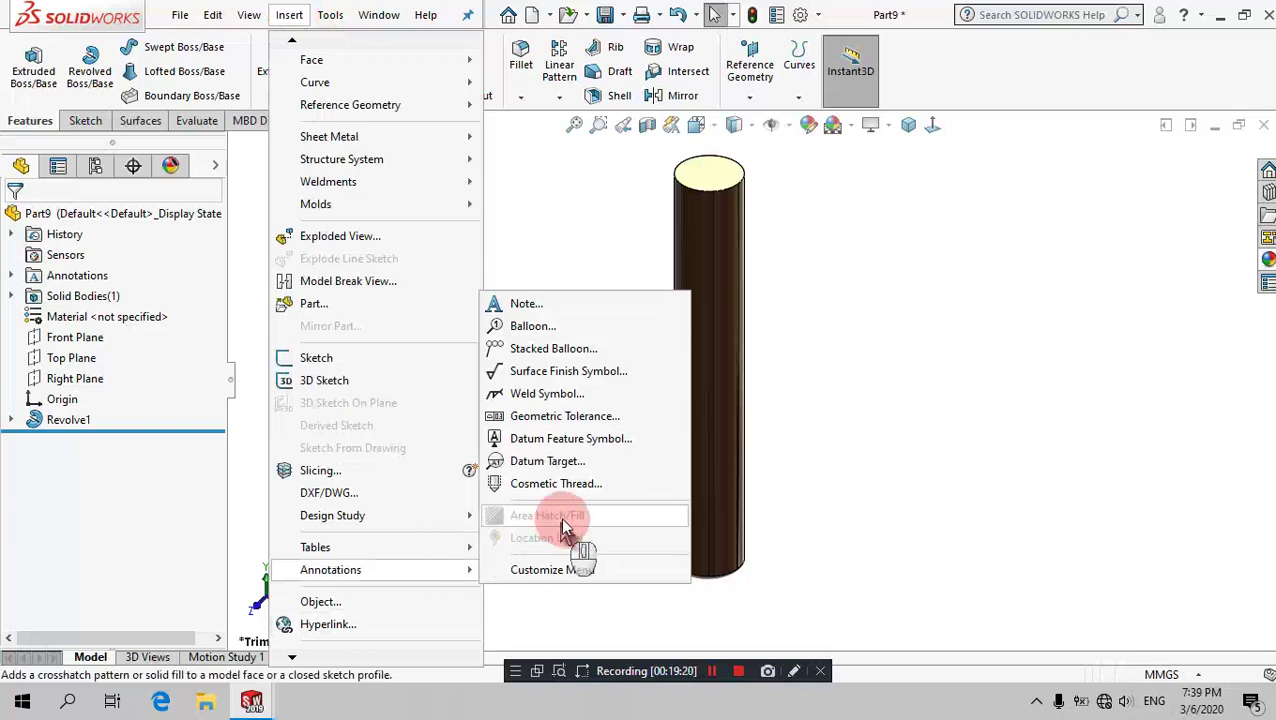
left_click(575, 488)
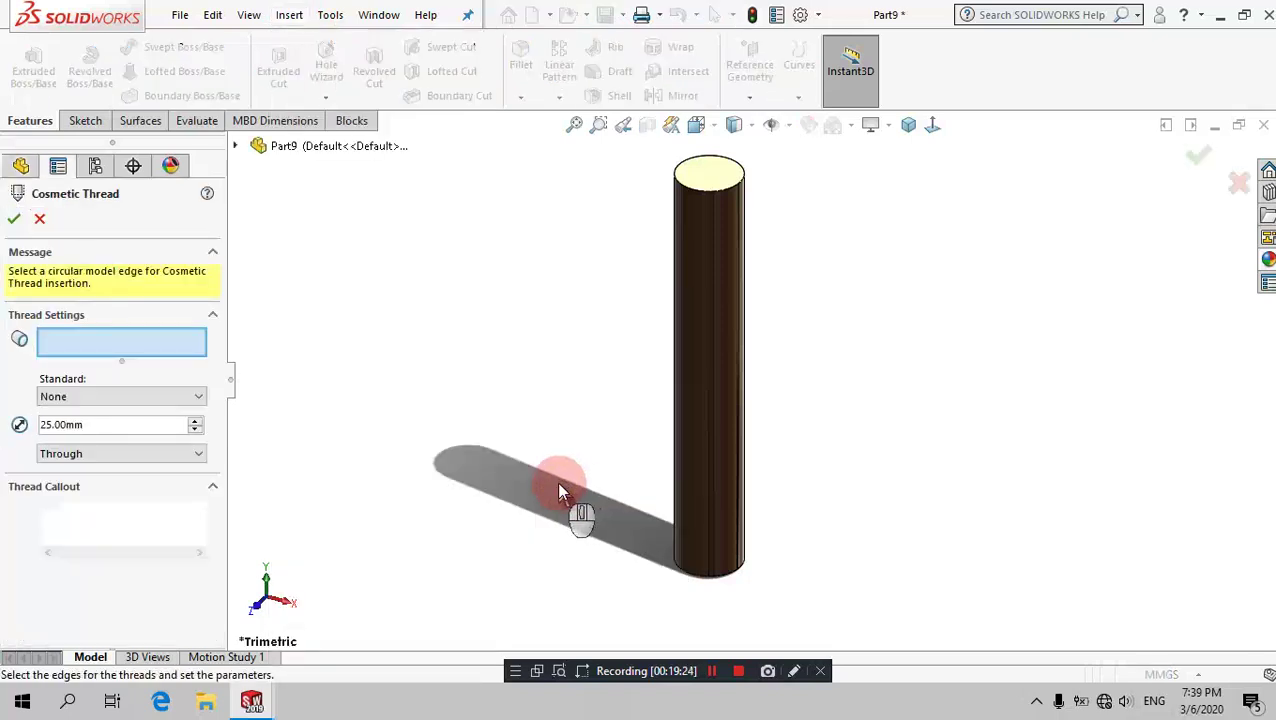
left_click(708, 189)
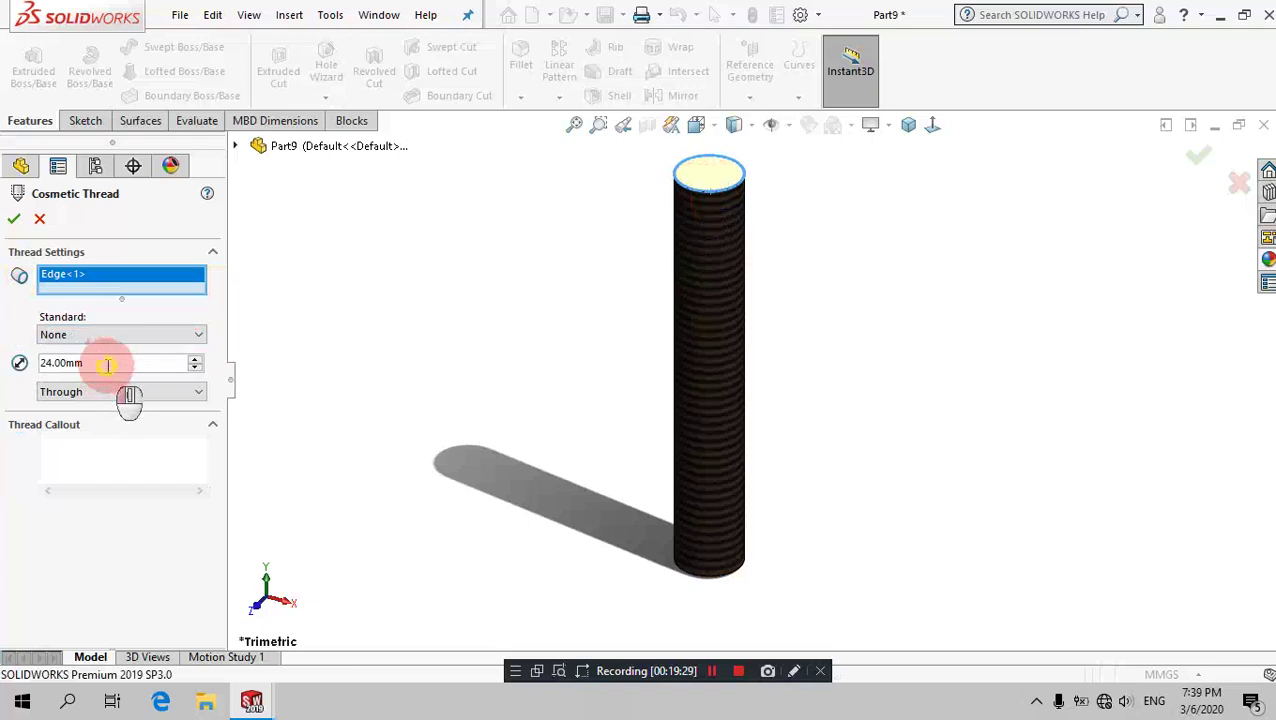
left_click_drag(107, 365, 3, 386)
type("23")
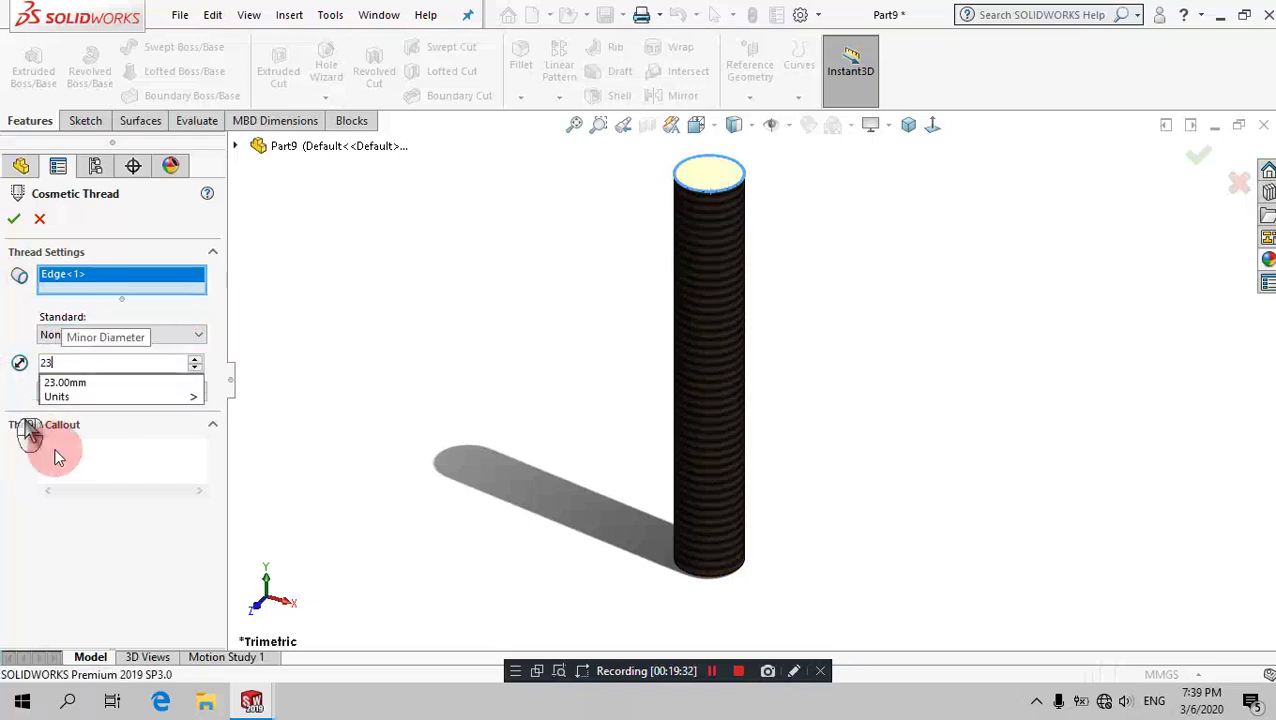
left_click(89, 486)
left_click(120, 394)
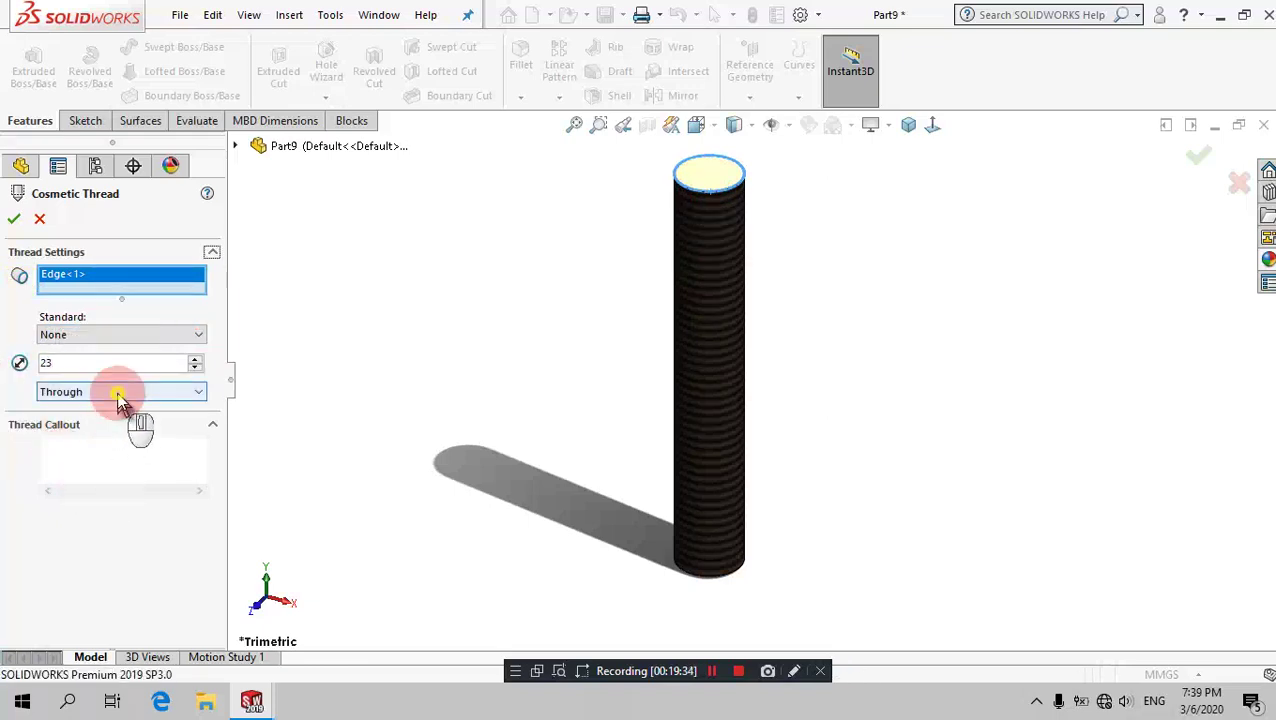
left_click(108, 410)
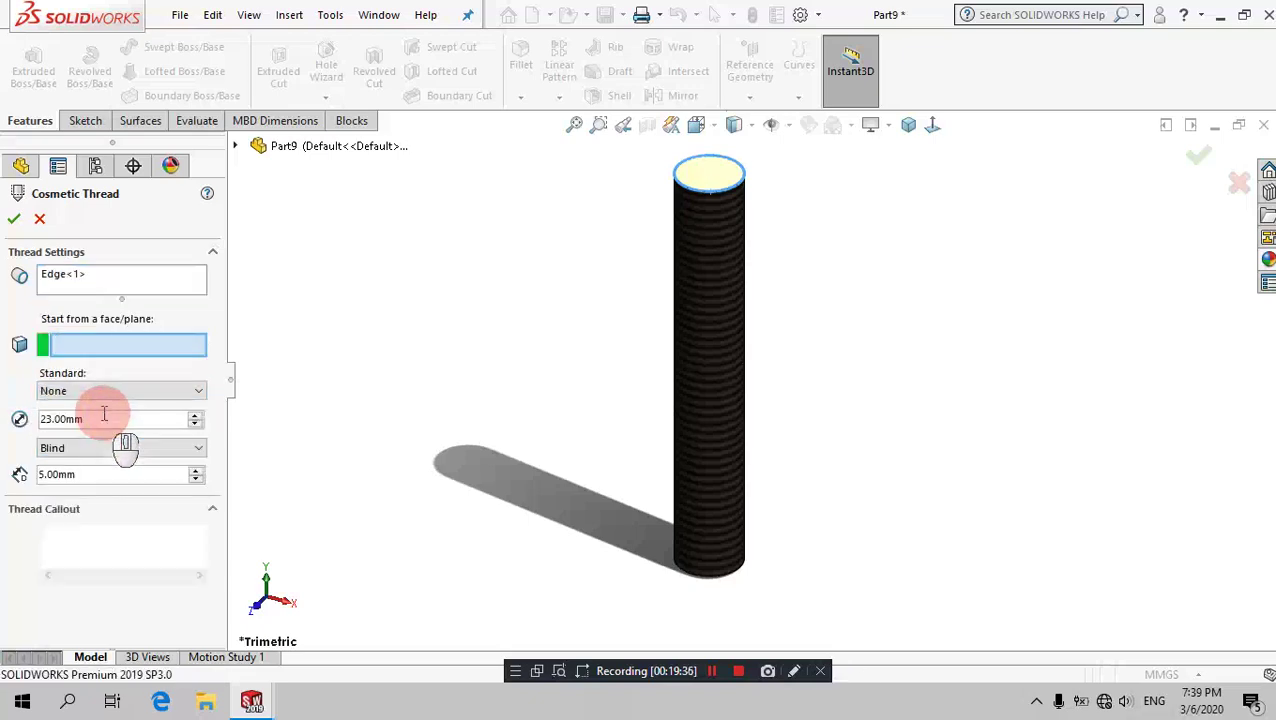
Step: Set the top thread depth to 30 mm and confirm the thread
left_click(108, 475)
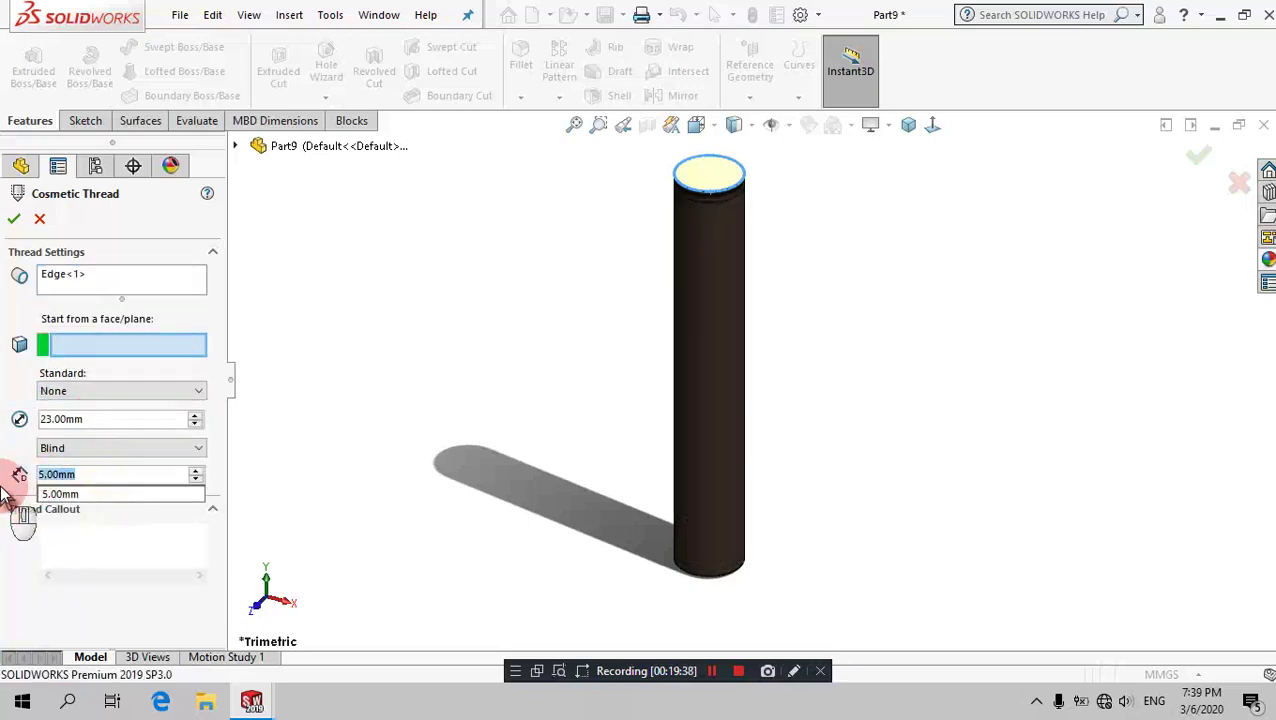
type("3")
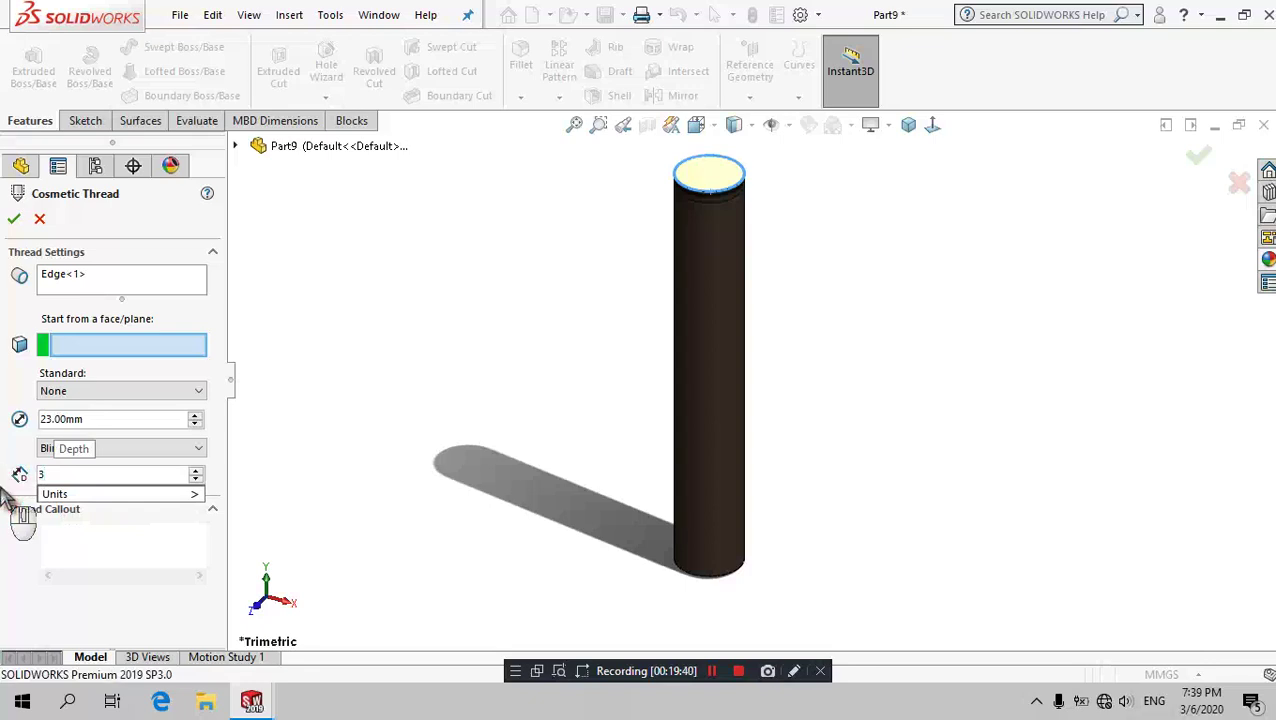
type("0")
left_click(254, 456)
left_click(18, 220)
left_click(473, 409)
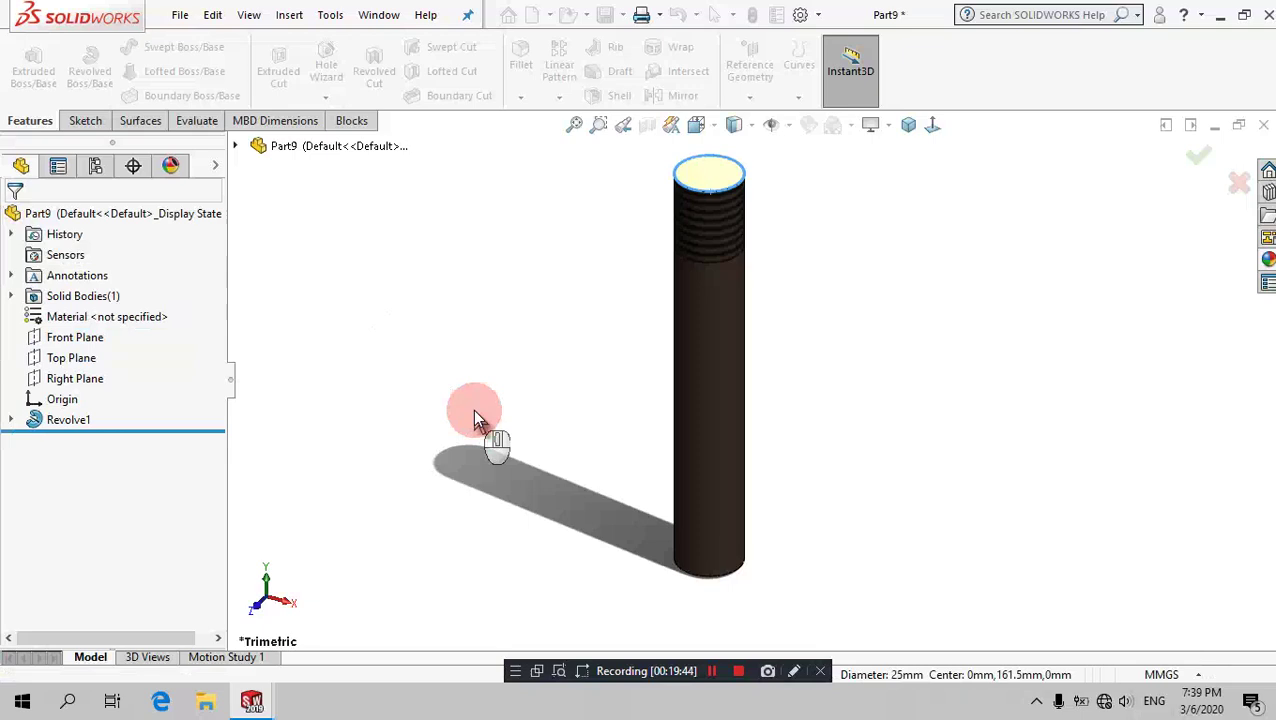
left_click(289, 14)
mouse_move(331, 569)
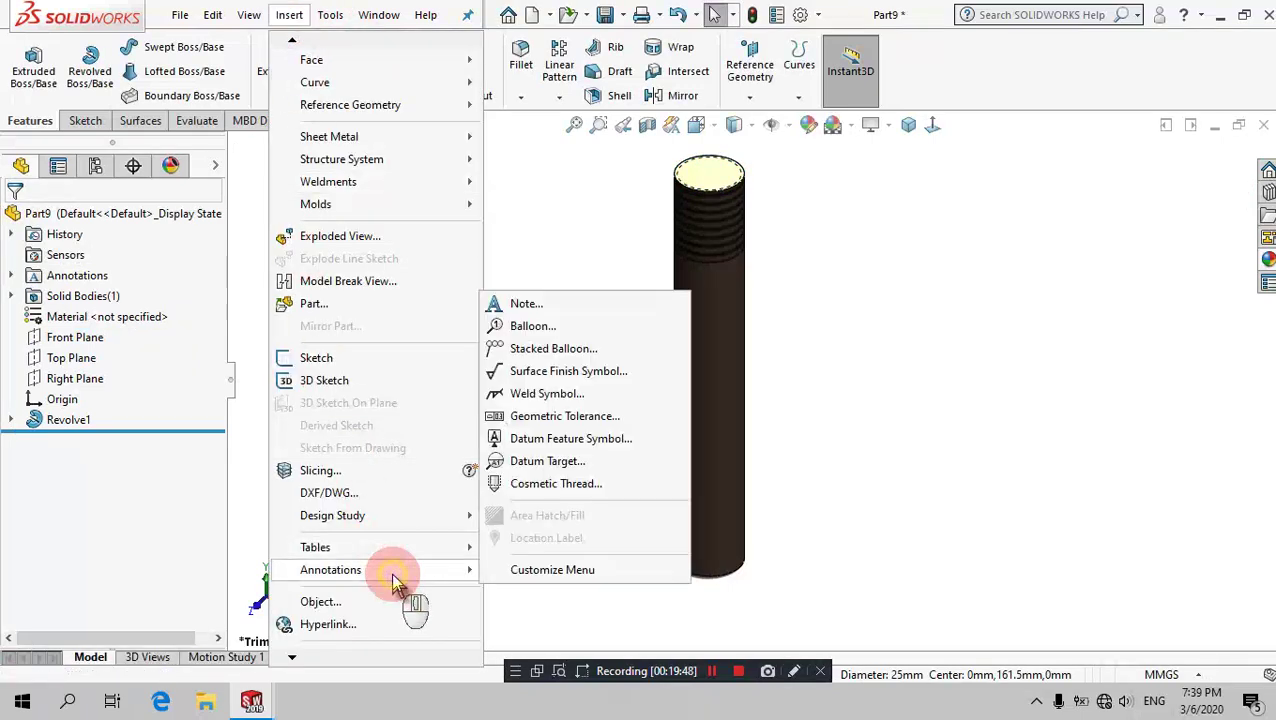
Step: Add a 23 mm Blind cosmetic thread, 60 mm deep, on the rod's bottom circular edge
left_click(555, 483)
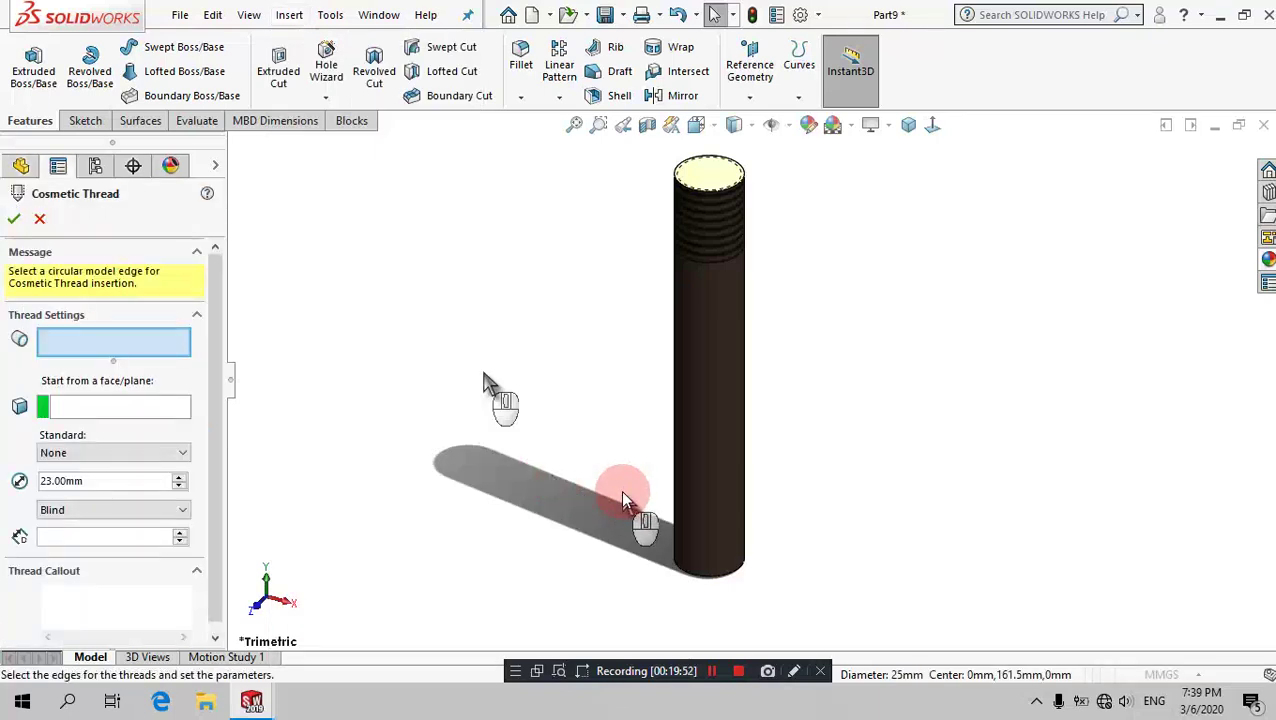
left_click(700, 578)
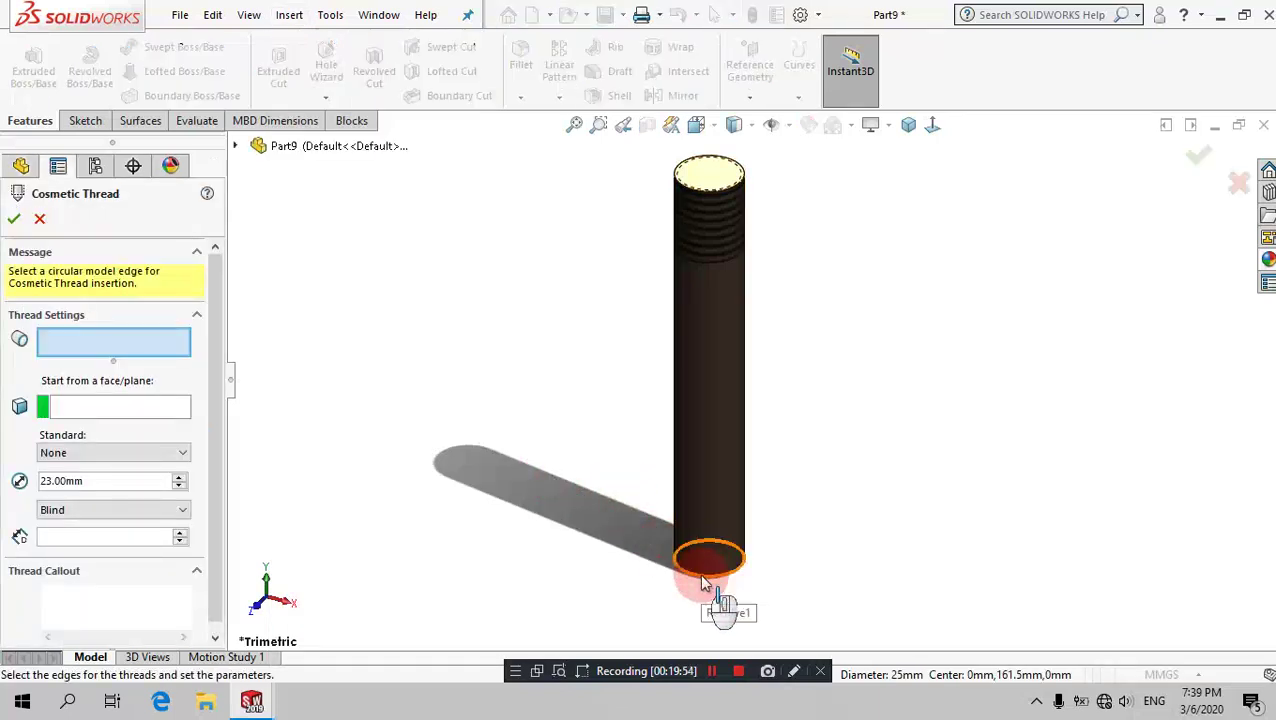
left_click(702, 580)
left_click(91, 393)
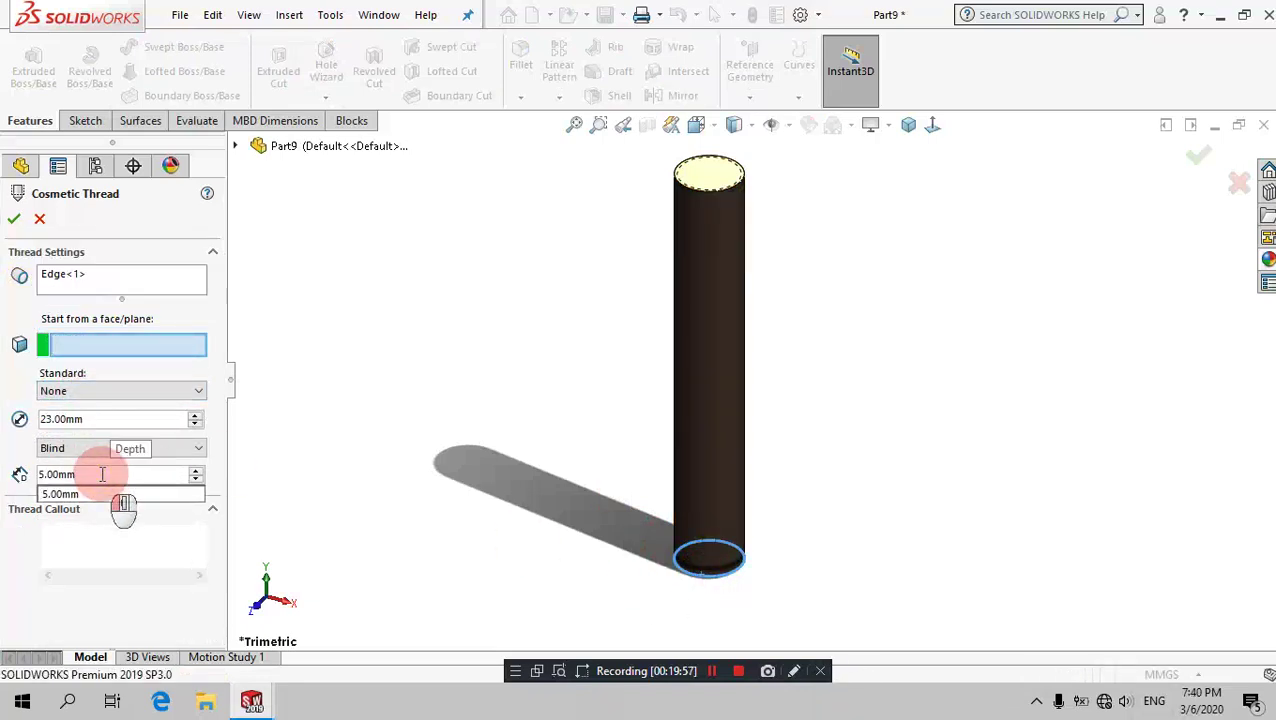
left_click_drag(102, 474, 5, 466)
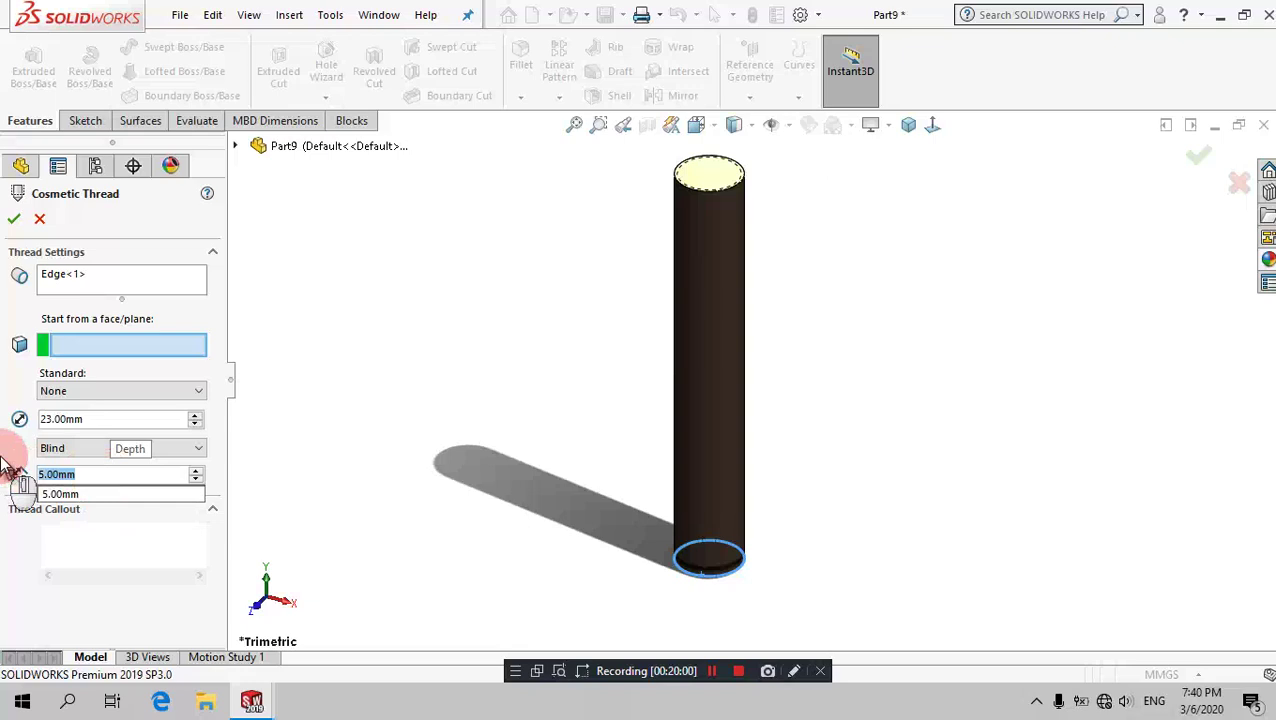
type("60")
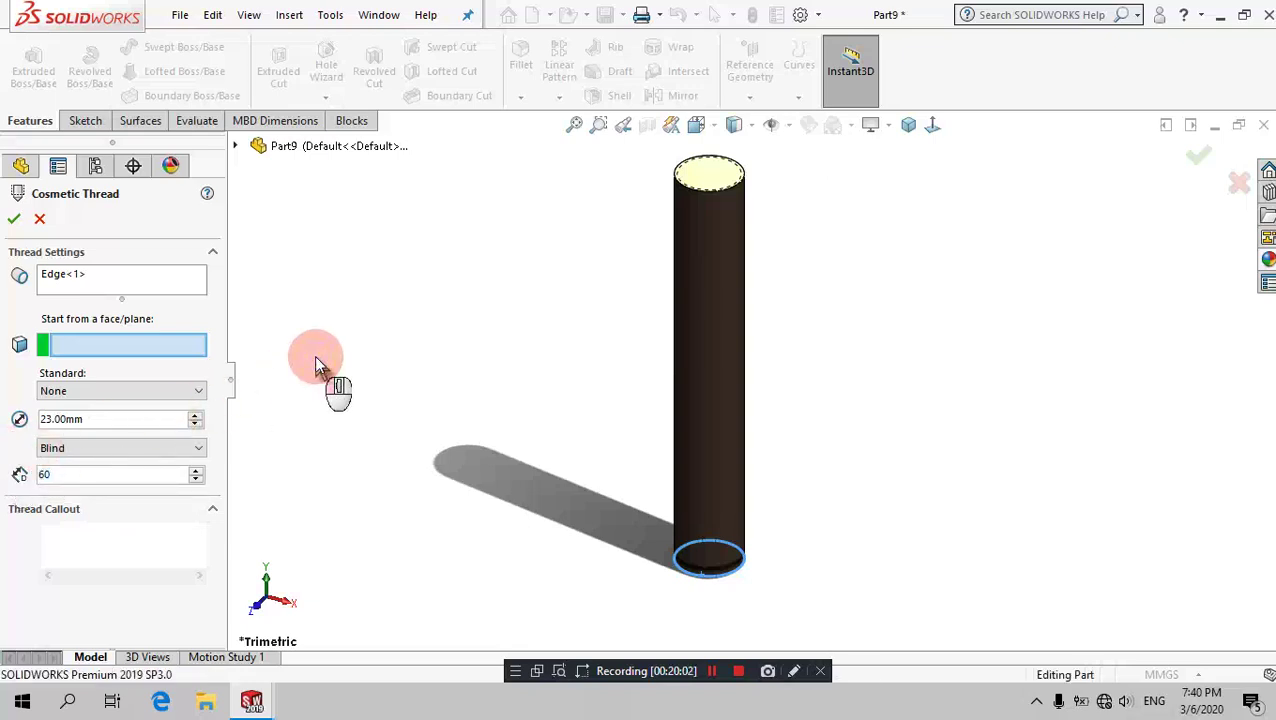
left_click(14, 218)
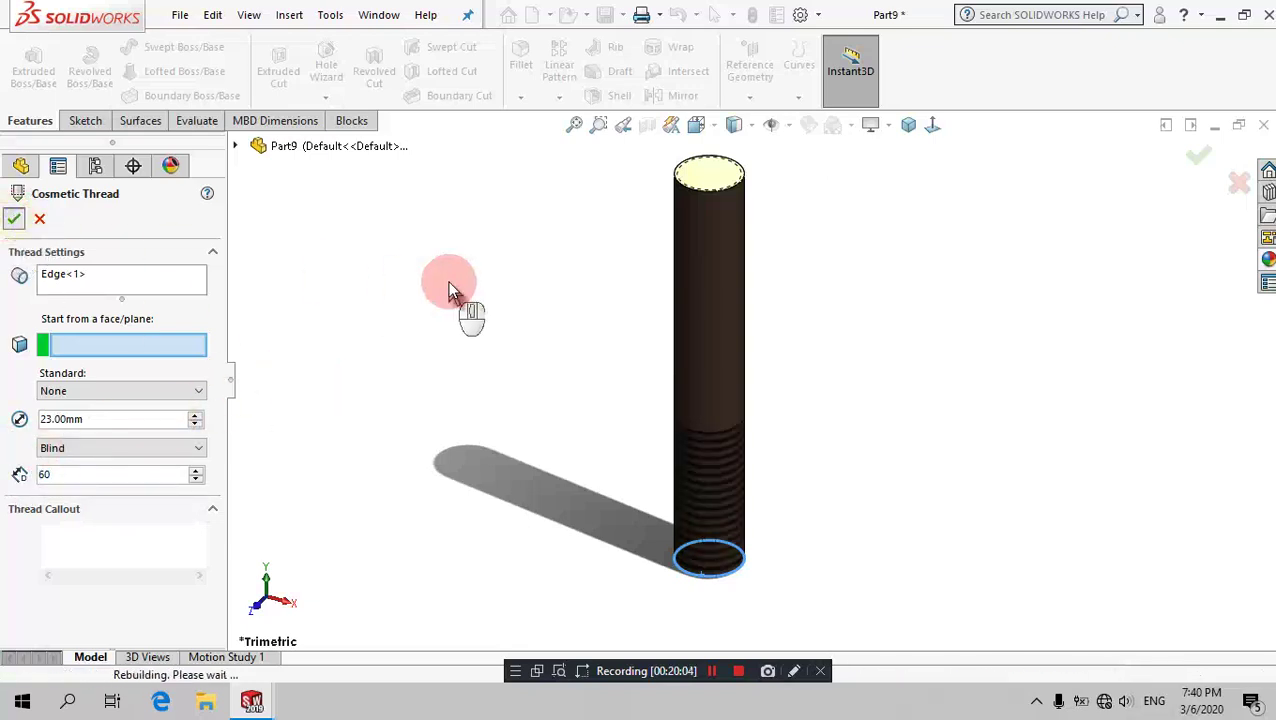
left_click(1230, 330)
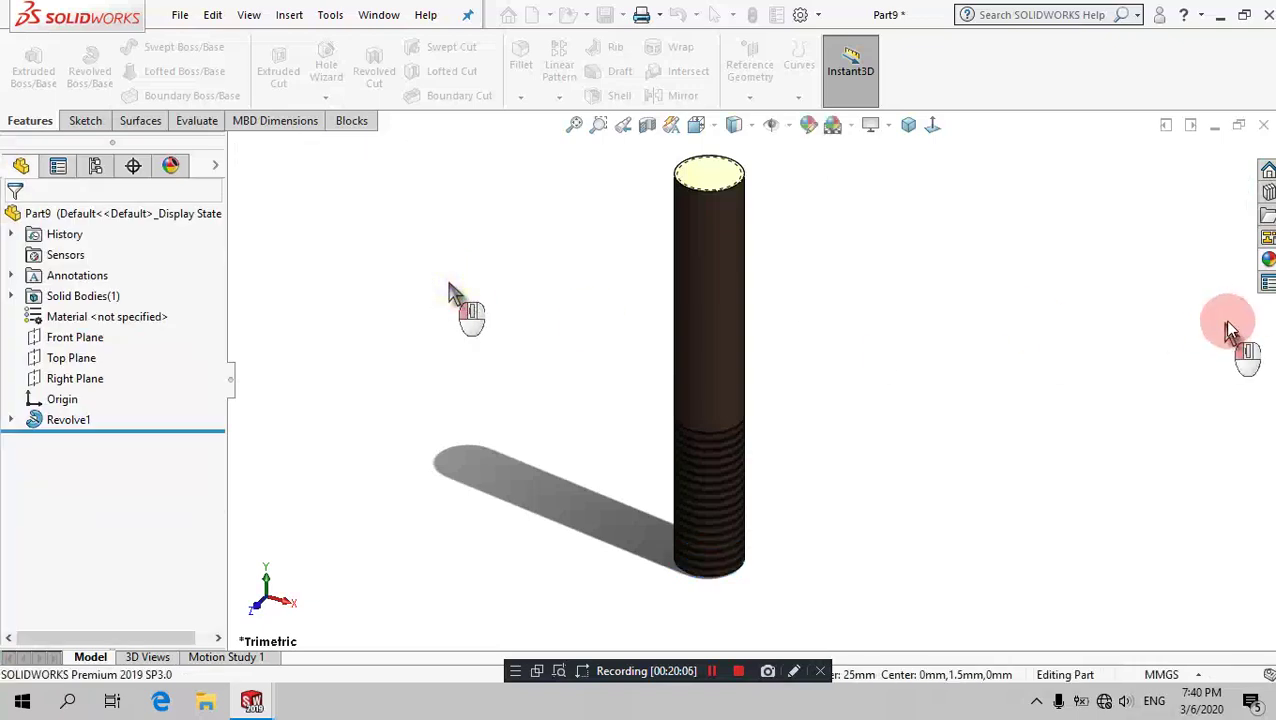
left_click(1268, 259)
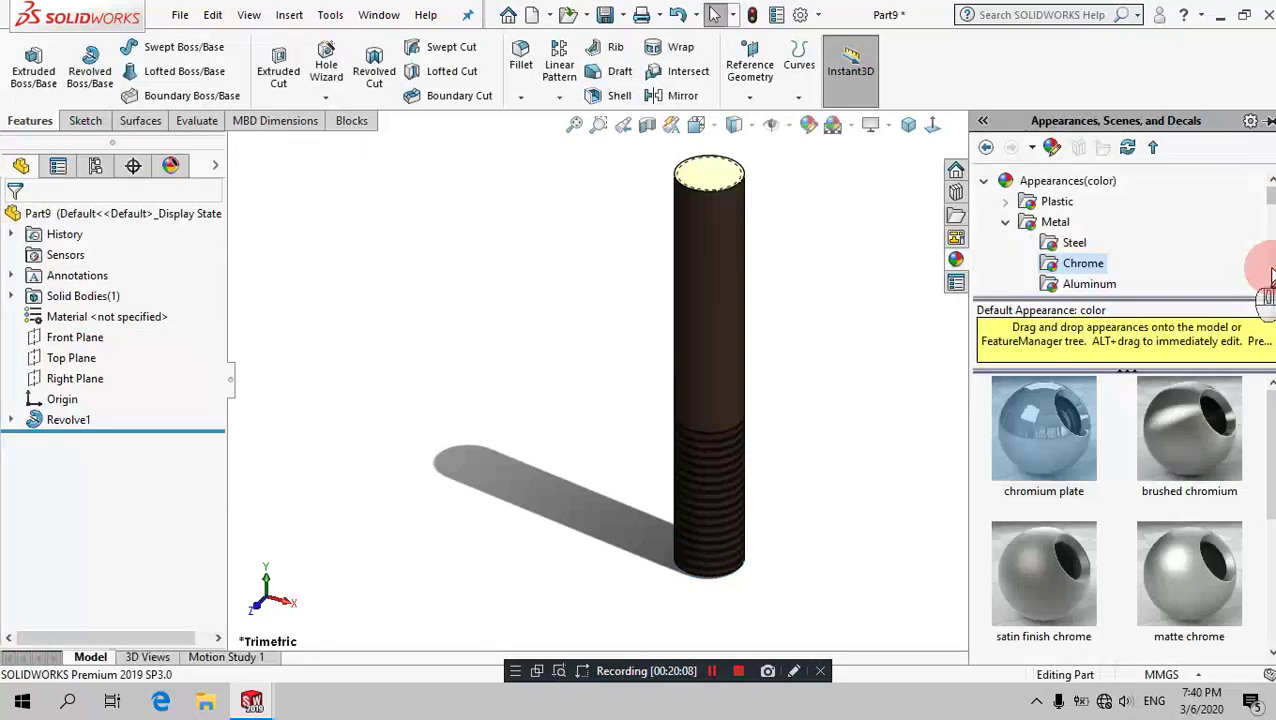
Step: Apply the sandblasted nickel appearance to the whole part
scroll(1117, 243, "down", 1)
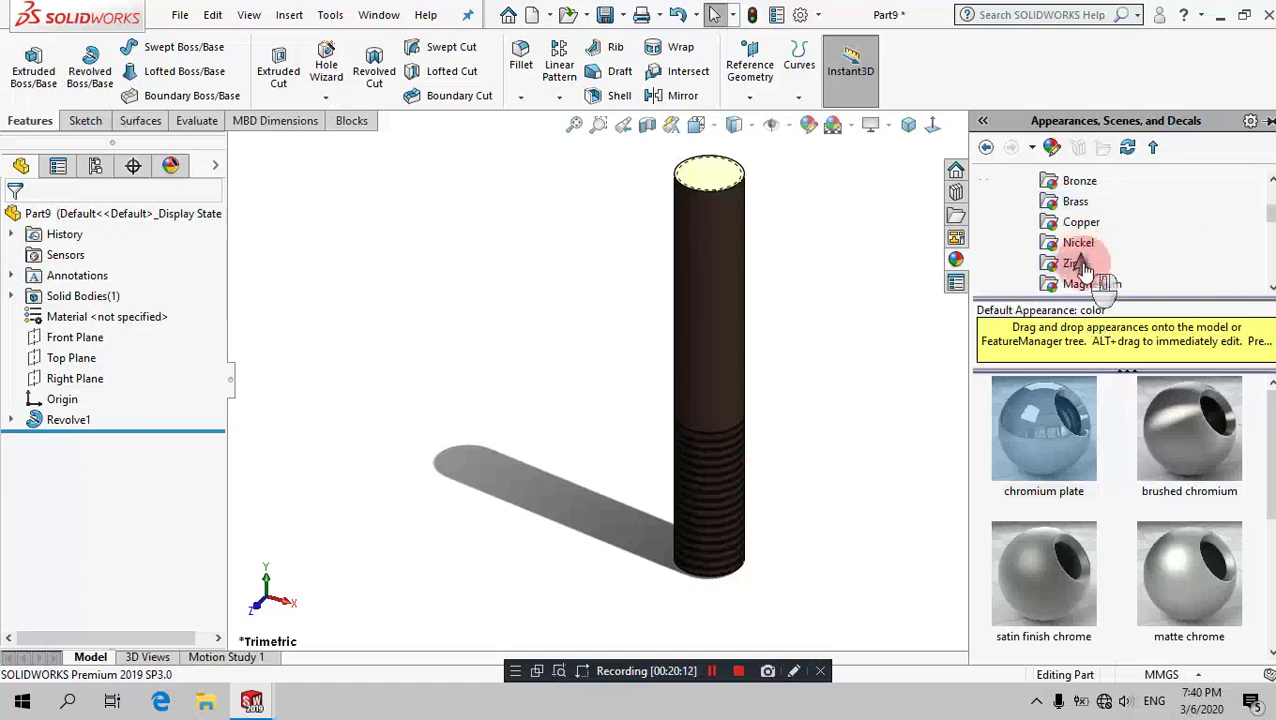
left_click(1082, 224)
left_click(1084, 245)
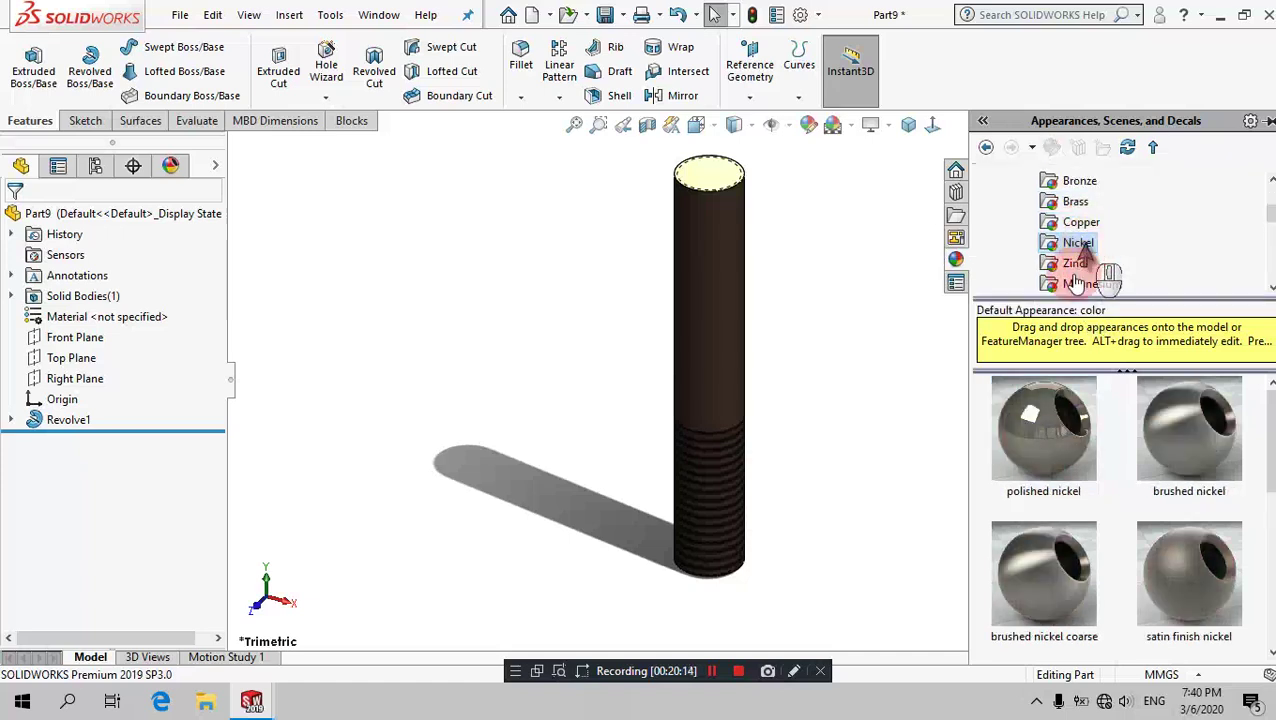
scroll(1105, 600, "down", 3)
mouse_move(1180, 440)
left_mouse_down()
mouse_move(660, 390)
mouse_move(684, 353)
left_mouse_up()
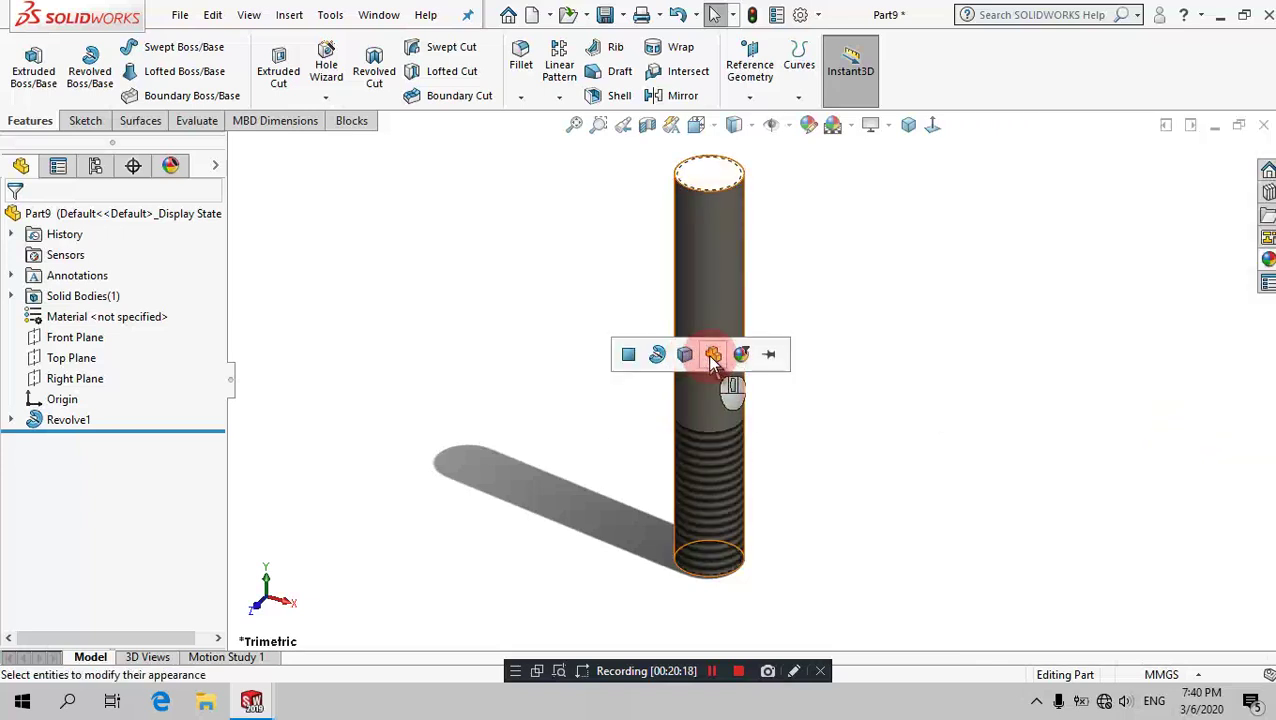
left_click(713, 356)
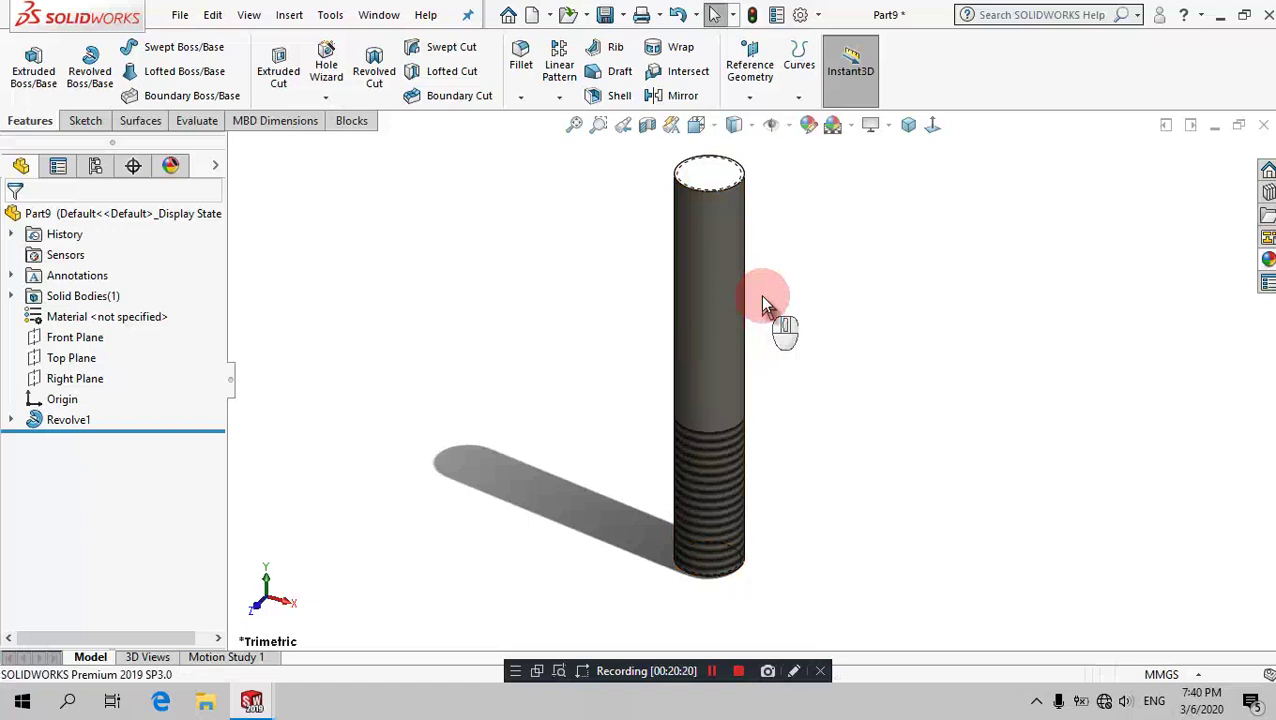
Step: Save the part as Stud
key("ctrl+s")
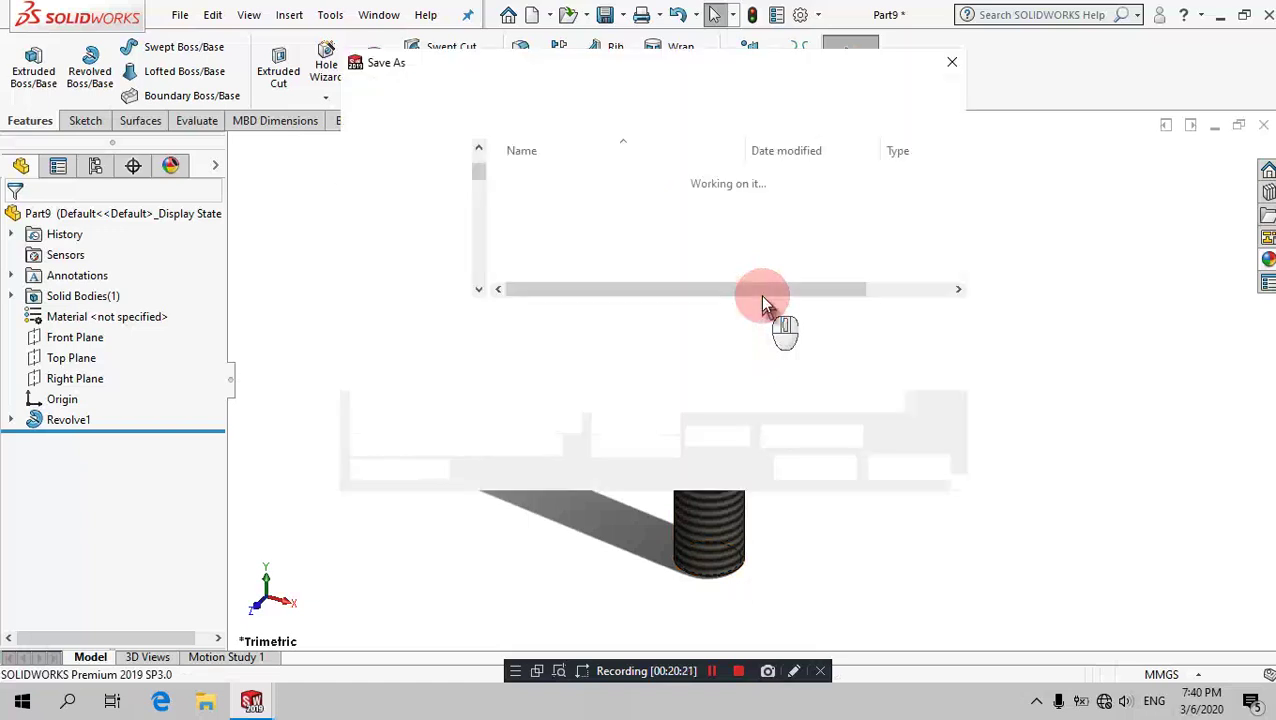
type("Stud")
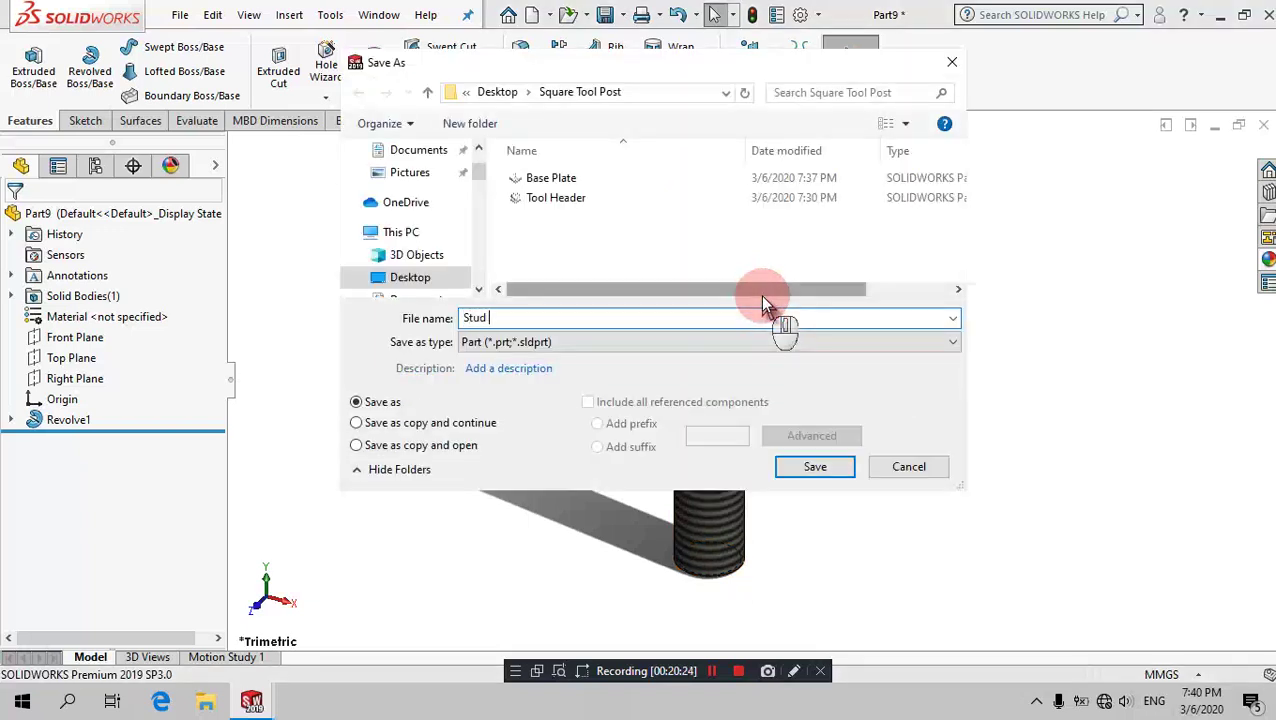
key("shift")
key("Return")
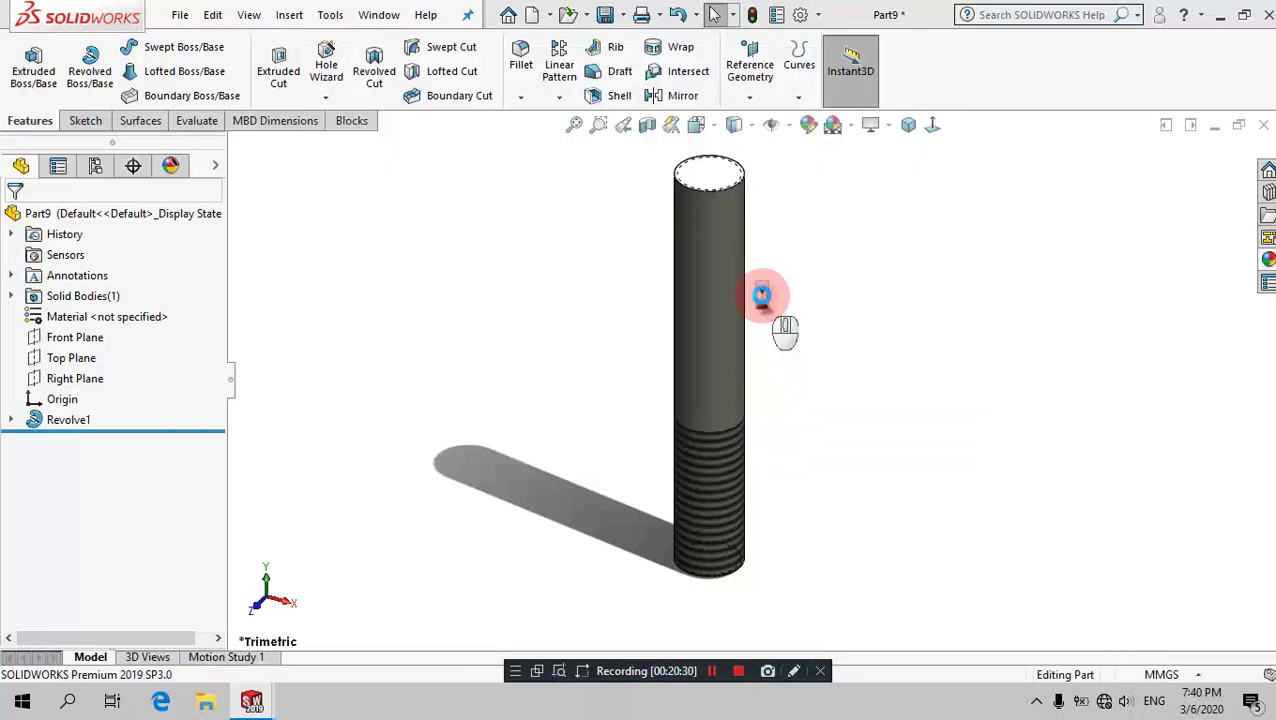
left_click(826, 280)
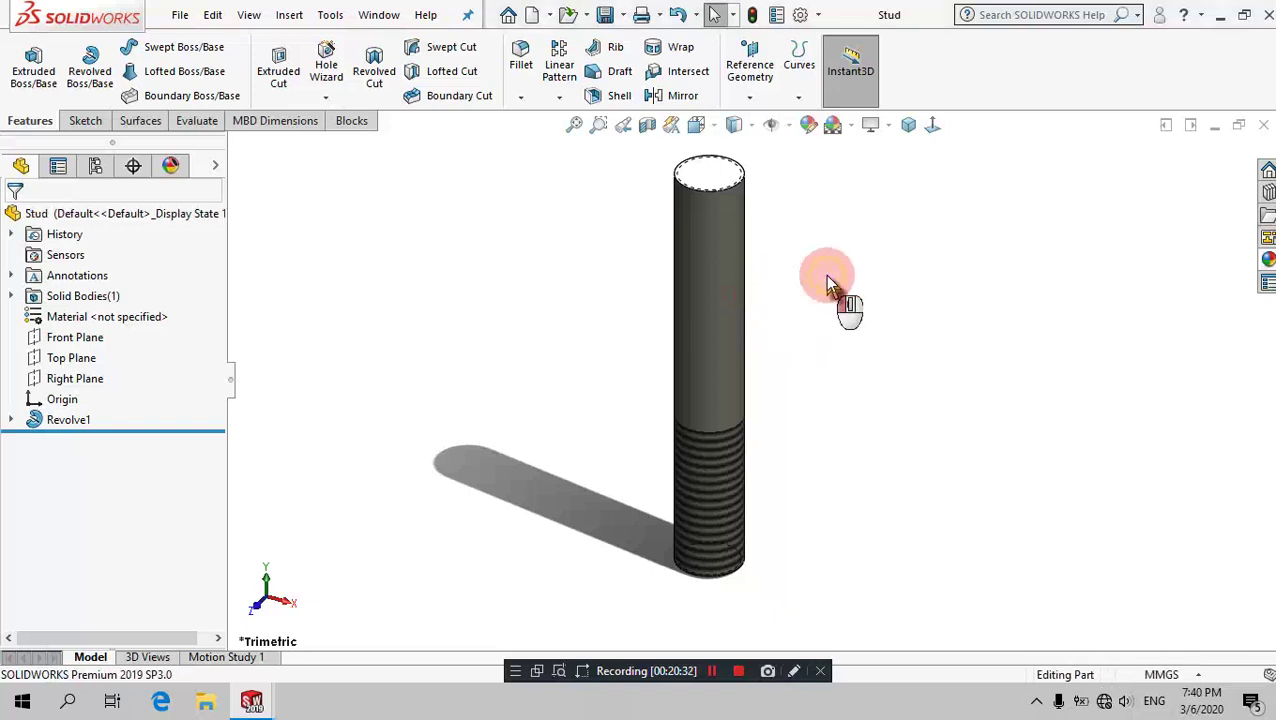
Step: Create a new part from the Part MM template
left_click(532, 16)
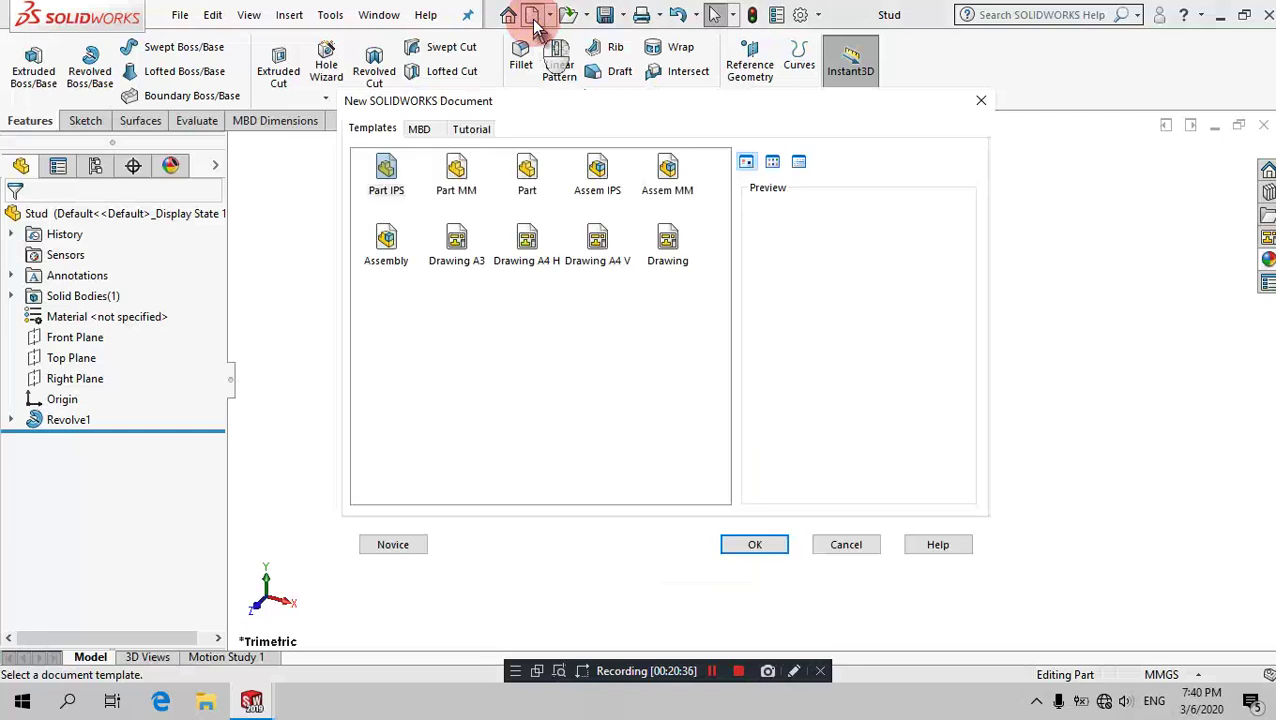
left_click(458, 178)
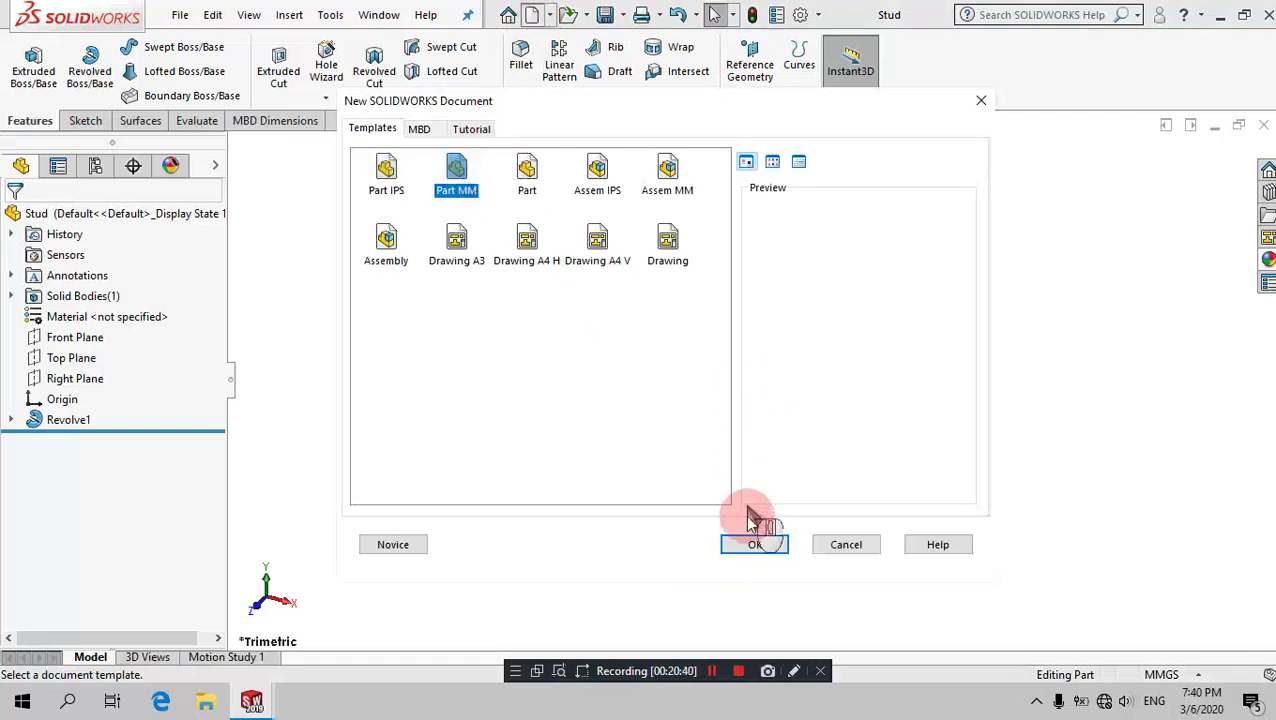
left_click(751, 544)
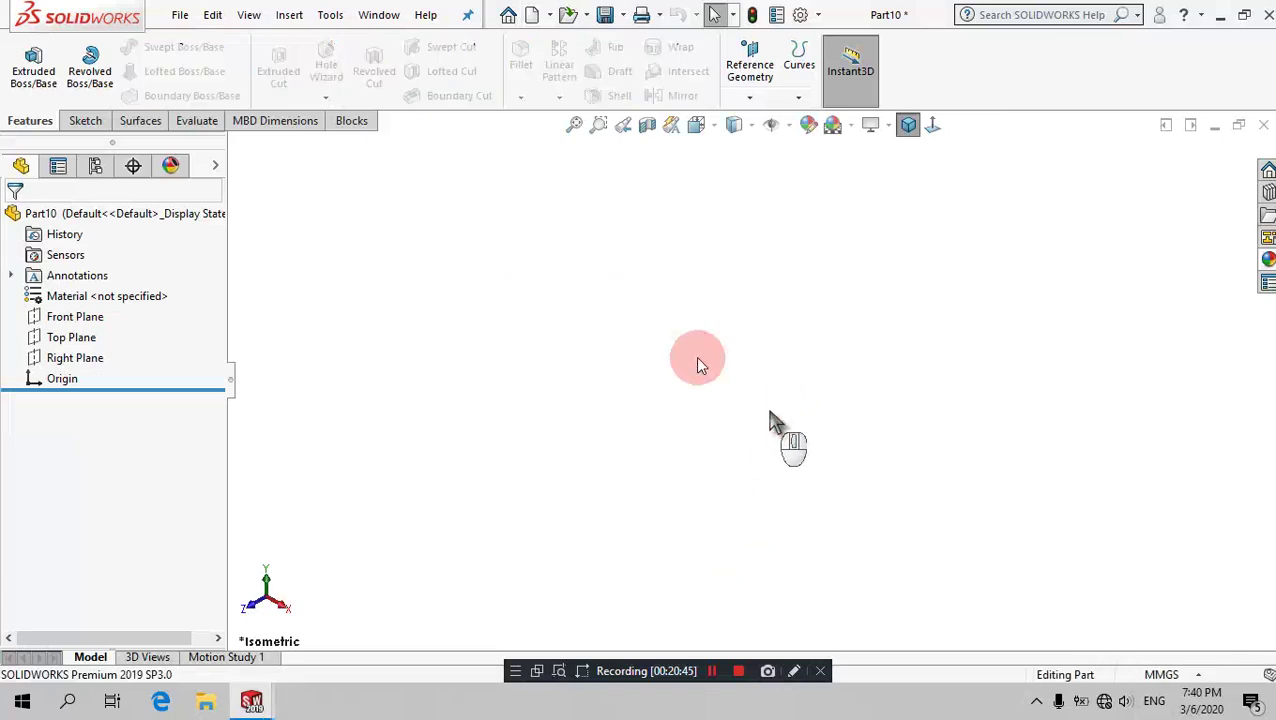
Step: Start Sketch1 on the Front Plane
left_click(84, 122)
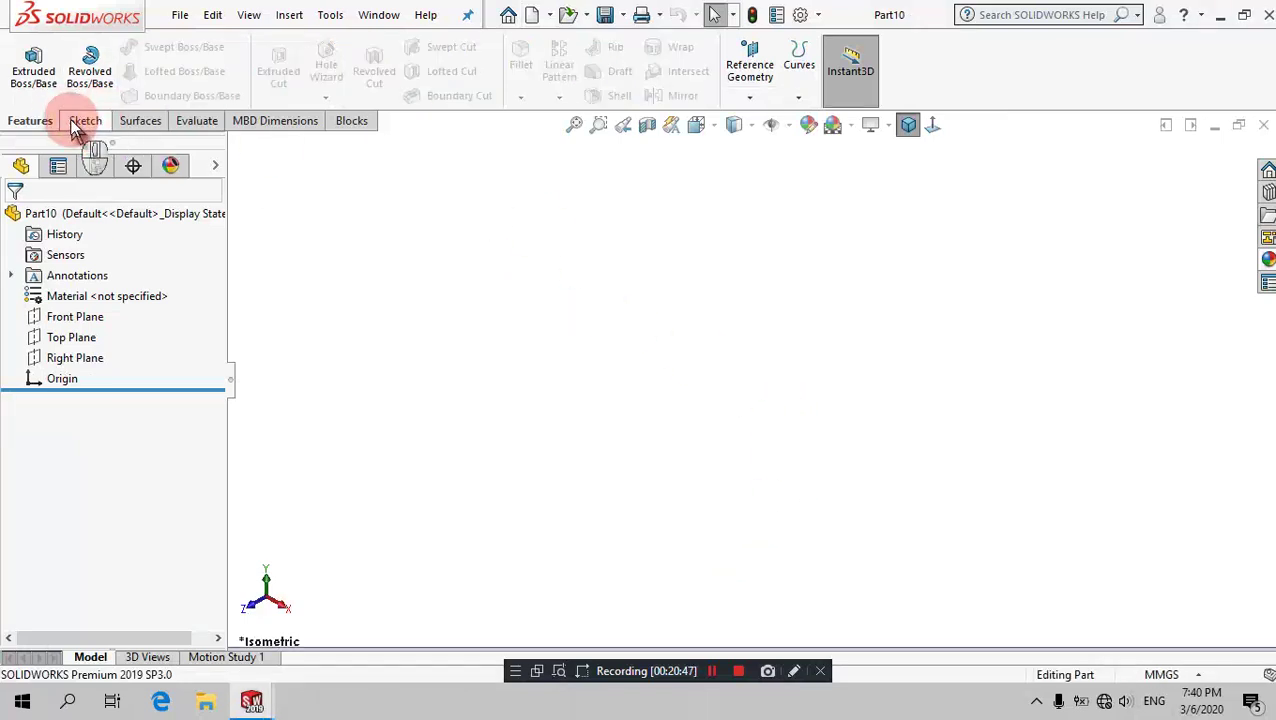
left_click(26, 62)
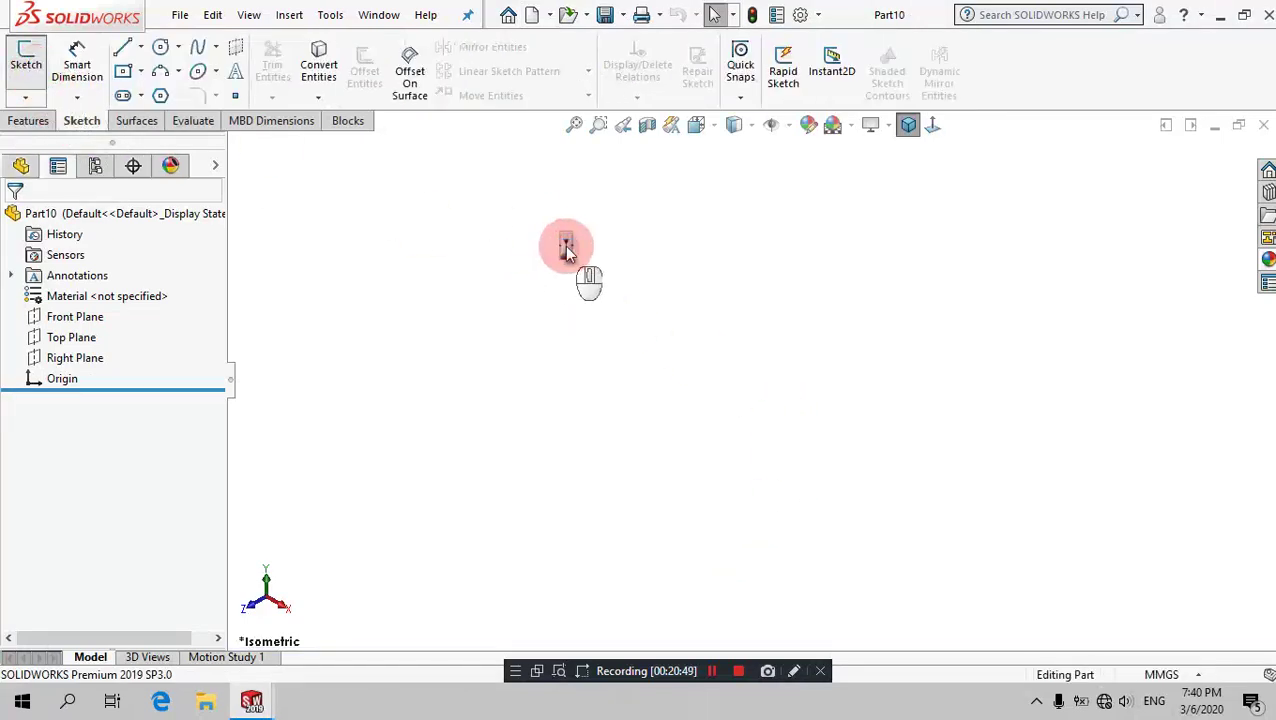
left_click(713, 240)
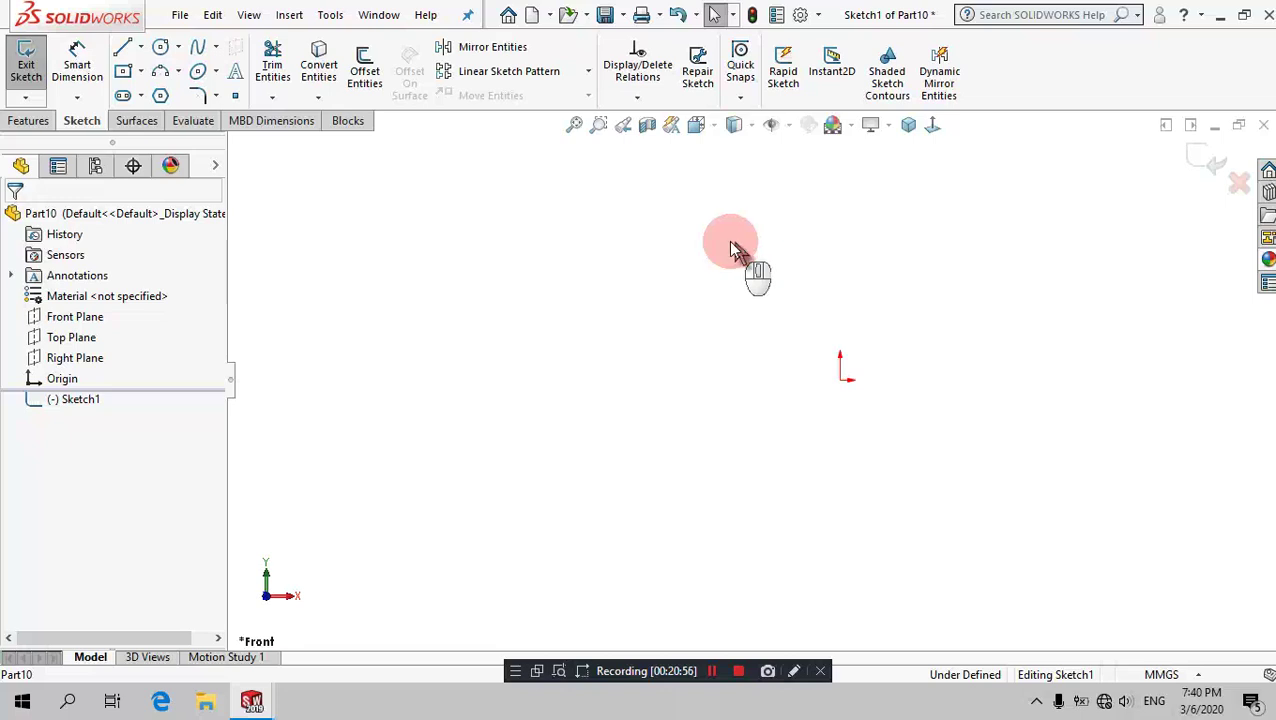
Step: Draw the profile from the origin: vertical edge, flat top, chamfer, right side, short bottom, and an arc back
left_click(123, 52)
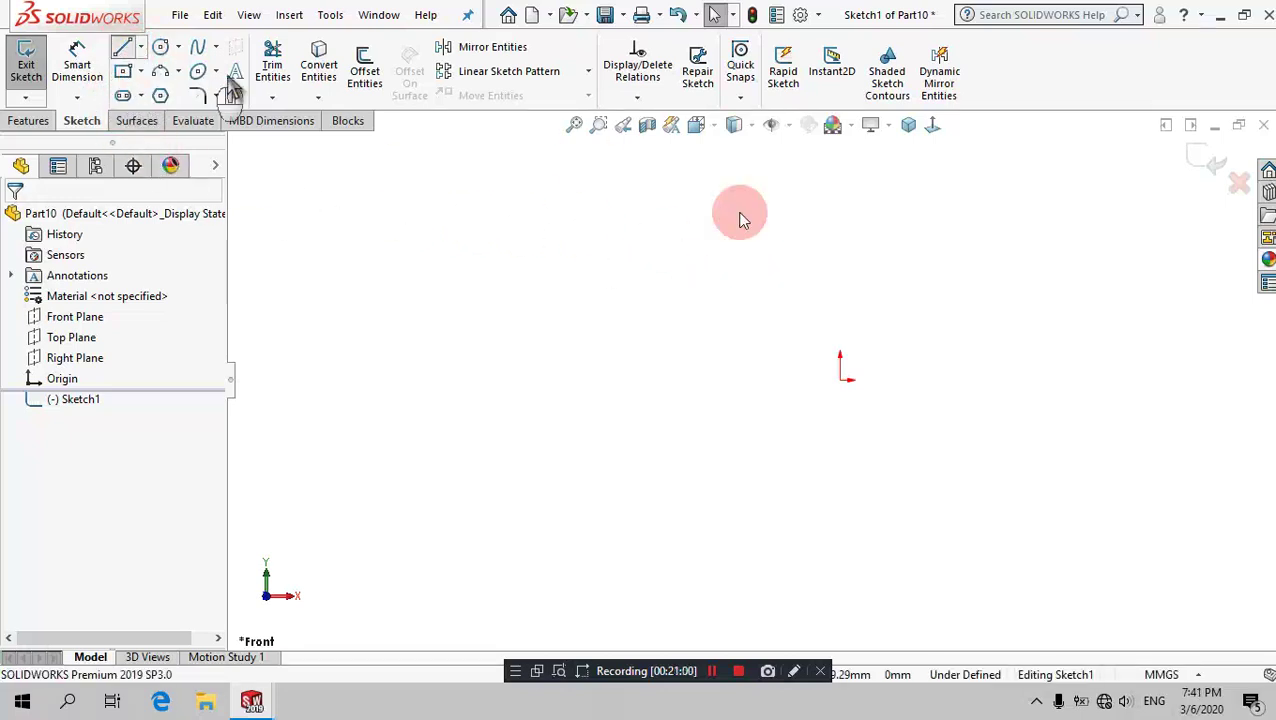
left_click(840, 380)
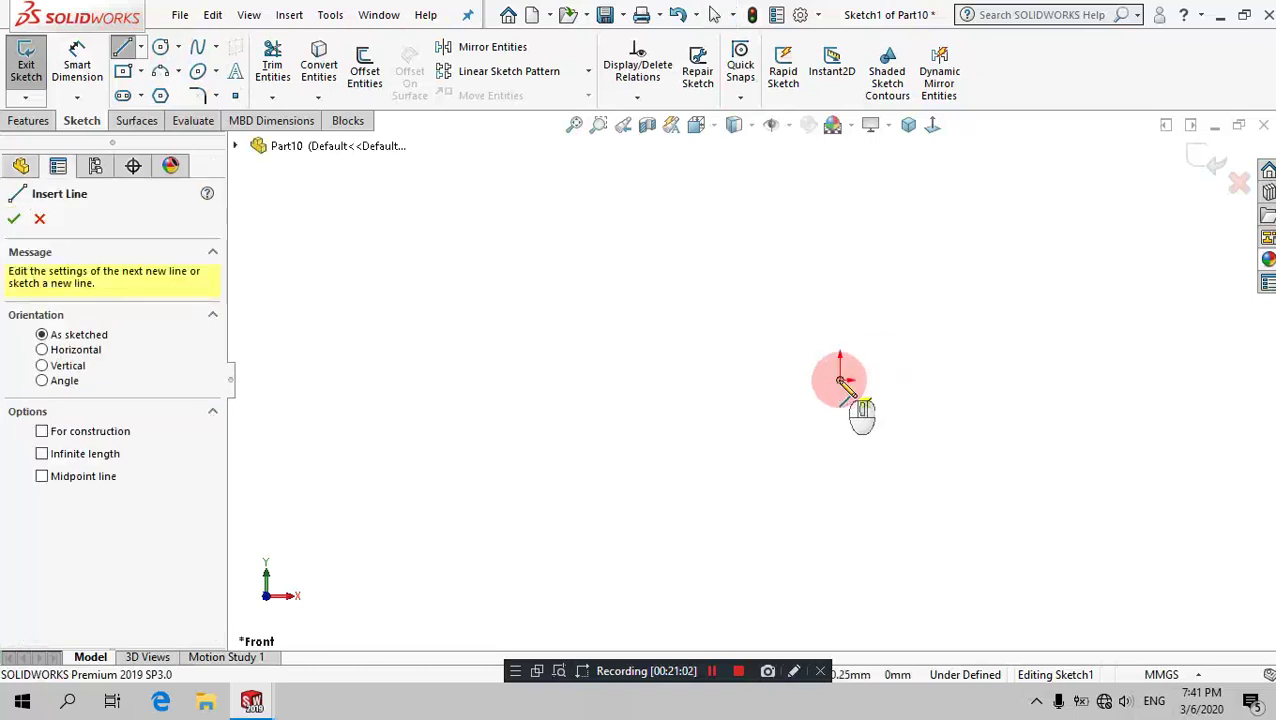
left_click(841, 180)
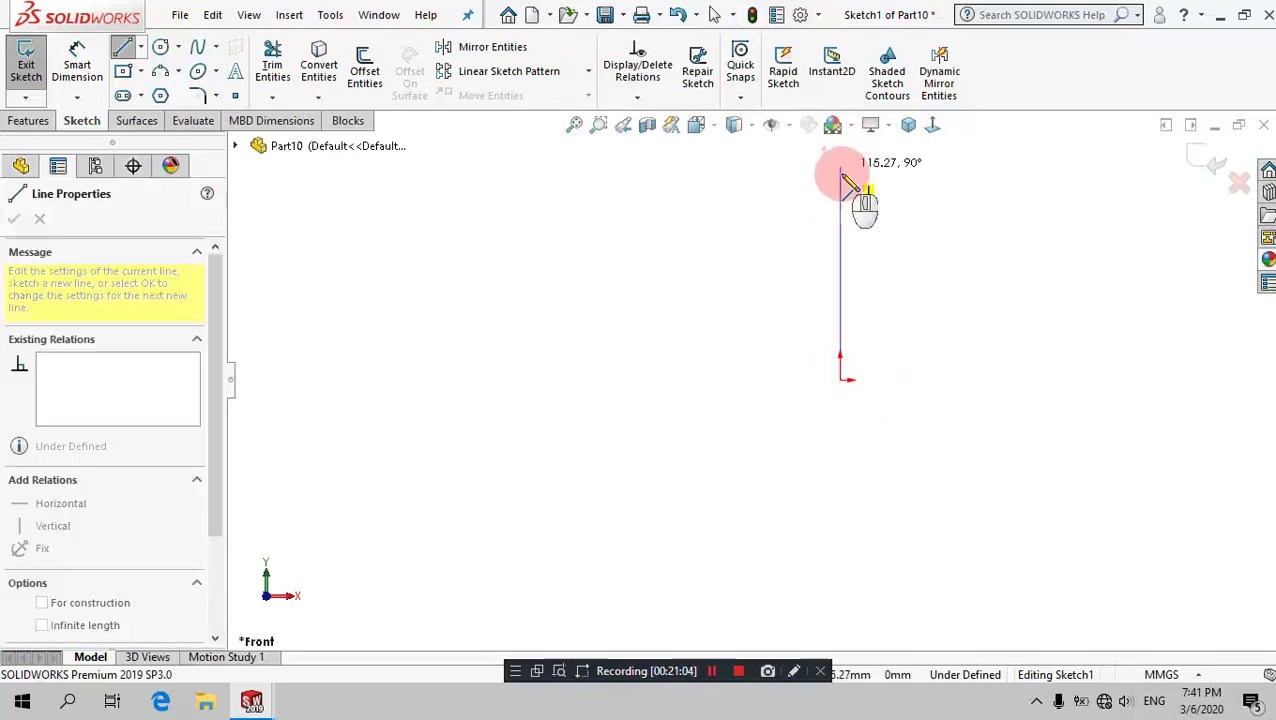
left_click(906, 173)
left_click(972, 238)
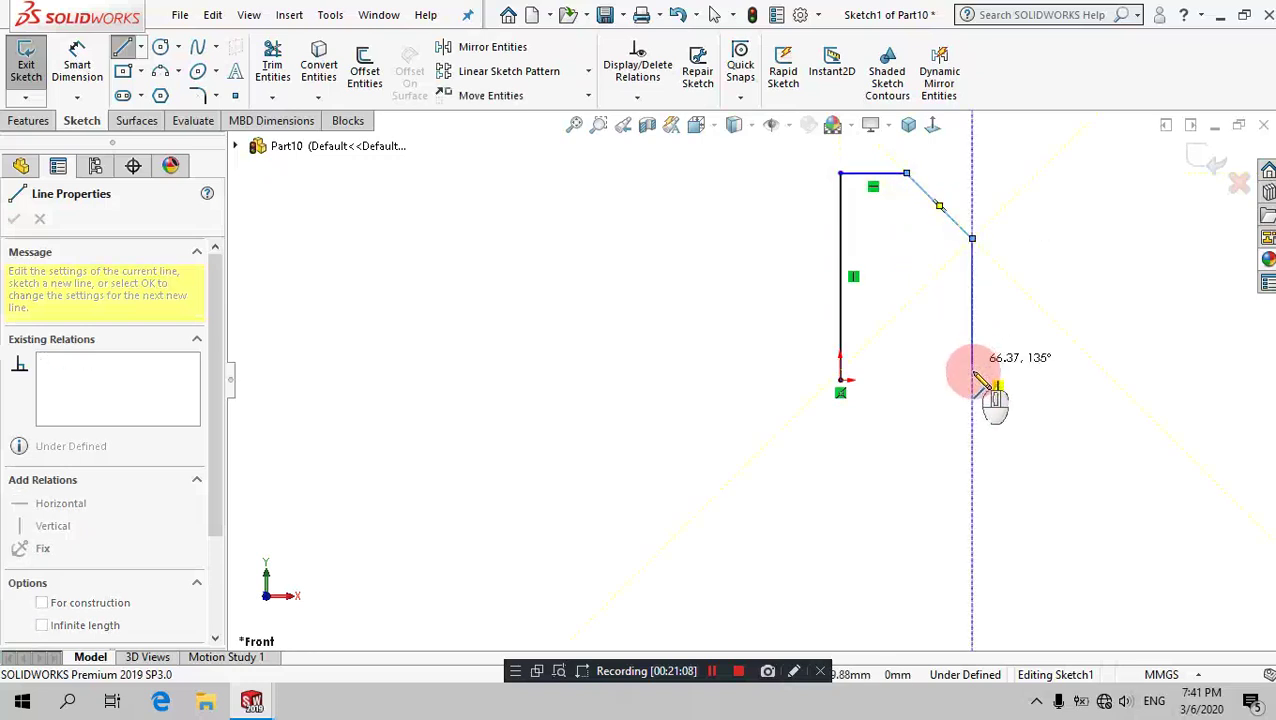
left_click(972, 402)
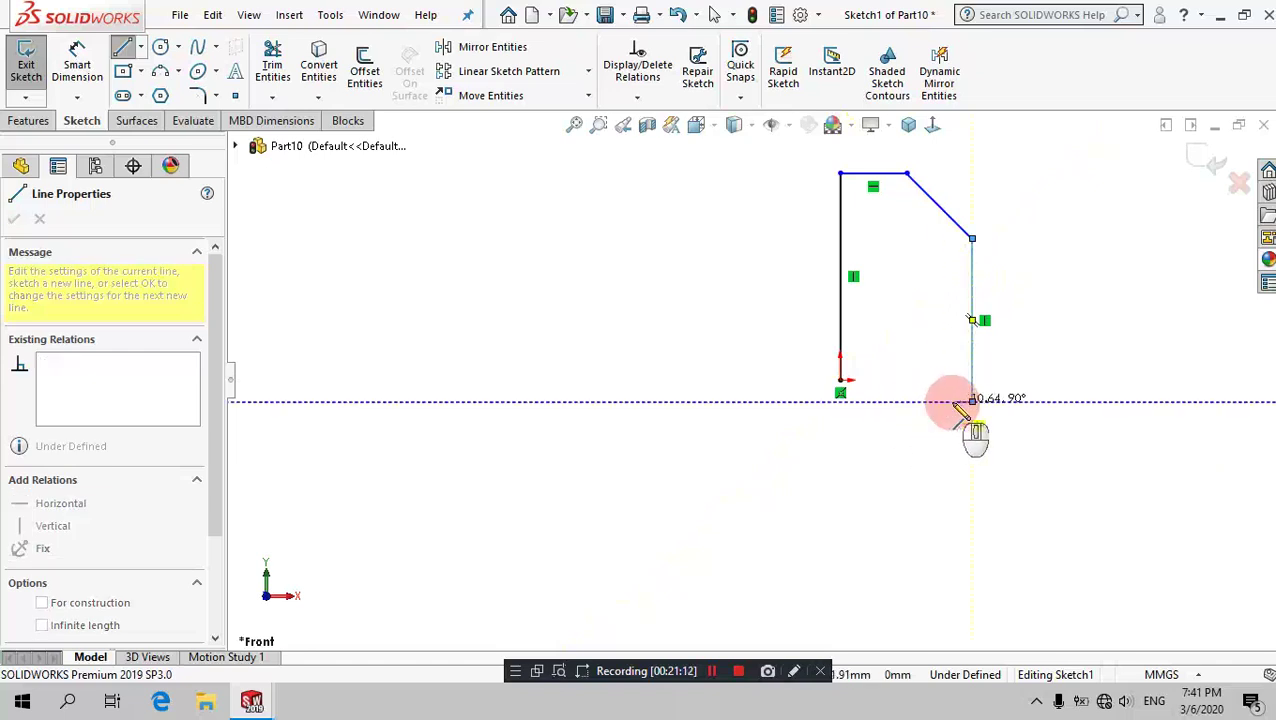
left_click(957, 404)
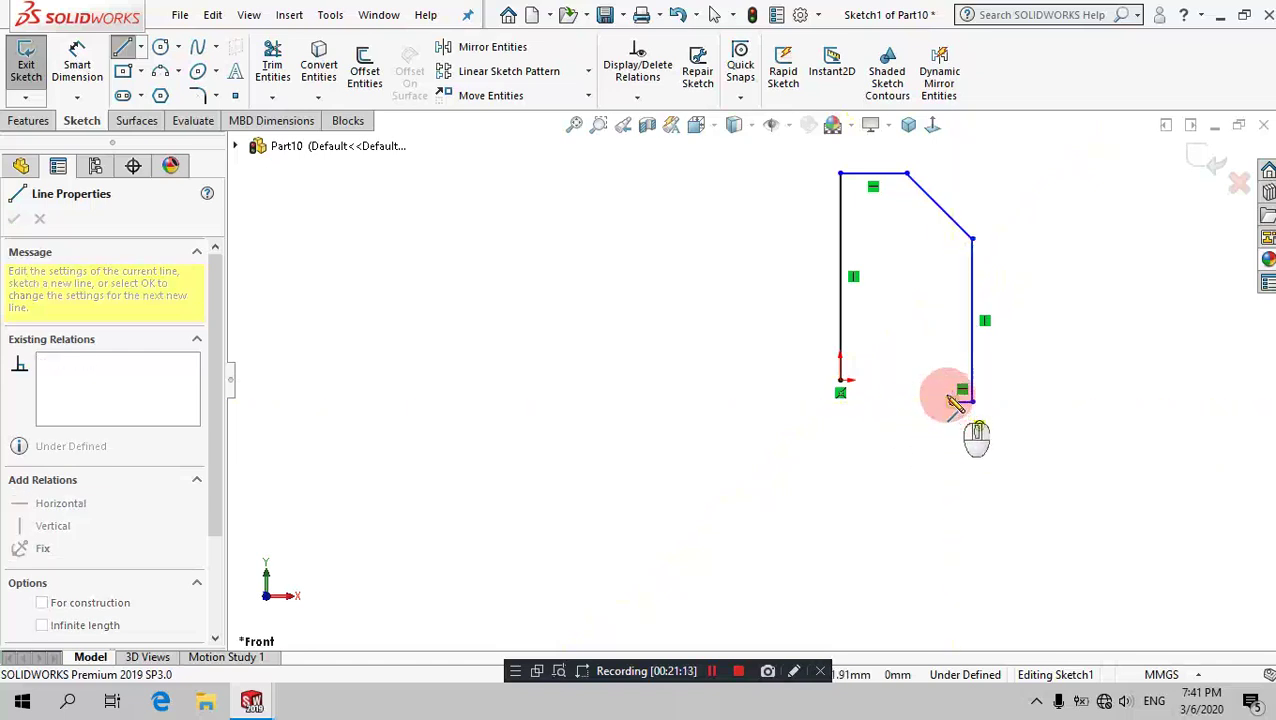
left_click_drag(848, 535, 920, 393)
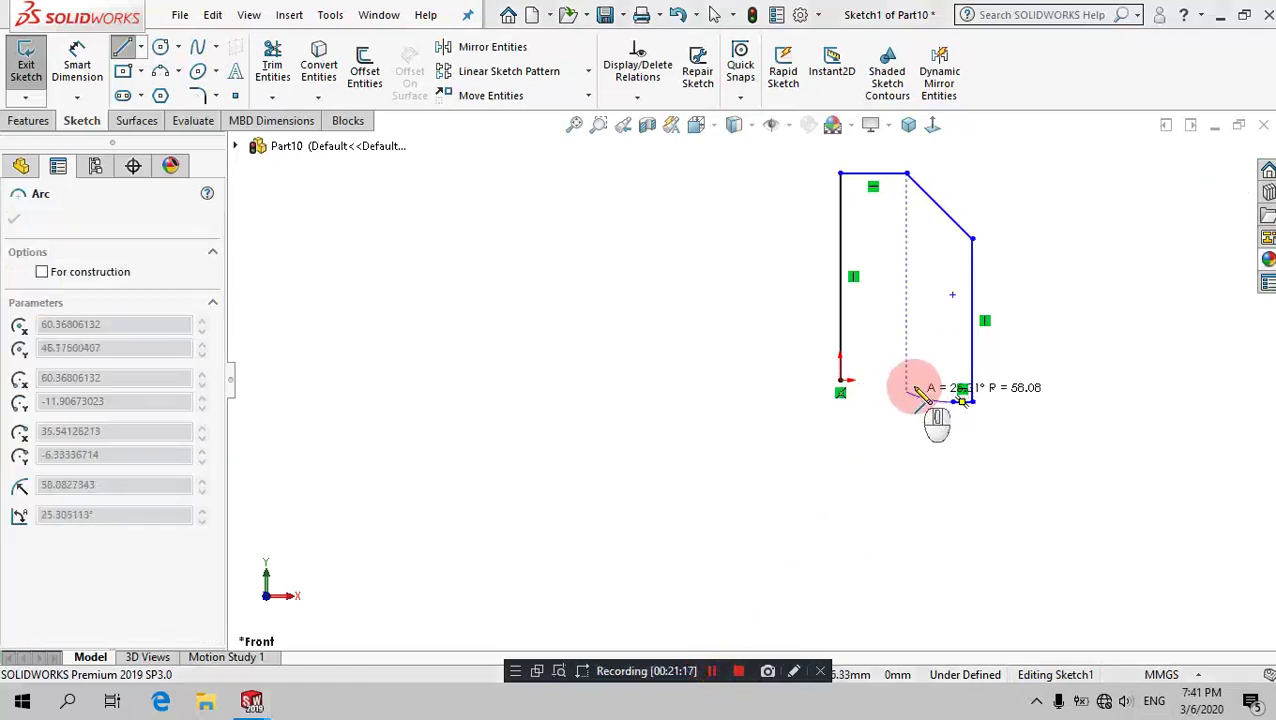
scroll(920, 393, "down", 3)
scroll(915, 395, "down", 1)
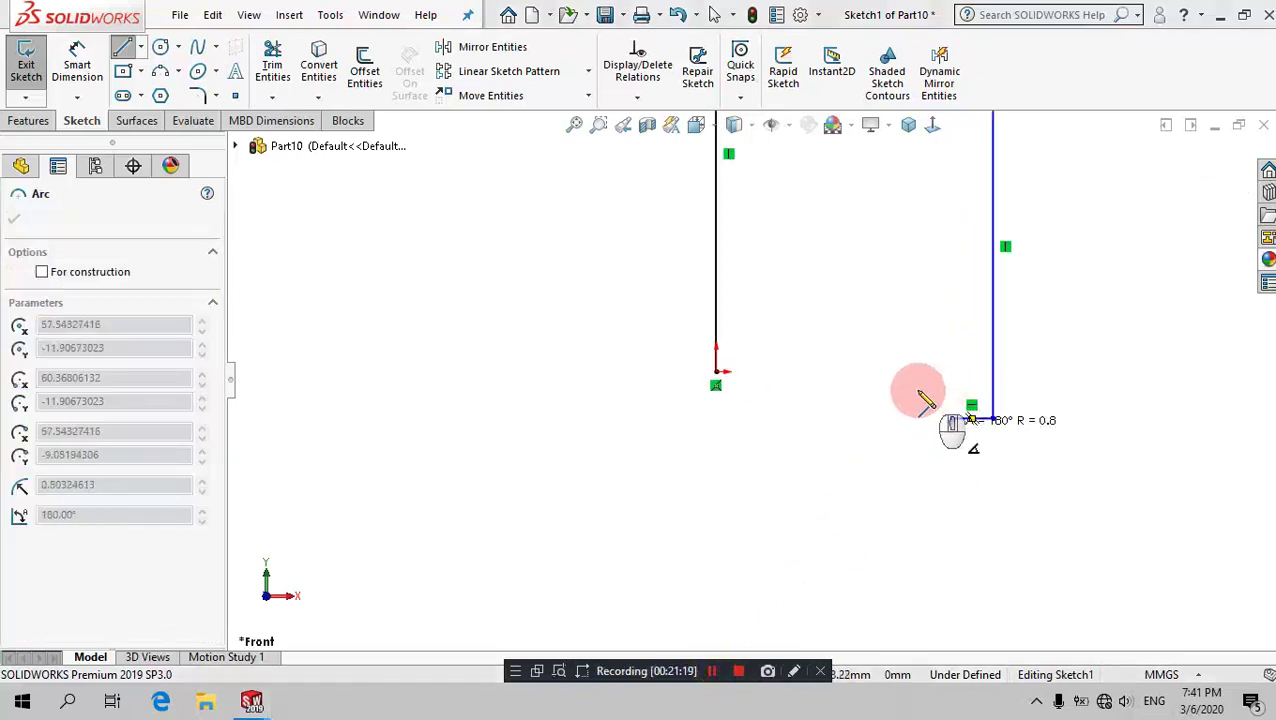
left_click_drag(918, 392, 716, 372)
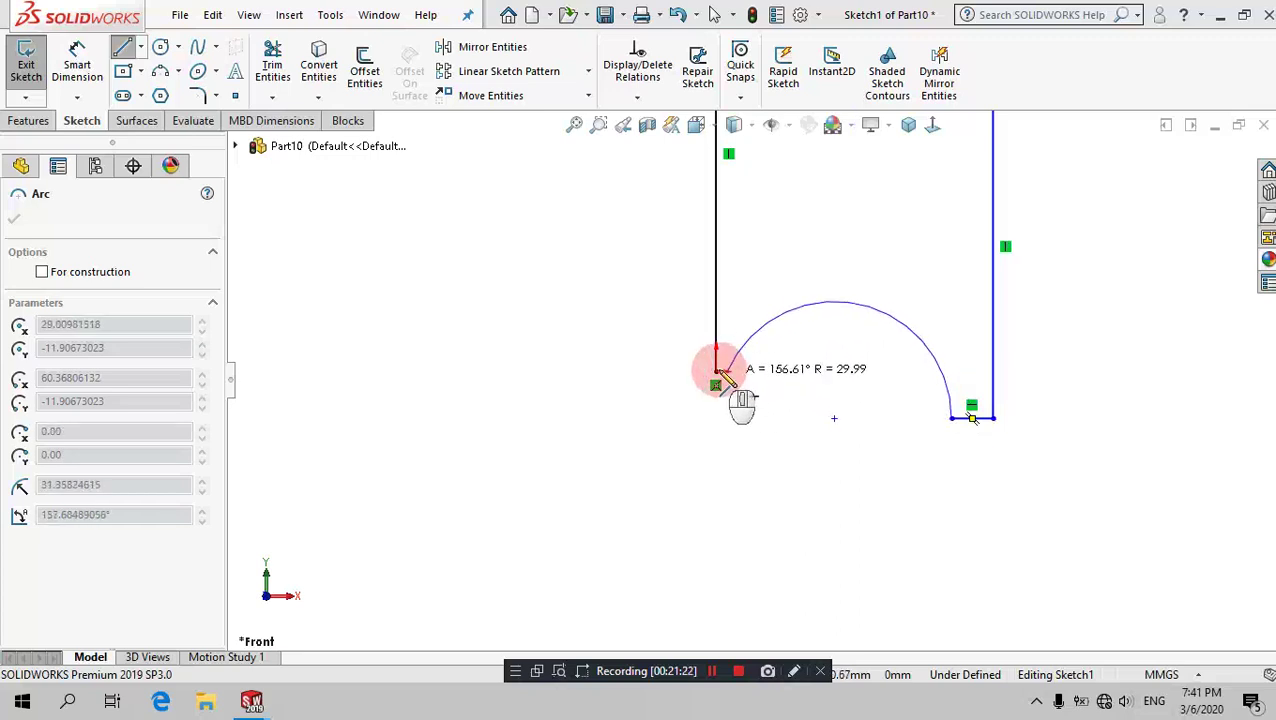
left_click(716, 372)
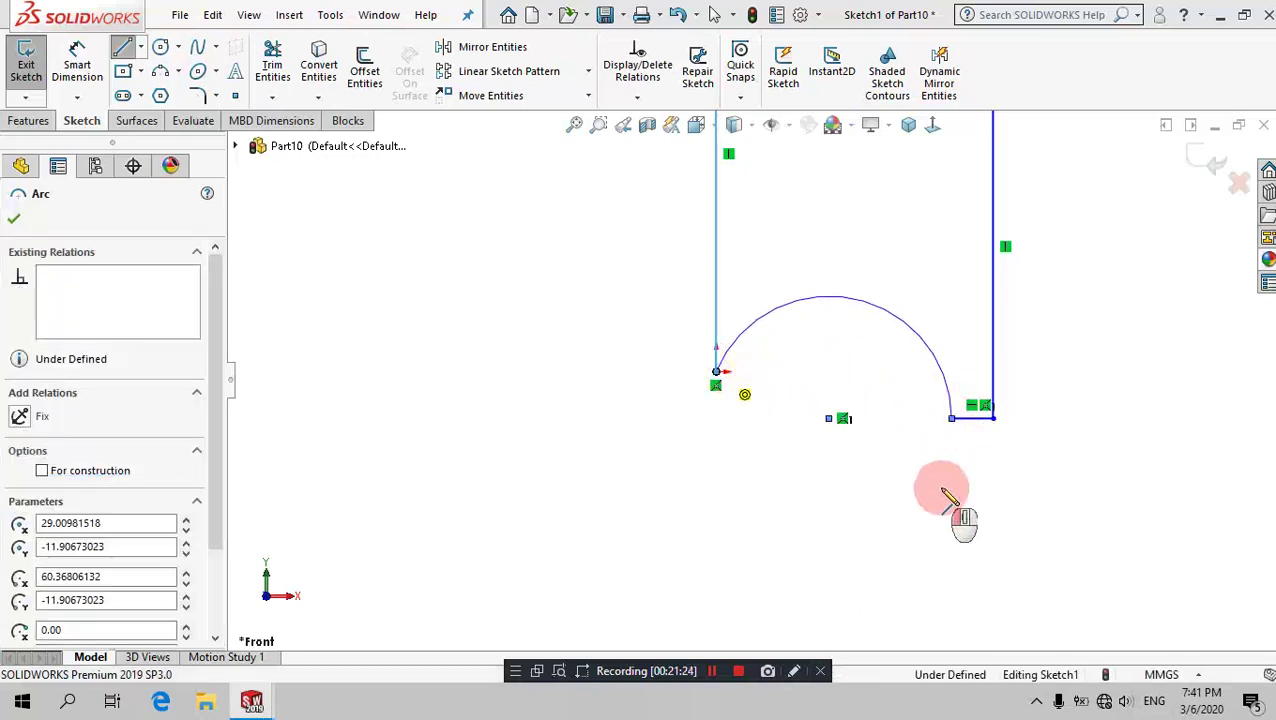
double_click(950, 496)
key("Escape")
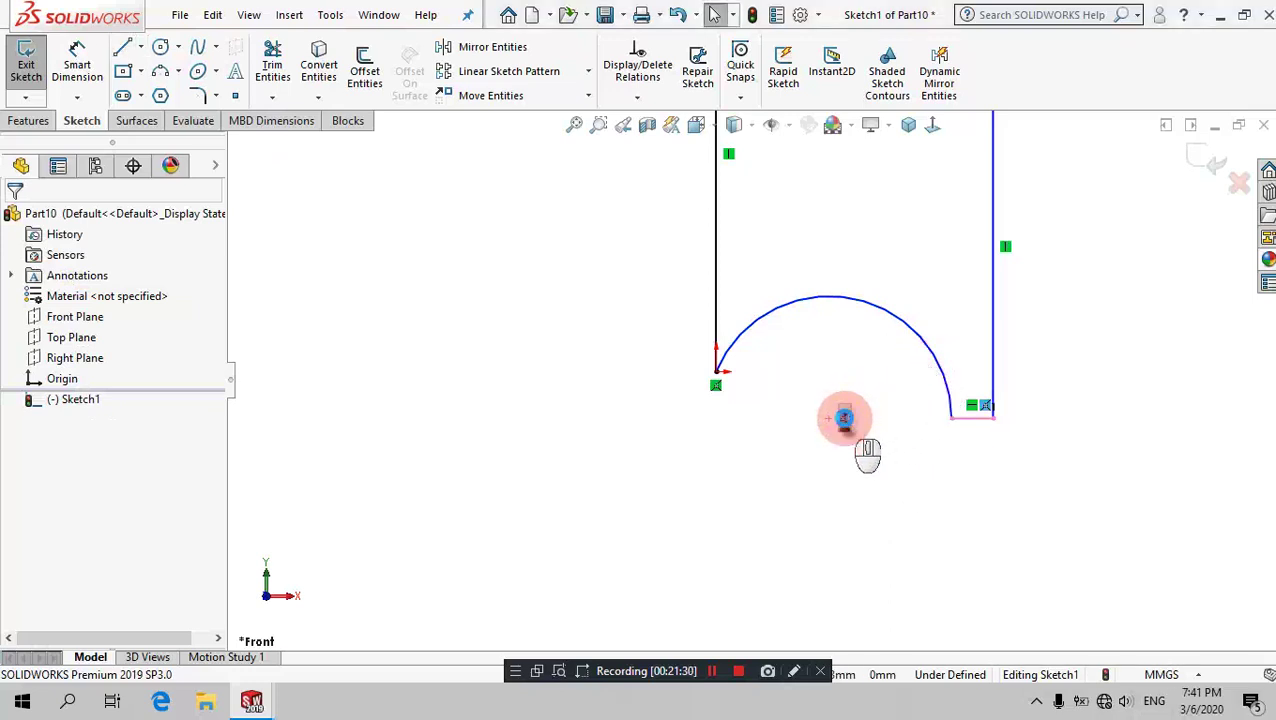
Step: Reshape the bottom arc lower and flatter, and join its end to the origin
left_click(842, 419)
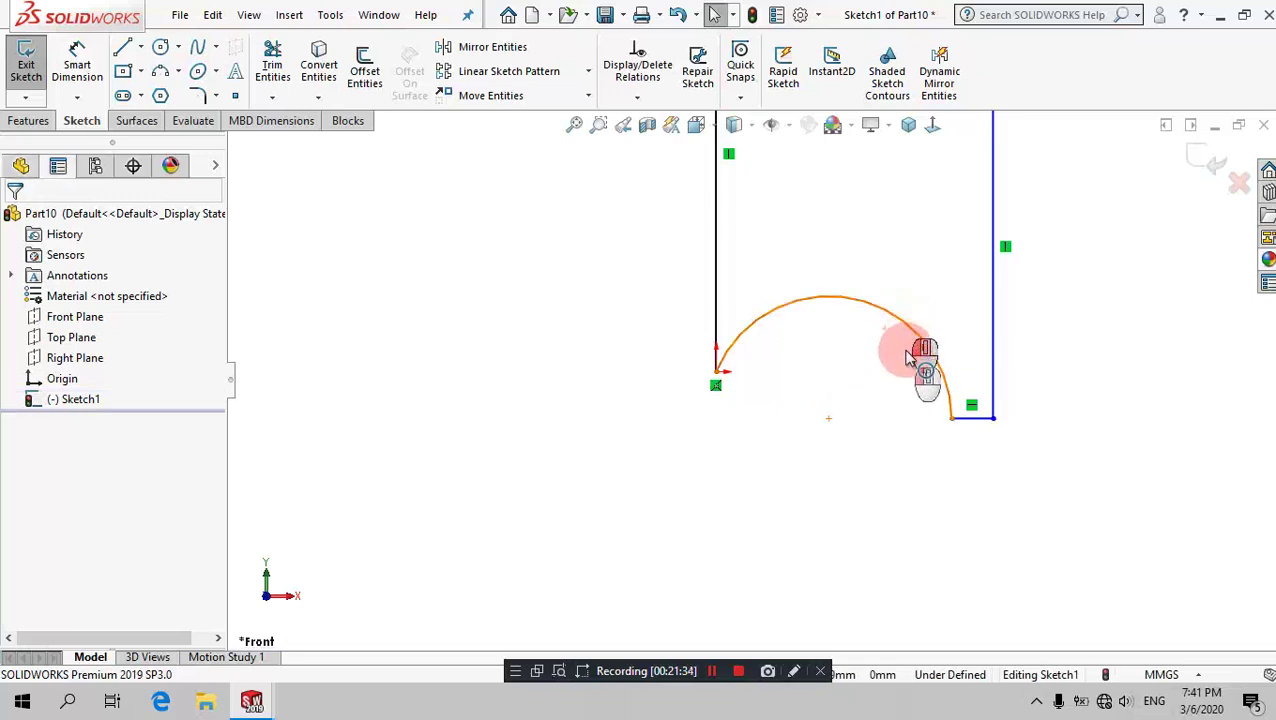
left_click_drag(910, 358, 914, 402)
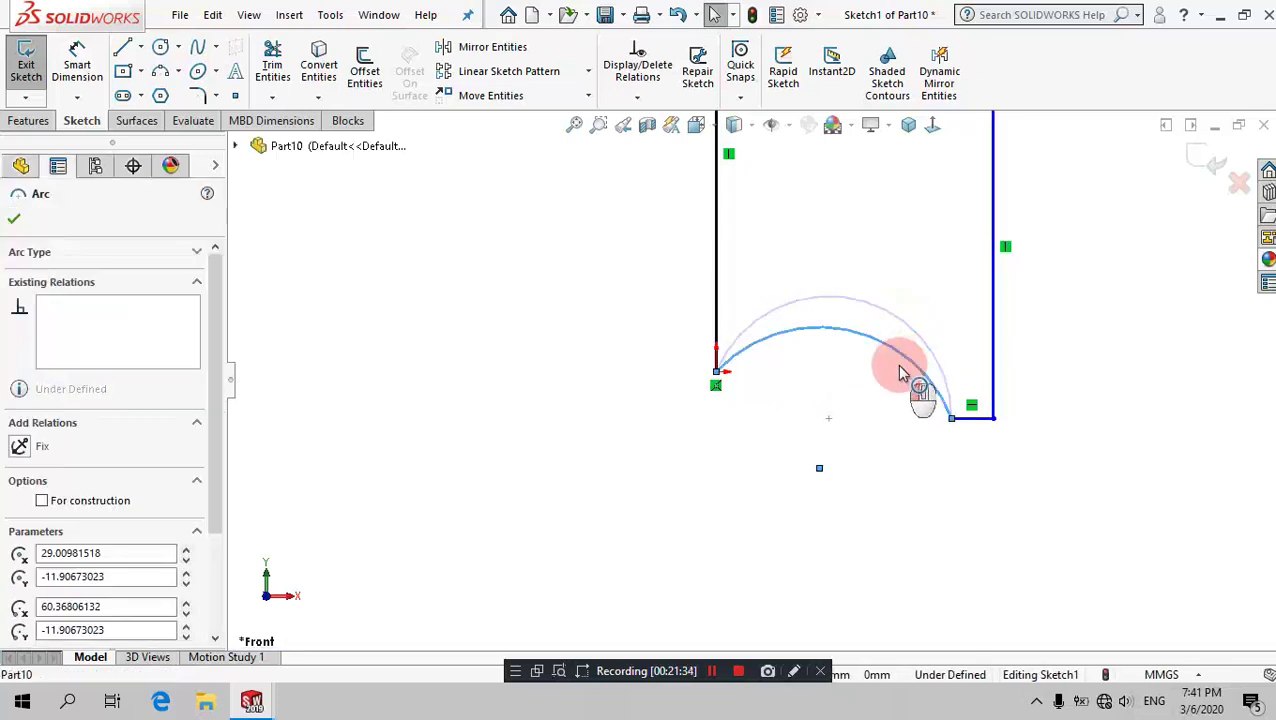
left_click(878, 476)
left_click(797, 586, "ctrl")
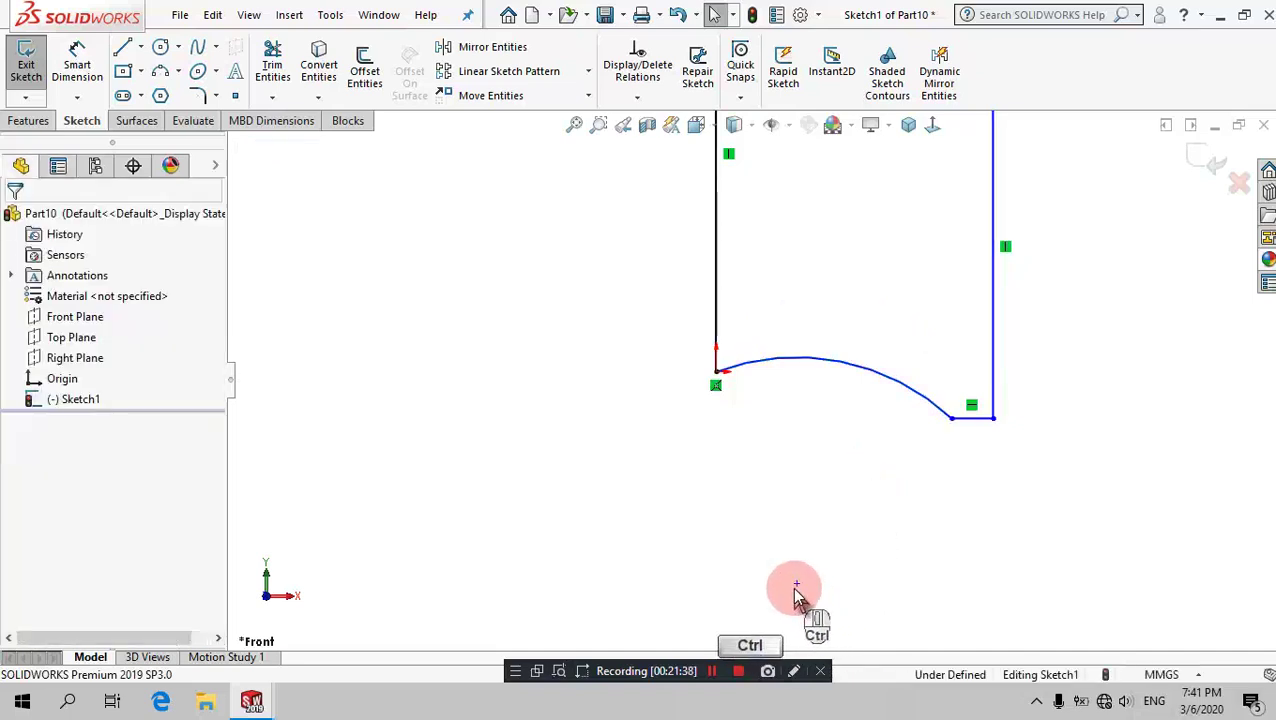
left_click(718, 372, "ctrl")
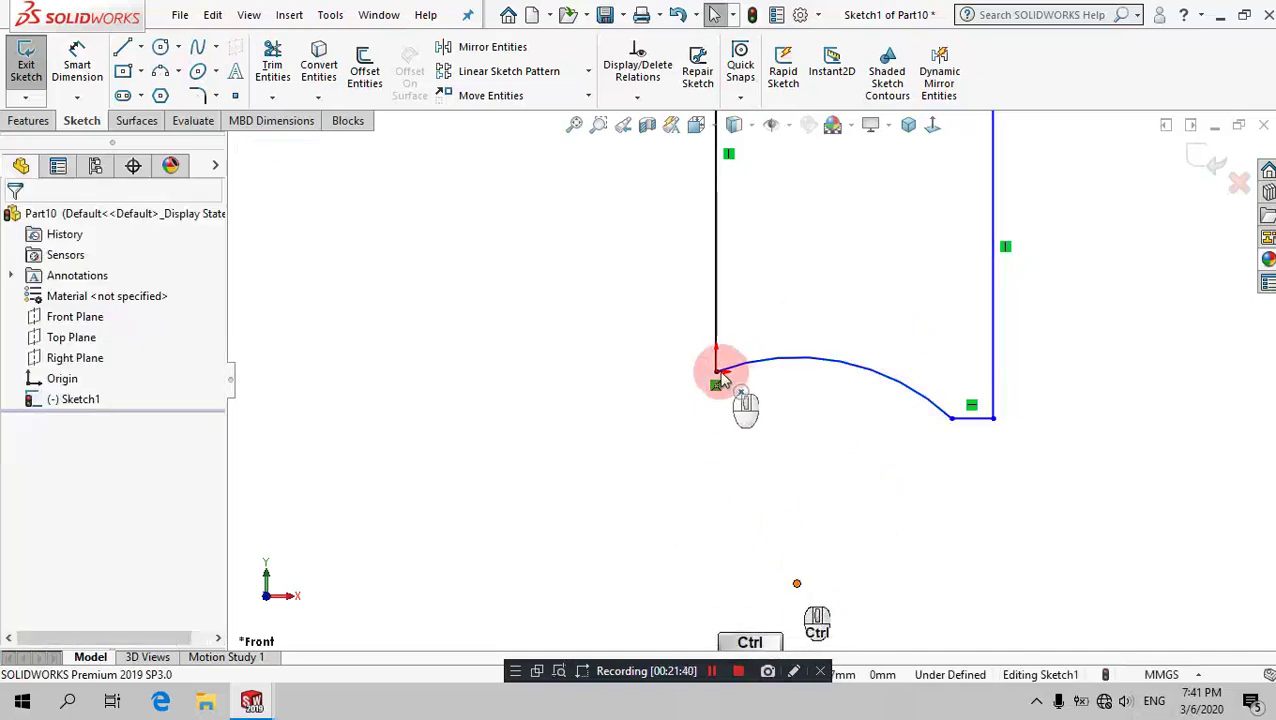
left_click(716, 372)
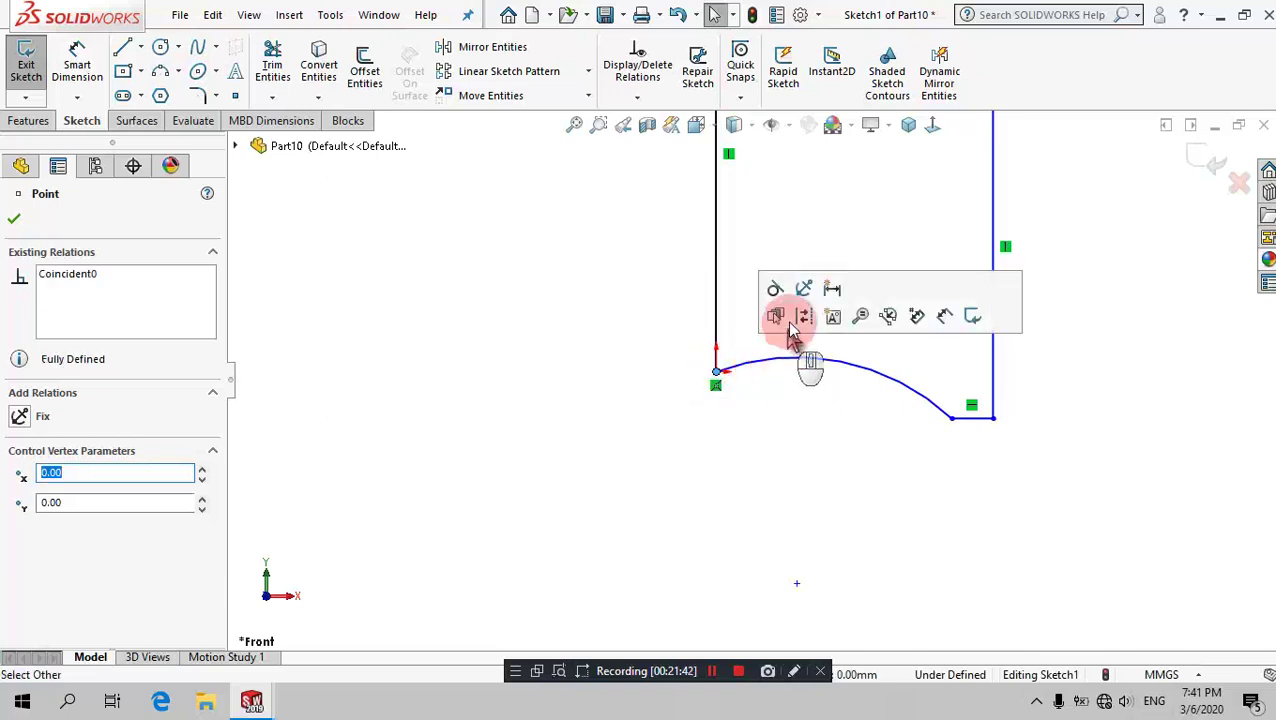
left_click(840, 540)
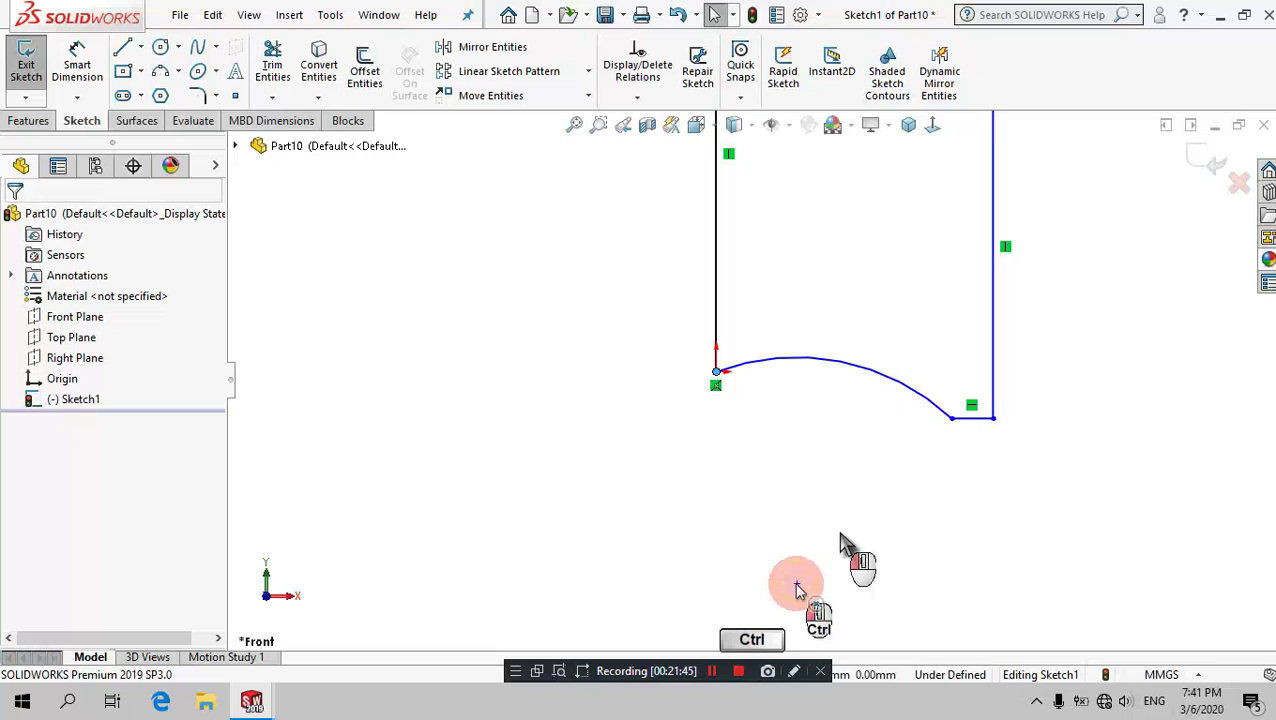
Step: Add a Vertical relation between the arc centre and the origin, then fit the view
left_click(797, 588, "ctrl")
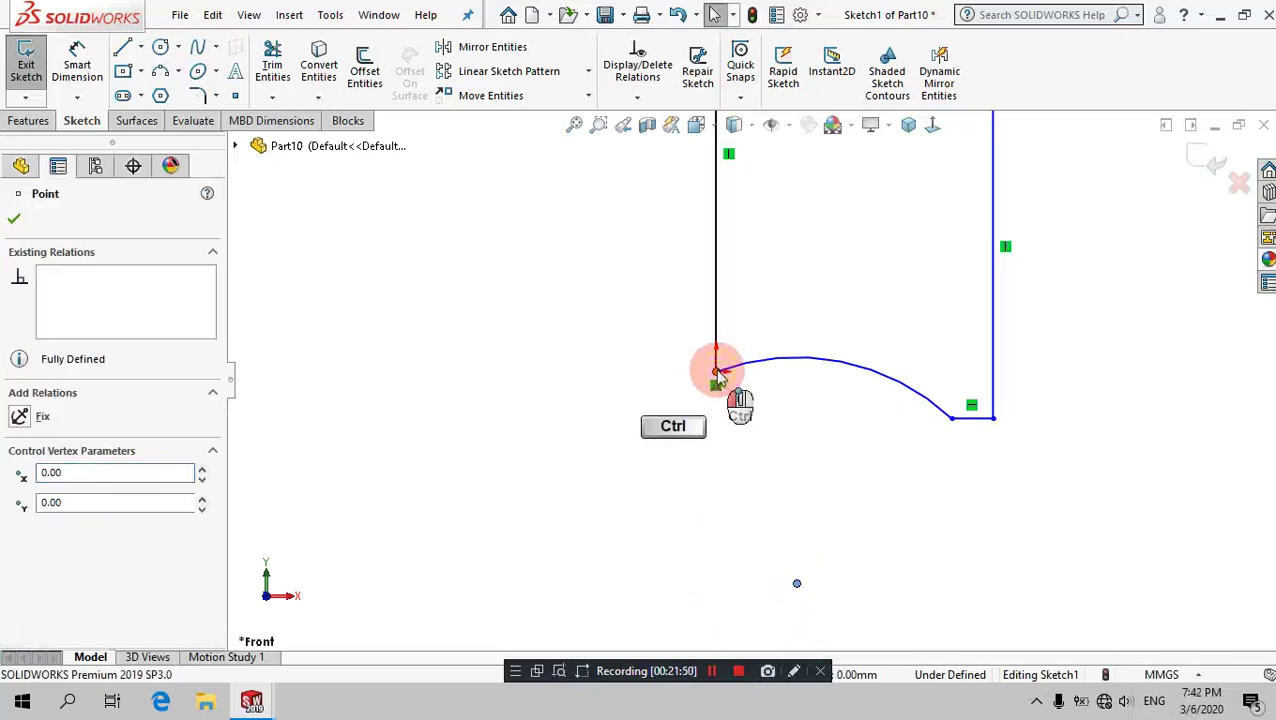
left_click(718, 372, "ctrl")
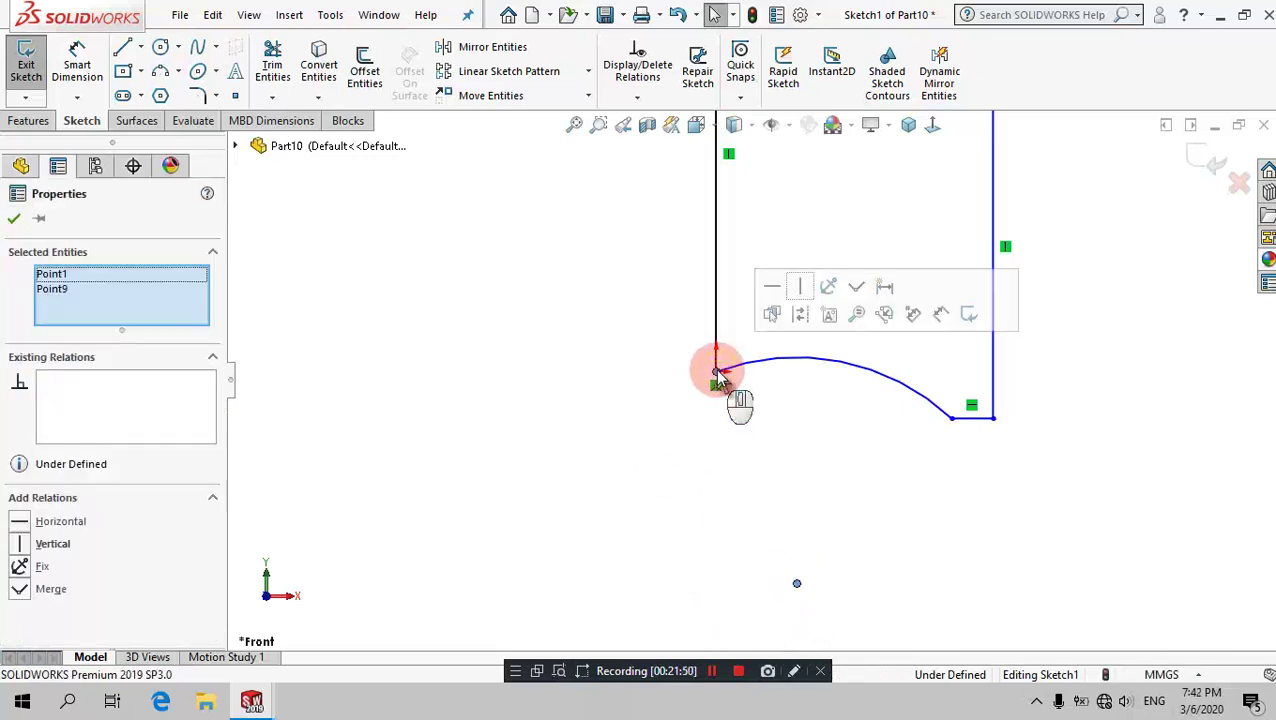
left_click(30, 545)
left_click(618, 516)
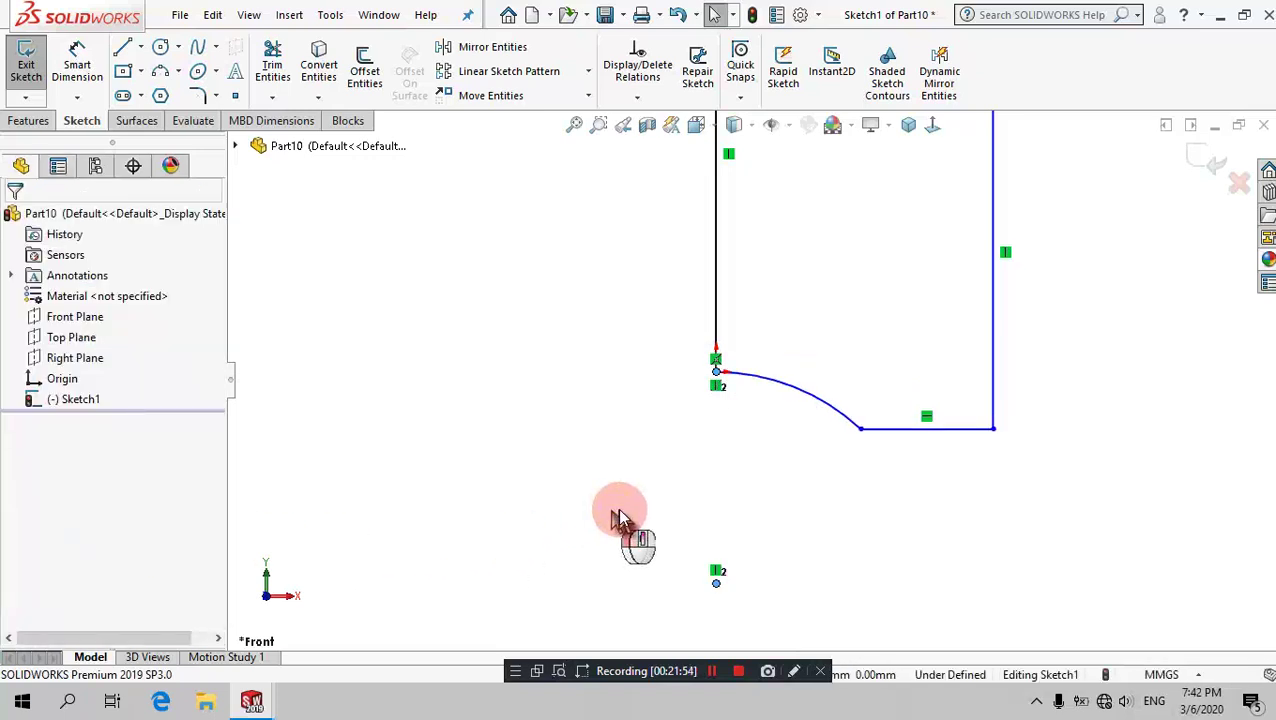
key("f")
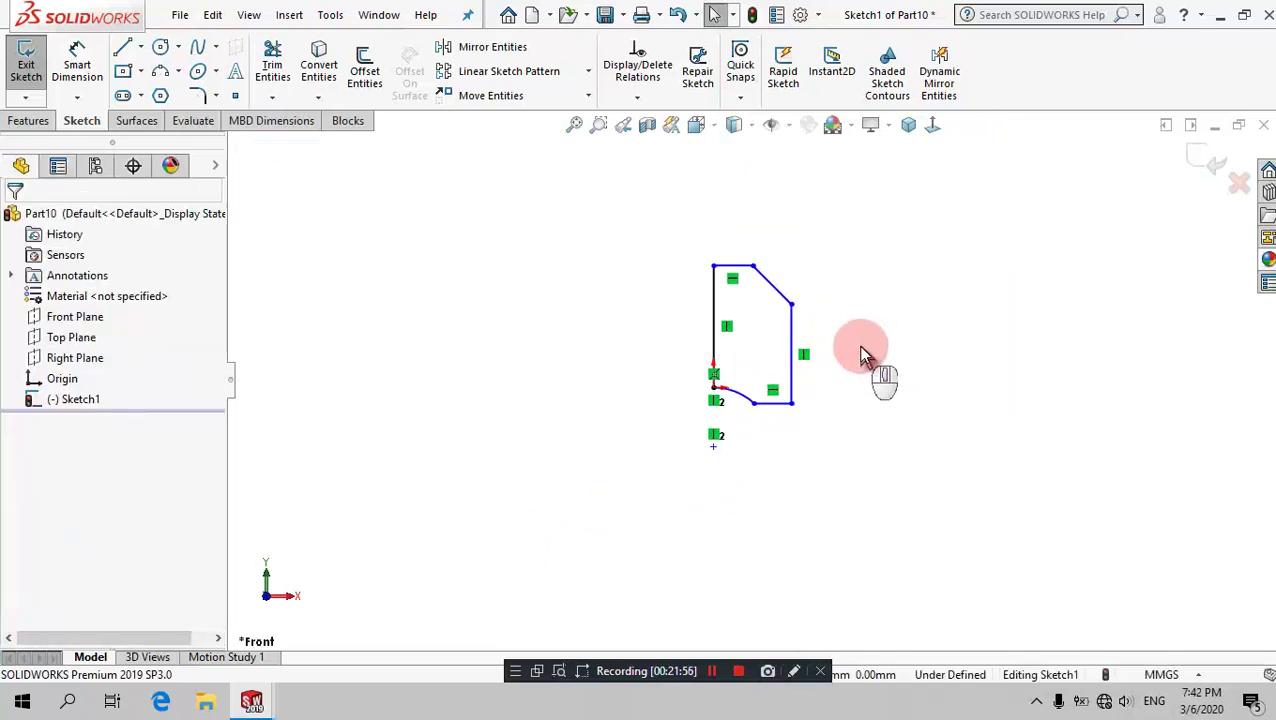
scroll(866, 355, "down", 2)
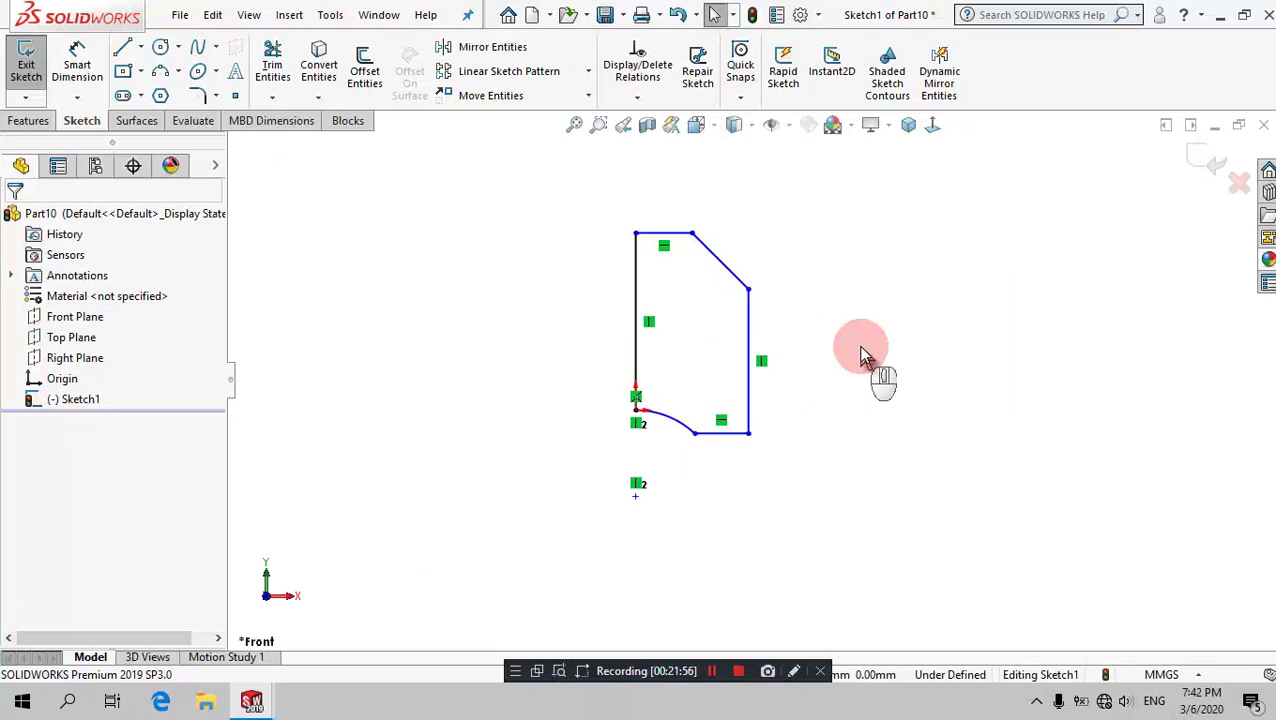
Step: Dimension the profile height between bottom and top edges to 46 mm
left_click(78, 80)
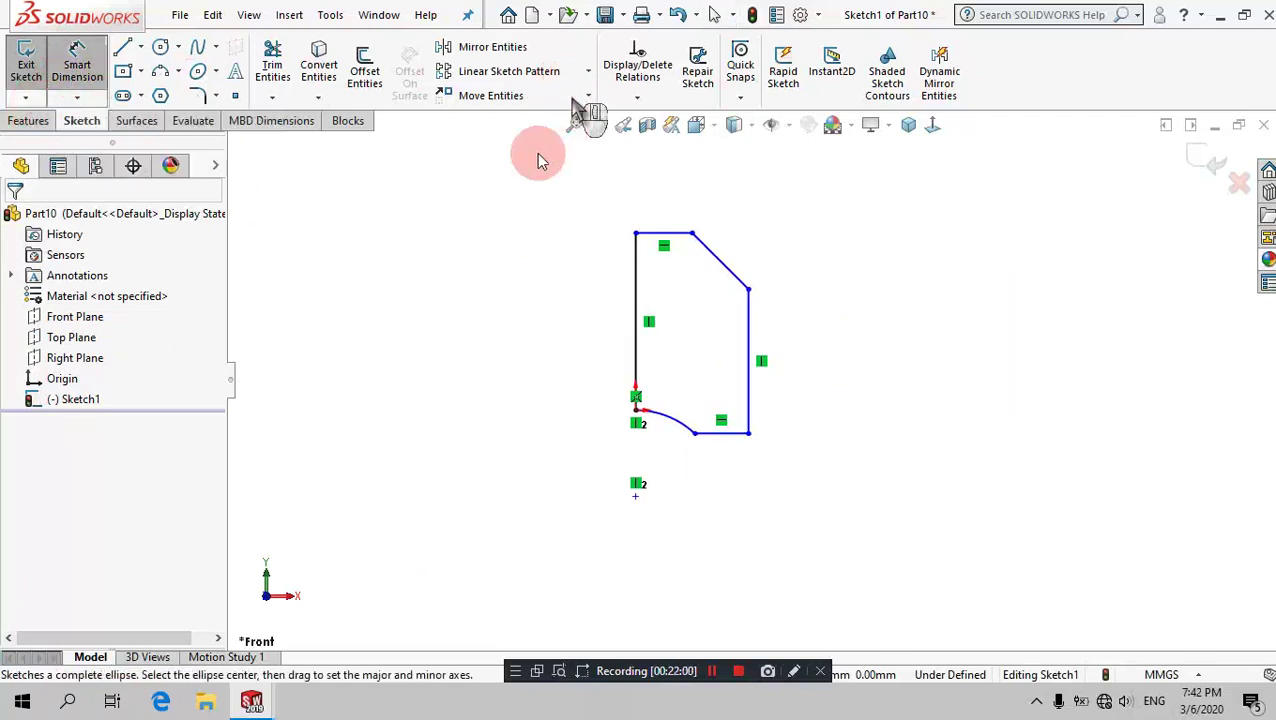
left_click(705, 432)
left_click(663, 218)
left_click_drag(663, 218, 818, 295)
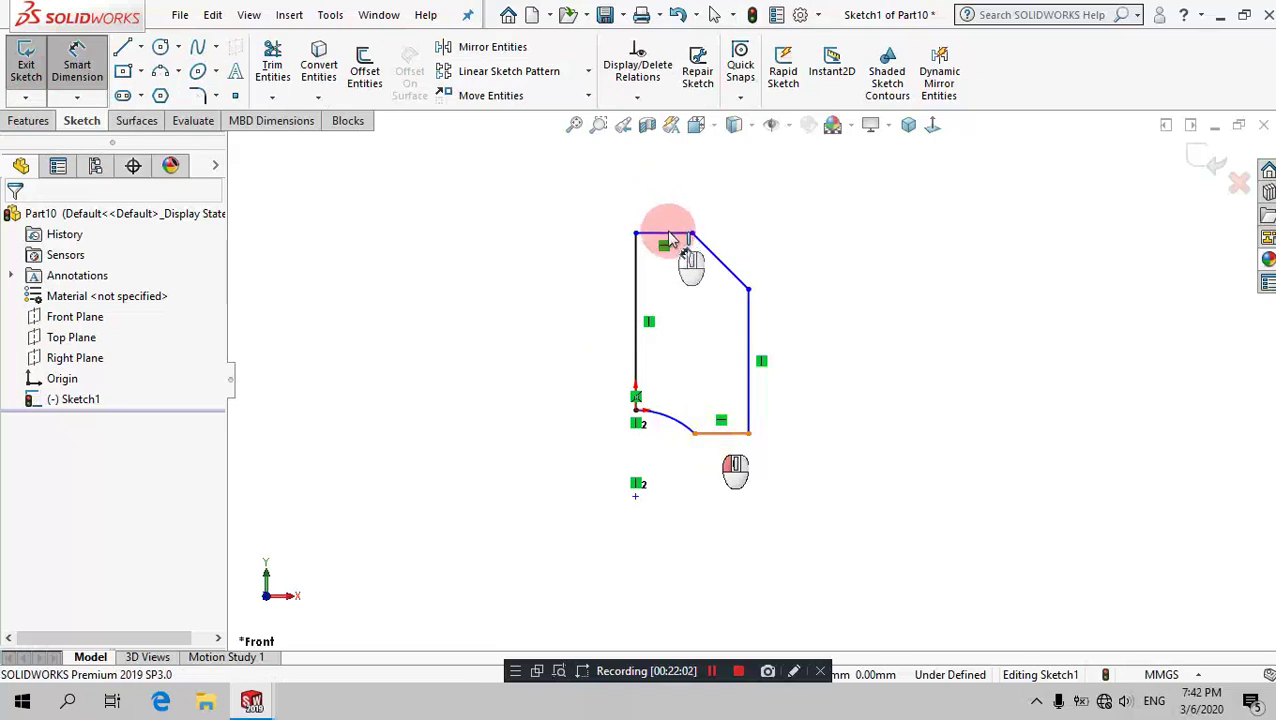
left_click(820, 297)
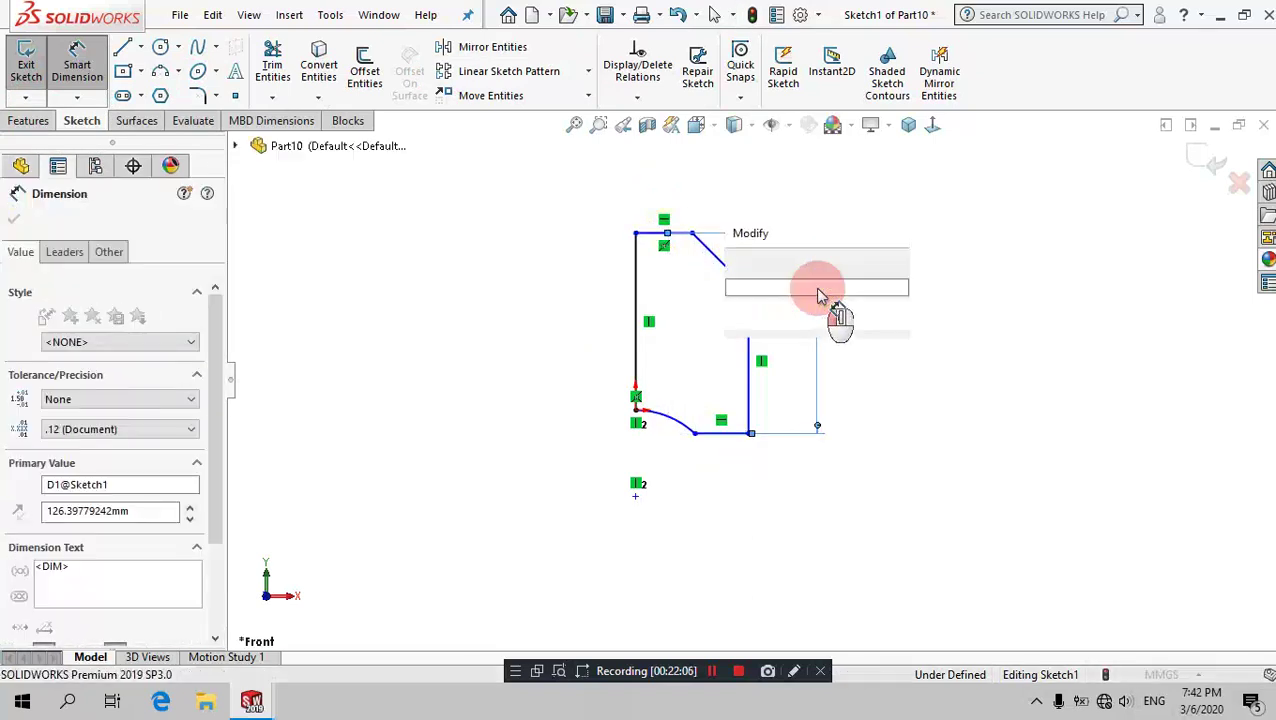
type("46")
left_click(880, 496)
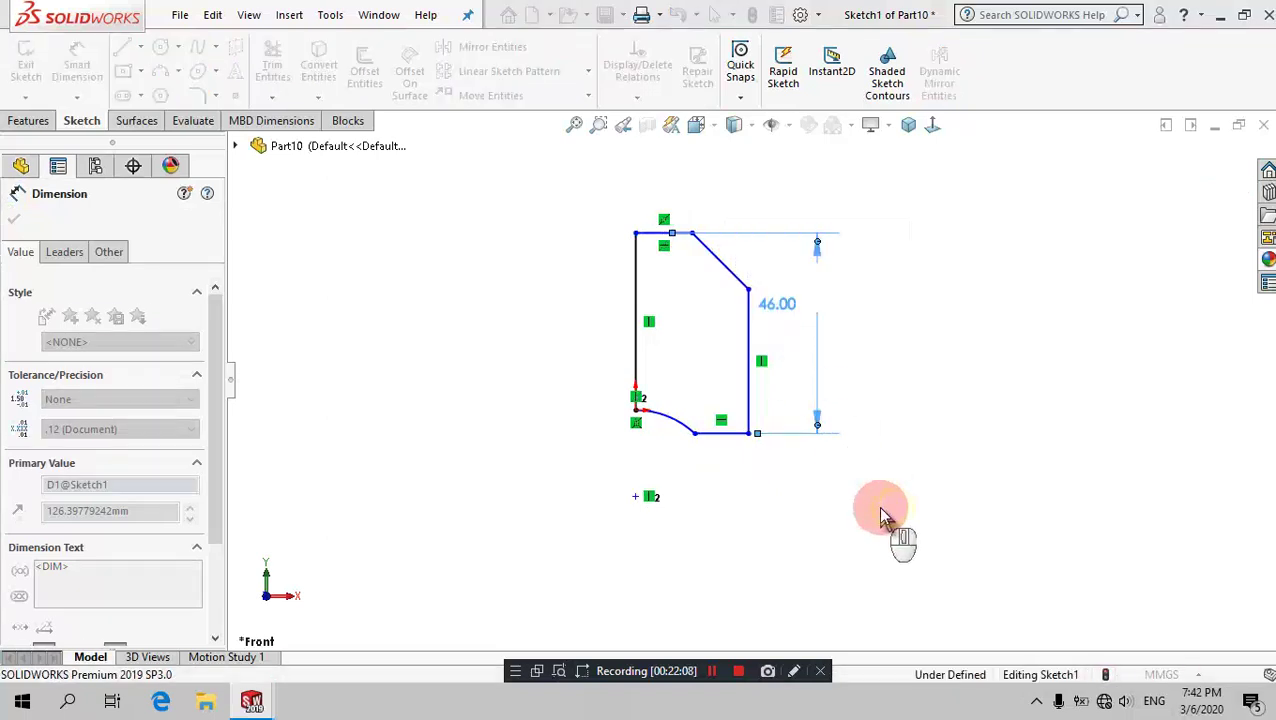
left_click(675, 533)
left_click(635, 497)
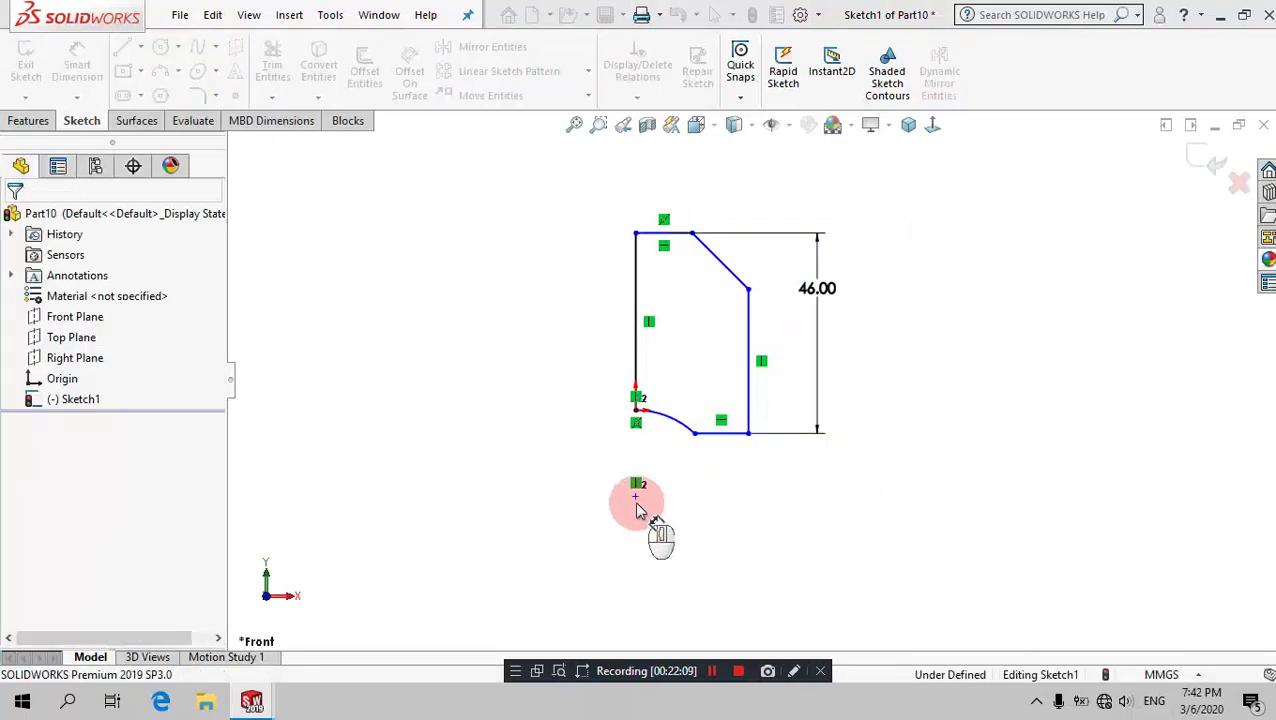
Step: Dimension the bottom edge 46 mm above the arc's centre point
left_click(639, 420)
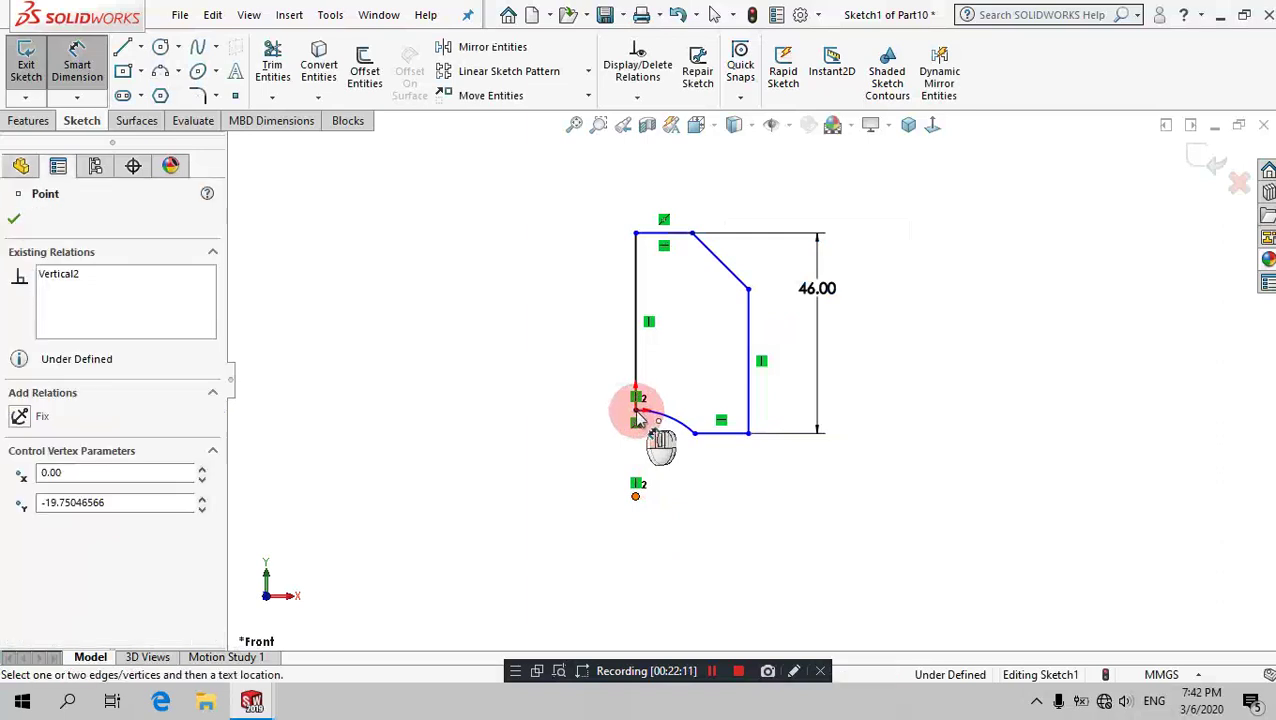
left_click(723, 442)
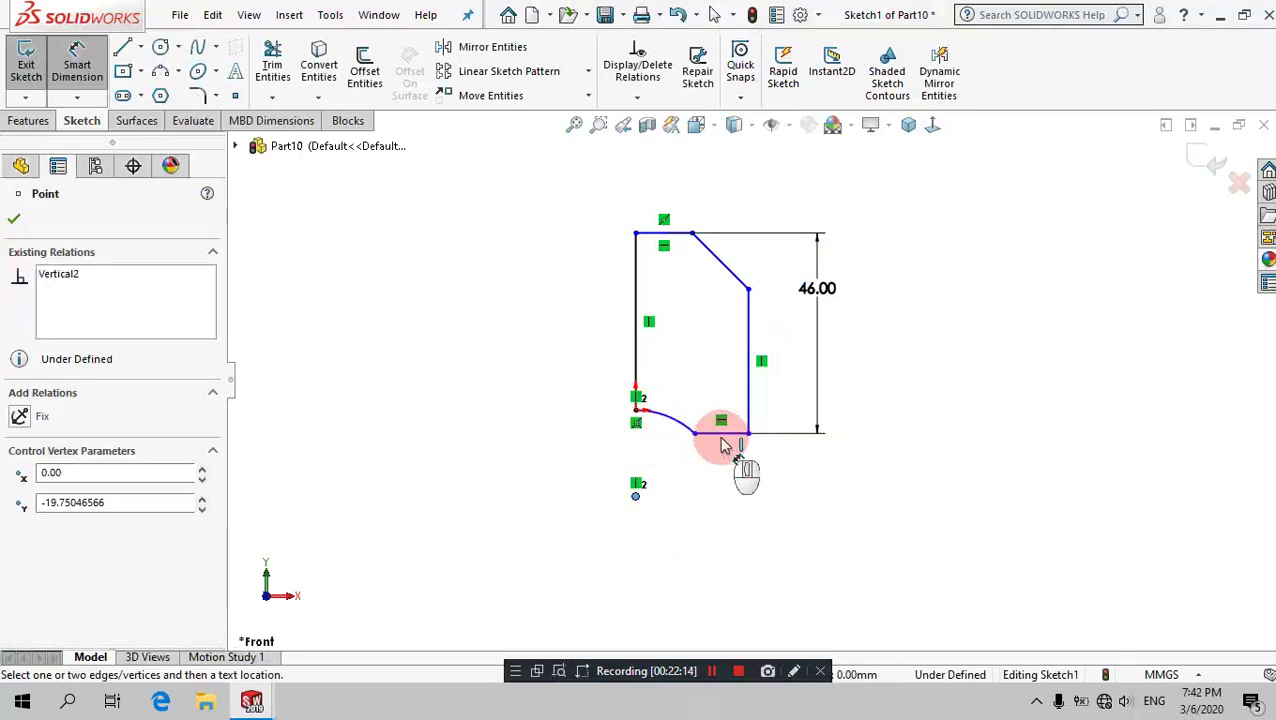
left_click(816, 468)
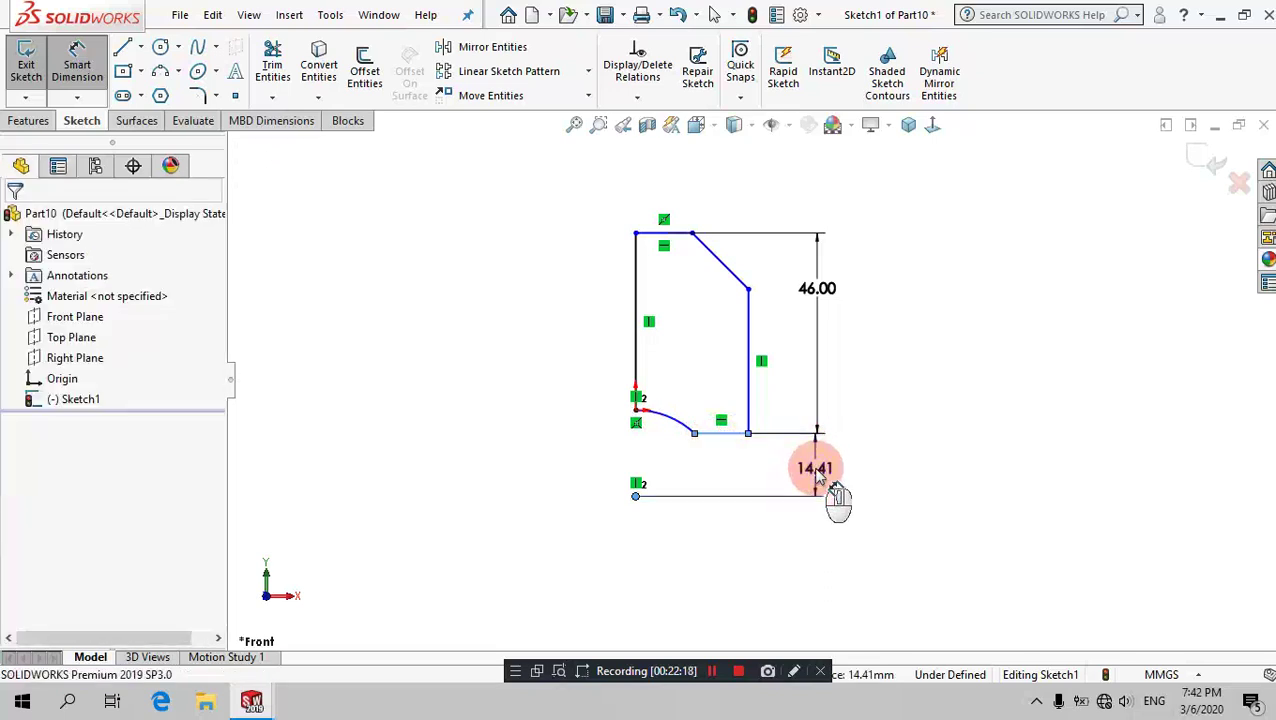
double_click(816, 470)
type("46.00mm")
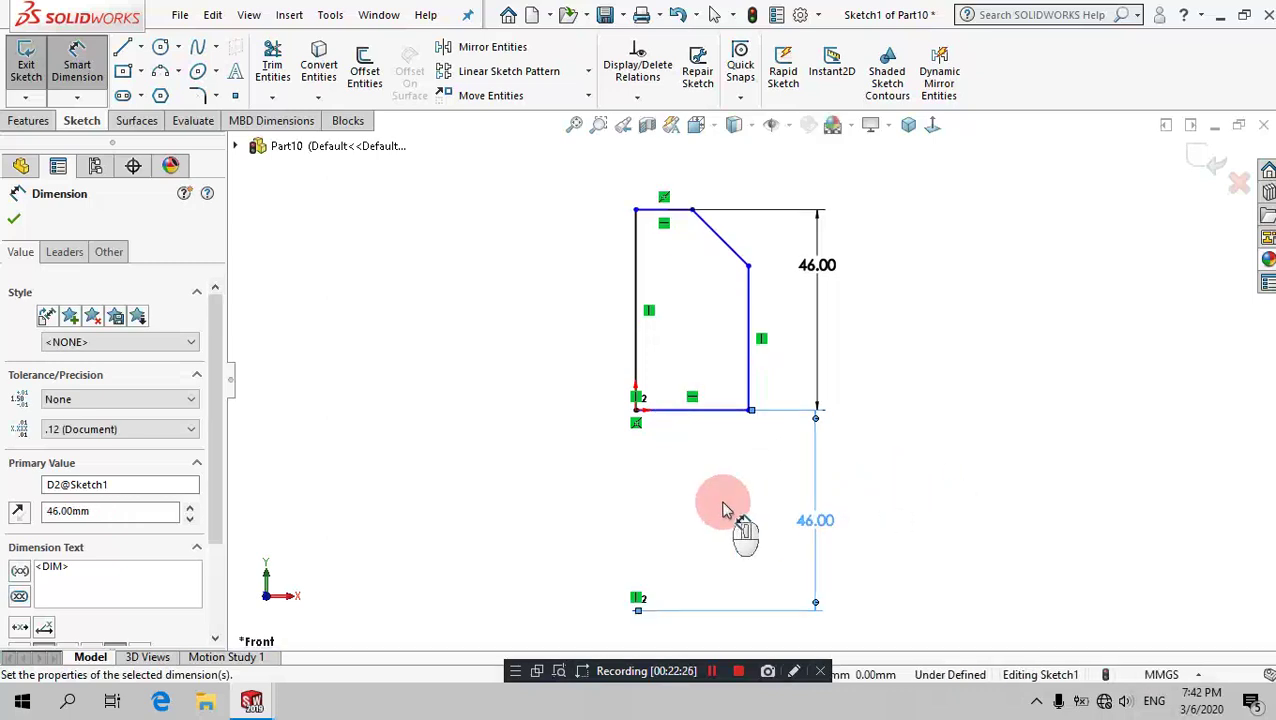
Step: Dimension the width between the two vertical side lines to 31 mm
left_click(750, 347)
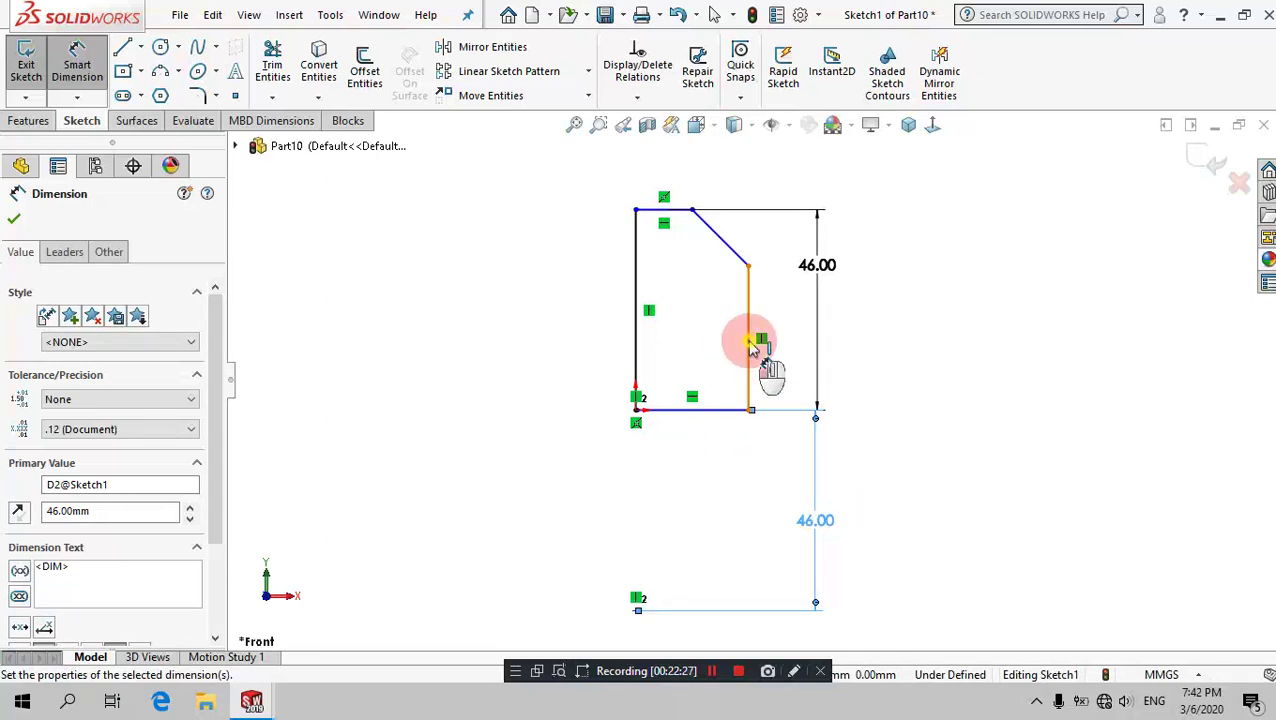
left_click(640, 295)
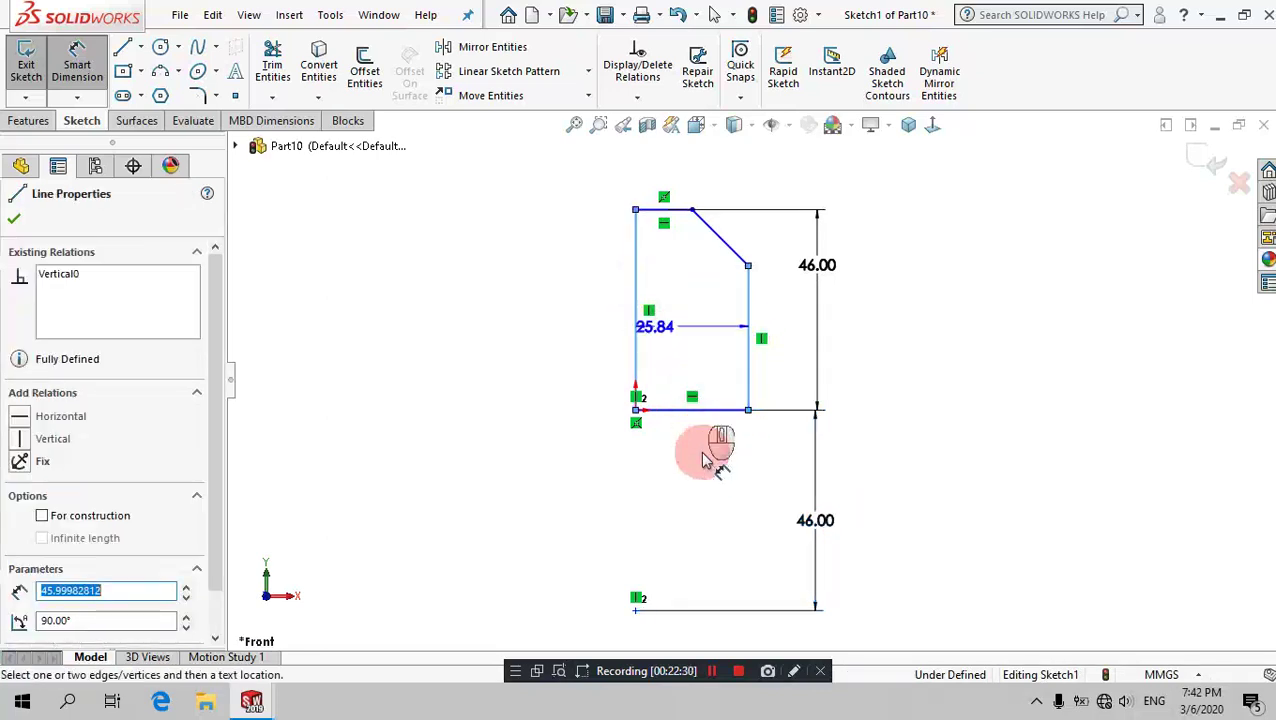
left_click(711, 483)
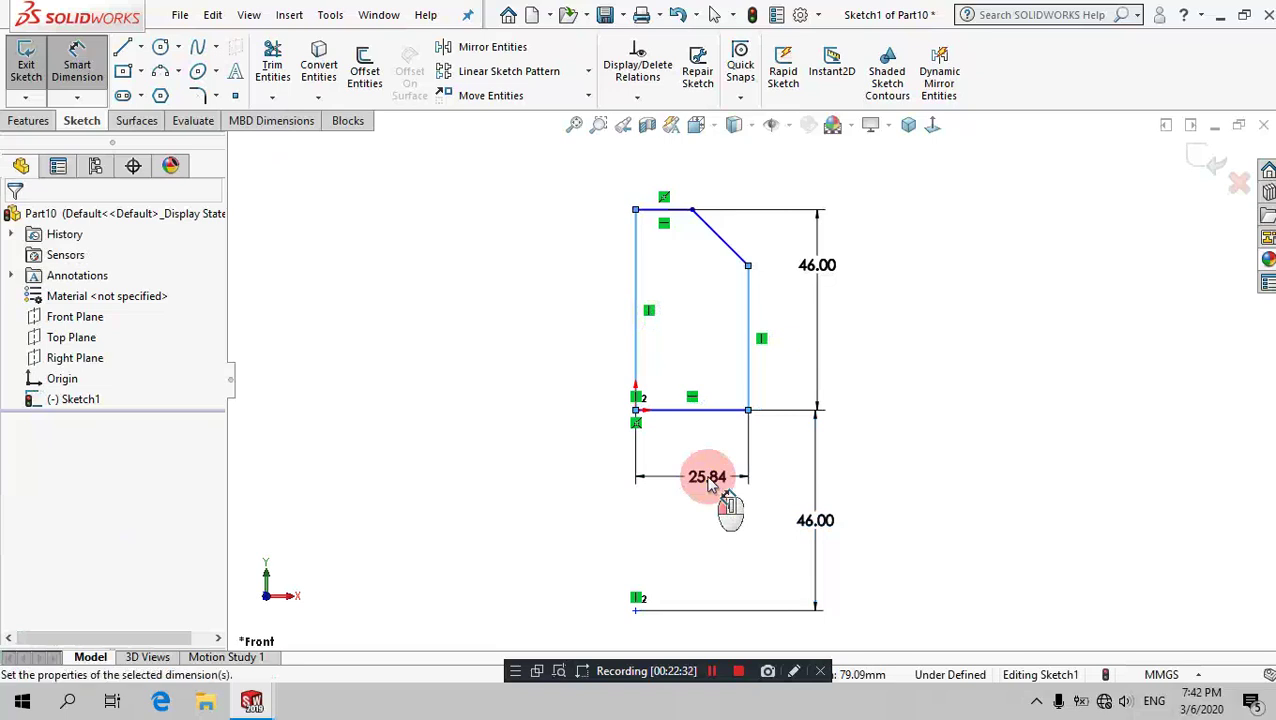
type("31")
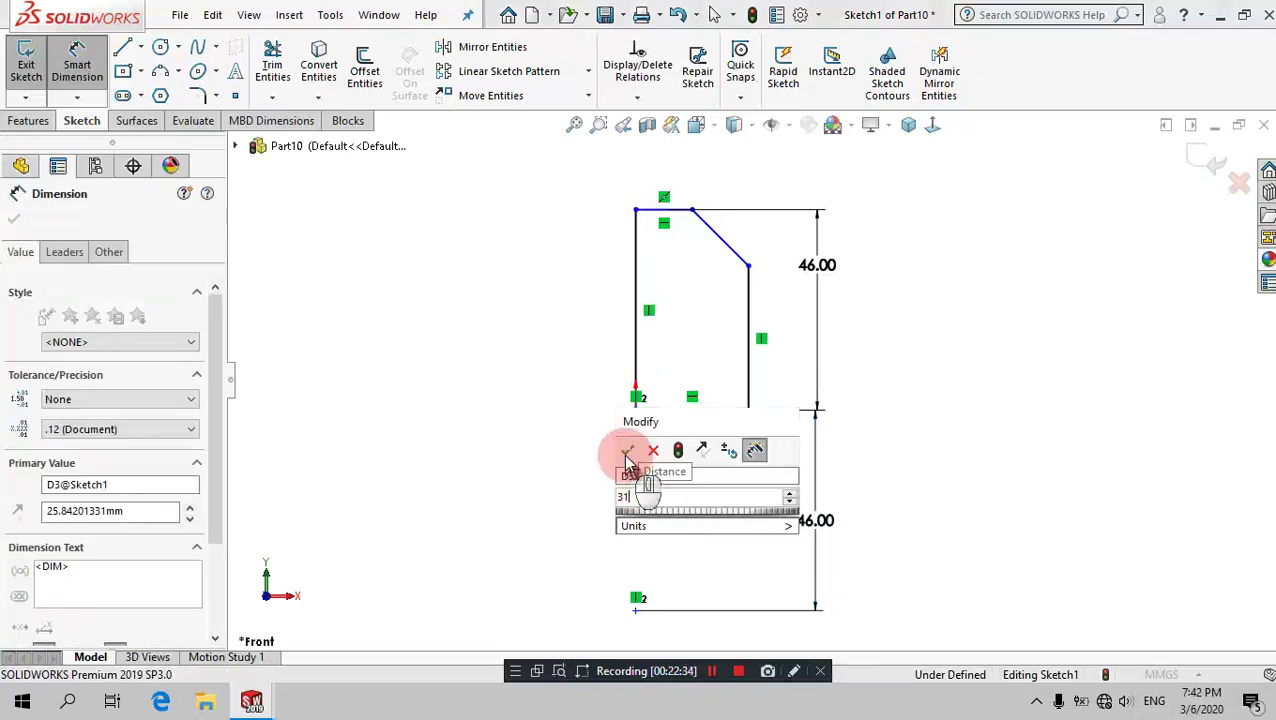
left_click(627, 451)
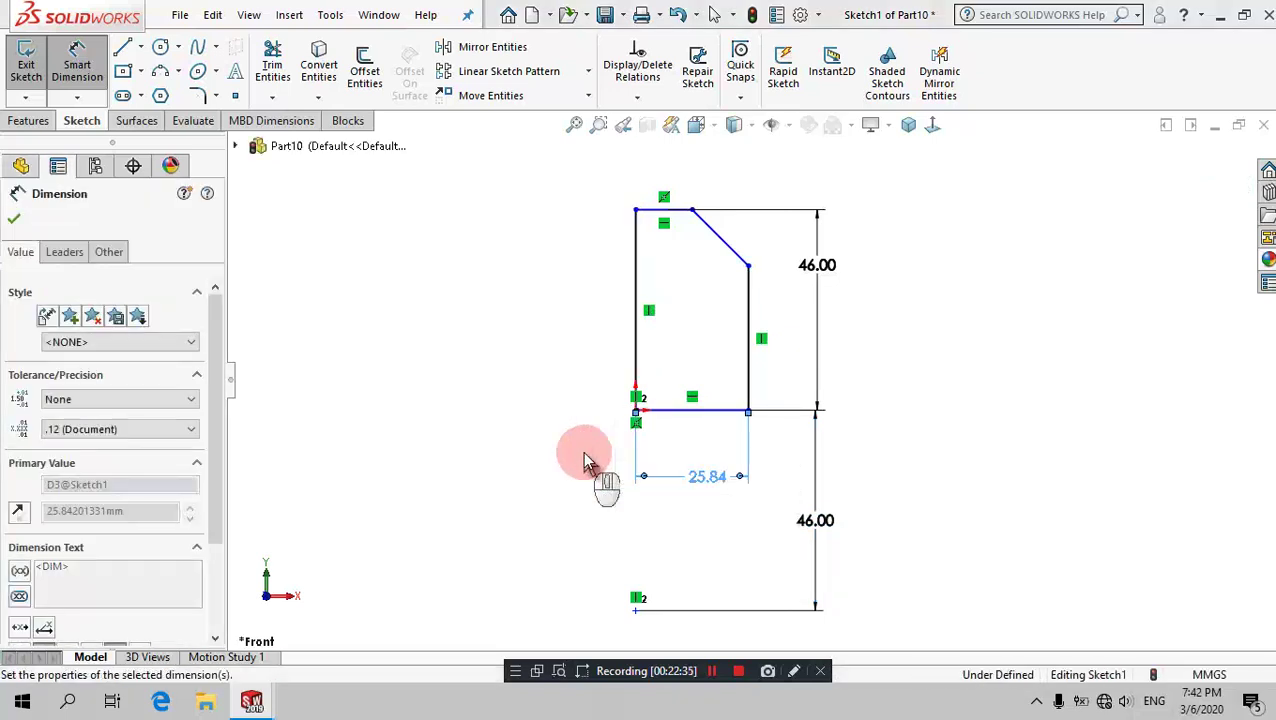
Step: Dimension the bottom arc with a 50 mm radius
scroll(650, 436, "down", 2)
scroll(655, 405, "down", 2)
scroll(661, 385, "down", 2)
scroll(655, 360, "down", 2)
scroll(650, 342, "down", 2)
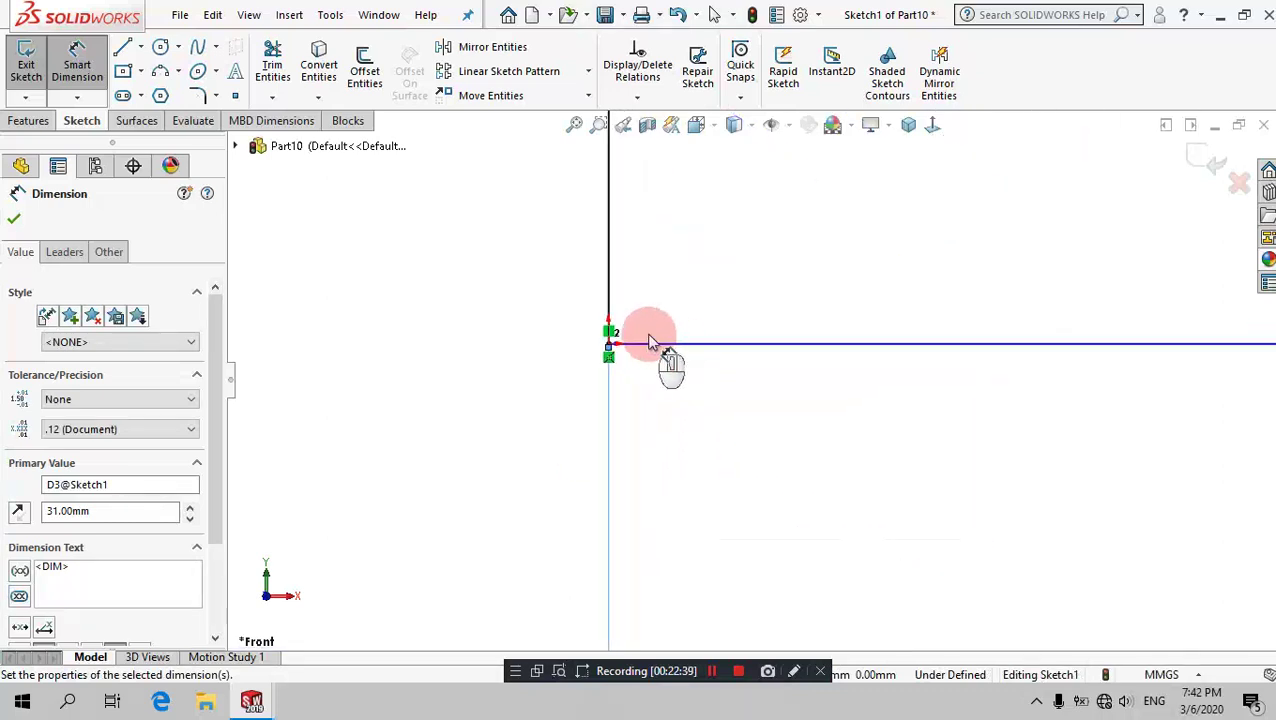
scroll(650, 342, "down", 1)
scroll(647, 405, "down", 1)
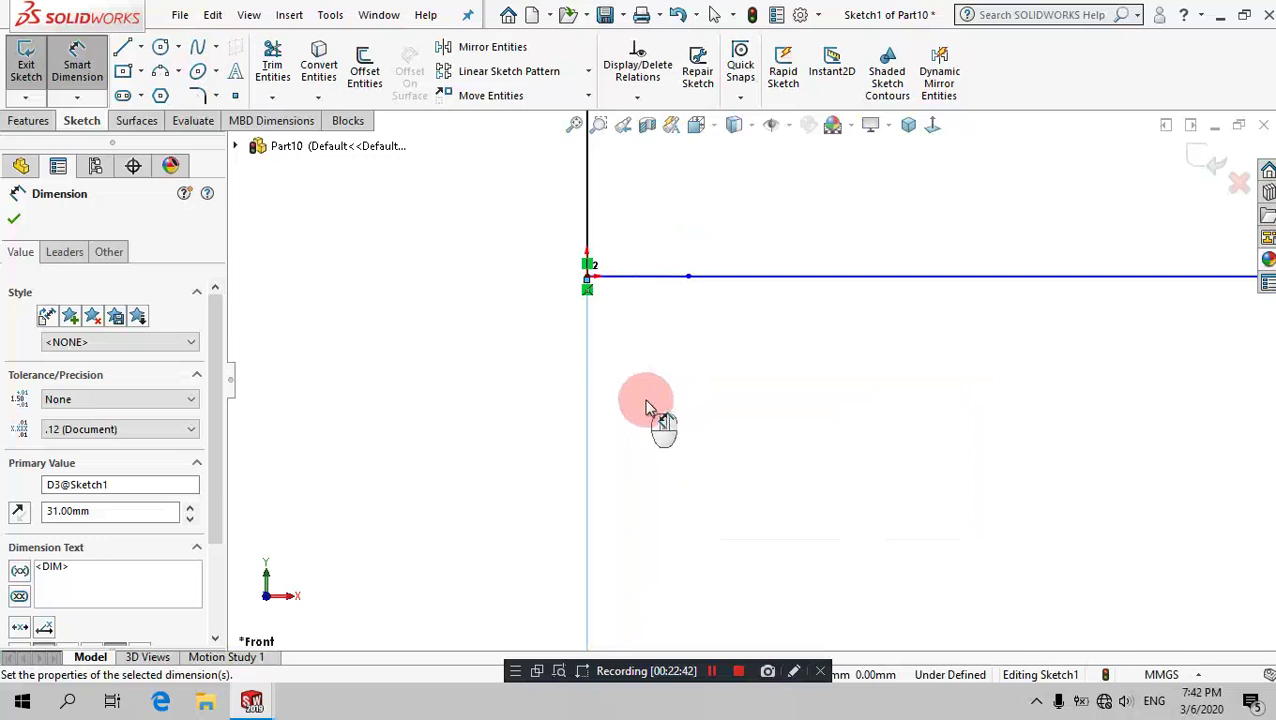
left_click(661, 277)
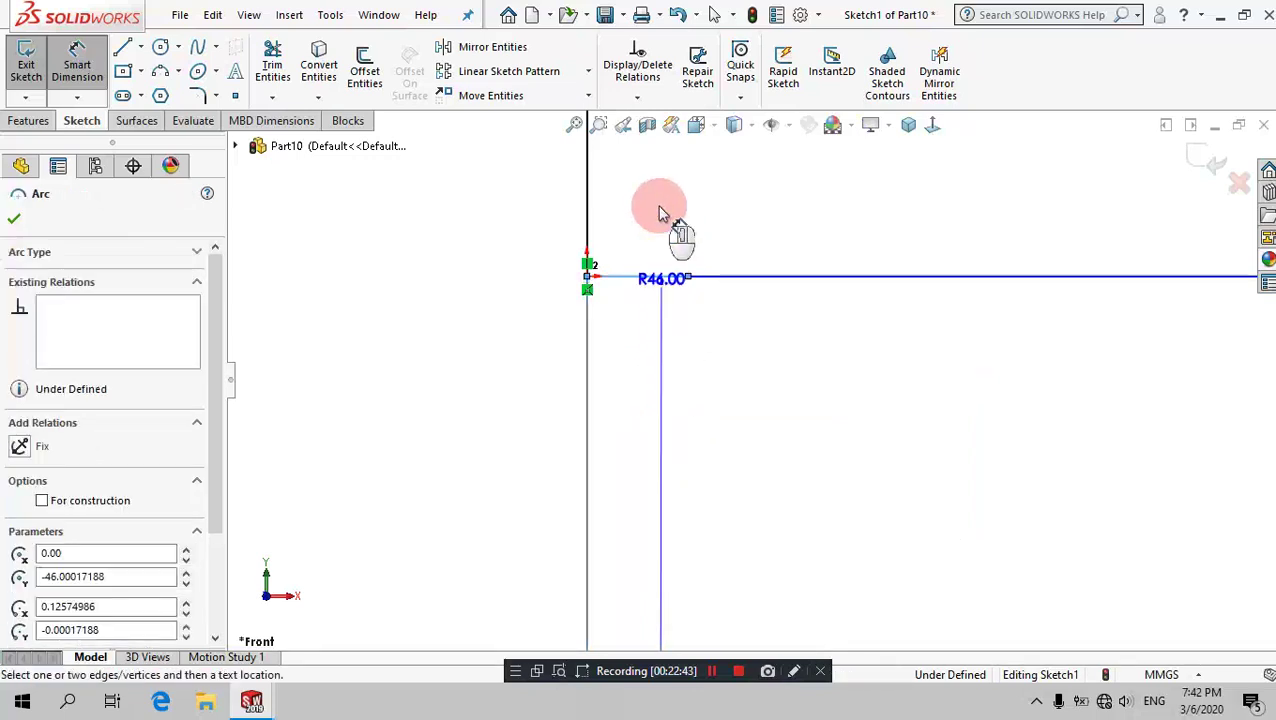
left_click(659, 213)
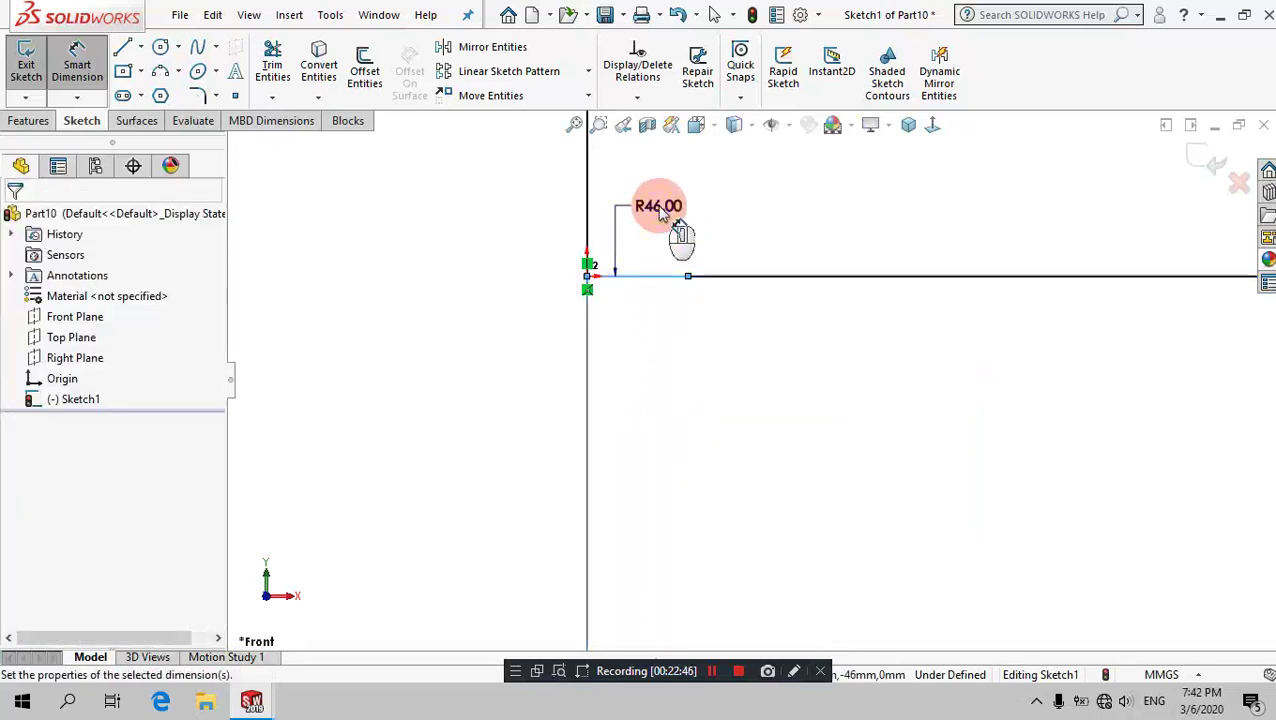
type("50")
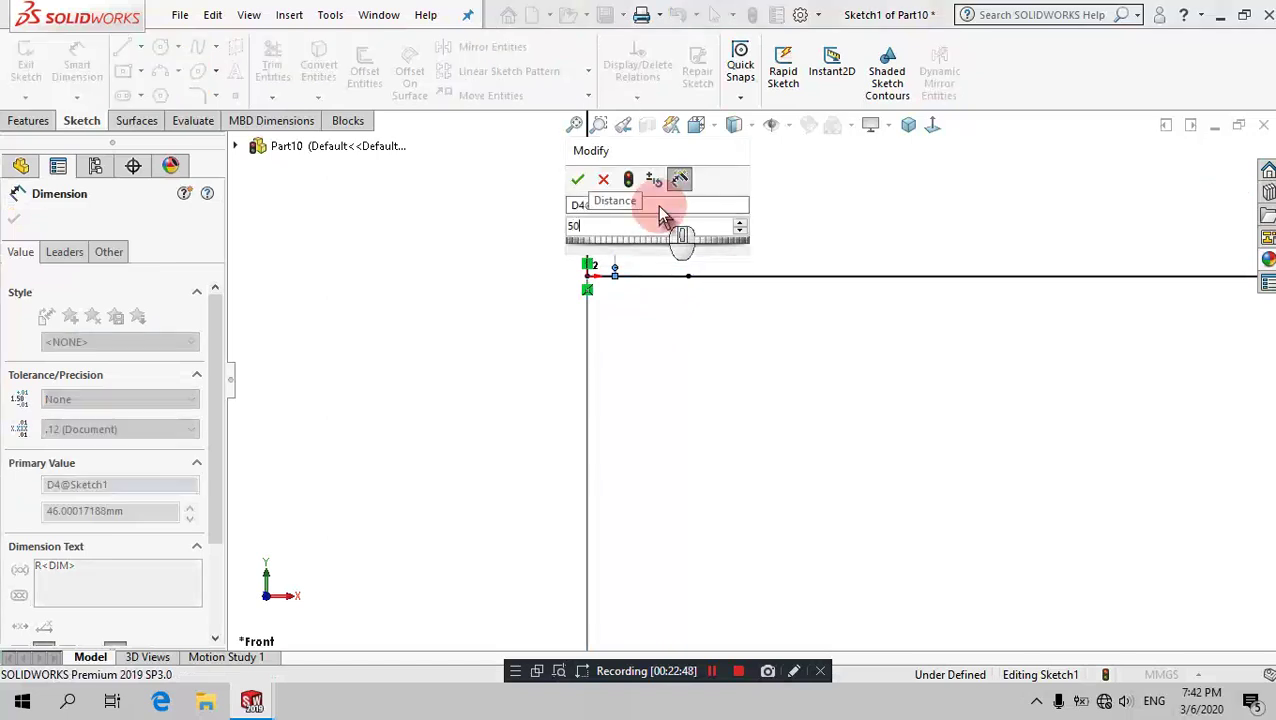
key("Return")
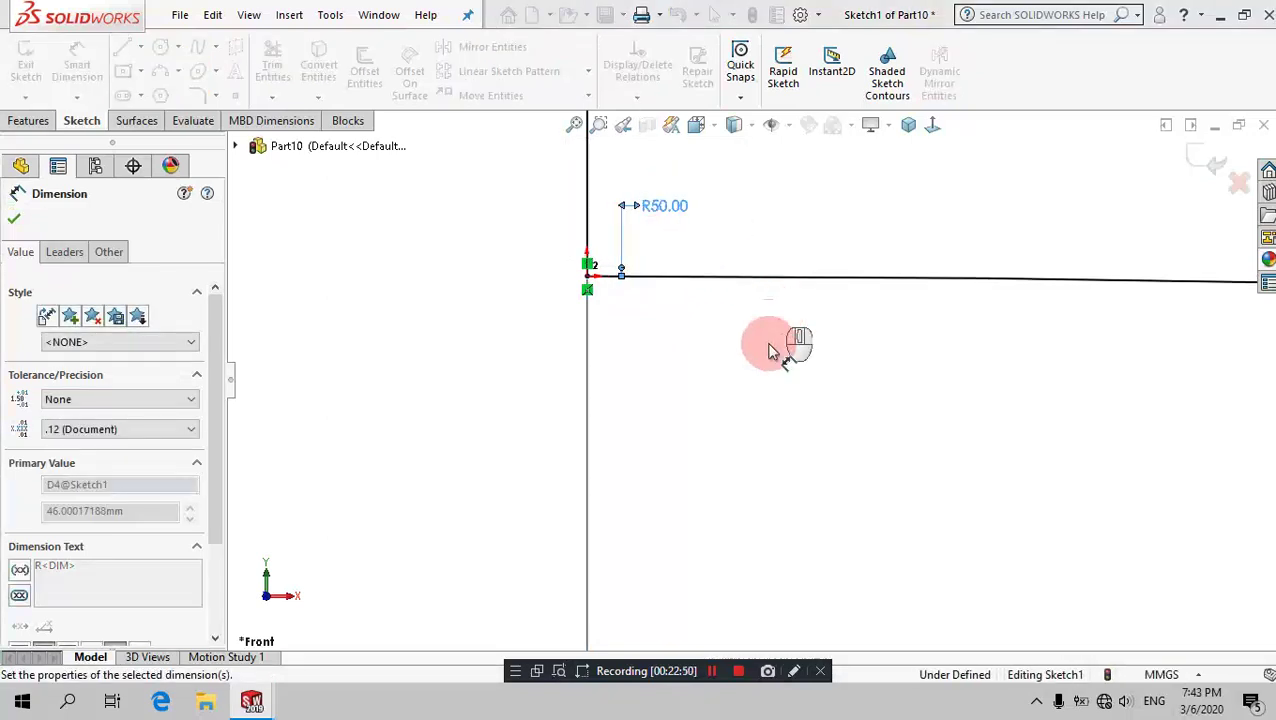
left_click(576, 125)
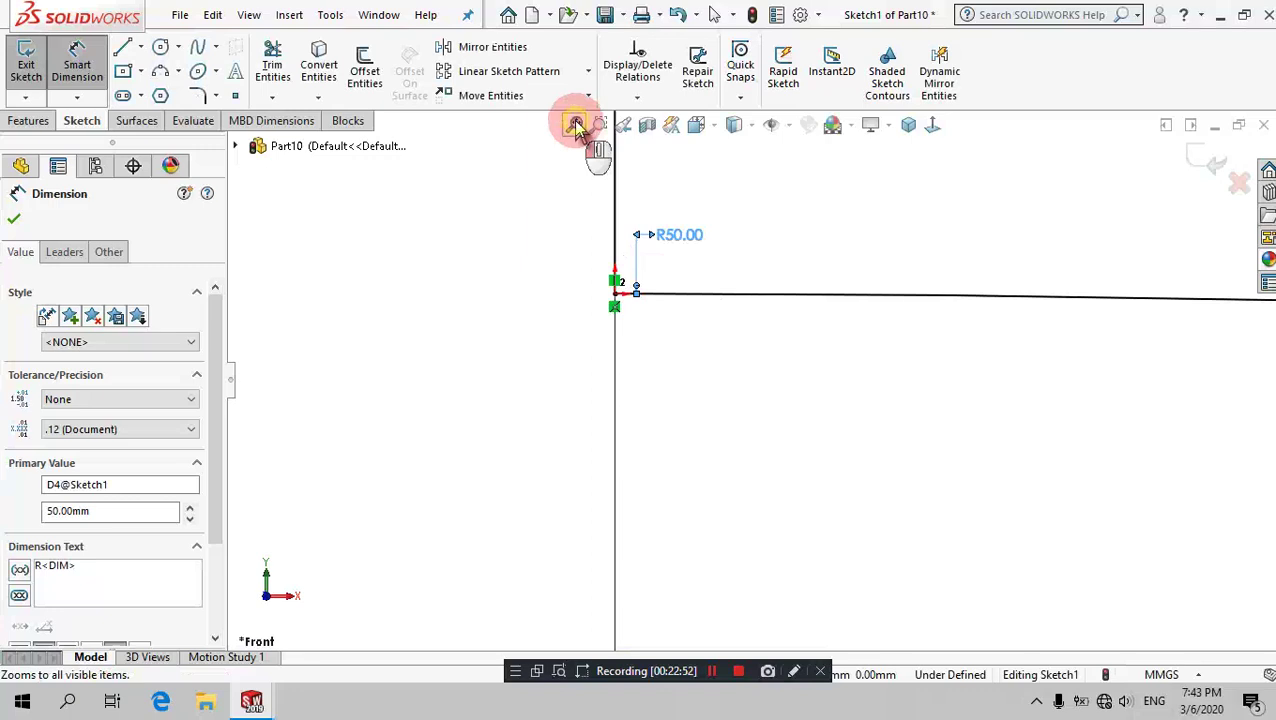
left_click(732, 299)
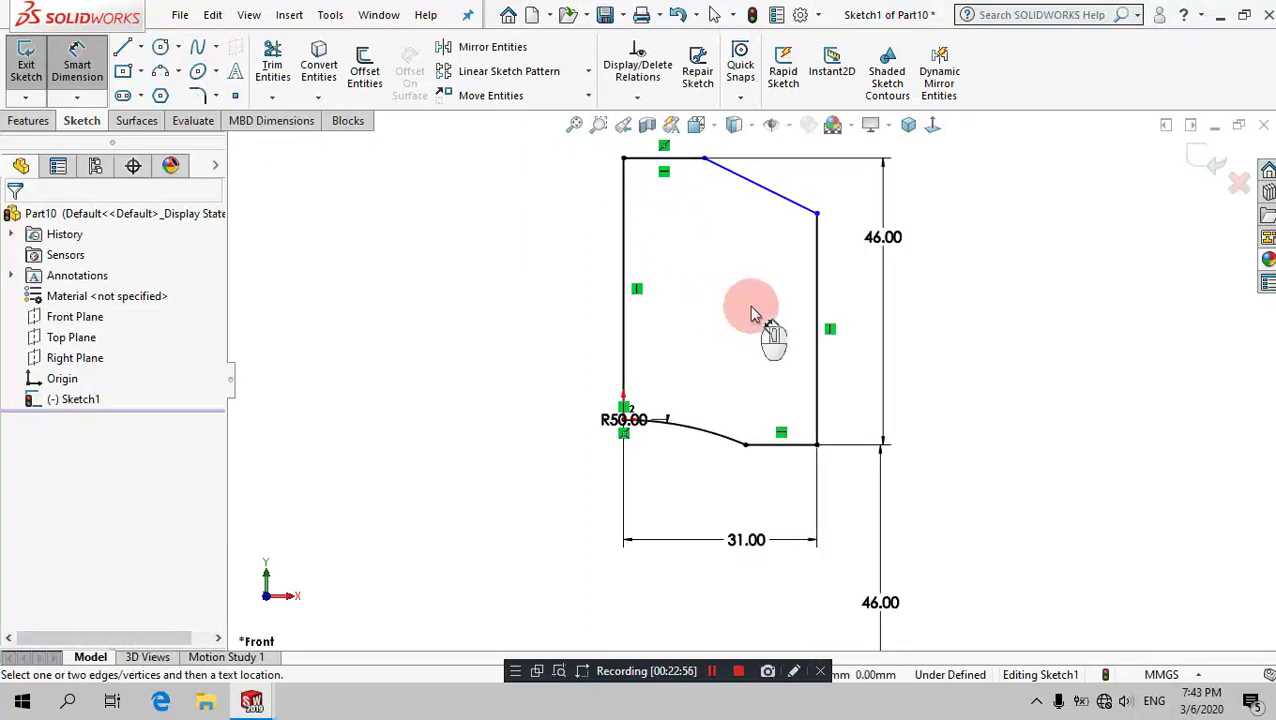
Step: Give the slanted chamfer line a 26 mm vertical height dimension
left_click(772, 208)
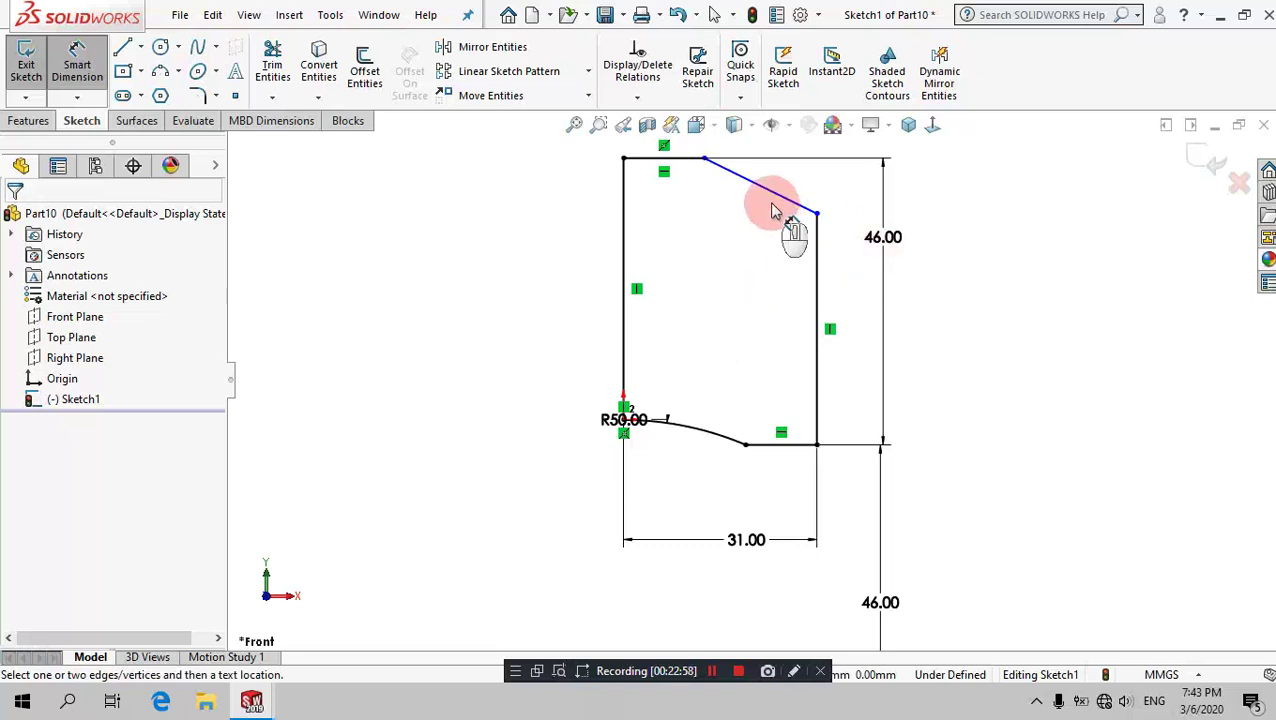
left_click_drag(775, 200, 868, 195)
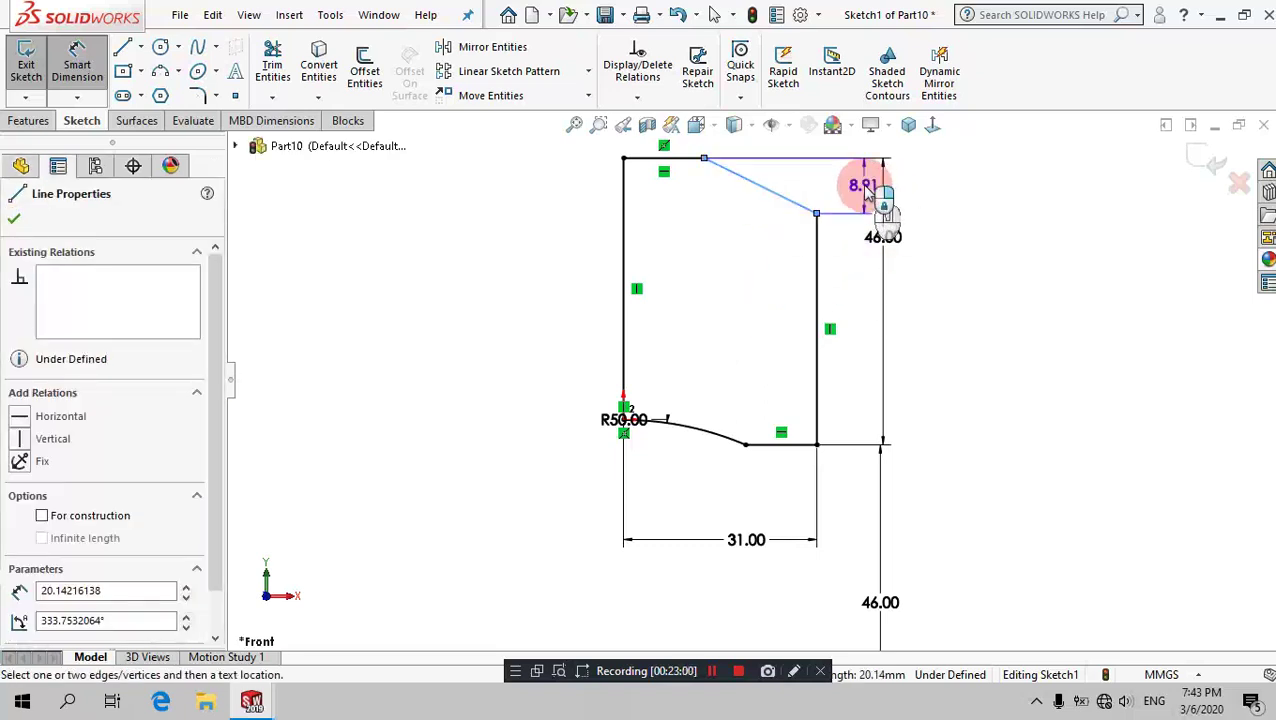
left_click(868, 195)
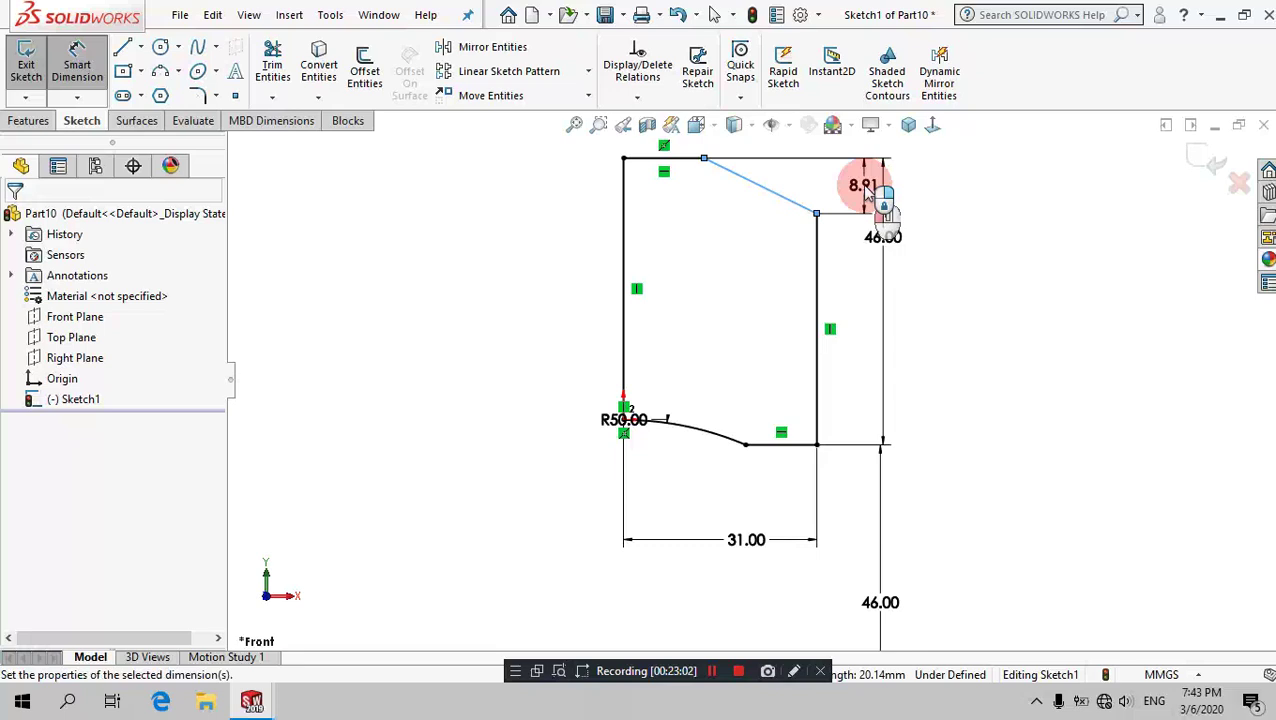
left_click(830, 323)
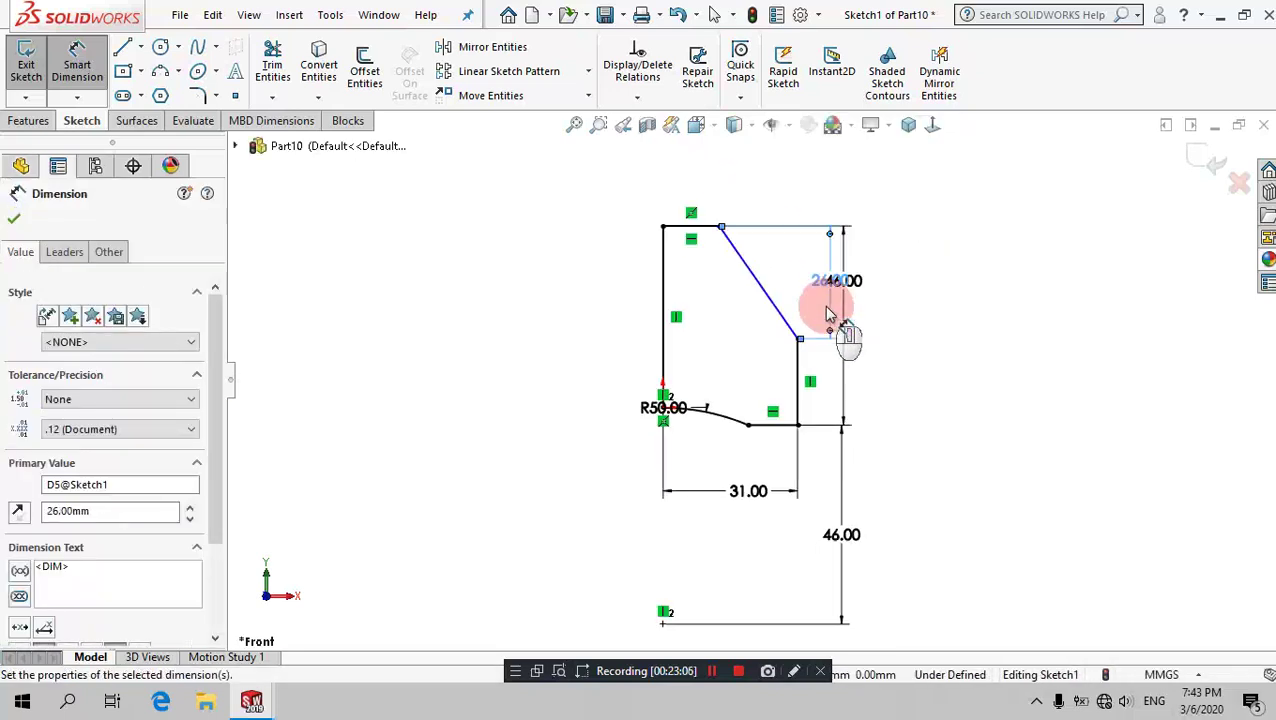
Step: Dimension the top edge length to 28 mm, fully defining the sketch
left_click(703, 243)
left_click(724, 205)
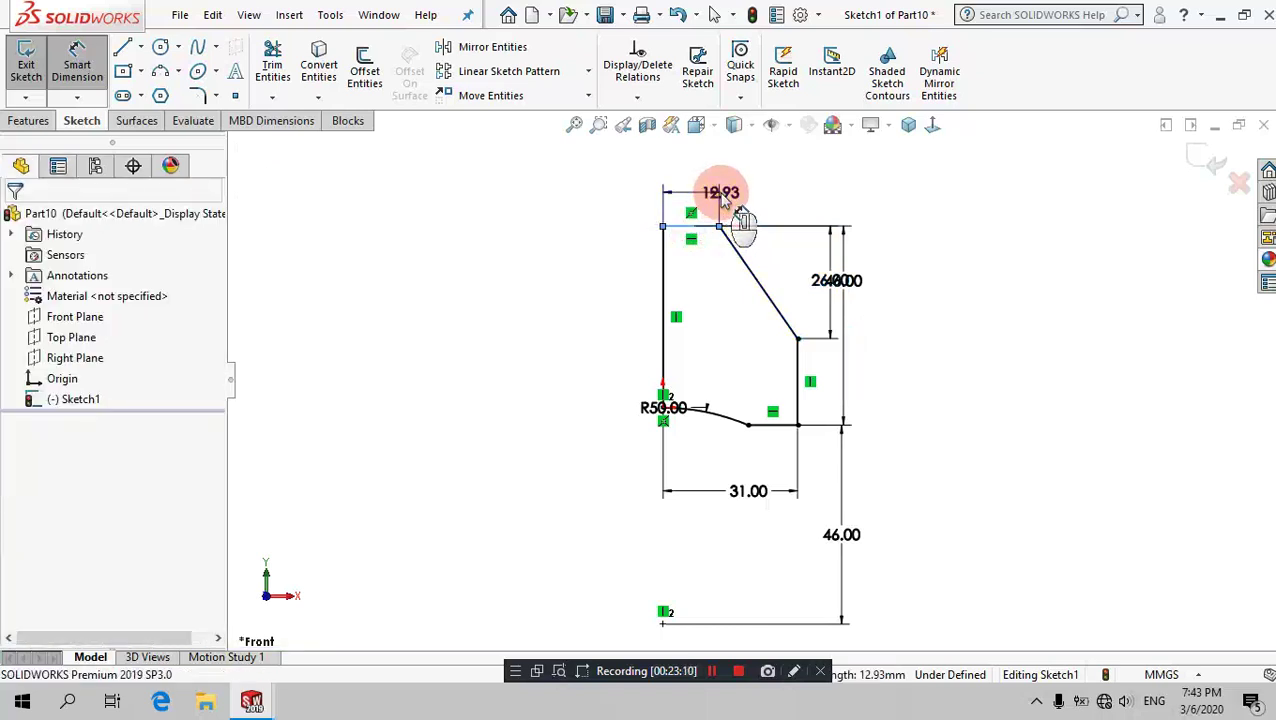
left_click(726, 198)
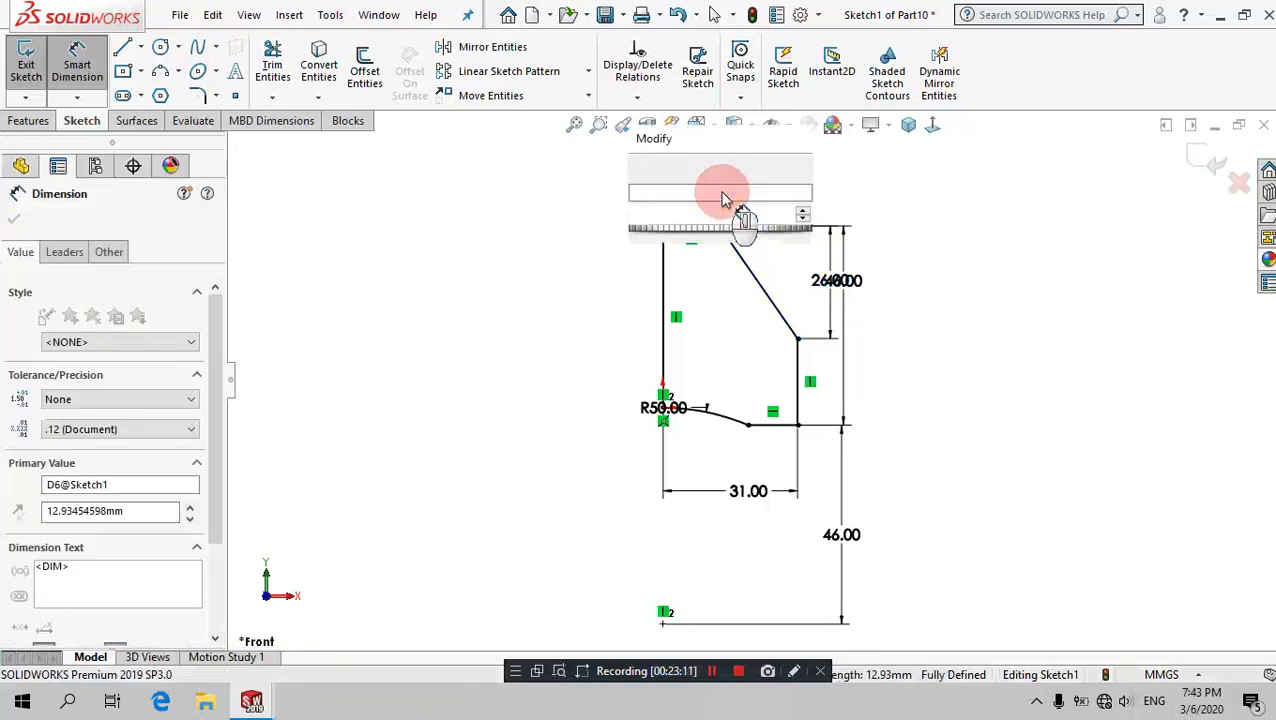
left_click(530, 278)
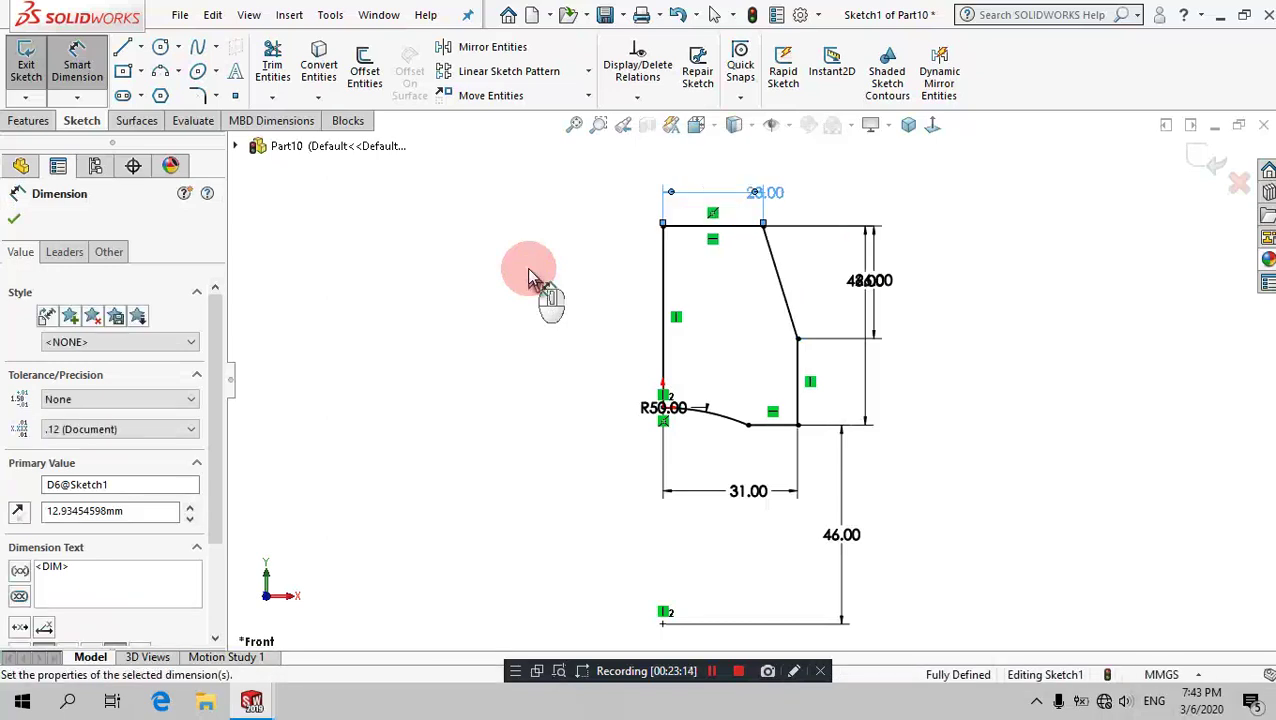
left_click(533, 282)
left_click(50, 125)
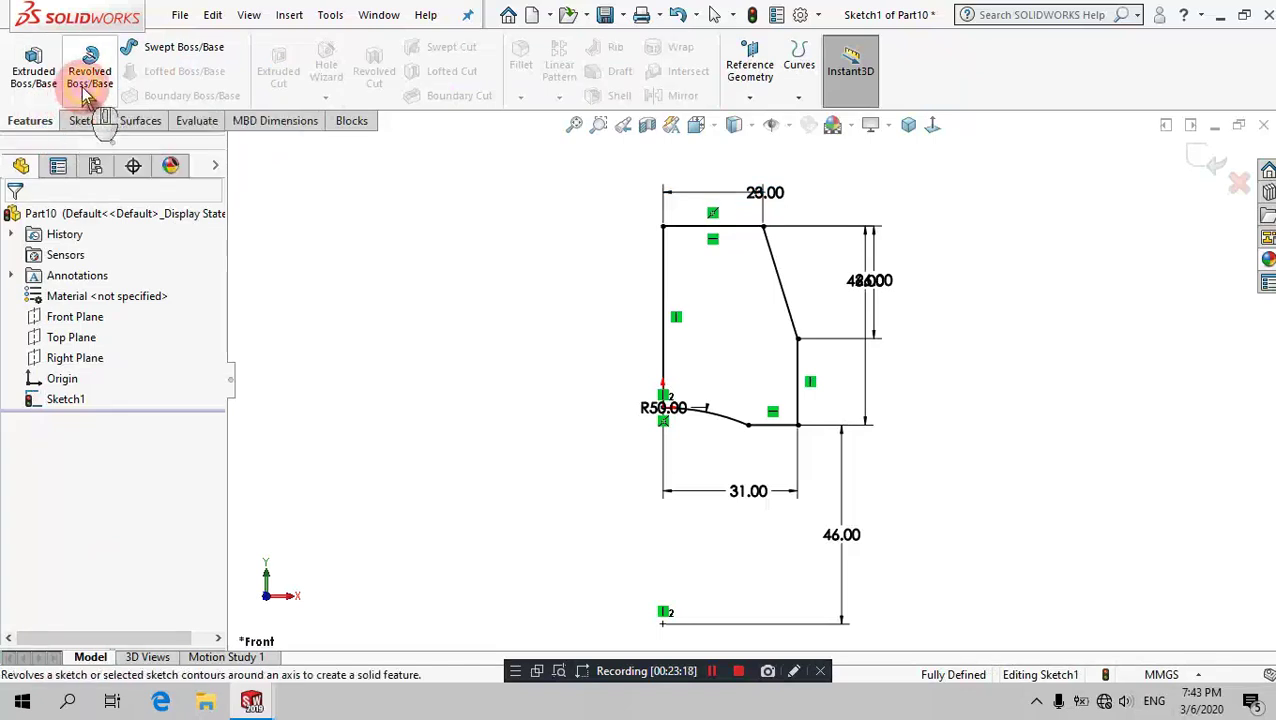
Step: Revolve the profile around the left vertical line into a solid body
left_click(88, 92)
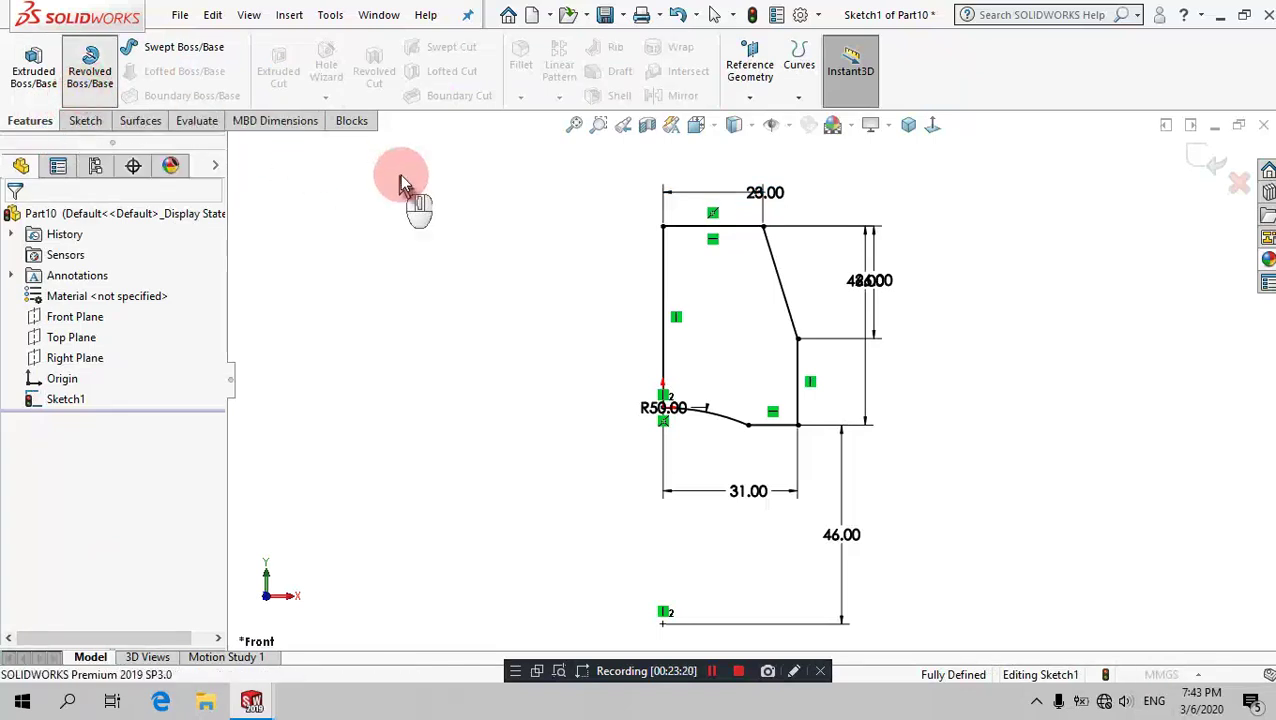
left_click(650, 268)
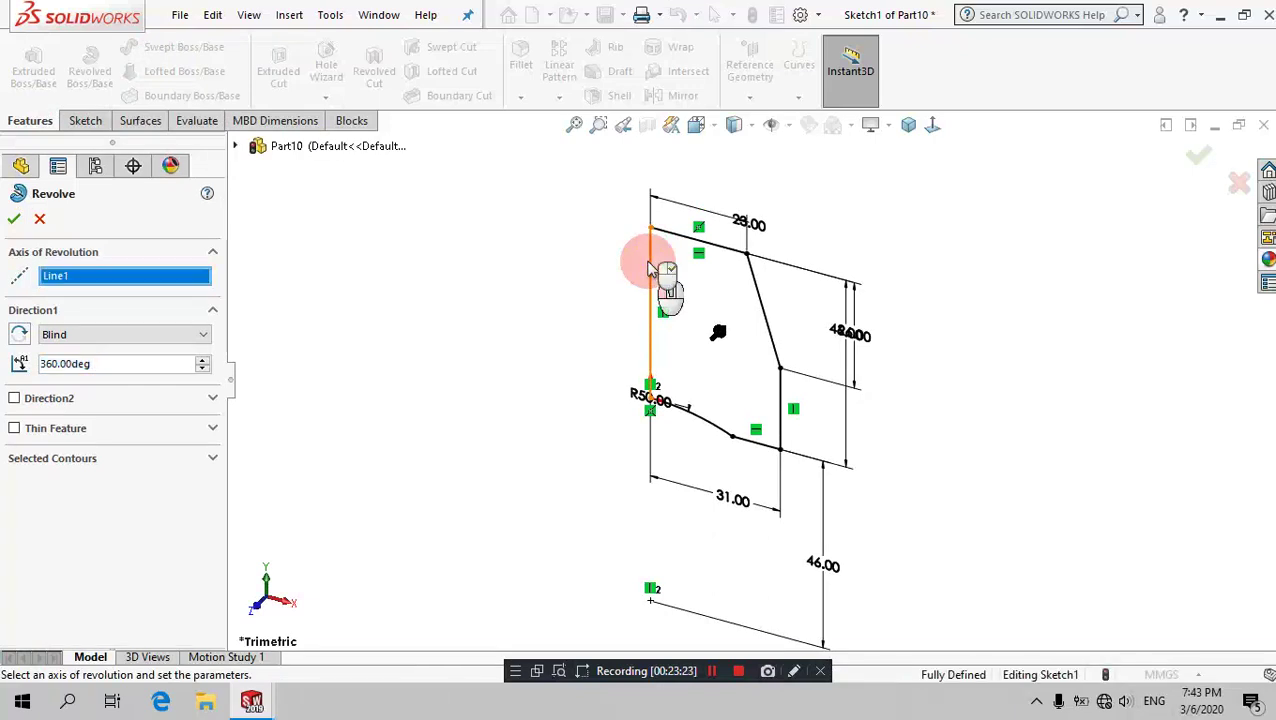
left_click(14, 220)
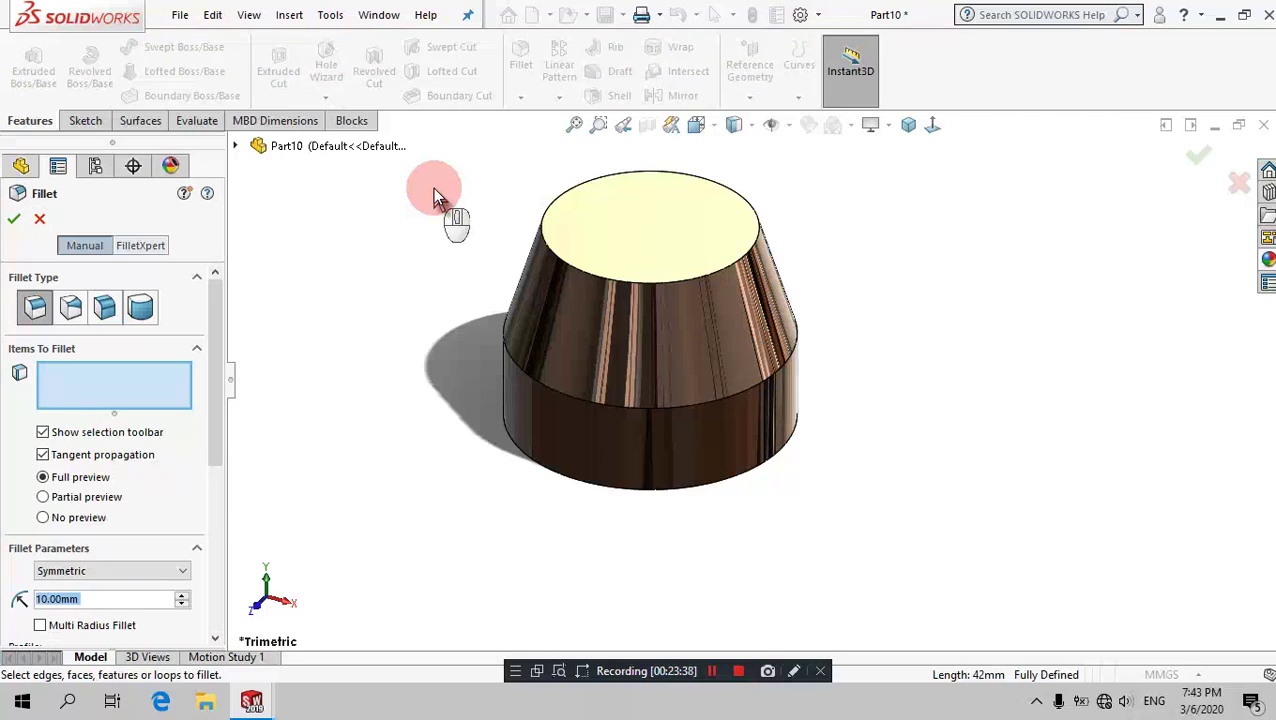
Step: Round the top circular edge with an 8 mm fillet
type("8")
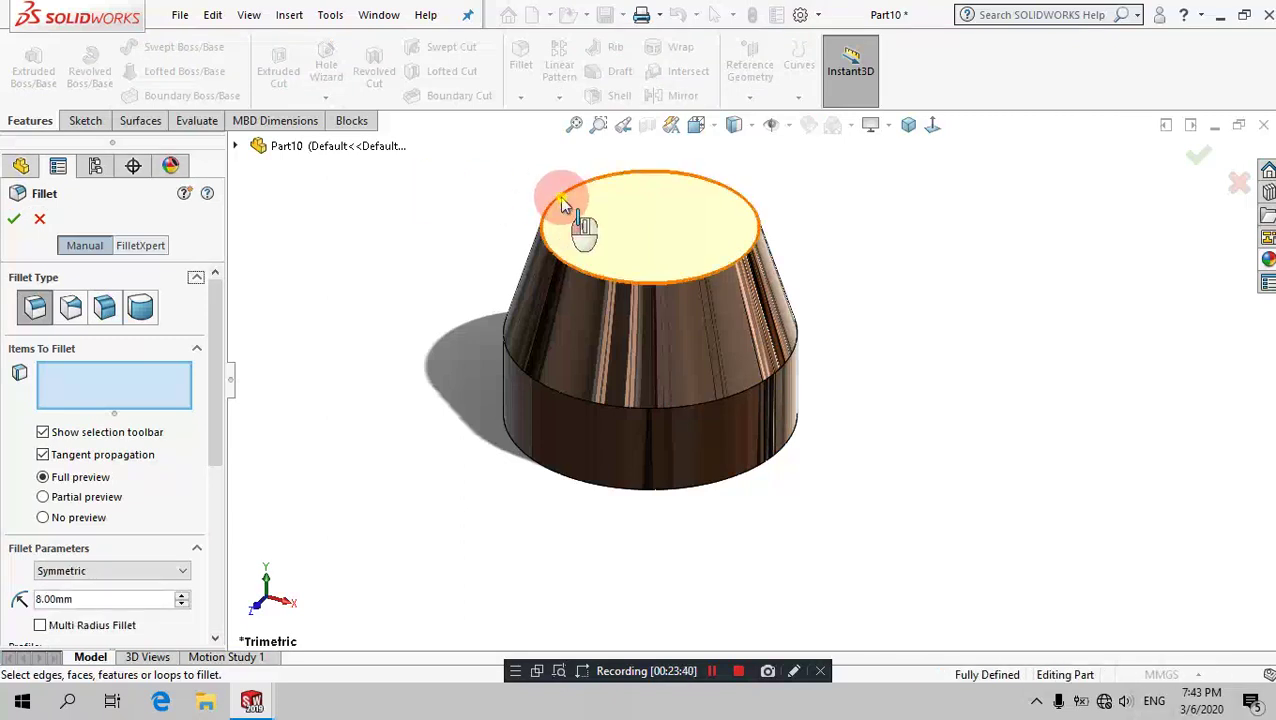
left_click(562, 203)
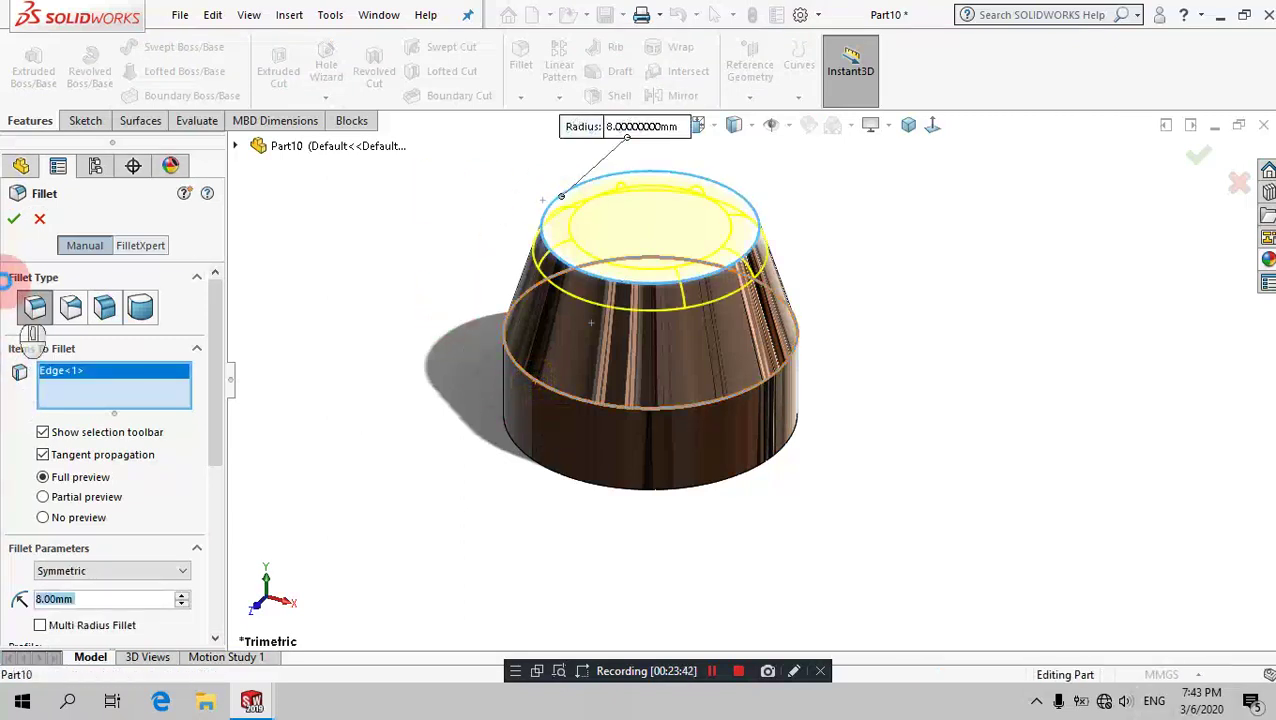
left_click(372, 386)
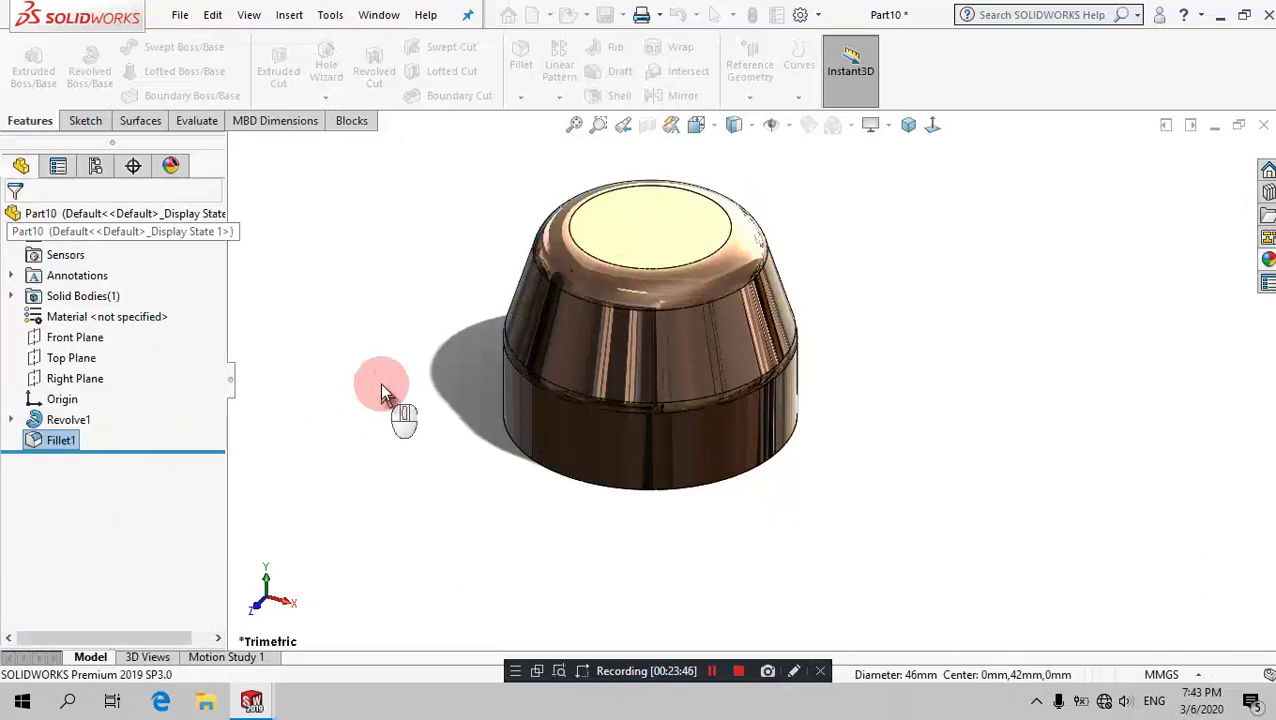
Step: On a new Front Plane sketch, draw an angled construction line inward from the tapered side
left_click(80, 342)
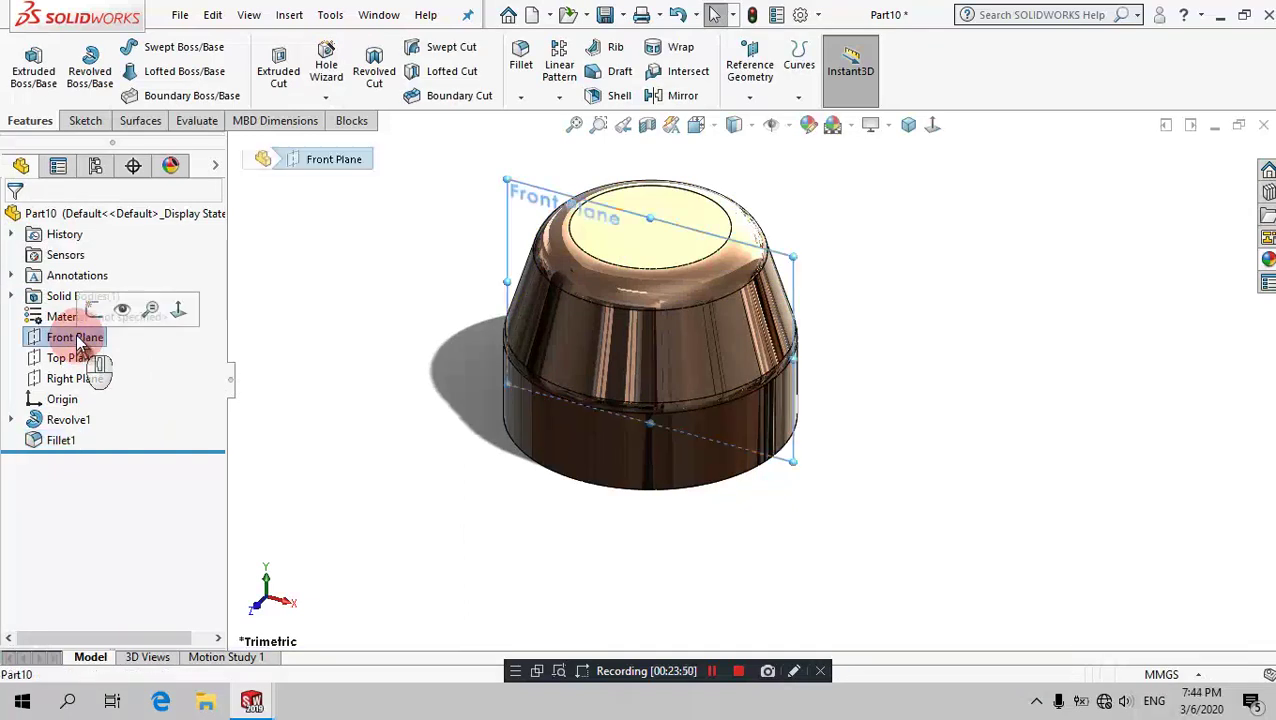
left_click(93, 309)
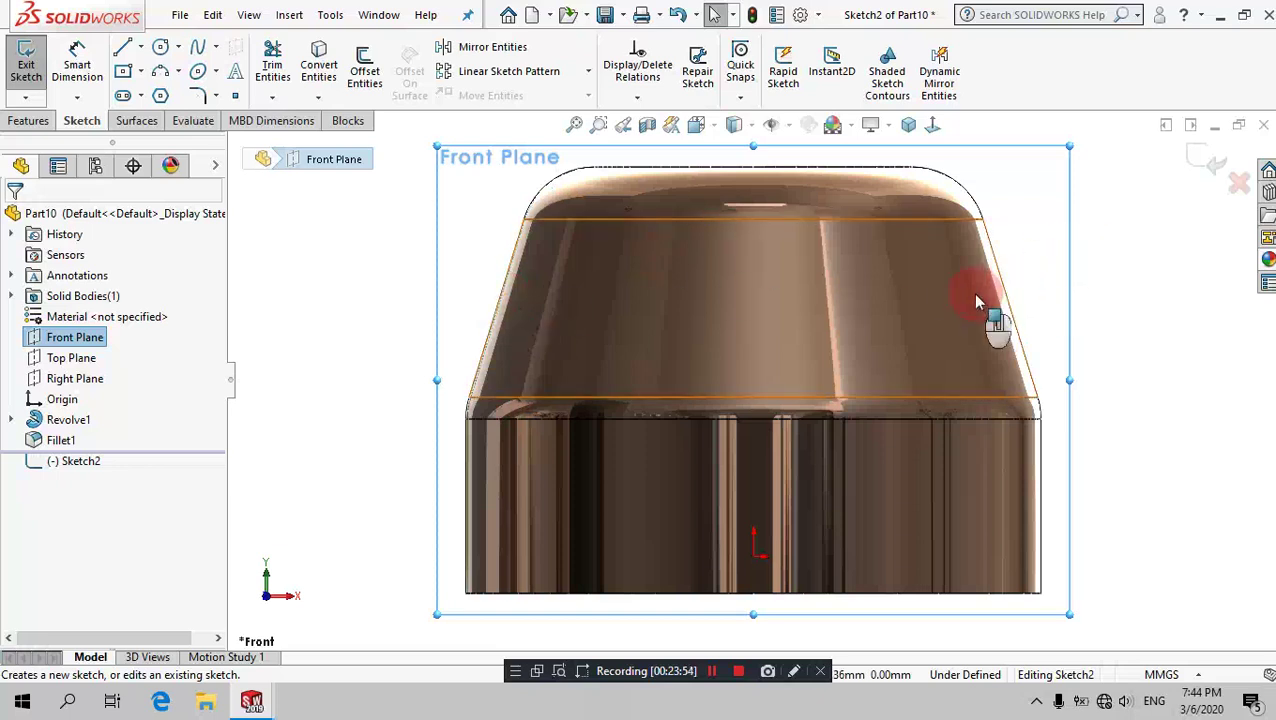
scroll(1072, 302, "down", 2)
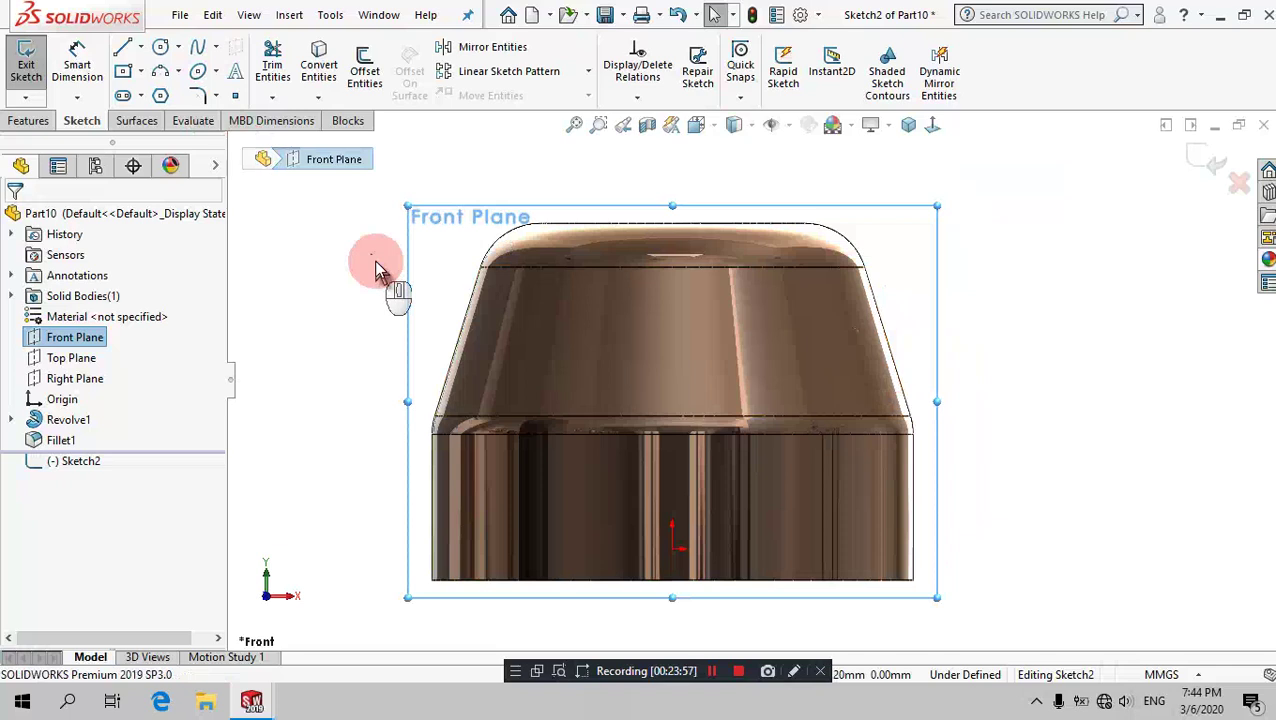
left_click(123, 47)
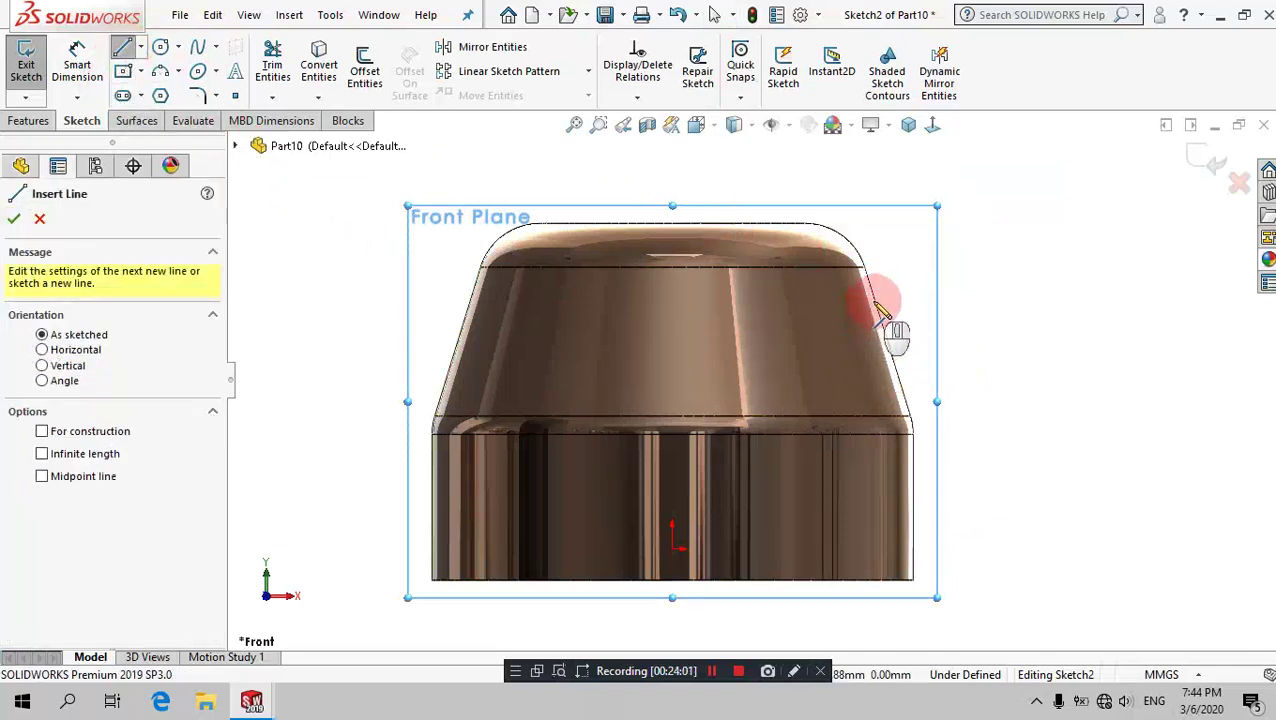
left_click(840, 320)
mouse_move(820, 325)
left_mouse_down()
mouse_move(690, 440)
mouse_move(685, 403)
left_mouse_up()
right_click(838, 373)
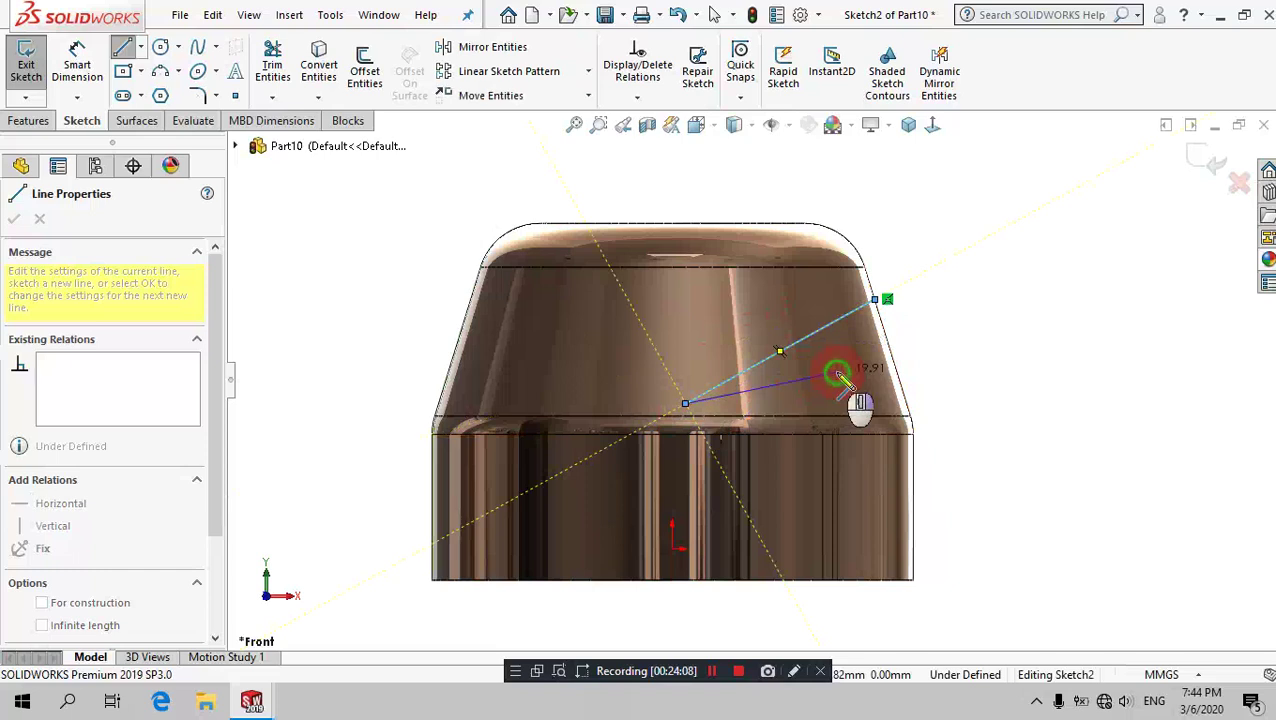
left_click(882, 345)
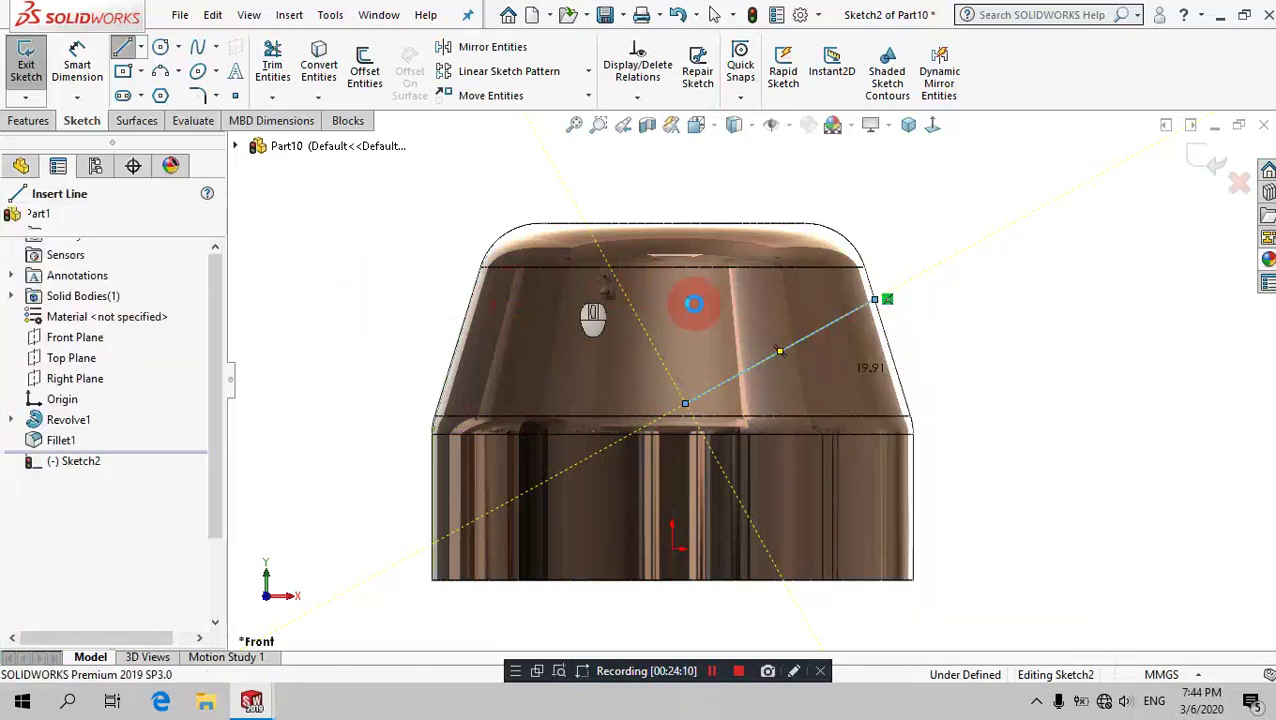
left_click(989, 450)
Step: Draw a vertical centerline from the part's top edge down to the origin
scroll(989, 450, "down", 2)
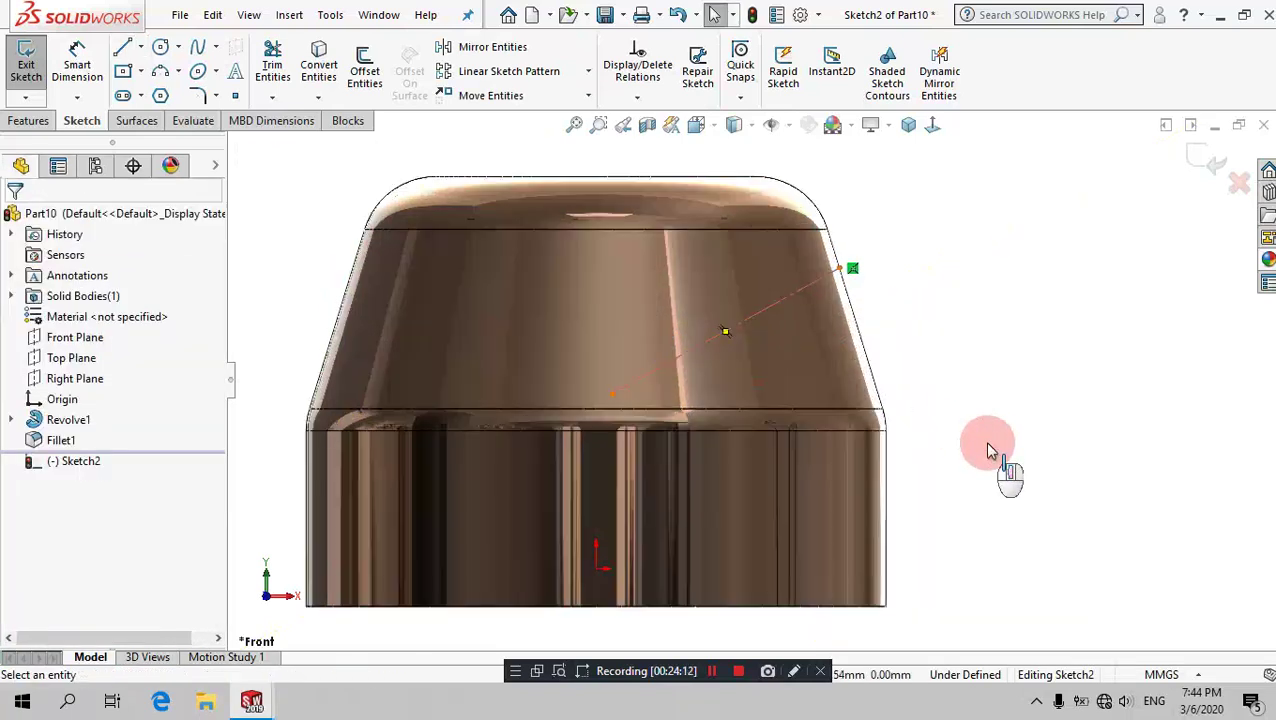
left_click(142, 48)
left_click(405, 278)
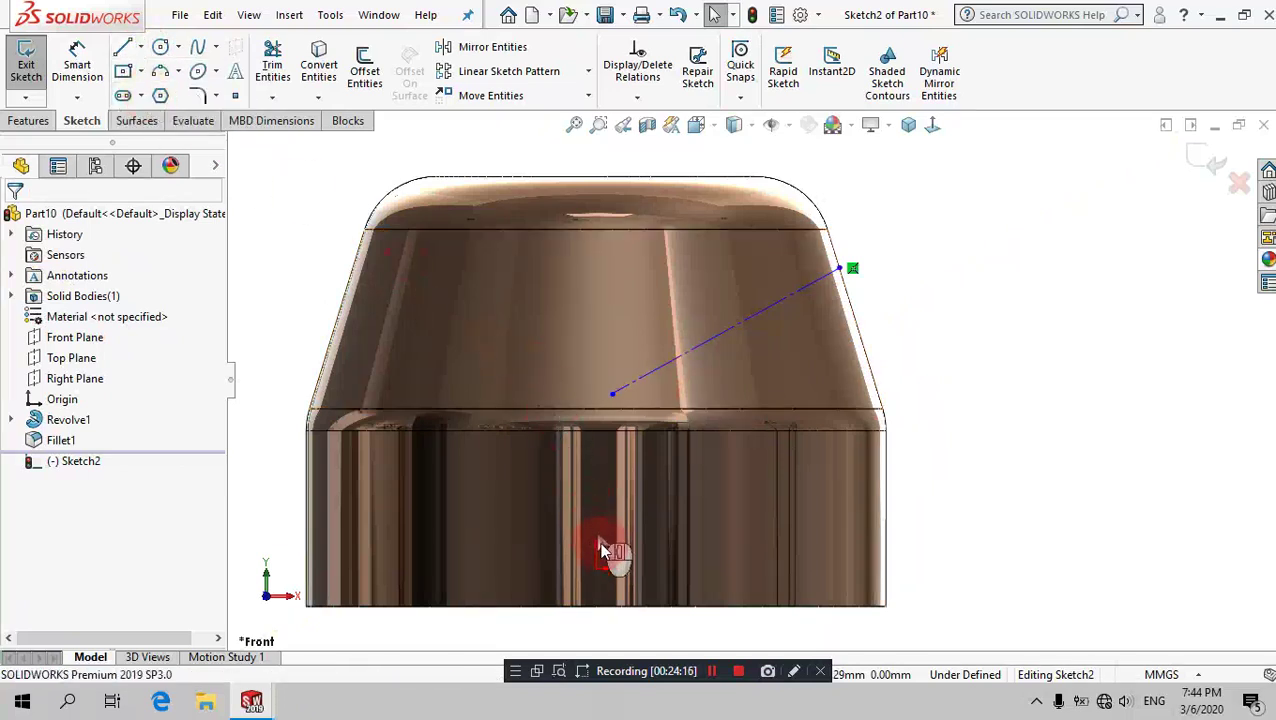
left_click(596, 567)
left_click(613, 188)
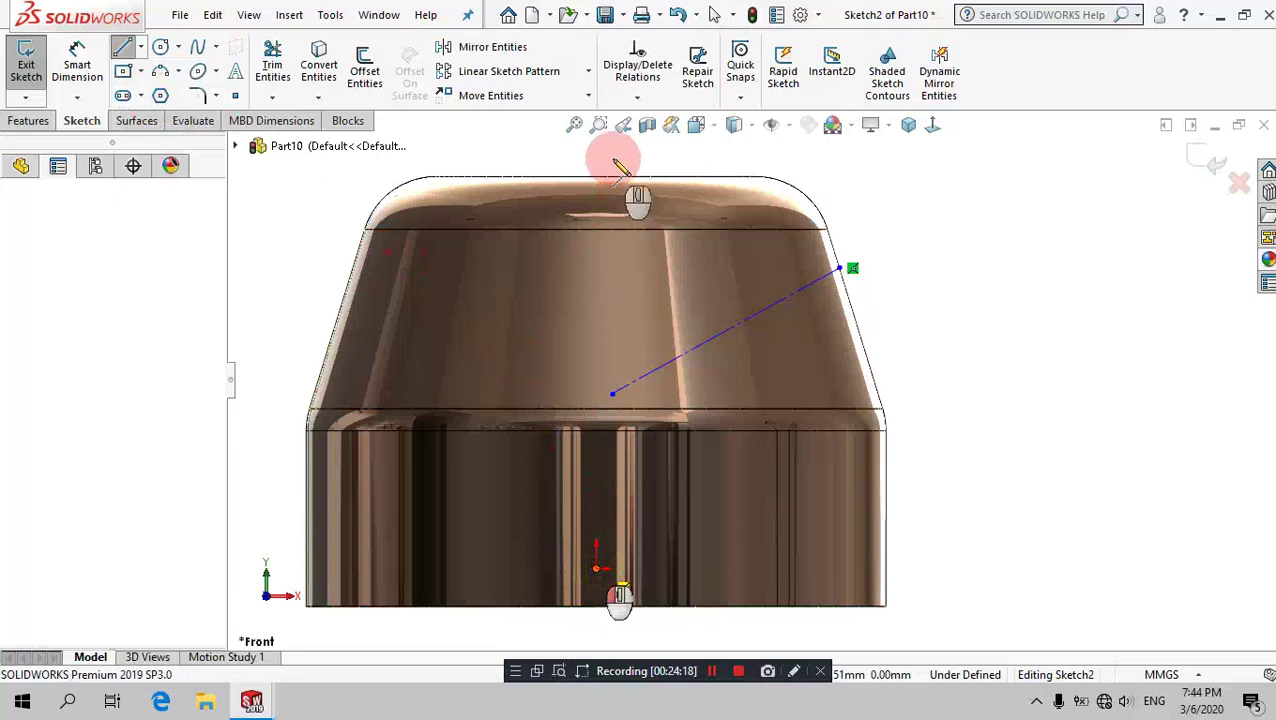
left_click_drag(613, 188, 596, 178)
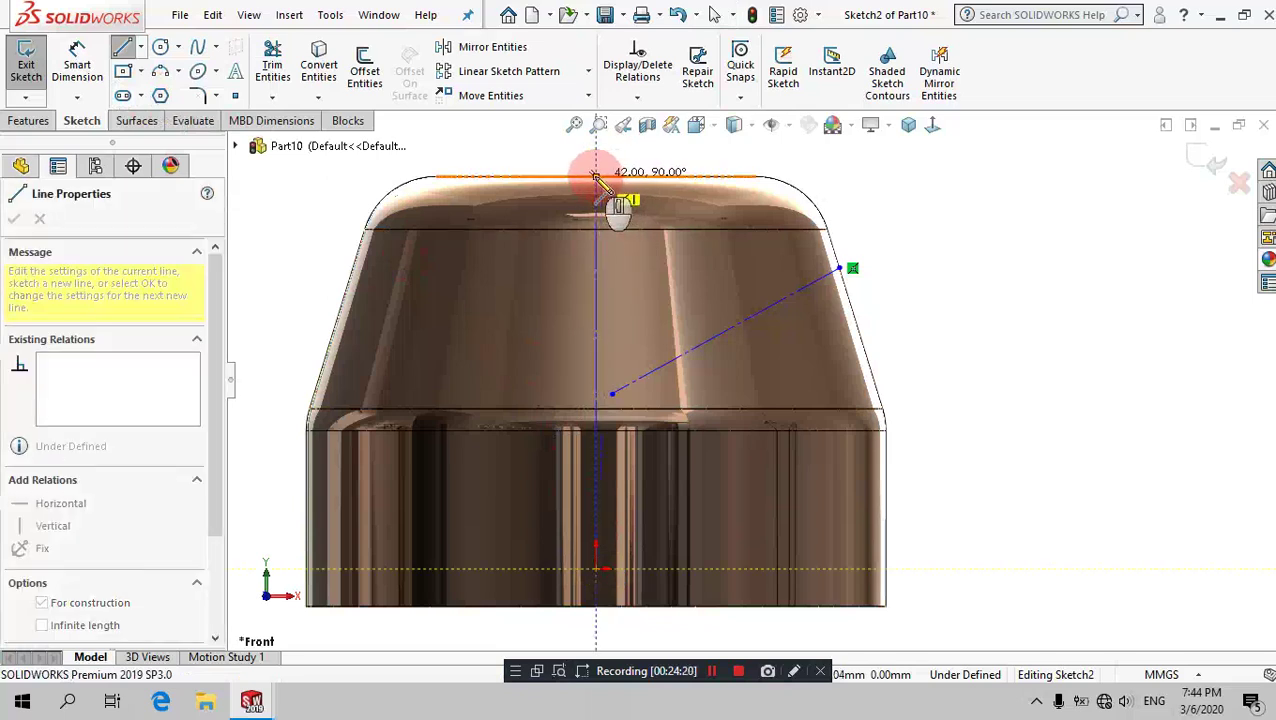
right_click(911, 315)
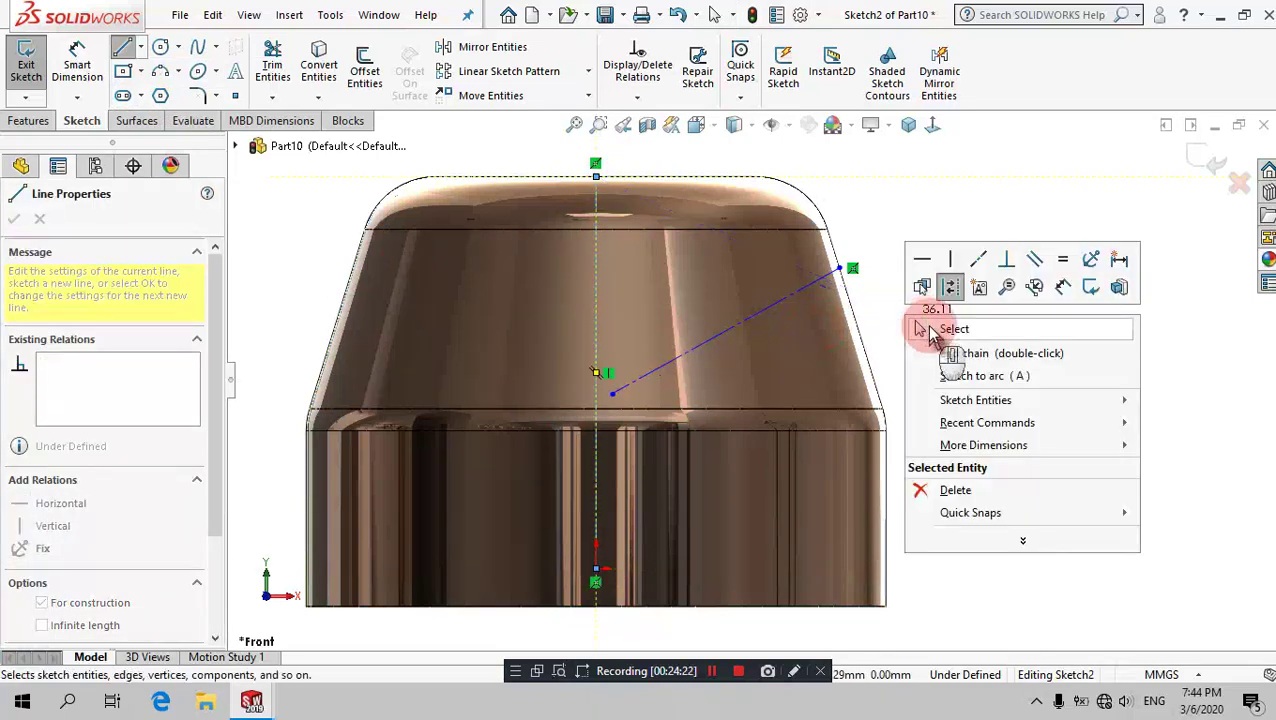
key("Escape")
key("Escape")
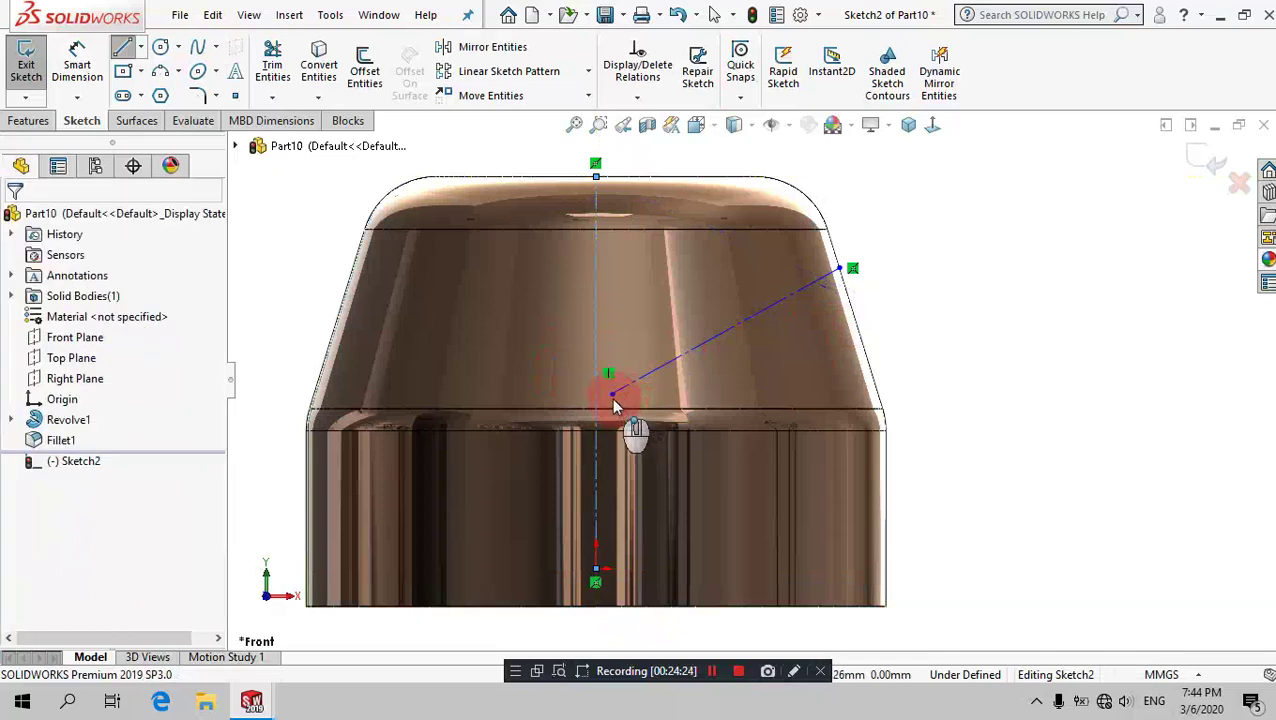
Step: Drag the angled line's inner end onto the centerline
left_click(596, 400)
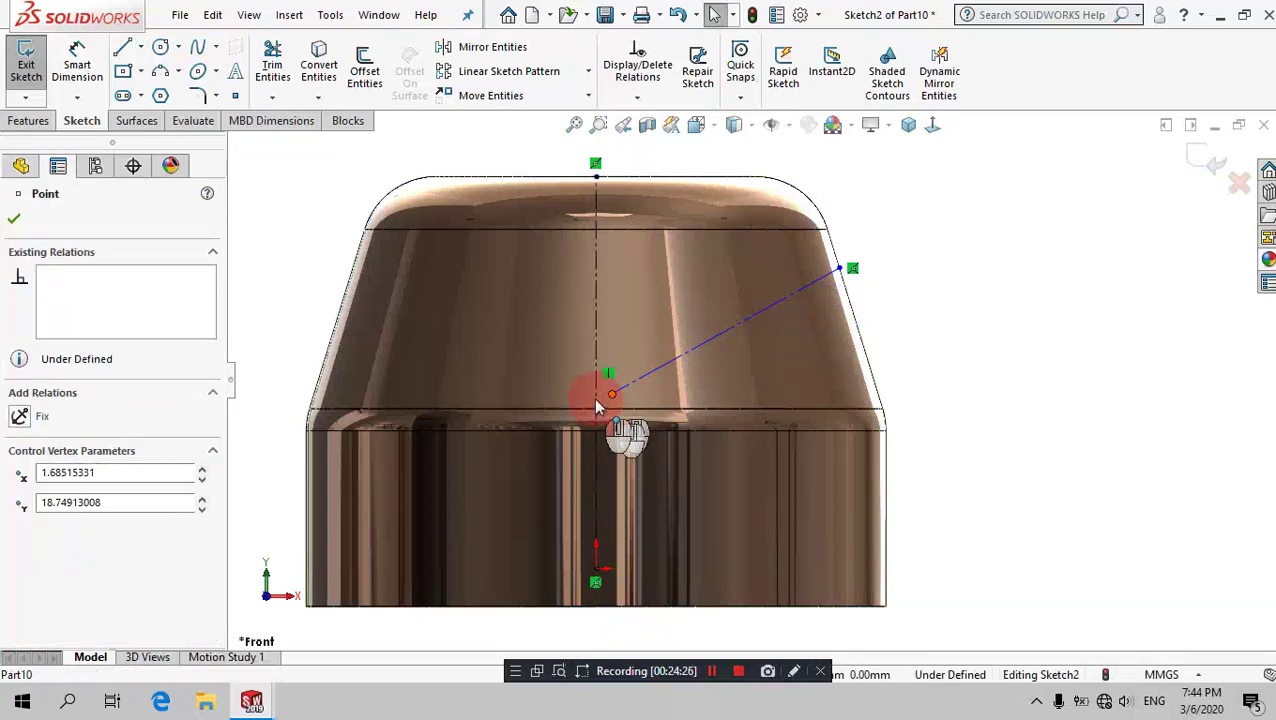
left_click_drag(611, 394, 596, 373)
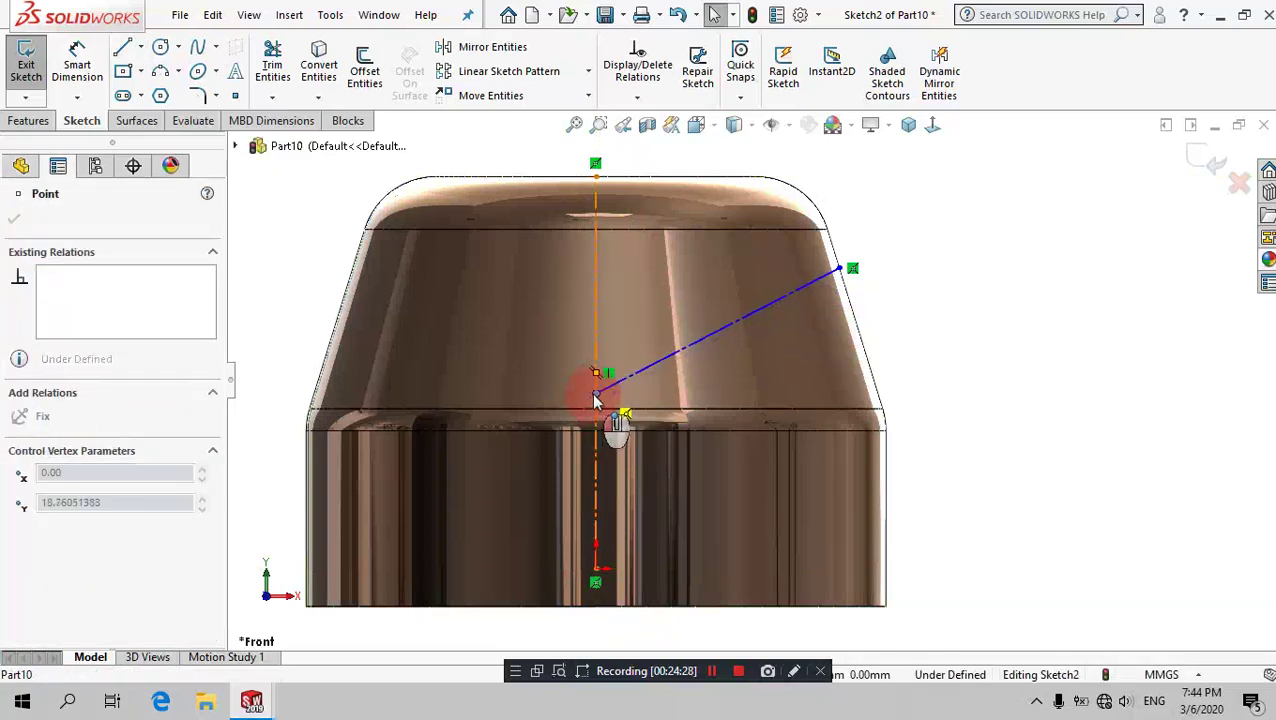
left_click(77, 65)
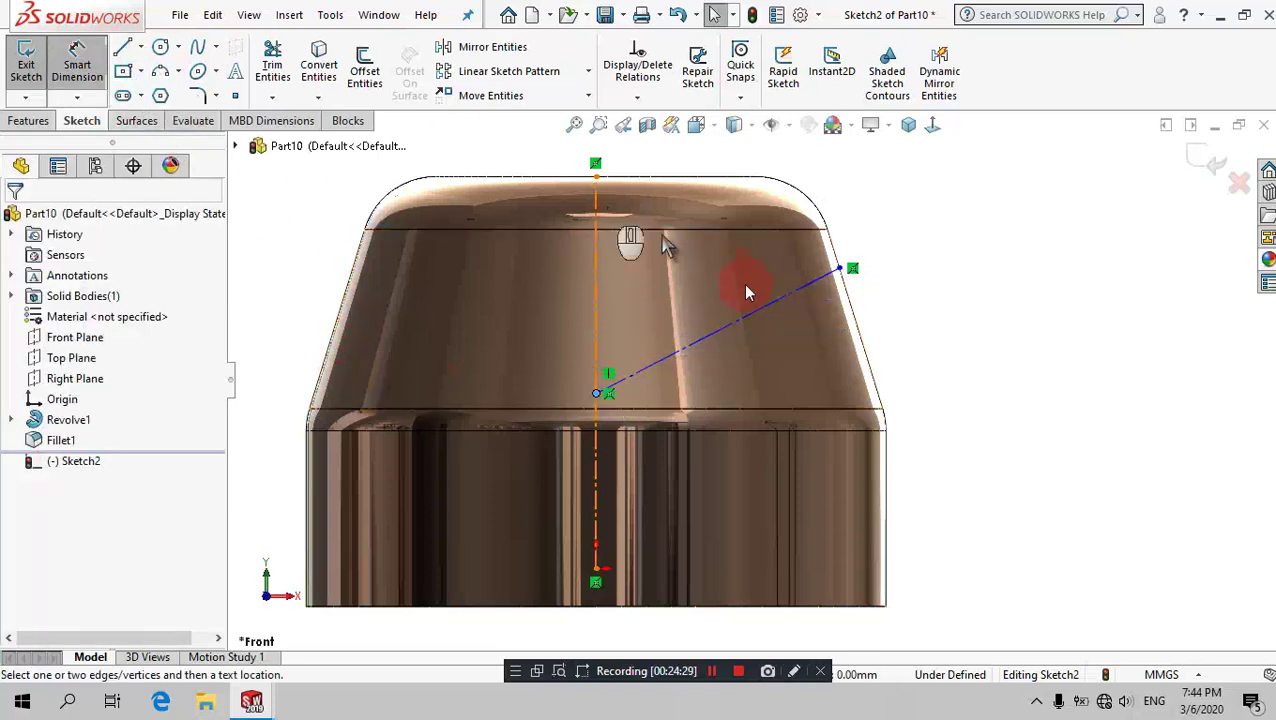
Step: Dimension the angled construction line at 45° to the centerline
left_click(752, 310)
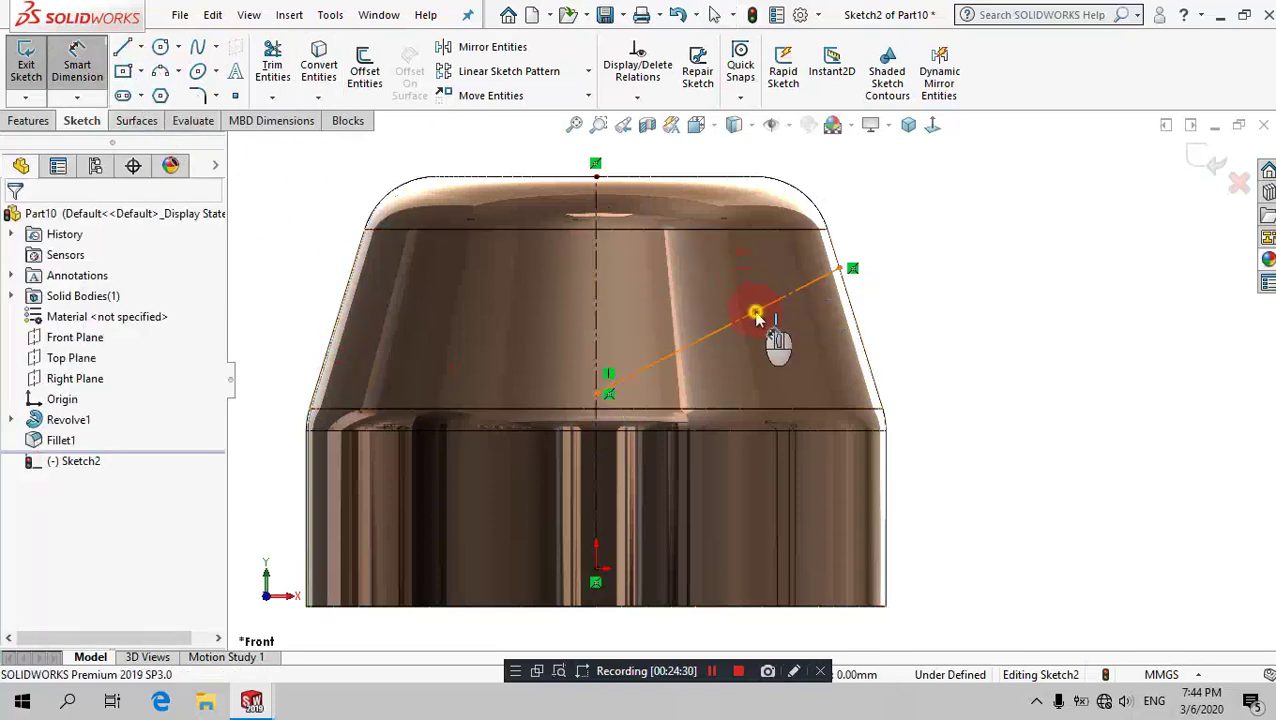
left_click(597, 259)
left_click(687, 258)
left_click(711, 670)
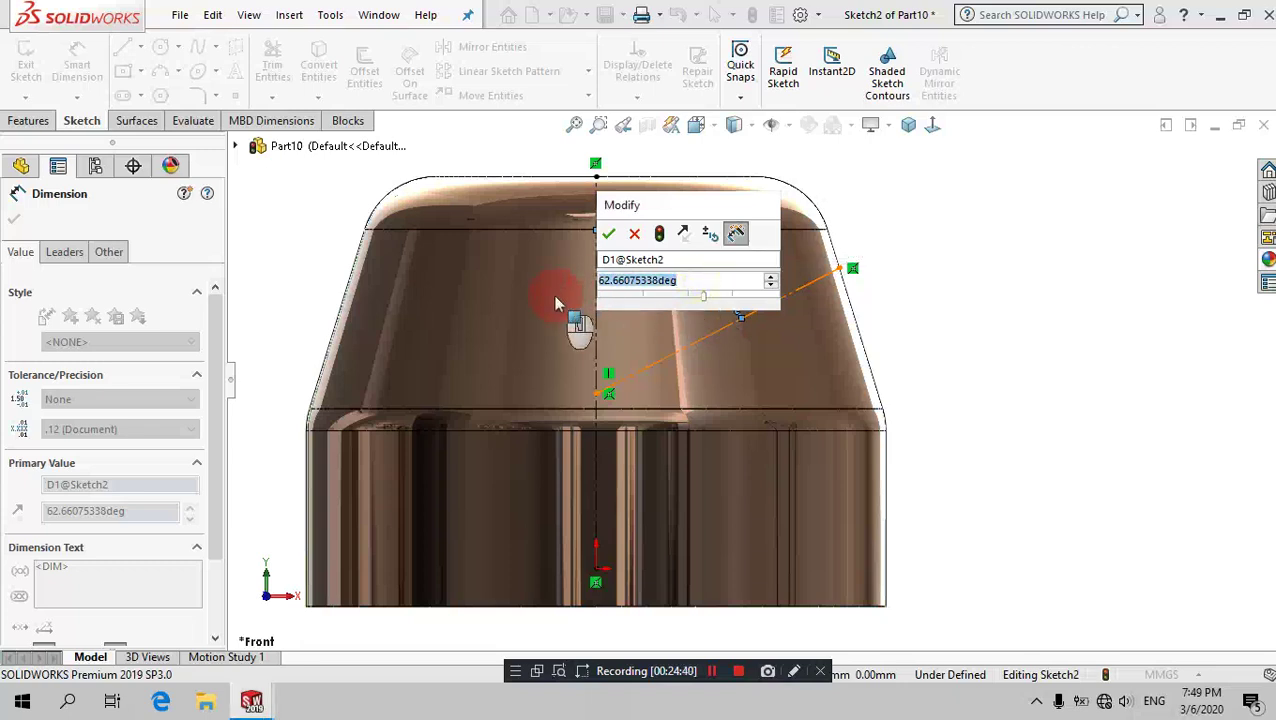
type("45")
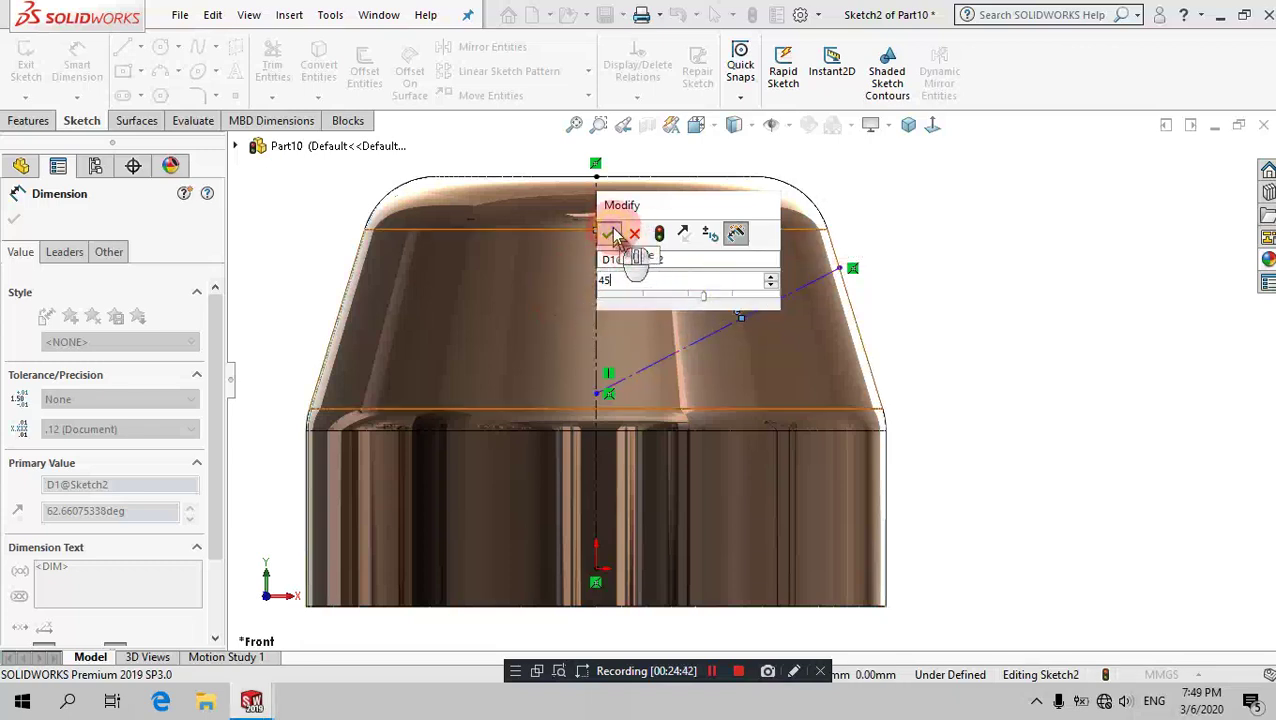
left_click(612, 233)
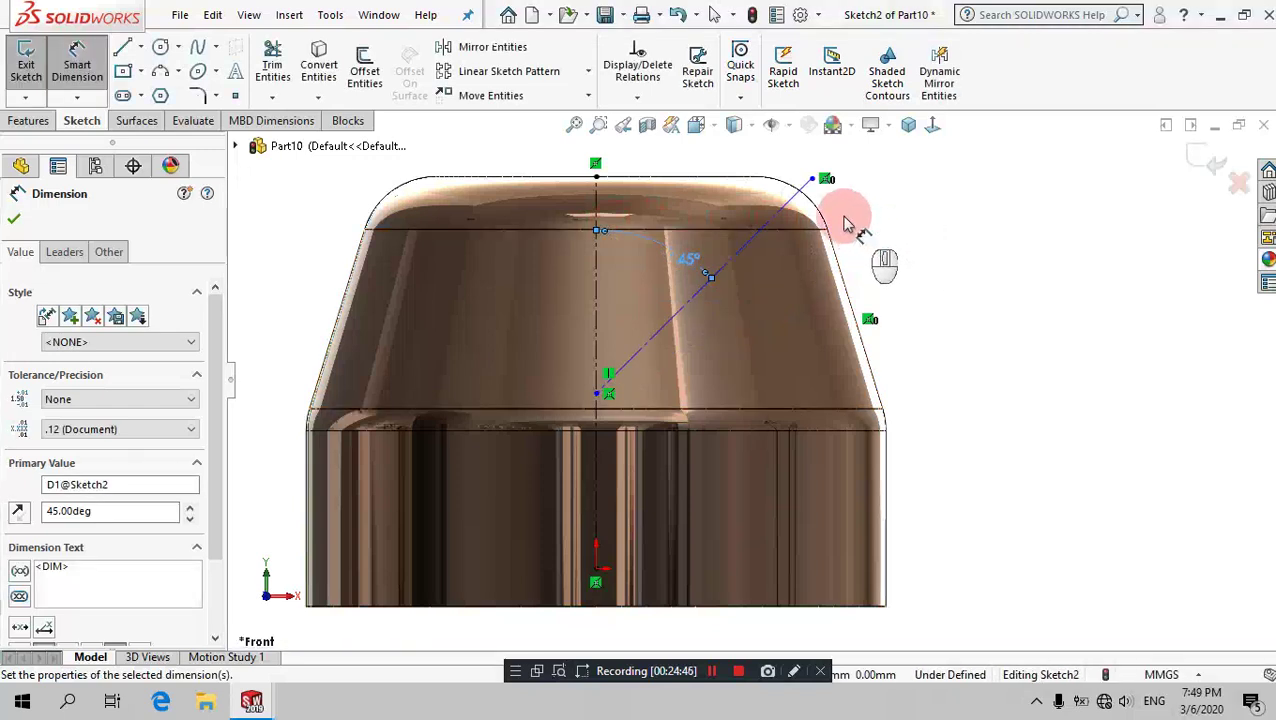
Step: Set the line's outer end 10 mm below the top edge, fully defining Sketch2
left_click(718, 184)
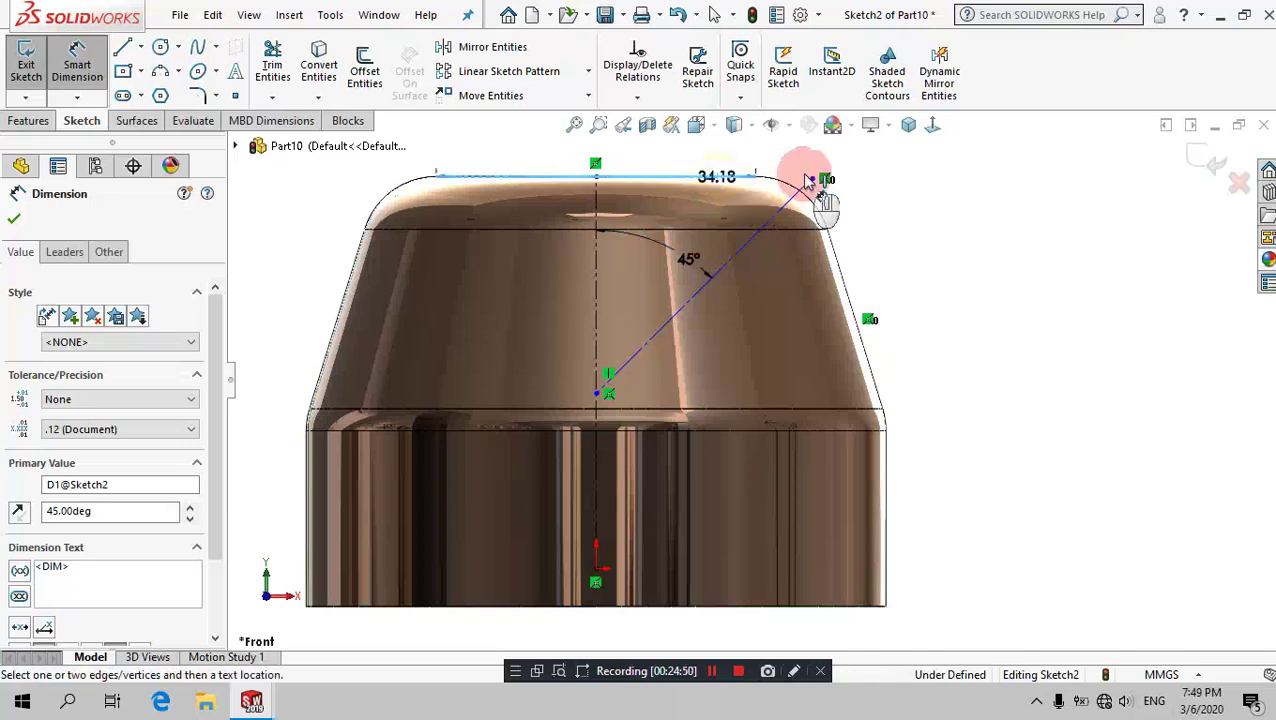
left_click(878, 182)
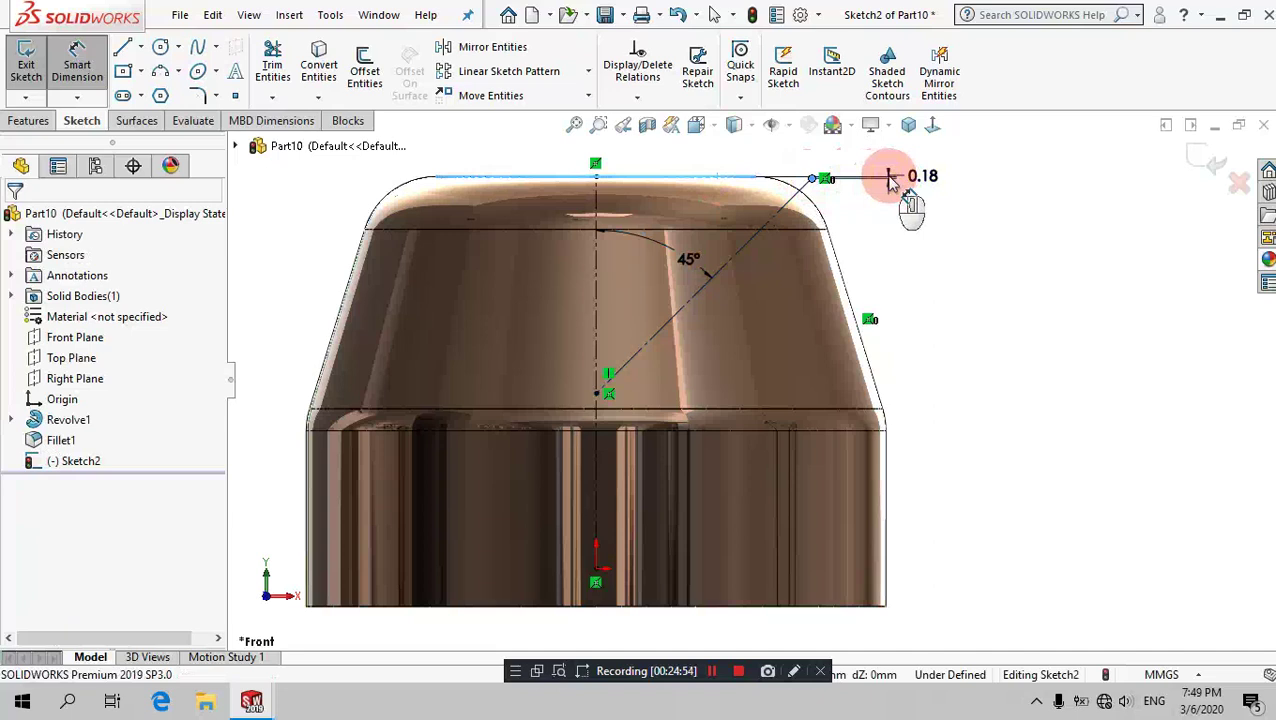
left_click(889, 178)
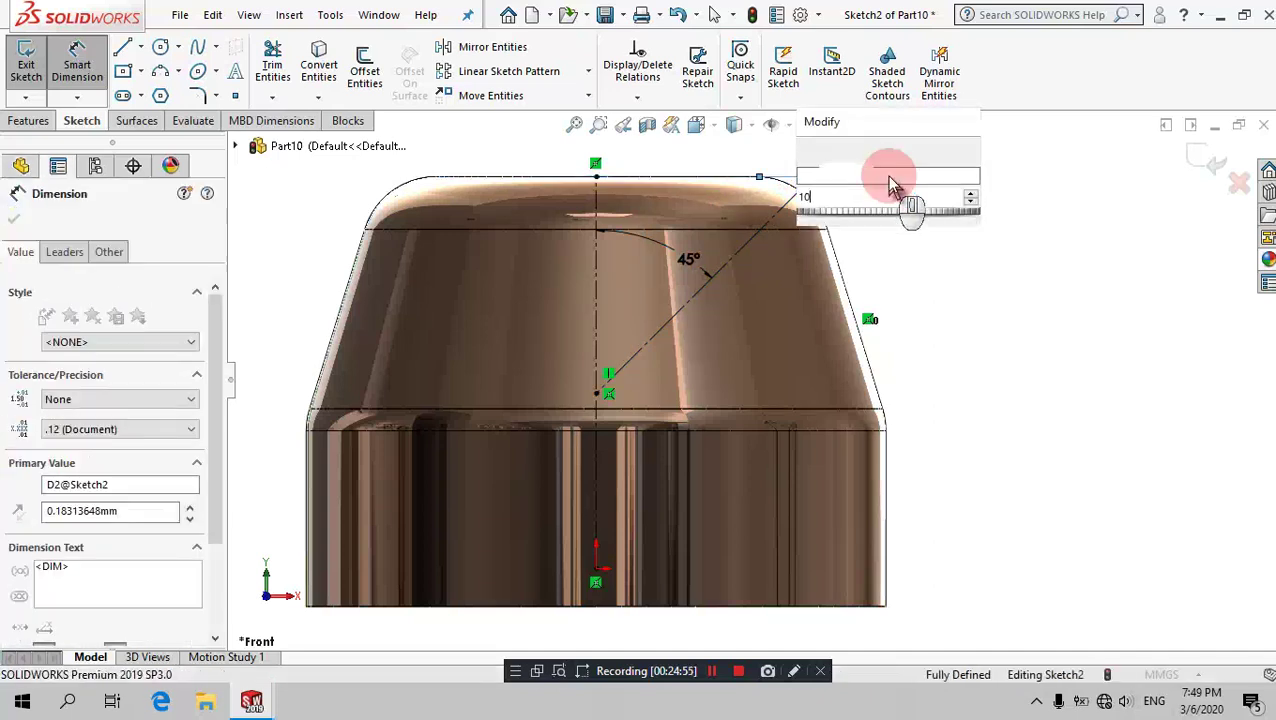
key("Return")
type("10")
key("Return")
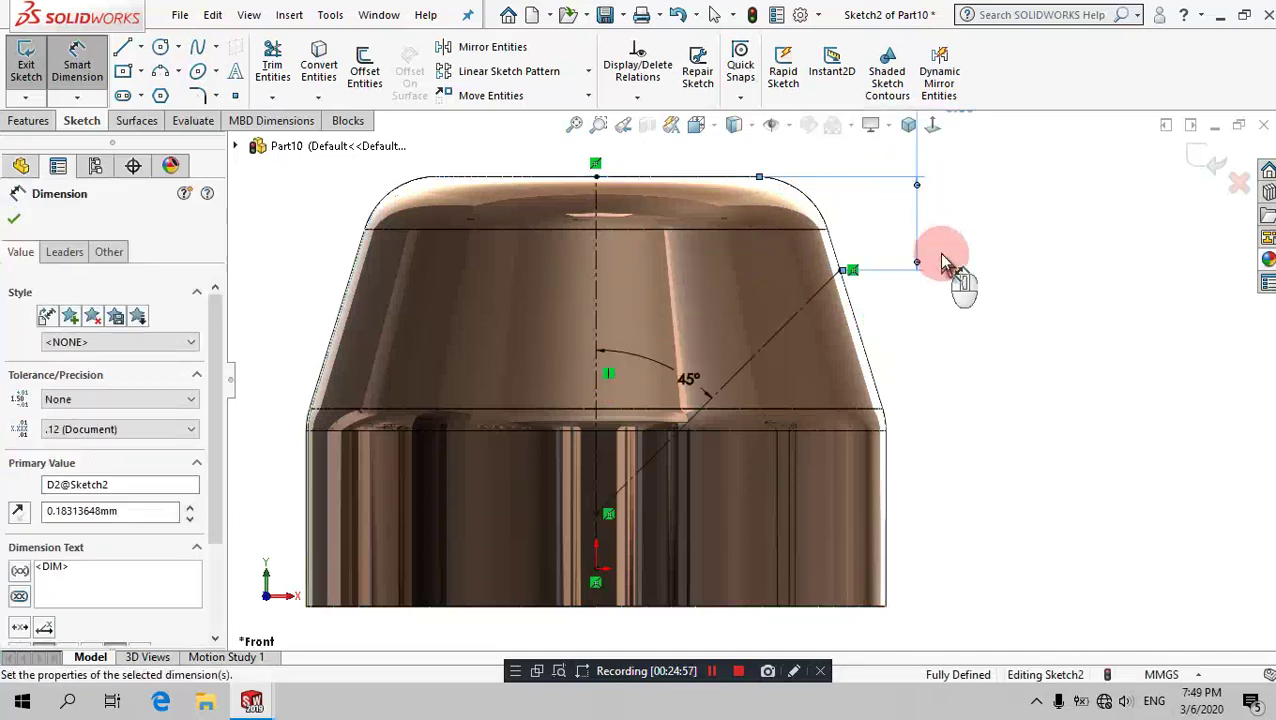
left_click(952, 289)
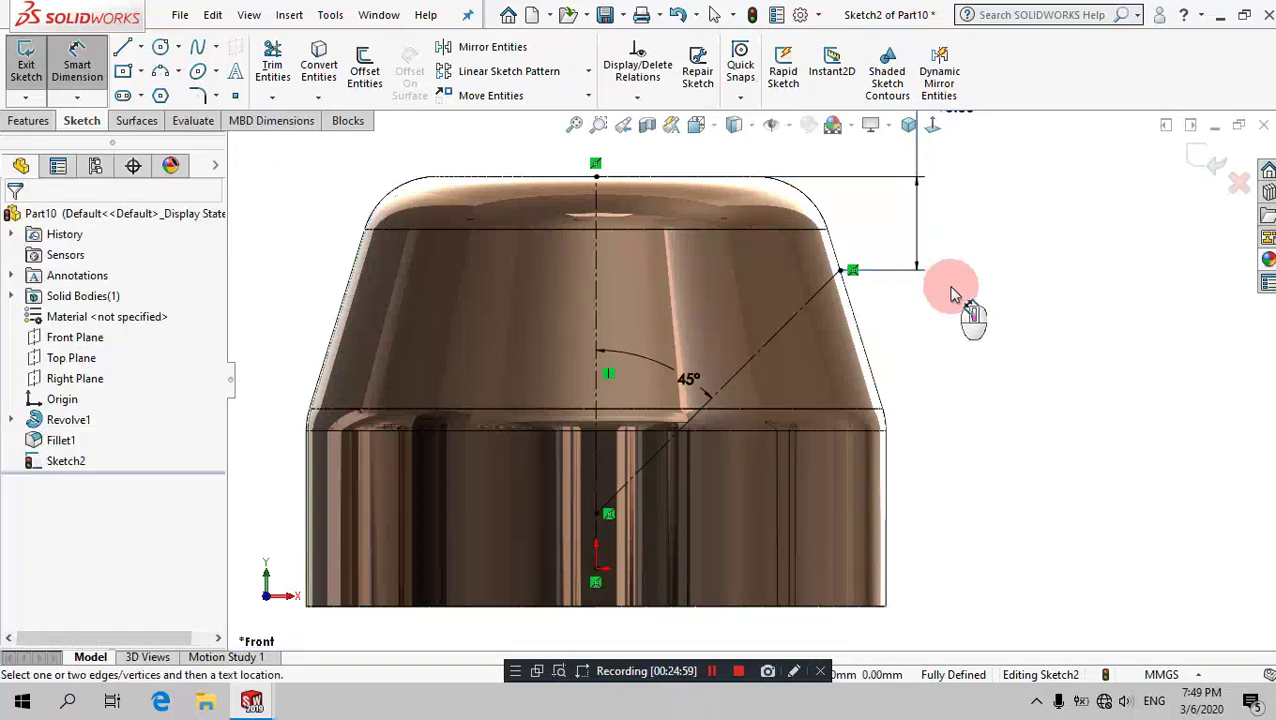
scroll(952, 293, "down", 2)
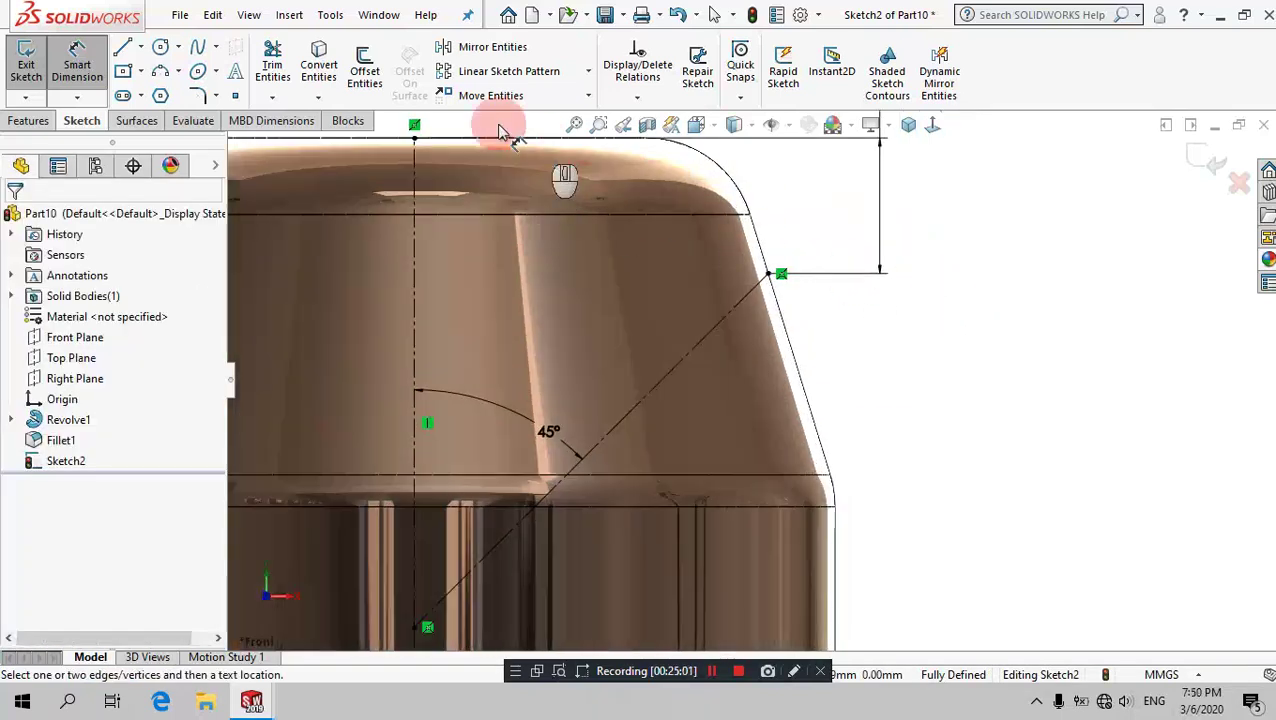
left_click(122, 47)
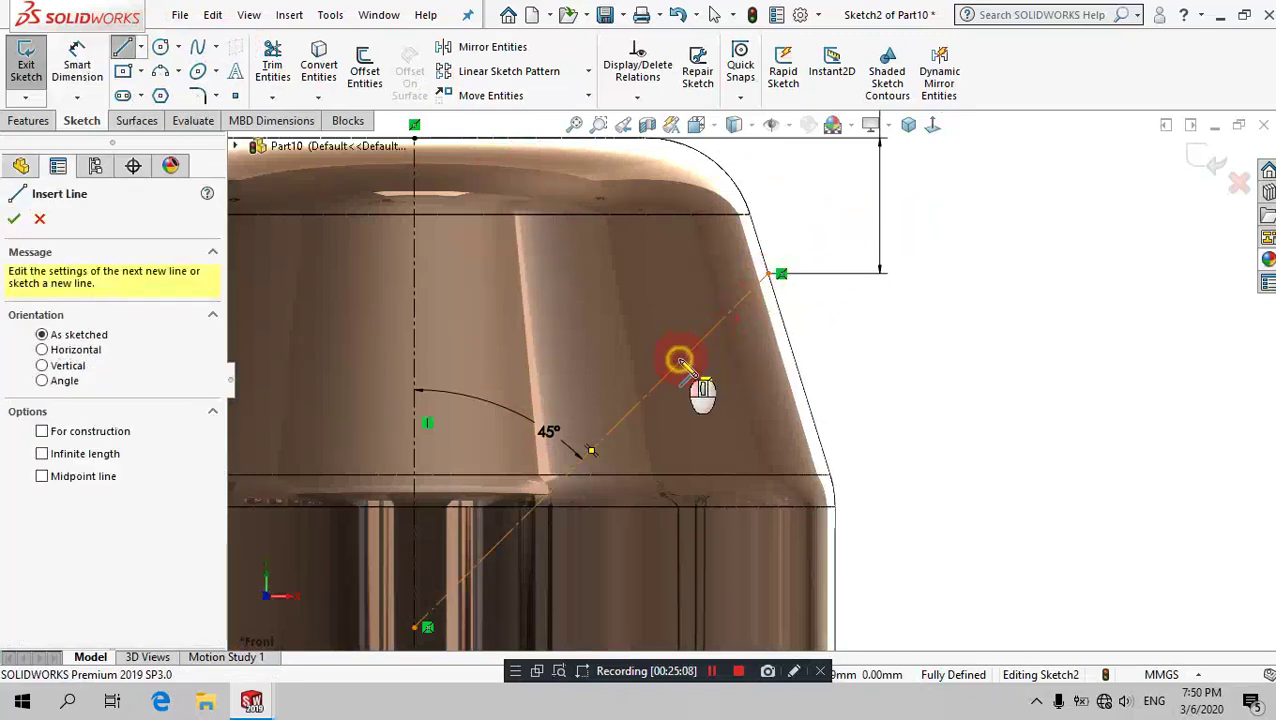
Step: Sketch a chained four-sided profile around the outer part of the 45° line
left_click(780, 273)
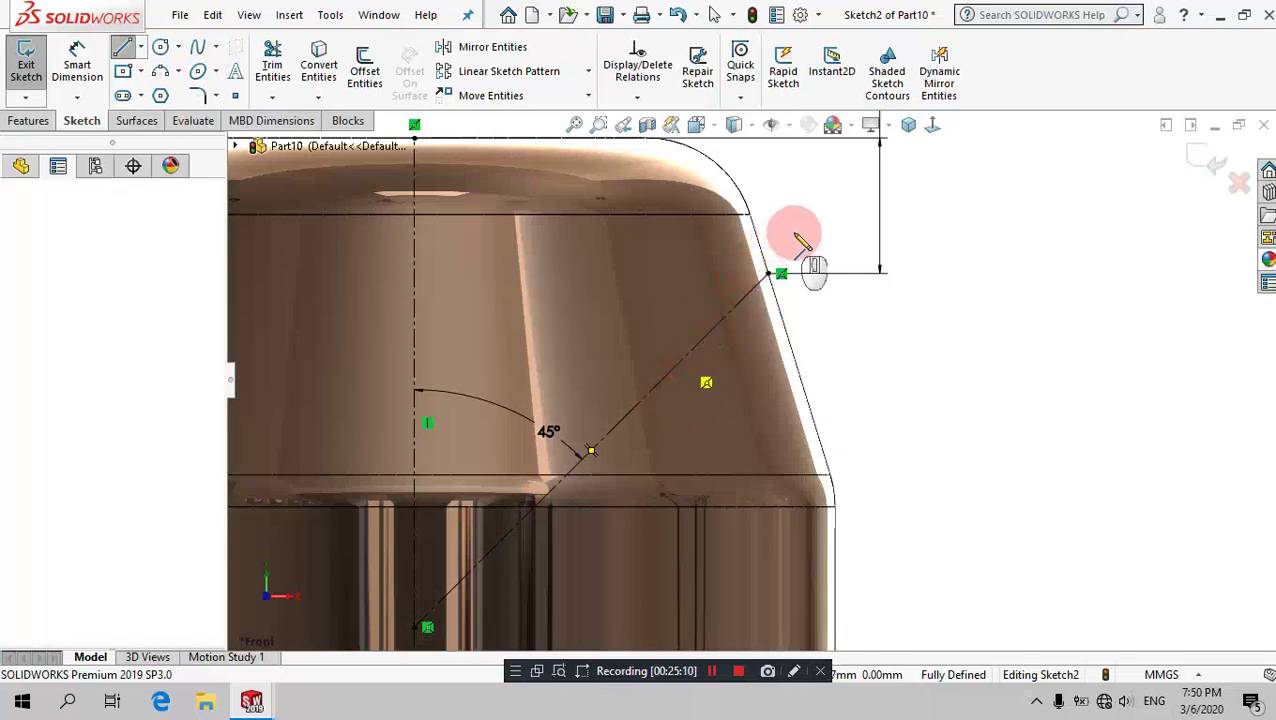
left_click(859, 183)
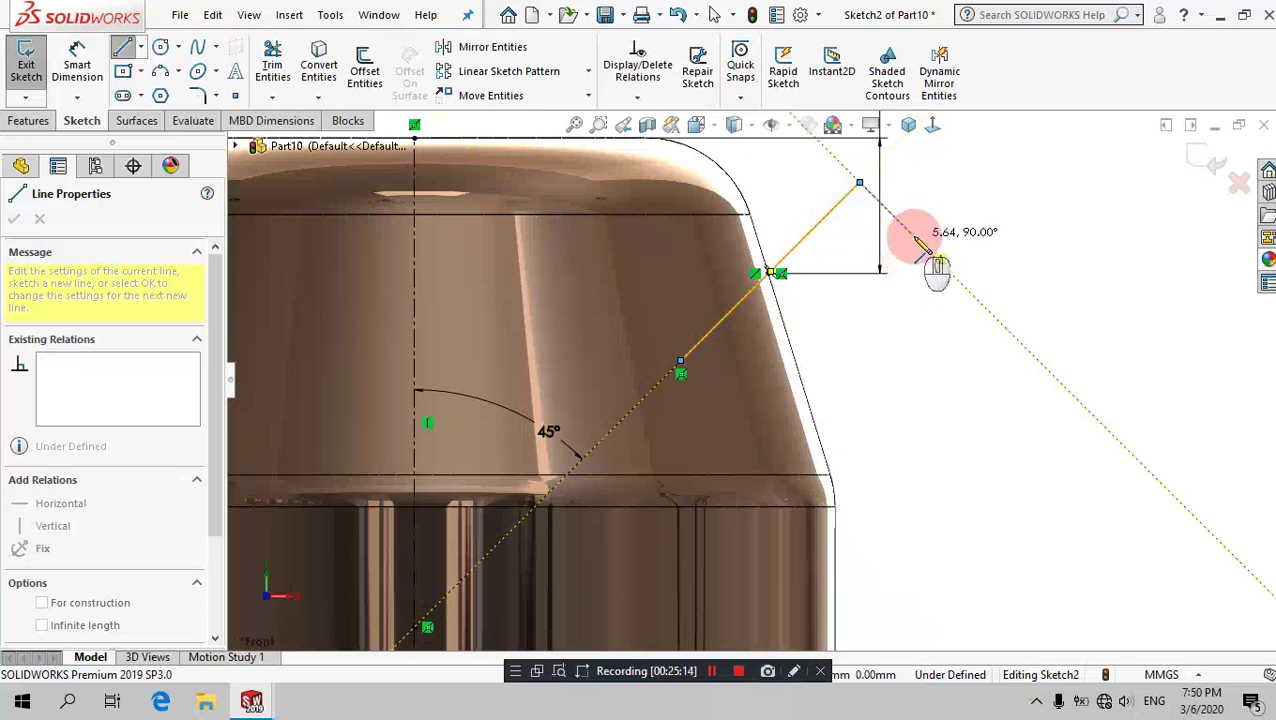
left_click(913, 235)
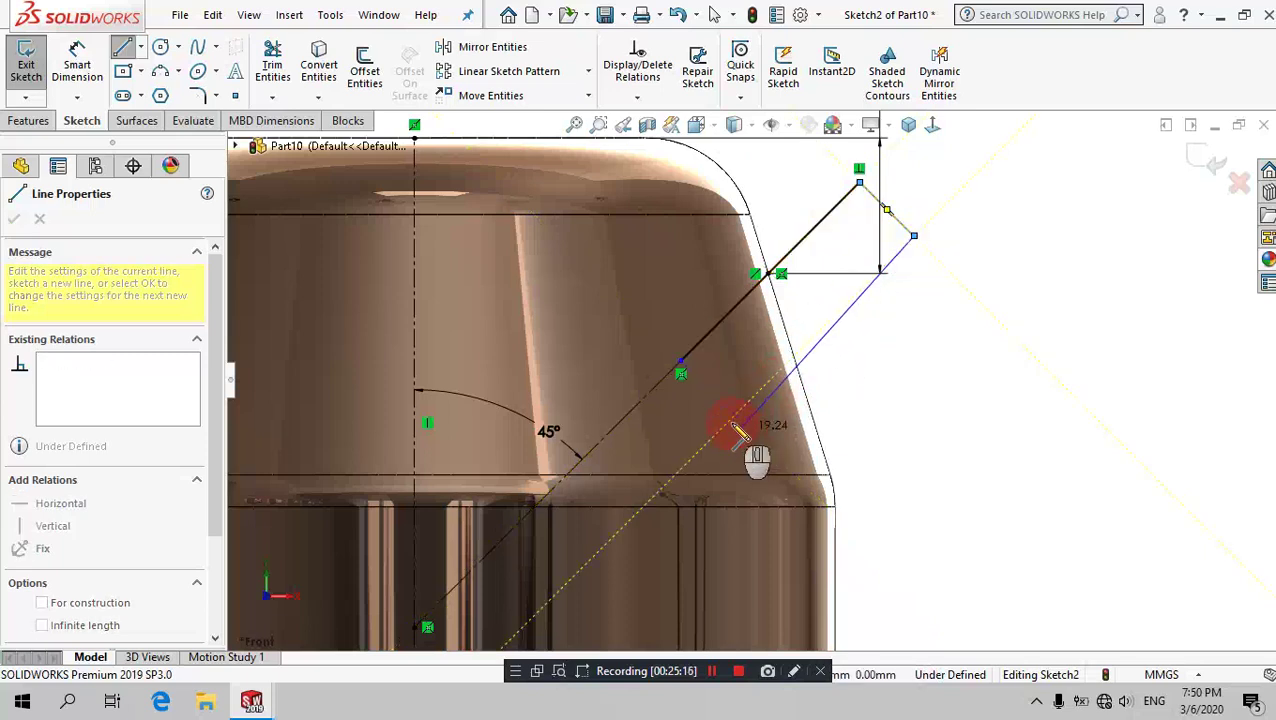
left_click(737, 429)
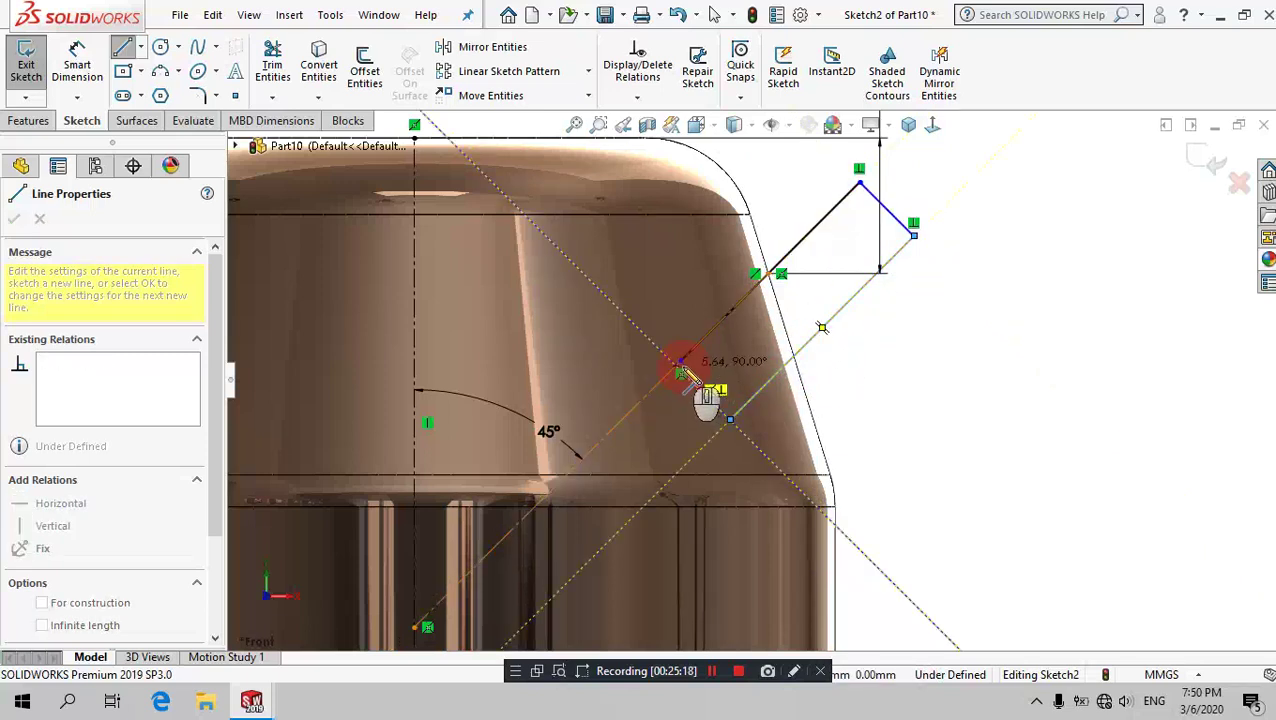
double_click(680, 362)
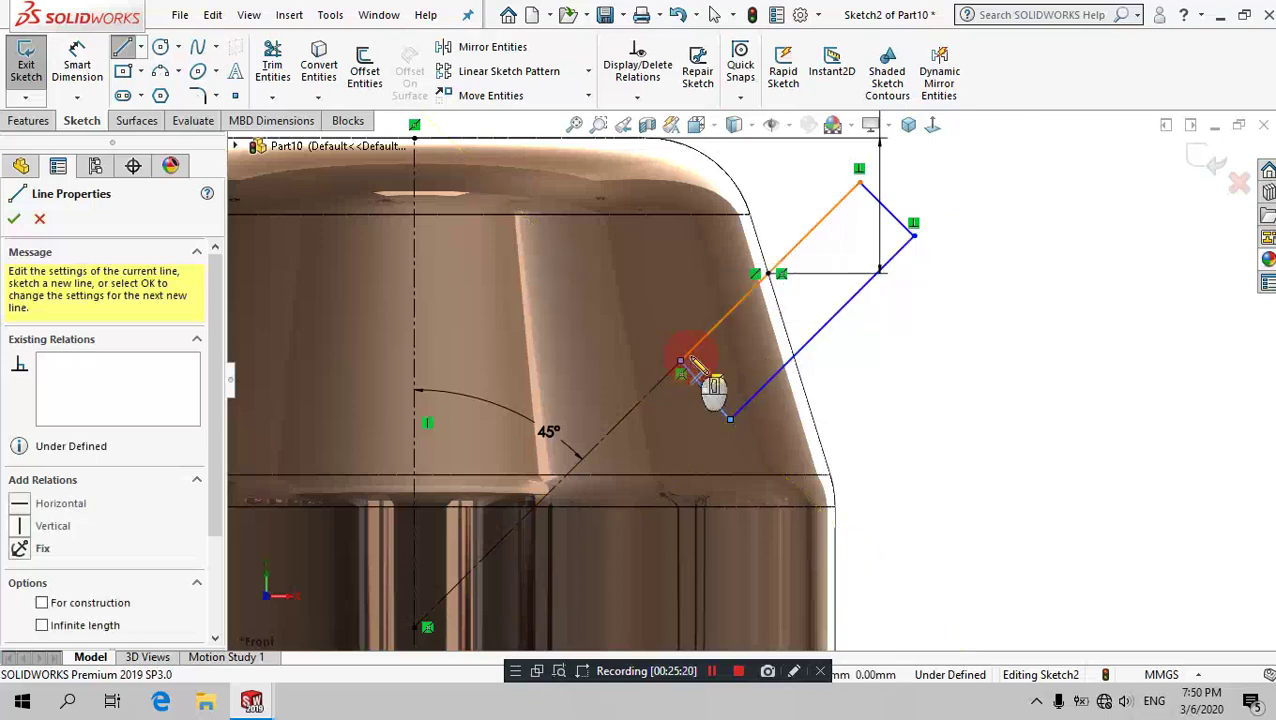
left_click(908, 388)
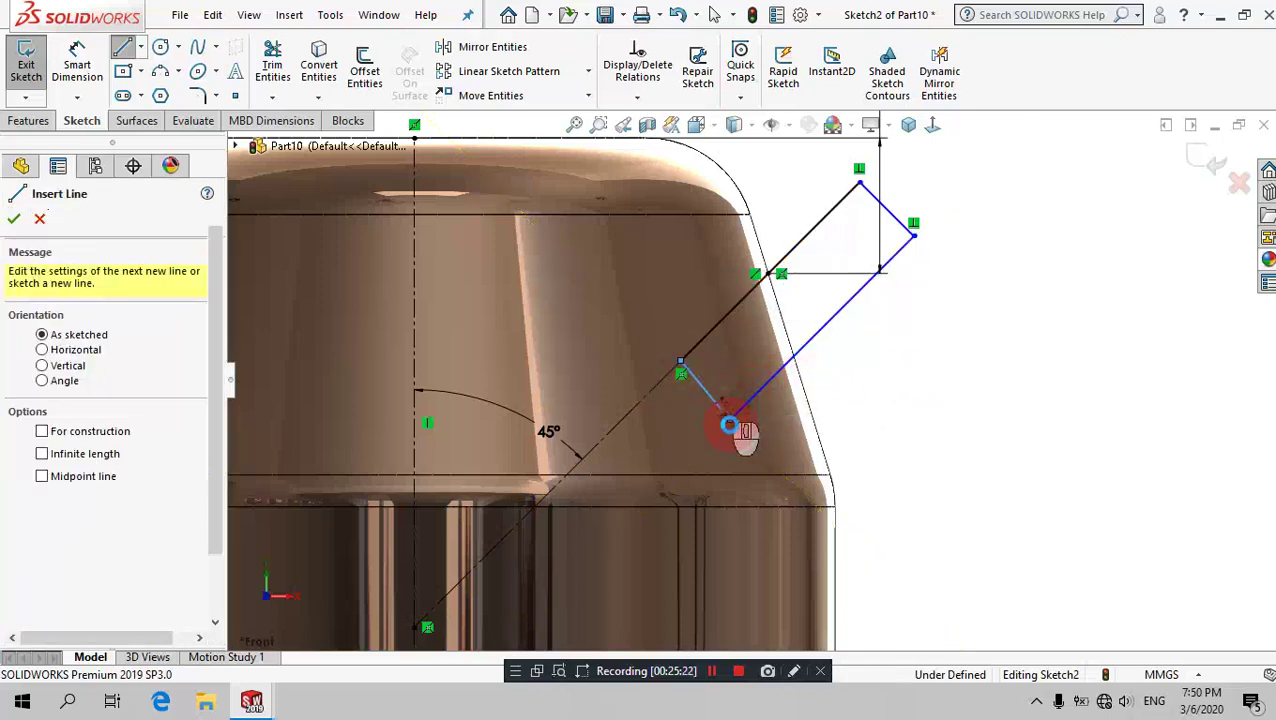
Step: Make two adjoining sides of the profile perpendicular
left_click(714, 410, "ctrl")
left_click(830, 272, "ctrl")
left_click(872, 200, "ctrl")
left_click(872, 200)
left_click(872, 200, "ctrl")
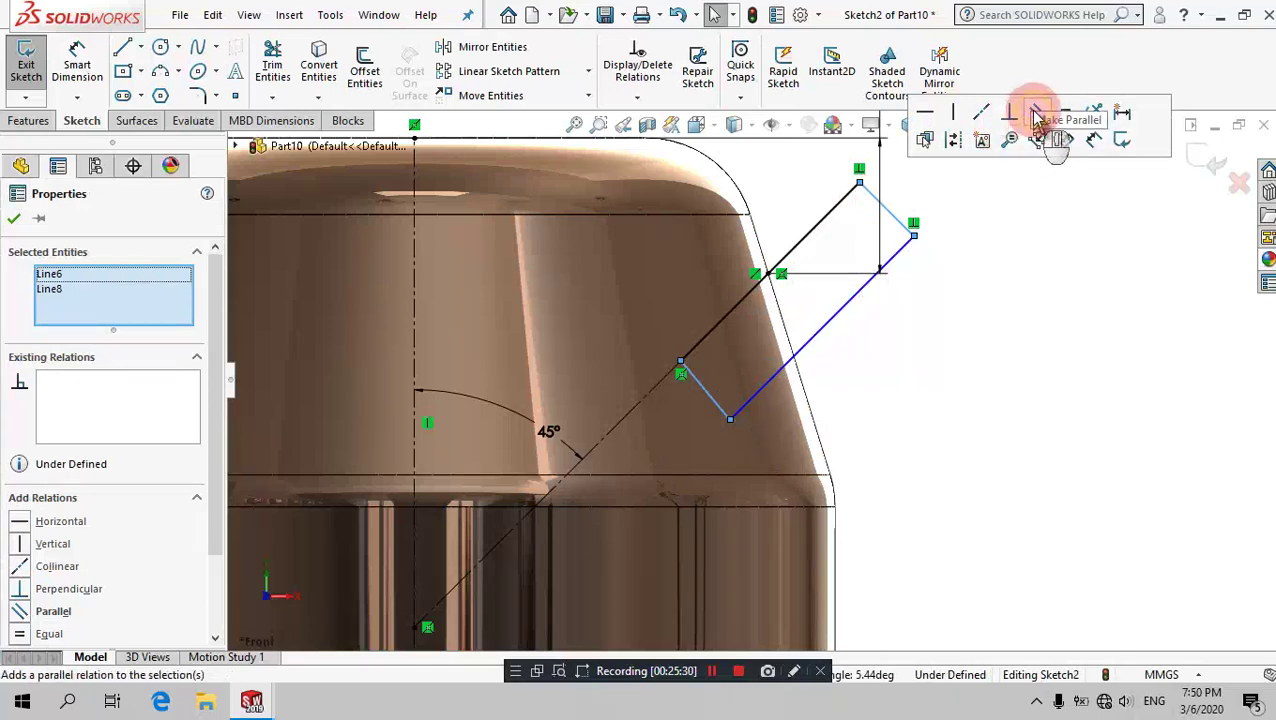
left_click(1037, 114)
left_click(980, 333)
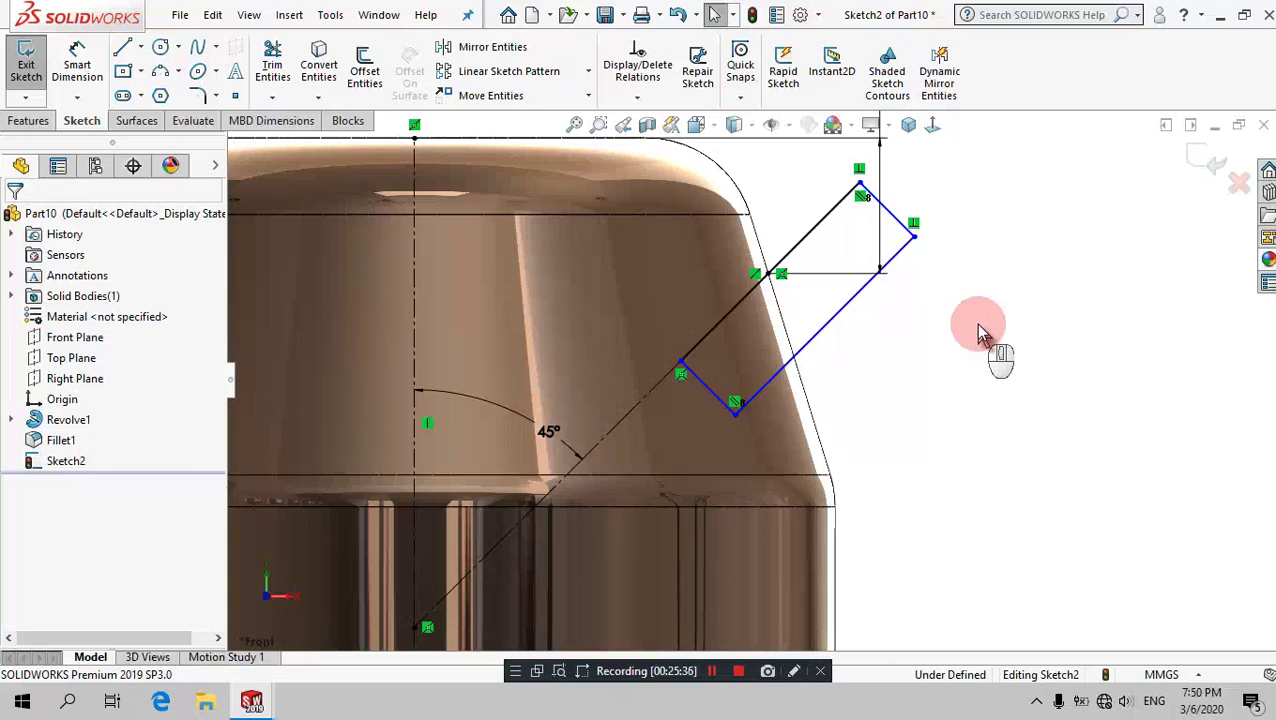
Step: Dimension the hole profile with a 10 mm offset and a 4.25 mm edge length
left_click(77, 60)
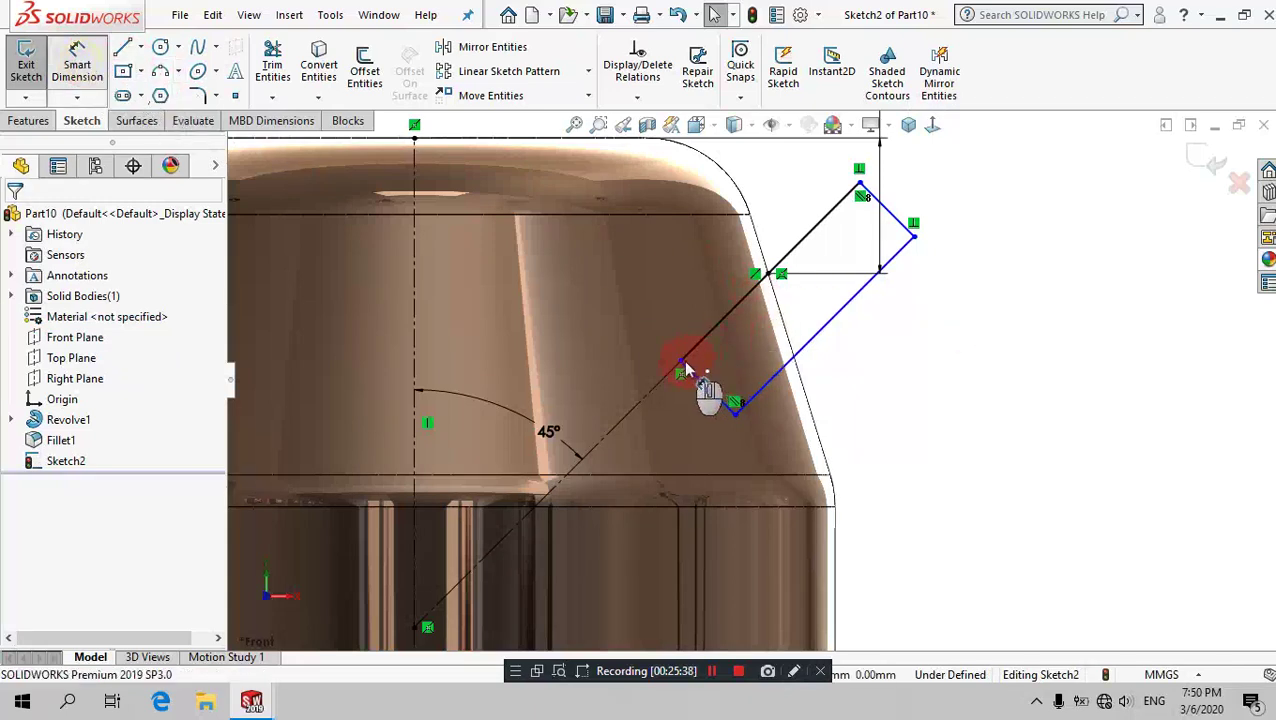
left_click(769, 277)
left_click(769, 277)
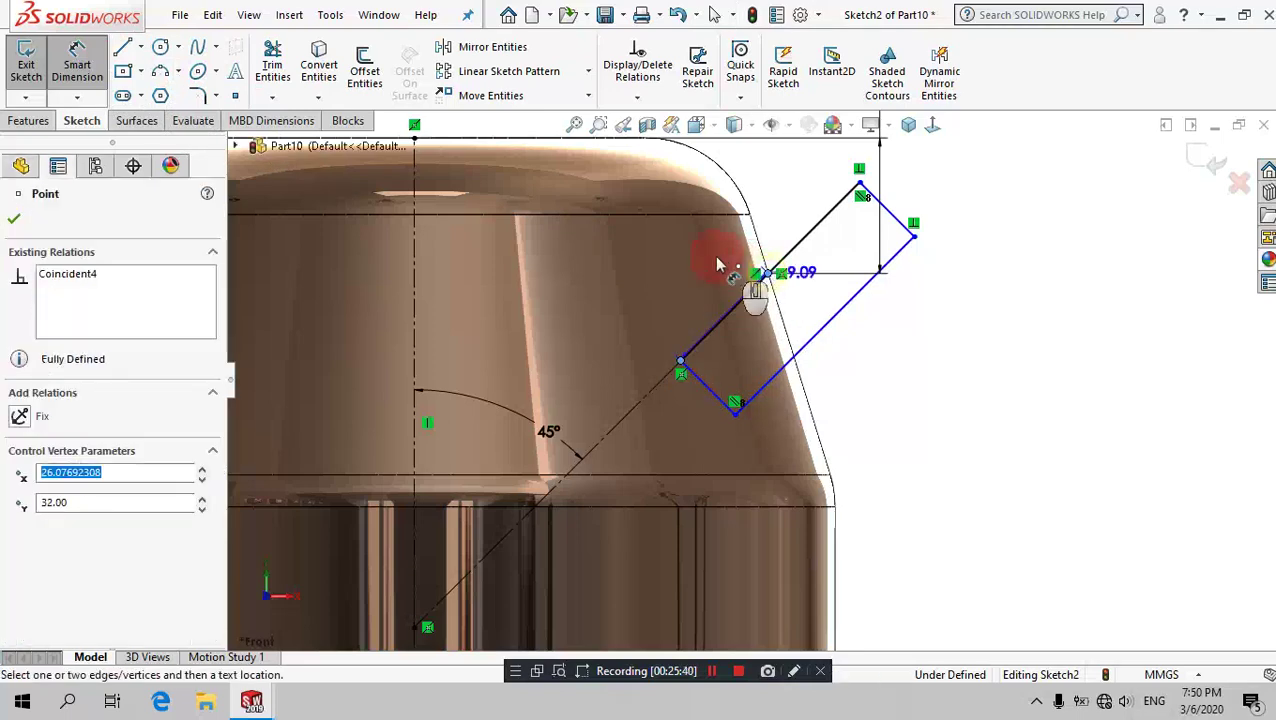
left_click(670, 262)
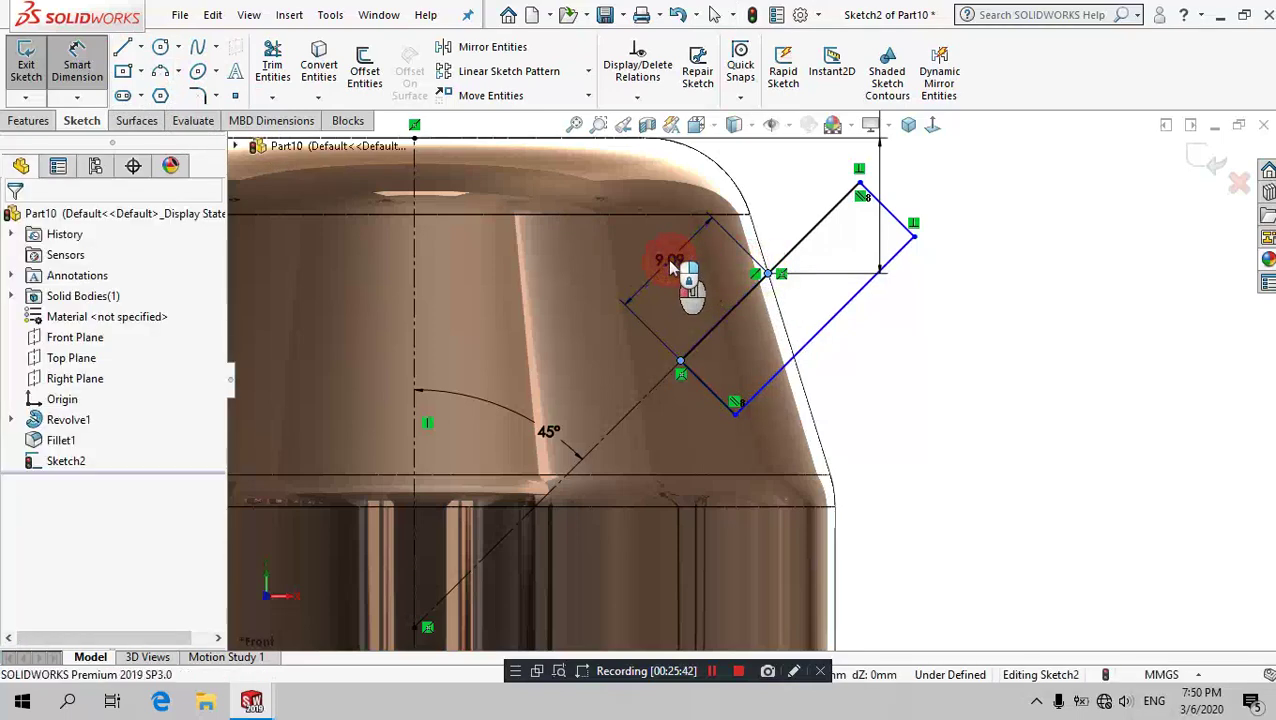
left_click(672, 266)
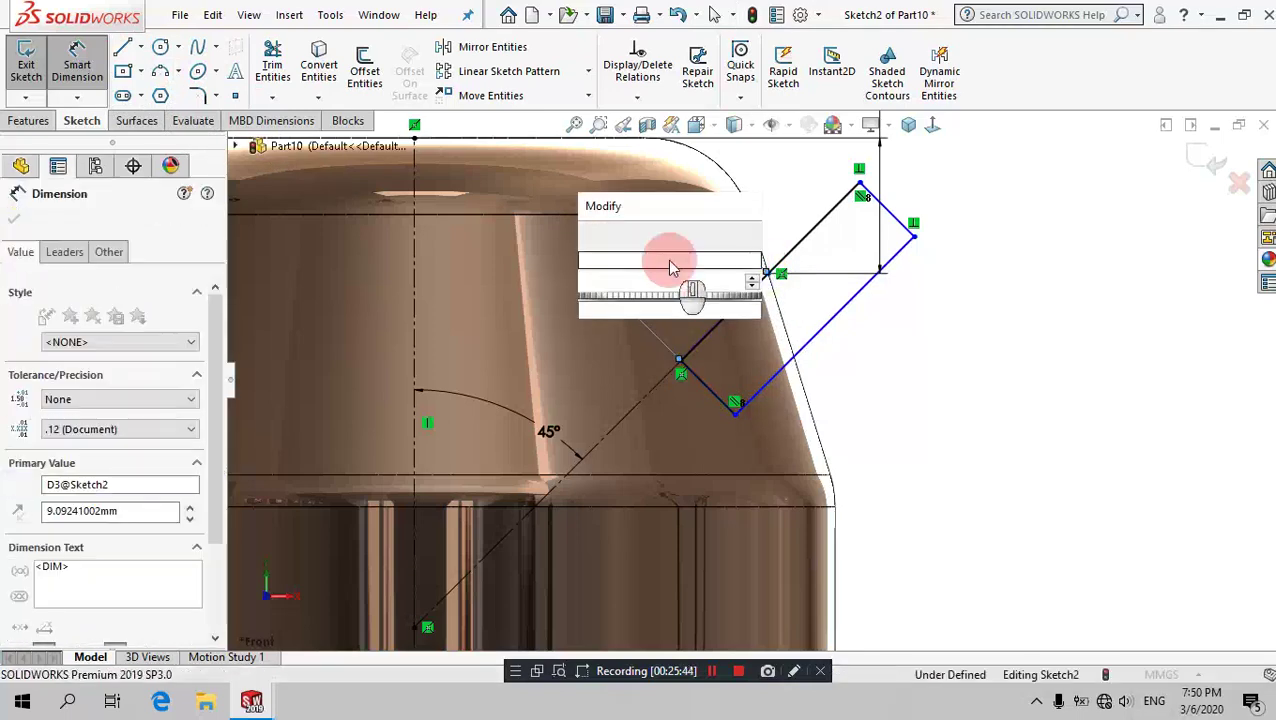
type("10")
key("Return")
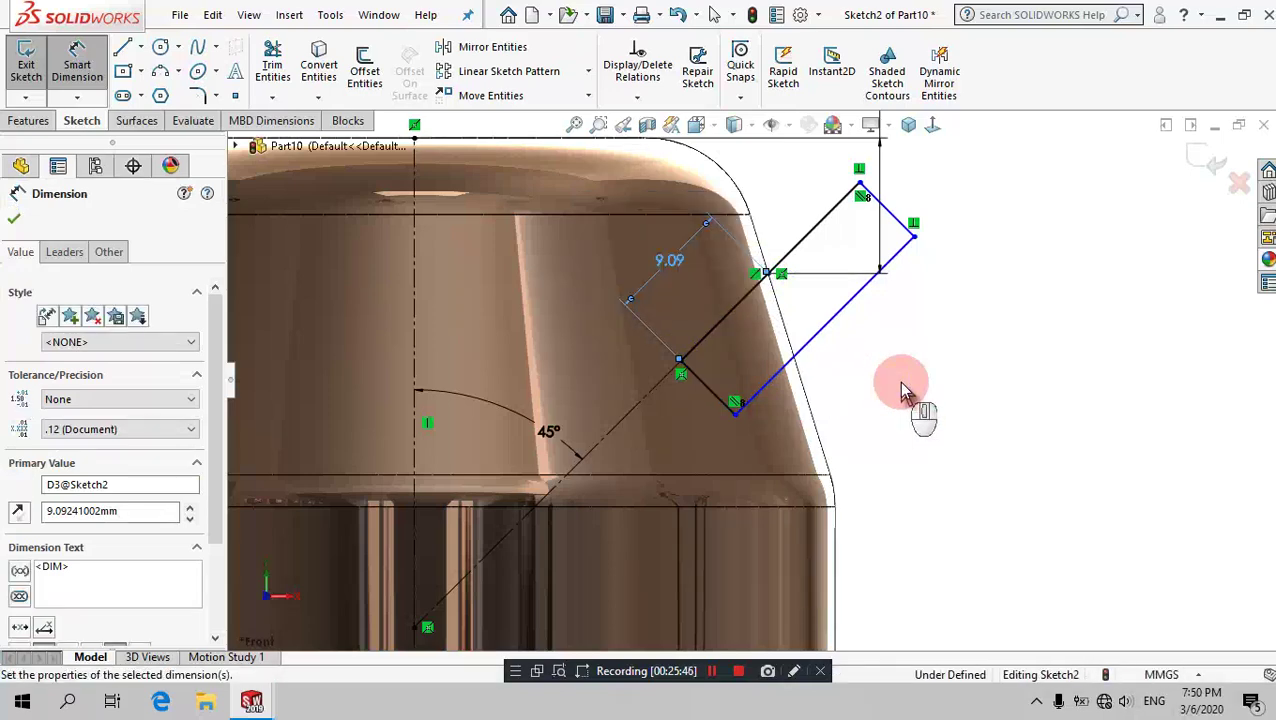
left_click(903, 388)
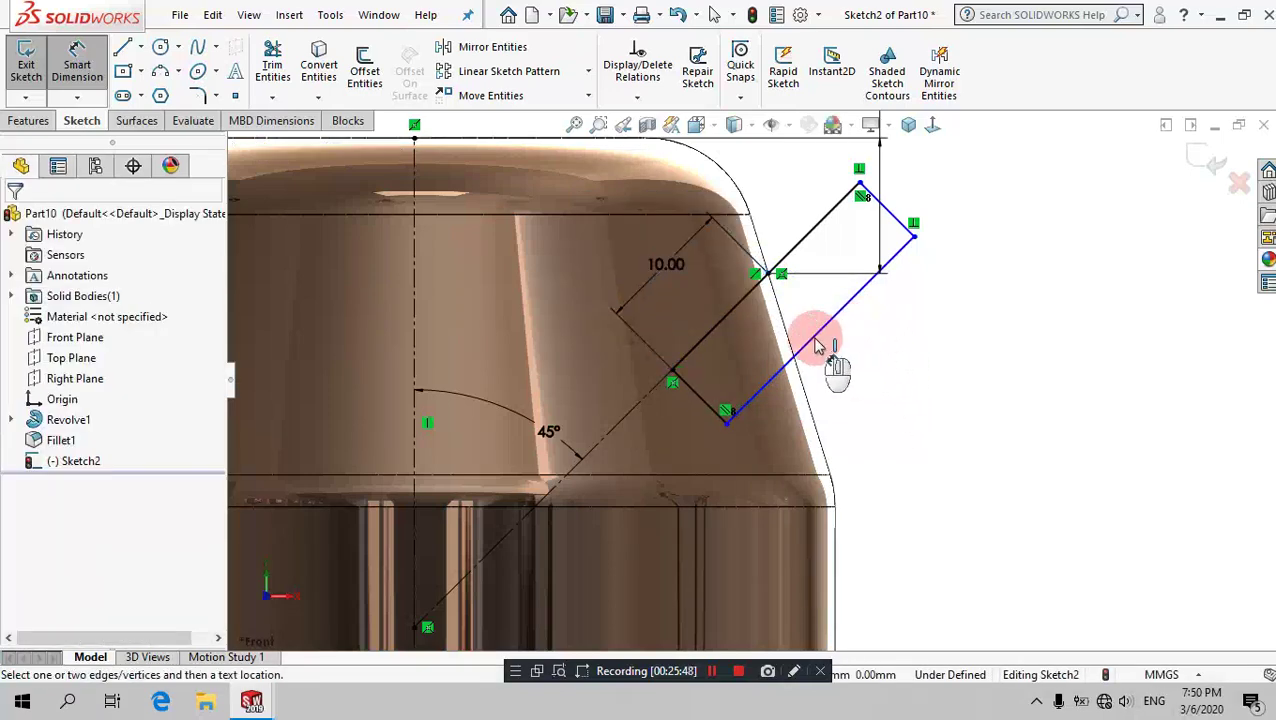
left_click(757, 298)
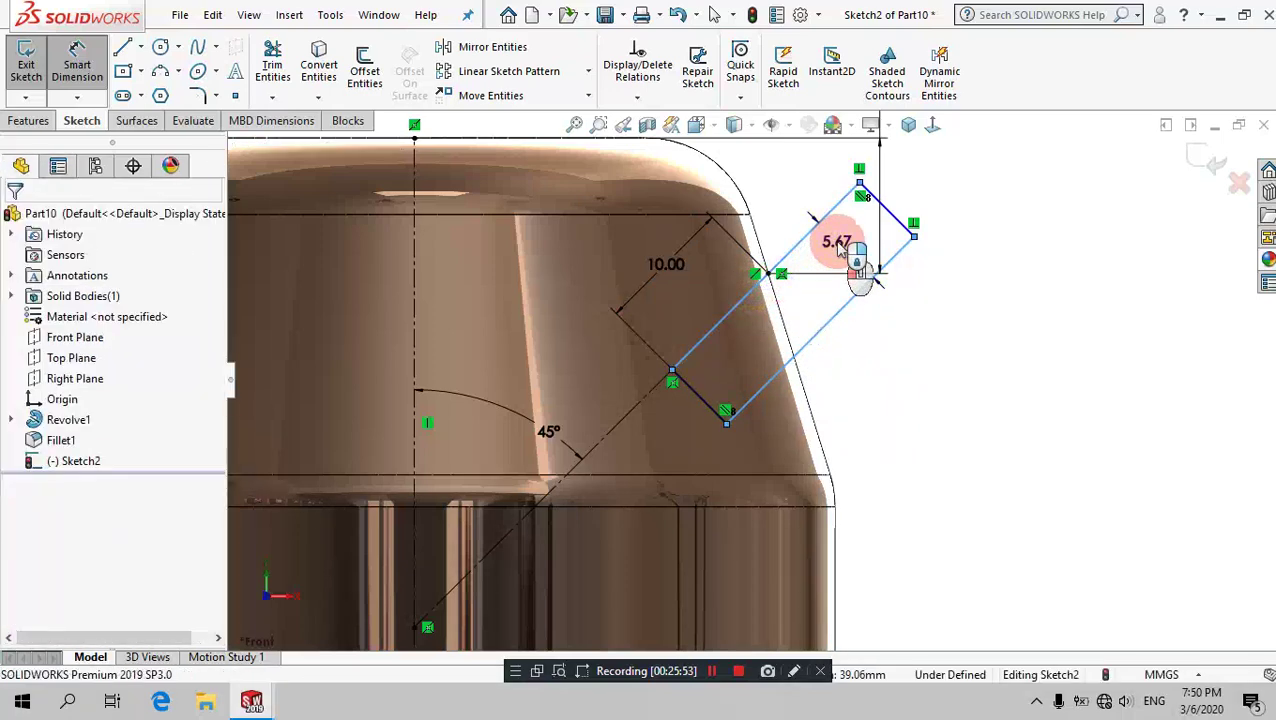
left_click(838, 248)
type("4.")
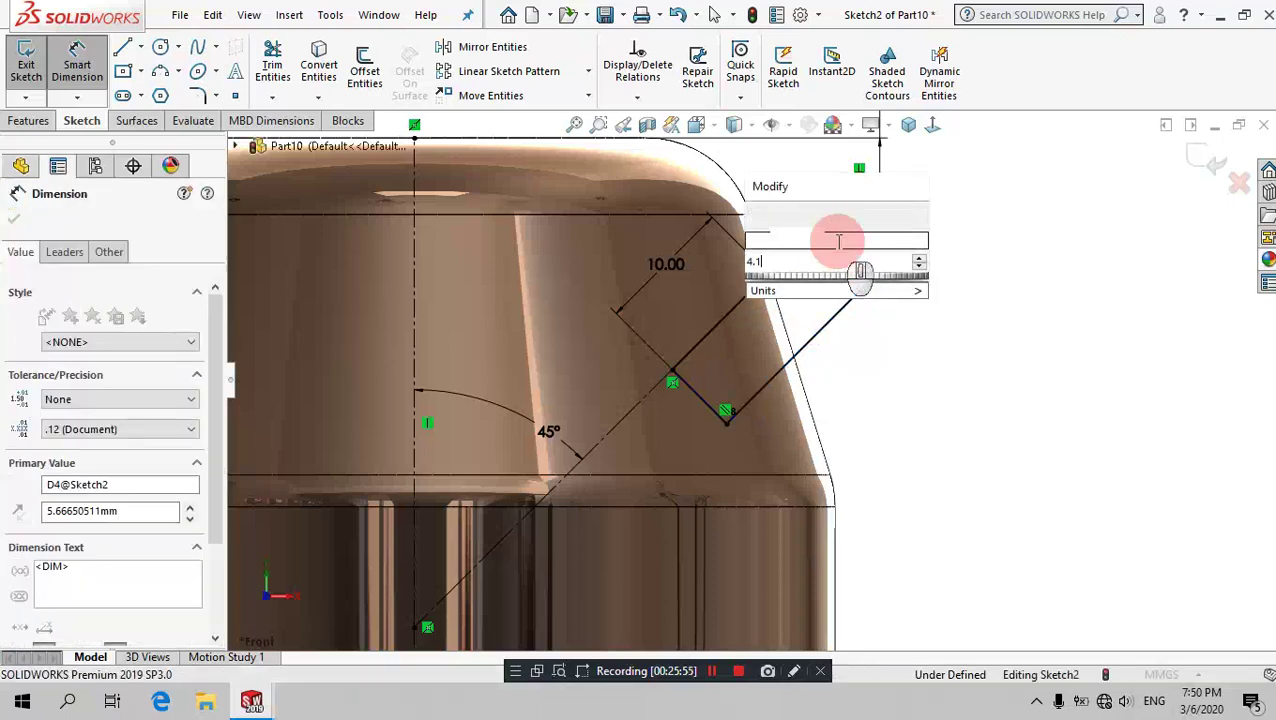
type("25")
key("Escape")
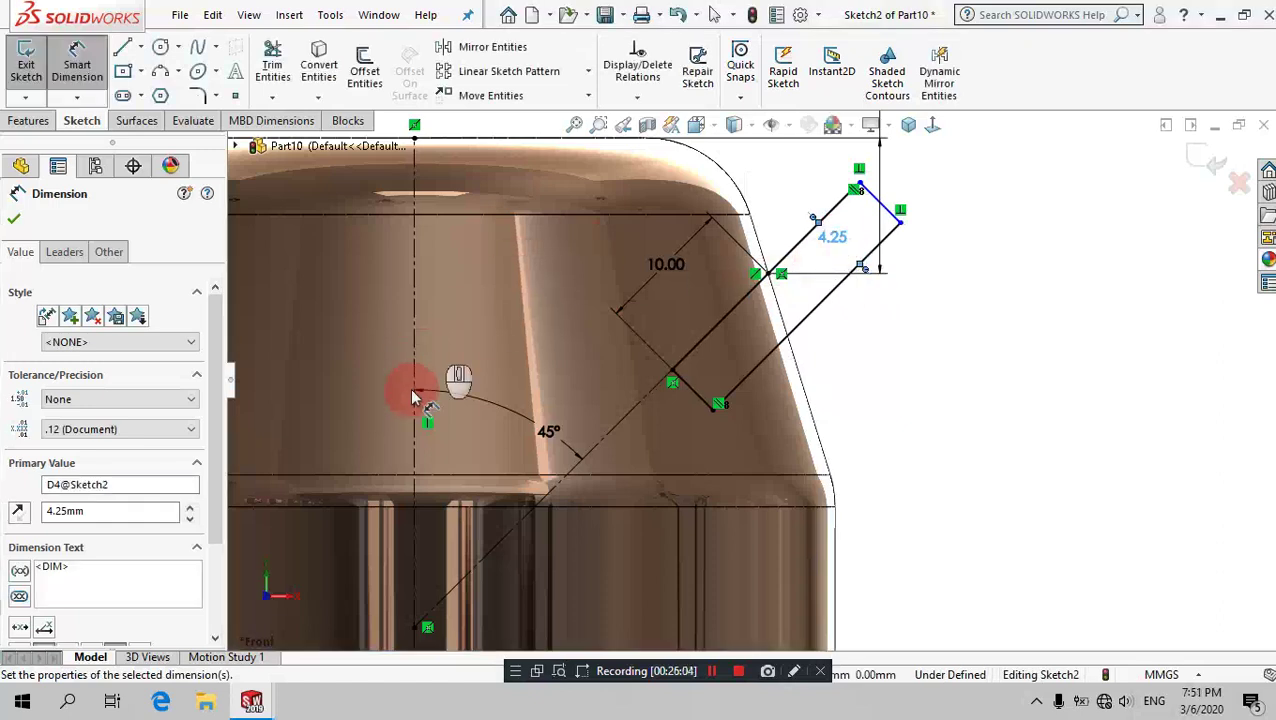
Step: Change the 45° angle to 35°, move the dimension lower, then set it to 50°
left_click(557, 430)
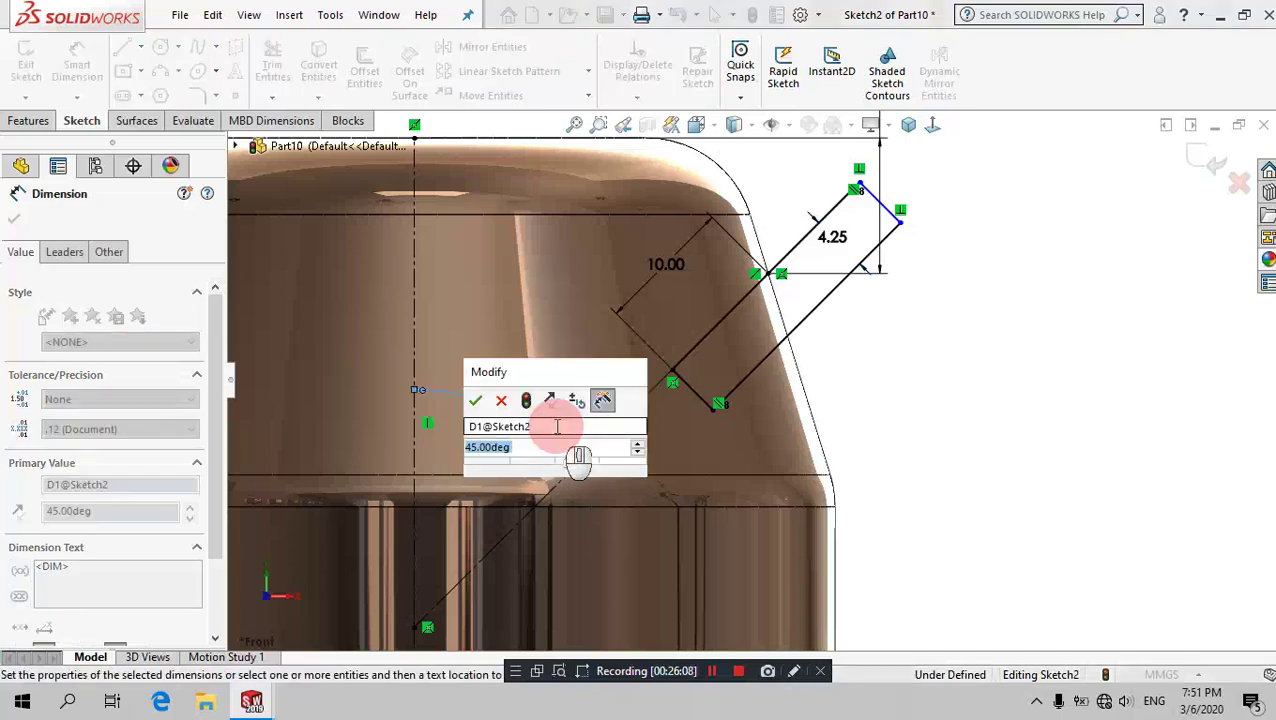
type("3")
left_click(552, 425)
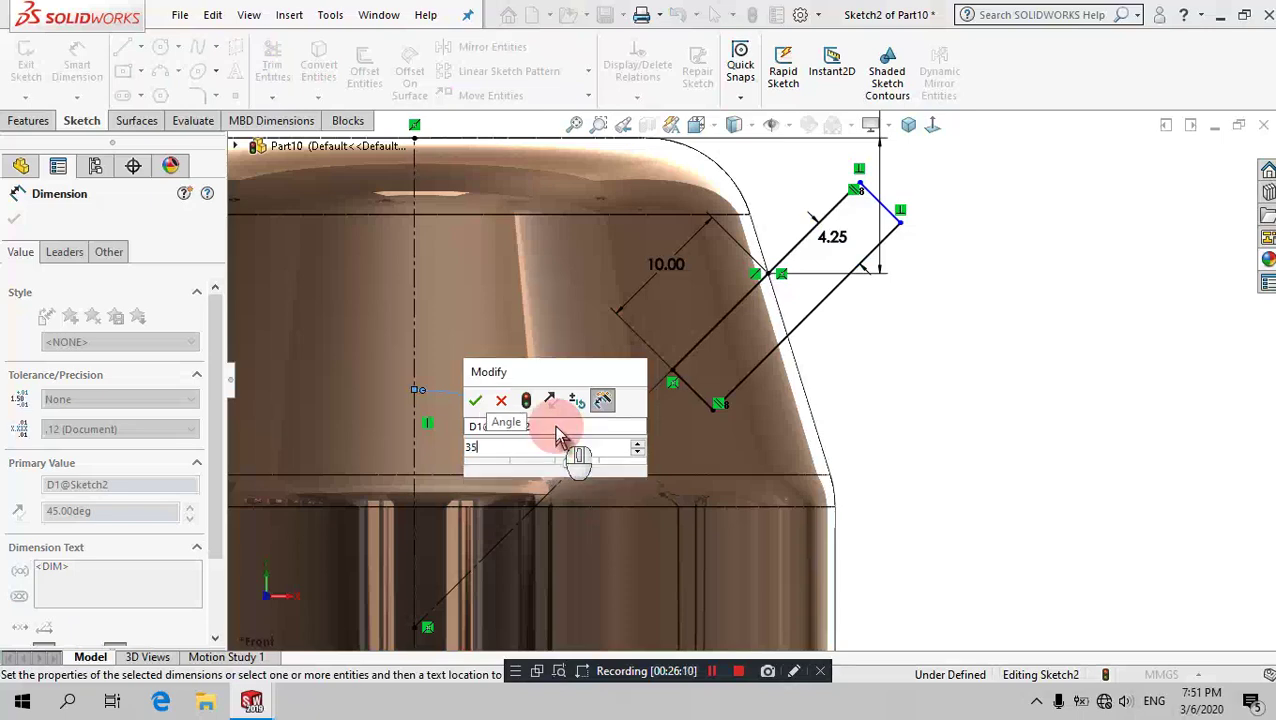
key("Escape")
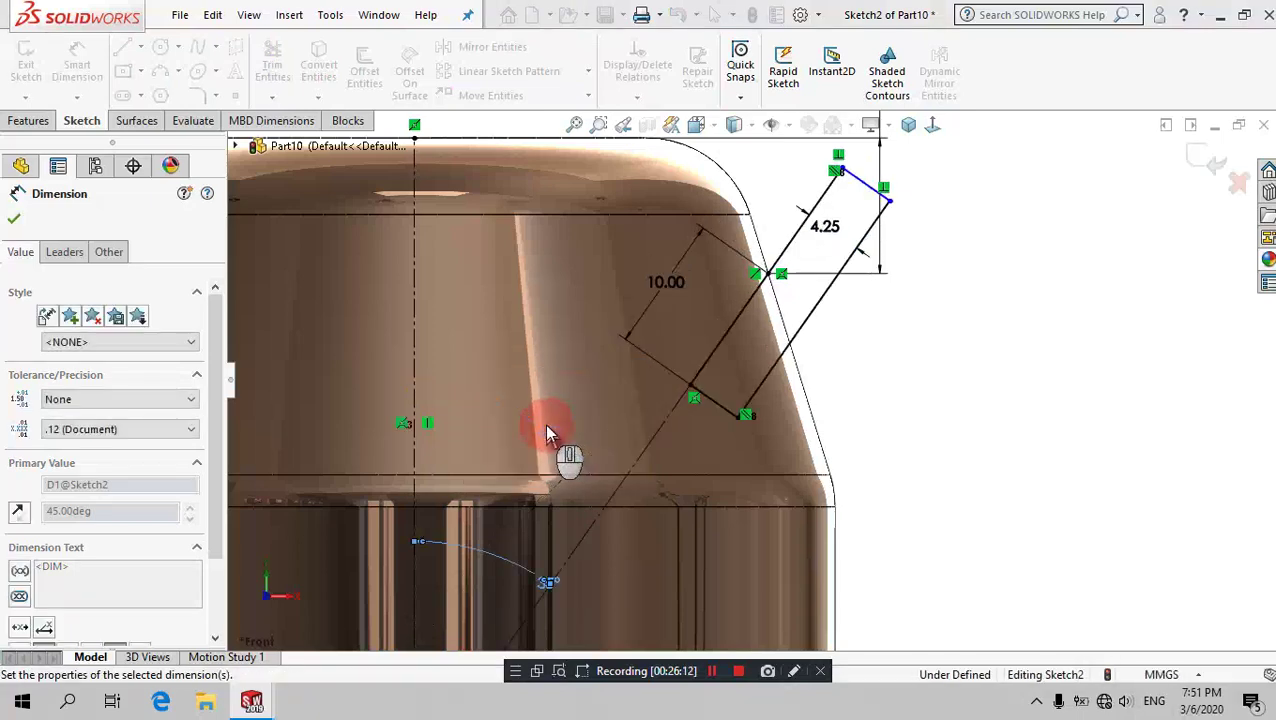
mouse_move(548, 432)
left_mouse_down()
mouse_move(548, 588)
mouse_move(472, 543)
left_mouse_up()
left_click(548, 588)
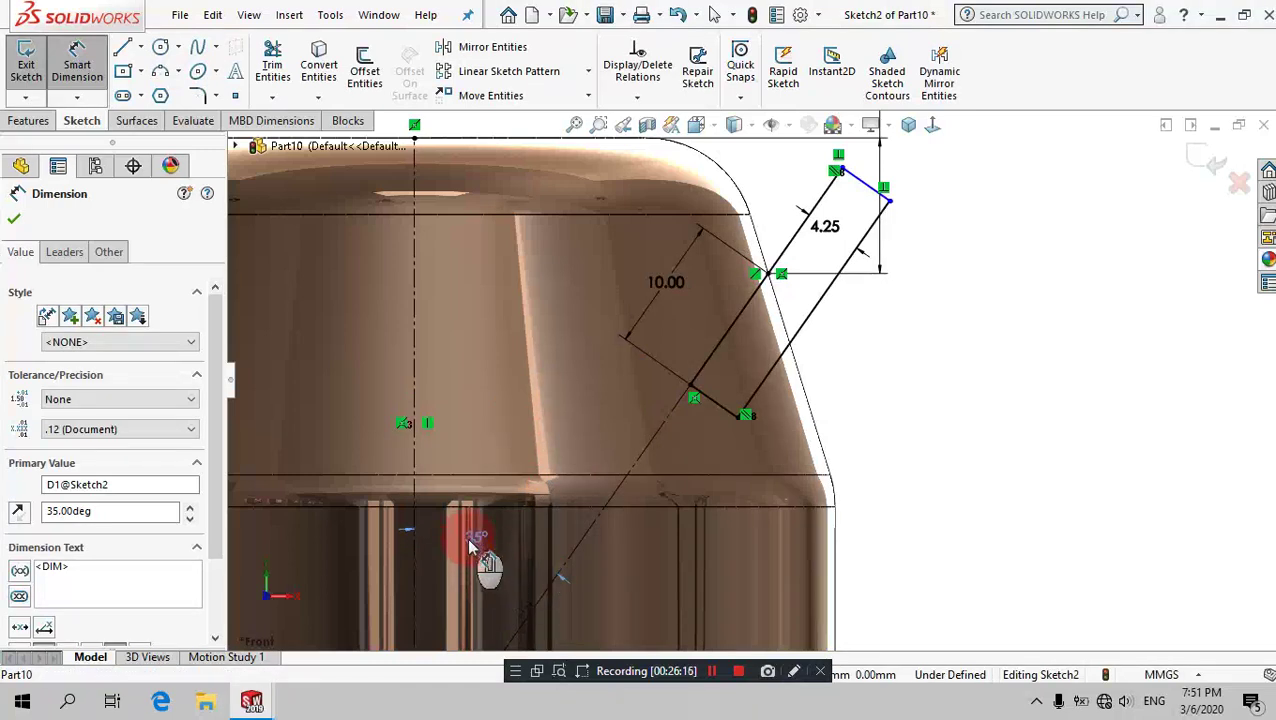
double_click(474, 541)
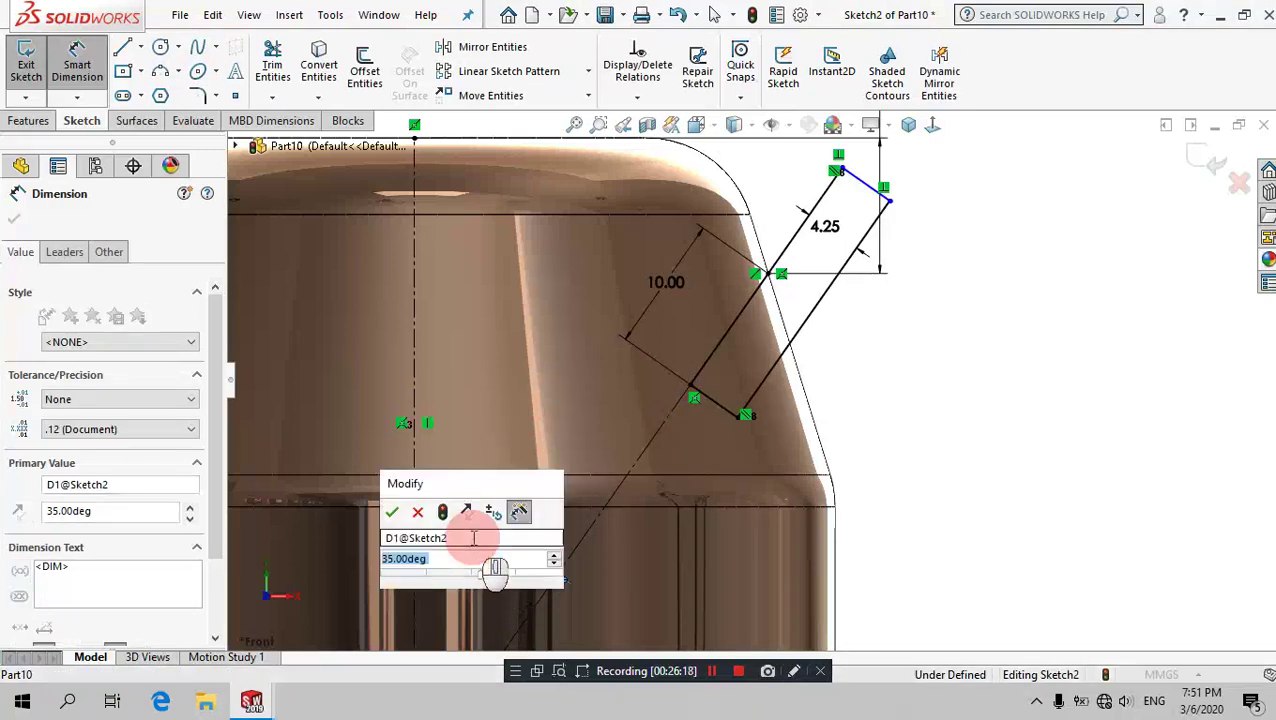
type("50")
key("Return")
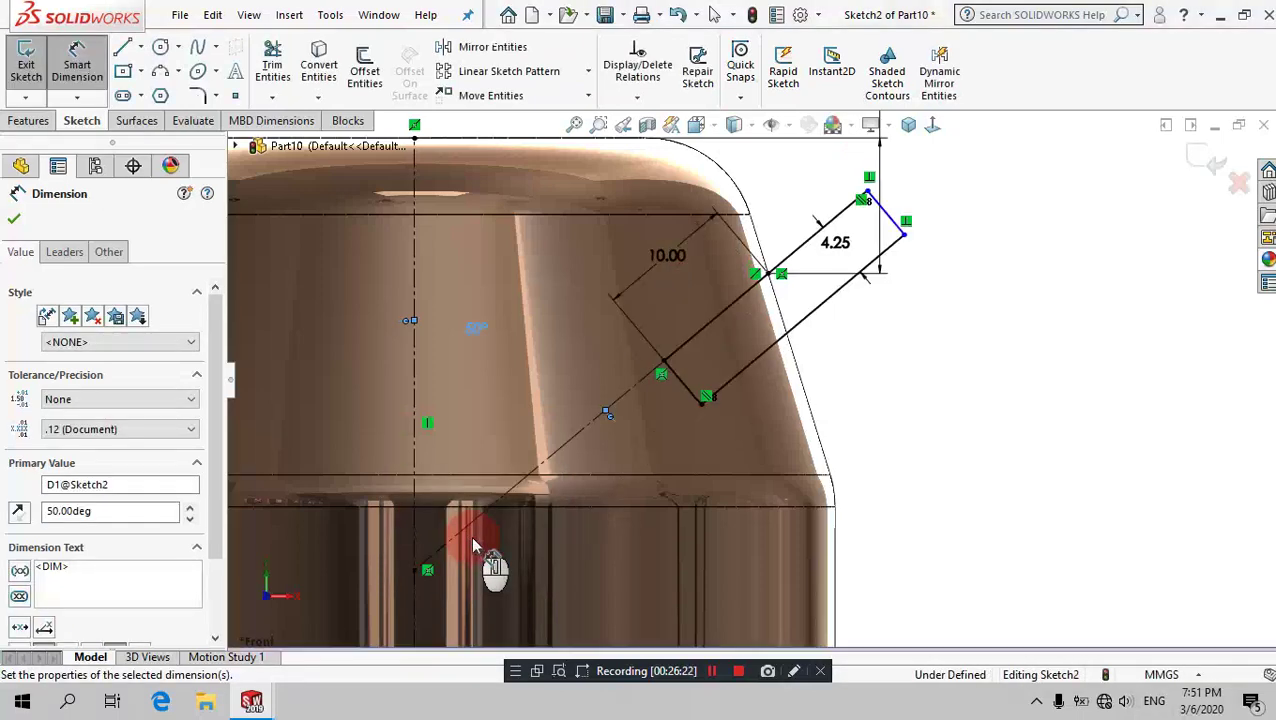
left_click(968, 455)
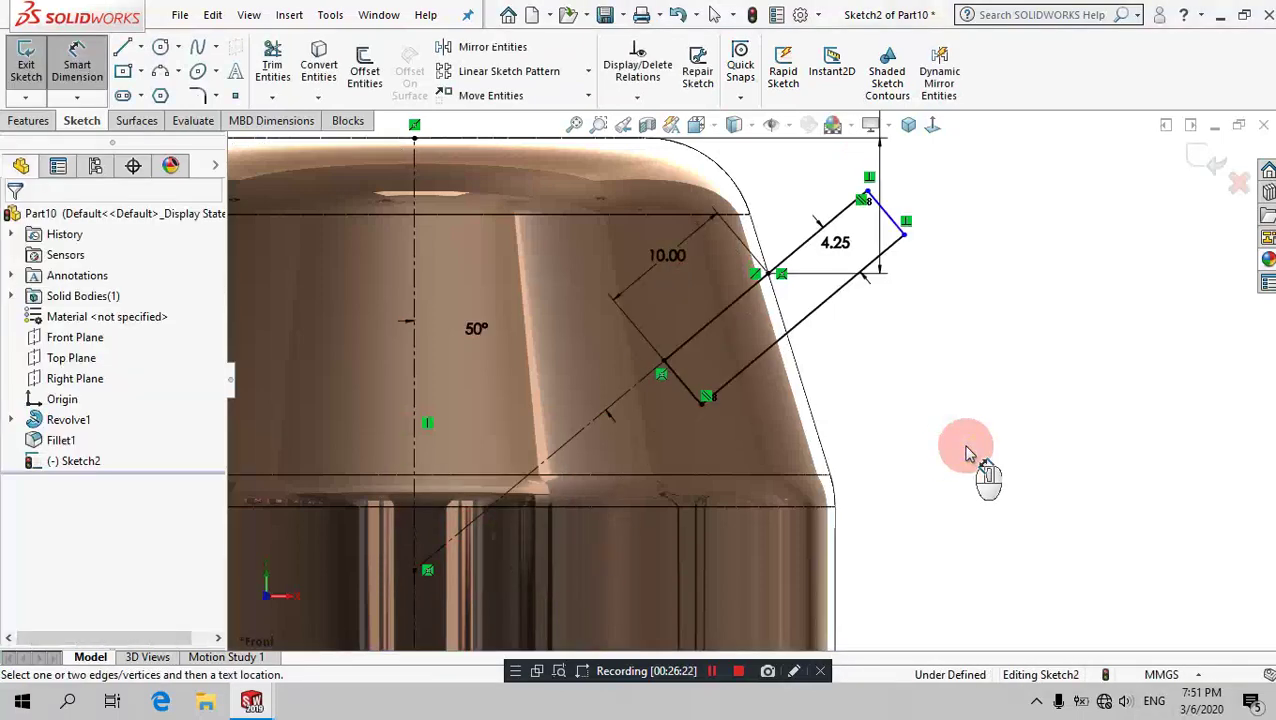
left_click(30, 121)
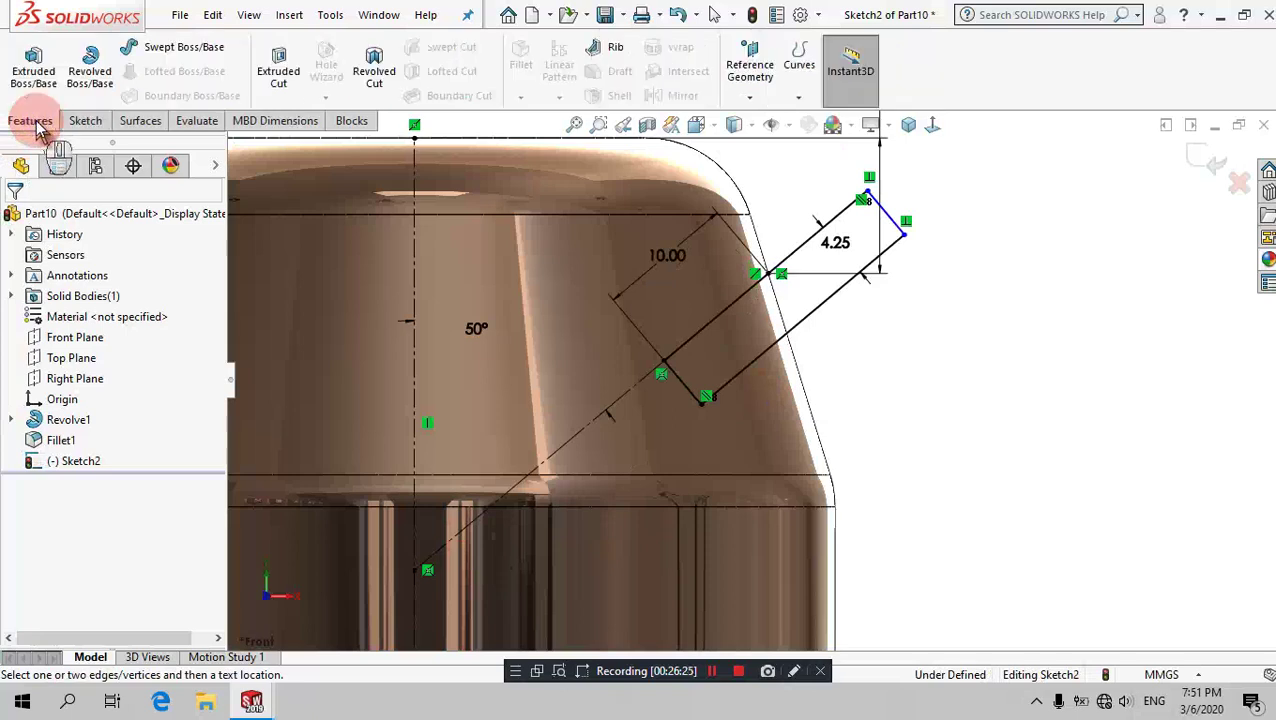
Step: Revolve-cut the sketch around Line5 to make the angled round side hole
left_click(370, 80)
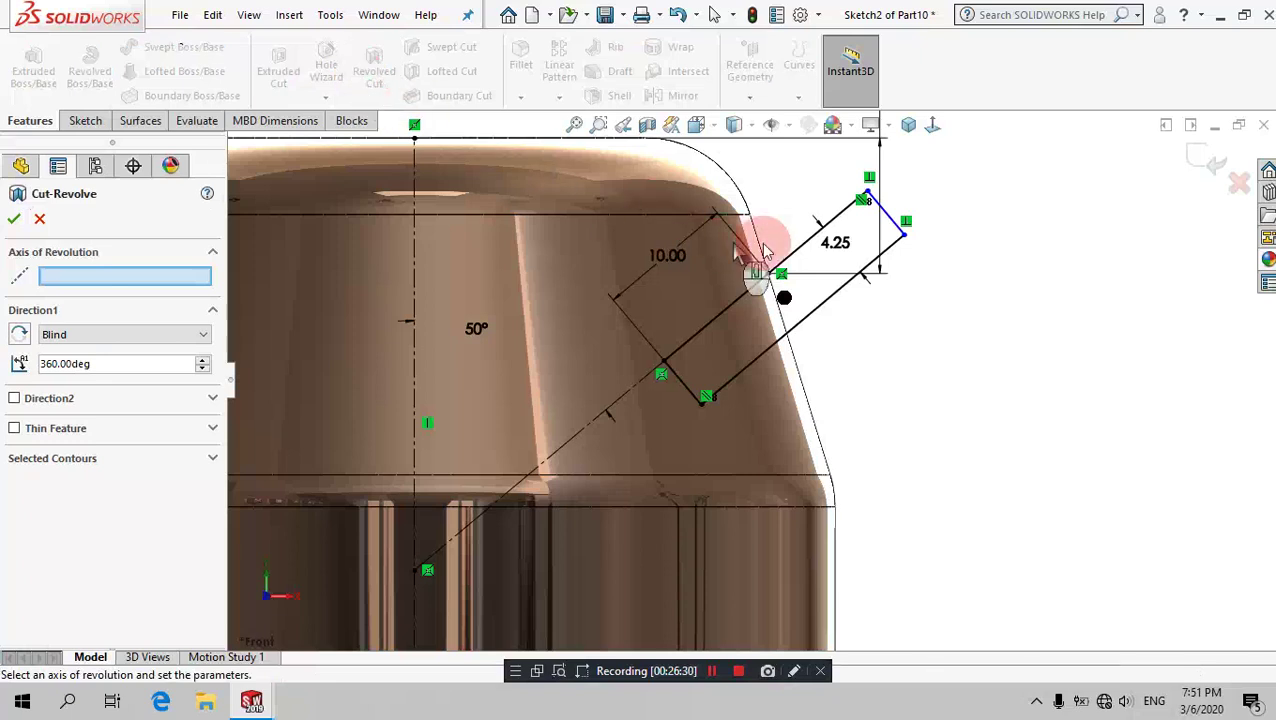
left_click(800, 250)
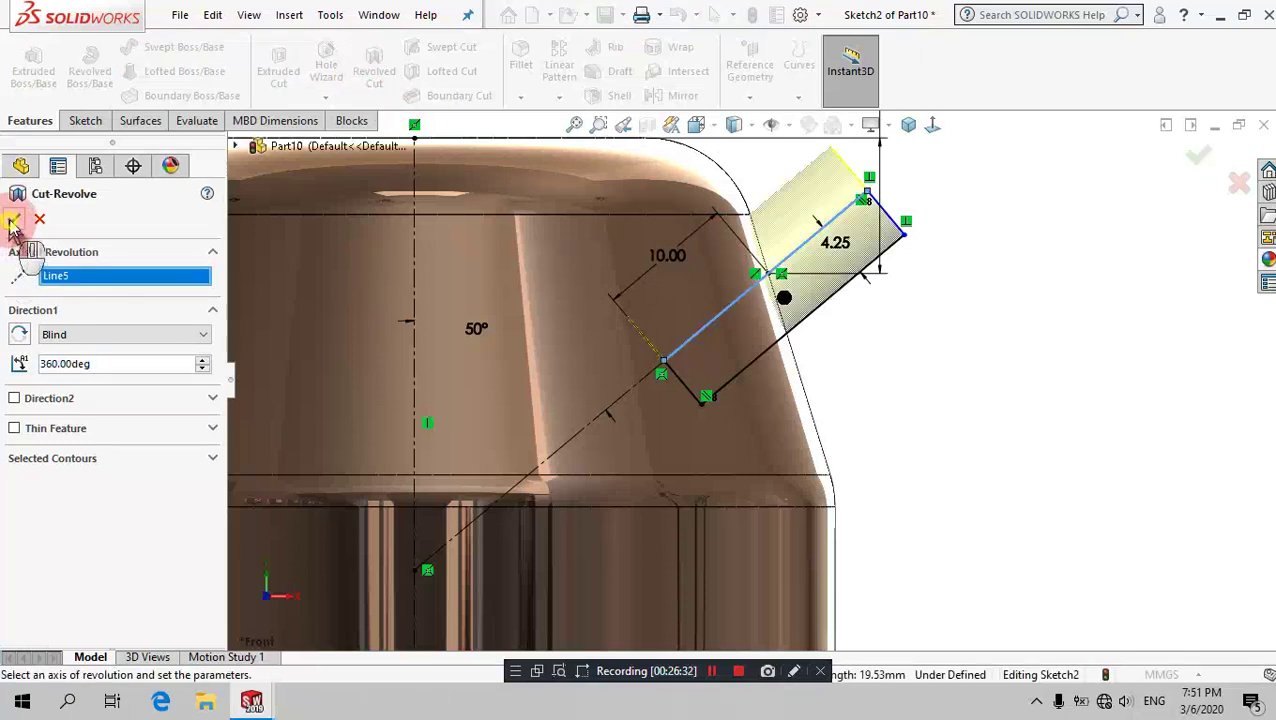
right_click(884, 346)
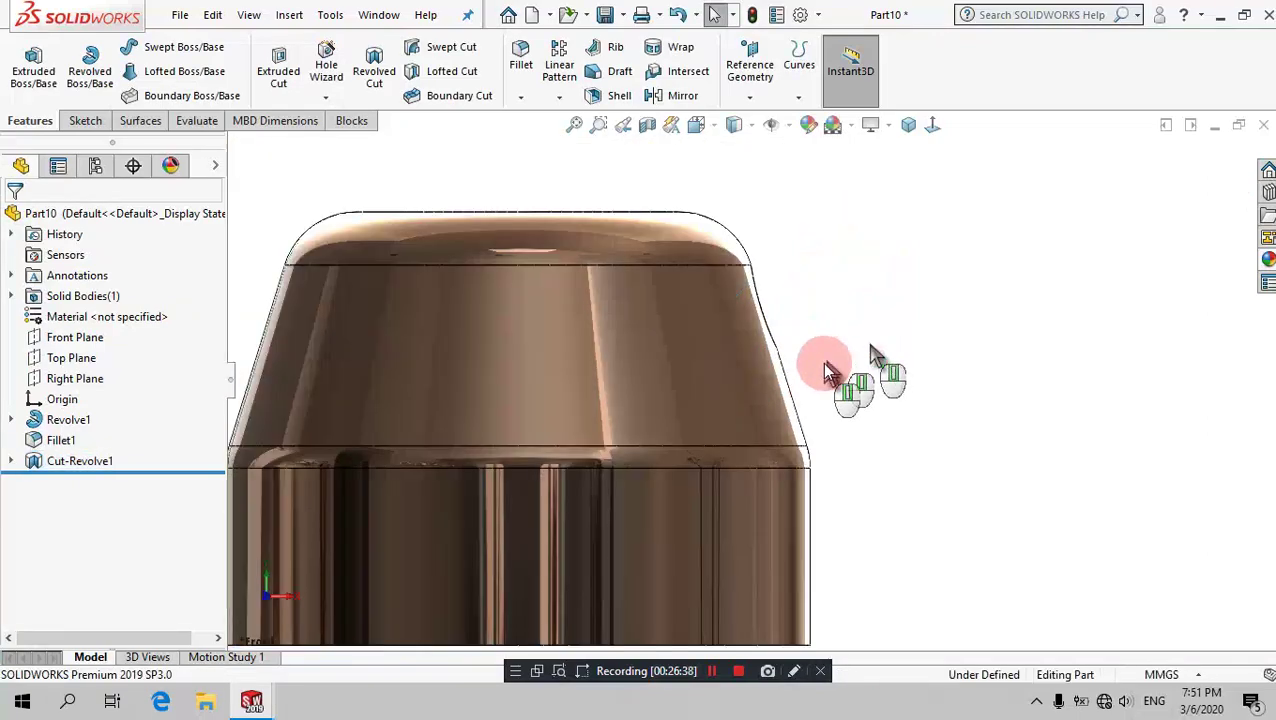
middle_click_drag(884, 352, 792, 463)
middle_click_drag(797, 252, 806, 382)
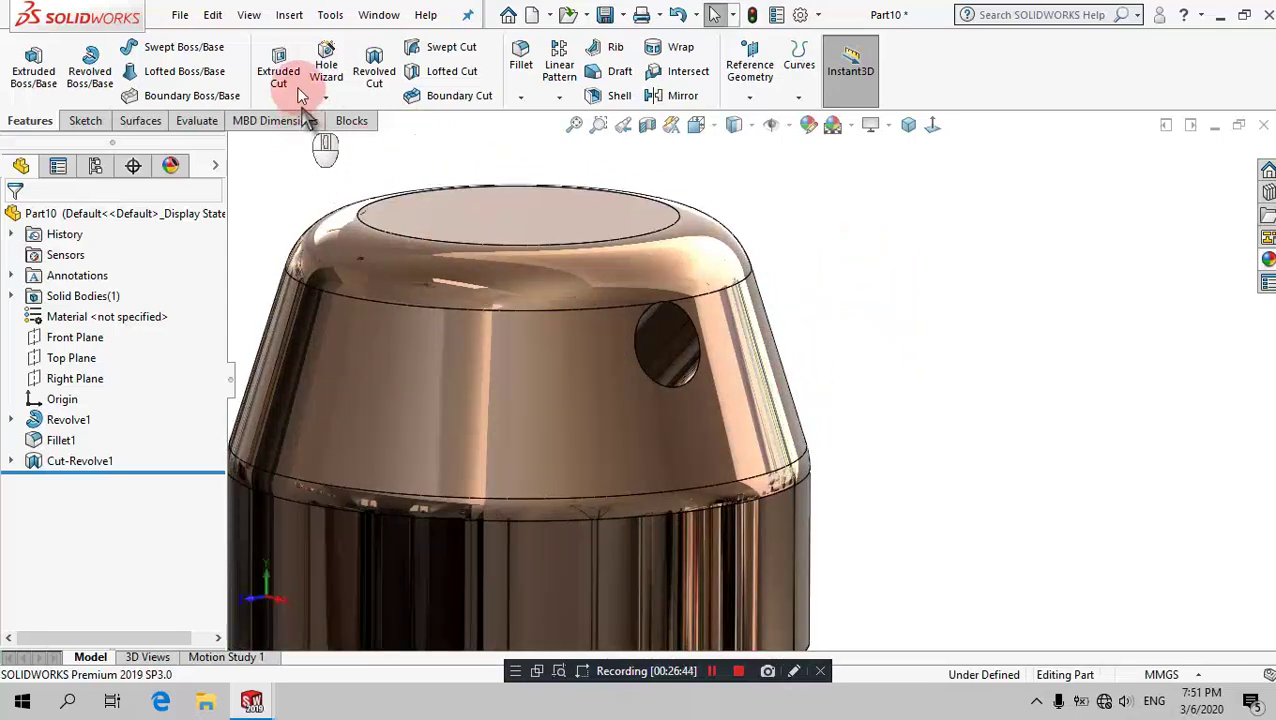
Step: Add a 10 mm Up to Next cosmetic thread to the angled side hole's edge
left_click(289, 17)
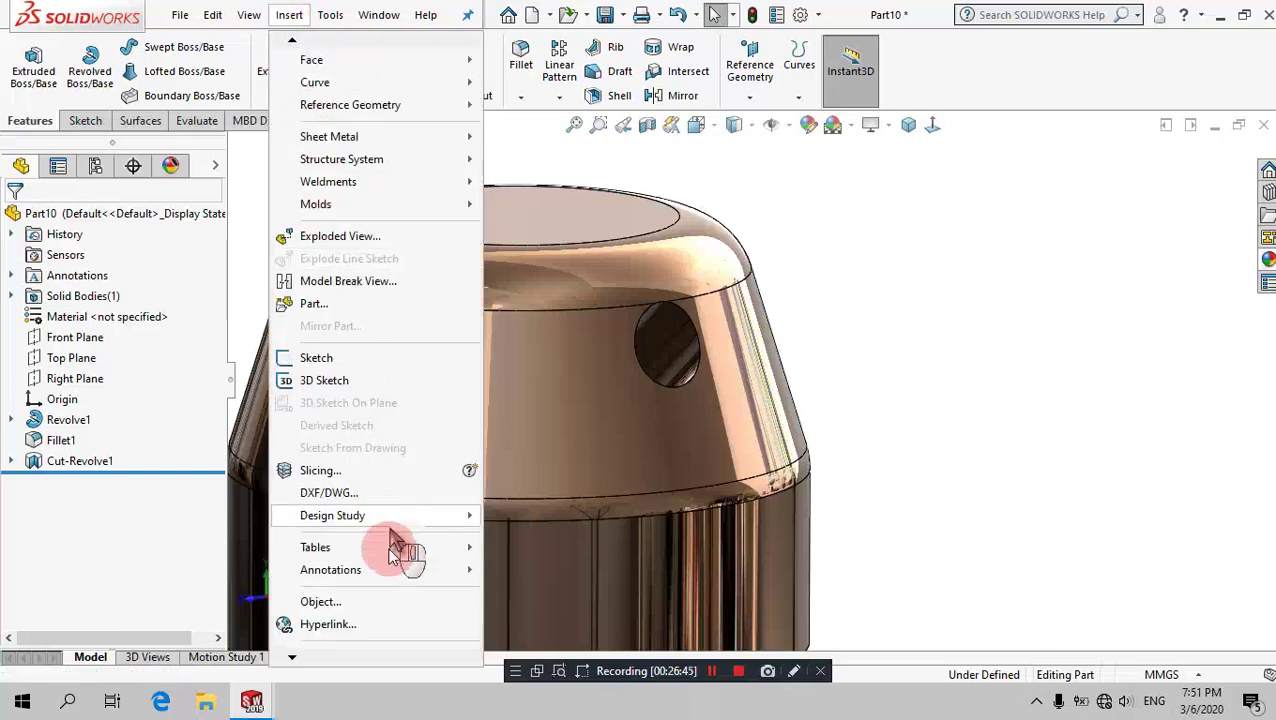
mouse_move(330, 569)
left_click(535, 487)
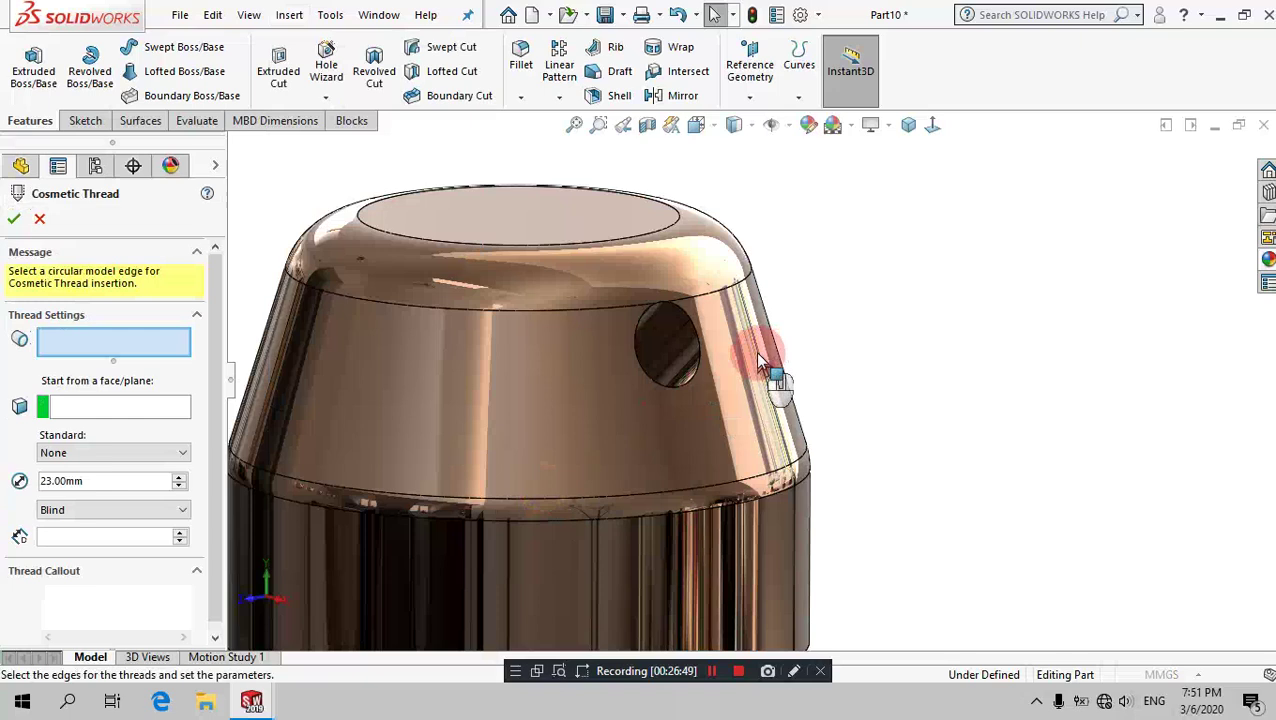
left_click(693, 333)
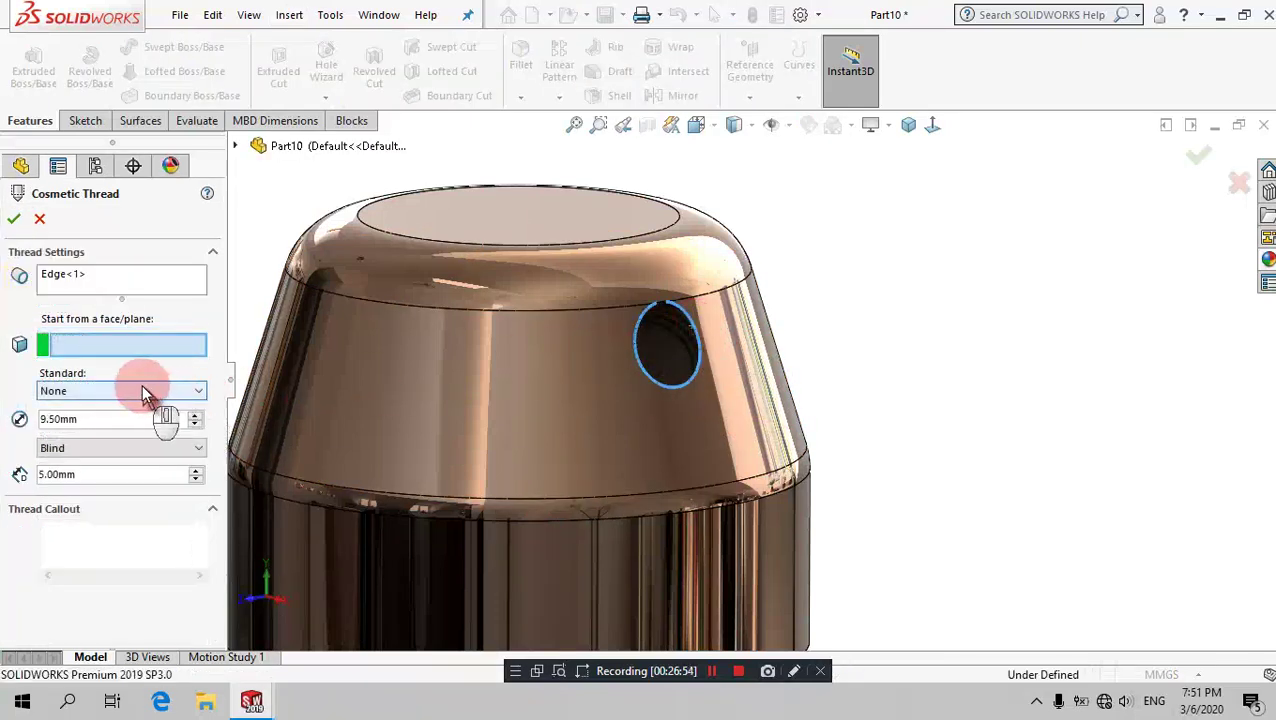
left_click_drag(119, 425, 4, 413)
type("1")
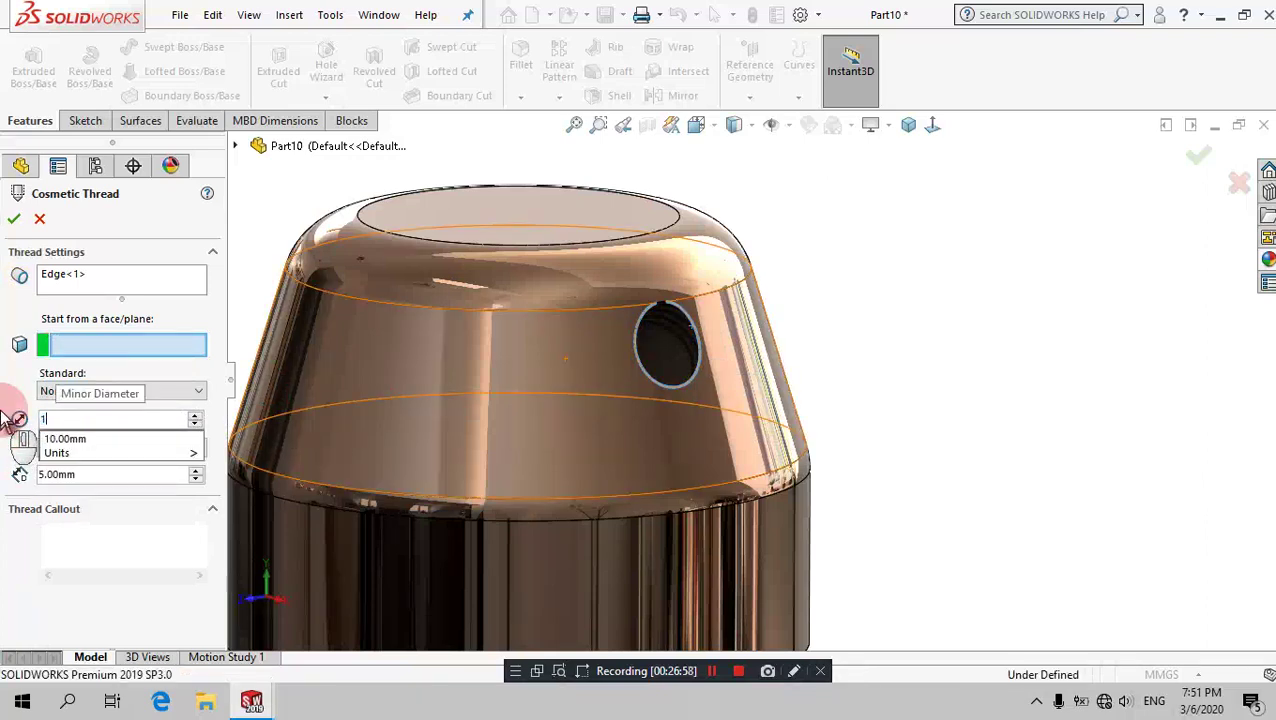
type("0")
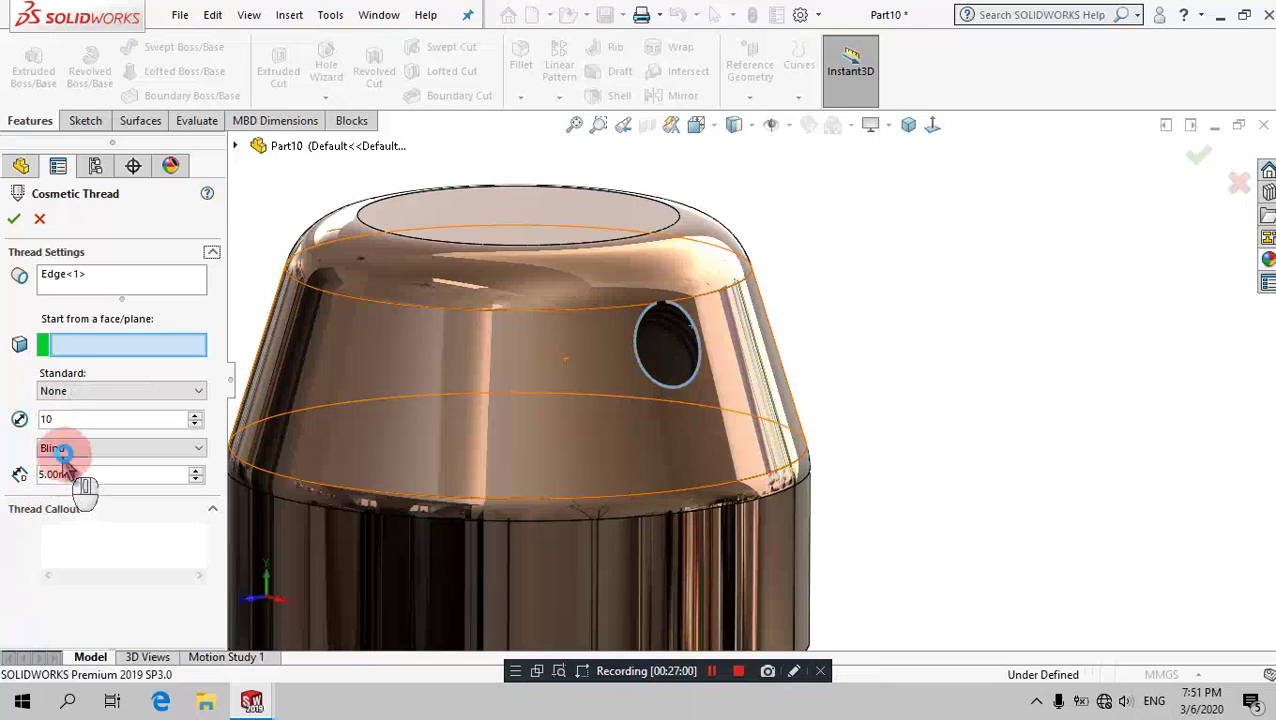
left_click(80, 448)
left_click(112, 490)
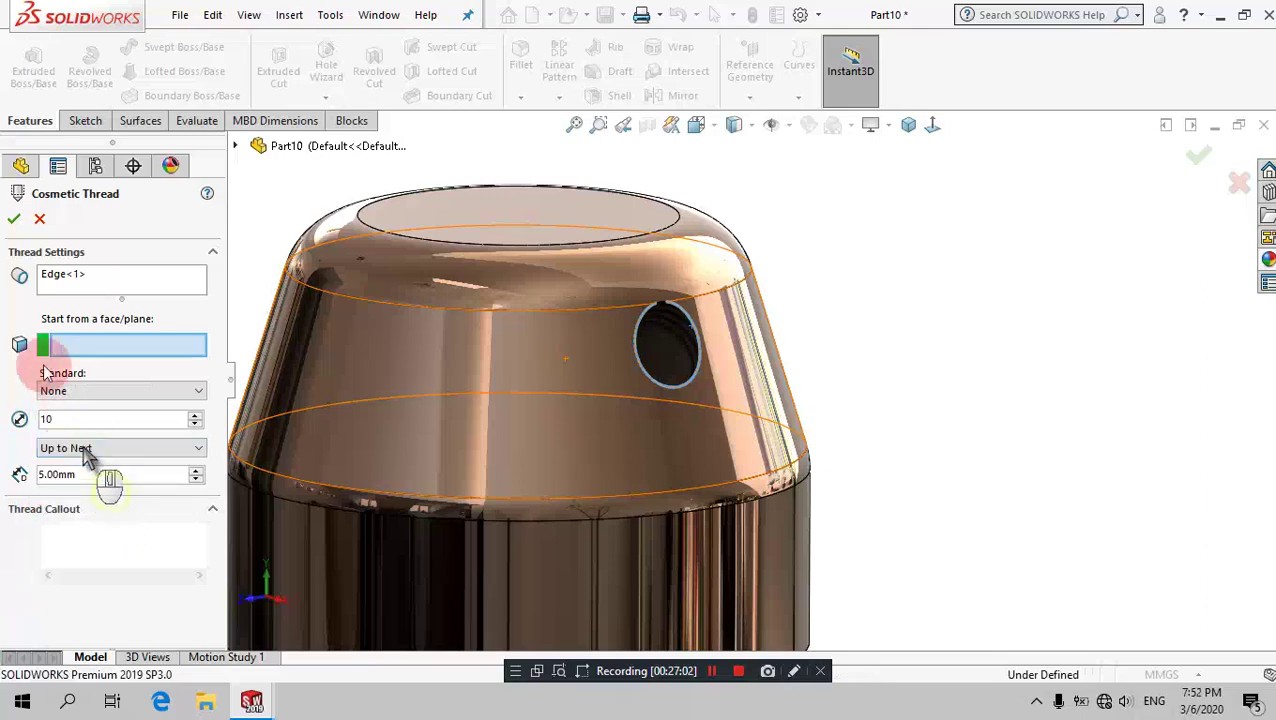
left_click(14, 224)
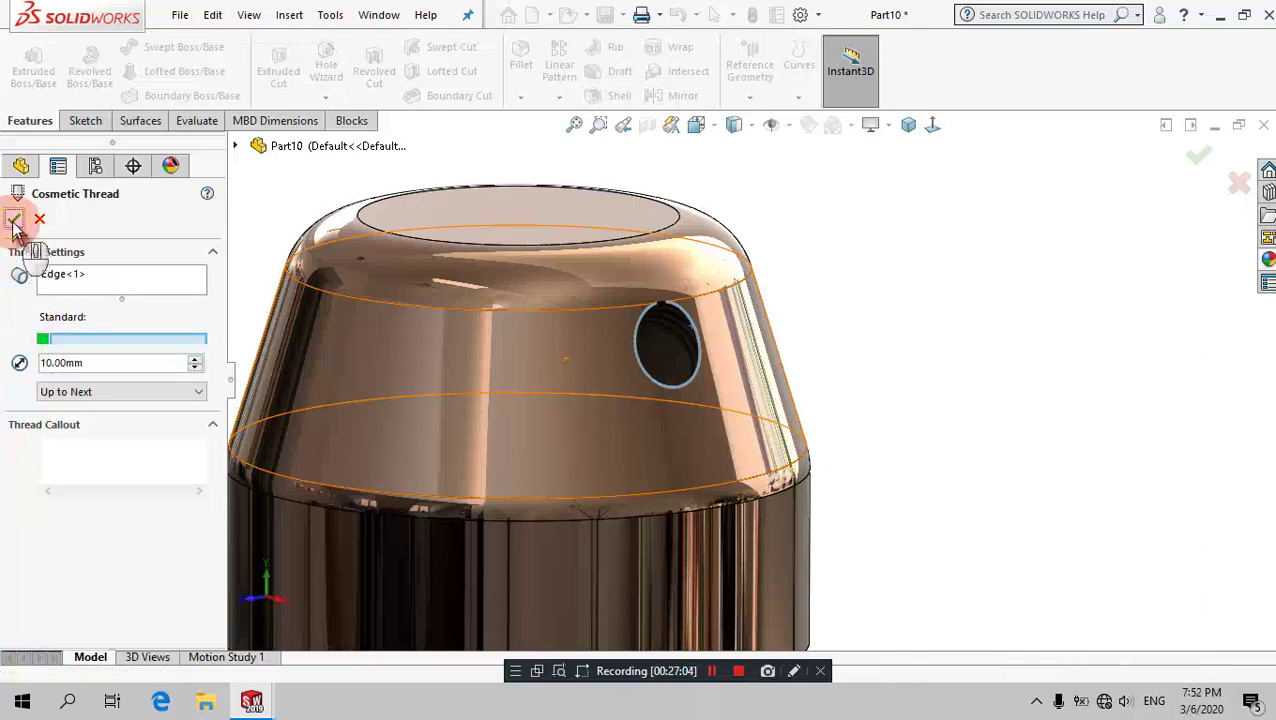
left_click(855, 430)
middle_click_drag(789, 402, 742, 428)
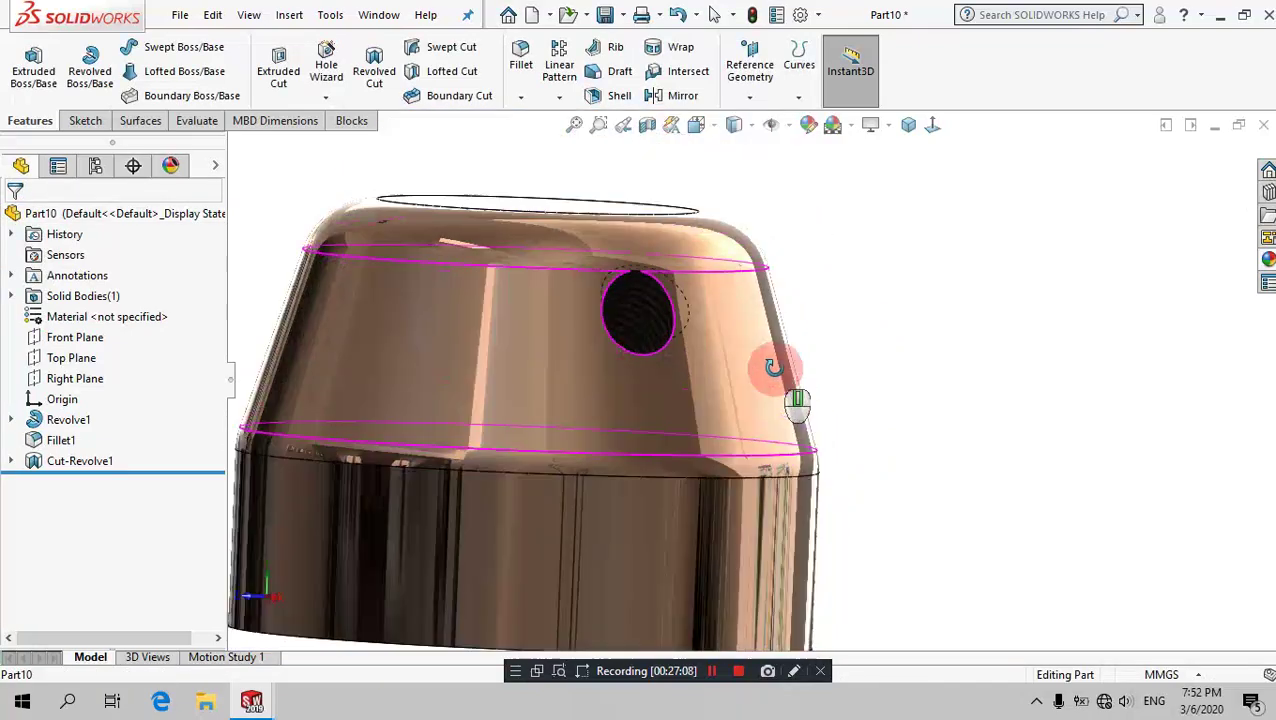
Step: Start a sketch on the top face and draw a circle centred on the origin
middle_click_drag(742, 428, 648, 224)
left_click(647, 218)
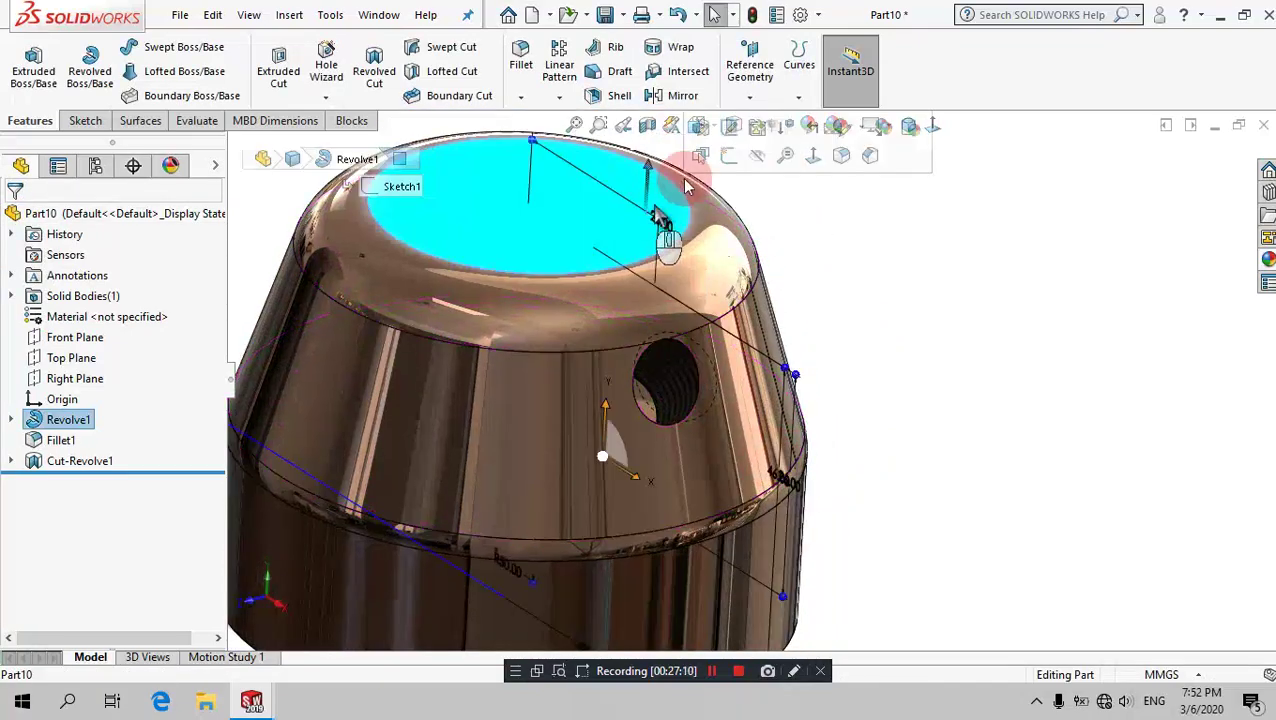
left_click(733, 156)
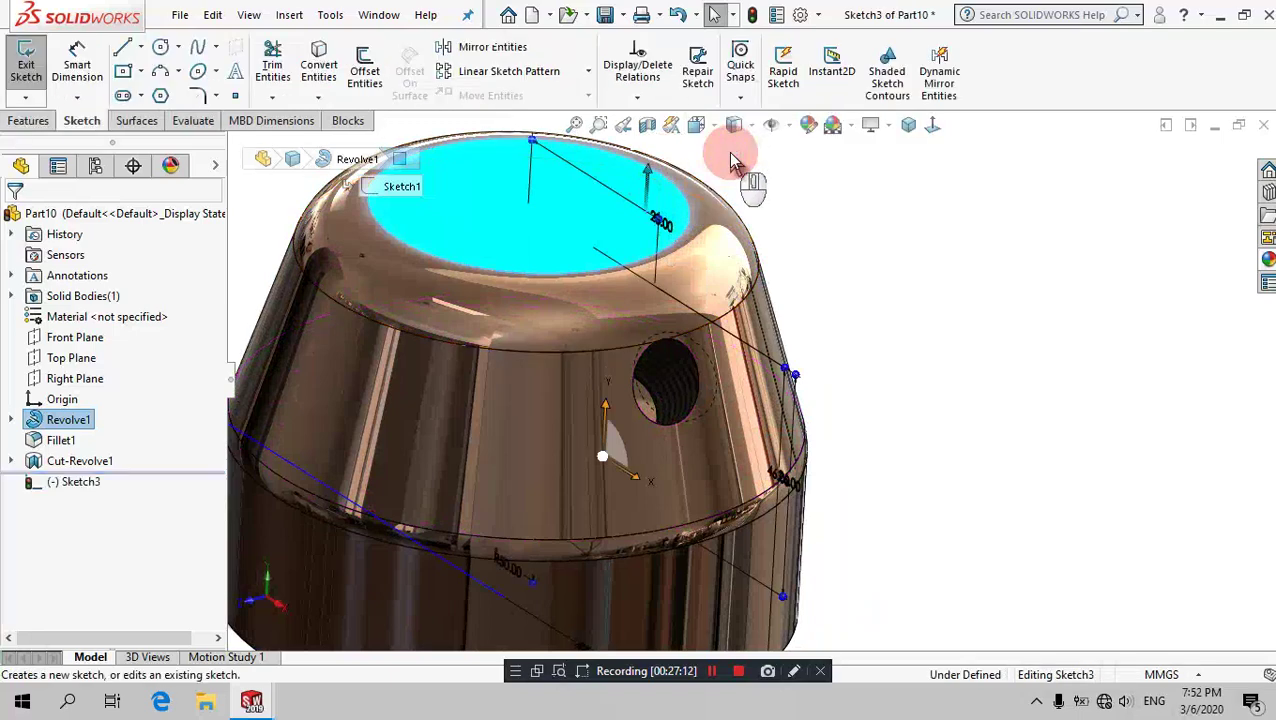
left_click(162, 50)
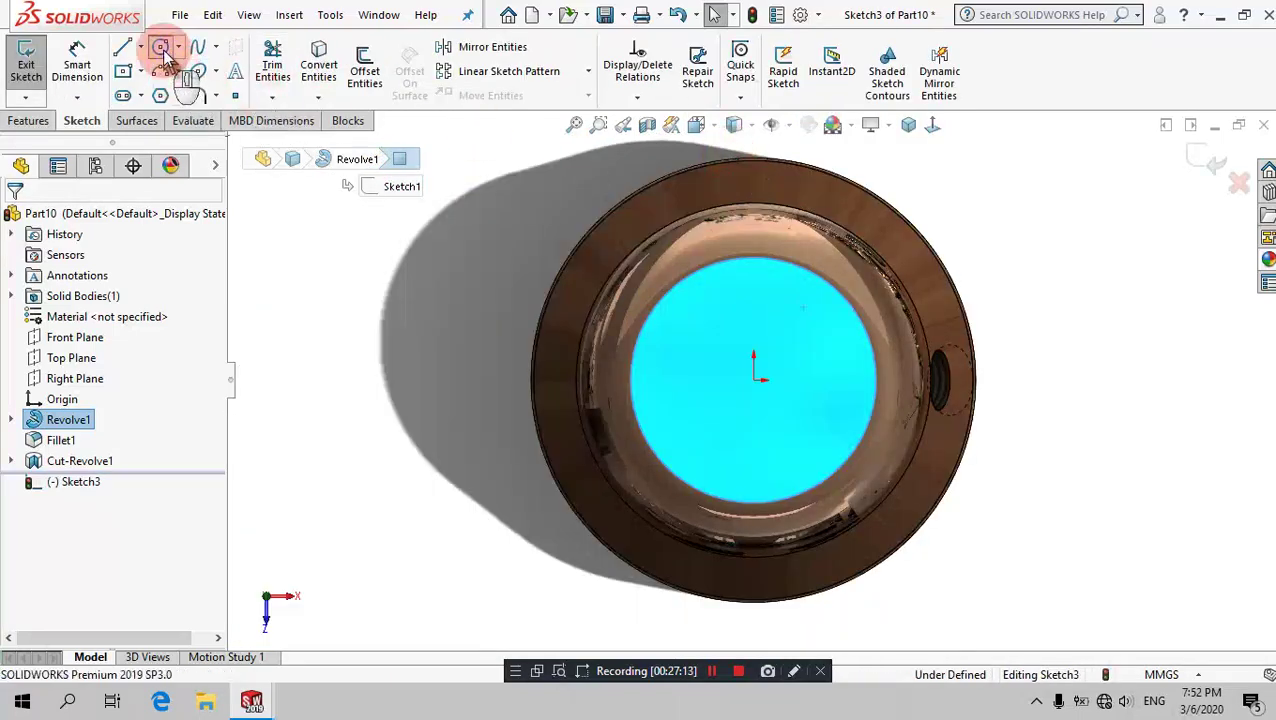
left_click(755, 378)
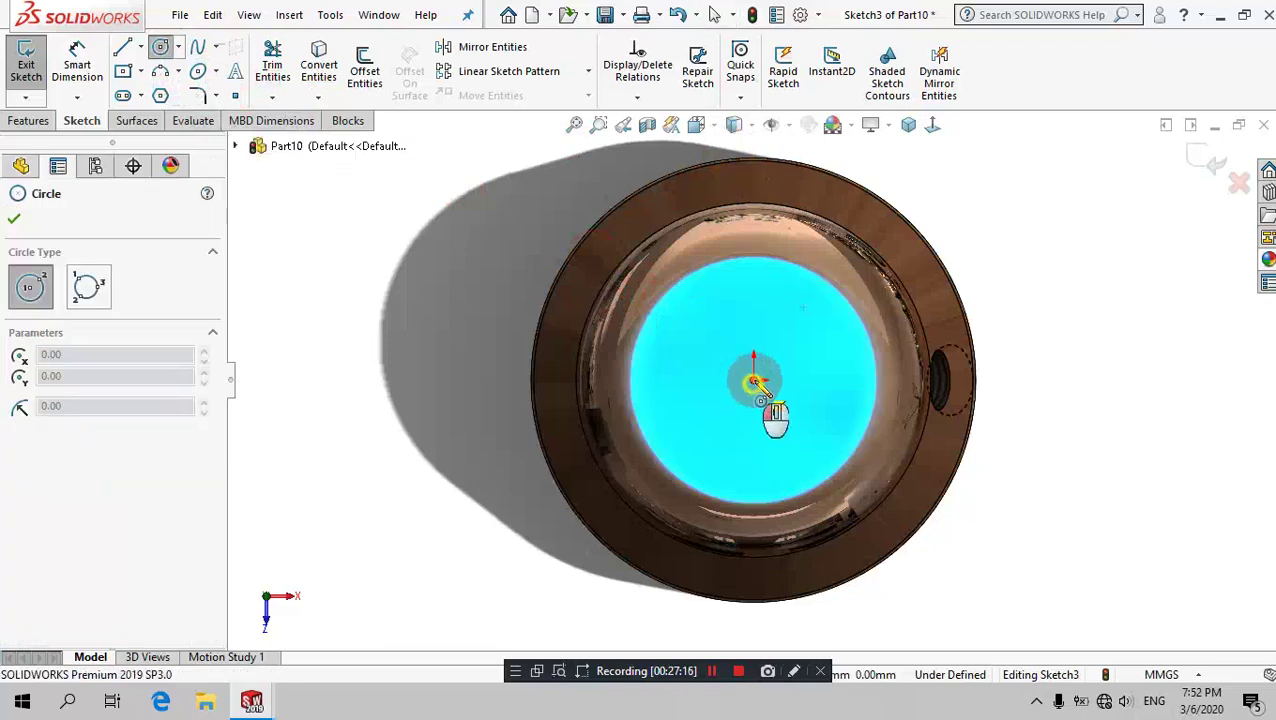
left_click(810, 344)
Step: Dimension the circle's diameter to 23 mm
left_click(77, 65)
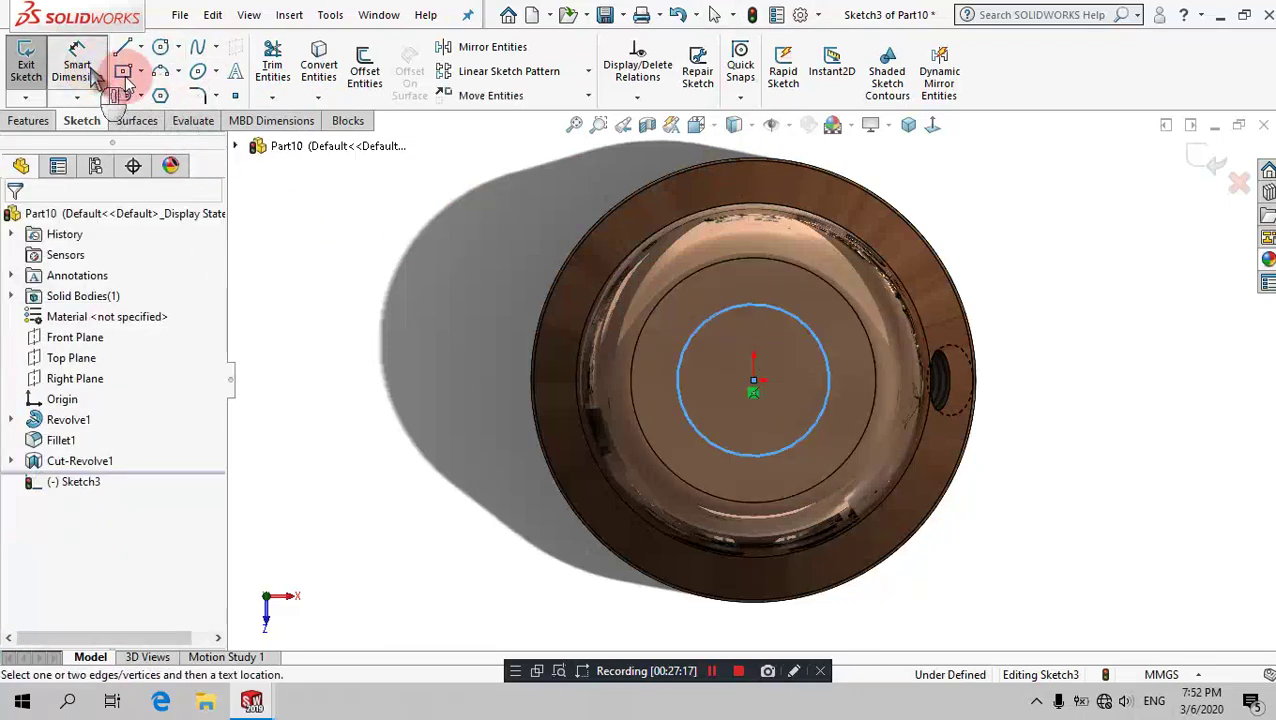
left_click(820, 344)
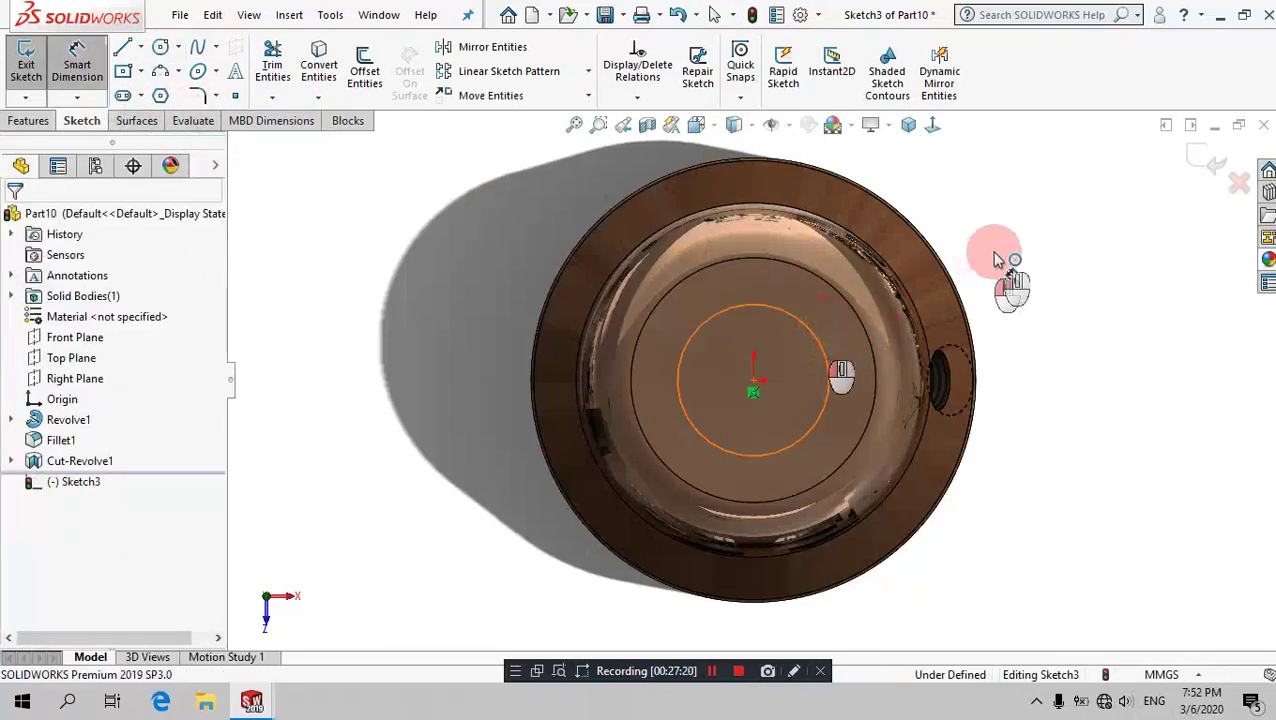
left_click(996, 258)
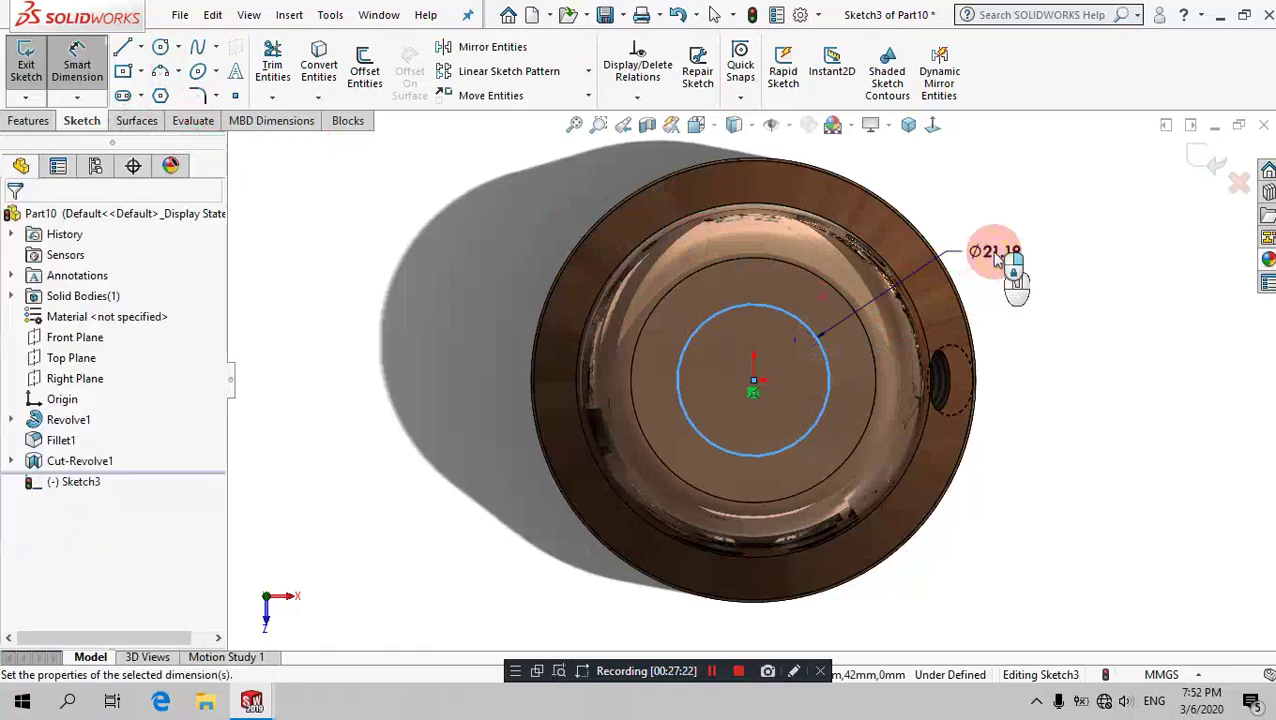
left_click(996, 258)
type("2")
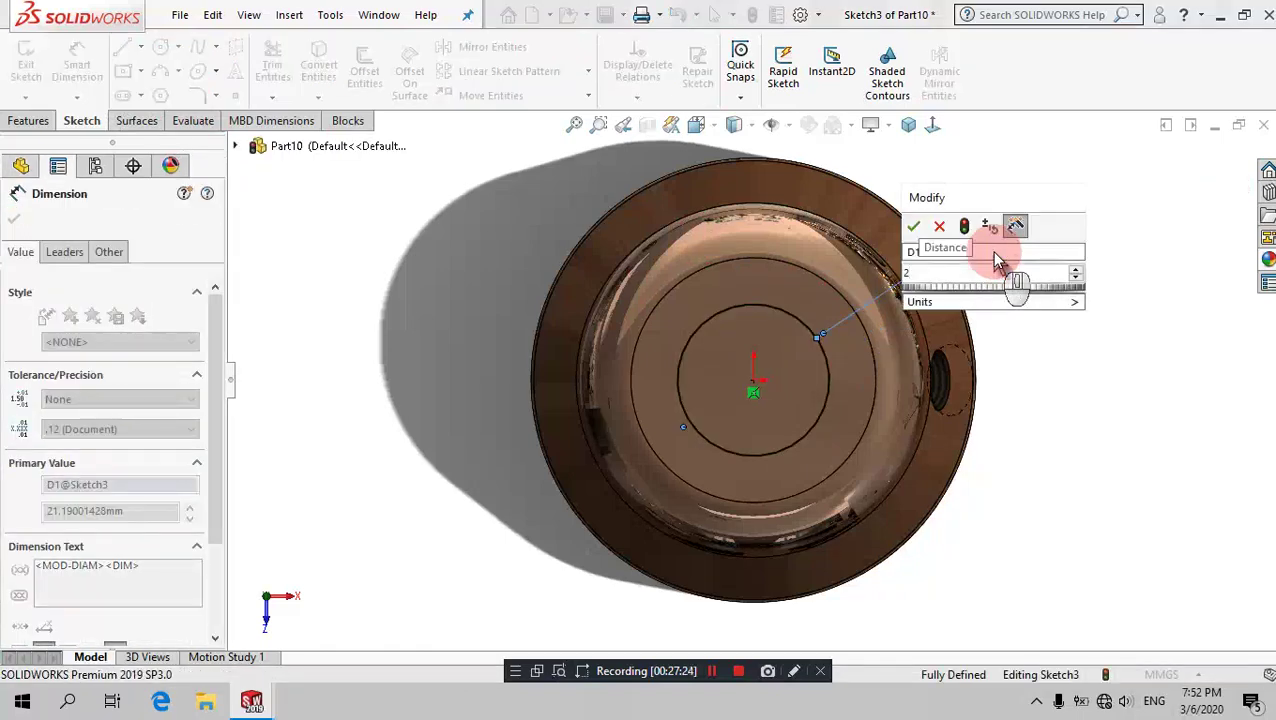
type("3")
key("Return")
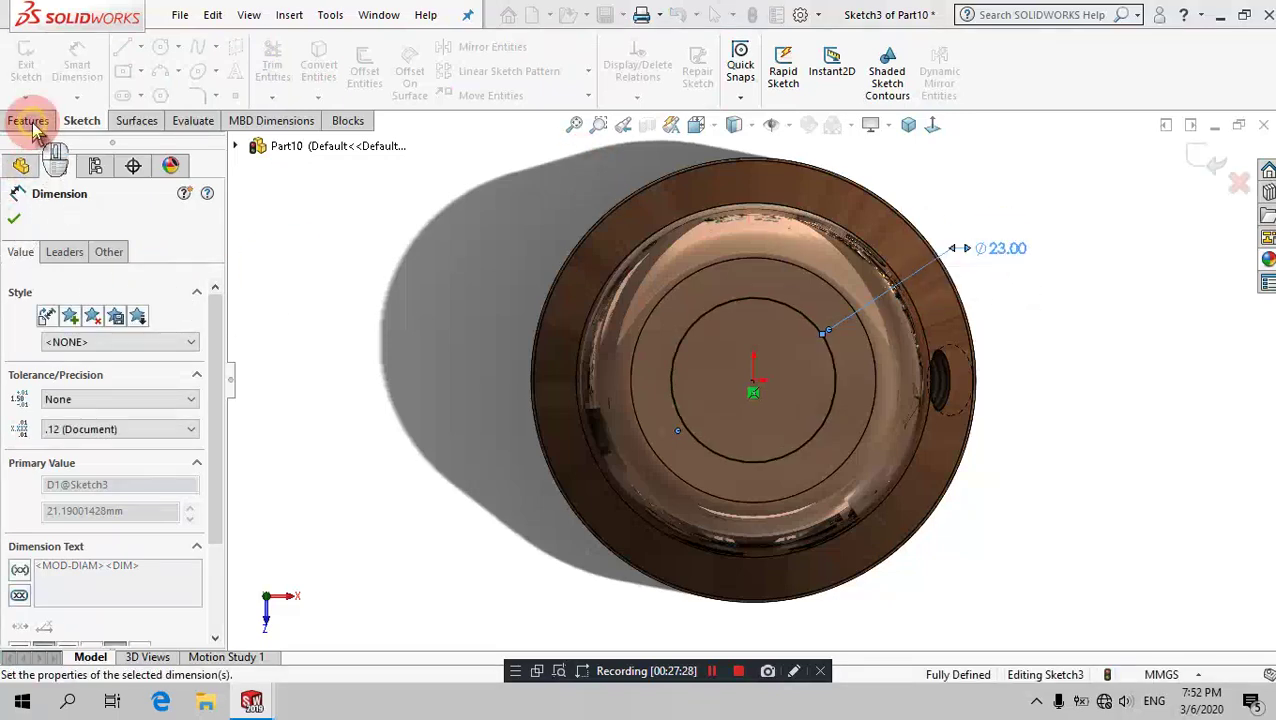
left_click(29, 121)
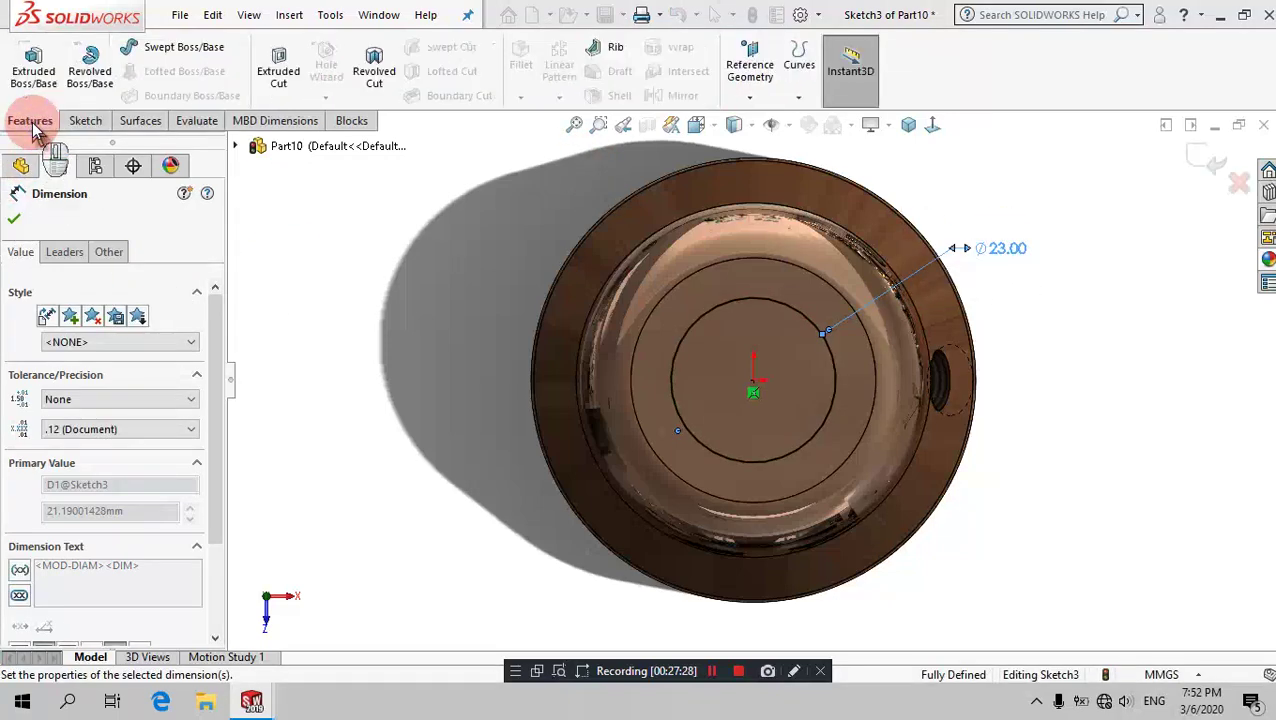
Step: Extrude-cut the Ø23 mm circle sketch Through All to form the bore
left_click(289, 76)
left_click(415, 326)
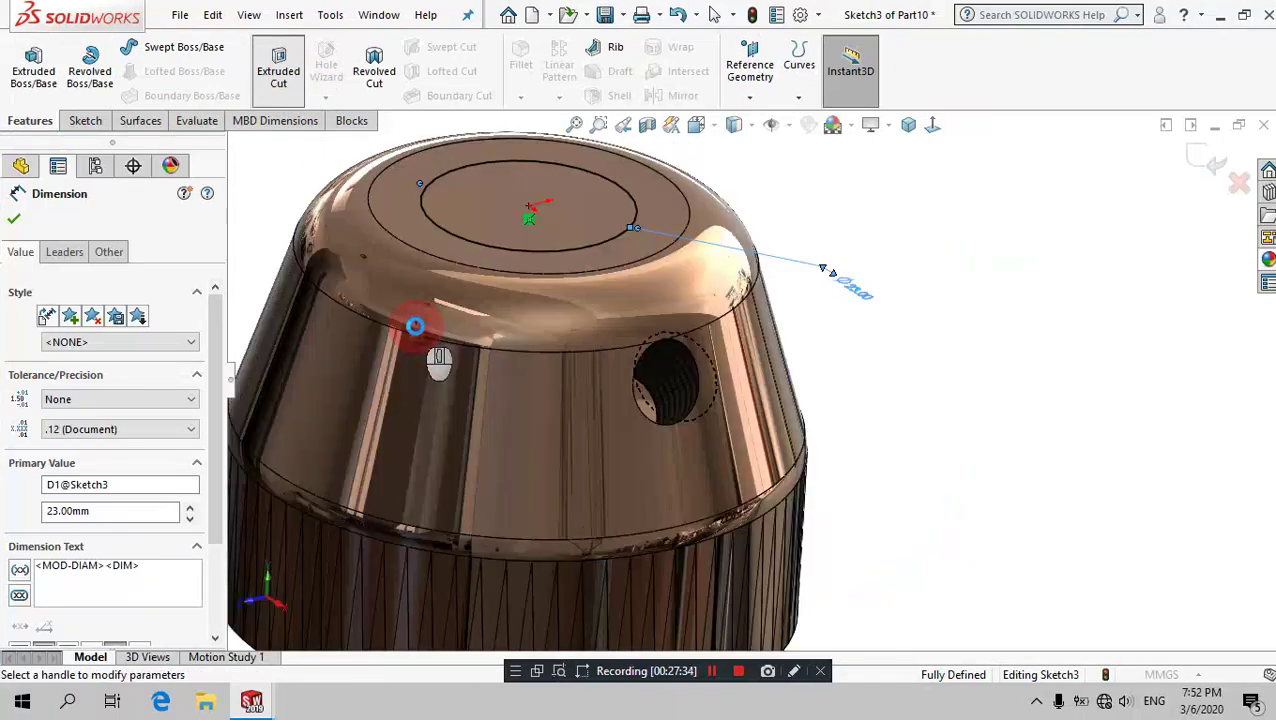
left_click(577, 449)
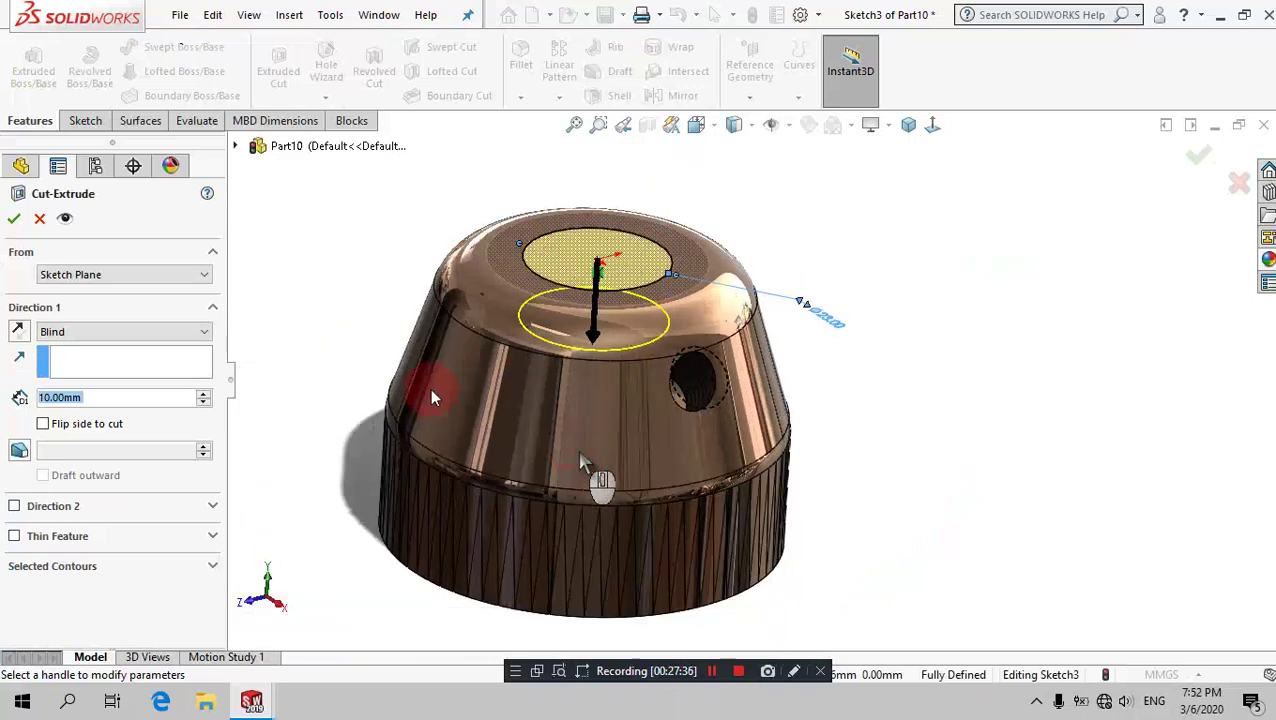
left_click(58, 331)
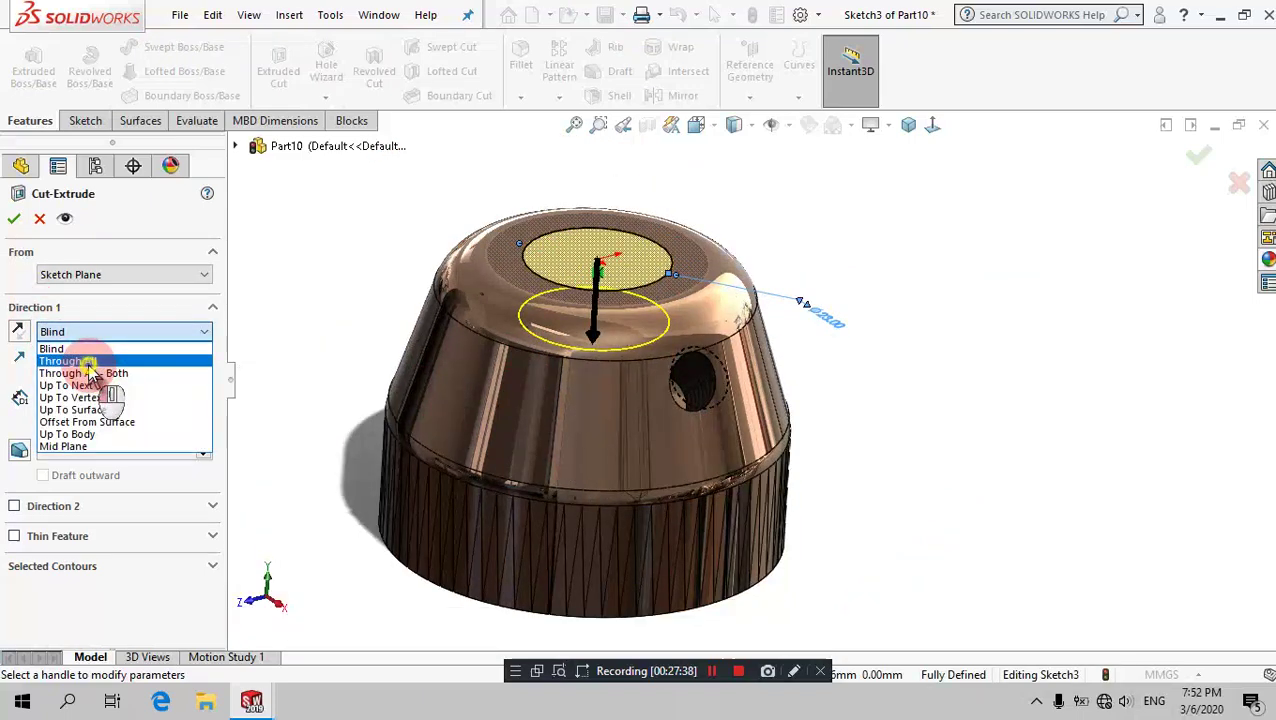
left_click(88, 371)
left_click(310, 228)
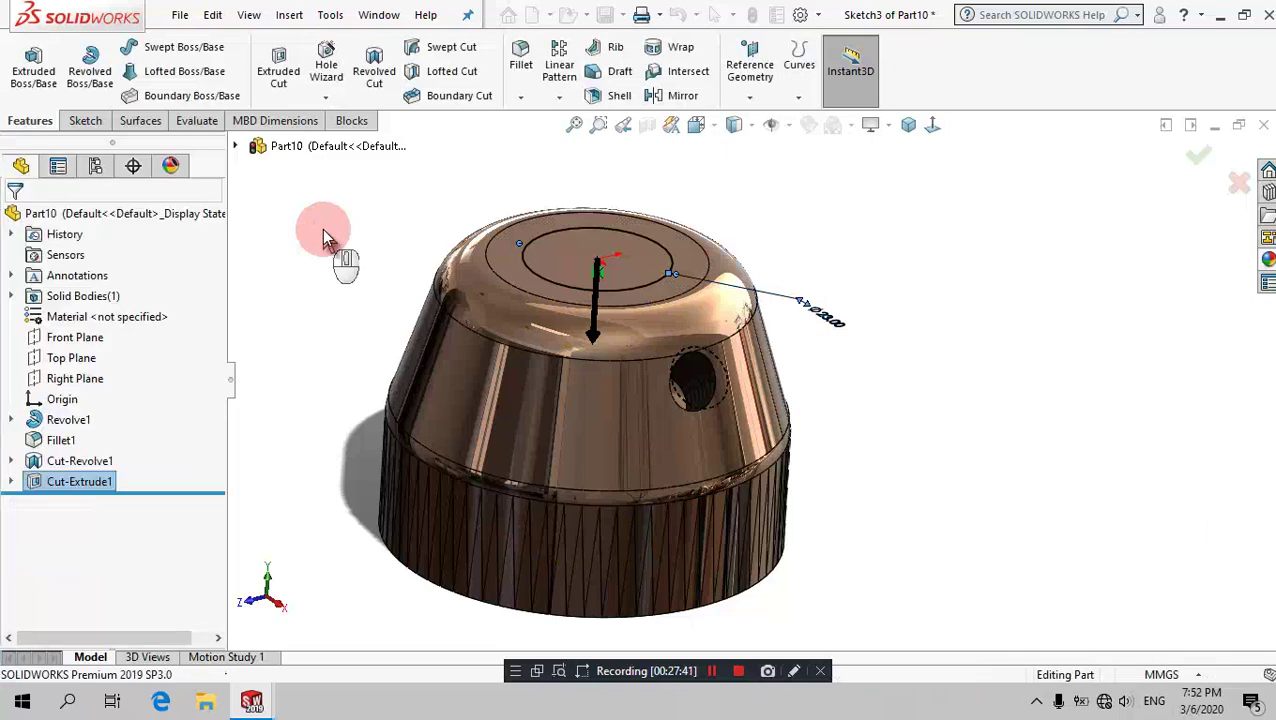
Step: Add a 25 mm cosmetic thread running Through the full central bore
left_click(292, 15)
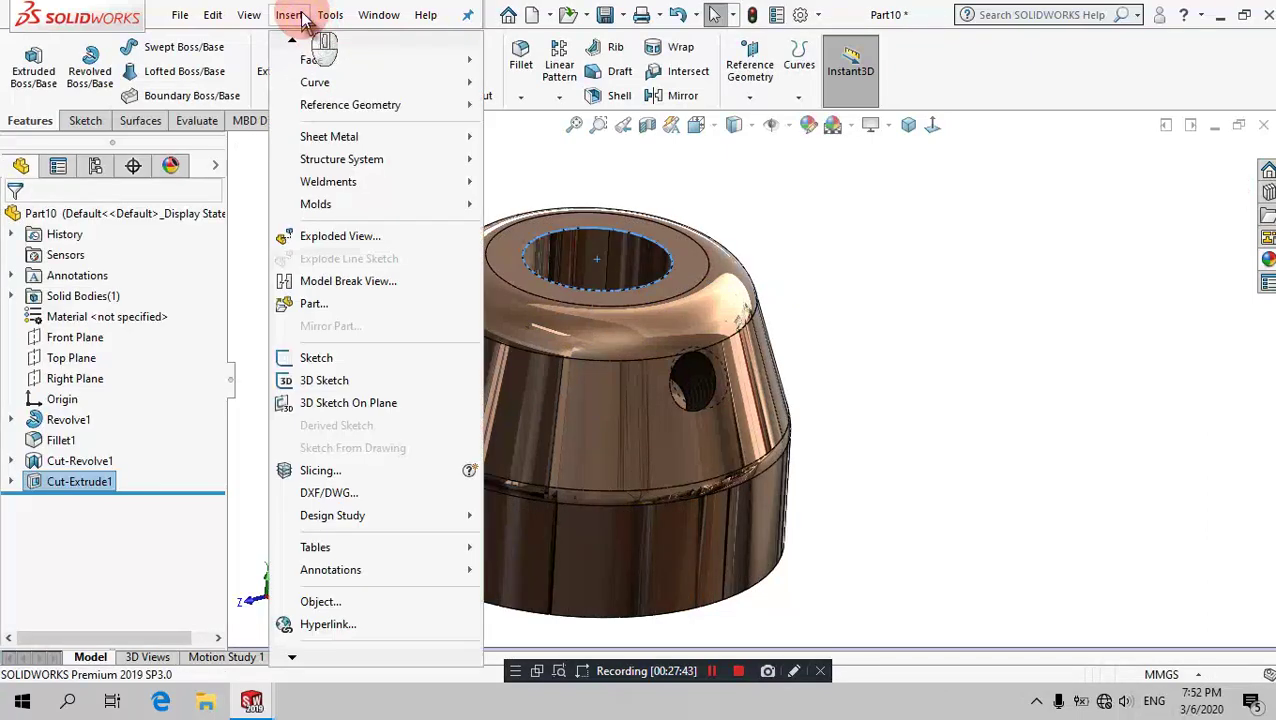
mouse_move(330, 569)
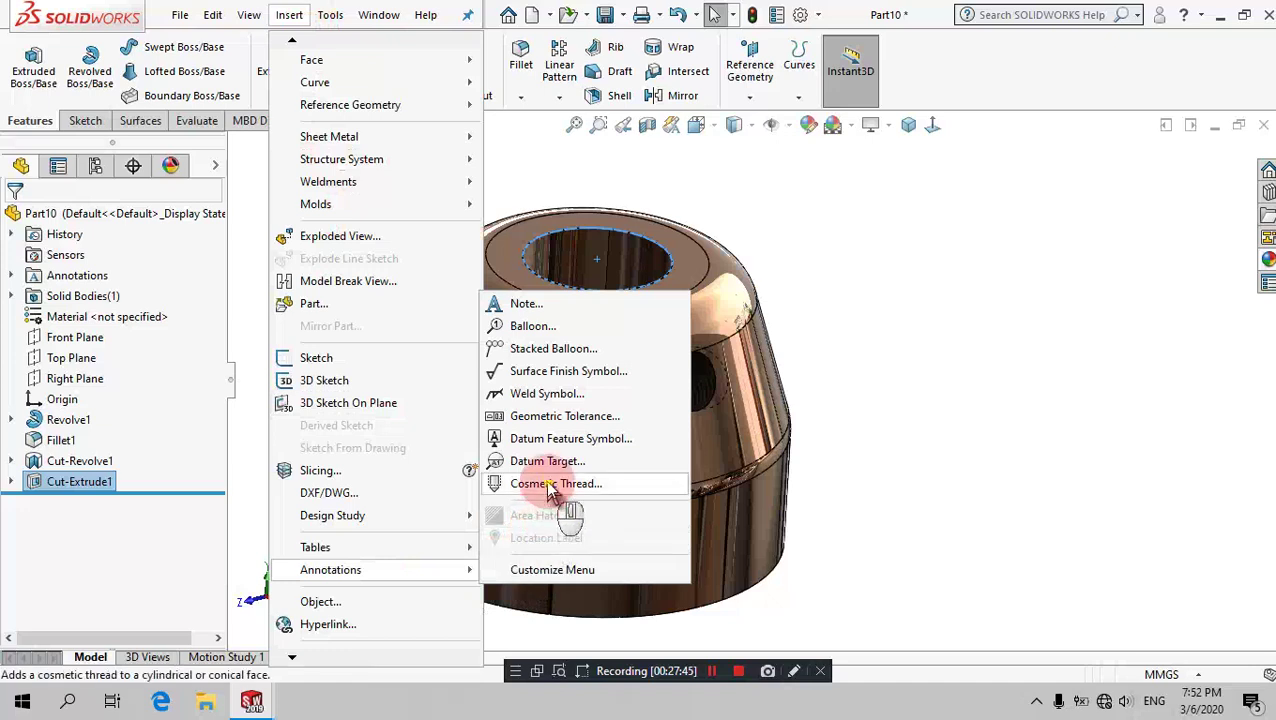
left_click(553, 488)
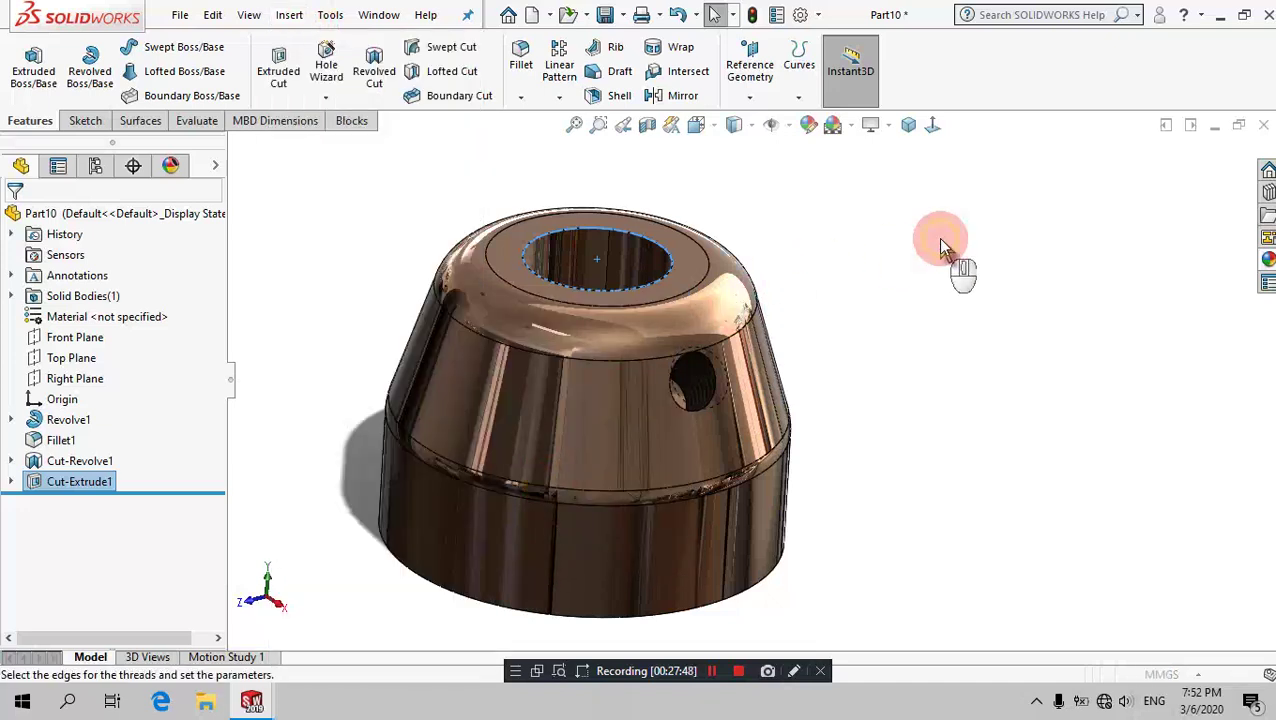
left_click(647, 243)
left_click(100, 364)
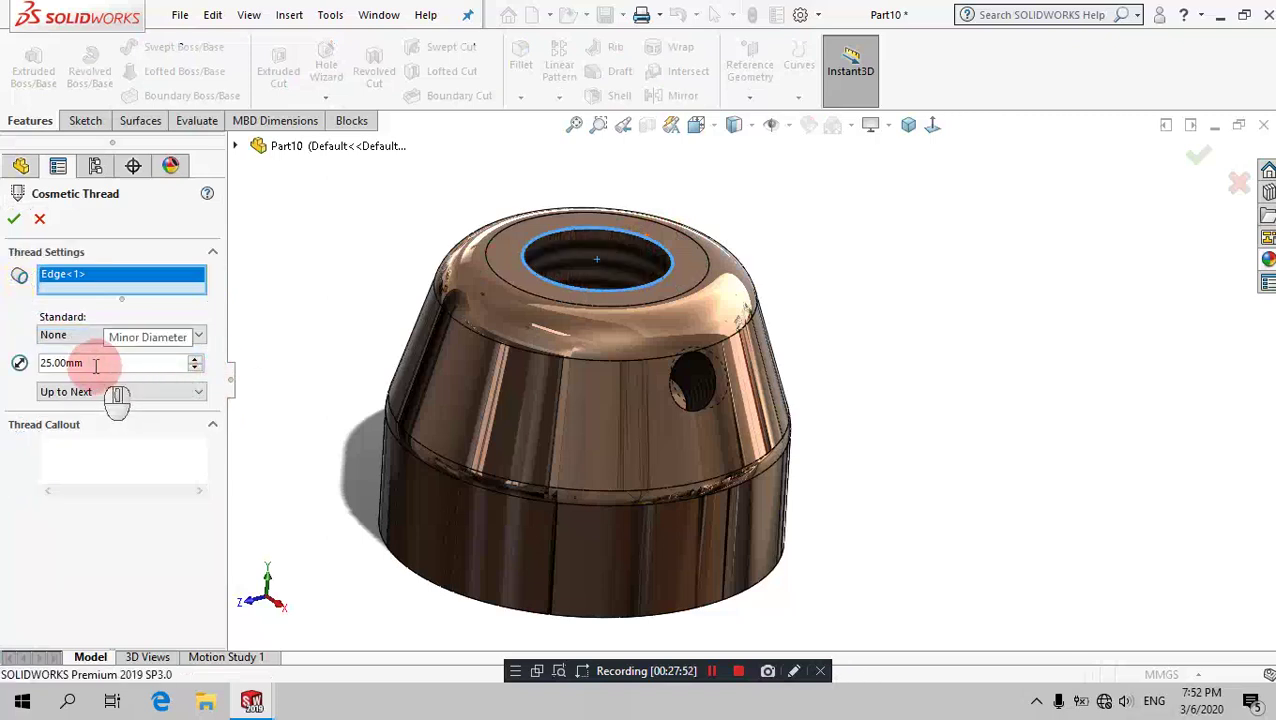
left_click(148, 398)
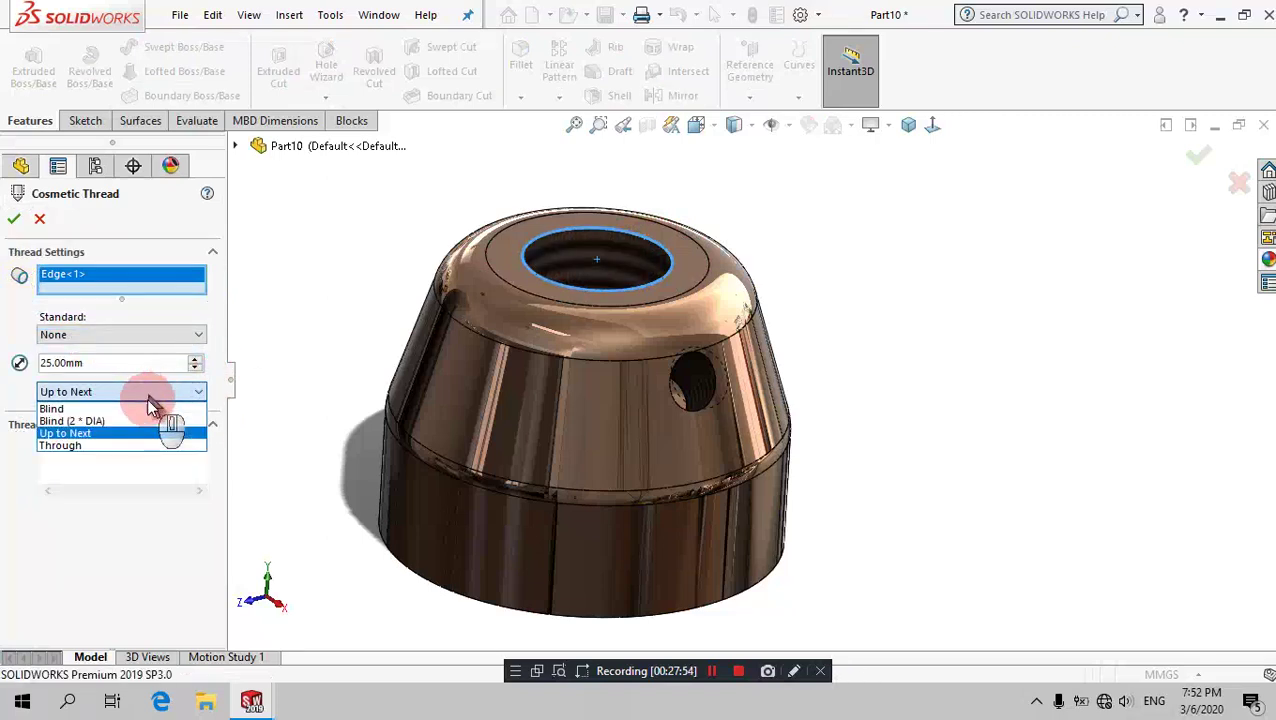
left_click(146, 446)
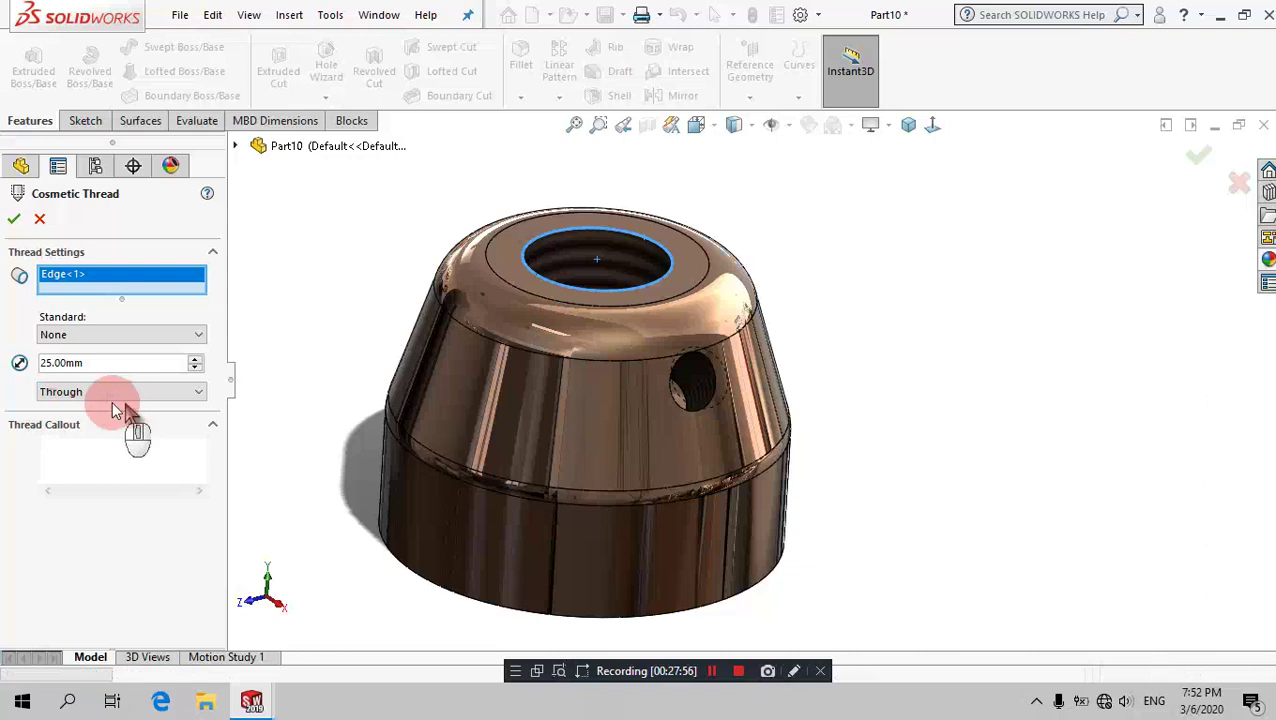
left_click(14, 218)
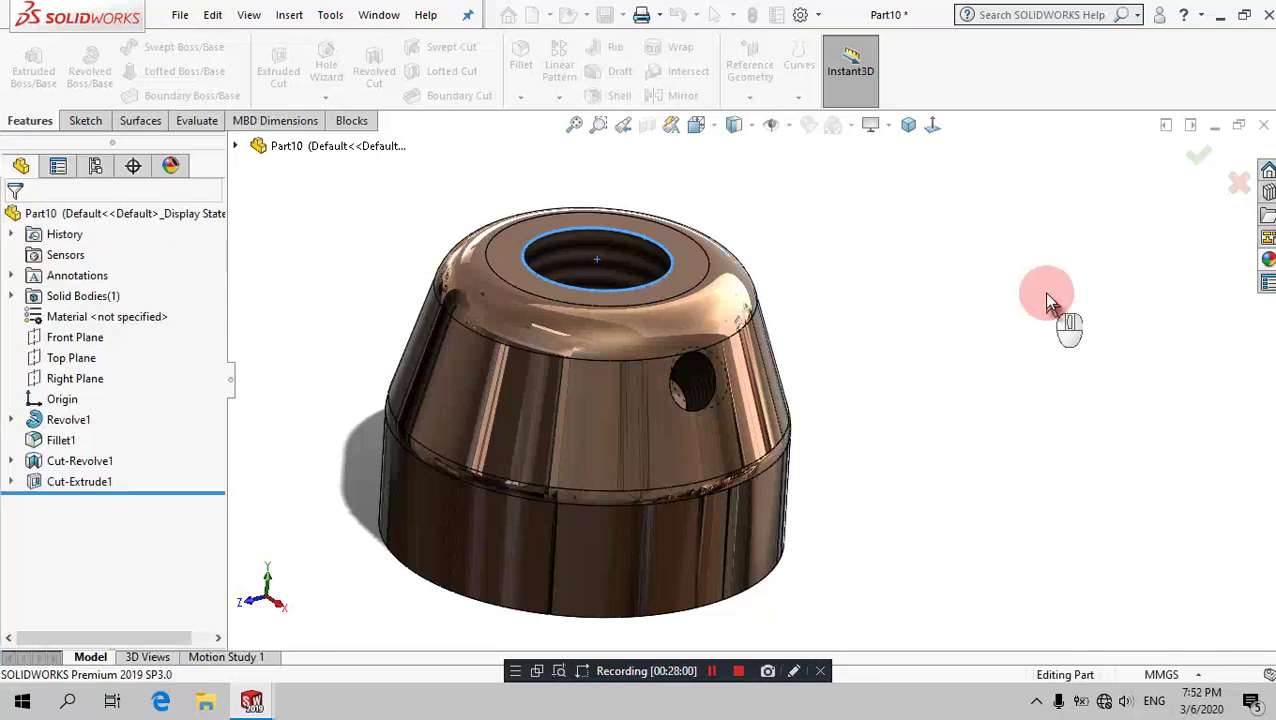
left_click(880, 315)
mouse_move(766, 425)
middle_mouse_down()
mouse_move(769, 114)
mouse_move(752, 275)
middle_mouse_up()
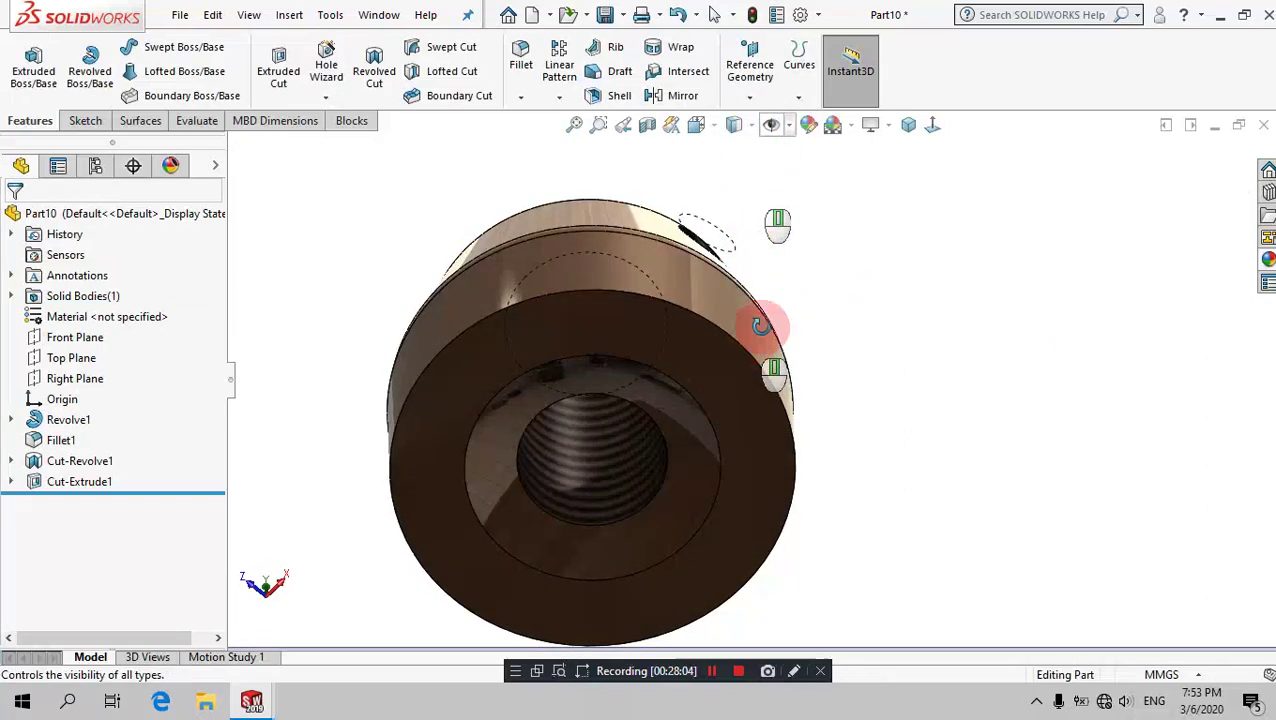
Step: Apply the Aluminum appearance to the whole part, replacing the copper finish
middle_click_drag(763, 327, 883, 179)
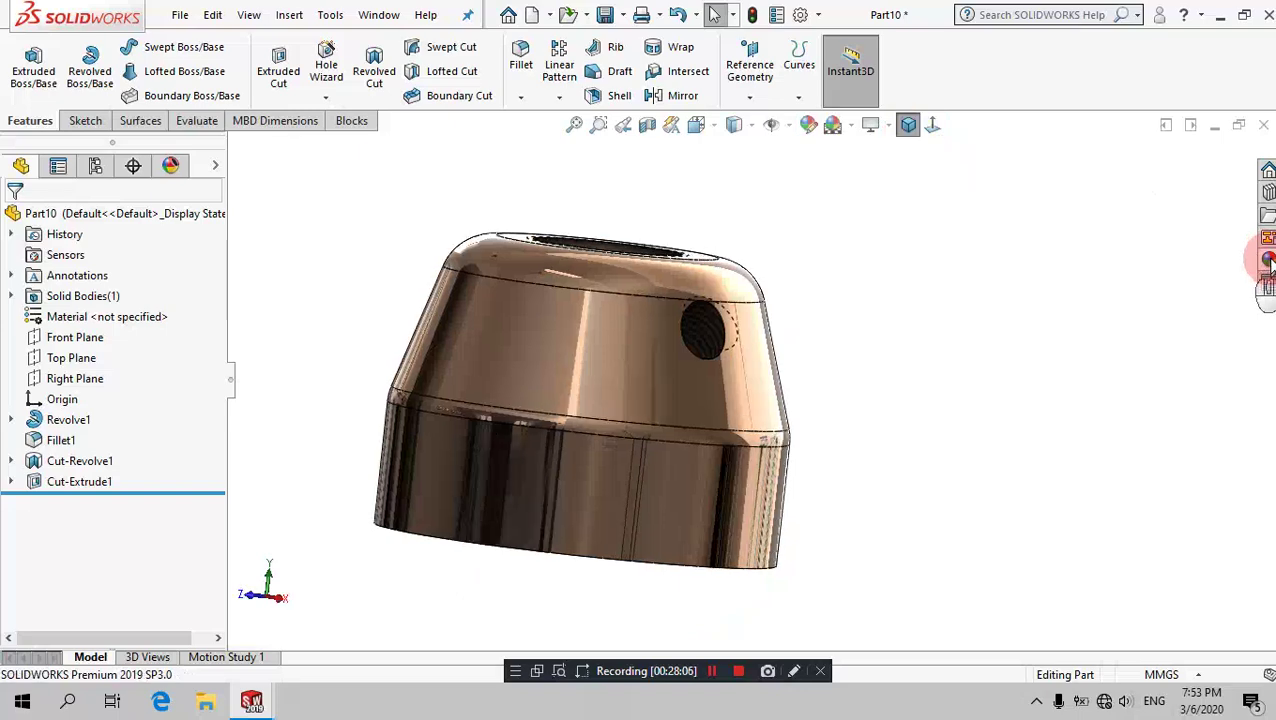
left_click(1267, 259)
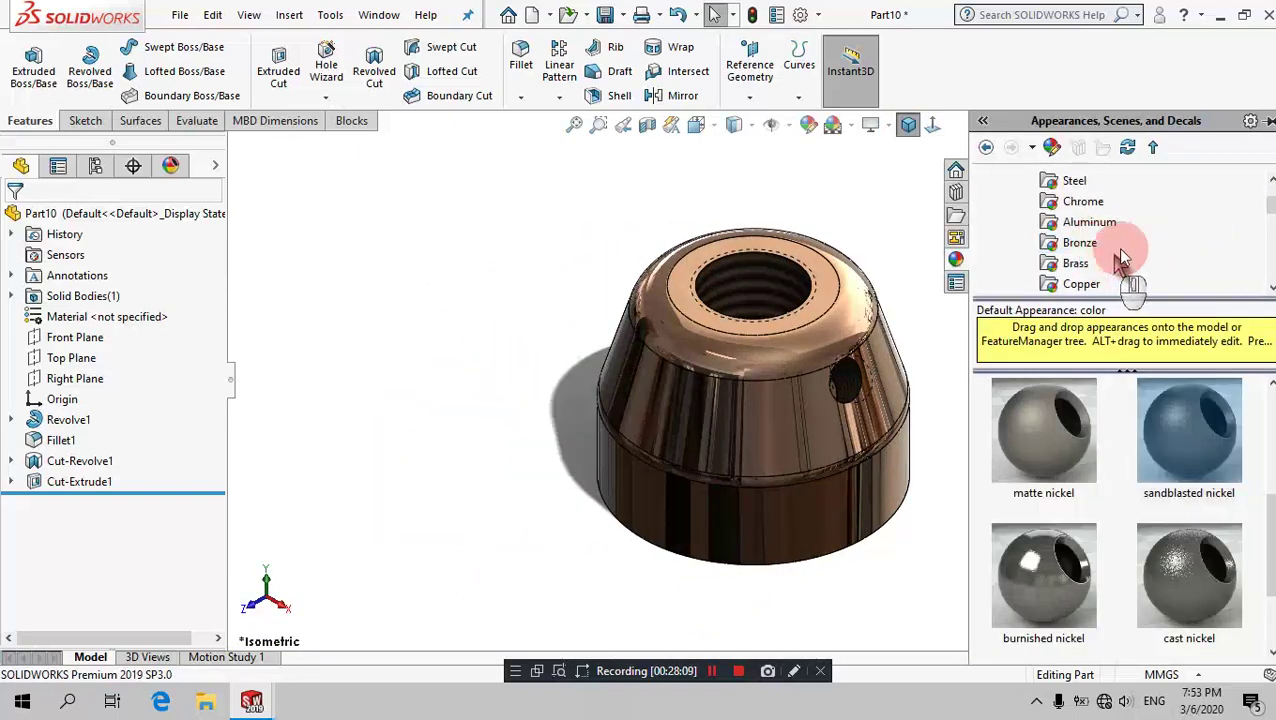
left_click(1066, 224)
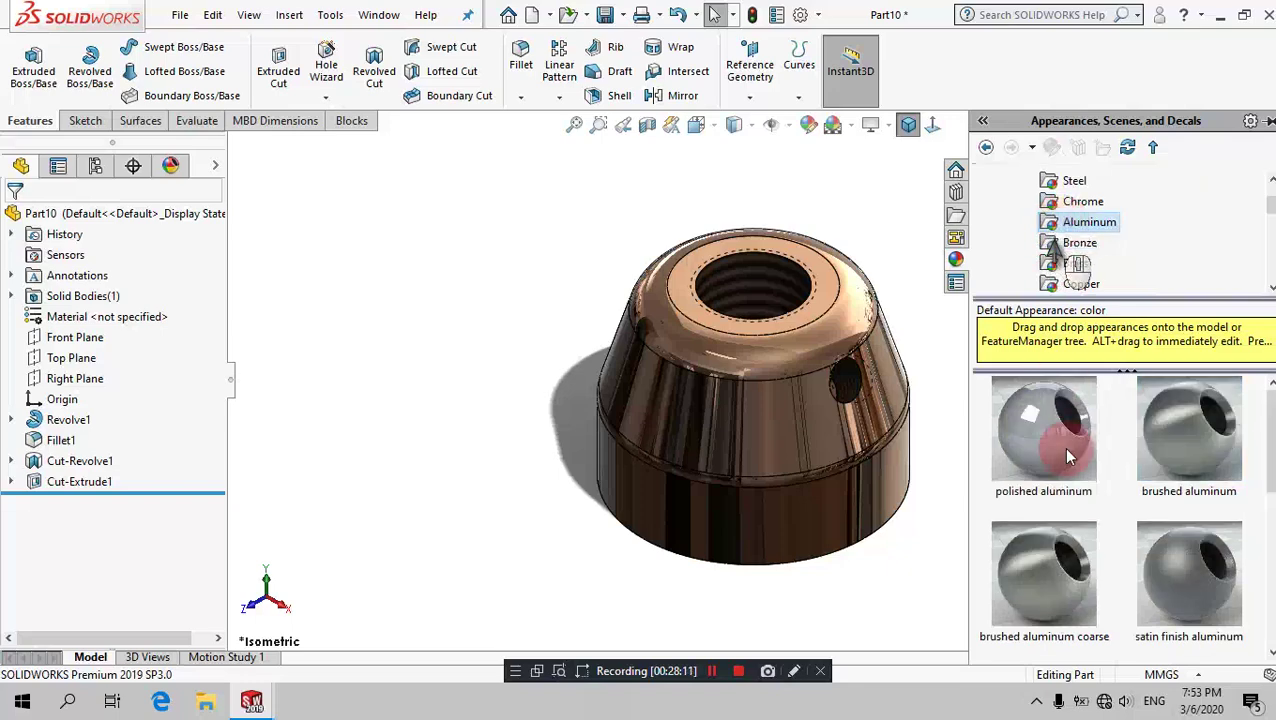
left_click_drag(1080, 572, 796, 391)
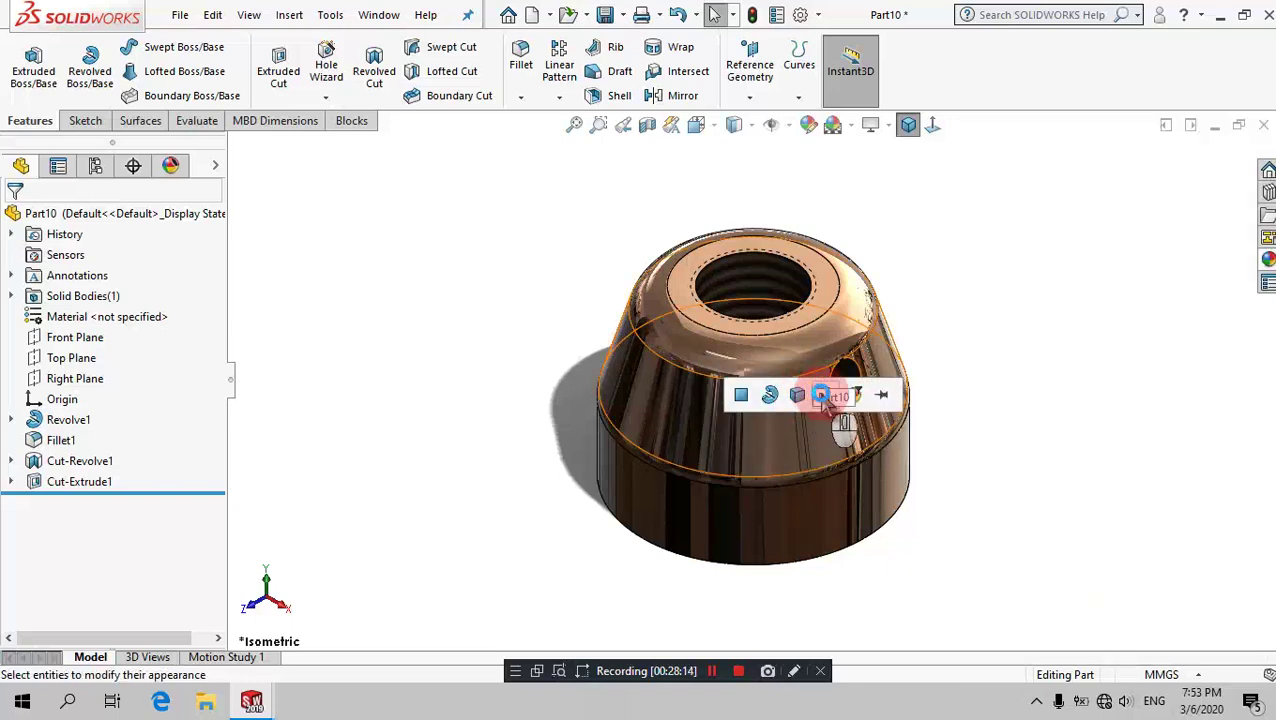
left_click(825, 396)
scroll(806, 422, "down", 2)
scroll(806, 422, "down", 3)
scroll(808, 428, "up", 3)
scroll(760, 400, "up", 2)
scroll(760, 400, "down", 2)
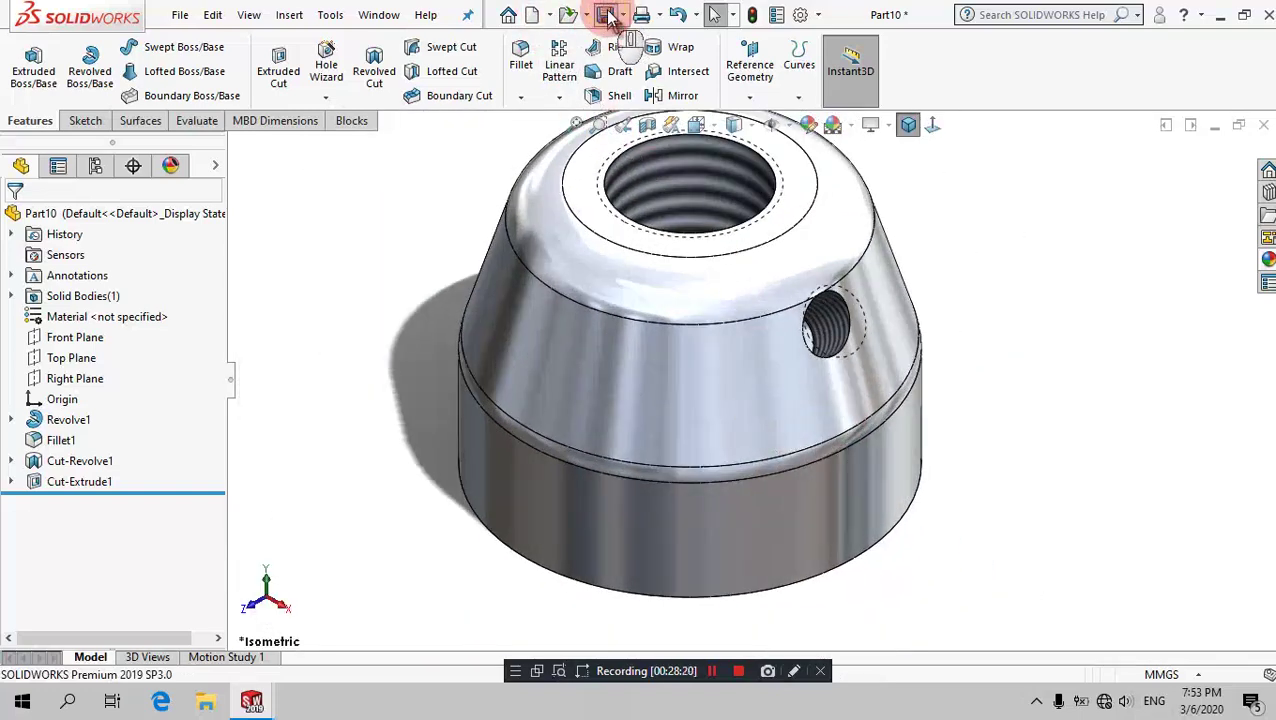
left_click(678, 222)
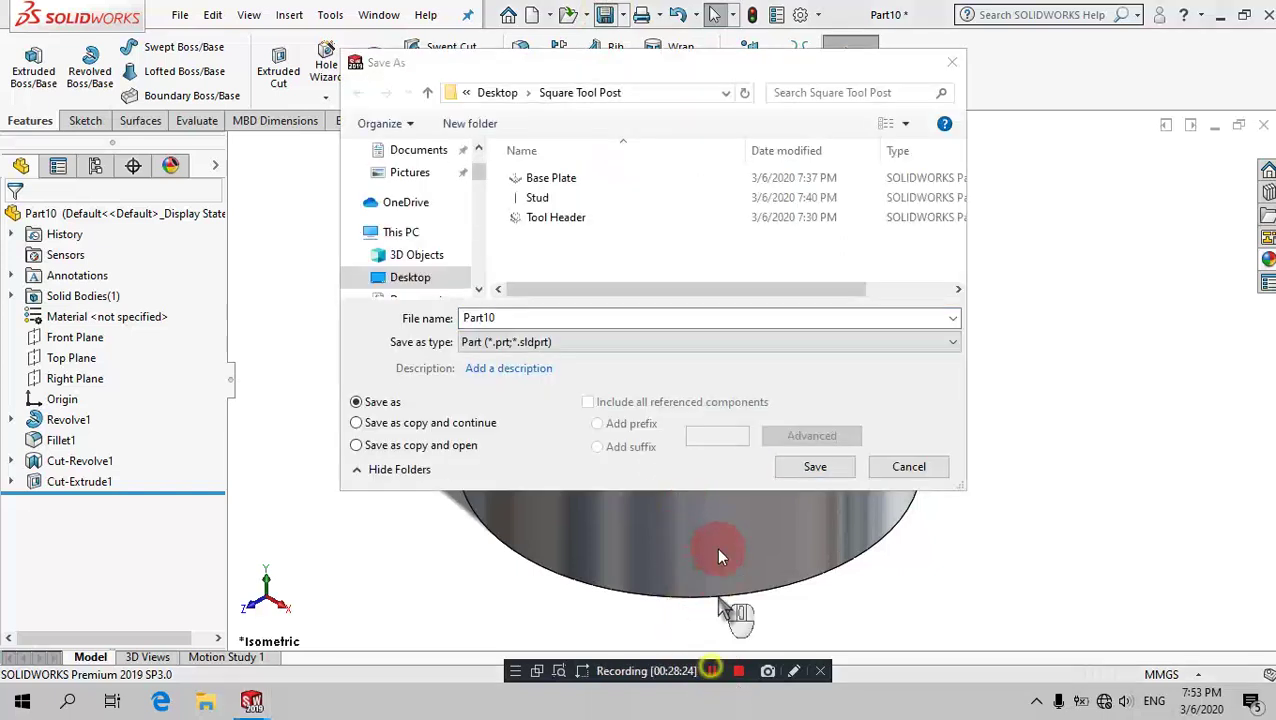
Step: Save the part as 'Clamping Nut' in the Square Tool Post folder
left_click(690, 369)
left_click(636, 320)
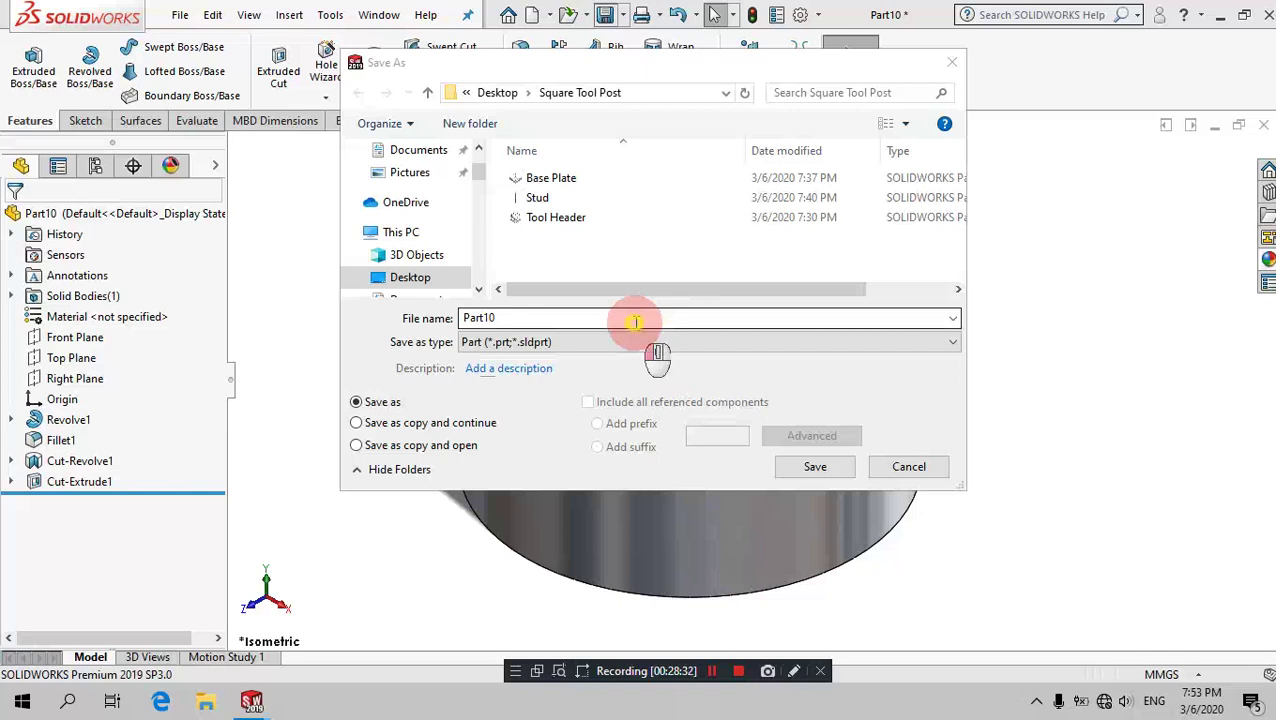
left_click_drag(636, 321, 461, 318)
type("Clamp")
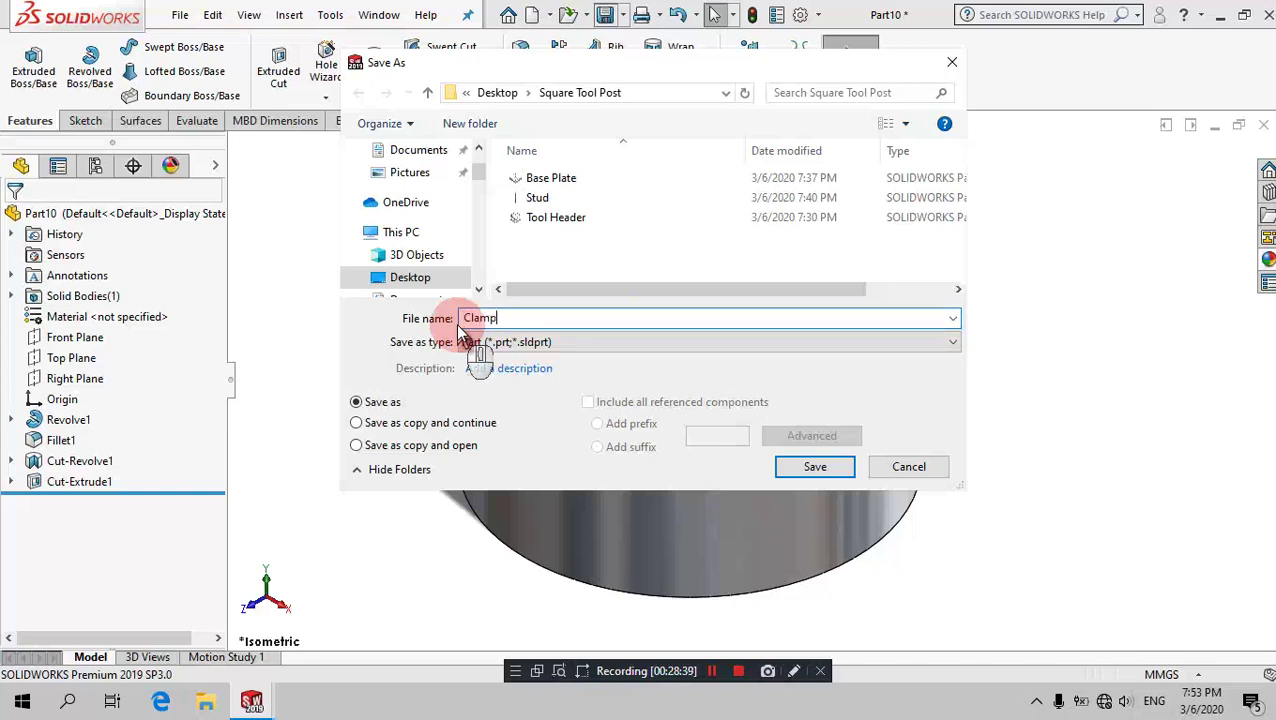
type("ingNut")
left_click(514, 318)
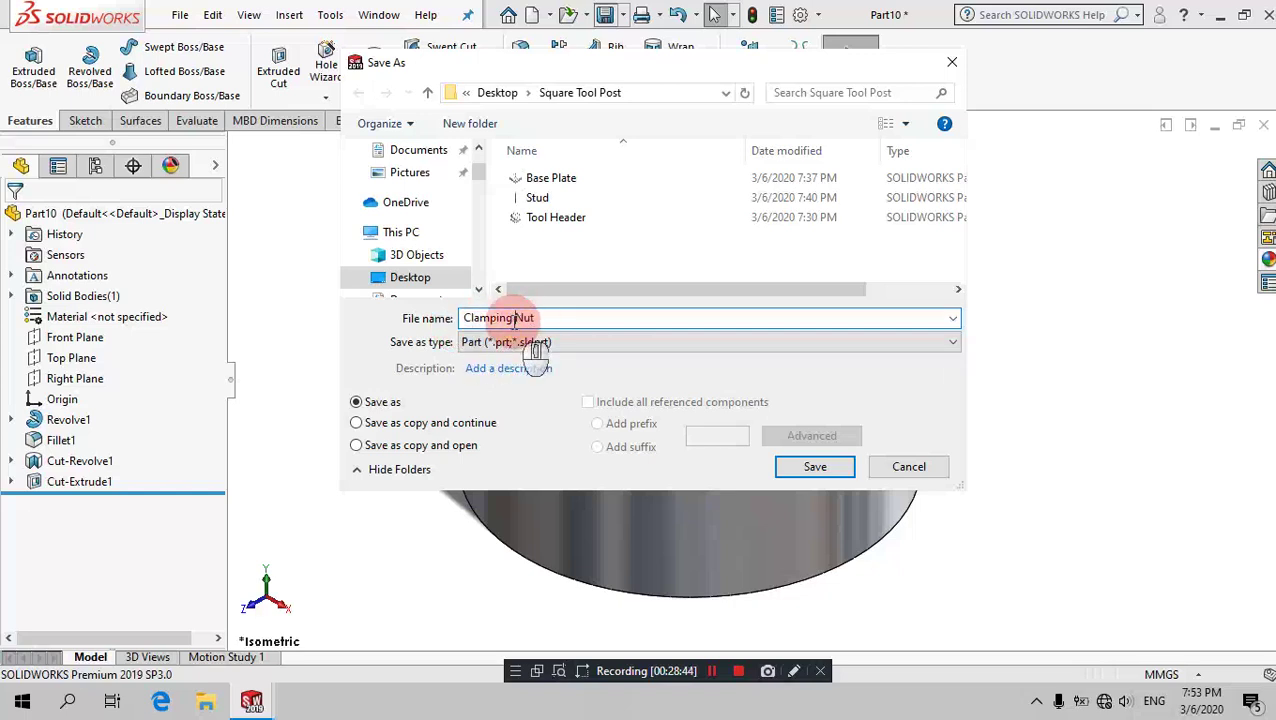
left_click(838, 465)
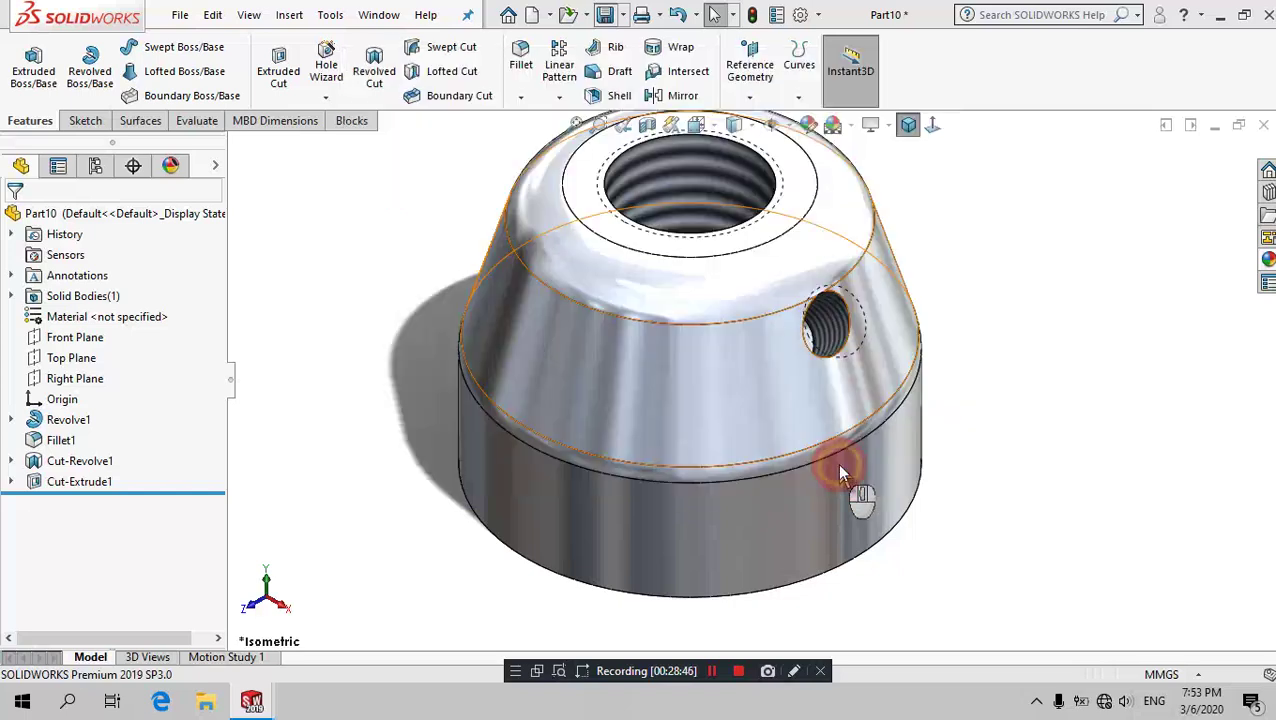
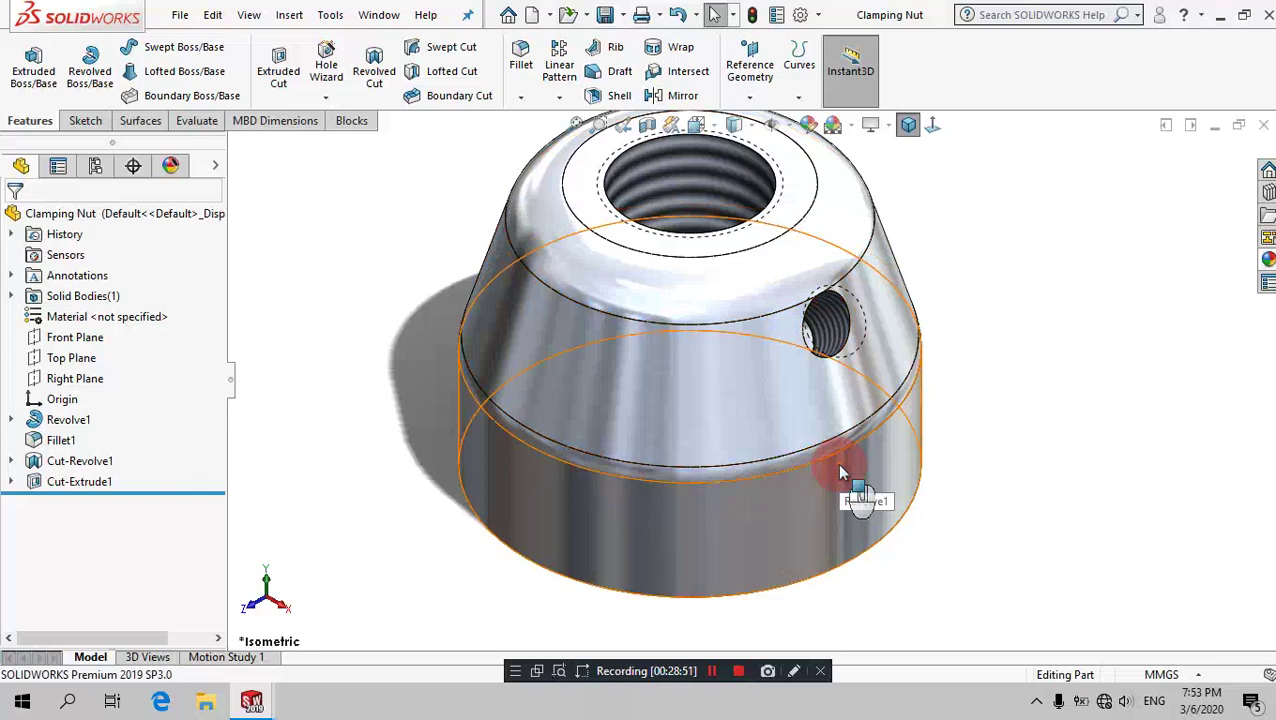
Step: Create a new part from the millimetre part template
left_click(534, 16)
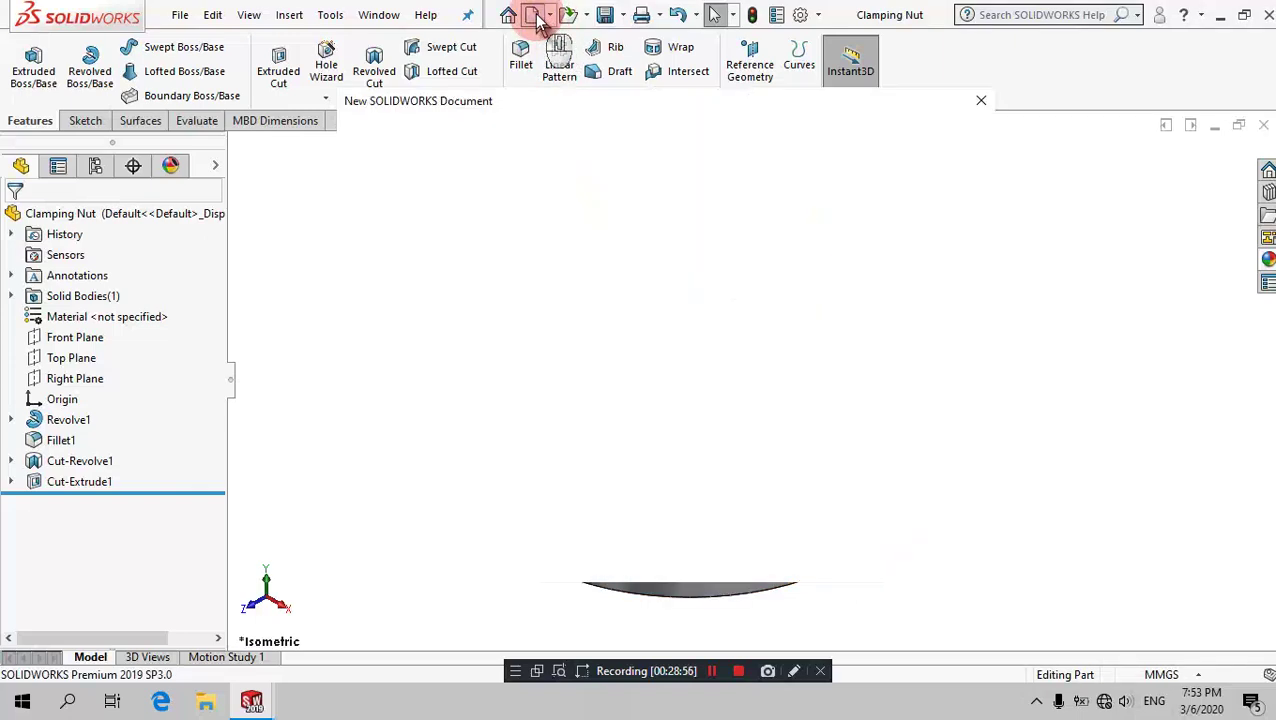
left_click(462, 180)
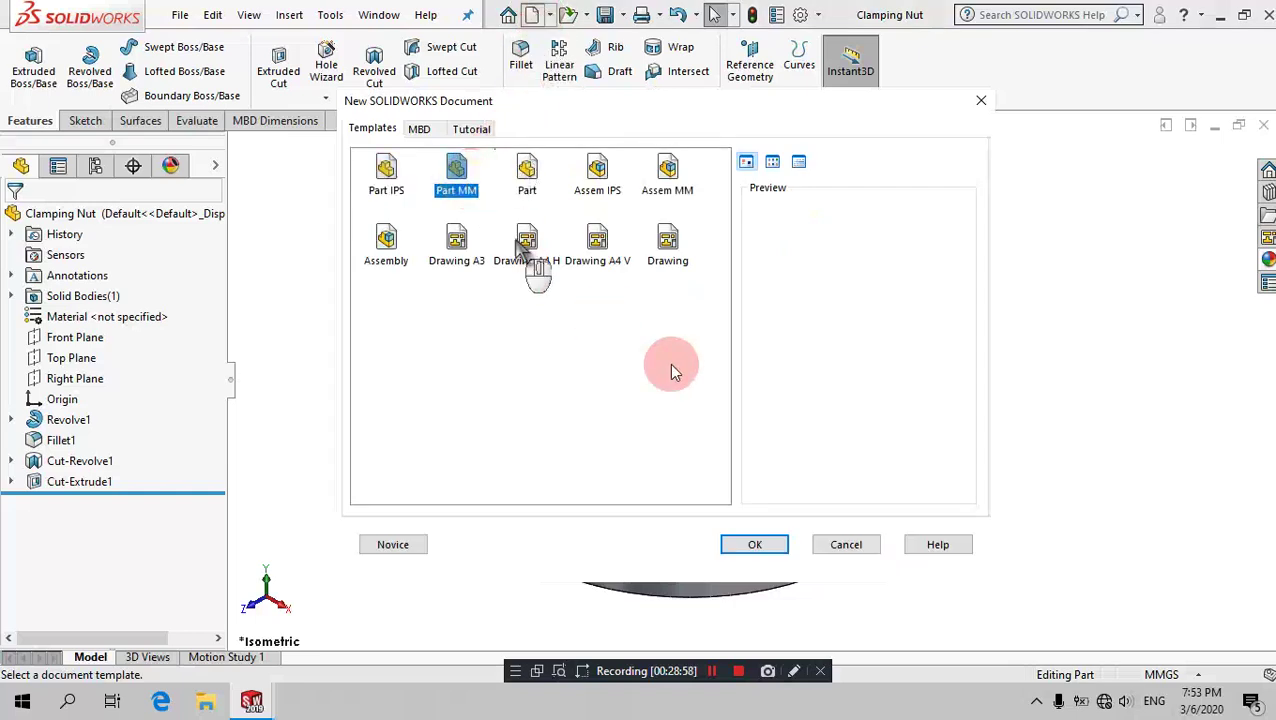
left_click(755, 544)
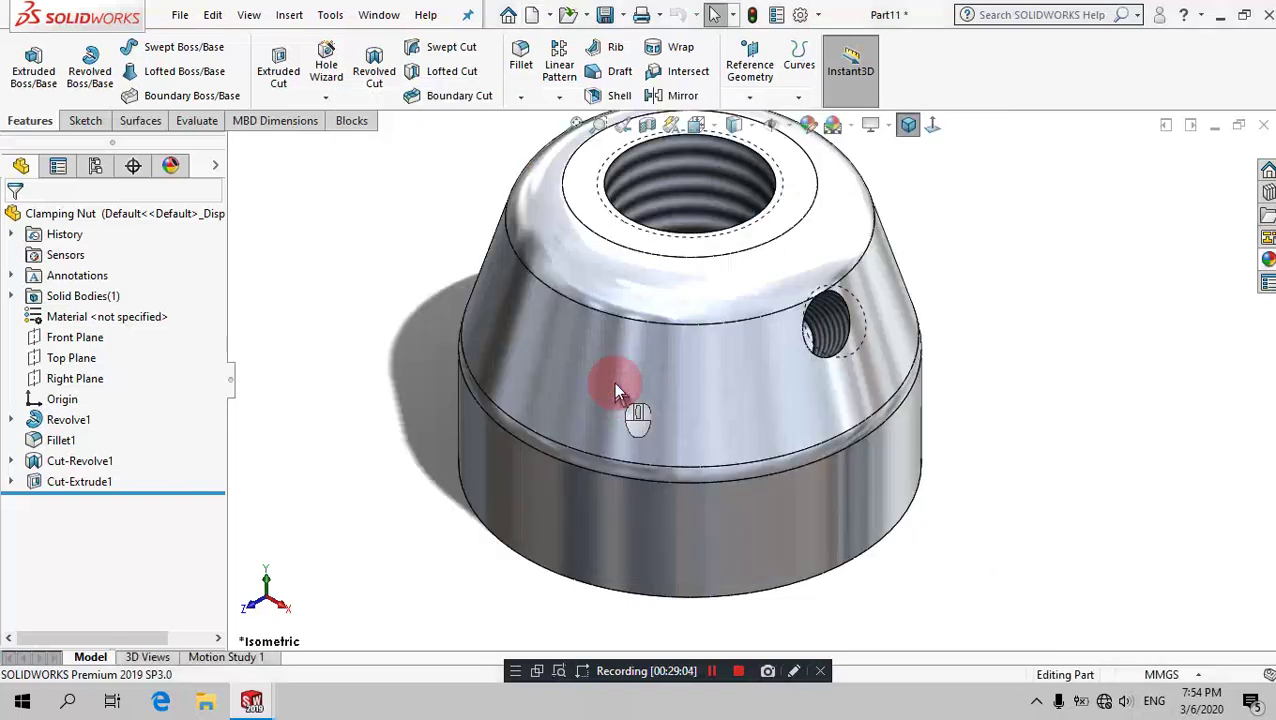
Step: Sketch an origin-centred circle on the Front Plane and dimension its diameter to 10 mm
left_click(93, 317)
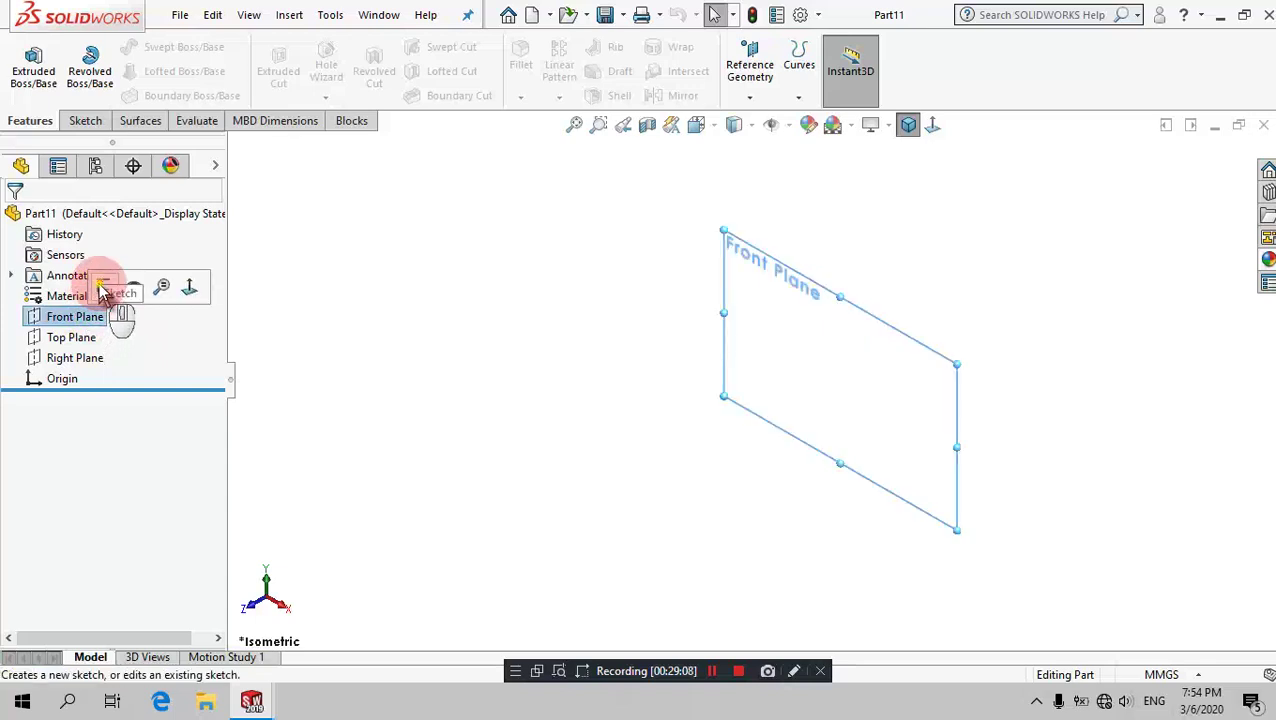
left_click(100, 287)
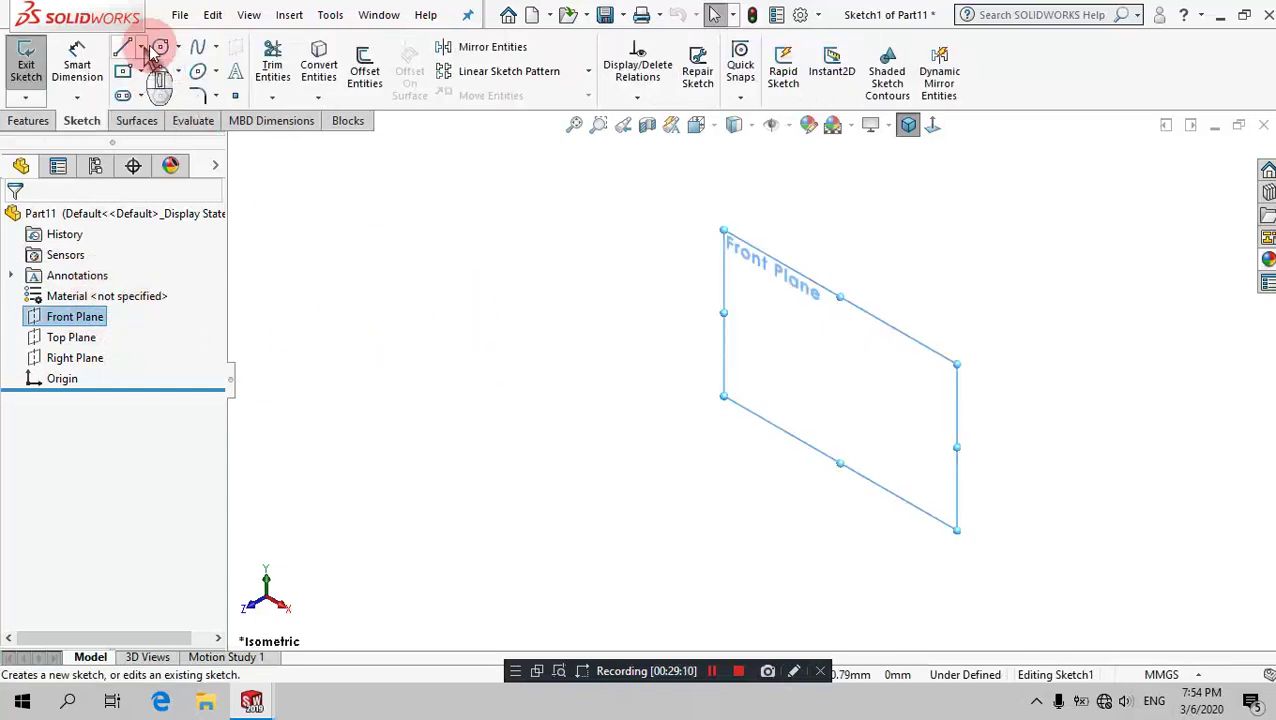
left_click(160, 52)
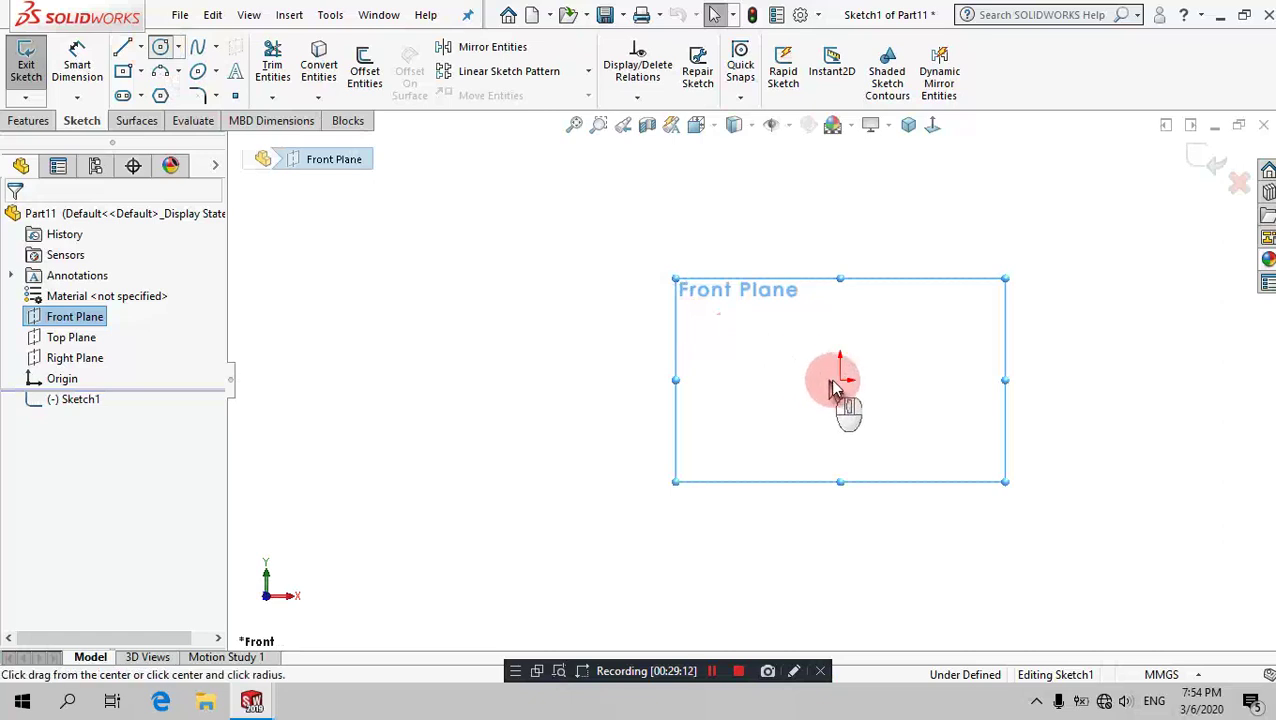
left_click_drag(840, 382, 855, 393)
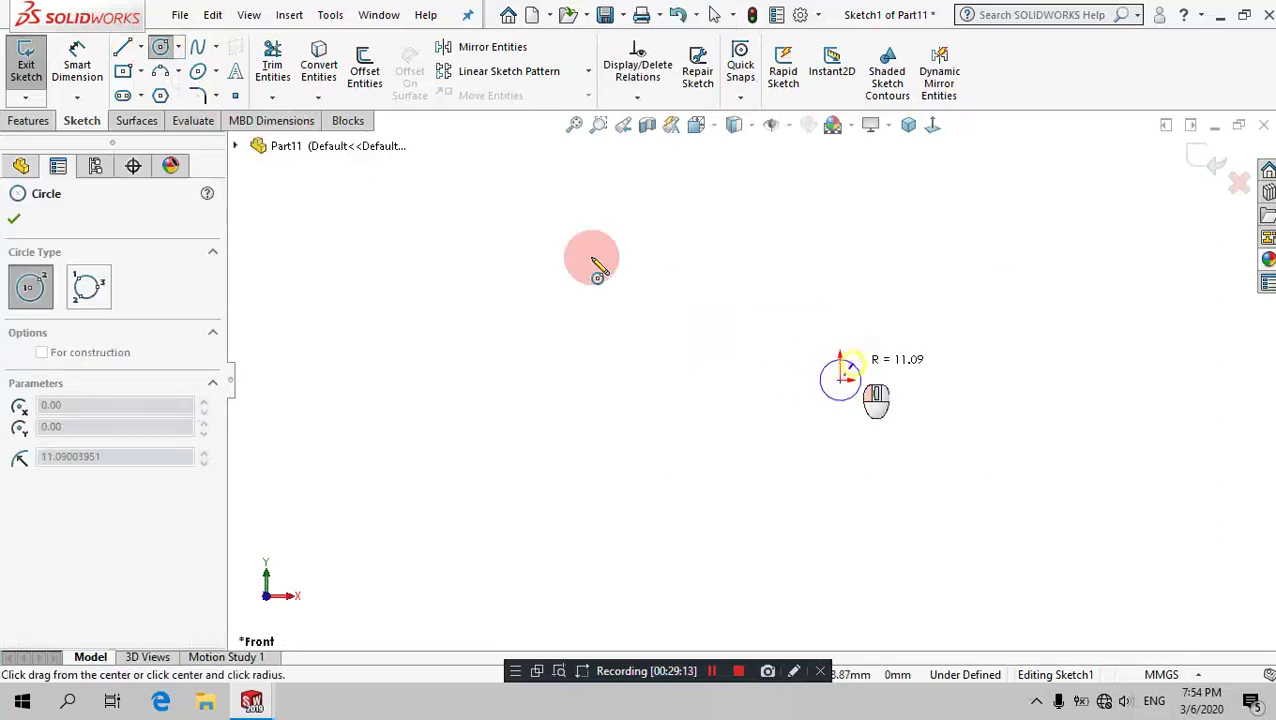
left_click(77, 55)
left_click(840, 358)
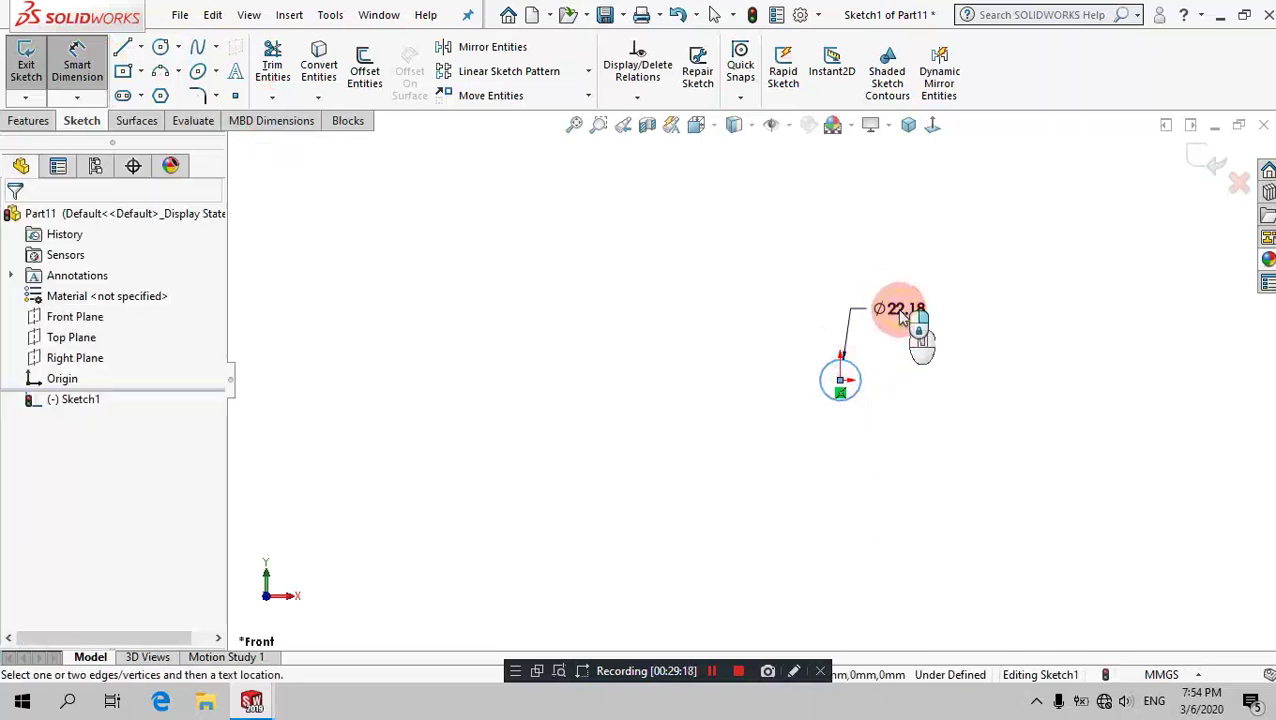
left_click(903, 314)
type("10")
key("Return")
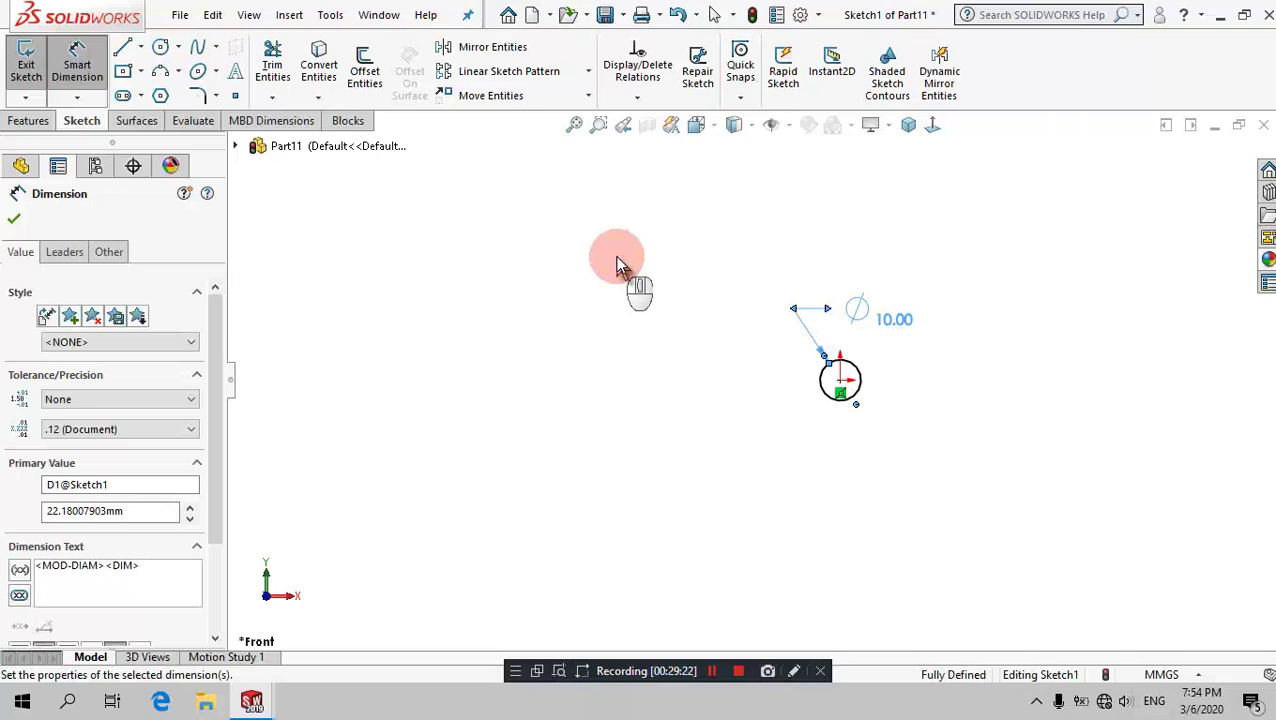
left_click(28, 121)
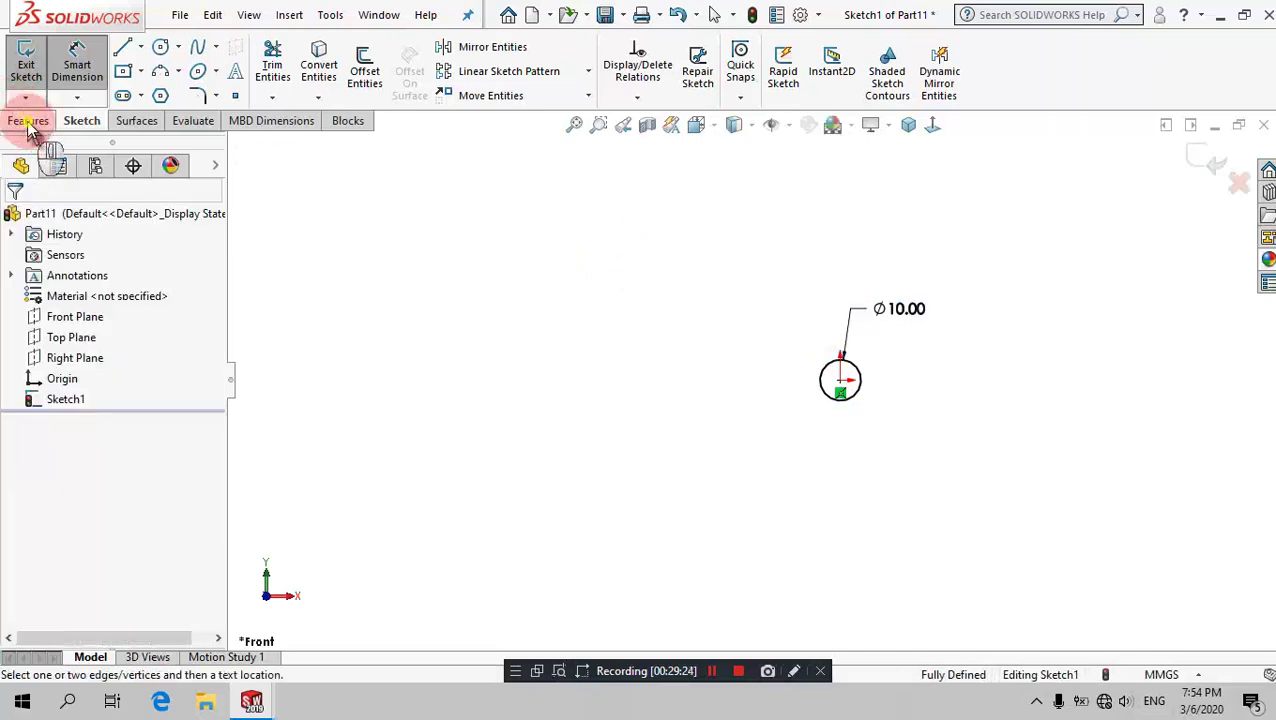
Step: Extrude the Ø10 circle with a Mid Plane end condition to 115 mm
left_click(33, 70)
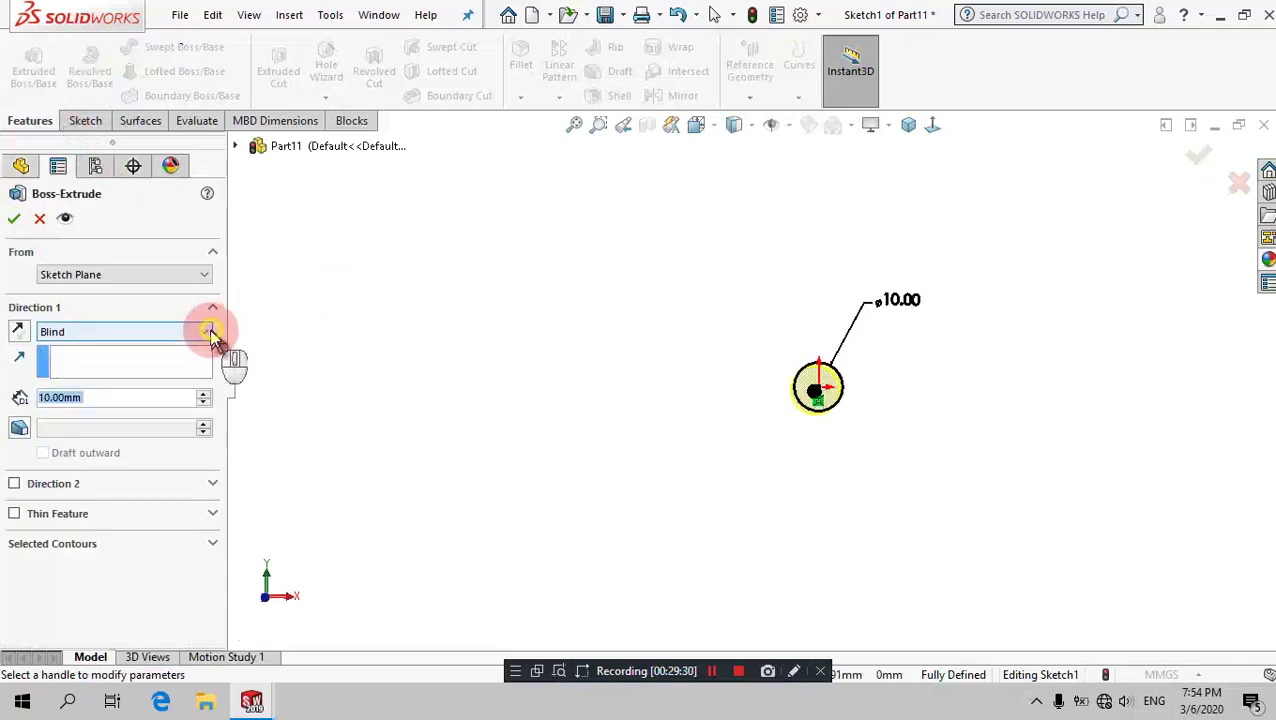
left_click_drag(222, 330, 178, 413)
left_click(178, 413)
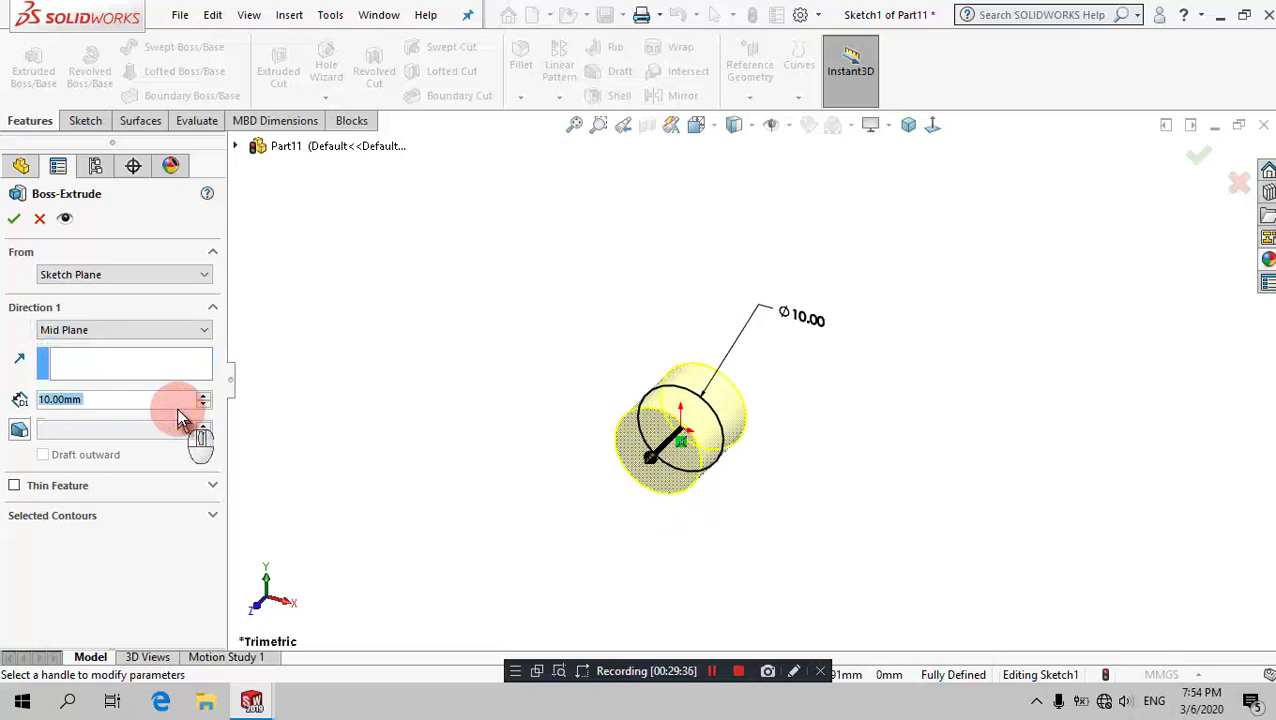
type("115")
key("Return")
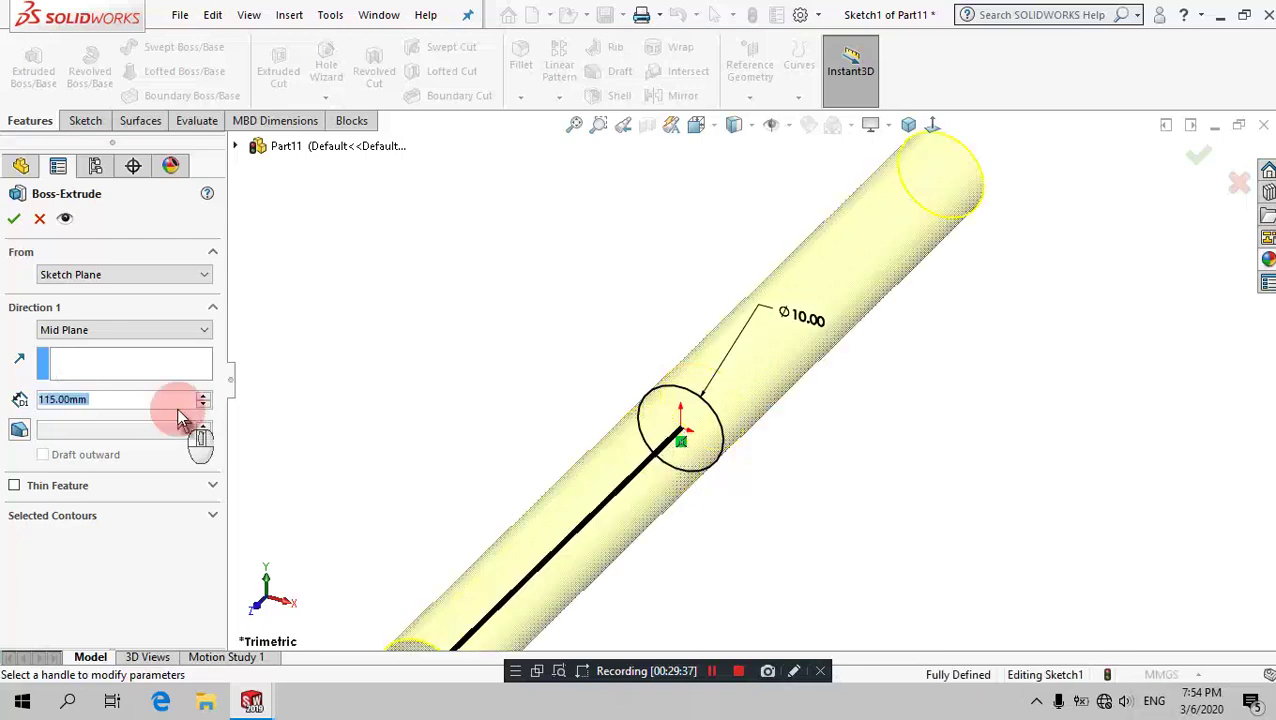
left_click(14, 218)
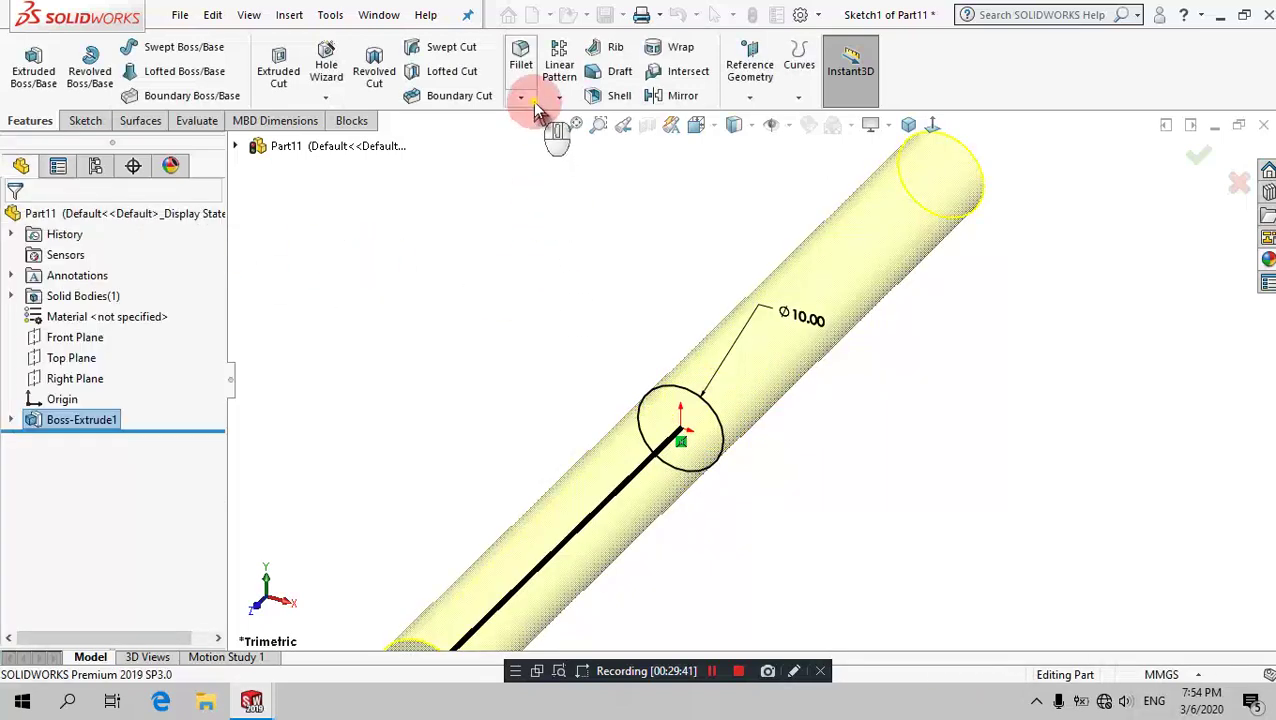
Step: Chamfer the rod's upper and lower circular end edges by 1 mm at 45°
left_click(520, 97)
left_click(537, 144)
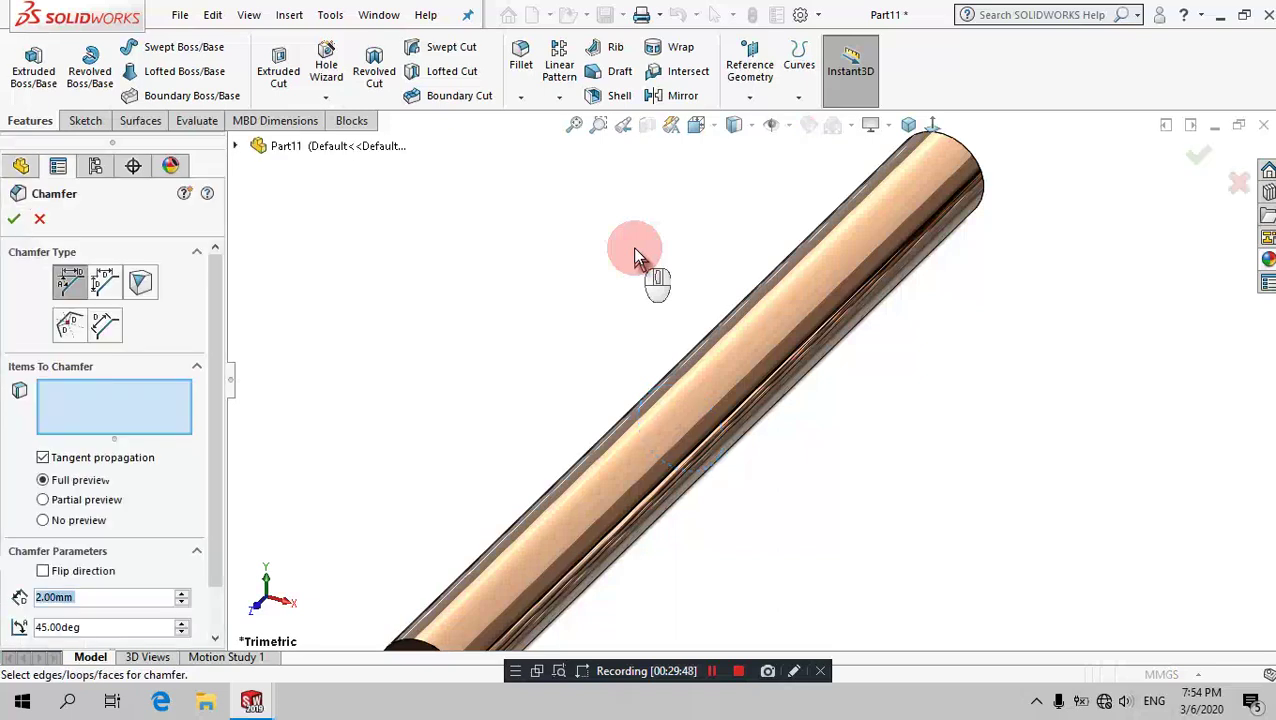
type("1")
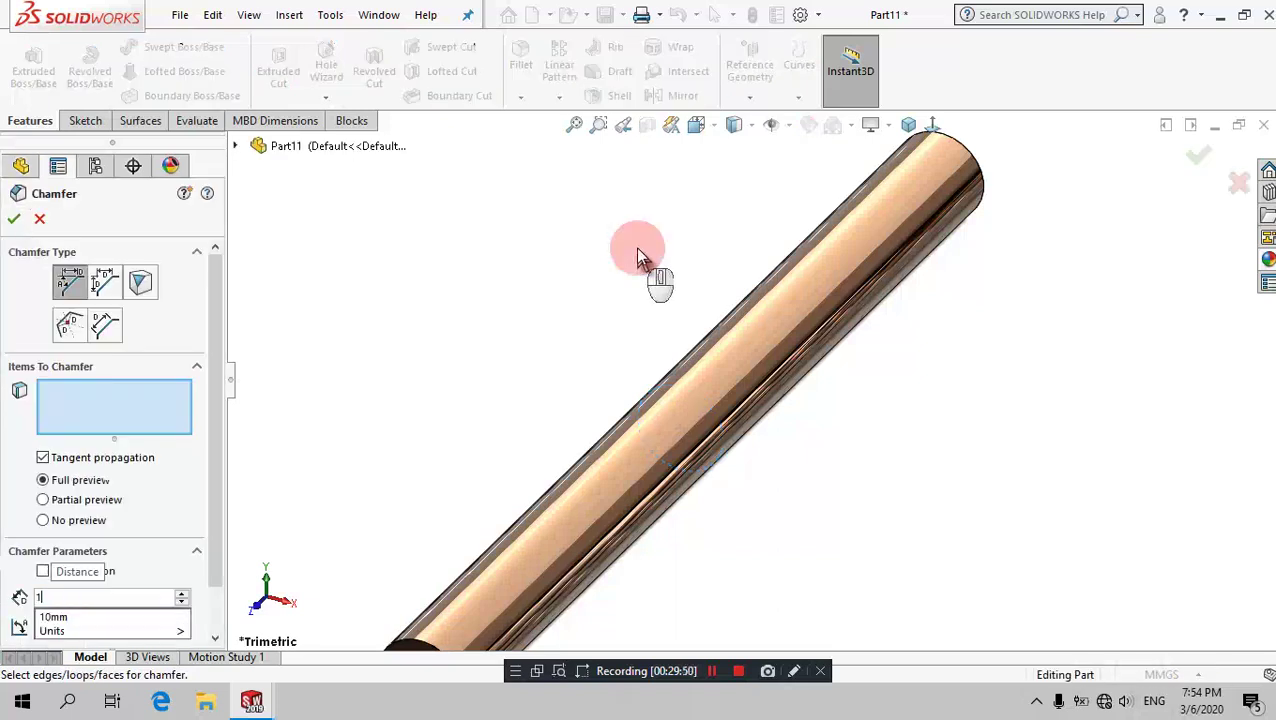
key("Return")
middle_click_drag(645, 255, 650, 276)
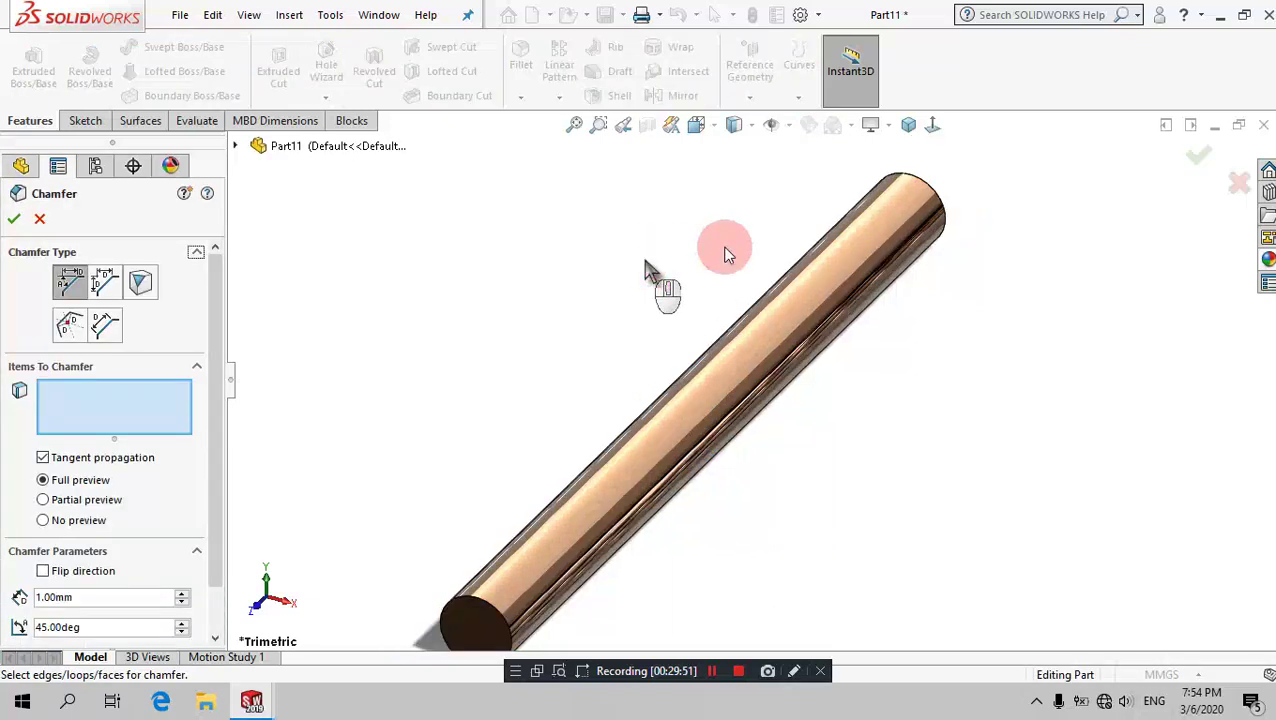
left_click(913, 183)
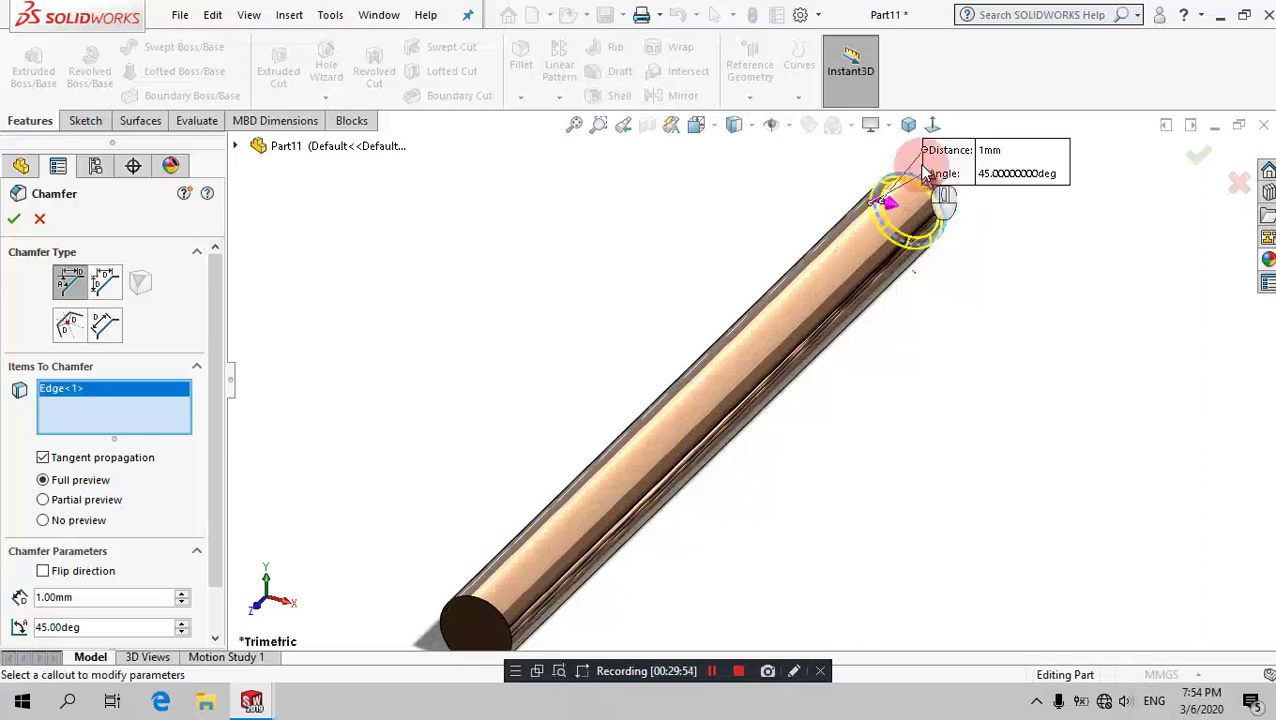
left_click(481, 609)
mouse_move(509, 514)
middle_mouse_down()
mouse_move(462, 452)
mouse_move(484, 441)
middle_mouse_up()
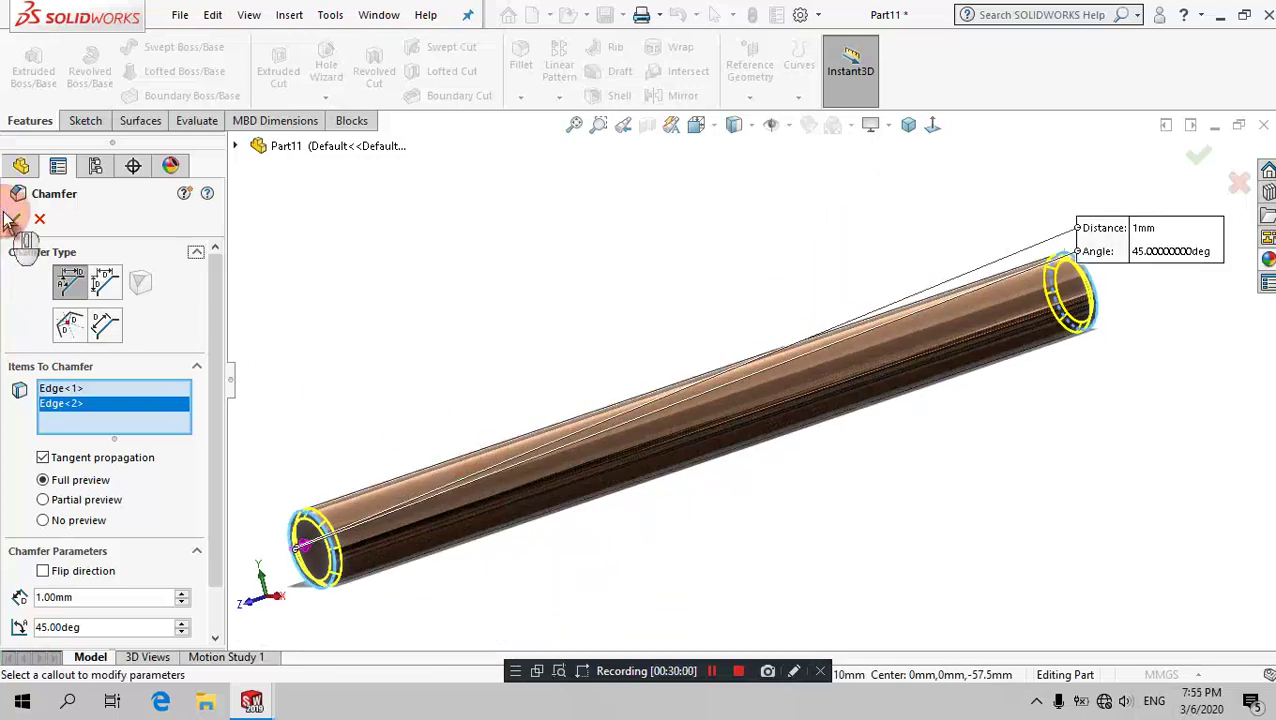
left_click(432, 347)
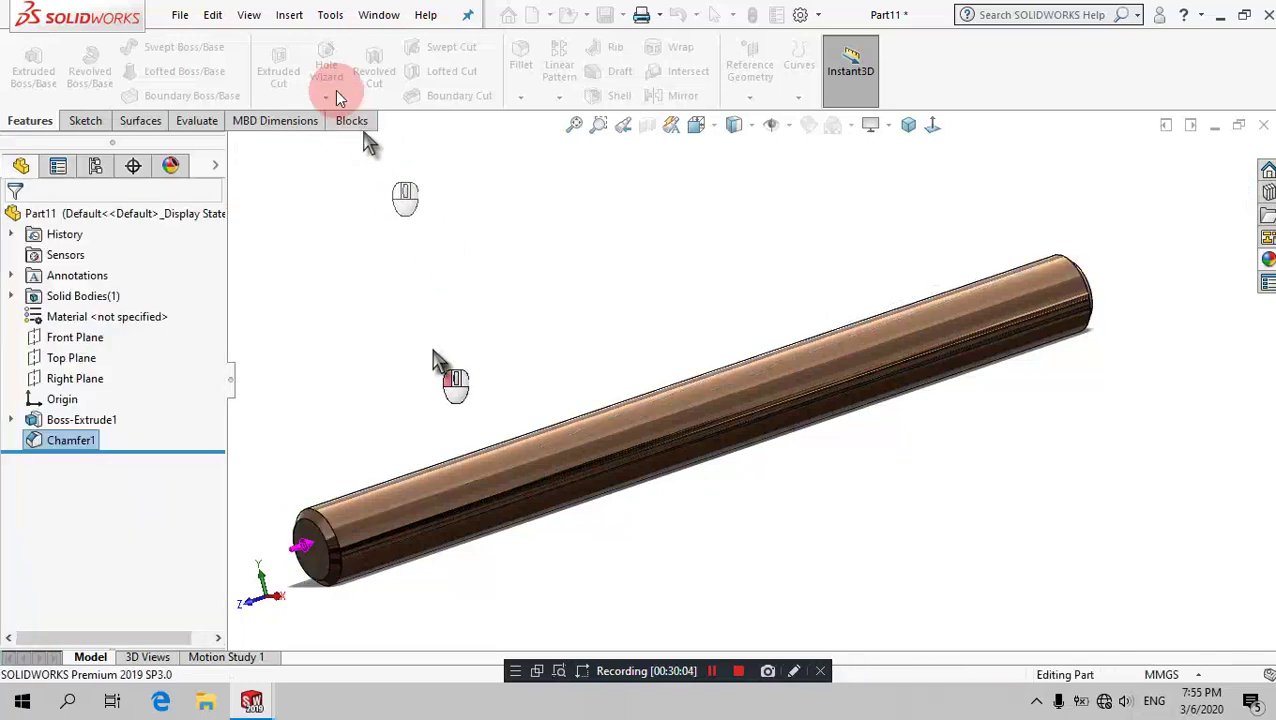
Step: Start a cosmetic thread on the rod's near end edge with a 10 mm minor diameter
left_click(289, 15)
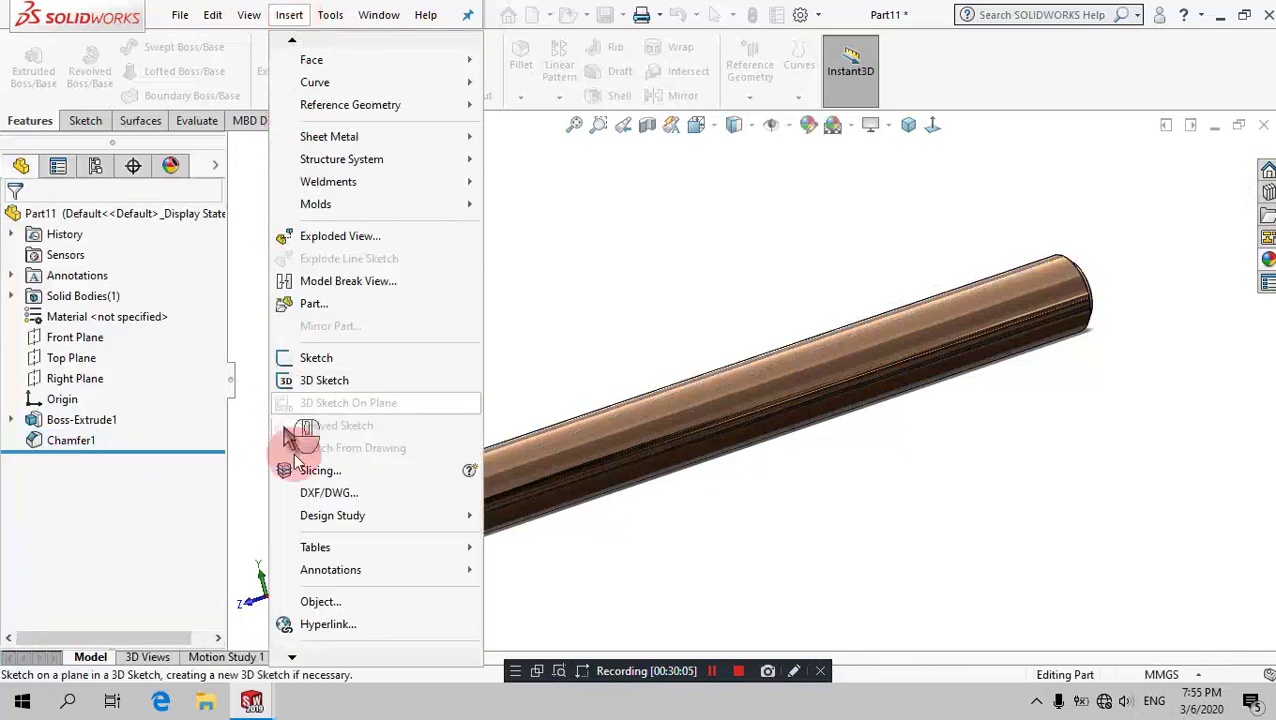
mouse_move(330, 569)
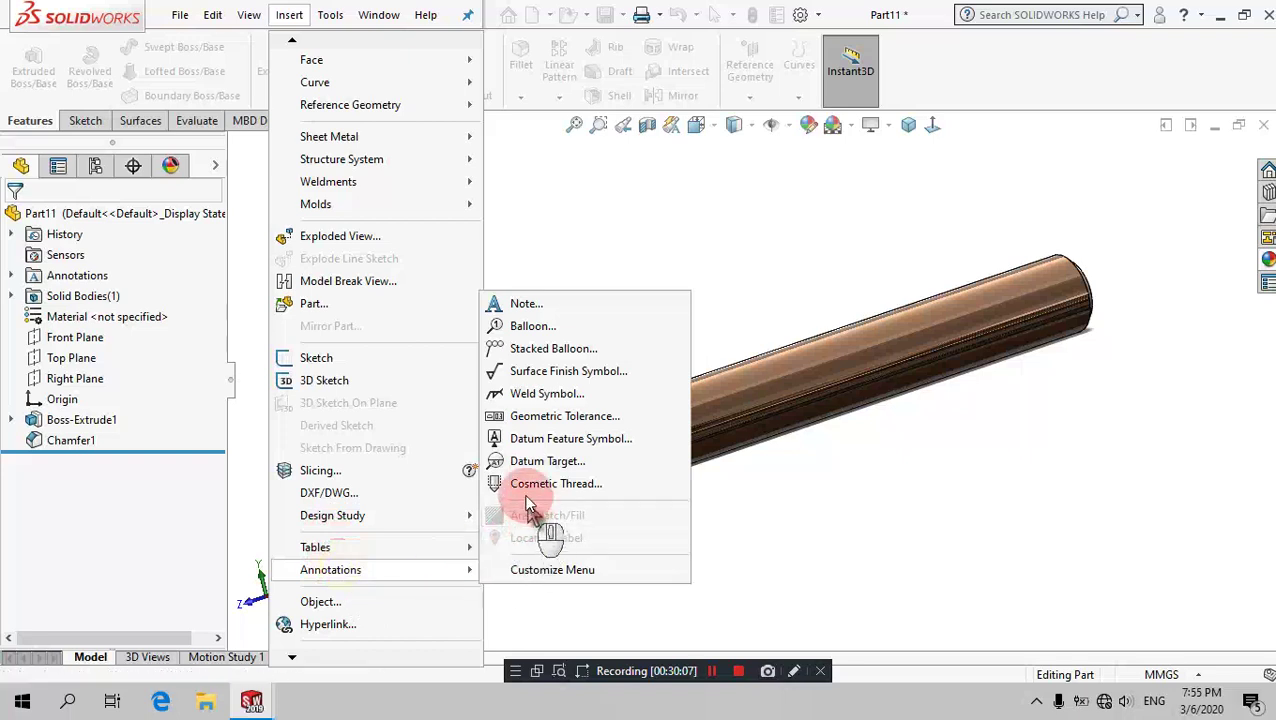
left_click(473, 340)
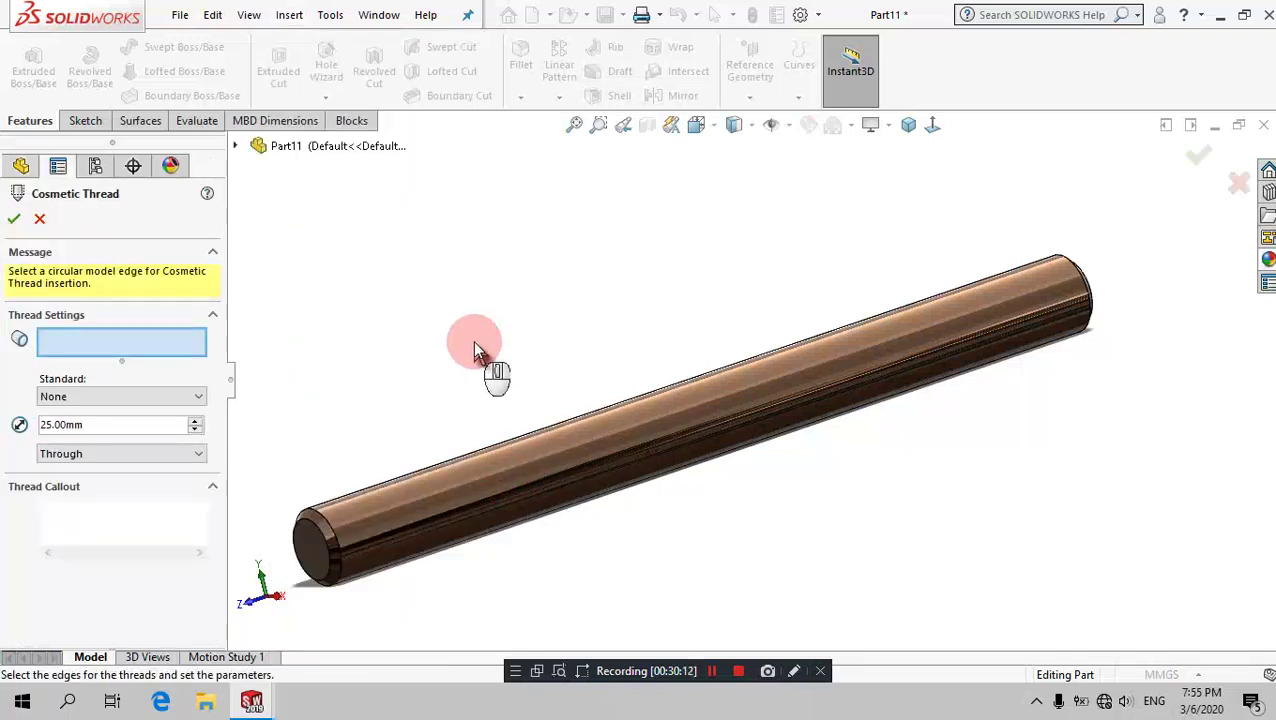
left_click(310, 518)
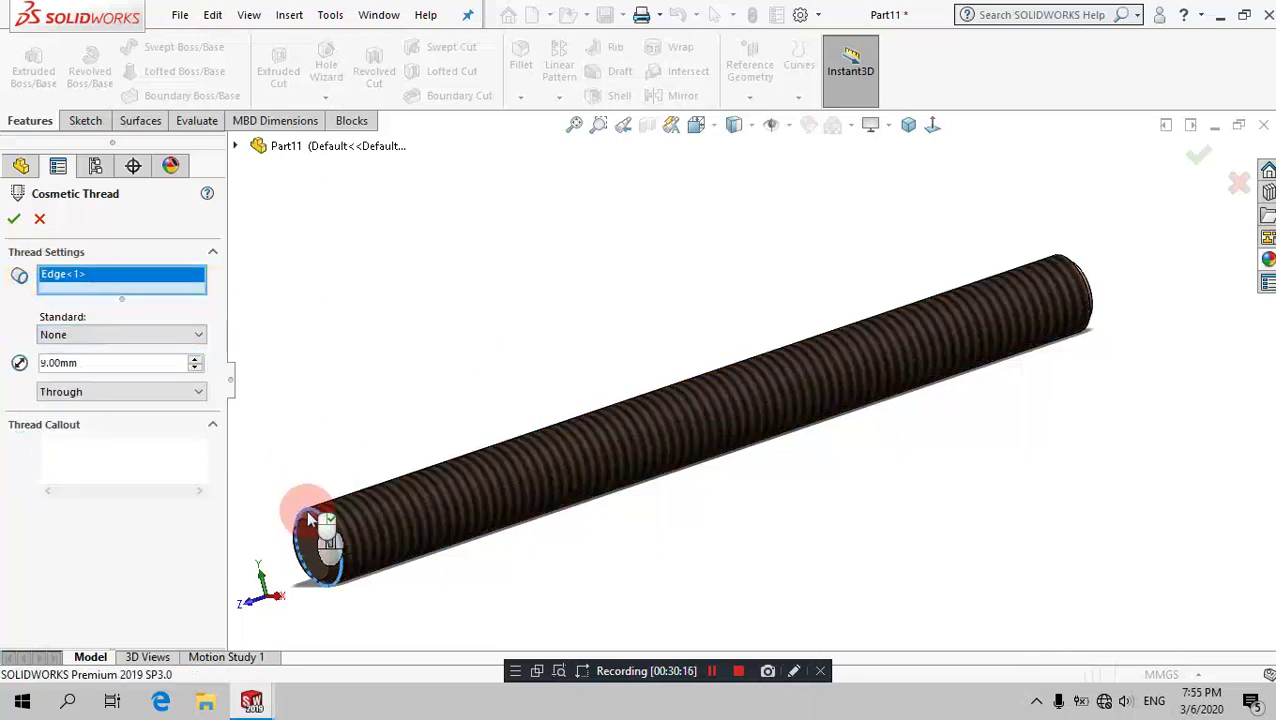
left_click(141, 434)
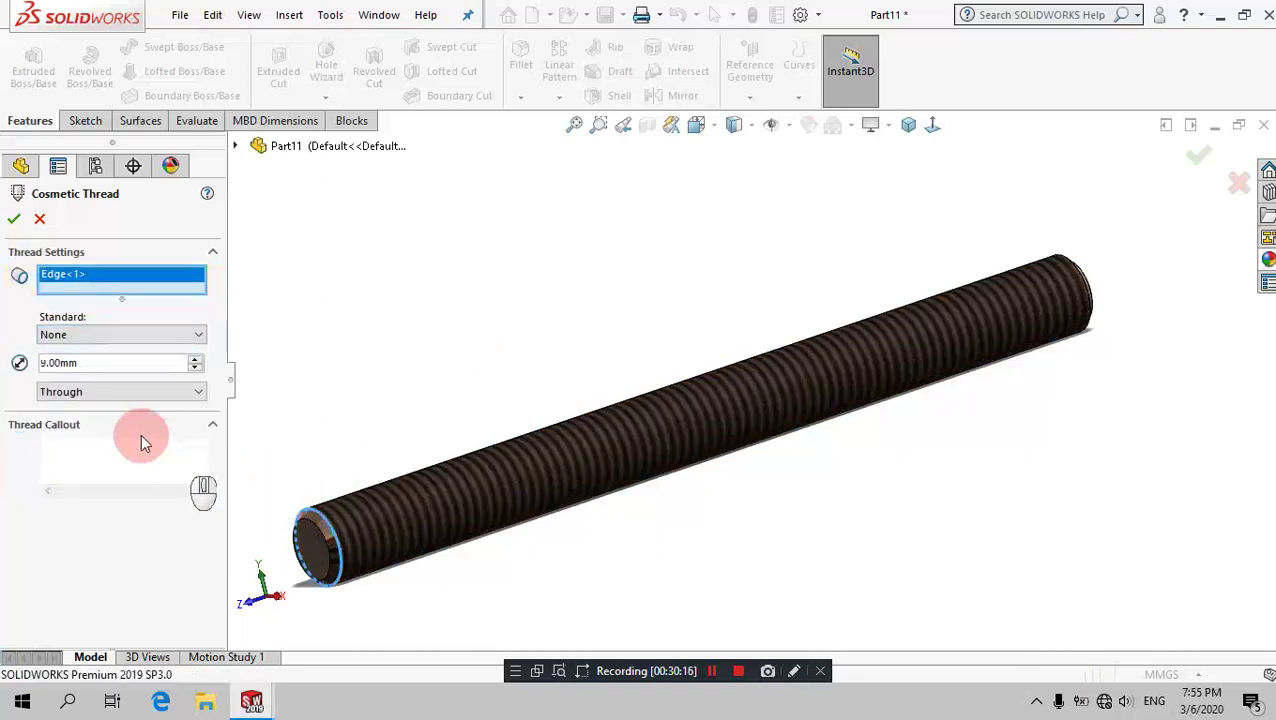
left_click(100, 364)
left_click_drag(100, 364, 3, 377)
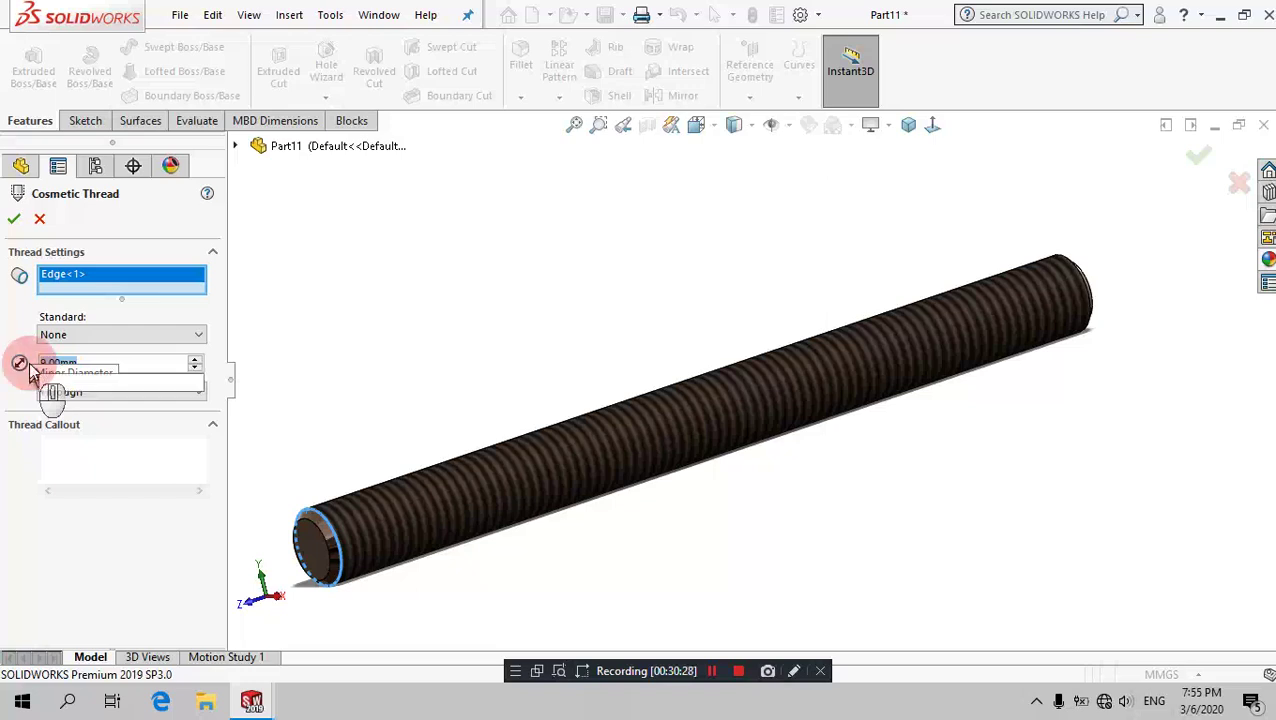
type("10")
key("Return")
Step: Set the thread's end condition to Blind with a depth of 9
left_click(63, 392)
left_click(75, 420)
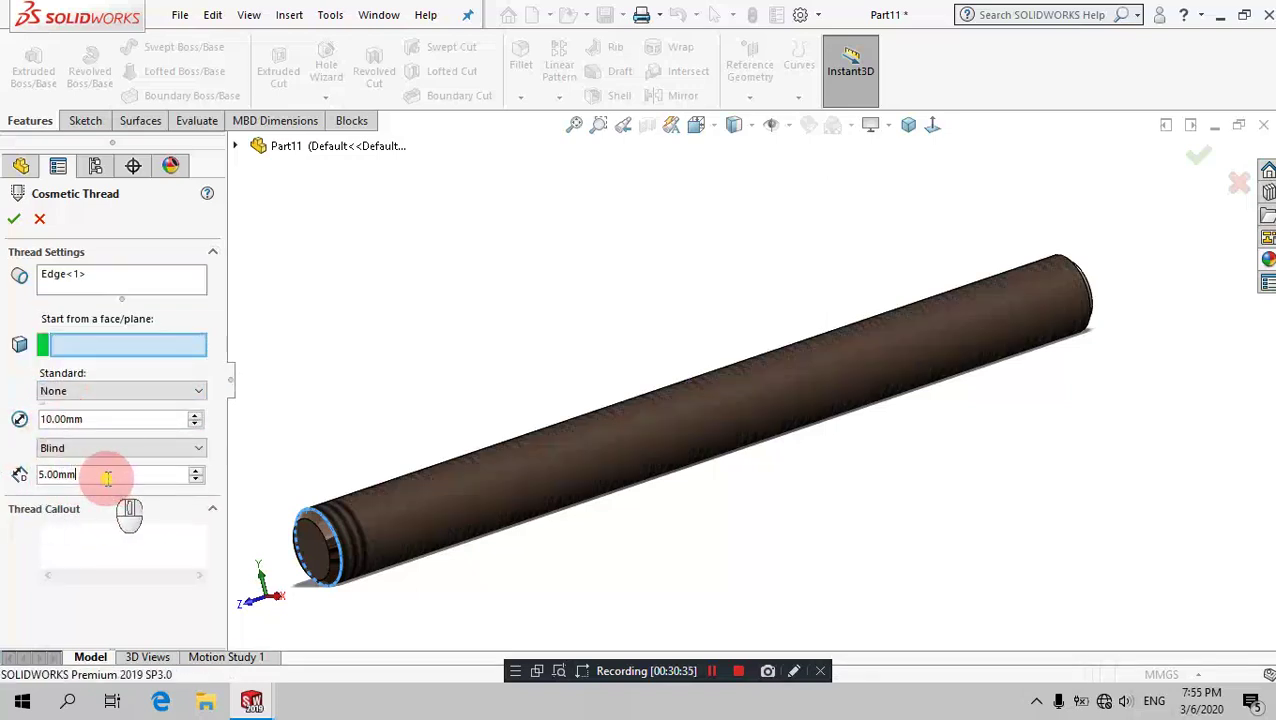
left_click_drag(100, 474, 30, 476)
type("1")
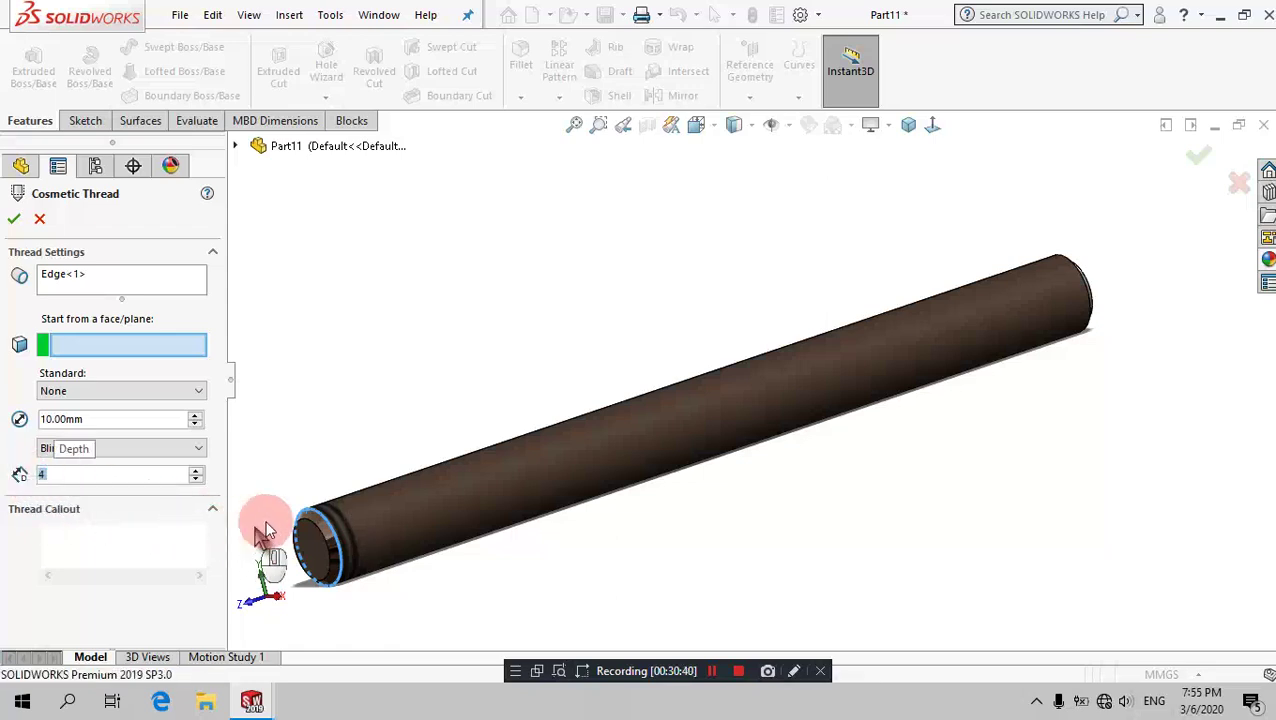
scroll(308, 535, "down", 2)
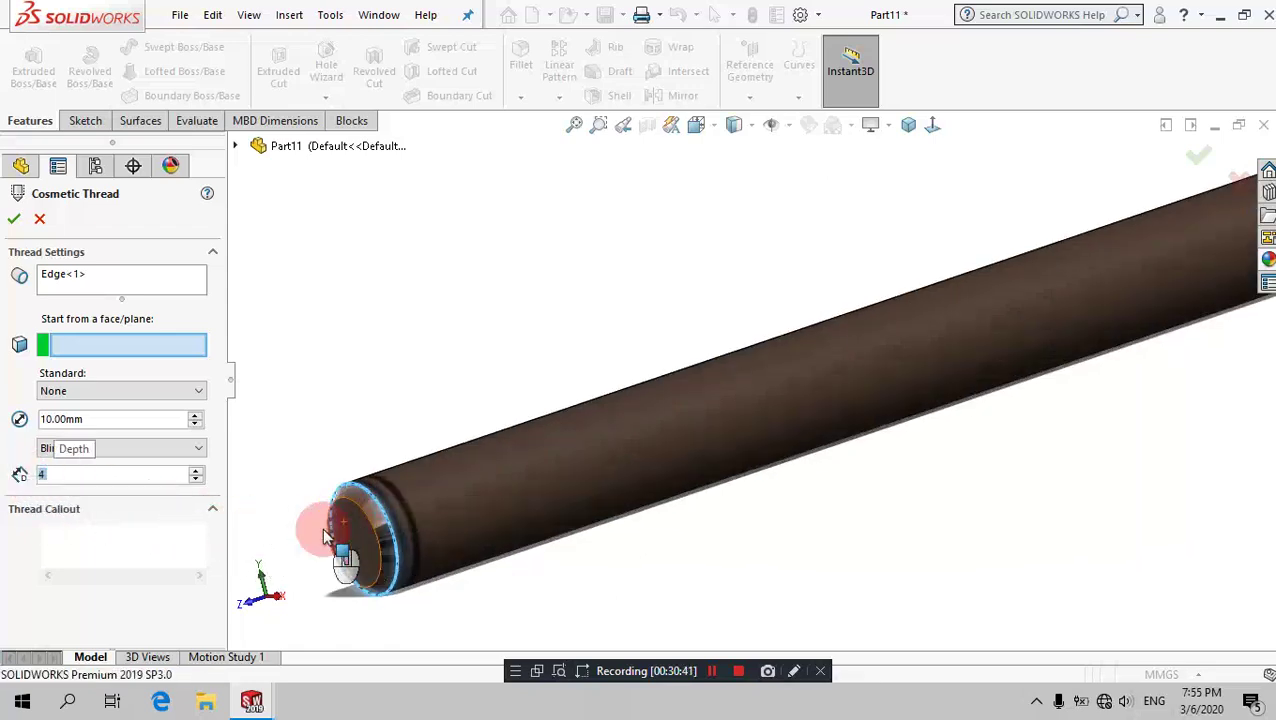
left_click(14, 220)
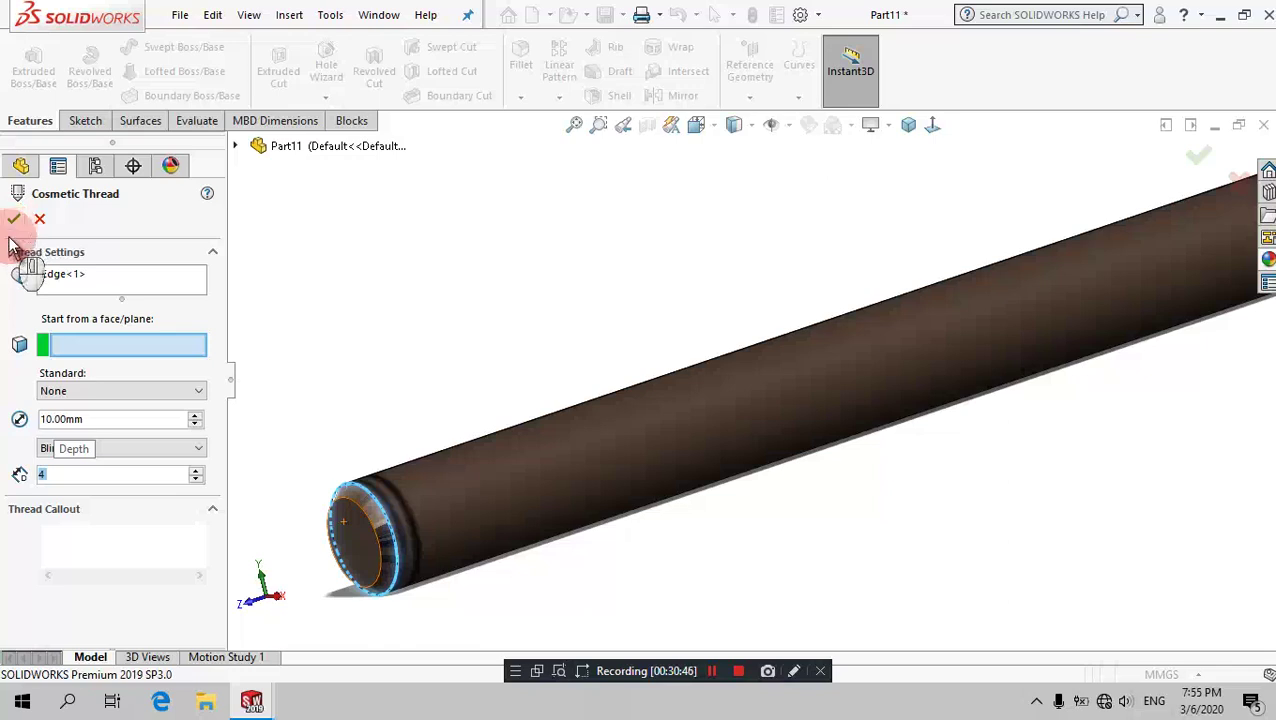
left_click(80, 475)
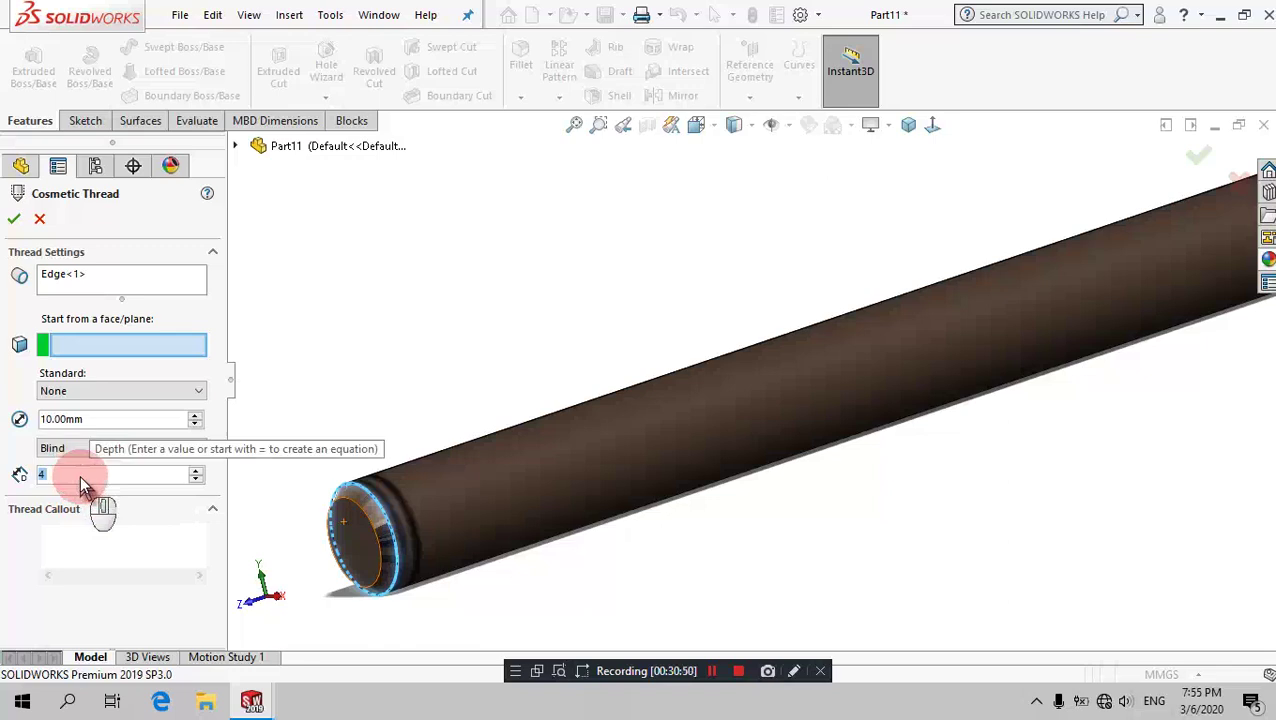
type("9")
left_click(15, 222)
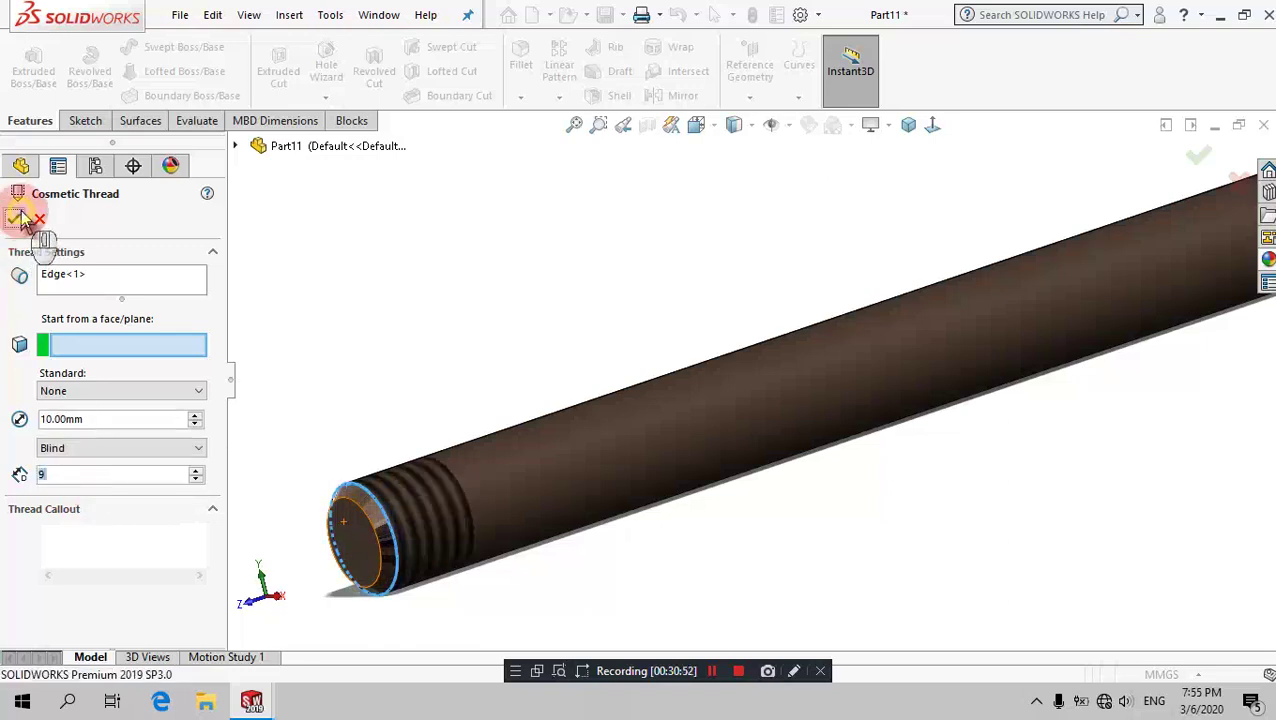
Step: Fix the invalid diameter by setting the near-end thread to 8.5 mm, keeping Blind 9 mm
left_click(35, 224)
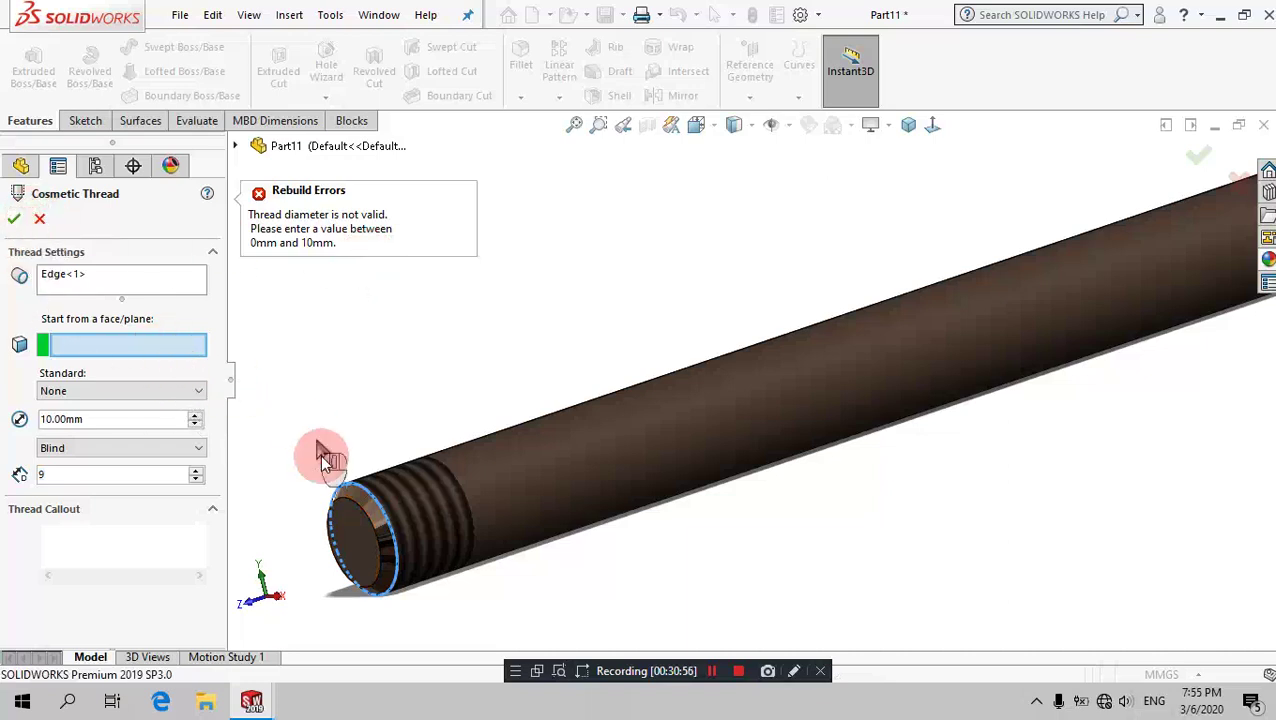
left_click(355, 532)
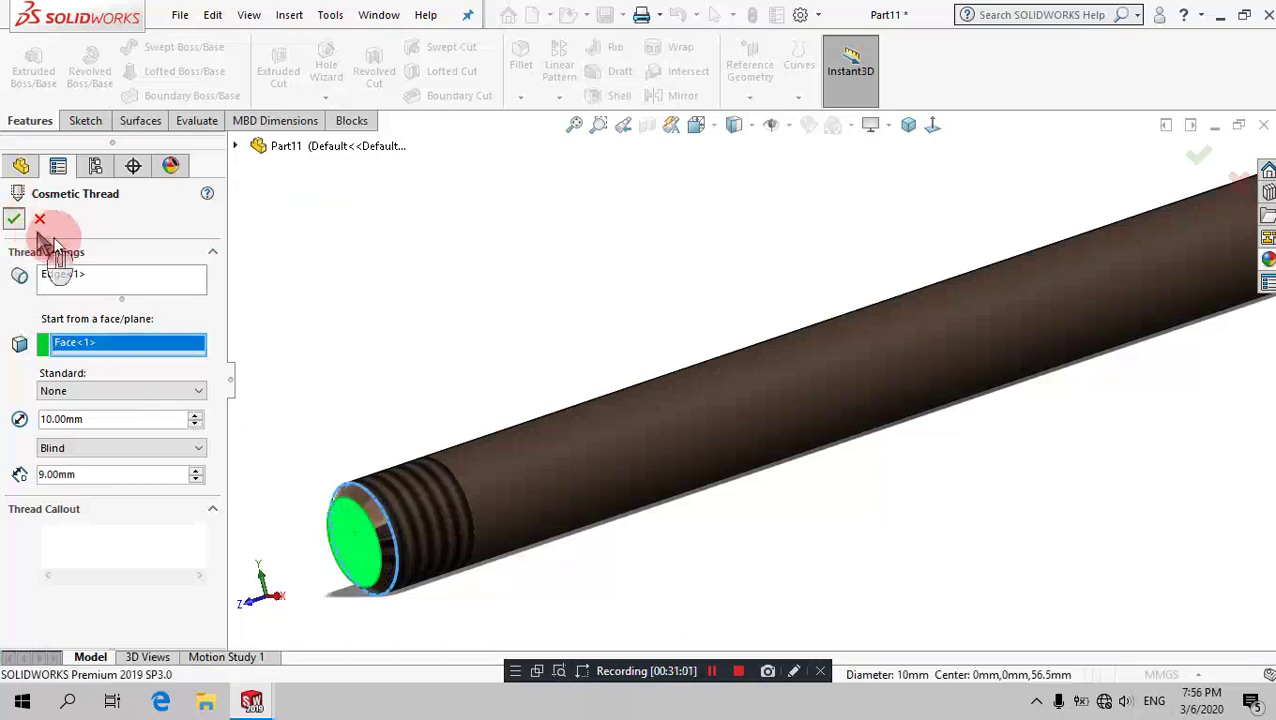
left_click(346, 306)
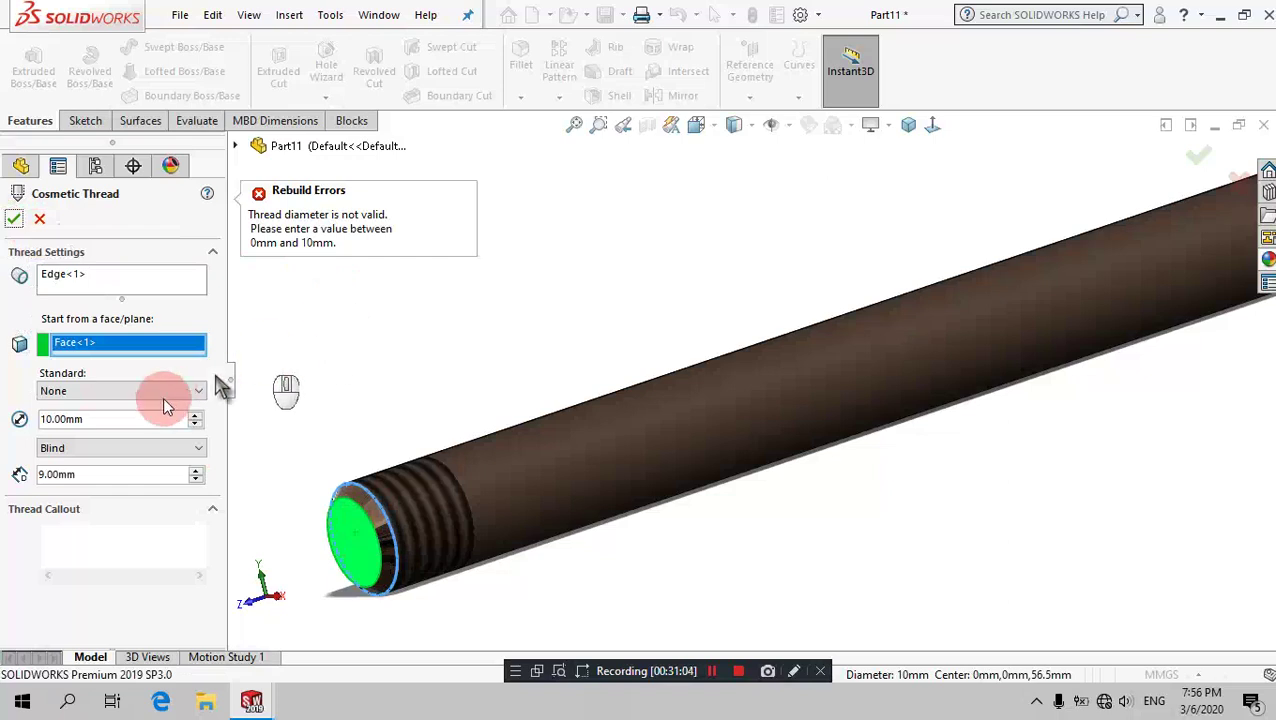
left_click(130, 422)
double_click(79, 418)
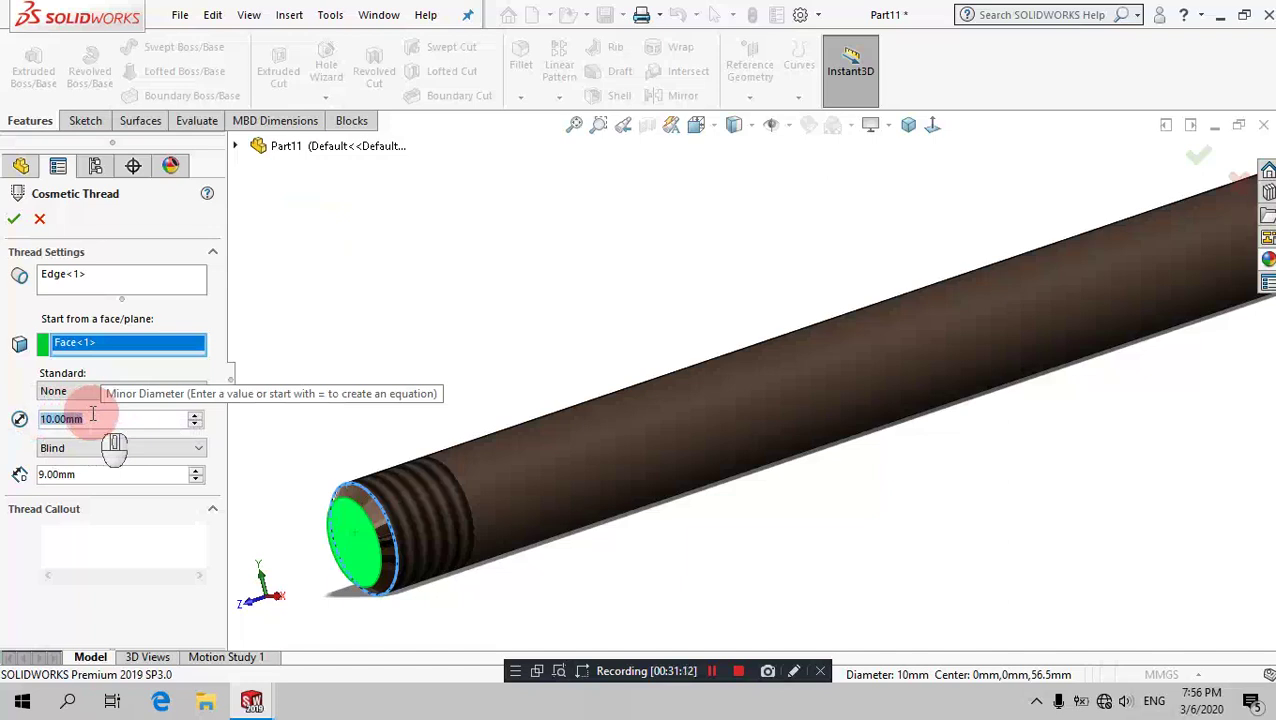
type("8.5")
key("Return")
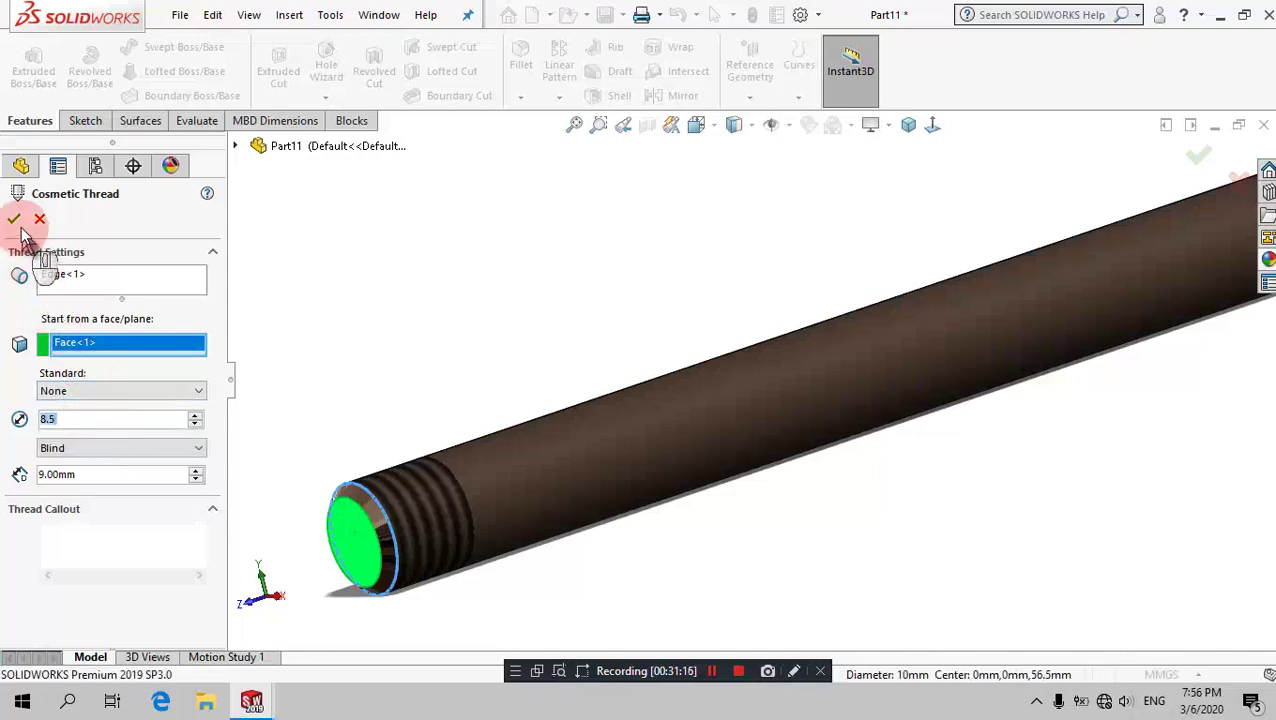
left_click(16, 222)
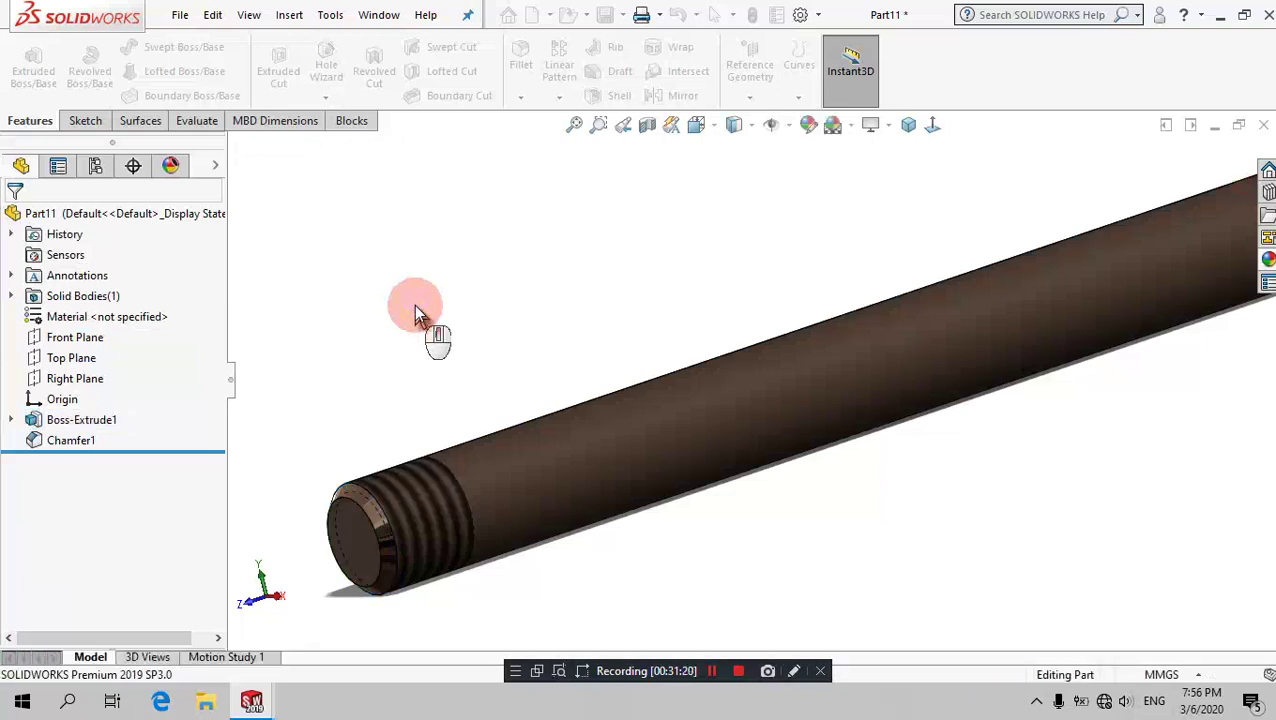
scroll(418, 314, "up", 2)
scroll(414, 304, "up", 1)
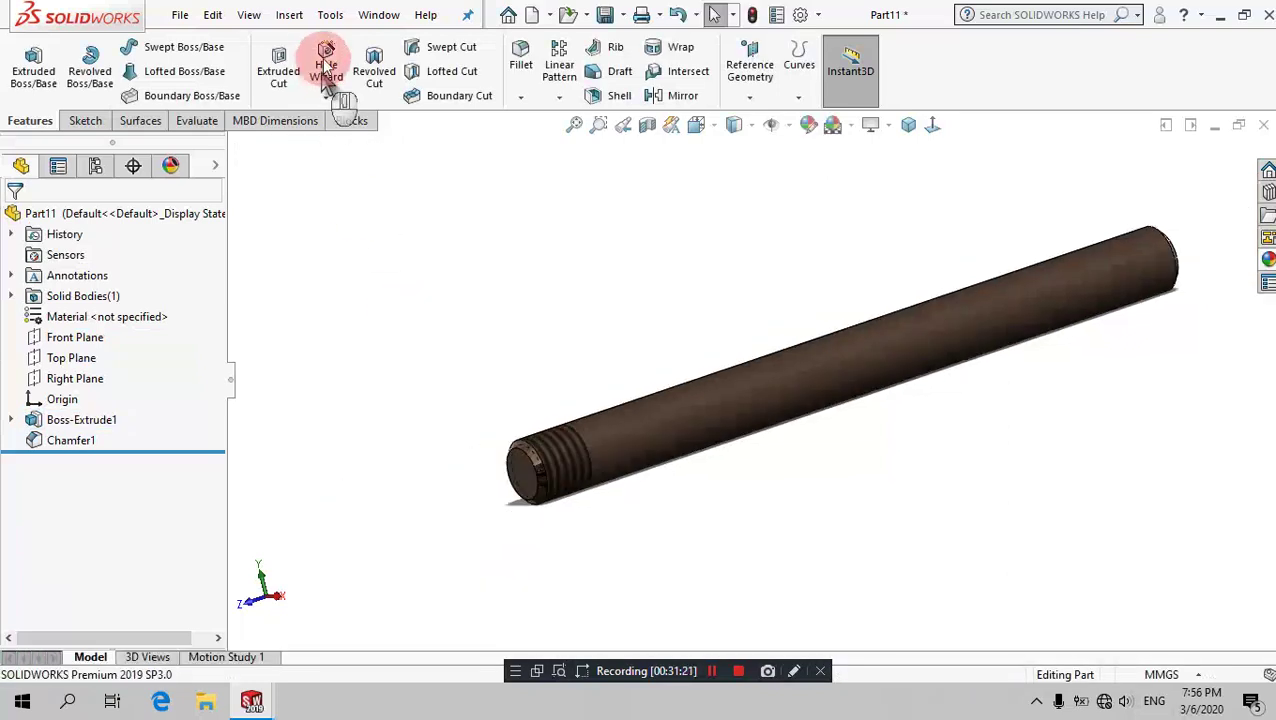
Step: Add a second 8.5 mm, blind 9 mm cosmetic thread on the shaft's right-end edge
left_click(289, 14)
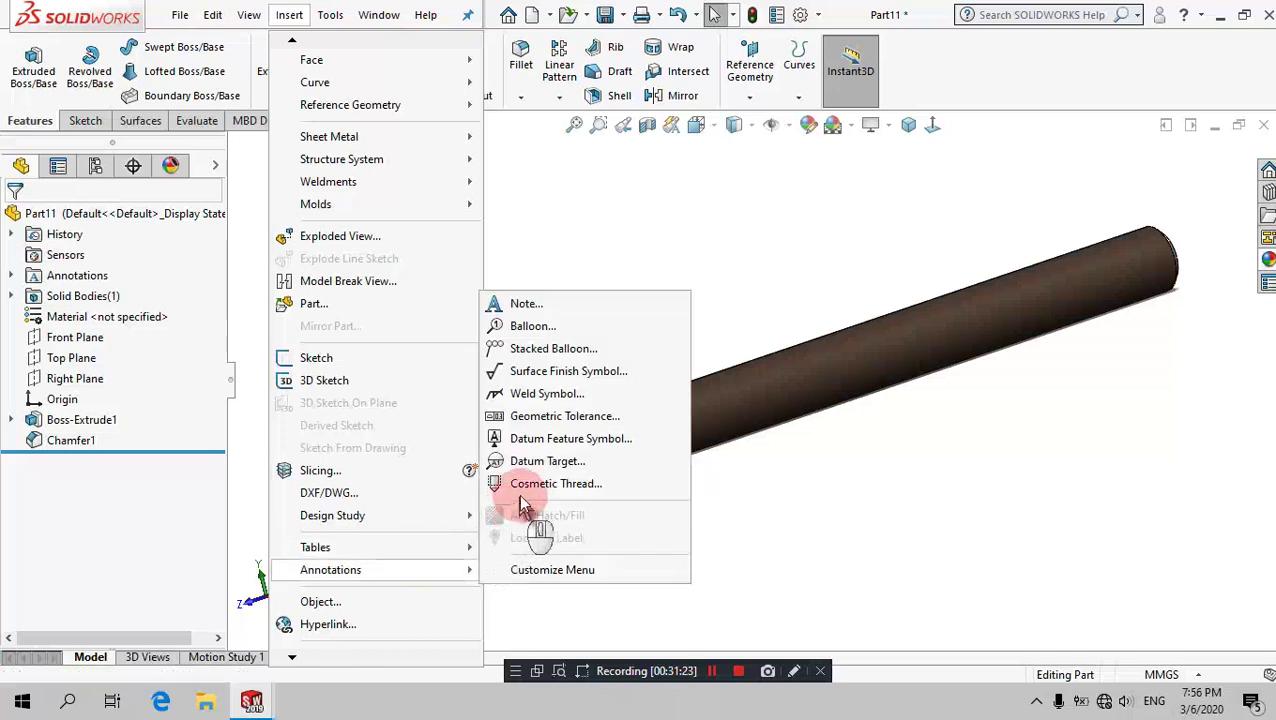
mouse_move(330, 569)
left_click(518, 488)
left_click(1163, 236)
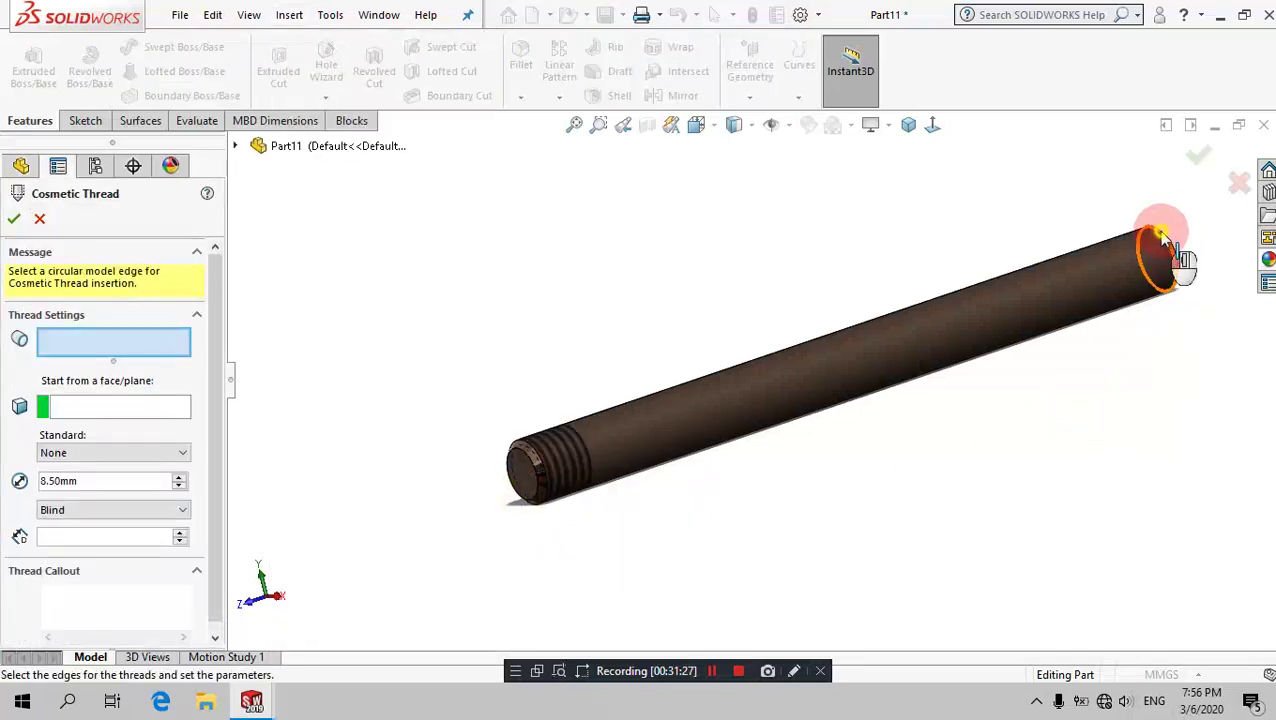
left_click(1163, 238)
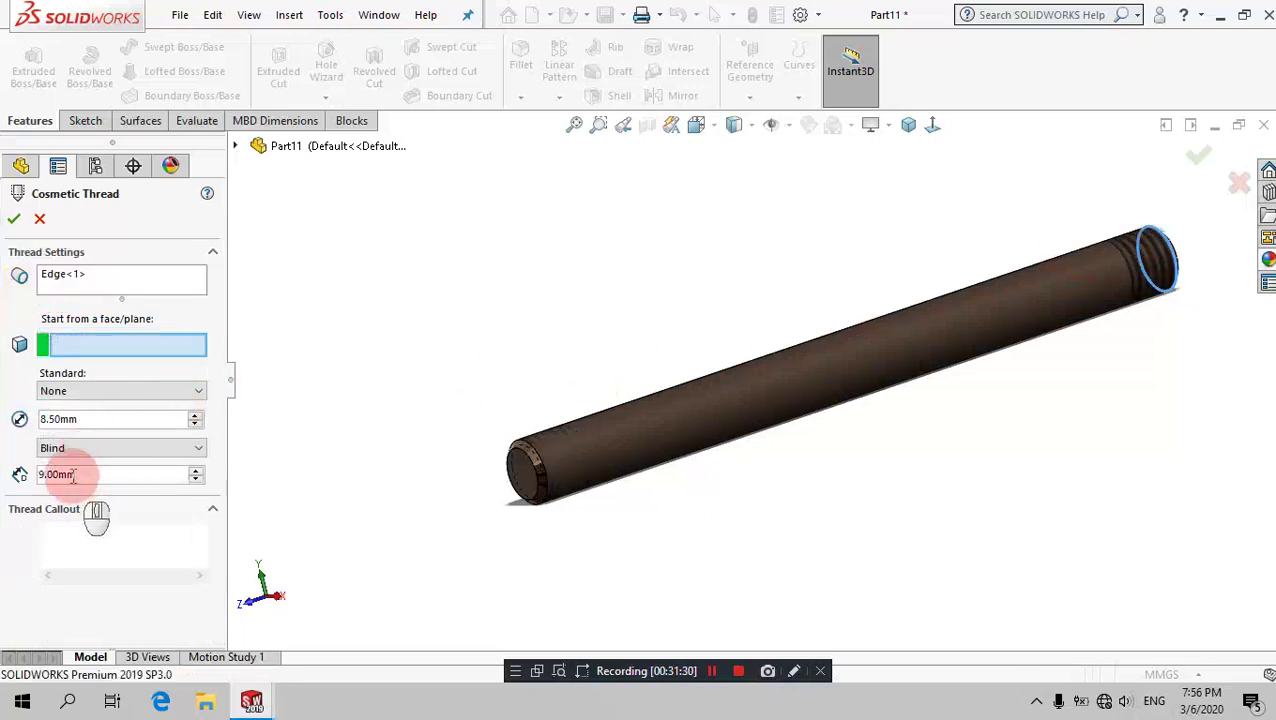
left_click(15, 222)
left_click(612, 250)
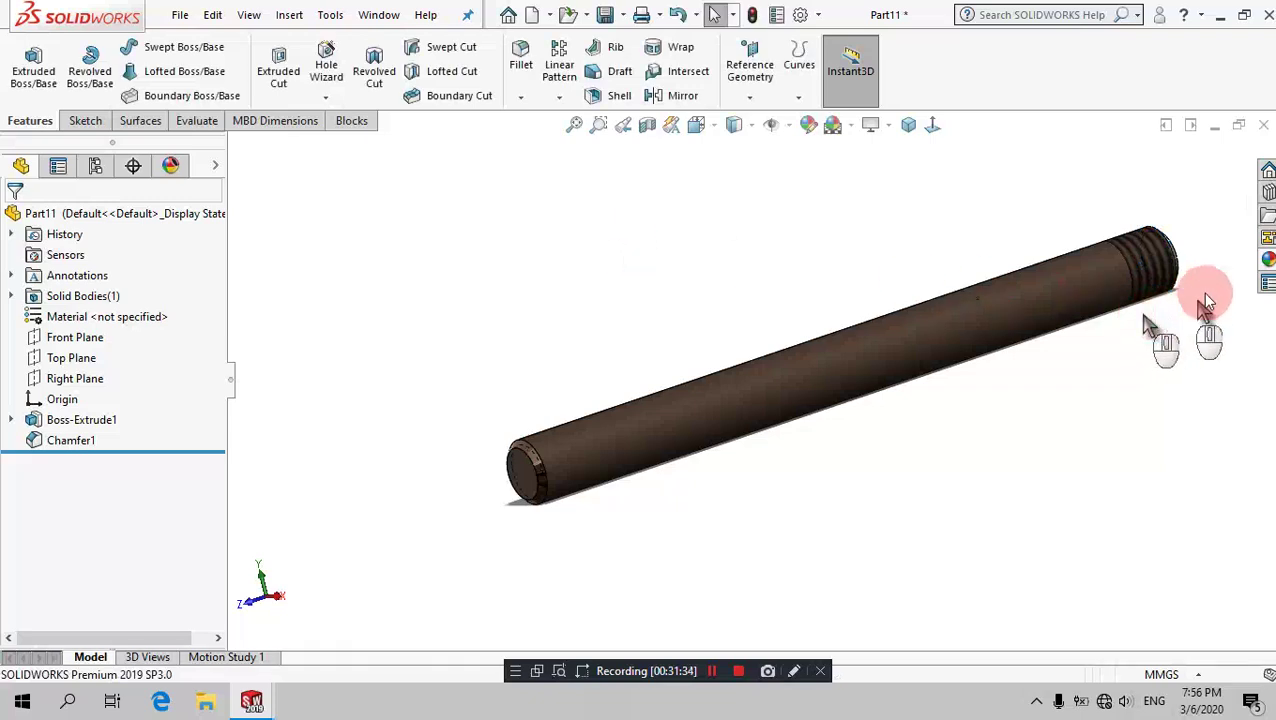
left_click(1266, 260)
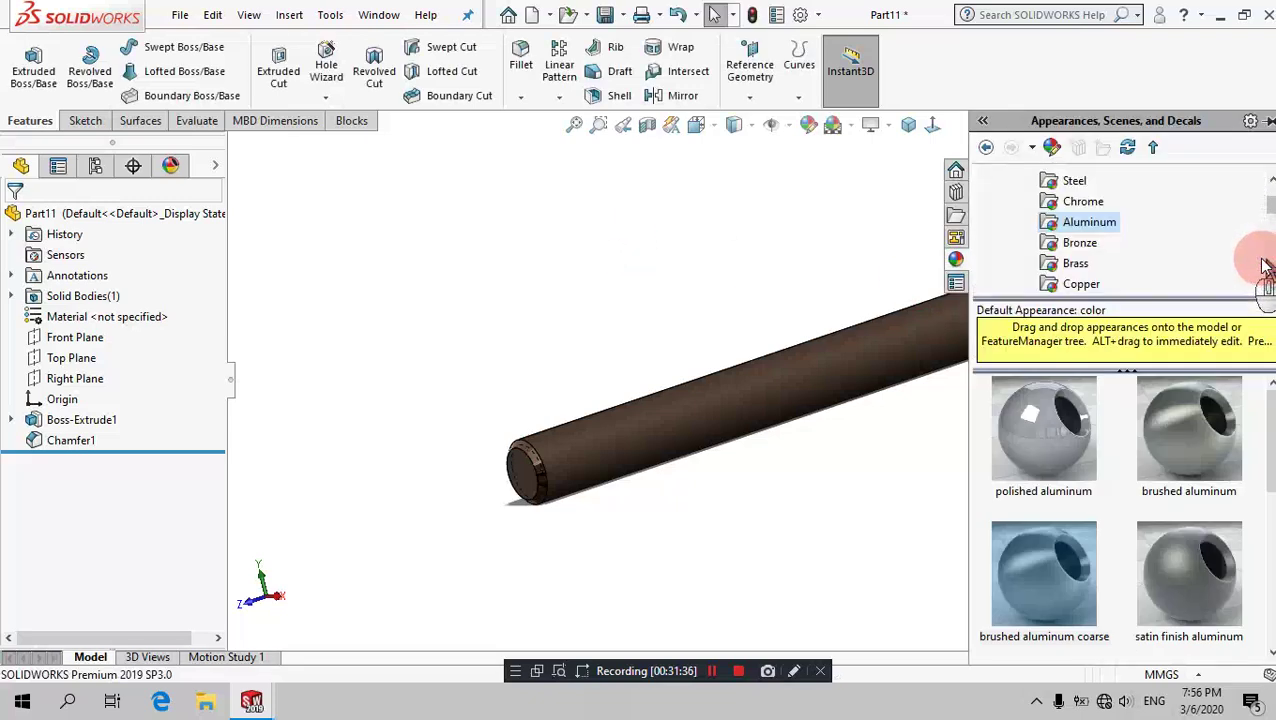
Step: Apply the Chrome 'chromium plate cast' appearance to the whole part and save it as Handle
left_click(1083, 202)
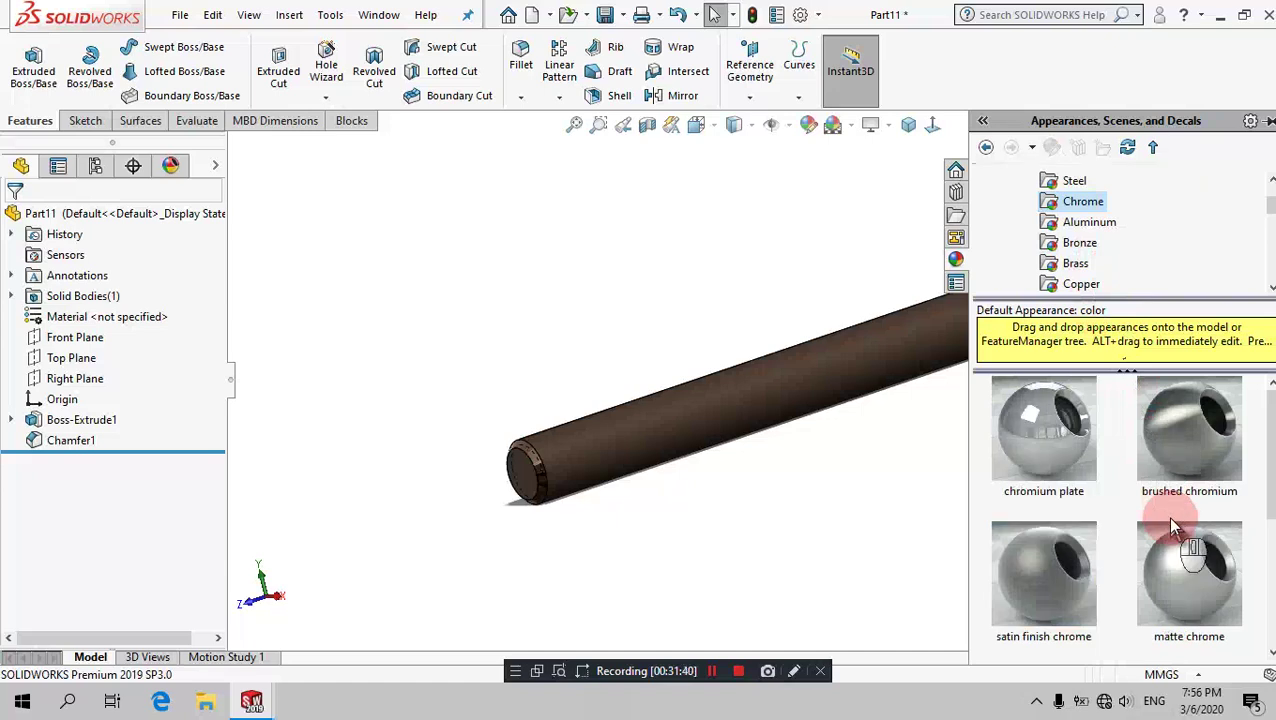
scroll(1166, 516, "down", 2)
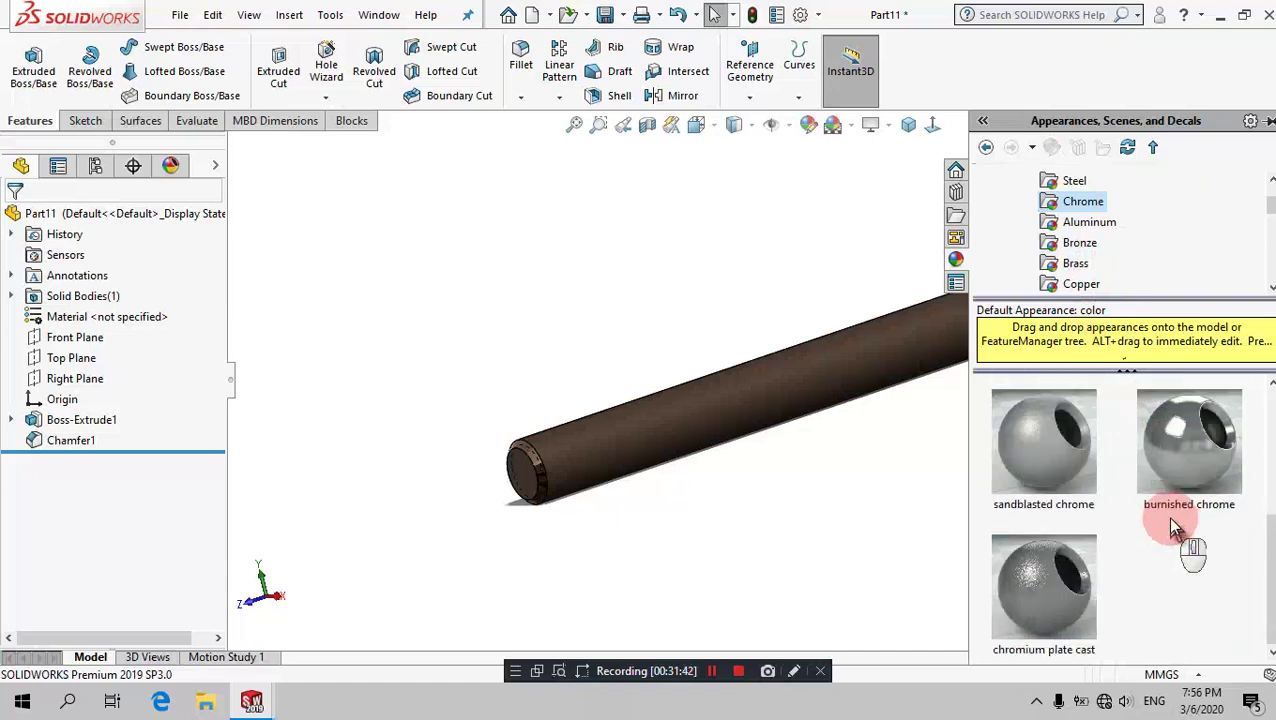
left_click_drag(1071, 596, 753, 424)
left_click(779, 420)
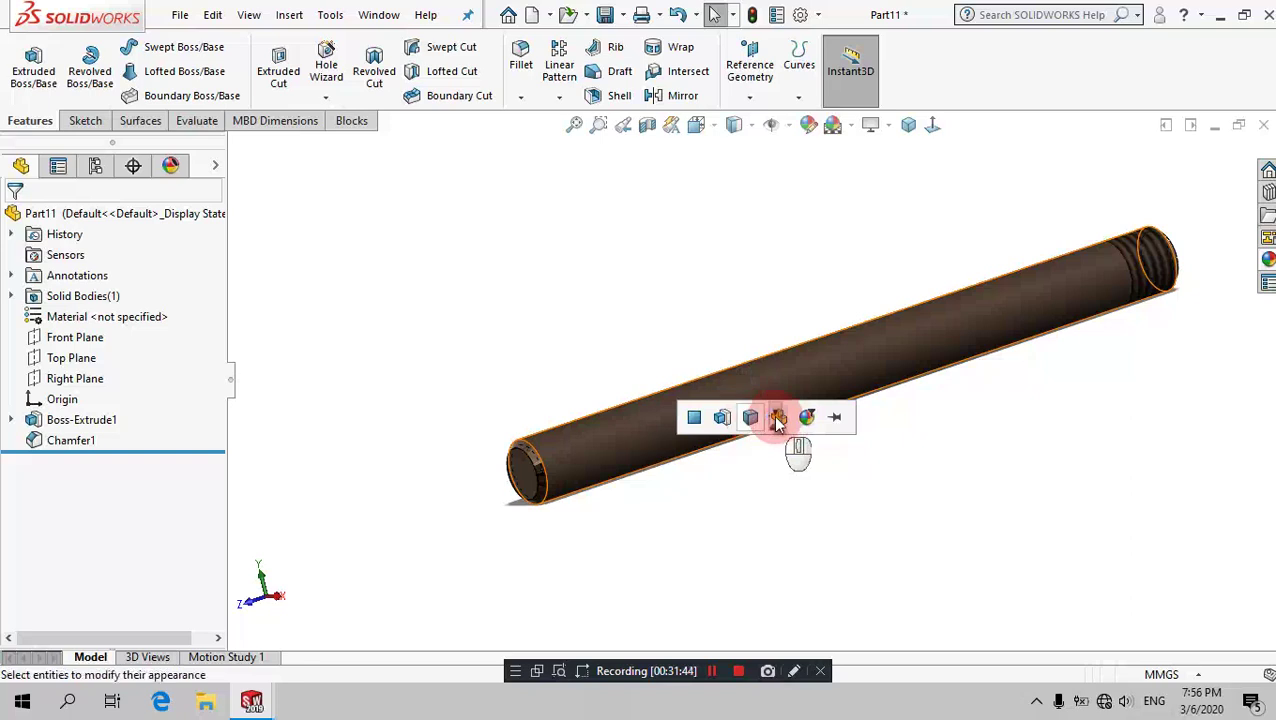
left_click(588, 218)
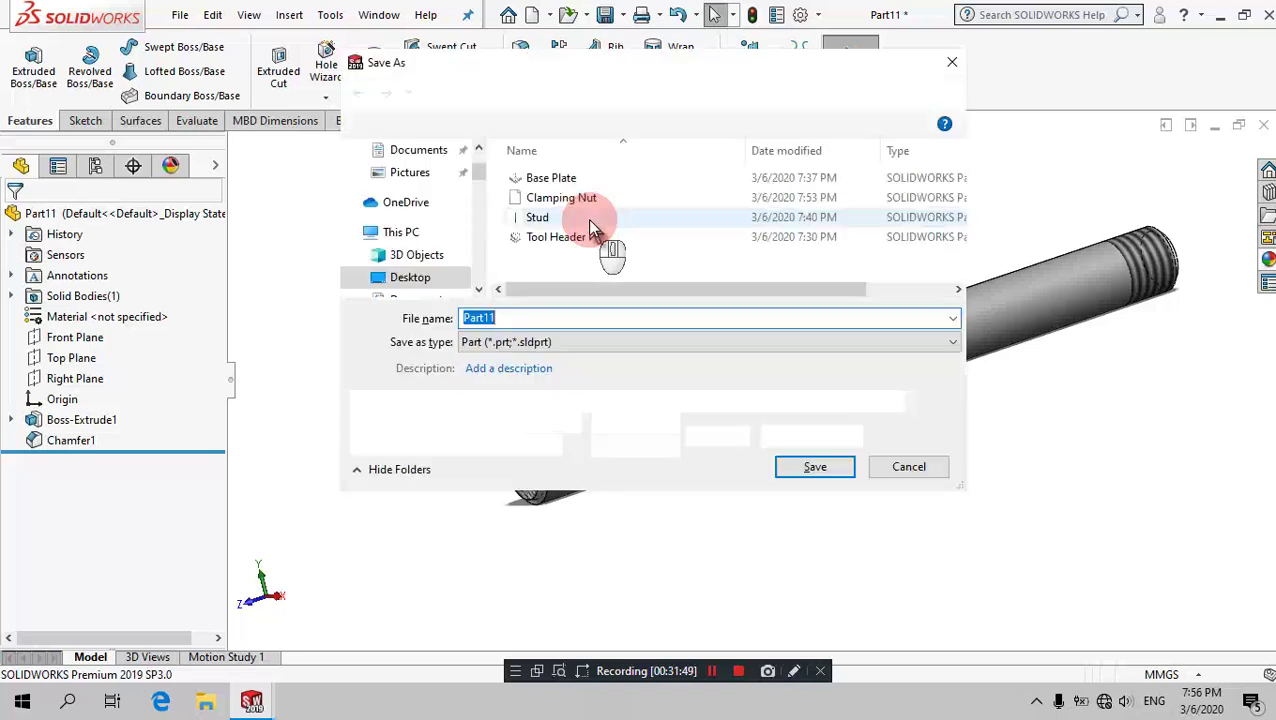
mouse_move(590, 217)
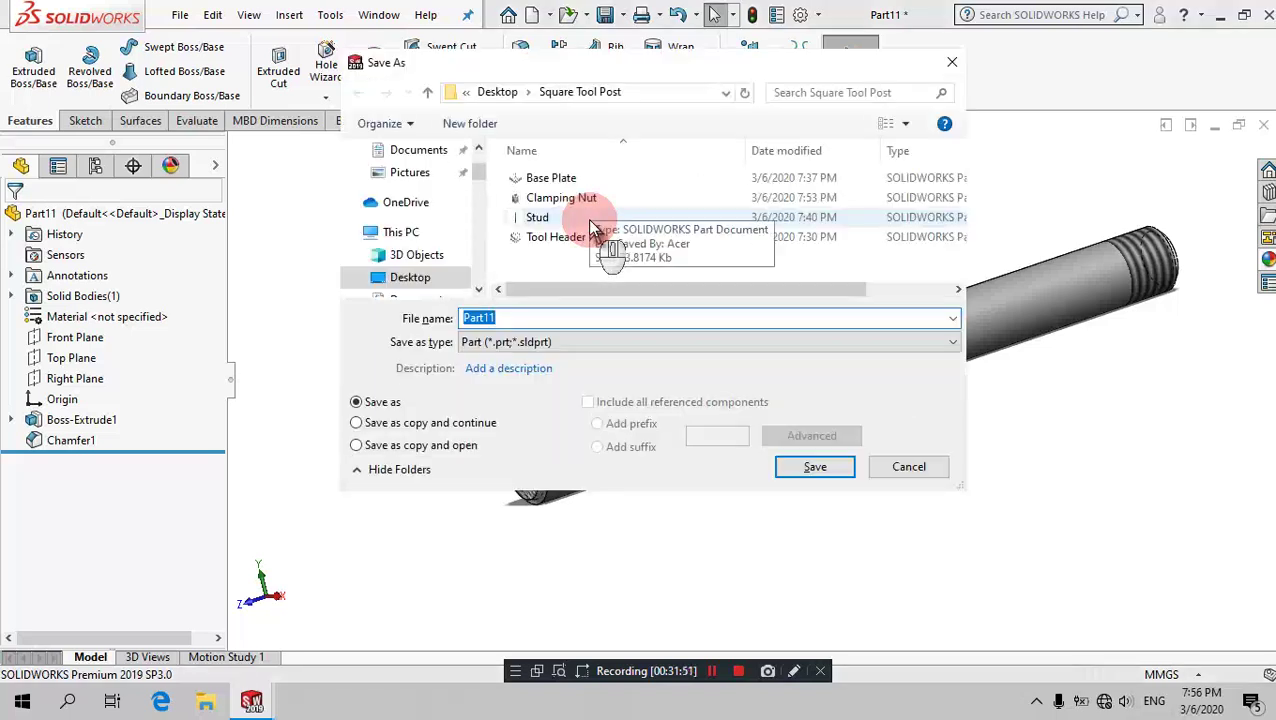
type("Handle")
key("Return")
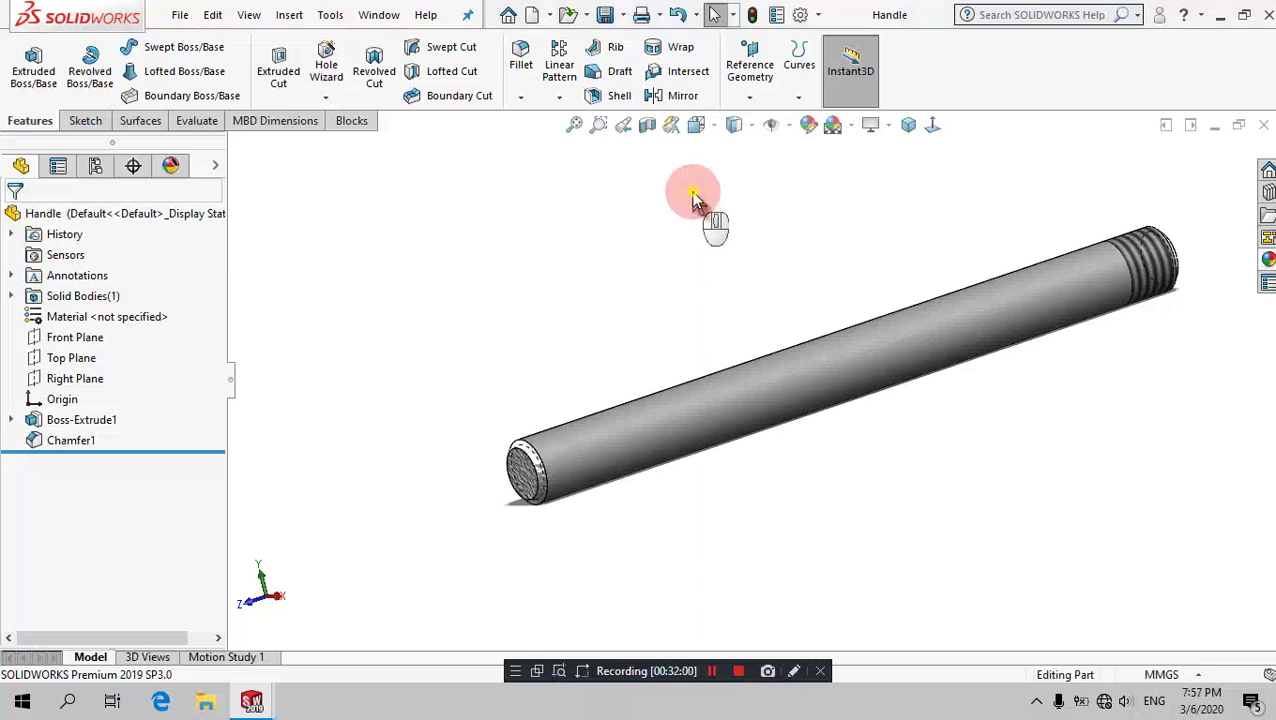
Step: Create a new part from the Part MM template and start a sketch from the Sketch tab
left_click(531, 18)
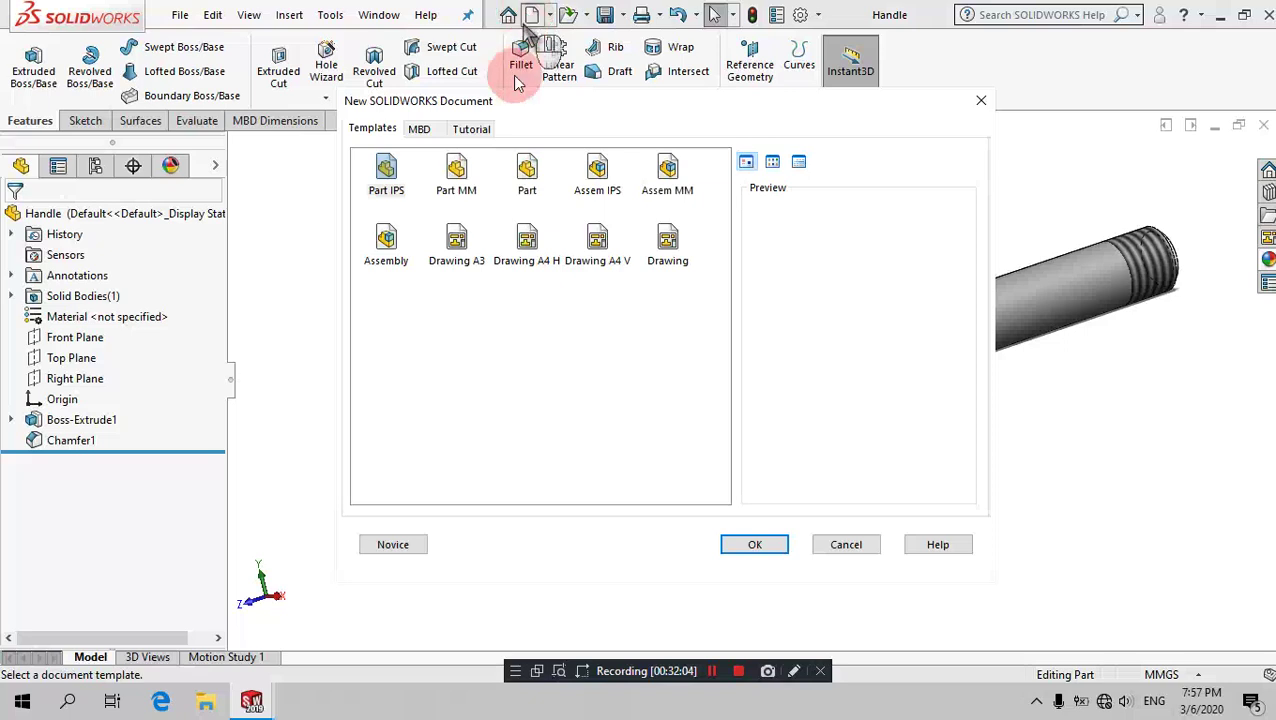
left_click(476, 192)
left_click(766, 543)
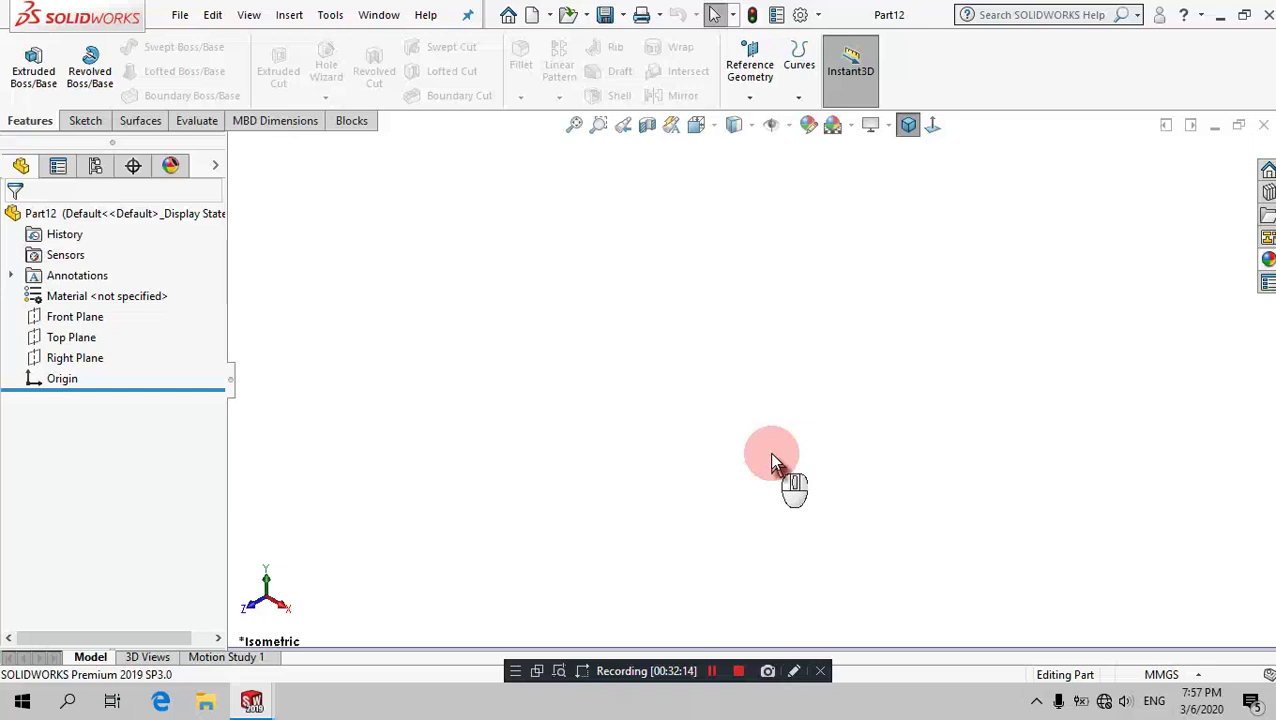
left_click(85, 121)
left_click(30, 72)
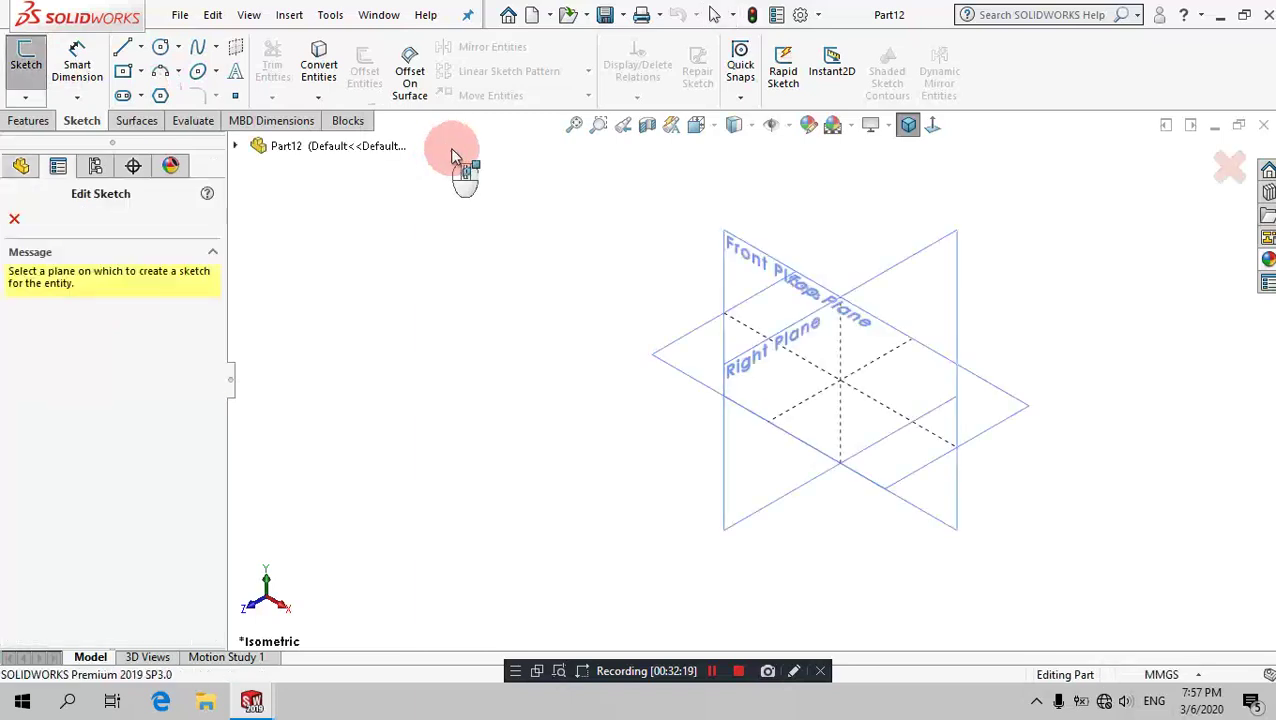
Step: On the Front Plane, sketch a circle centred on the origin
left_click(727, 240)
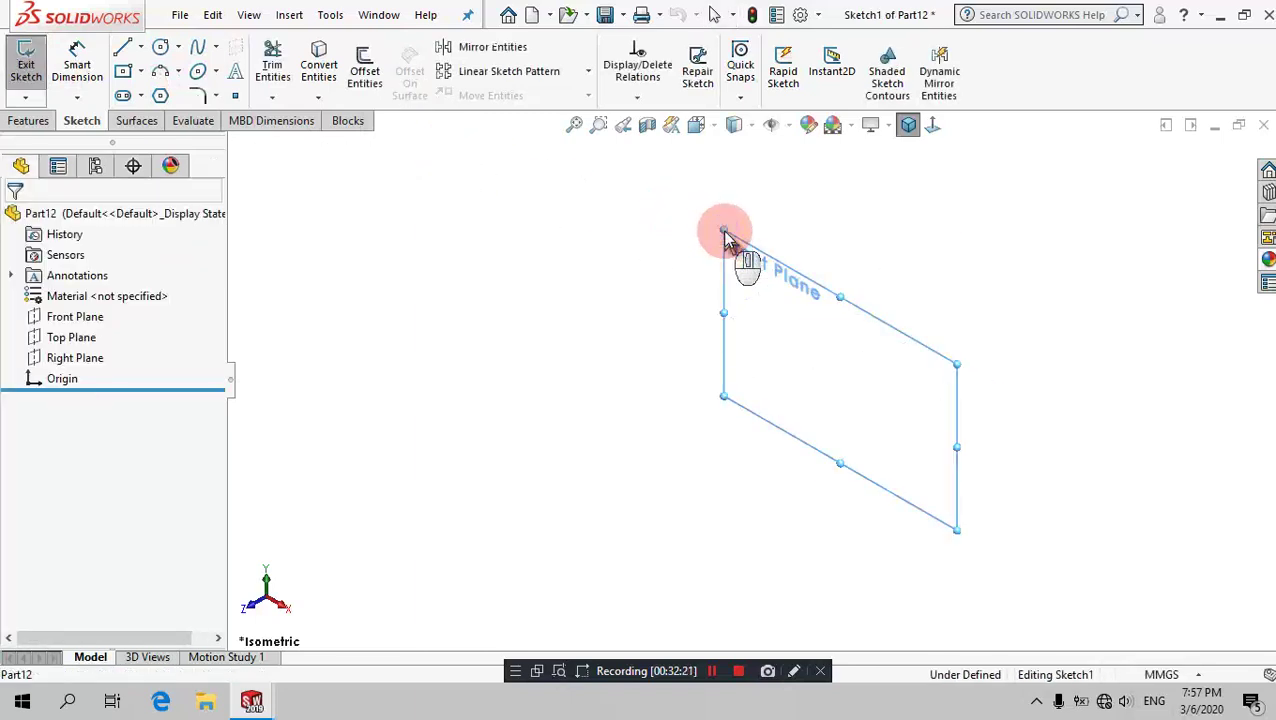
left_click(160, 47)
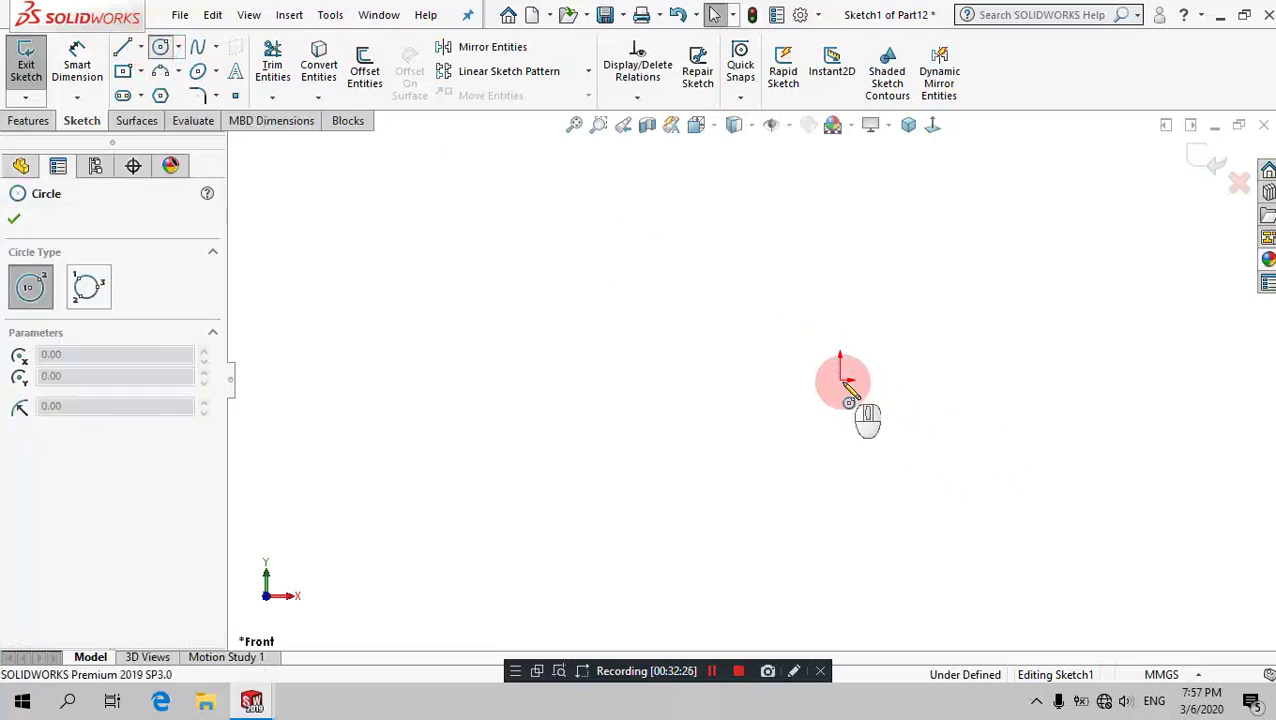
left_click(840, 378)
left_click_drag(943, 345, 985, 338)
scroll(1030, 360, "down", 2)
Step: Draw a vertical line from the circle's top past the centre, then a horizontal line to the circle
left_click(122, 47)
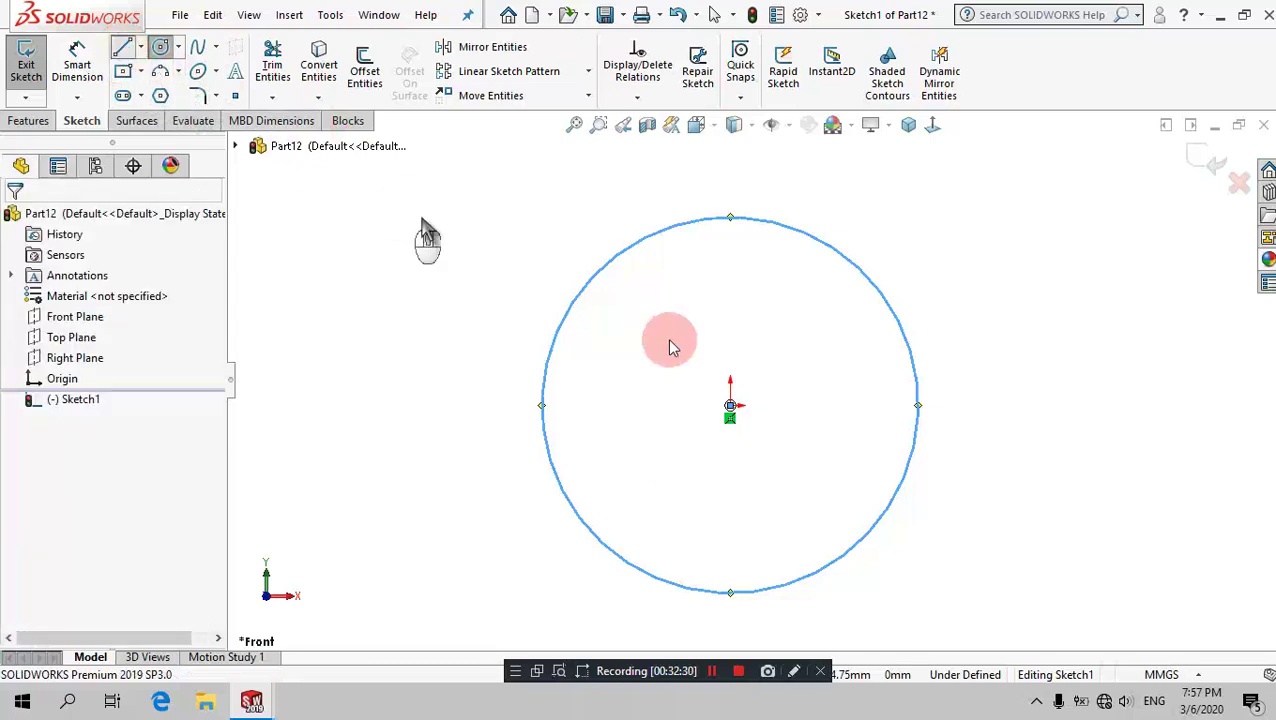
left_click(730, 219)
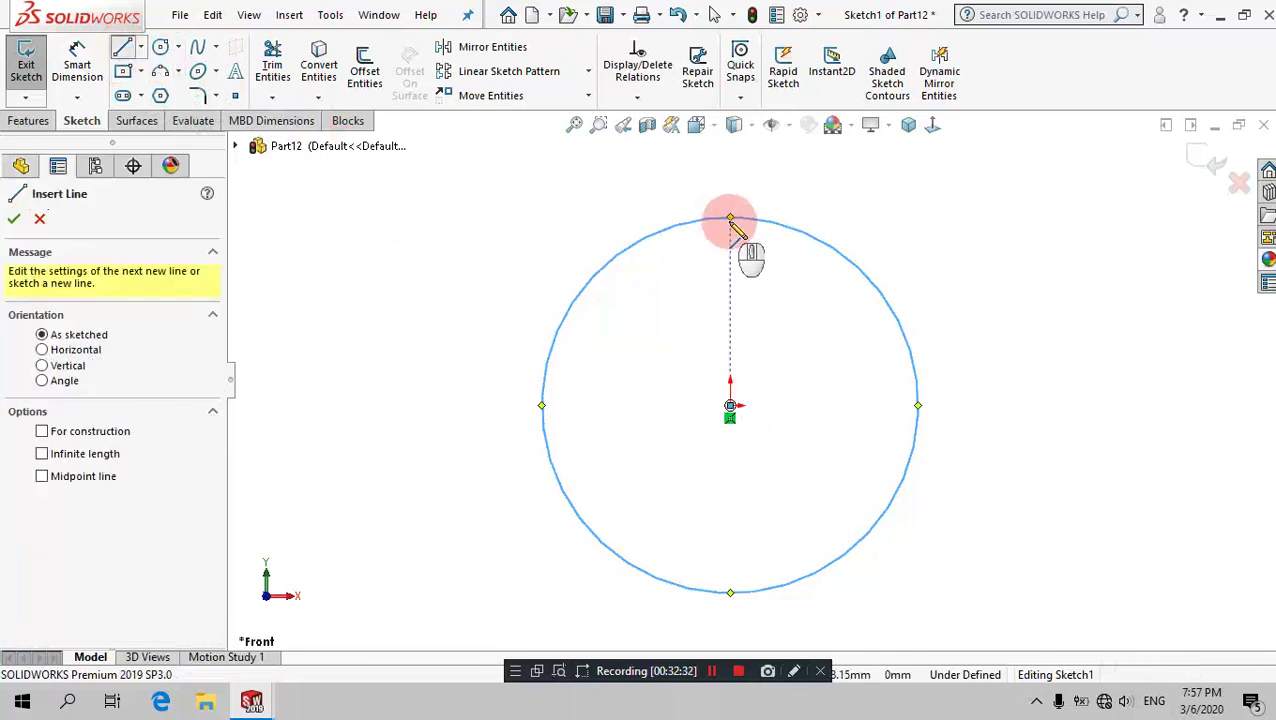
left_click(728, 545)
left_click(730, 535)
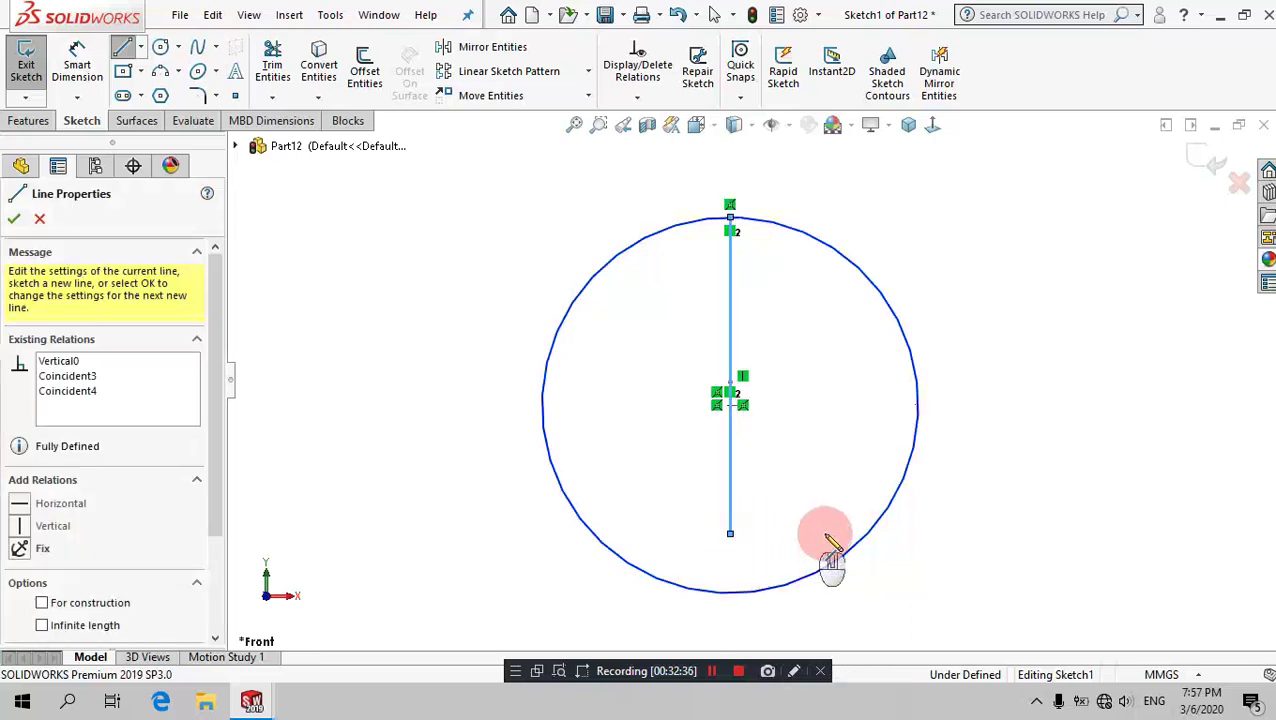
left_click(866, 533)
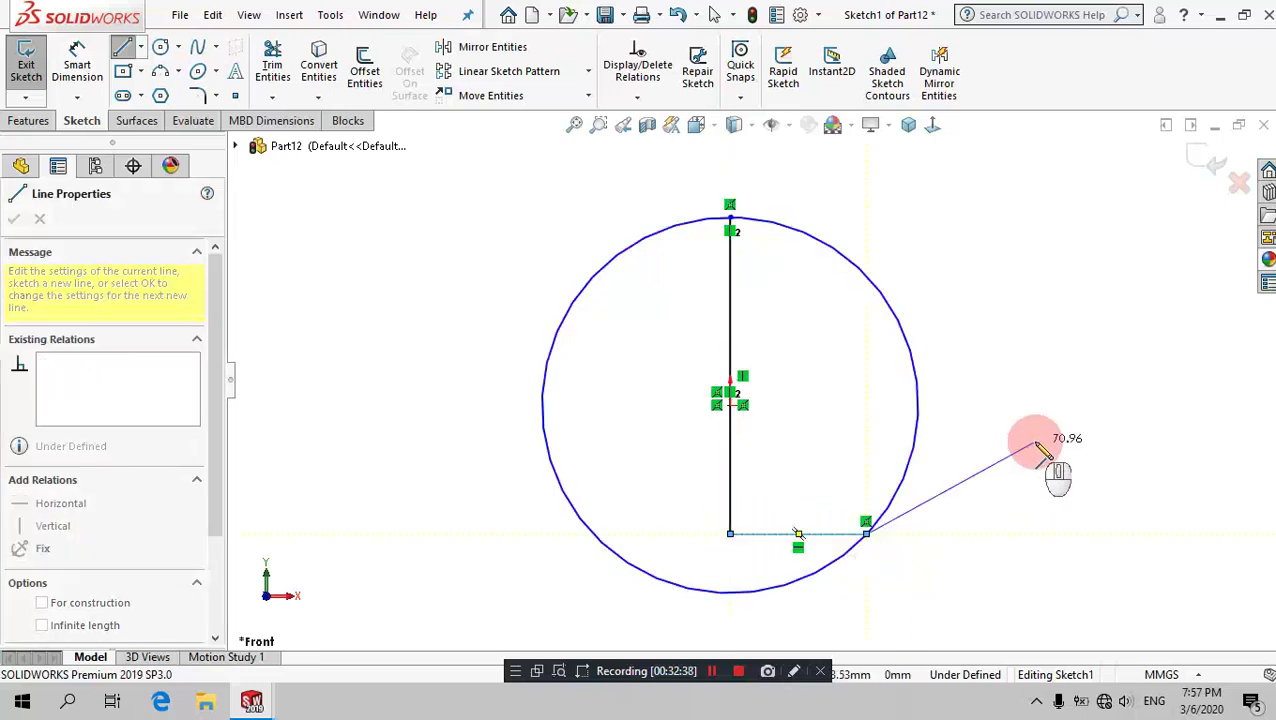
right_click(1036, 443)
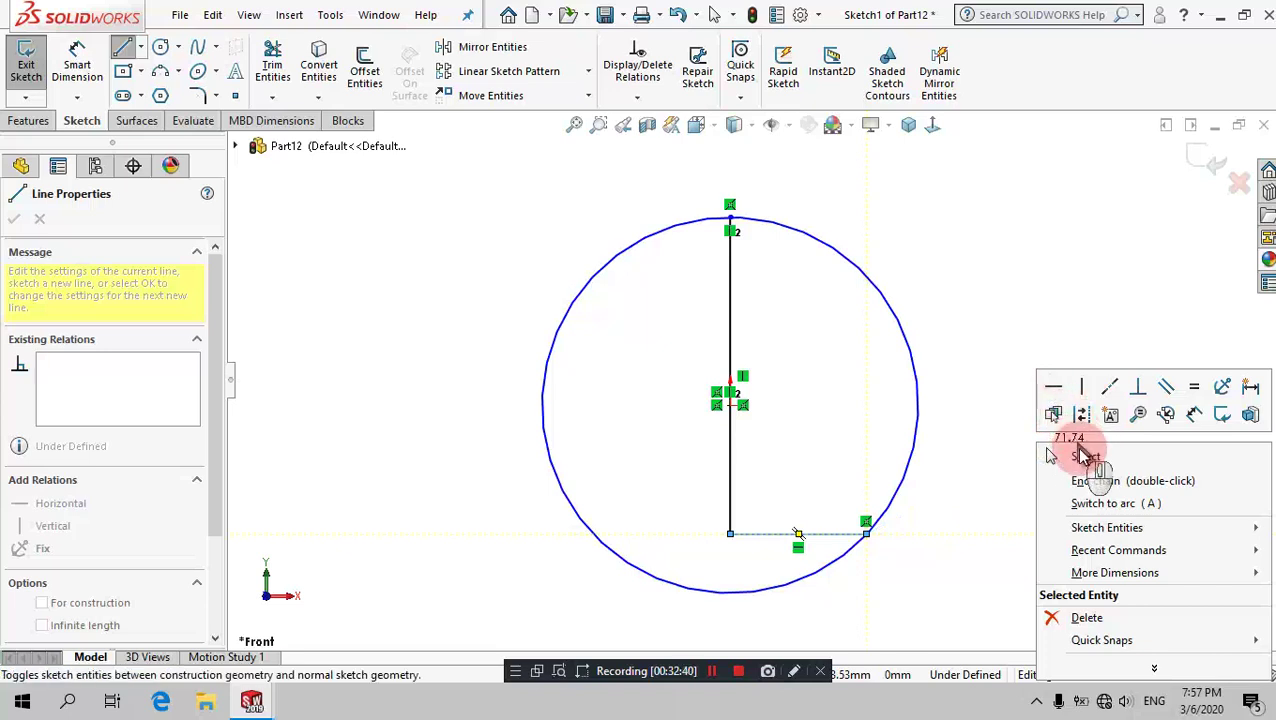
left_click(1085, 457)
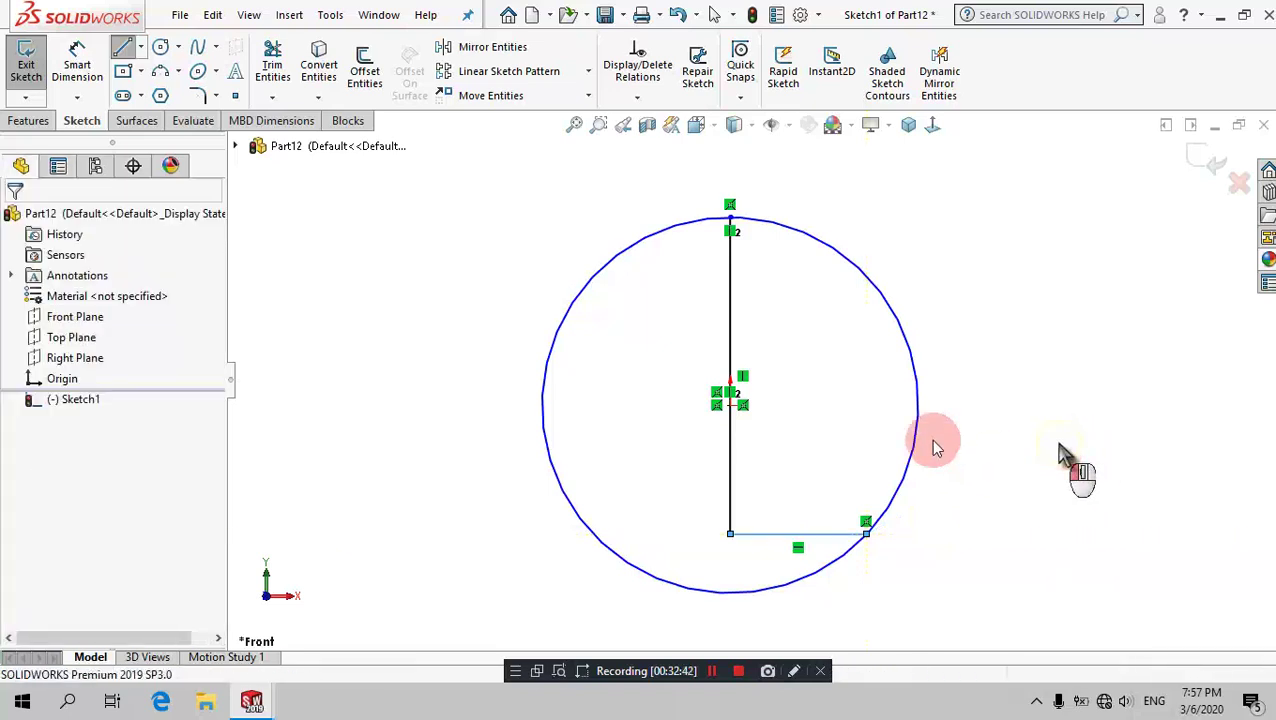
Step: Trim away the circle's left arc to leave the closed profile
left_click(280, 80)
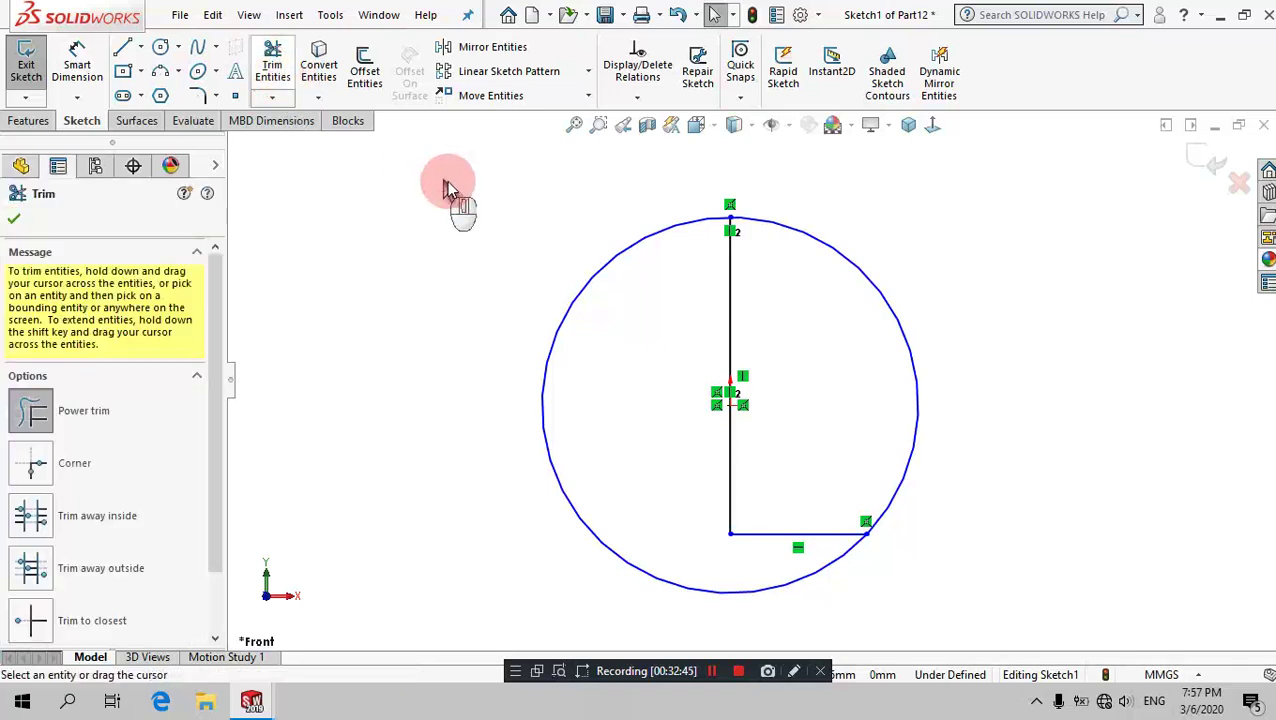
left_click_drag(575, 290, 587, 317)
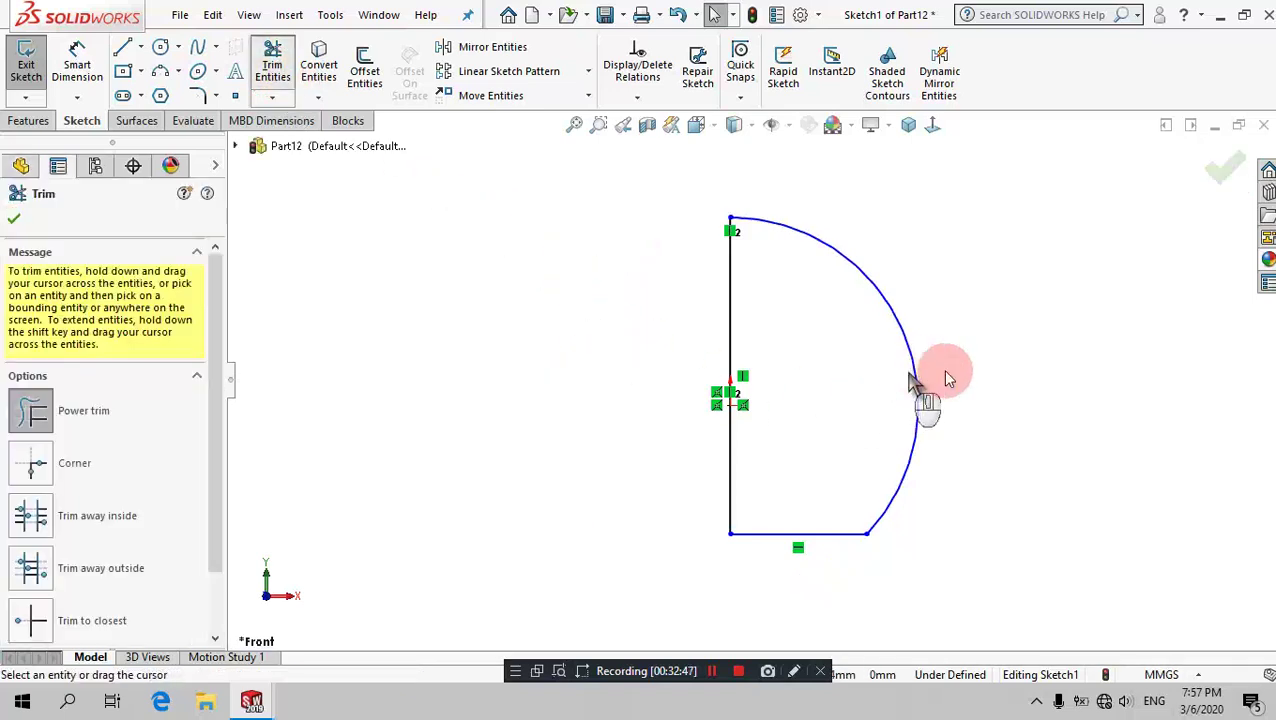
scroll(1010, 408, "down", 2)
left_click(77, 65)
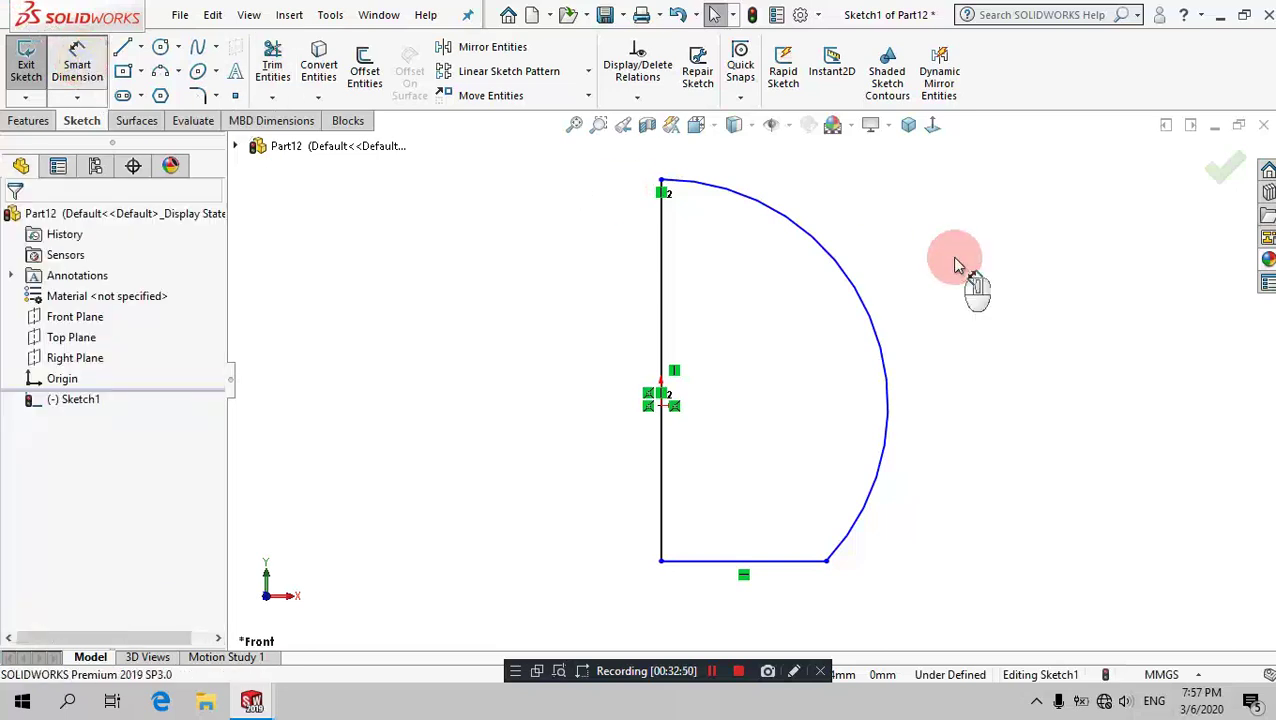
Step: Dimension the arc to R20 mm and the vertical line to 38 mm
left_click(886, 340)
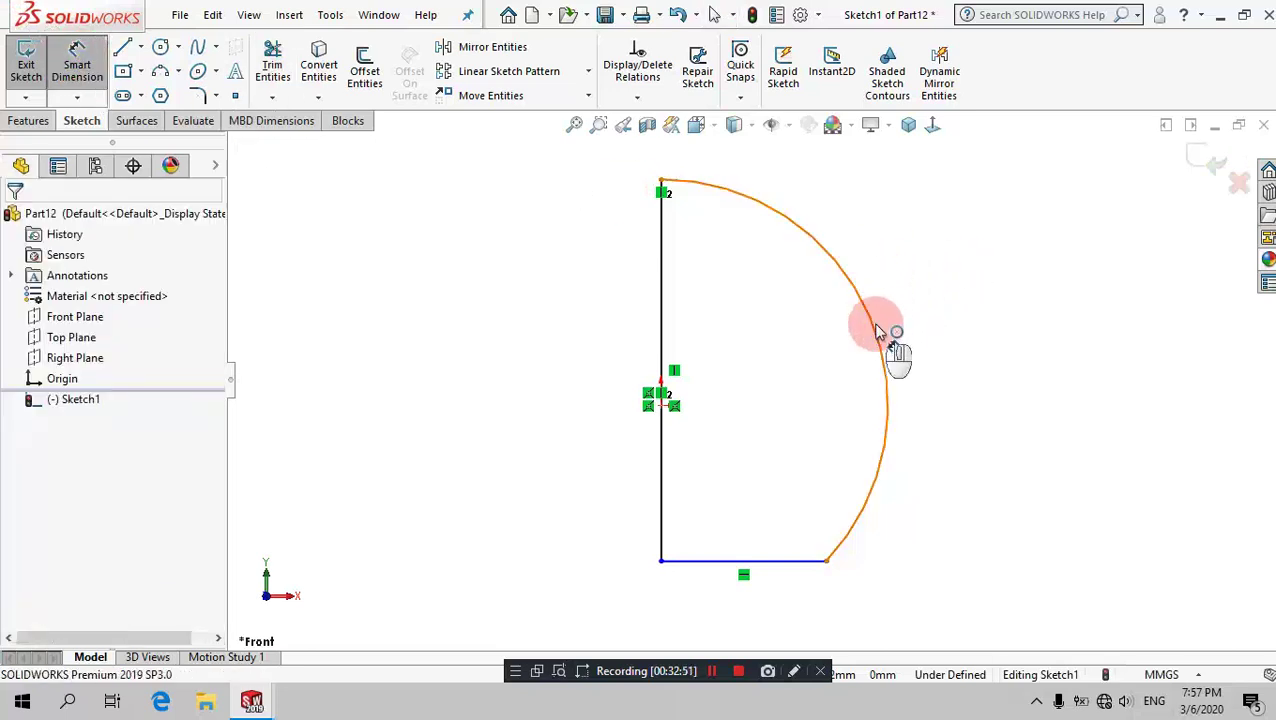
left_click(942, 287)
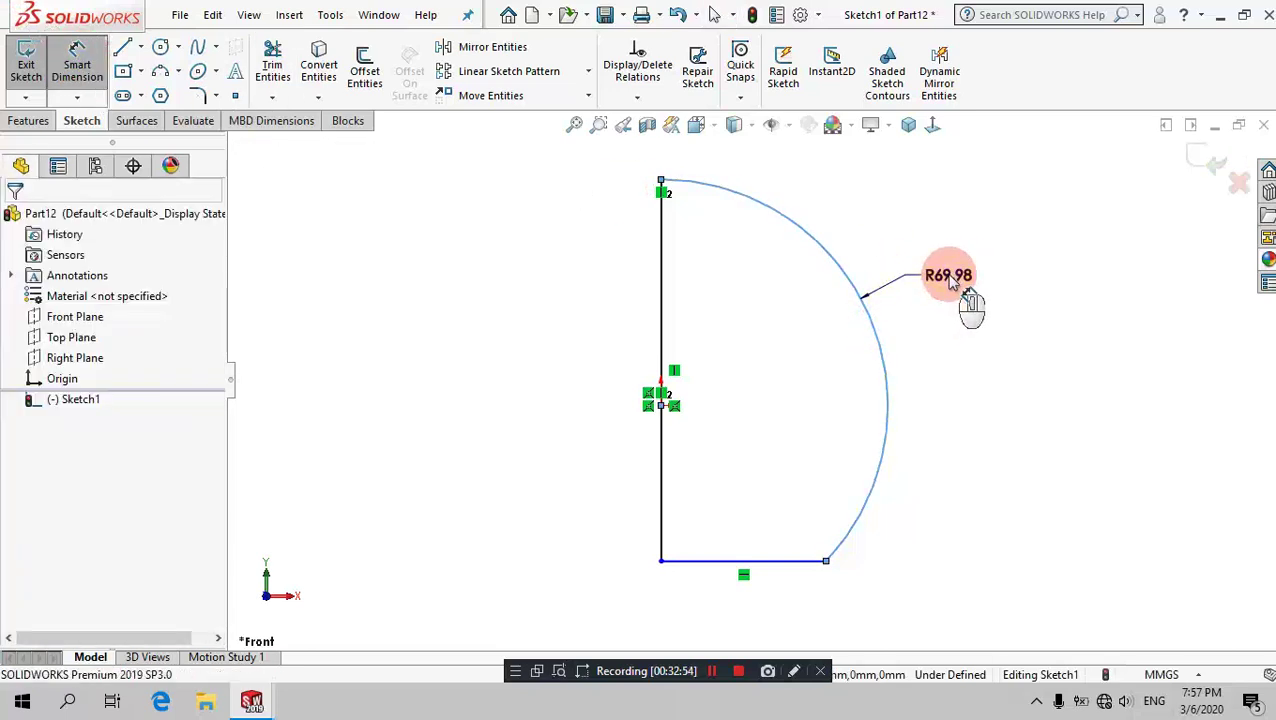
double_click(955, 283)
type("20")
key("Return")
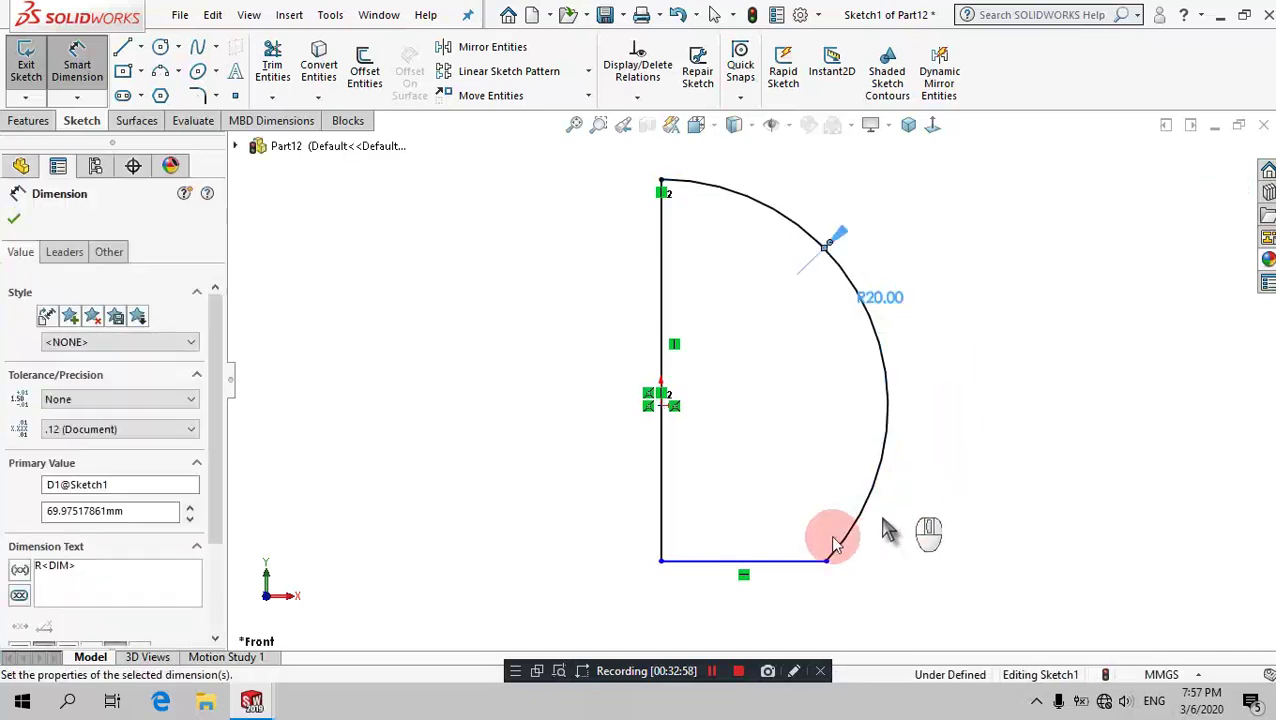
left_click(630, 518)
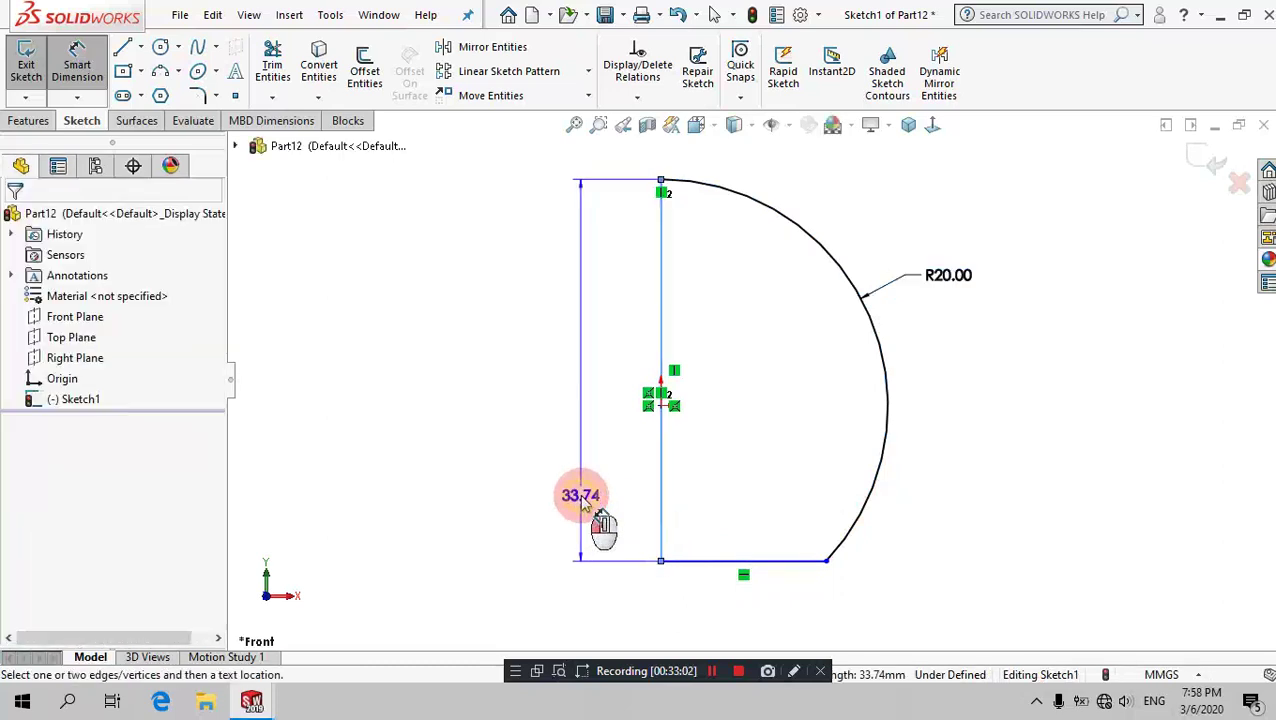
left_click(585, 500)
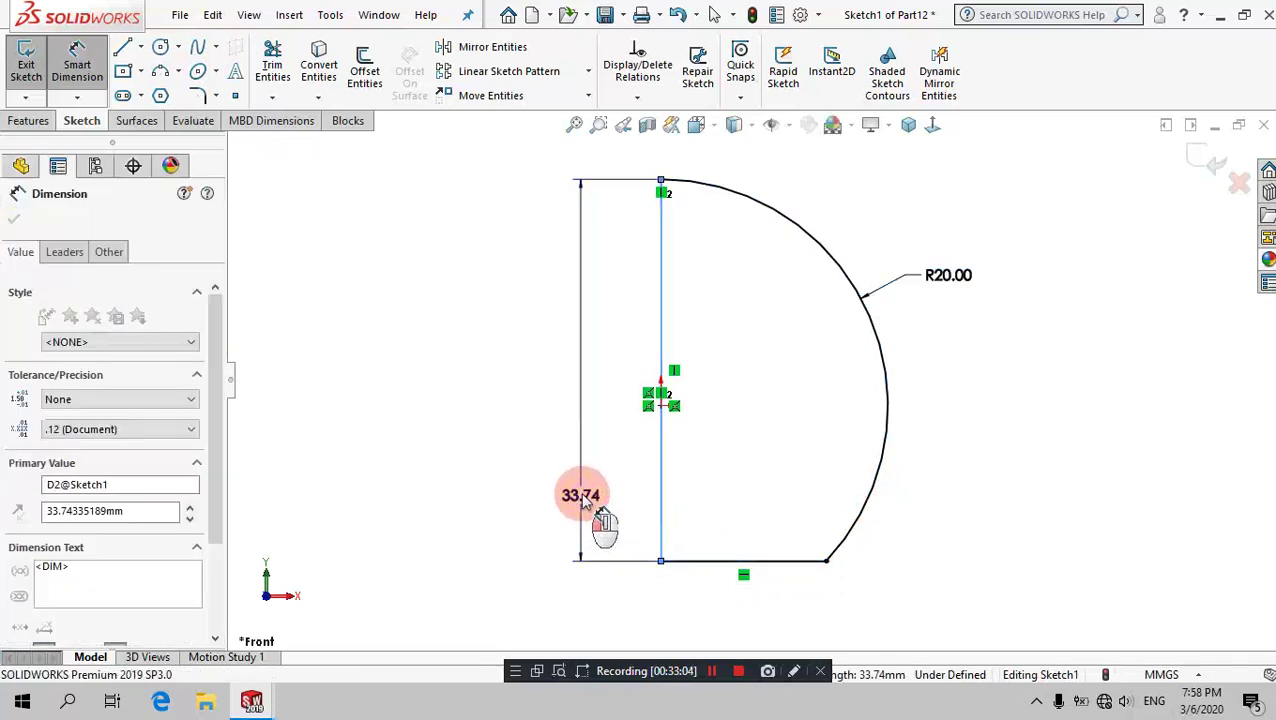
type("38")
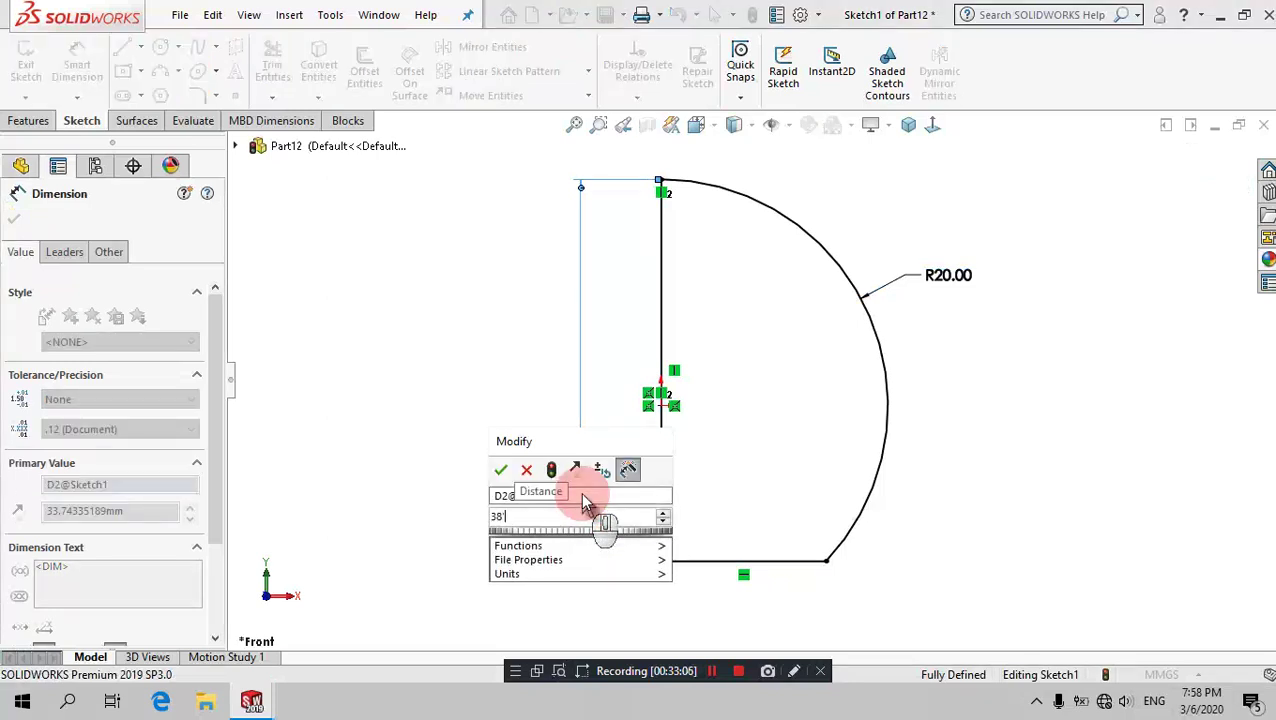
key("Return")
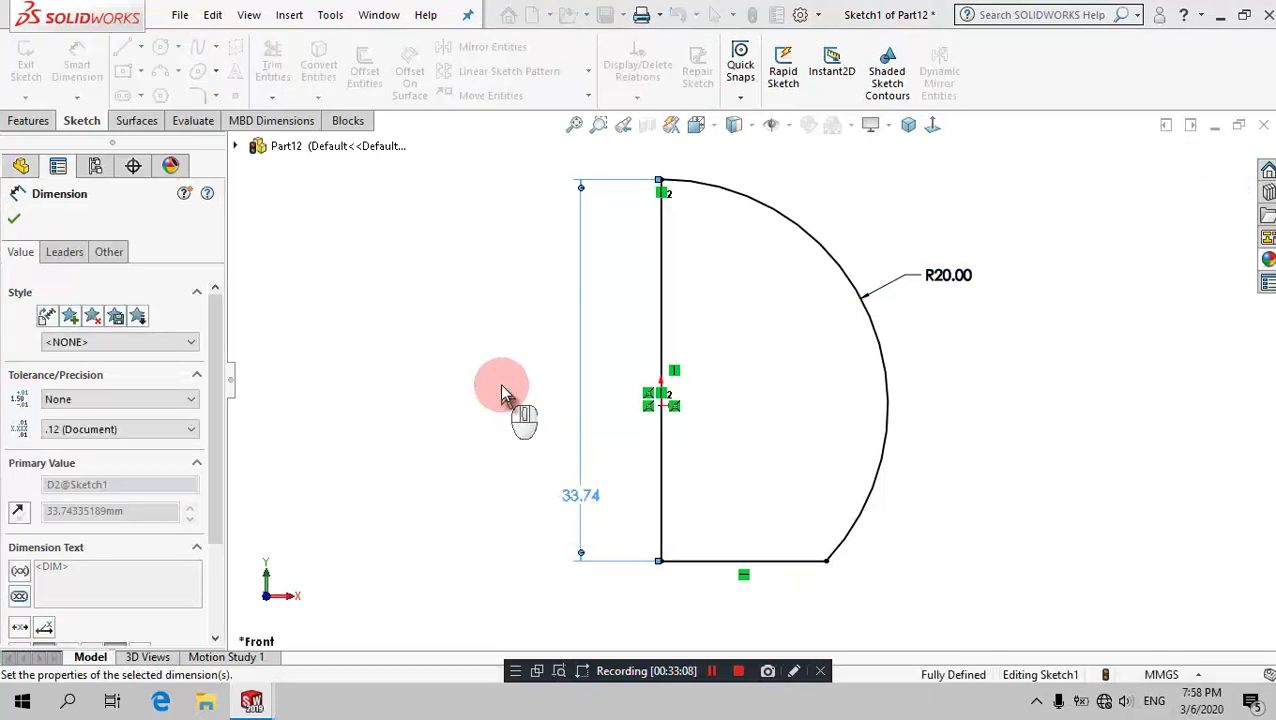
left_click(30, 120)
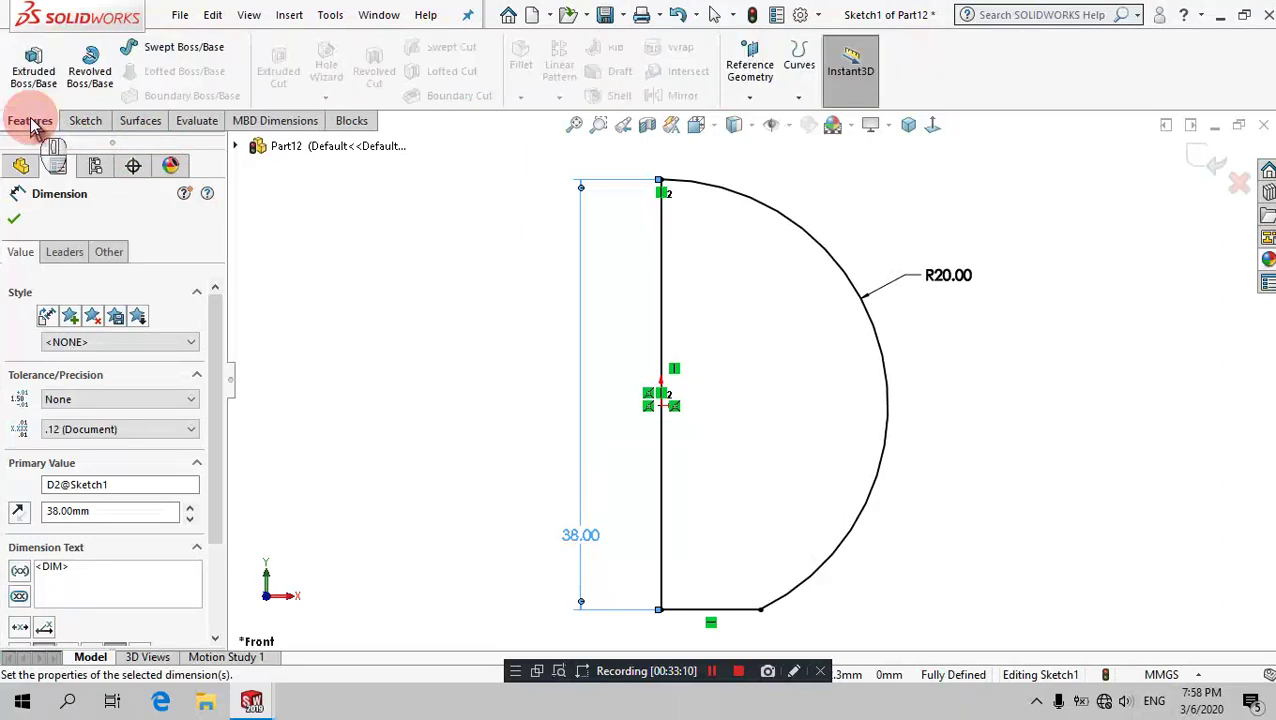
Step: Revolve the half-circle profile a full 360° about its vertical line to form the ball body
left_click(86, 84)
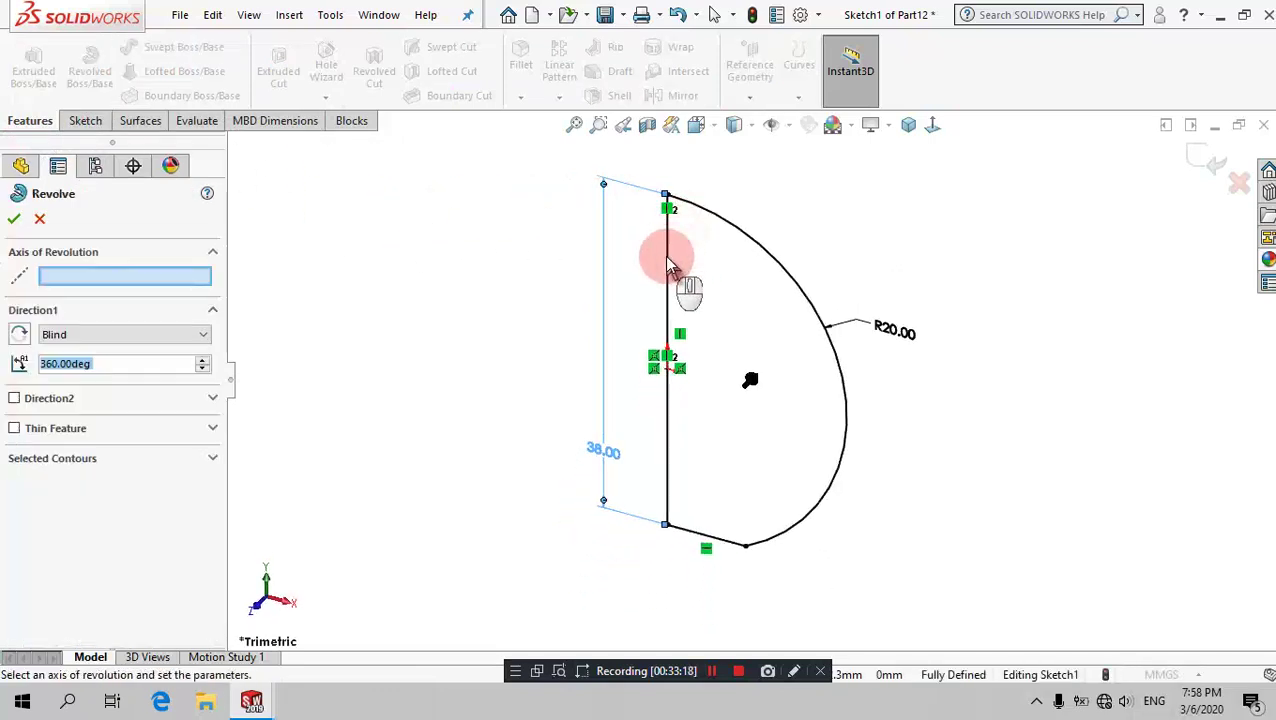
left_click(14, 219)
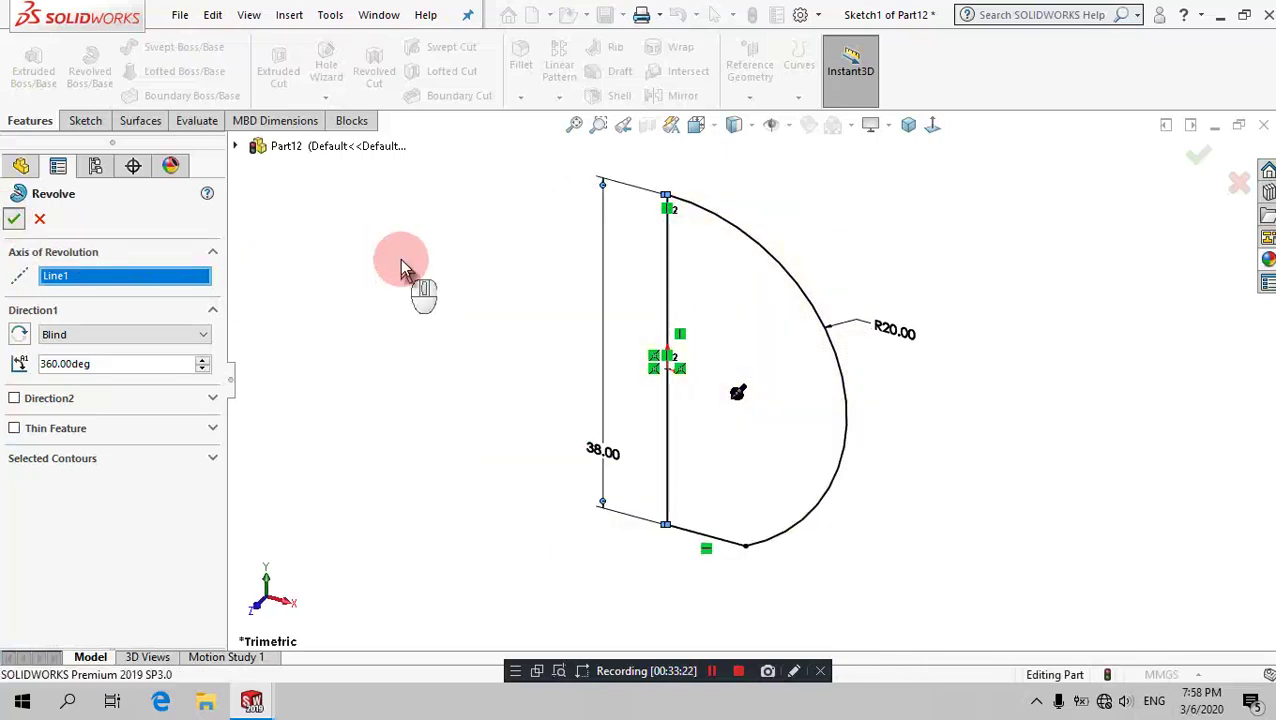
left_click(325, 70)
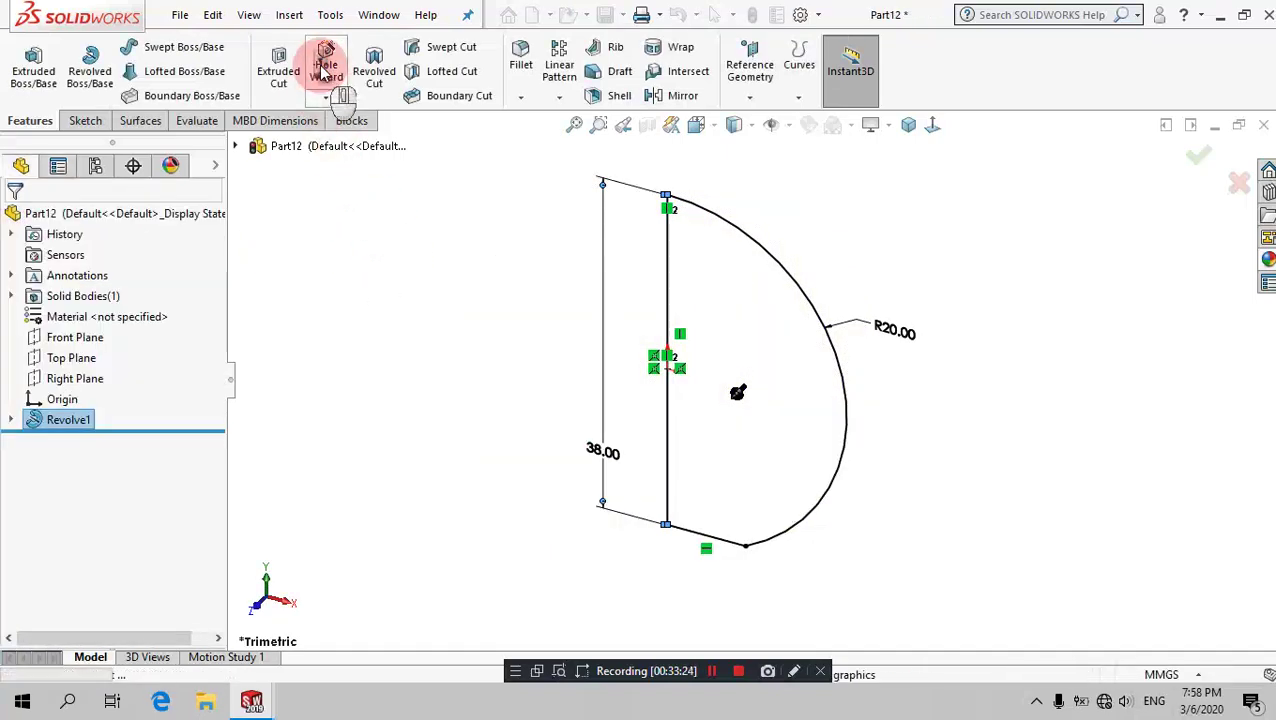
left_click(482, 226)
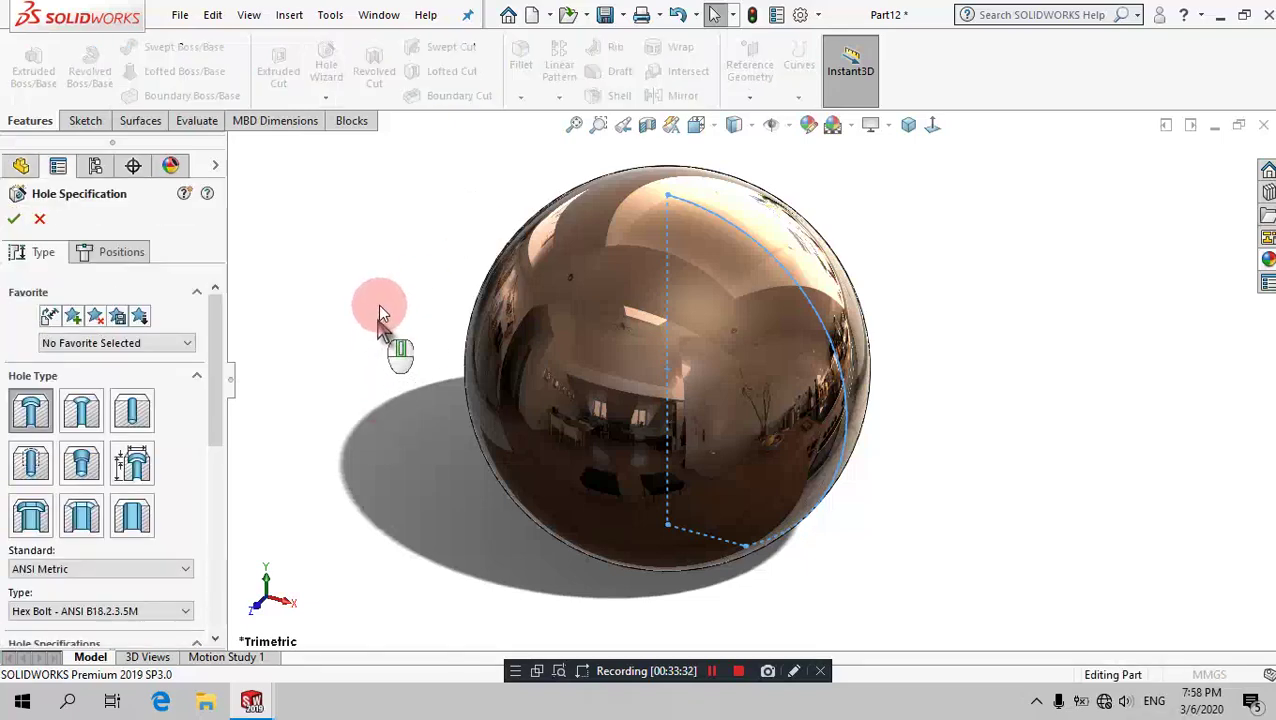
Step: Choose a tapped hole with the ANSI Metric standard and M10x1.5 thread size
middle_click_drag(383, 320, 413, 205)
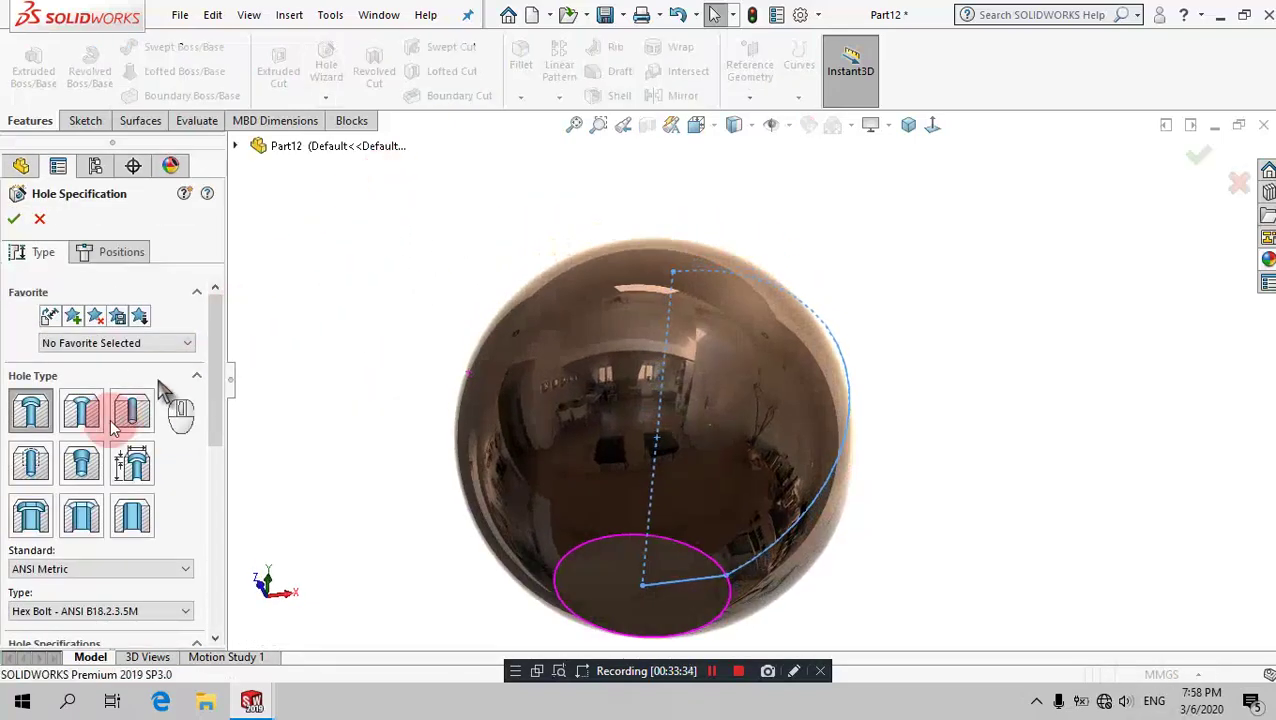
left_click(32, 464)
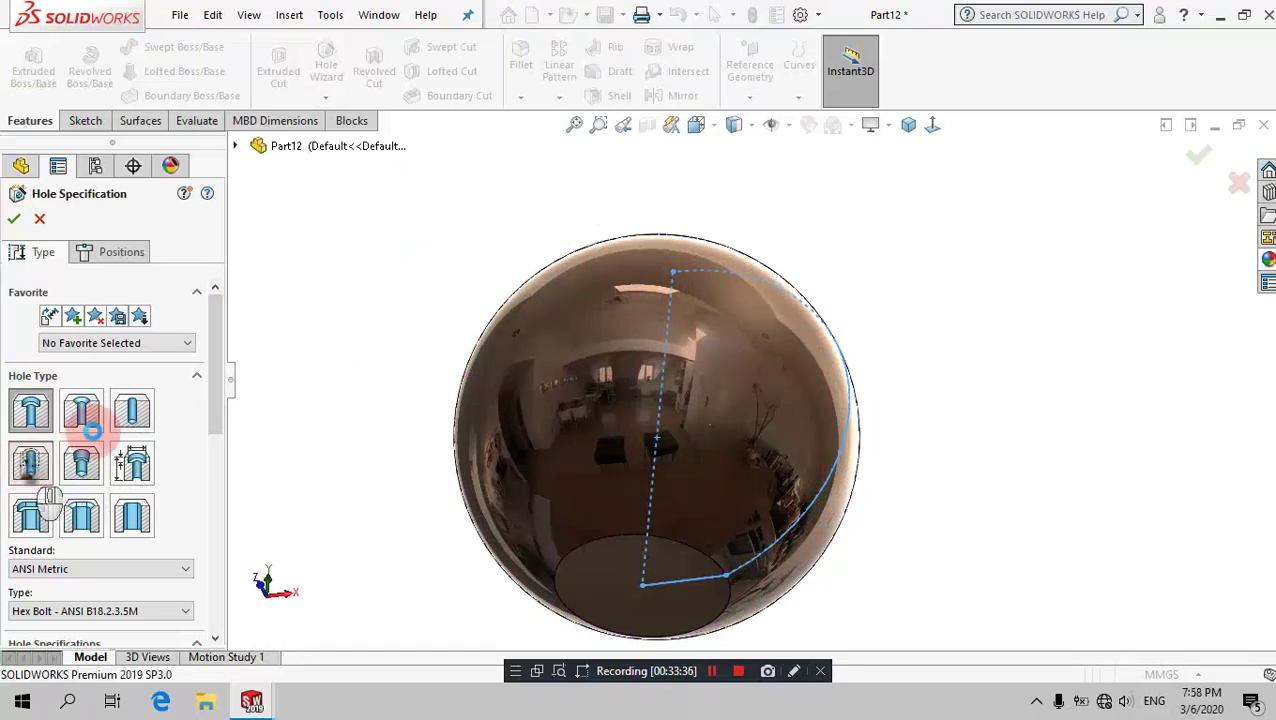
left_click_drag(220, 365, 214, 421)
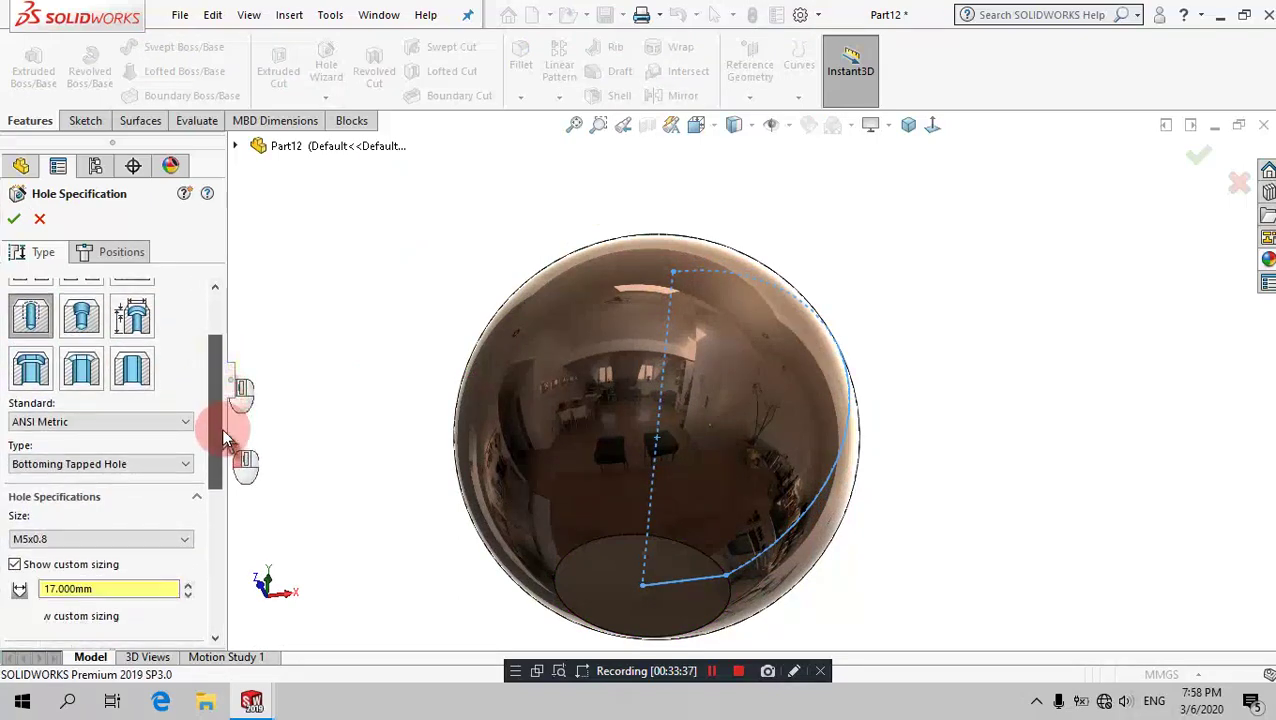
left_click(88, 404)
left_click(85, 410)
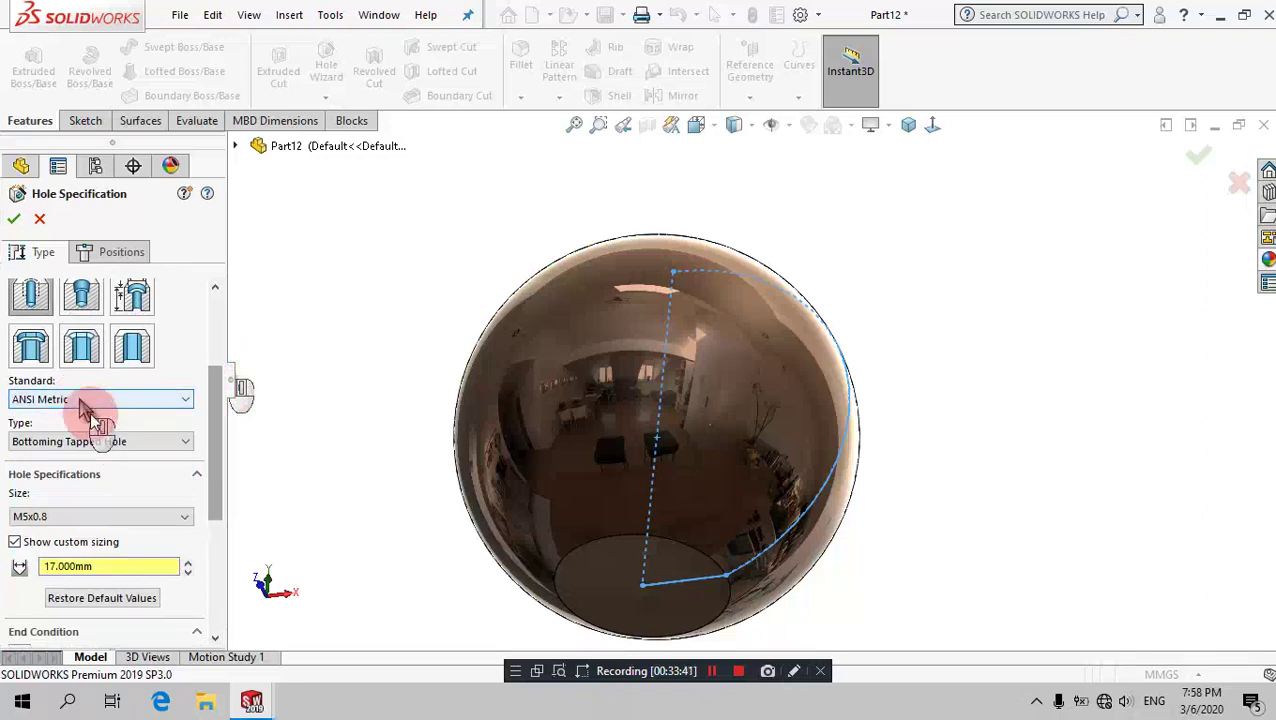
left_click(130, 518)
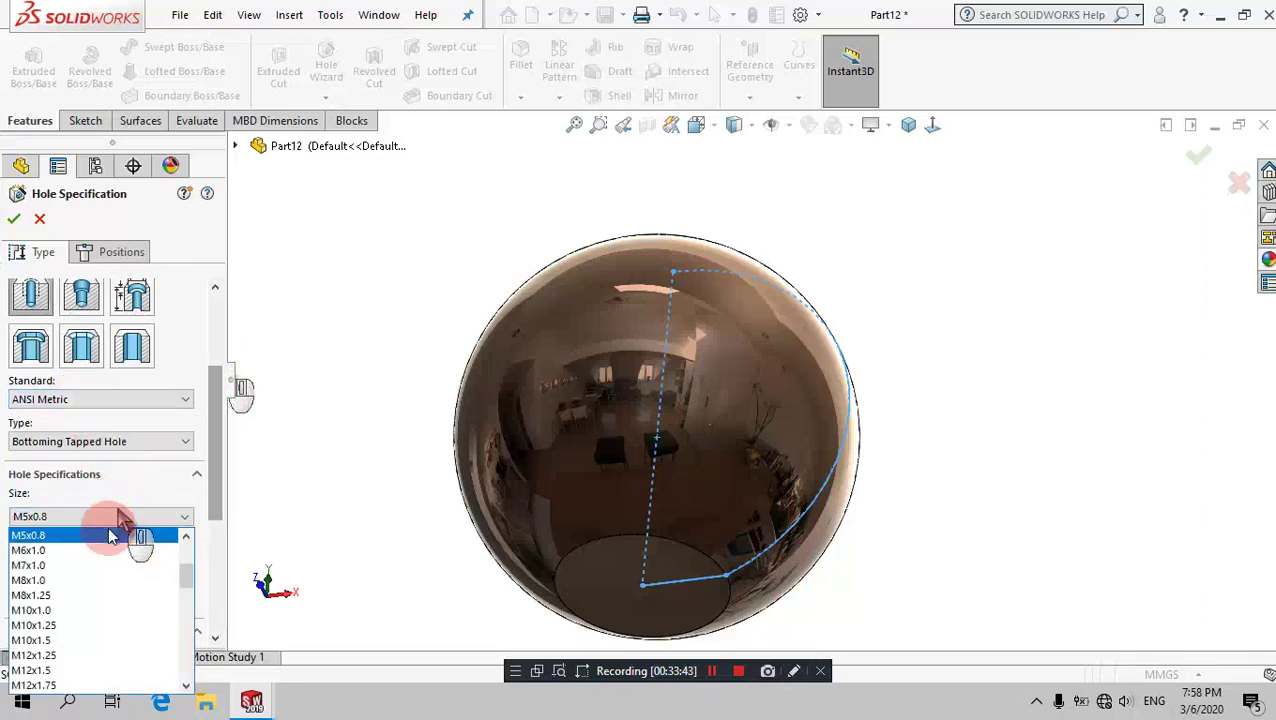
left_click(108, 640)
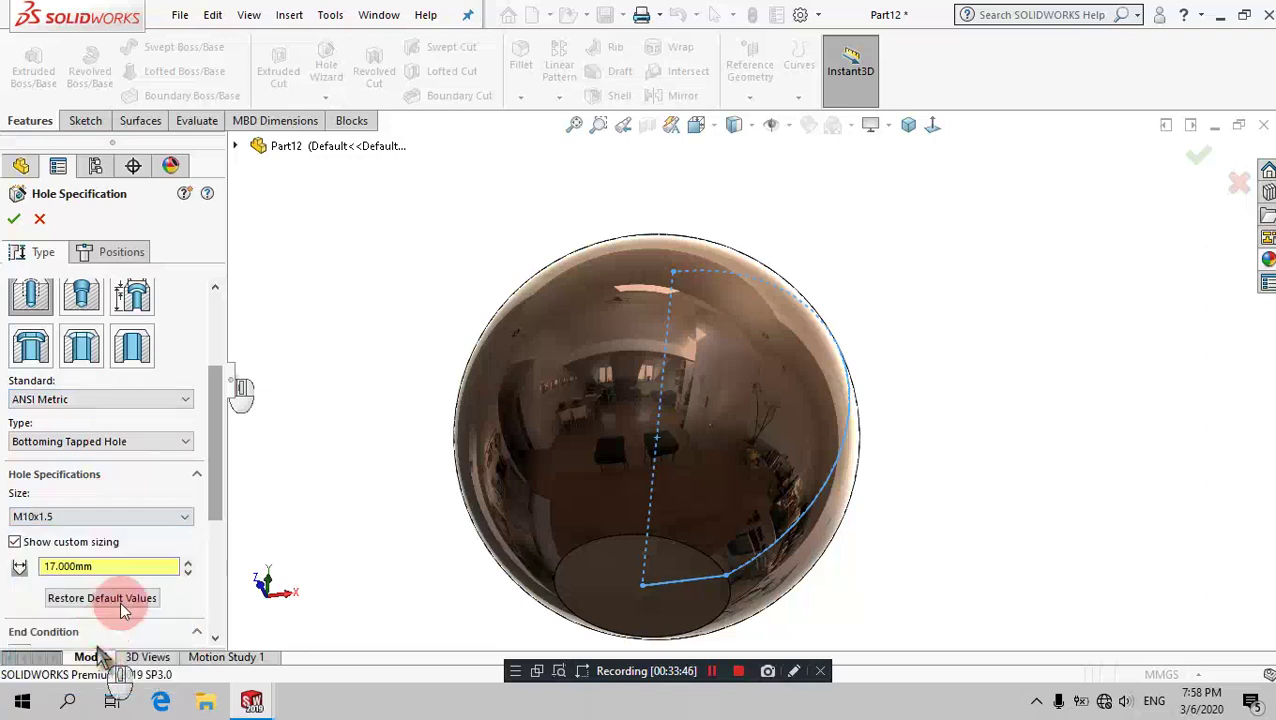
Step: Set the hole end condition to Blind, 12 mm deep, and edit the thread depth
scroll(205, 480, "down", 5)
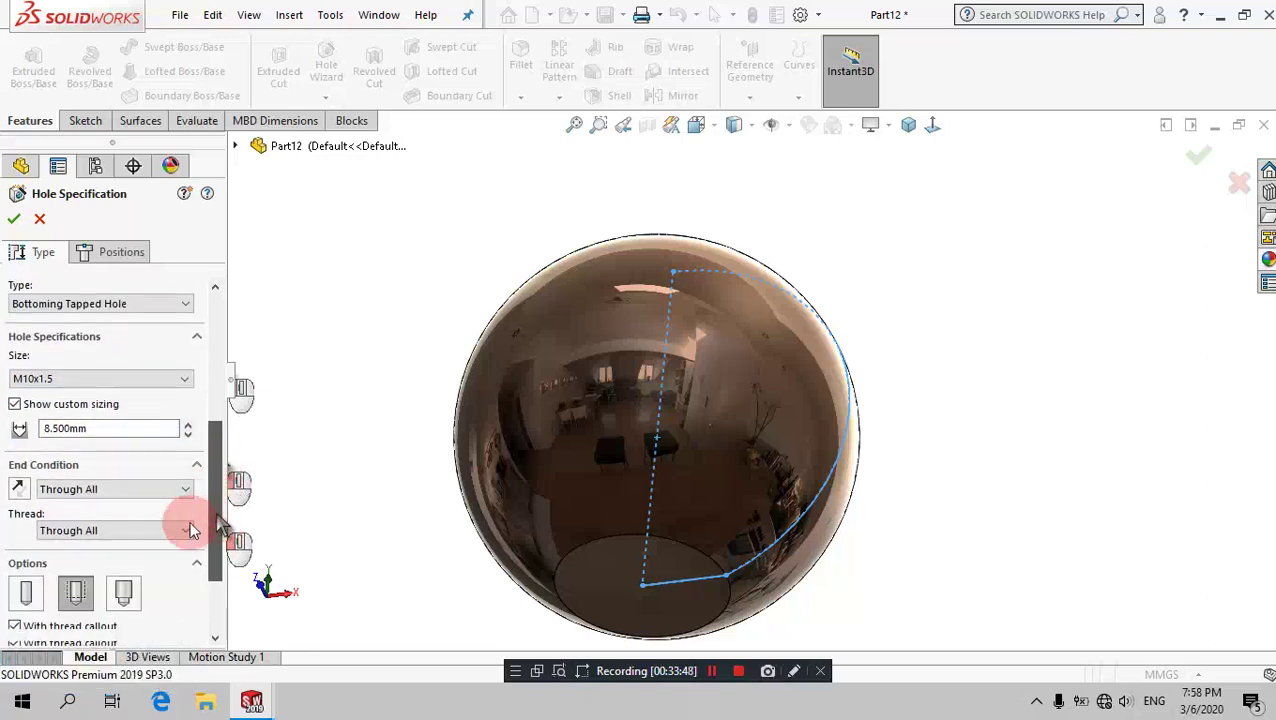
left_click(100, 475)
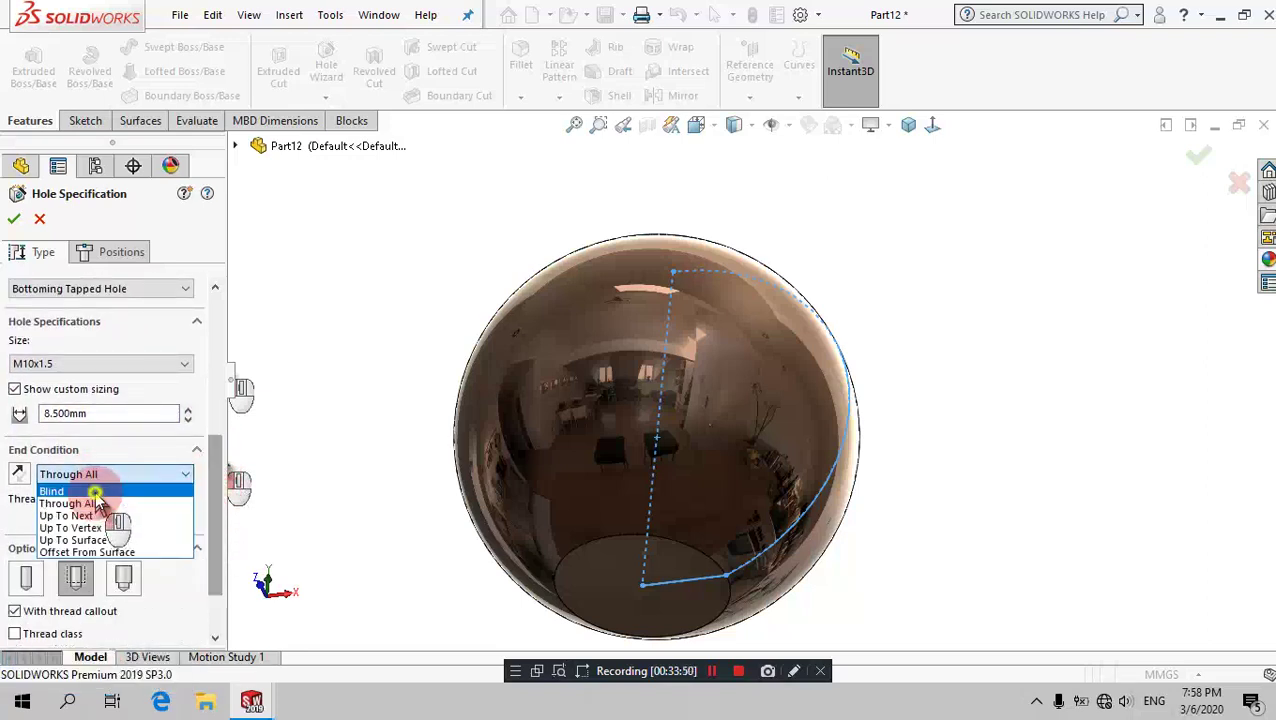
left_click(93, 491)
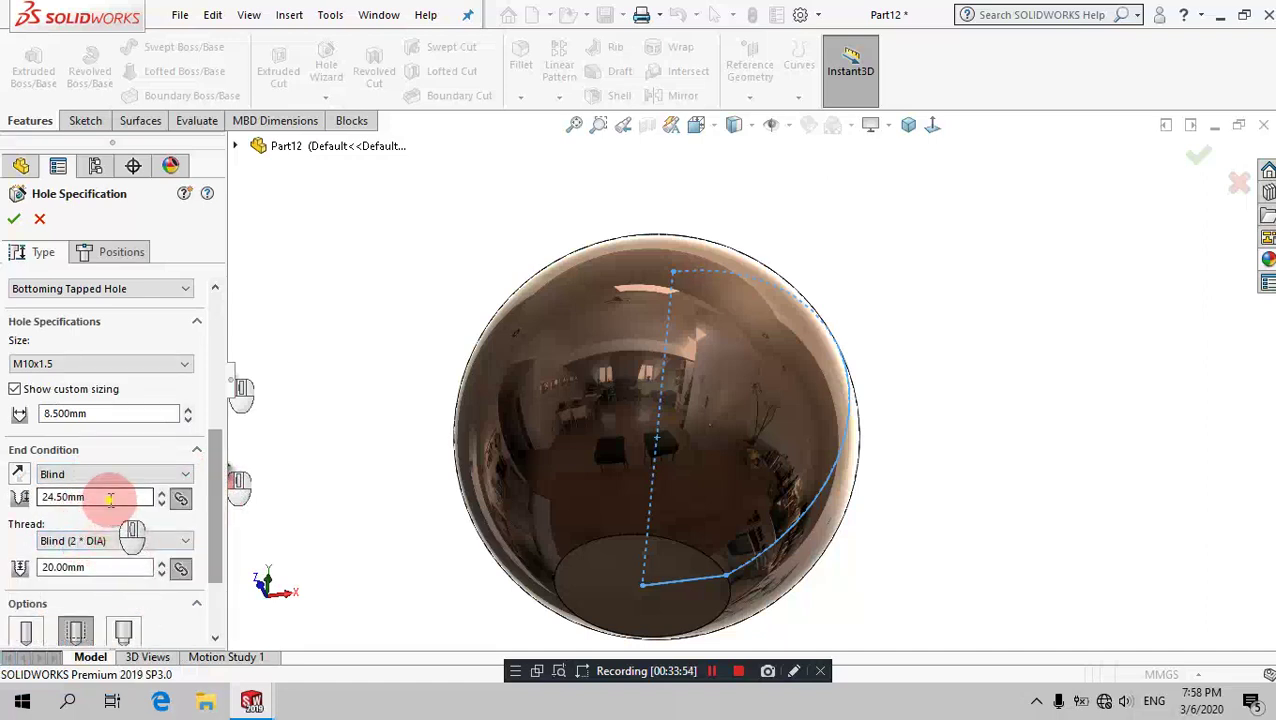
left_click_drag(110, 499, 5, 500)
type("2")
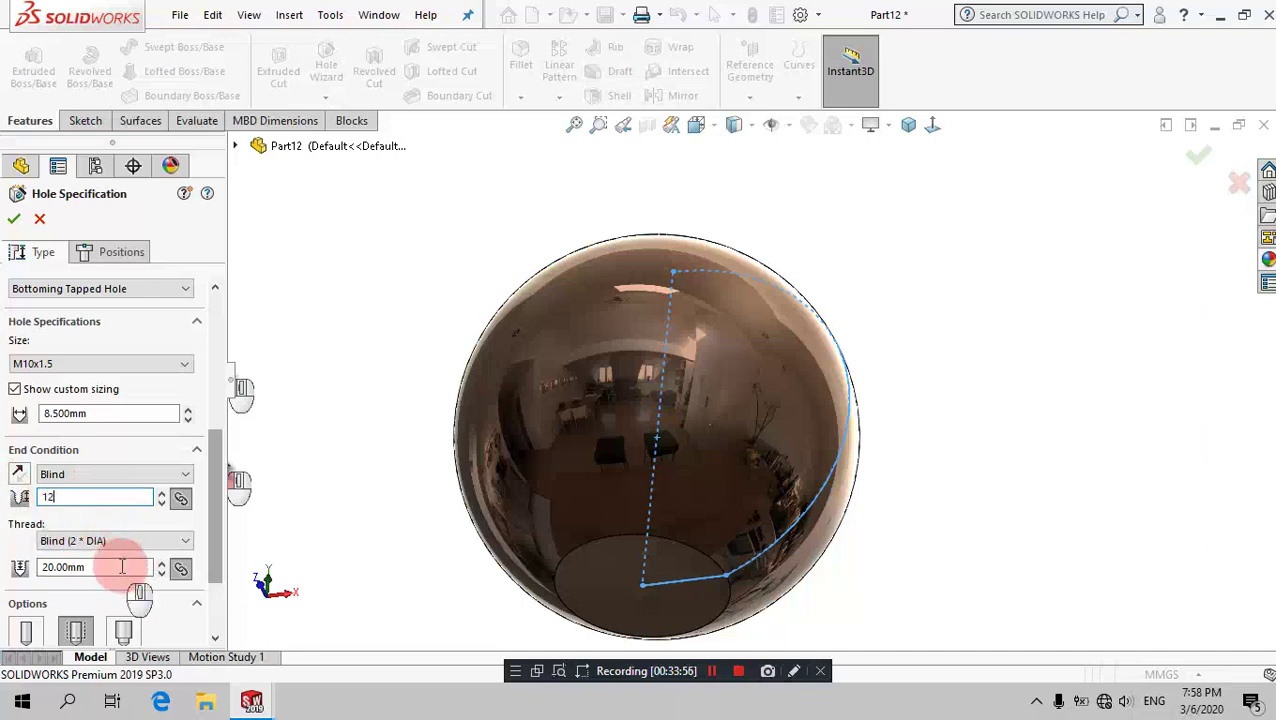
left_click_drag(120, 575, 5, 565)
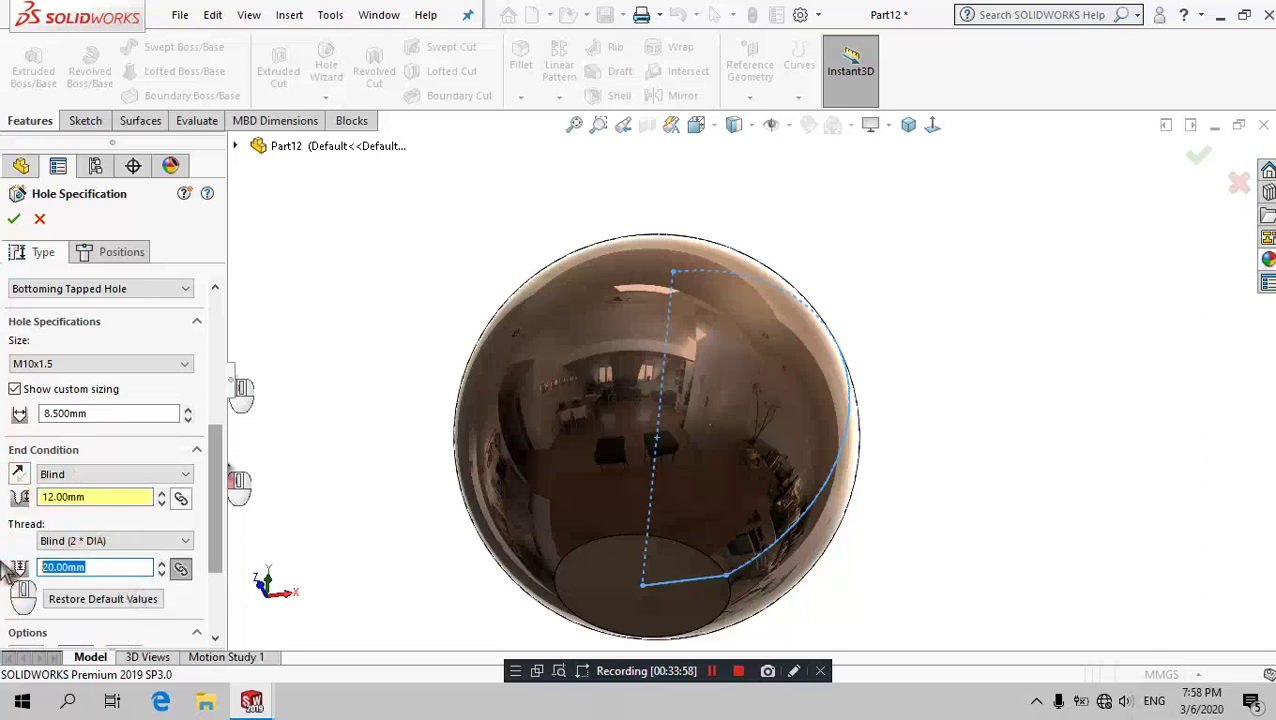
Step: Finish the thread depth, then place the hole point on the flat bottom face with a 3D sketch
type("18")
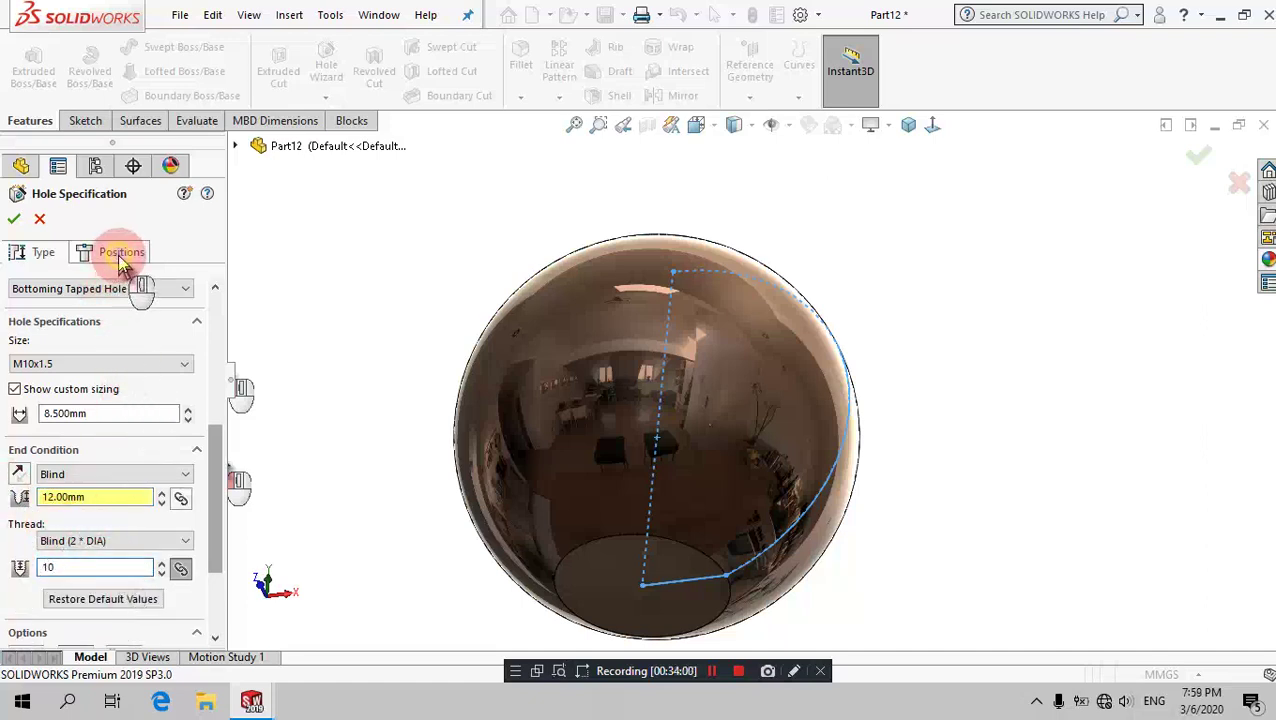
left_click(119, 256)
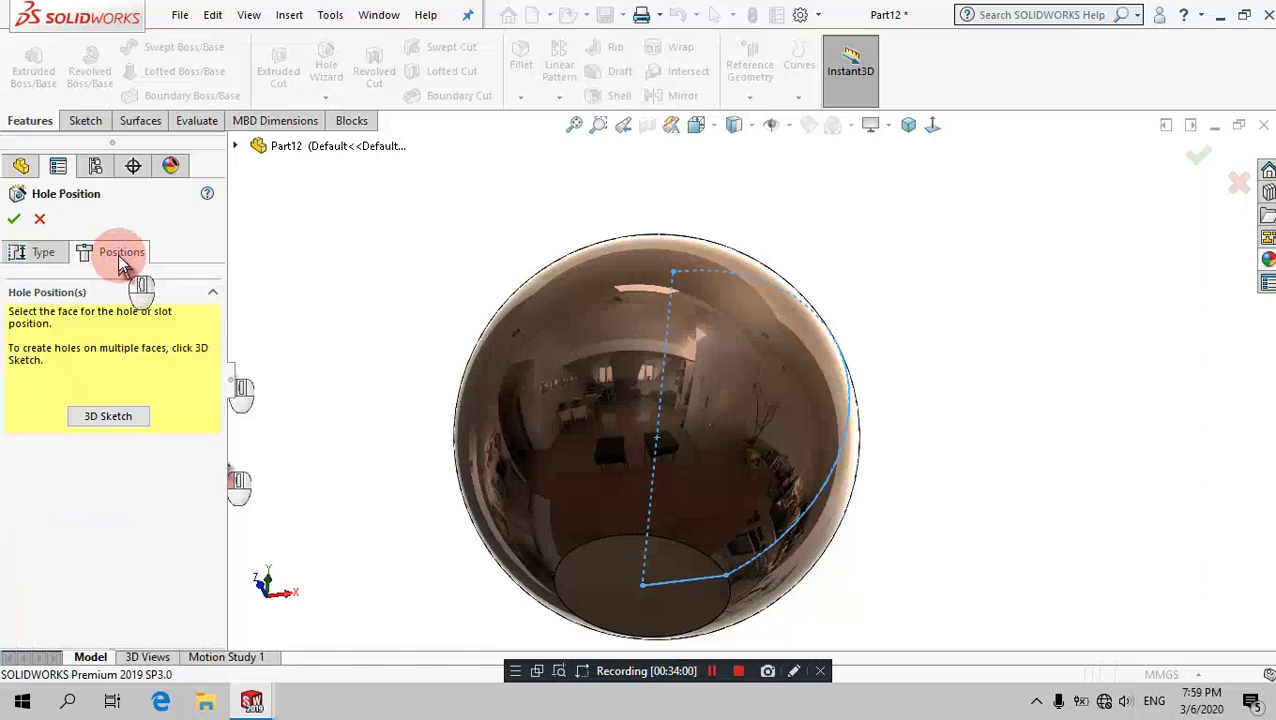
left_click(107, 417)
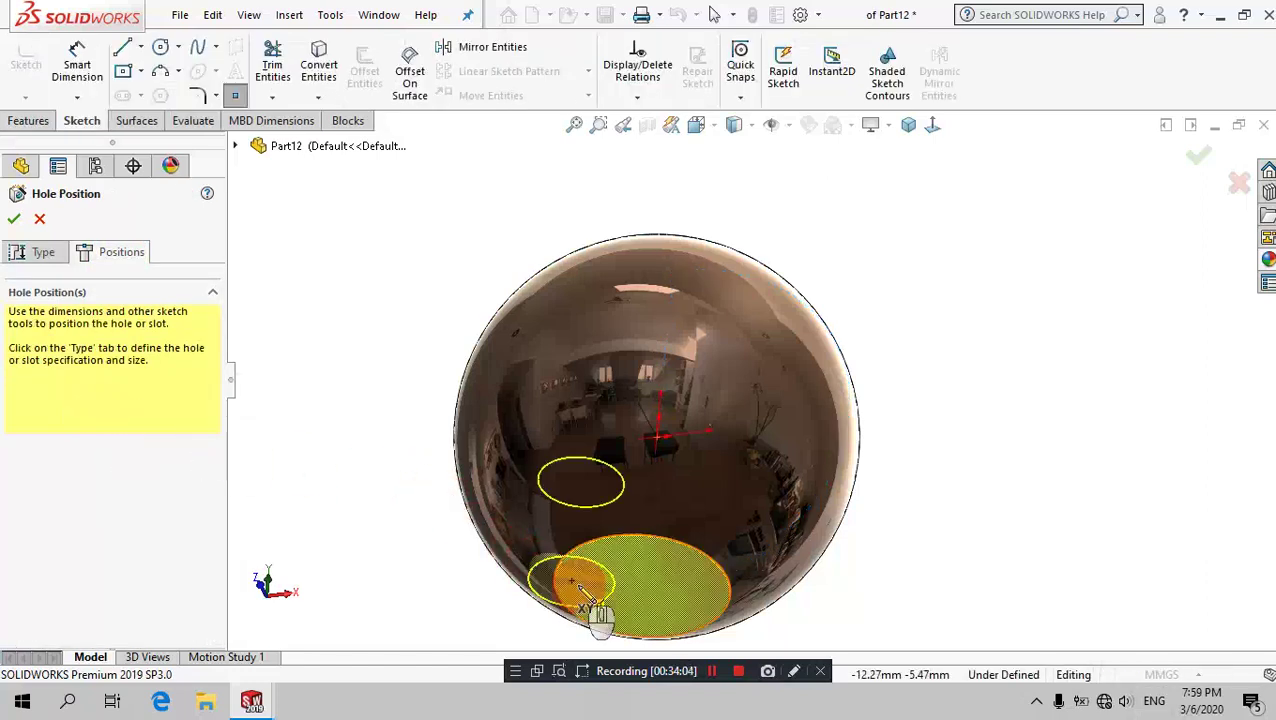
left_click(605, 583)
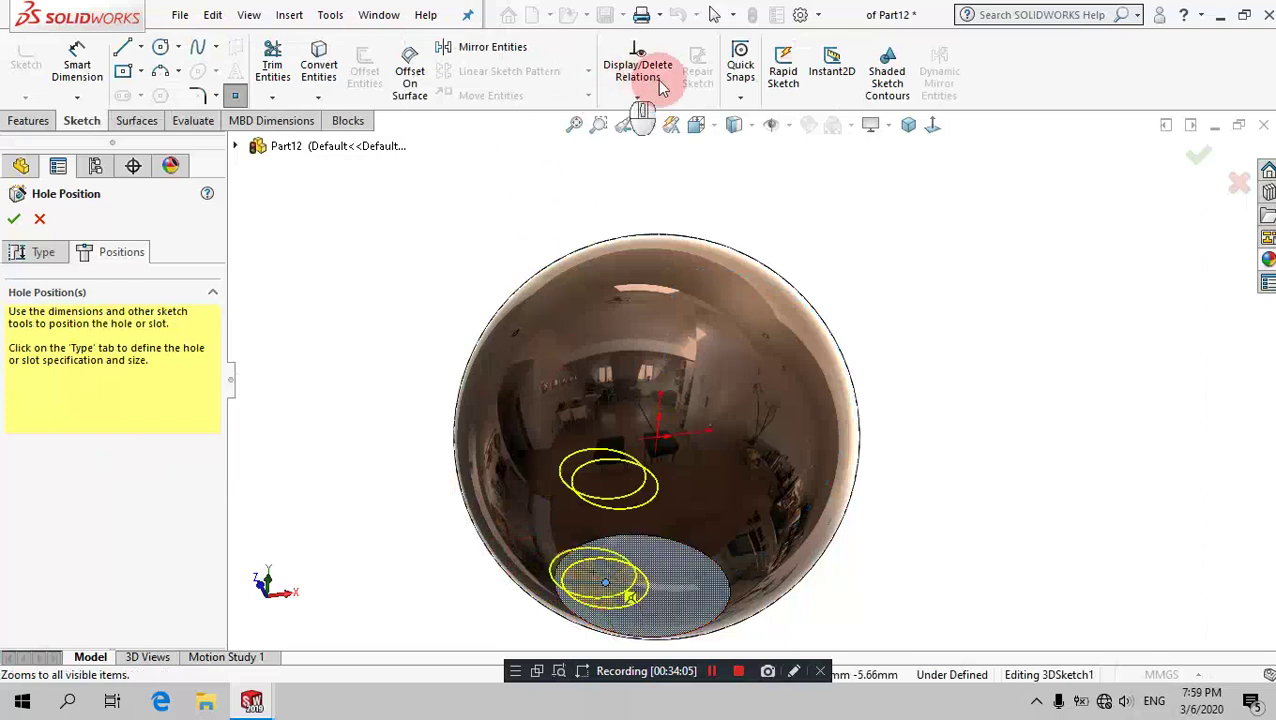
Step: Make the hole point concentric with the bottom face's circular edge and create the hole
left_click(640, 97)
left_click(668, 145)
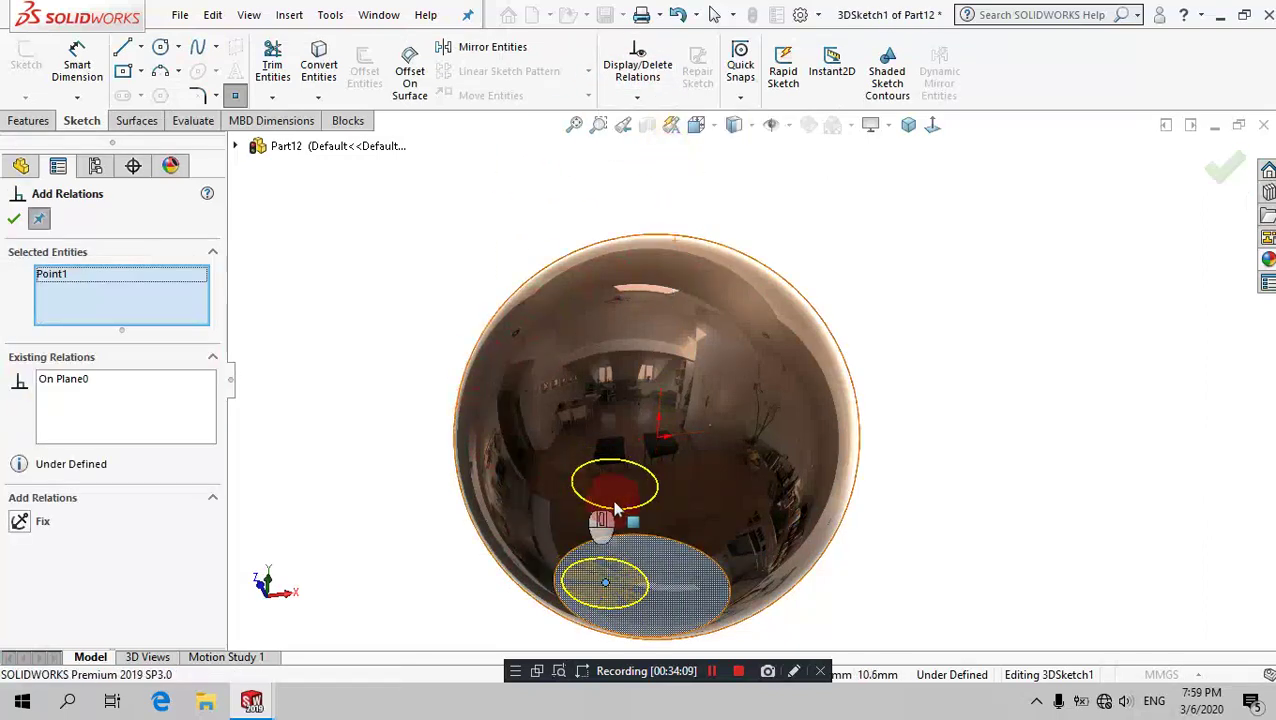
left_click(645, 541)
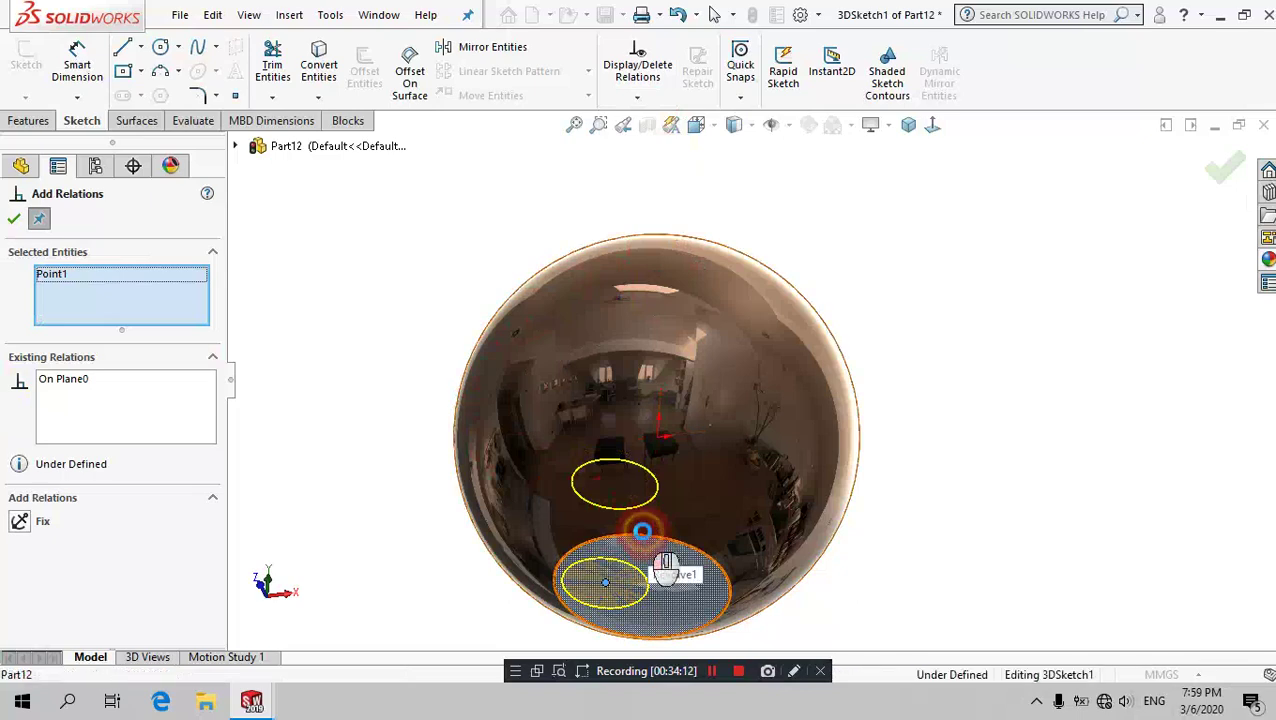
right_click(100, 278)
left_click(125, 325)
left_click(558, 522)
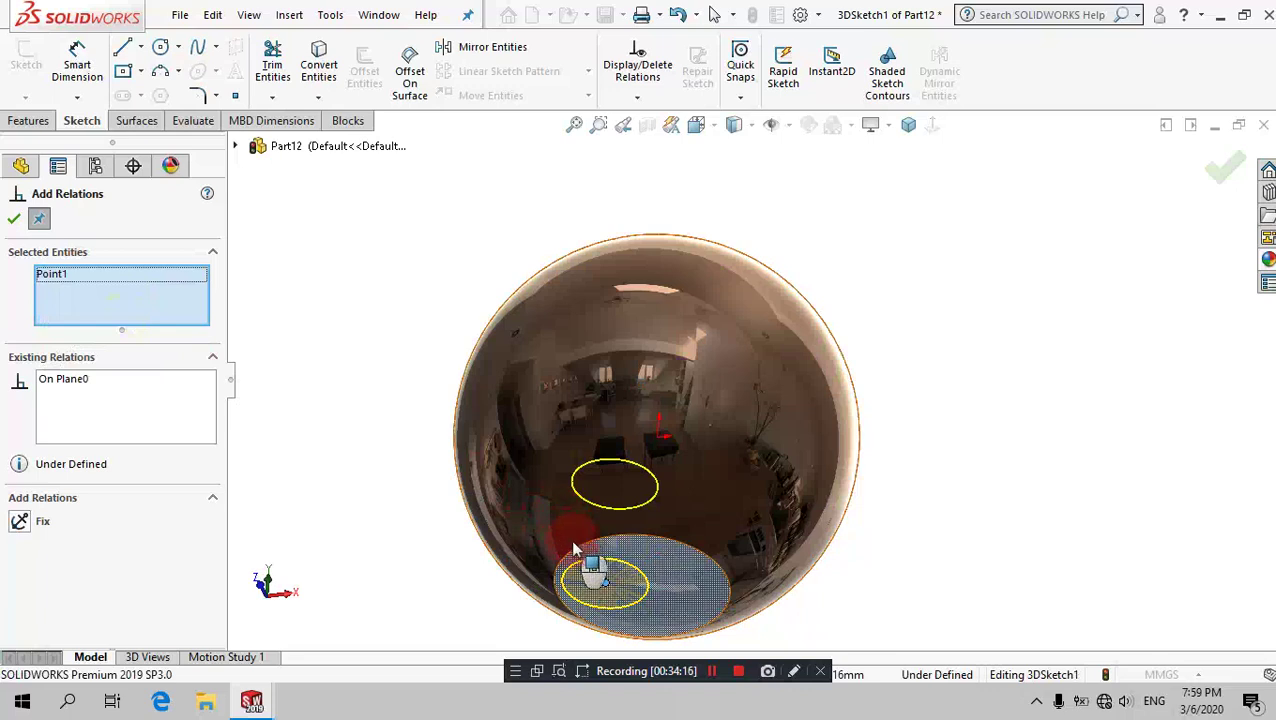
left_click(575, 553)
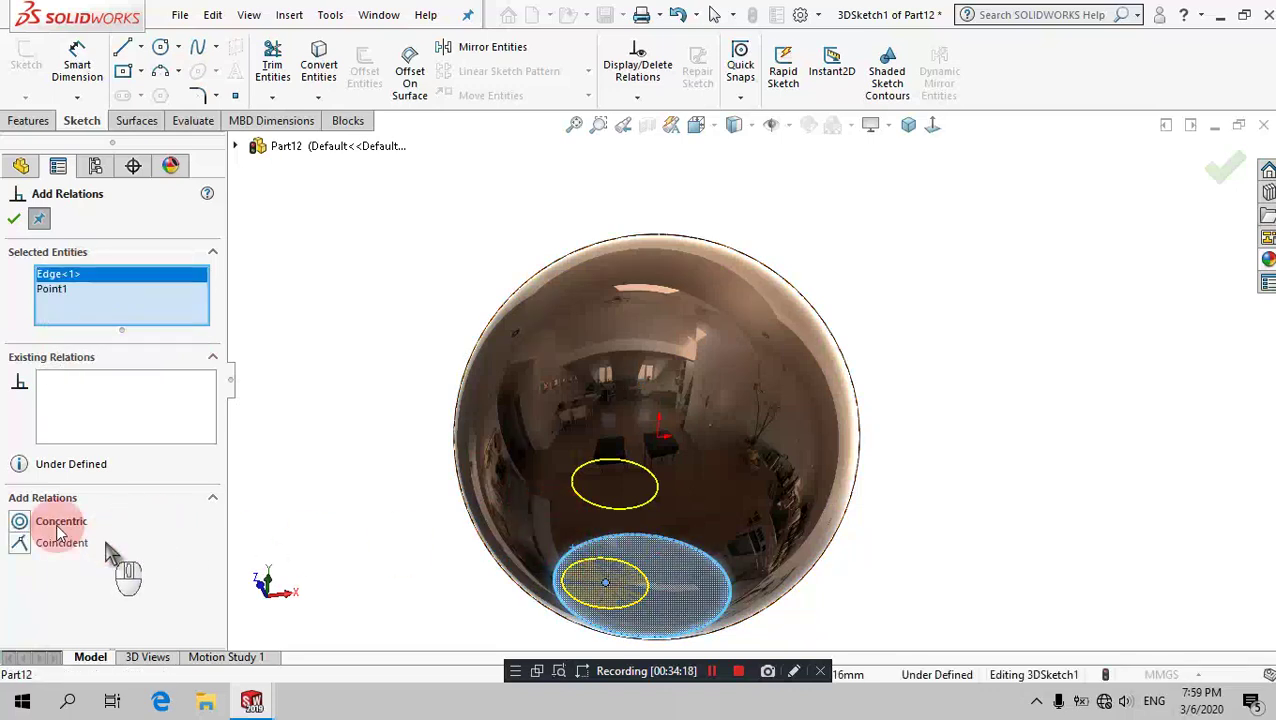
left_click(20, 523)
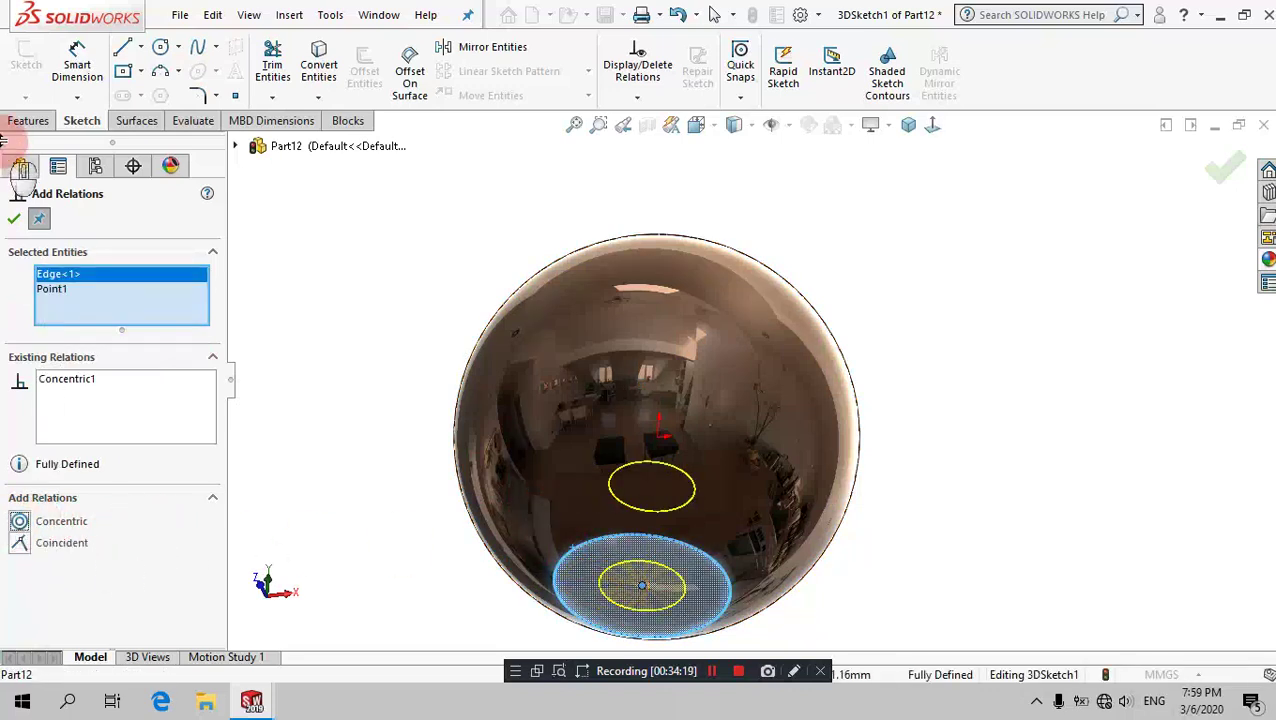
left_click(15, 221)
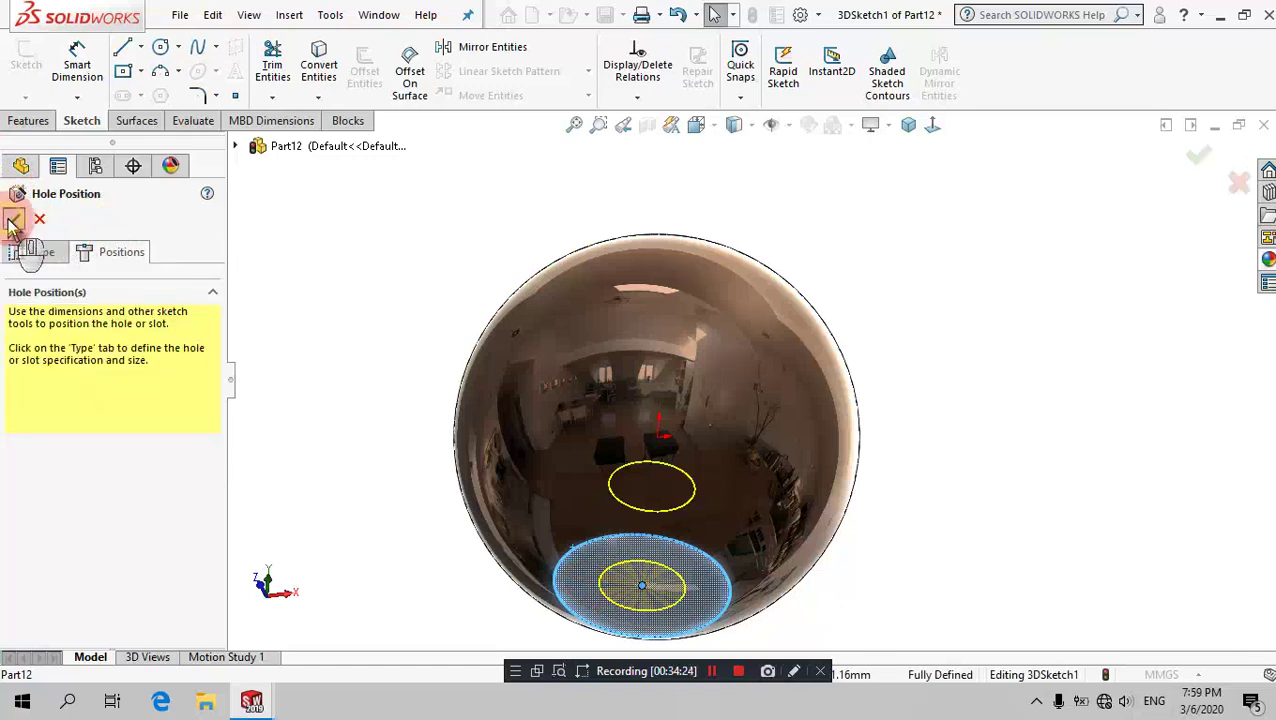
left_click(13, 222)
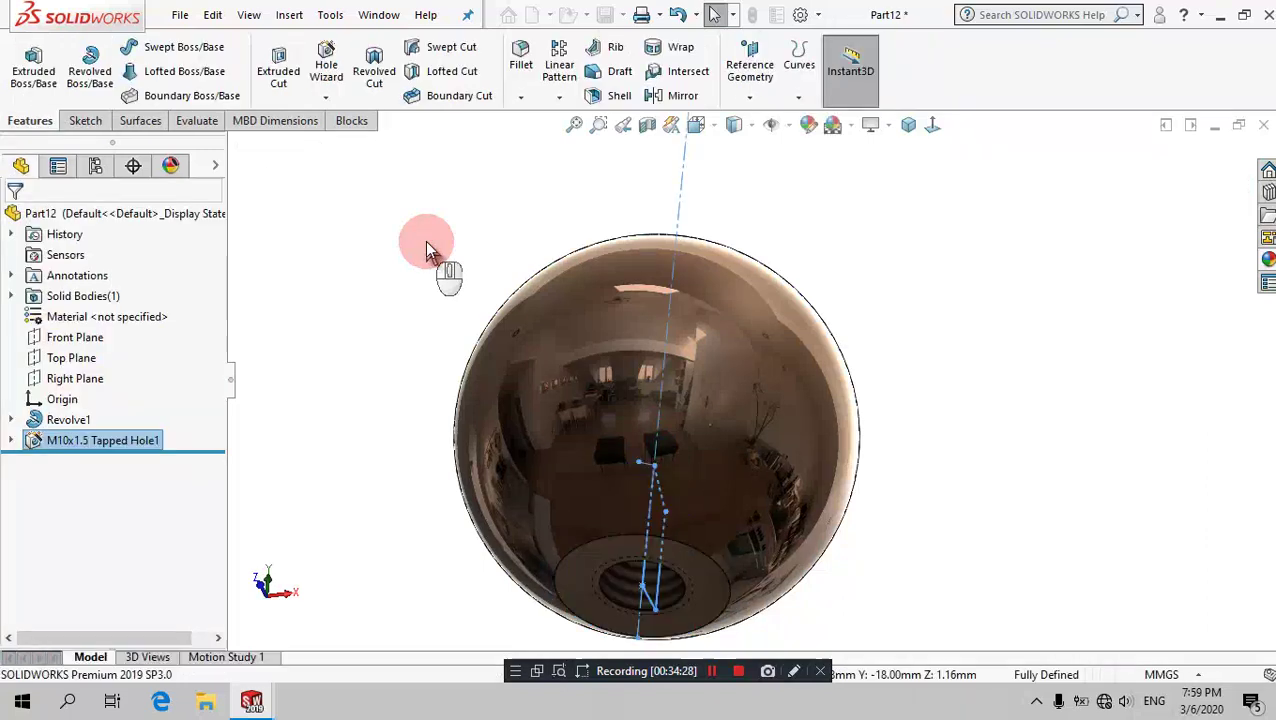
Step: Fit the ball in isometric view and save the part as 'Knob'
middle_click(425, 248)
middle_click(425, 248)
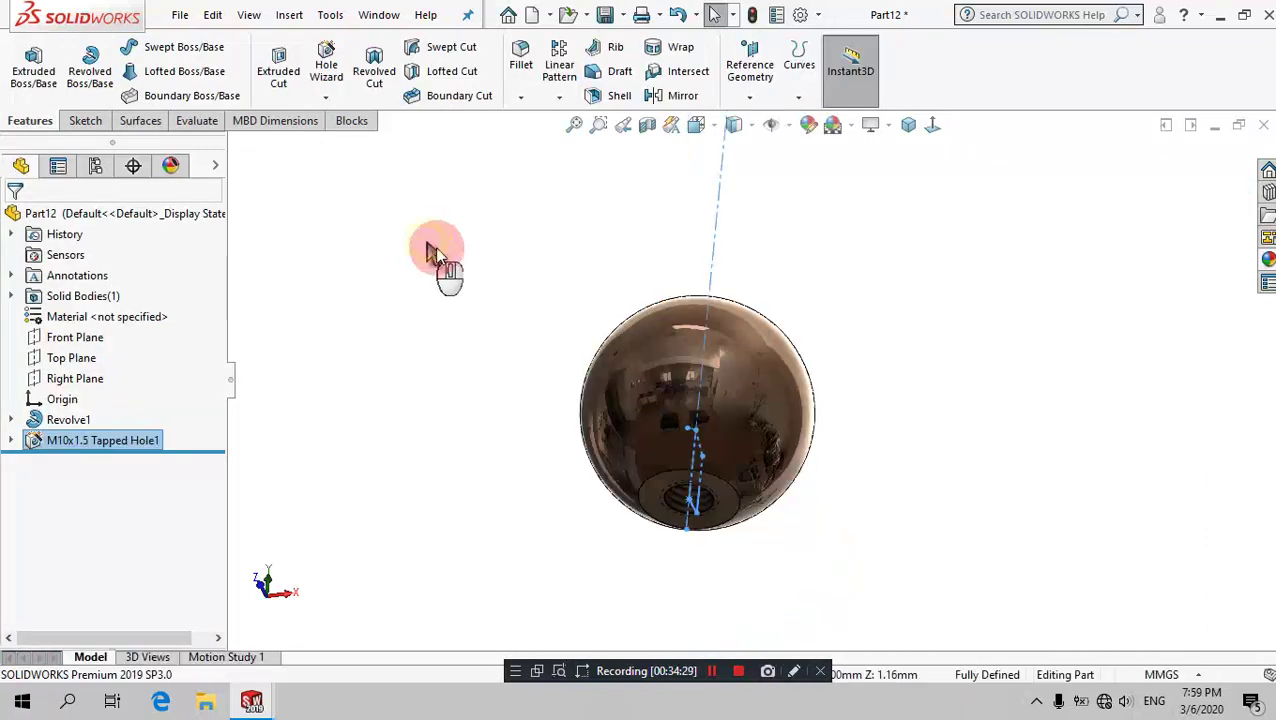
left_click(910, 127)
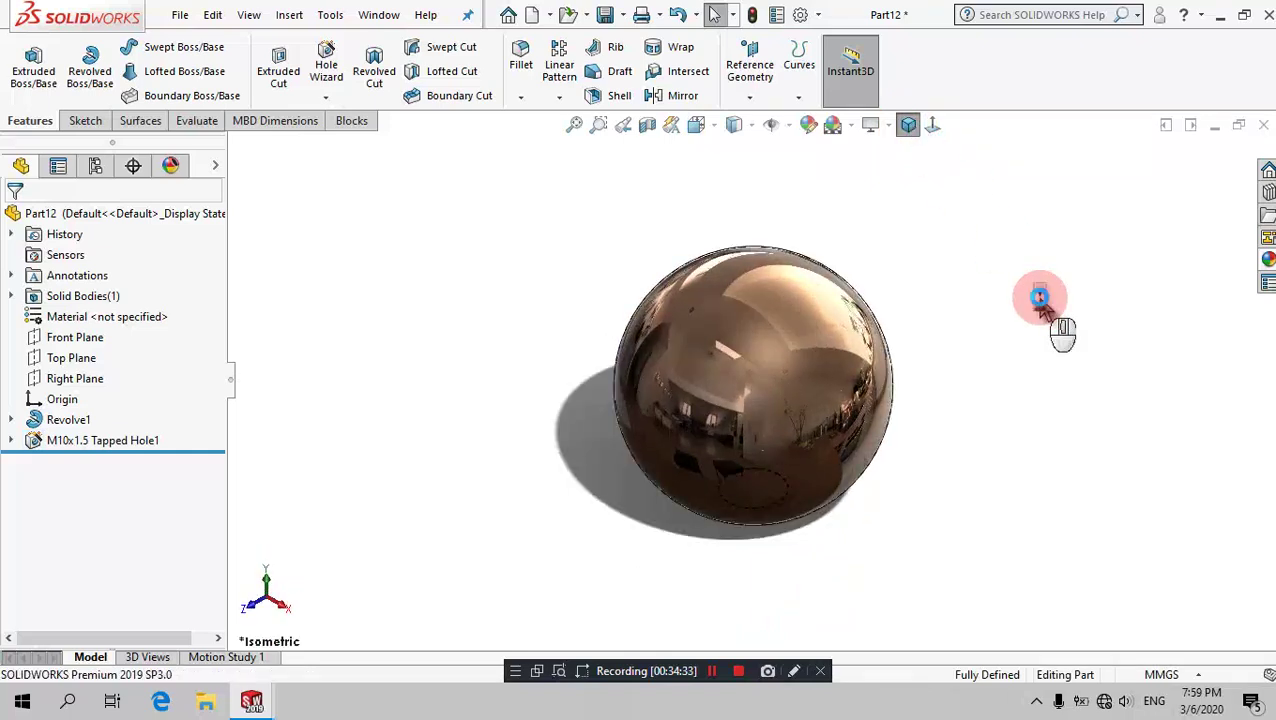
key("ctrl+s")
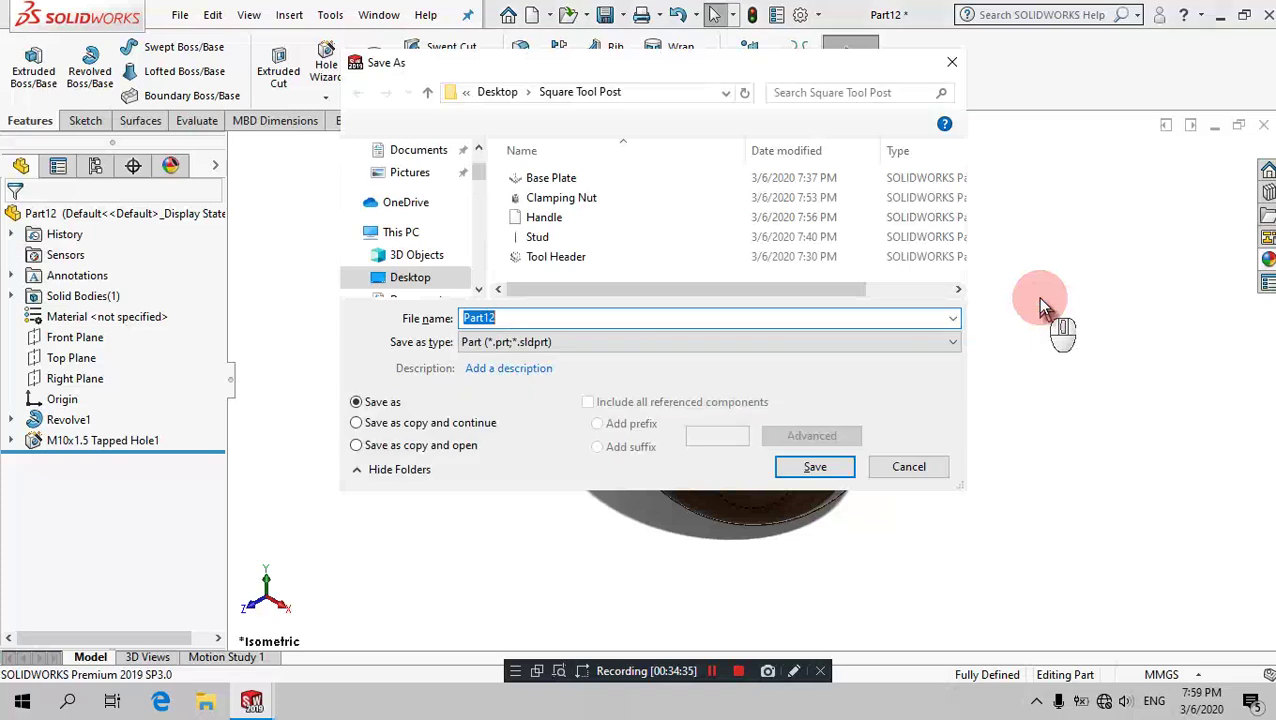
key("shift")
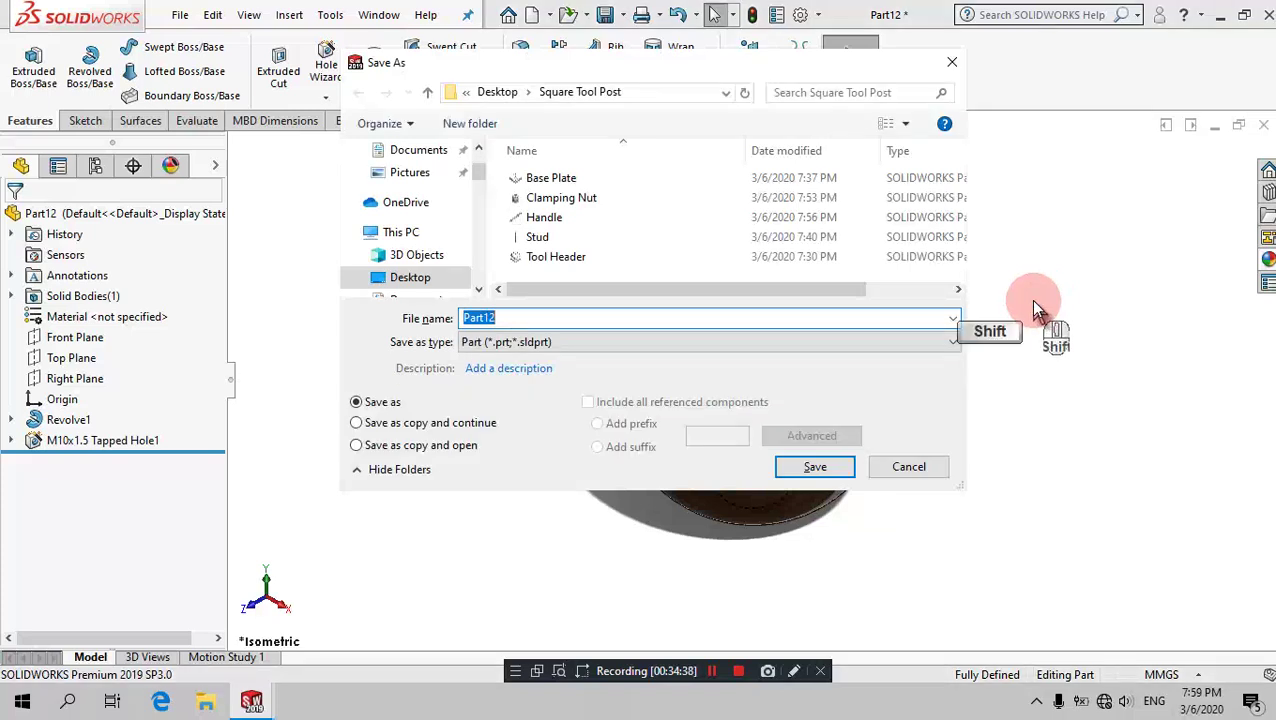
type("Knob")
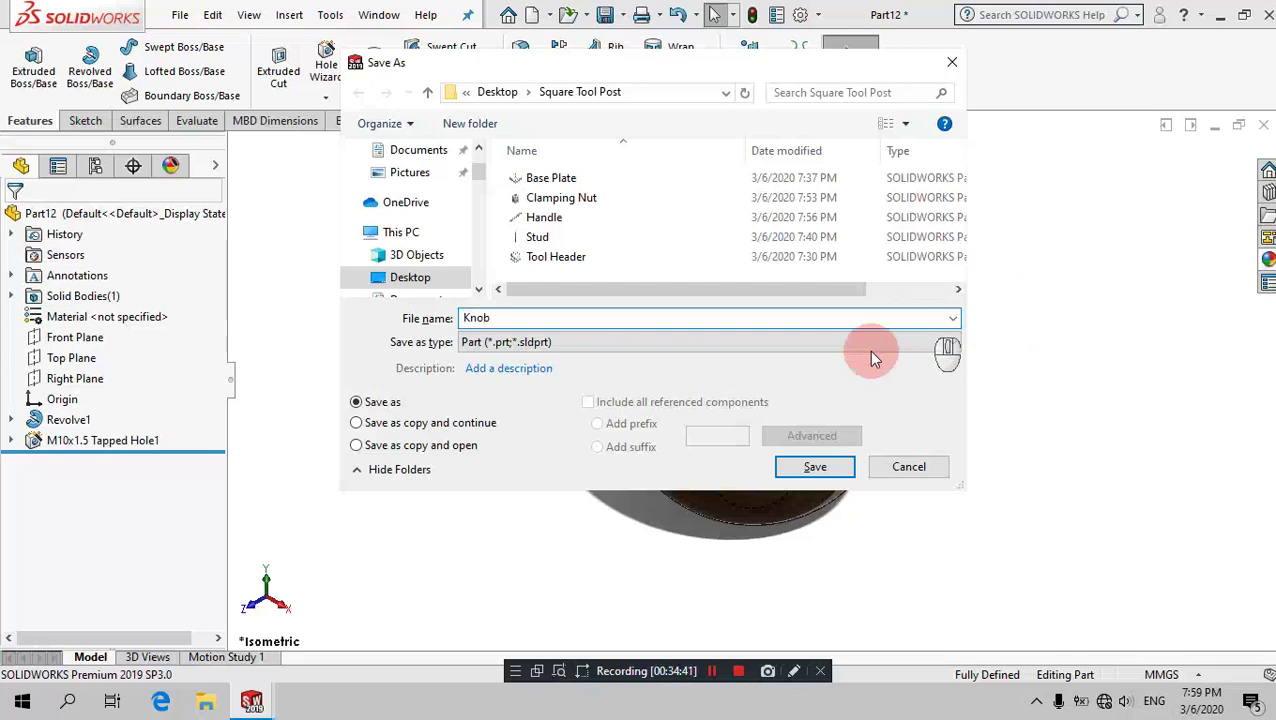
left_click(815, 467)
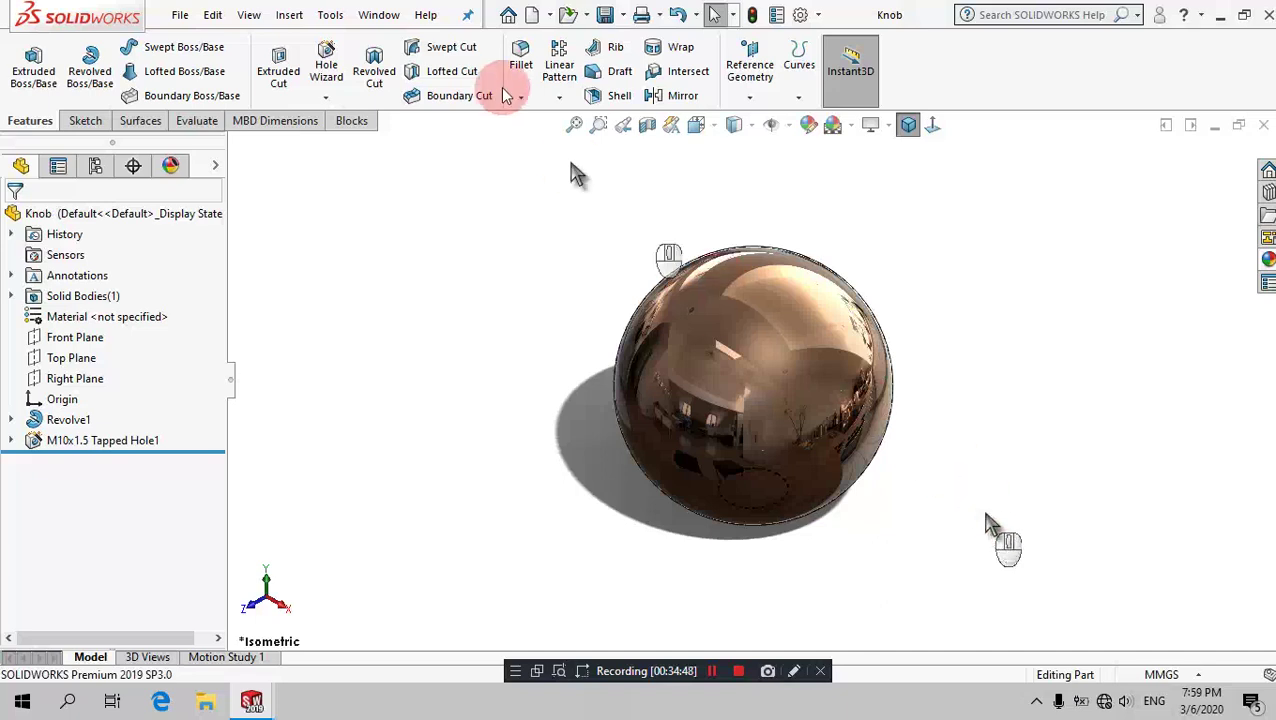
left_click(531, 17)
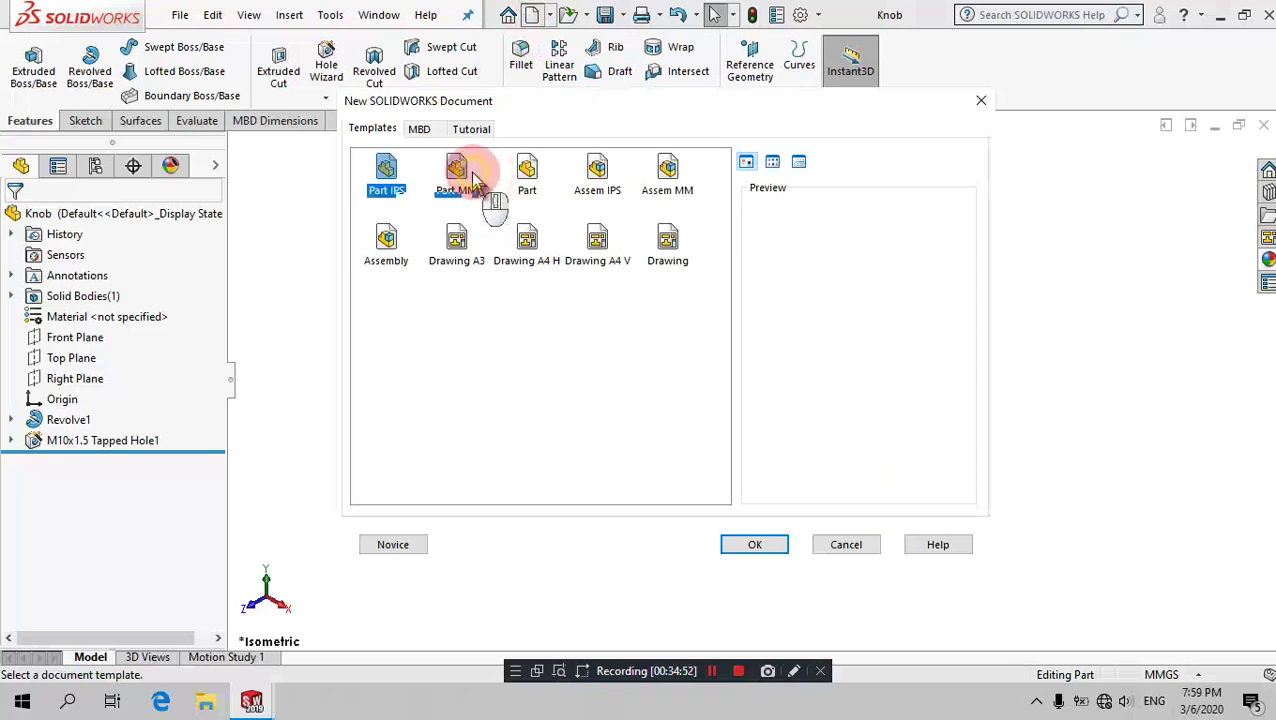
Step: Create a new Part MM document and begin a sketch on its Front Plane
left_click(472, 176)
left_click(752, 545)
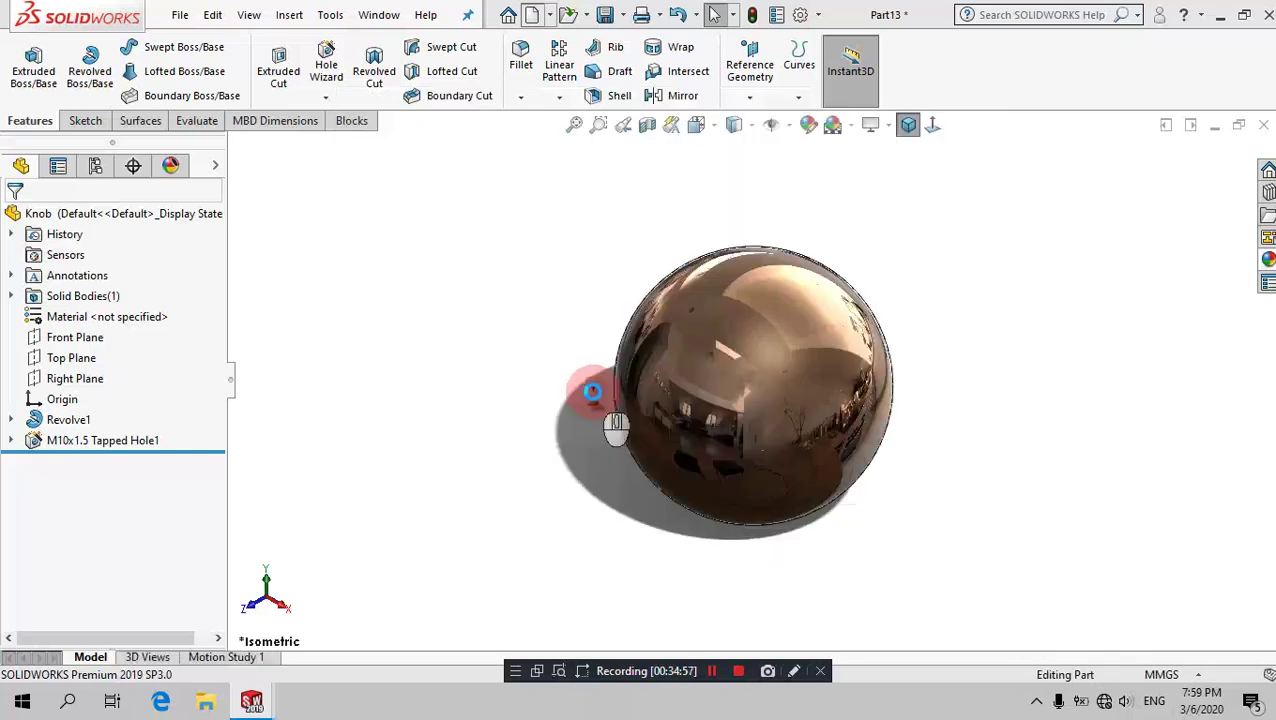
left_click(80, 121)
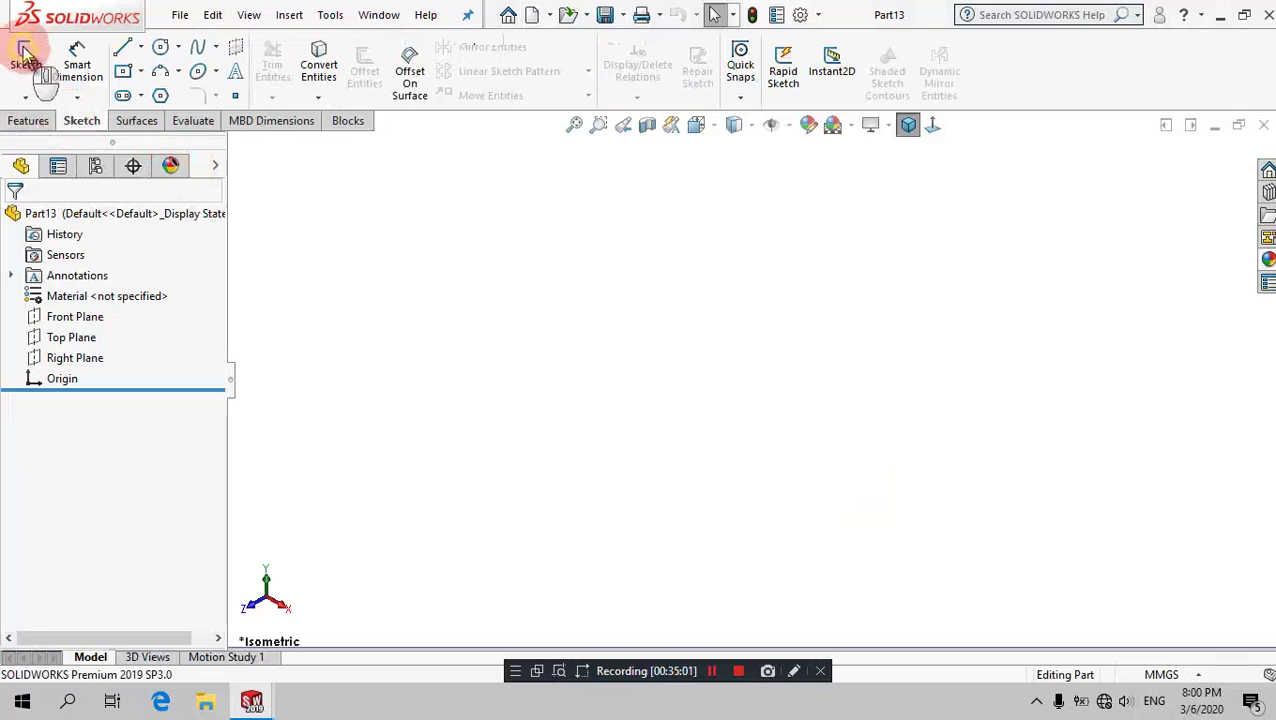
left_click(25, 50)
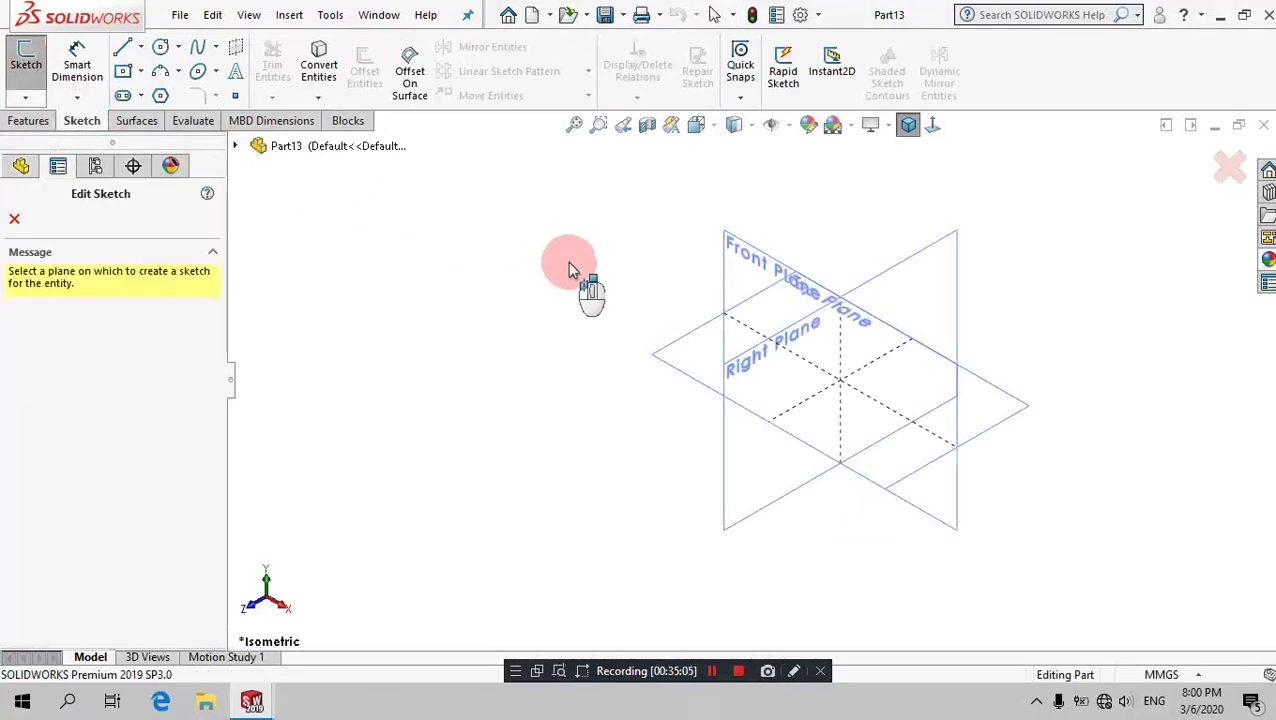
left_click(724, 243)
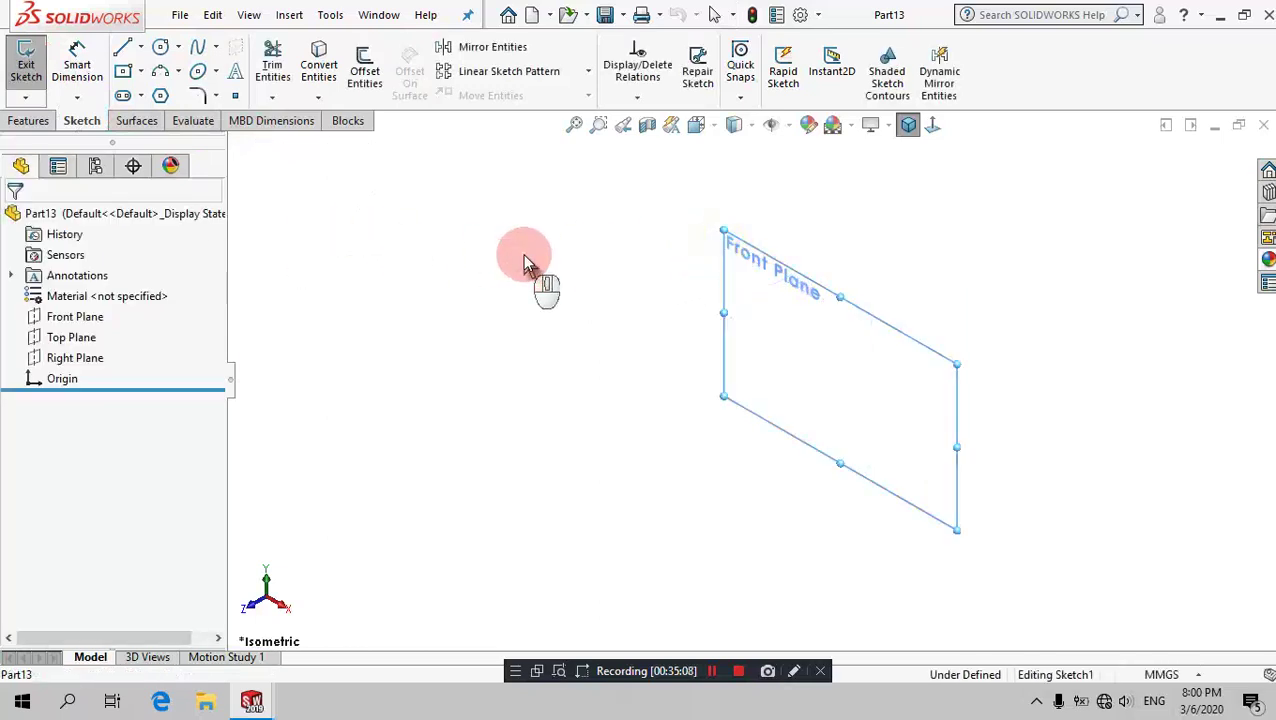
left_click(124, 55)
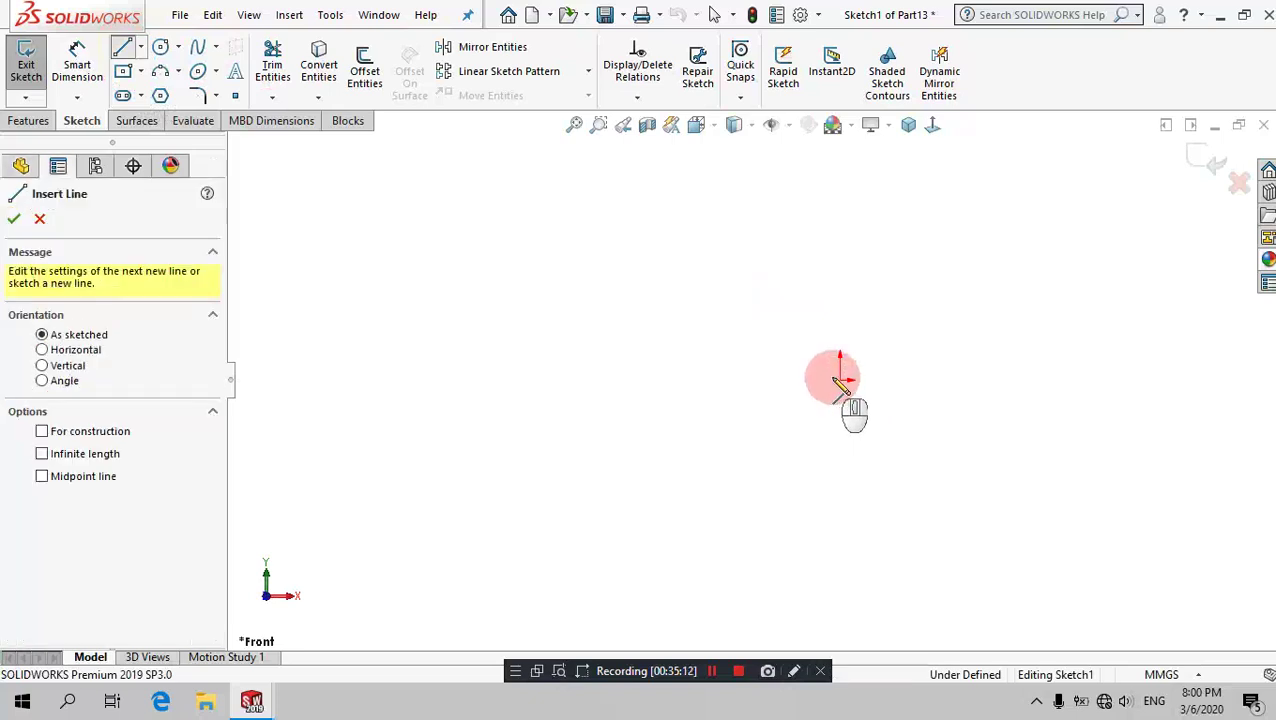
Step: Draw a closed stepped outline of lines from the origin up, across, down and back
left_click_drag(840, 383, 829, 165)
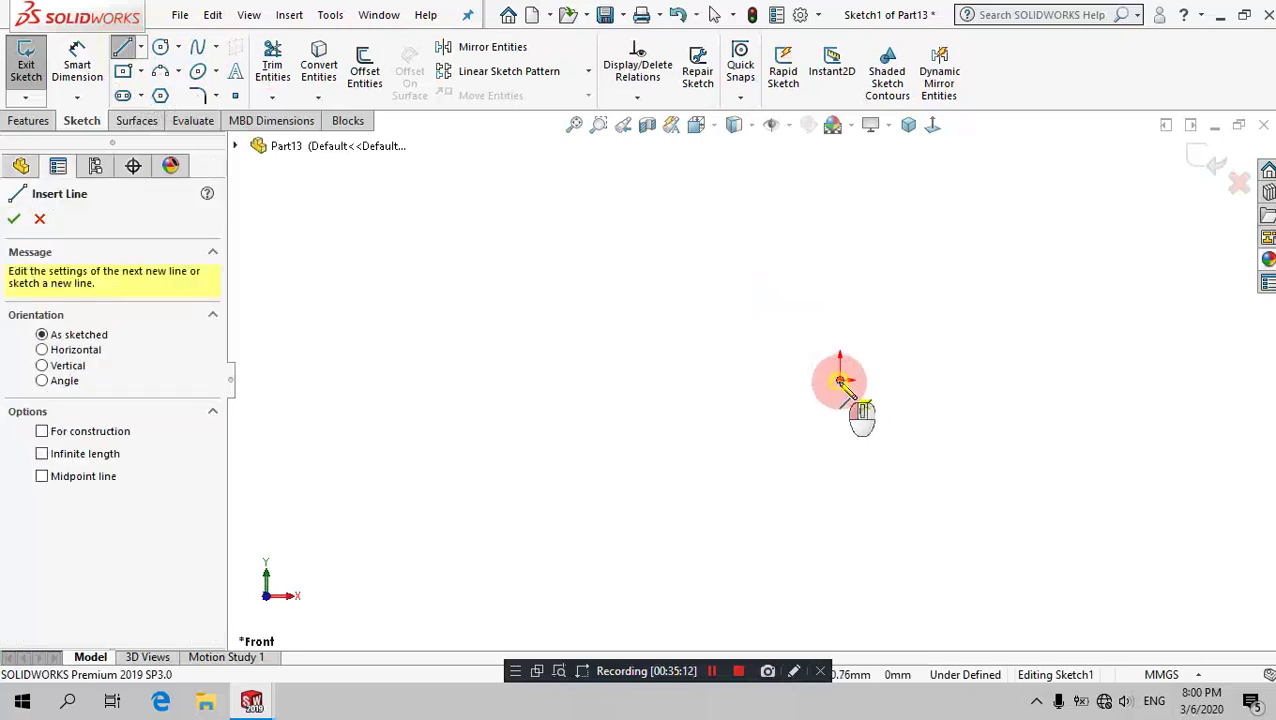
left_click(840, 158)
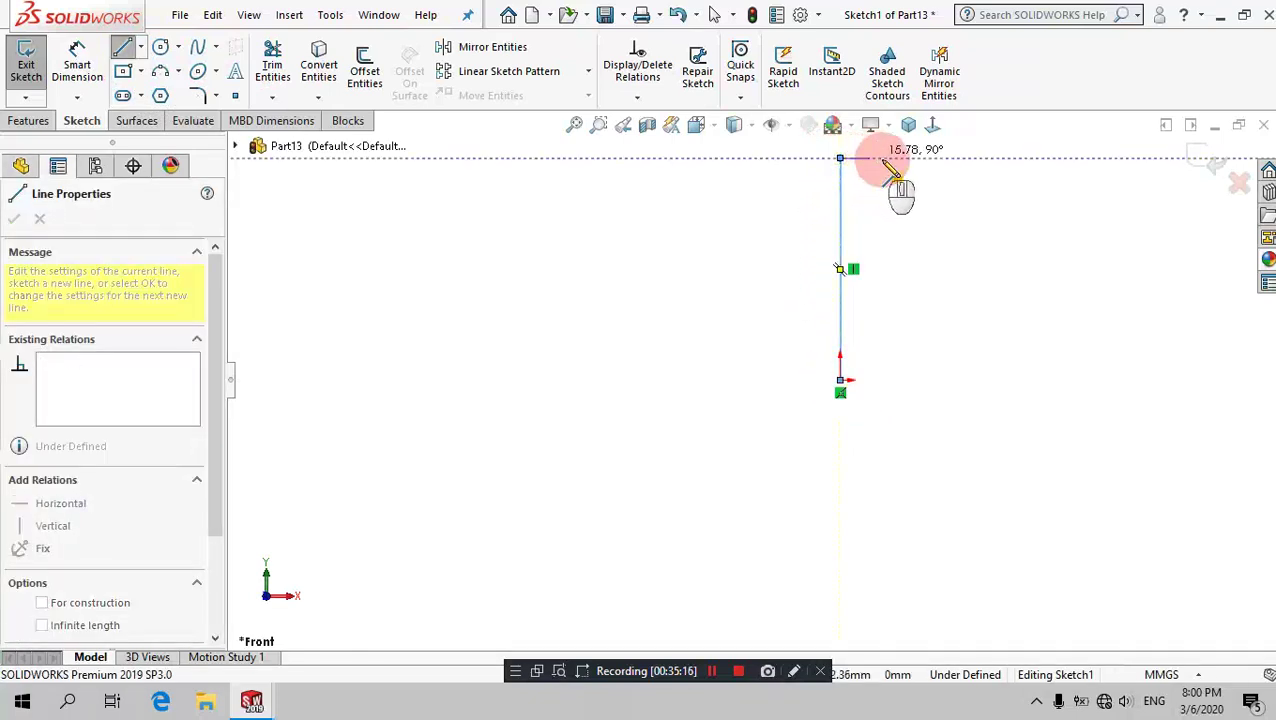
left_click(882, 158)
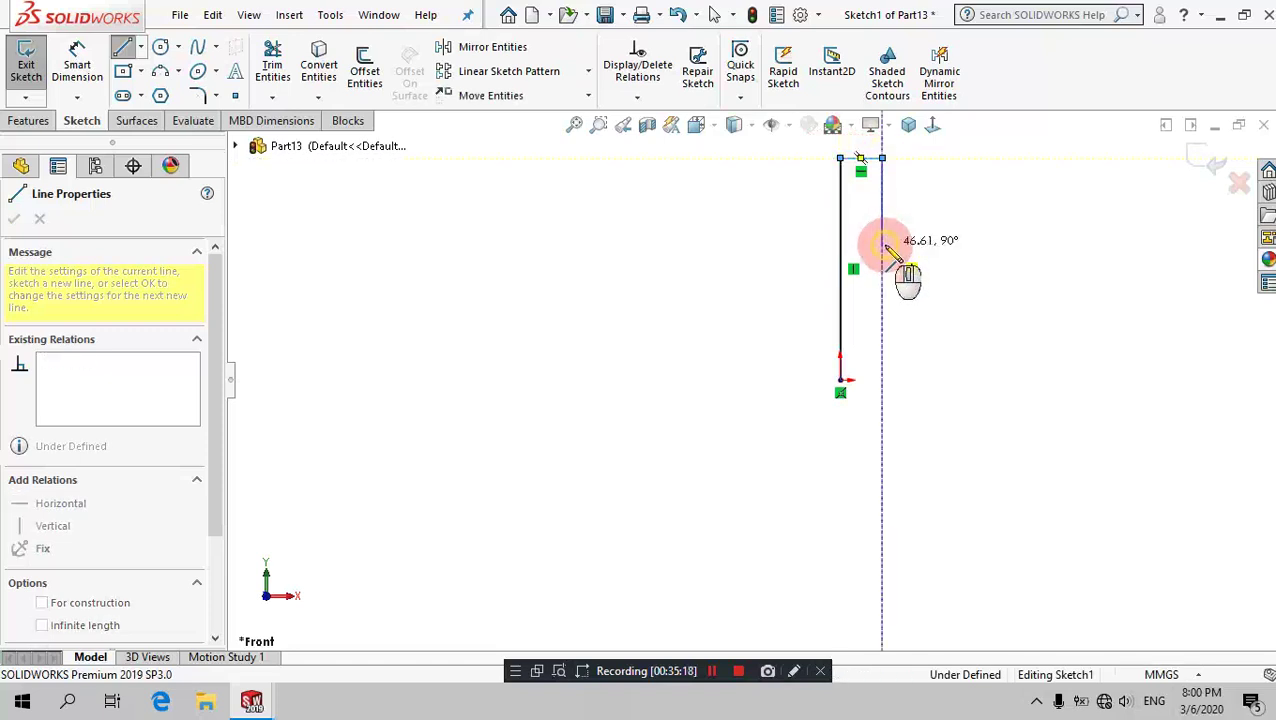
left_click(875, 243)
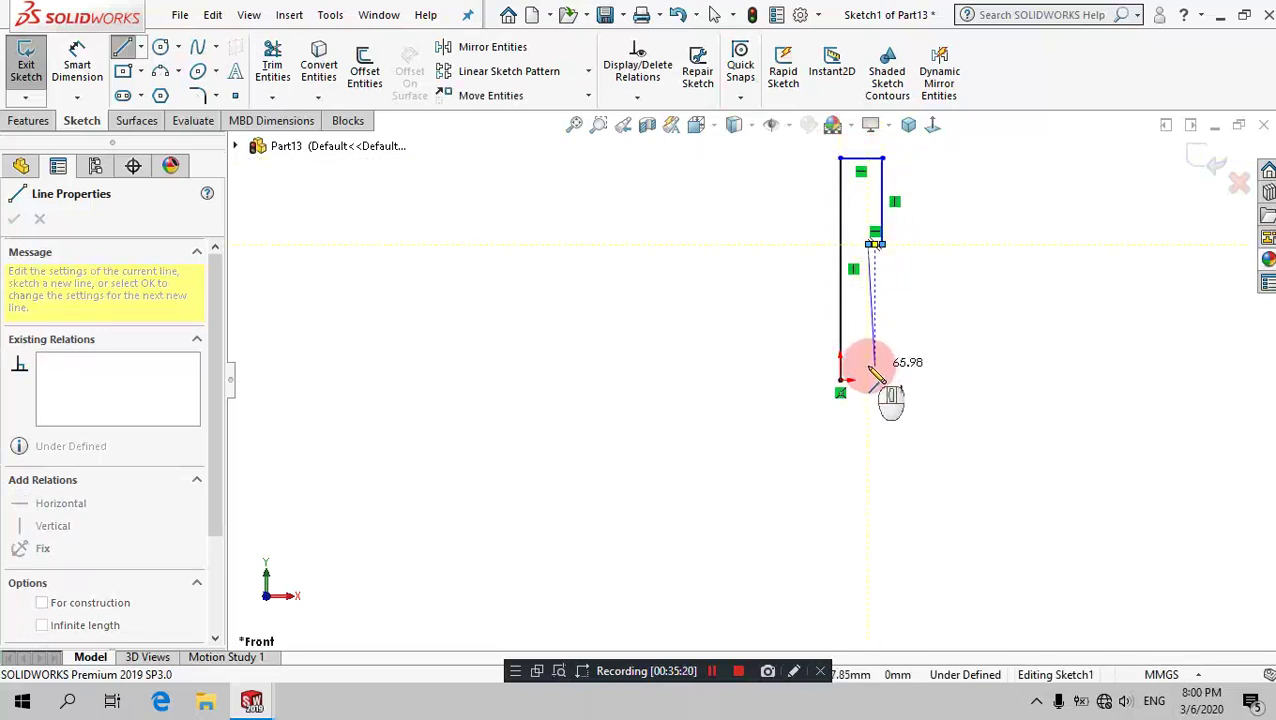
left_click(864, 363)
left_click(861, 380)
left_click(840, 380)
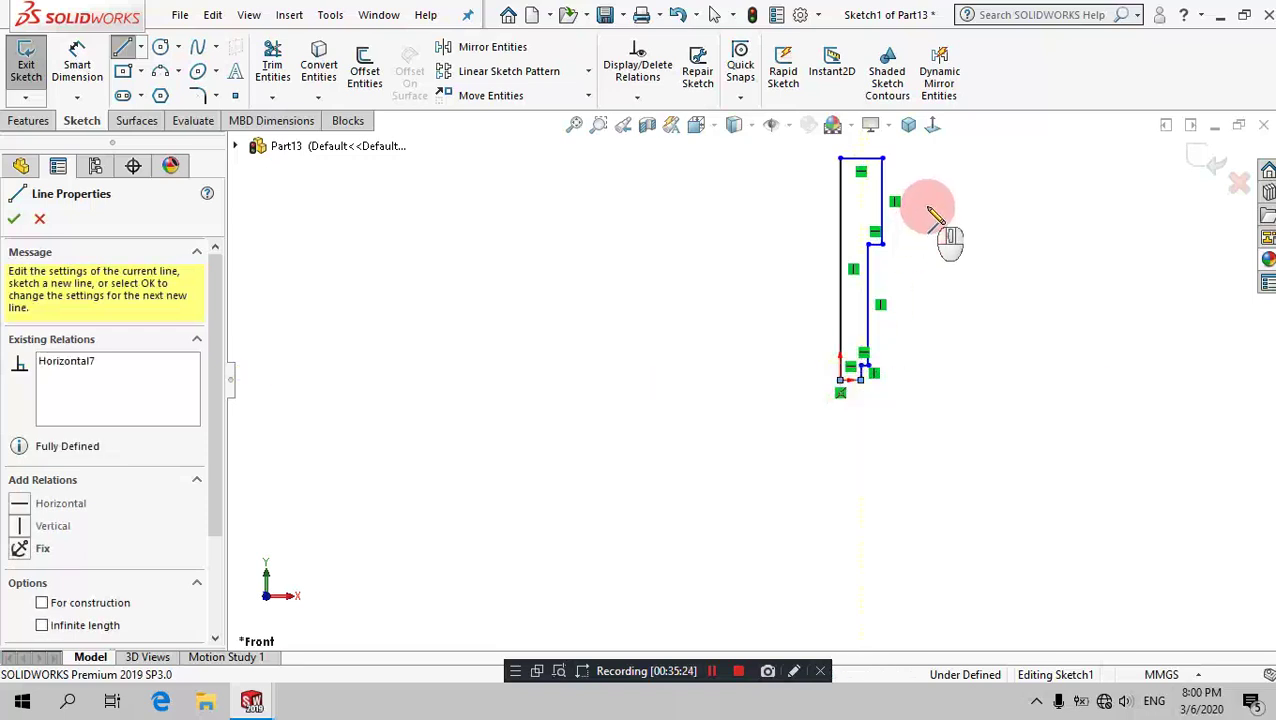
middle_click(924, 207)
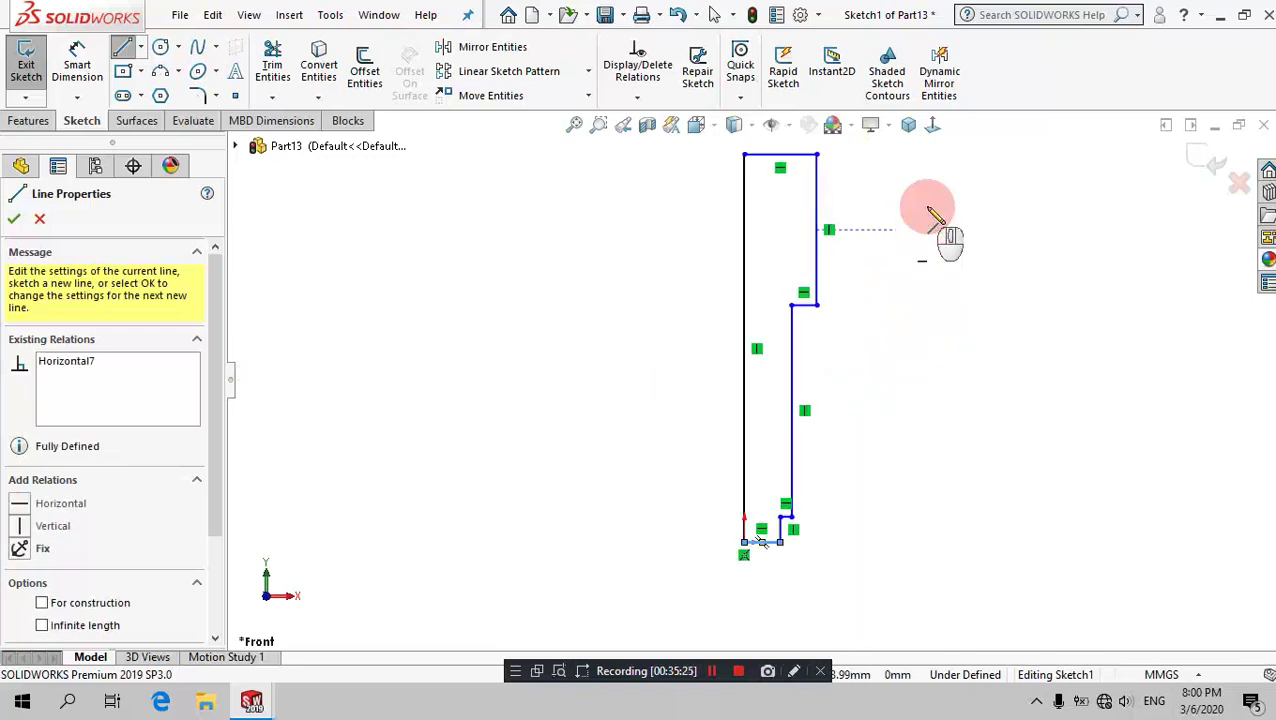
left_click(84, 66)
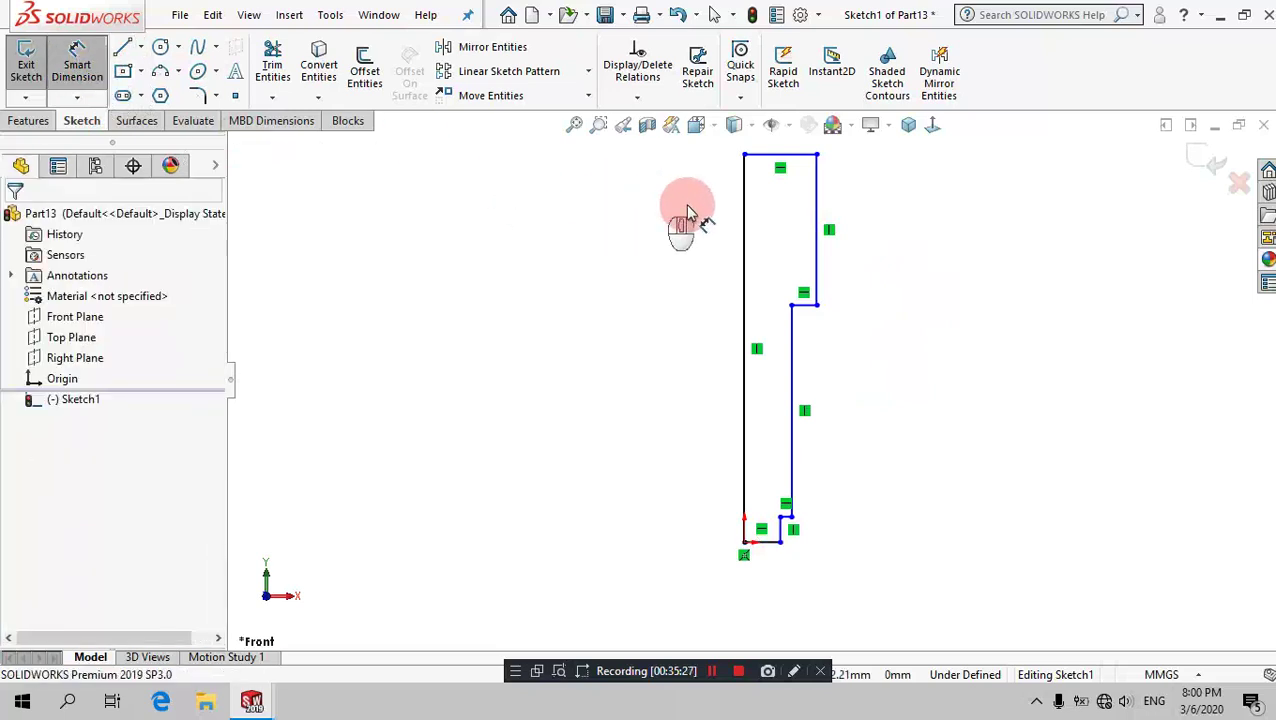
Step: Dimension the left vertical line to a 75 mm overall height
left_click(743, 275)
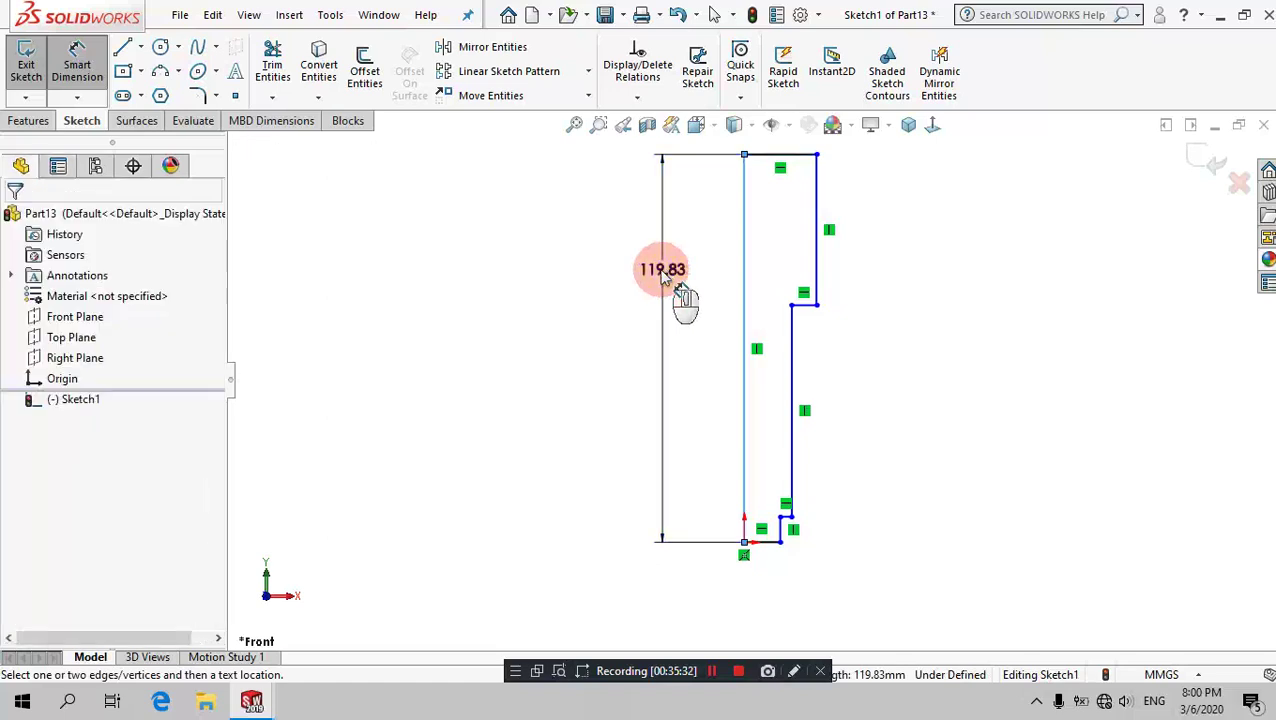
left_click(662, 272)
type("75")
key("Return")
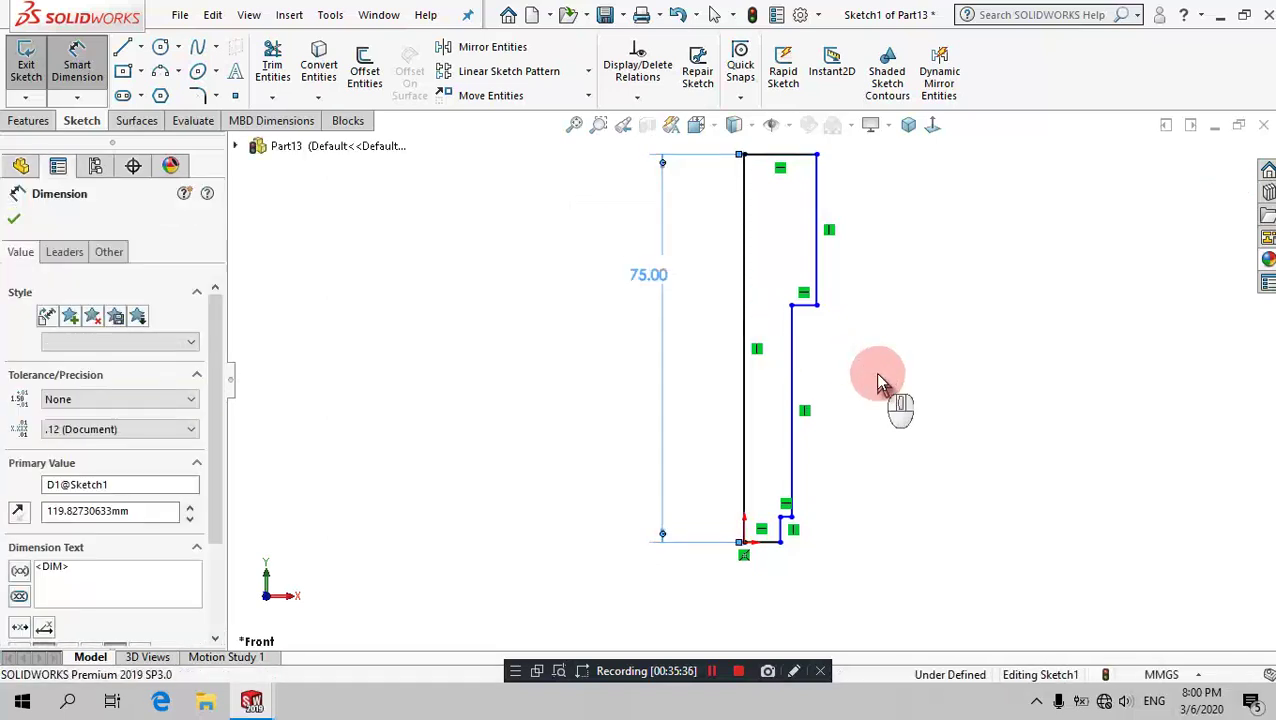
Step: Dimension the upper step height to 57 mm and dismiss the resource monitor notification
left_click(779, 541)
left_click(817, 306)
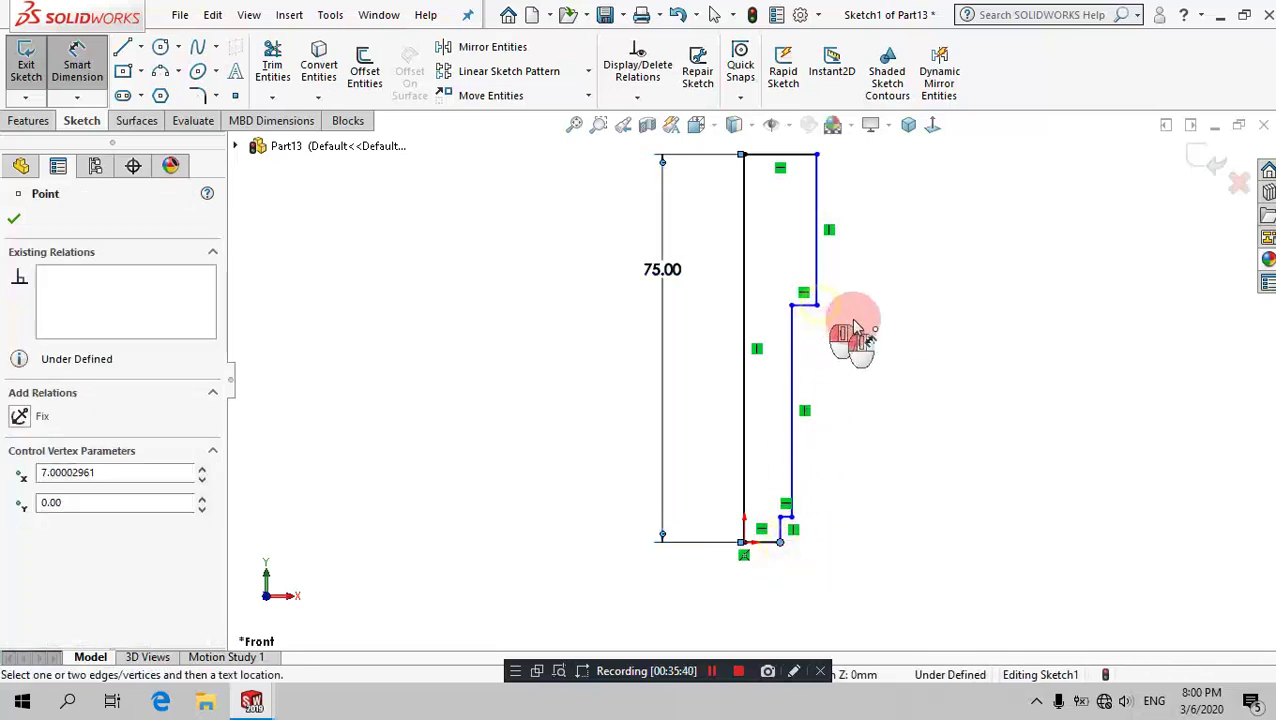
left_click(898, 338)
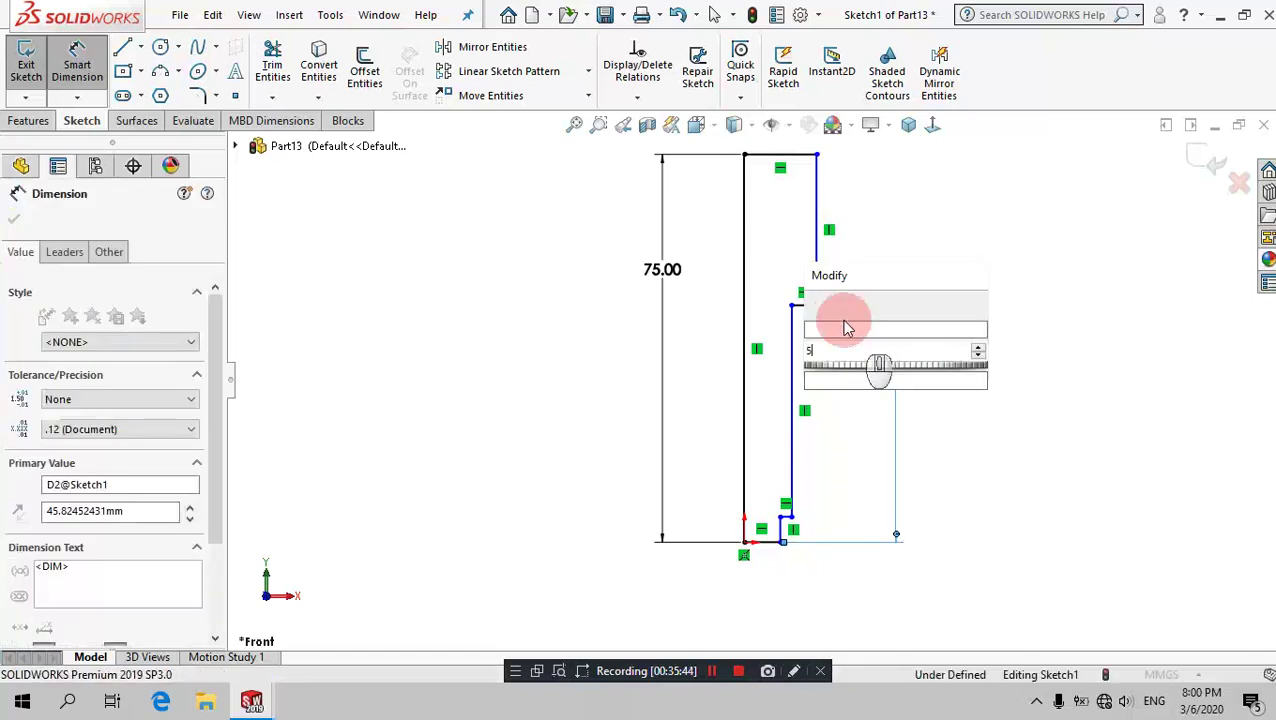
type("57")
left_click(1020, 475)
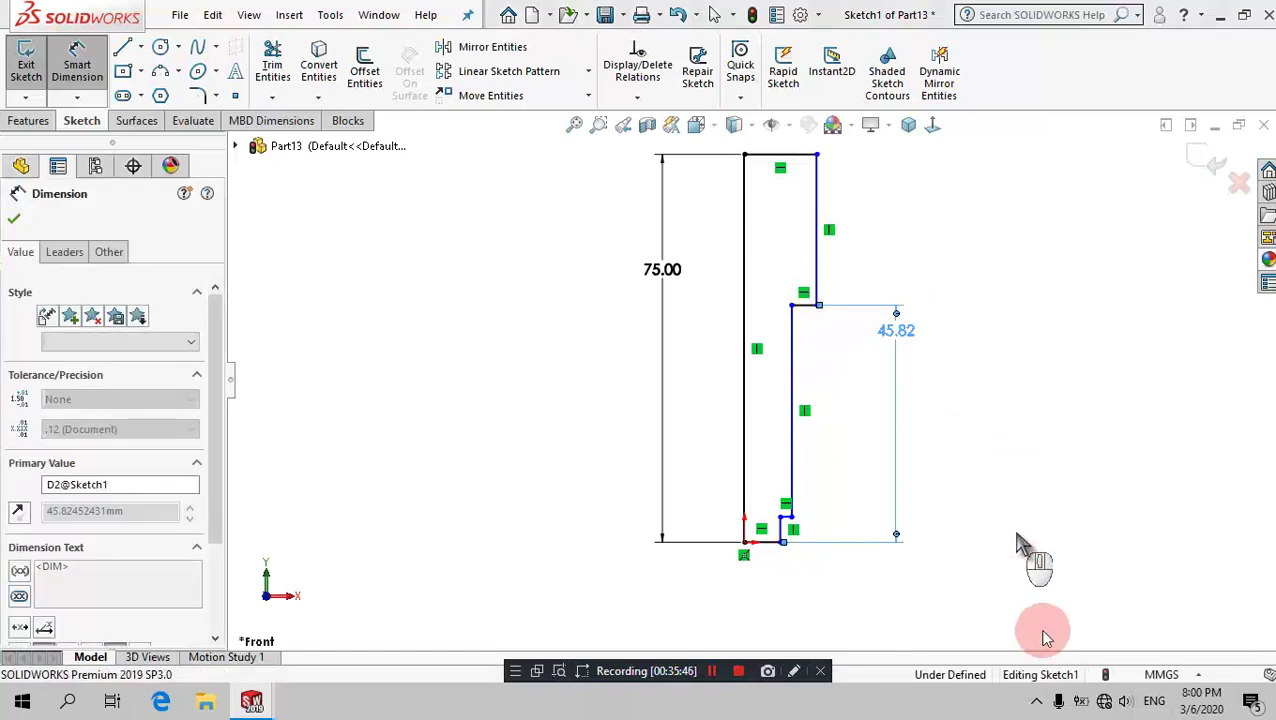
left_click(1038, 704)
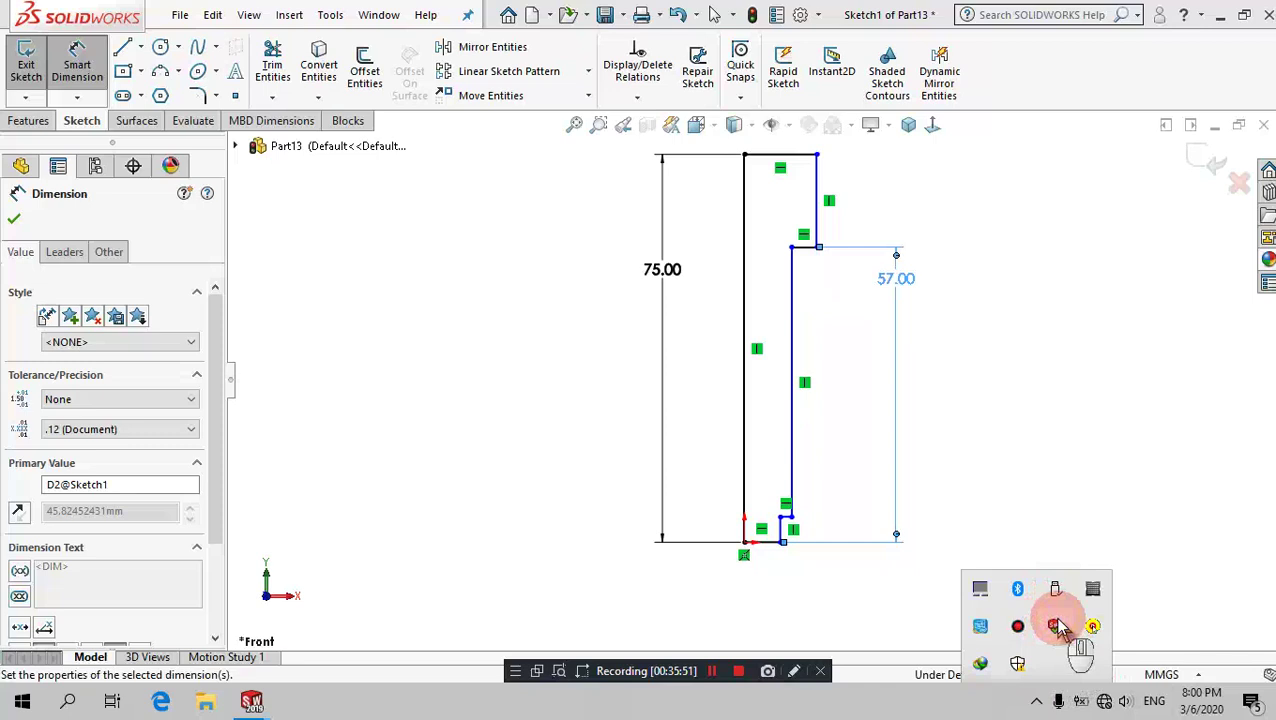
left_click(982, 662)
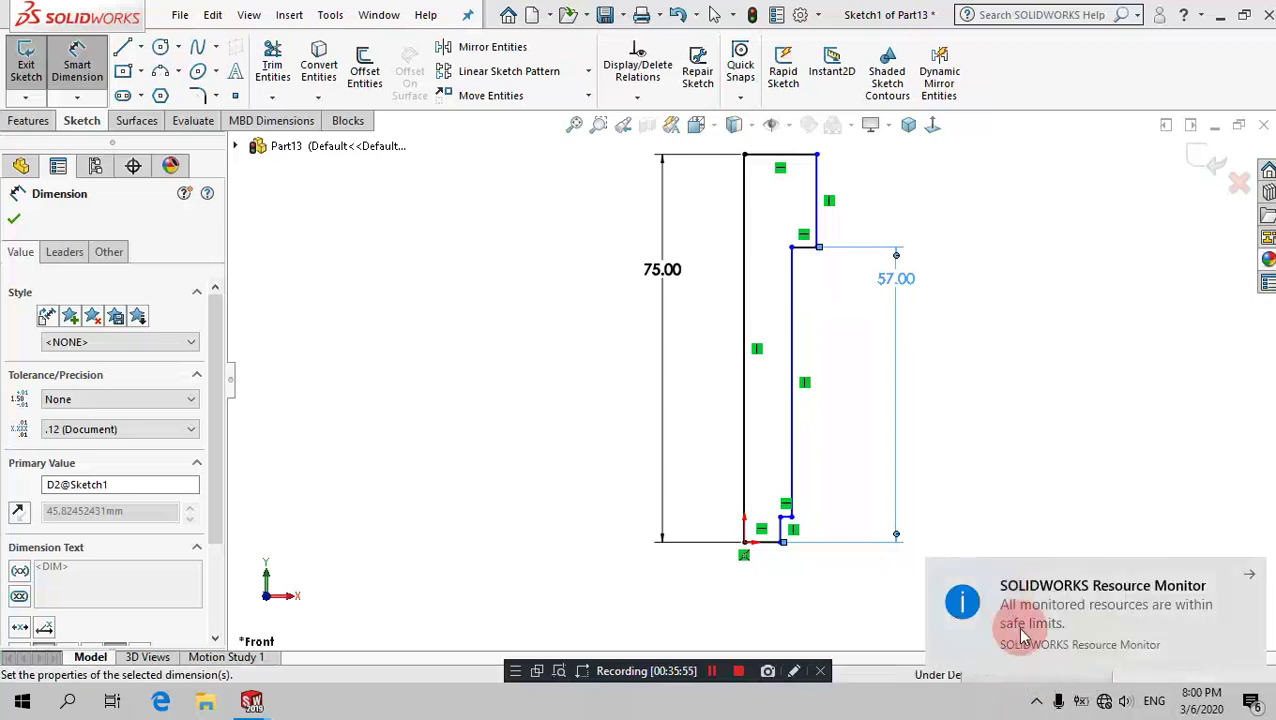
left_click(1015, 425)
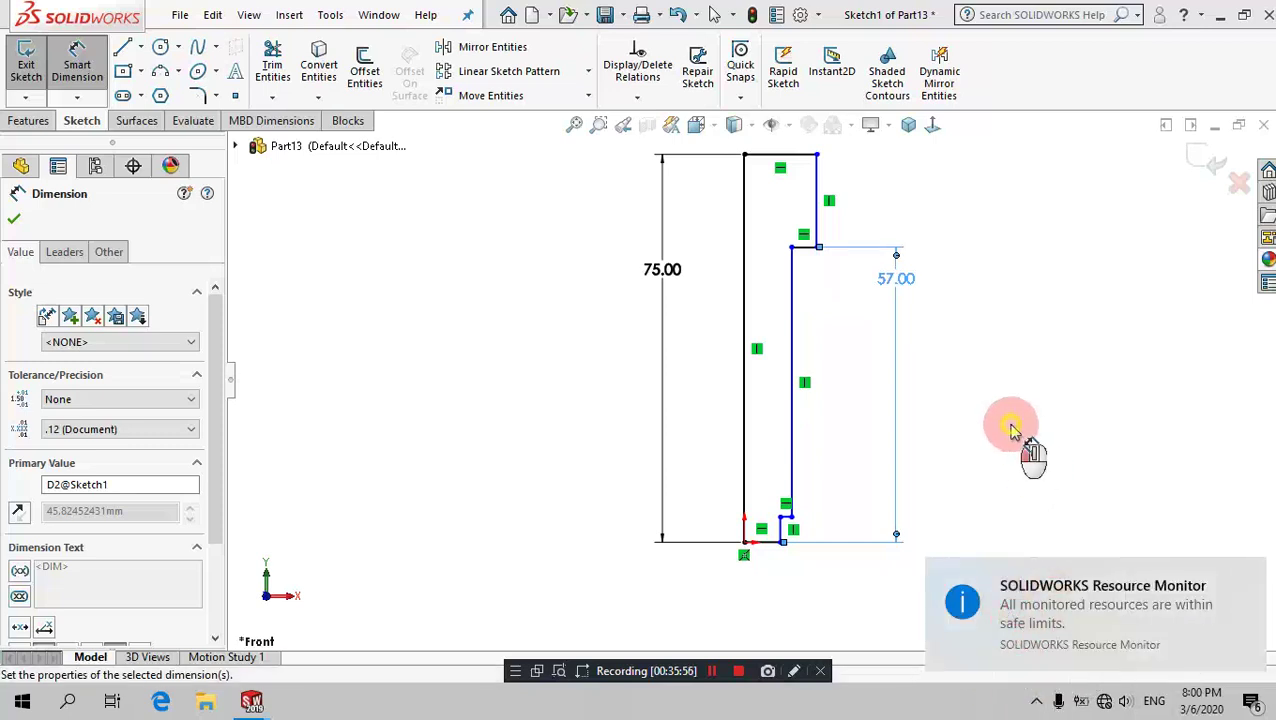
left_click(1231, 577)
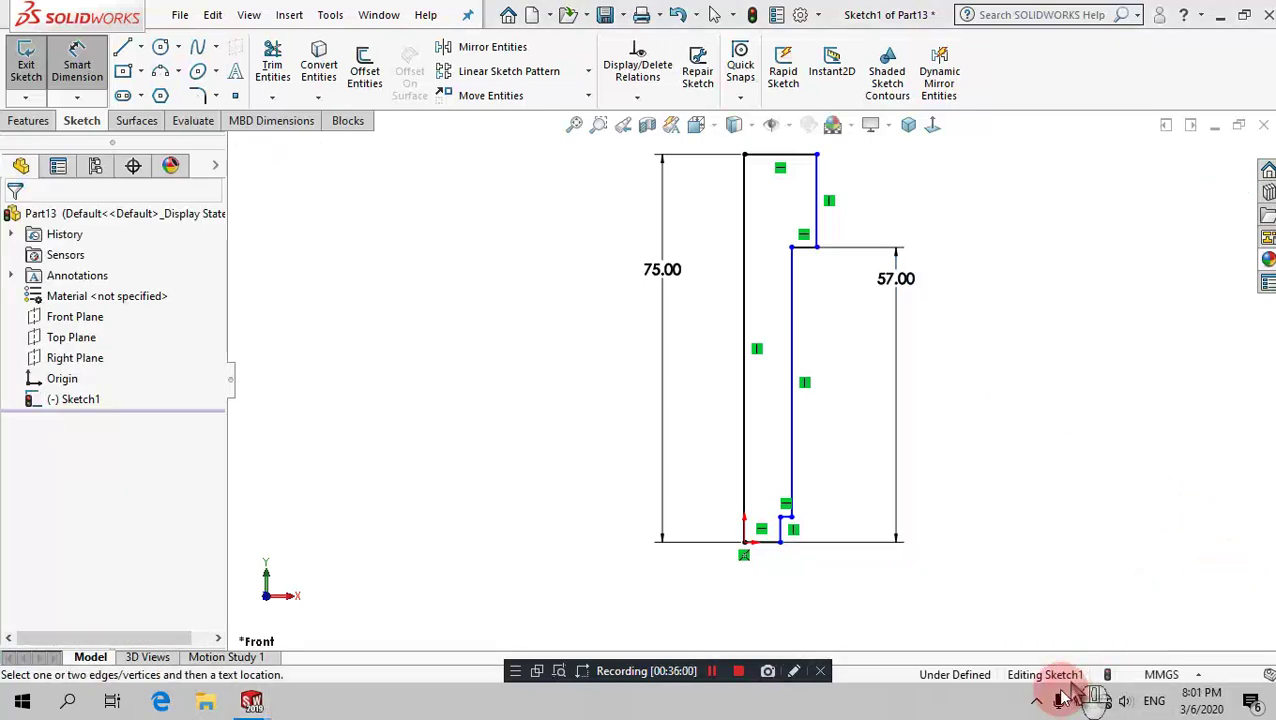
left_click(1038, 702)
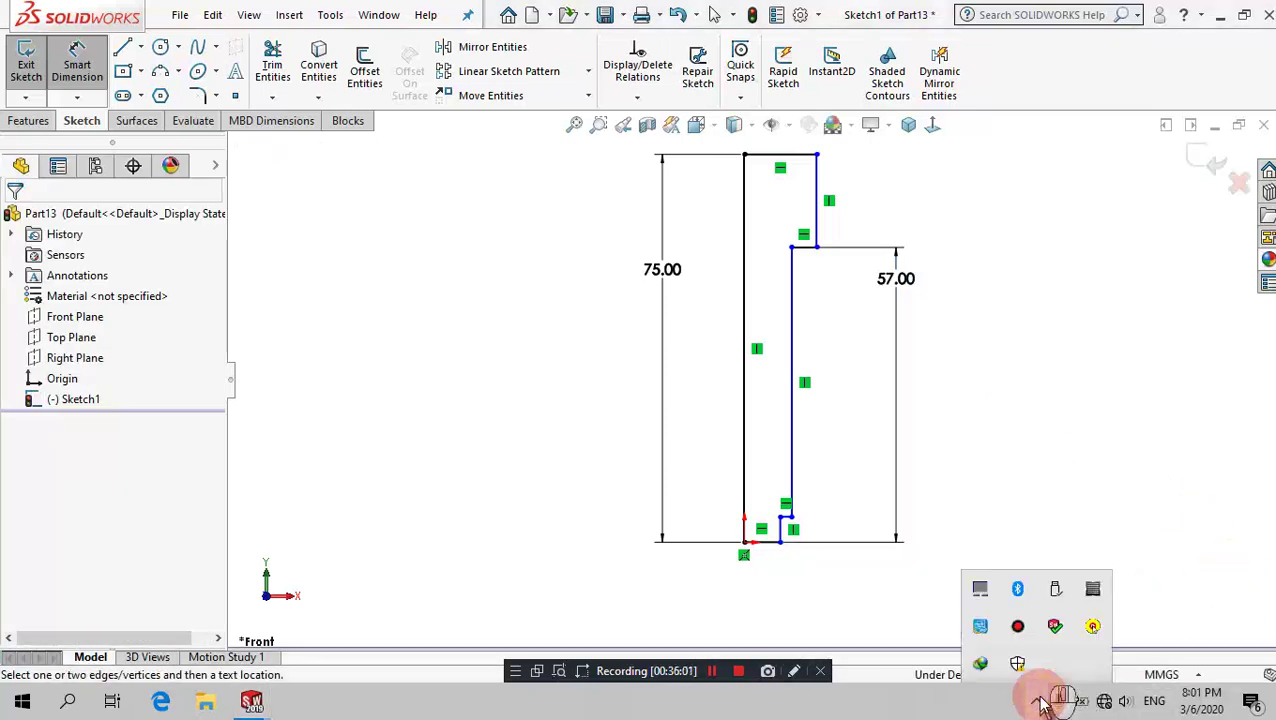
left_click(1018, 626)
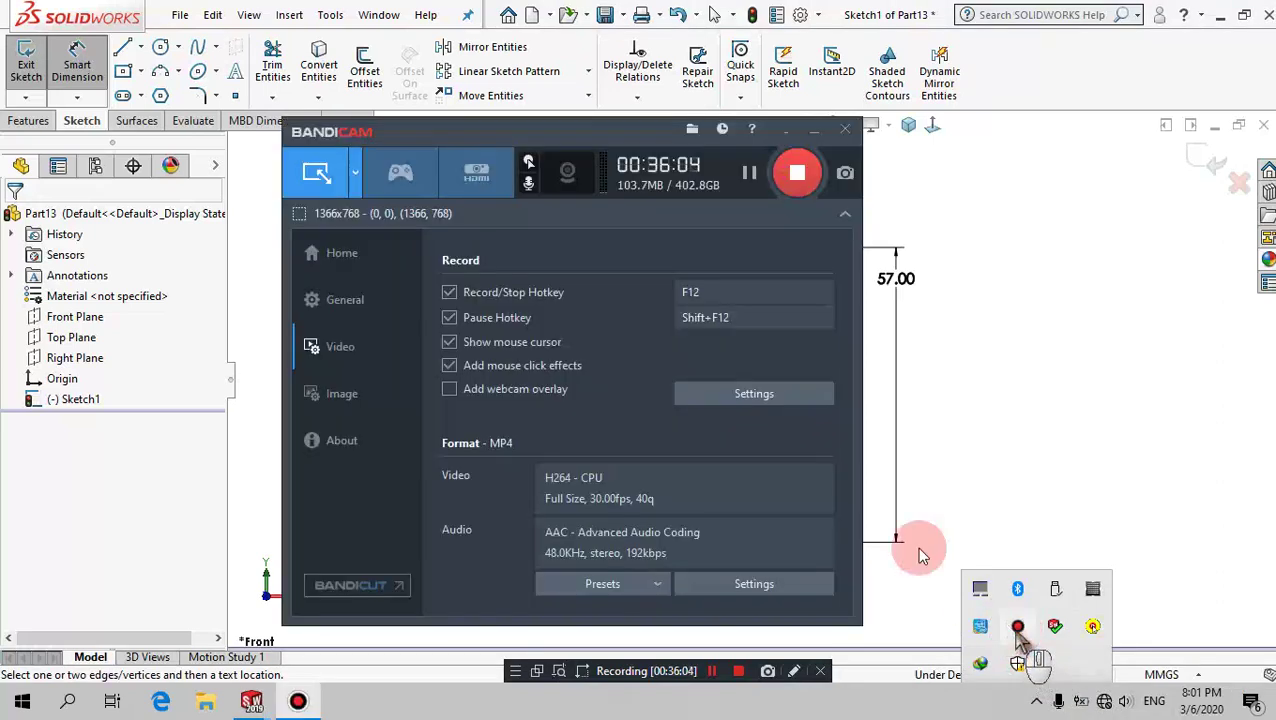
left_click(791, 133)
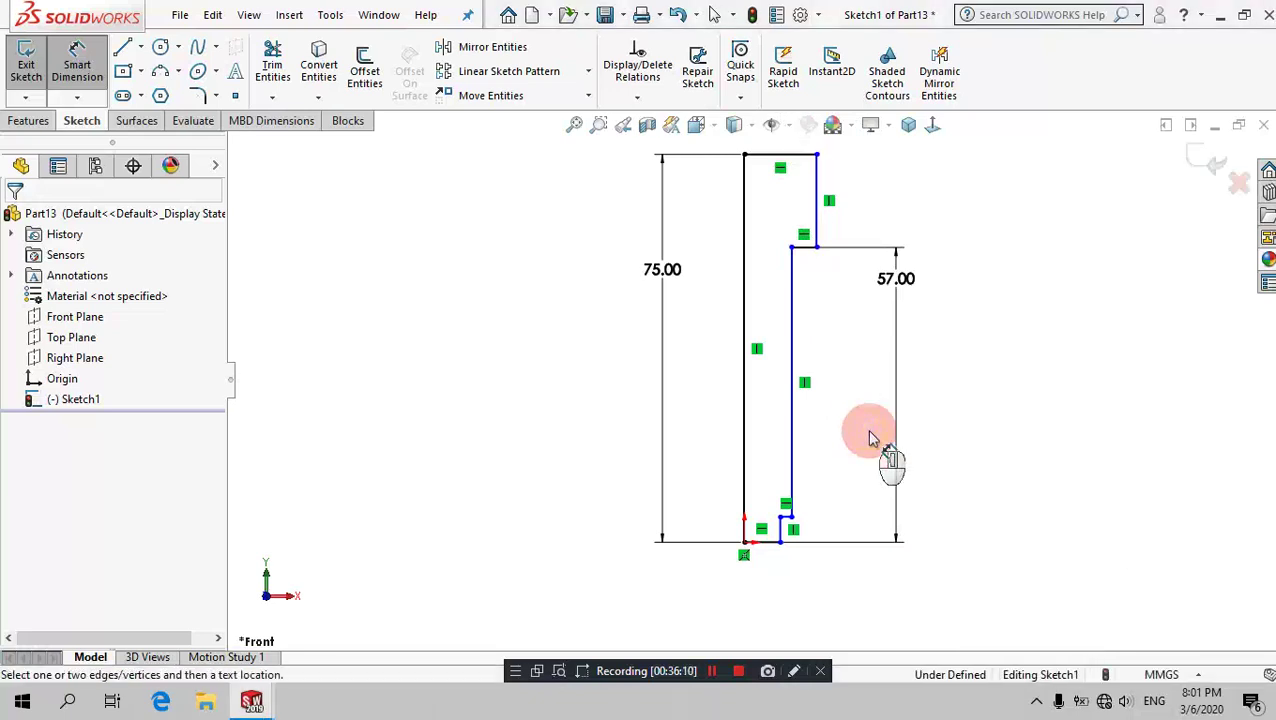
Step: Dimension the bottom step to 7 mm high and 5 mm wide
left_click(782, 530)
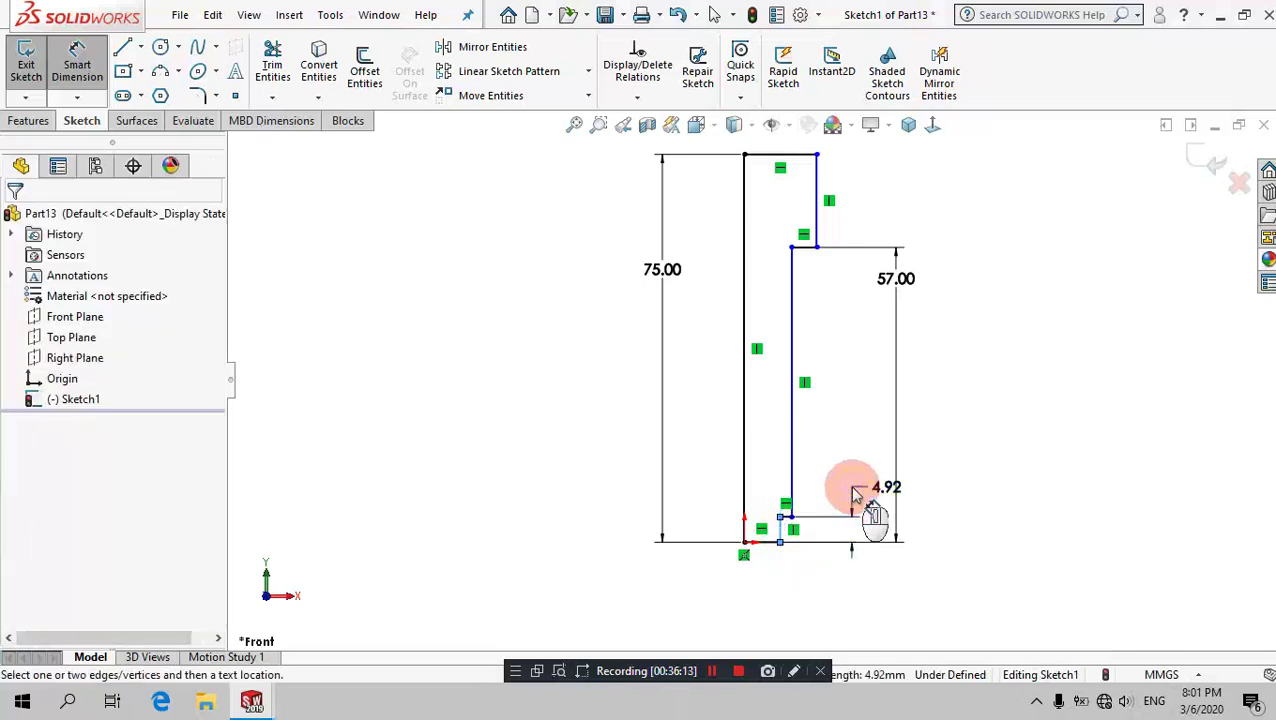
left_click(855, 495)
type("7")
key("Return")
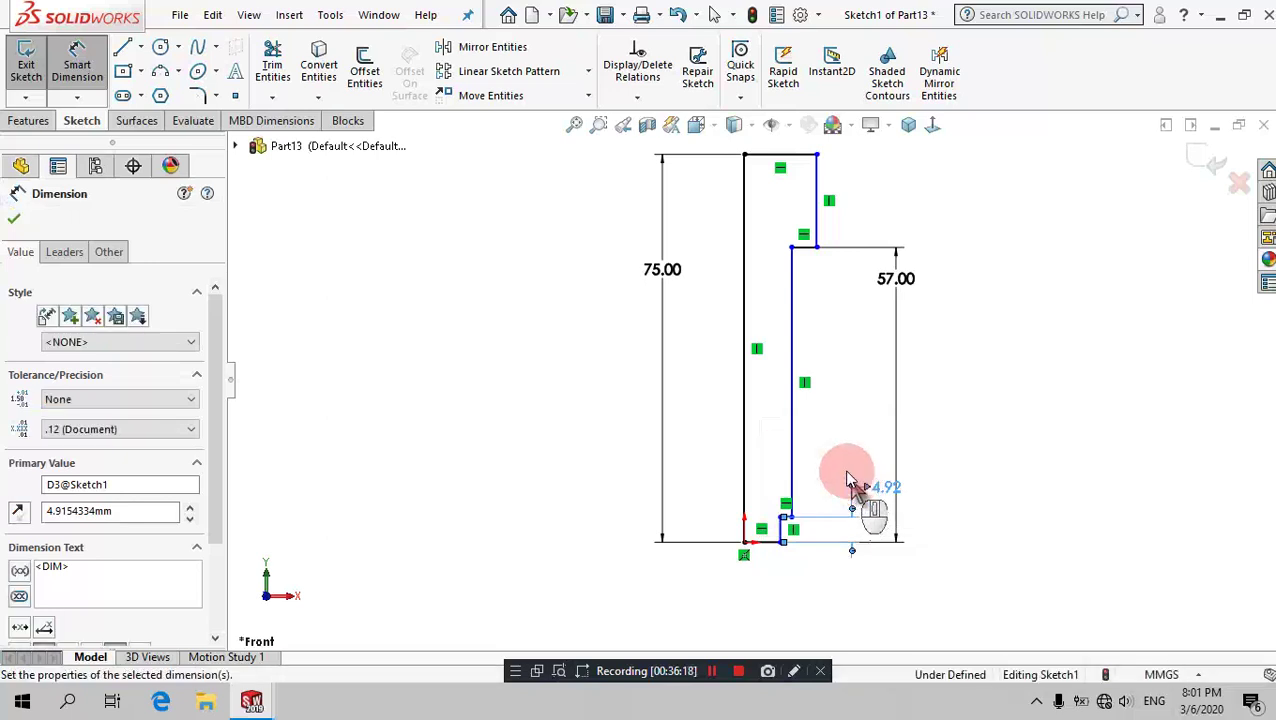
left_click(783, 545)
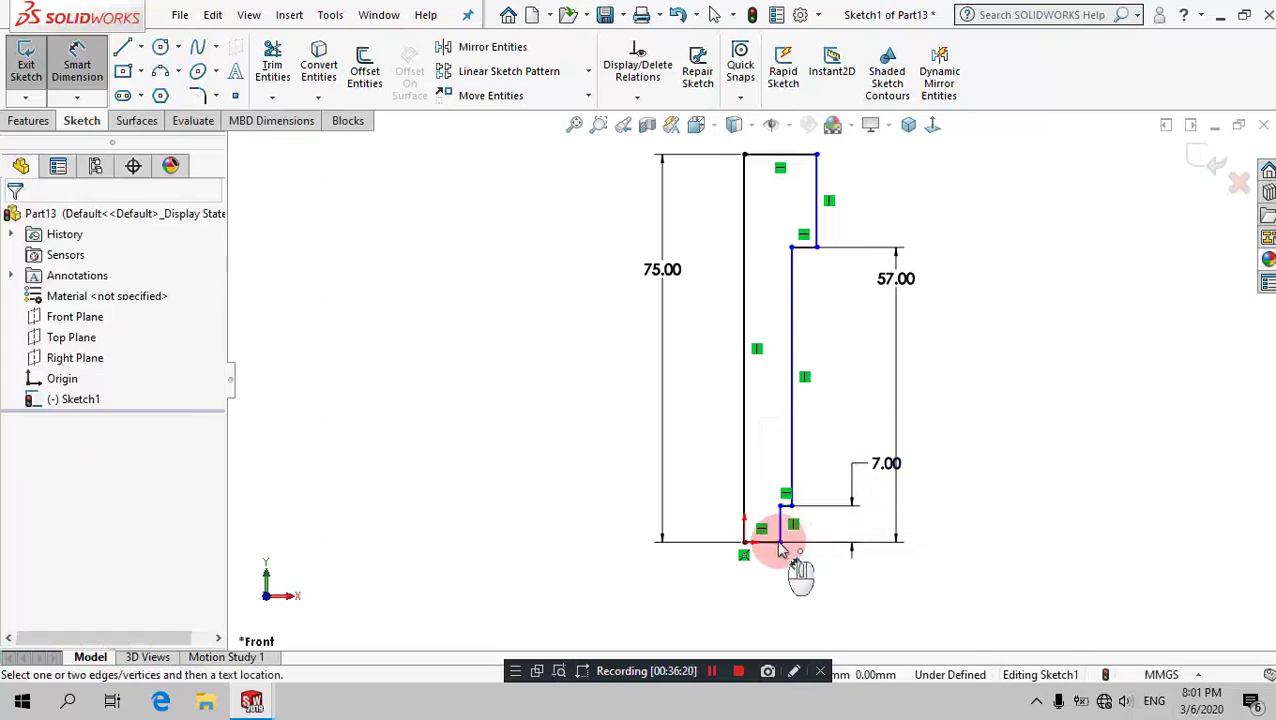
left_click(743, 549)
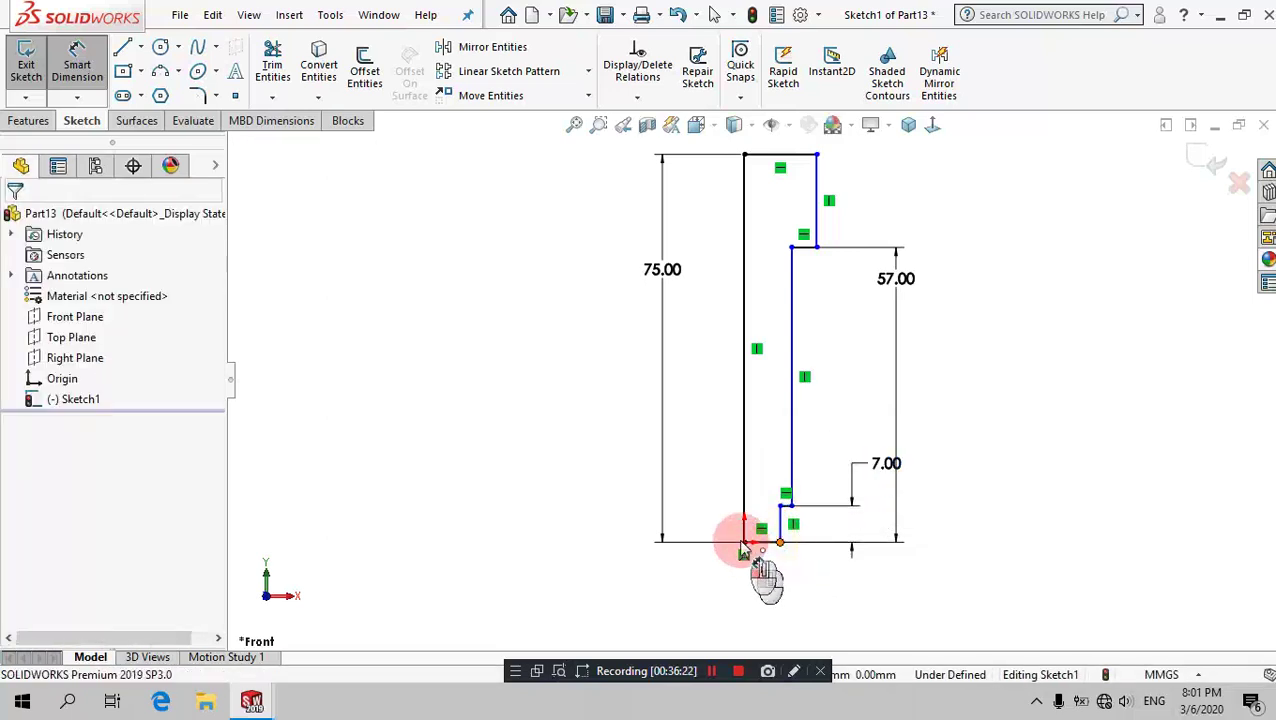
left_click(779, 543)
left_click(833, 607)
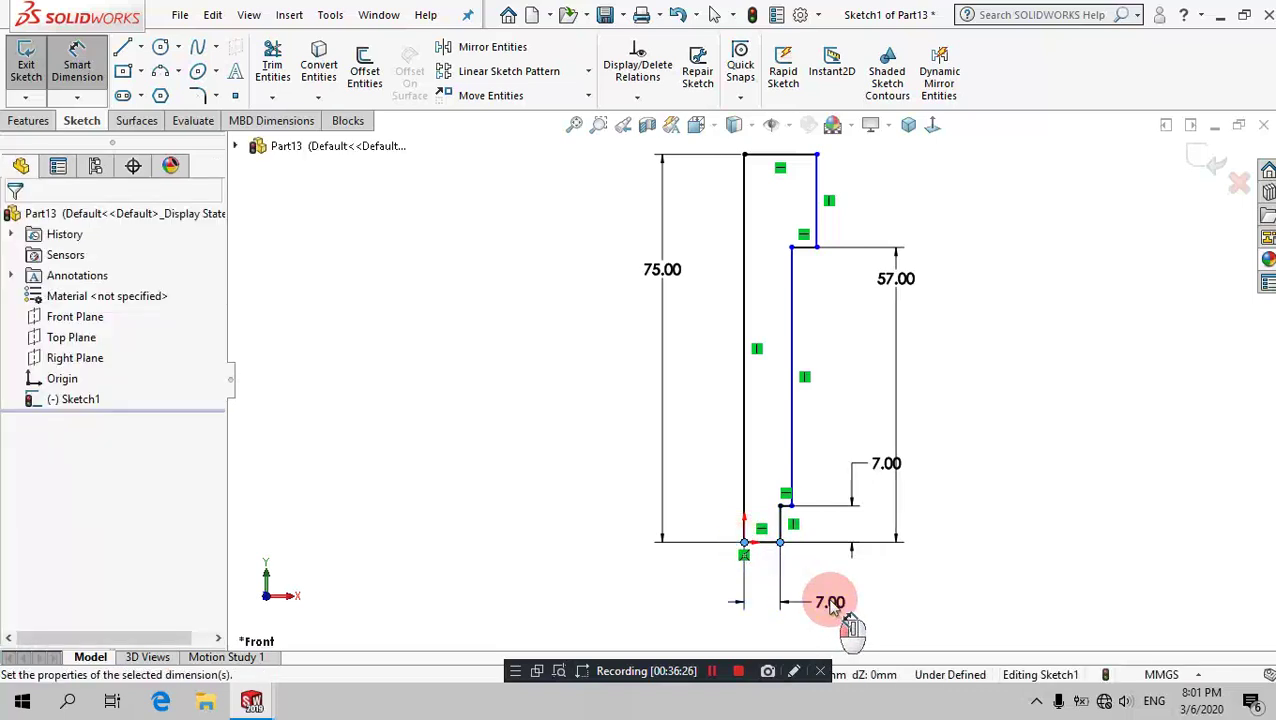
type("5")
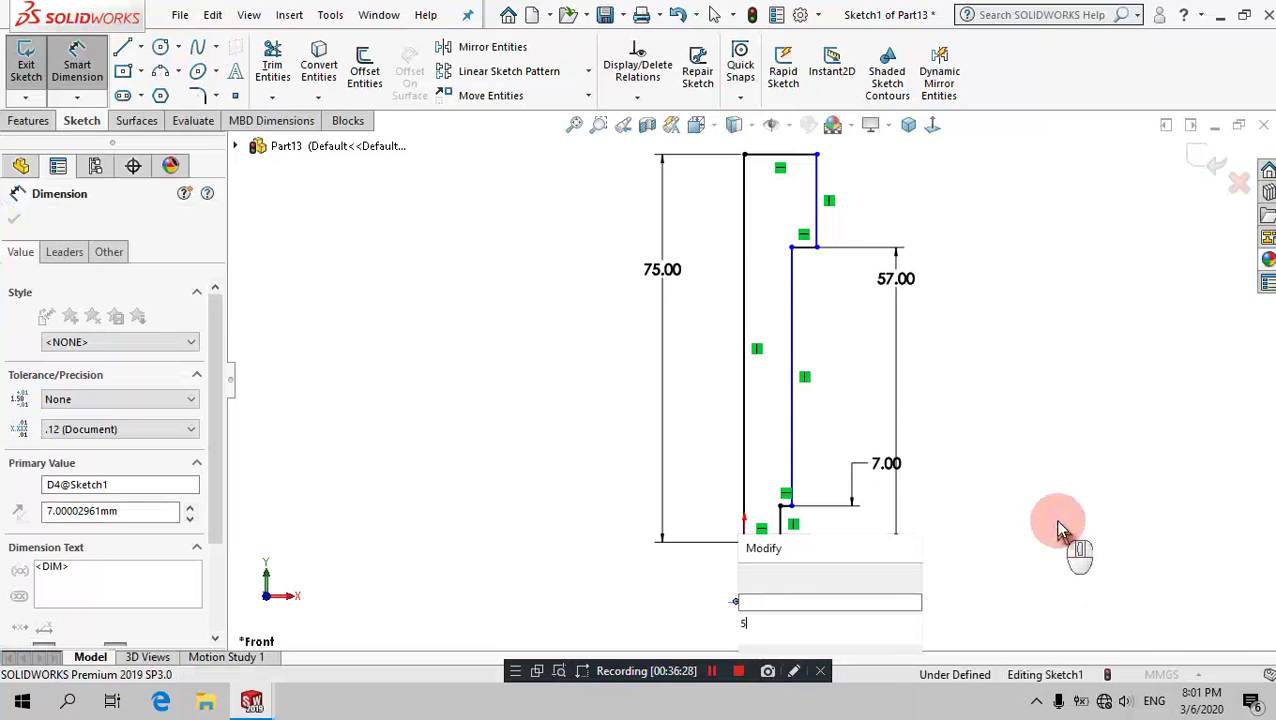
key("Escape")
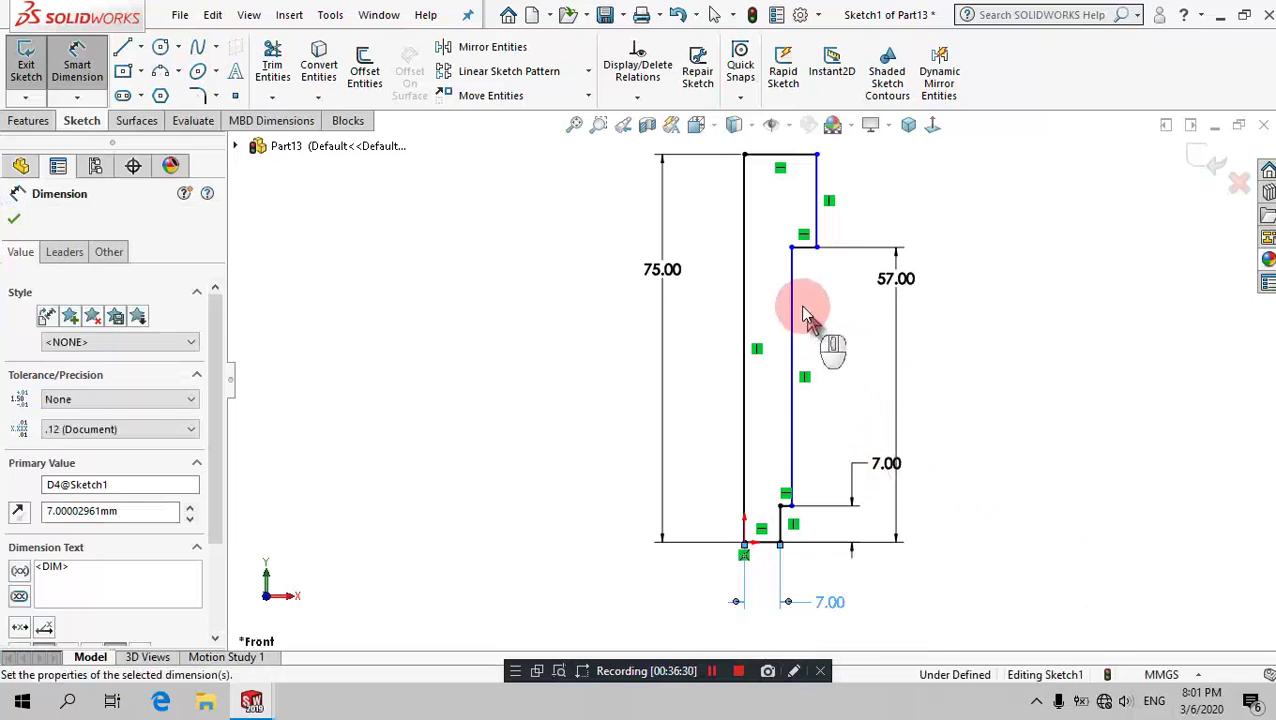
Step: Set the shank offset from the left vertical line to 8 mm
left_click(745, 264)
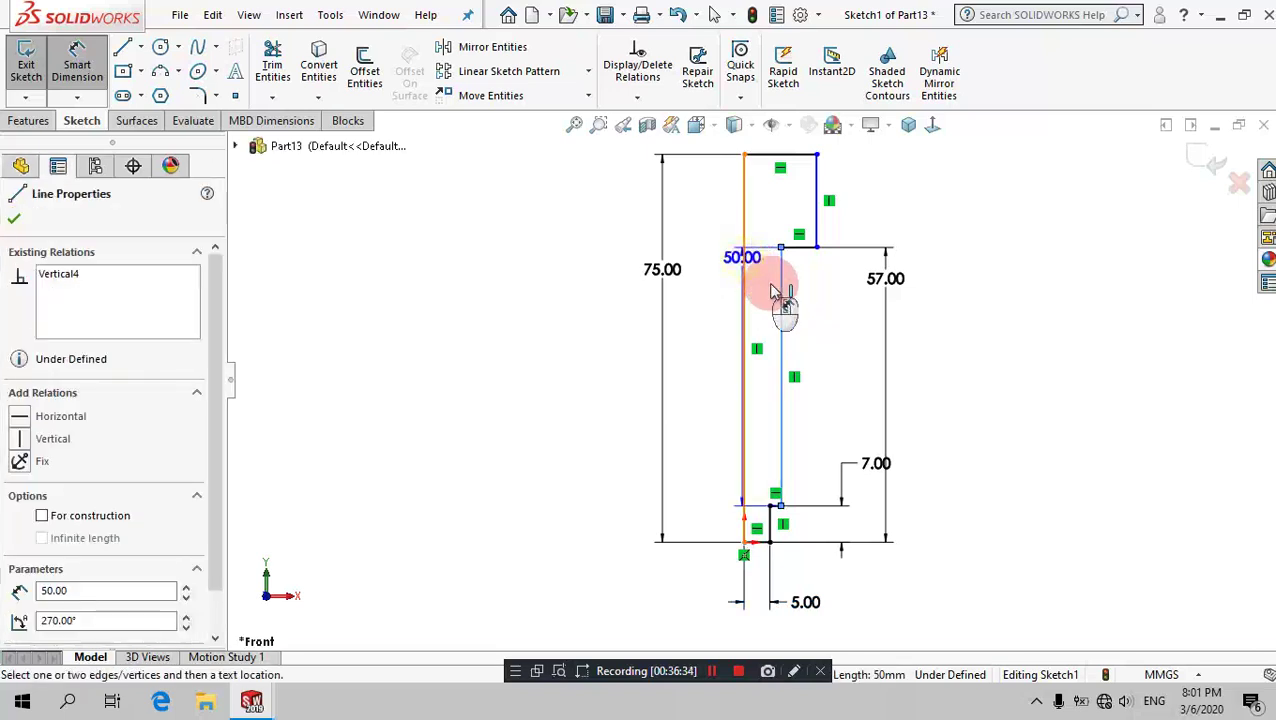
left_click(767, 288)
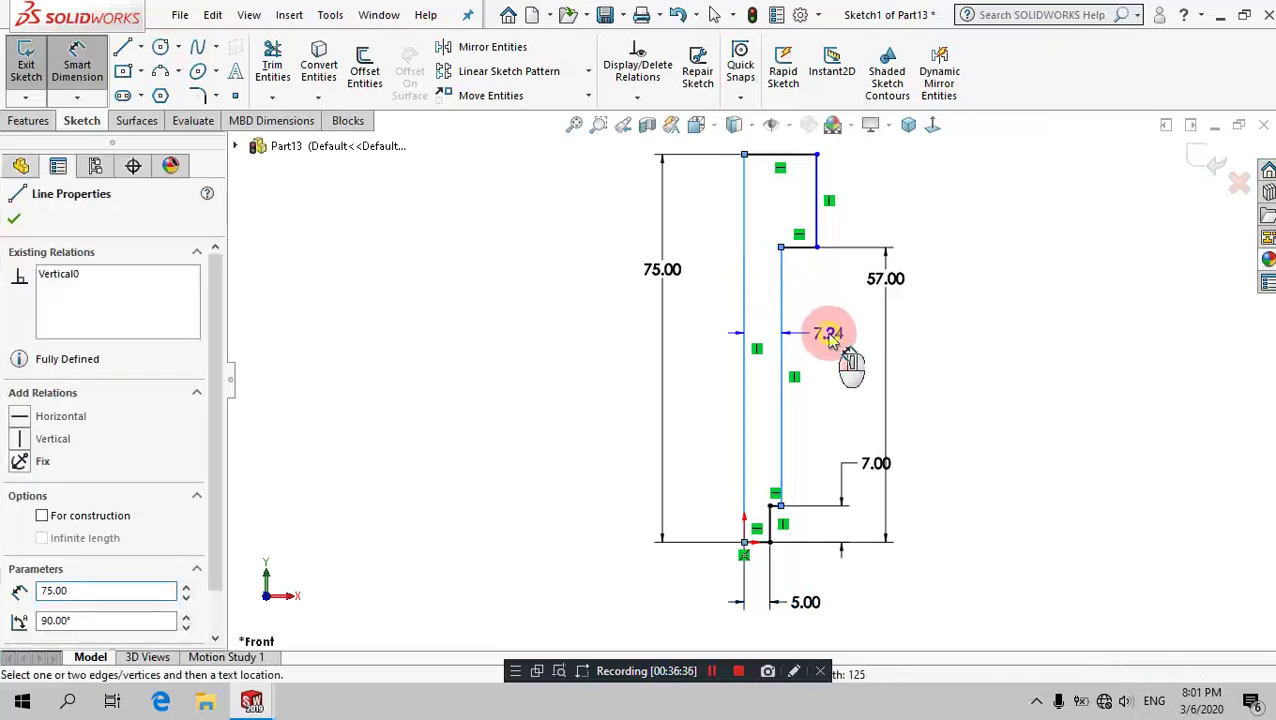
left_click(828, 340)
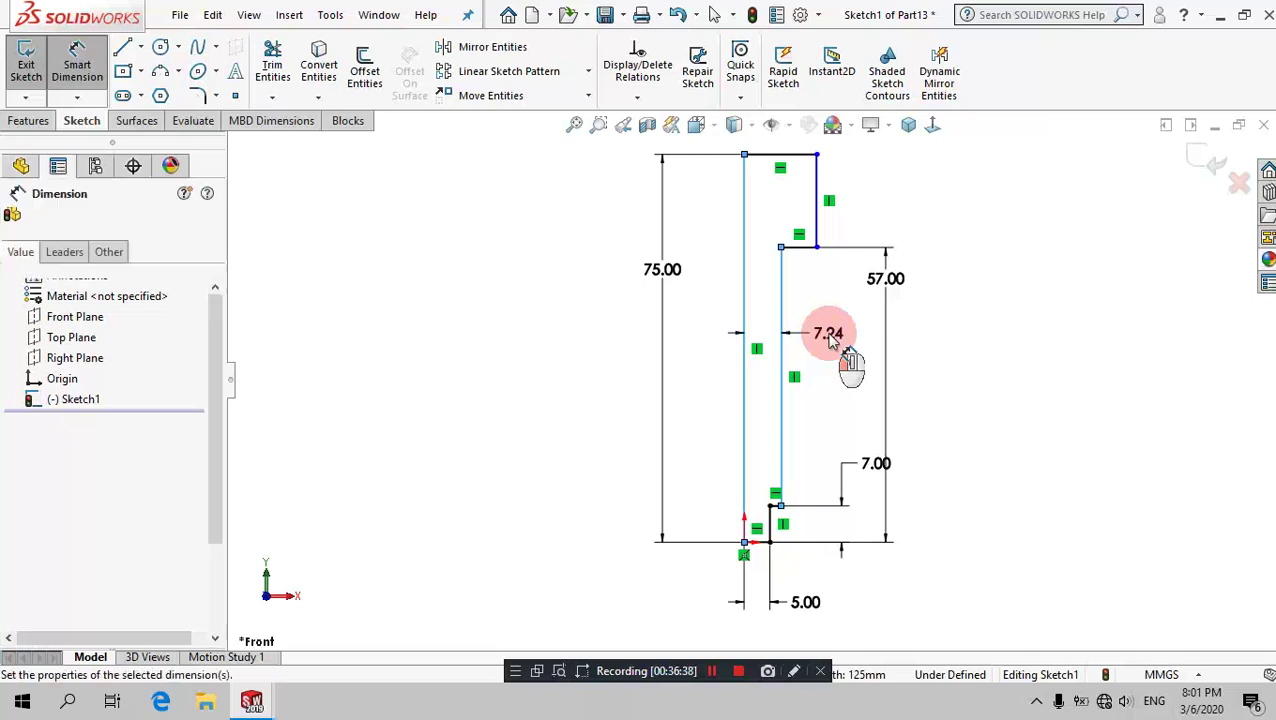
type("858mm")
left_click(831, 337)
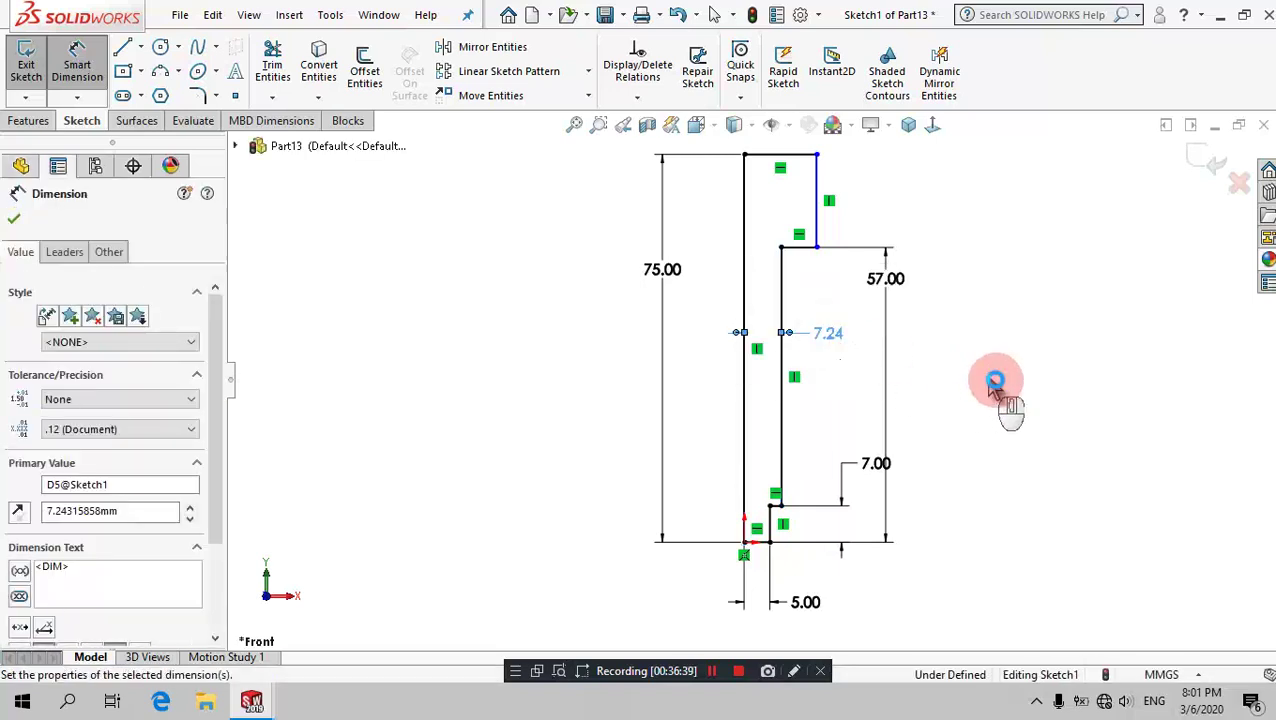
left_click(866, 250)
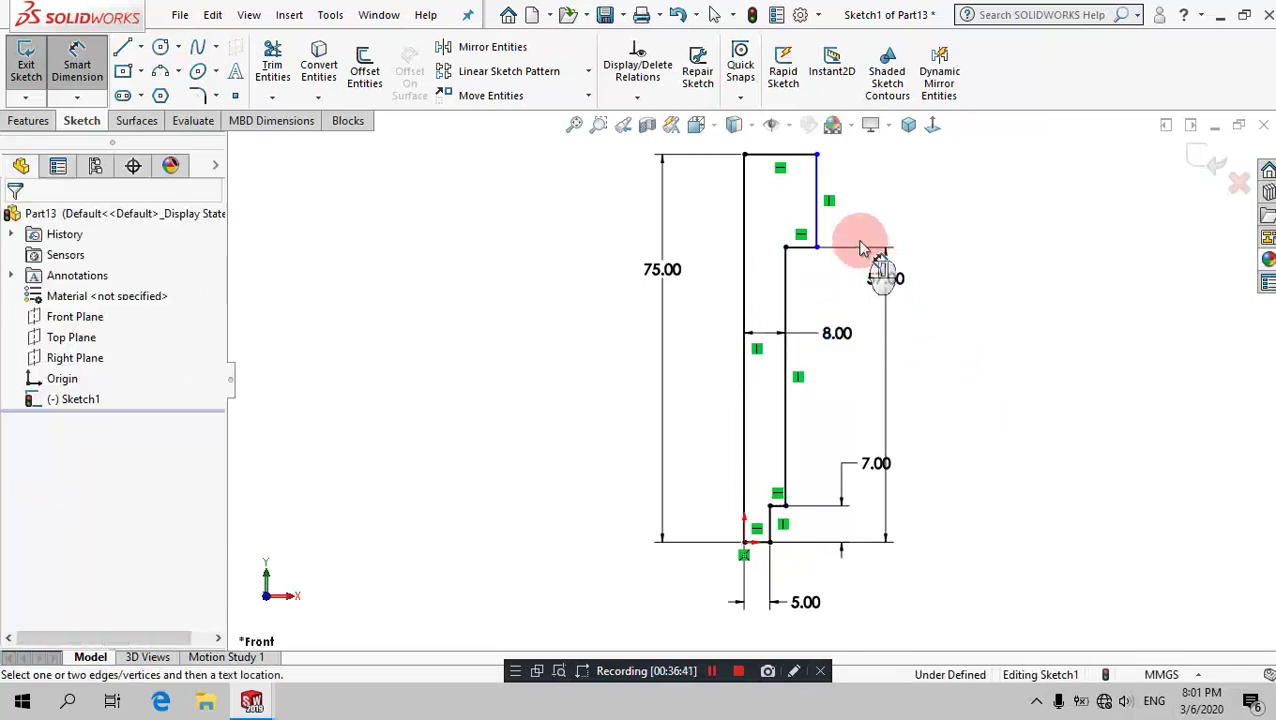
Step: Dimension the head's top edge to 14 mm, fully defining the sketch
scroll(859, 240, "down", 1)
scroll(849, 236, "down", 1)
scroll(835, 222, "down", 1)
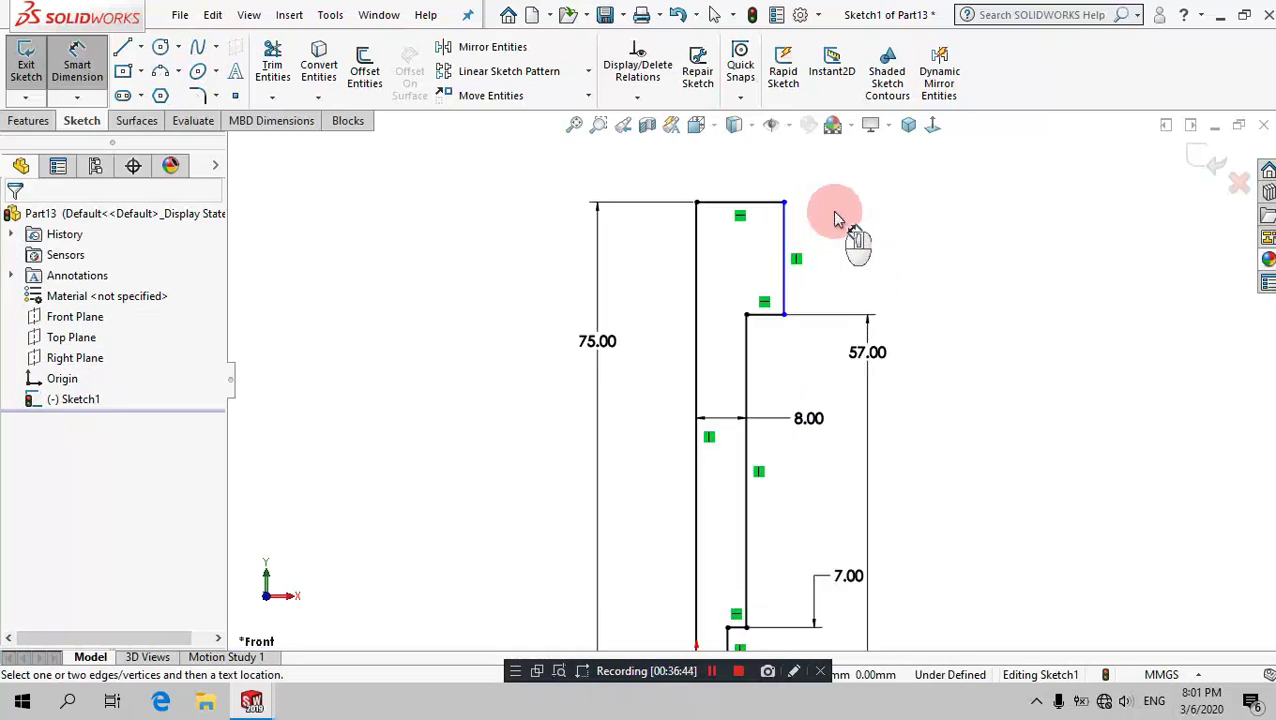
left_click(772, 196)
left_click(770, 180)
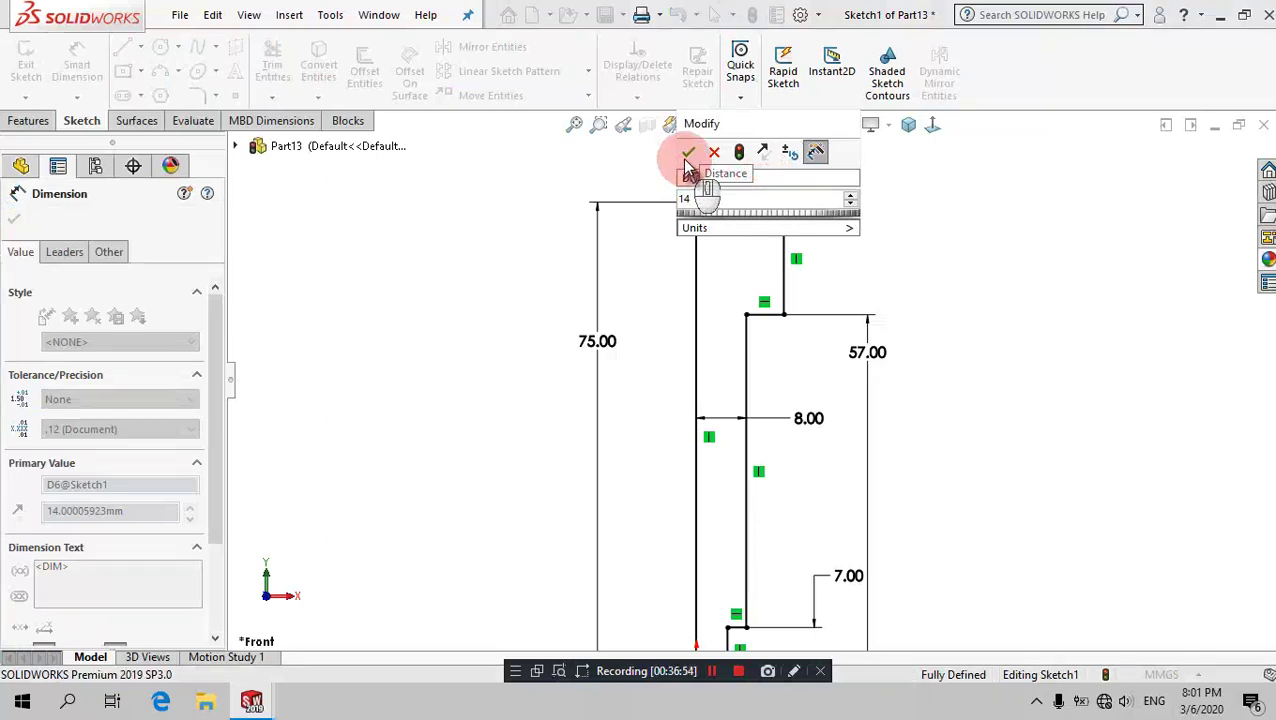
left_click(950, 250)
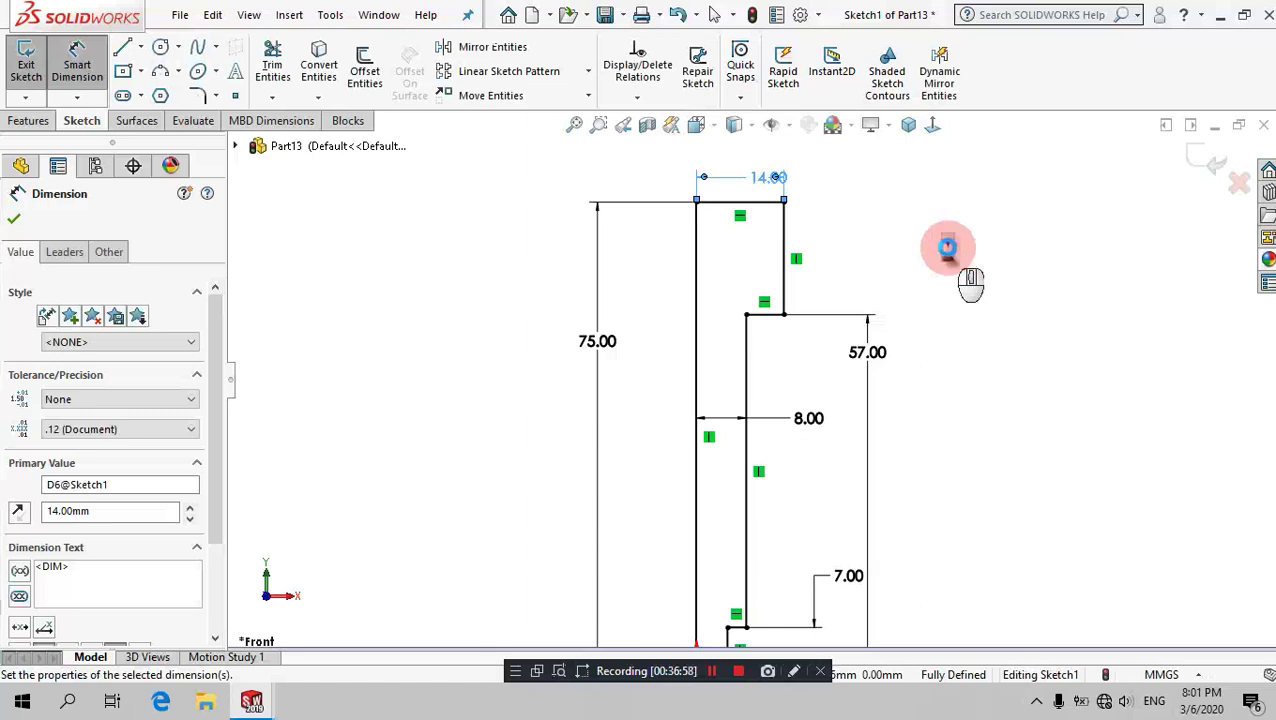
left_click(30, 120)
left_click(89, 62)
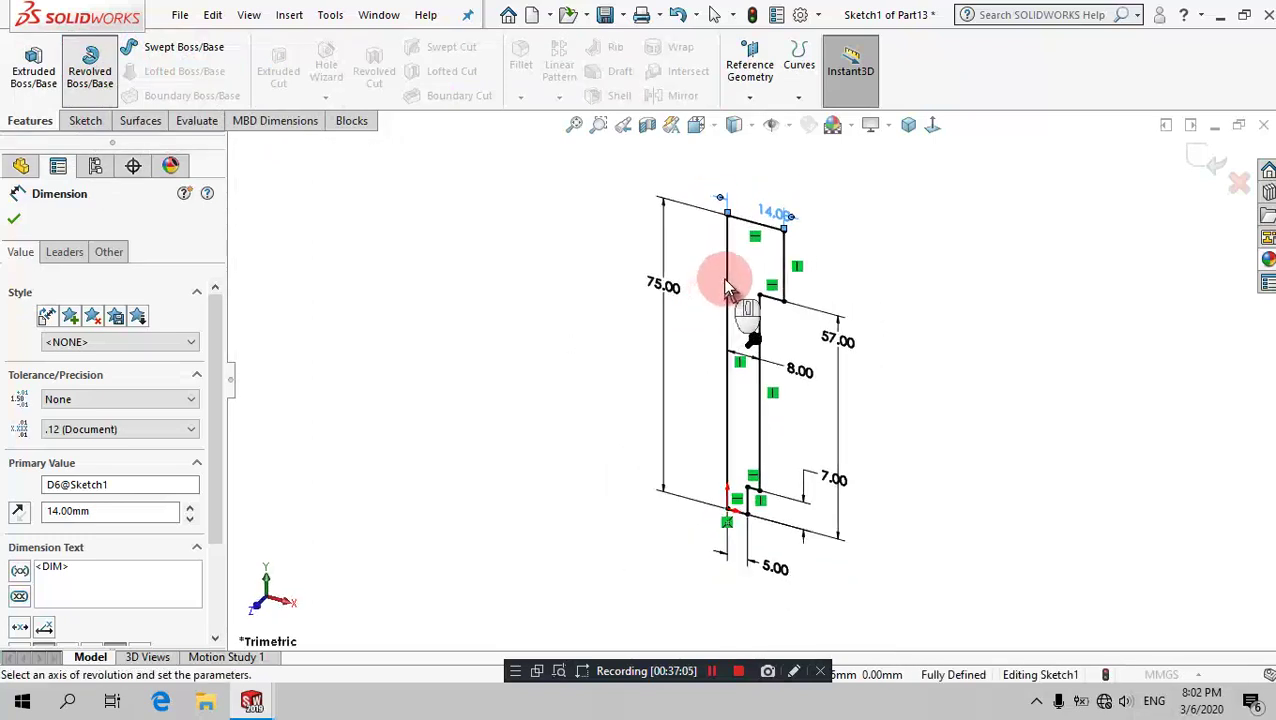
Step: Revolve the stepped profile 360° about its left vertical line, then sketch on the head's top face
left_click(100, 292)
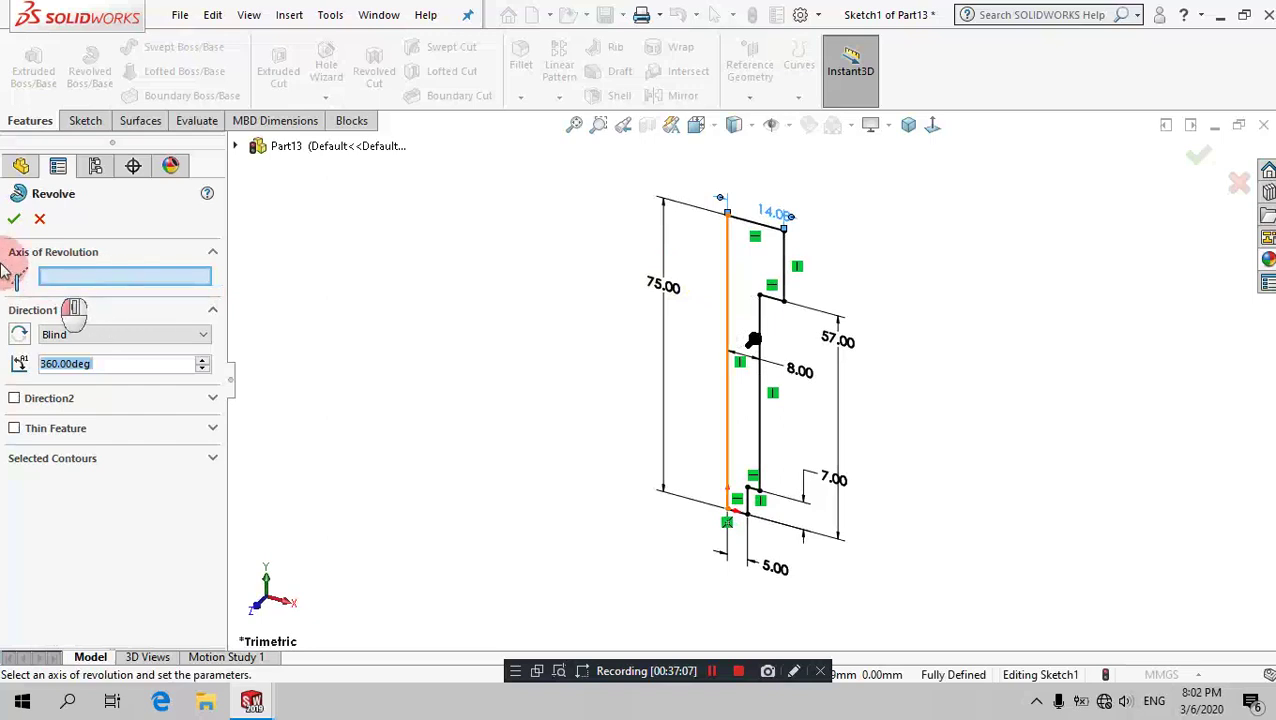
left_click(16, 220)
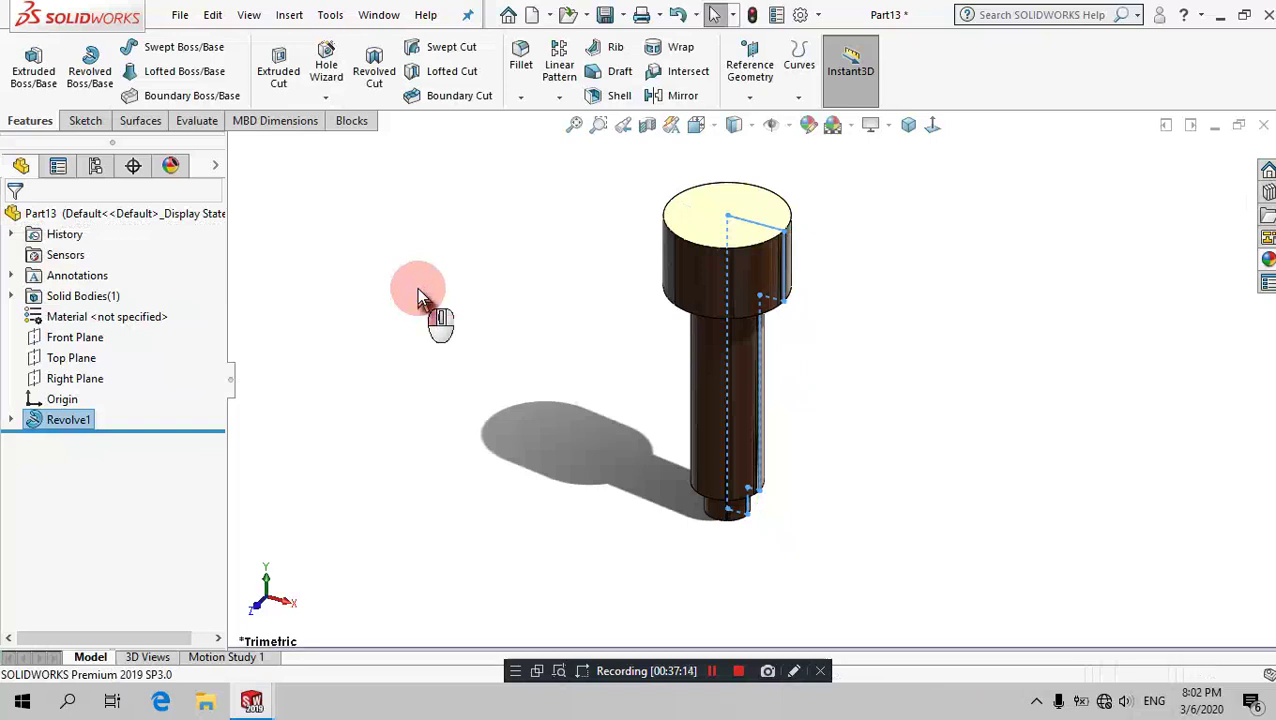
left_click(762, 210)
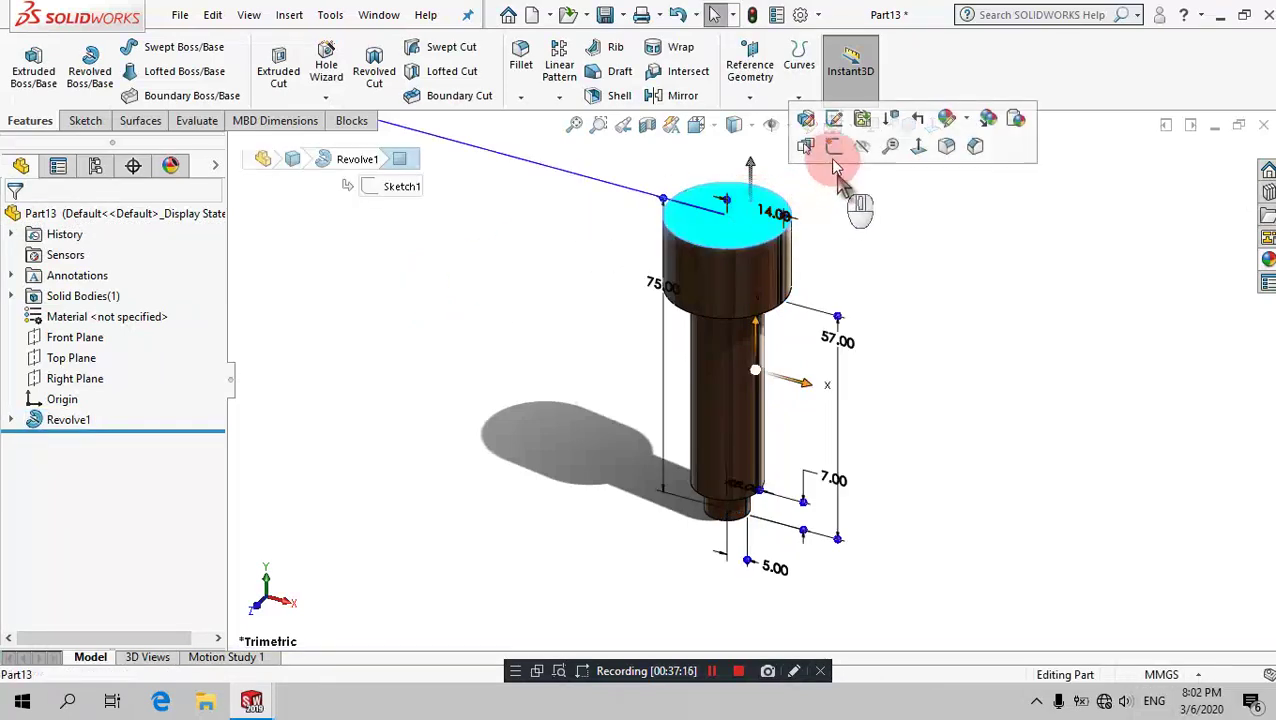
left_click(835, 147)
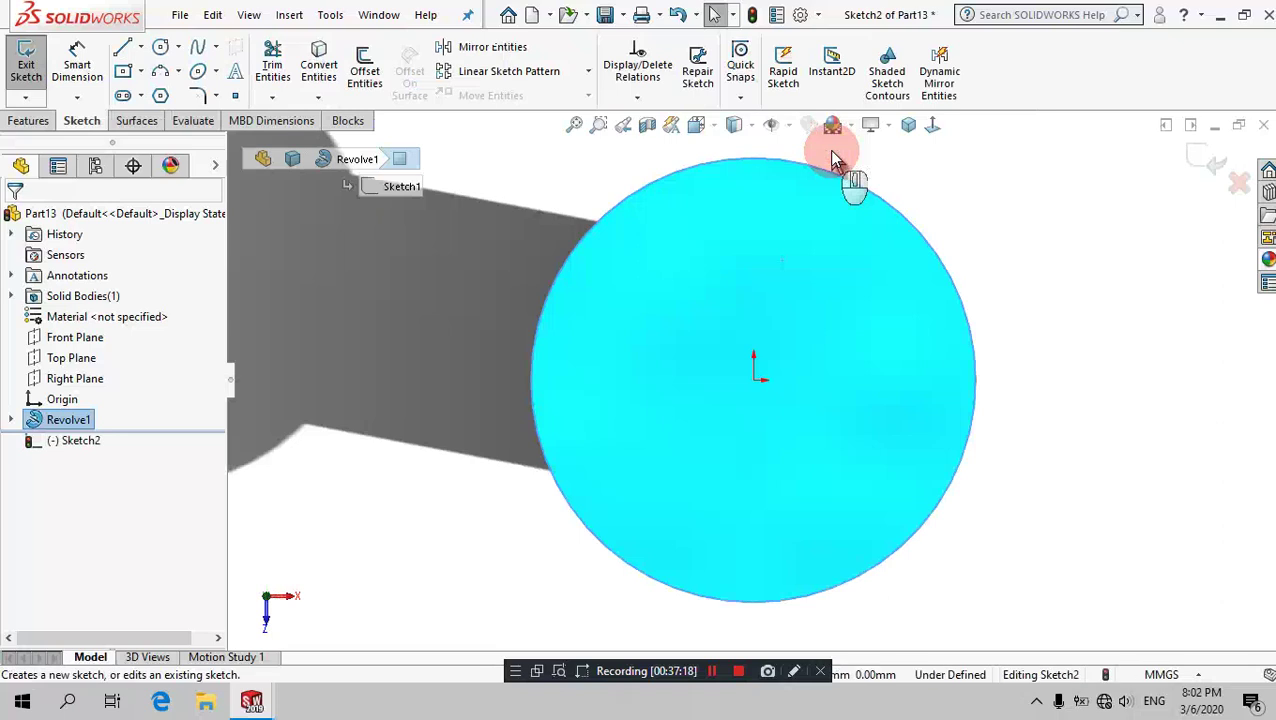
Step: Draw an inner centred square and a larger centred rectangle from the origin on the head face
left_click(125, 73)
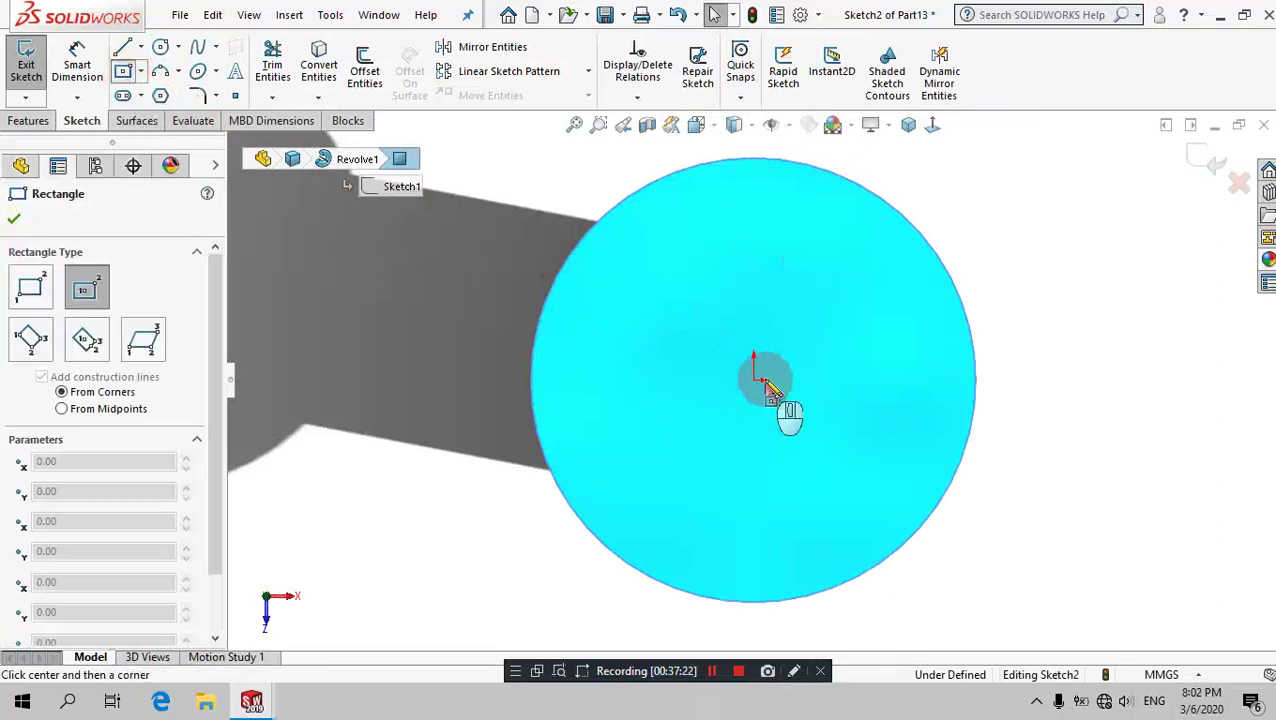
left_click_drag(757, 378, 900, 245)
left_click_drag(755, 380, 1016, 149)
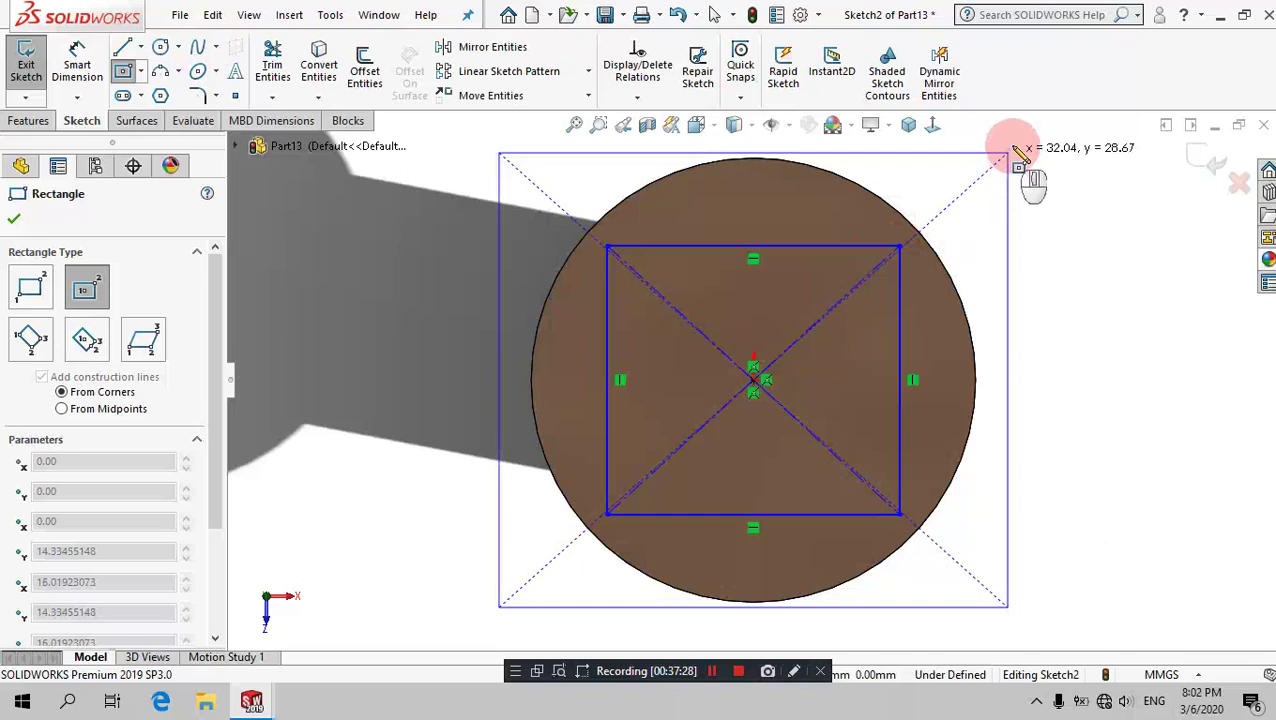
left_click_drag(1016, 149, 1013, 146)
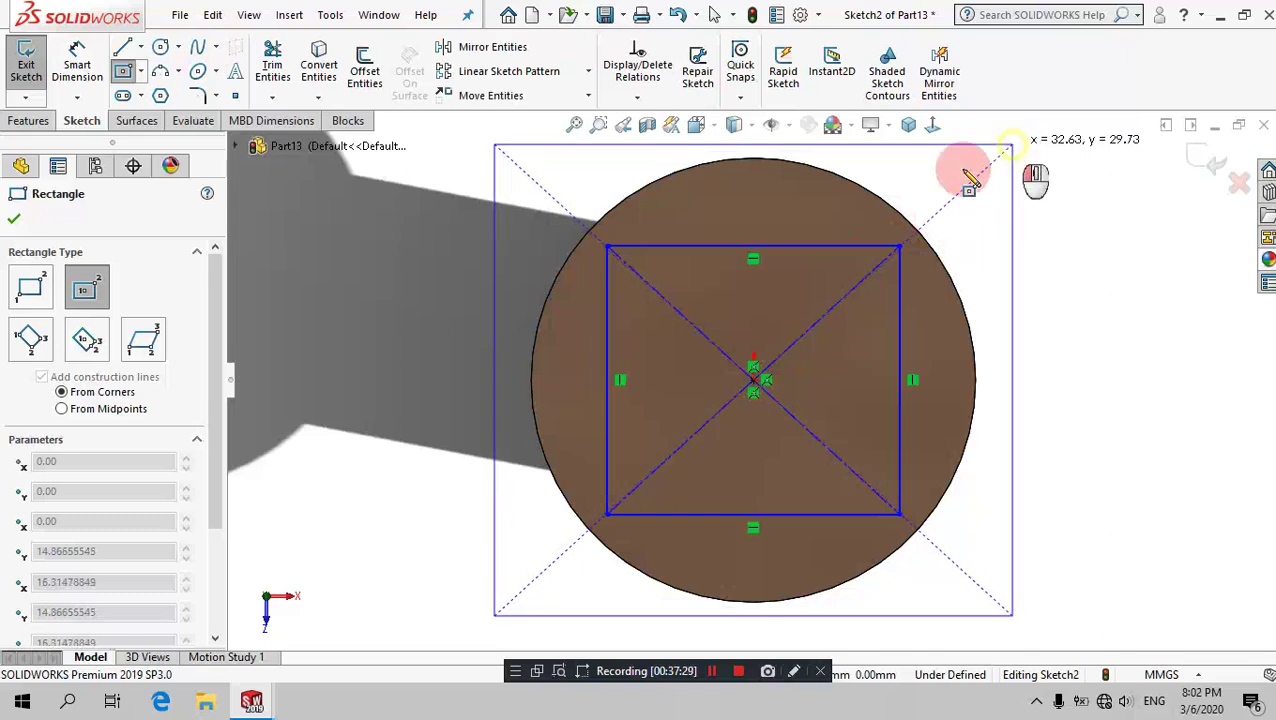
Step: Dimension the inner square to 22 mm wide by 22 mm high
left_click(78, 68)
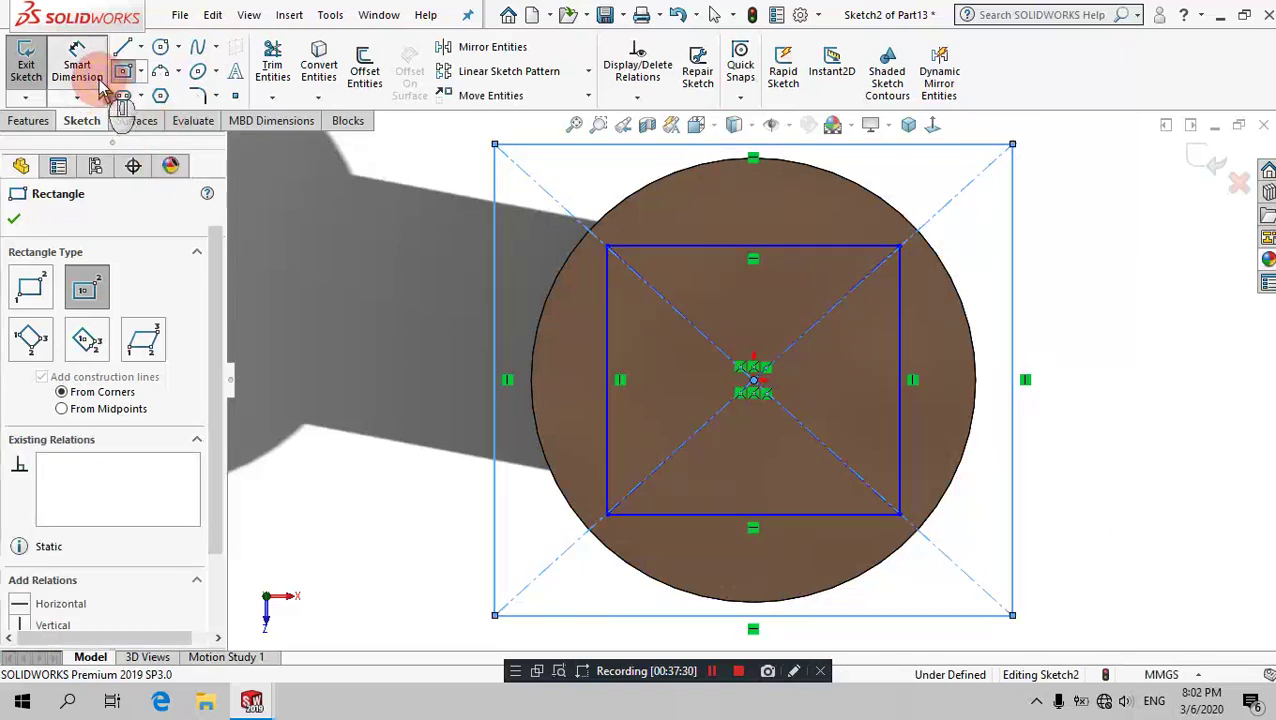
left_click(818, 212)
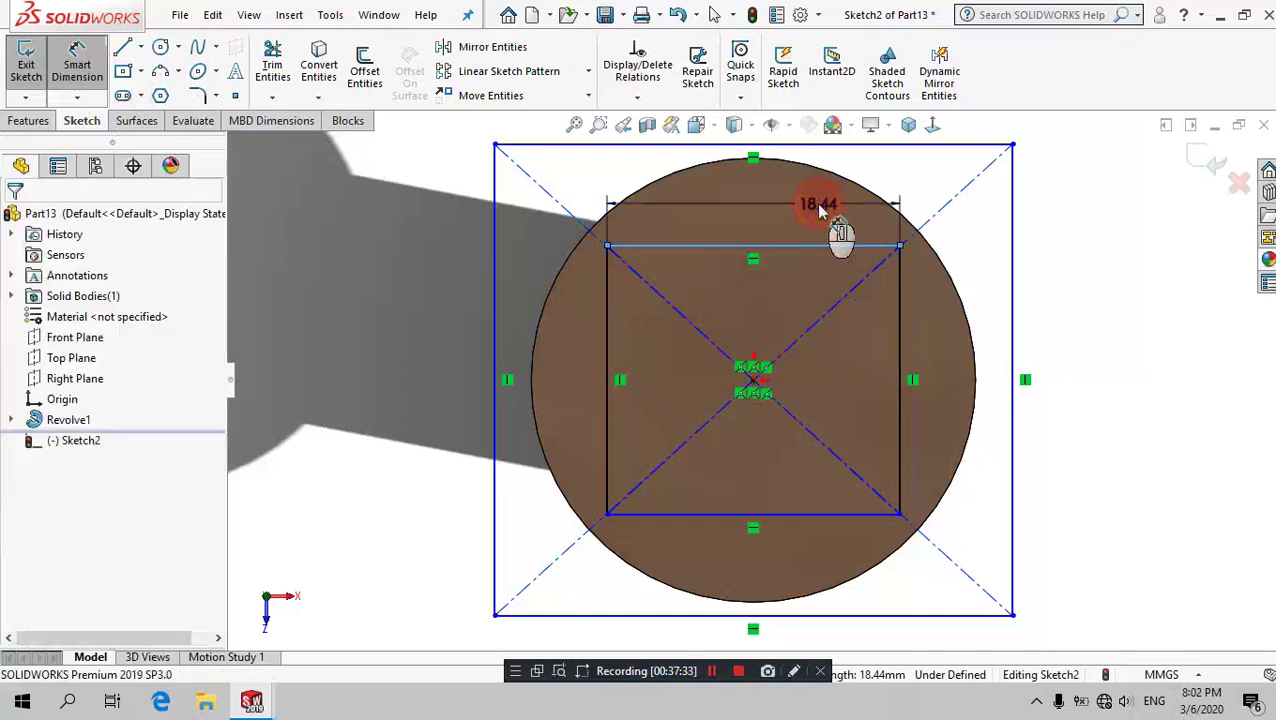
left_click(818, 208)
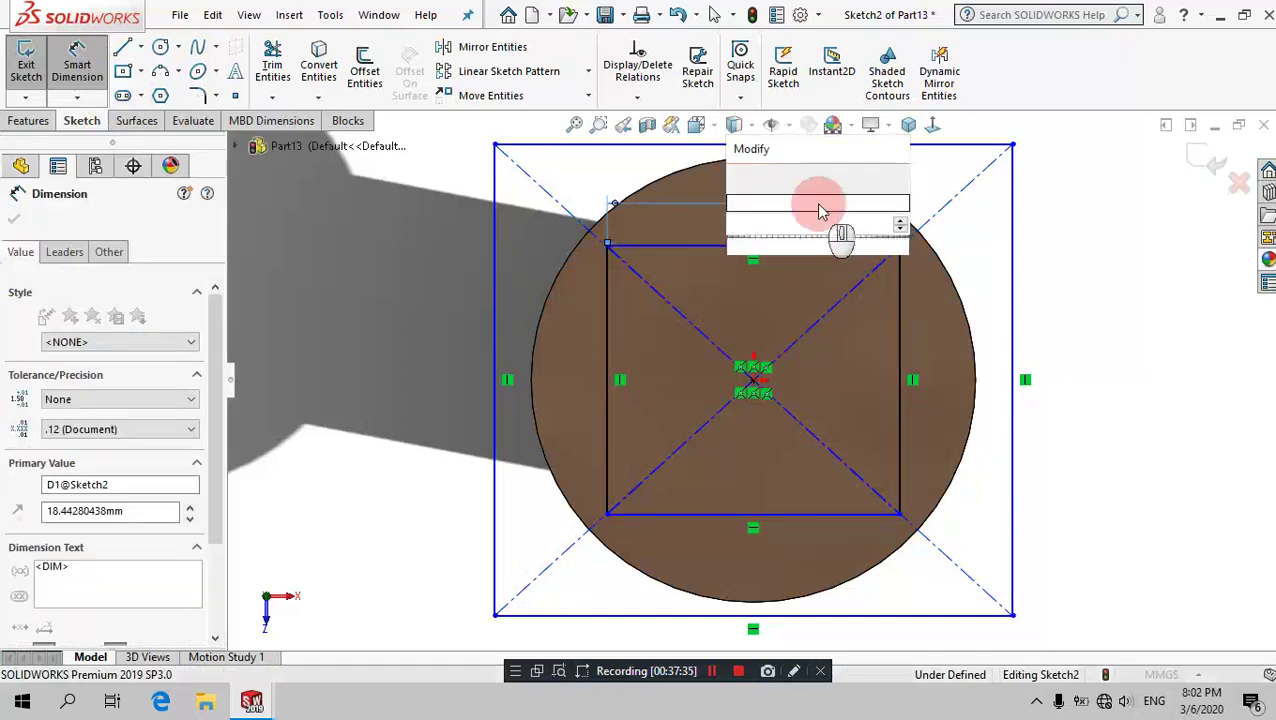
left_click(928, 316)
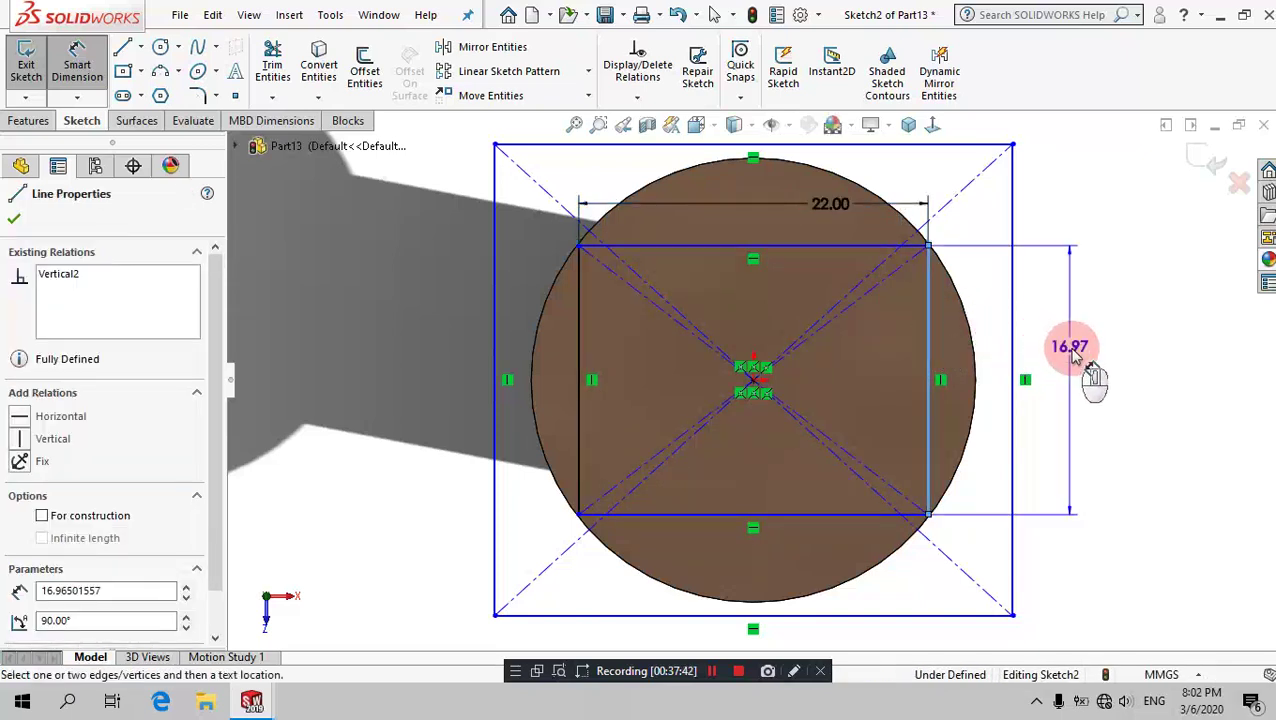
left_click(1059, 358)
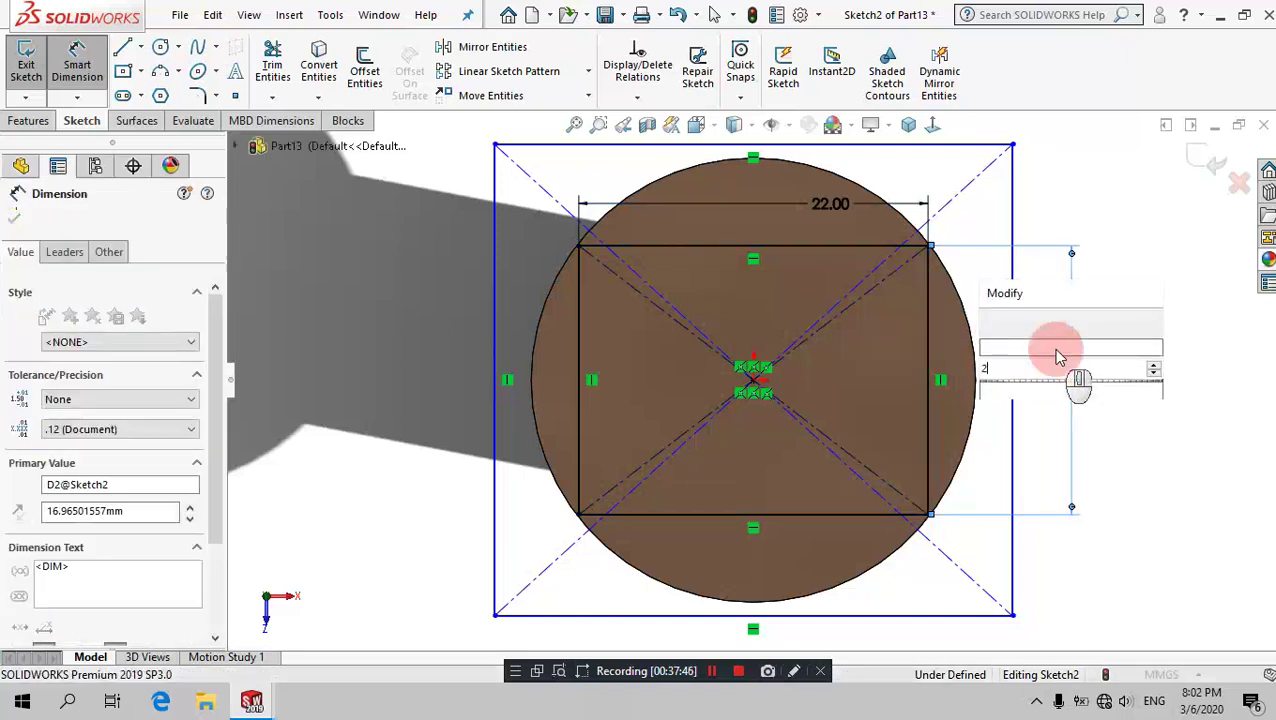
key("Return")
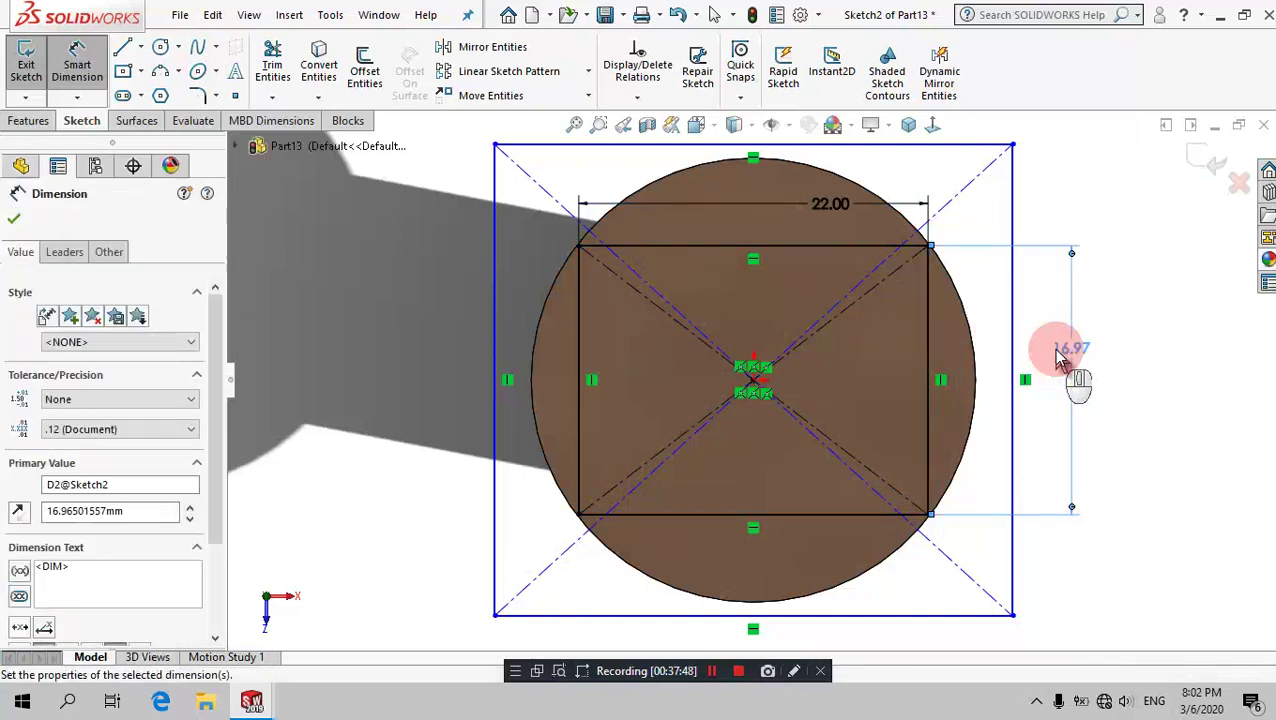
left_click(50, 125)
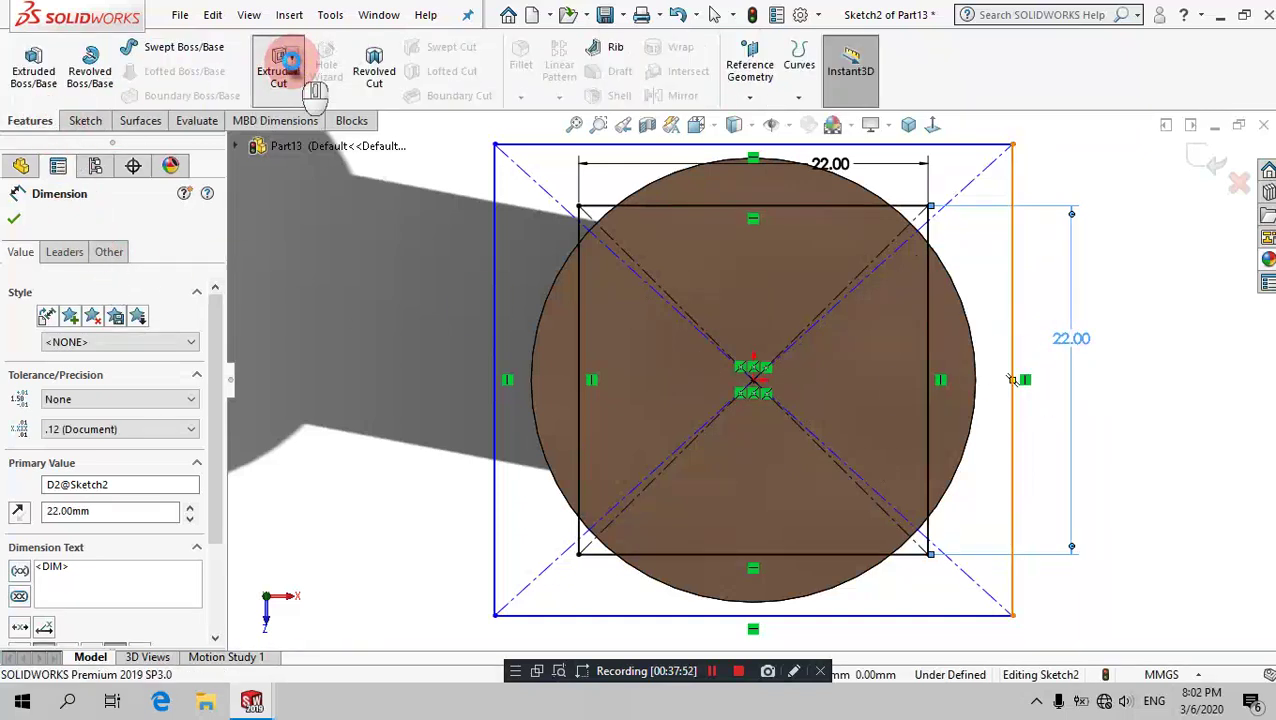
Step: Cut the square sketch 14 mm deep into the head, then orbit to see the shank side-on
left_click(286, 62)
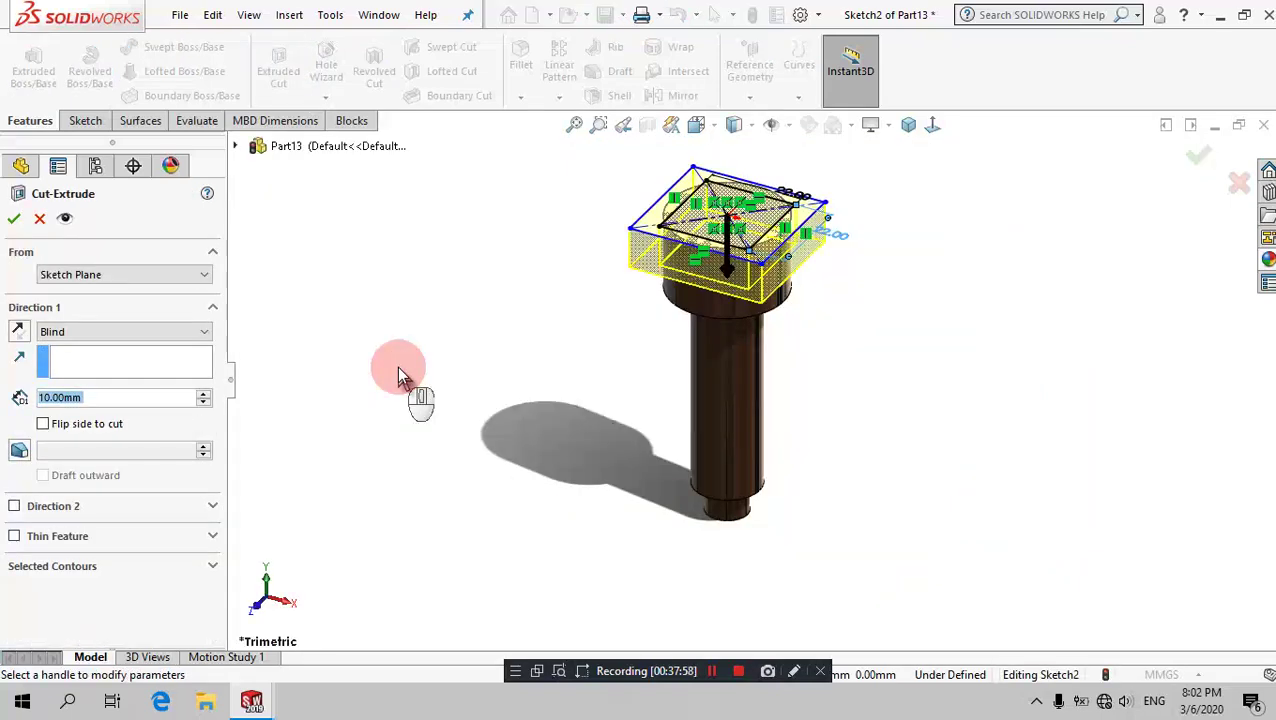
type("14")
key("Return")
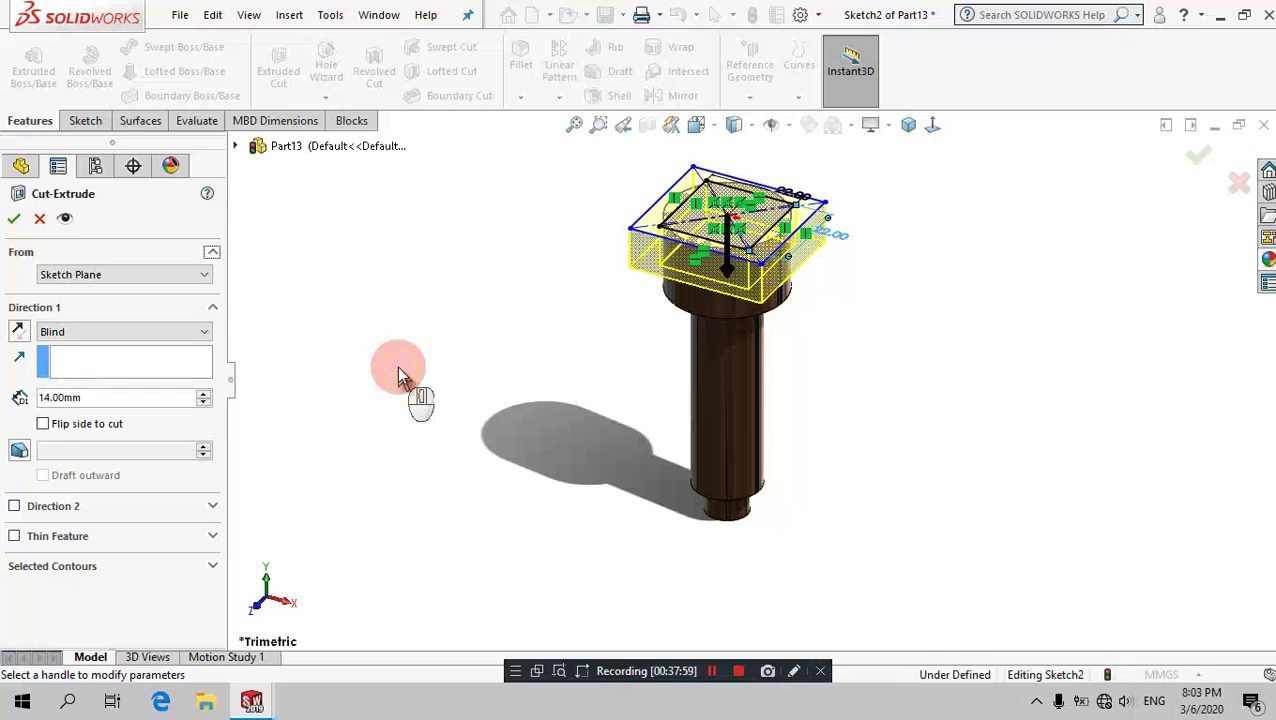
left_click(14, 218)
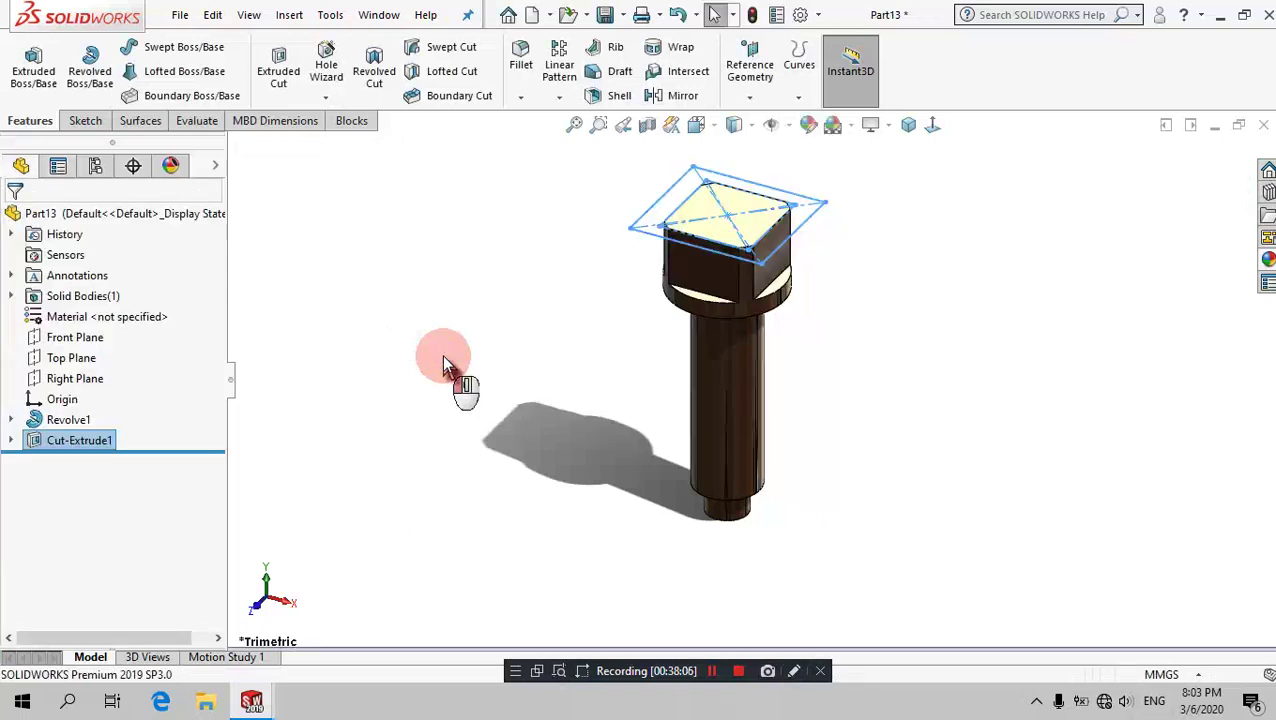
mouse_move(564, 337)
middle_mouse_down()
mouse_move(680, 388)
mouse_move(541, 293)
mouse_move(456, 288)
mouse_move(564, 377)
mouse_move(579, 370)
mouse_move(608, 391)
middle_mouse_up()
scroll(789, 462, "down", 2)
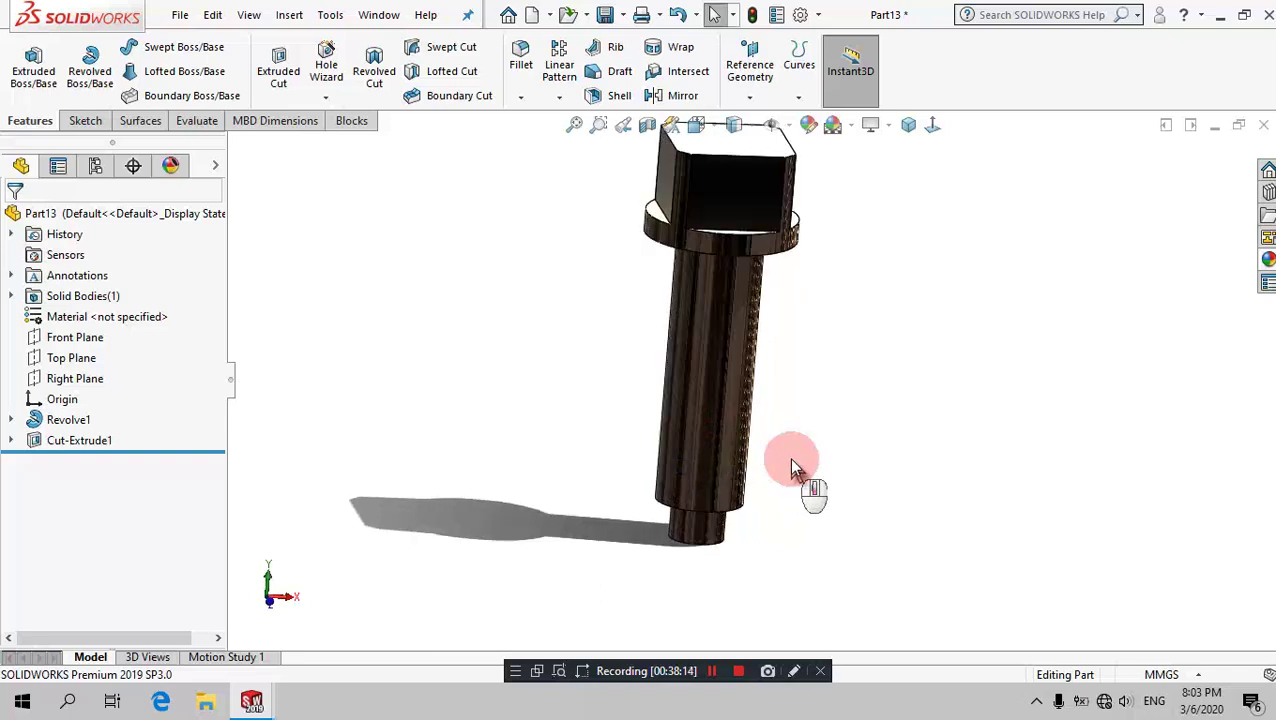
Step: Chamfer the circular edge at the shank's bottom end 0.50 mm at 45°
left_click(520, 97)
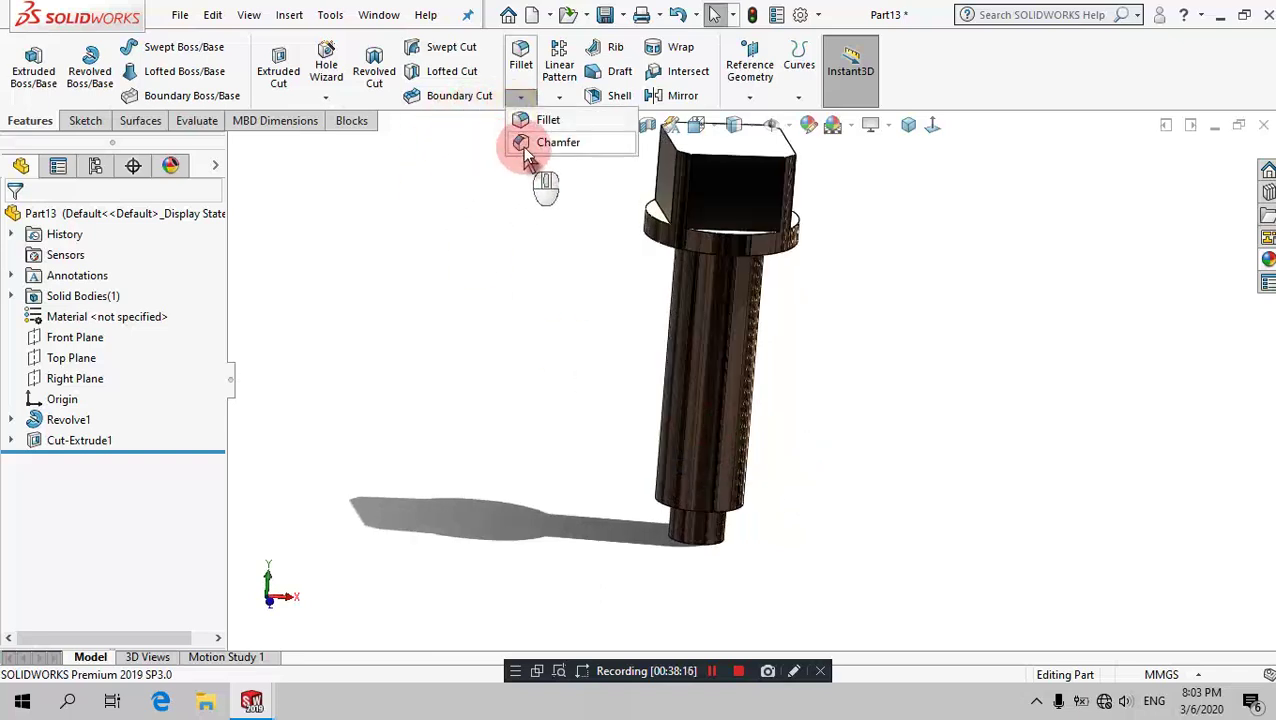
left_click(522, 147)
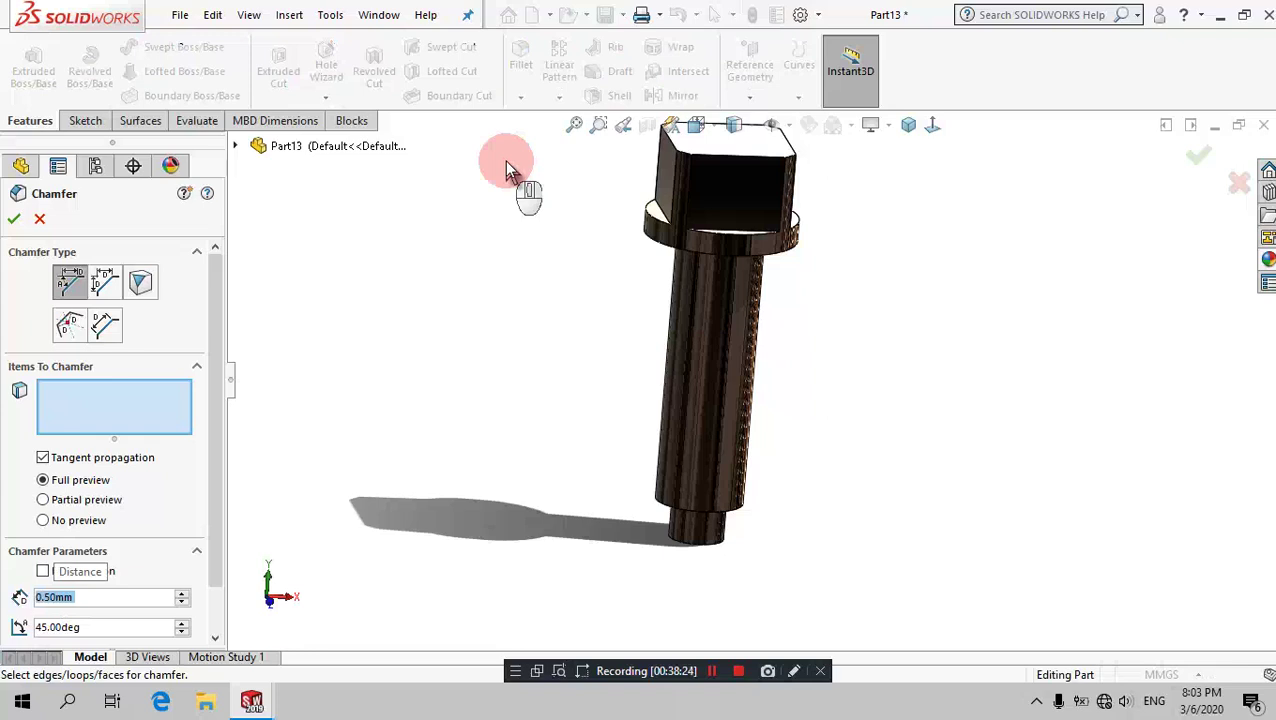
left_click(682, 512)
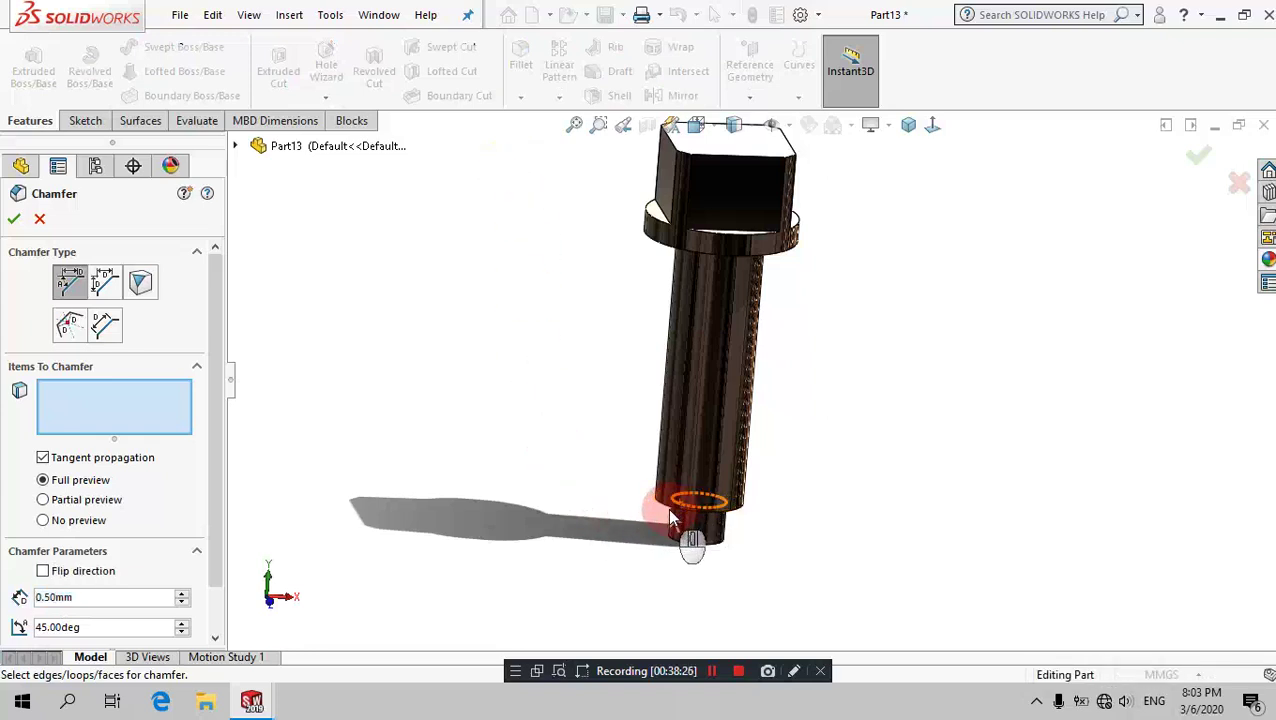
left_click(671, 512)
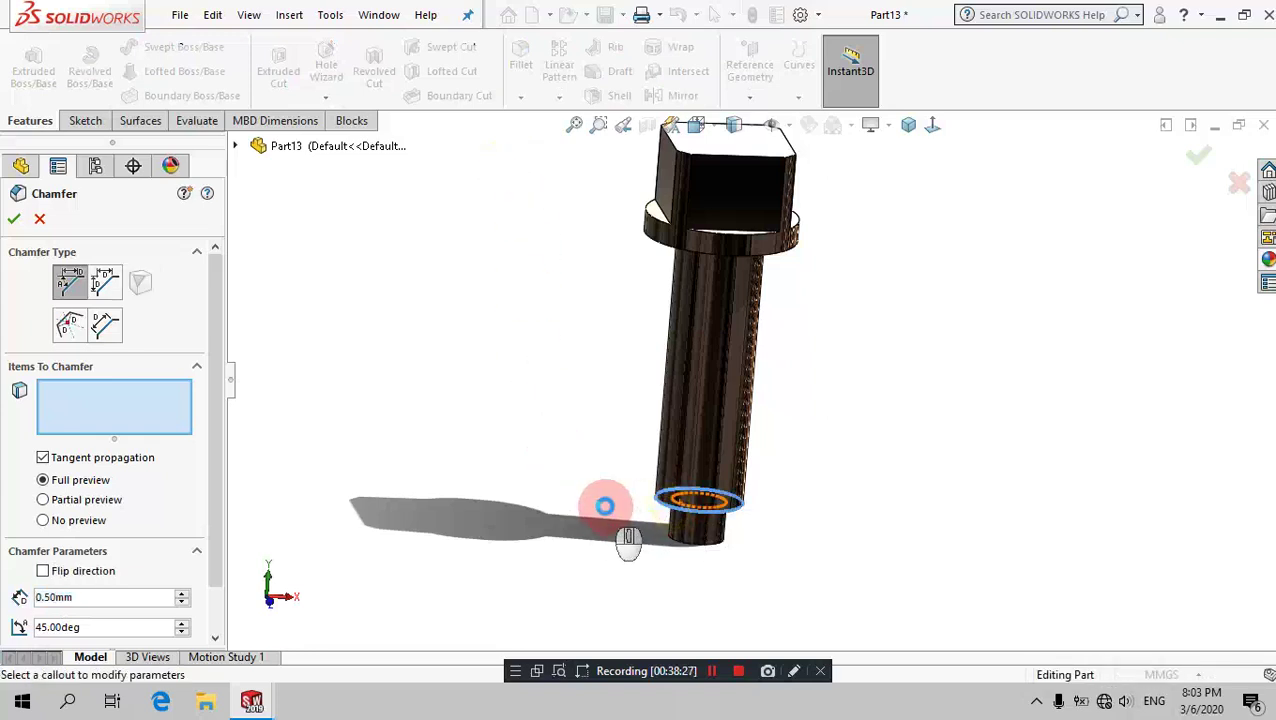
left_click(13, 220)
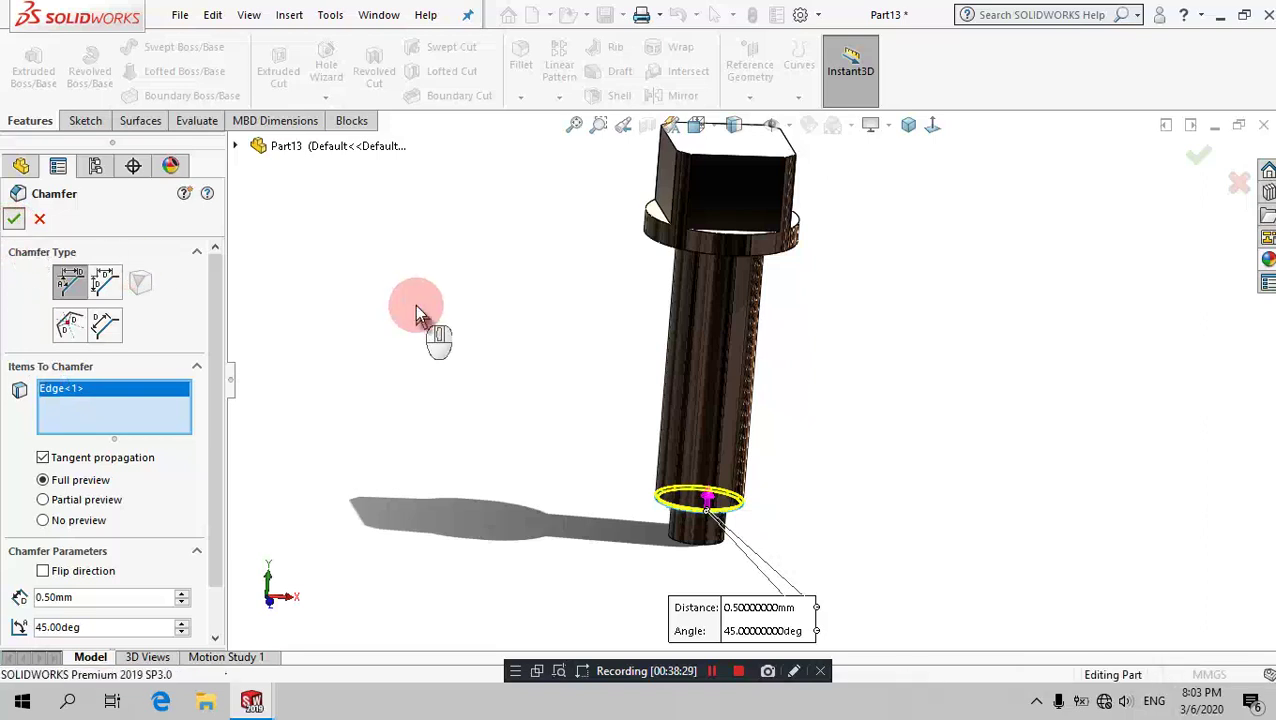
left_click(300, 18)
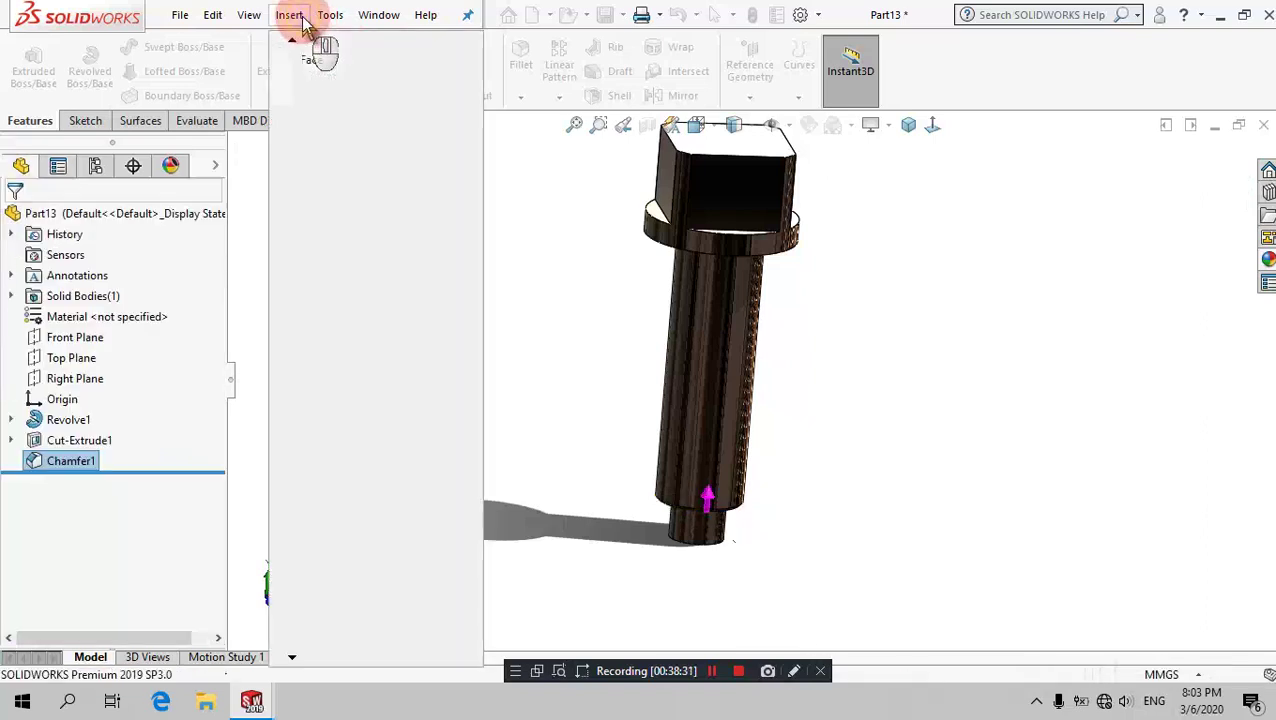
mouse_move(330, 569)
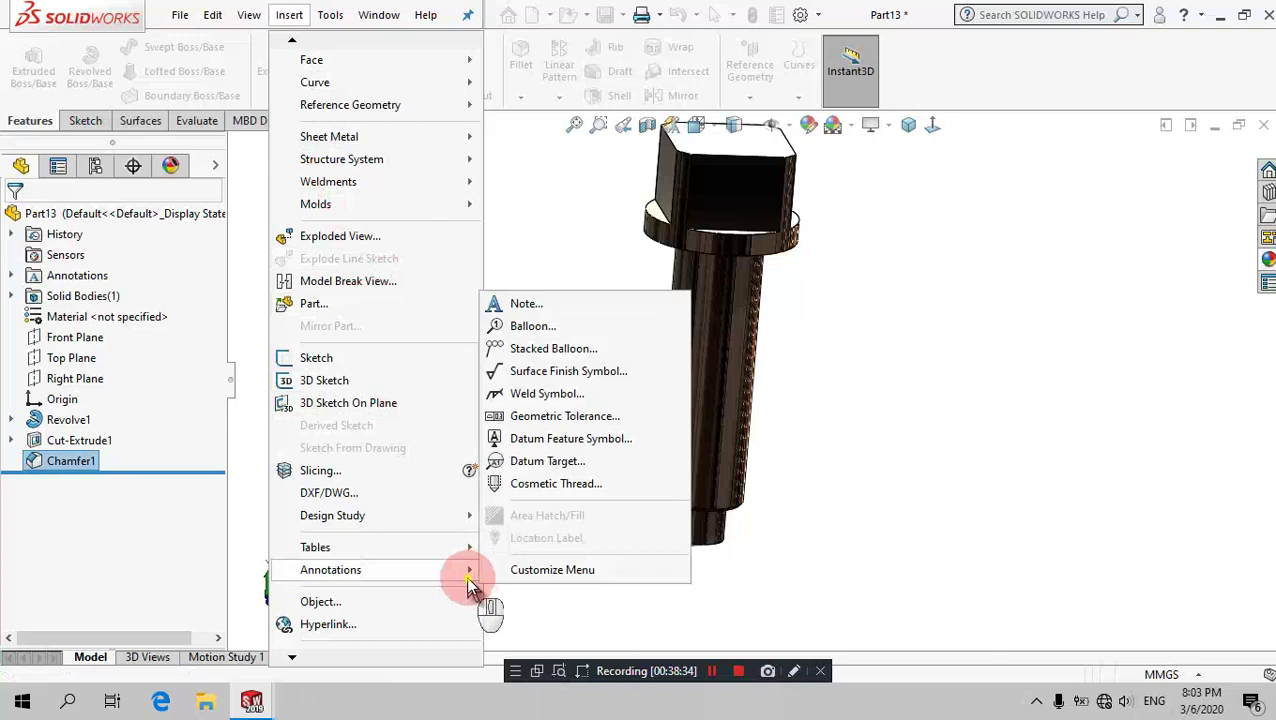
Step: Put an ANSI Metric M16x1.5 cosmetic thread on the shank's bottom edge, ending Up to Next
left_click(533, 488)
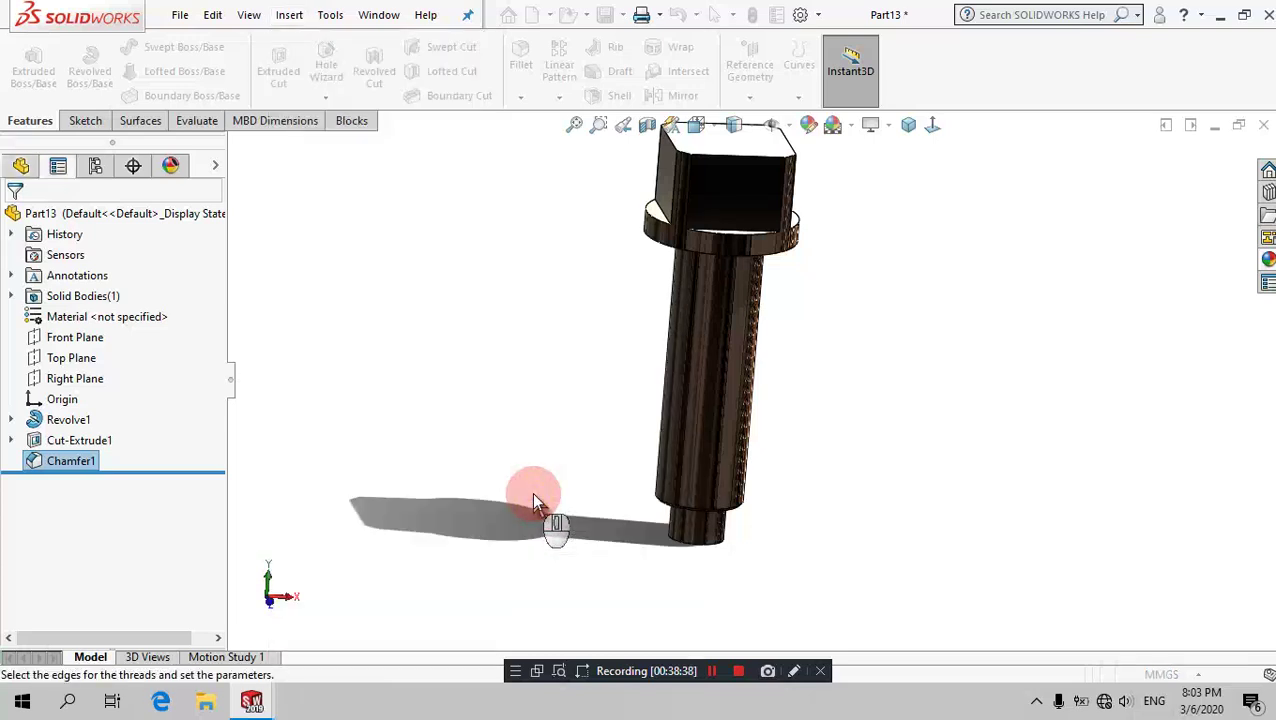
left_click(660, 508)
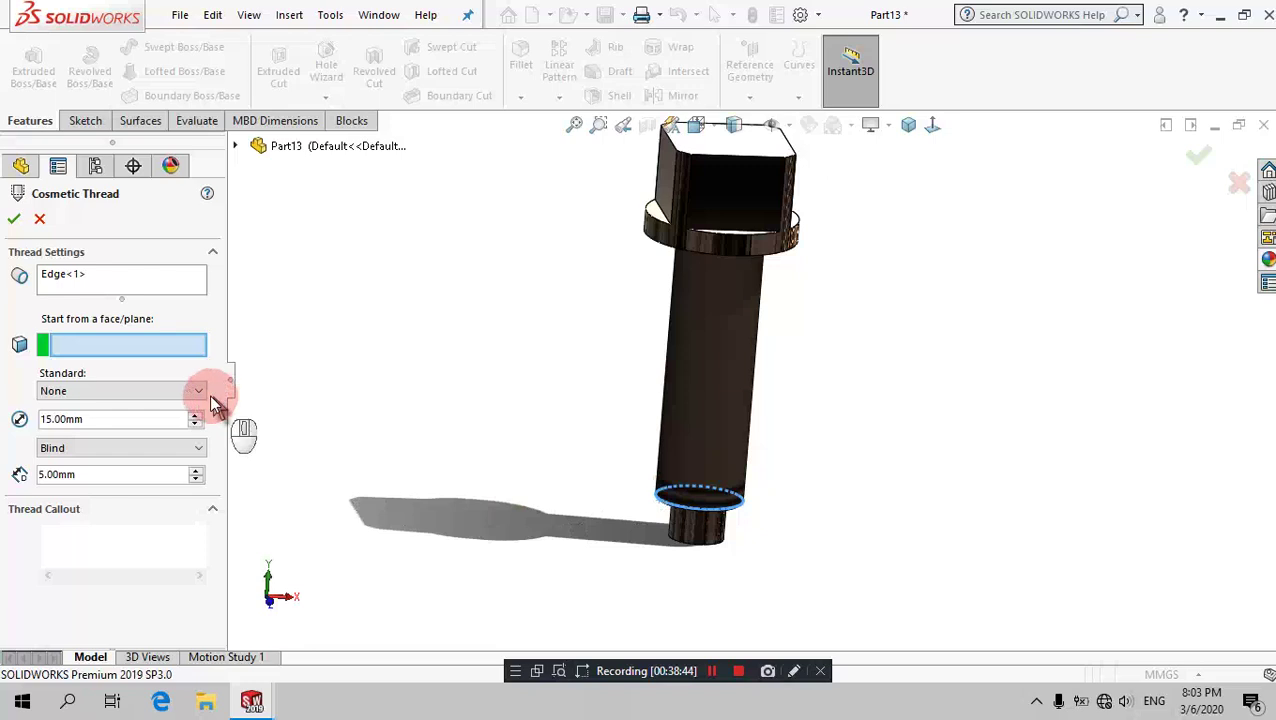
left_click(207, 401)
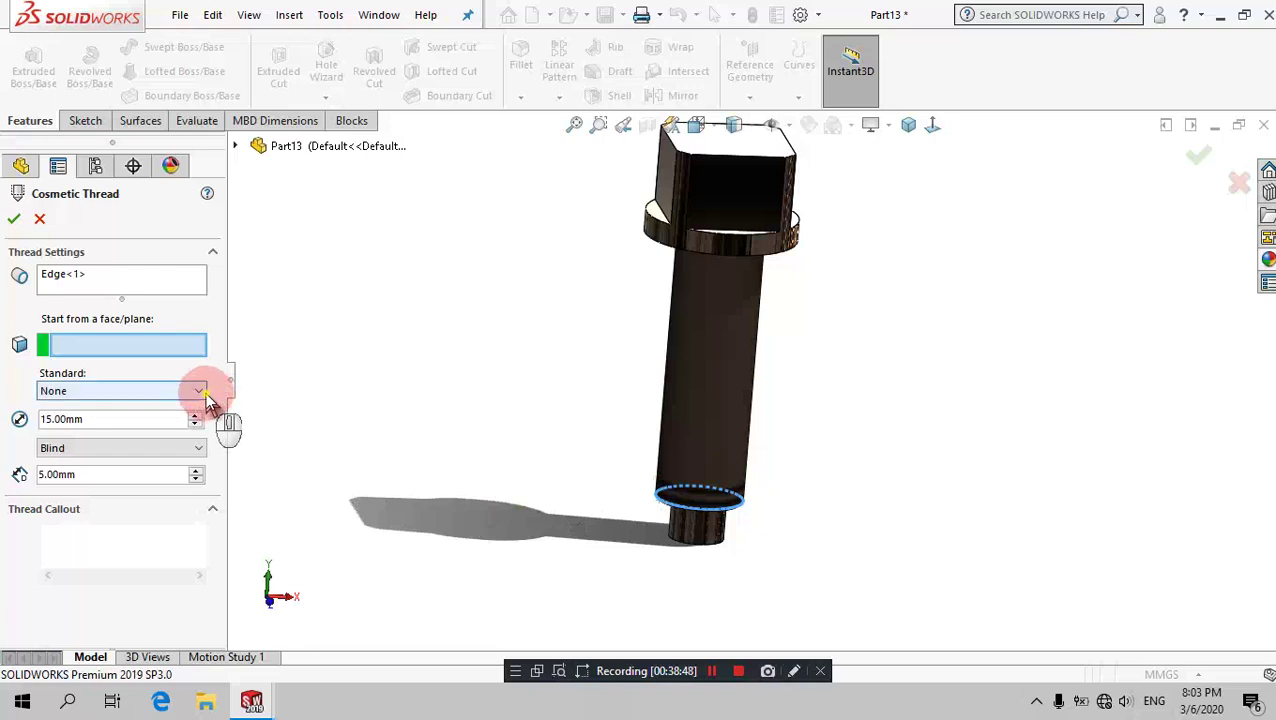
left_click(207, 401)
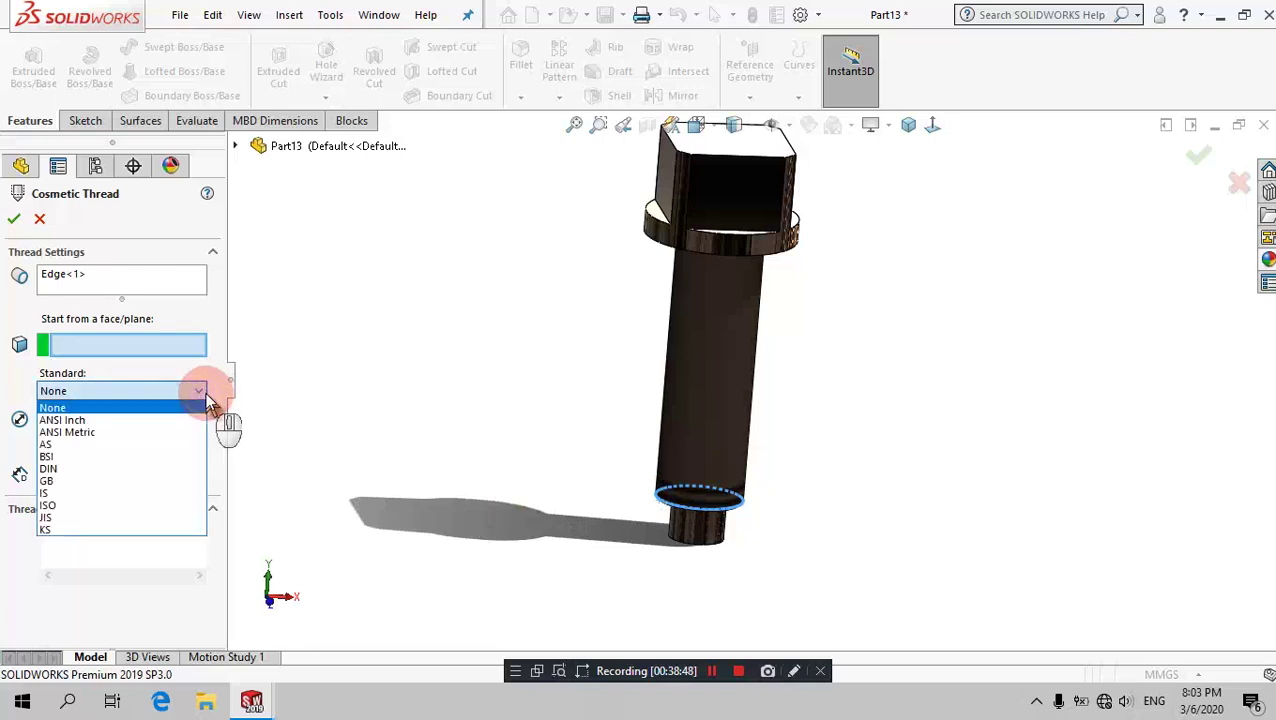
left_click(147, 431)
left_click(137, 466)
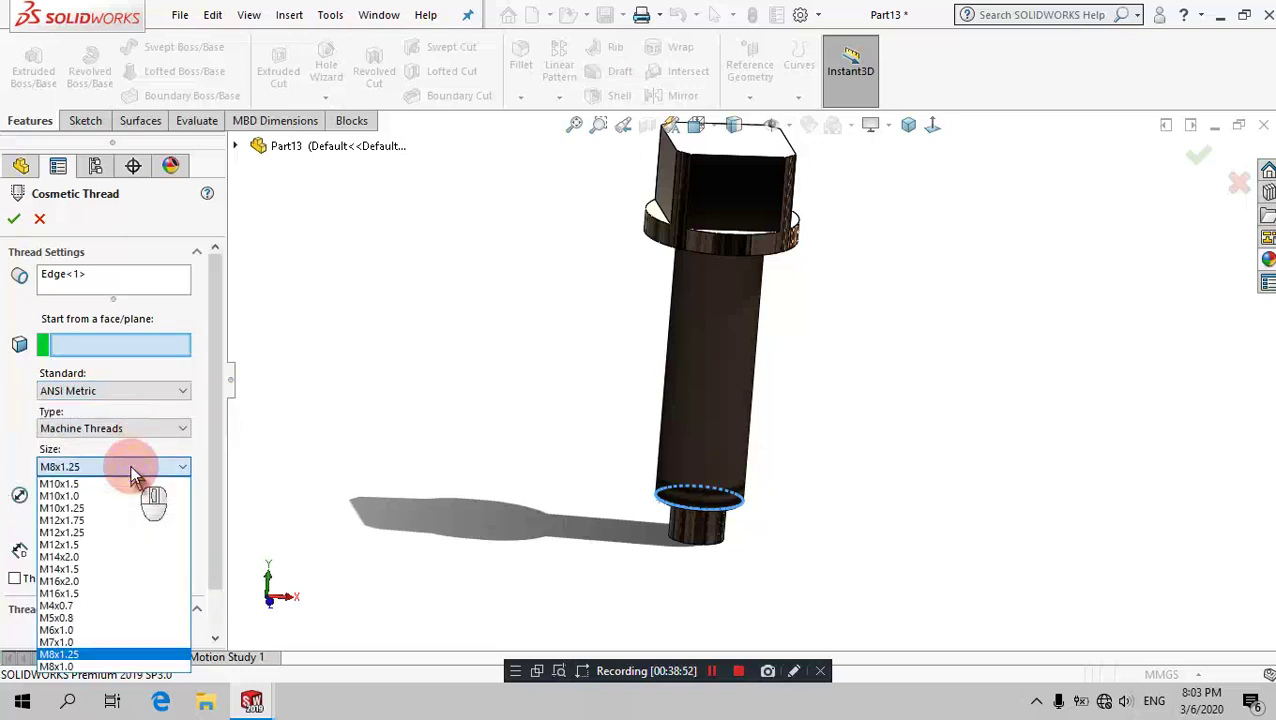
left_click(122, 594)
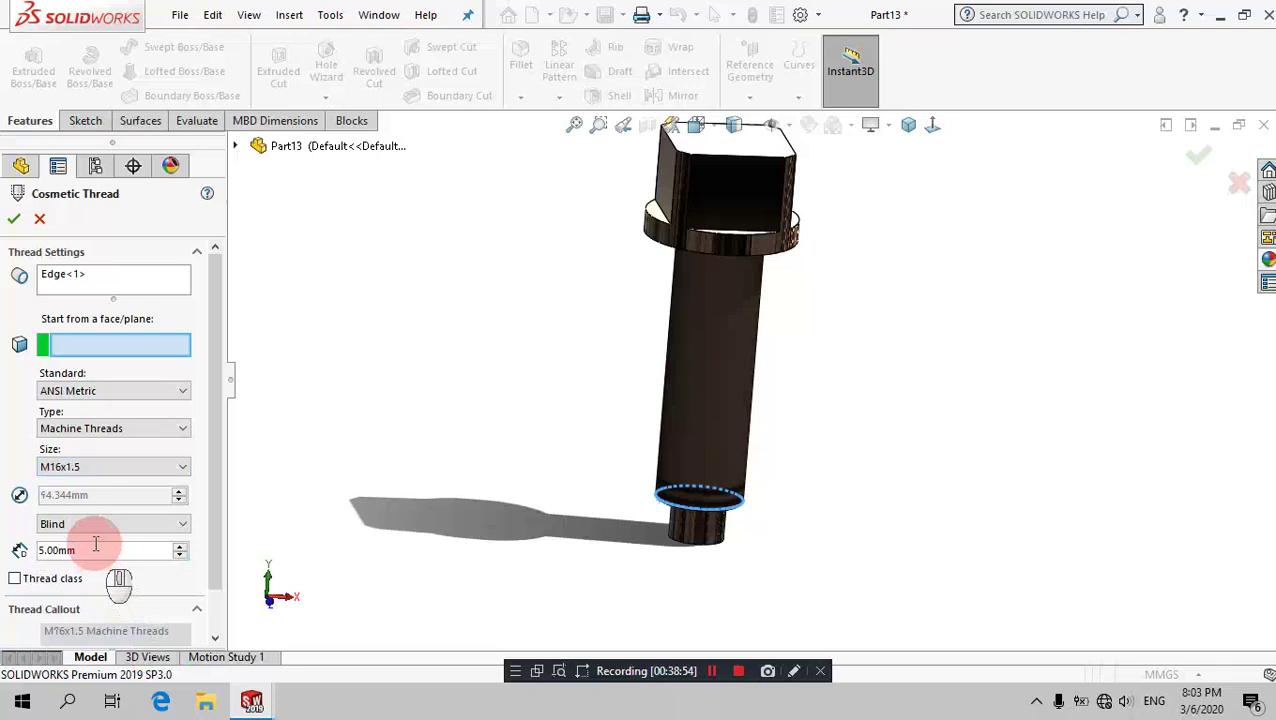
left_click(96, 537)
left_click(104, 556)
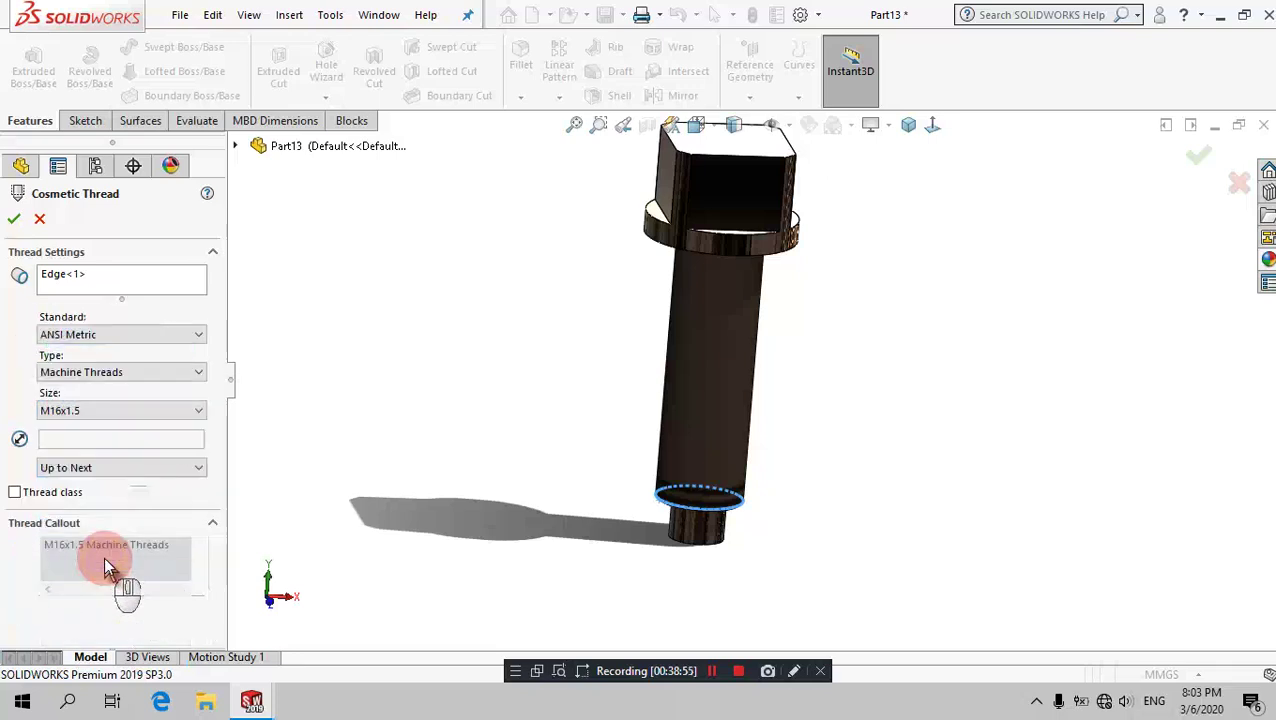
left_click(14, 220)
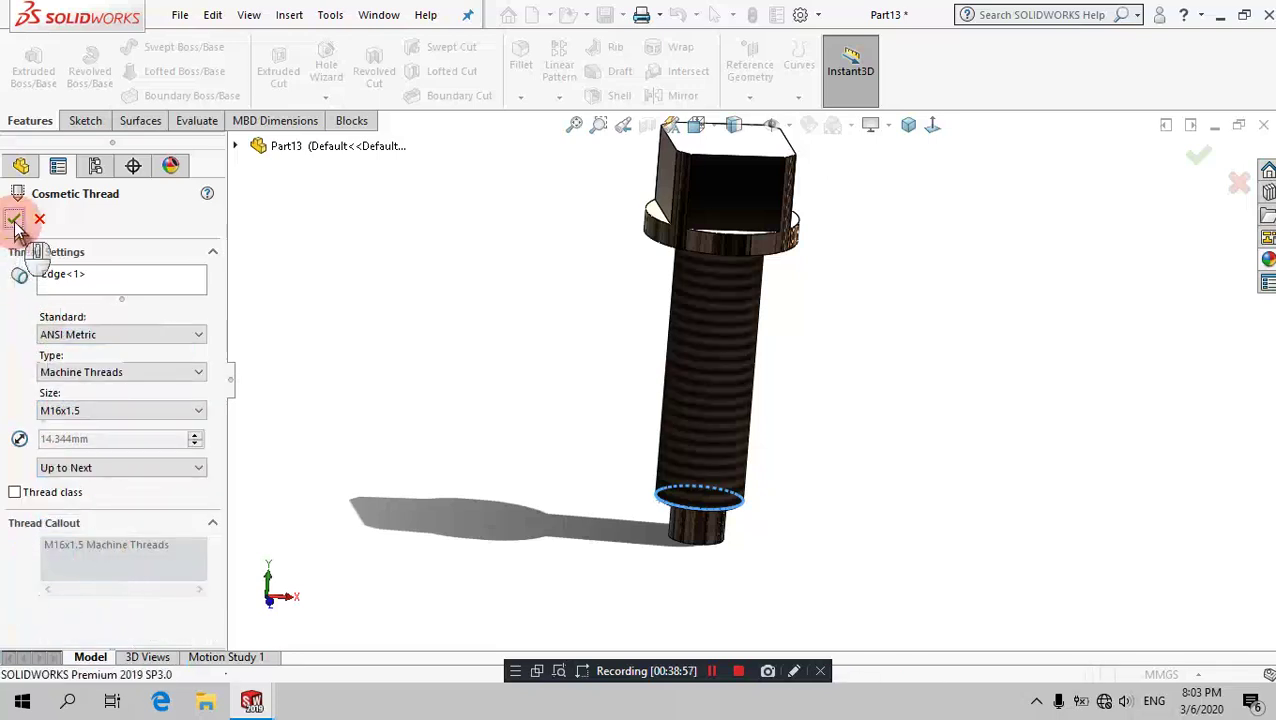
middle_click_drag(662, 345, 838, 195)
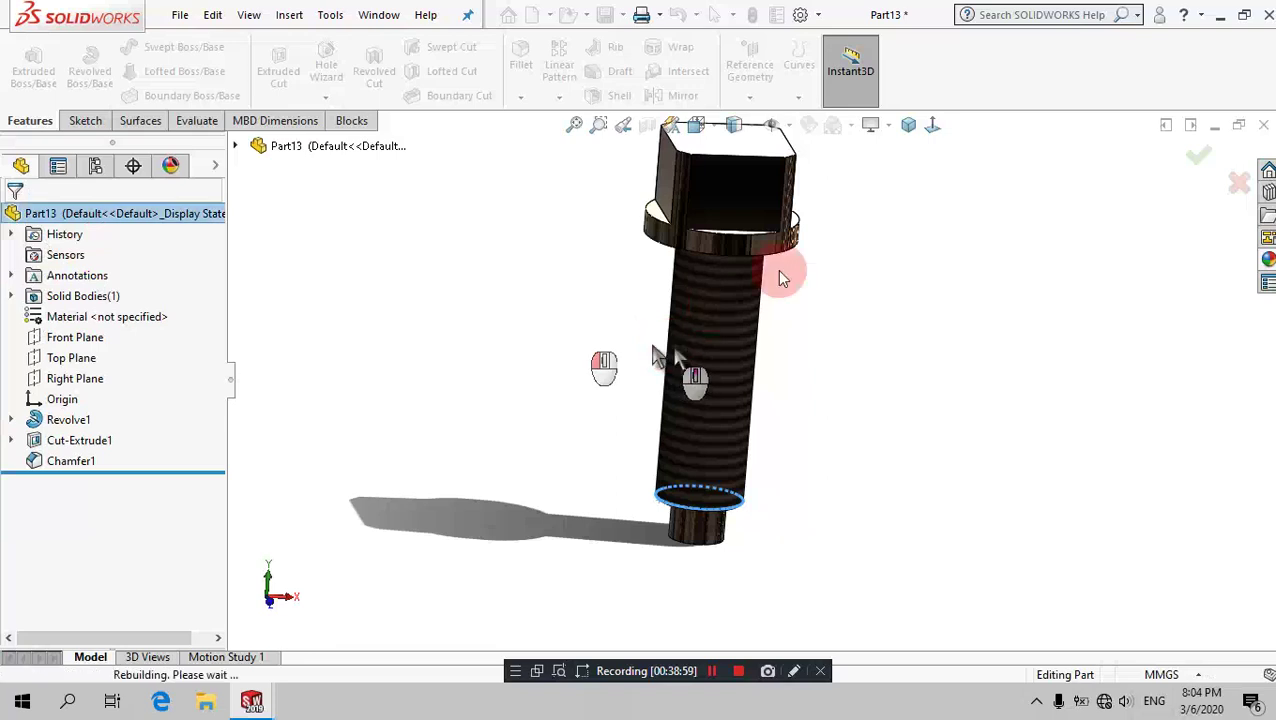
Step: In isometric view, apply the polished chromium appearance to the whole part
left_click(905, 133)
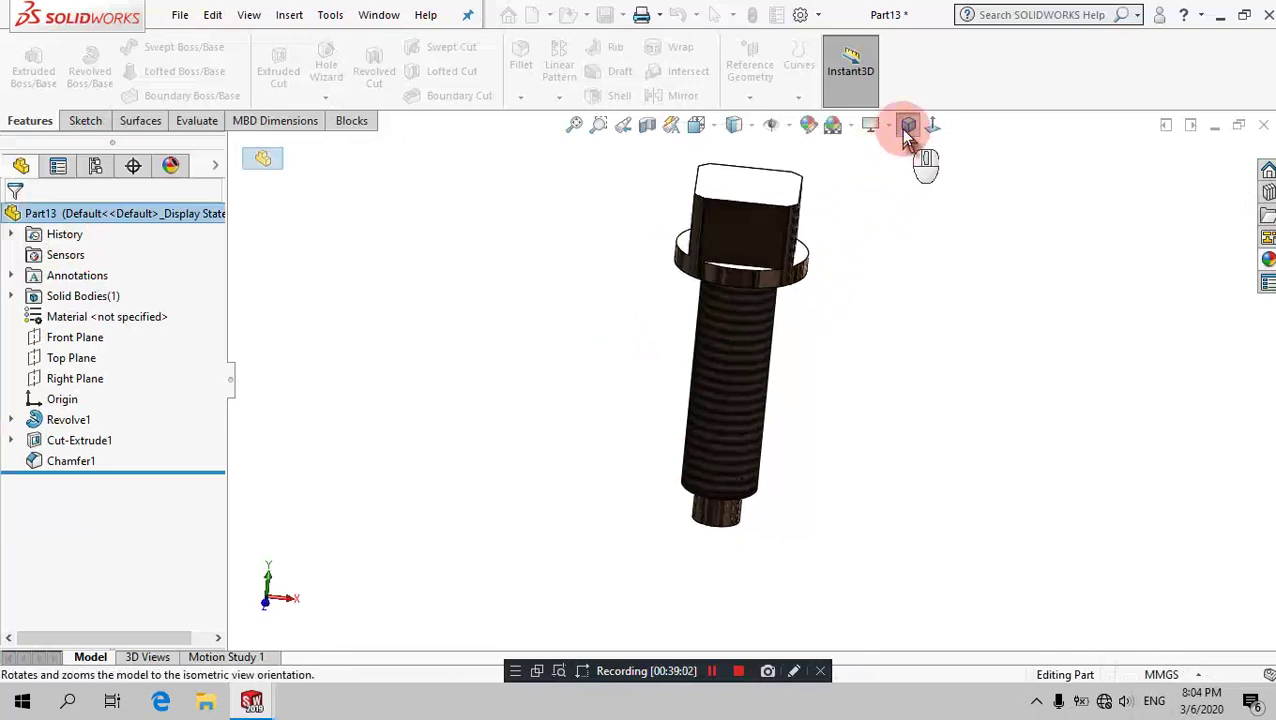
left_click(1266, 260)
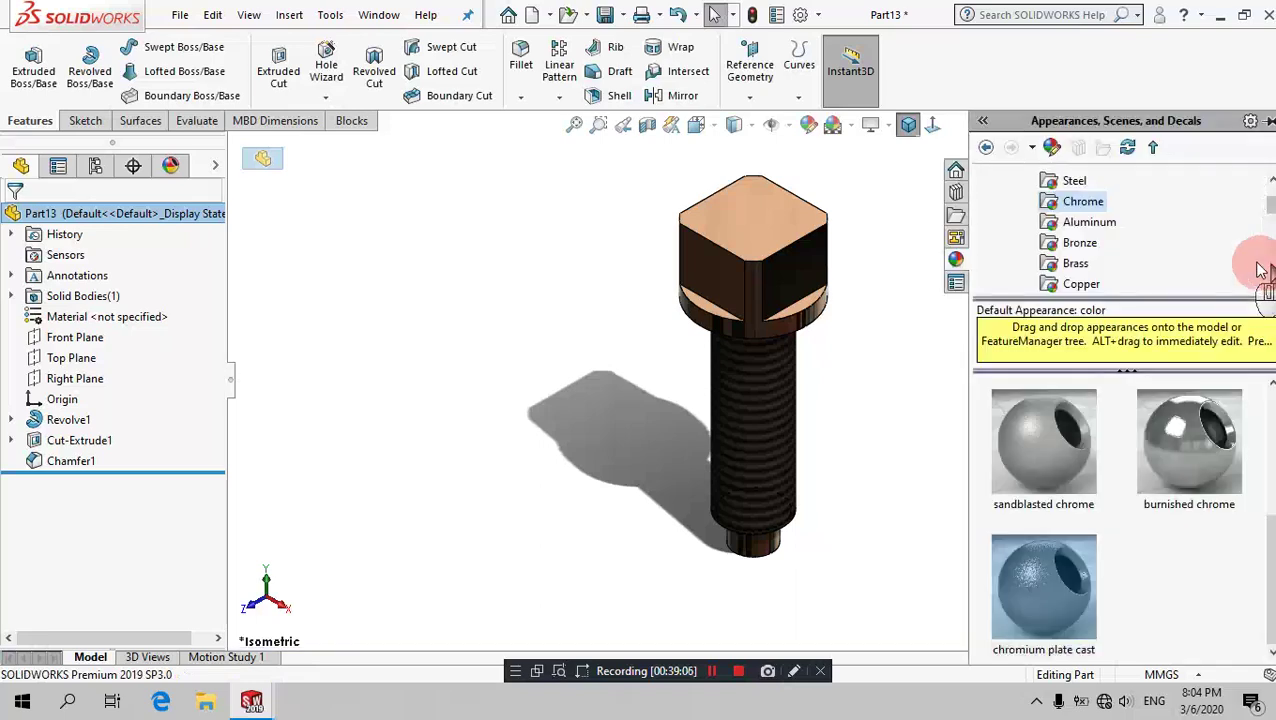
scroll(1123, 470, "up", 3)
left_click_drag(1123, 470, 790, 265)
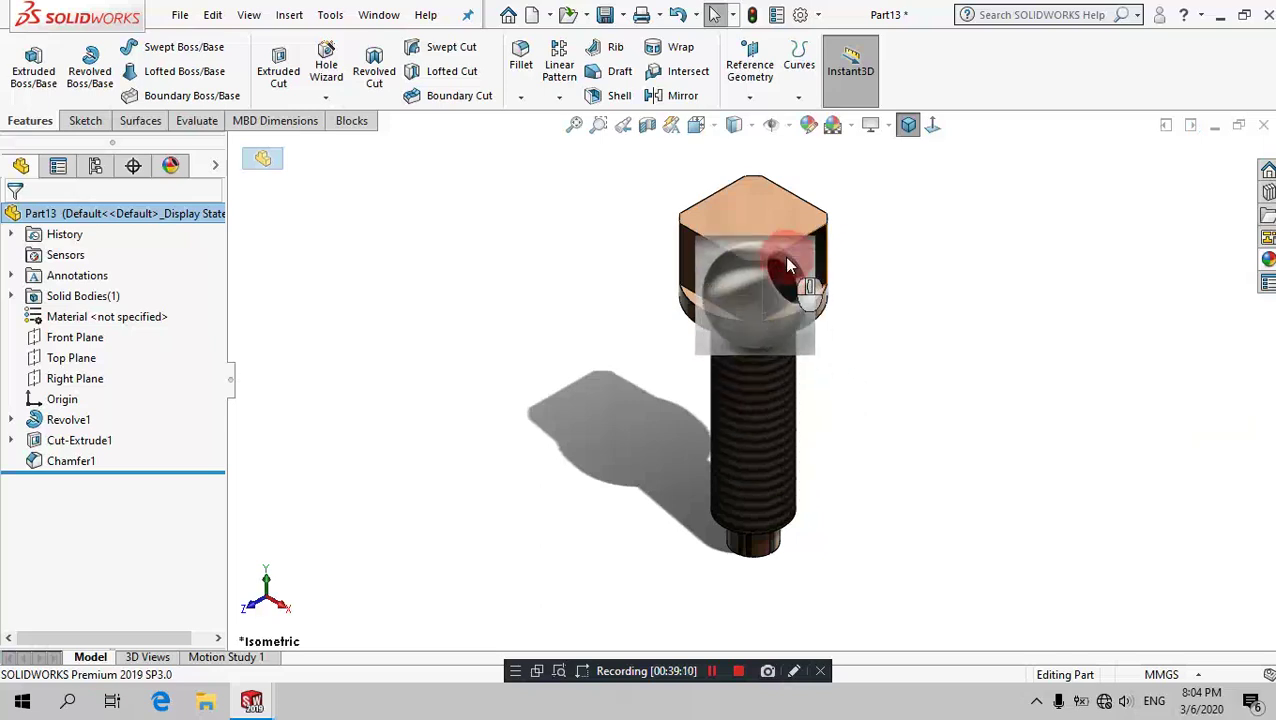
left_click(813, 257)
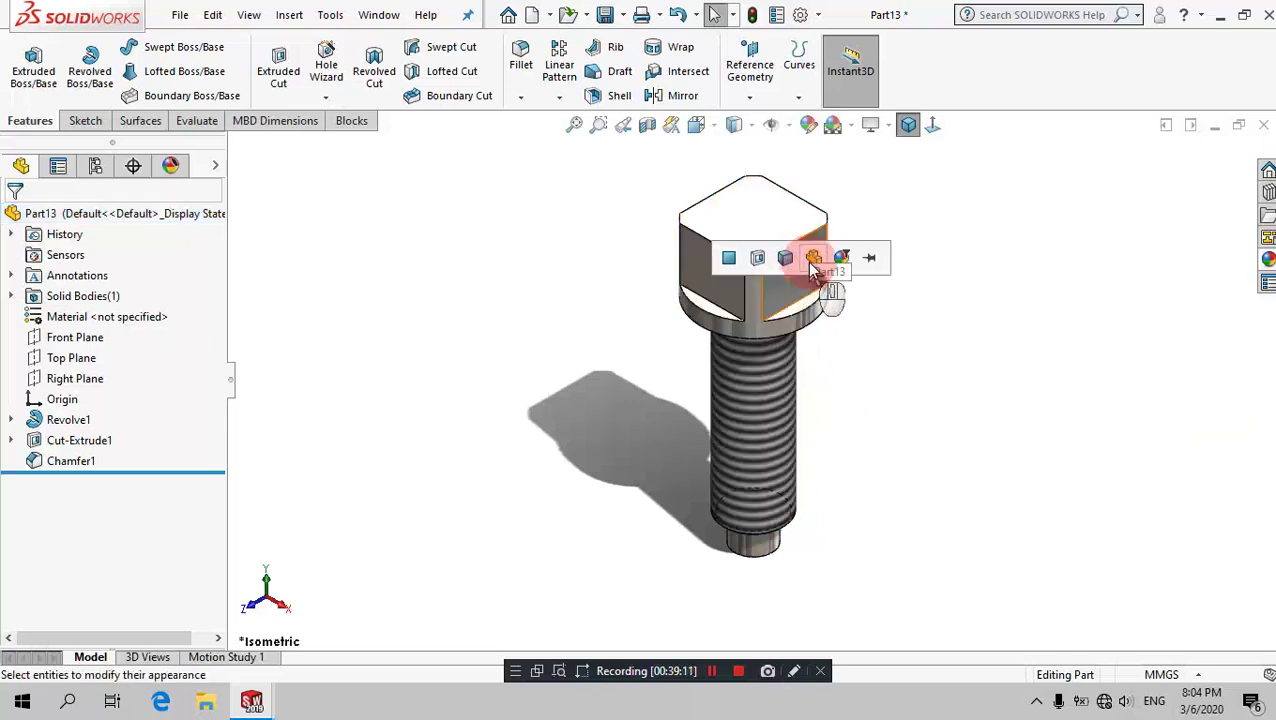
left_click(973, 436)
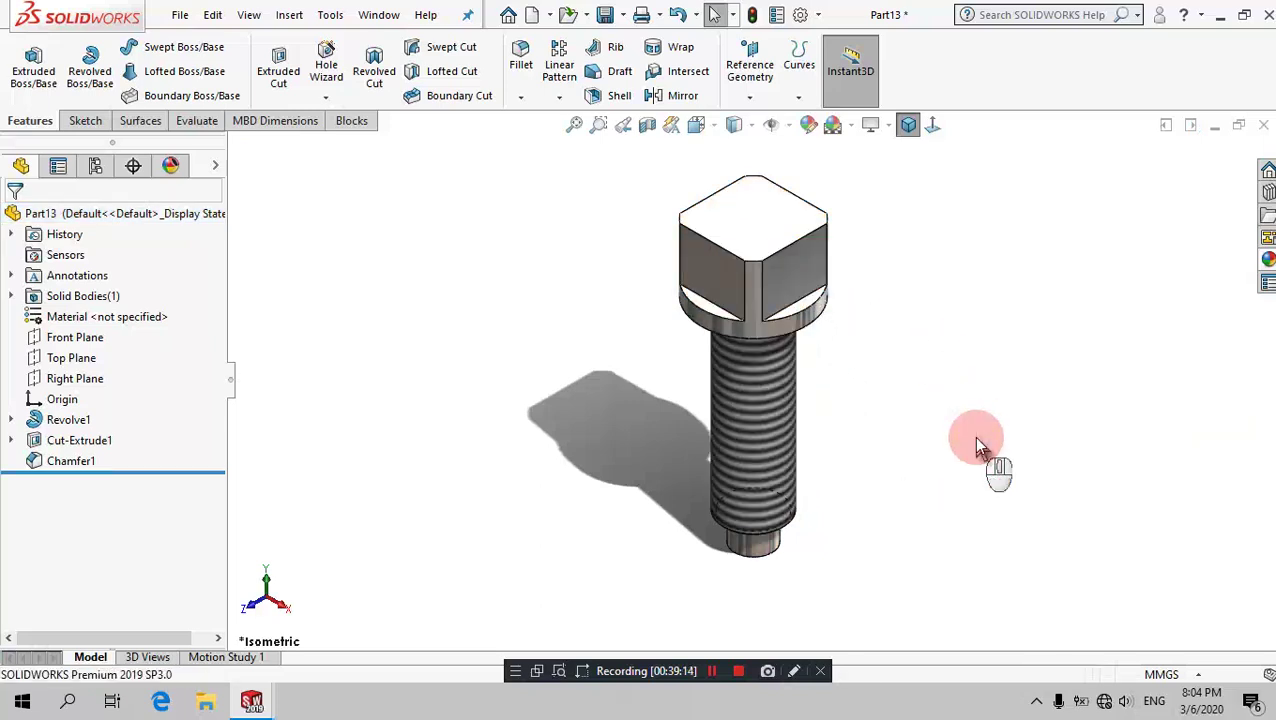
key("ctrl+s")
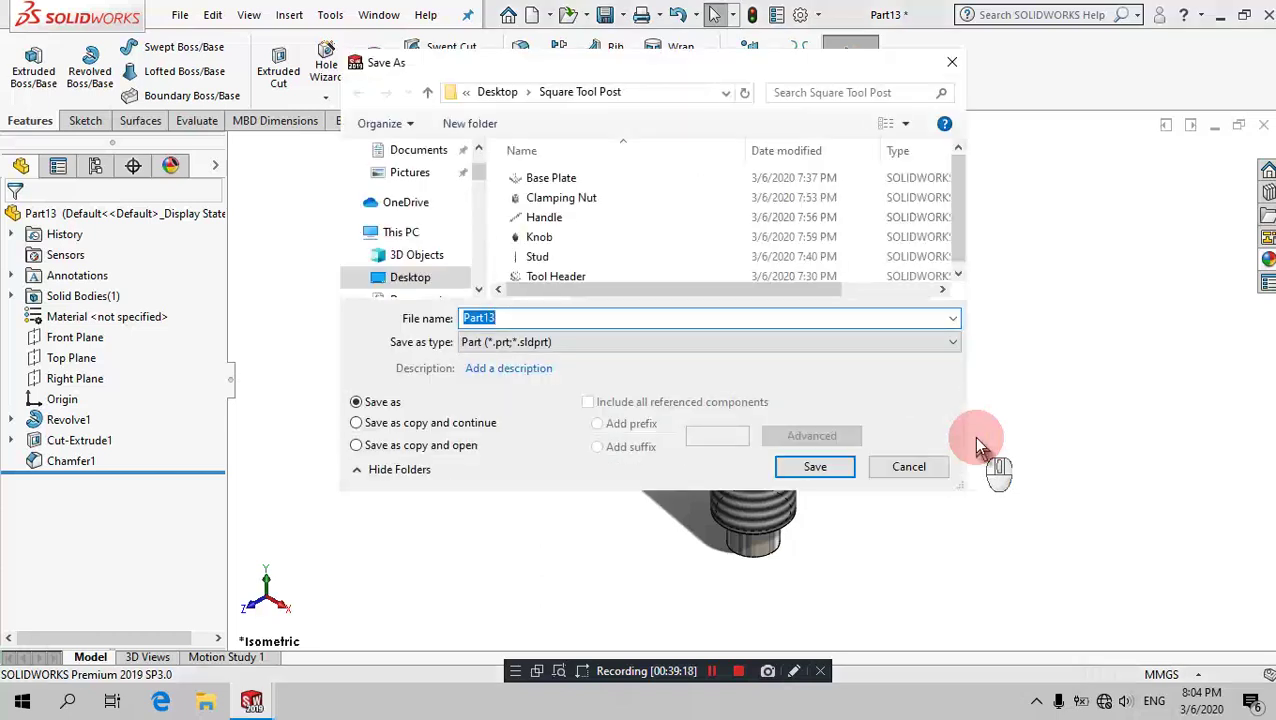
Step: Save the chrome bolt under the file name 'Set Screw'
type("Set Screw")
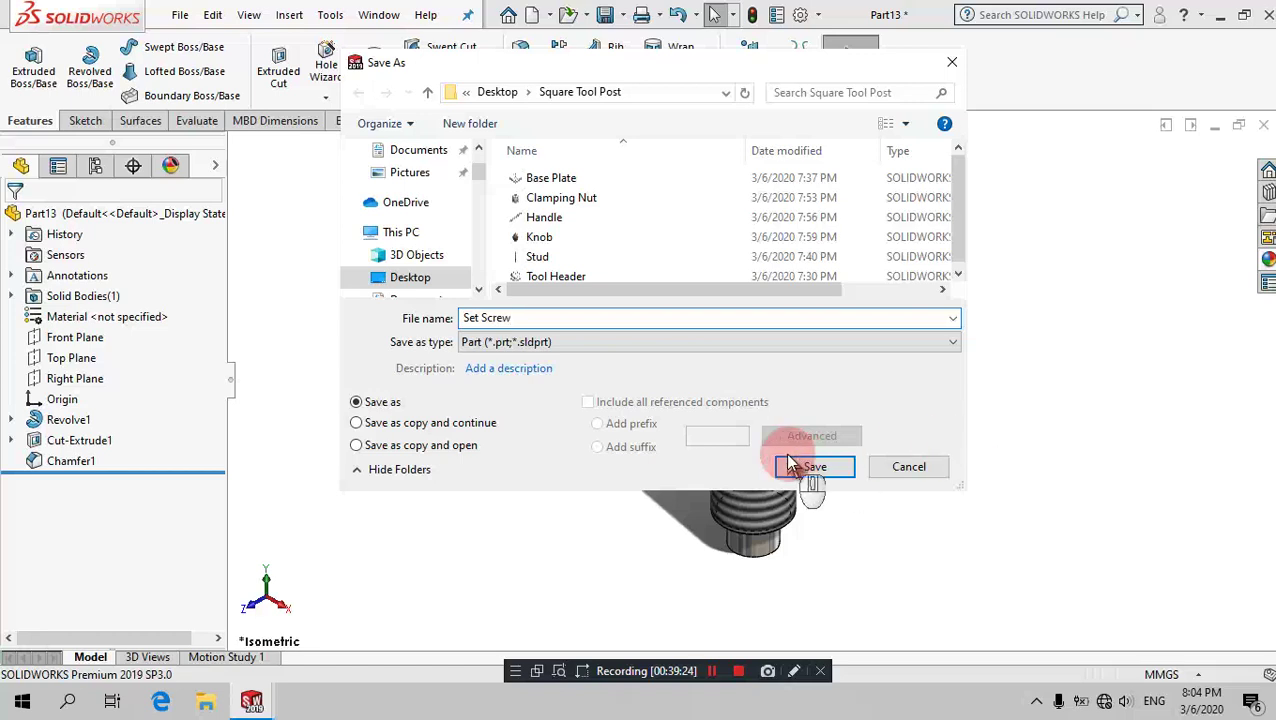
left_click(808, 470)
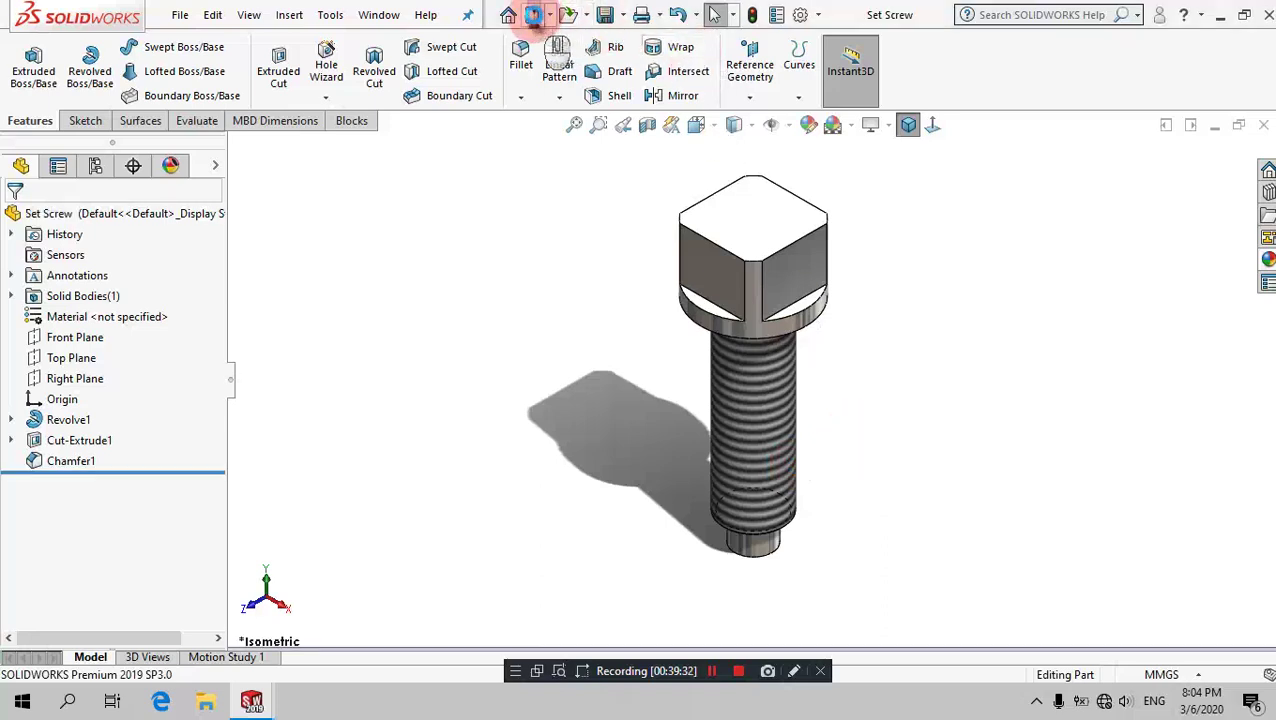
left_click(535, 18)
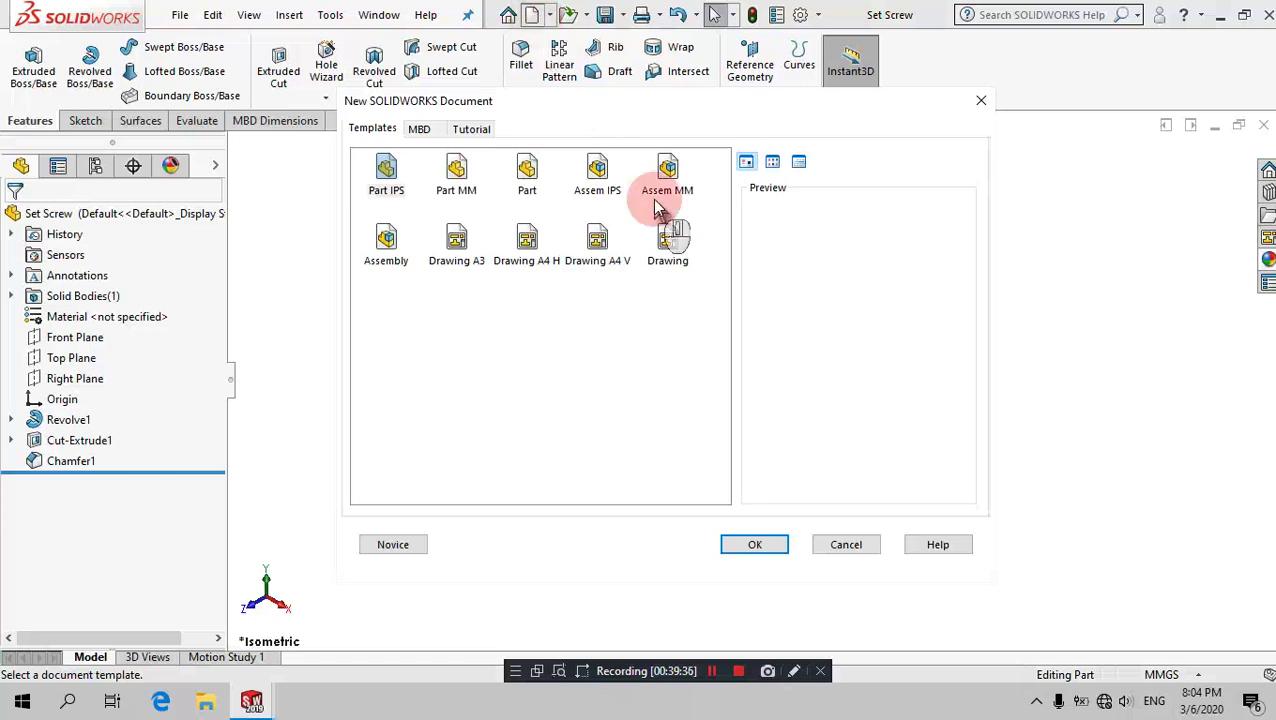
Step: Create a new part from the Part MM template and start a sketch on the Front Plane
left_click(456, 172)
left_click(781, 540)
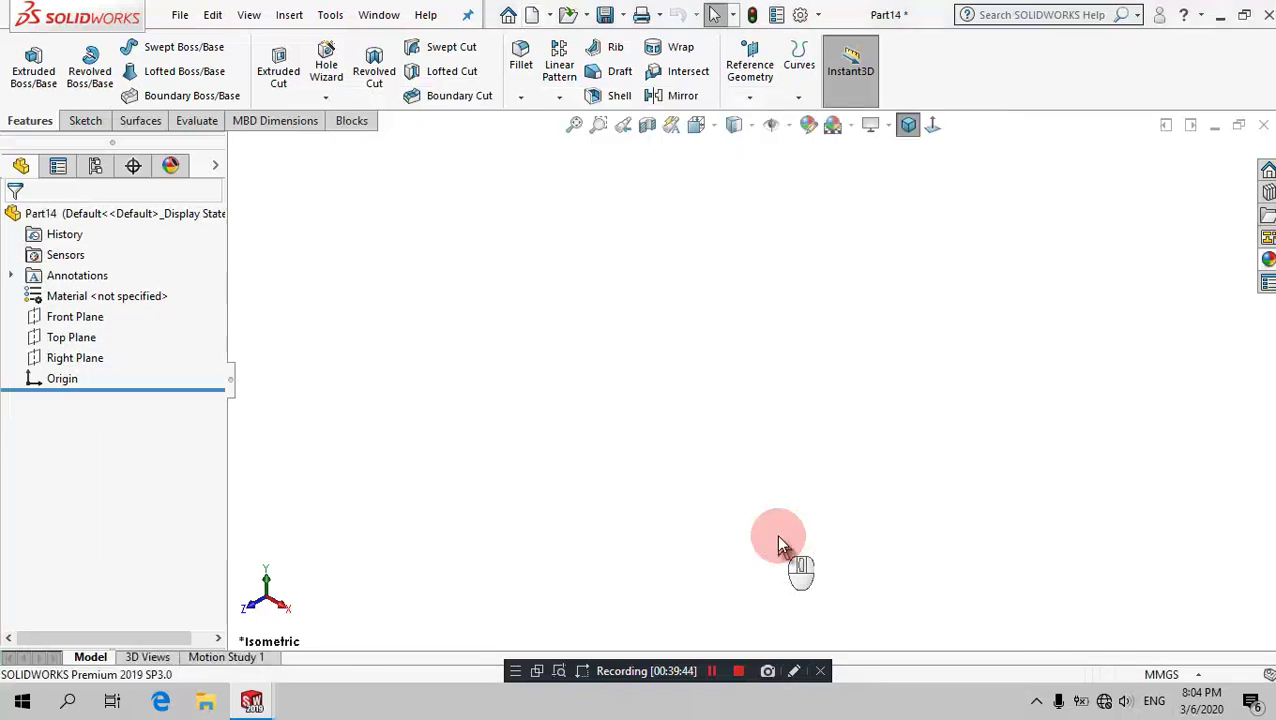
left_click(86, 121)
left_click(26, 62)
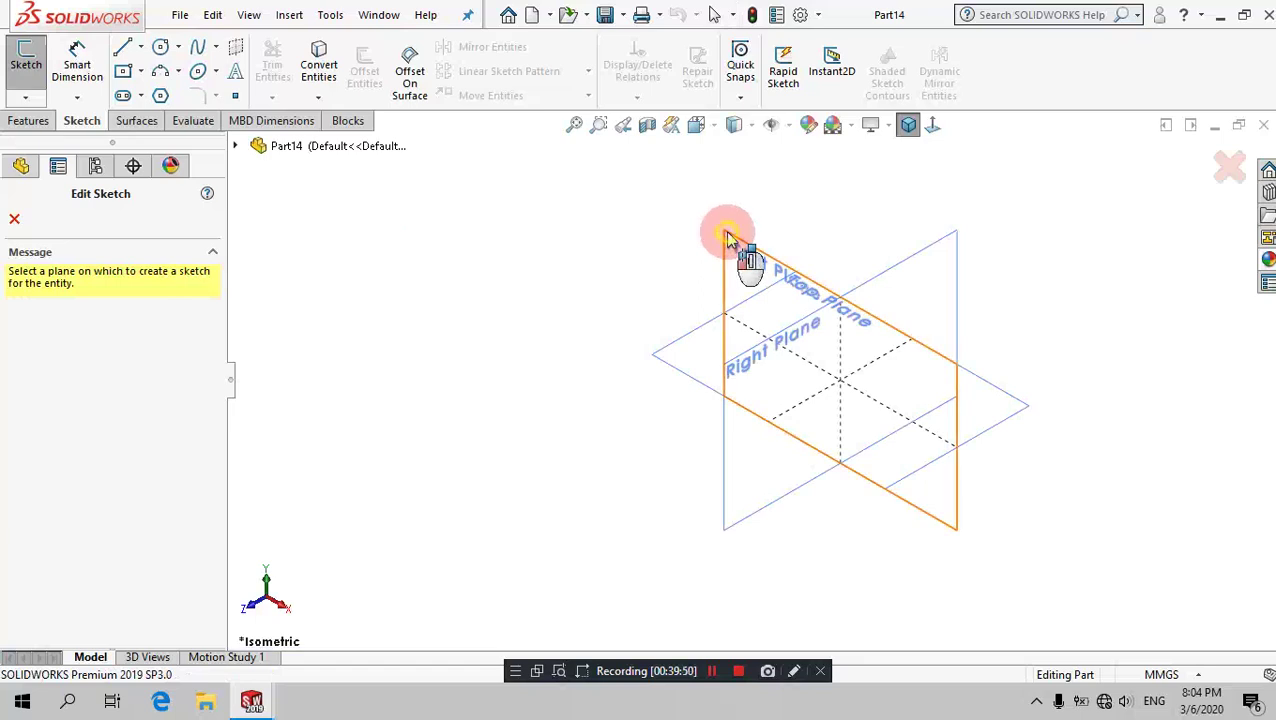
left_click(727, 238)
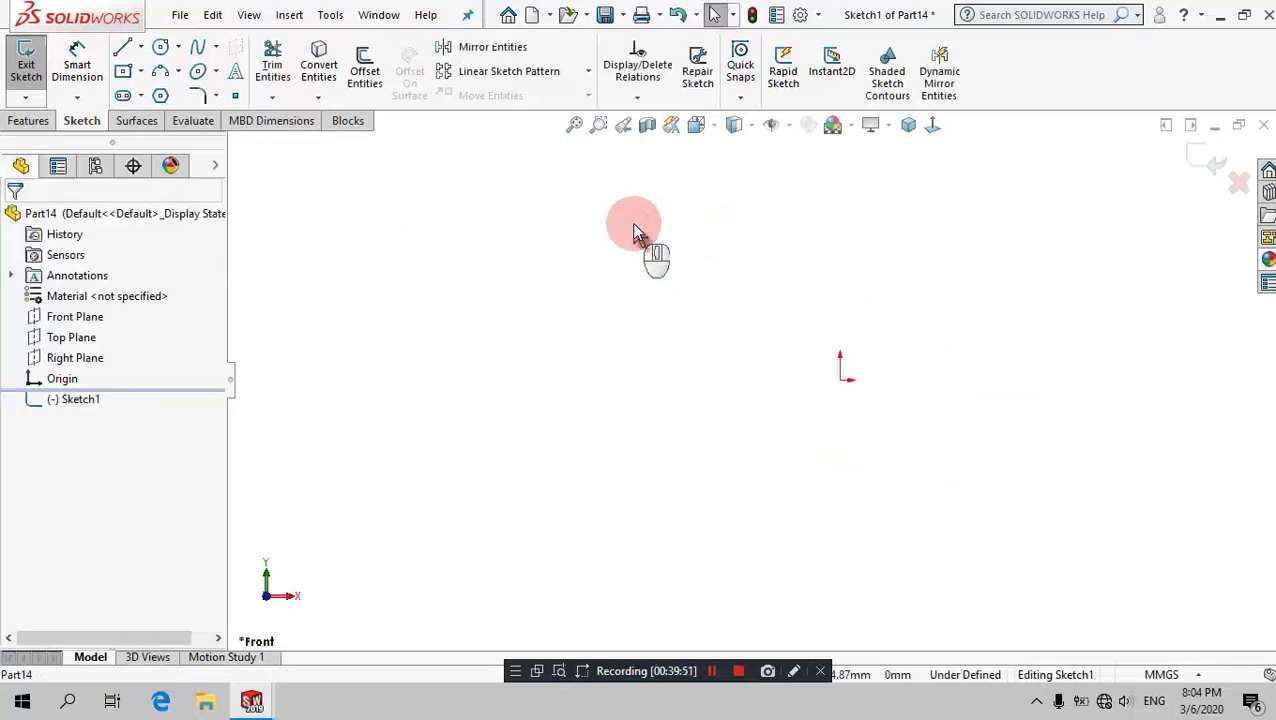
Step: Draw the stepped head-and-shank half-profile from the origin, ending in a tangent tip arc
left_click(122, 47)
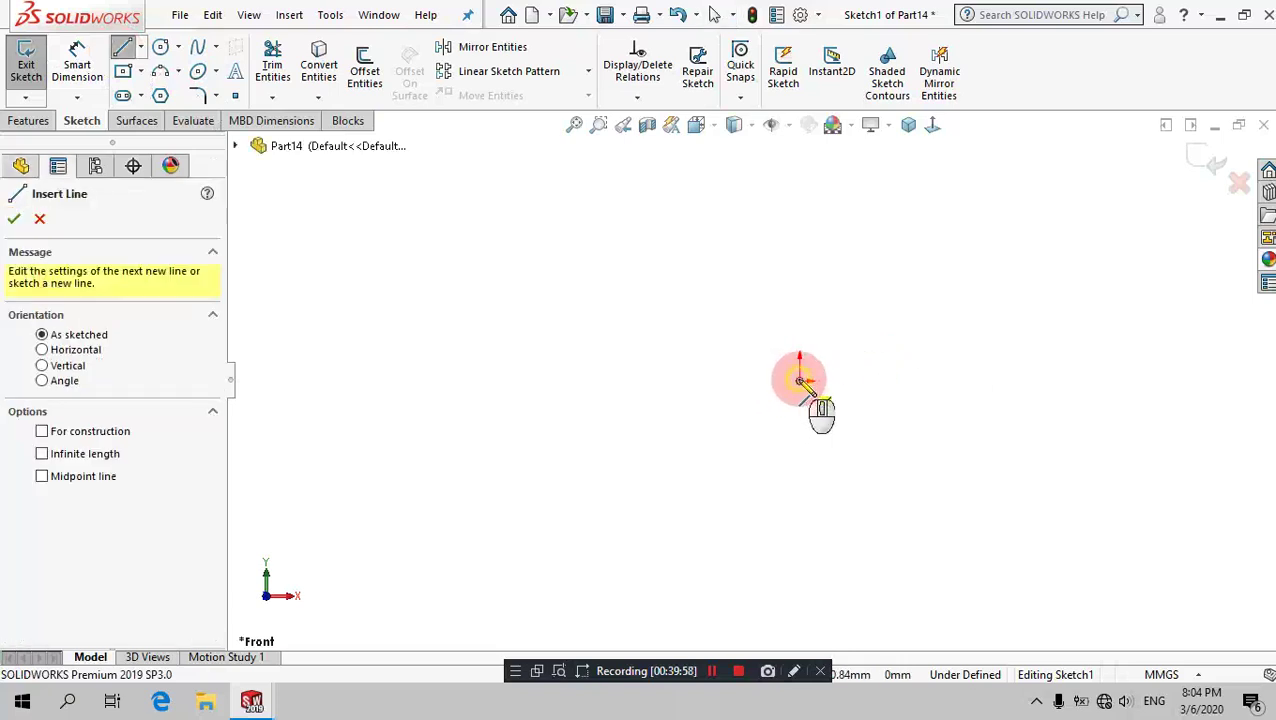
left_click(800, 381)
left_click_drag(802, 252, 797, 232)
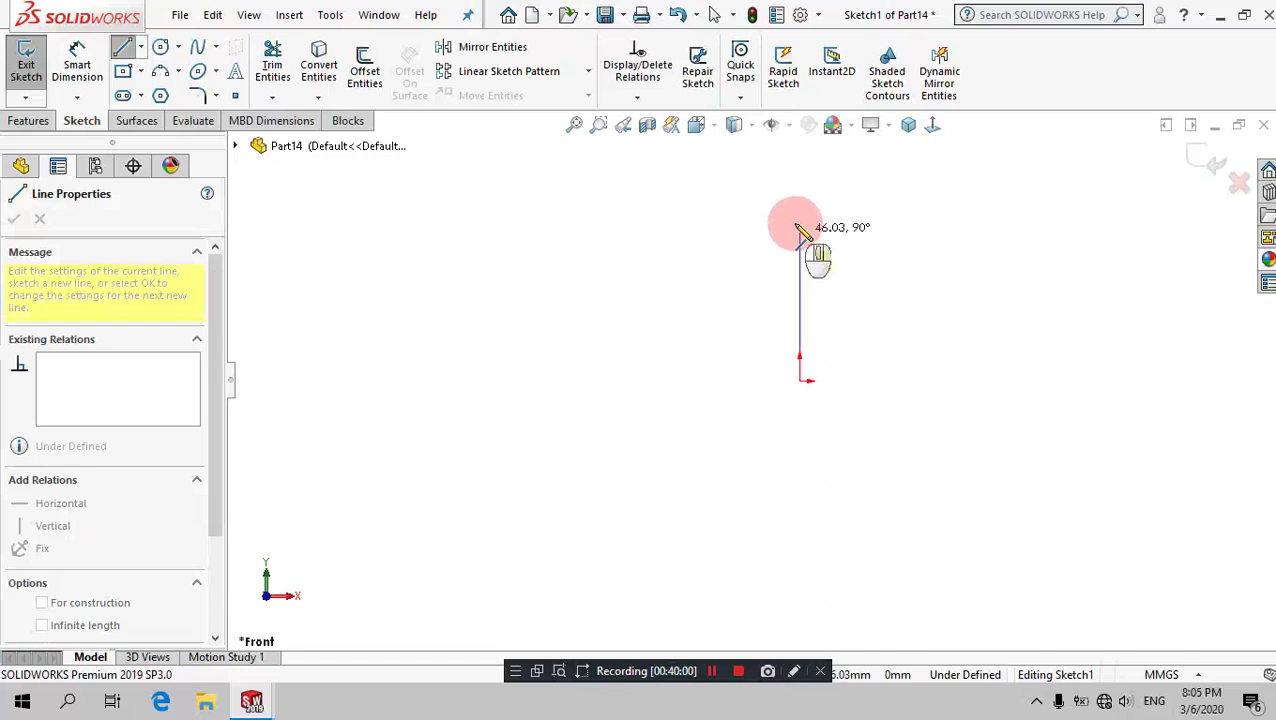
left_click(800, 237)
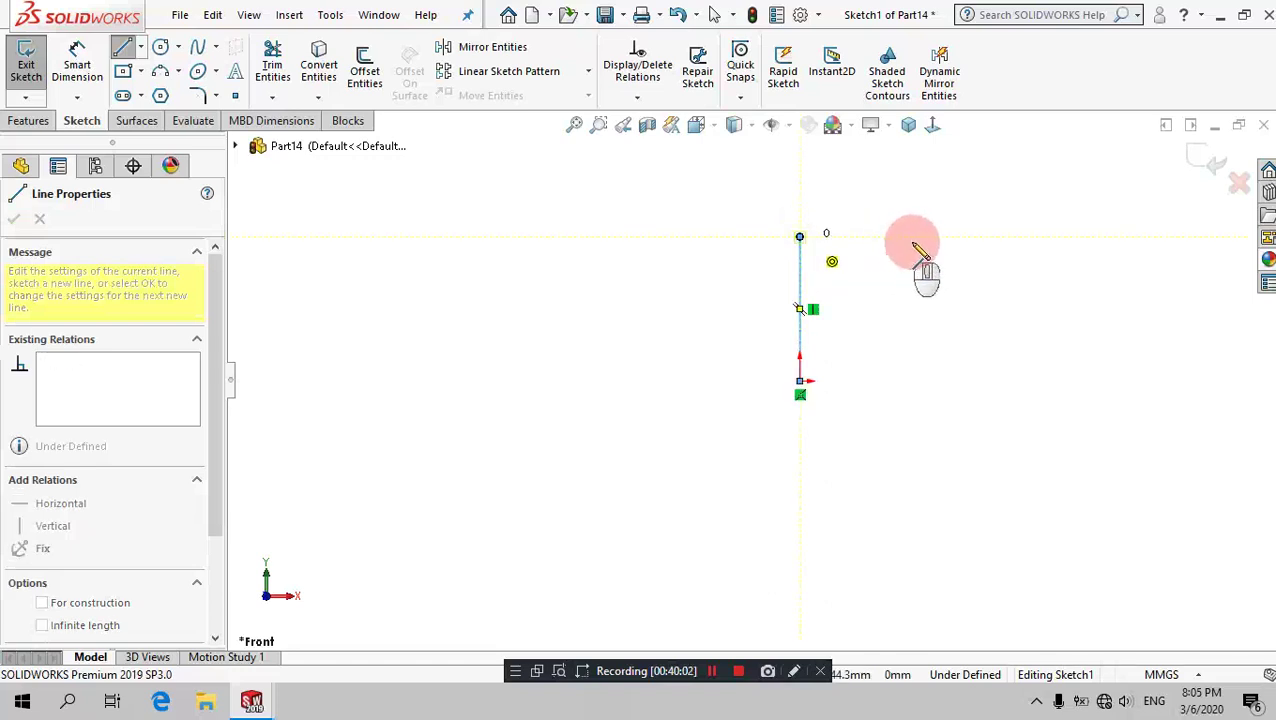
left_click_drag(923, 243, 887, 238)
left_click(883, 237)
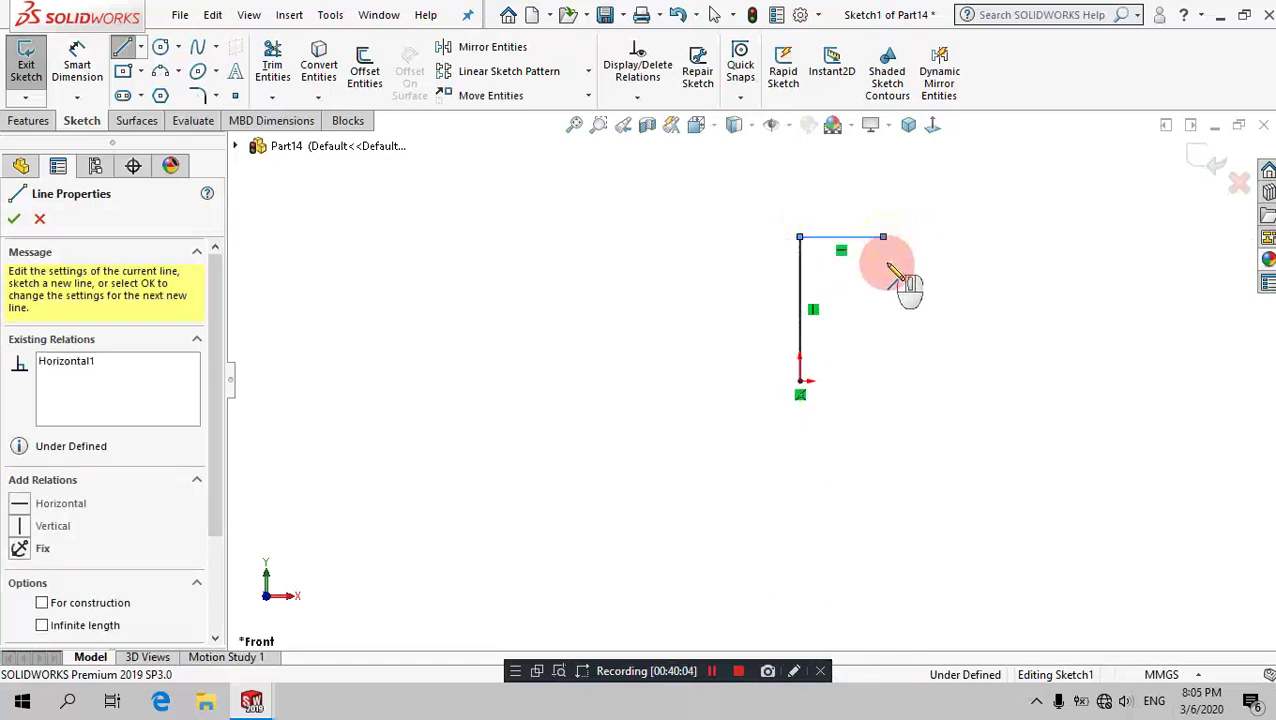
left_click(883, 289)
left_click(856, 289)
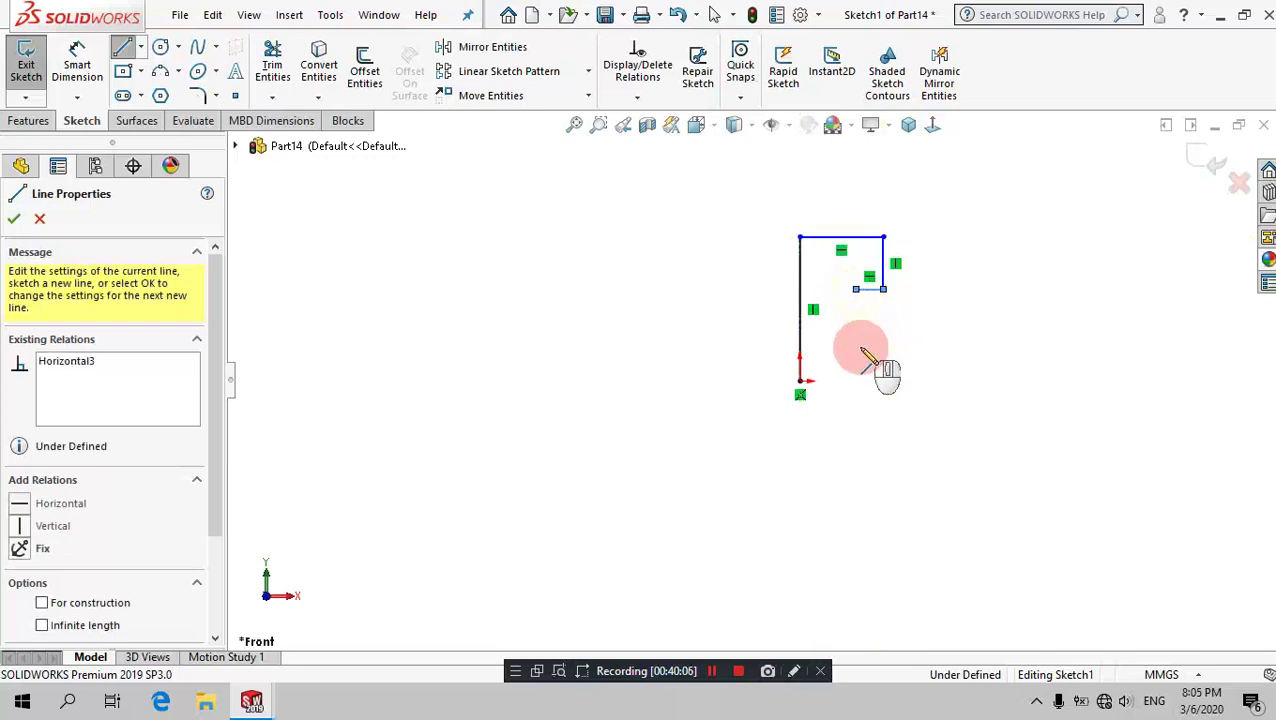
scroll(856, 368, "down", 2)
scroll(852, 365, "down", 4)
scroll(730, 390, "down", 2)
left_click(716, 374)
right_click_drag(692, 401, 400, 538)
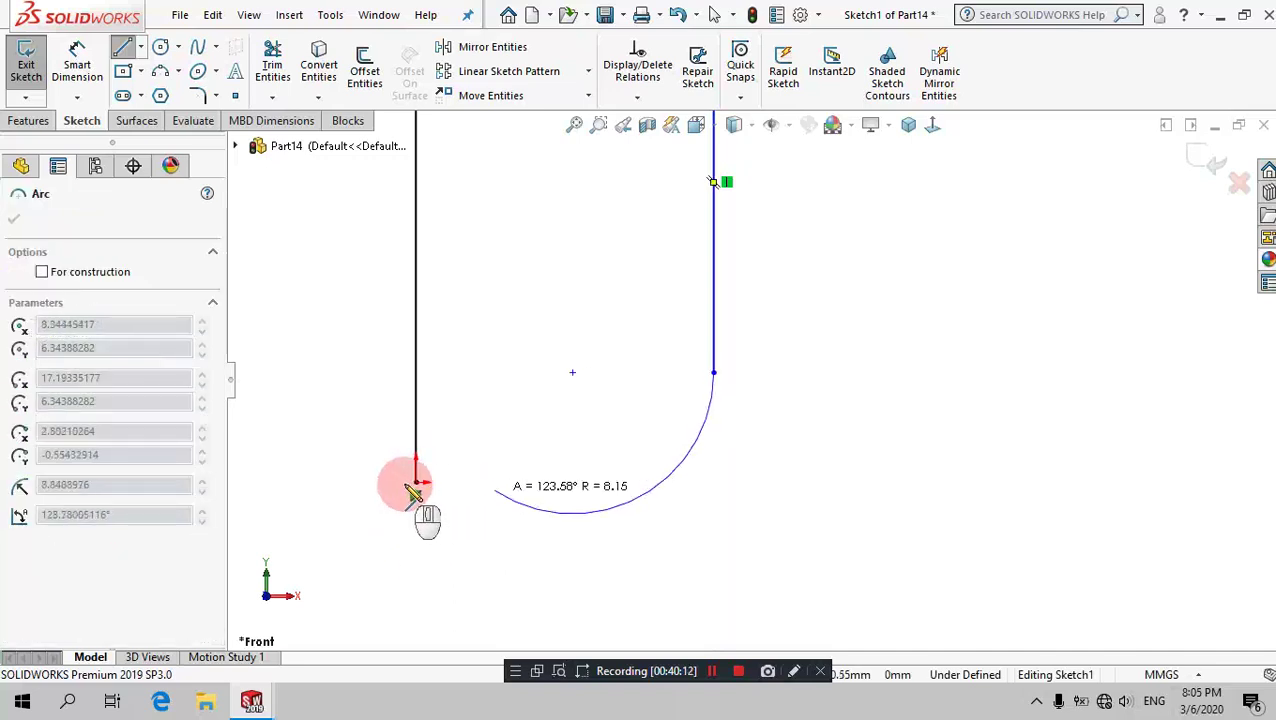
left_click(416, 482)
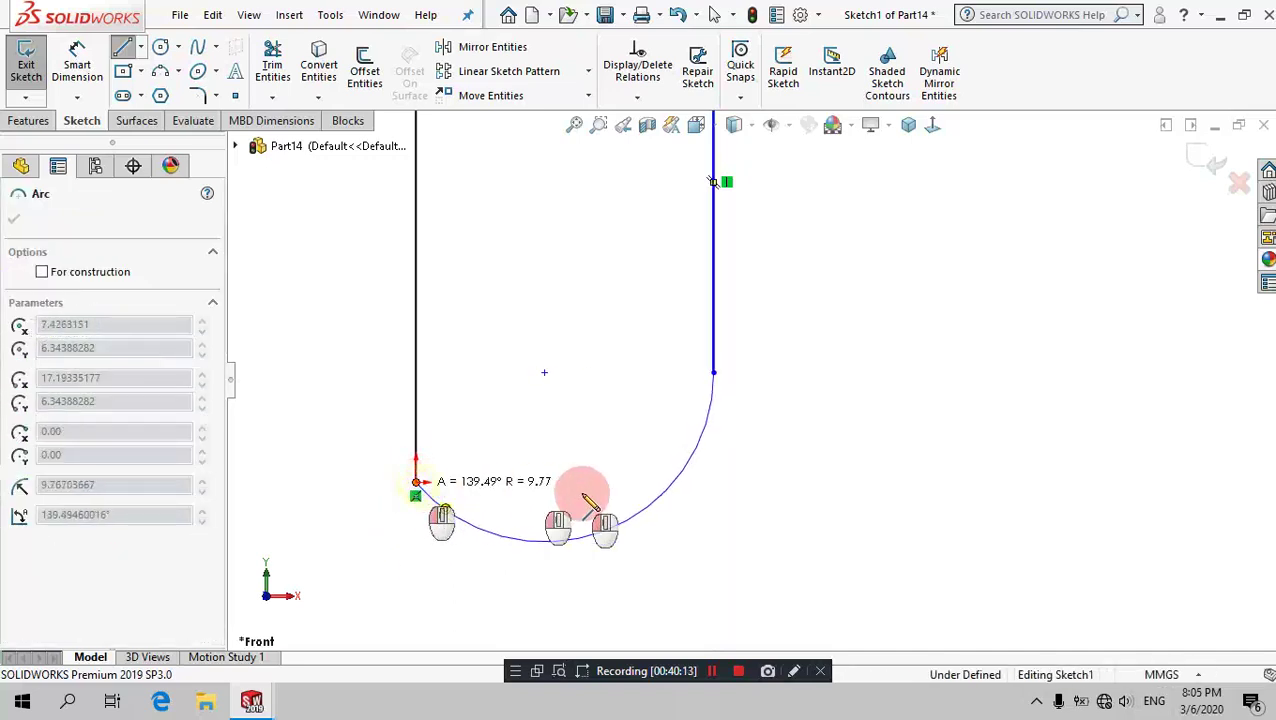
Step: Make the tip arc's centre point coincident with the left axis line
key("Escape")
left_click(726, 385)
left_click(728, 379)
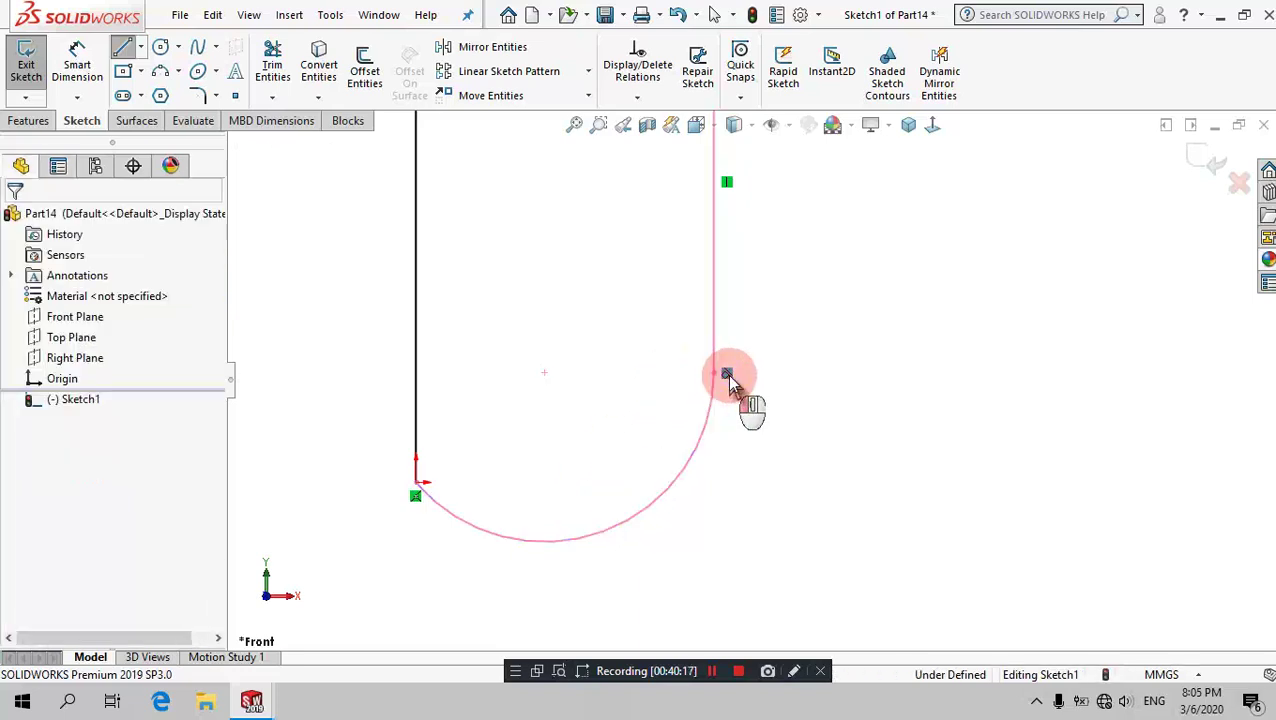
left_click(544, 372, "ctrl")
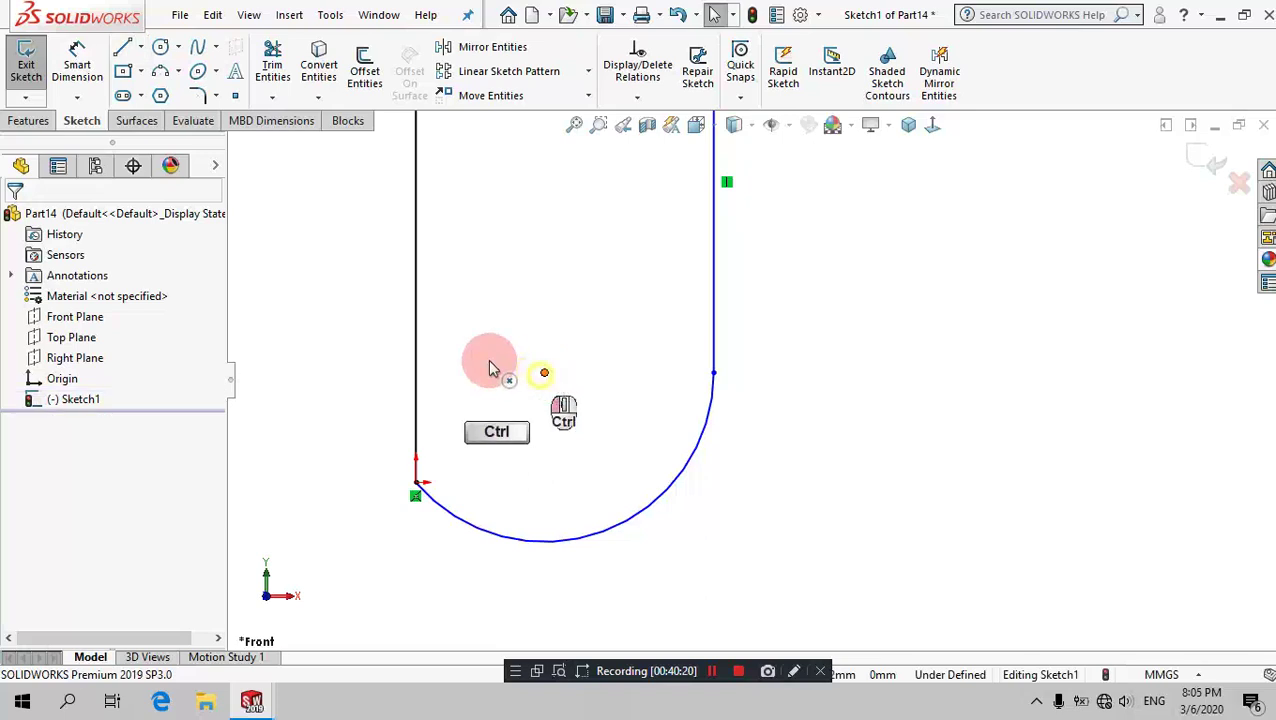
left_click(418, 298, "ctrl")
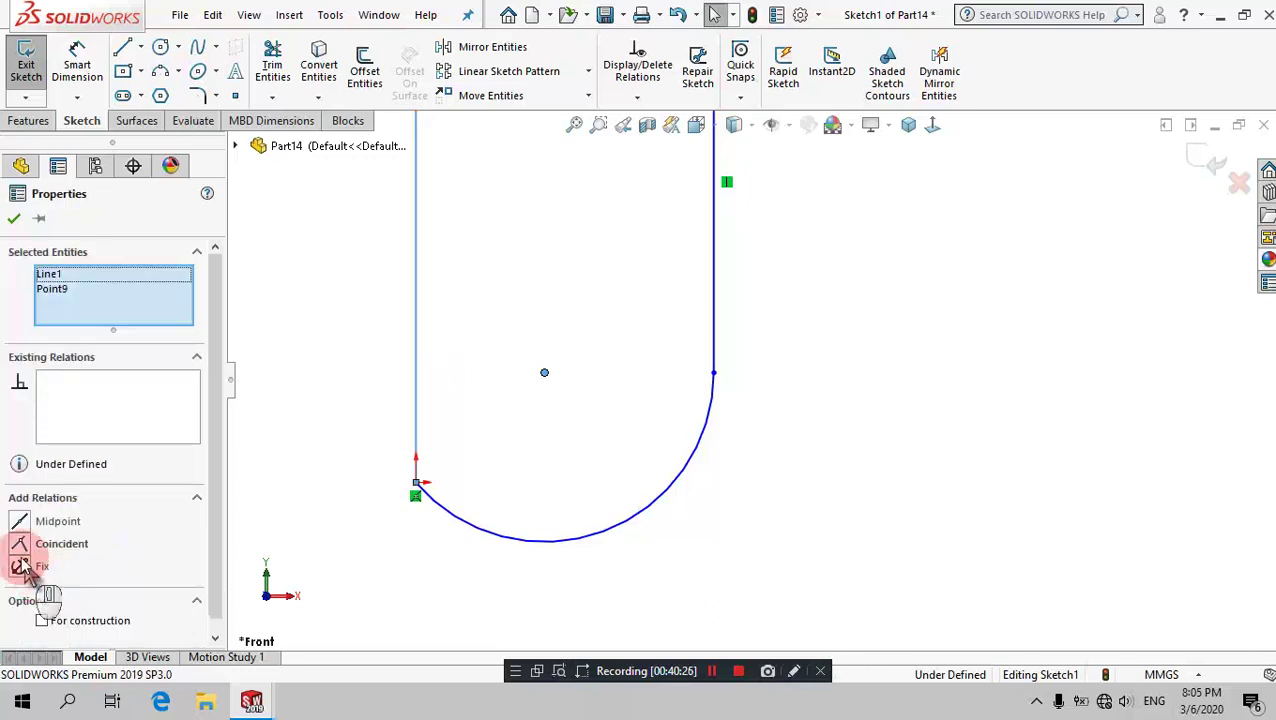
left_click(52, 543)
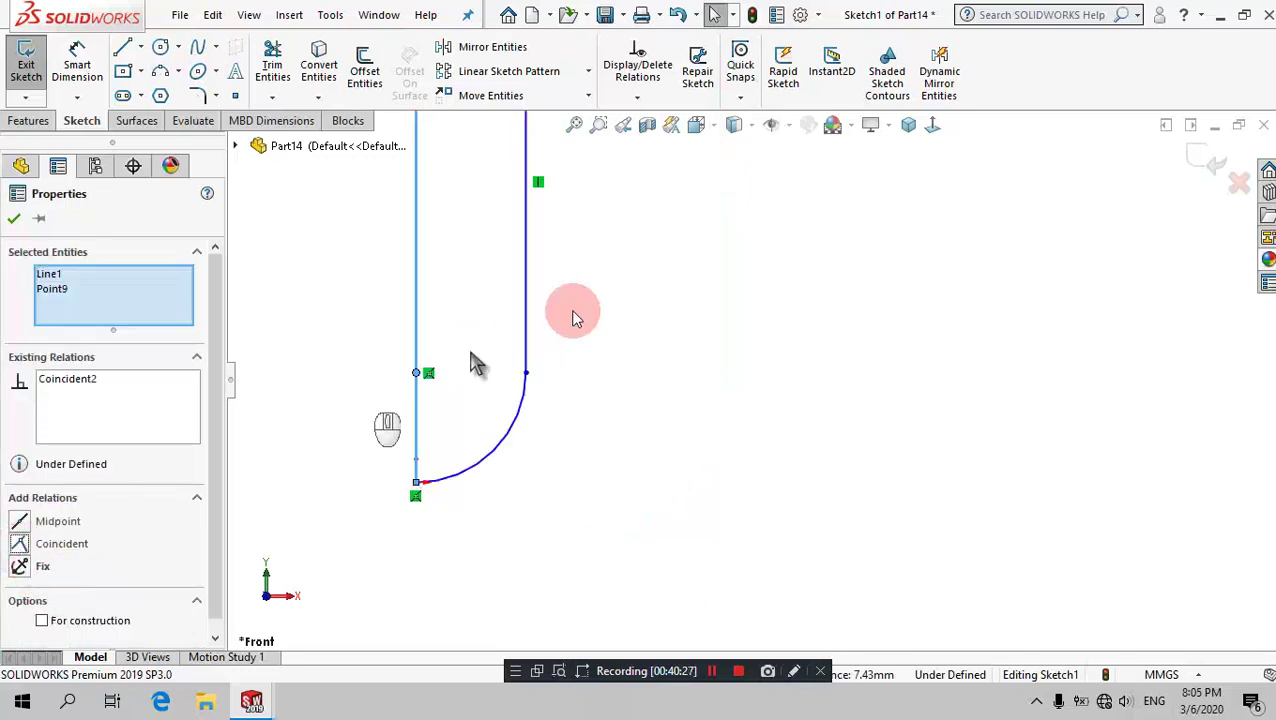
left_click(541, 376)
scroll(538, 382, "up", 3)
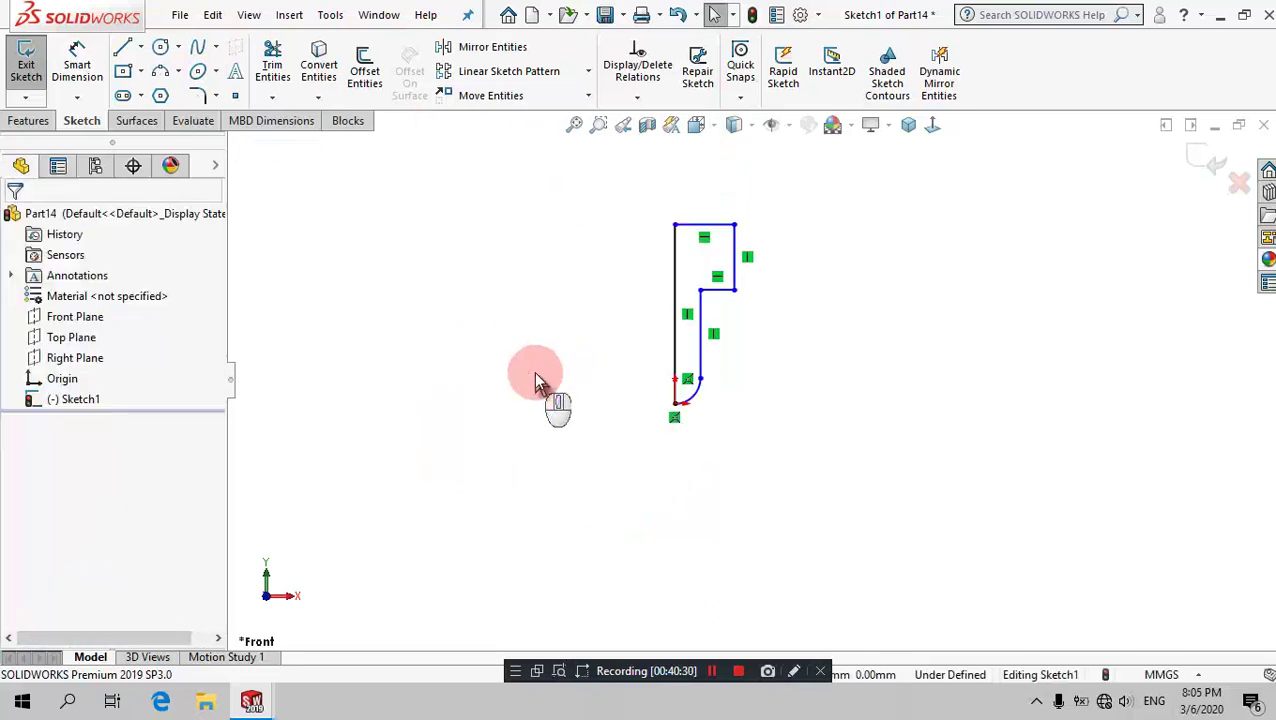
scroll(843, 222, "down", 1)
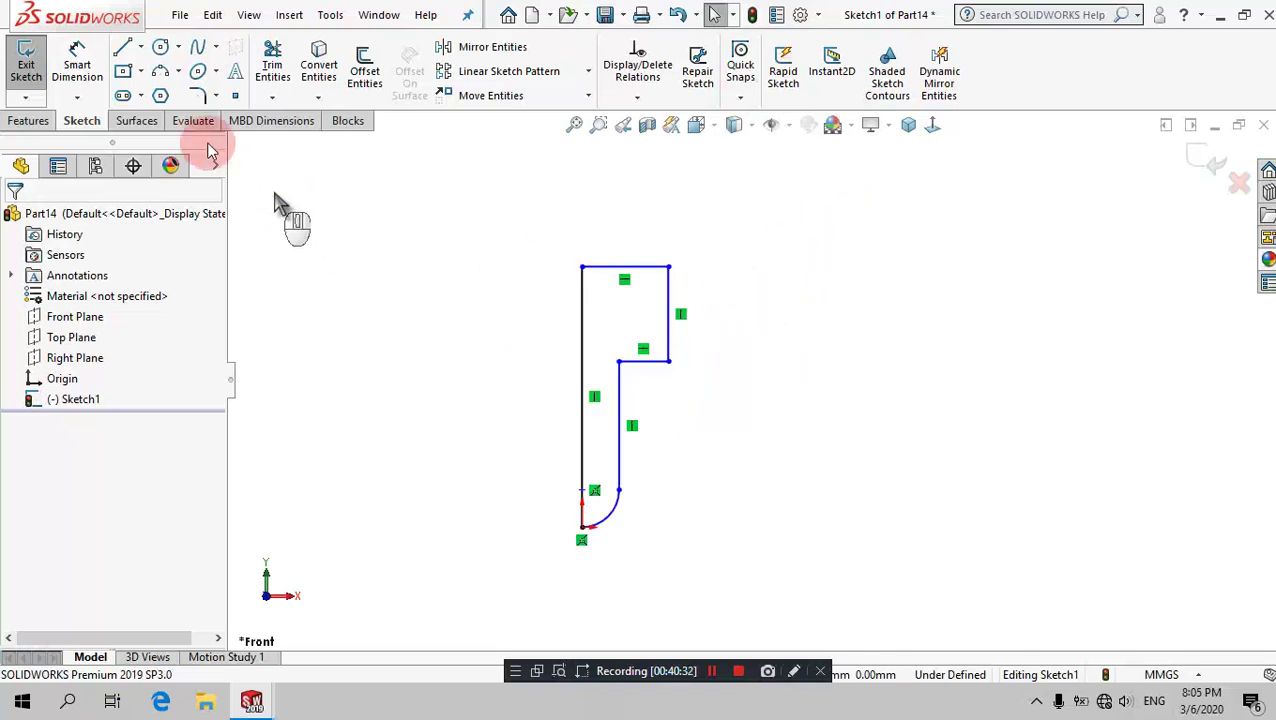
Step: Dimension the shank length to 32 mm
left_click(102, 62)
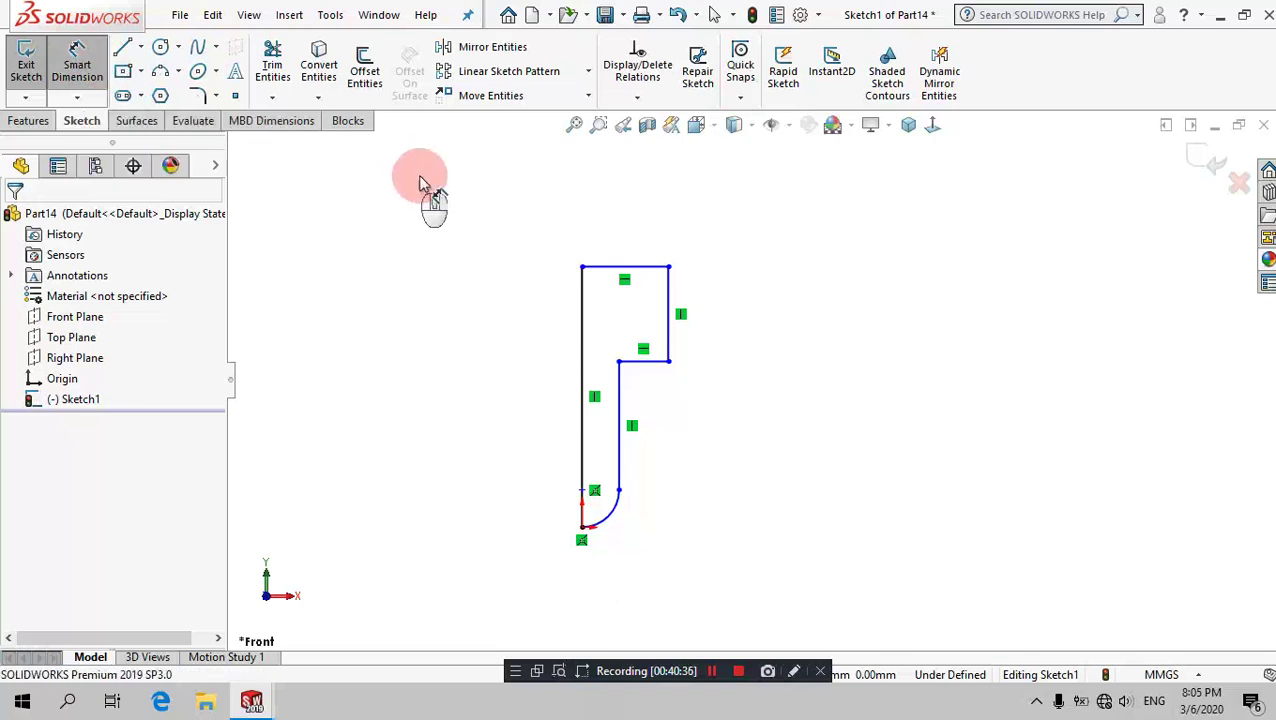
left_click(622, 428)
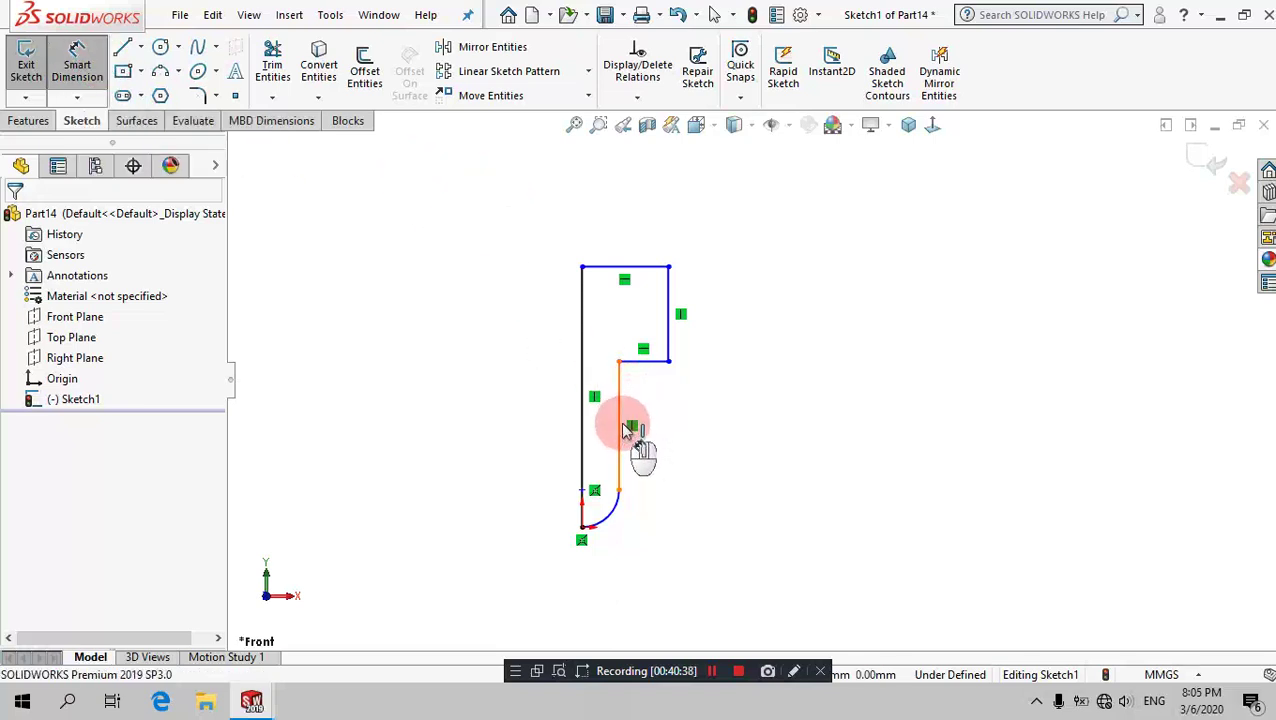
left_click(627, 490)
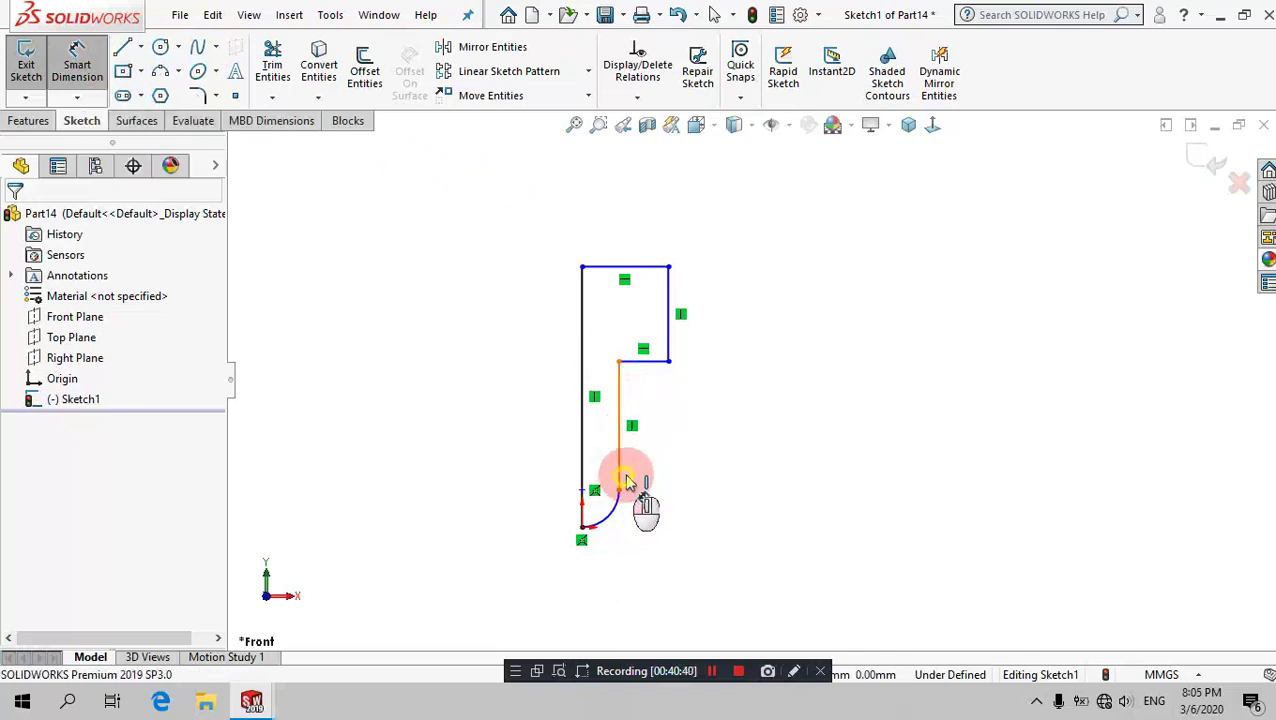
left_click(740, 466)
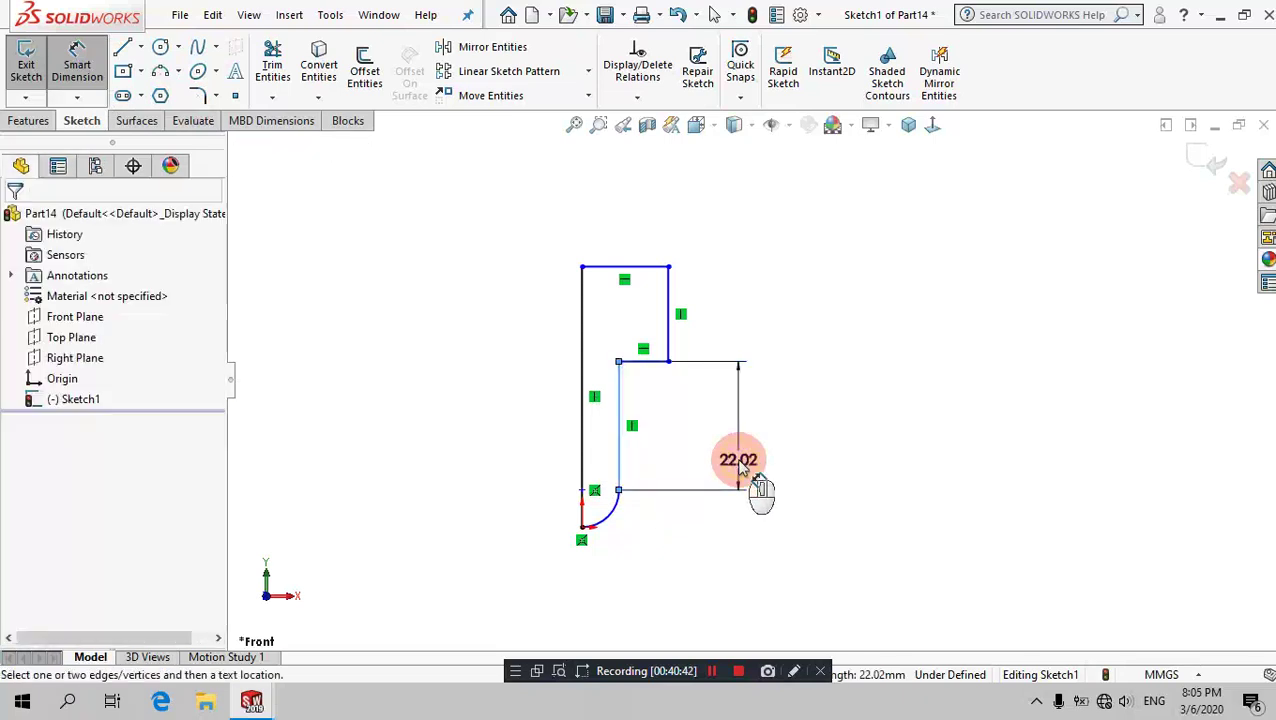
left_click(740, 466)
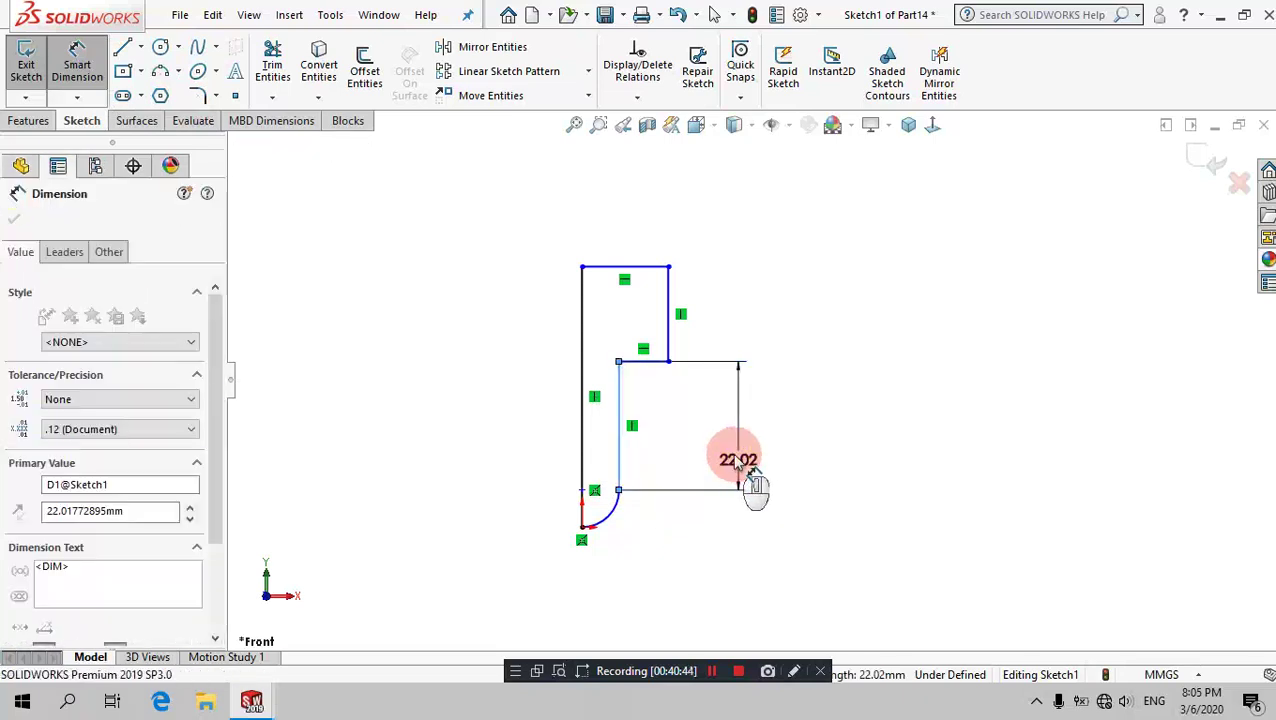
type("32")
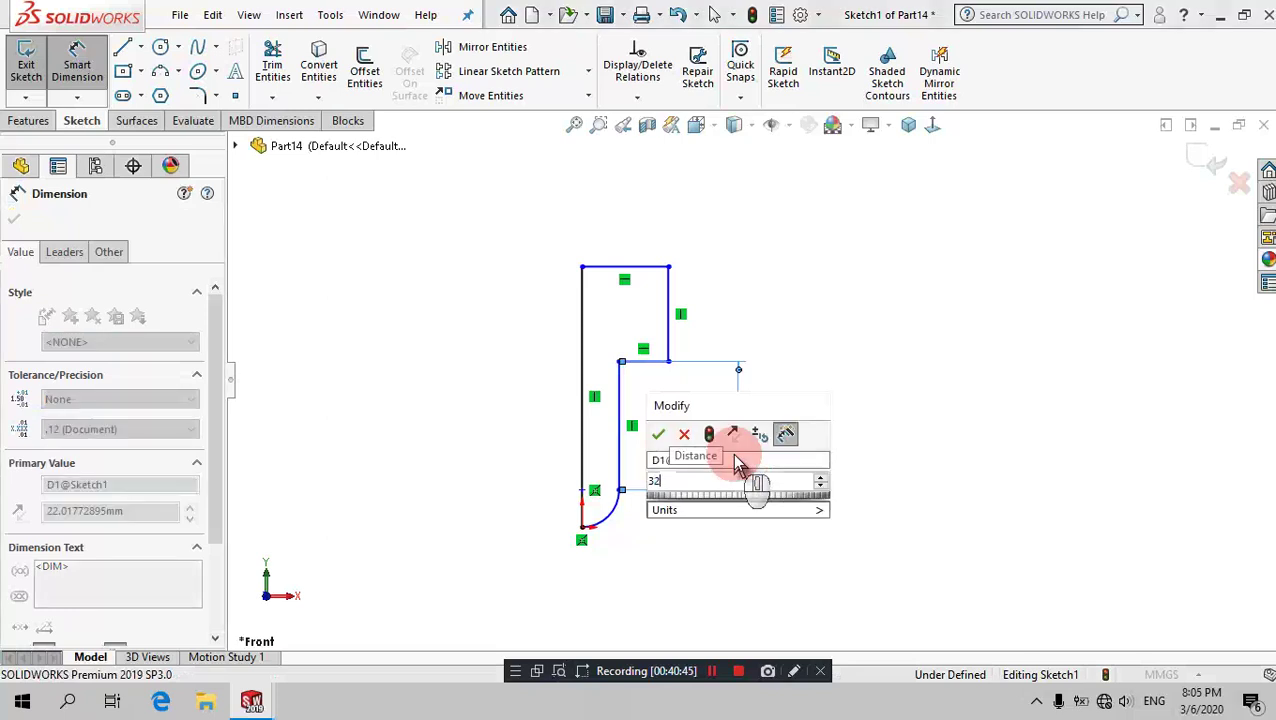
key("Return")
left_click(853, 350)
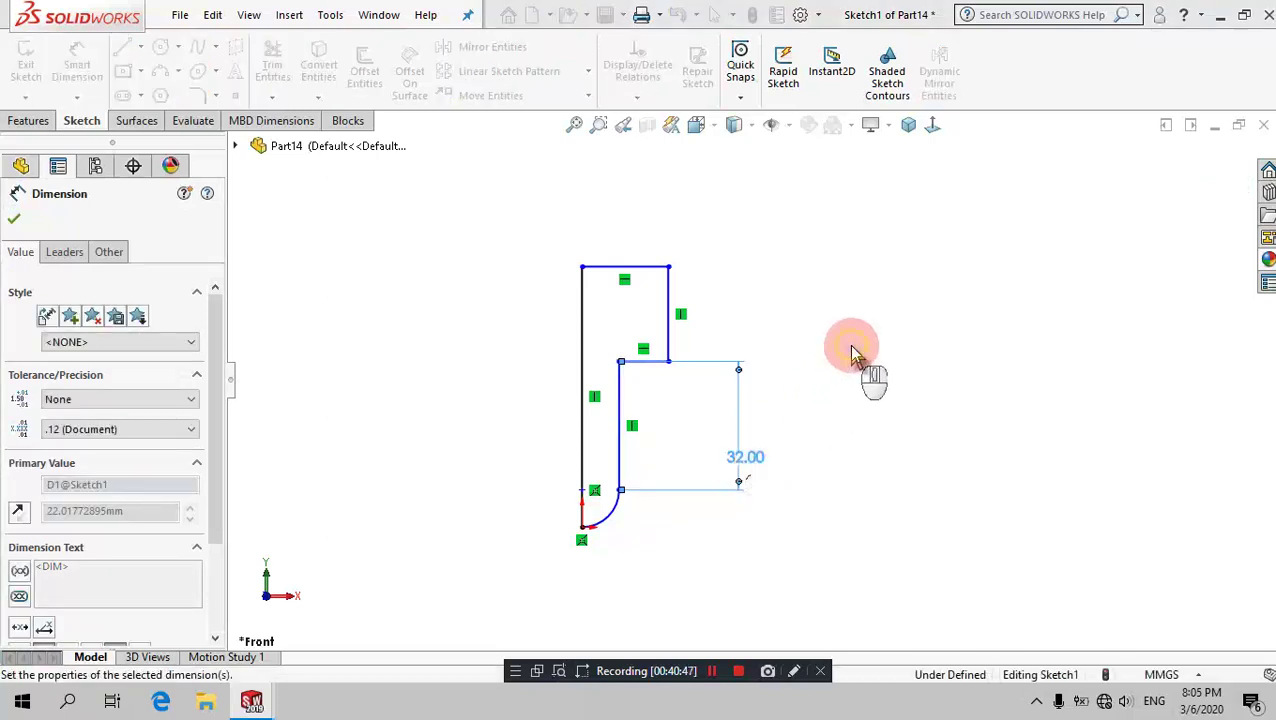
left_click(664, 292)
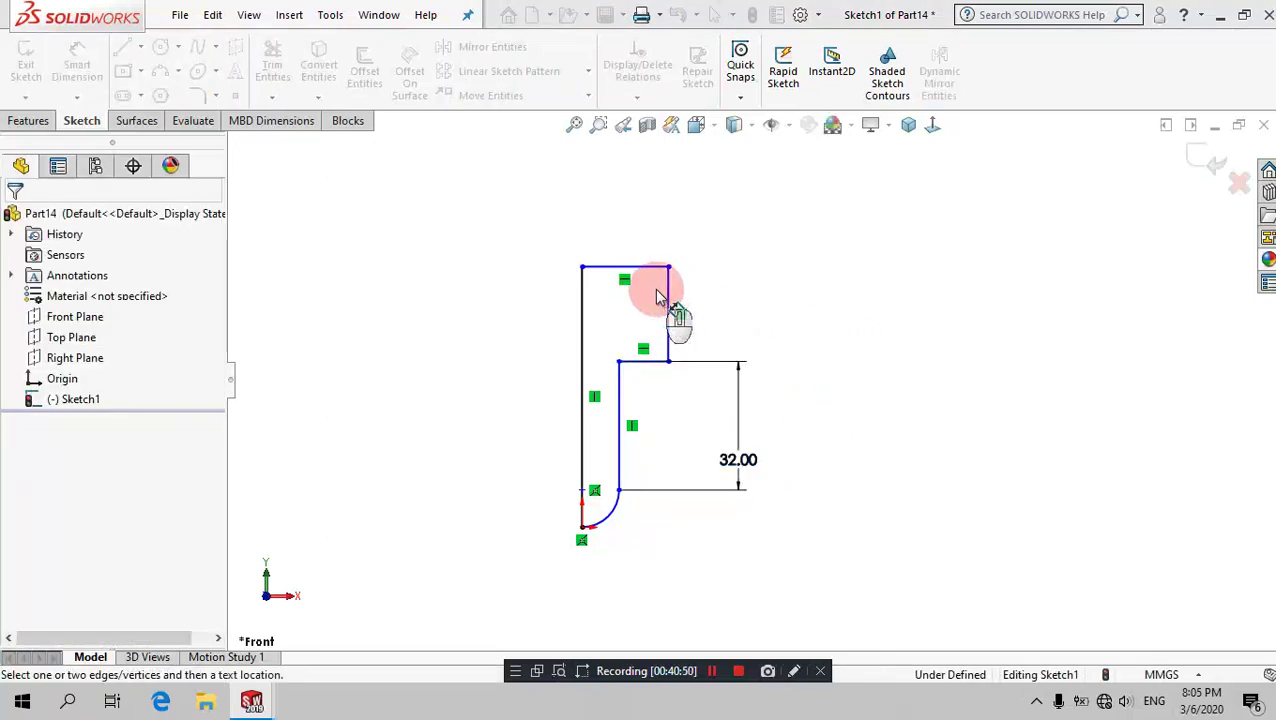
Step: Dimension the head height to 12 mm and the head width to 12.5 mm
left_click(669, 333)
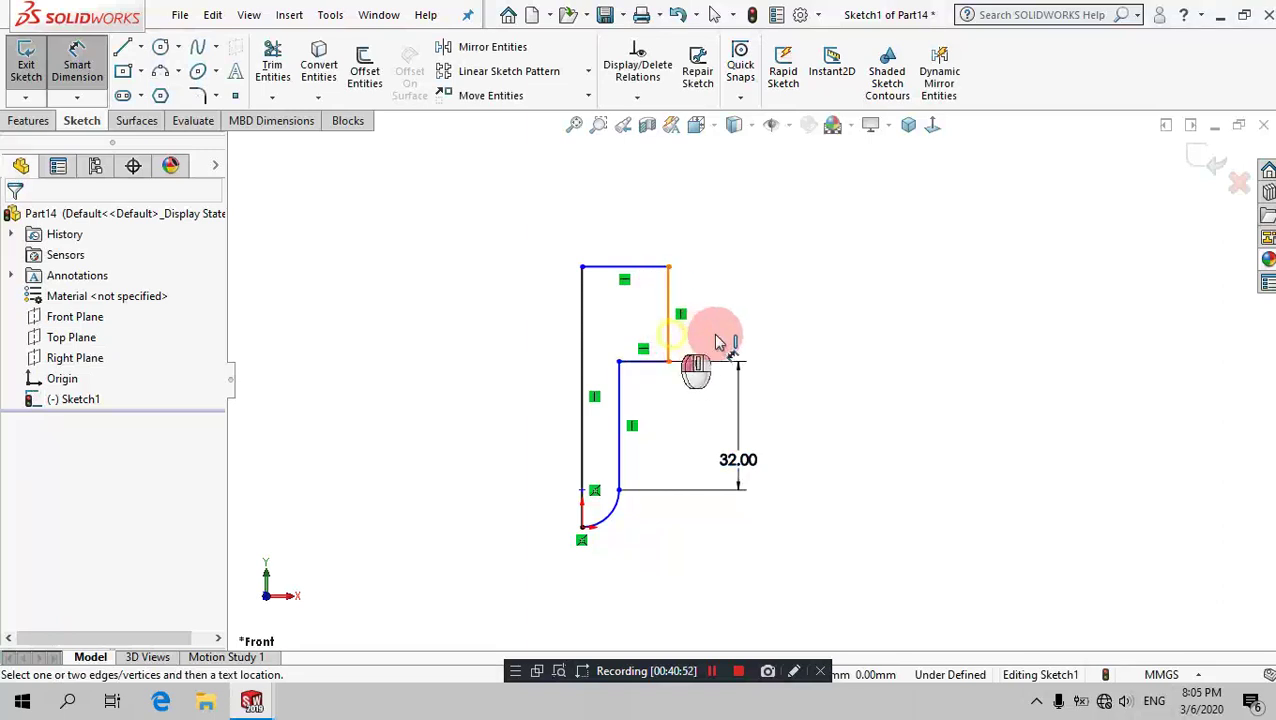
left_click(777, 331)
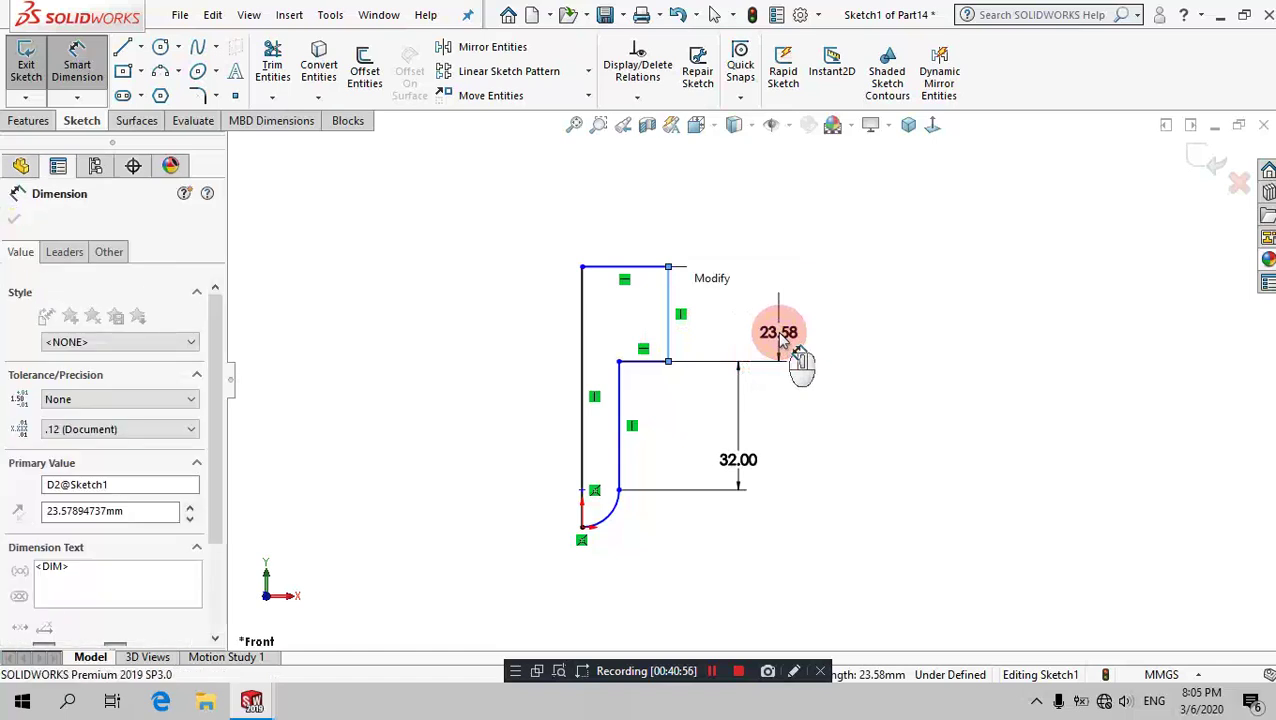
type("12")
key("Return")
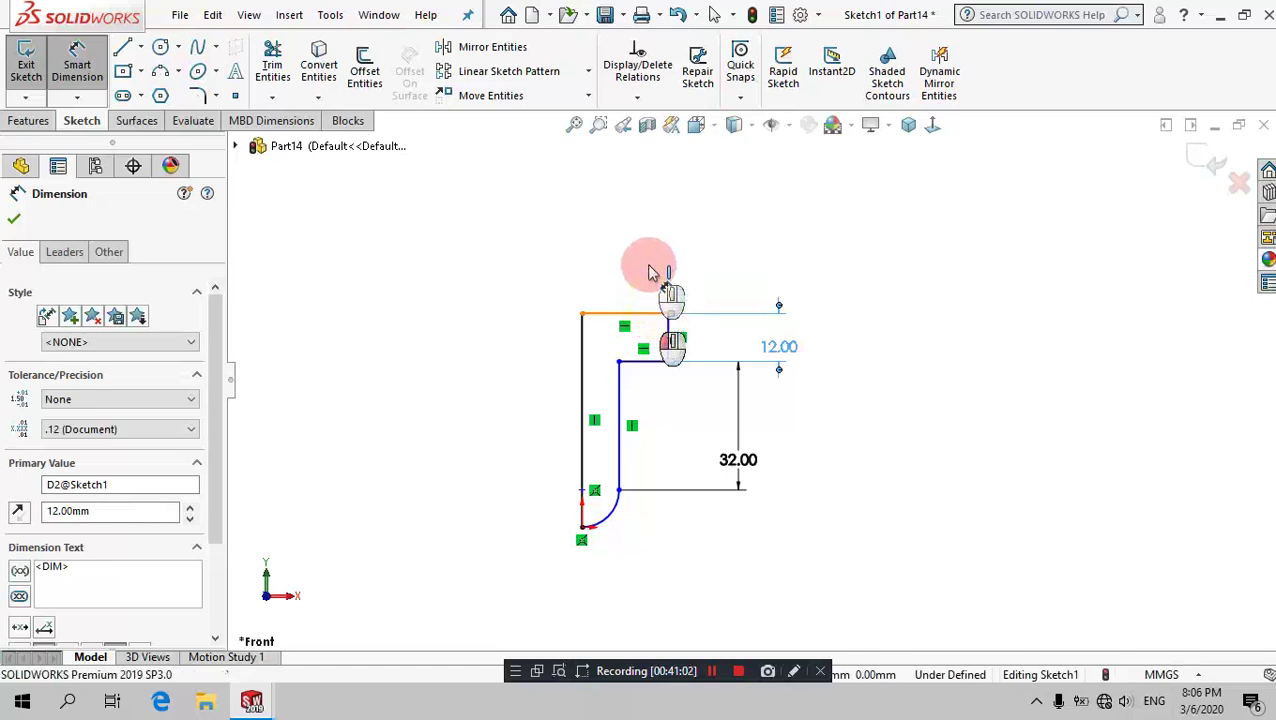
left_click(650, 272)
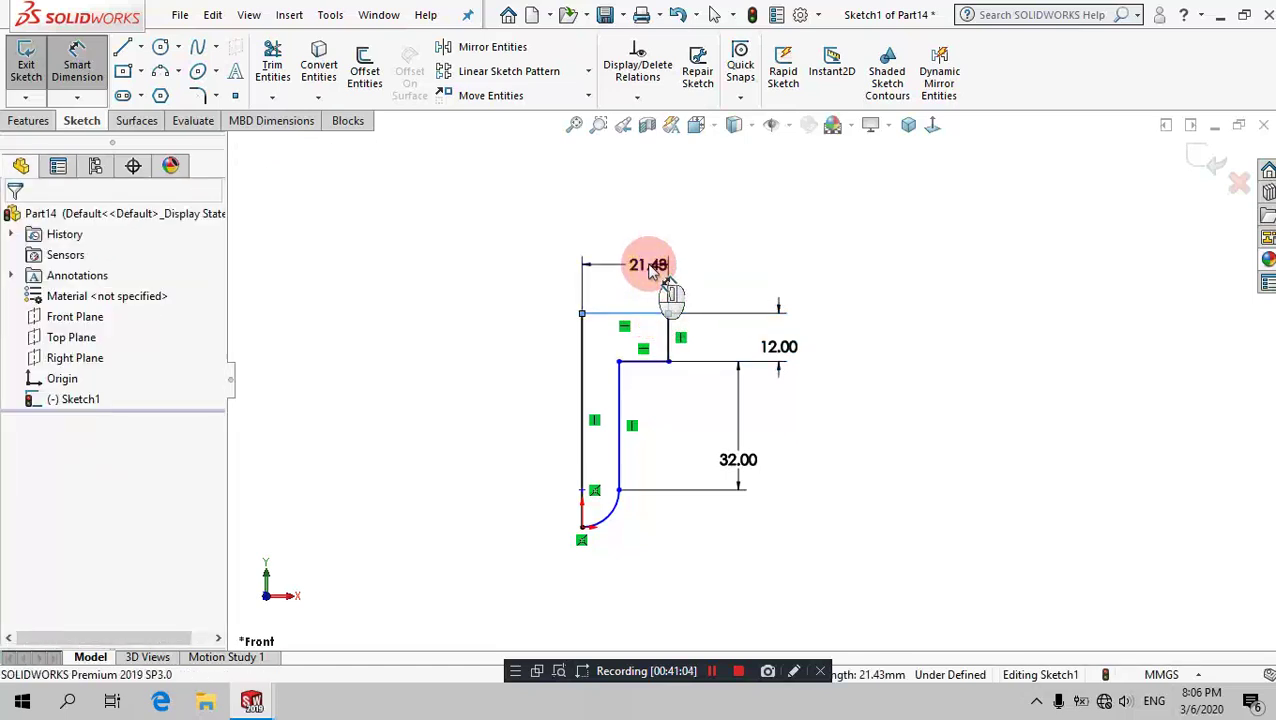
left_click(650, 272)
type("12.5")
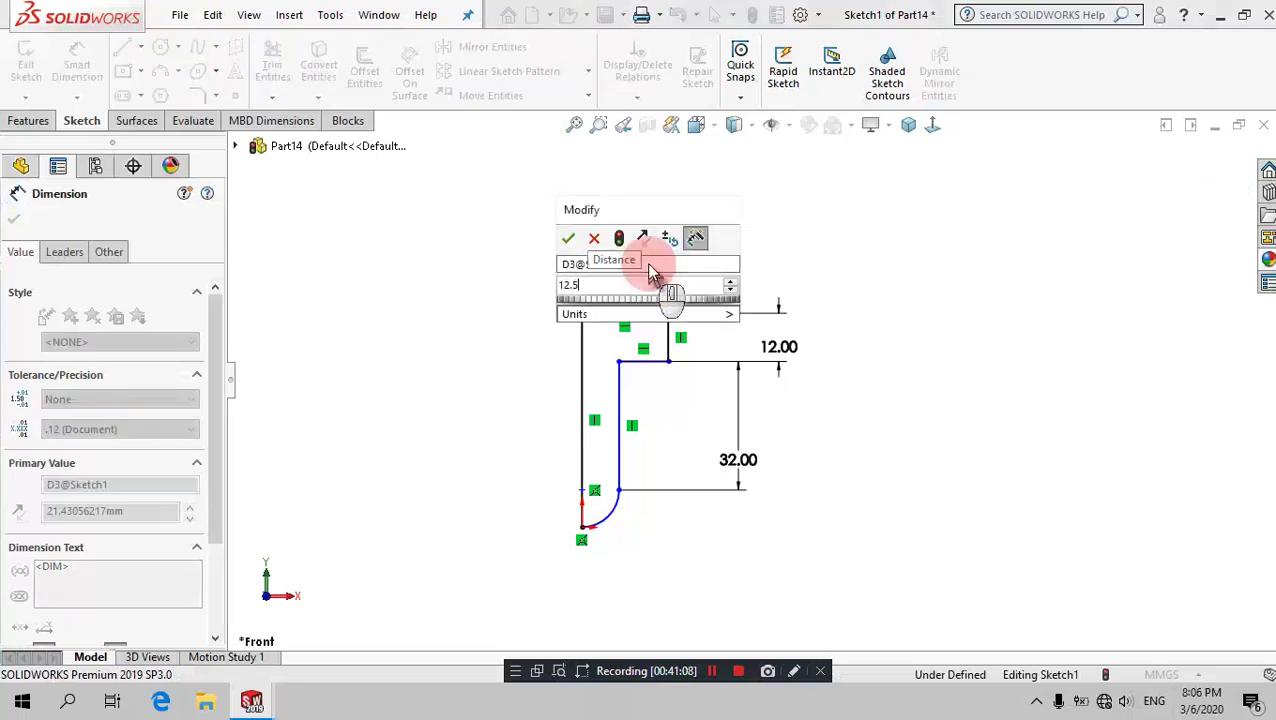
key("Return")
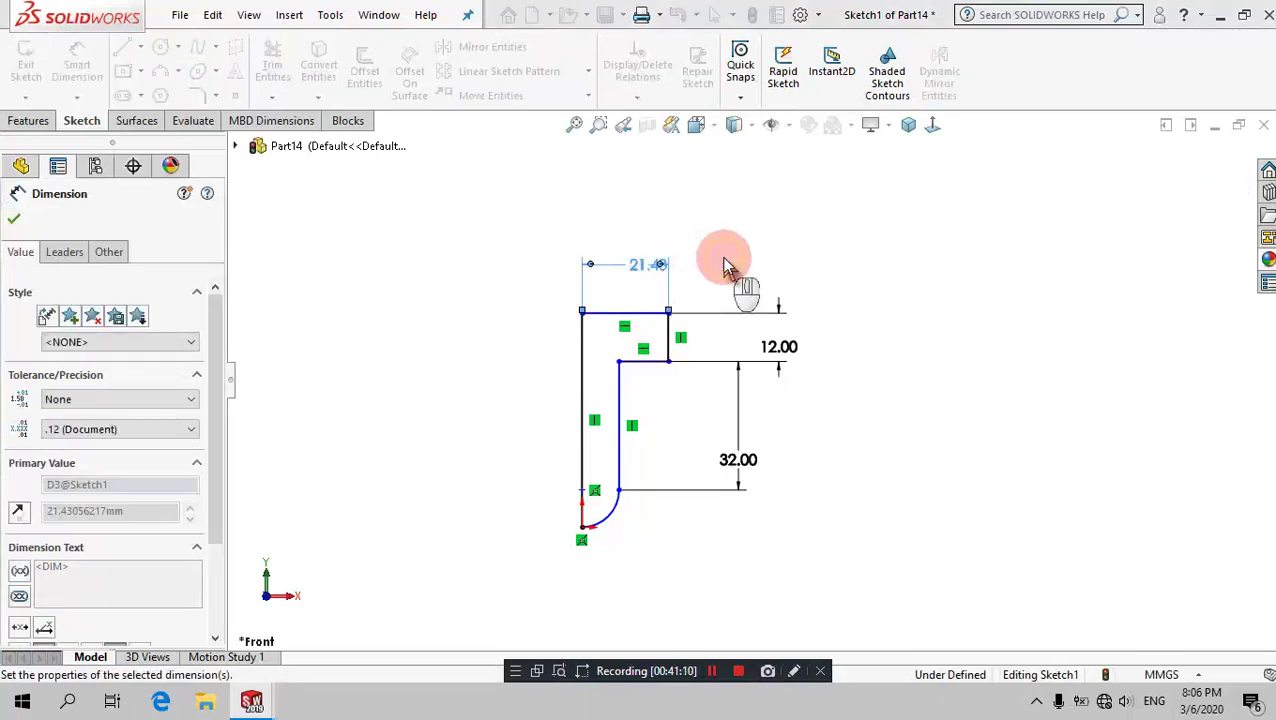
left_click(731, 274)
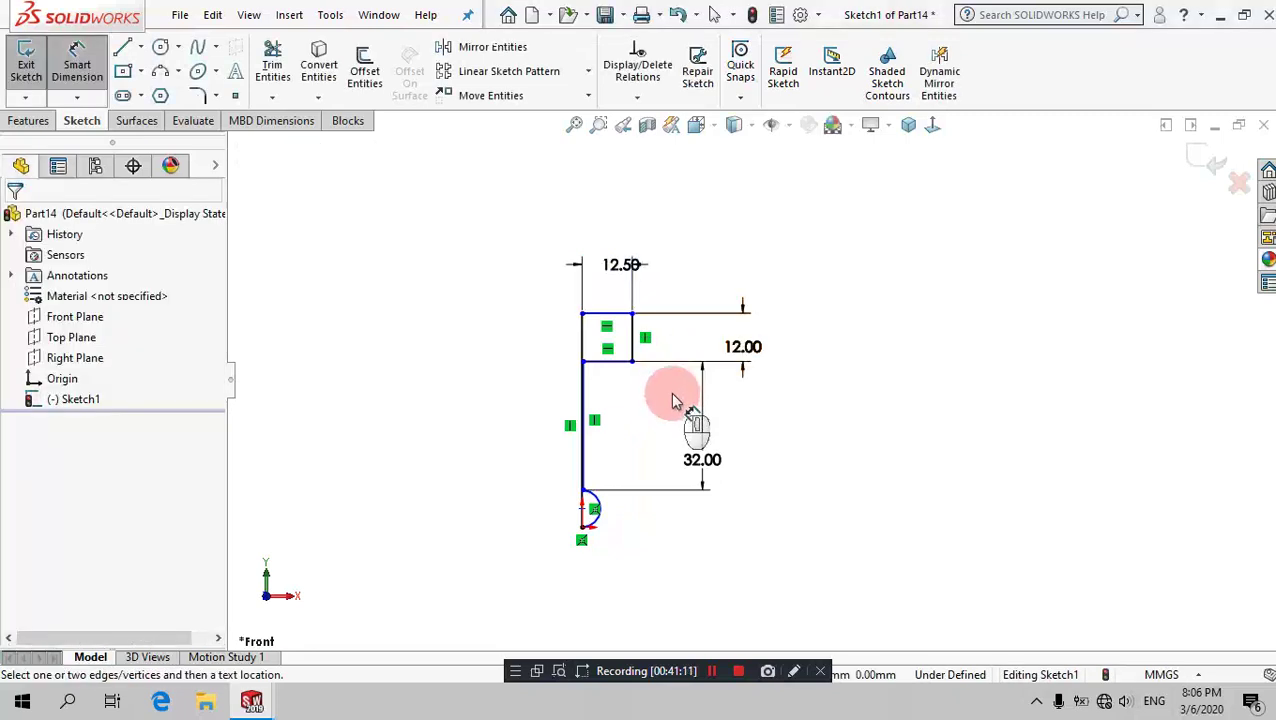
scroll(658, 440, "down", 1)
scroll(655, 438, "down", 2)
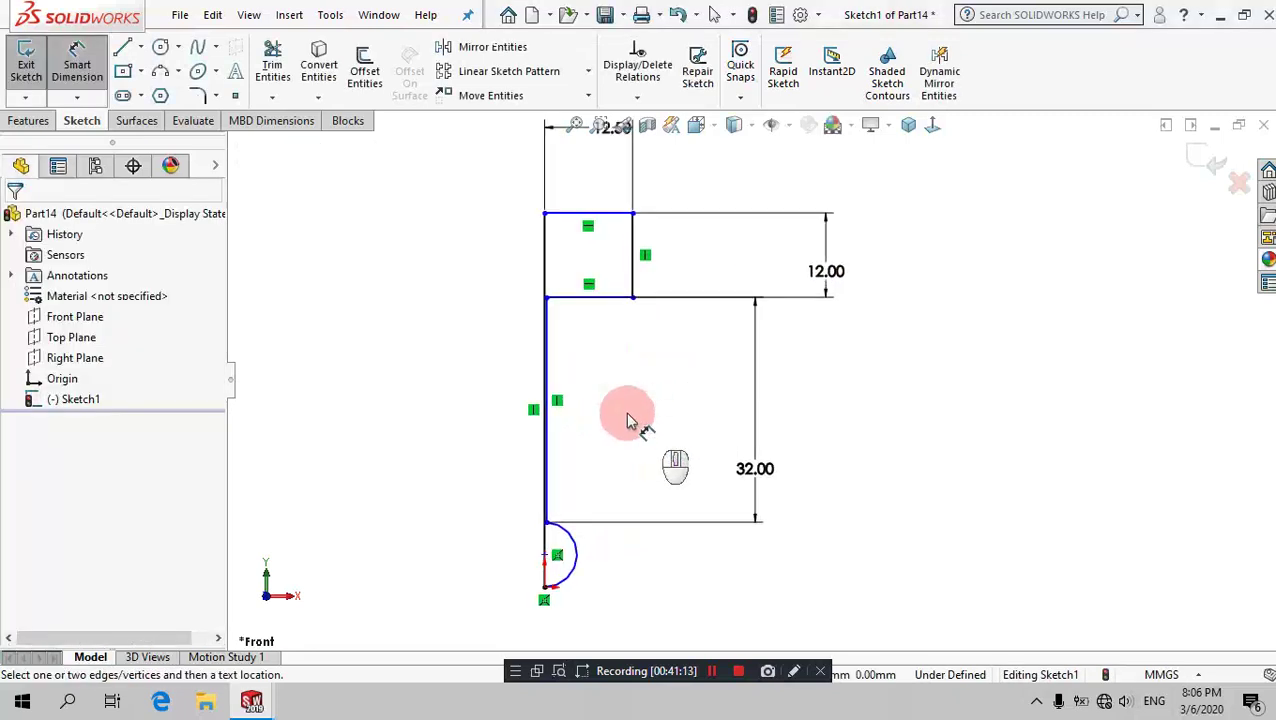
Step: Add the 8 mm offset and 0.50 mm tip dimensions, fully defining the sketch
left_click(556, 308)
left_click(547, 296)
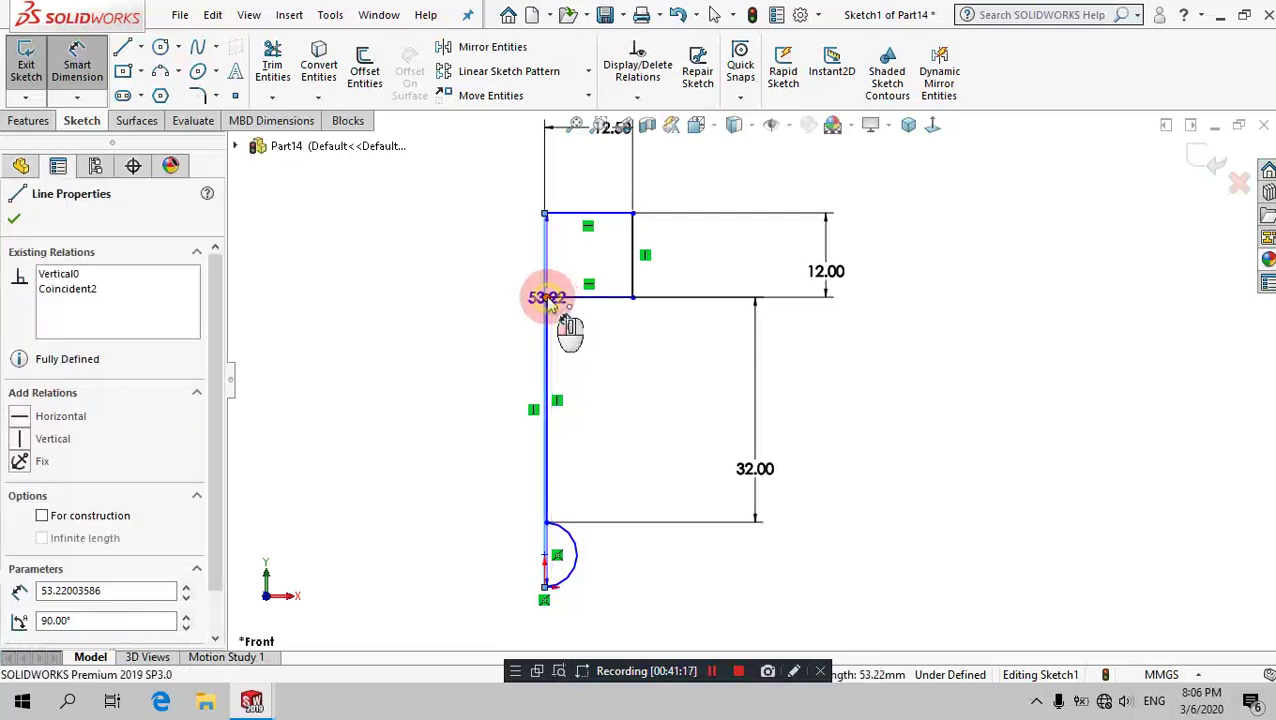
left_click(575, 250)
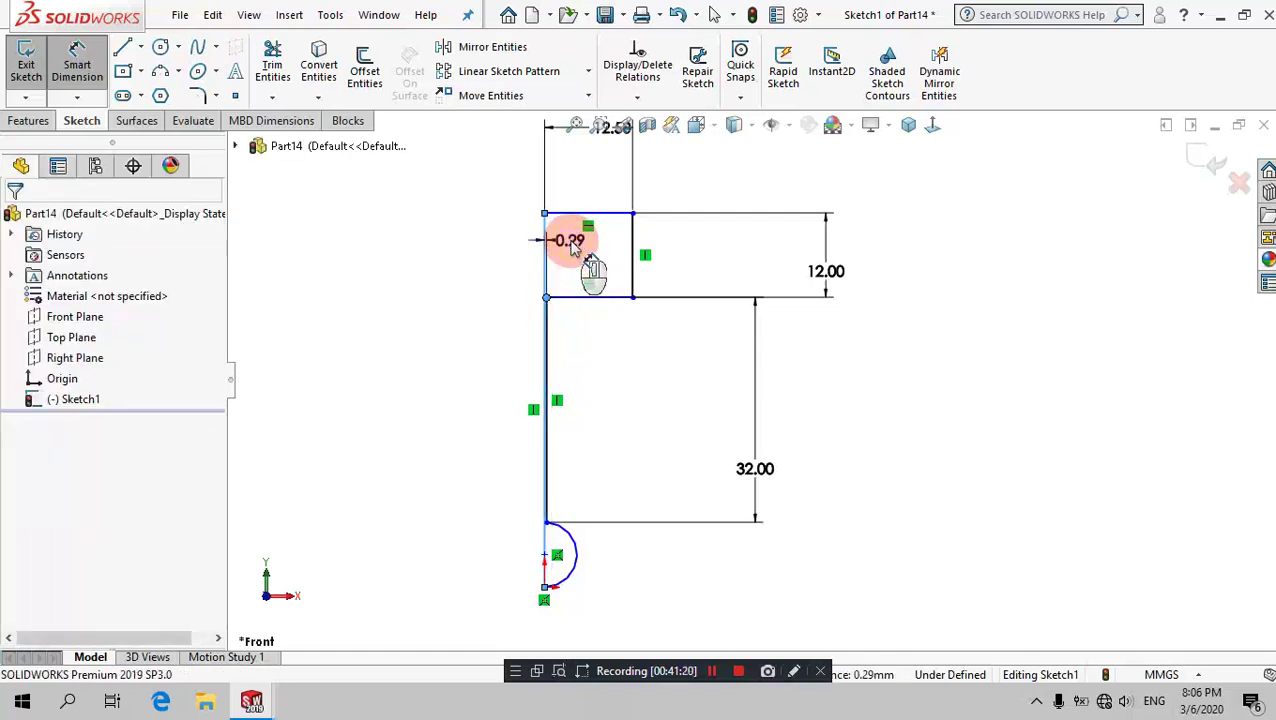
left_click(575, 250)
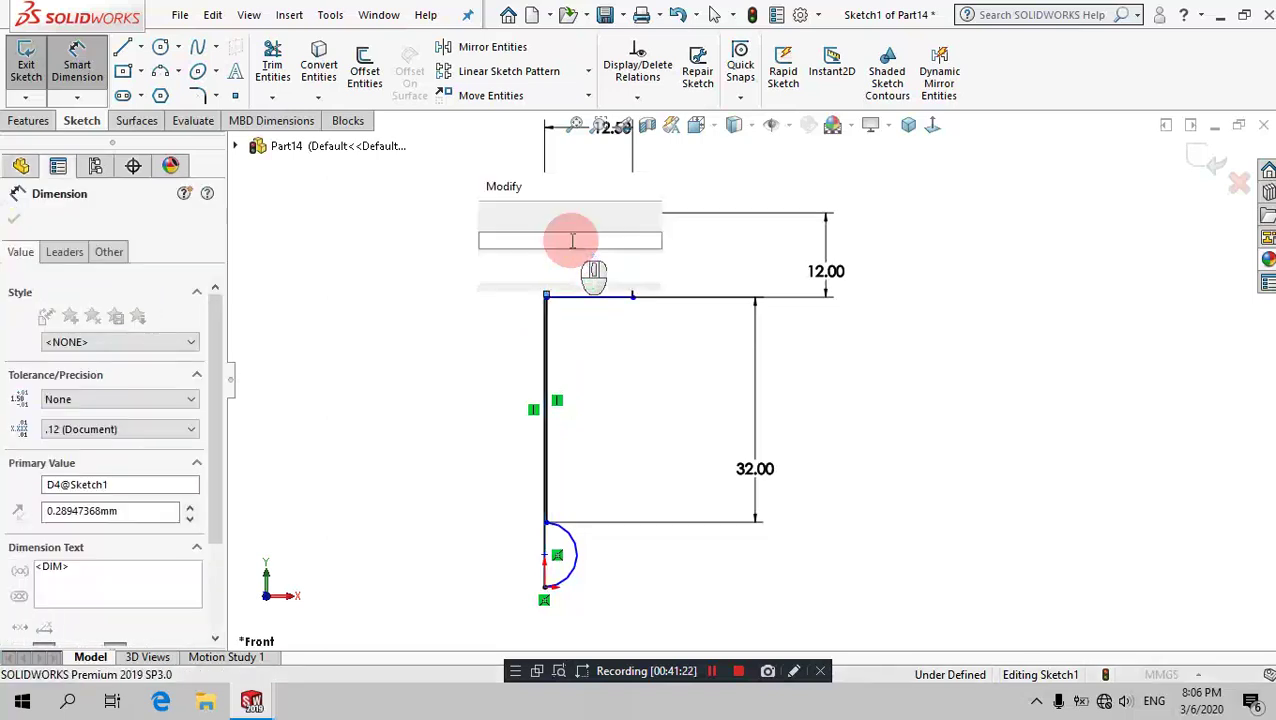
type("8")
left_click(636, 350)
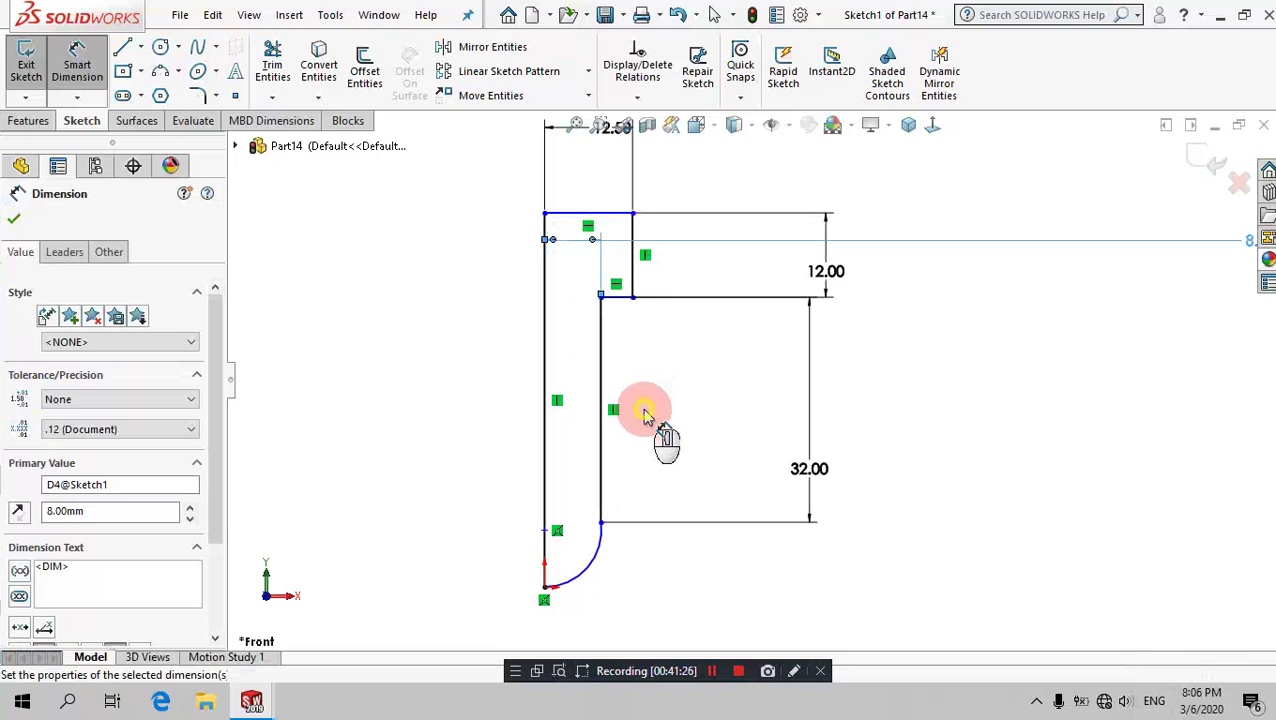
left_click(543, 590)
left_click(600, 523)
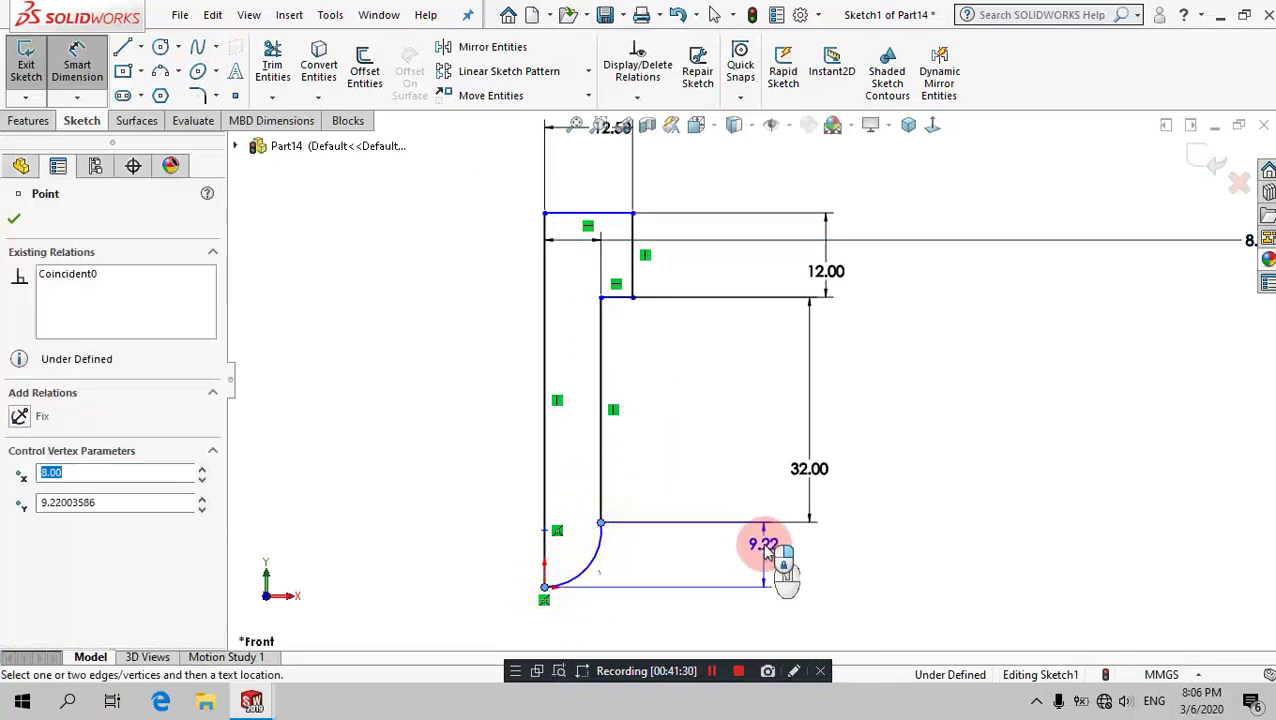
left_click(769, 555)
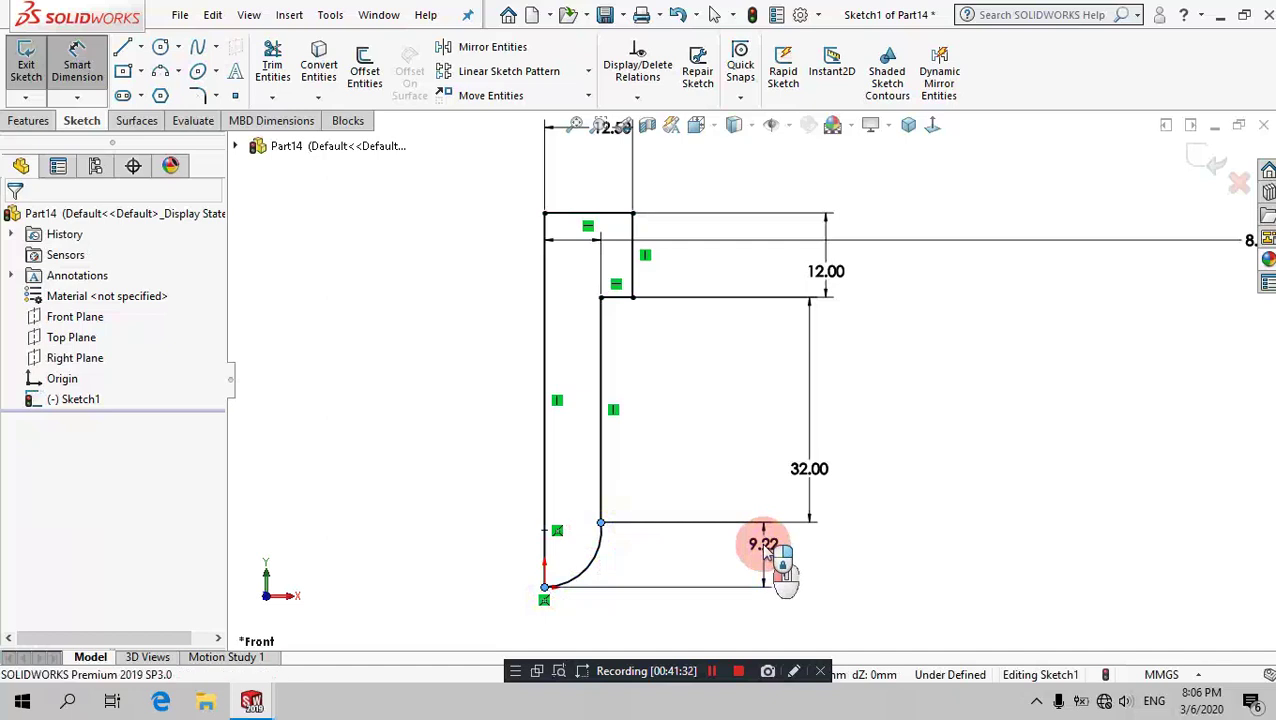
left_click(730, 422)
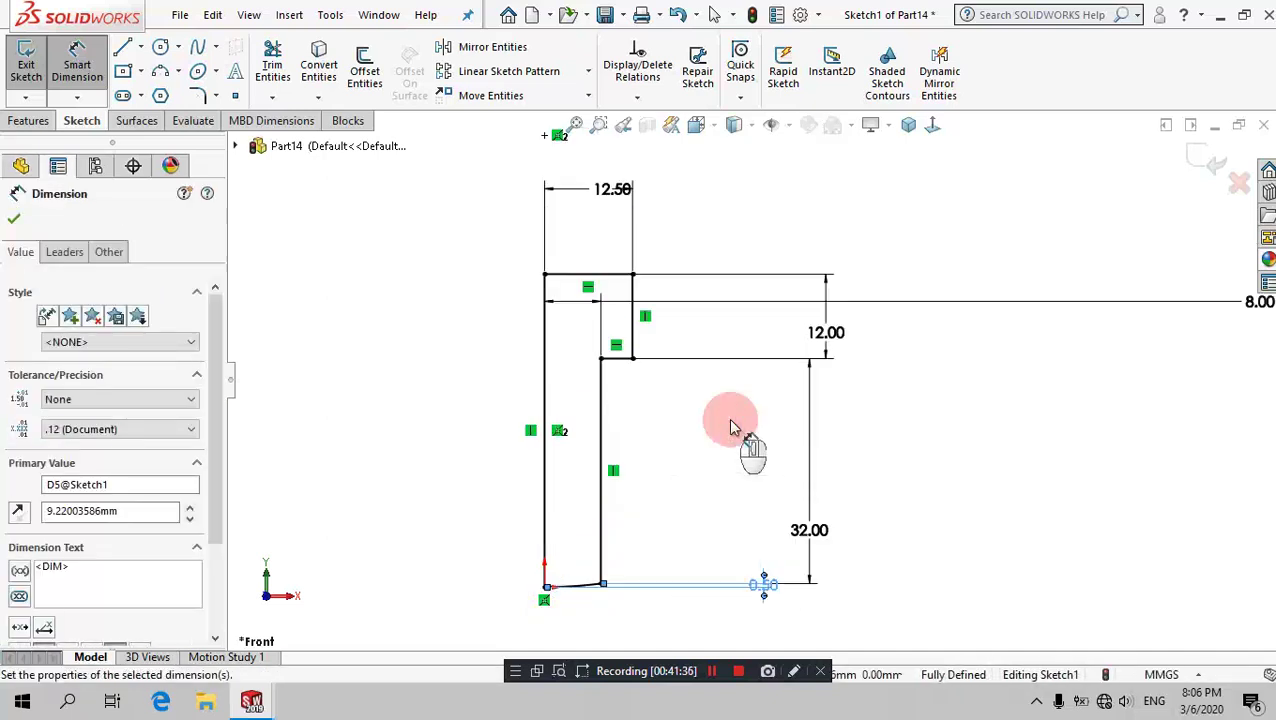
left_click(28, 120)
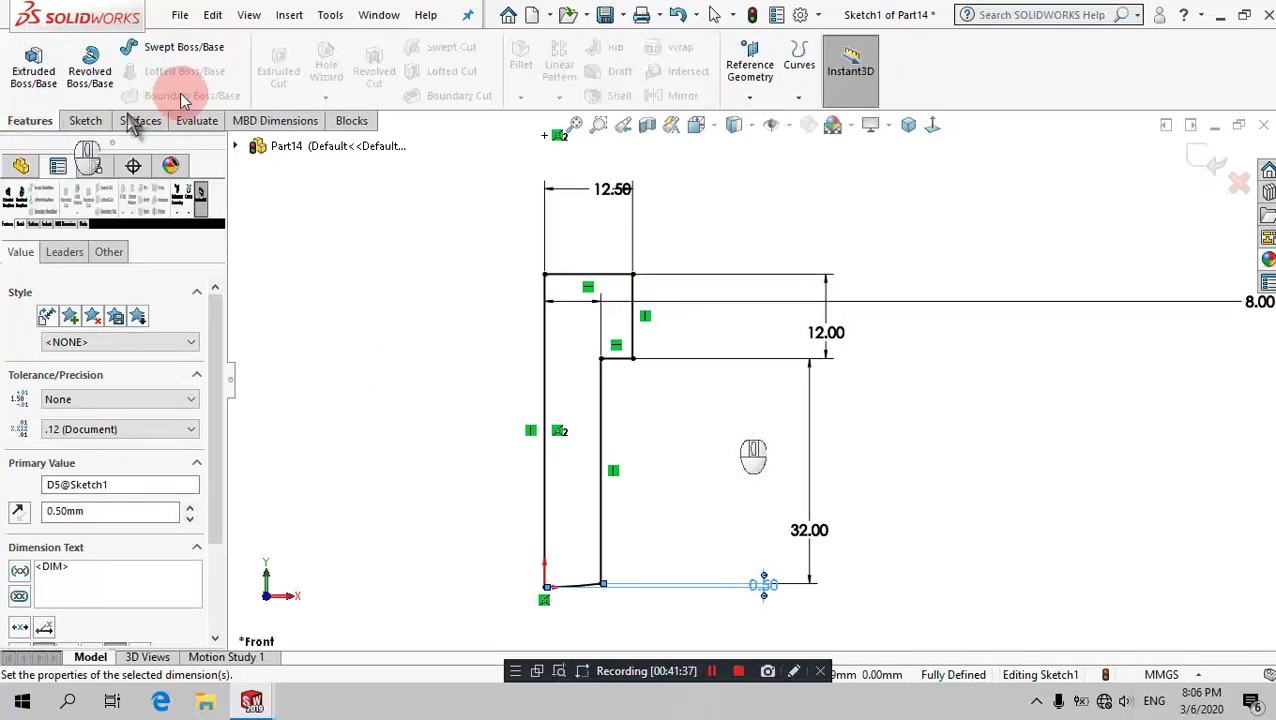
Step: Revolve the profile 360° about the vertical line, then sketch on the head's top face
left_click(85, 66)
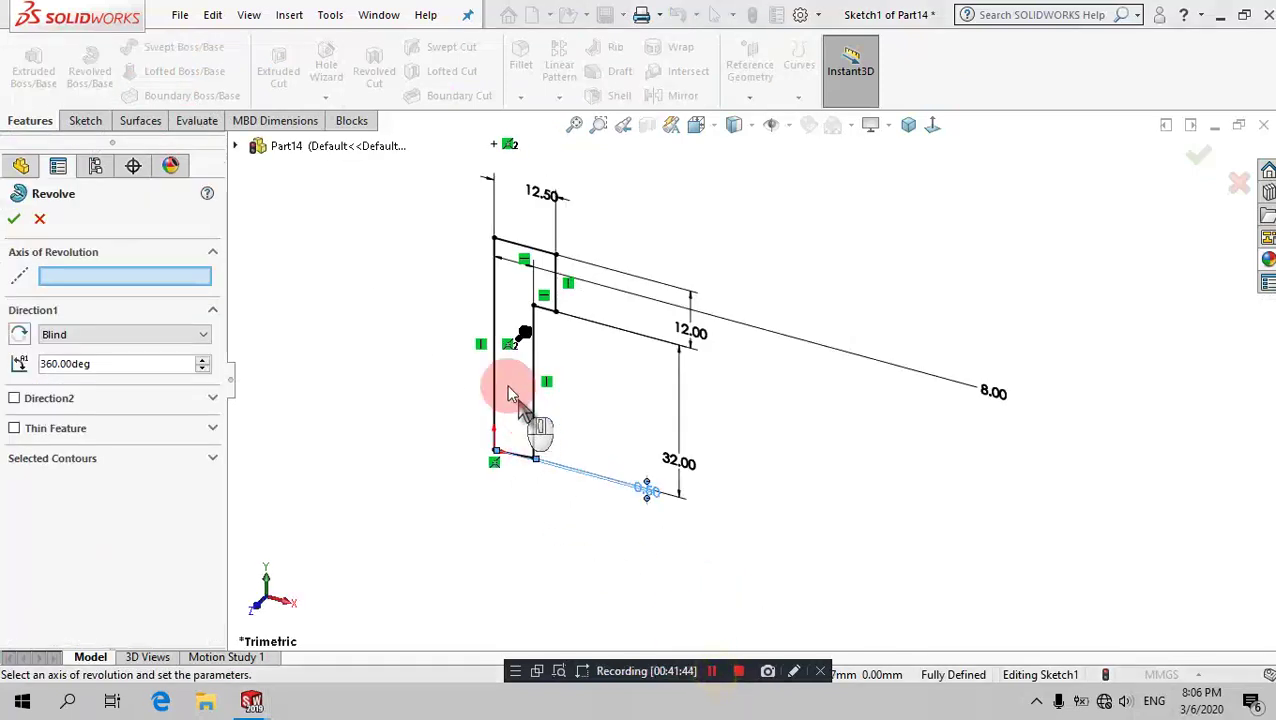
left_click(497, 380)
left_click(14, 219)
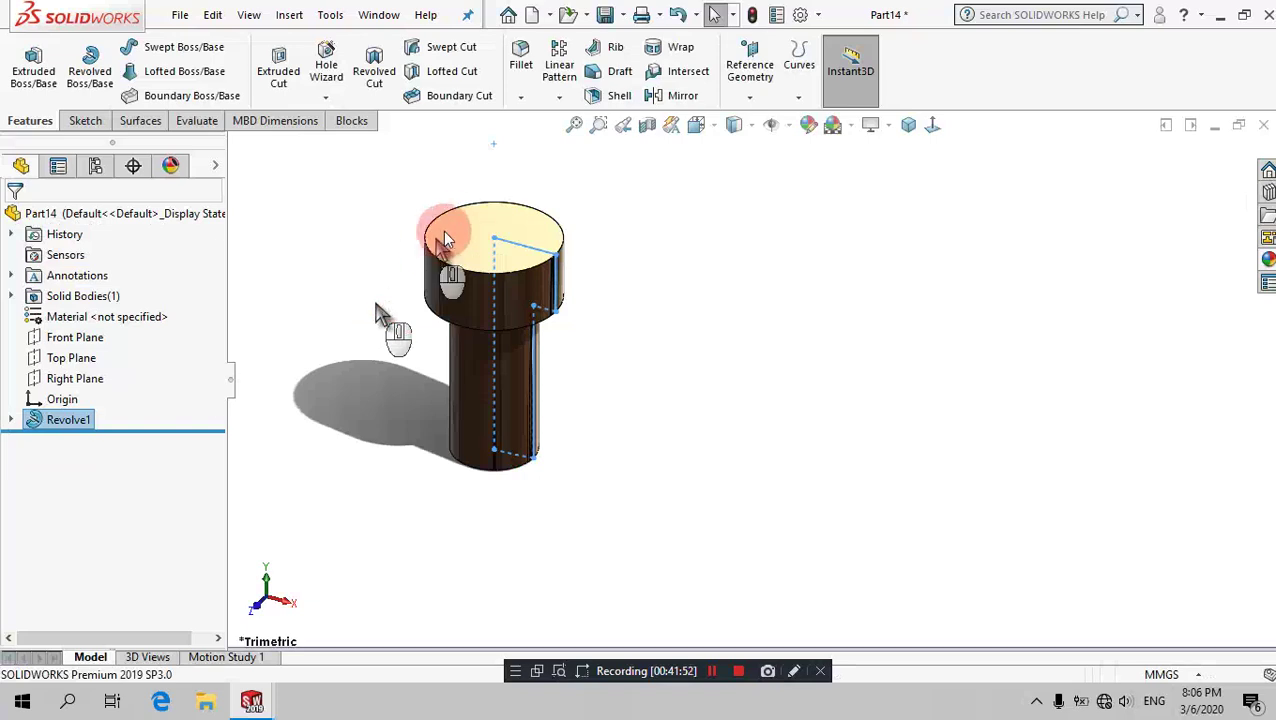
left_click(466, 224)
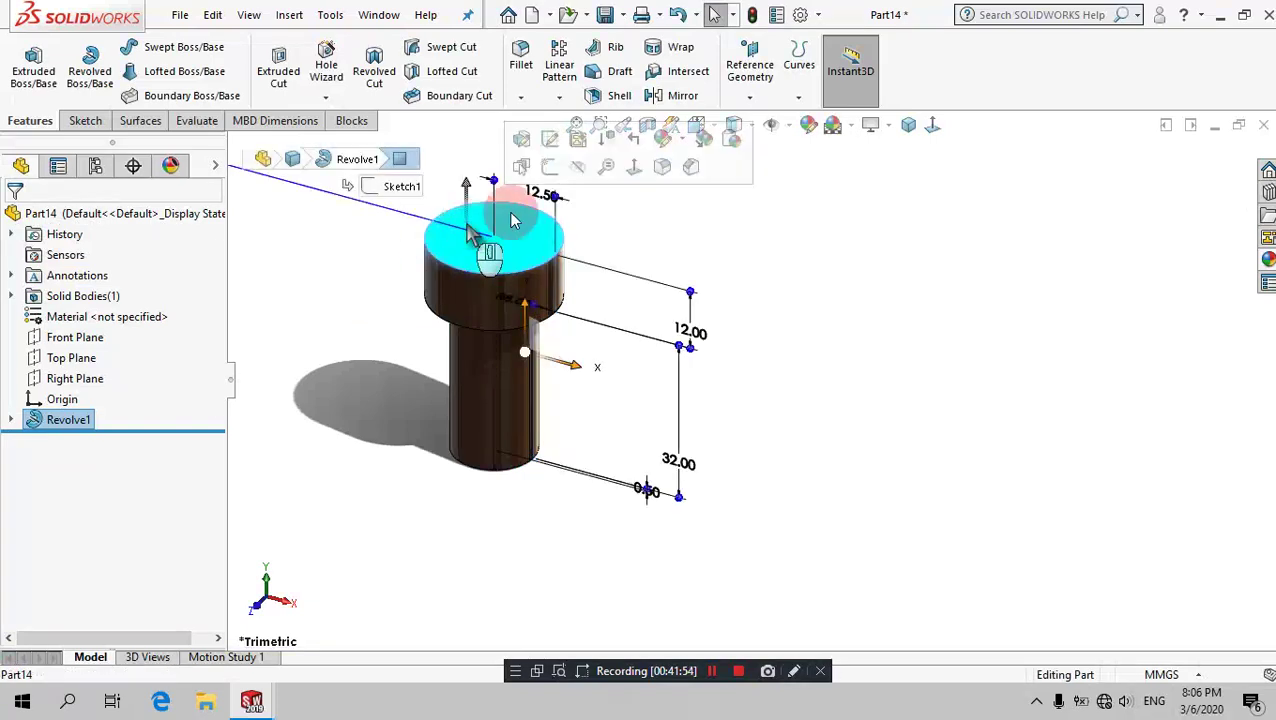
left_click(548, 172)
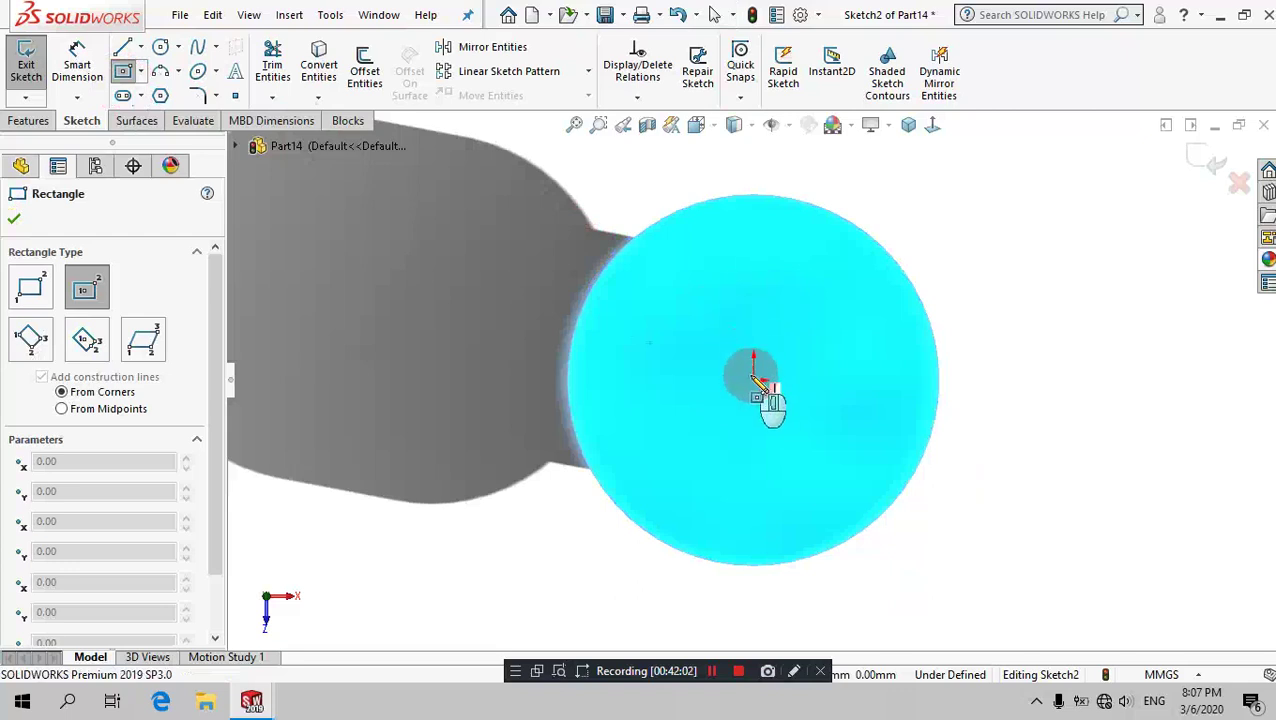
Step: Sketch a centre rectangle across the head and dimension its width to 2 mm
left_click_drag(757, 382, 814, 174)
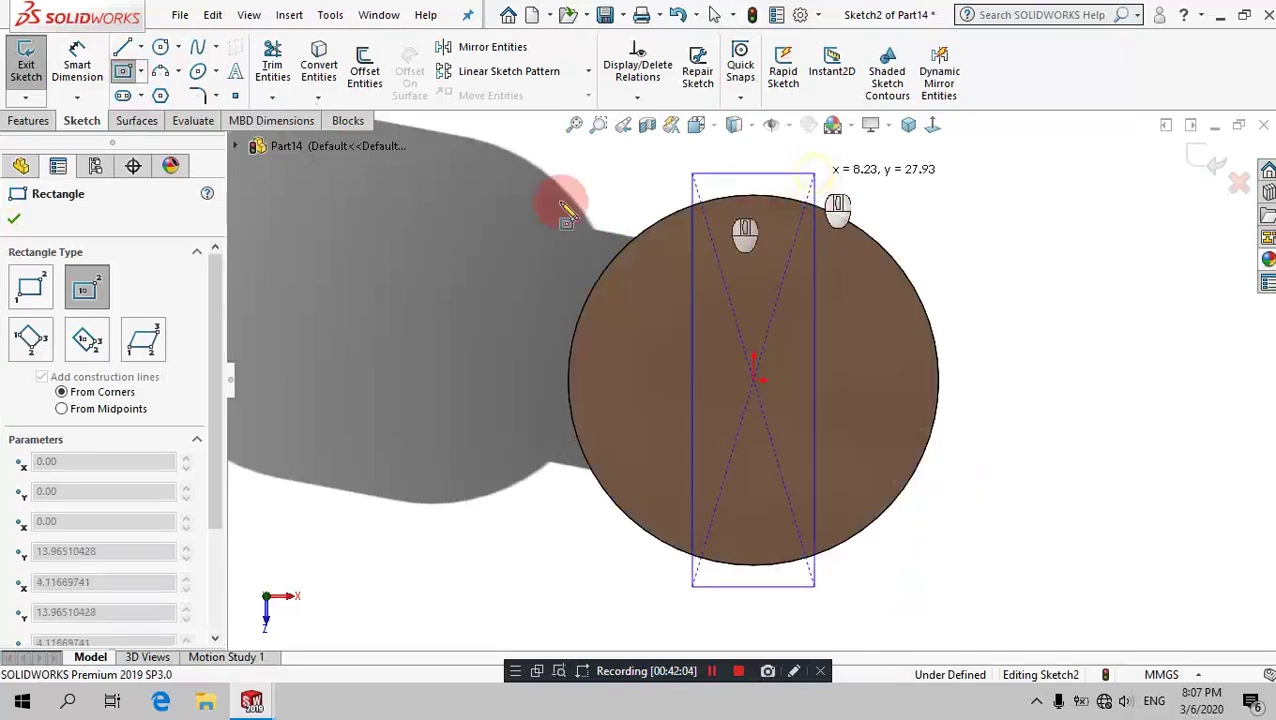
left_click(78, 65)
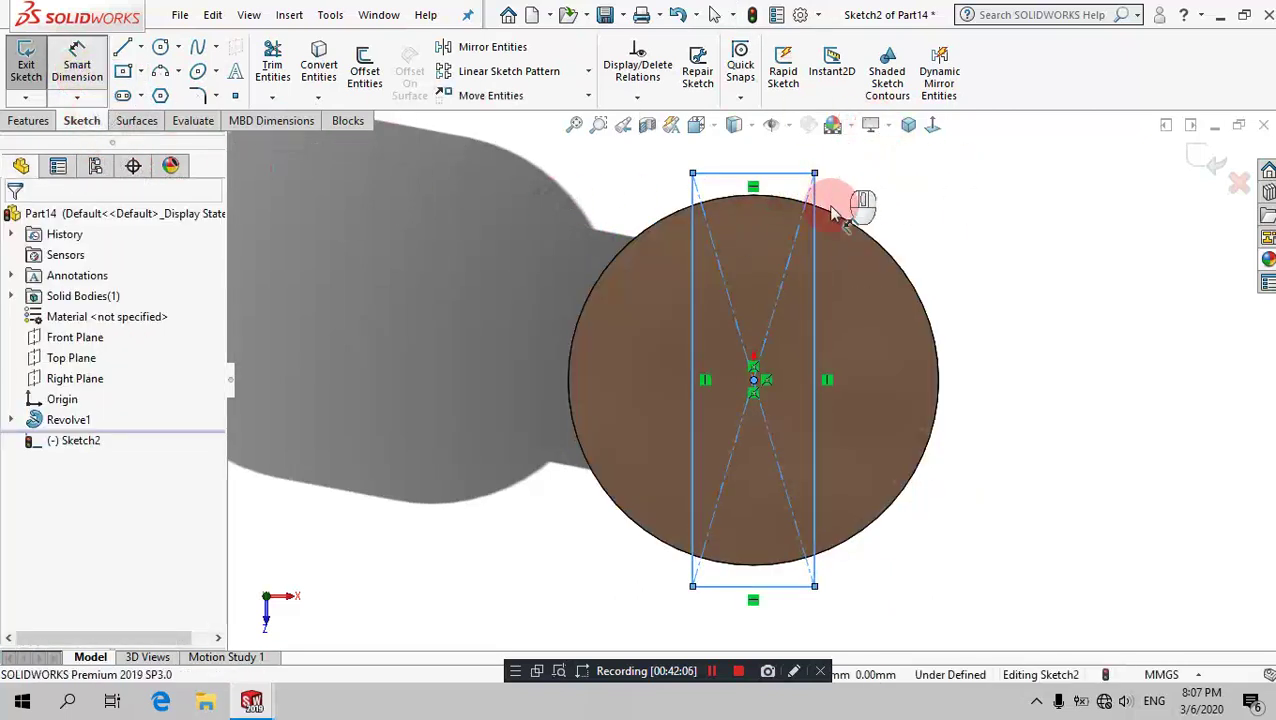
left_click(800, 147)
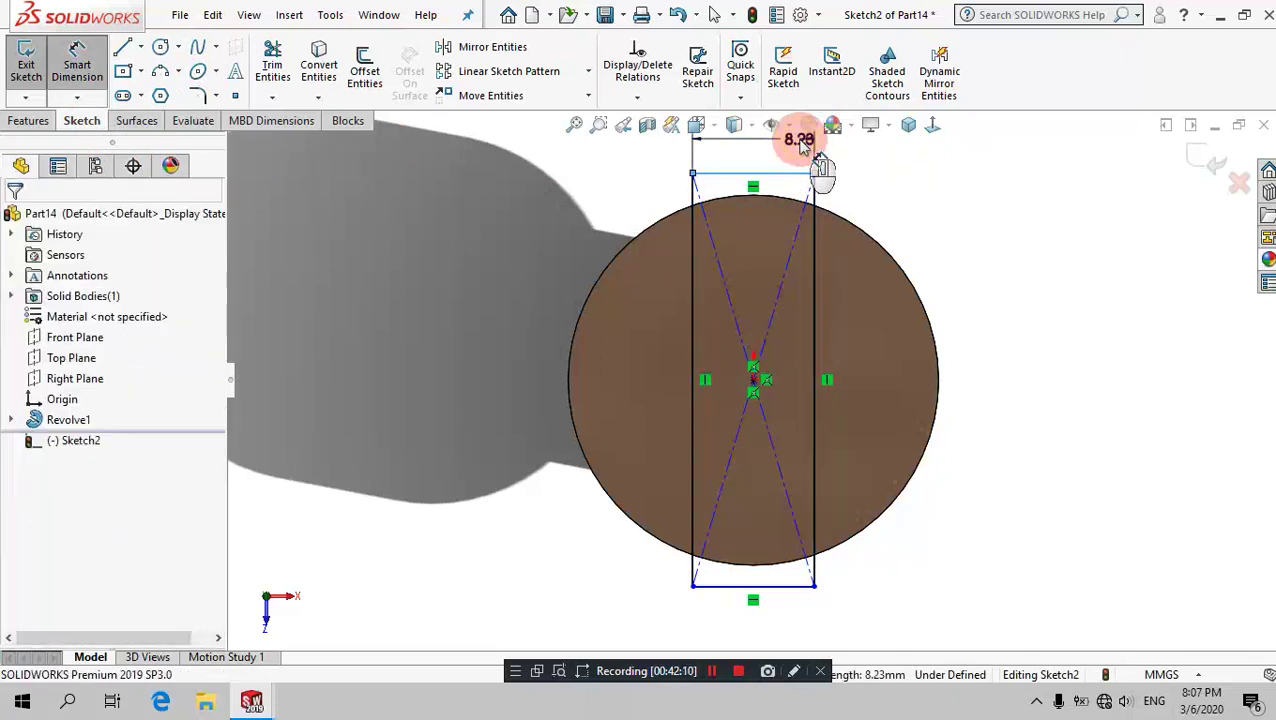
left_click(800, 143)
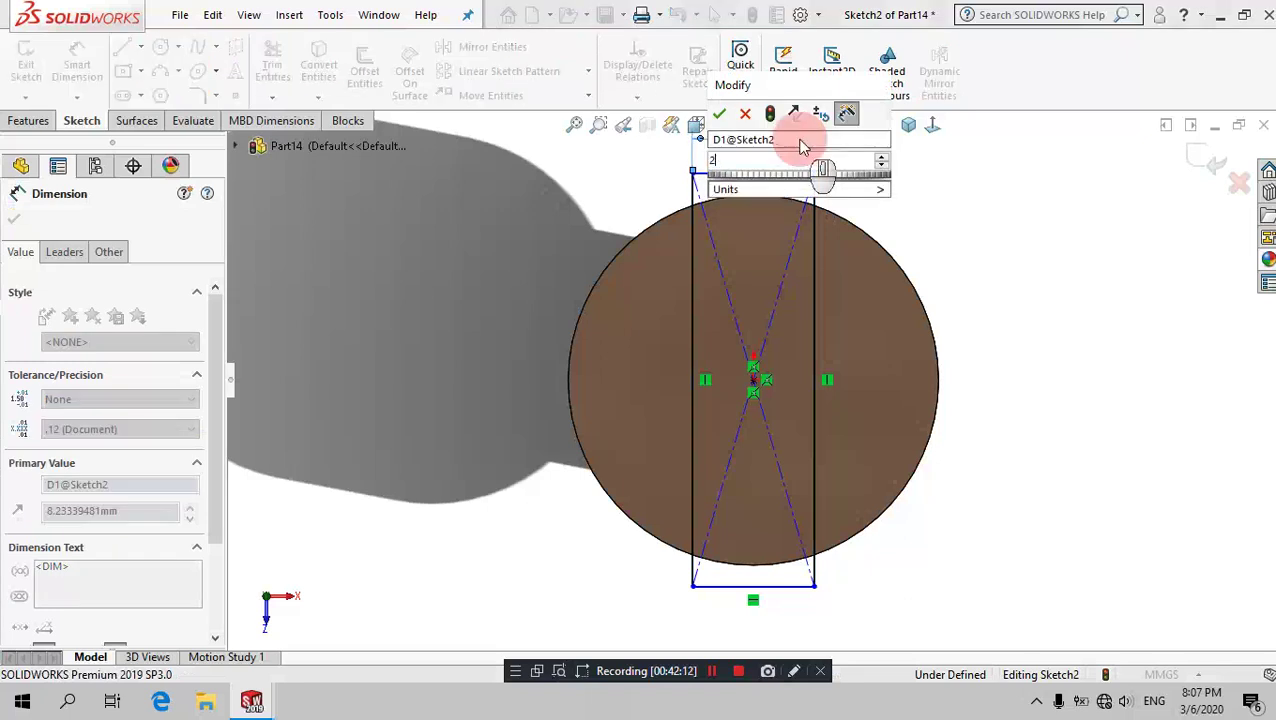
type("2")
key("Escape")
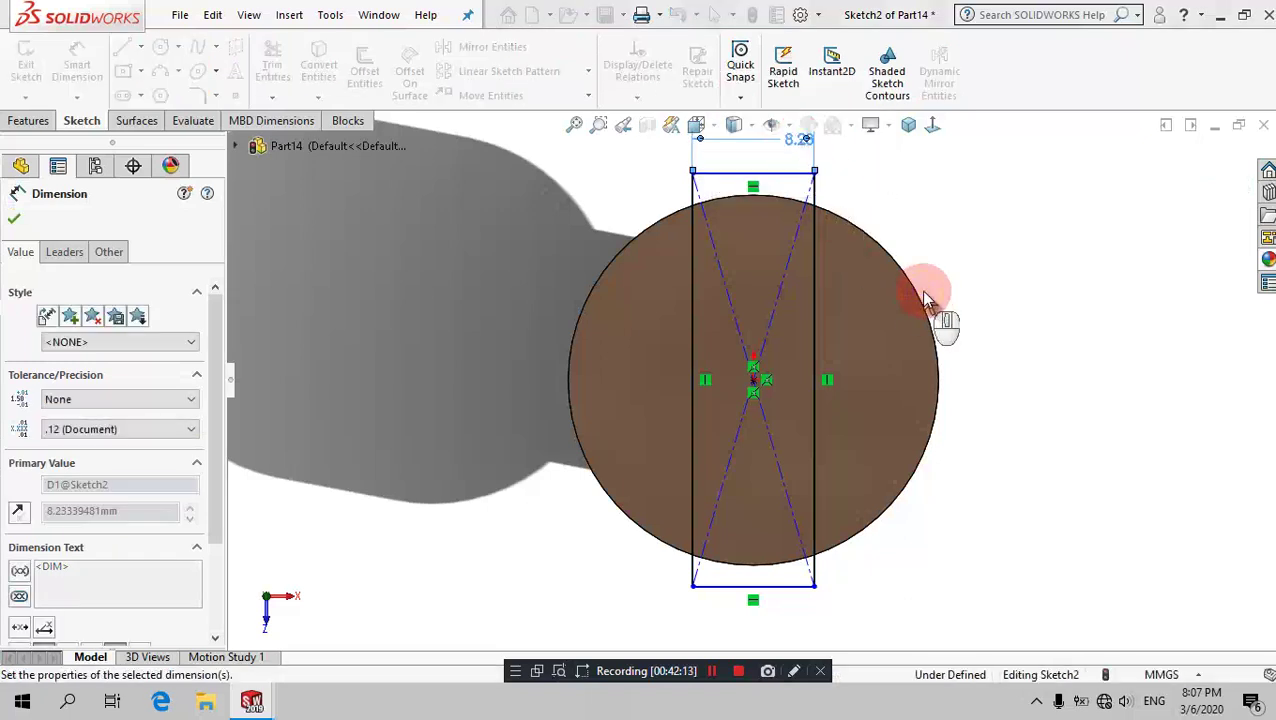
left_click(21, 165)
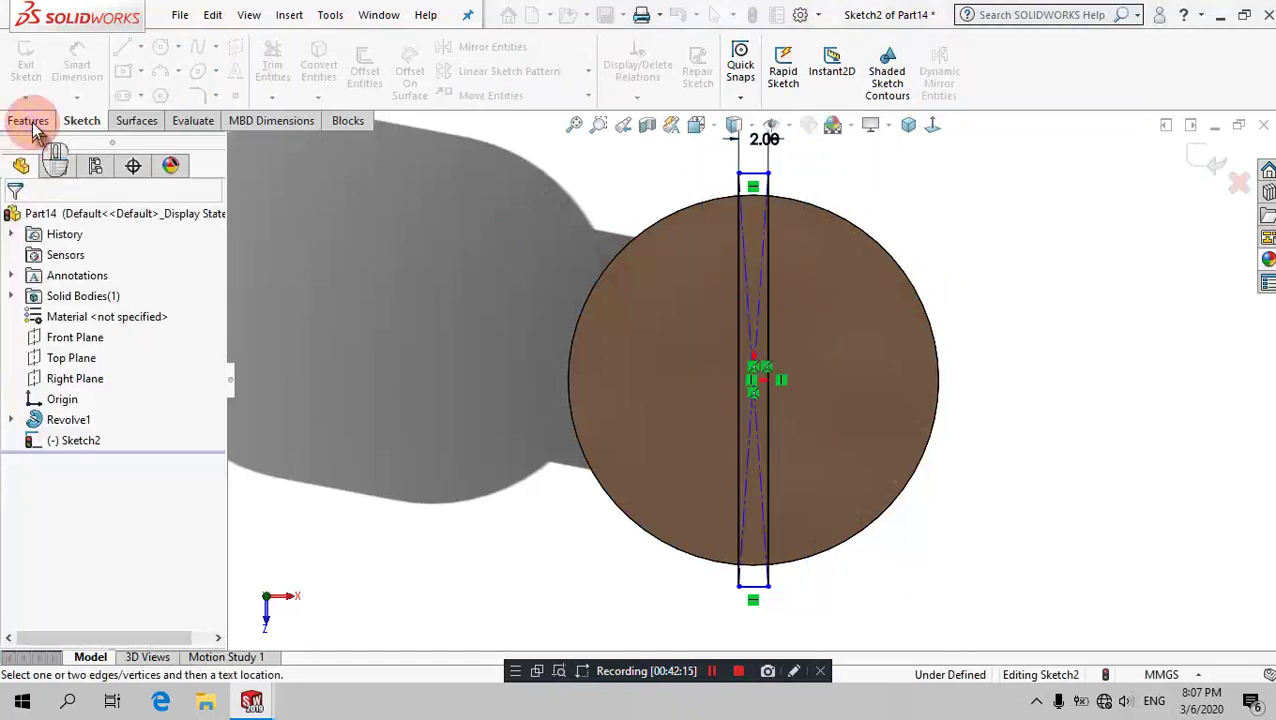
Step: Extrude-cut the rectangle 4 mm deep (Blind) to form the slot
left_click(30, 121)
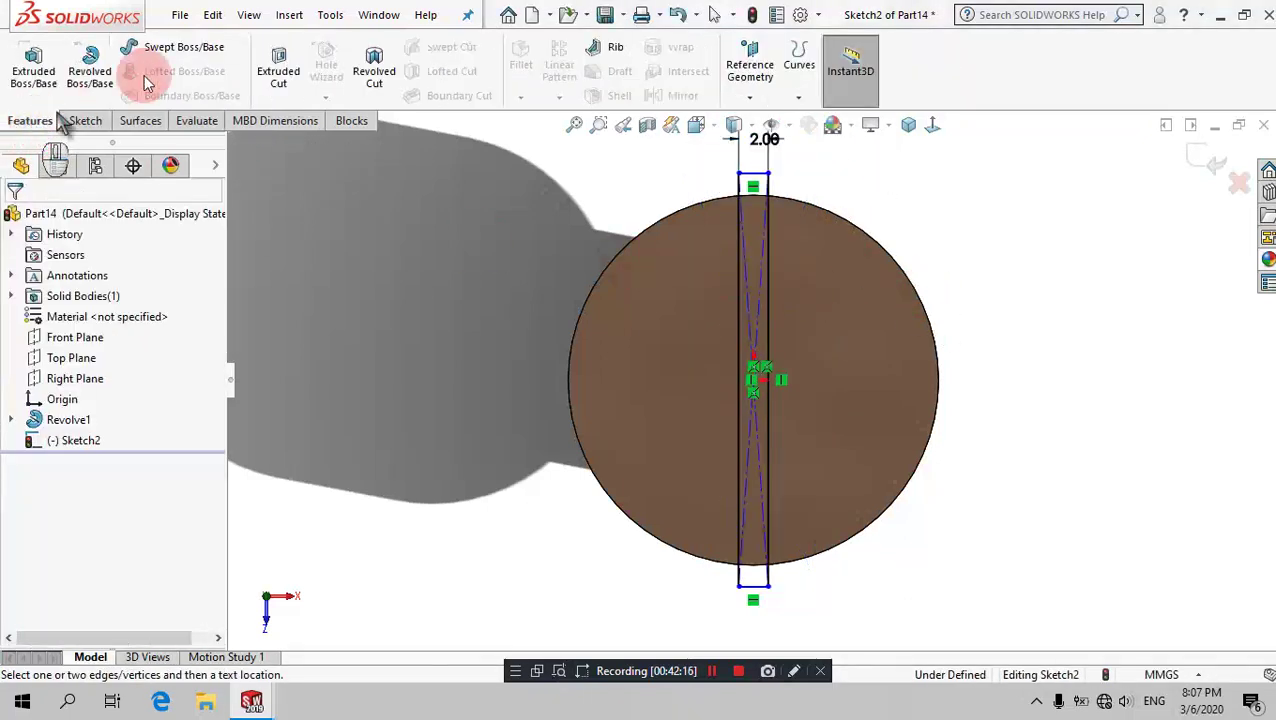
left_click(268, 62)
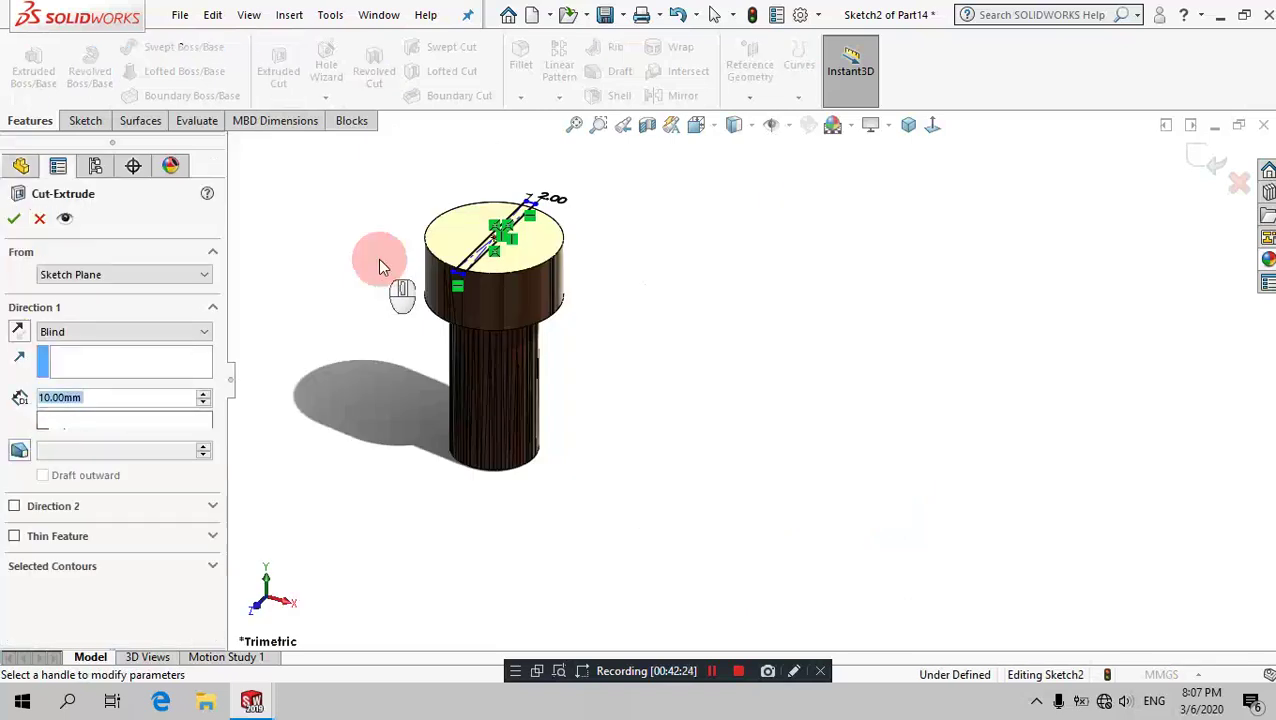
type("4")
left_click(13, 215)
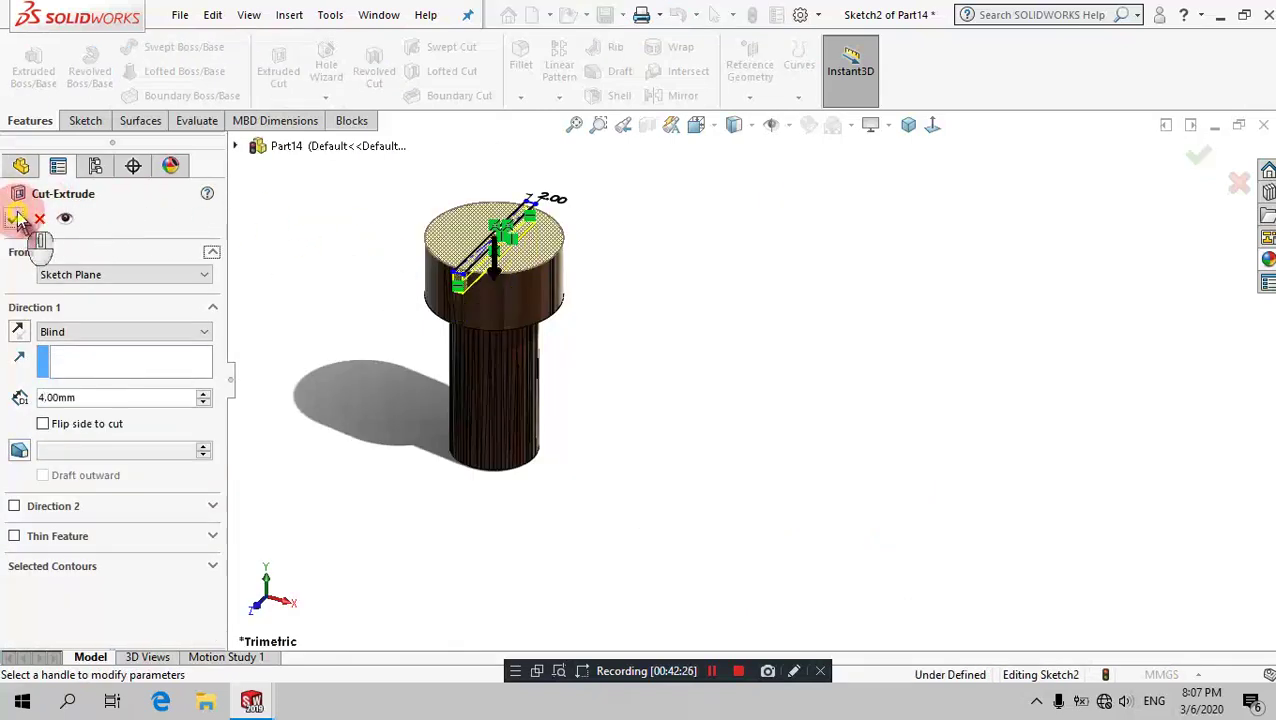
left_click(378, 366)
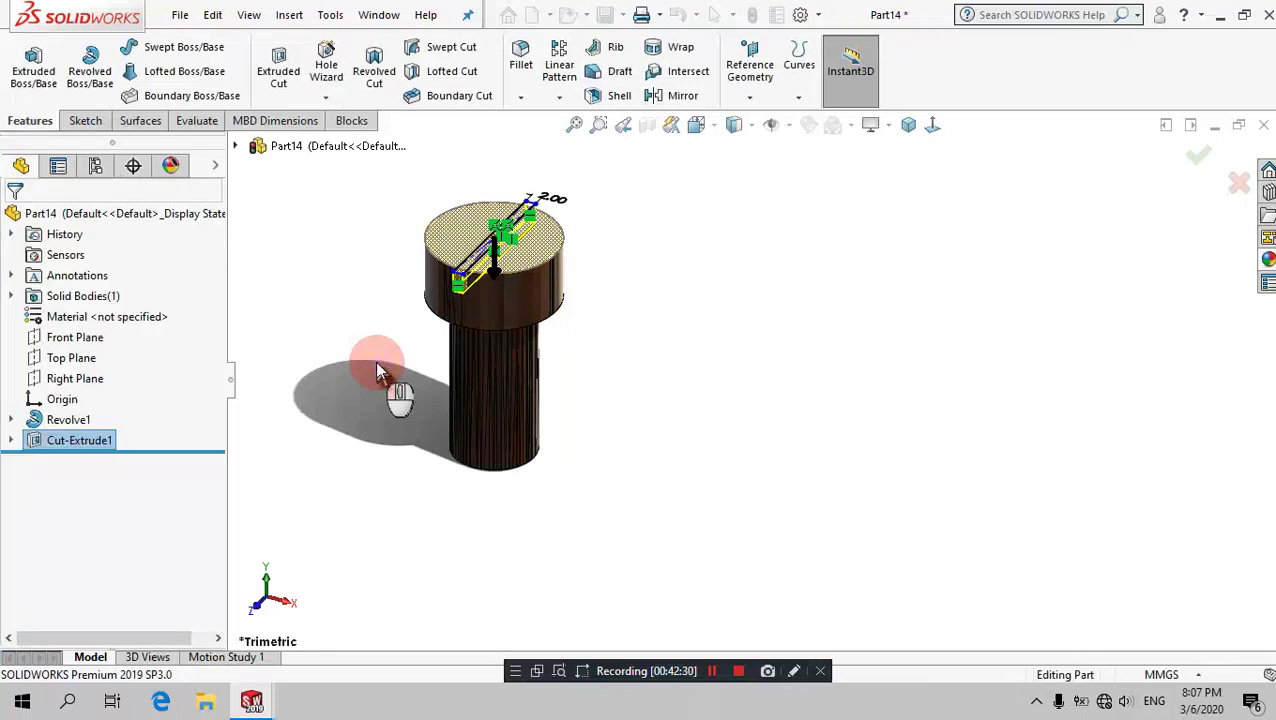
left_click(393, 320)
scroll(408, 270, "down", 2)
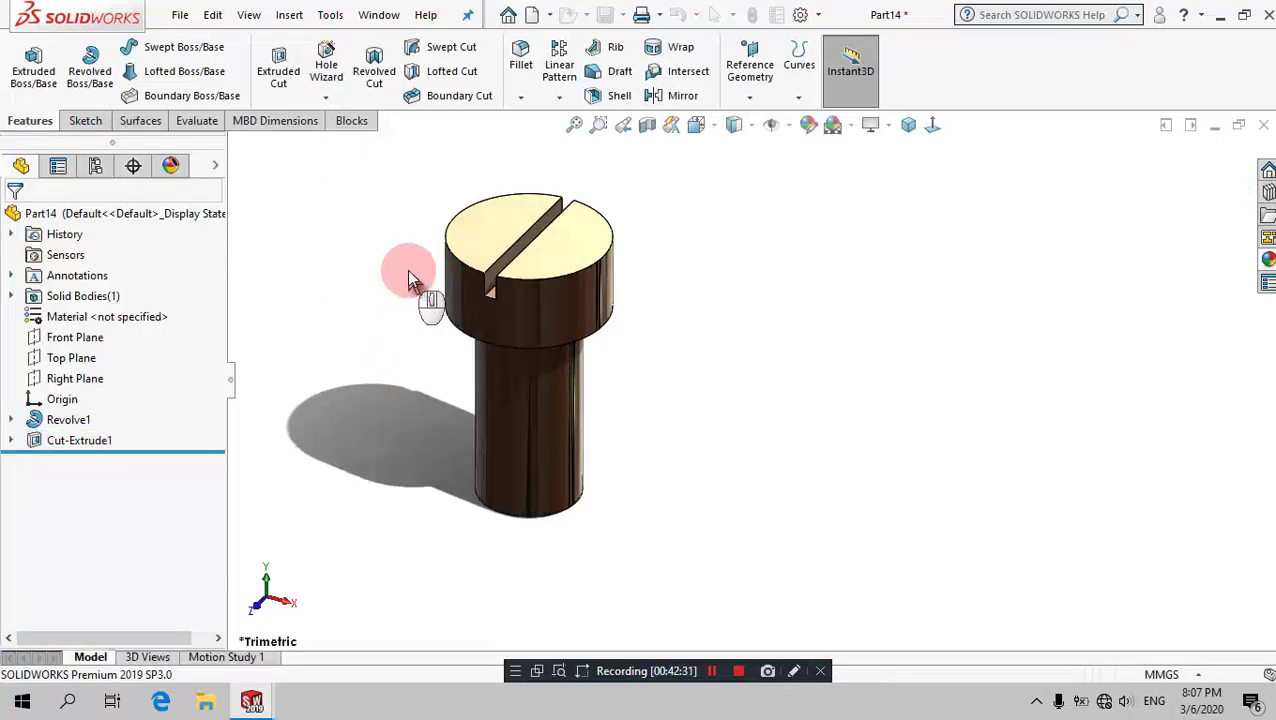
Step: Add an M16x1.5 cosmetic thread starting at the slotted screw shank's bottom edge
left_click(296, 20)
left_click(290, 22)
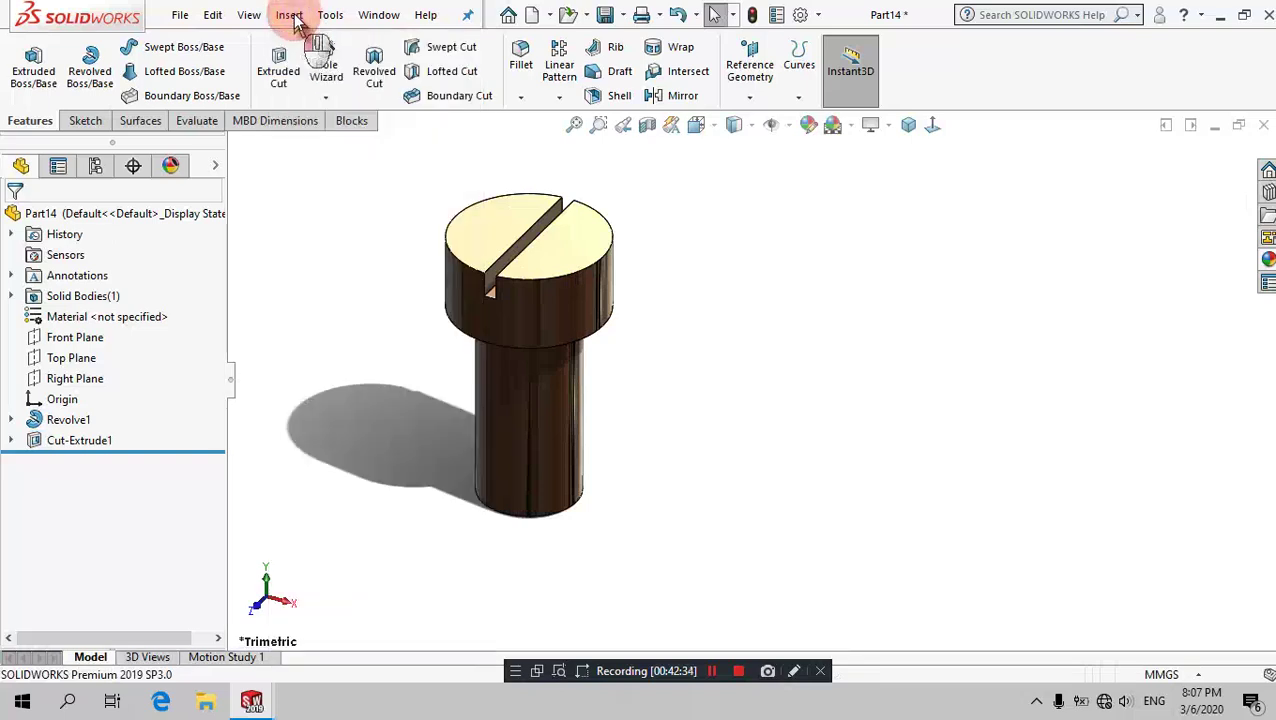
left_click(292, 20)
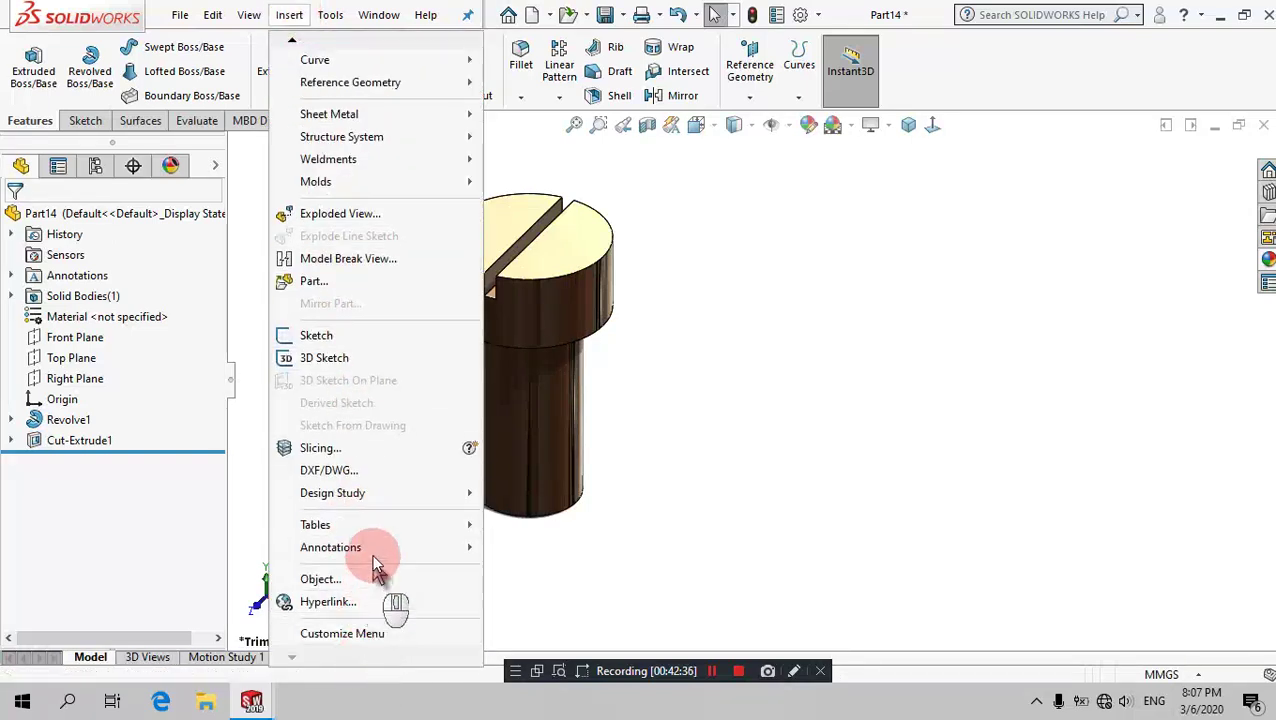
mouse_move(380, 547)
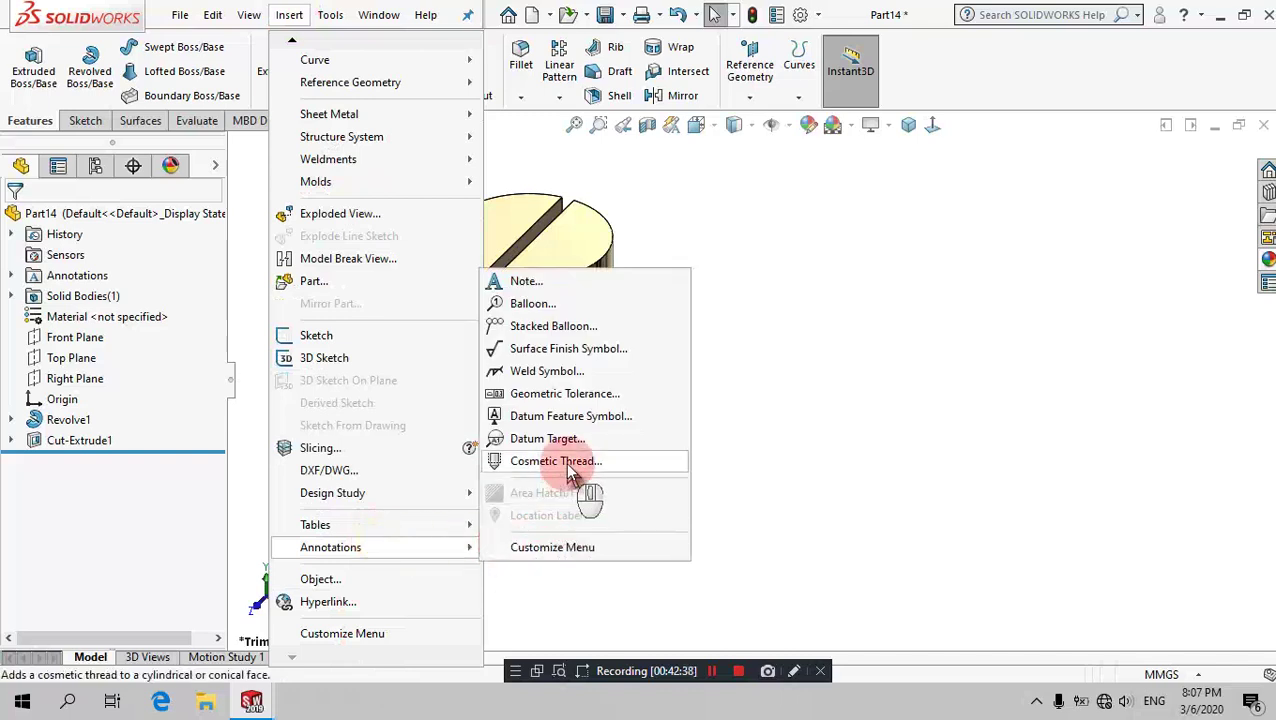
left_click(565, 462)
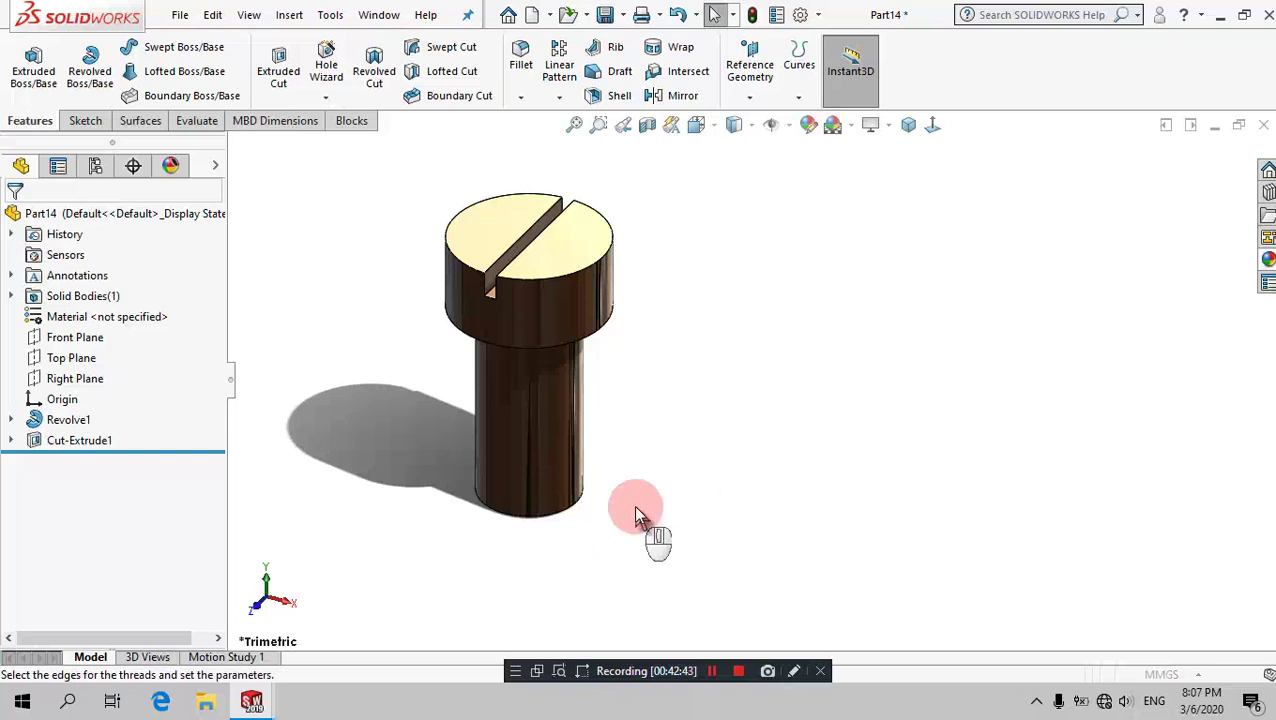
left_click(580, 497)
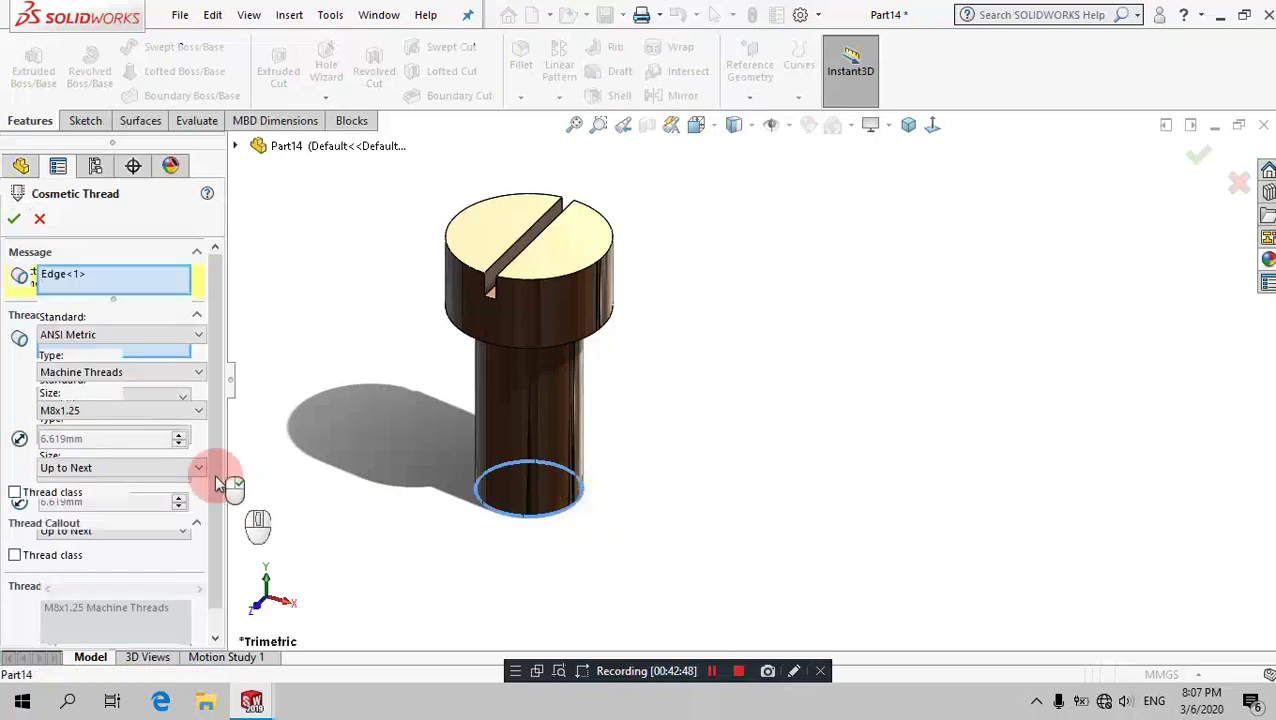
left_click(129, 412)
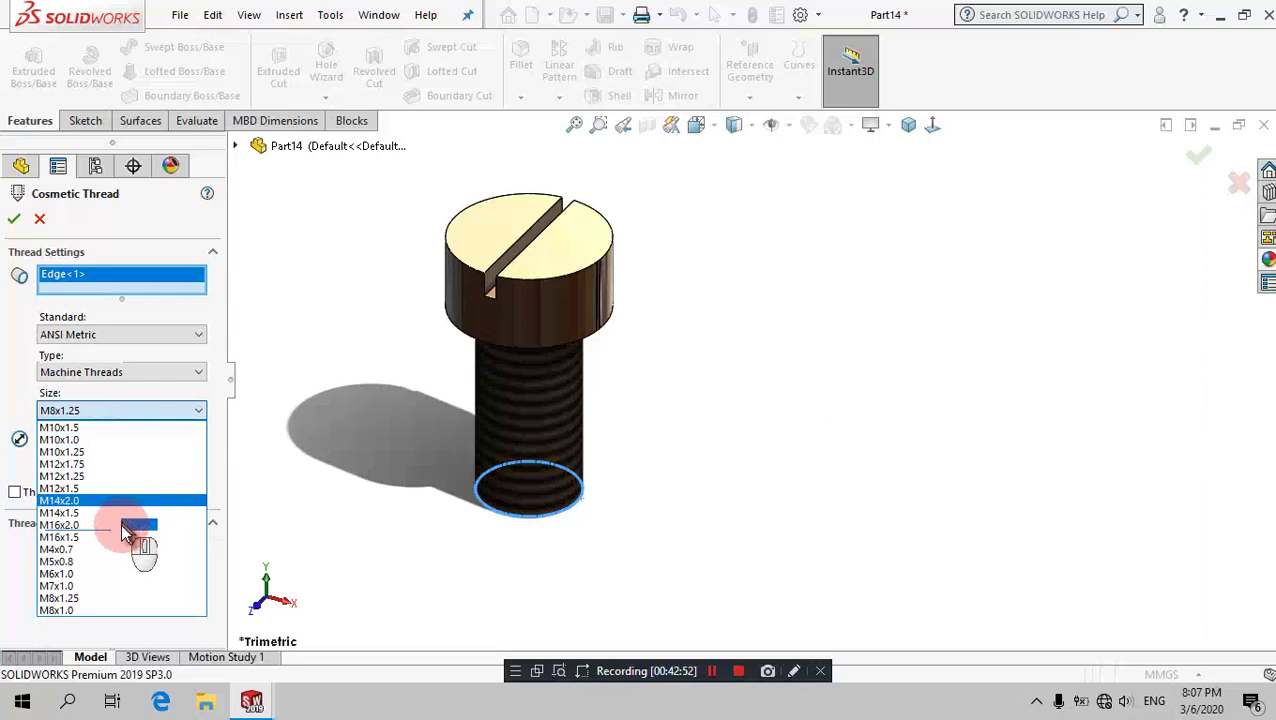
left_click(121, 535)
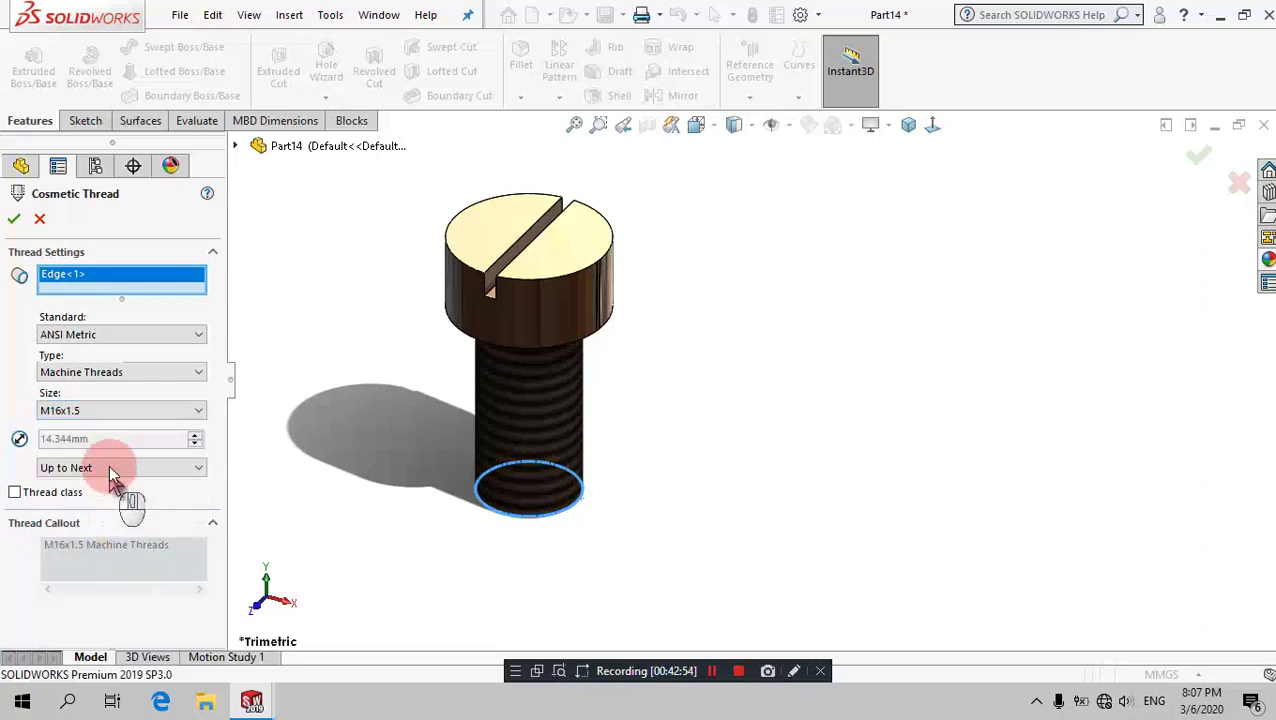
left_click(10, 220)
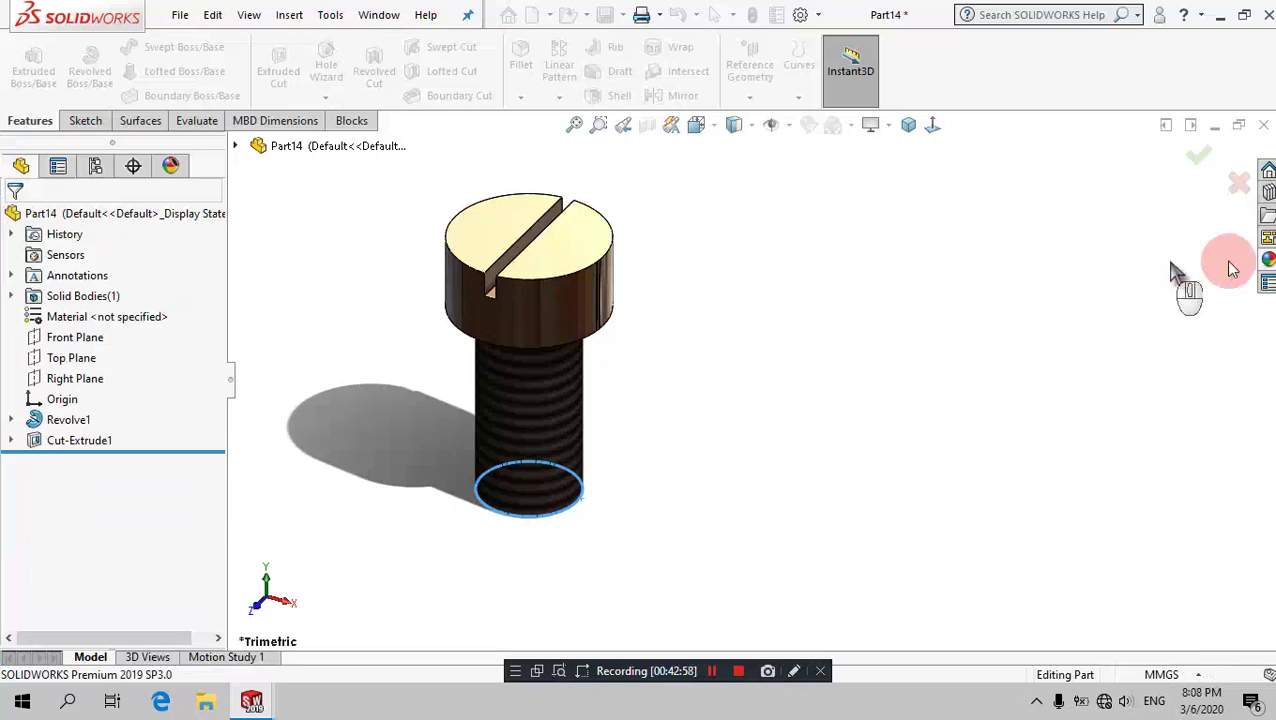
left_click(1268, 258)
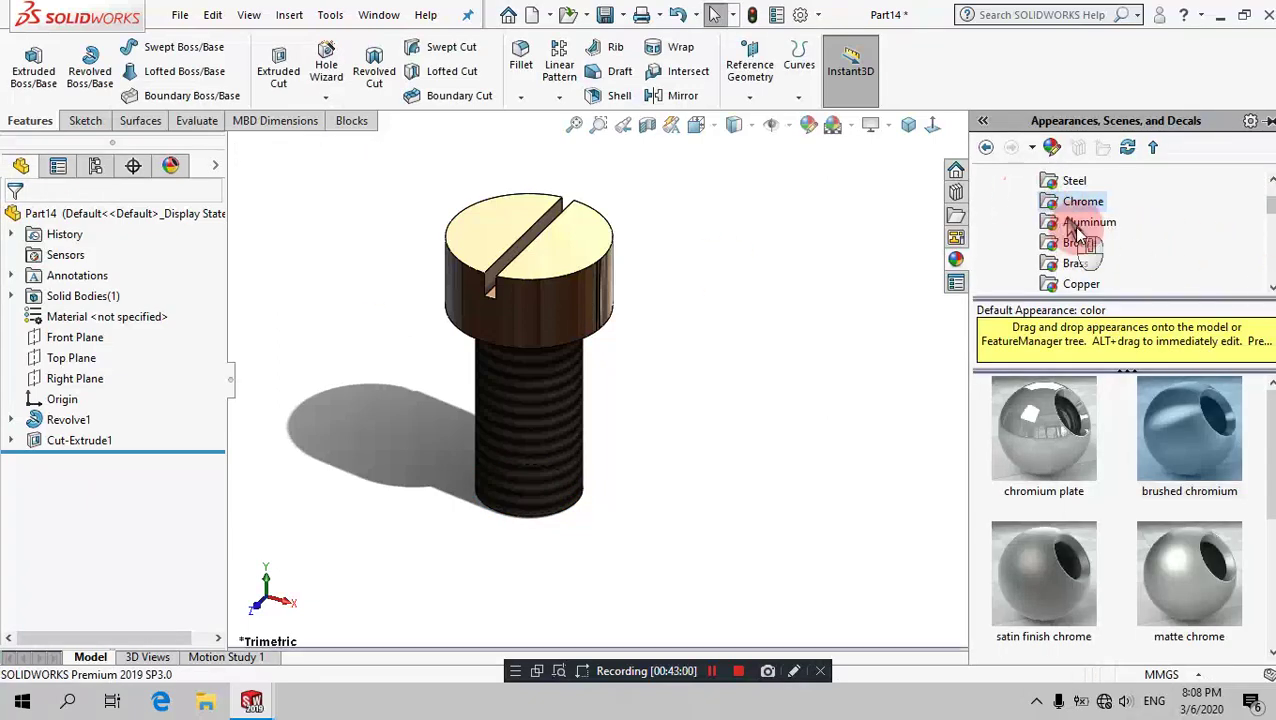
Step: Apply the polished bronze appearance to the whole screw part
left_click(1080, 250)
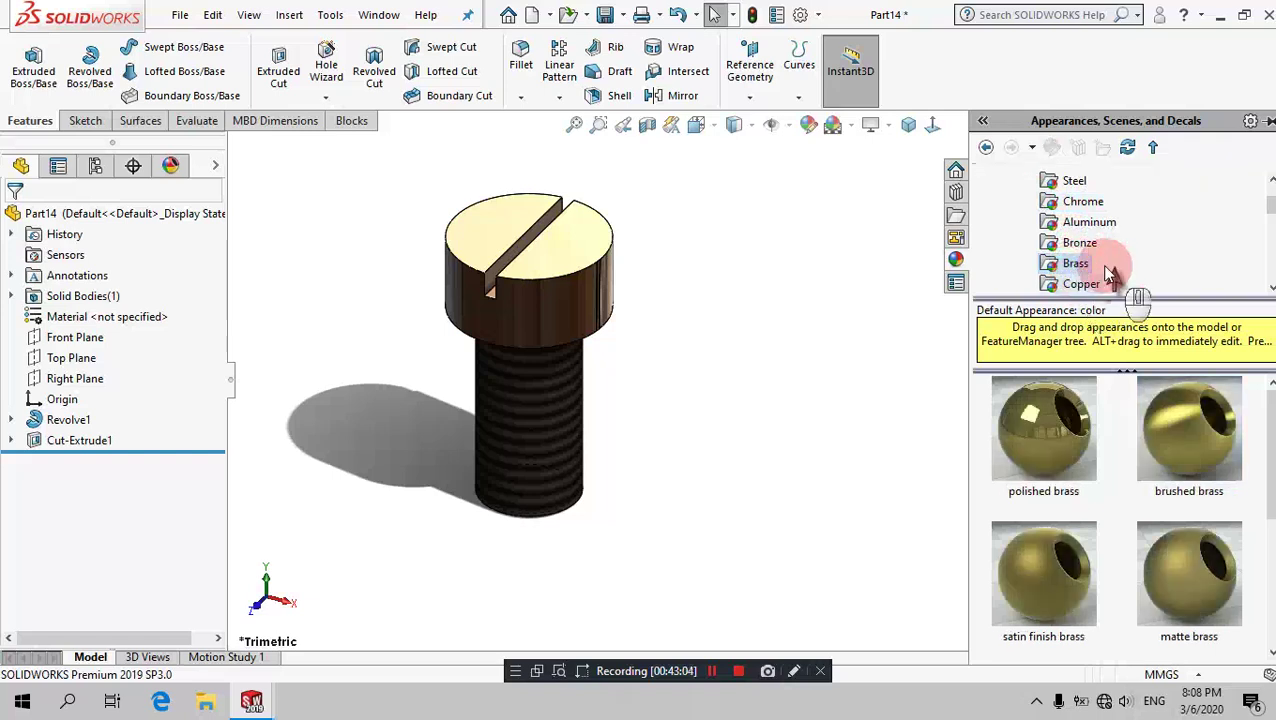
left_click(1080, 243)
left_click(1063, 430)
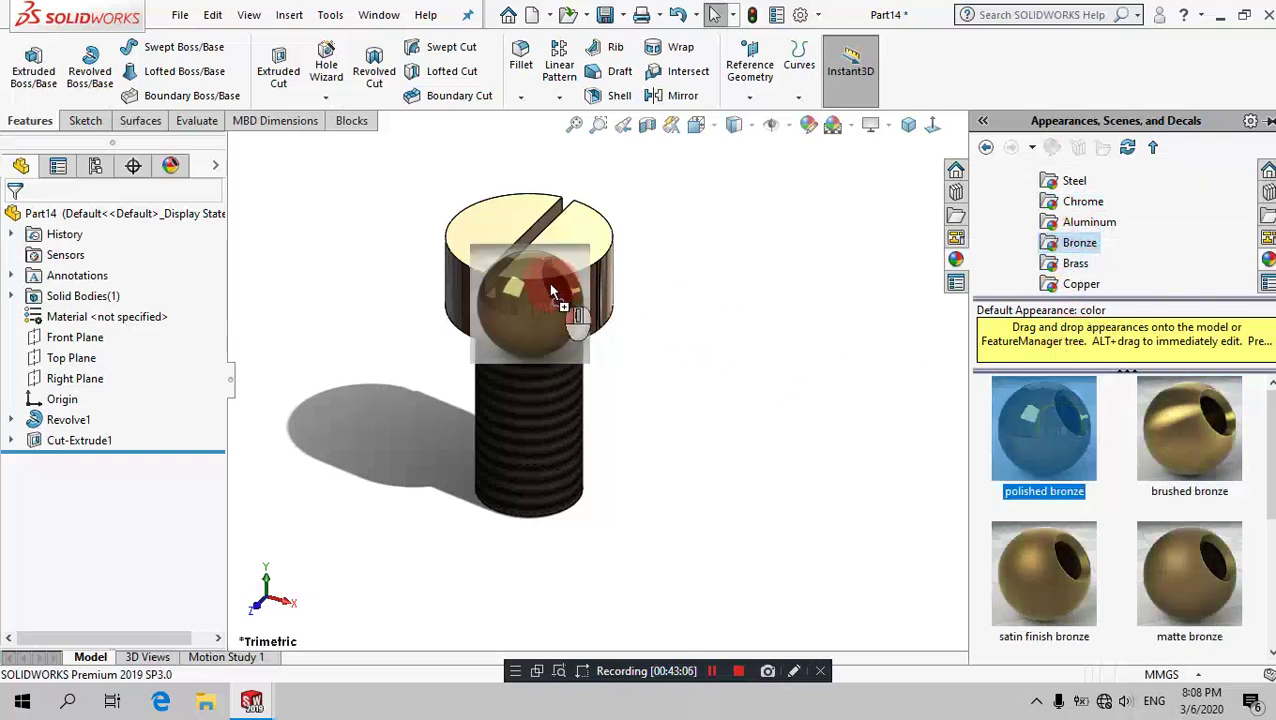
left_click_drag(1063, 430, 590, 310)
left_click(589, 288)
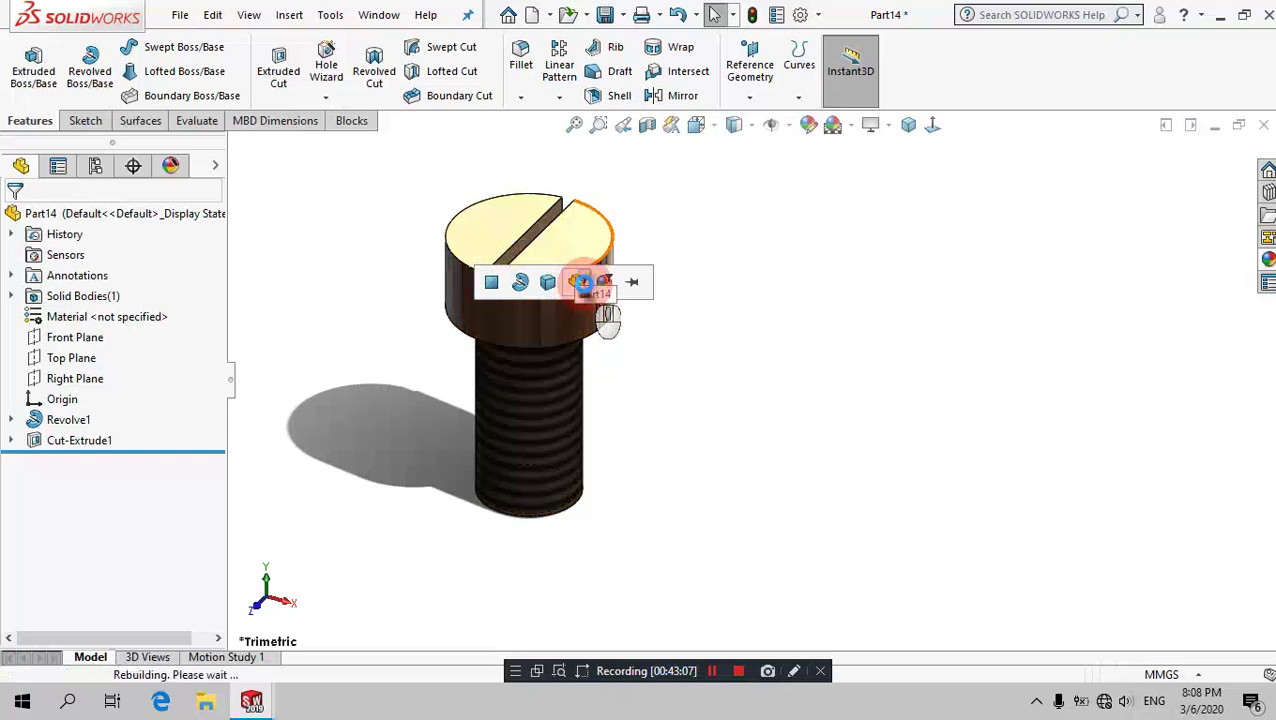
Step: Save the part under the file name 'Grub Screw'
key("ctrl")
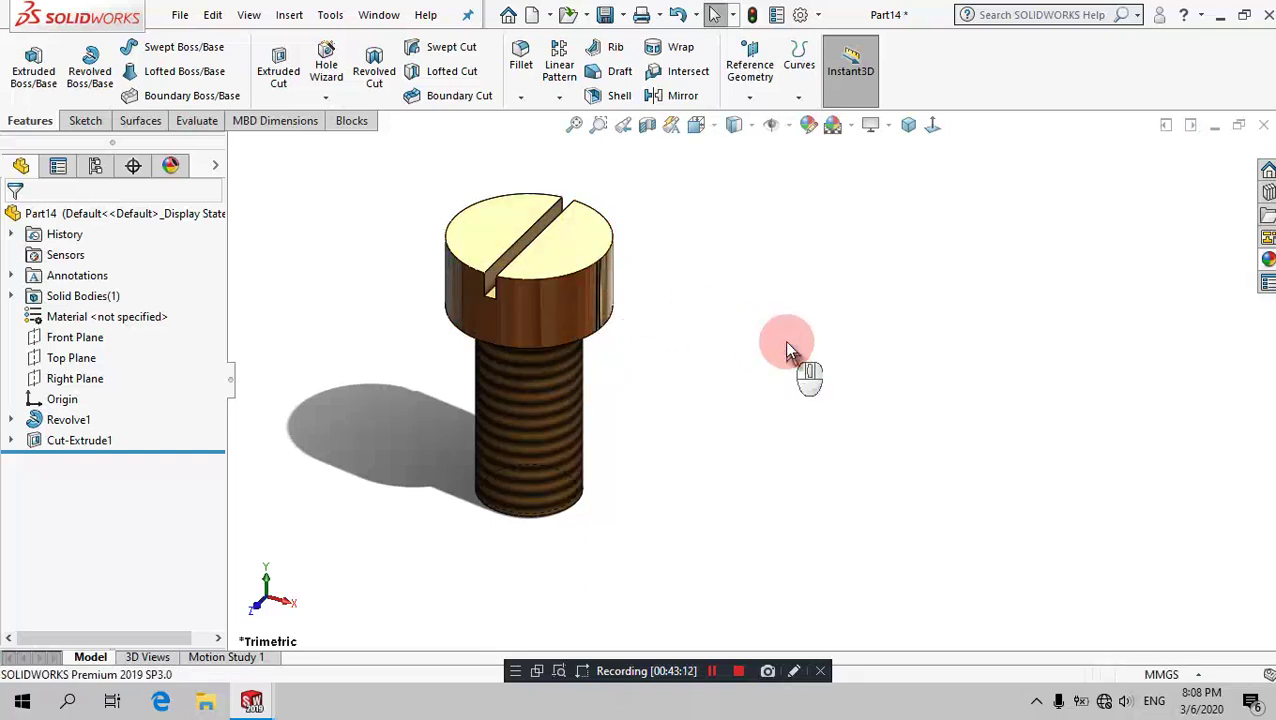
key("ctrl+s")
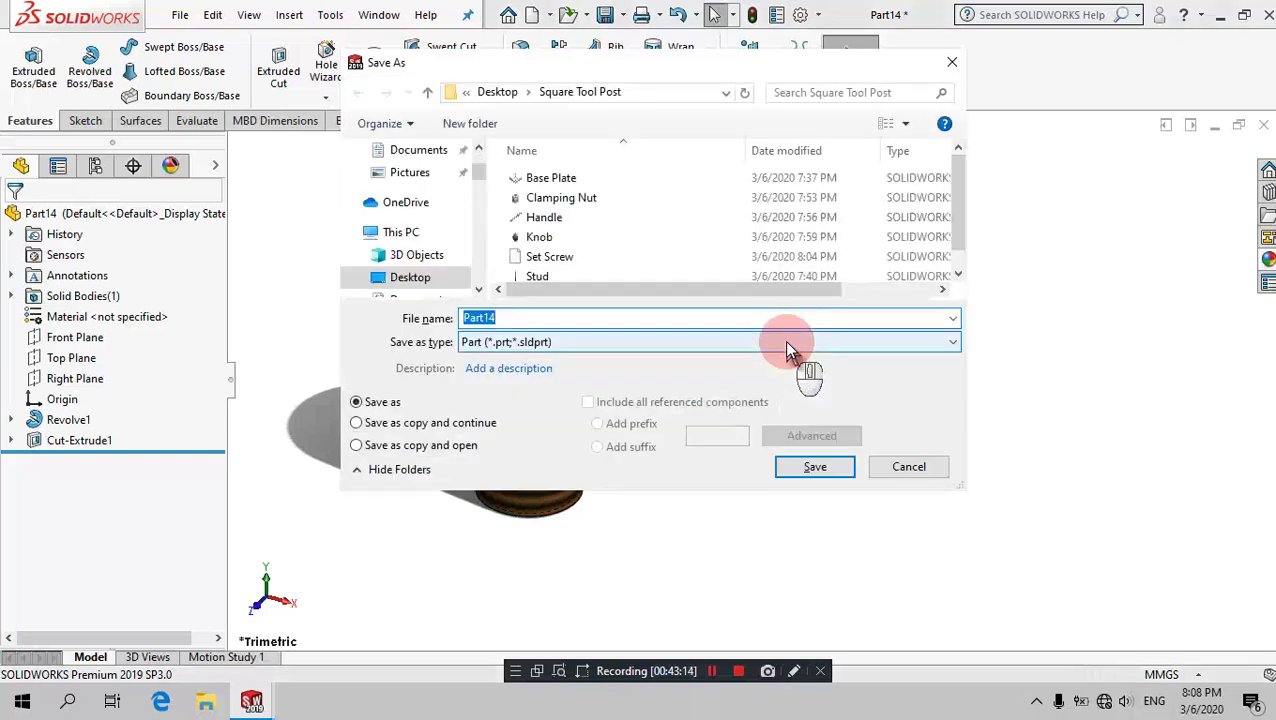
type("G")
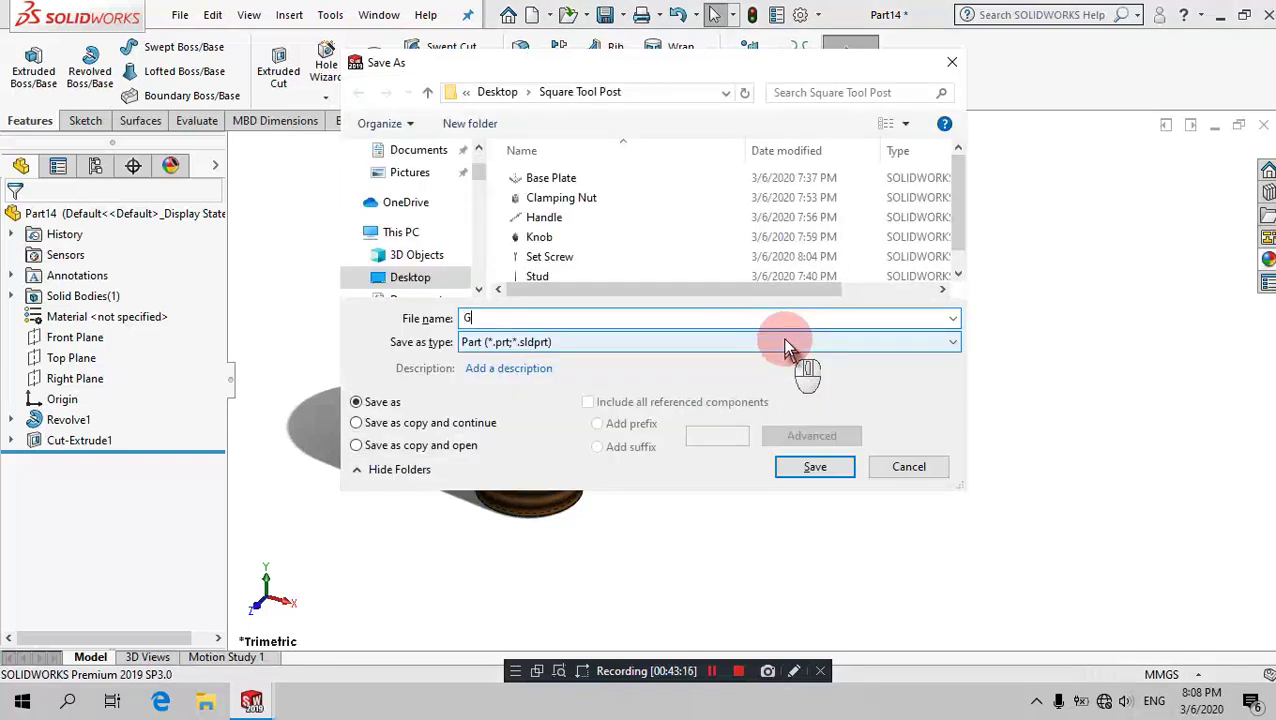
type("rub")
key("shift")
key("Return")
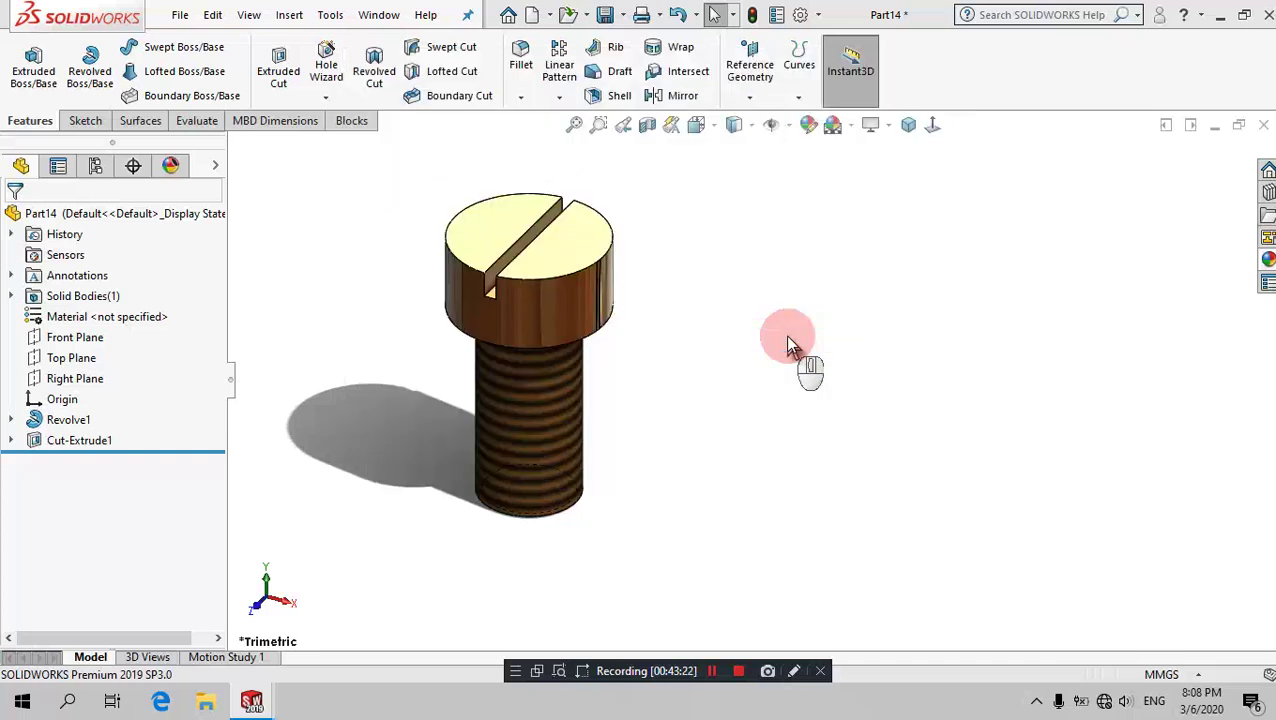
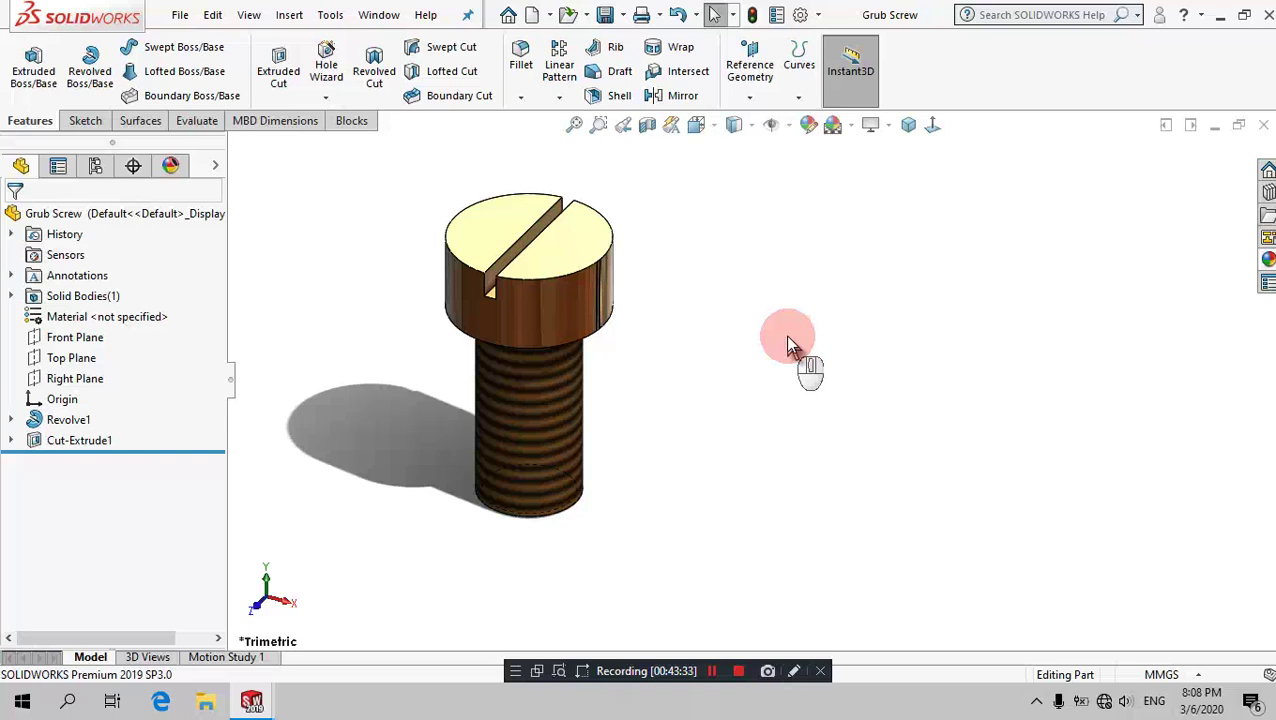
Step: Create a new blank part, Part15, from the Part MM template
left_click(529, 13)
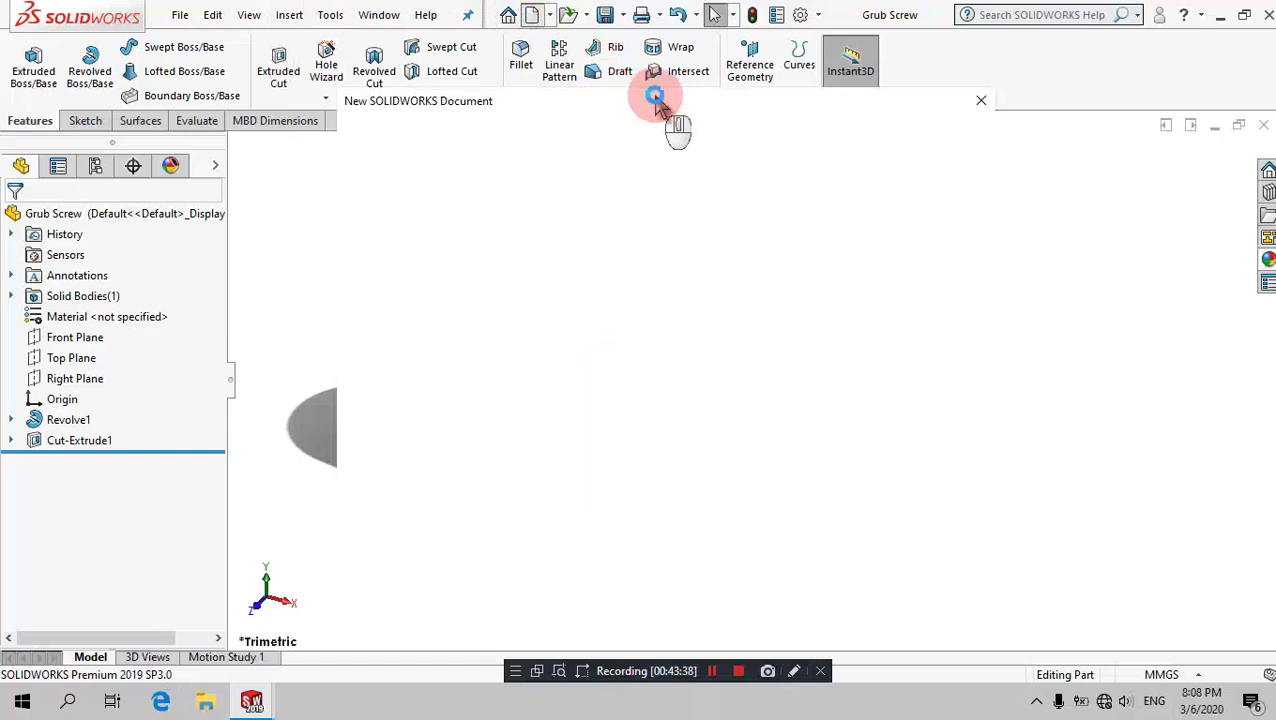
left_click(458, 178)
left_click(740, 540)
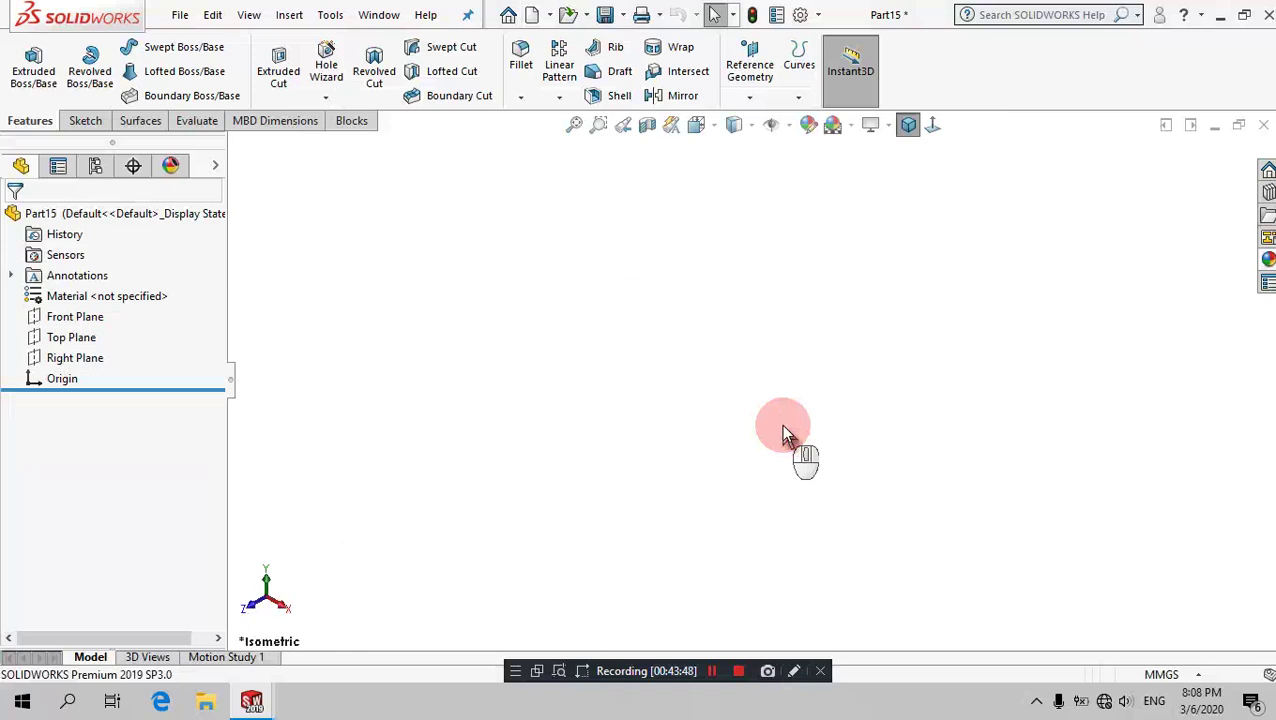
left_click(78, 120)
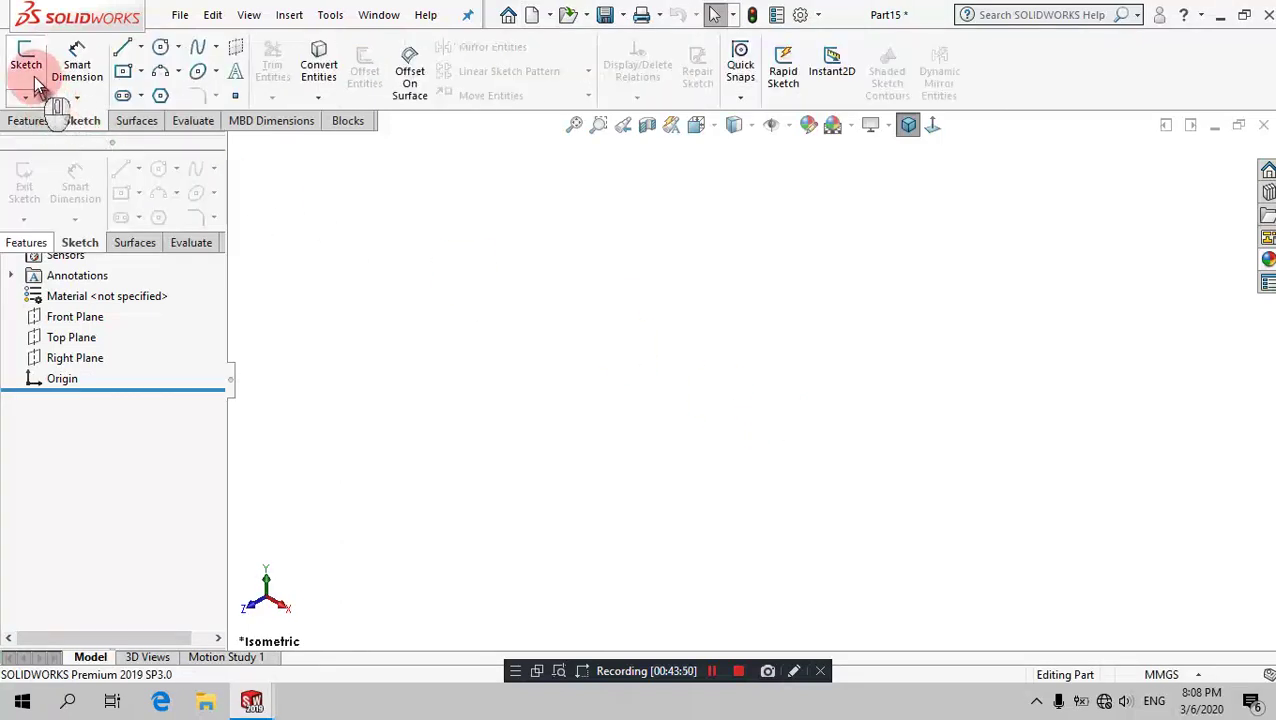
Step: Start a sketch on the Top Plane and draw a circle centred on the origin
left_click(34, 78)
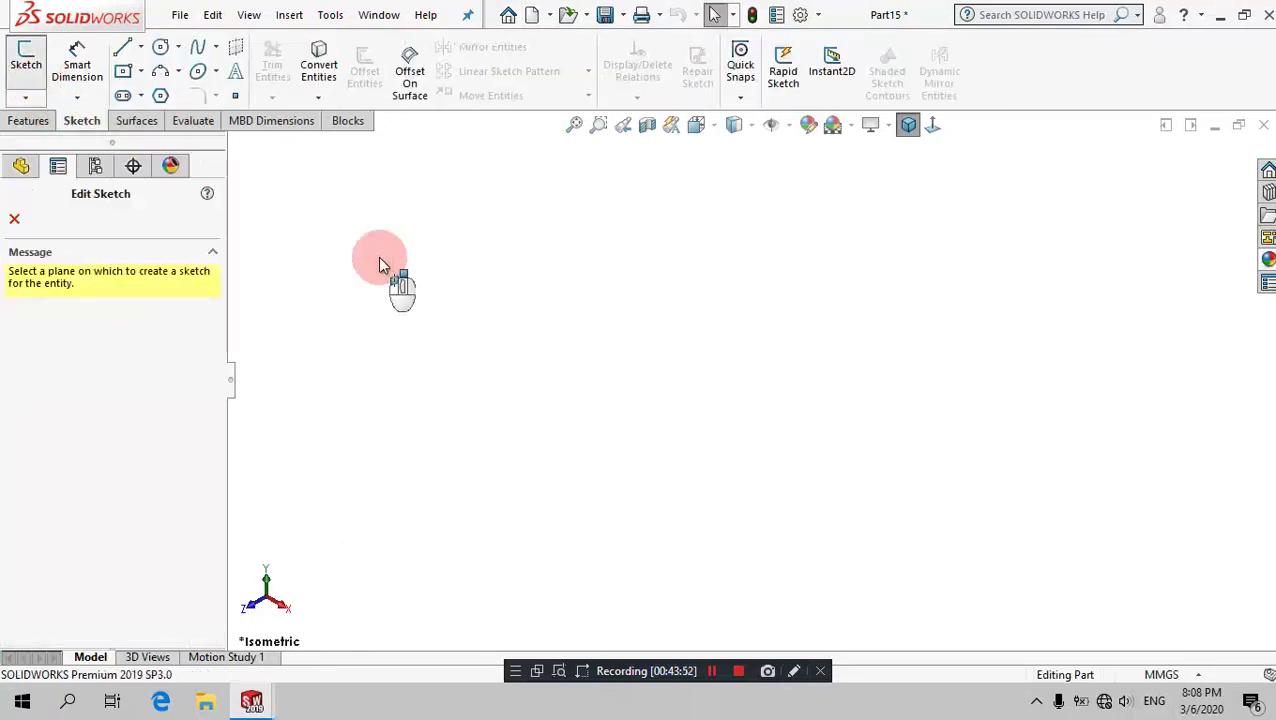
left_click(660, 357)
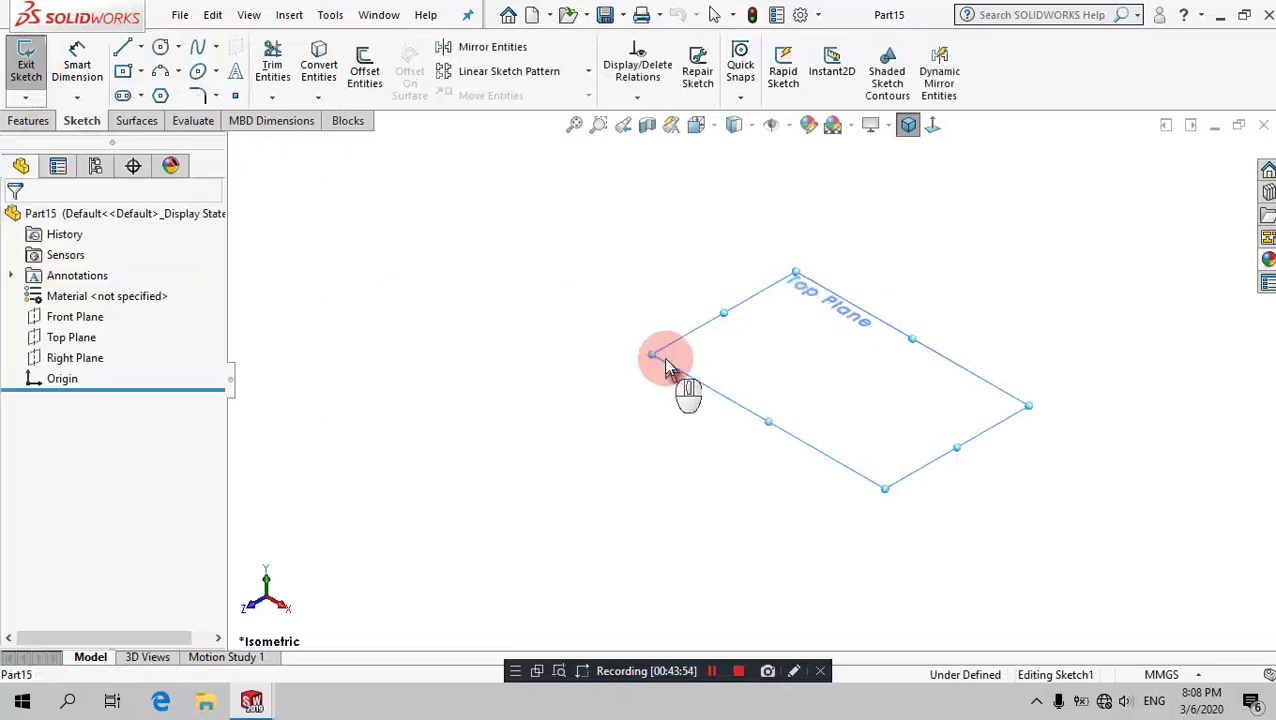
left_click(1037, 701)
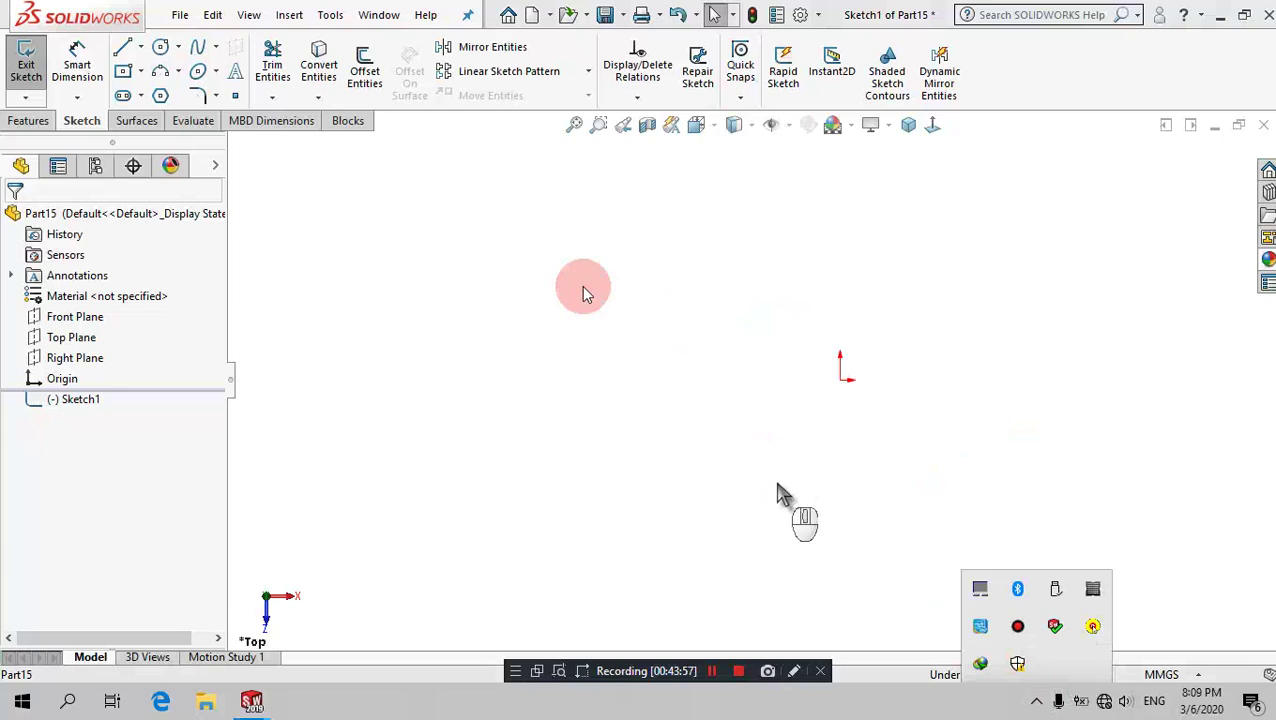
left_click(160, 49)
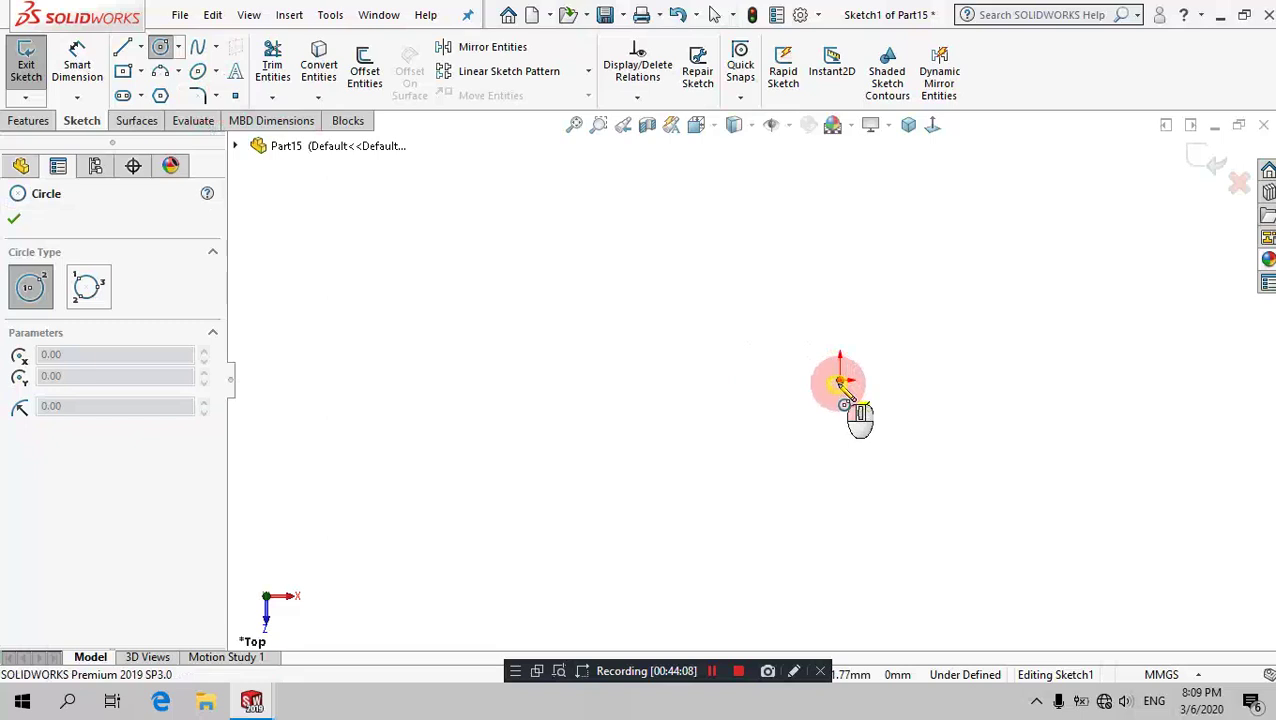
left_click_drag(840, 383, 905, 340)
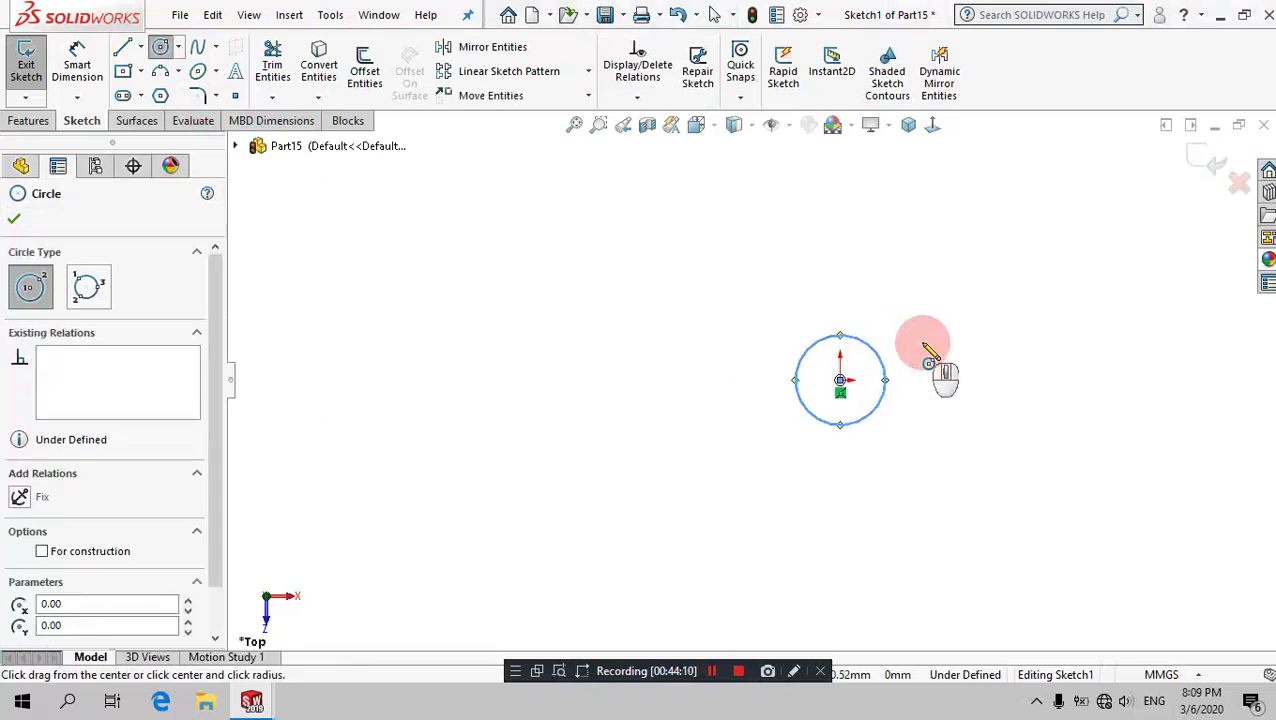
Step: Dimension the circle to 7 mm diameter, fully defining Sketch1
left_click(107, 80)
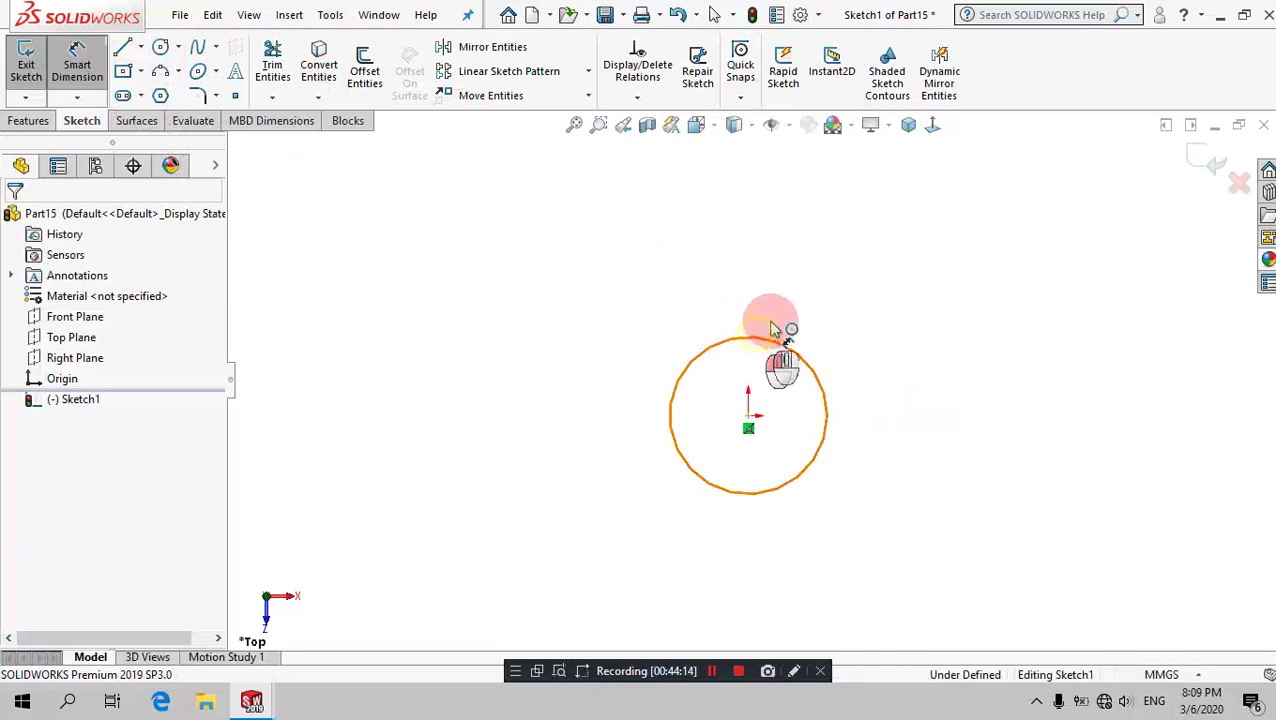
left_click(813, 290)
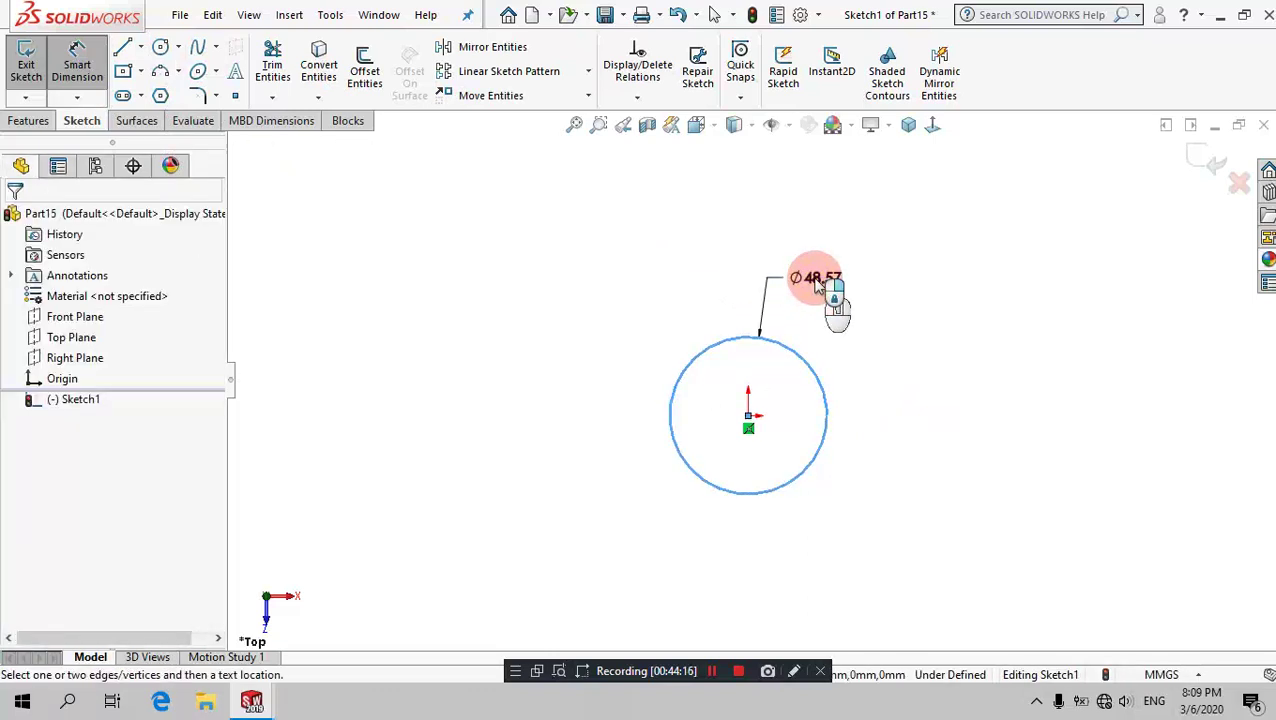
left_click(813, 285)
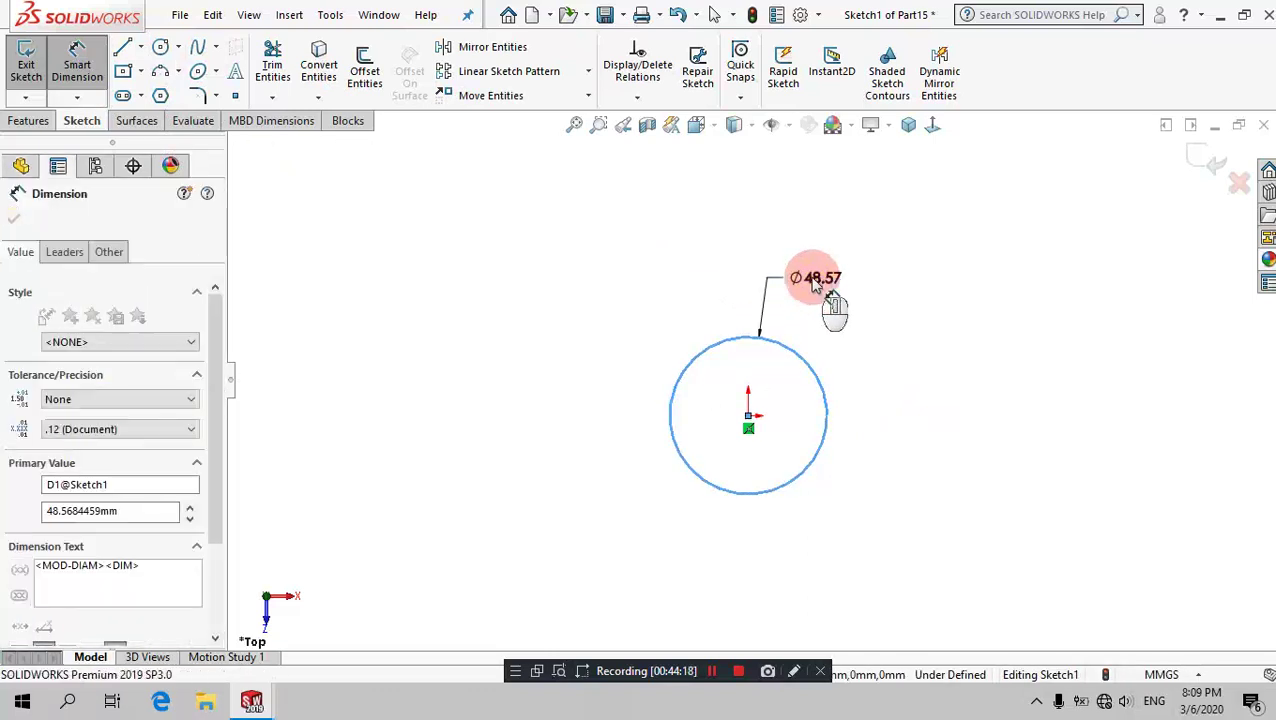
type("7")
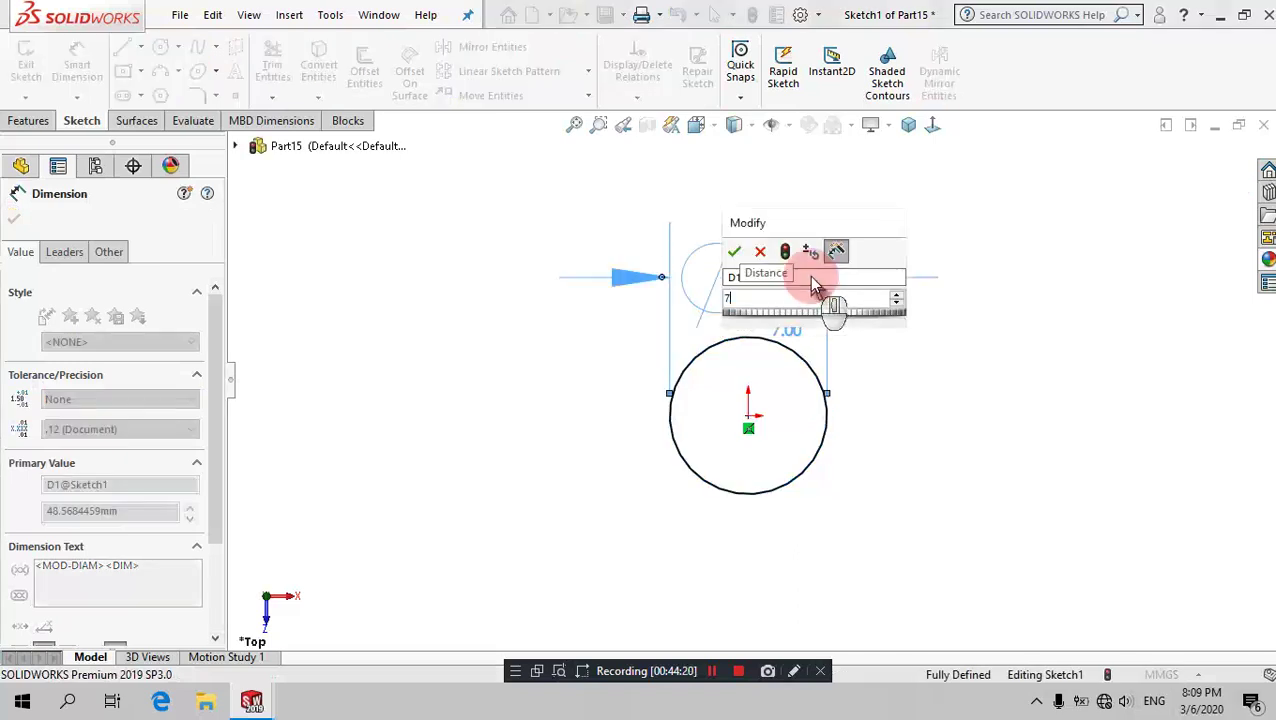
key("Return")
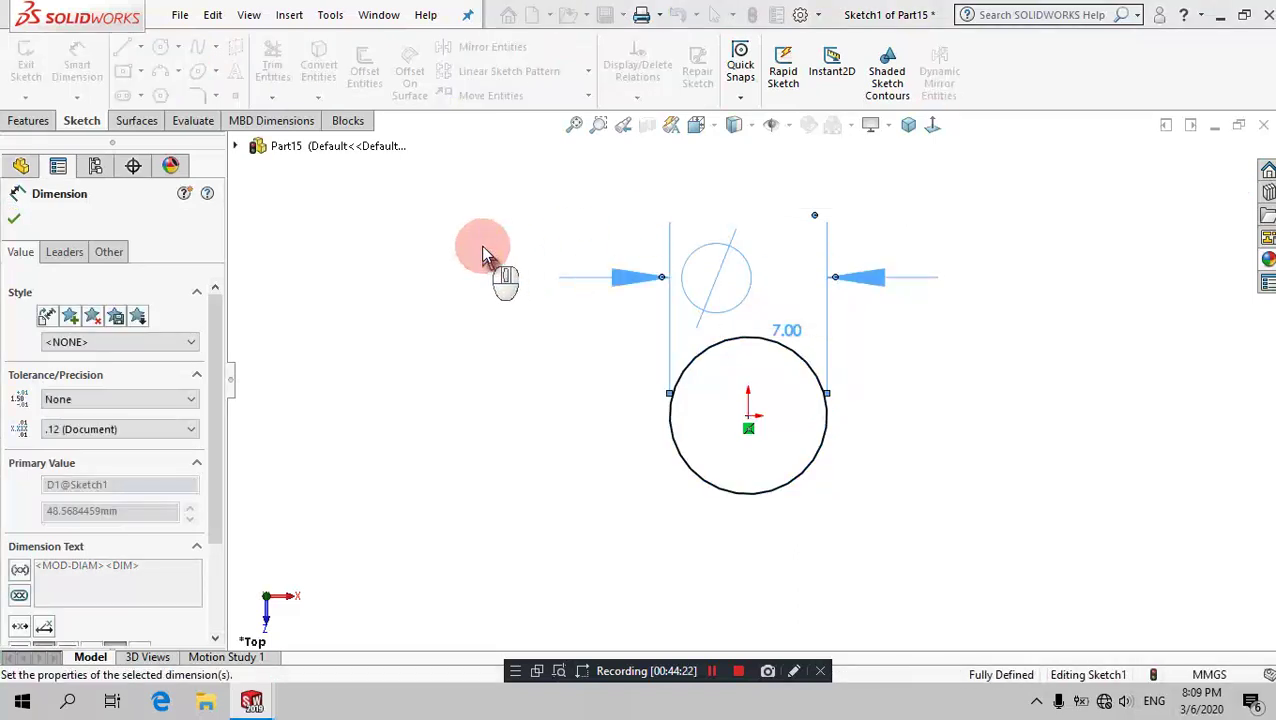
left_click(771, 505)
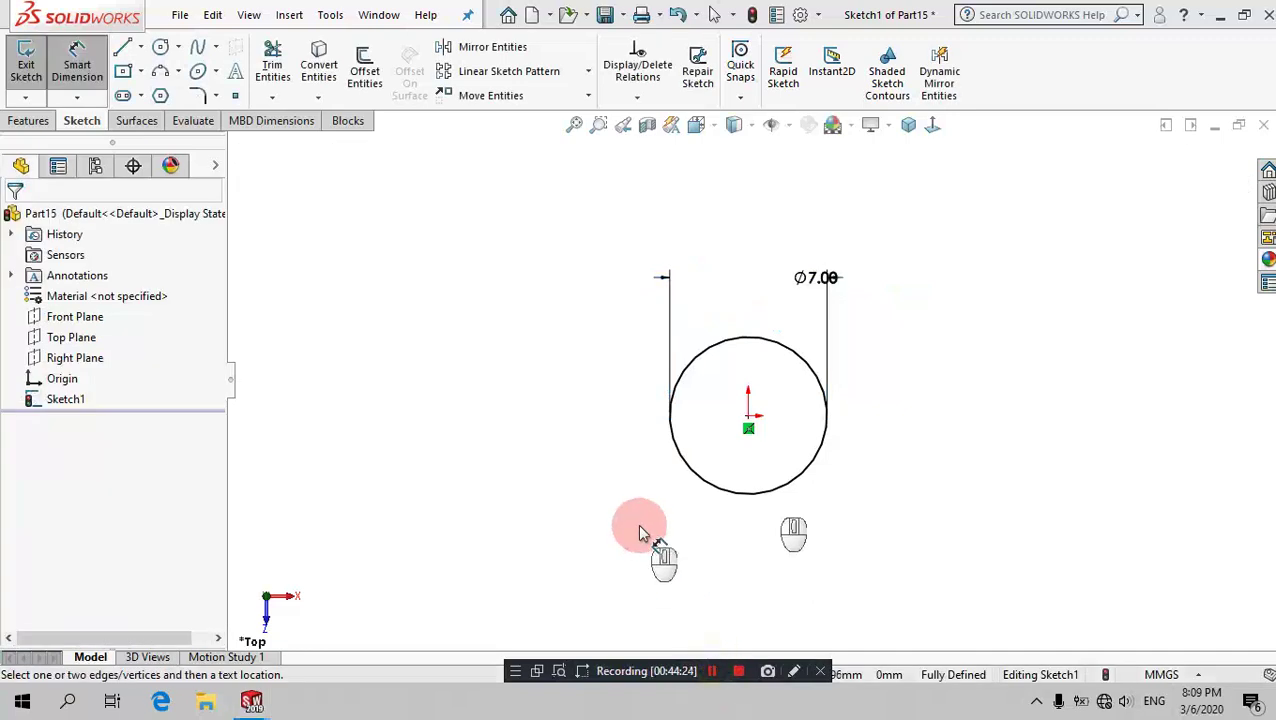
left_click(24, 122)
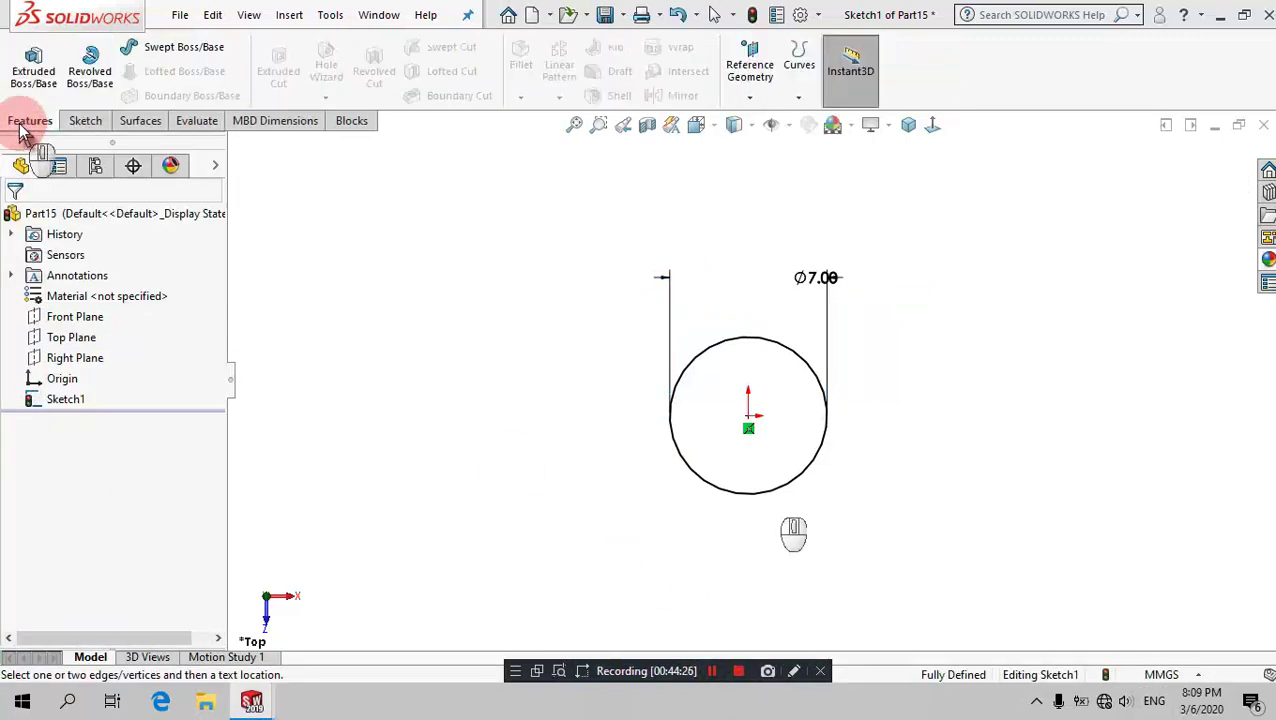
Step: Start a Helix/Spiral from the circle and set its pitch to 4.5 mm
left_click(796, 98)
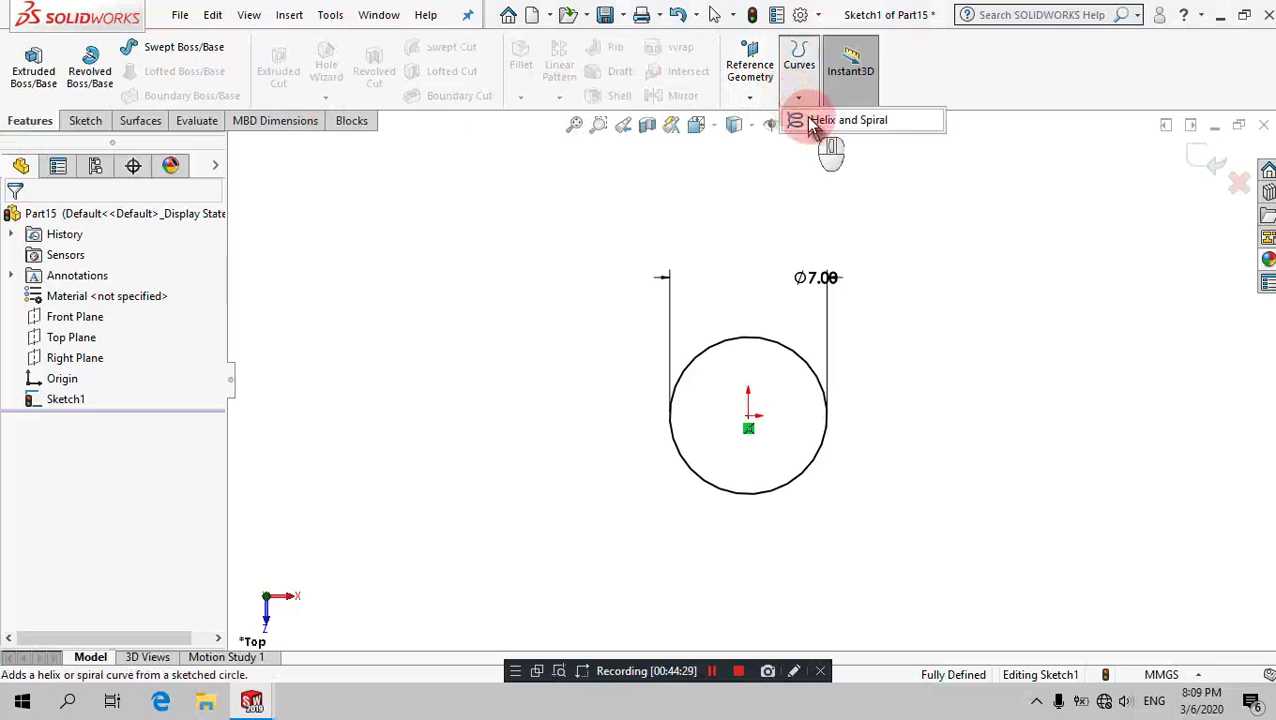
left_click(812, 122)
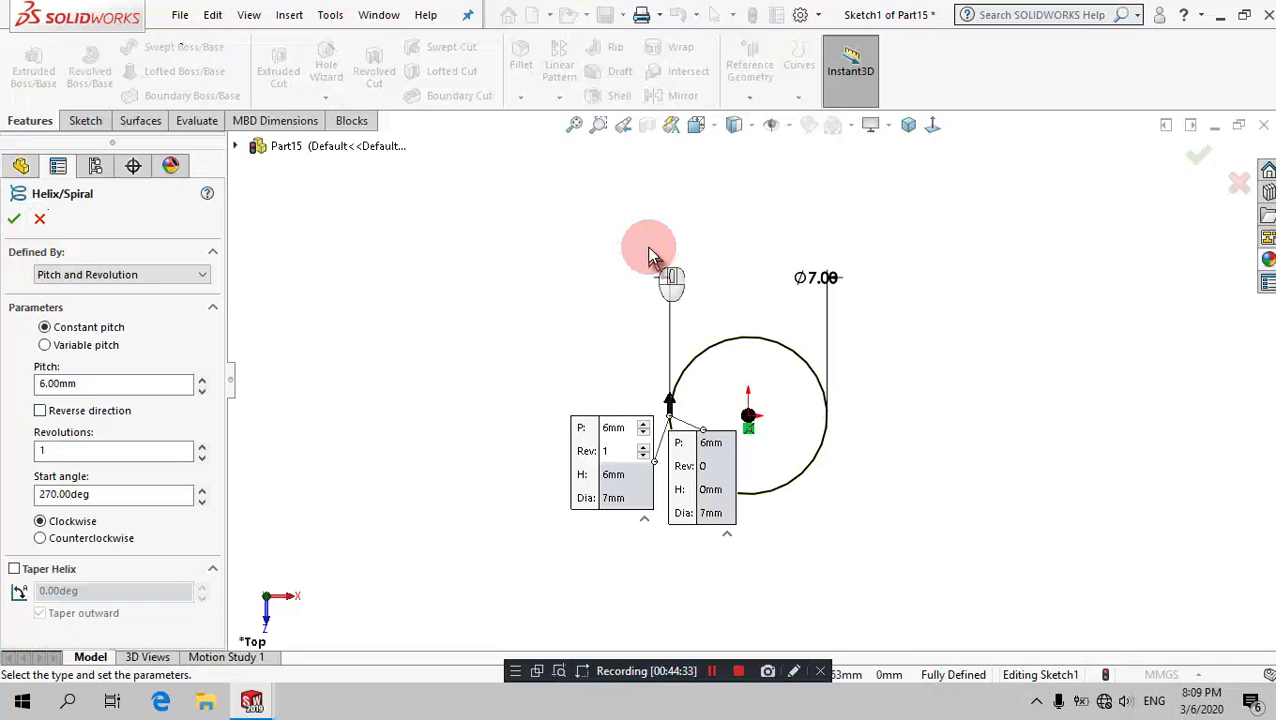
left_click(75, 386)
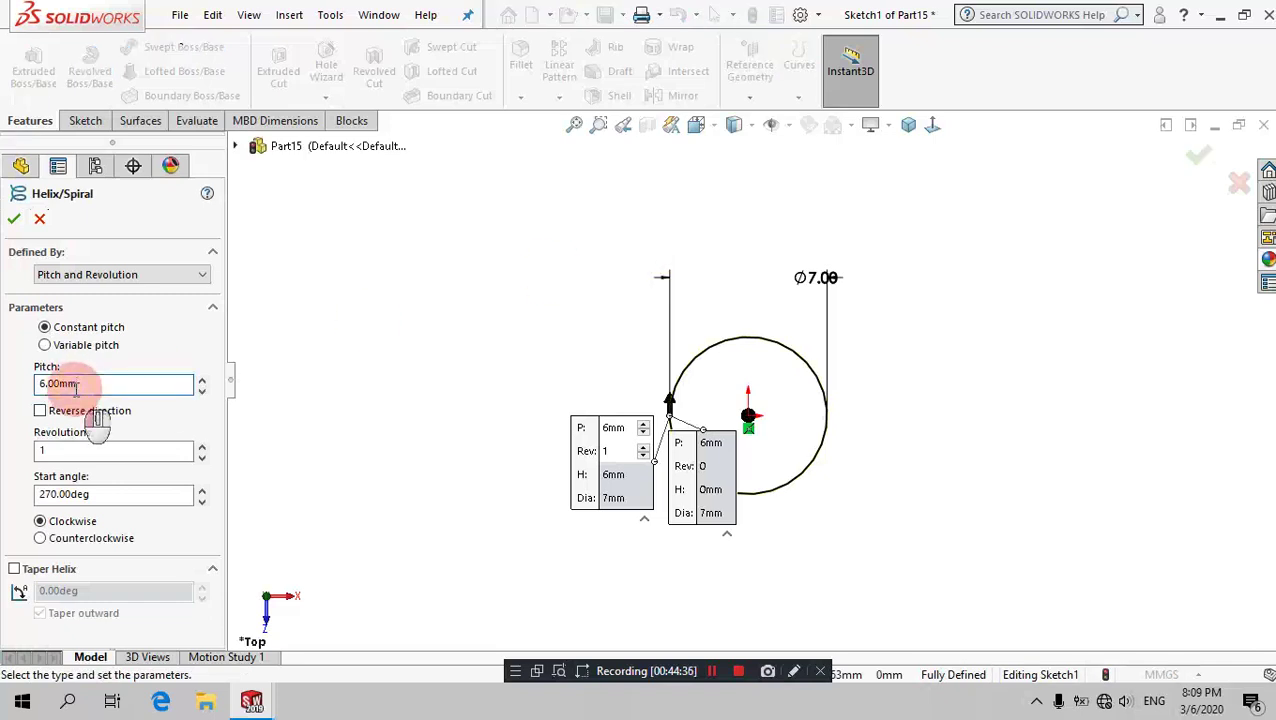
left_click_drag(75, 386, 4, 381)
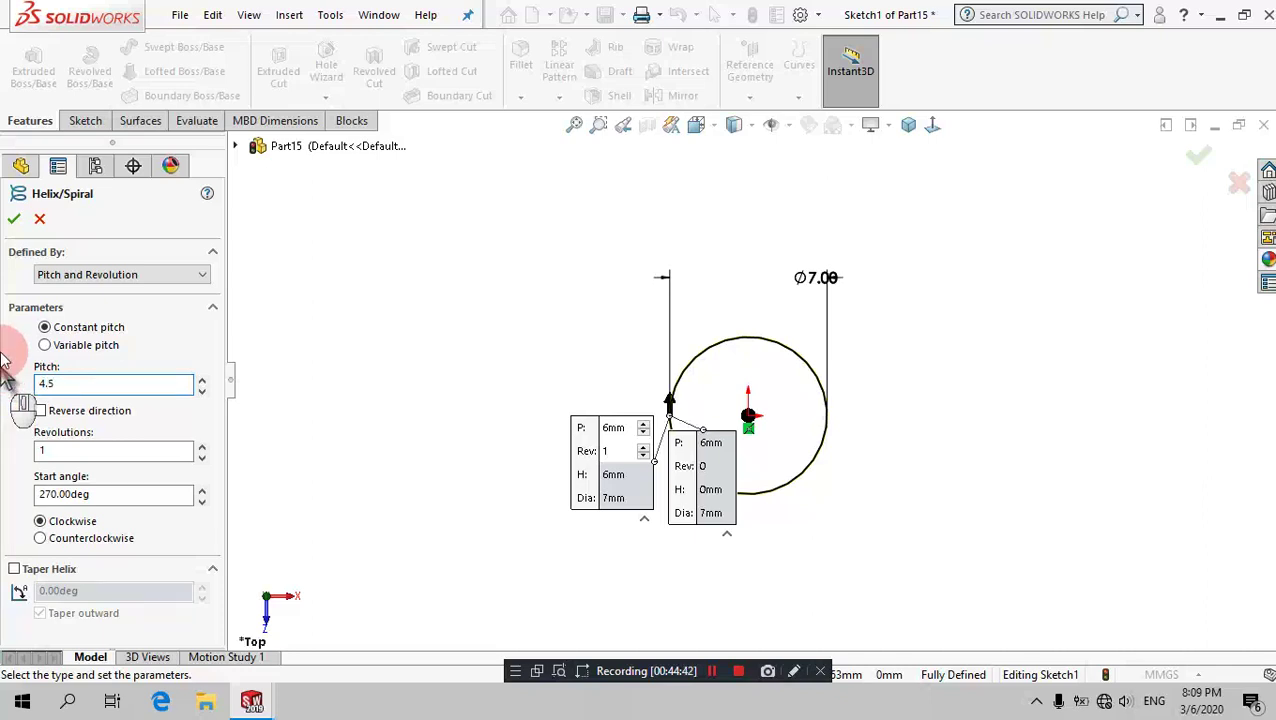
left_click(391, 402)
left_click(908, 128)
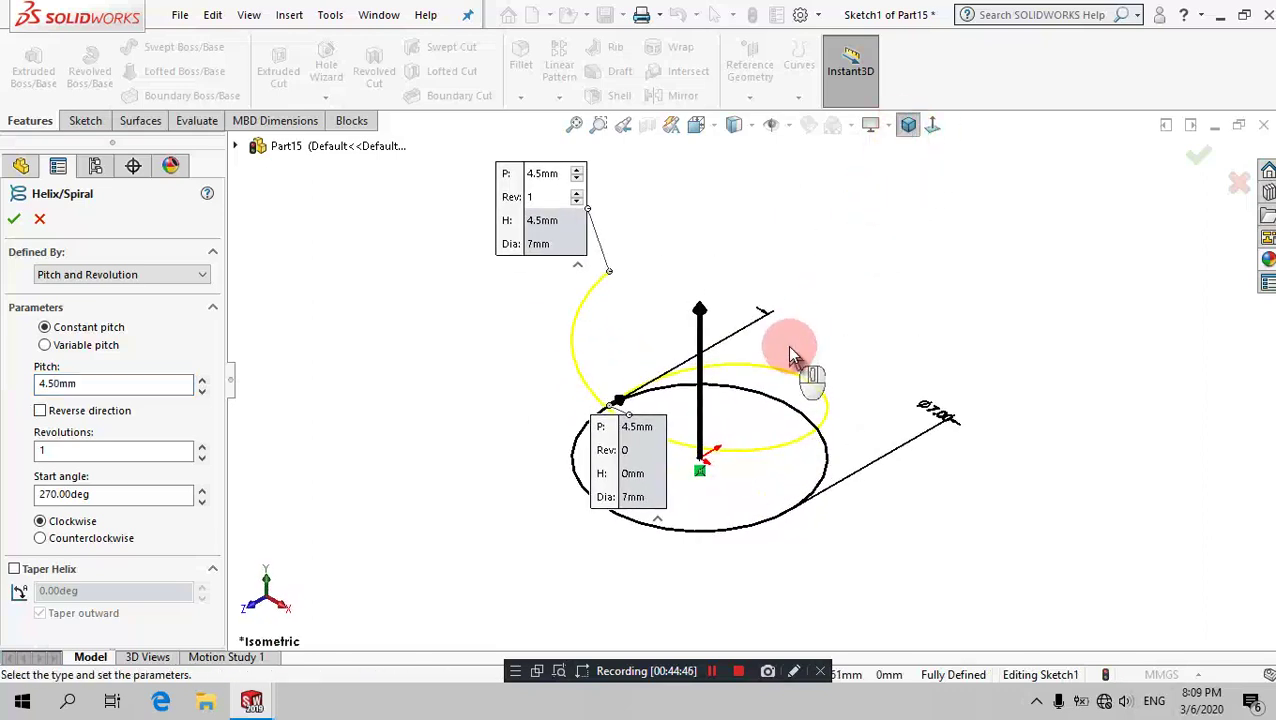
scroll(787, 345, "up", 3)
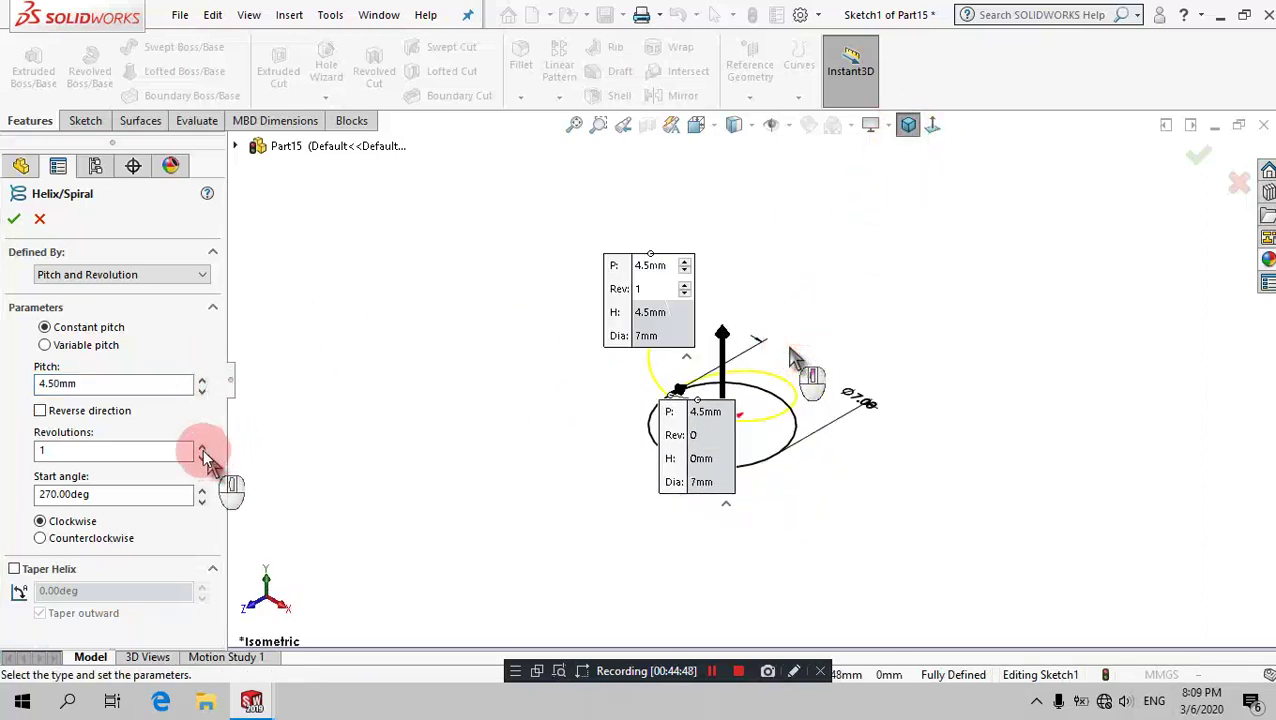
Step: Set the helix to 8 revolutions, create it, and orbit to inspect the result
left_click(145, 452)
left_click_drag(145, 452, 2, 455)
type("8")
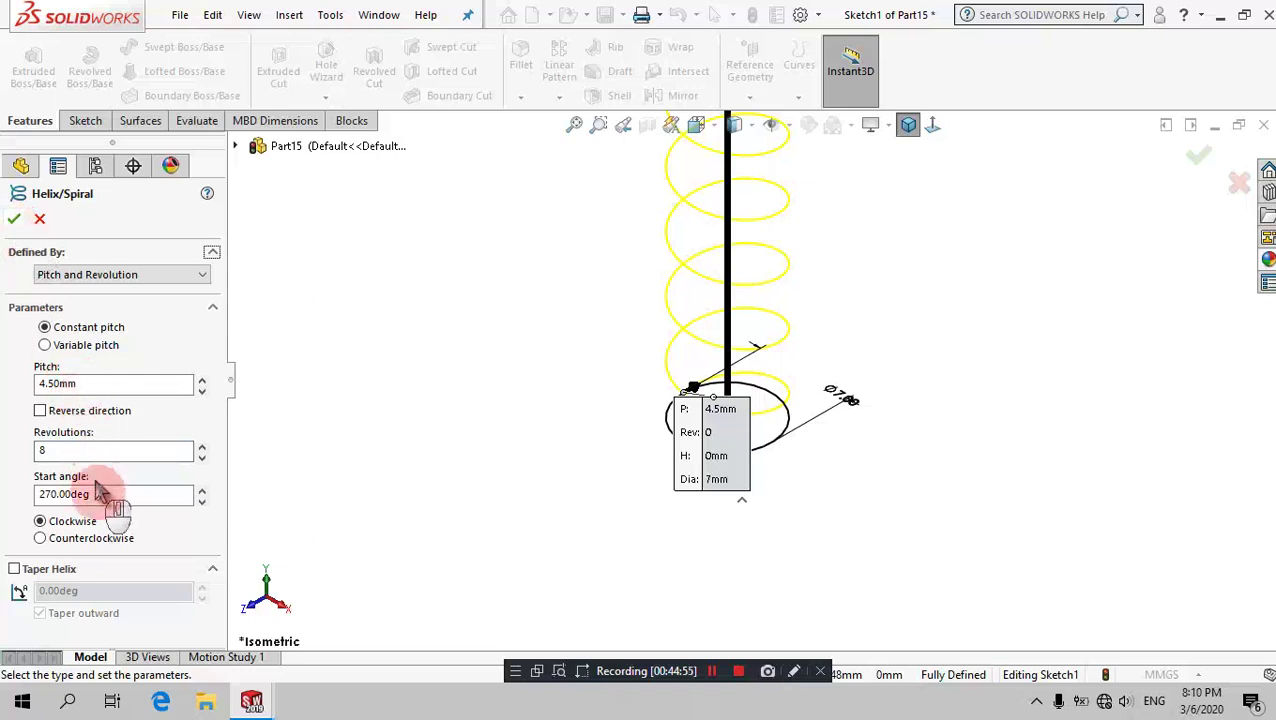
left_click(10, 220)
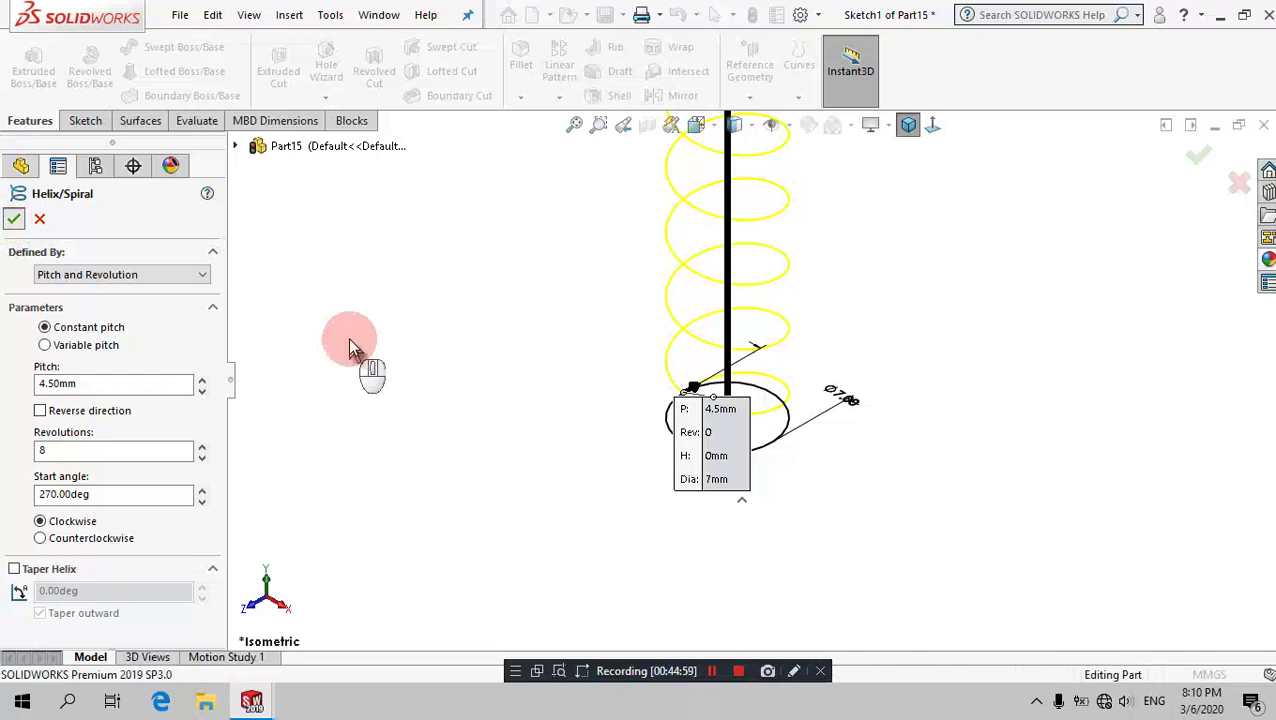
left_click(348, 337)
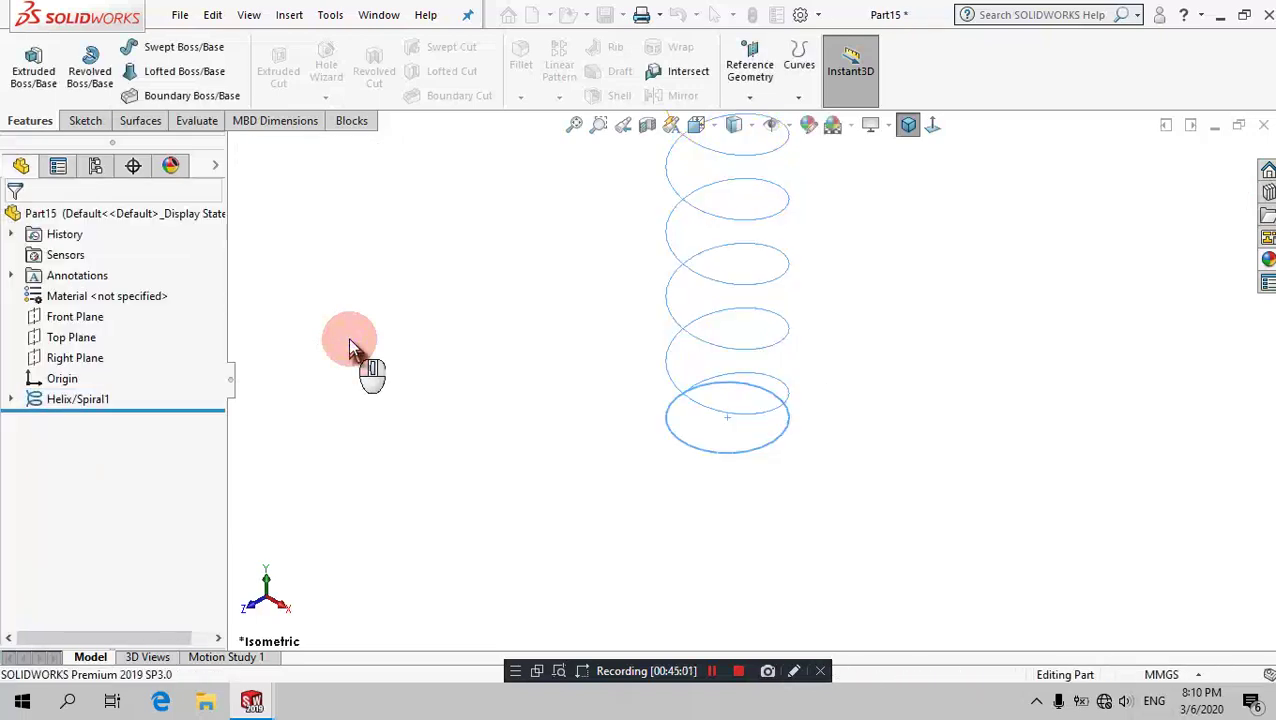
middle_click_drag(507, 305, 511, 305)
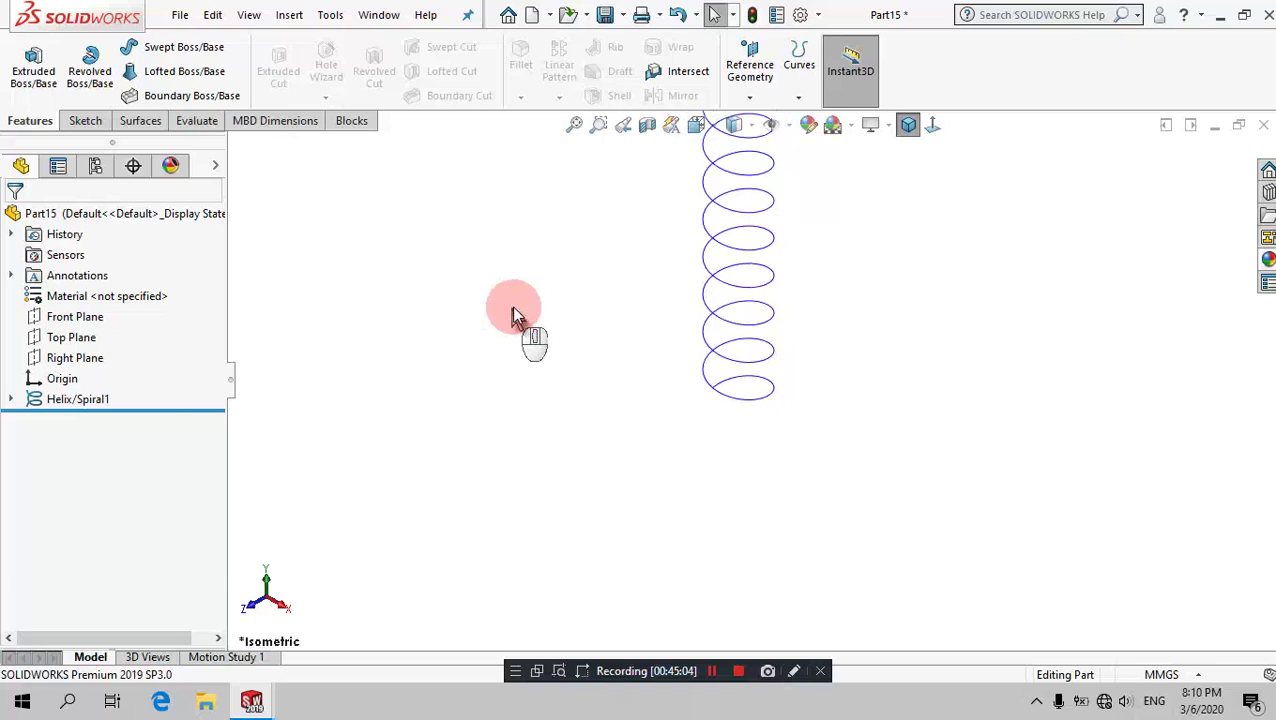
middle_click_drag(588, 304, 808, 215)
scroll(830, 218, "down", 2)
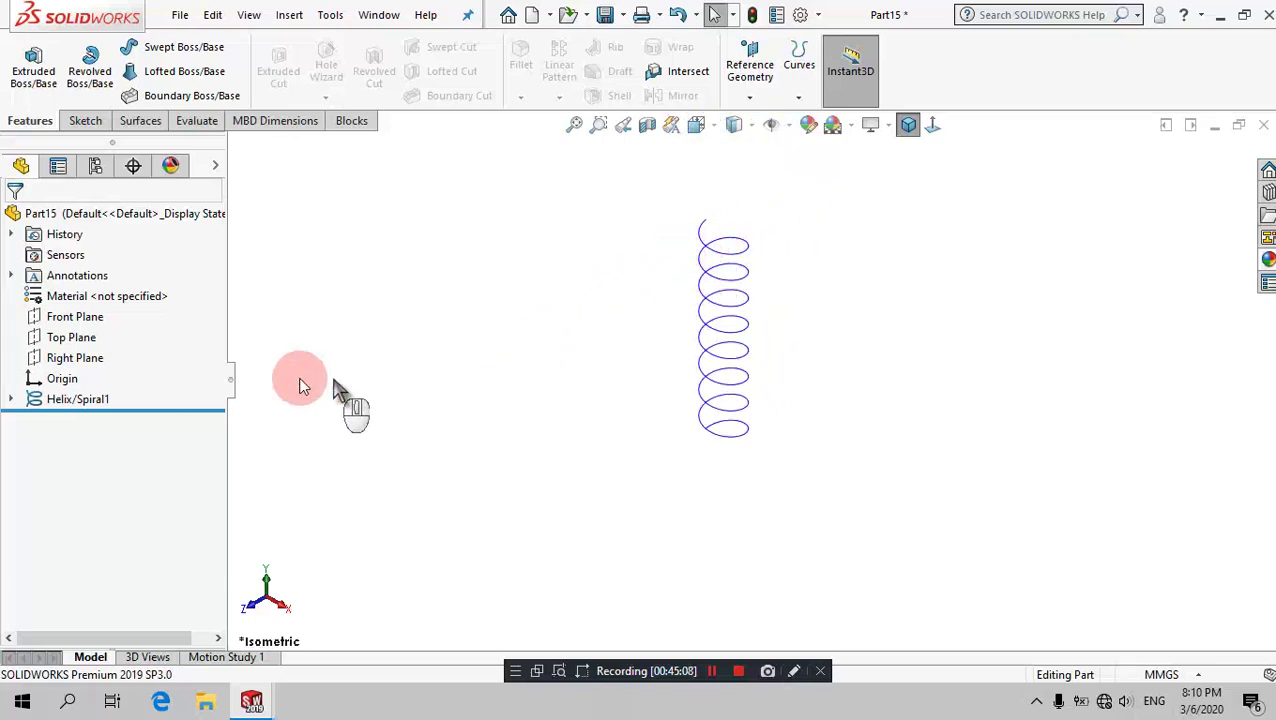
left_click(70, 318)
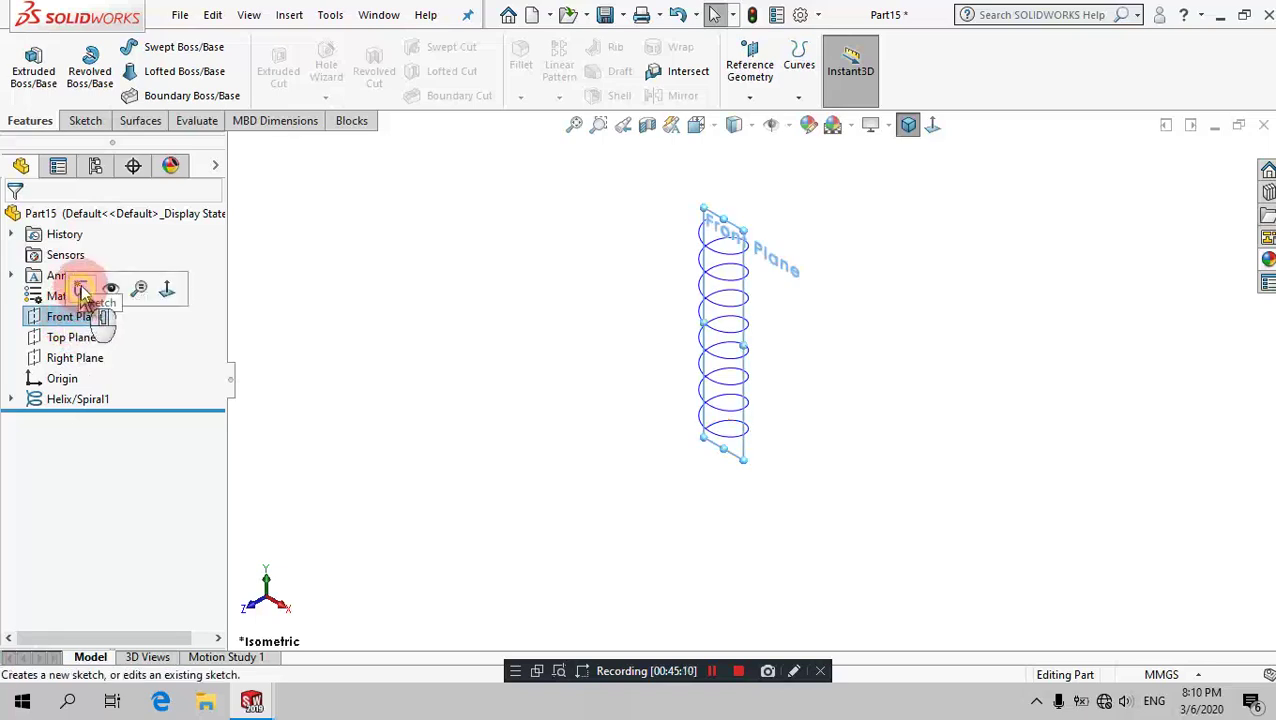
Step: Sketch a circle on the Front Plane beside the helix and dimension it to 2 mm diameter
left_click(82, 288)
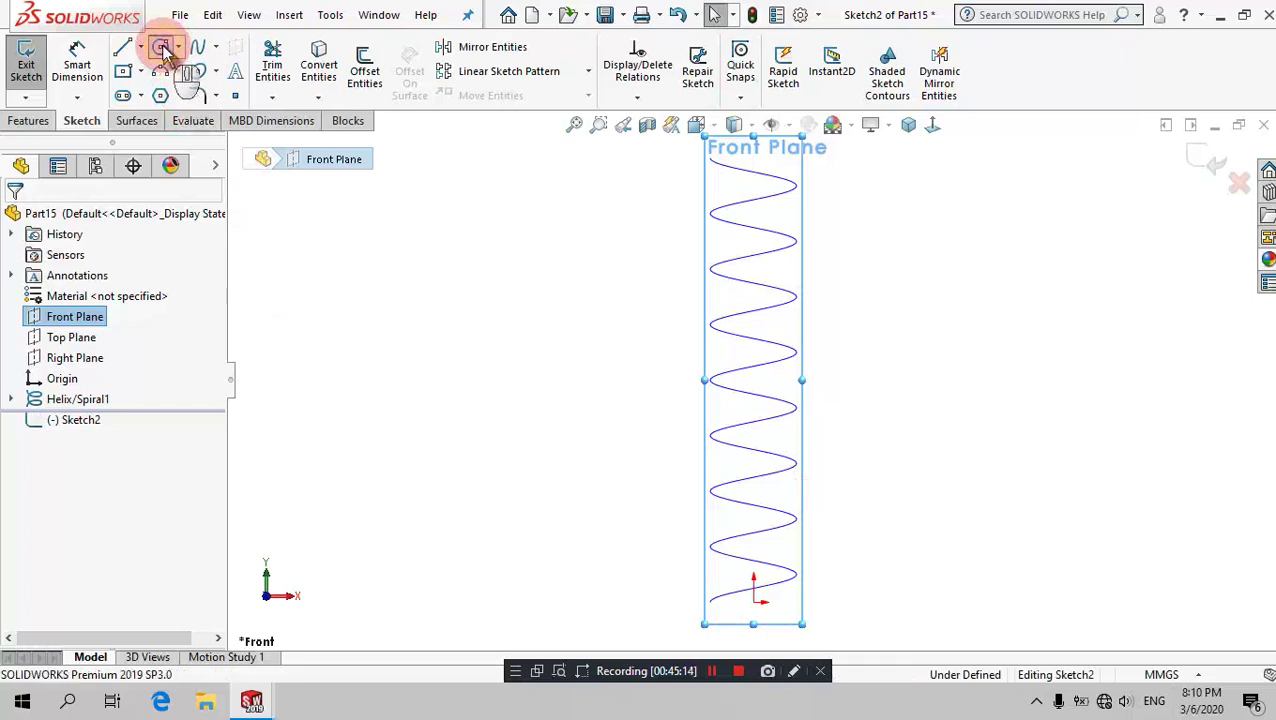
left_click(558, 448)
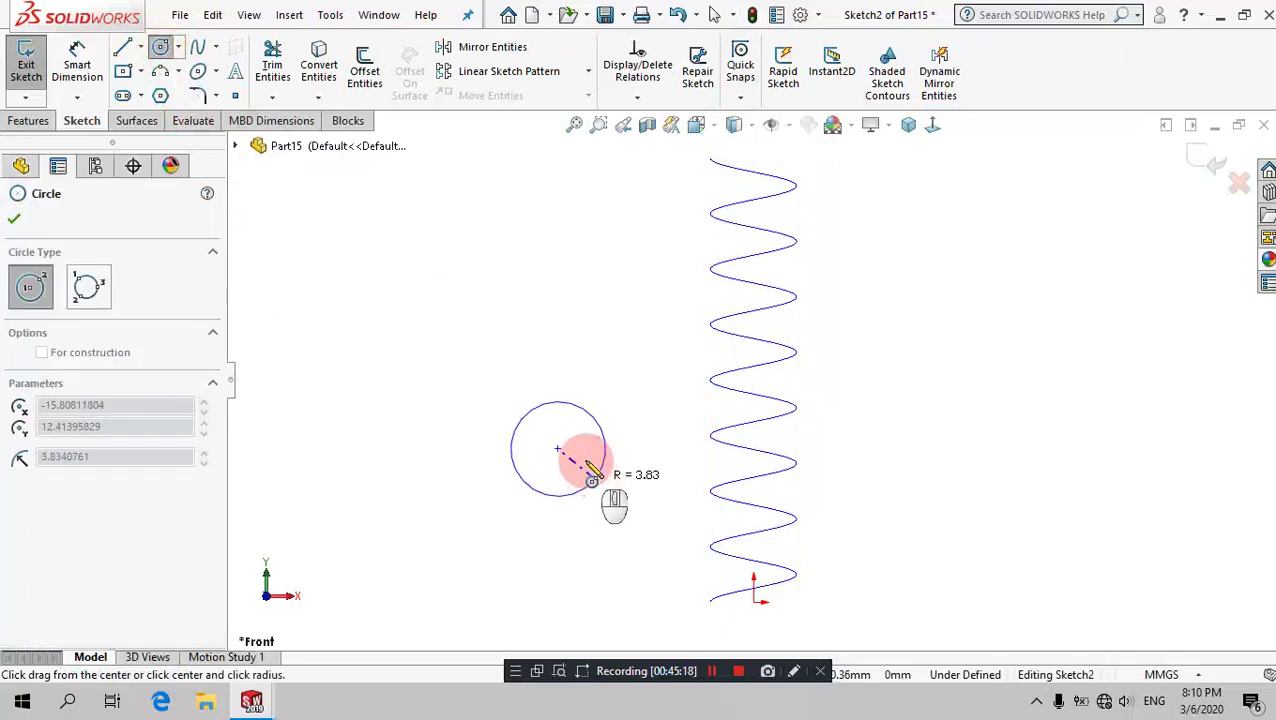
left_click(584, 460)
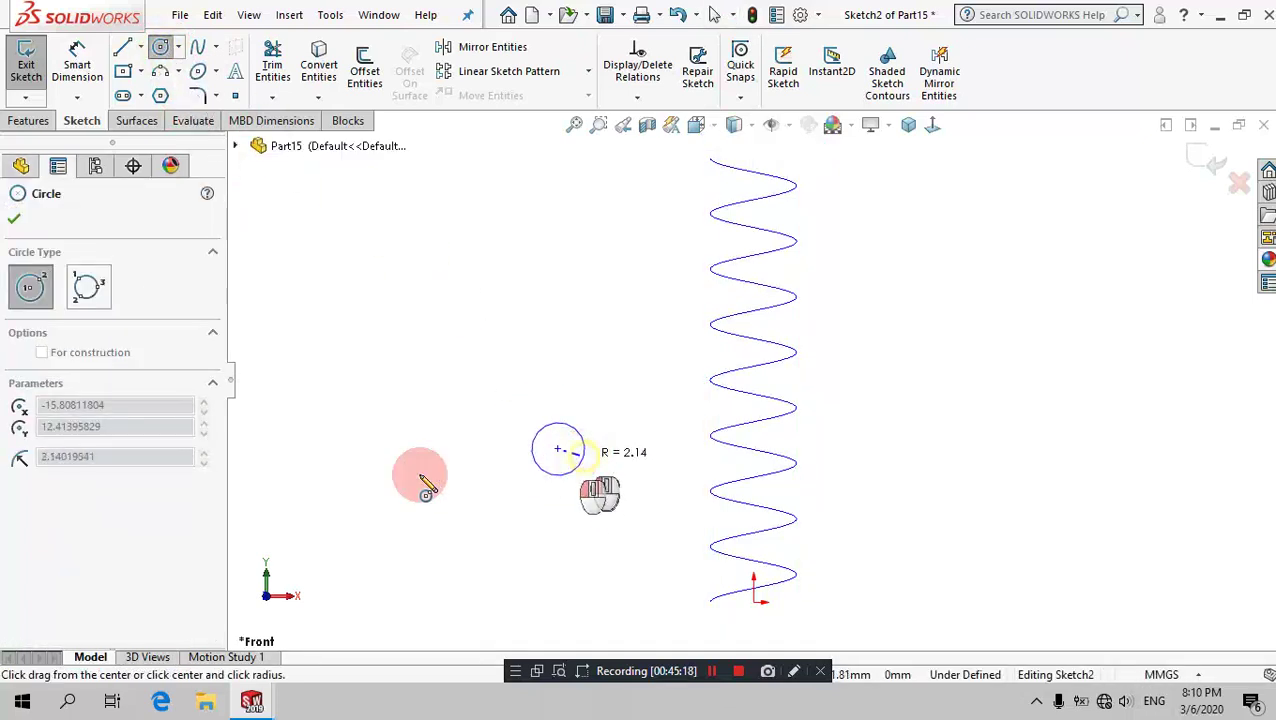
left_click(78, 62)
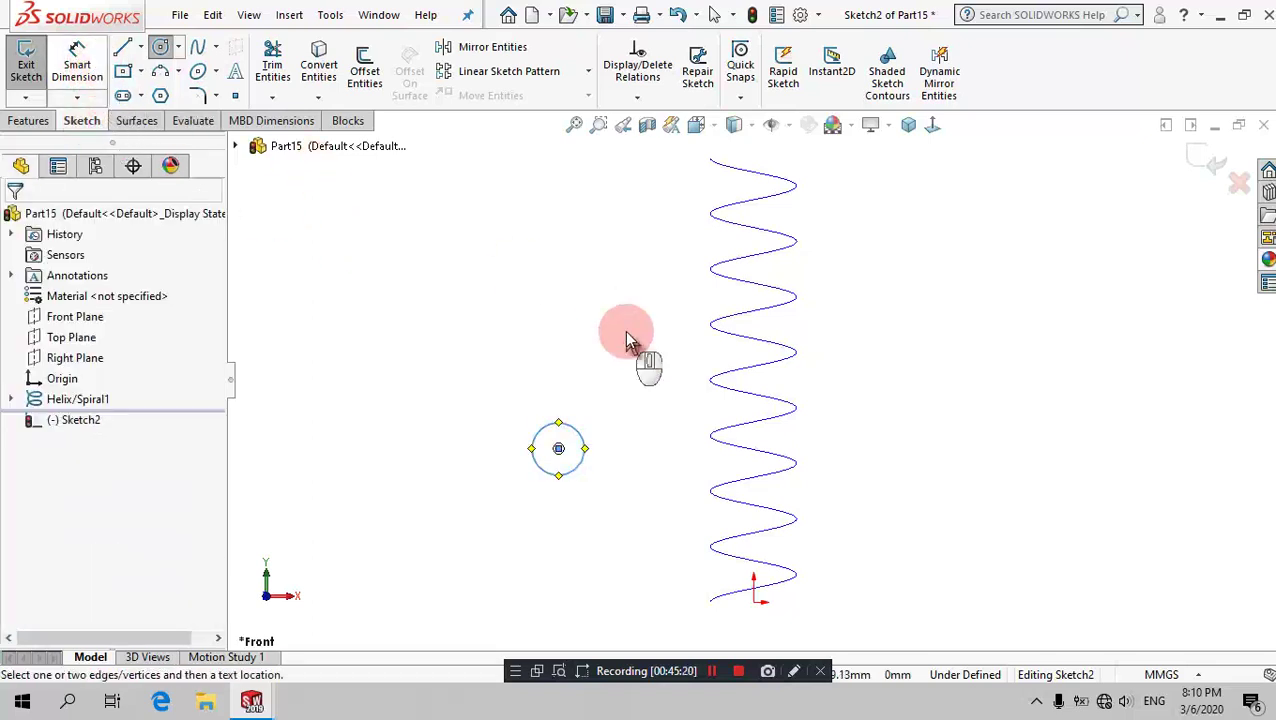
left_click(579, 440)
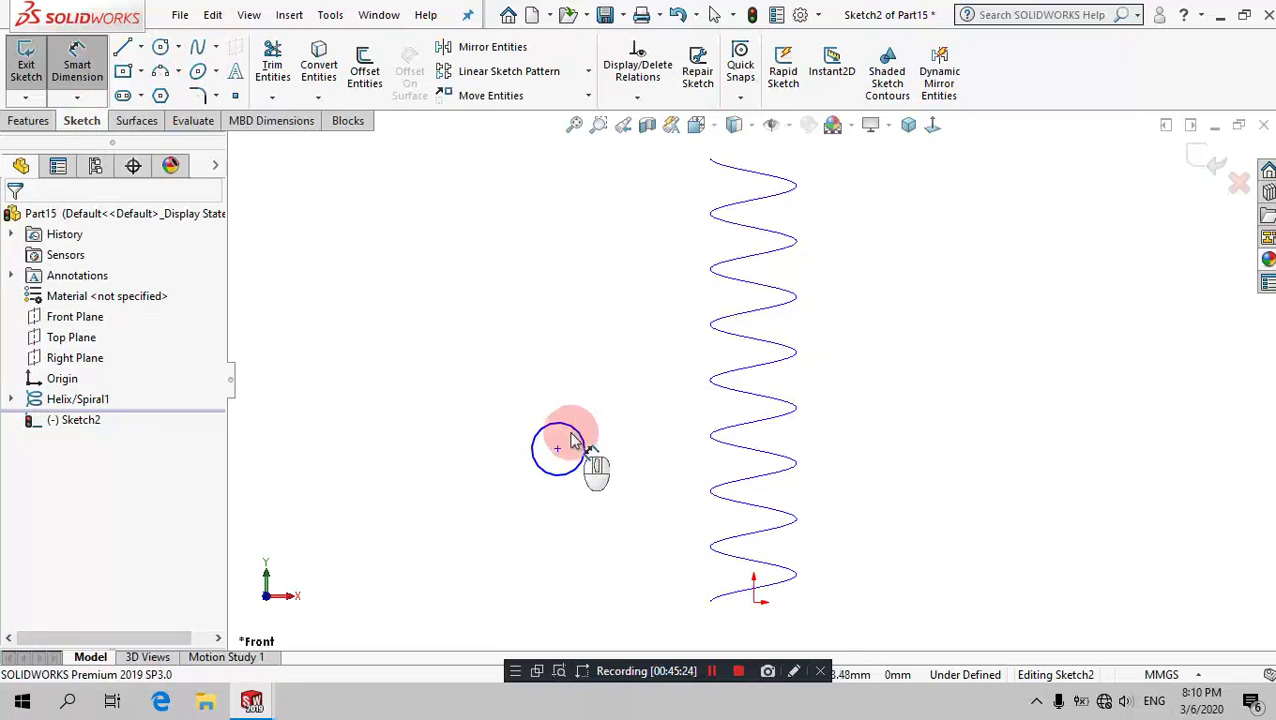
left_click(591, 341)
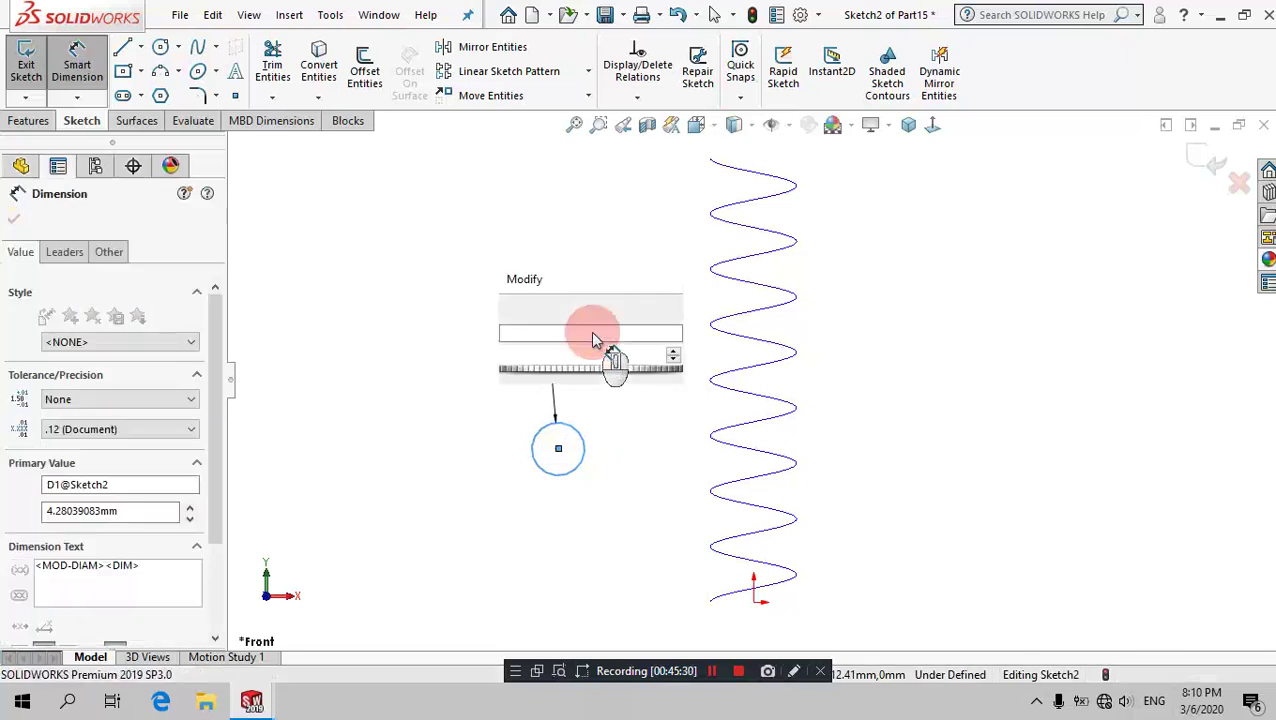
type("2")
key("Return")
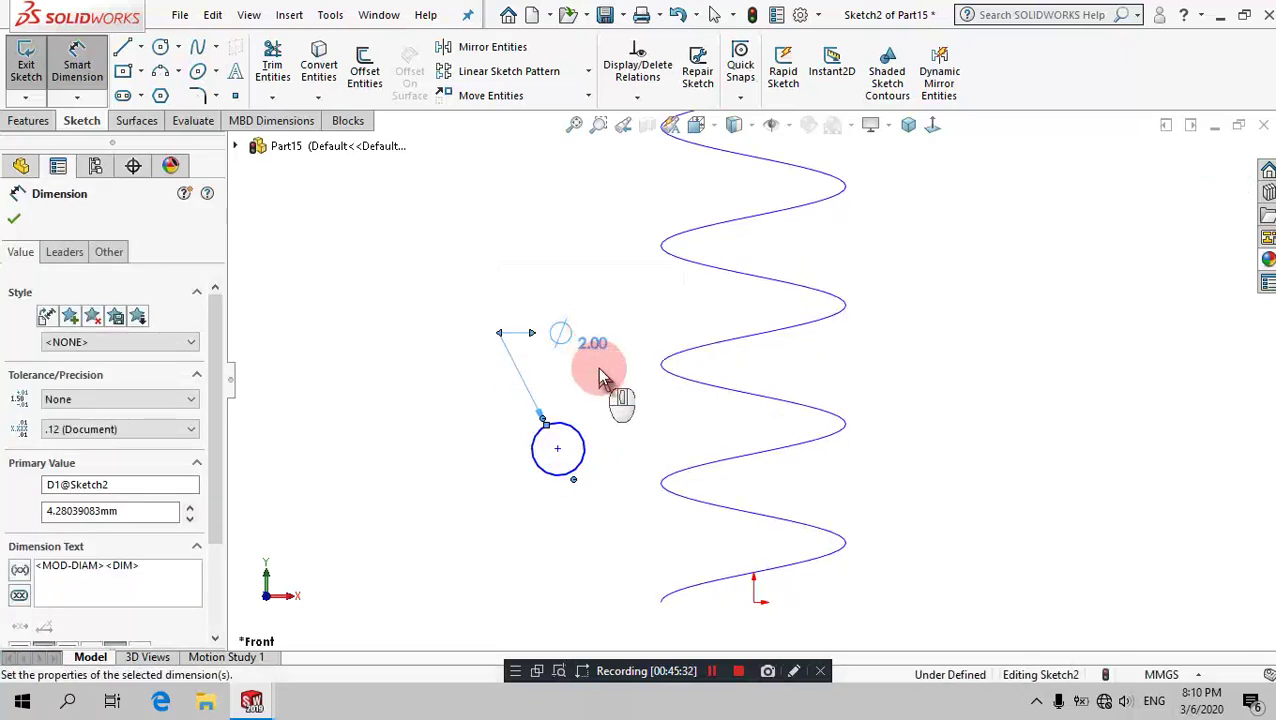
left_click(614, 416)
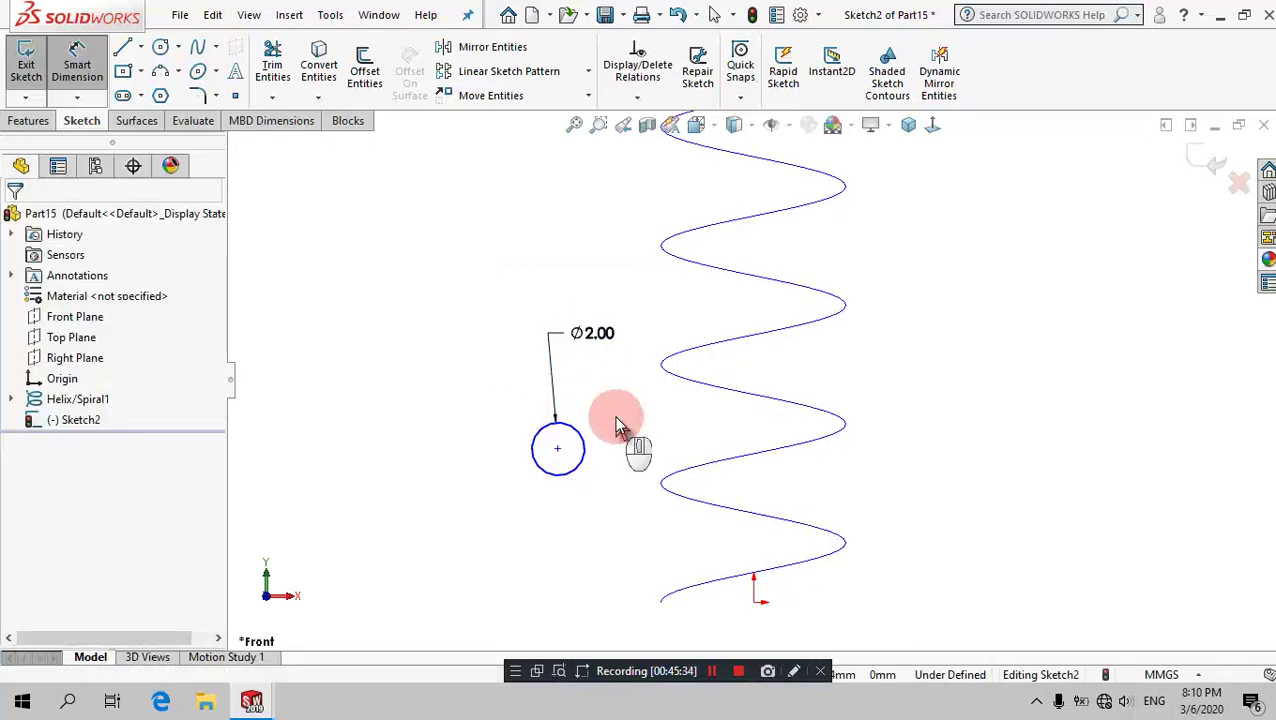
Step: Add a Pierce relation between the circle's centre and the helix, fully defining Sketch2
left_click(590, 495)
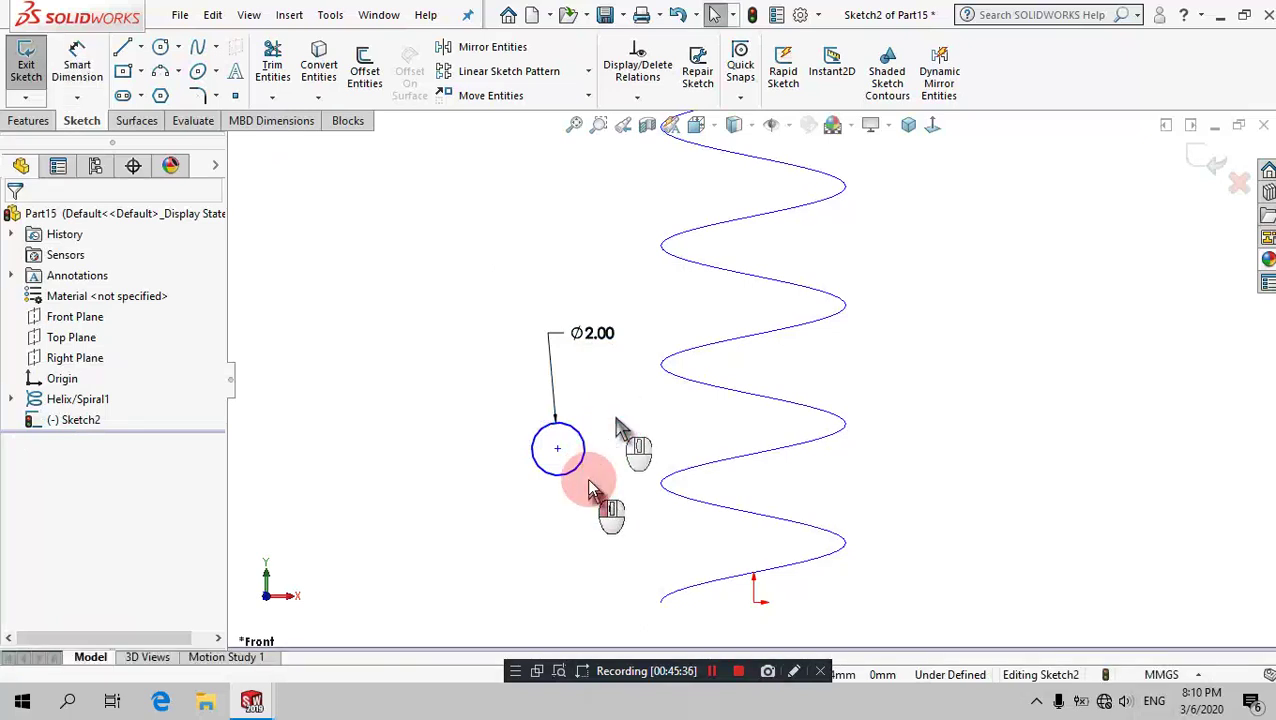
left_click(559, 452, "ctrl")
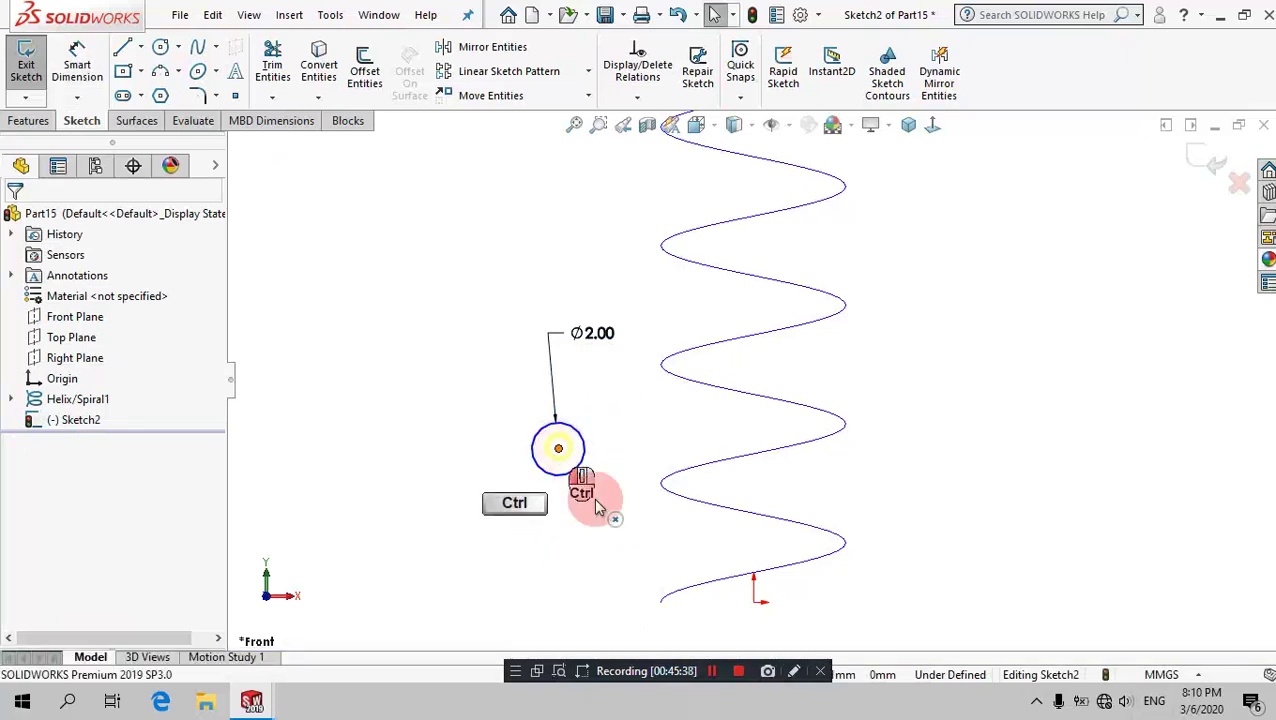
left_click(668, 601, "ctrl")
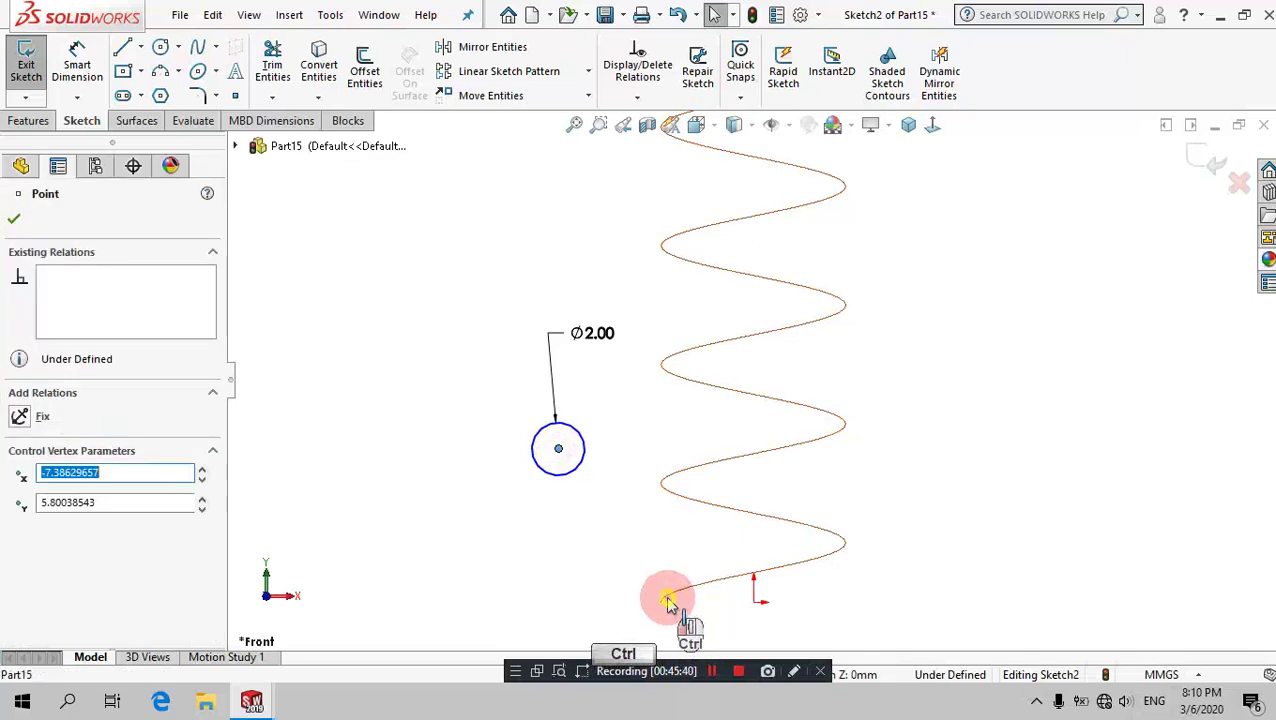
left_click(668, 601, "ctrl")
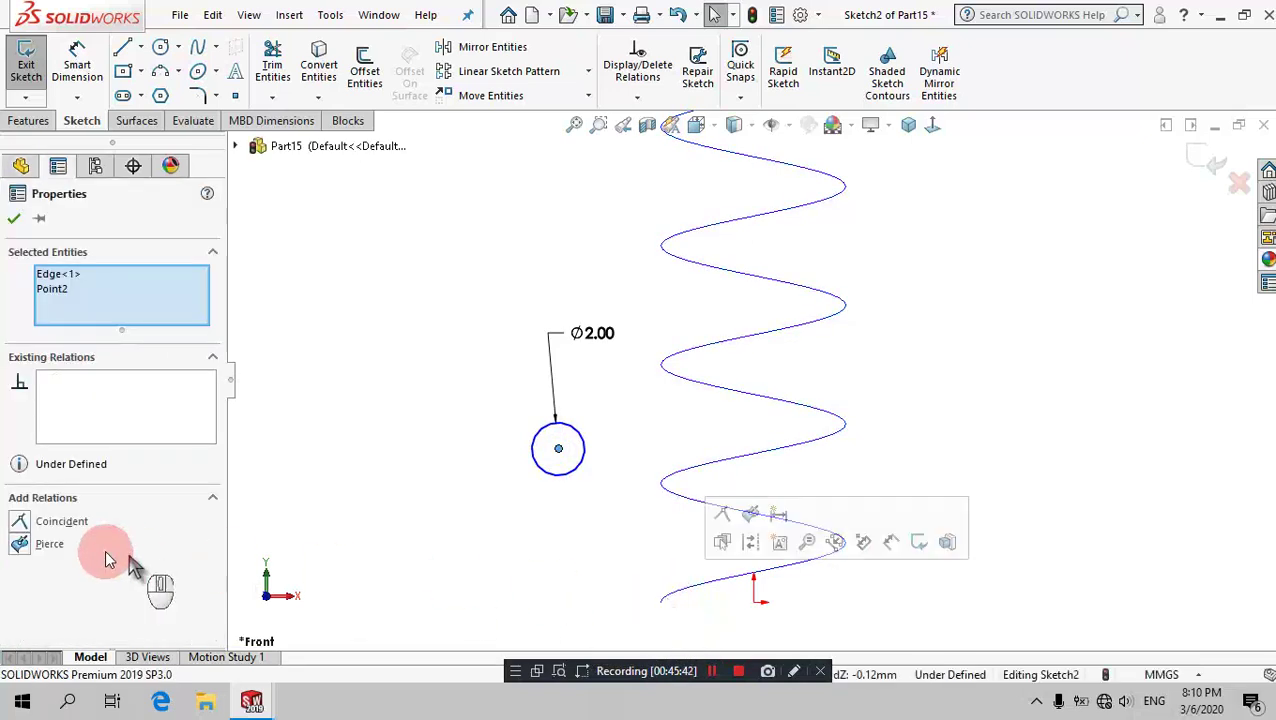
left_click(20, 544)
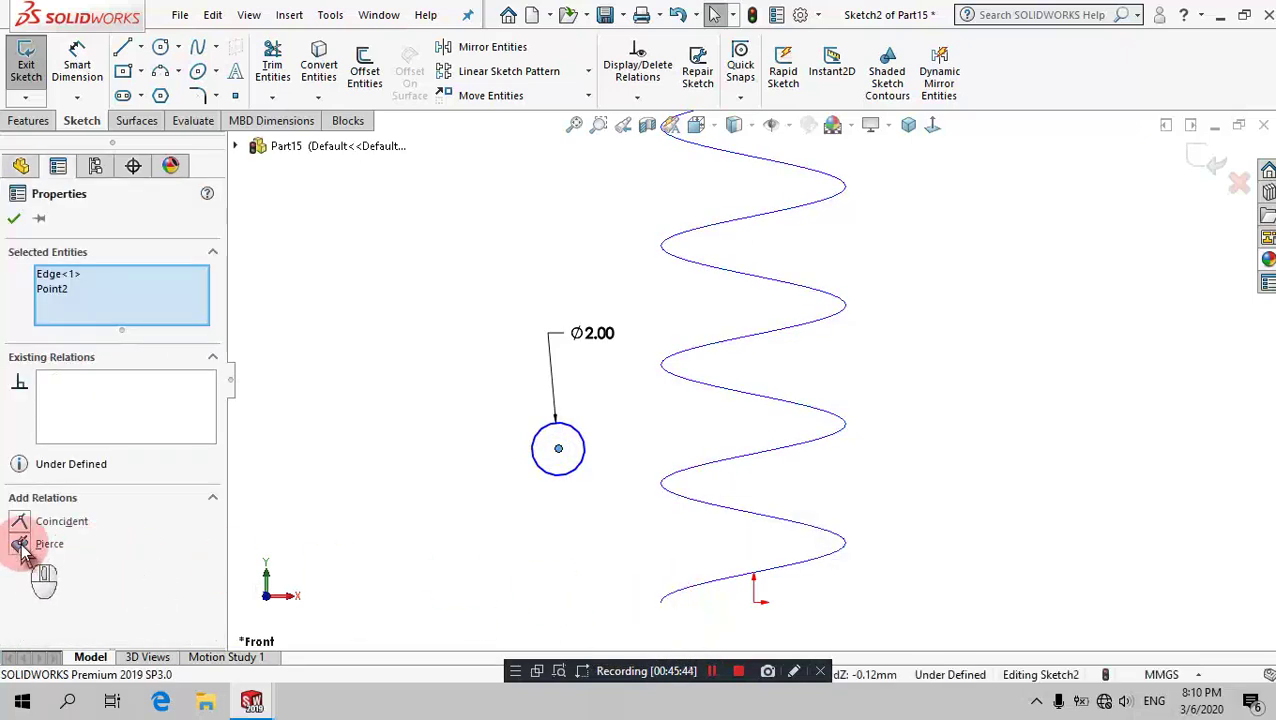
left_click(20, 544)
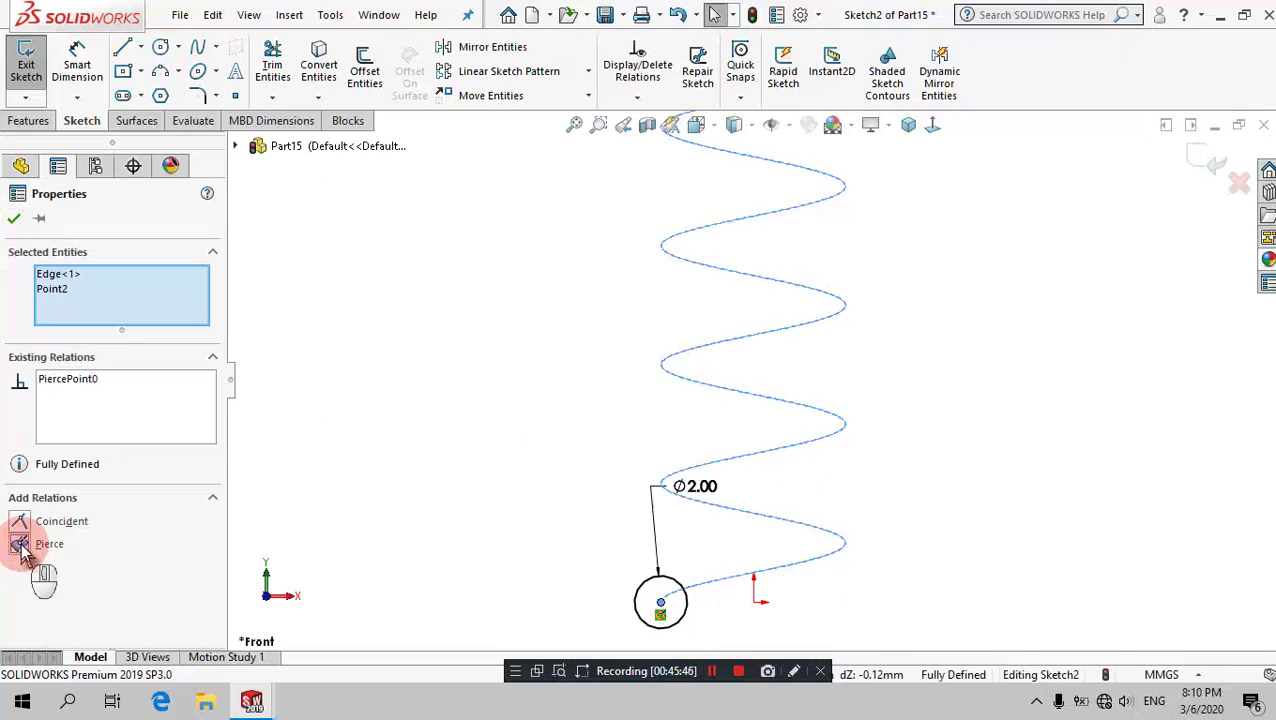
left_click(530, 490)
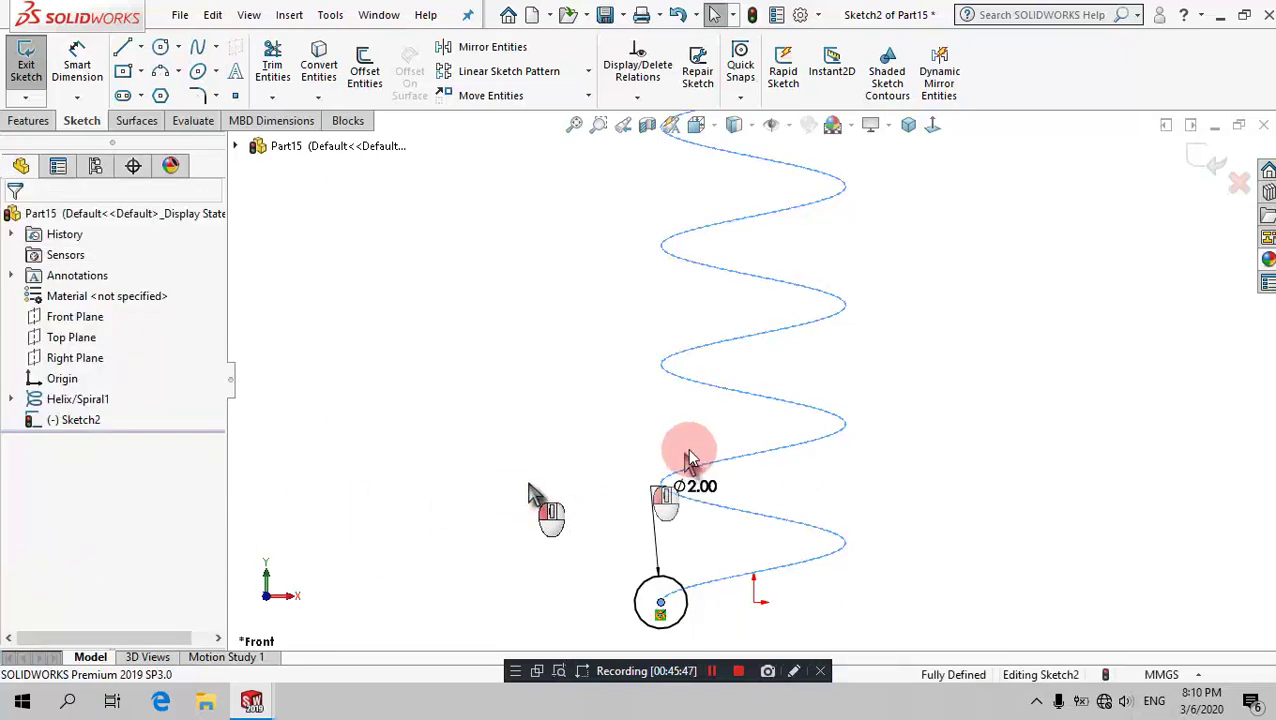
Step: Sweep the Sketch2 circle along Helix/Spiral1 to create the solid coil
left_click(30, 121)
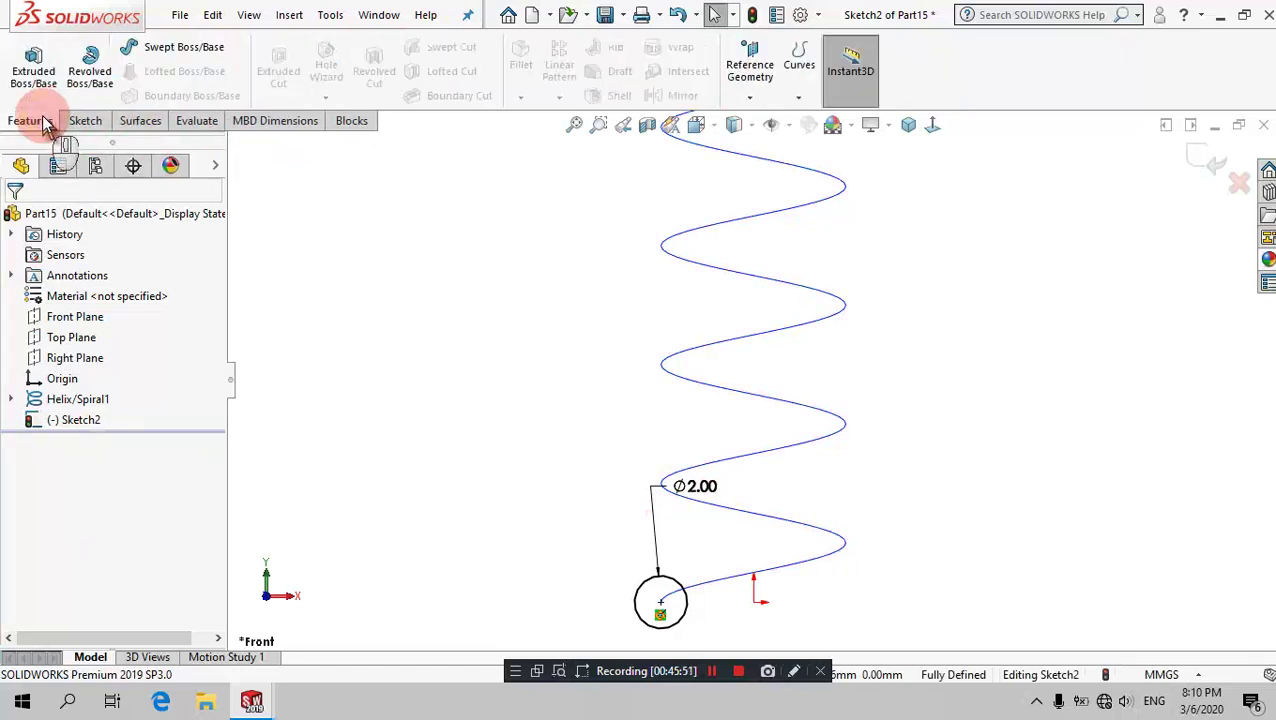
left_click(150, 57)
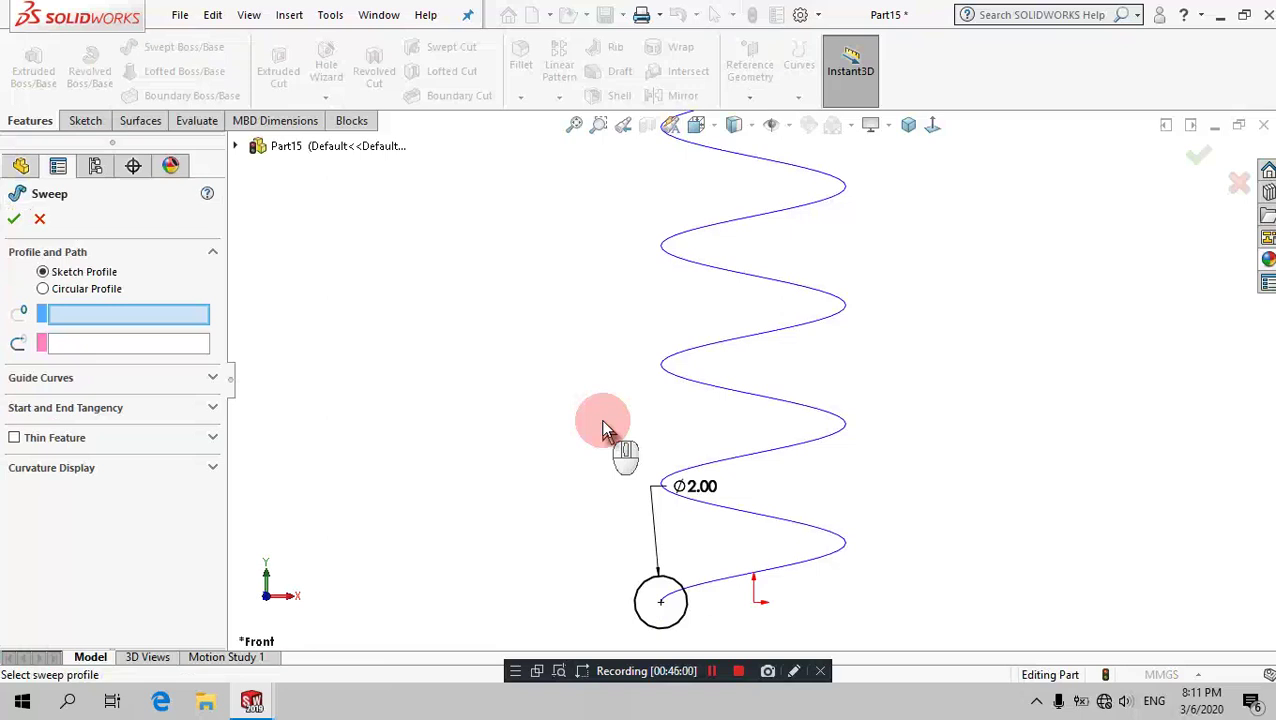
left_click(641, 591)
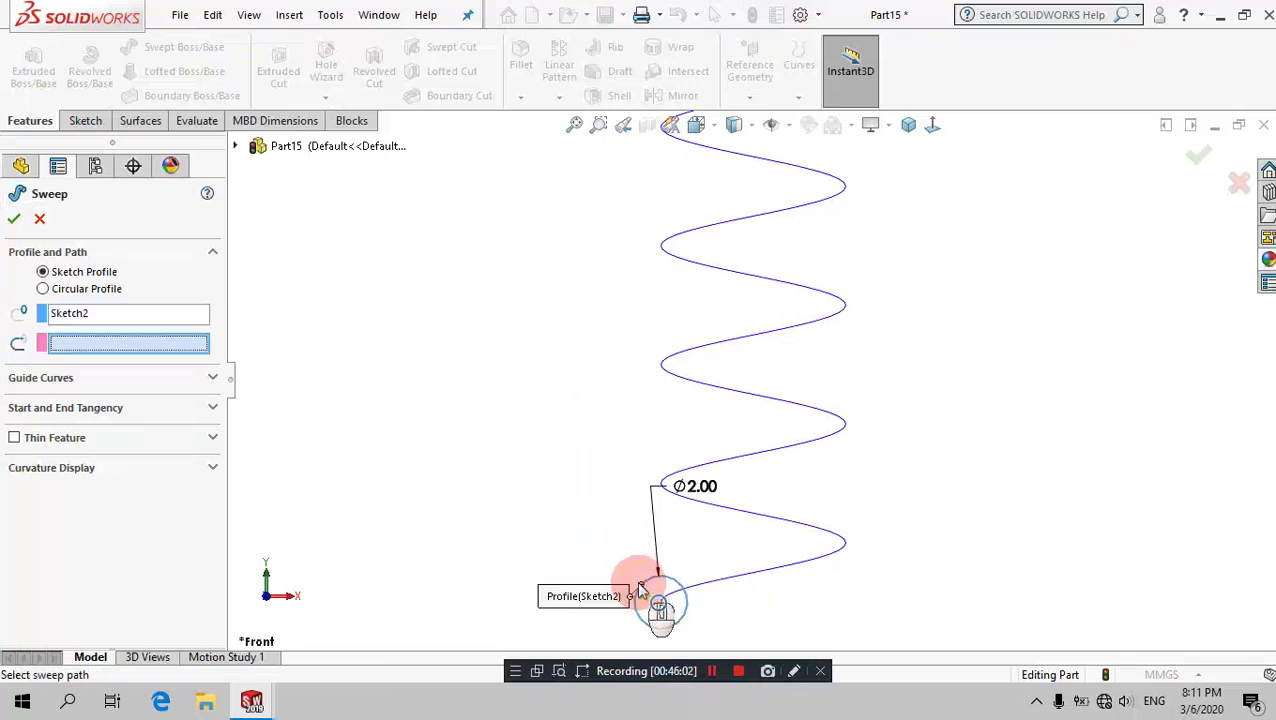
left_click(718, 388)
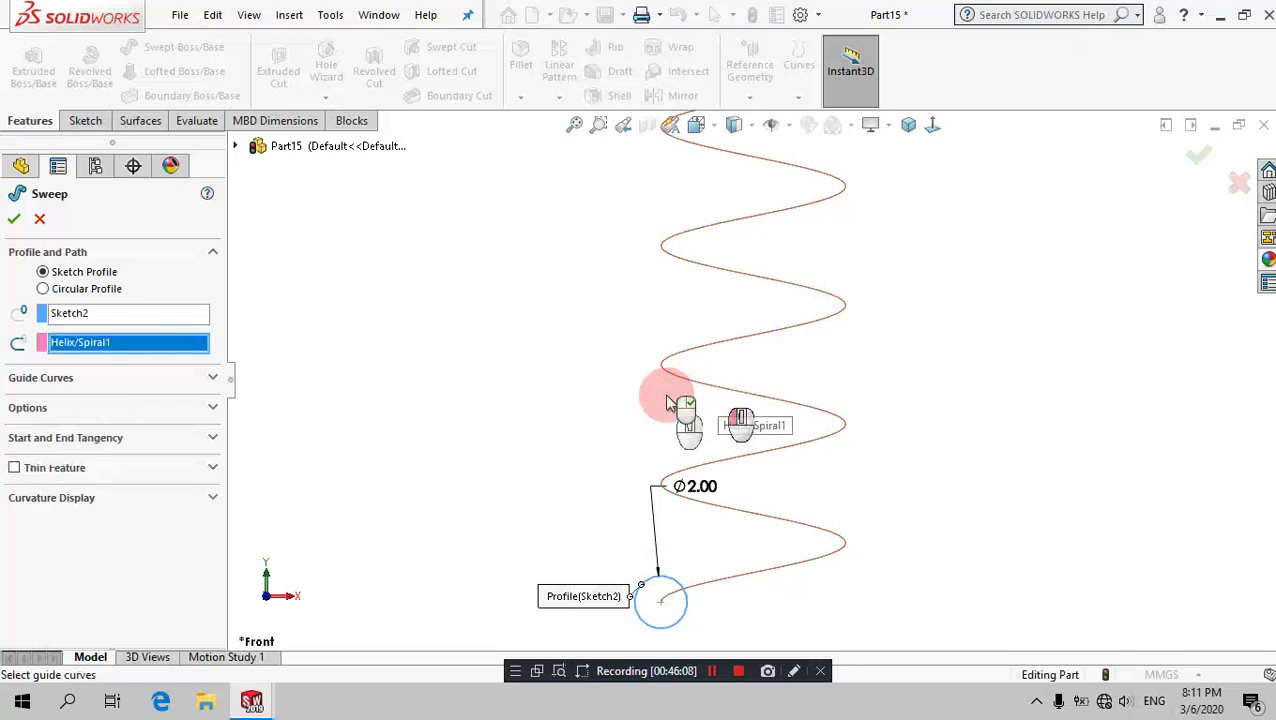
left_click(14, 218)
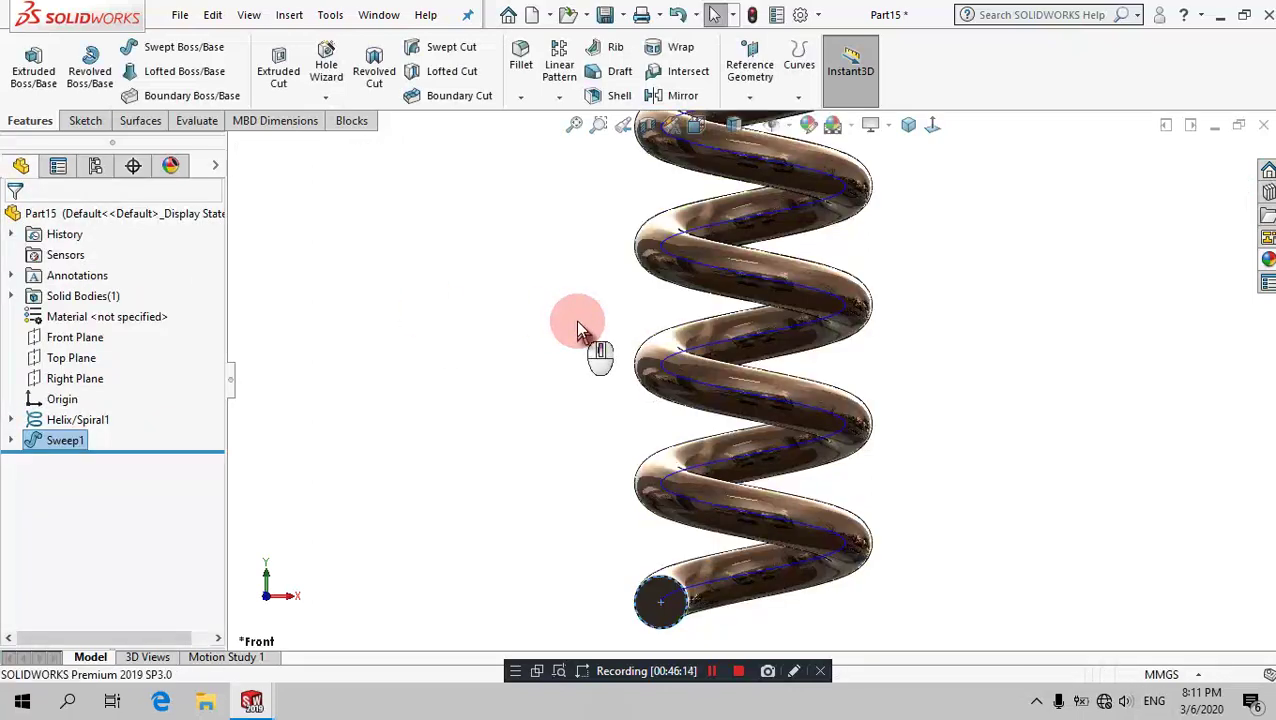
Step: Hide the Helix/Spiral1 curve and start a new sketch on the Front Plane
key("z")
key("z")
key("z")
key("z")
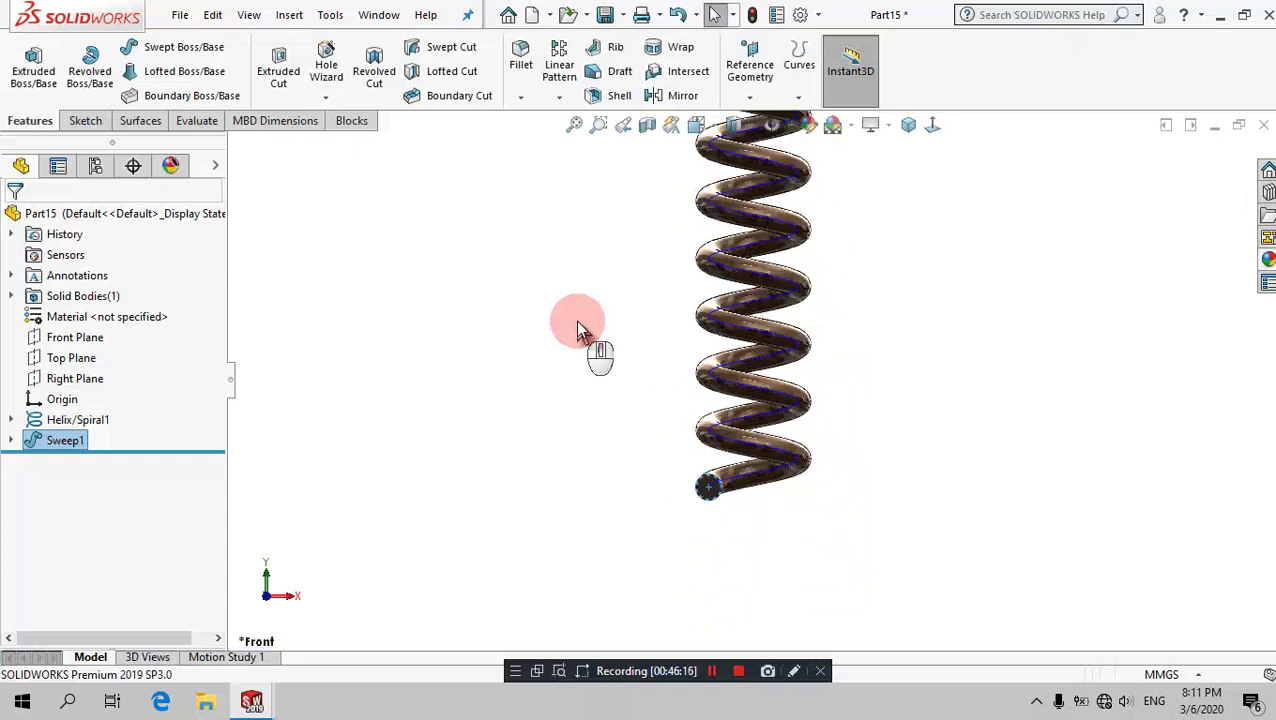
key("z")
scroll(784, 298, "up", 1)
scroll(784, 298, "up", 3)
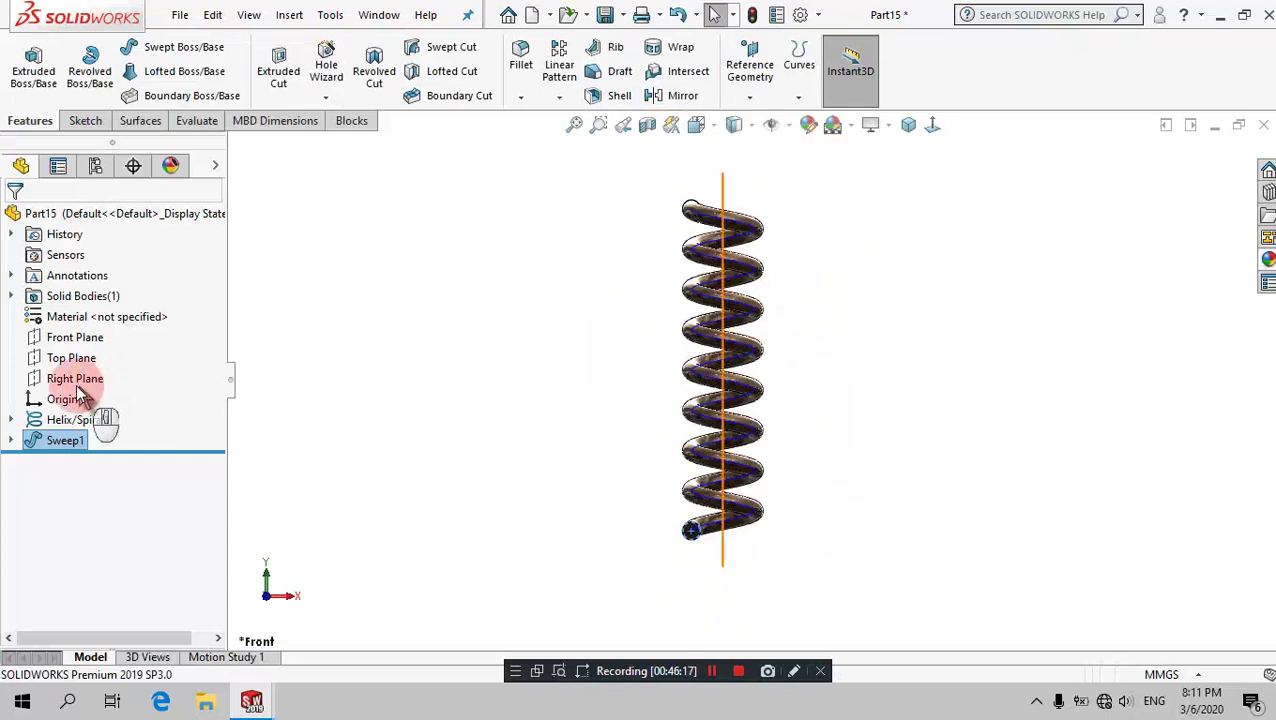
left_click(88, 421)
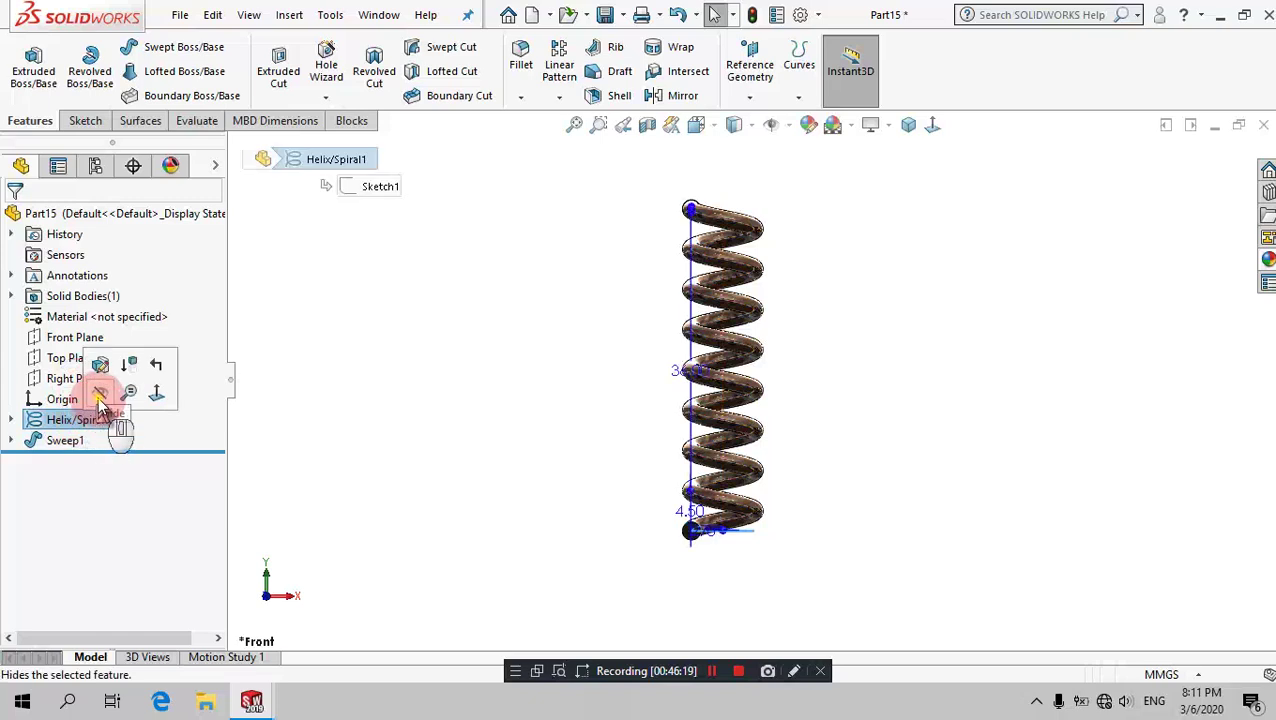
left_click(461, 340)
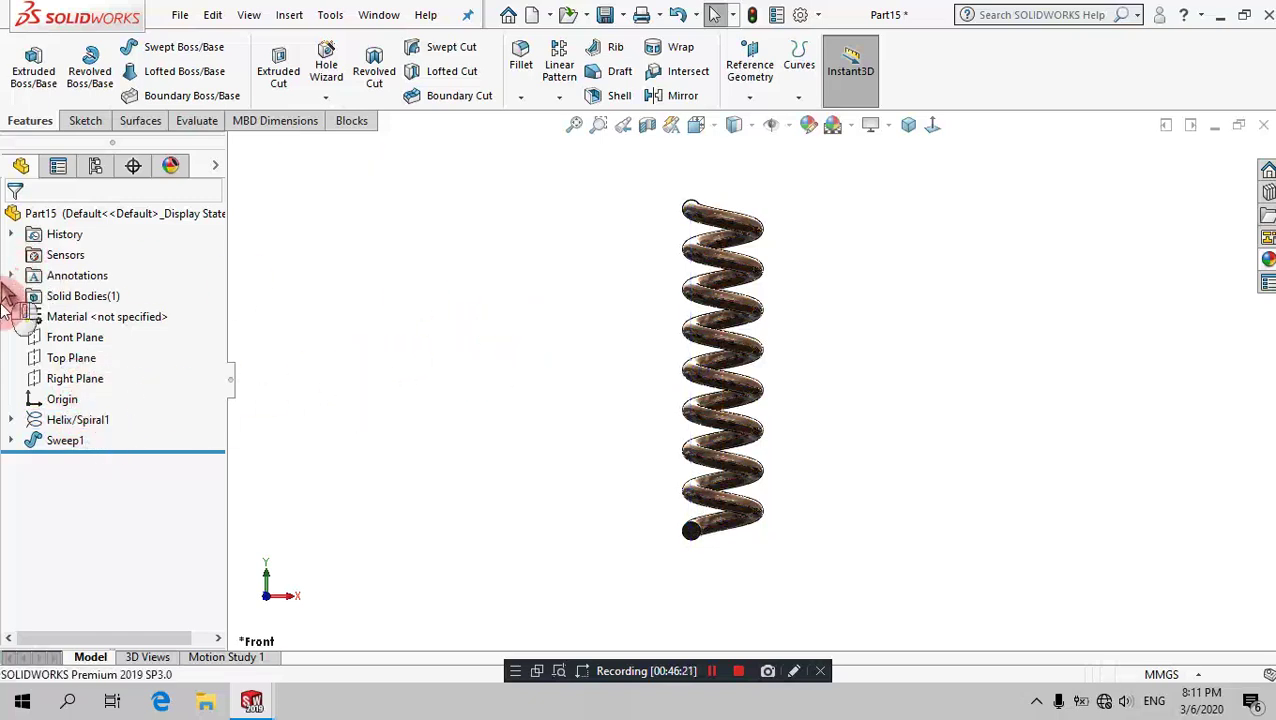
left_click(52, 342)
left_click(60, 308)
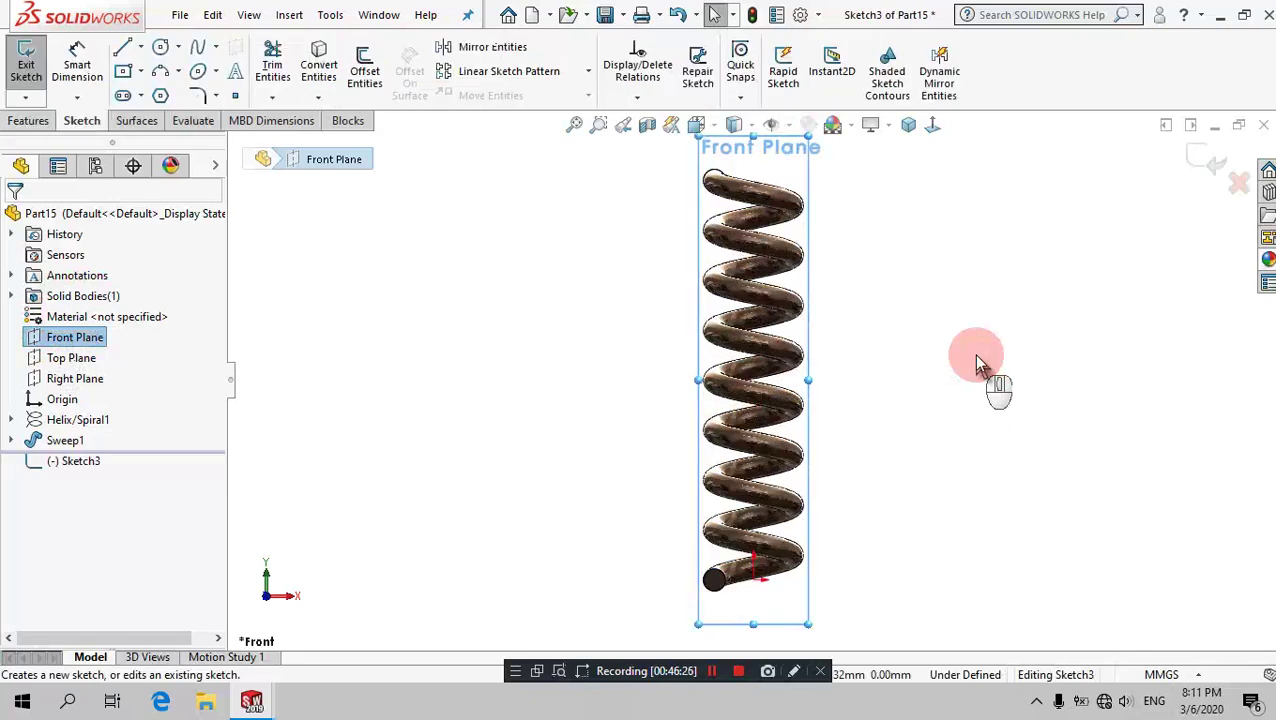
Step: Draw two corner rectangles, one below the spring's base and one around its upper coils
left_click(140, 71)
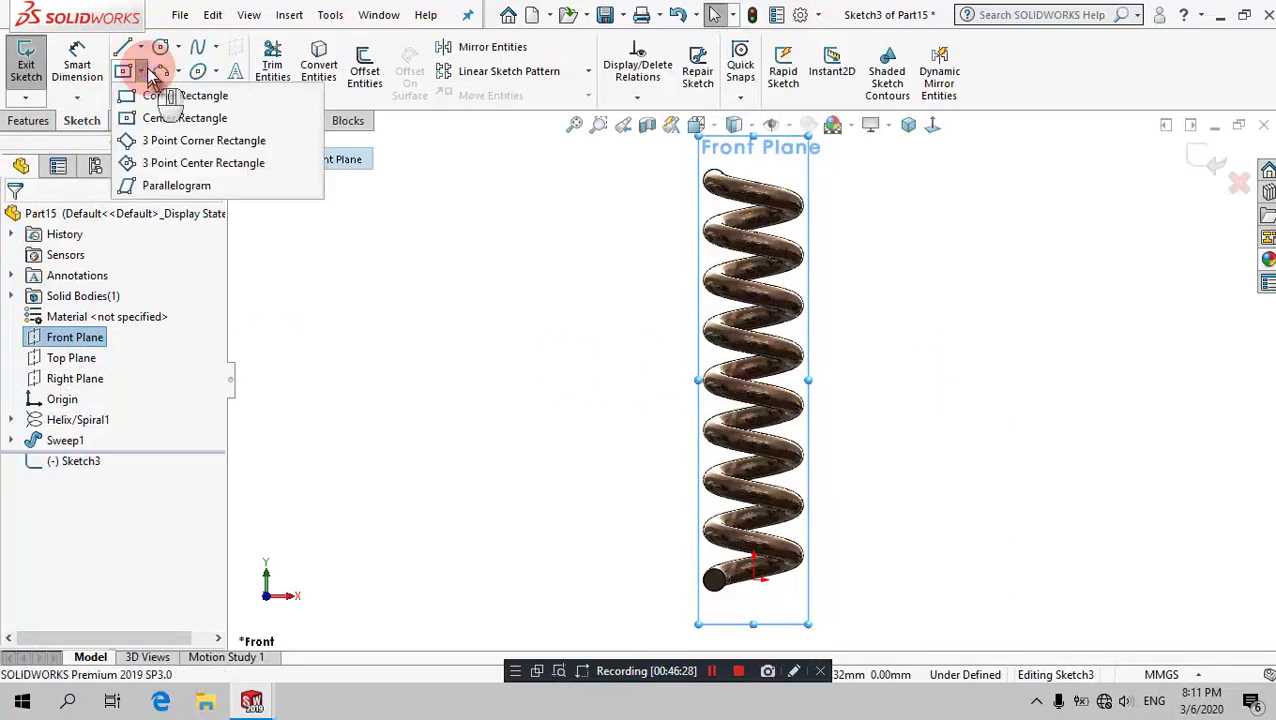
left_click(170, 108)
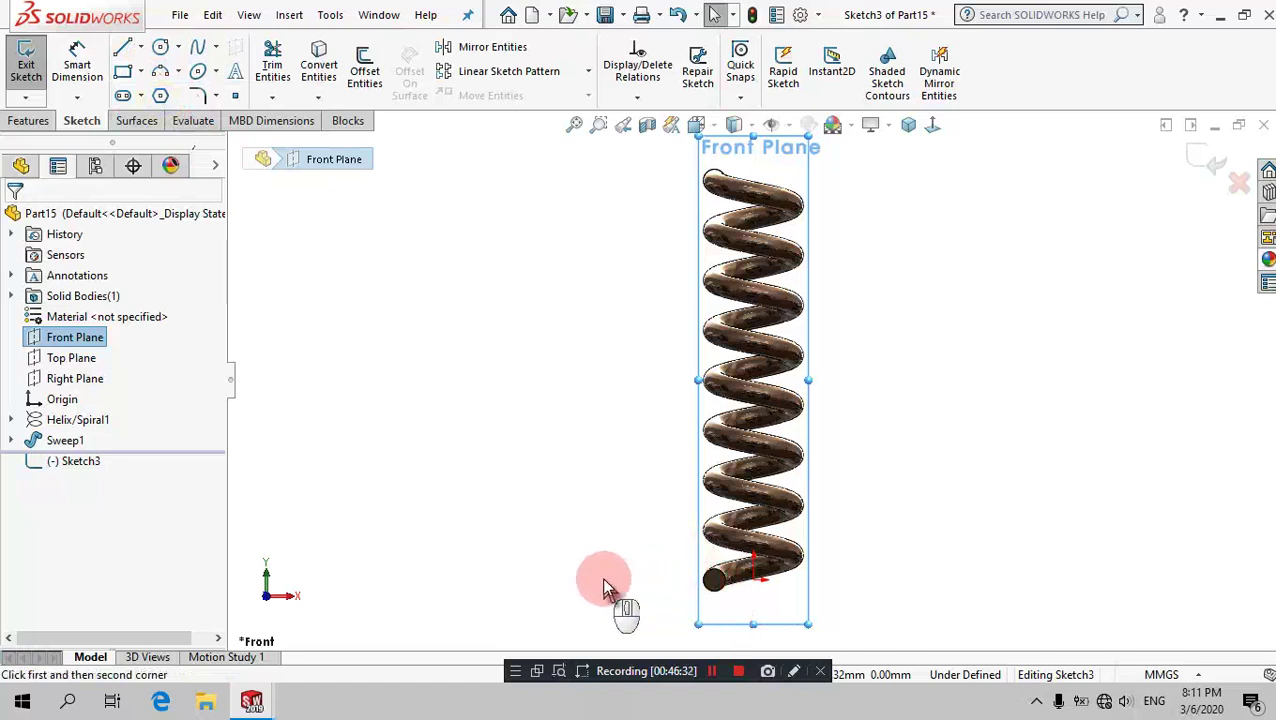
left_click_drag(591, 579, 928, 640)
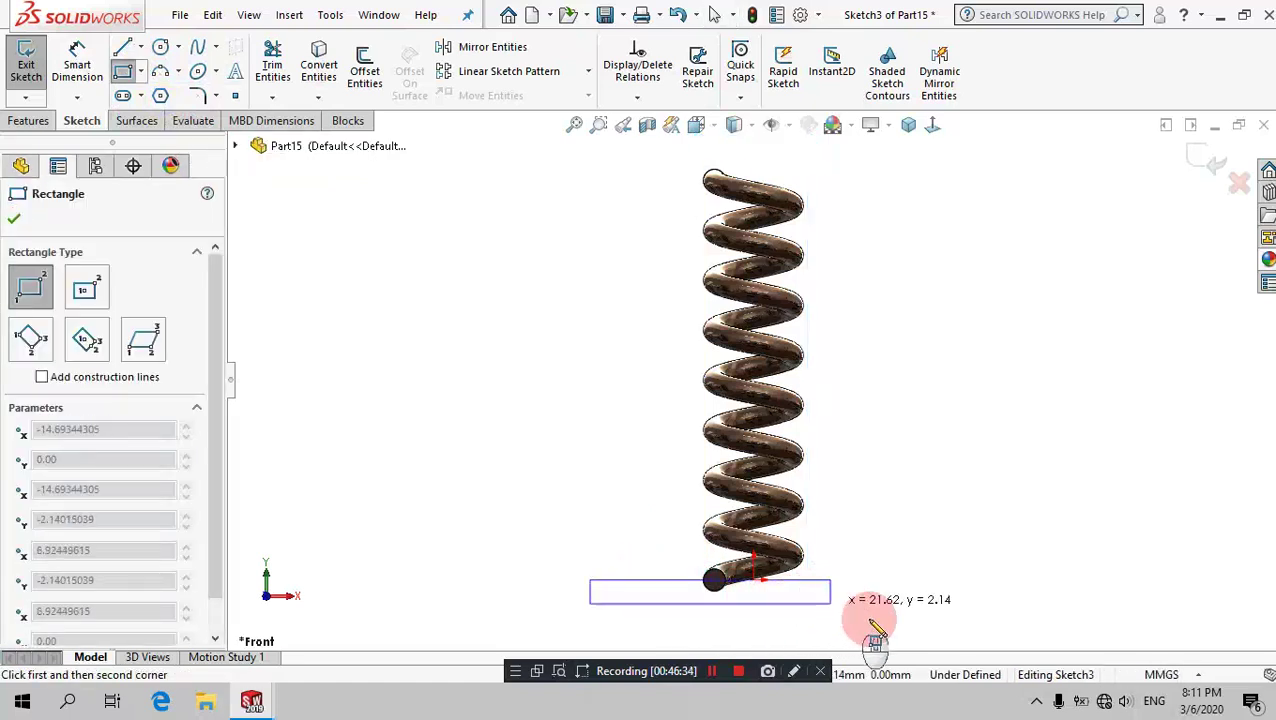
left_click(927, 605)
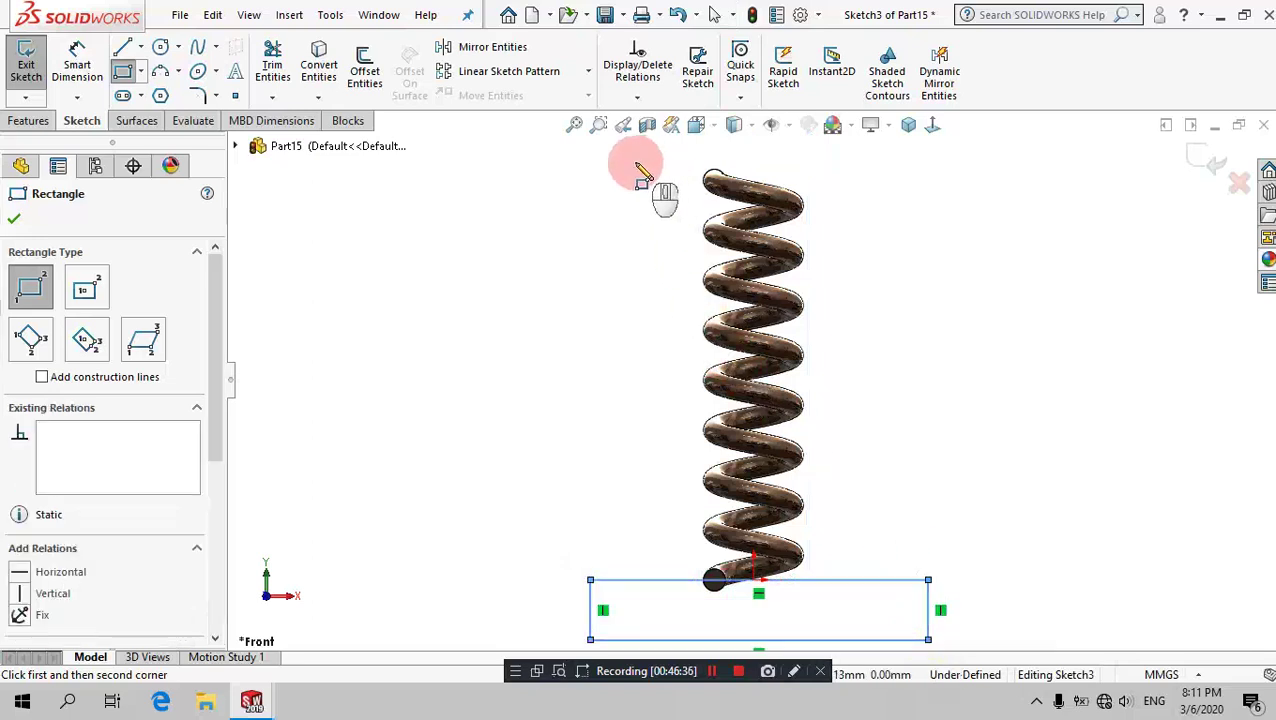
left_click_drag(541, 158, 955, 394)
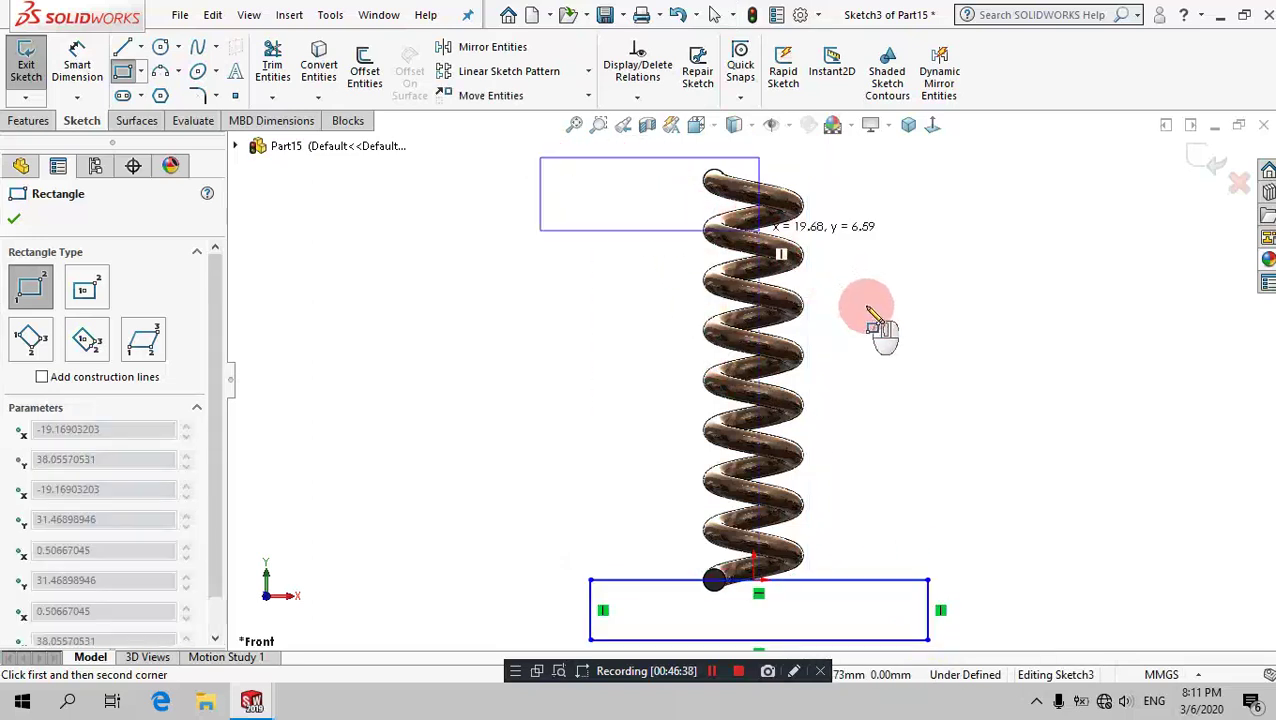
left_click(955, 385)
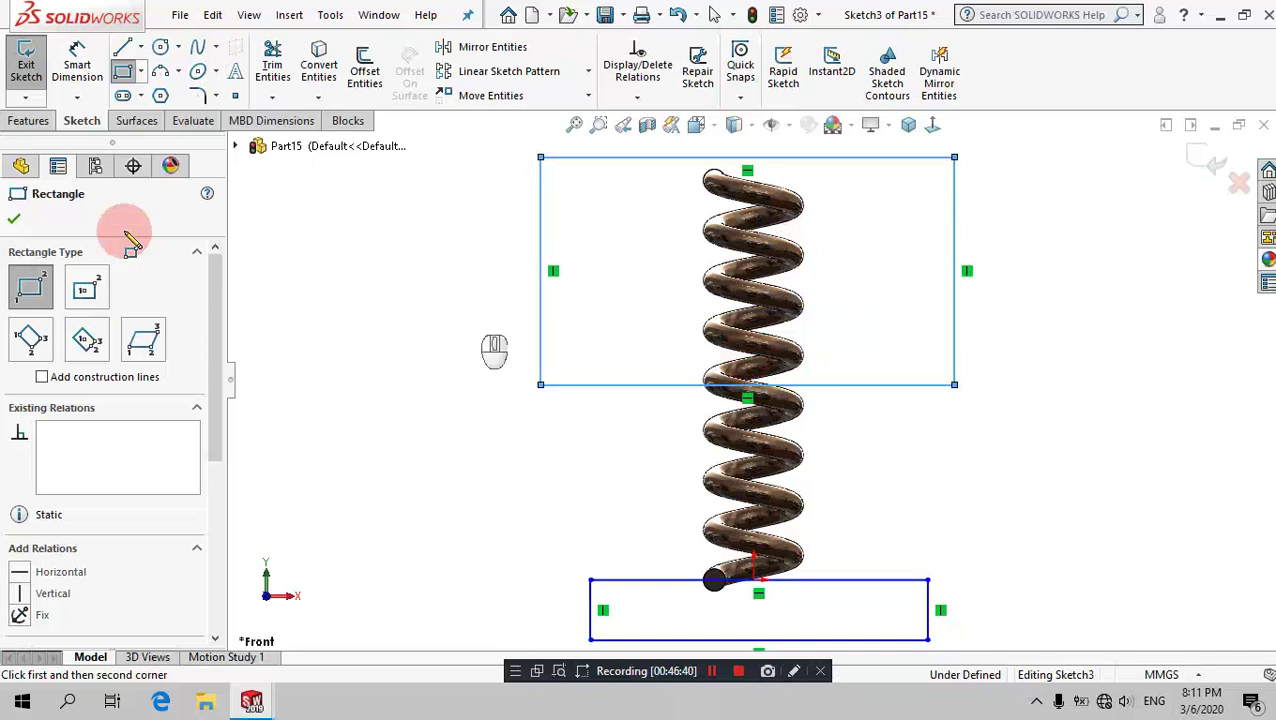
Step: Set a 14 mm gap between the rectangles and stretch the upper one above the spring top
left_click(88, 72)
left_click(883, 550)
left_click(886, 580)
left_click(880, 384)
left_click(997, 445)
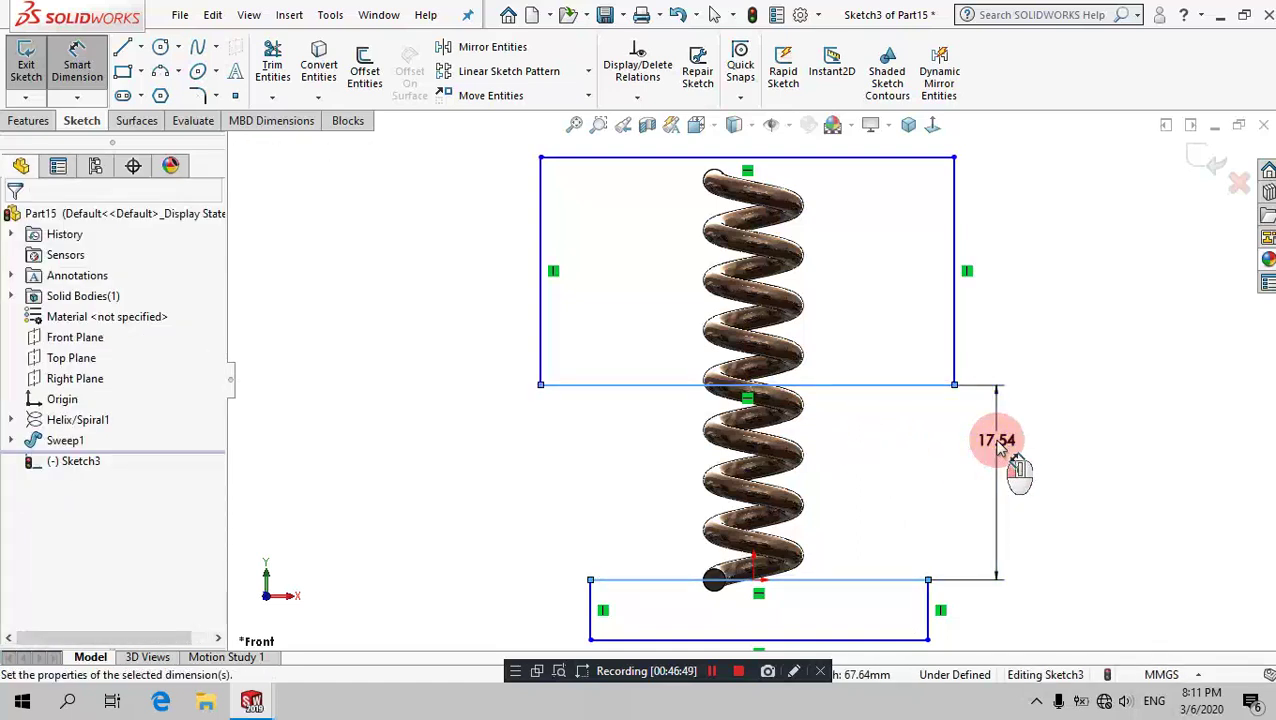
left_click(997, 440)
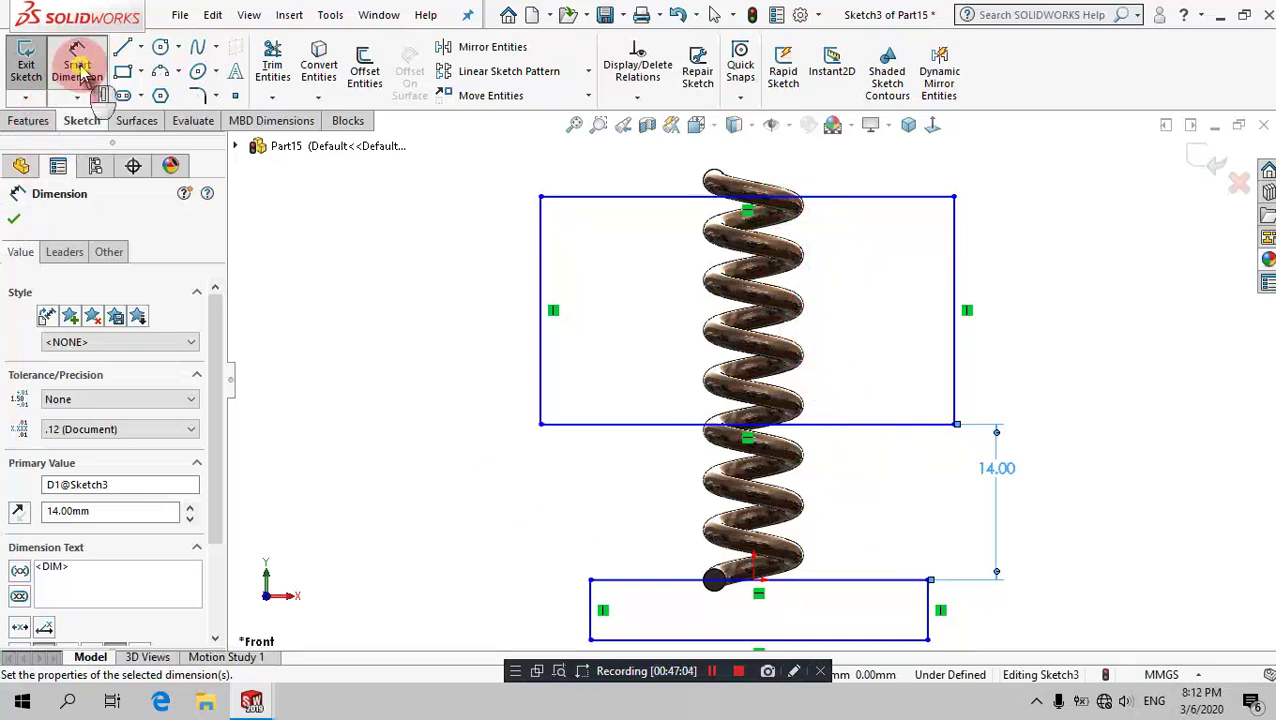
left_click(445, 346)
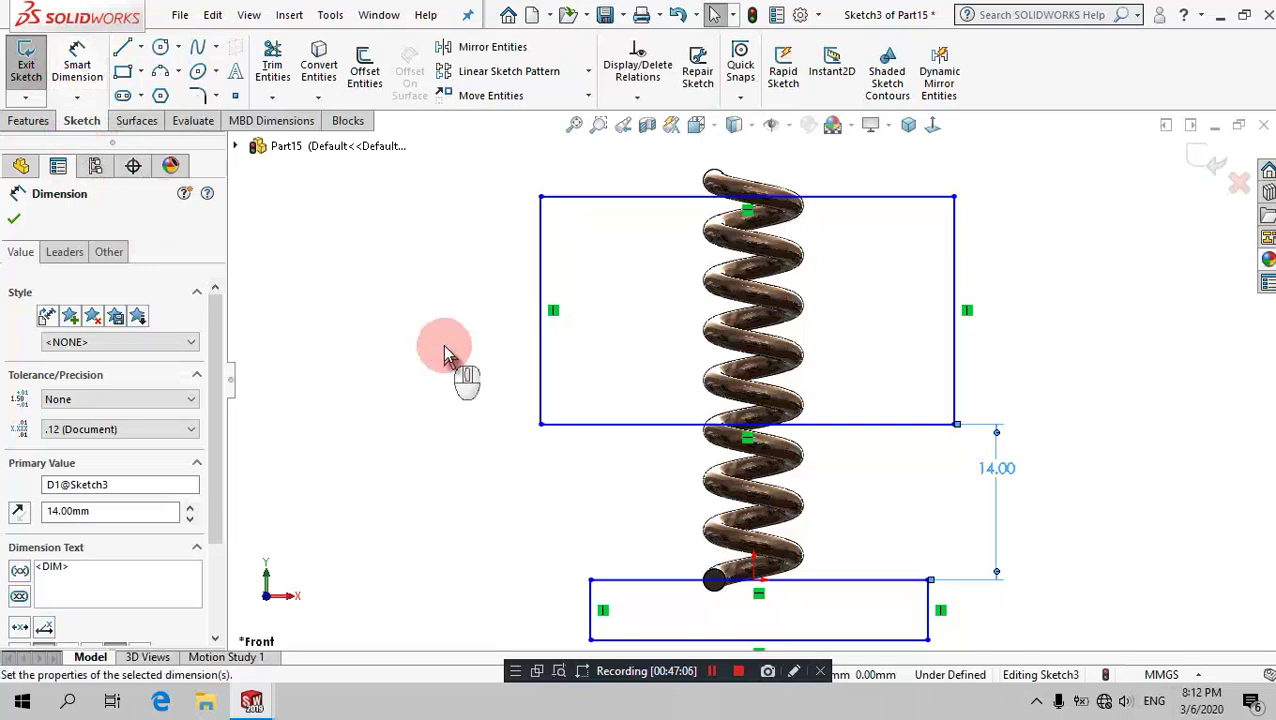
left_click(955, 197)
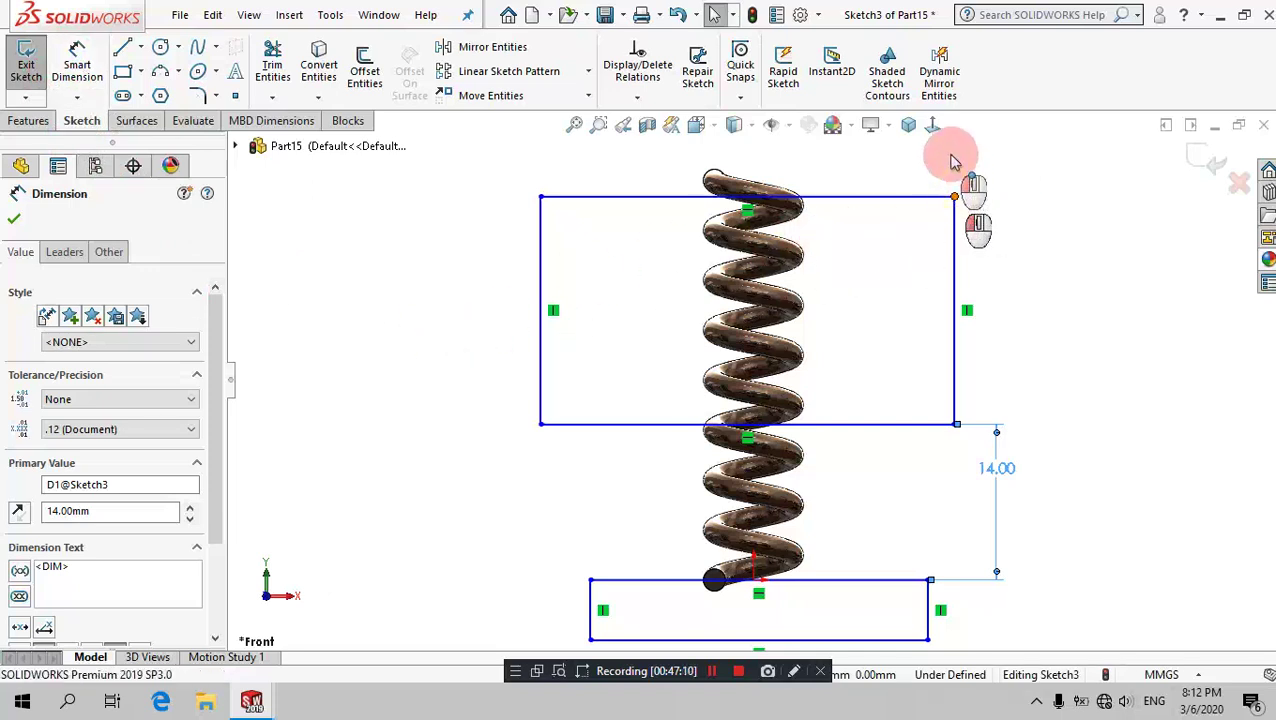
left_click_drag(952, 158, 950, 147)
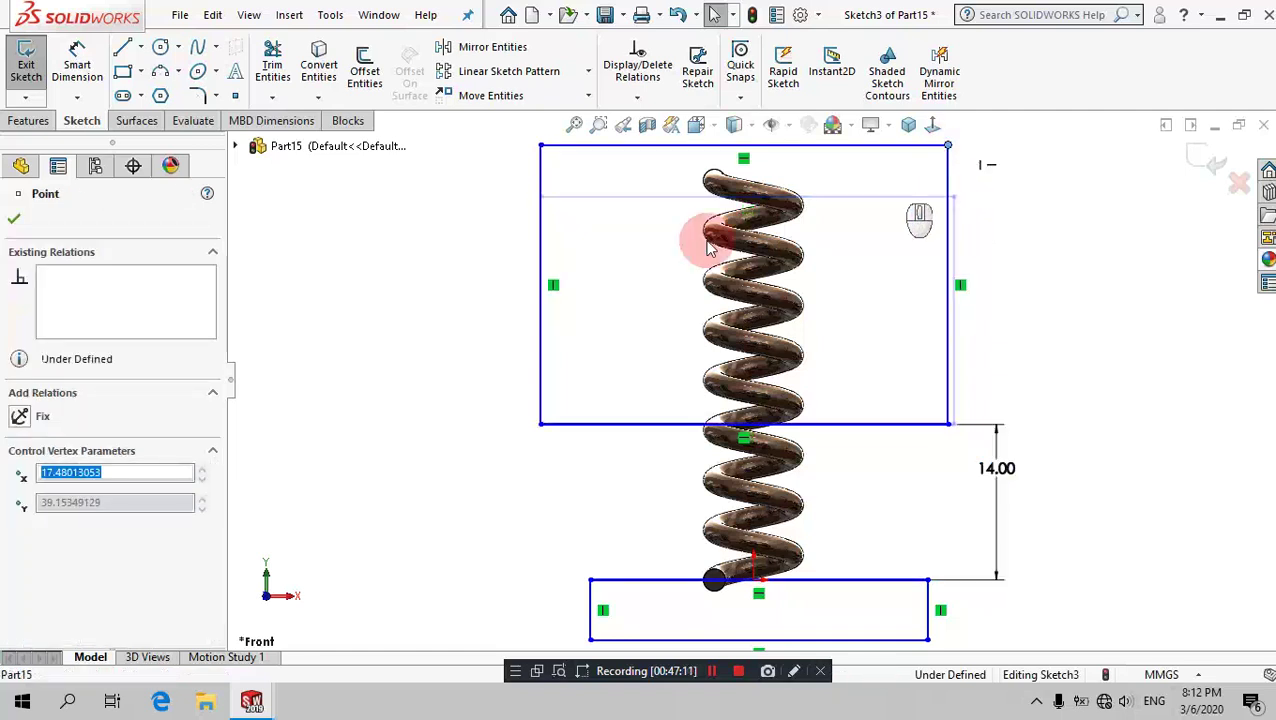
left_click(22, 120)
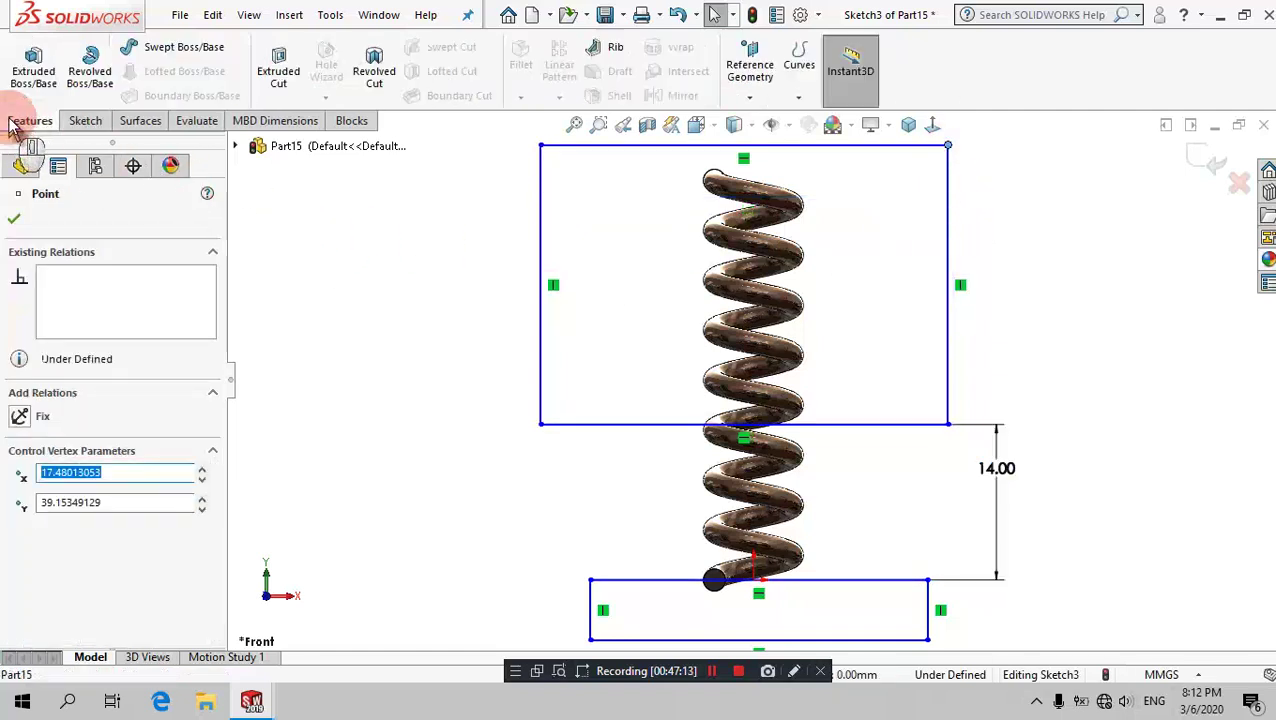
Step: Cut-extrude both rectangles Mid Plane to 32 mm depth, trimming the spring ends
left_click(270, 75)
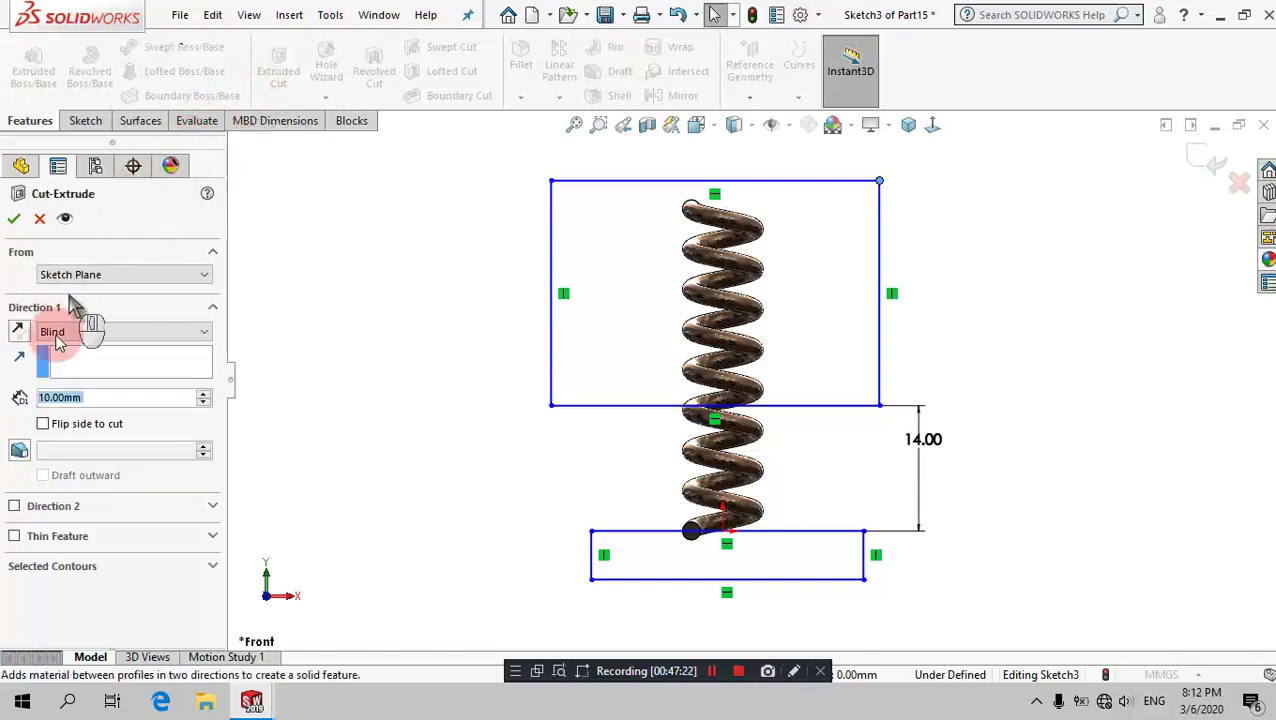
left_click(70, 340)
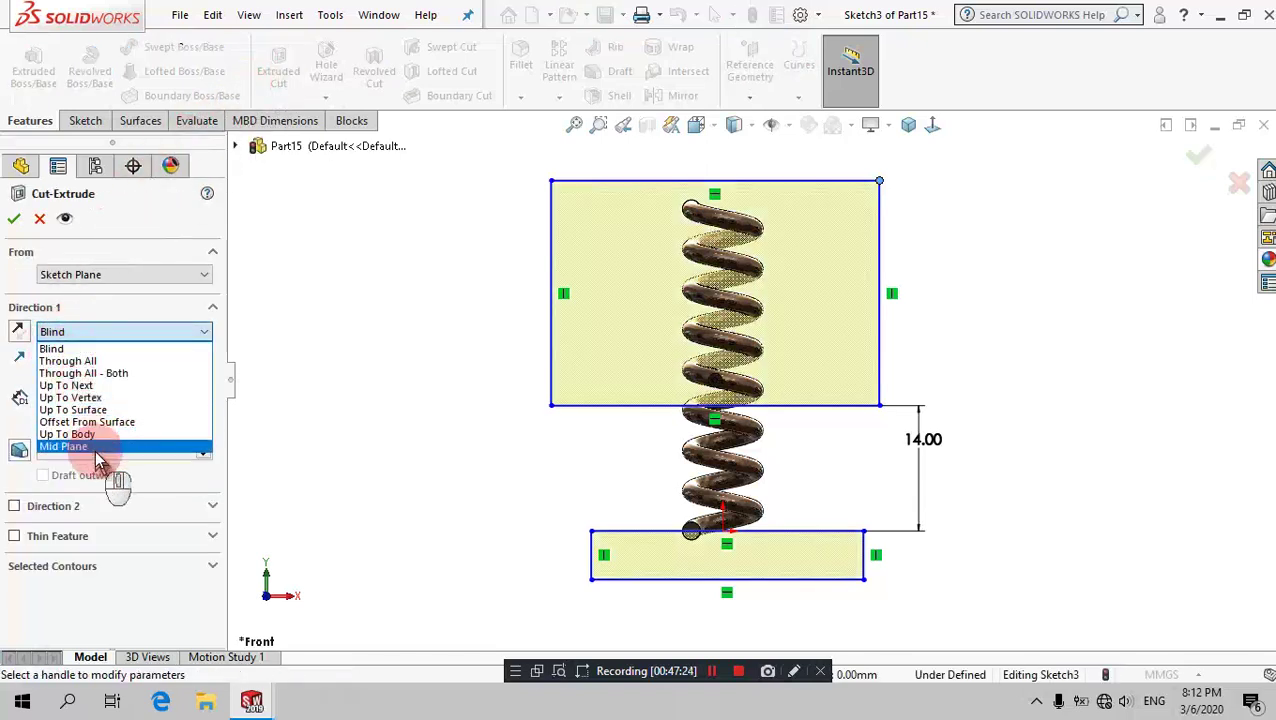
left_click(95, 450)
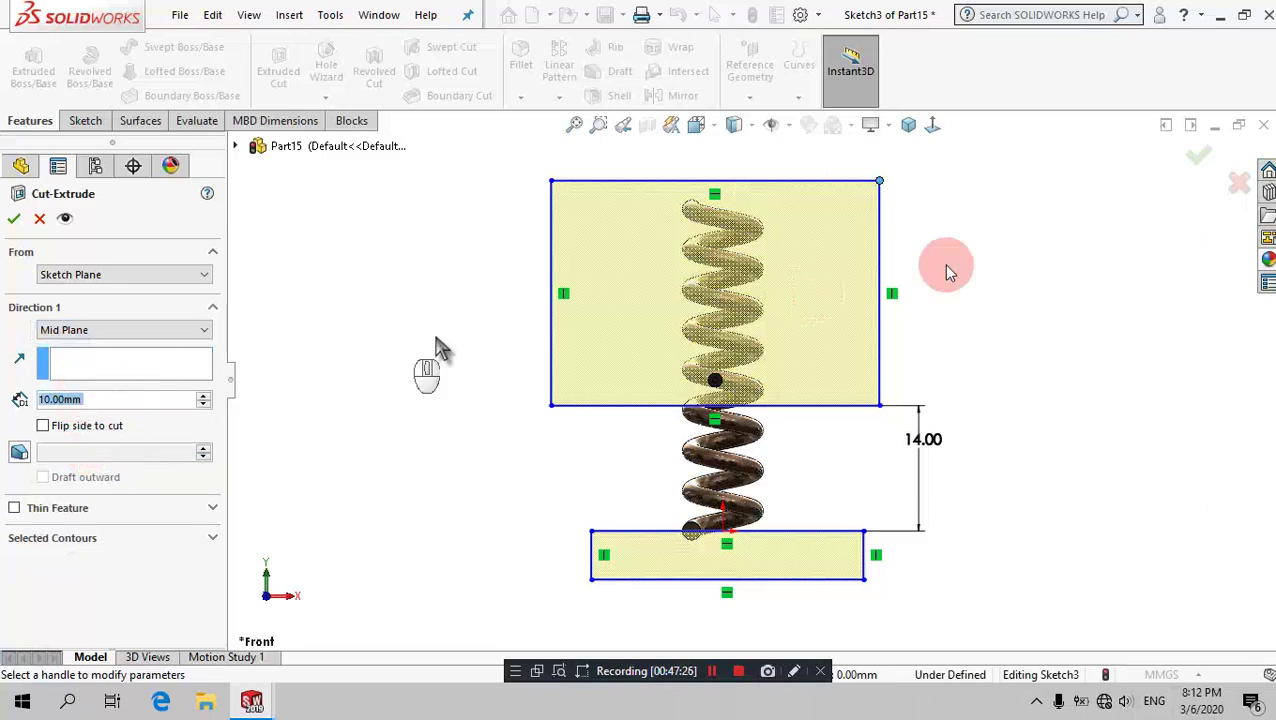
left_click(909, 130)
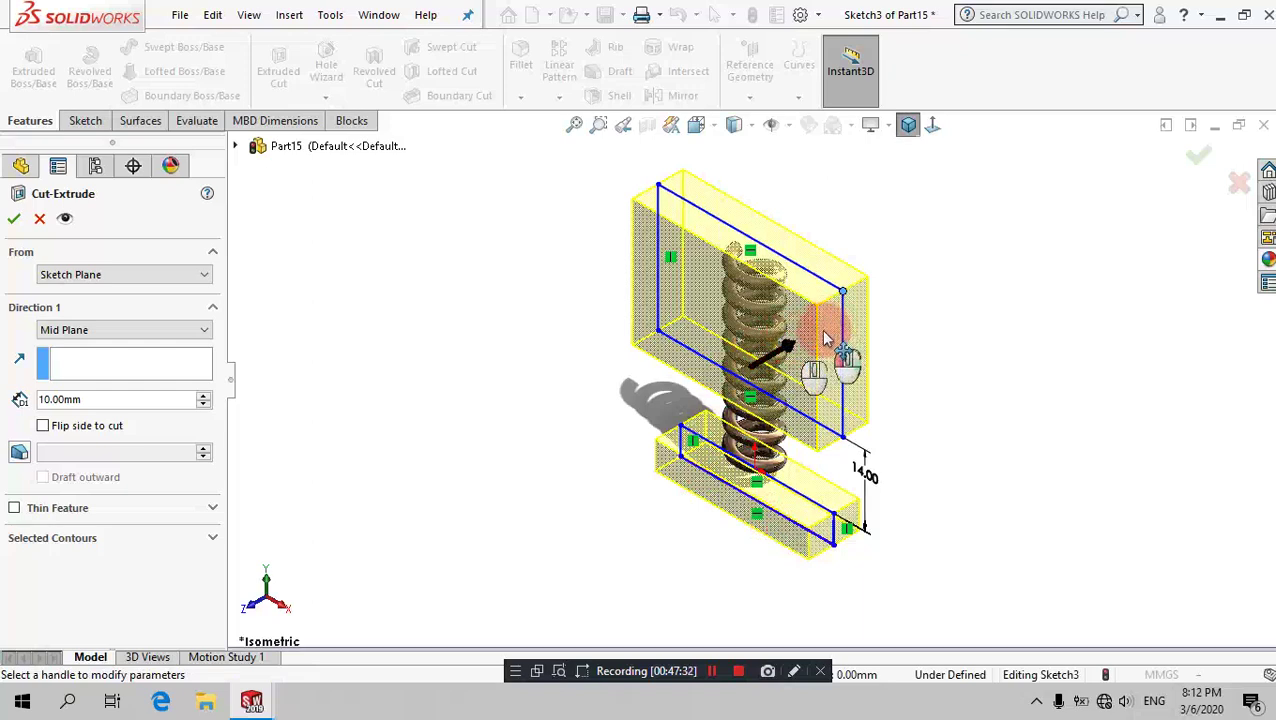
left_click_drag(793, 343, 716, 276)
left_click(14, 218)
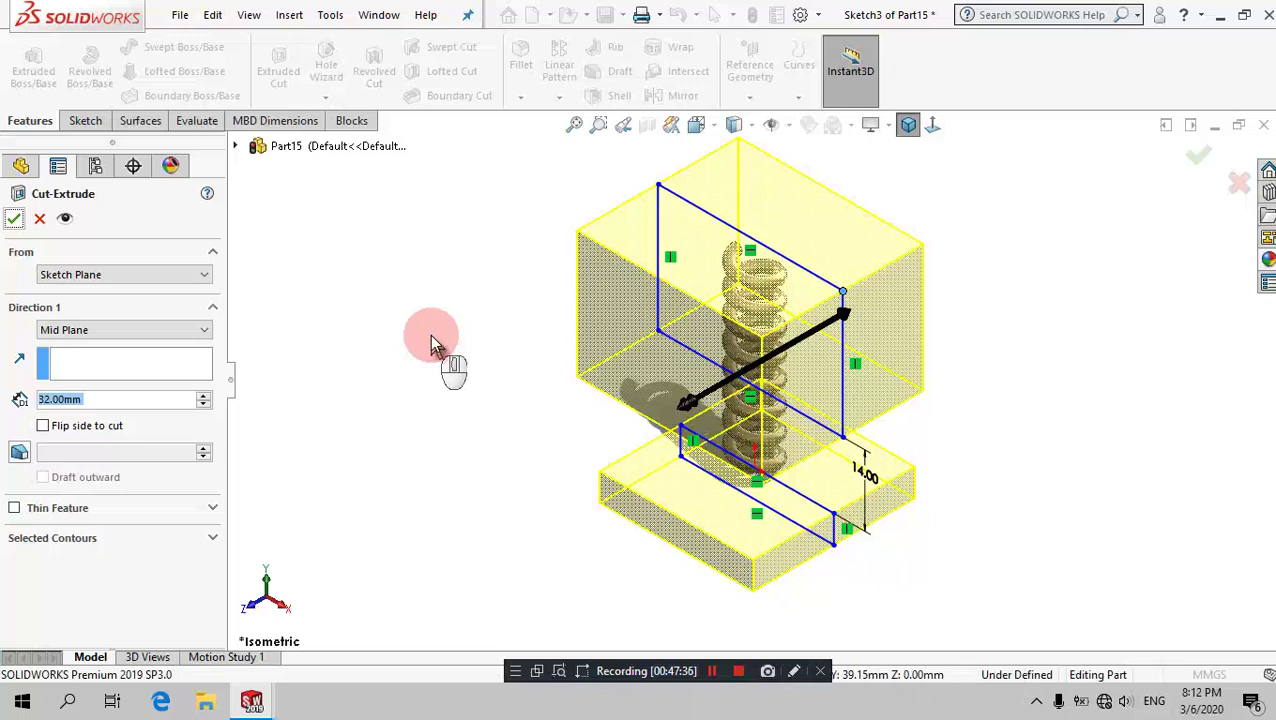
Step: Reopen Sketch3 under Cut-Extrude1 for editing
left_click(18, 470)
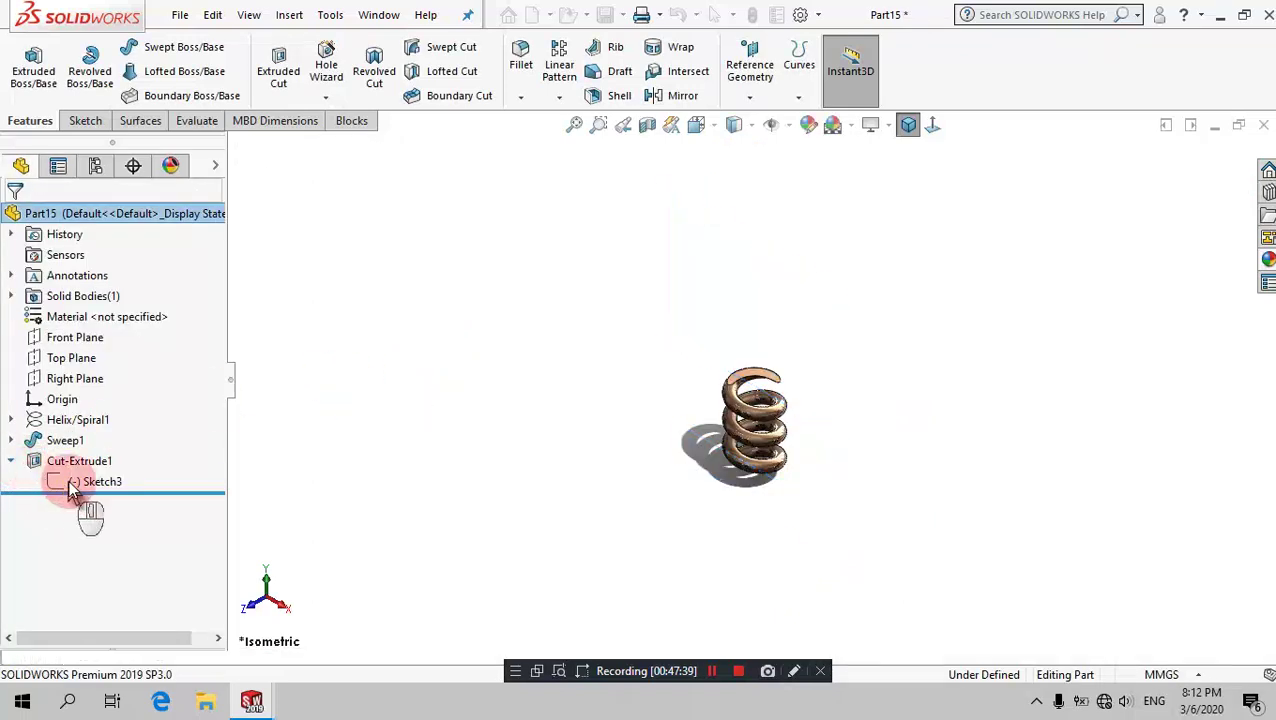
left_click(65, 482)
left_click(86, 426)
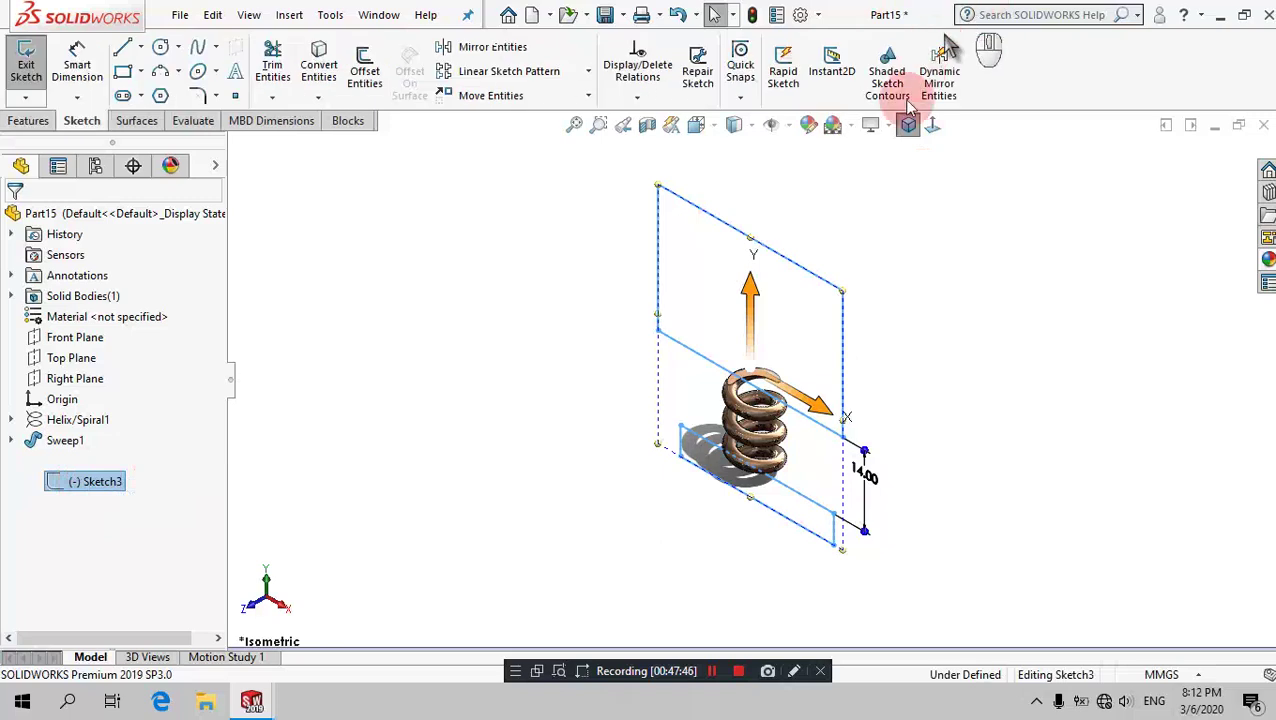
Step: View Sketch3 normal-to and drag the lower rectangle's top edge down to the spring's base
left_click(933, 130)
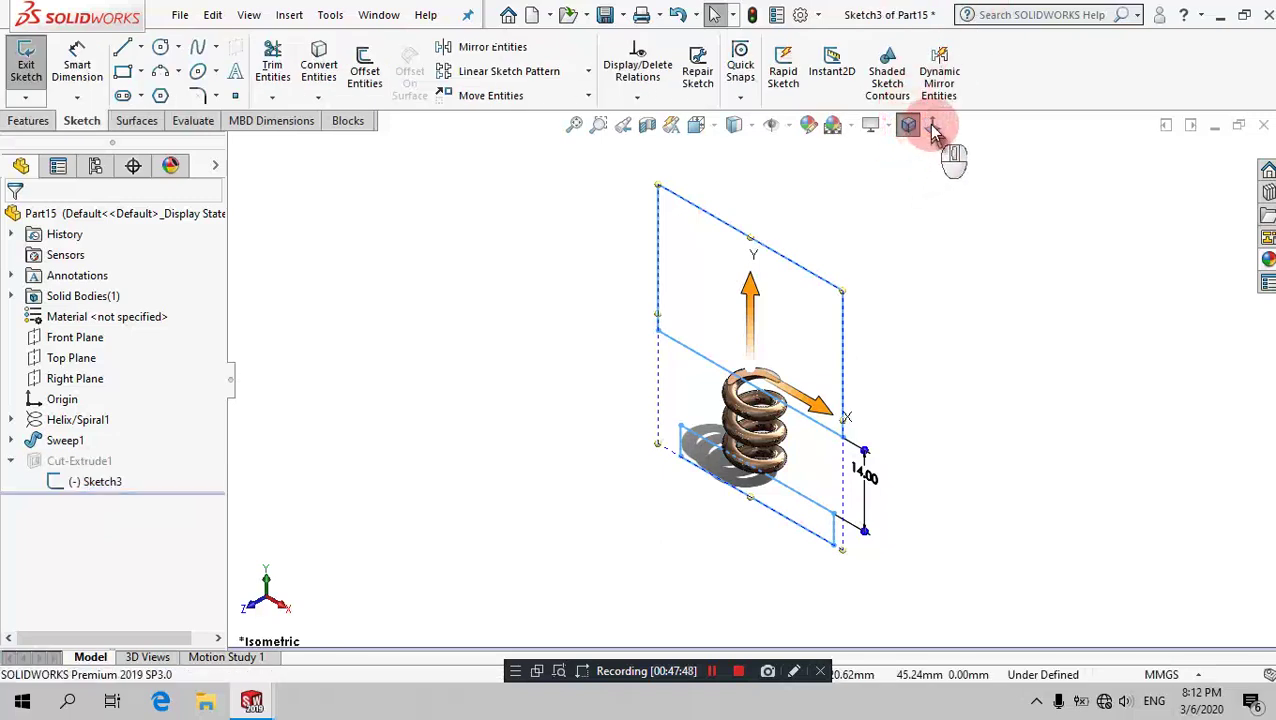
left_click(795, 493)
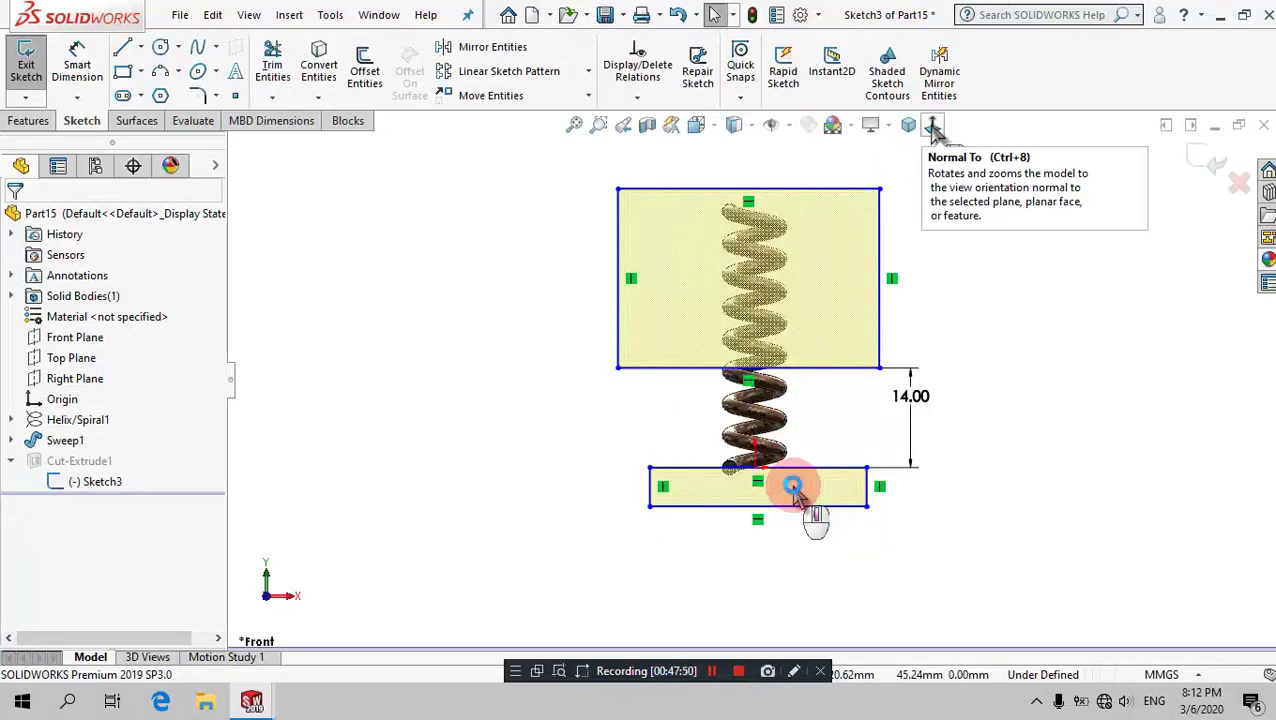
scroll(791, 483, "down", 3)
scroll(779, 478, "down", 3)
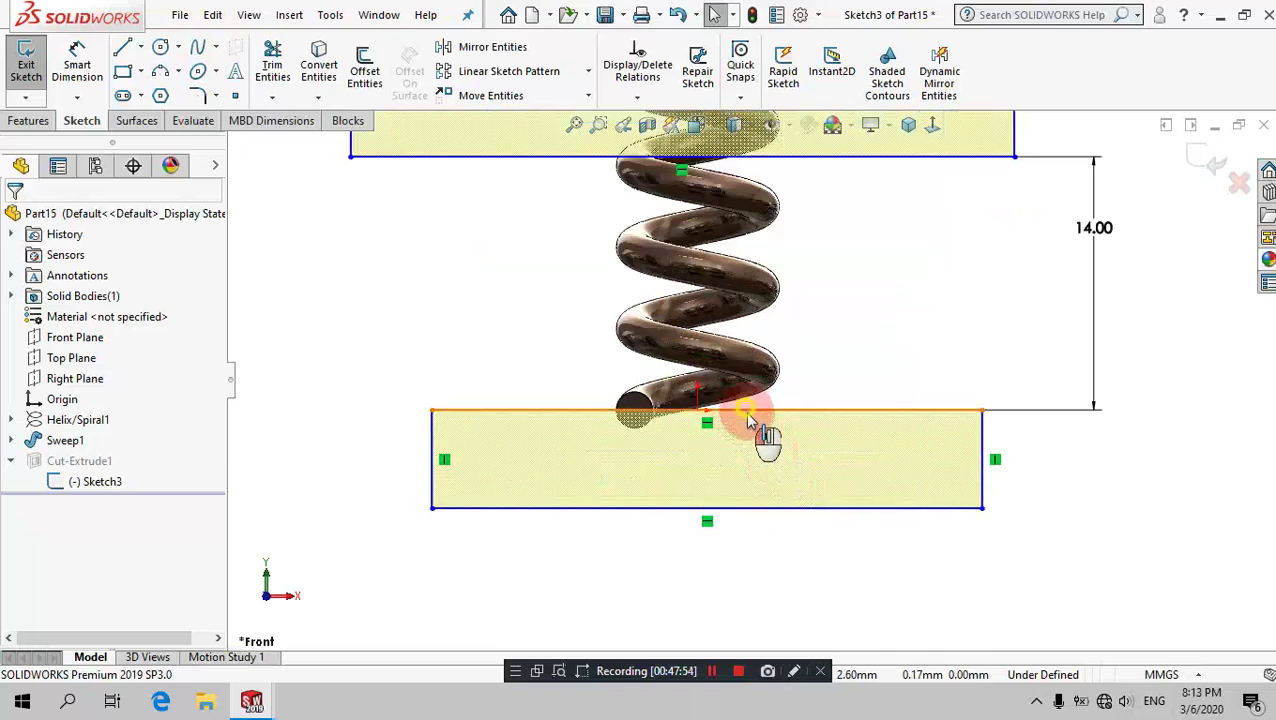
left_click(752, 443)
left_click_drag(749, 457, 741, 458)
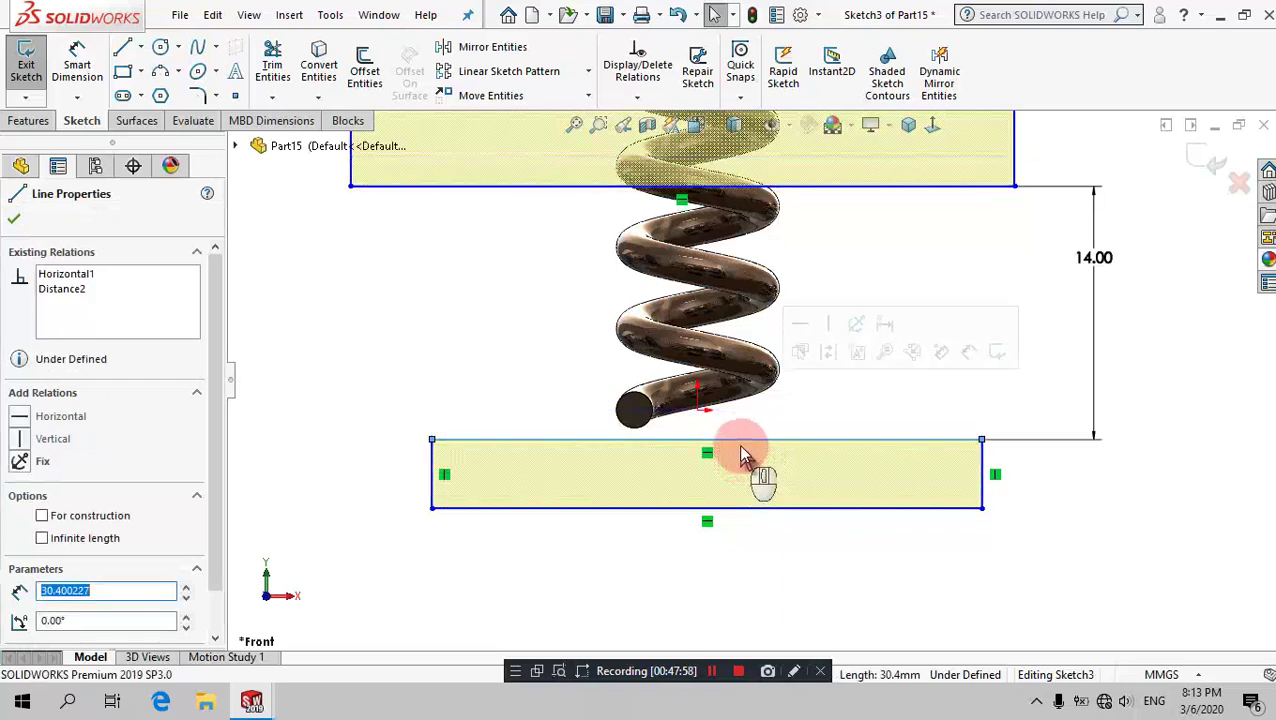
Step: Add a Midpoint relation between that edge and the origin, then exit the sketch
key("ctrl")
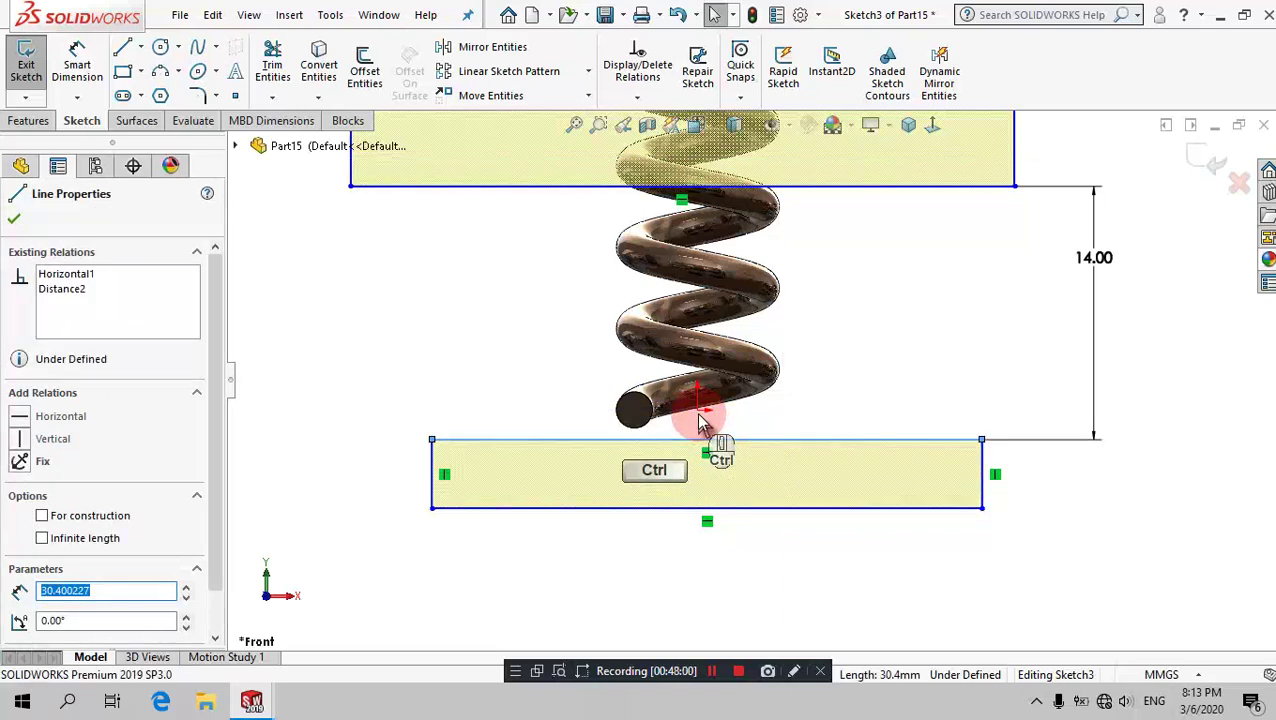
key("Escape")
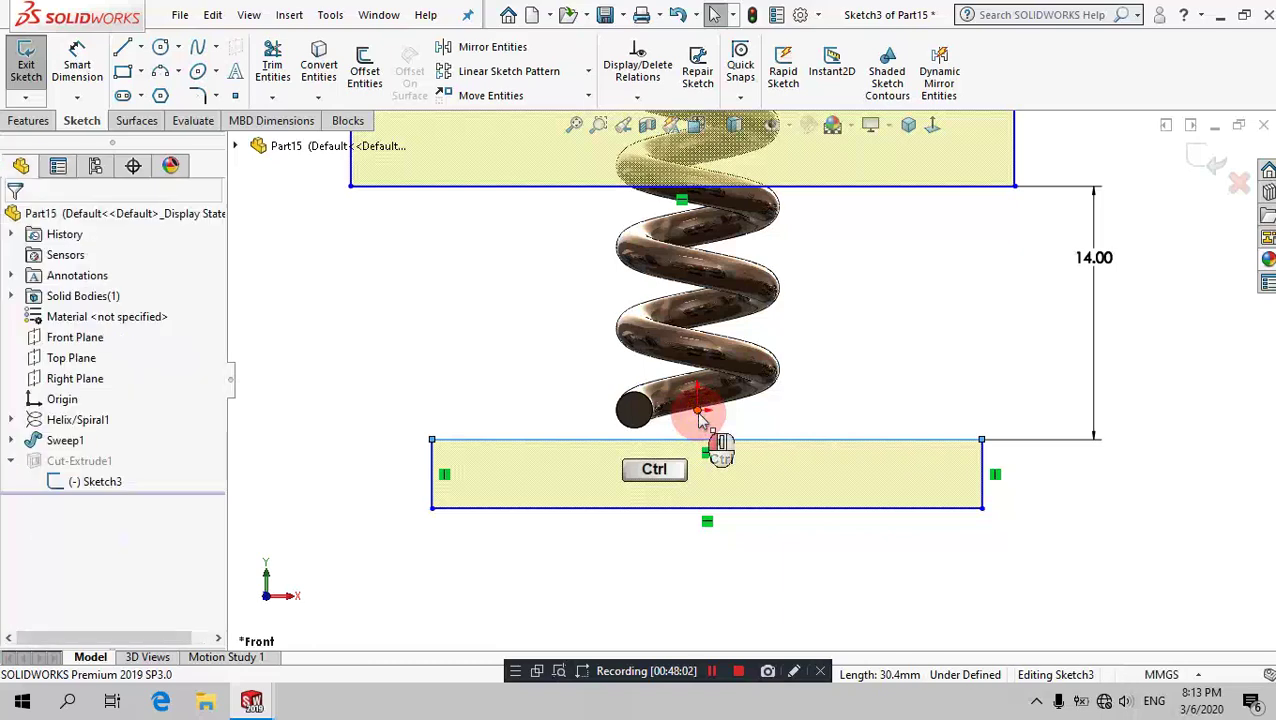
left_click(699, 414, "ctrl")
left_click(20, 521)
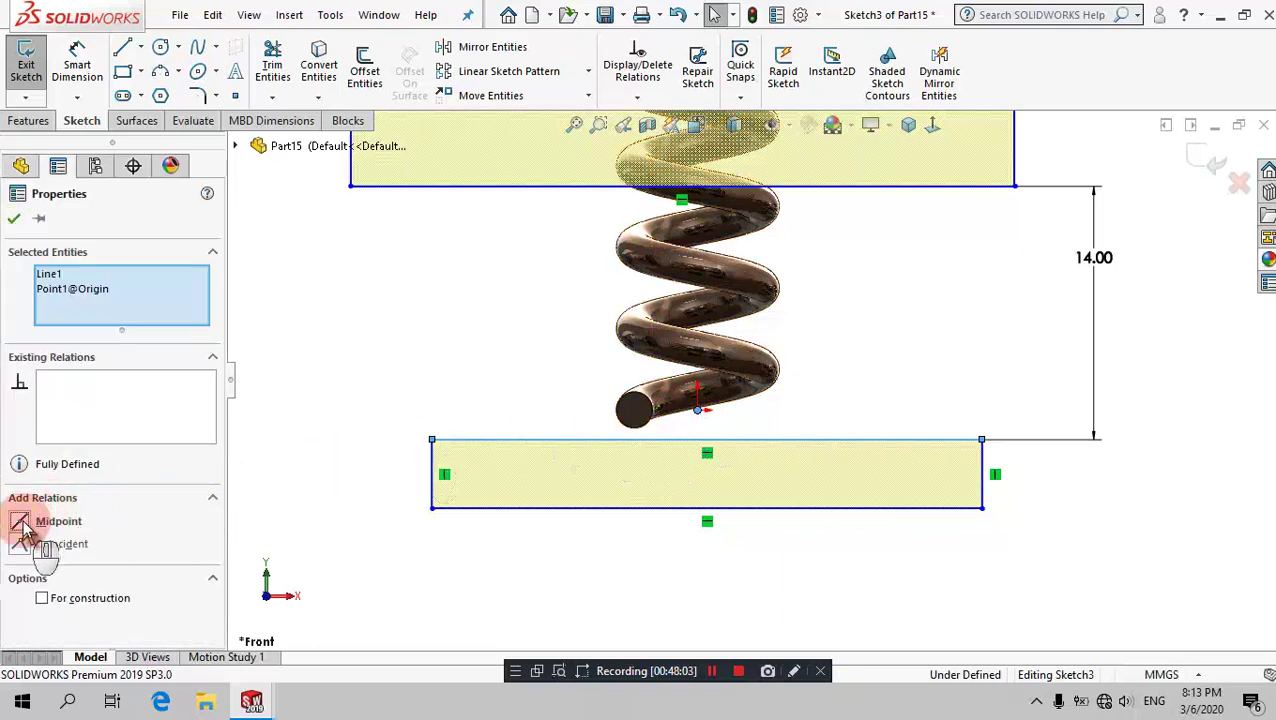
left_click(16, 224)
left_click(477, 310)
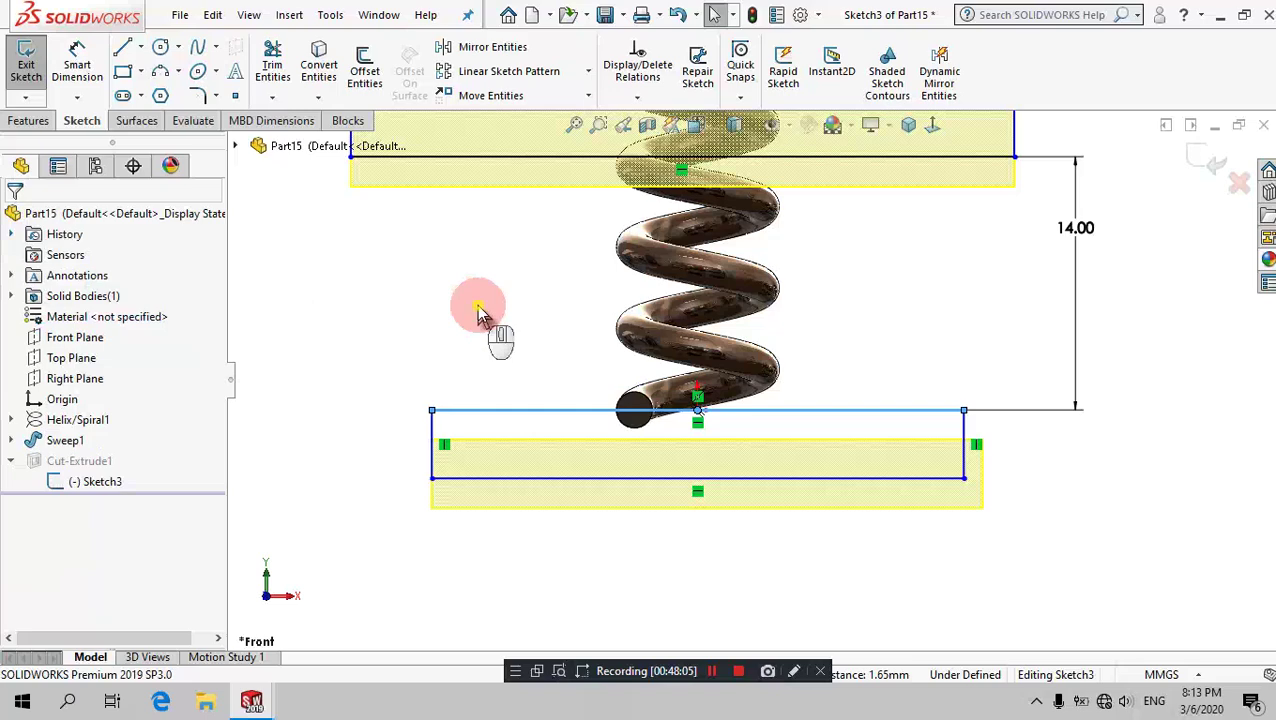
scroll(617, 296, "up", 2)
scroll(618, 296, "up", 2)
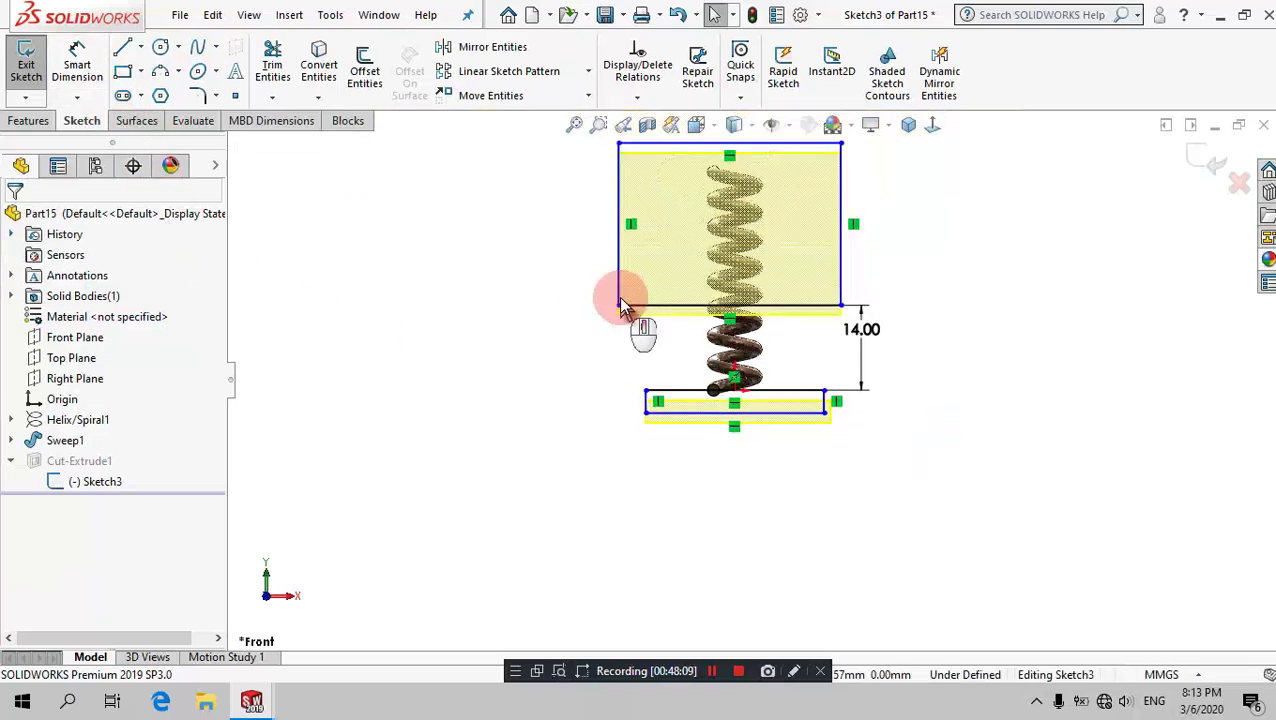
left_click(26, 65)
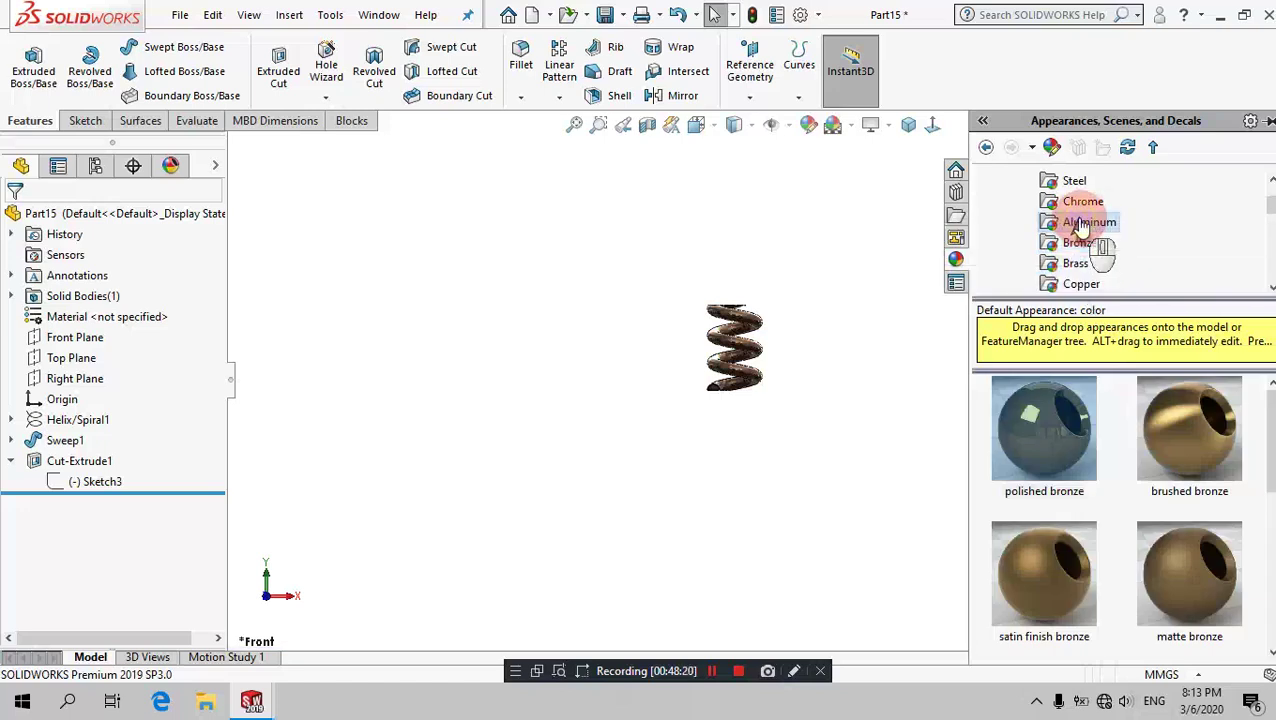
Step: Apply the manganese bronze appearance from the Bronze library to the whole spring part
left_click(1080, 228)
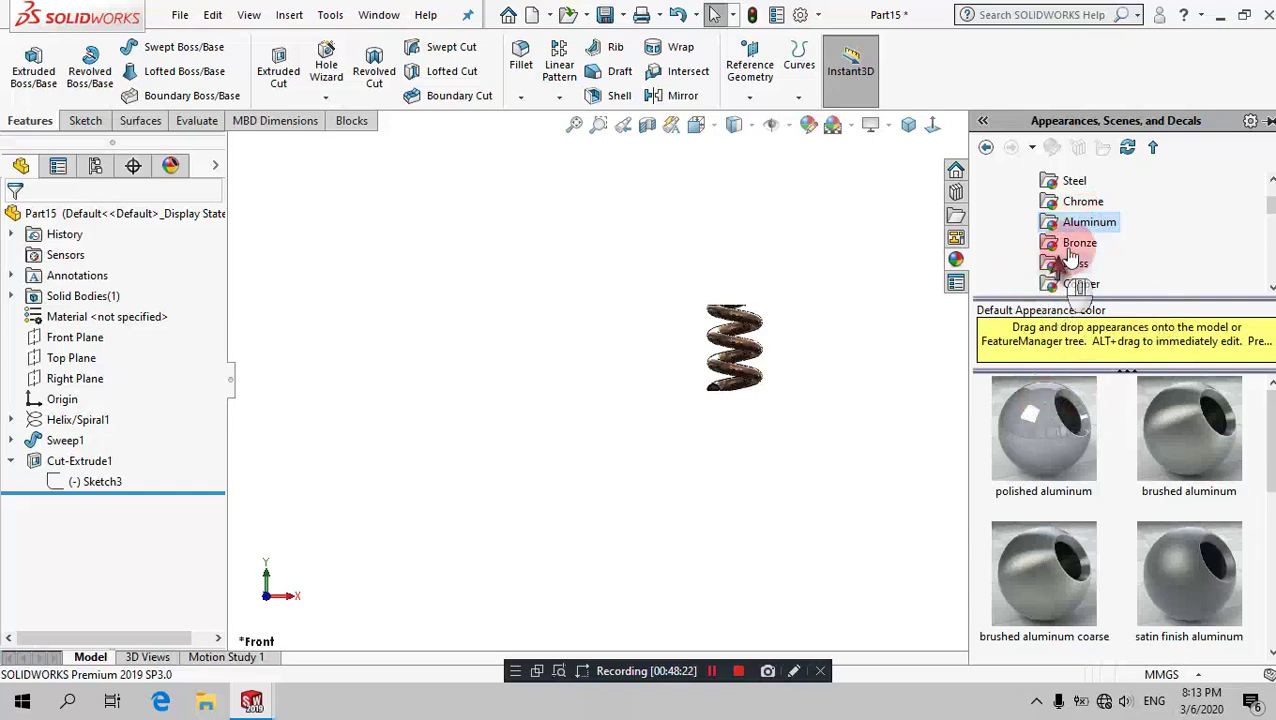
left_click(1078, 244)
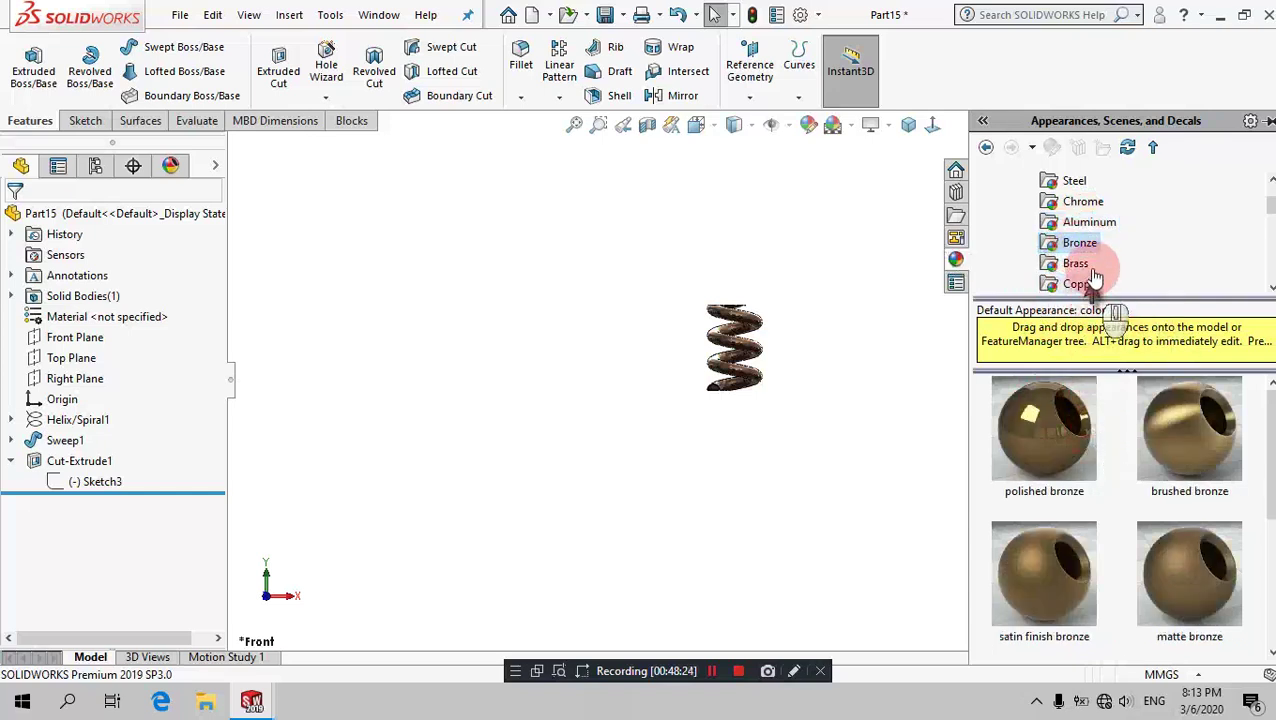
scroll(1191, 519, "down", 3)
mouse_move(1206, 591)
left_mouse_down()
mouse_move(758, 408)
mouse_move(754, 347)
left_mouse_up()
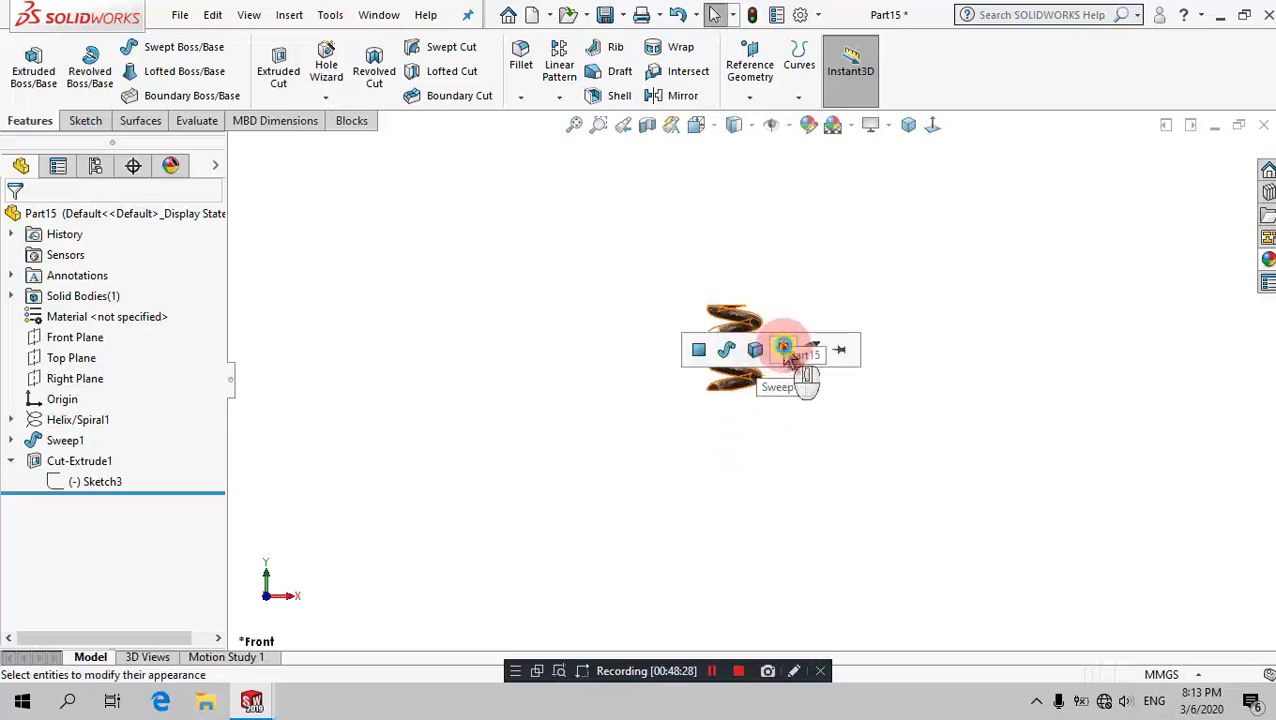
left_click(784, 348)
scroll(622, 355, "down", 3)
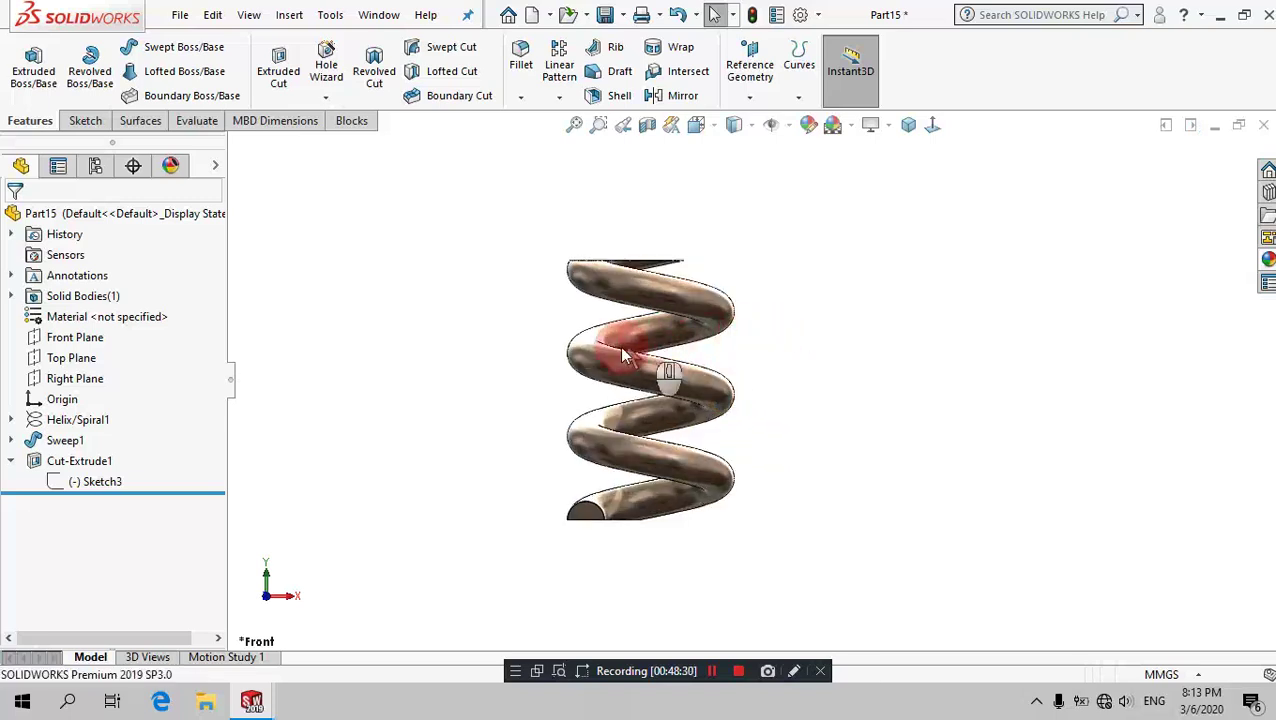
key("ctrl")
middle_click_drag(836, 355, 833, 348)
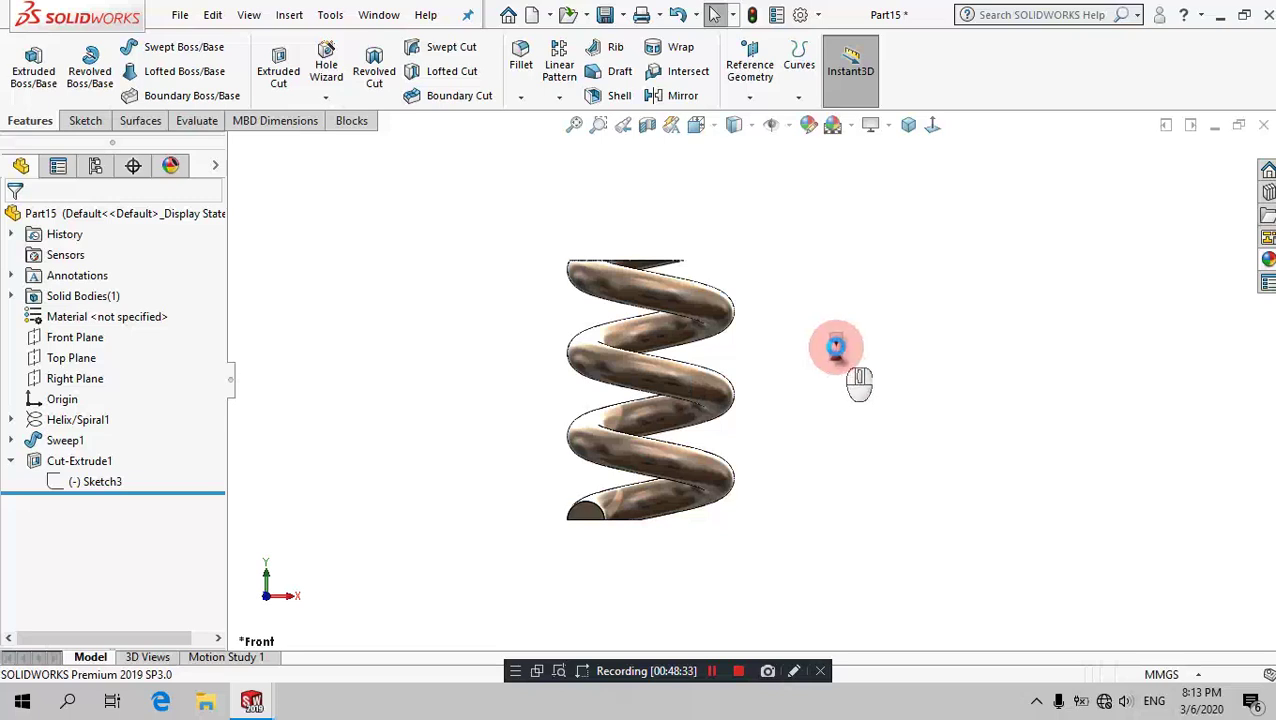
key("ctrl+s")
Step: Save the part as Spring, then create a new Part MM part and start a sketch
type("Spring")
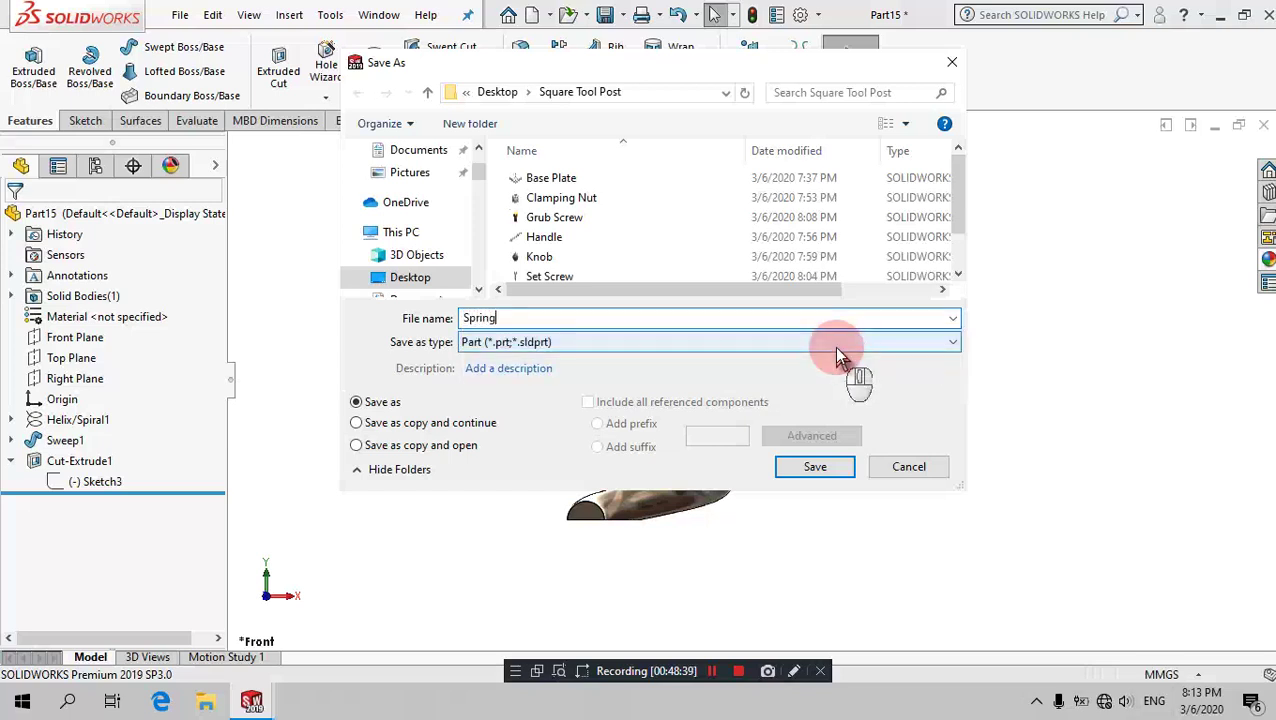
key("Return")
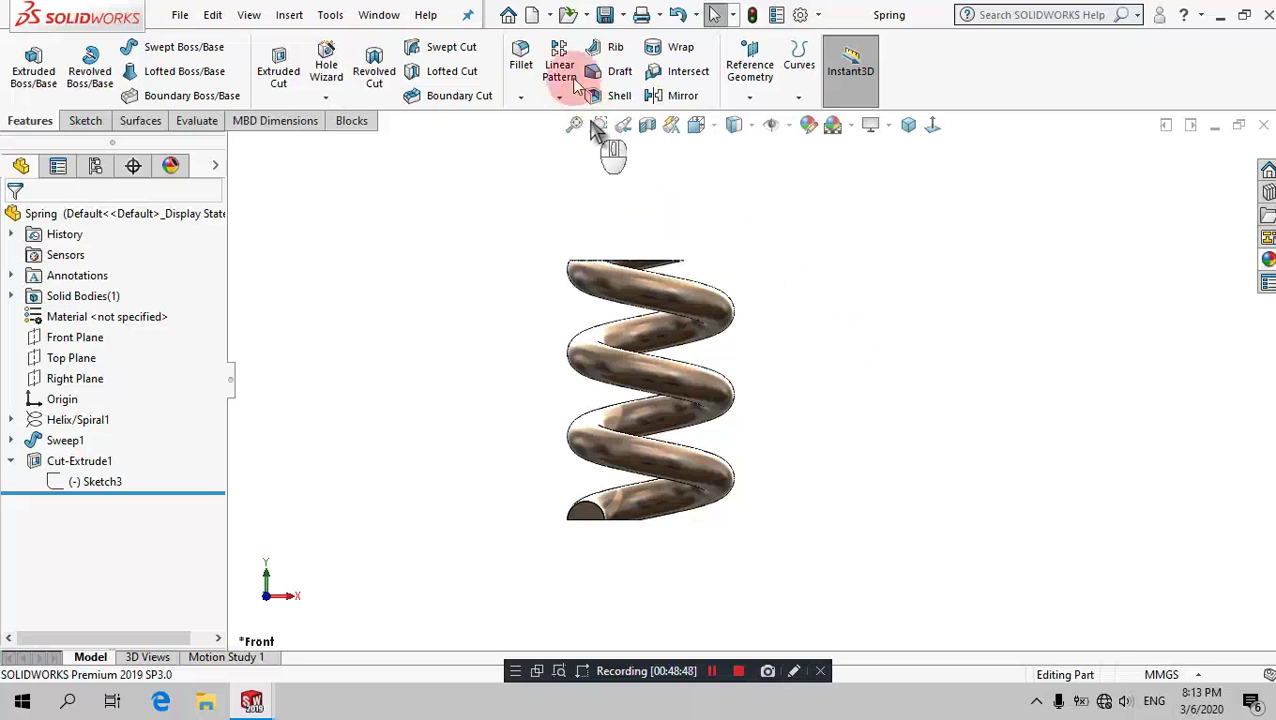
left_click(533, 16)
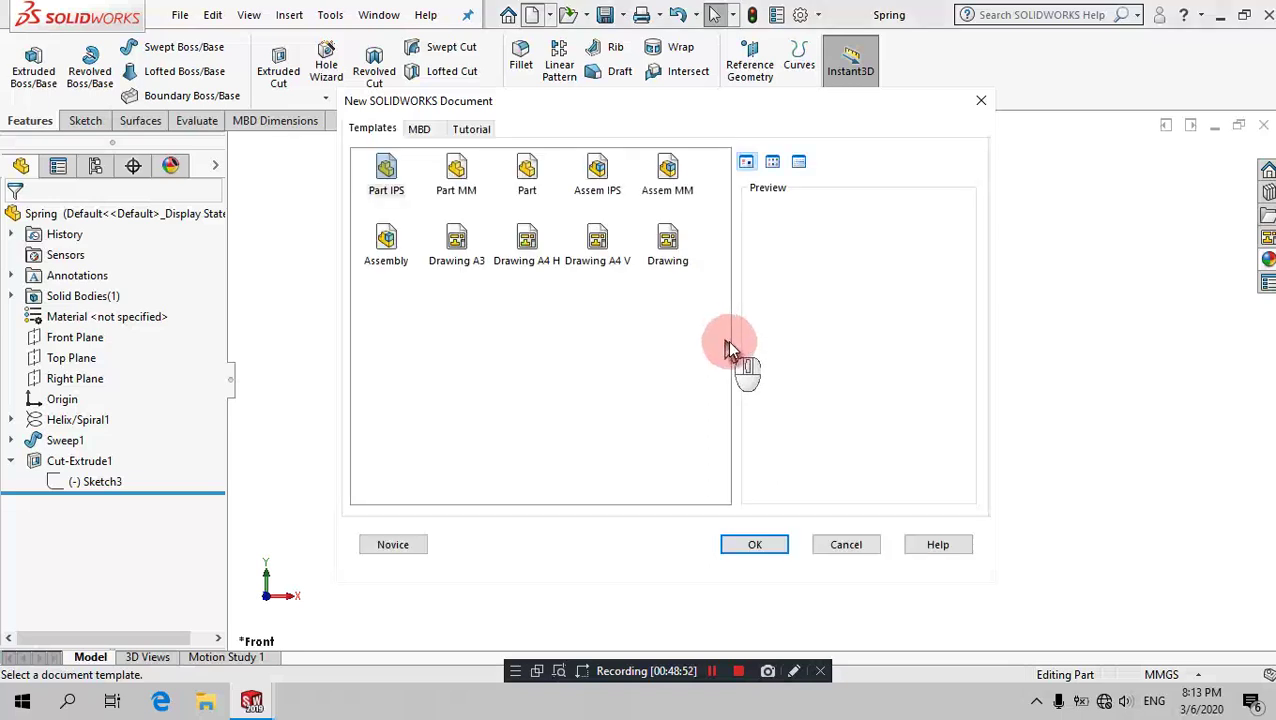
left_click(456, 178)
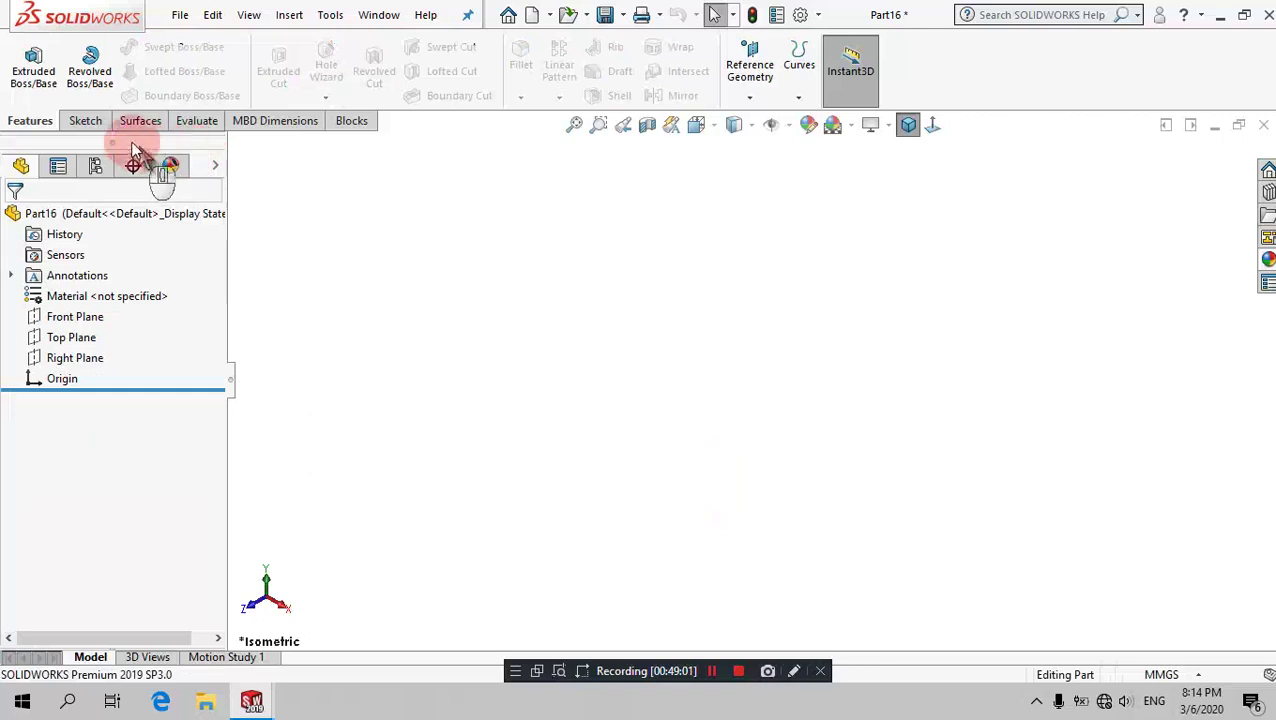
left_click(100, 122)
left_click(24, 62)
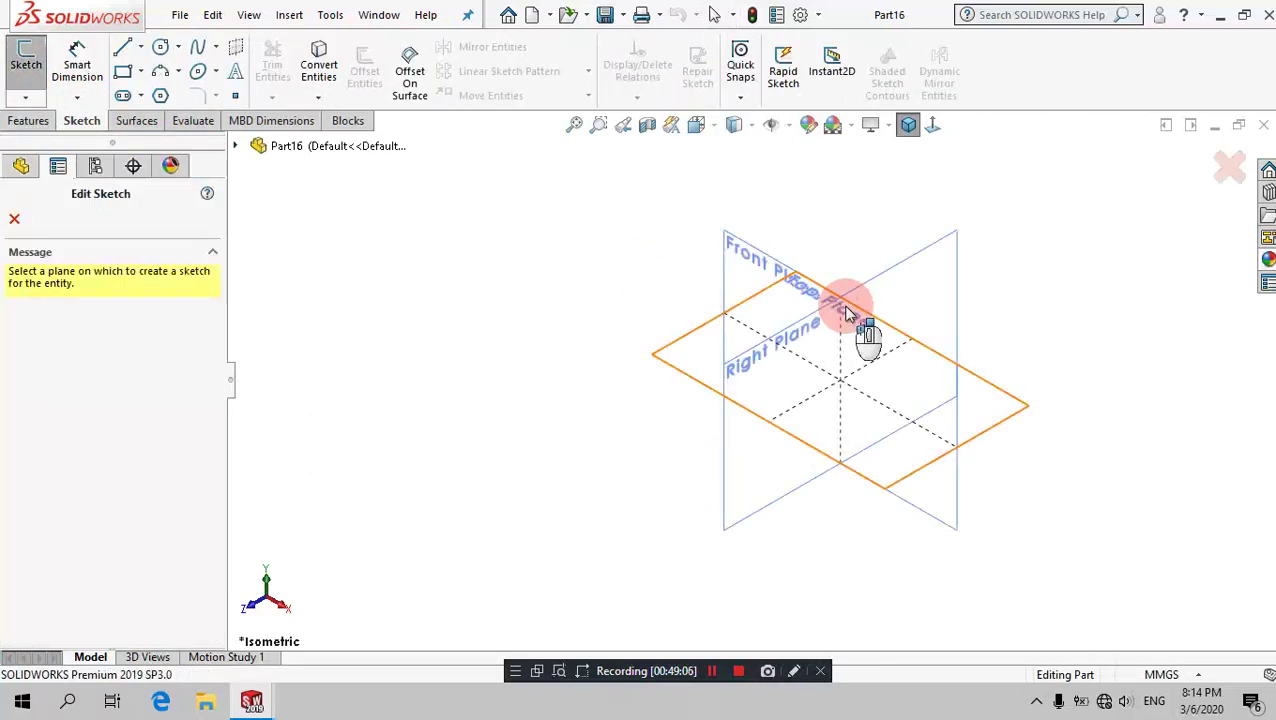
Step: On the Front Plane, sketch a circle at the origin with a vertical line joining its top and bottom points
left_click(737, 262)
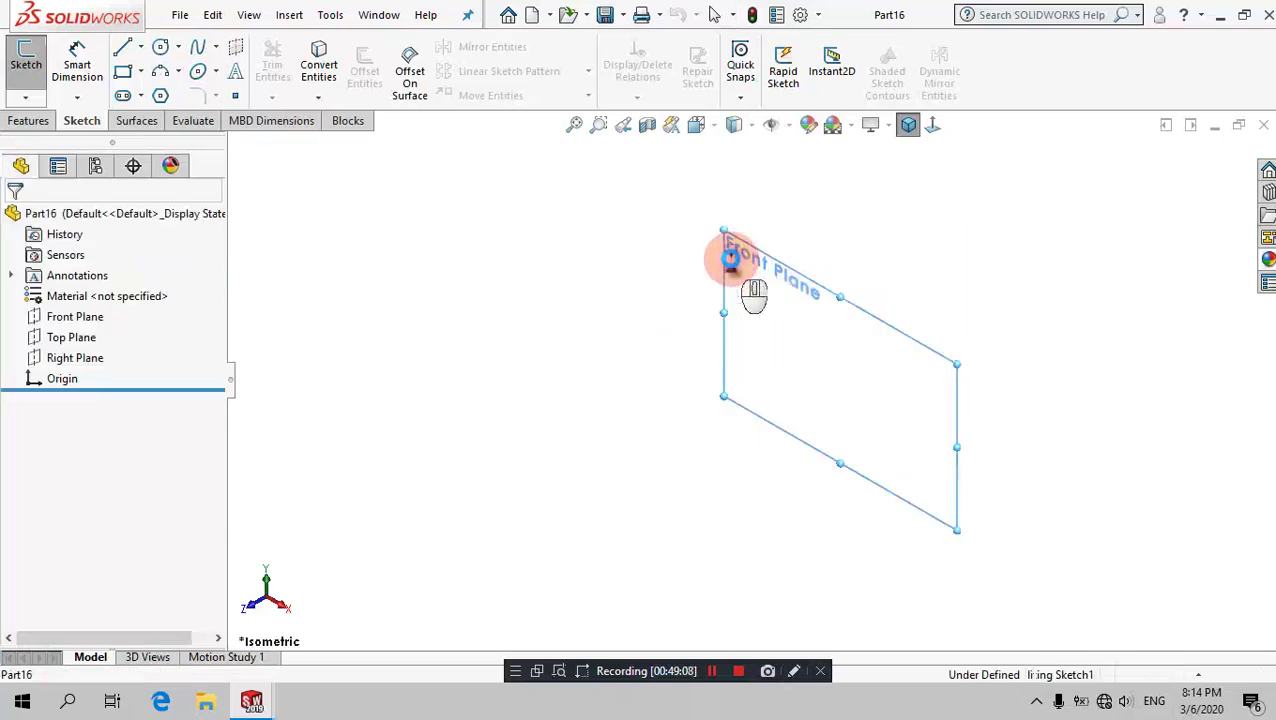
left_click(158, 52)
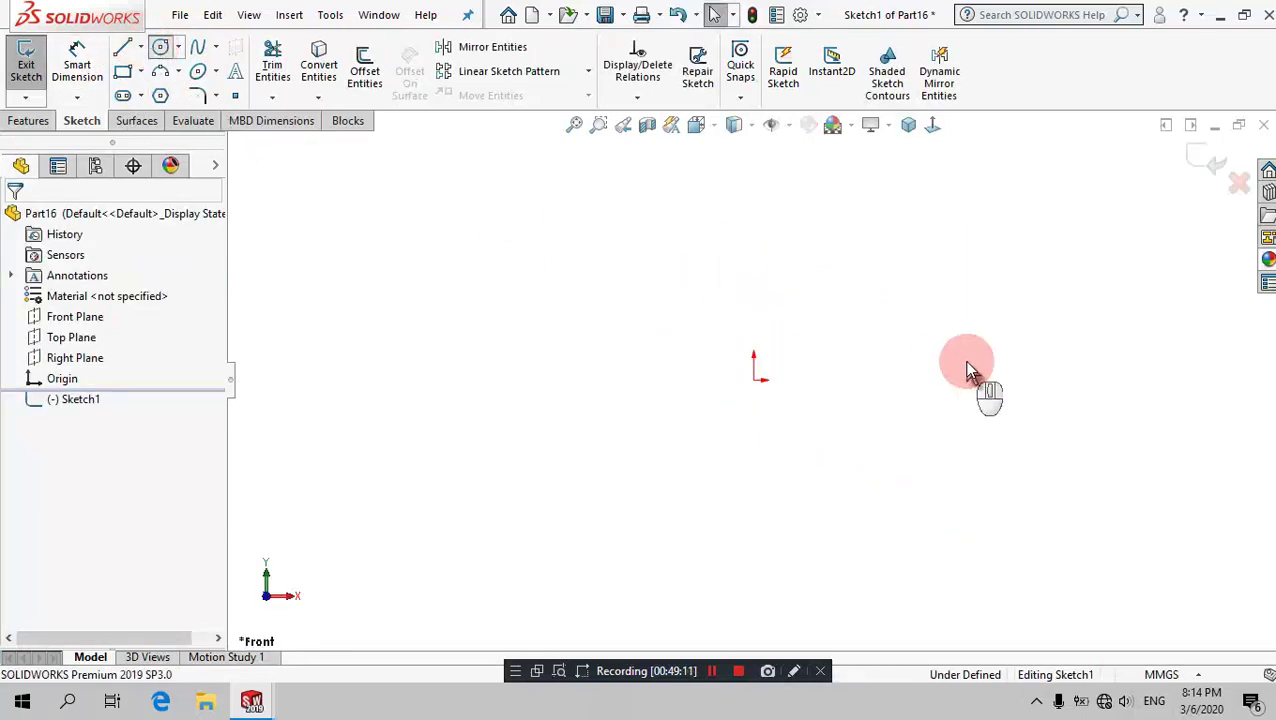
left_click(746, 382)
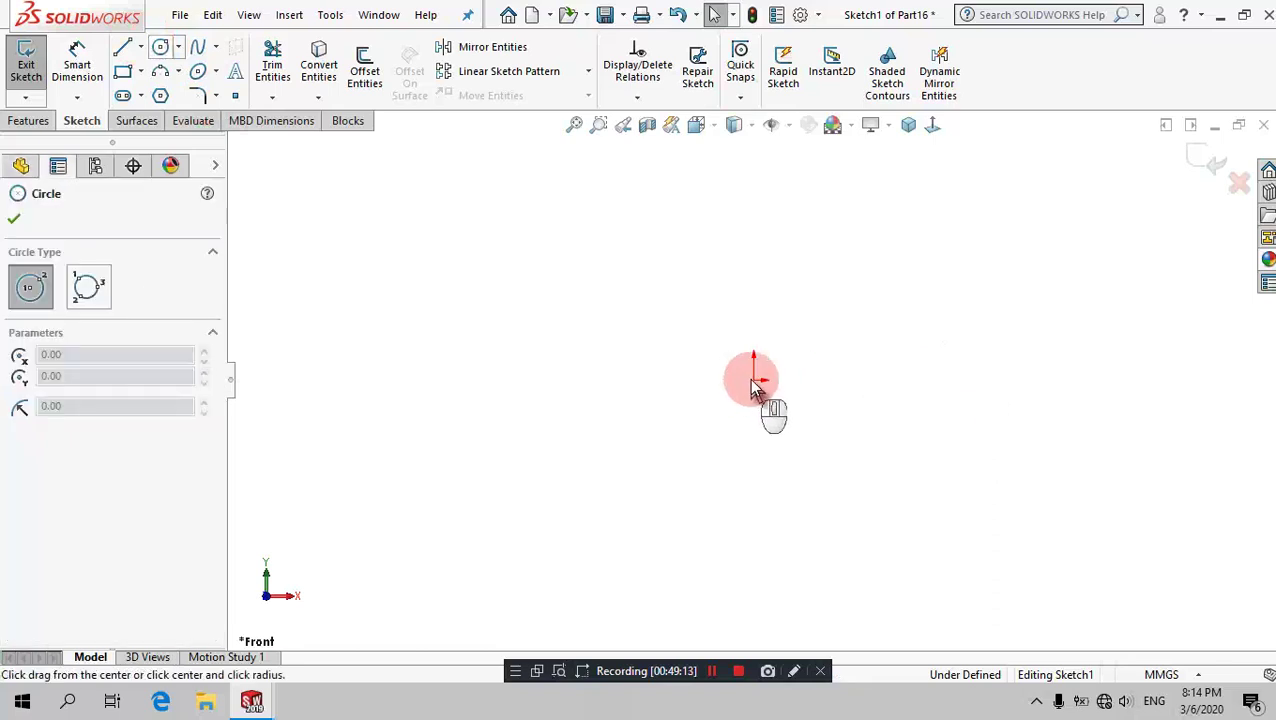
left_click(858, 338)
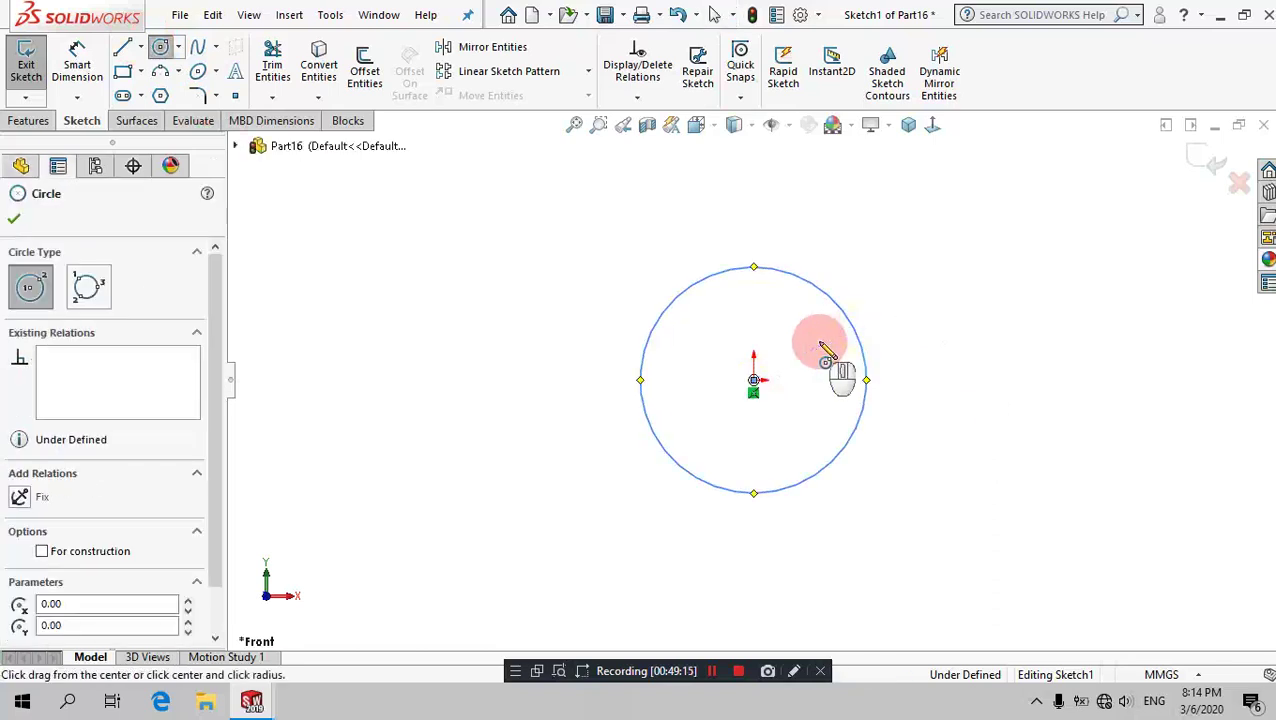
left_click(125, 50)
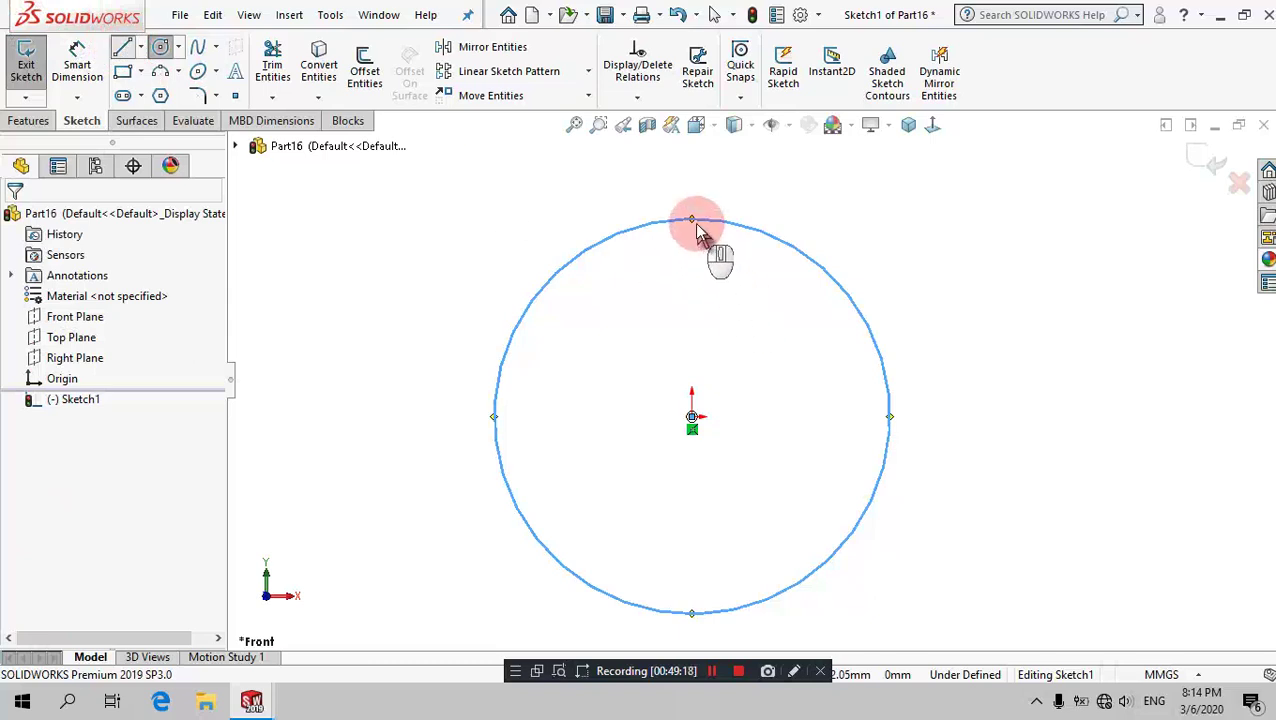
left_click(692, 217)
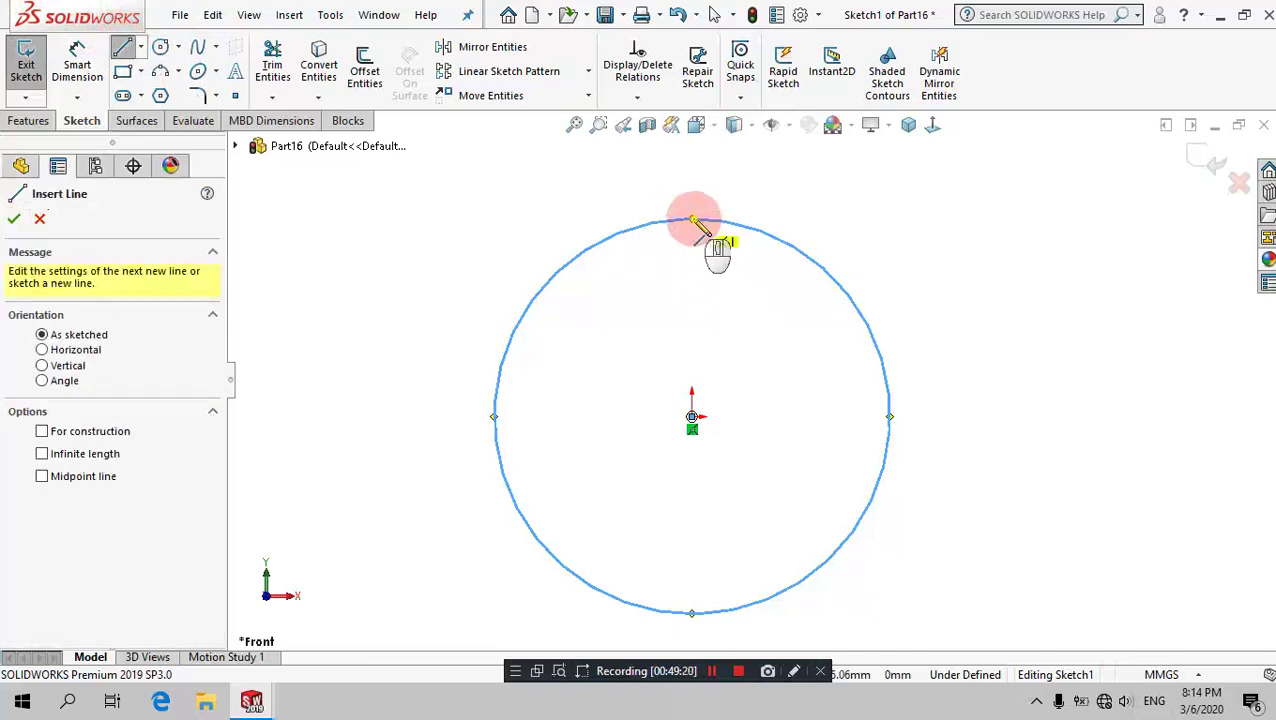
left_click(694, 612)
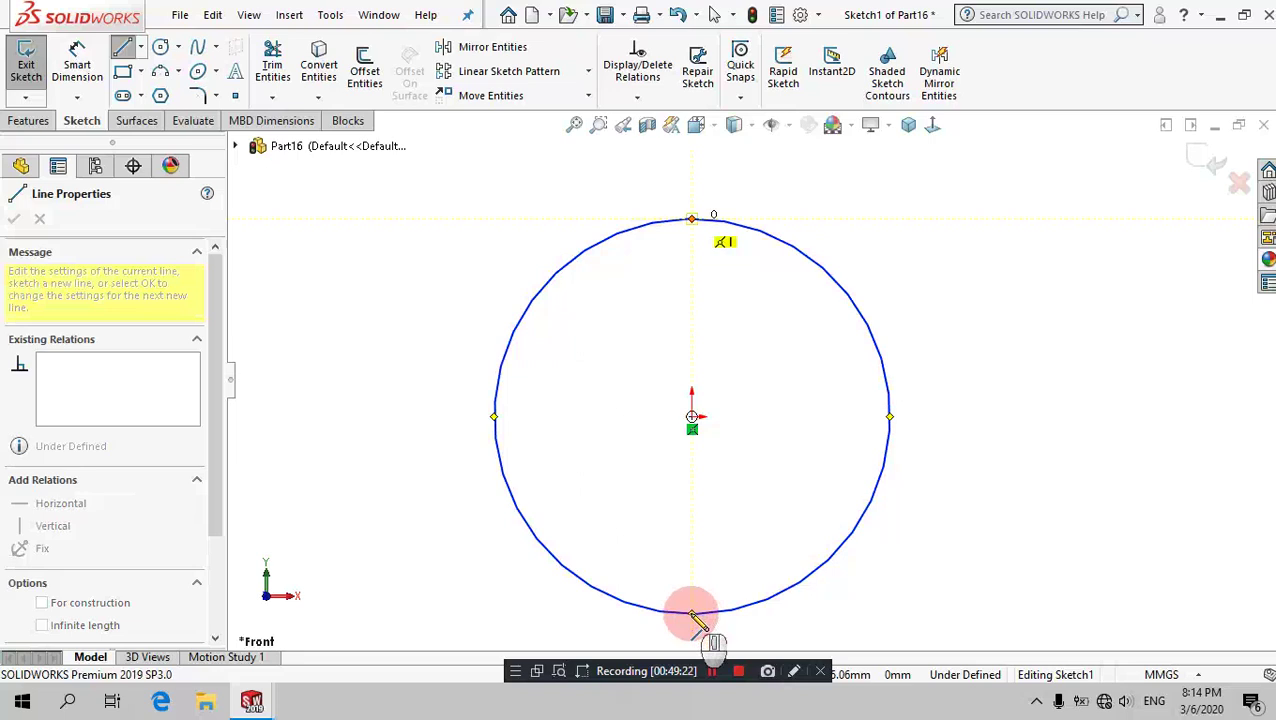
Step: Dimension the circle to Ø9 mm and trim away its left half
left_click(76, 55)
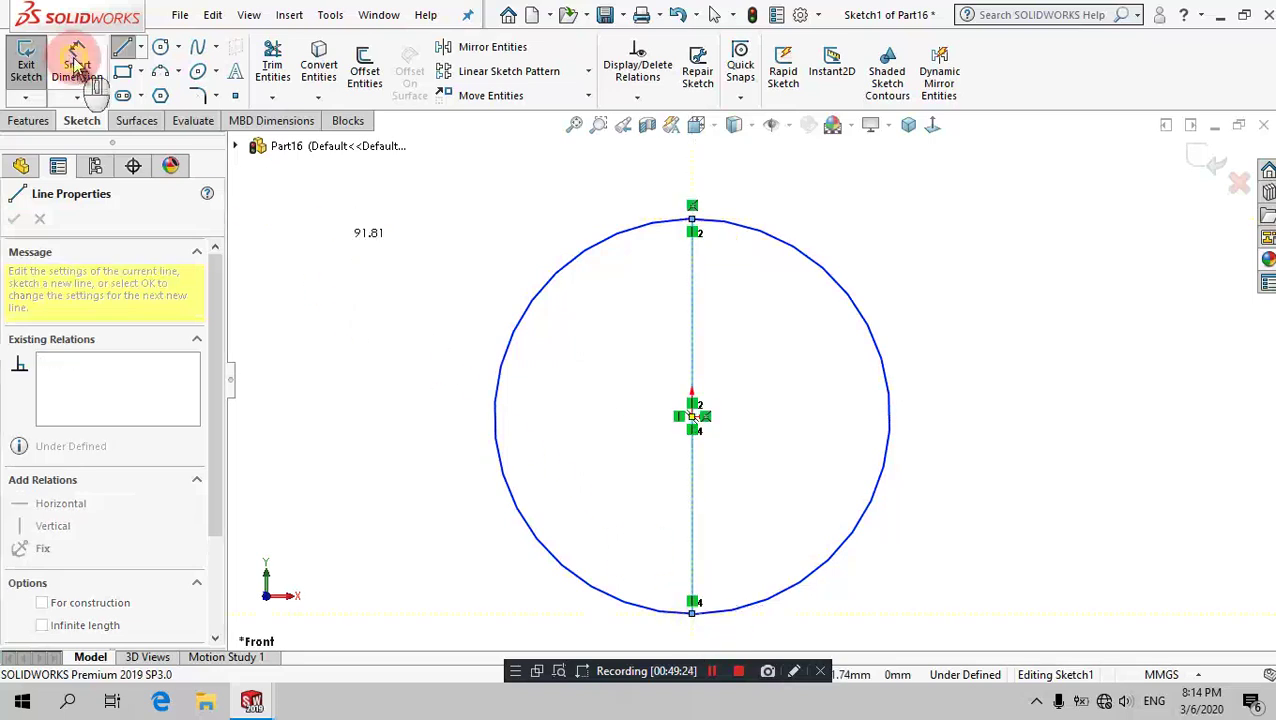
left_click(821, 266)
left_click(918, 222)
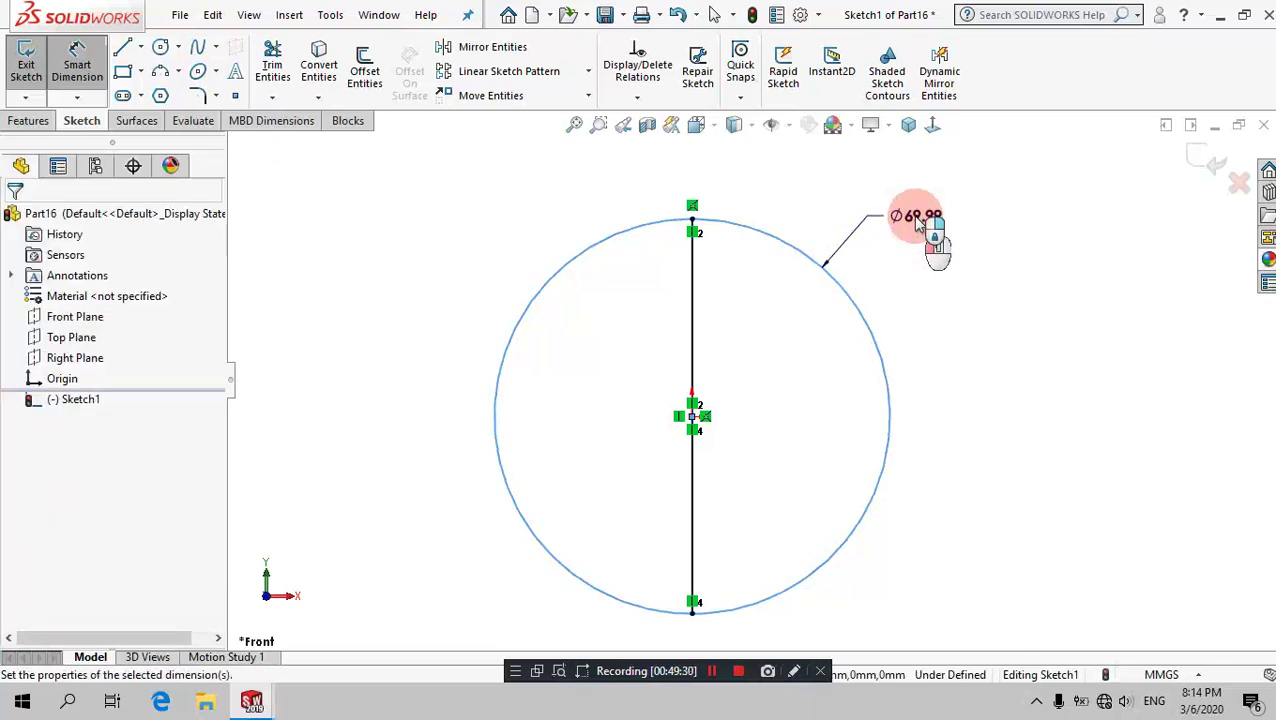
type("9")
key("Return")
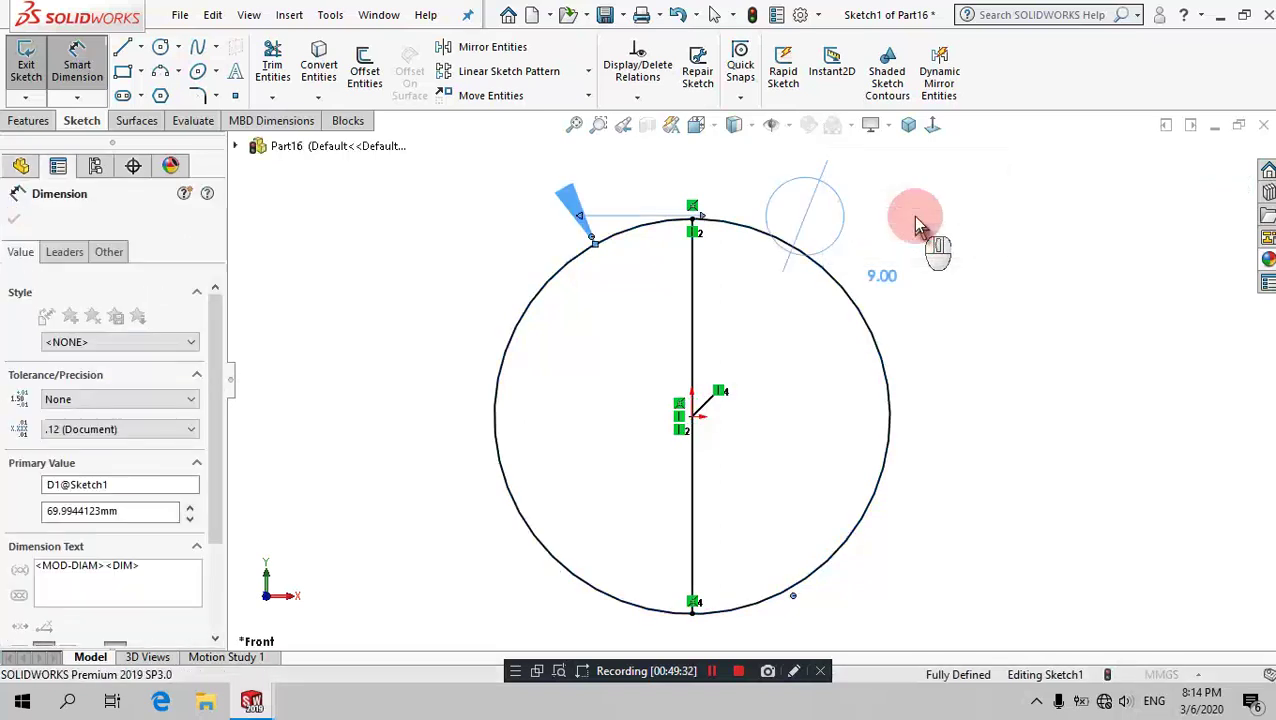
left_click(285, 80)
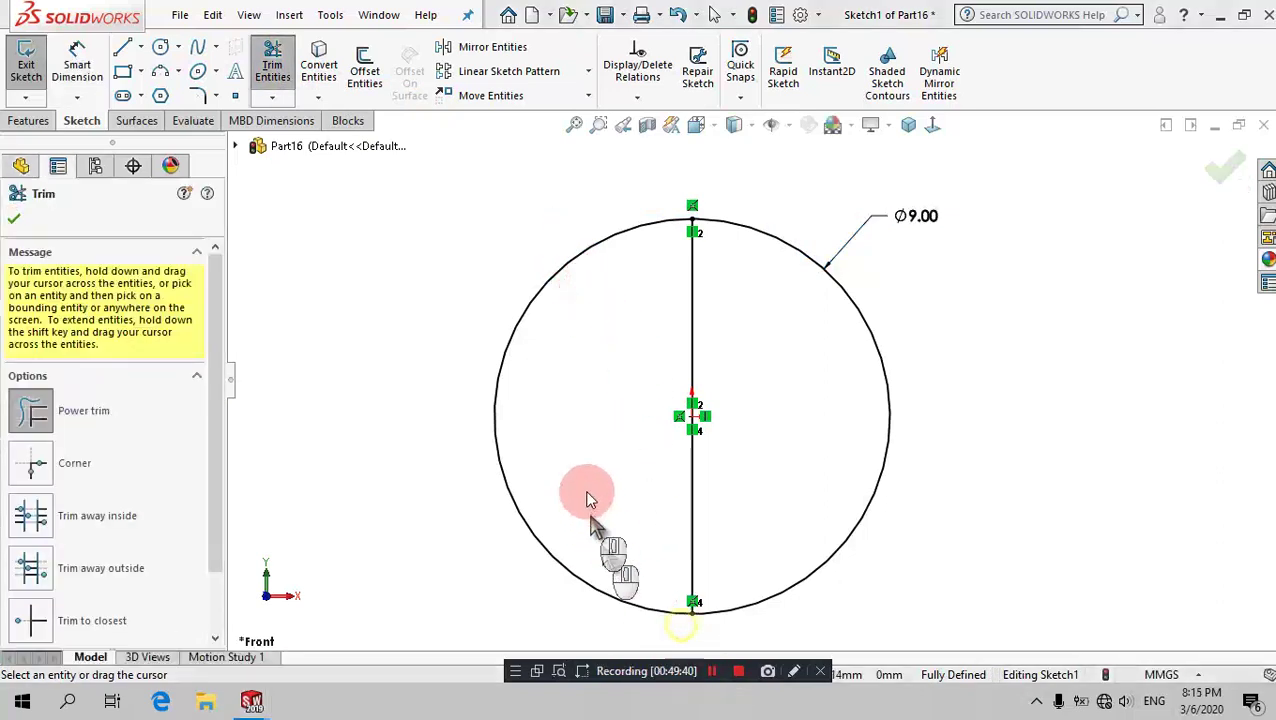
left_click_drag(588, 487, 540, 503)
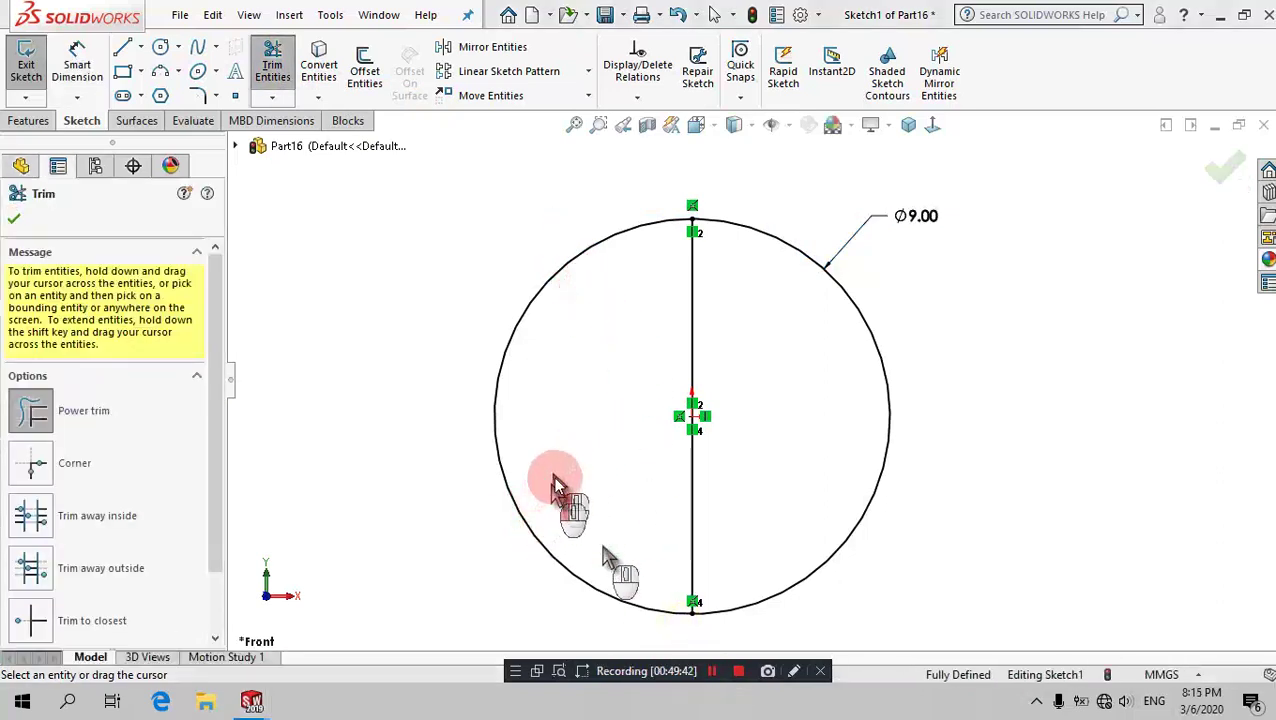
left_click_drag(540, 503, 600, 495)
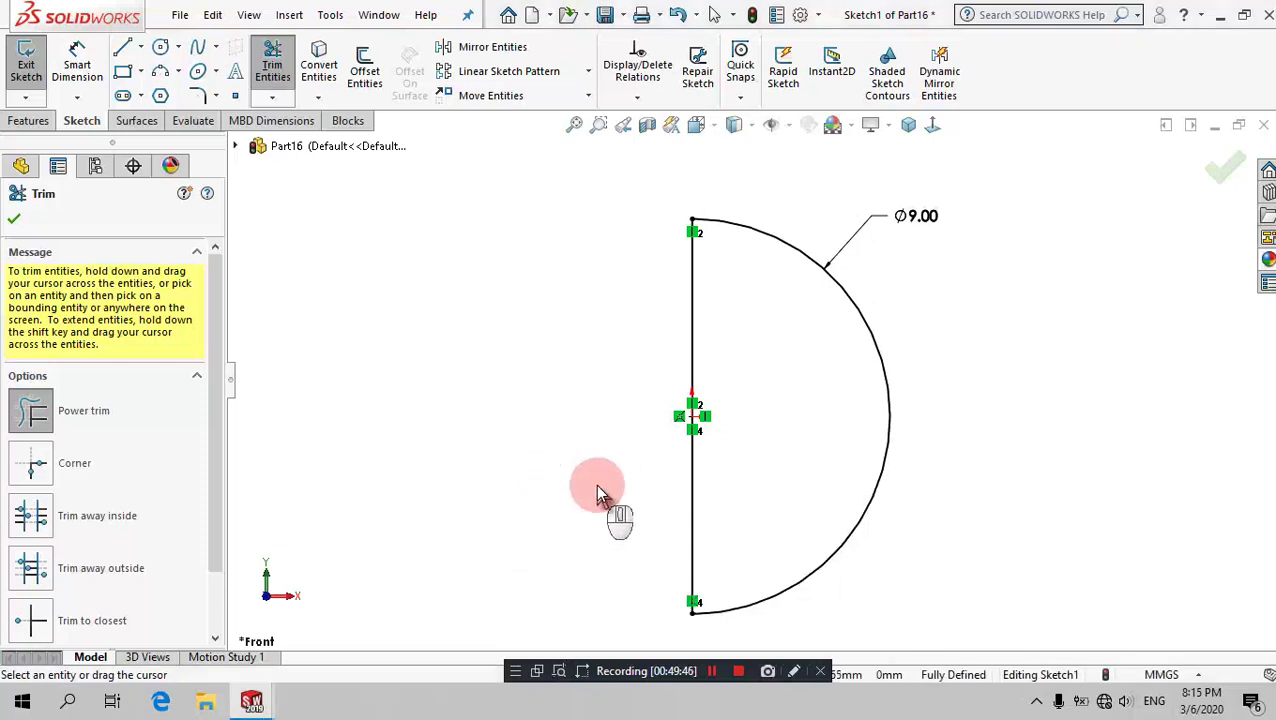
left_click(28, 122)
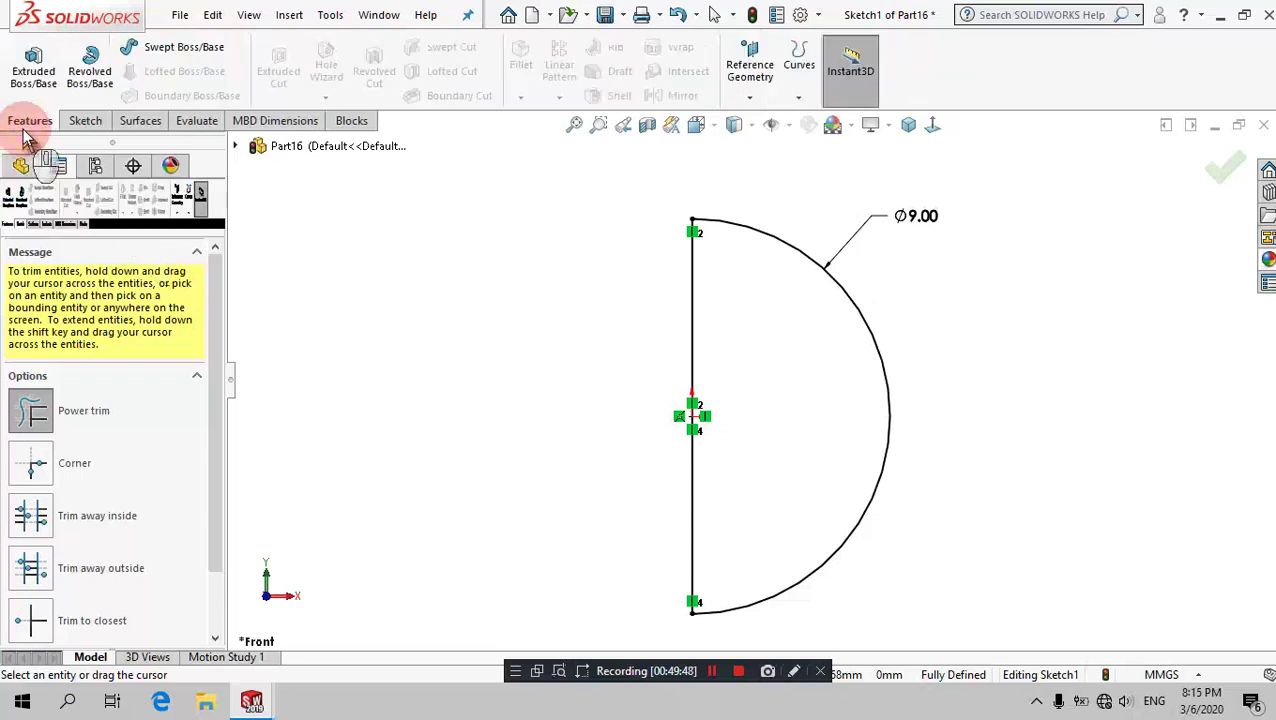
Step: Revolve the semicircle about its vertical line into a solid sphere
left_click(88, 72)
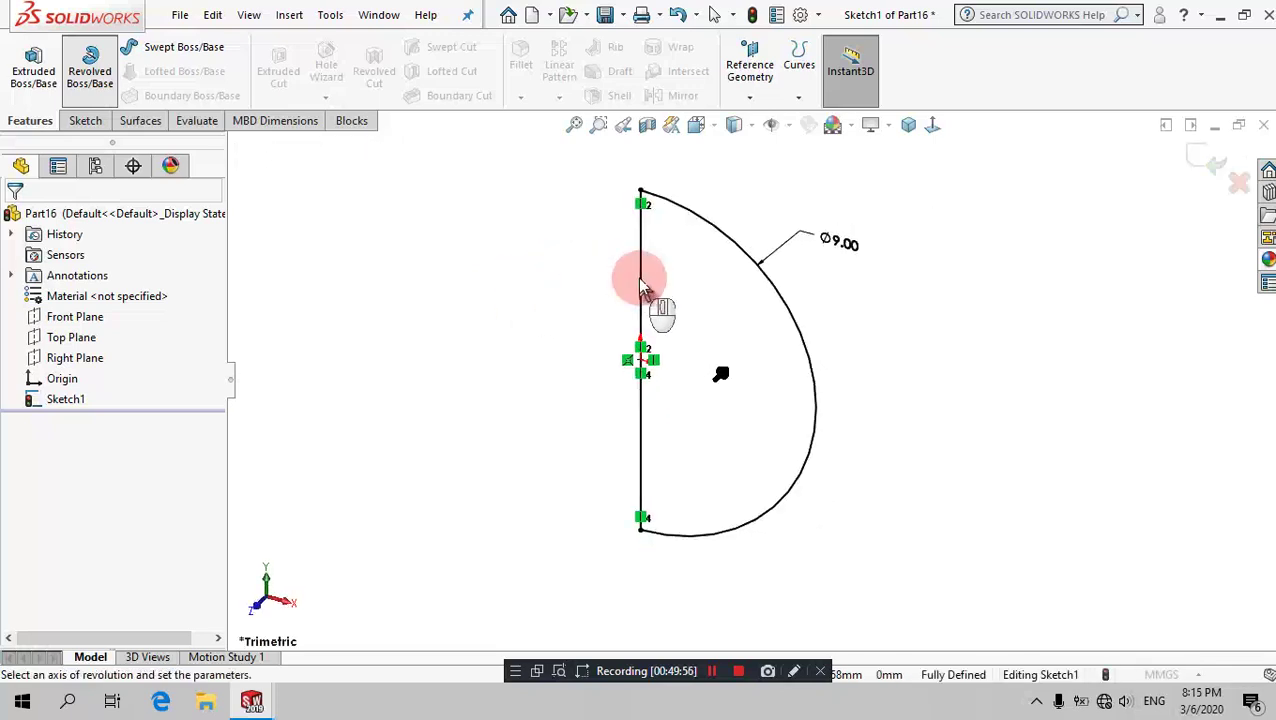
left_click(645, 288)
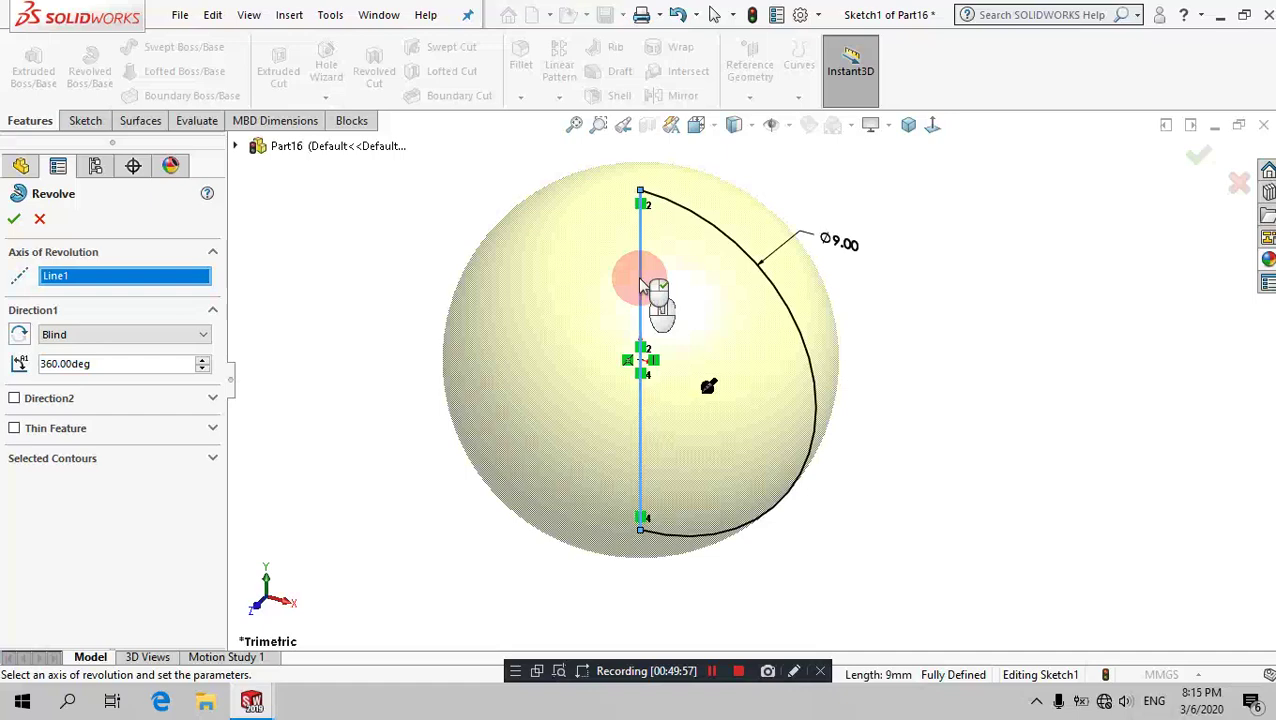
left_click(16, 217)
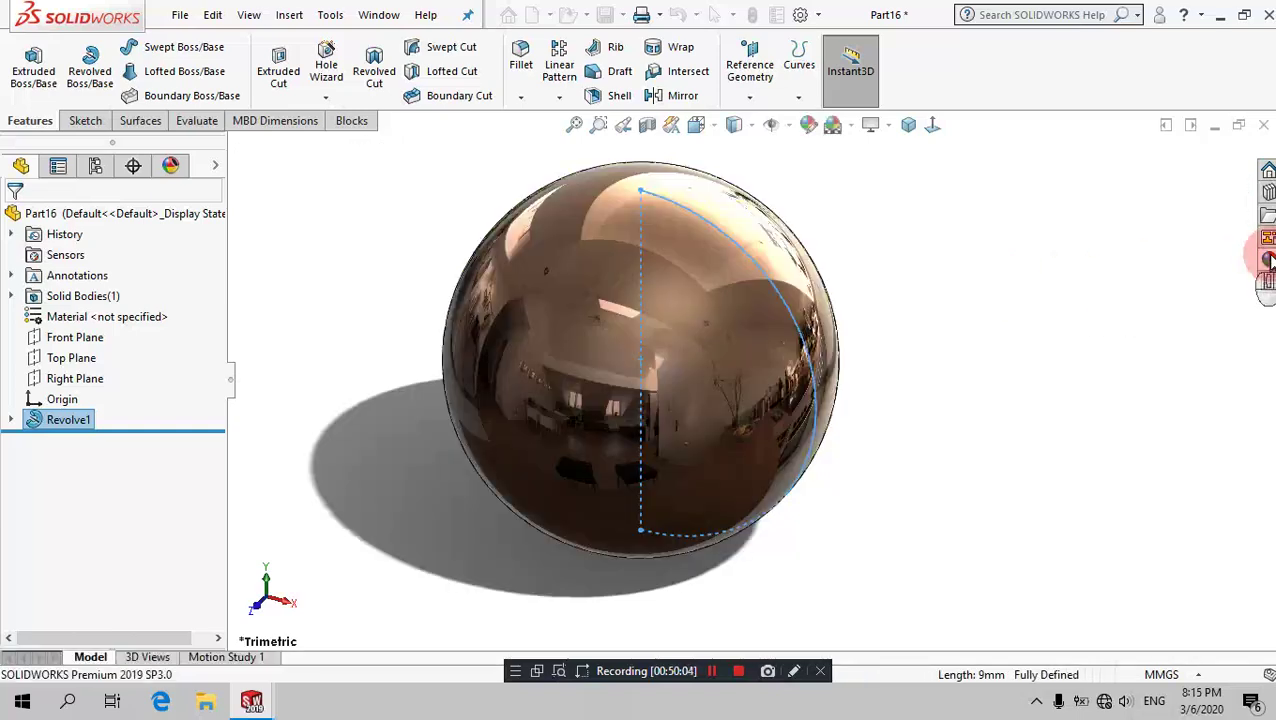
Step: Apply the brushed steel appearance from Metal > Steel to the sphere
left_click(1268, 258)
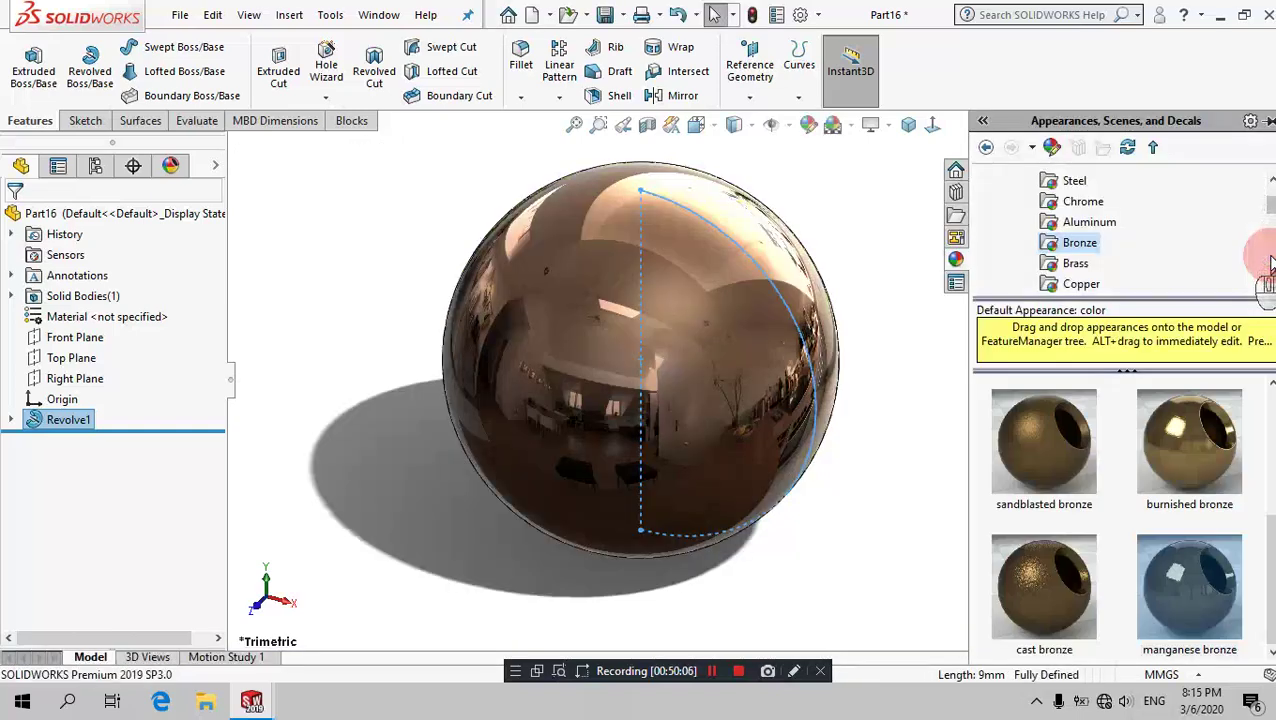
left_click(1072, 186)
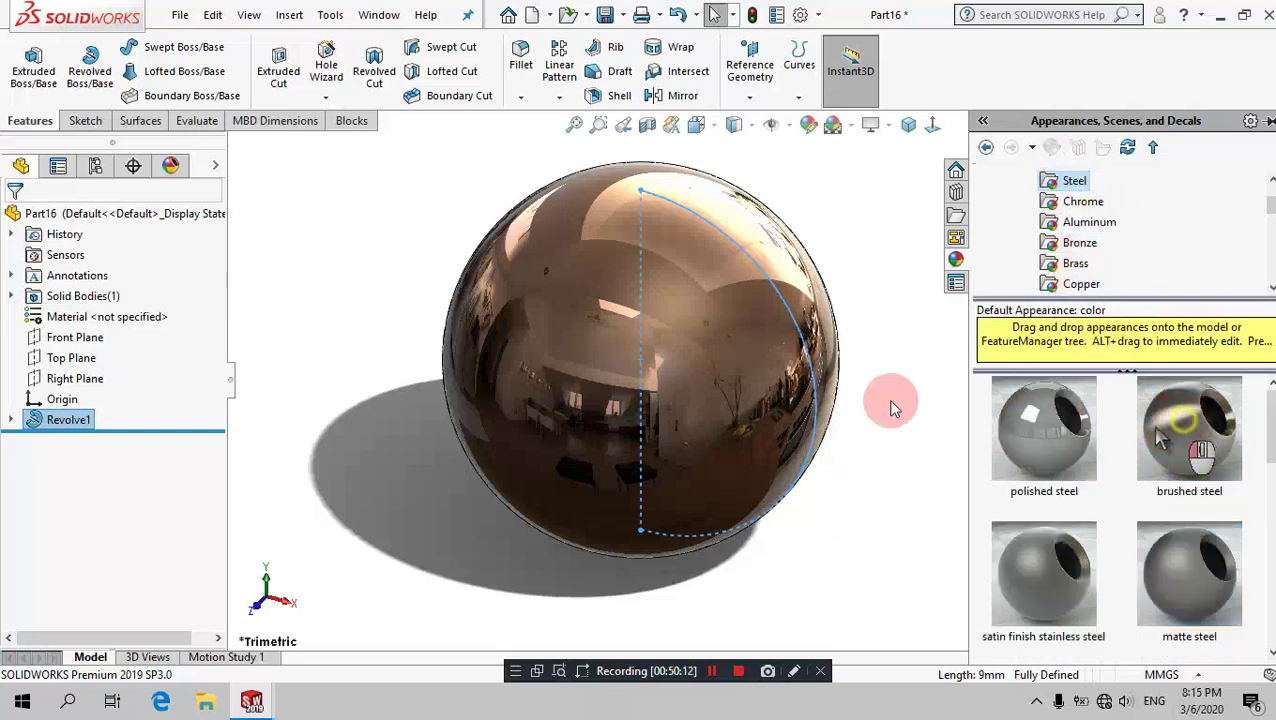
left_click_drag(893, 407, 765, 368)
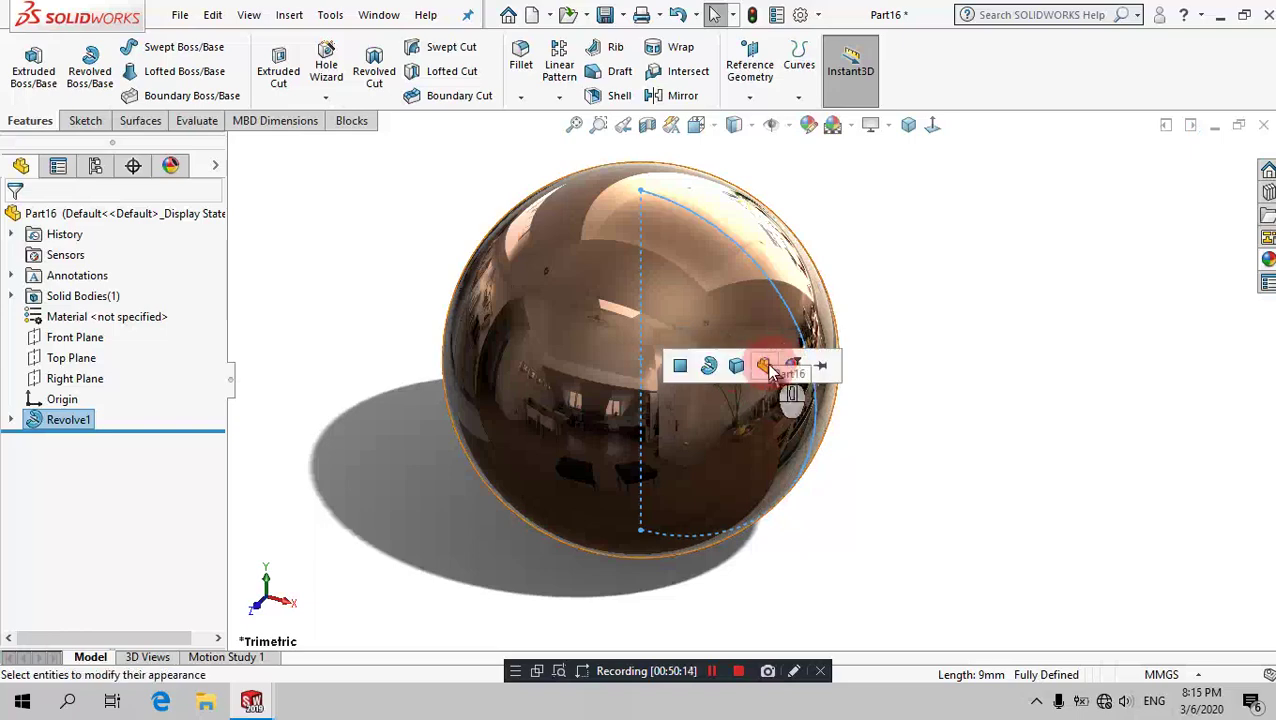
left_click(70, 360)
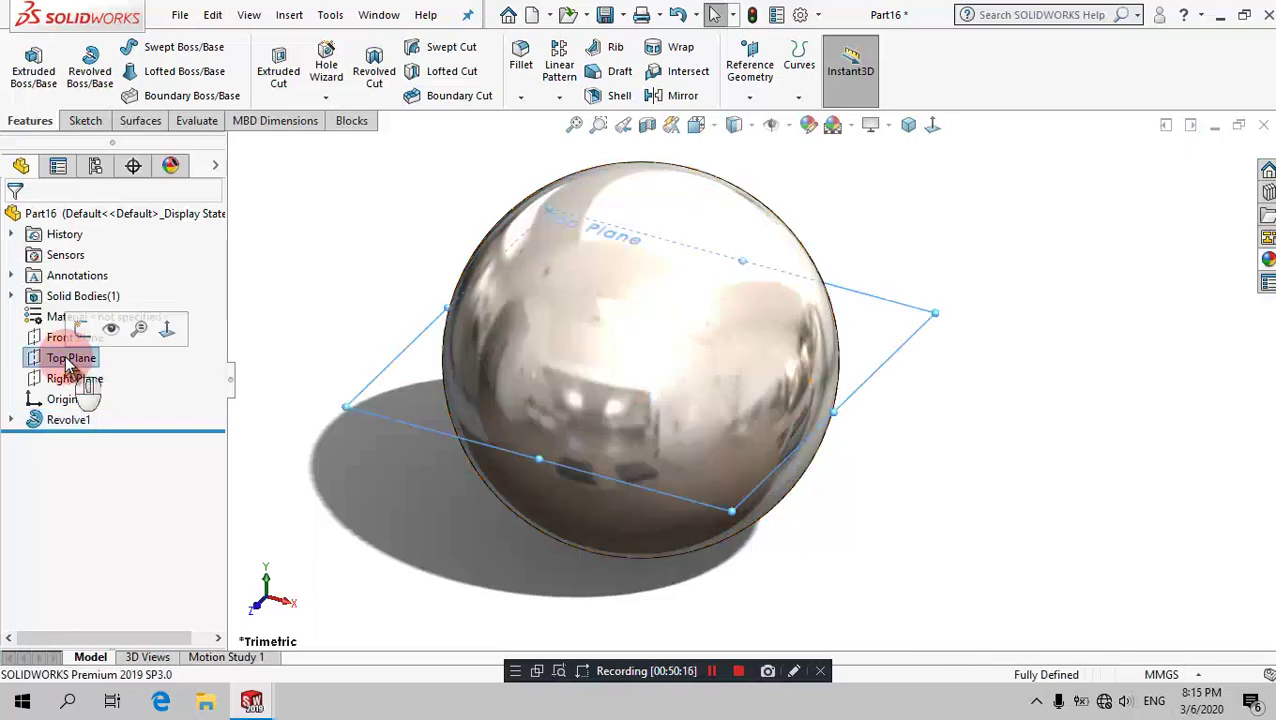
Step: Add a reference plane offset 4 mm from the Top Plane
left_click(760, 80)
left_click(760, 128)
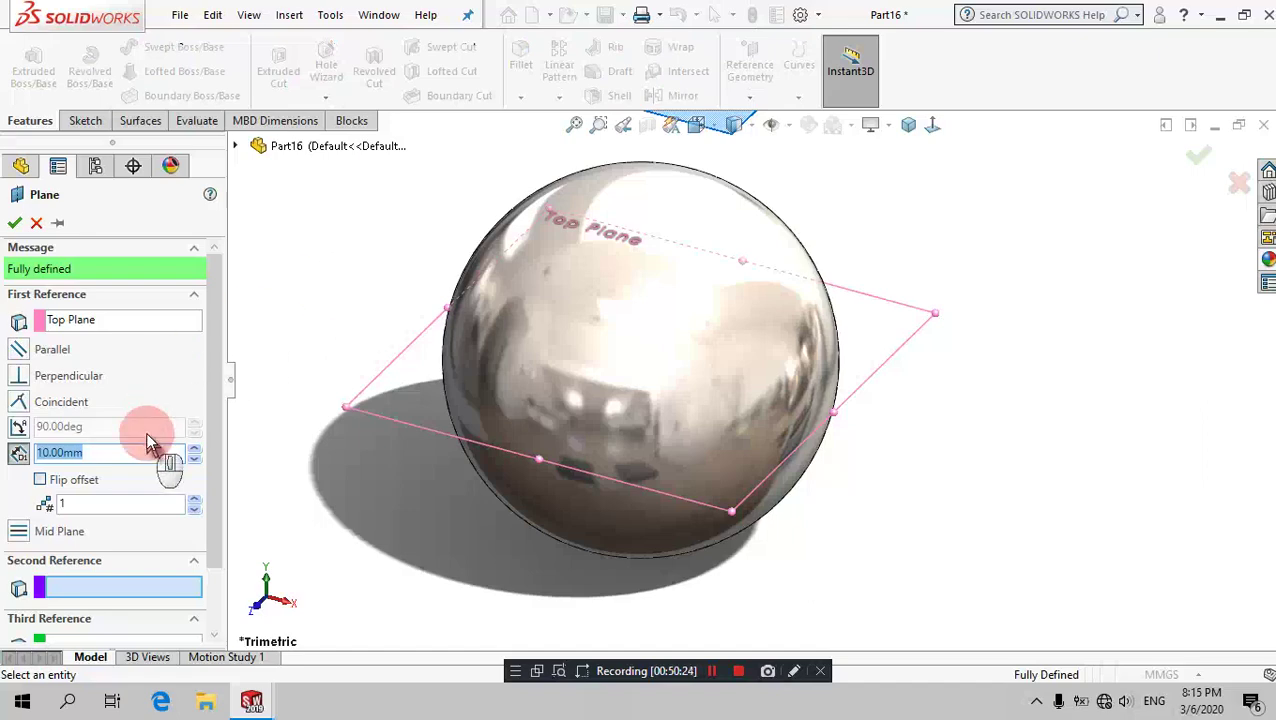
type("4")
key("Return")
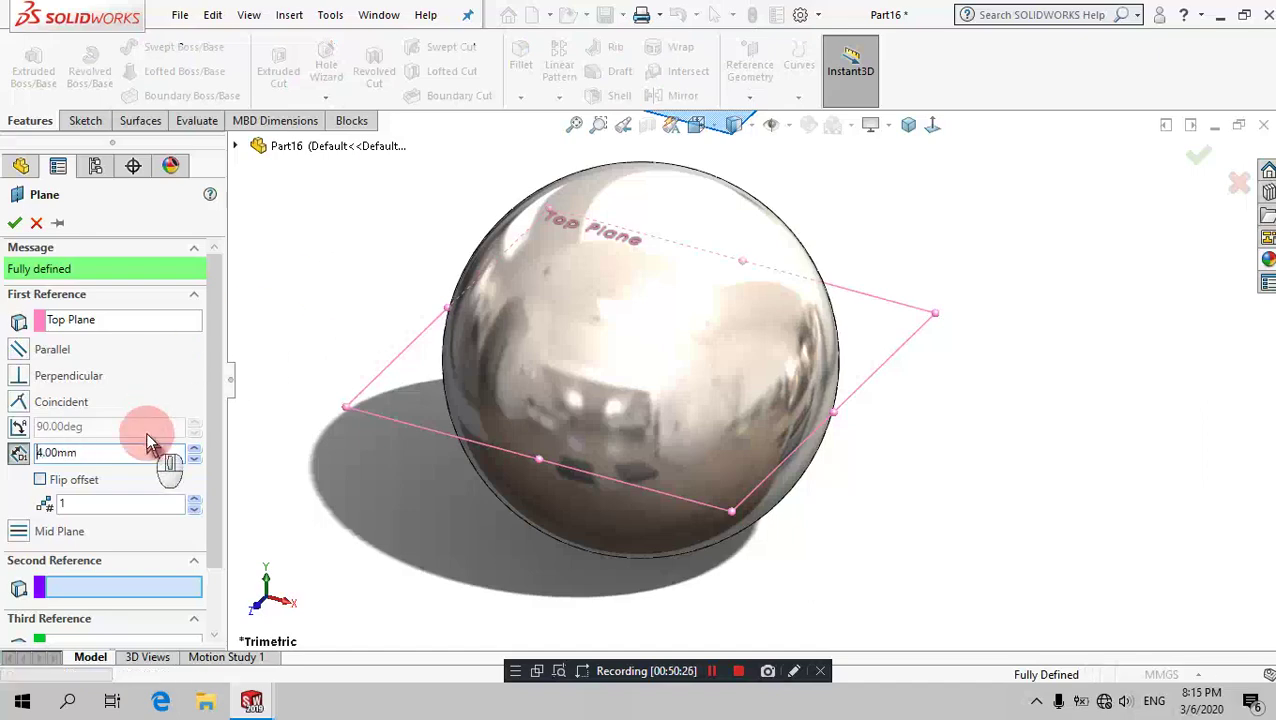
left_click(14, 224)
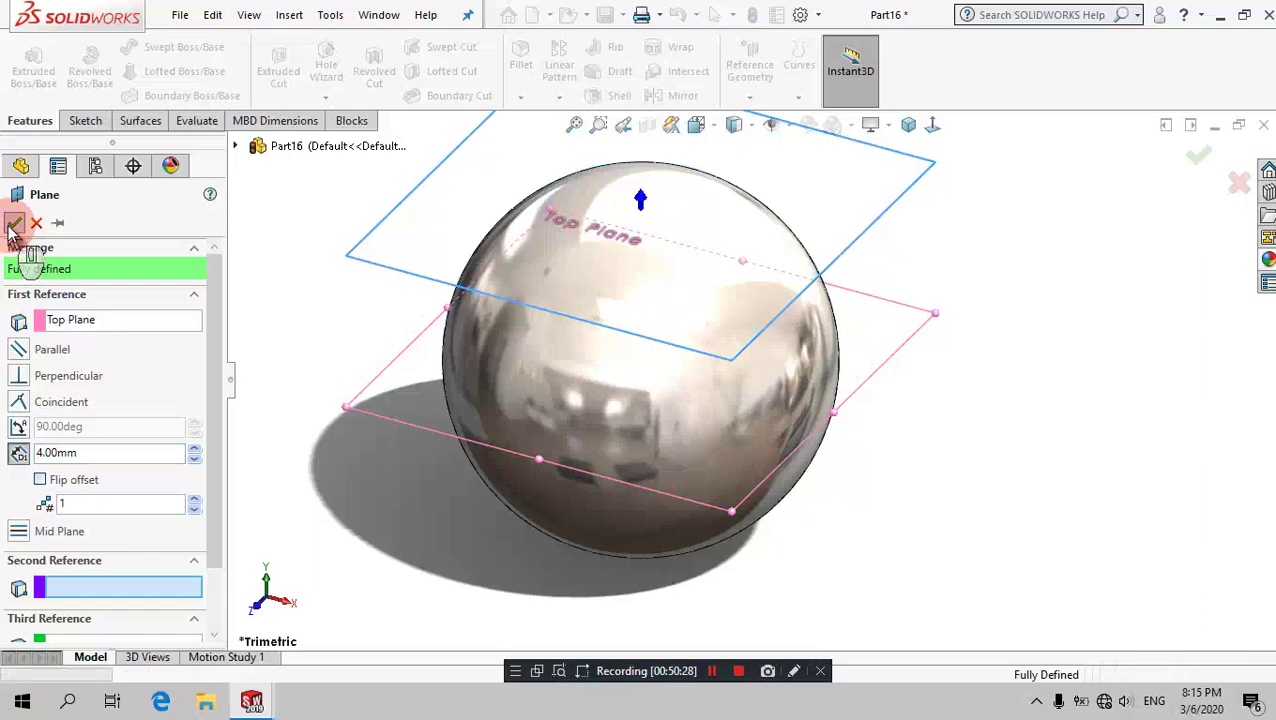
Step: Save the part as 'Ball 9 MM'
right_click(284, 233)
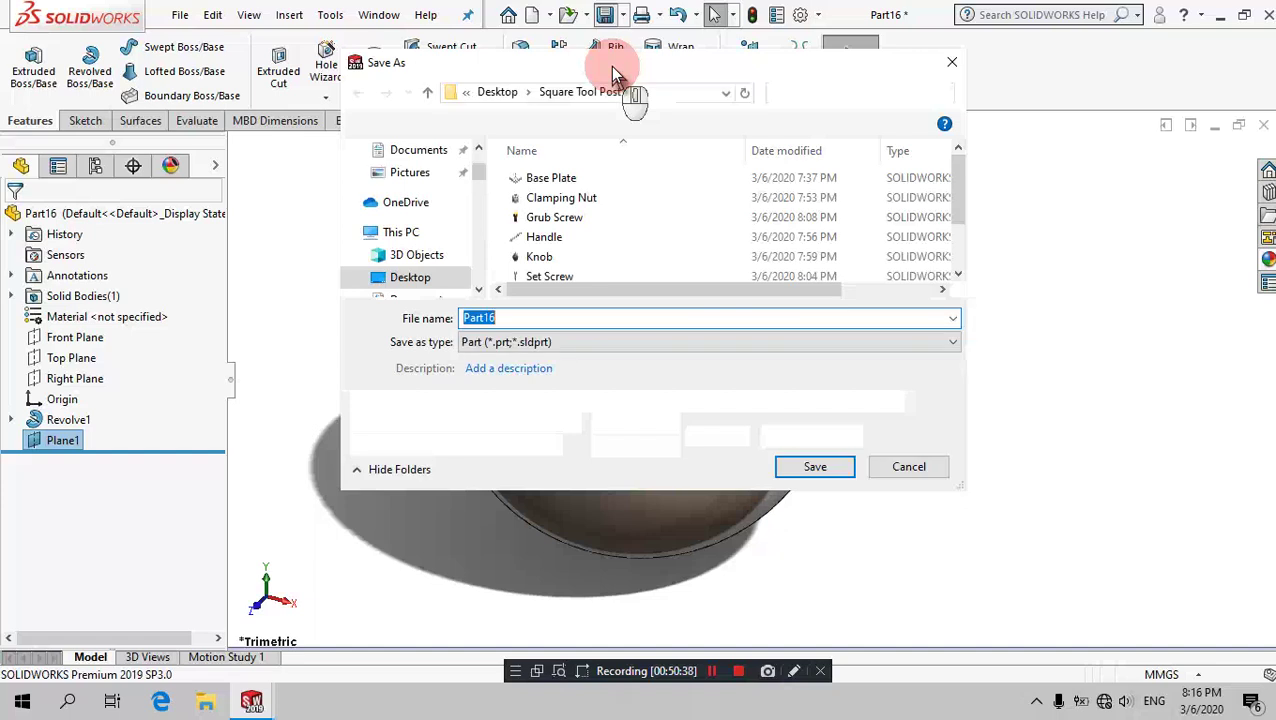
type("Ball 9 ")
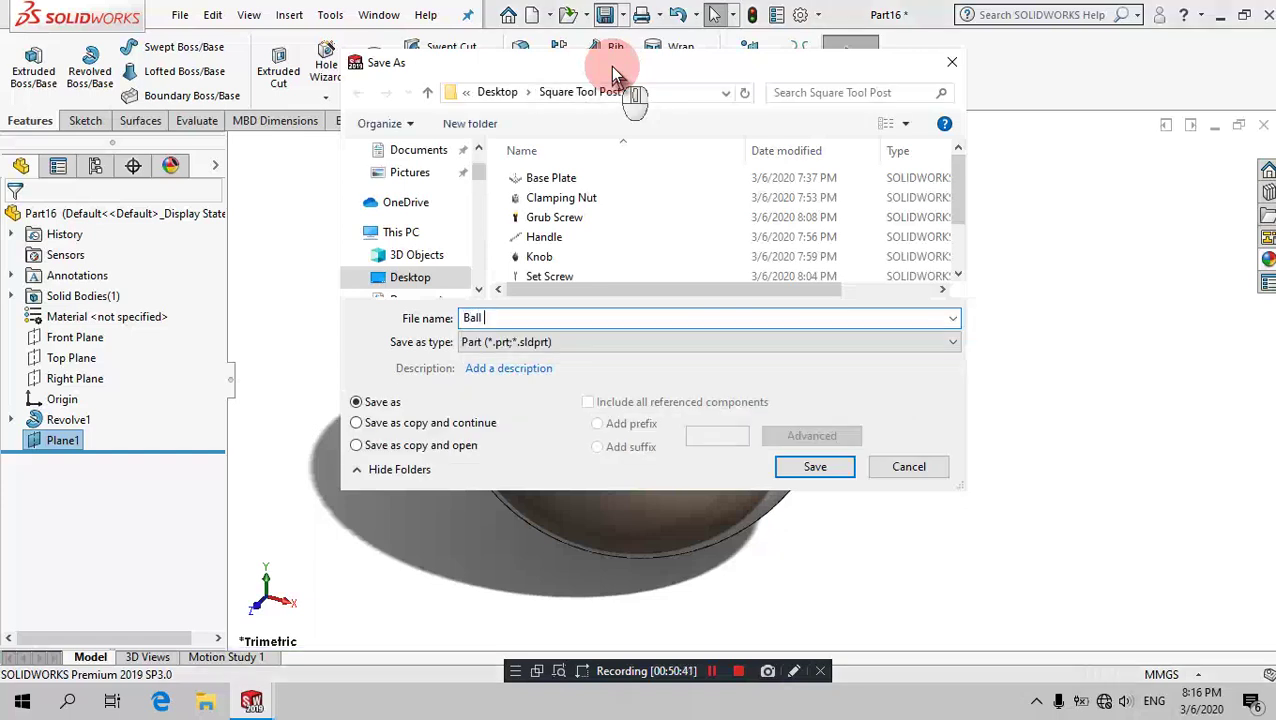
type("MM.")
key("Return")
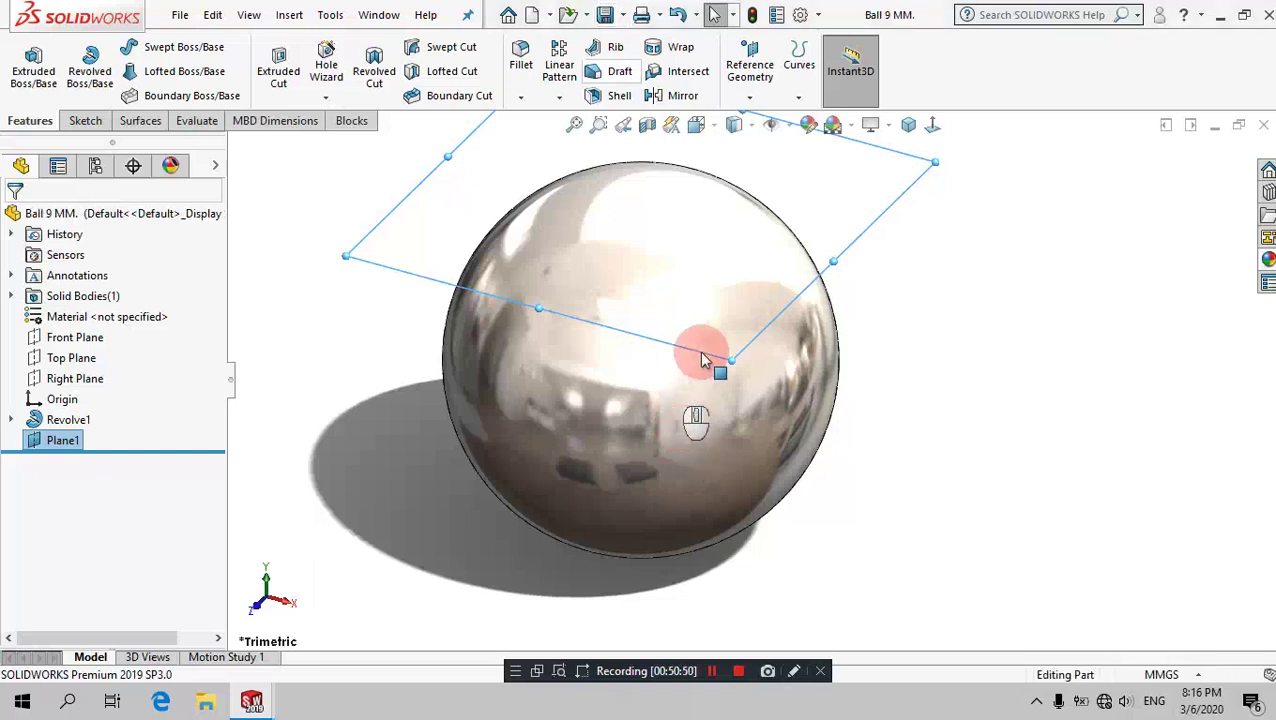
Step: Switch to the Spring part and view it in isometric orientation
left_click(368, 16)
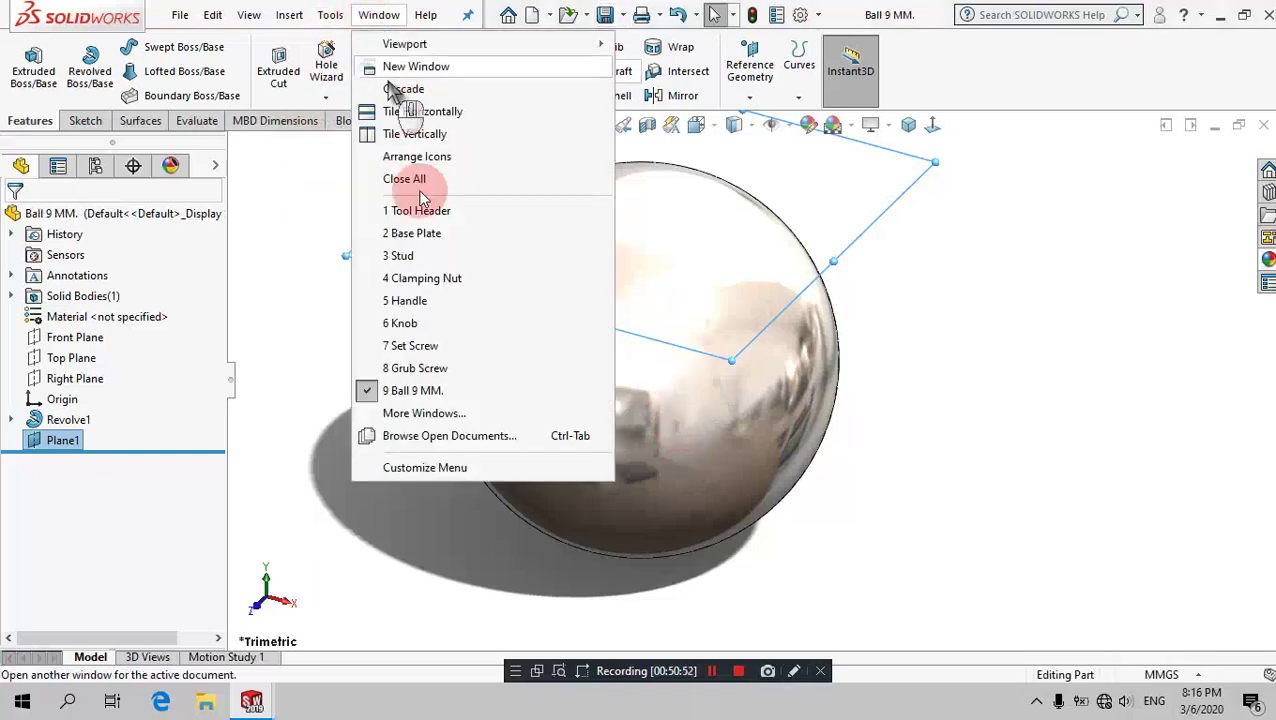
left_click(450, 418)
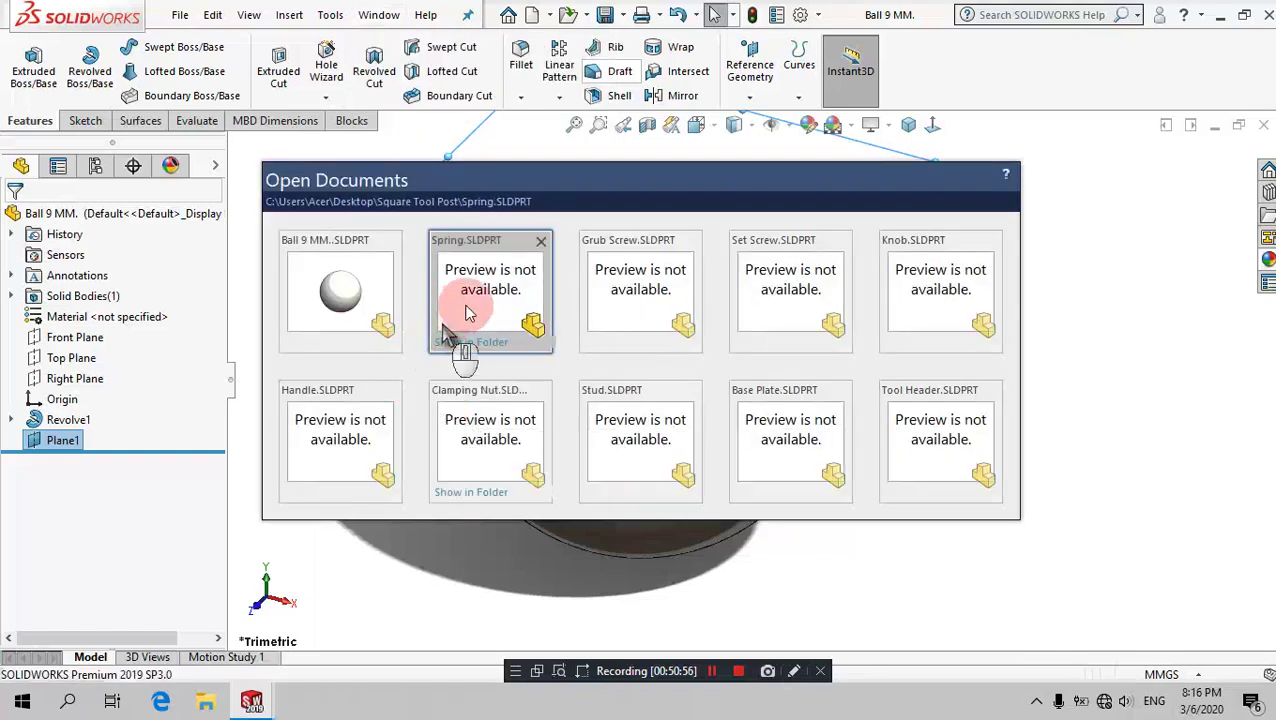
left_click(460, 306)
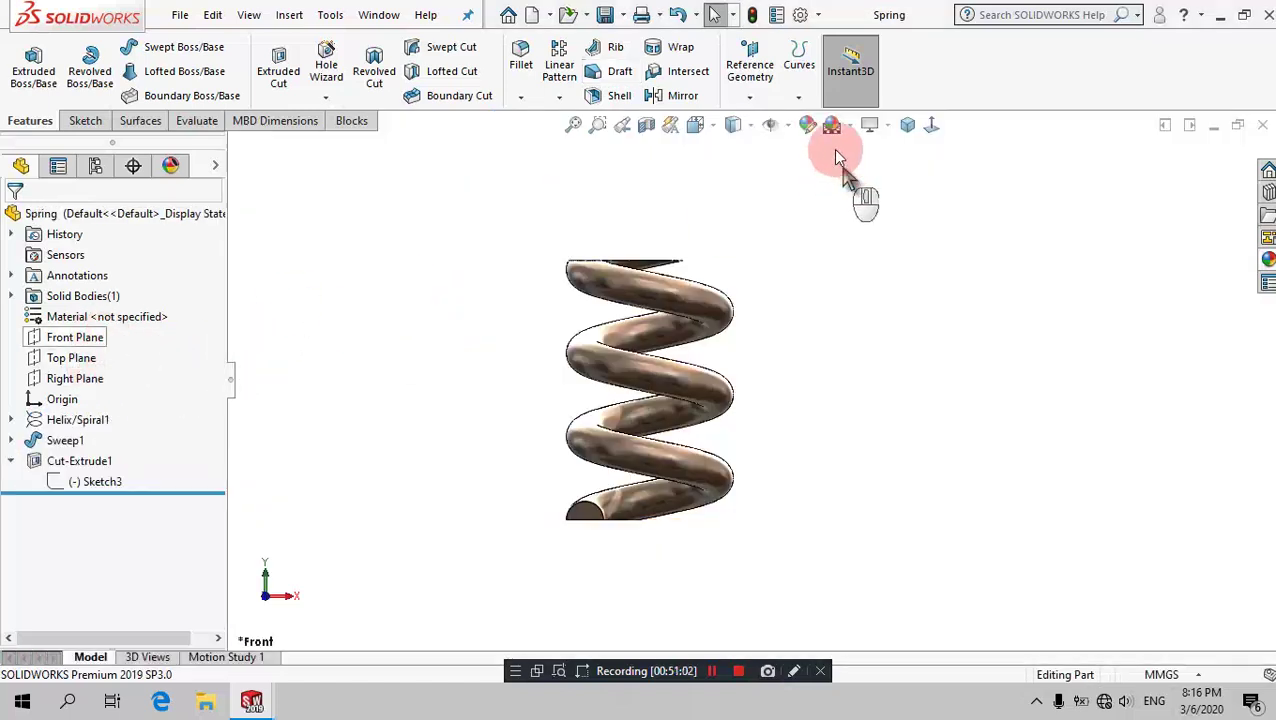
left_click(910, 128)
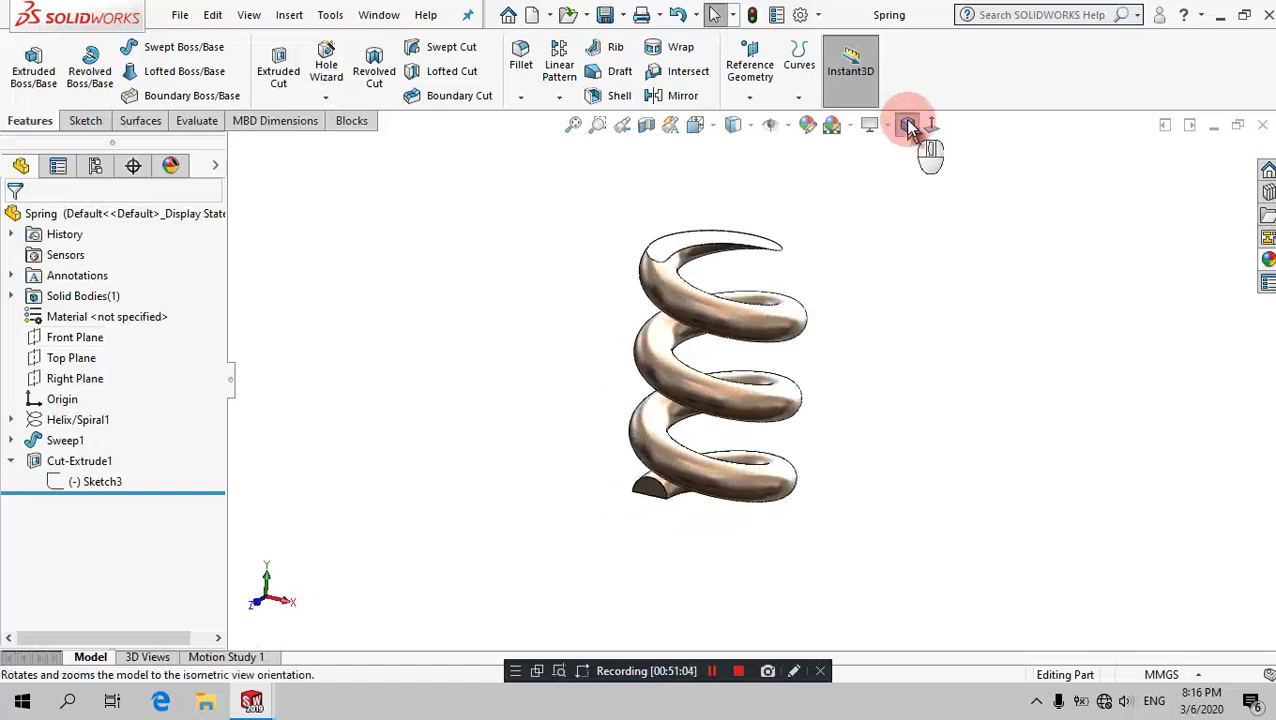
Step: Select the Right and Front Planes and show the Reference Geometry type list
left_click(81, 384)
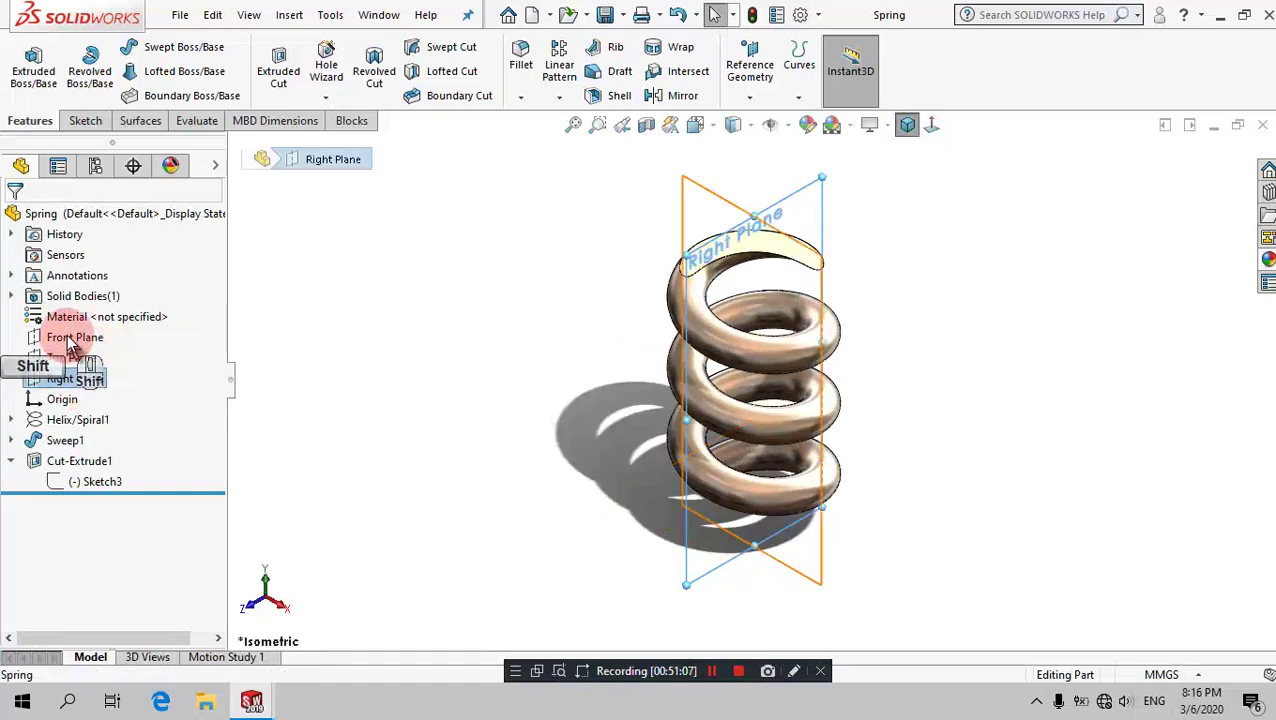
left_click(69, 341, "shift")
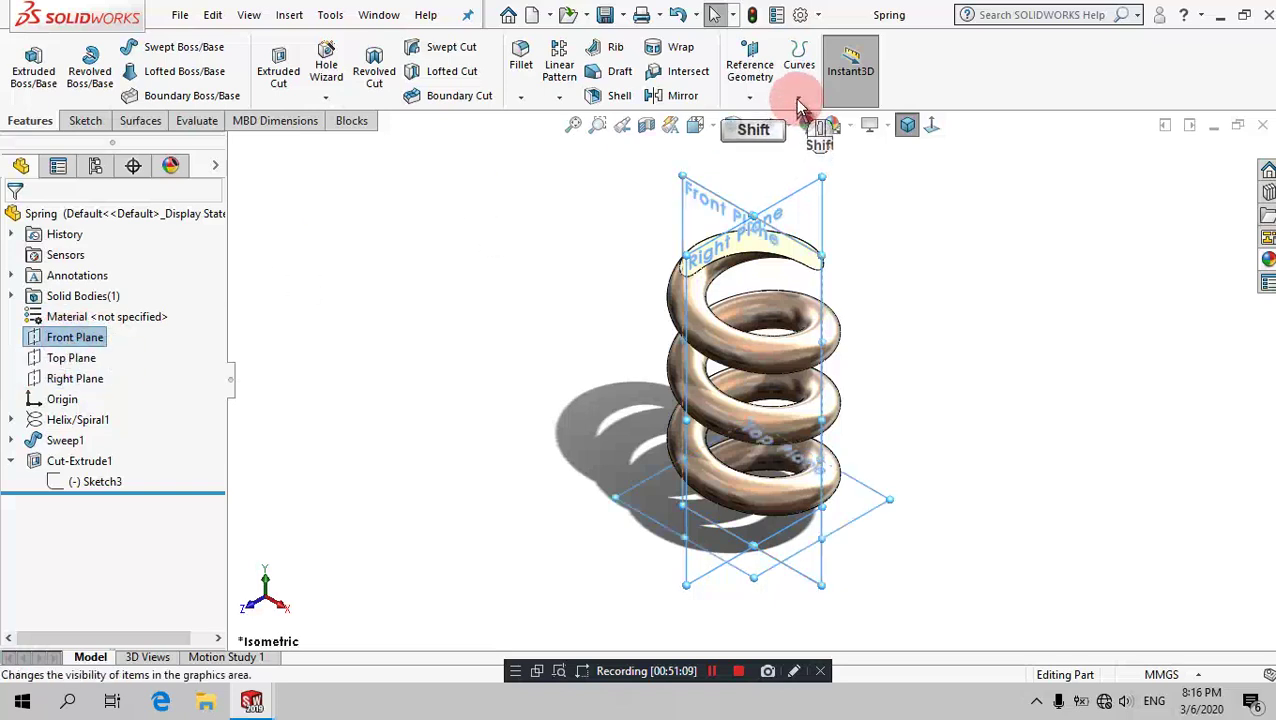
left_click(760, 98)
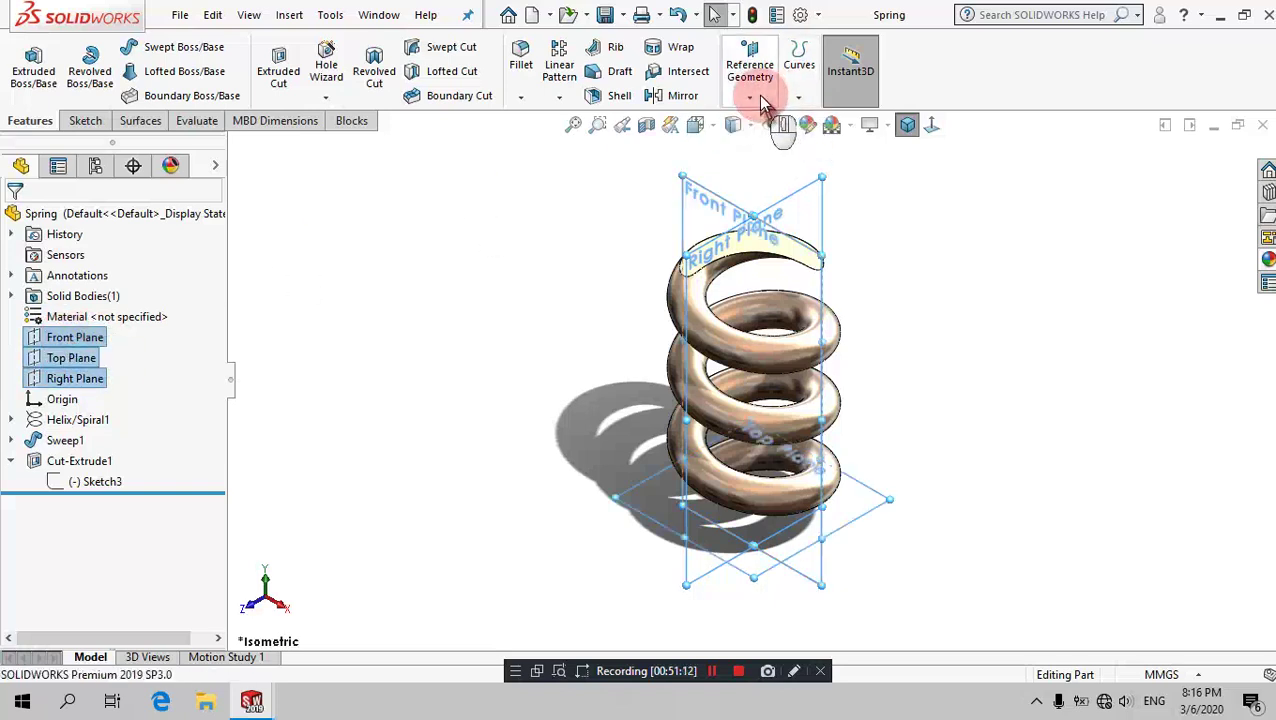
left_click(758, 97)
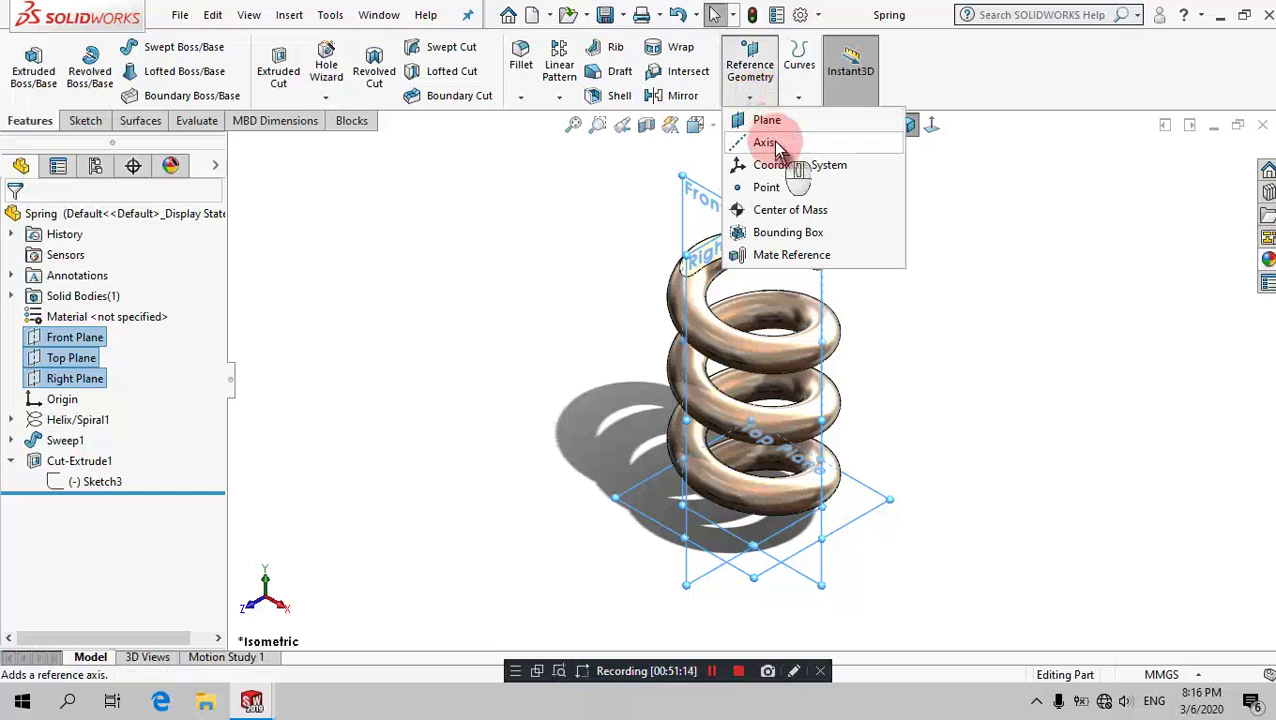
Step: Create Axis1 from the Front and Right Plane intersection, then save the Spring part
left_click(560, 185)
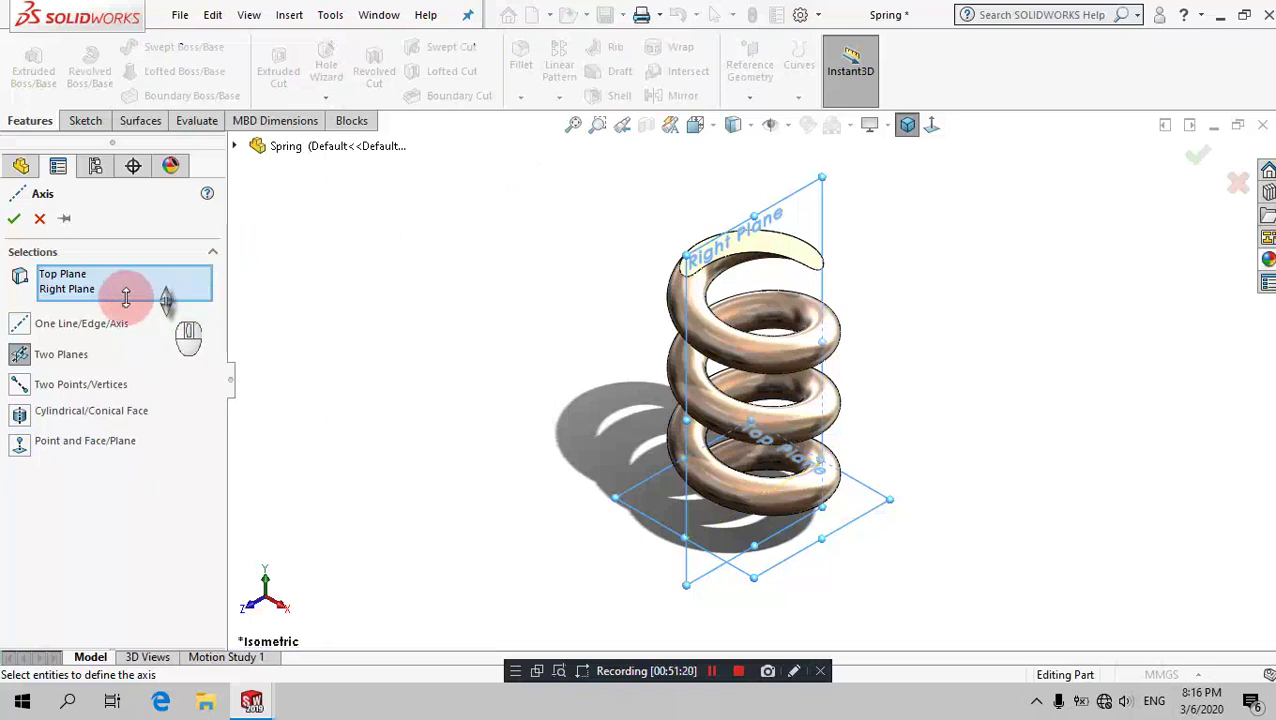
right_click(92, 291)
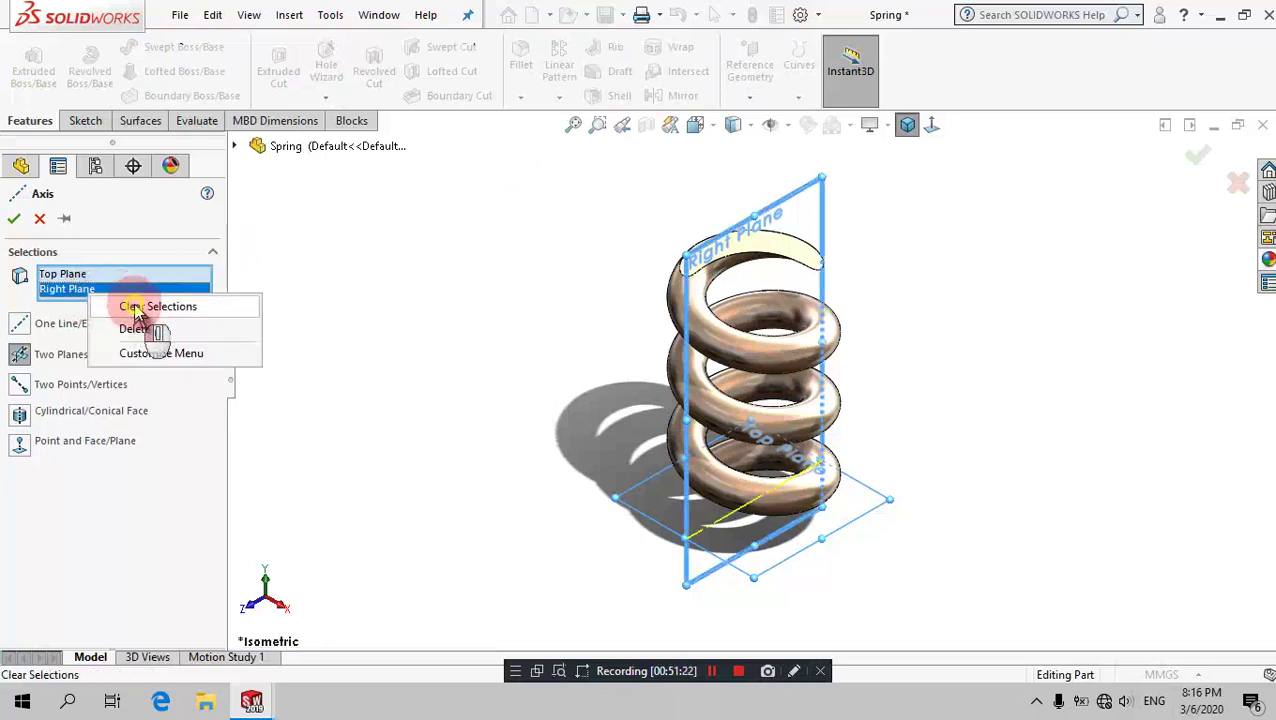
left_click(136, 307)
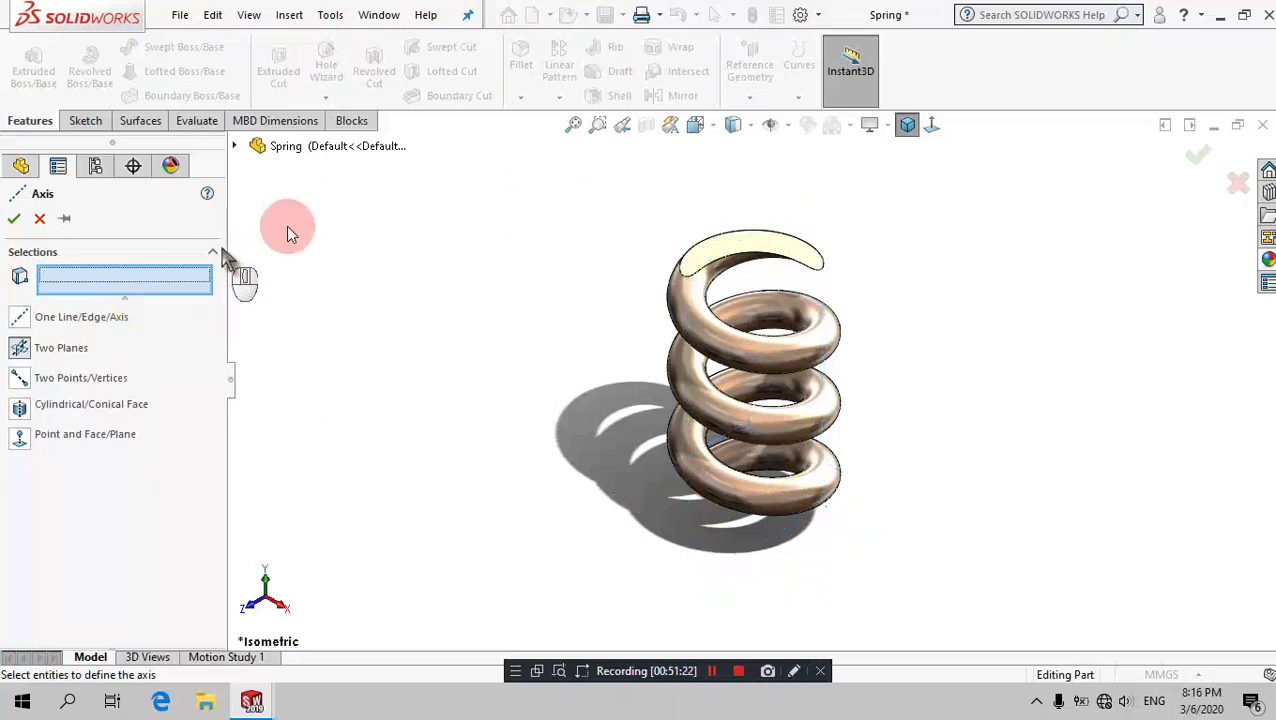
left_click(234, 145)
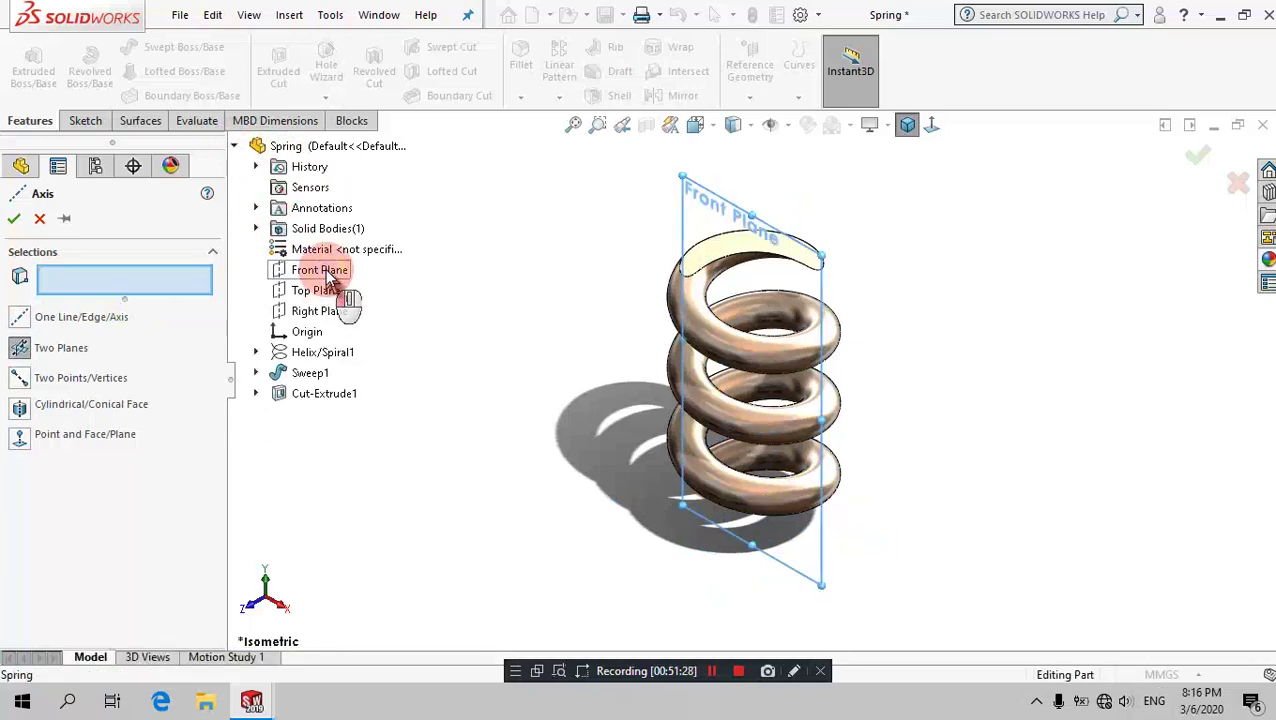
left_click(330, 272)
left_click(333, 313)
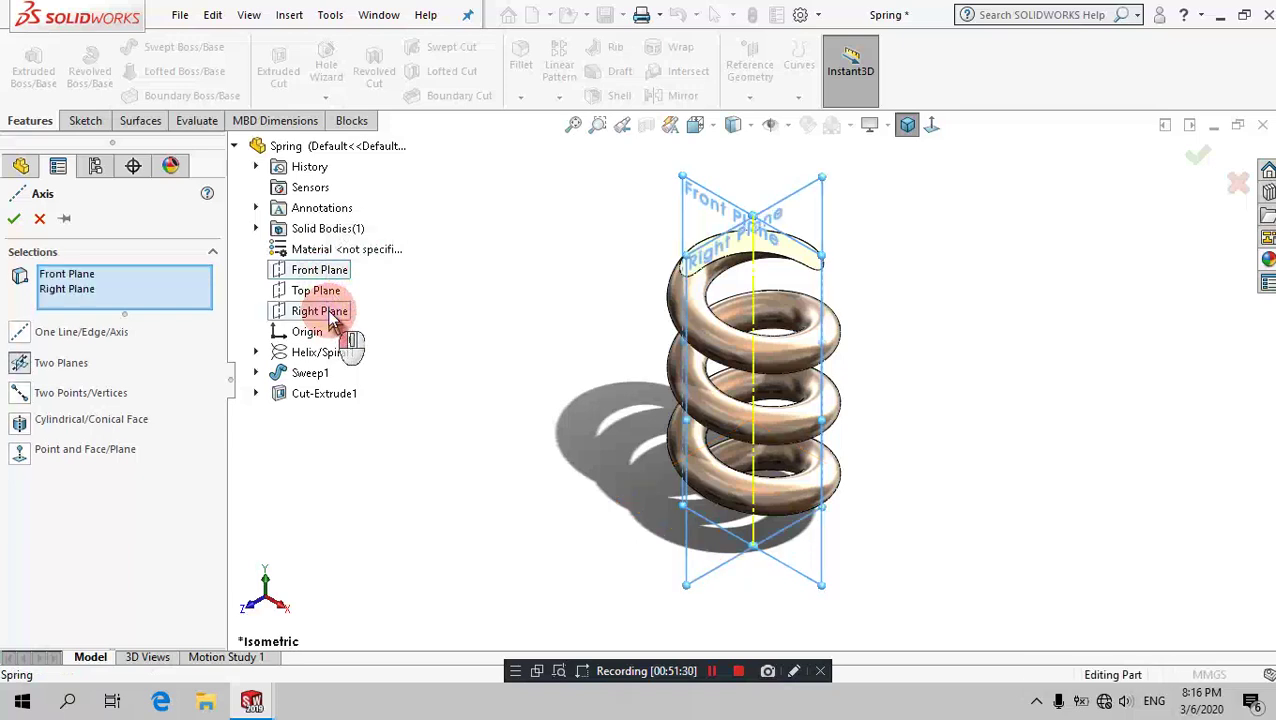
left_click(14, 220)
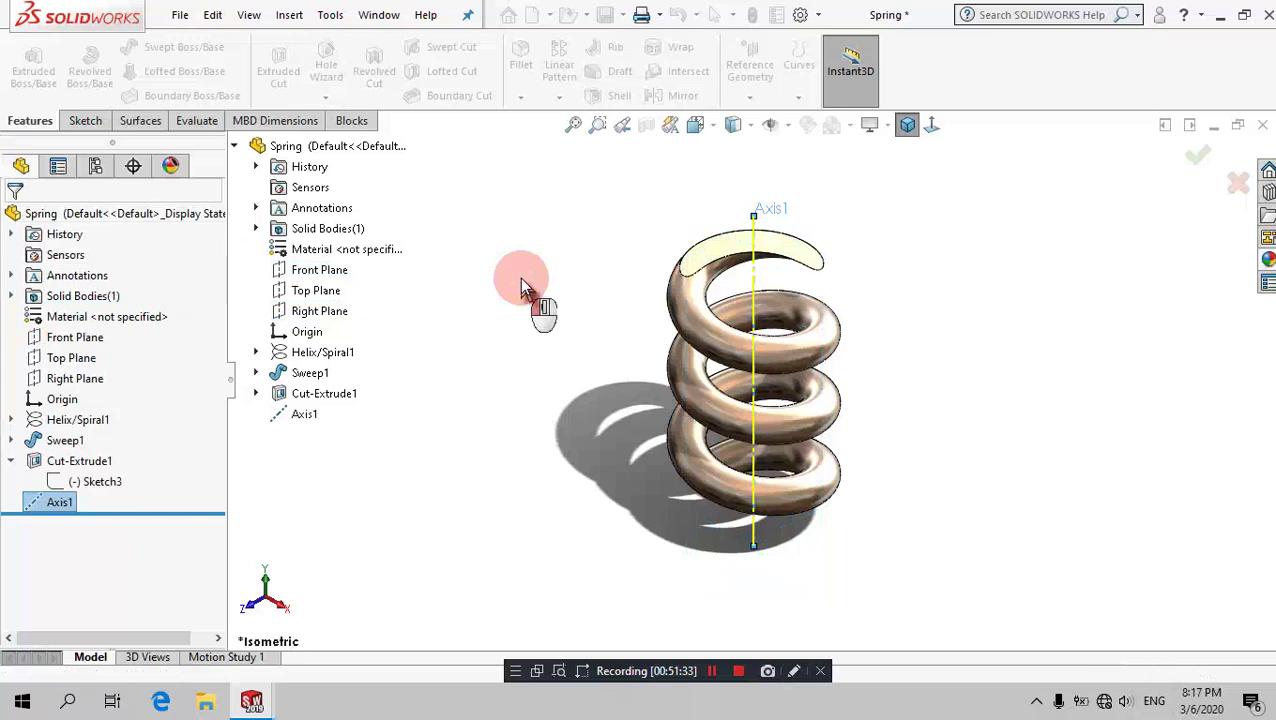
left_click(748, 252)
key("Escape")
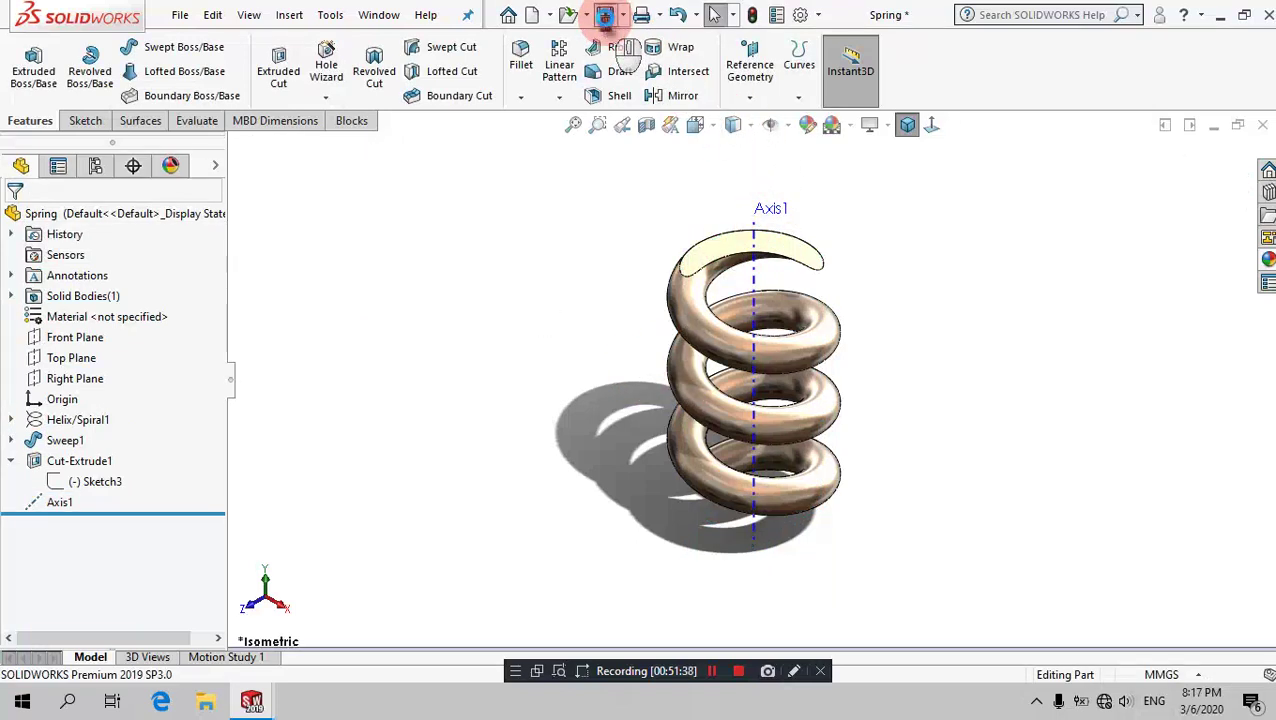
left_click(589, 341)
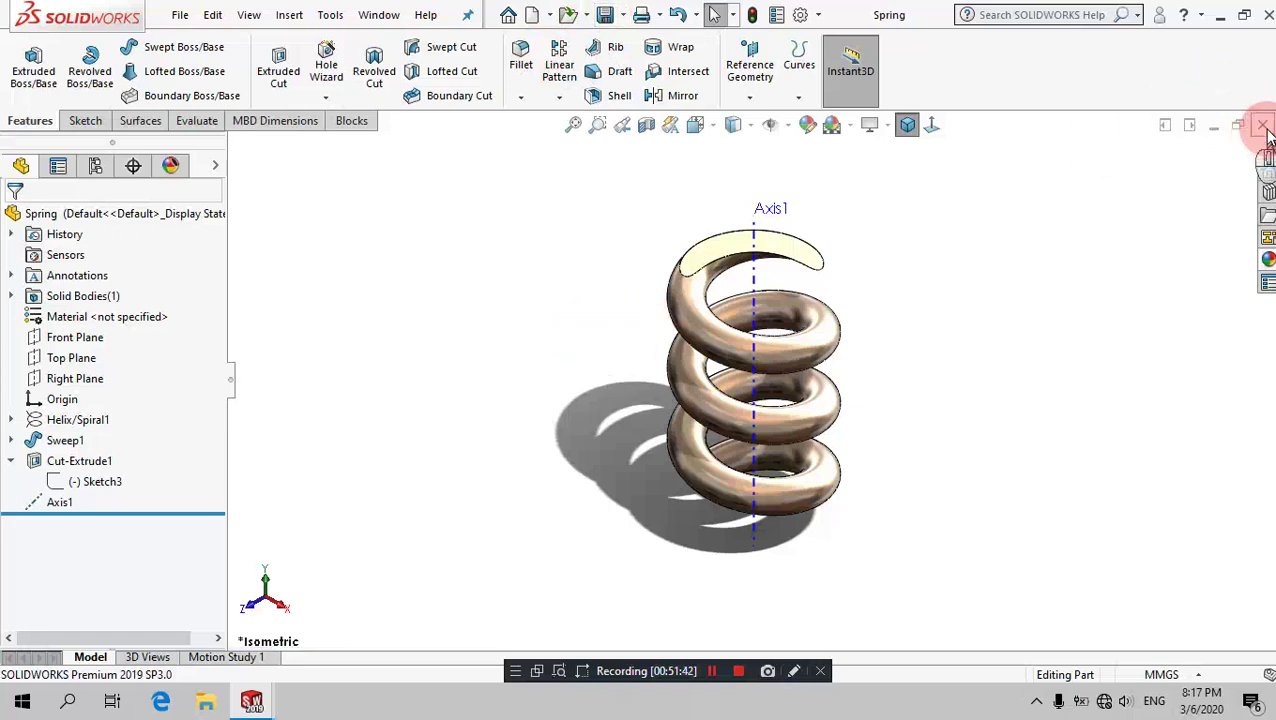
Step: Close every open part document, from Spring through Clamping Nut and Tool Header
left_click(1266, 131)
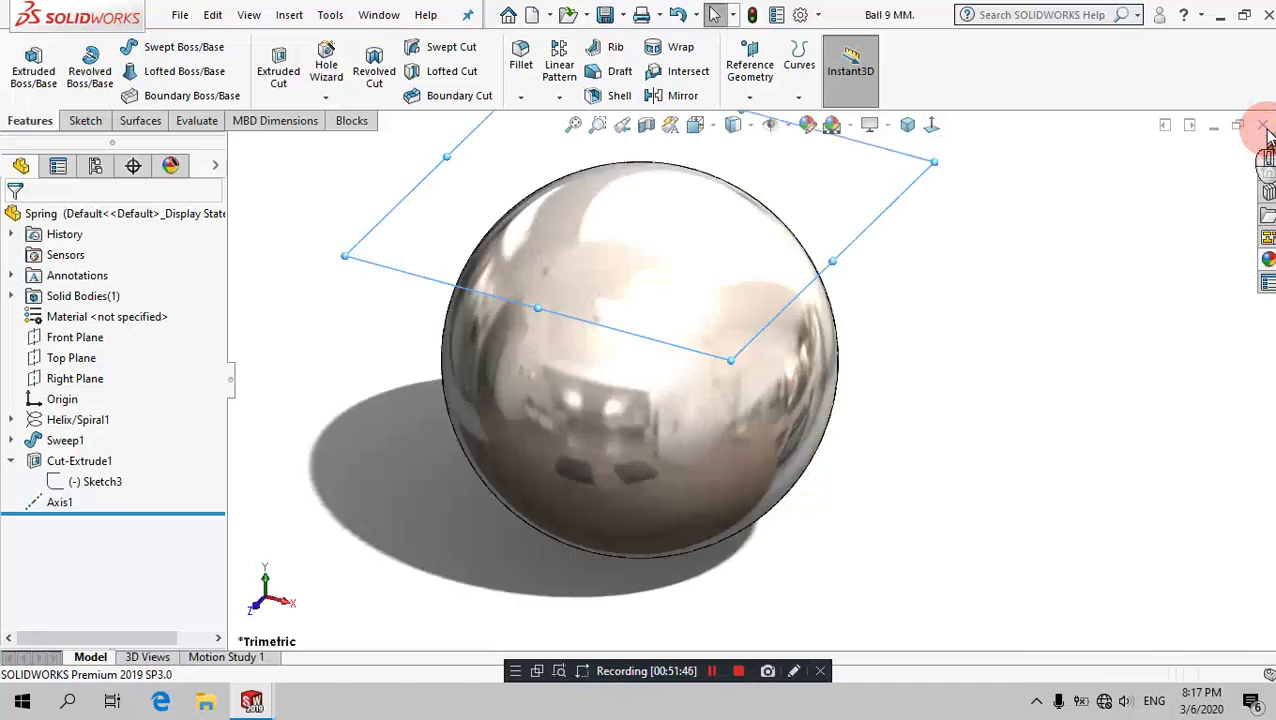
left_click(1266, 131)
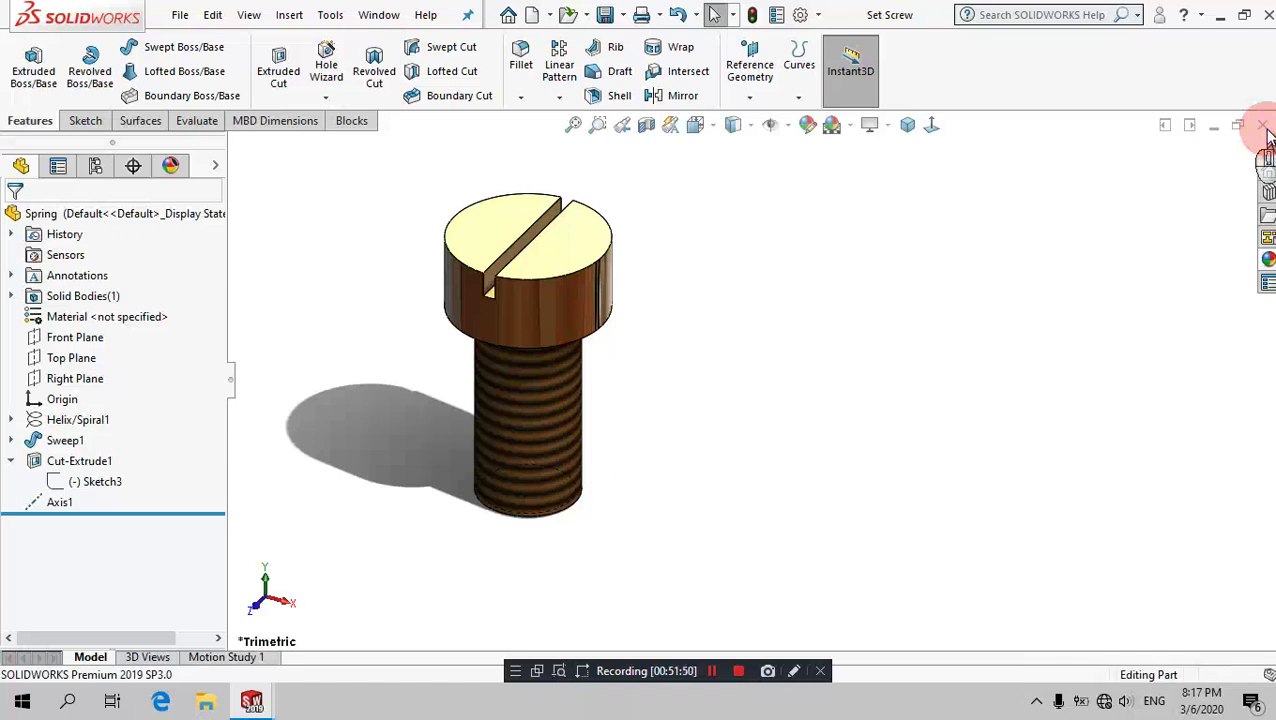
left_click(1266, 131)
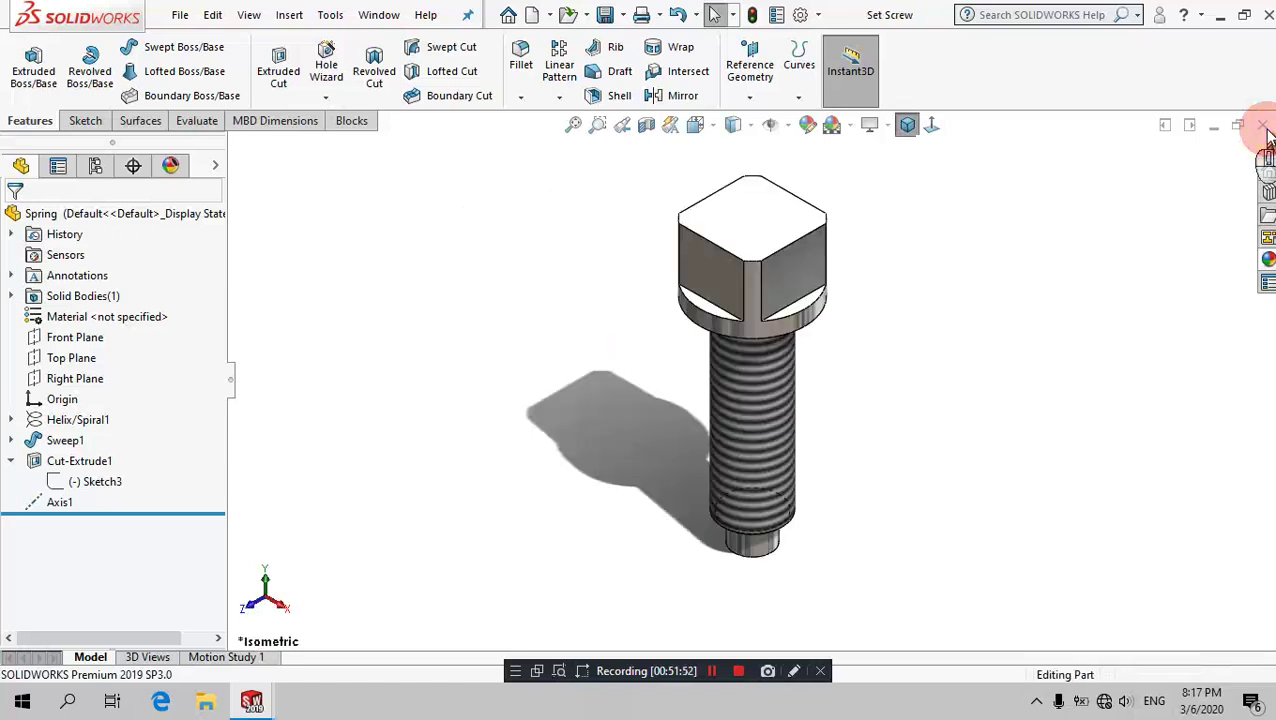
left_click(1266, 131)
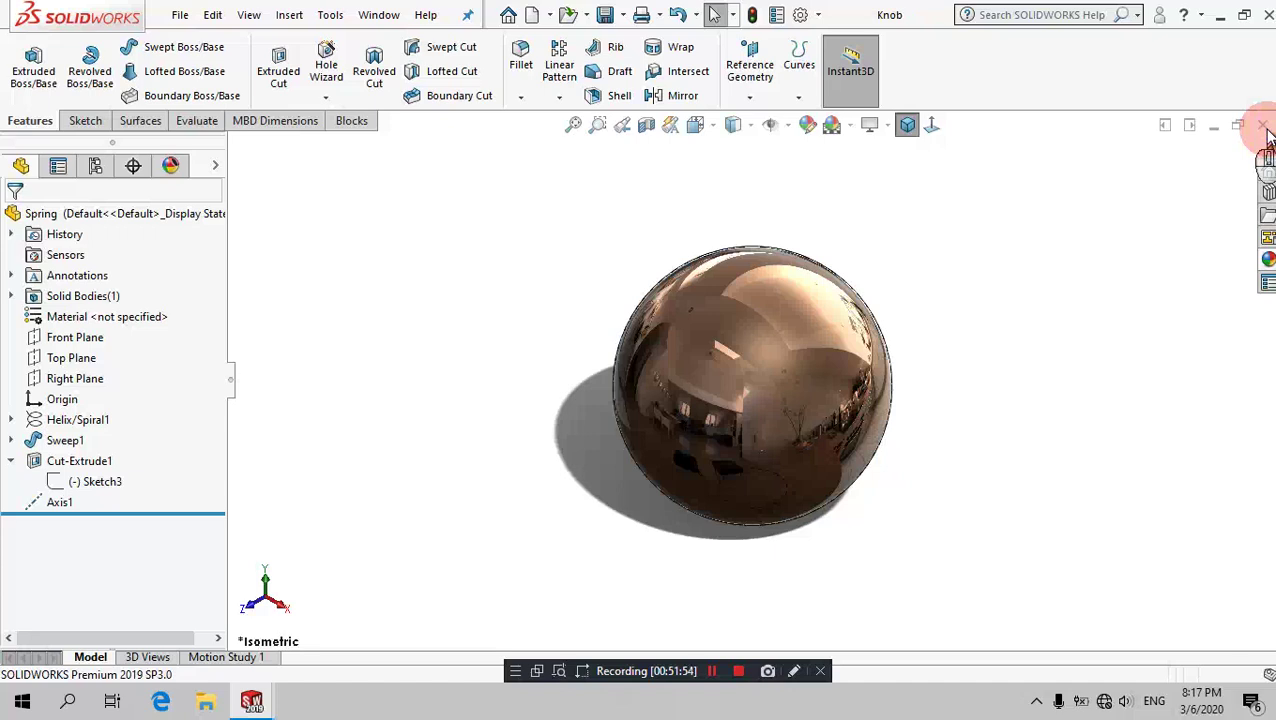
left_click(1266, 131)
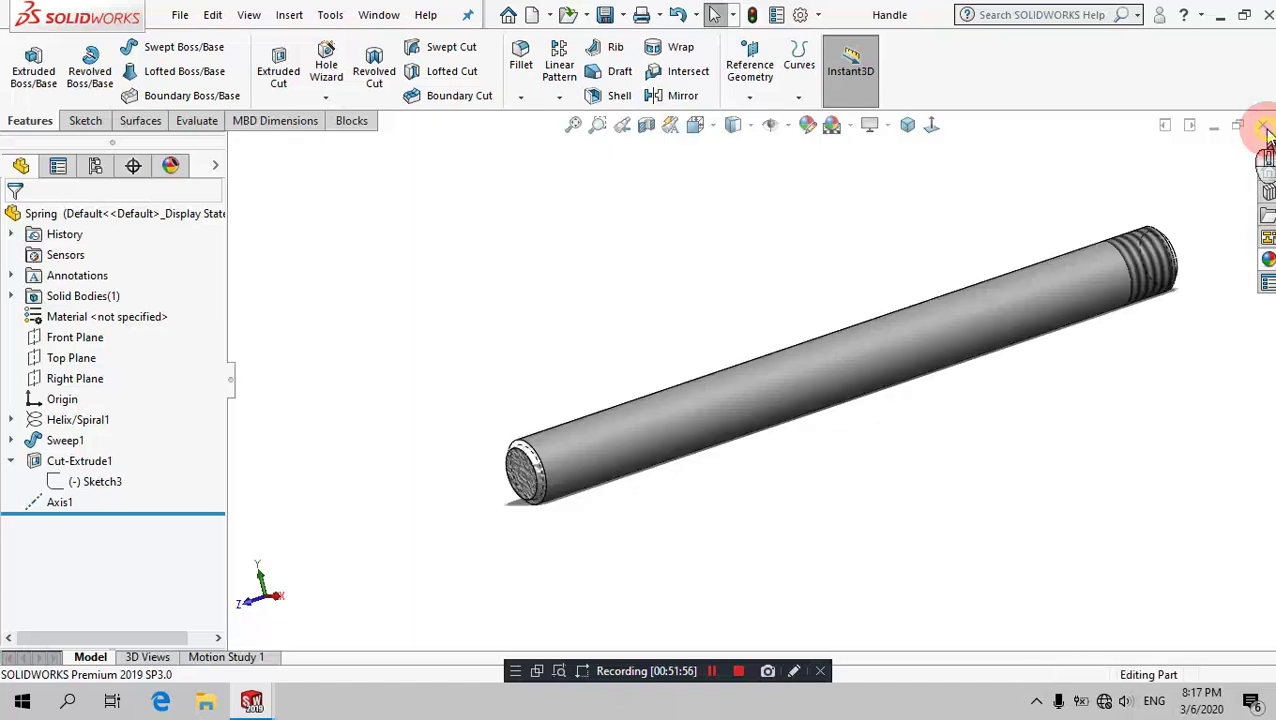
left_click(1266, 131)
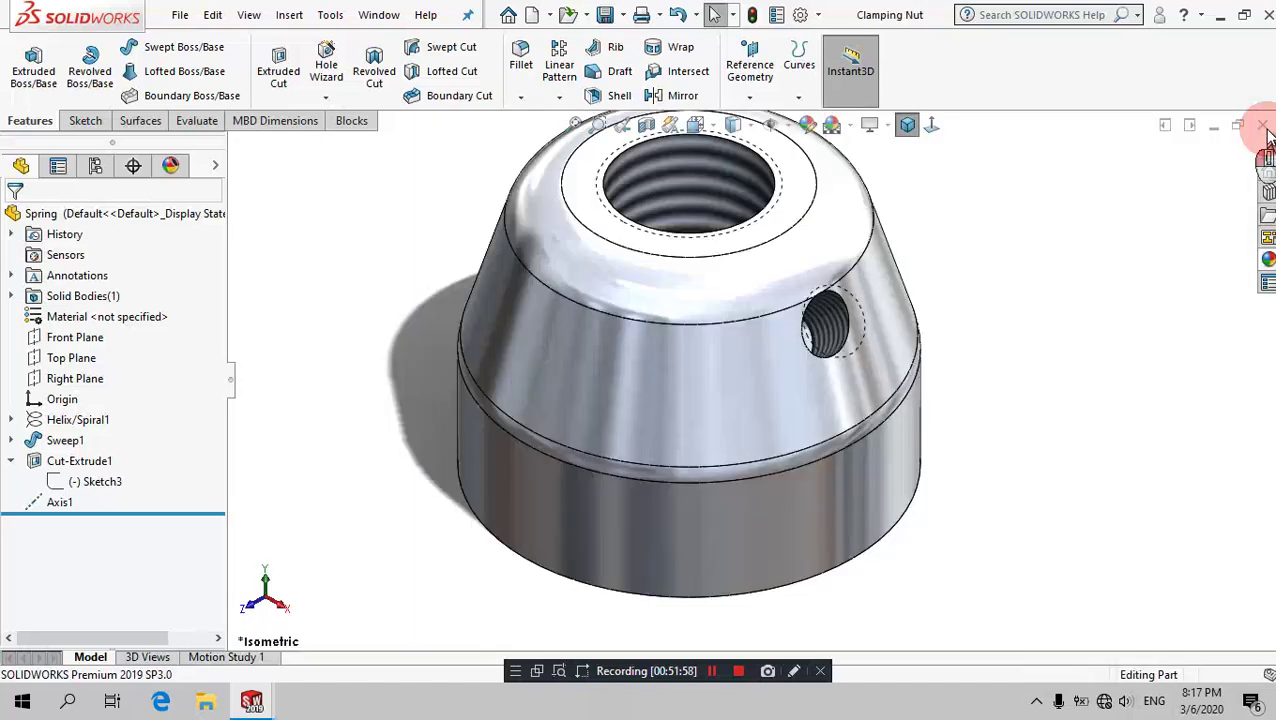
left_click(1266, 131)
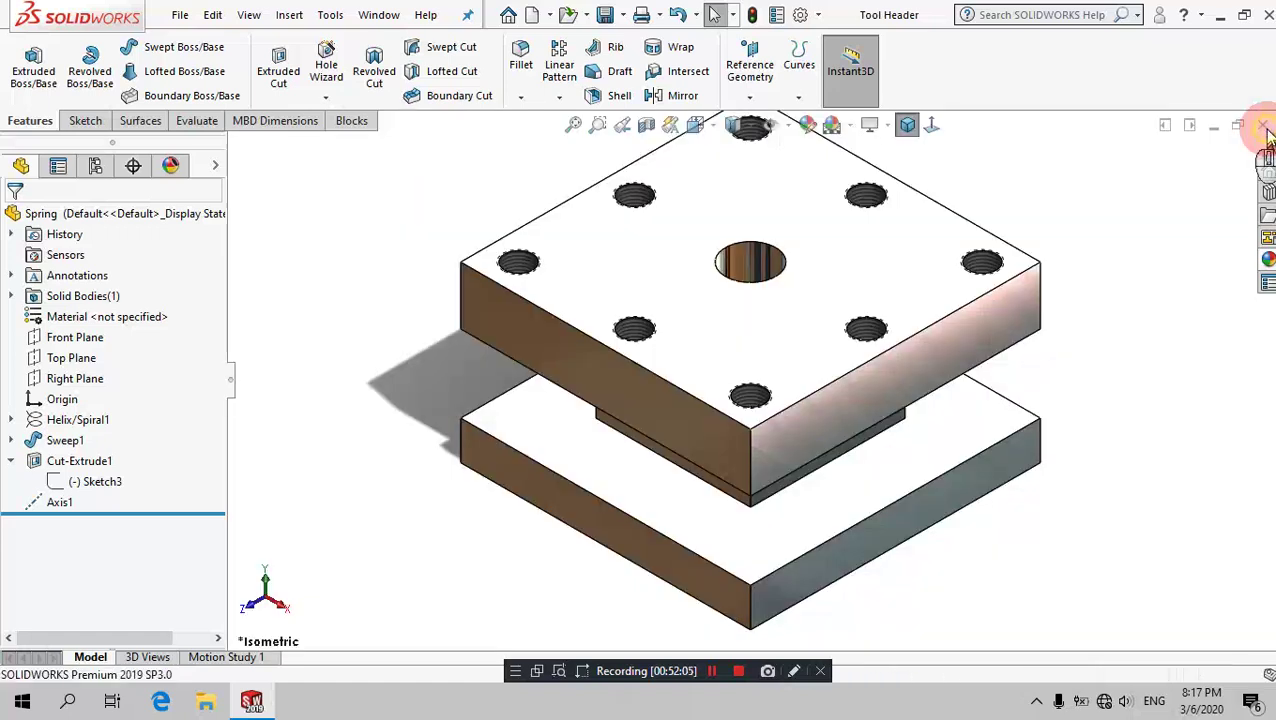
left_click(1265, 128)
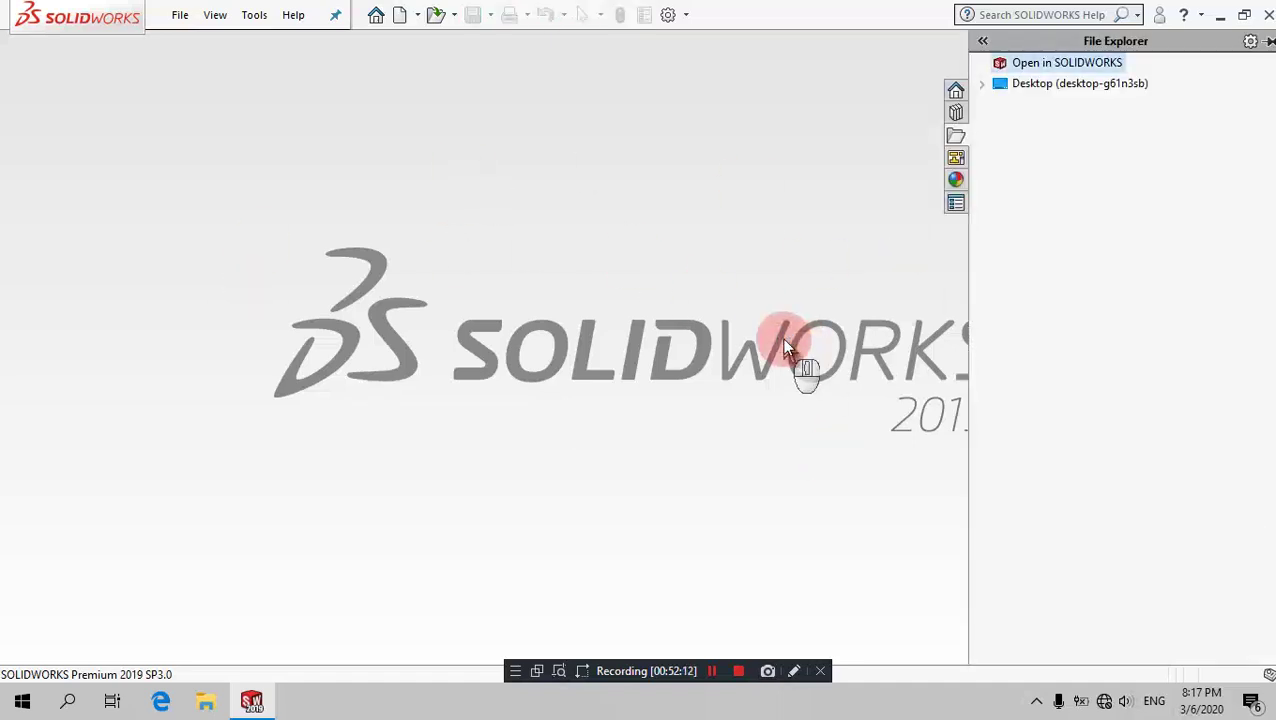
Step: Create a new document from the Assembly template
left_click(400, 16)
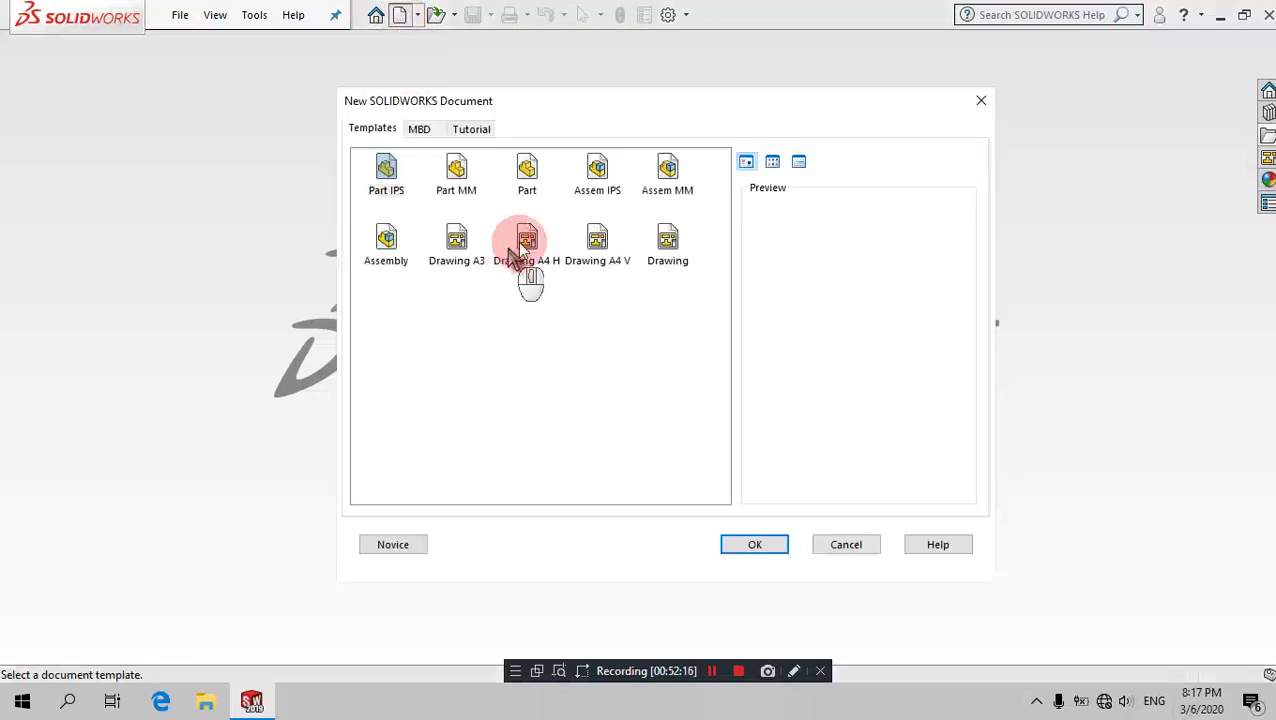
left_click(380, 248)
left_click(755, 544)
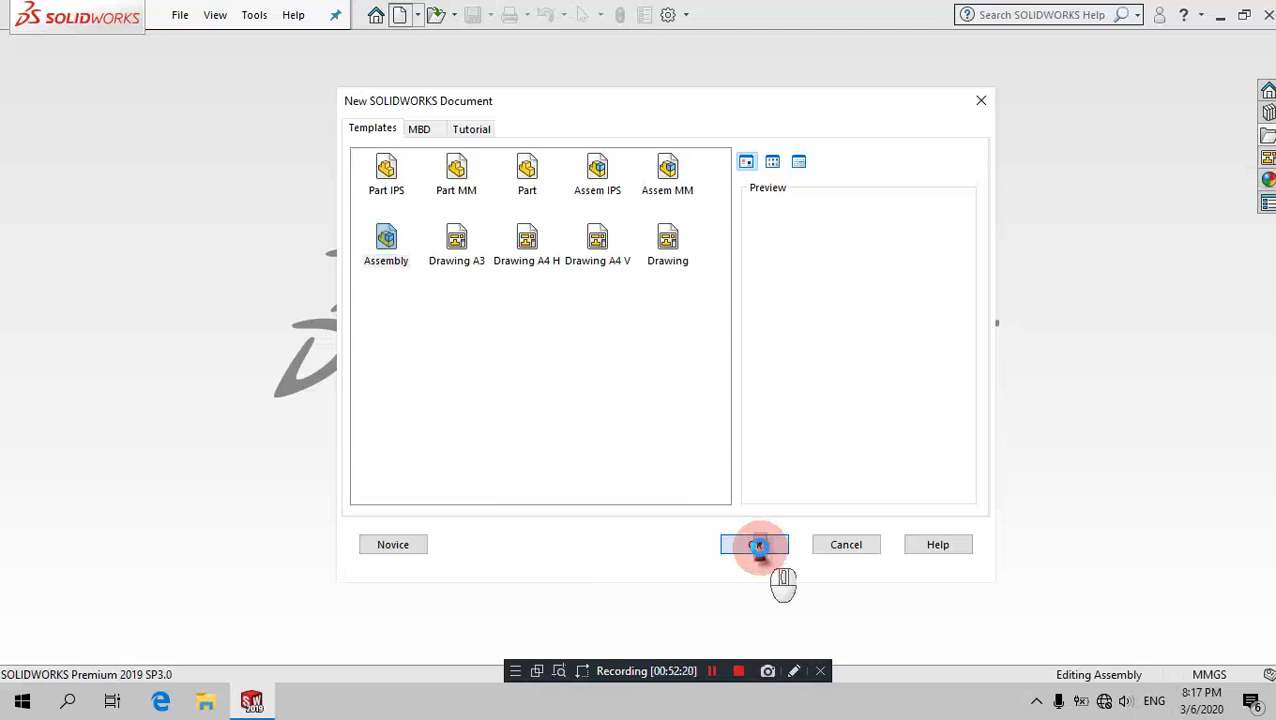
left_click(758, 546)
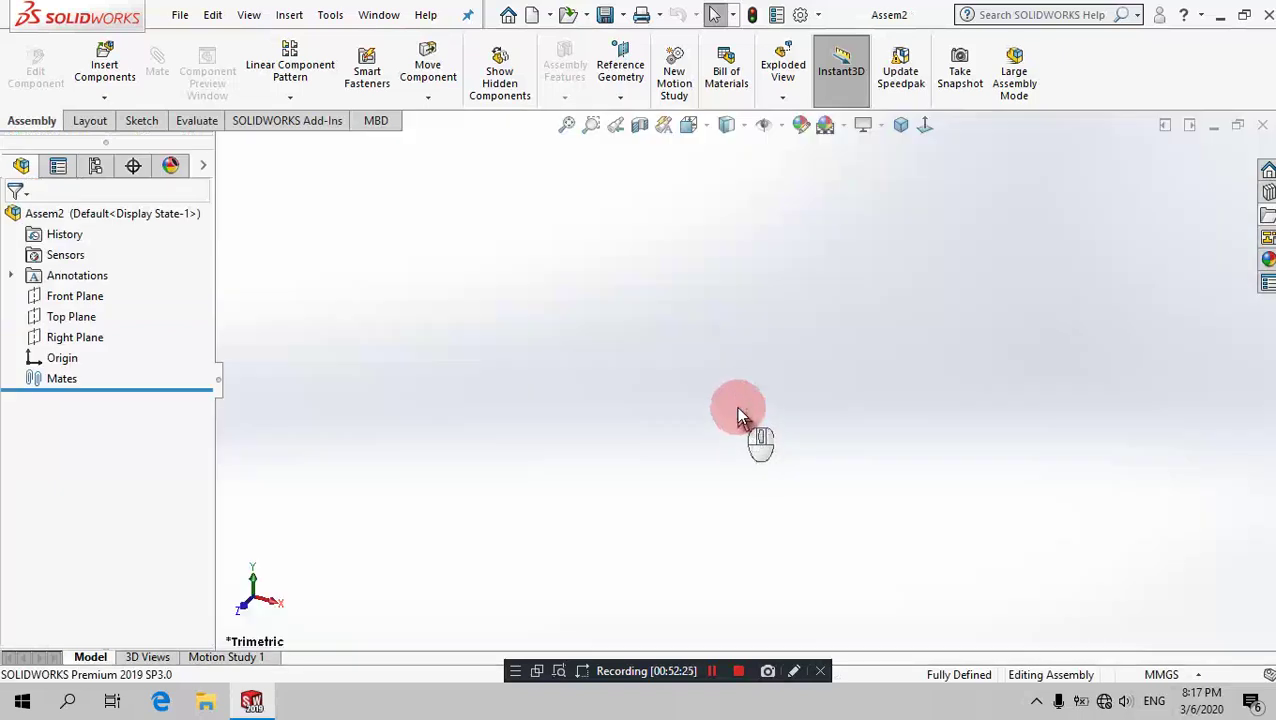
Step: Turn on View Origins so the assembly origin is displayed
left_click(779, 127)
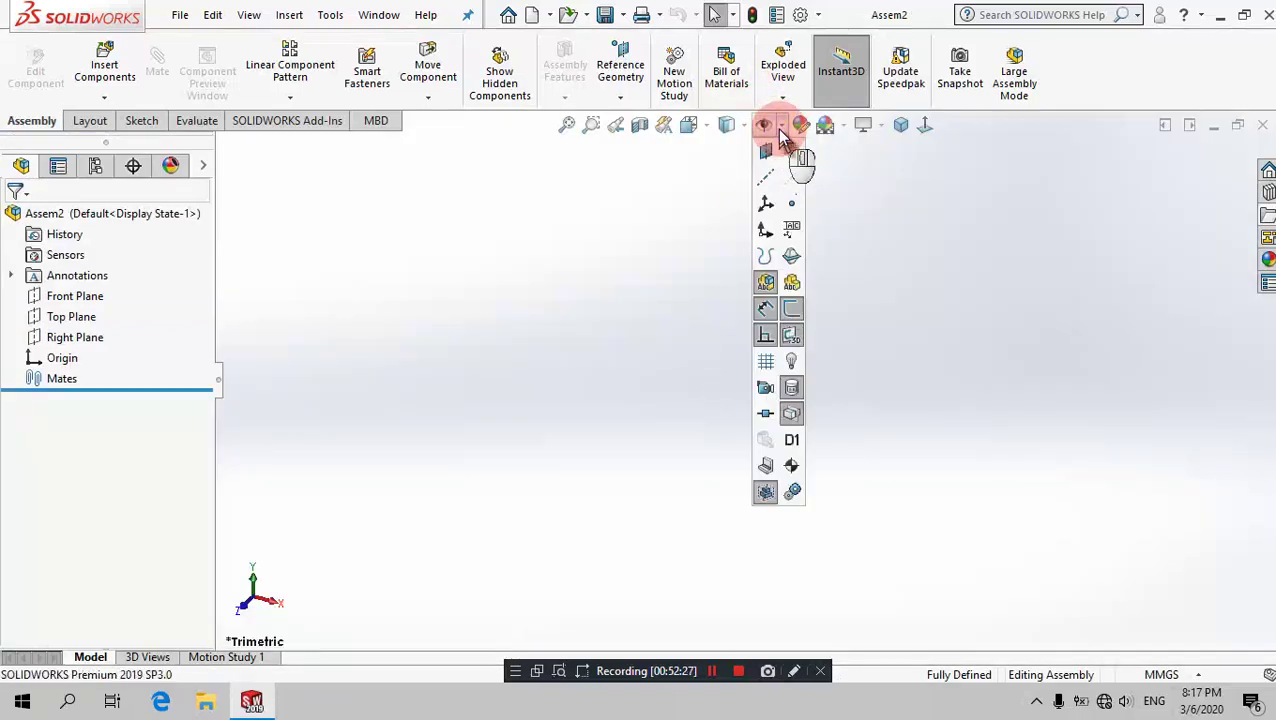
left_click(765, 228)
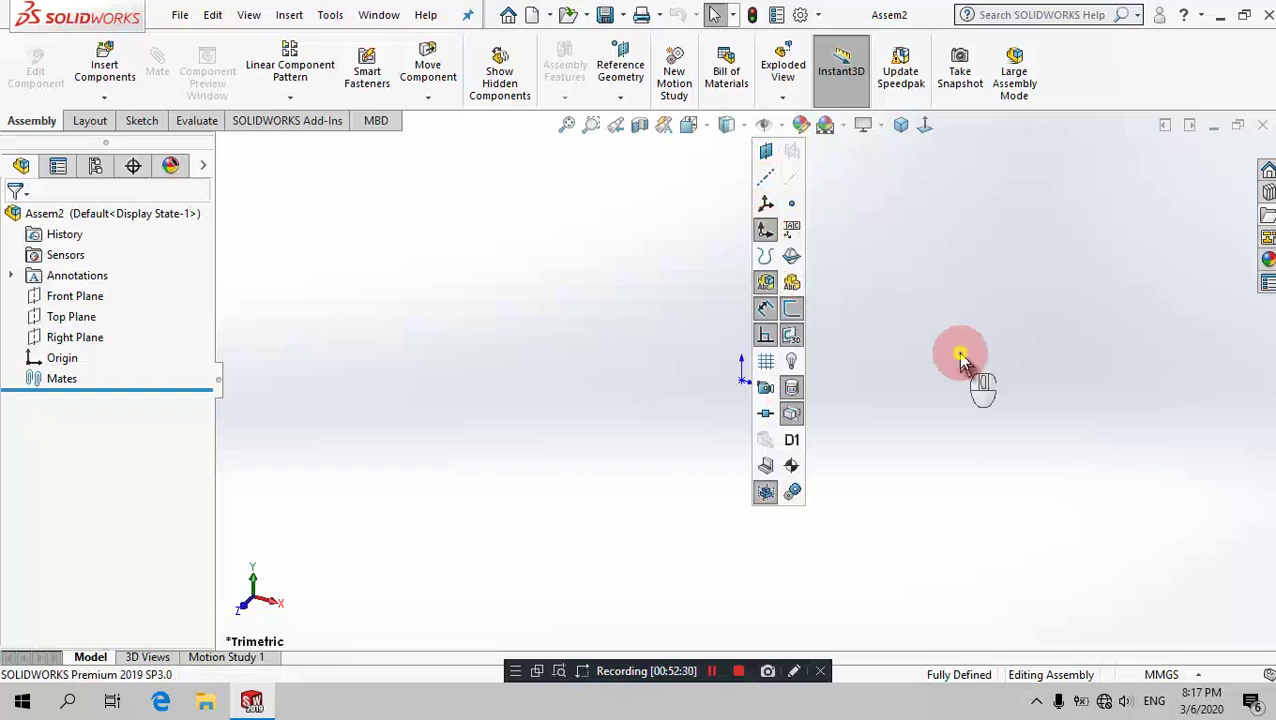
left_click(1036, 700)
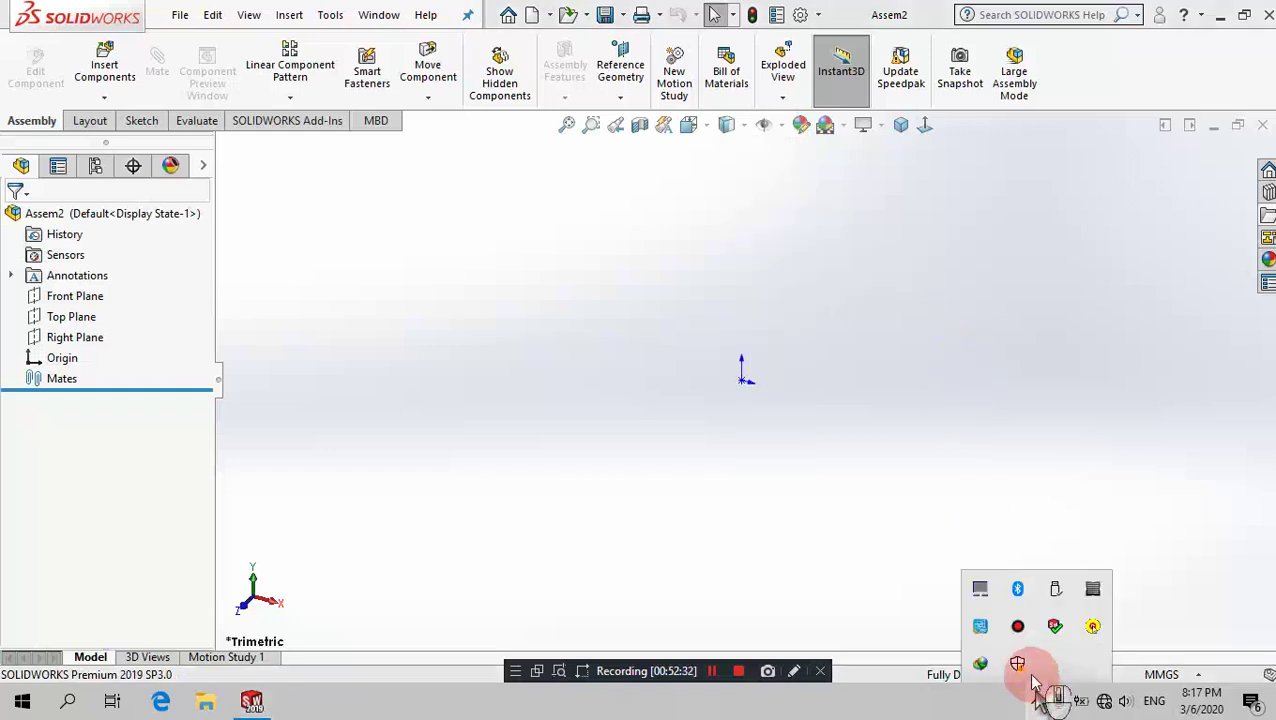
left_click(1017, 627)
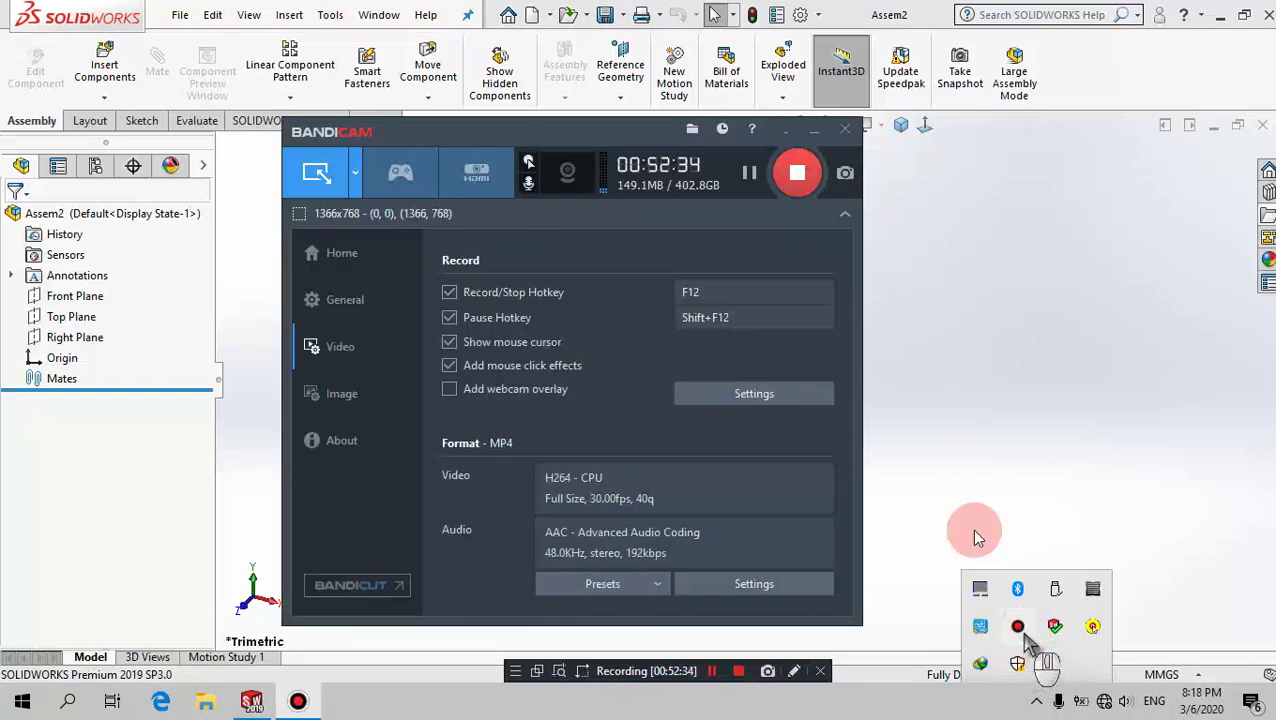
left_click(788, 131)
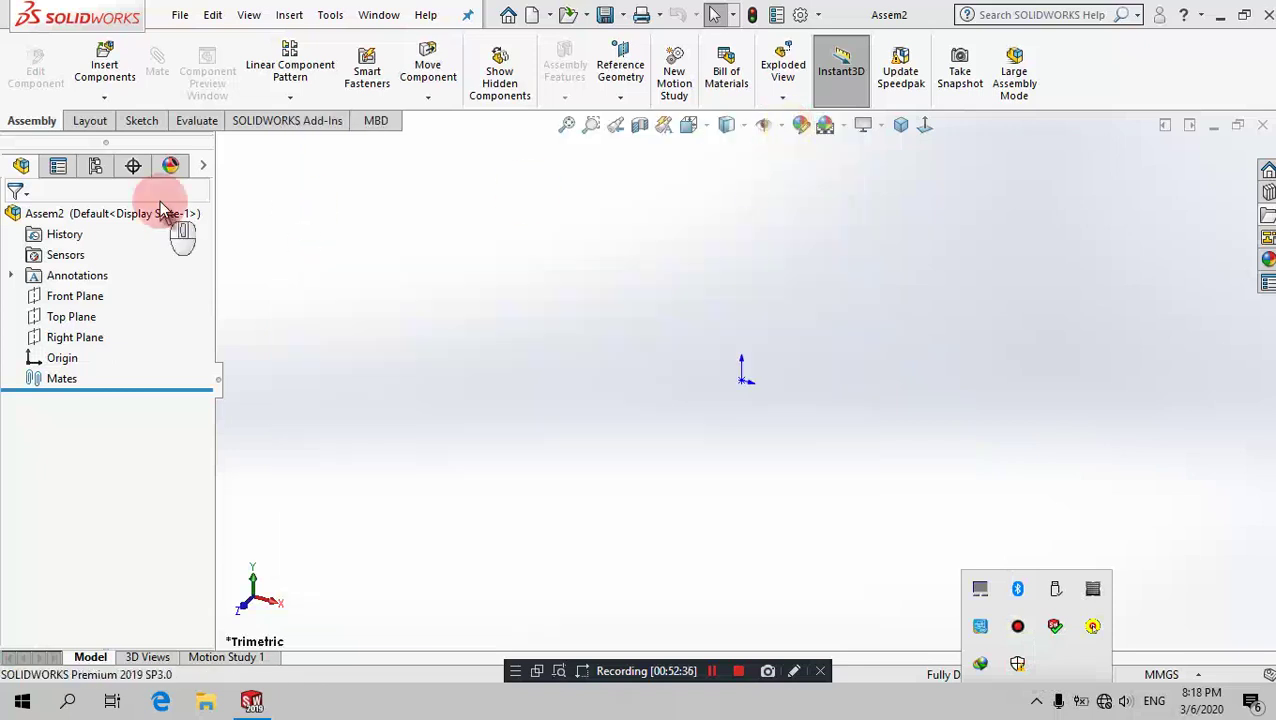
Step: Insert the Tool Header part as the assembly's first, fixed component
left_click(115, 70)
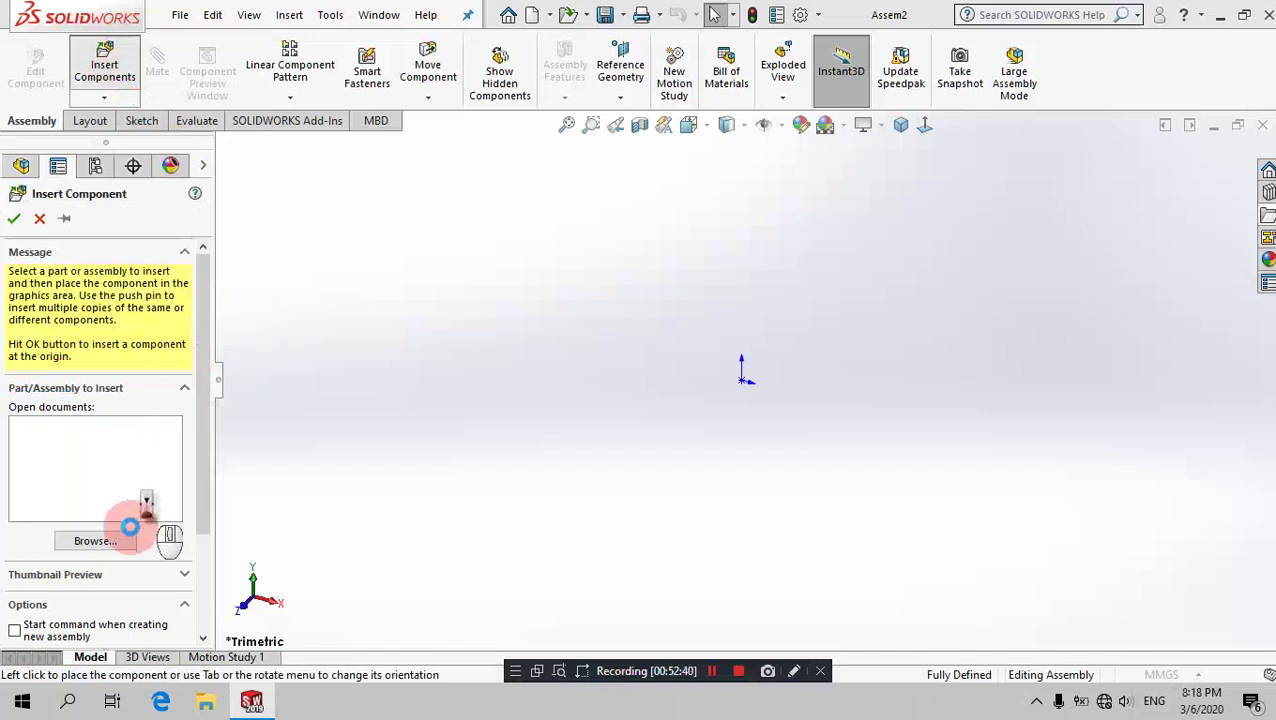
left_click(113, 541)
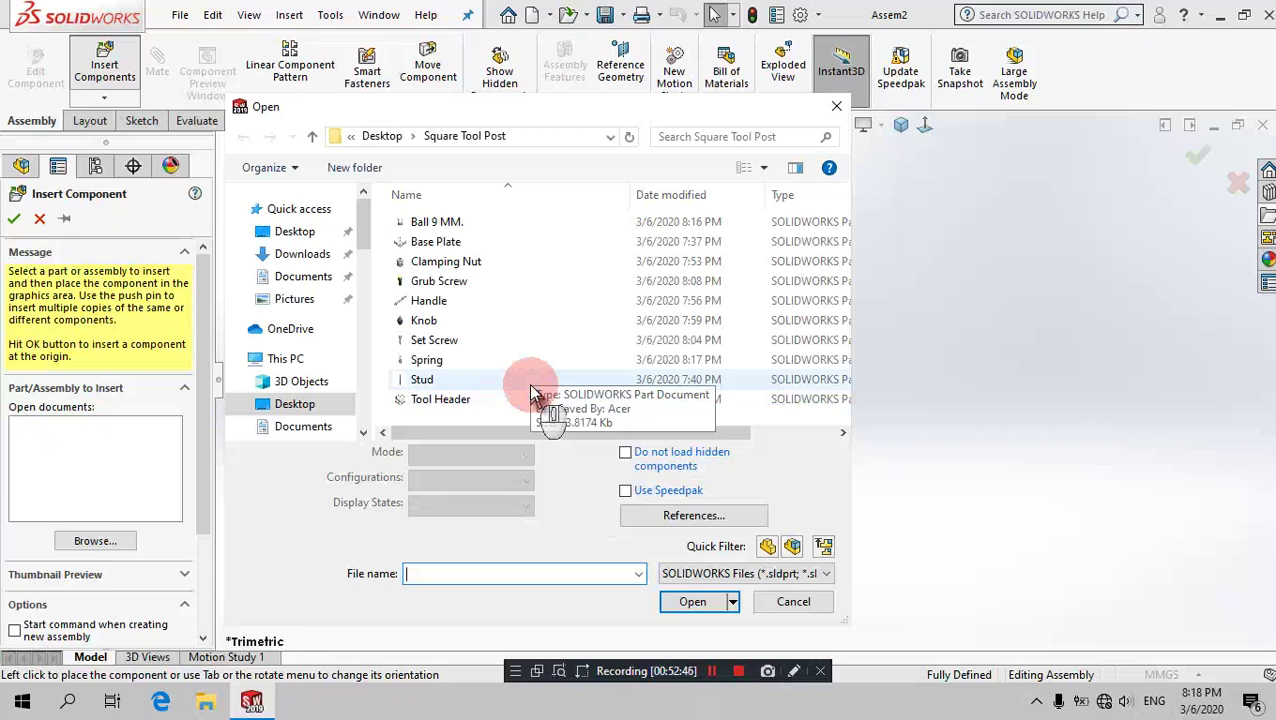
left_click(495, 399)
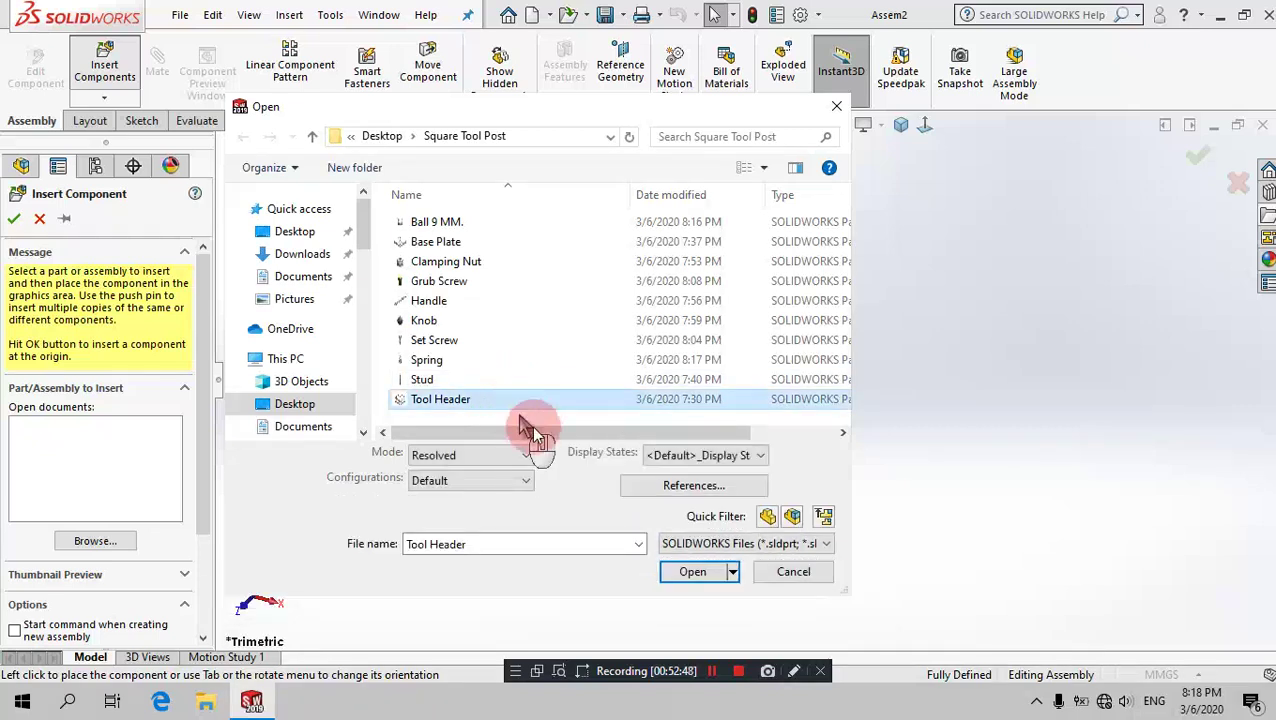
left_click(697, 573)
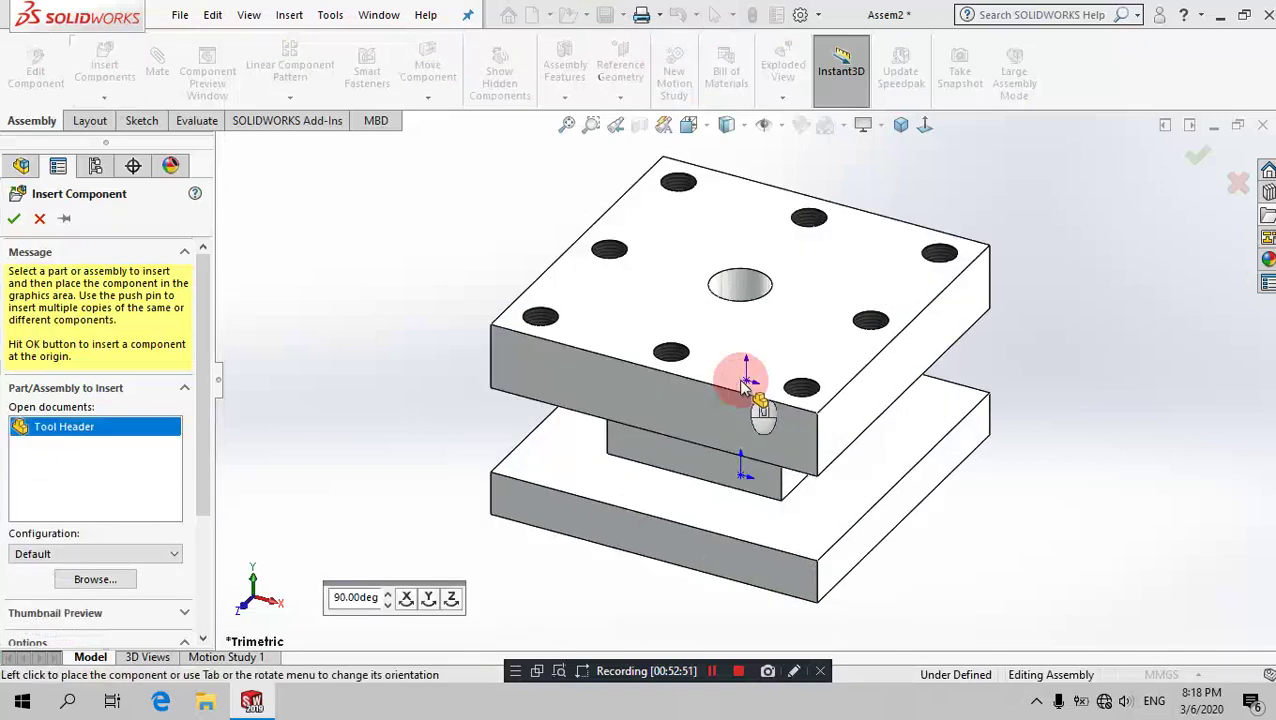
left_click(745, 384)
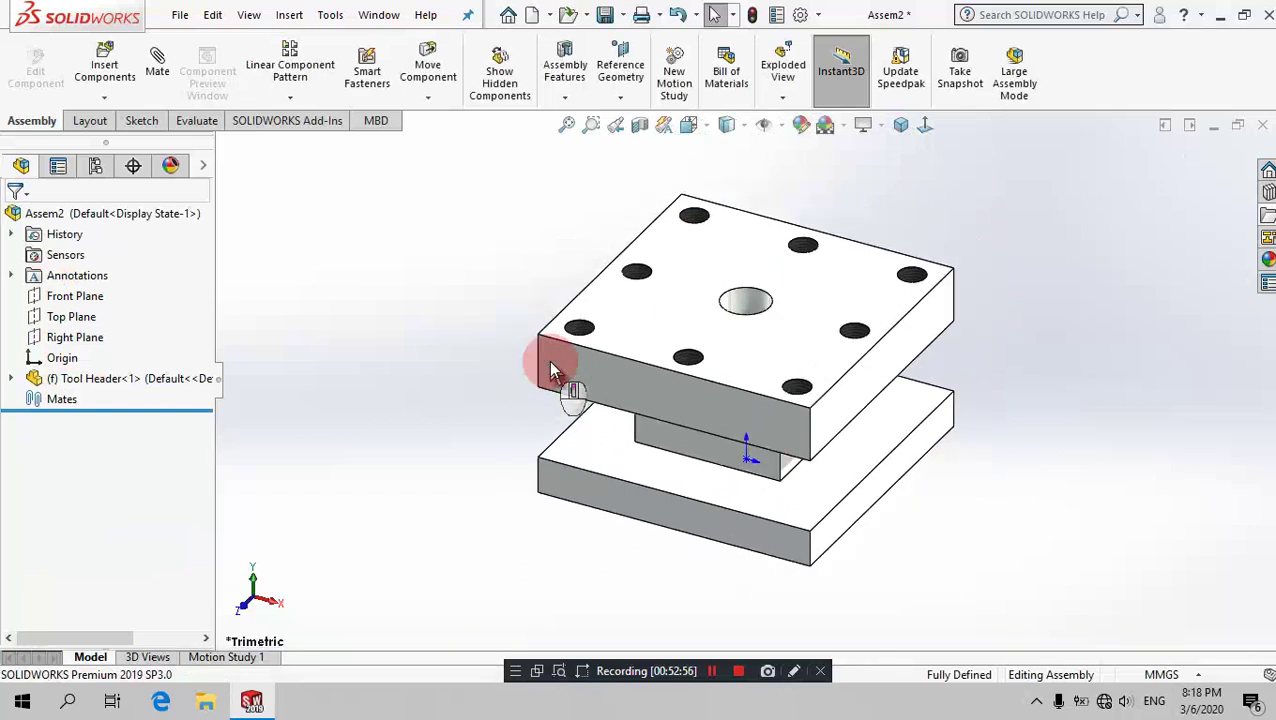
Step: Turn off View Origins to hide the origin marker
left_click(782, 125)
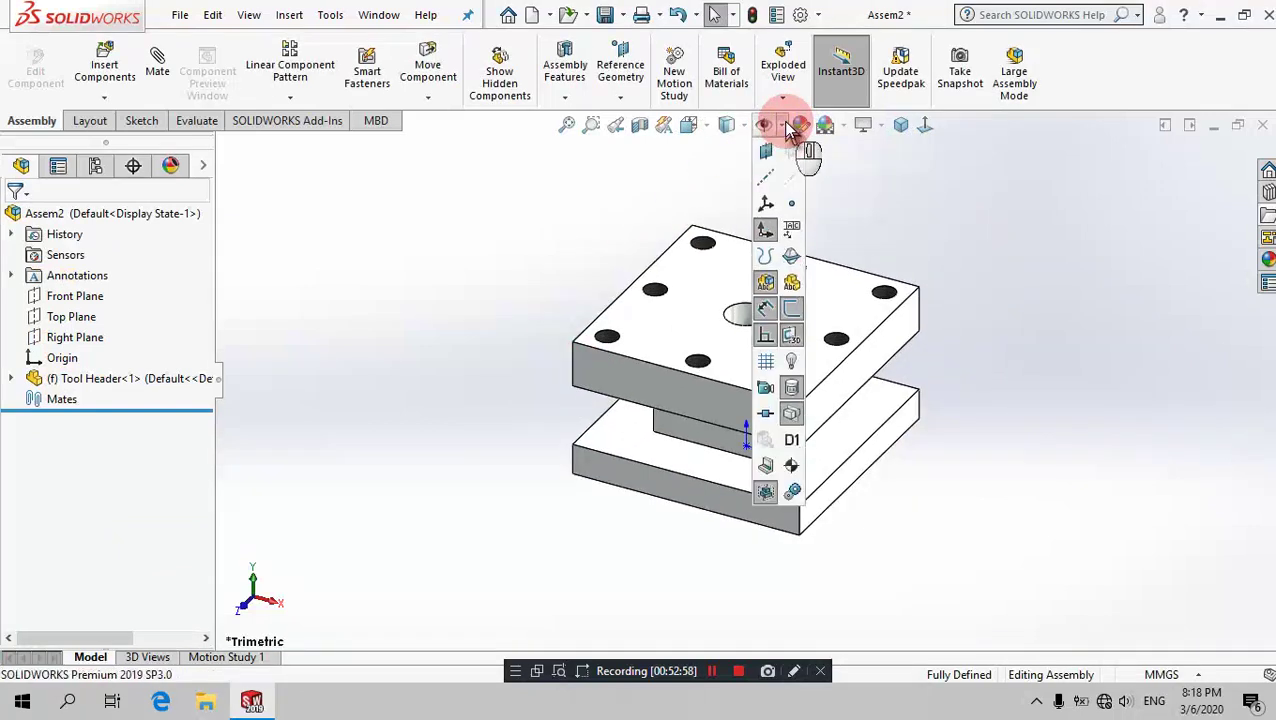
left_click(766, 210)
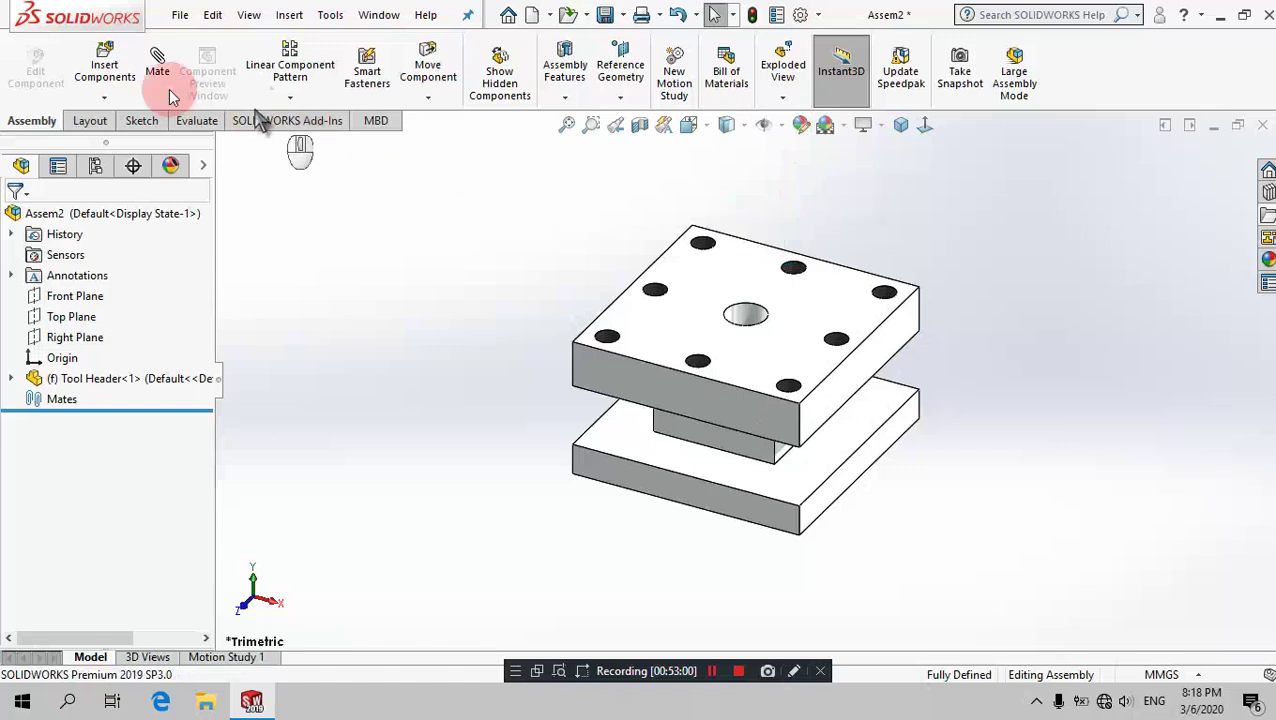
left_click(105, 72)
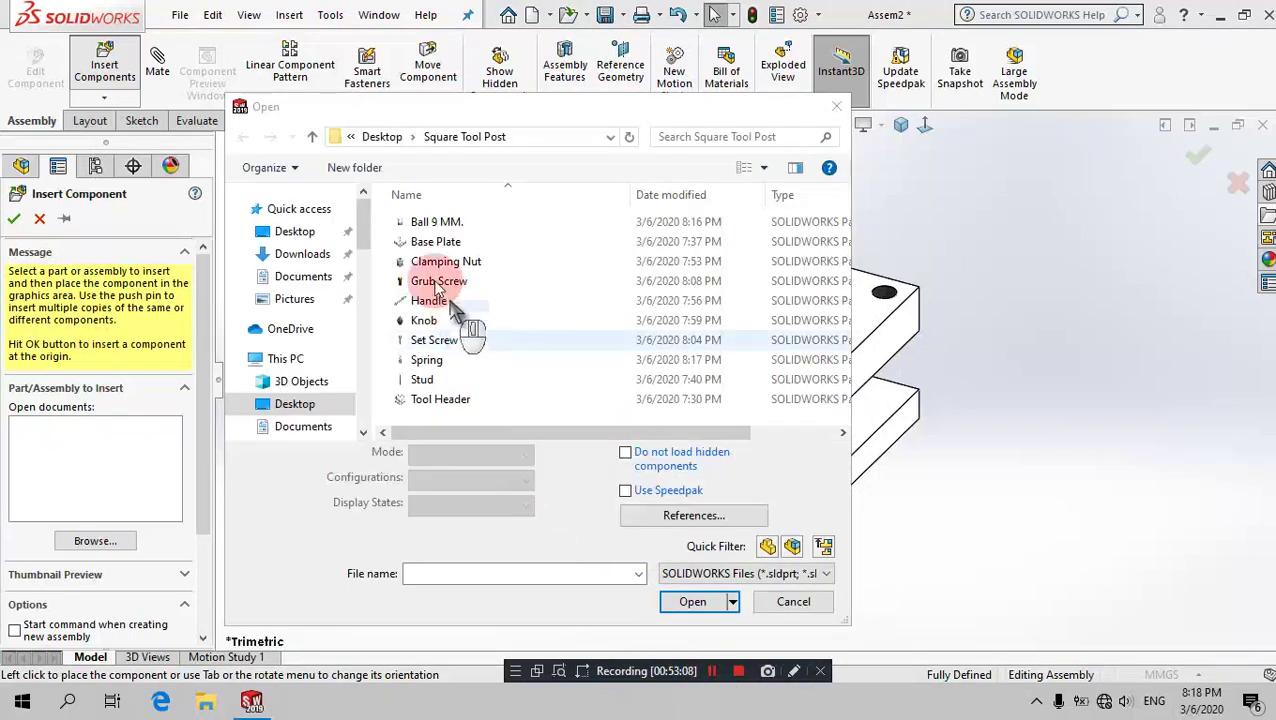
Step: Load all remaining part files and place the ball, base plate and clamping nut
left_click_drag(393, 222, 477, 283)
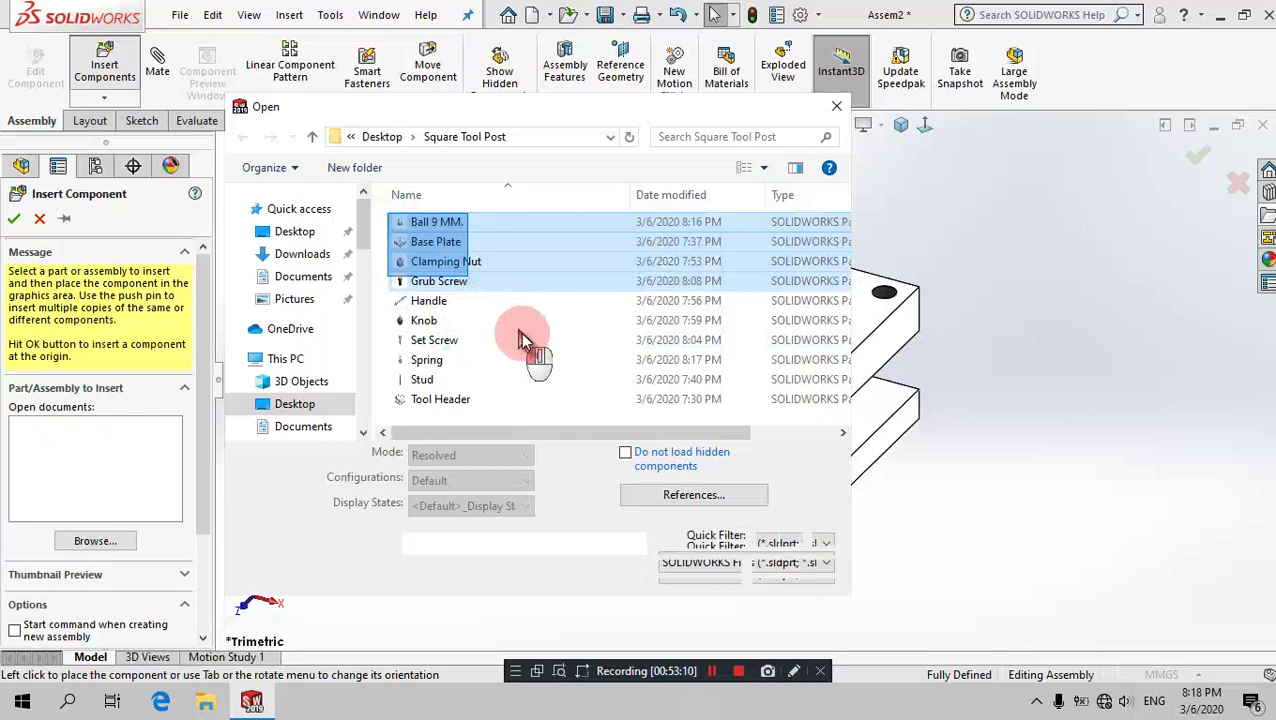
left_click_drag(550, 382, 530, 415)
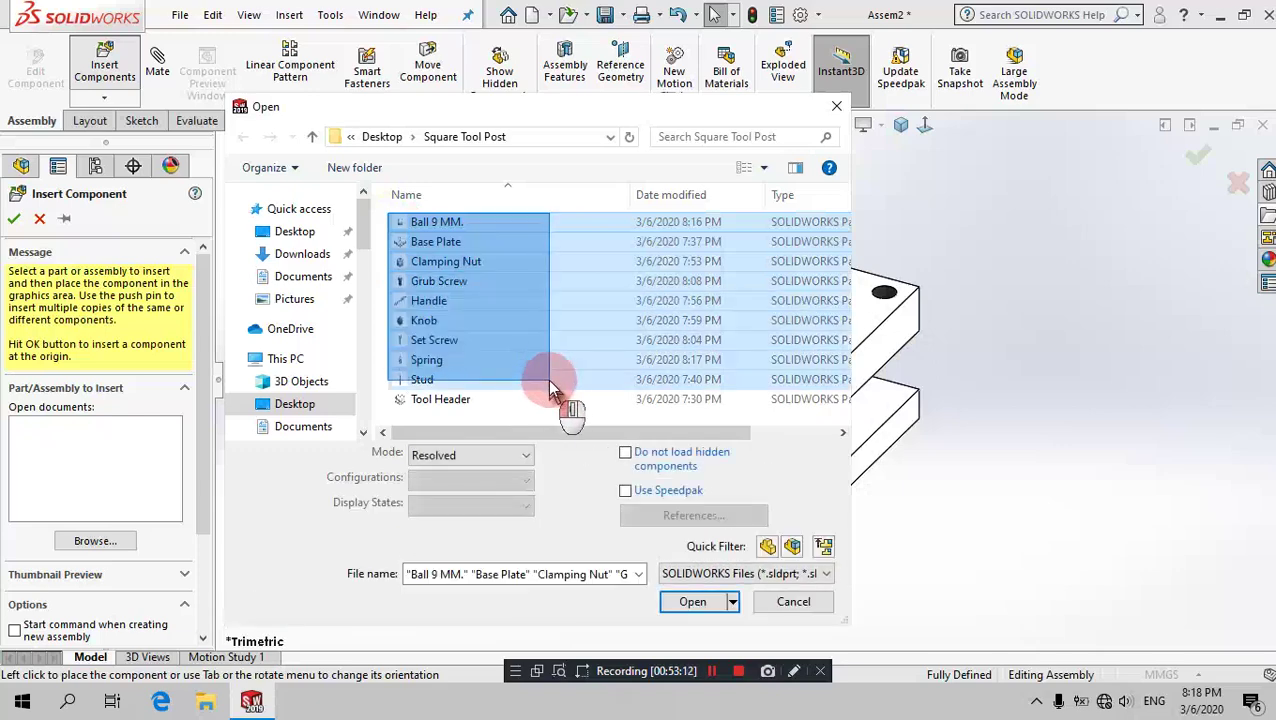
left_click(695, 601)
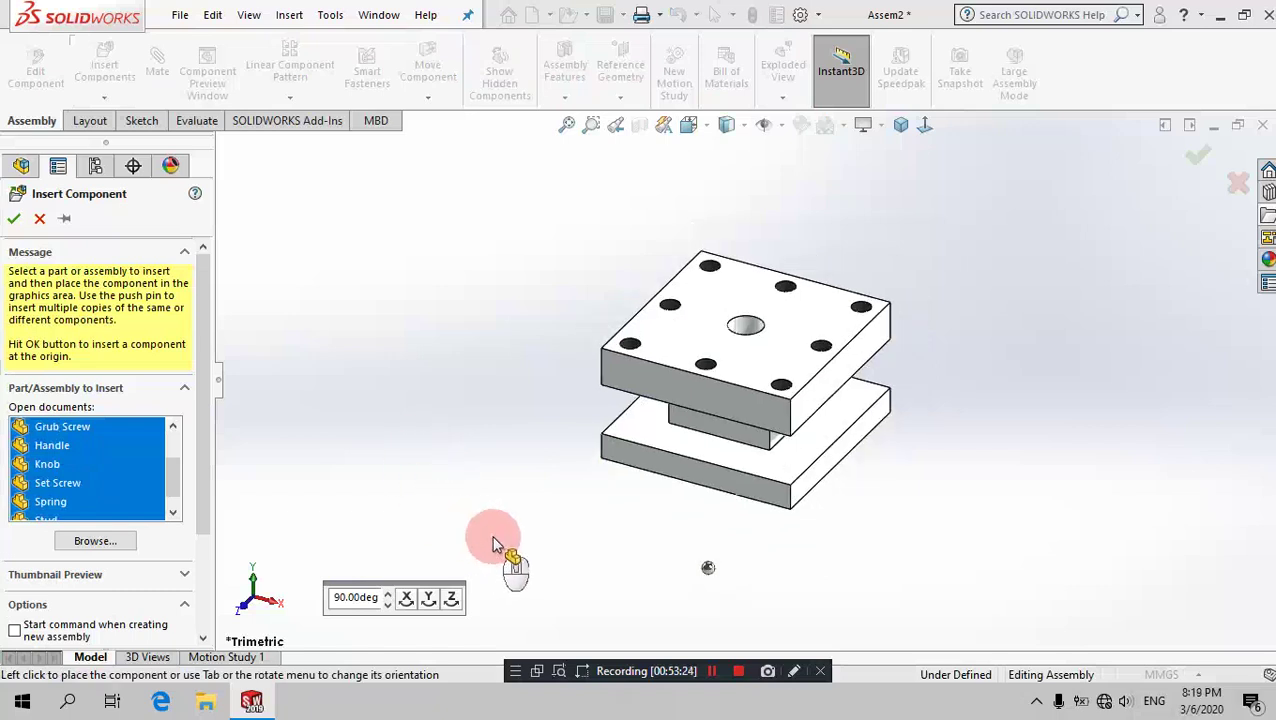
left_click(667, 562)
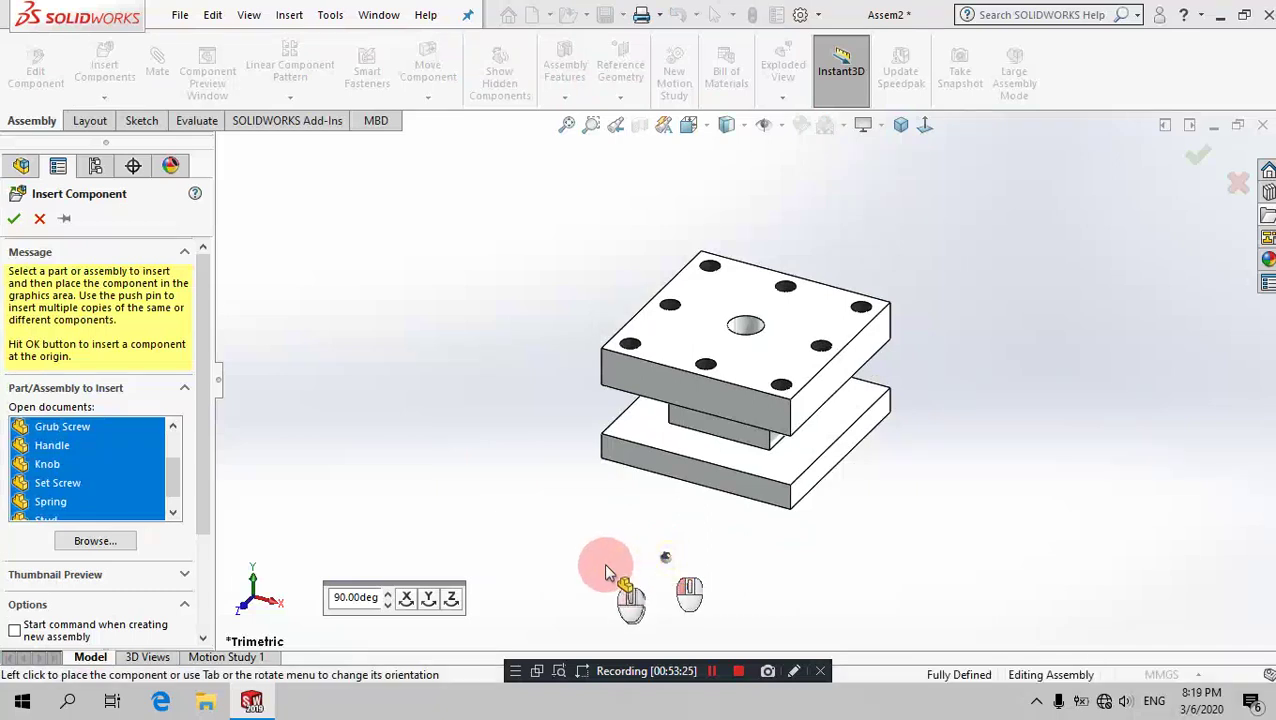
left_click(530, 530)
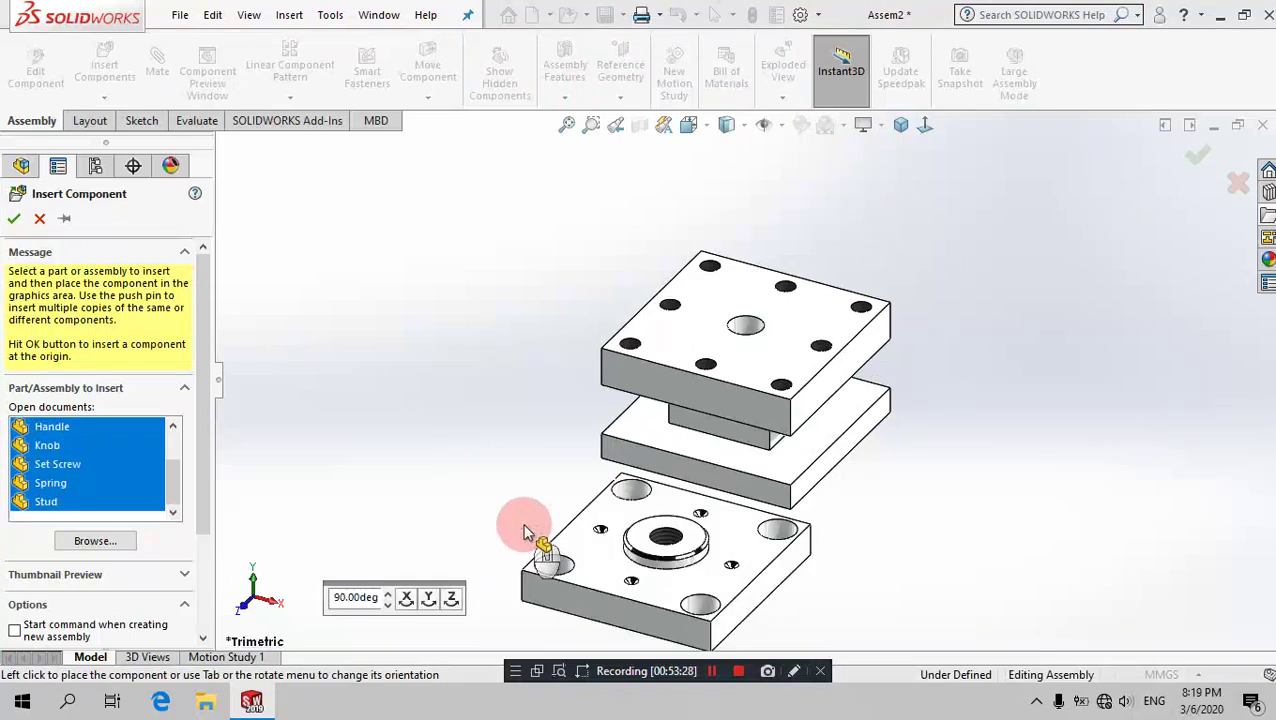
left_click(348, 263)
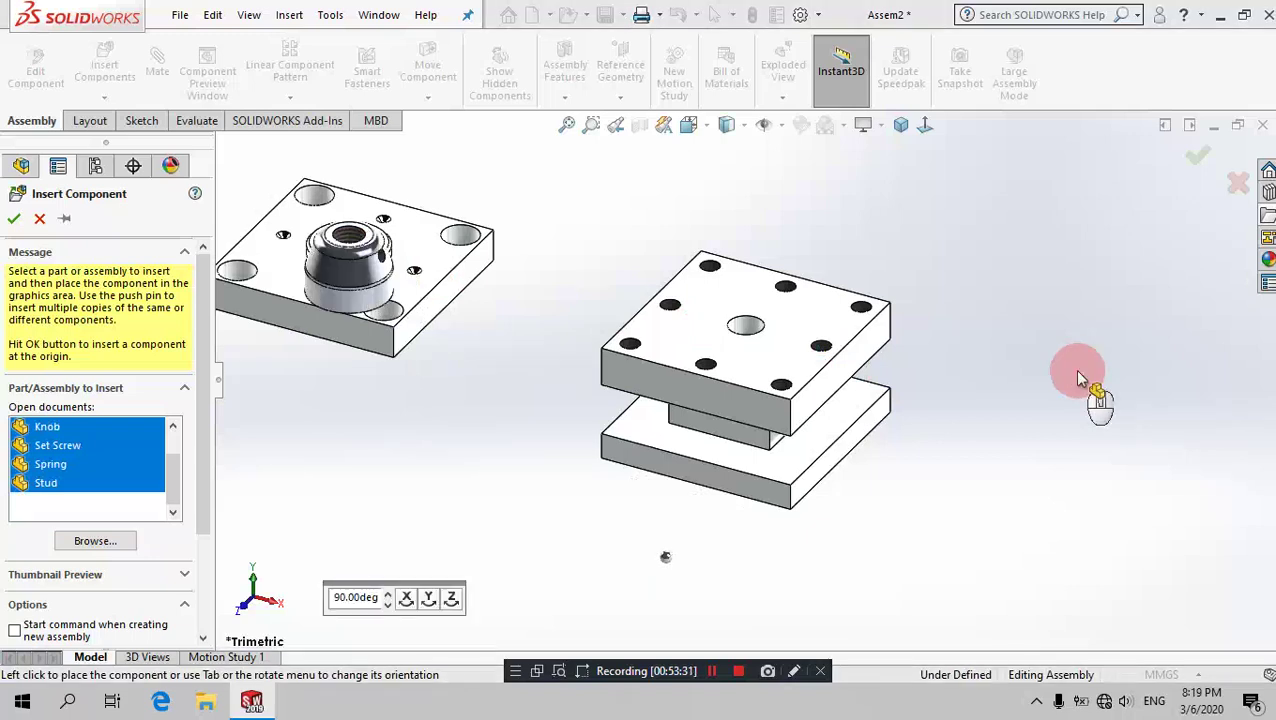
left_click(1078, 378)
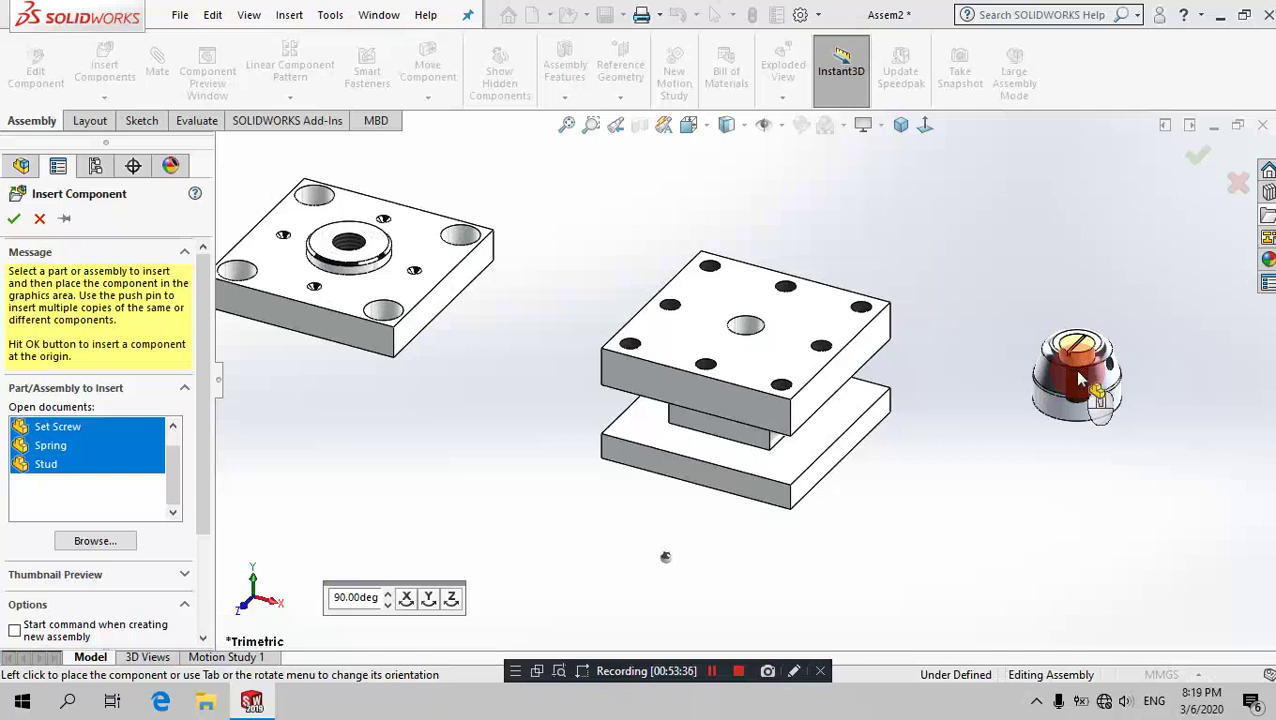
left_click(1078, 378)
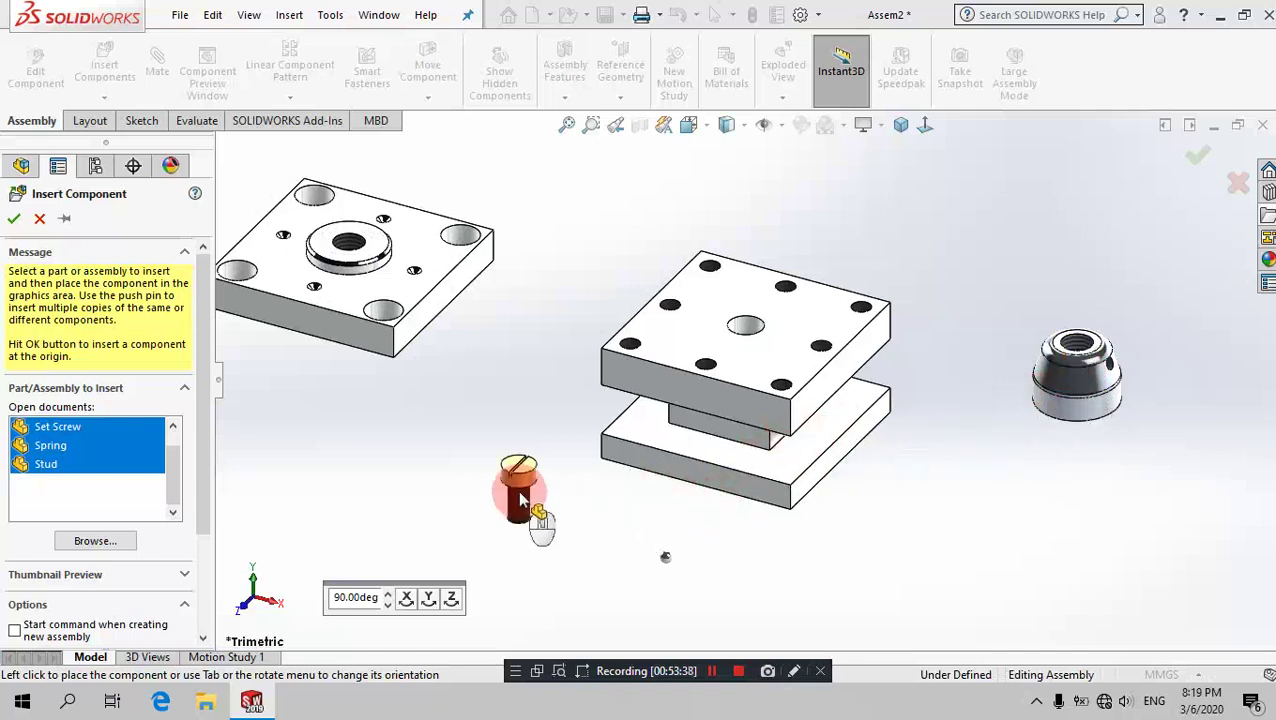
Step: Place the grub screw, handle, knob, set screw, spring and stud around the plates
left_click(514, 497)
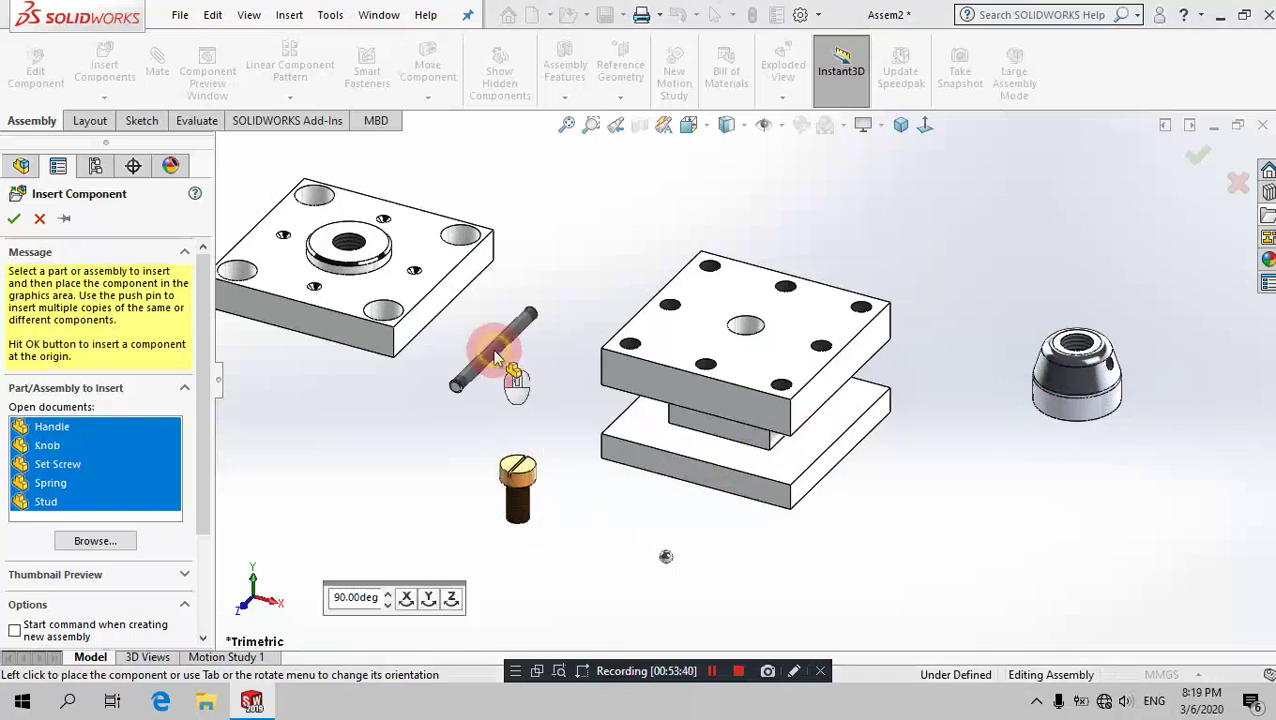
left_click(494, 358)
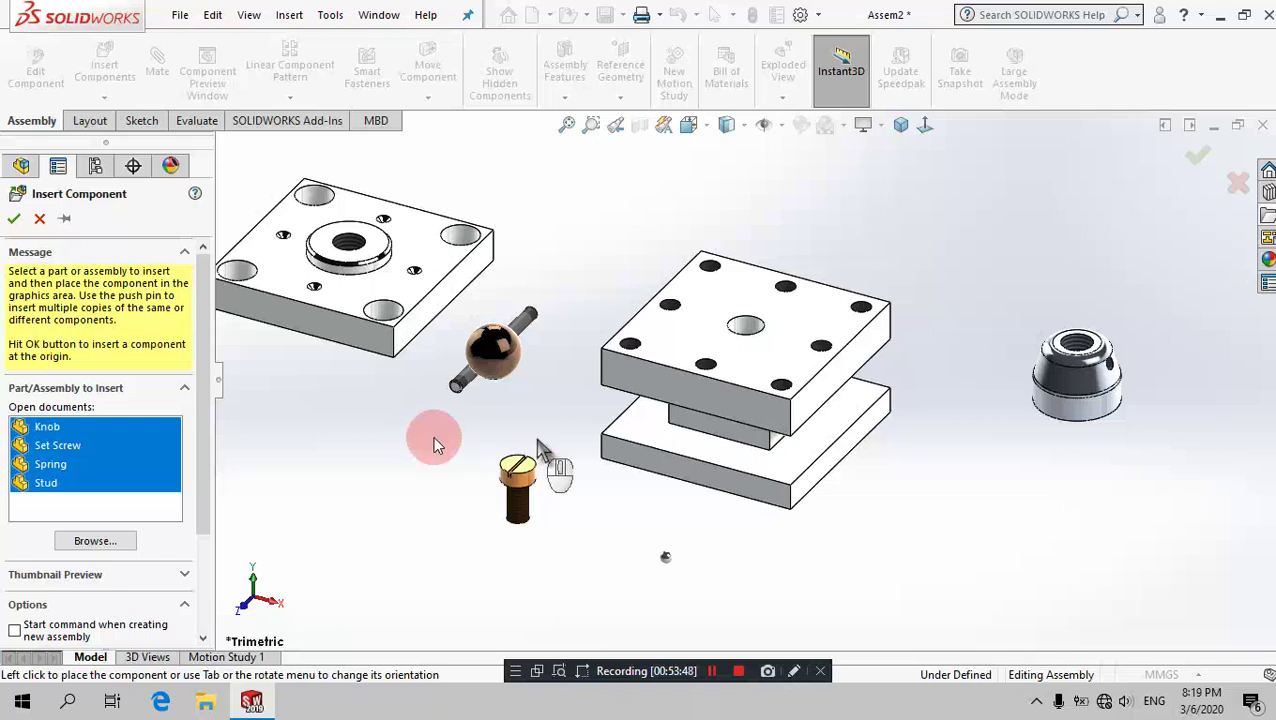
left_click(420, 440)
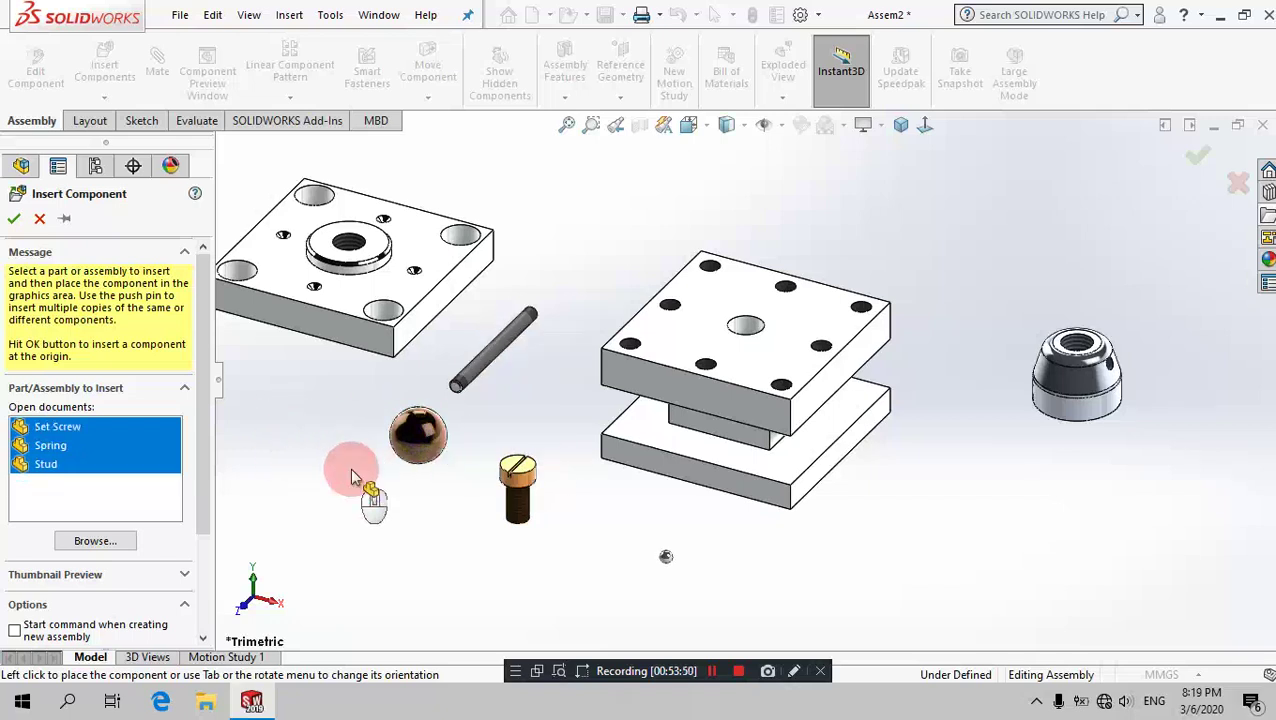
left_click(640, 490)
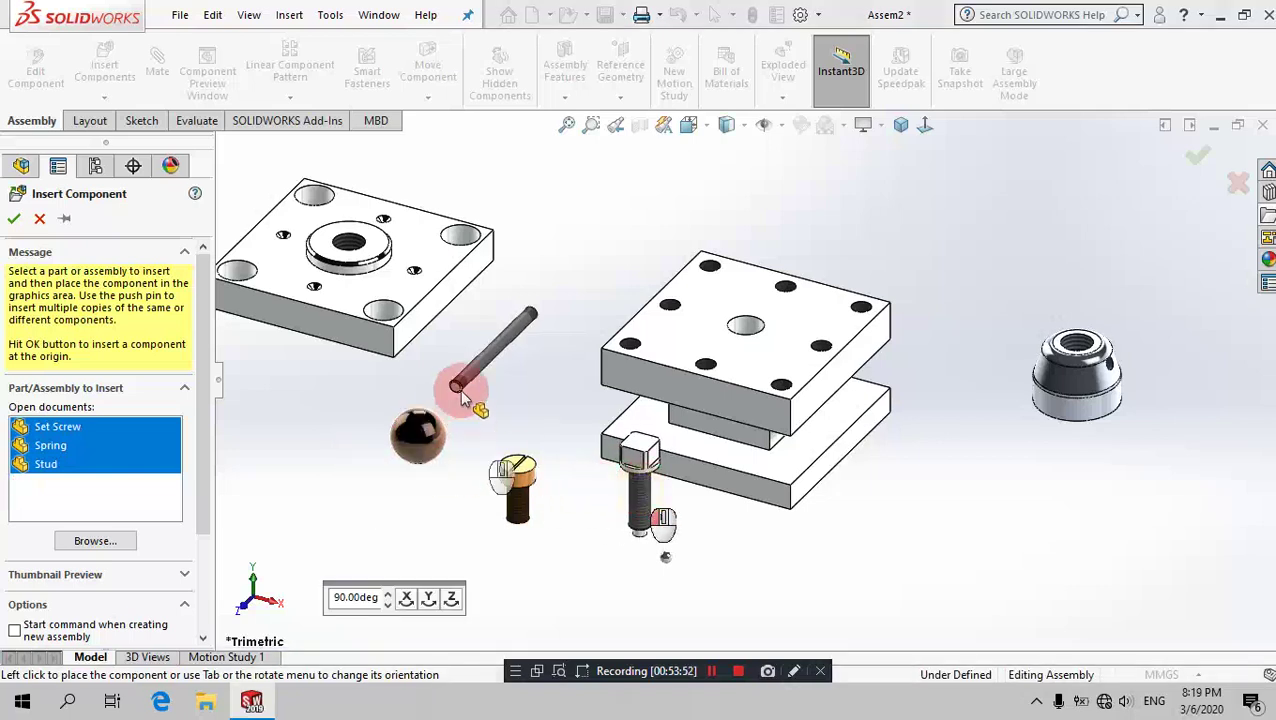
left_click(583, 232)
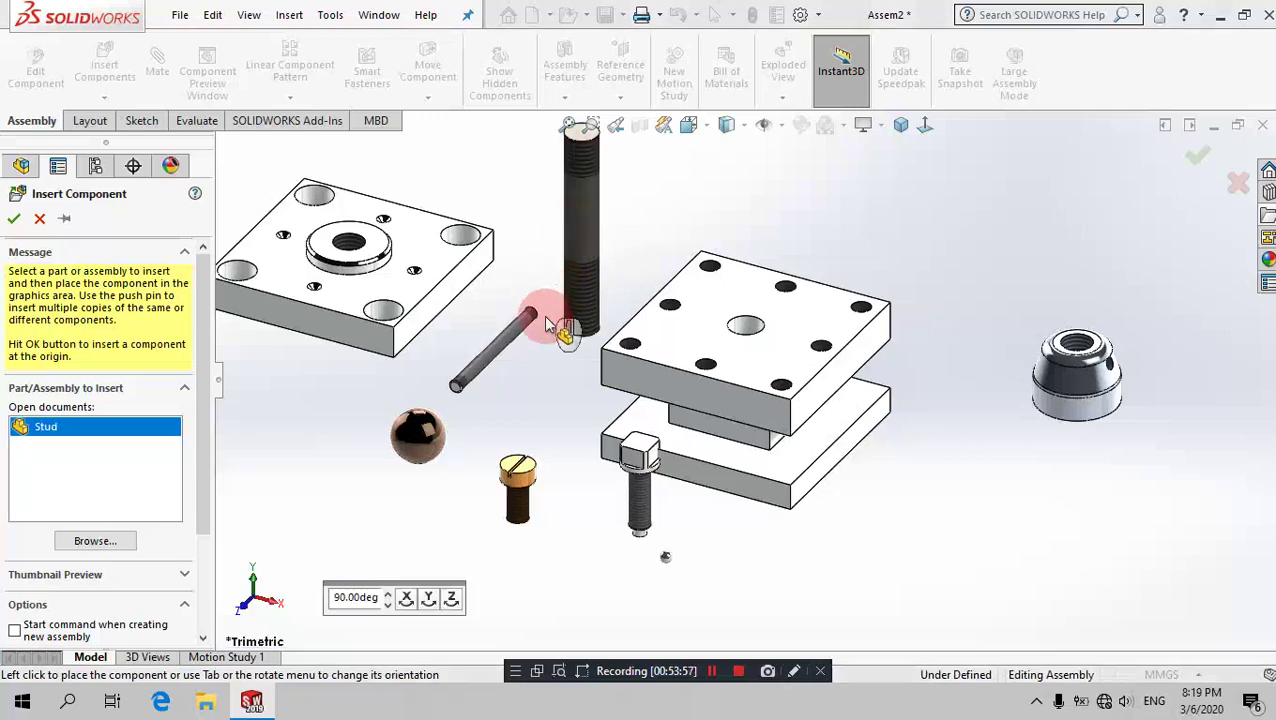
left_click(963, 470)
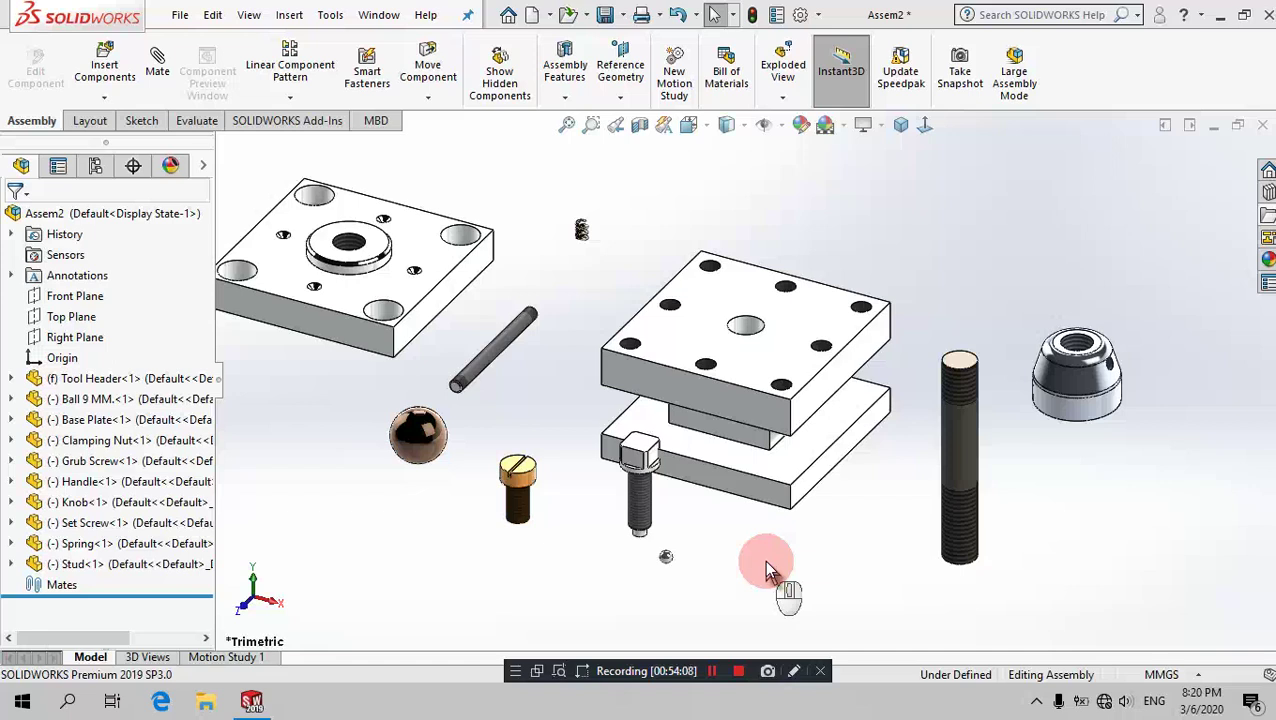
Step: Add a Concentric mate between the Stud and the Tool Header's central hole
left_click(157, 78)
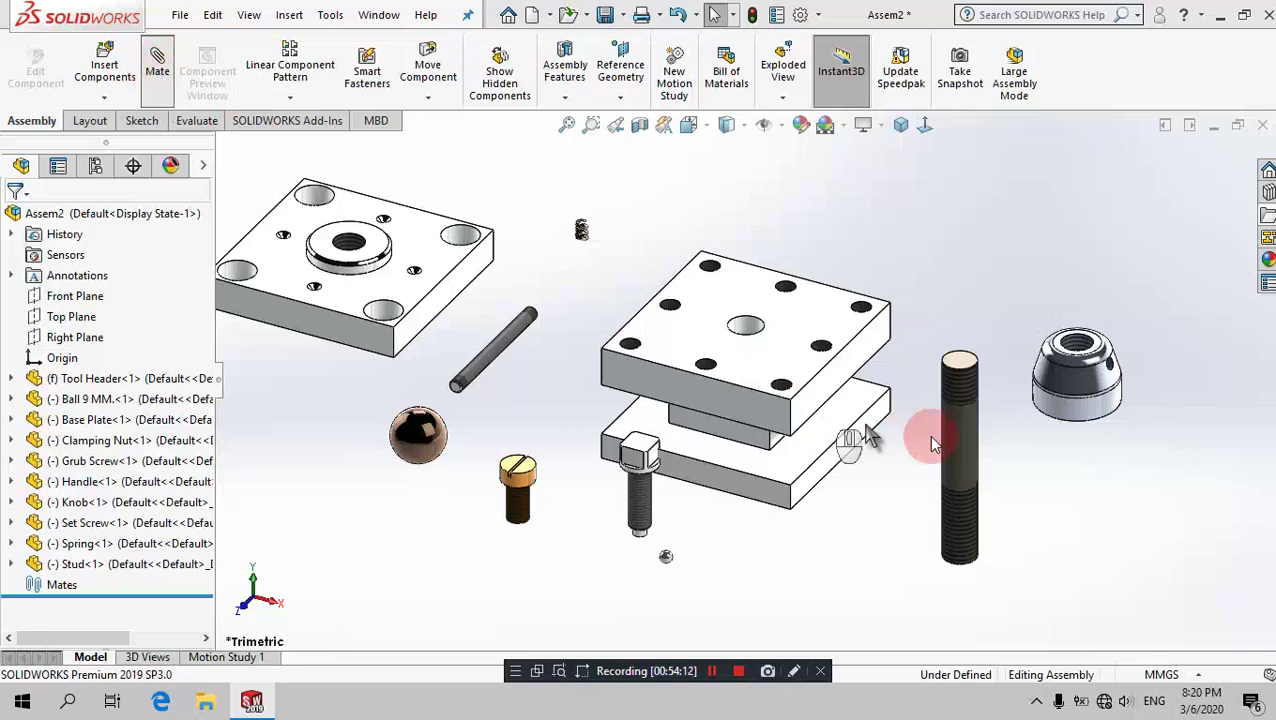
left_click(740, 333)
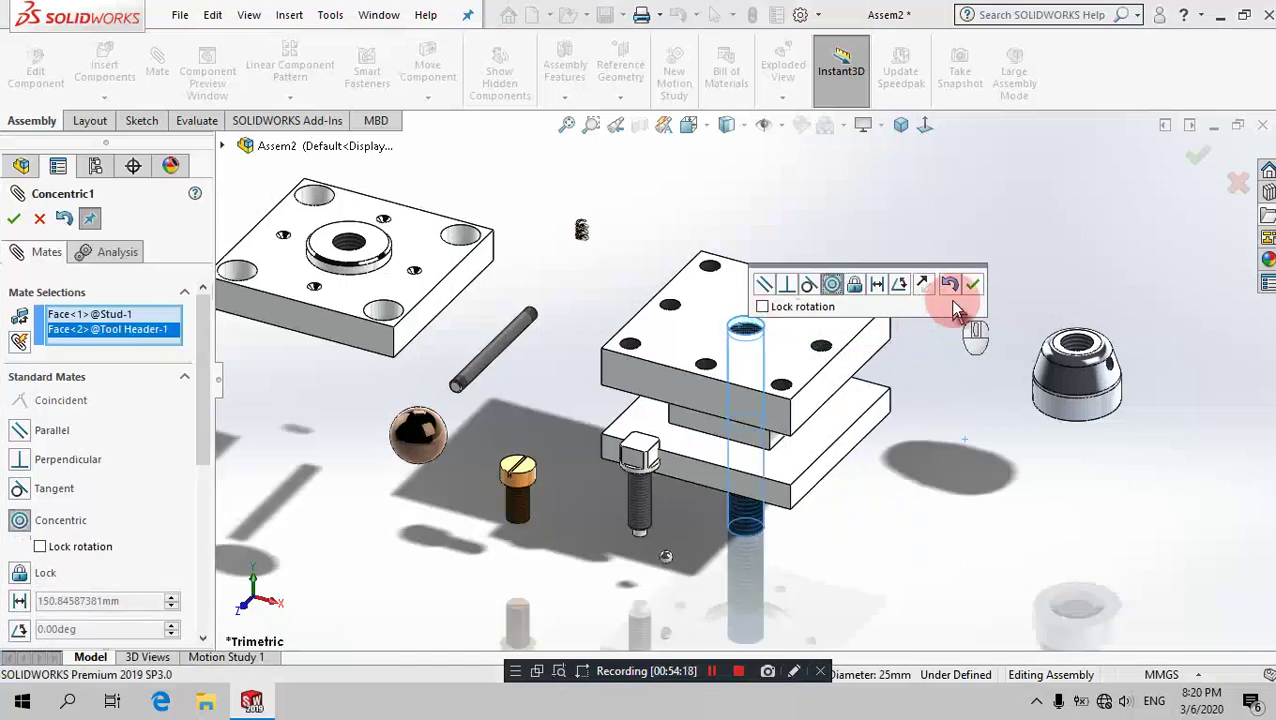
left_click(978, 287)
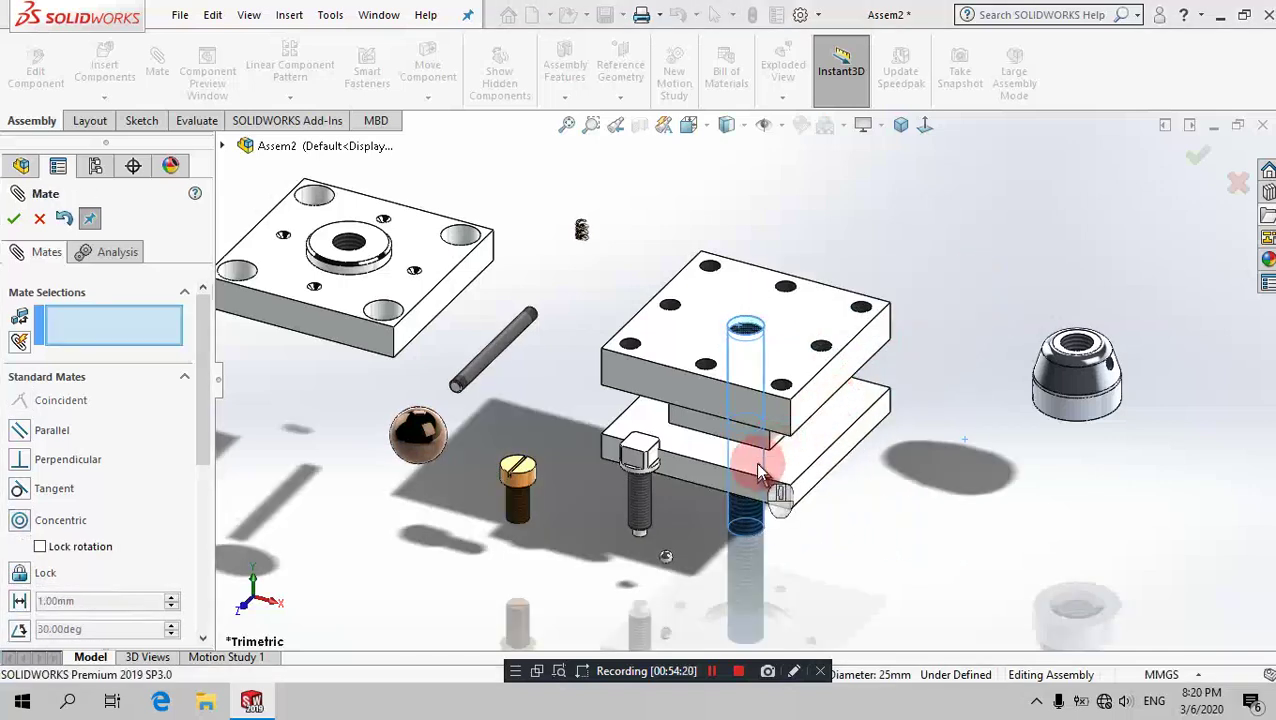
left_click(755, 503)
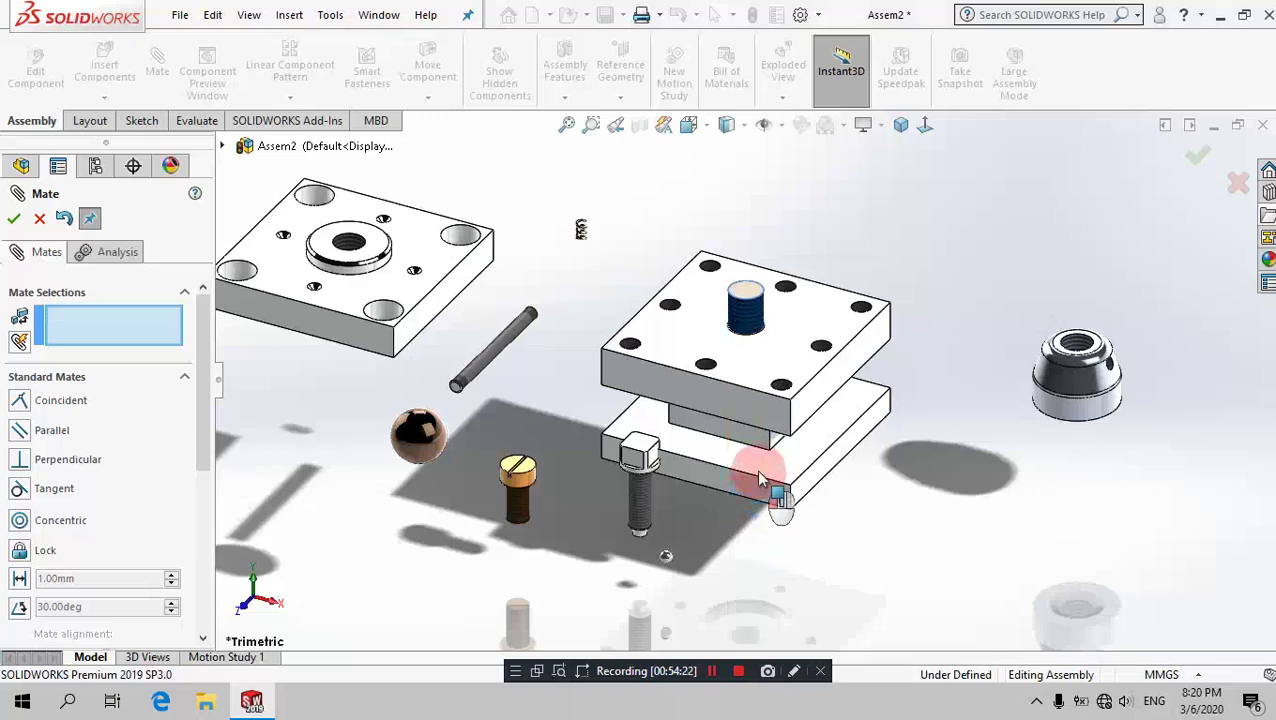
scroll(803, 276, "down", 3)
scroll(803, 276, "down", 3)
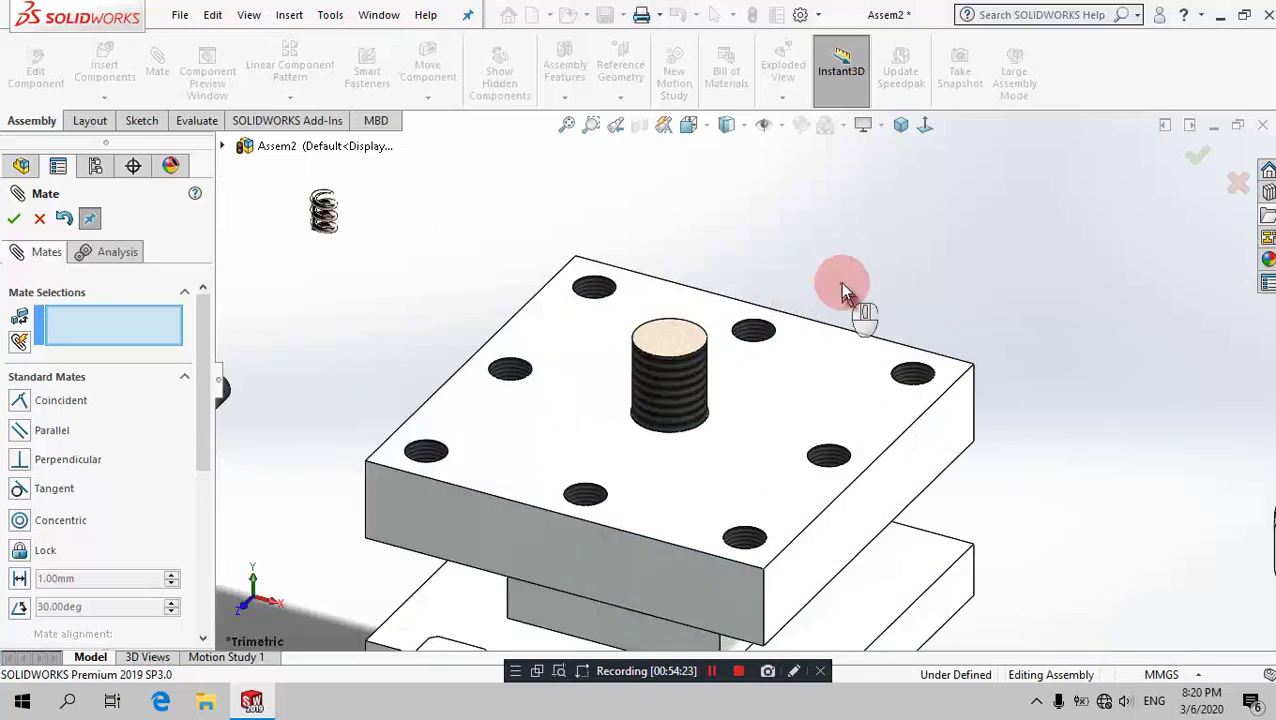
Step: Make the clamping nut's threaded hole concentric with the stud
scroll(846, 288, "up", 3)
left_click(1187, 441)
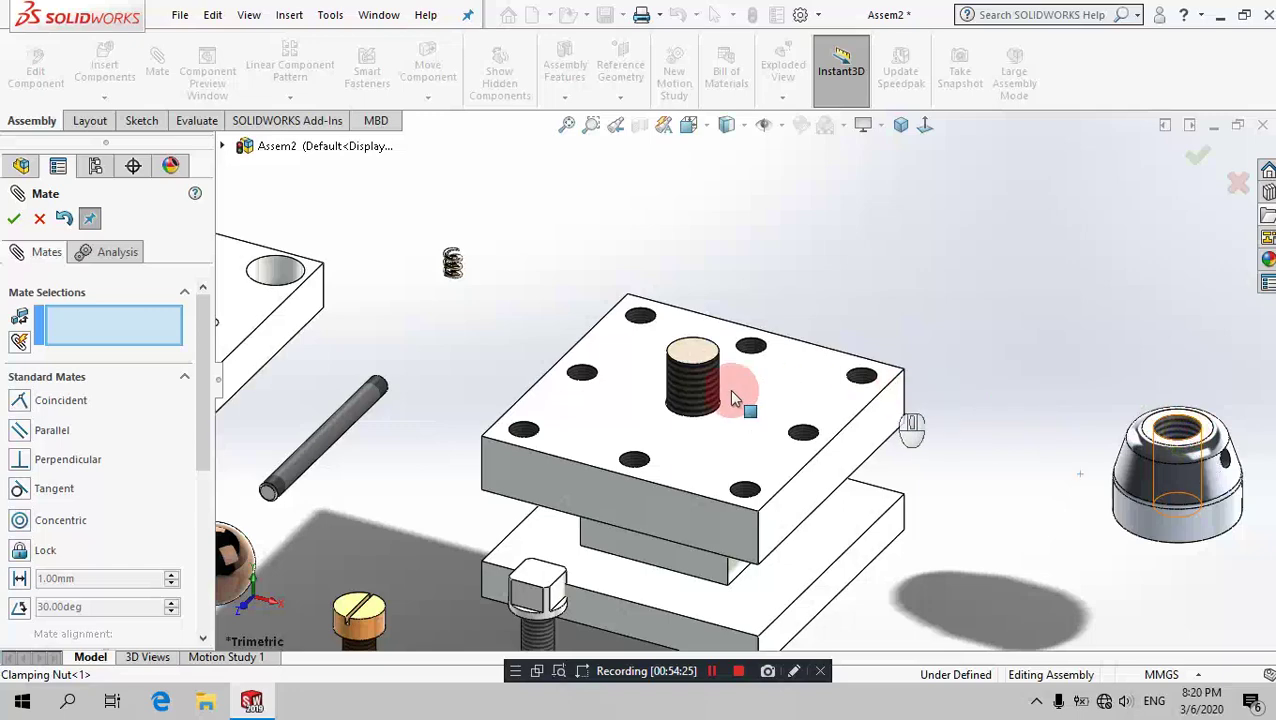
left_click(728, 402)
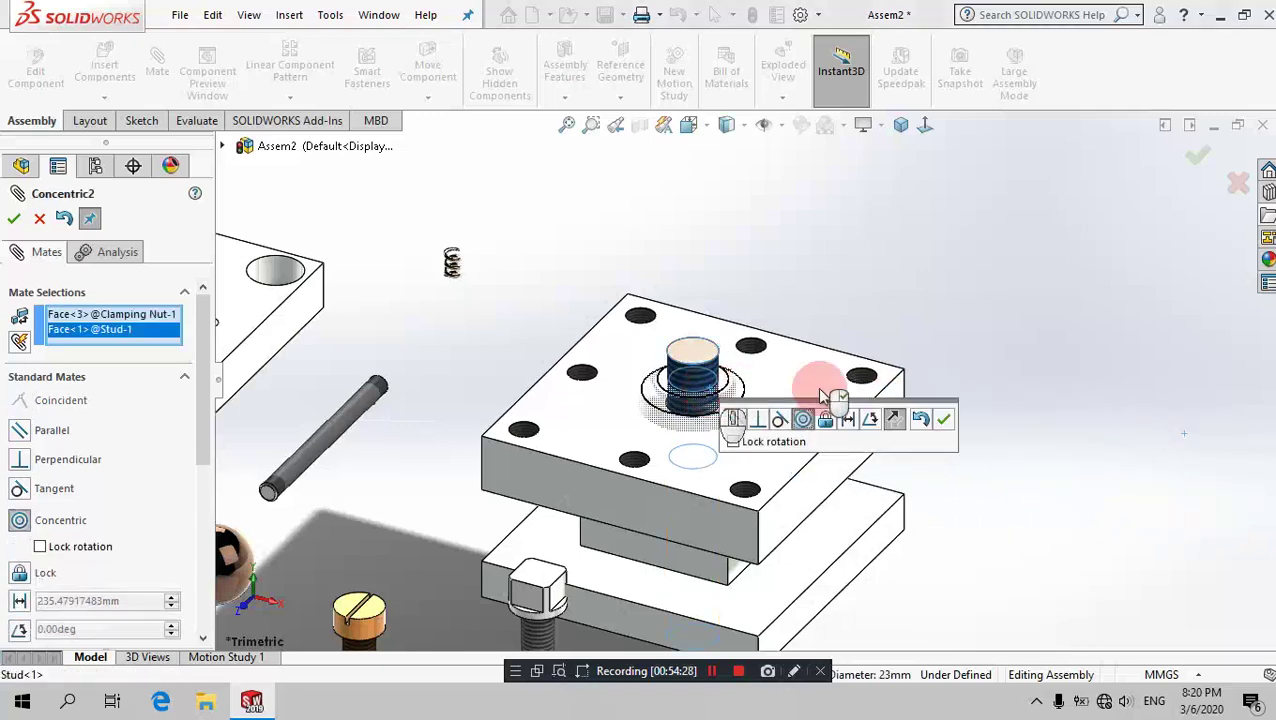
left_click(943, 419)
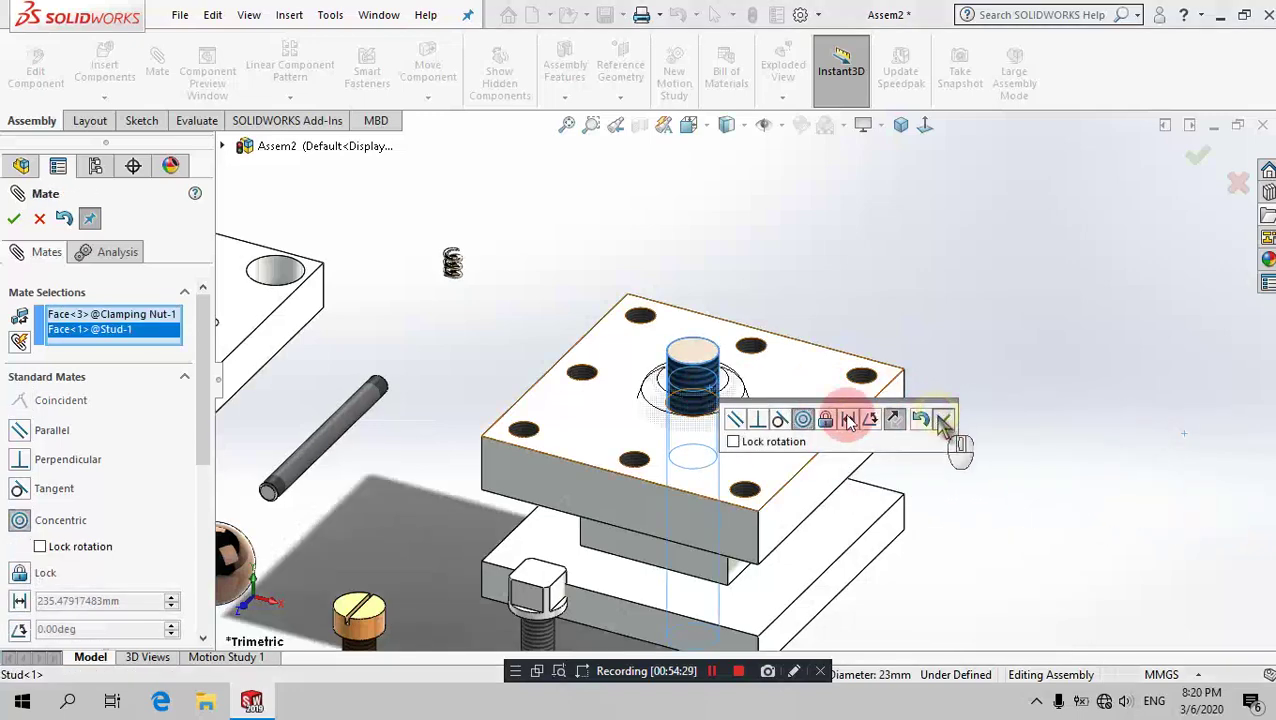
Step: Add Coincident mates: the nut's end face to the stud's top edge, and the nut to the Tool Header's top face
left_click(666, 391)
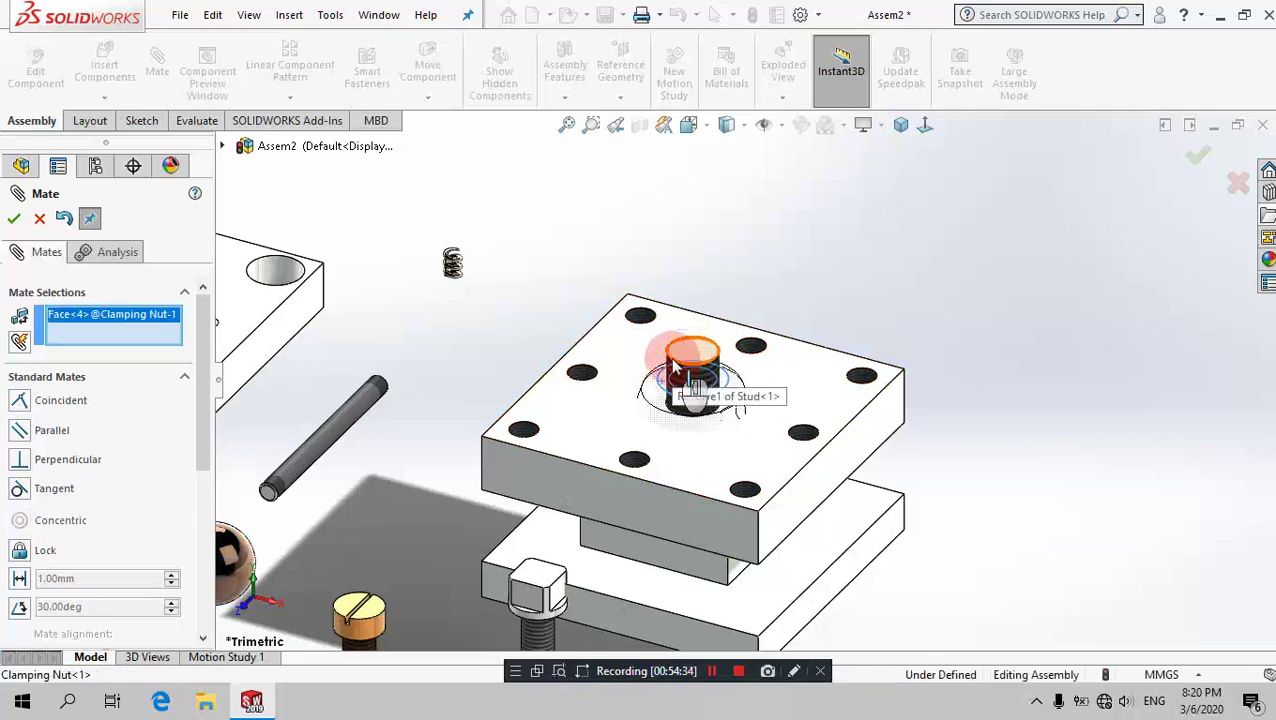
left_click(673, 366)
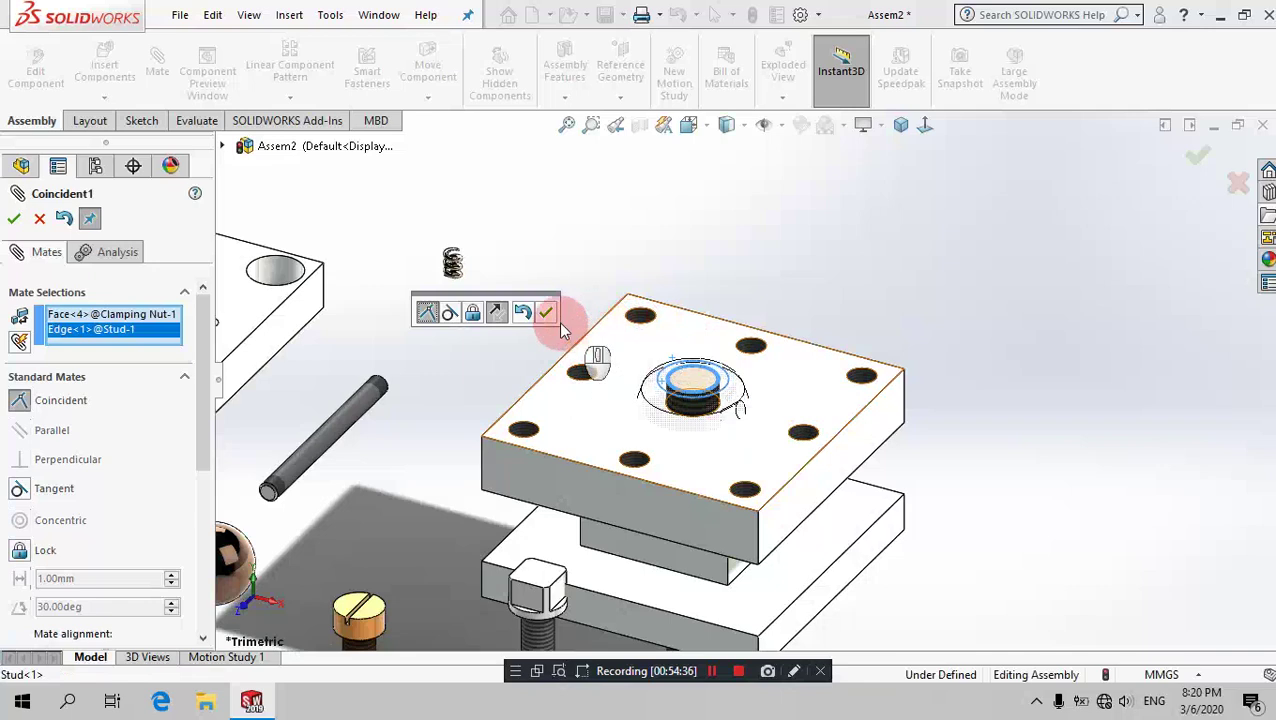
left_click(546, 313)
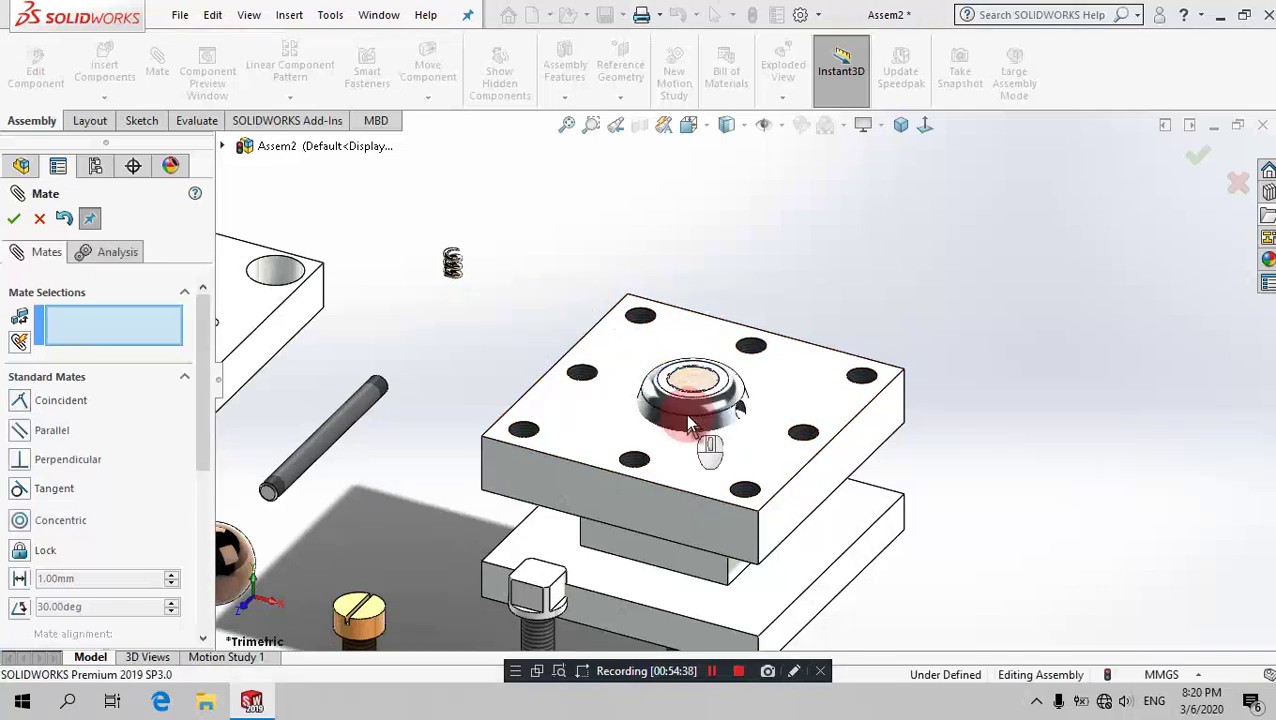
left_click_drag(685, 413, 746, 248)
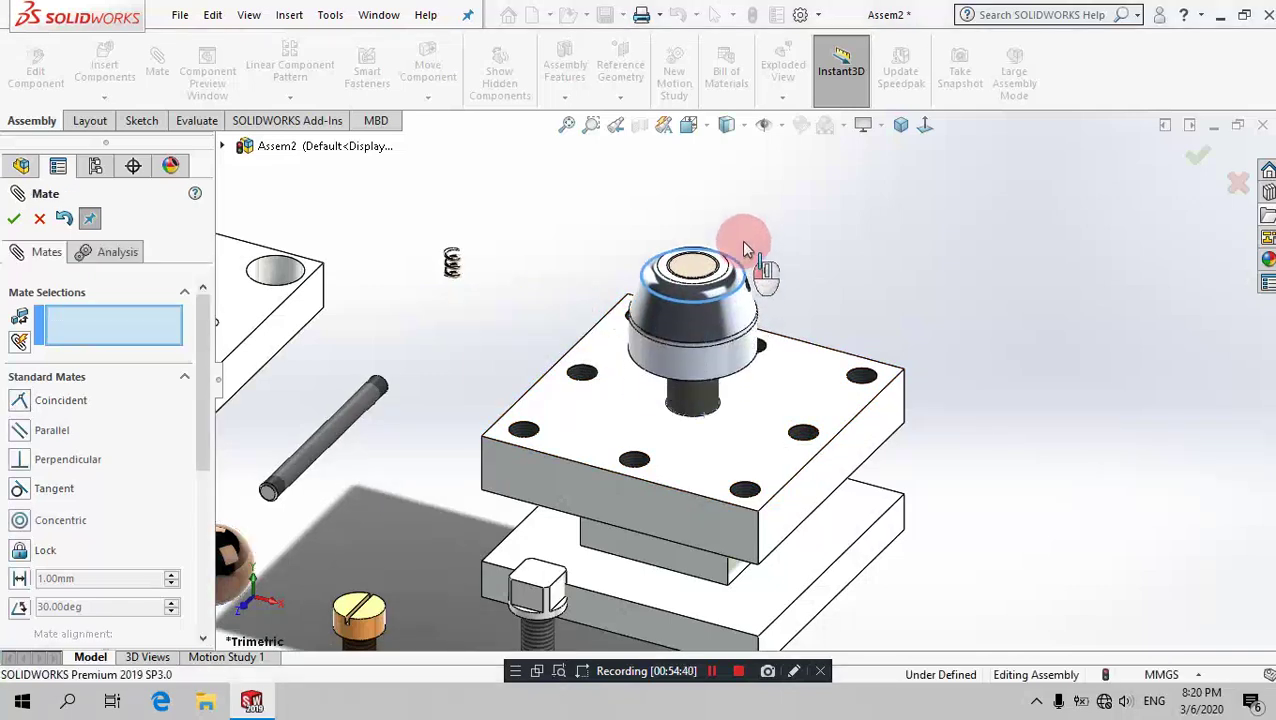
left_click(742, 385)
left_click(741, 407)
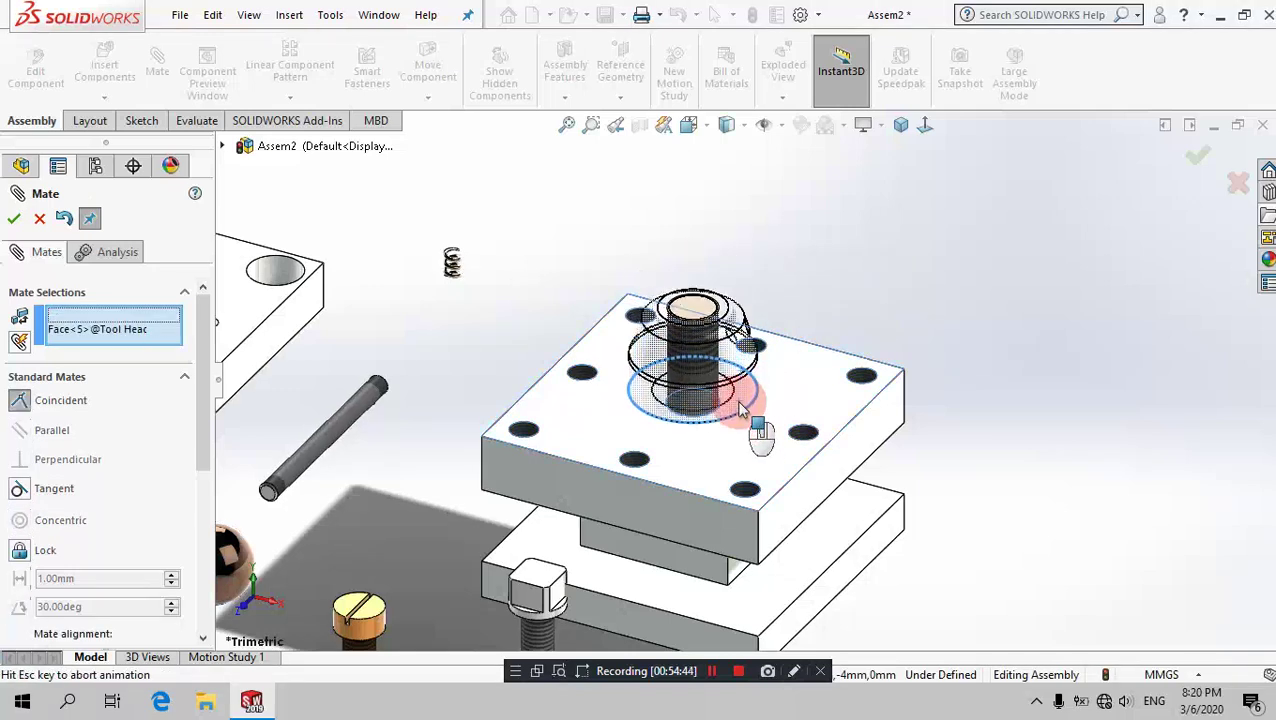
left_click(882, 432)
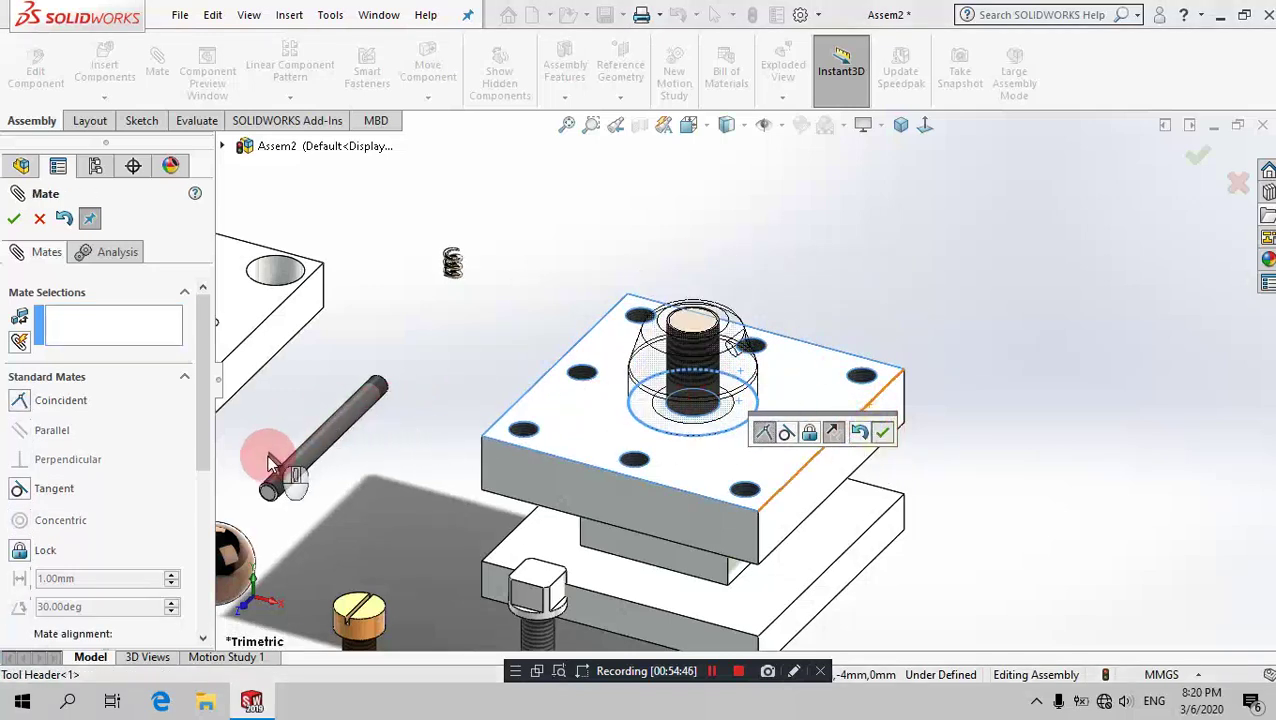
left_click(283, 490)
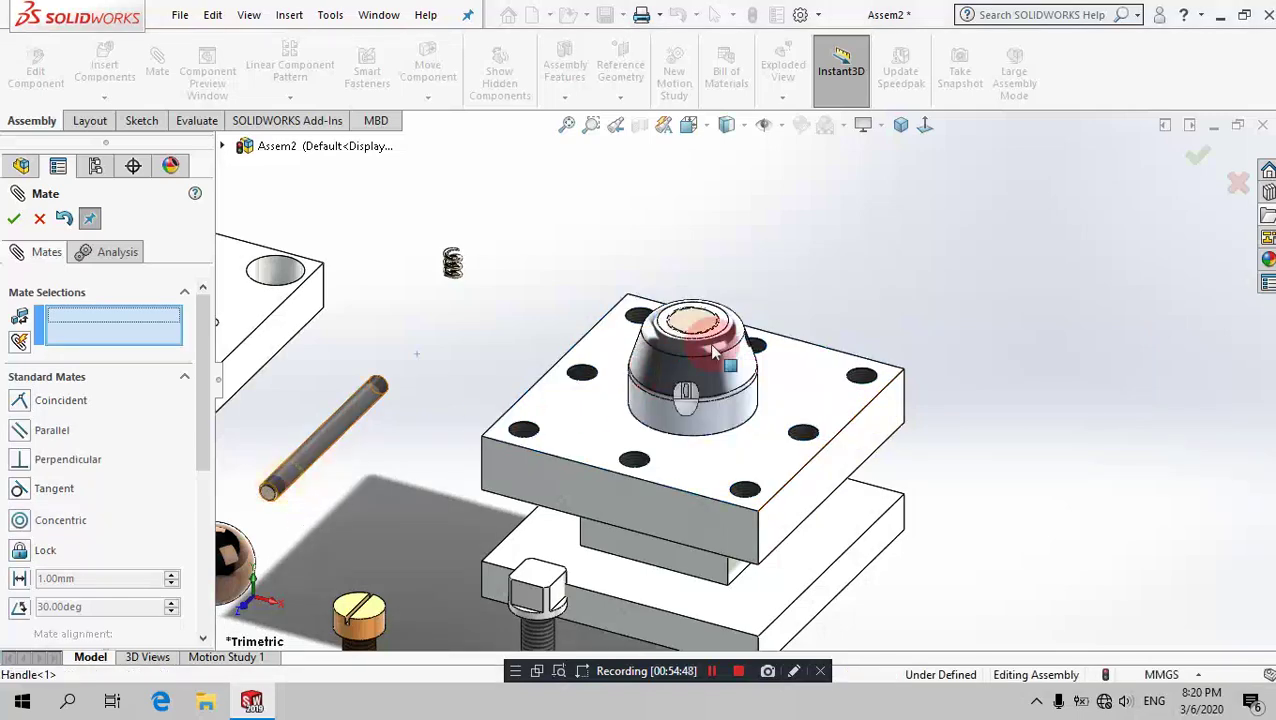
Step: Make the handle rod concentric with the clamping nut's side hole
middle_click_drag(738, 323, 706, 347)
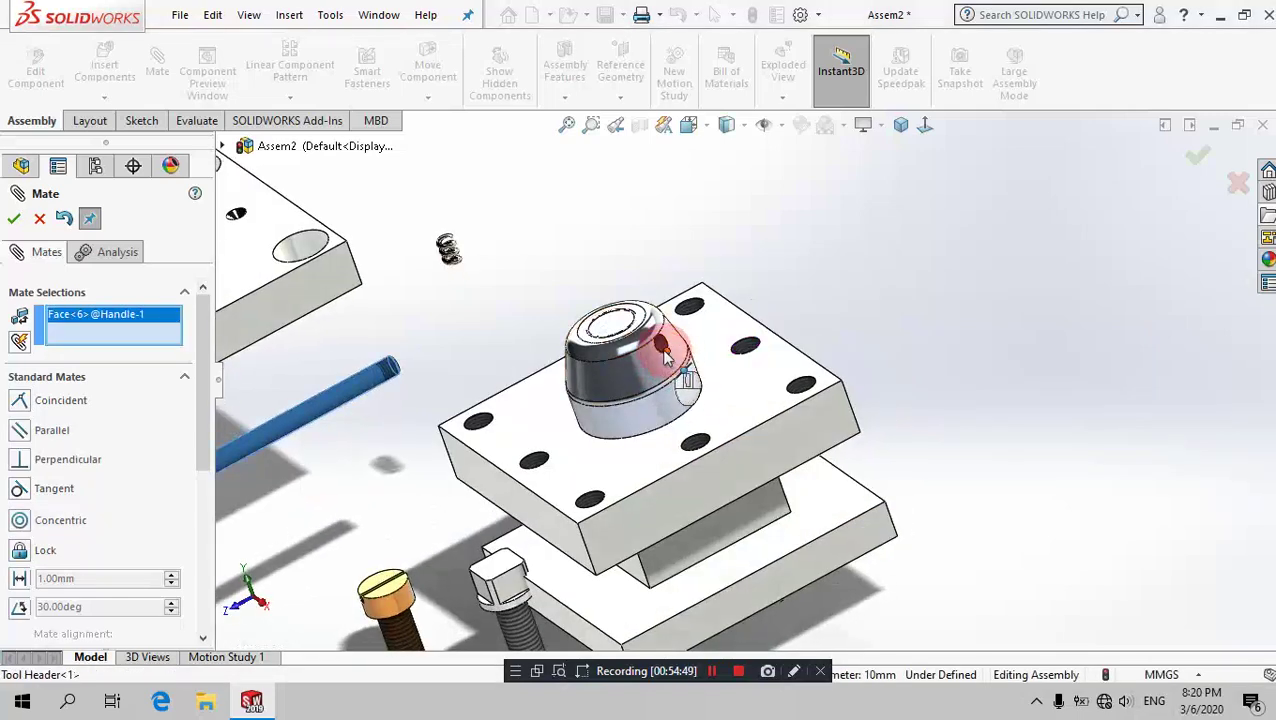
left_click(662, 352)
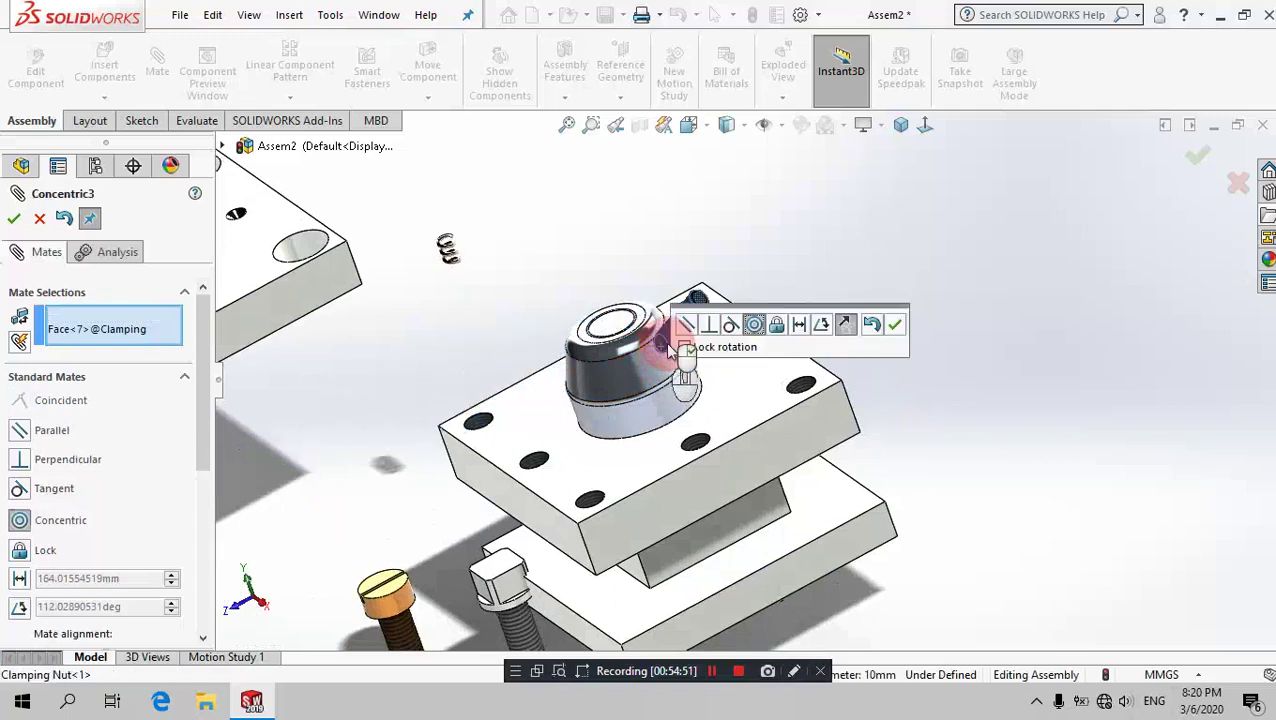
scroll(660, 290, "down", 3)
left_click(898, 326)
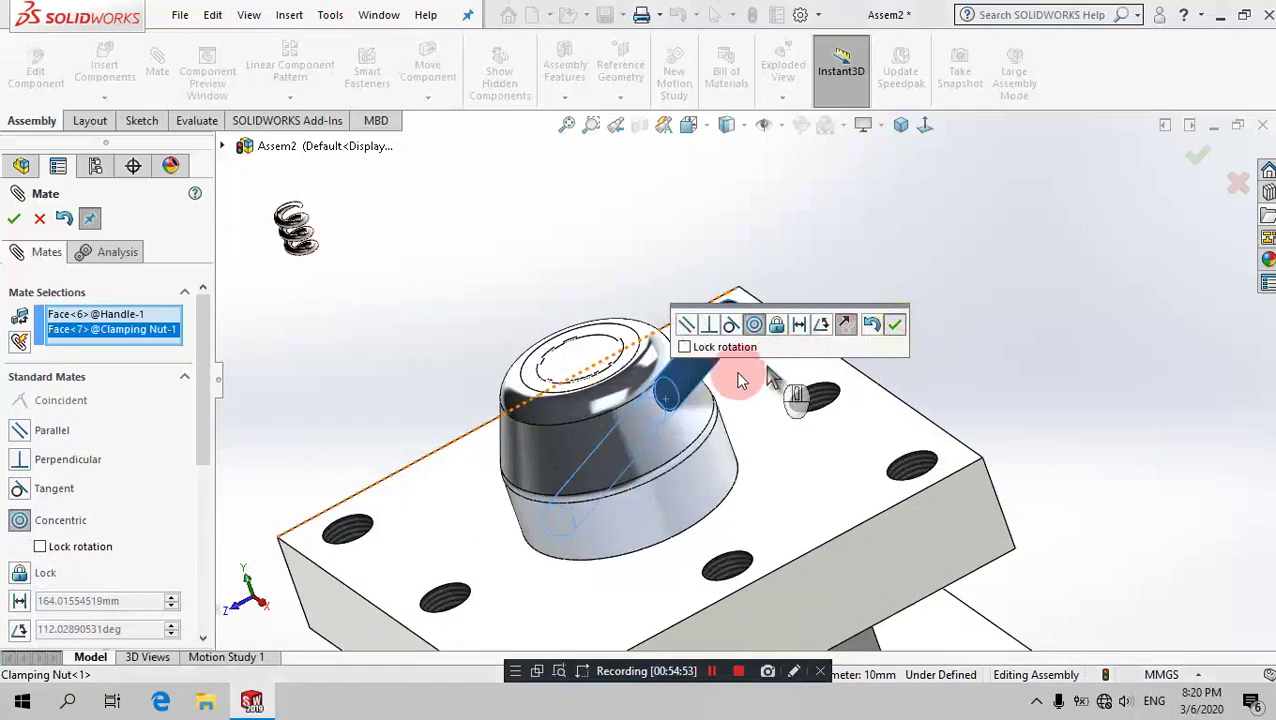
Step: Pull the handle partly out, try a Tangent mate with the side hole edge, then clear the selections
mouse_move(703, 377)
left_mouse_down()
mouse_move(940, 150)
mouse_move(960, 214)
left_mouse_up()
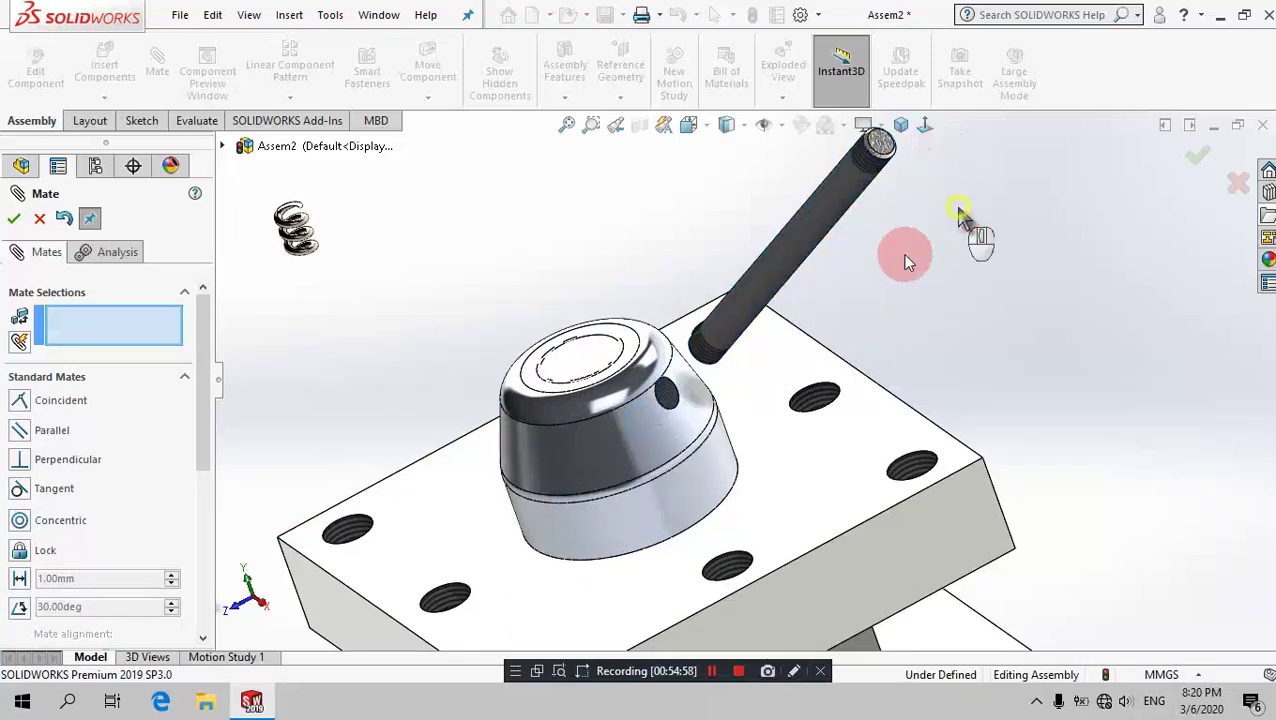
scroll(782, 390, "down", 3)
scroll(784, 350, "down", 2)
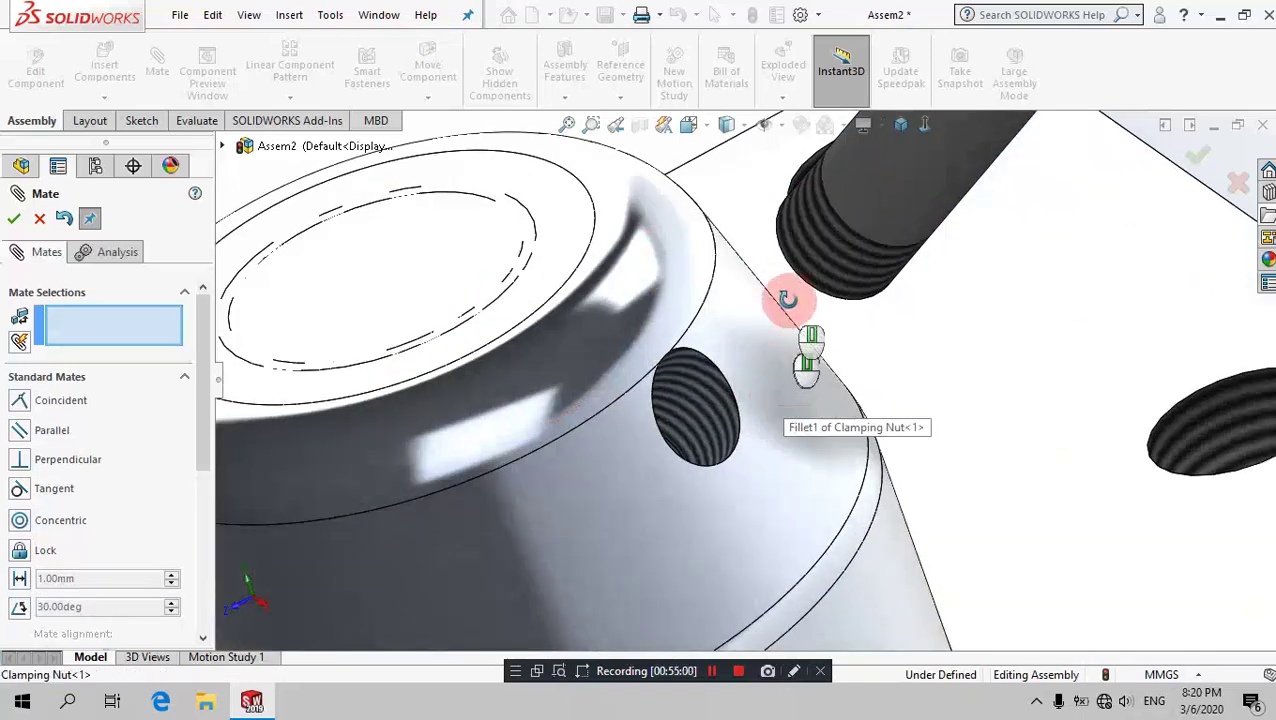
middle_click_drag(784, 350, 795, 248)
scroll(800, 262, "up", 3)
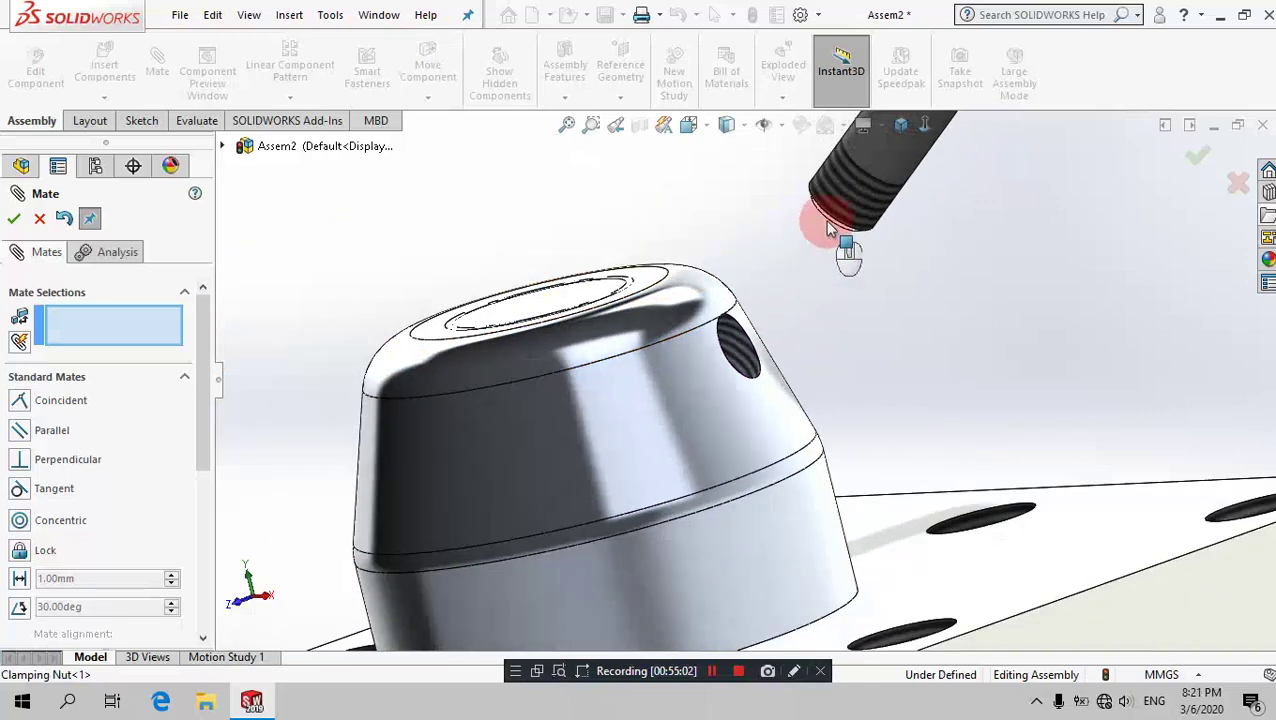
middle_click_drag(820, 279, 740, 384)
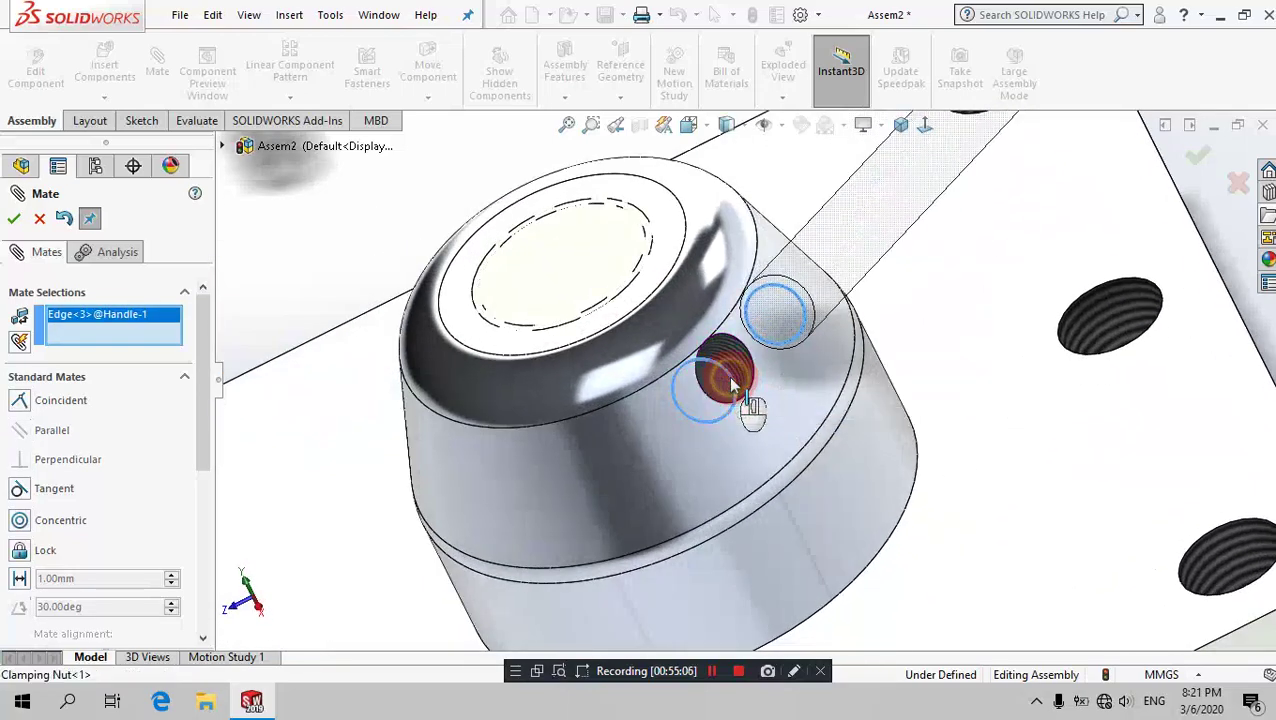
left_click(733, 385)
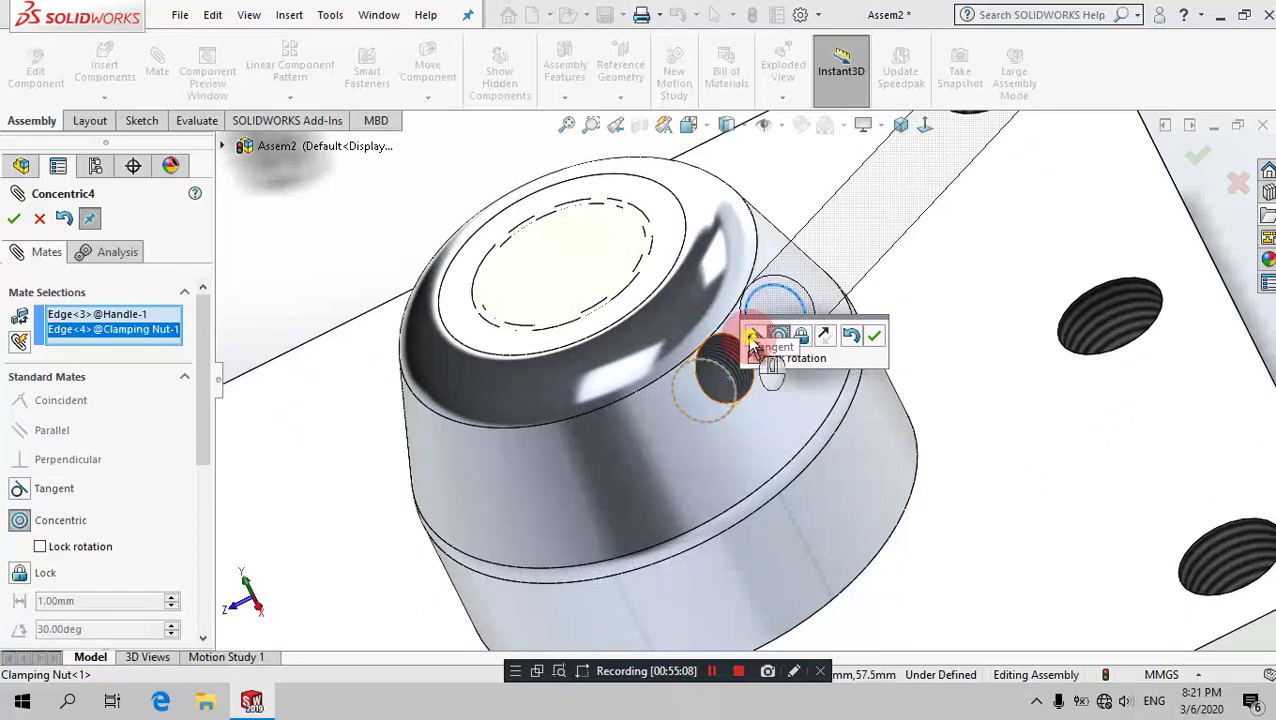
left_click(754, 338)
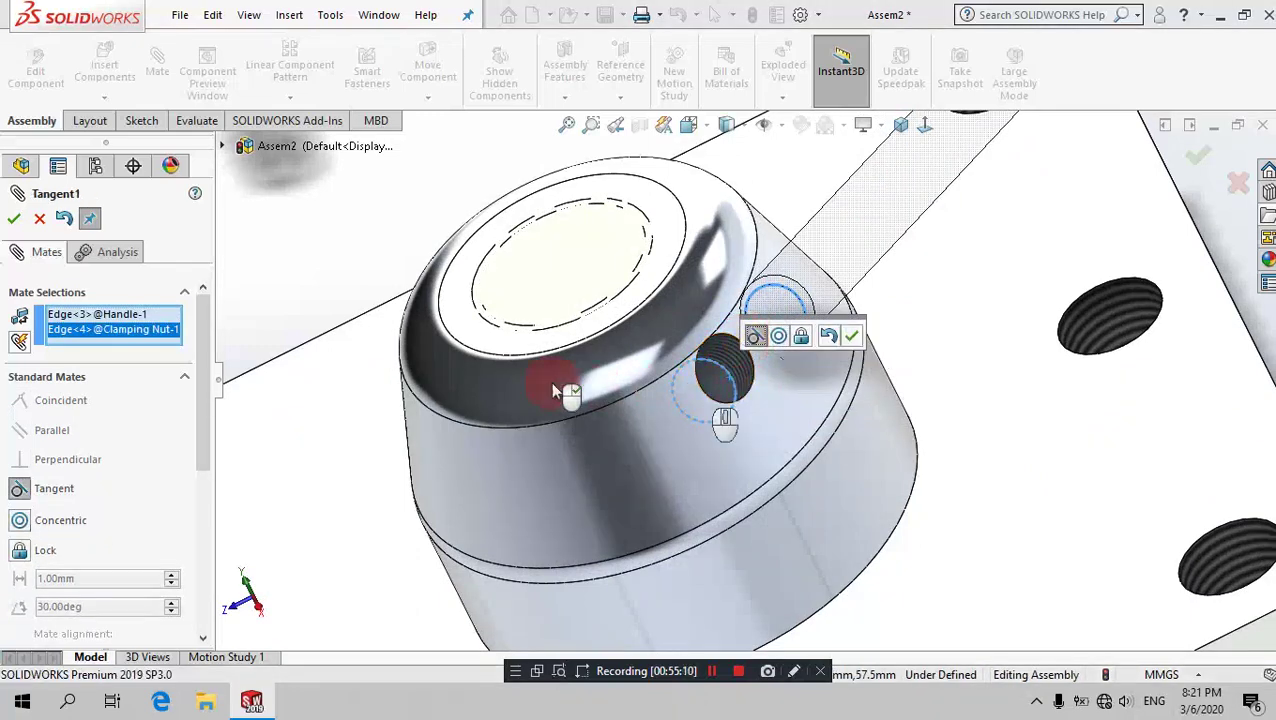
left_click_drag(140, 335, 118, 335)
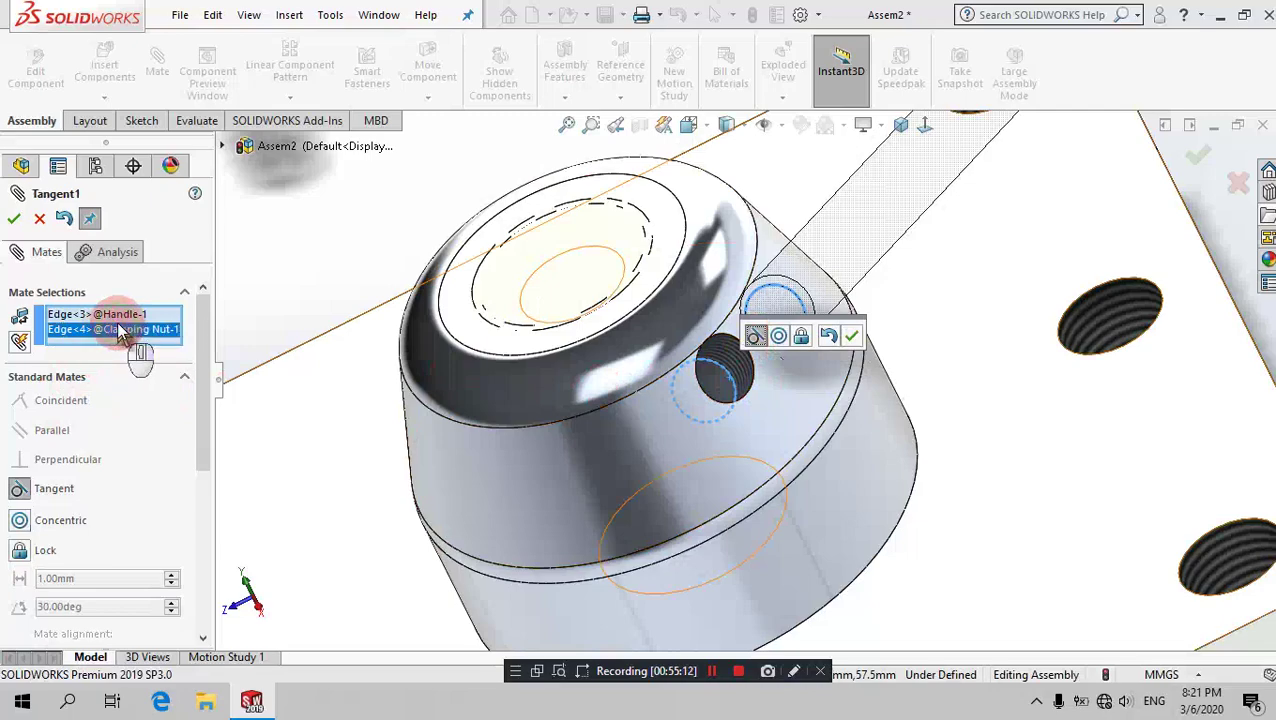
right_click(120, 332)
left_click(160, 337)
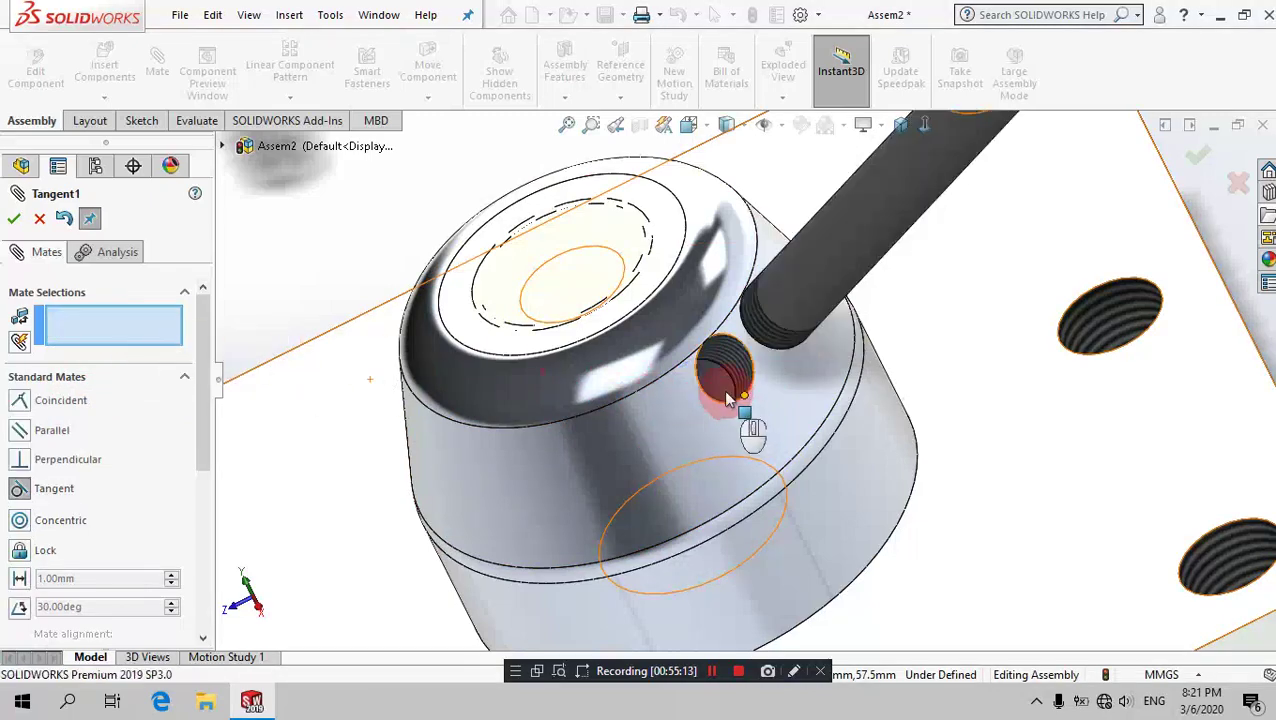
Step: Mate the handle rod's threaded end Coincident with the stud face inside the nut
left_click(733, 345)
middle_click_drag(733, 345, 1000, 185)
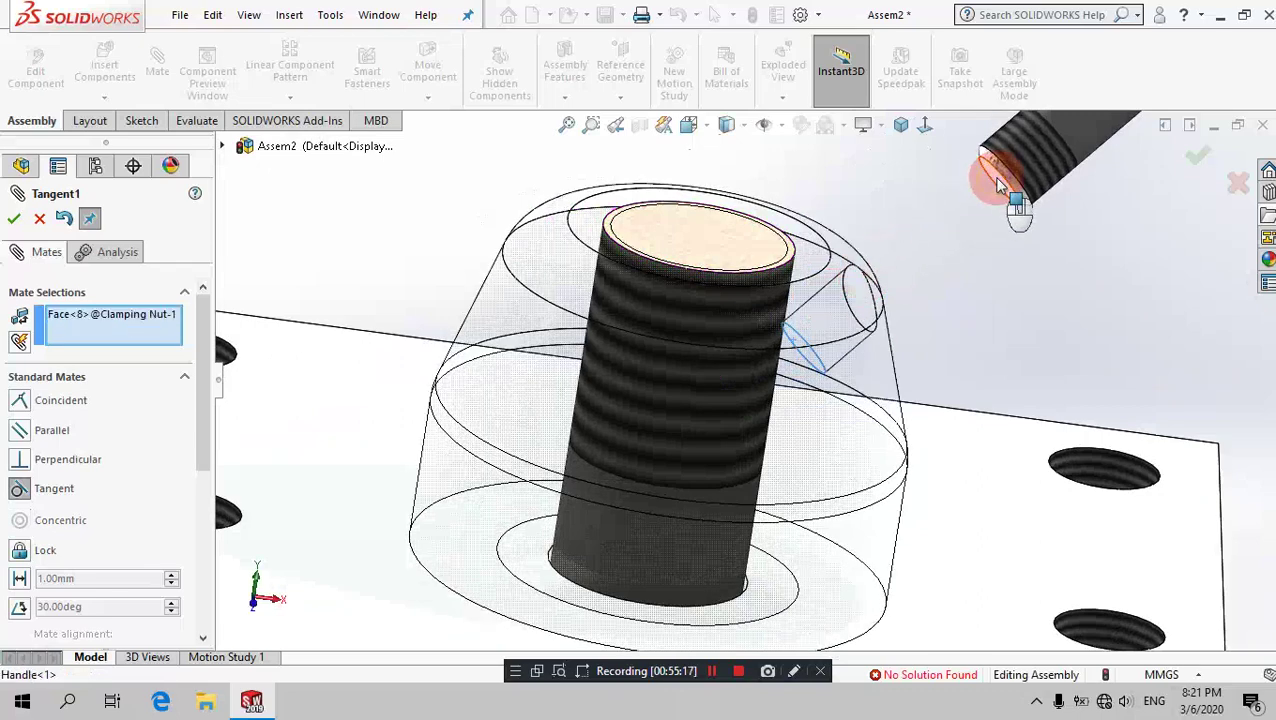
left_click(998, 190)
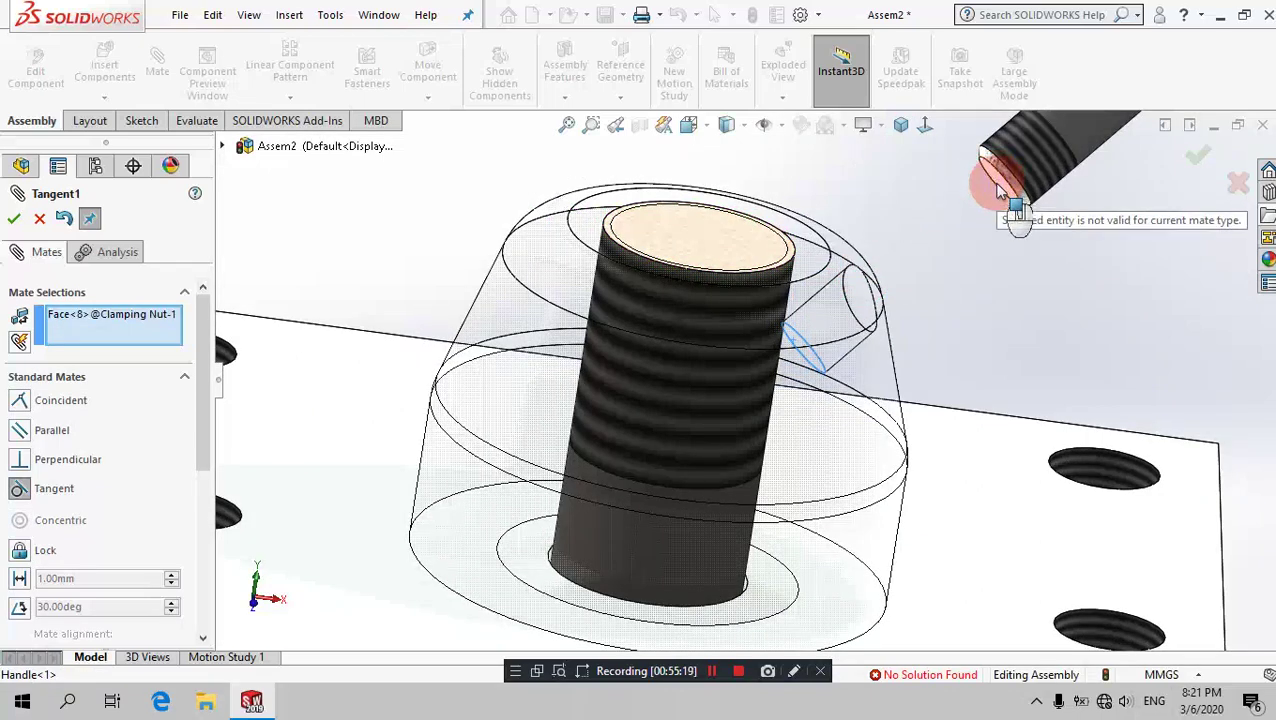
left_click(25, 400)
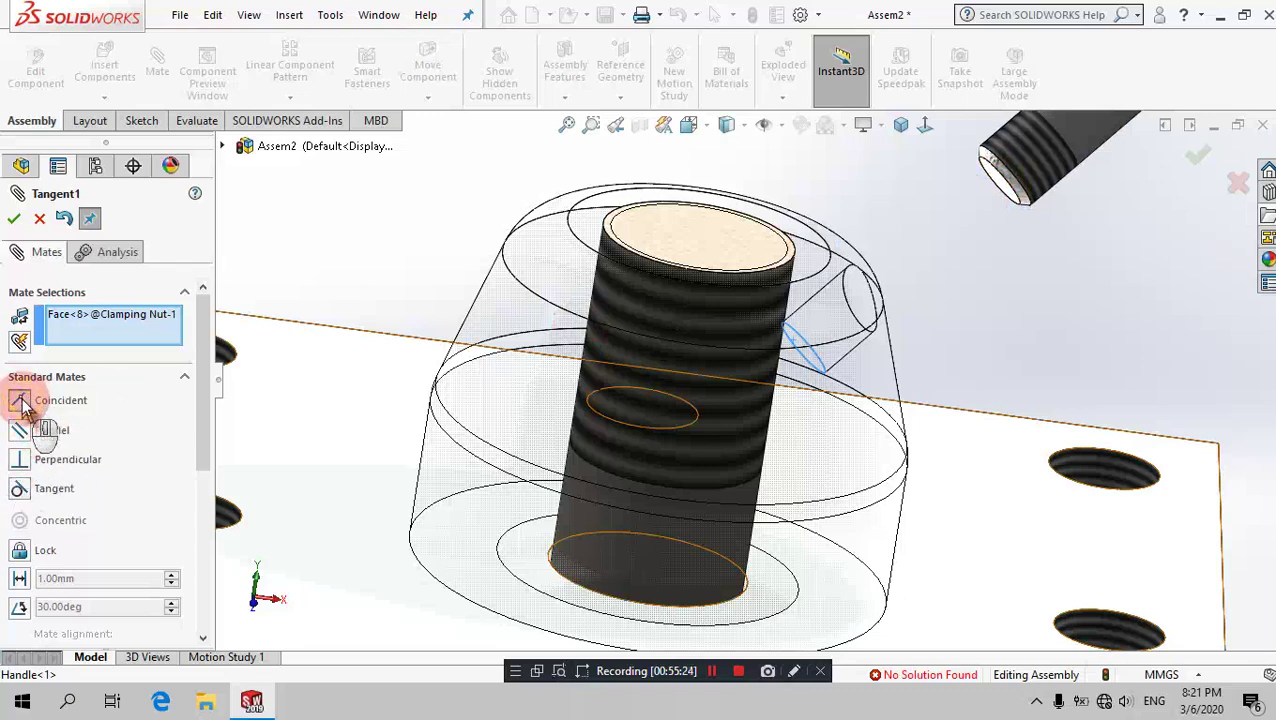
left_click(995, 183)
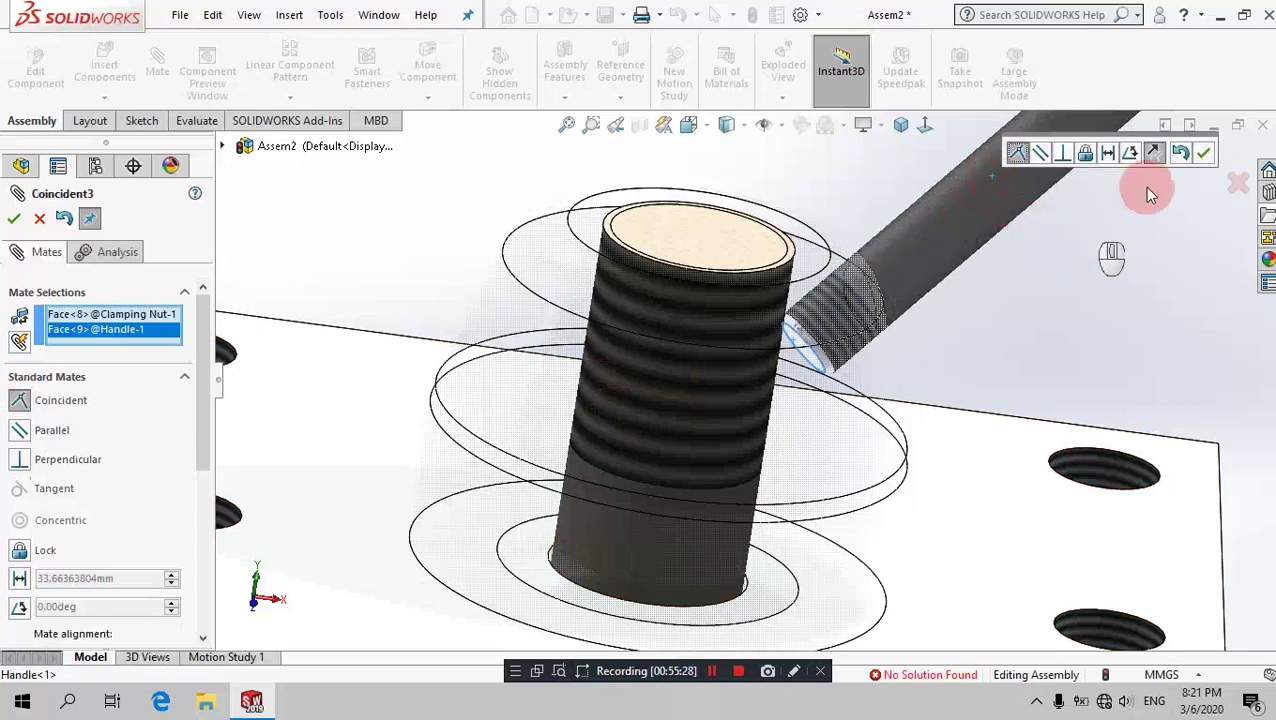
left_click(1200, 158)
left_click(785, 201)
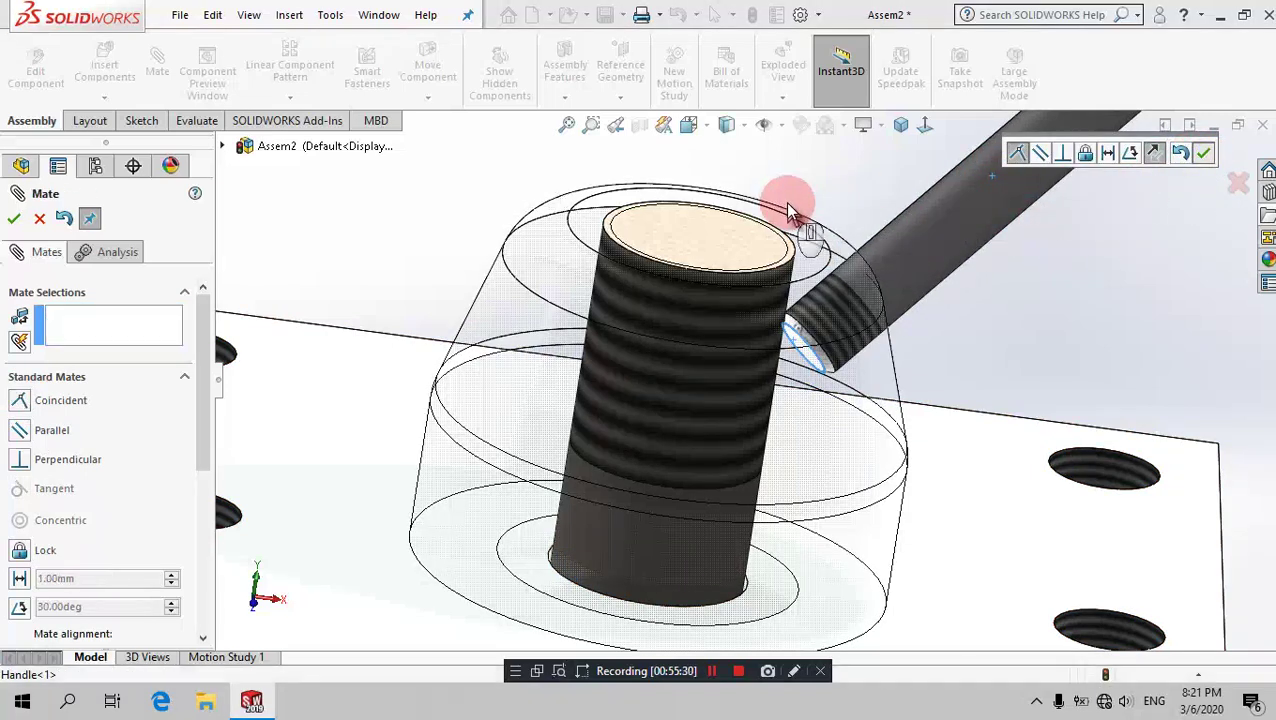
left_click(900, 125)
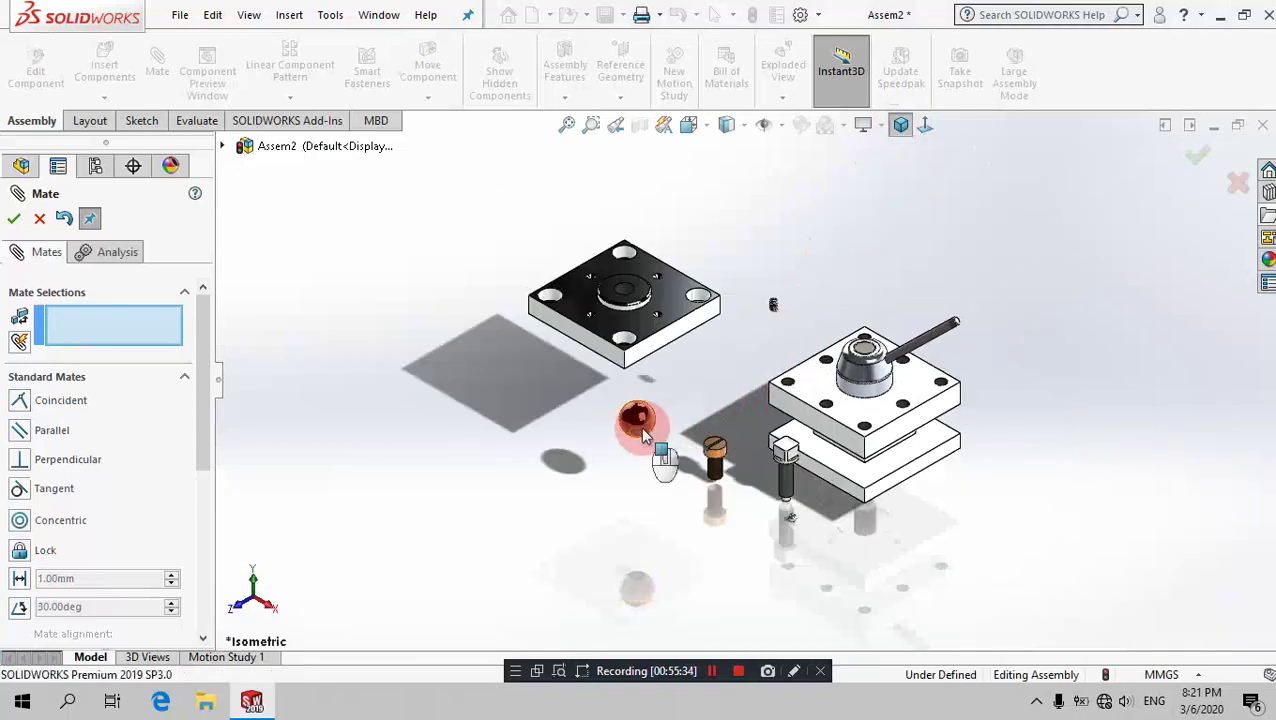
Step: Make the ball knob's bore concentric with the handle rod
left_click(643, 432)
left_click(1020, 278)
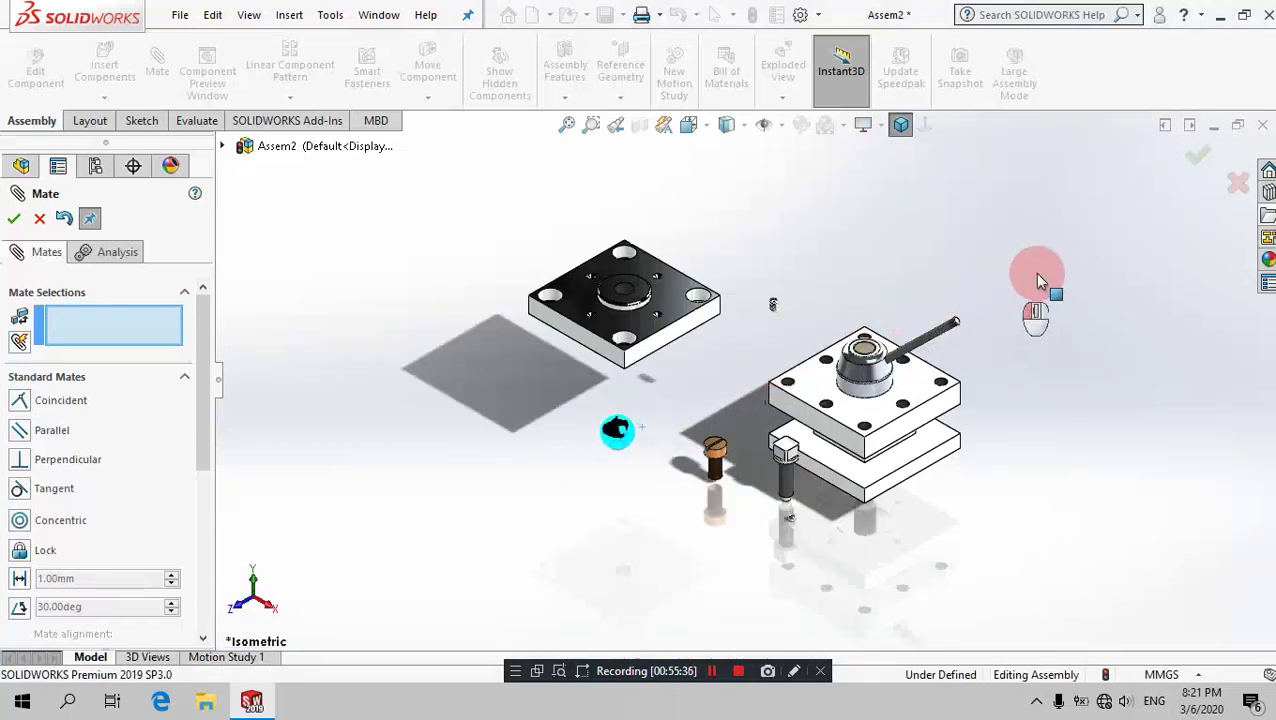
left_click(1266, 182)
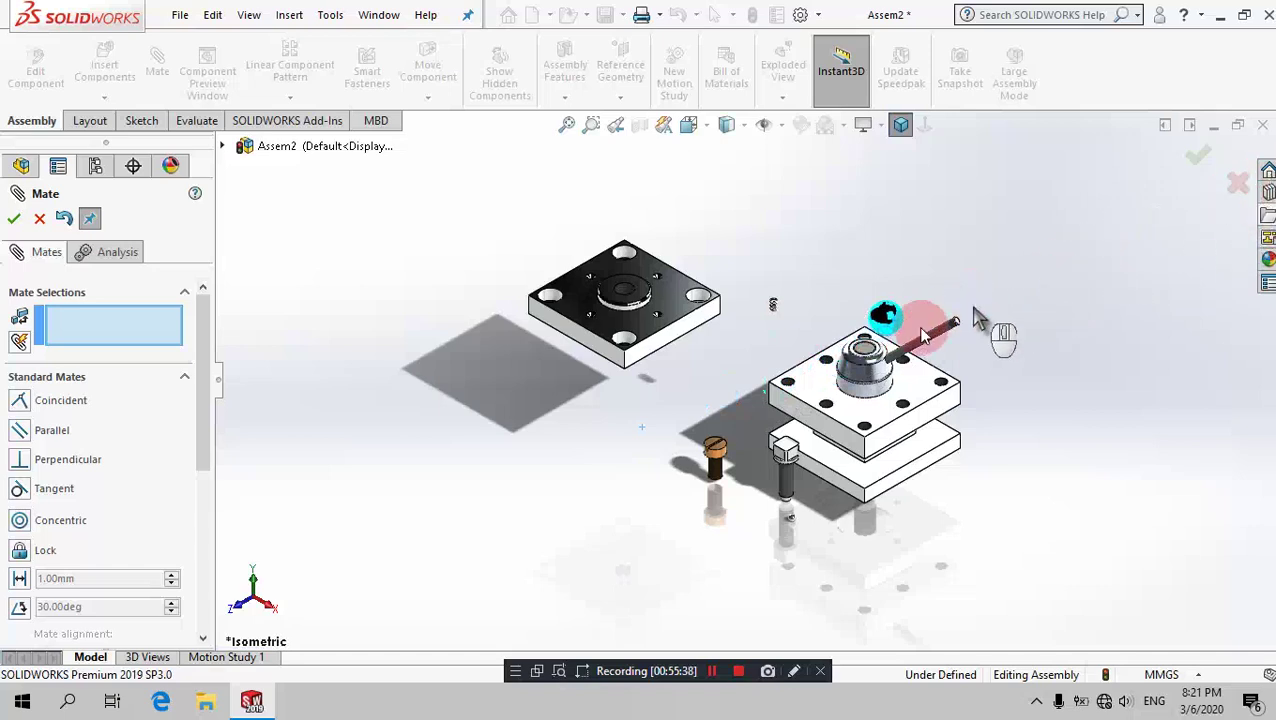
left_click_drag(883, 318, 977, 296)
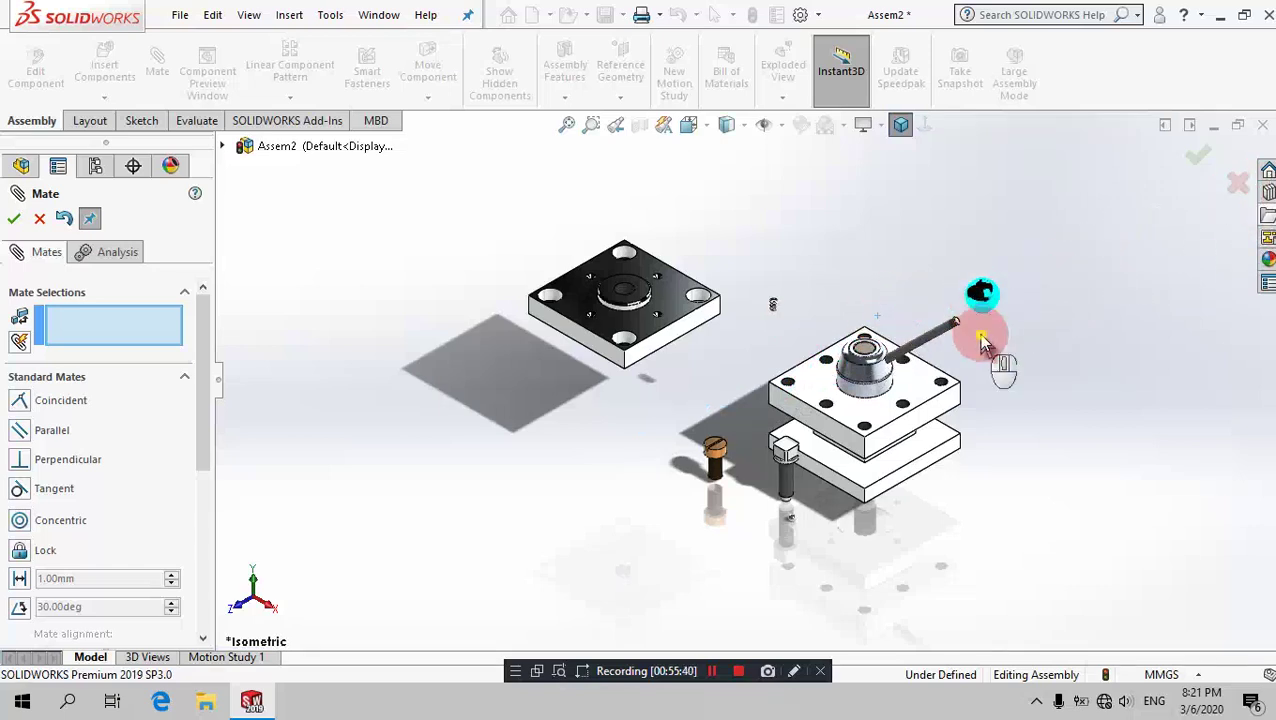
scroll(974, 329, "down", 3)
scroll(891, 287, "down", 2)
mouse_move(910, 248)
middle_mouse_down()
mouse_move(922, 178)
mouse_move(868, 392)
middle_mouse_up()
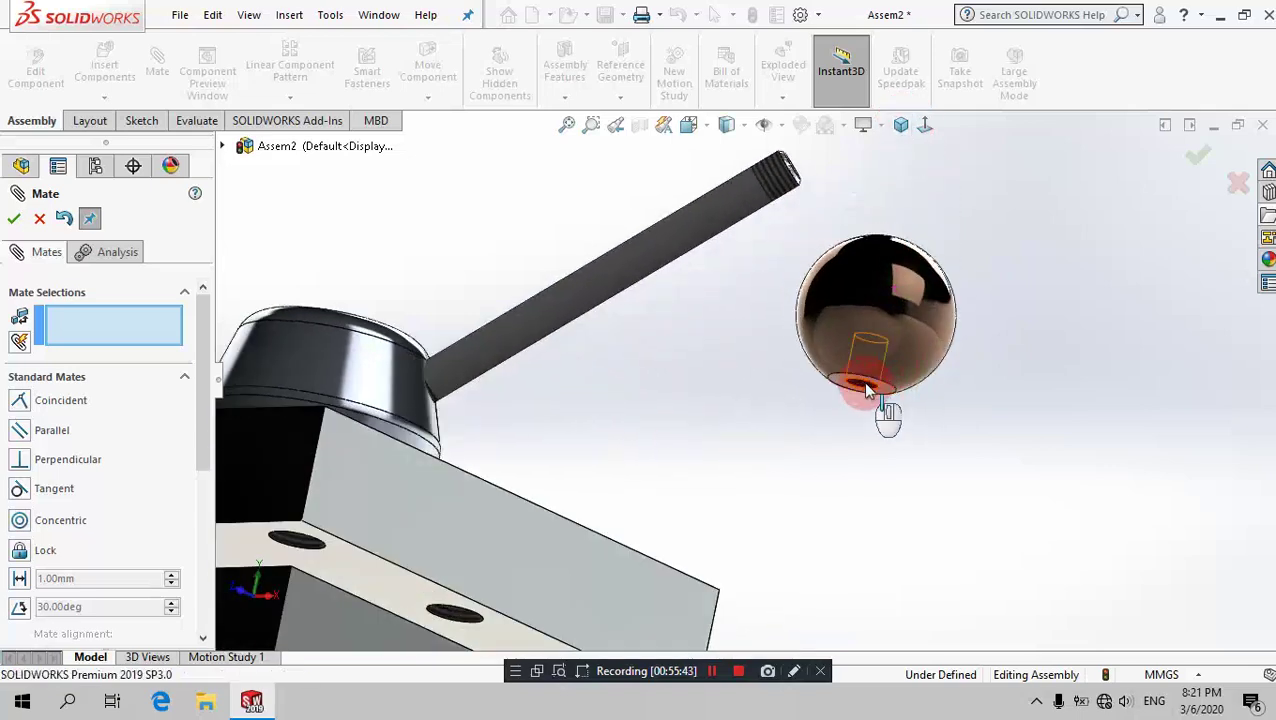
left_click(868, 392)
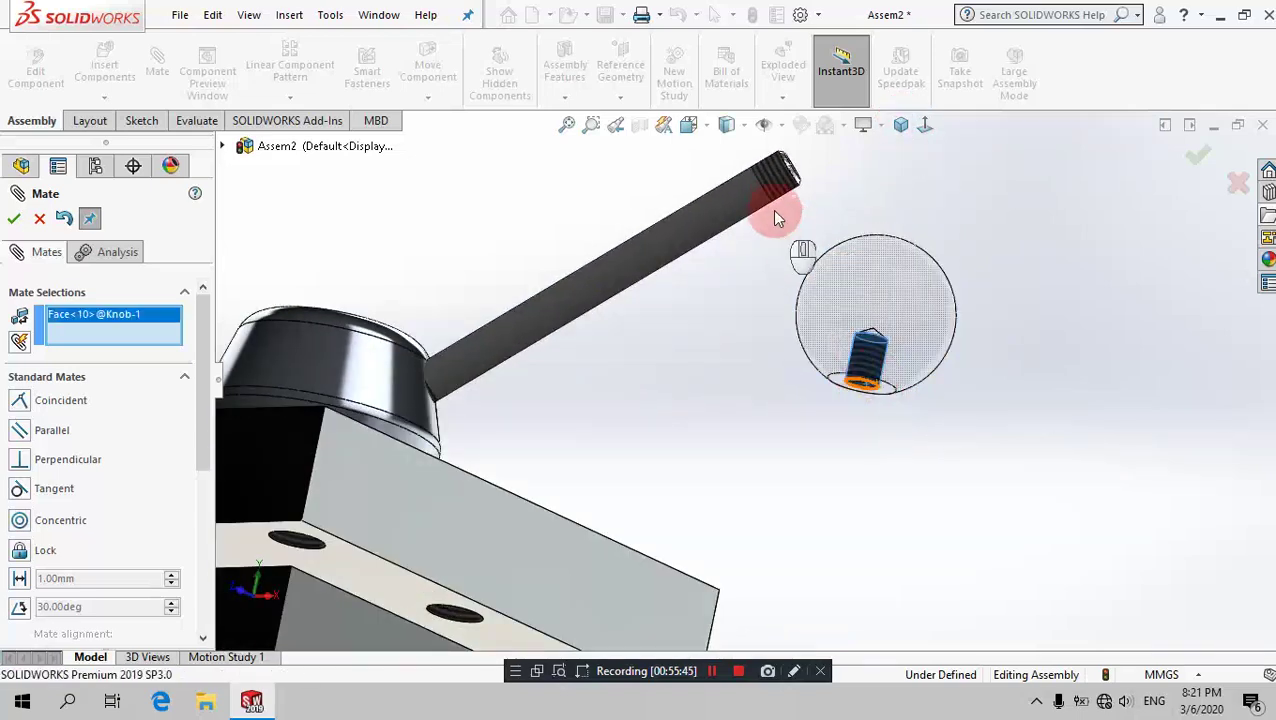
left_click(770, 190)
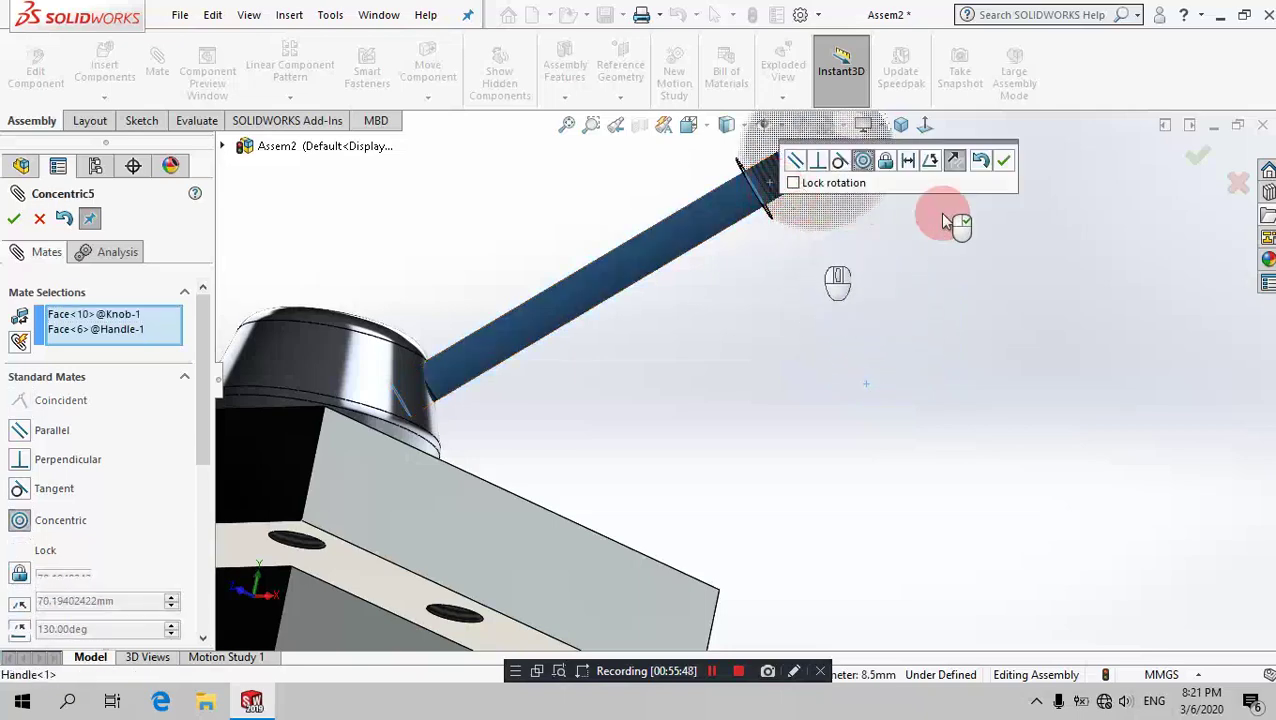
left_click(1005, 165)
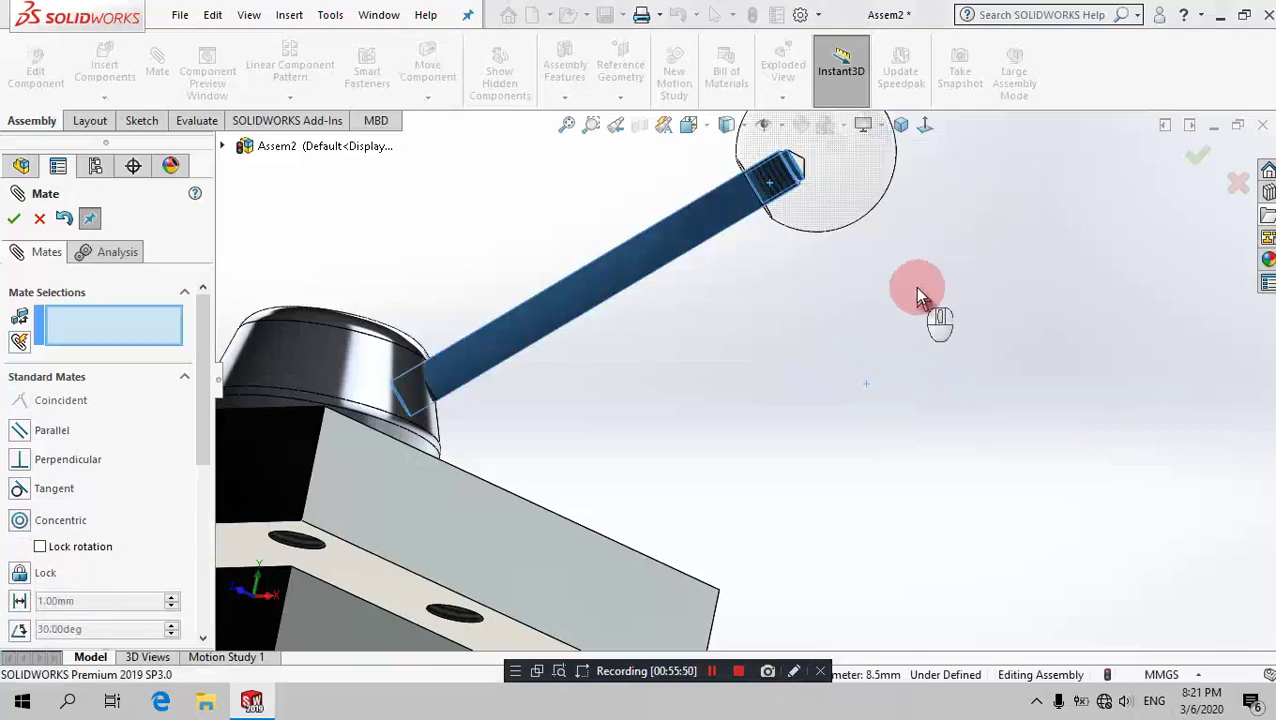
Step: Mate the knob's tapped-hole edge Coincident with the handle's end face
scroll(803, 167, "up", 2)
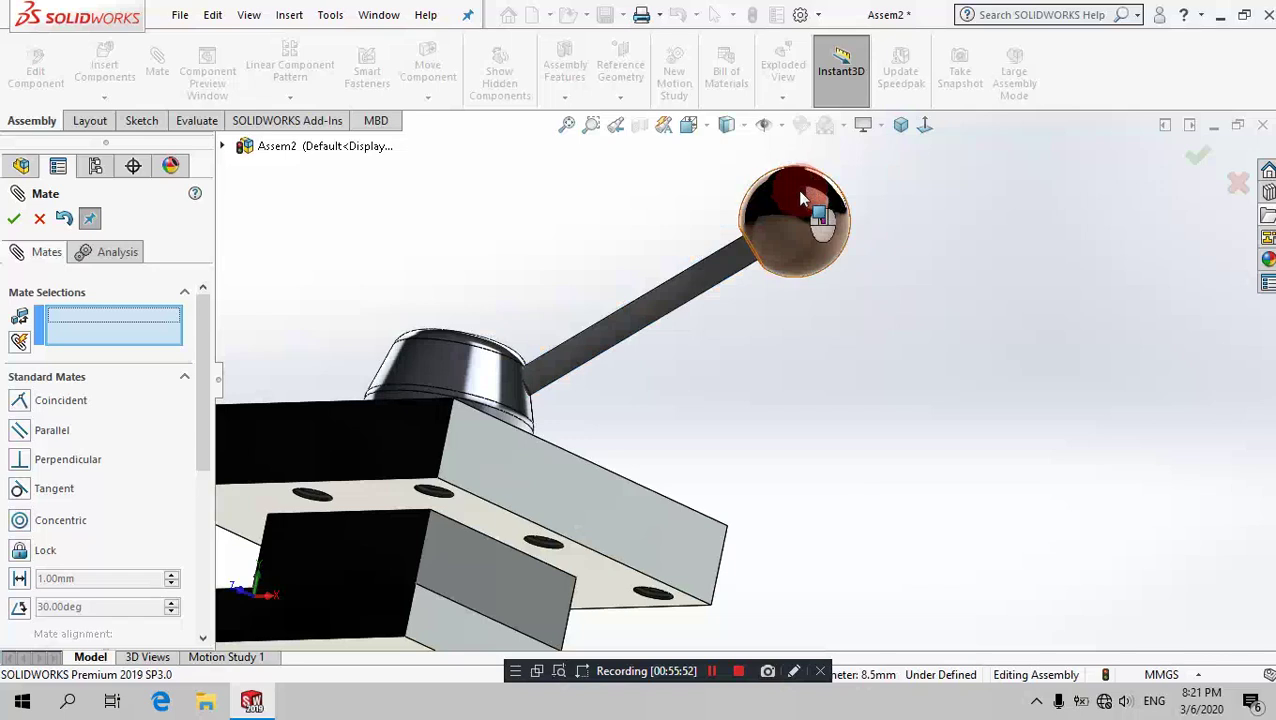
scroll(797, 189, "down", 3)
mouse_move(872, 246)
left_mouse_down()
mouse_move(915, 222)
mouse_move(975, 225)
left_mouse_up()
left_click(745, 268)
mouse_move(763, 265)
middle_mouse_down()
mouse_move(797, 312)
mouse_move(820, 318)
mouse_move(830, 255)
mouse_move(849, 273)
mouse_move(769, 271)
mouse_move(663, 482)
mouse_move(660, 380)
middle_mouse_up()
left_click(772, 278)
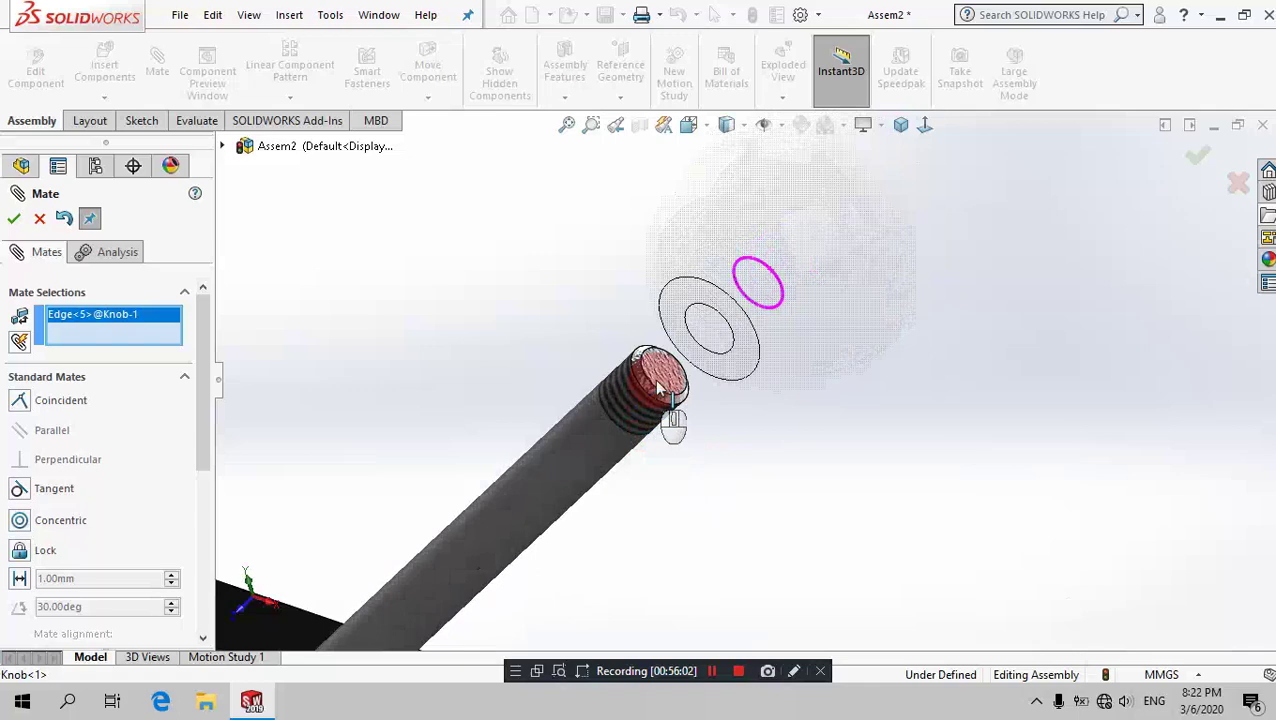
left_click(658, 378)
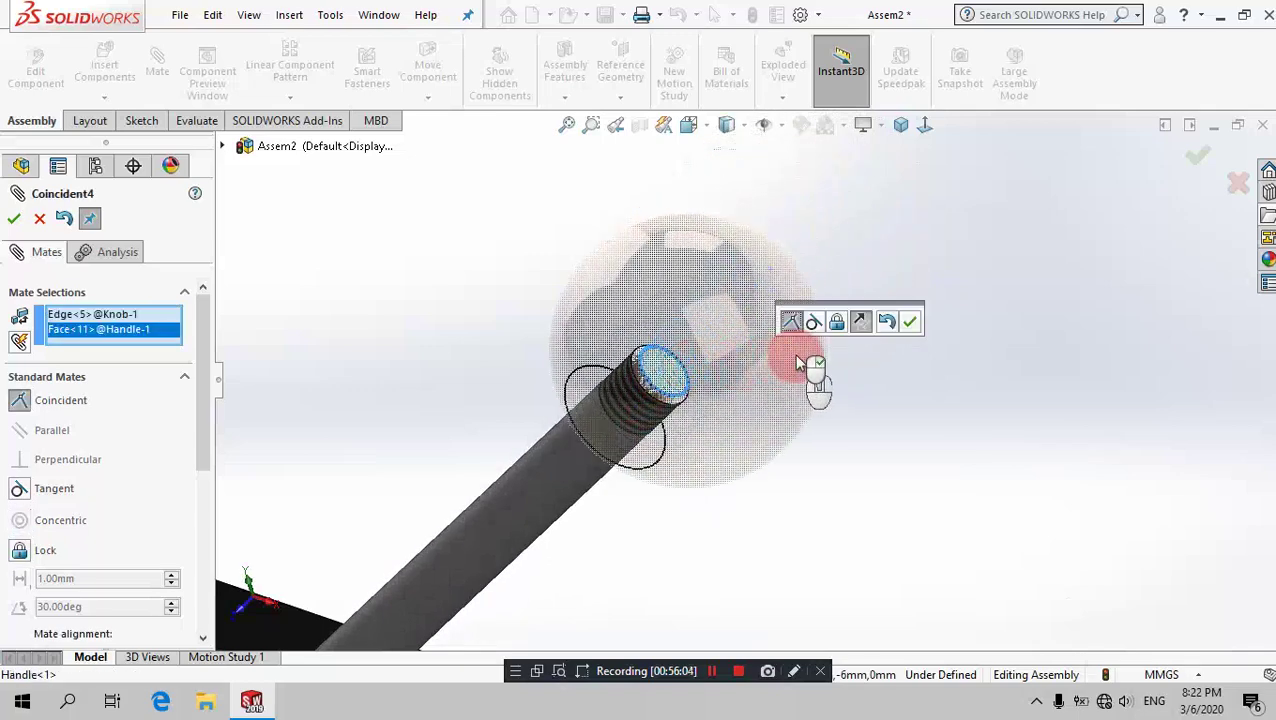
left_click(910, 321)
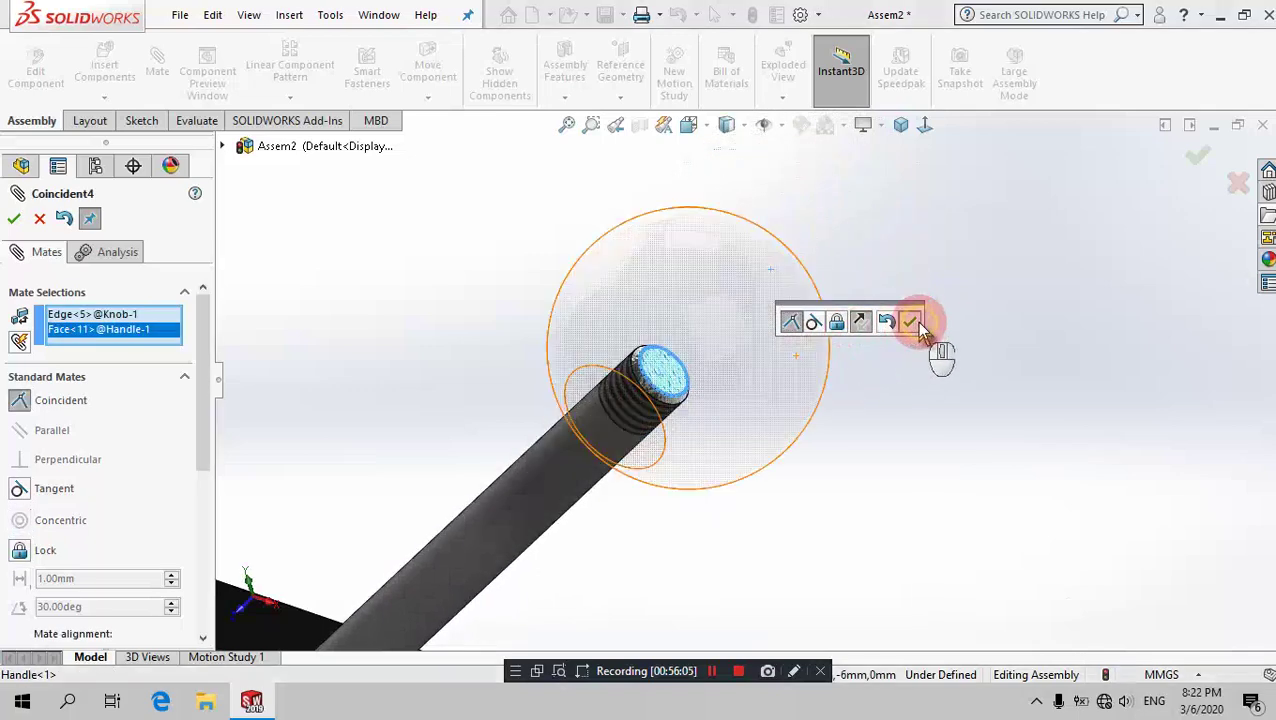
left_click(901, 126)
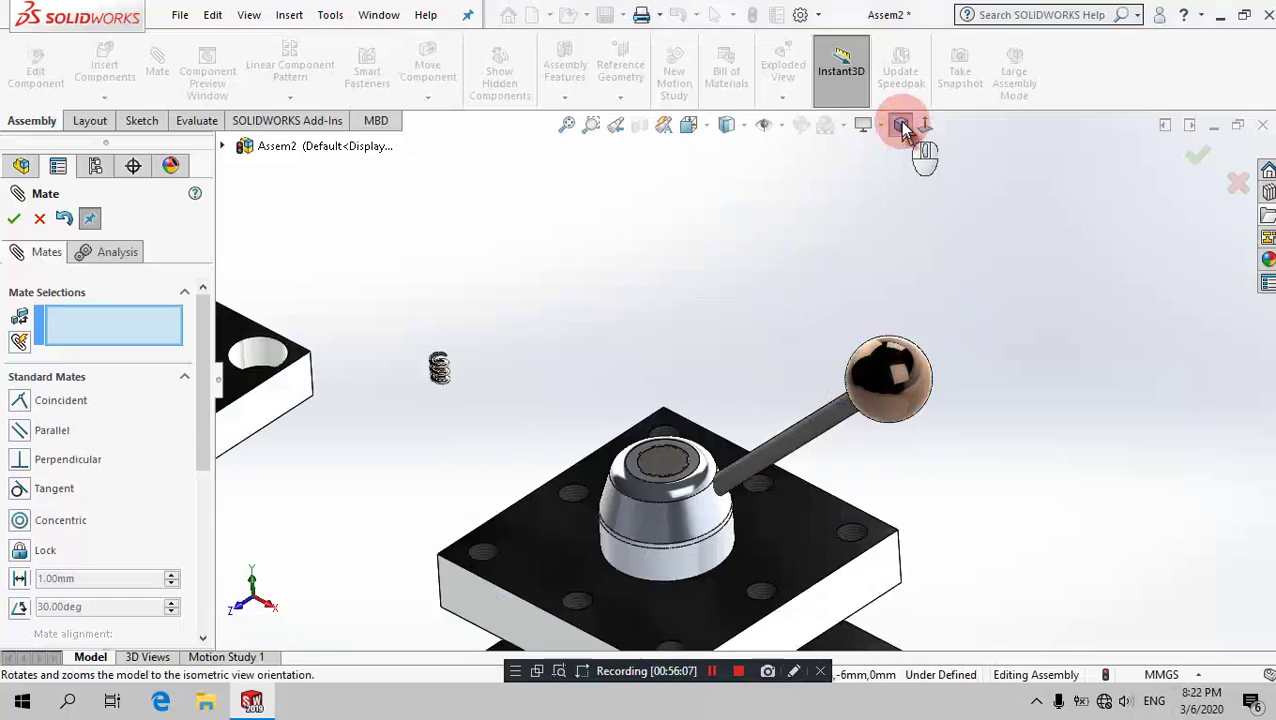
Step: Make the set screw concentric with the Tool Header's tapped hole
scroll(885, 430, "down", 1)
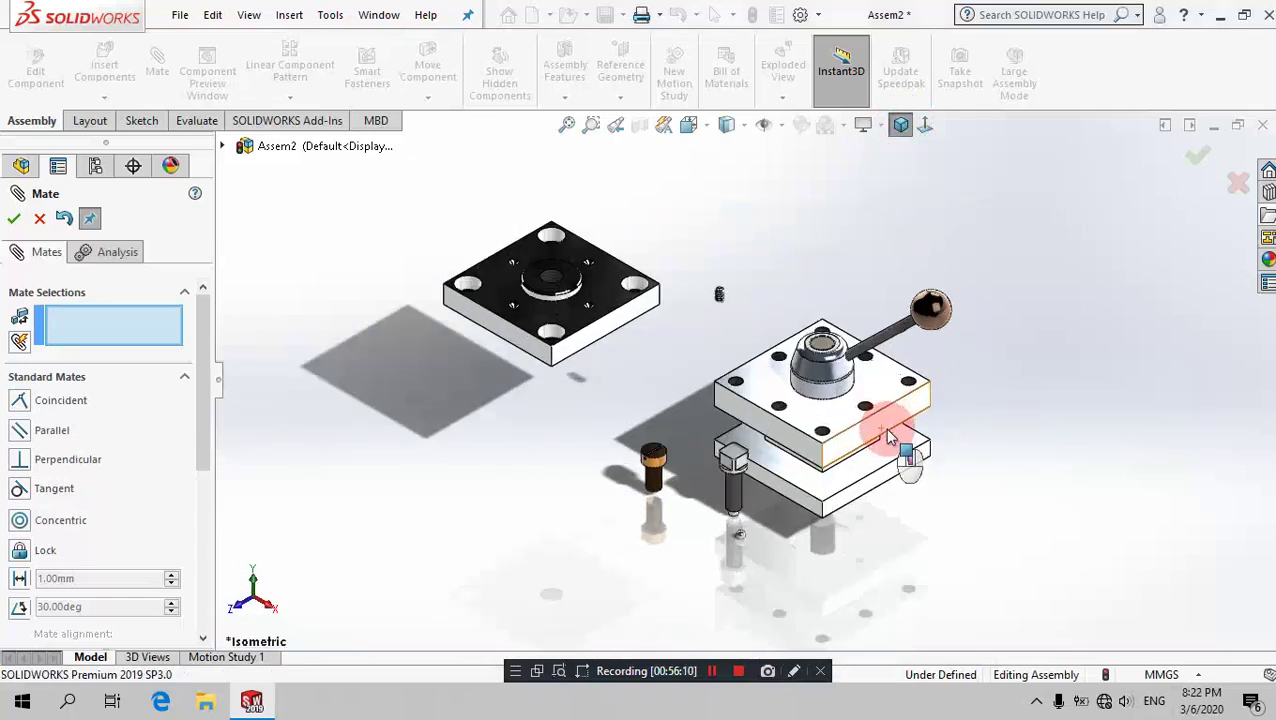
scroll(885, 430, "down", 1)
left_click(699, 518)
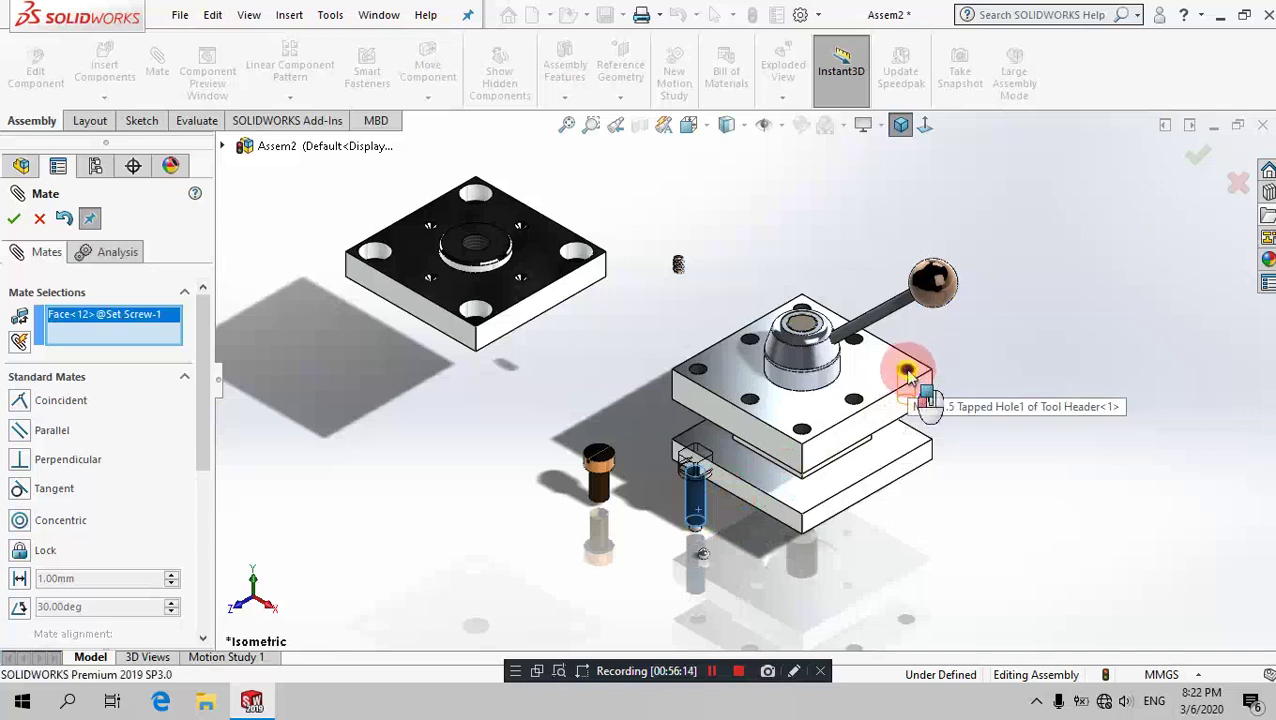
left_click(907, 373)
left_click(1139, 347)
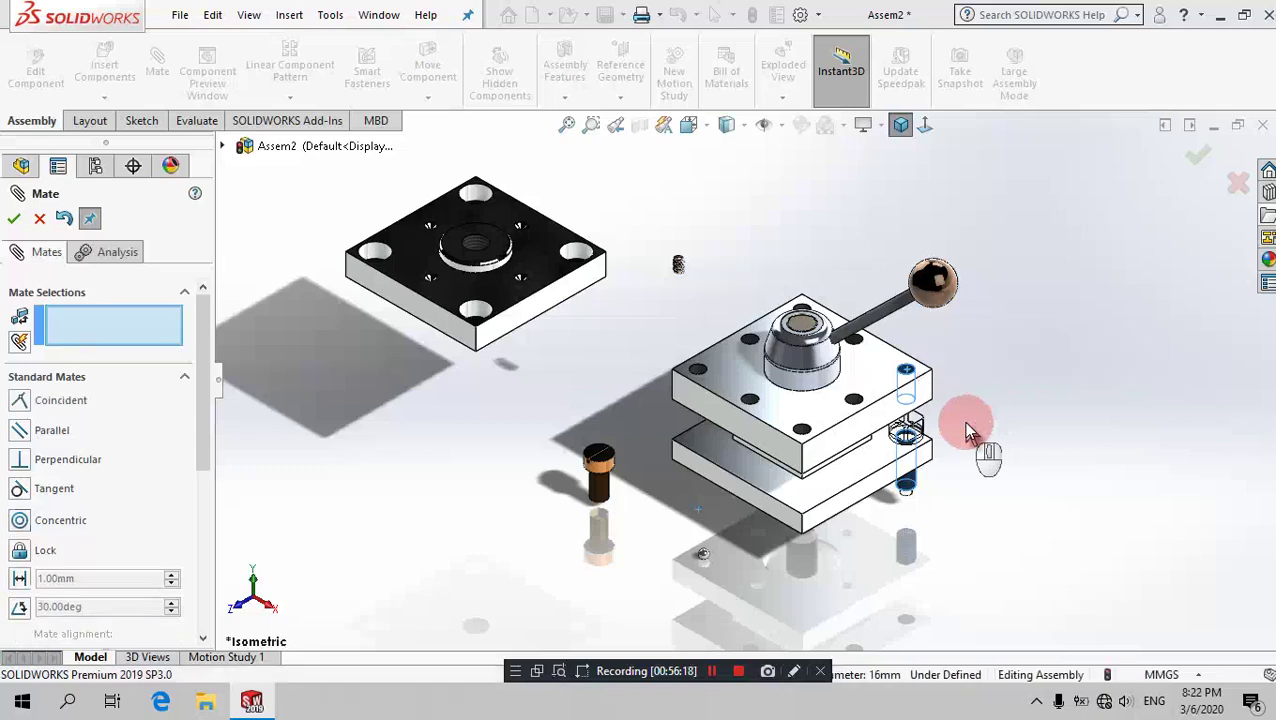
Step: Pair the set screw face with the Tool Header's top face in a Distance mate of 15
scroll(905, 440, "down", 2)
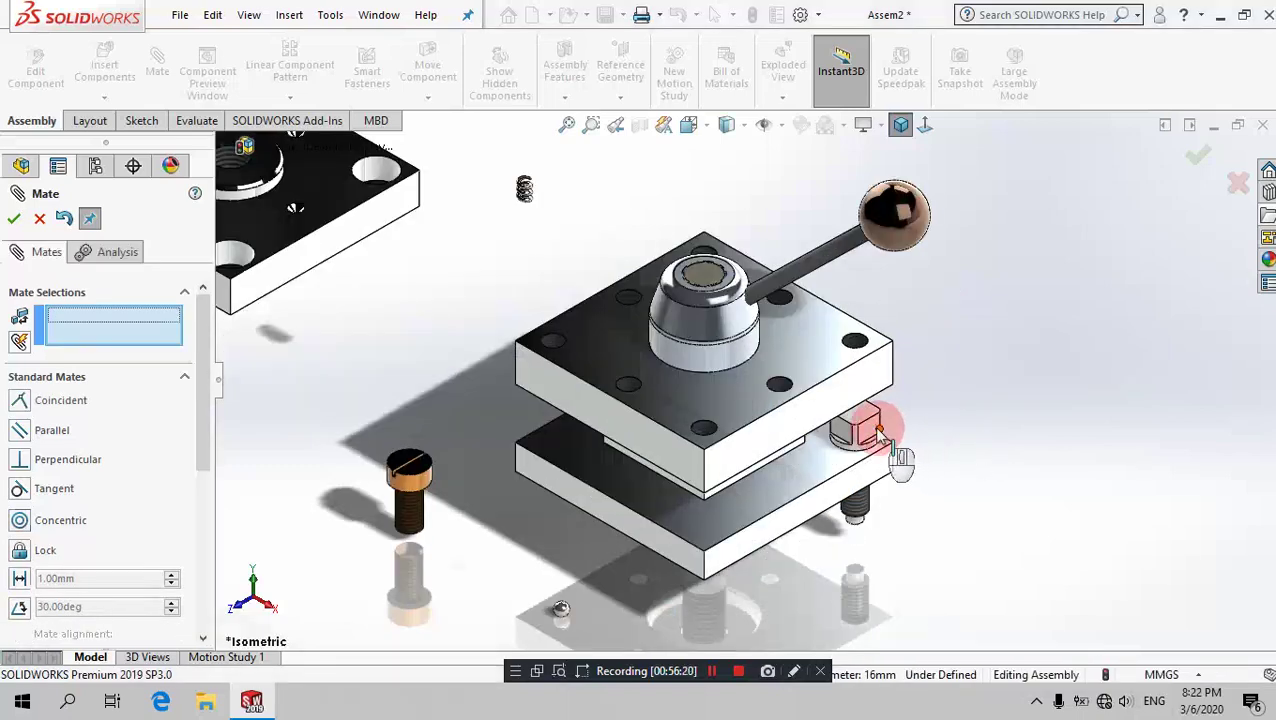
left_click_drag(875, 420, 865, 318)
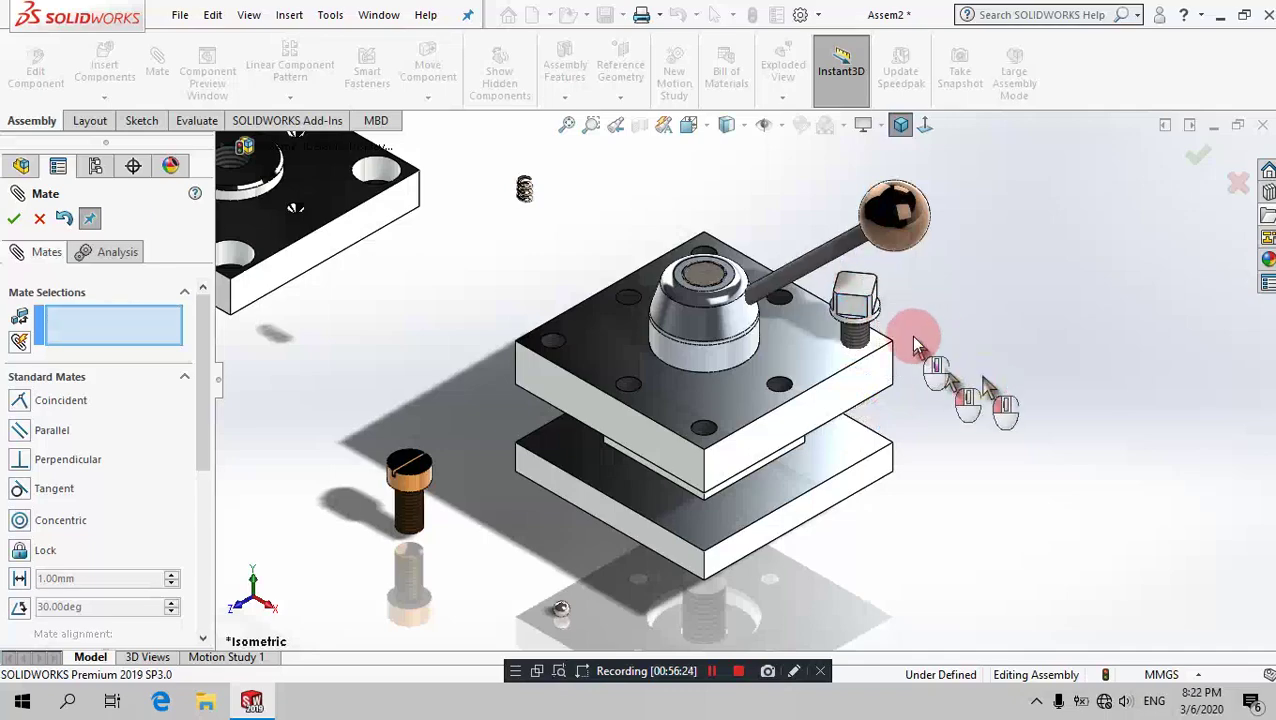
scroll(910, 335, "down", 3)
left_click(676, 372)
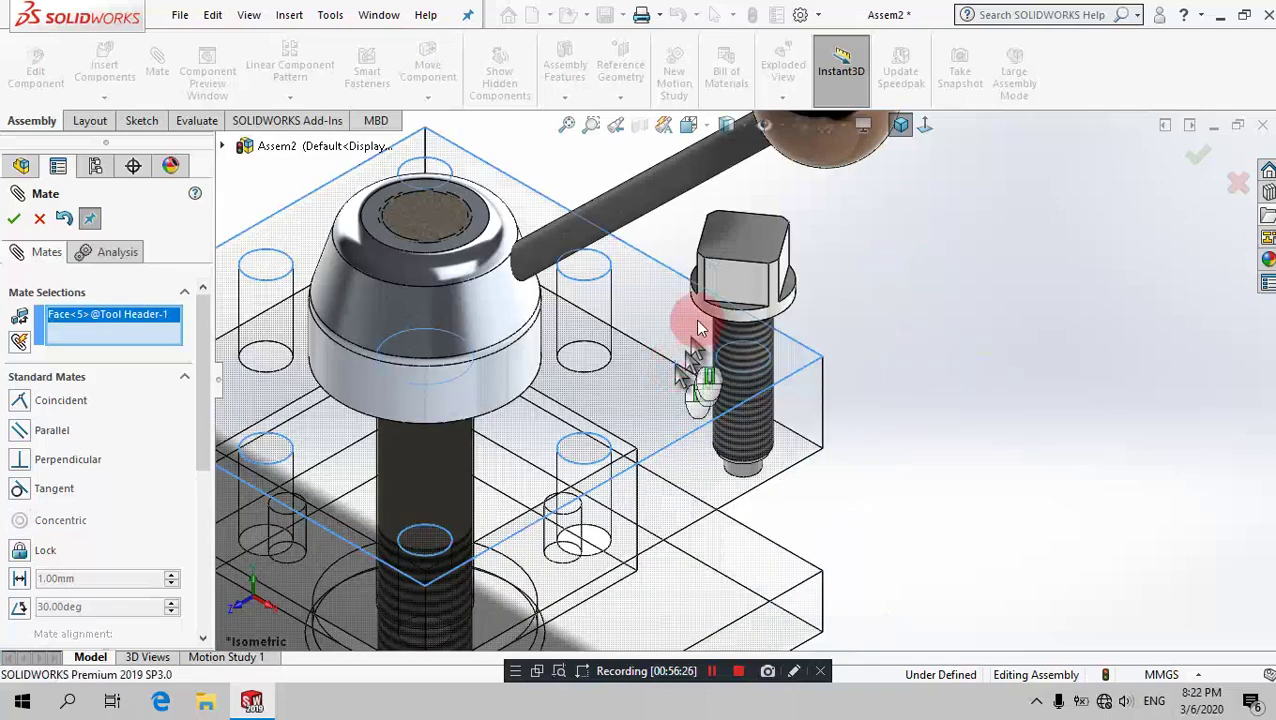
middle_click_drag(689, 347, 700, 220)
scroll(727, 242, "up", 3)
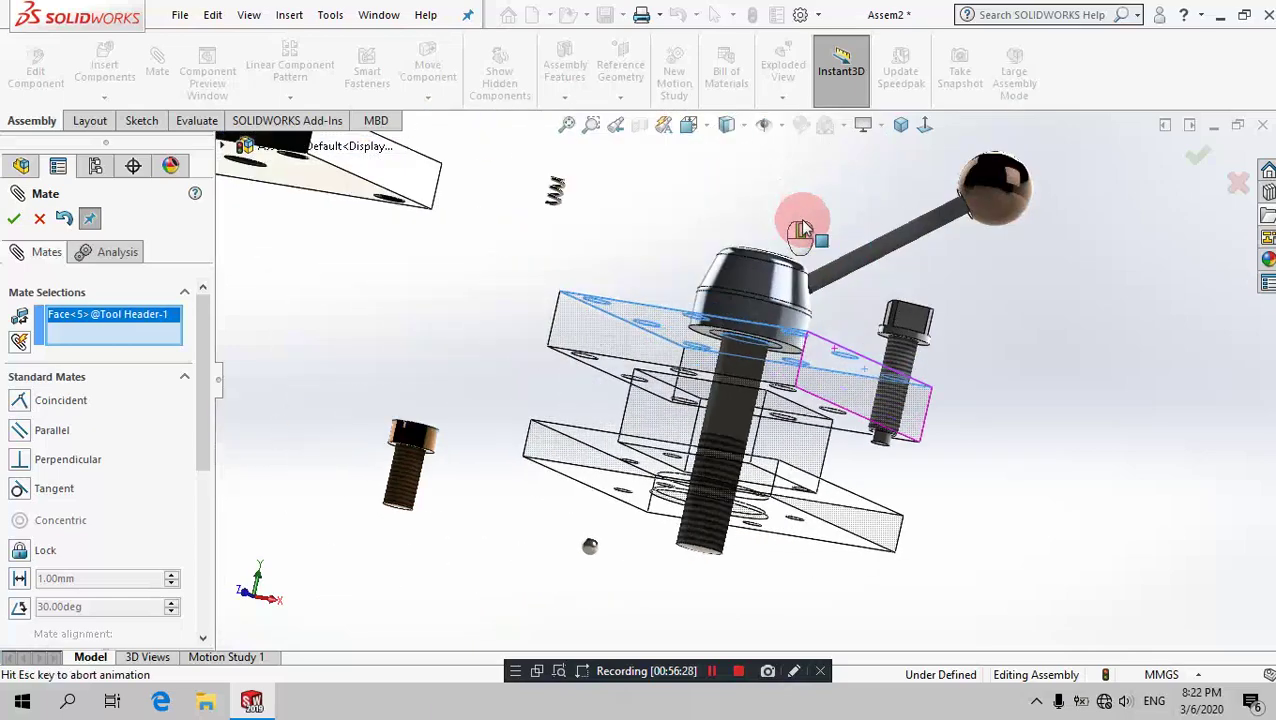
scroll(806, 222, "up", 3)
scroll(935, 403, "down", 2)
scroll(880, 421, "down", 2)
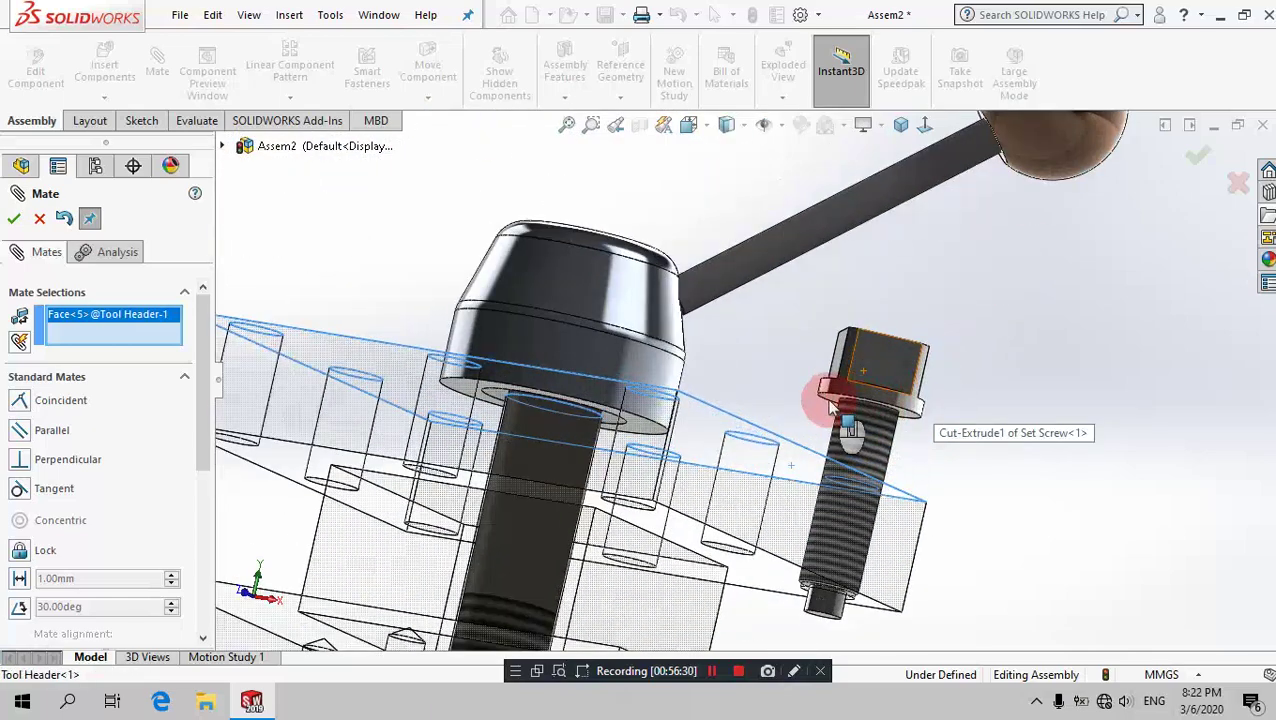
left_click(832, 405)
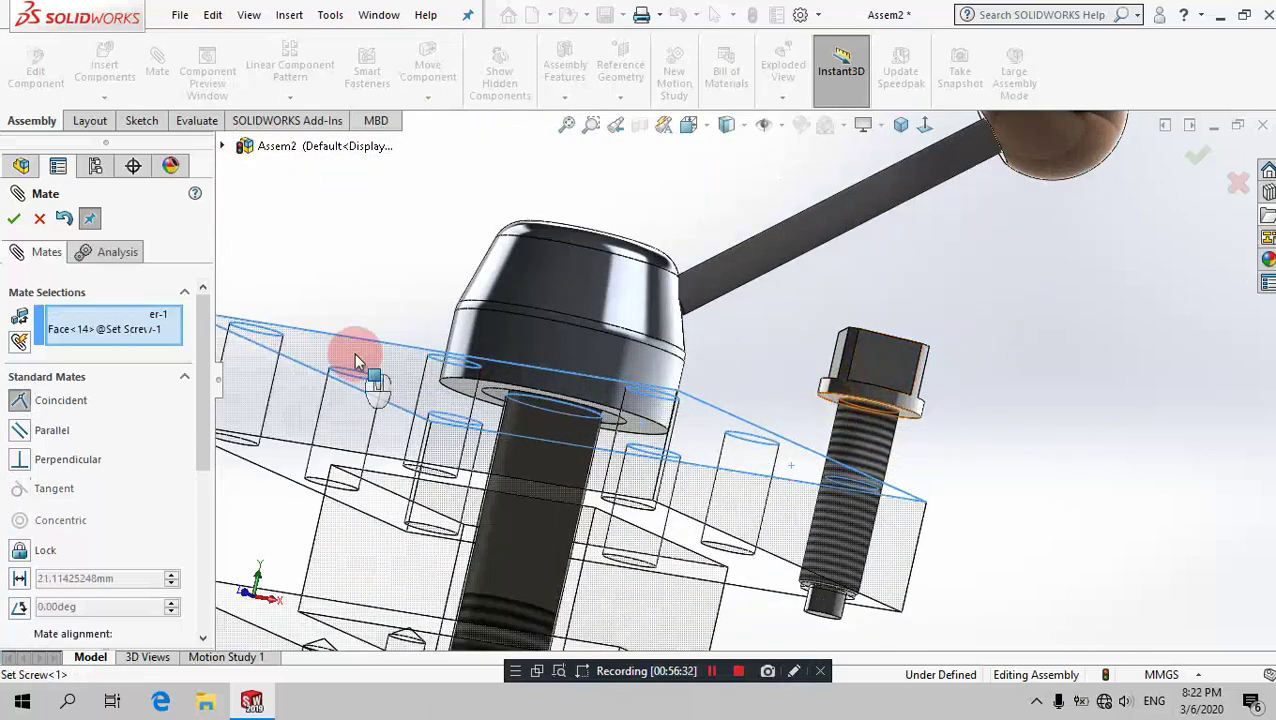
left_click(19, 579)
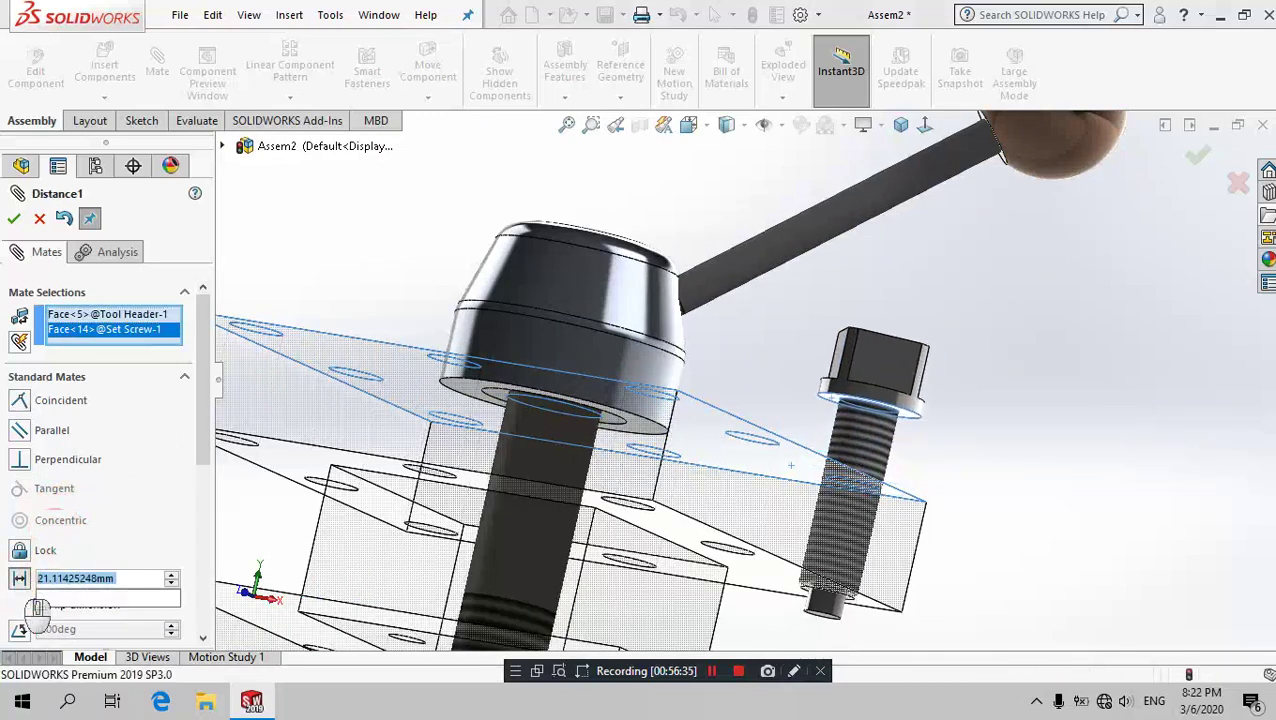
type("15")
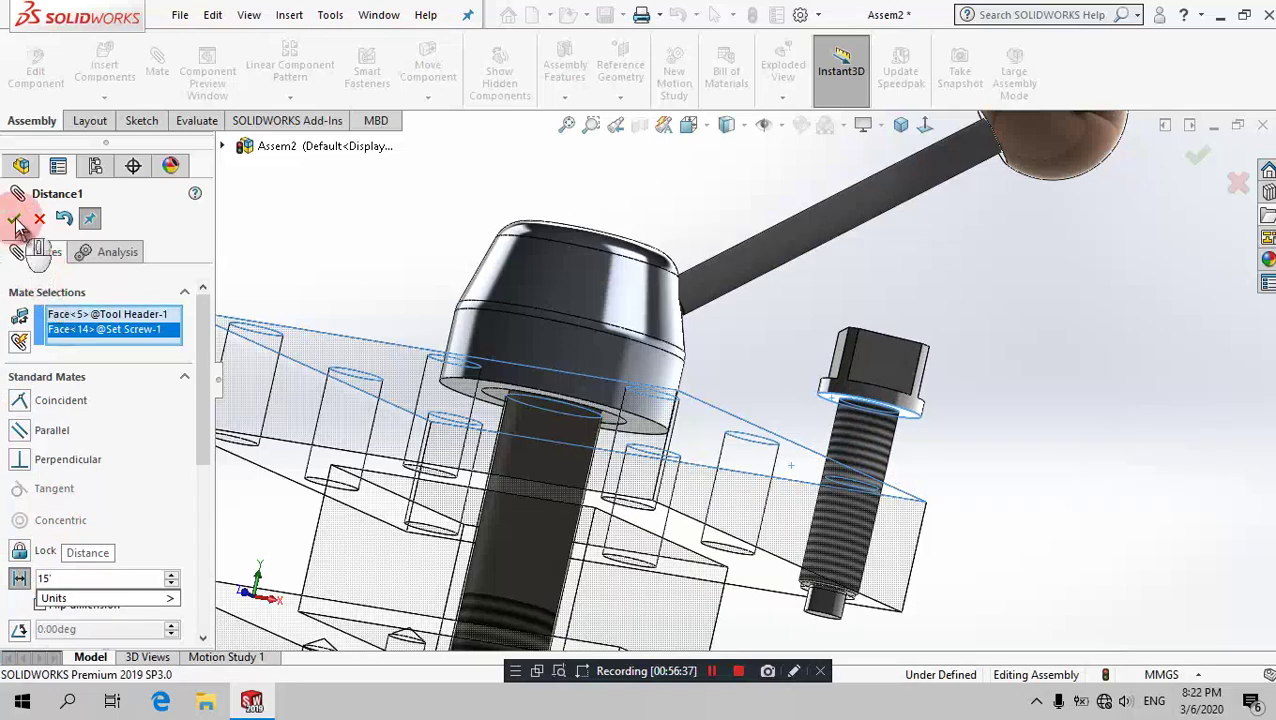
left_click(15, 222)
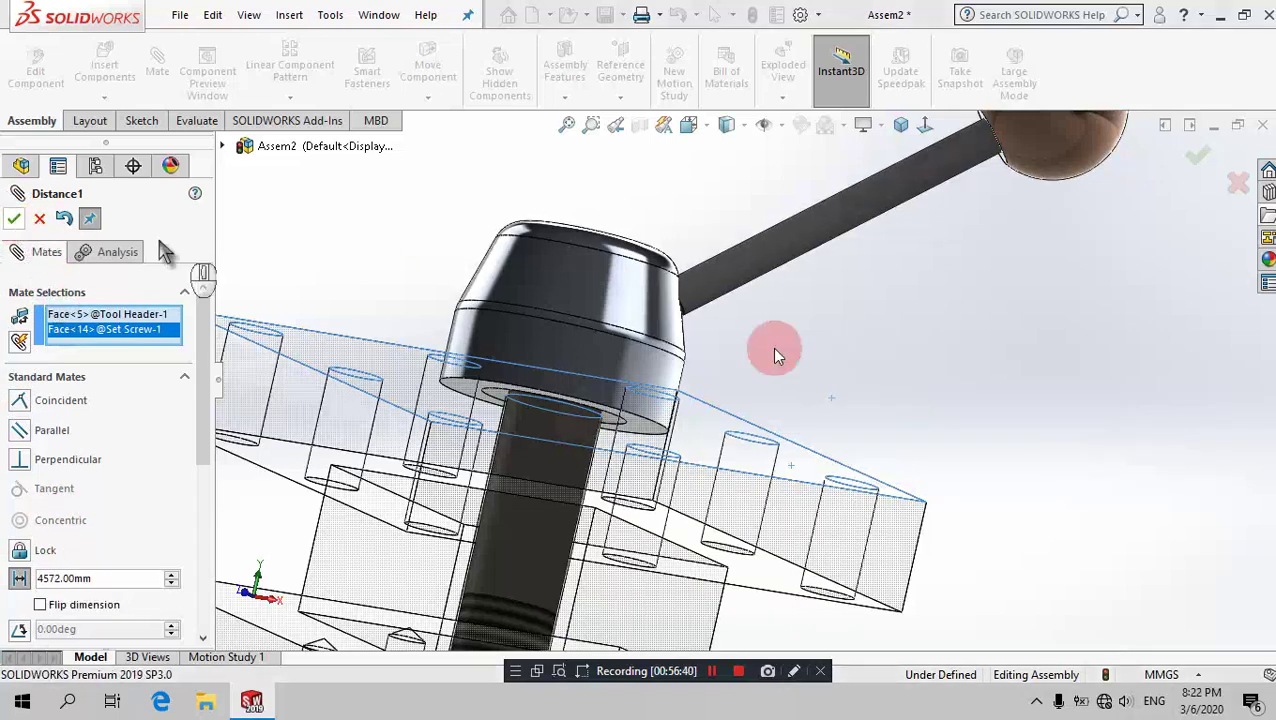
Step: Correct the distance value to 15.00 mm and finish the Distance mate
scroll(1028, 460, "up", 5)
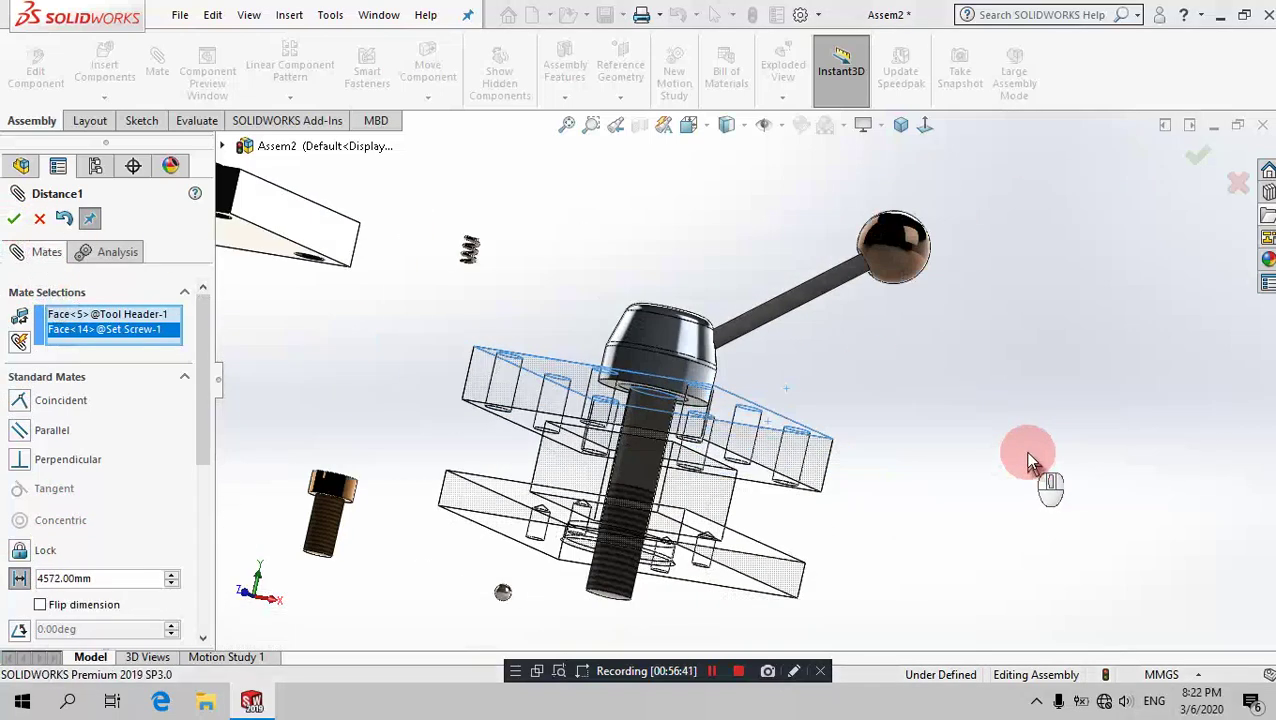
left_click(105, 579)
left_click_drag(105, 579, 14, 580)
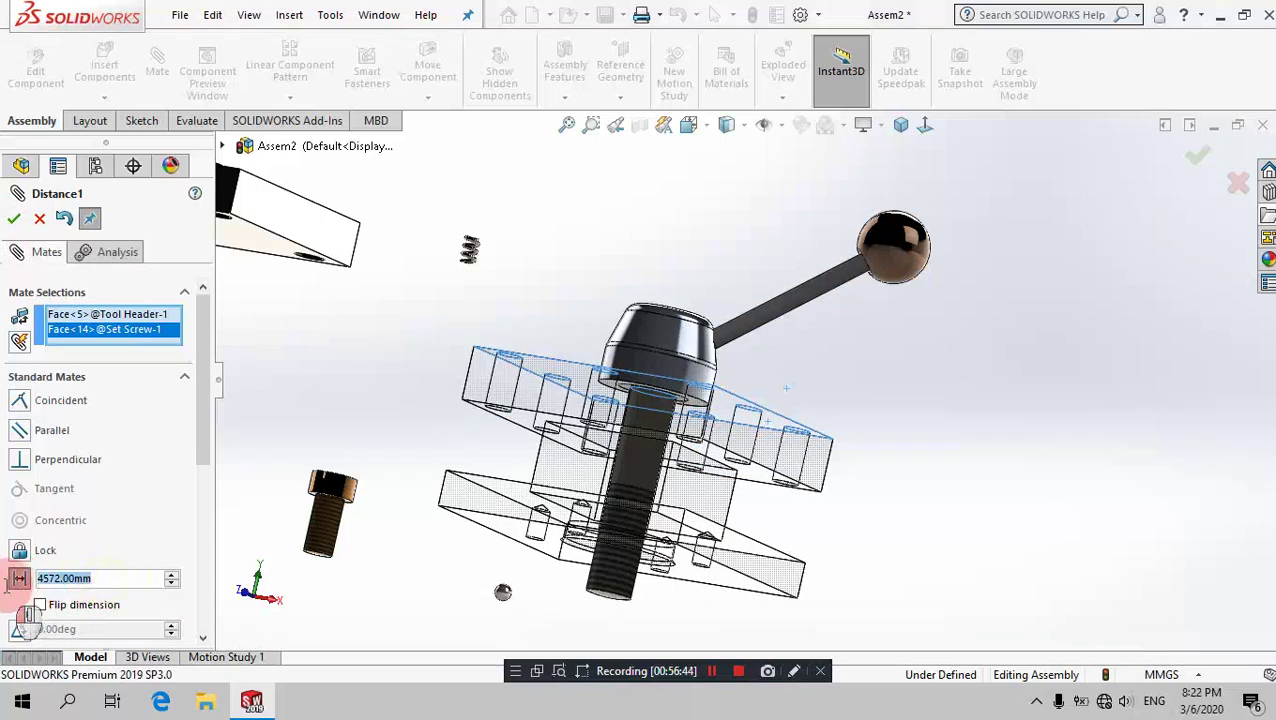
type("15")
key("Return")
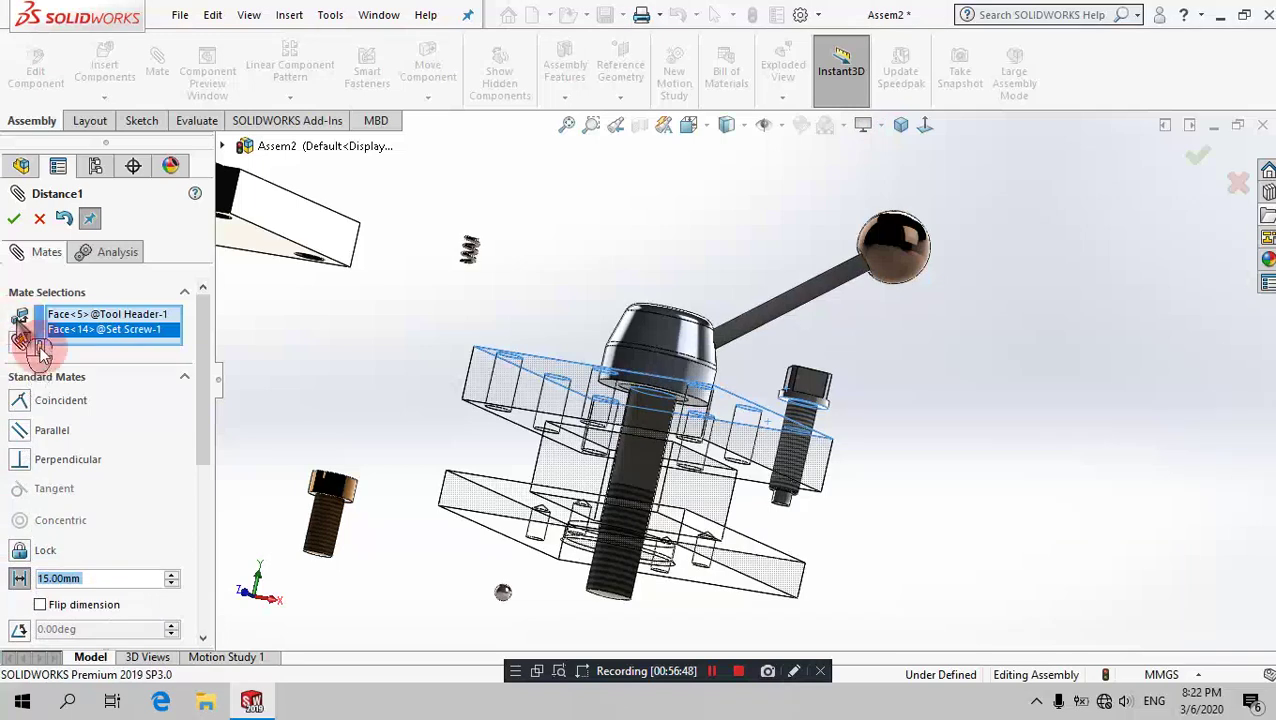
left_click(12, 219)
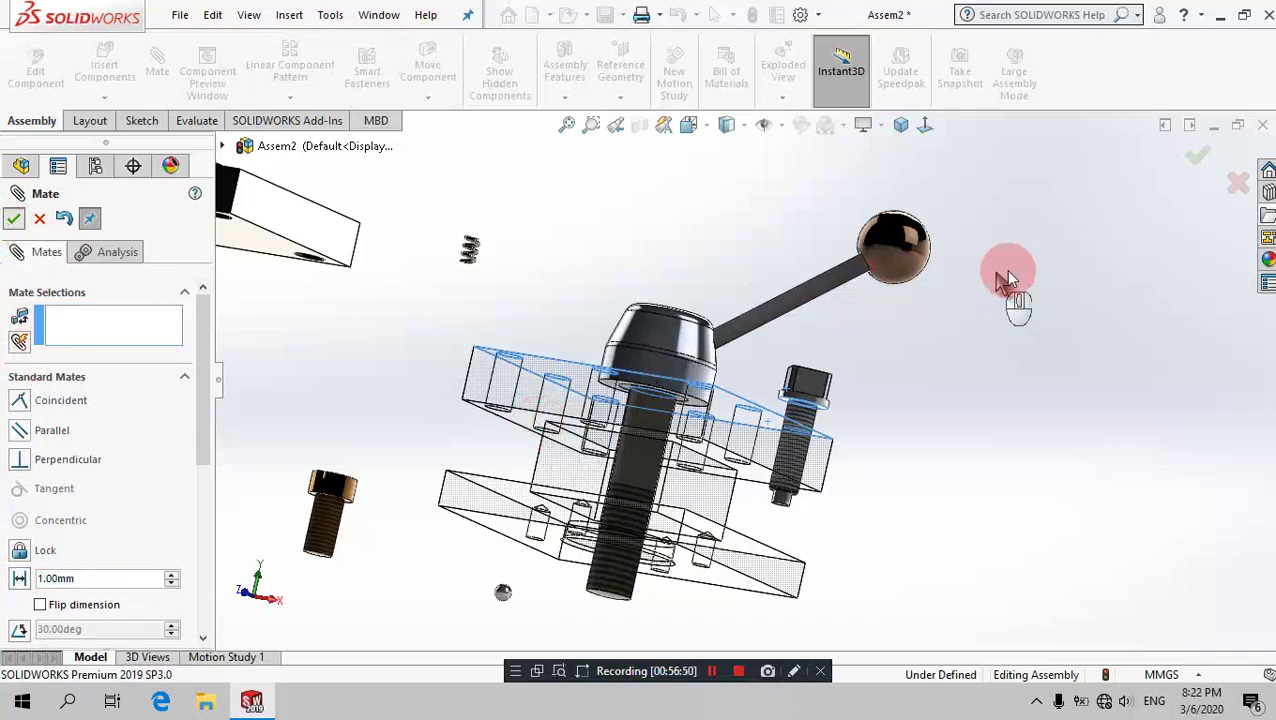
left_click(903, 127)
Step: Make the grub screw concentric with the Base Plate hole
left_click(903, 127)
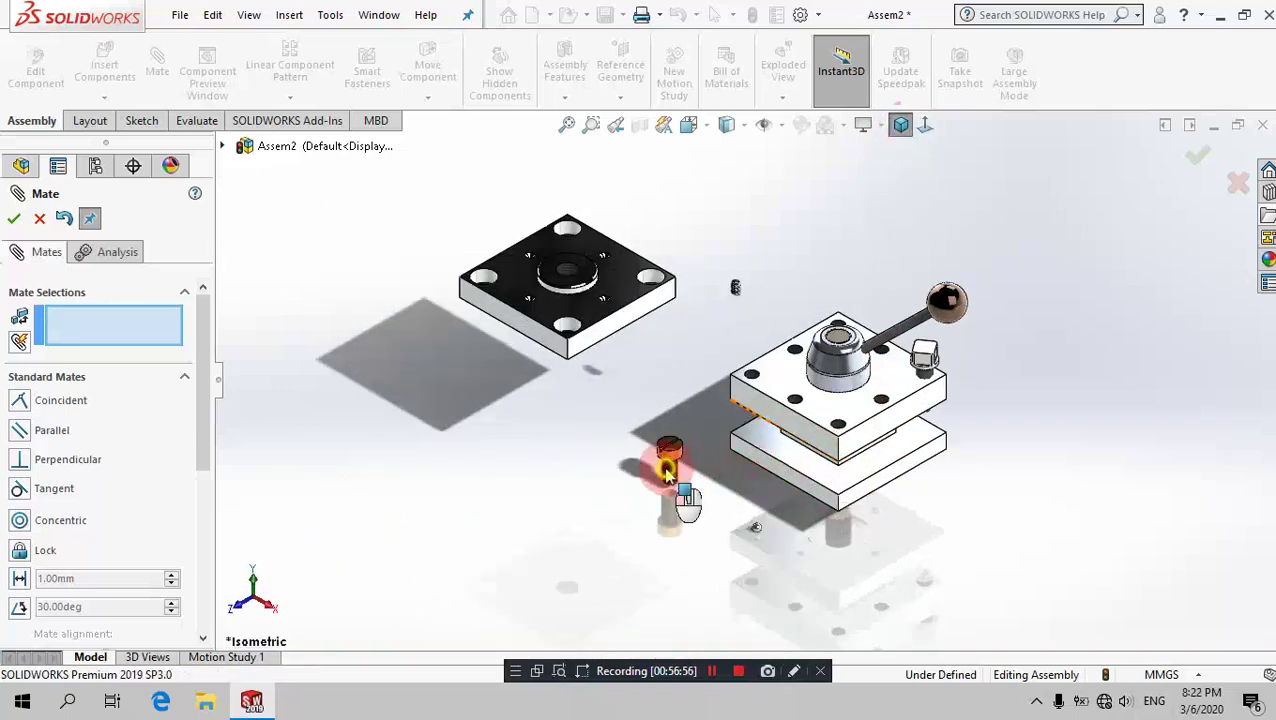
left_click(653, 248)
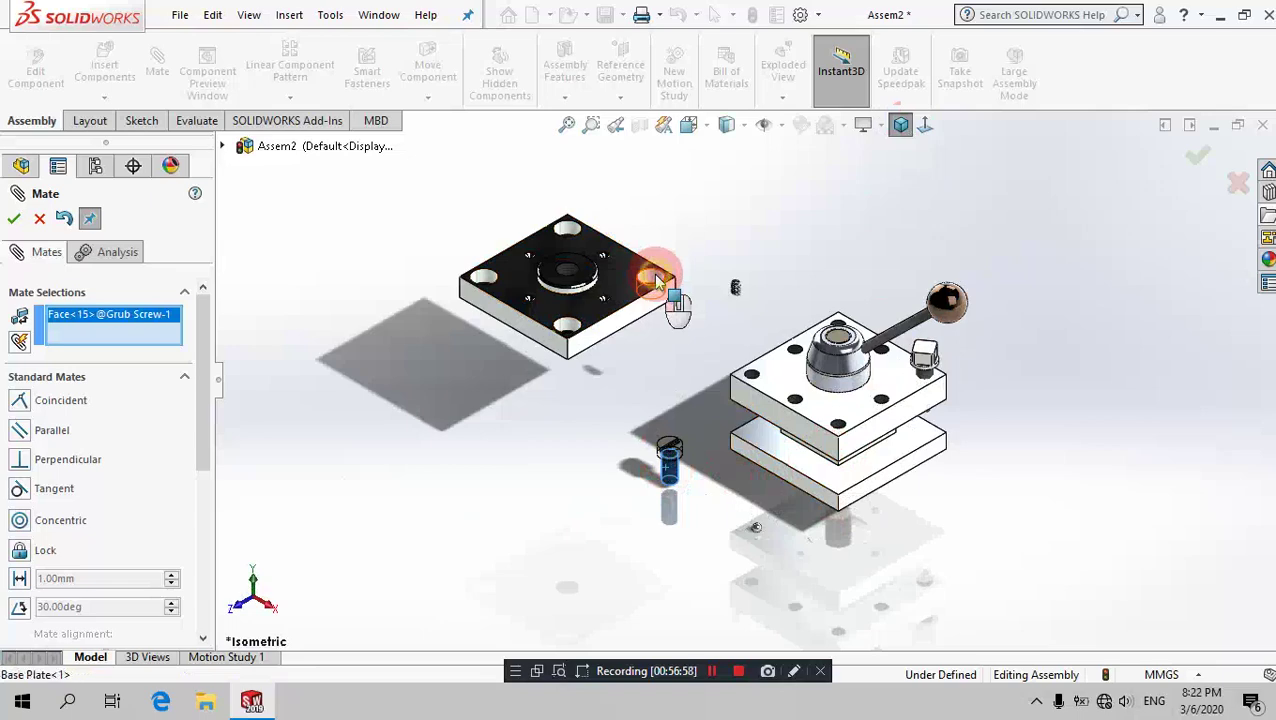
left_click(657, 283)
scroll(660, 268, "down", 5)
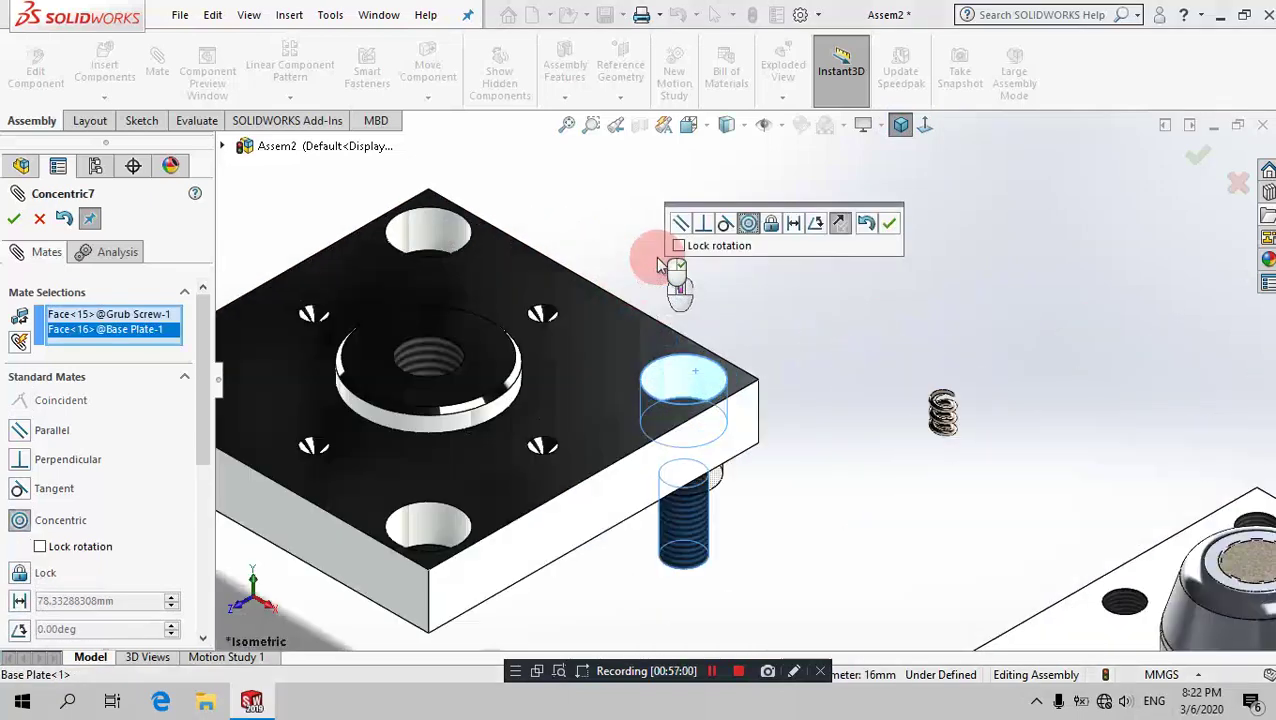
scroll(660, 265, "up", 1)
left_click(889, 222)
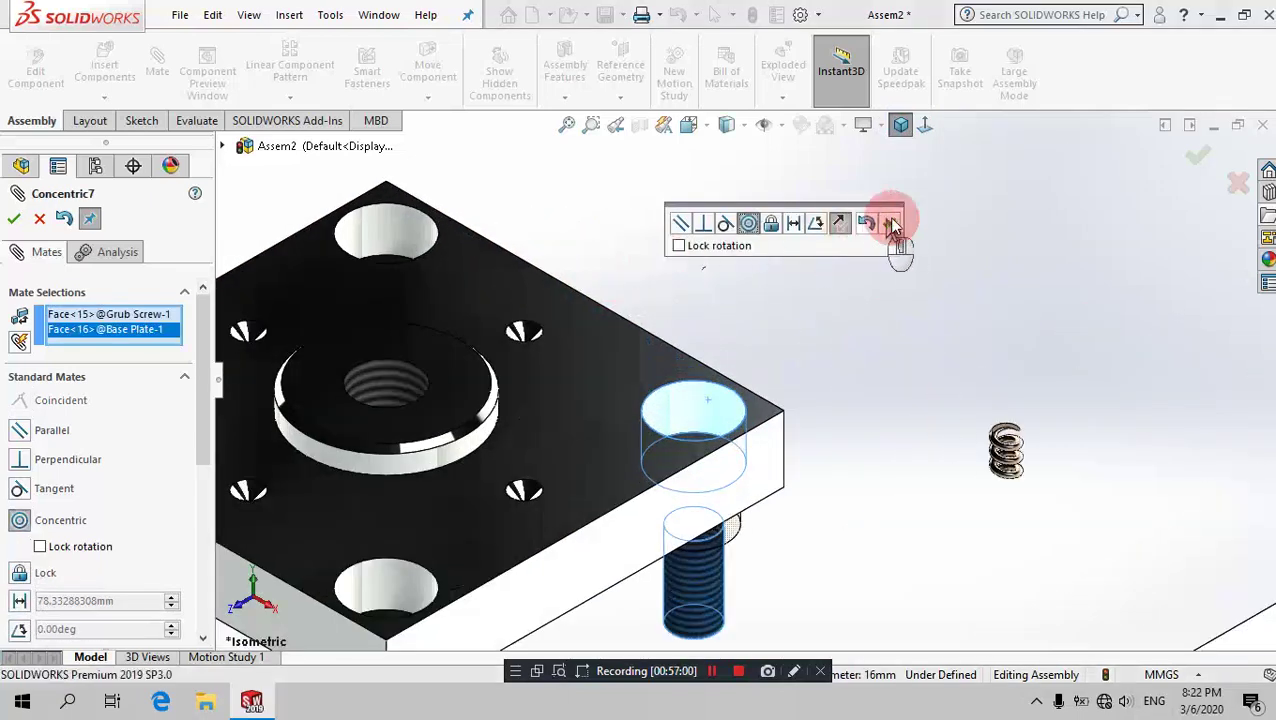
Step: Try a Tangent mate between the grub screw edge and hole edge, then clear the conflicting selections
left_click(738, 540)
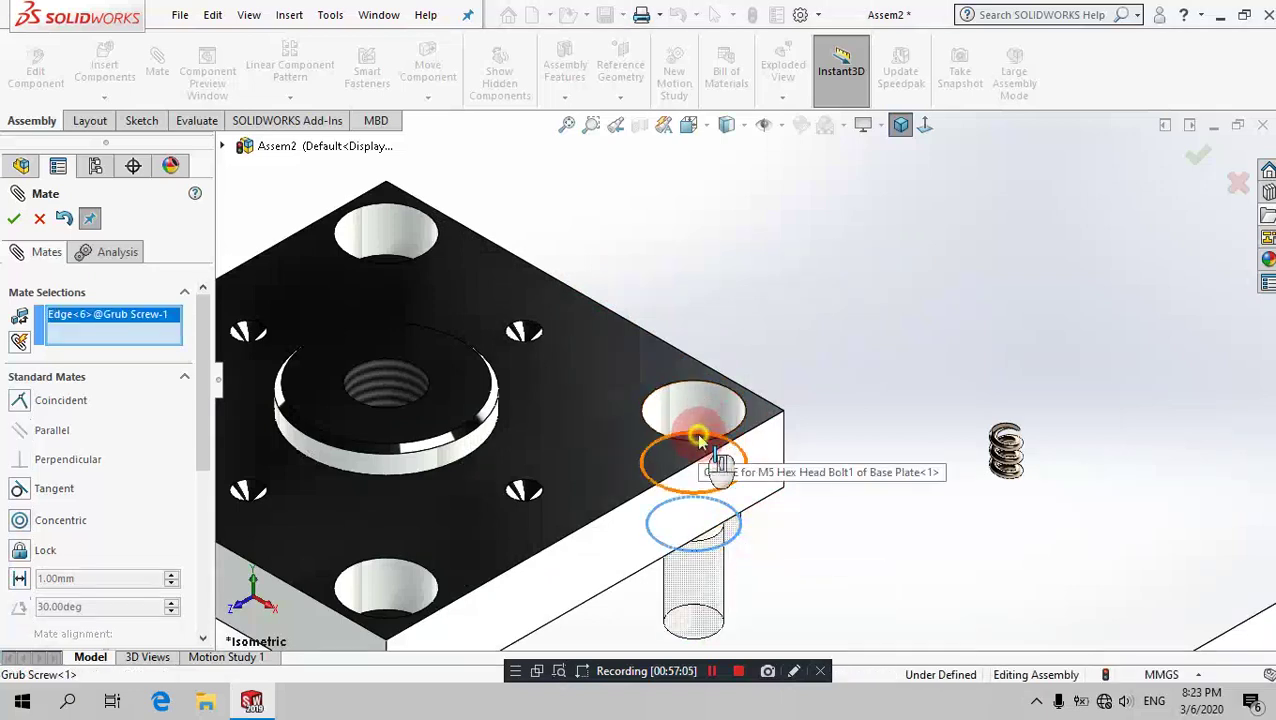
left_click(698, 440)
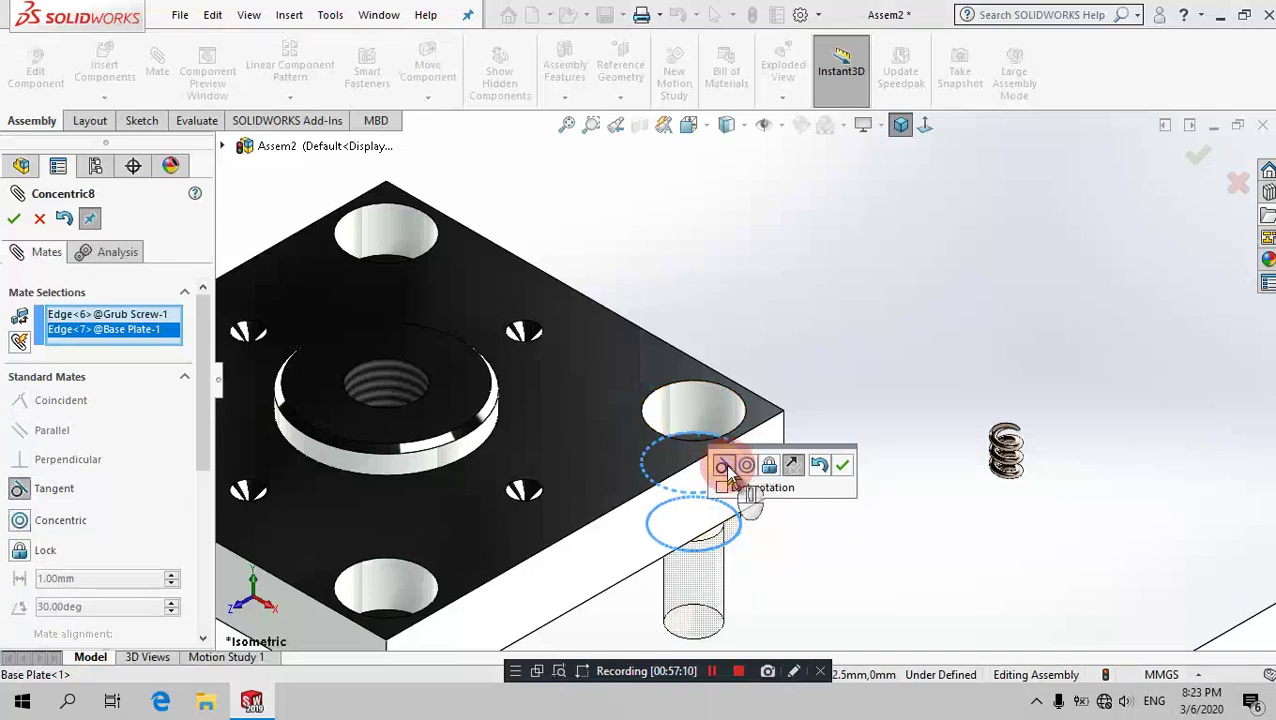
left_click(724, 466)
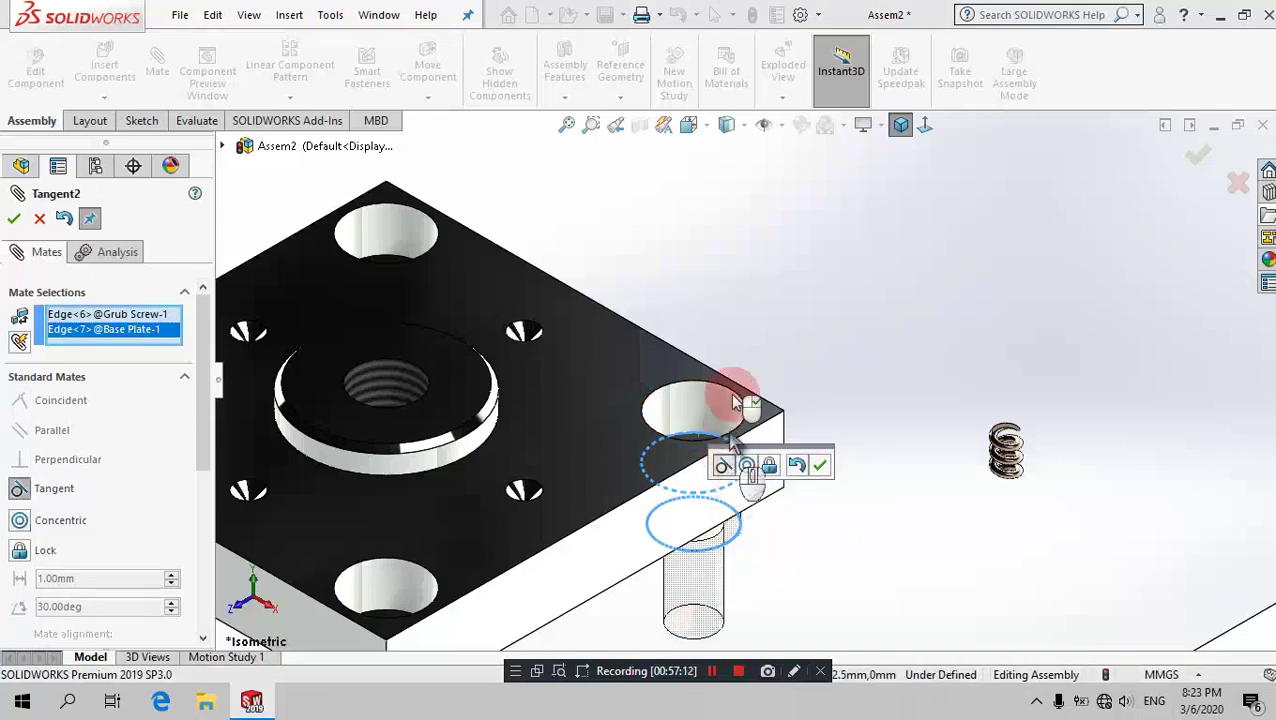
mouse_move(735, 410)
middle_mouse_down()
mouse_move(740, 425)
mouse_move(730, 420)
middle_mouse_up()
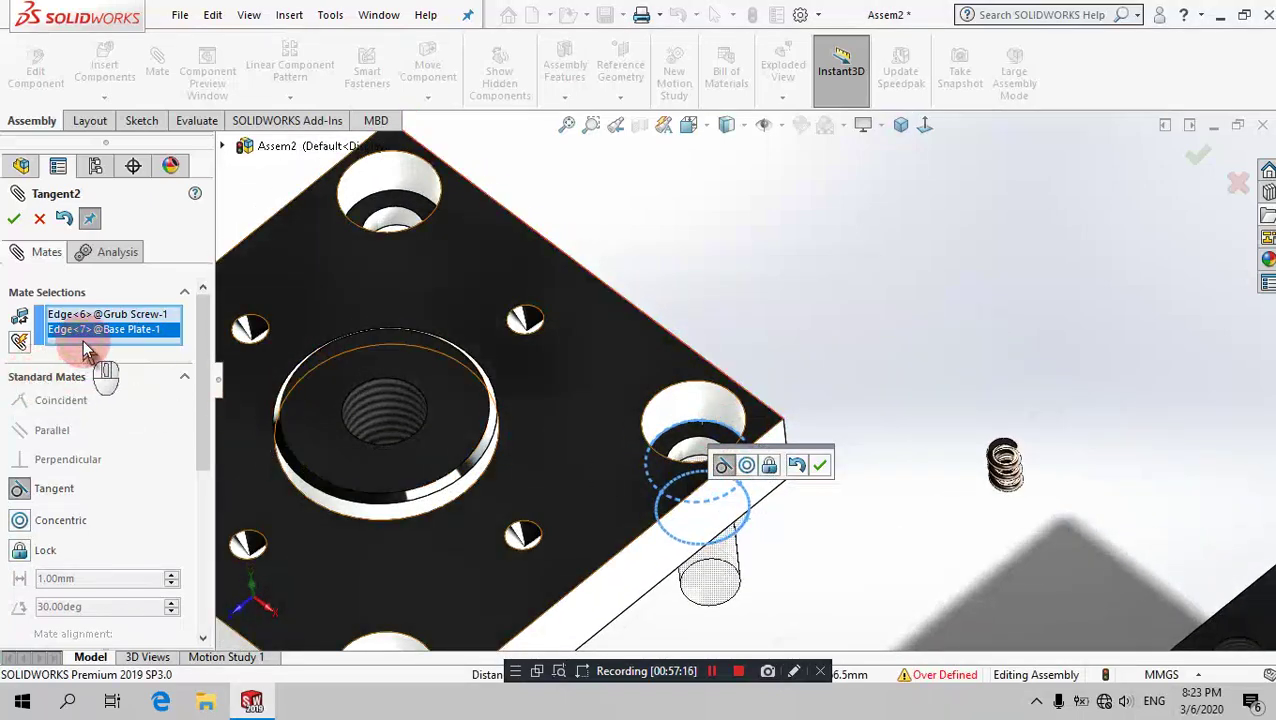
right_click(95, 338)
left_click(140, 339)
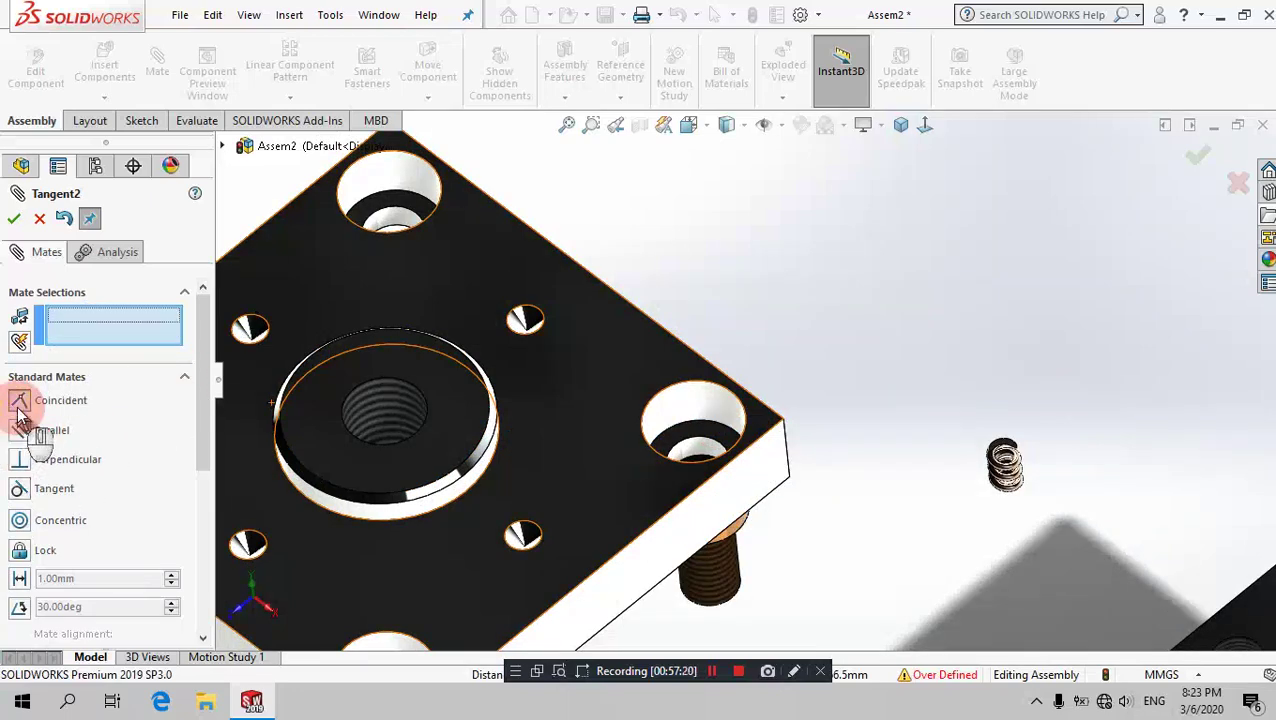
Step: Mate the grub screw's top edge Coincident with the Base Plate face
left_click(20, 405)
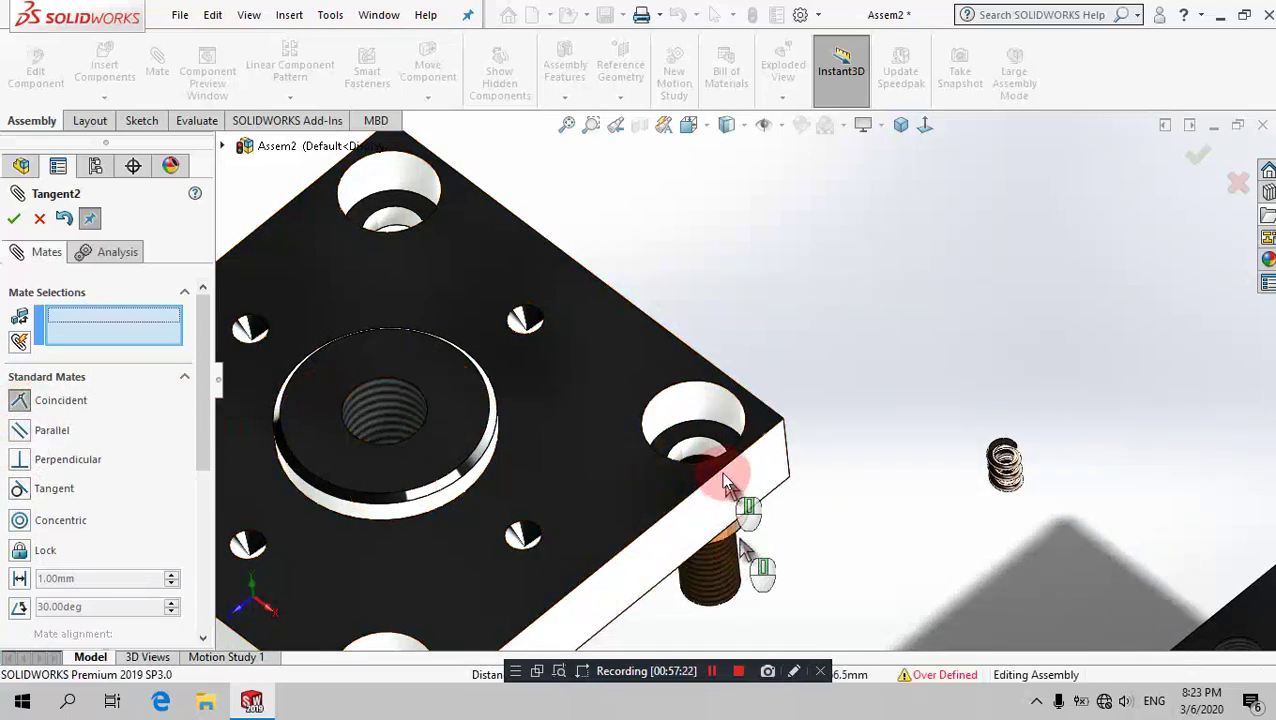
middle_click_drag(723, 475, 719, 467)
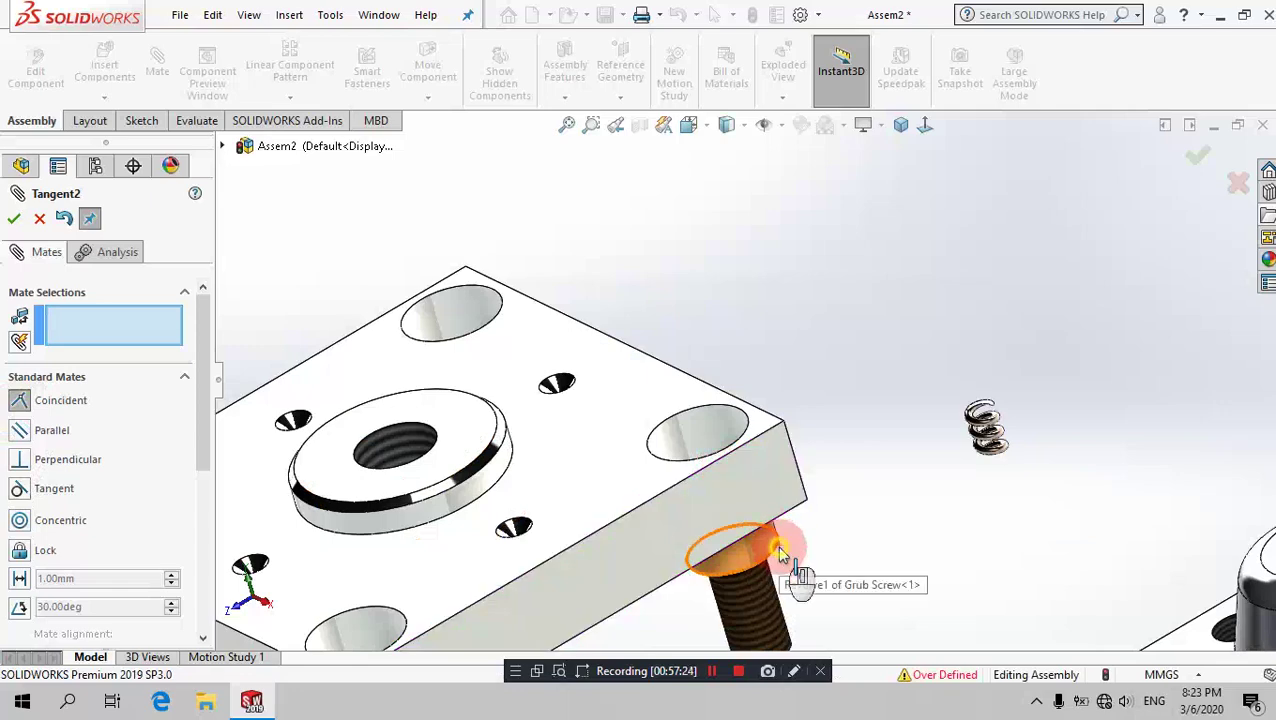
left_click(779, 549)
mouse_move(746, 465)
middle_mouse_down()
mouse_move(747, 513)
mouse_move(760, 490)
middle_mouse_up()
left_click(745, 470)
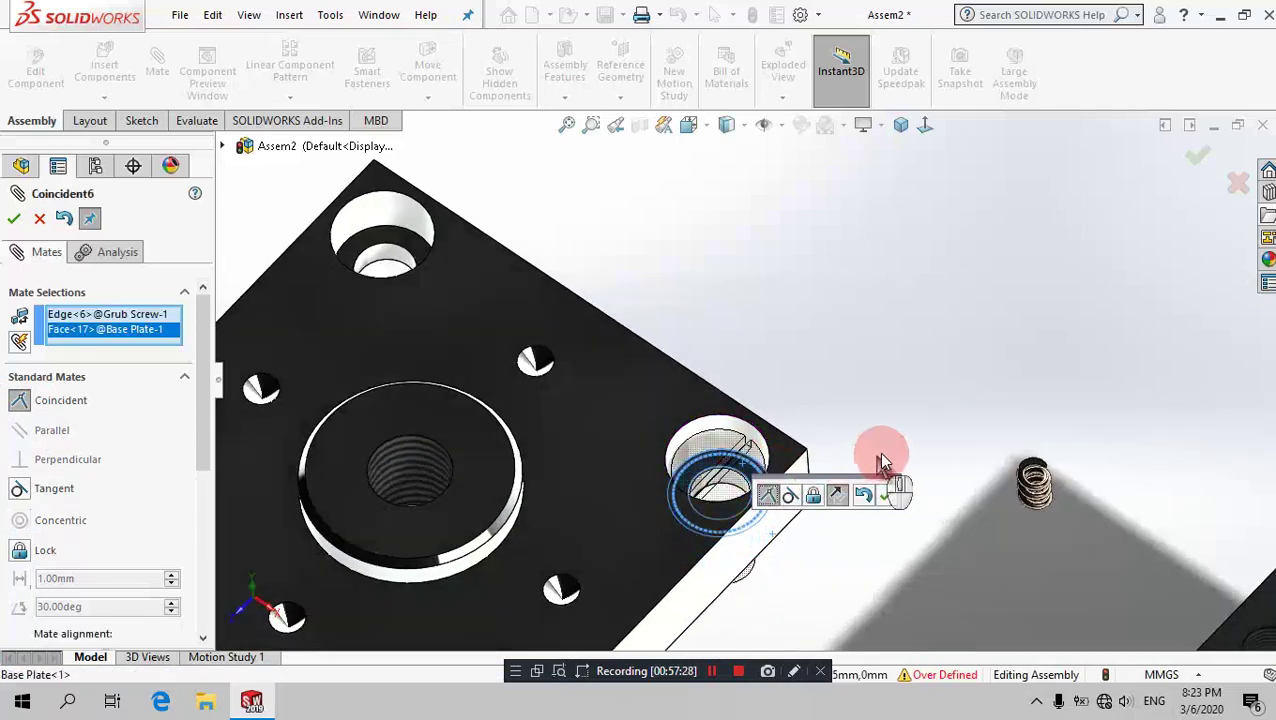
left_click(885, 495)
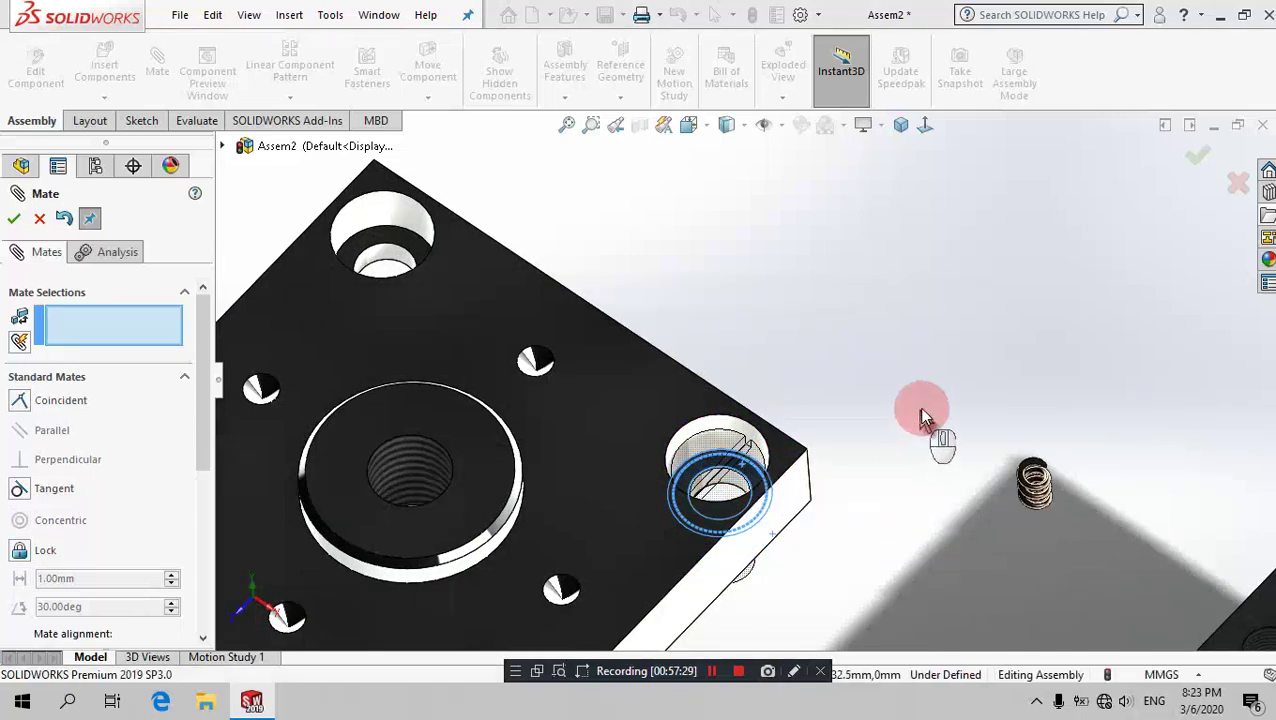
middle_click_drag(918, 410, 908, 397)
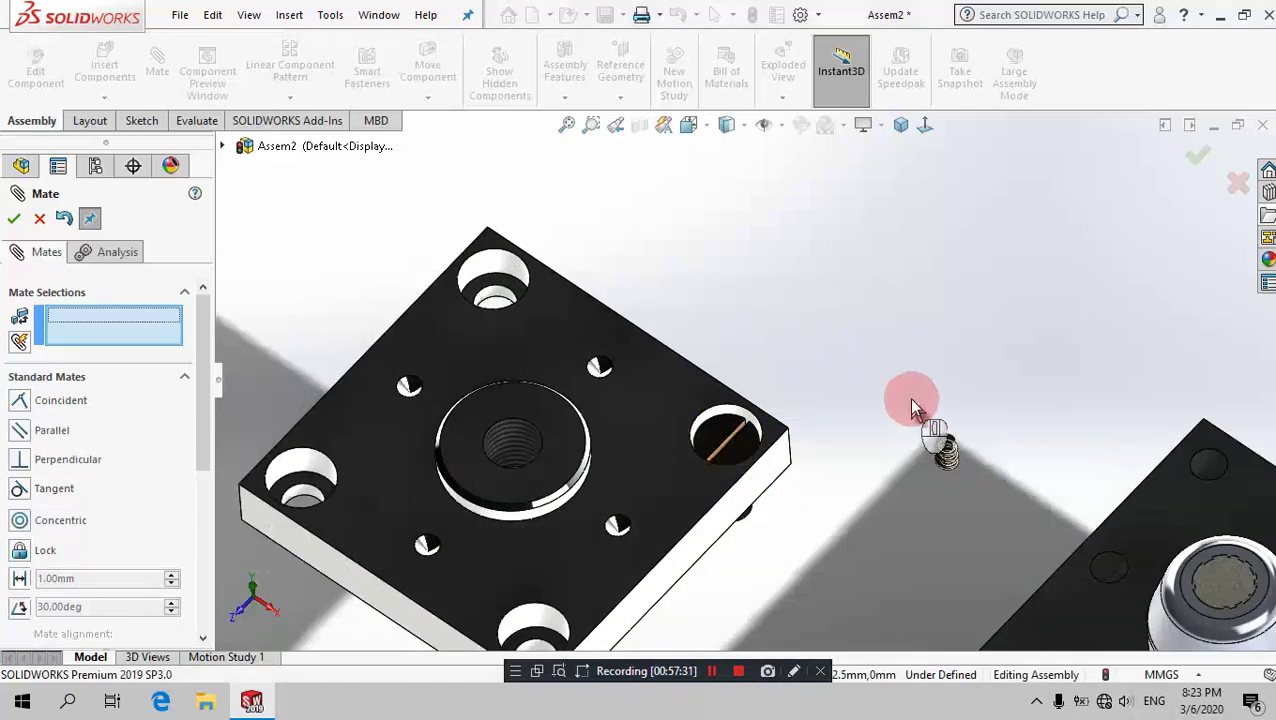
left_click(900, 125)
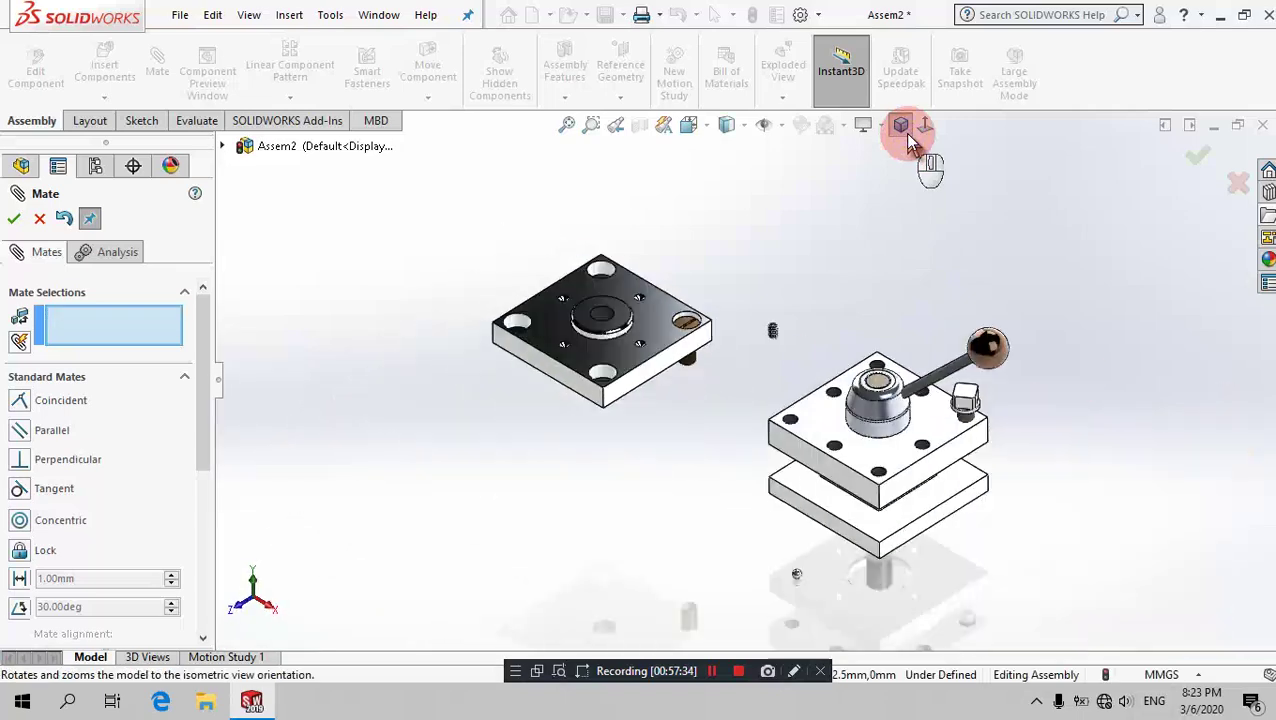
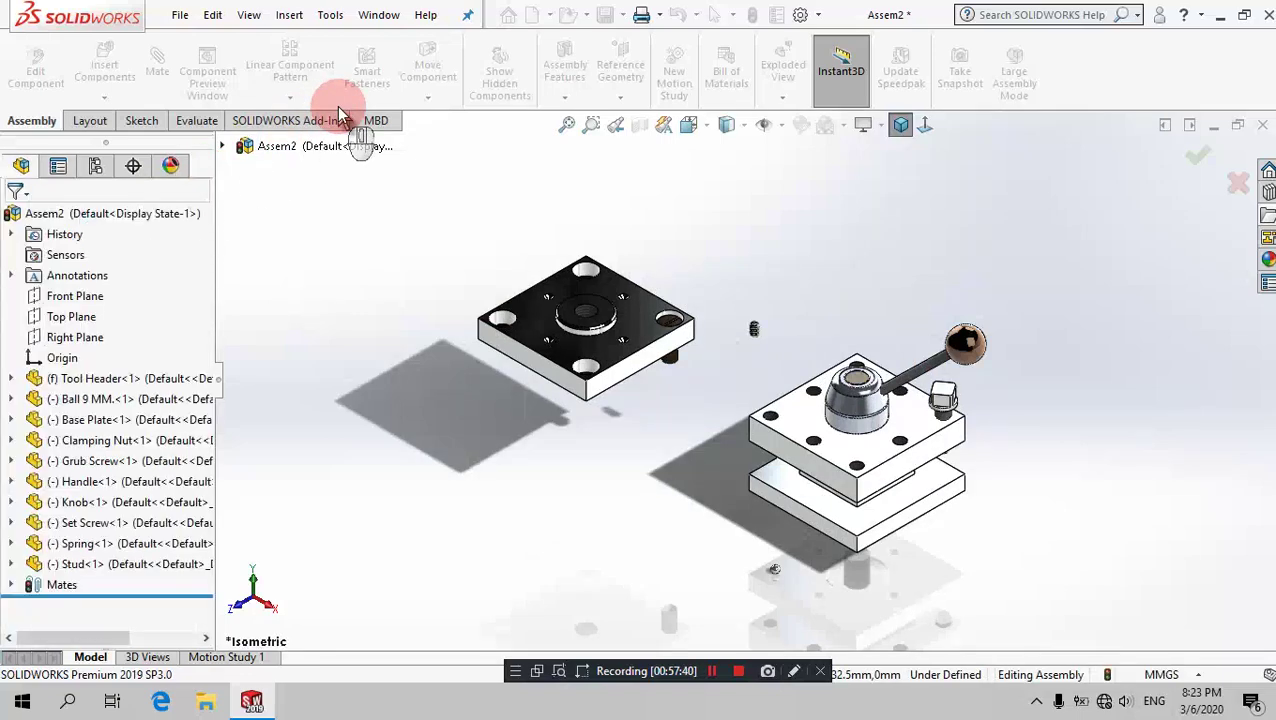
Step: Circular-pattern the Grub Screw into 4 instances about the base plate's central round edge
left_click(305, 100)
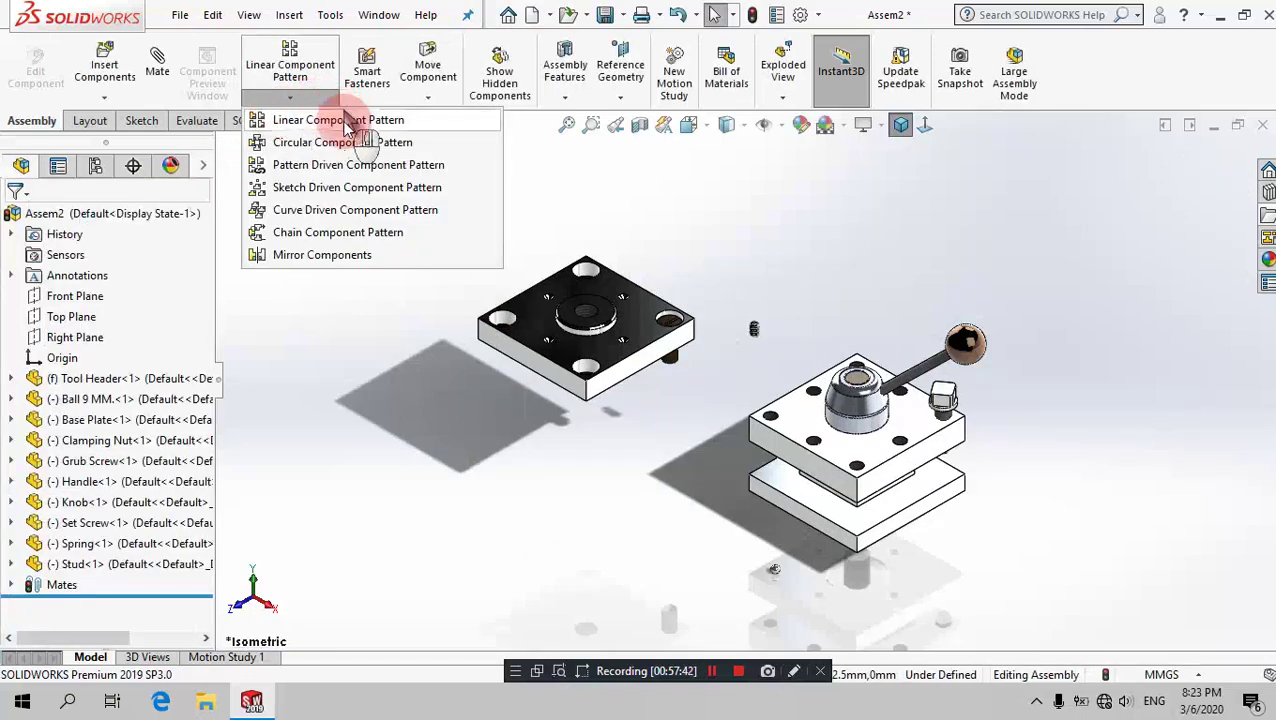
left_click(533, 265)
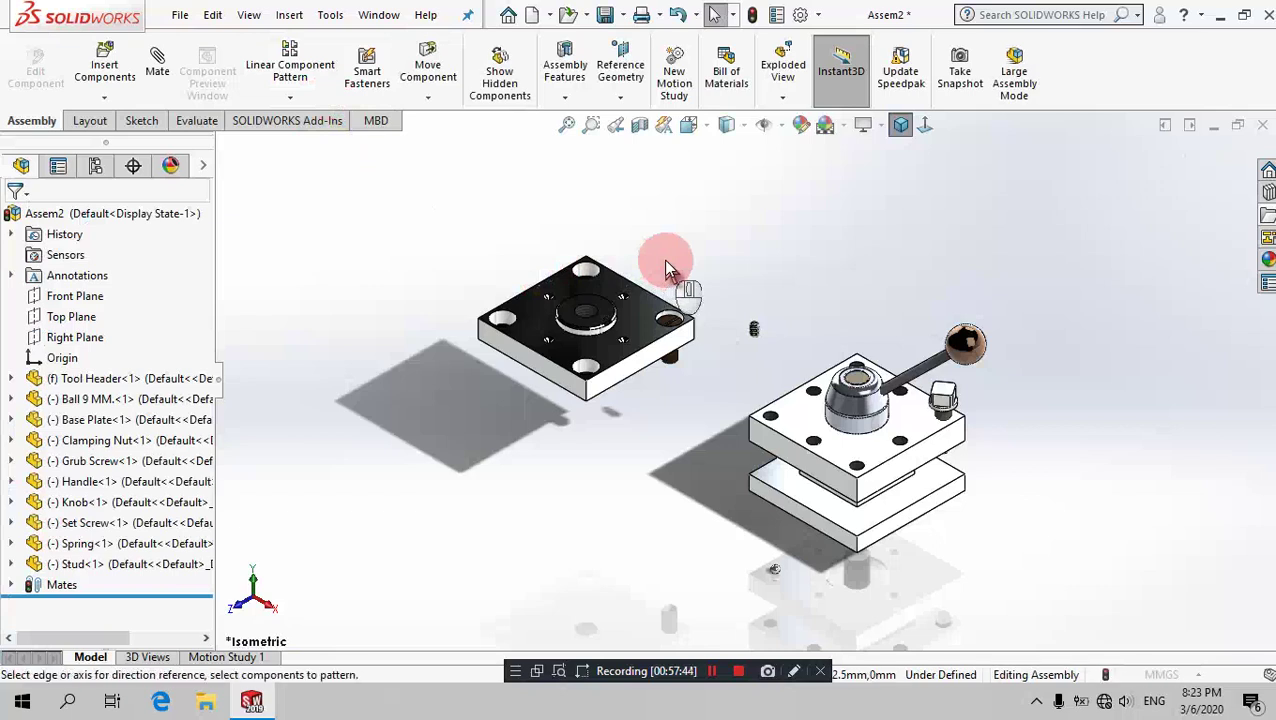
scroll(648, 330, "down", 2)
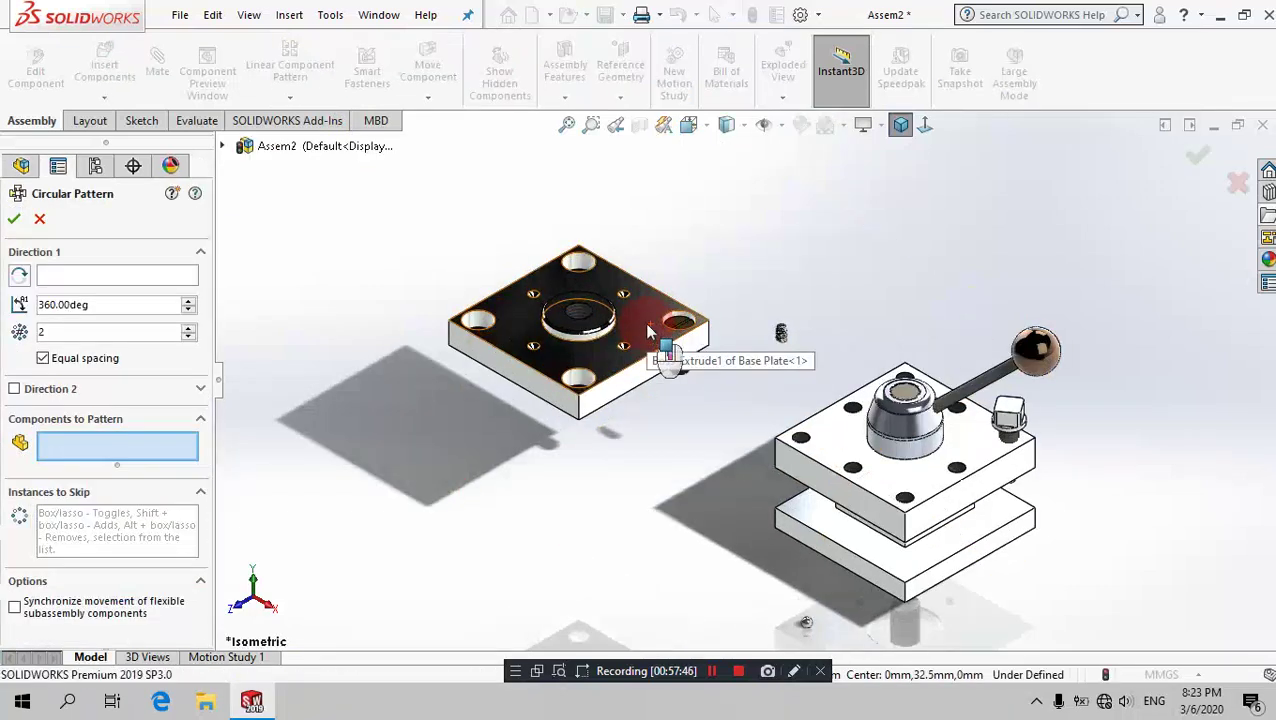
scroll(648, 330, "down", 2)
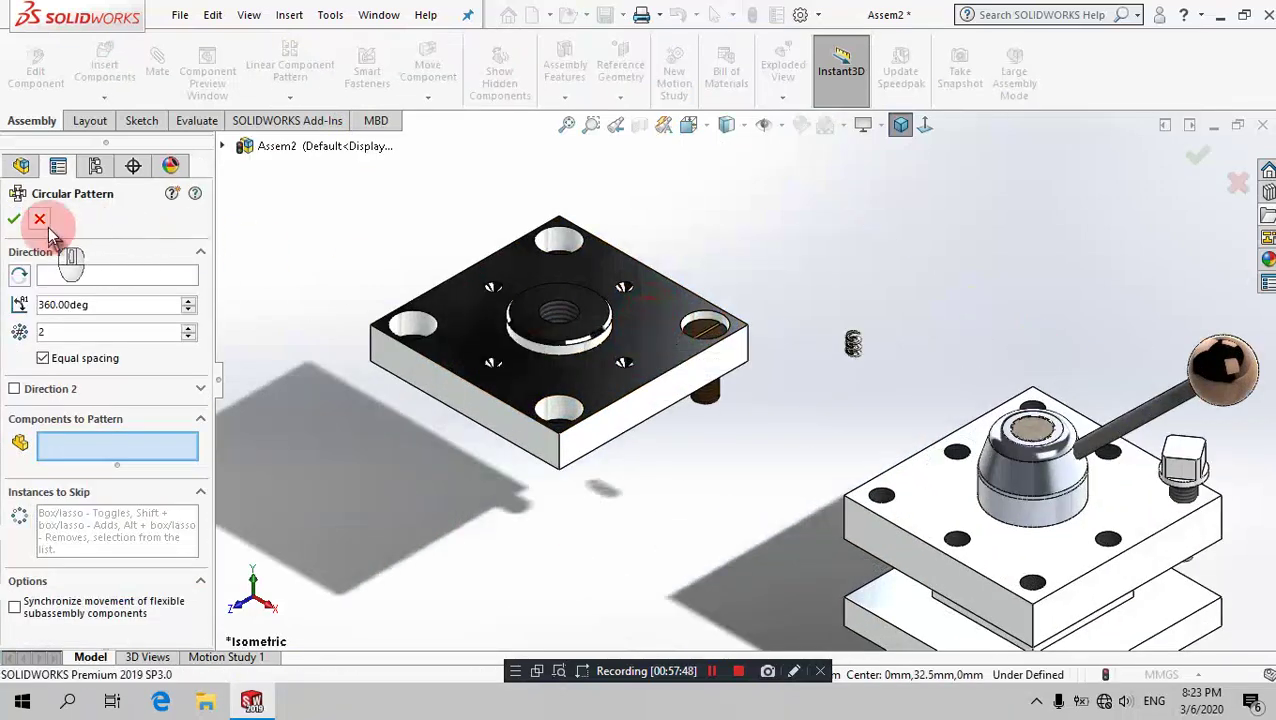
left_click(706, 398)
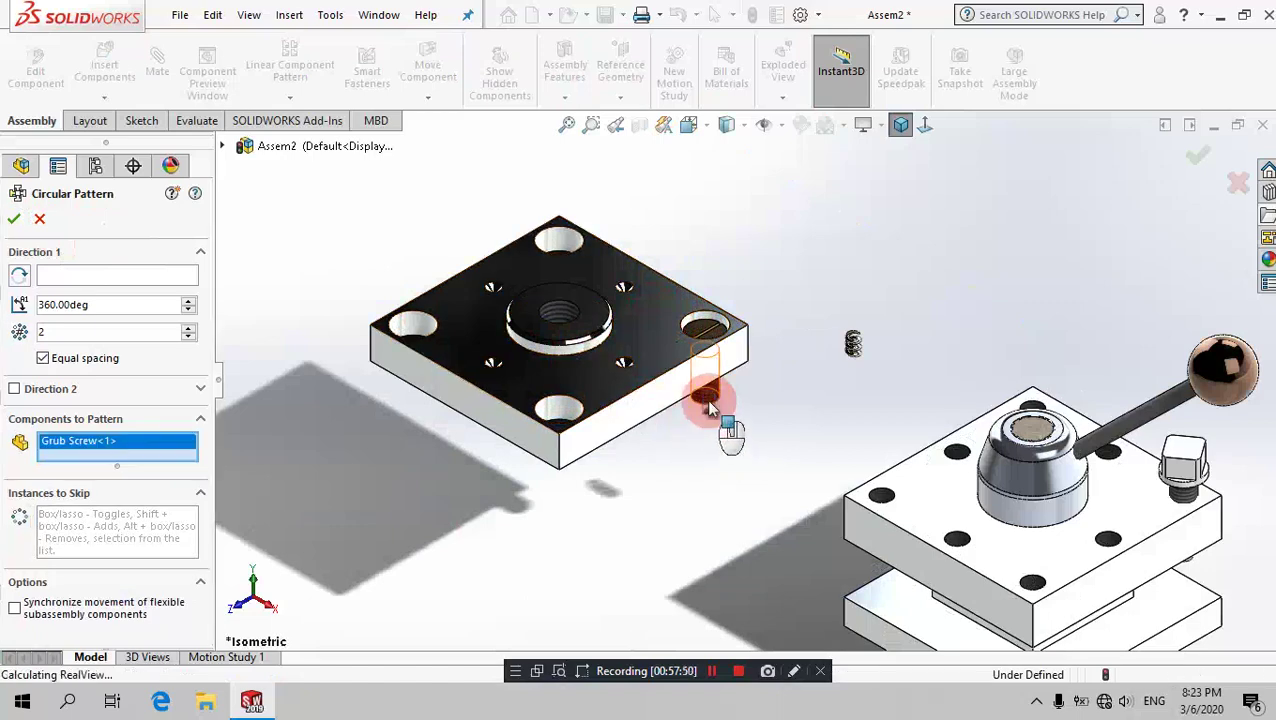
left_click(120, 274)
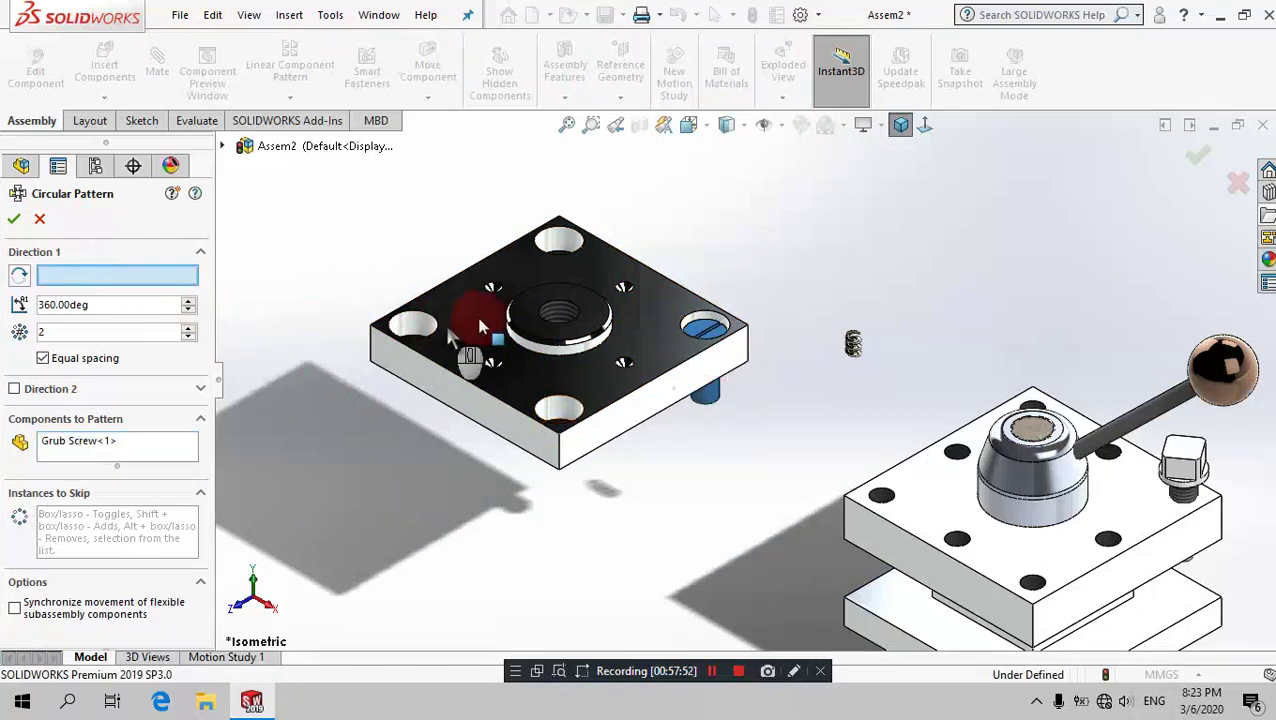
left_click(383, 350)
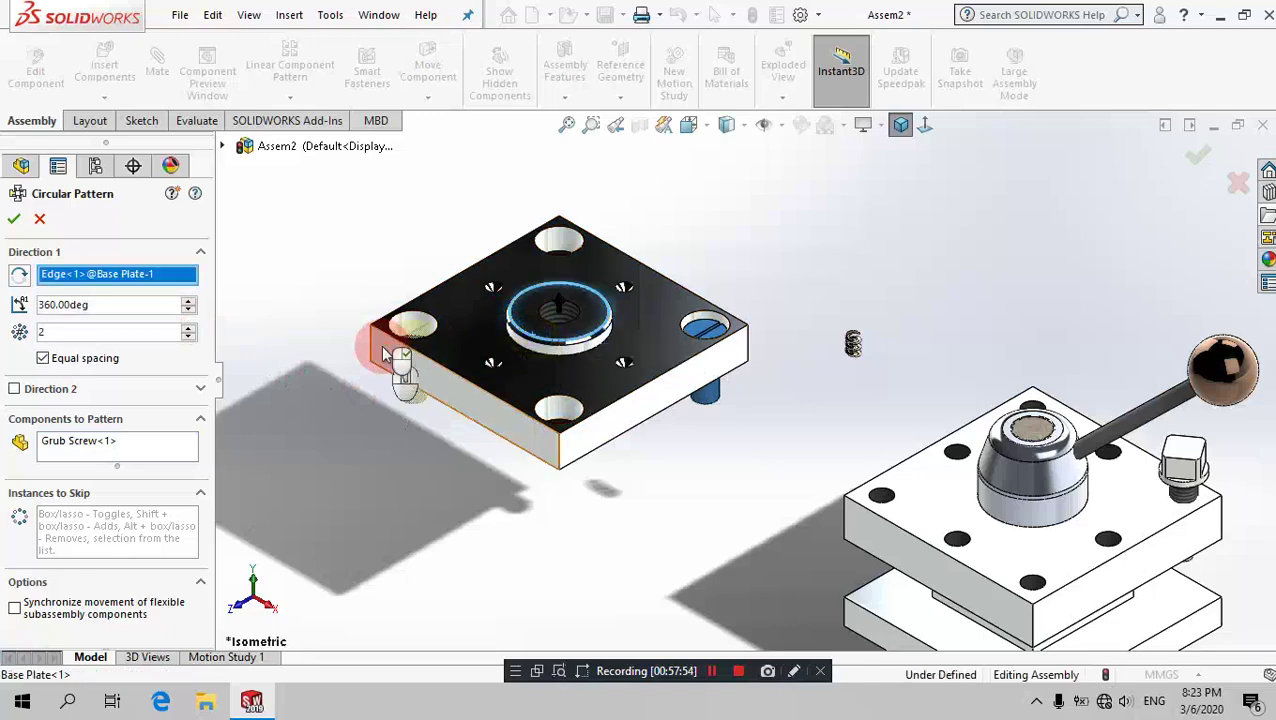
left_click(188, 326)
left_click(188, 326)
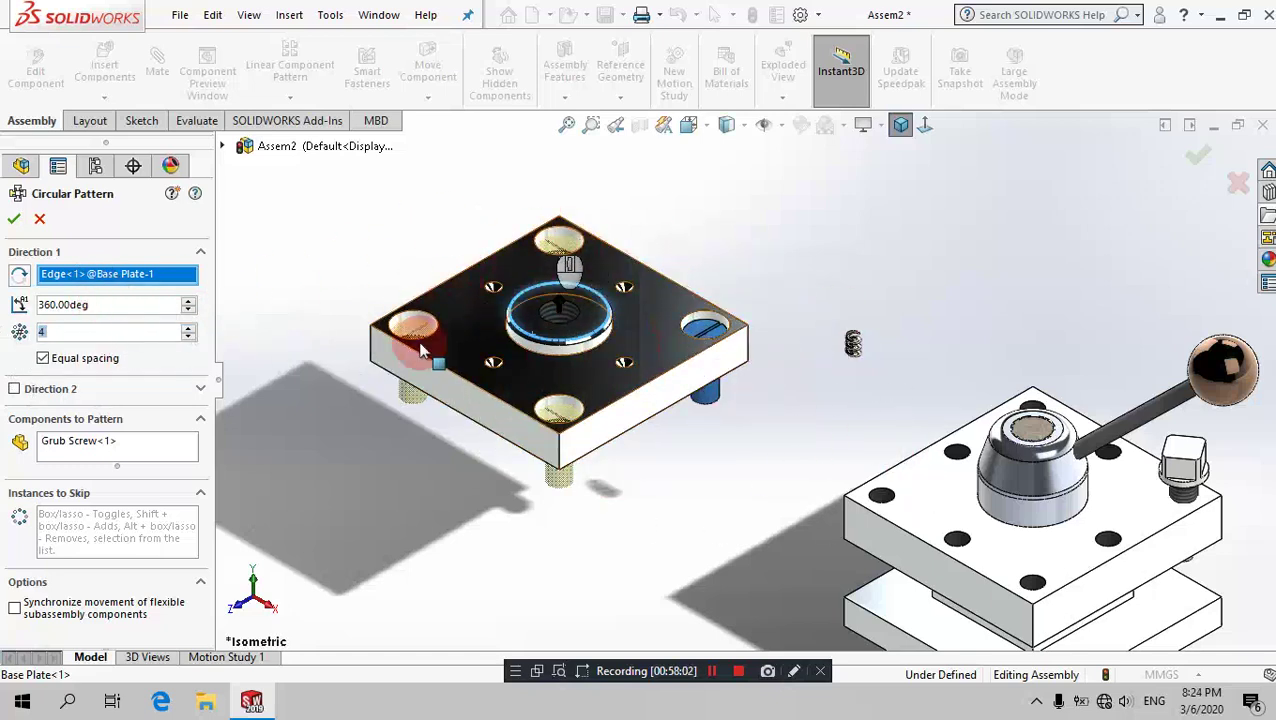
left_click(13, 222)
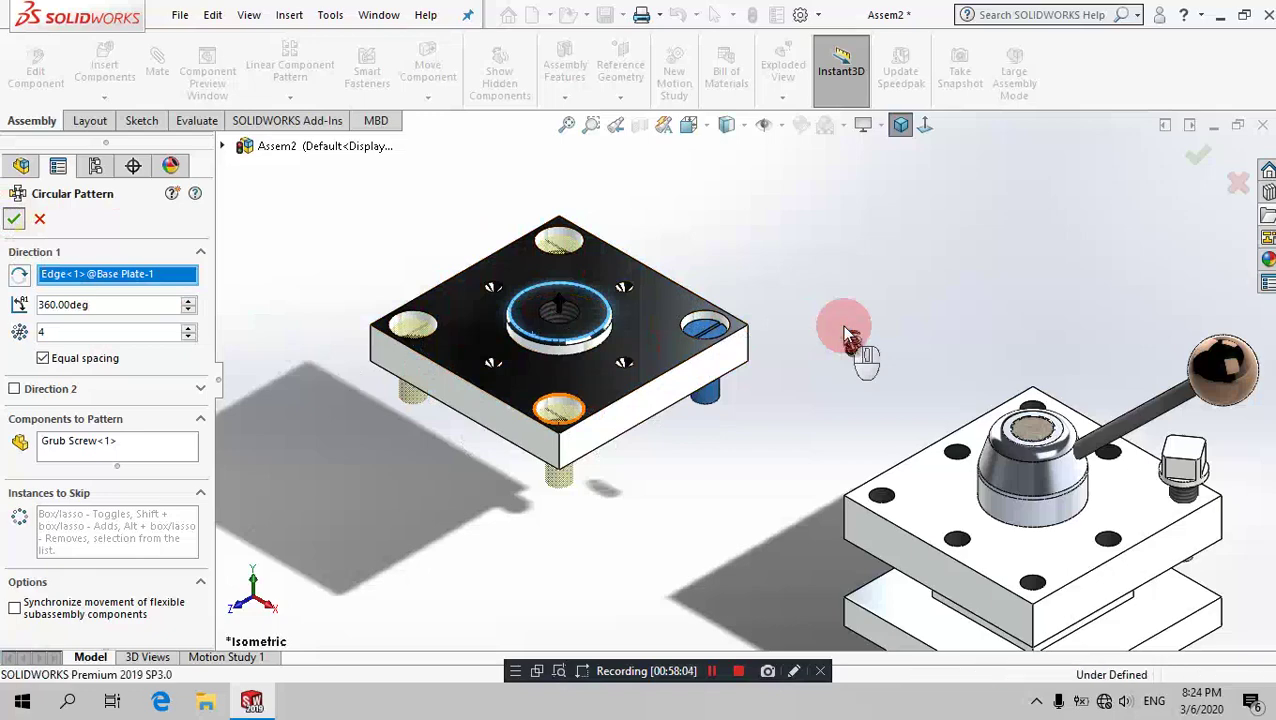
scroll(820, 338, "up", 2)
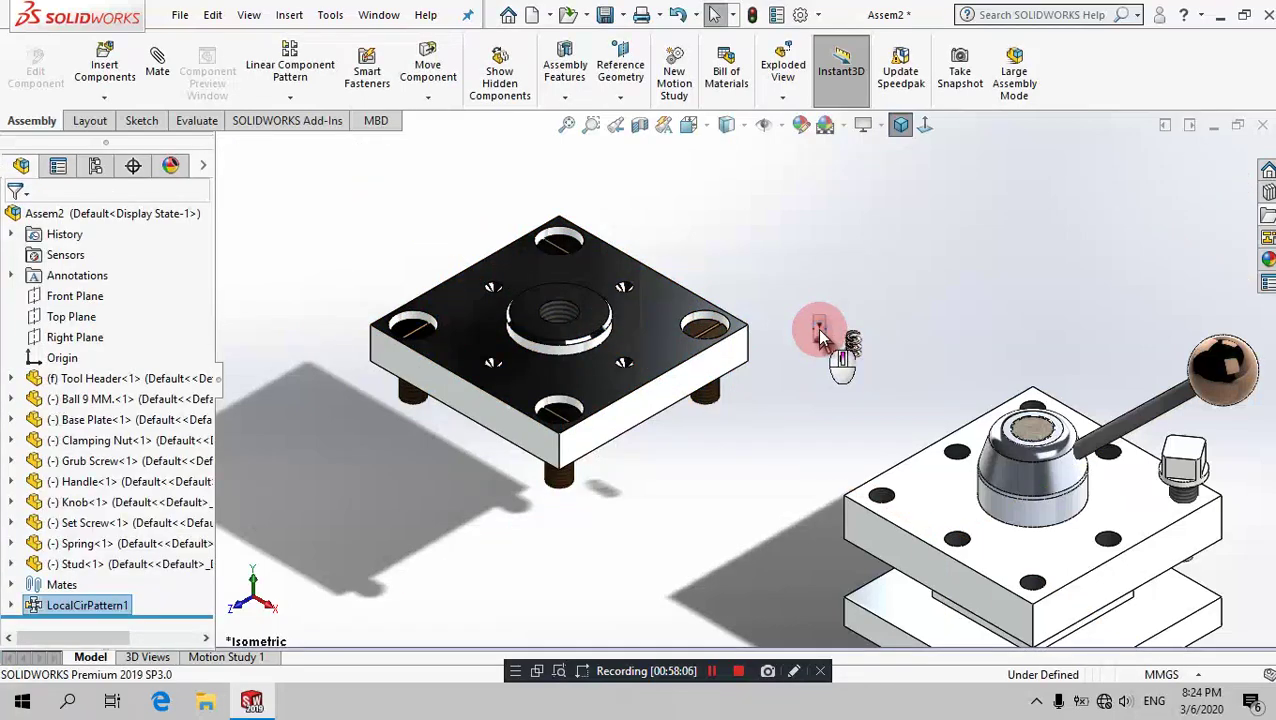
Step: Zoom in on the spring and Ball 9 MM, briefly selecting the ball
scroll(820, 338, "up", 2)
scroll(820, 338, "up", 2)
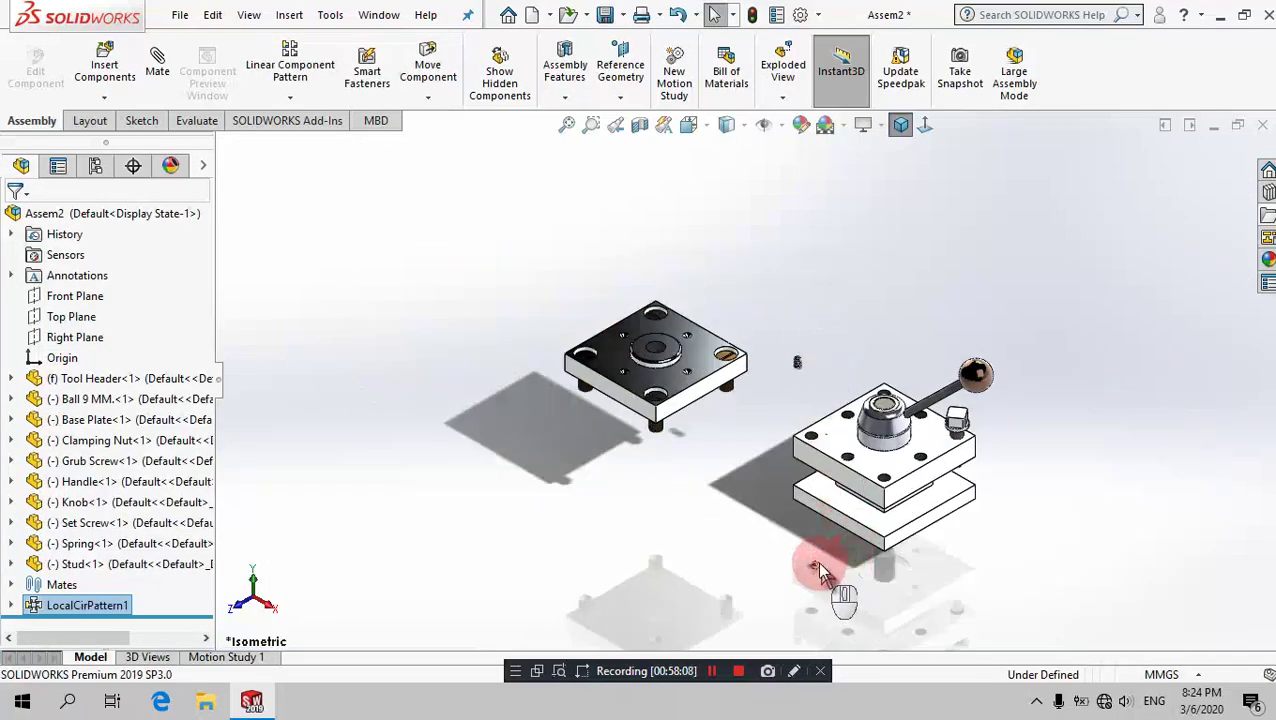
left_click_drag(817, 570, 800, 437)
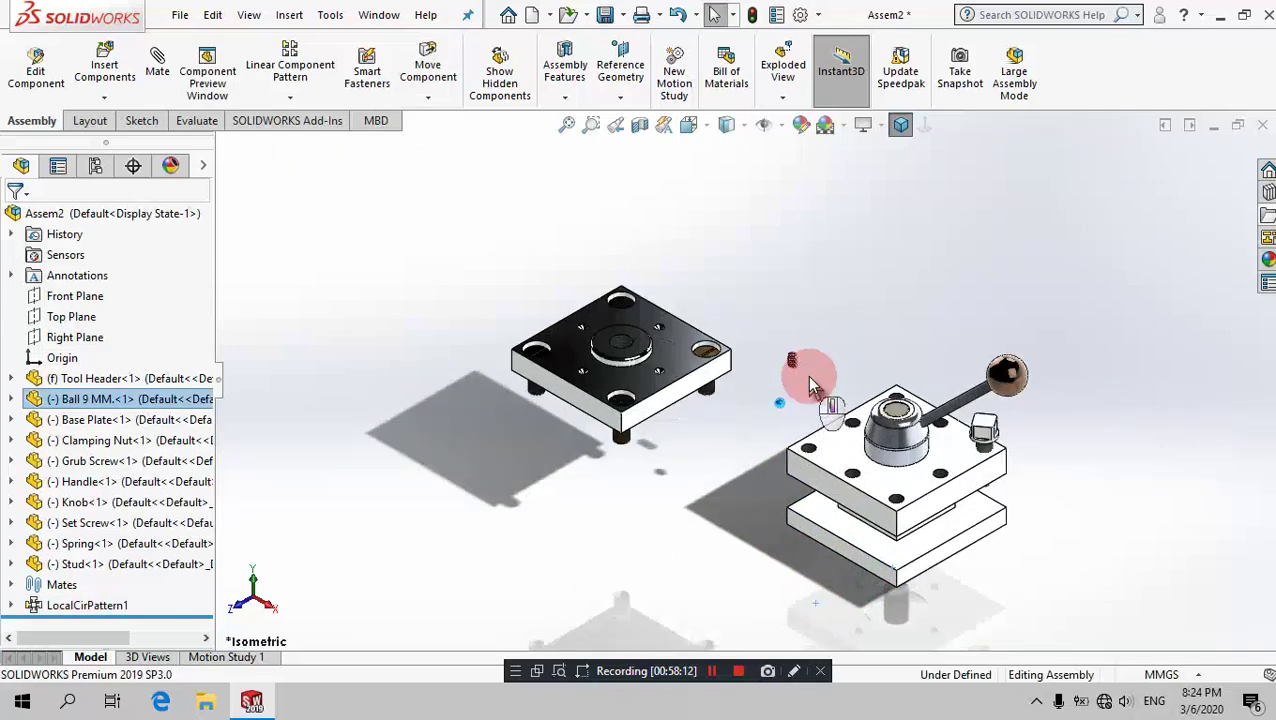
scroll(745, 375, "down", 5)
scroll(757, 355, "down", 2)
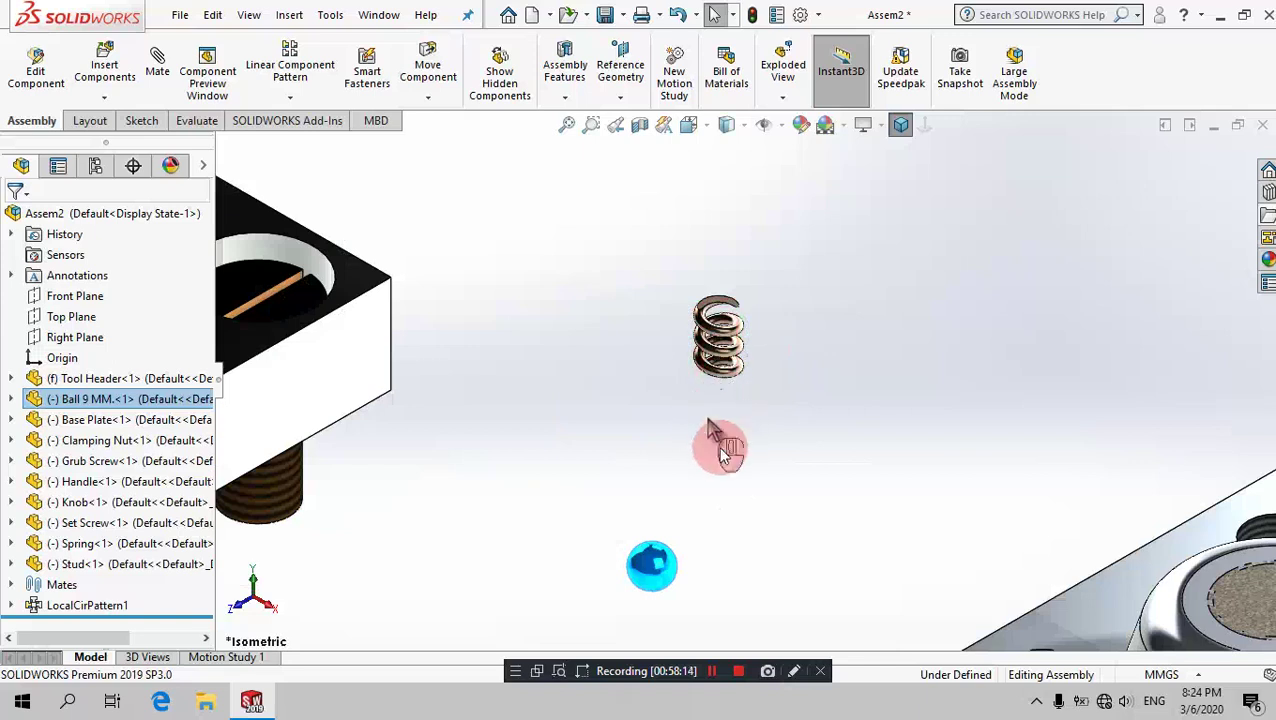
scroll(722, 450, "down", 2)
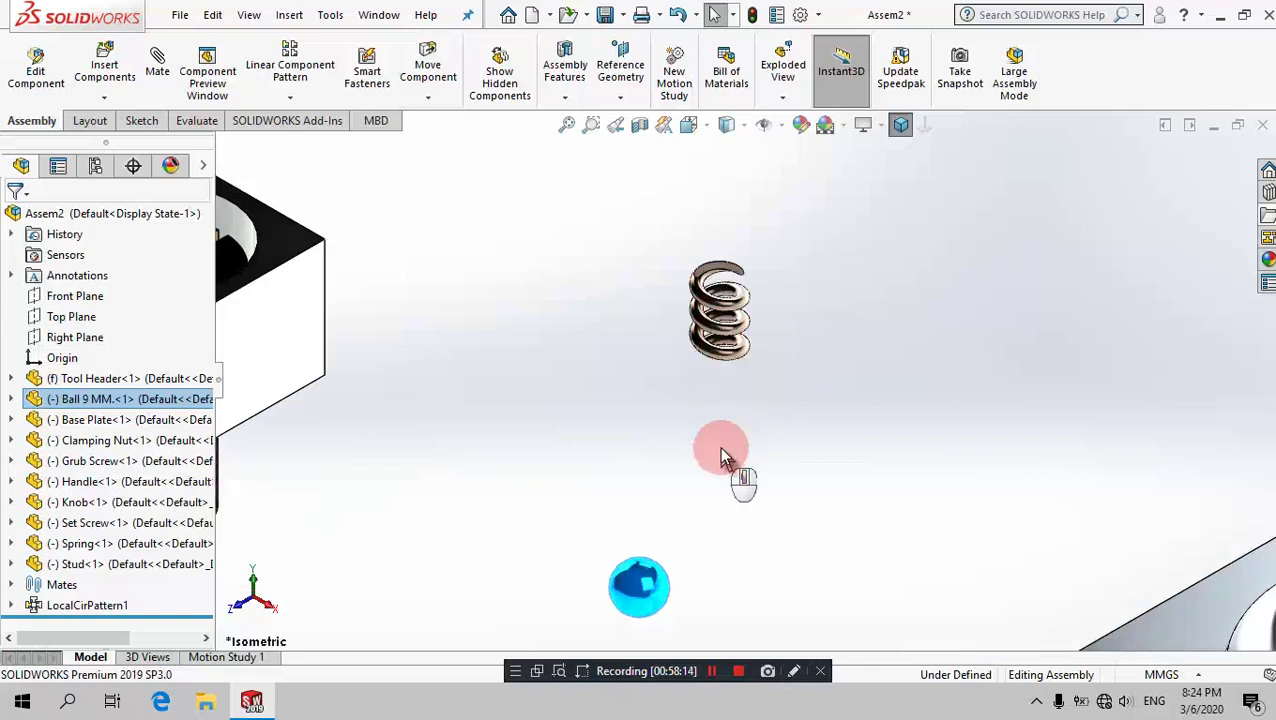
left_click(821, 334)
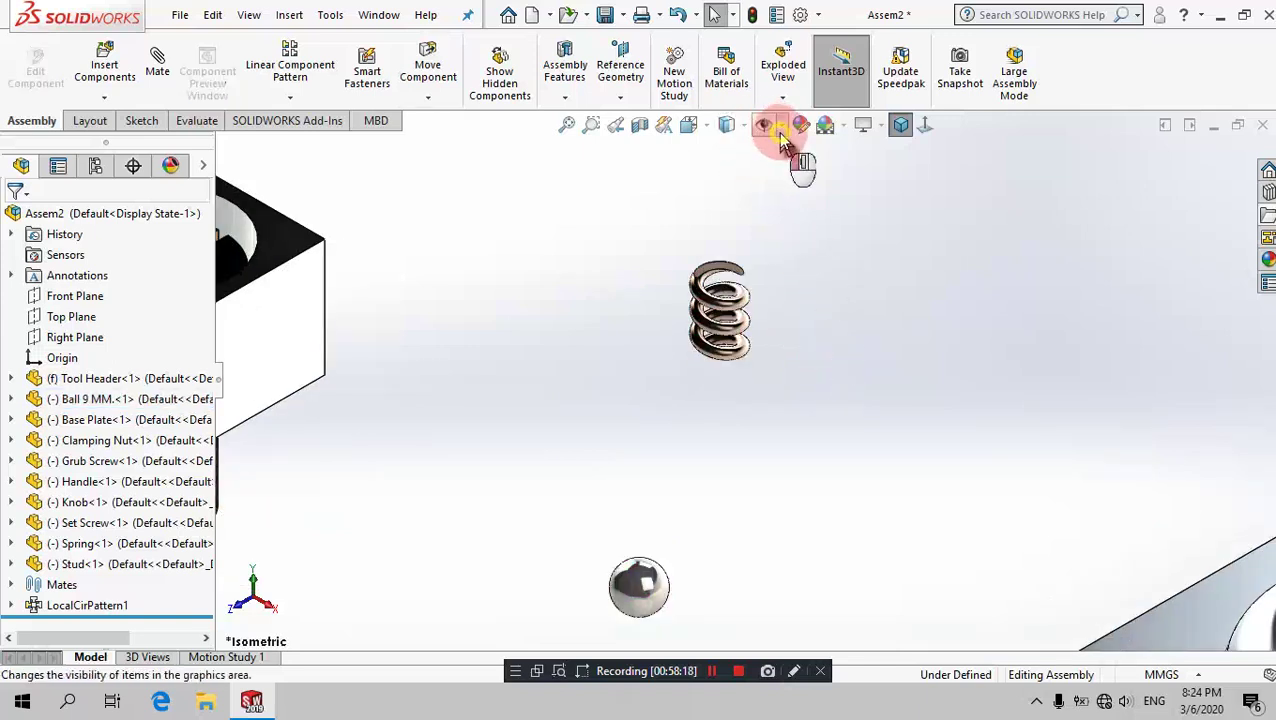
Step: Turn on View Axes so Axis1 shows through the spring above the ball
left_click(781, 128)
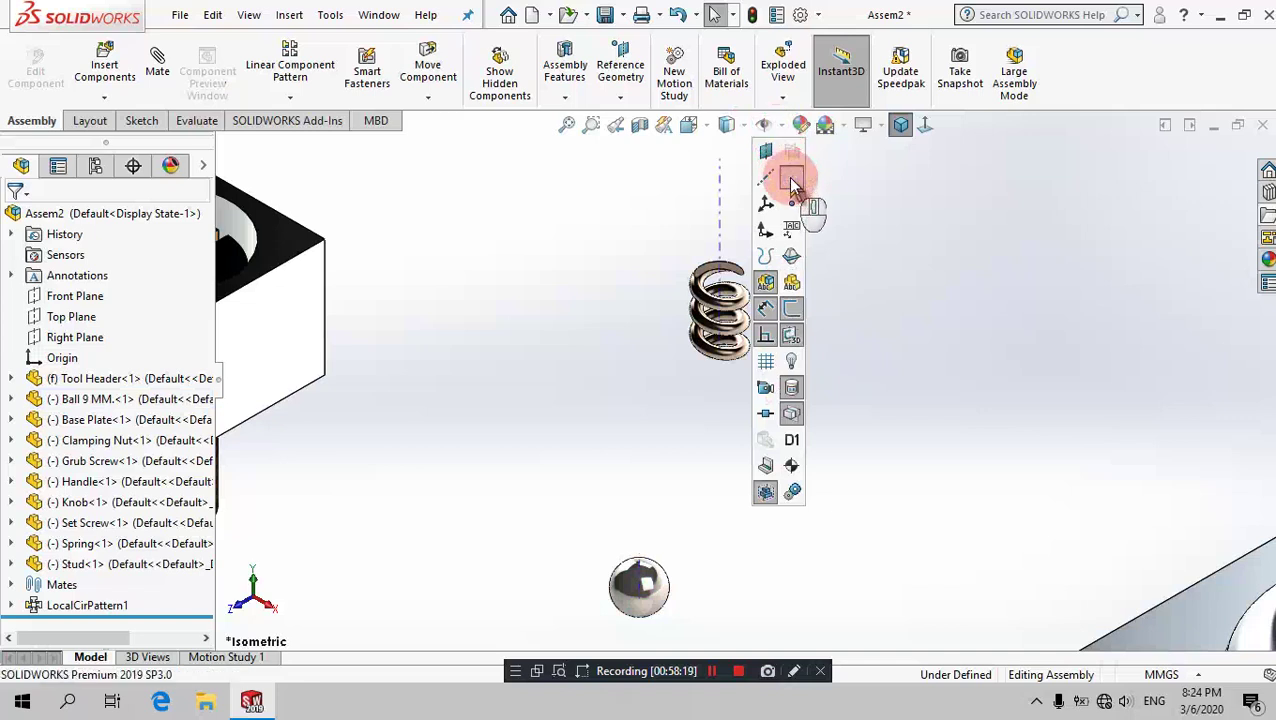
left_click(549, 263)
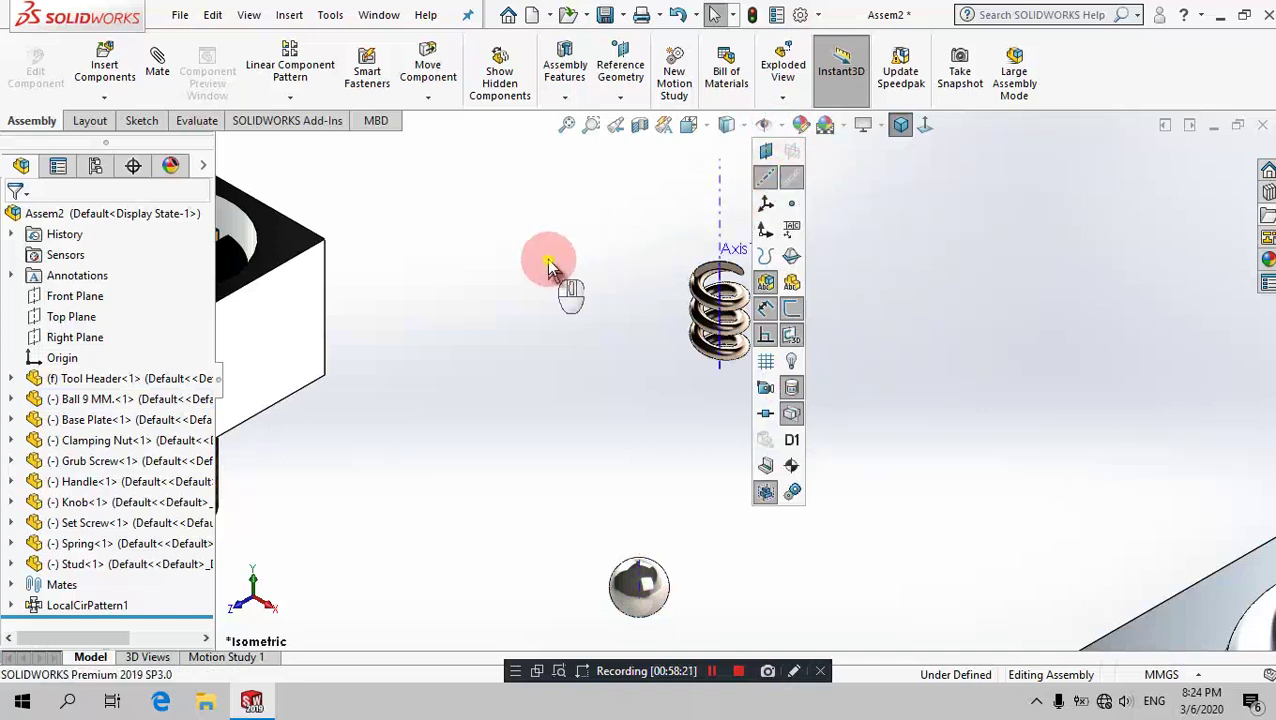
left_click(781, 128)
left_click(572, 249)
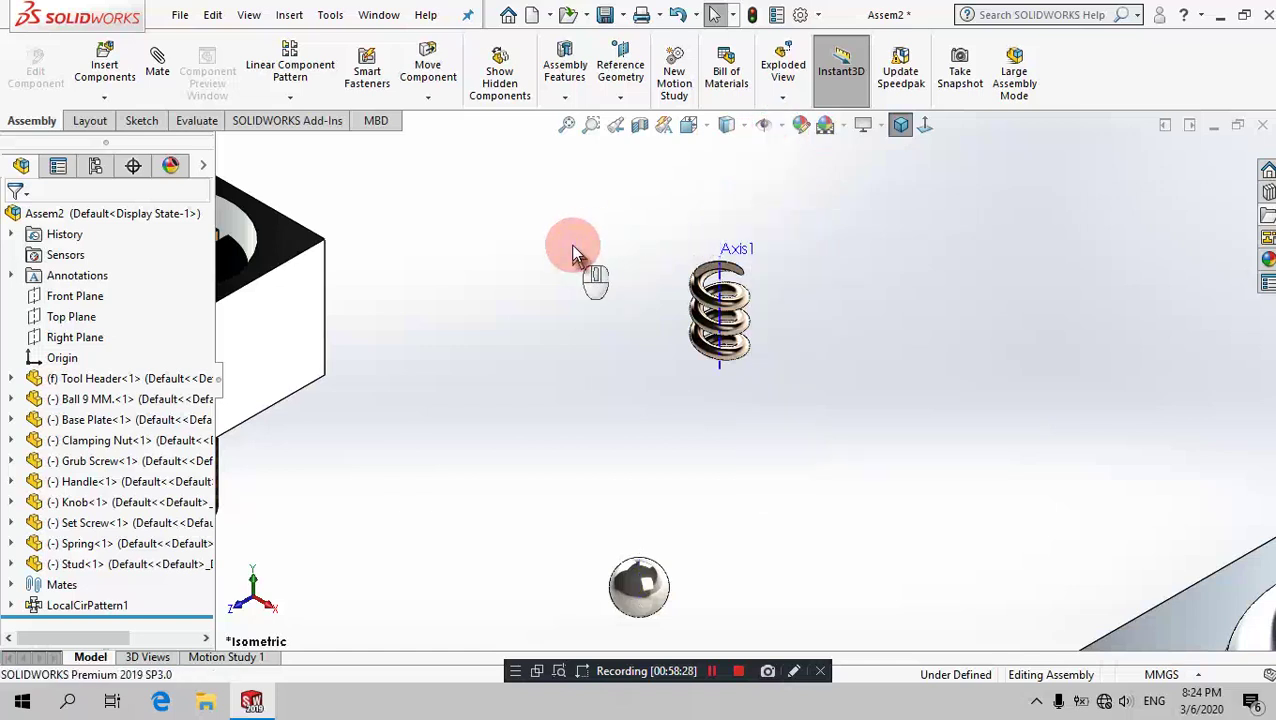
middle_click_drag(574, 252, 710, 530)
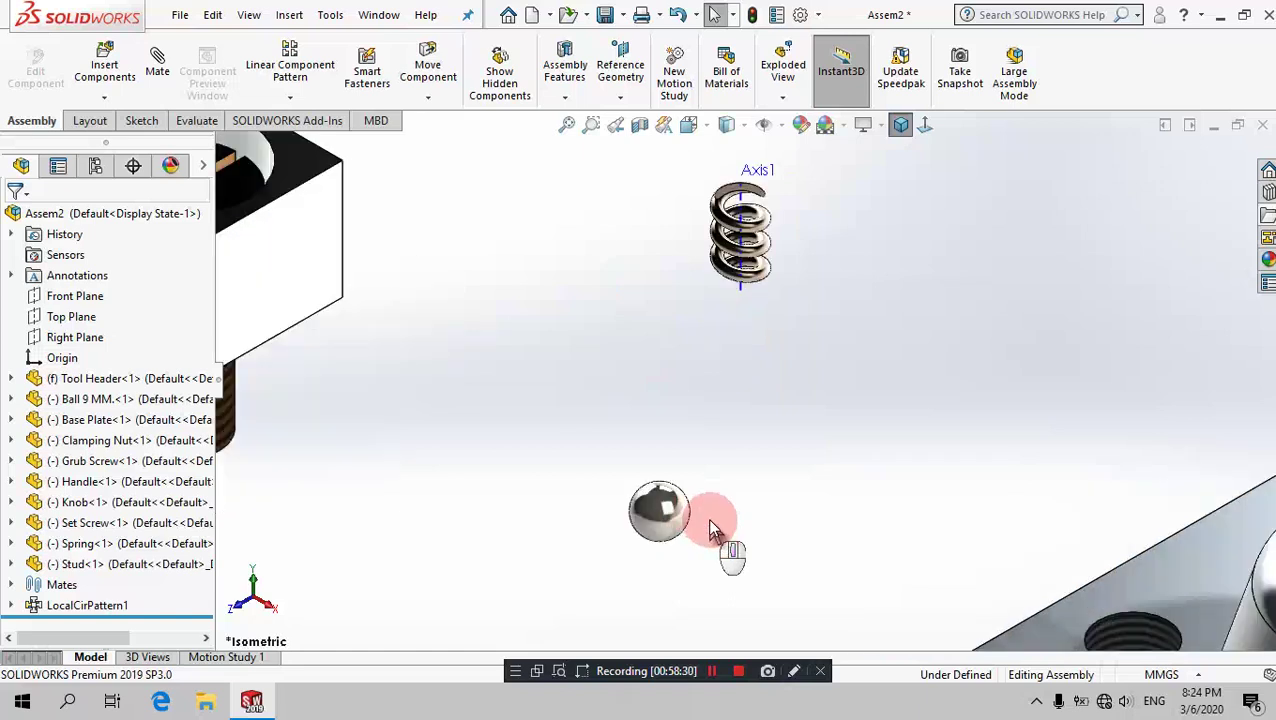
left_click(160, 72)
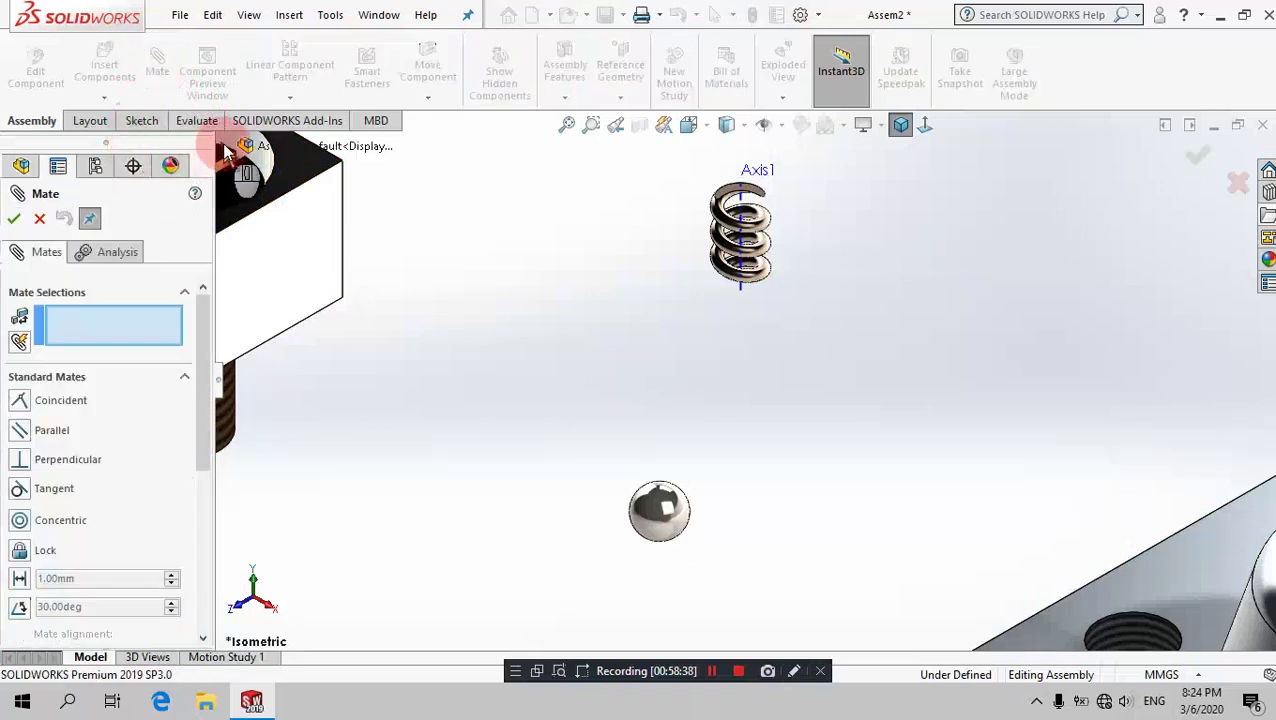
Step: Mate Ball 9 MM's Plane1 coincident with the spring's end face, then return to isometric
left_click(232, 147)
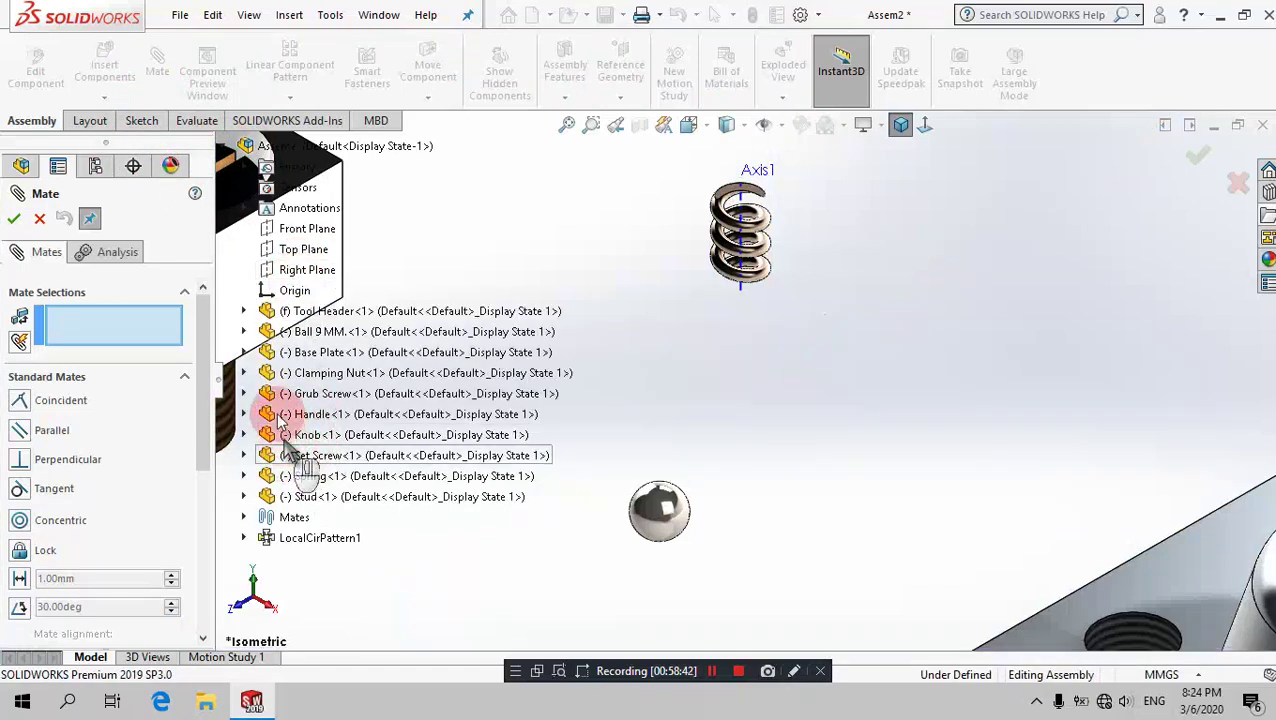
left_click(244, 331)
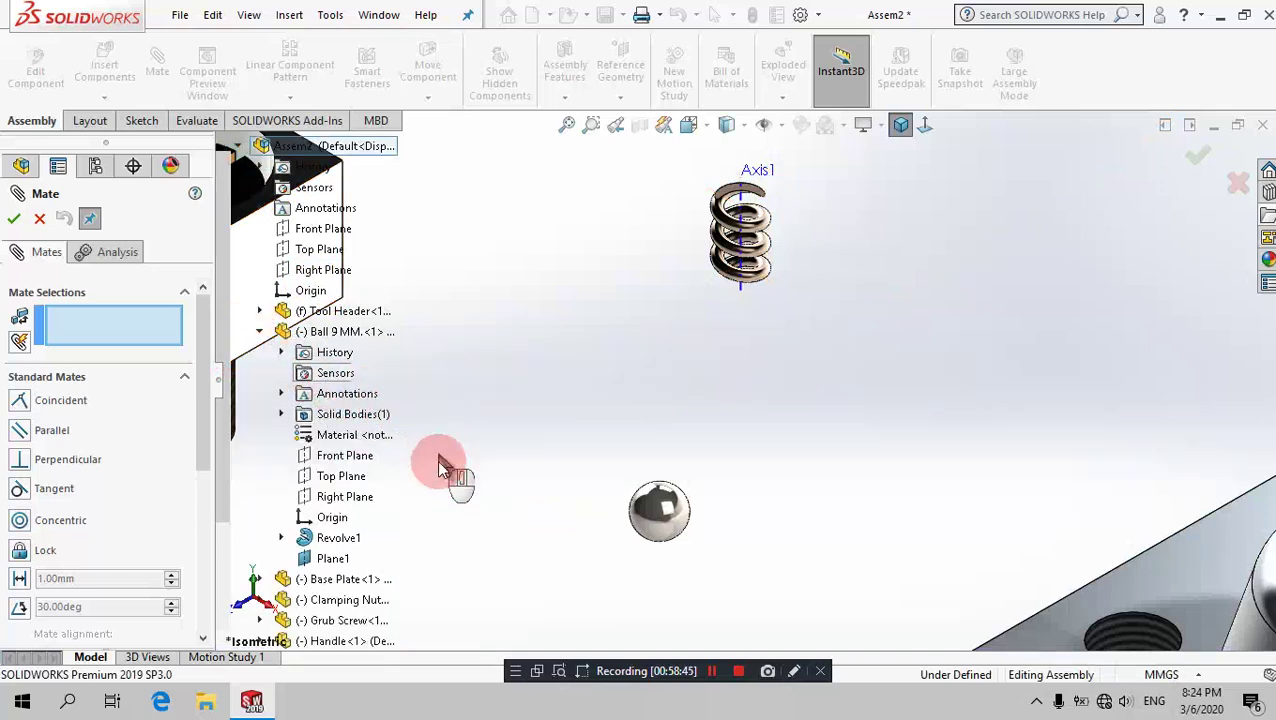
left_click(355, 558)
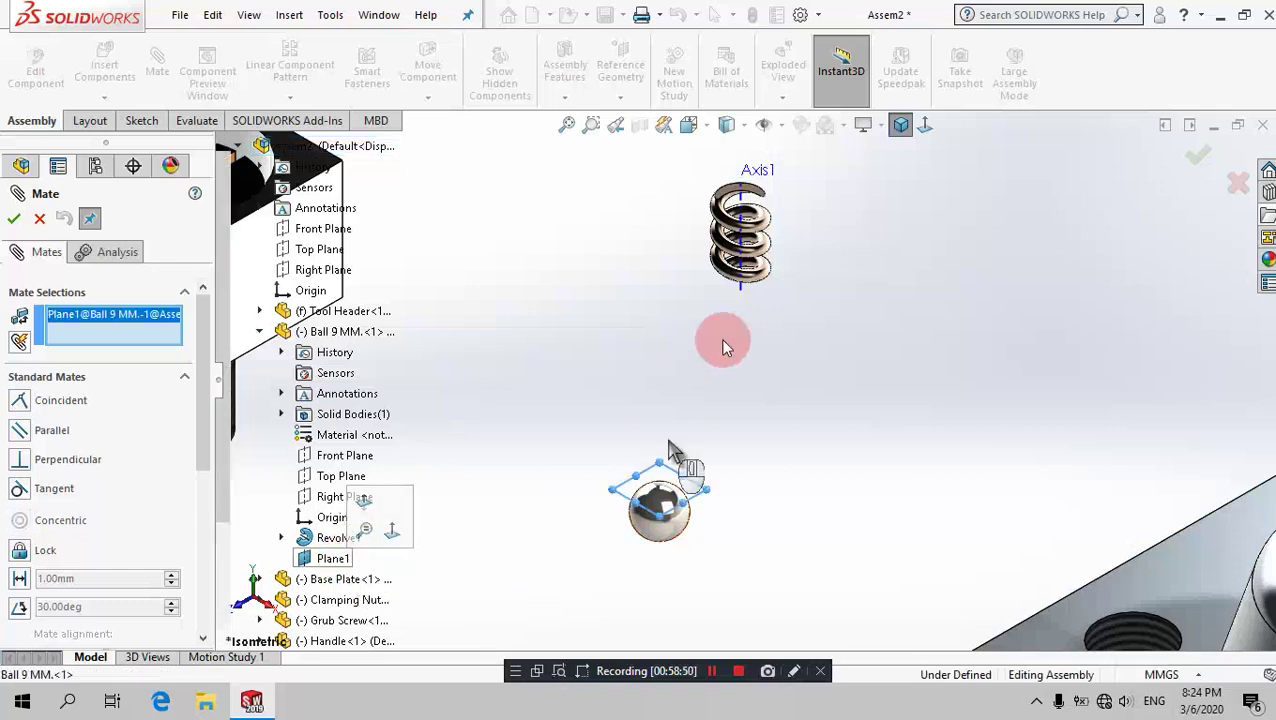
middle_click_drag(810, 213, 781, 212)
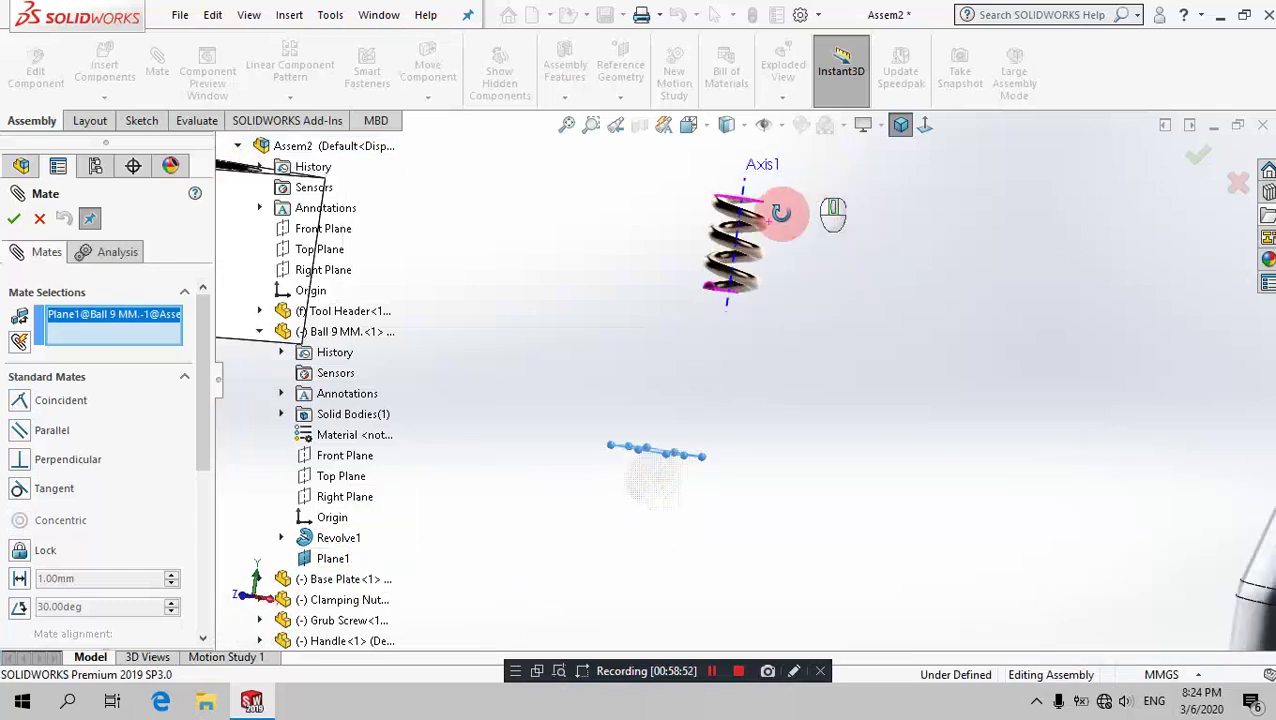
scroll(739, 317, "down", 3)
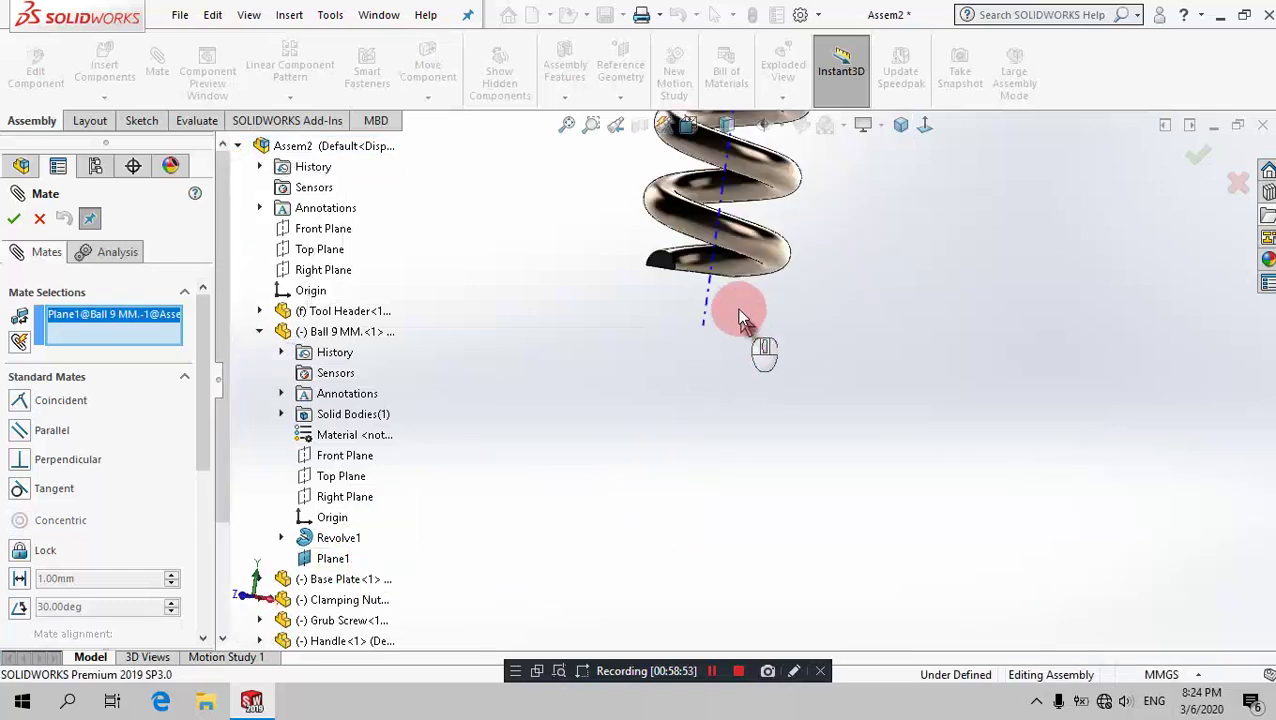
mouse_move(684, 288)
middle_mouse_down()
mouse_move(684, 225)
mouse_move(684, 280)
middle_mouse_up()
left_click(684, 283)
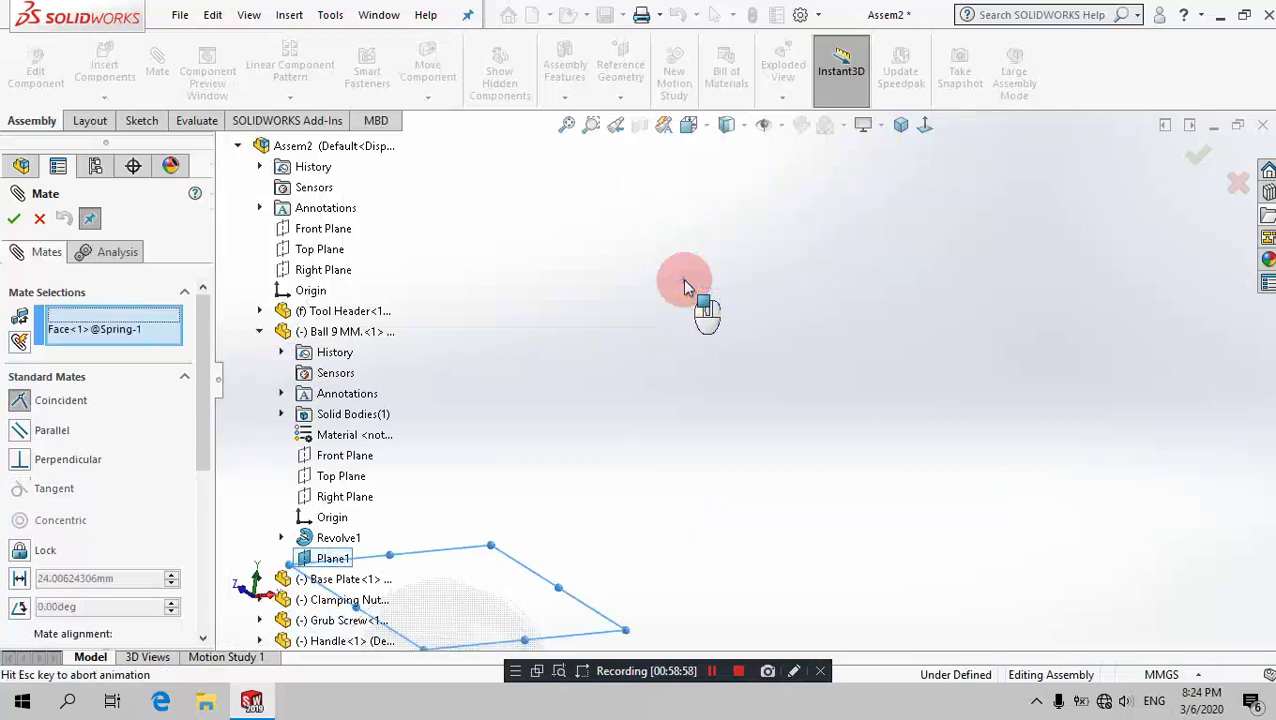
left_click(338, 300)
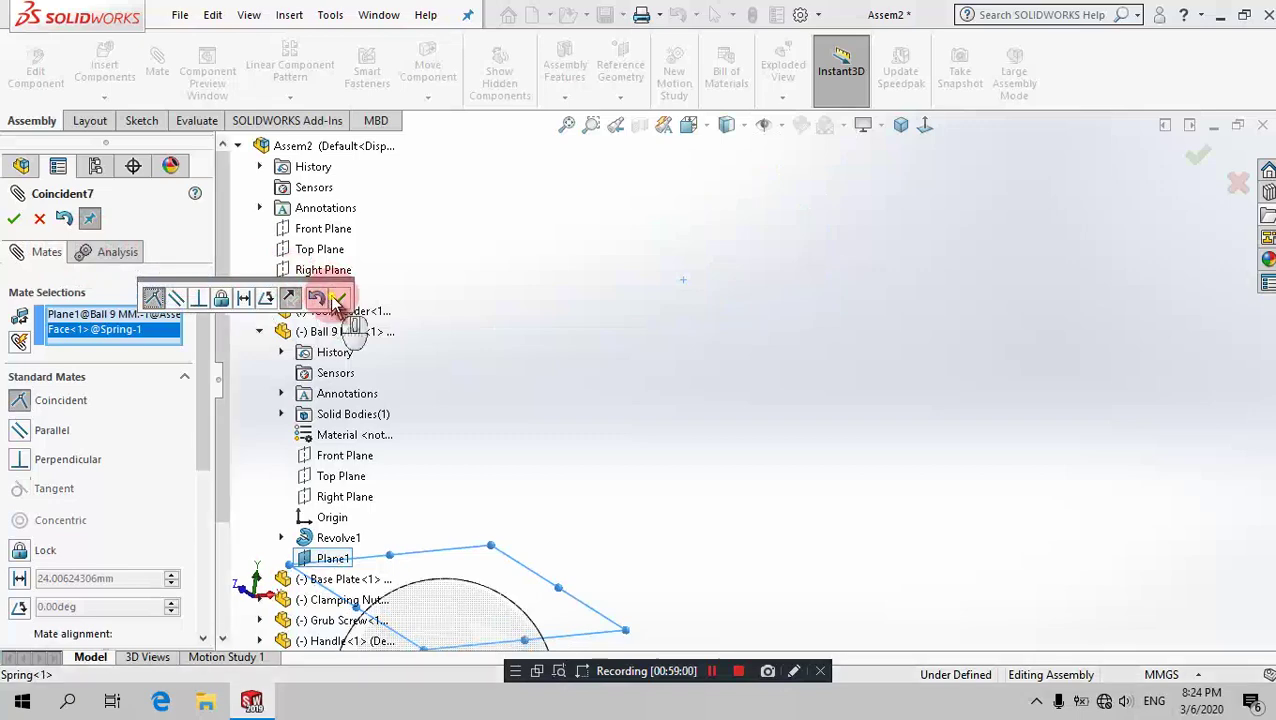
left_click(899, 127)
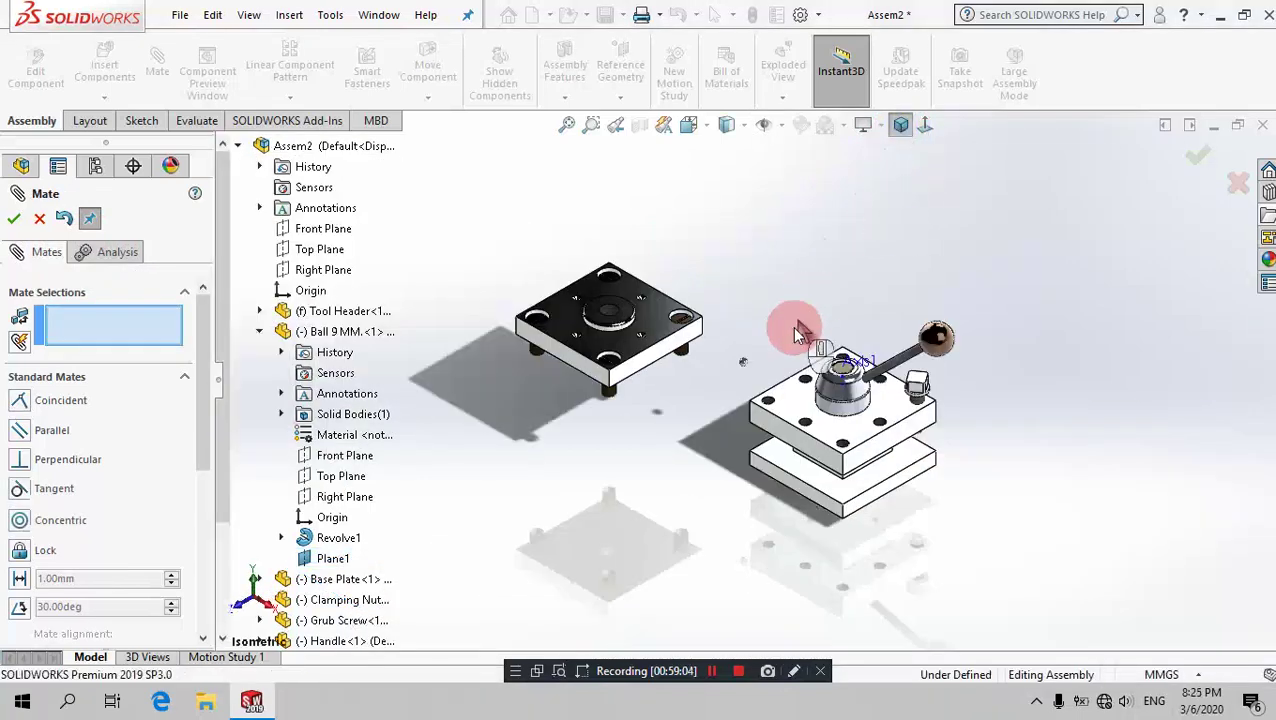
Step: Turn on Temporary Axes from the Hide/Show Items menu
scroll(792, 326, "down", 5)
scroll(725, 460, "down", 2)
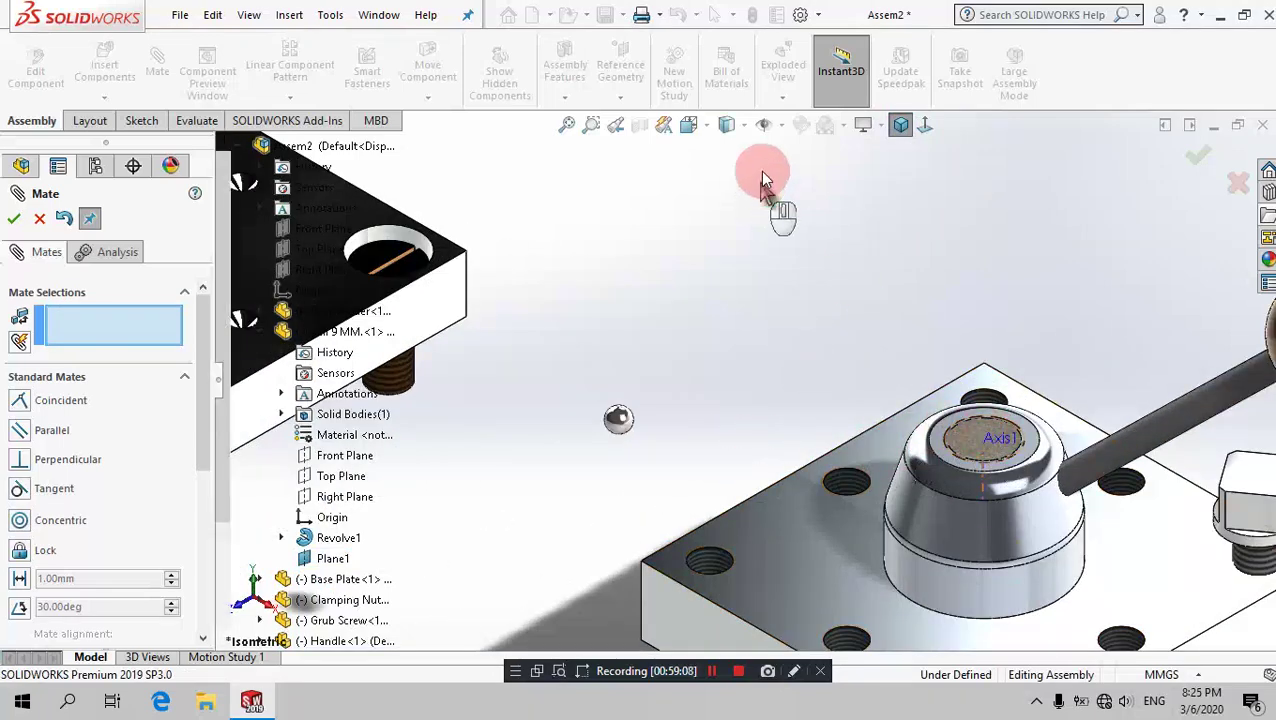
left_click(785, 130)
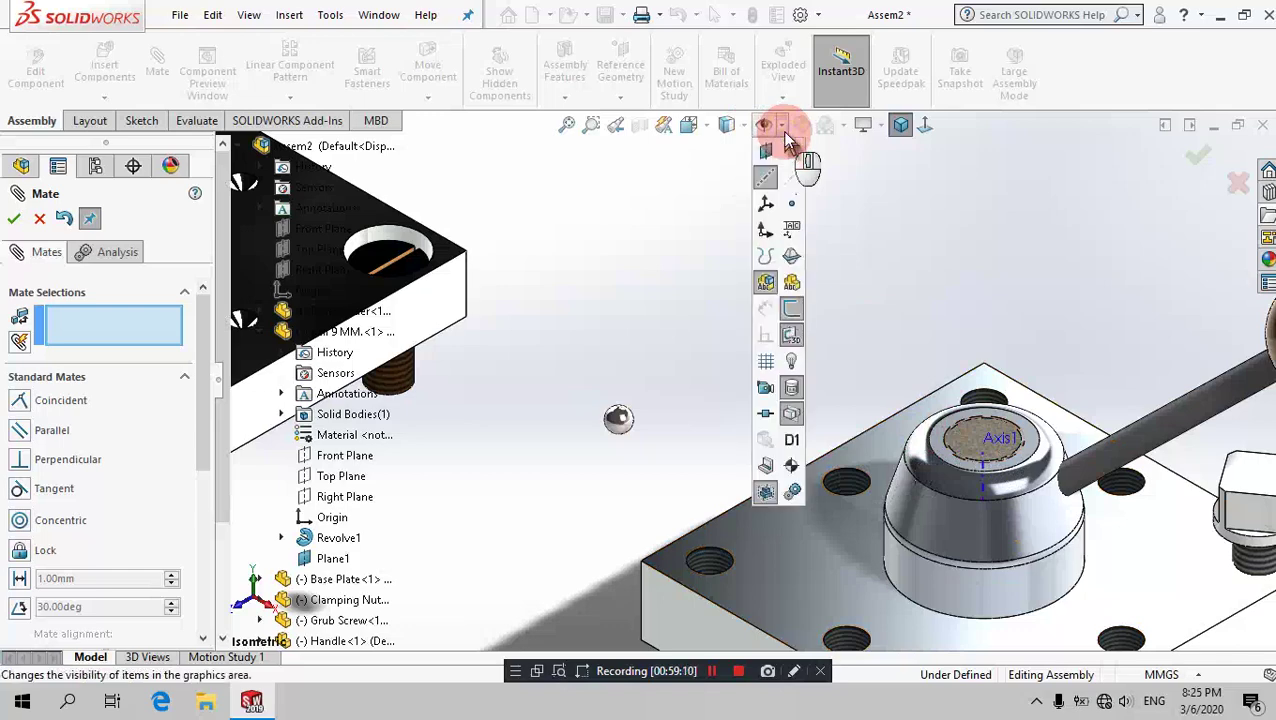
left_click(792, 176)
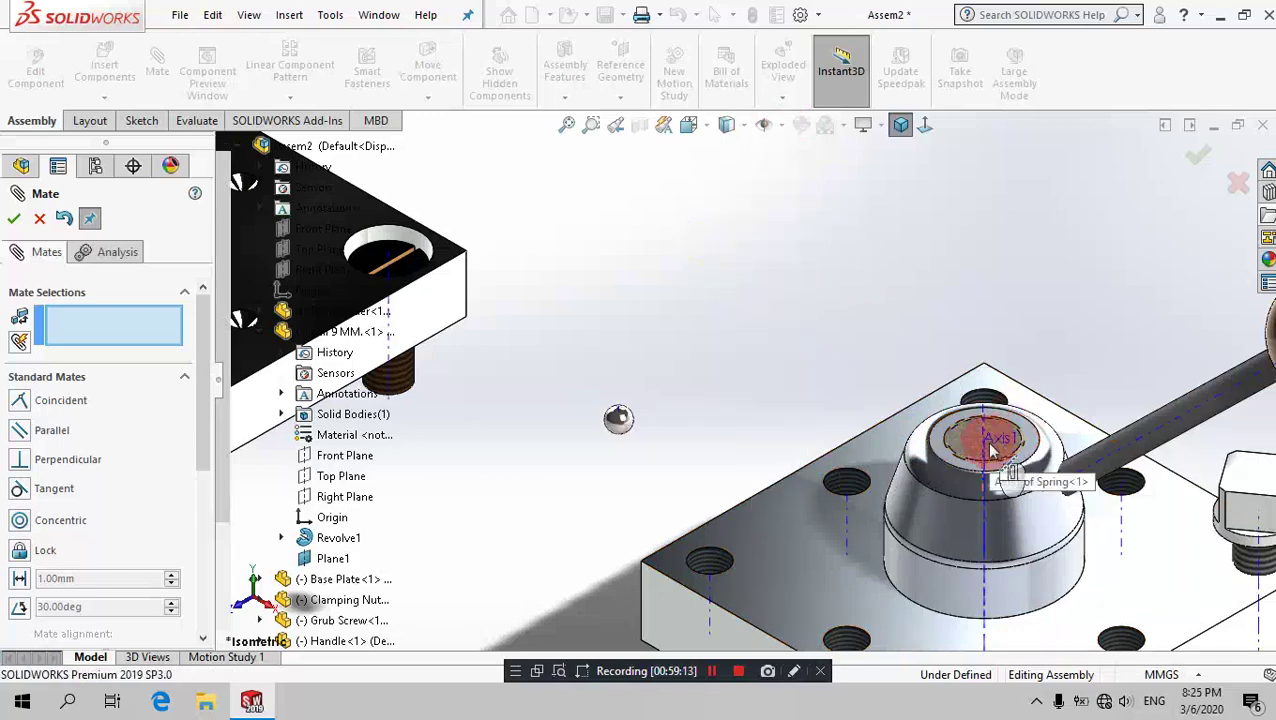
Step: Make the spring's axis coincident with the Ball 9 MM axis, then return to isometric
middle_click_drag(1008, 478, 1027, 527)
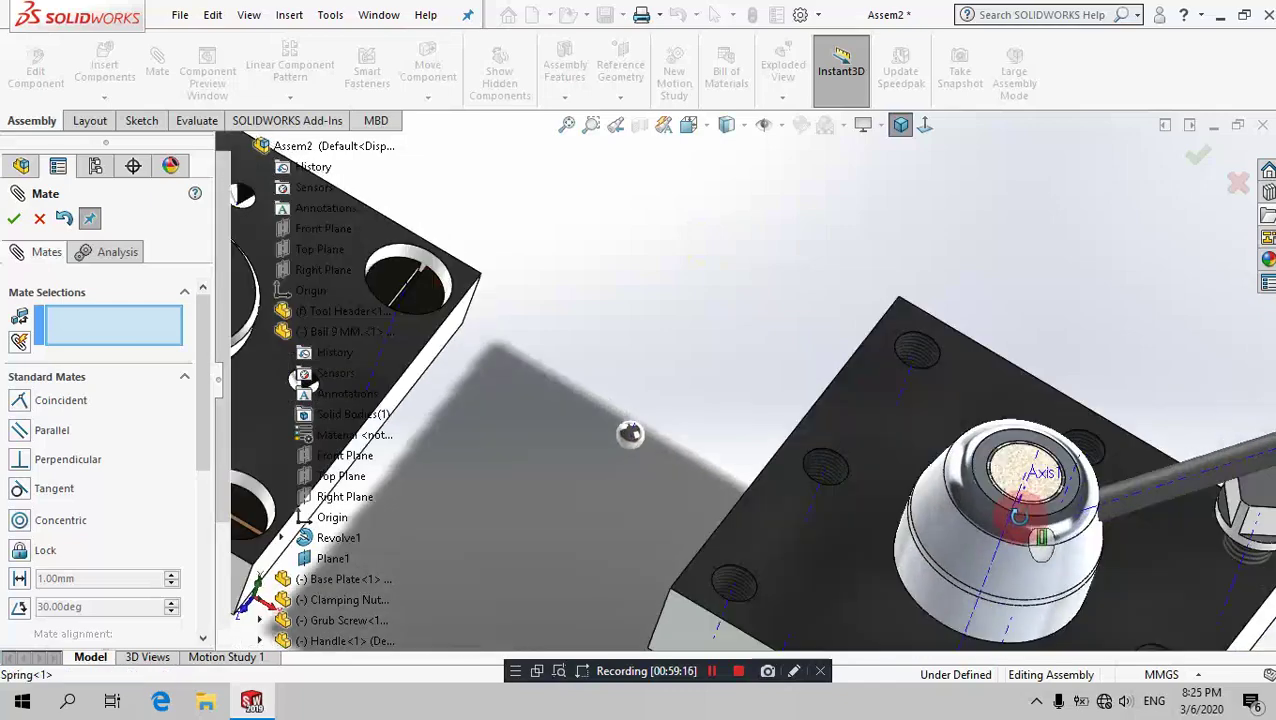
scroll(1027, 527, "down", 5)
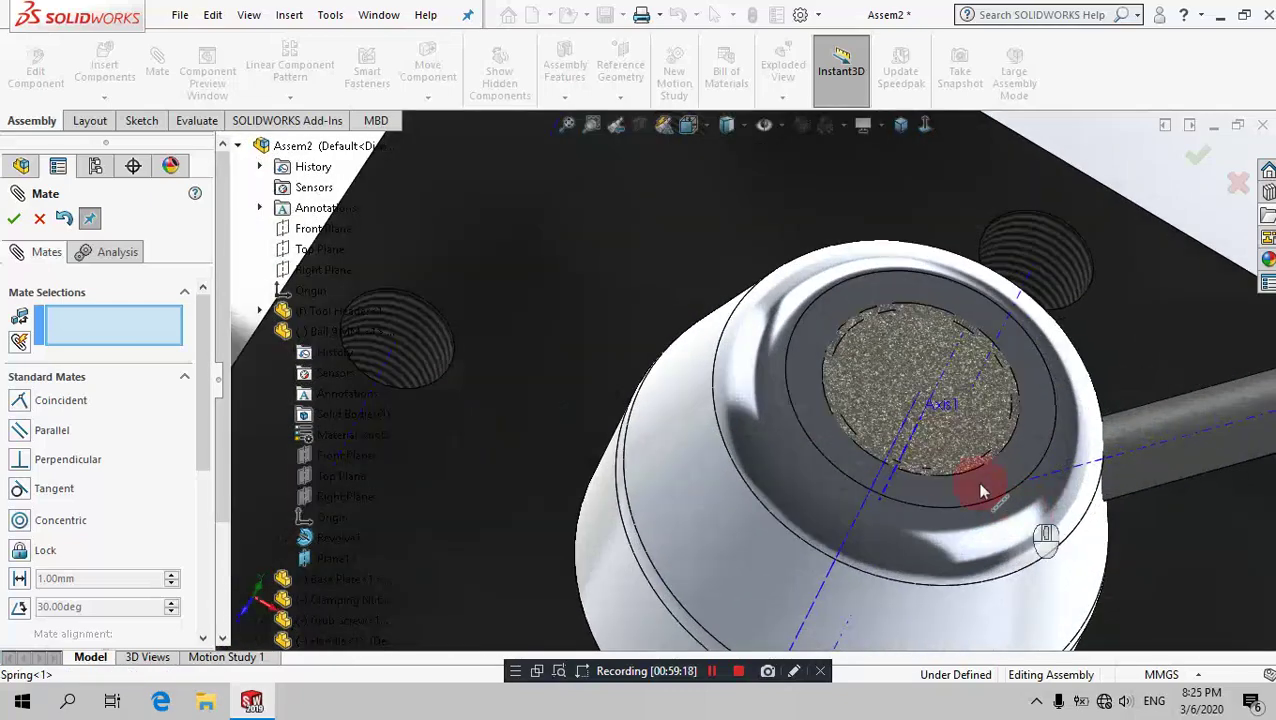
scroll(912, 440, "down", 2)
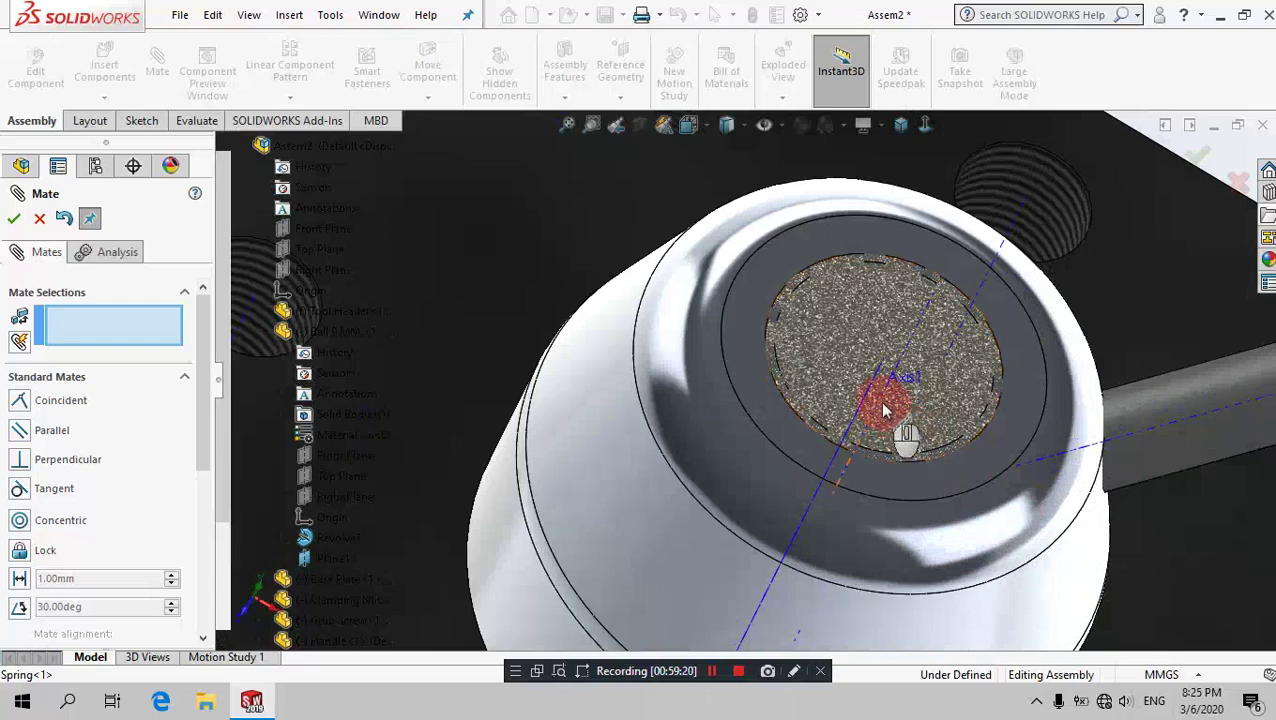
left_click(883, 407)
scroll(900, 420, "up", 6)
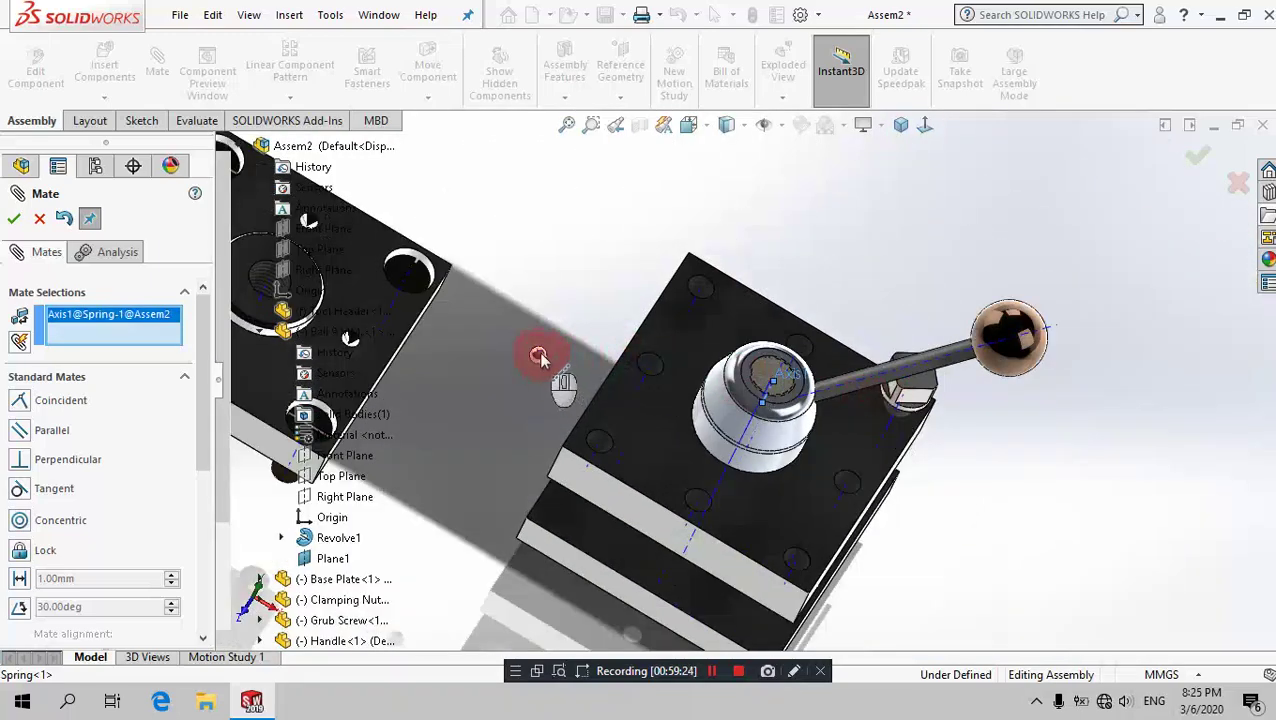
left_click(540, 353)
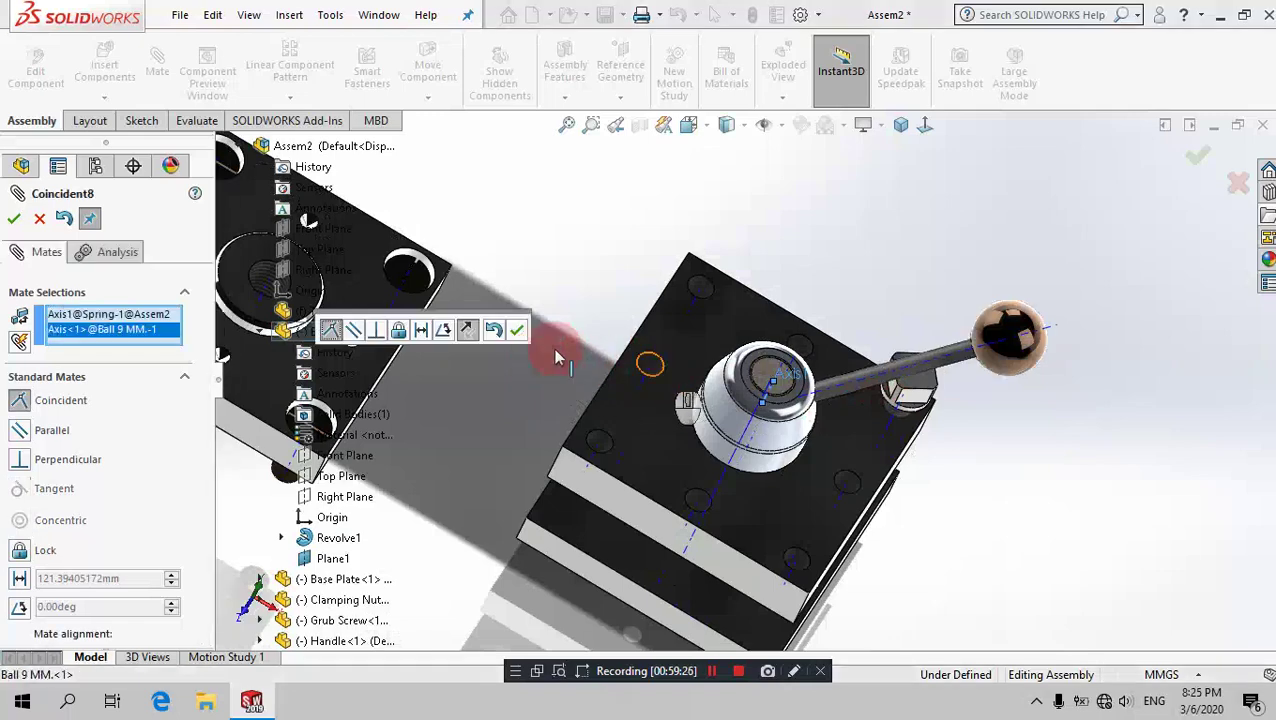
left_click(516, 330)
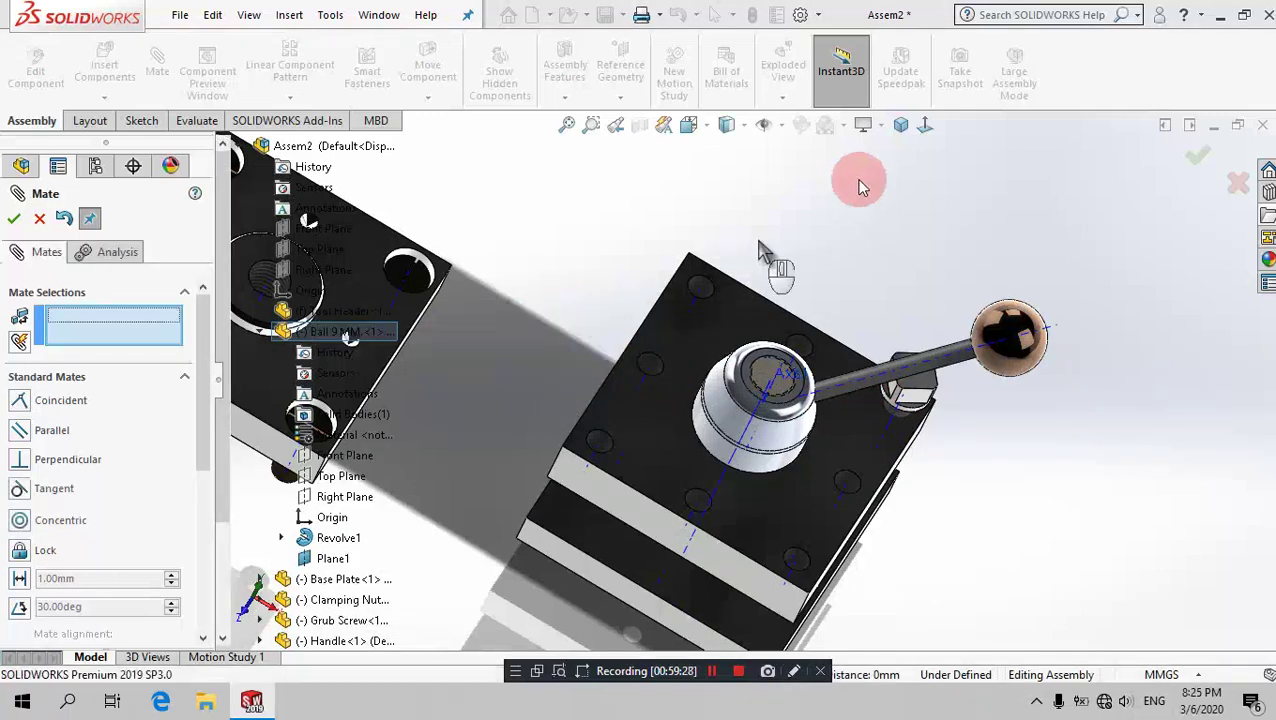
left_click(905, 133)
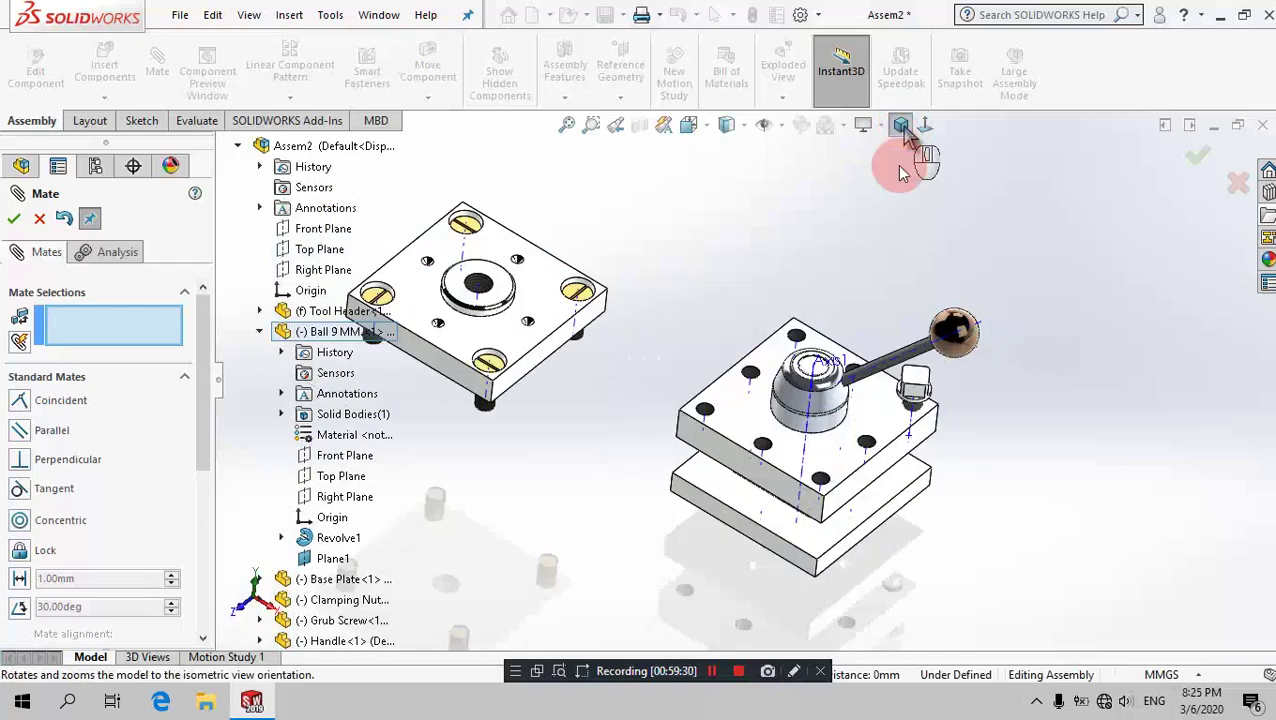
Step: Switch to Hidden Lines Visible, close the Mate command, and hide the temporary axes
left_click(263, 337)
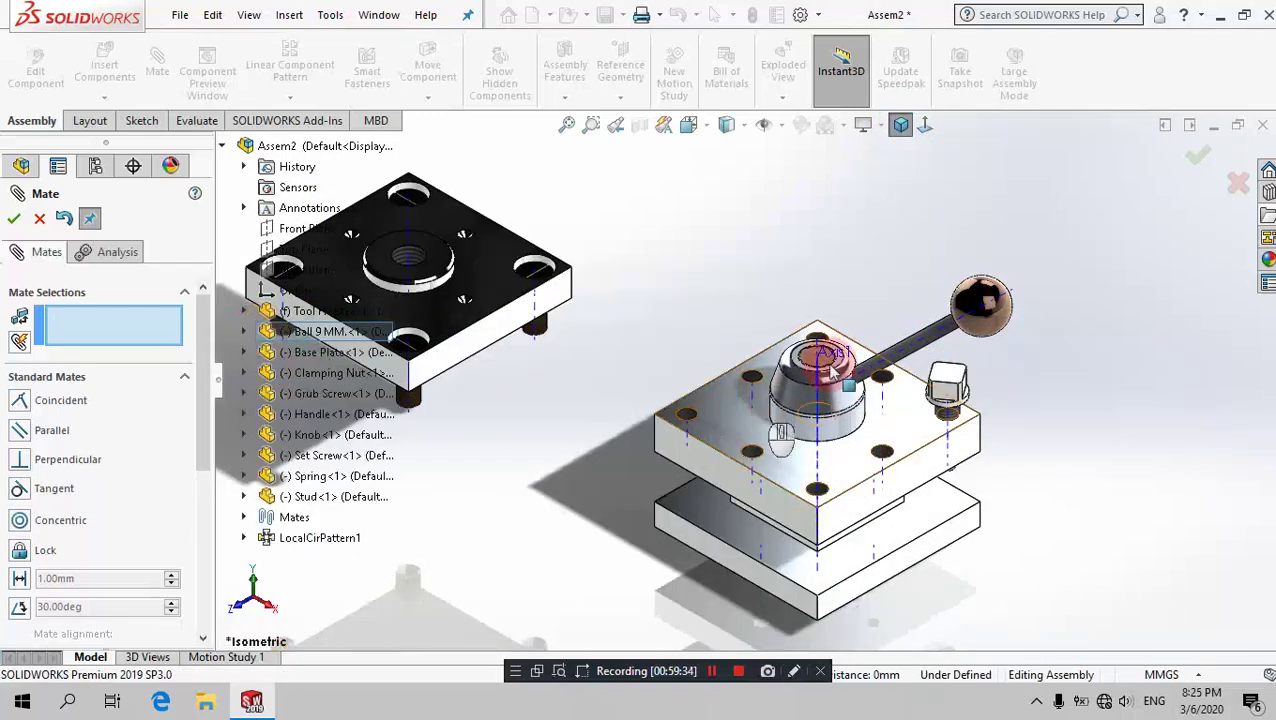
scroll(820, 348, "down", 3)
mouse_move(845, 341)
middle_mouse_down()
mouse_move(855, 162)
mouse_move(862, 315)
mouse_move(755, 160)
middle_mouse_up()
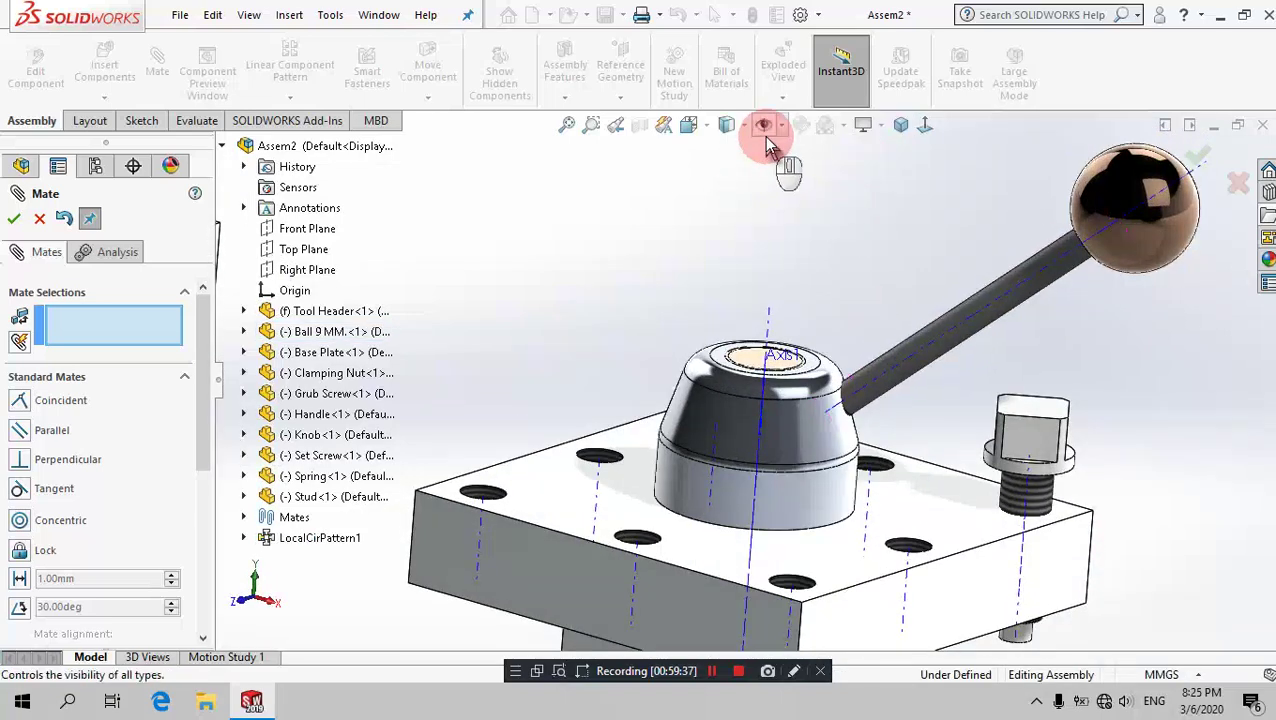
left_click(744, 130)
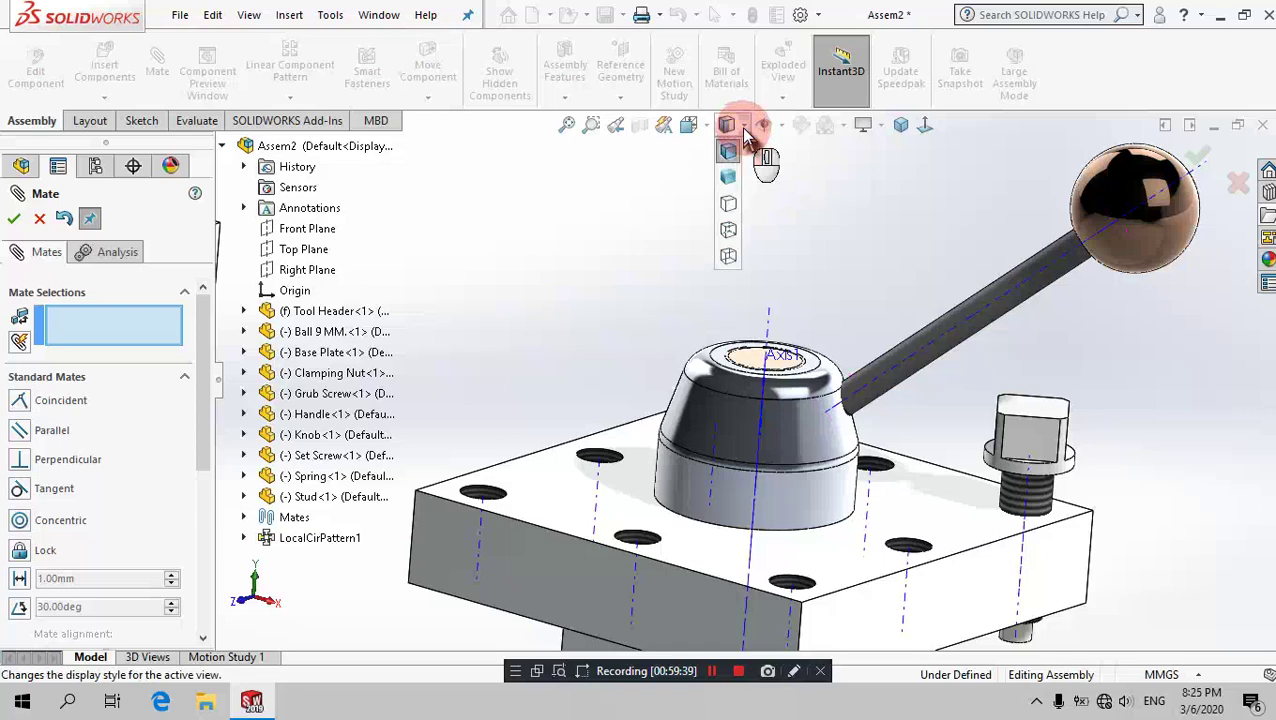
left_click(746, 221)
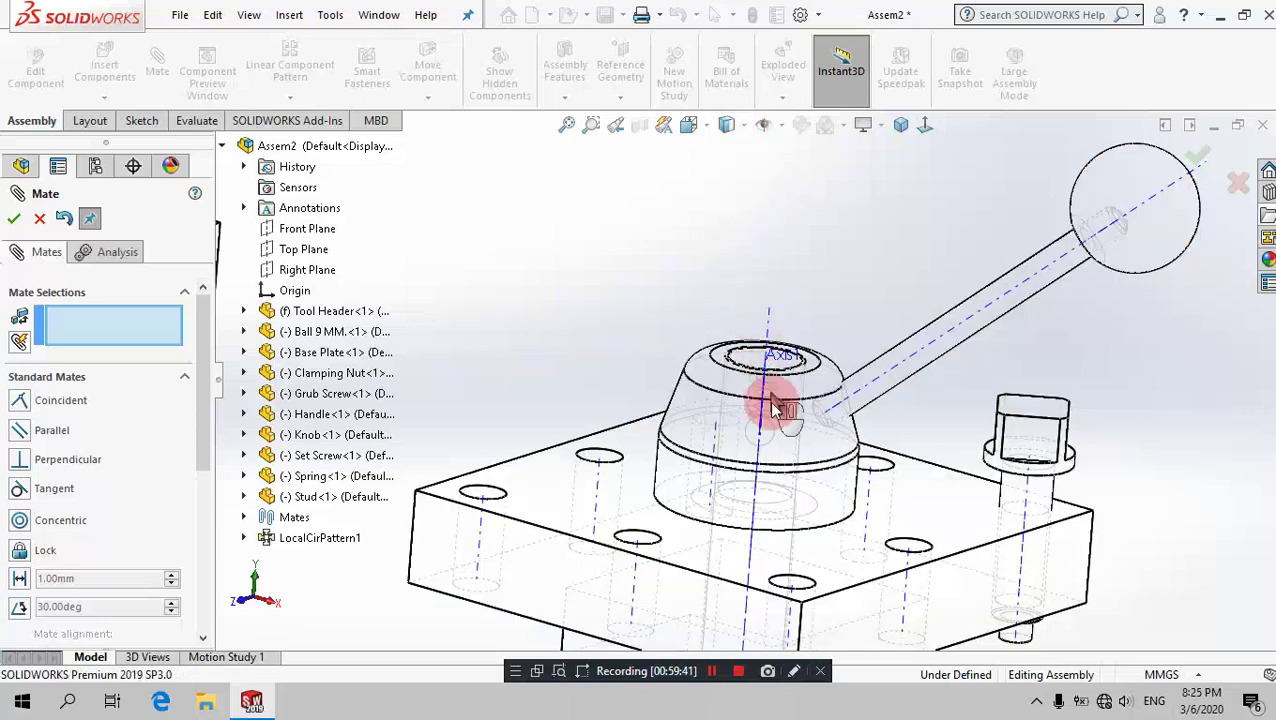
scroll(772, 440, "down", 3)
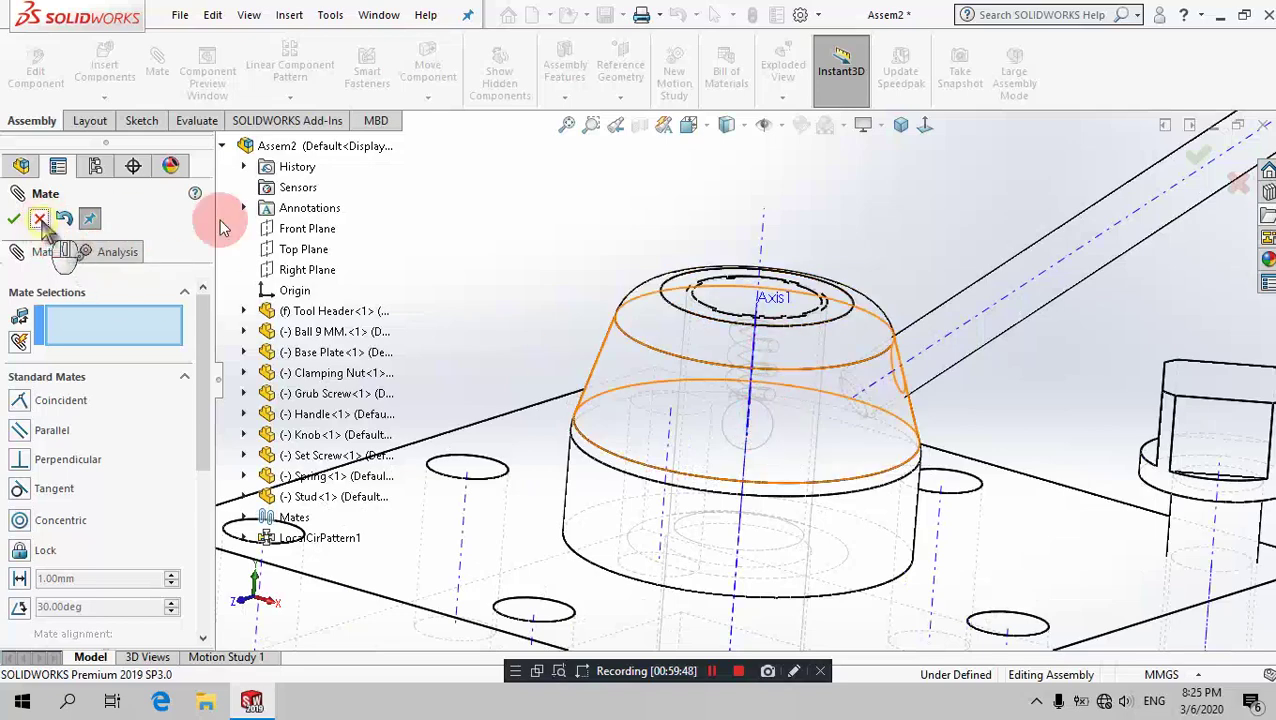
left_click(782, 127)
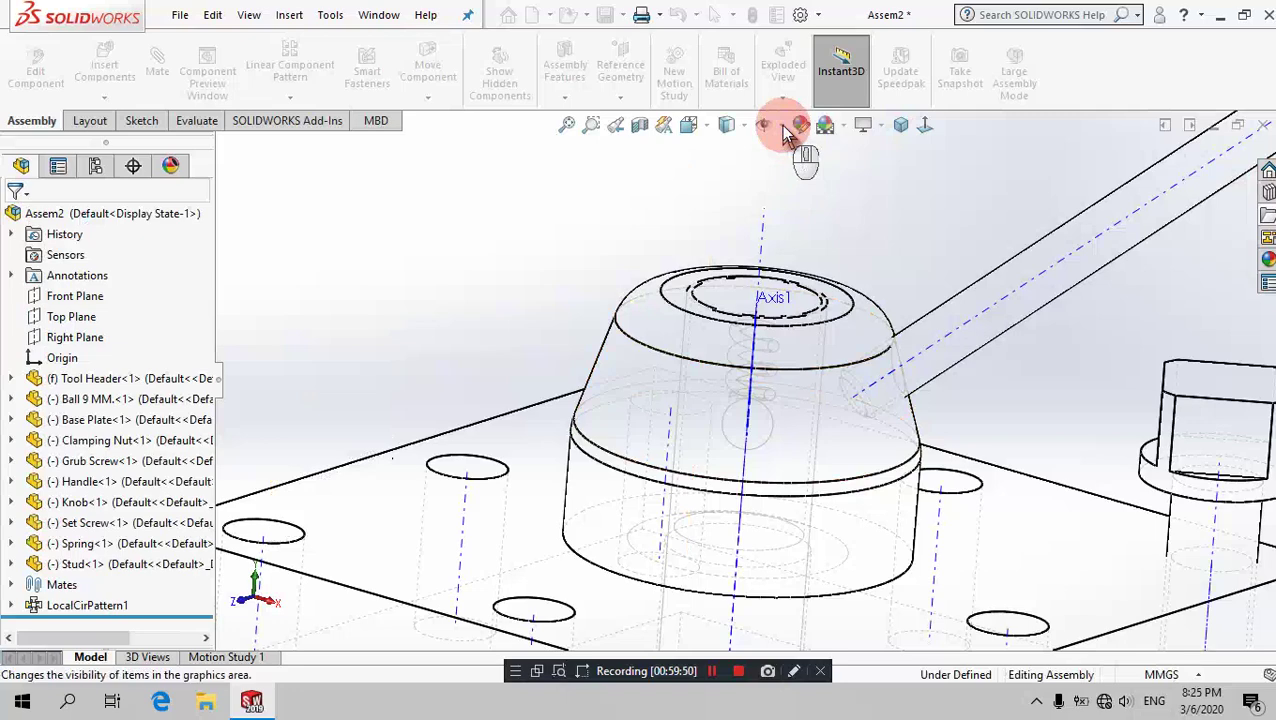
left_click(791, 177)
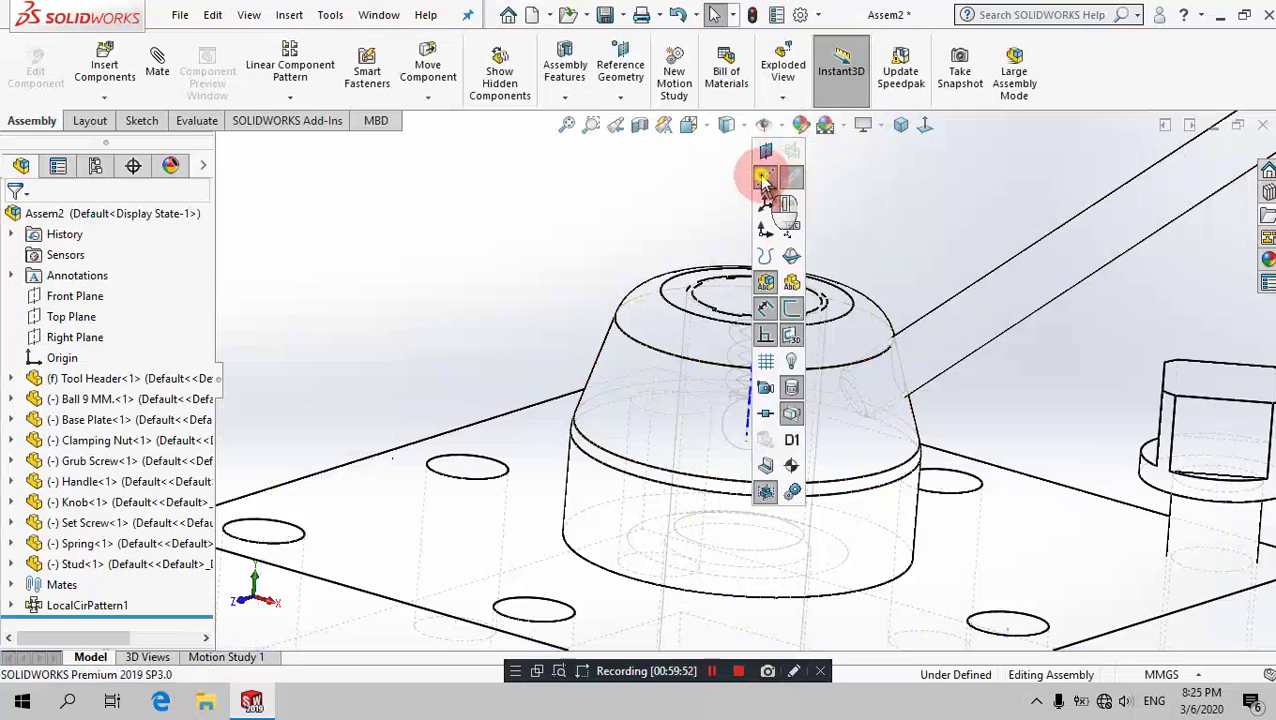
left_click(776, 455)
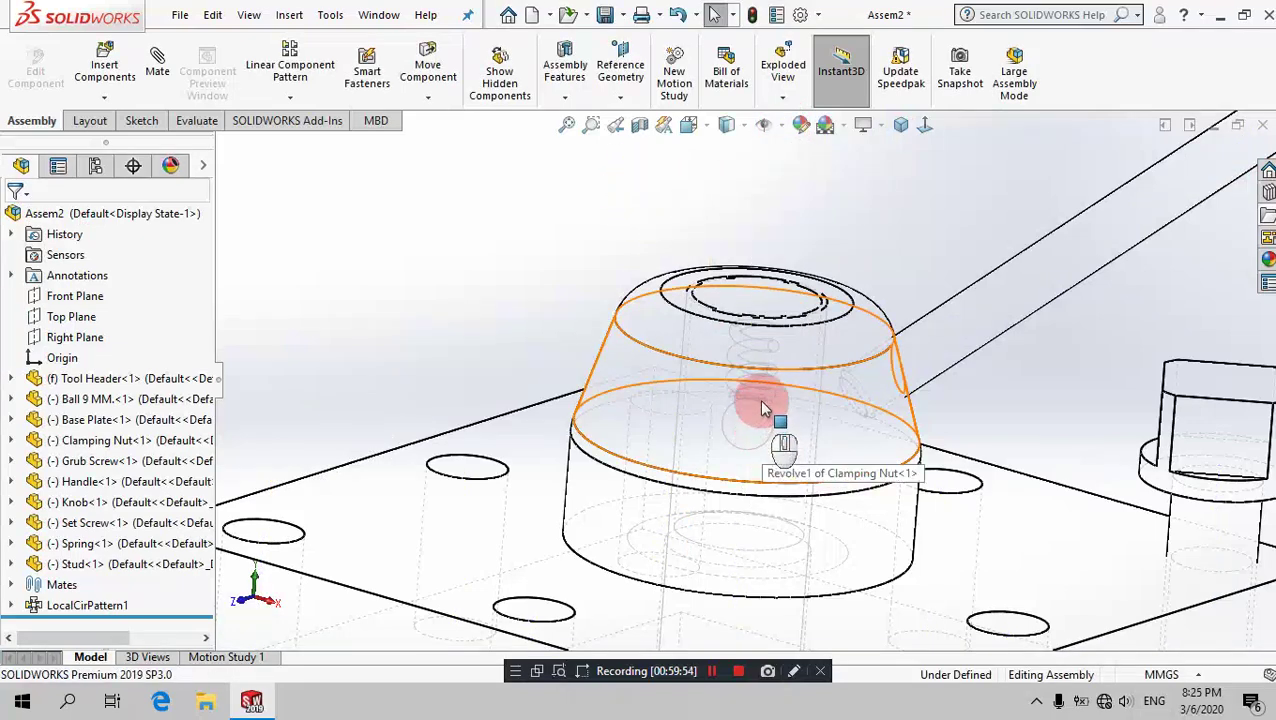
Step: Drag the spring up out of the knob so it sits above the handle assembly
left_click(741, 125)
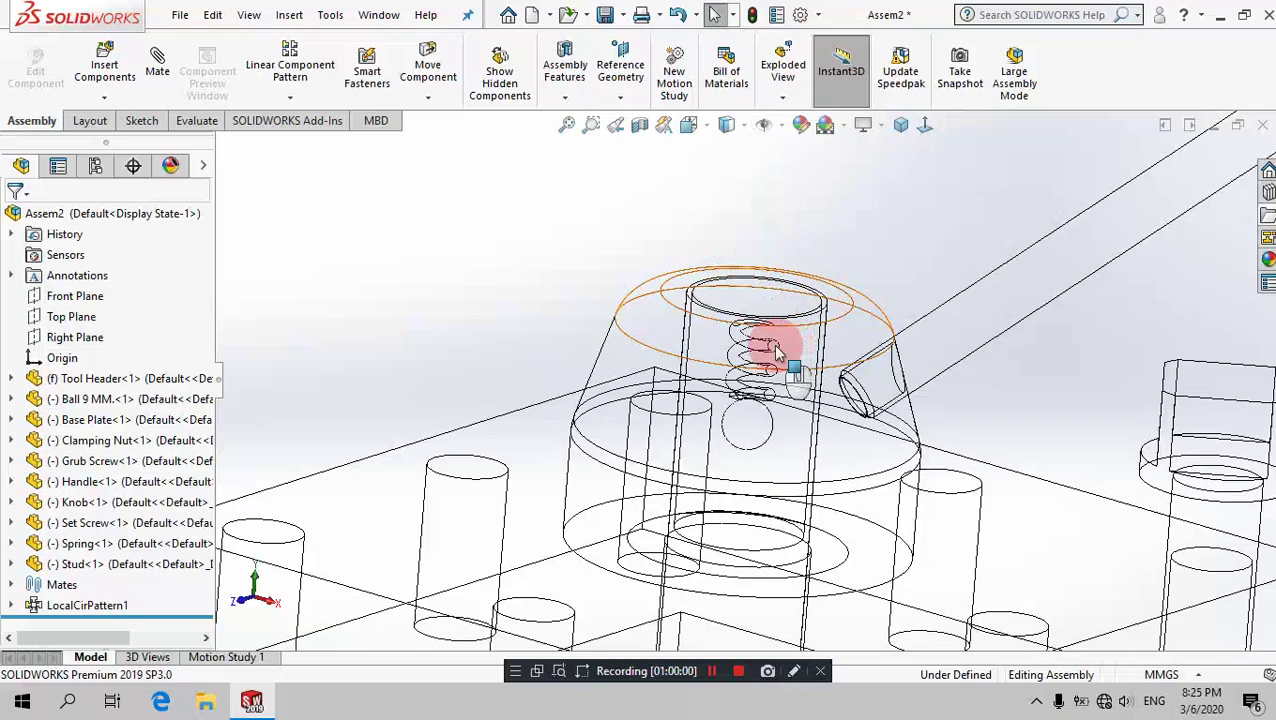
mouse_move(749, 307)
middle_mouse_down()
mouse_move(723, 280)
mouse_move(689, 285)
mouse_move(700, 365)
mouse_move(775, 285)
middle_mouse_up()
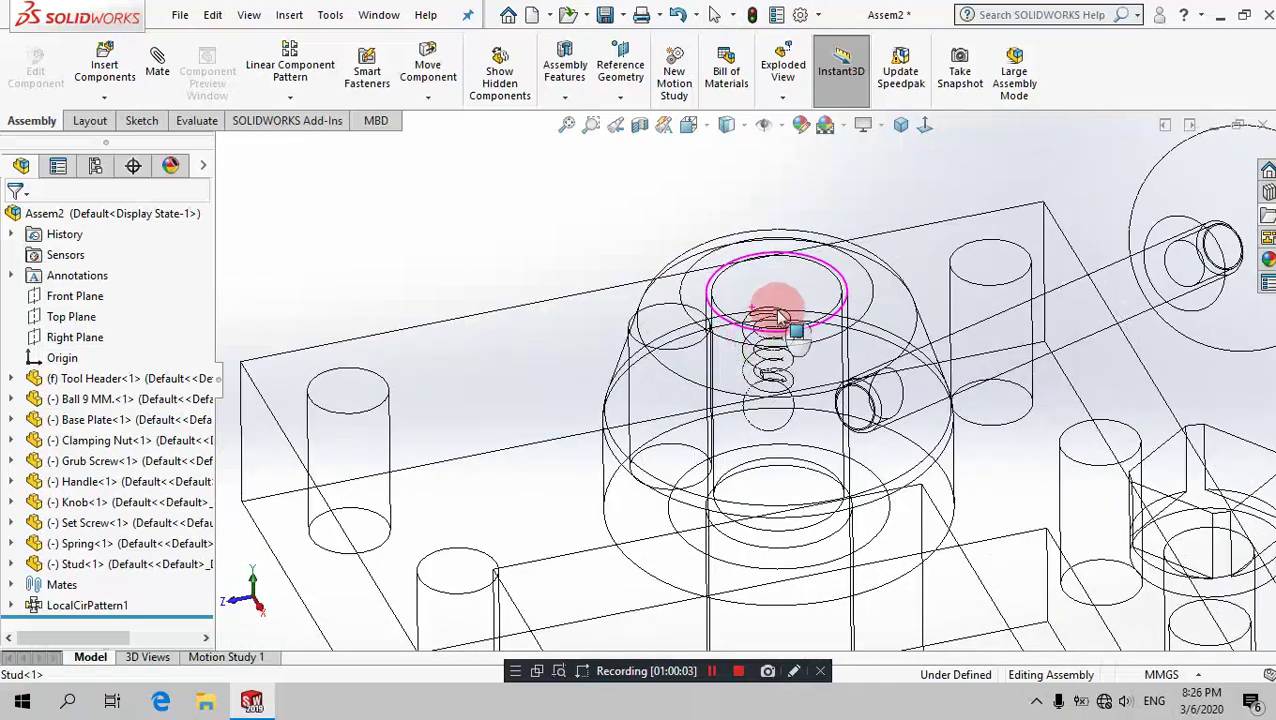
scroll(778, 319, "down", 2)
scroll(783, 362, "down", 2)
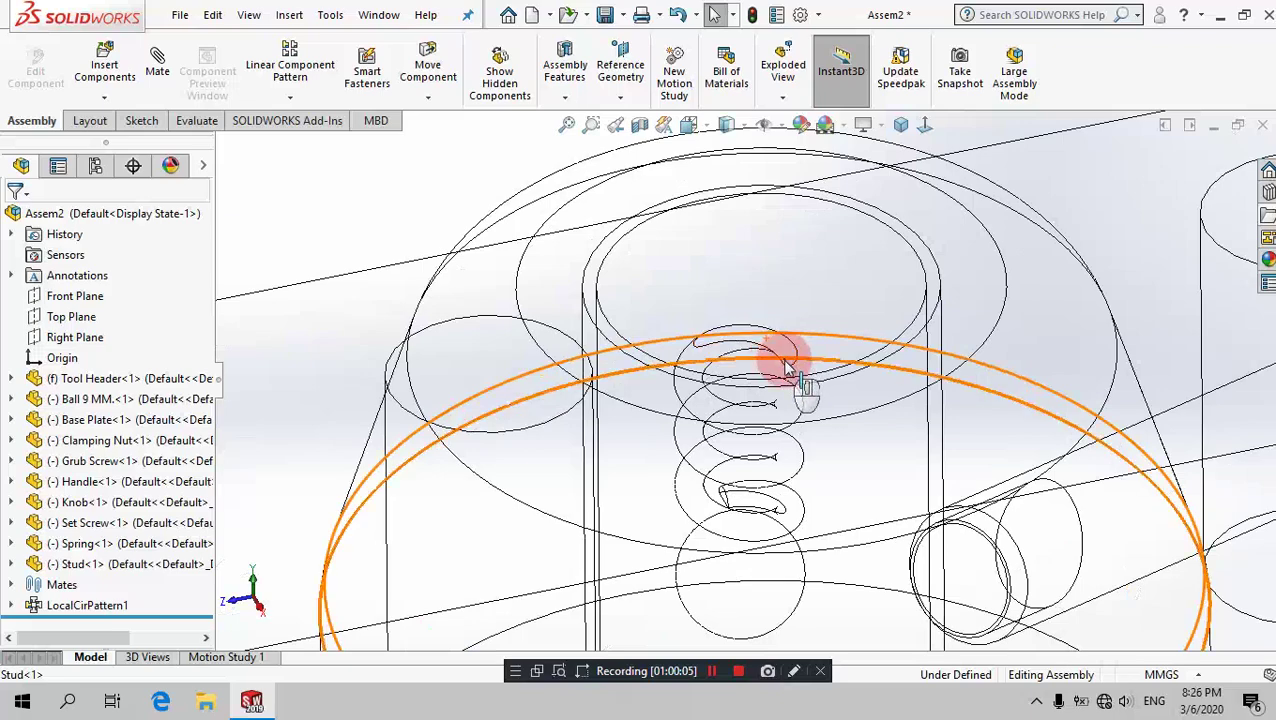
left_click(790, 342)
mouse_move(790, 320)
left_mouse_down()
mouse_move(797, 190)
mouse_move(726, 213)
mouse_move(584, 205)
left_mouse_up()
scroll(726, 210, "up", 2)
scroll(720, 207, "up", 2)
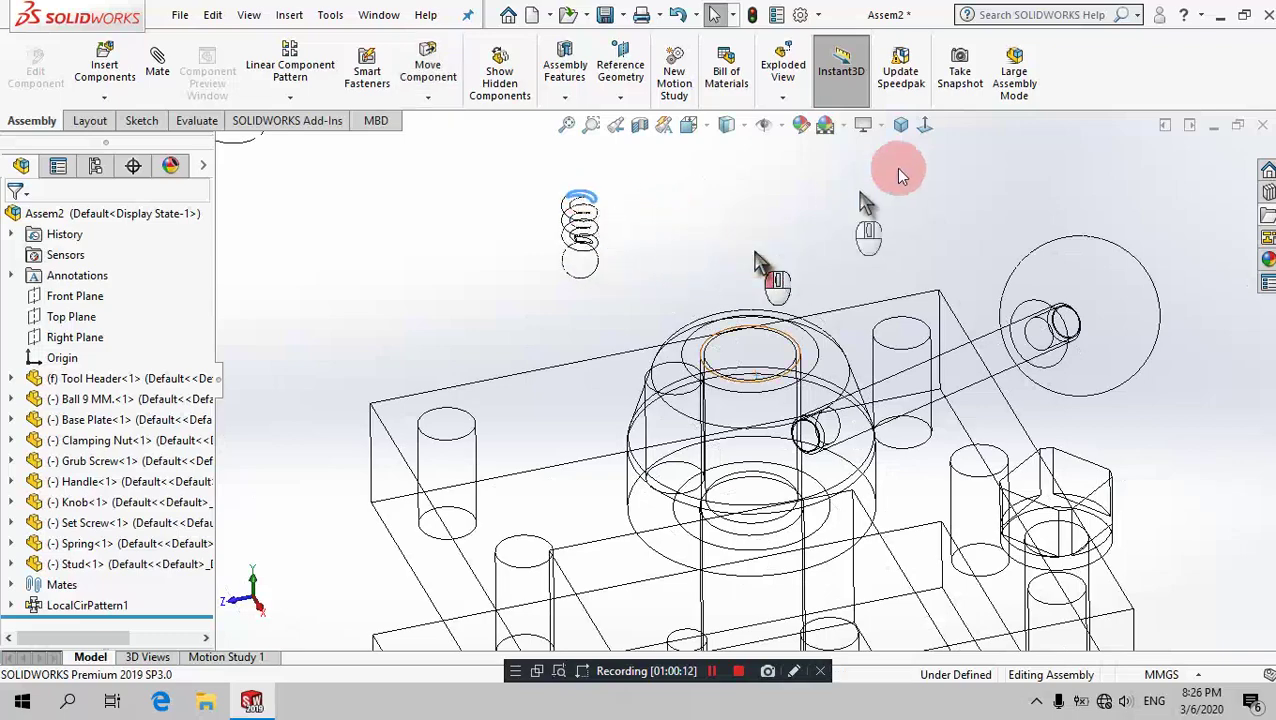
Step: Return to an isometric Shaded With Edges view and maximize the SOLIDWORKS window
left_click(900, 124)
left_click(905, 130)
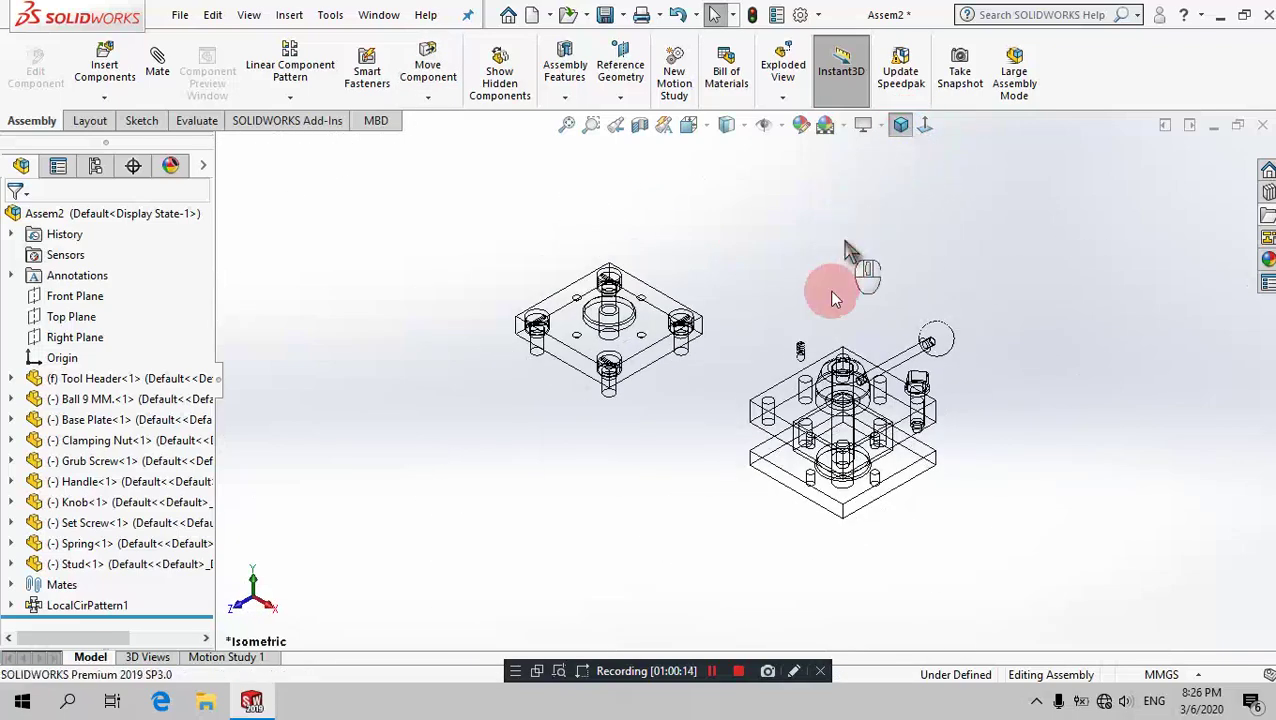
scroll(780, 330, "down", 1)
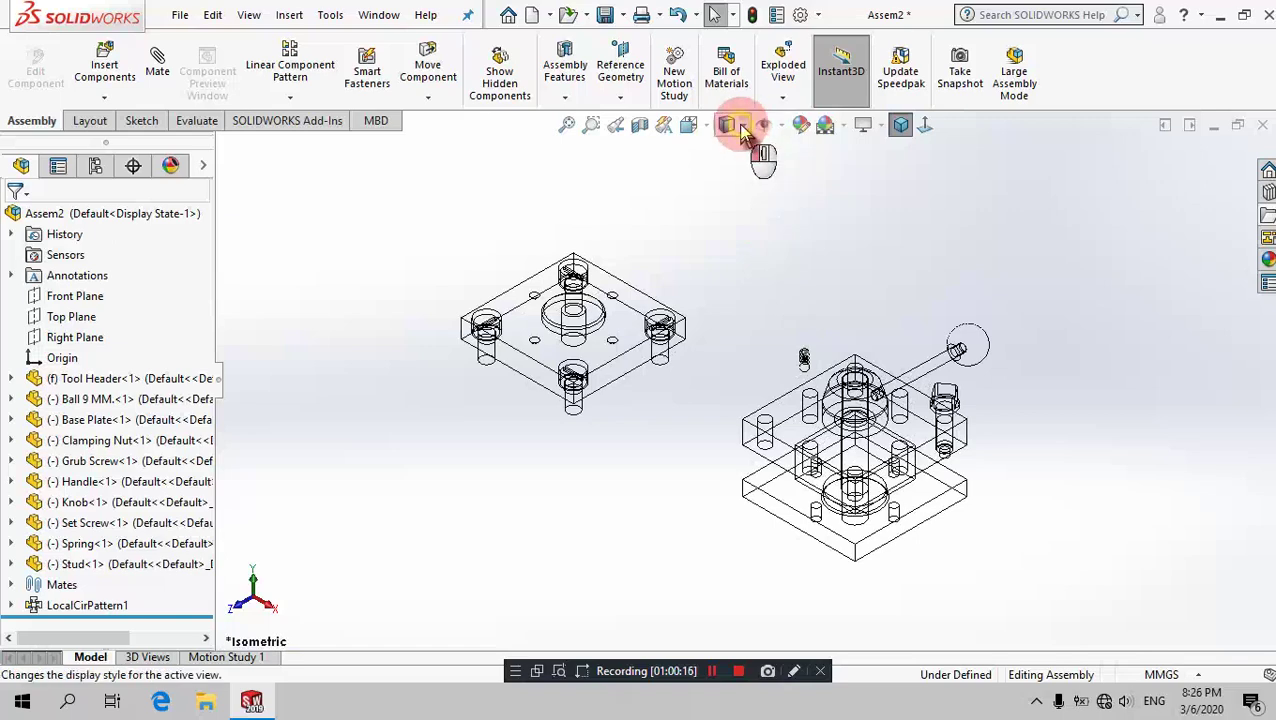
left_click(728, 150)
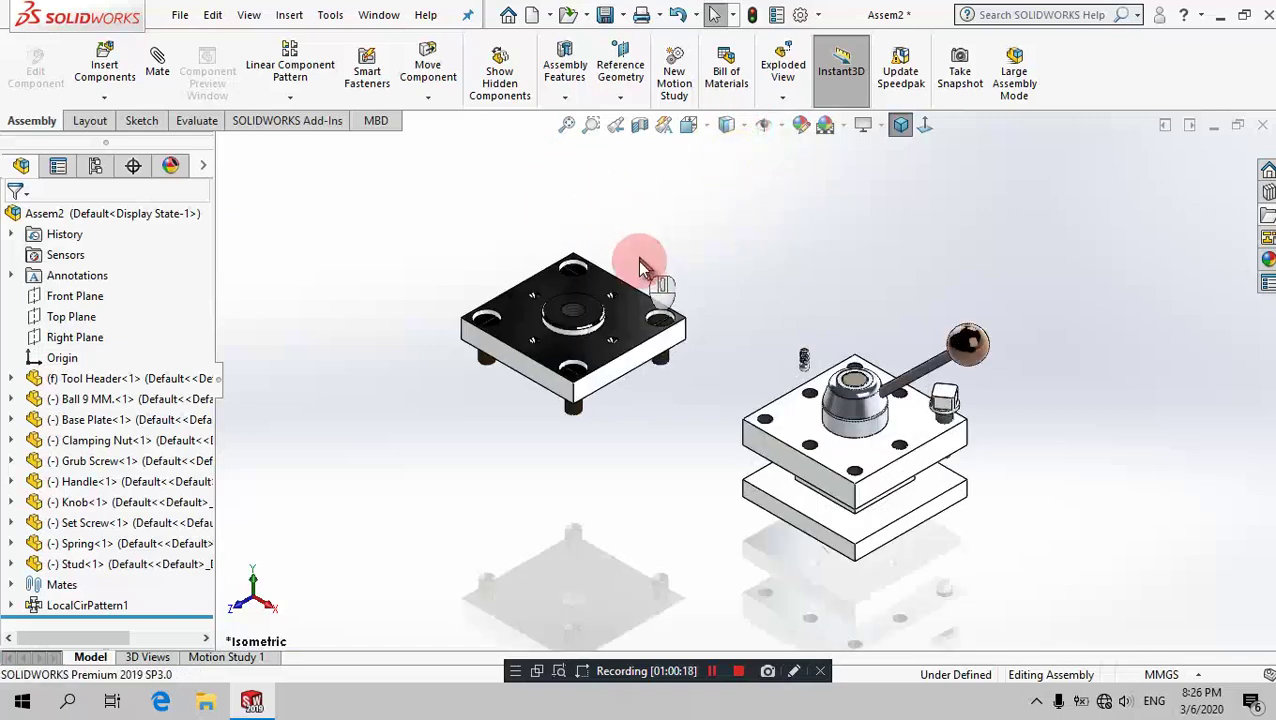
scroll(640, 262, "down", 2)
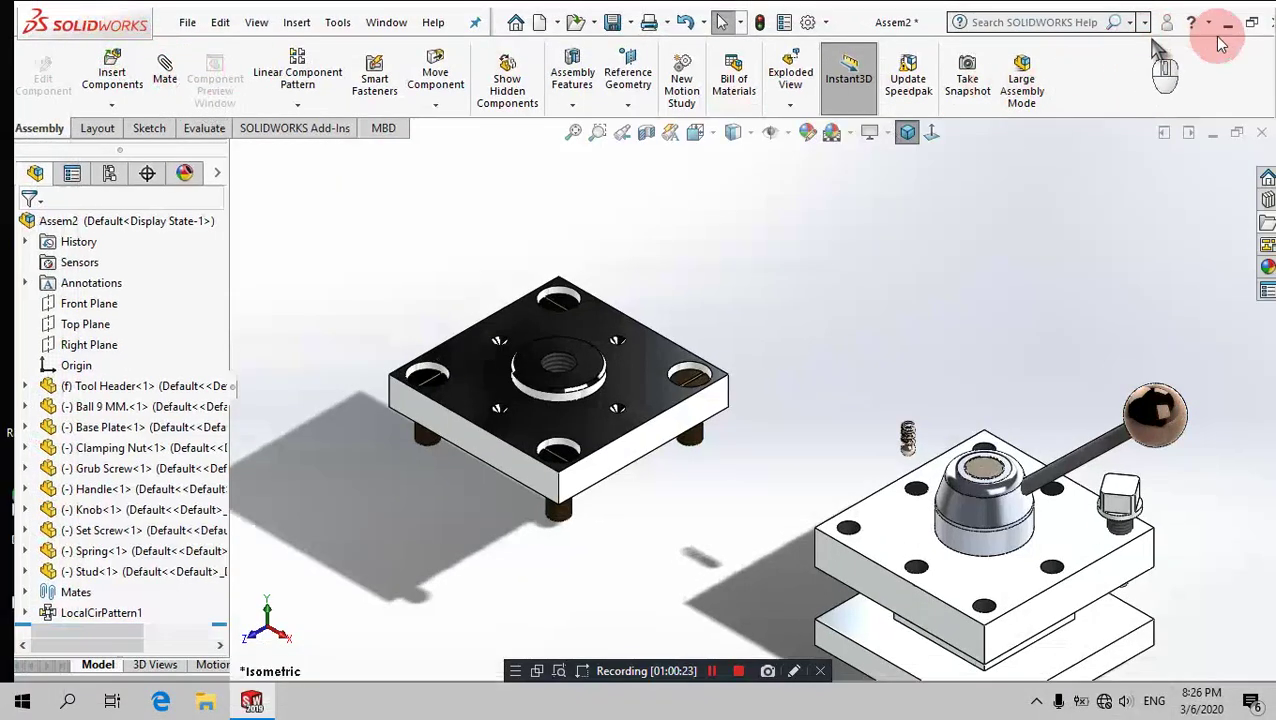
left_click(1243, 22)
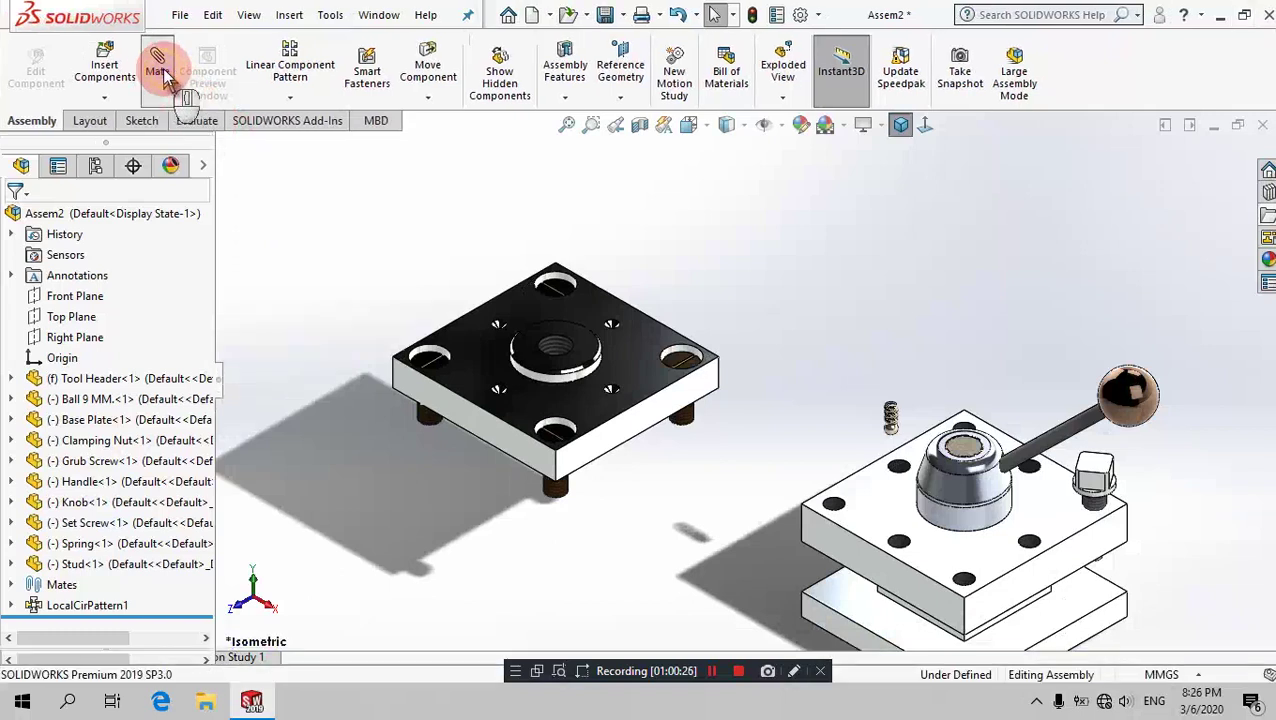
Step: Preview a Tangent mate between the ball face and the base plate face, then cancel it
left_click(160, 70)
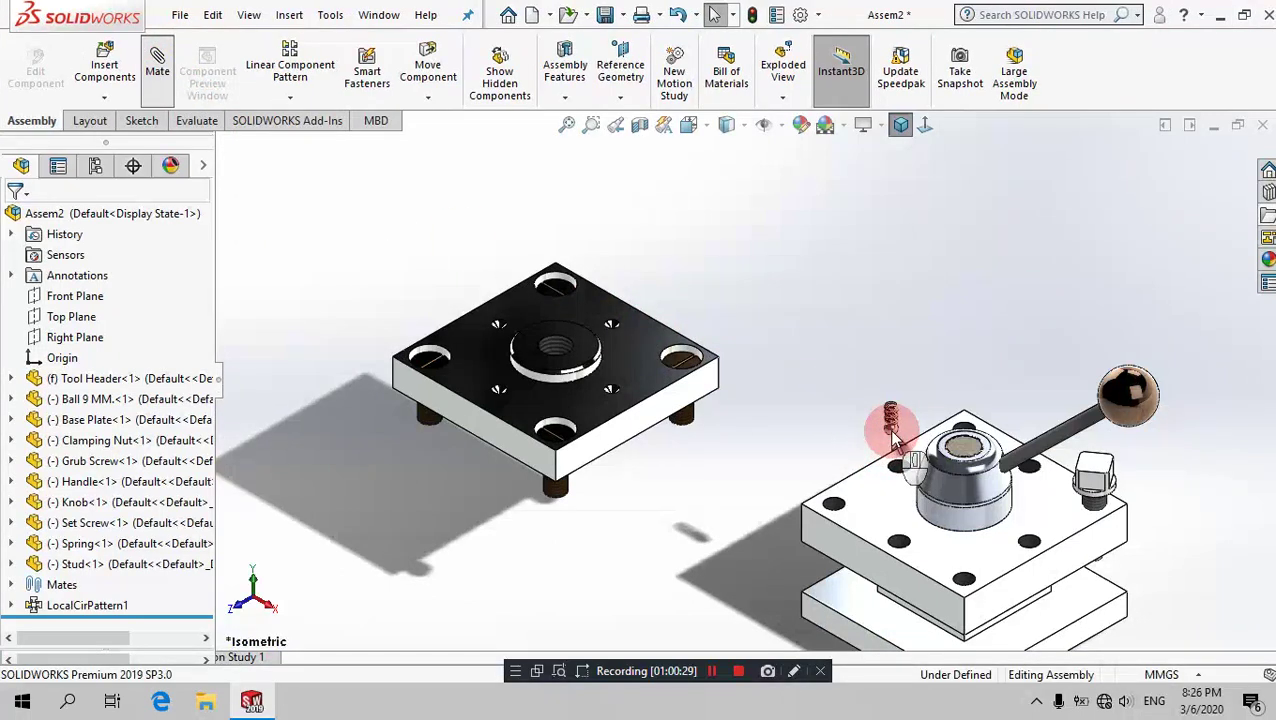
left_click(891, 430)
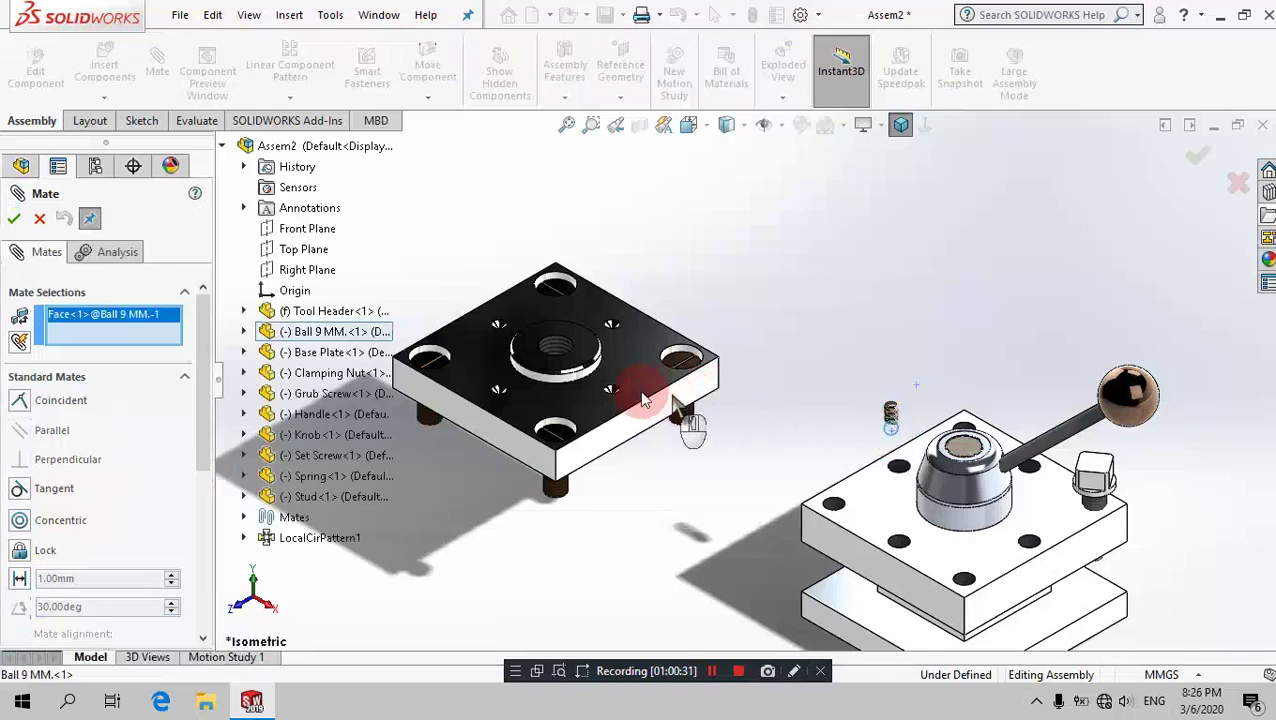
scroll(632, 392, "down", 2)
scroll(632, 390, "down", 2)
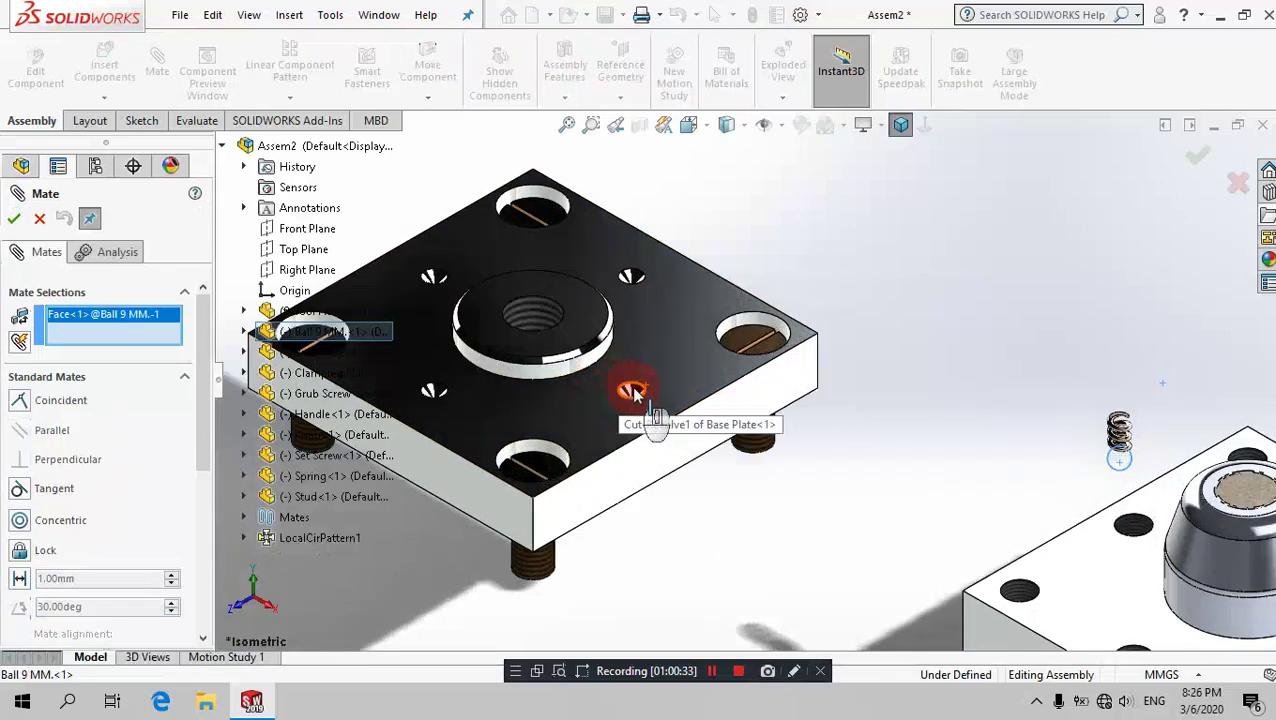
left_click(632, 392)
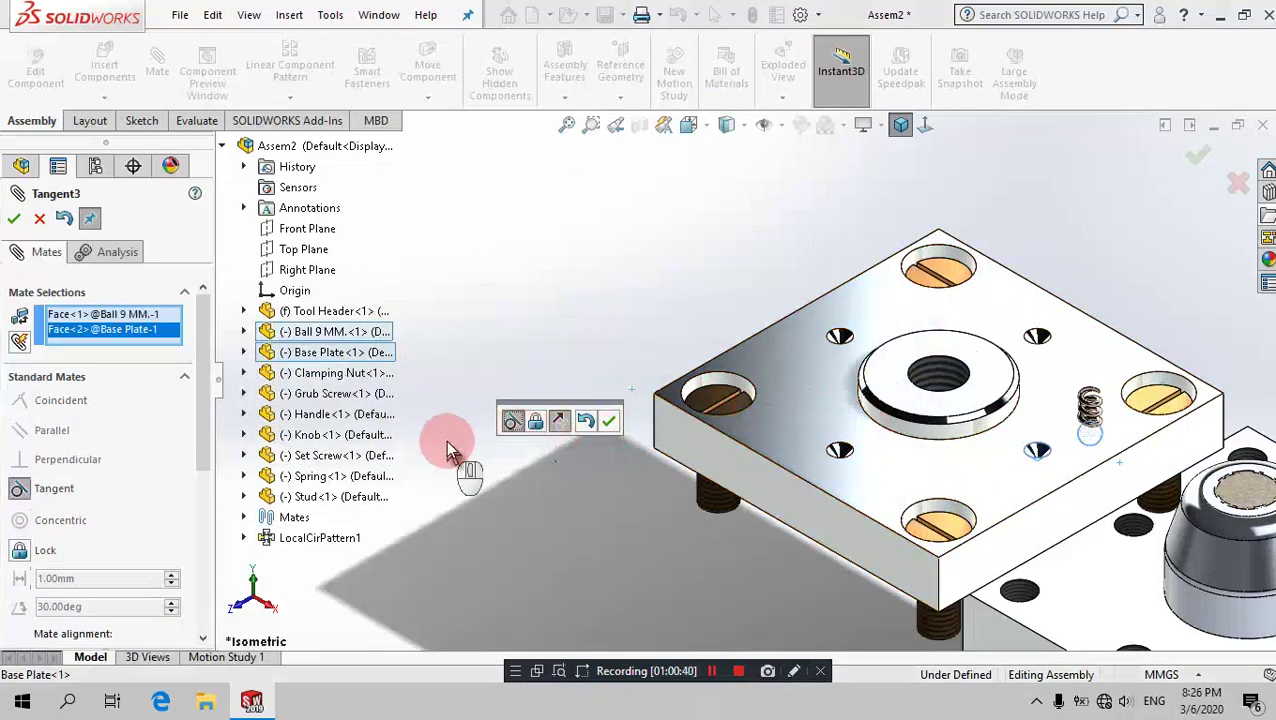
scroll(1054, 445, "down", 2)
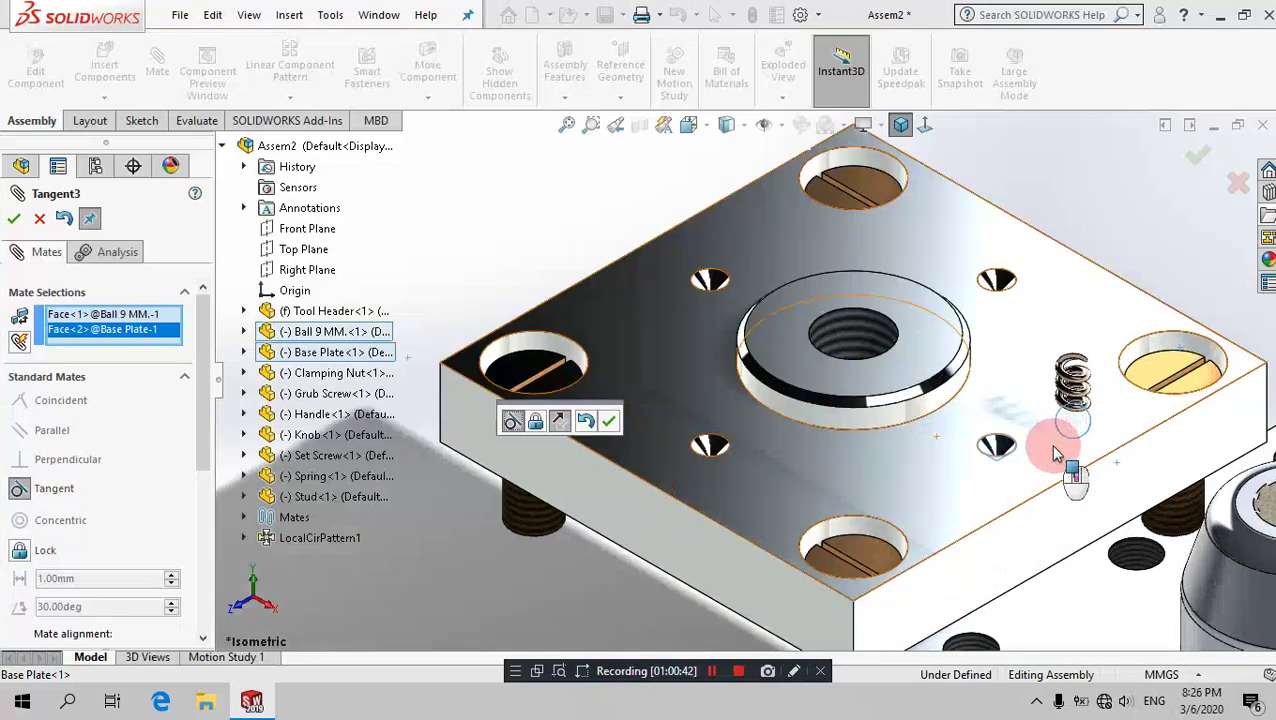
scroll(1057, 453, "down", 3)
scroll(1012, 395, "down", 1)
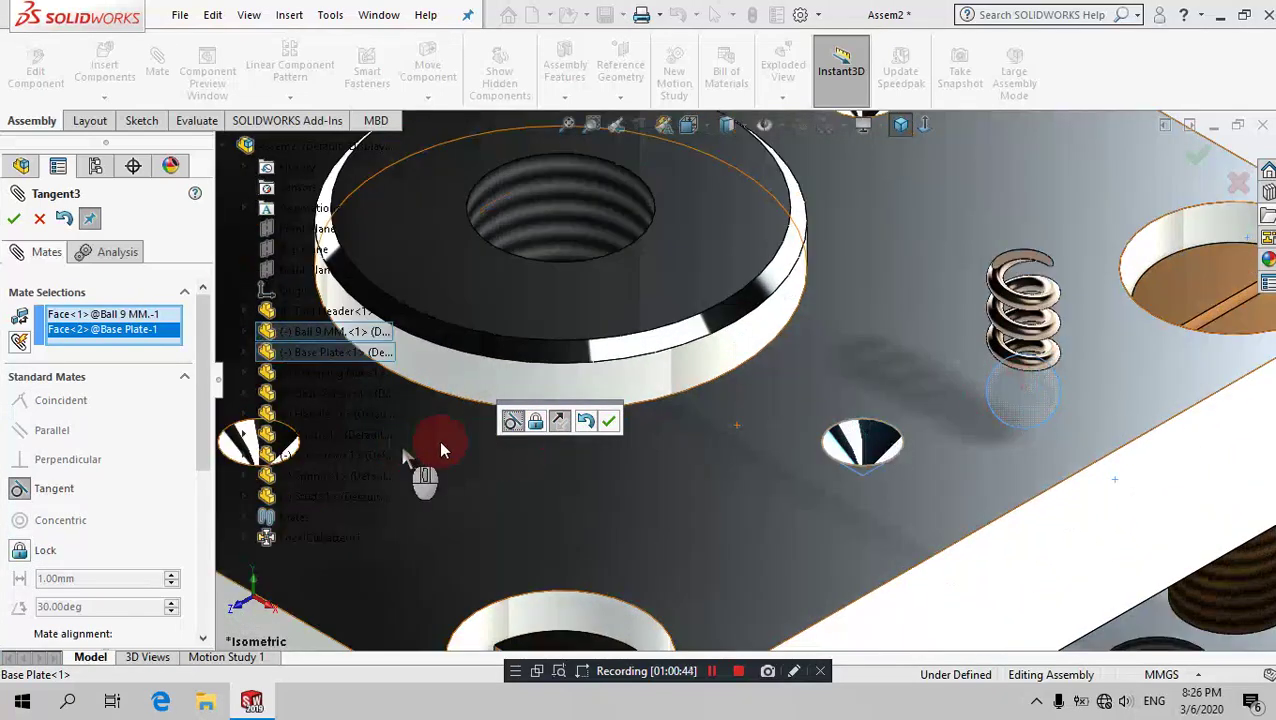
left_click(62, 219)
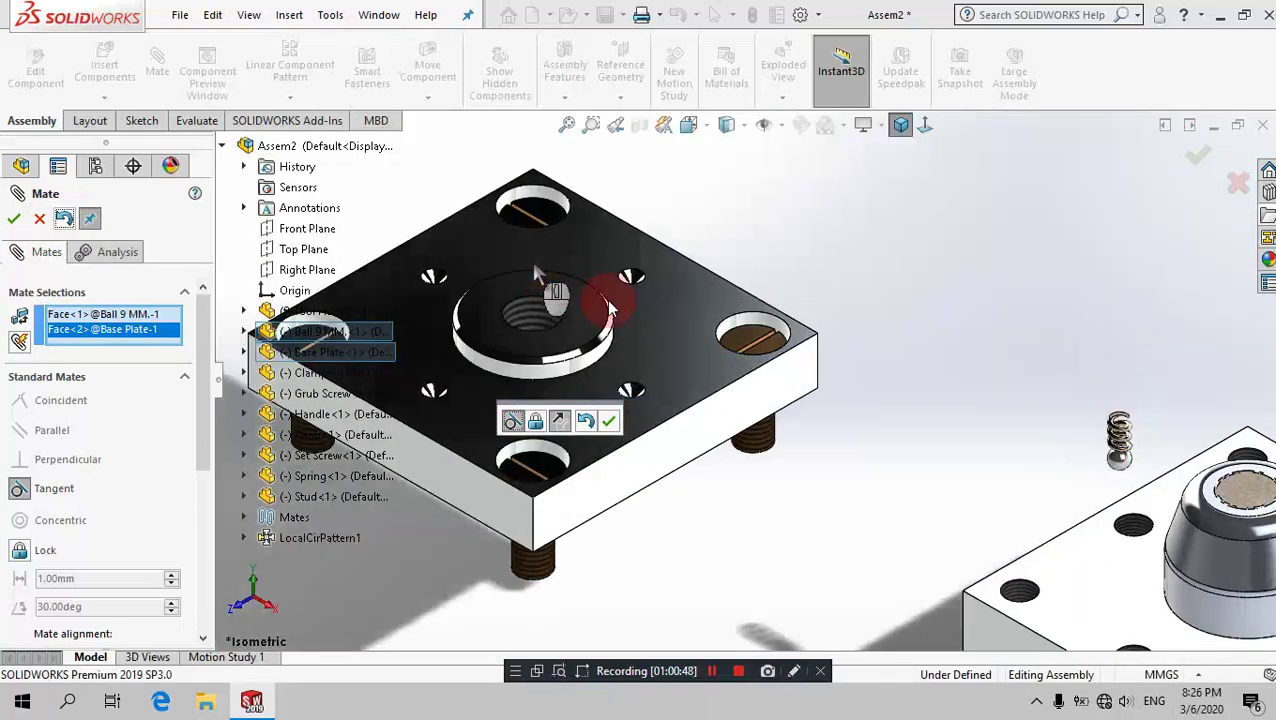
left_click(782, 127)
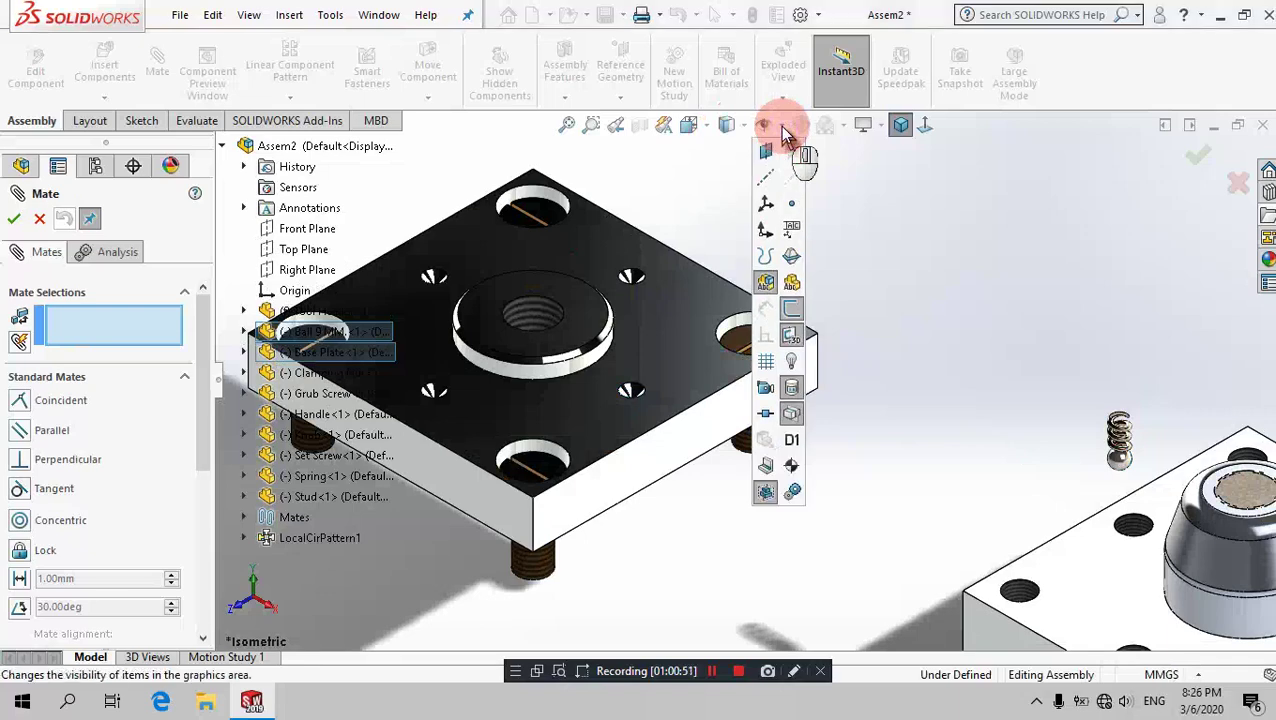
Step: Show View and Temporary Axes, and make the spring's axis coincident with the small hole's axis
left_click(767, 183)
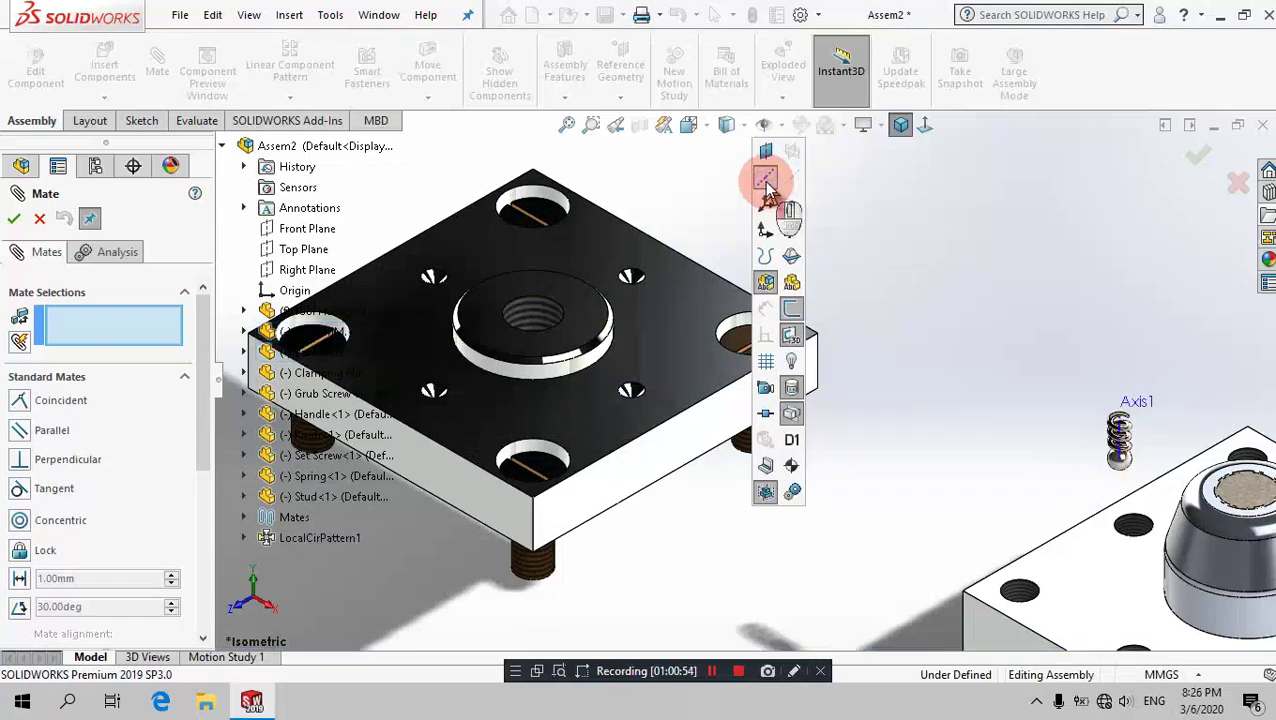
left_click(790, 182)
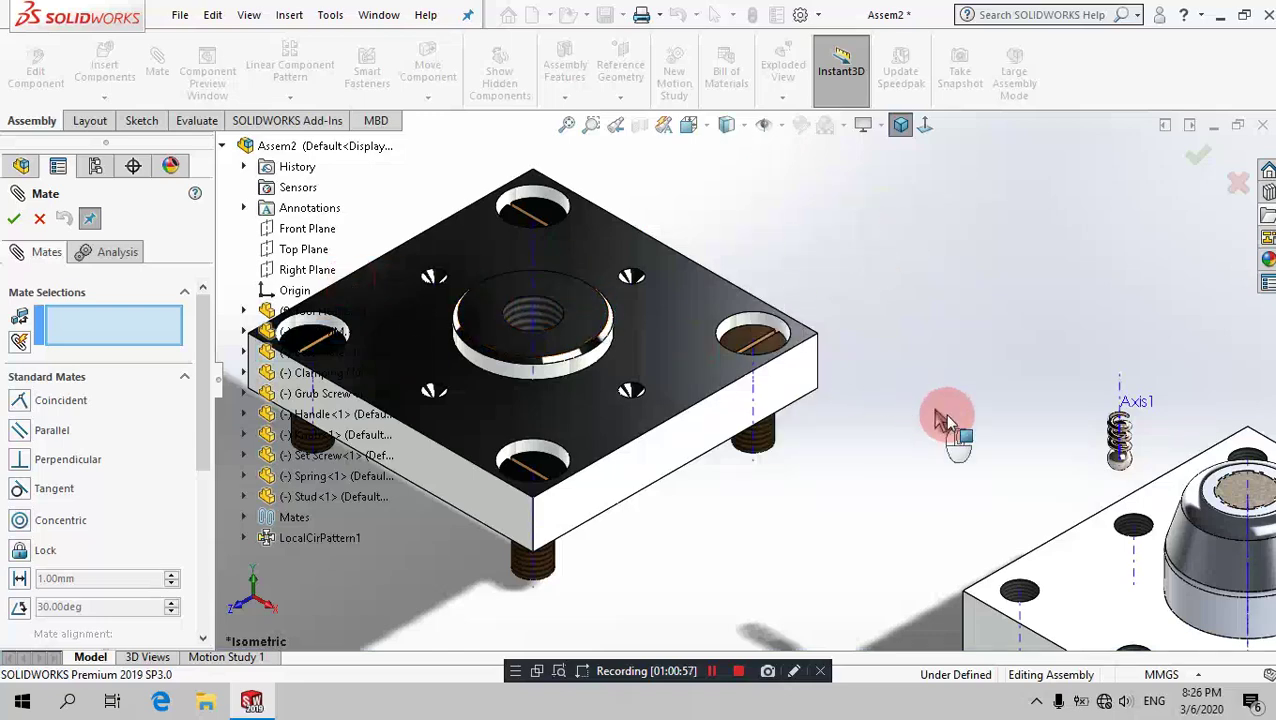
scroll(945, 416, "down", 5)
scroll(561, 385, "up", 5)
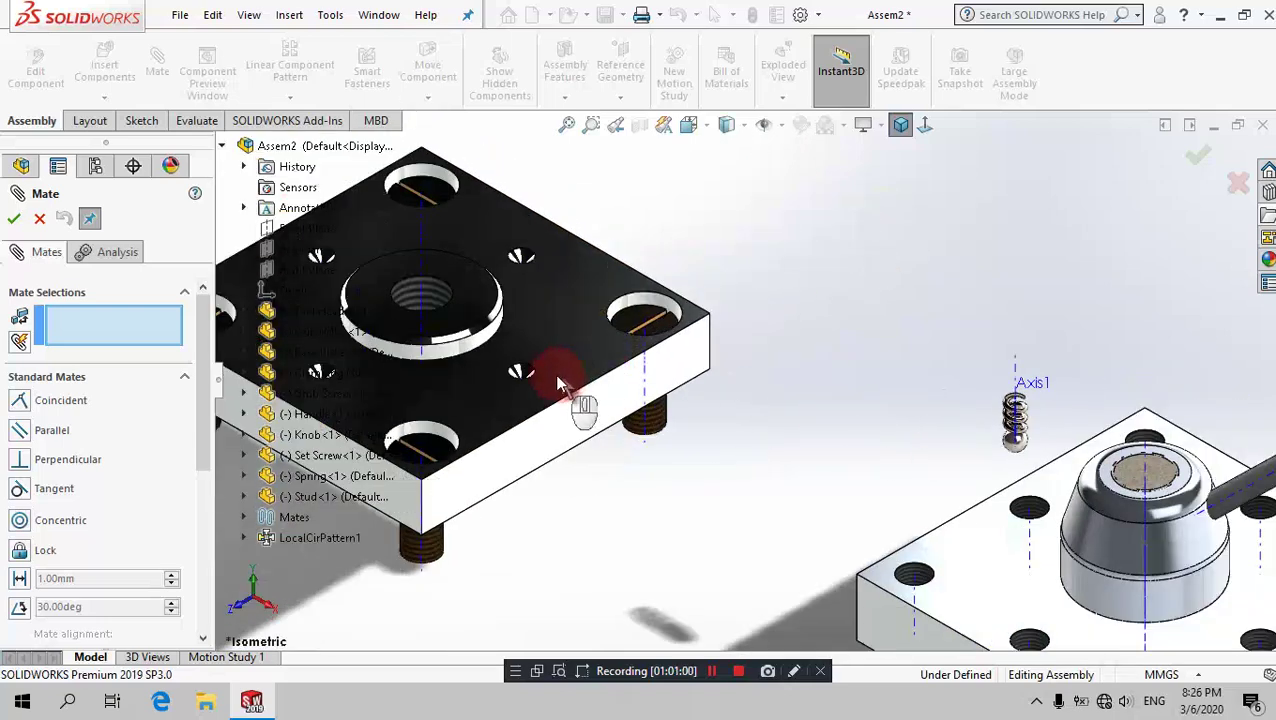
scroll(561, 385, "down", 1)
scroll(527, 383, "down", 1)
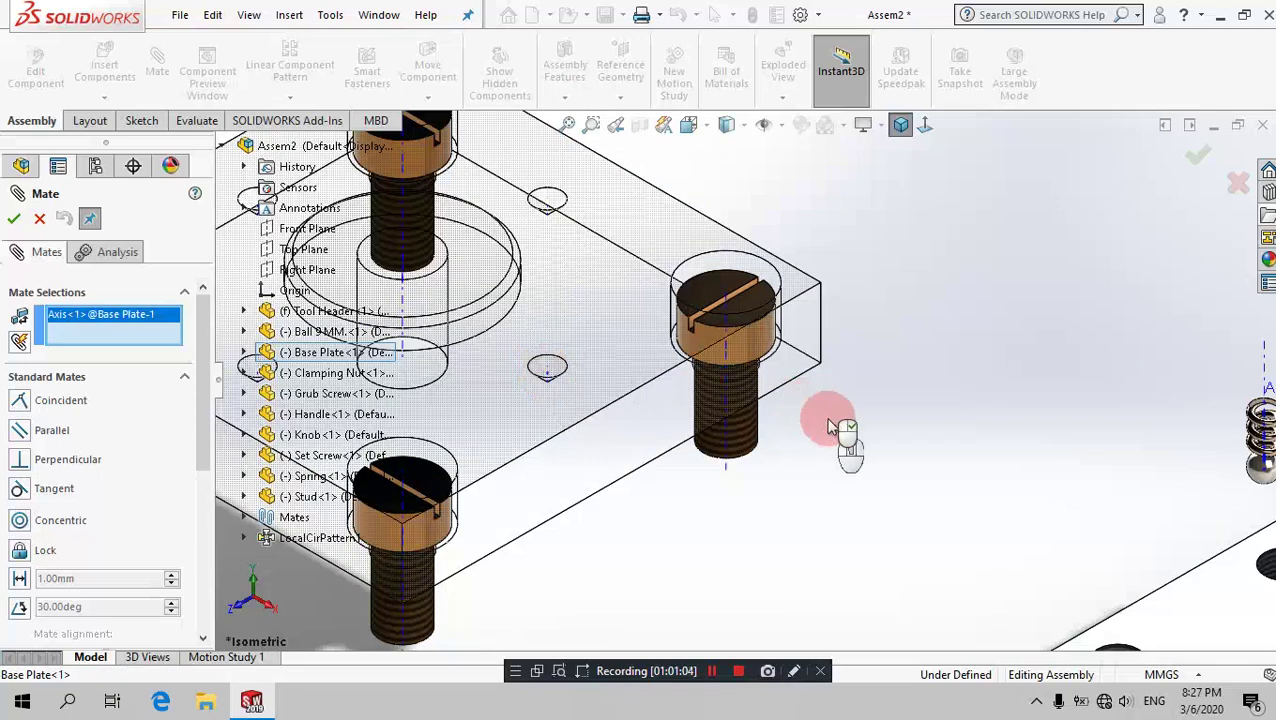
left_click(1263, 418)
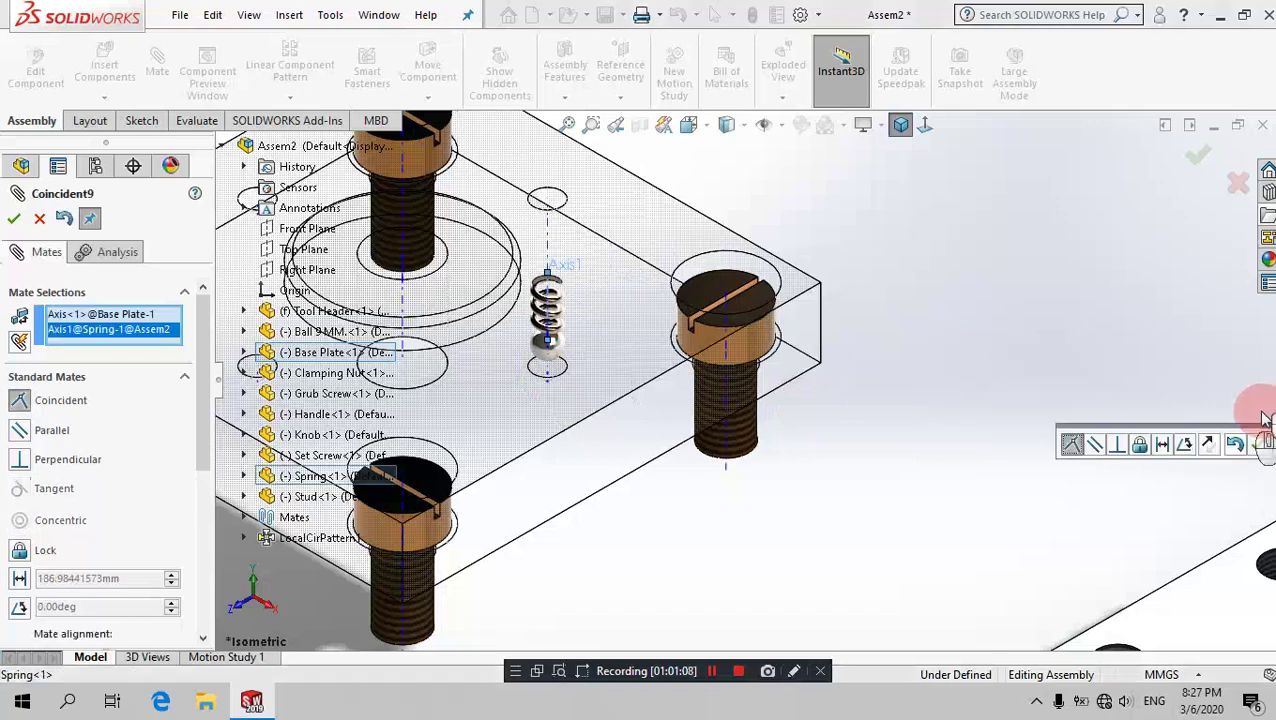
left_click(1263, 447)
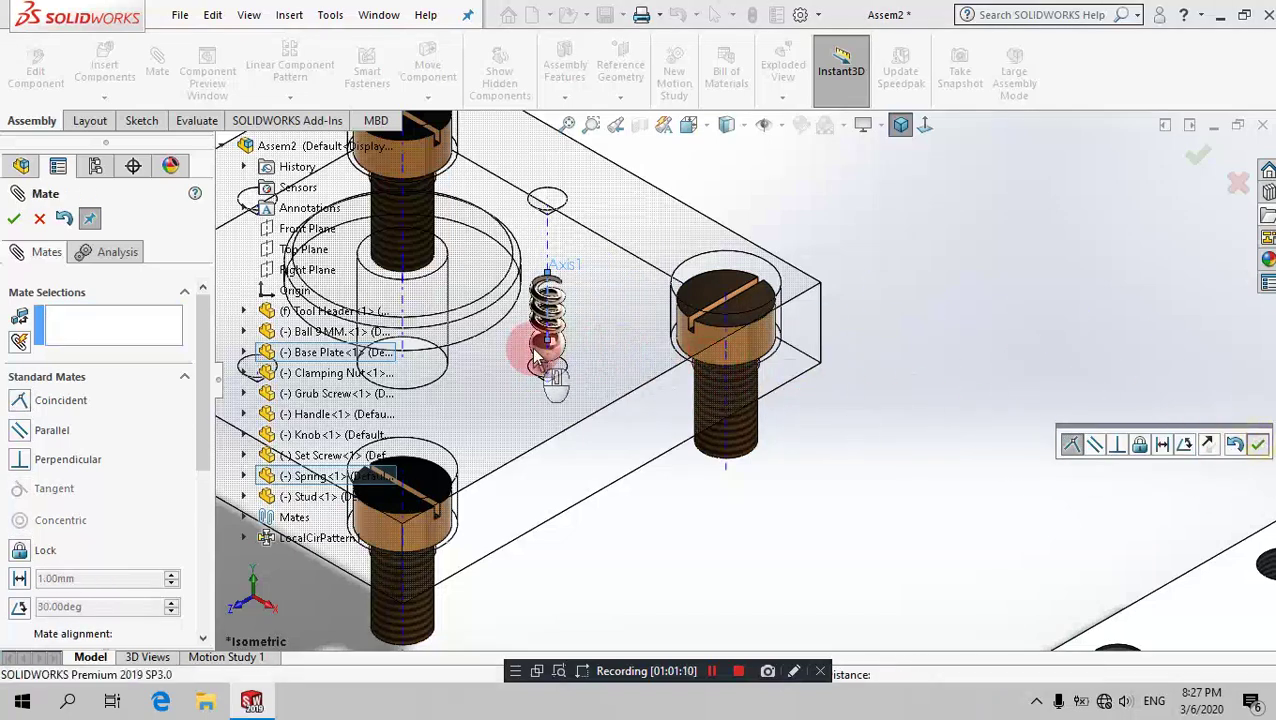
Step: Make Ball 9 MM tangent to the hole's conical face and close Mate
scroll(531, 347, "down", 2)
scroll(531, 347, "down", 2)
scroll(600, 355, "down", 2)
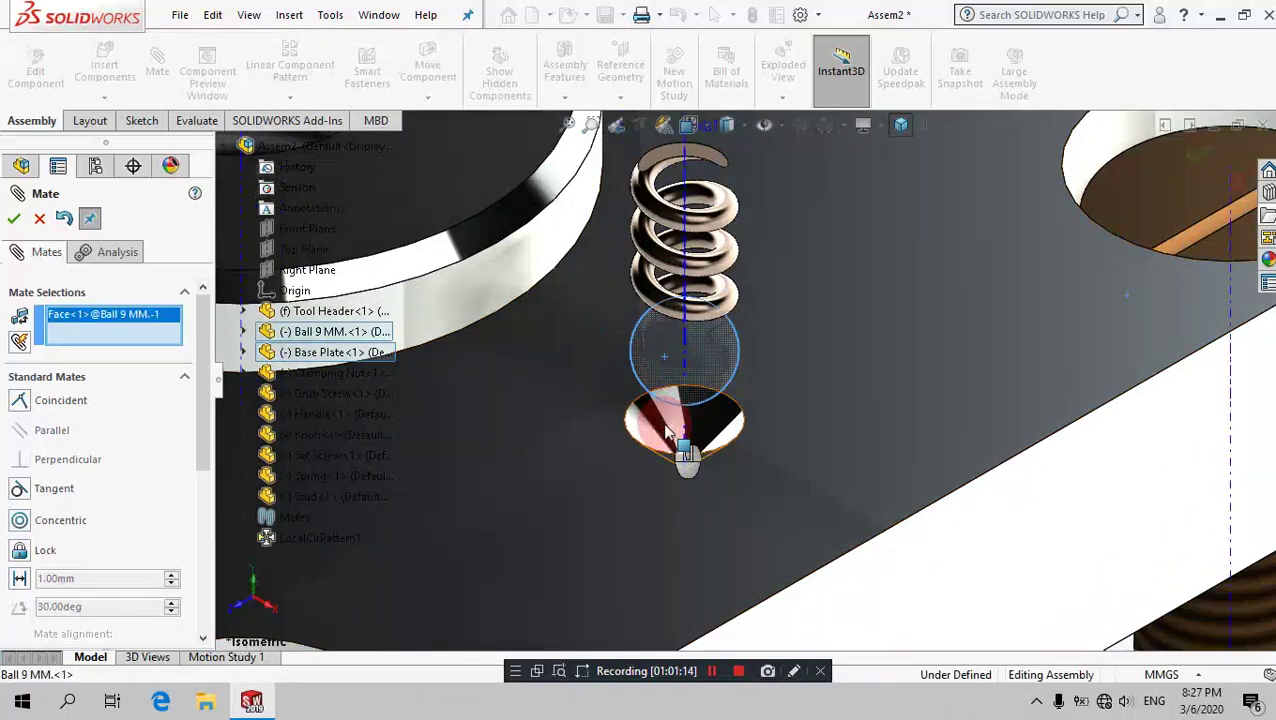
left_click(668, 430)
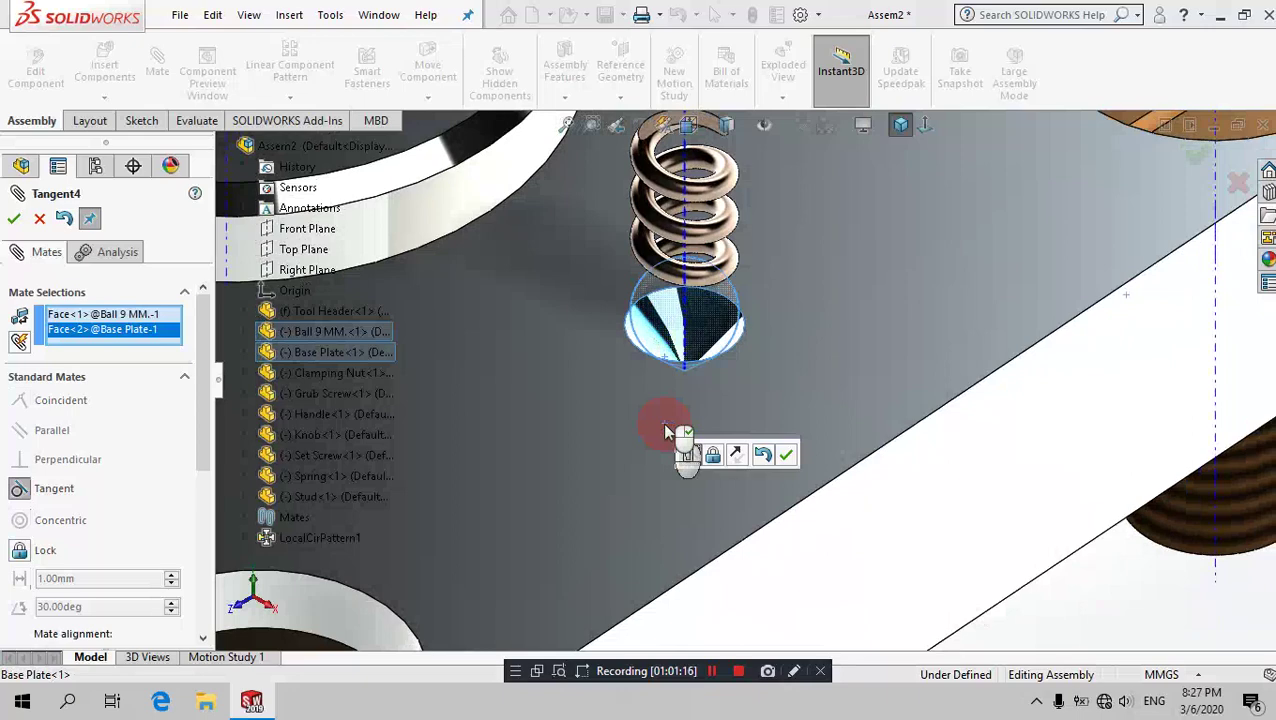
left_click(771, 418)
scroll(776, 404, "up", 5)
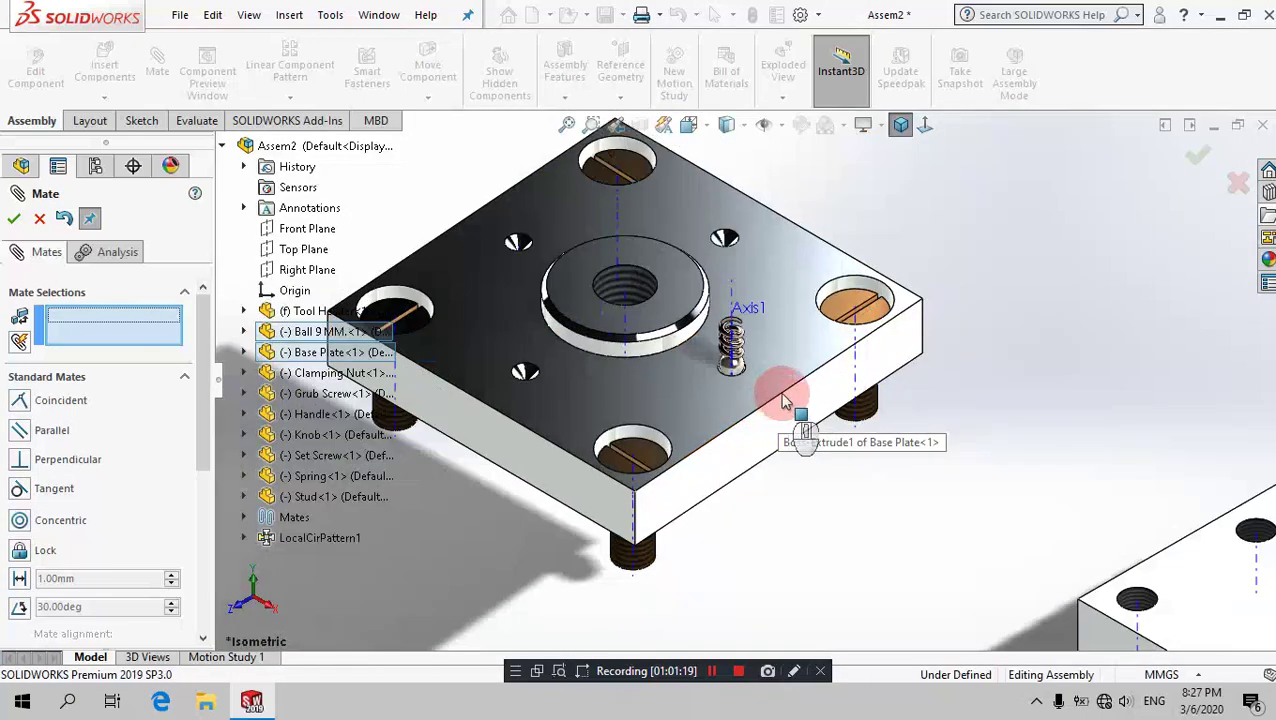
scroll(463, 214, "down", 2)
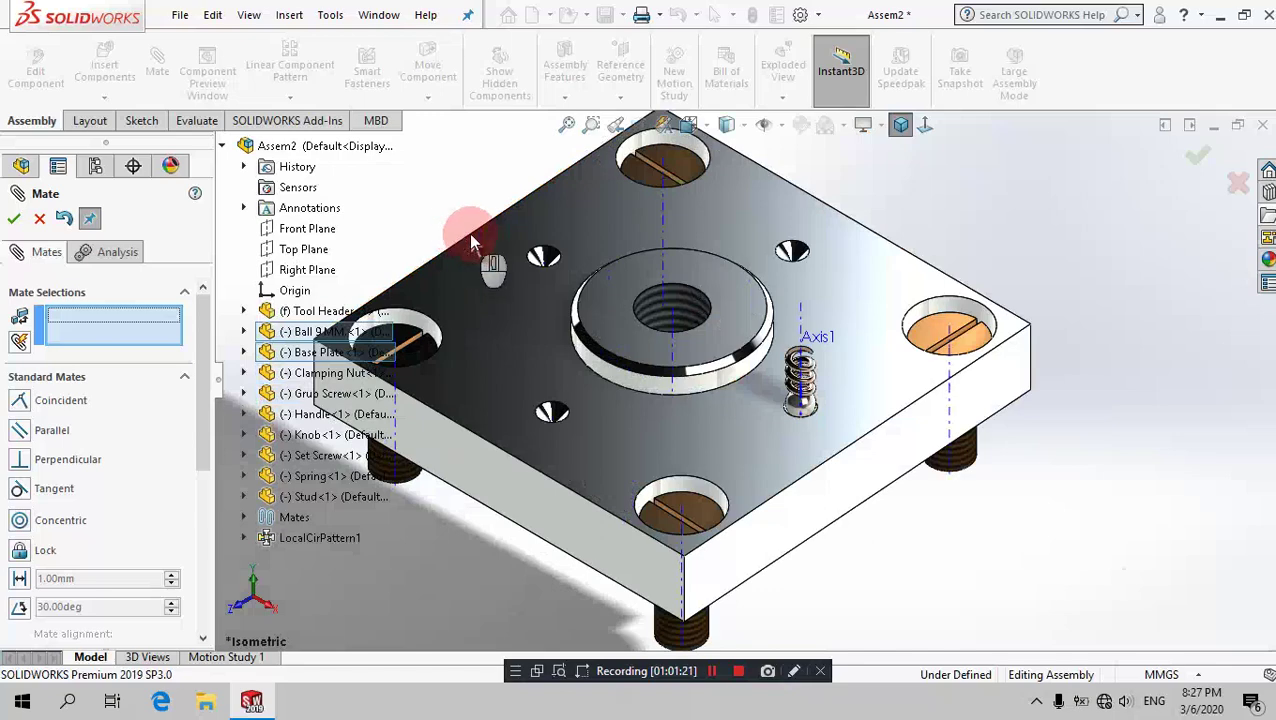
left_click(38, 224)
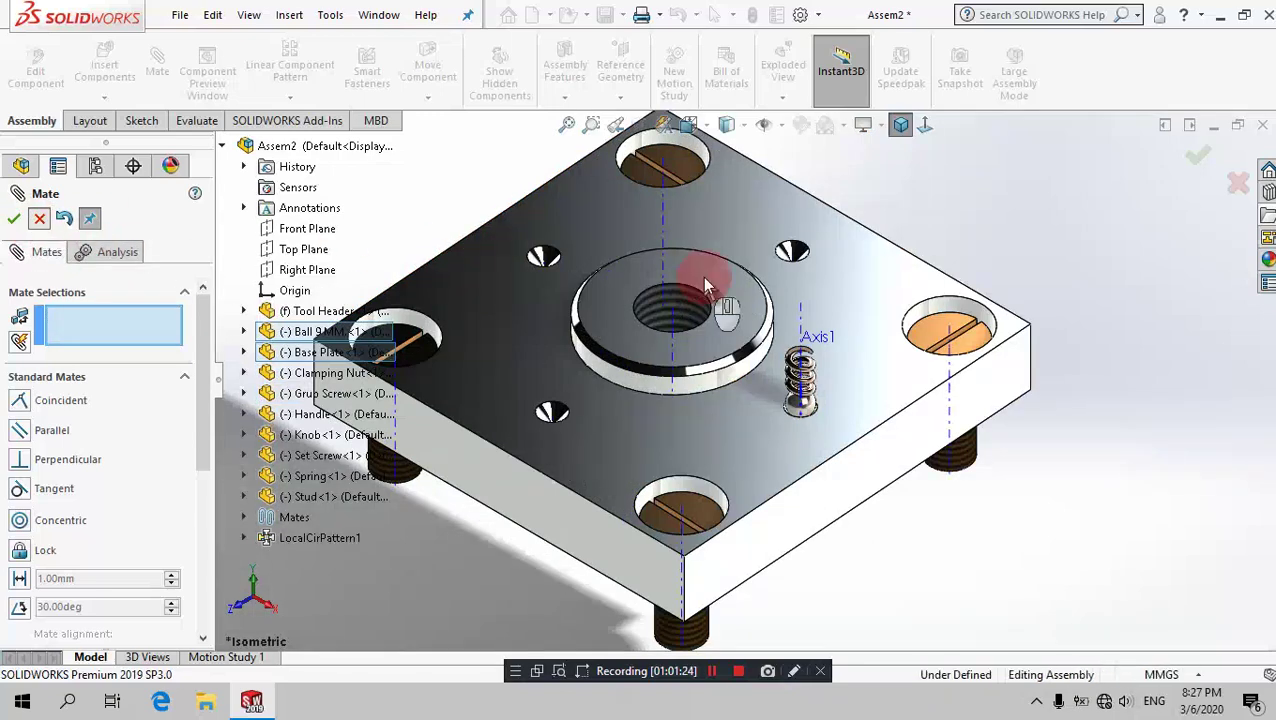
Step: Hide the temporary axes again
left_click(790, 130)
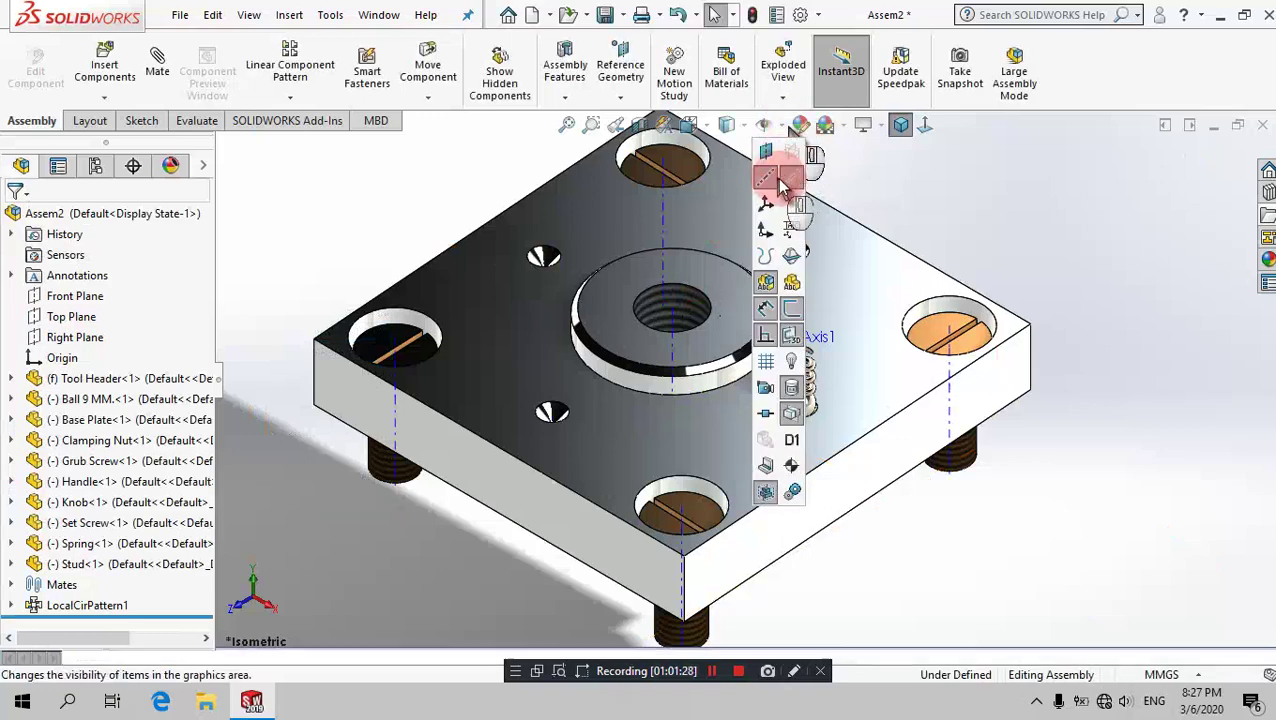
left_click(925, 190)
scroll(715, 178, "up", 3)
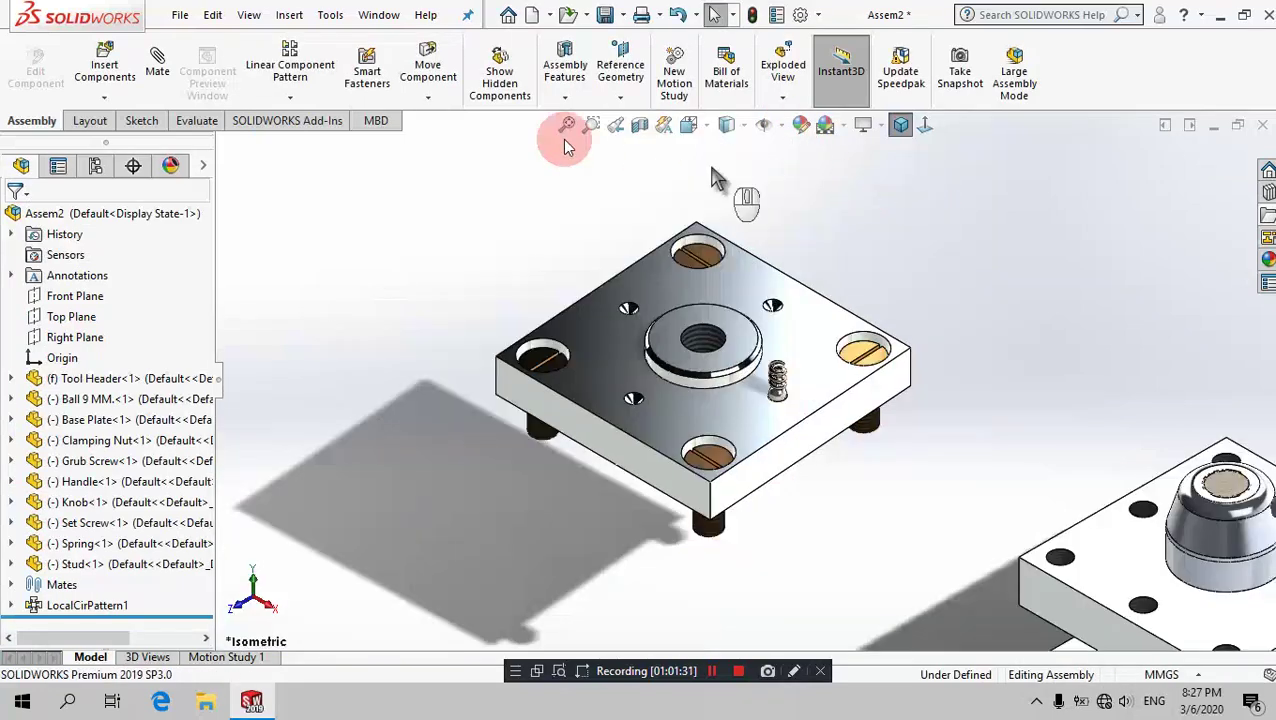
Step: Circular-pattern the Spring and Ball 9 MM into 4 instances around the central hub edge
left_click(296, 103)
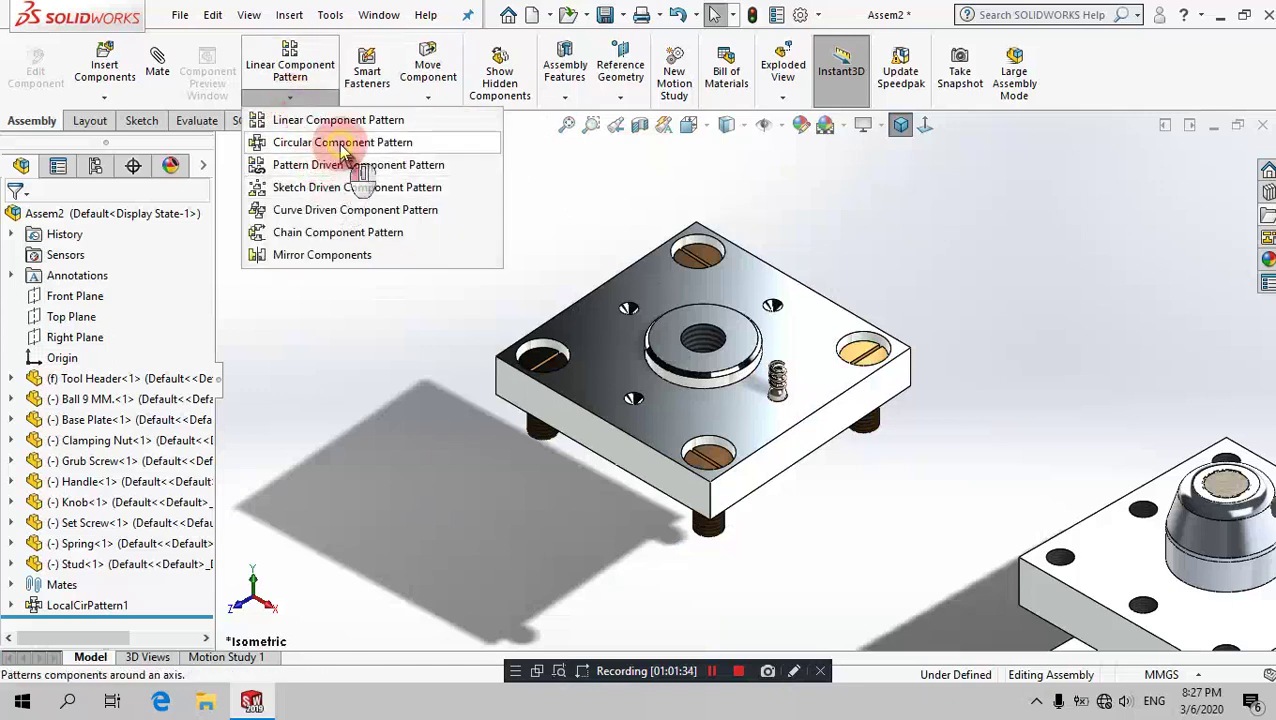
left_click(343, 150)
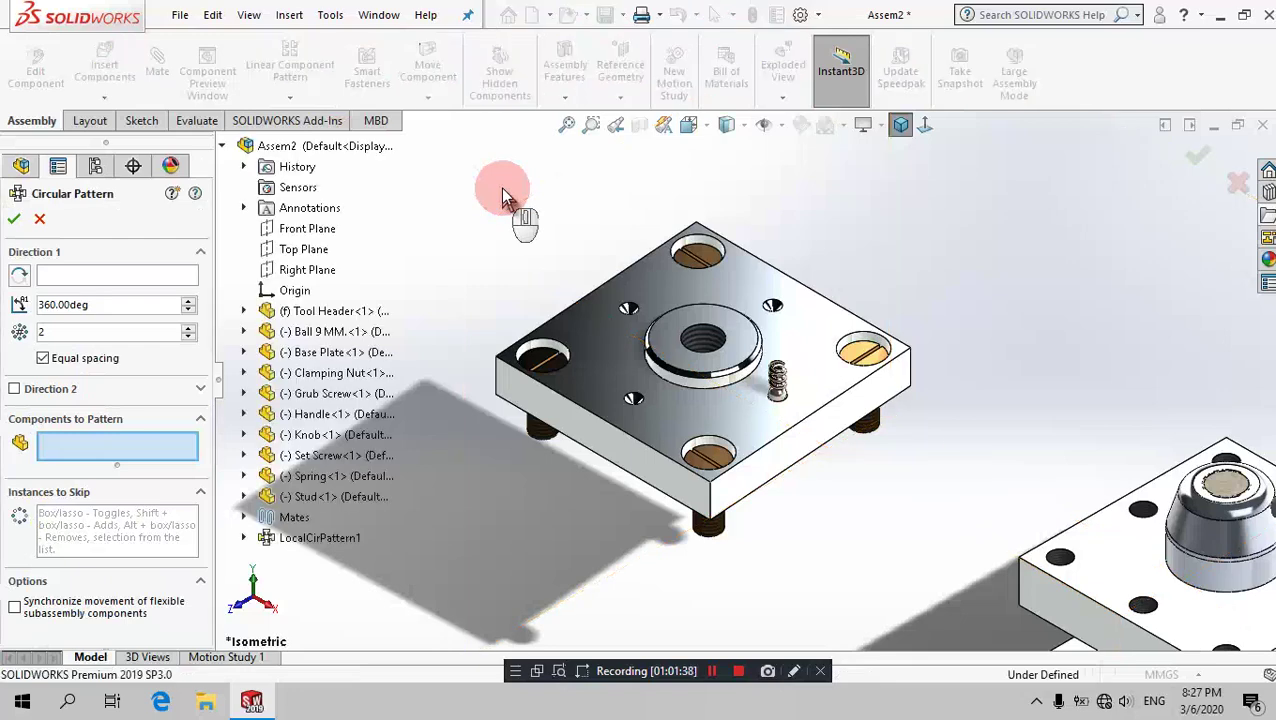
left_click(779, 377)
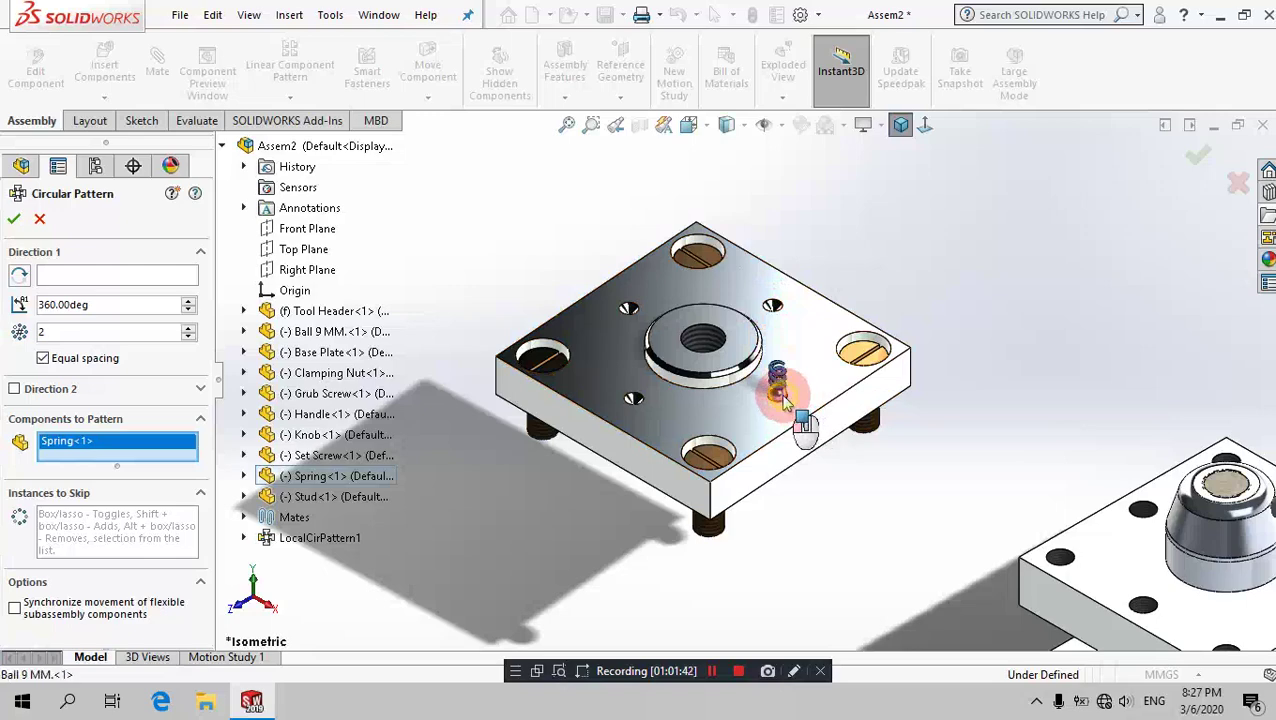
left_click(784, 398)
left_click(60, 275)
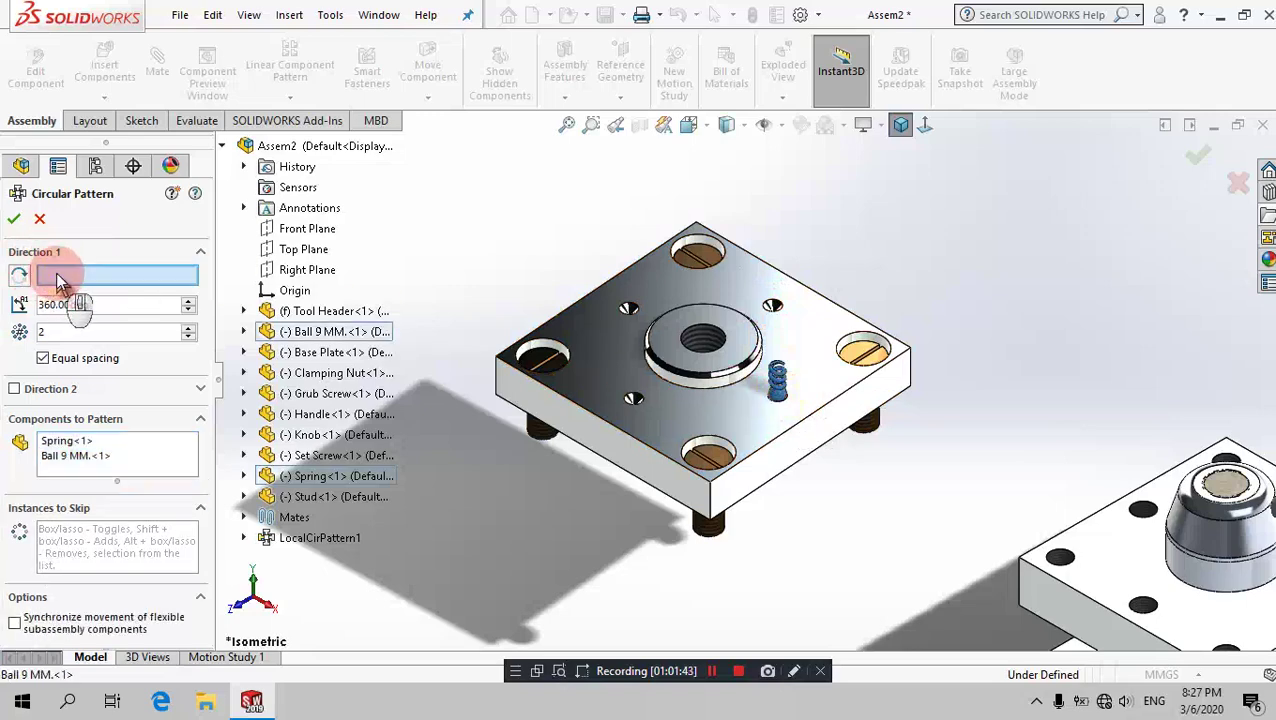
left_click(660, 382)
left_click(150, 334)
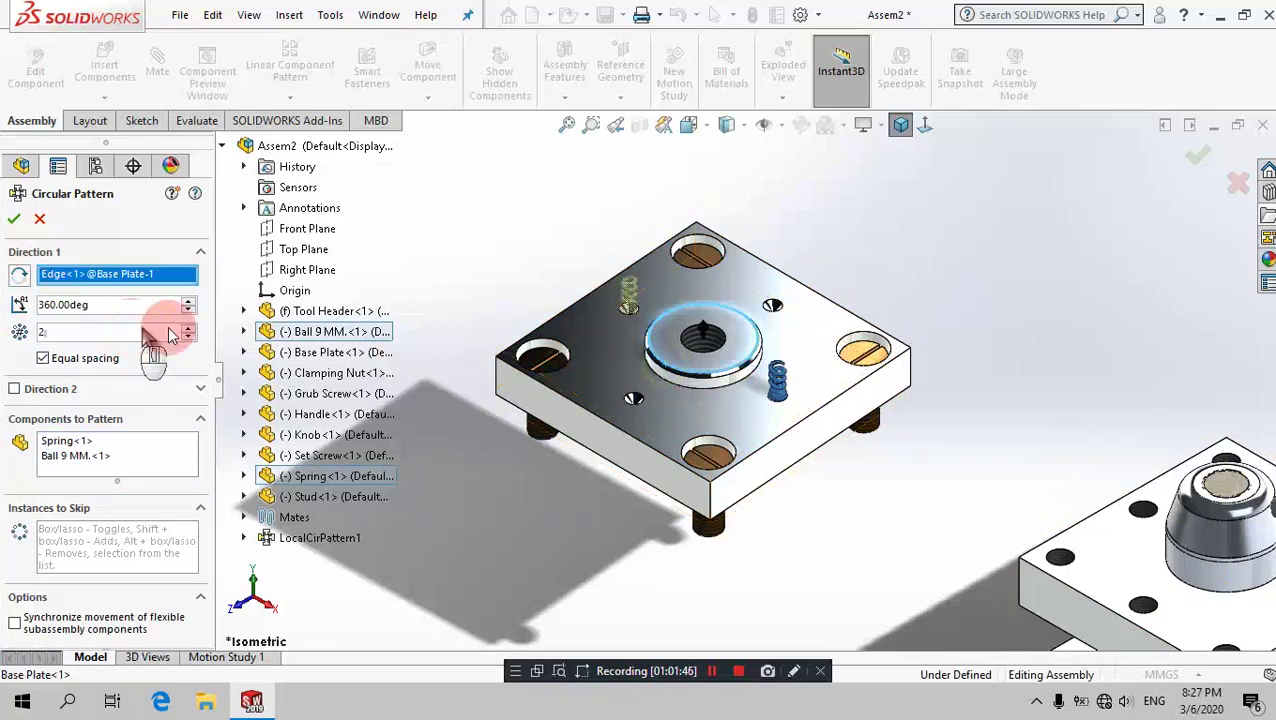
left_click(189, 333)
left_click(188, 329)
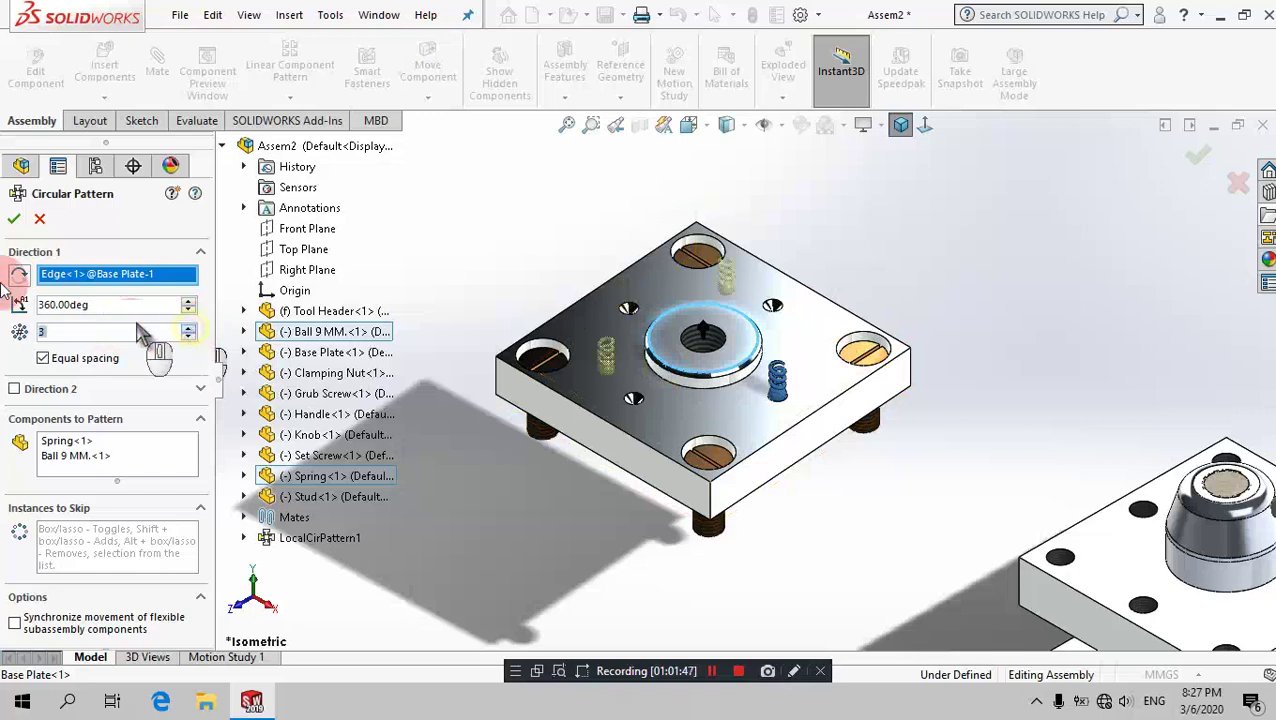
left_click(14, 222)
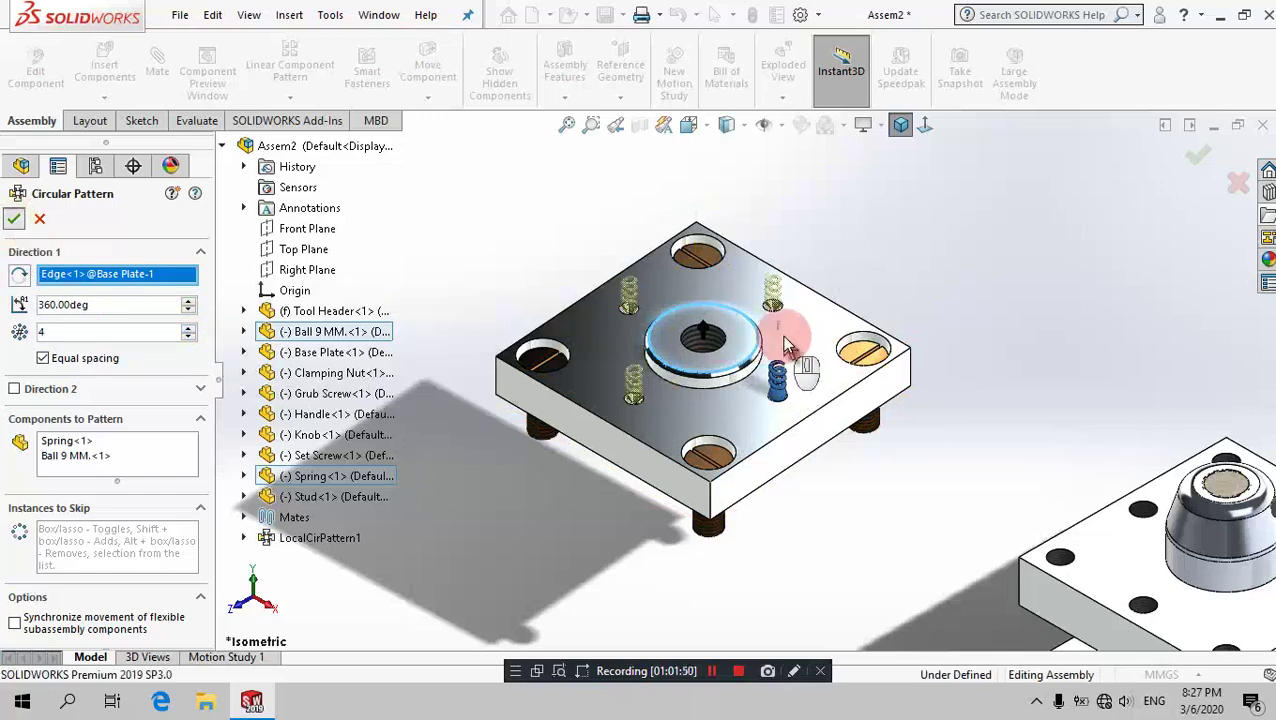
Step: Add two Coincident mates holding the base plate flat against the tool header
middle_click(938, 275)
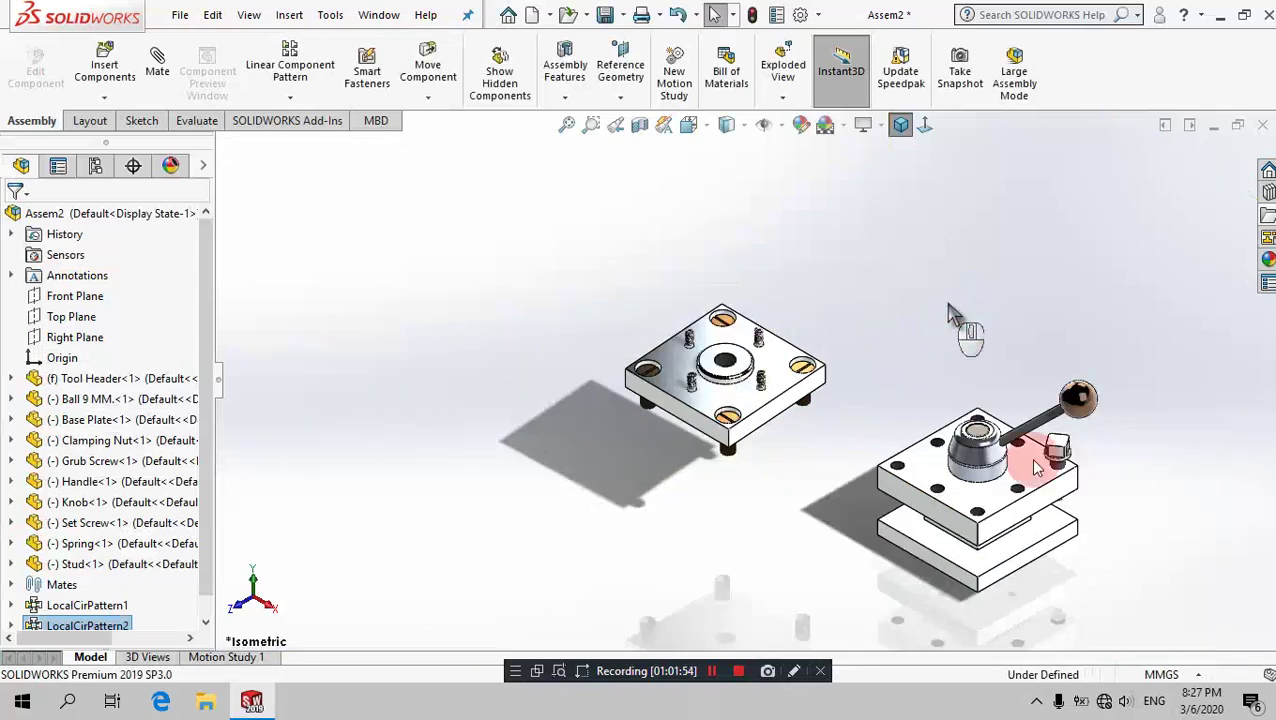
scroll(1083, 533, "down", 3)
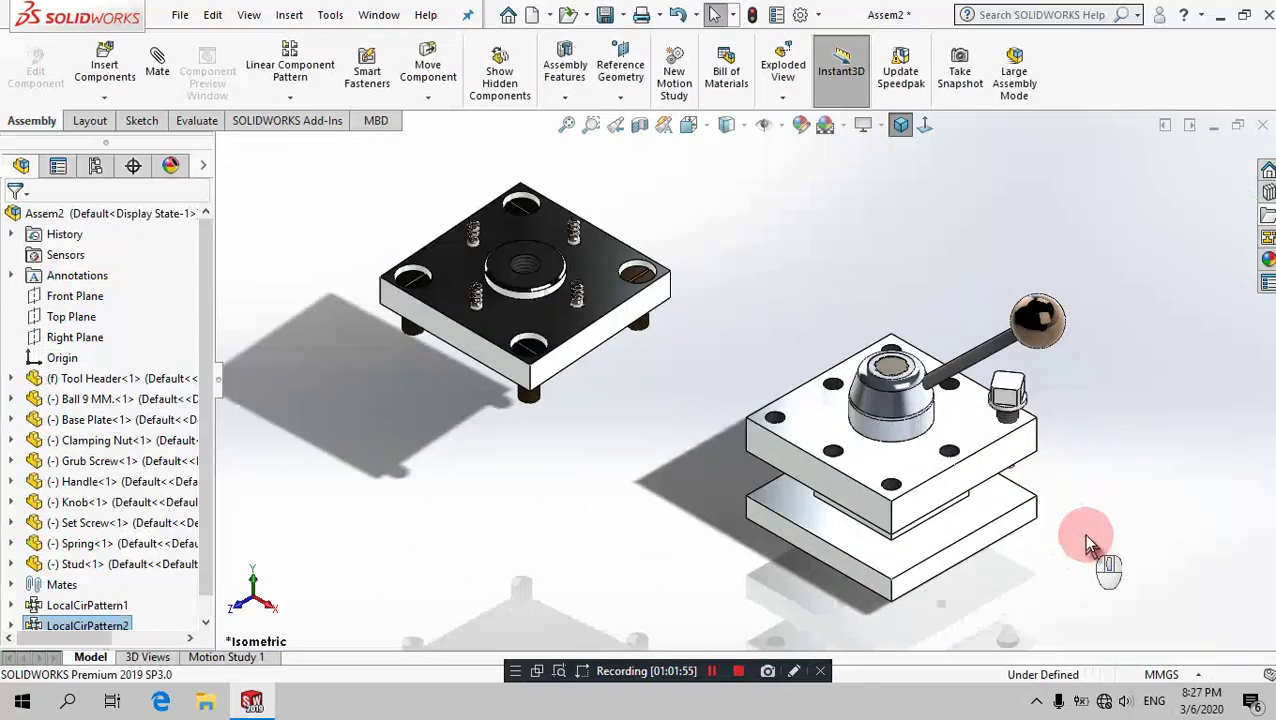
left_click(163, 64)
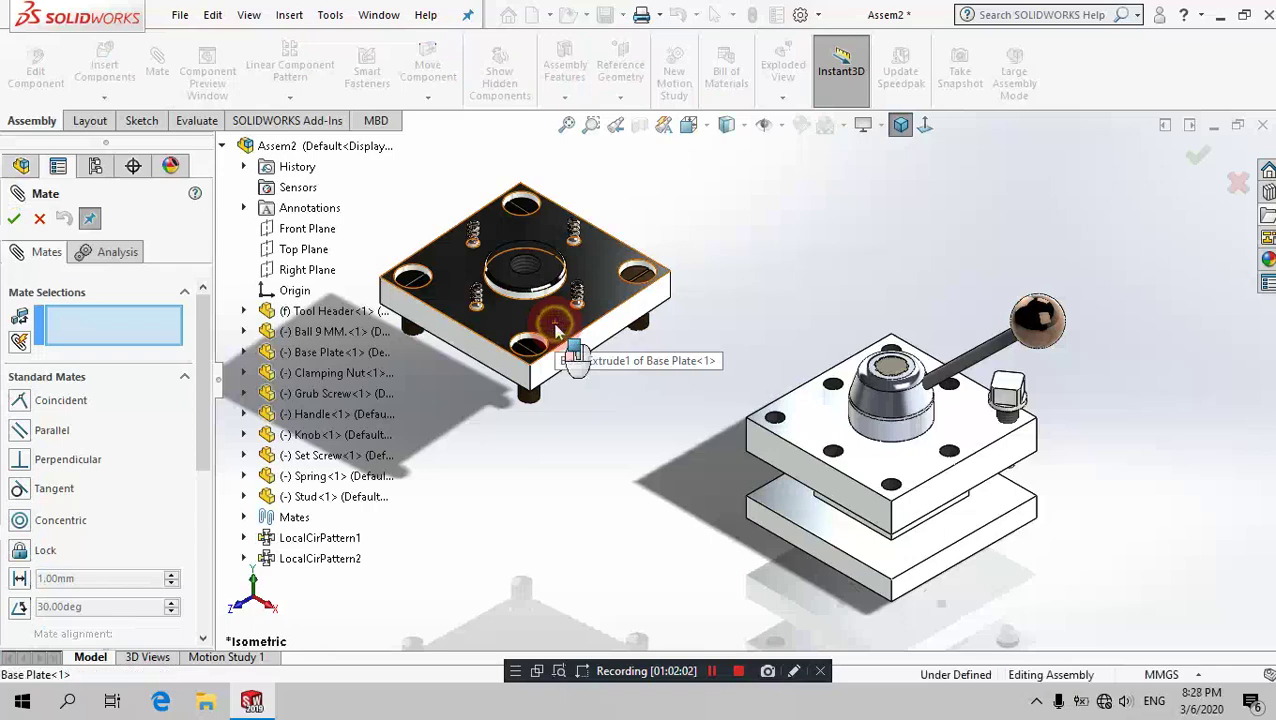
left_click(566, 343)
left_click(764, 531)
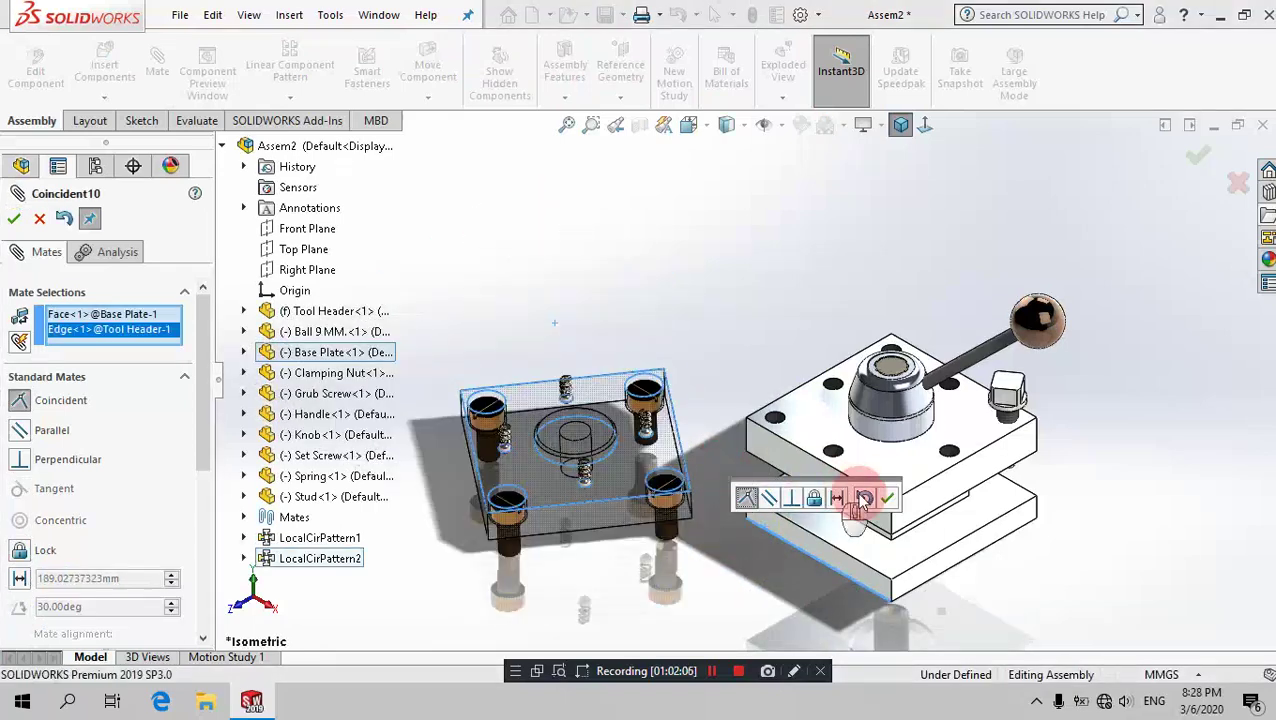
left_click(886, 502)
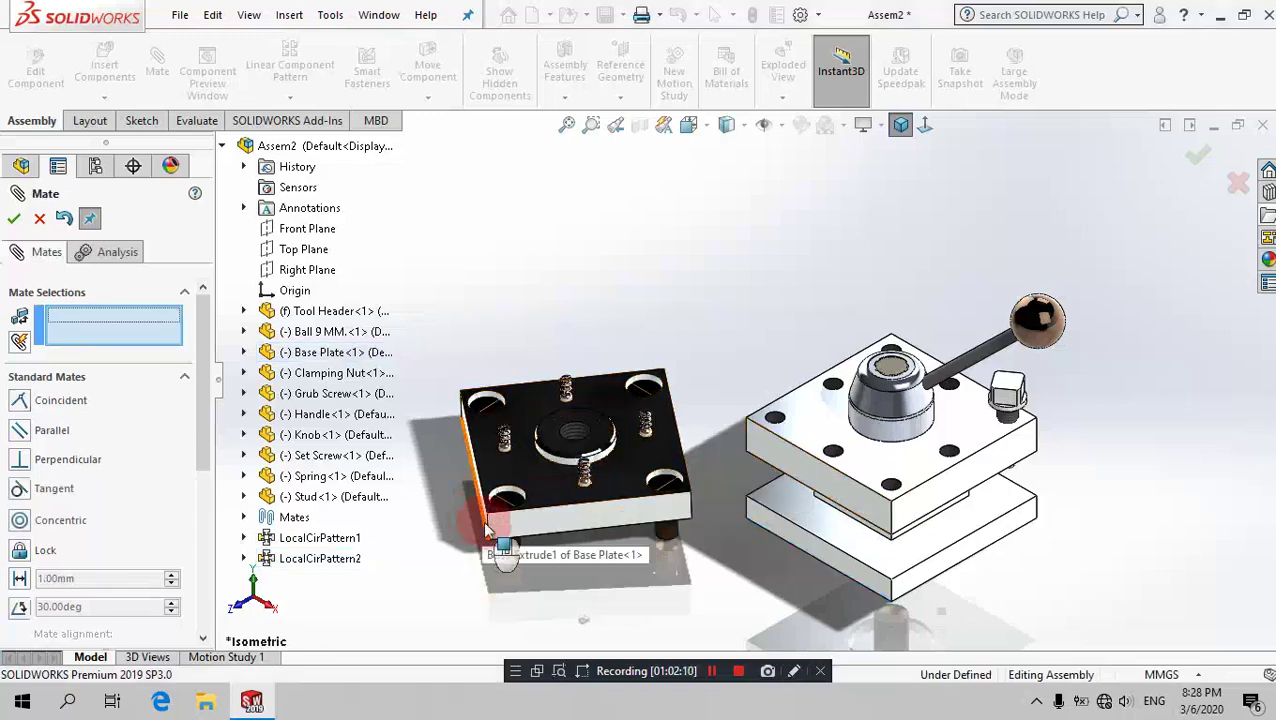
left_click(974, 583)
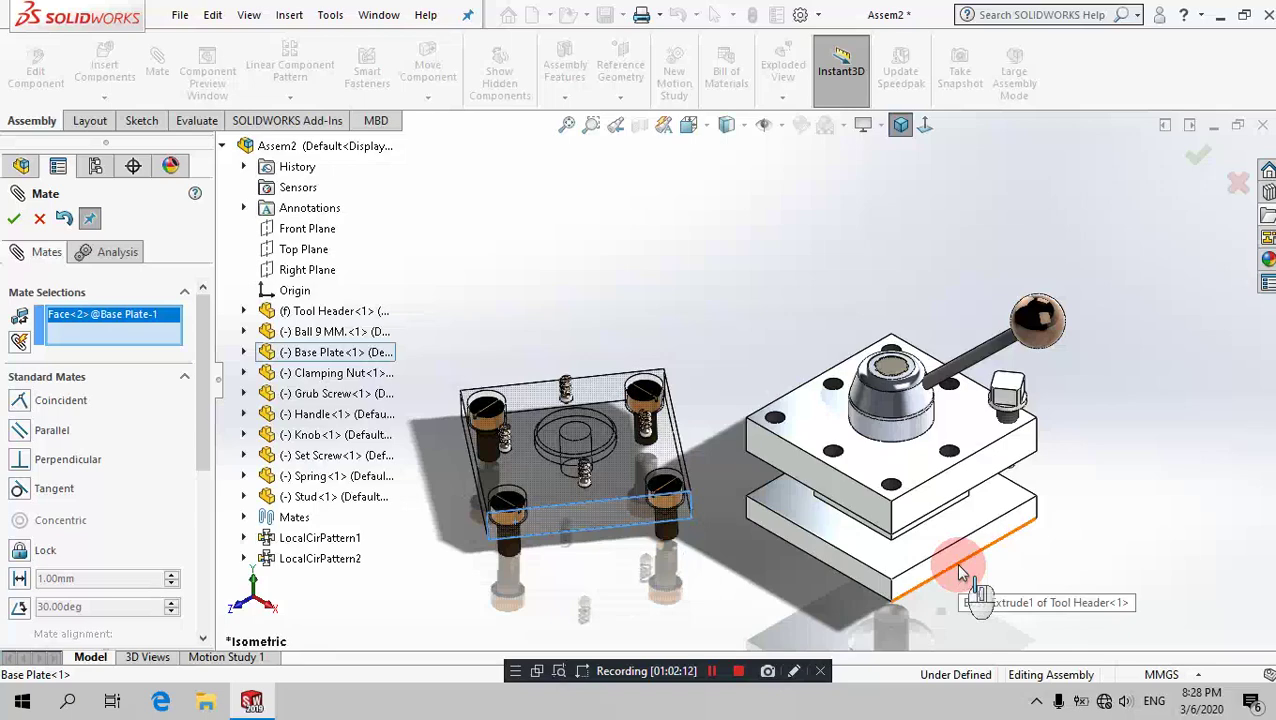
left_click(954, 563)
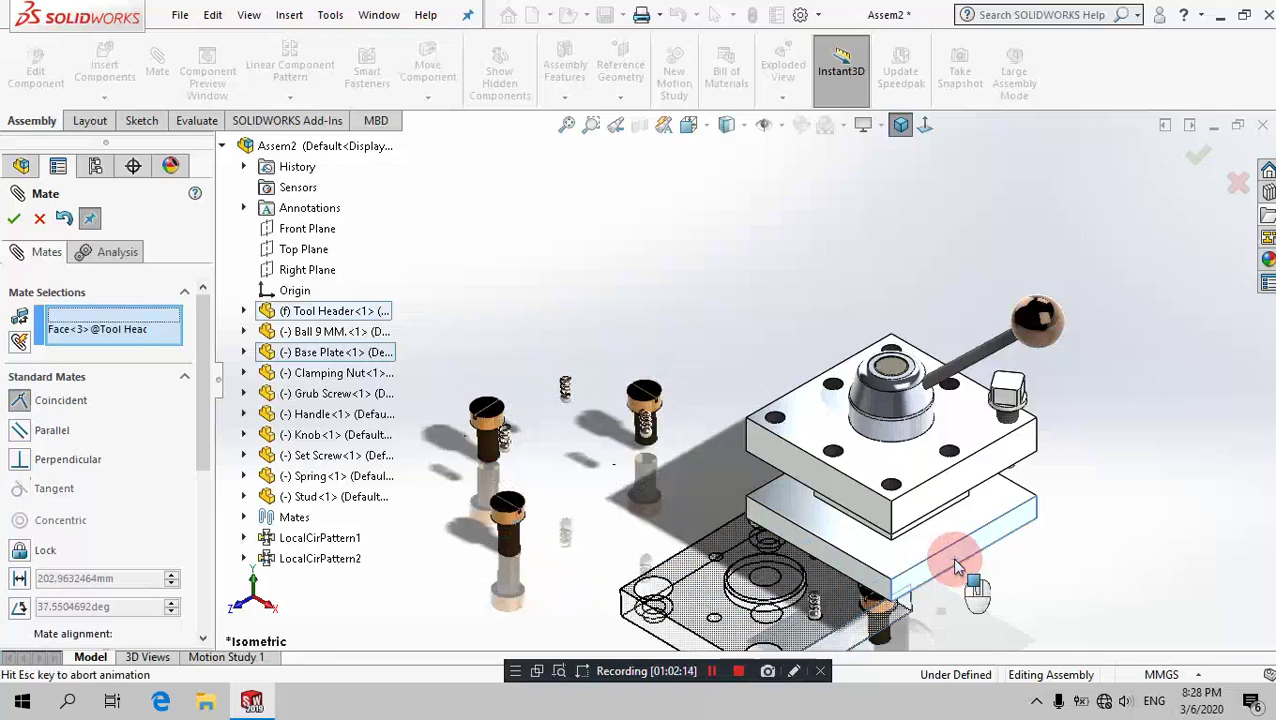
left_click(1166, 590)
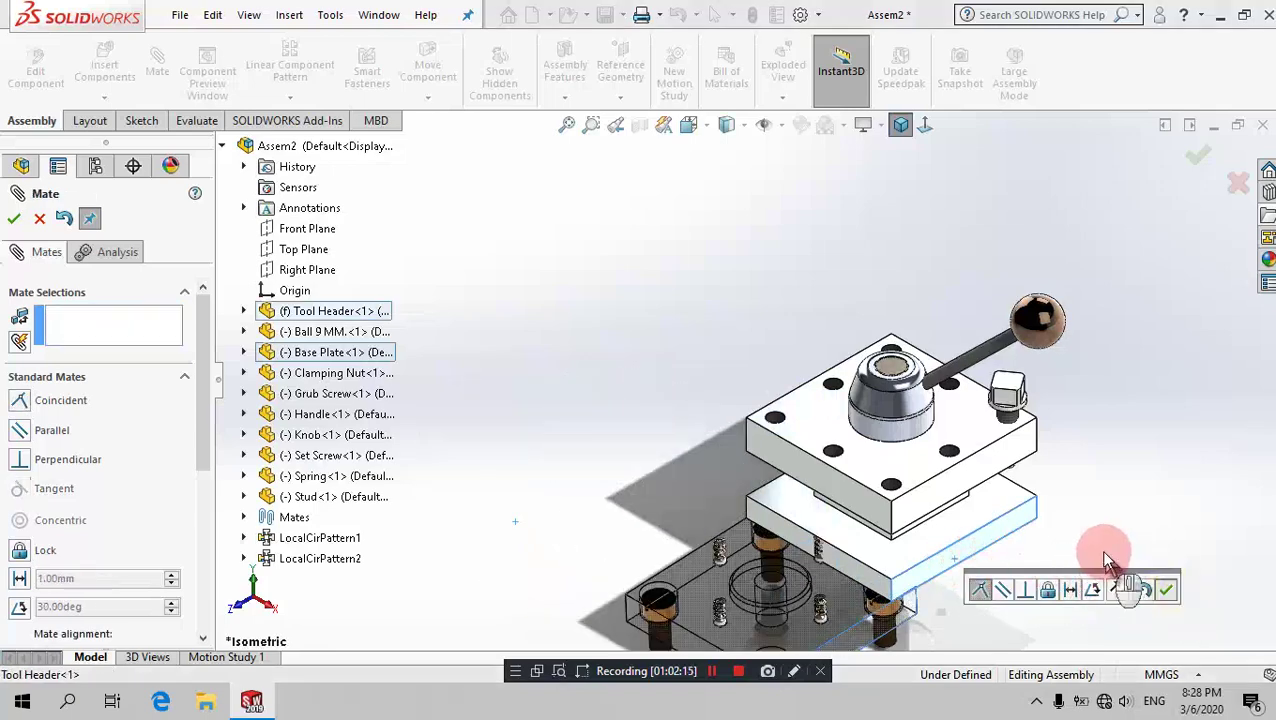
Step: Mate the stud concentric with the base plate's central hole and finish mating
left_click(772, 595)
middle_click_drag(968, 593, 925, 588)
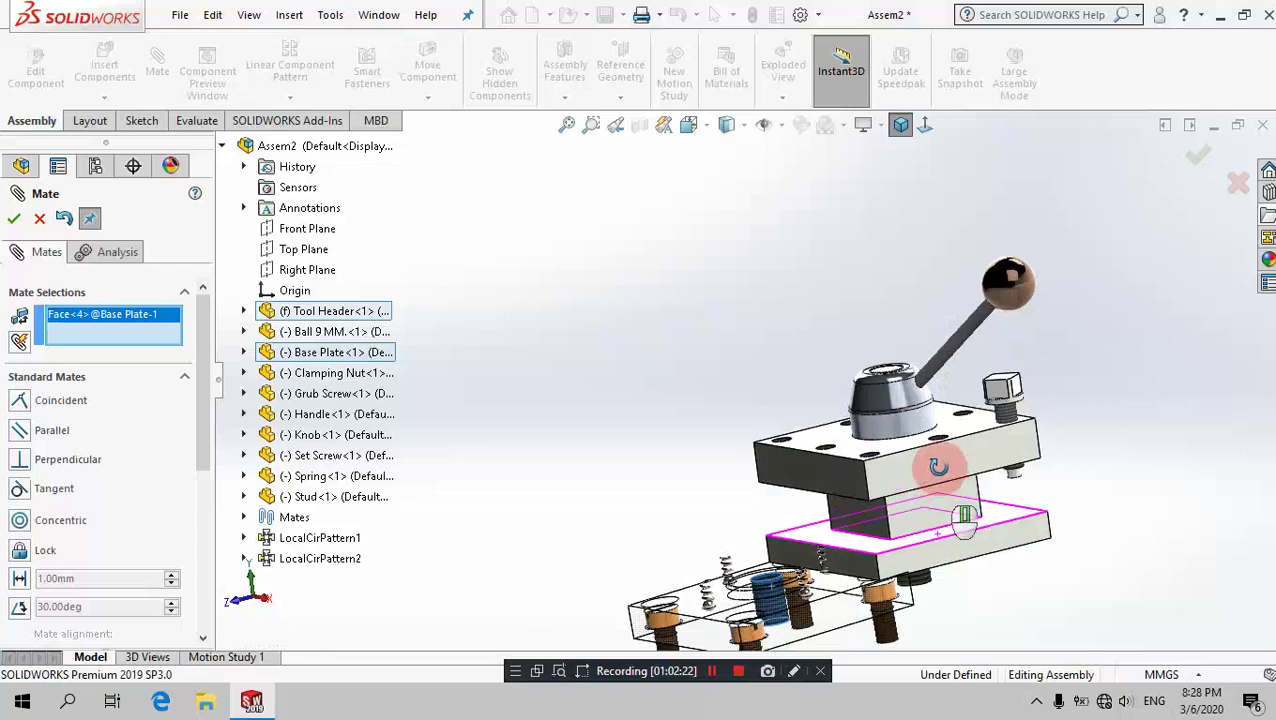
left_click(925, 585)
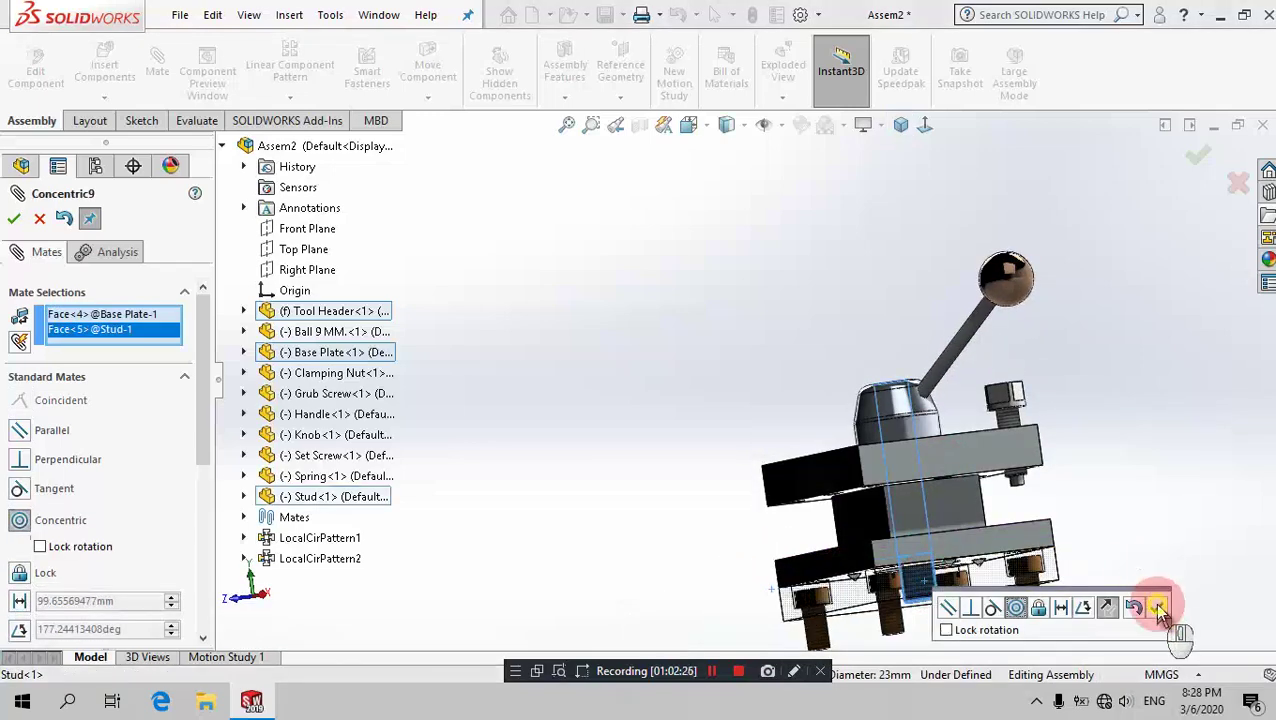
left_click(1158, 608)
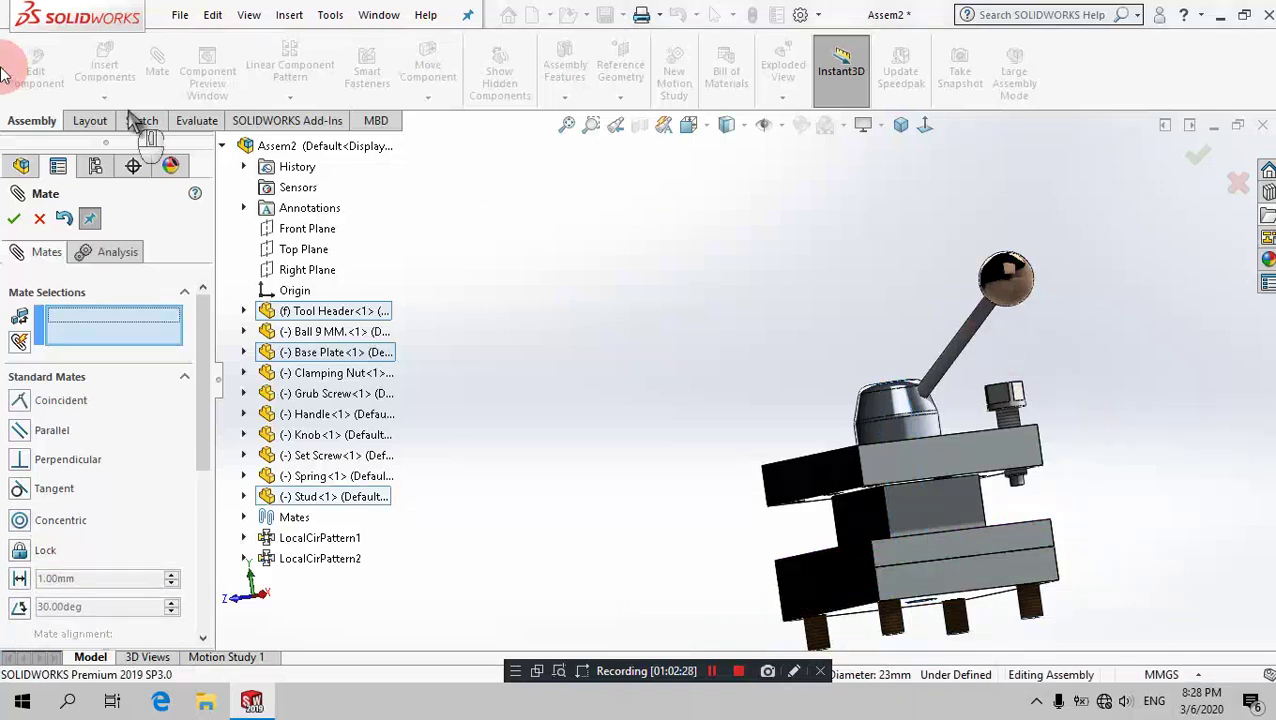
left_click(40, 218)
left_click(351, 194)
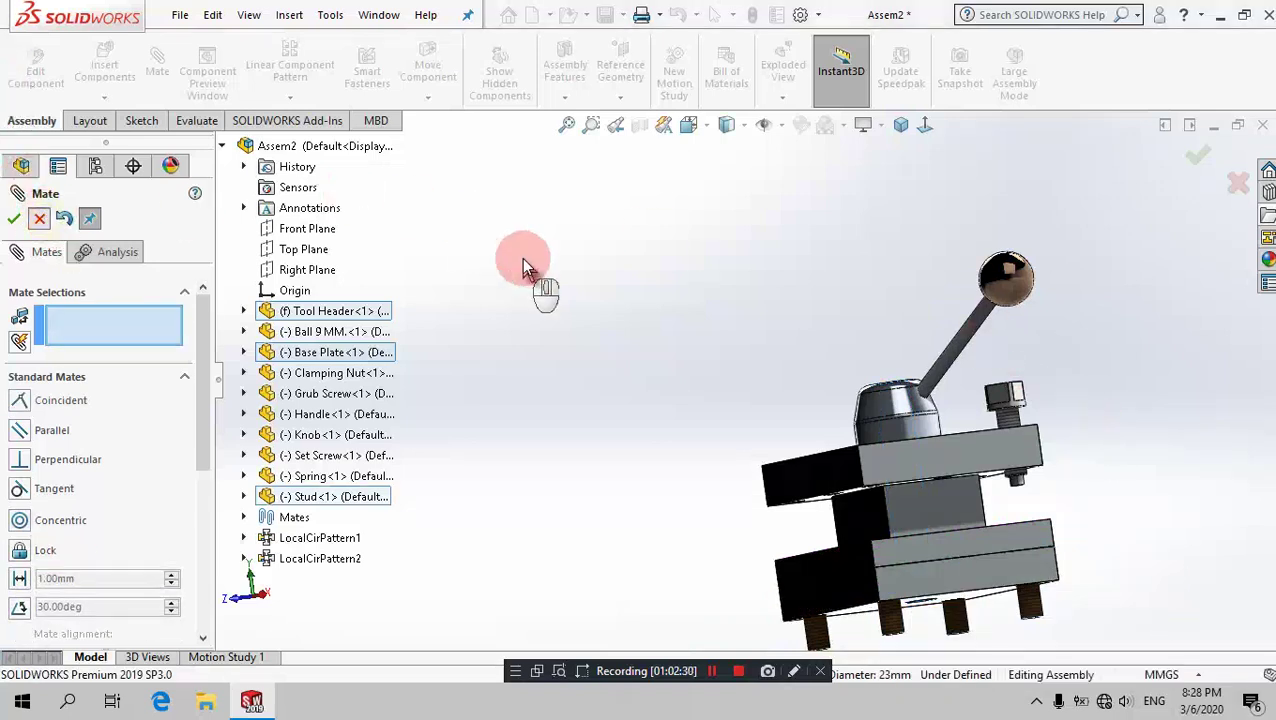
Step: From the isometric view, save the assembly as Square Tool Post in the Desktop Square Tool Post folder
left_click(900, 125)
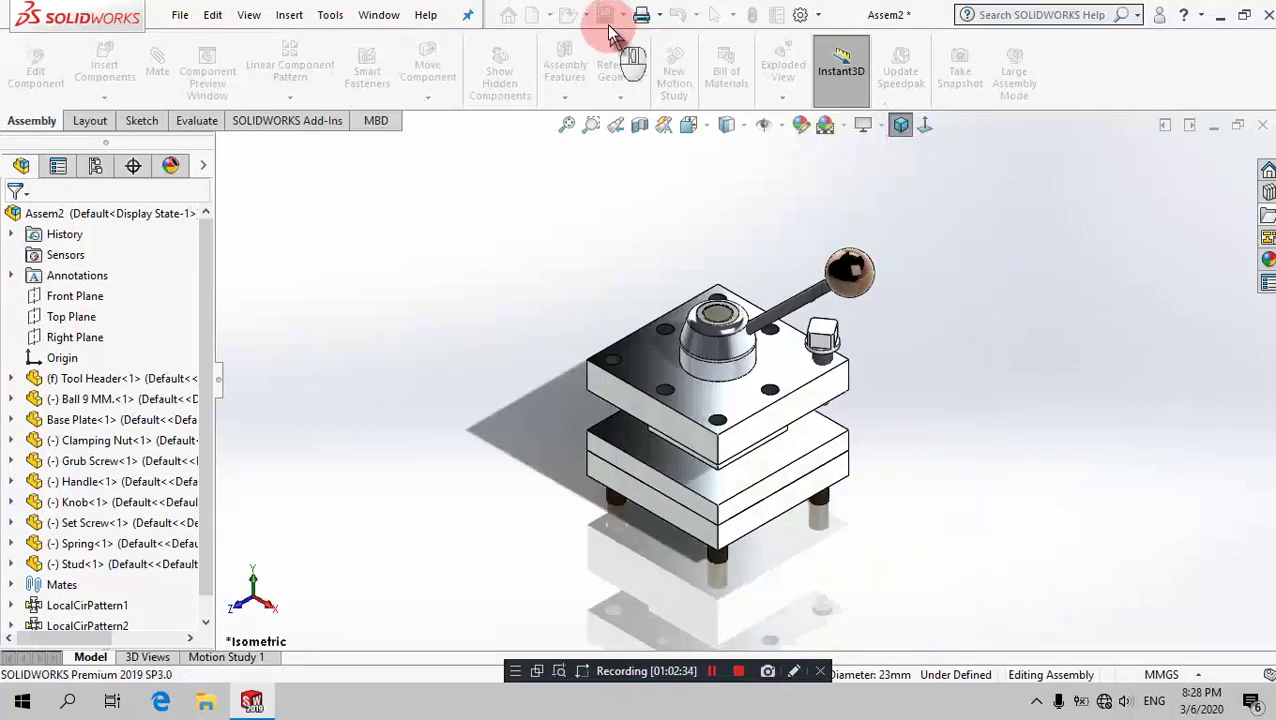
left_click(605, 16)
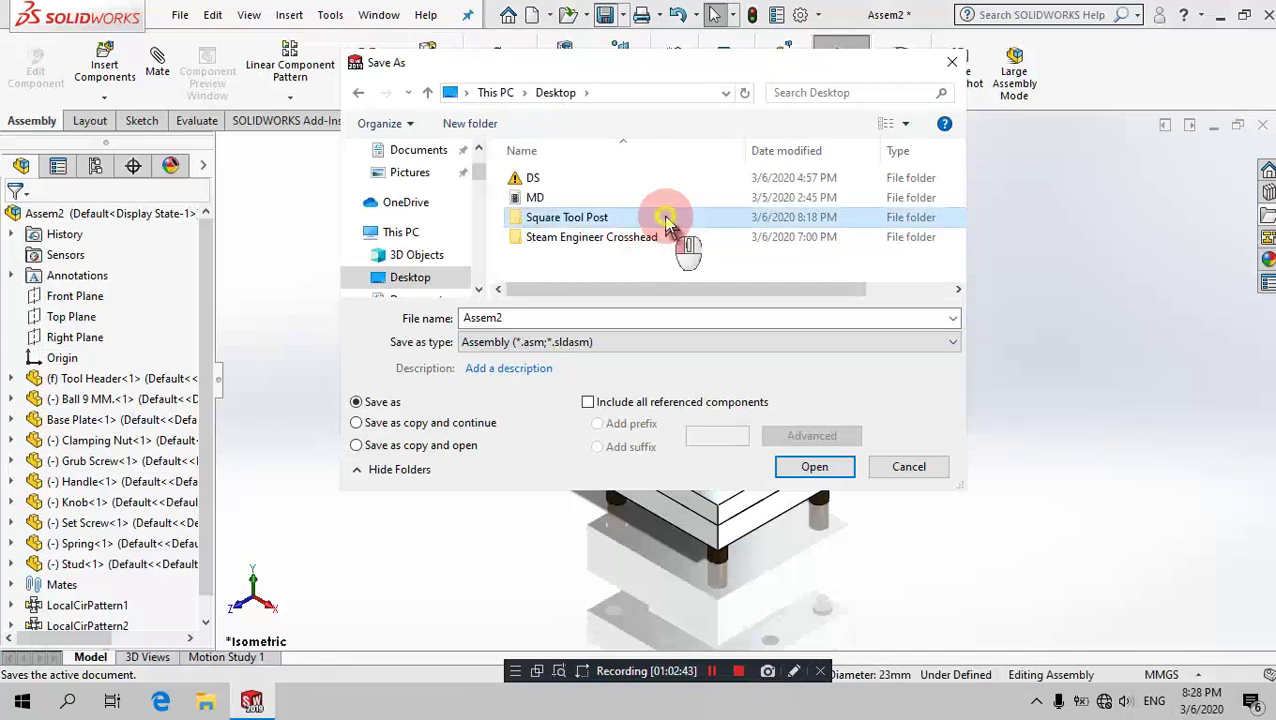
double_click(666, 220)
left_click(600, 317)
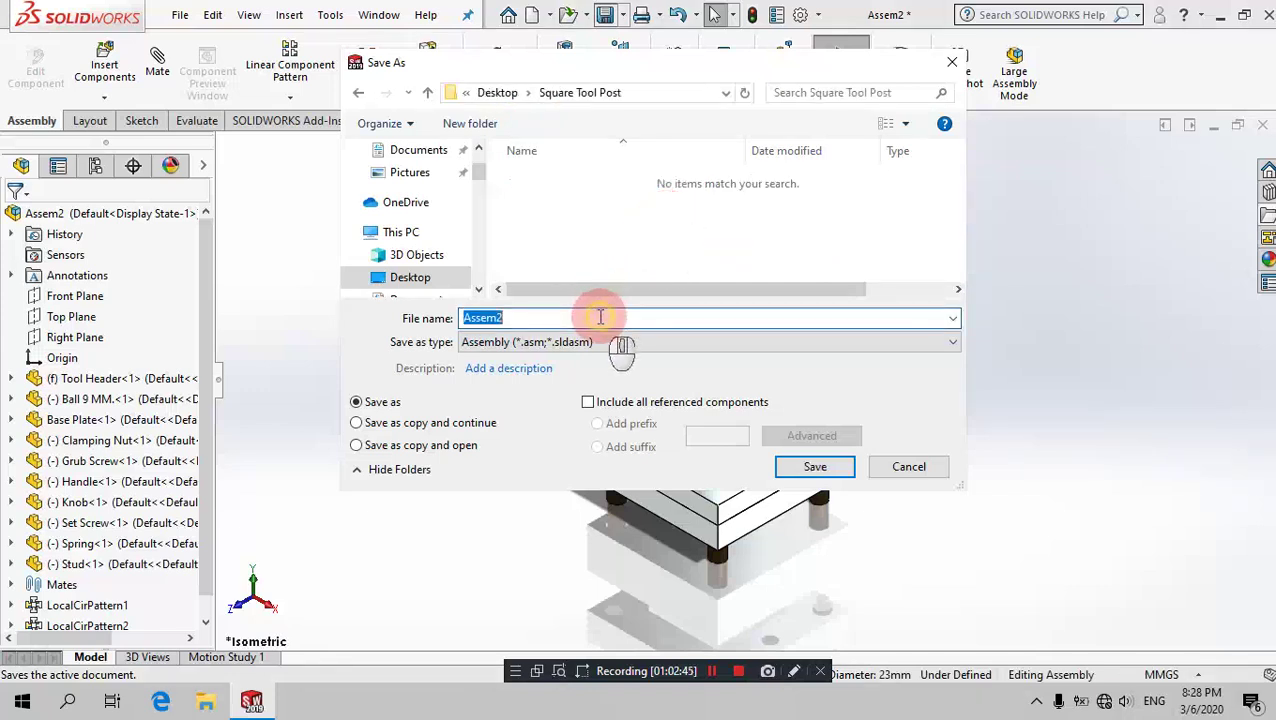
type("Square Tool Post")
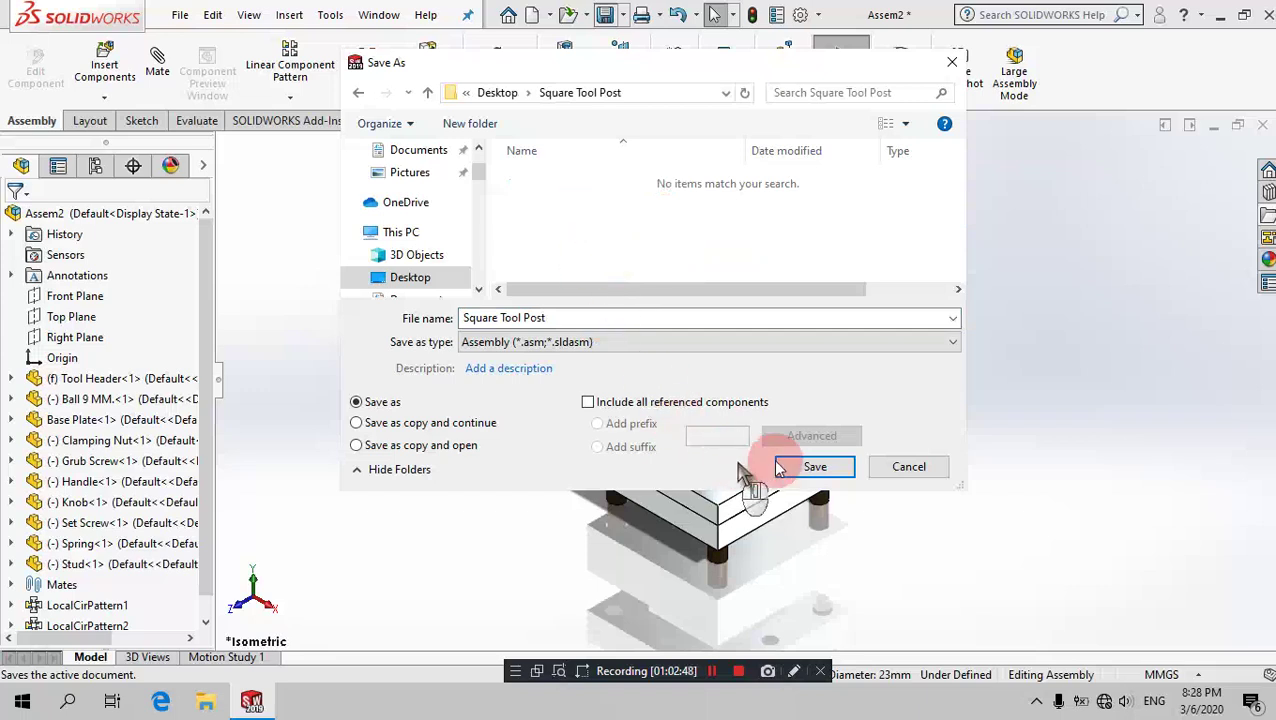
left_click(792, 466)
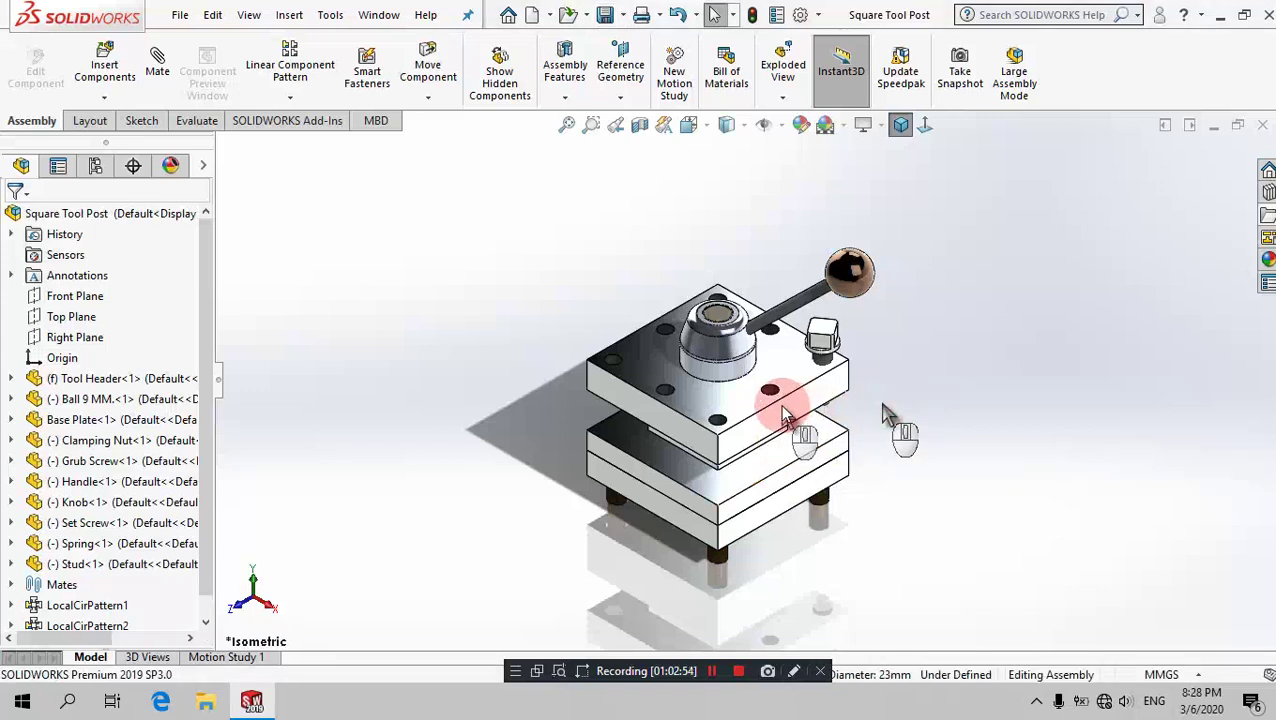
scroll(782, 406, "down", 2)
Step: Start Copy with Mates and choose the set screw on the top plate as the component
scroll(785, 415, "down", 2)
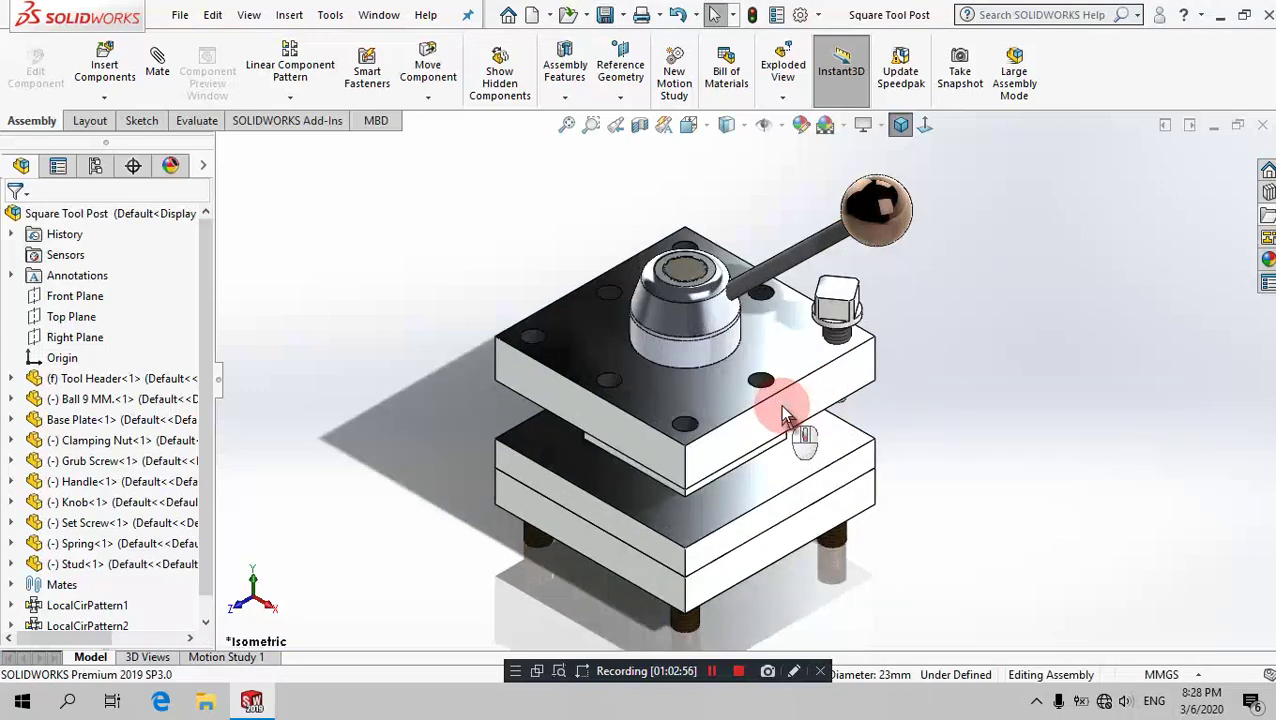
left_click(91, 99)
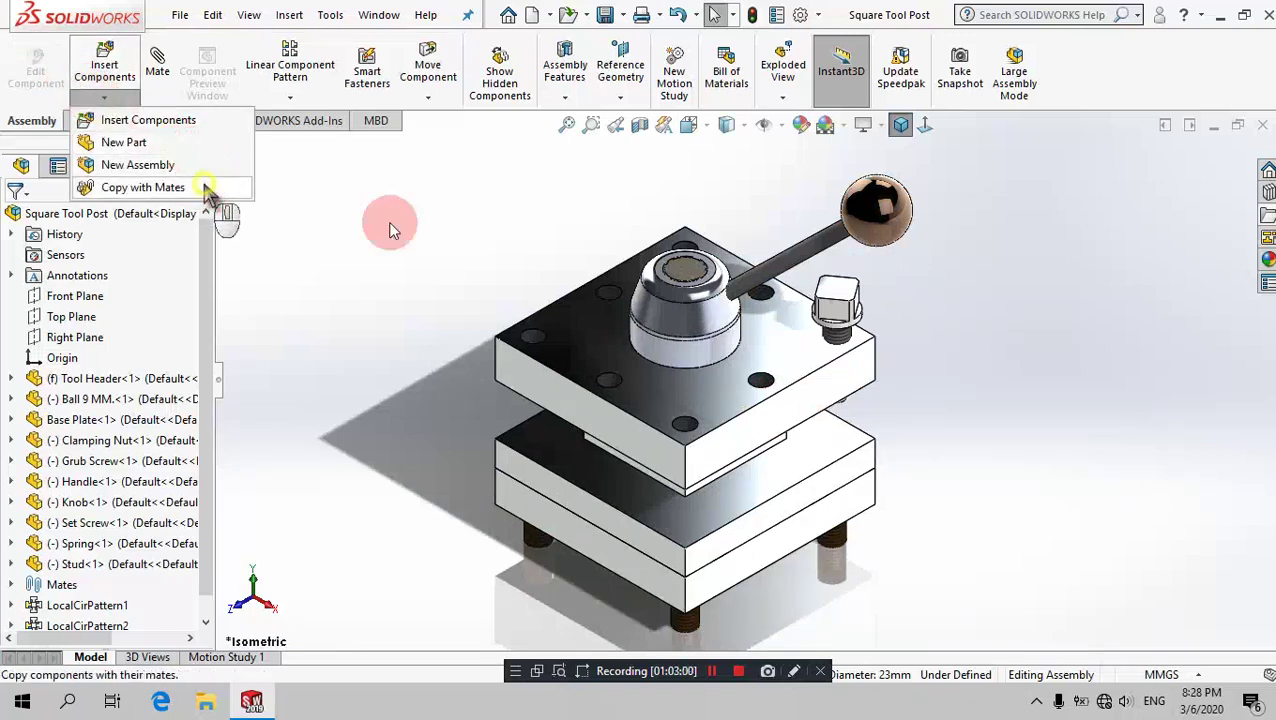
left_click(516, 220)
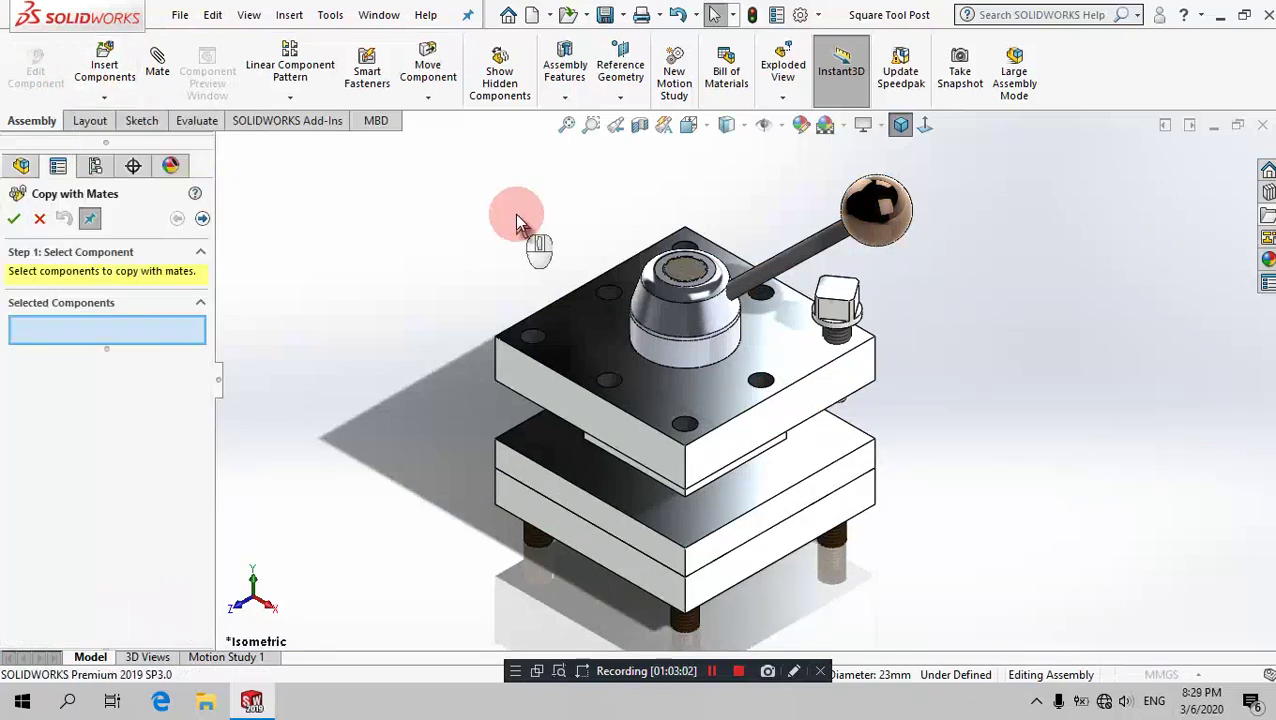
left_click(850, 325)
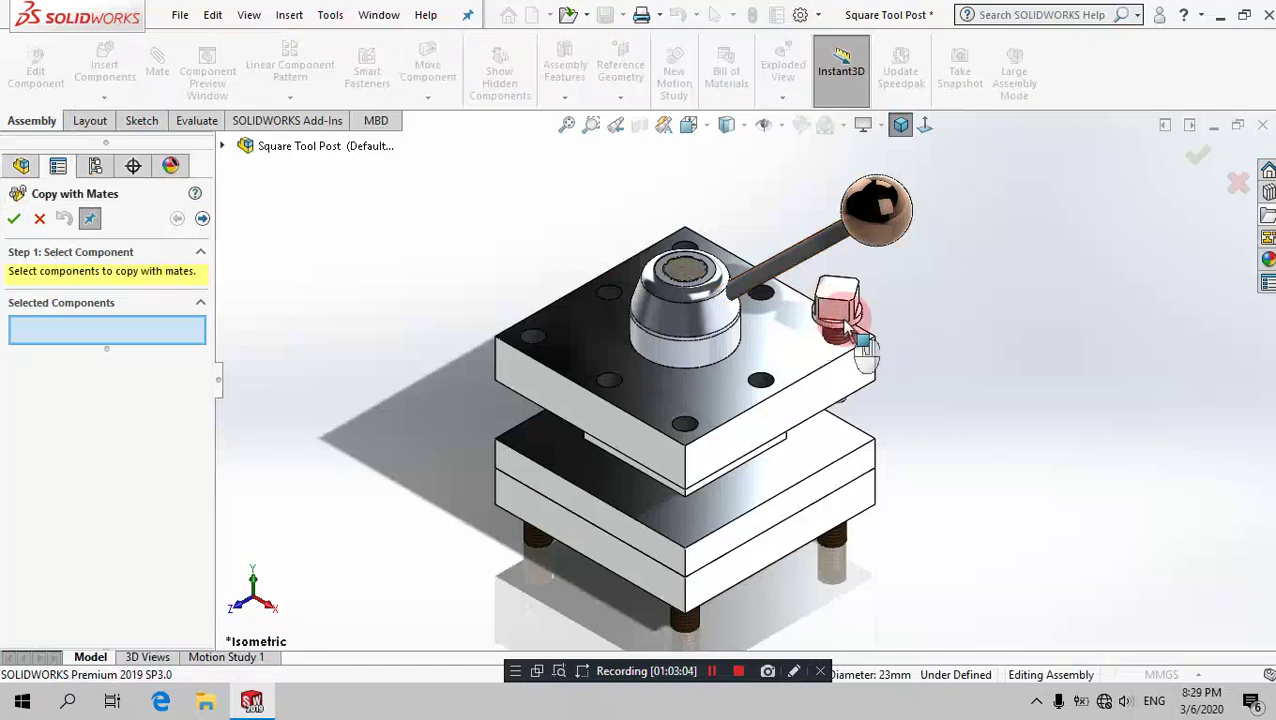
left_click(843, 318)
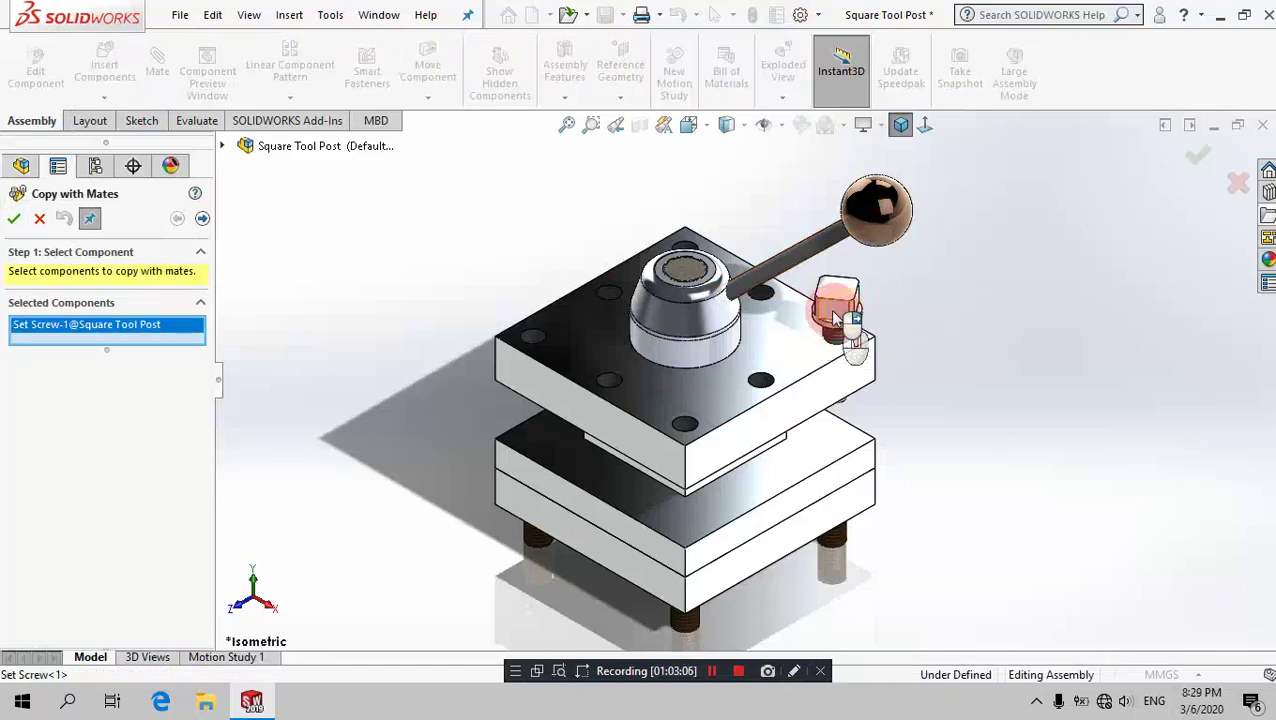
left_click(202, 218)
Step: Place the copy in another hole, concentric with its edge and 15 mm off the top face
scroll(830, 315, "down", 3)
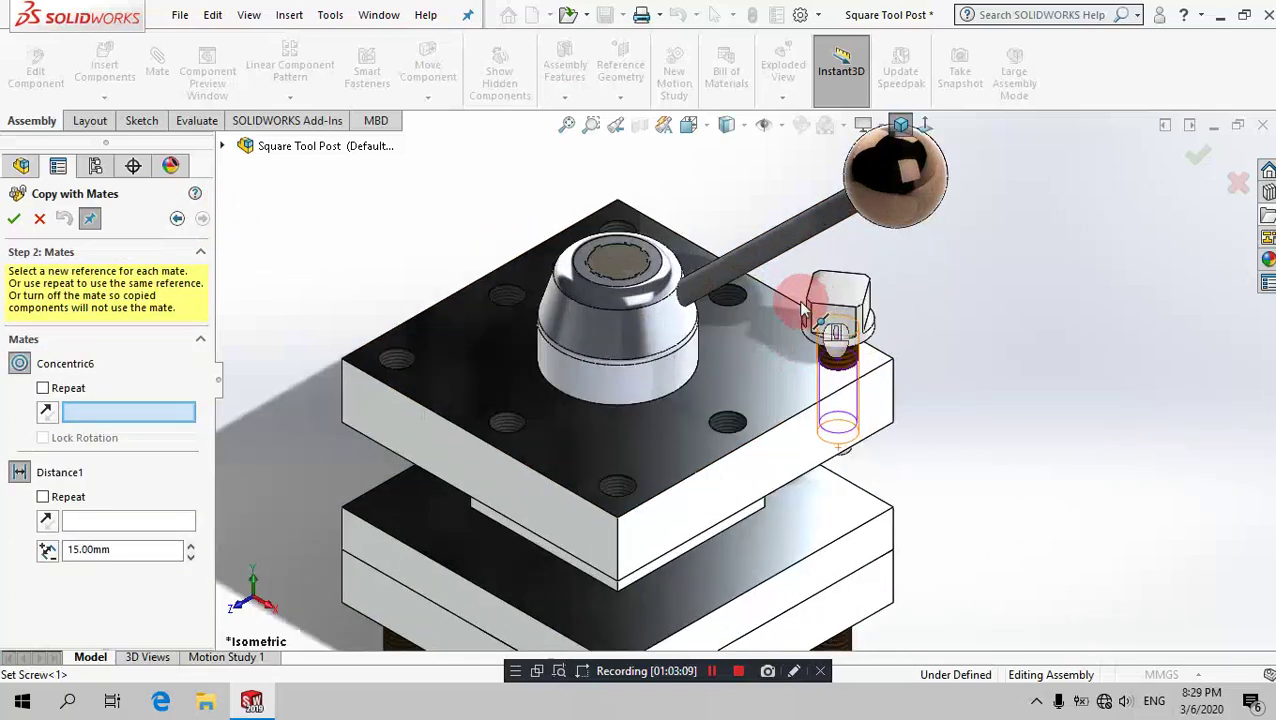
left_click(170, 374)
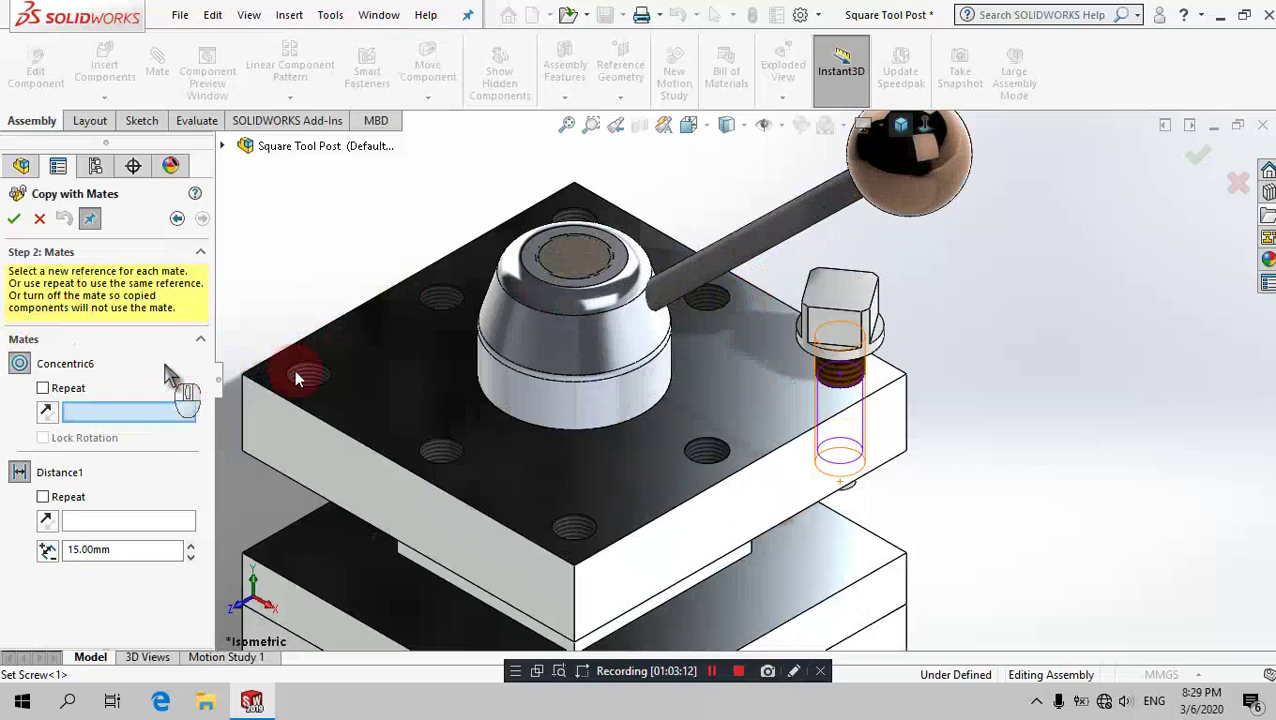
left_click(701, 310)
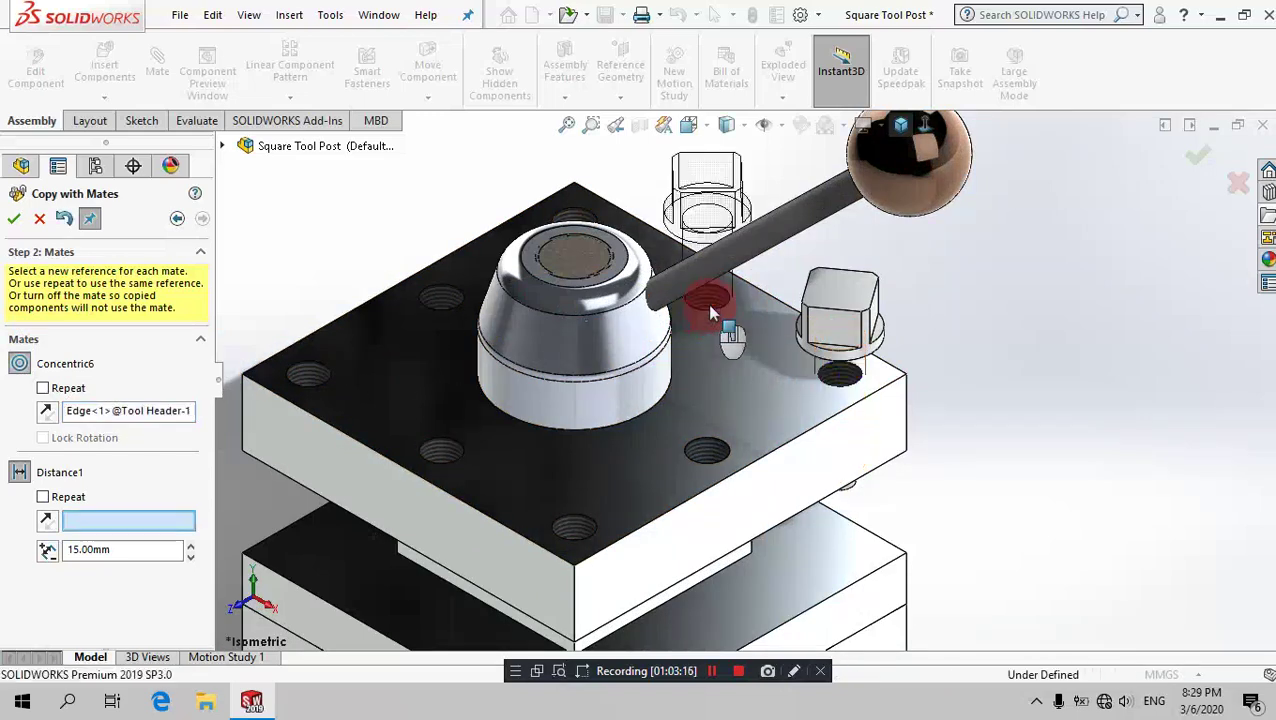
left_click(116, 515)
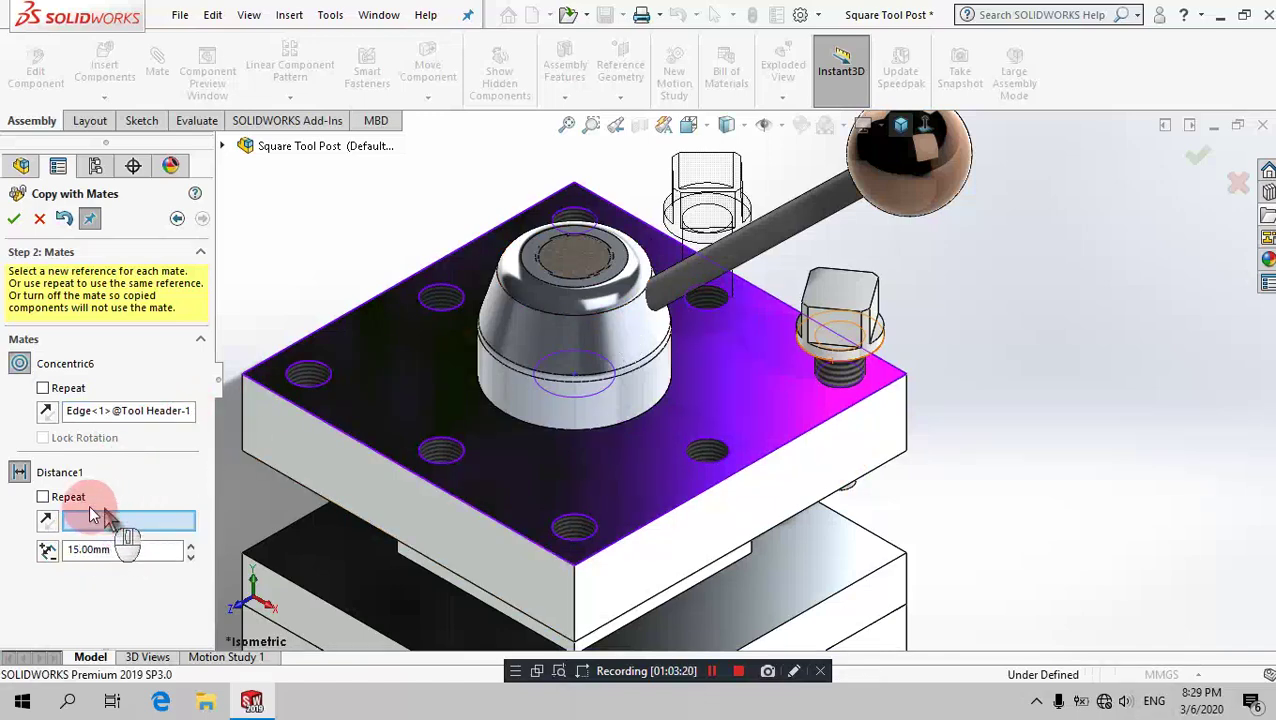
left_click(152, 547)
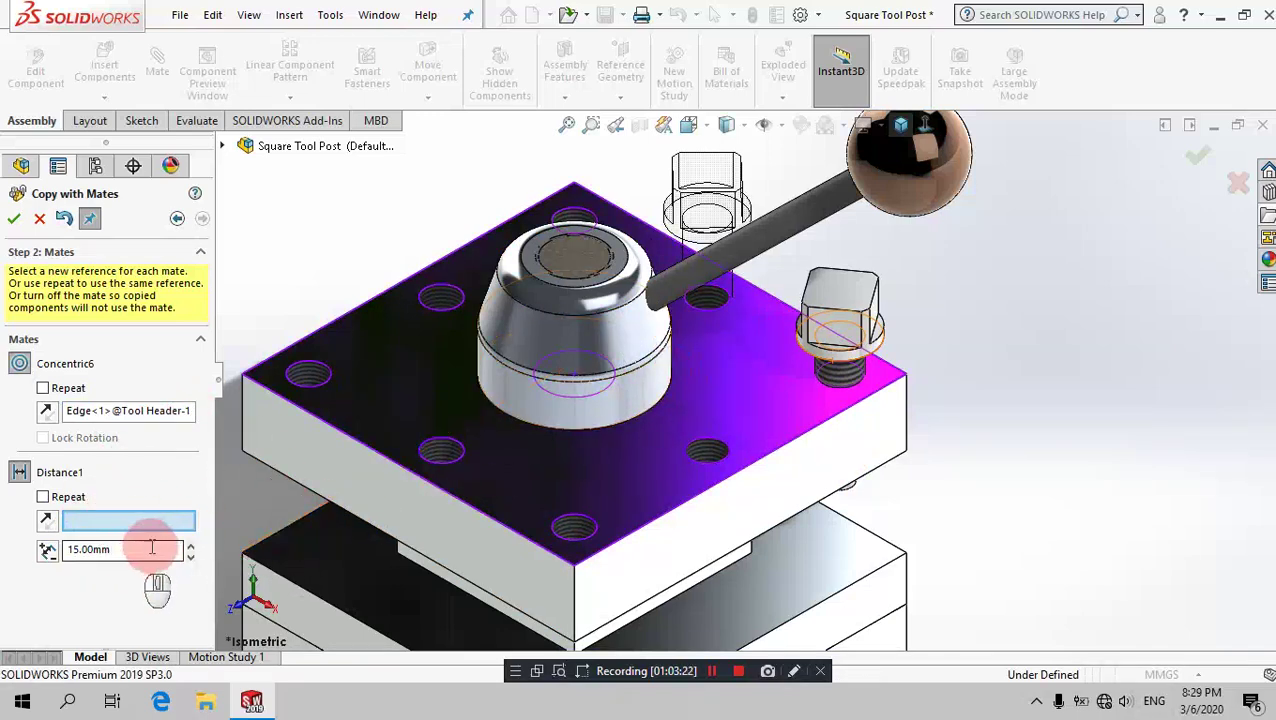
left_click(753, 350)
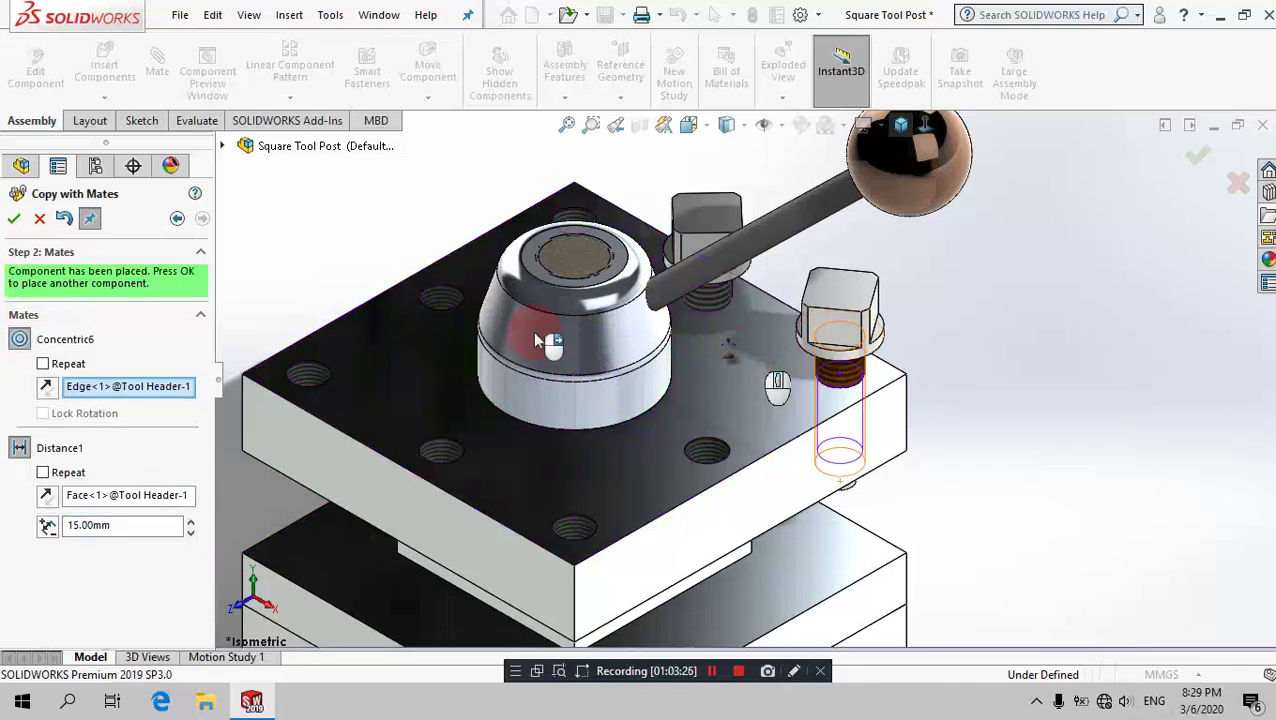
left_click(14, 218)
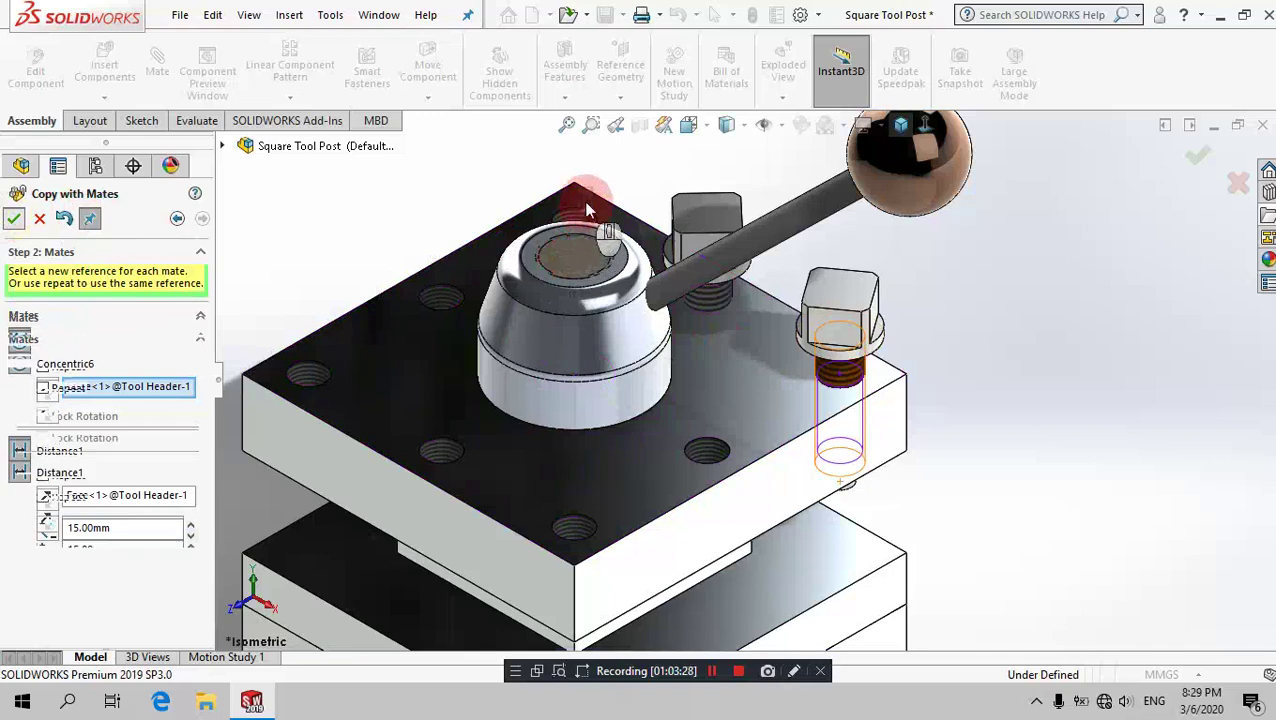
Step: Place two more set screw copies, each concentric with a new hole and 15 mm off the top face
left_click(457, 264)
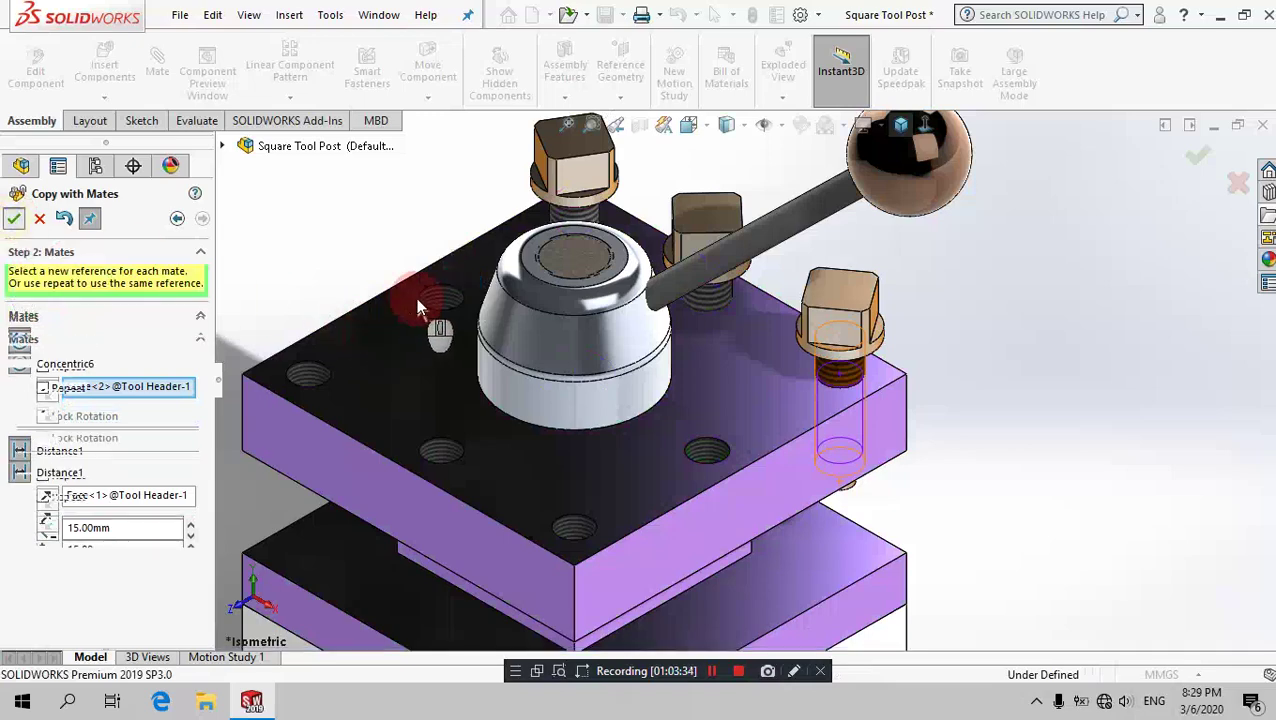
left_click(427, 292)
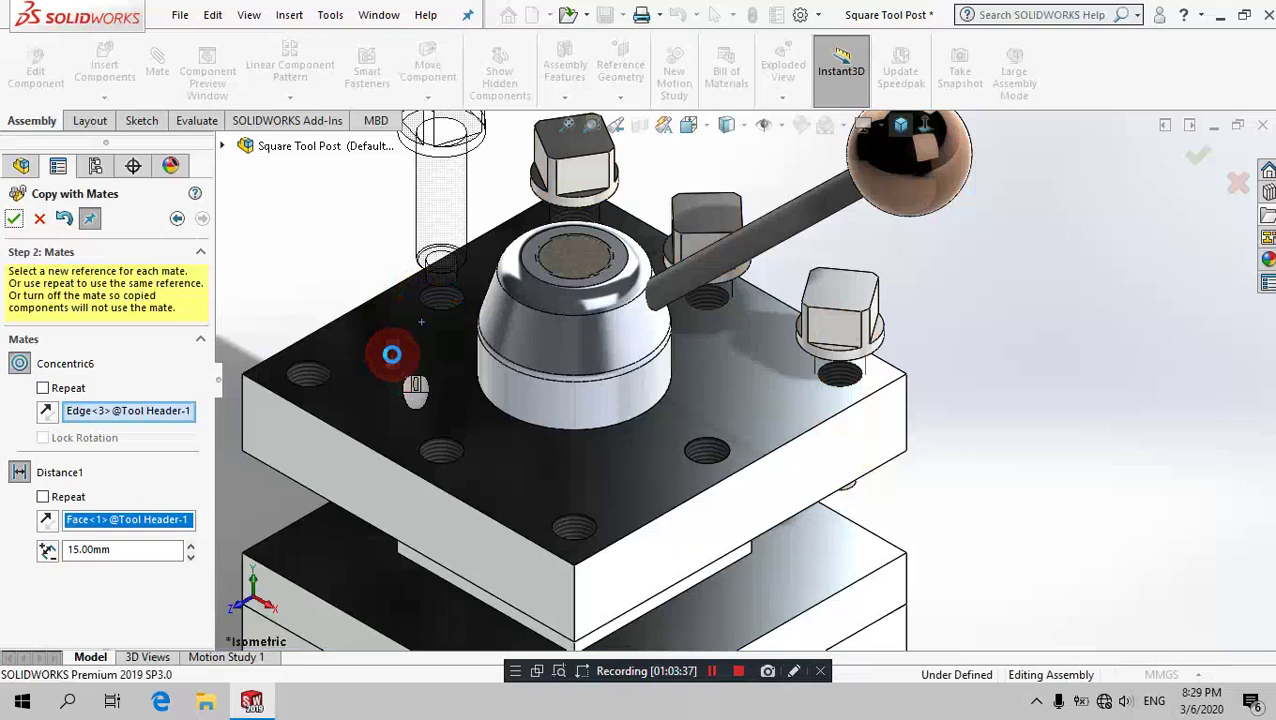
left_click(391, 354)
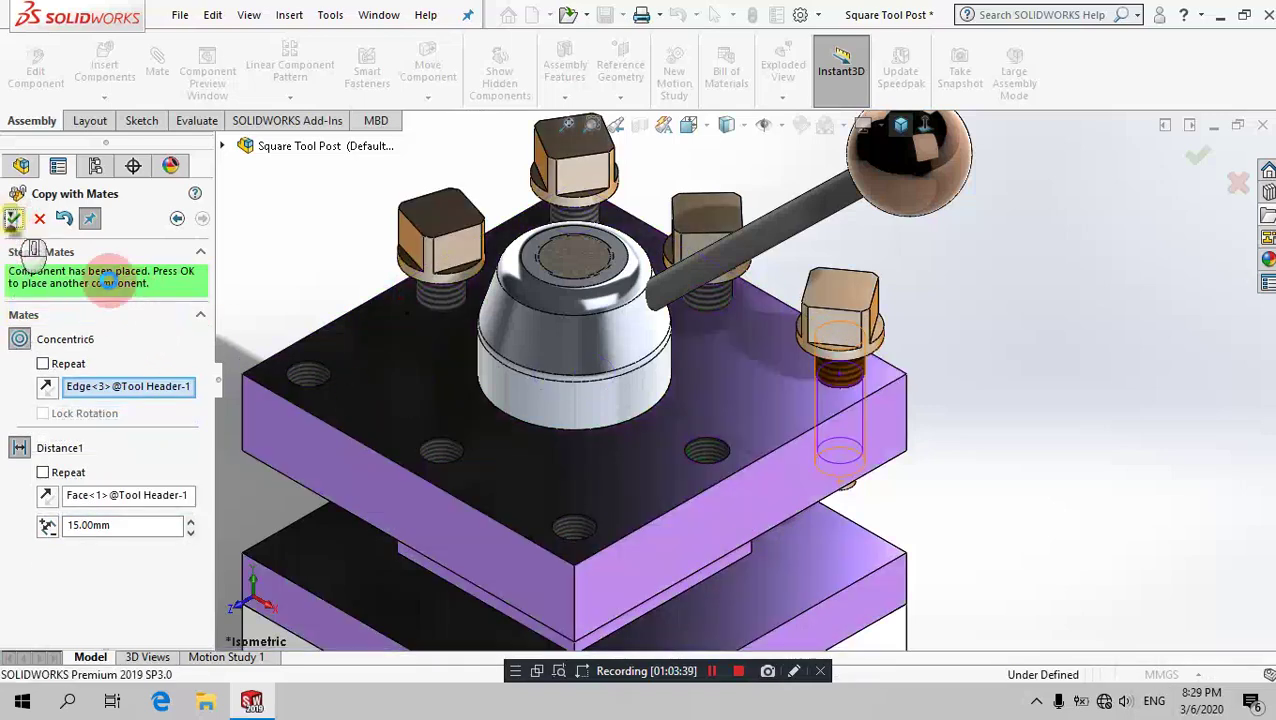
left_click(13, 220)
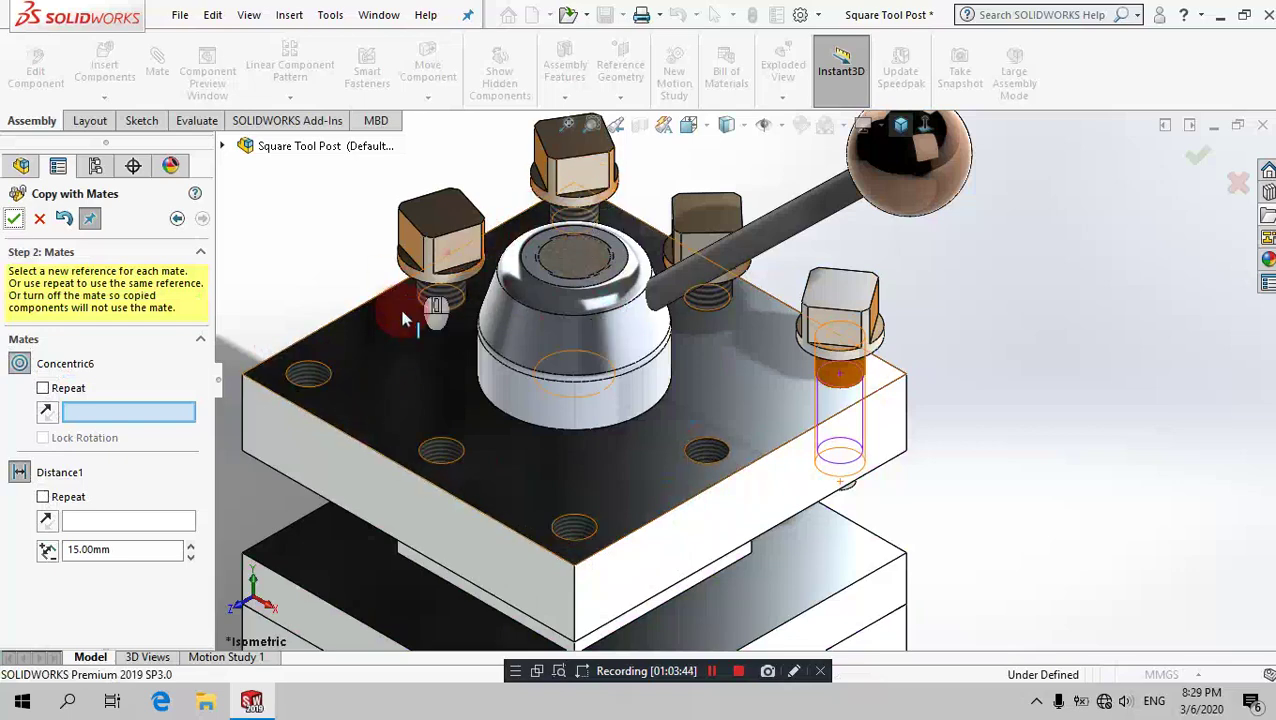
left_click(407, 387)
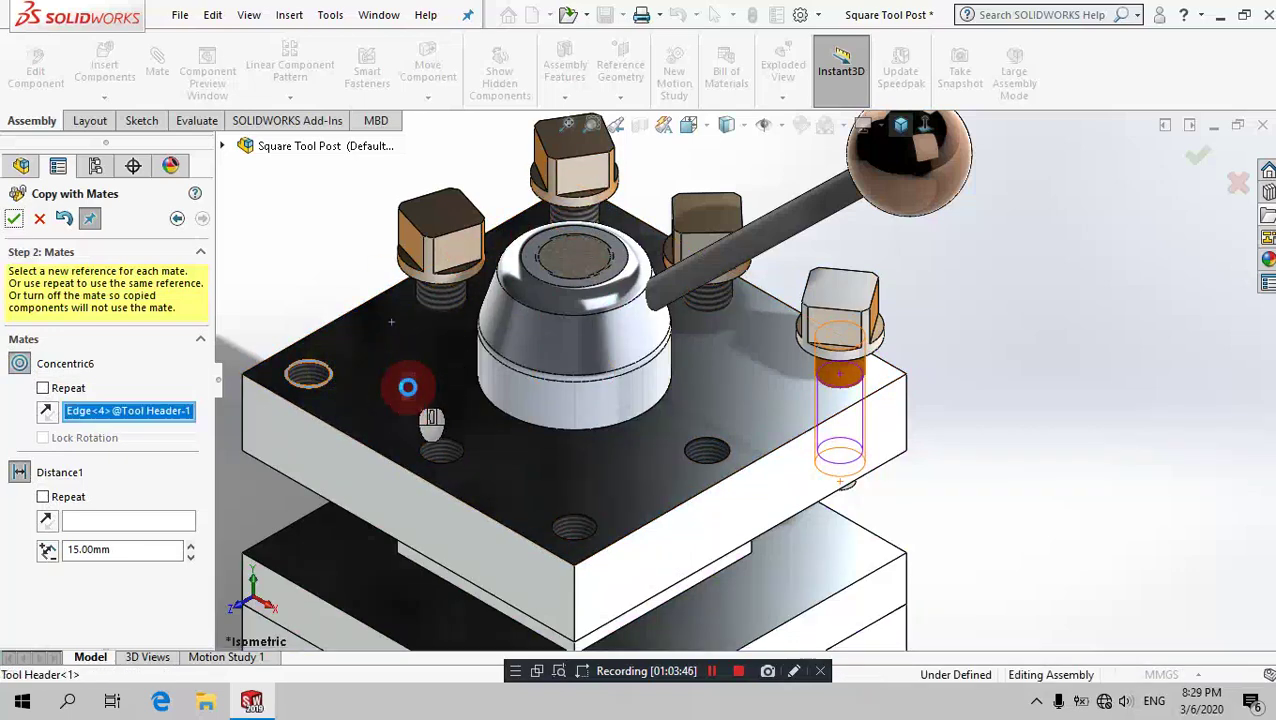
left_click(407, 386)
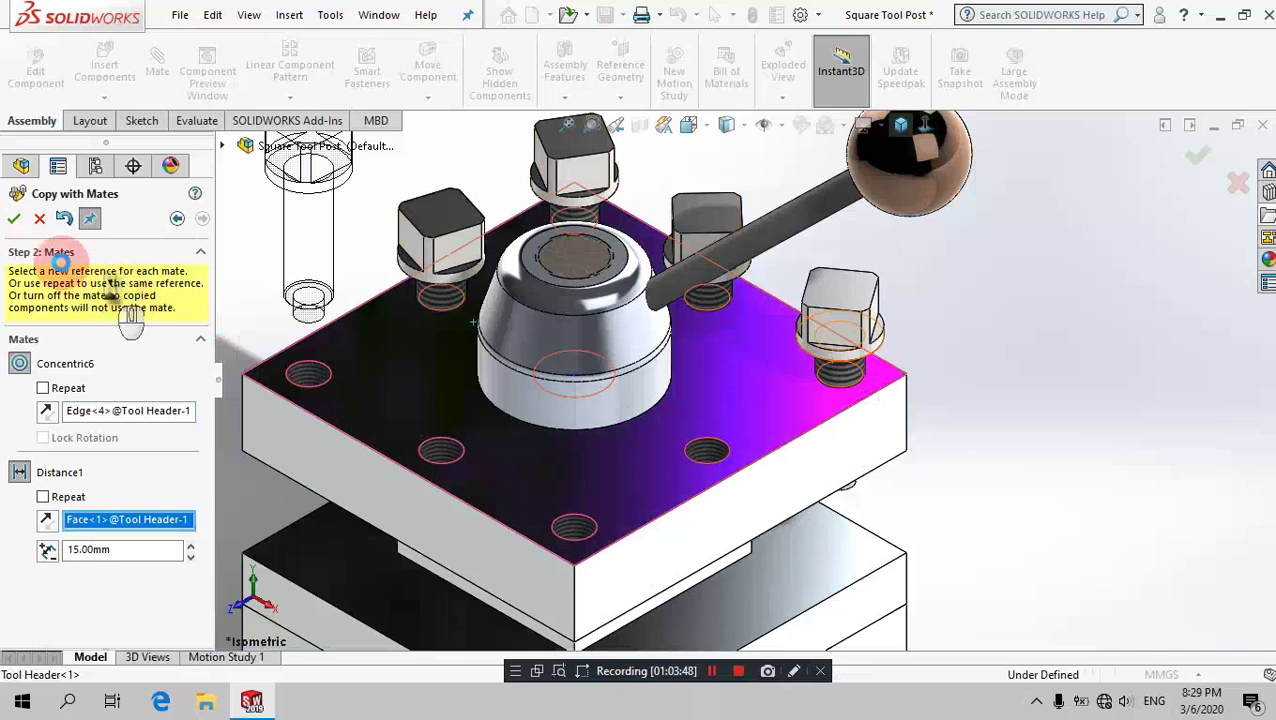
left_click(14, 220)
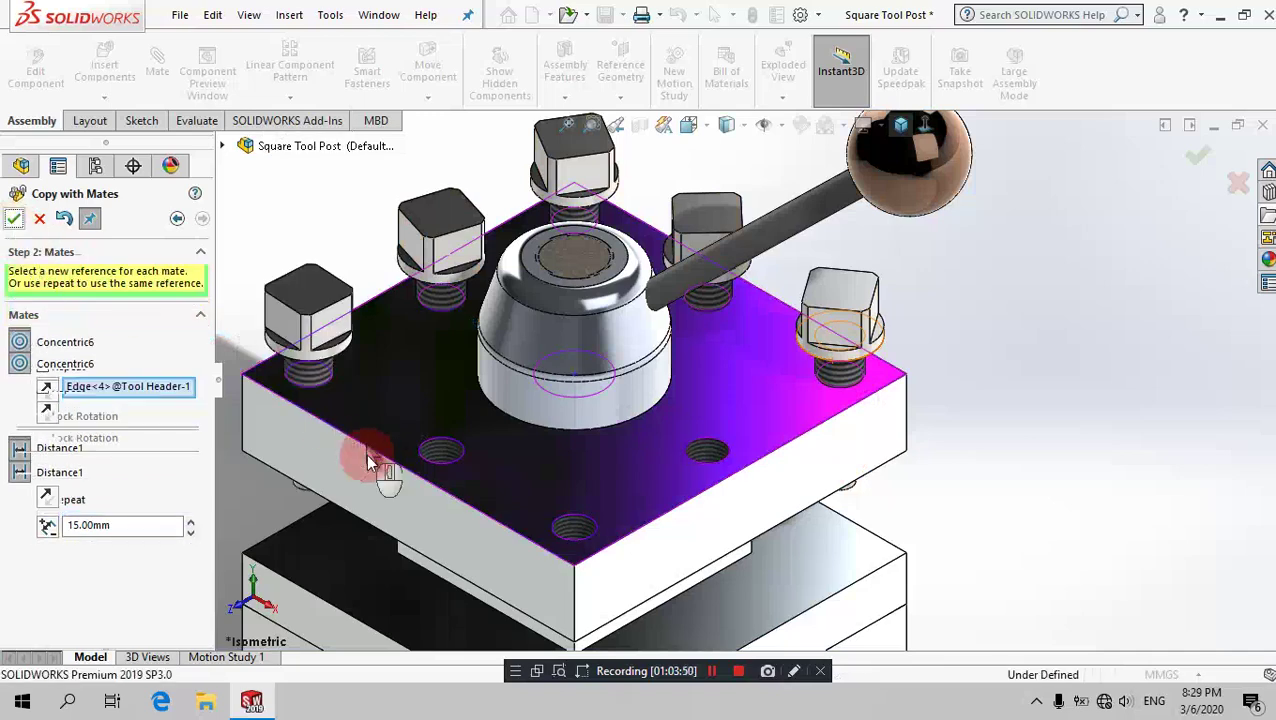
Step: Place further copies in the front-left, front and remaining holes, then finish Copy with Mates
left_click(505, 450)
left_click(505, 444)
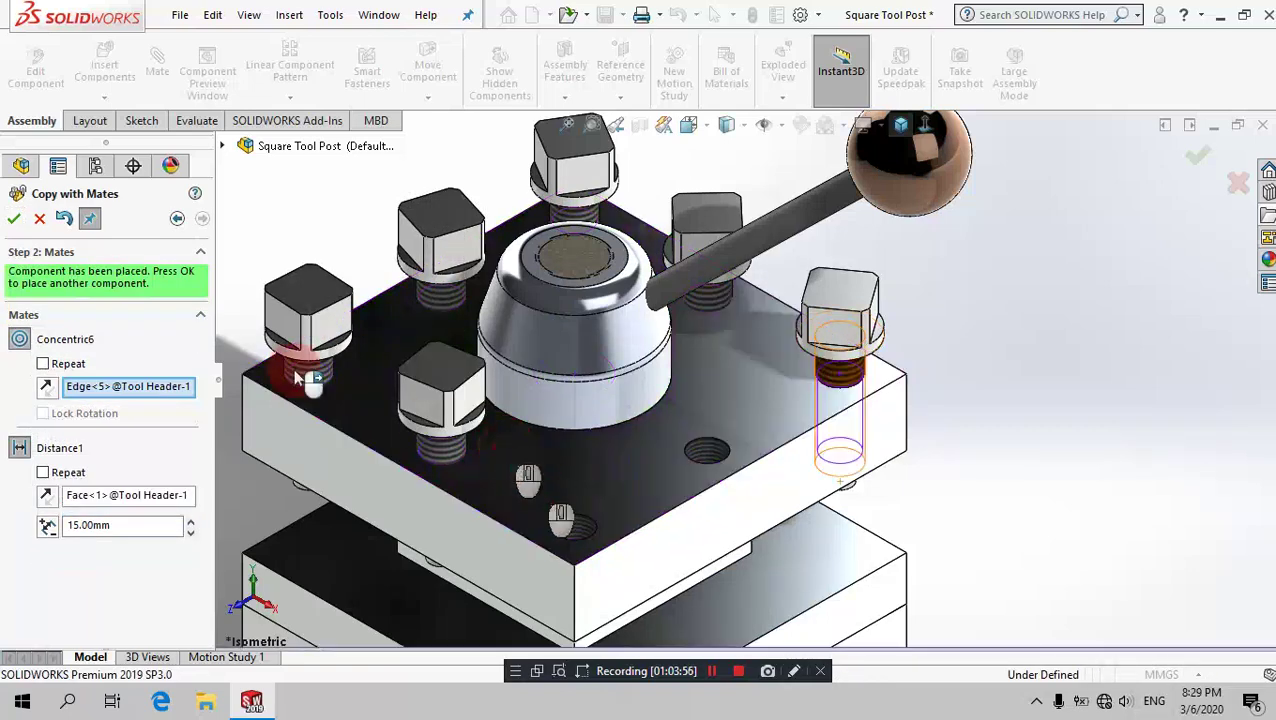
left_click(14, 218)
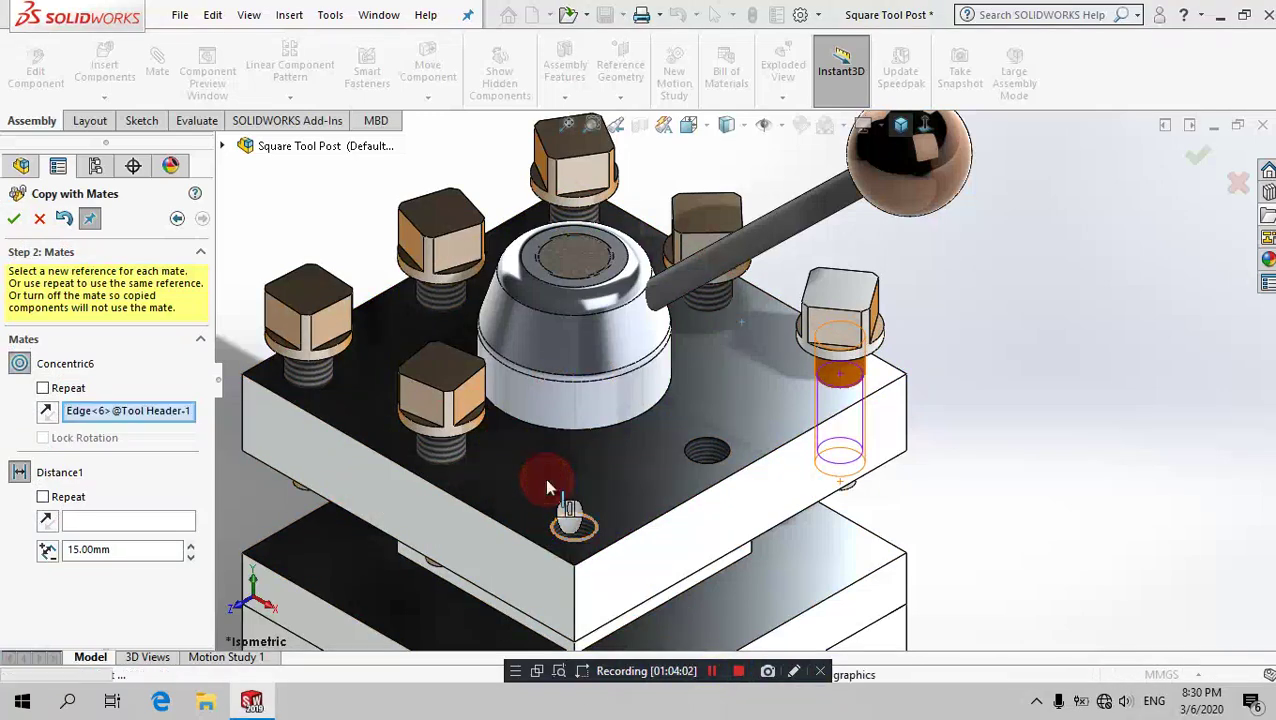
left_click(544, 478)
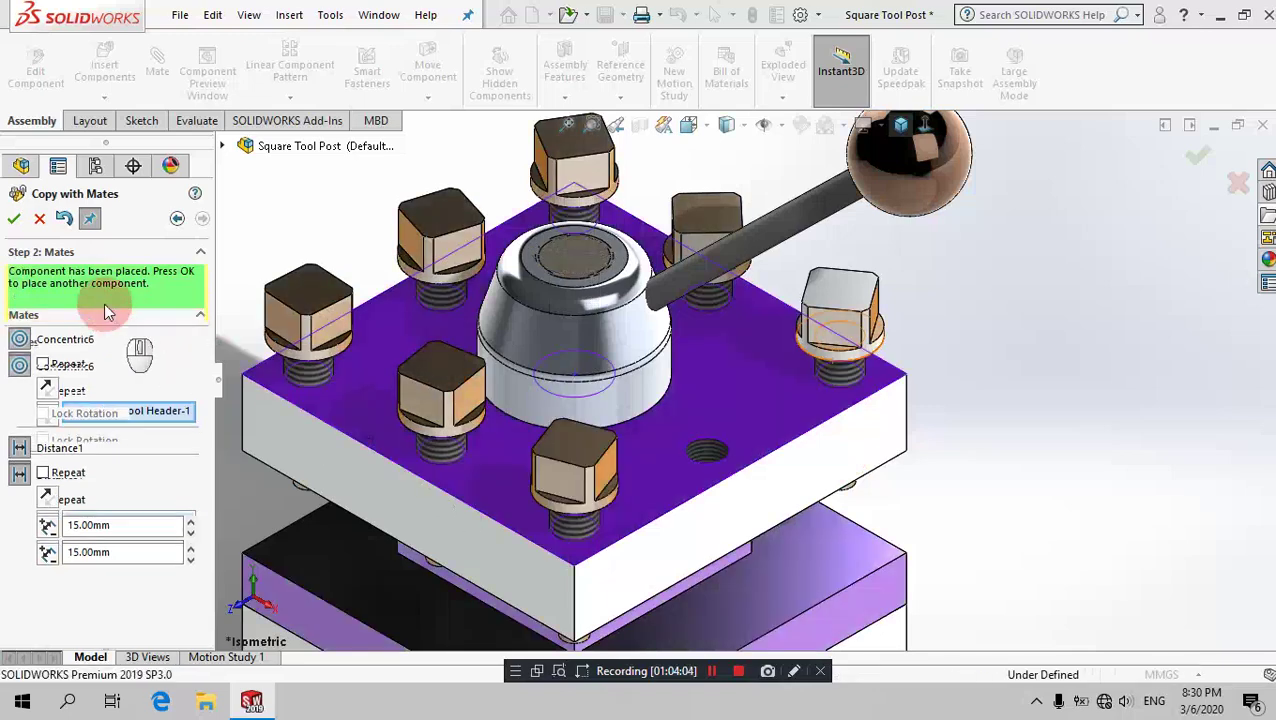
left_click(16, 218)
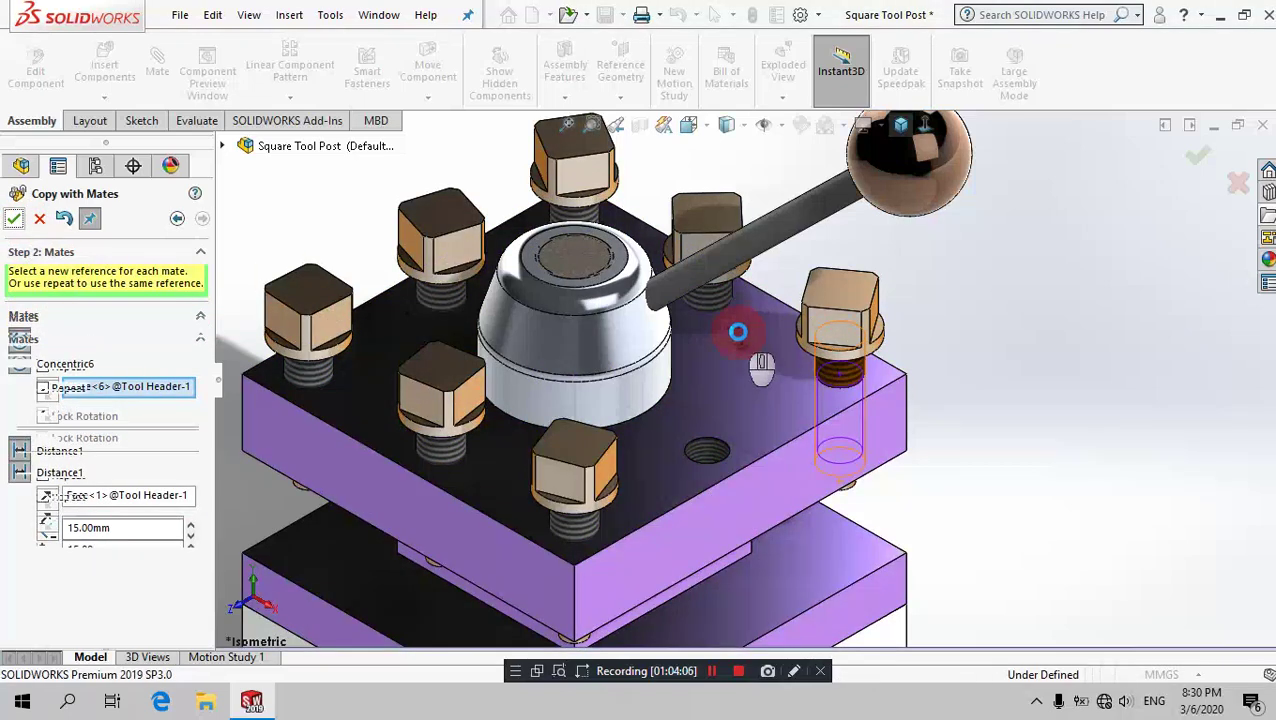
left_click(715, 428)
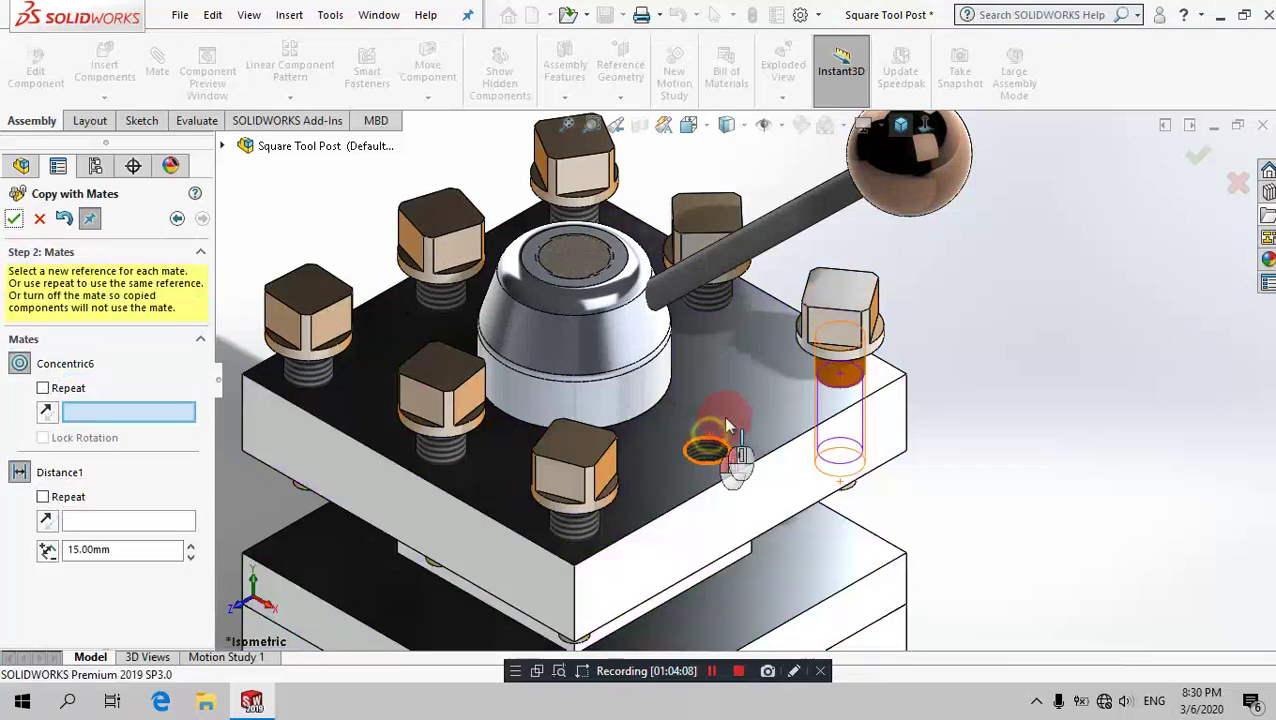
left_click(726, 416)
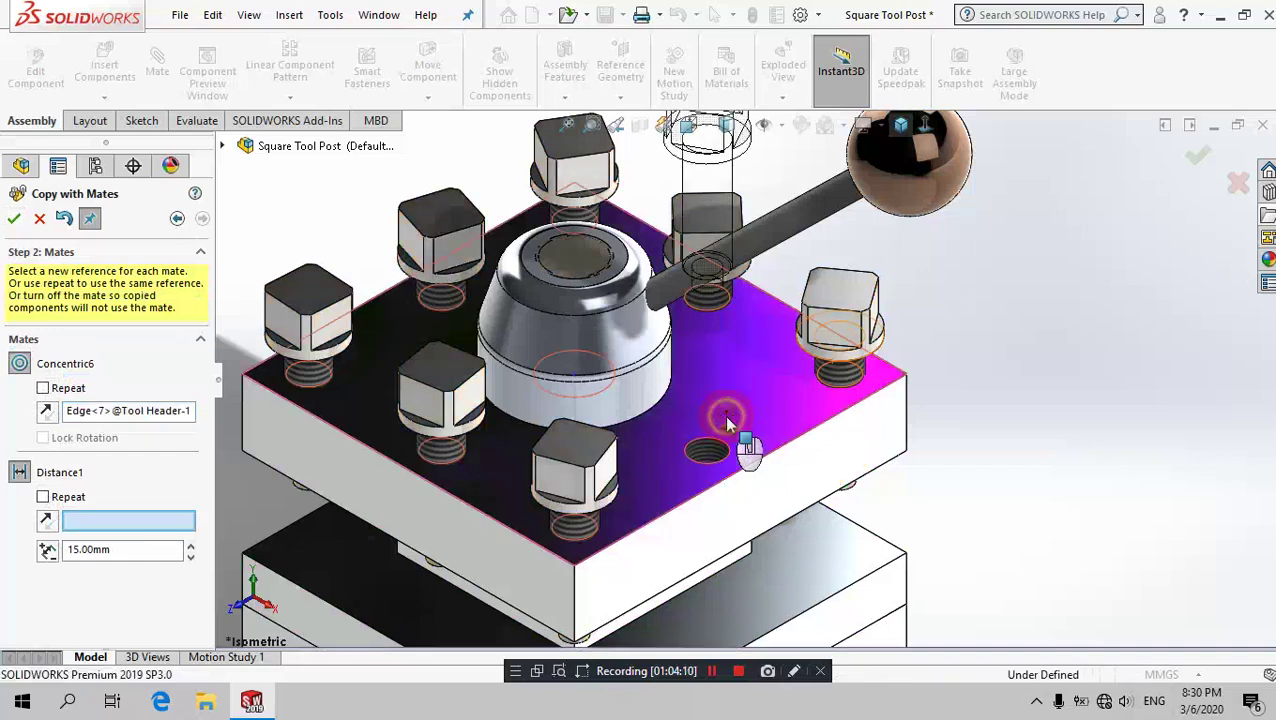
left_click(14, 218)
right_click(1207, 306)
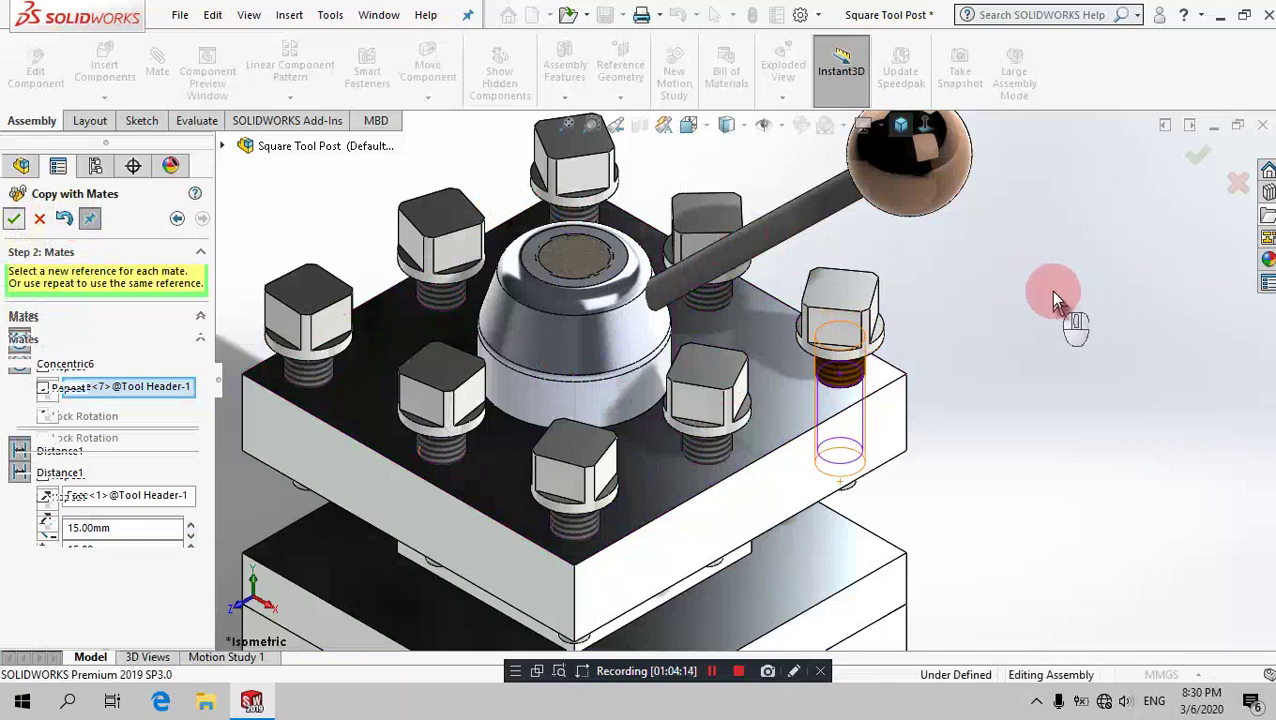
left_click(64, 216)
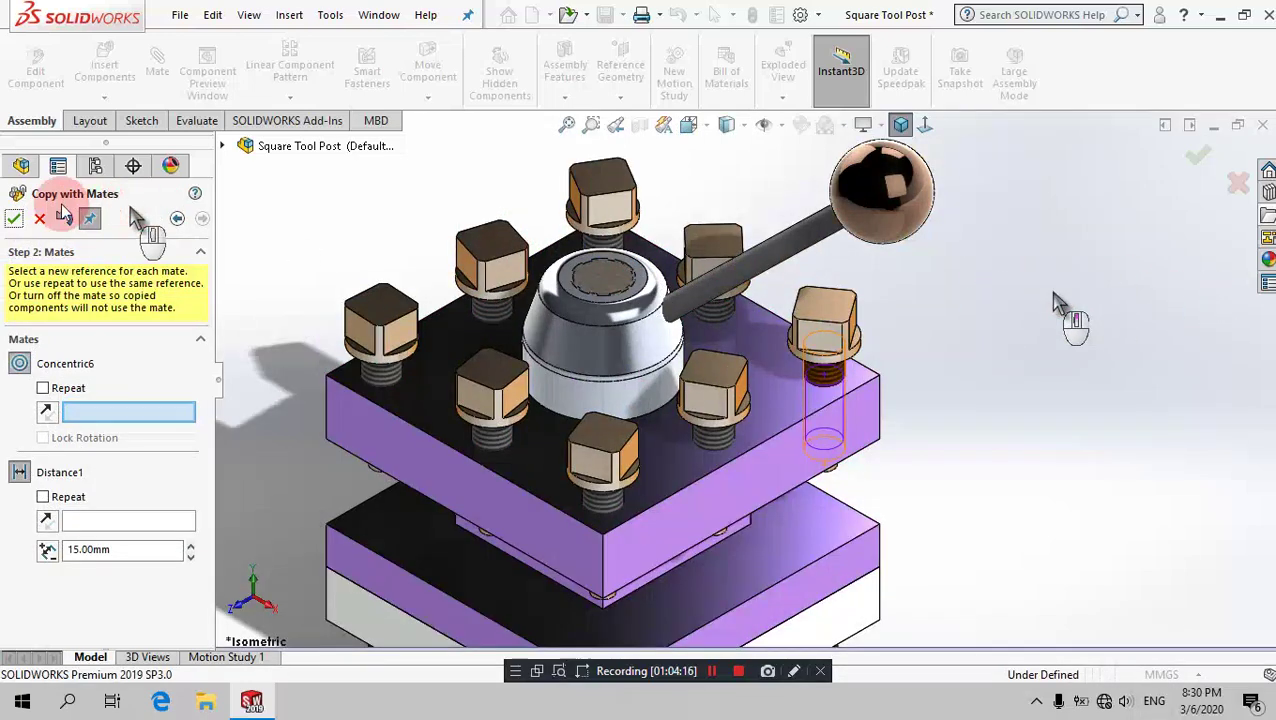
left_click(20, 218)
Step: Apply the polished bronze appearance from Metal > Bronze to the set screws
scroll(1025, 348, "up", 5)
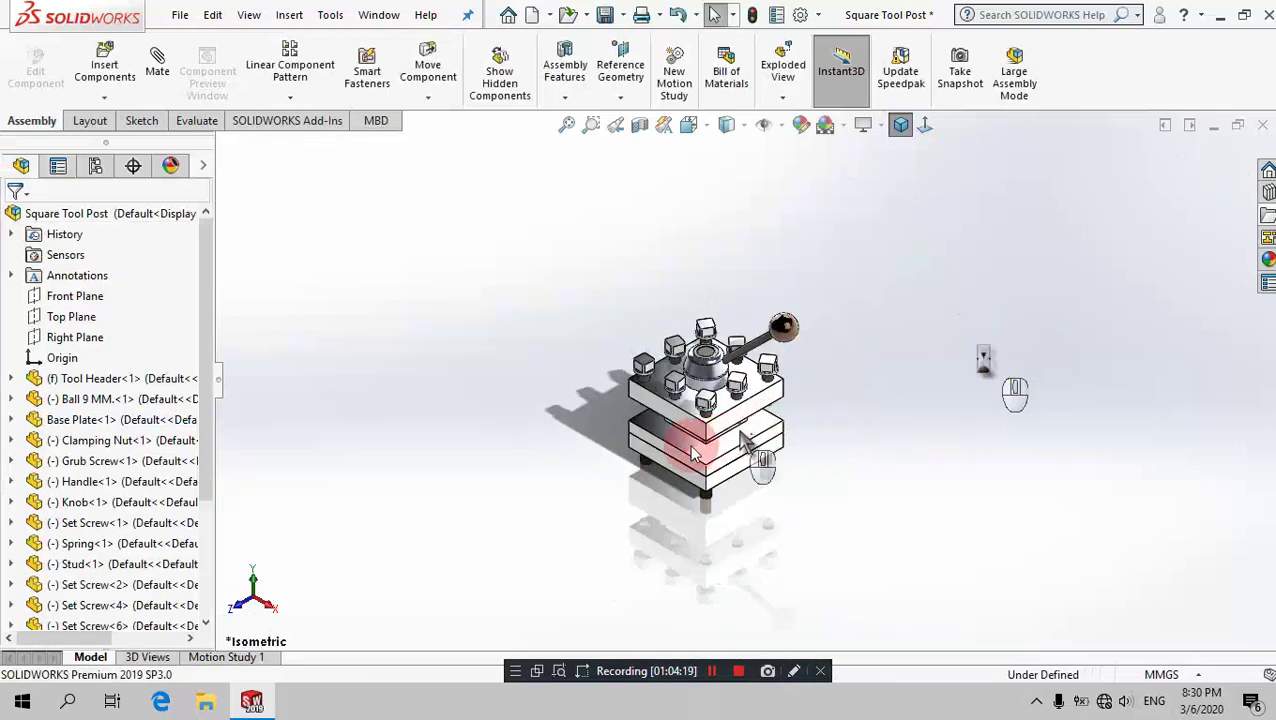
scroll(731, 414, "down", 3)
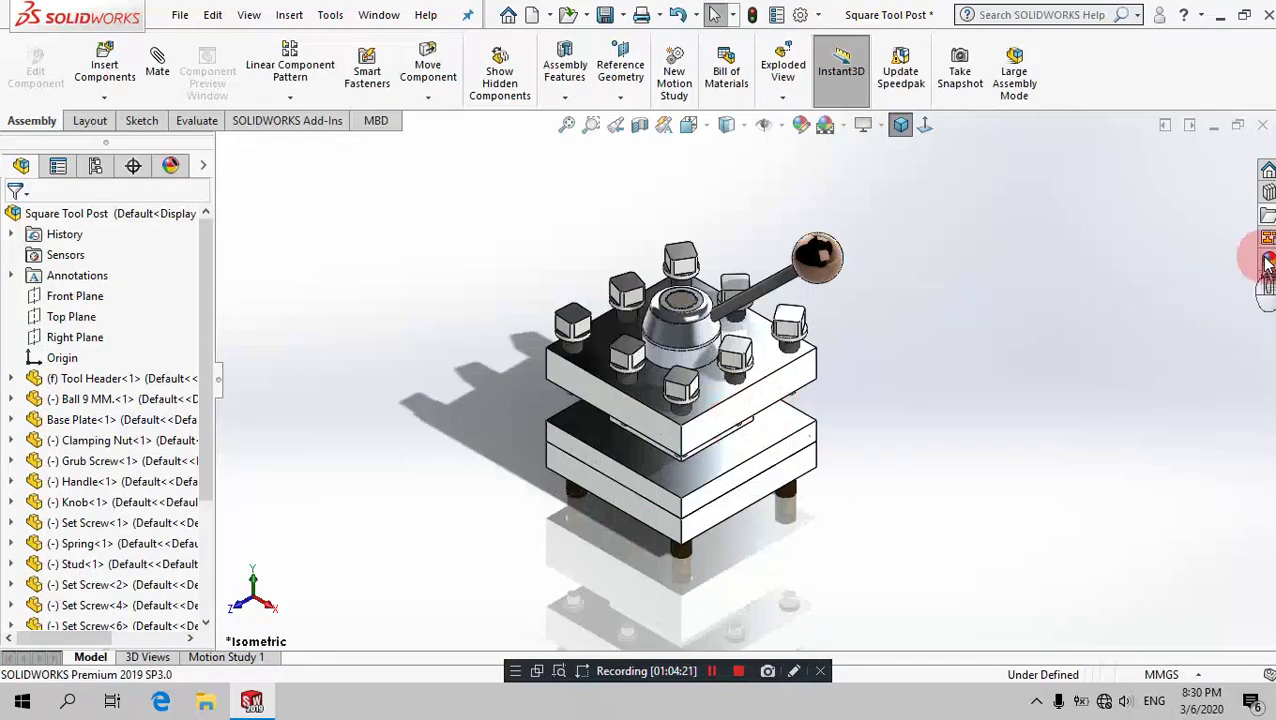
left_click(1268, 258)
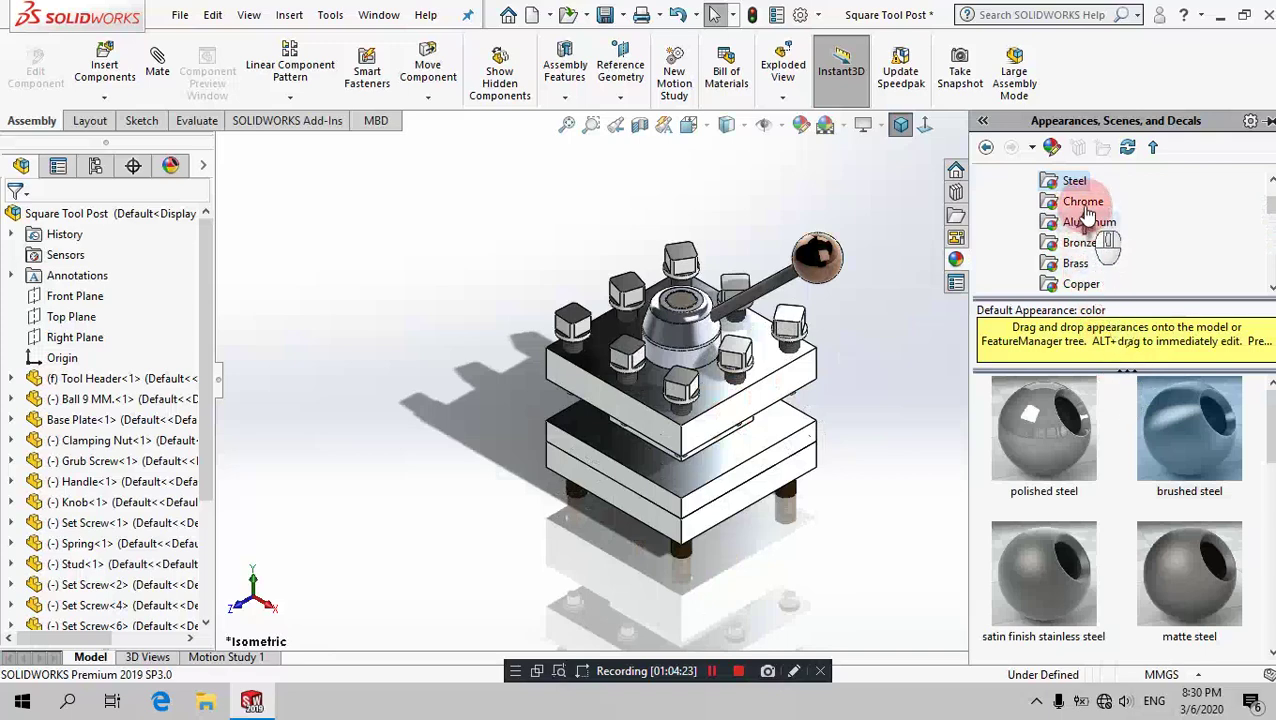
scroll(1090, 220, "up", 1)
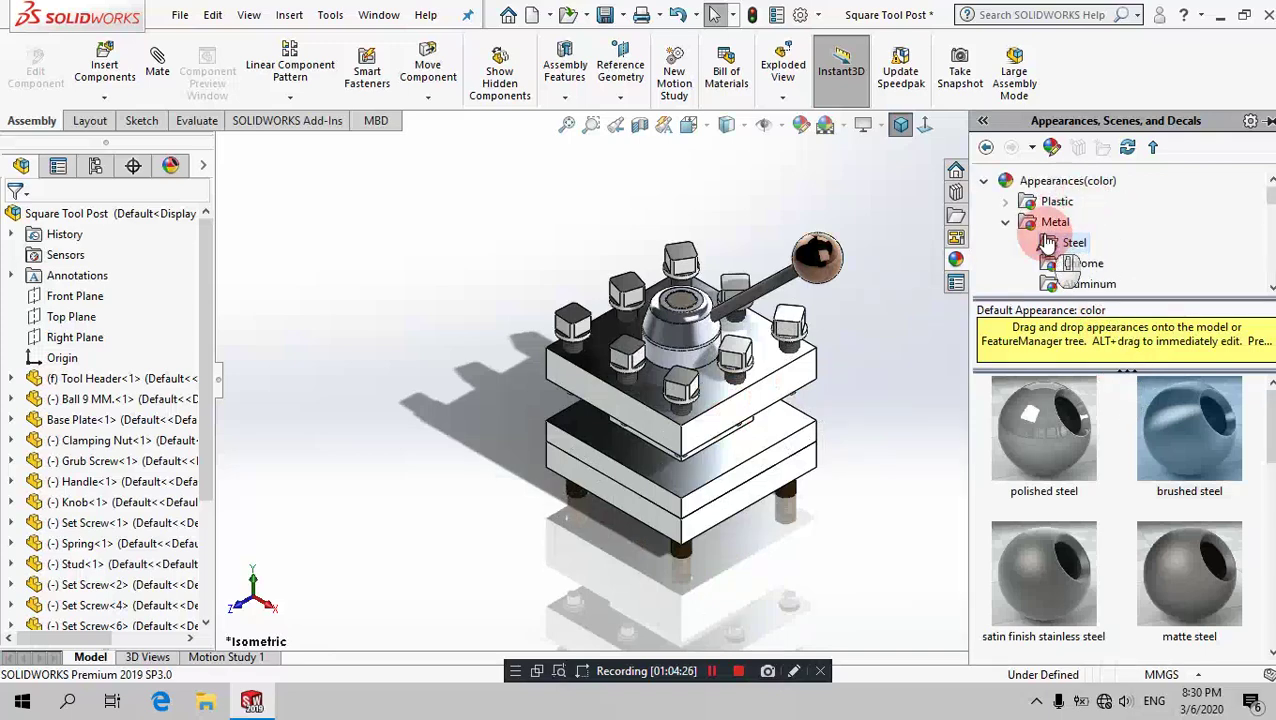
left_click(1076, 283)
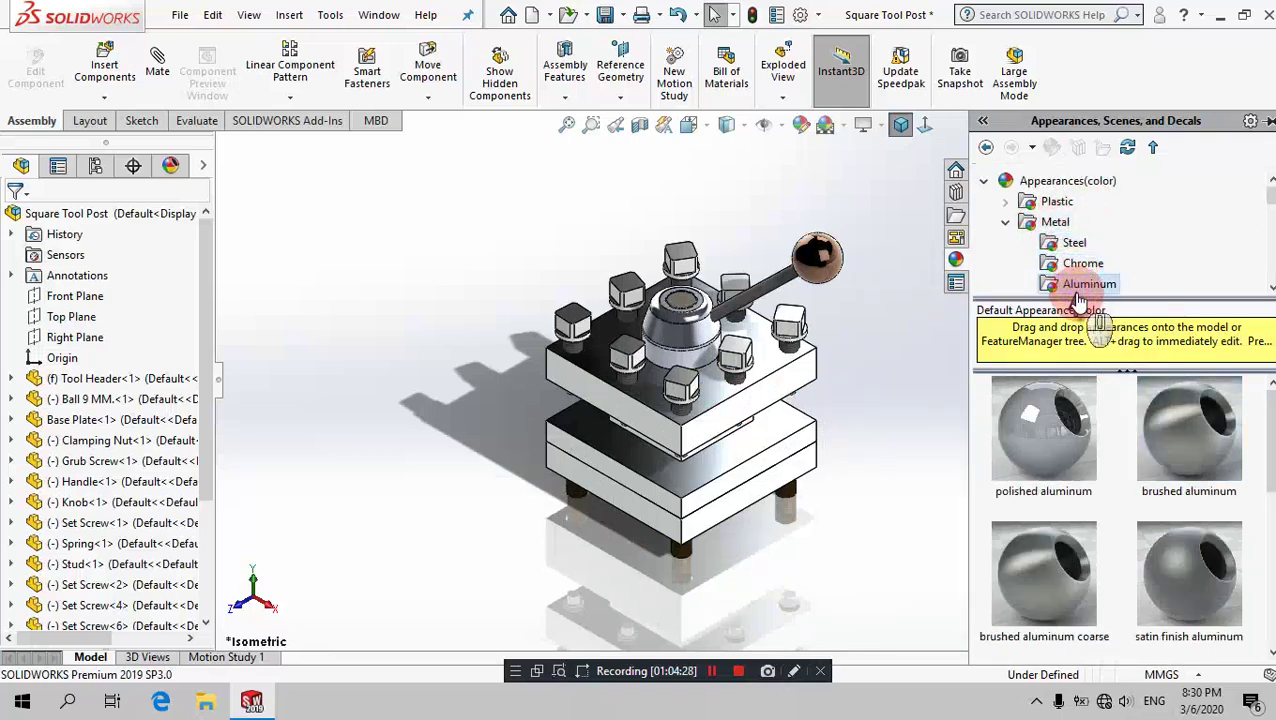
scroll(1077, 280, "down", 1)
left_click(1076, 250)
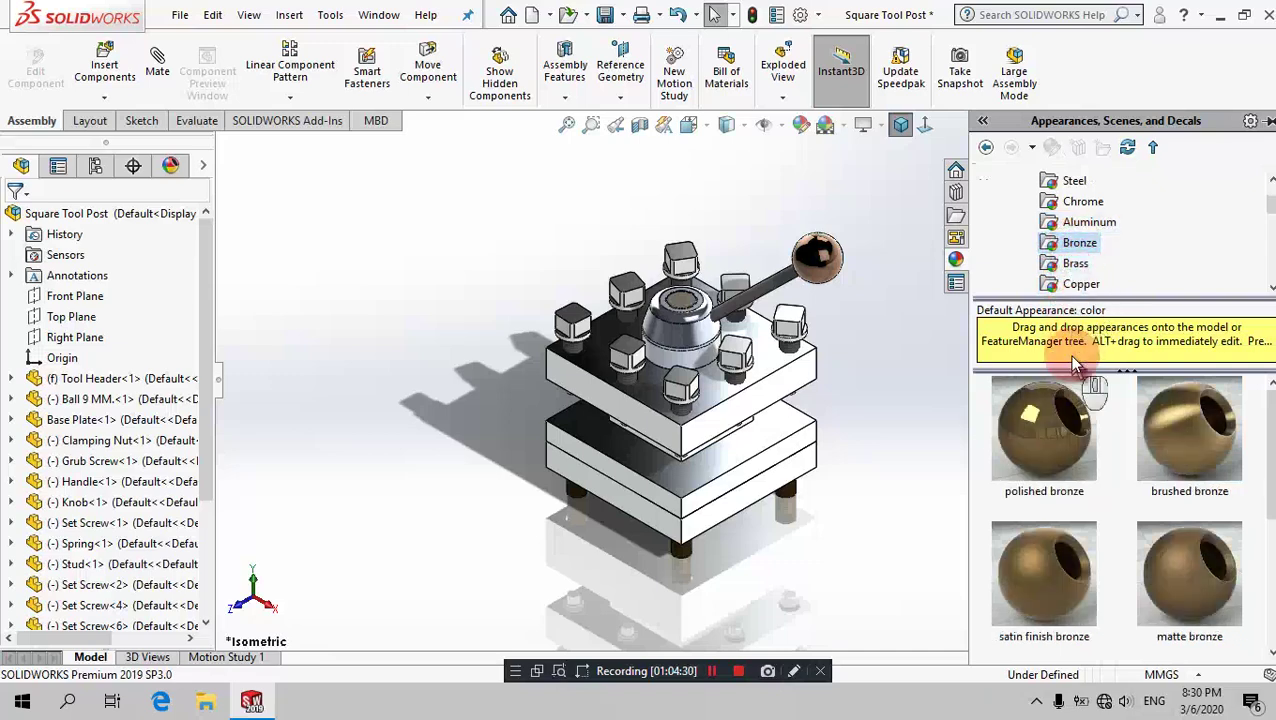
left_click_drag(1040, 450, 790, 322)
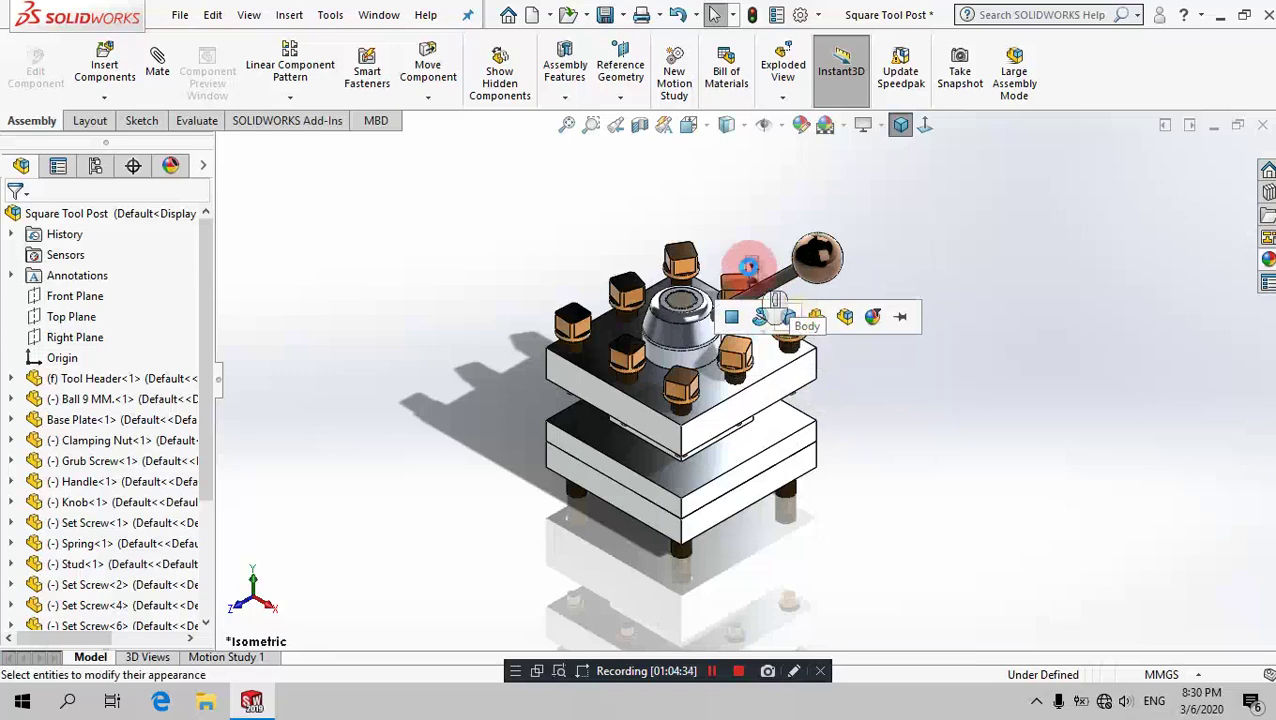
Step: Save the assembly along with all modified documents
scroll(757, 265, "down", 2)
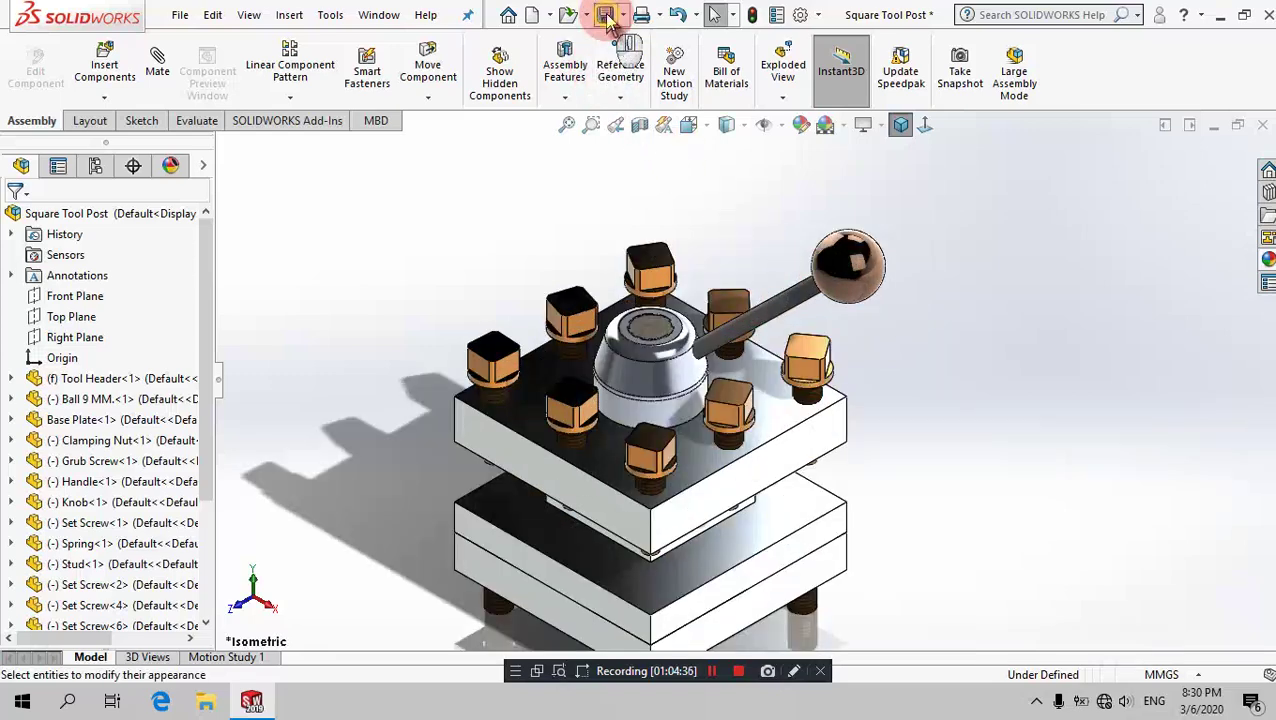
left_click(605, 14)
left_click(389, 300)
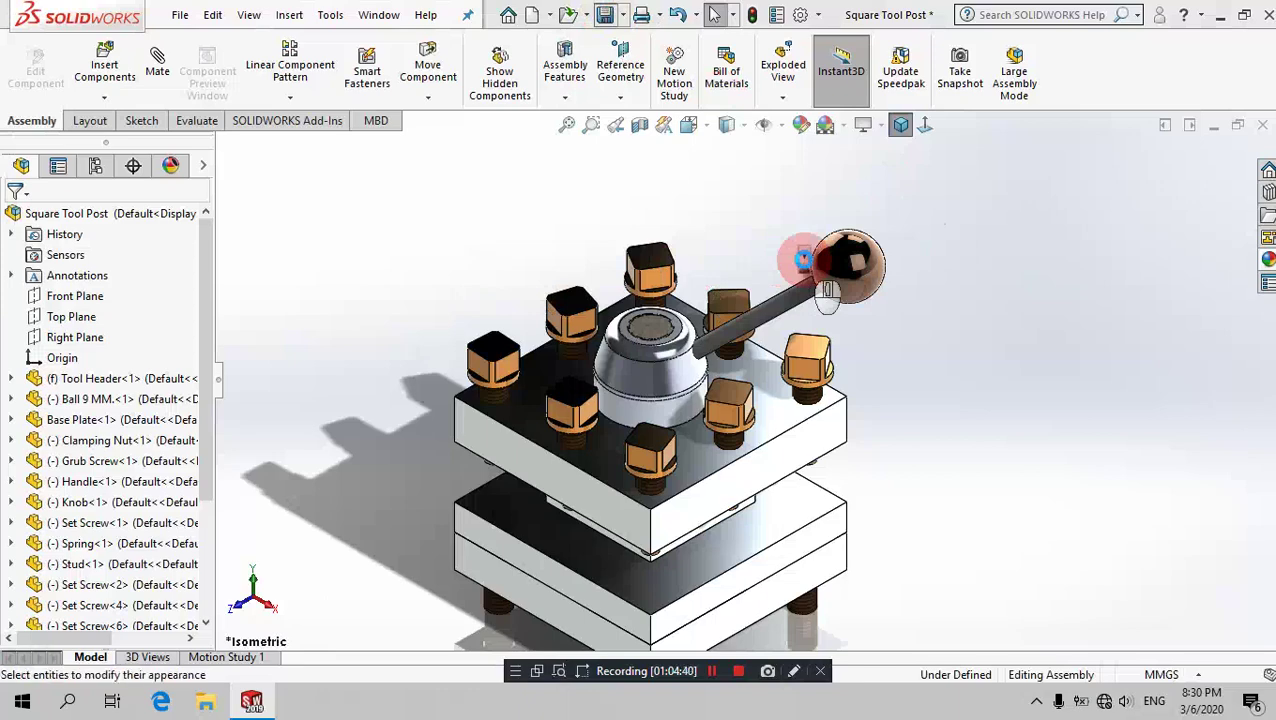
left_click(767, 73)
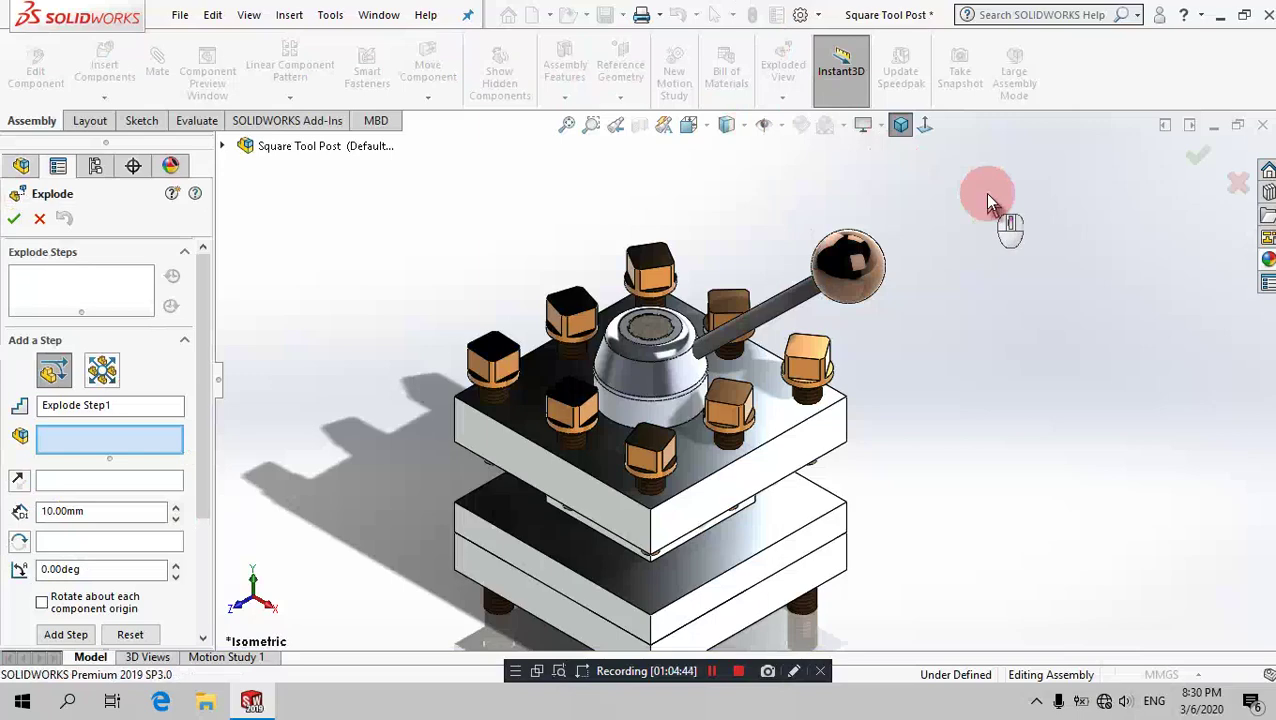
Step: Try moving the knob, handle and clamping nut upward, then discard and cancel the exploded view
scroll(987, 200, "down", 2)
scroll(987, 200, "down", 1)
scroll(790, 345, "up", 2)
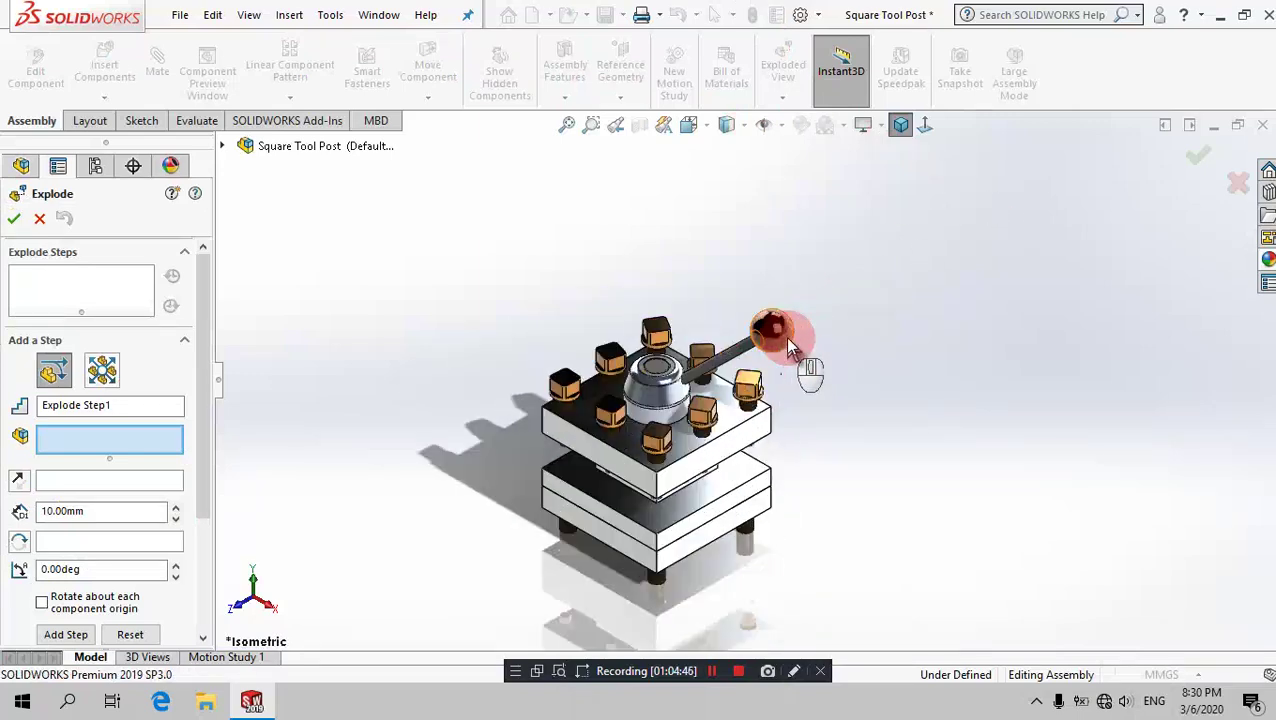
left_click(733, 368)
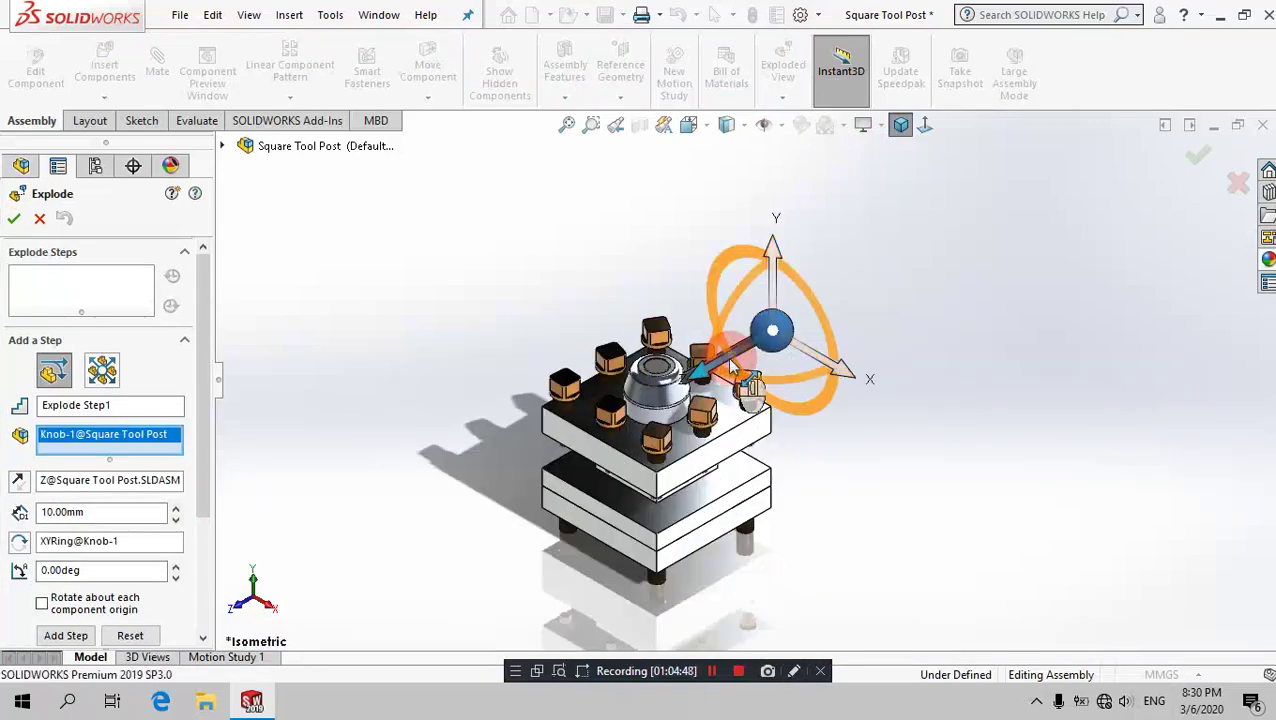
scroll(803, 372, "up", 1)
scroll(810, 368, "up", 1)
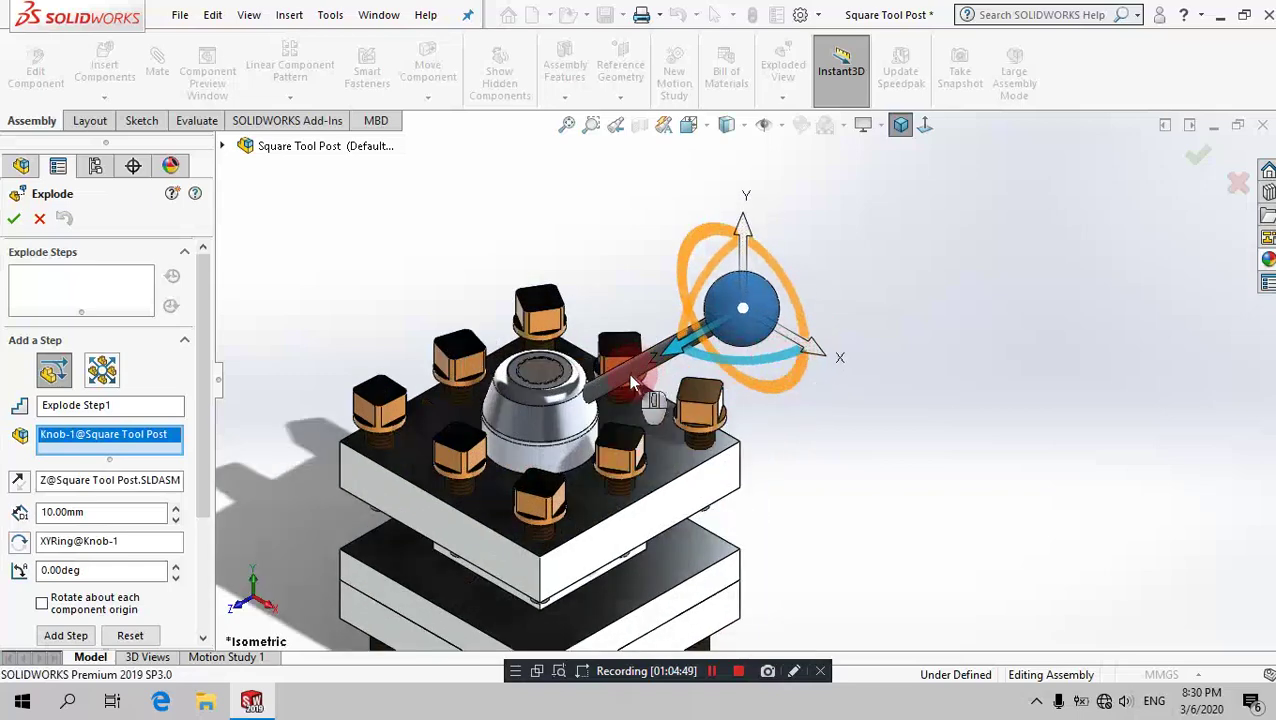
scroll(621, 377, "up", 1)
left_click(617, 375)
left_click(497, 440)
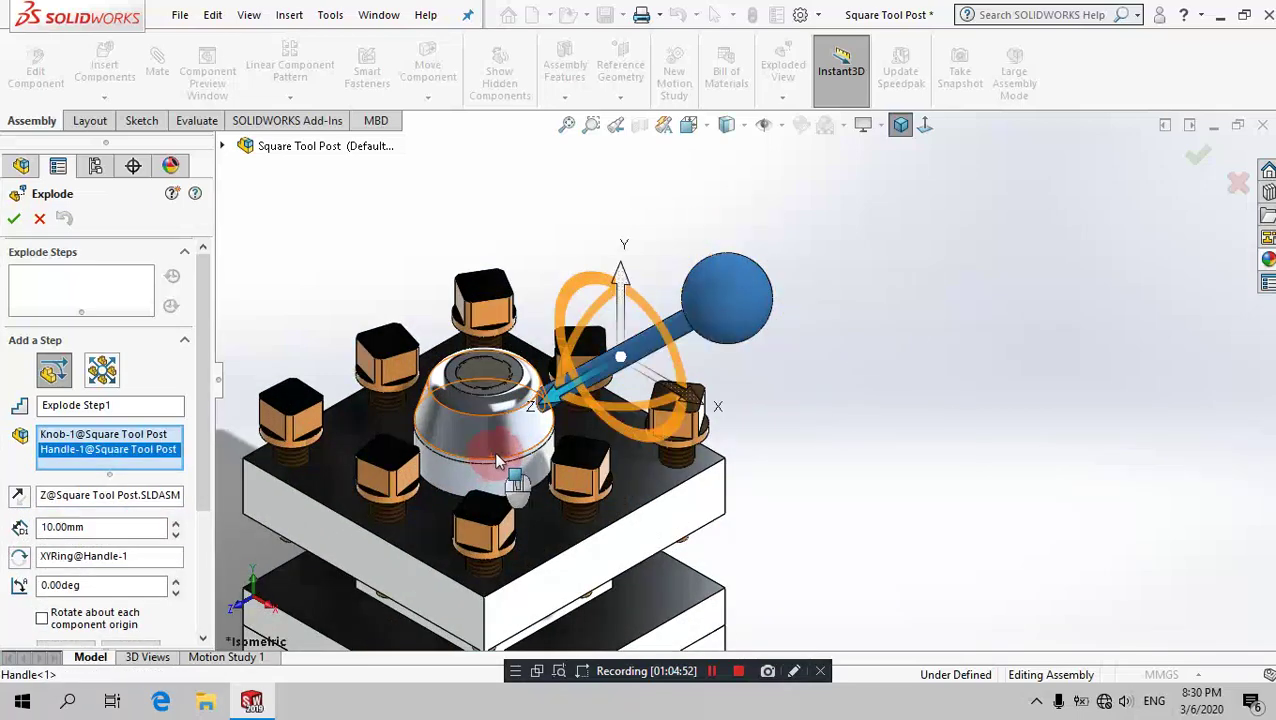
scroll(489, 439, "down", 3)
scroll(658, 320, "down", 2)
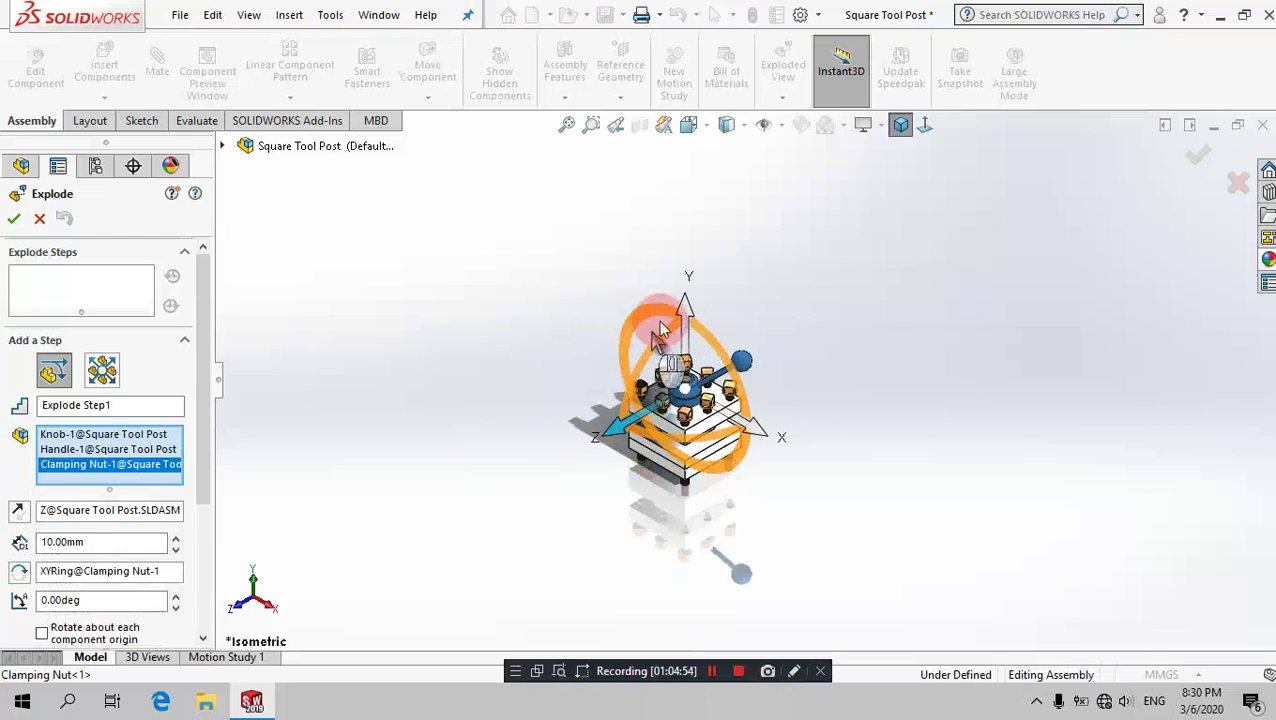
mouse_move(684, 300)
left_mouse_down()
mouse_move(690, 225)
mouse_move(668, 298)
left_mouse_up()
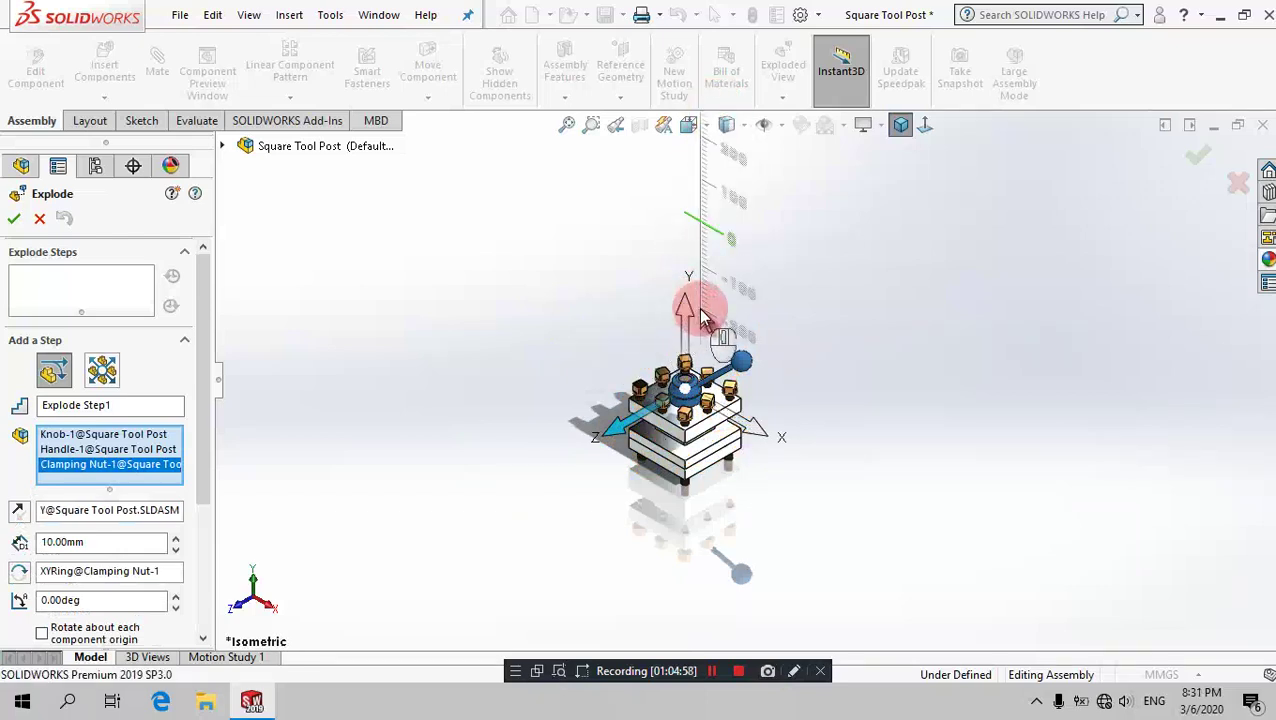
left_click_drag(684, 308, 735, 307)
scroll(735, 307, "down", 1)
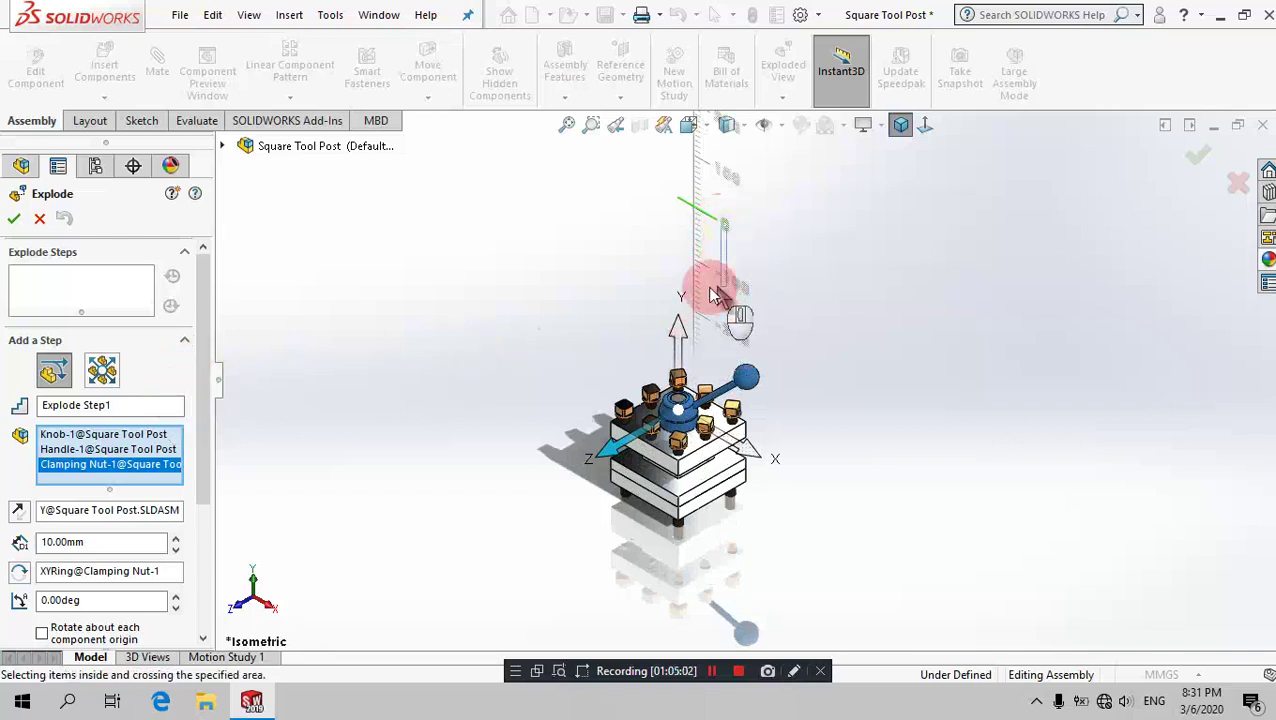
left_click(61, 226)
left_click(39, 221)
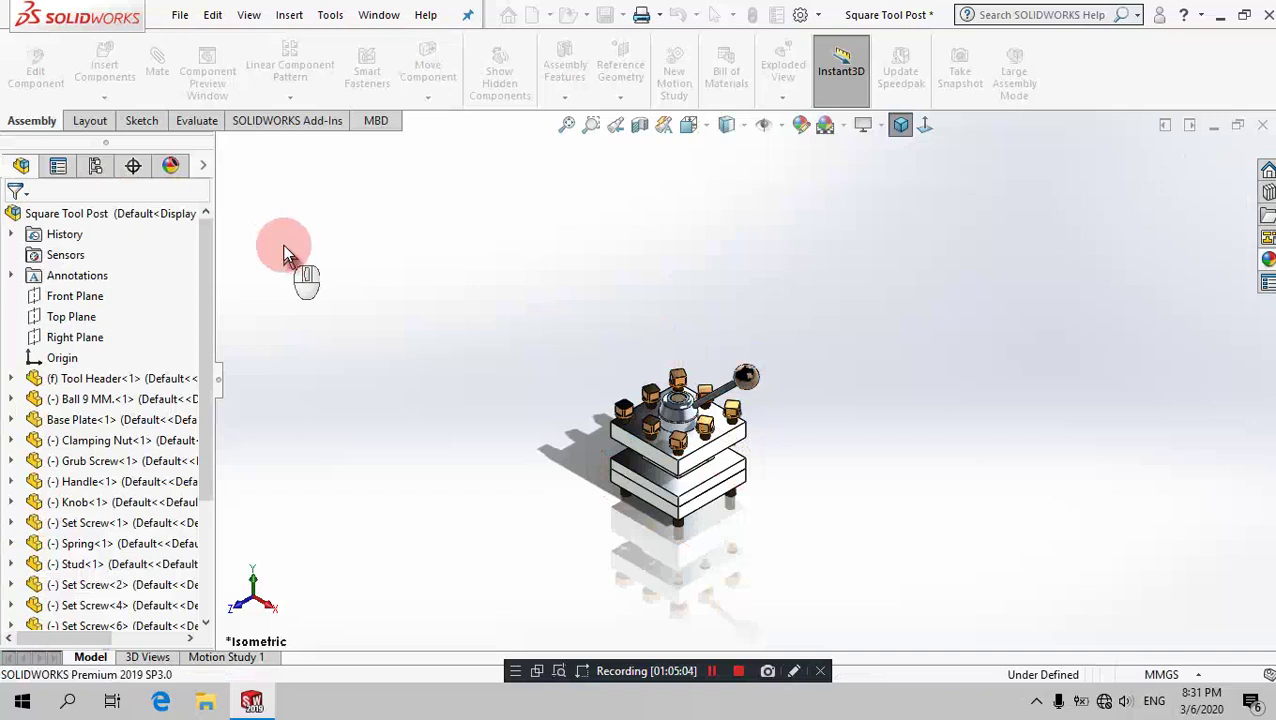
Step: Create Explode Step1 lifting the knob, handle and clamping nut about 387 mm upward
left_click(760, 75)
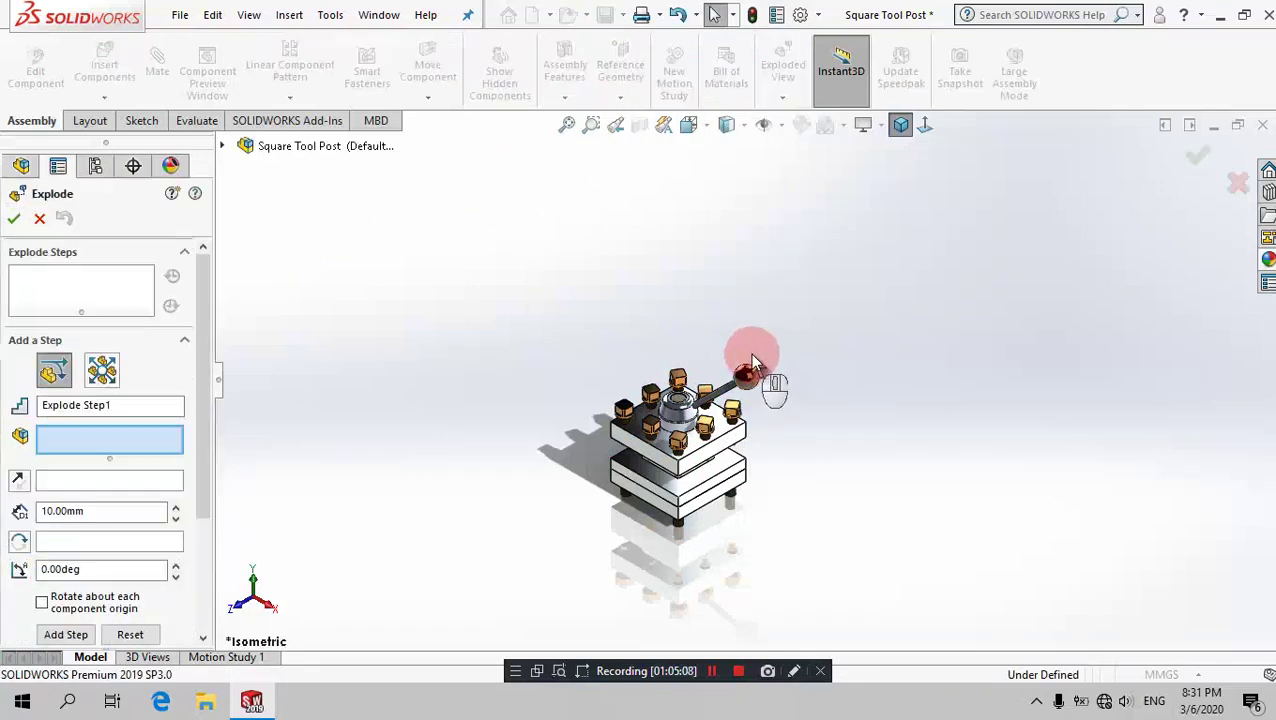
scroll(750, 353, "down", 2)
left_click(698, 414)
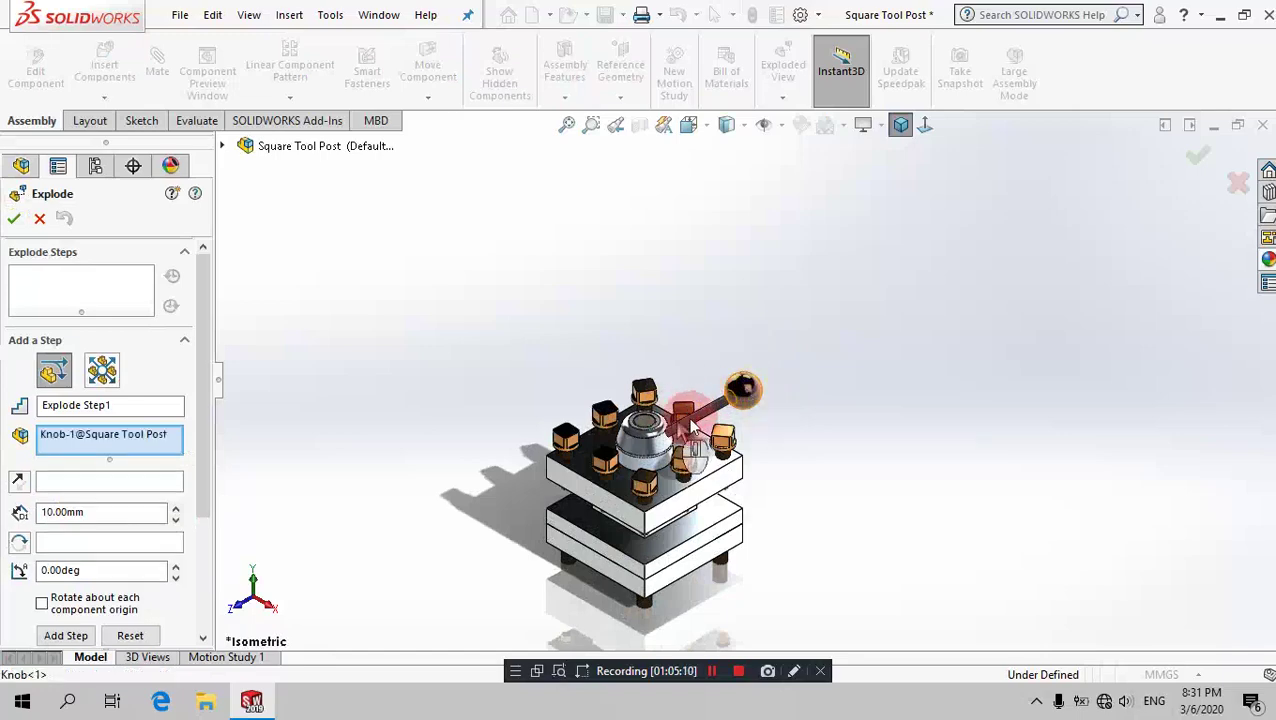
left_click(703, 425)
left_click(703, 425)
scroll(699, 413, "down", 3)
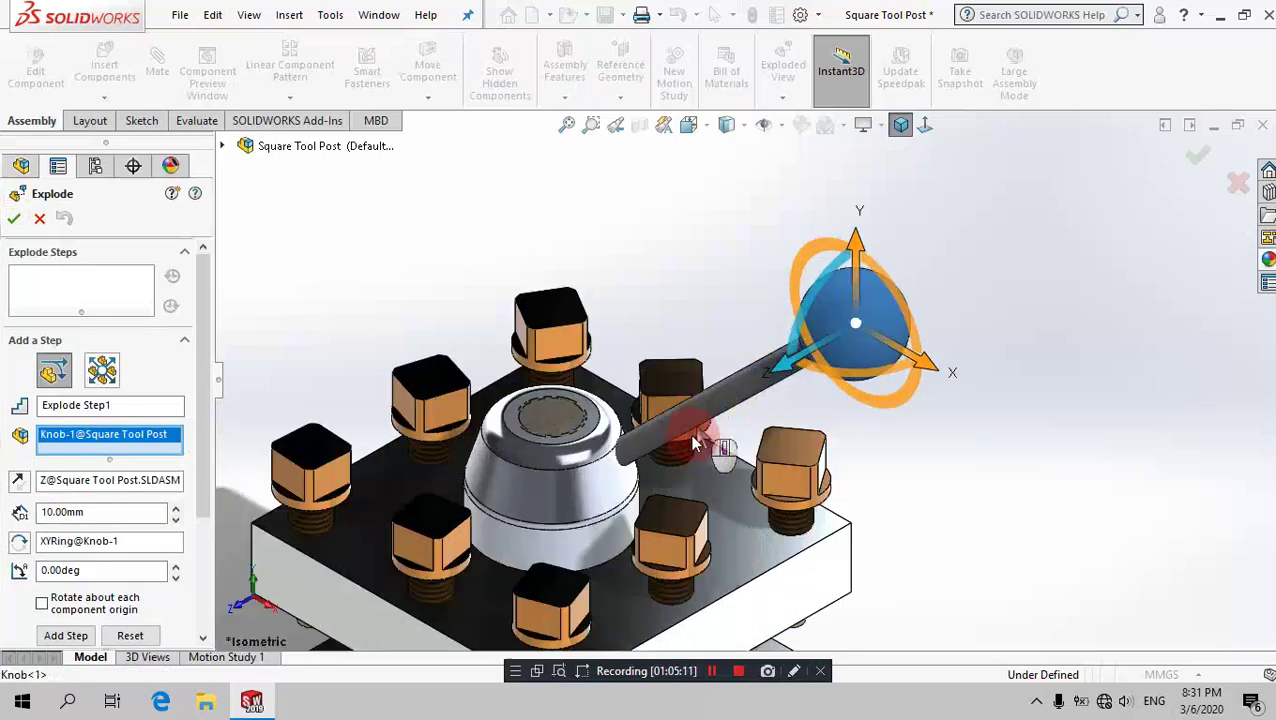
left_click(733, 398)
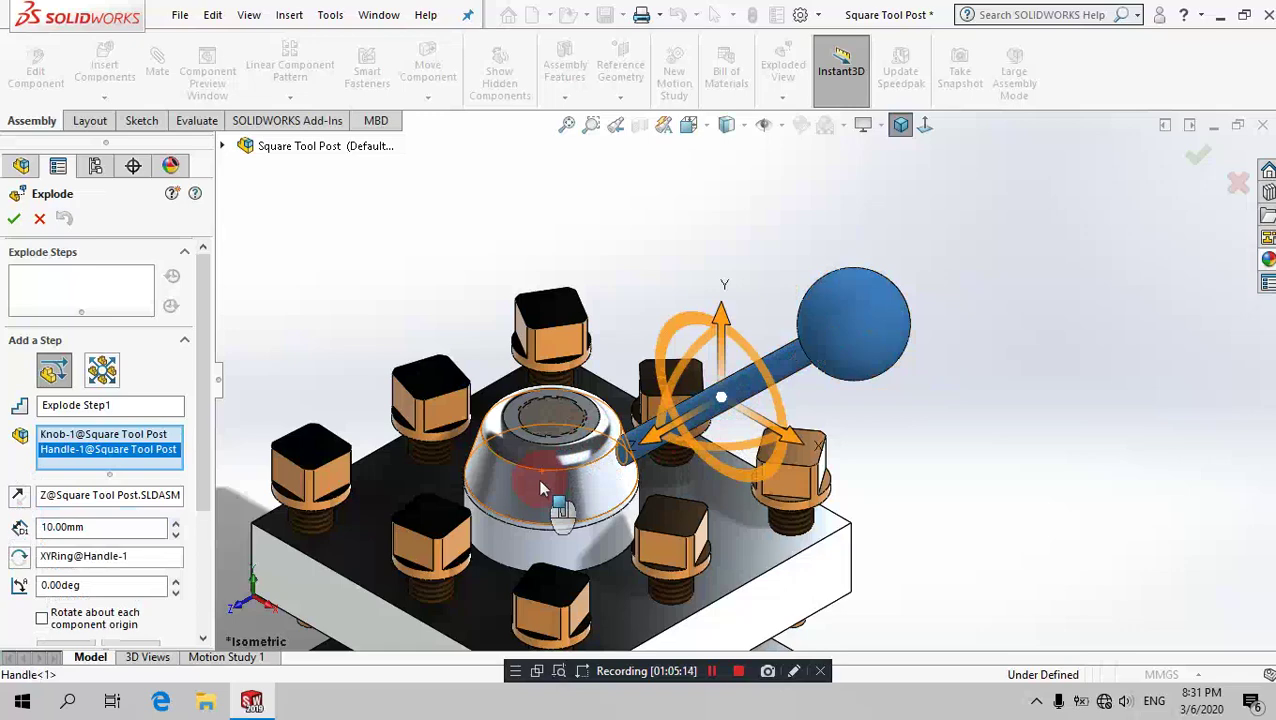
left_click(540, 485)
scroll(680, 330, "up", 5)
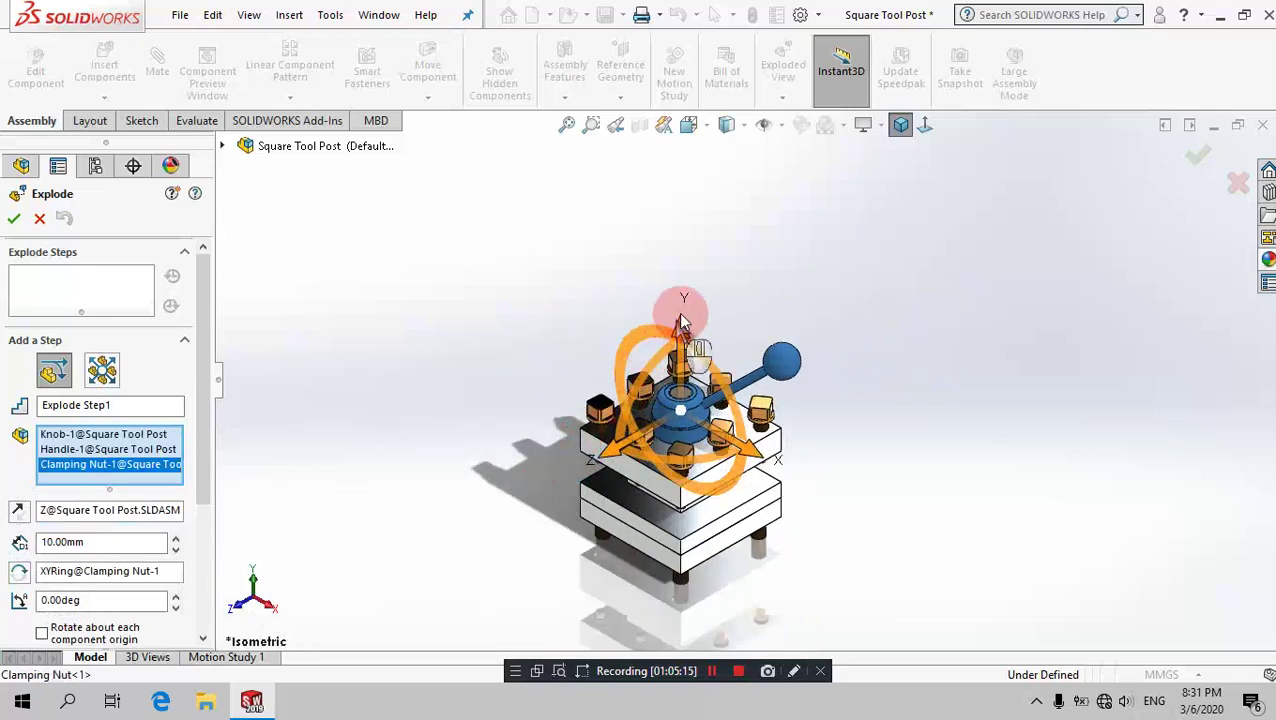
left_click_drag(683, 328, 708, 85)
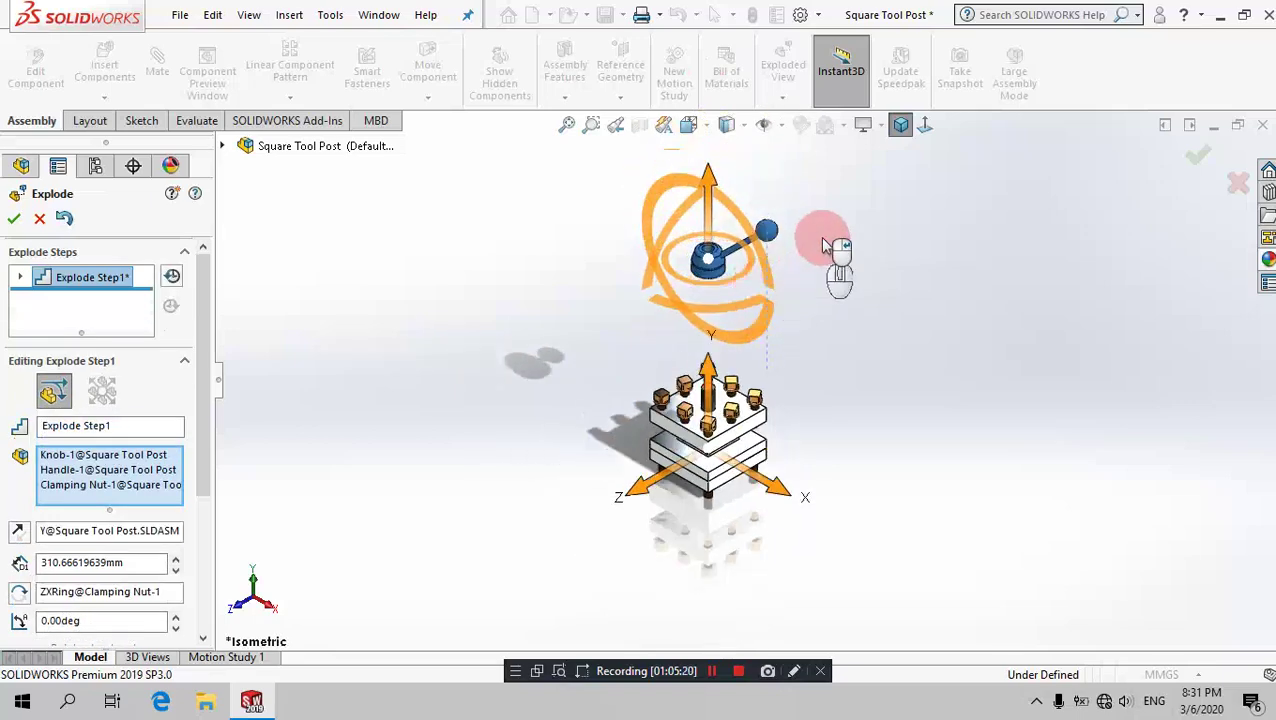
left_click_drag(681, 183, 684, 118)
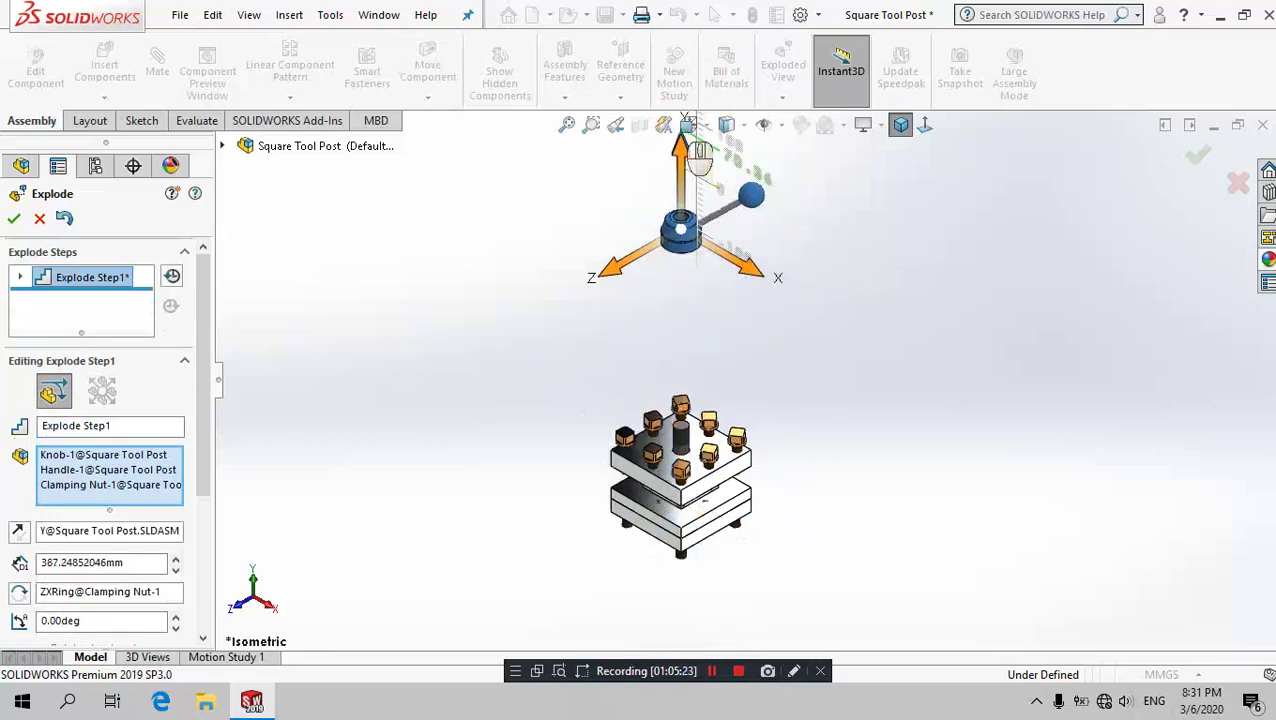
left_click(838, 282)
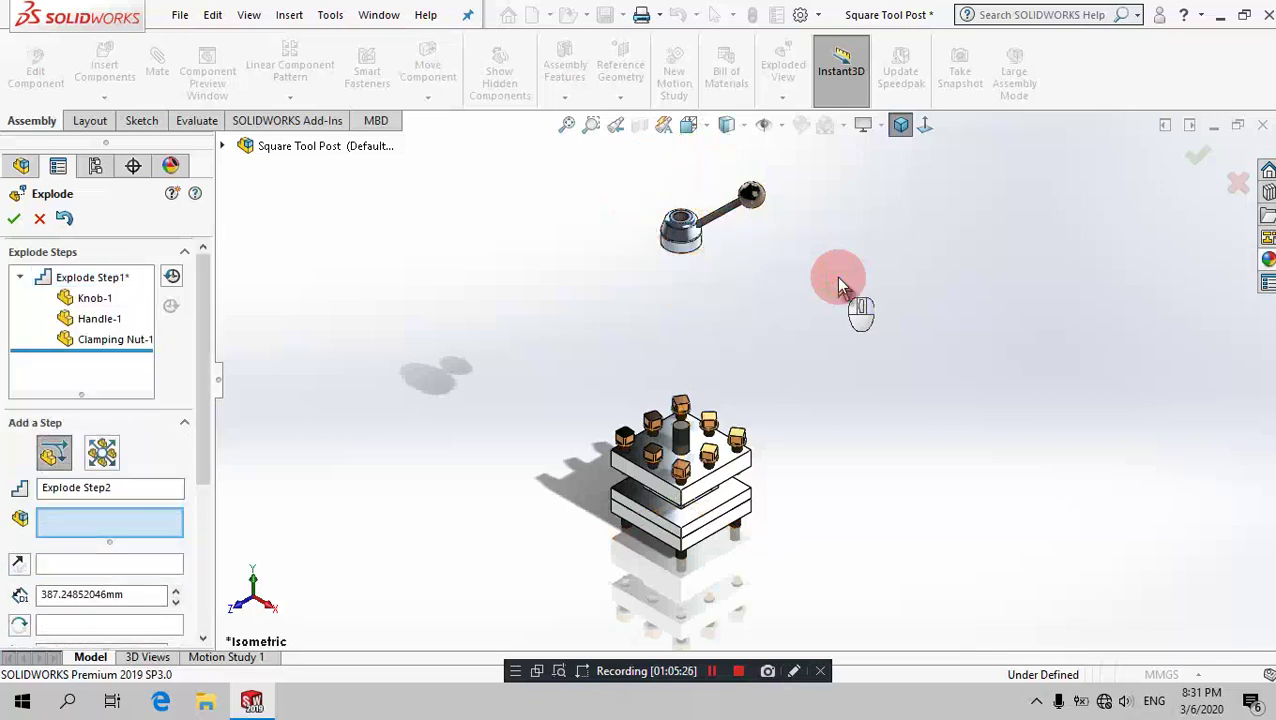
left_click(666, 476)
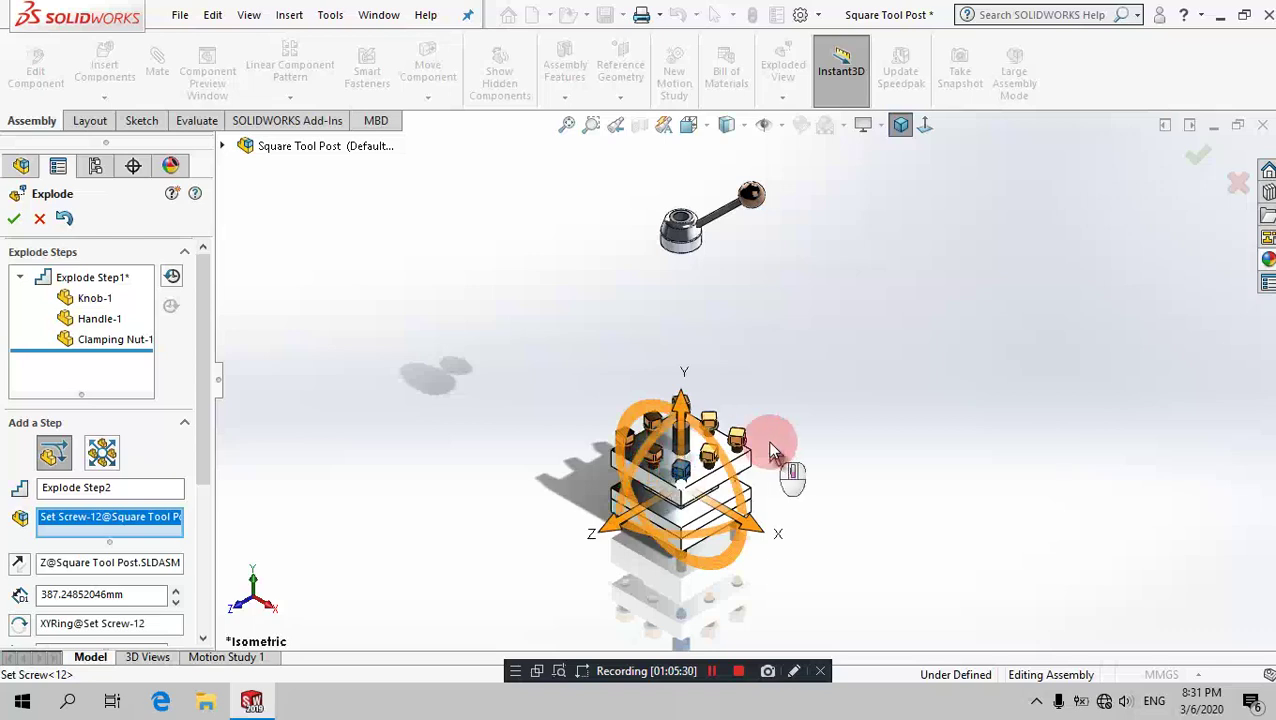
Step: Select all eight set screws, including Set Screw-1 and Set Screw-14, for the explode step
scroll(773, 452, "down", 5)
scroll(770, 448, "down", 2)
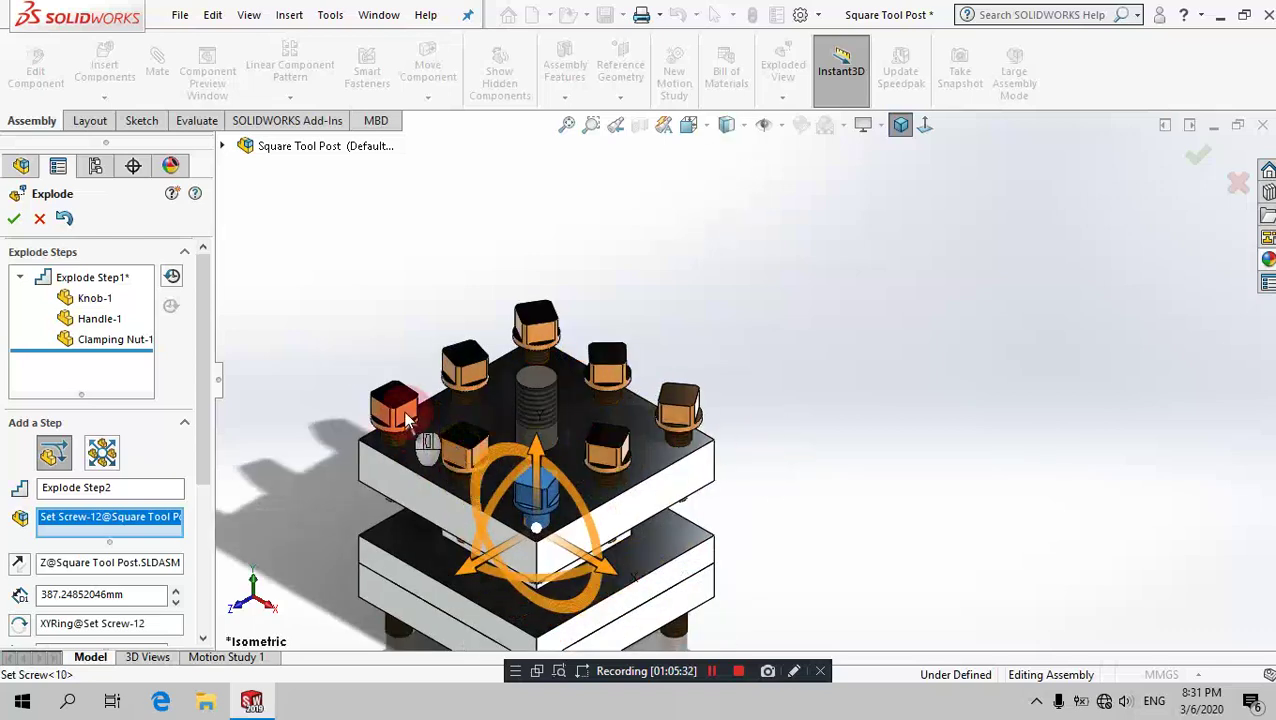
left_click(403, 410)
left_click(465, 450)
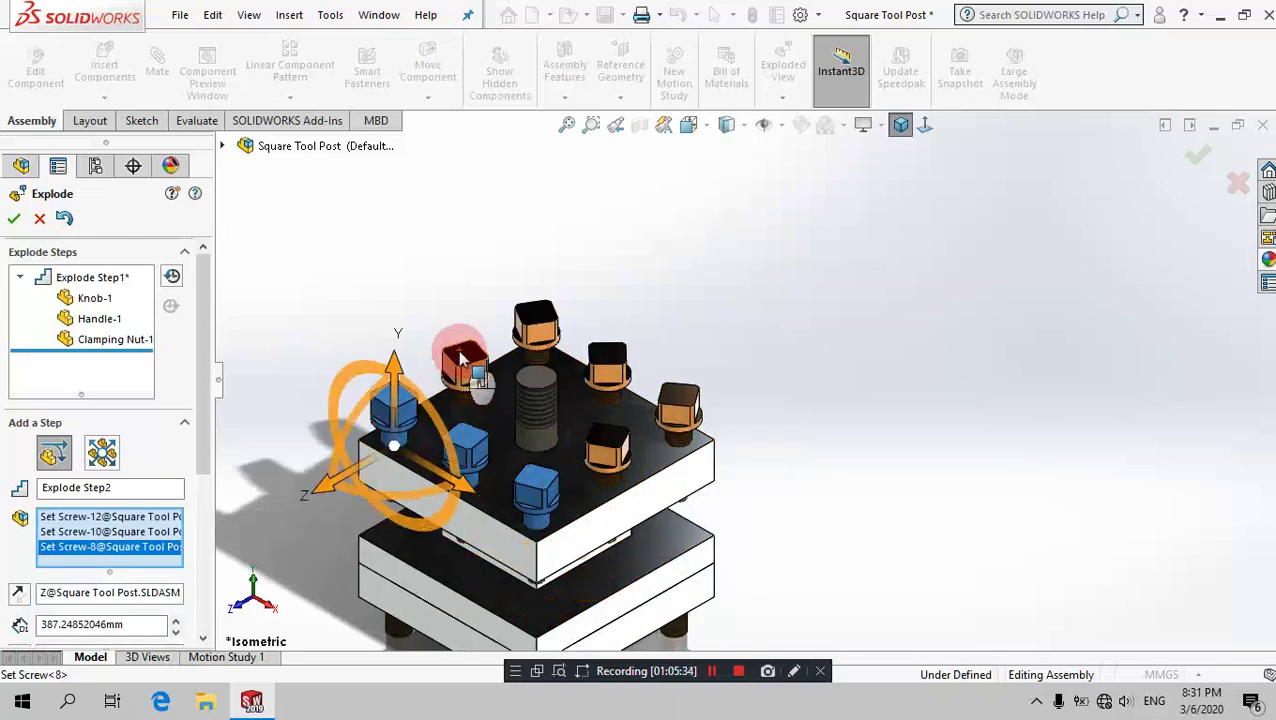
left_click(460, 355)
left_click(535, 310)
left_click(610, 372)
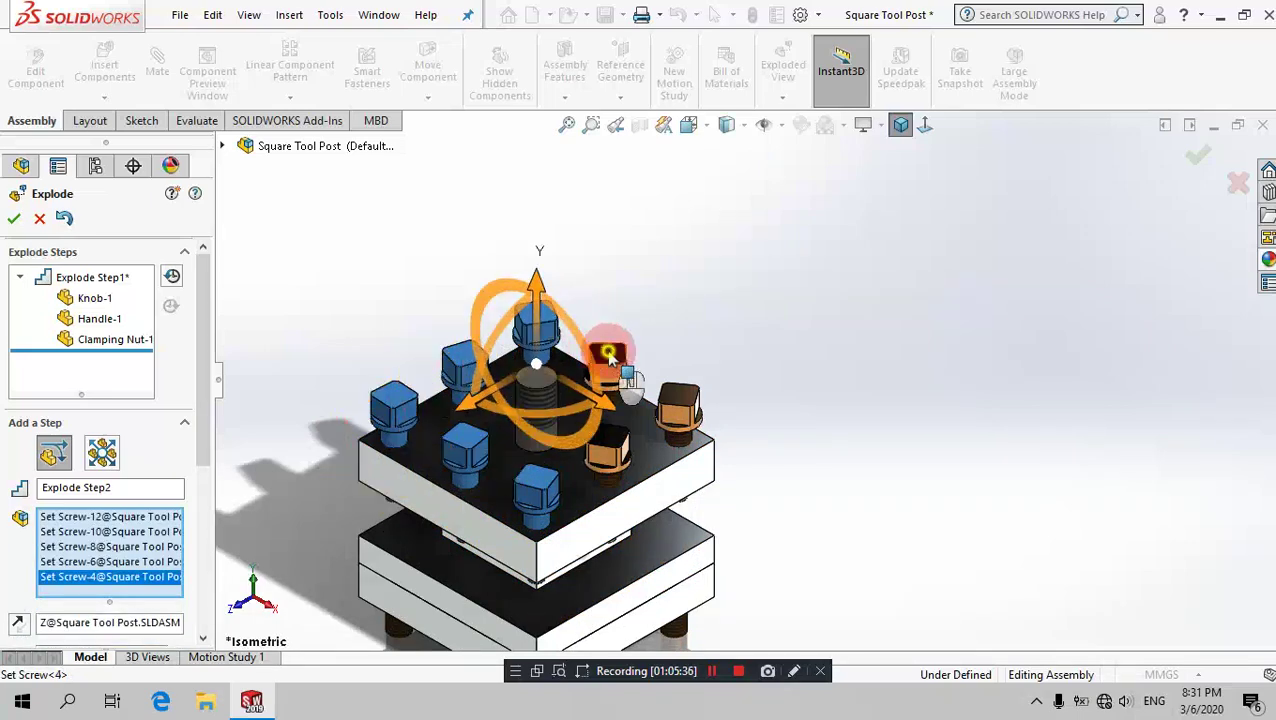
left_click(690, 400)
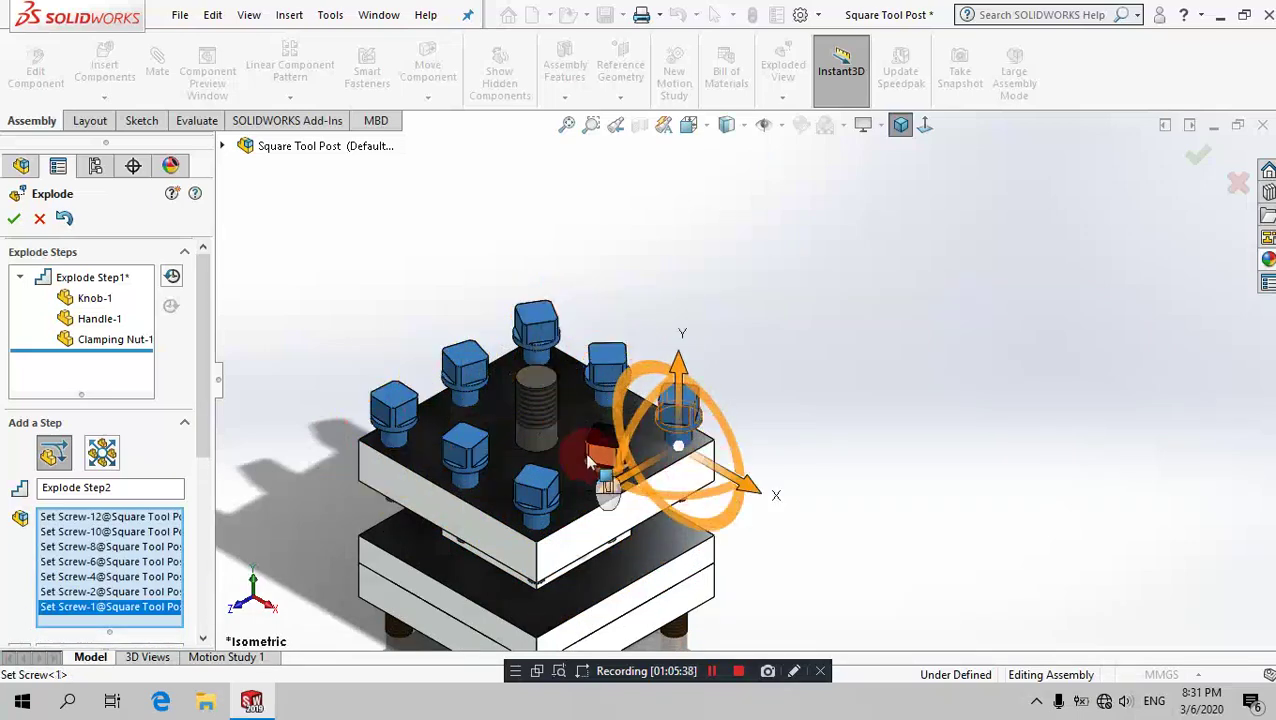
left_click(598, 465)
scroll(610, 475, "up", 3)
scroll(630, 425, "up", 3)
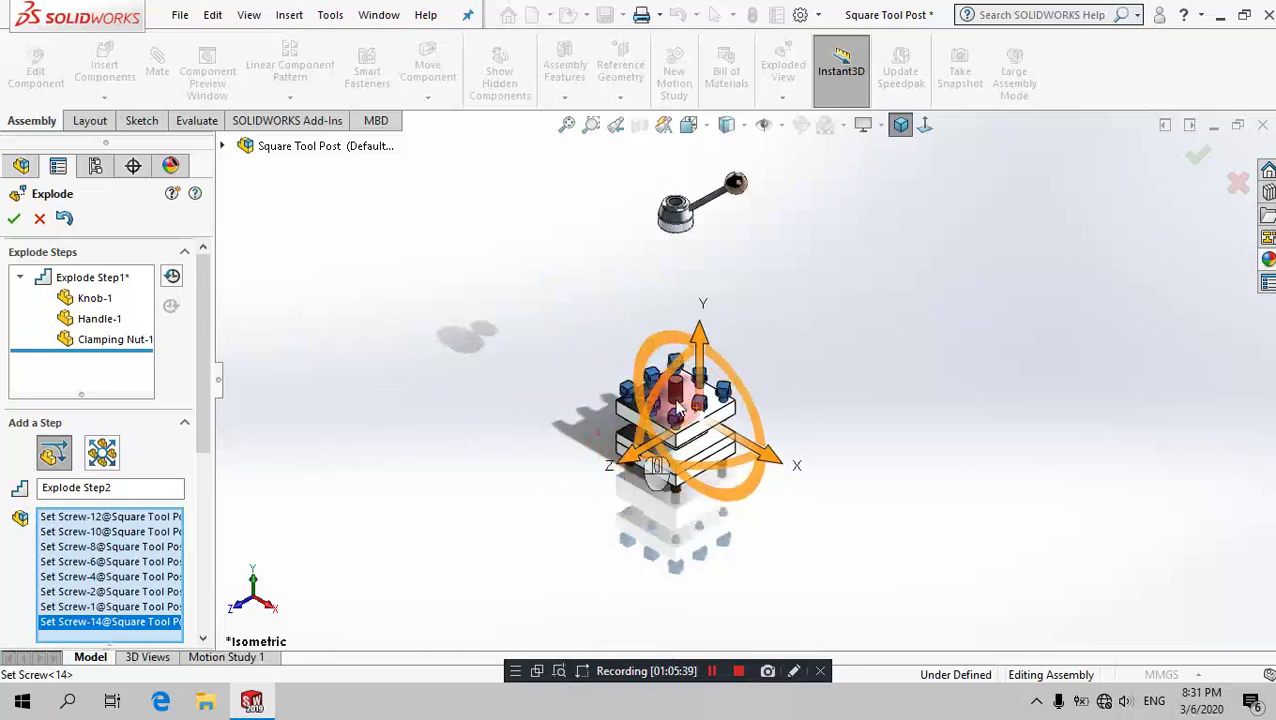
Step: Lift the set screws straight up out of the plate and confirm Explode Step2
left_click_drag(702, 335, 714, 168)
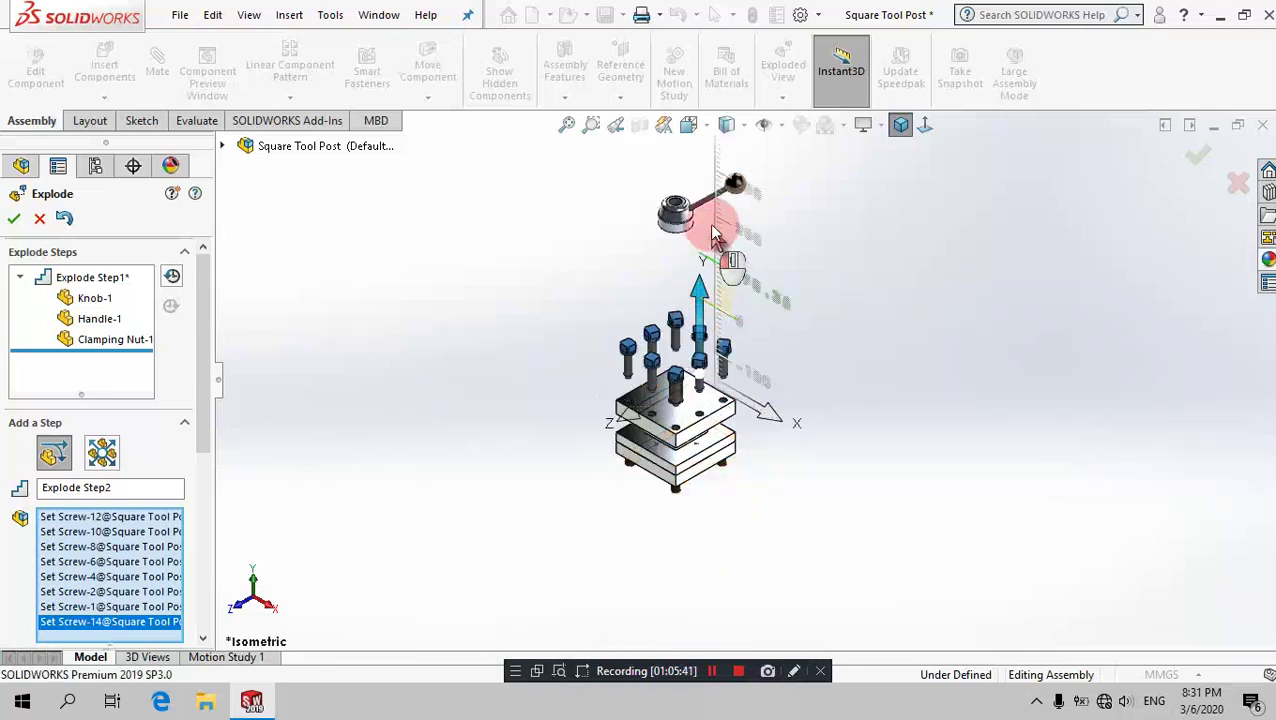
left_click_drag(710, 158, 732, 150)
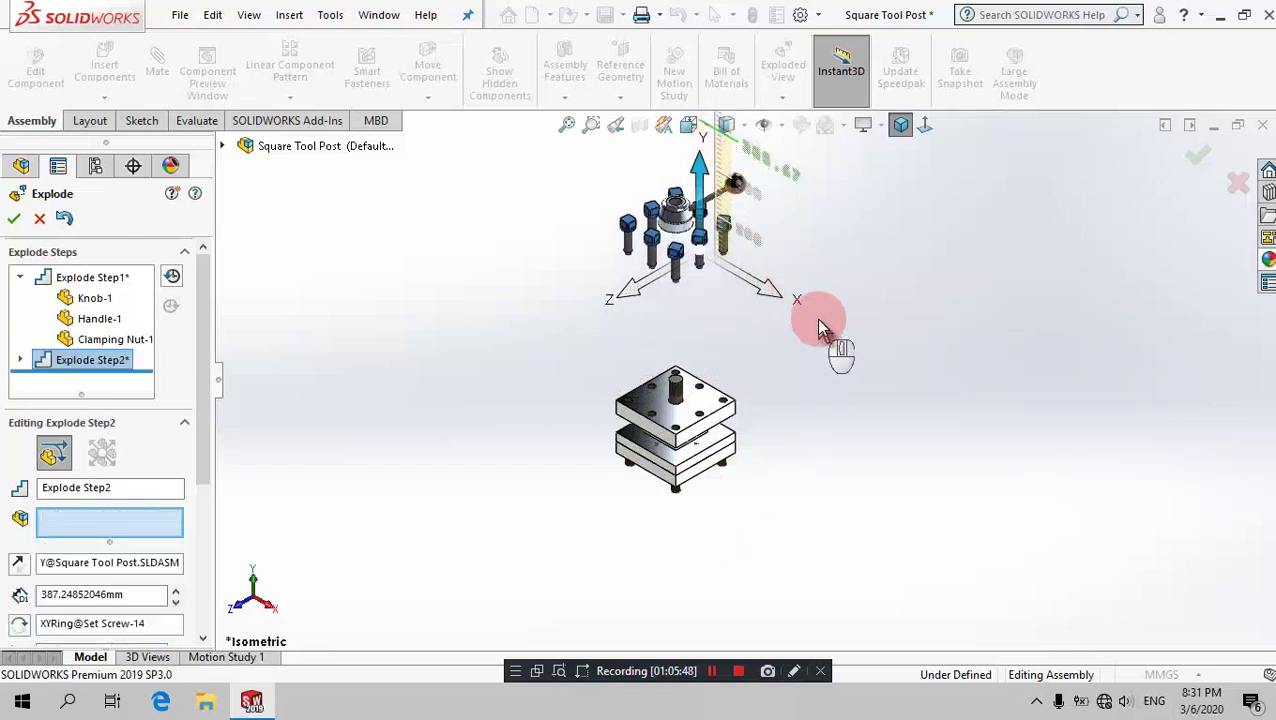
left_click(815, 318)
scroll(815, 278, "down", 2)
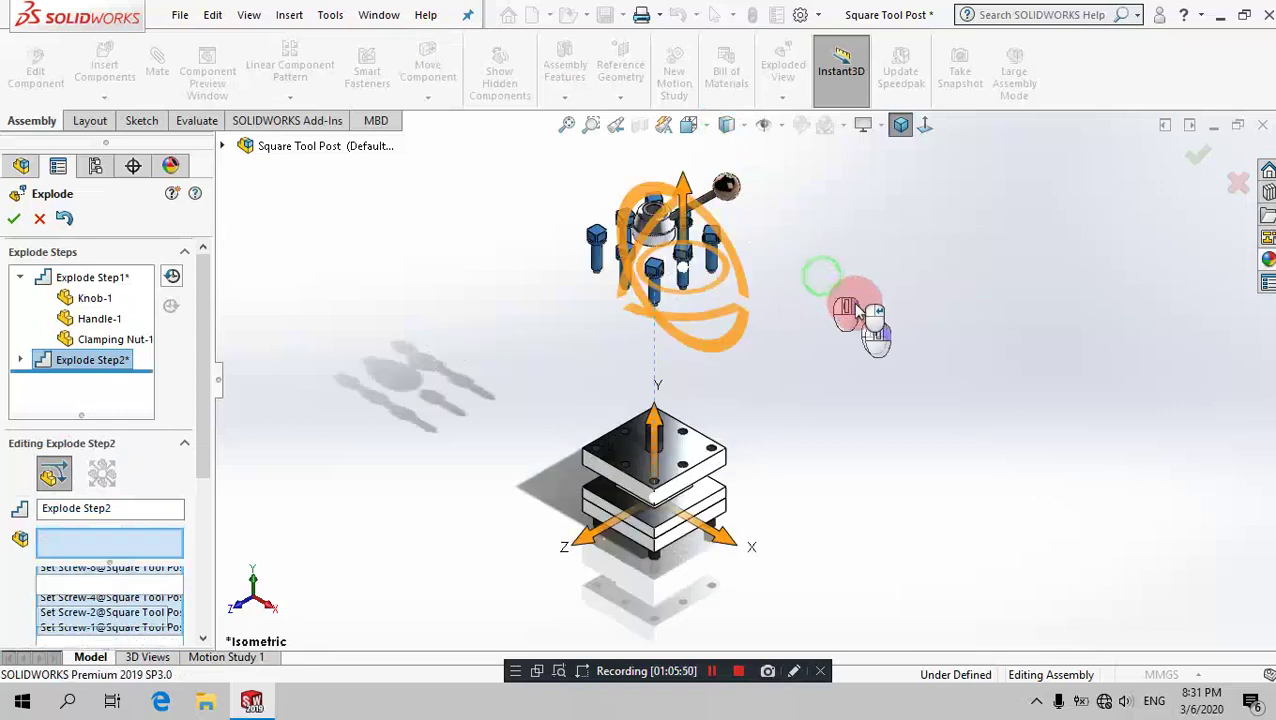
left_click(780, 315)
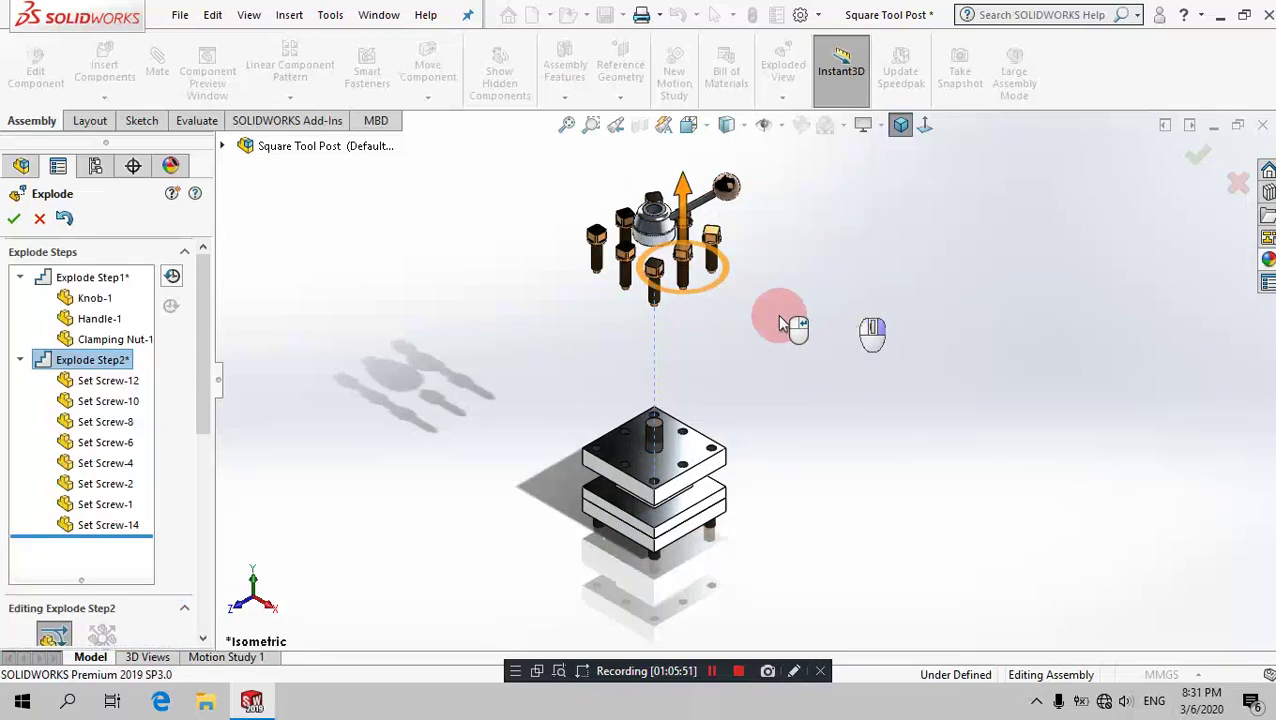
Step: Explode Stud-1 upward out of the base as Explode Step3
left_click(659, 428)
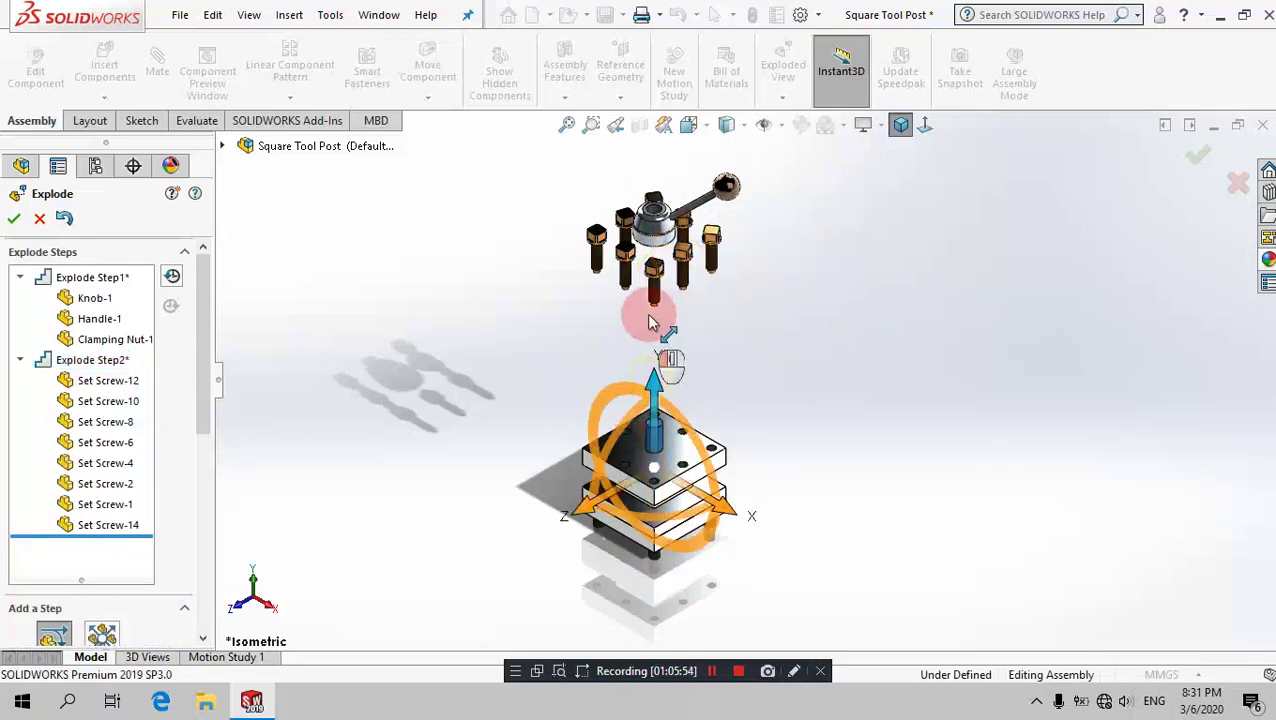
left_click_drag(650, 323, 660, 190)
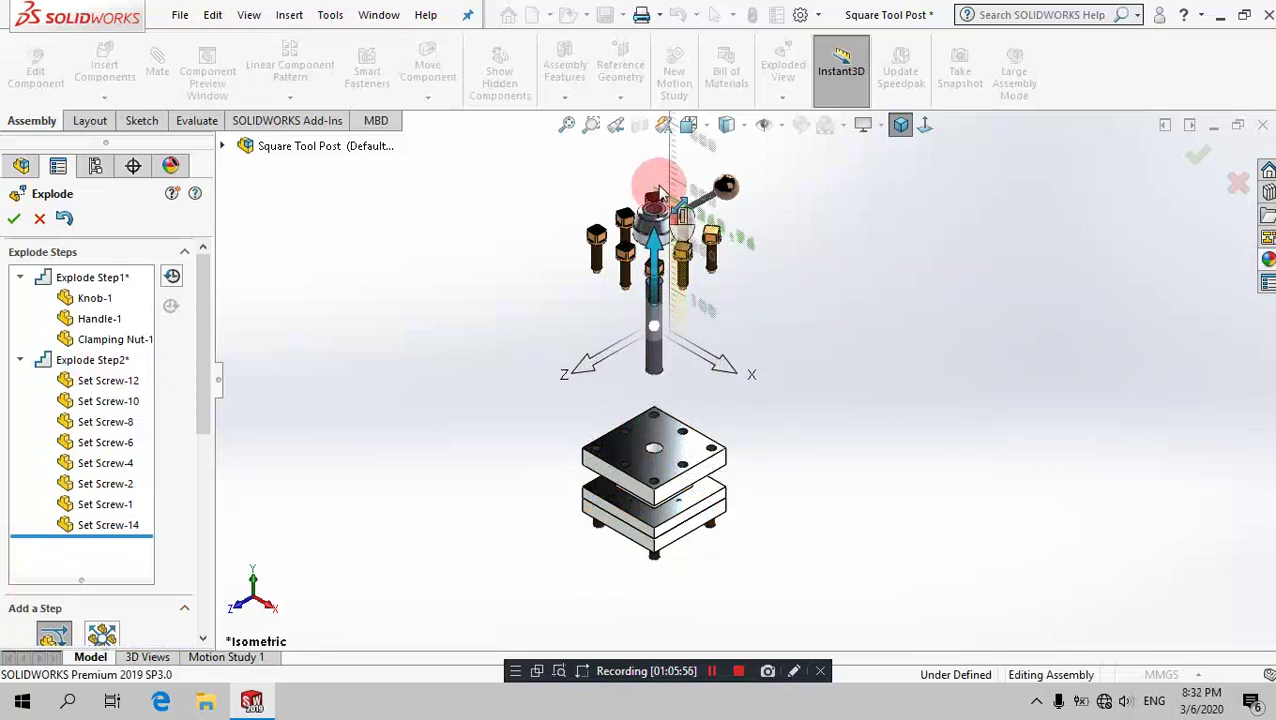
left_click_drag(660, 190, 655, 205)
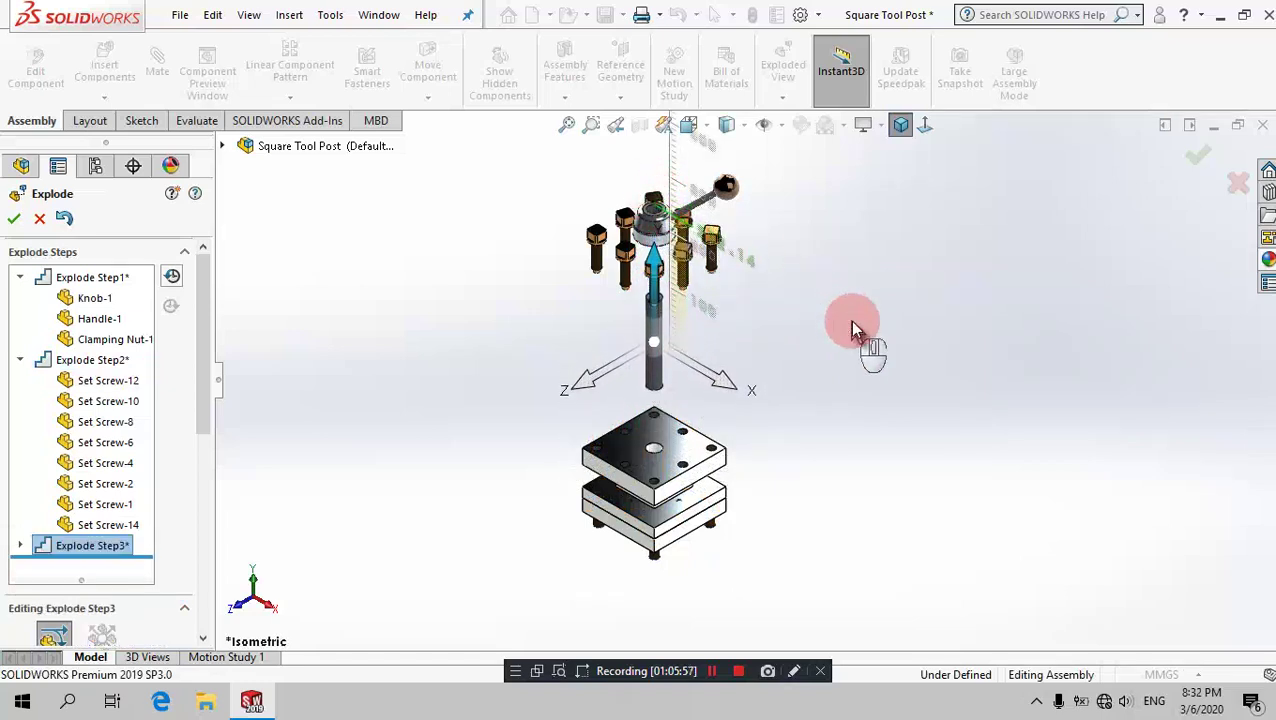
left_click(850, 321)
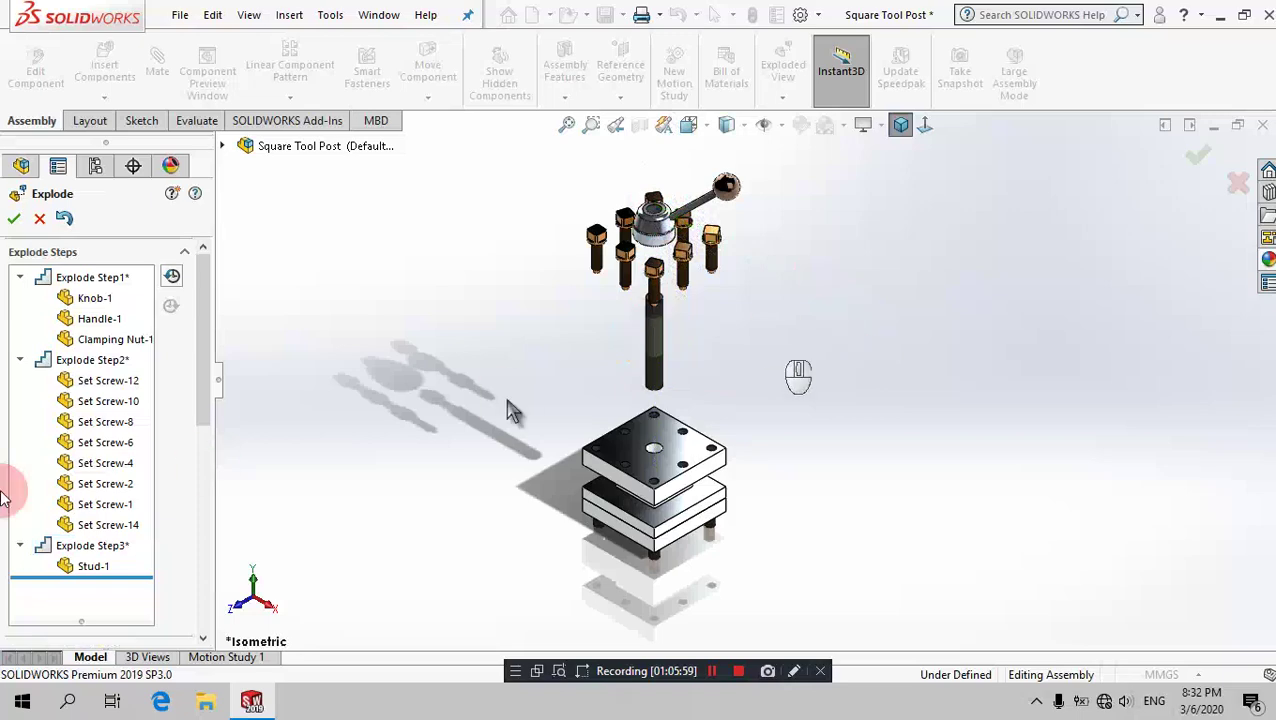
Step: Edit Explode Step1 to raise the knob, handle and clamping nut higher
left_click_drag(46, 308, 82, 279)
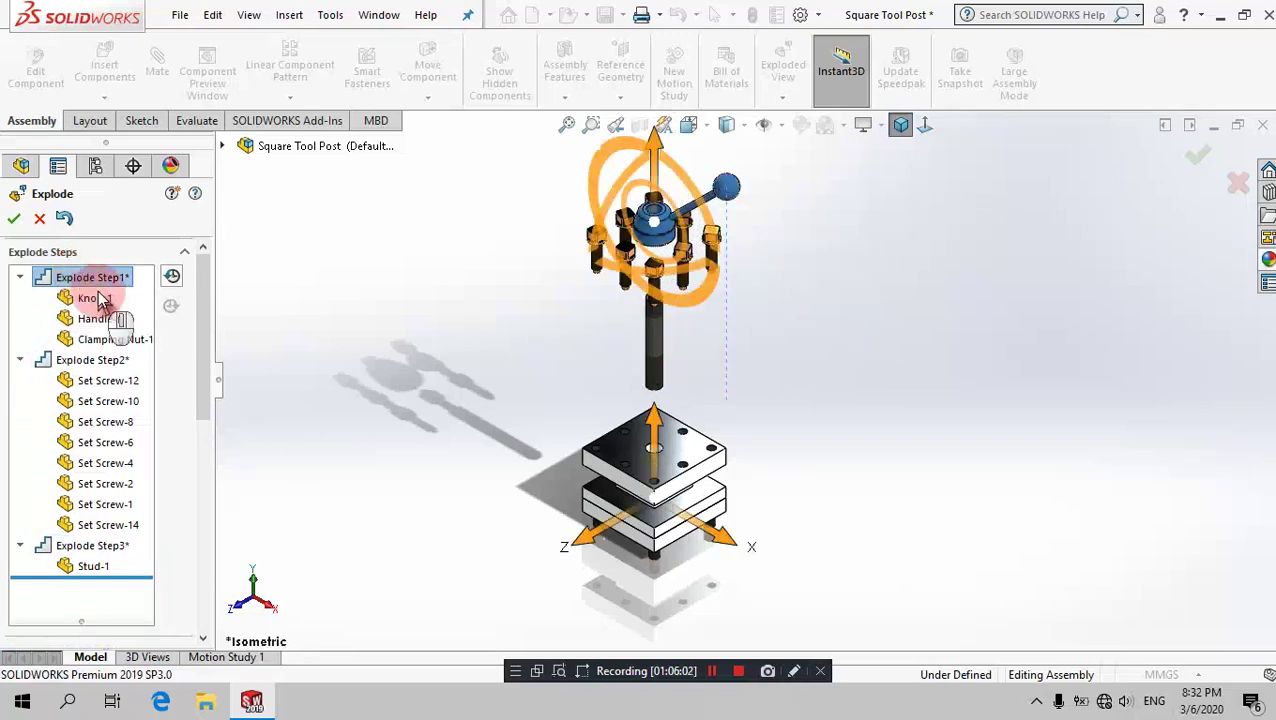
left_click(478, 369)
left_click(741, 196)
mouse_move(743, 200)
left_mouse_down()
mouse_move(662, 135)
mouse_move(663, 118)
left_mouse_up()
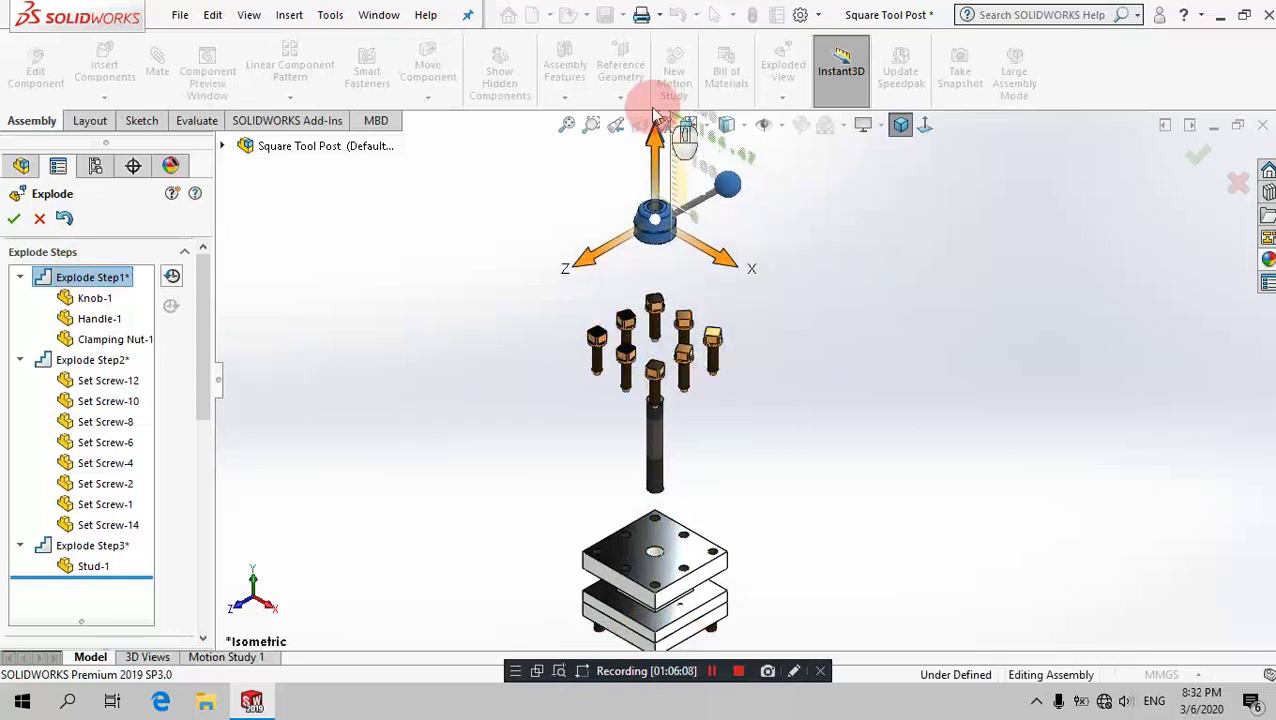
left_click_drag(662, 113, 455, 208)
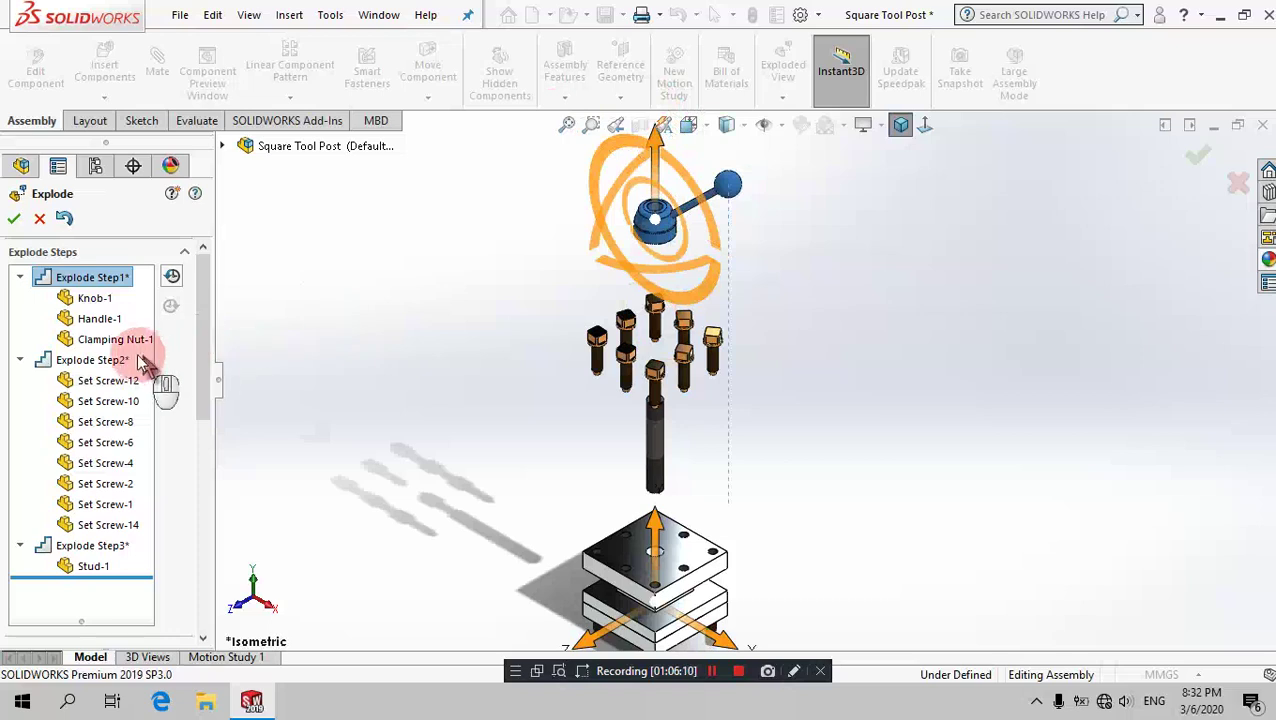
Step: Edit Explode Step2 to raise the set screws higher above the stud
left_click(125, 362)
left_click(713, 274)
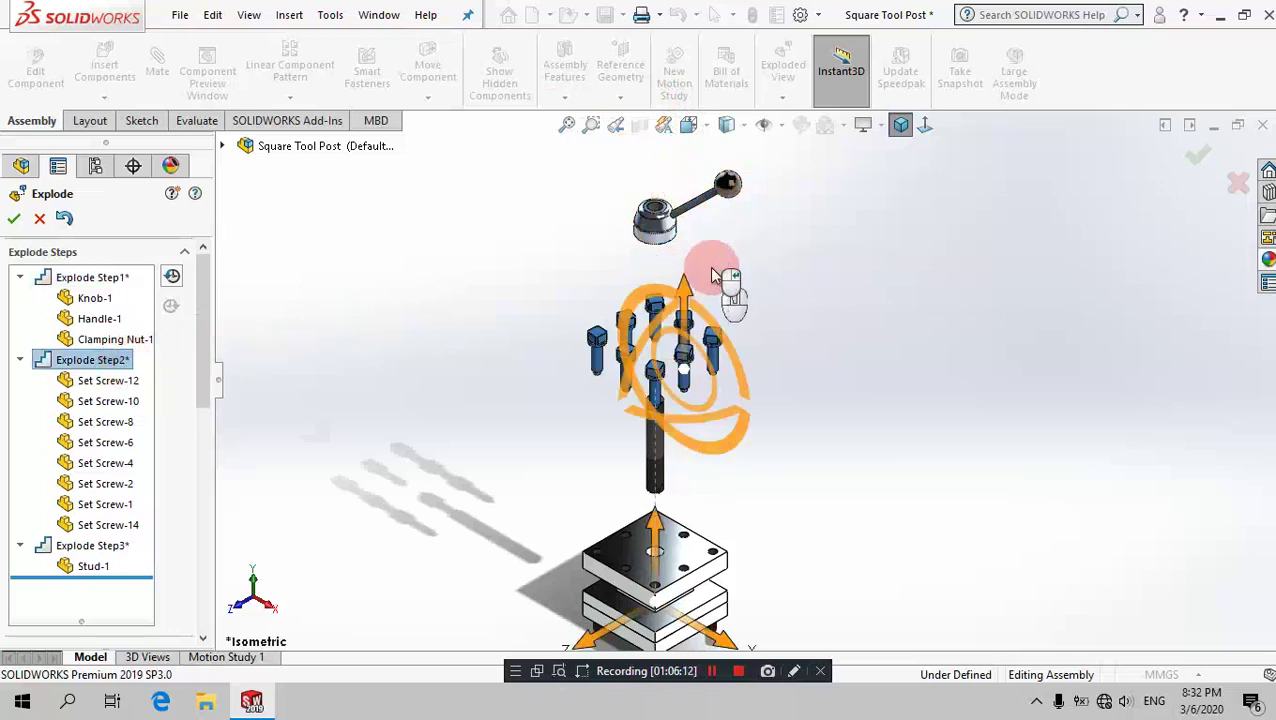
left_click_drag(690, 277, 690, 248)
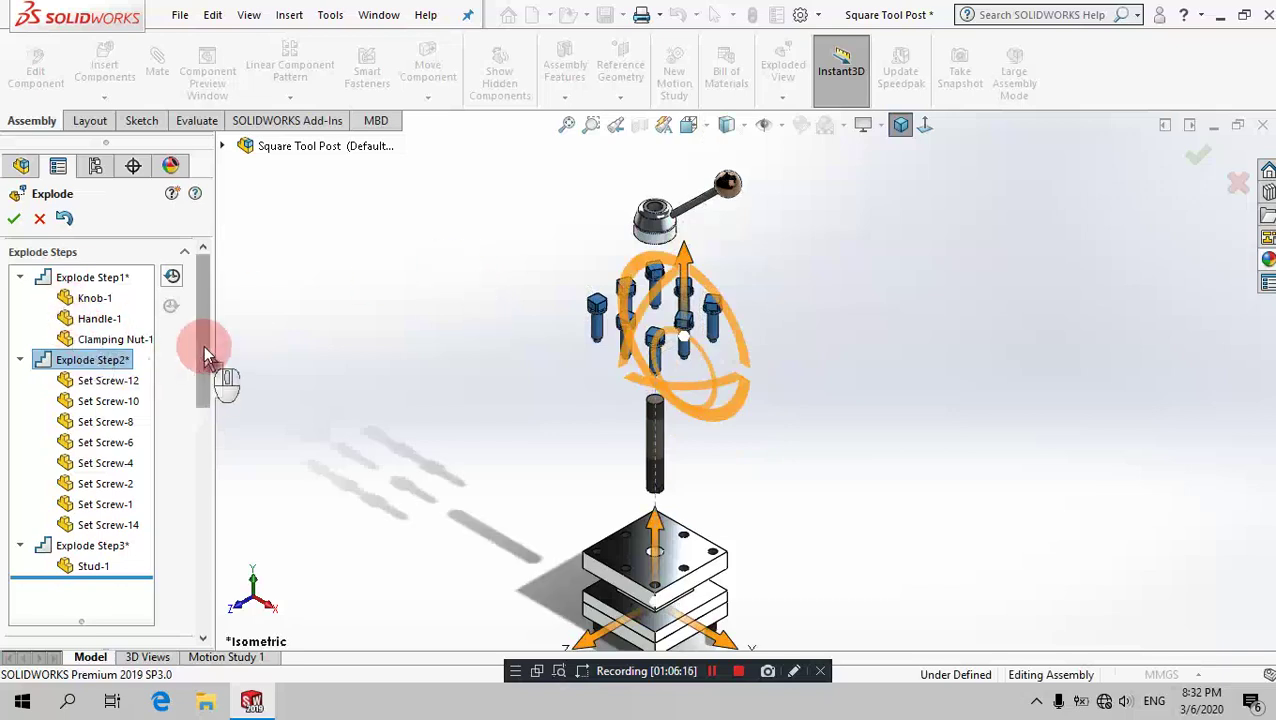
left_click_drag(205, 347, 205, 456)
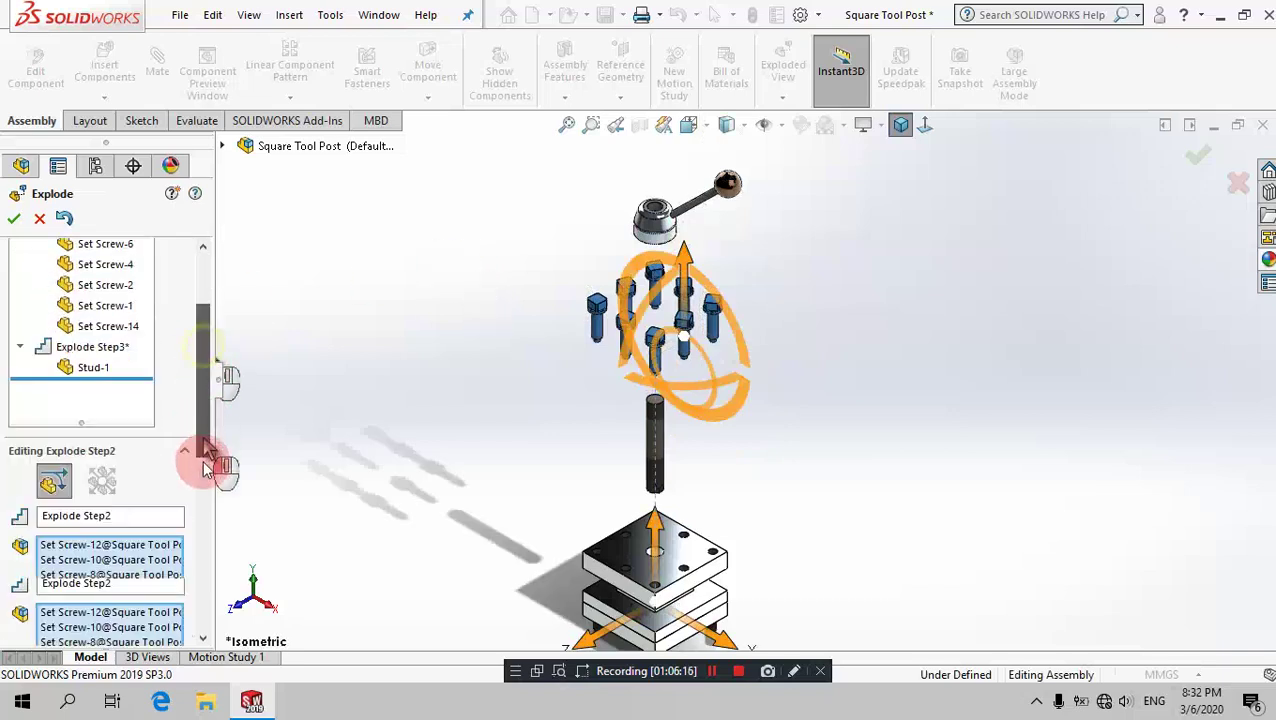
left_click(399, 305)
left_click(210, 337)
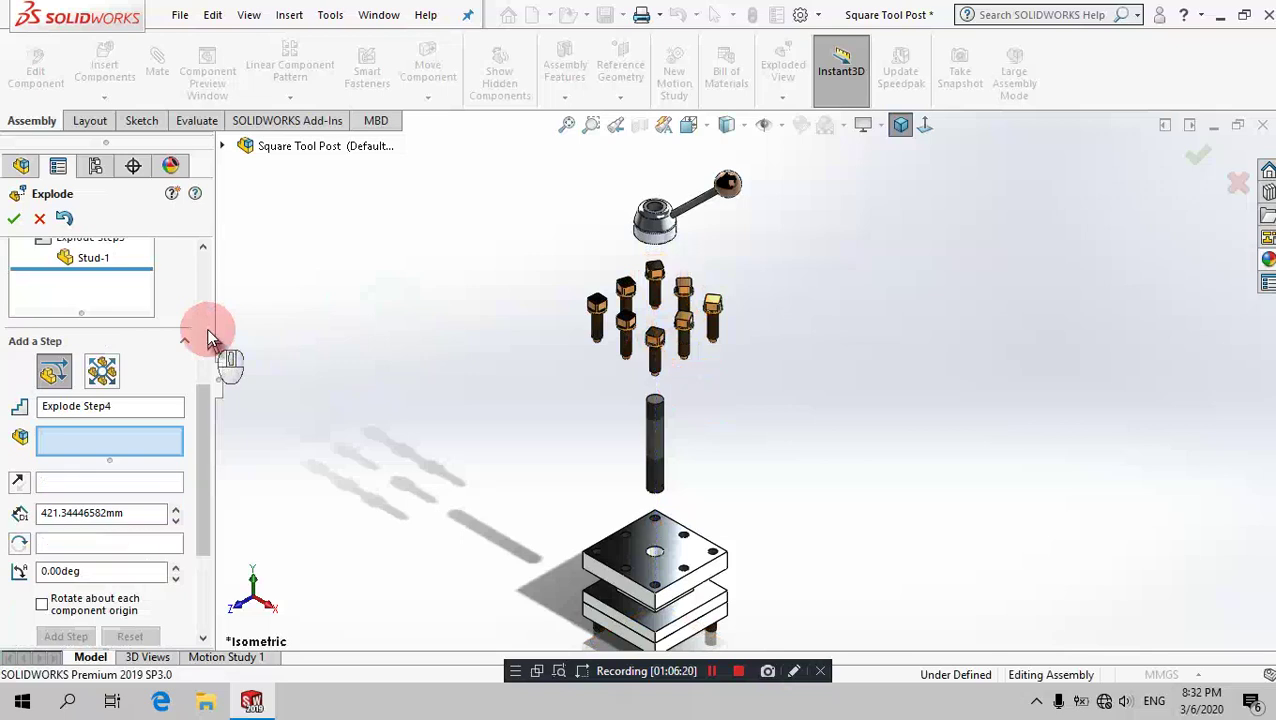
Step: Select Base Plate-1 and Grub Screws 1 to 4 for the next explode step
middle_click_drag(489, 426, 729, 562)
scroll(731, 555, "down", 2)
scroll(731, 555, "down", 3)
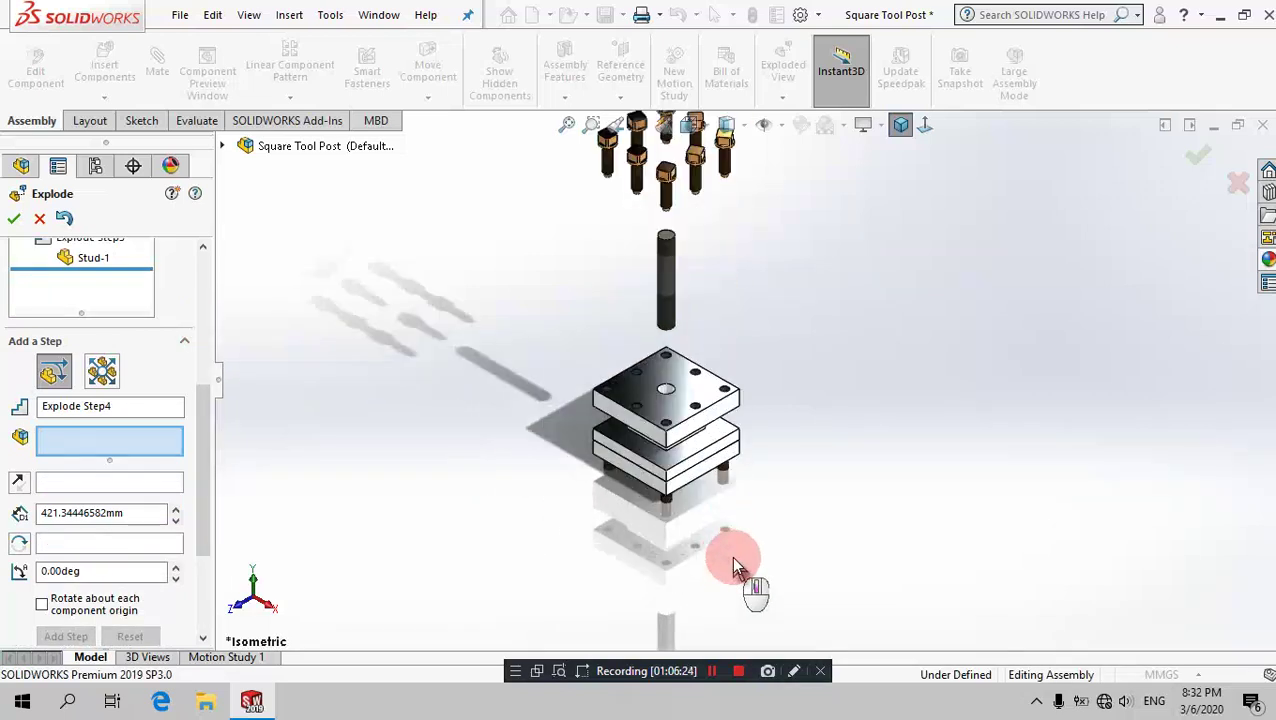
left_click(676, 505)
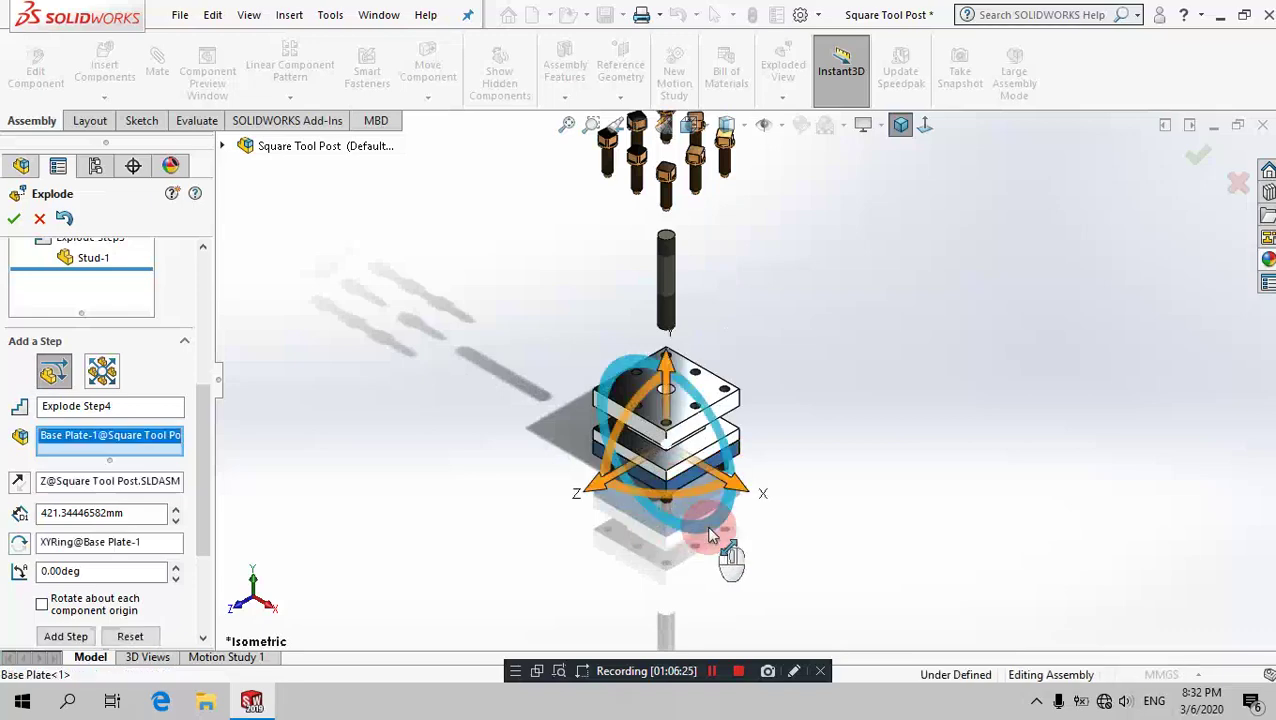
scroll(690, 515, "down", 3)
middle_click_drag(688, 388, 597, 482)
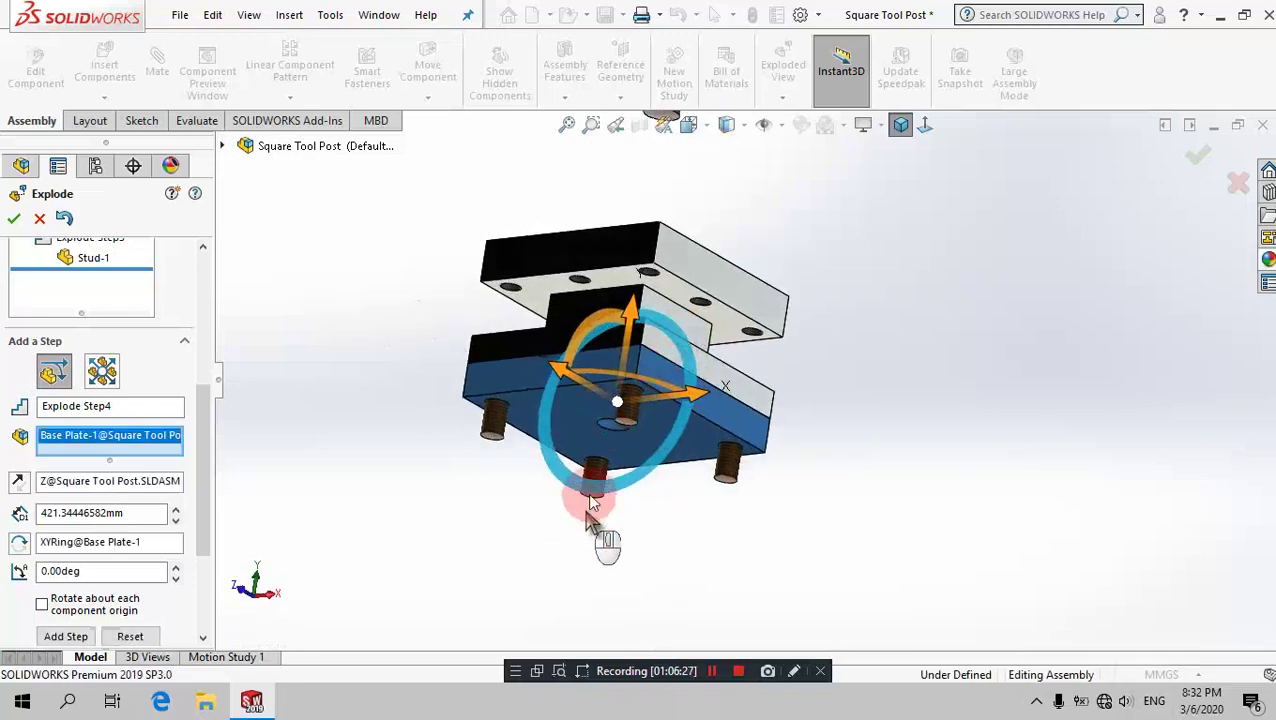
left_click(490, 428)
left_click(736, 476)
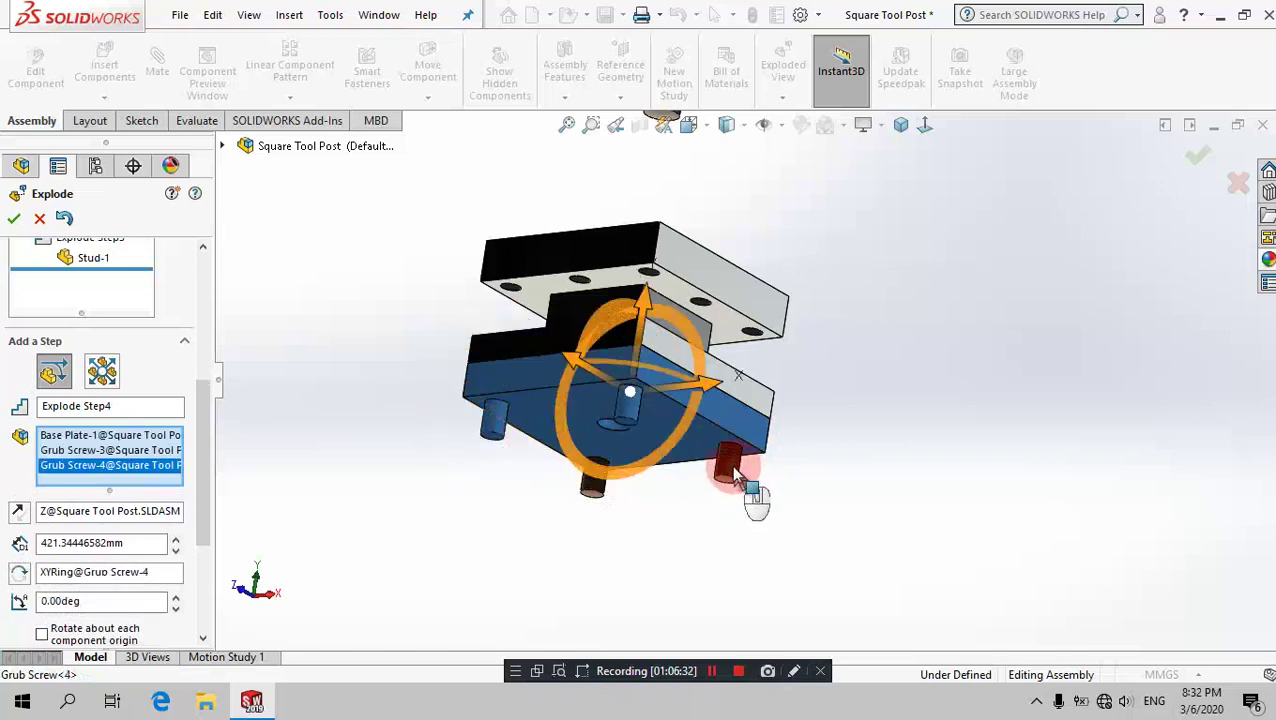
left_click(592, 488)
left_click(594, 486)
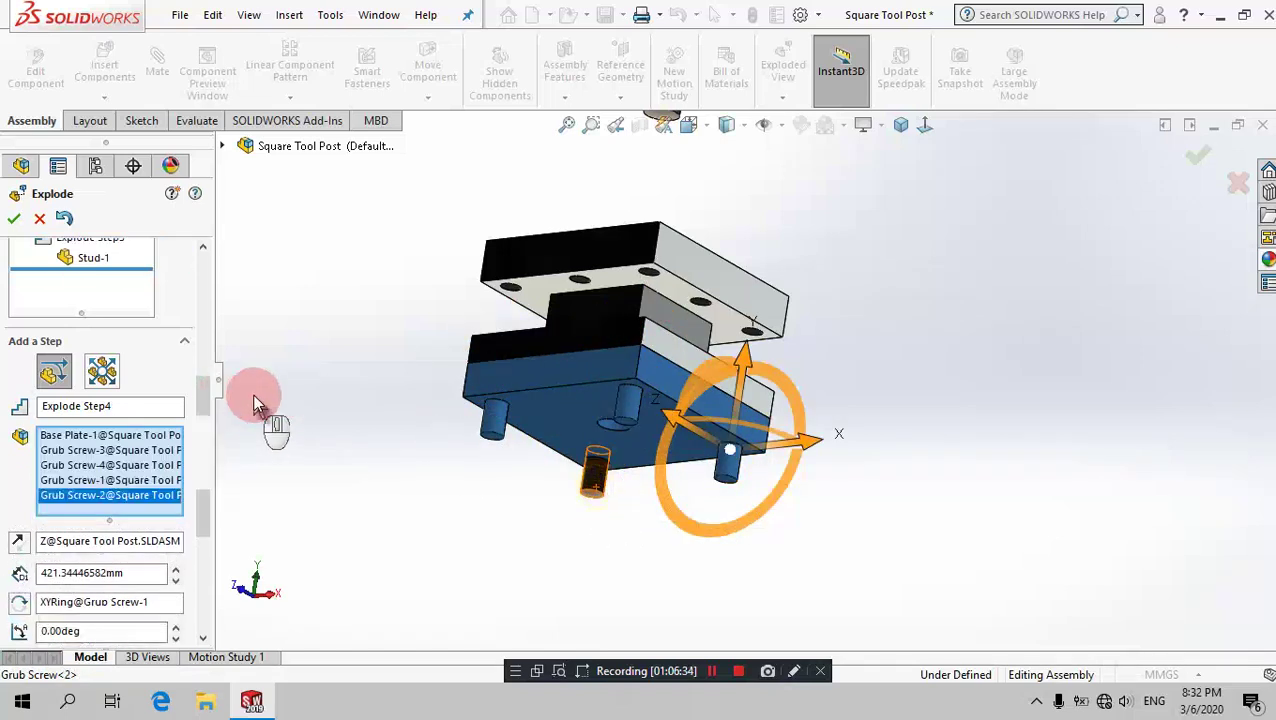
left_click(900, 128)
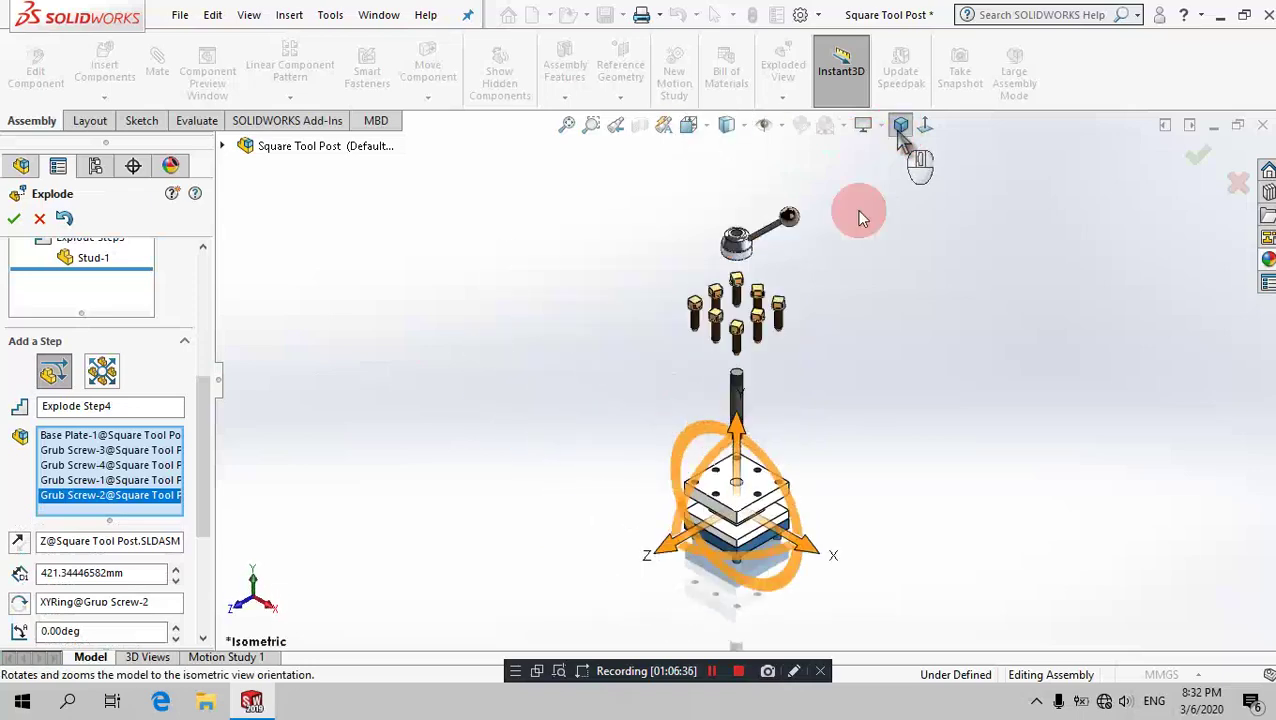
Step: Move the base plate group down about 373 mm and confirm Explode Step4
scroll(810, 550, "down", 5)
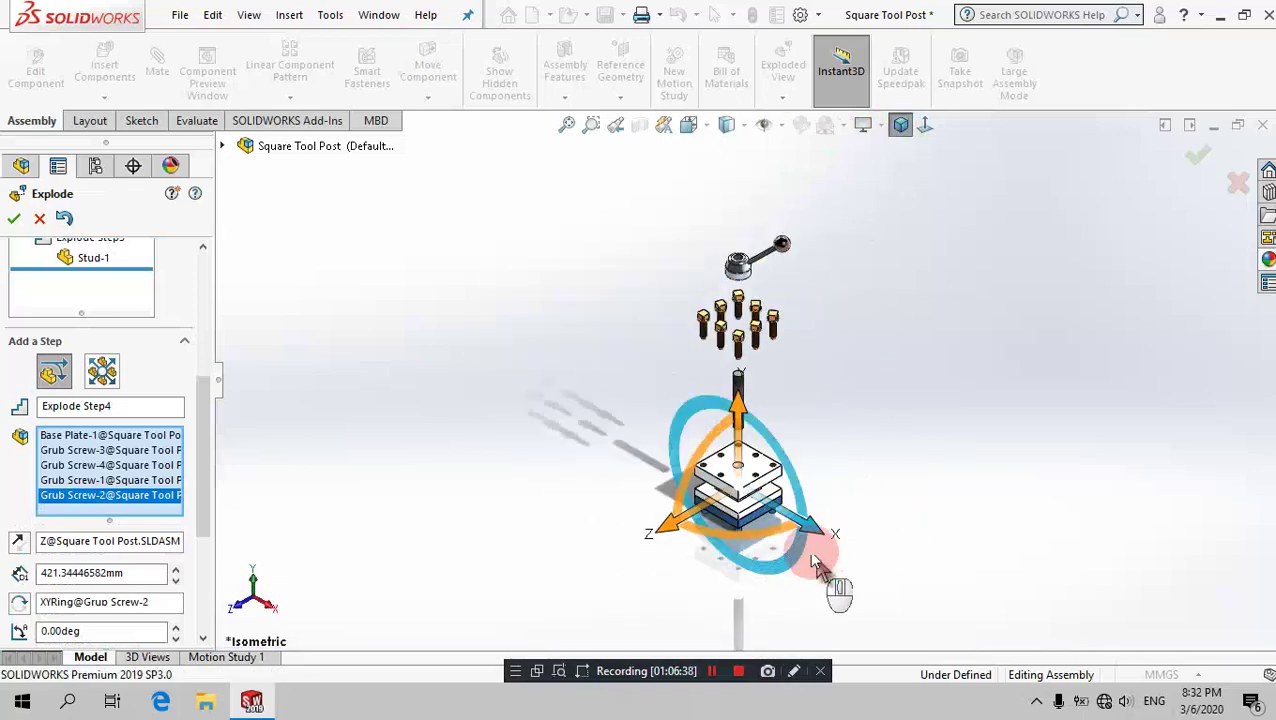
mouse_move(637, 268)
left_mouse_down()
mouse_move(651, 506)
mouse_move(641, 572)
left_mouse_up()
left_click(728, 428)
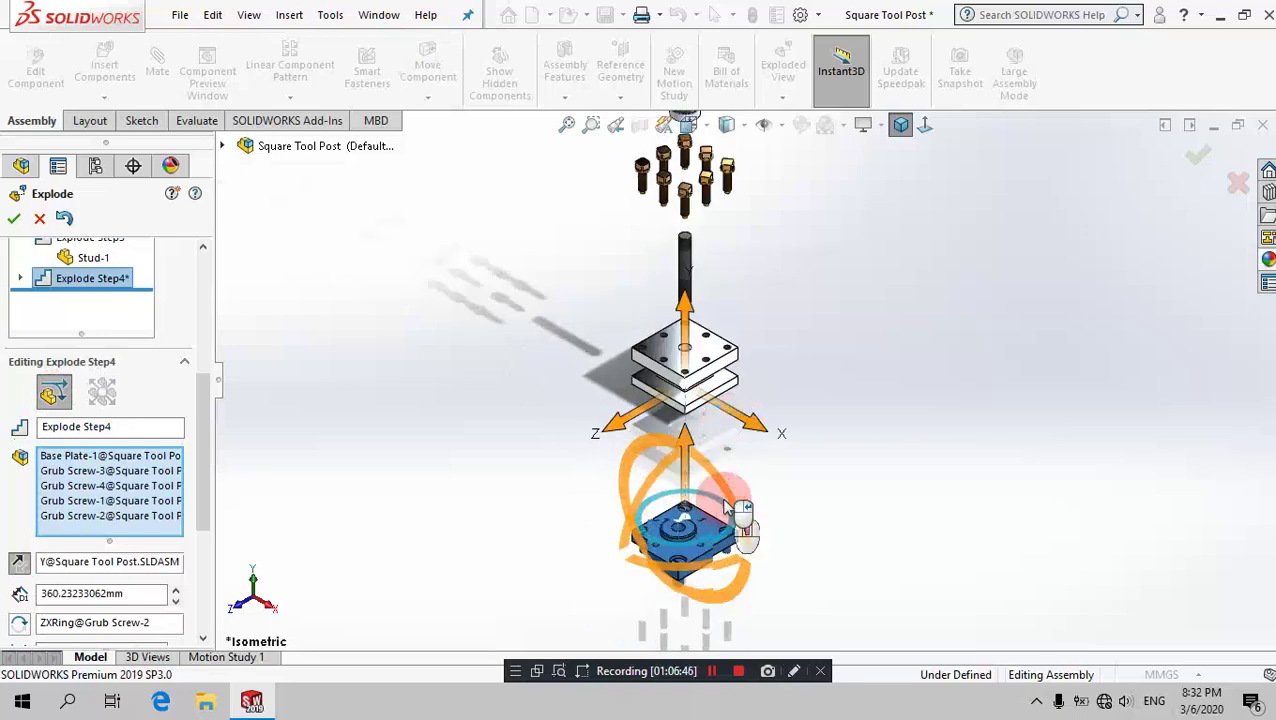
scroll(726, 452, "down", 3)
left_click_drag(660, 440, 790, 460)
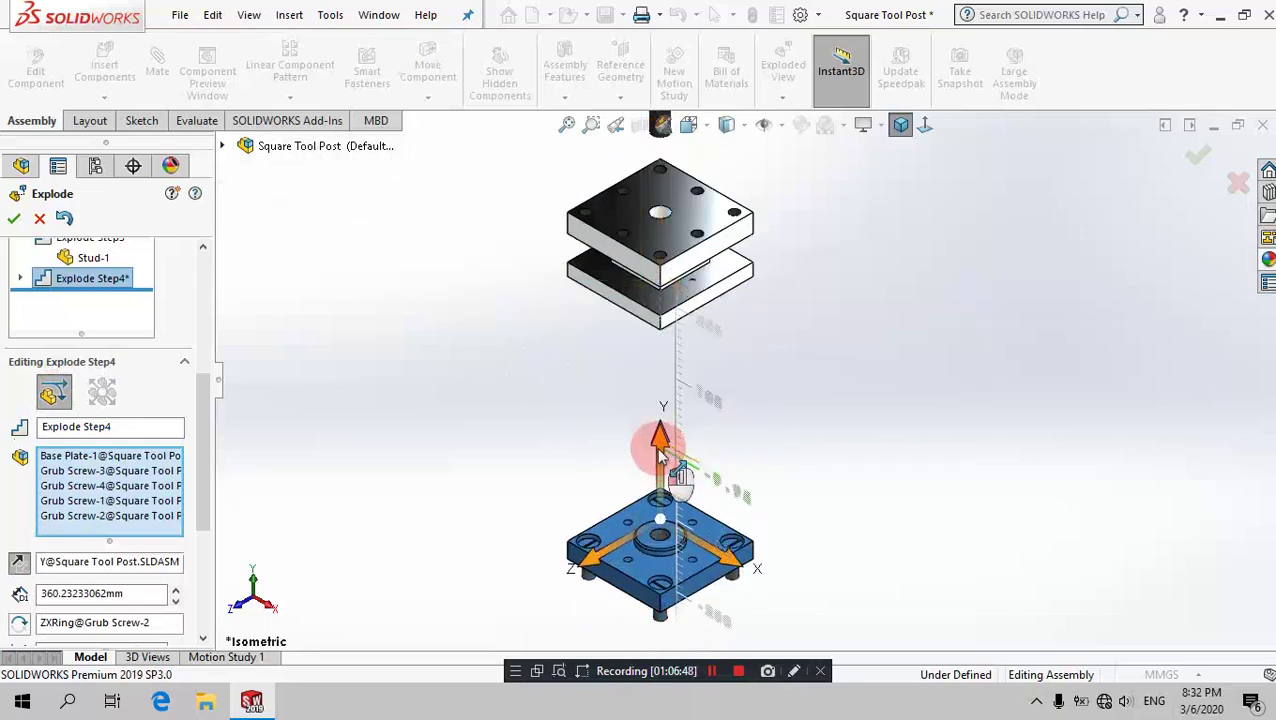
left_click(787, 457)
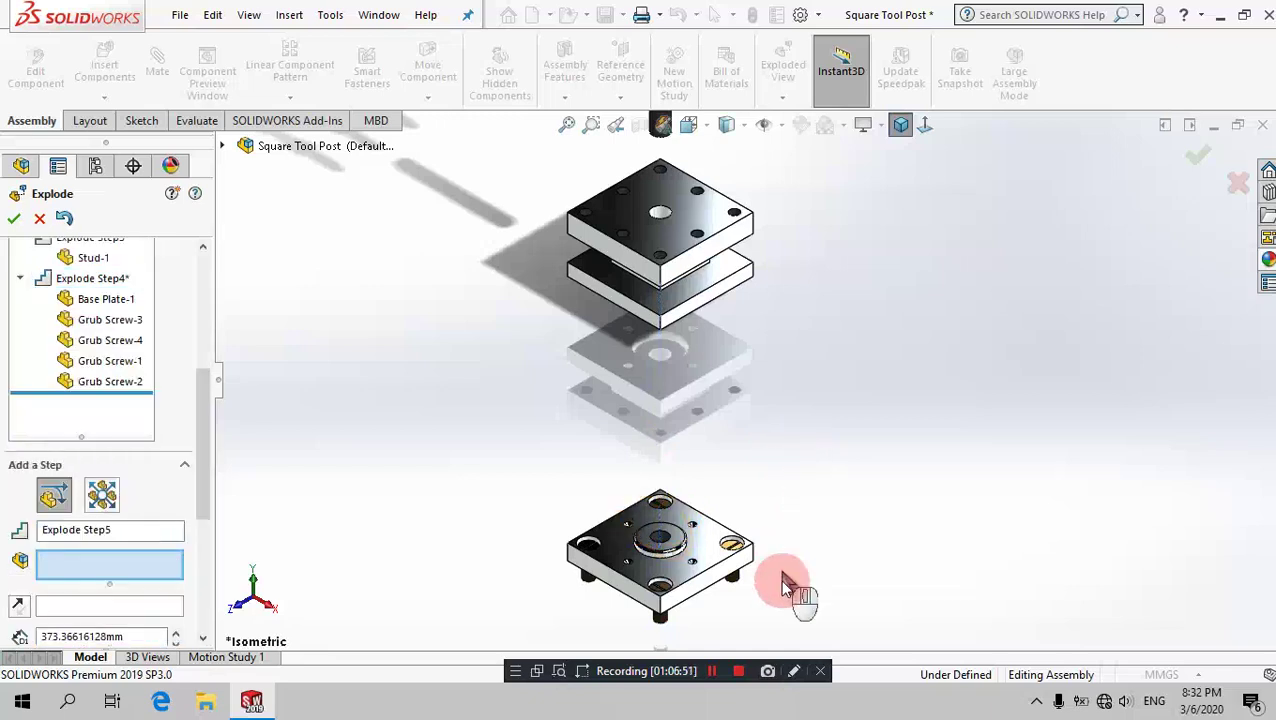
Step: Lift Grub Screws 1 to 4 up out of the base plate as Explode Step5
left_click(733, 547)
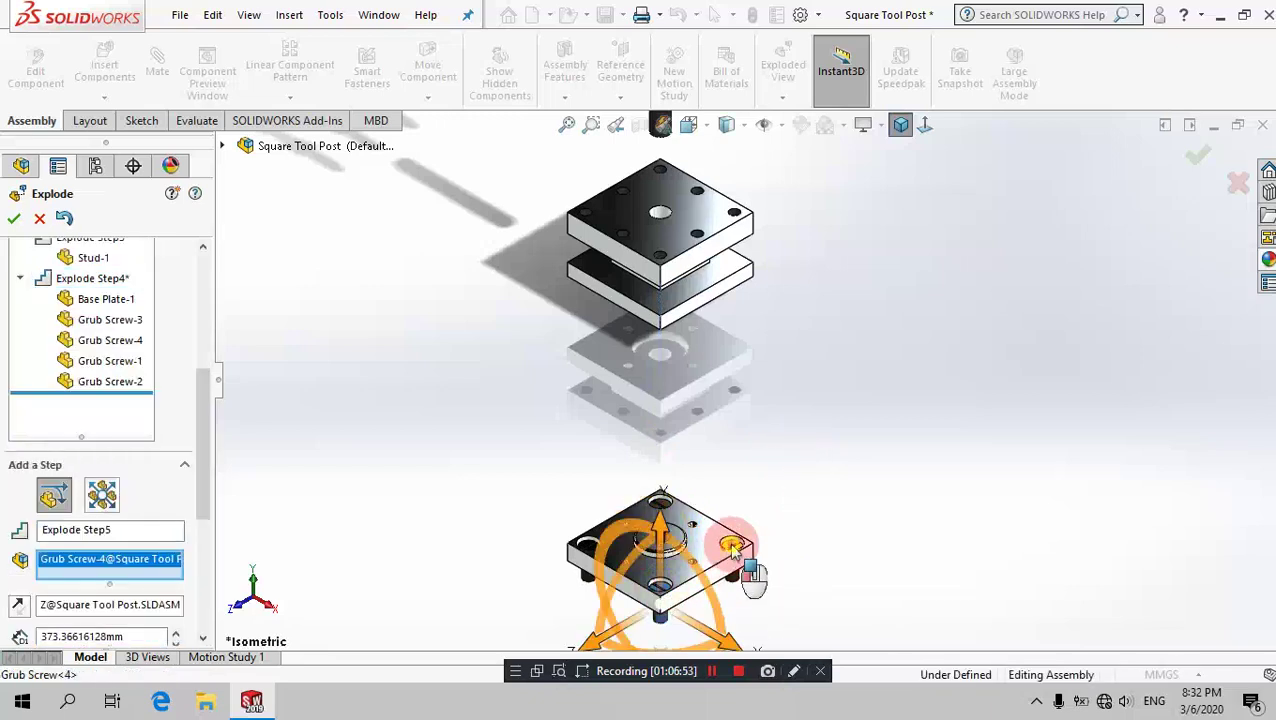
left_click(661, 504)
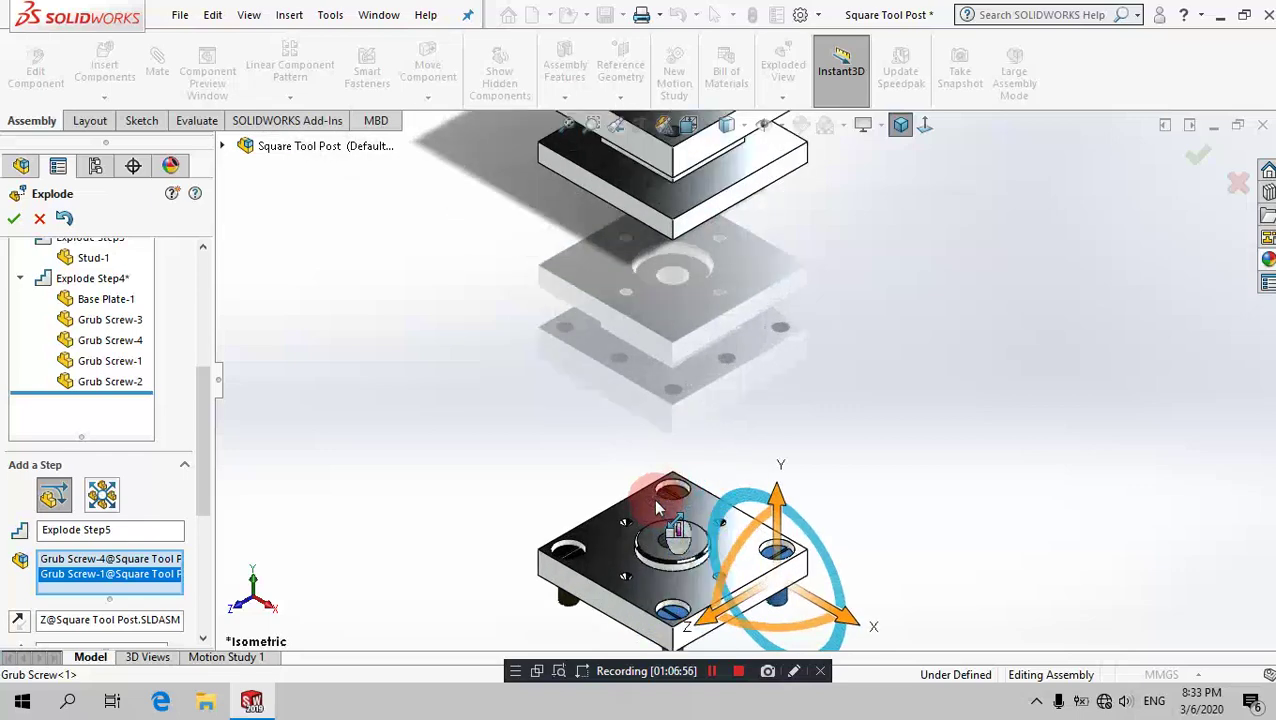
scroll(660, 508, "down", 2)
scroll(660, 508, "down", 2)
left_click(540, 555)
left_click(607, 505)
scroll(615, 499, "up", 2)
scroll(625, 480, "up", 2)
mouse_move(636, 452)
left_mouse_down()
mouse_move(640, 234)
mouse_move(667, 167)
left_mouse_up()
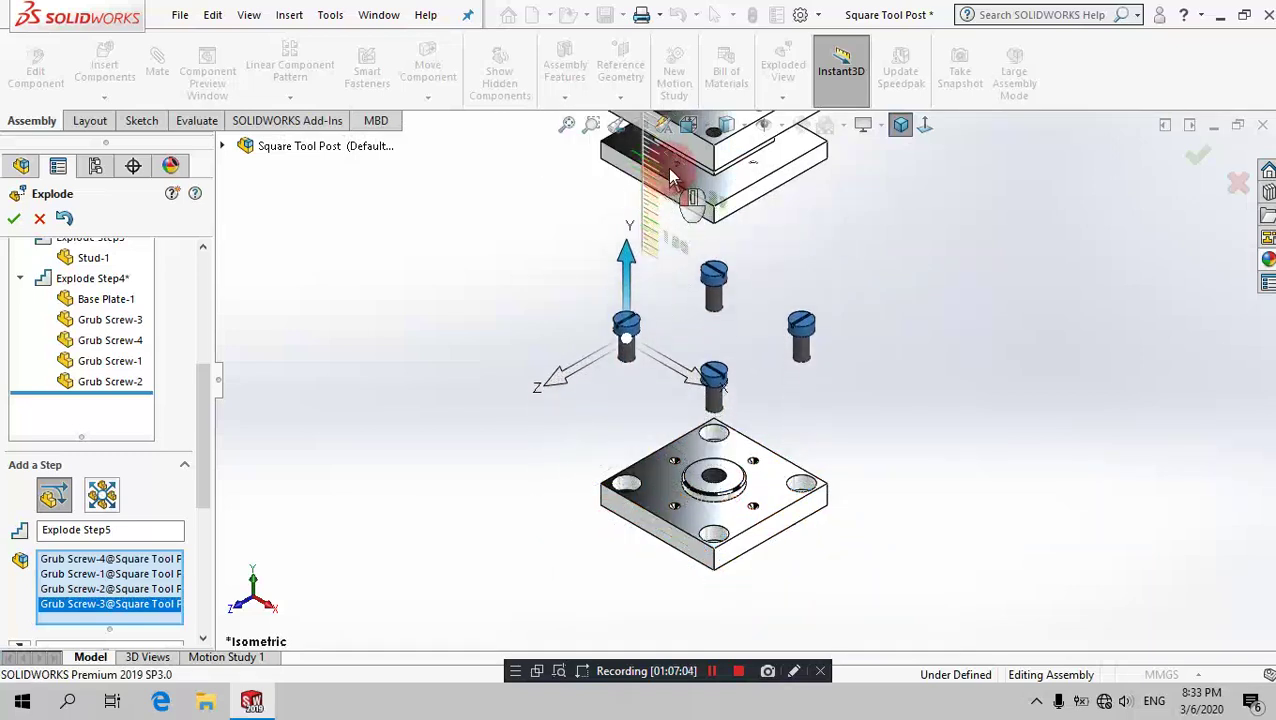
left_click(889, 354)
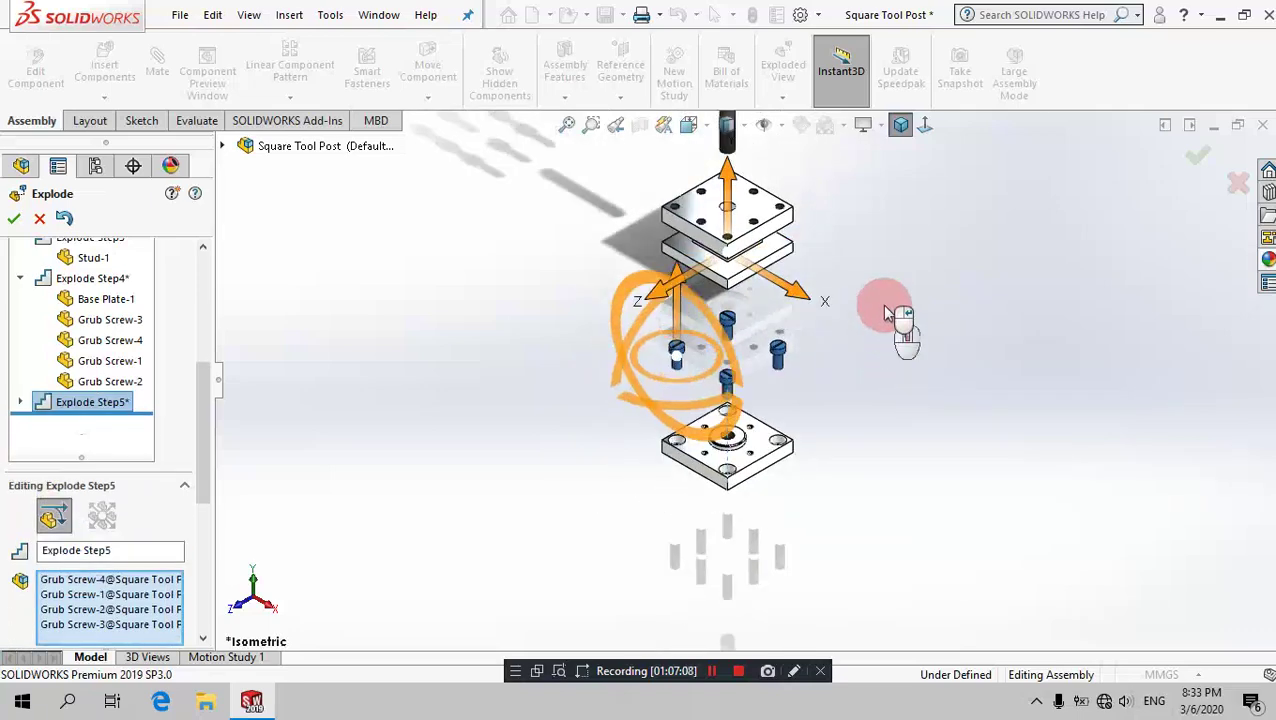
left_click(884, 311)
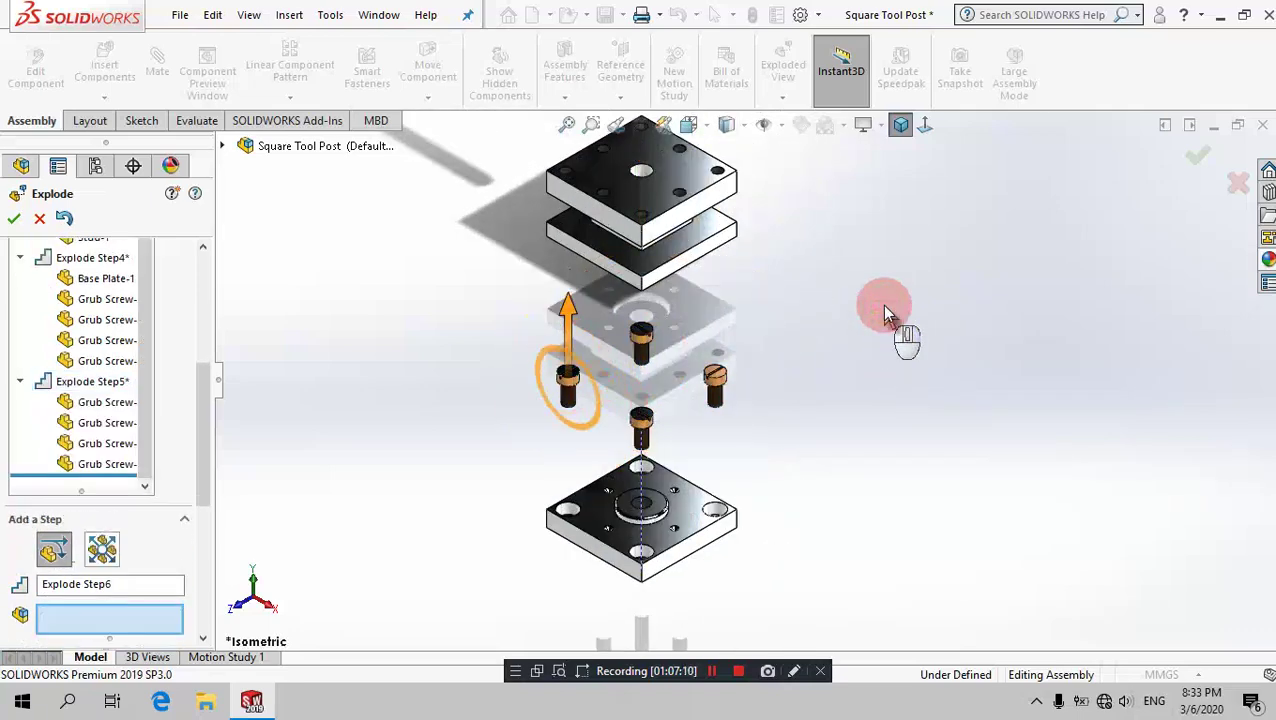
Step: Edit Explode Step4 to readjust the base plate group's downward distance
left_click(92, 258)
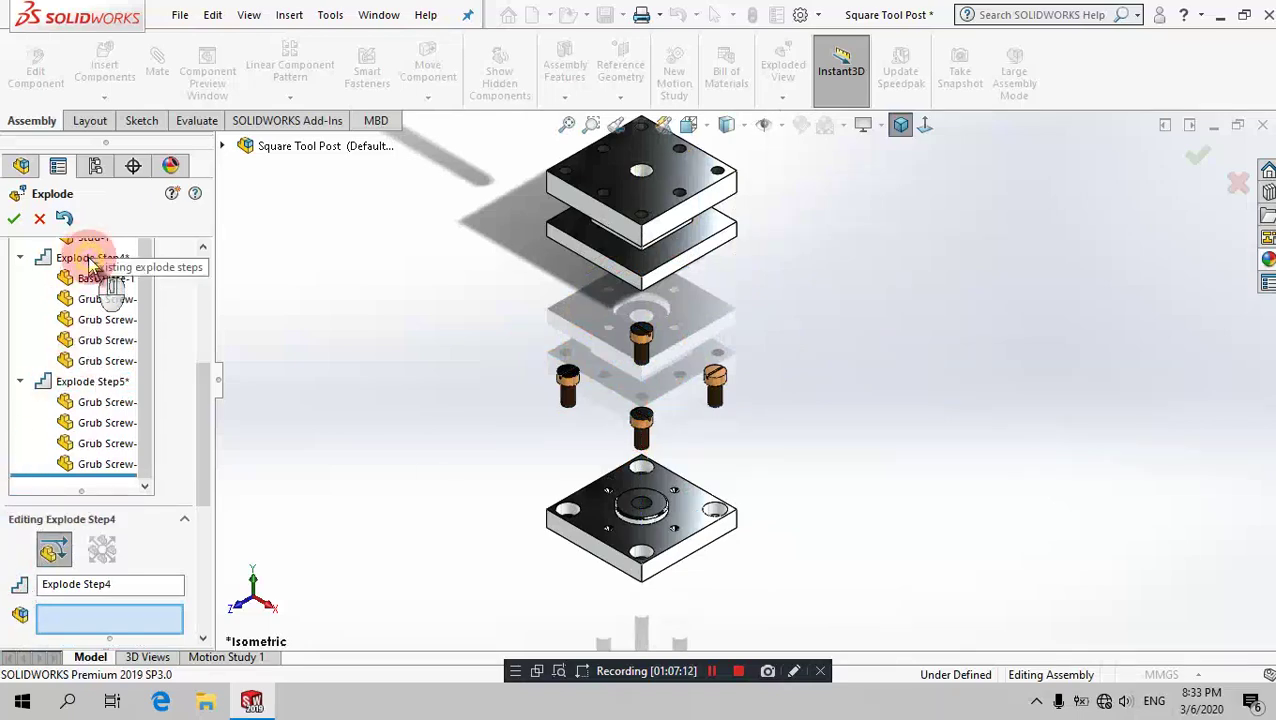
left_click(684, 322)
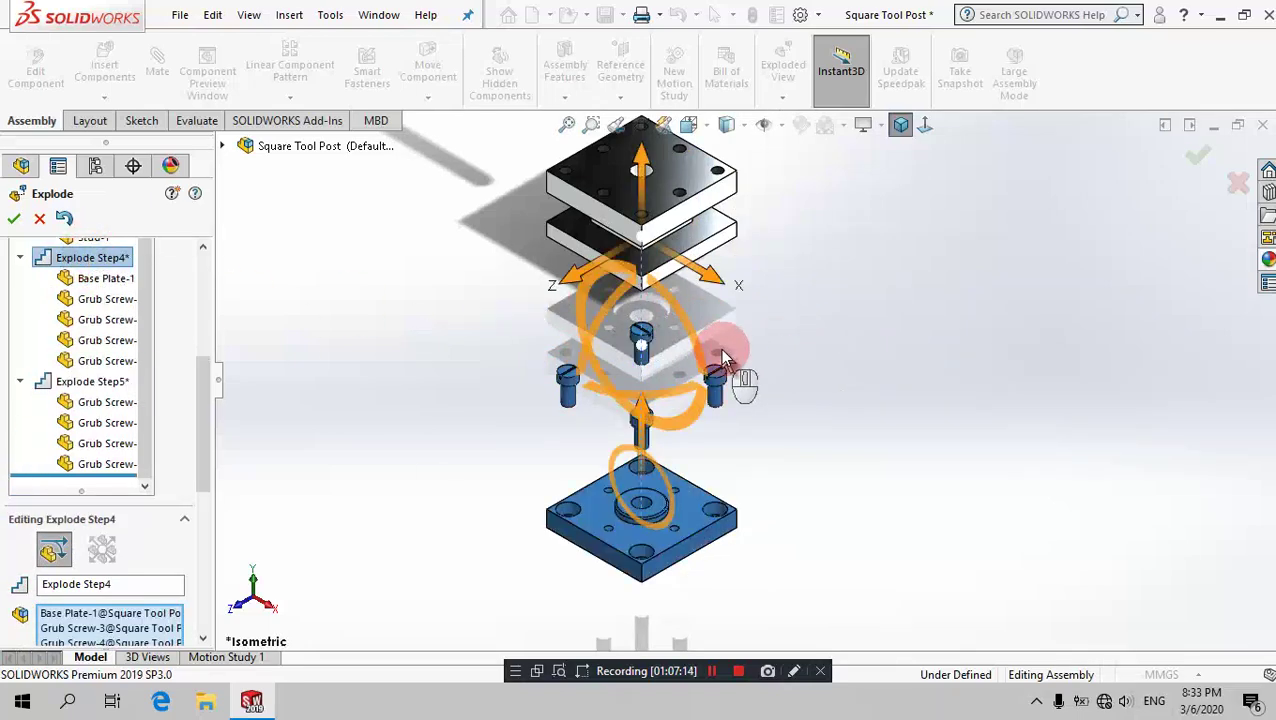
left_click(668, 213)
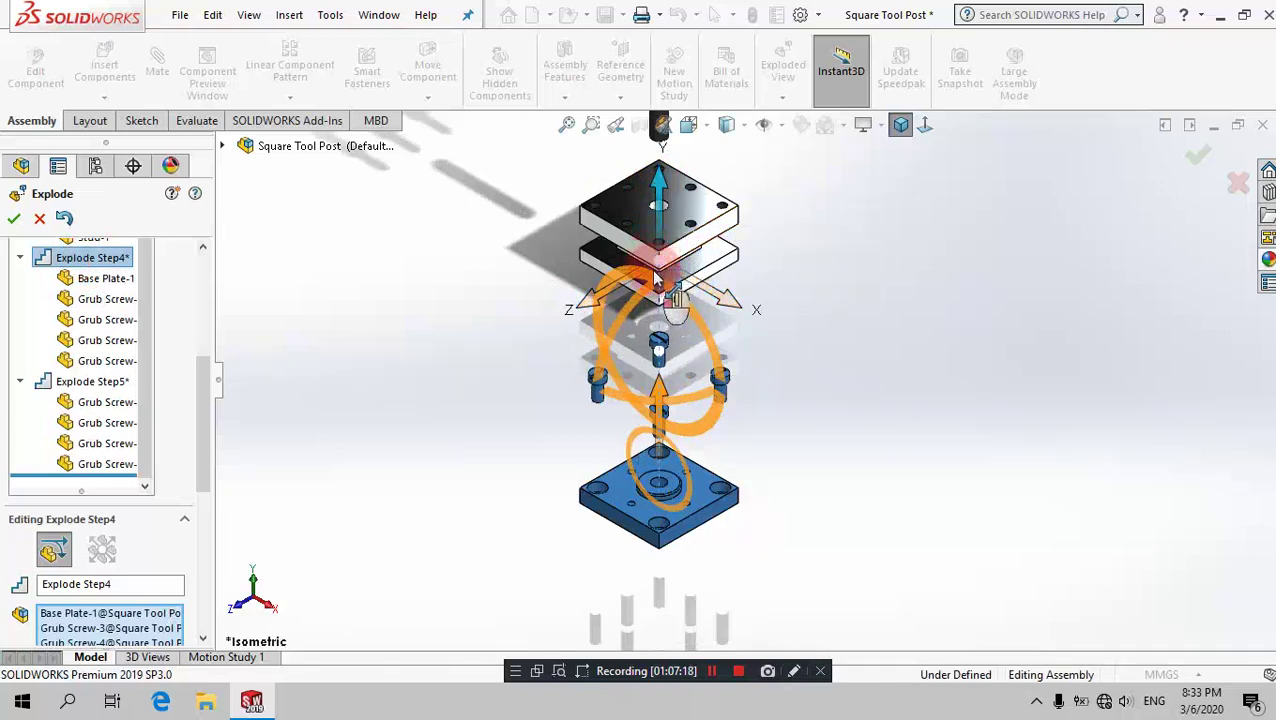
left_click(730, 190)
left_click_drag(758, 200, 673, 213)
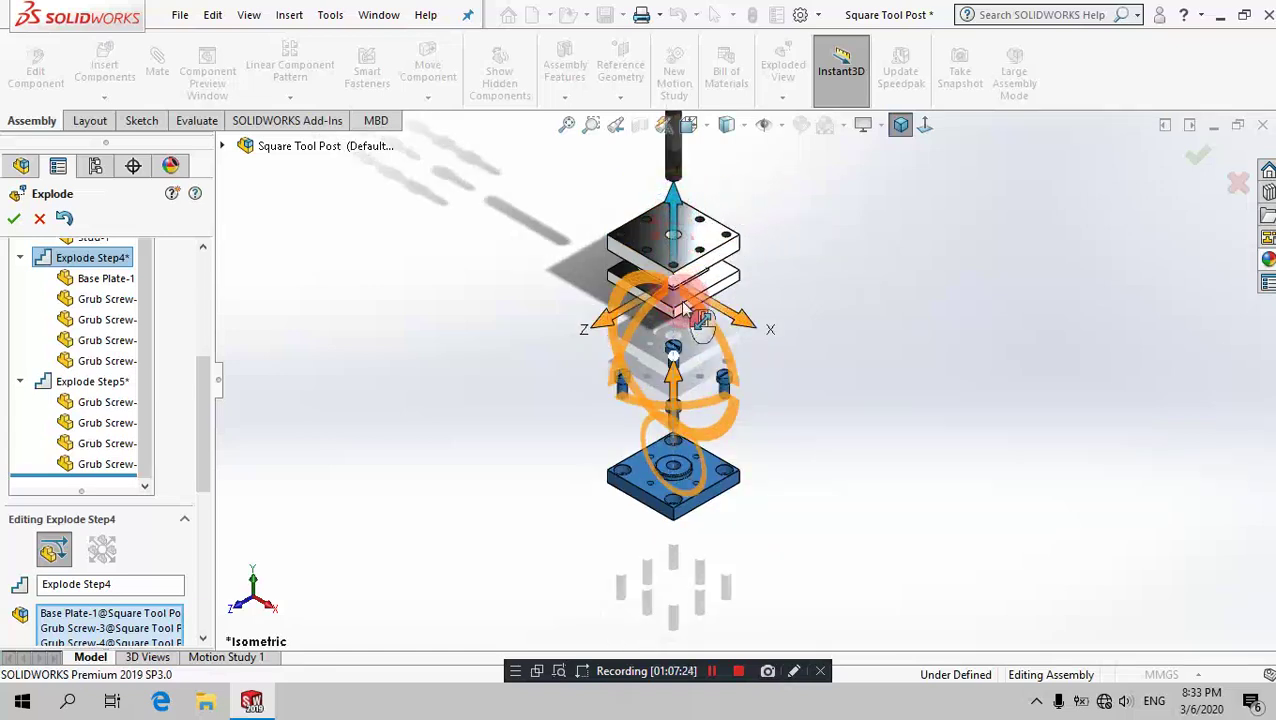
left_click_drag(676, 388, 672, 455)
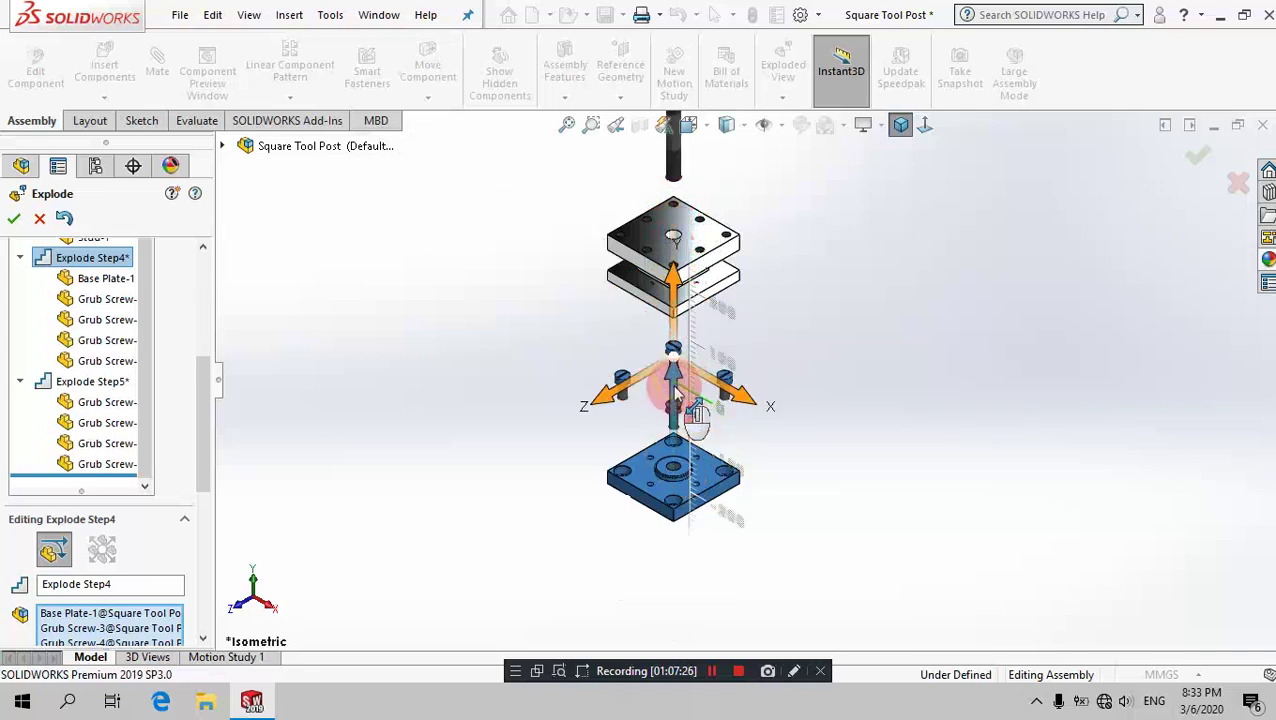
left_click_drag(673, 460, 673, 452)
left_click(826, 385)
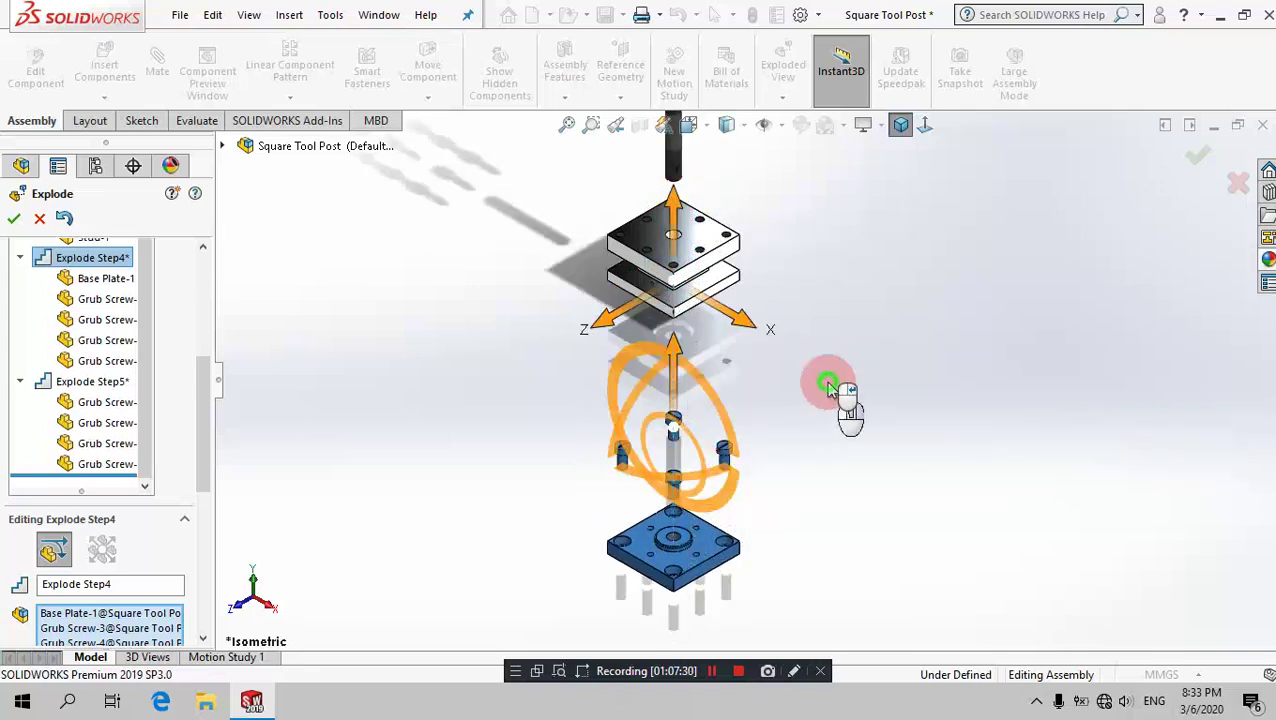
scroll(746, 328, "down", 3)
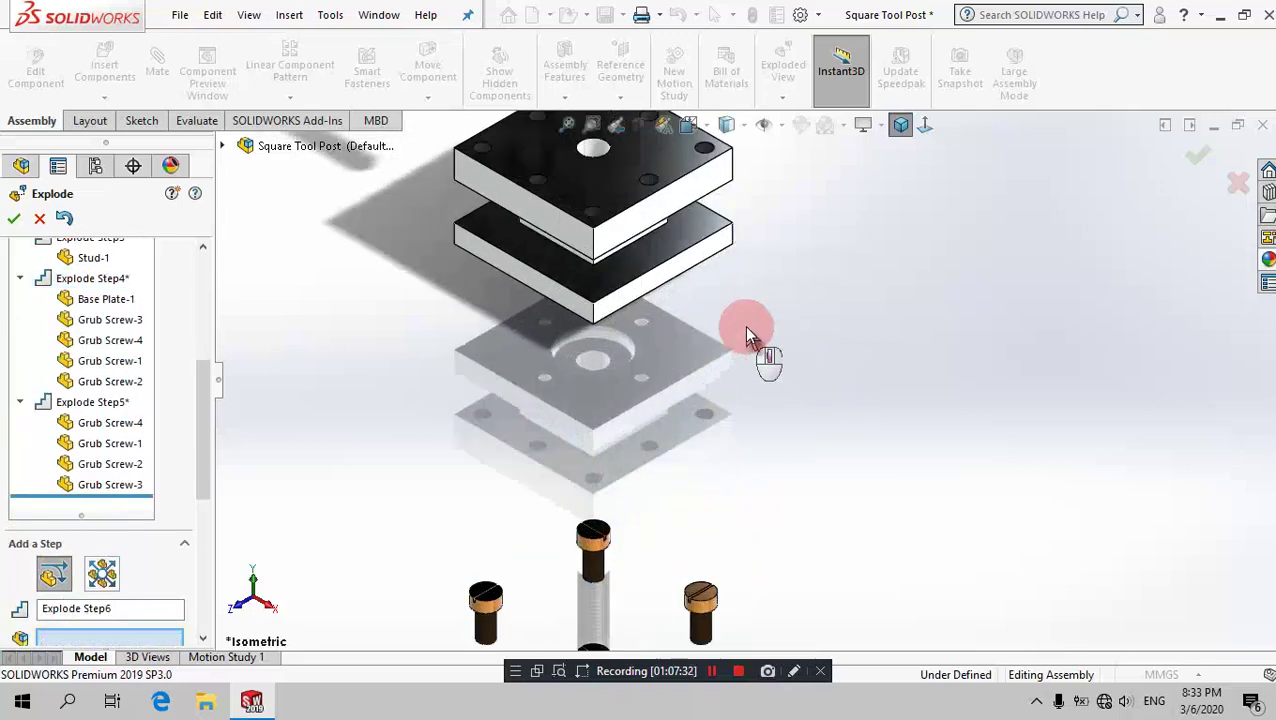
Step: Drop the four Ball 9 MM balls down out of the plate holes as Explode Step6
middle_click_drag(712, 265, 637, 224)
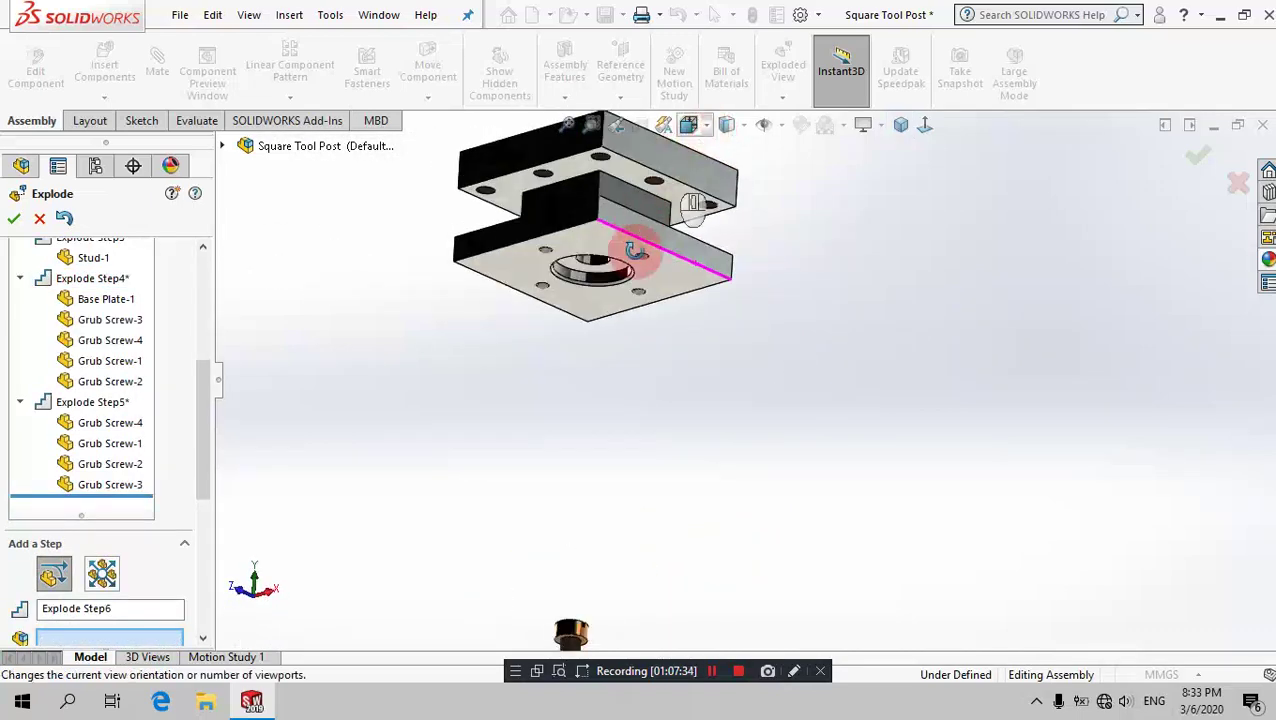
scroll(651, 299, "down", 3)
left_click(649, 303)
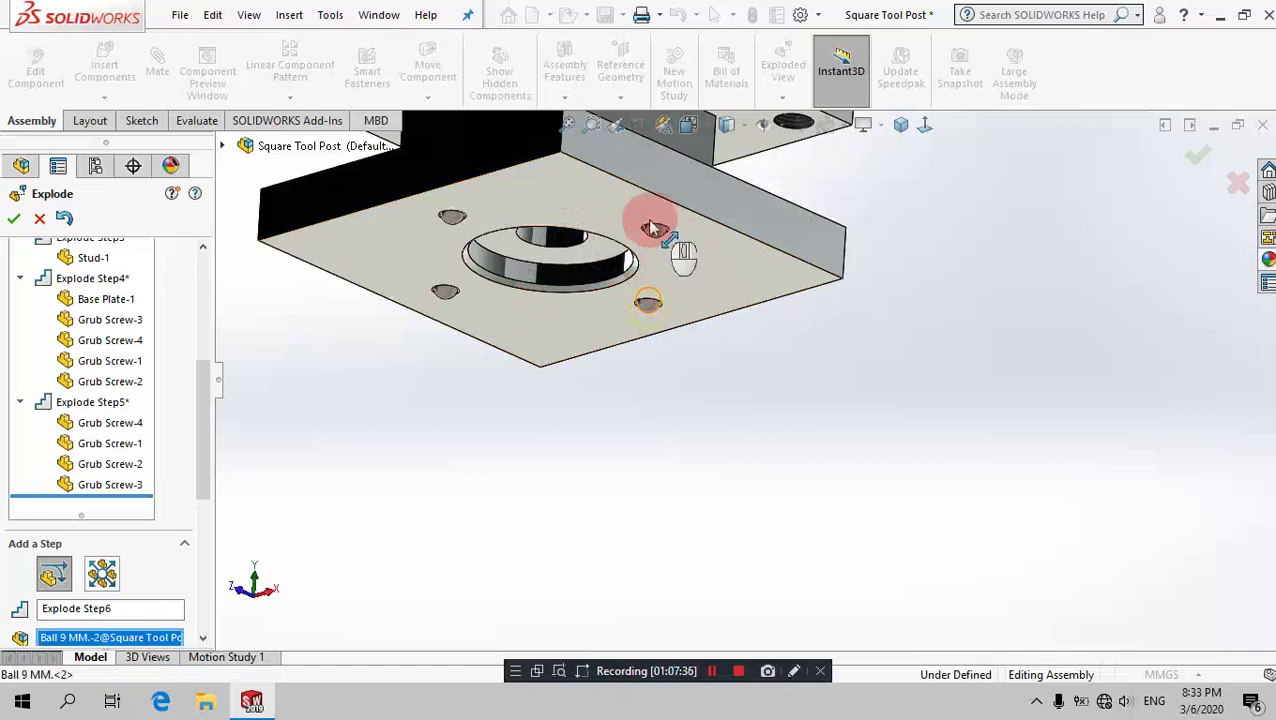
scroll(570, 236, "down", 3)
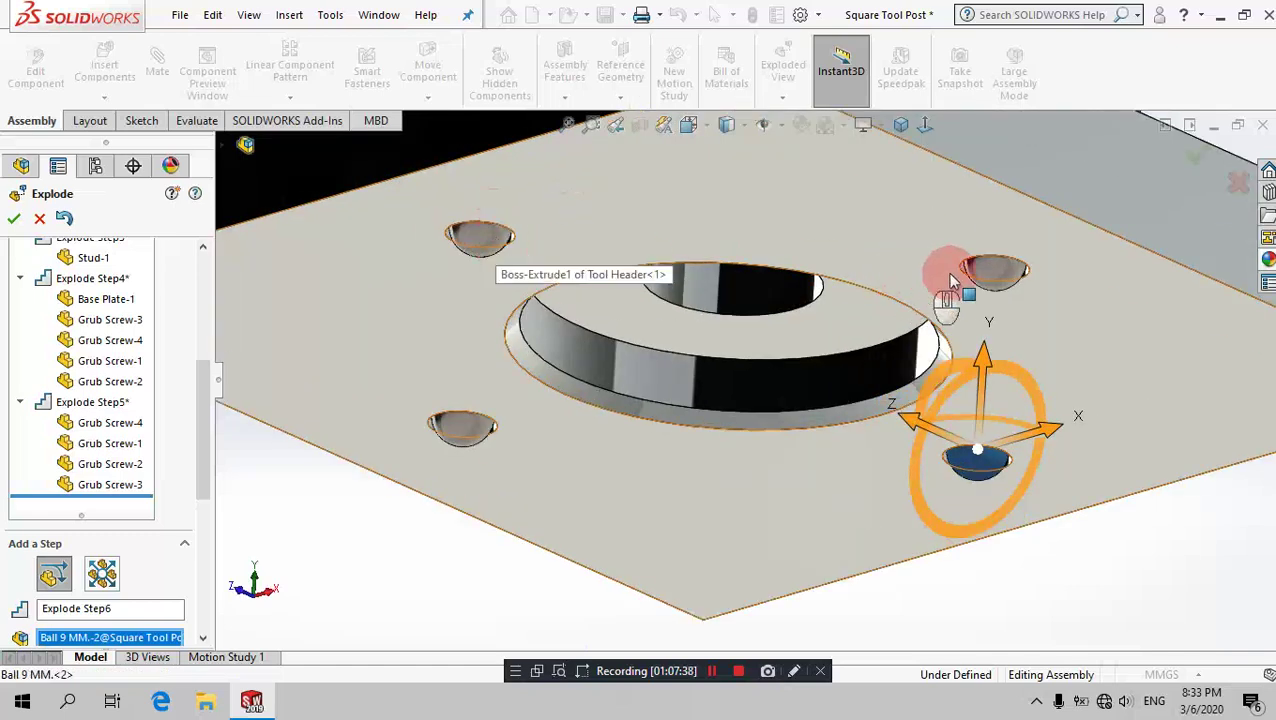
left_click(463, 435)
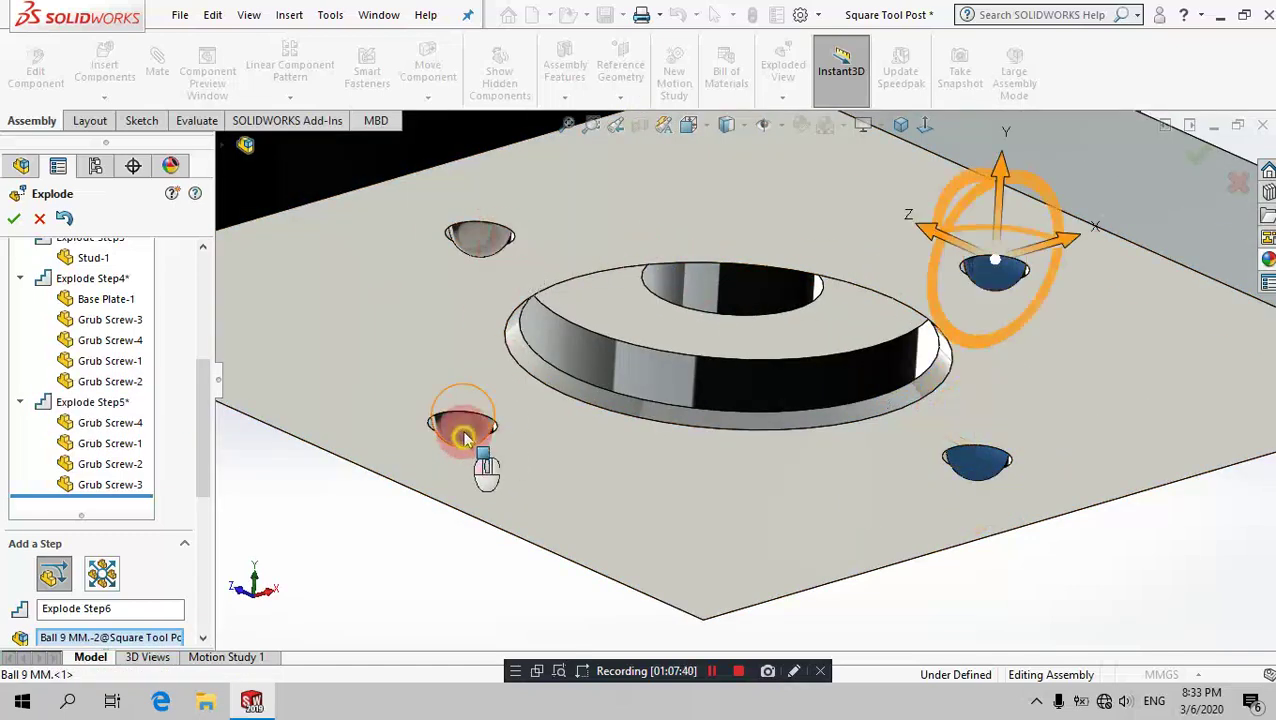
left_click(478, 245)
middle_click_drag(775, 283, 895, 197)
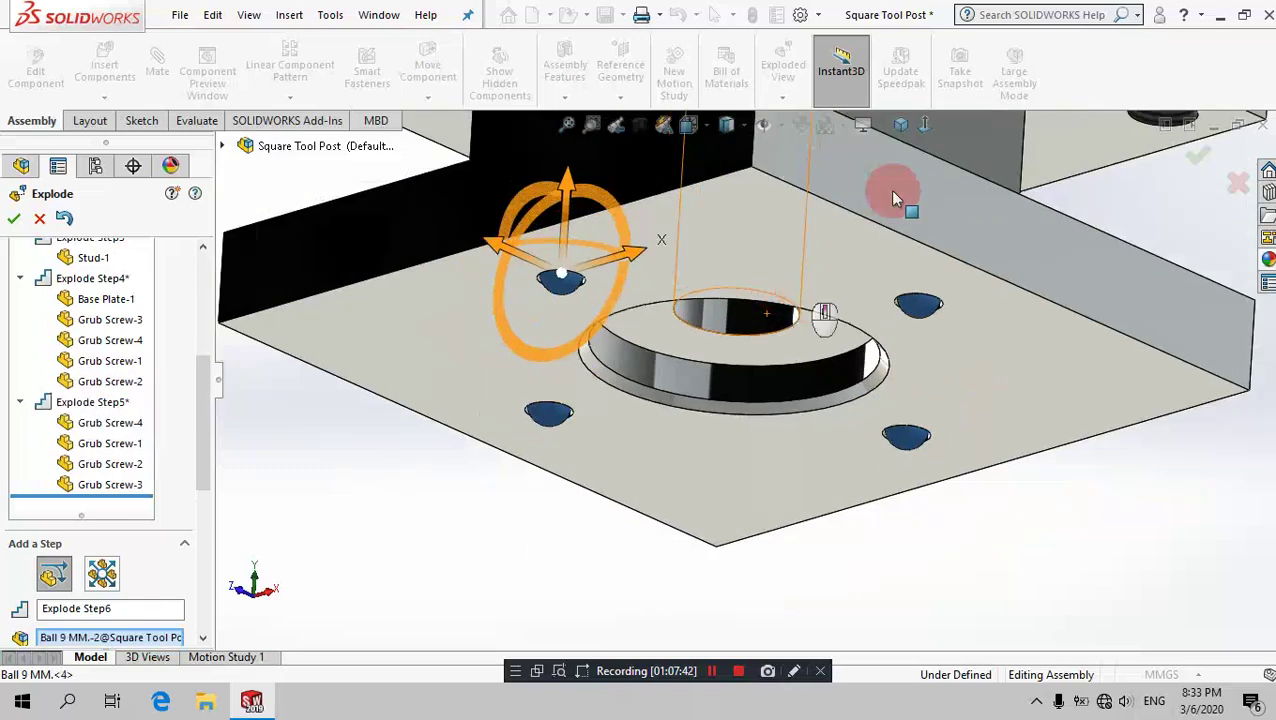
left_click(900, 126)
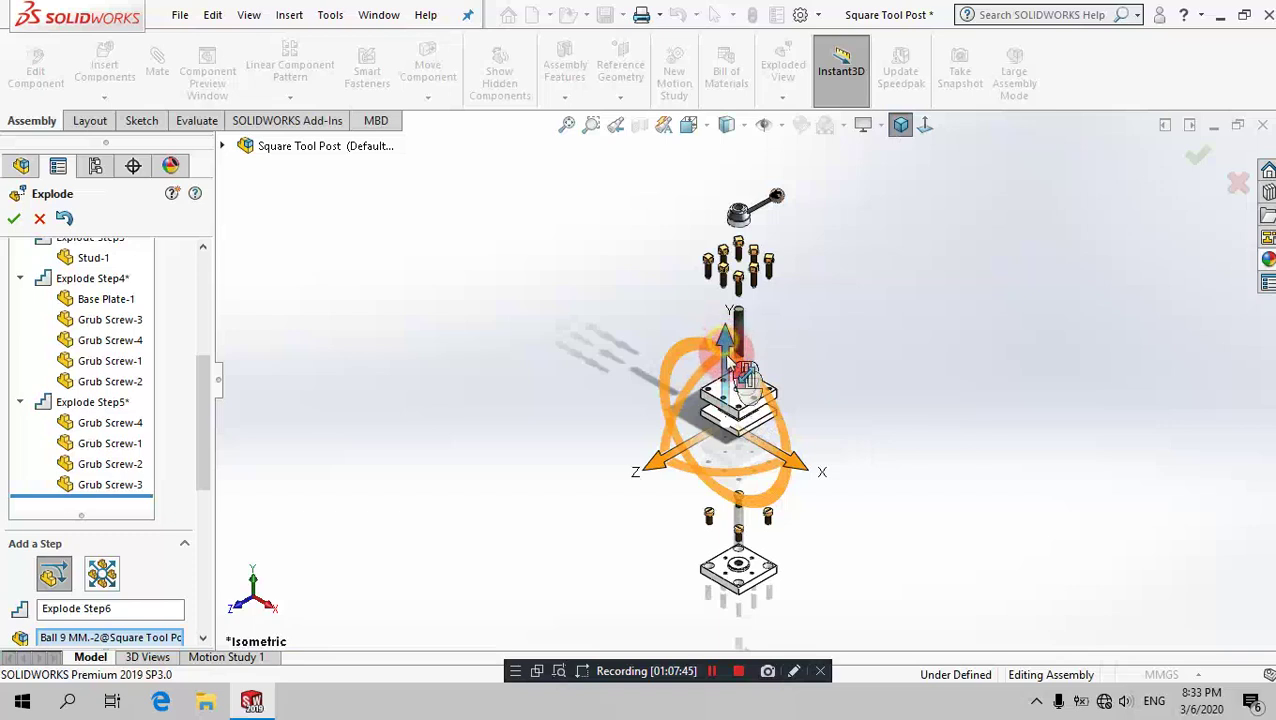
left_click_drag(729, 352, 730, 440)
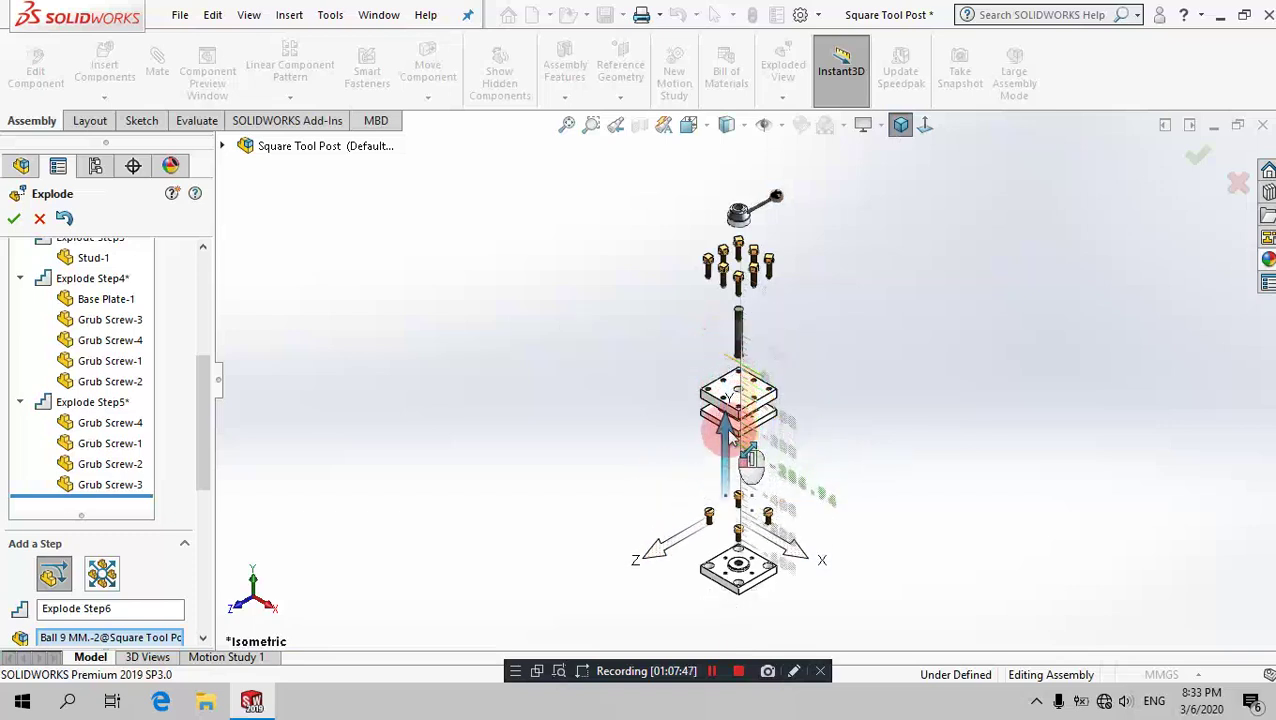
left_click_drag(733, 437, 820, 433)
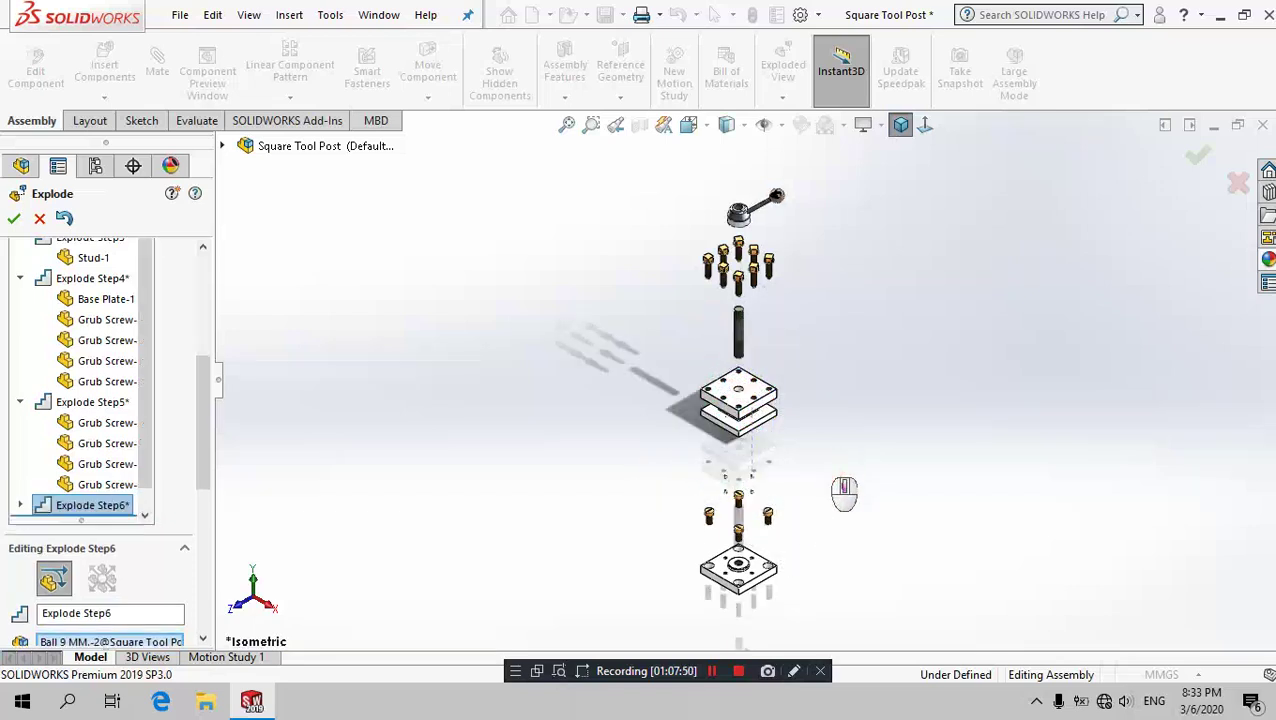
scroll(822, 470, "down", 3)
Step: Start a new explode step and select the four springs in the plates' underside holes
left_click(760, 428)
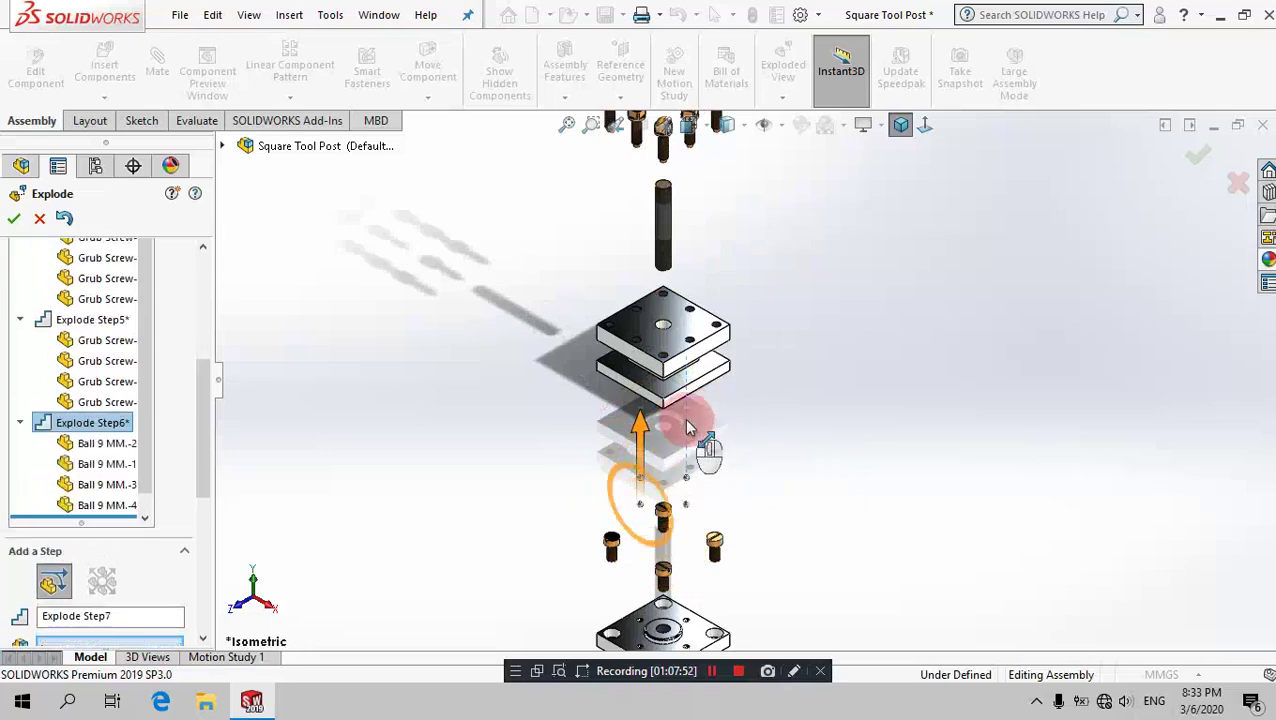
scroll(690, 390, "down", 3)
middle_click_drag(701, 348, 730, 238)
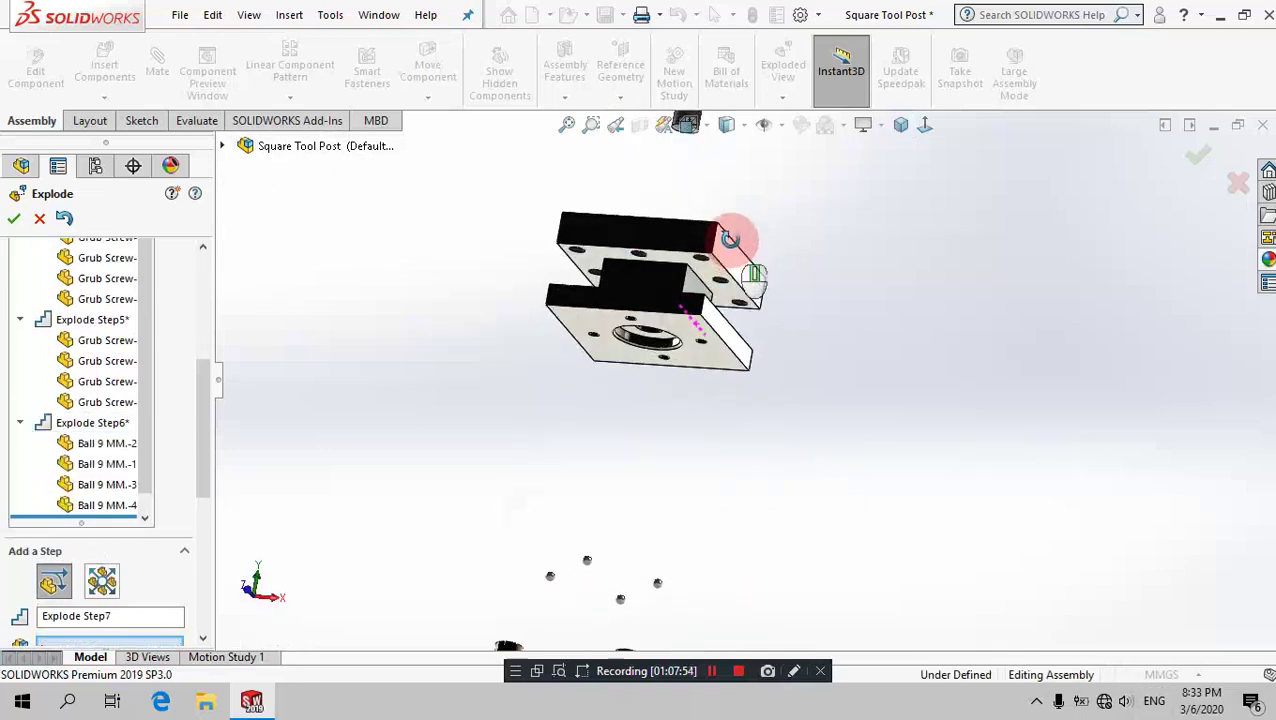
scroll(690, 350, "down", 2)
scroll(675, 310, "down", 2)
scroll(683, 256, "down", 2)
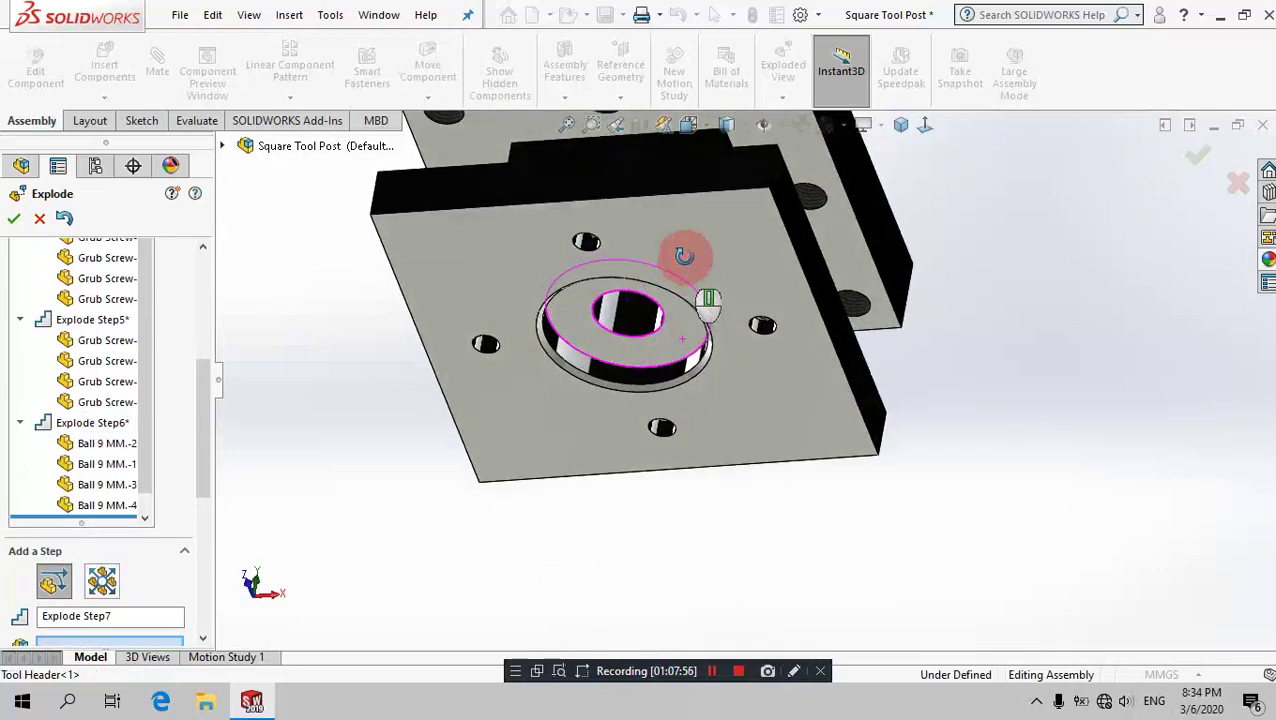
middle_click_drag(683, 256, 683, 250)
scroll(755, 316, "down", 2)
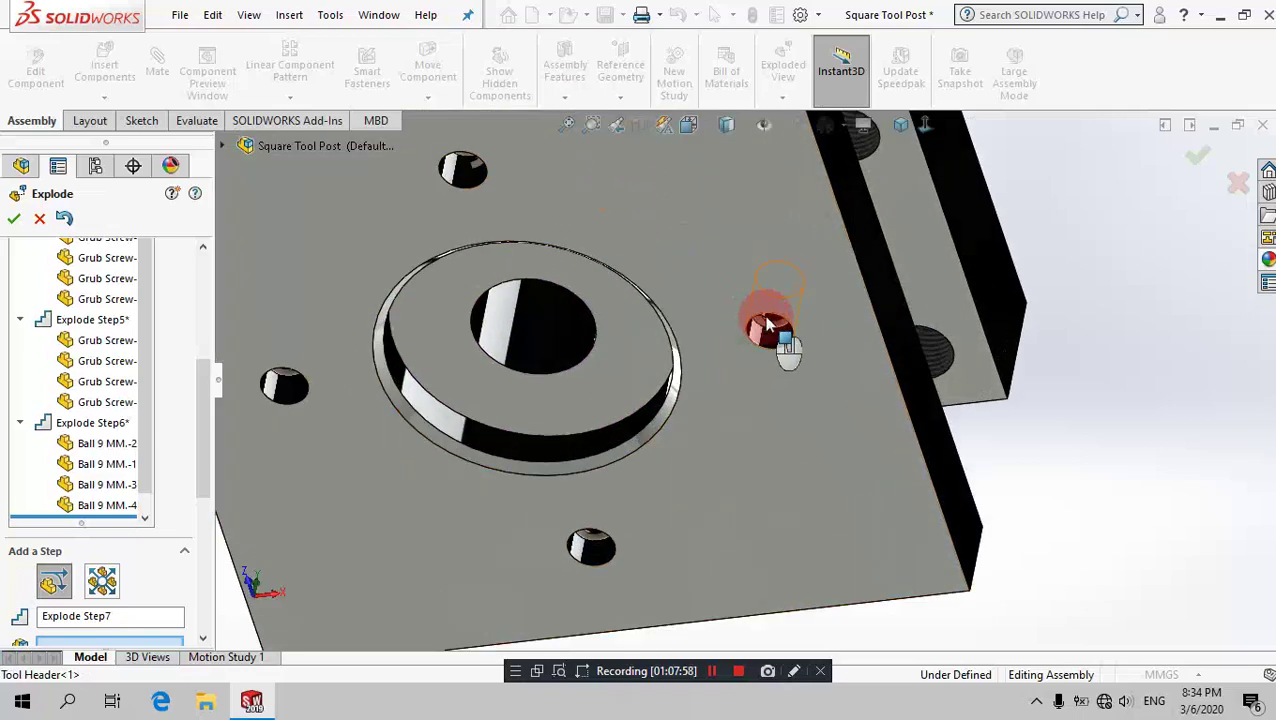
left_click(768, 325)
left_click(465, 168)
left_click(287, 384)
left_click(591, 545)
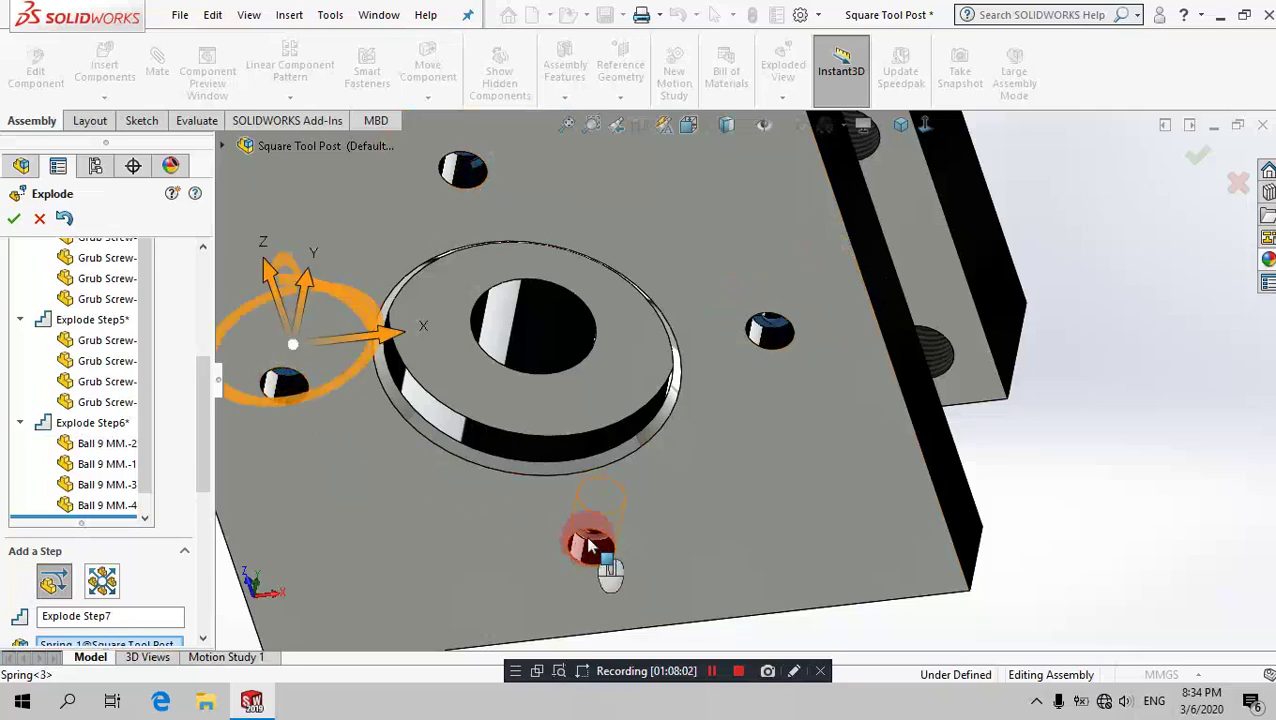
Step: Undo the stray rotation applied to the selected springs
left_click(903, 125)
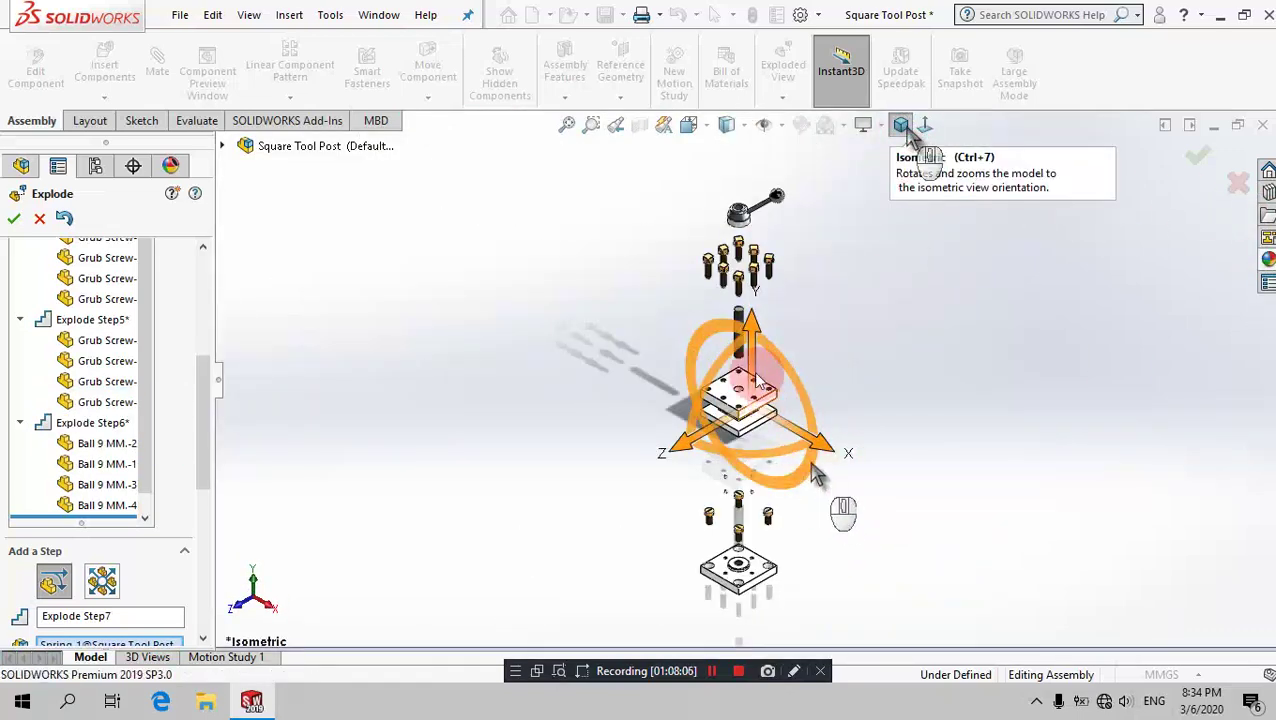
mouse_move(770, 355)
left_mouse_down()
mouse_move(730, 294)
mouse_move(738, 301)
left_mouse_up()
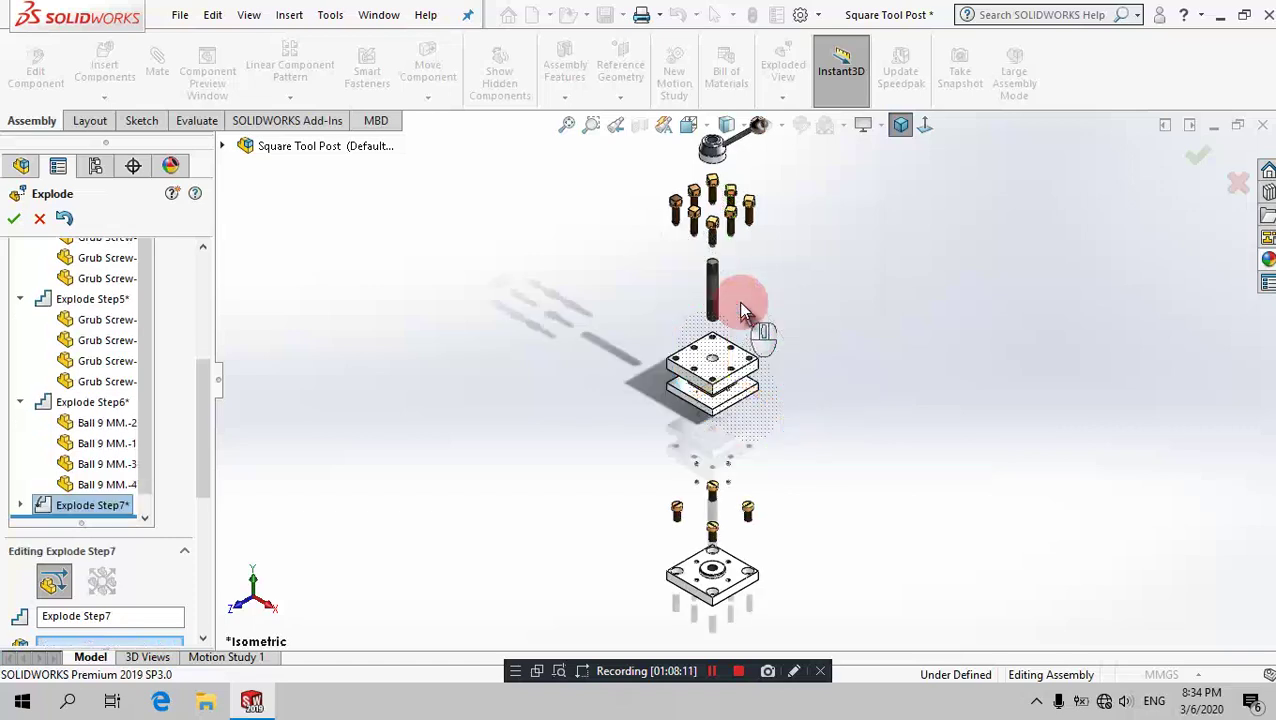
scroll(745, 420, "down", 2)
scroll(740, 422, "down", 1)
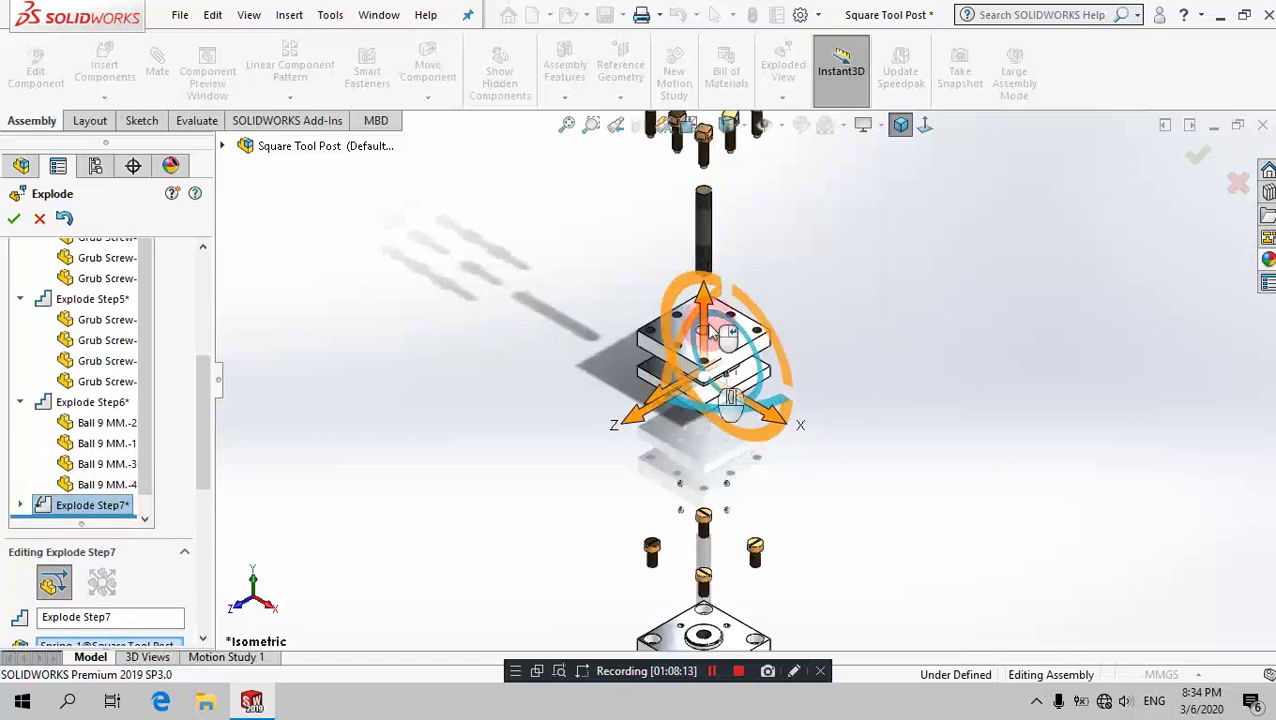
left_click_drag(706, 335, 709, 308)
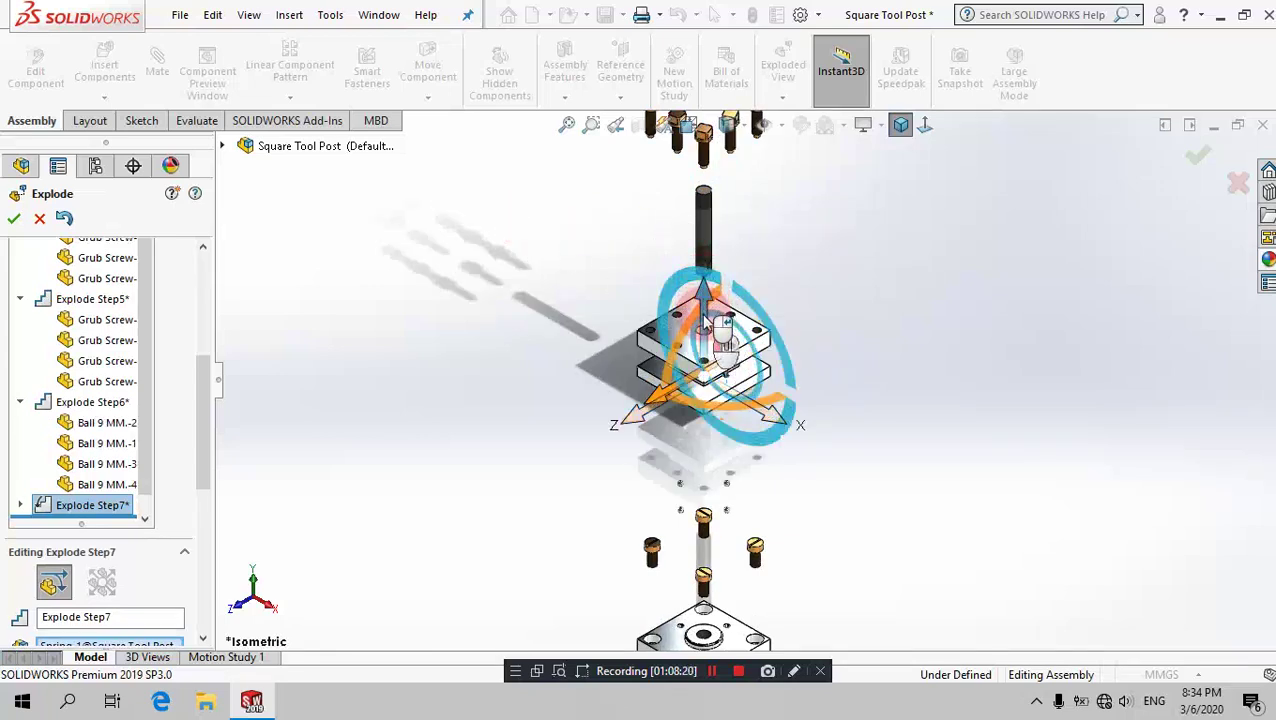
left_click_drag(240, 365, 218, 318)
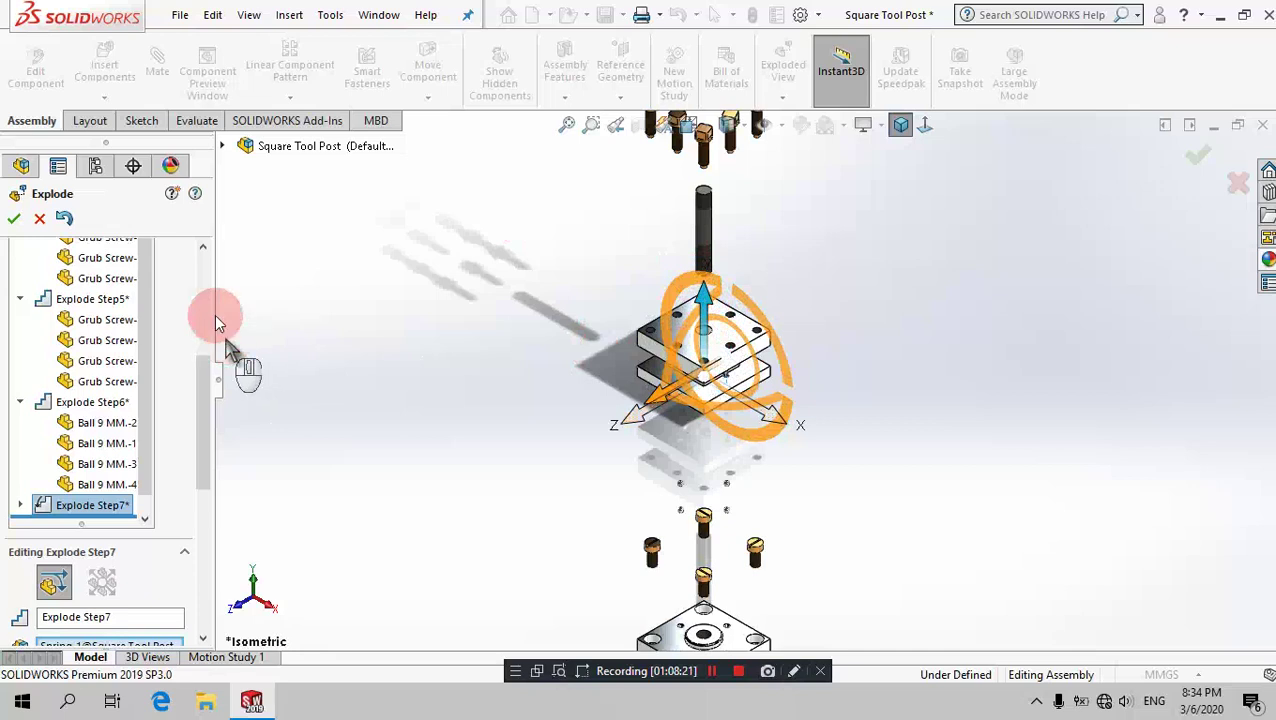
left_click(64, 218)
left_click(64, 218)
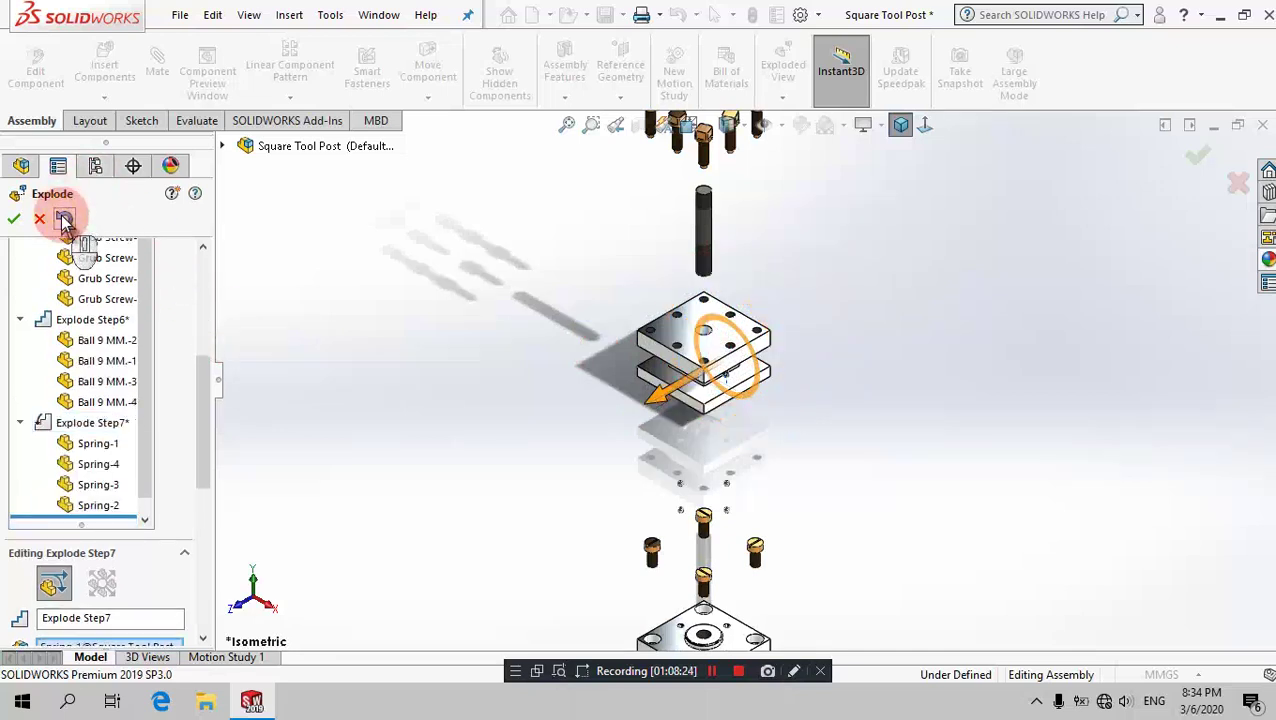
Step: Move the four springs about 164.9 mm along Y as Explode Step7 and close Explode
left_click(403, 327)
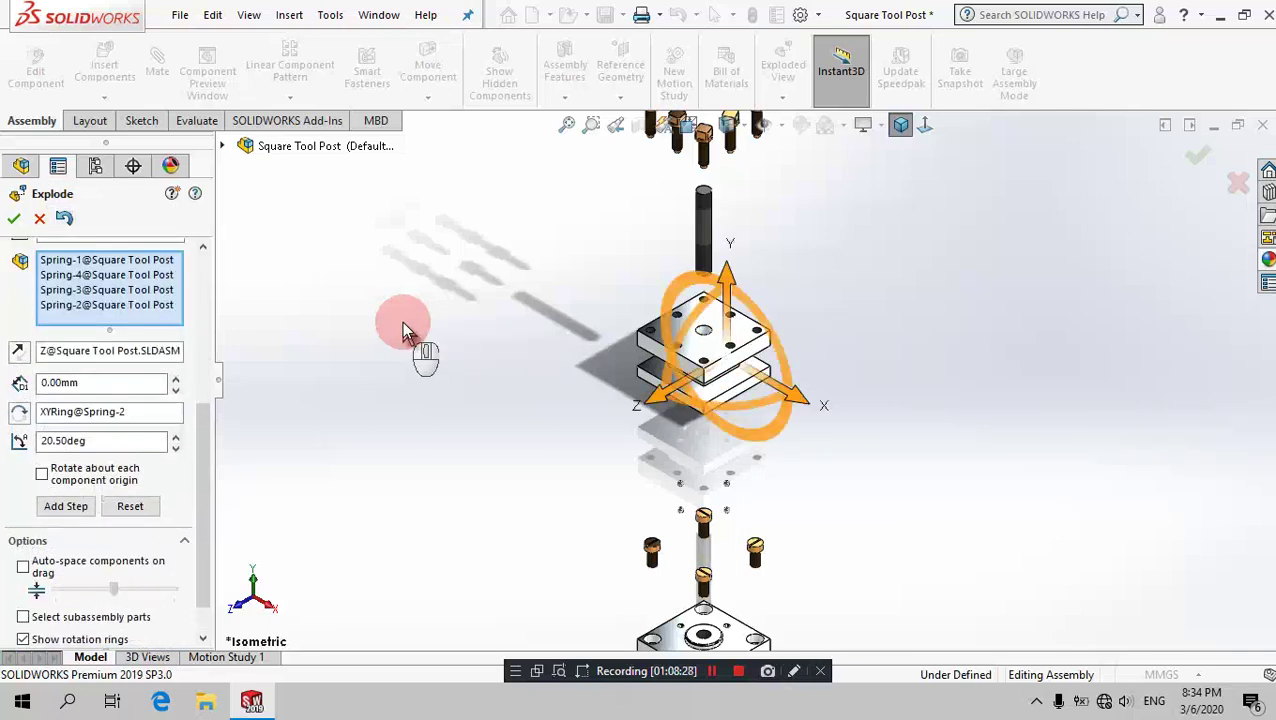
left_click(738, 272)
mouse_move(727, 268)
left_mouse_down()
mouse_move(727, 352)
mouse_move(746, 388)
mouse_move(869, 384)
left_mouse_up()
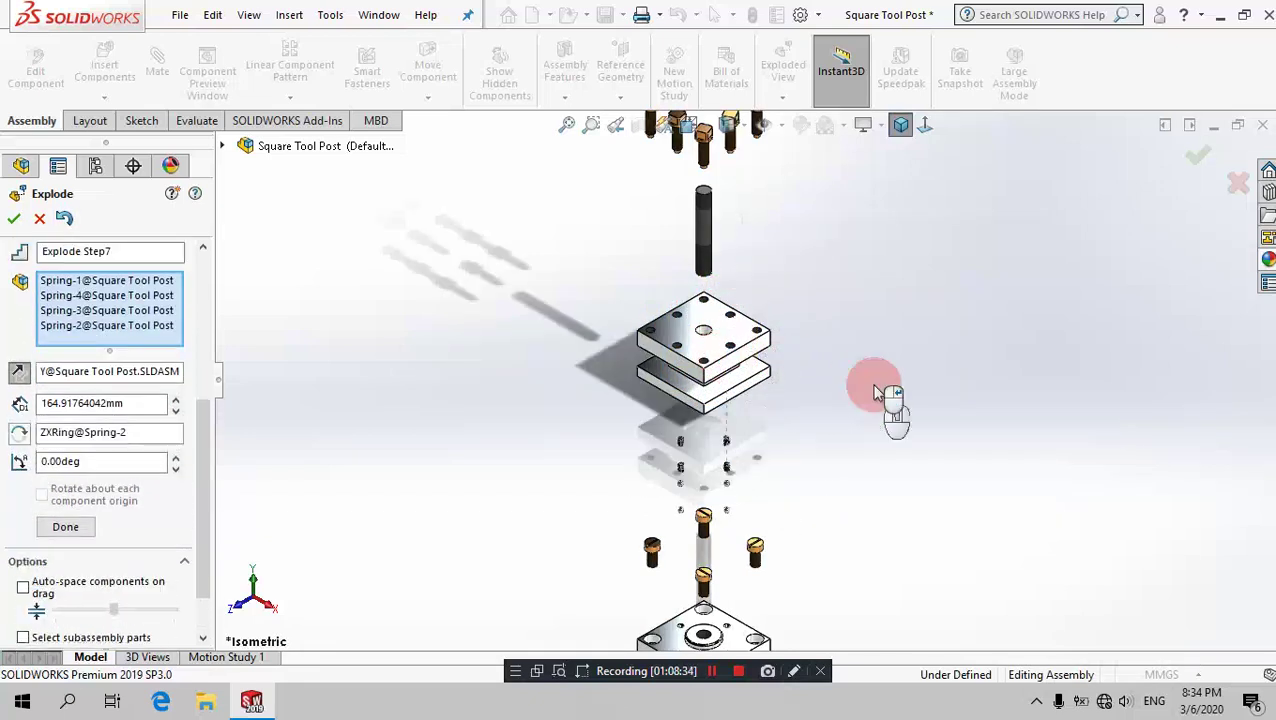
left_click(15, 220)
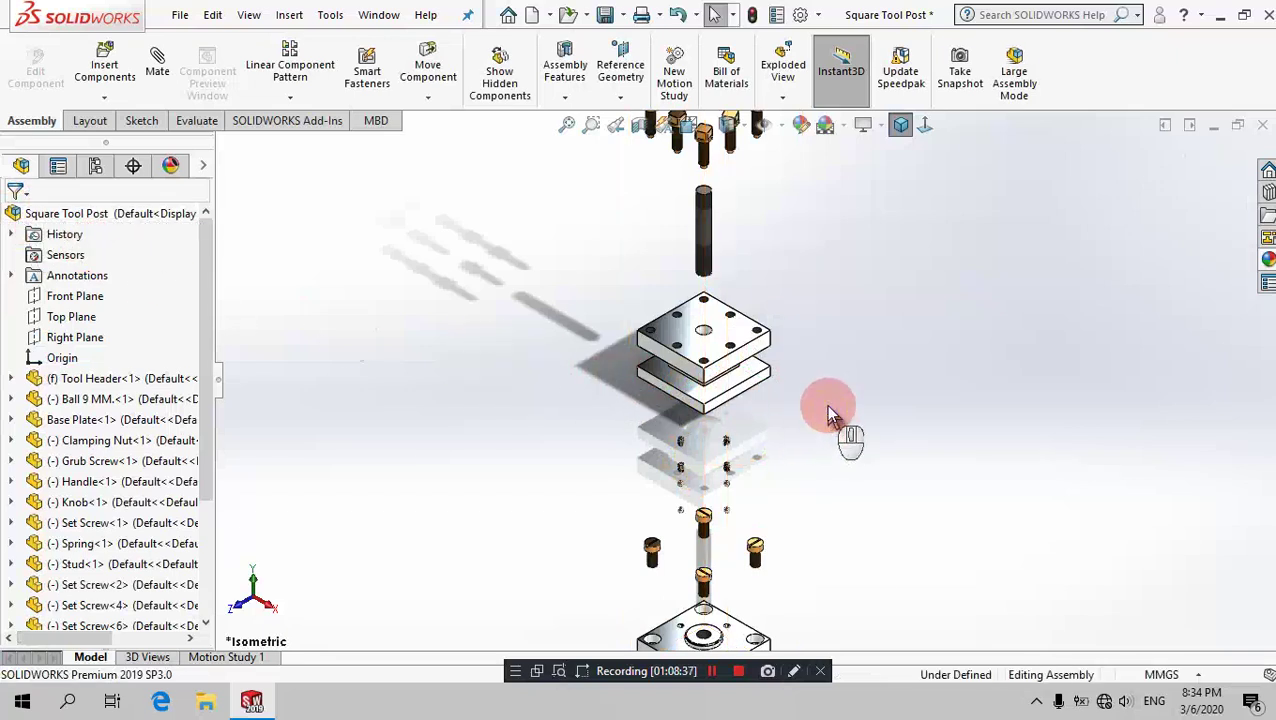
Step: Save the exploded Square Tool Post assembly and switch to Motion Study 1
scroll(826, 408, "up", 3)
scroll(826, 408, "up", 3)
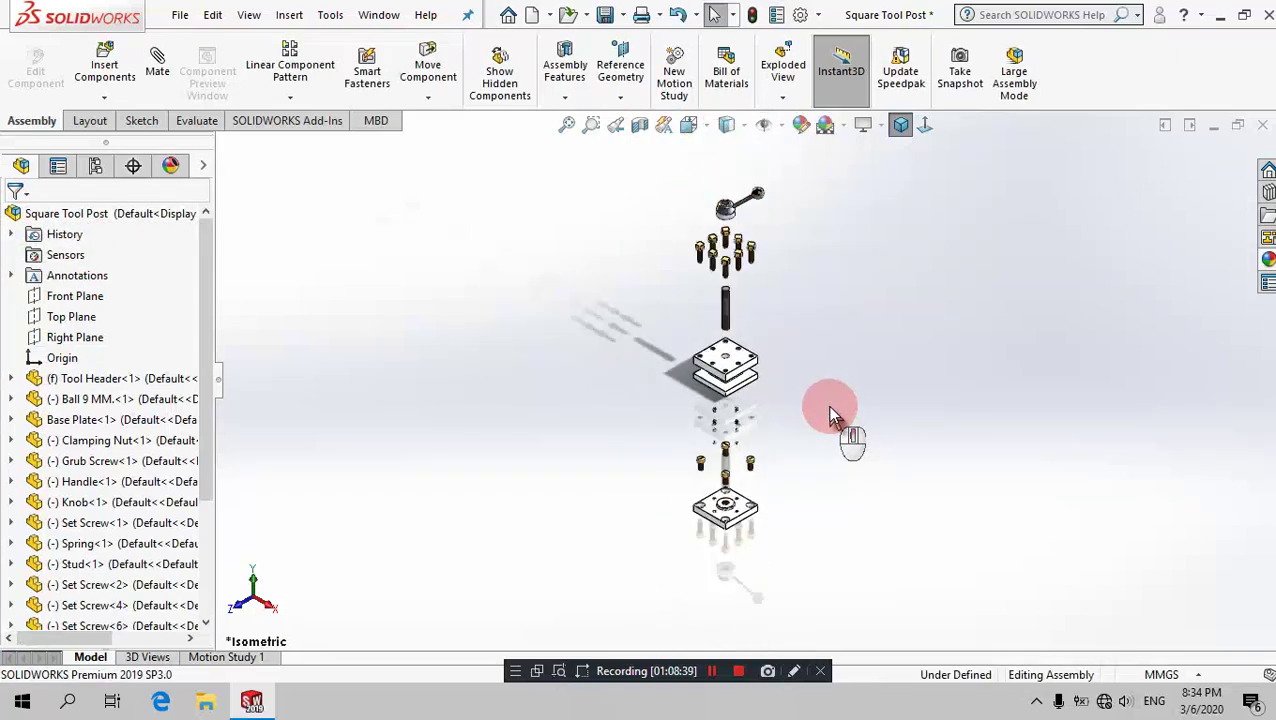
left_click(600, 16)
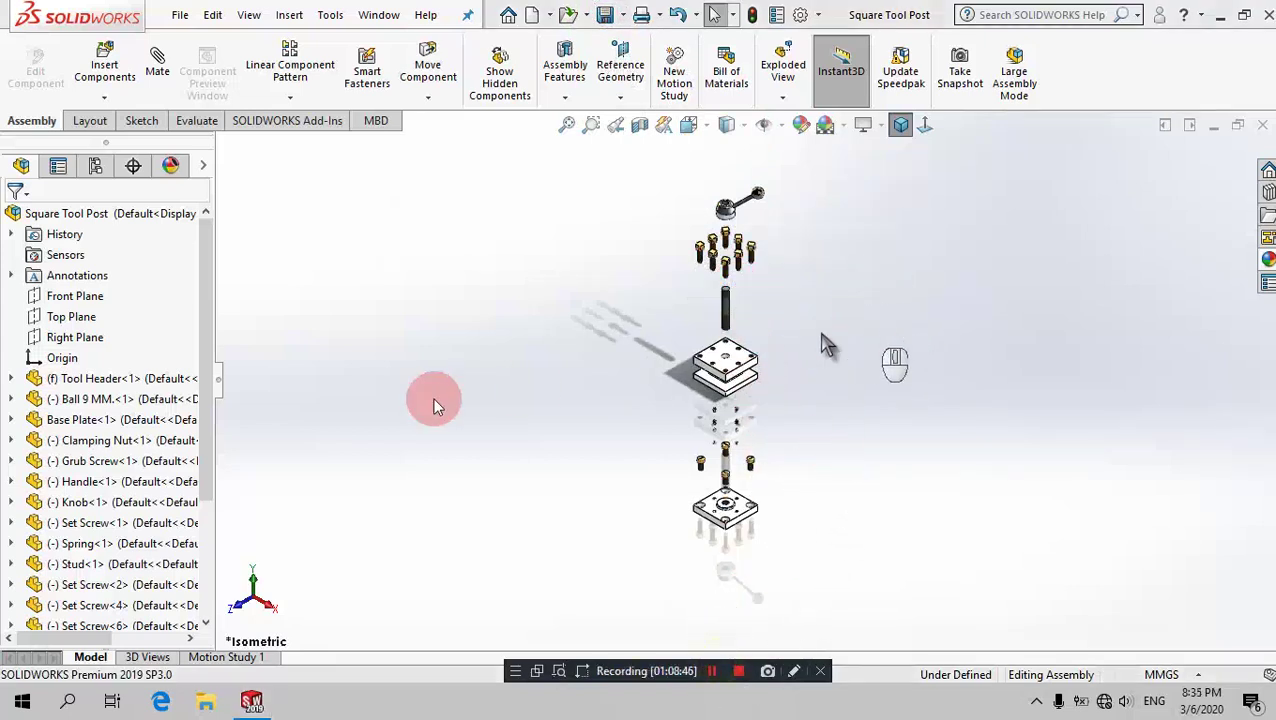
left_click(258, 657)
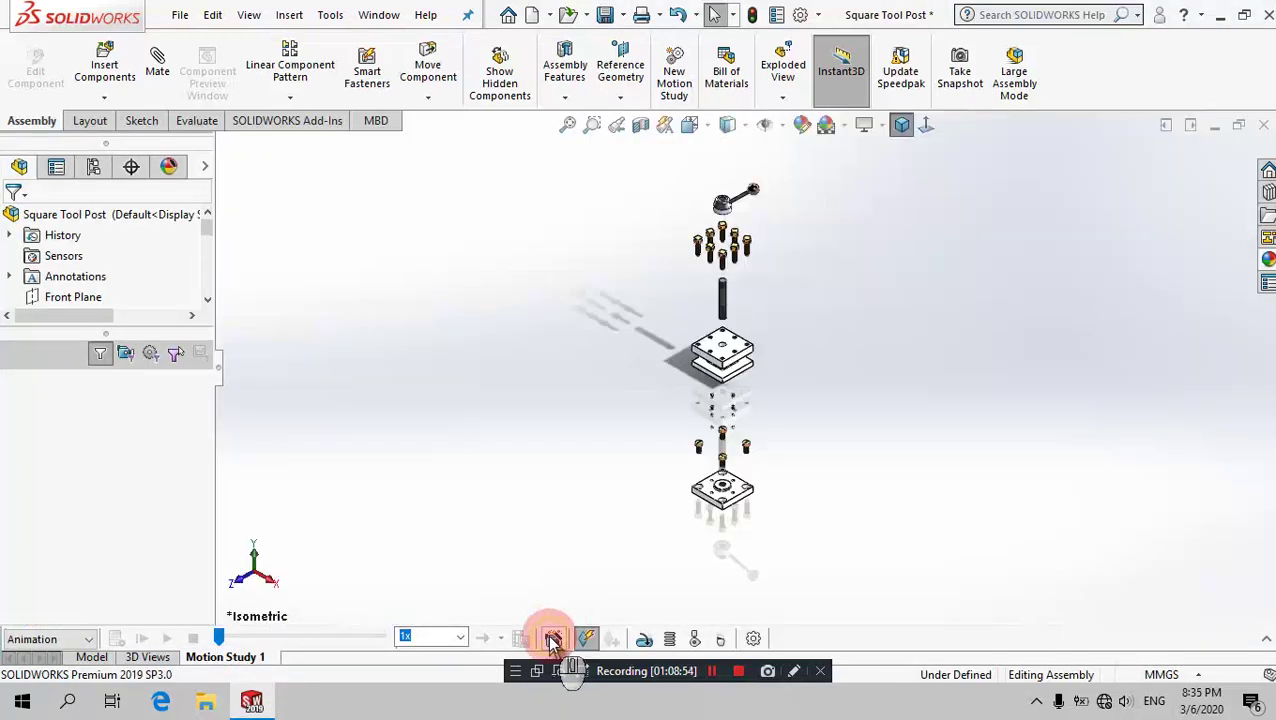
Step: Add a 10-second Explode animation with the Animation Wizard
left_click(553, 641)
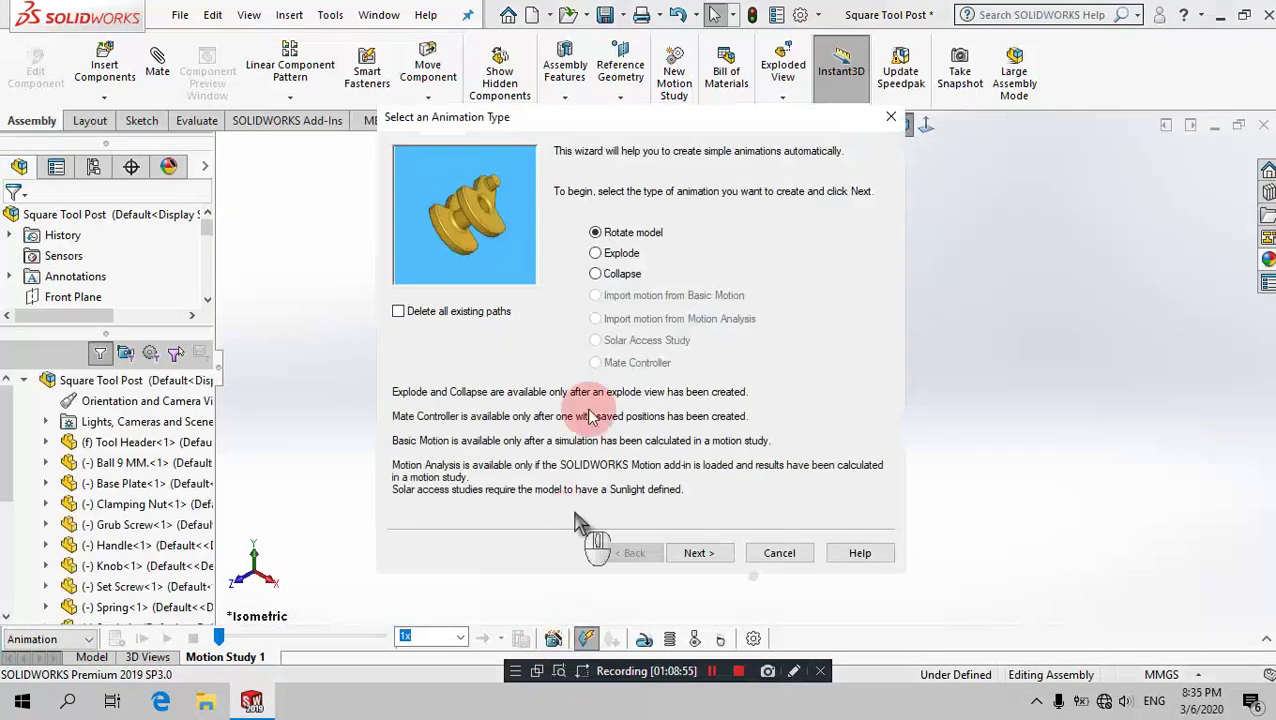
left_click(621, 253)
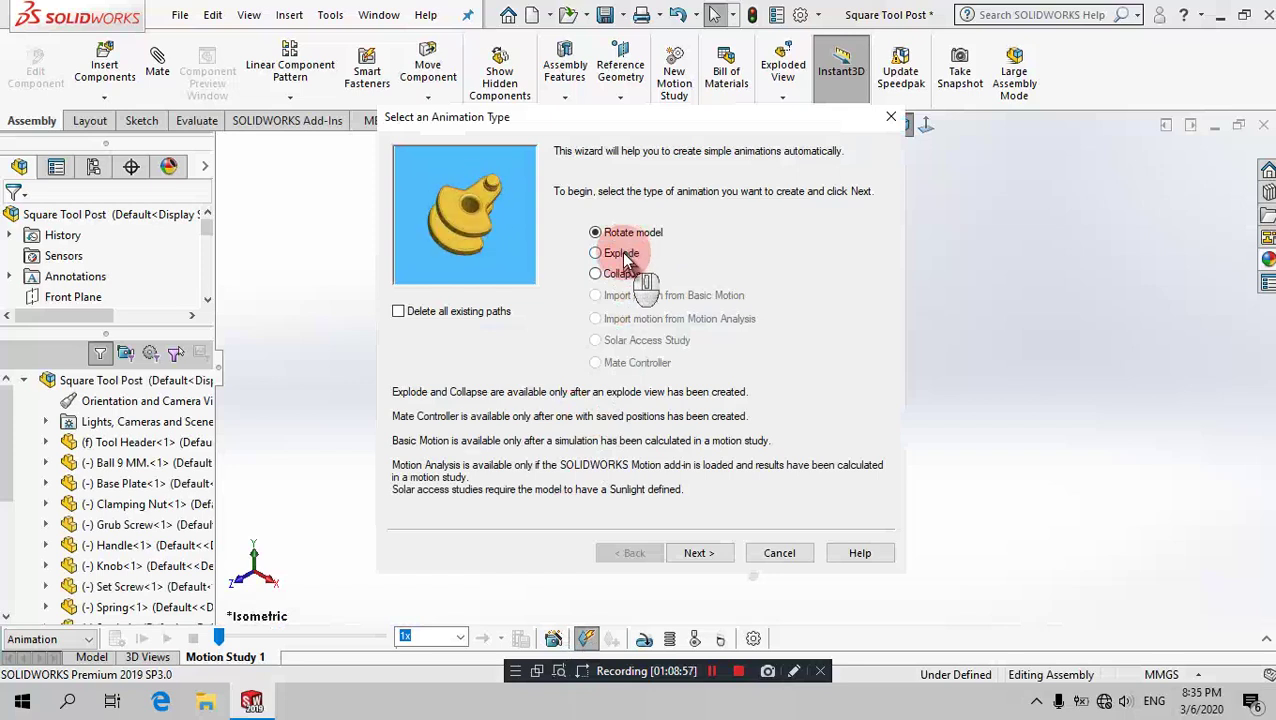
left_click(697, 553)
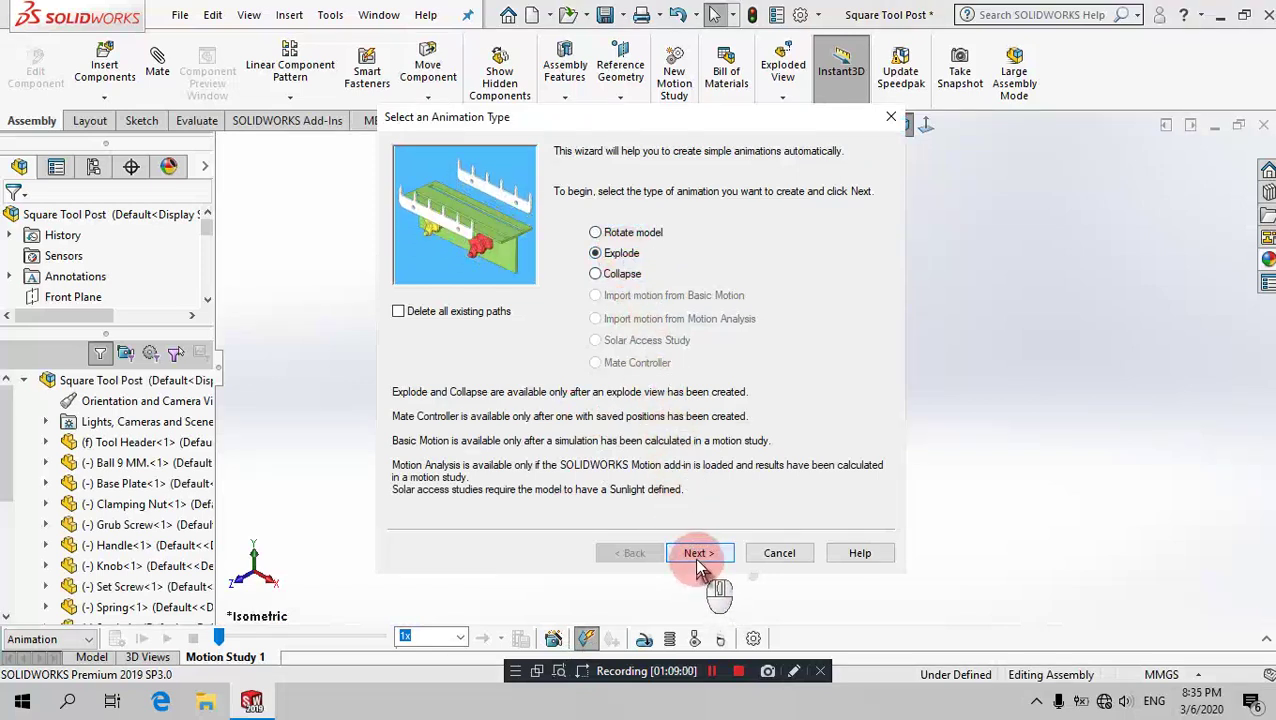
left_click(699, 555)
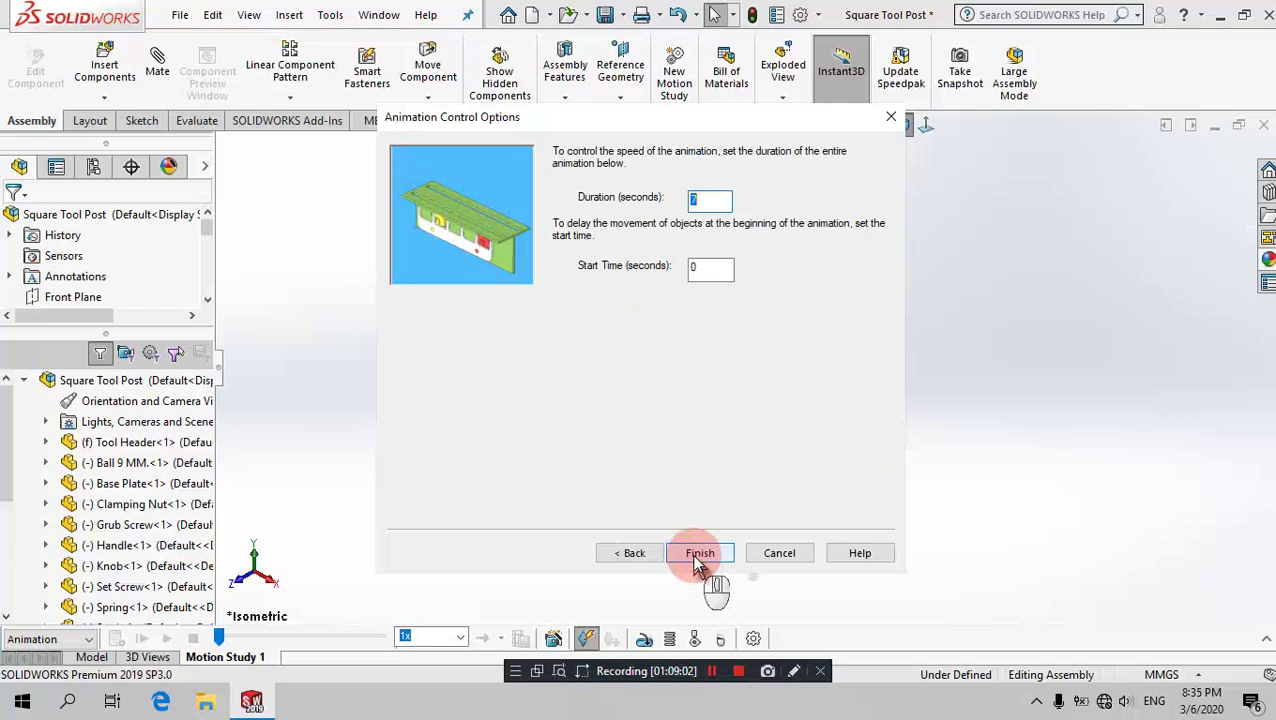
type("10")
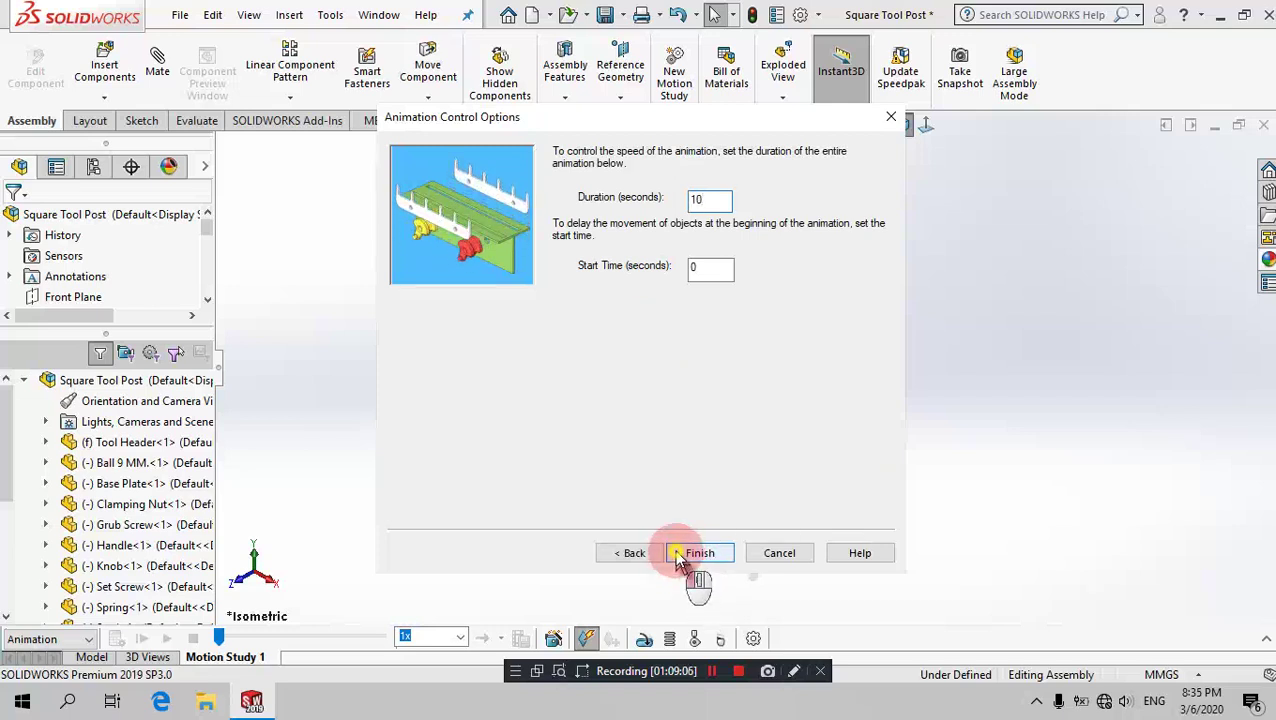
left_click(678, 563)
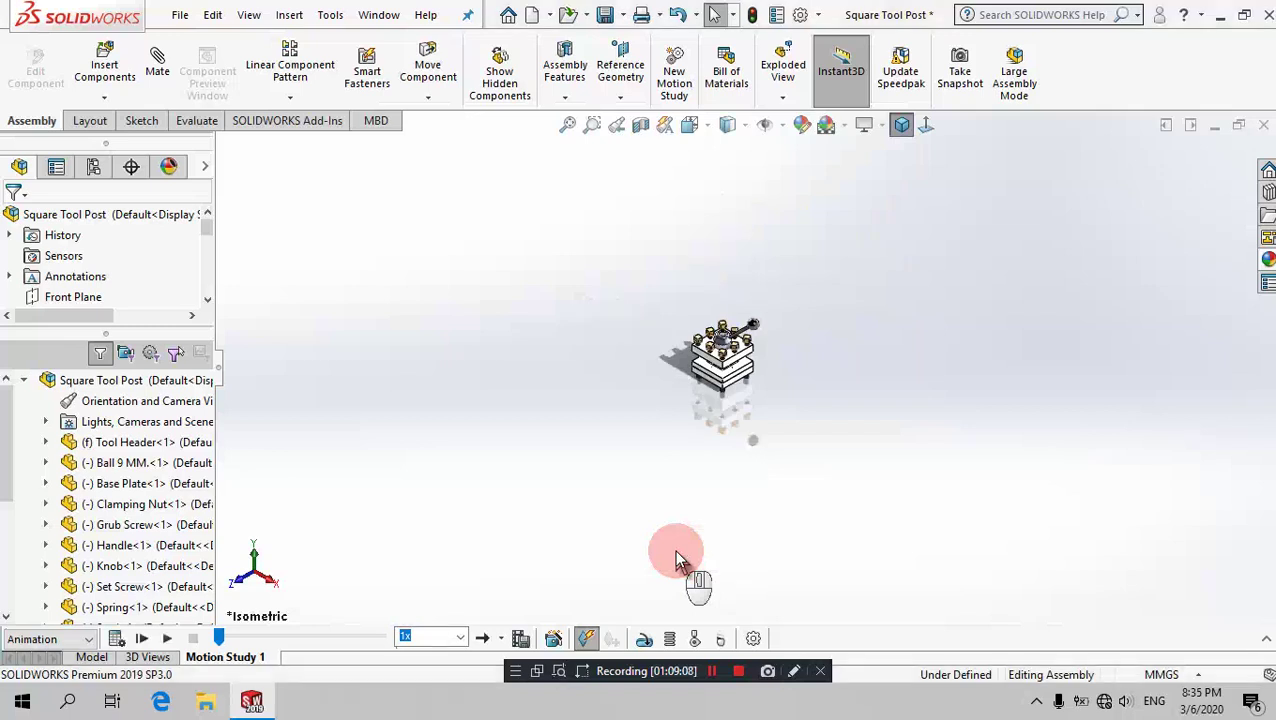
Step: Add a 10-second Collapse animation starting at 10 seconds
left_click(554, 638)
left_click(596, 273)
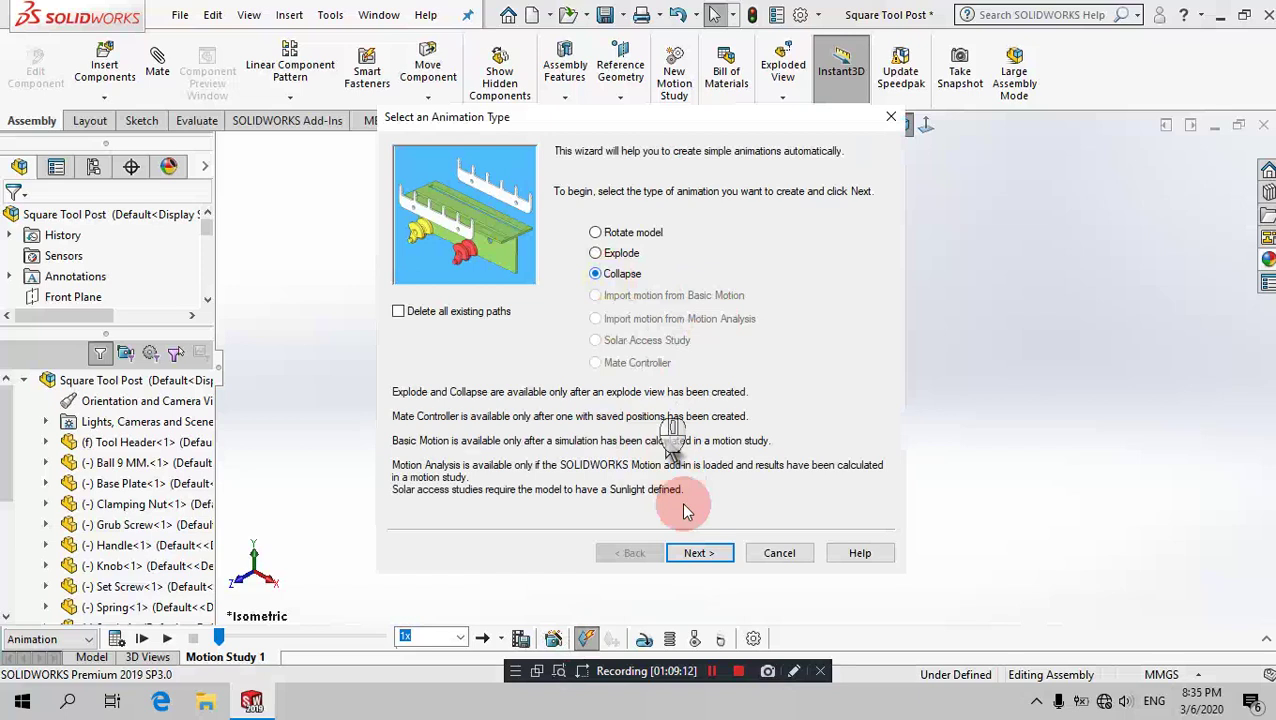
left_click(693, 560)
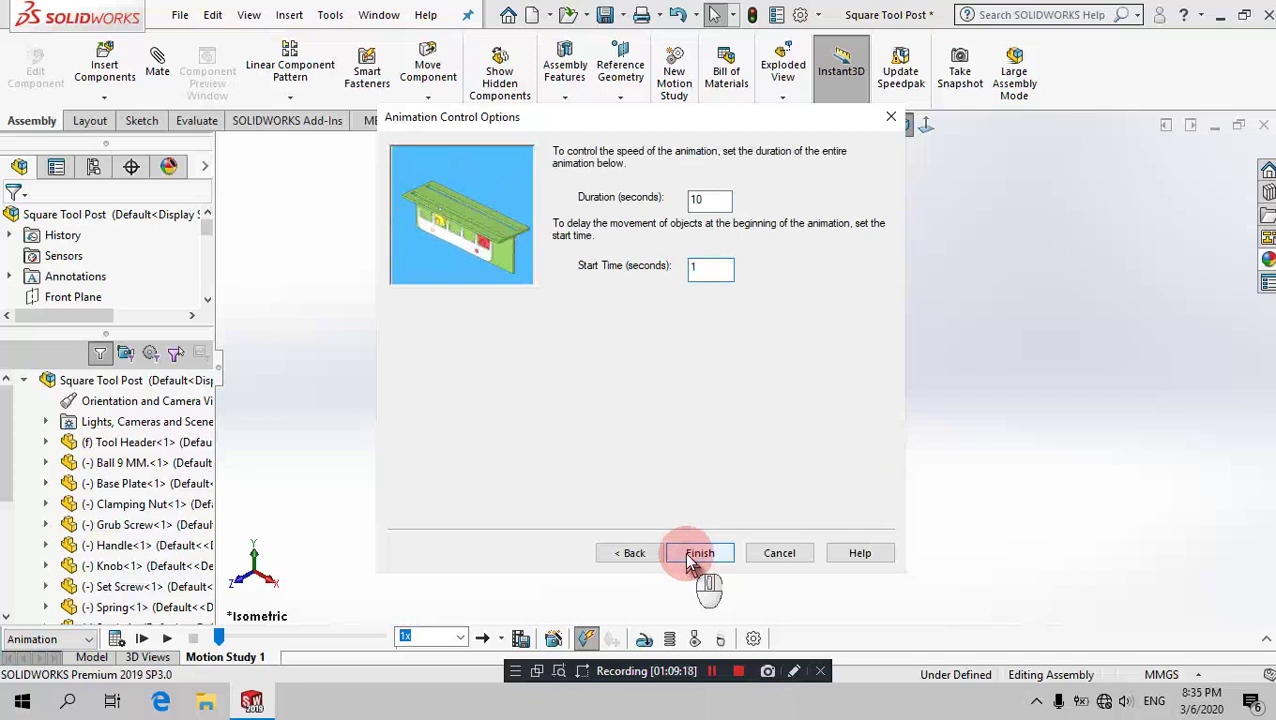
type("0")
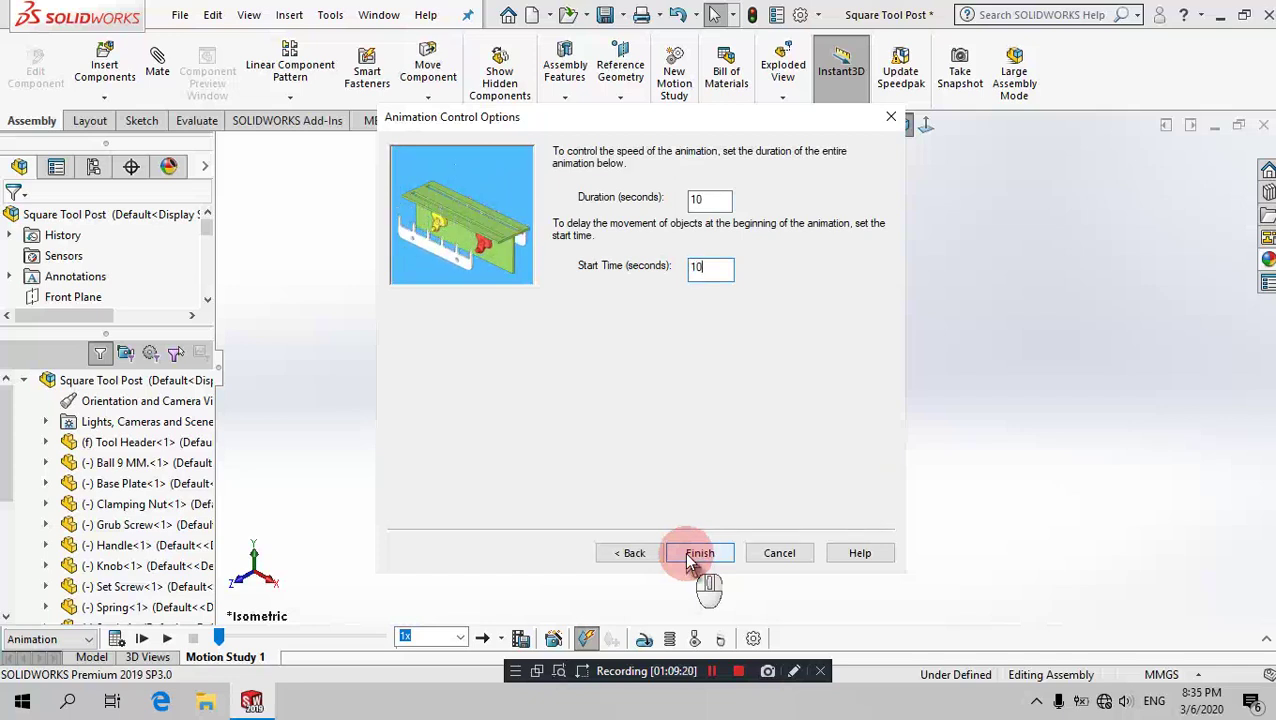
left_click(688, 560)
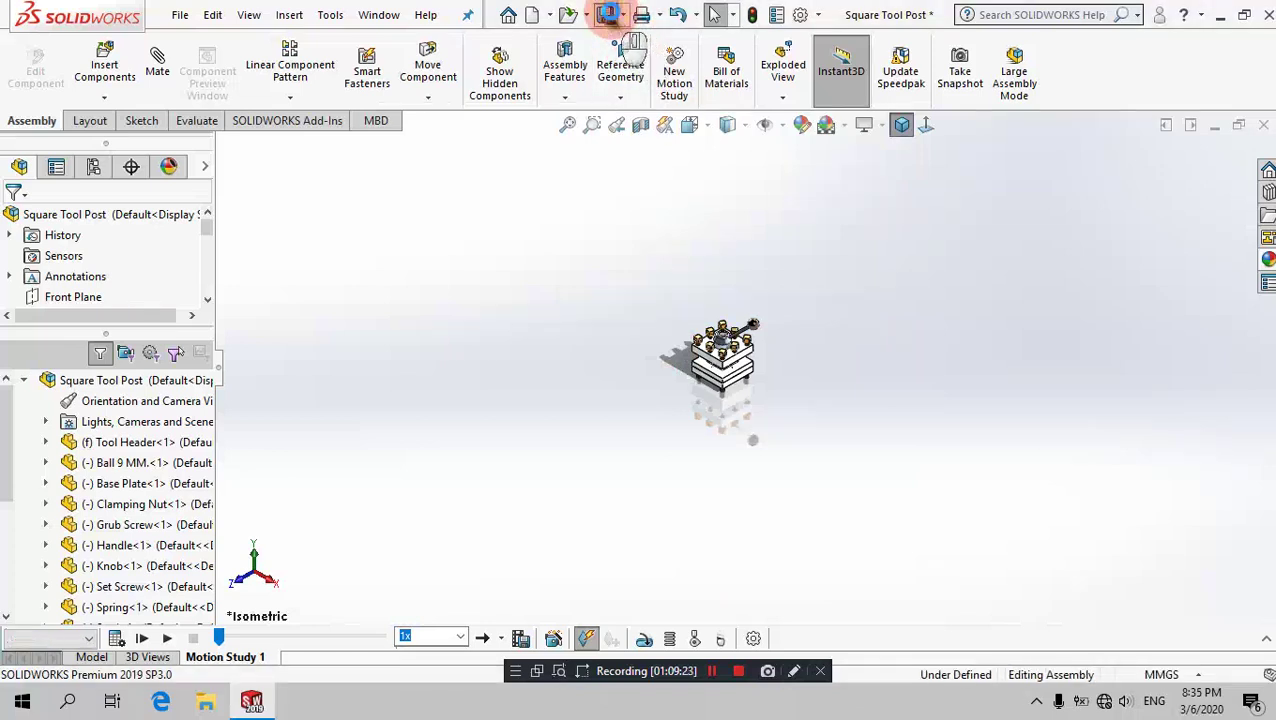
Step: Save the assembly and play the explode-and-collapse animation until fully reassembled
left_click(608, 14)
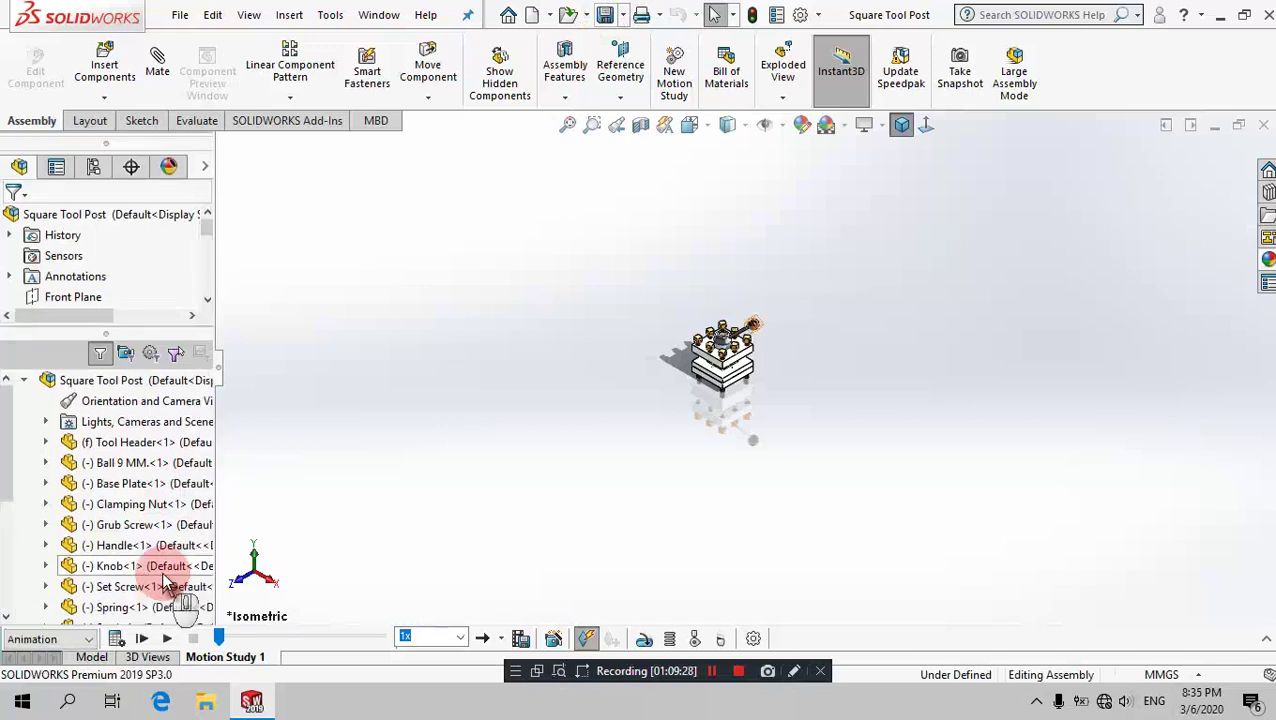
left_click(168, 642)
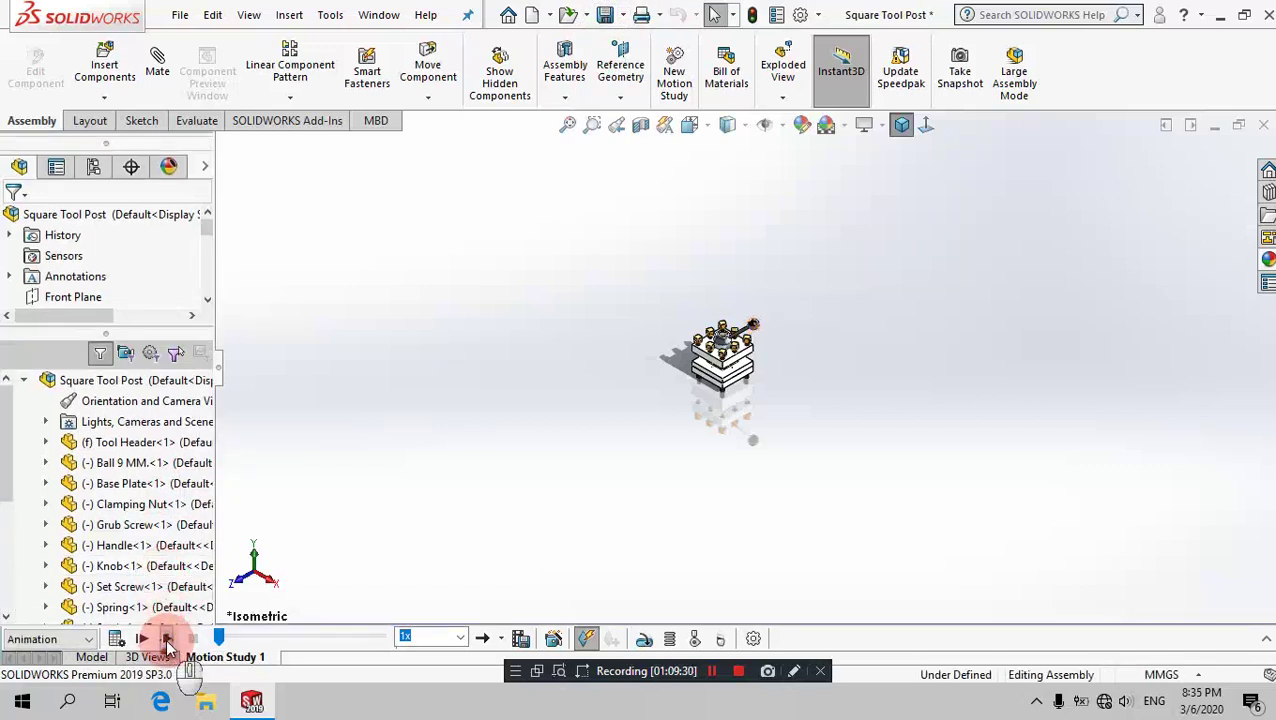
left_click(740, 513)
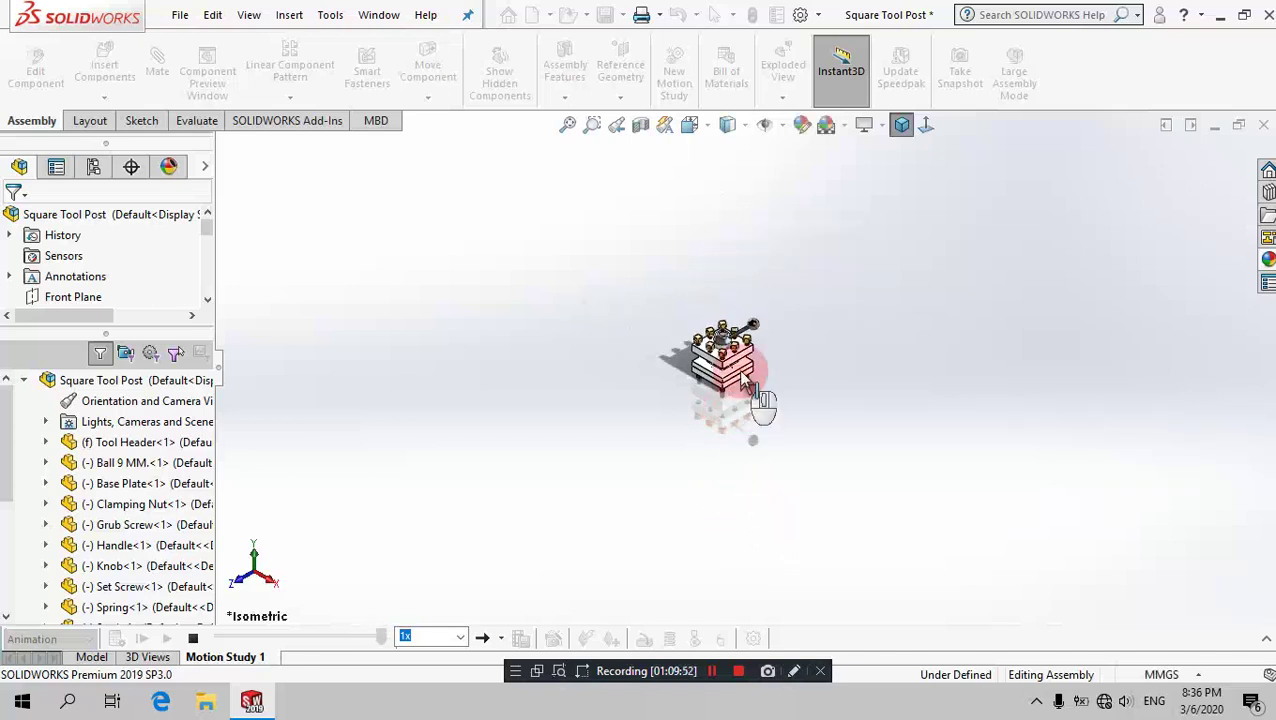
scroll(750, 390, "down", 2)
scroll(748, 370, "down", 2)
scroll(745, 340, "down", 5)
scroll(748, 338, "down", 2)
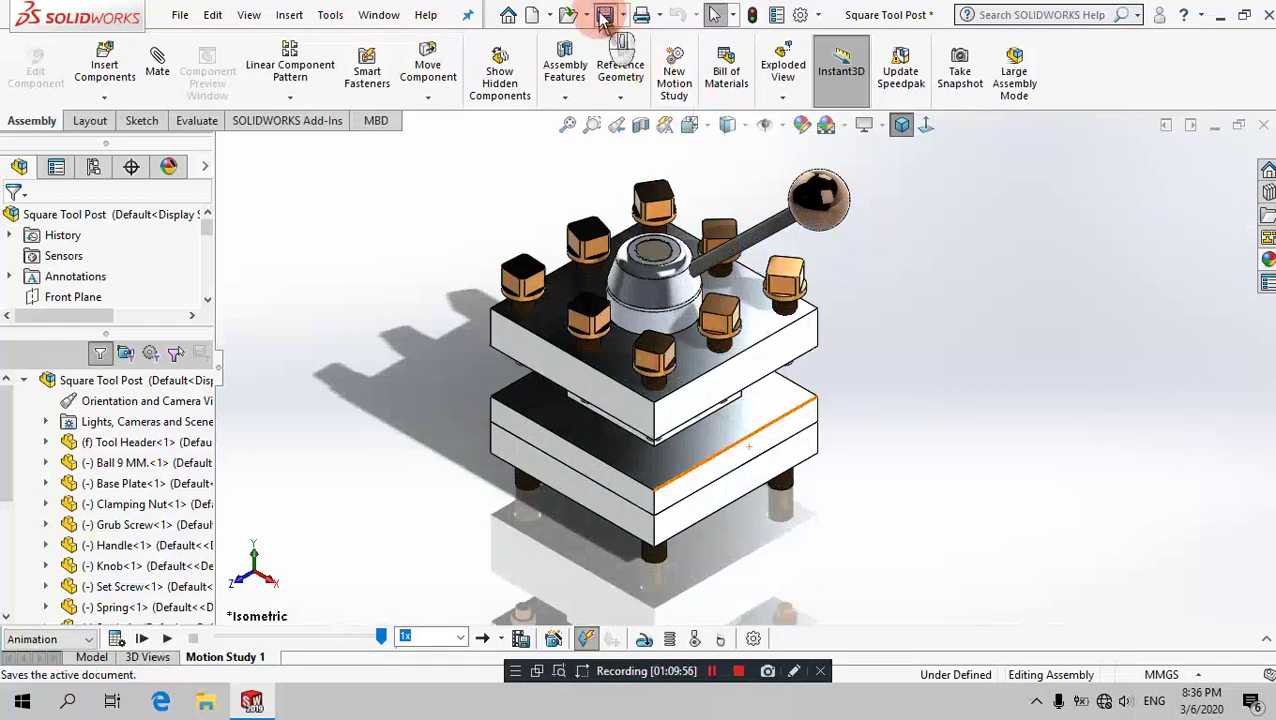
scroll(733, 160, "up", 6)
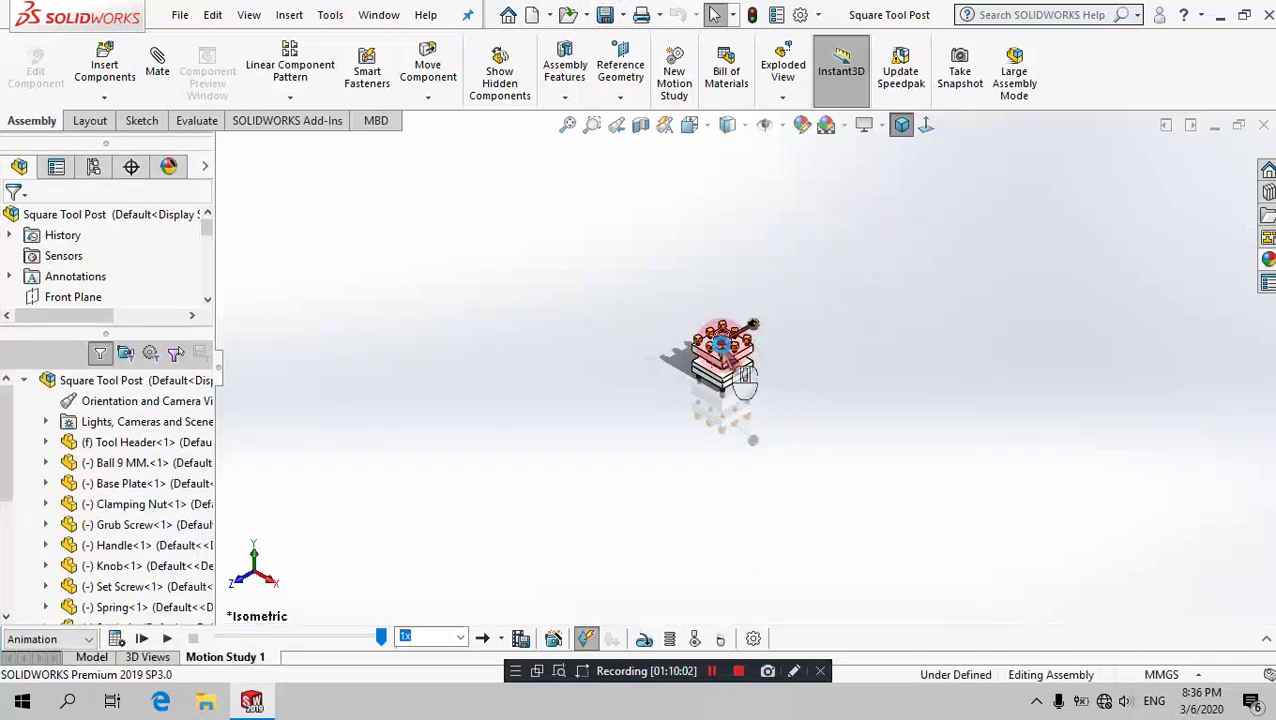
scroll(725, 355, "down", 5)
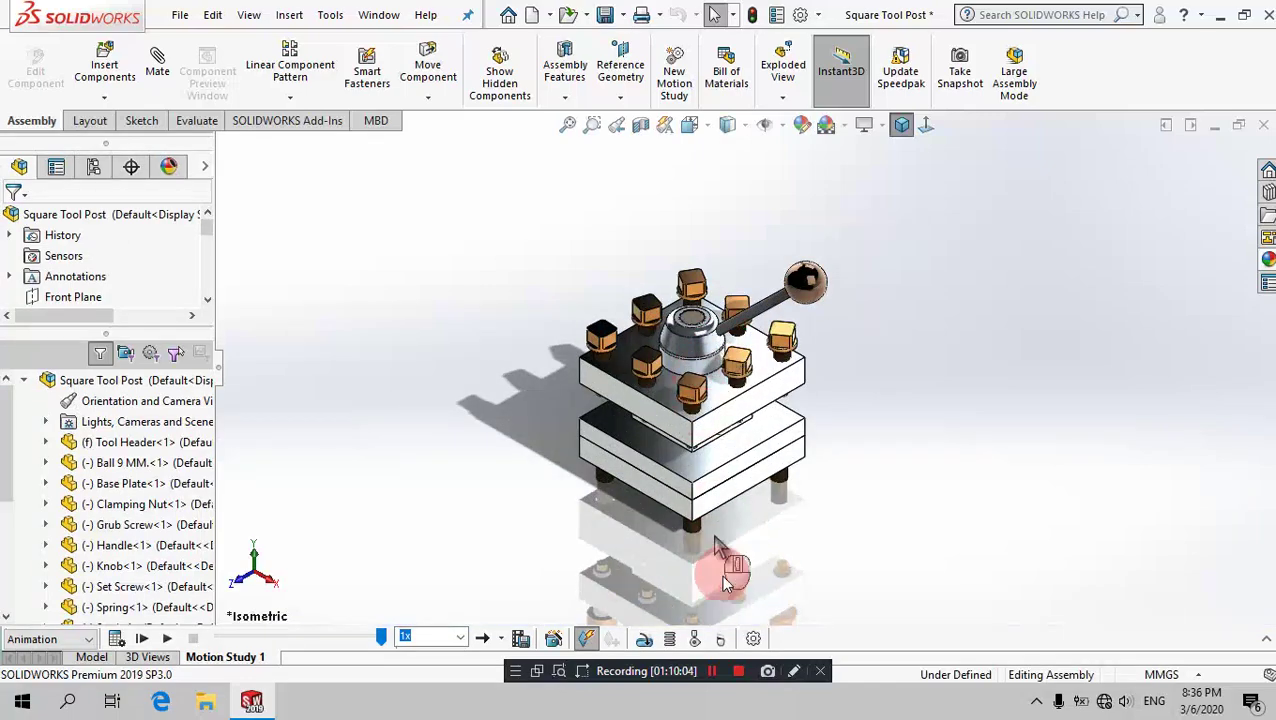